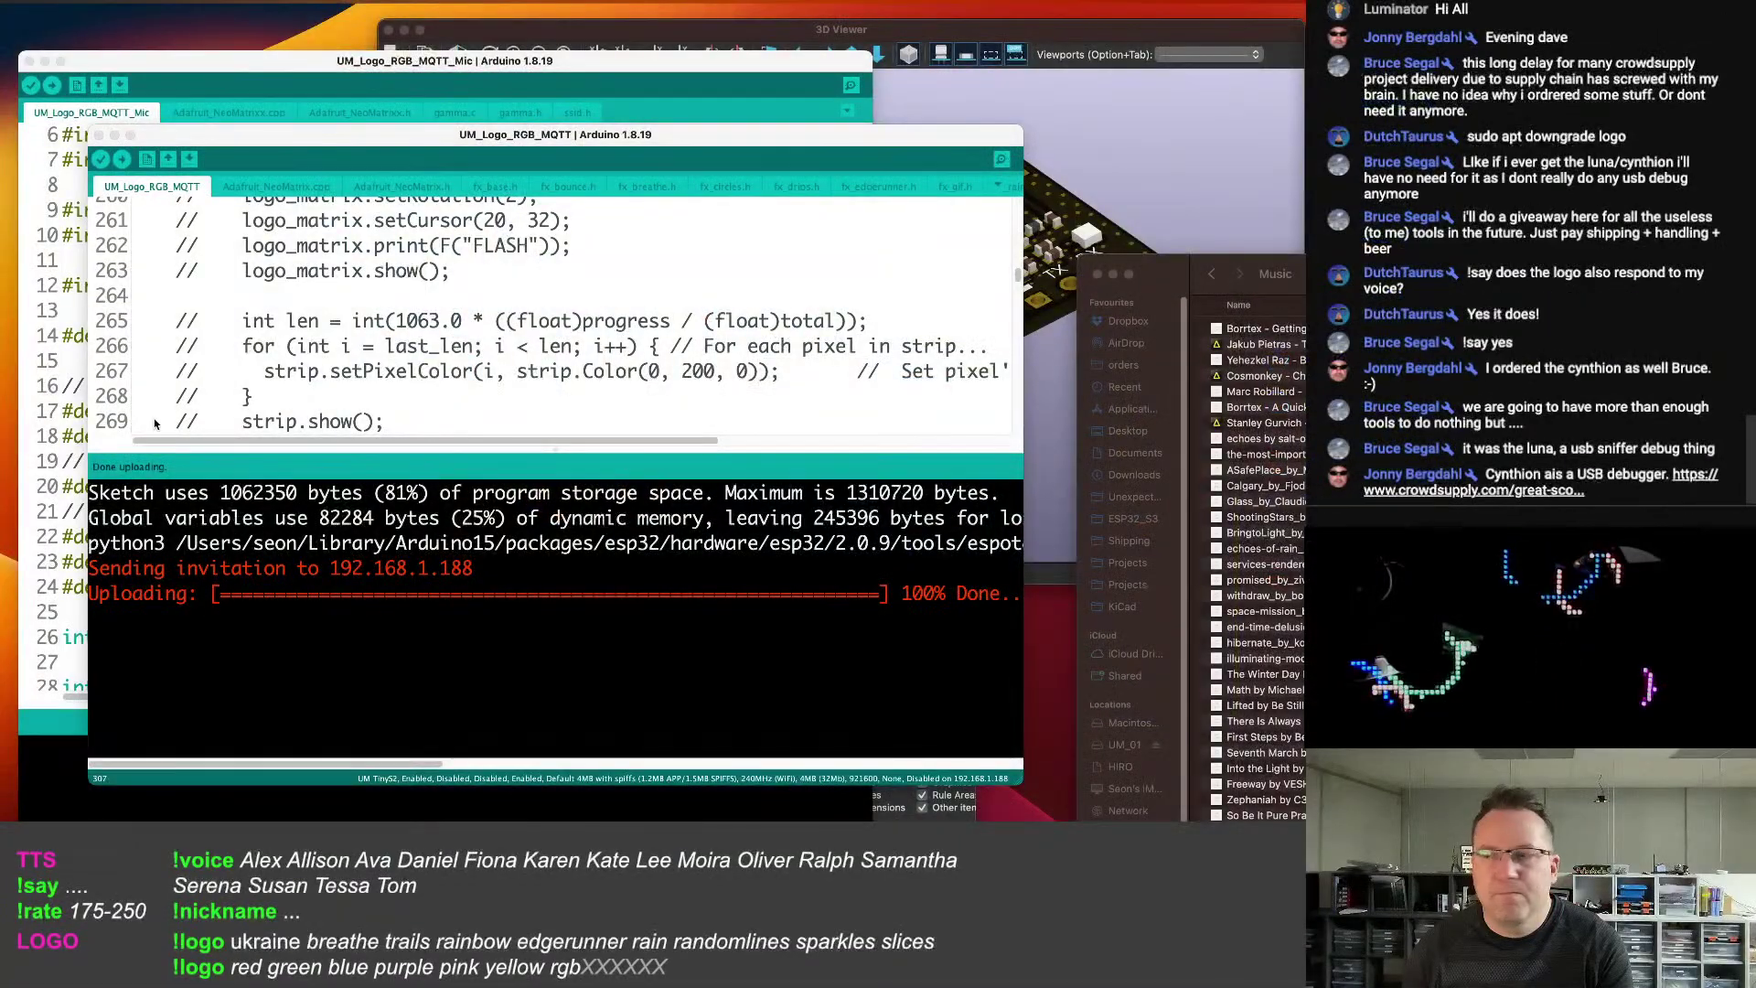
# Examine the command_mode list in the UM_Logo_RGB_MQTT sketch and the header comments of its Adafruit_NeoMatrix files.
pyautogui.scroll(5, 307, 302)
pyautogui.scroll(20, 311, 307)
pyautogui.scroll(-13, 336, 314)
pyautogui.scroll(12, 243, 261)
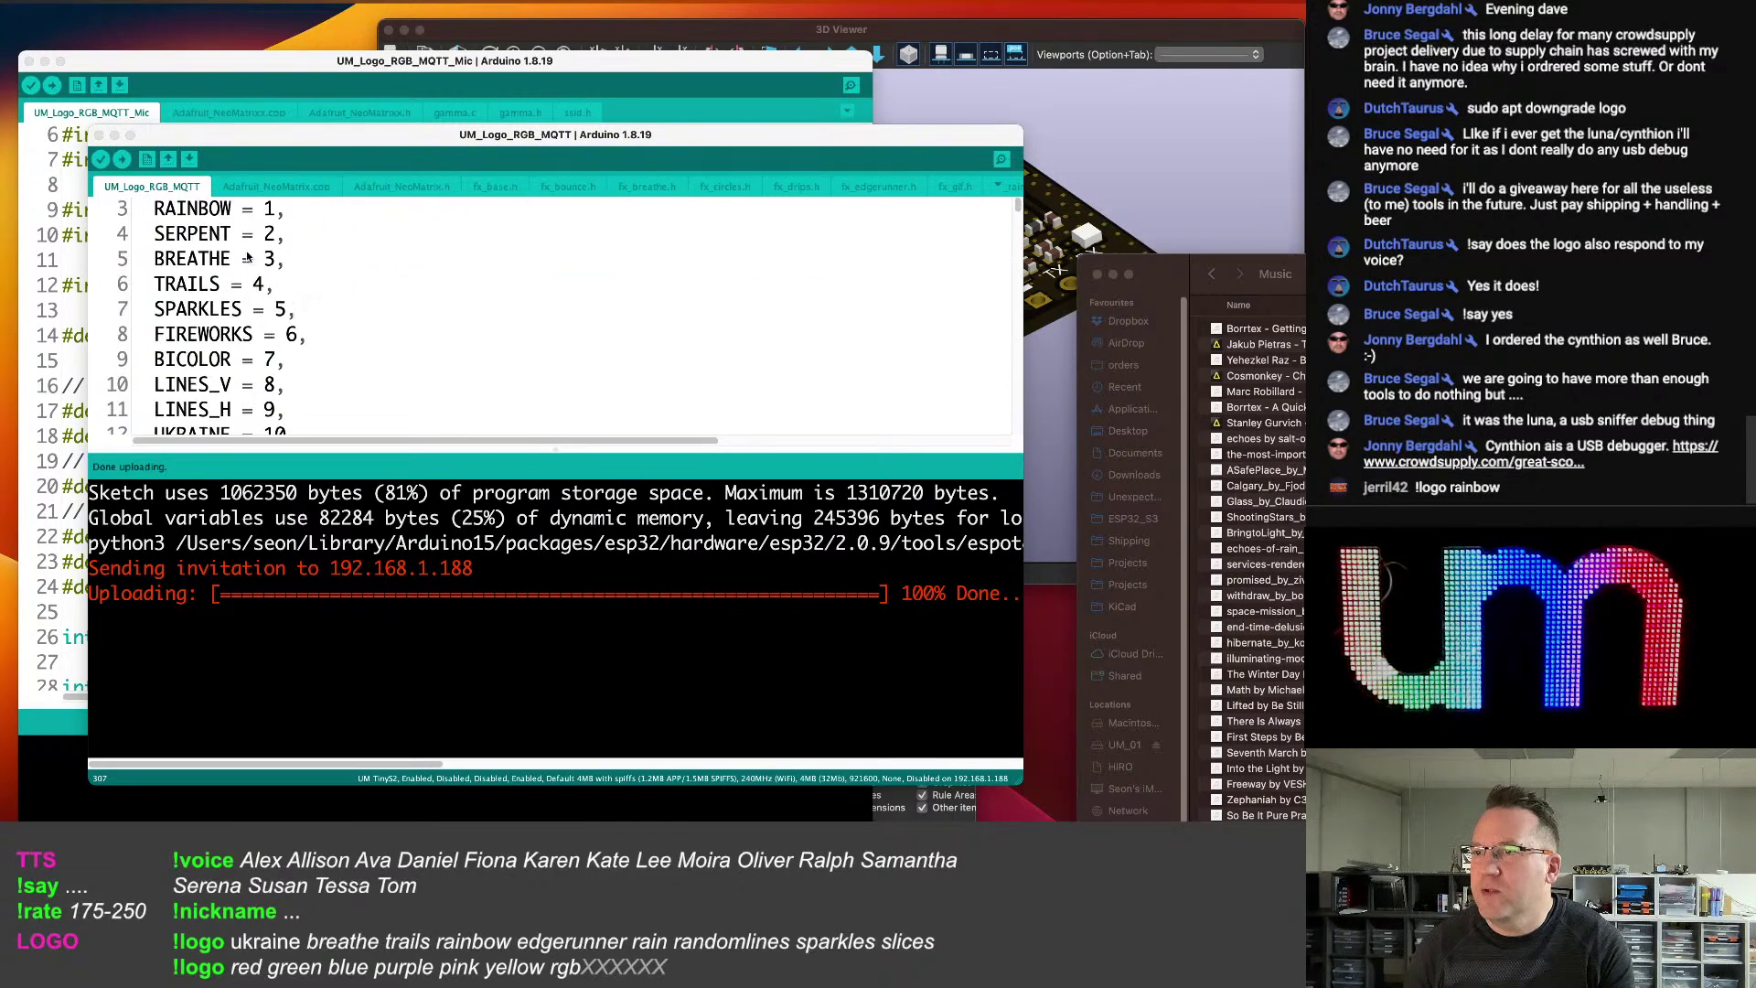
pyautogui.click(276, 188)
pyautogui.click(408, 188)
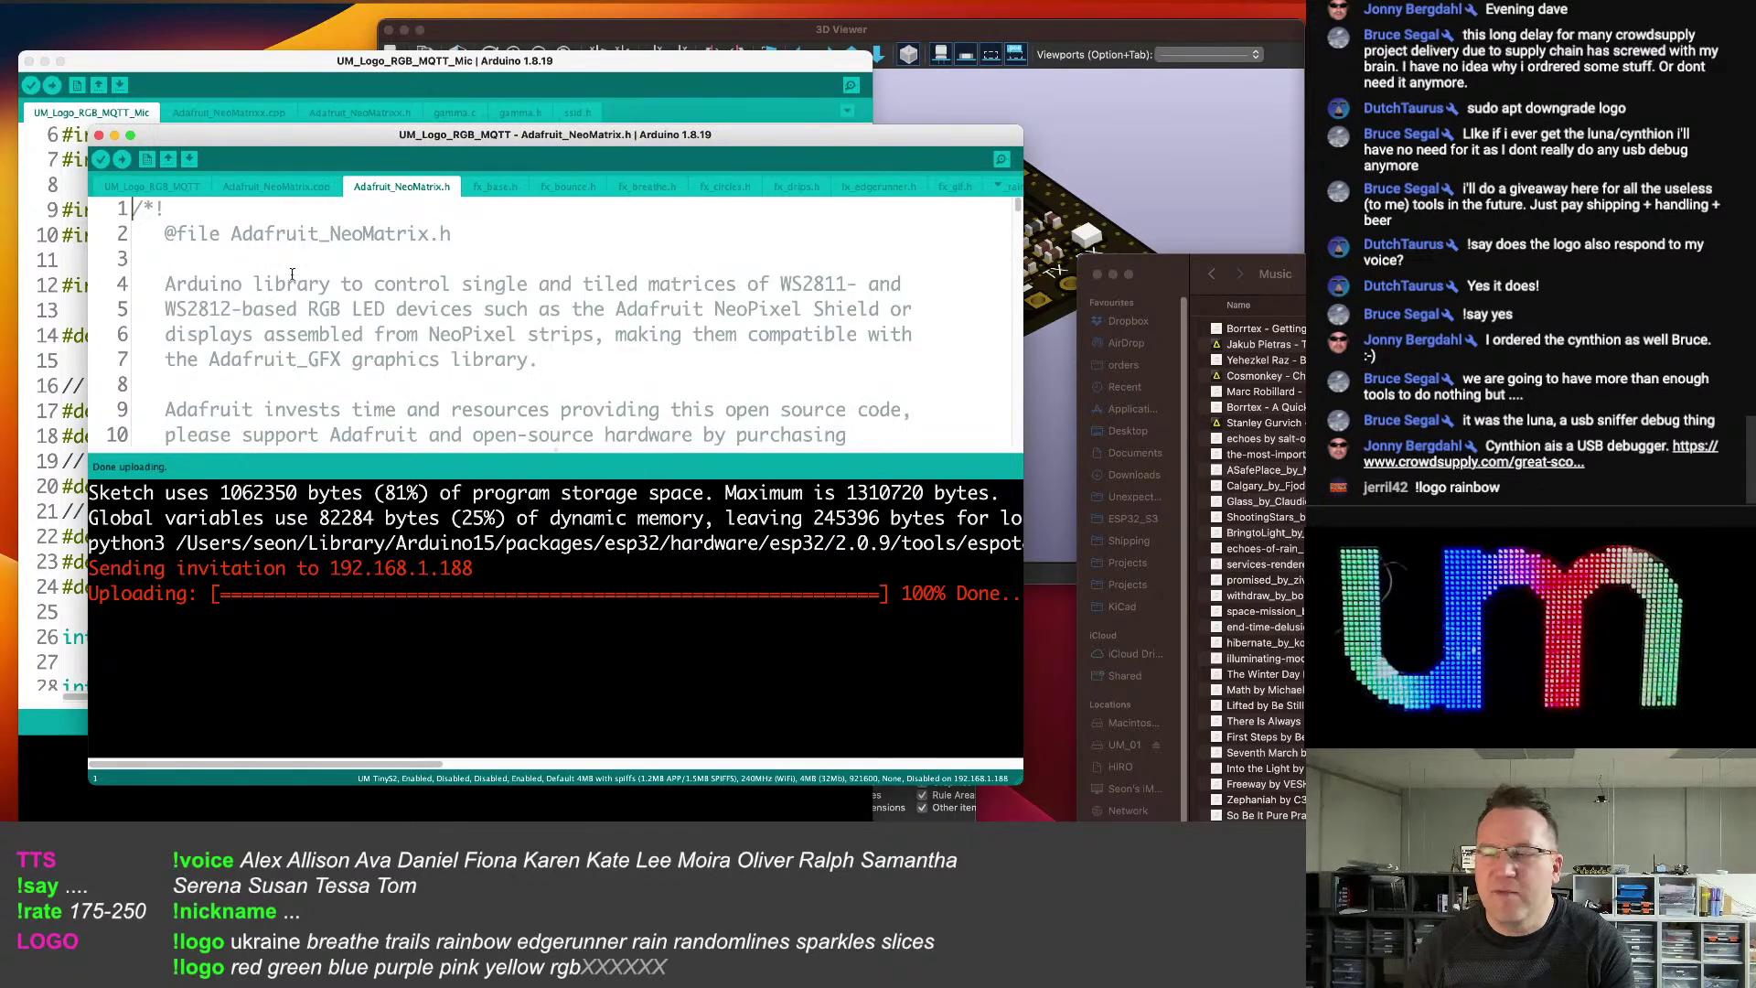
pyautogui.click(163, 189)
pyautogui.scroll(1, 228, 329)
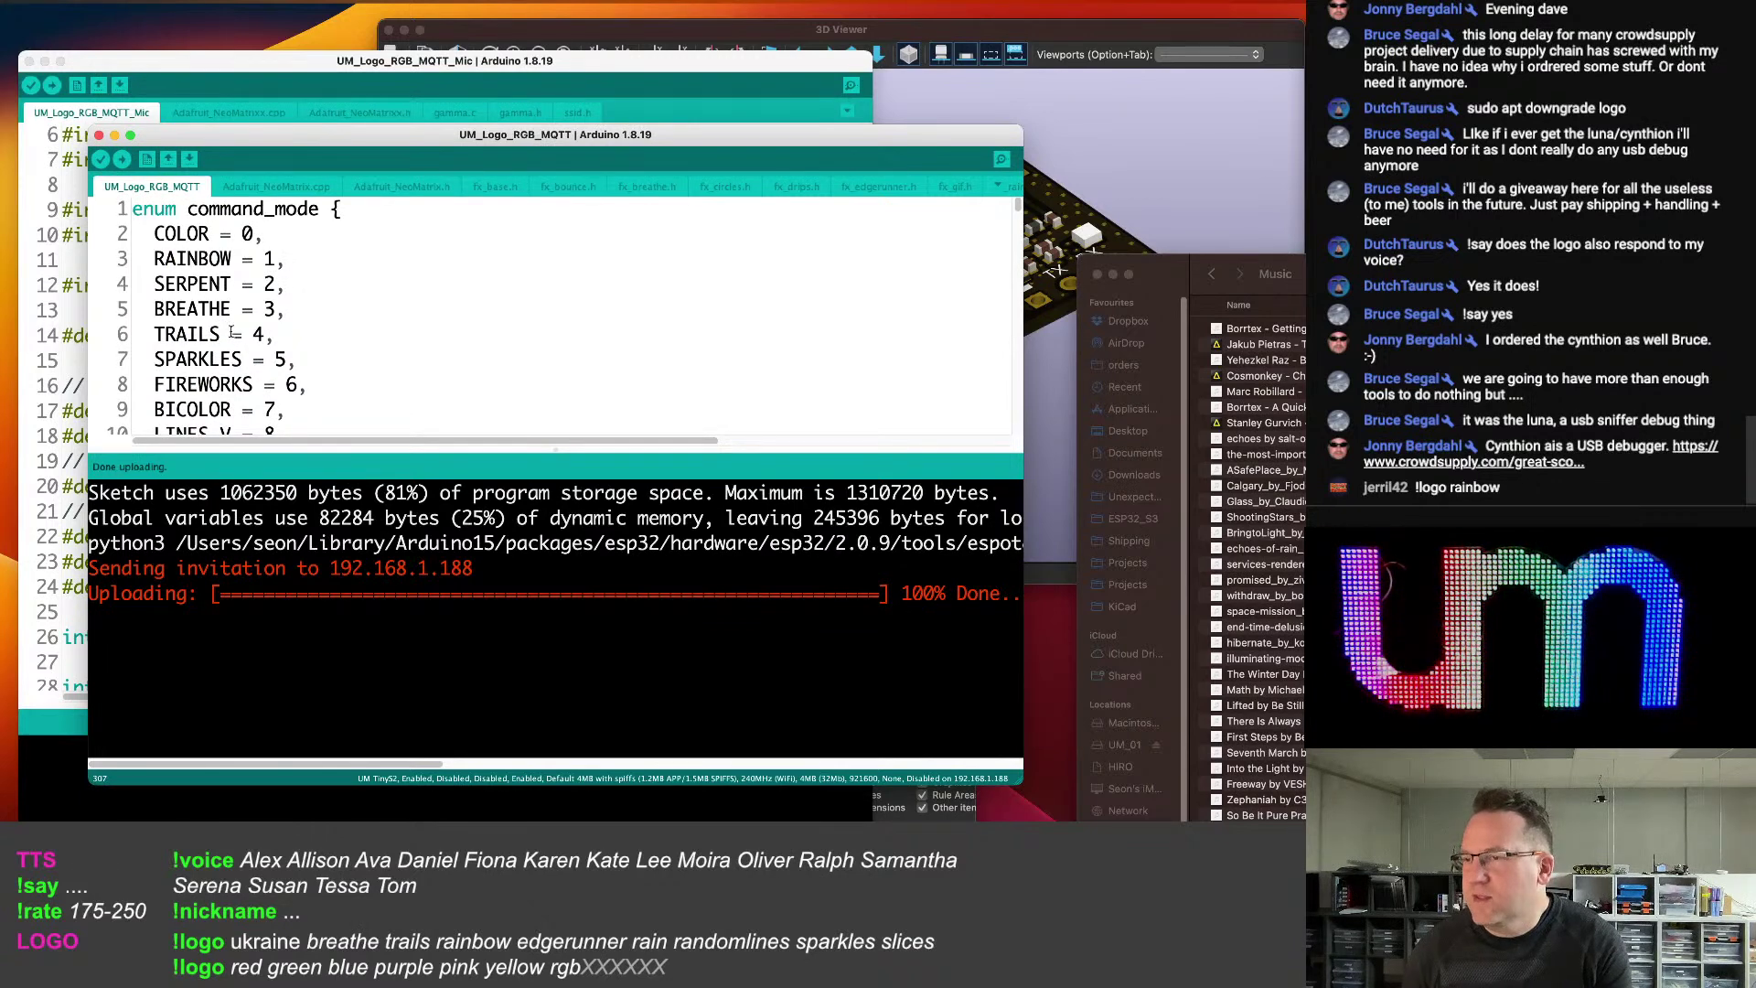
pyautogui.scroll(-5, 237, 338)
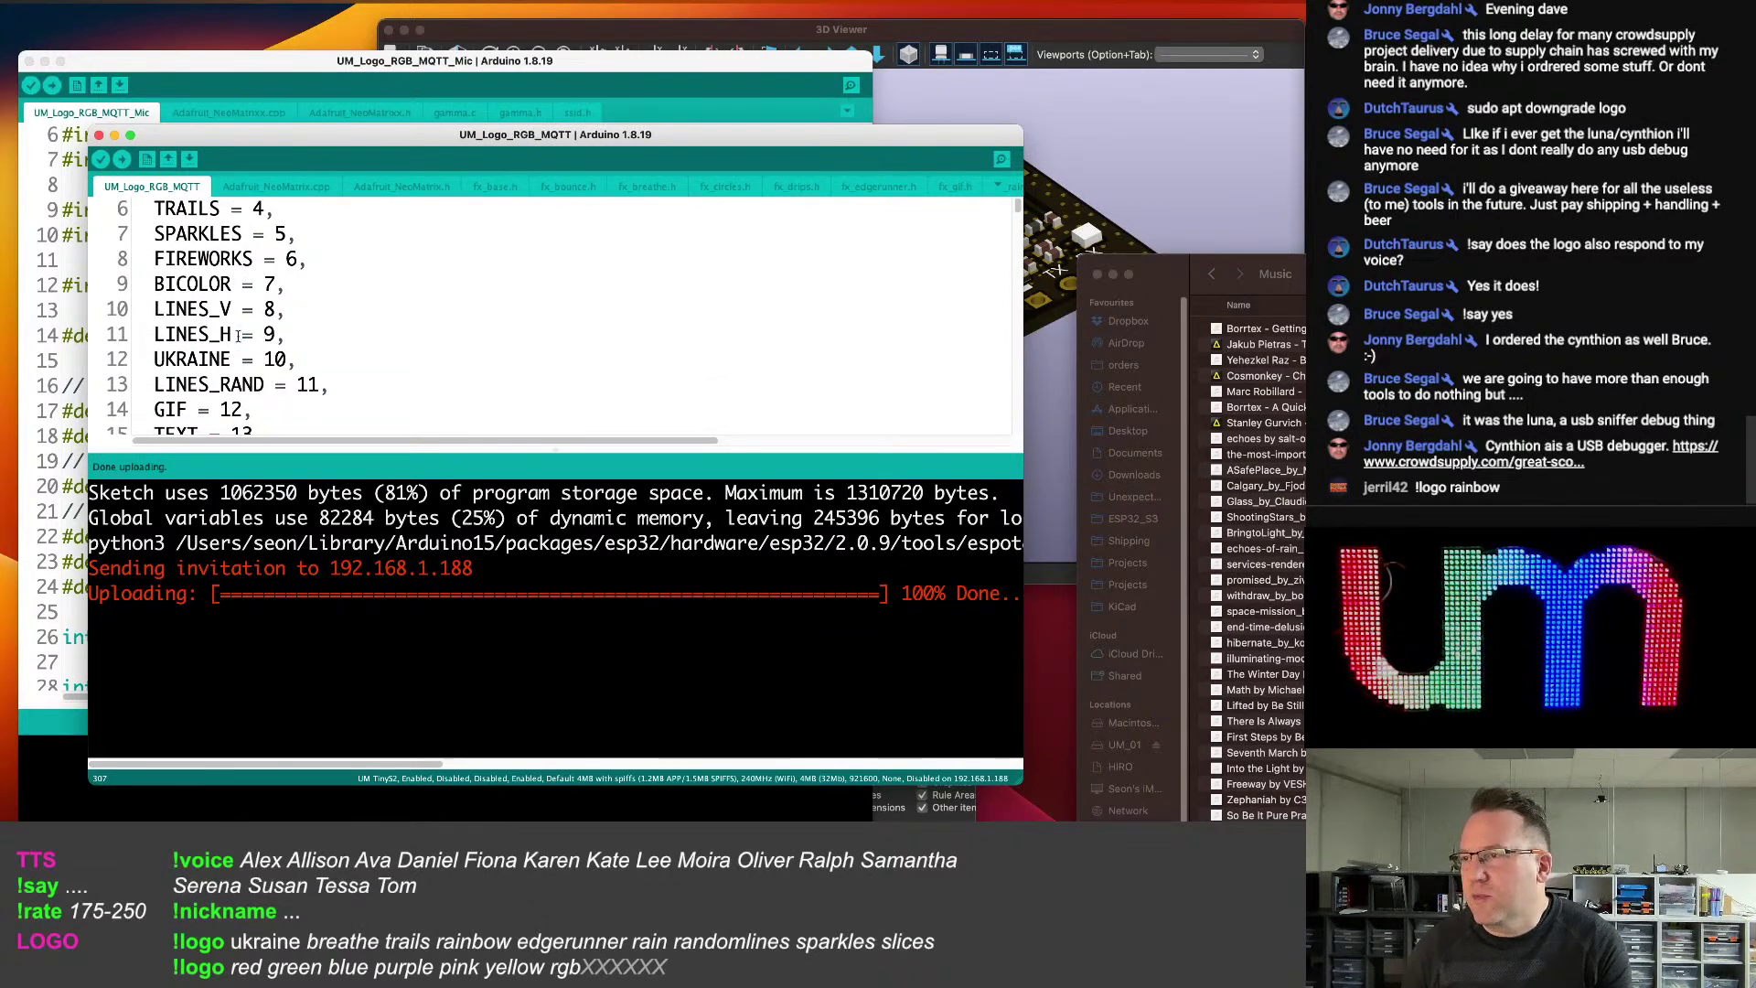
pyautogui.scroll(2, 384, 226)
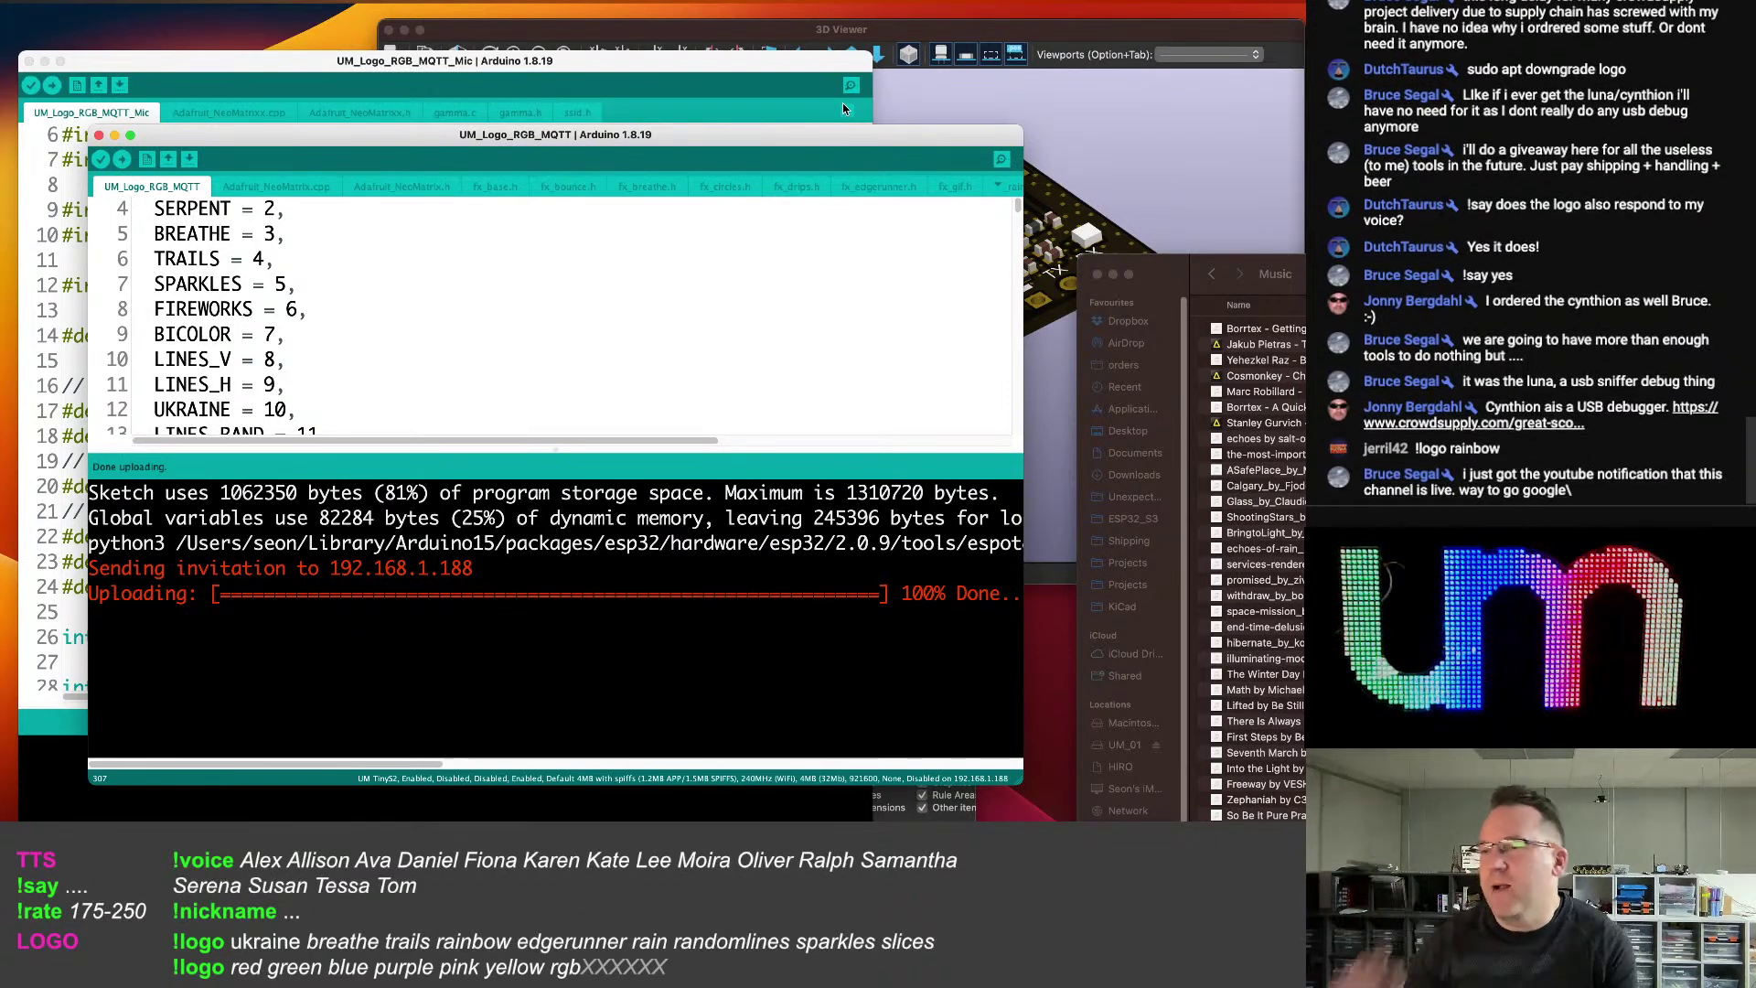
pyautogui.click(295, 190)
pyautogui.scroll(-4, 280, 224)
pyautogui.scroll(4, 281, 225)
pyautogui.scroll(-10, 306, 212)
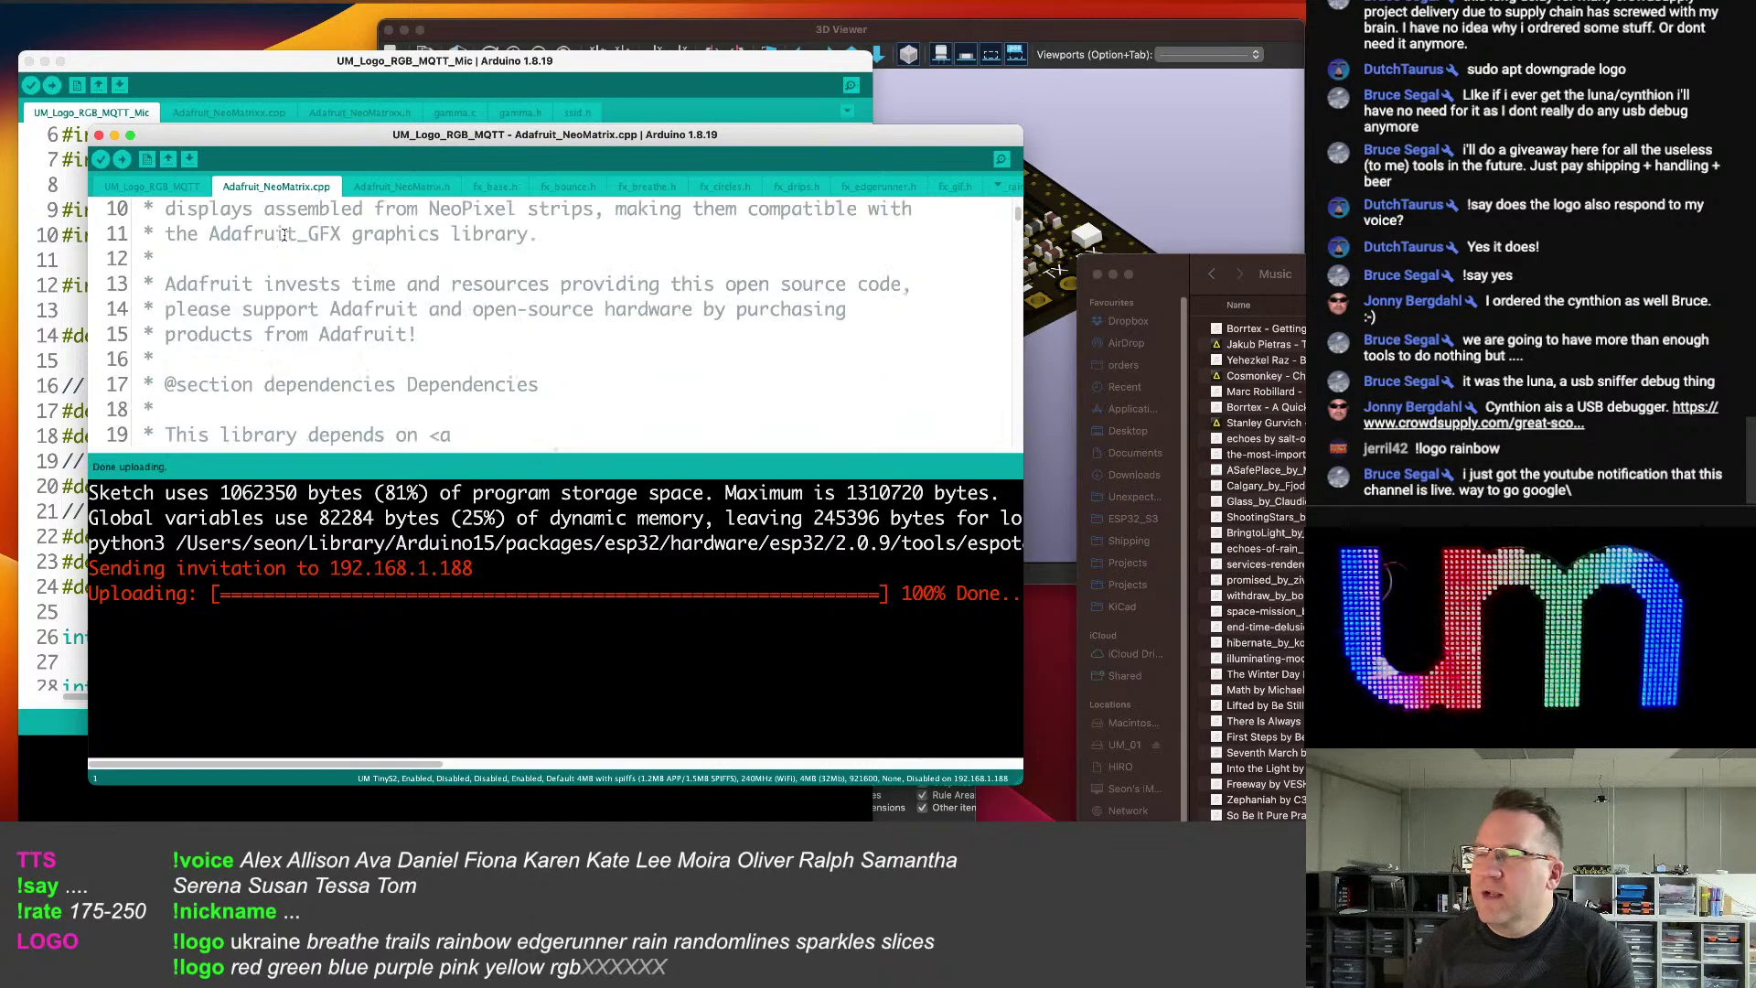
pyautogui.scroll(-2, 256, 267)
pyautogui.scroll(8, 256, 267)
pyautogui.click(177, 188)
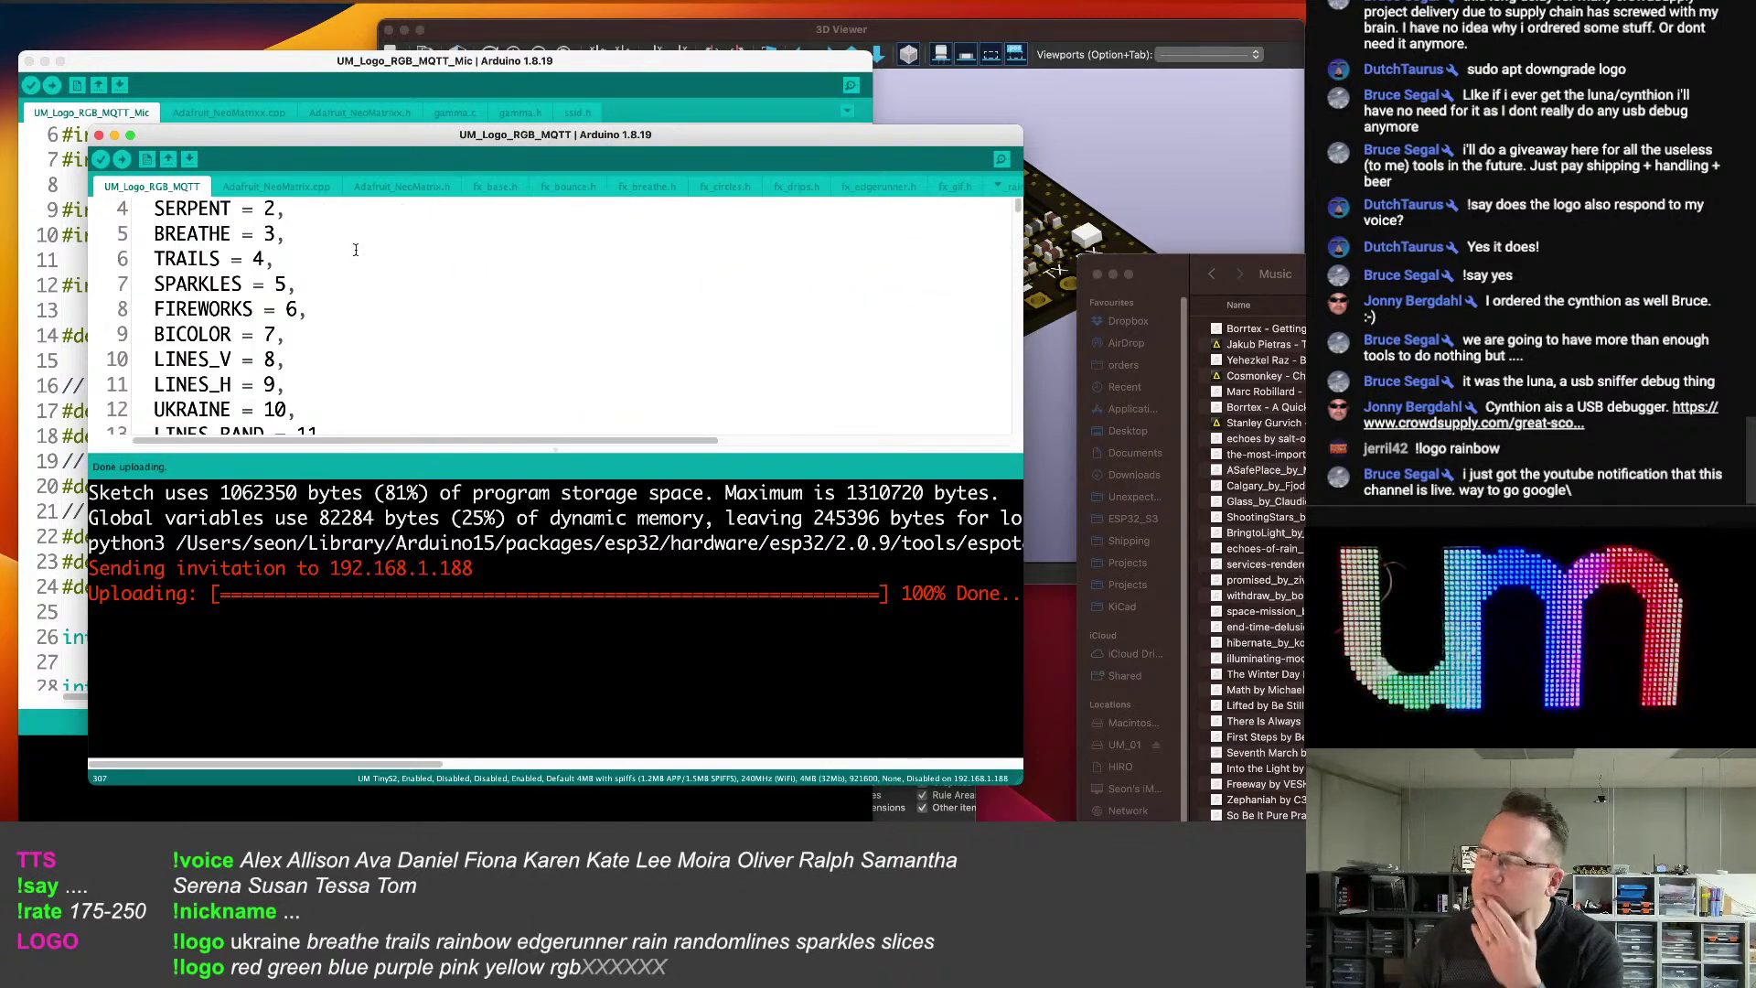
pyautogui.scroll(2, 371, 247)
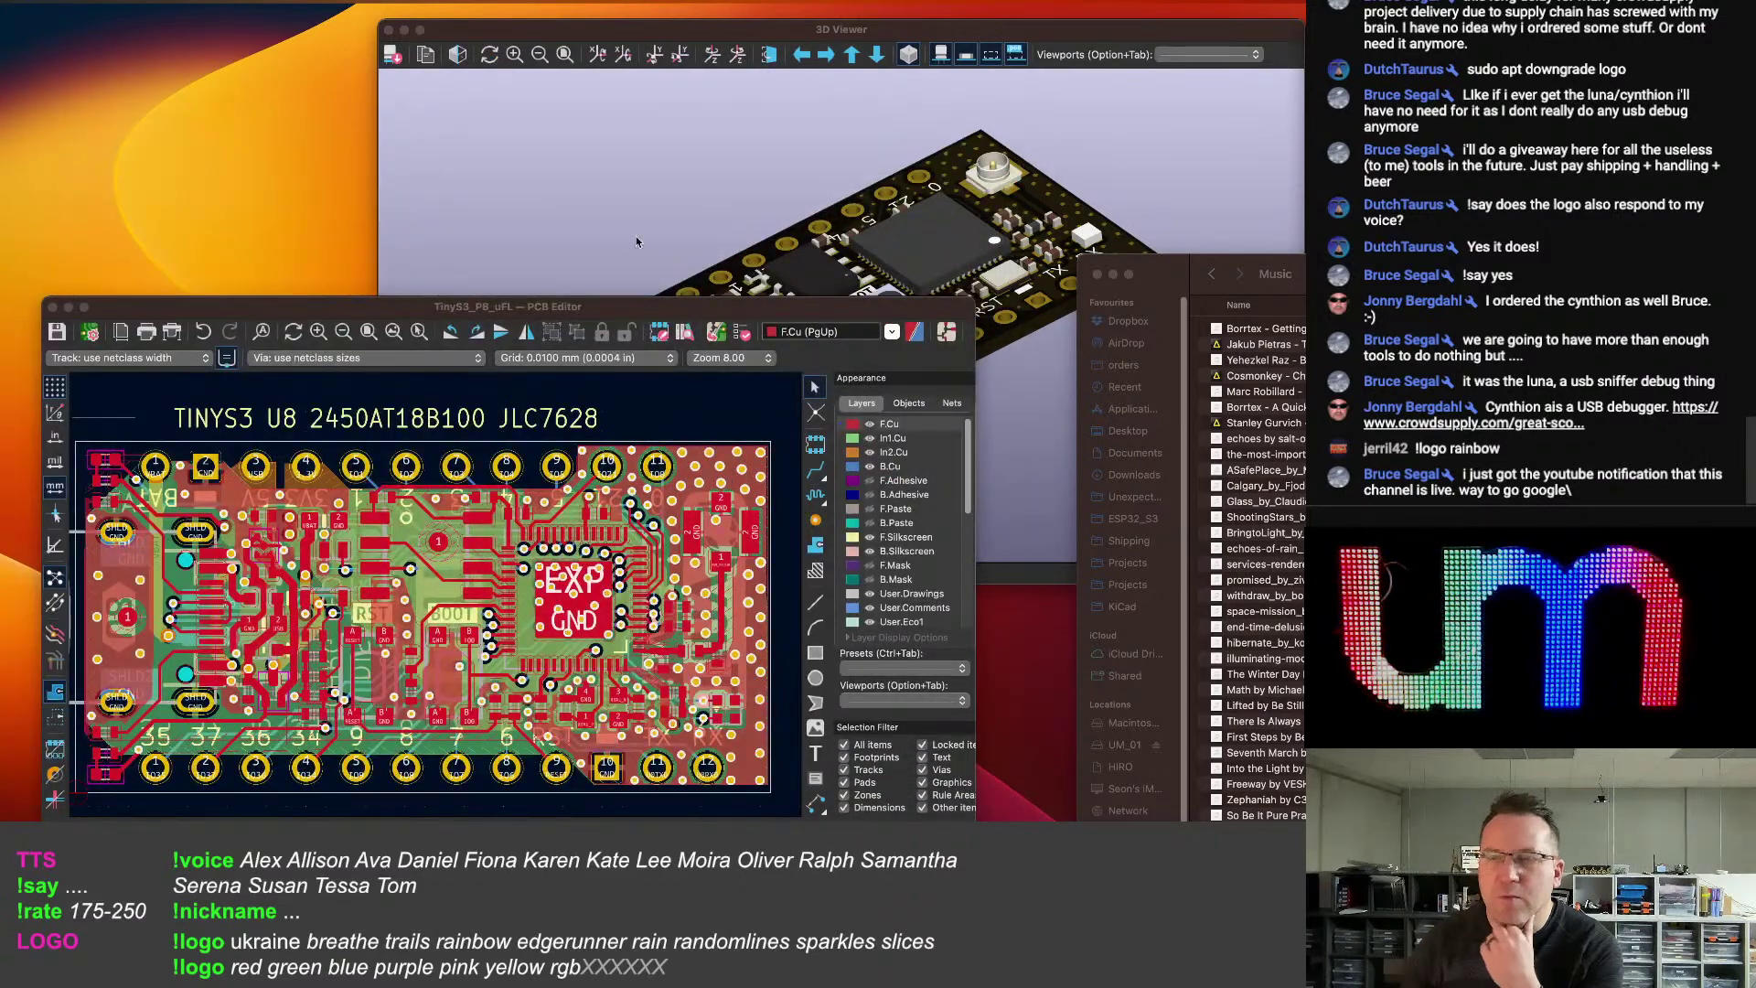
# Switch to KiCad, reposition the 3D Viewer window above the PCB layout and close the Music folder window.
pyautogui.moveTo(604, 29); pyautogui.dragTo(559, 22)
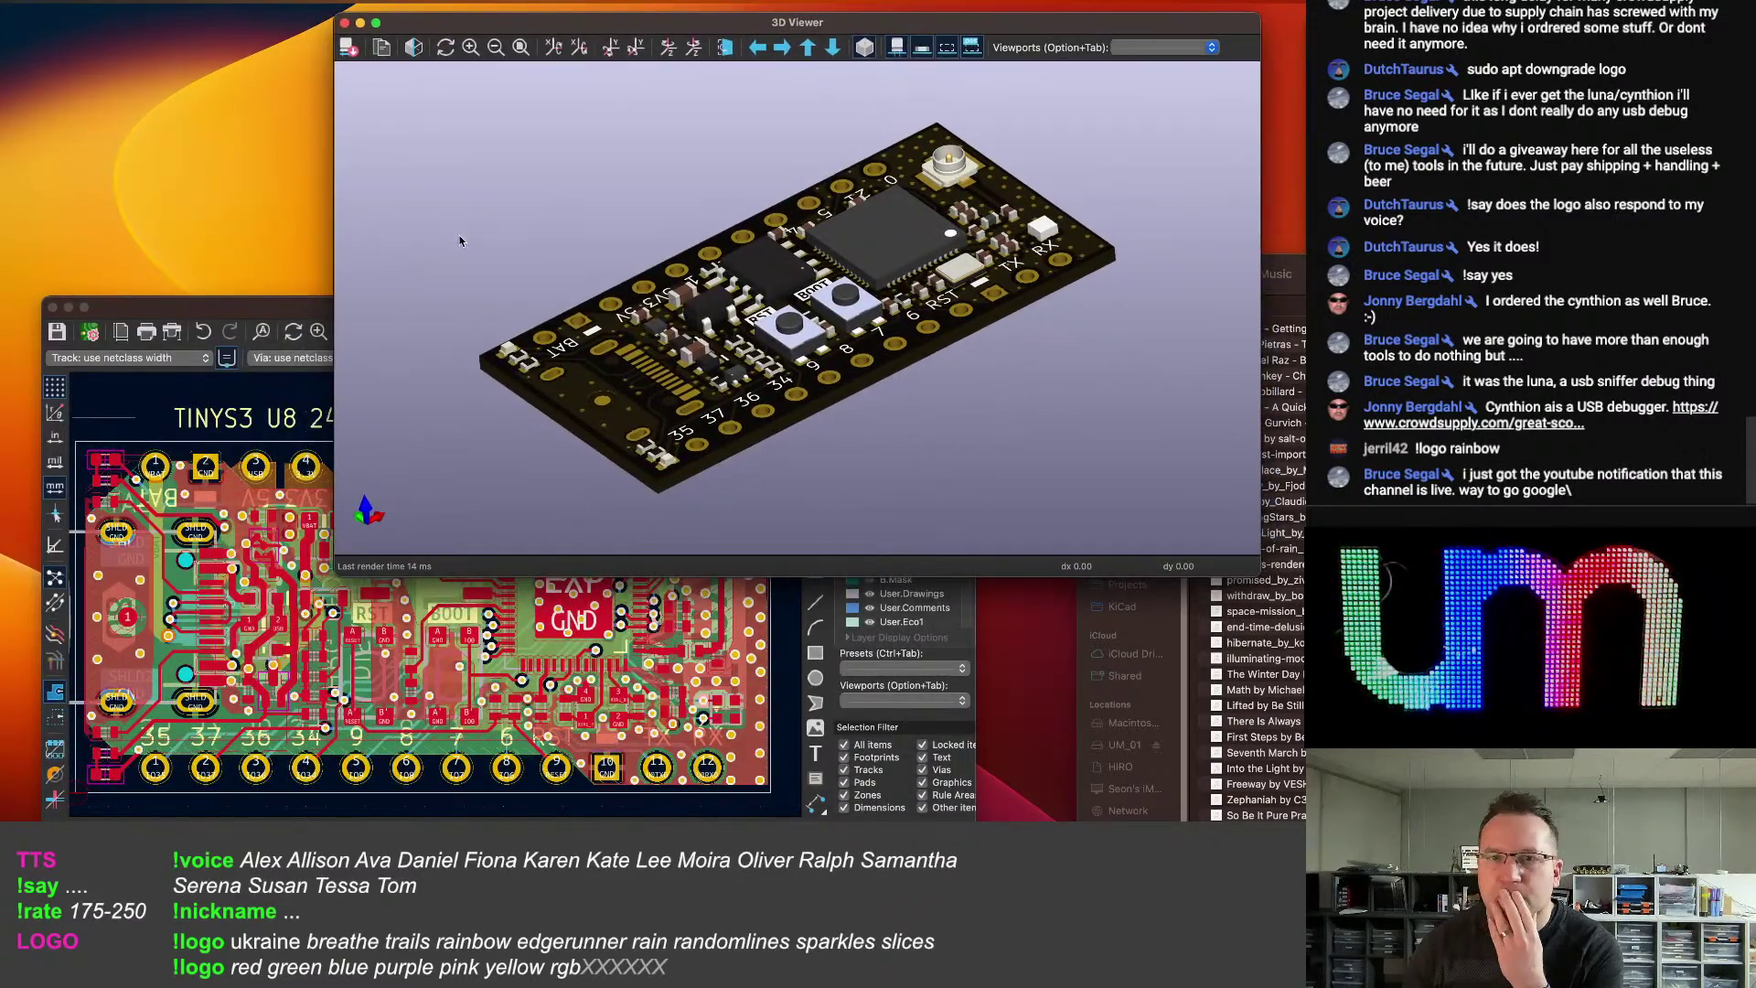
pyautogui.moveTo(588, 23); pyautogui.dragTo(508, 16)
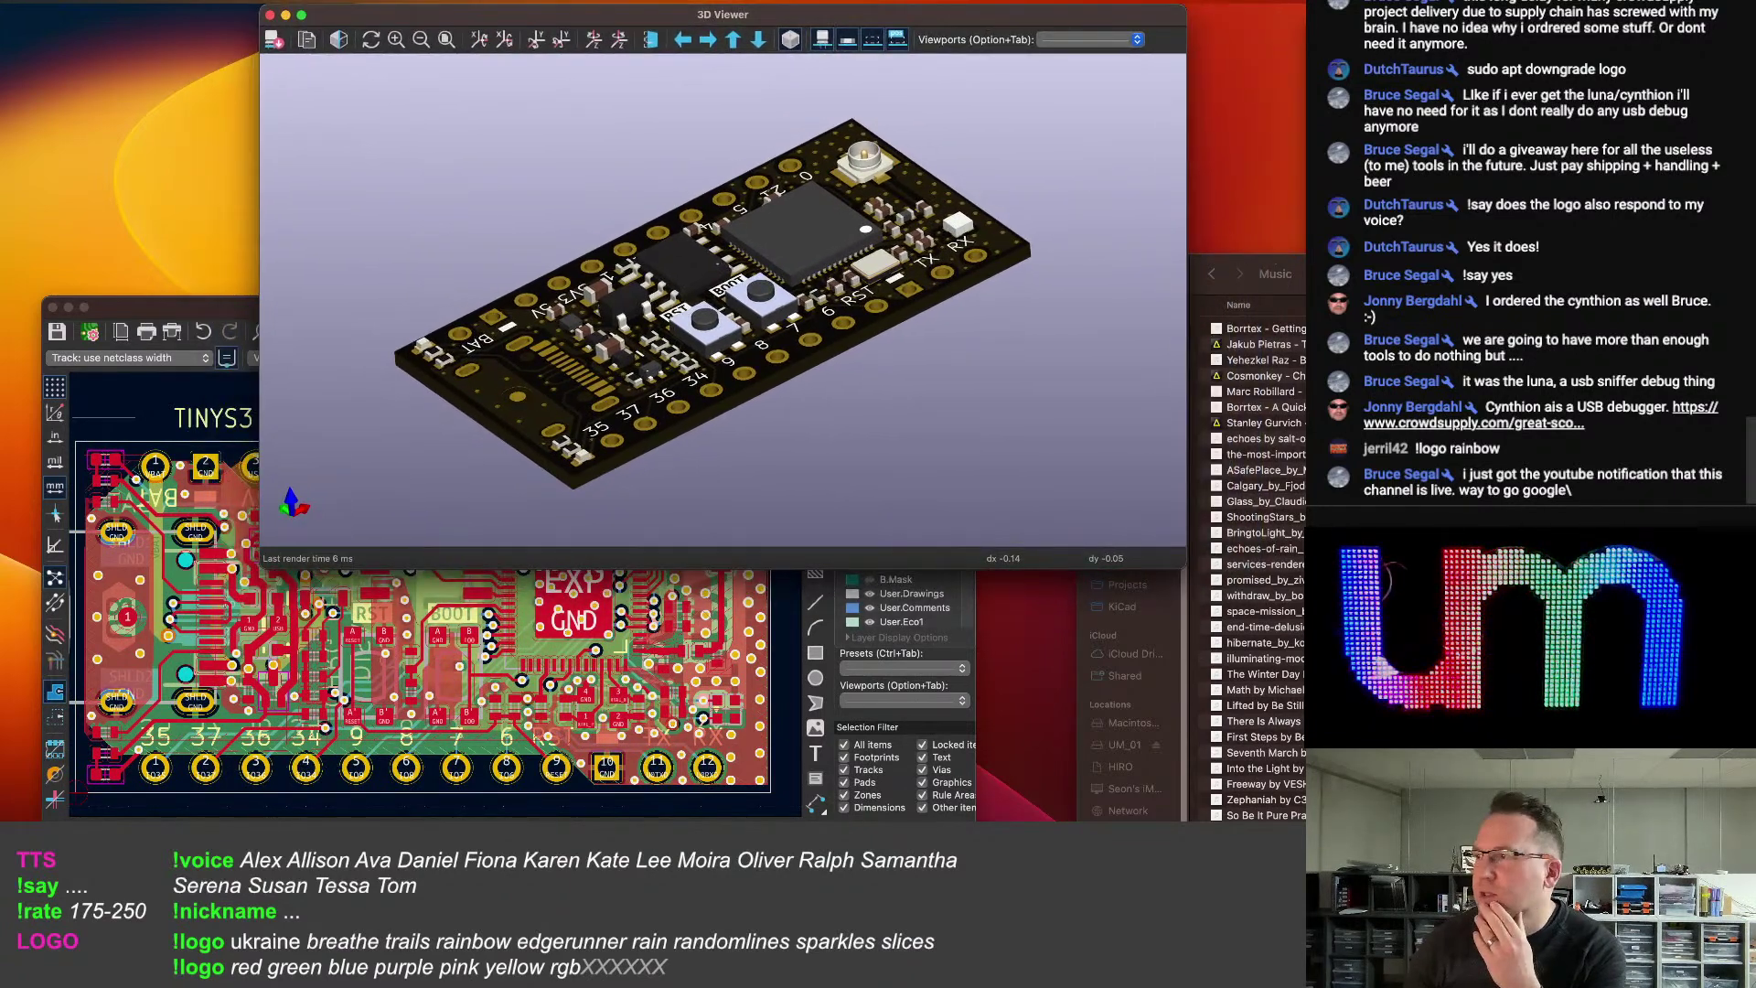
pyautogui.click(1299, 274)
pyautogui.click(1097, 275)
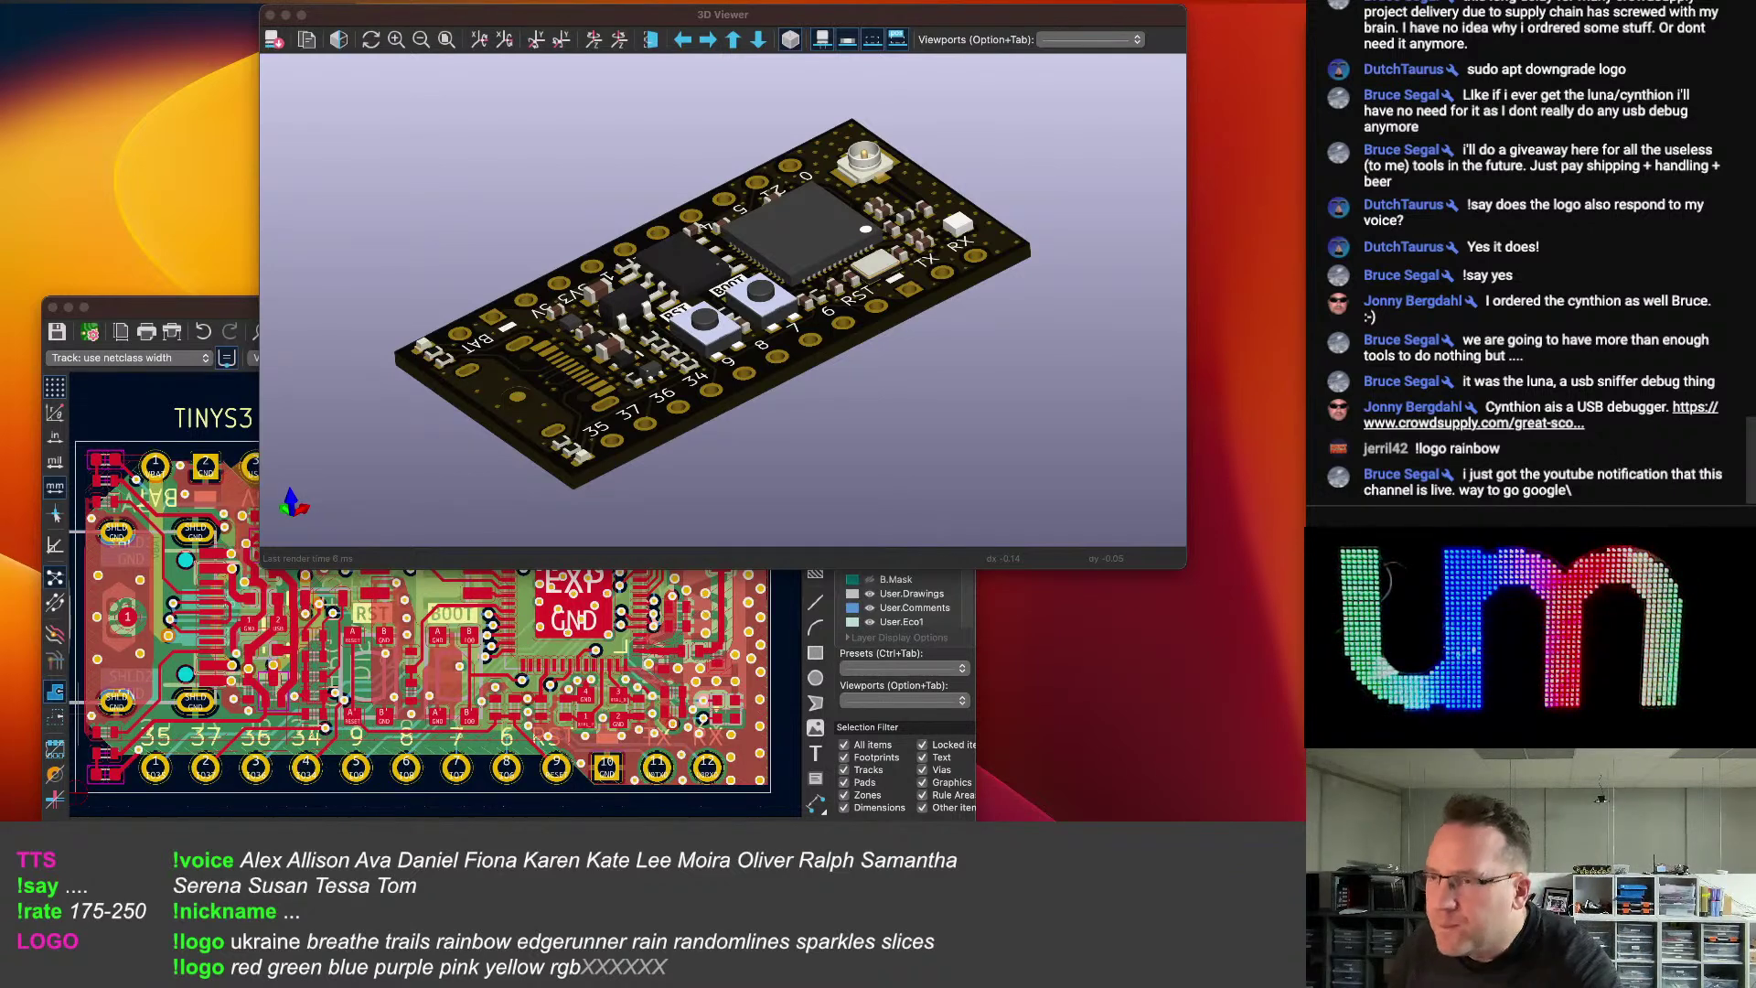
pyautogui.click(183, 304)
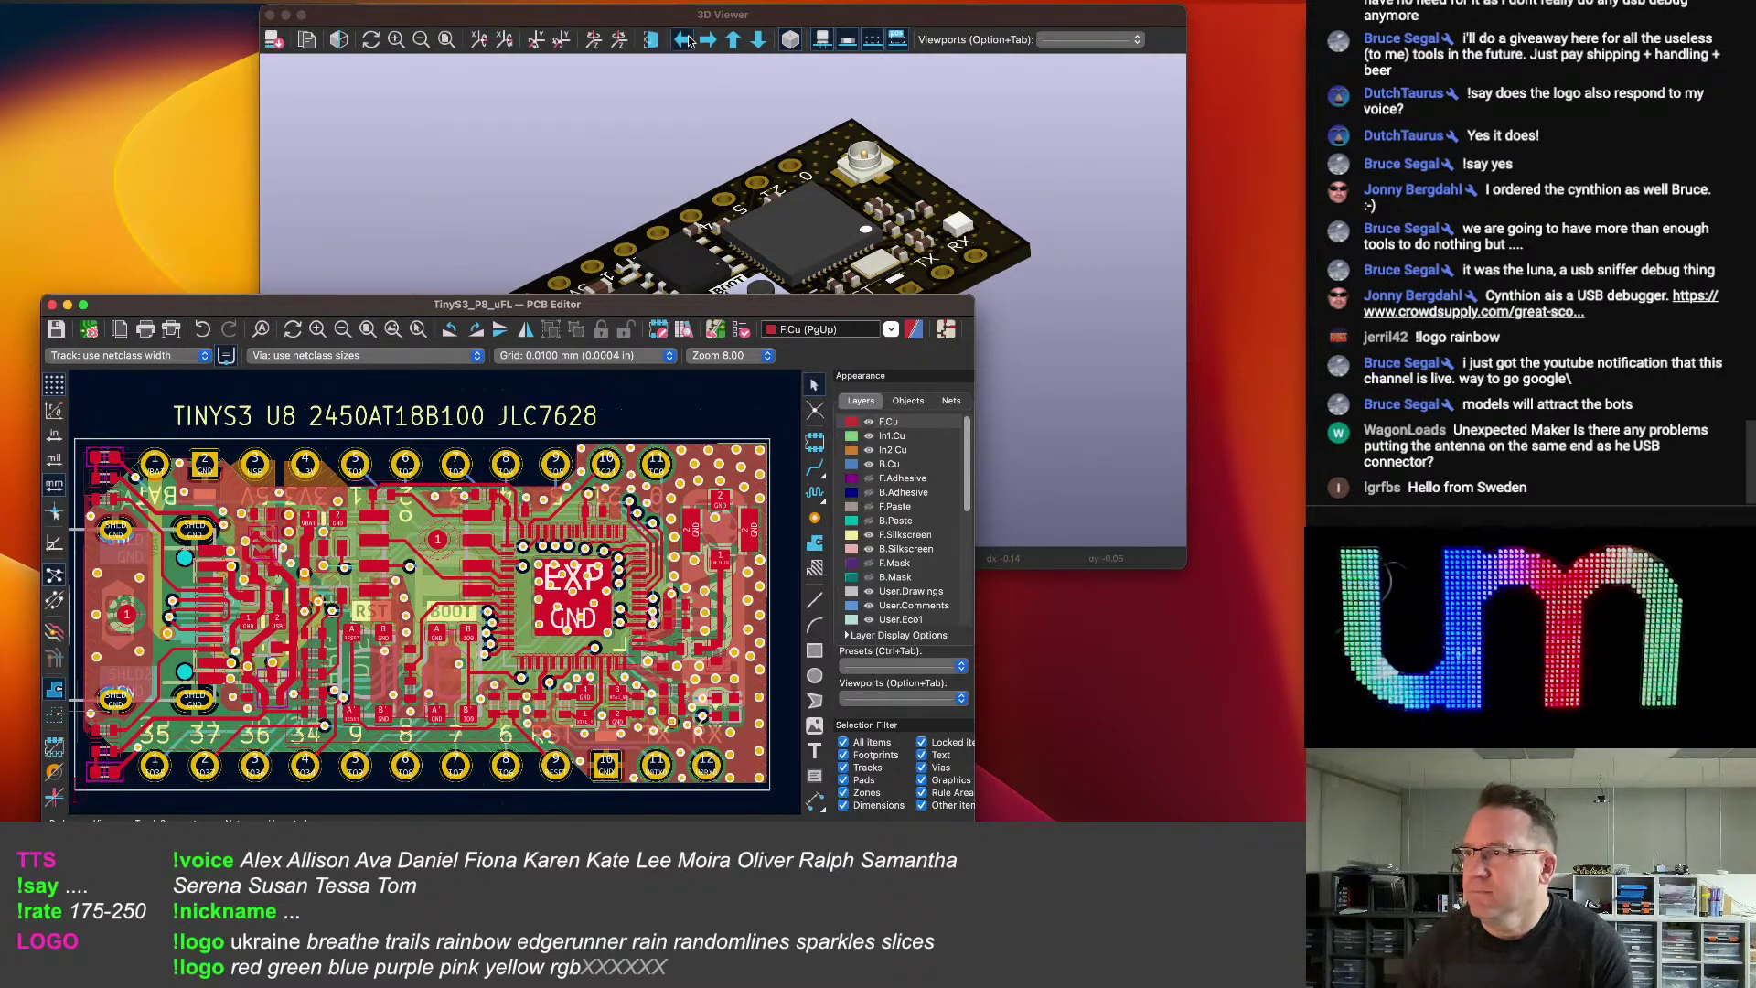
# Examine the TinyS3 board in the 3D Viewer from several angles, including the U.FL antenna connector and USB connector ends.
pyautogui.moveTo(680, 19); pyautogui.dragTo(693, 24)
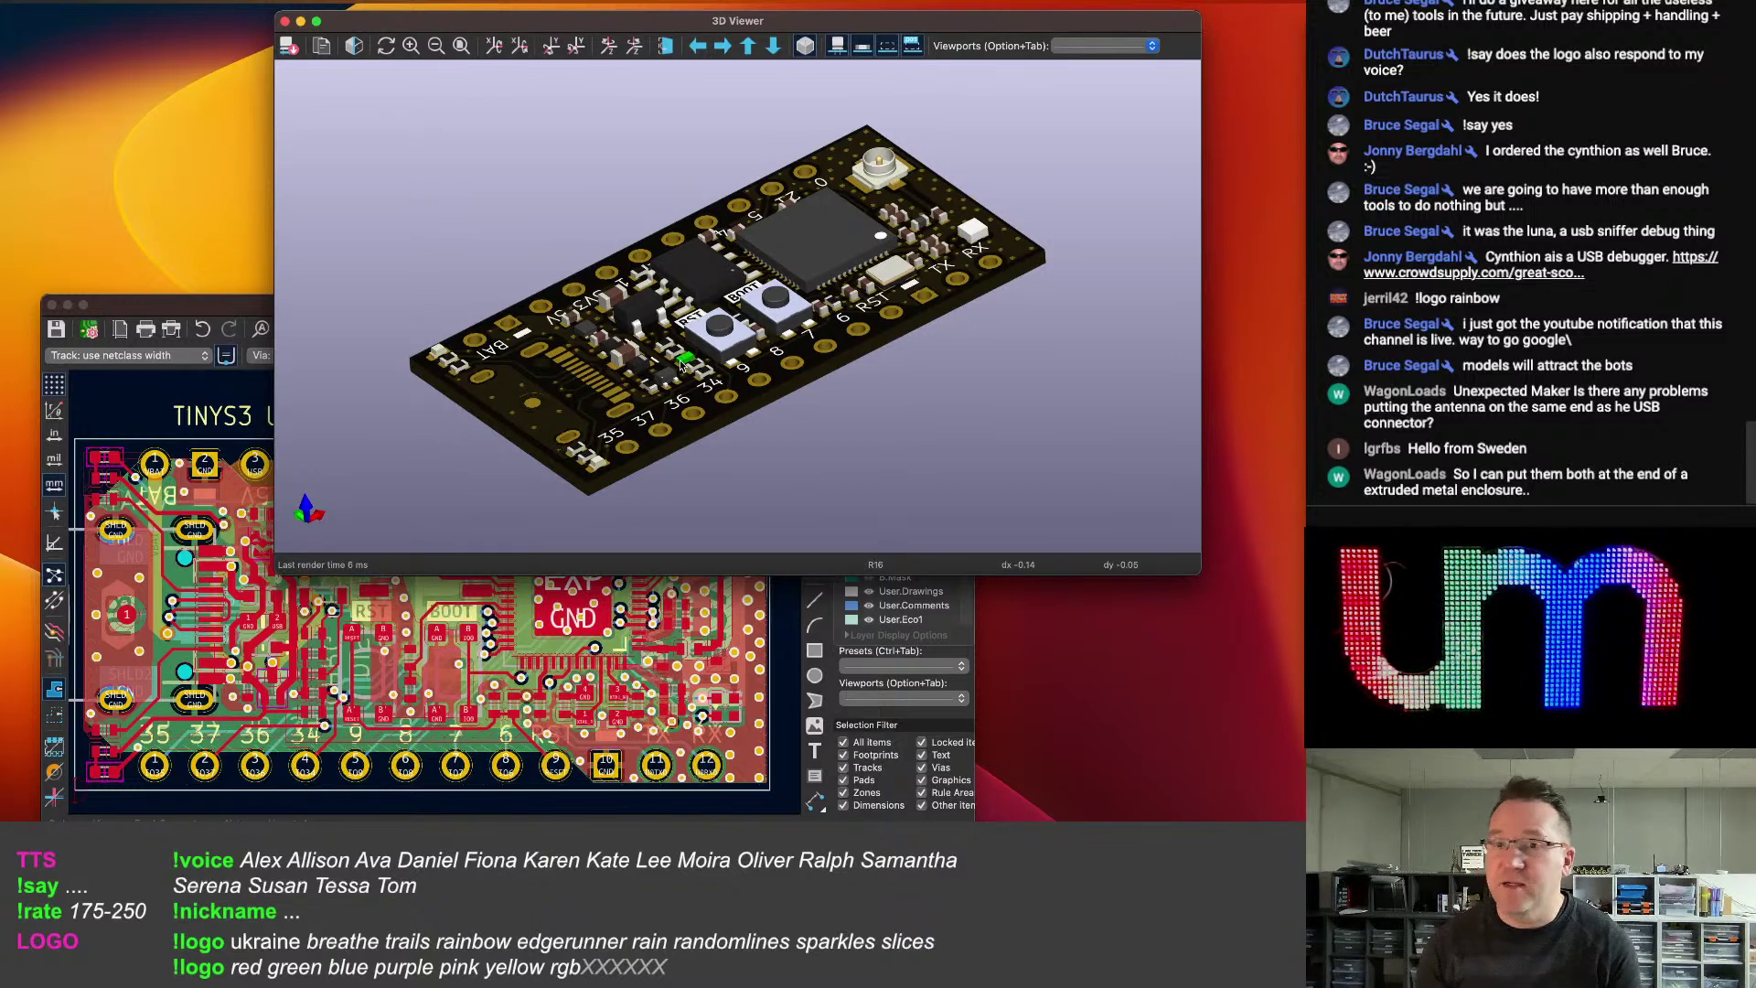
pyautogui.moveTo(947, 363); pyautogui.dragTo(939, 392)
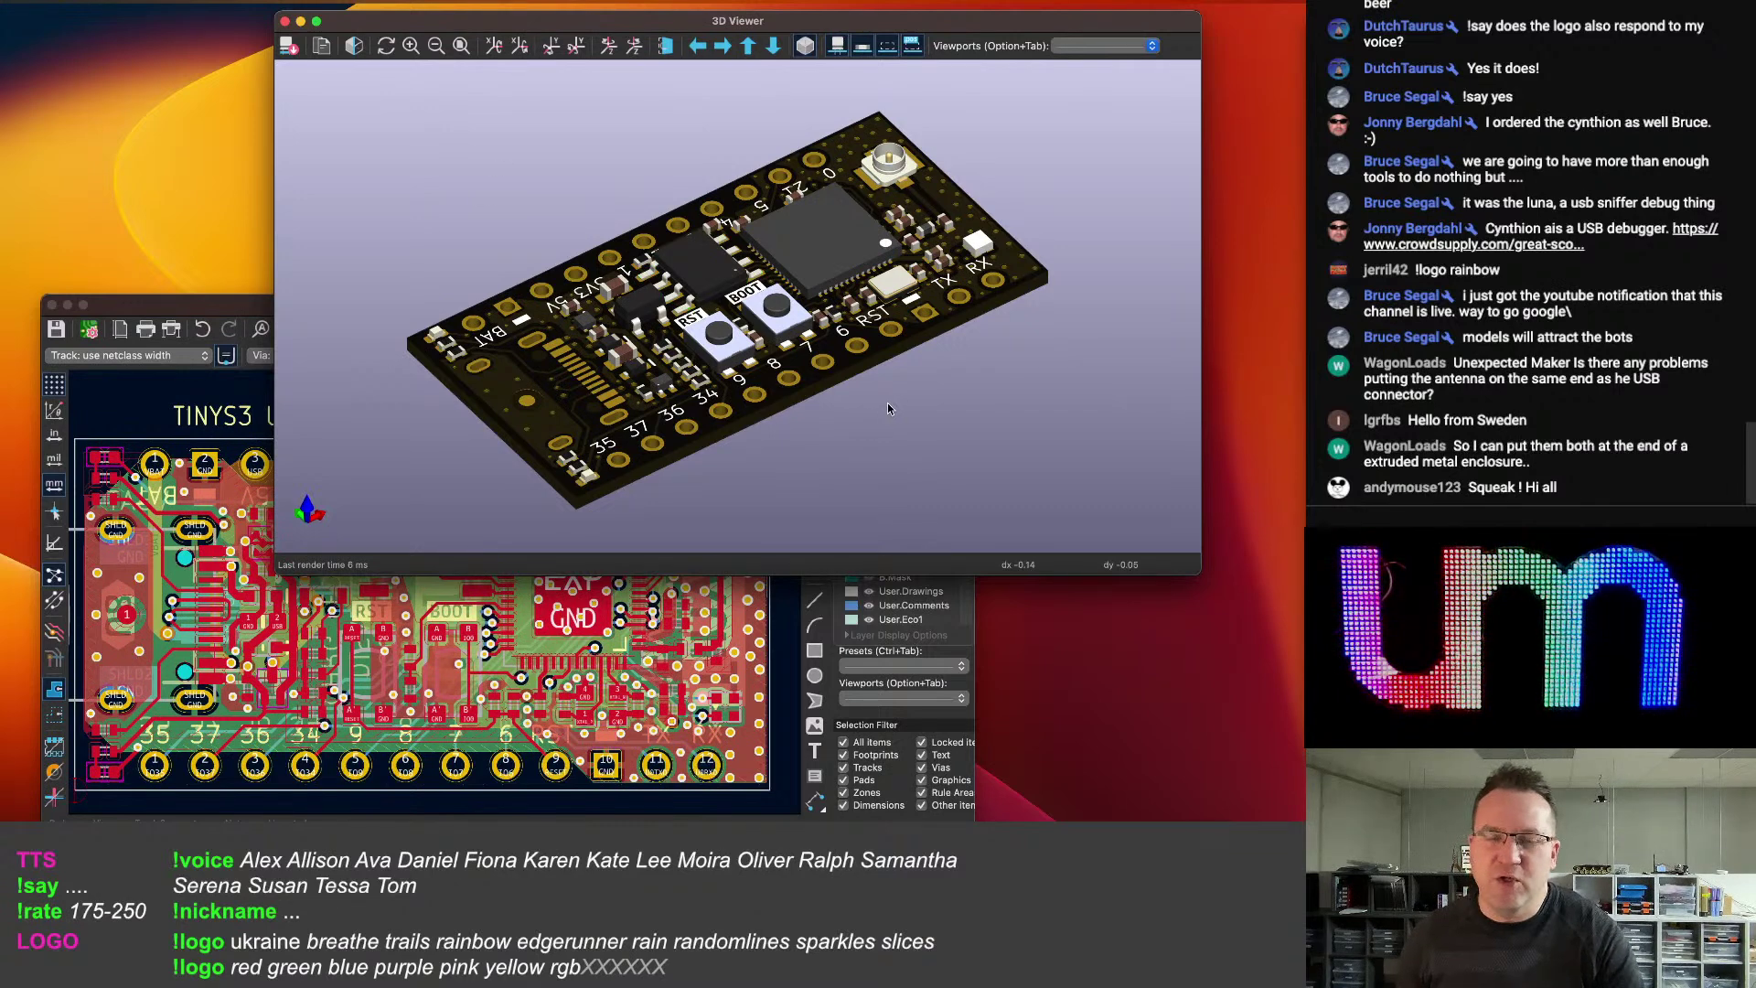
pyautogui.moveTo(888, 419); pyautogui.dragTo(905, 401)
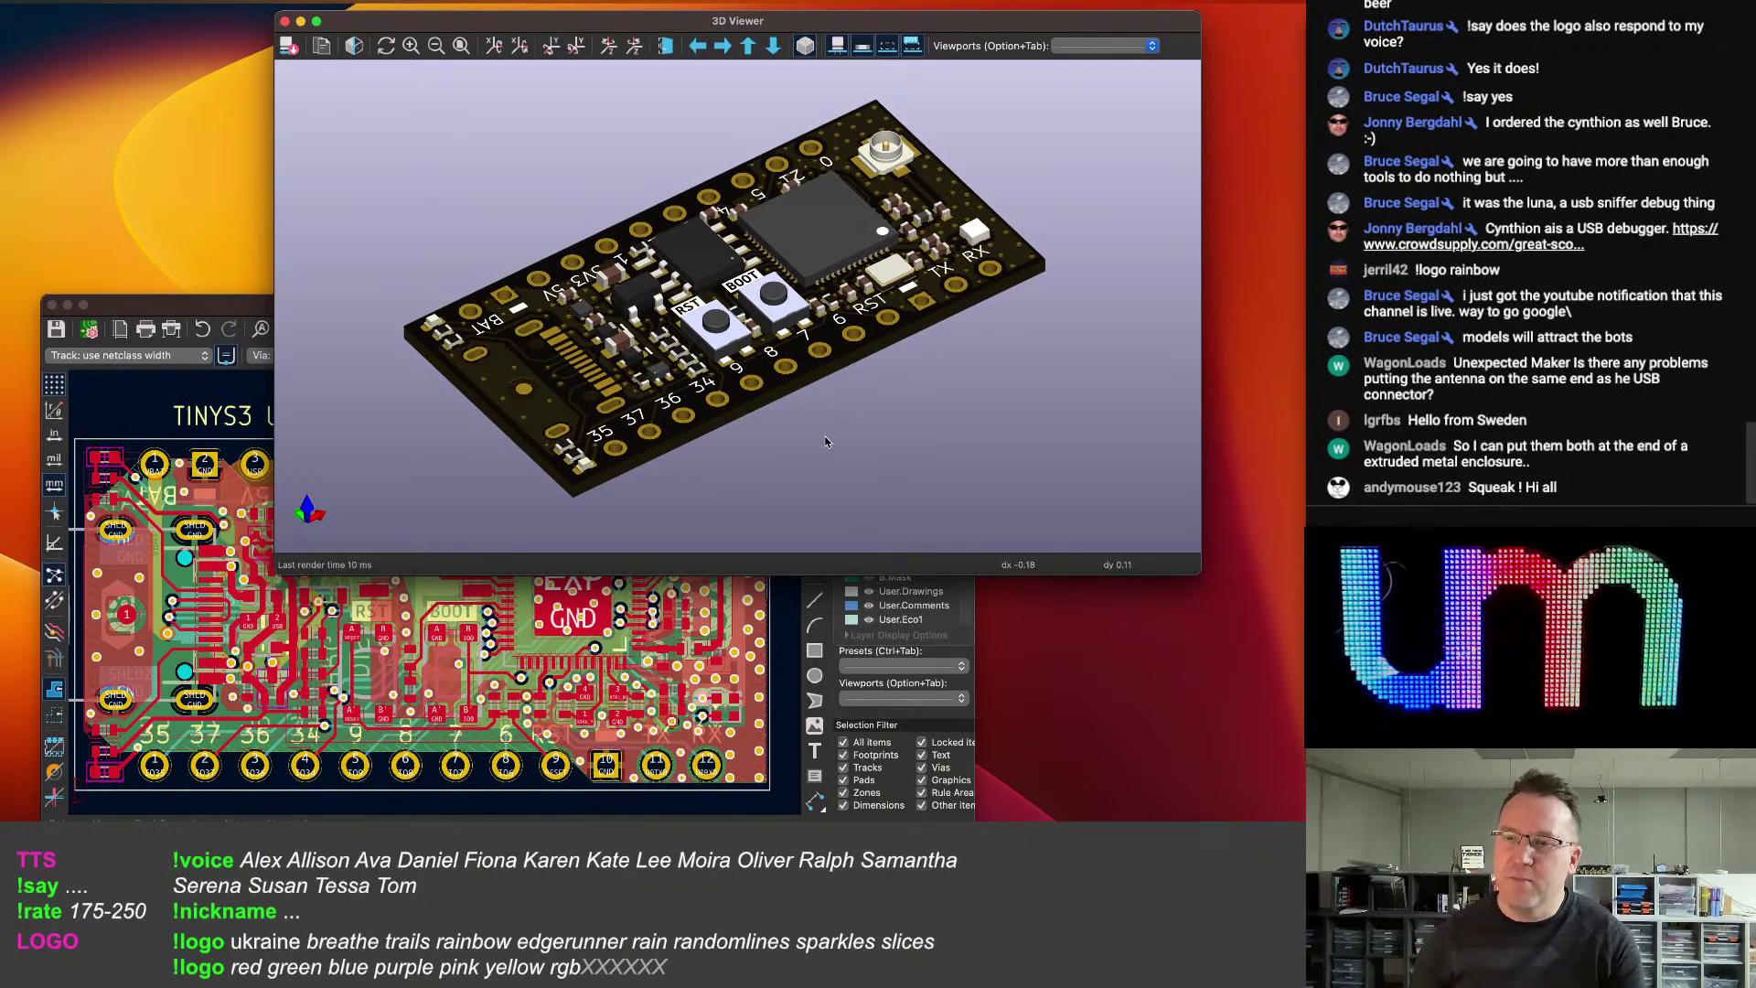
pyautogui.scroll(-5, 858, 423)
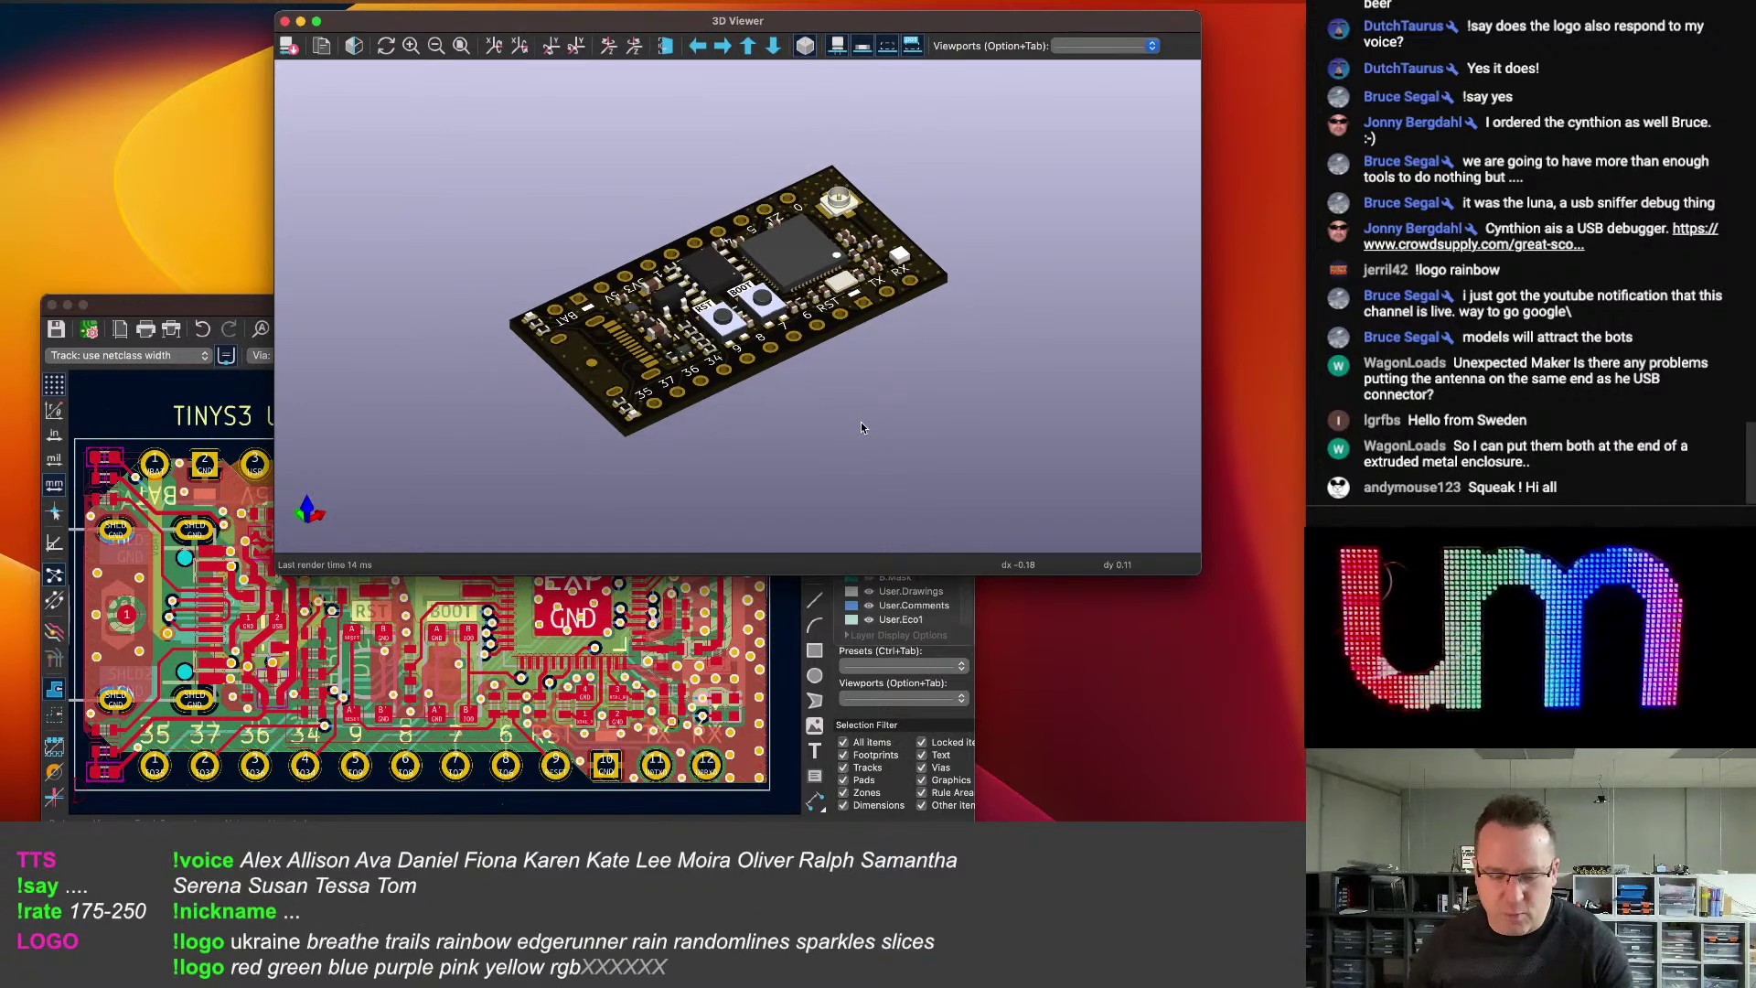
pyautogui.scroll(1, 779, 428)
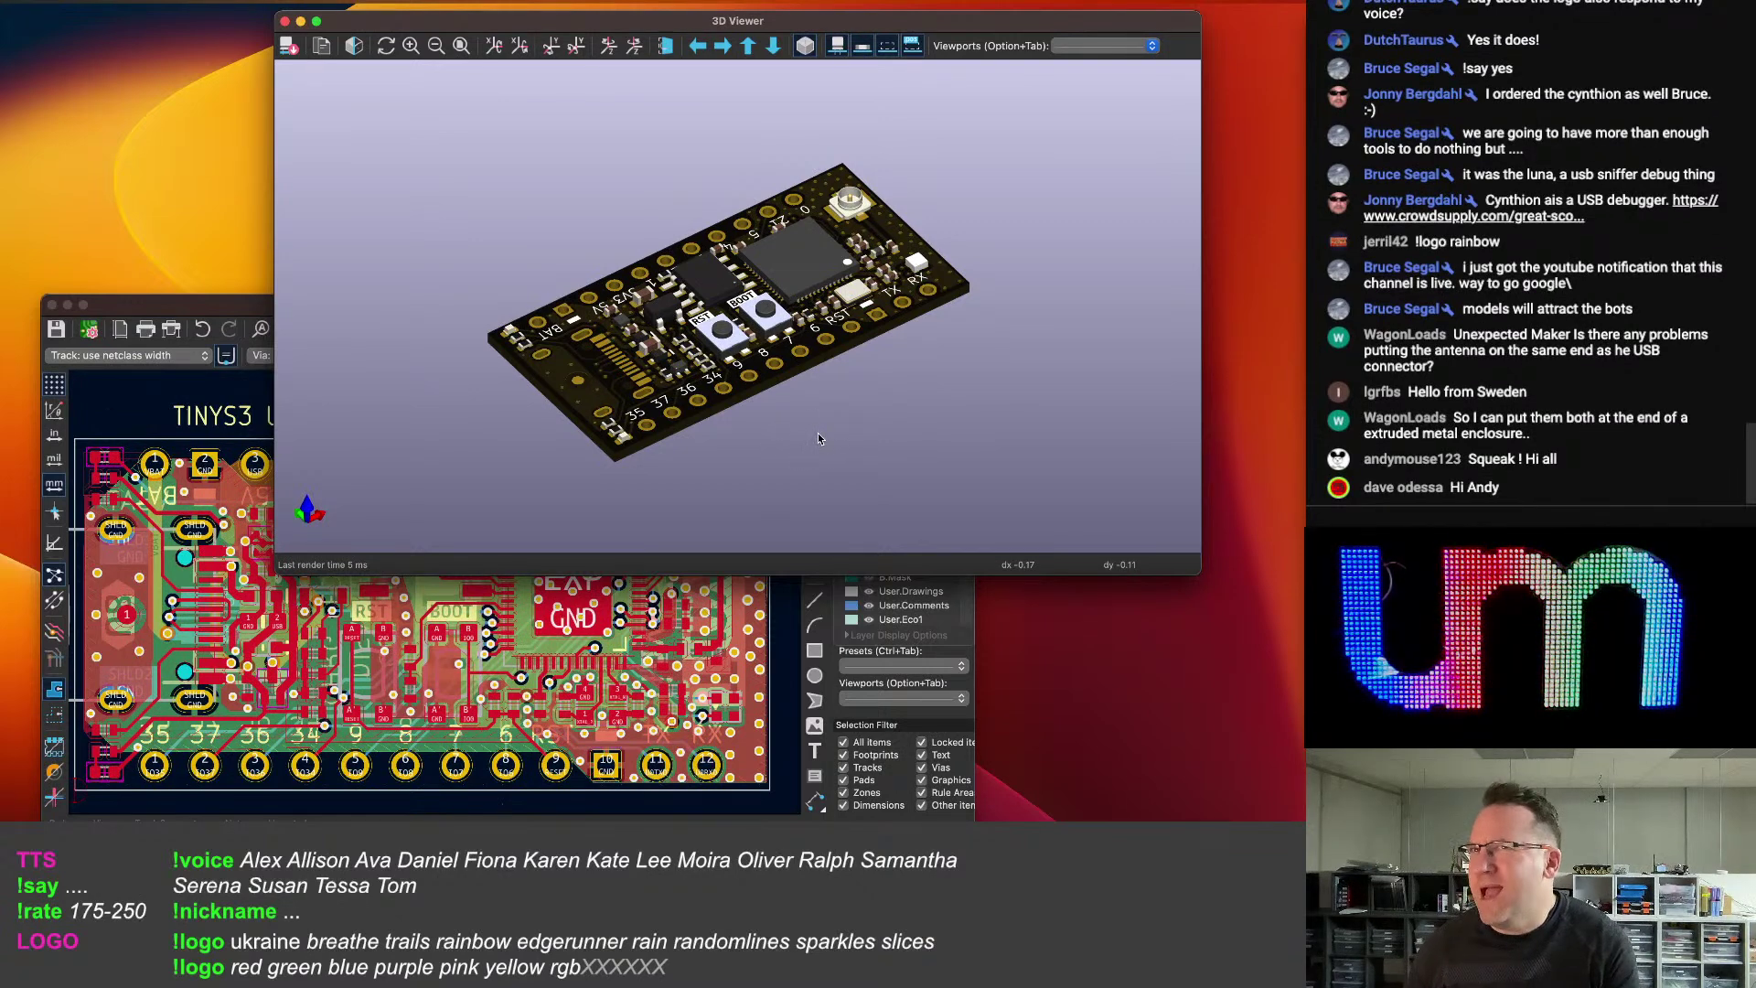
pyautogui.scroll(3, 788, 452)
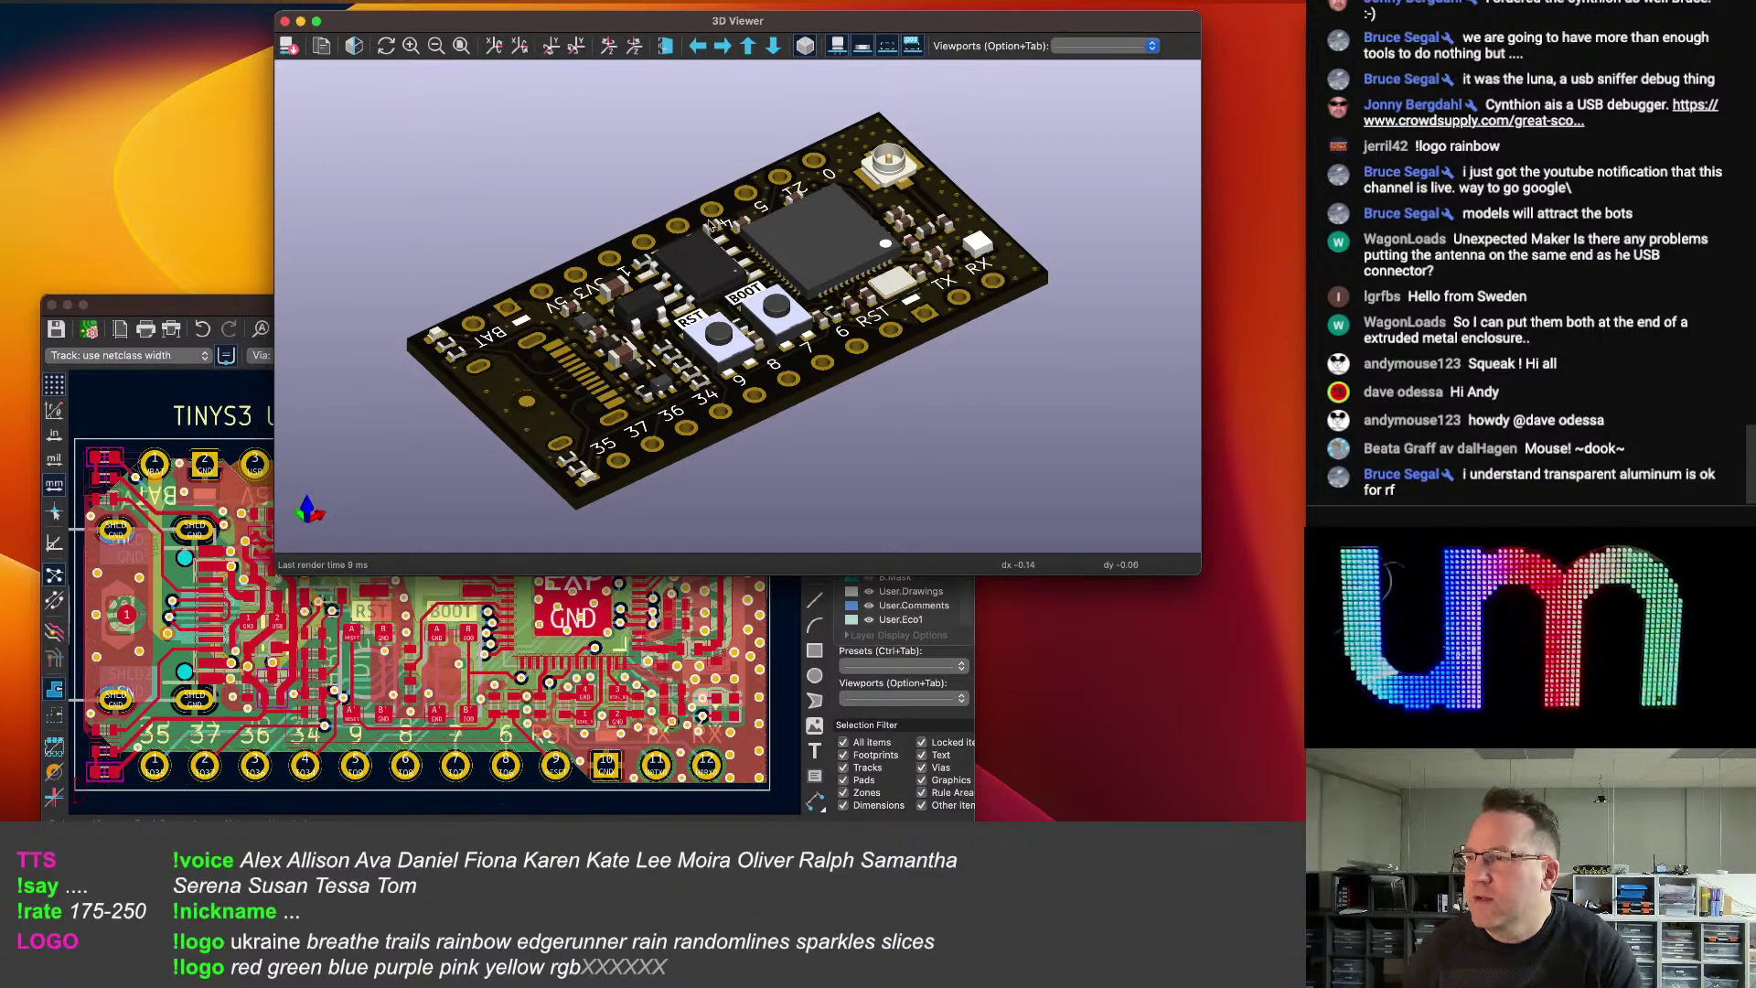
pyautogui.moveTo(716, 225); pyautogui.dragTo(744, 223, button='middle')
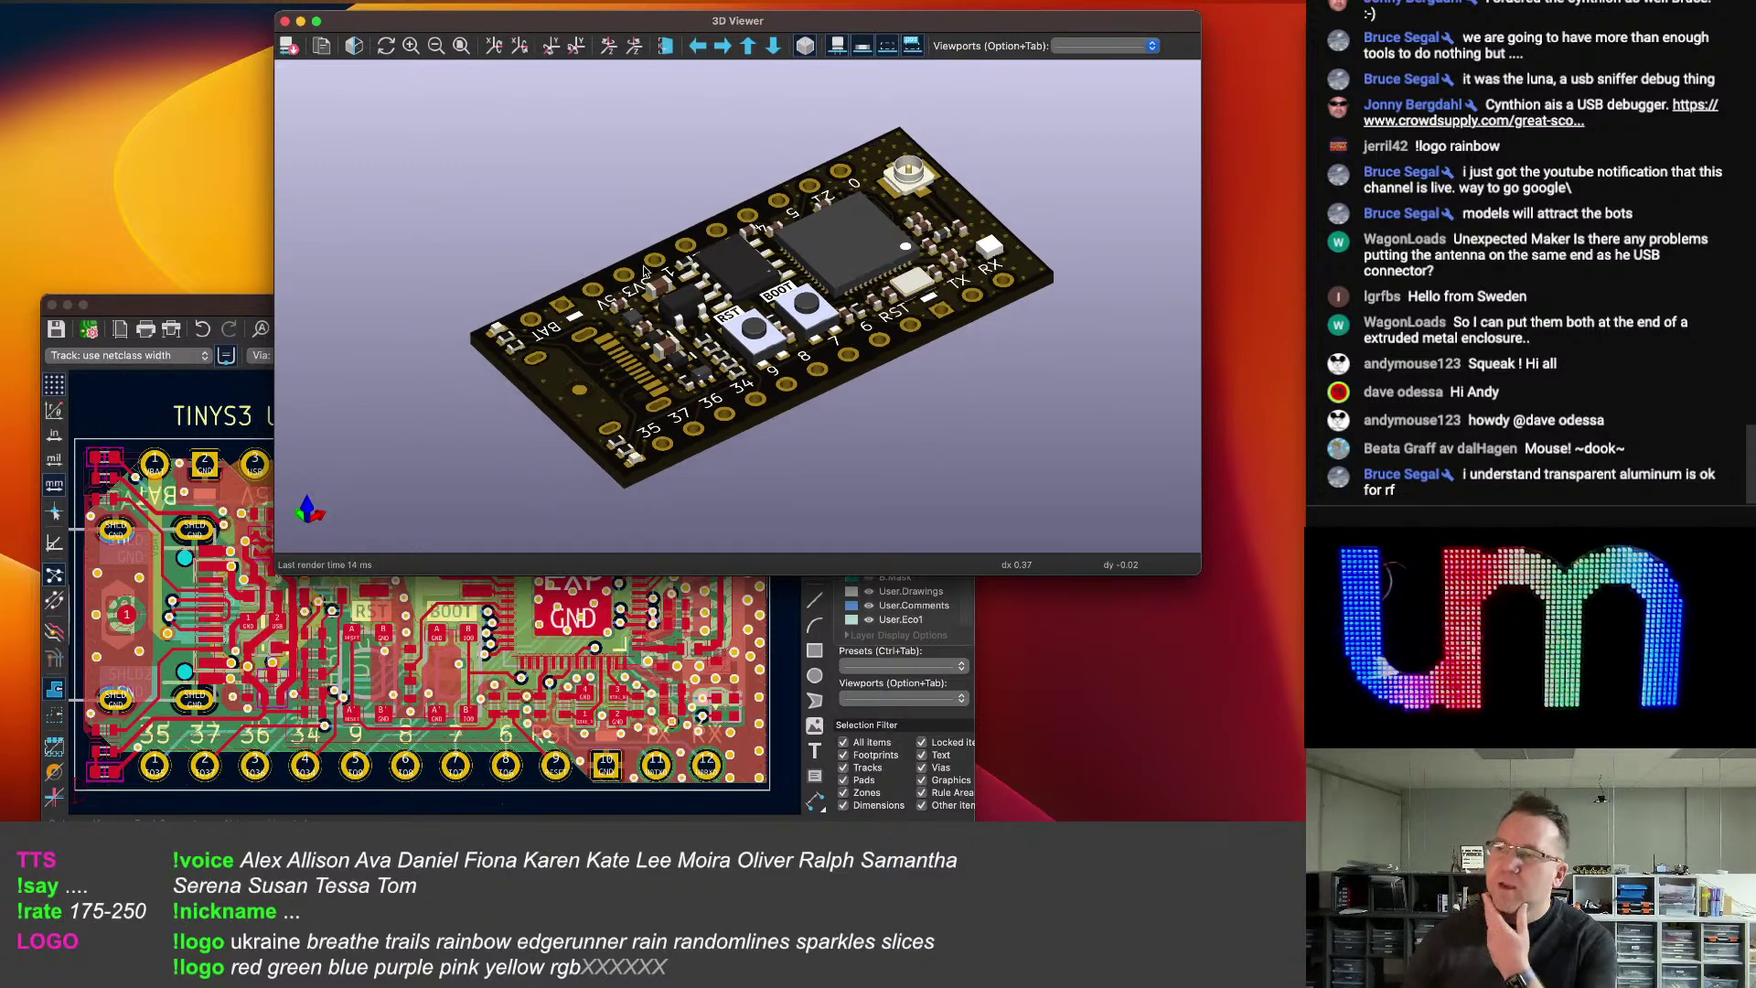
pyautogui.scroll(-2, 641, 297)
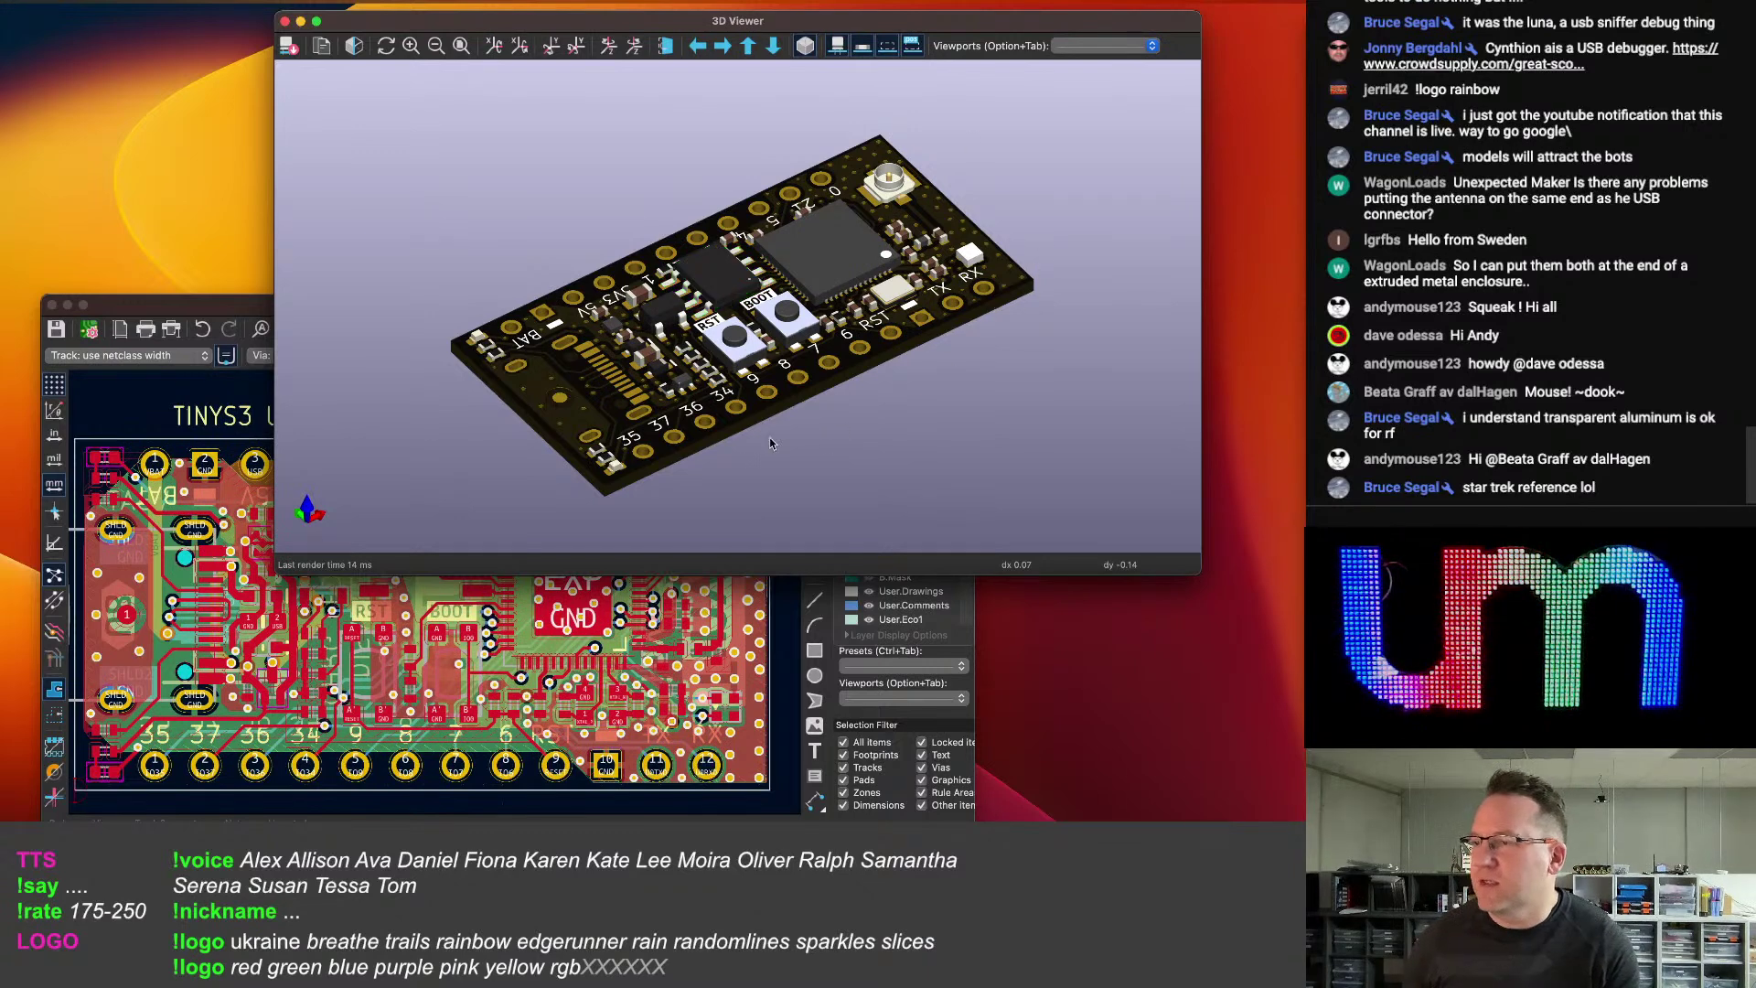
pyautogui.scroll(-3, 666, 313)
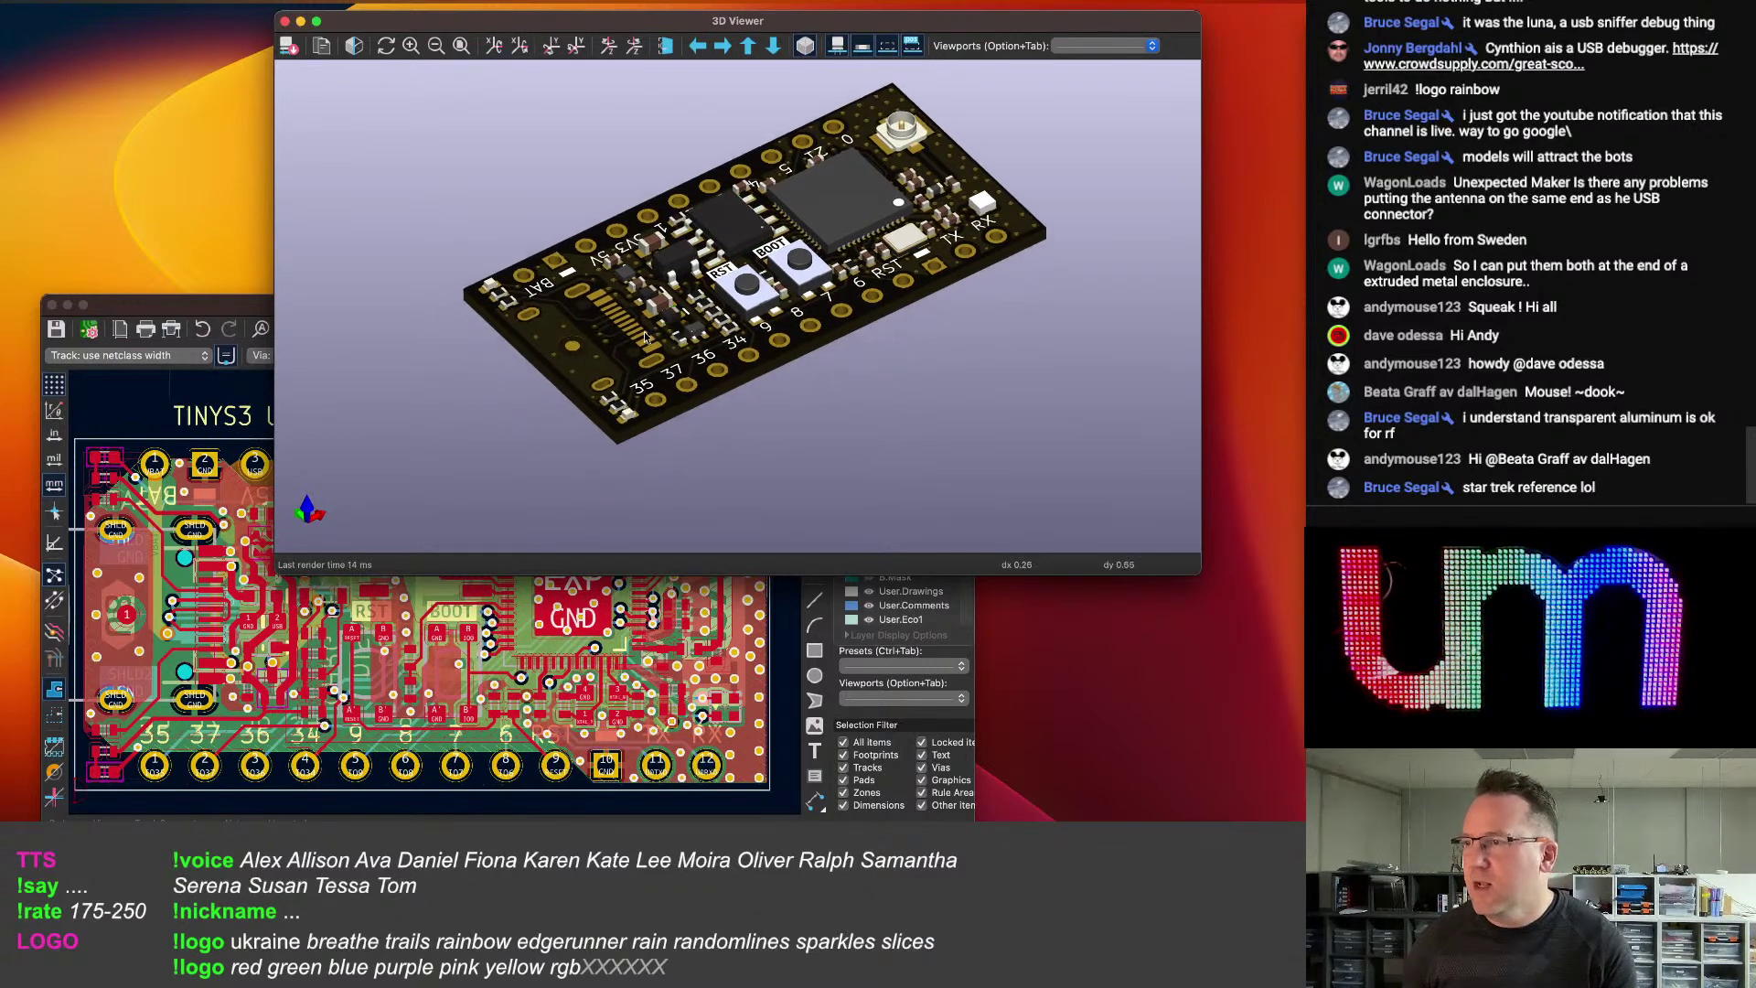
# Open the 3D model settings of the USB connector footprint at the edge of the TinyS3 PCB layout.
pyautogui.click(338, 586)
pyautogui.scroll(2, 338, 578)
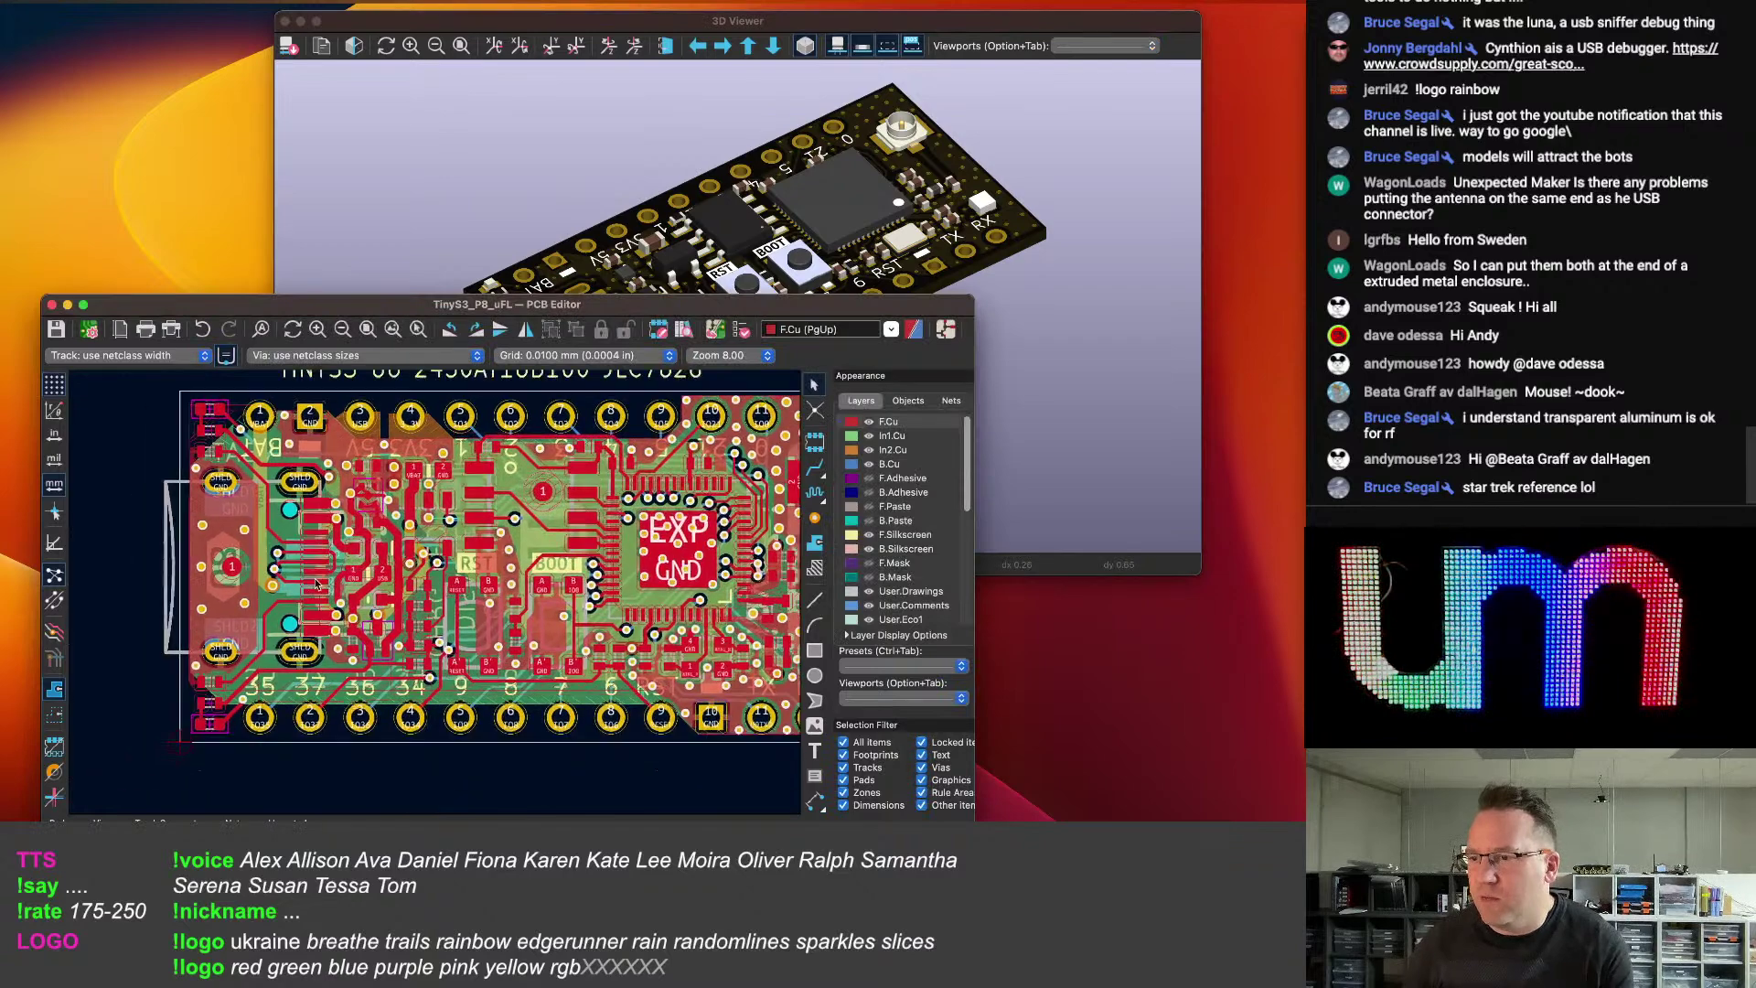
pyautogui.click(262, 549)
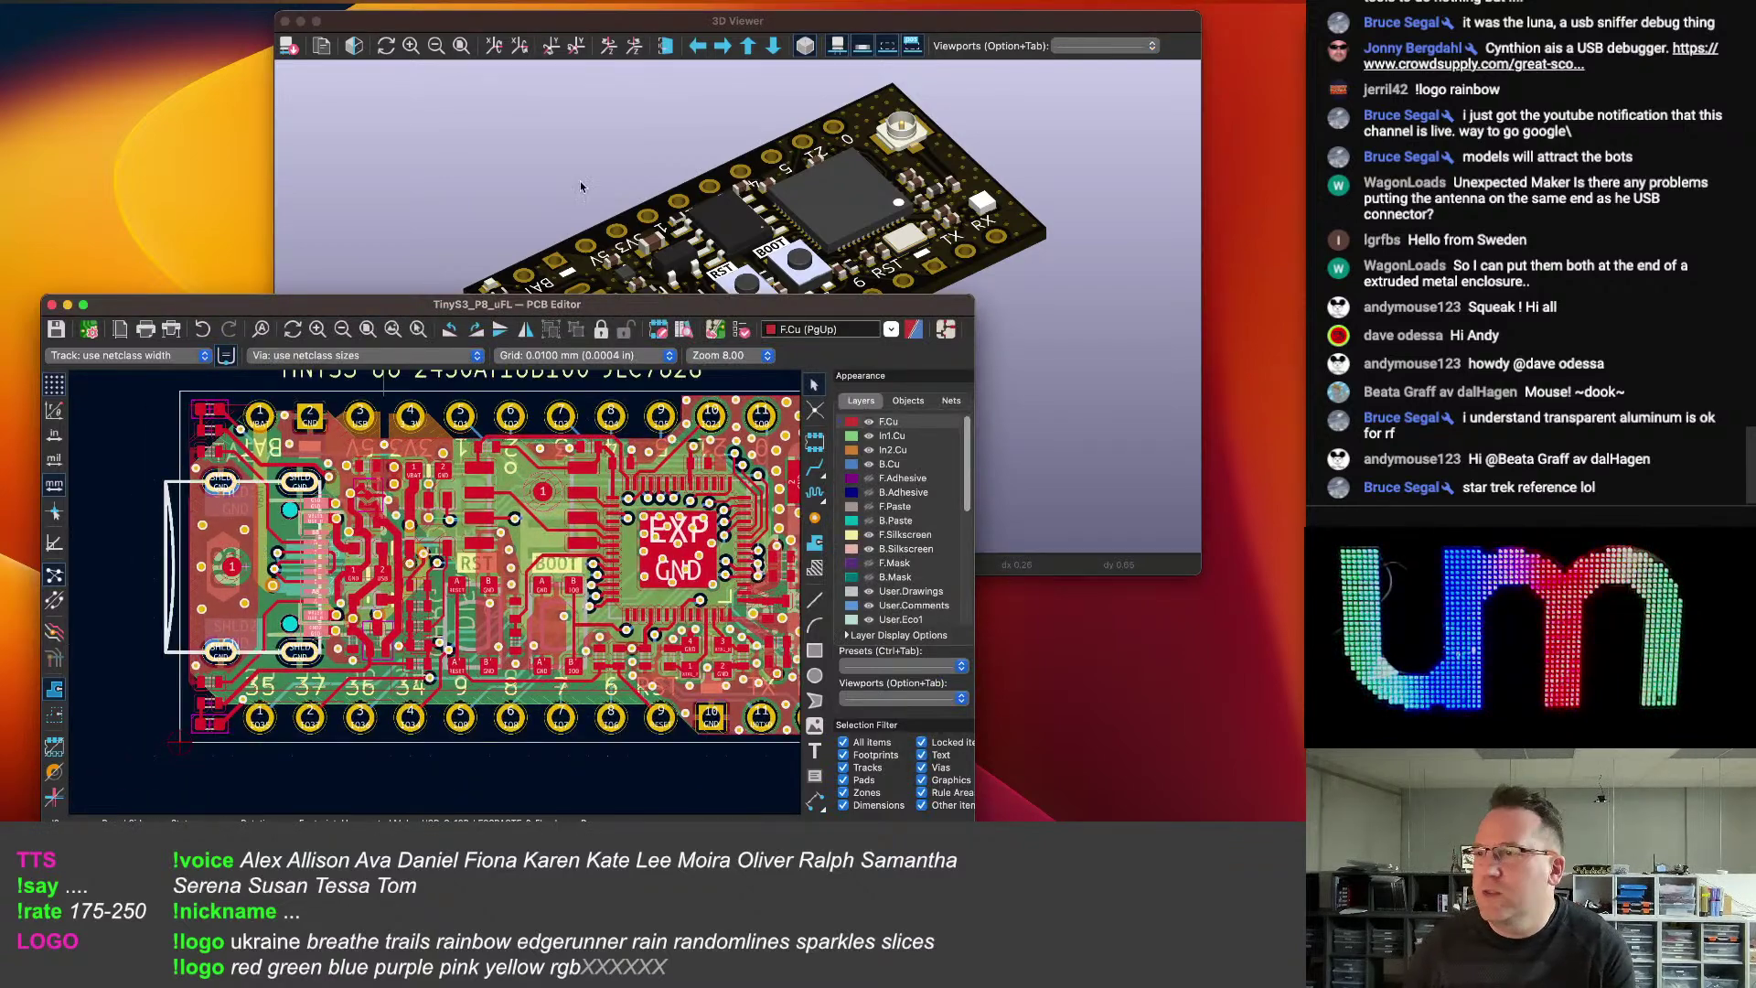
pyautogui.moveTo(525, 16); pyautogui.dragTo(516, 35)
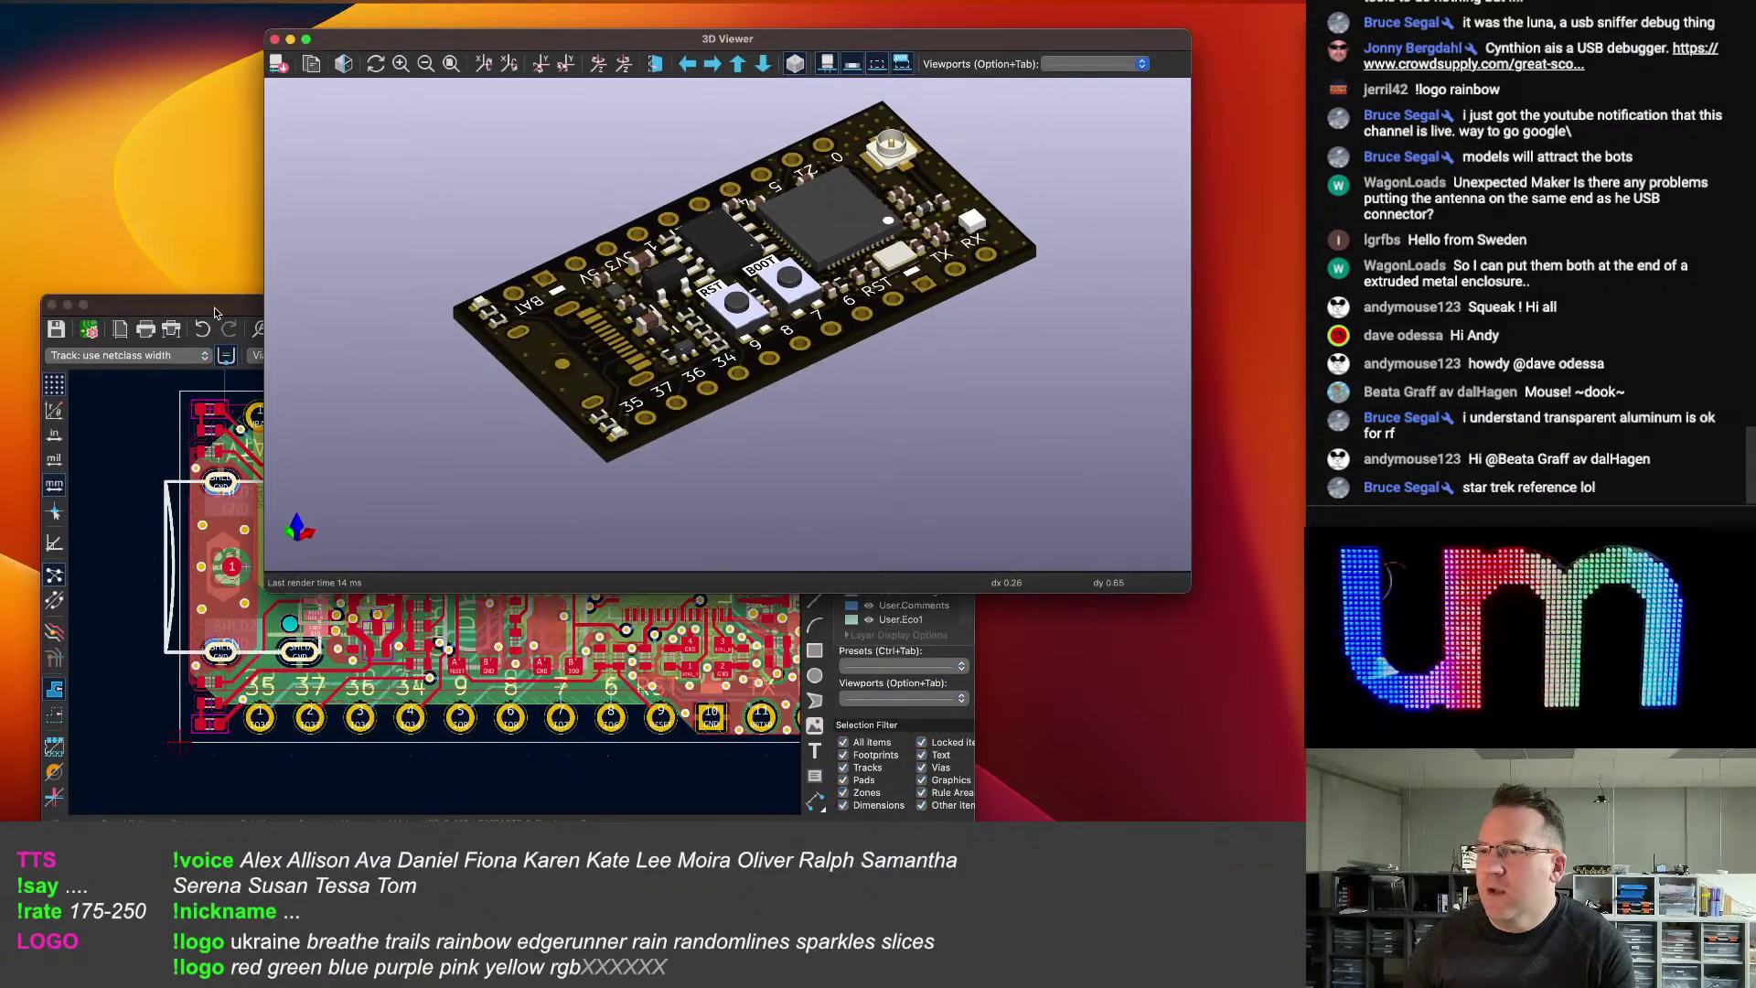
pyautogui.click(216, 312)
pyautogui.doubleClick(212, 444)
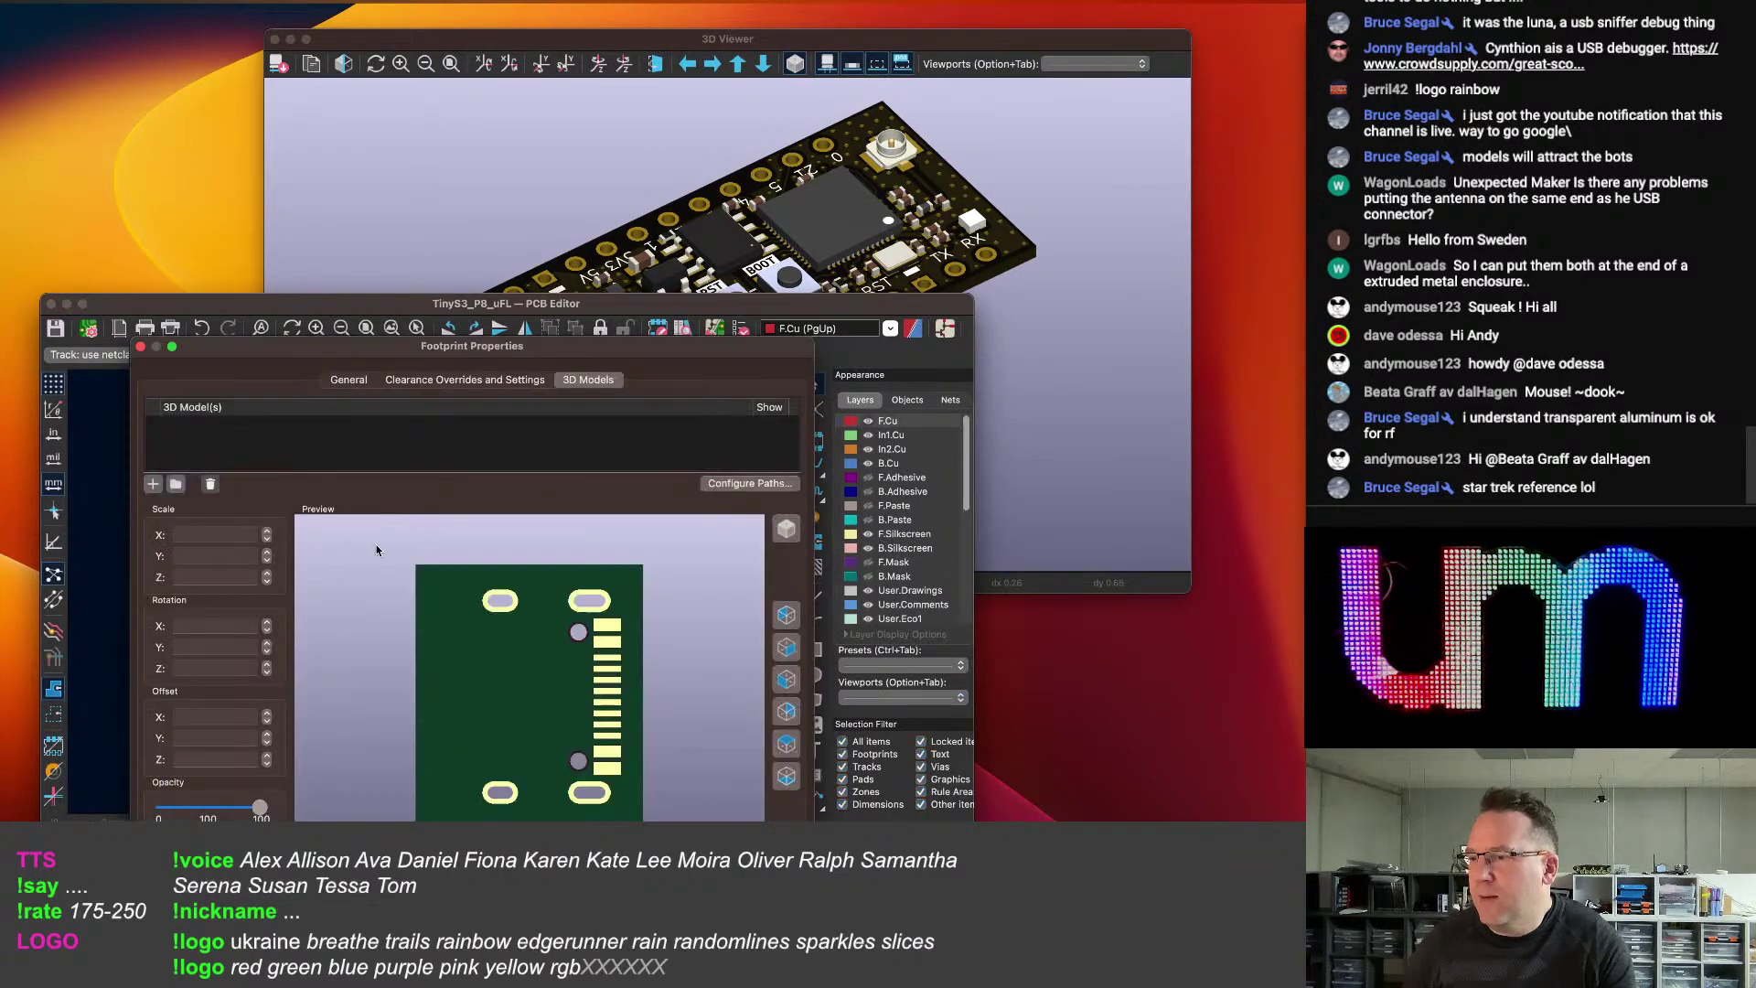
# Add the 3D model "HRO USB-C col 3 v5.step" from the KiCad Models folder to the footprint and inspect its orientation in the preview.
pyautogui.click(153, 484)
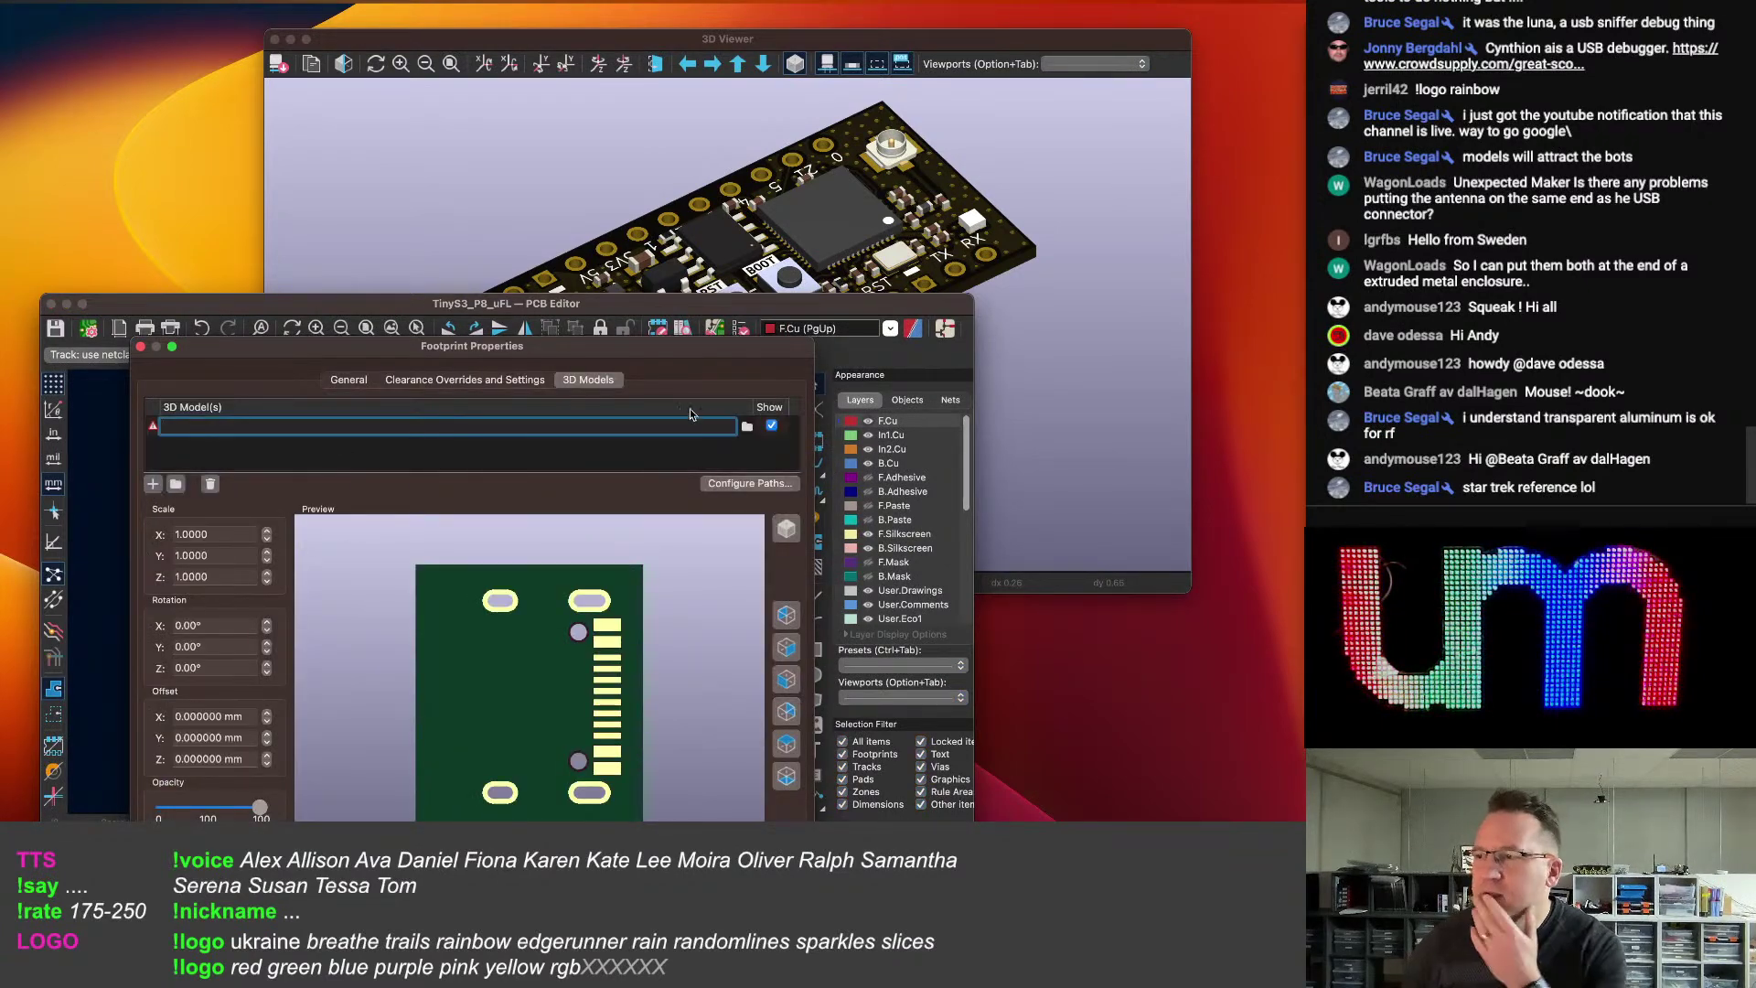
pyautogui.click(746, 429)
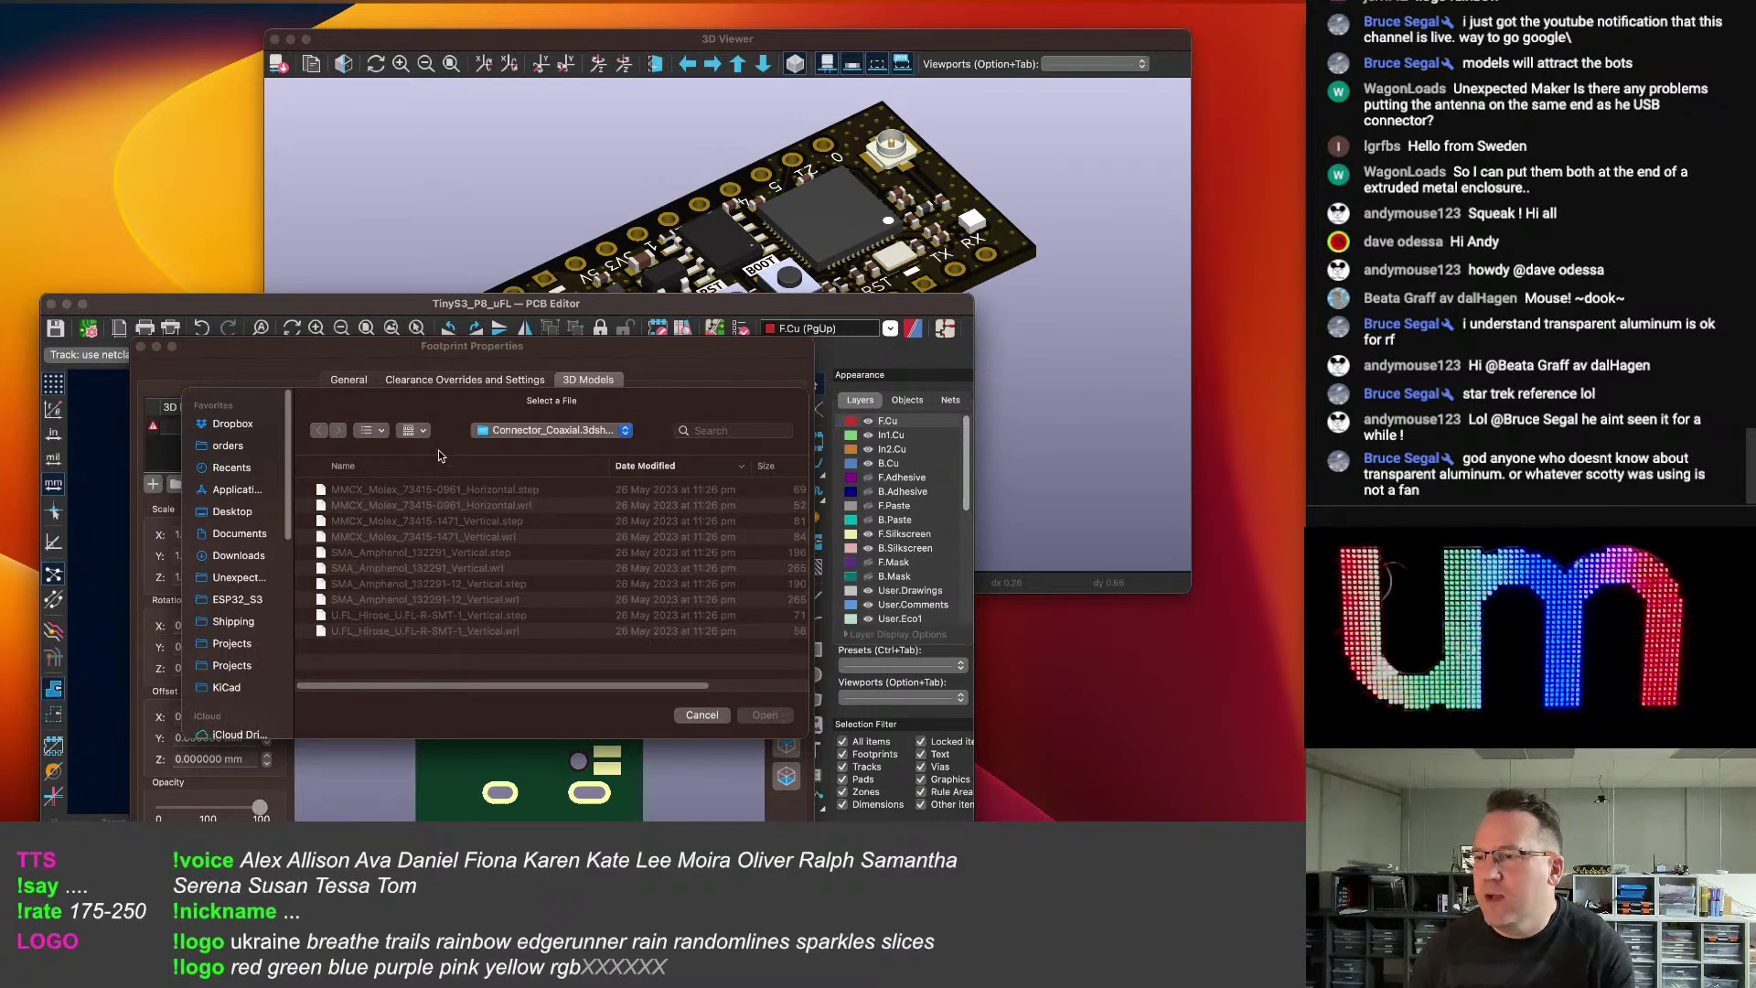
pyautogui.click(229, 686)
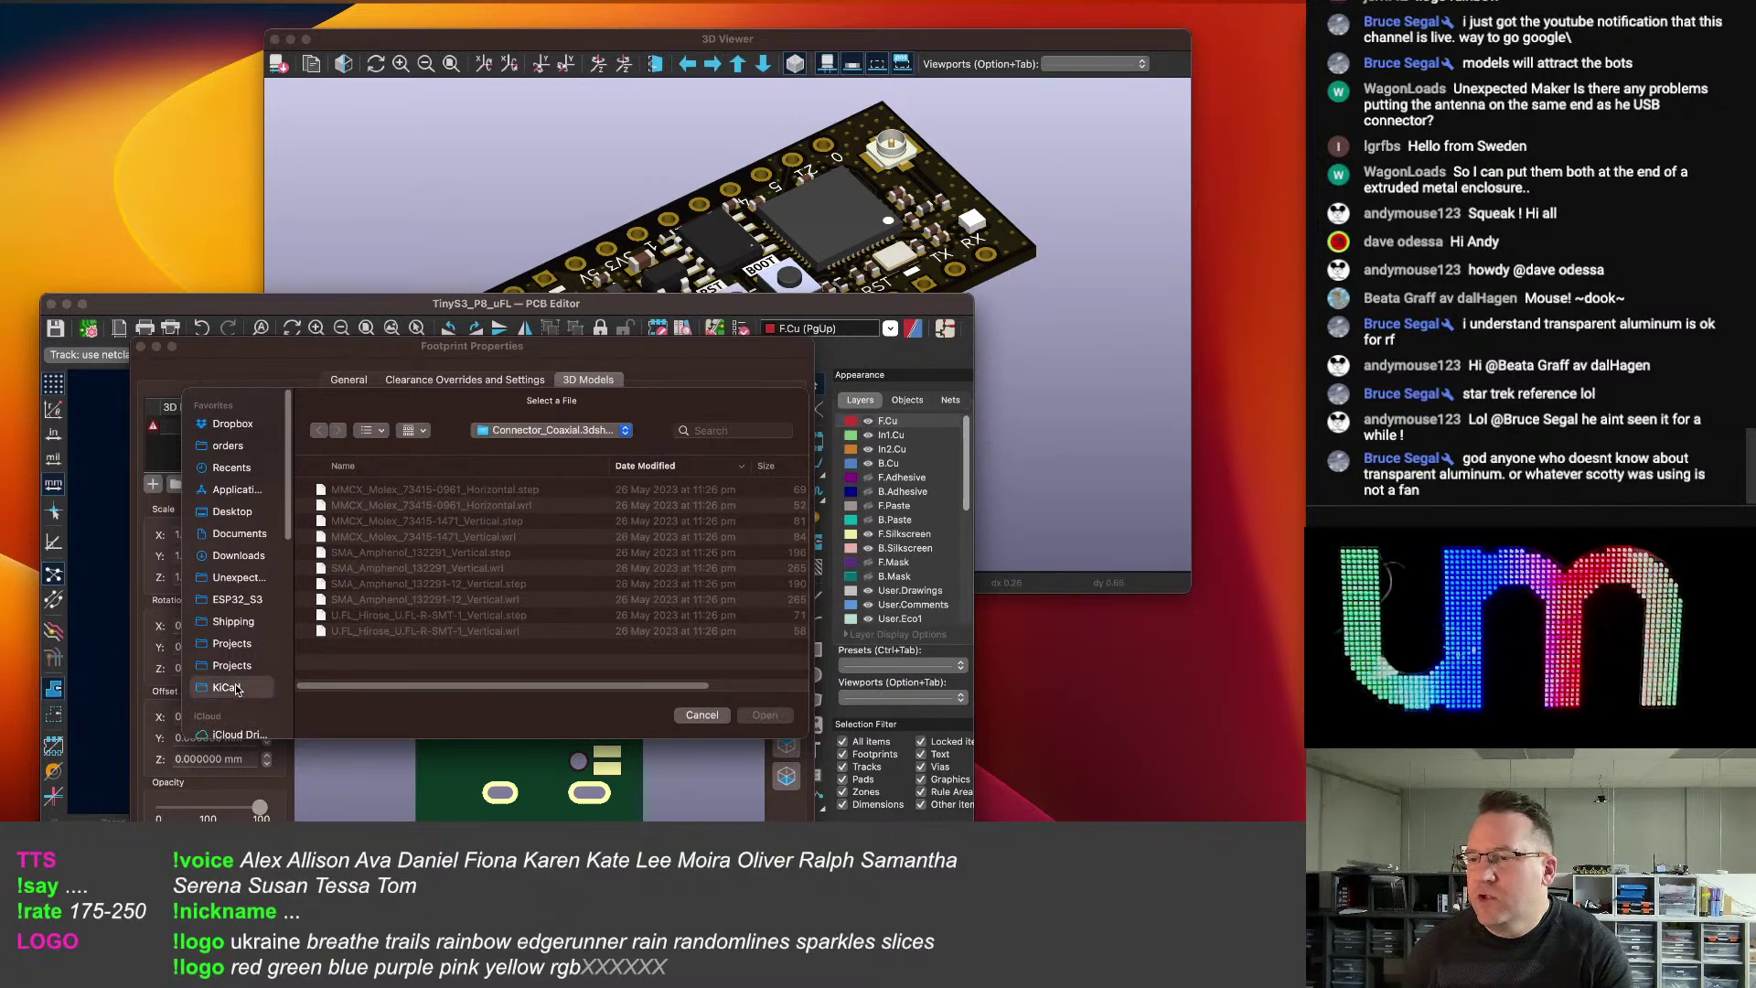
pyautogui.doubleClick(374, 495)
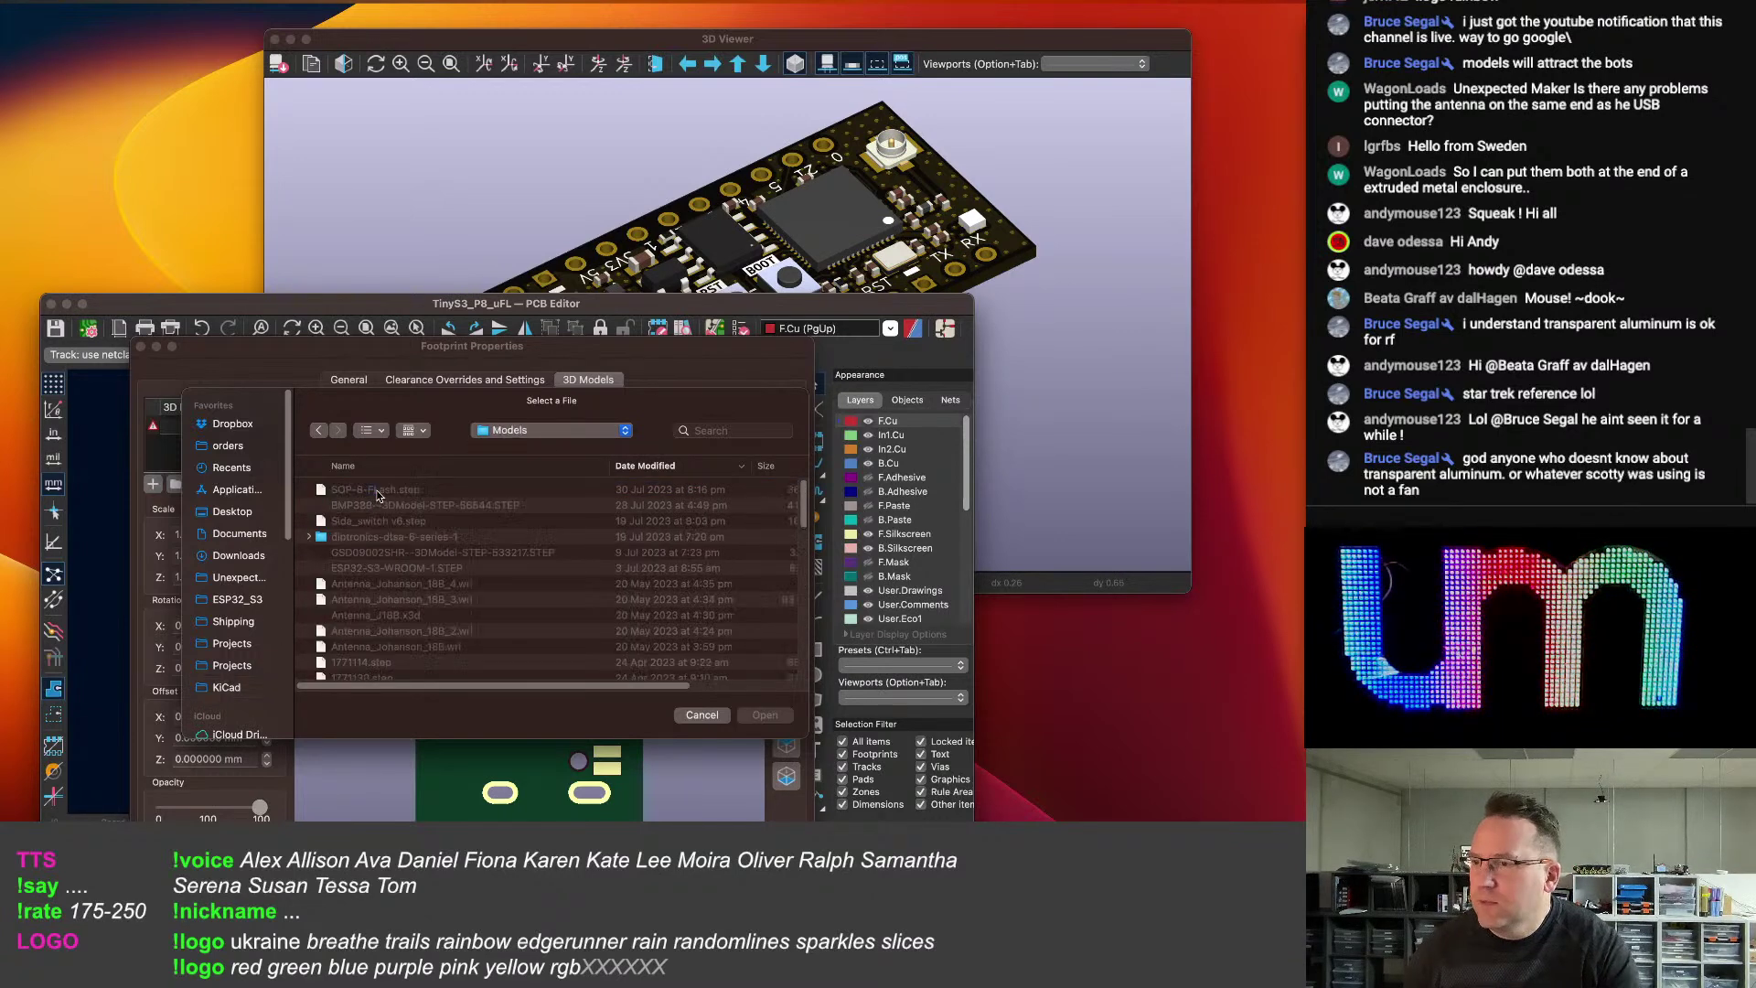
pyautogui.scroll(-5, 430, 568)
pyautogui.scroll(-2, 428, 575)
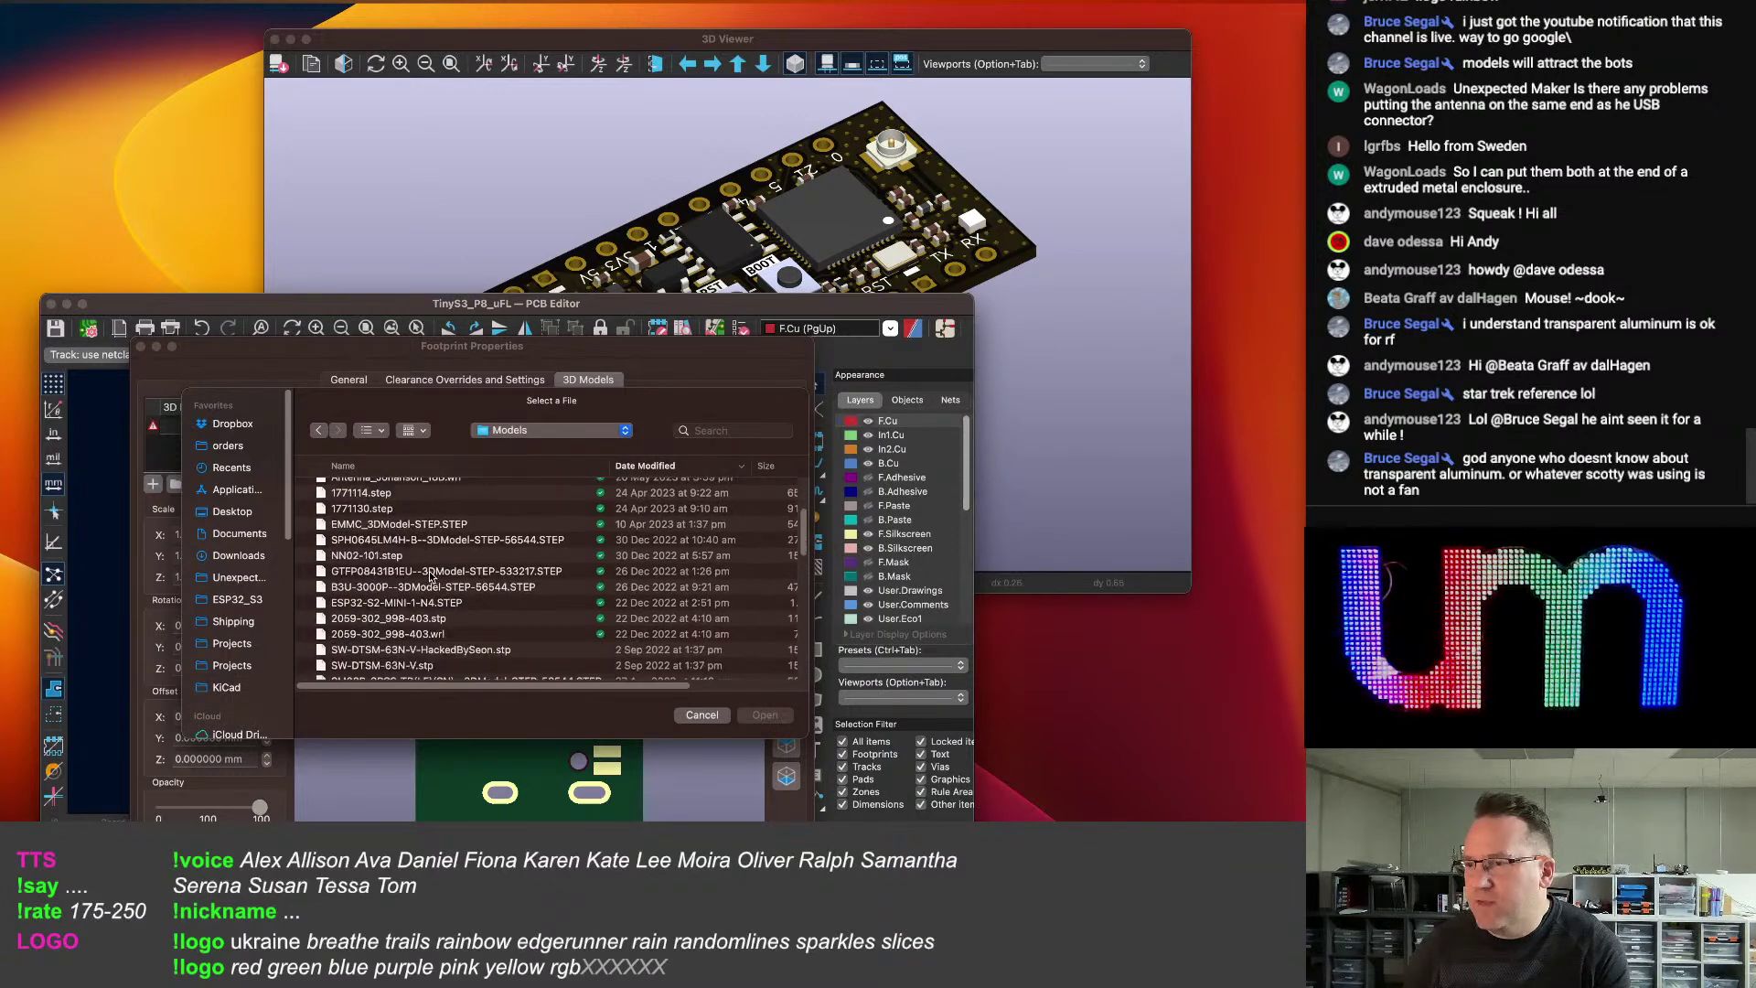
pyautogui.scroll(-10, 430, 576)
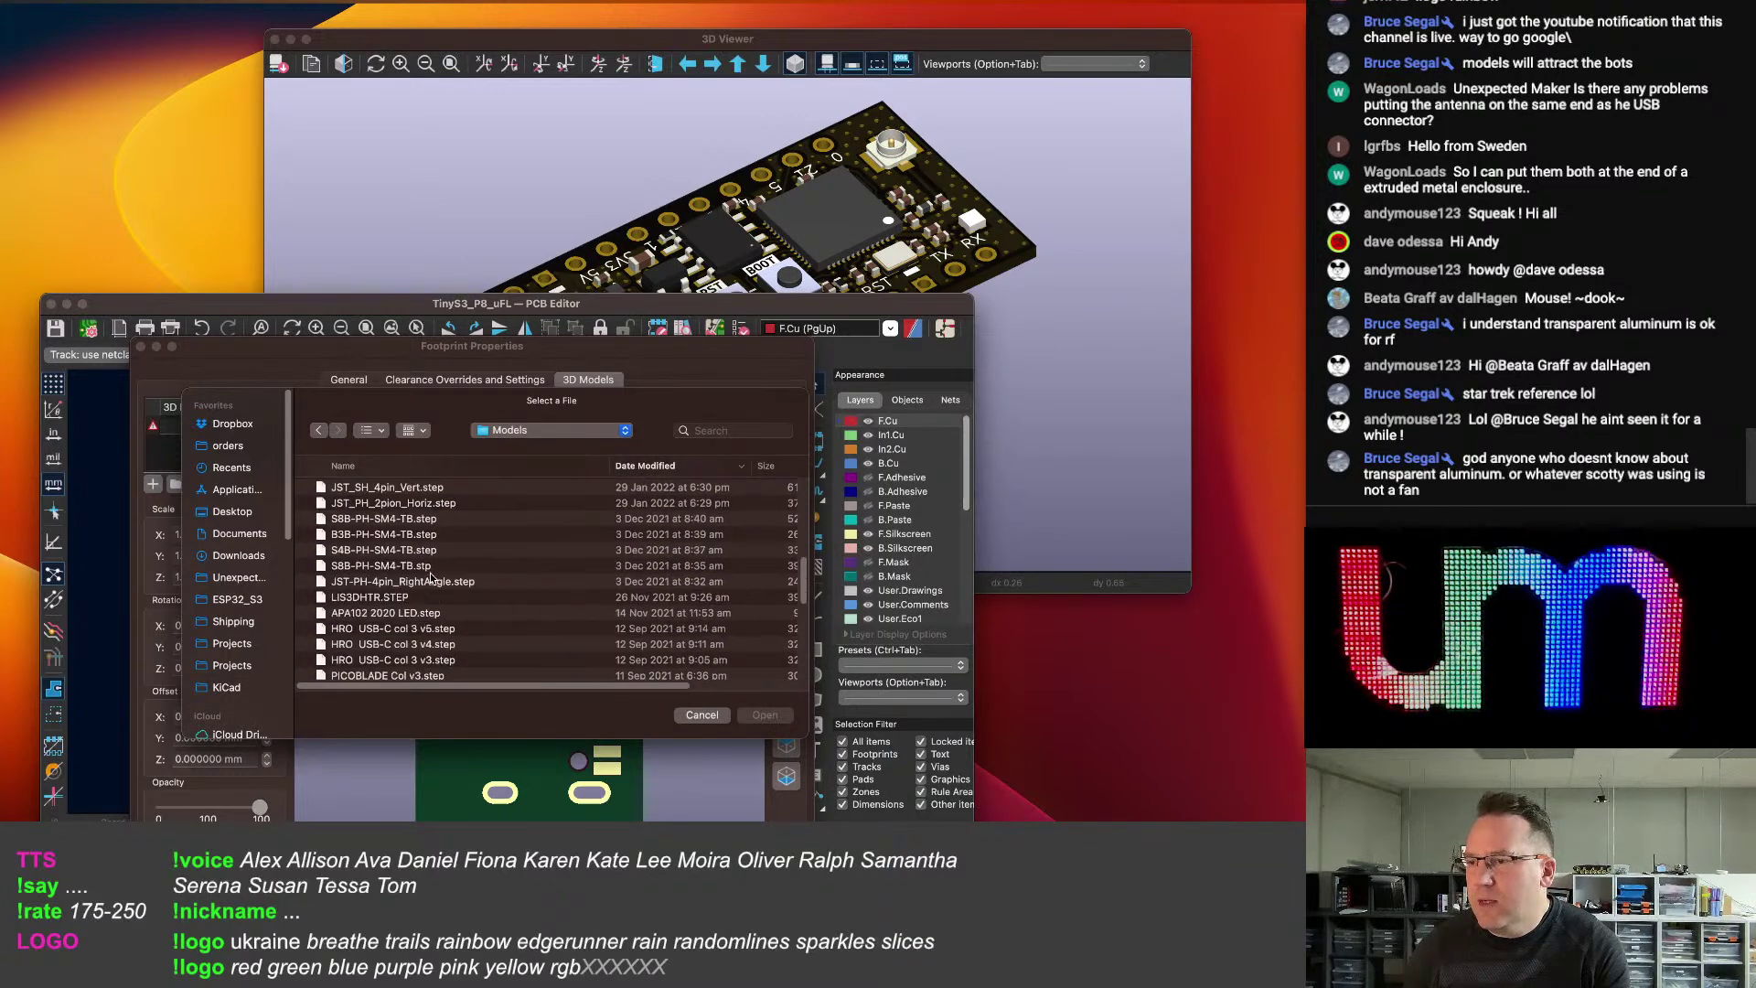
pyautogui.scroll(-1, 495, 595)
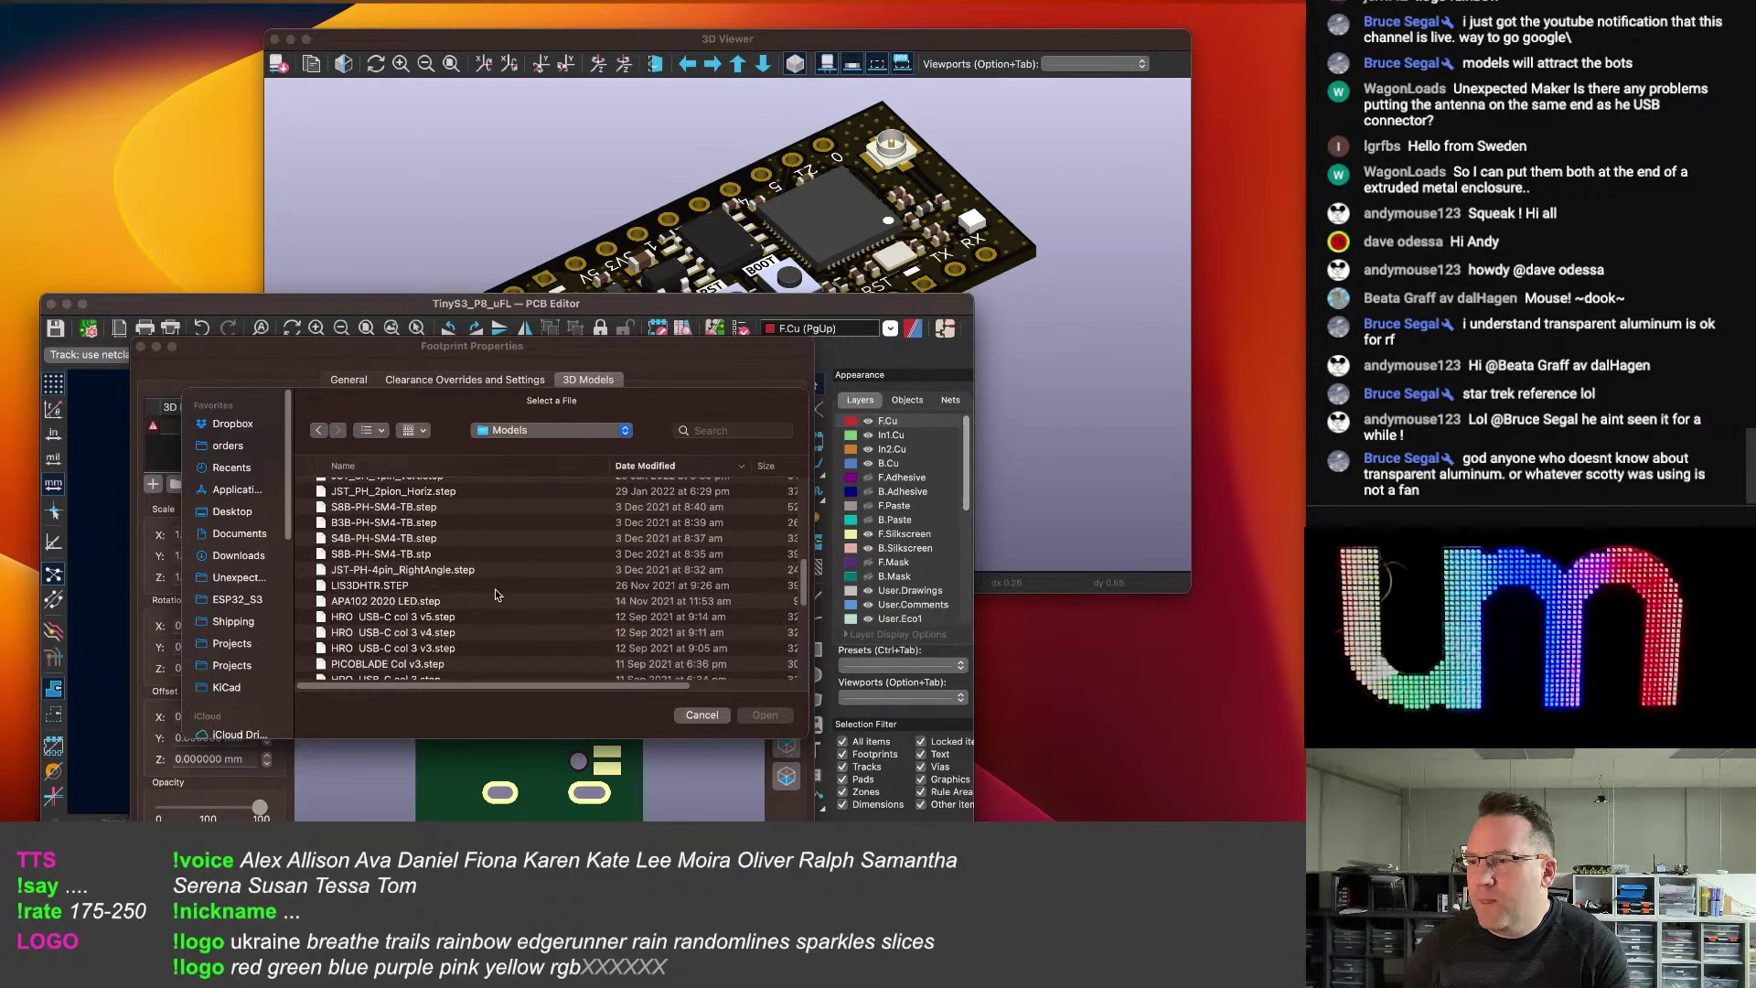
pyautogui.doubleClick(439, 619)
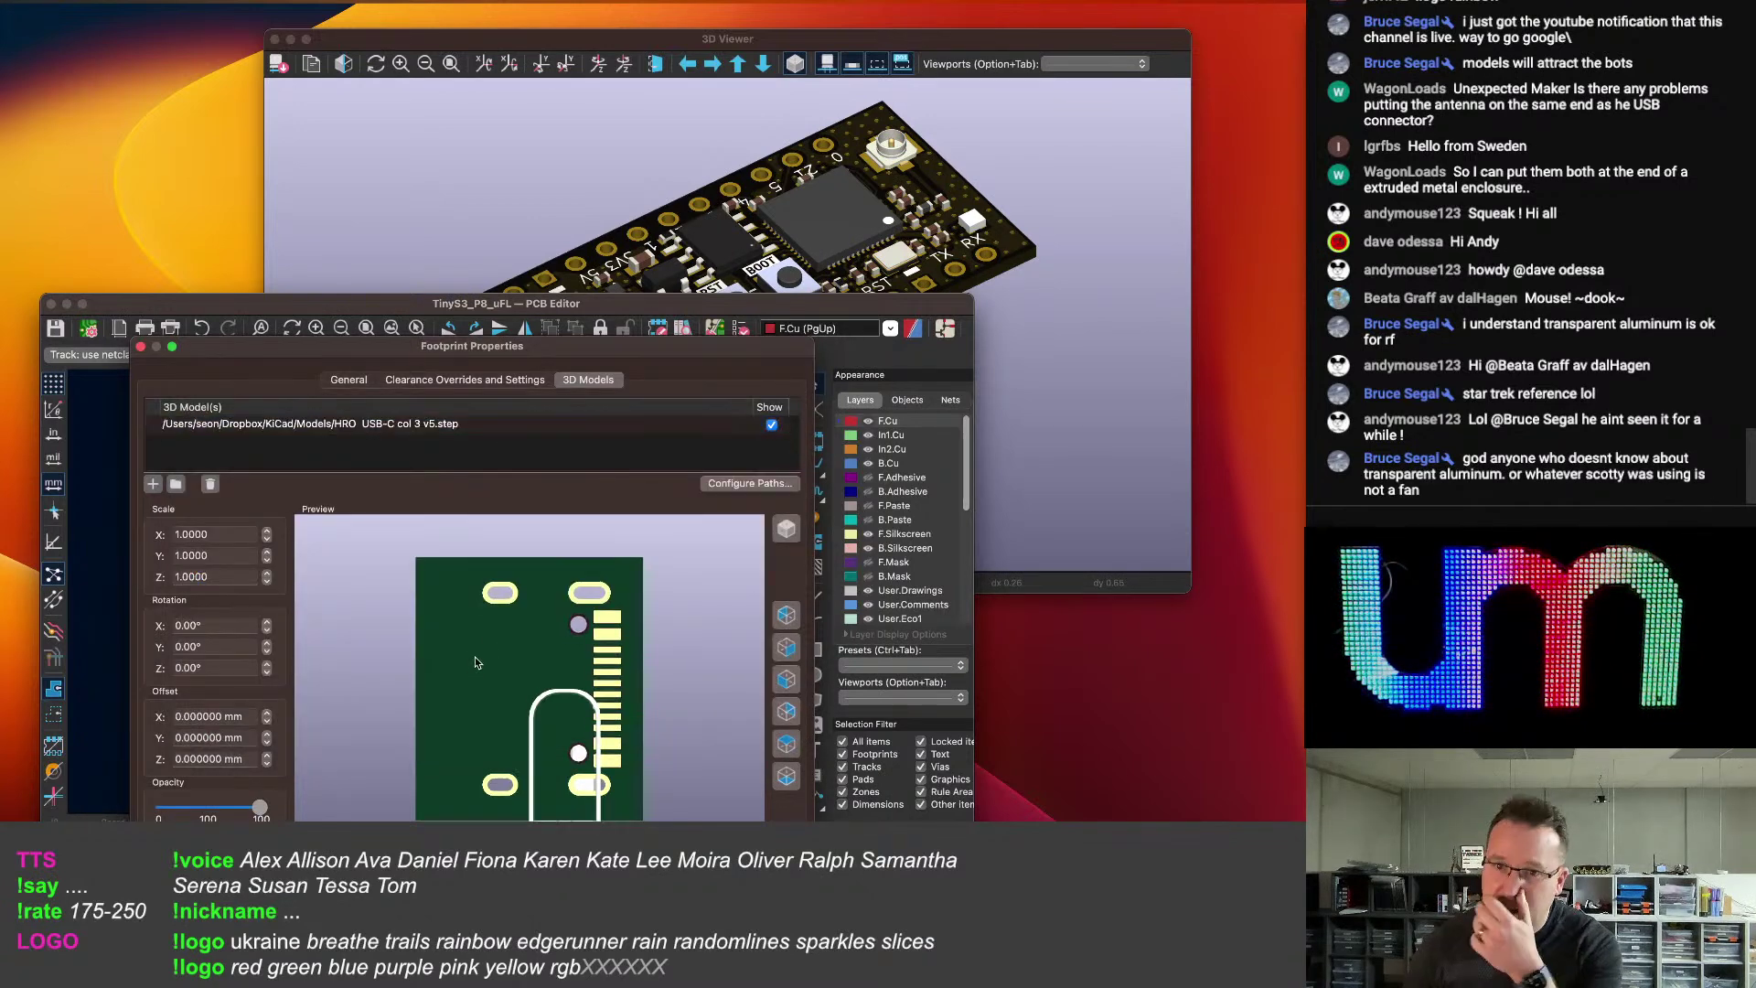
pyautogui.moveTo(474, 726); pyautogui.dragTo(538, 699)
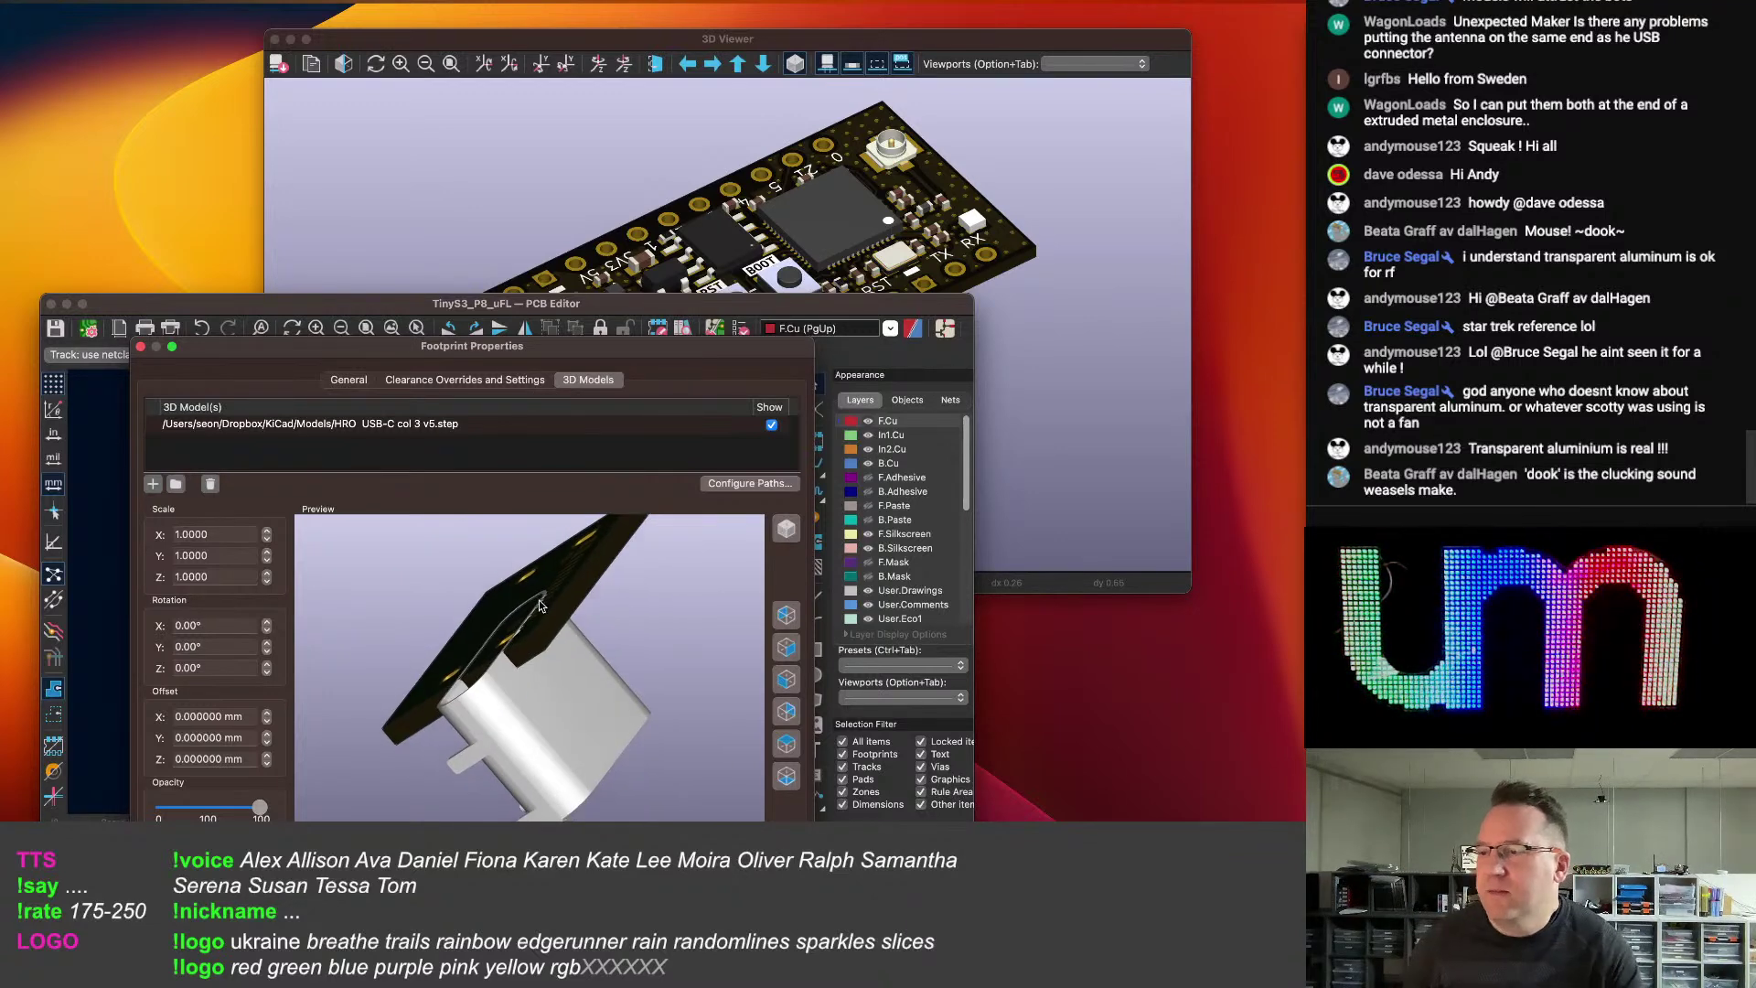
pyautogui.moveTo(457, 639); pyautogui.dragTo(498, 658)
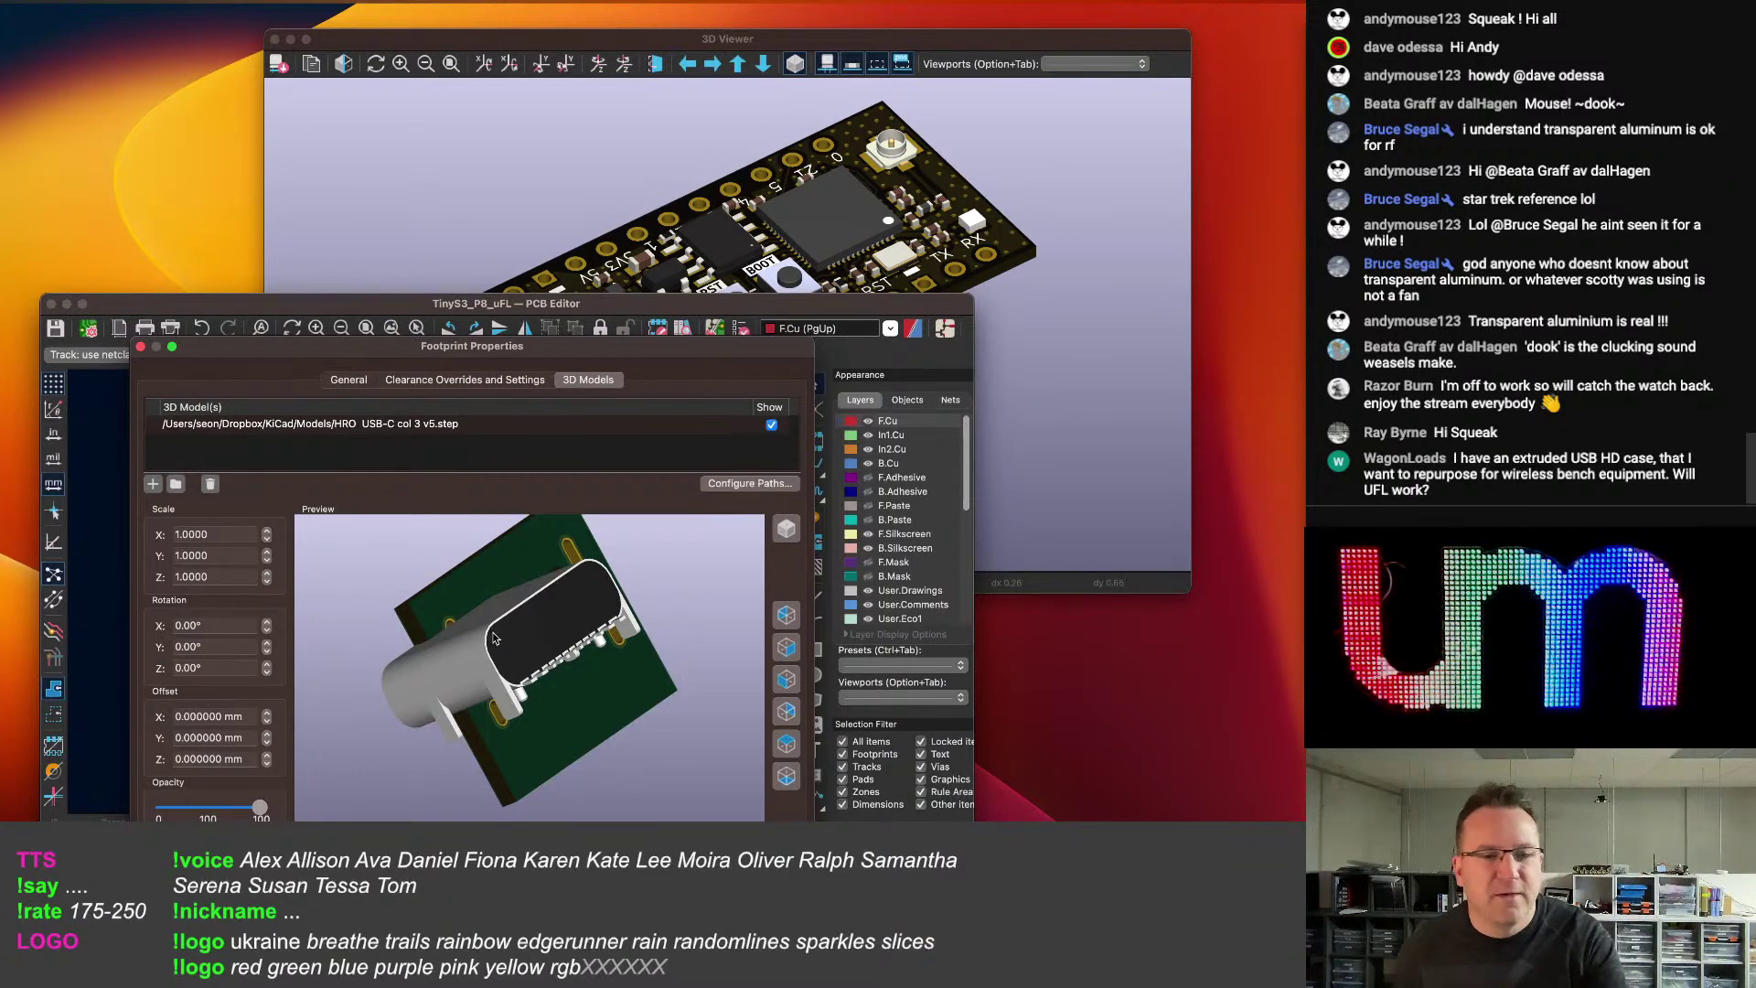
# Try rotating the USB-C connector model to 90° about X in the footprint's 3D model settings.
pyautogui.moveTo(505, 653); pyautogui.dragTo(482, 706)
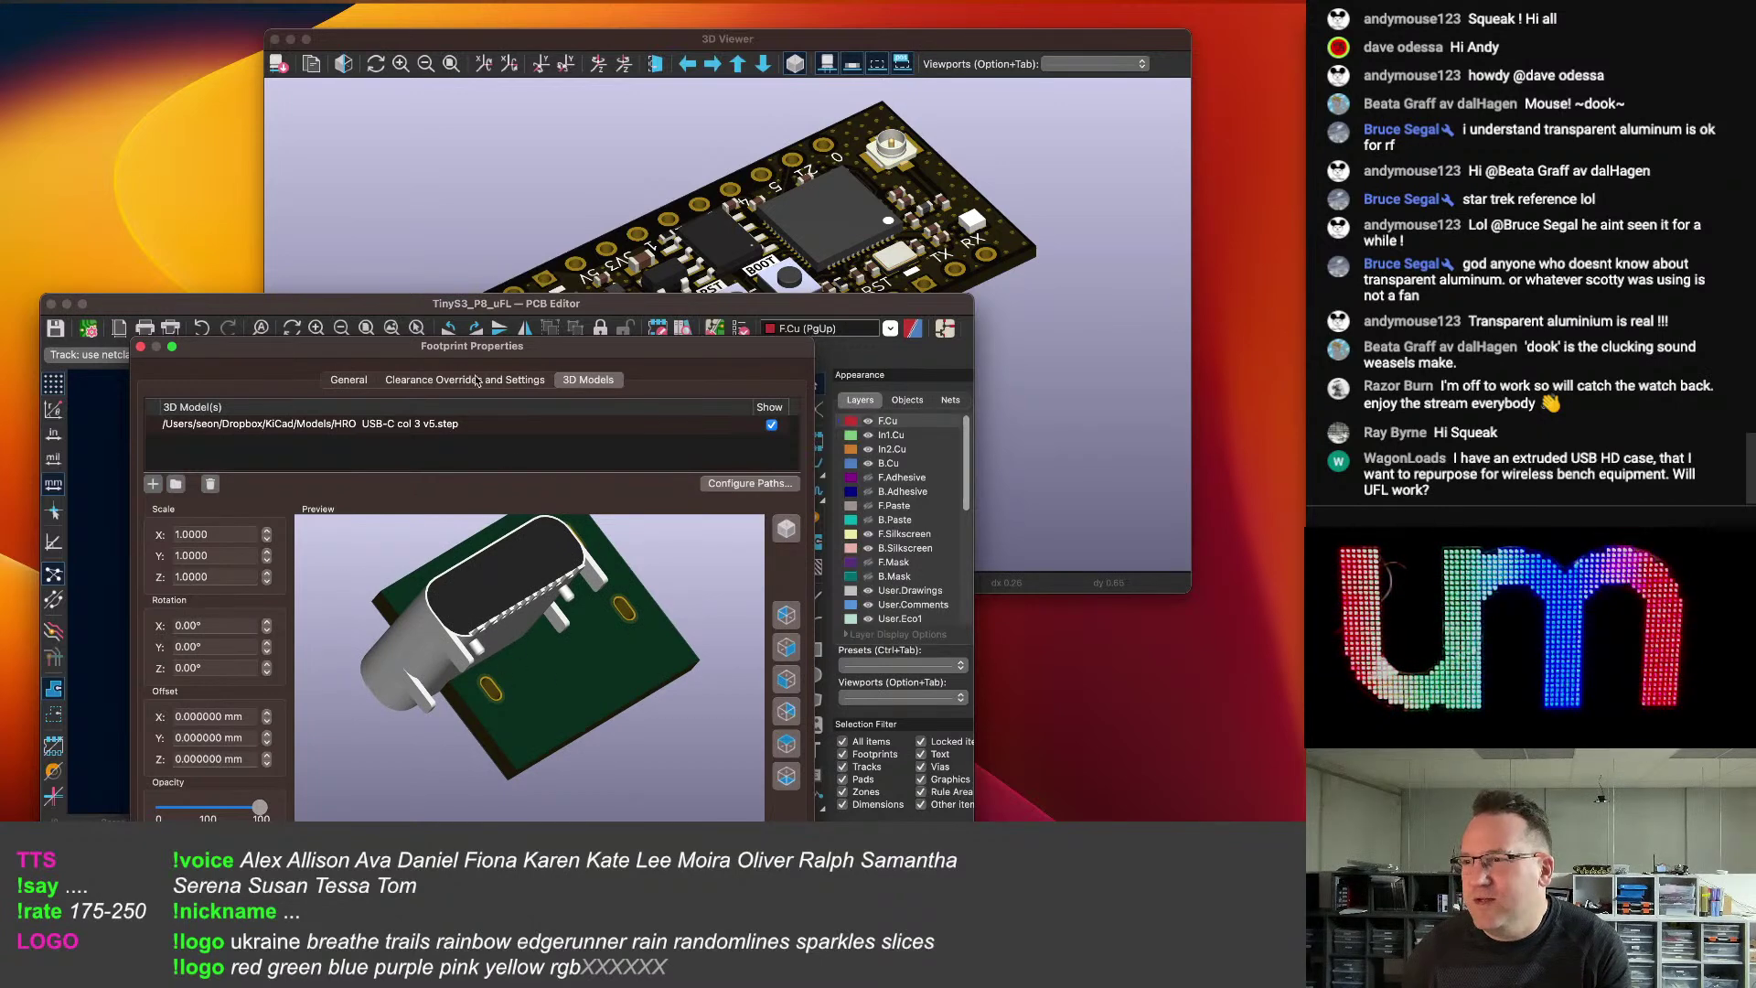
pyautogui.moveTo(450, 355); pyautogui.dragTo(448, 248)
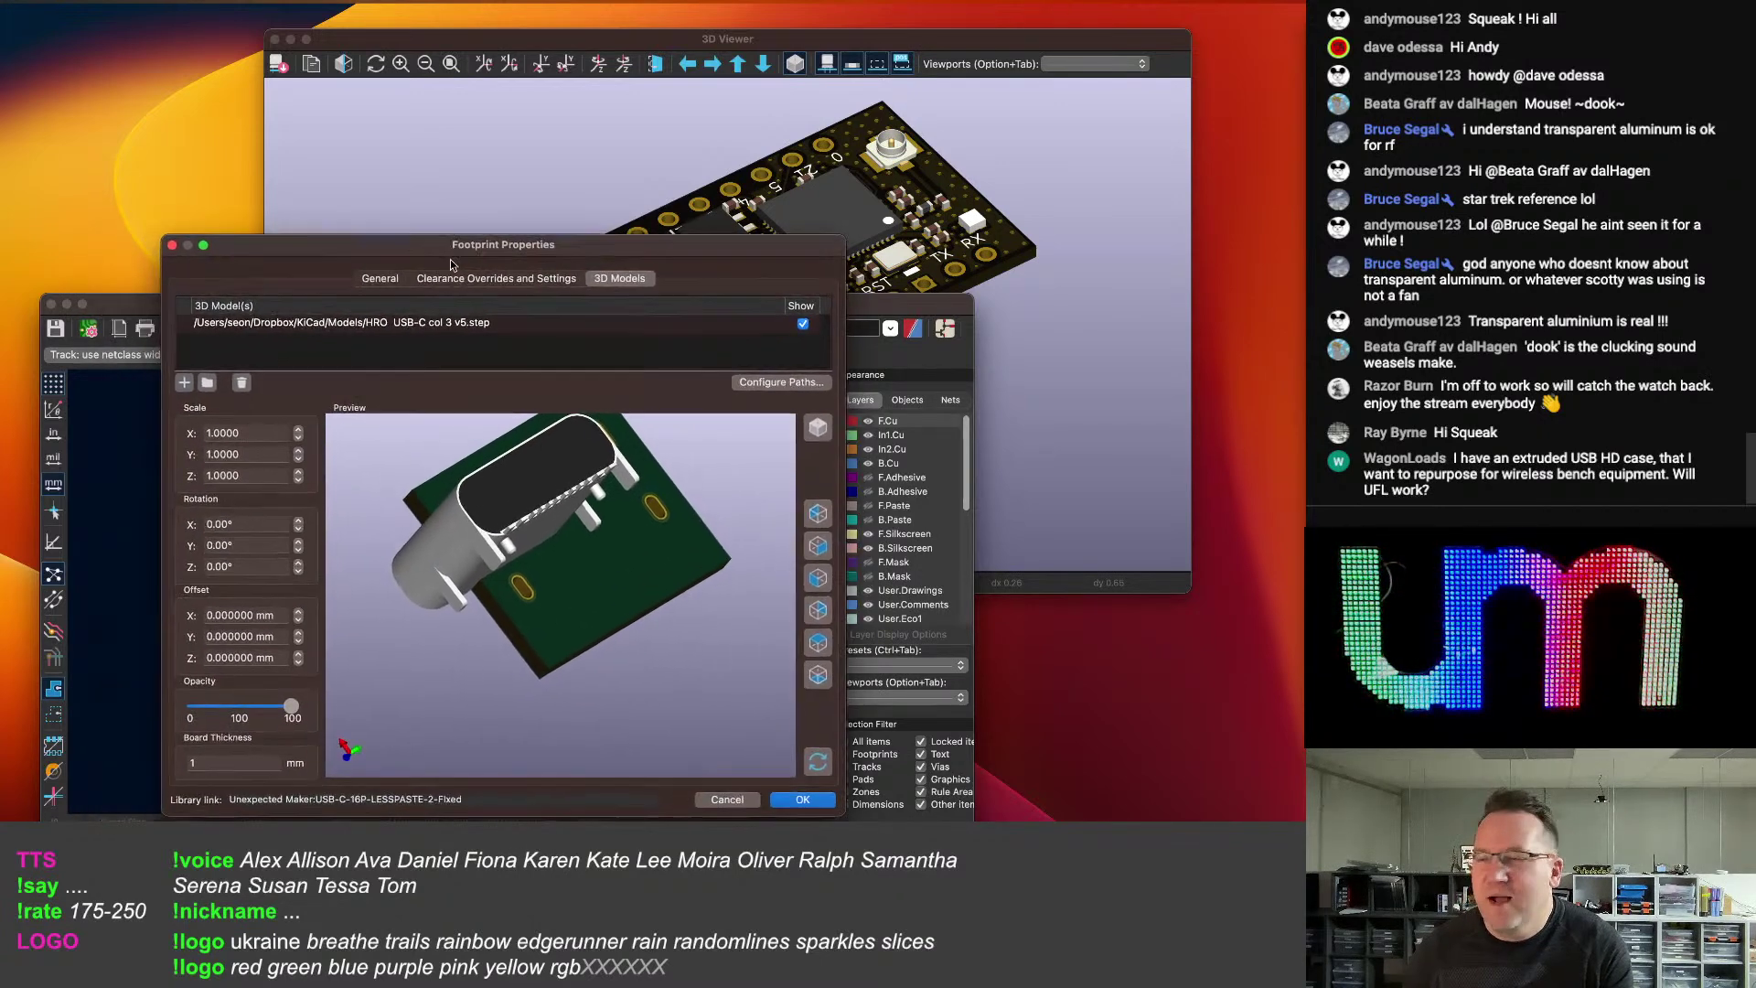
pyautogui.click(298, 528)
pyautogui.doubleClick(298, 520)
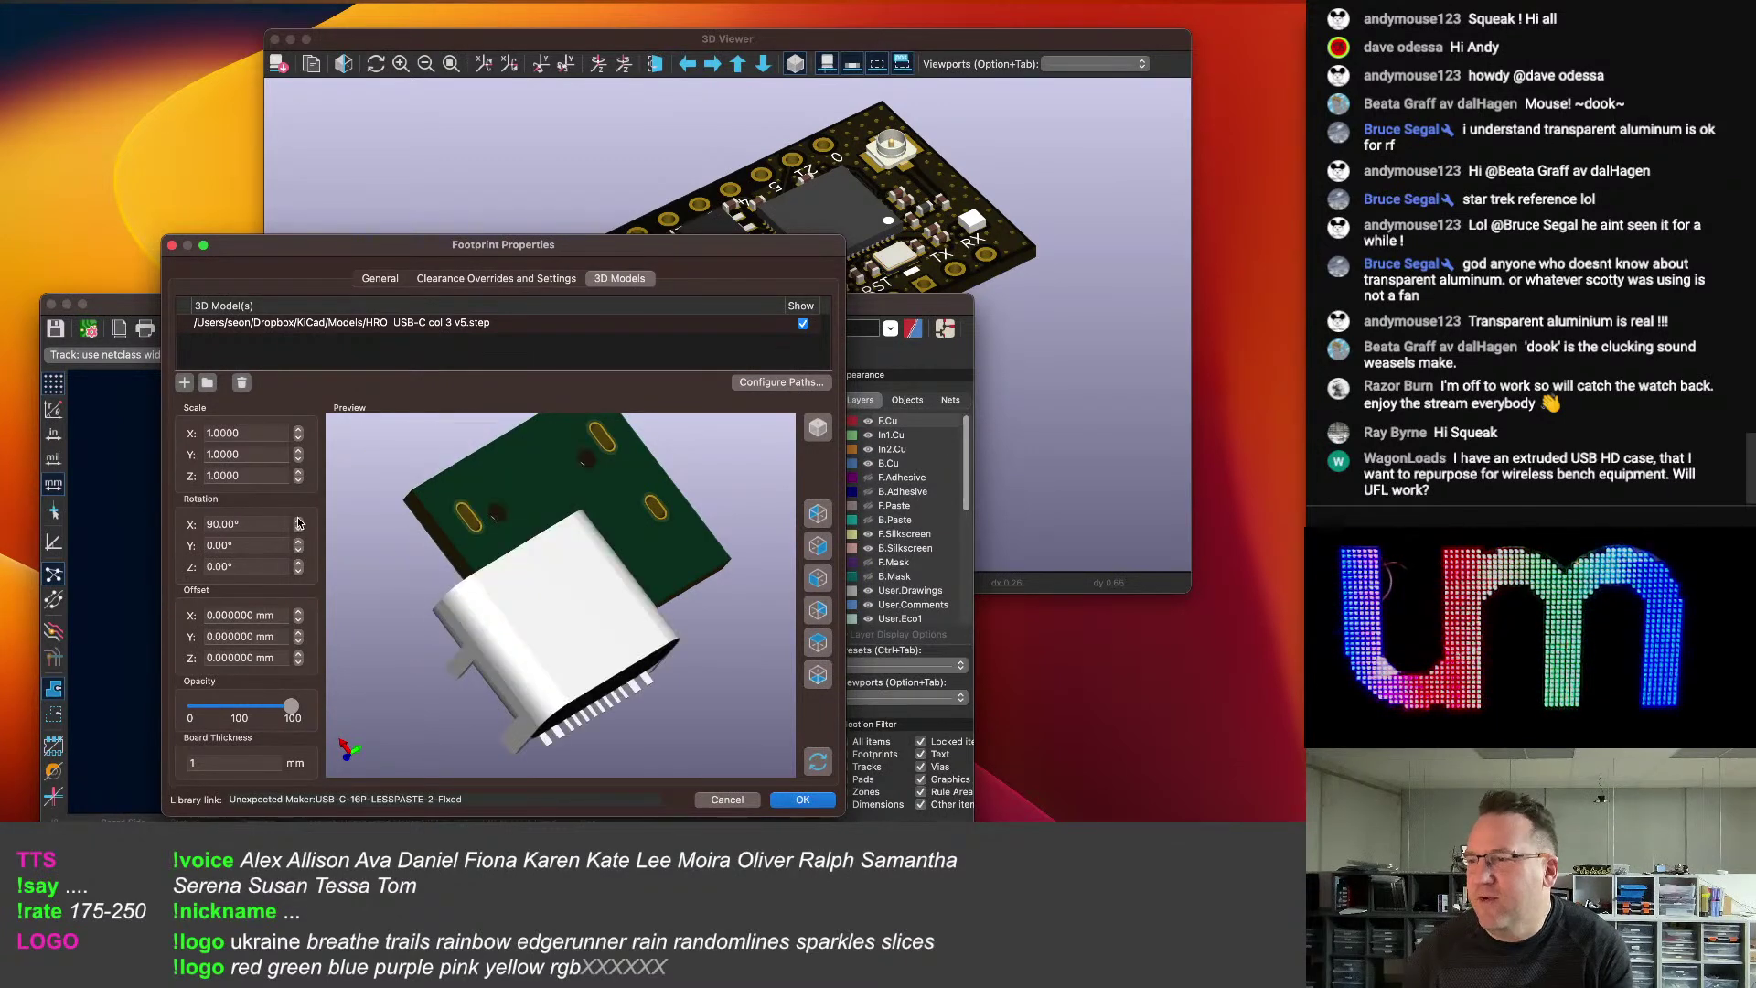
# Set the USB-C model's X offset to -4.5 mm.
pyautogui.click(298, 612)
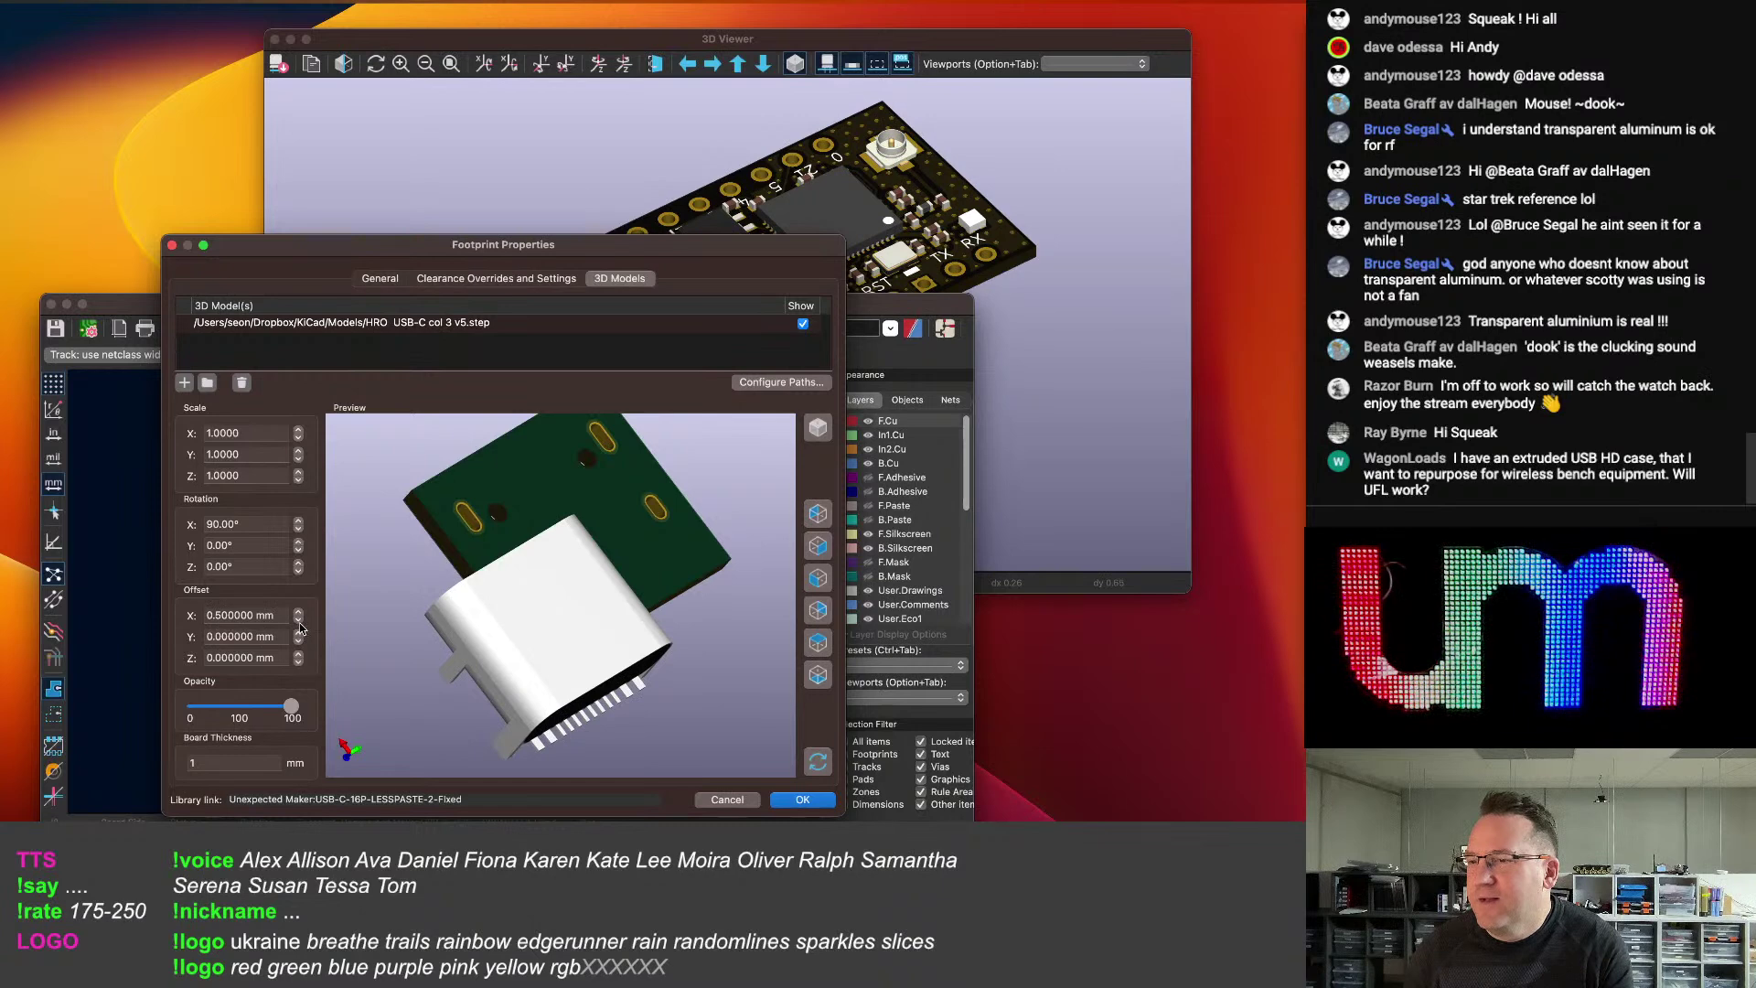
pyautogui.tripleClick(298, 621)
pyautogui.tripleClick(298, 621)
pyautogui.doubleClick(298, 621)
pyautogui.doubleClick(298, 621)
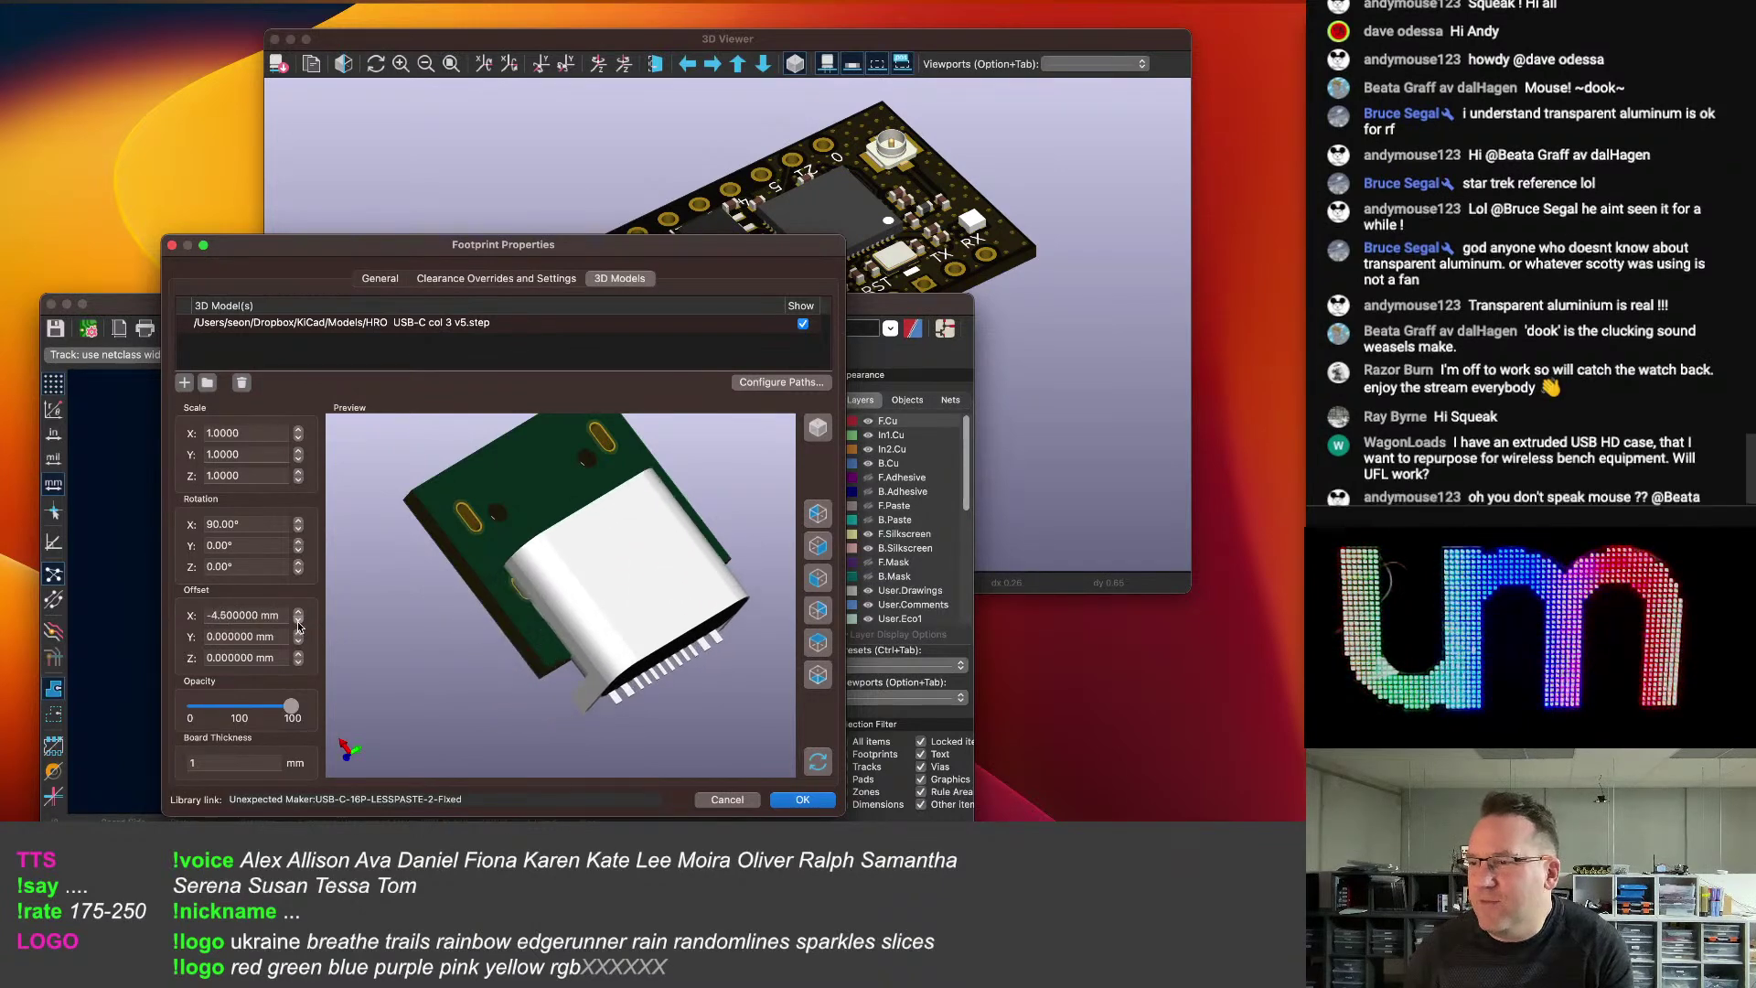
# Try a Y offset of 6 mm for the USB-C model to bring it over the footprint pads.
pyautogui.click(299, 644)
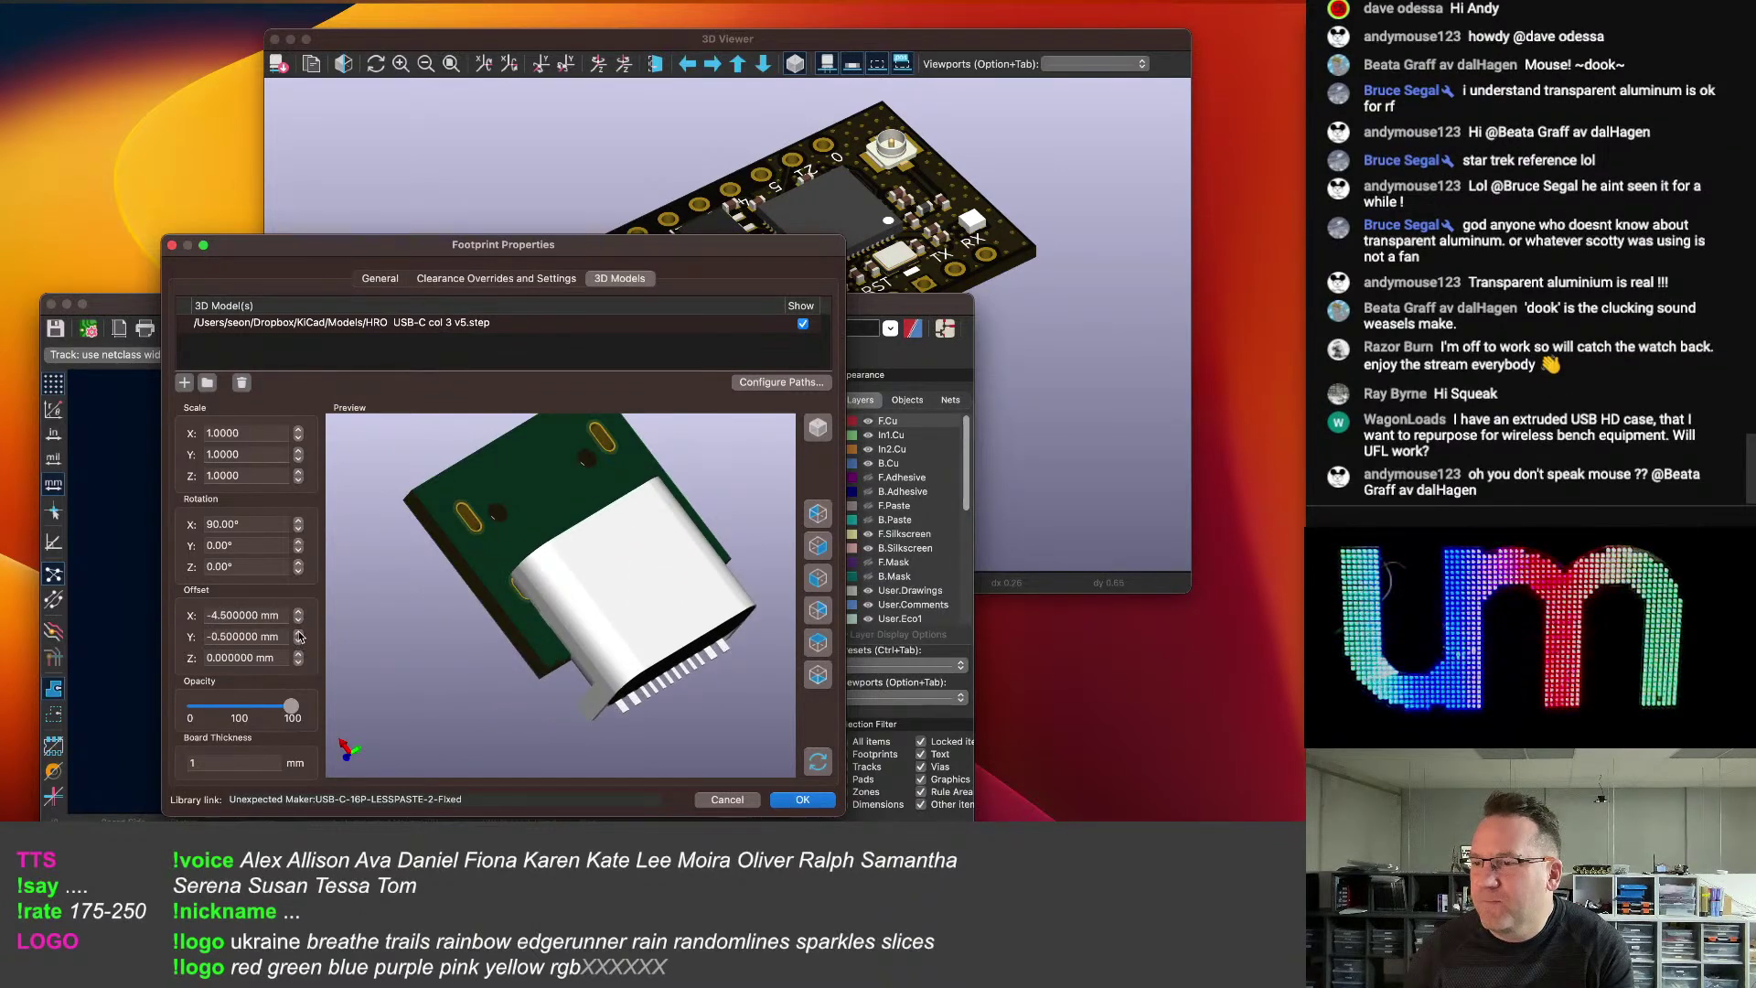
pyautogui.doubleClick(298, 632)
pyautogui.doubleClick(298, 631)
pyautogui.doubleClick(298, 632)
pyautogui.tripleClick(298, 632)
pyautogui.click(298, 633)
pyautogui.doubleClick(298, 633)
pyautogui.click(298, 633)
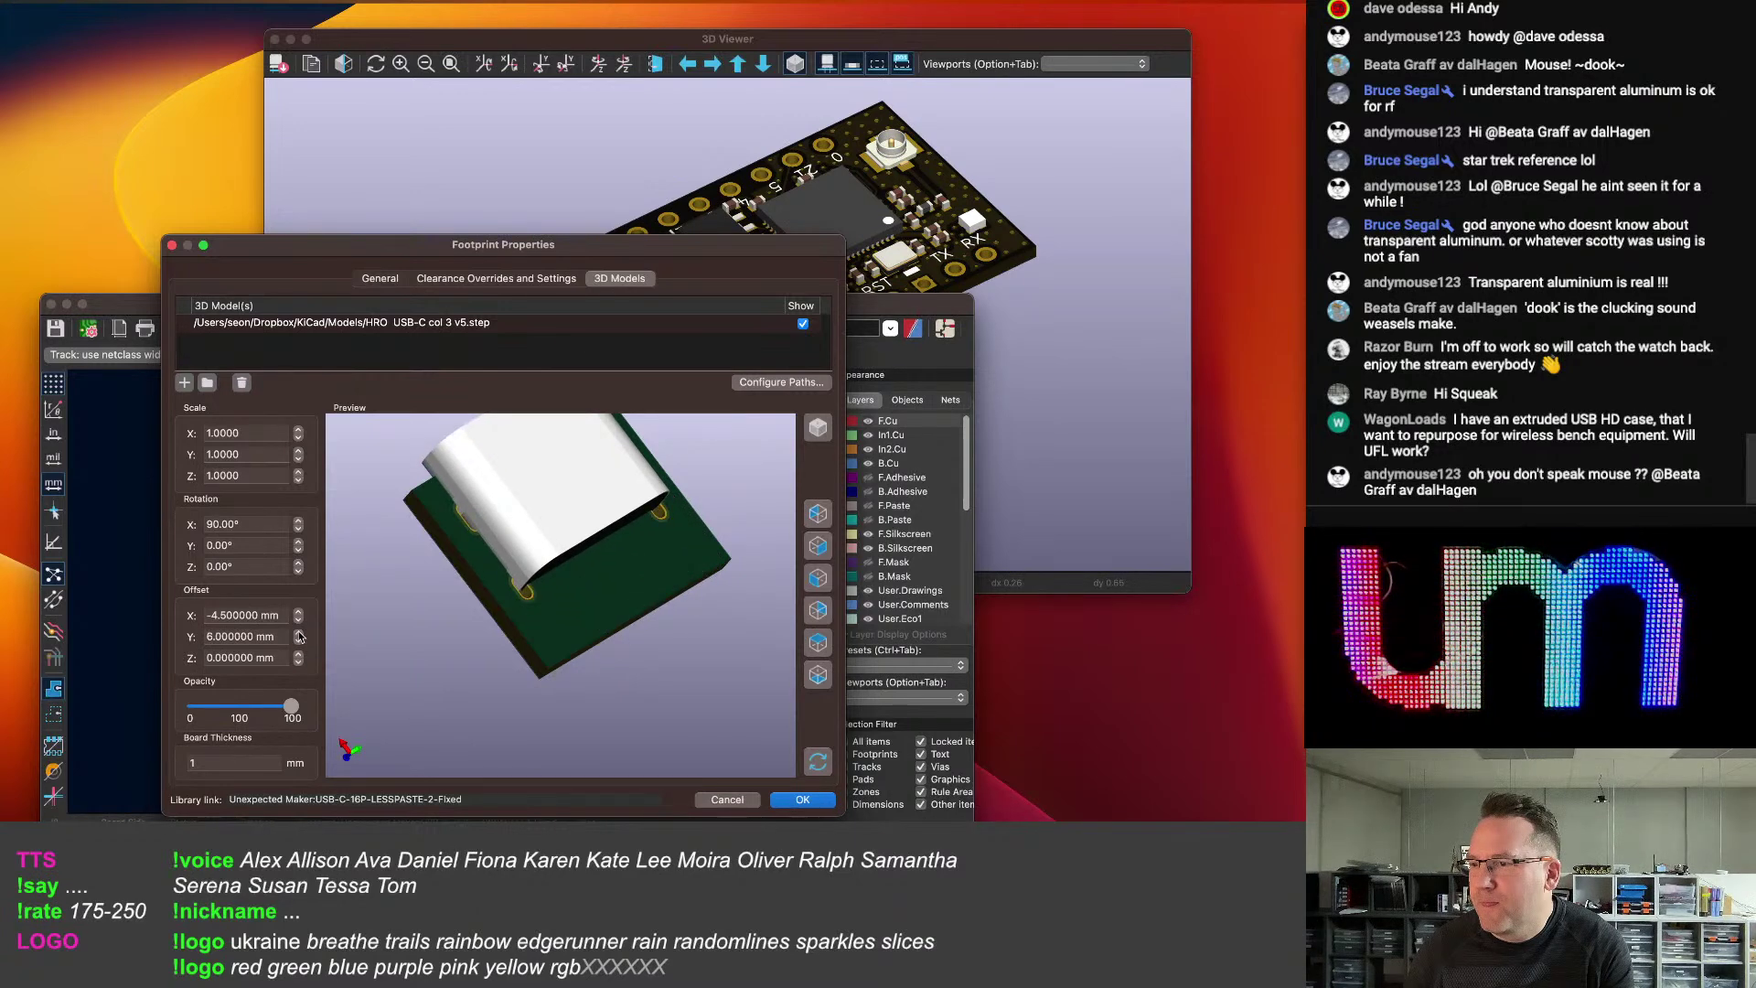
# Try a Z offset of -1 mm and a Y offset of 5.5 mm, checking the pin alignment from the side and underneath.
pyautogui.click(297, 655)
pyautogui.click(299, 663)
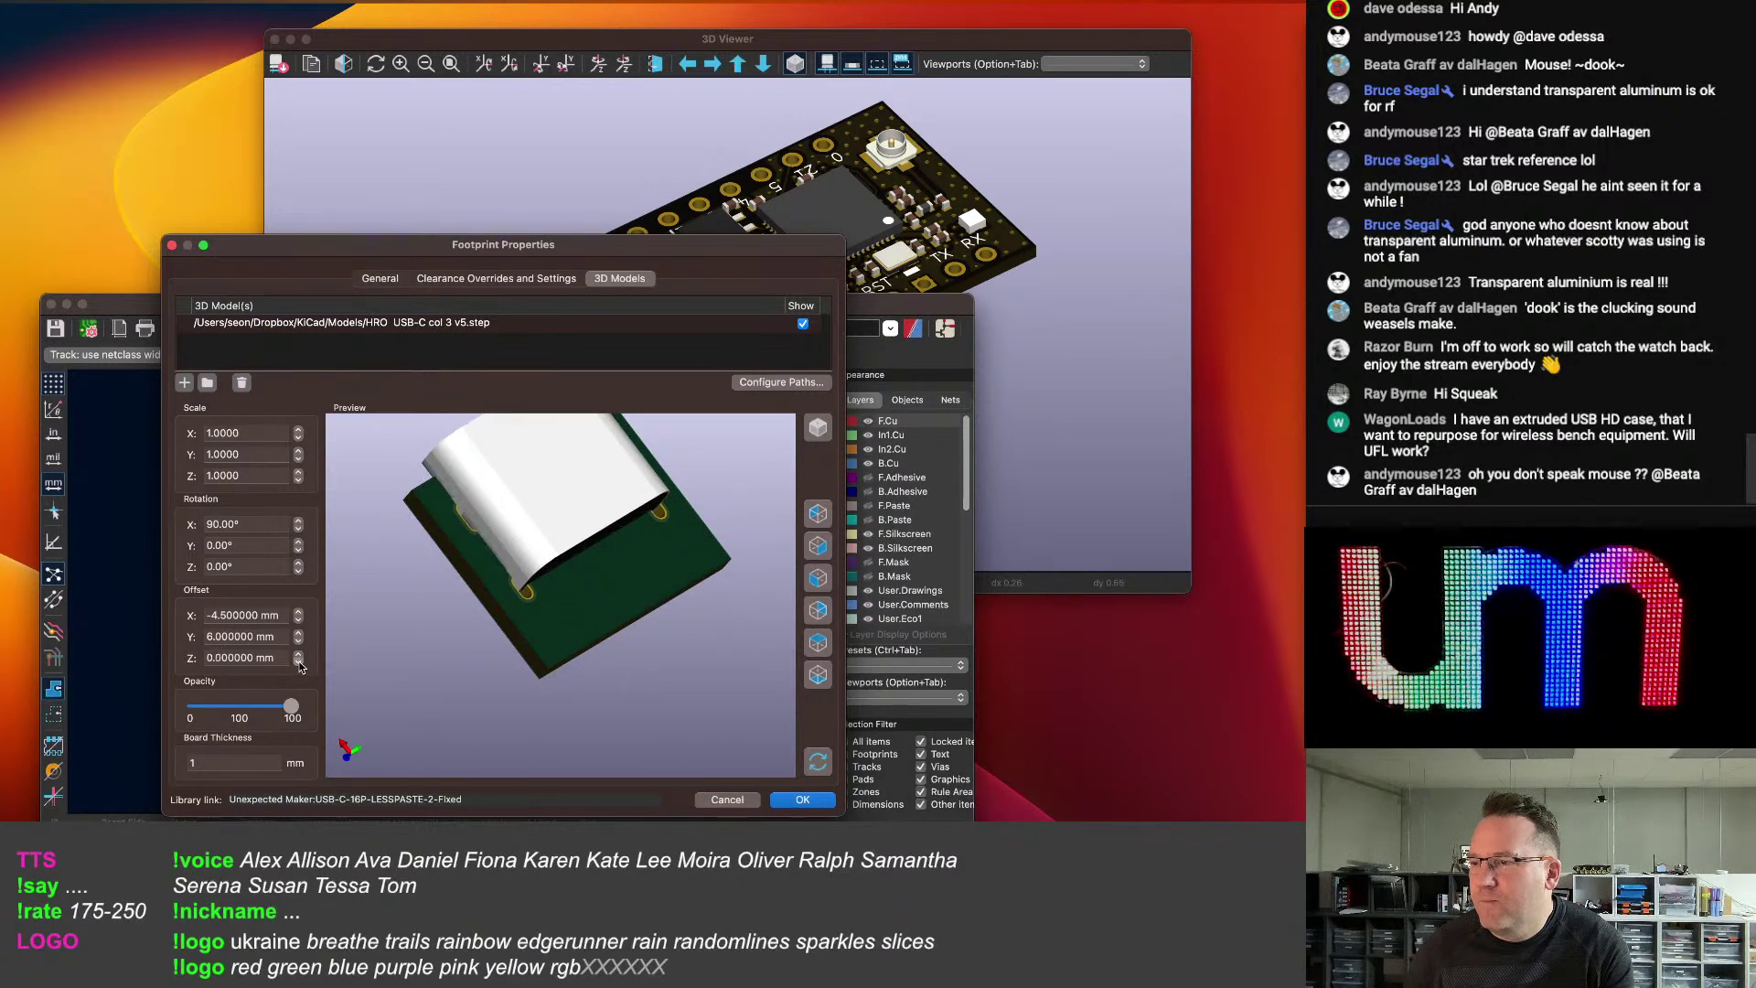
pyautogui.click(299, 663)
pyautogui.click(299, 663)
pyautogui.moveTo(401, 666); pyautogui.dragTo(373, 608)
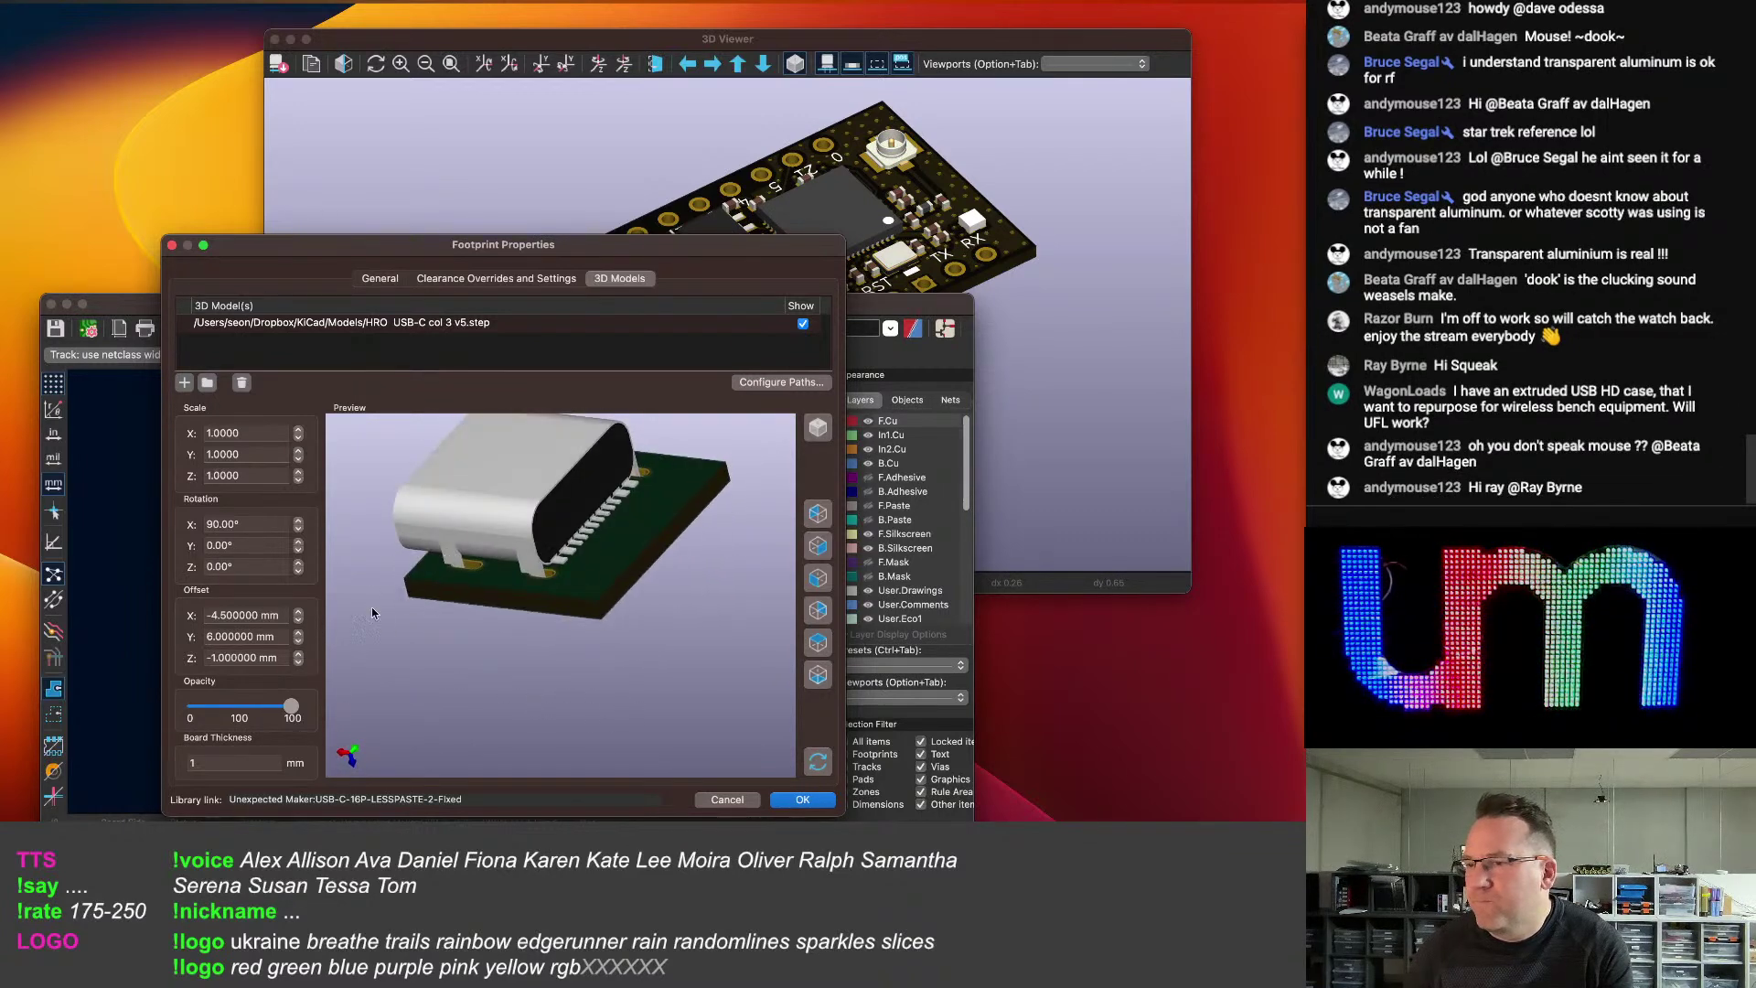
pyautogui.click(297, 621)
pyautogui.click(298, 611)
pyautogui.click(298, 641)
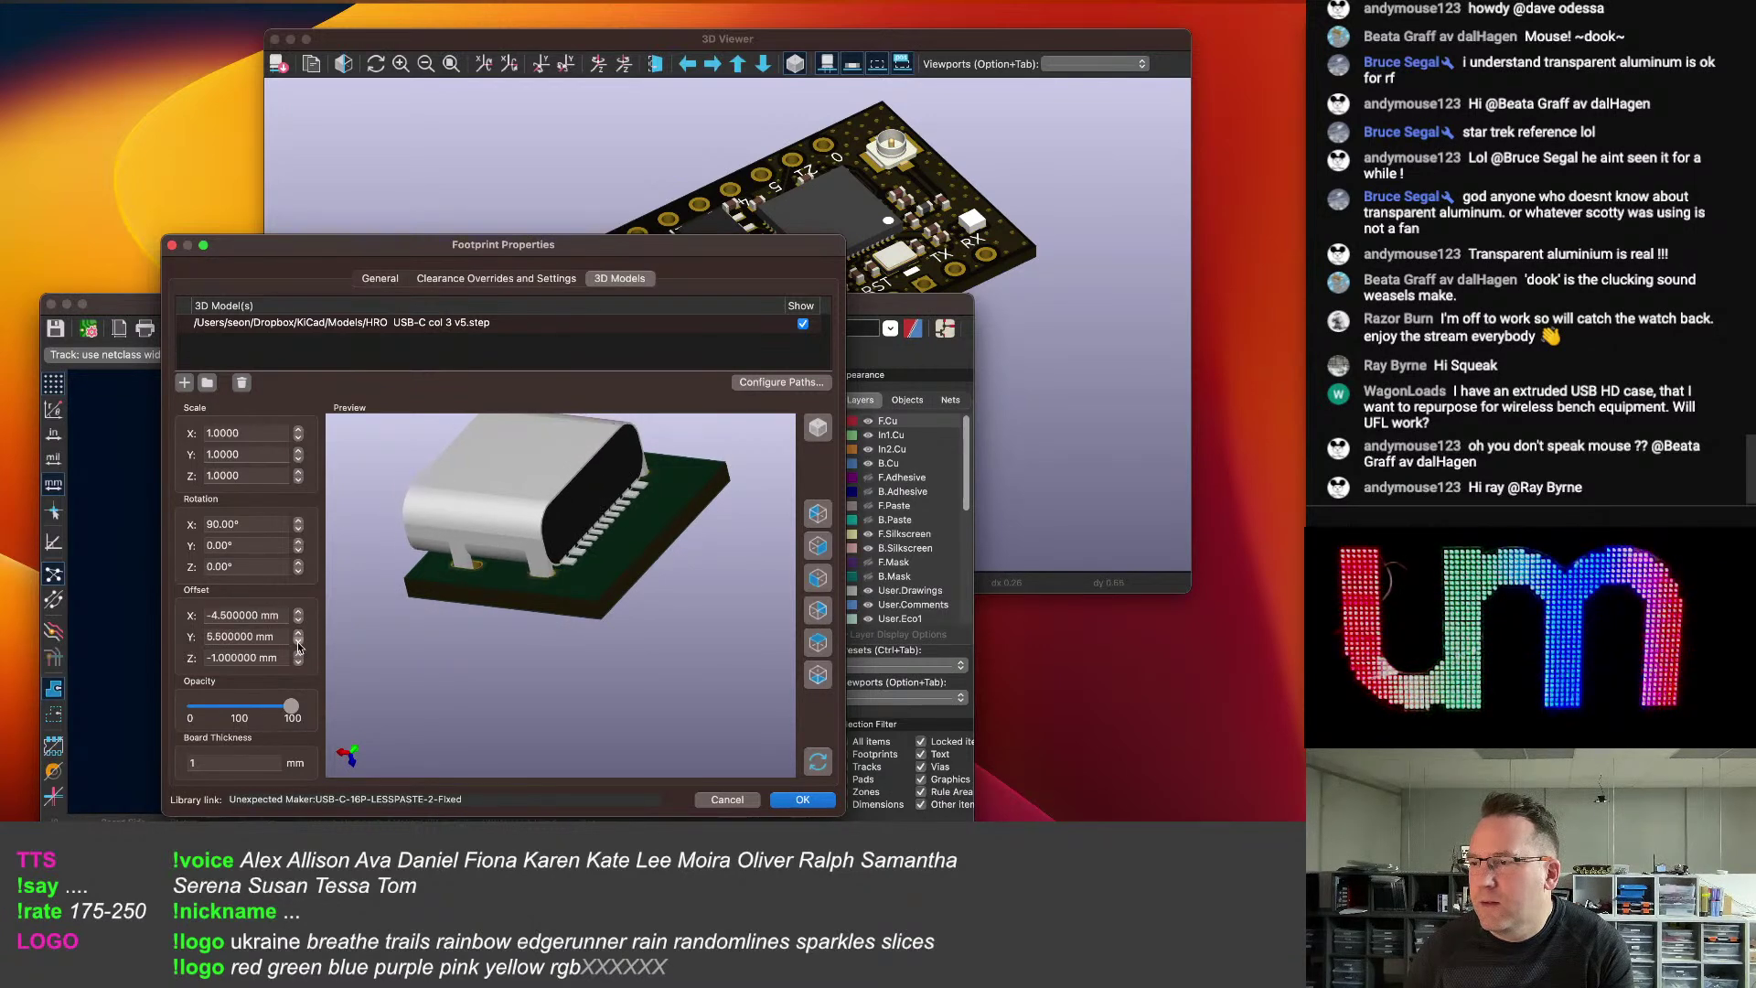
pyautogui.moveTo(692, 607); pyautogui.dragTo(591, 701)
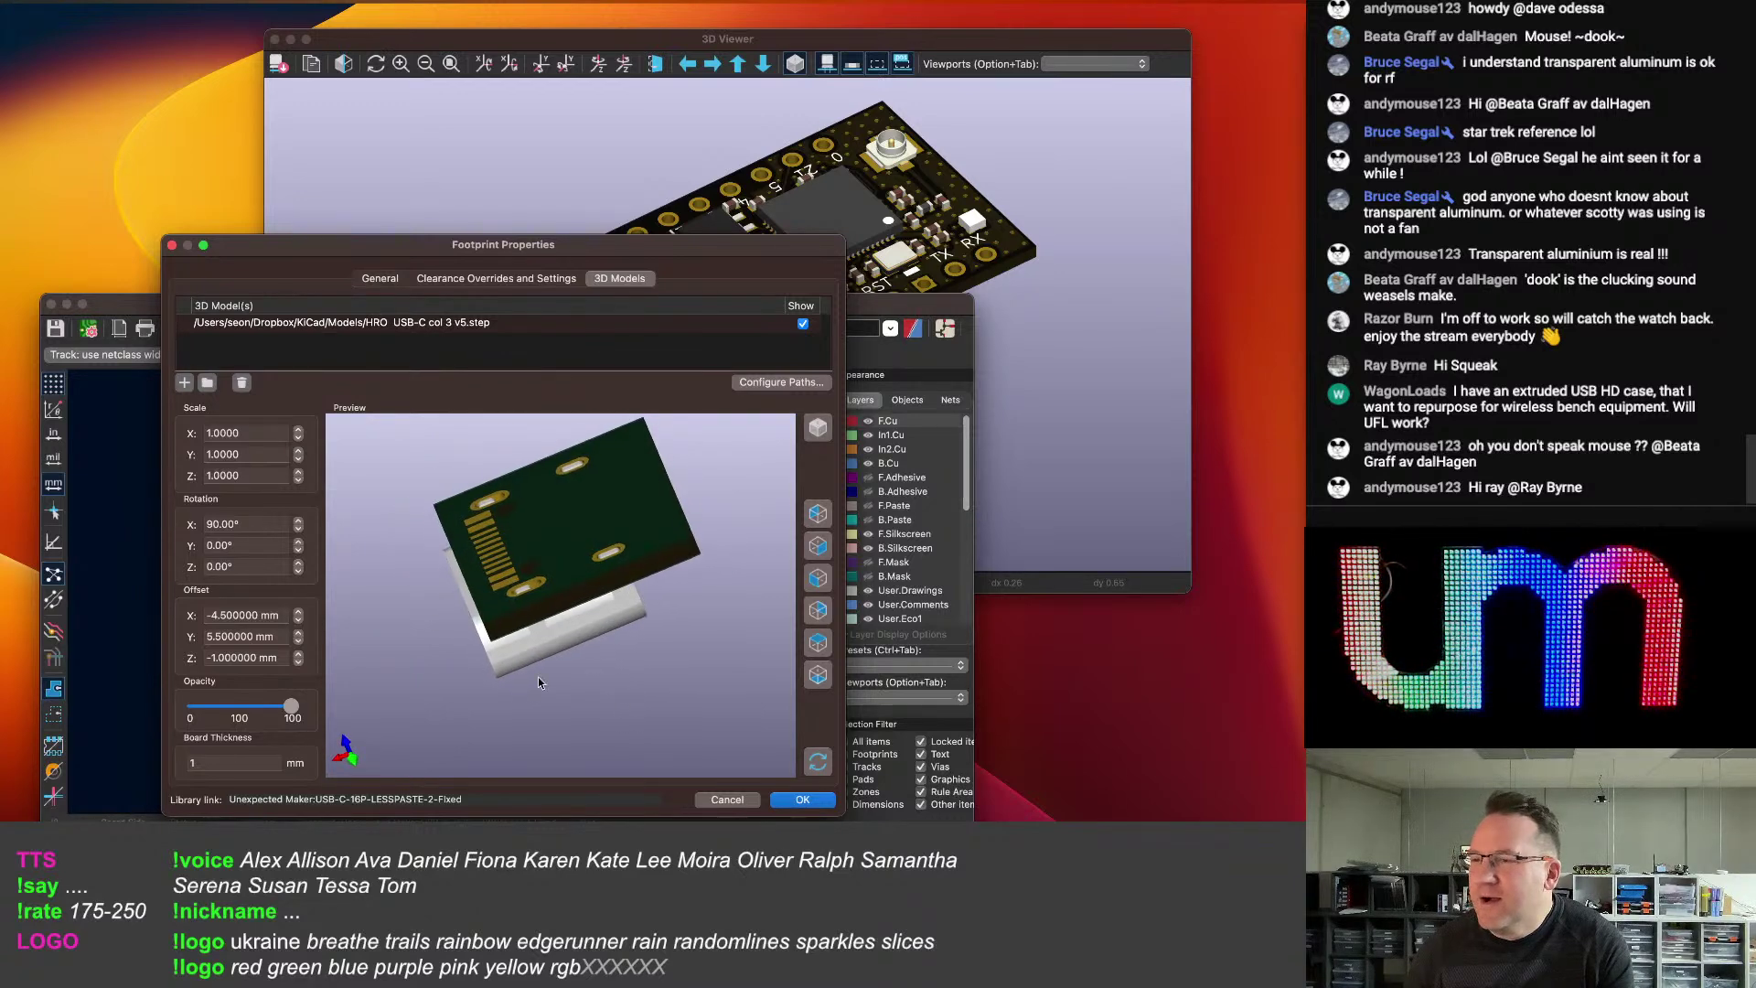
# Set the USB-C model's X rotation to -90° and adjust its offsets to Y 6 mm and Z 0.5 mm.
pyautogui.click(298, 533)
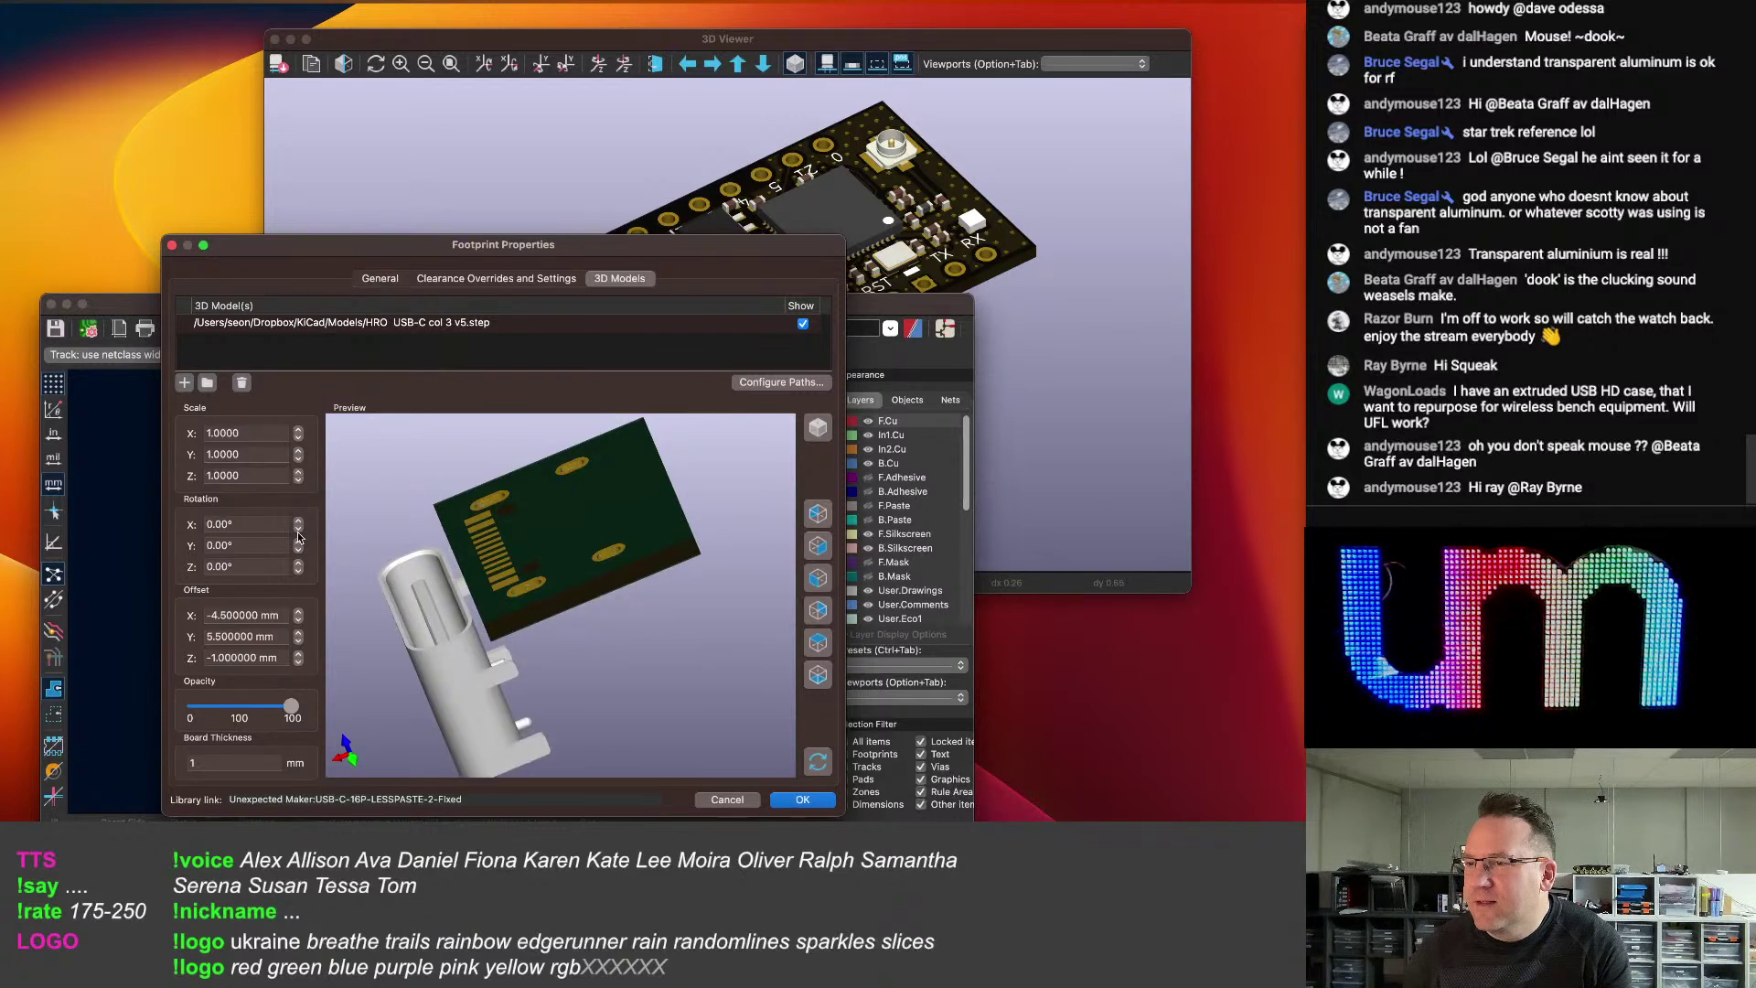
pyautogui.click(297, 533)
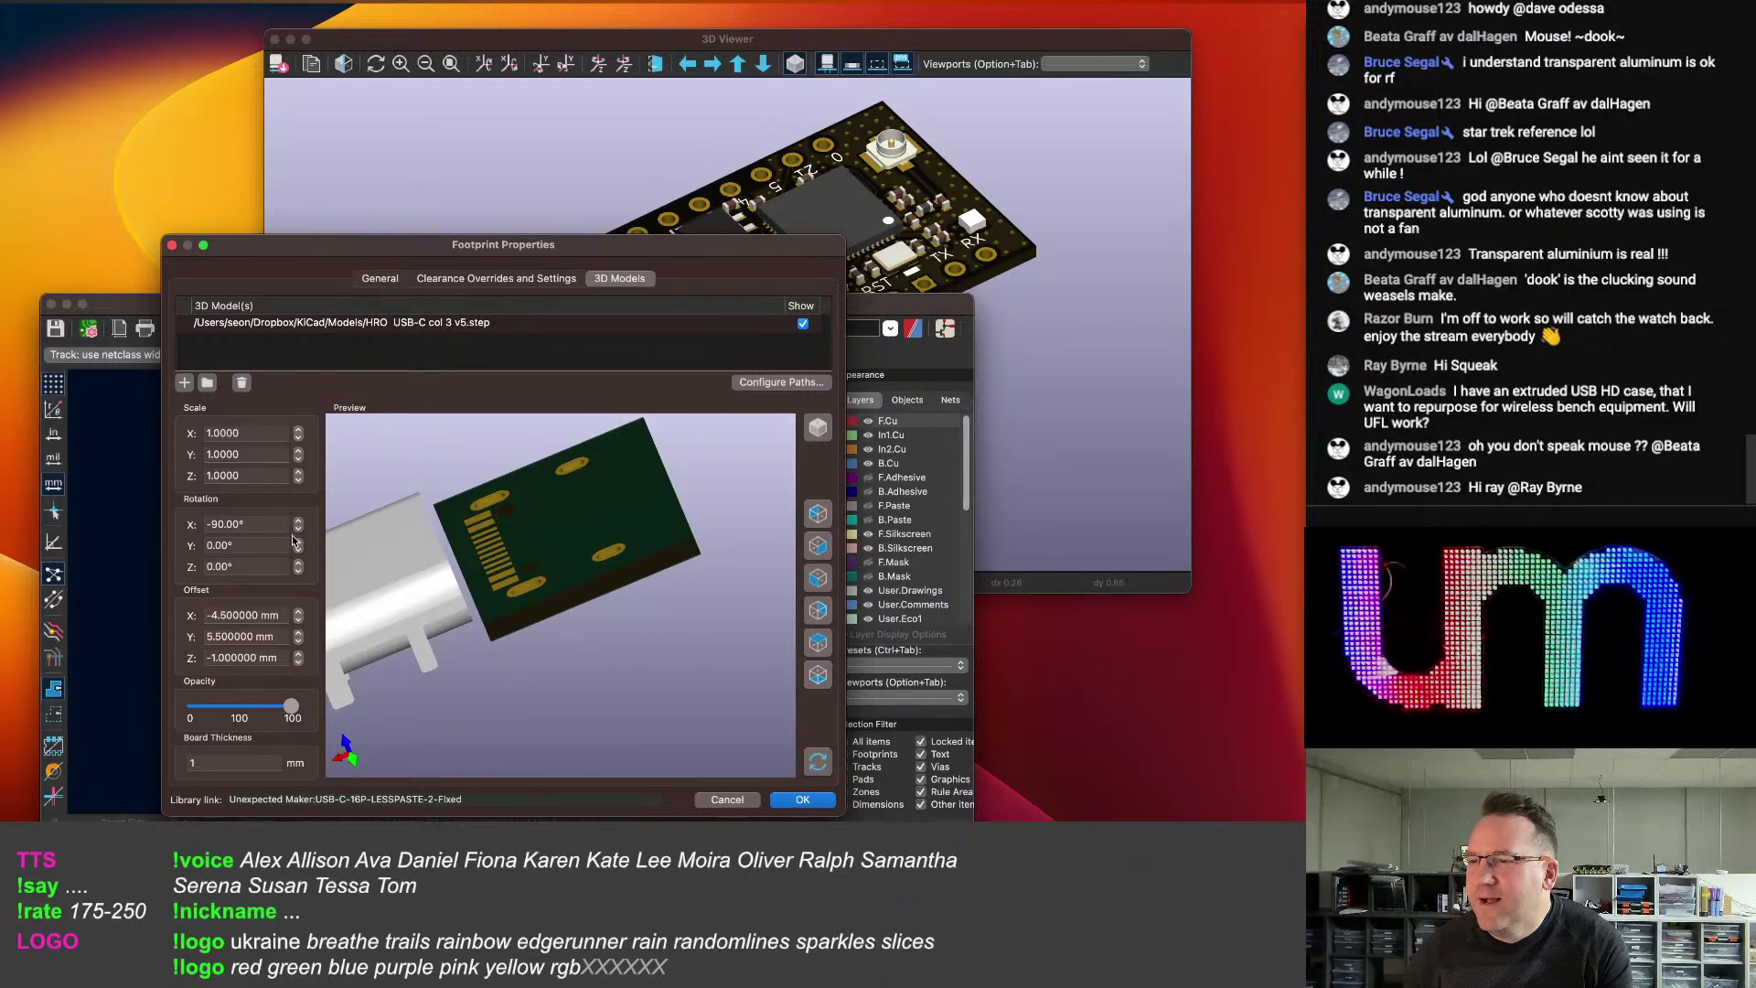
pyautogui.click(298, 655)
pyautogui.click(299, 654)
pyautogui.click(298, 655)
pyautogui.click(298, 620)
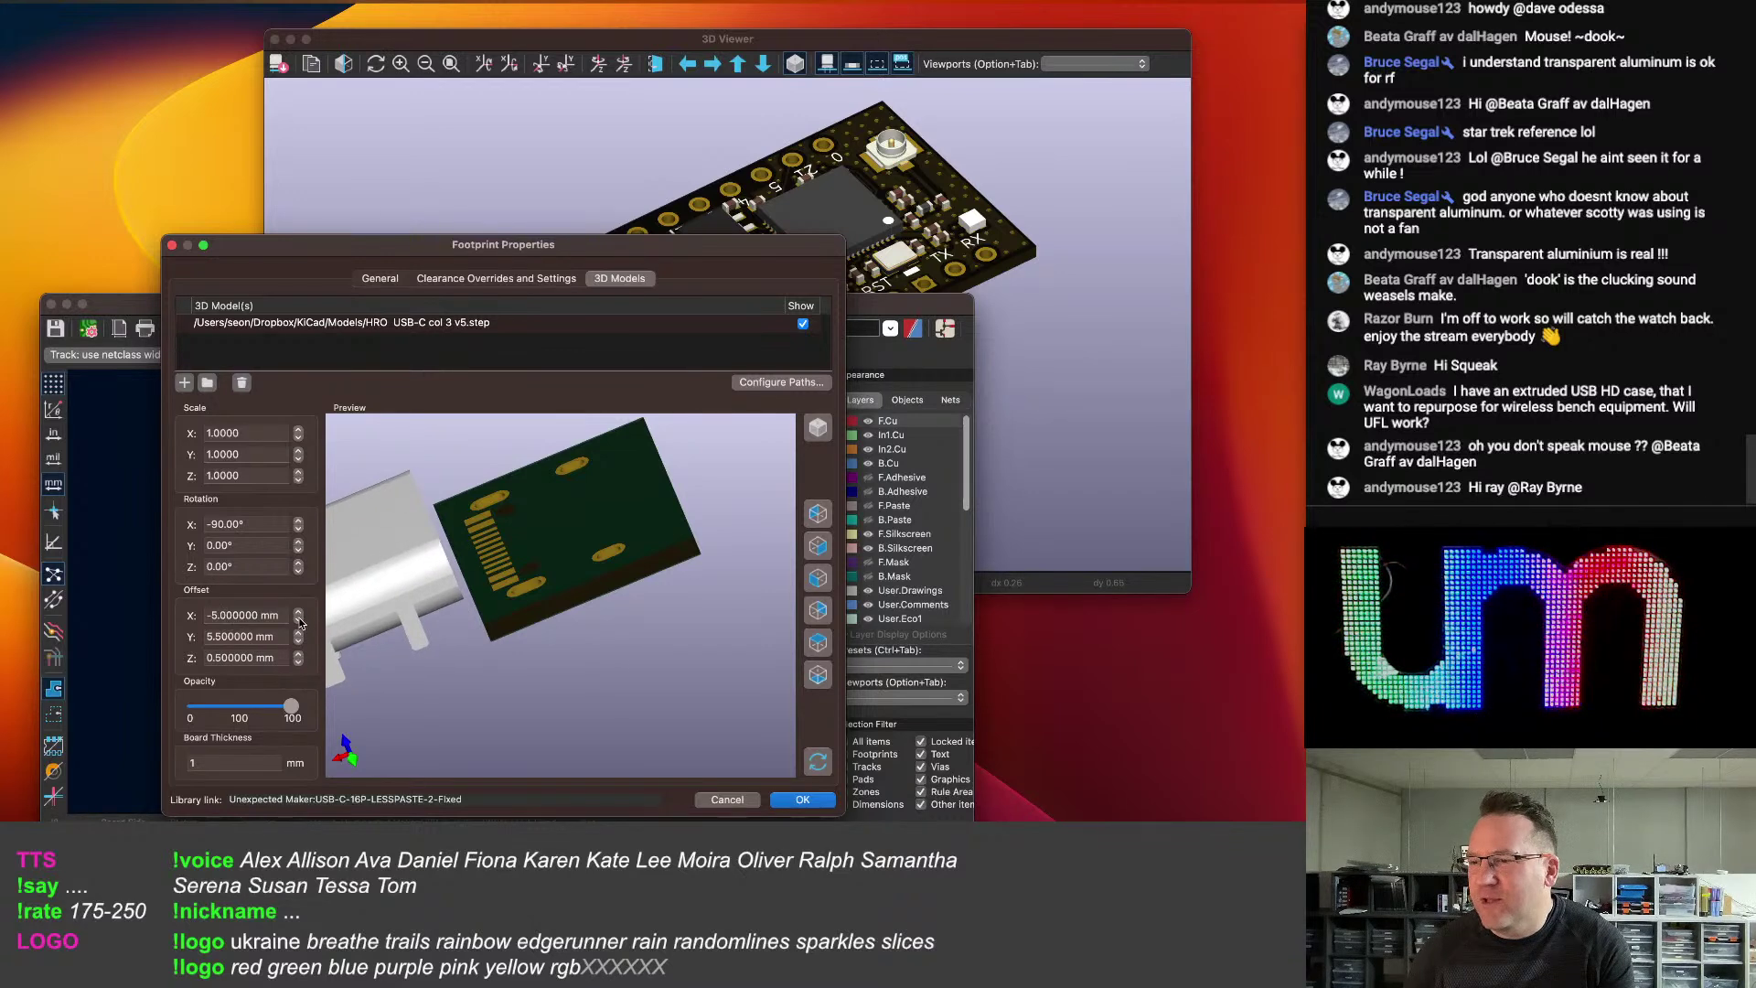
pyautogui.click(298, 610)
pyautogui.click(298, 632)
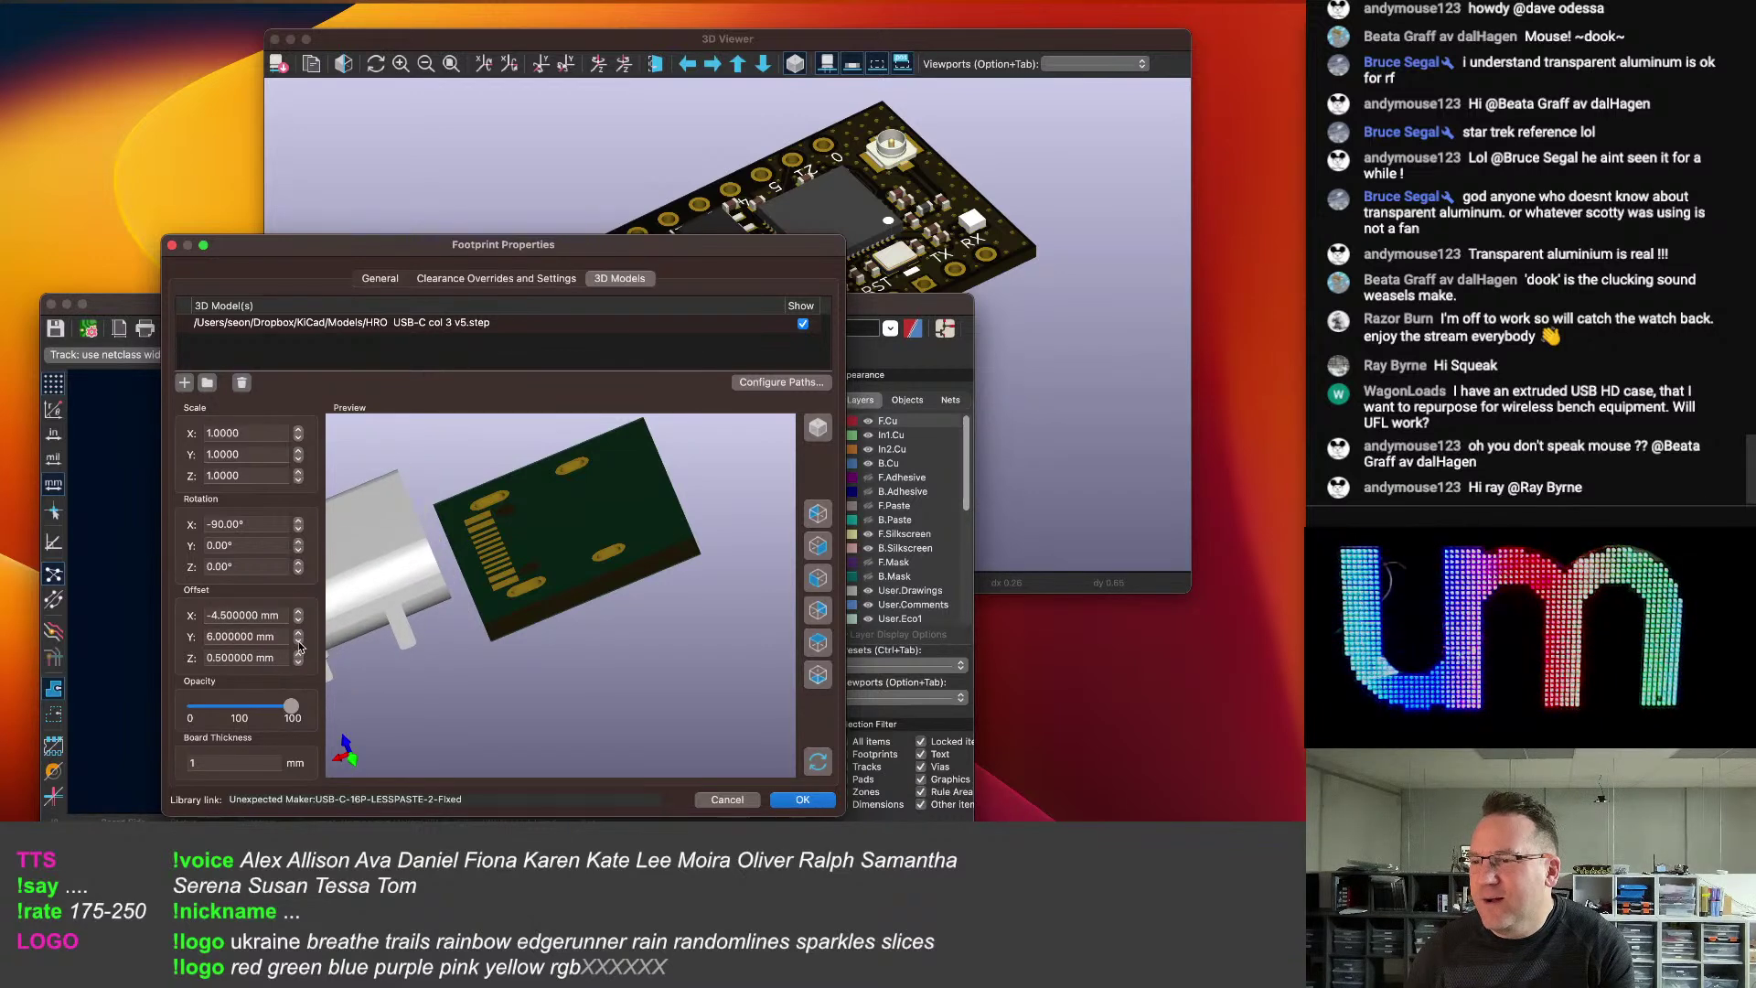
# Set the USB-C model's Y offset to -4 mm so it sits over the footprint pads.
pyautogui.click(298, 641)
pyautogui.click(298, 640)
pyautogui.click(299, 640)
pyautogui.click(299, 640)
pyautogui.click(298, 640)
pyautogui.click(298, 641)
pyautogui.click(298, 641)
pyautogui.click(298, 640)
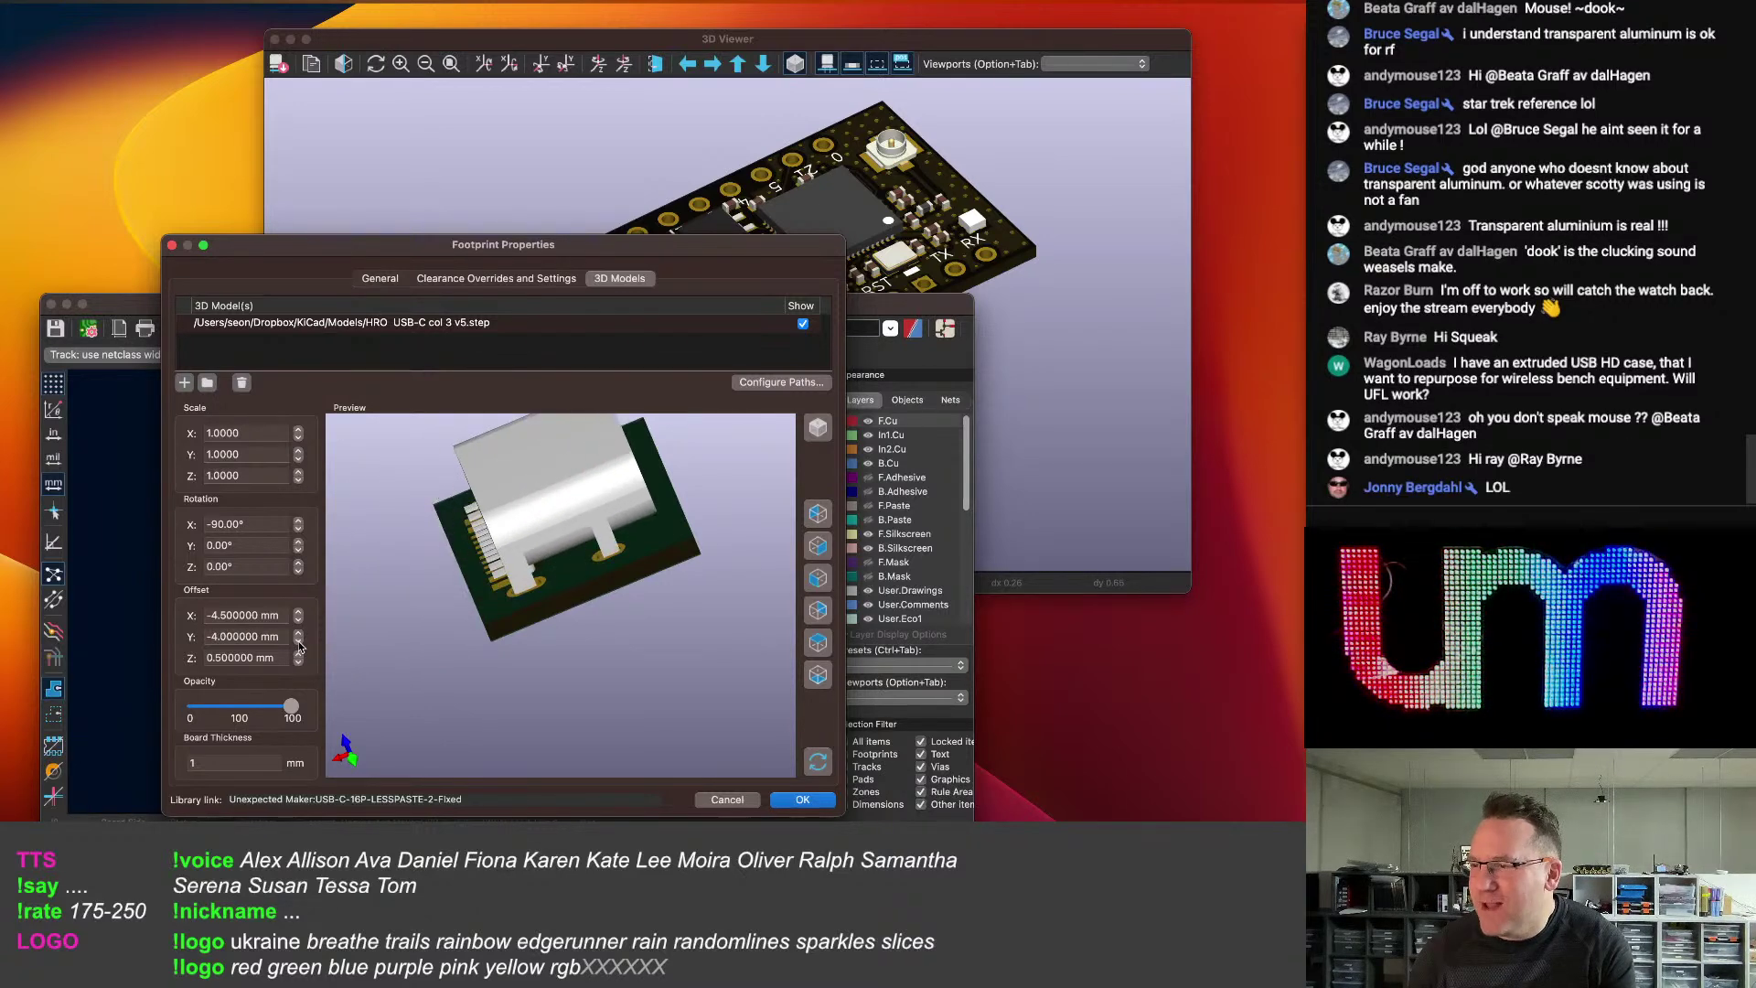
# Set the USB-C model's Z offset to 0 mm, accept the footprint properties and save the board.
pyautogui.moveTo(391, 669); pyautogui.dragTo(313, 686)
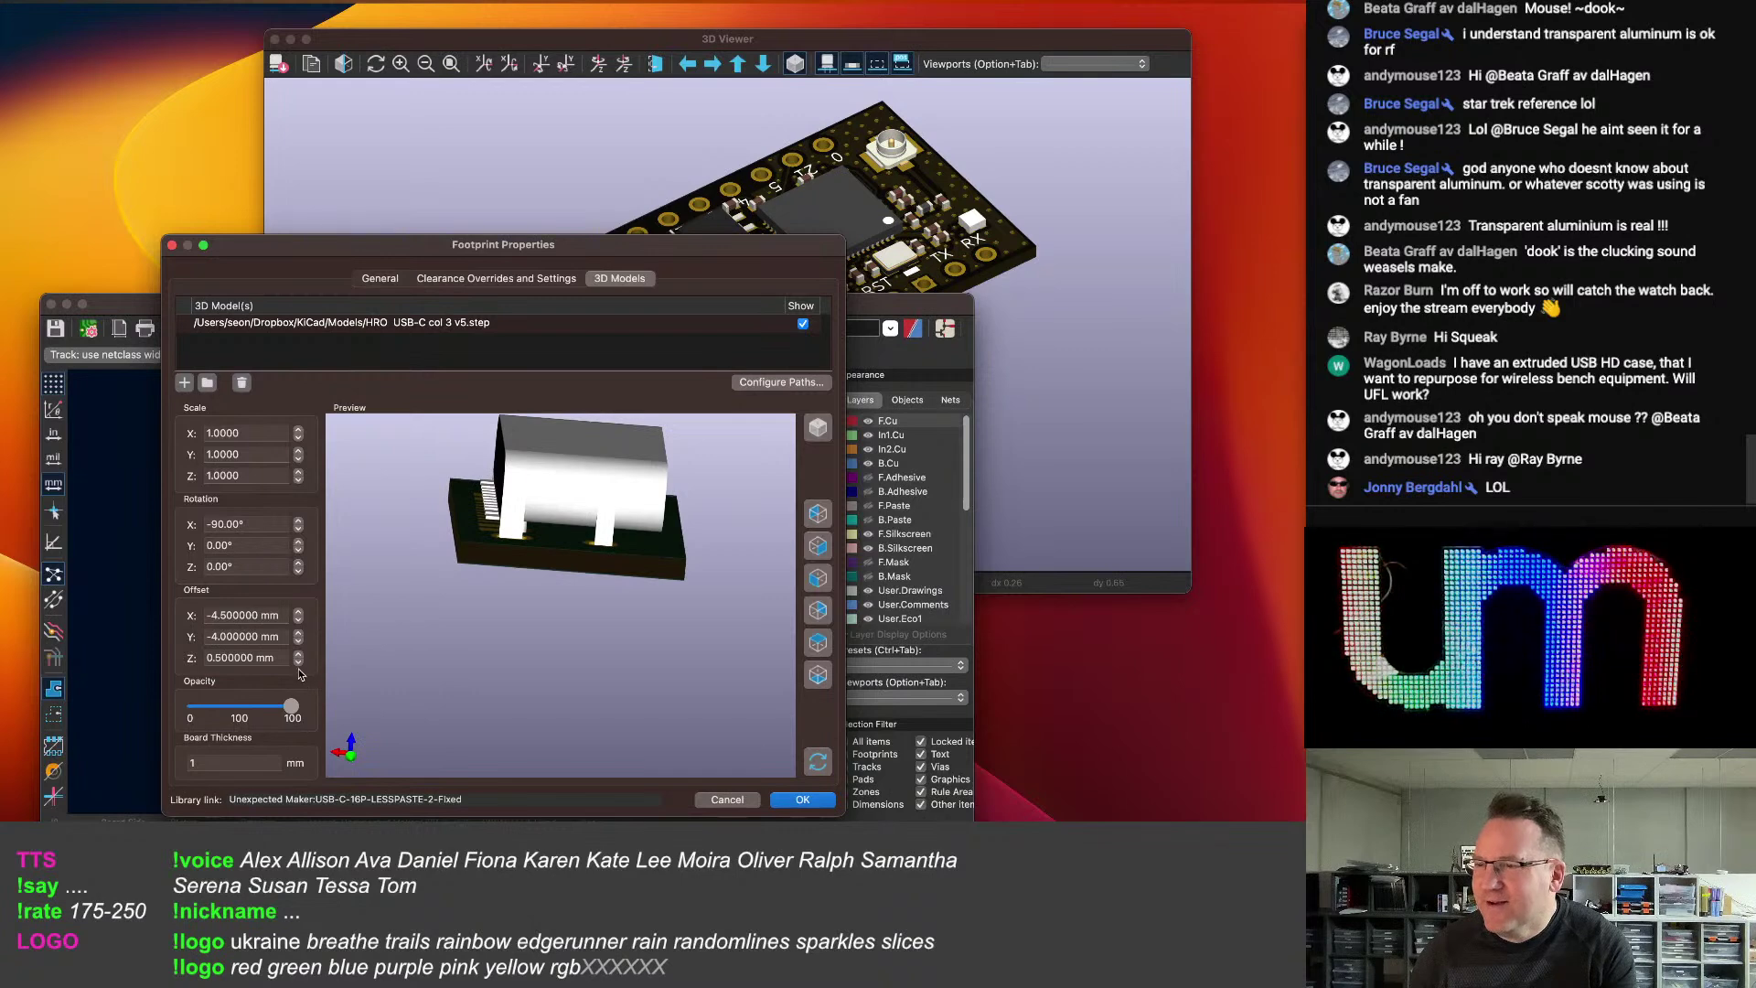
pyautogui.click(298, 664)
pyautogui.moveTo(439, 667); pyautogui.dragTo(628, 631)
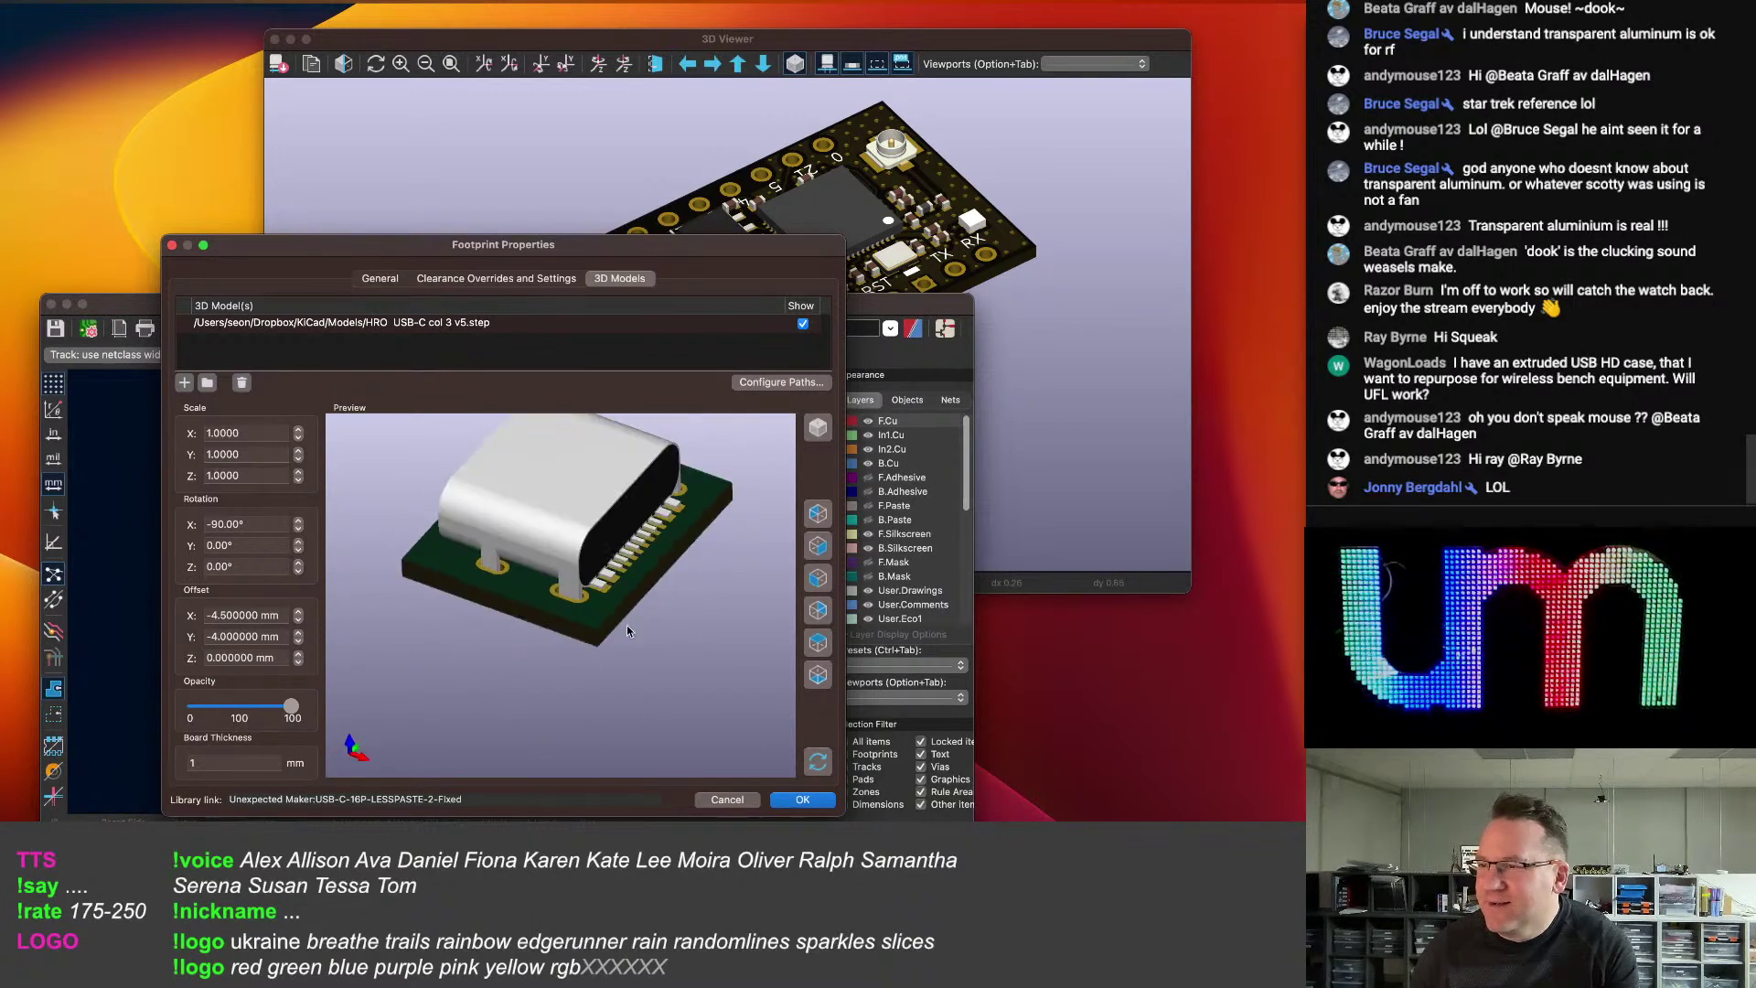
pyautogui.click(804, 800)
pyautogui.press('super+s')
pyautogui.click(120, 477)
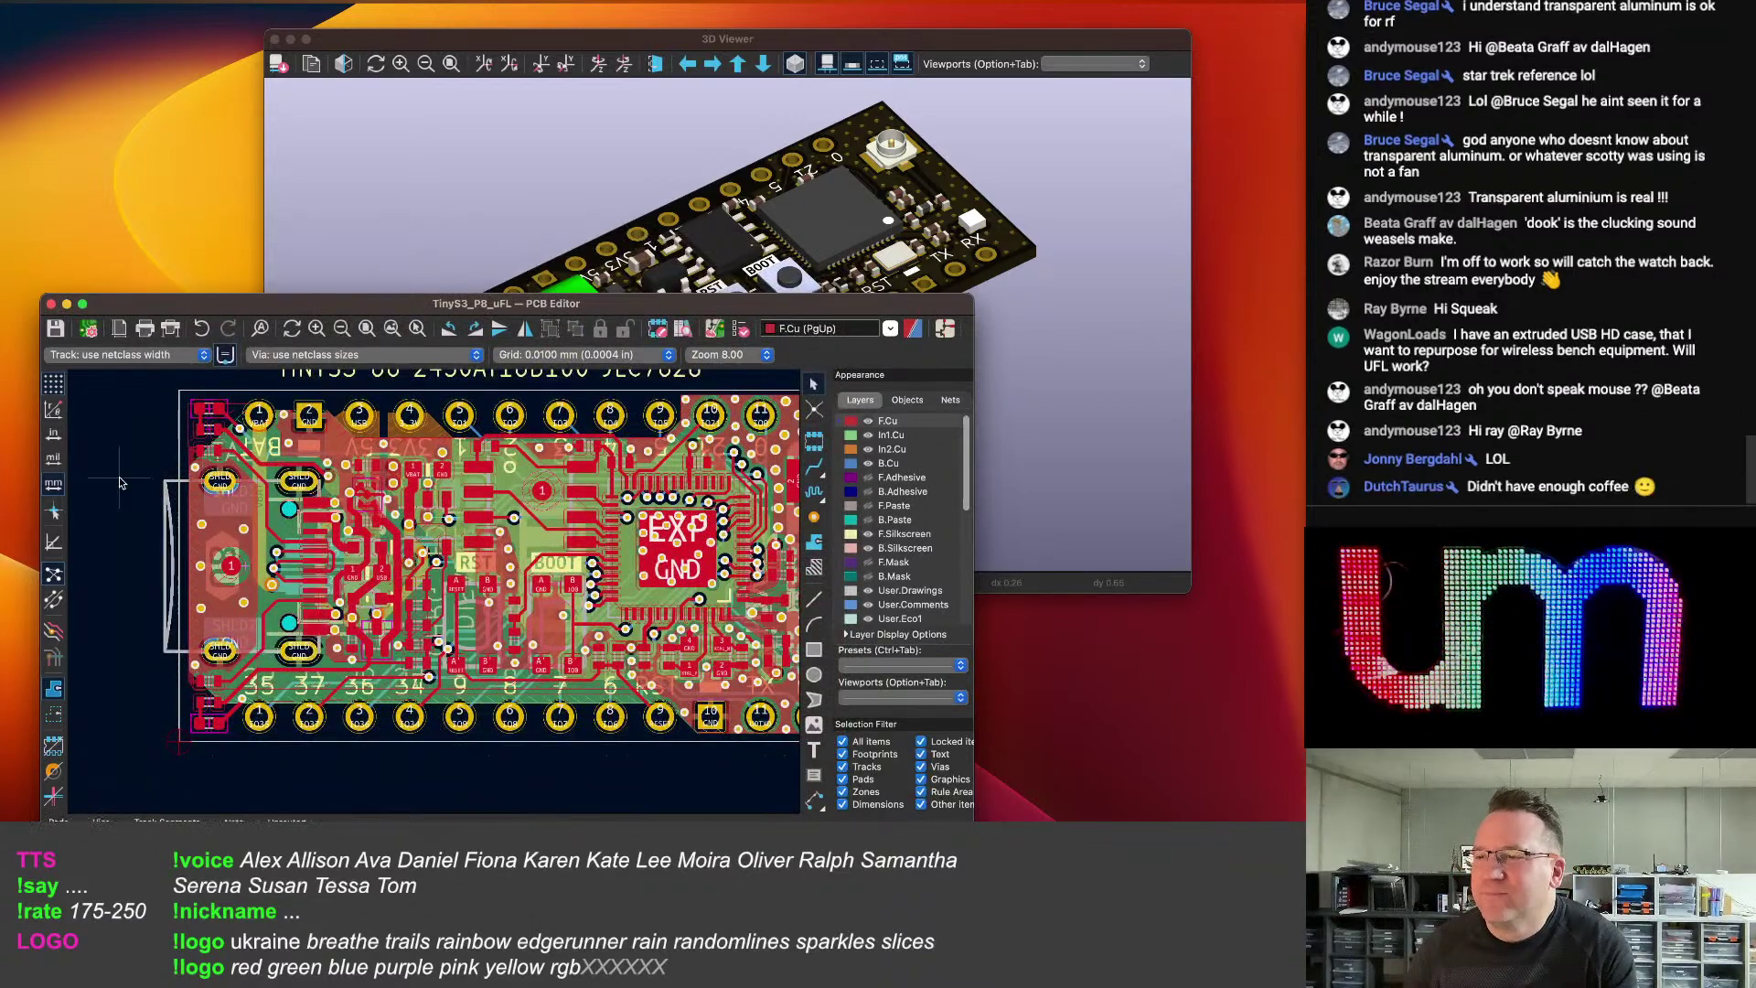
# Examine the placed USB-C connector on the TinyS3 board in the 3D Viewer from several angles.
pyautogui.click(867, 50)
pyautogui.moveTo(640, 412); pyautogui.dragTo(821, 315)
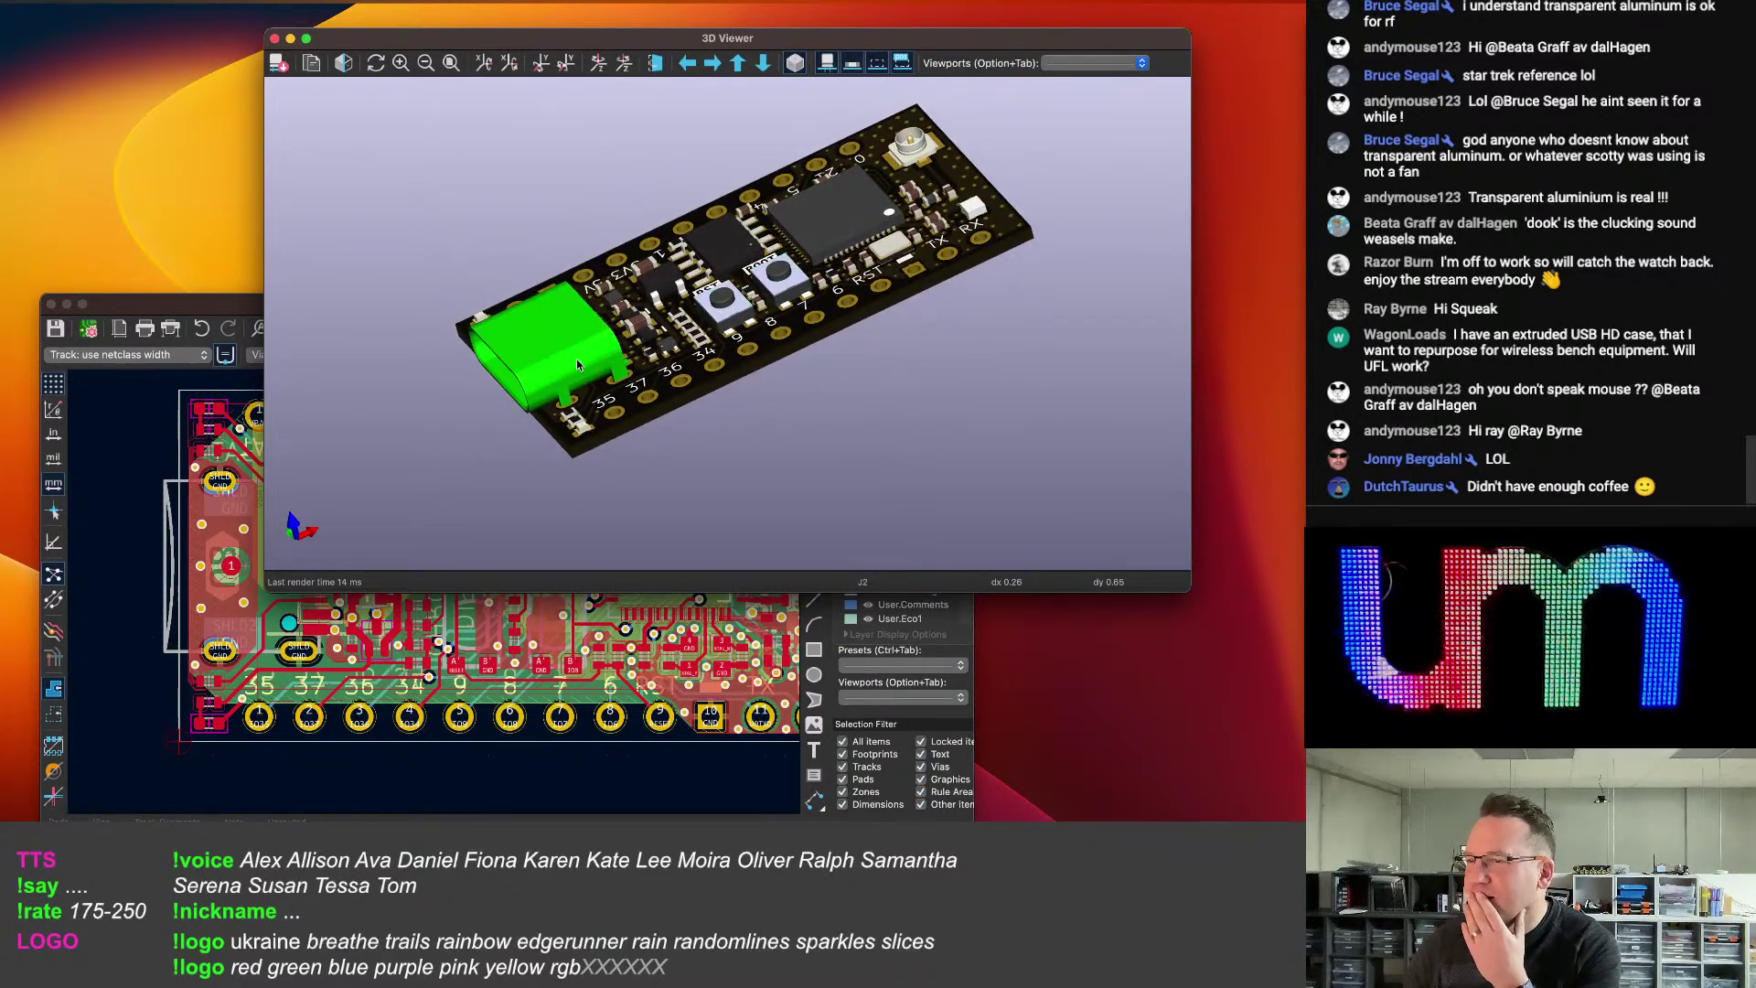
pyautogui.moveTo(865, 339); pyautogui.dragTo(1001, 367)
pyautogui.moveTo(717, 355); pyautogui.dragTo(746, 439)
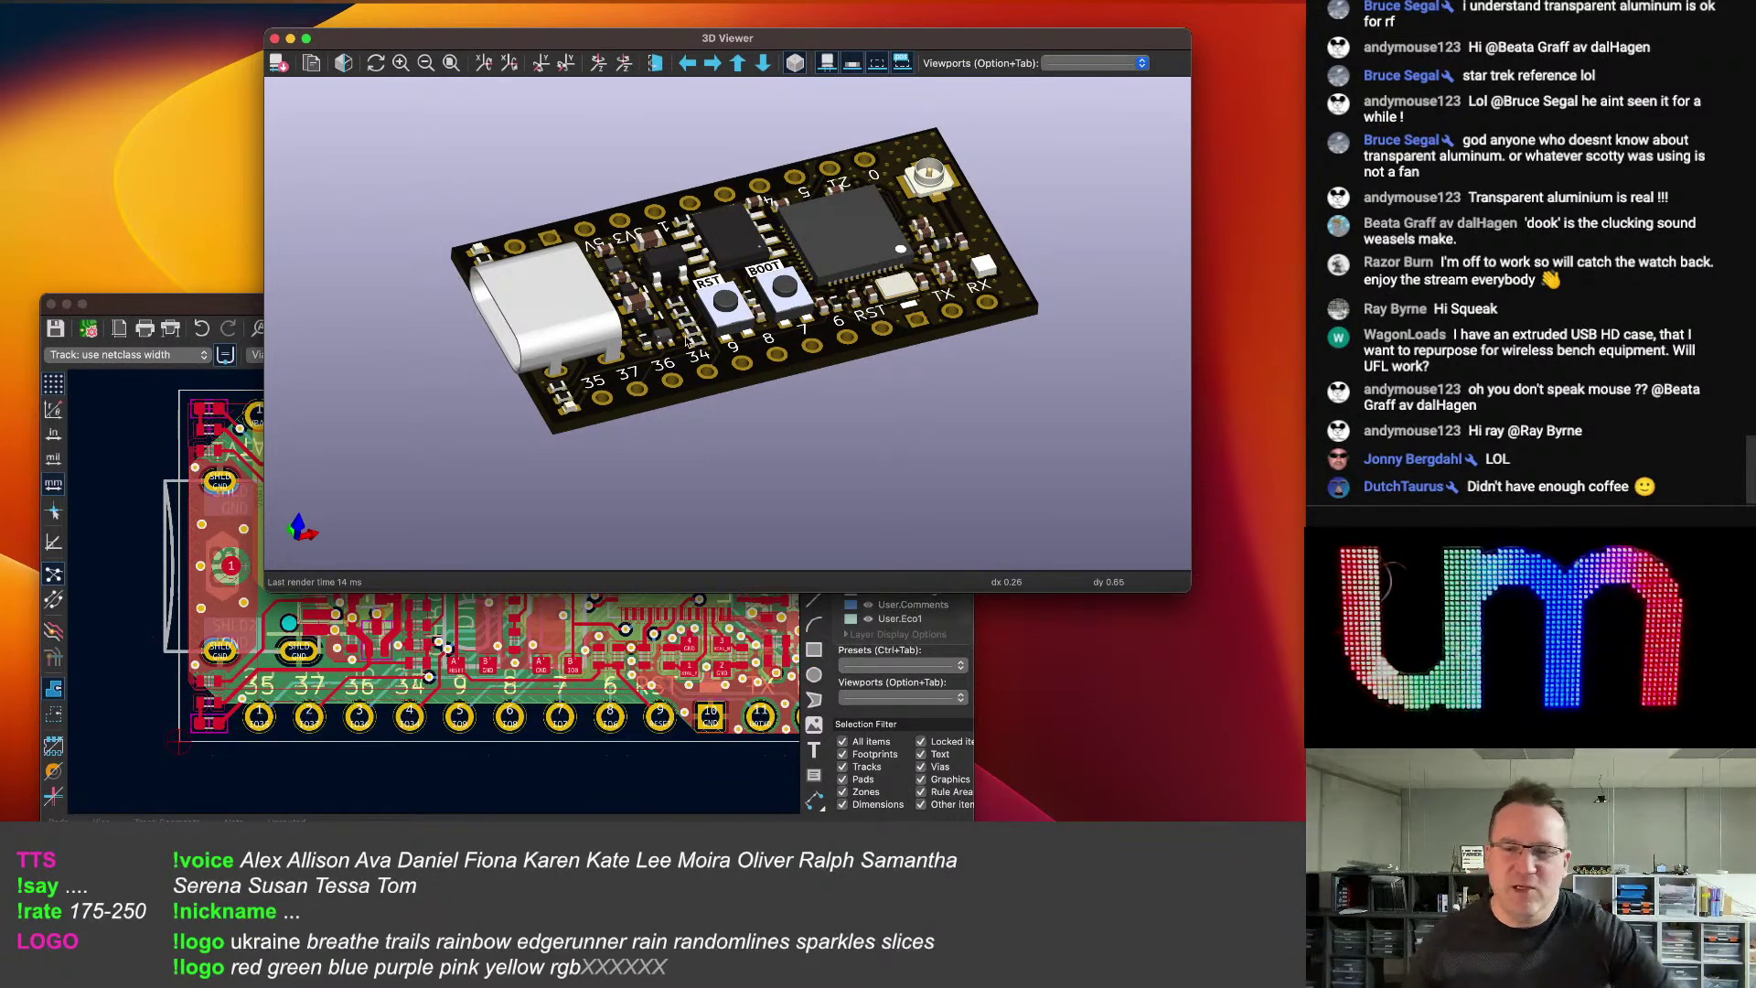
pyautogui.moveTo(678, 313); pyautogui.dragTo(843, 276)
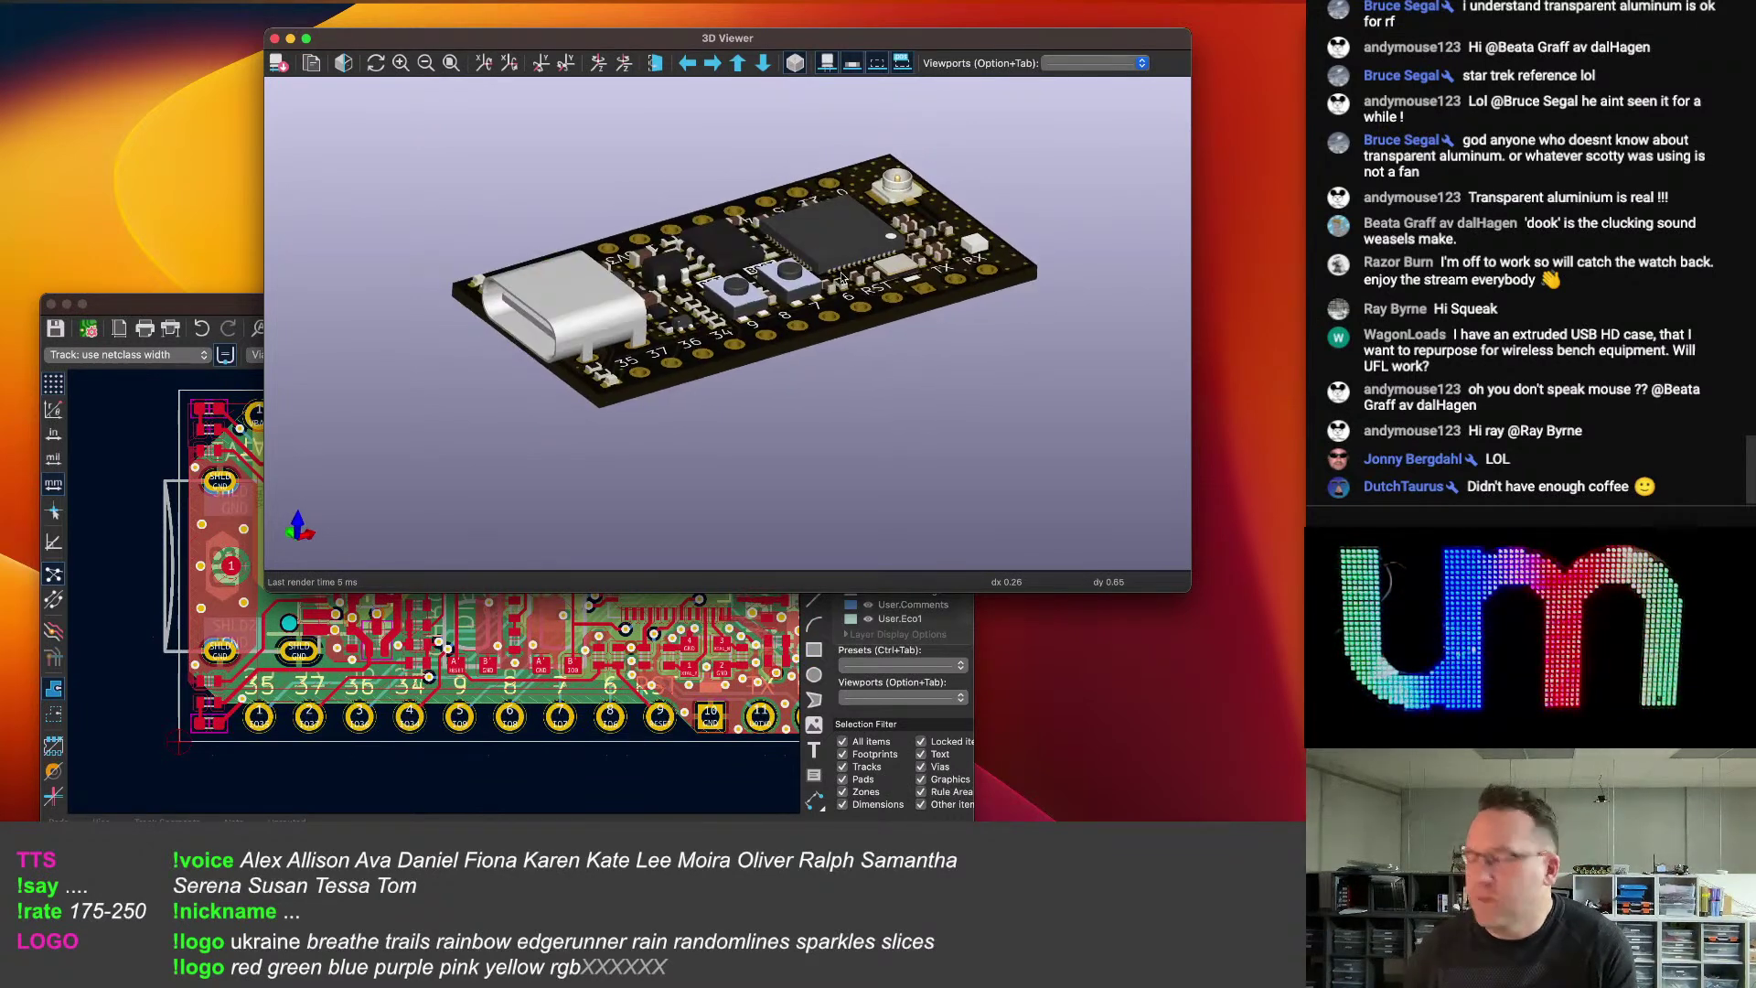
# Open the STEP export for the TinyS3 board, accept the model scale warning and choose the board center origin.
pyautogui.click(231, 312)
pyautogui.click(82, 1)
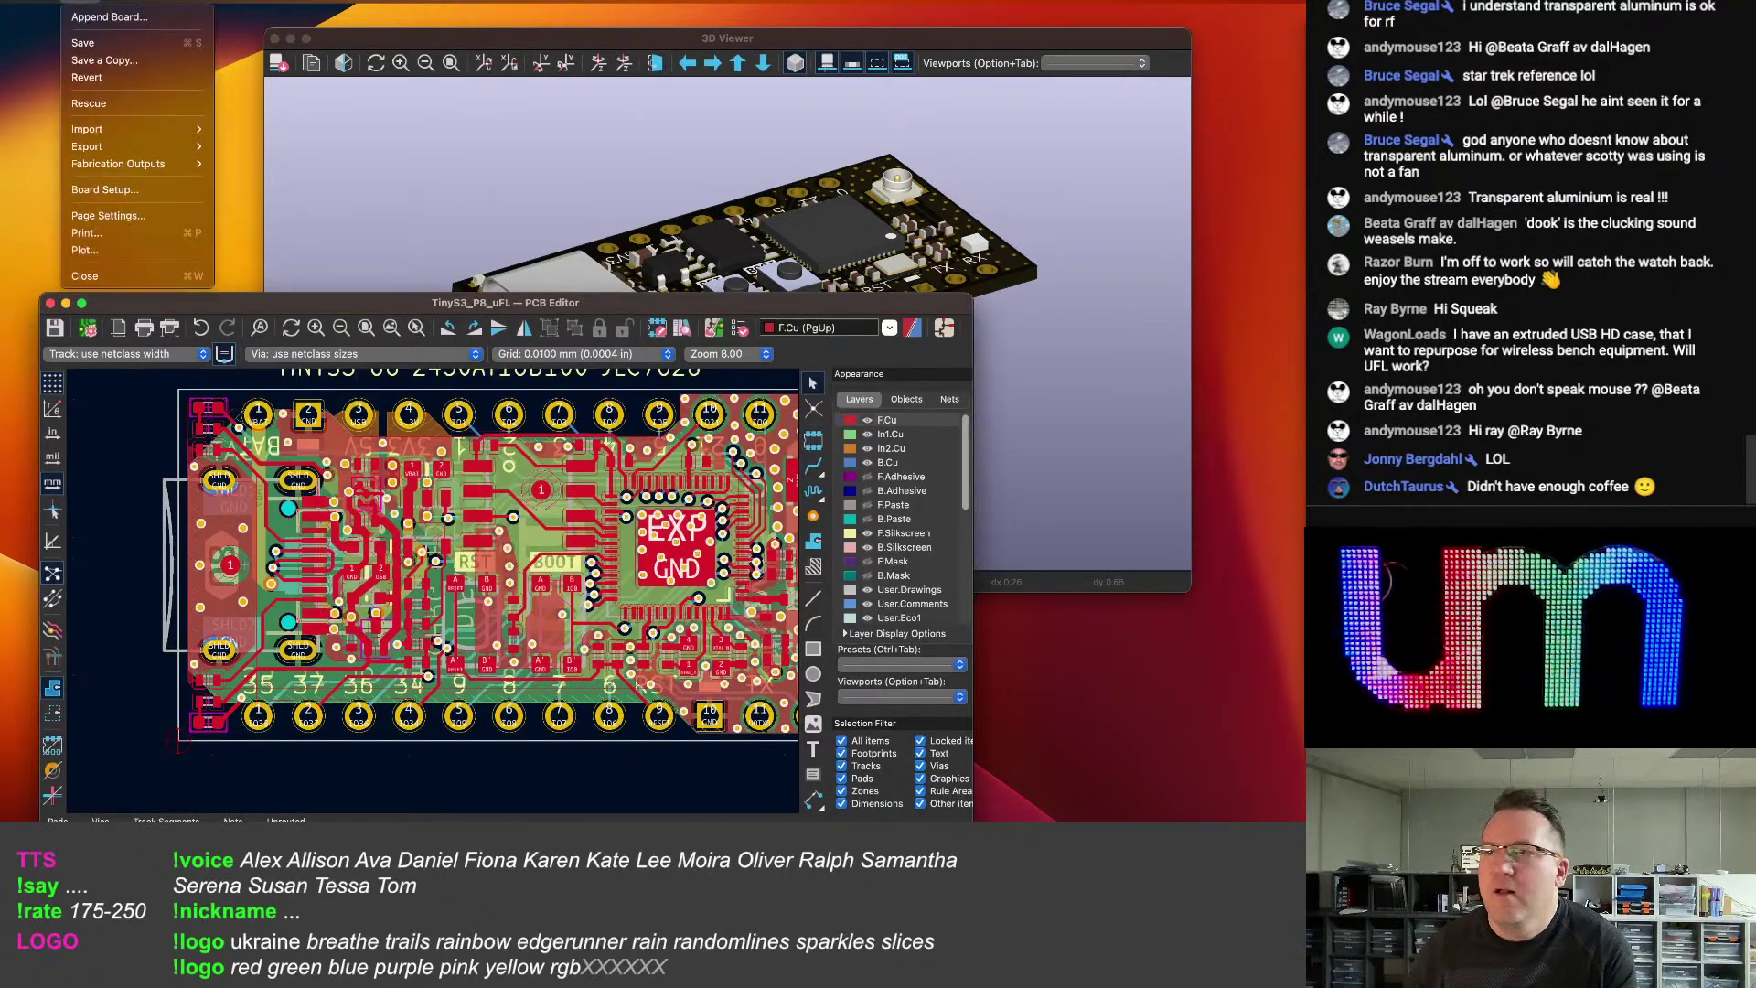
pyautogui.moveTo(107, 143)
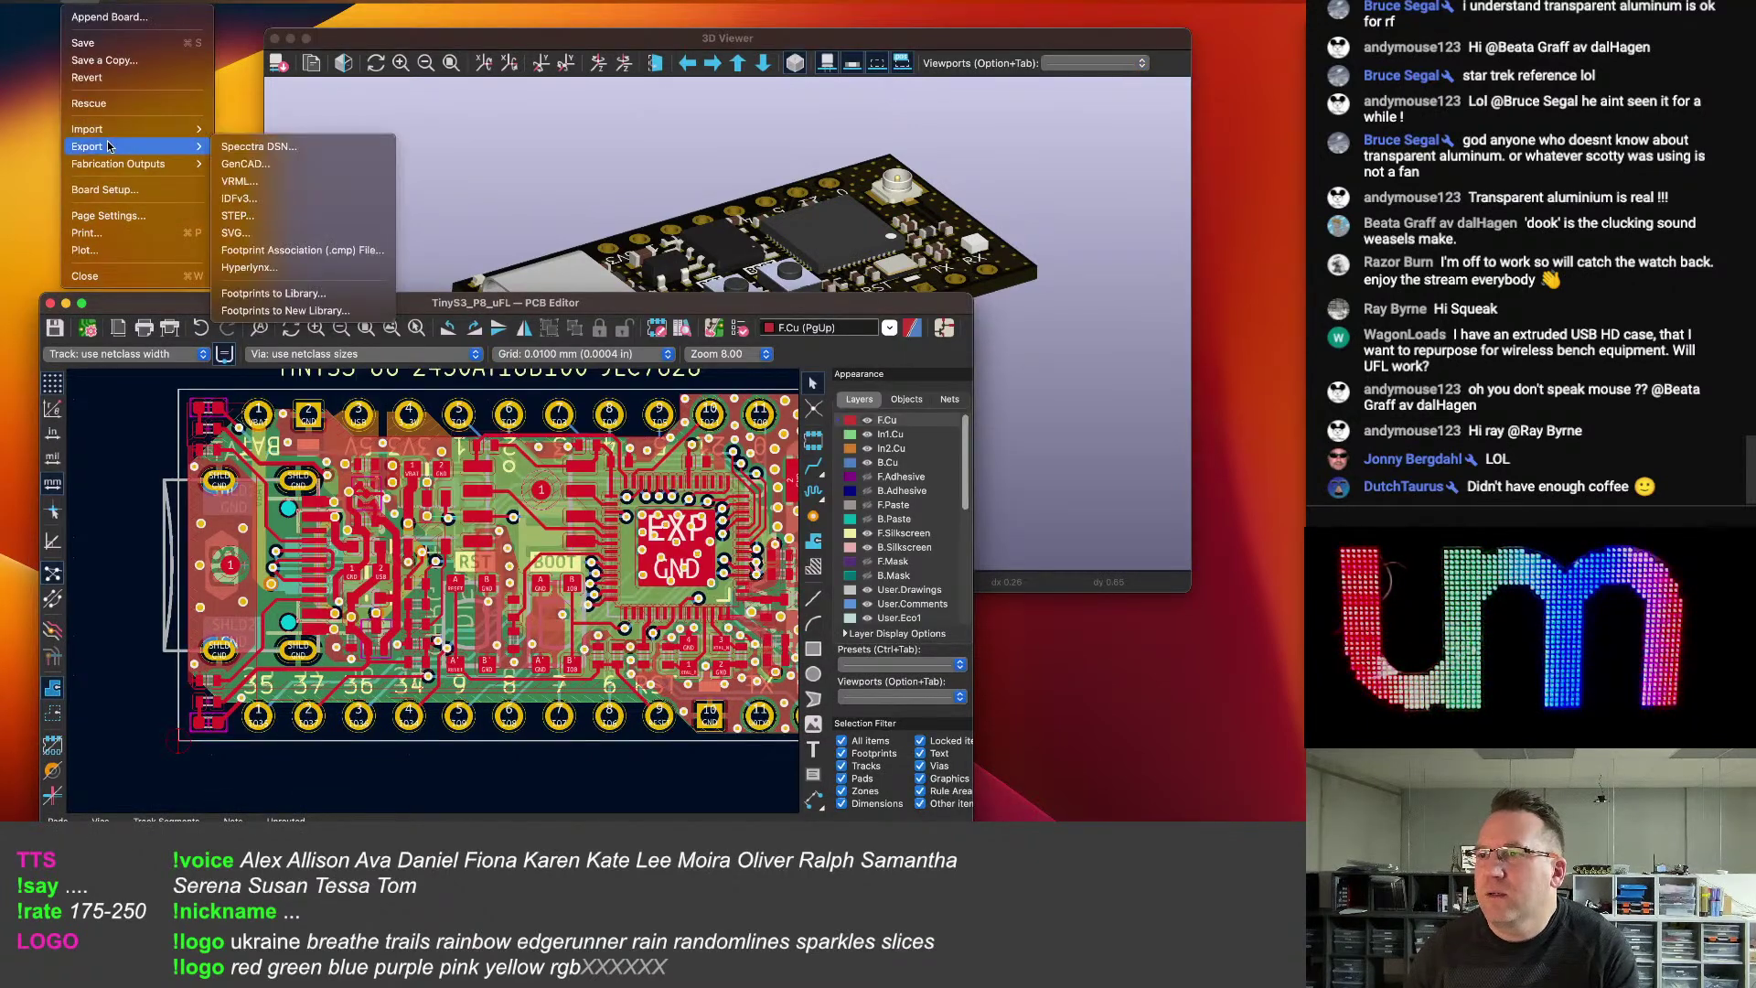
pyautogui.click(244, 216)
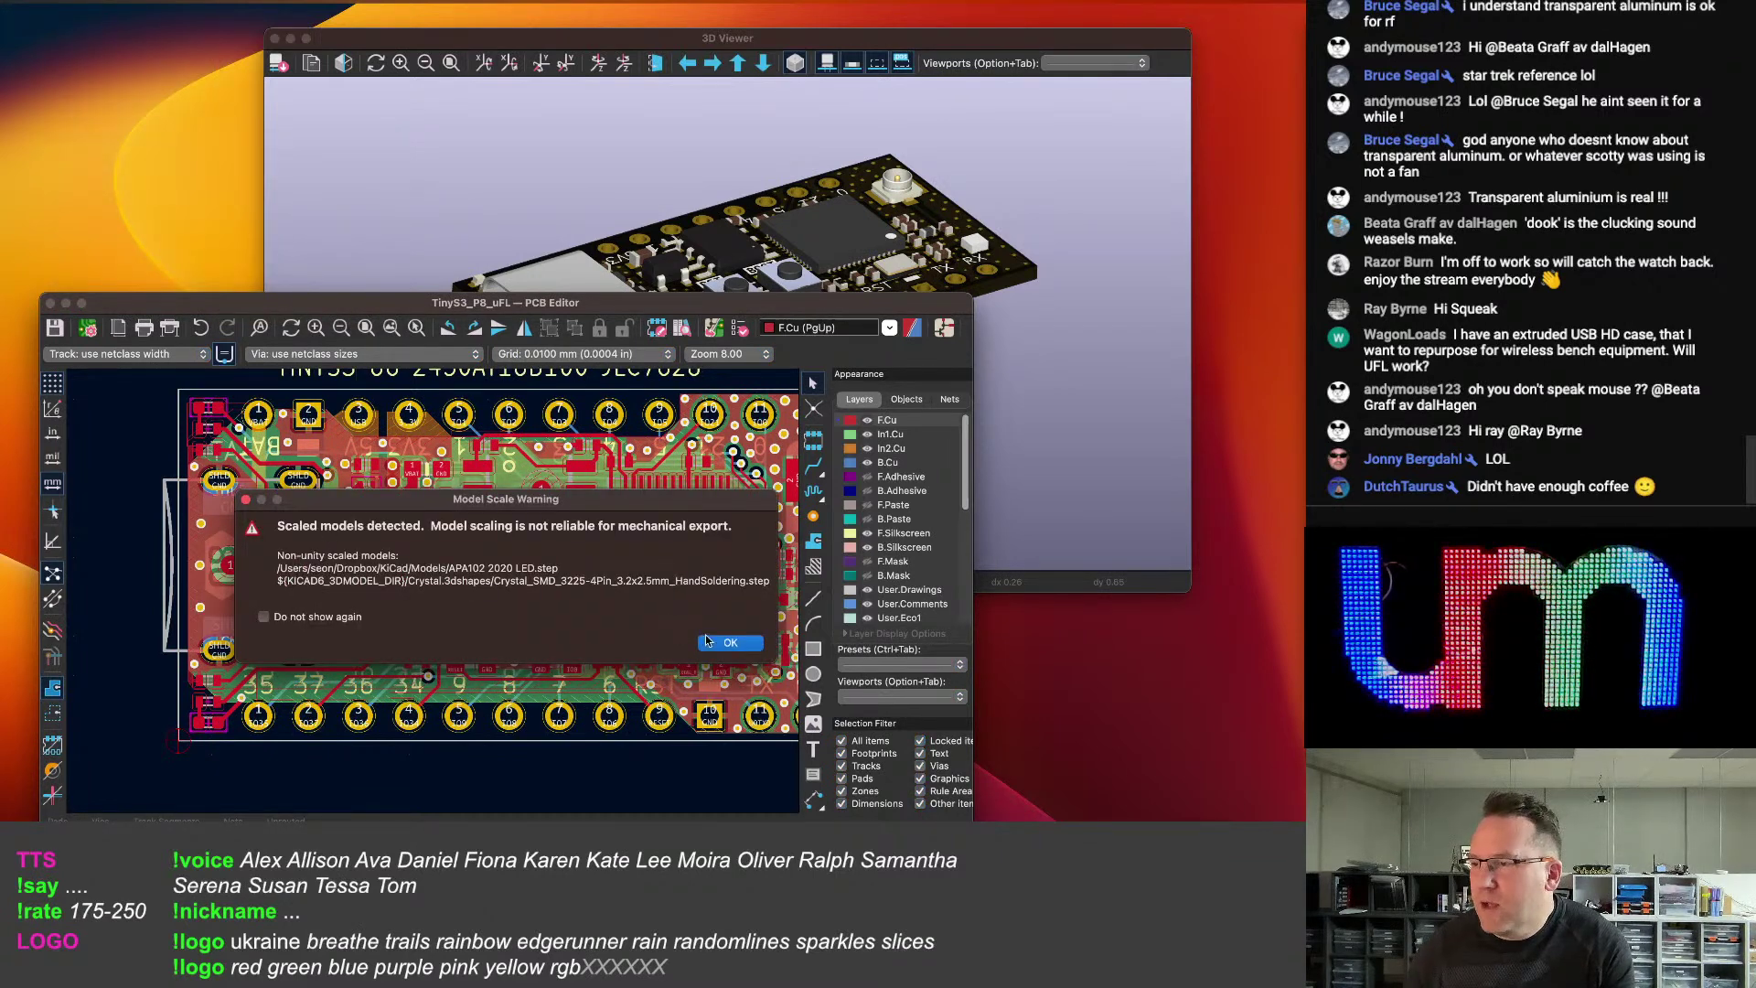
pyautogui.click(747, 644)
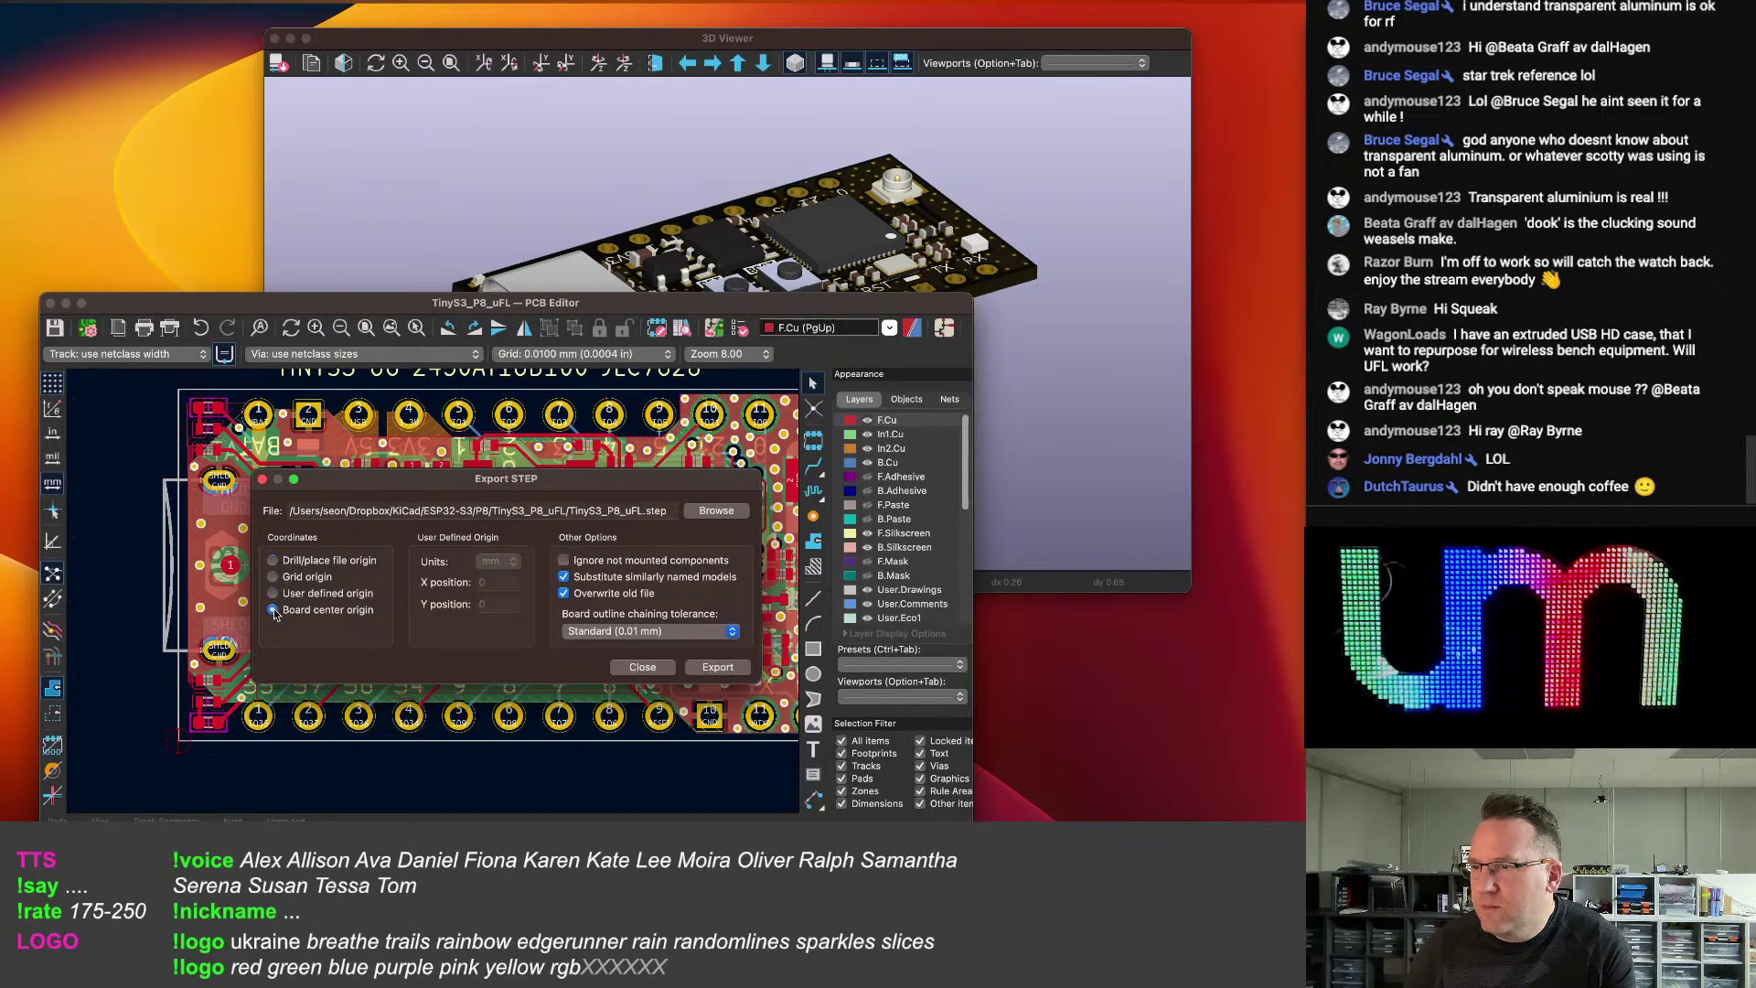
pyautogui.click(274, 610)
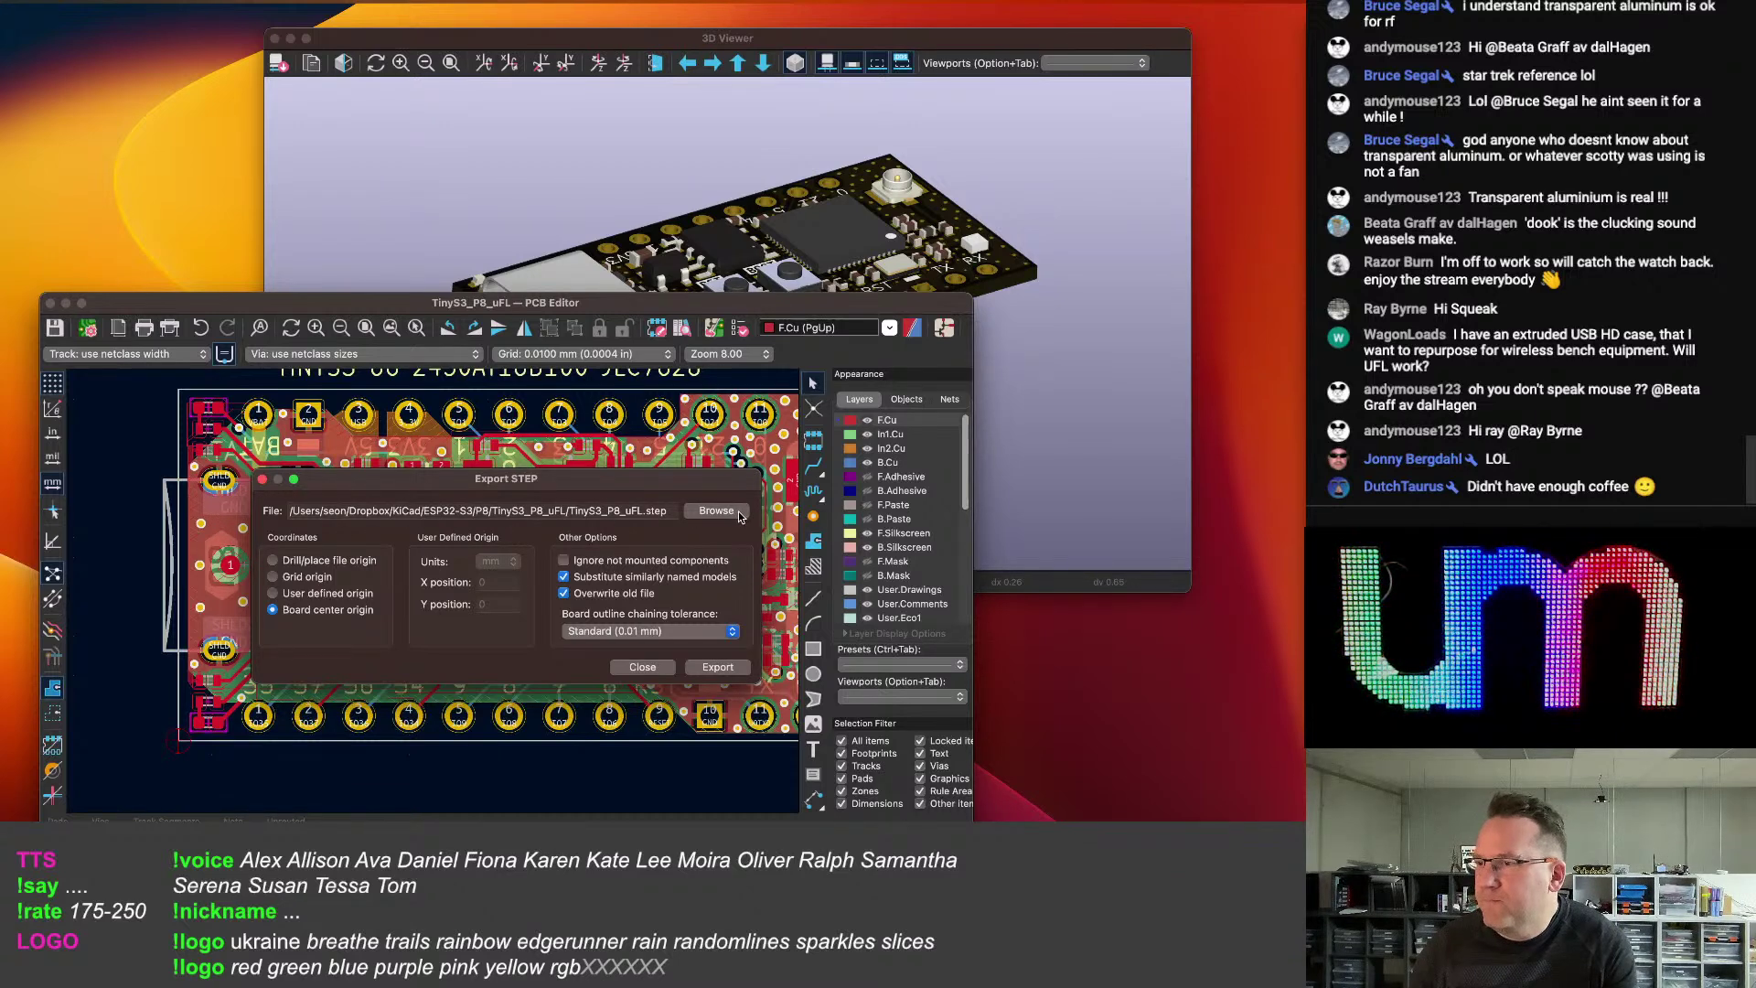
# Export the board to TinyS3_P8_uFL.step, check and dismiss the export log, and save the board.
pyautogui.click(718, 667)
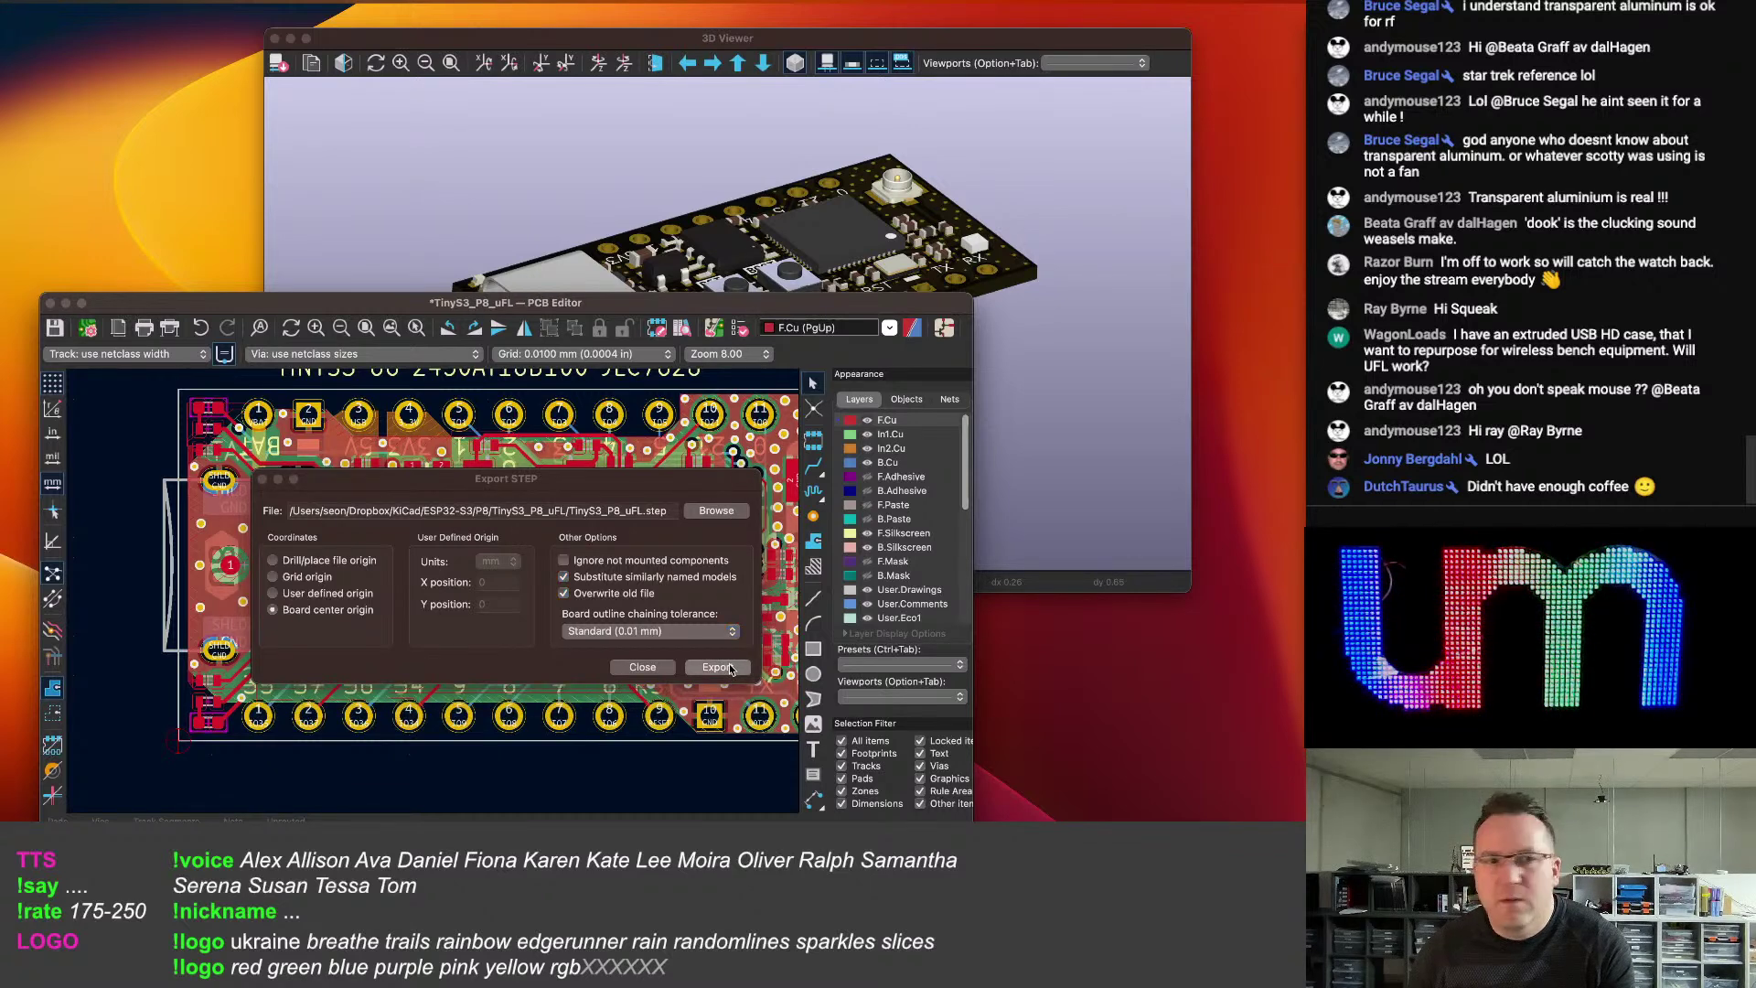
pyautogui.moveTo(2, 286); pyautogui.dragTo(595, 169)
pyautogui.scroll(1, 641, 349)
pyautogui.moveTo(642, 352)
pyautogui.mouseDown()
pyautogui.moveTo(642, 174)
pyautogui.moveTo(641, 362)
pyautogui.mouseUp()
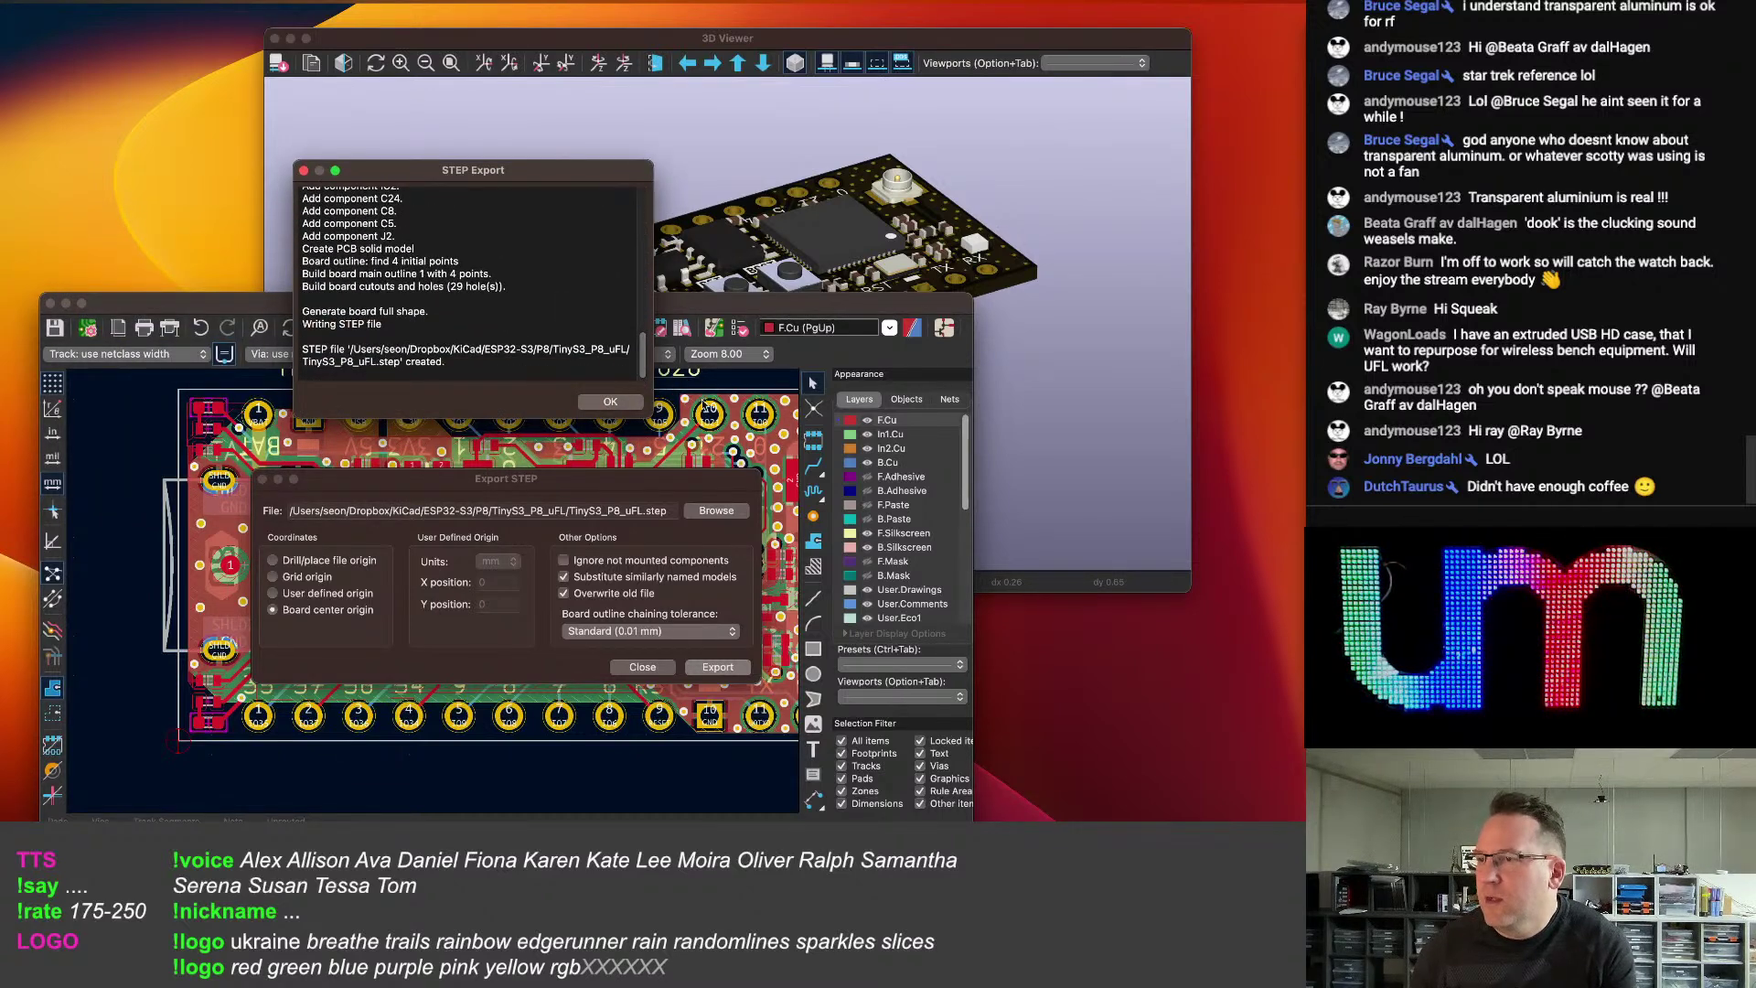
pyautogui.click(611, 401)
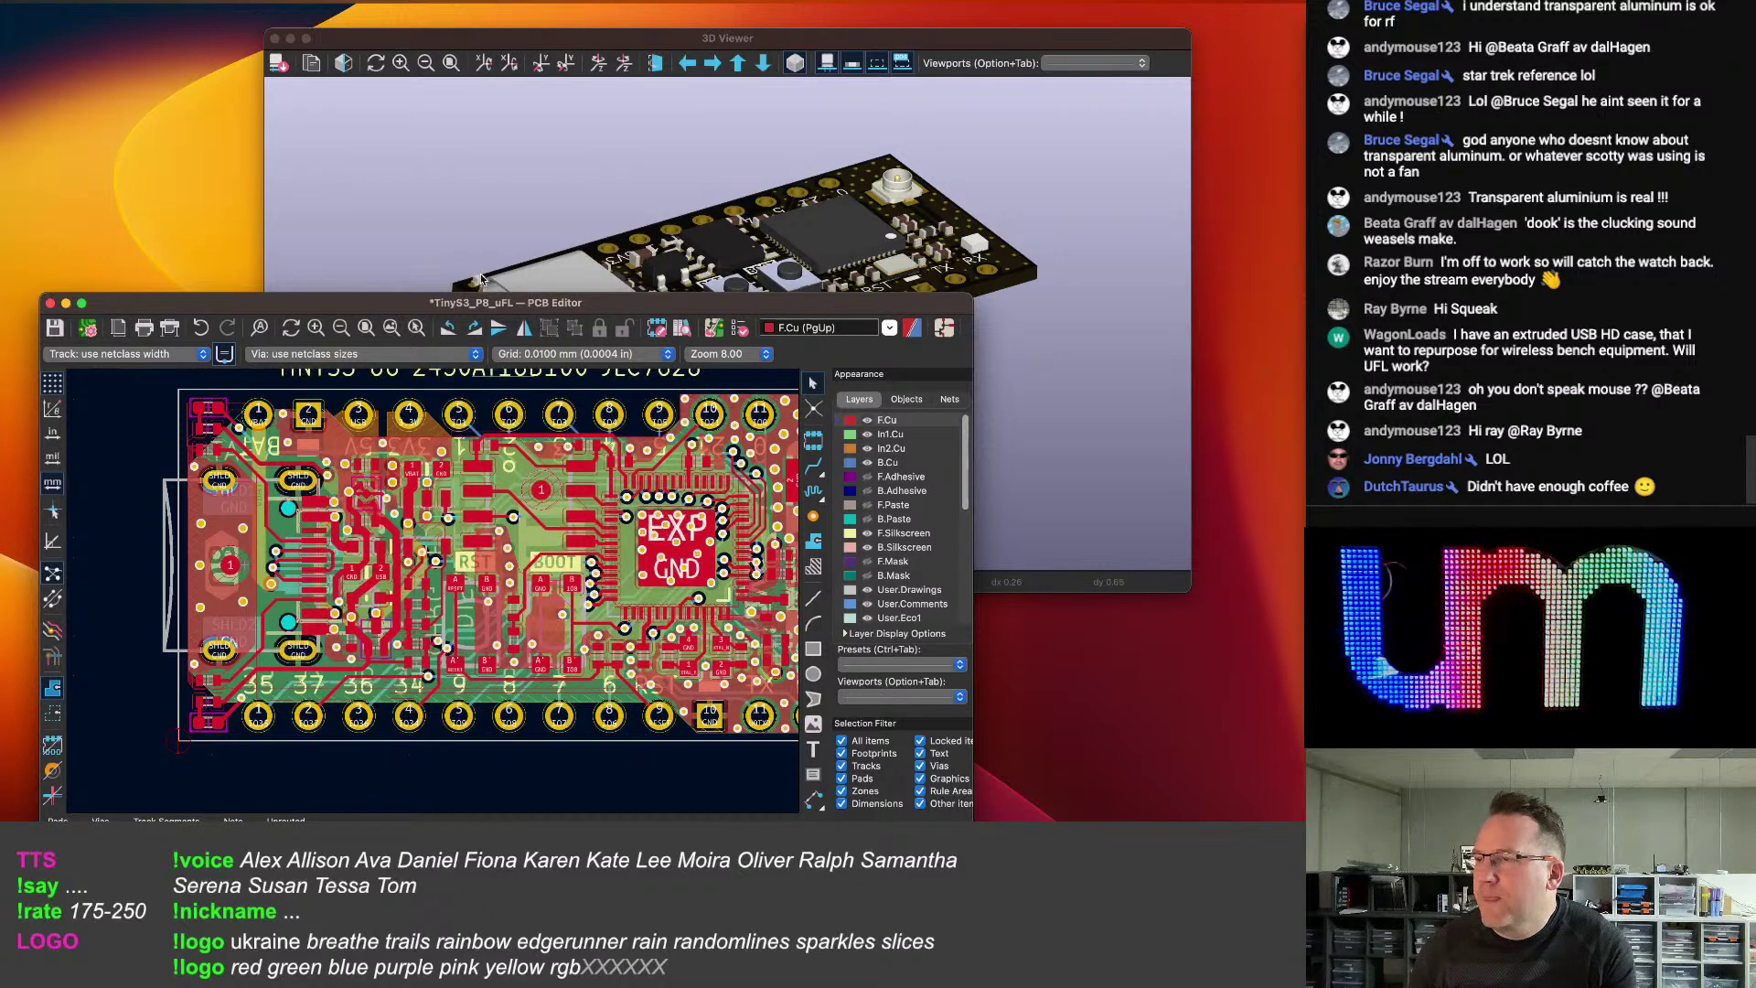
pyautogui.press('super+s')
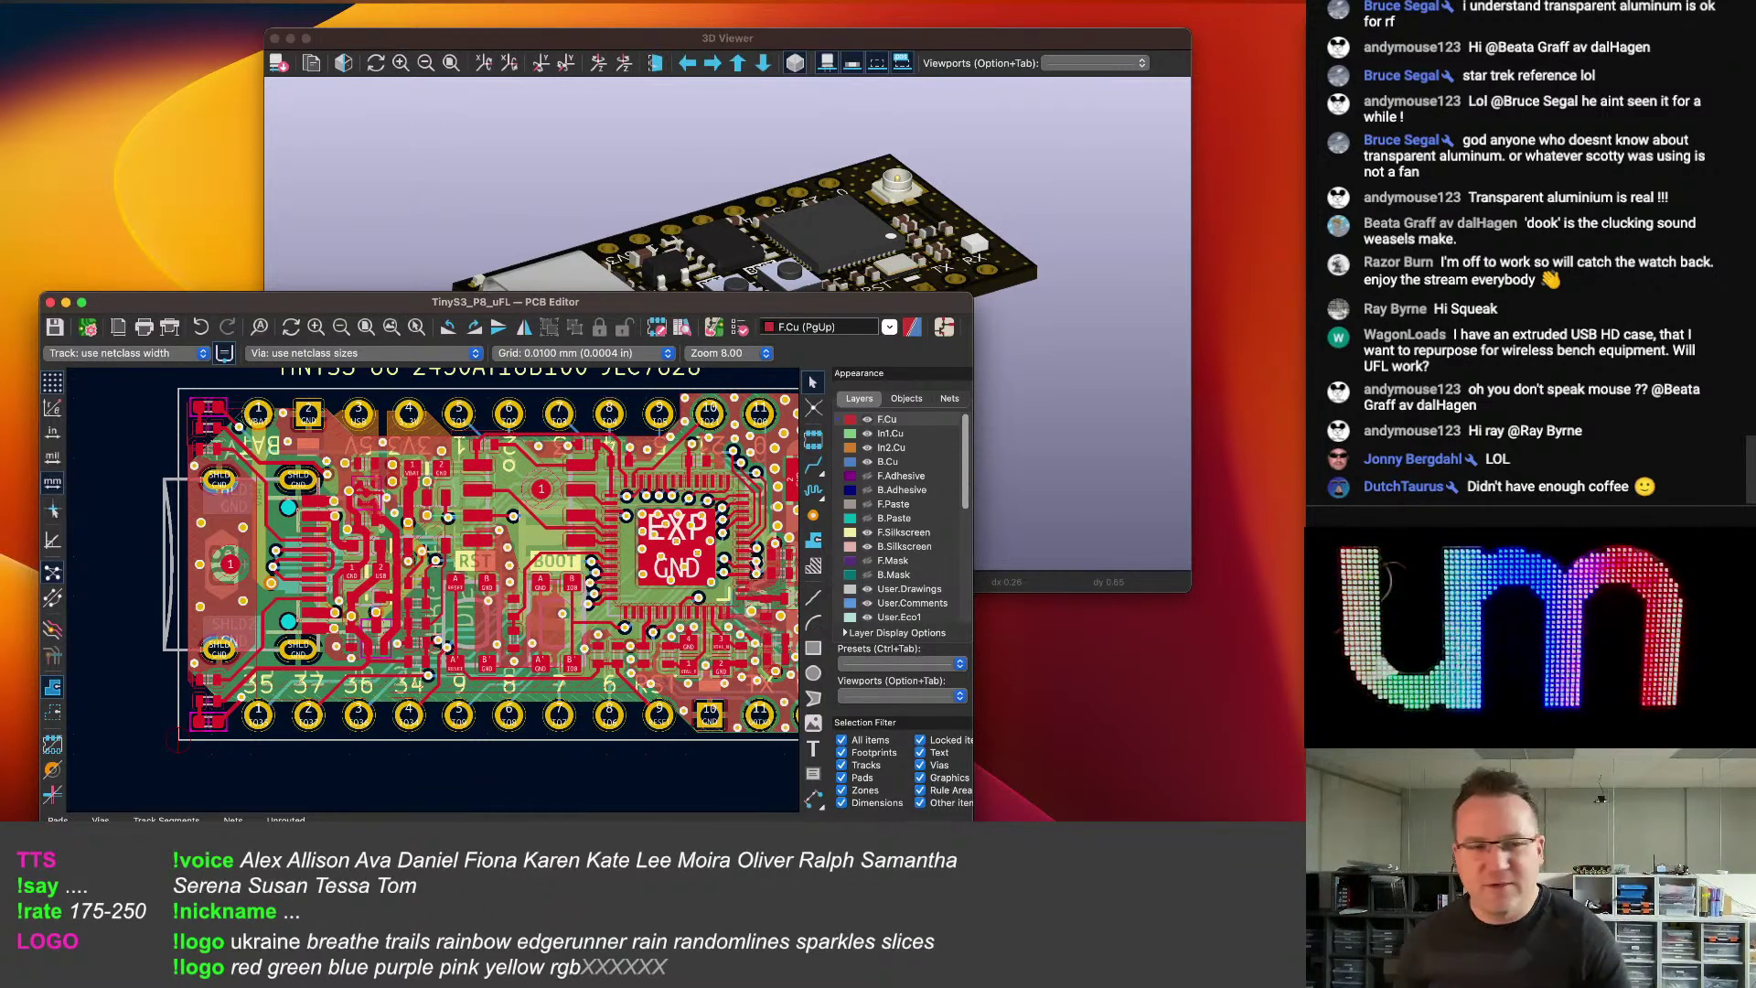
# Close the TinyS3 board and show the NanoS3_2450AT18B board in the 3D Viewer.
pyautogui.moveTo(419, 537); pyautogui.dragTo(395, 554, button='middle')
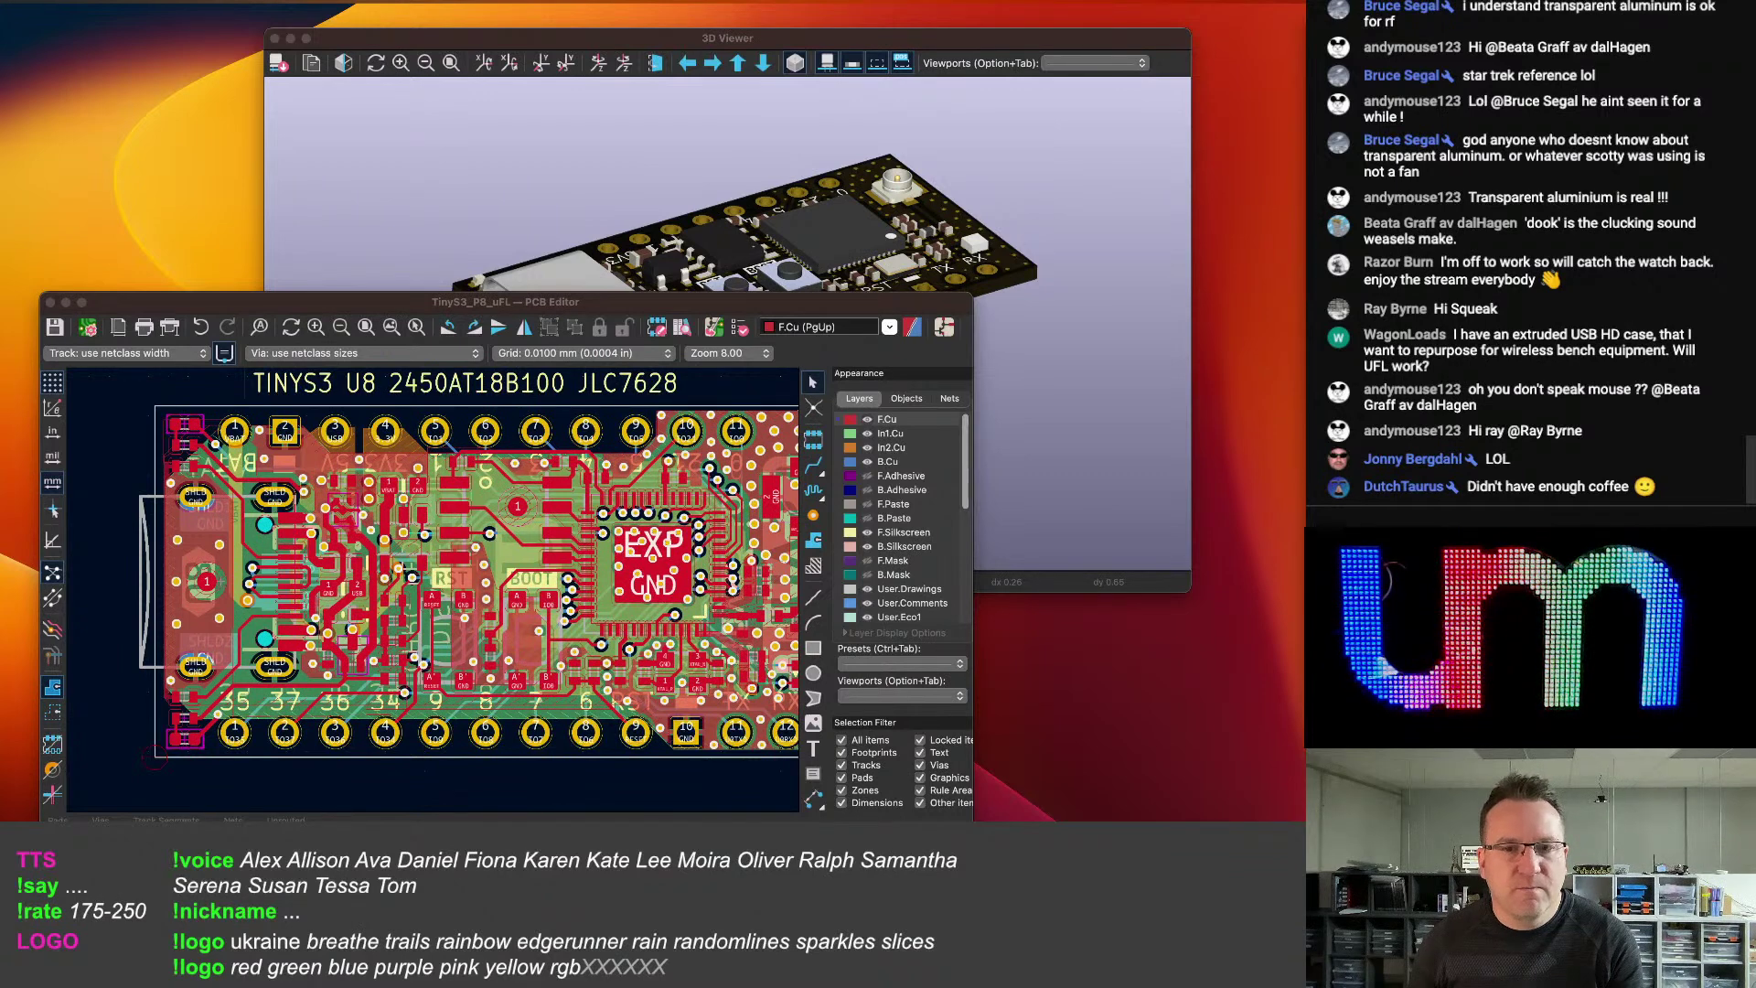
pyautogui.press('super+q')
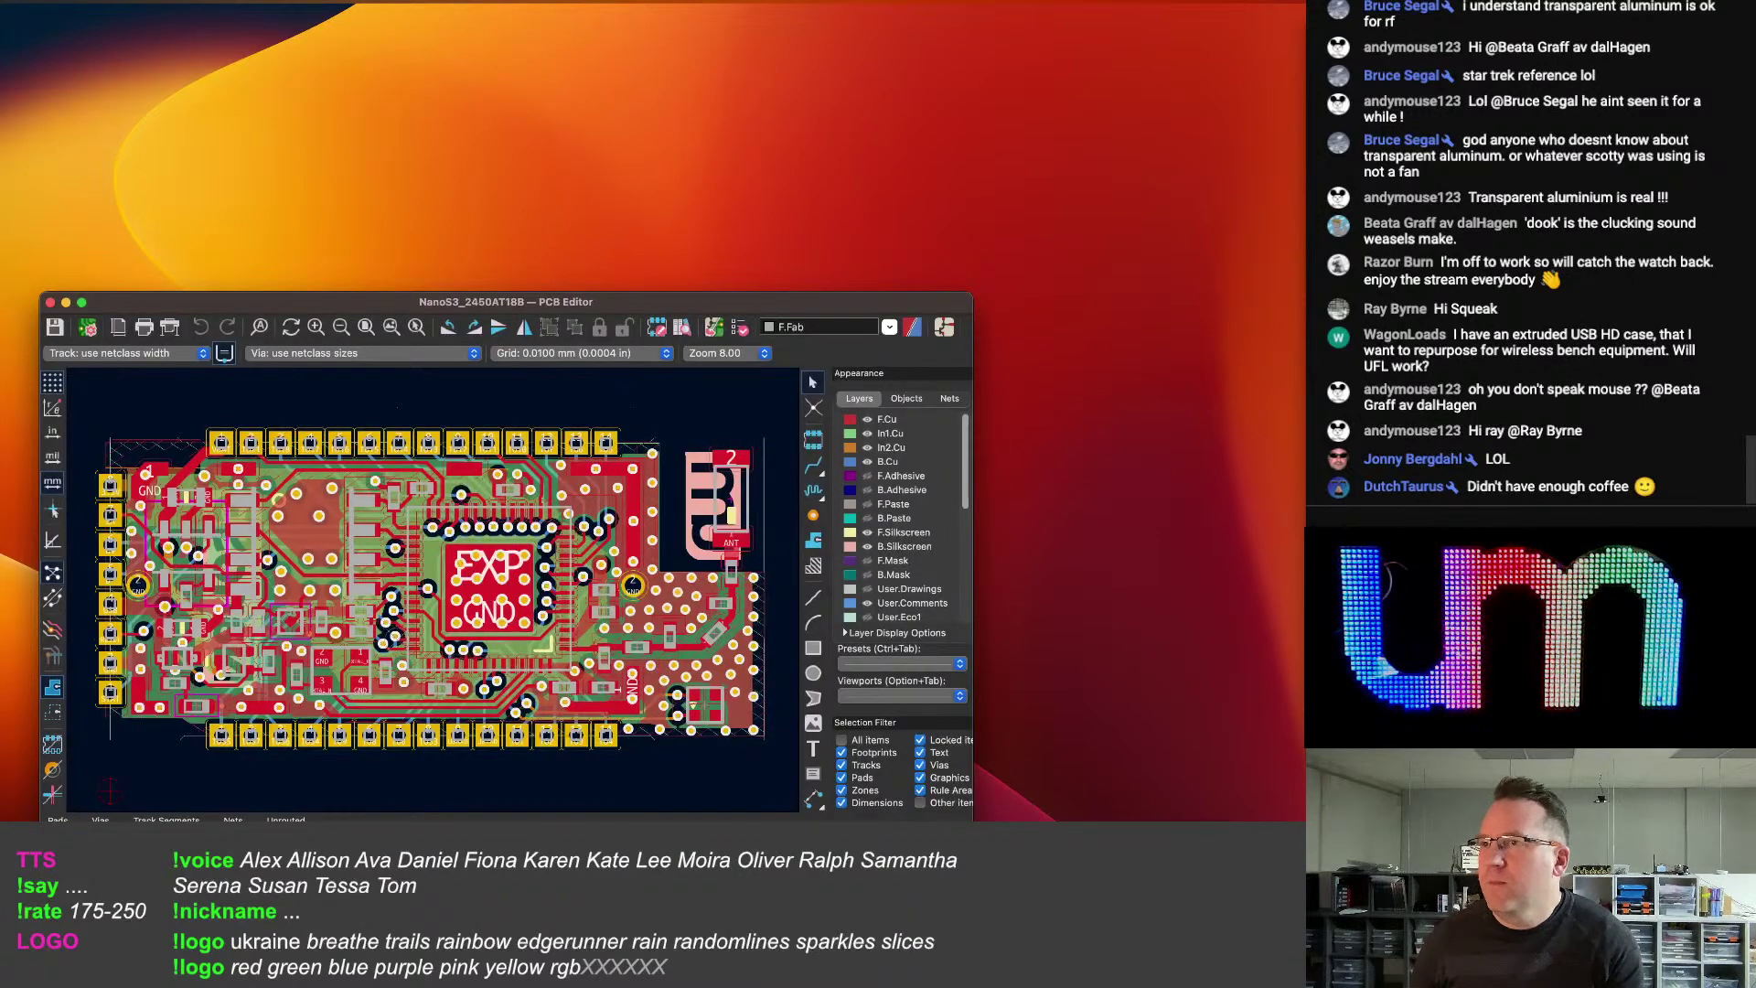
pyautogui.click(146, 0)
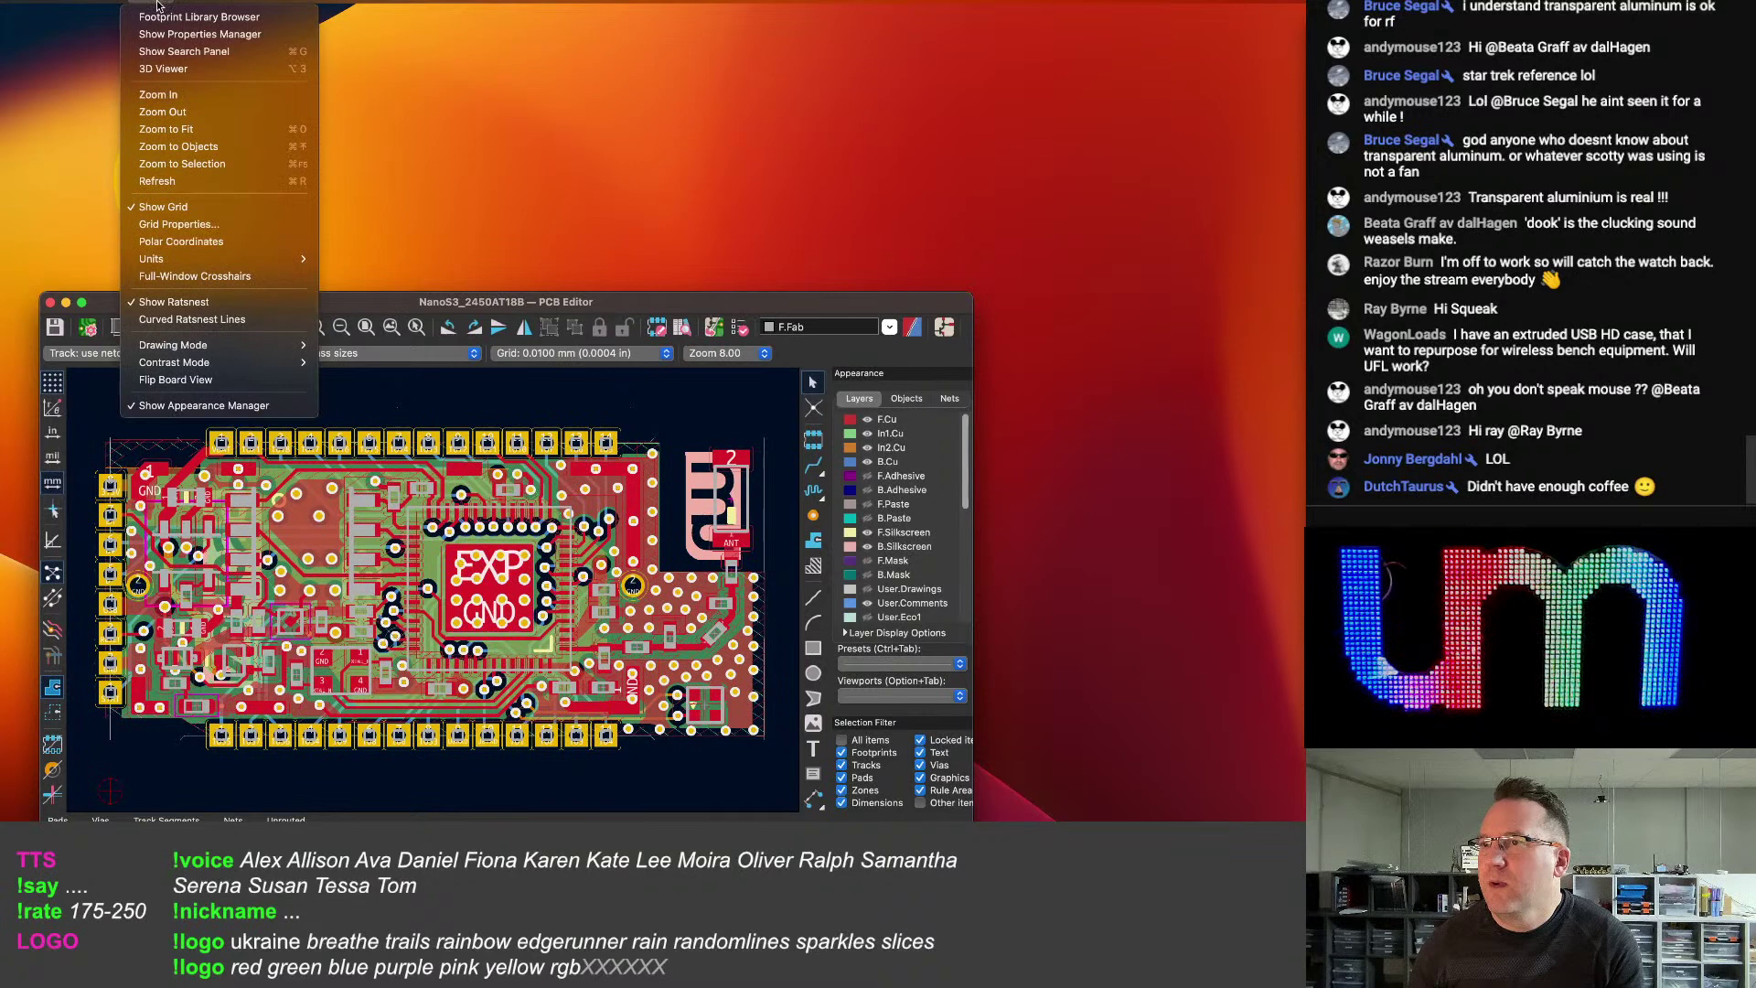
pyautogui.click(169, 68)
pyautogui.scroll(2, 602, 342)
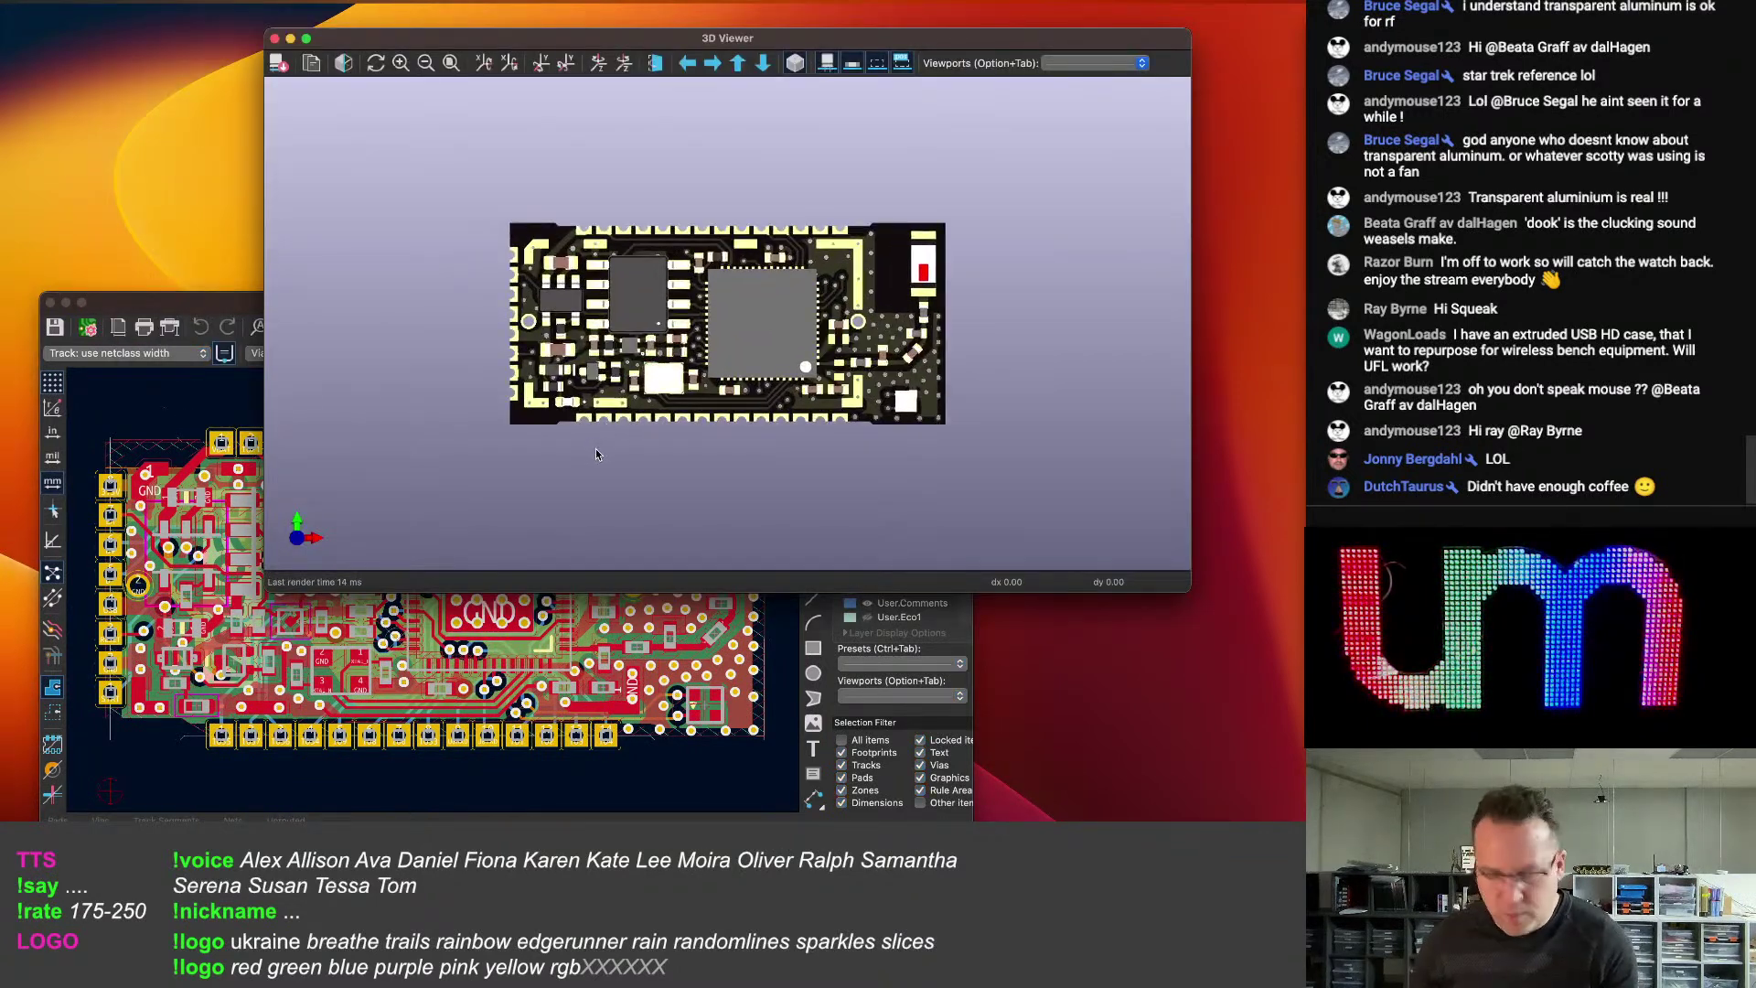
# Examine the NanoS3 board's components, antenna and castellated edges in the 3D Viewer from several angles.
pyautogui.scroll(1, 592, 448)
pyautogui.scroll(1, 692, 500)
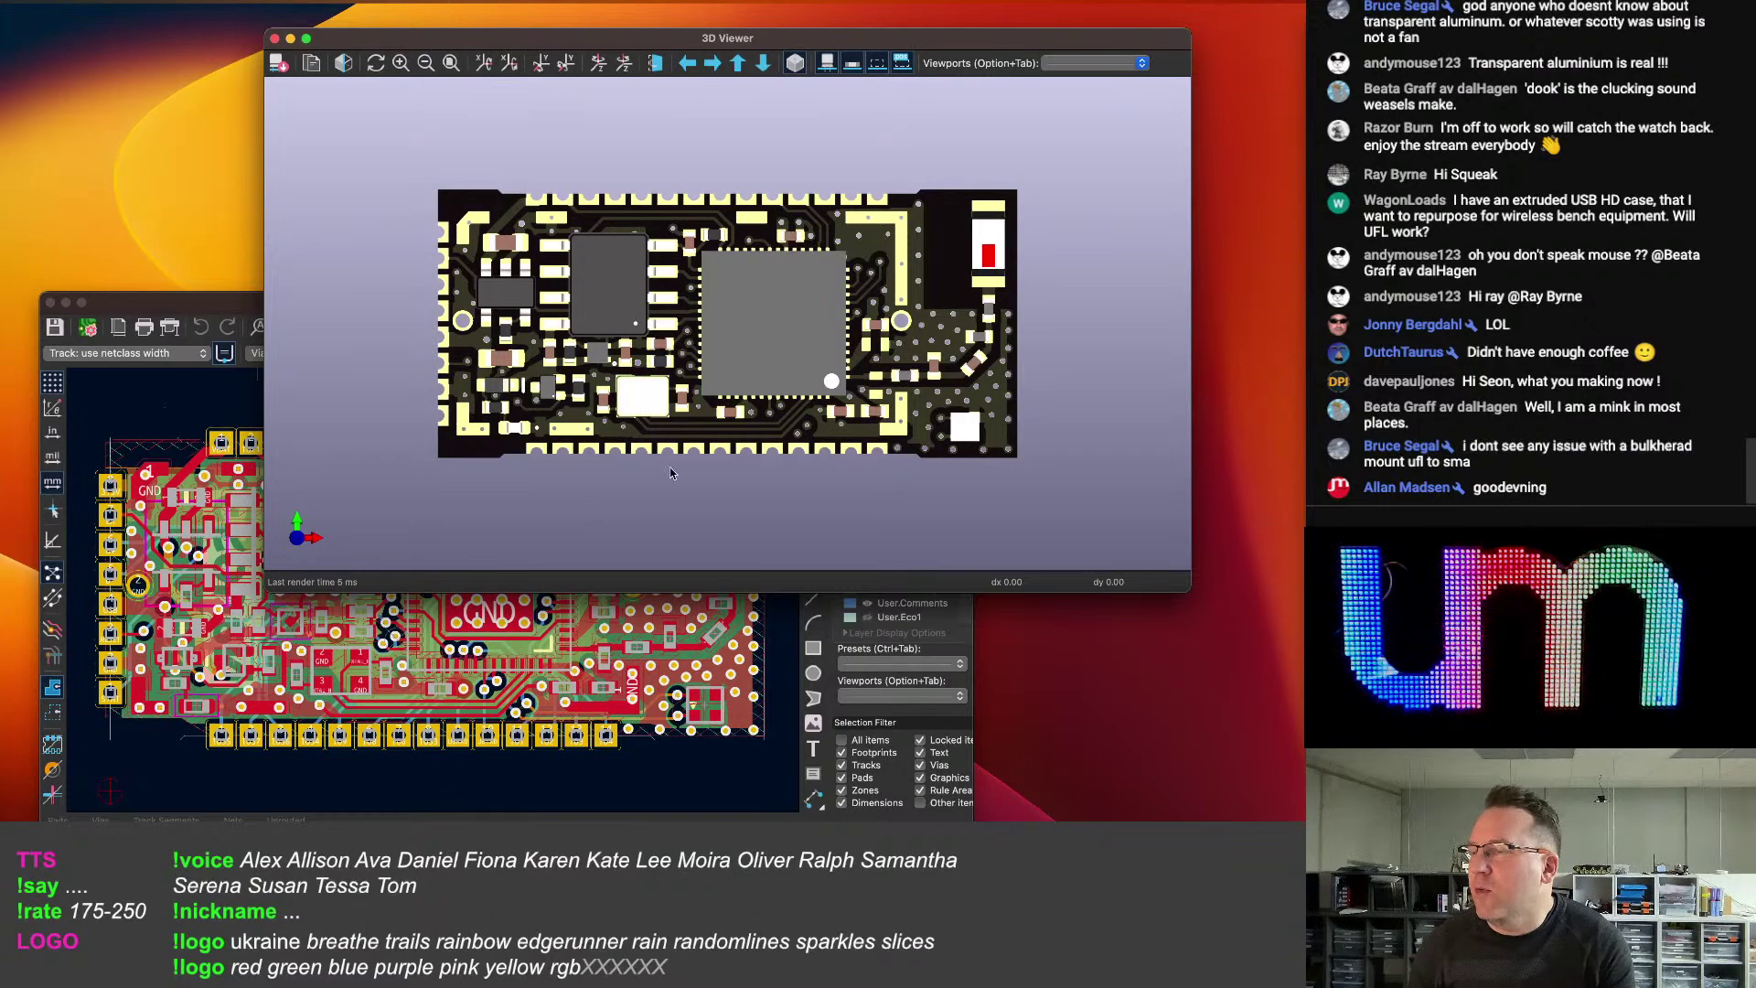
pyautogui.moveTo(757, 510); pyautogui.dragTo(884, 321)
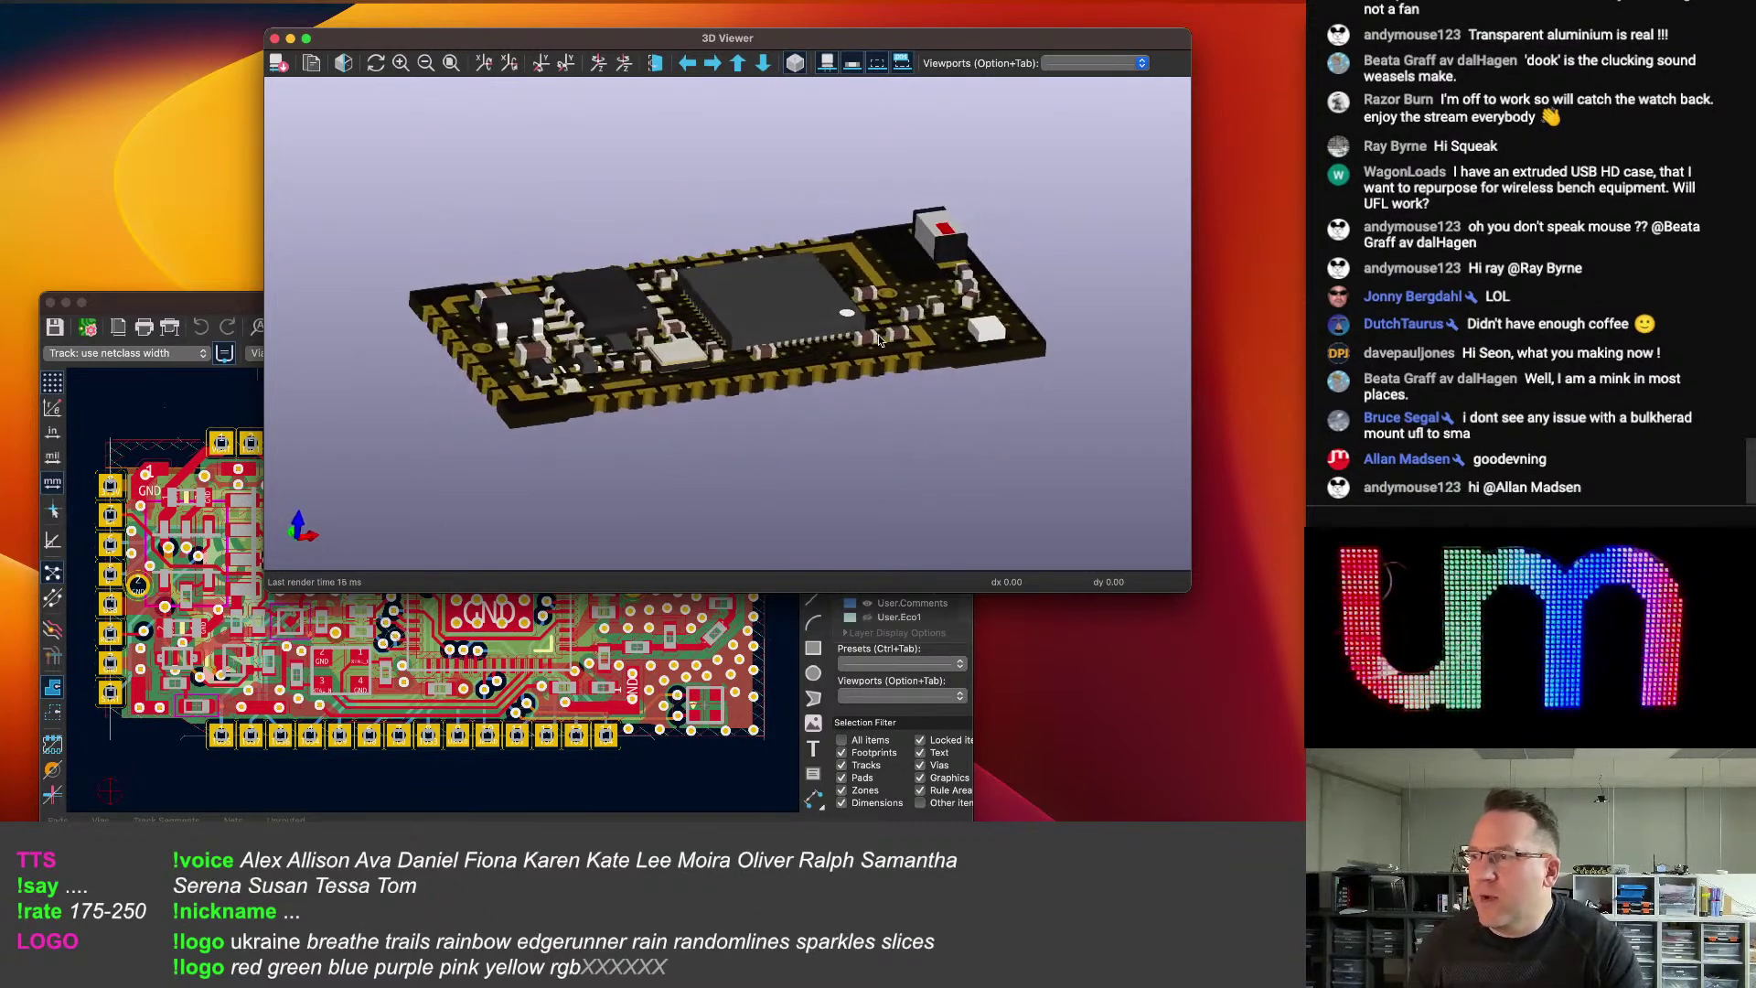
pyautogui.moveTo(591, 527); pyautogui.dragTo(574, 519)
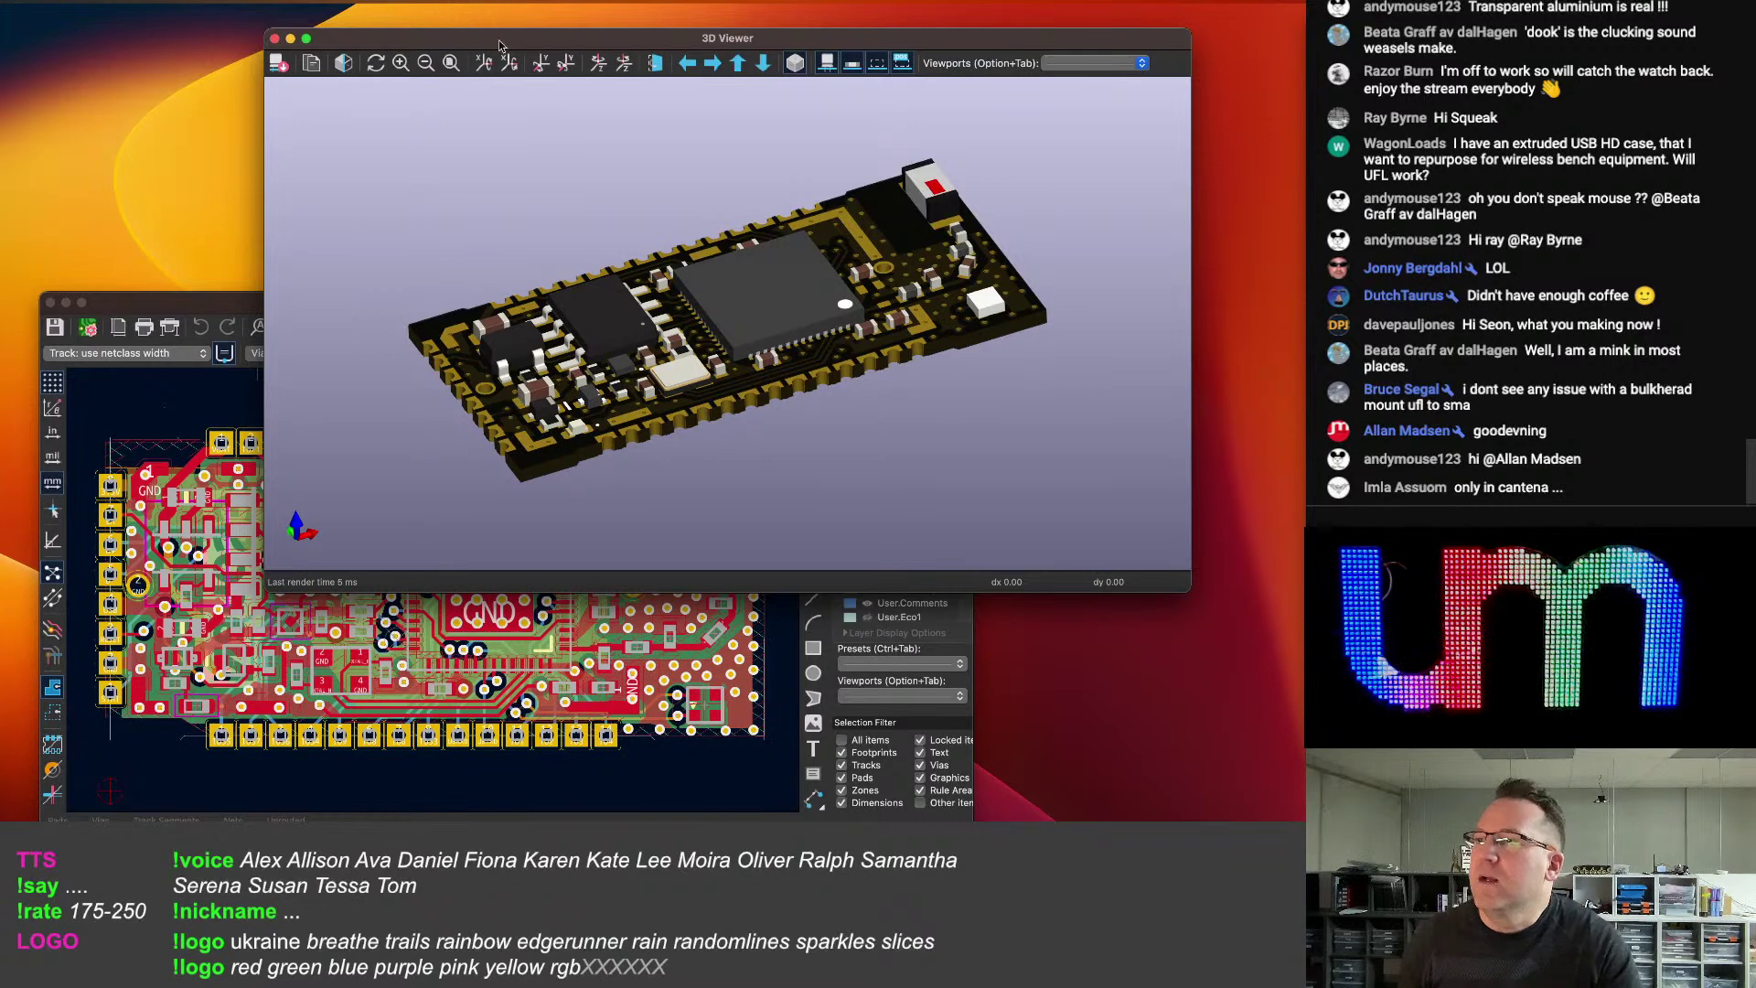
pyautogui.moveTo(493, 42); pyautogui.dragTo(495, 45)
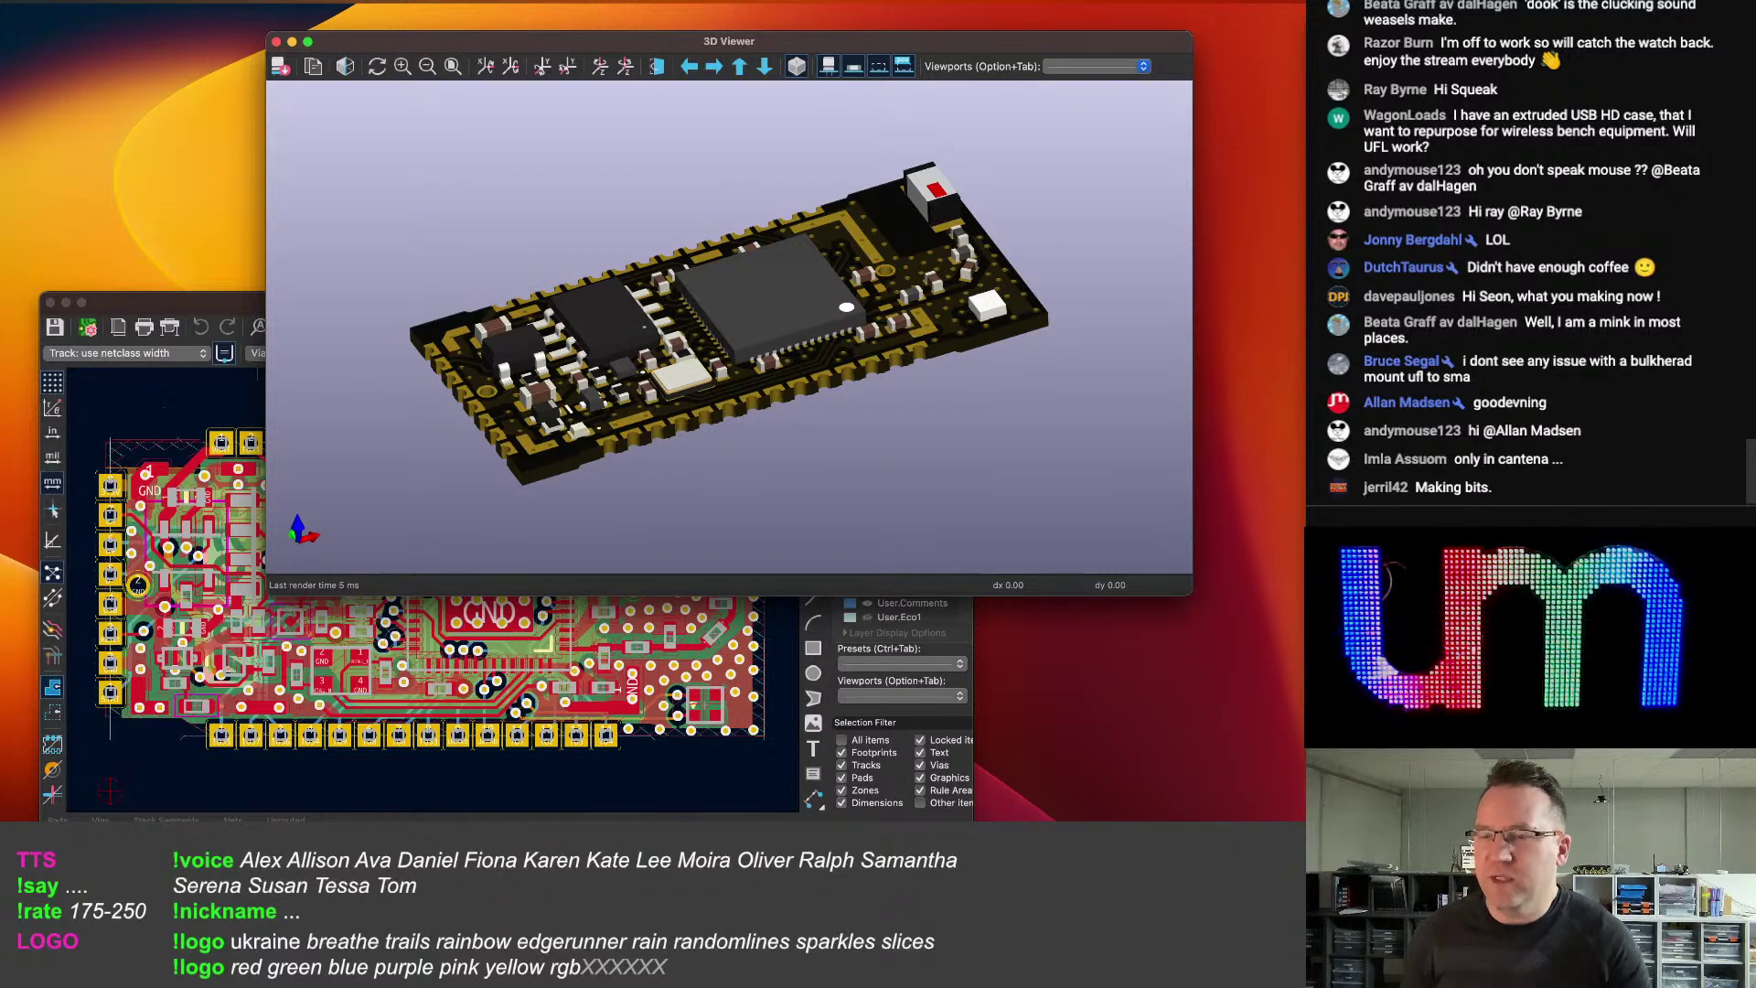
pyautogui.moveTo(494, 392); pyautogui.dragTo(1009, 443)
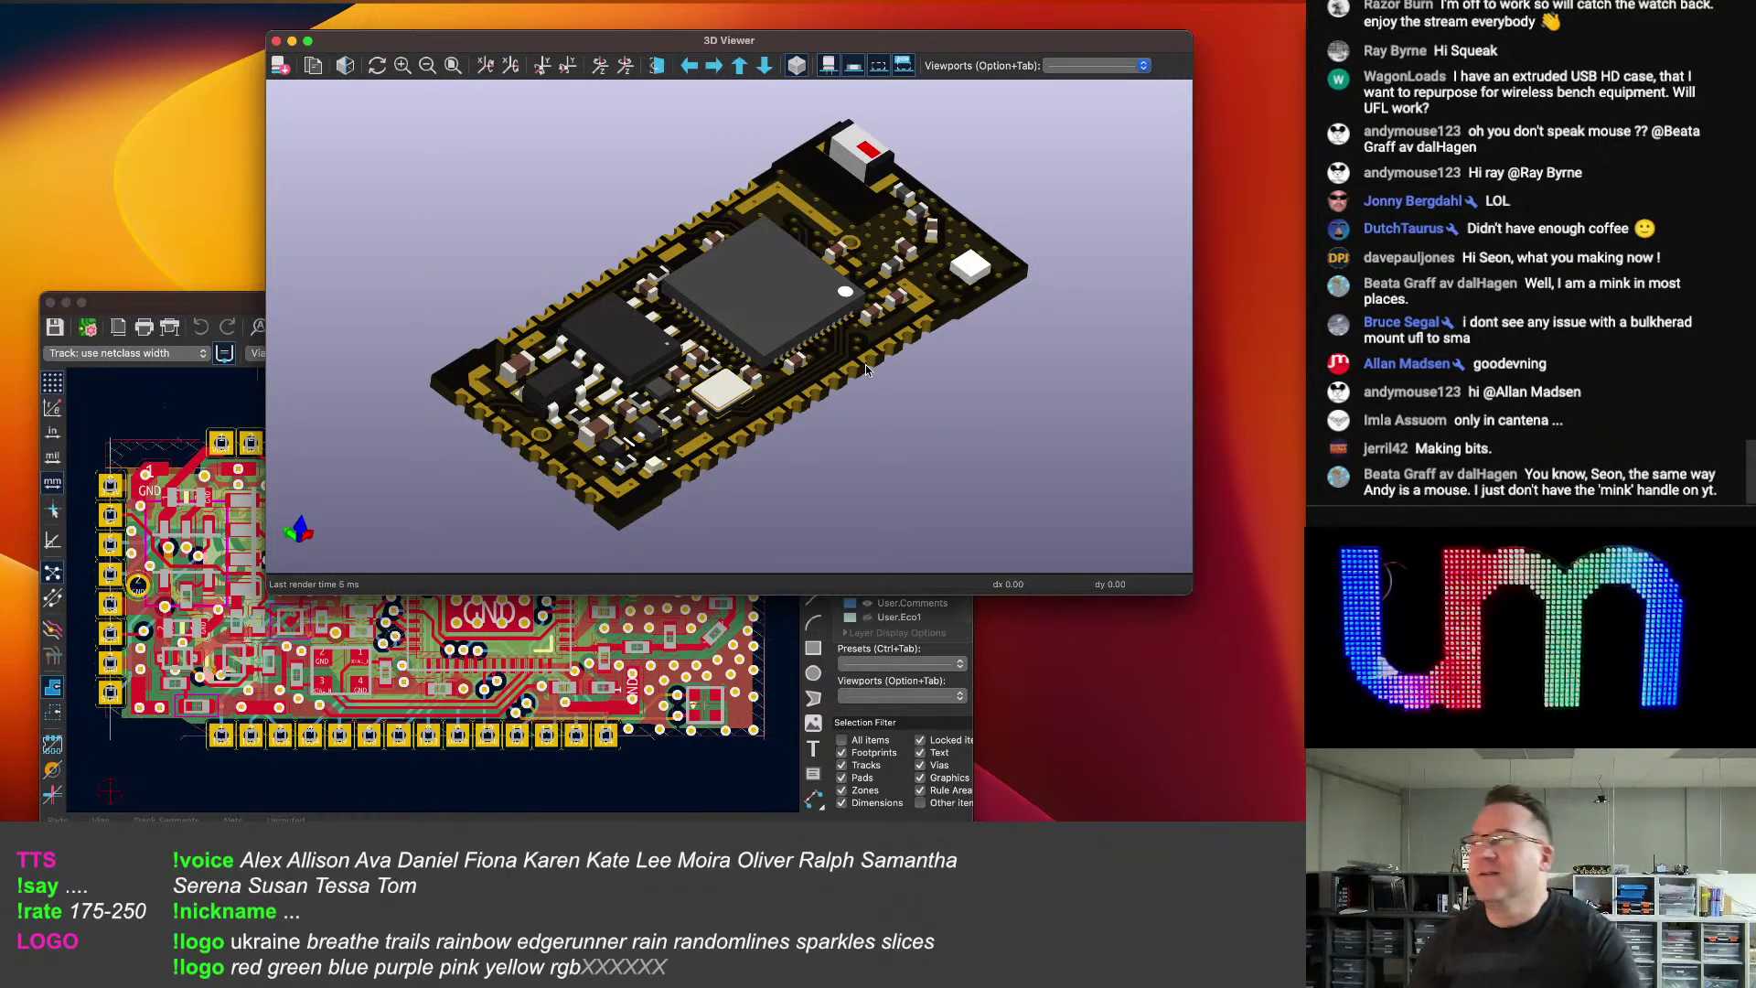
pyautogui.moveTo(790, 413); pyautogui.dragTo(821, 435)
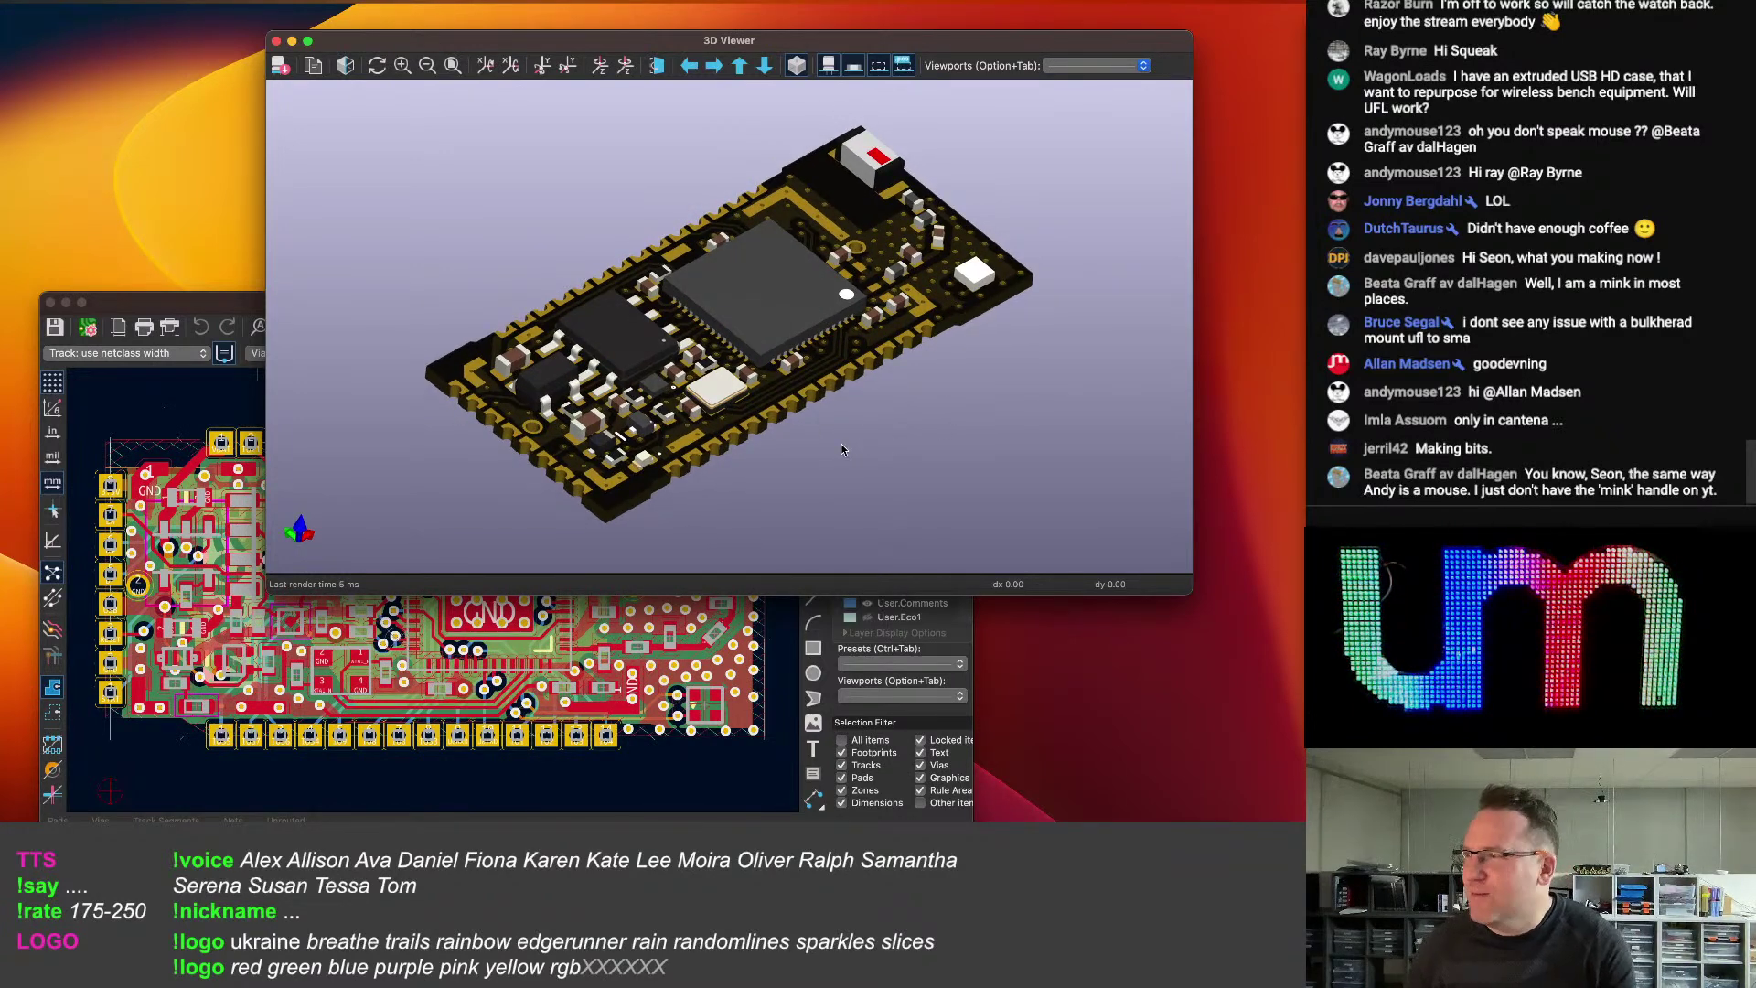
pyautogui.moveTo(863, 450)
pyautogui.mouseDown()
pyautogui.moveTo(838, 465)
pyautogui.moveTo(867, 462)
pyautogui.mouseUp()
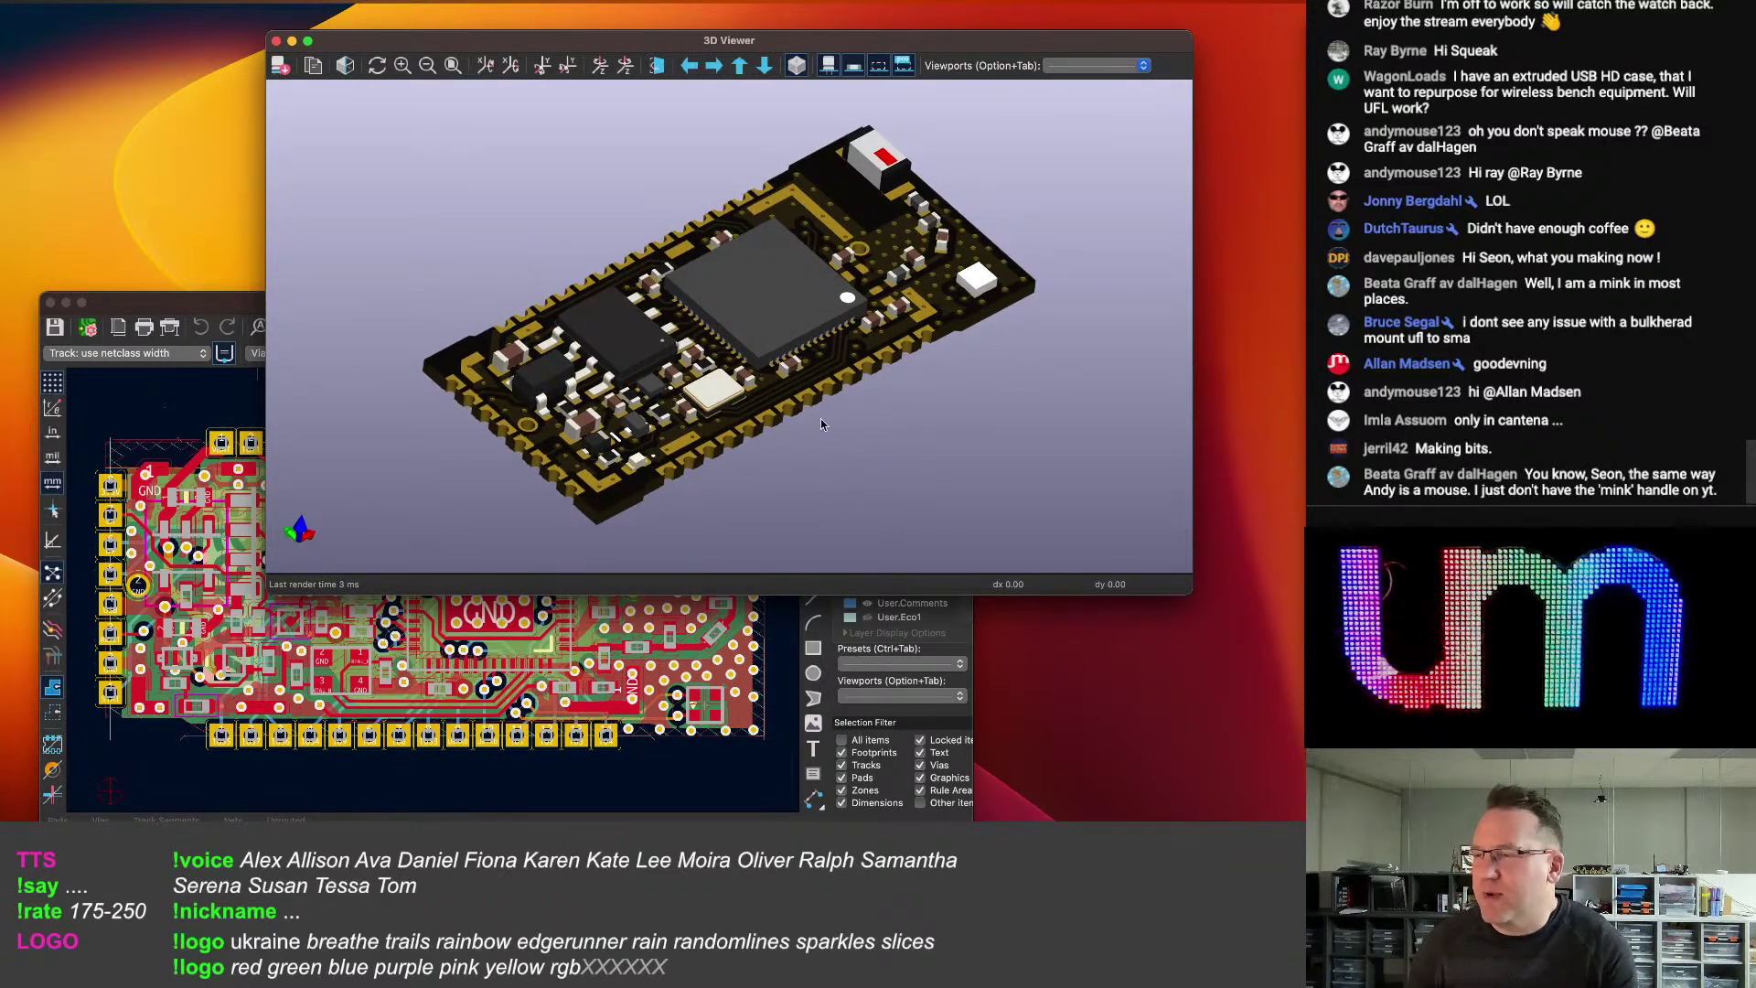
pyautogui.moveTo(814, 394); pyautogui.dragTo(834, 411)
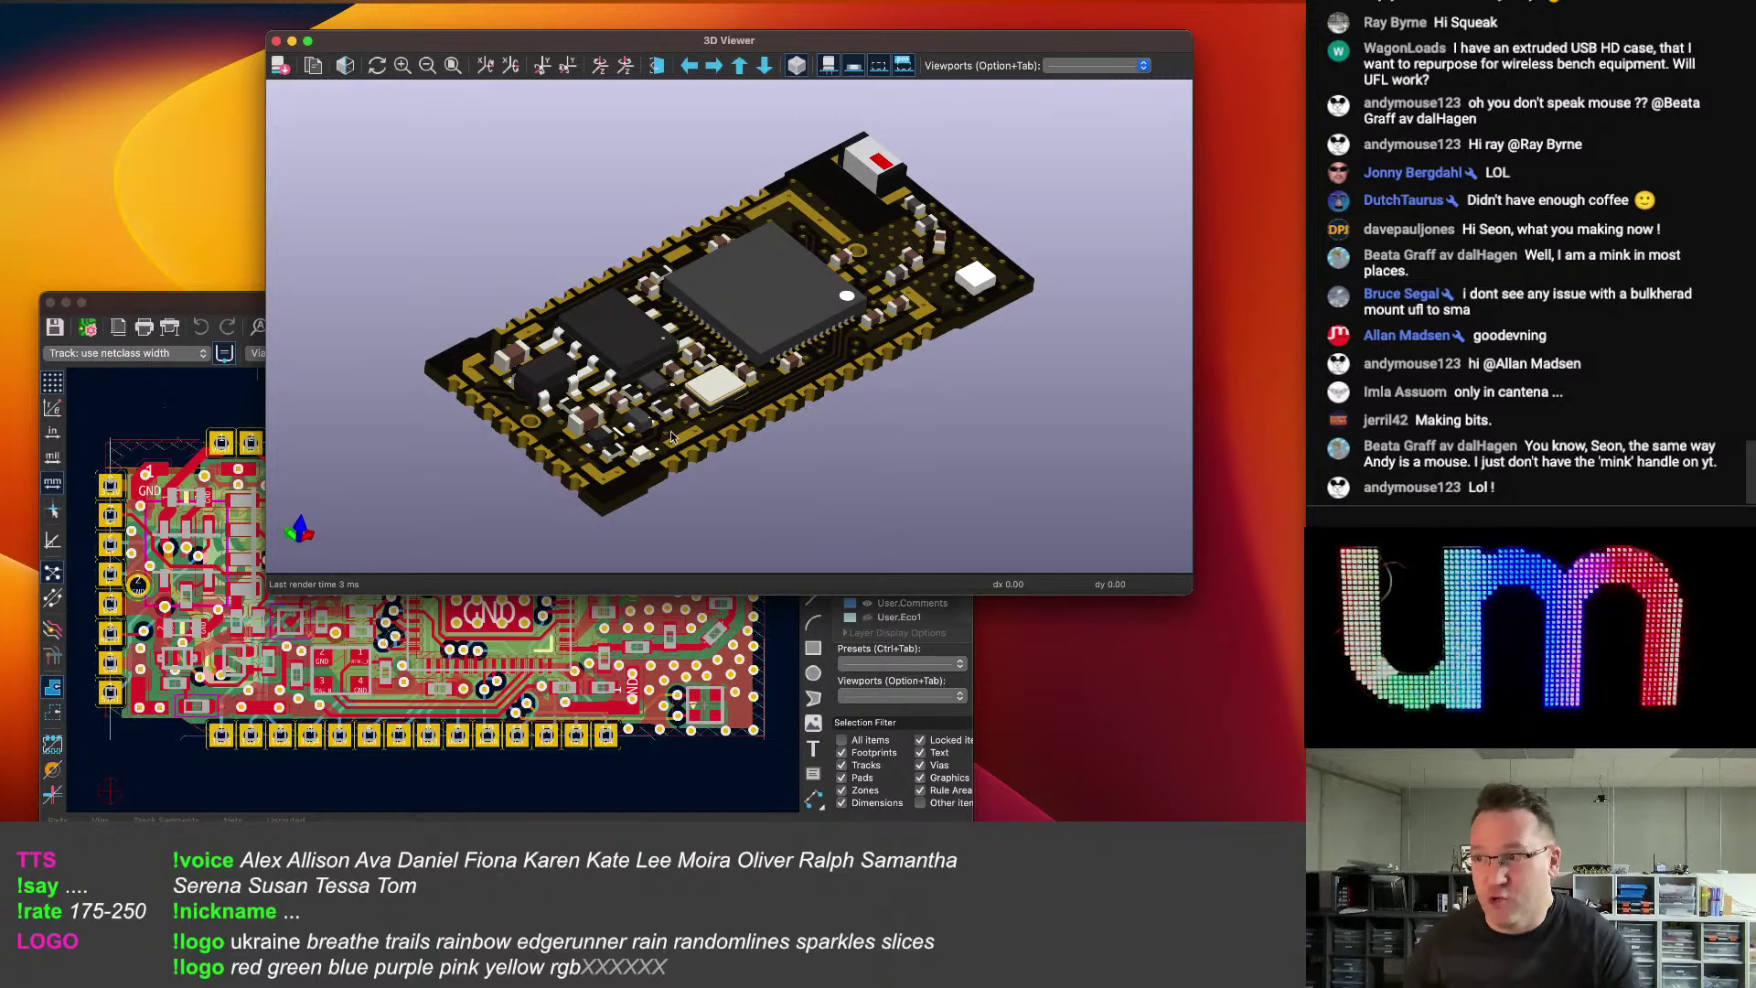
pyautogui.moveTo(817, 393); pyautogui.dragTo(810, 429)
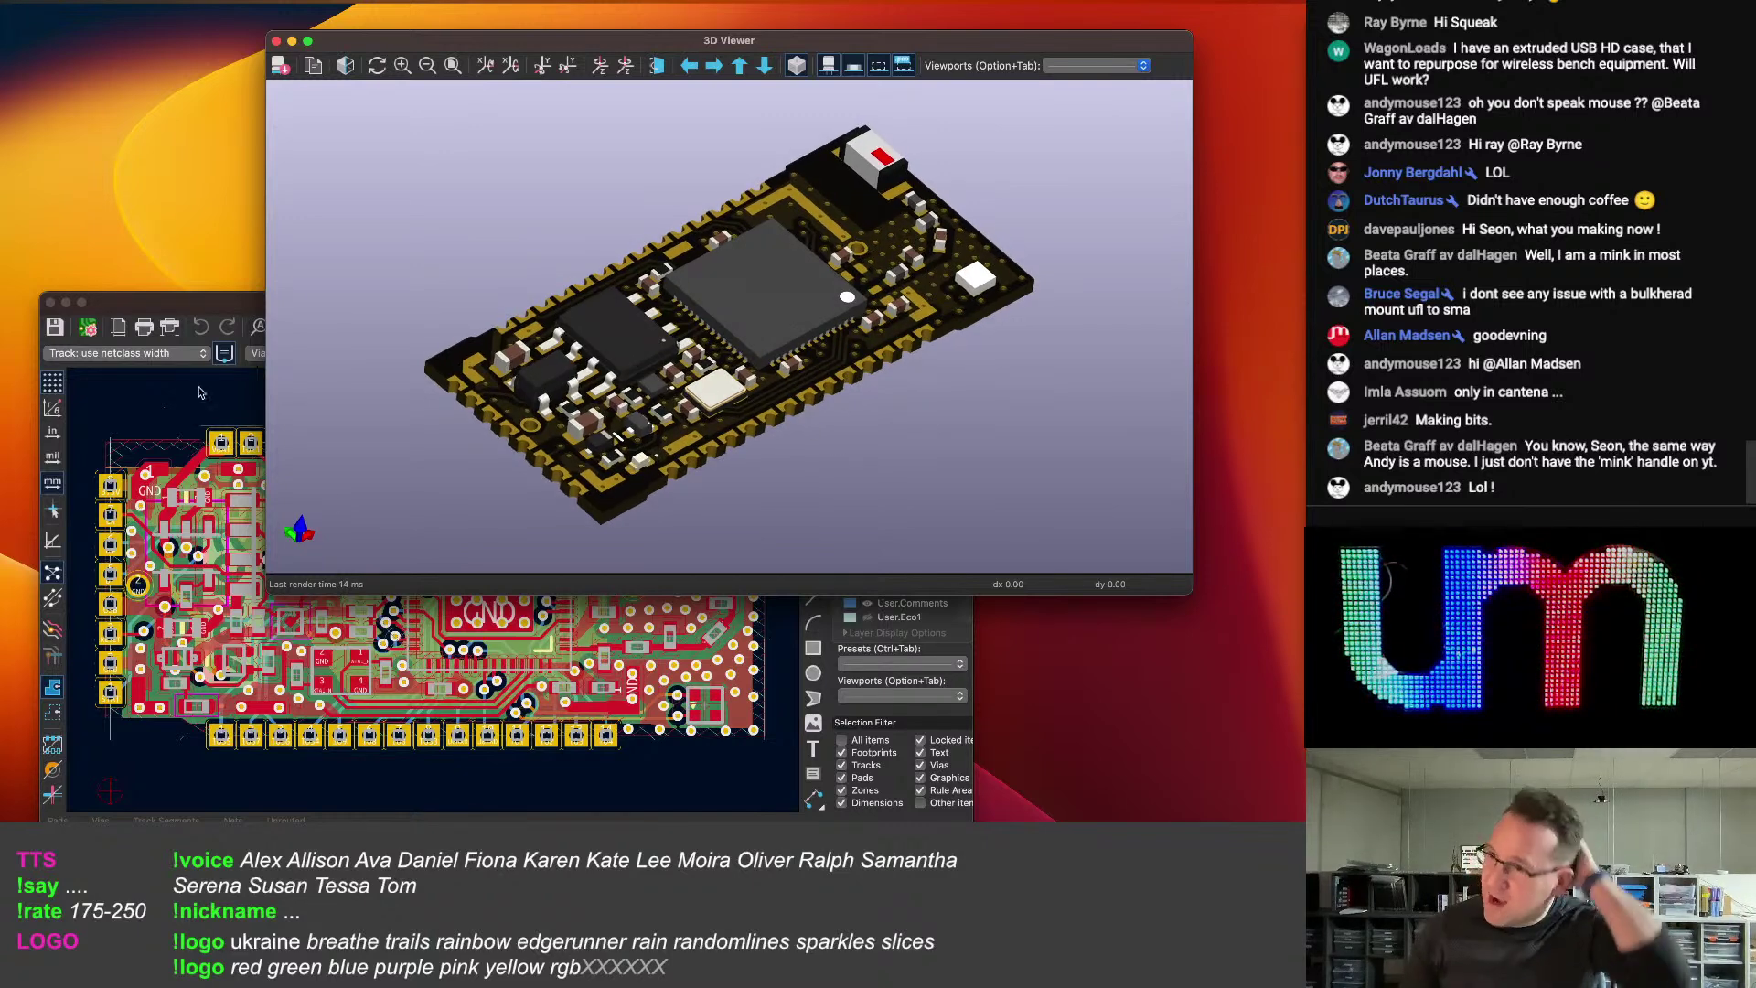
# Start a STEP export of the NanoS3_2450AT18B board and accept the model scale warning.
pyautogui.click(170, 305)
pyautogui.click(83, 3)
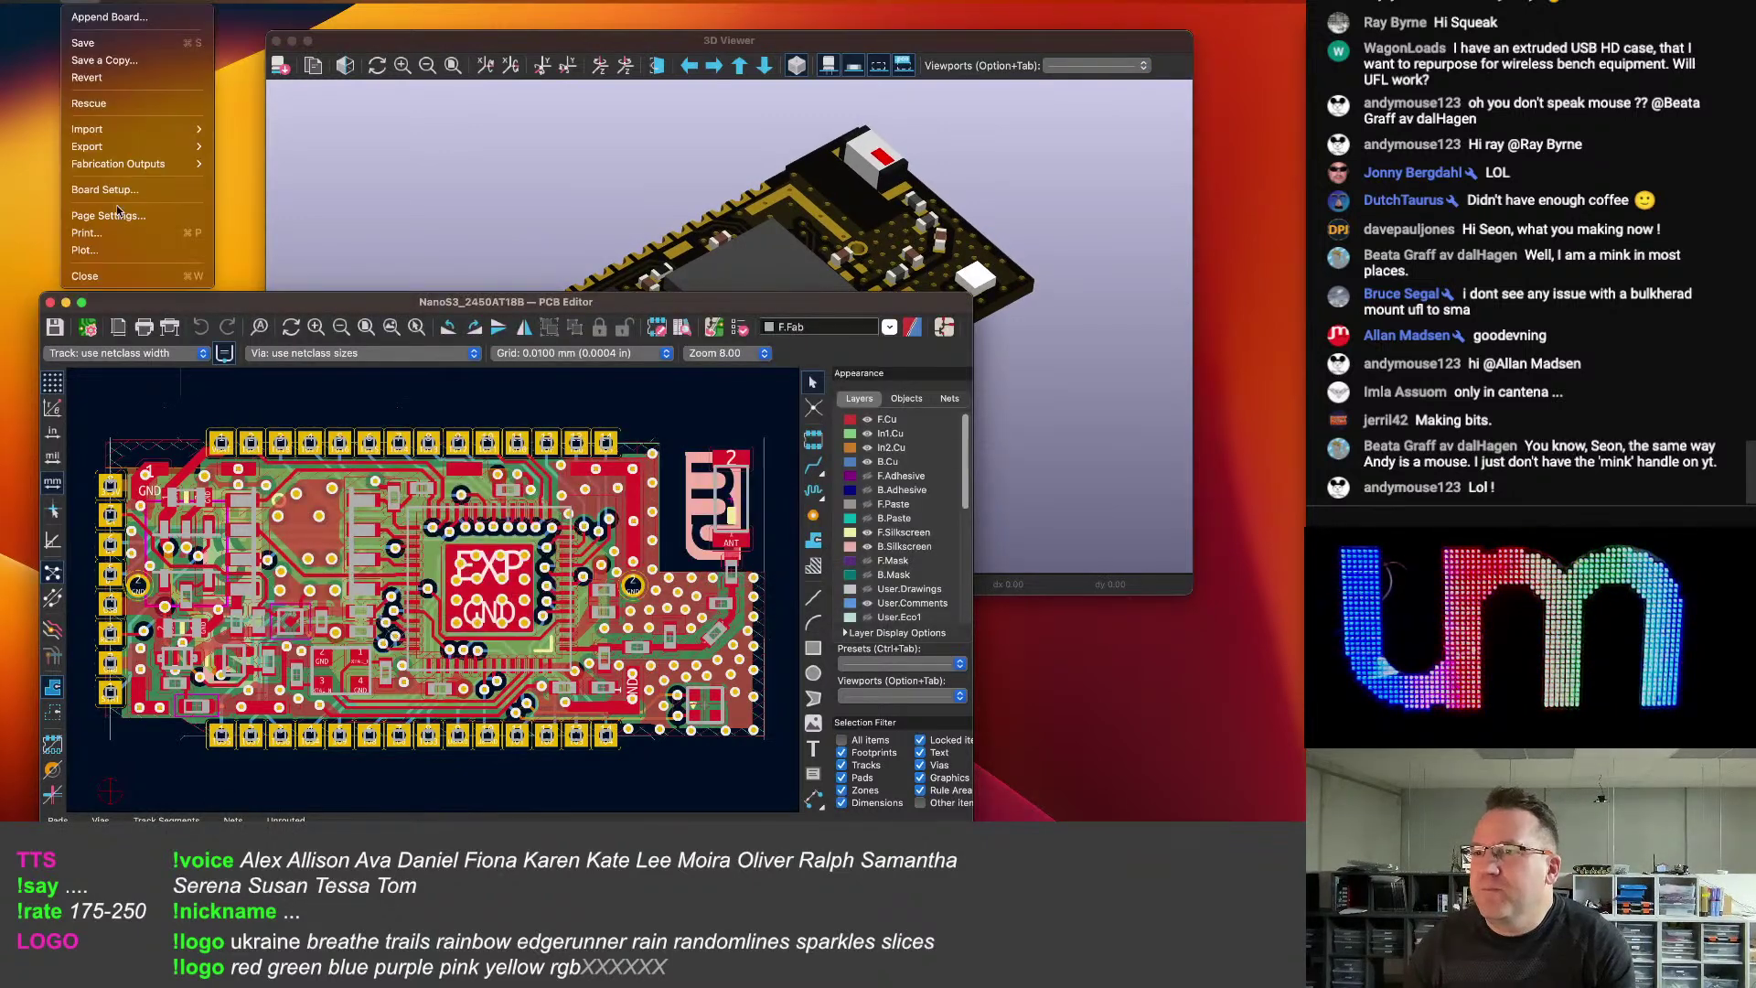
pyautogui.moveTo(131, 154)
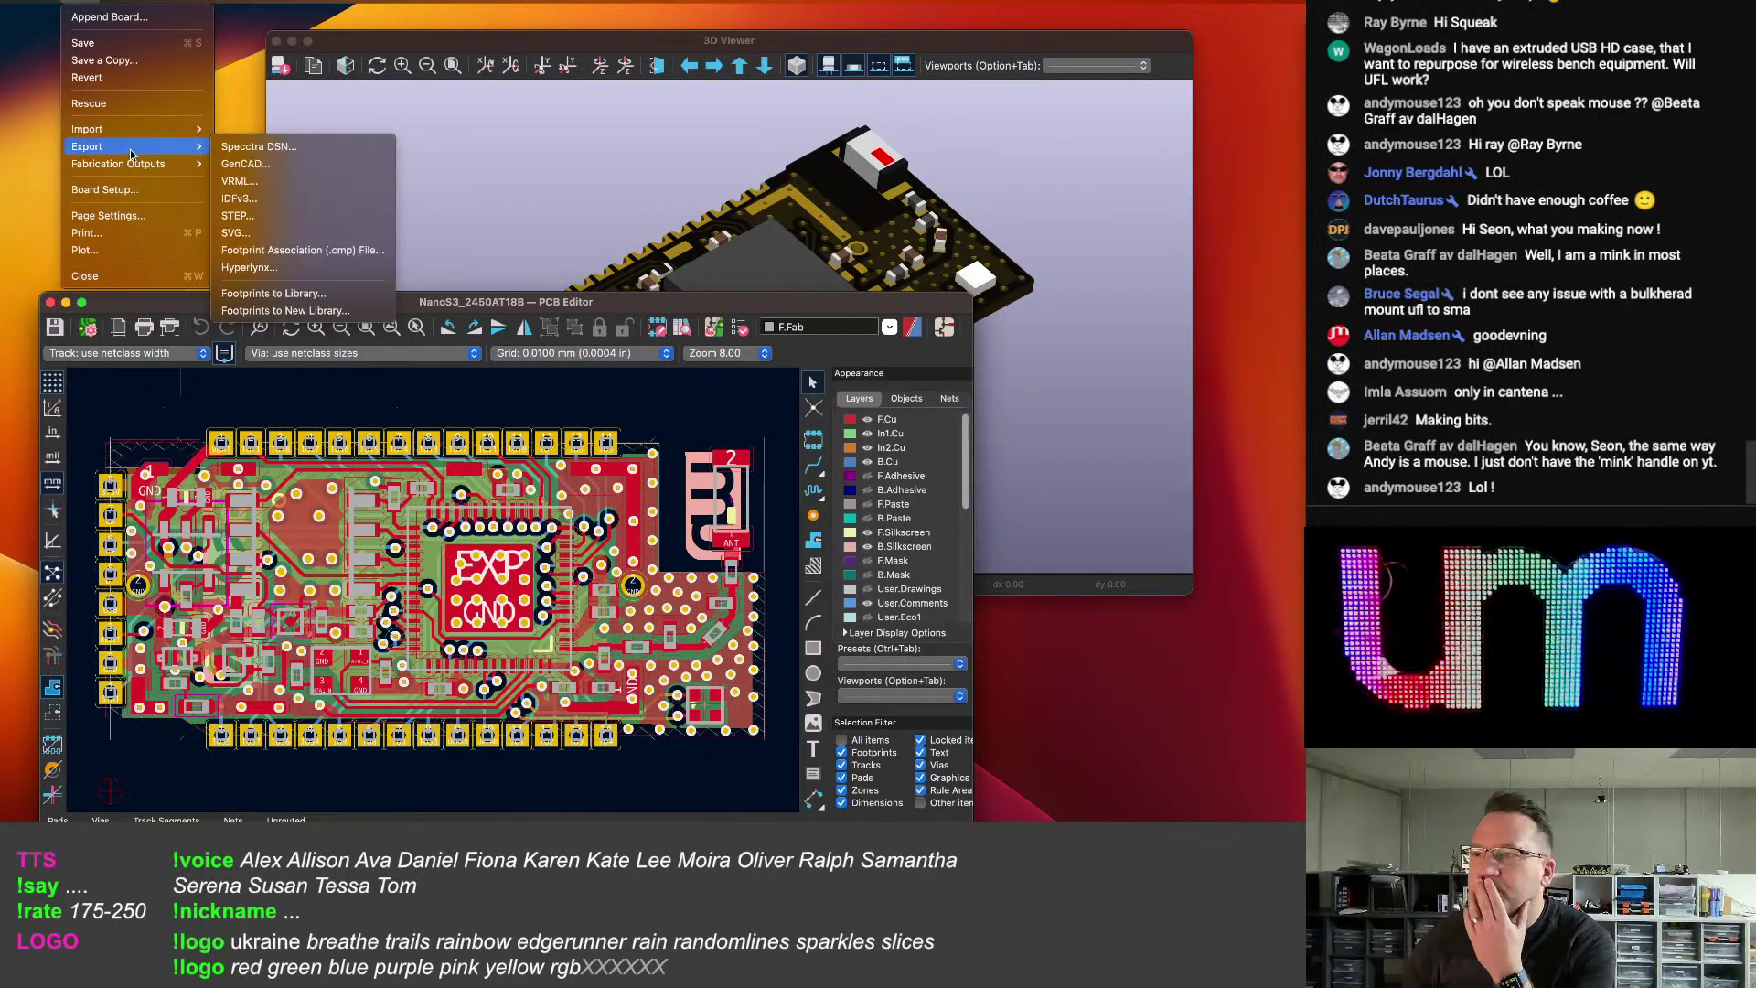
pyautogui.click(278, 211)
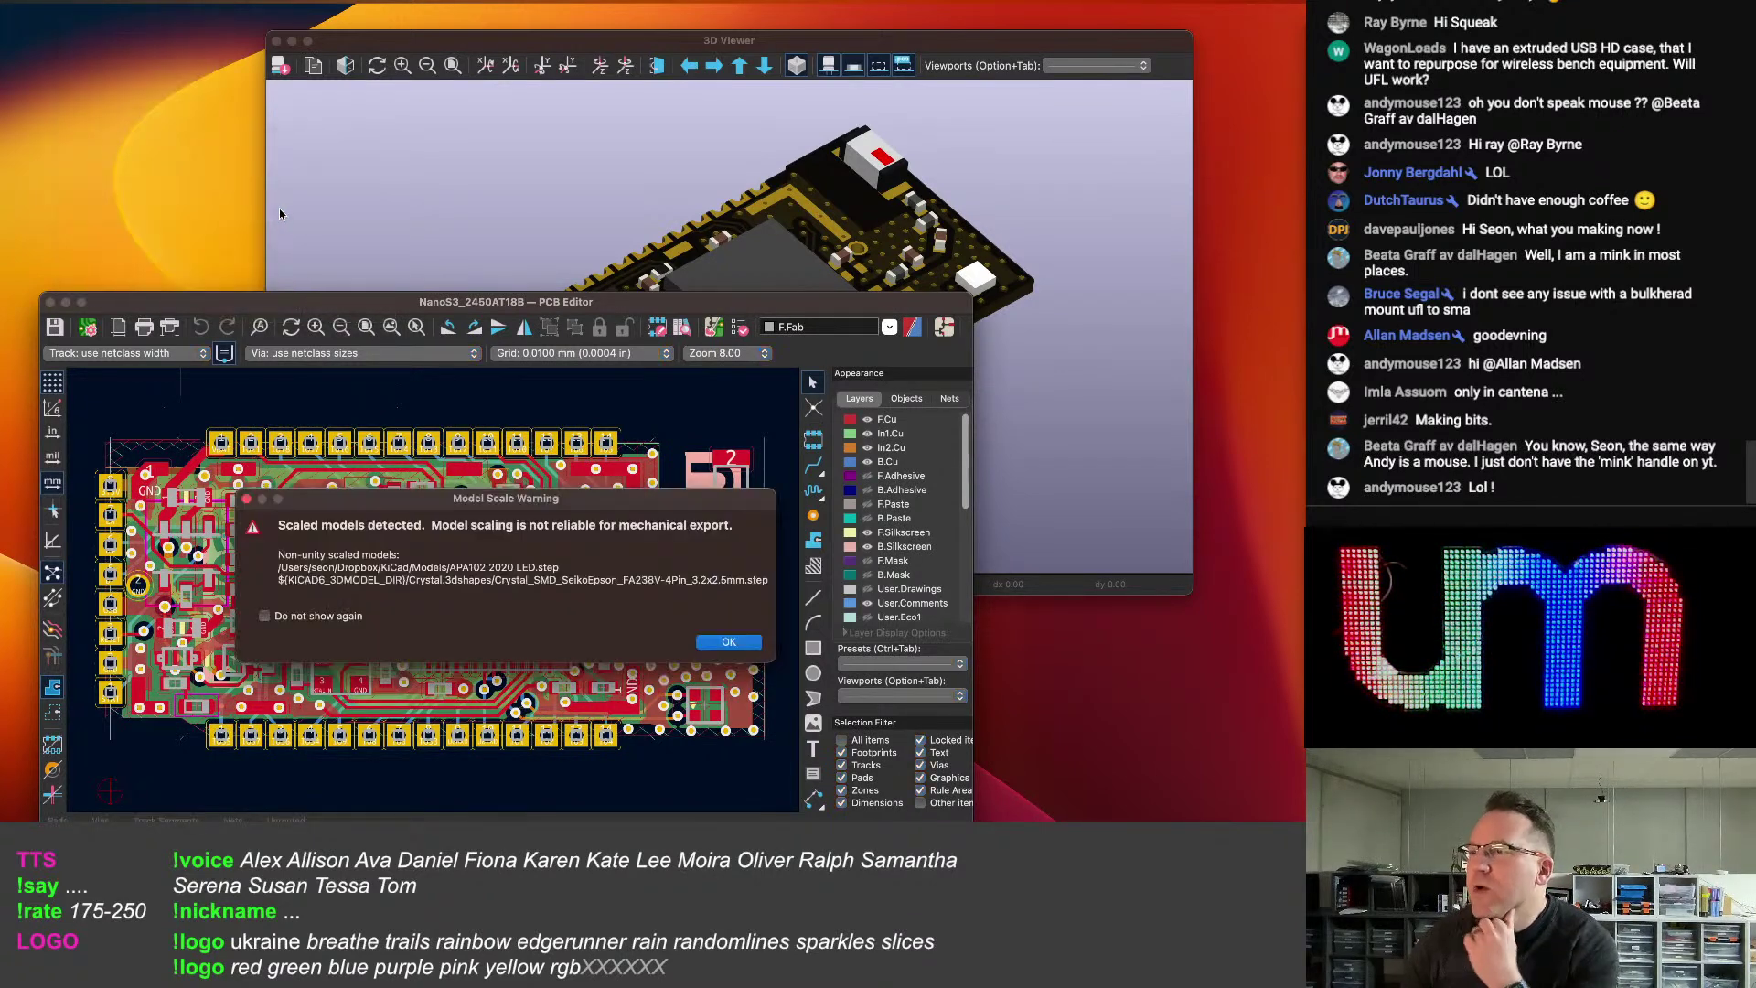
pyautogui.click(725, 643)
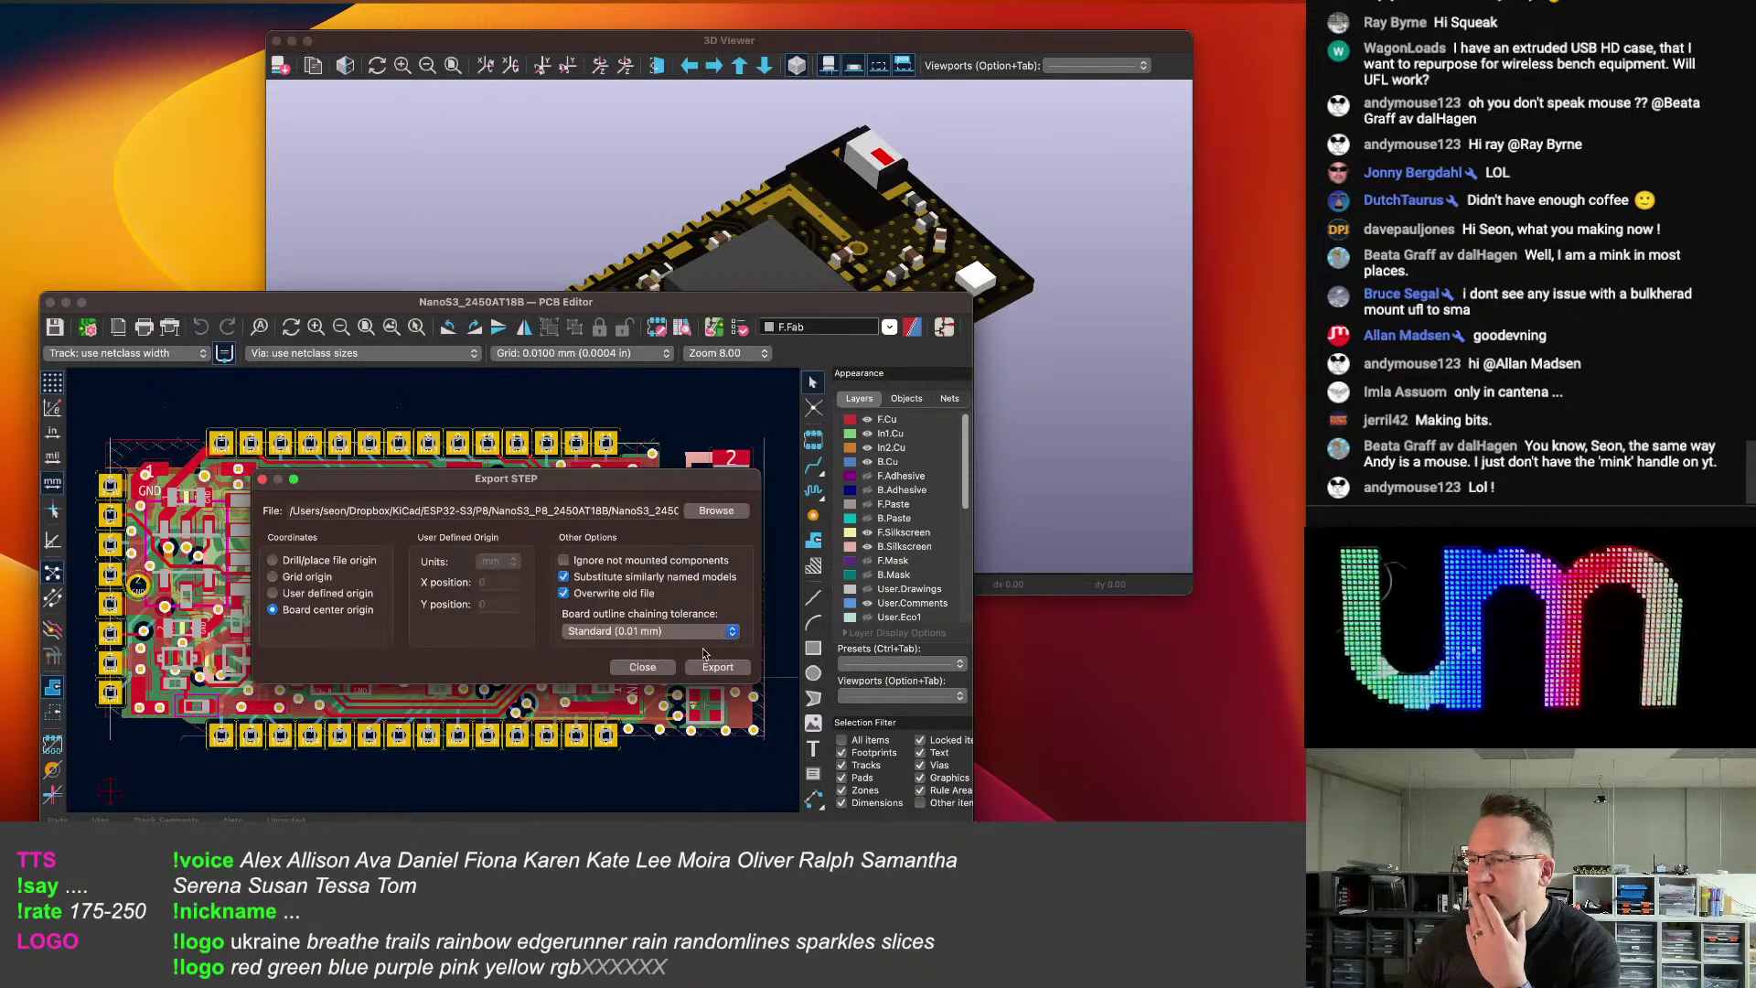
# Set the export file to NanoS3_P8 in the Unexpected Maker/Repositories/esp32s3/3d models folder.
pyautogui.click(717, 511)
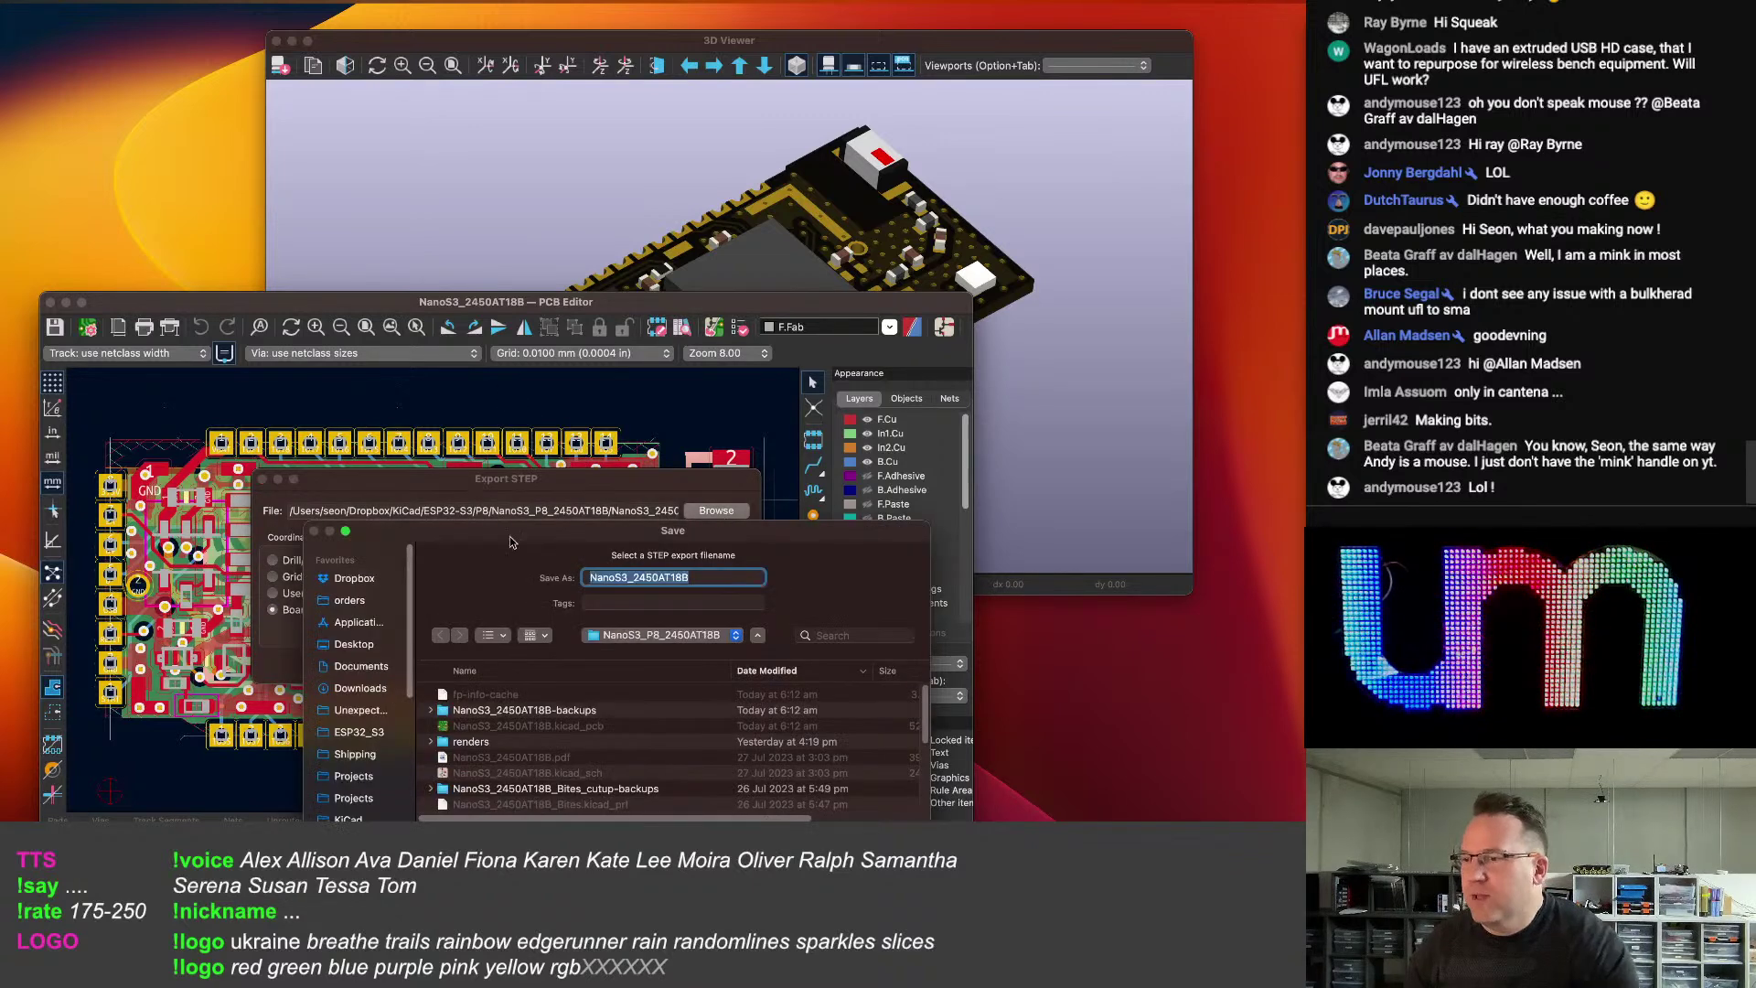
pyautogui.click(364, 581)
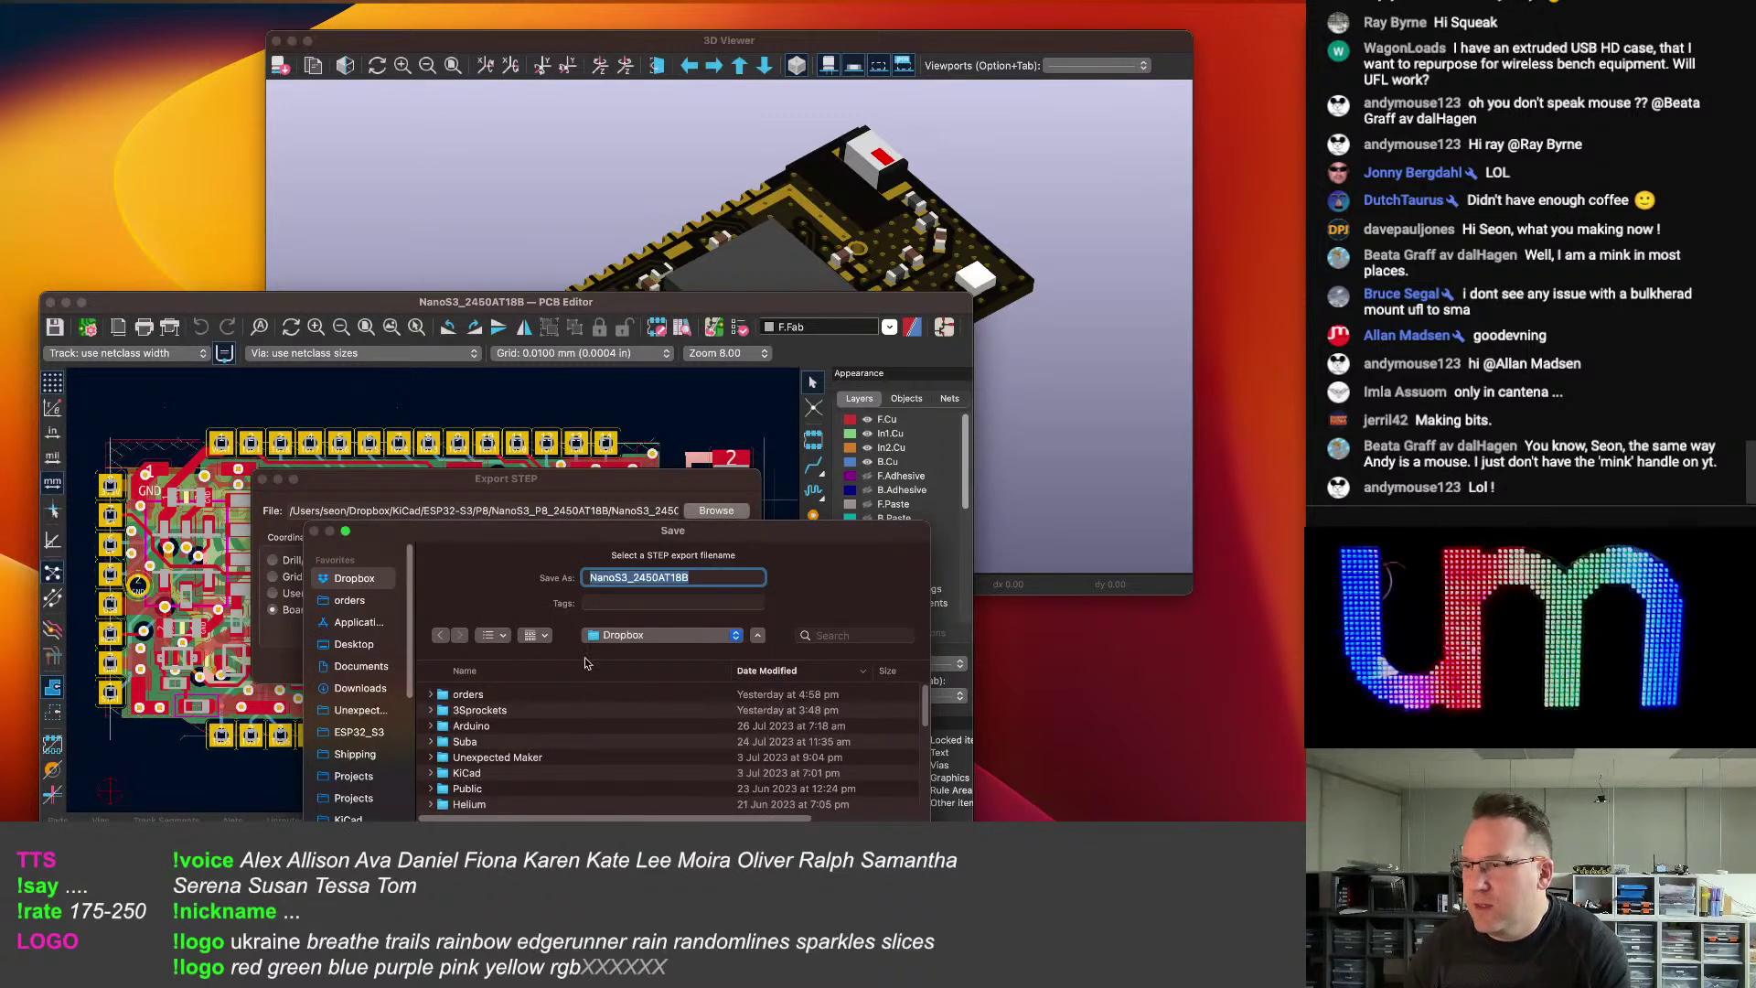
pyautogui.click(517, 759)
pyautogui.click(370, 712)
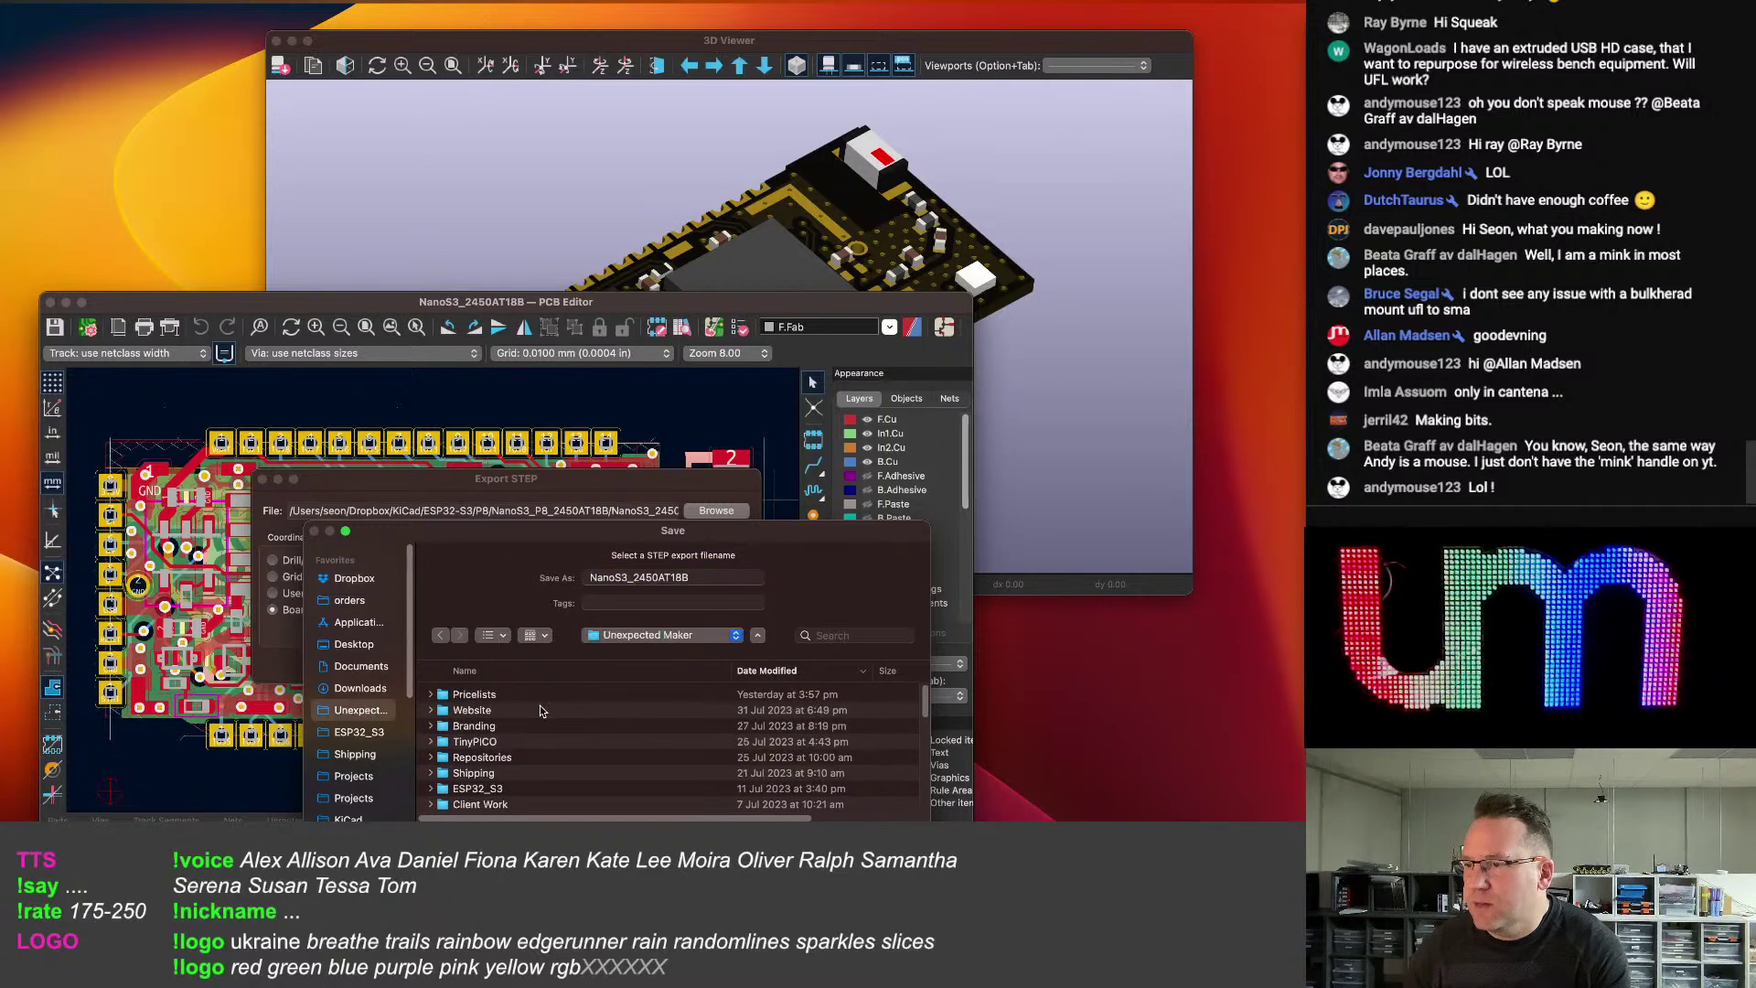
pyautogui.doubleClick(518, 758)
pyautogui.doubleClick(492, 695)
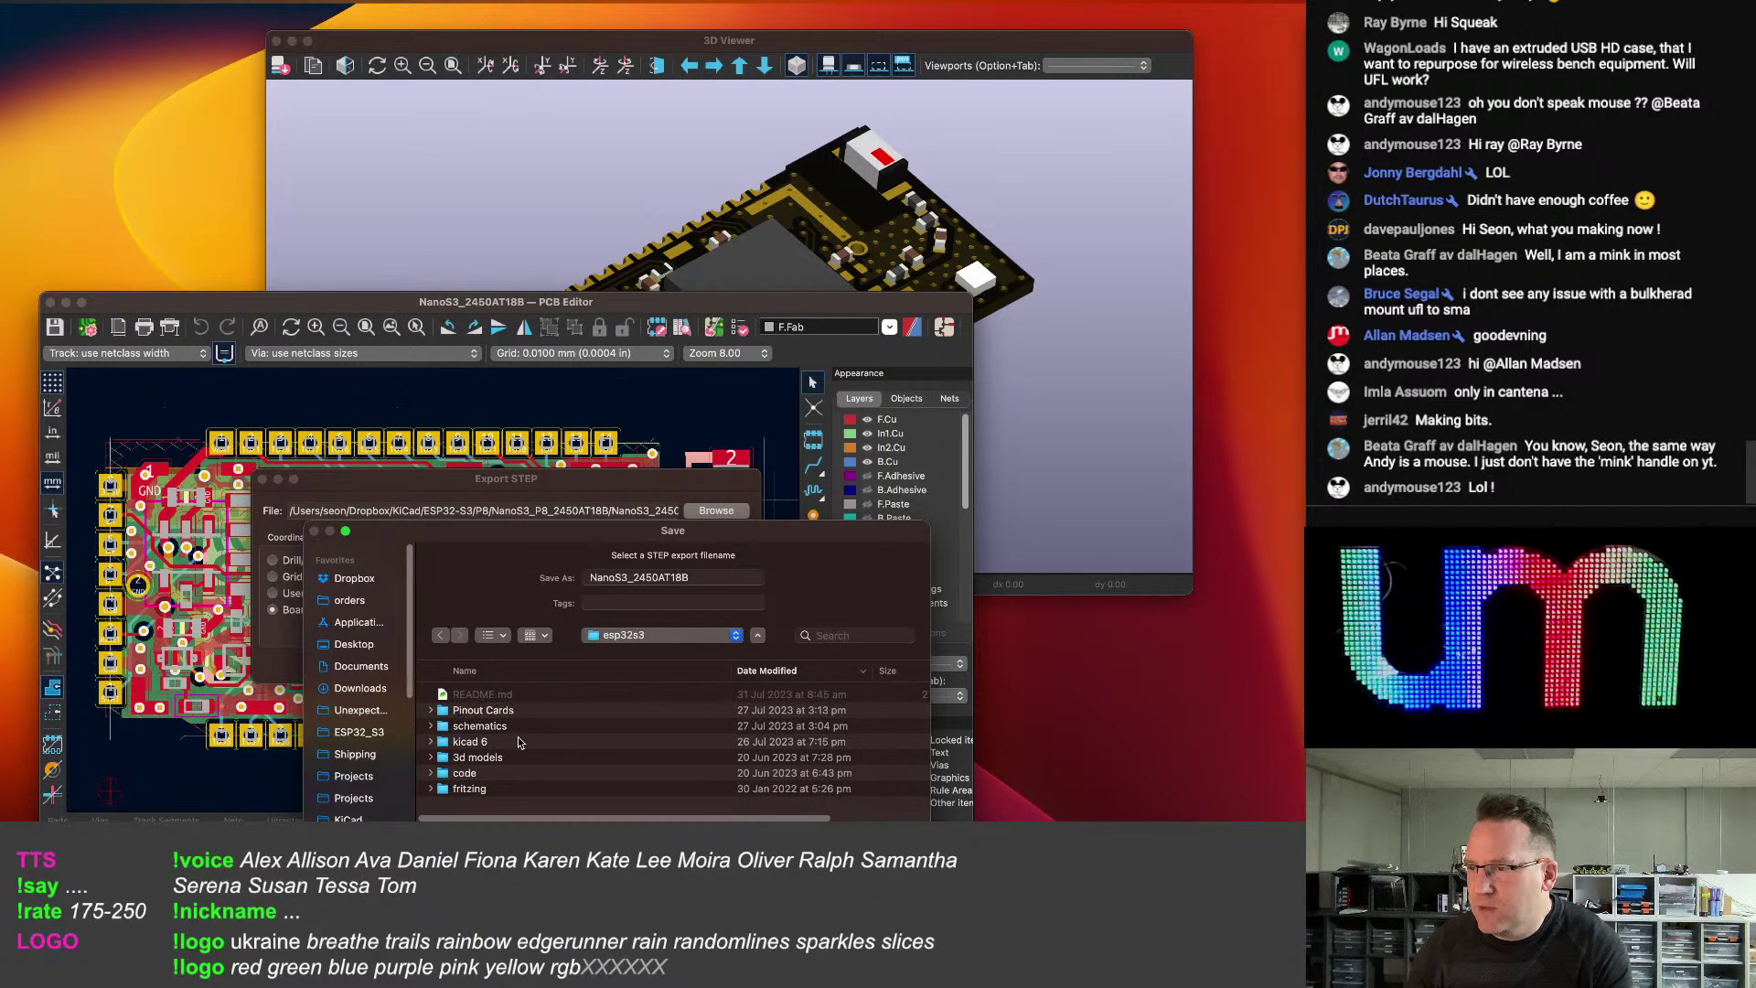
pyautogui.doubleClick(504, 759)
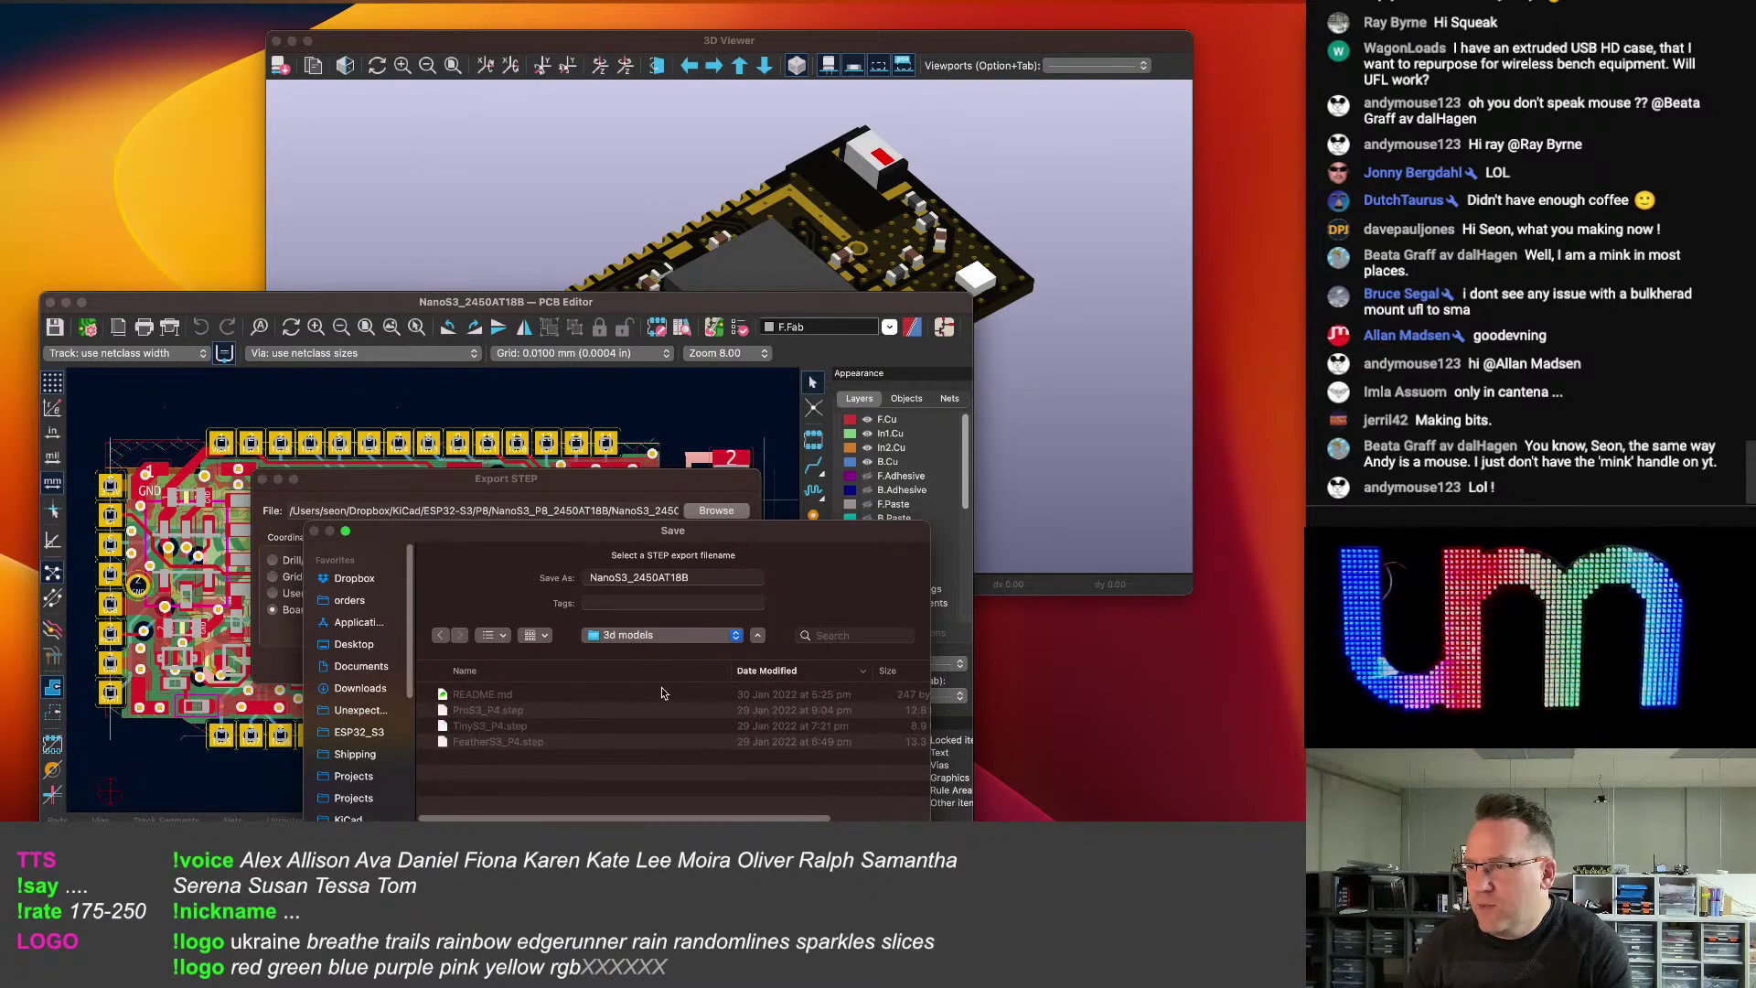
pyautogui.doubleClick(631, 576)
pyautogui.write('P8')
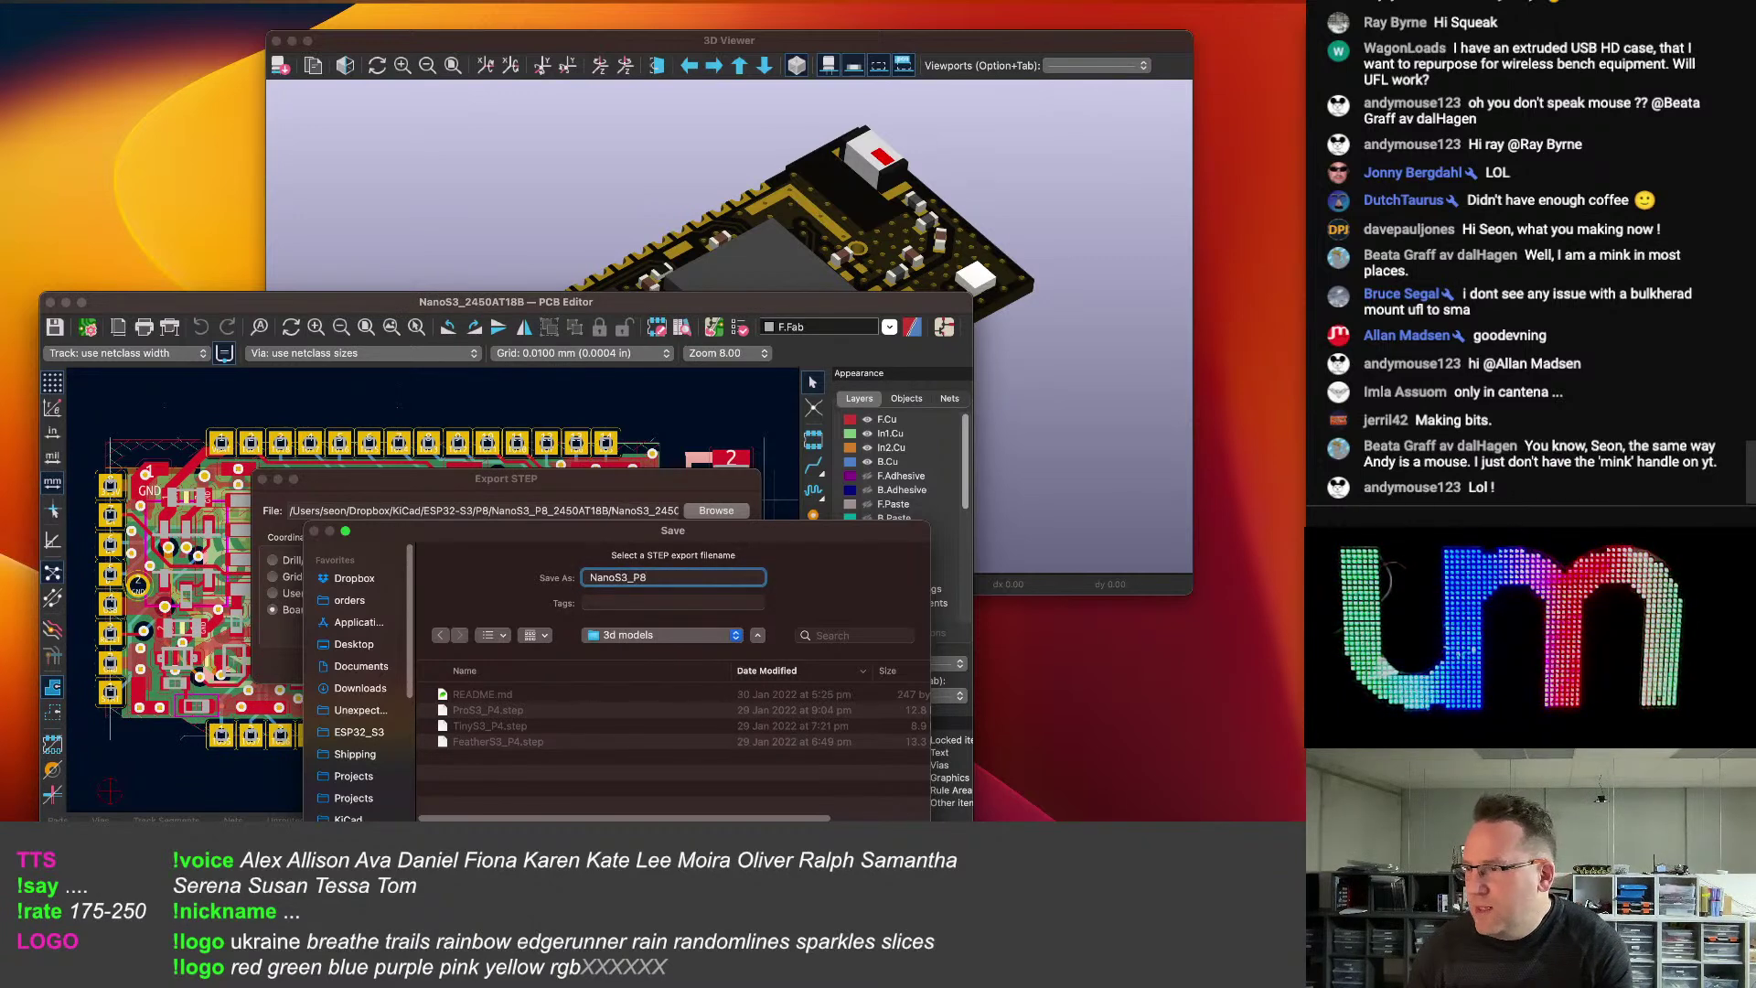
pyautogui.press('Return')
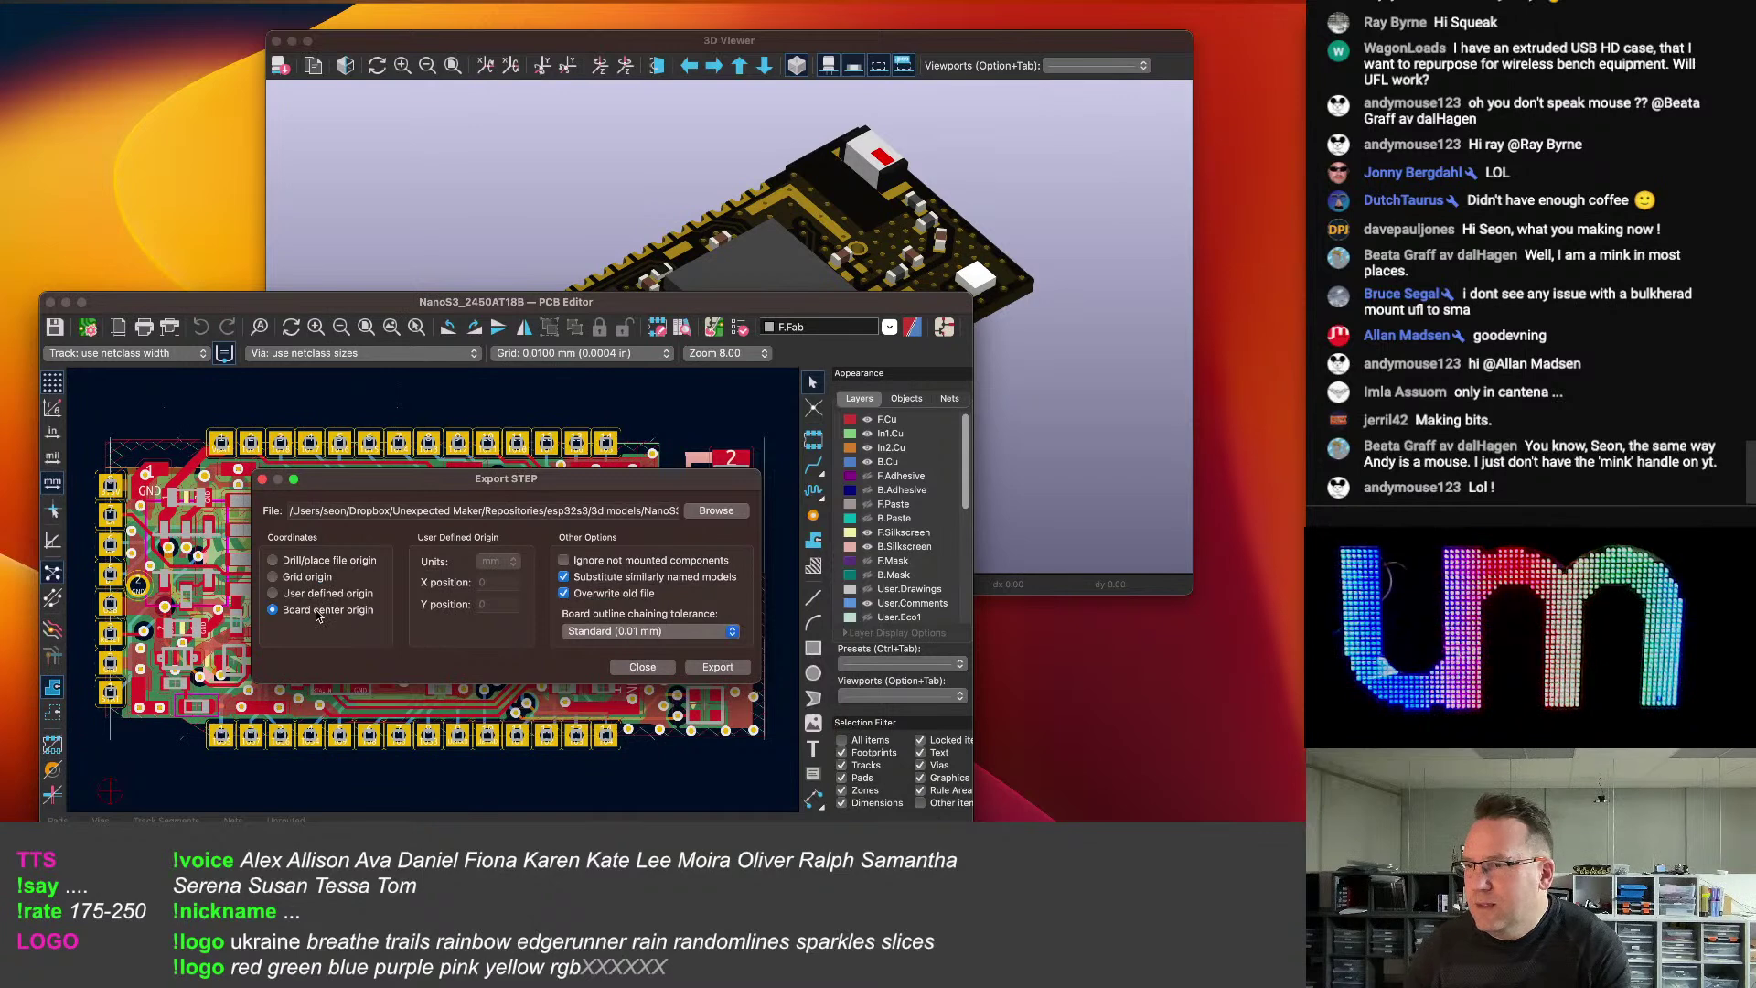
# Export the NanoS3 STEP model with the board center origin, dismiss the export log, and close the board with its changes saved.
pyautogui.click(718, 667)
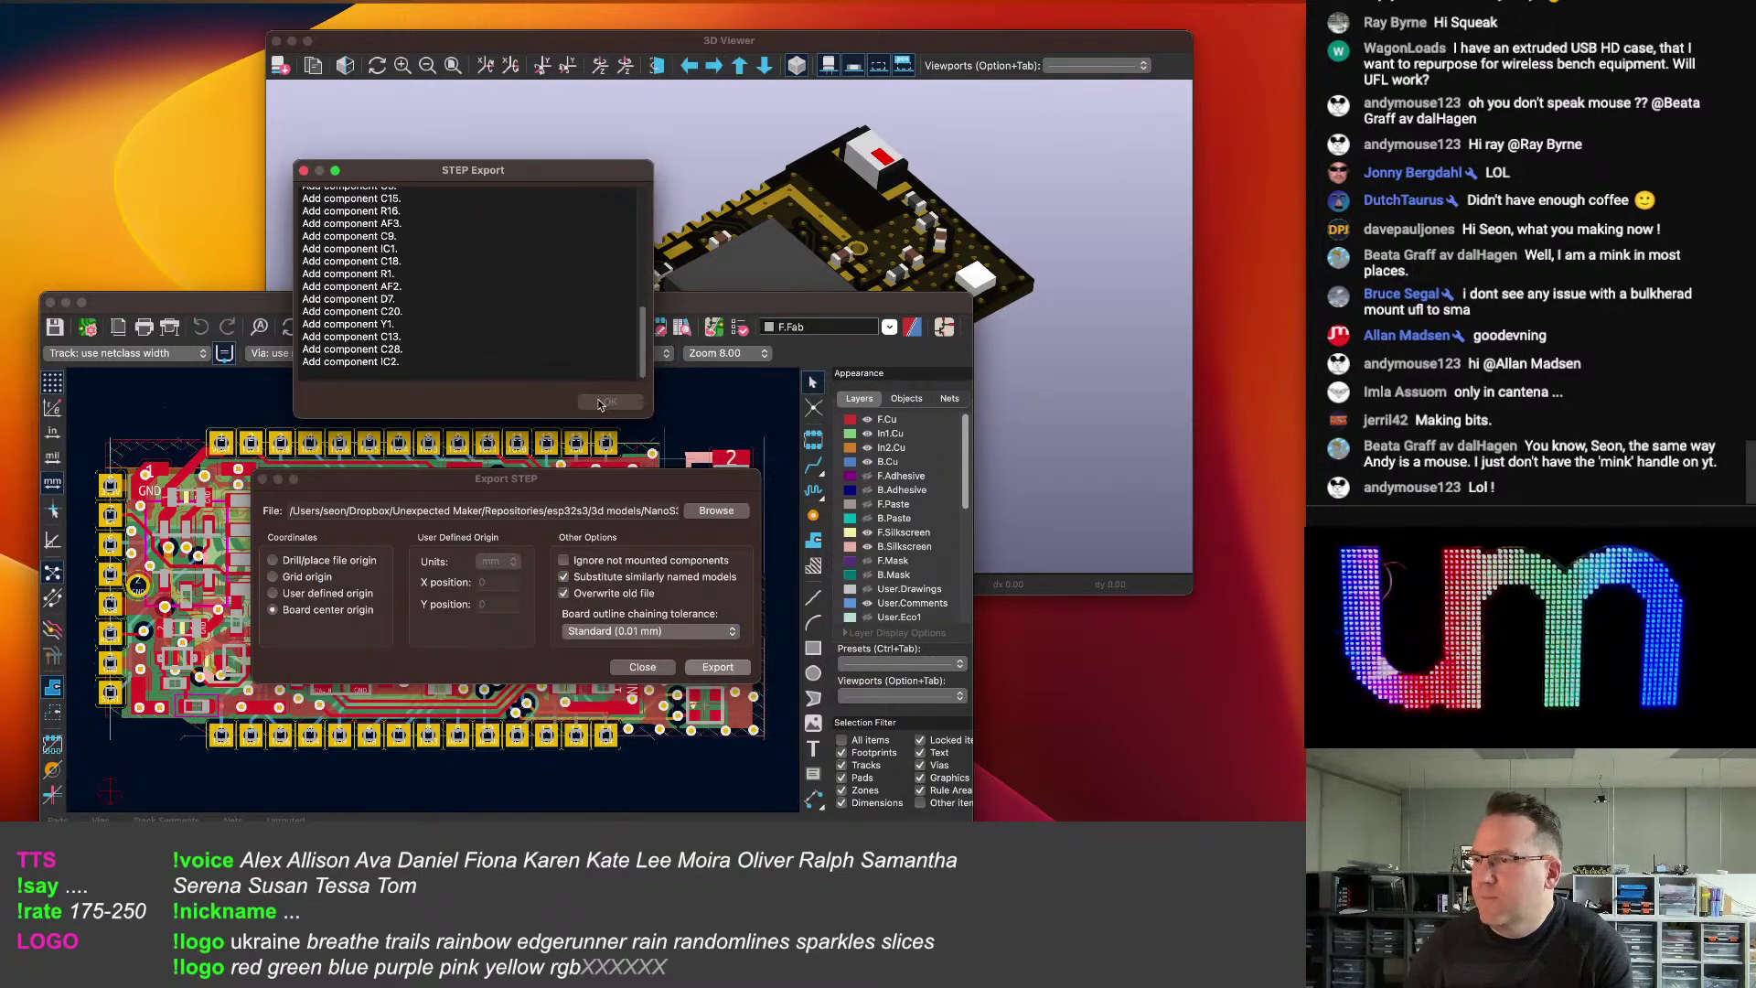
pyautogui.click(611, 402)
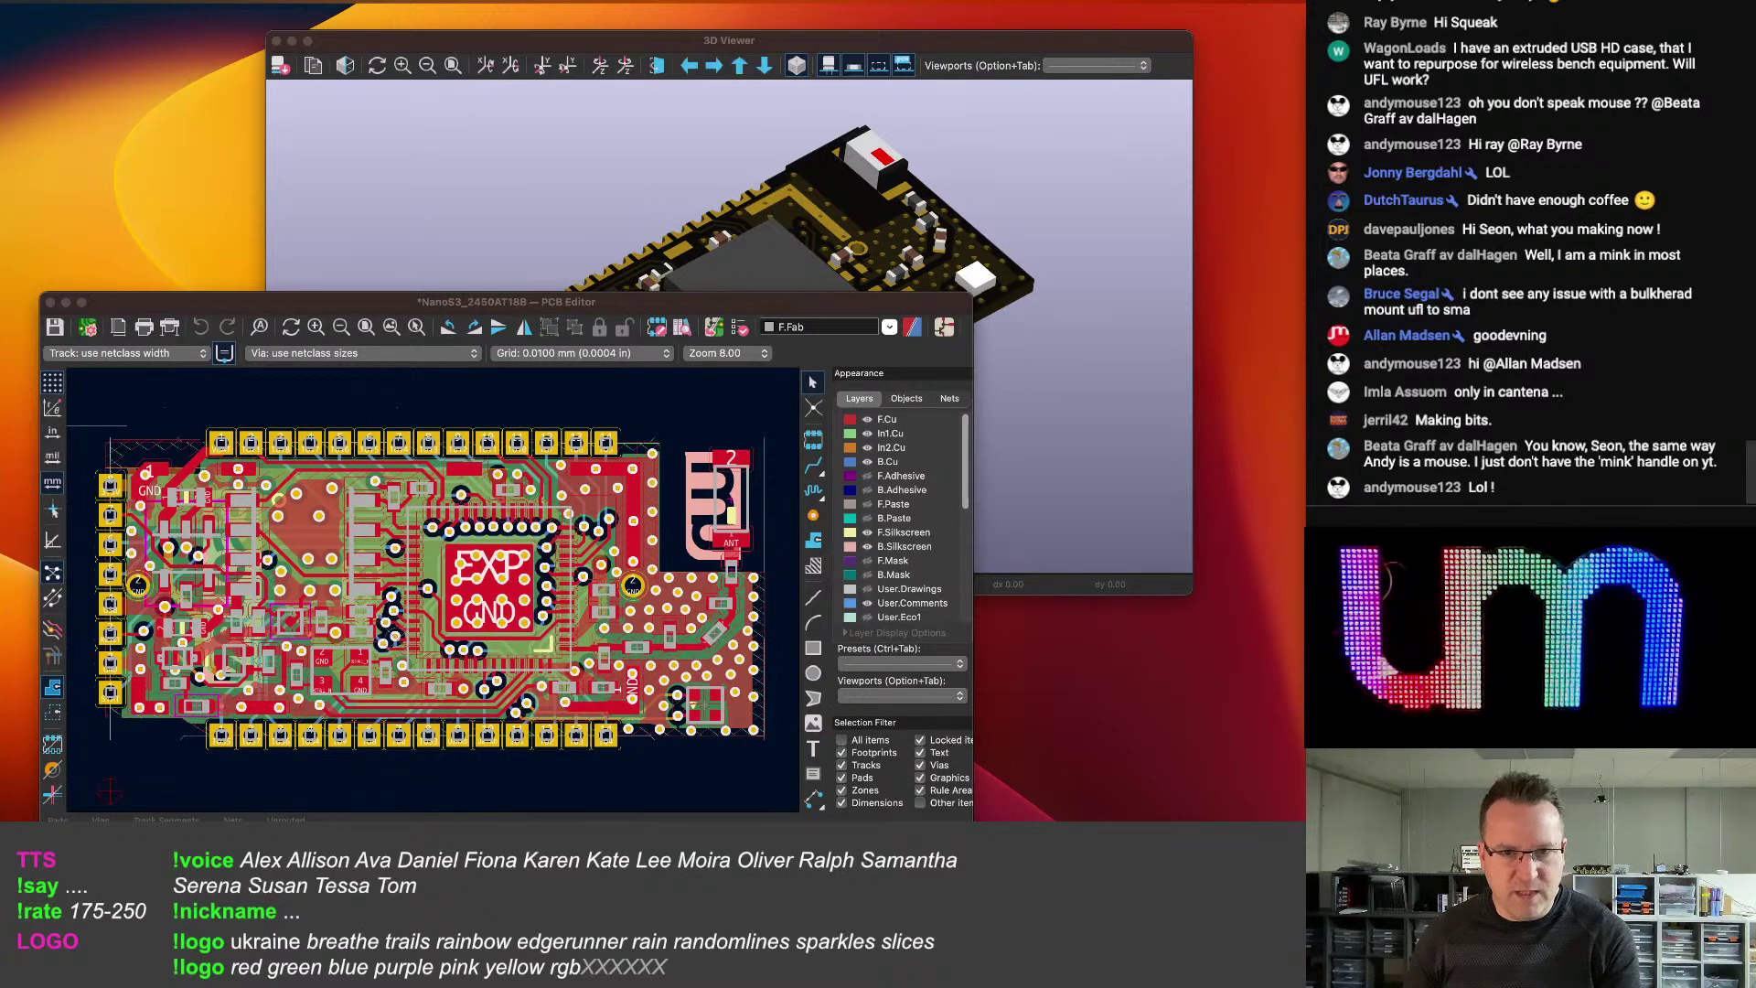
pyautogui.press('super+w')
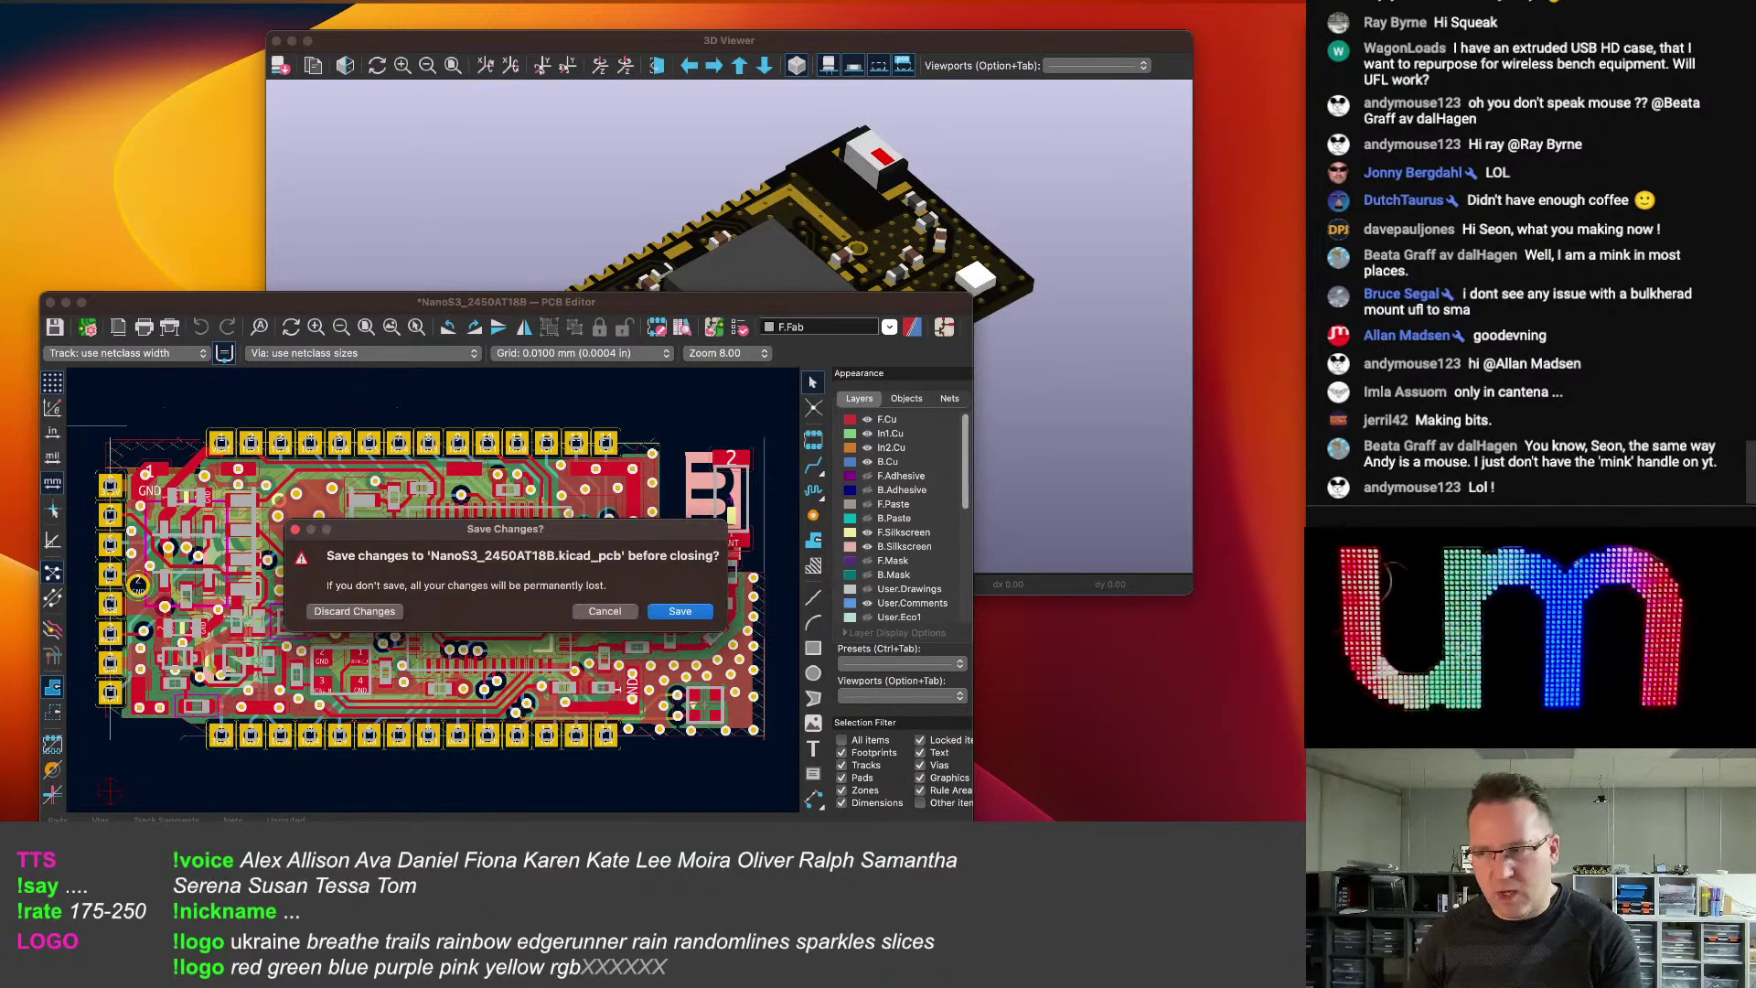
pyautogui.click(680, 611)
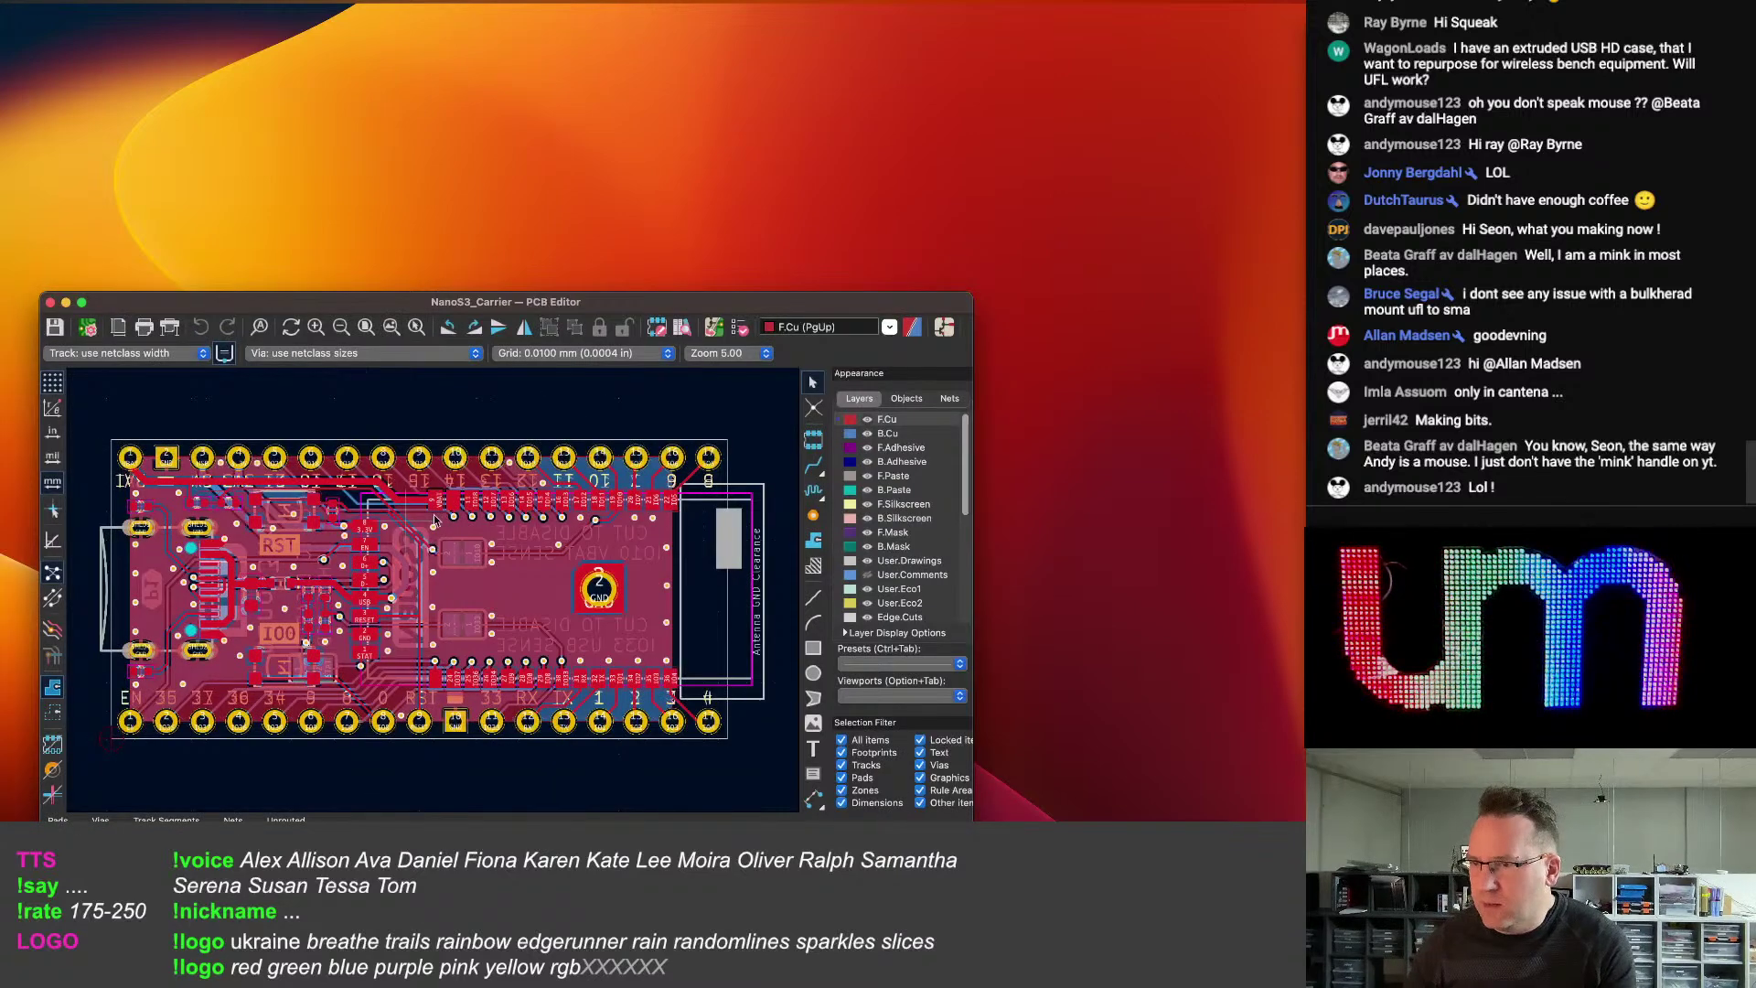
# Show the NanoS3_Carrier board in the 3D Viewer and examine its empty module pads at an angle.
pyautogui.click(139, 1)
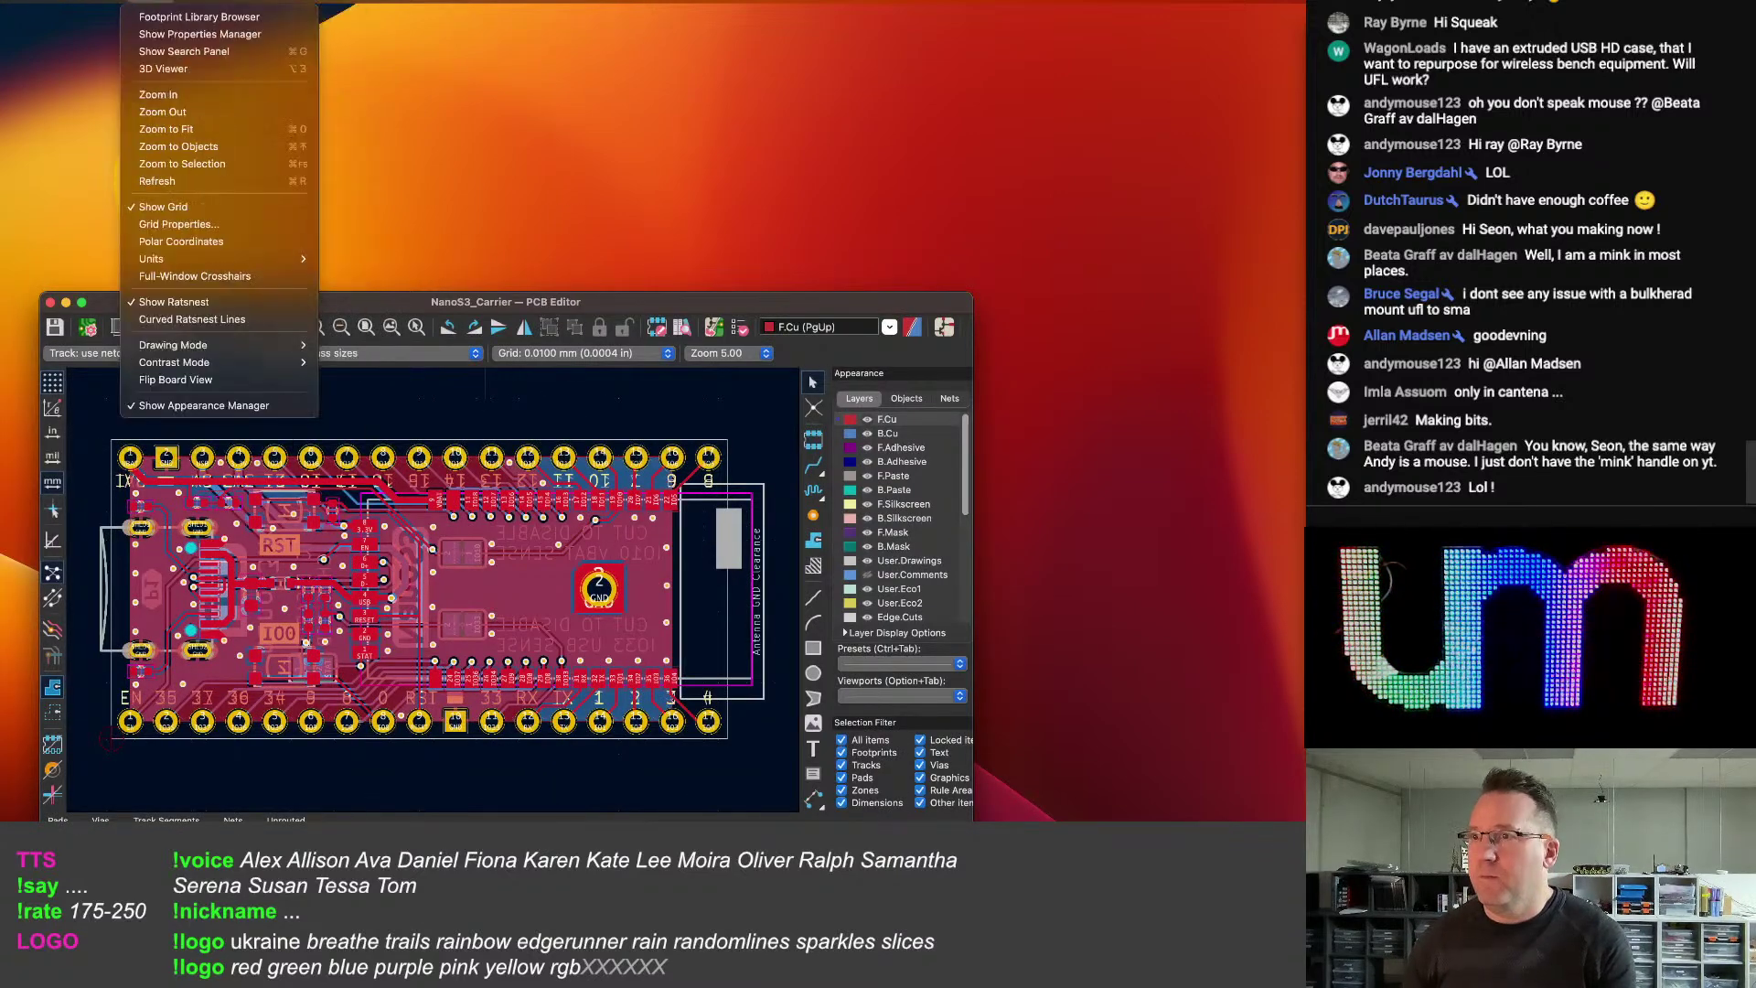
pyautogui.click(165, 68)
pyautogui.scroll(6, 587, 256)
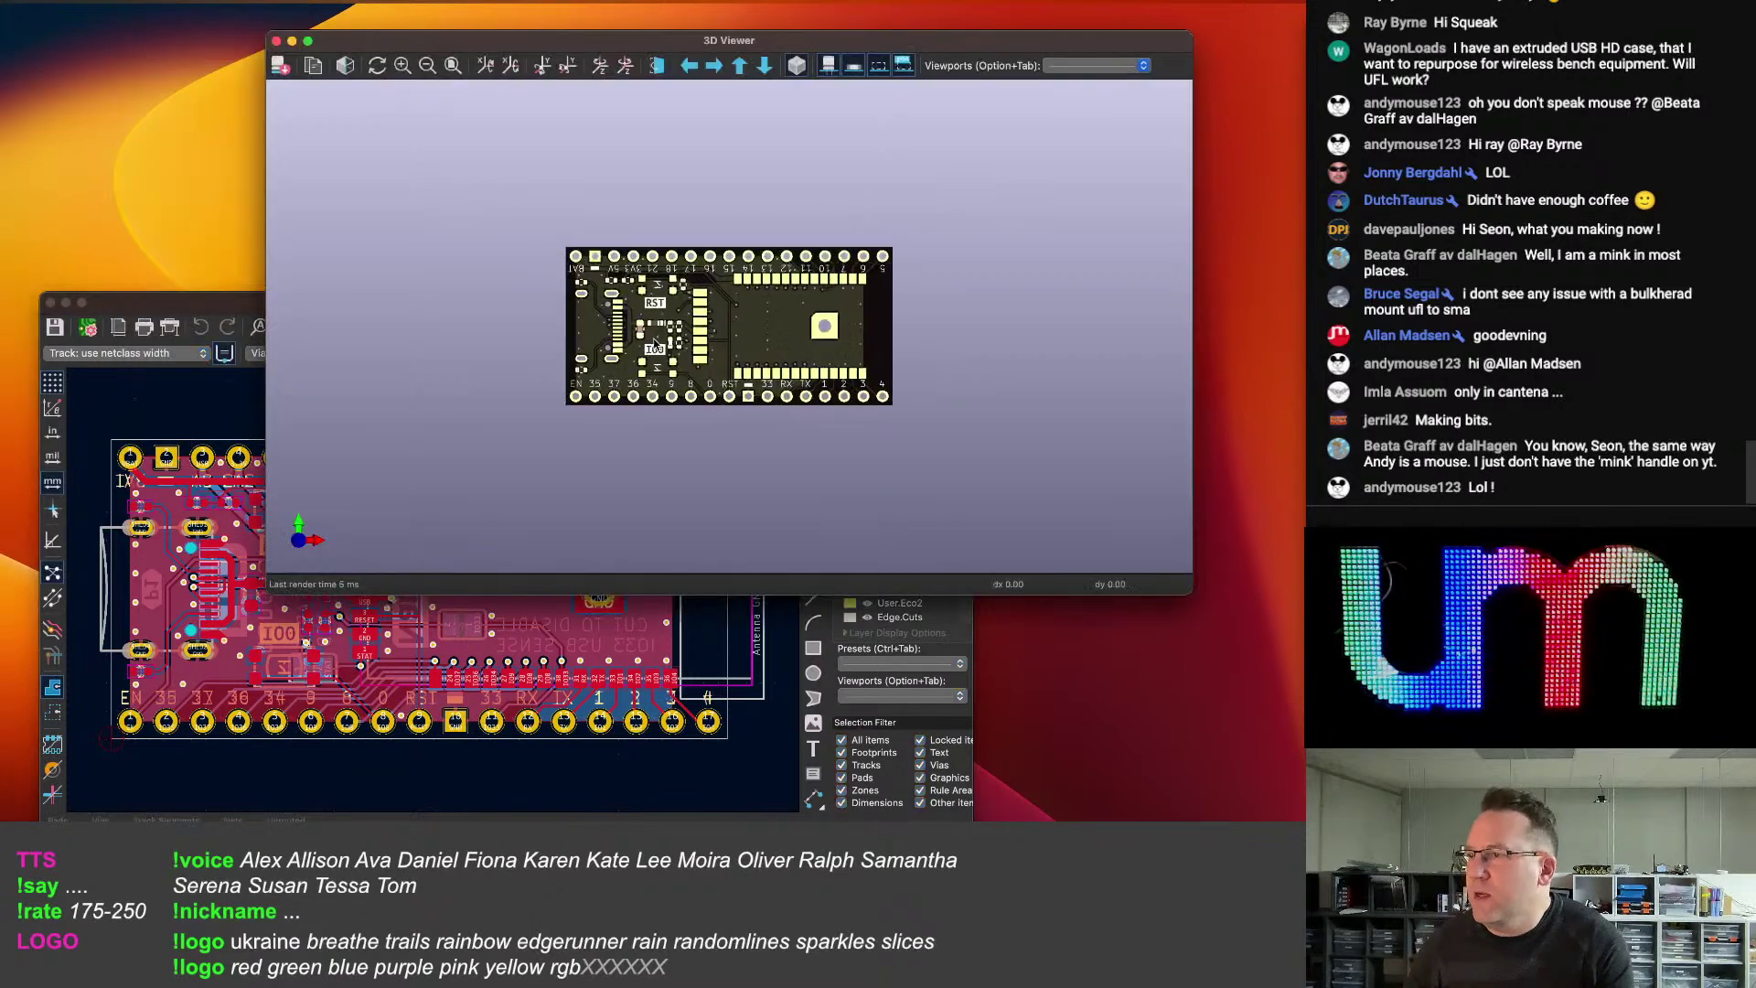
pyautogui.moveTo(653, 393); pyautogui.dragTo(663, 308)
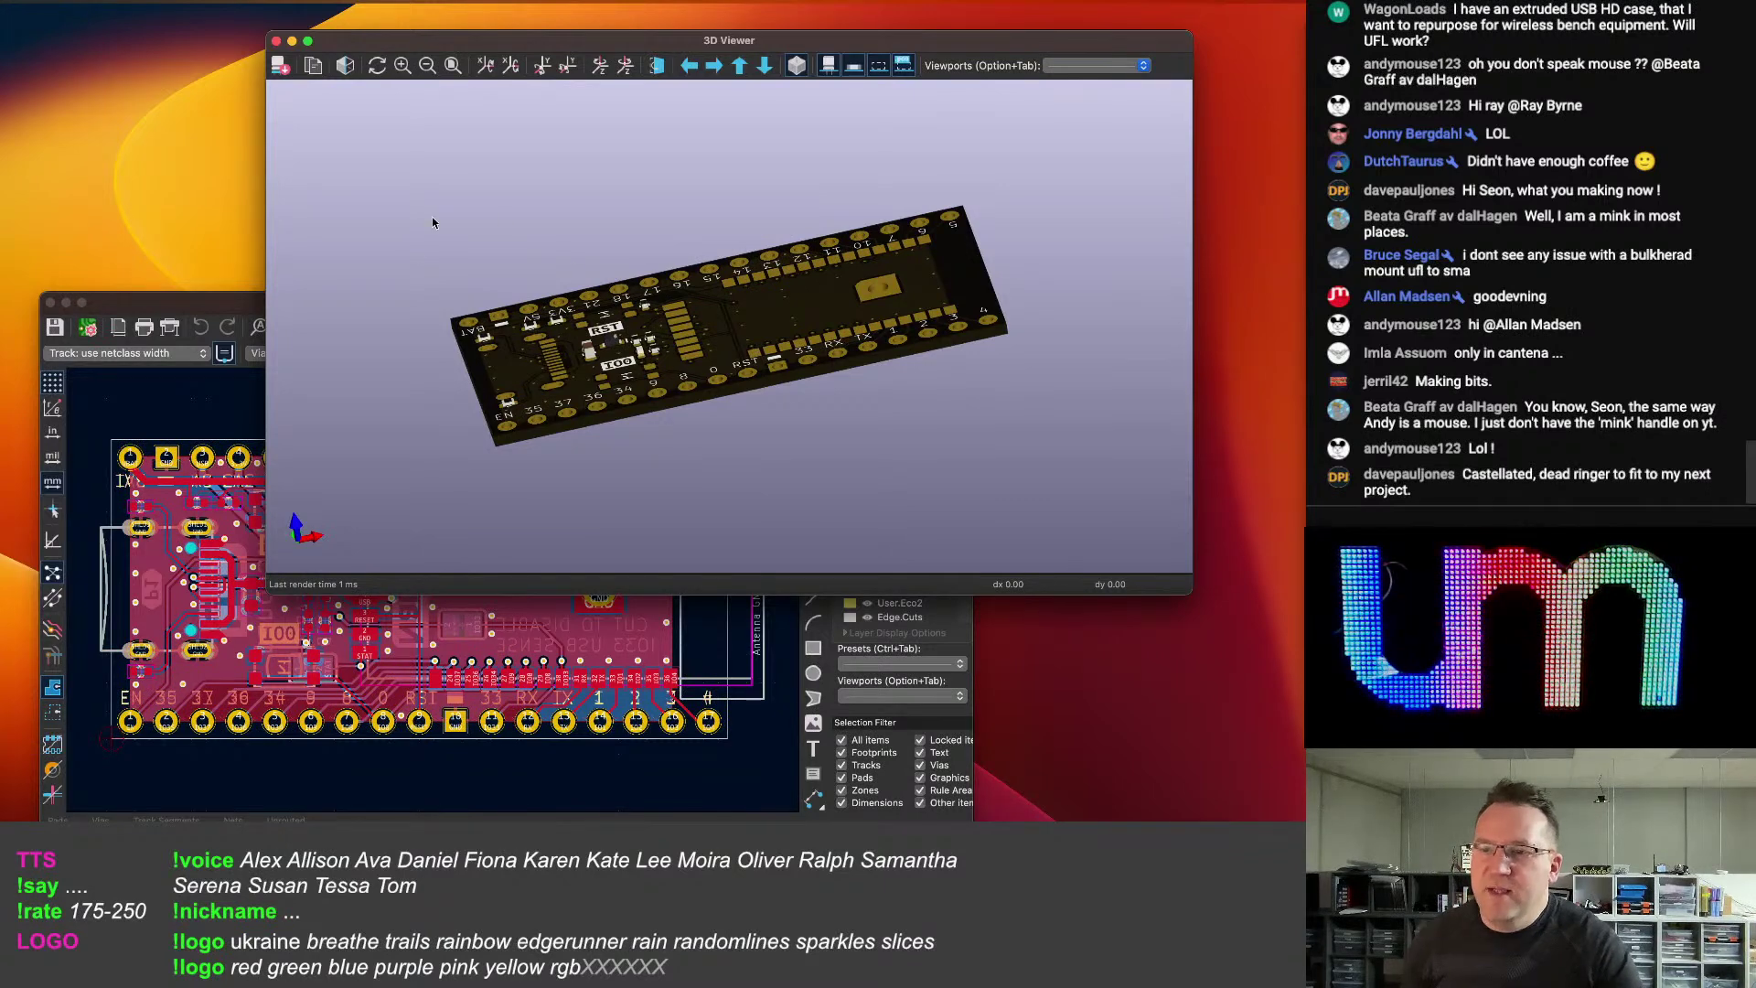
pyautogui.moveTo(672, 324); pyautogui.dragTo(707, 378)
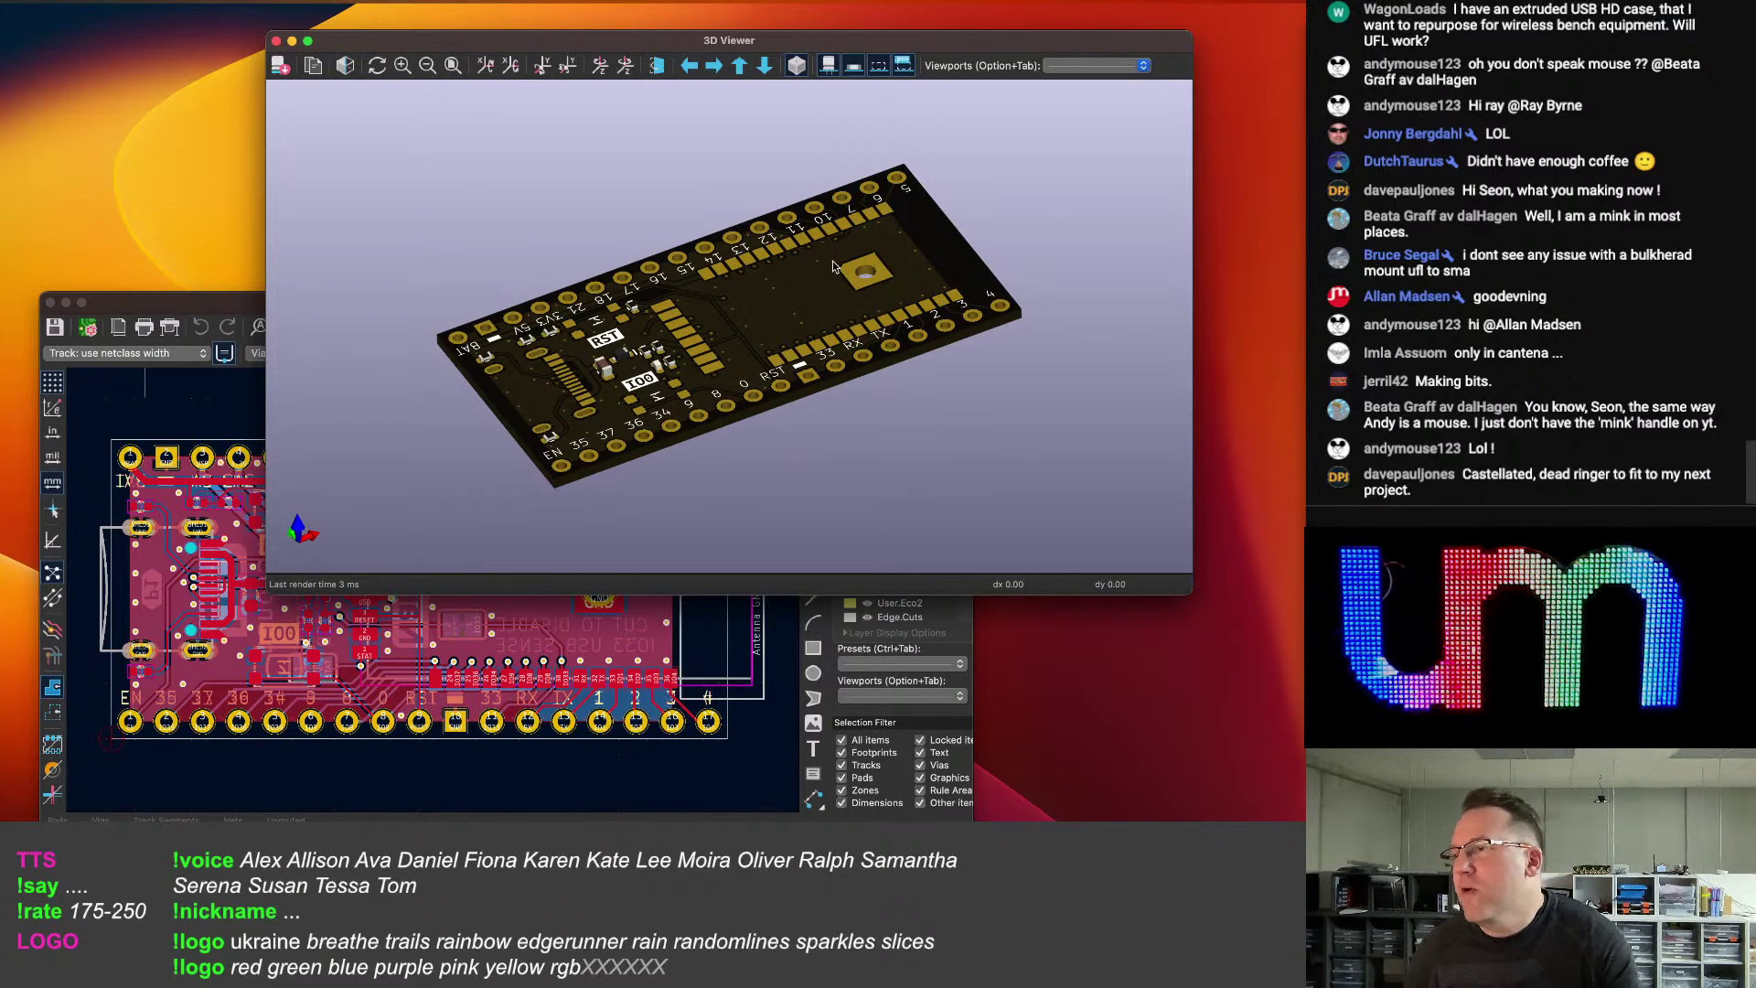
# Open the NanoS3 footprint's 3D model settings and browse for a model file in the Unexpected Maker folder, sorted by name.
pyautogui.click(245, 313)
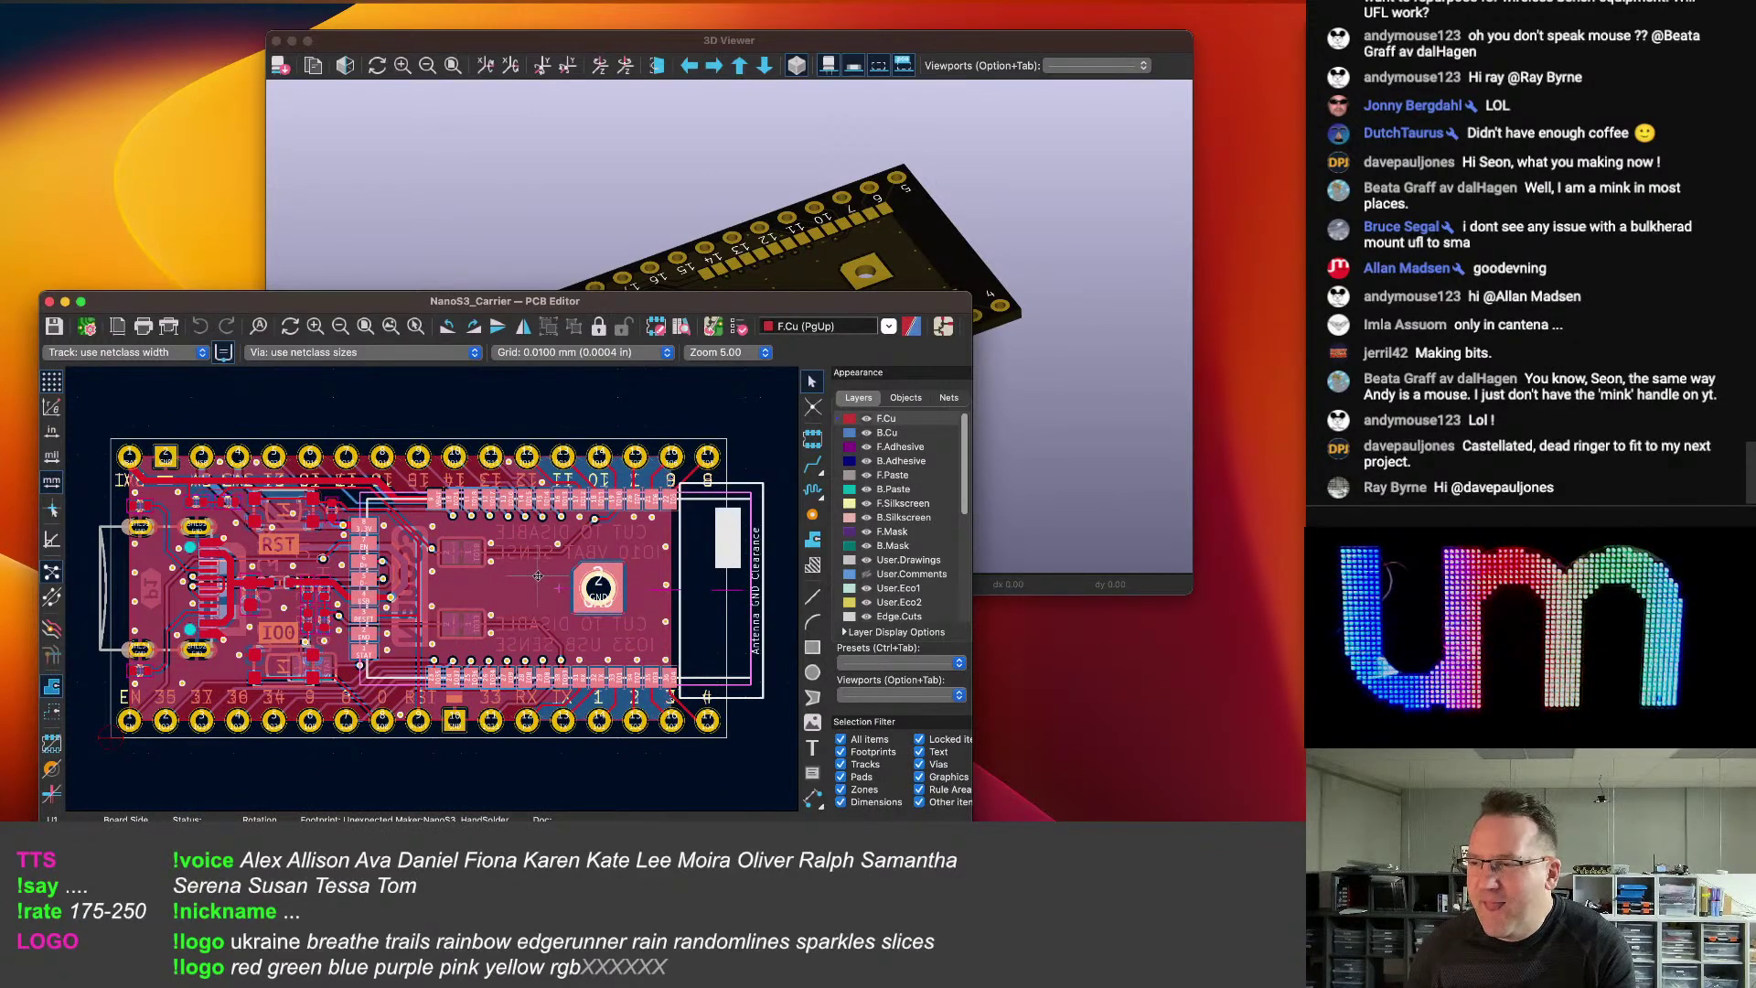
pyautogui.doubleClick(540, 581)
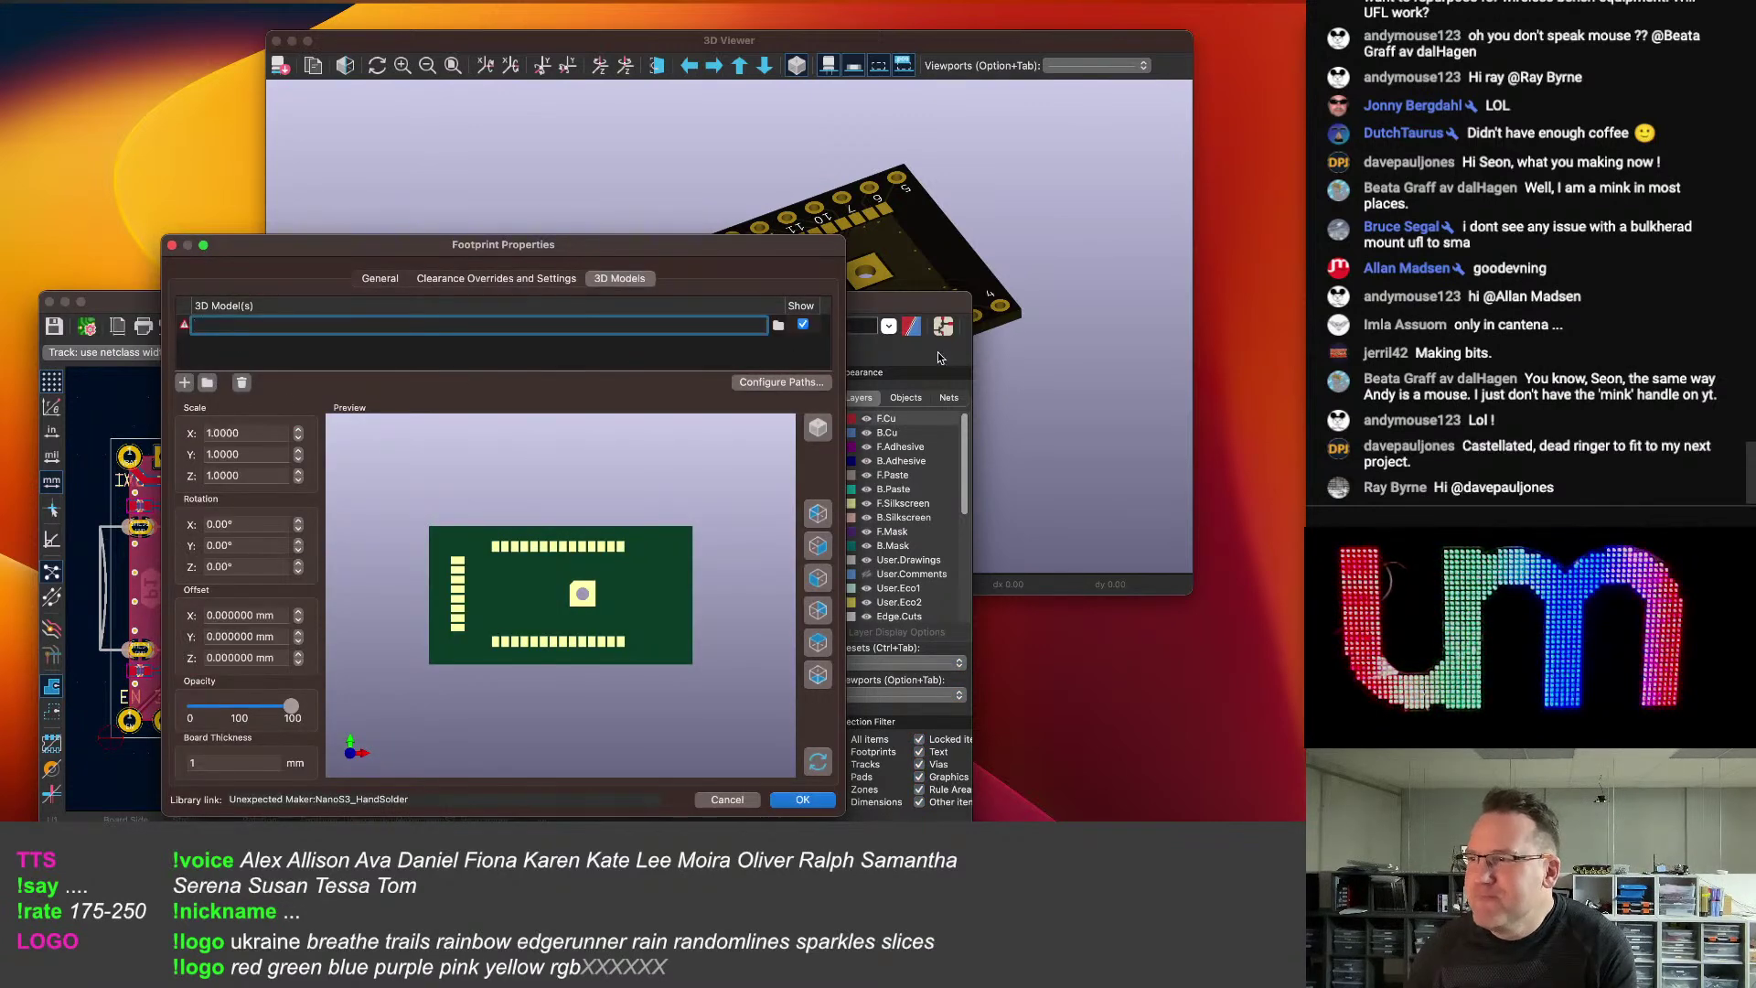
pyautogui.click(779, 327)
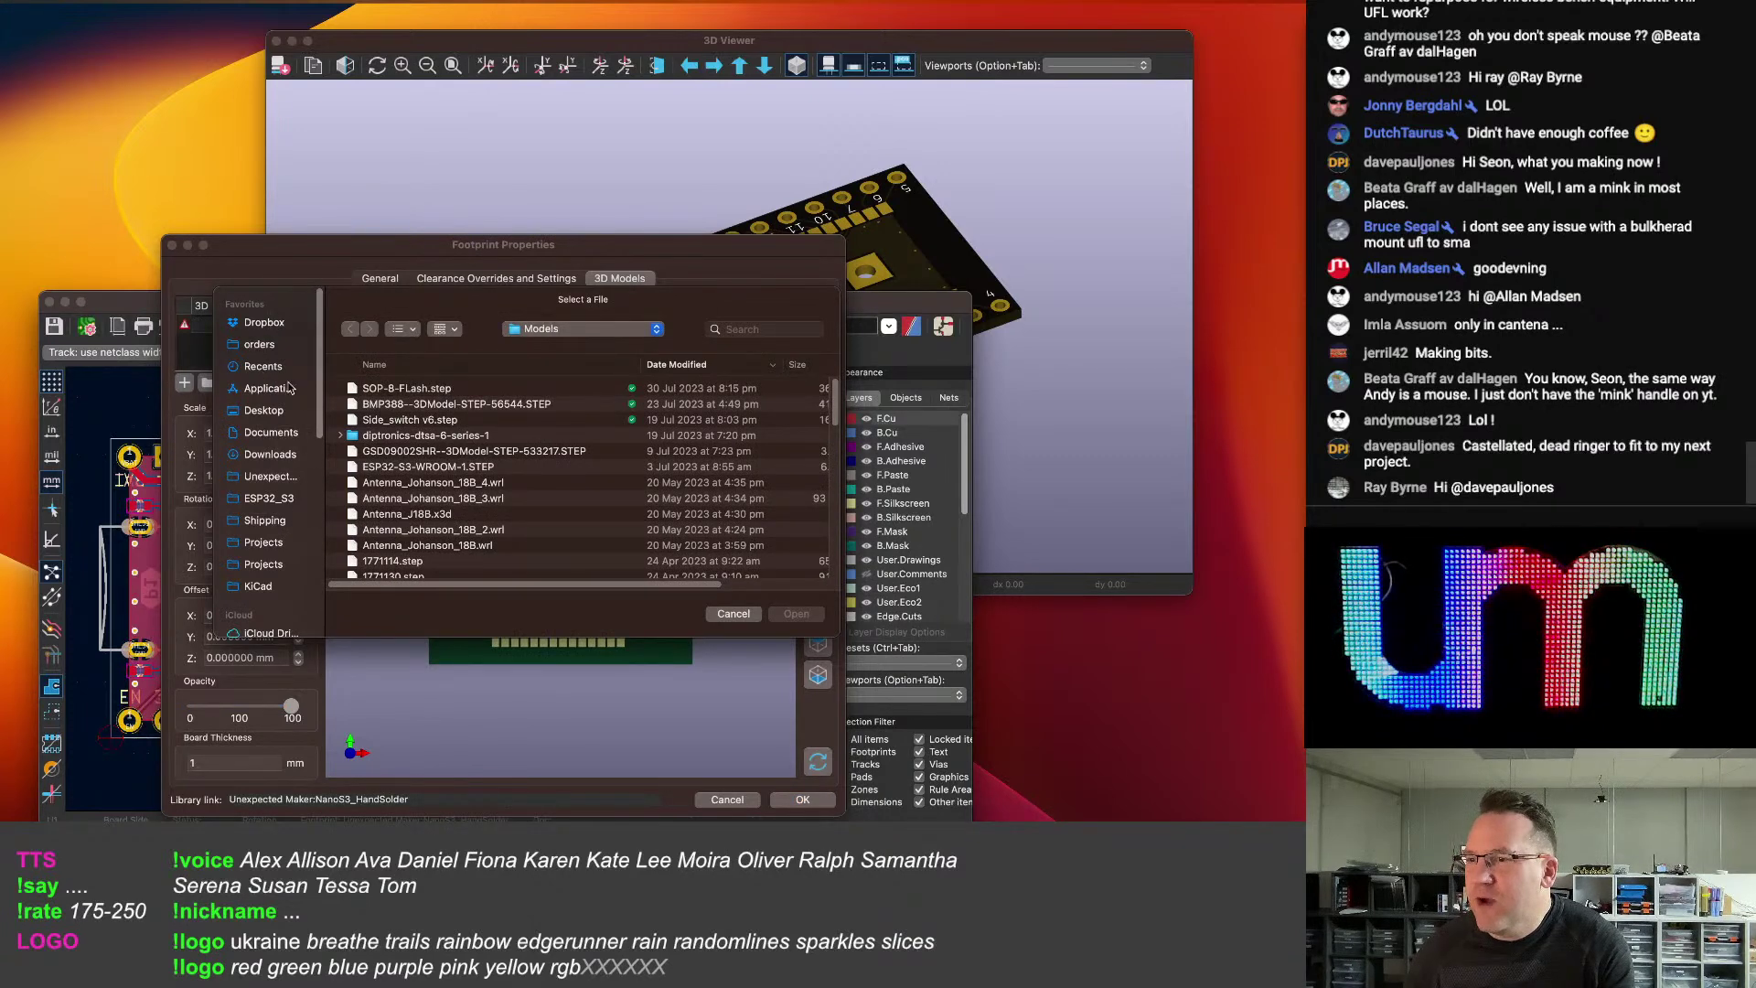
pyautogui.click(283, 476)
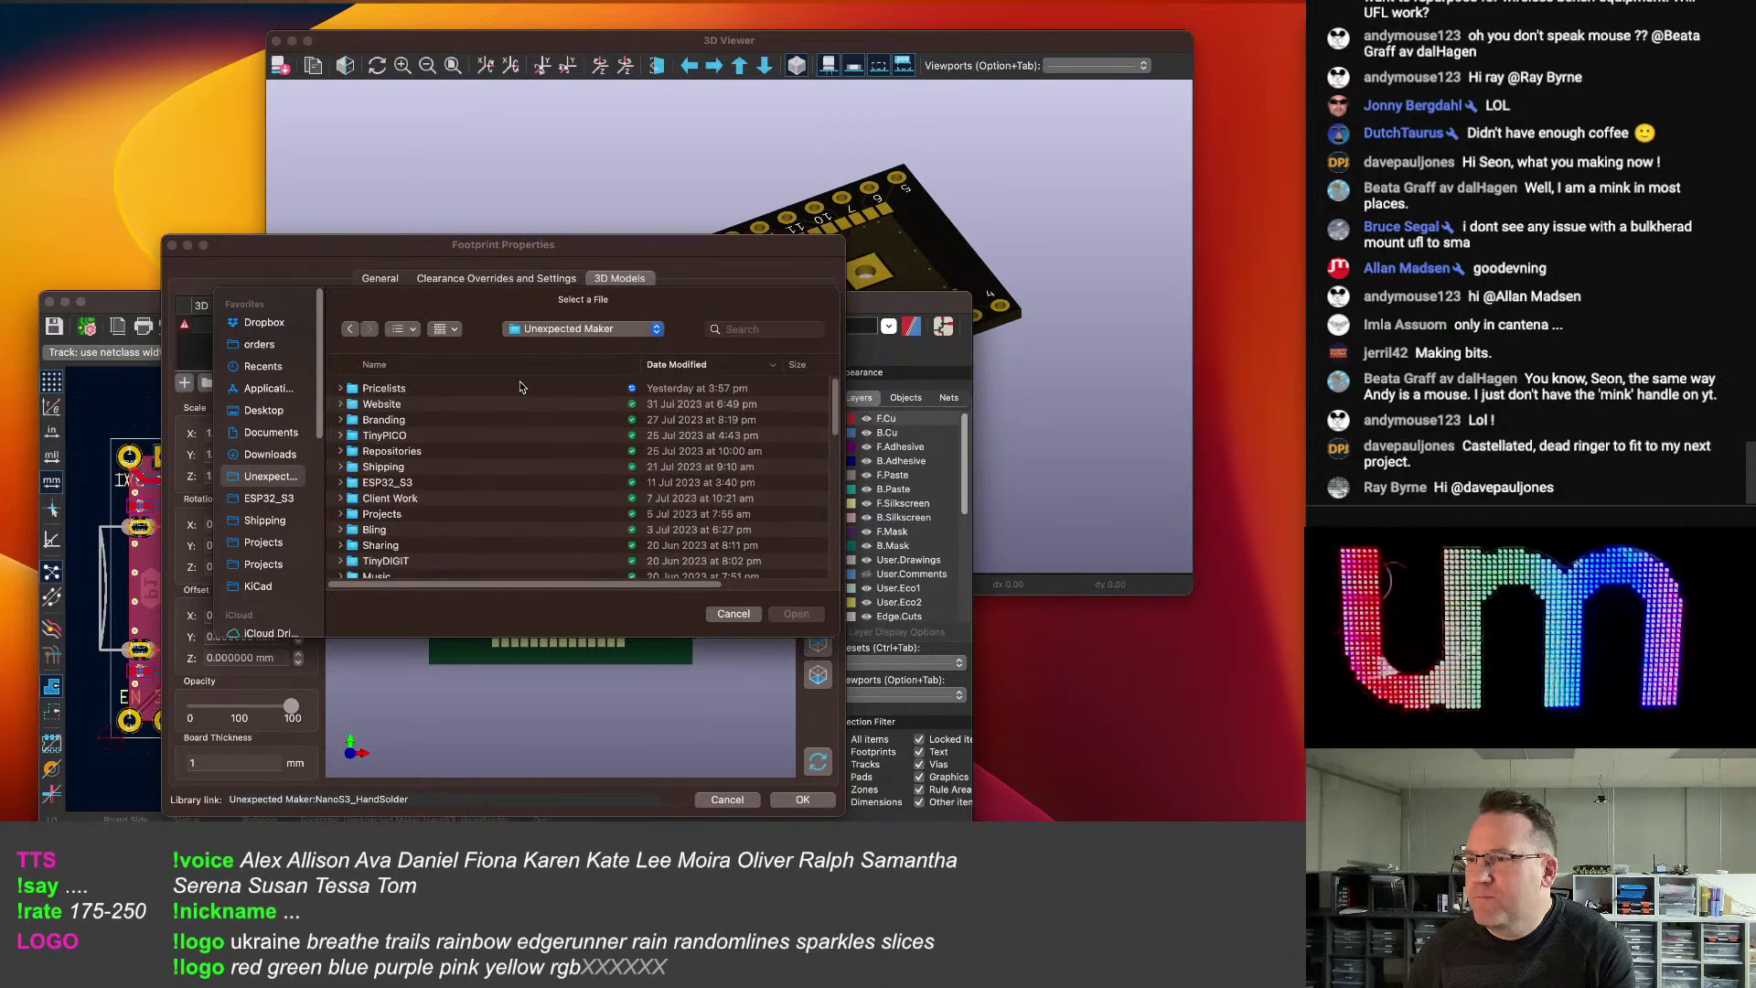
pyautogui.scroll(-5, 434, 499)
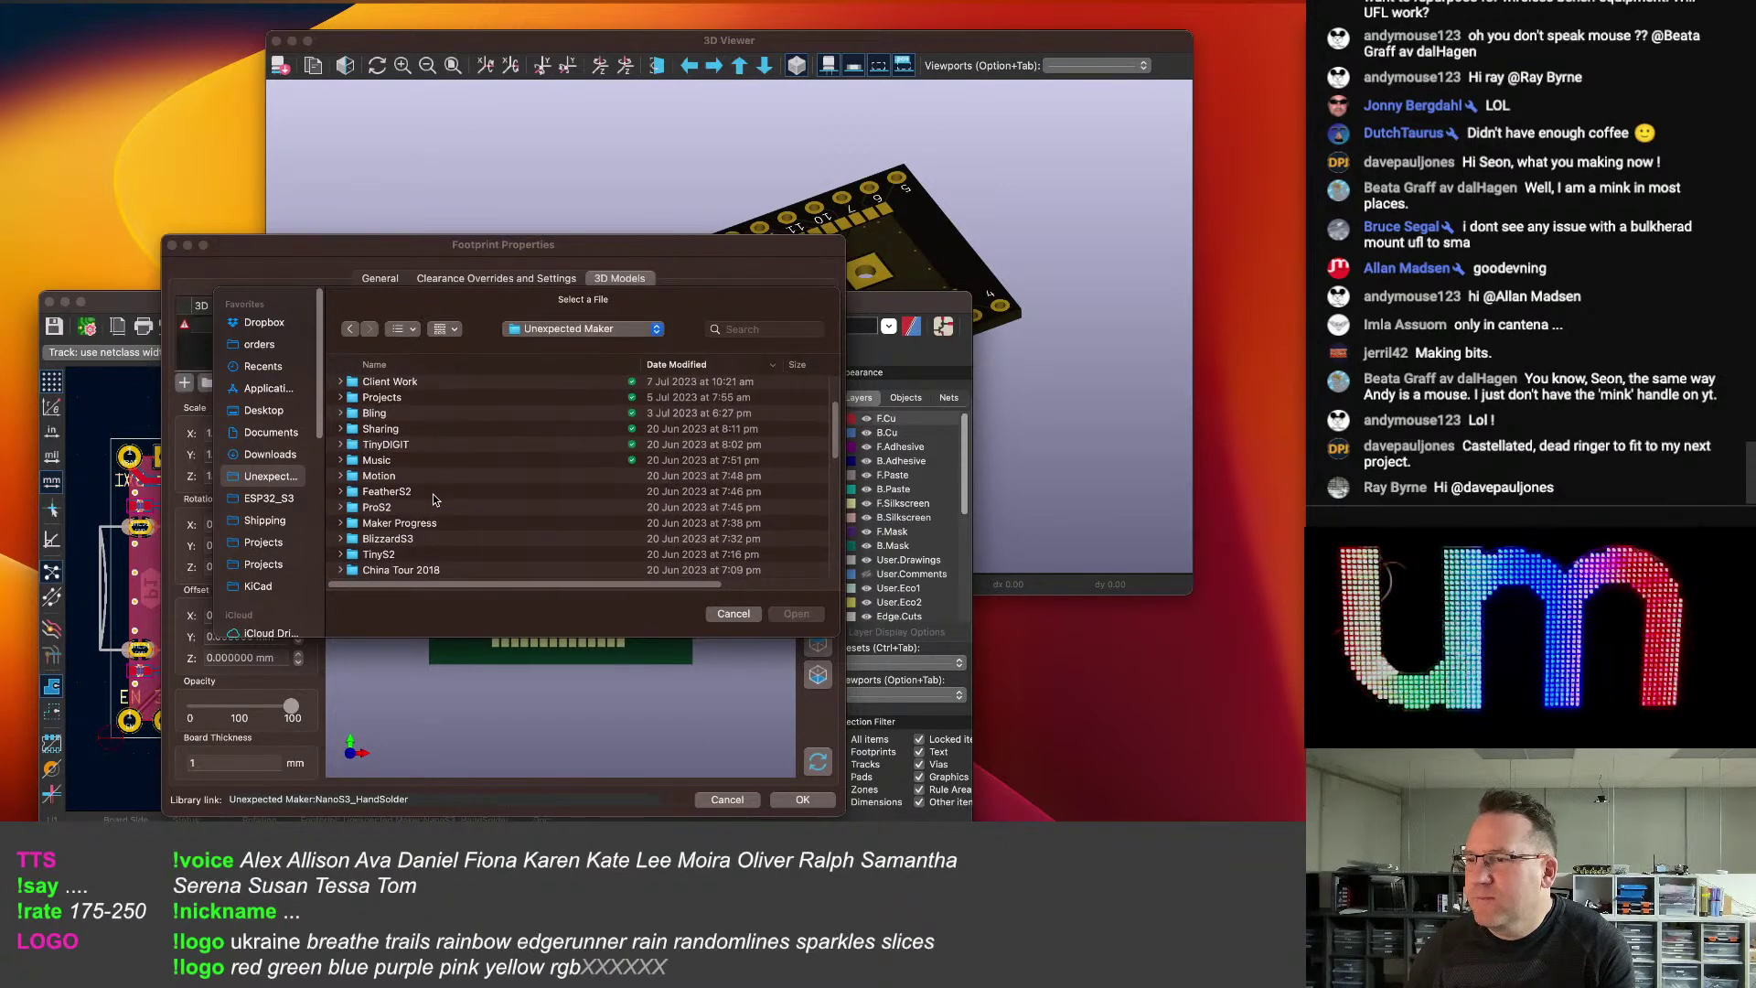
pyautogui.scroll(-1, 421, 503)
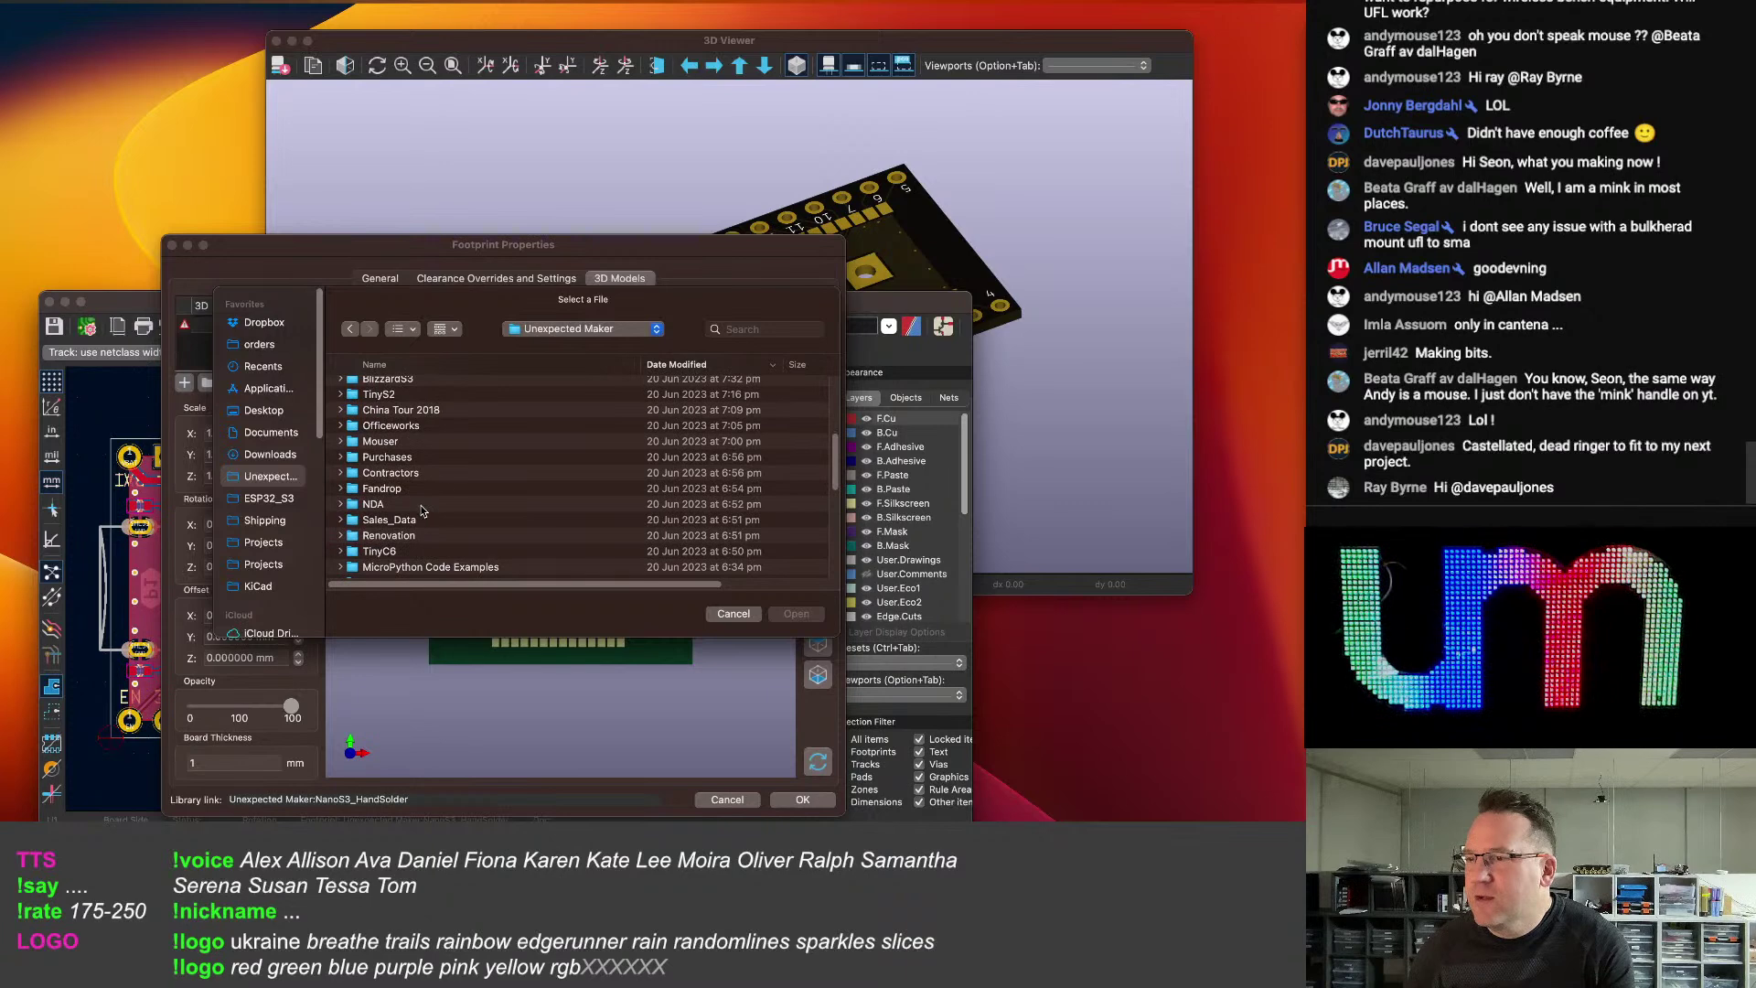
pyautogui.click(458, 364)
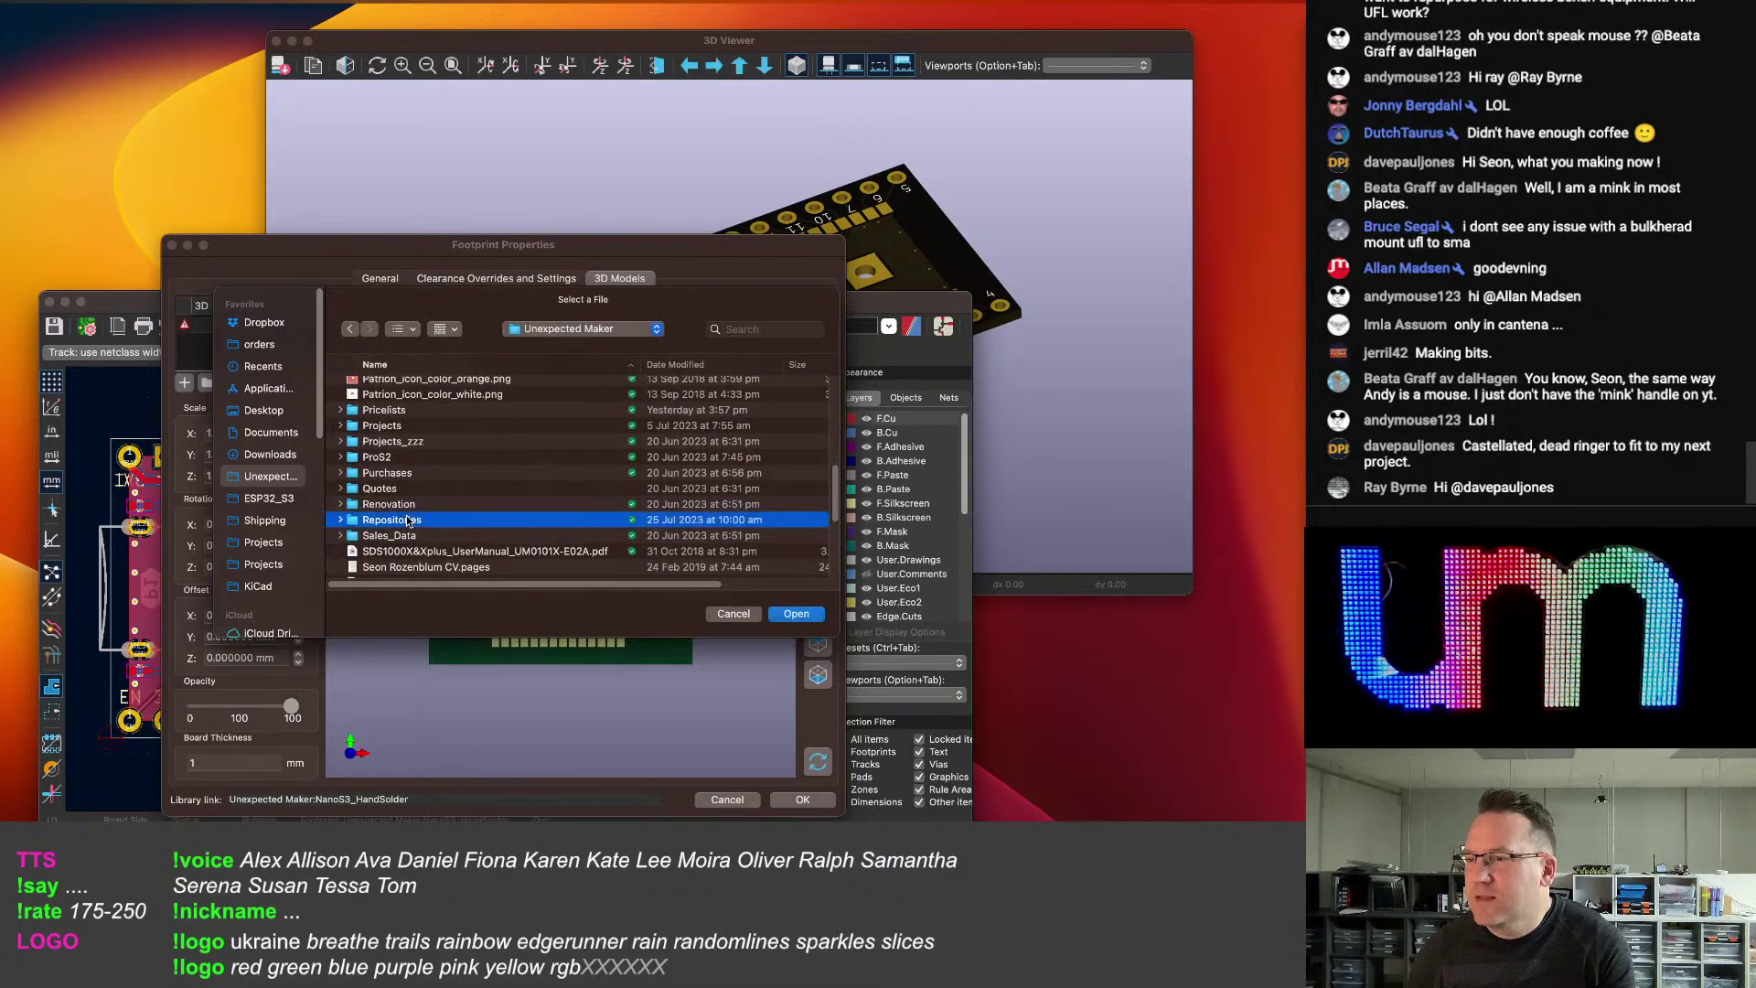
# Assign NanoS3_P8.STEP from Repositories/esp32s3/3d models as the footprint's 3D model.
pyautogui.doubleClick(406, 520)
pyautogui.scroll(3, 410, 447)
pyautogui.scroll(2, 411, 450)
pyautogui.scroll(10, 411, 451)
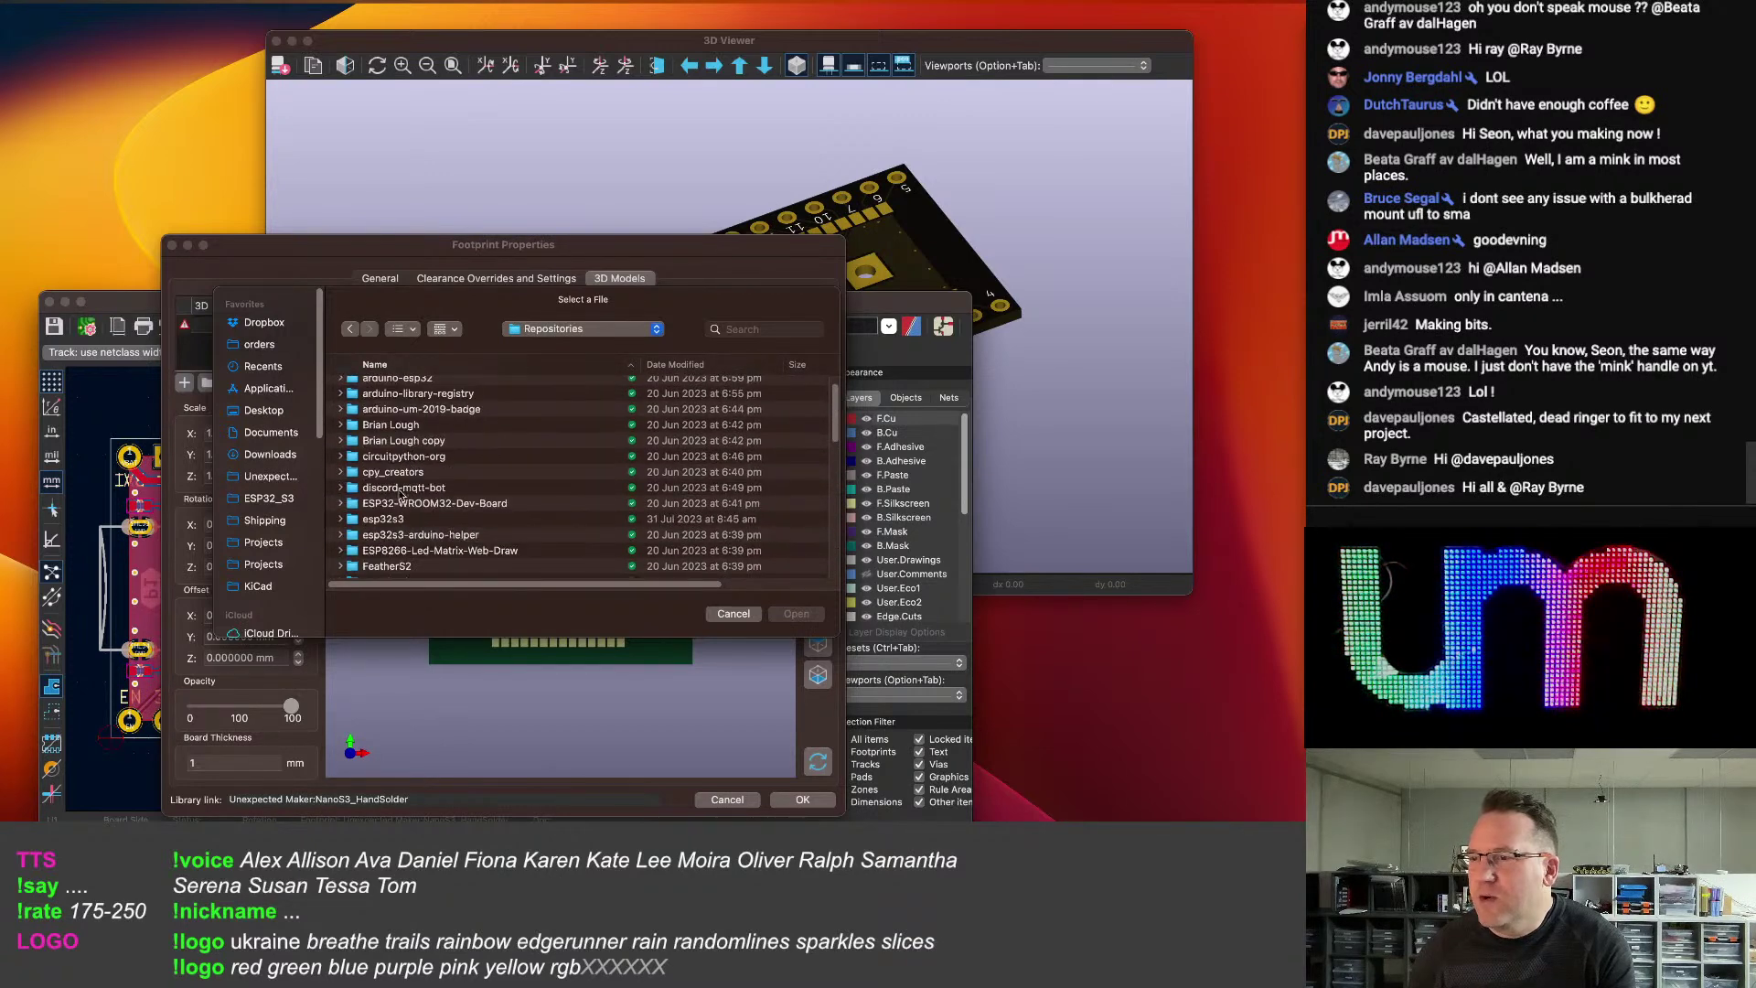
pyautogui.doubleClick(383, 520)
pyautogui.doubleClick(368, 391)
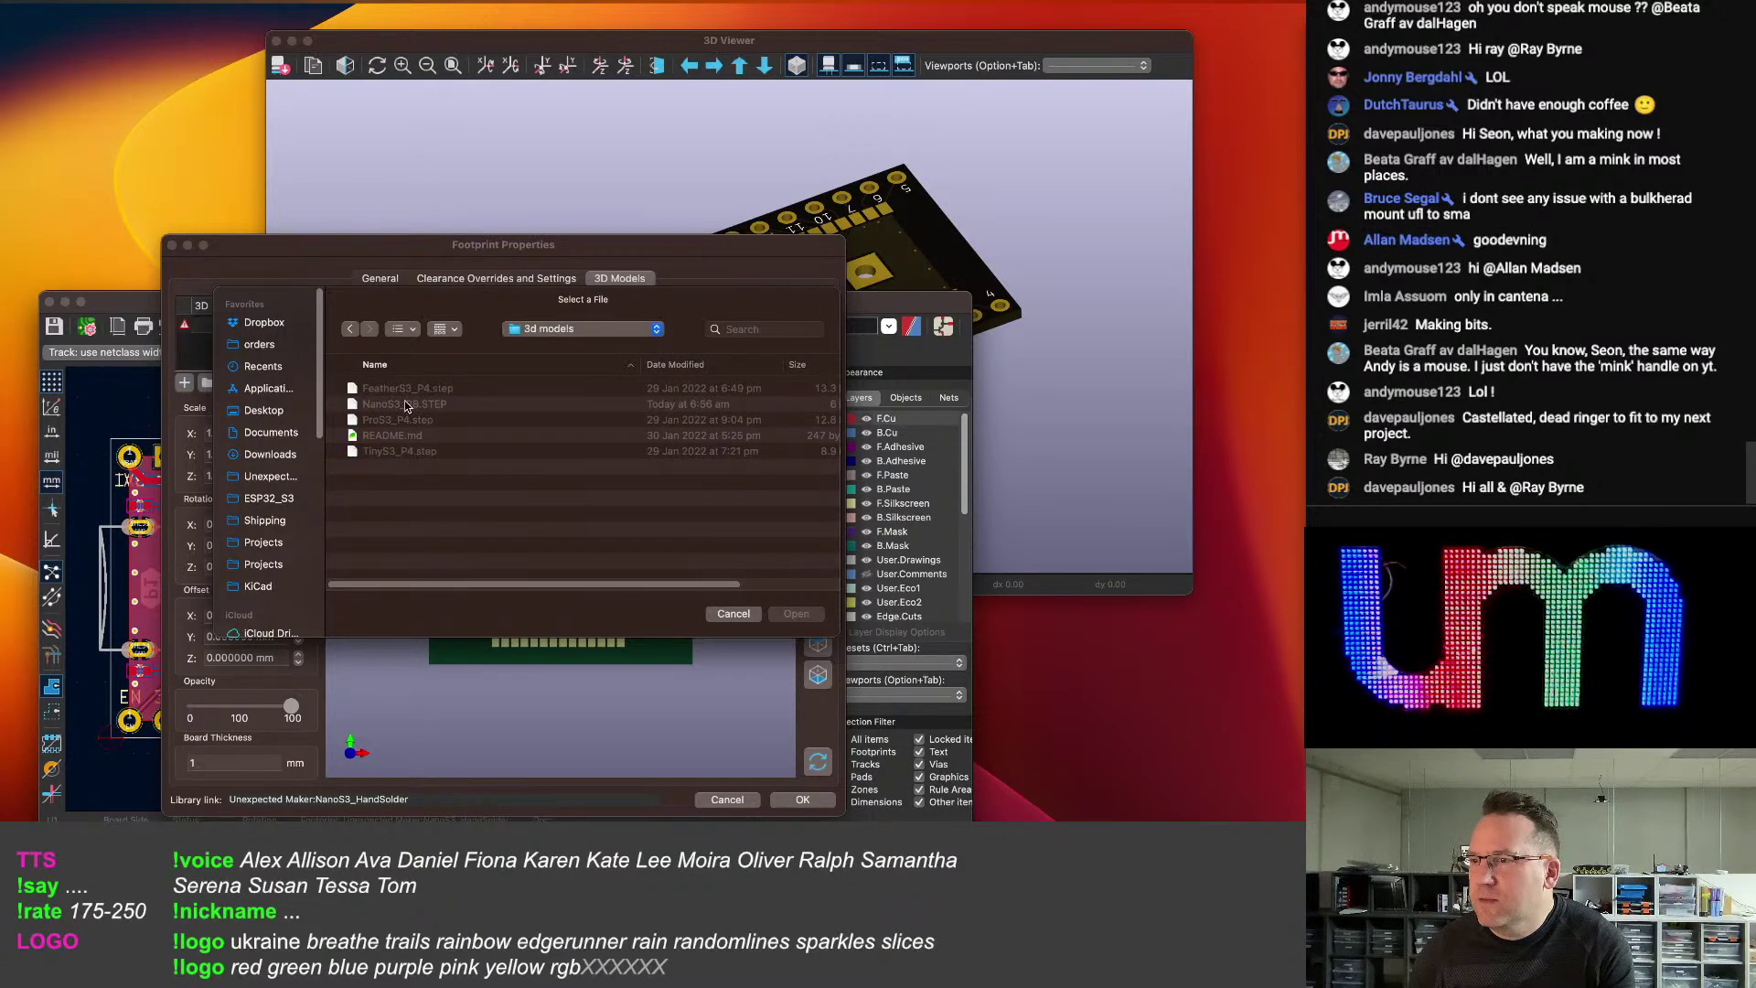
pyautogui.click(406, 406)
pyautogui.click(801, 614)
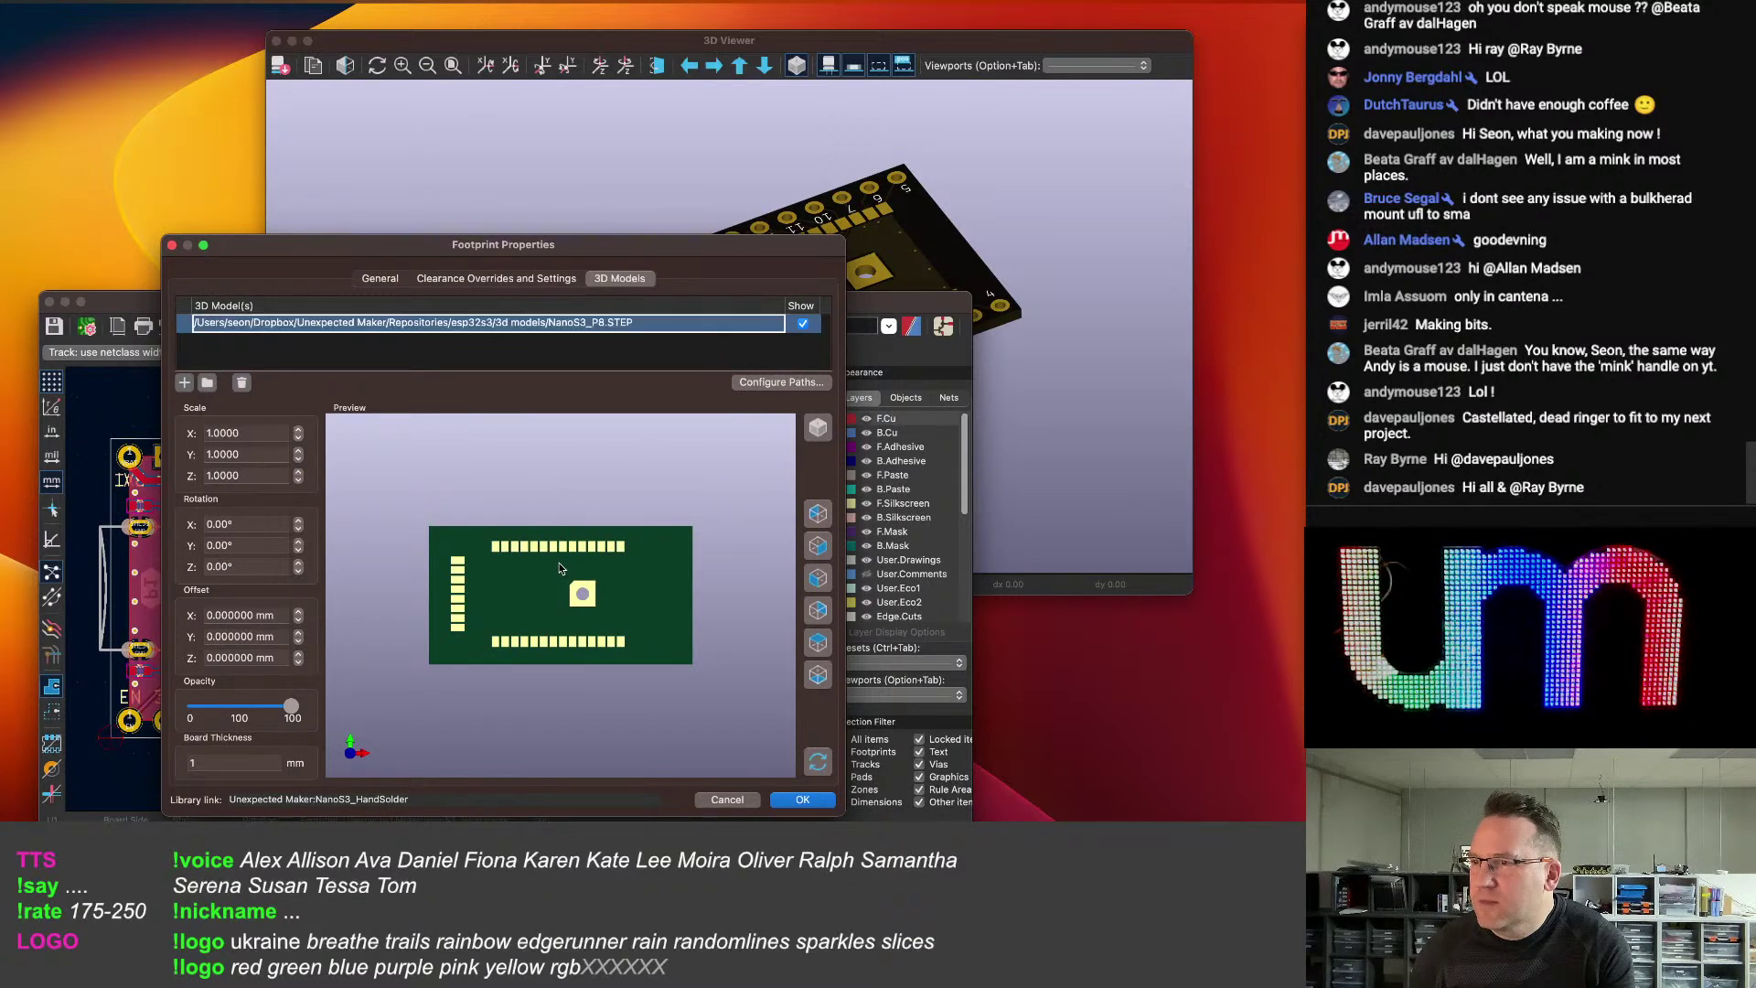
# Check the model's placement in the preview at an angle, accept the footprint properties, and save the carrier board.
pyautogui.moveTo(560, 567); pyautogui.dragTo(716, 671)
pyautogui.scroll(-10, 547, 628)
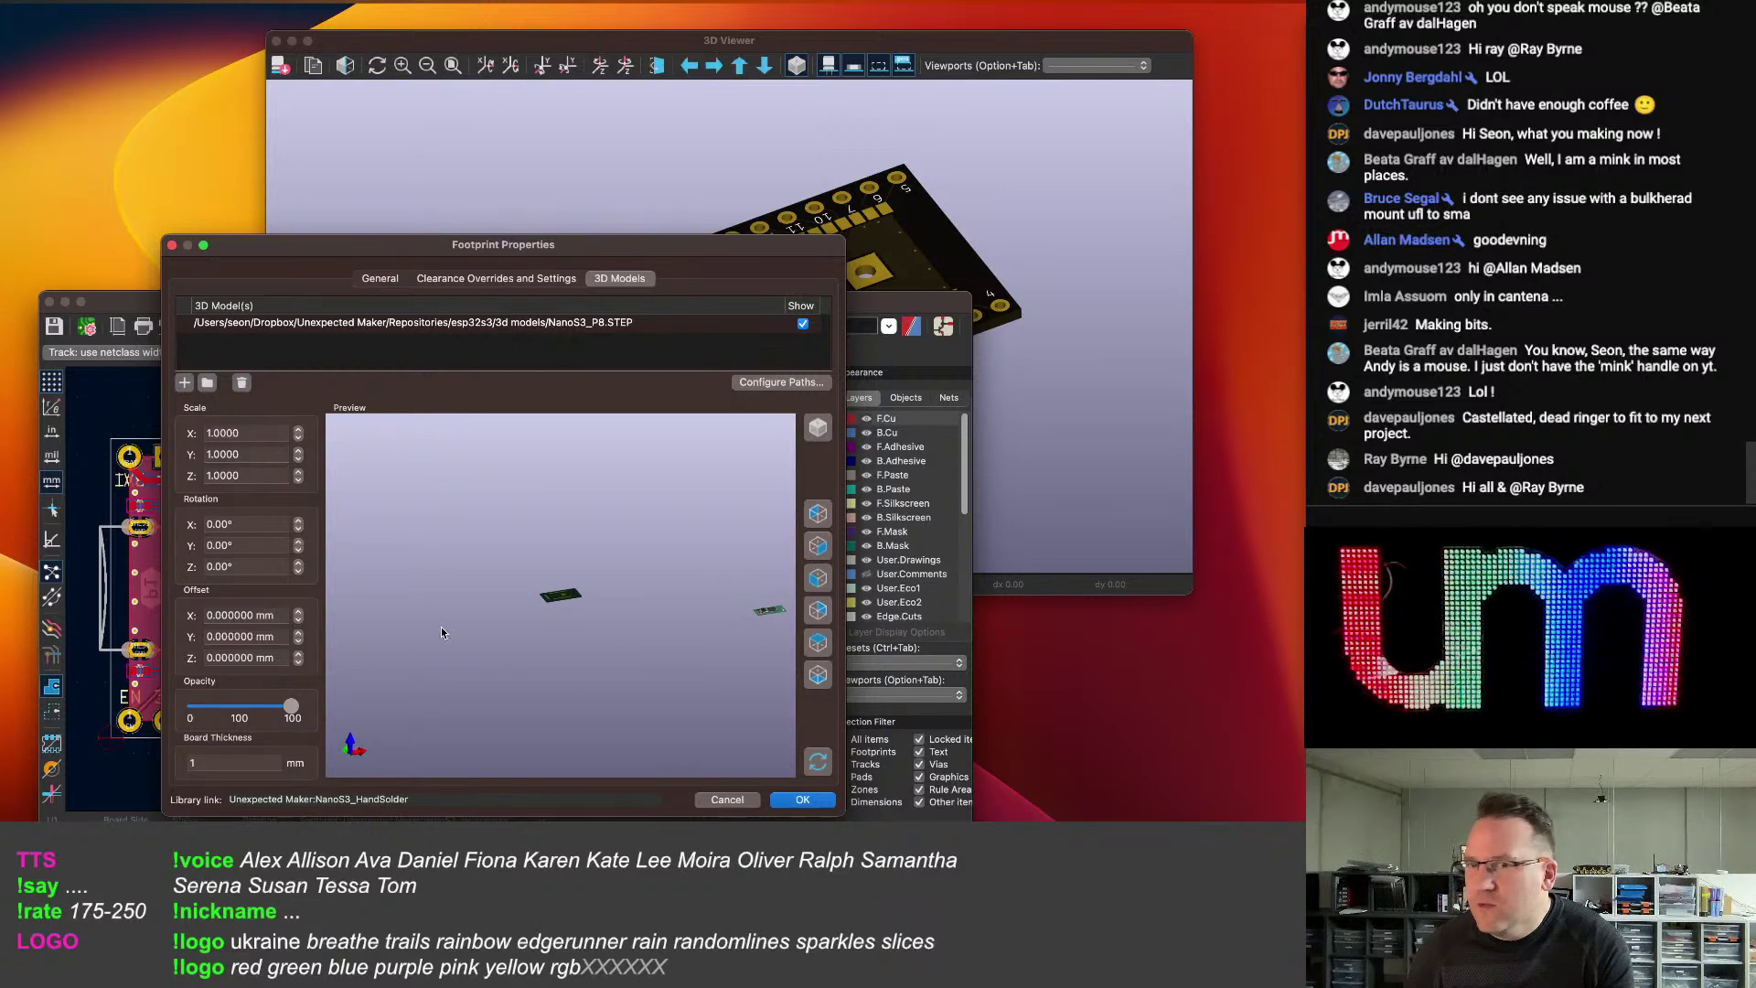
pyautogui.moveTo(457, 601); pyautogui.dragTo(538, 602)
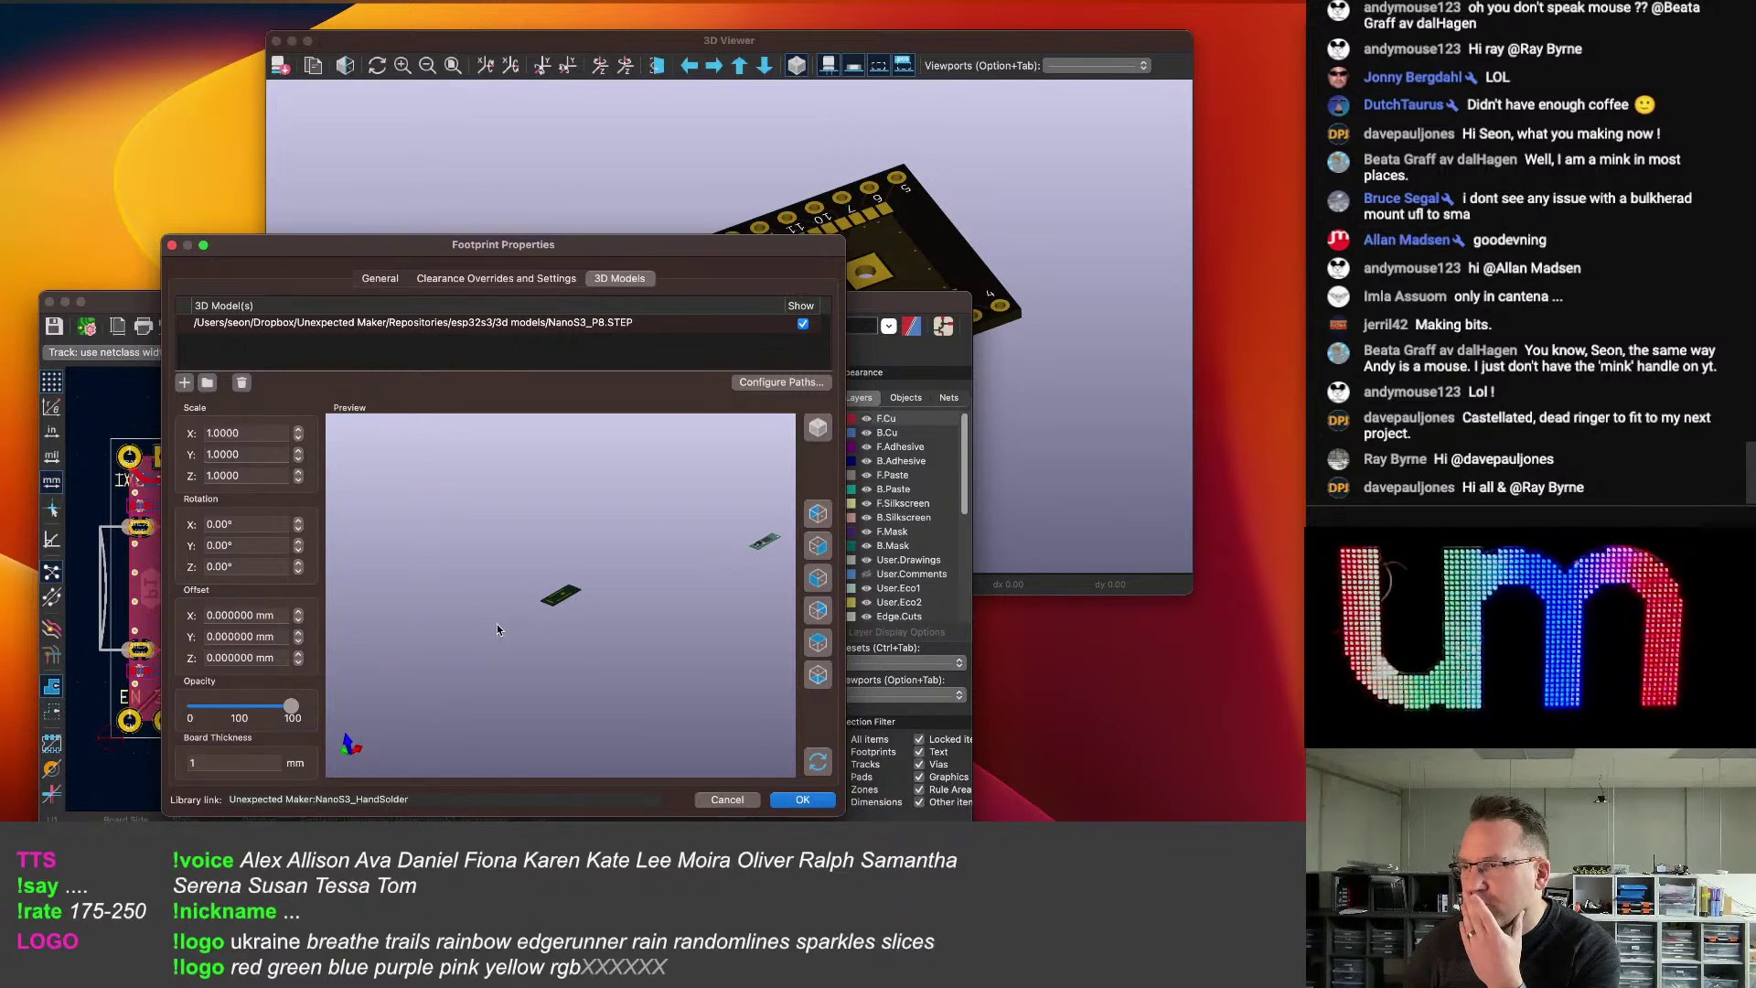
pyautogui.click(803, 800)
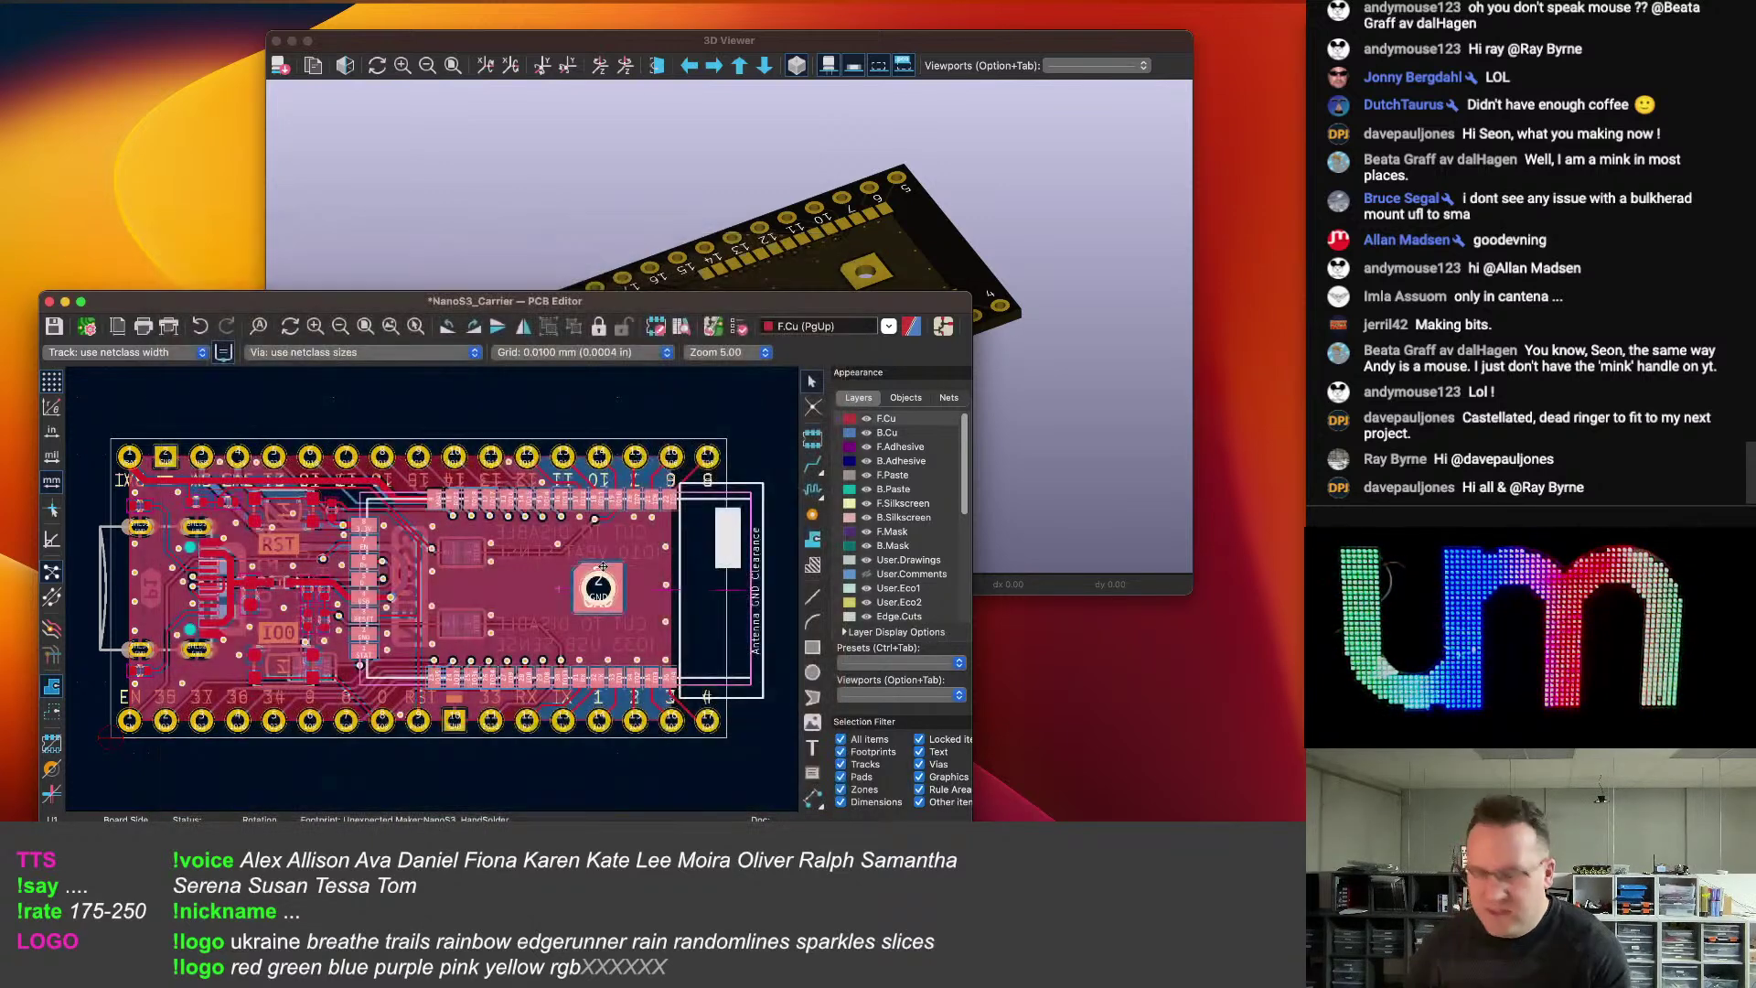
pyautogui.press('super+s')
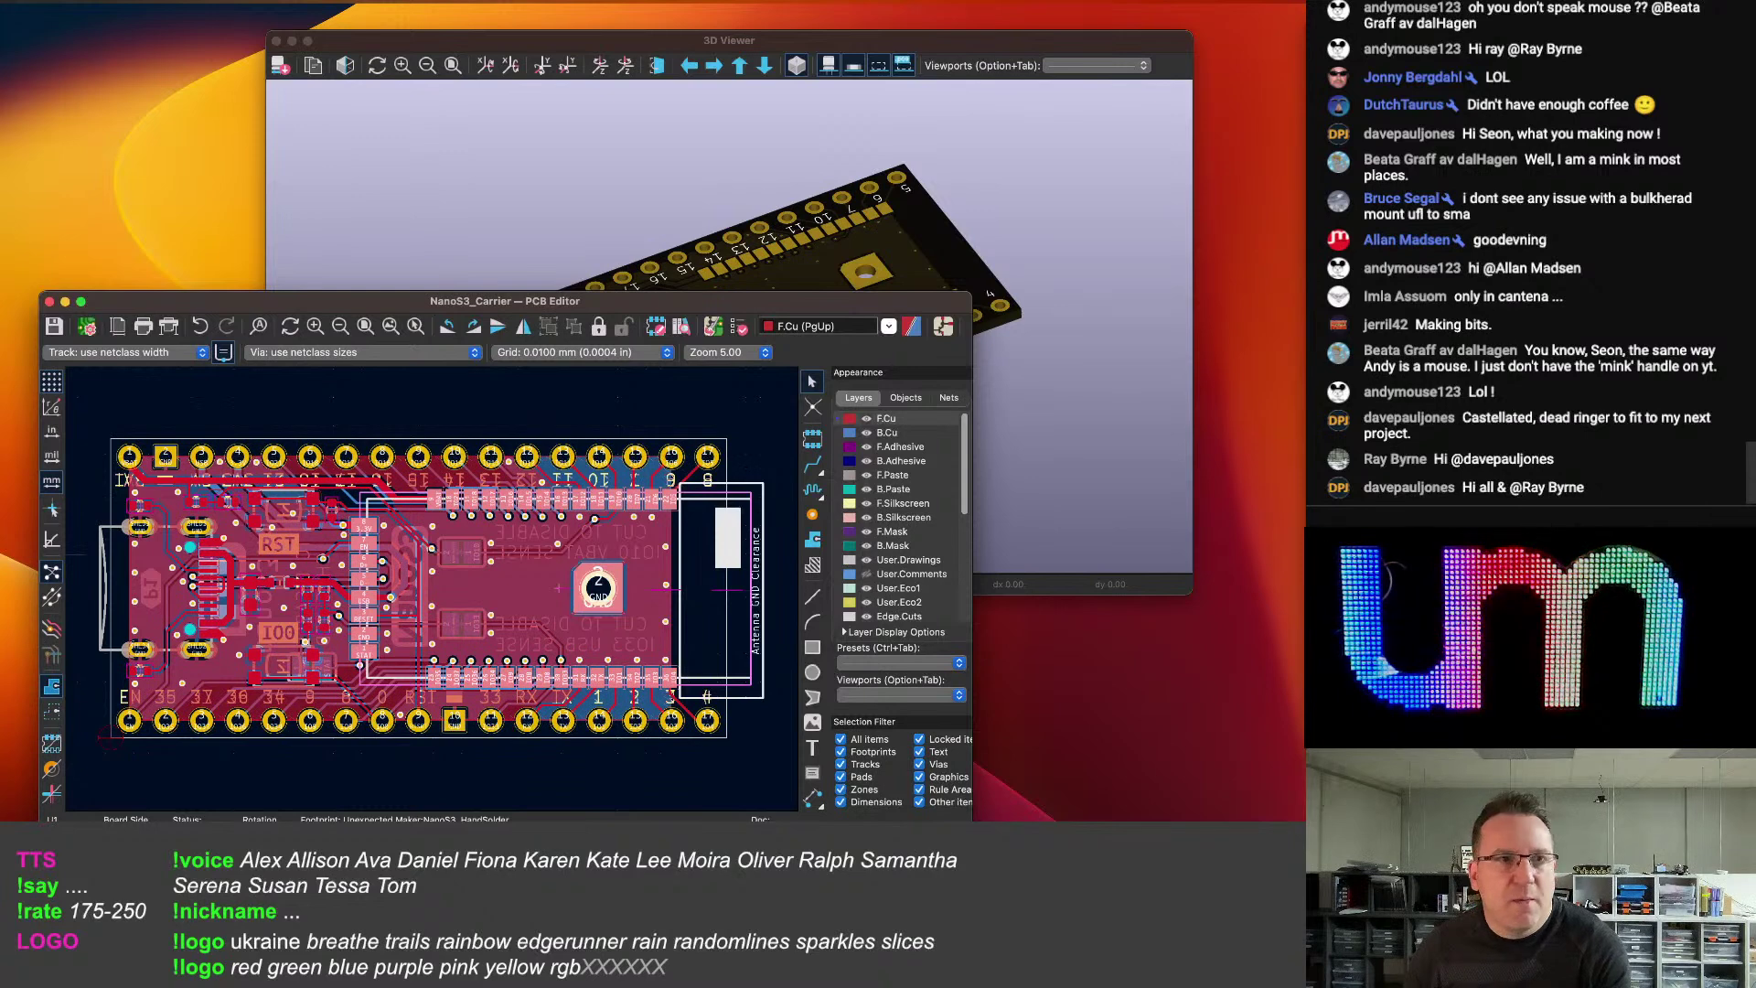
# Close the NanoS3_Carrier board and bring the NanoS3_2450AT18B board with its origin marker into view.
pyautogui.press('super+Tab')
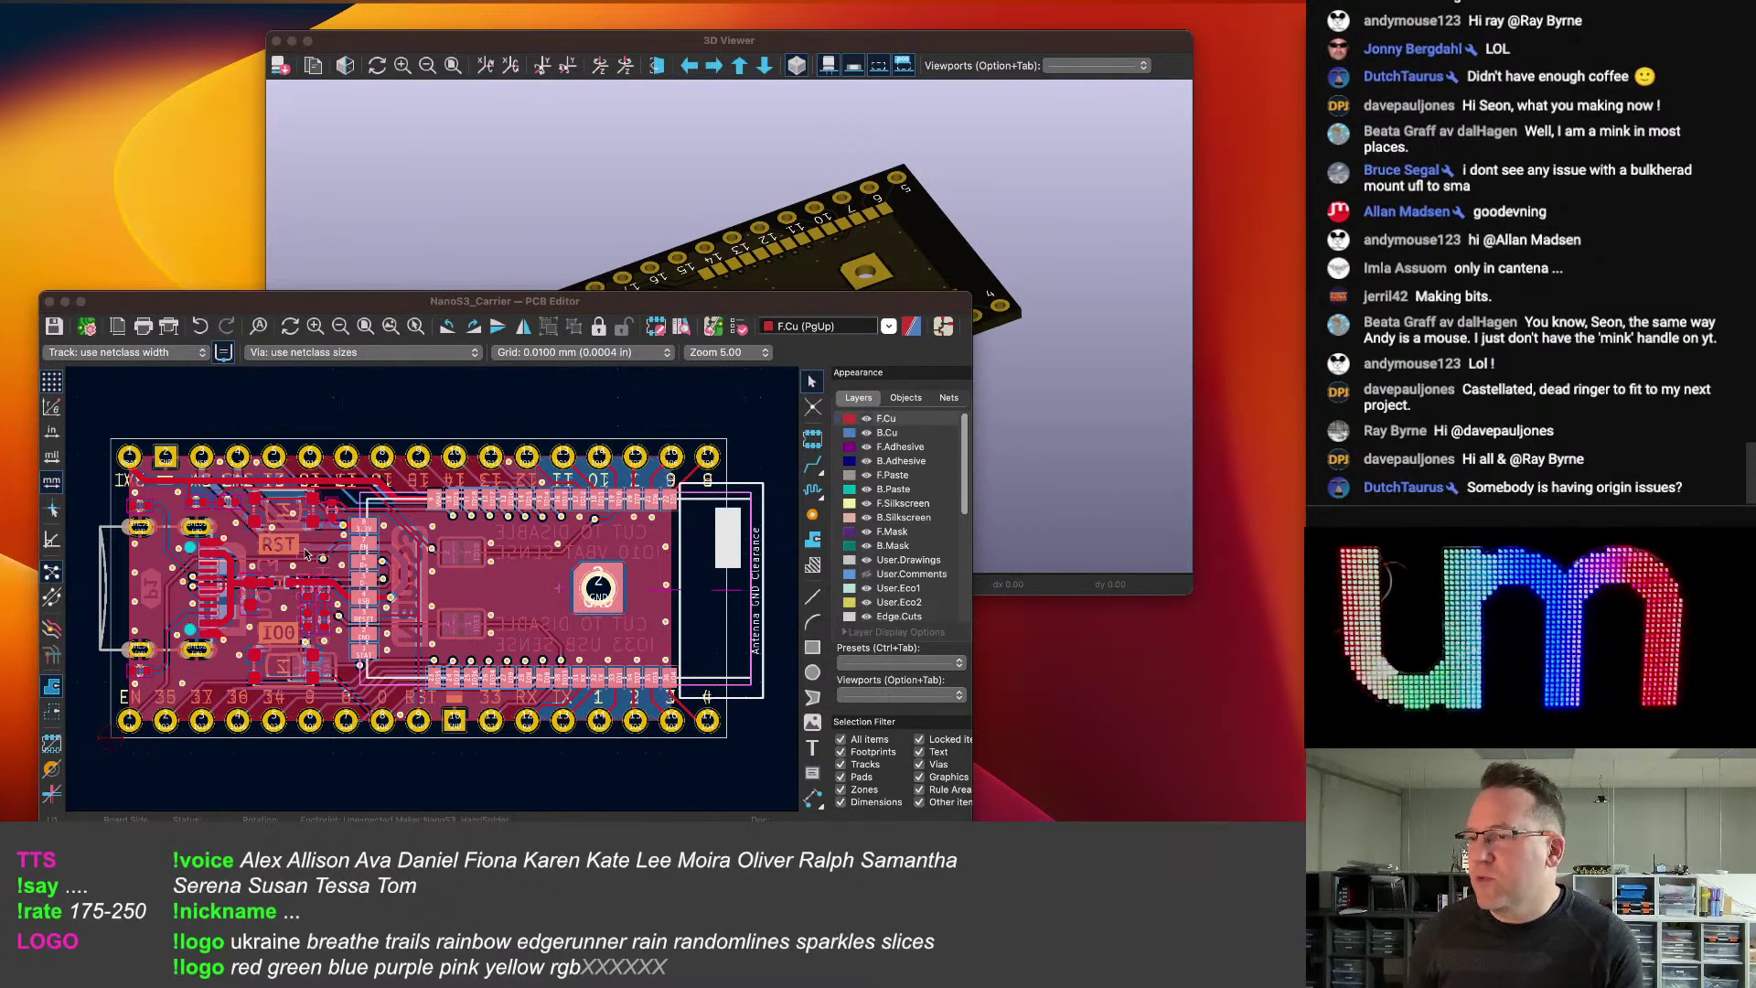
pyautogui.click(302, 303)
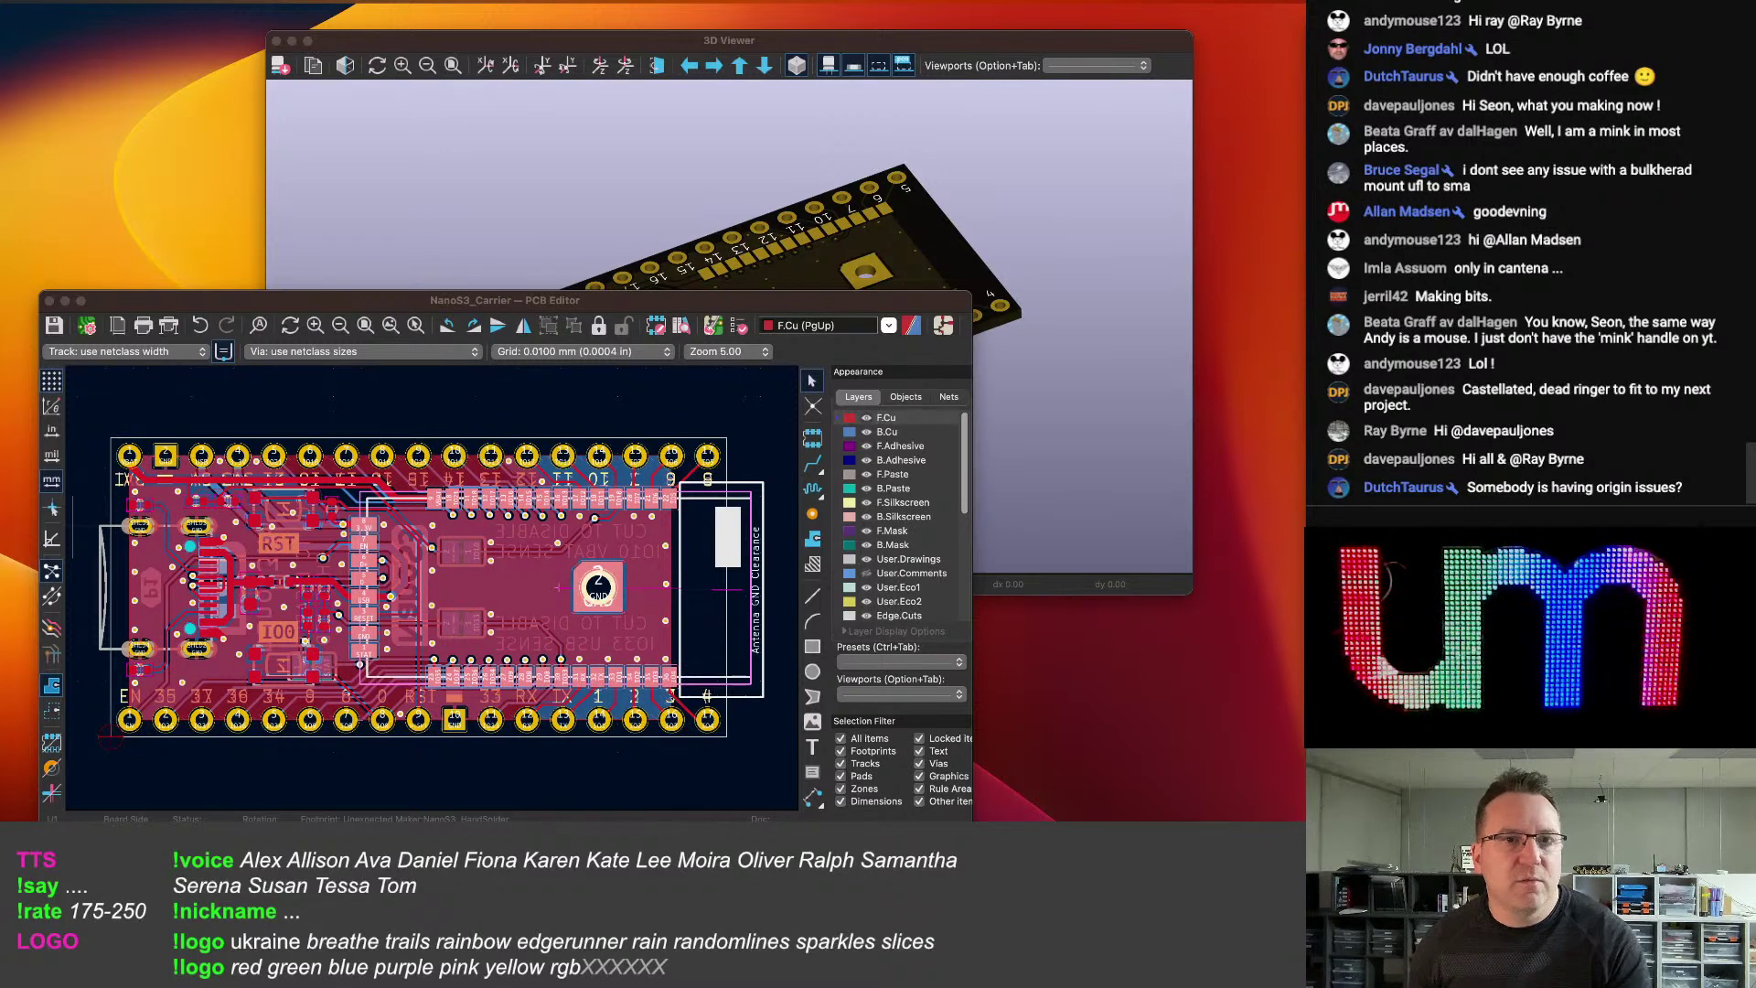
pyautogui.press('super+q')
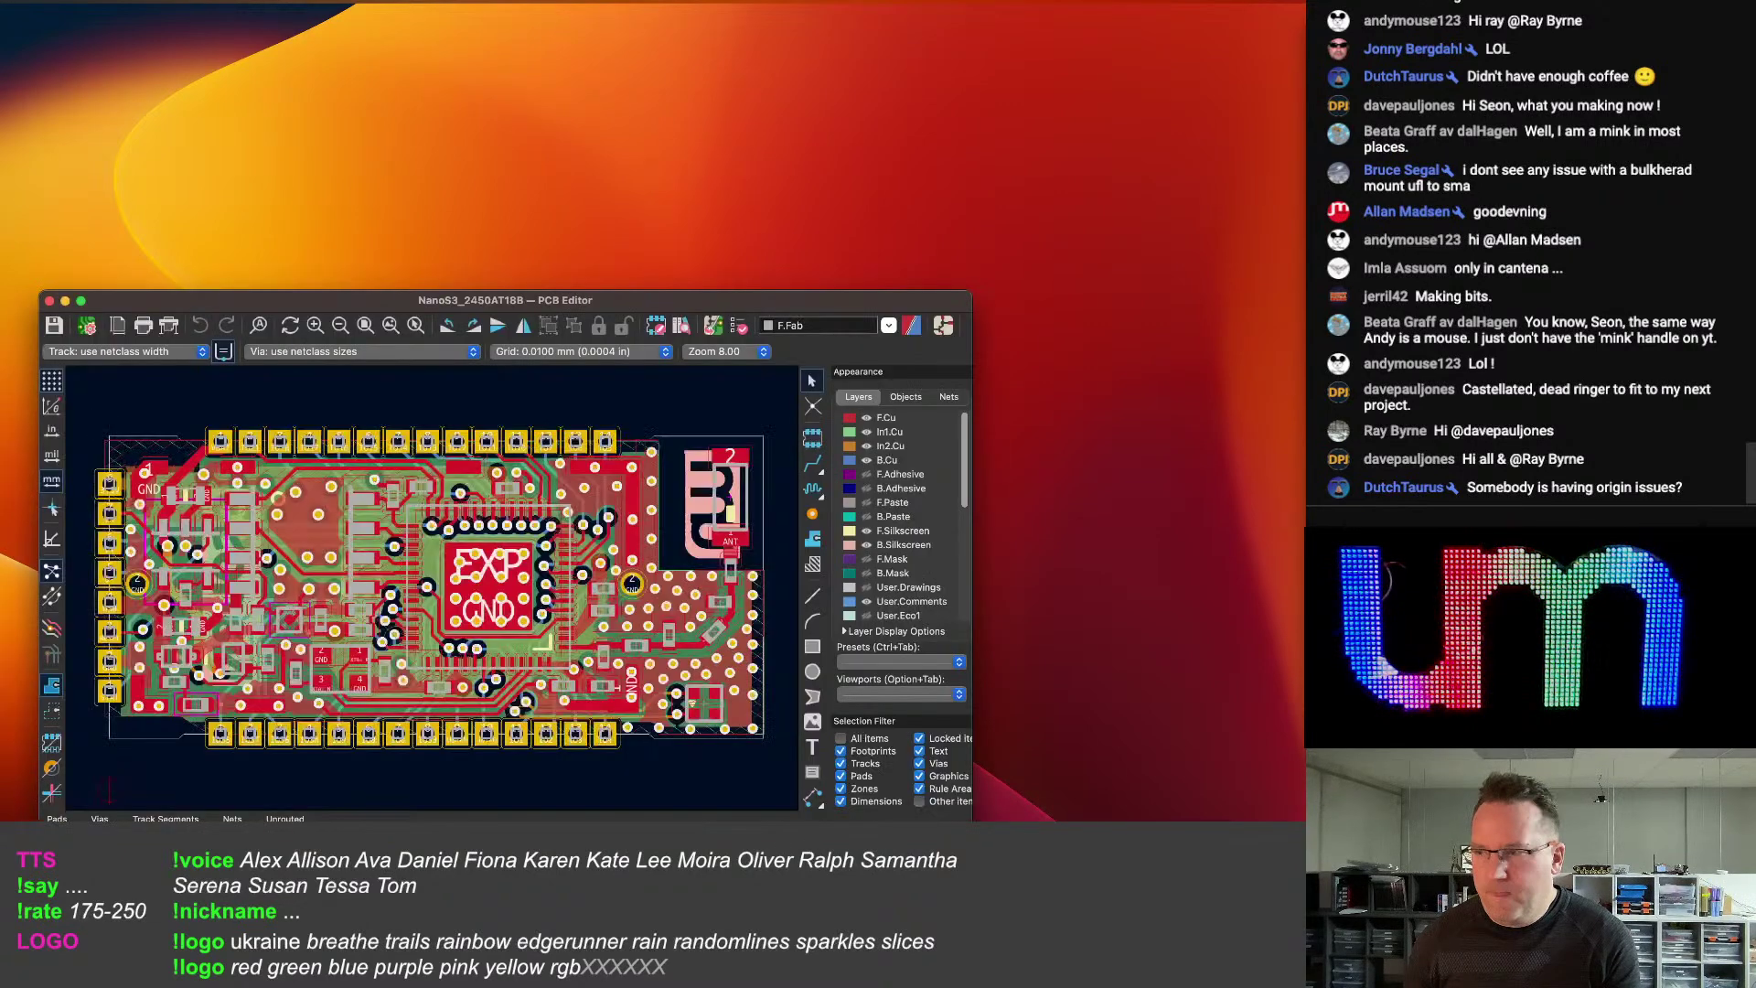
pyautogui.scroll(-3, 187, 694)
pyautogui.moveTo(102, 778); pyautogui.dragTo(248, 700, button='middle')
pyautogui.moveTo(284, 618); pyautogui.dragTo(240, 642, button='middle')
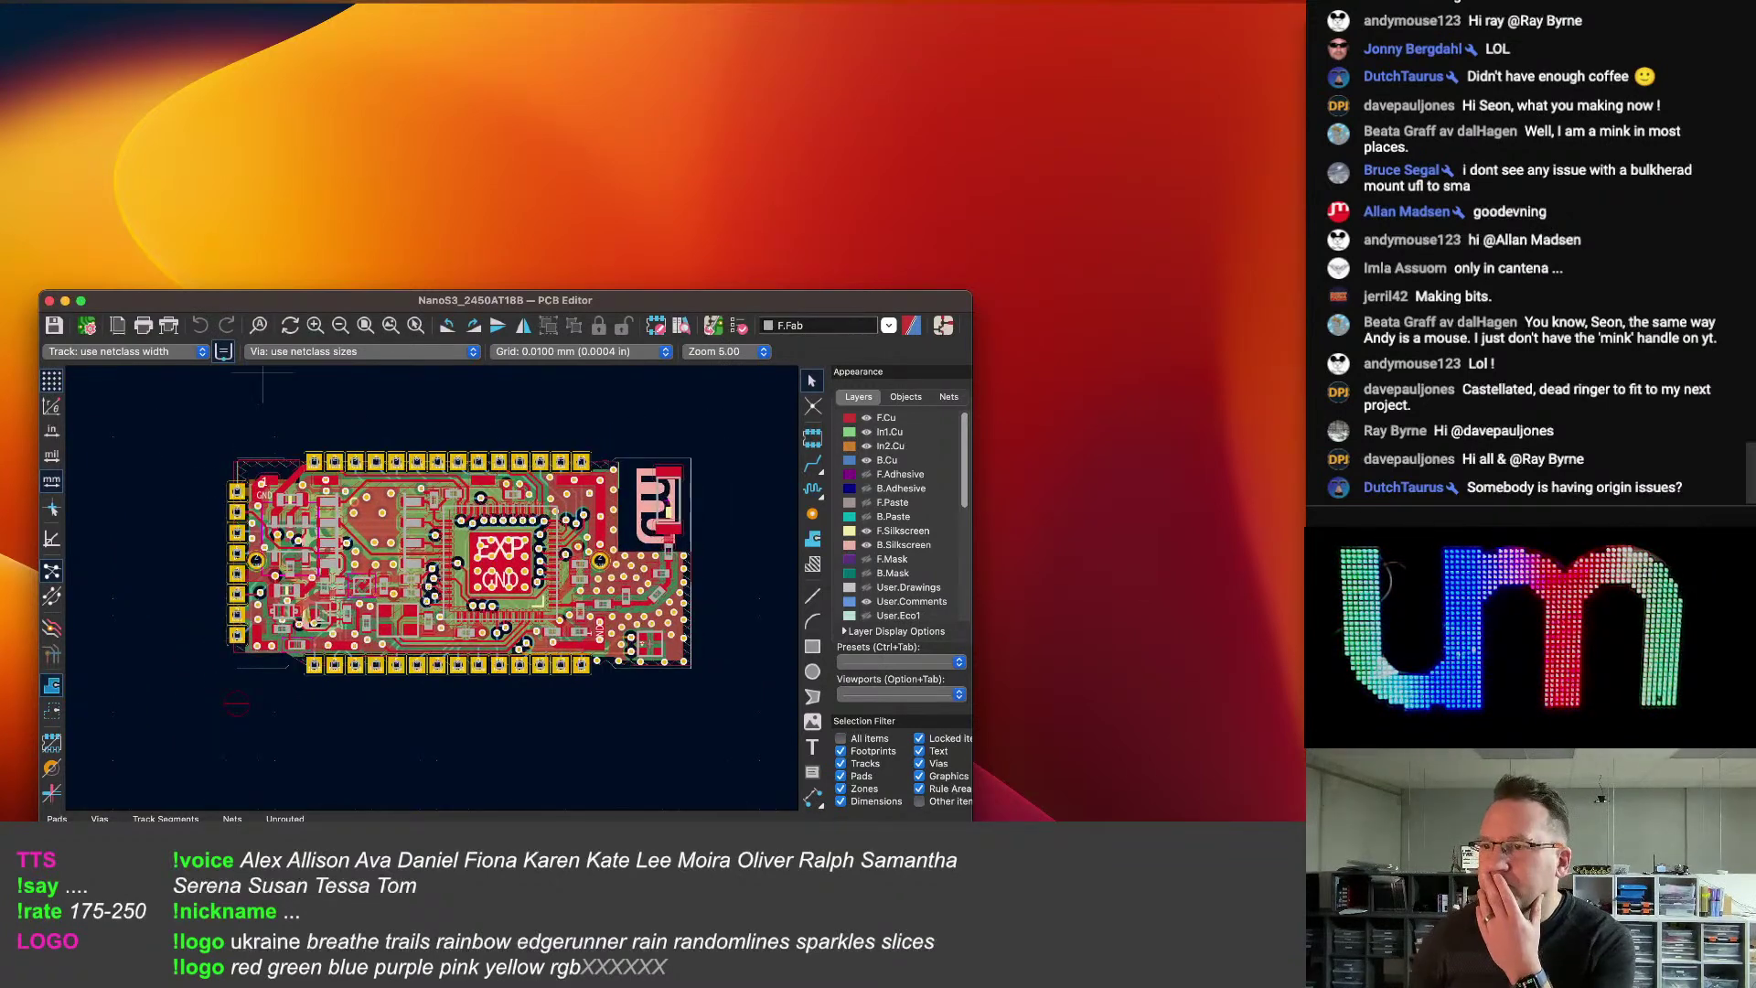
# Set the STEP export coordinates to the drill/place file origin and close the export settings without exporting.
pyautogui.click(82, 3)
pyautogui.moveTo(107, 147)
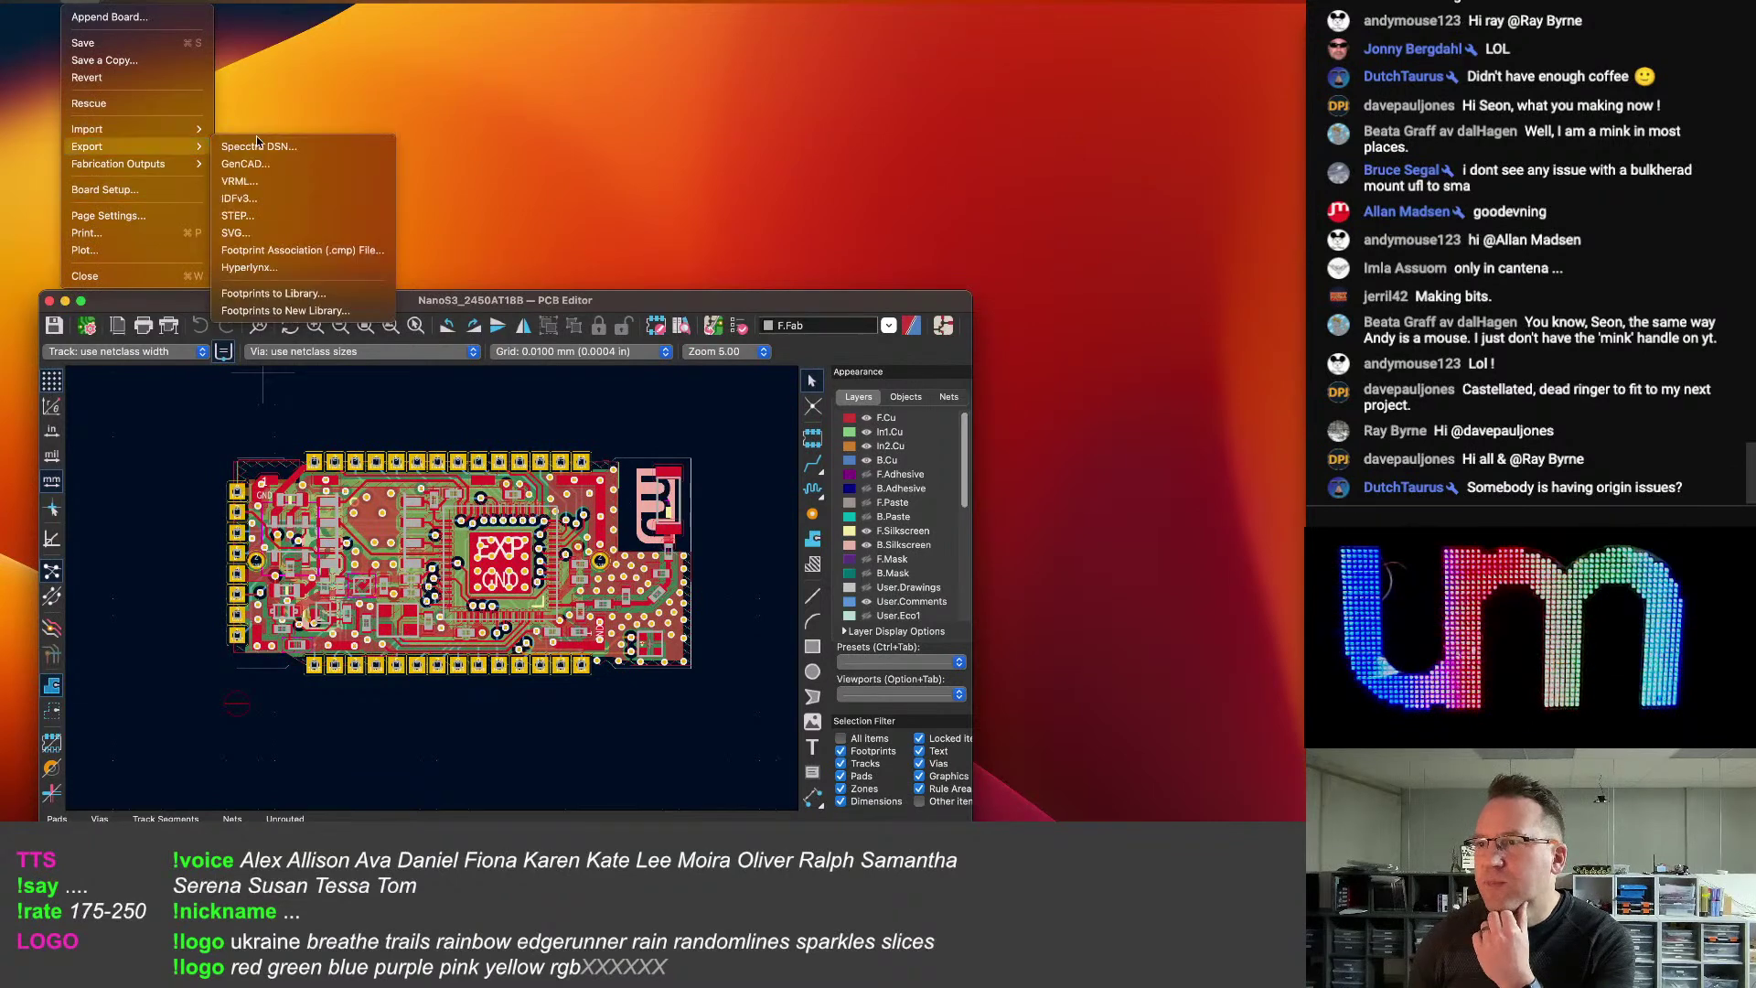
pyautogui.click(237, 215)
pyautogui.click(729, 642)
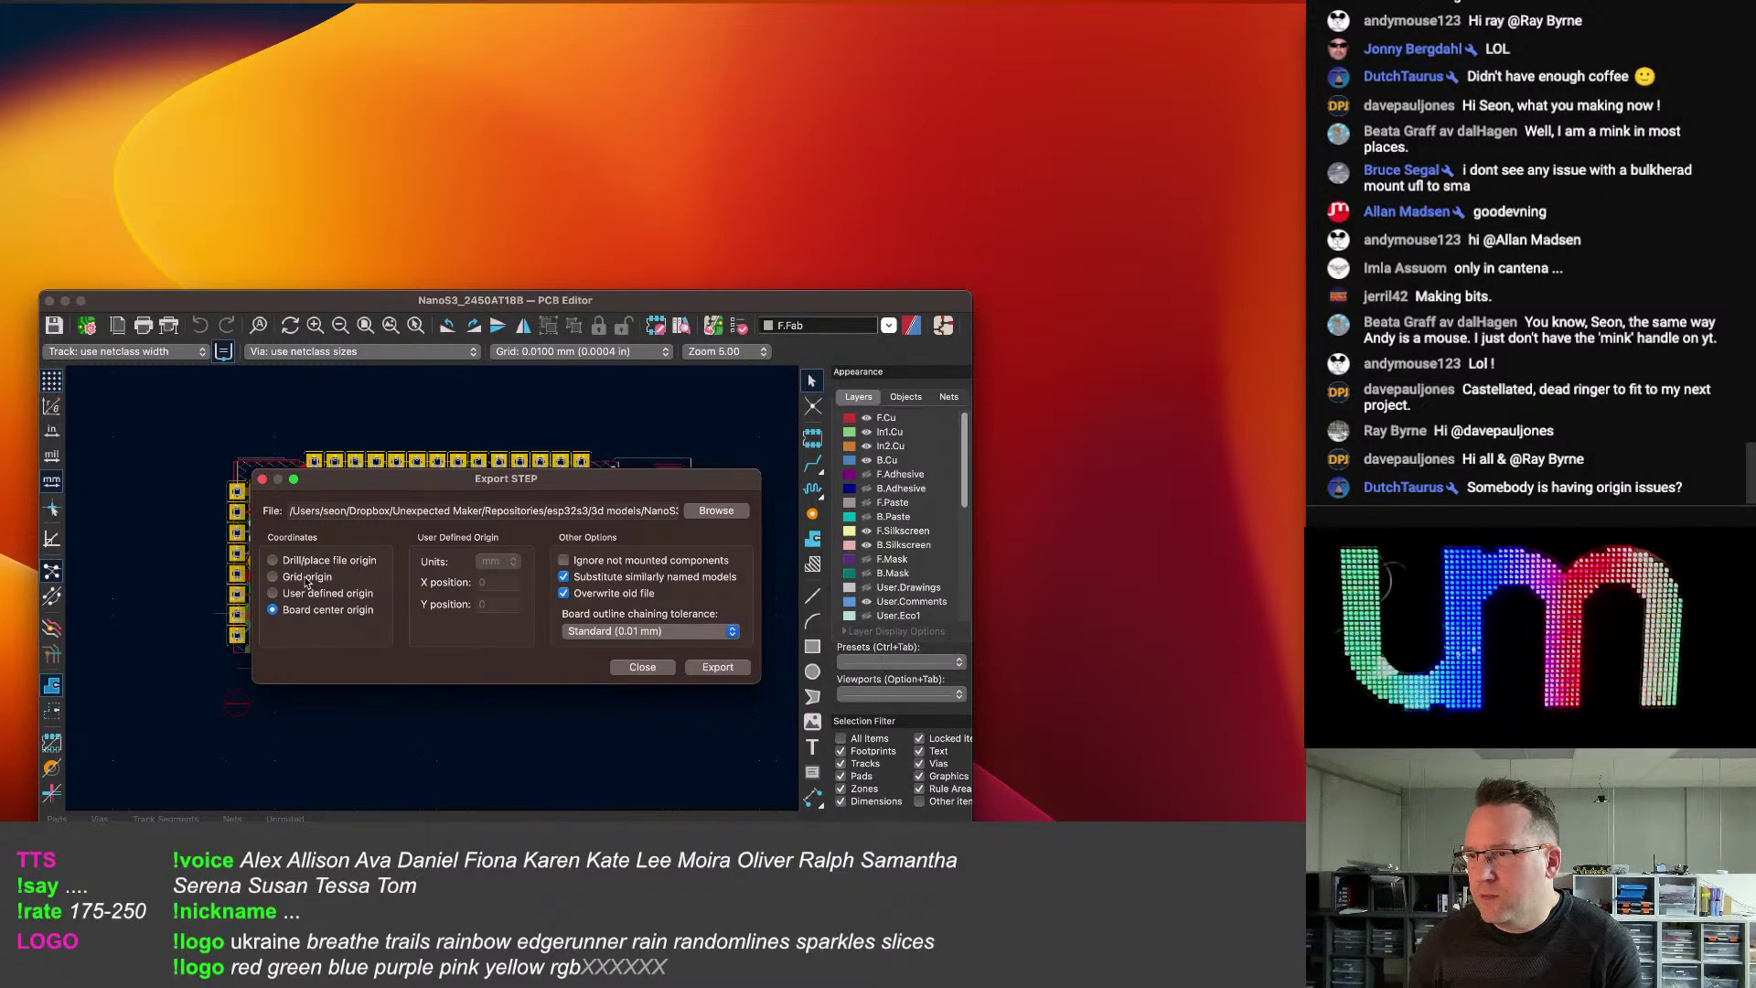
pyautogui.click(277, 562)
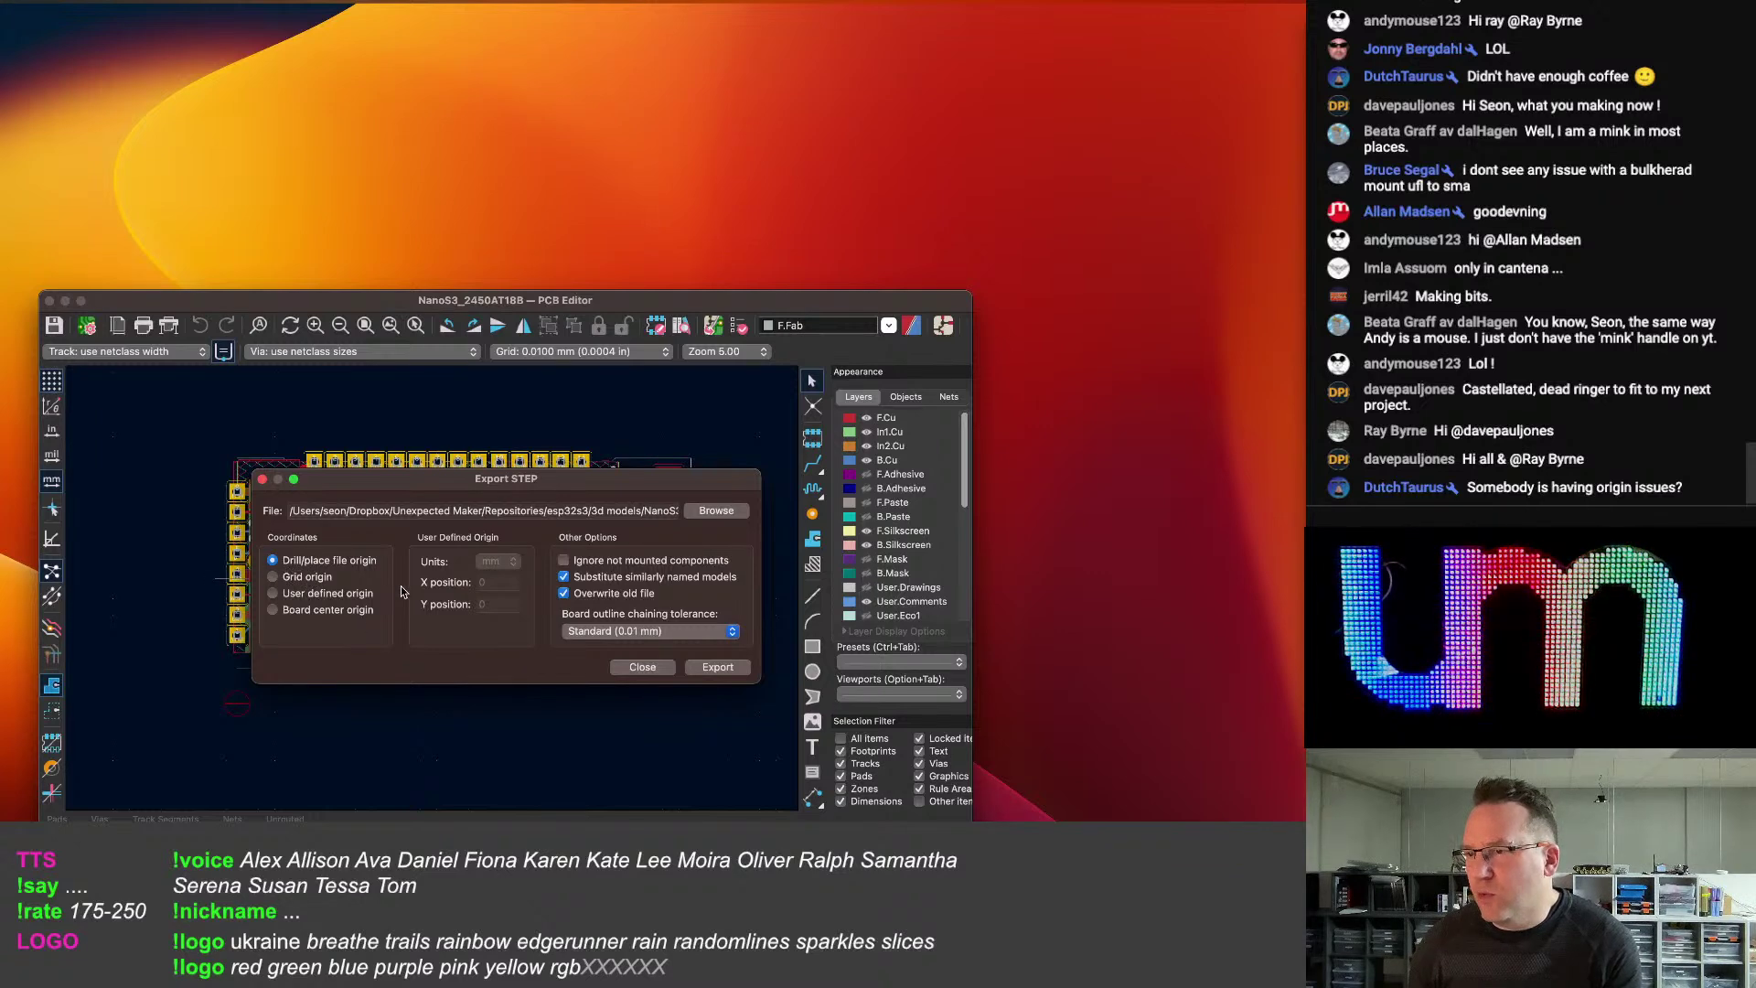
pyautogui.click(640, 669)
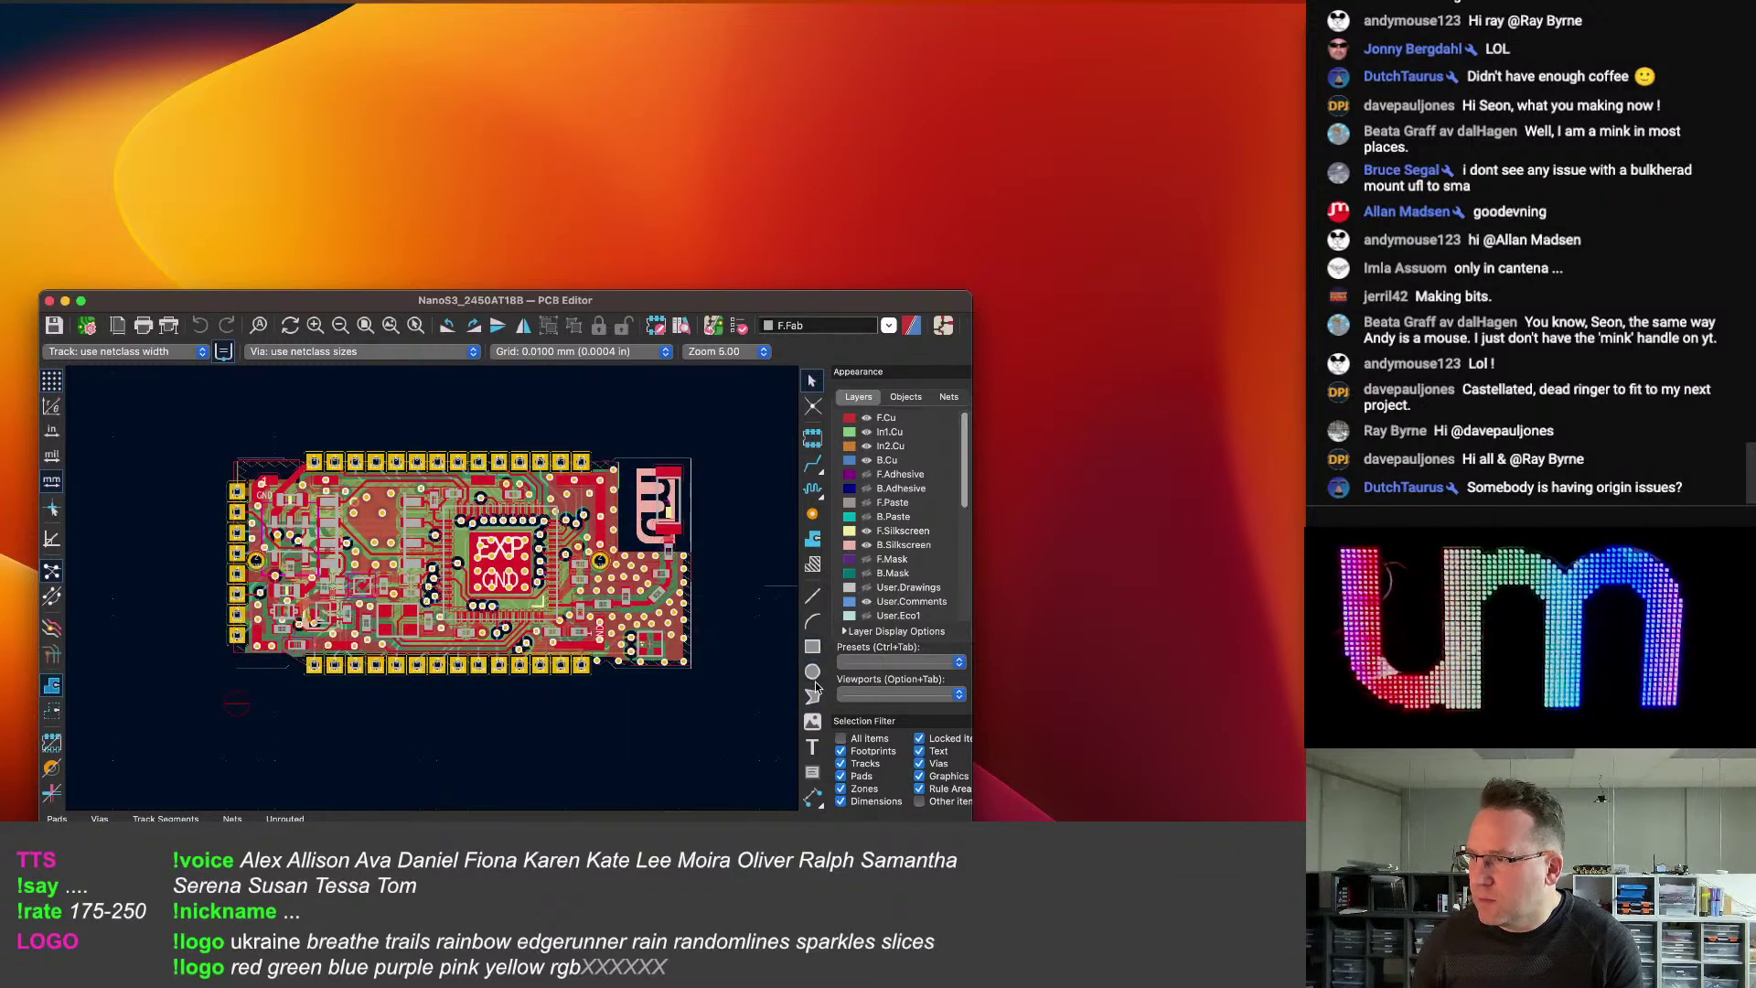
# Enlarge the editor window, place the drill/place file origin at the board outline's lower-left corner, and save the board.
pyautogui.moveTo(822, 307); pyautogui.dragTo(825, 151)
pyautogui.moveTo(964, 696); pyautogui.dragTo(1021, 810)
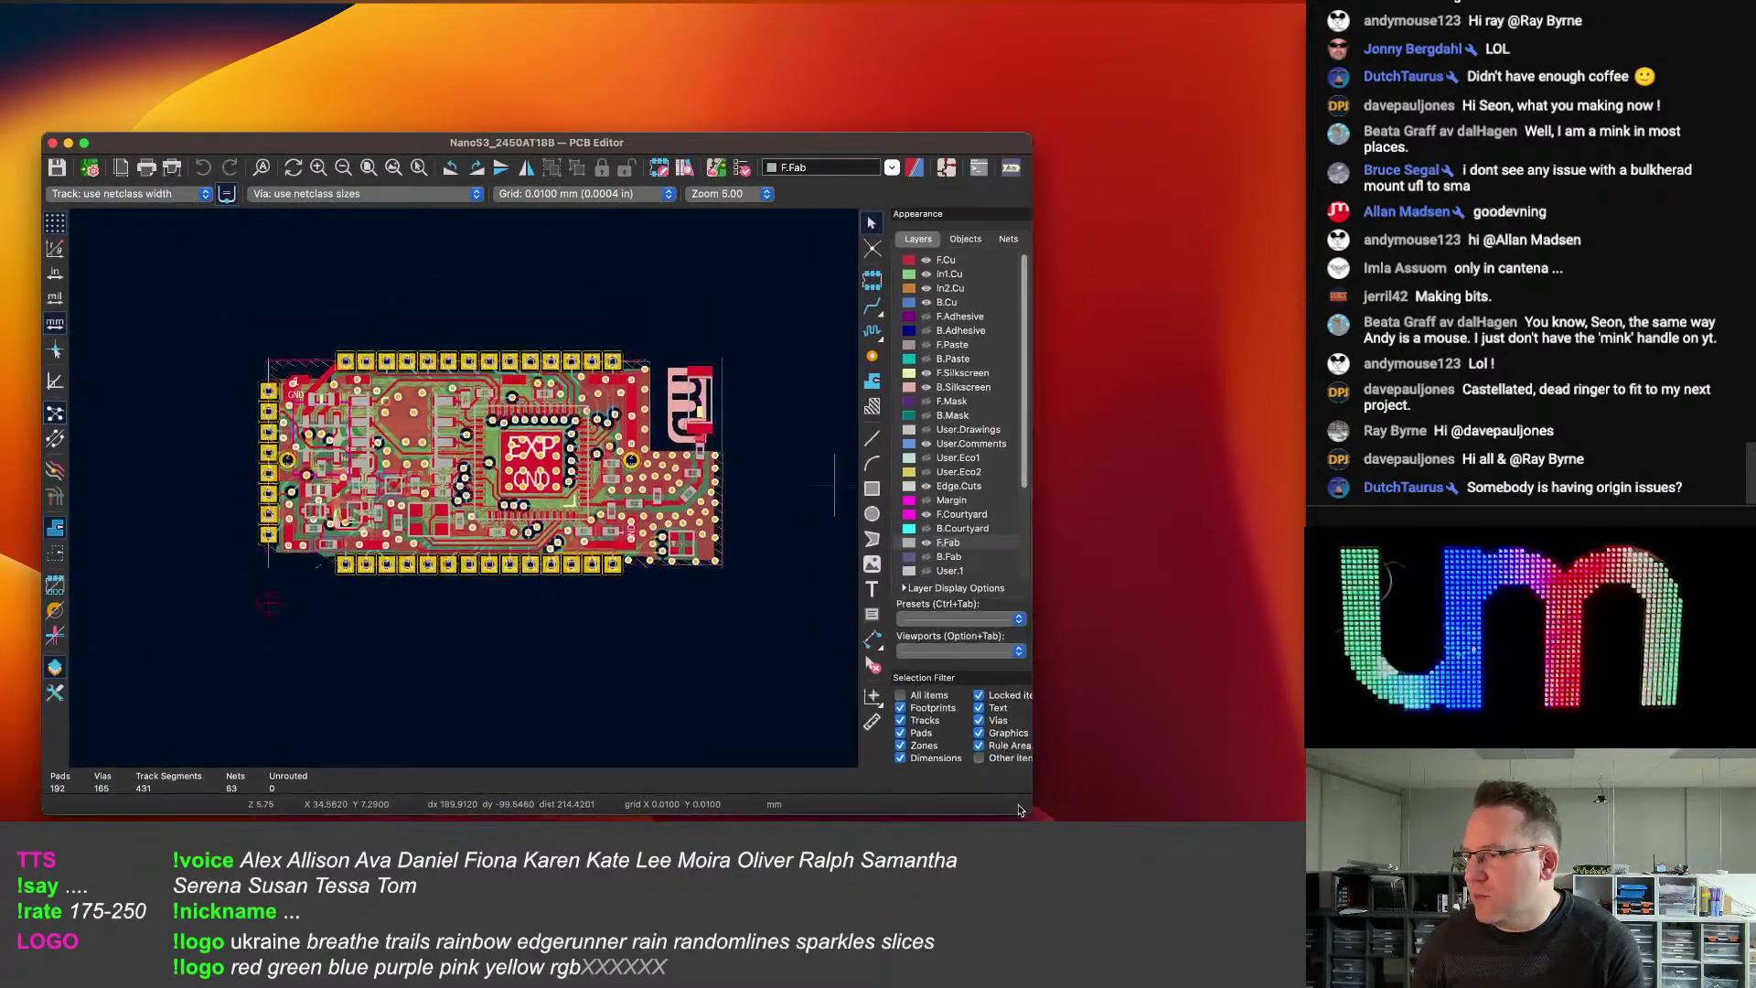
pyautogui.click(873, 699)
pyautogui.click(271, 570)
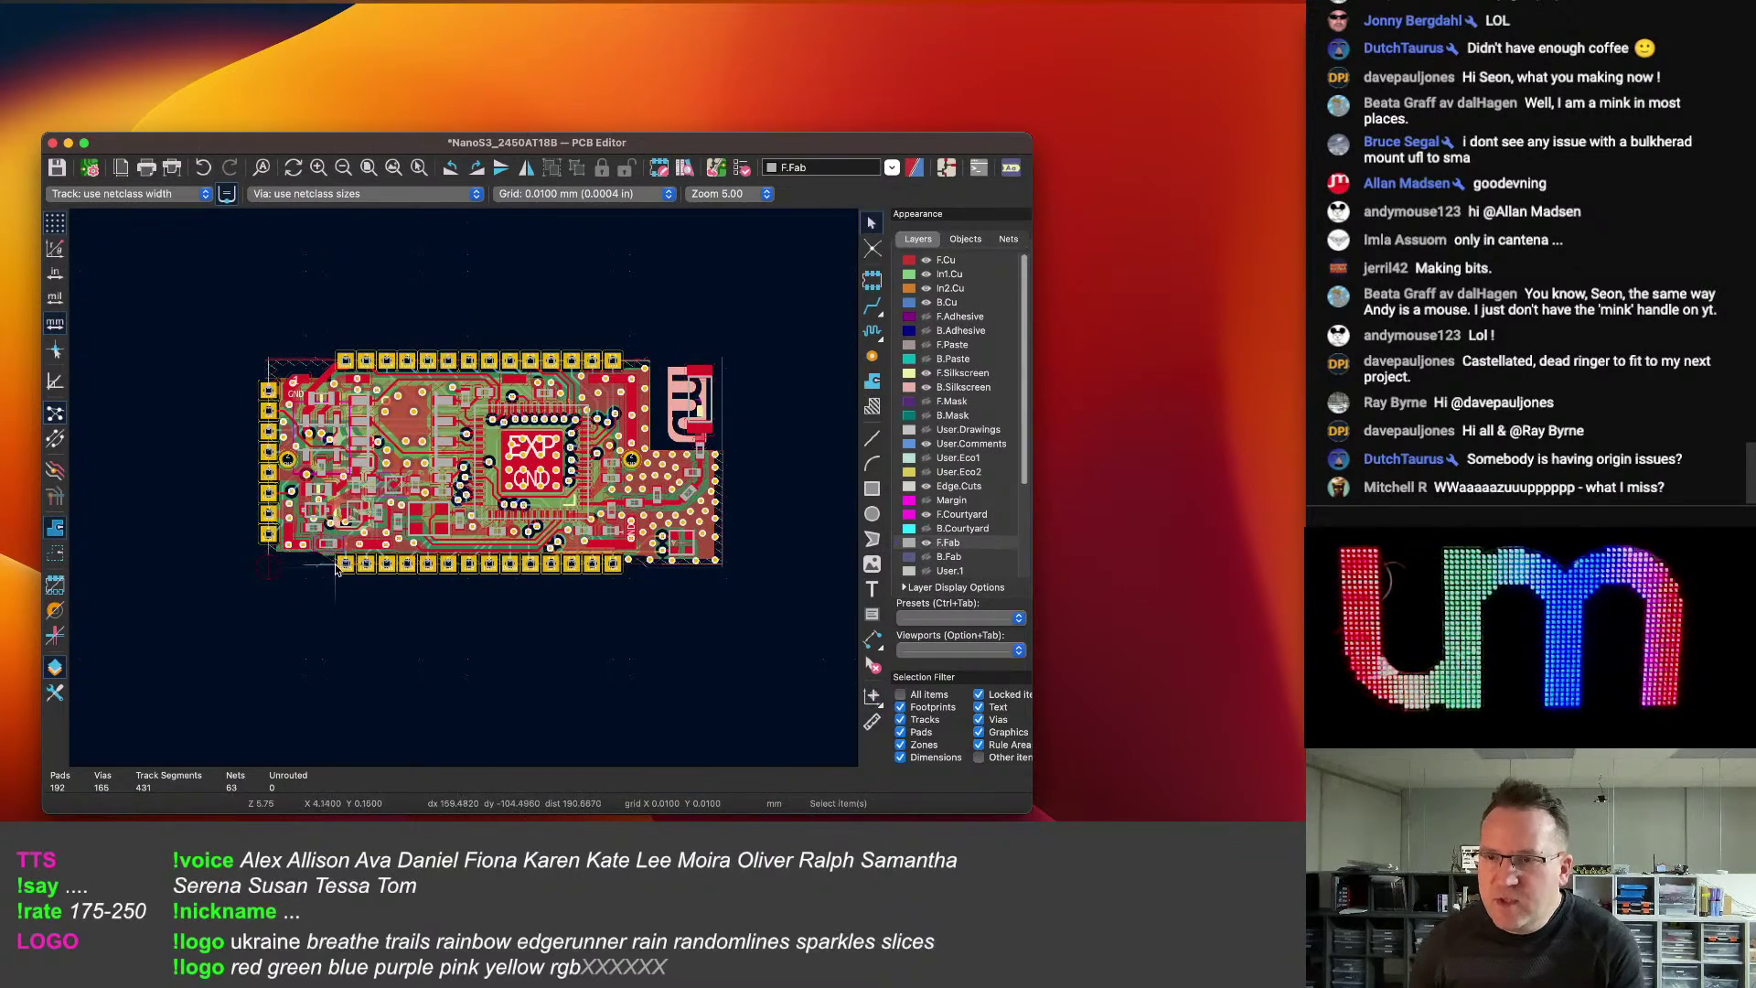
pyautogui.scroll(-1, 362, 536)
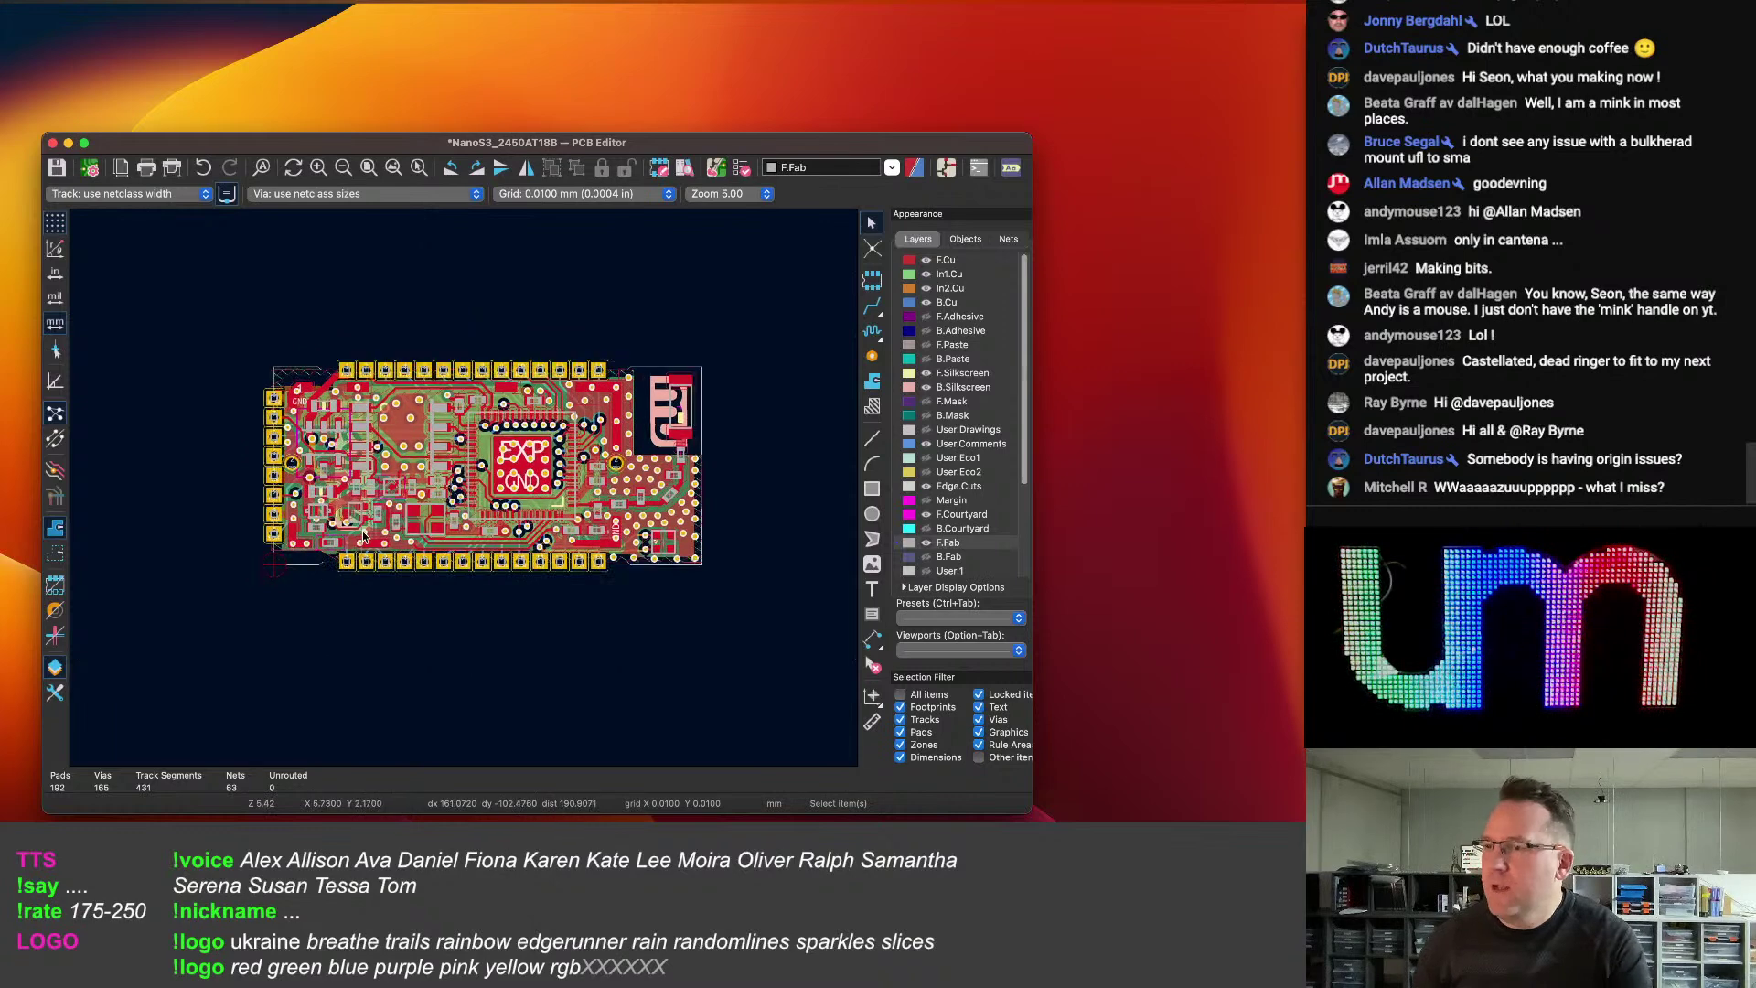
pyautogui.press('super+s')
# Export the NanoS3 STEP model again using the drill/place file origin, accepting the model scale warning and dismissing the export log.
pyautogui.click(80, 2)
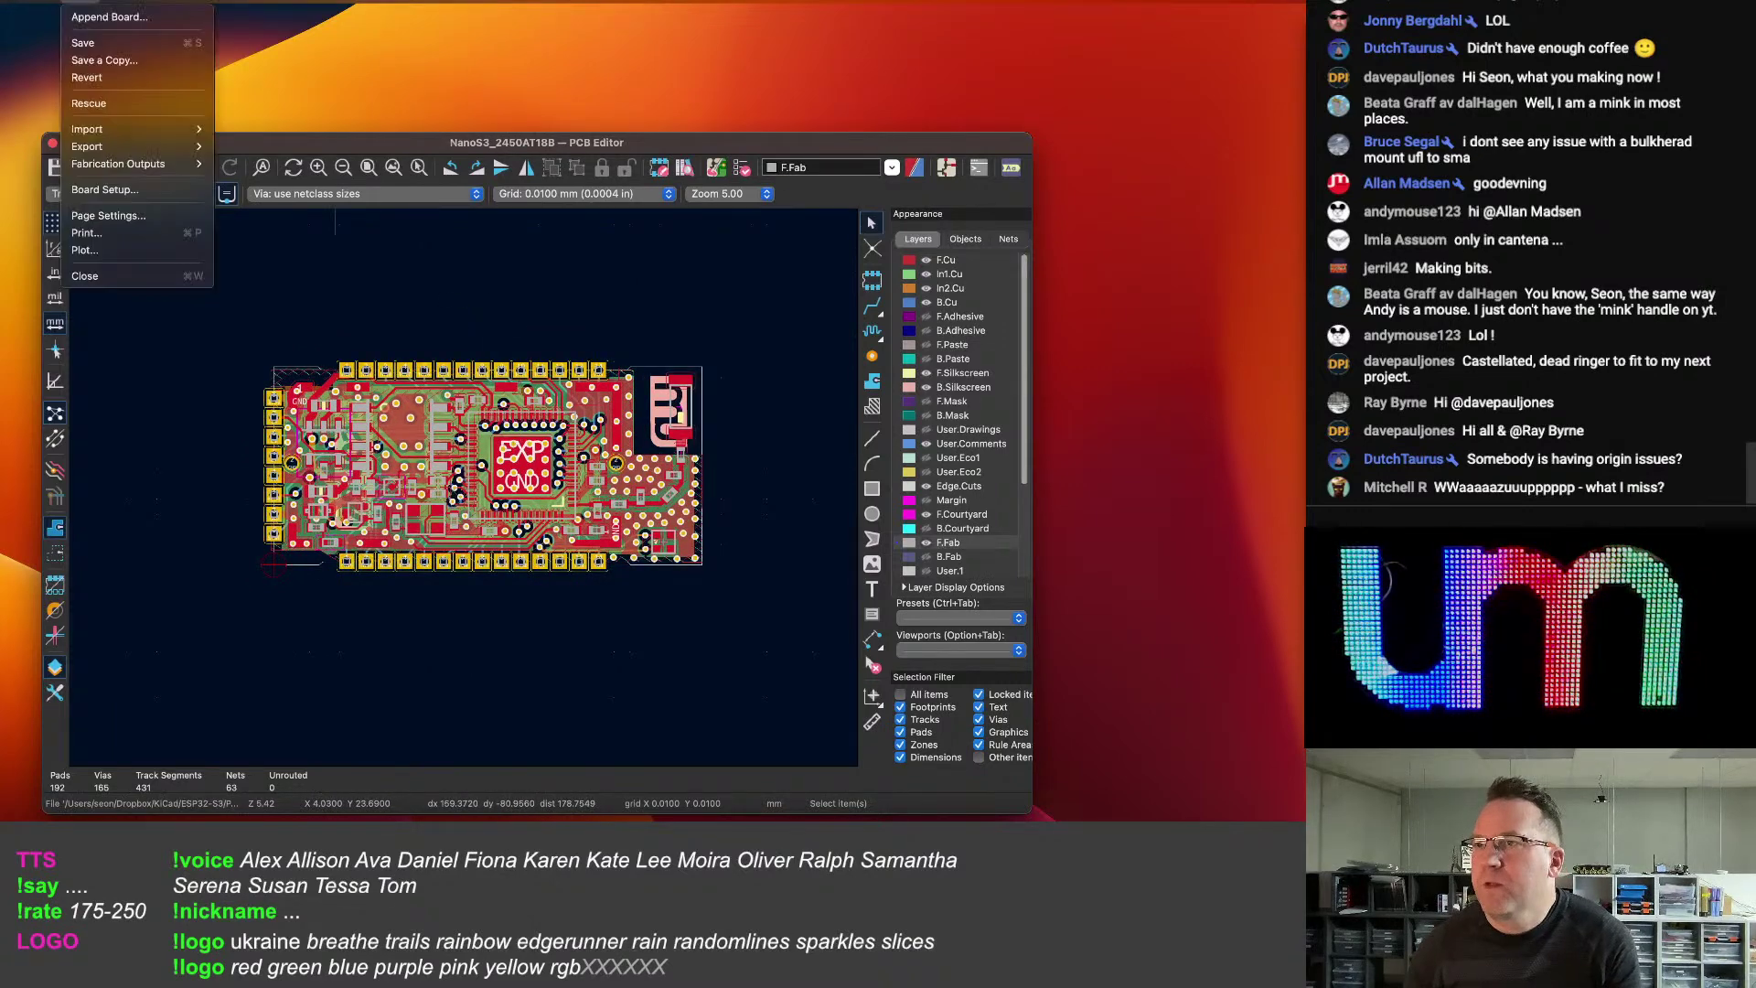
pyautogui.moveTo(119, 147)
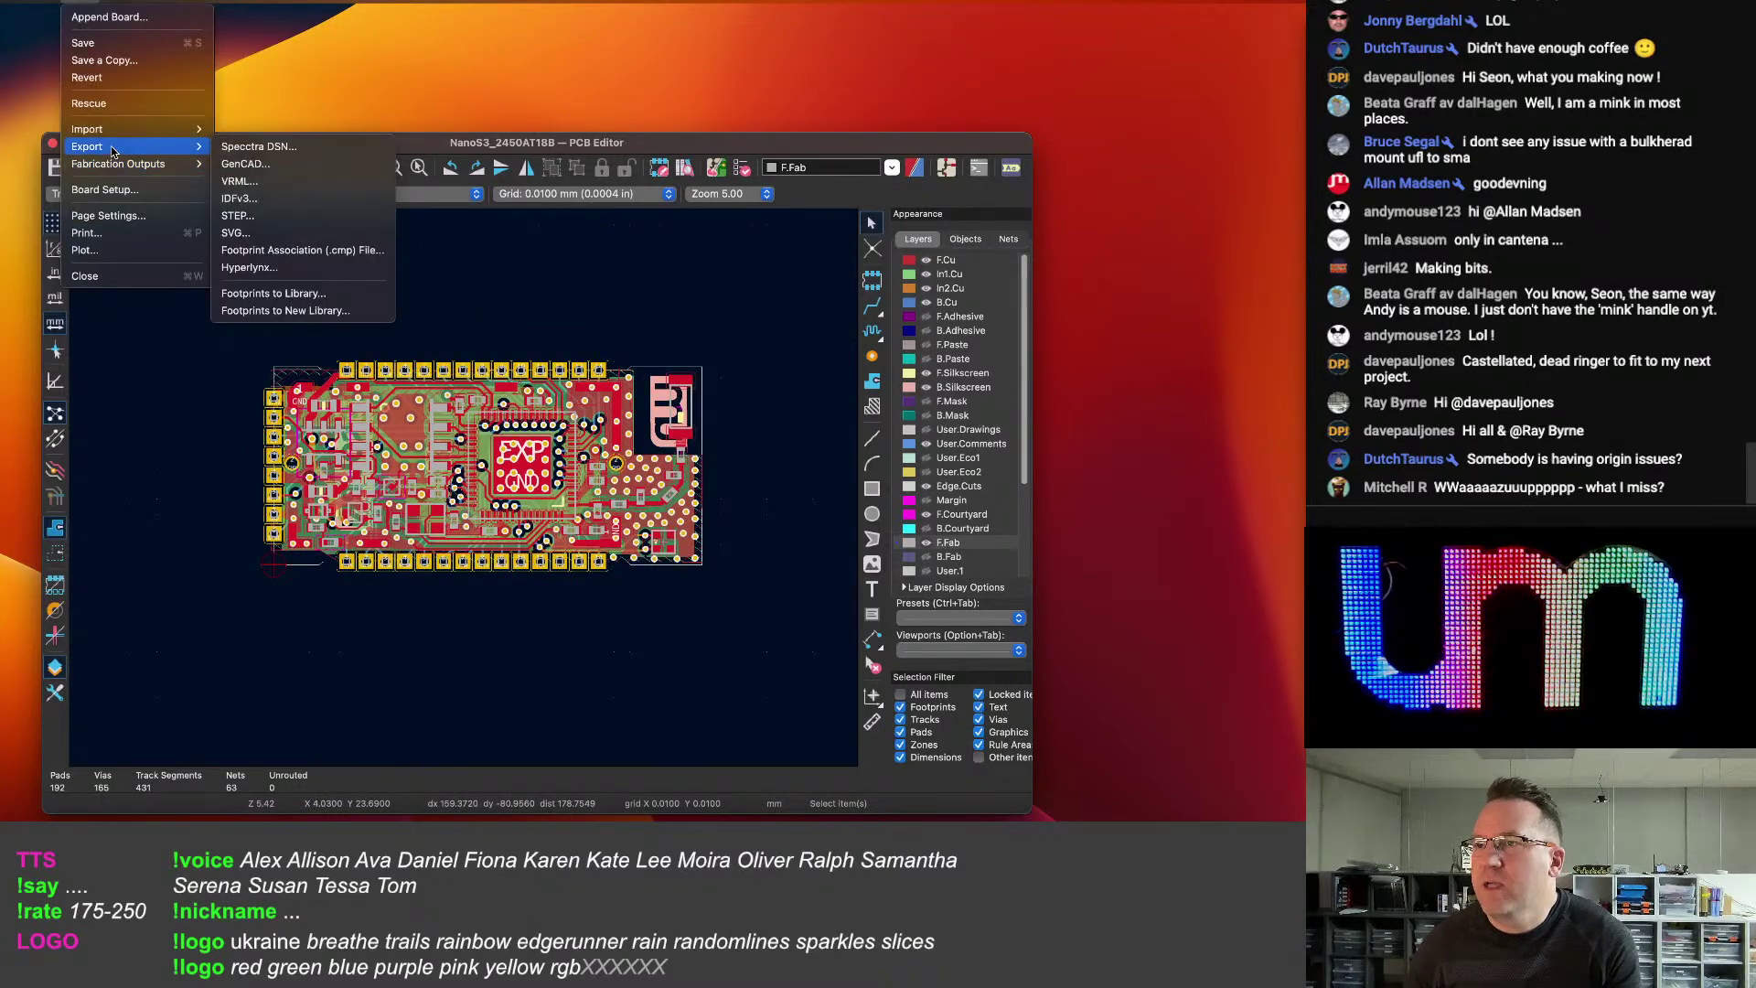
pyautogui.click(238, 216)
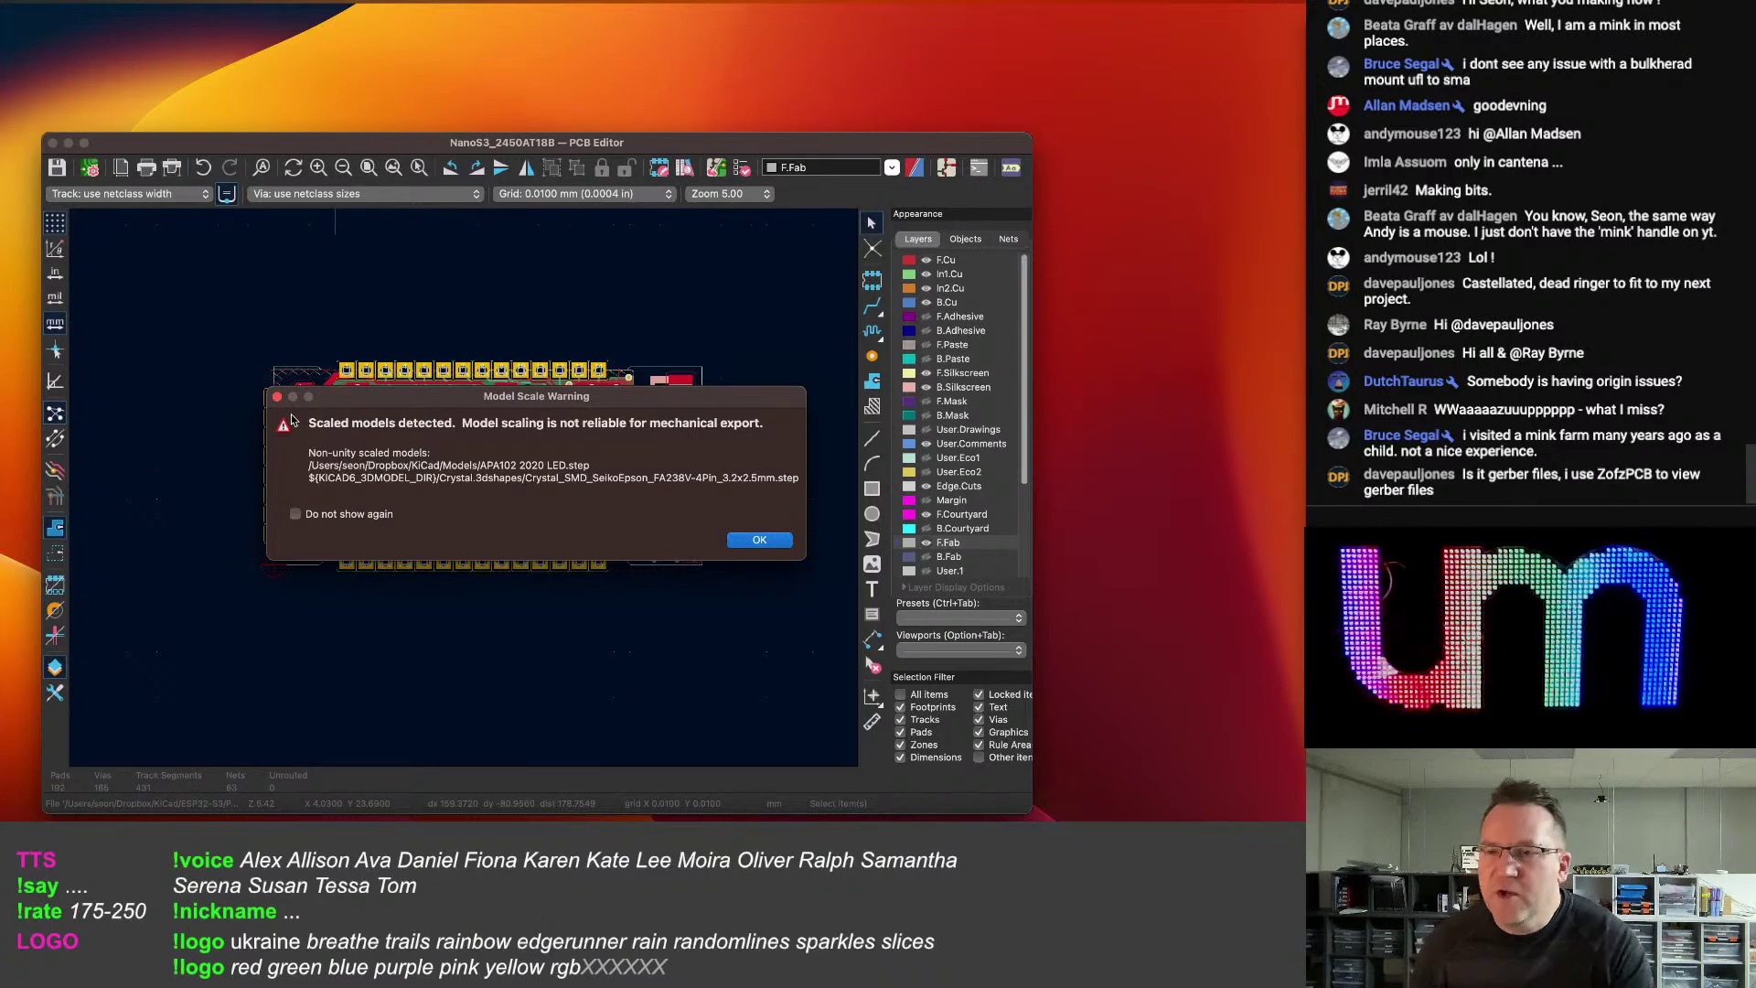
pyautogui.click(760, 540)
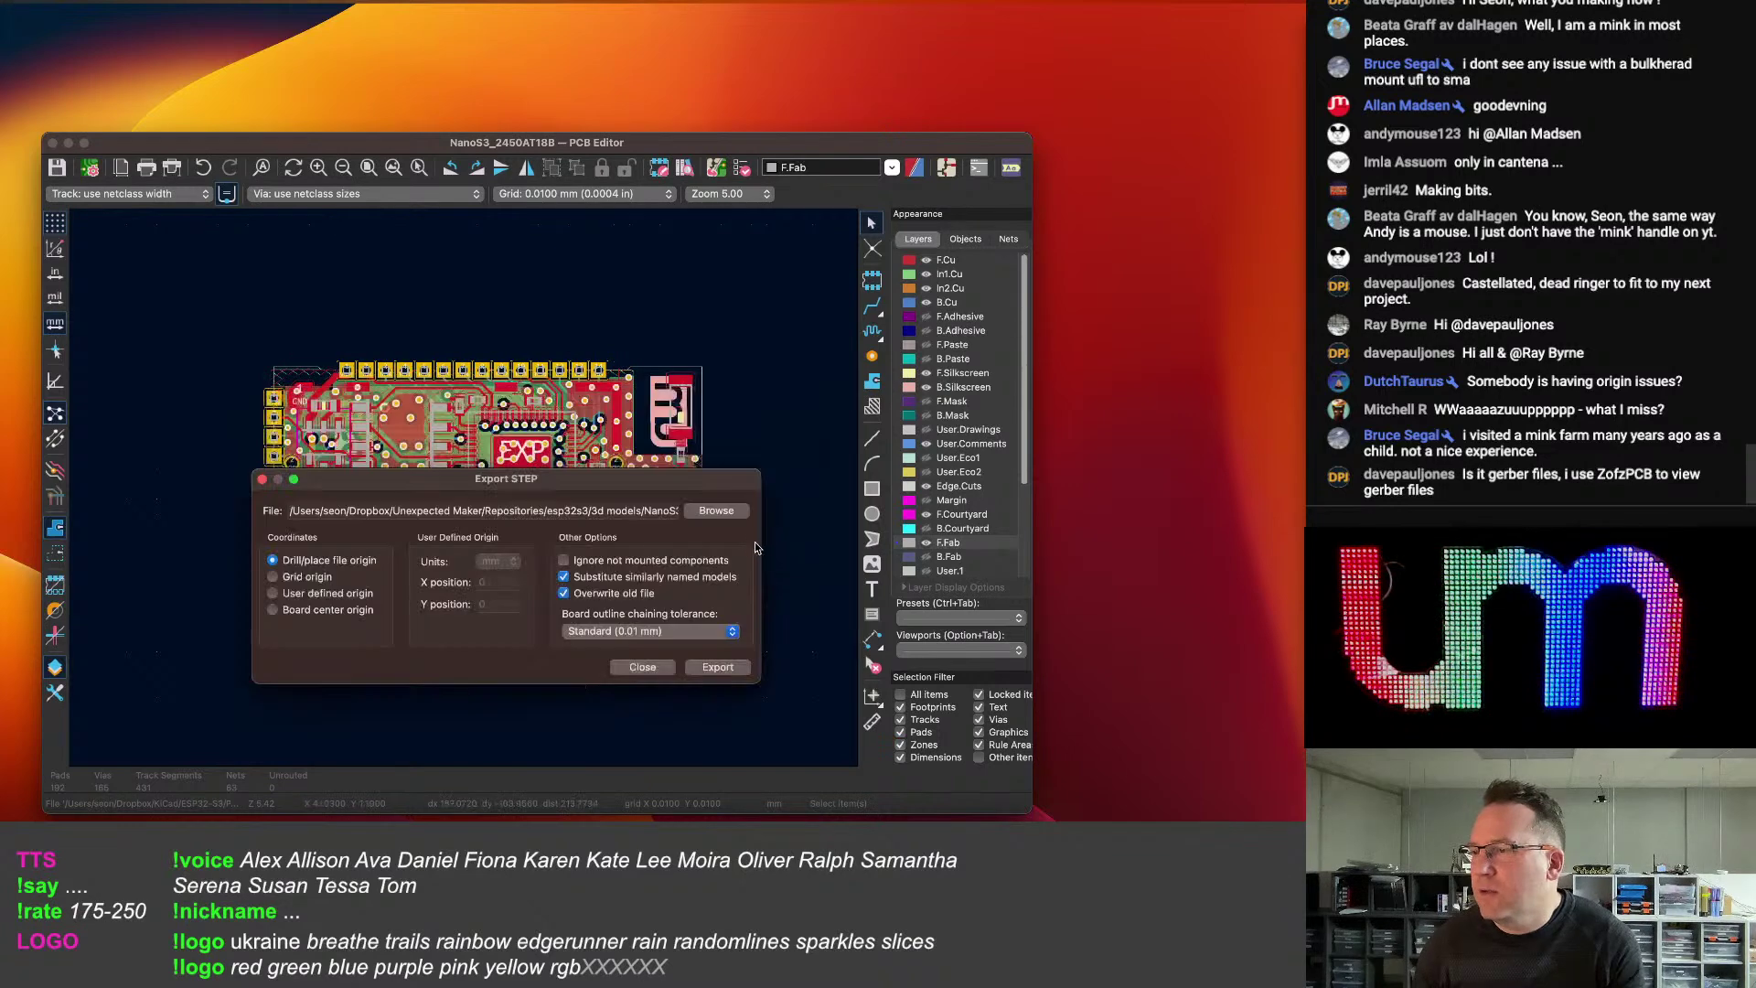
pyautogui.click(737, 670)
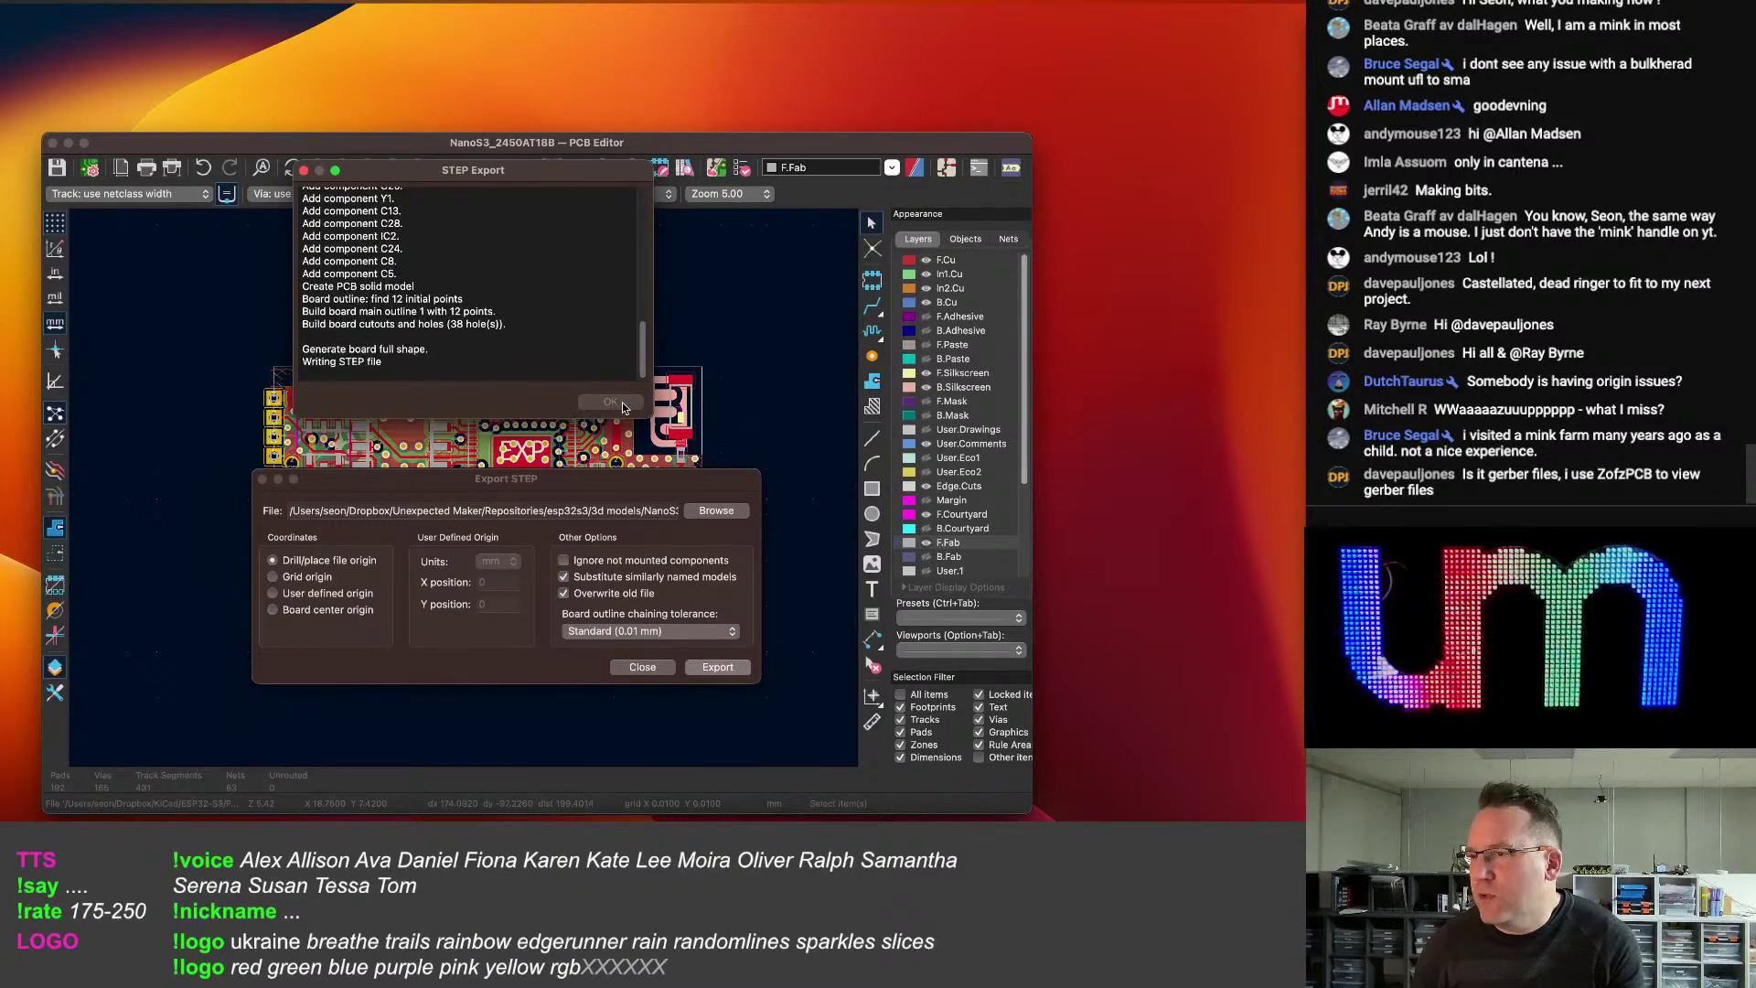
pyautogui.click(621, 404)
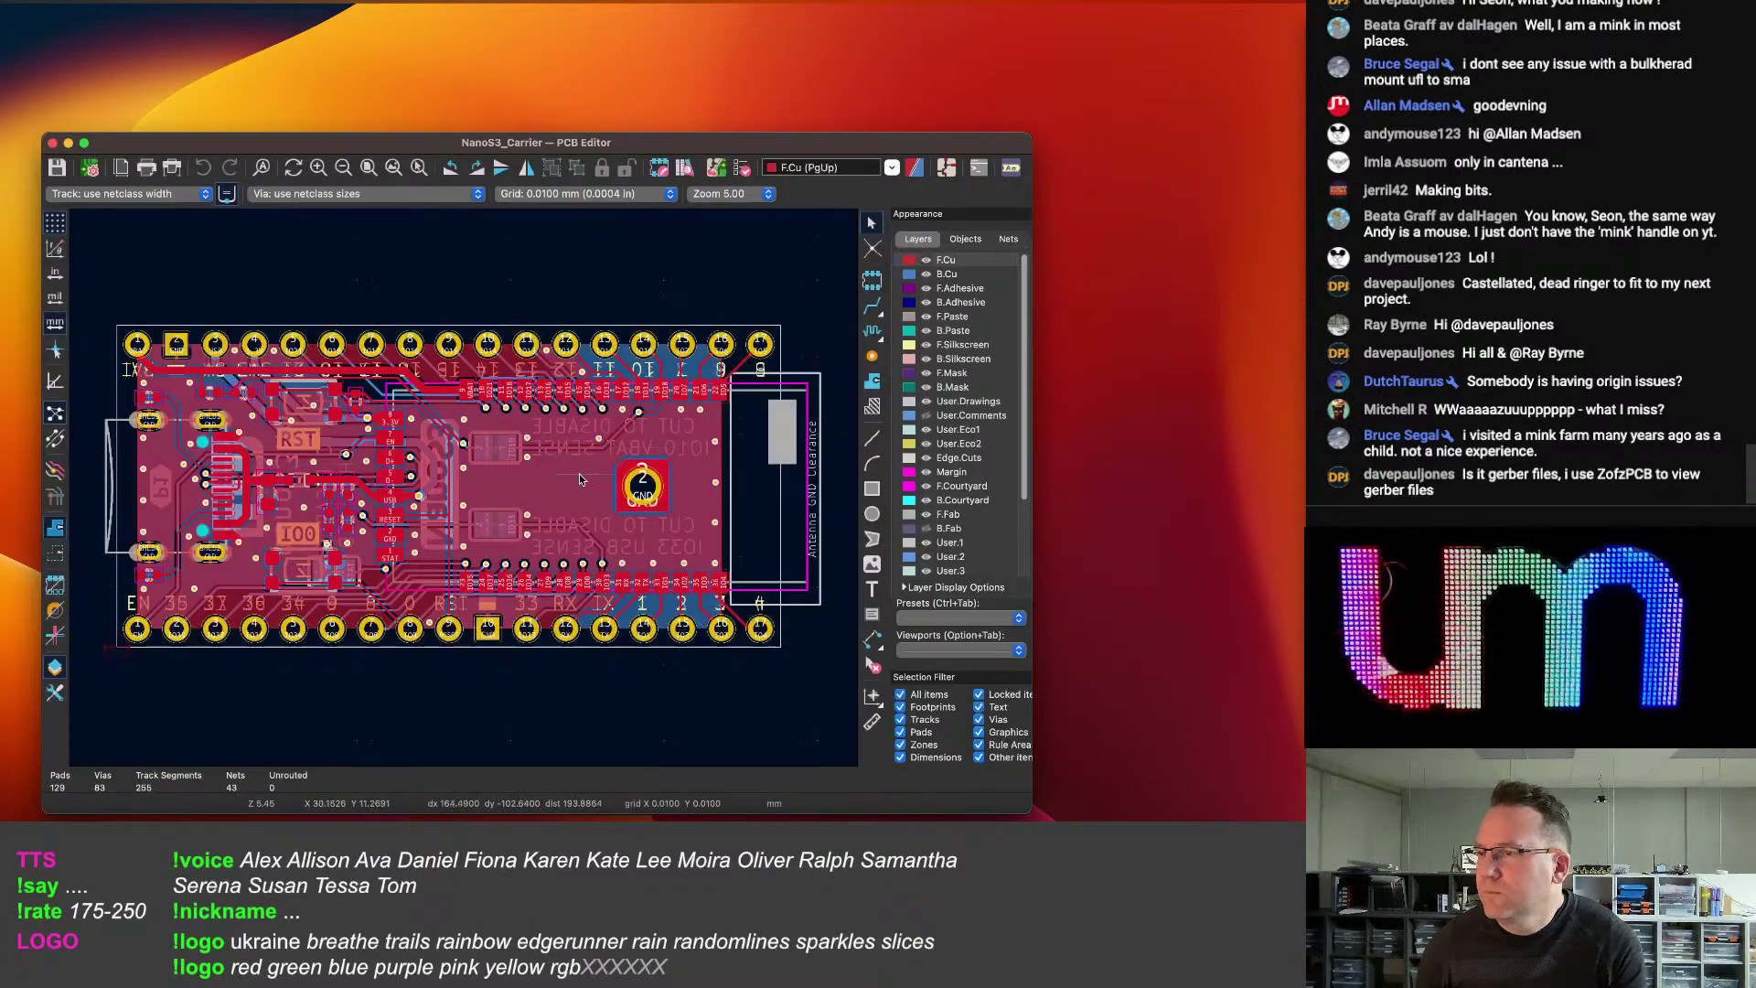
# Open the NanoS3 footprint's 3D model settings on the NanoS3_Carrier board and examine the model's alignment with the pads.
pyautogui.click(578, 476)
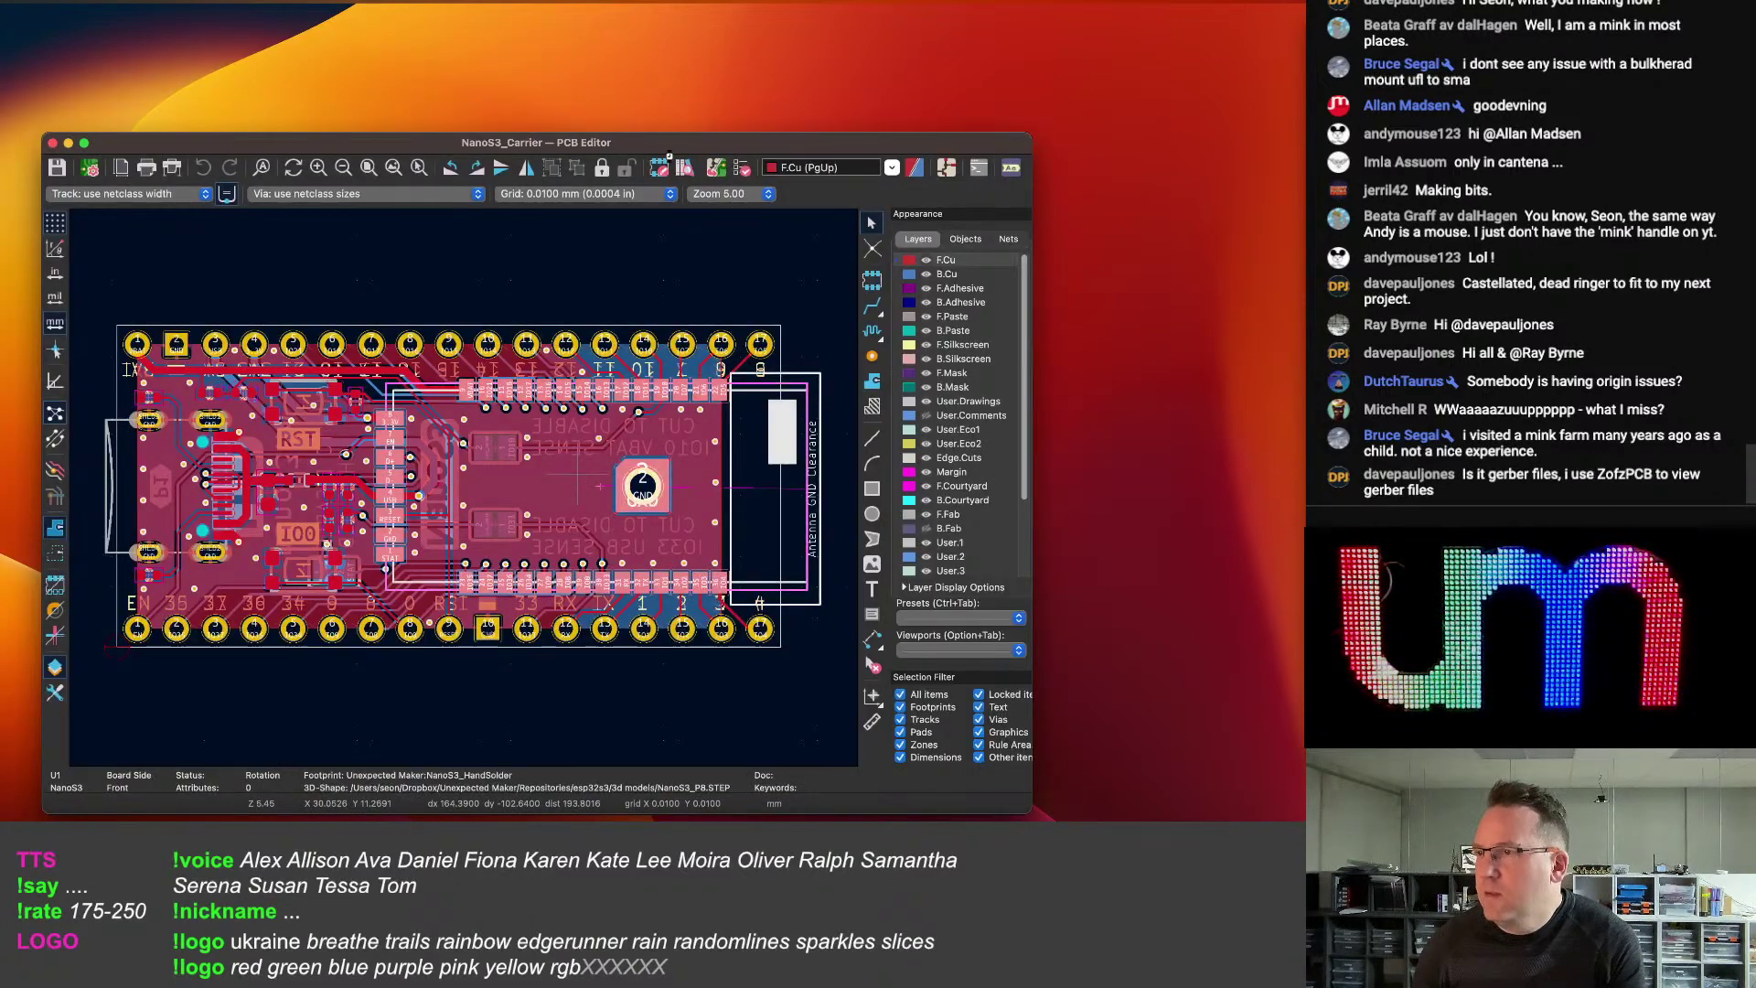
pyautogui.doubleClick(620, 401)
pyautogui.moveTo(527, 636); pyautogui.dragTo(561, 604)
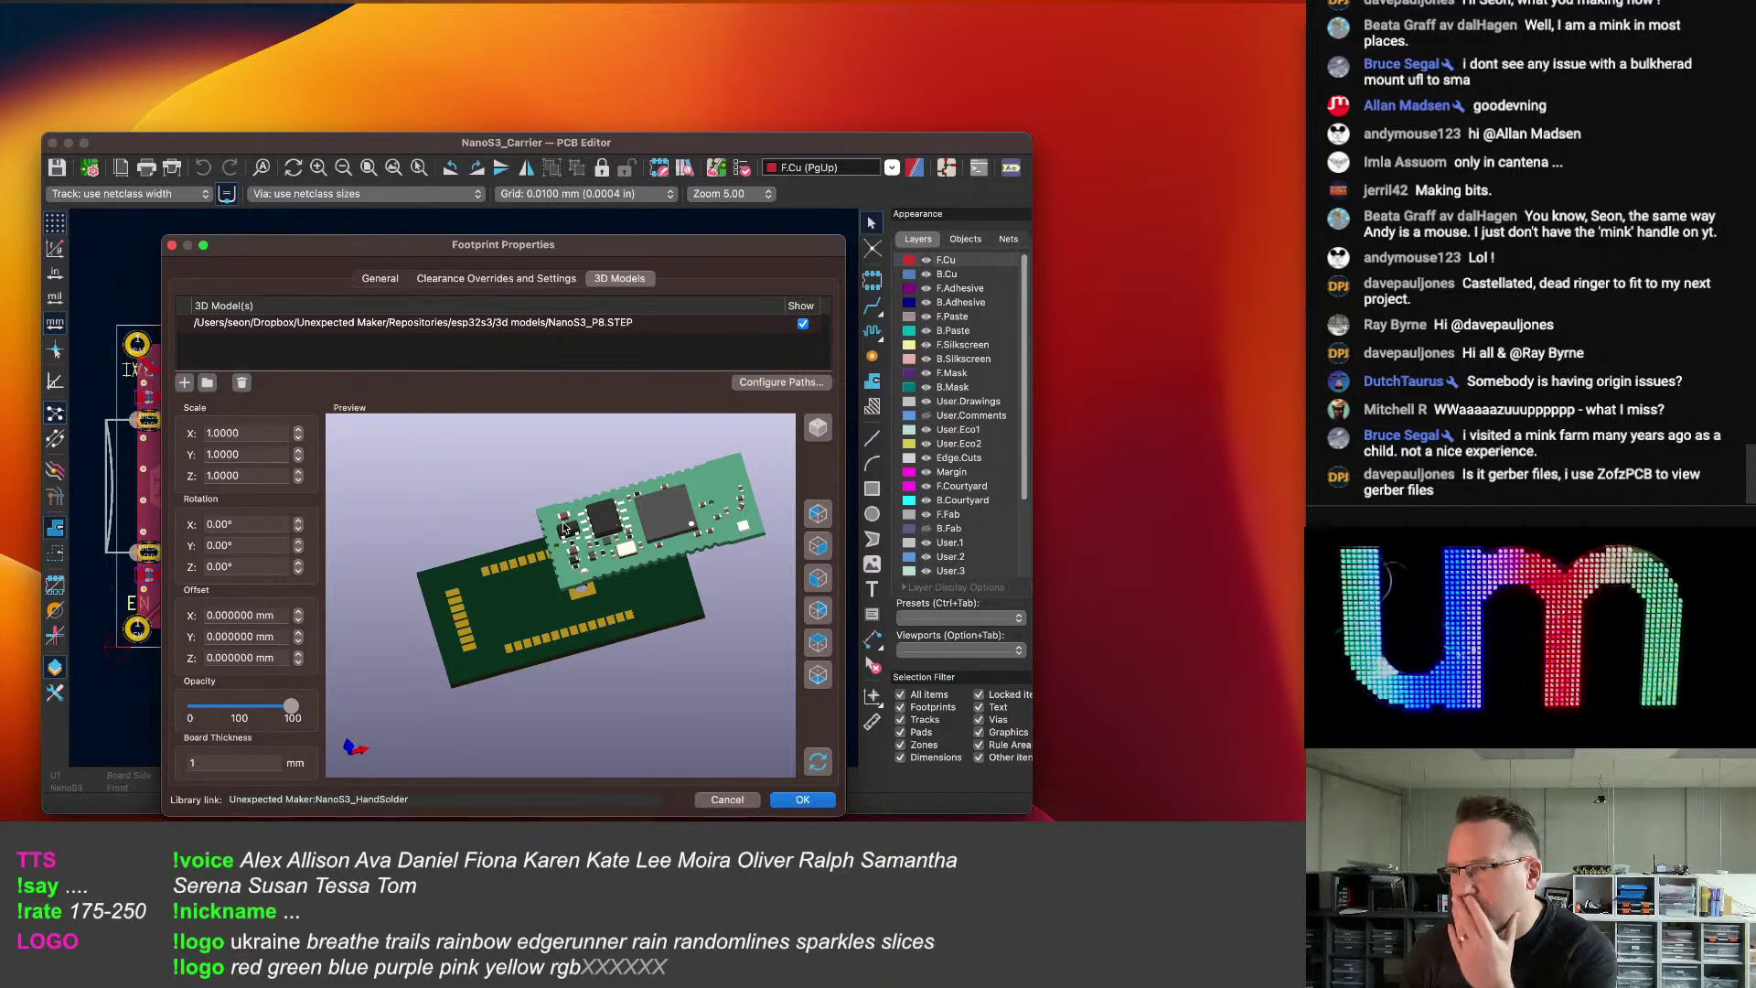
pyautogui.moveTo(620, 541); pyautogui.dragTo(675, 453)
pyautogui.moveTo(630, 536)
pyautogui.mouseDown()
pyautogui.moveTo(646, 477)
pyautogui.moveTo(655, 514)
pyautogui.mouseUp()
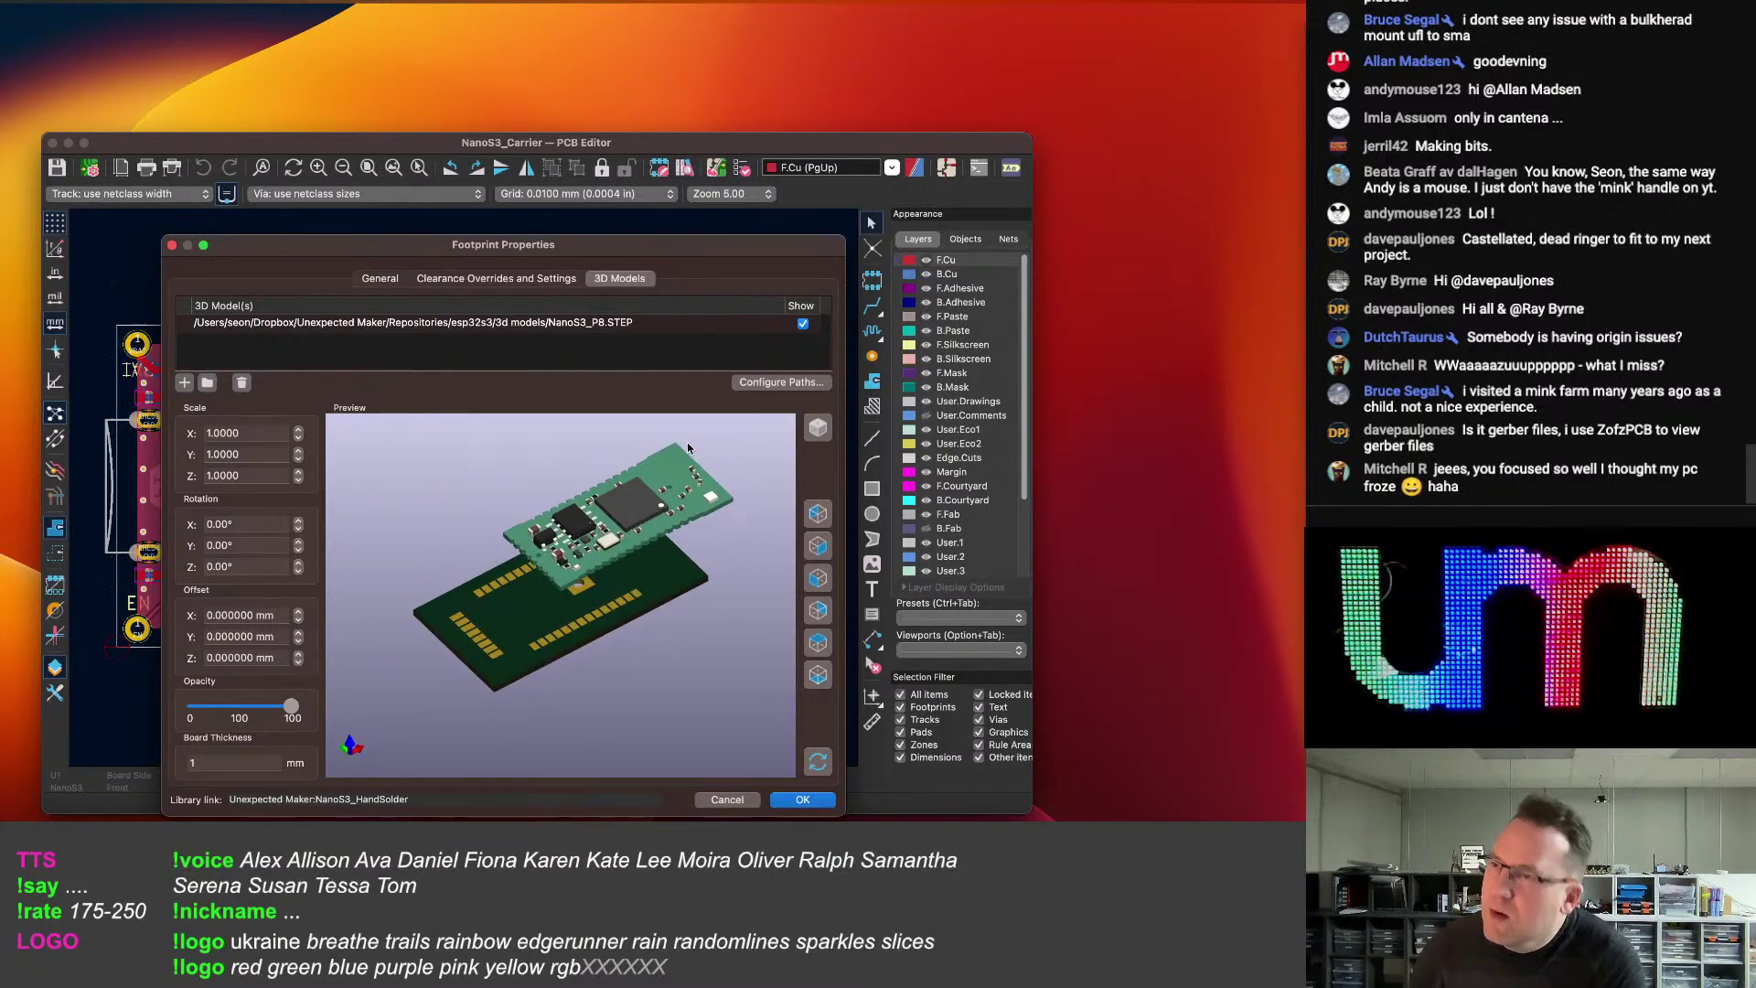
pyautogui.moveTo(691, 448); pyautogui.dragTo(588, 559)
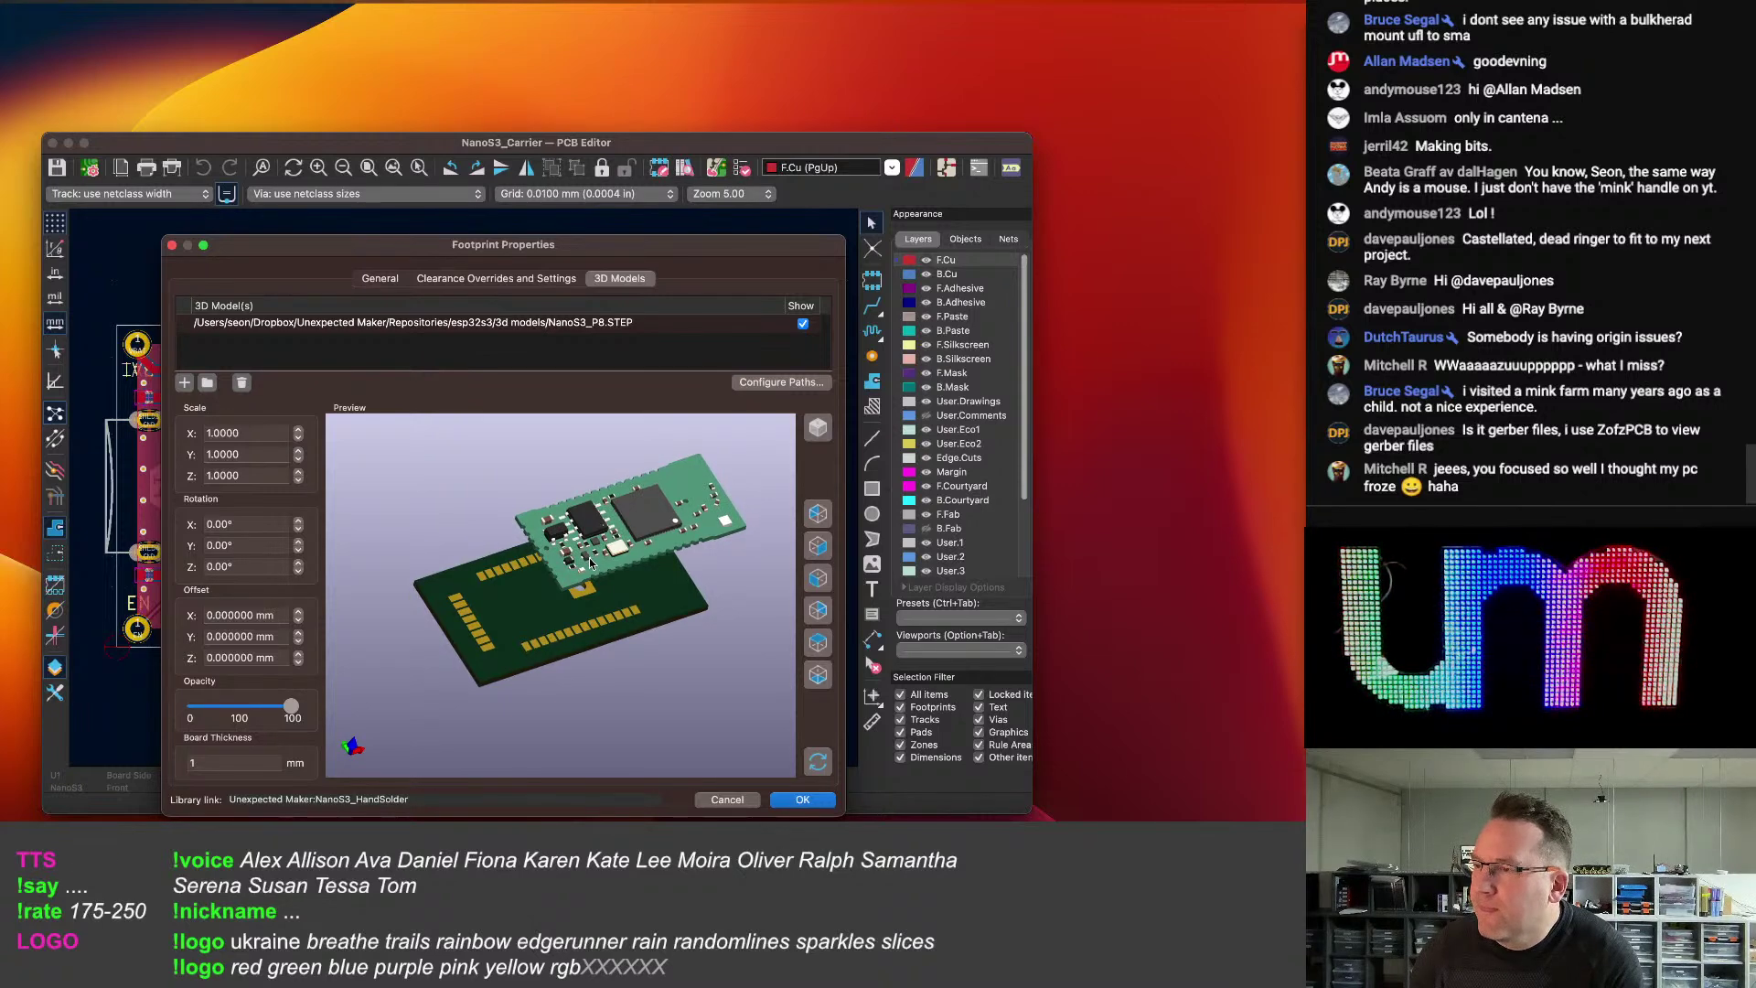
# Examine the NanoS3 STEP model's components and its position over the pads in the footprint preview, then accept the footprint properties.
pyautogui.moveTo(591, 563); pyautogui.dragTo(673, 547)
pyautogui.scroll(3, 702, 485)
pyautogui.moveTo(702, 486); pyautogui.dragTo(572, 594, button='middle')
pyautogui.moveTo(573, 594); pyautogui.dragTo(551, 534)
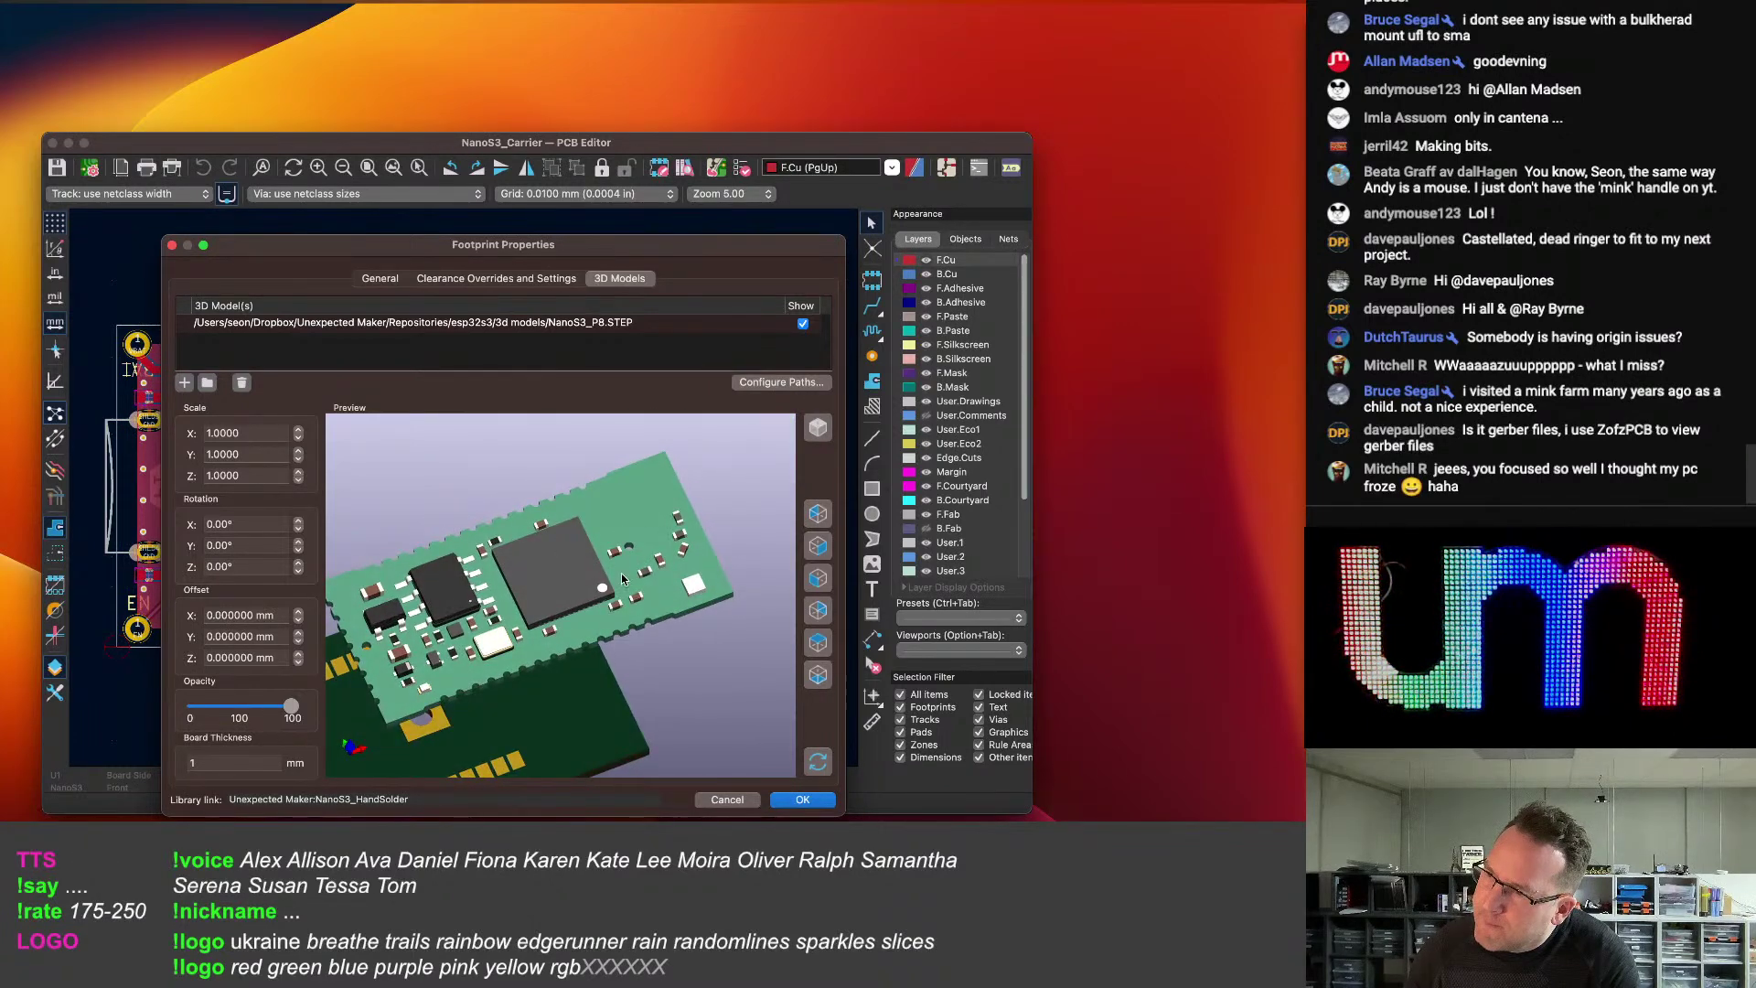
pyautogui.moveTo(622, 603); pyautogui.dragTo(543, 624)
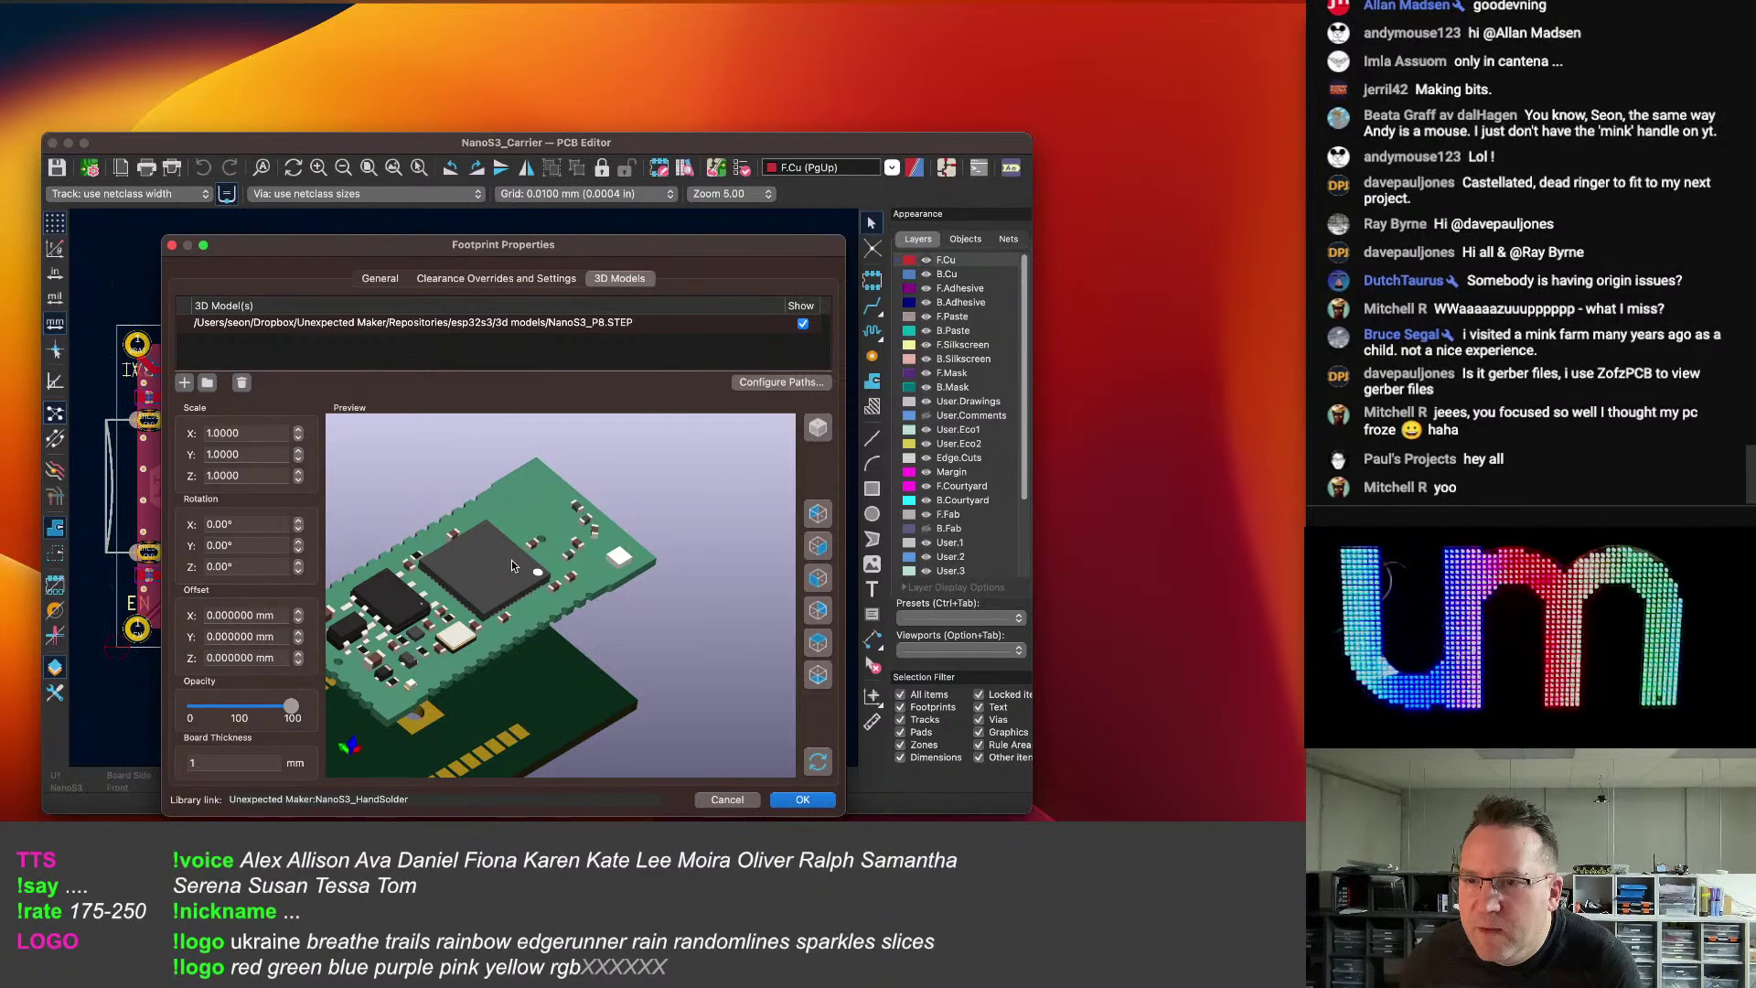
pyautogui.moveTo(517, 556); pyautogui.dragTo(561, 651)
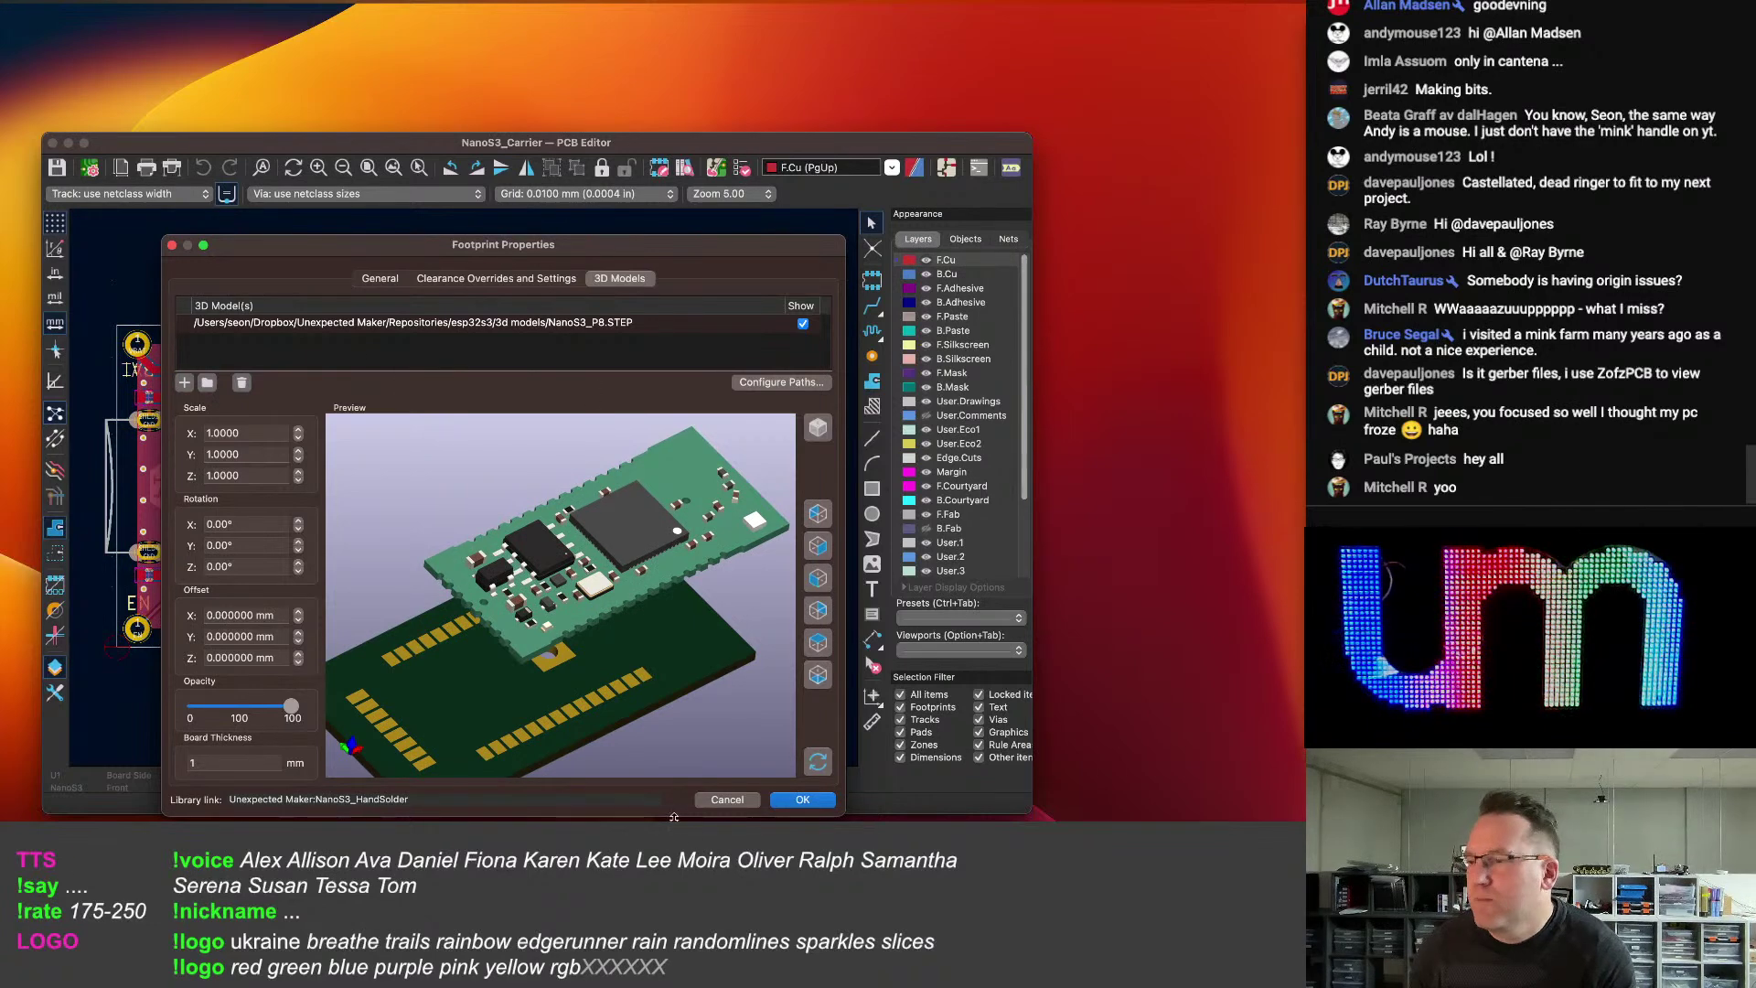
pyautogui.click(802, 799)
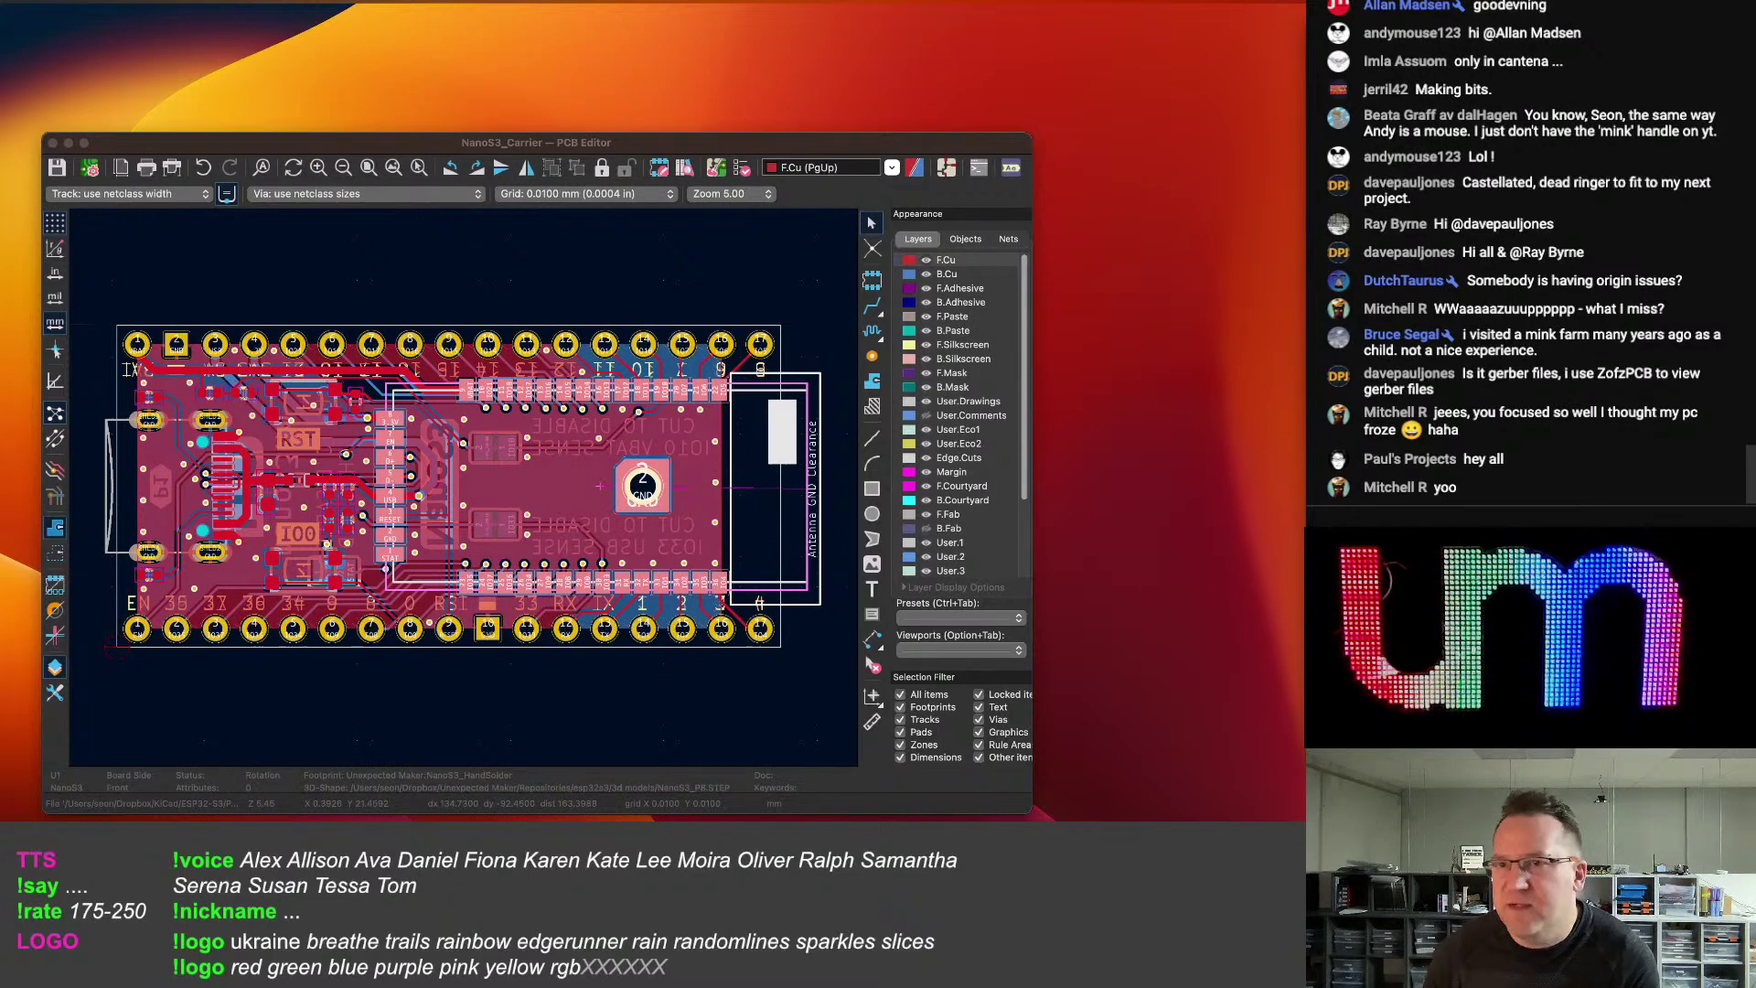
# Switch to the NanoS3_2450AT18B board and open its 3D view to examine the antenna and the small components.
pyautogui.press('super+h')
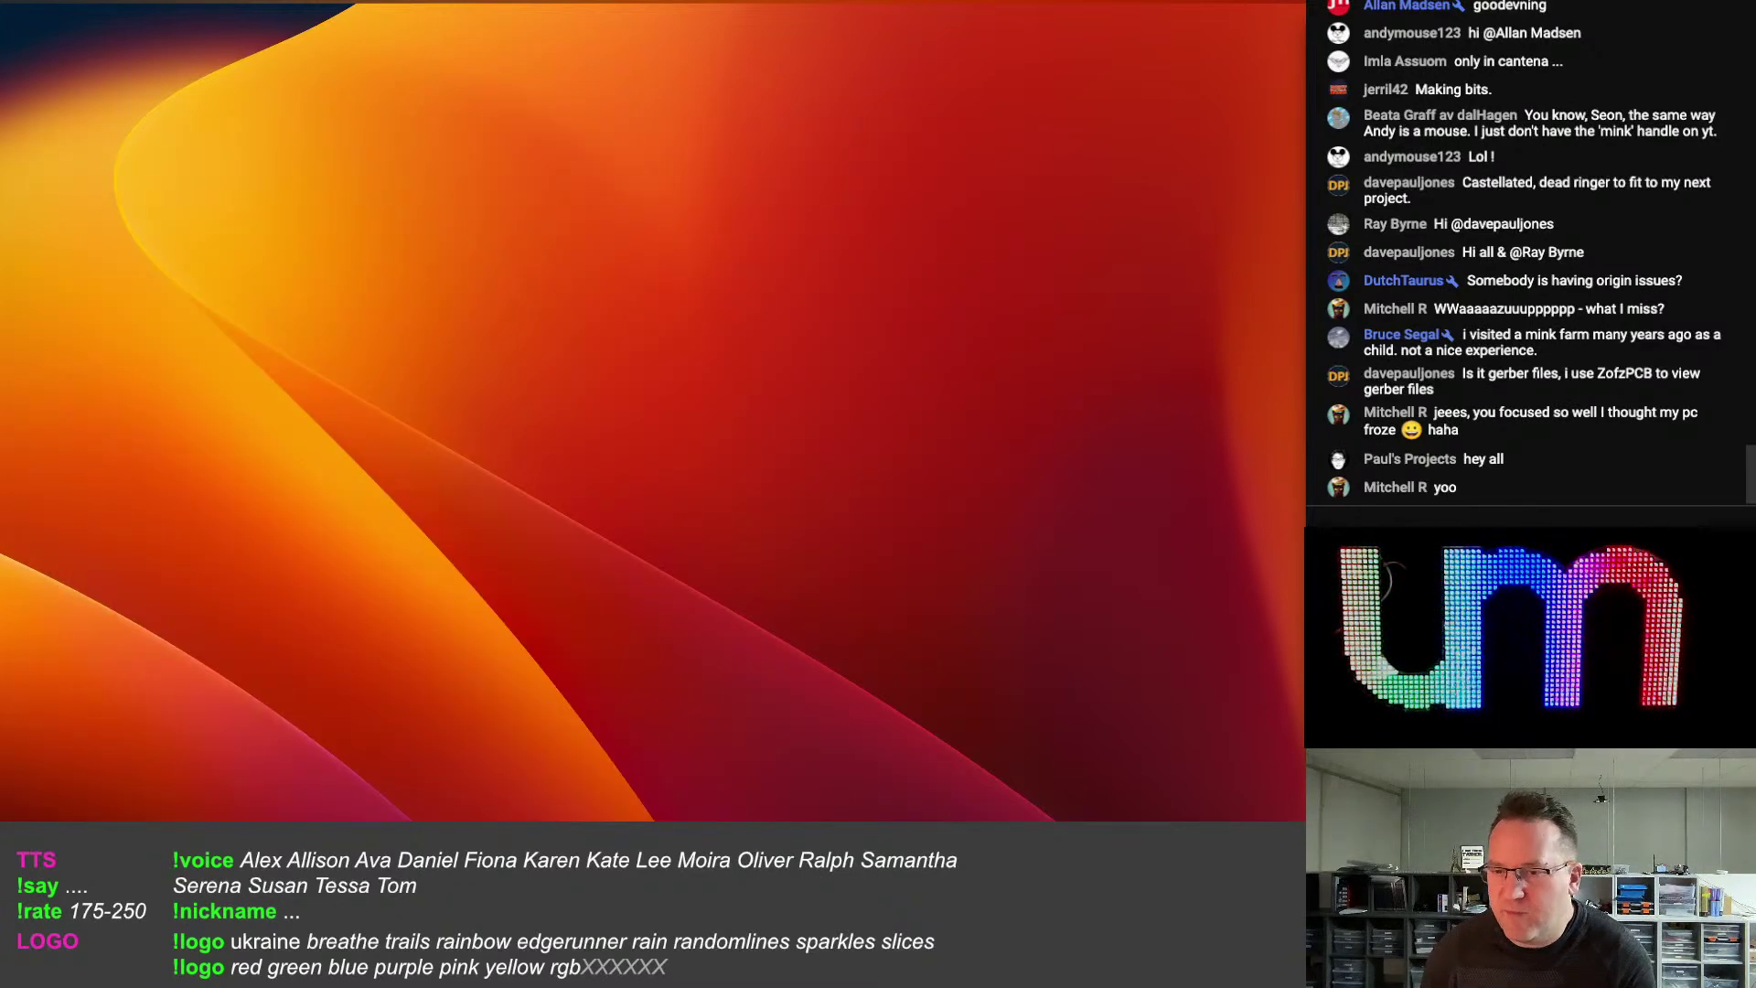
pyautogui.press('super+Tab')
pyautogui.click(151, 3)
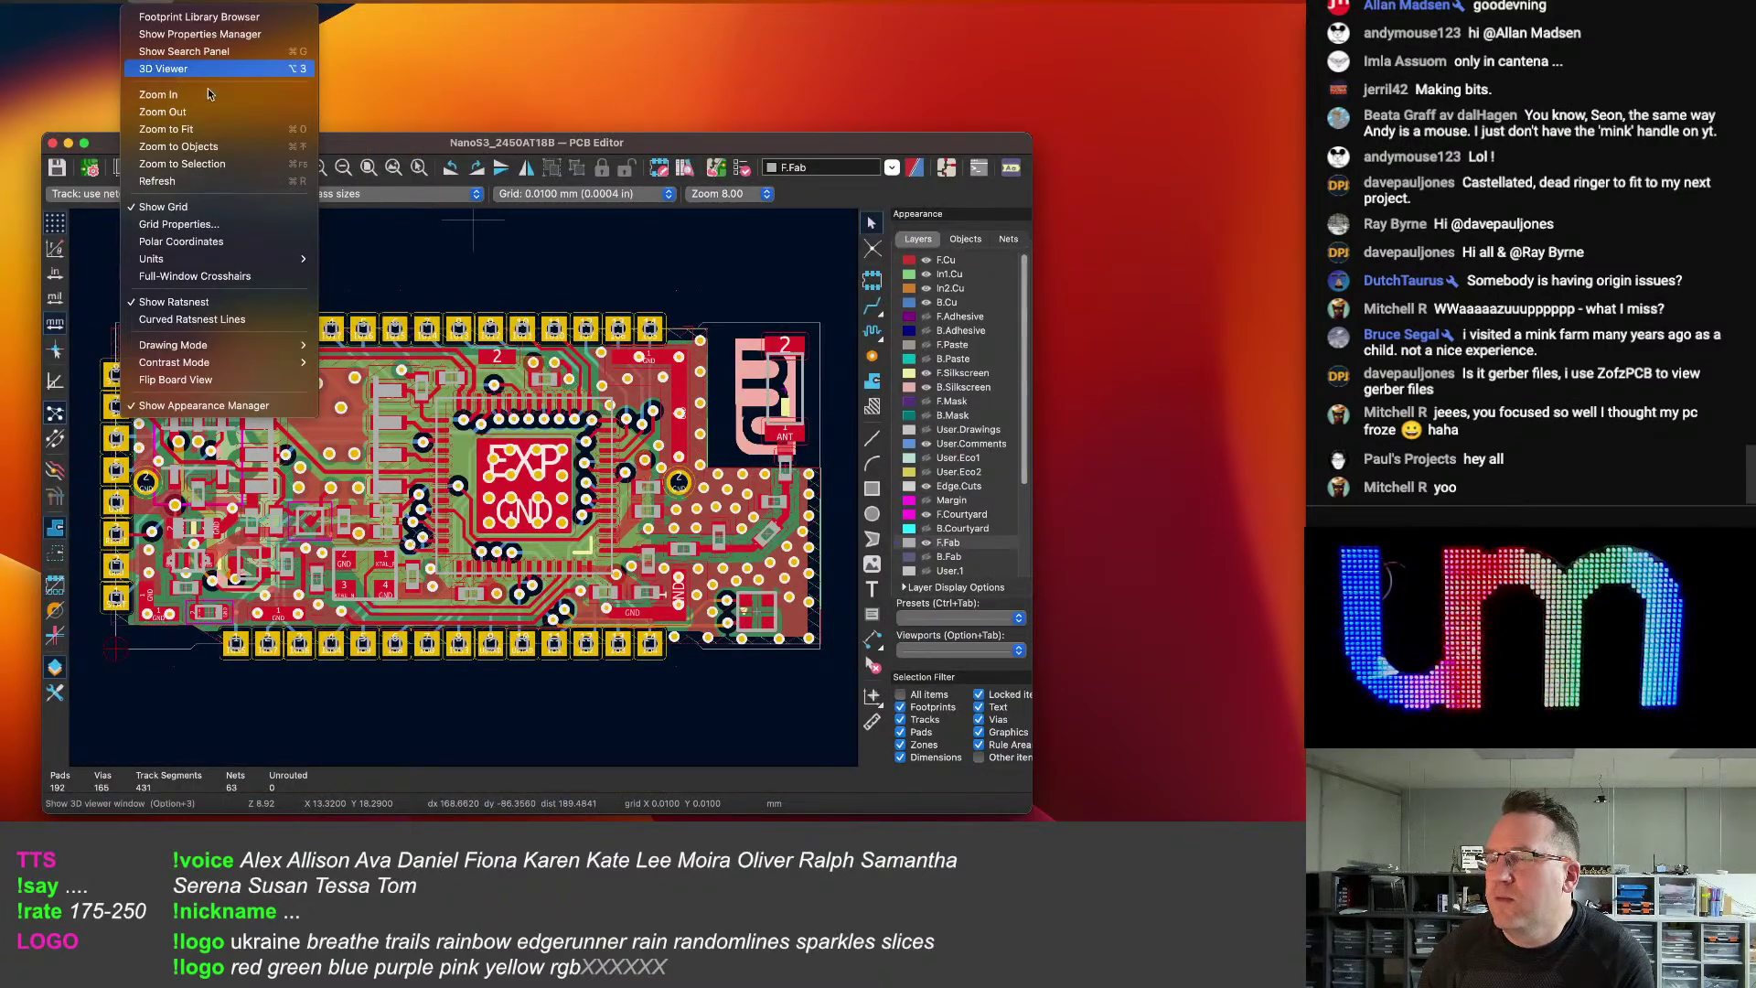
pyautogui.click(174, 70)
pyautogui.moveTo(808, 454); pyautogui.dragTo(810, 332)
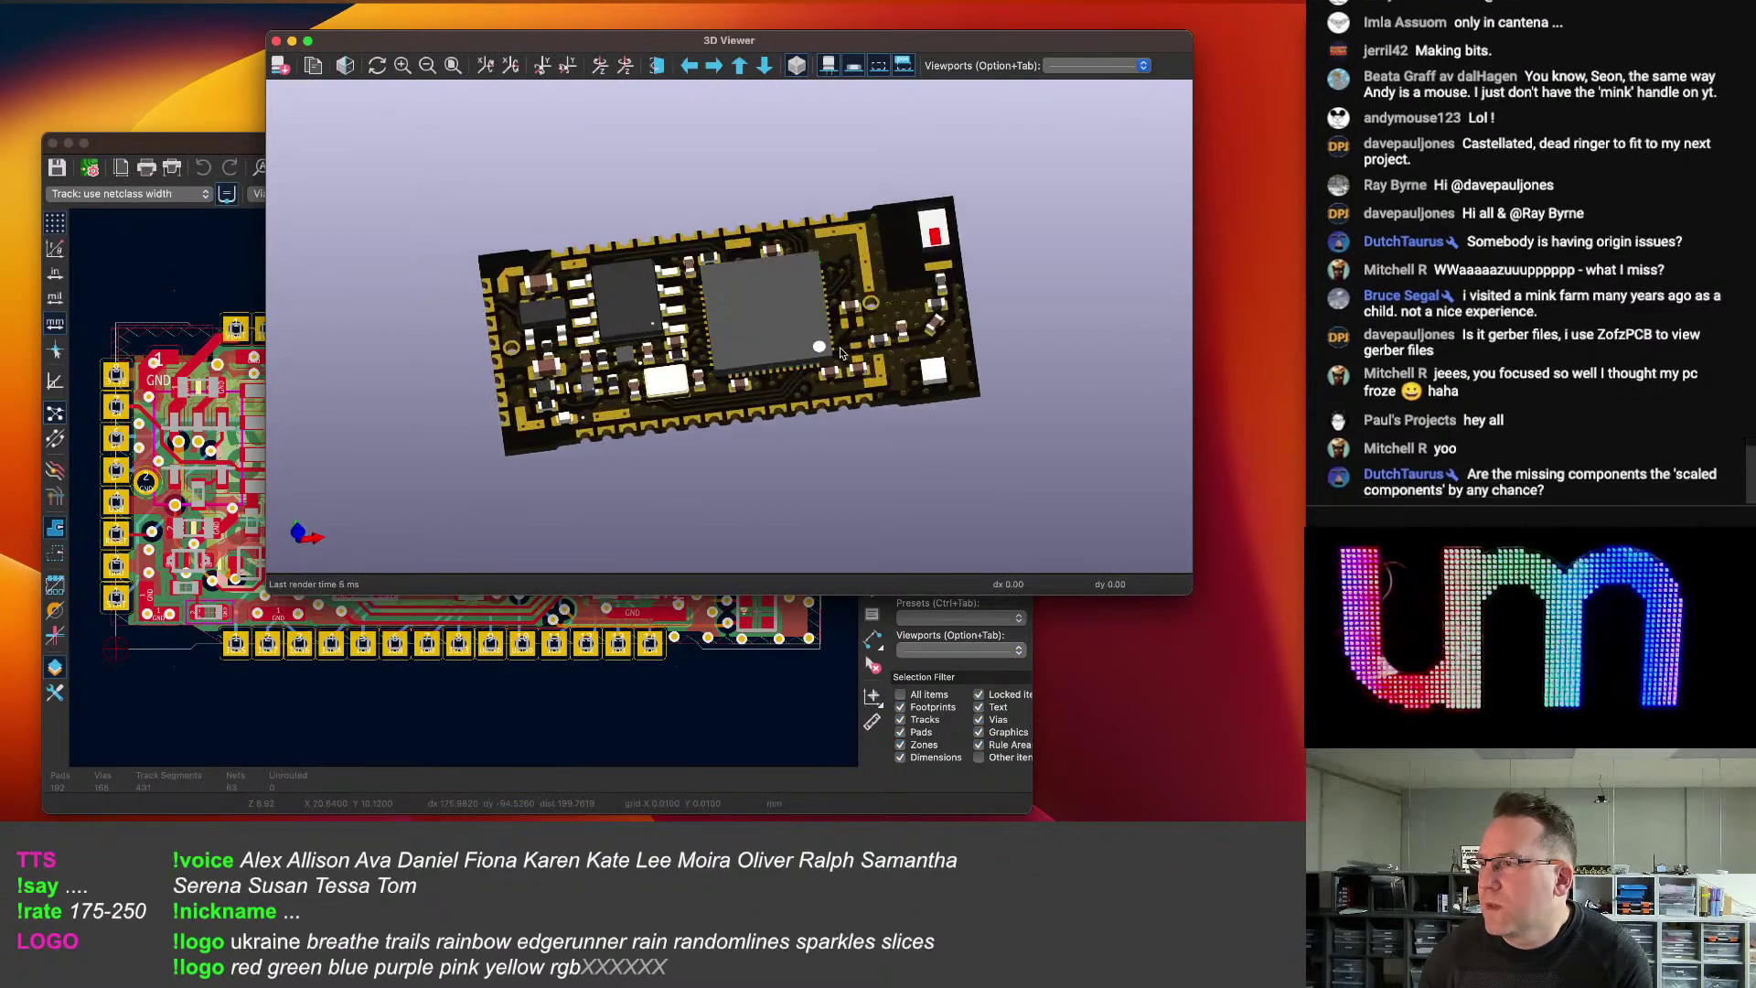
pyautogui.scroll(5, 885, 375)
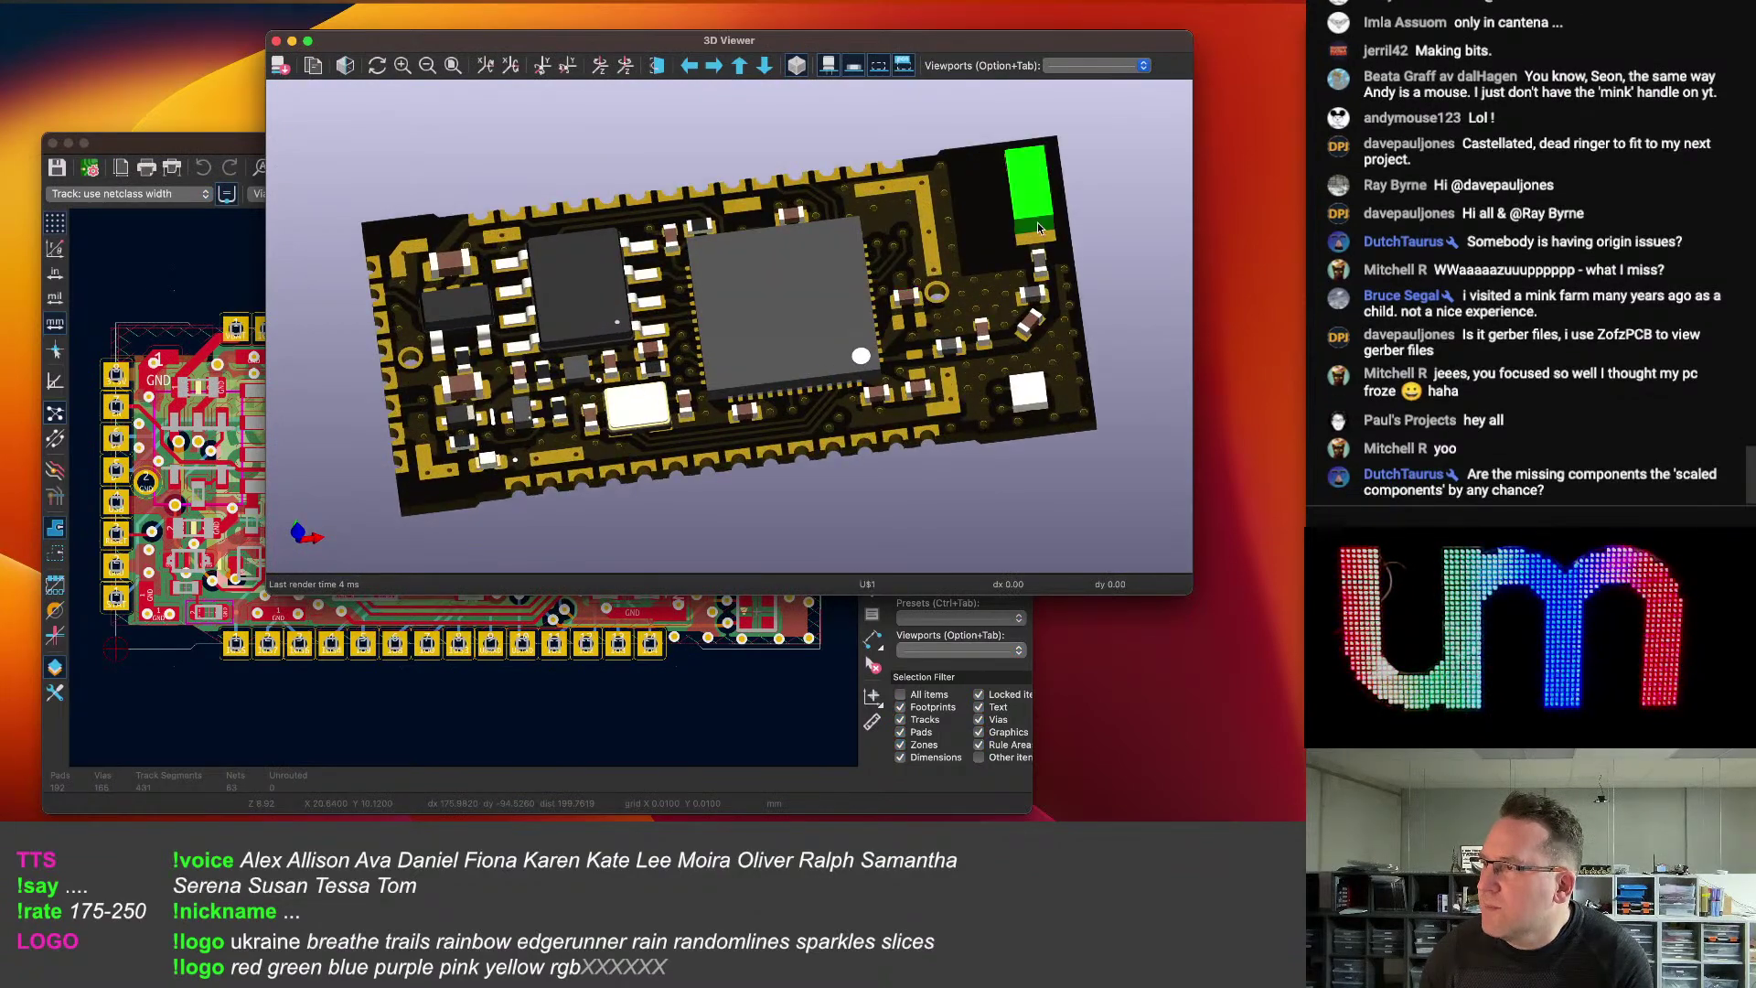
pyautogui.scroll(-1, 665, 437)
pyautogui.scroll(-3, 523, 490)
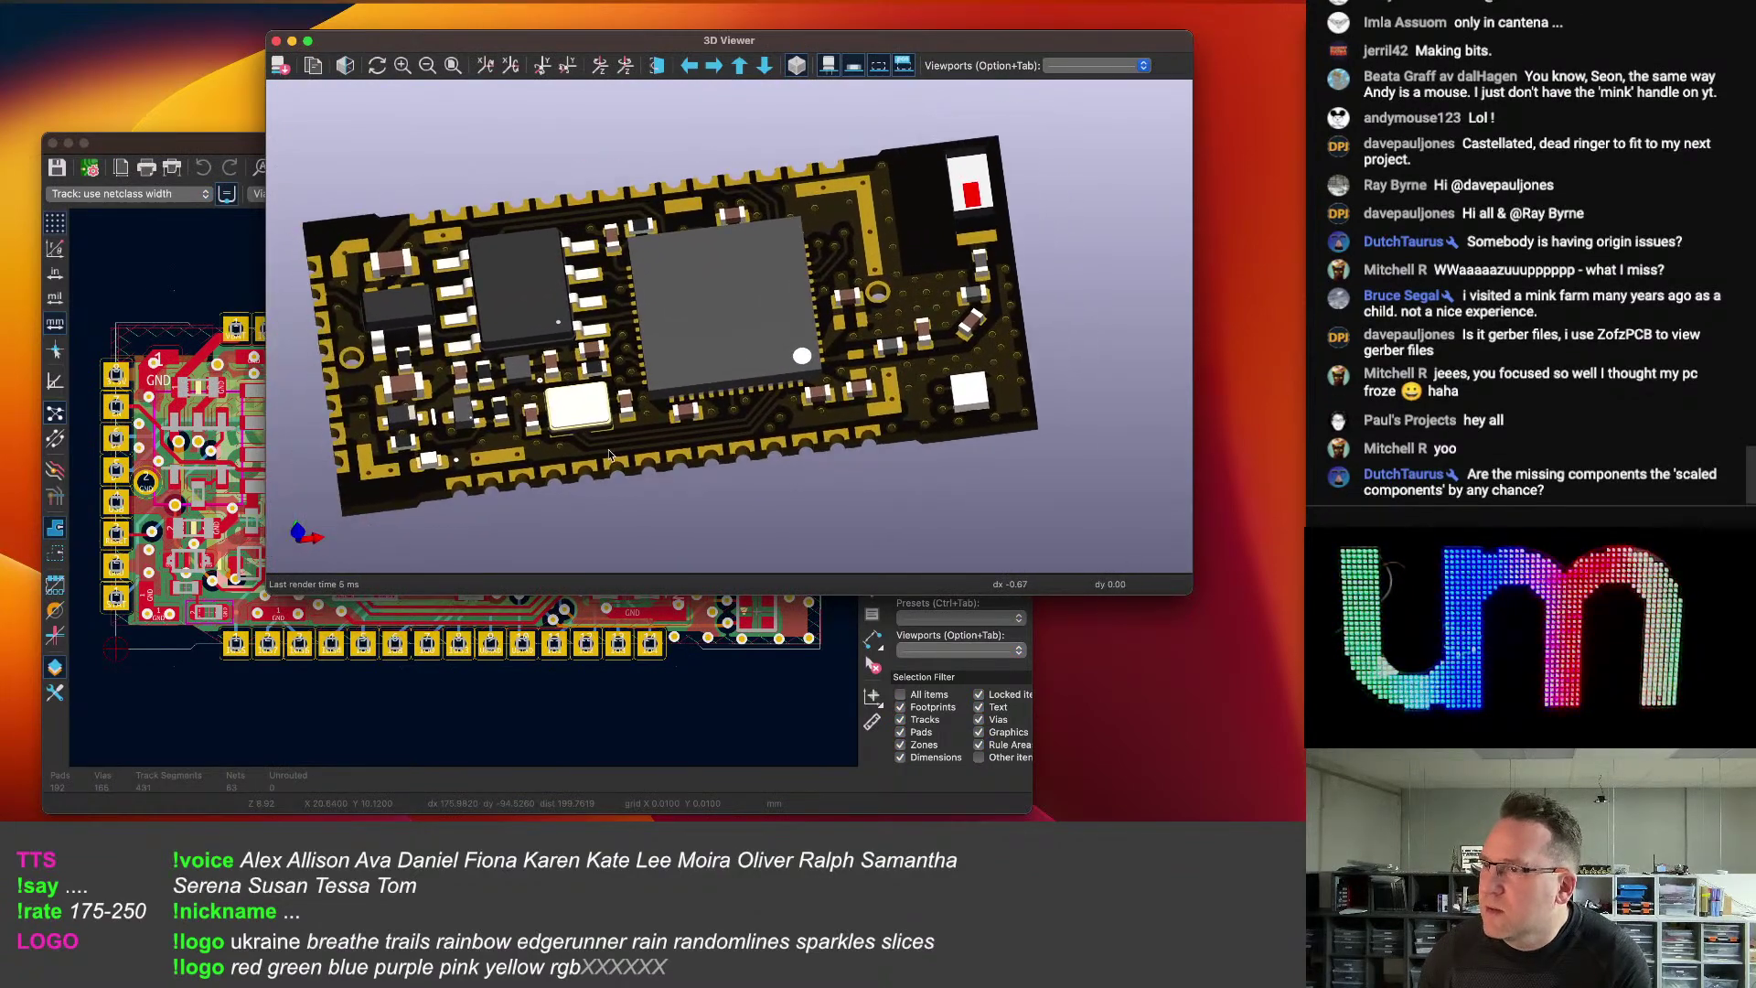
# Check the 3D model path of the upper 0402 capacitor beside the GND hole and accept its footprint properties.
pyautogui.scroll(7, 781, 557)
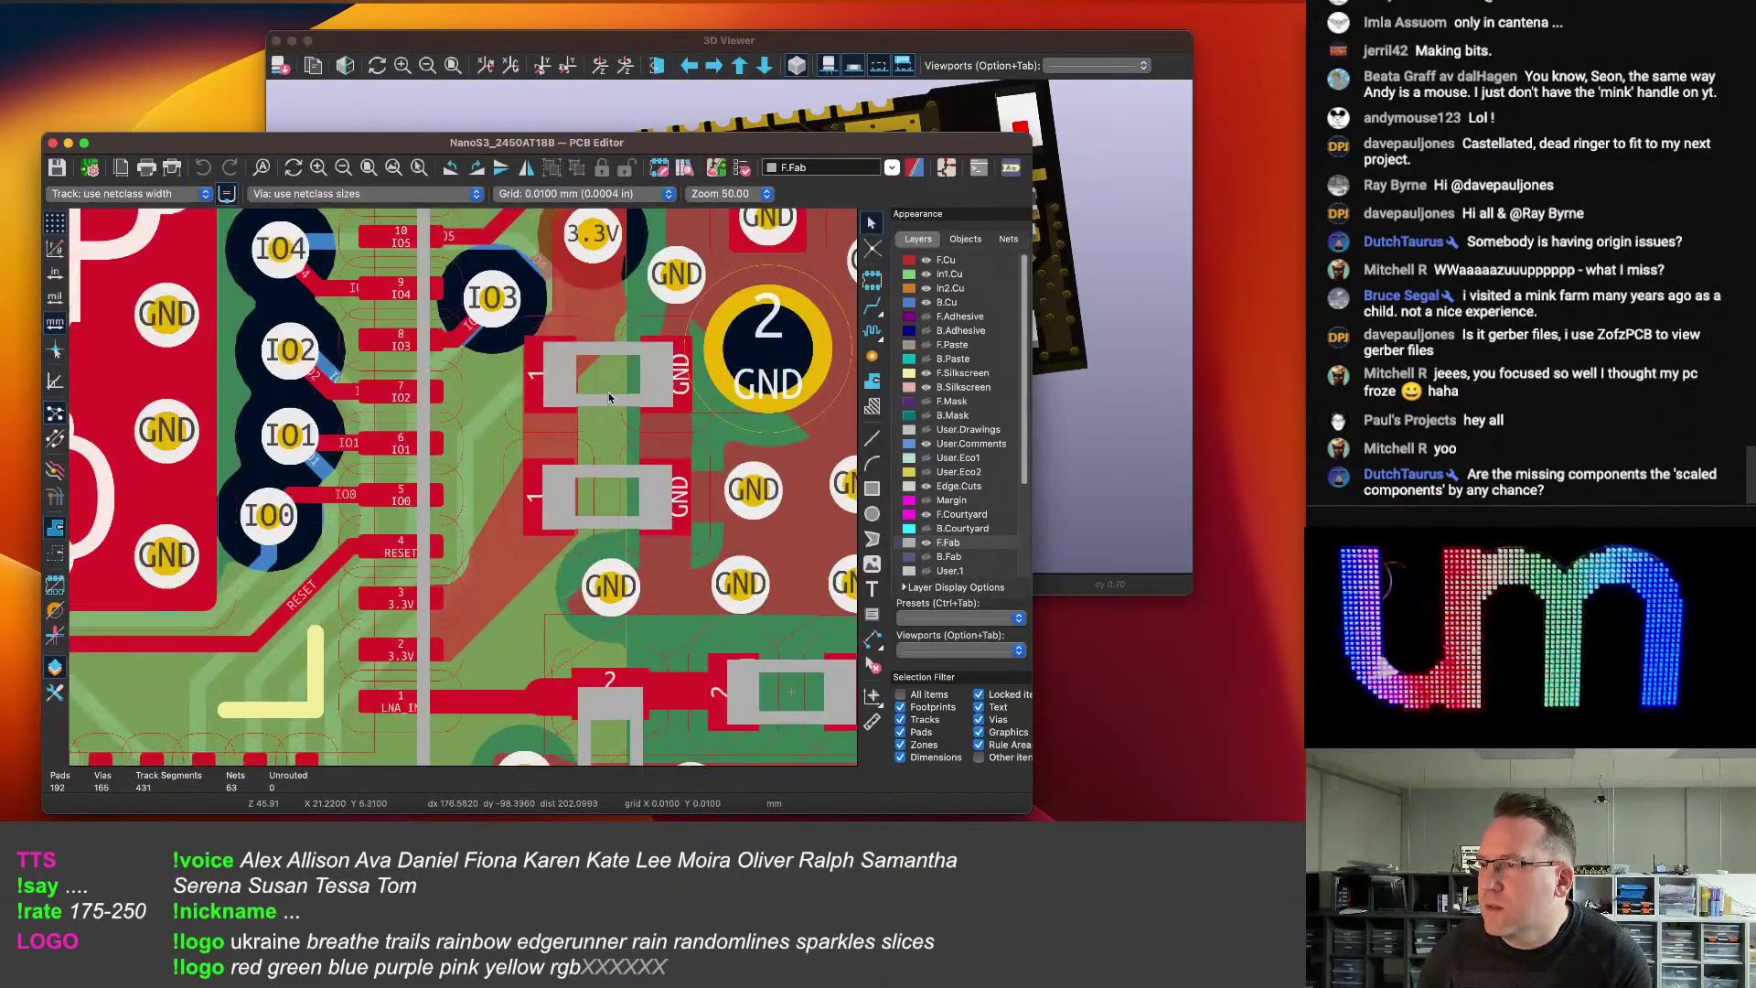
pyautogui.doubleClick(608, 393)
pyautogui.doubleClick(615, 326)
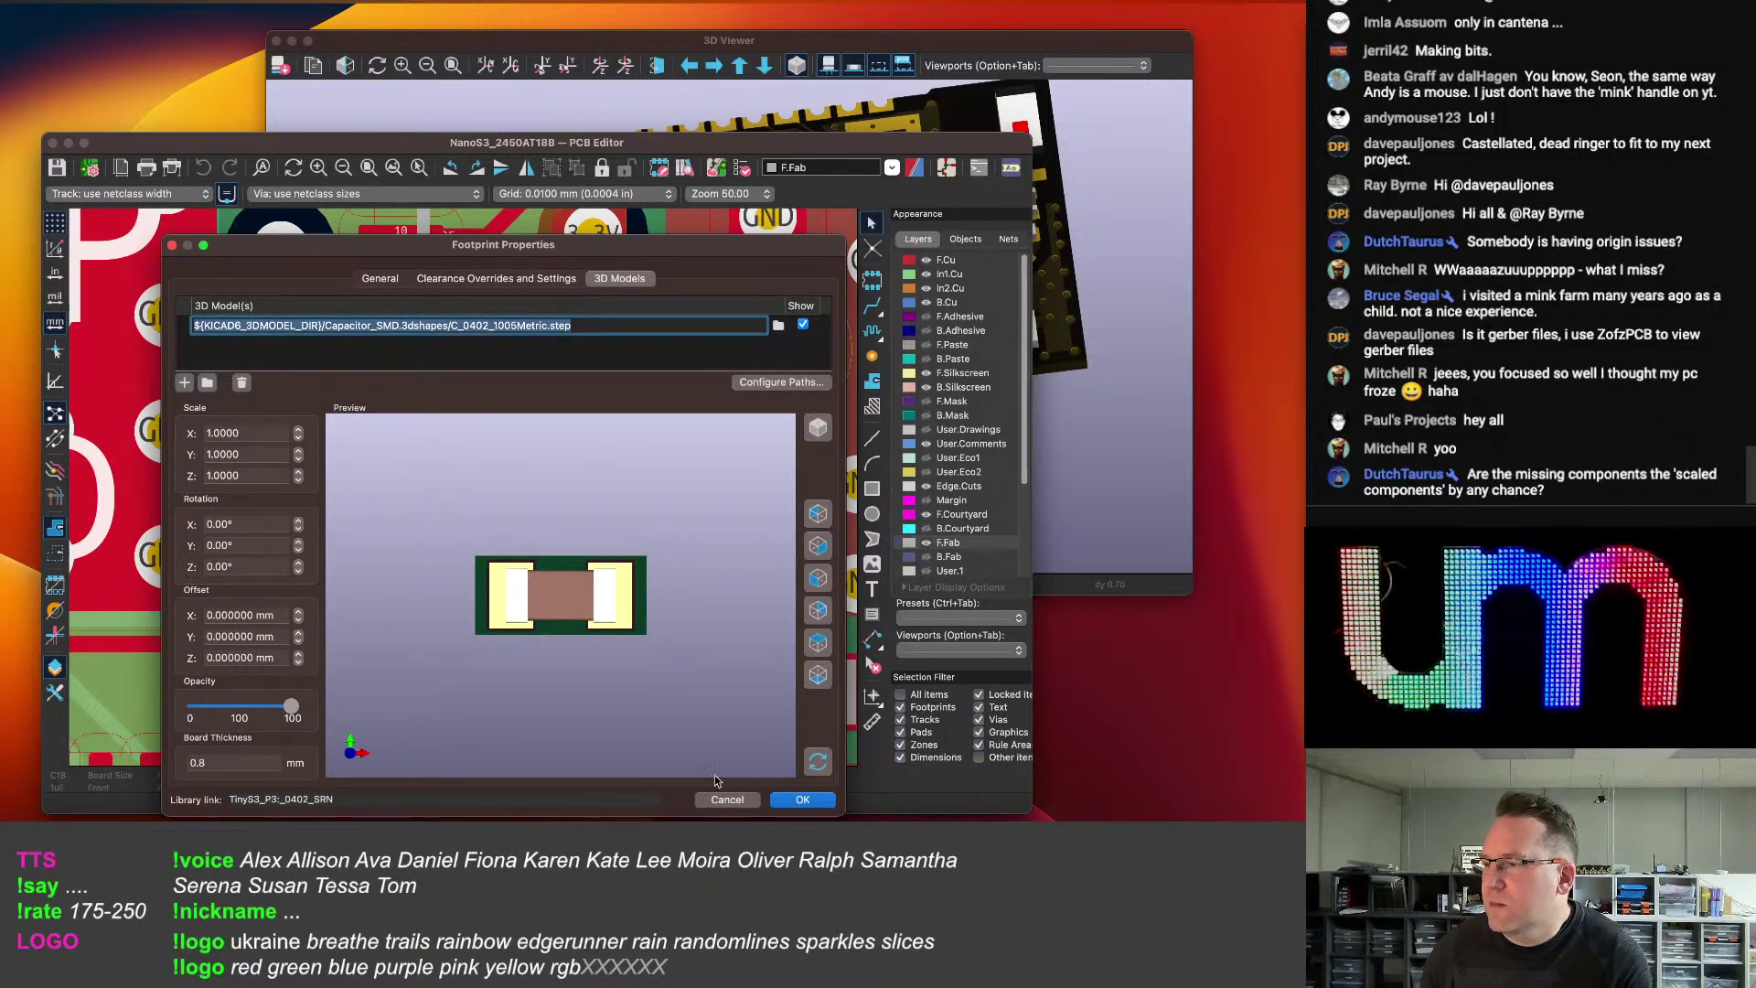
pyautogui.click(816, 794)
# Correct capacitor C17's 3D model path to ${KICAD6_3DMODEL_DIR}/Capacitor_SMD.3dshapes/C_0402_1005Metric.step without a trailing space, and save the board.
pyautogui.click(610, 510)
pyautogui.doubleClick(610, 509)
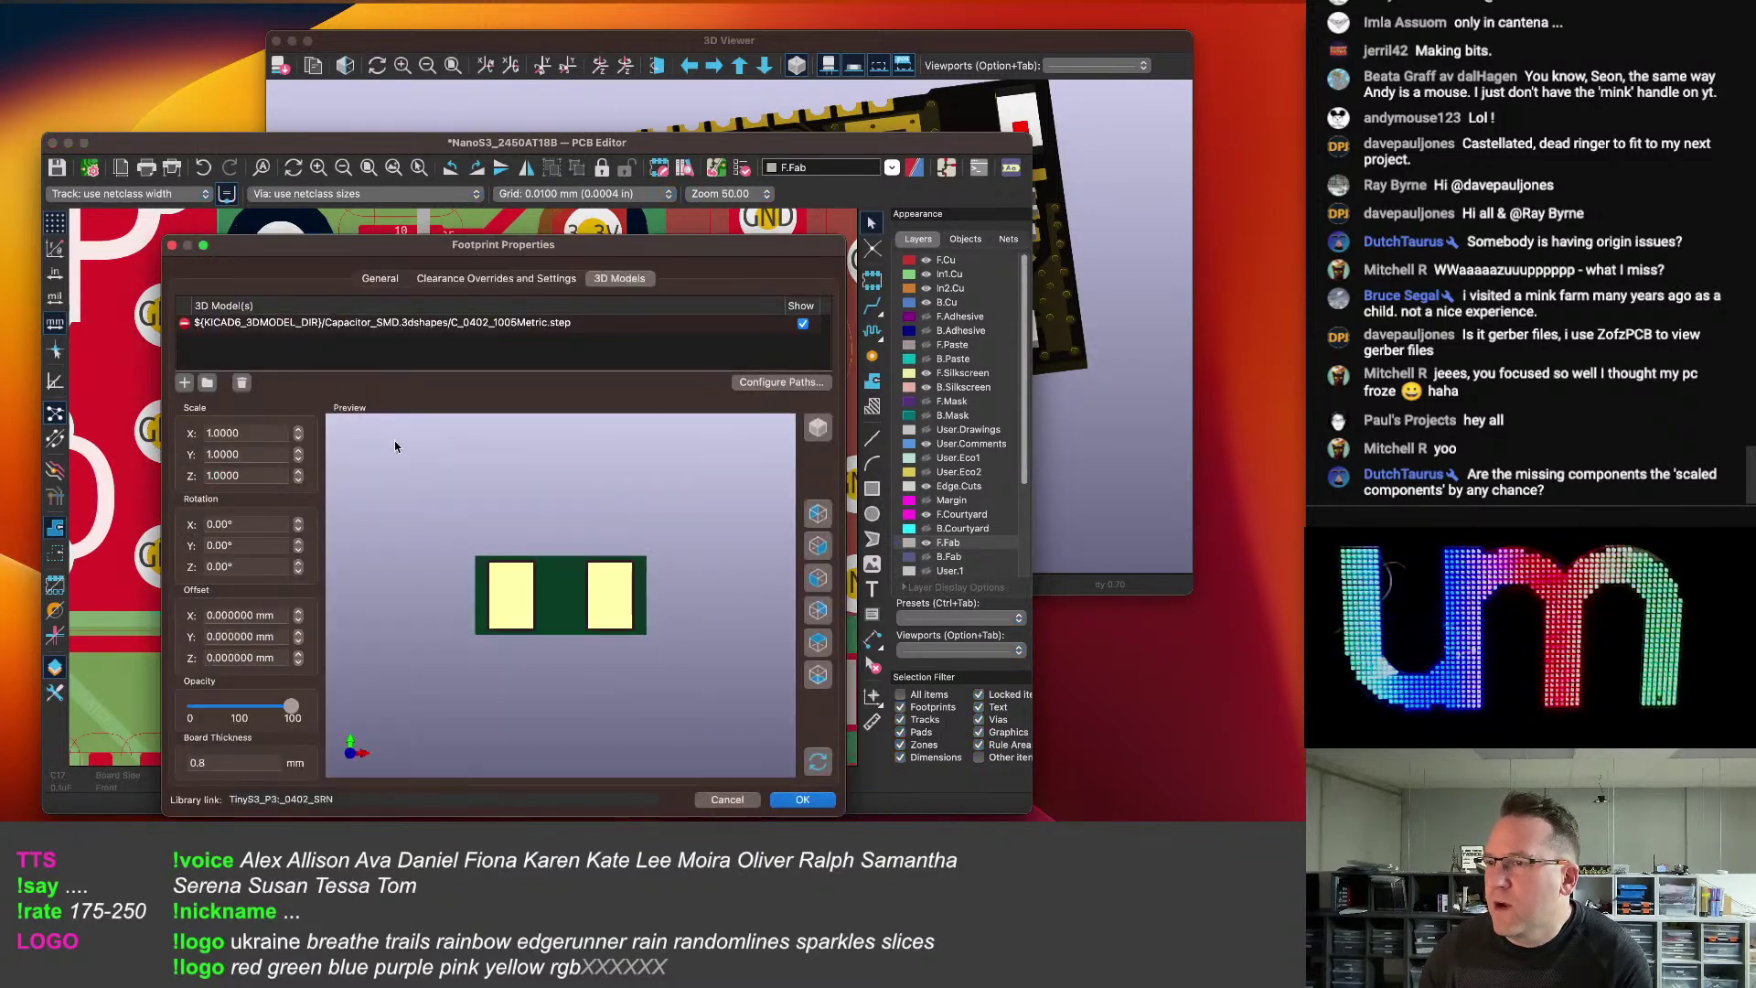
pyautogui.doubleClick(594, 326)
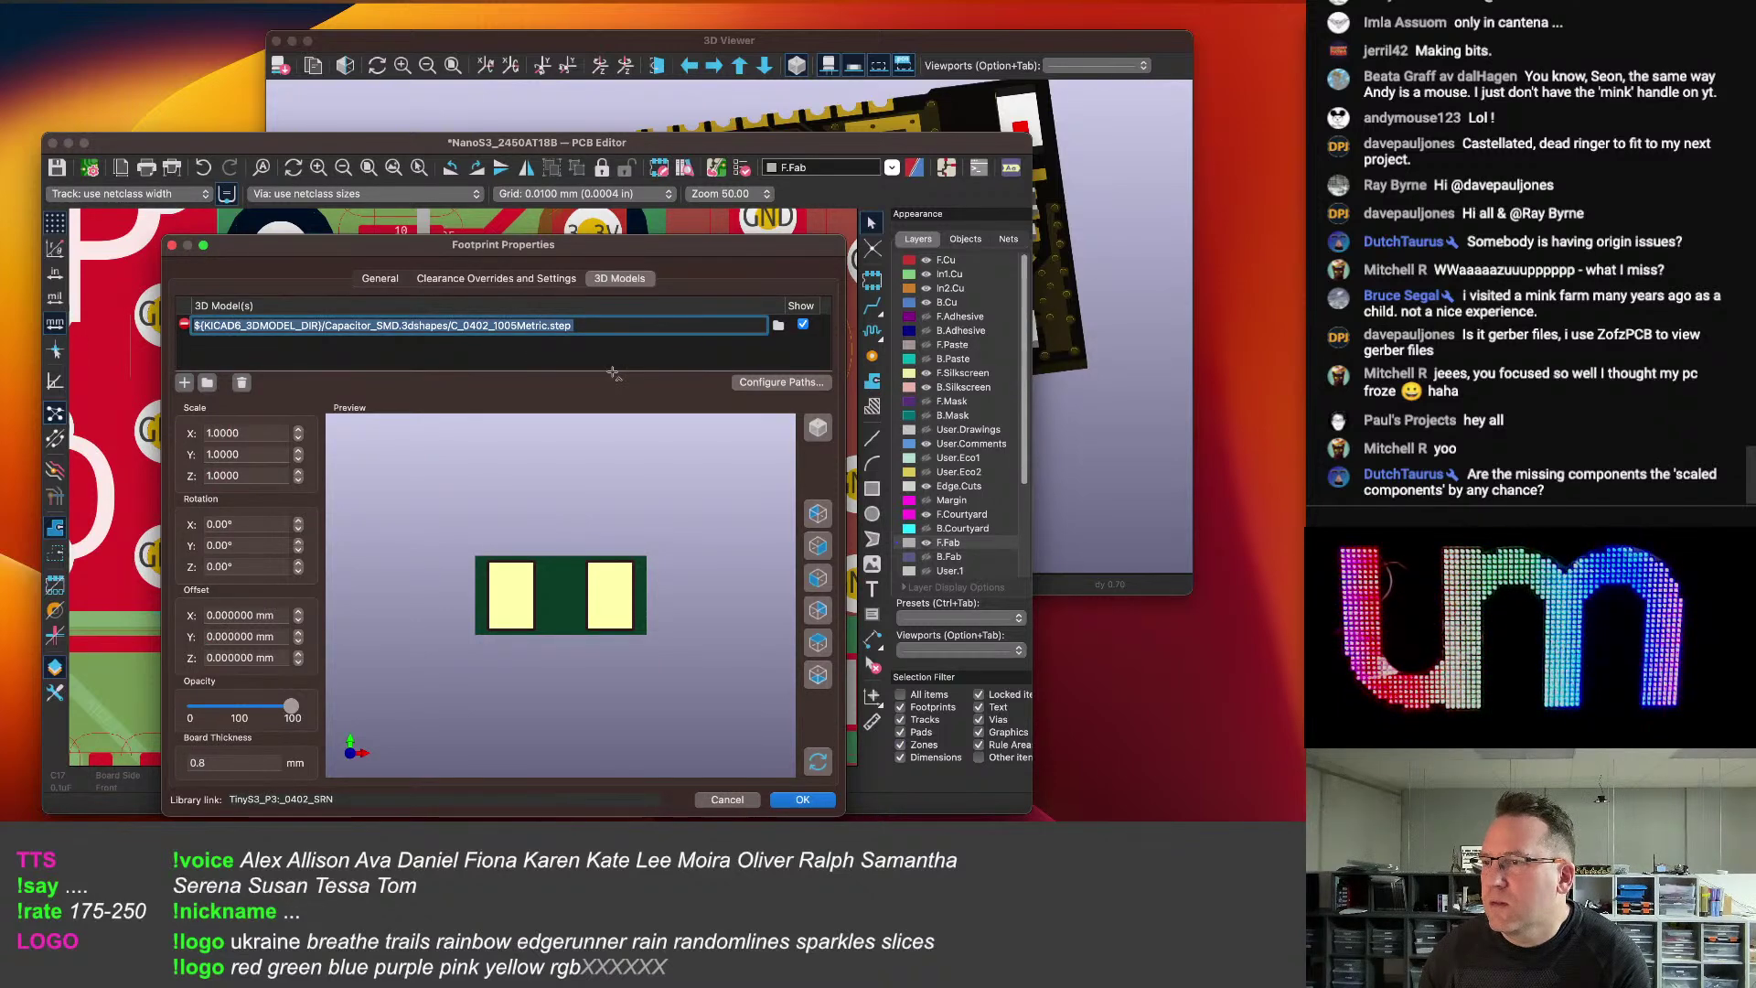
pyautogui.press('Right')
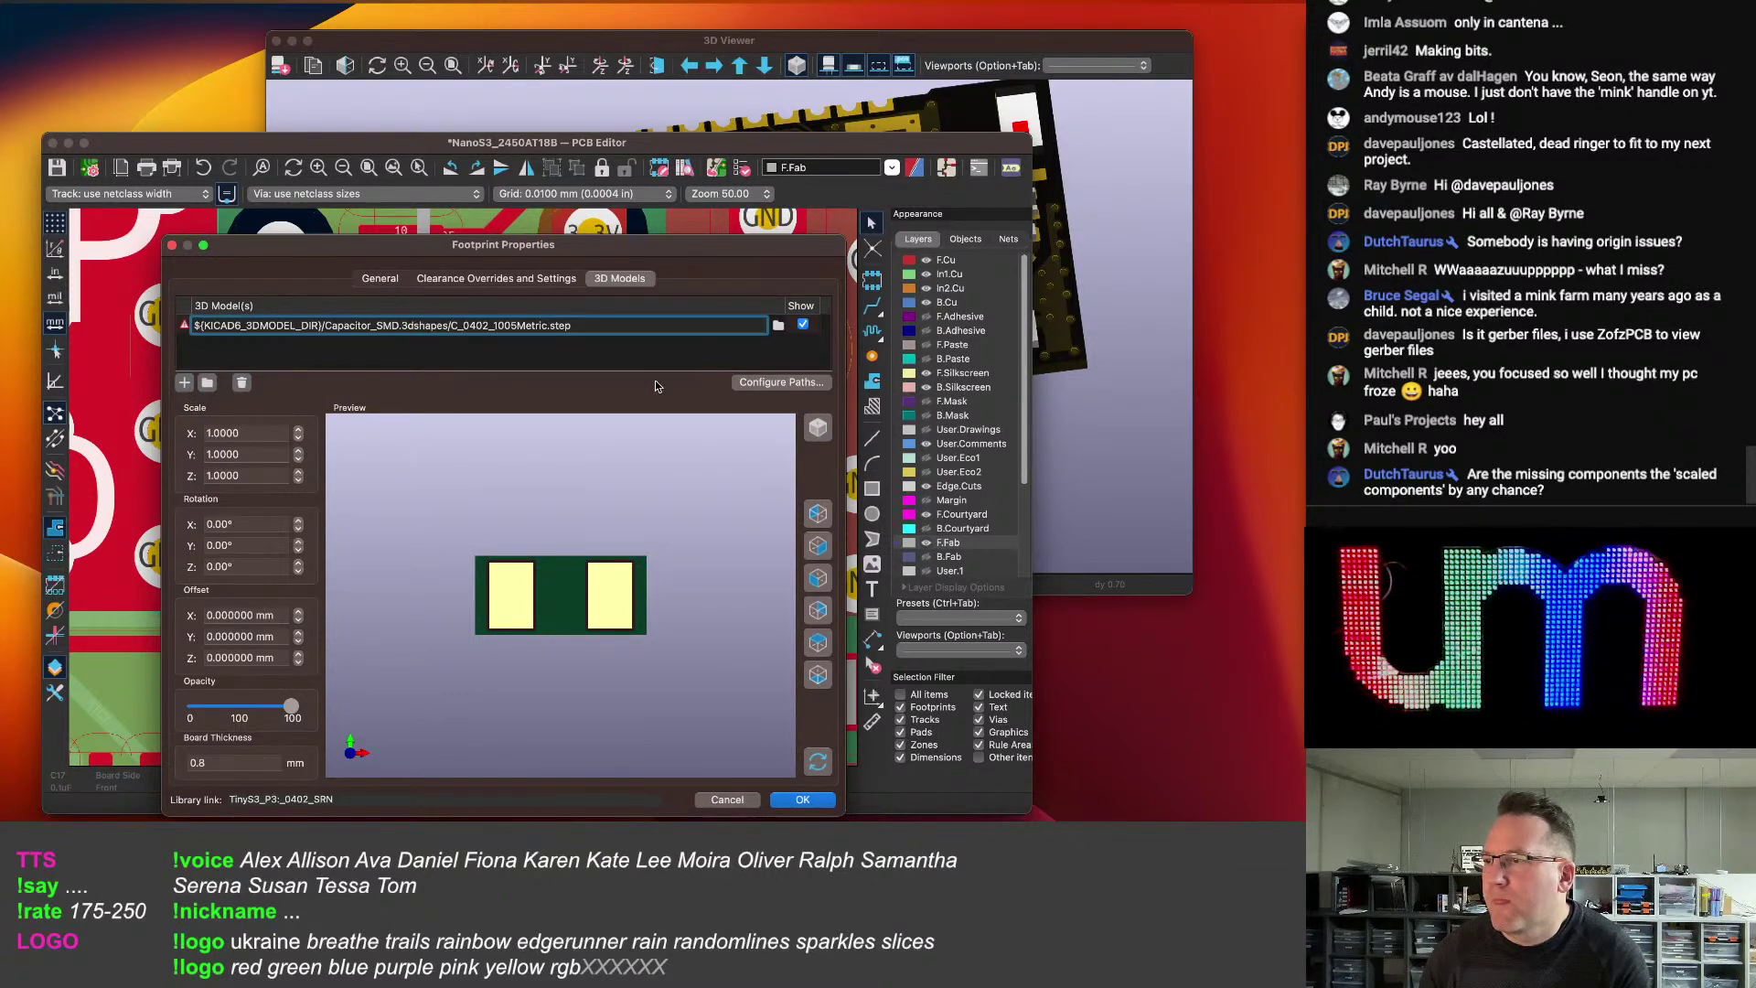
pyautogui.press('Return')
pyautogui.moveTo(466, 420); pyautogui.dragTo(474, 525)
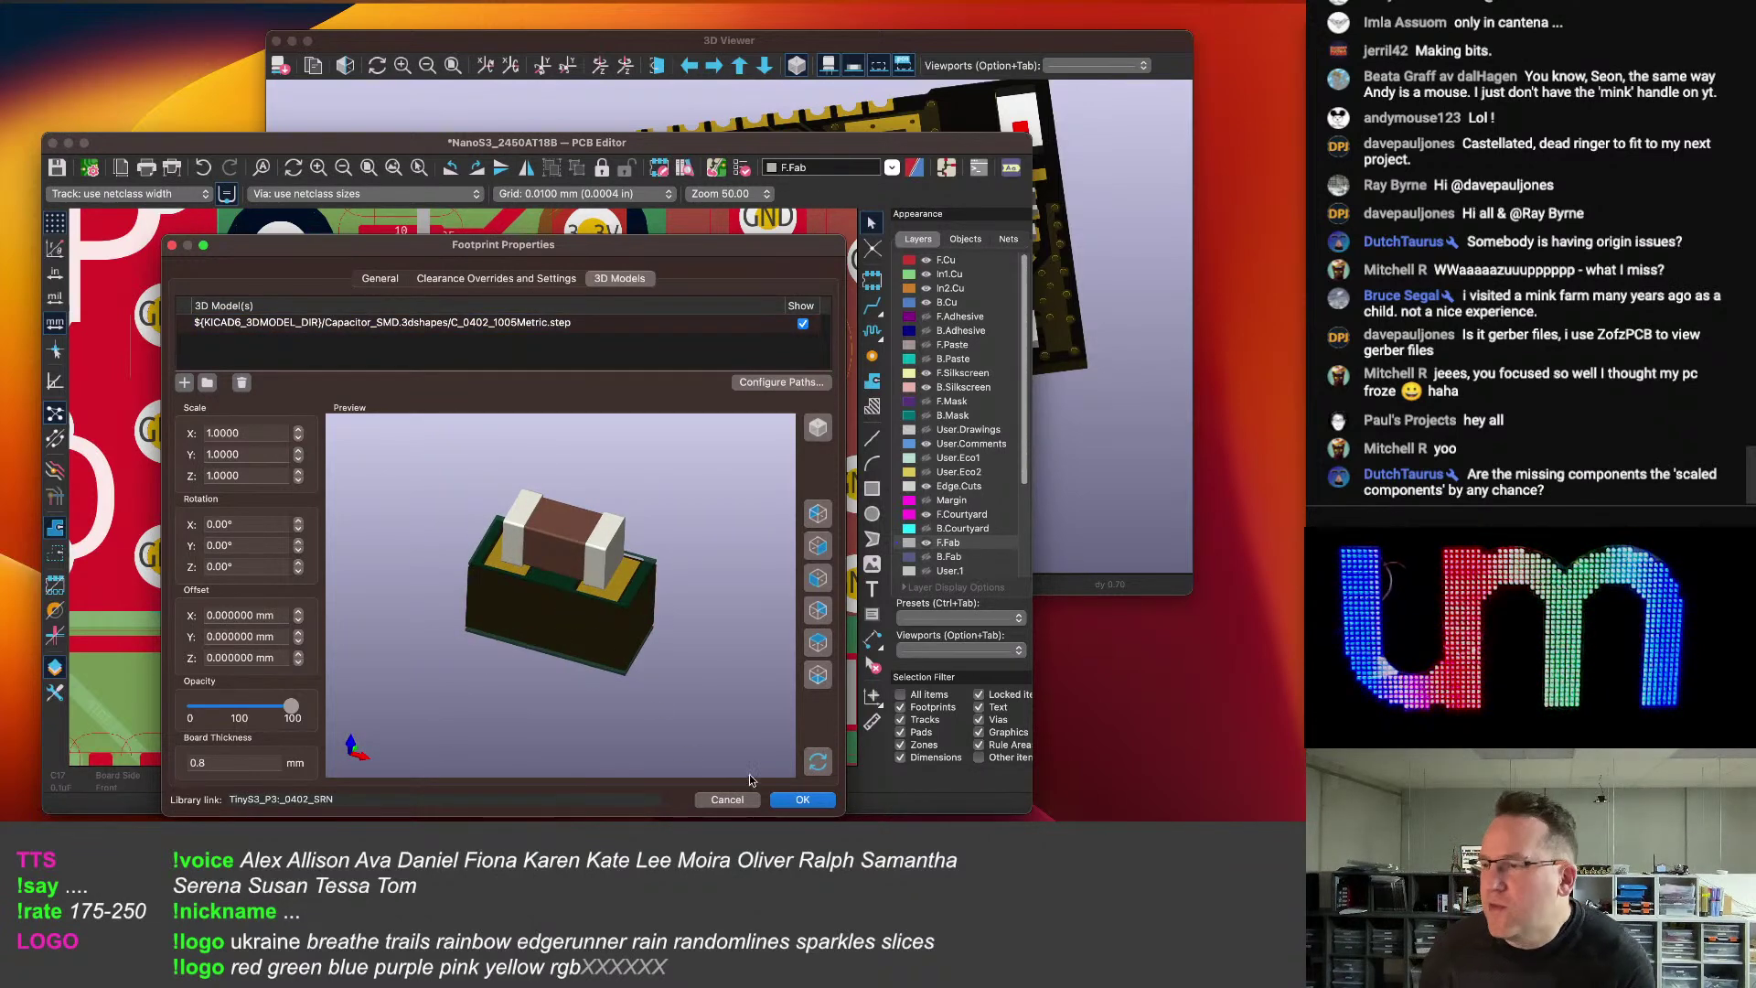
pyautogui.click(802, 799)
pyautogui.scroll(-5, 507, 388)
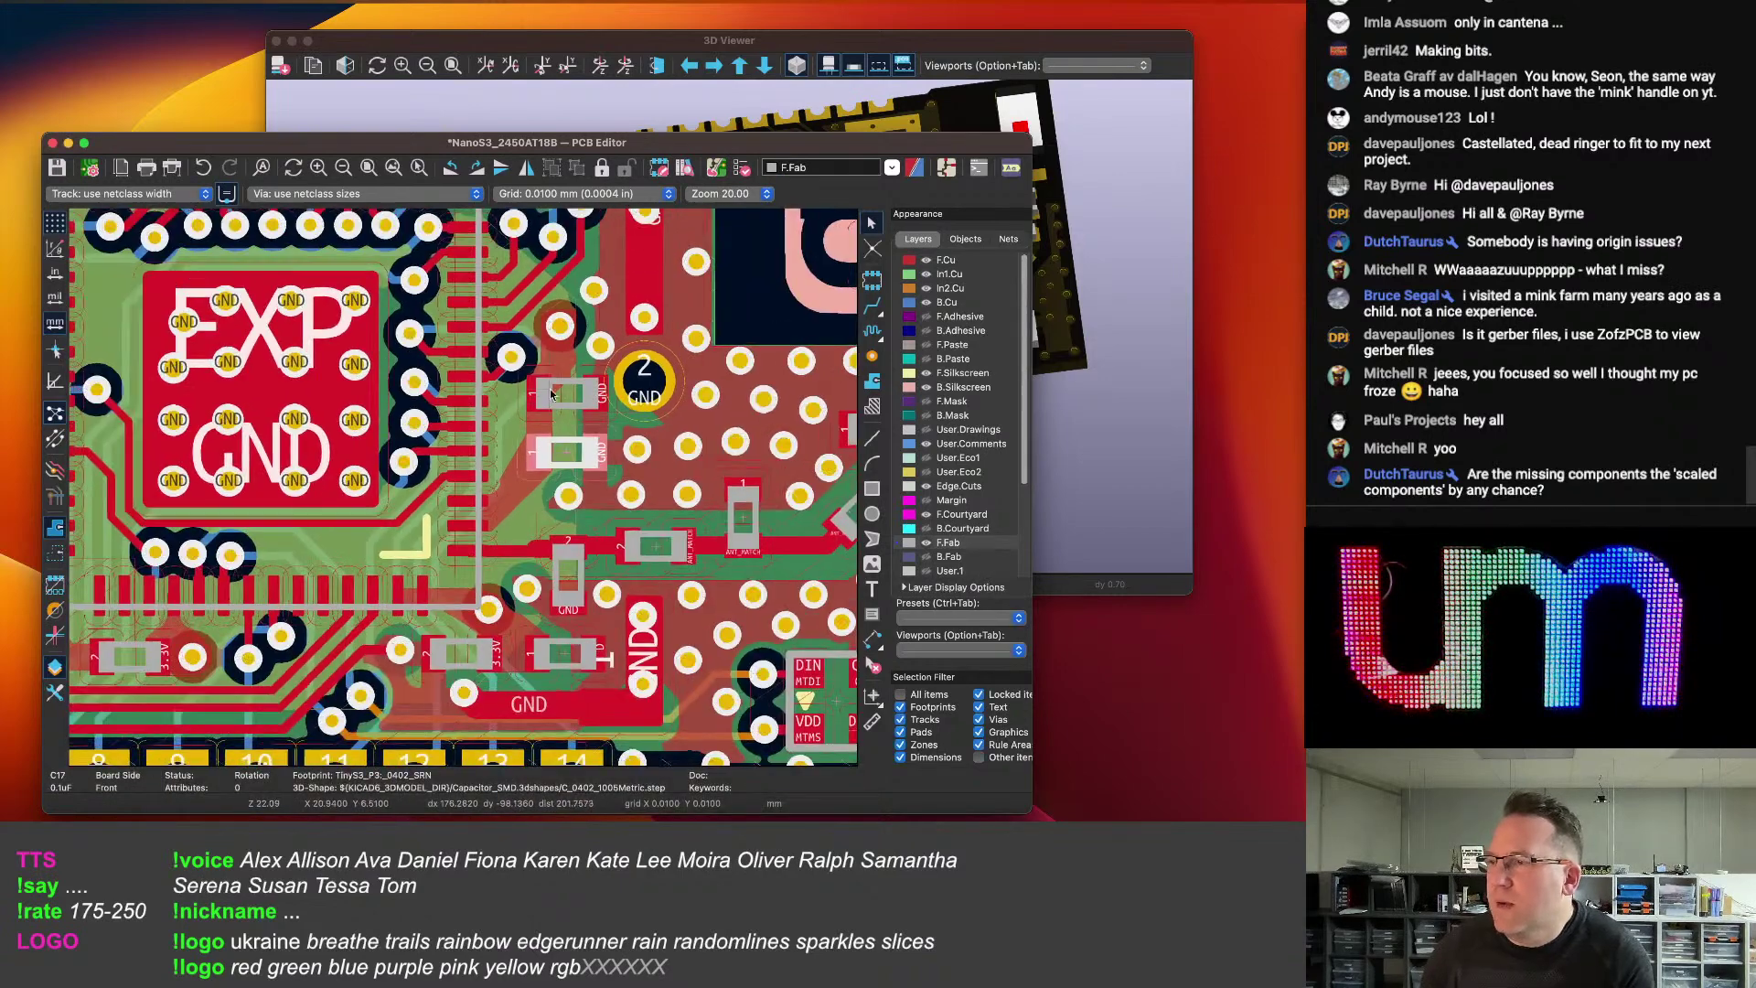
pyautogui.press('super+s')
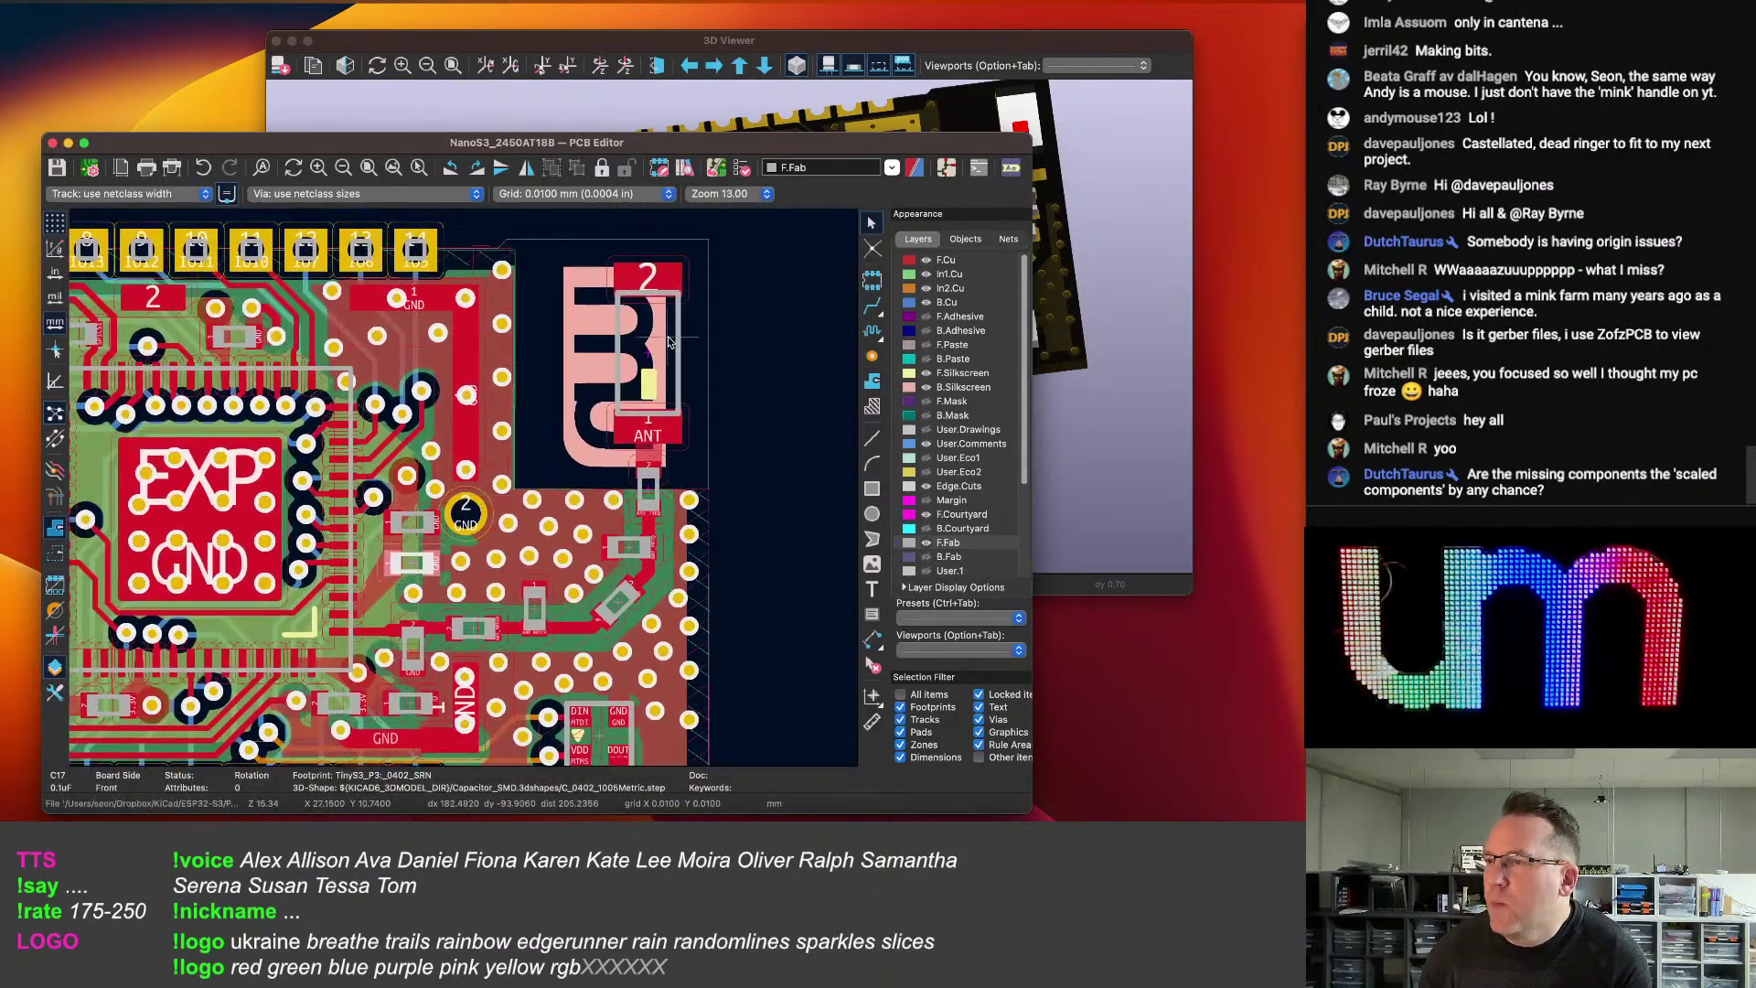
# Open the antenna footprint's 3D model settings and examine its assigned model and file format.
pyautogui.click(670, 342)
pyautogui.doubleClick(670, 342)
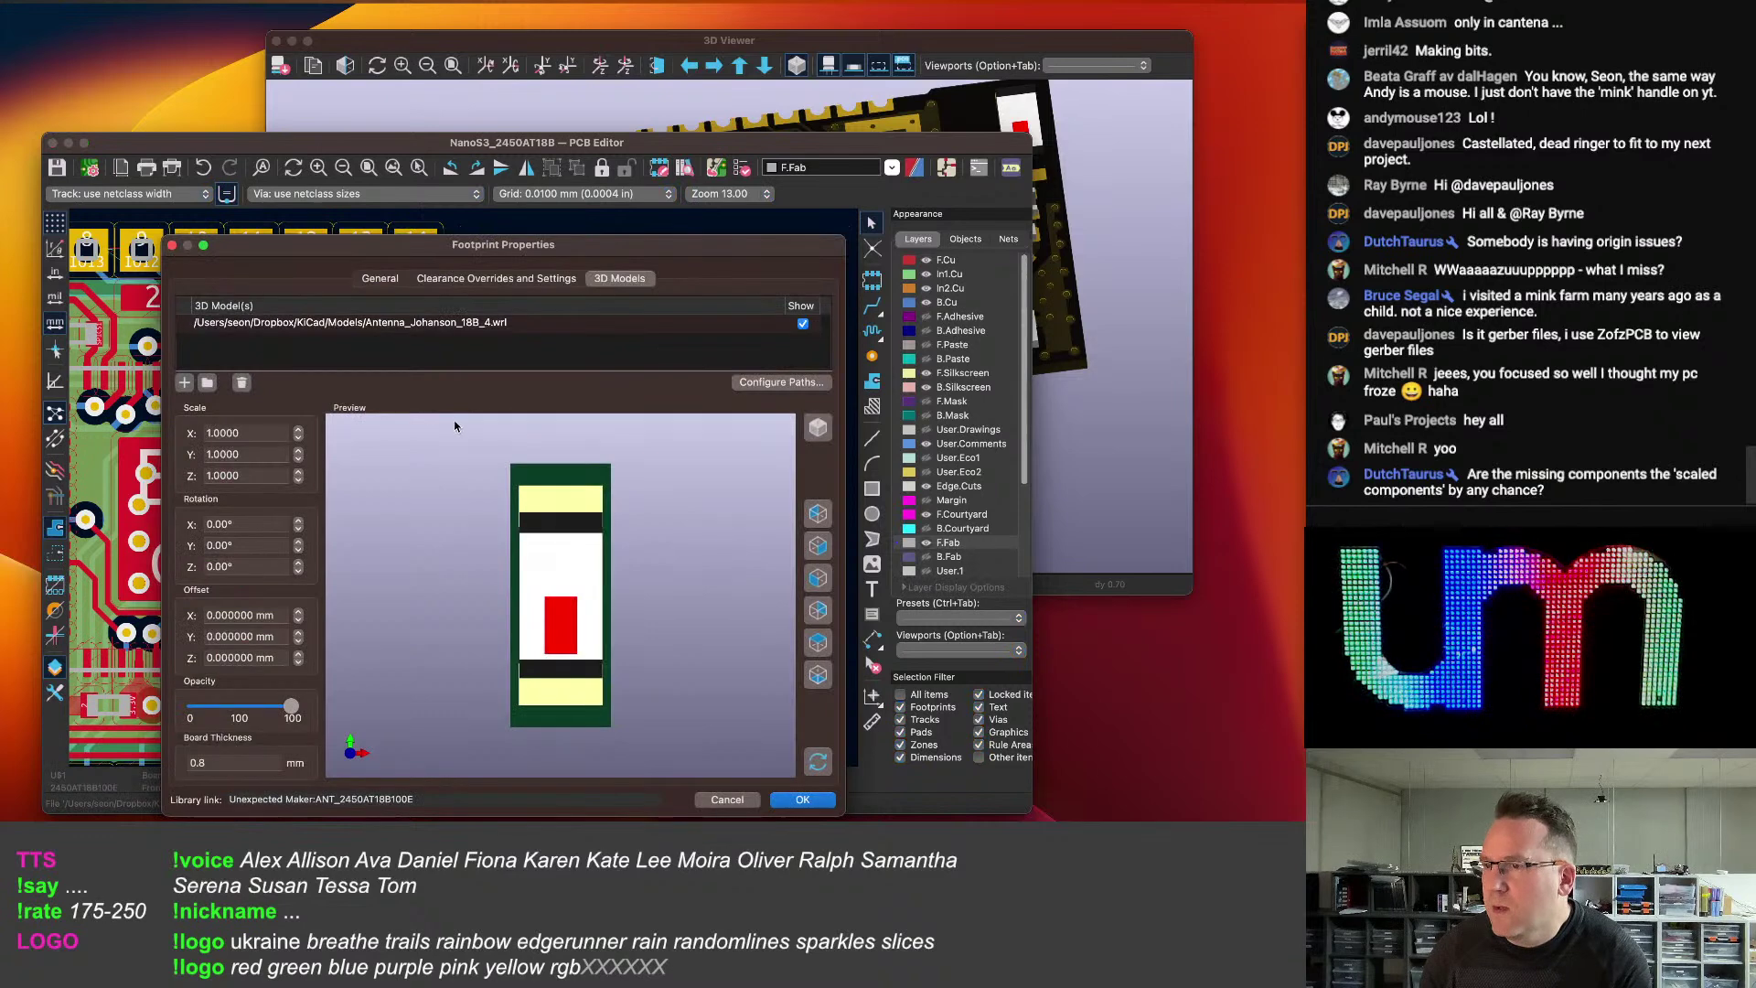
pyautogui.moveTo(473, 599); pyautogui.dragTo(567, 549)
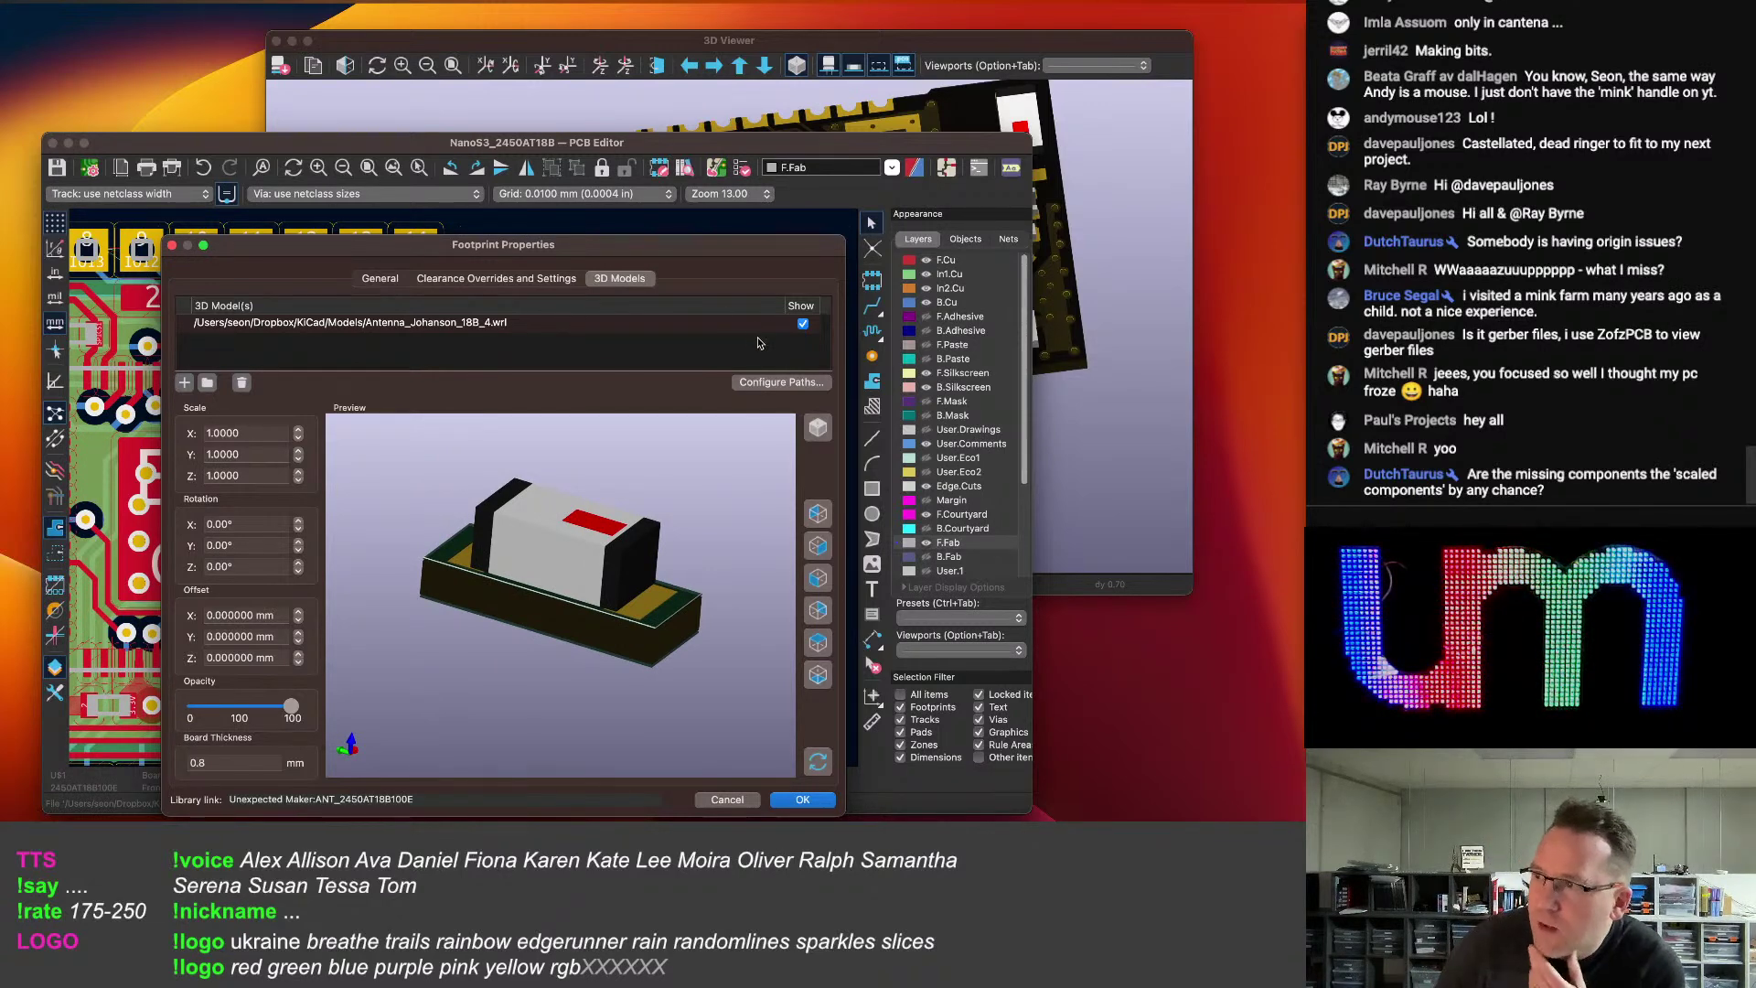
# Look through the Models folder for a STEP version of the antenna model, and cancel the file selection.
pyautogui.click(719, 329)
pyautogui.click(775, 329)
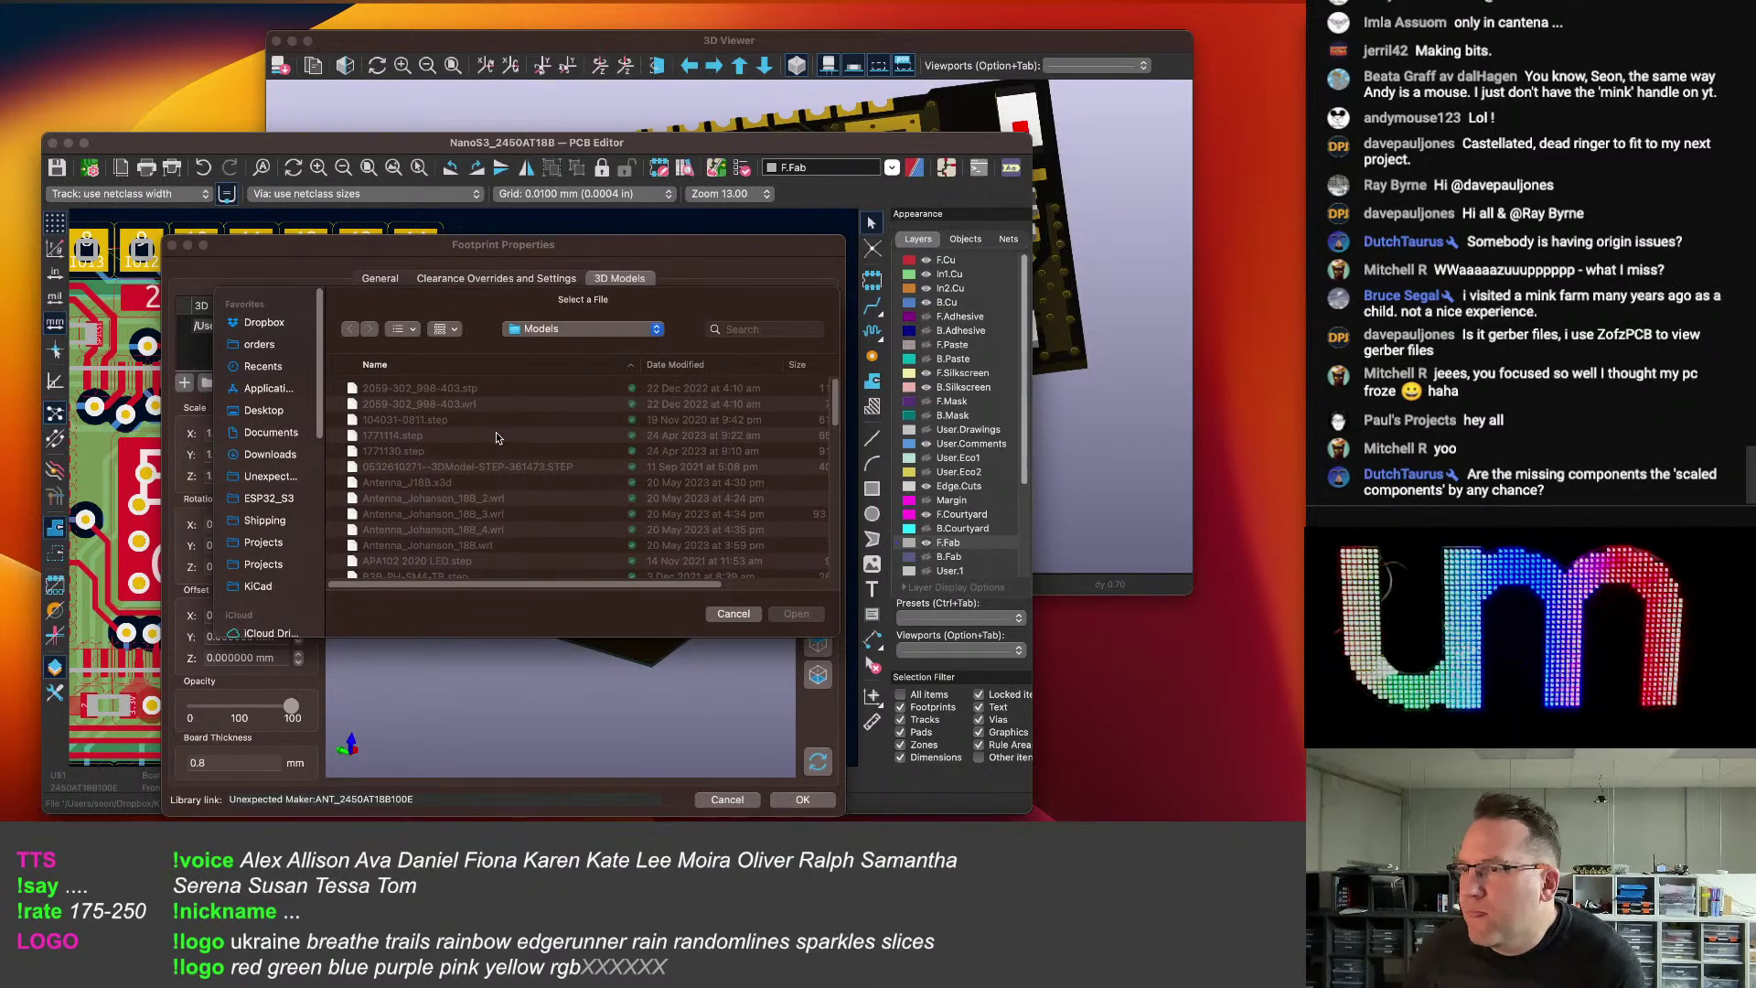
pyautogui.moveTo(472, 247); pyautogui.dragTo(457, 170)
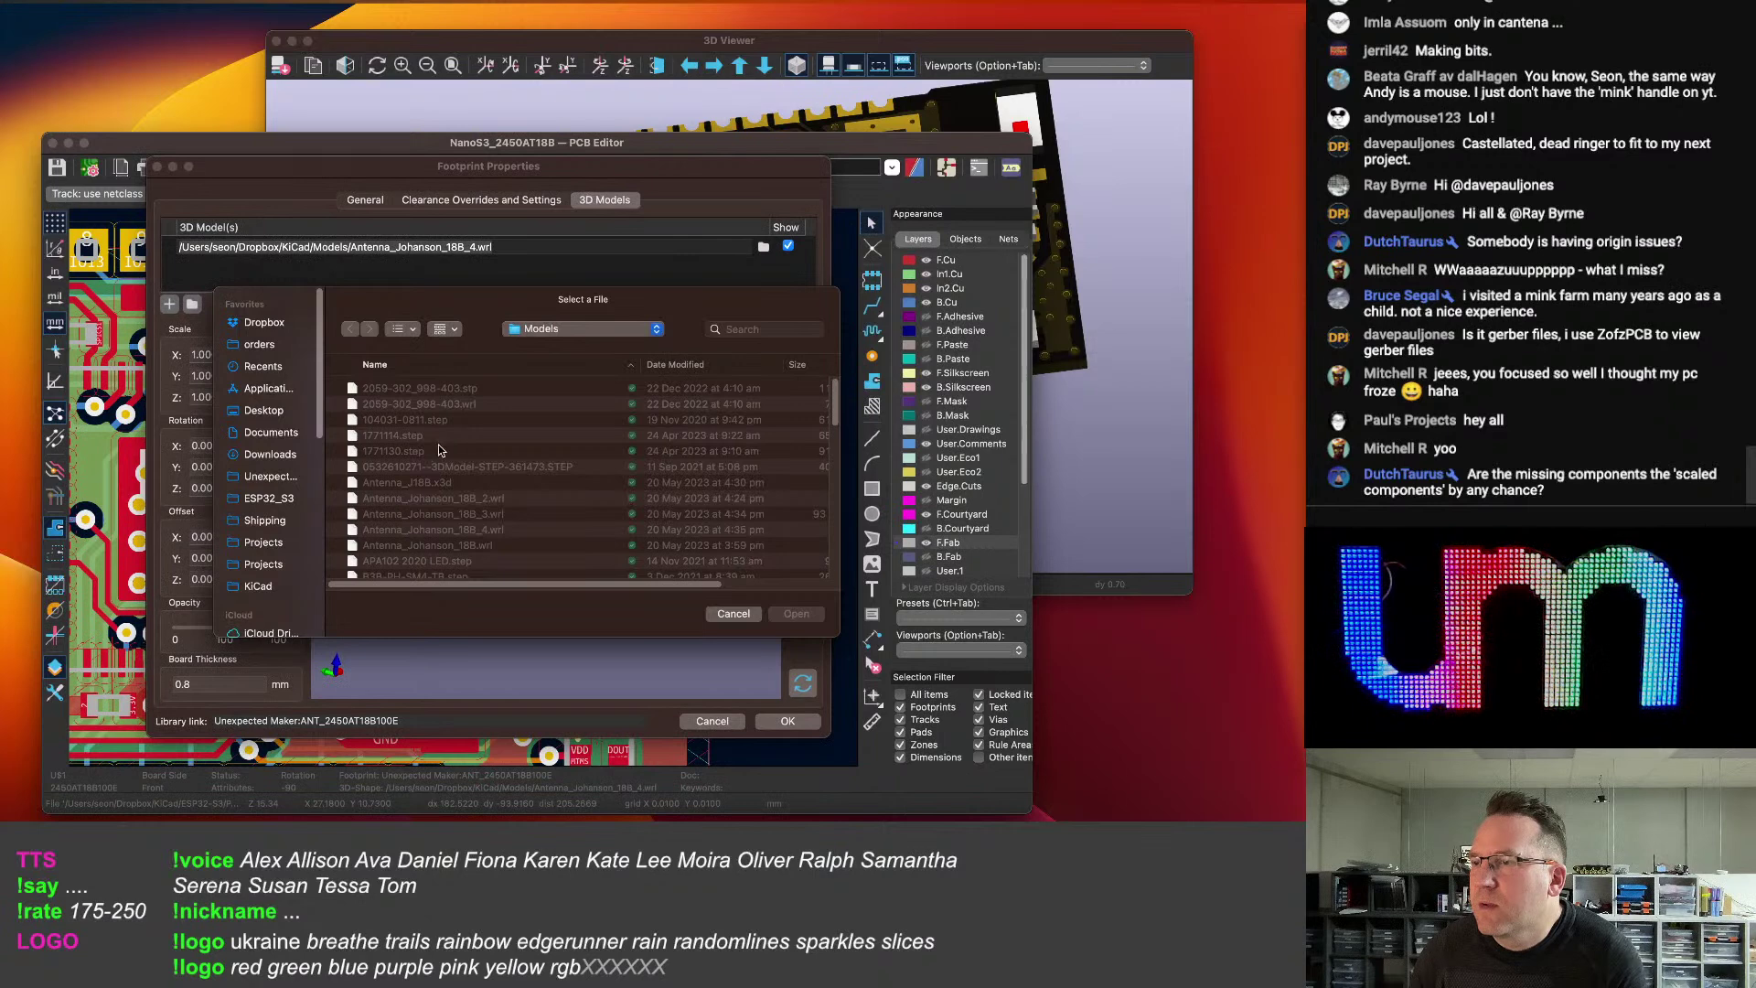
pyautogui.scroll(-4, 439, 446)
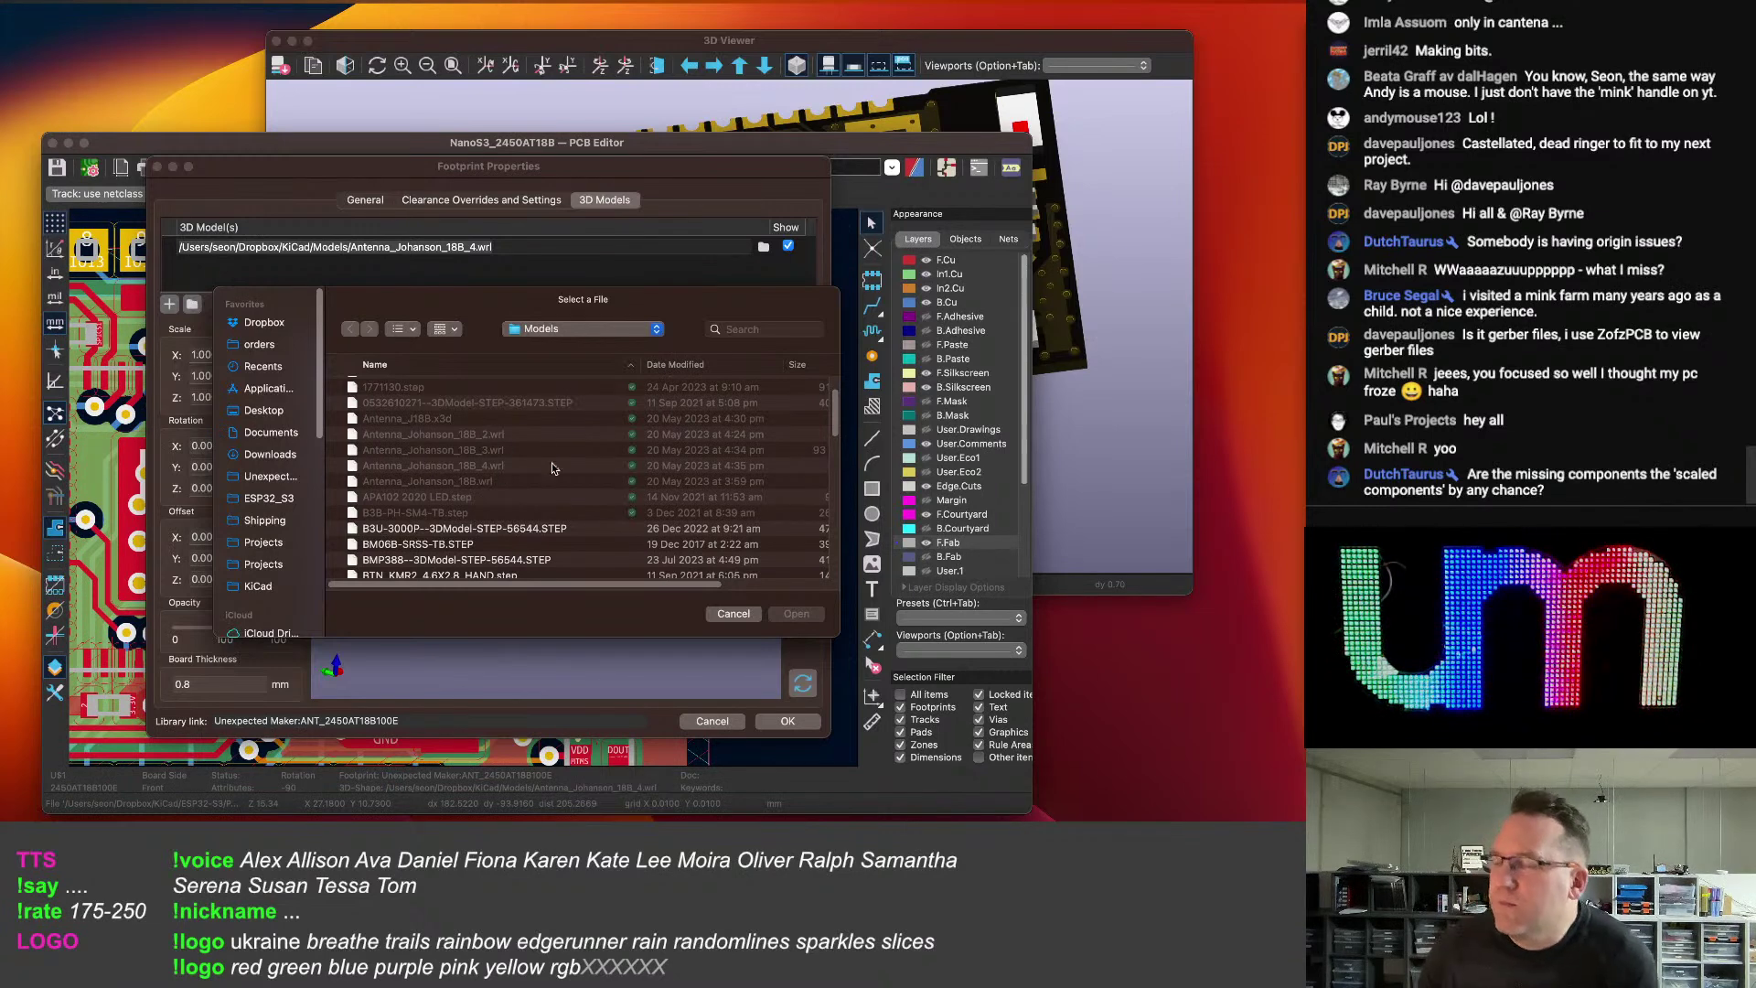
pyautogui.scroll(-10, 468, 448)
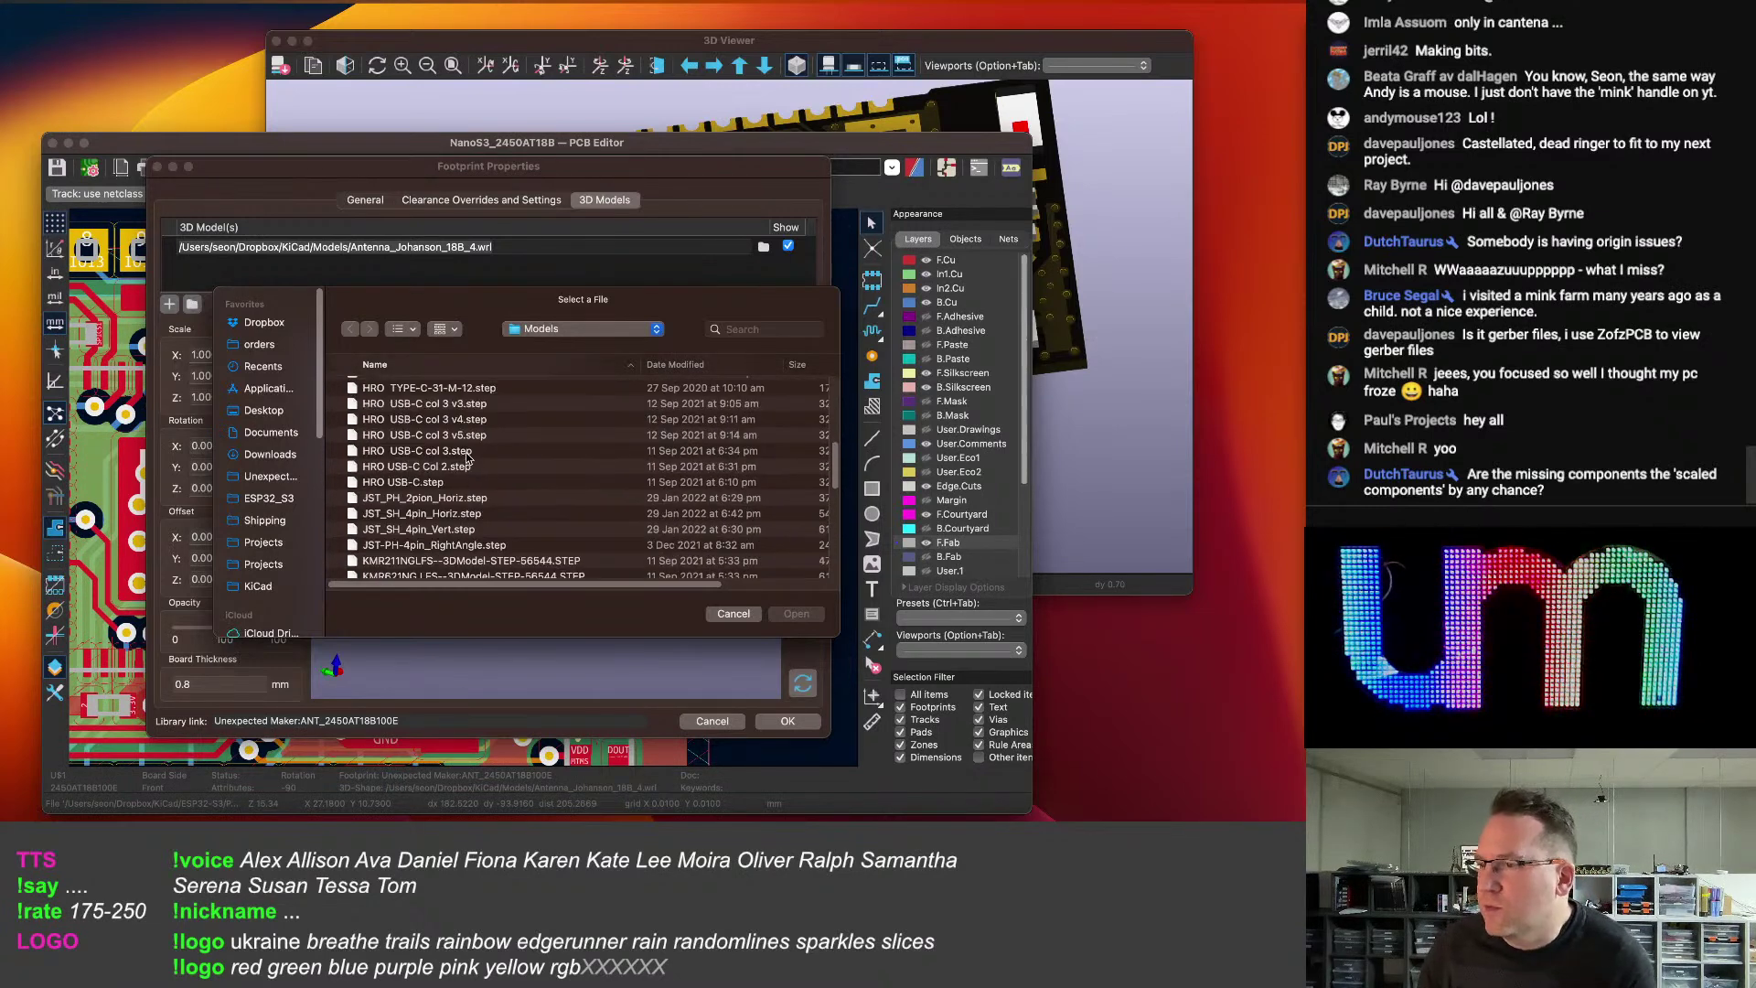
pyautogui.scroll(10, 470, 454)
pyautogui.scroll(-5, 444, 462)
pyautogui.scroll(-10, 449, 464)
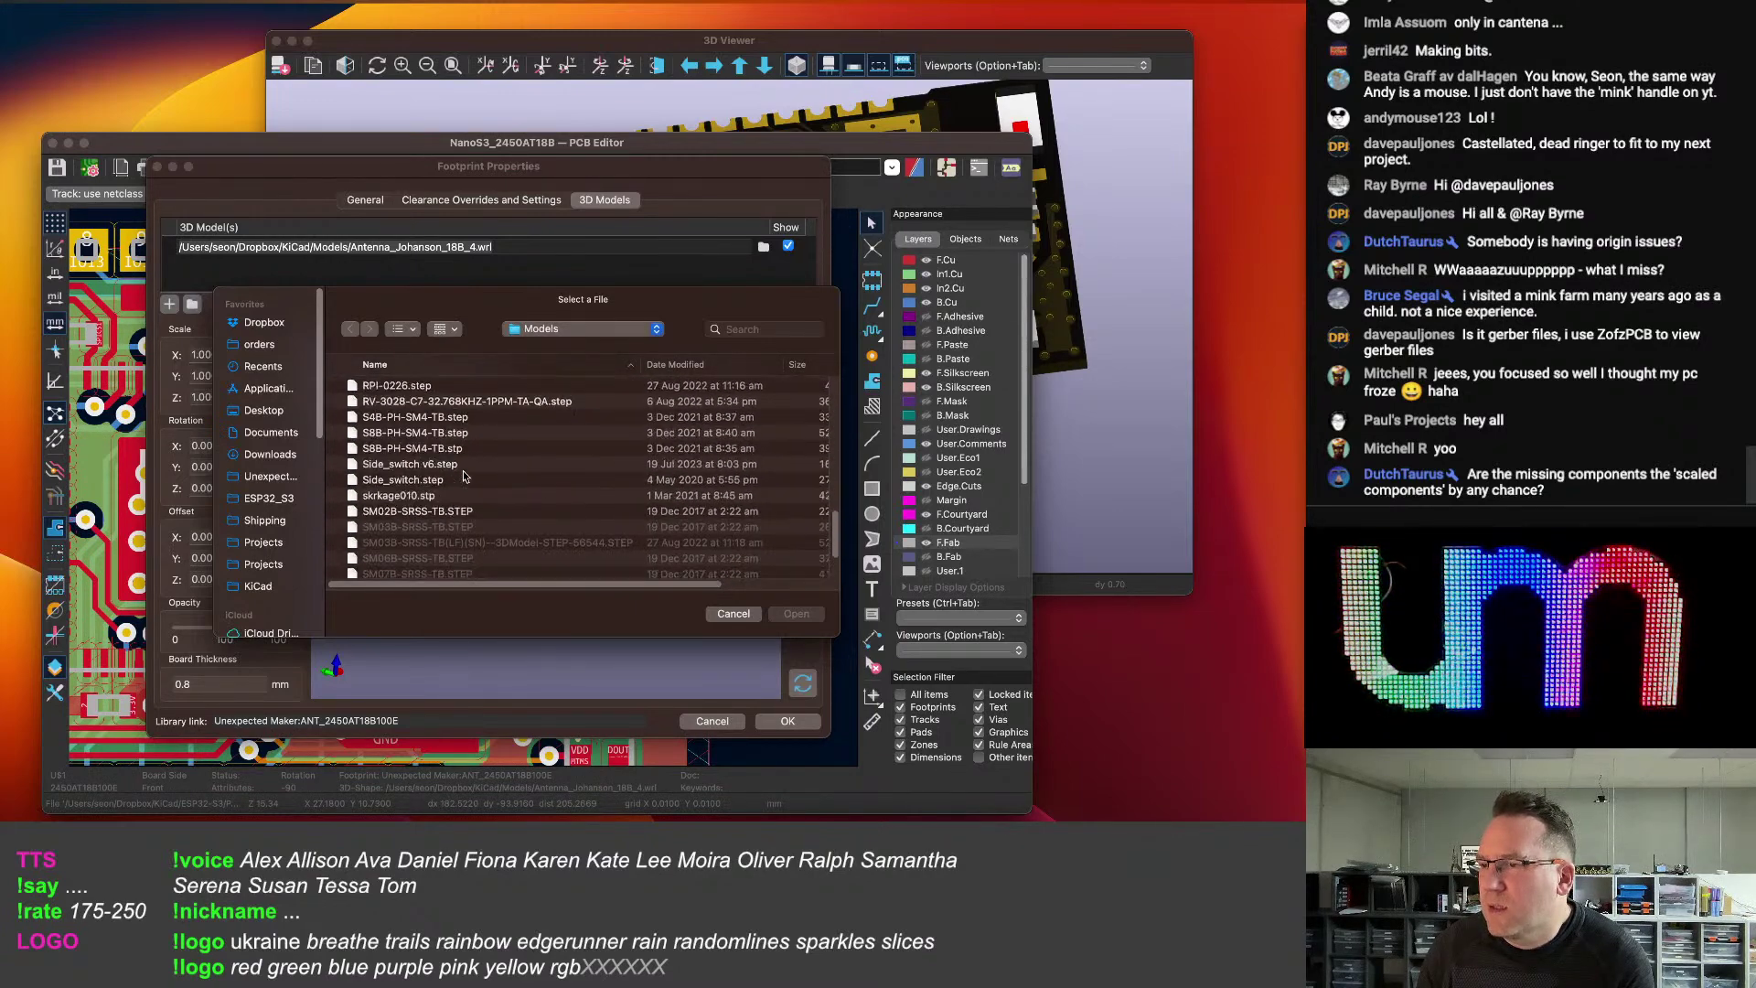
pyautogui.scroll(15, 463, 475)
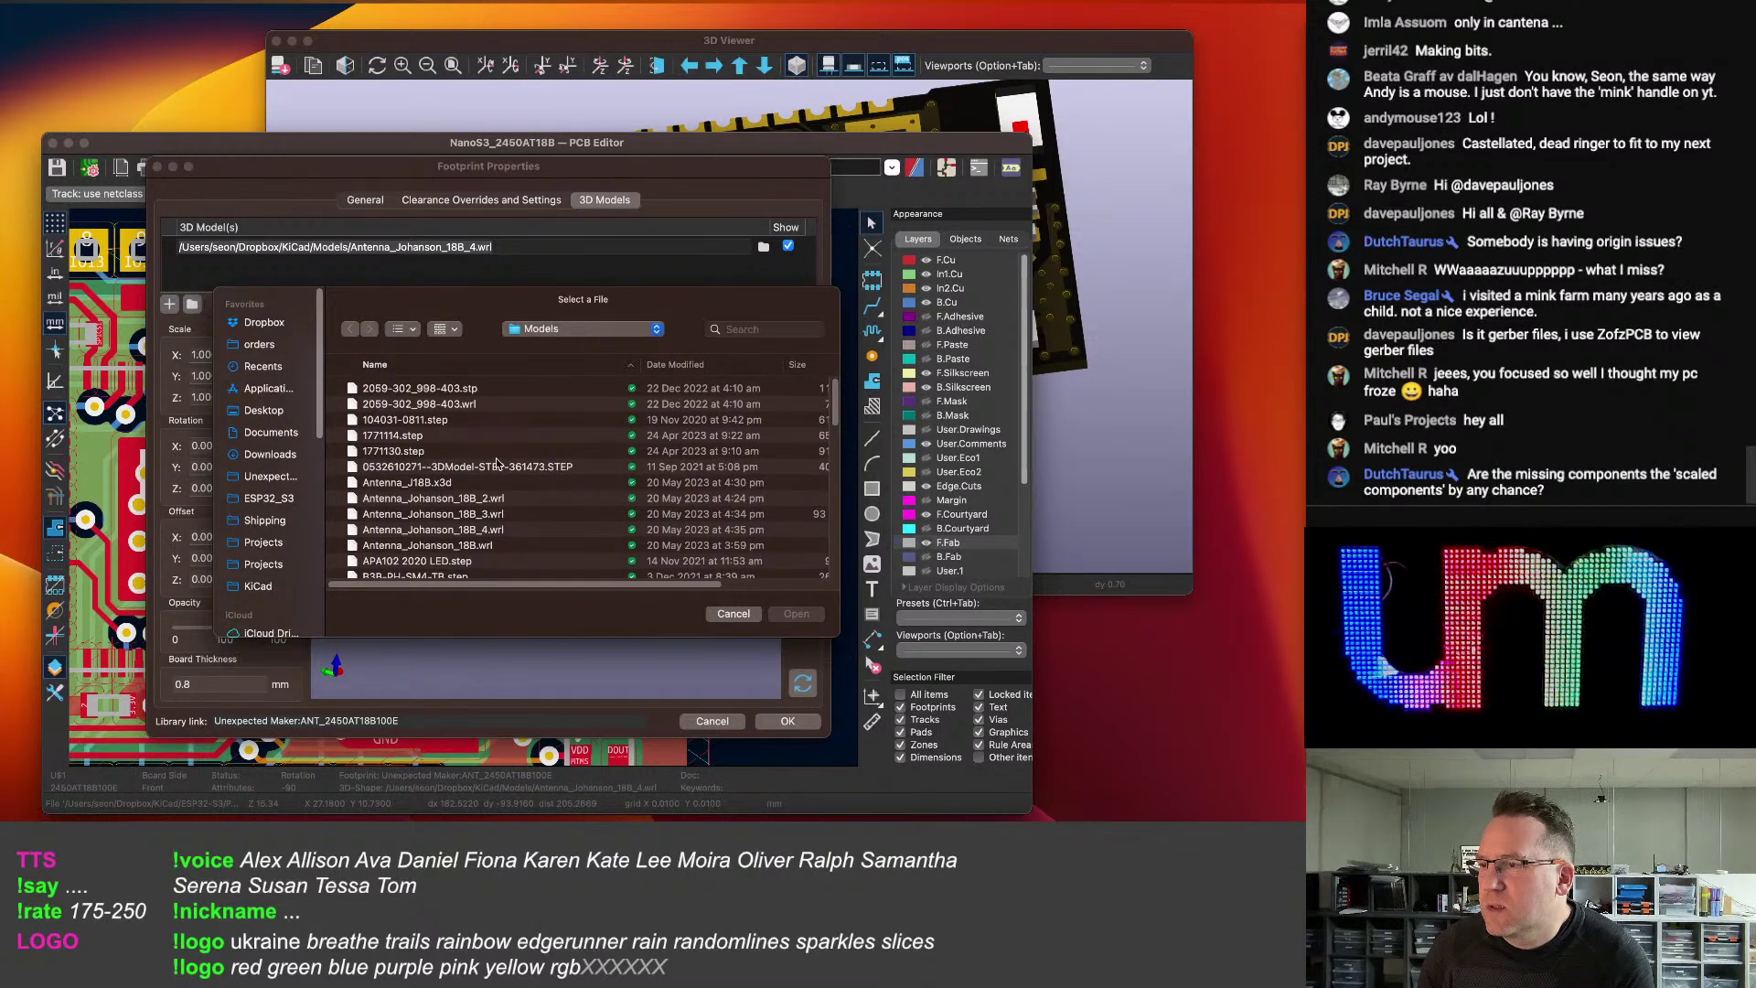
pyautogui.scroll(-1, 483, 460)
pyautogui.scroll(1, 443, 491)
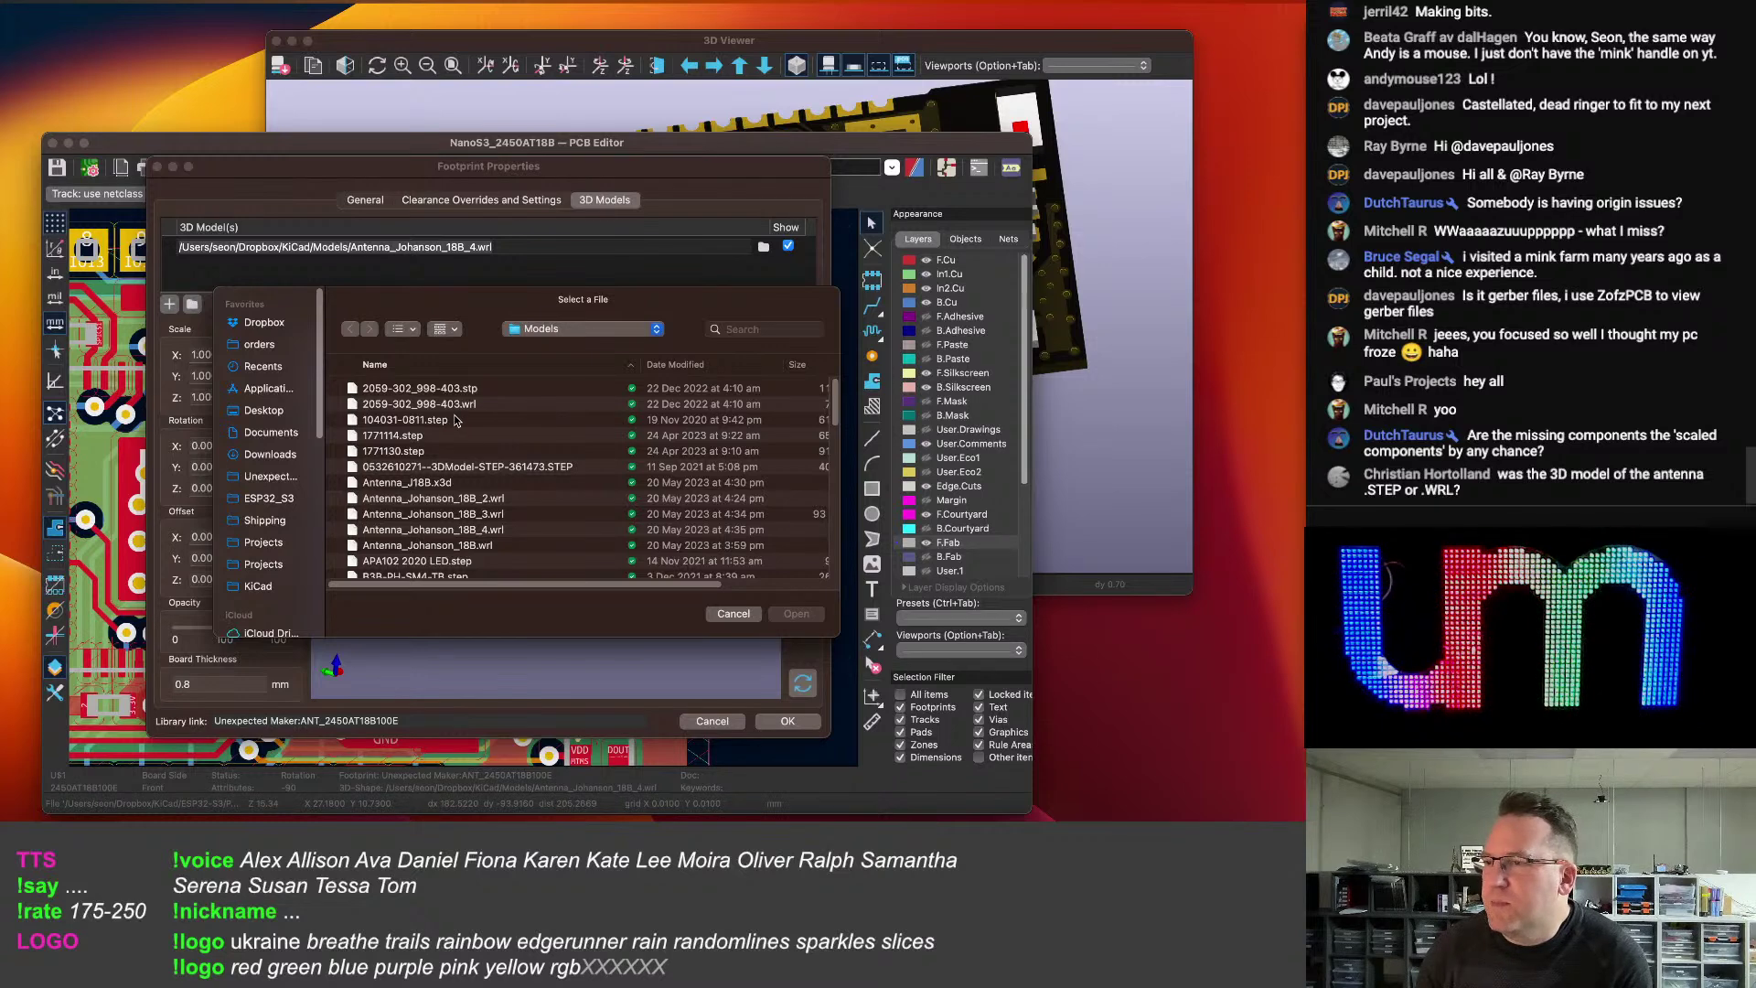
pyautogui.scroll(-5, 465, 419)
pyautogui.scroll(3, 464, 419)
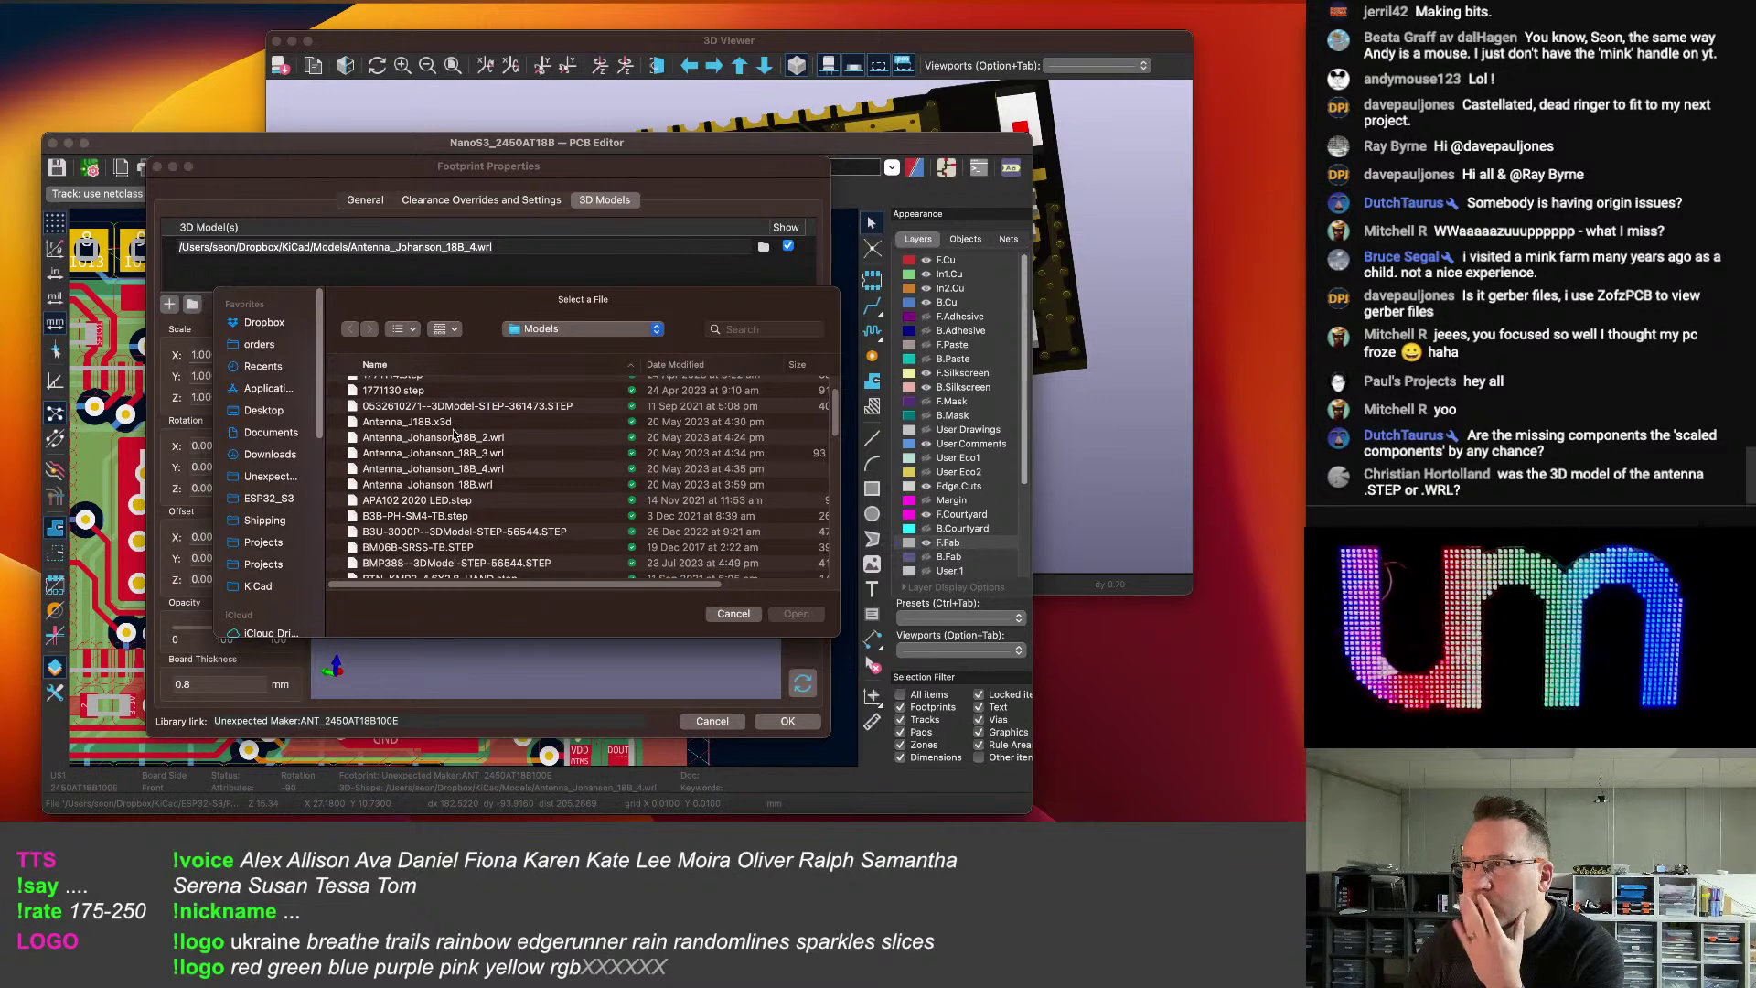
pyautogui.click(731, 615)
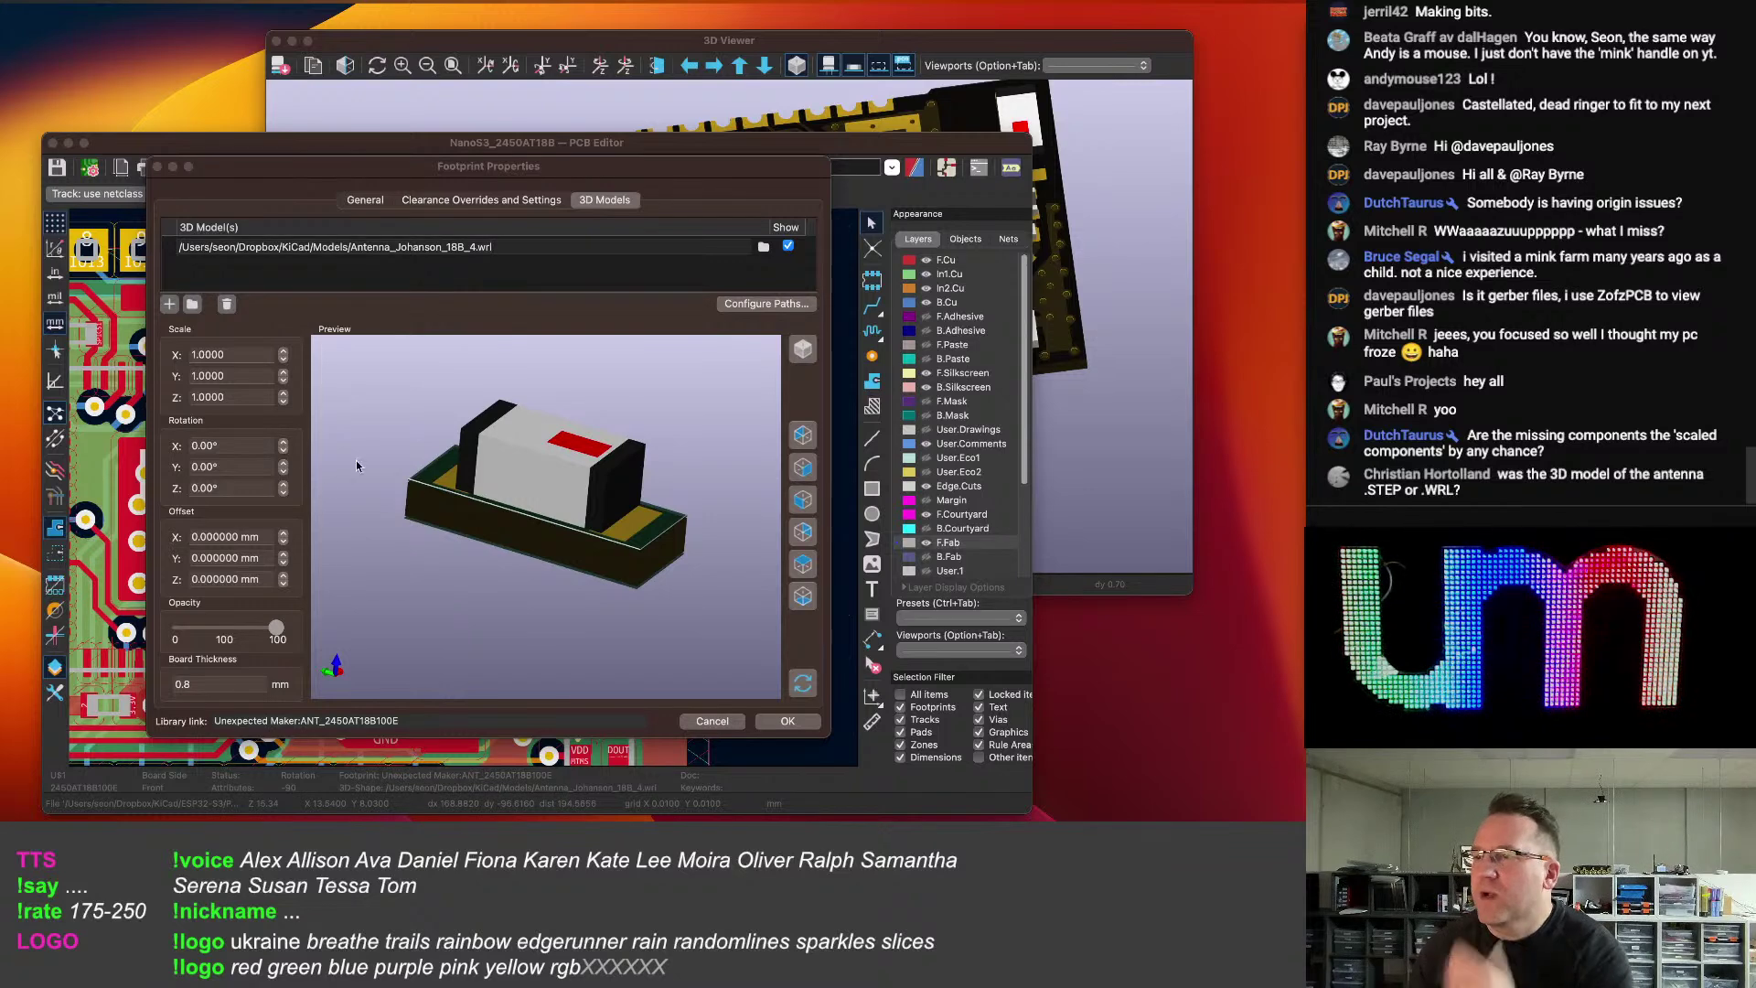
pyautogui.moveTo(560, 589); pyautogui.dragTo(475, 565)
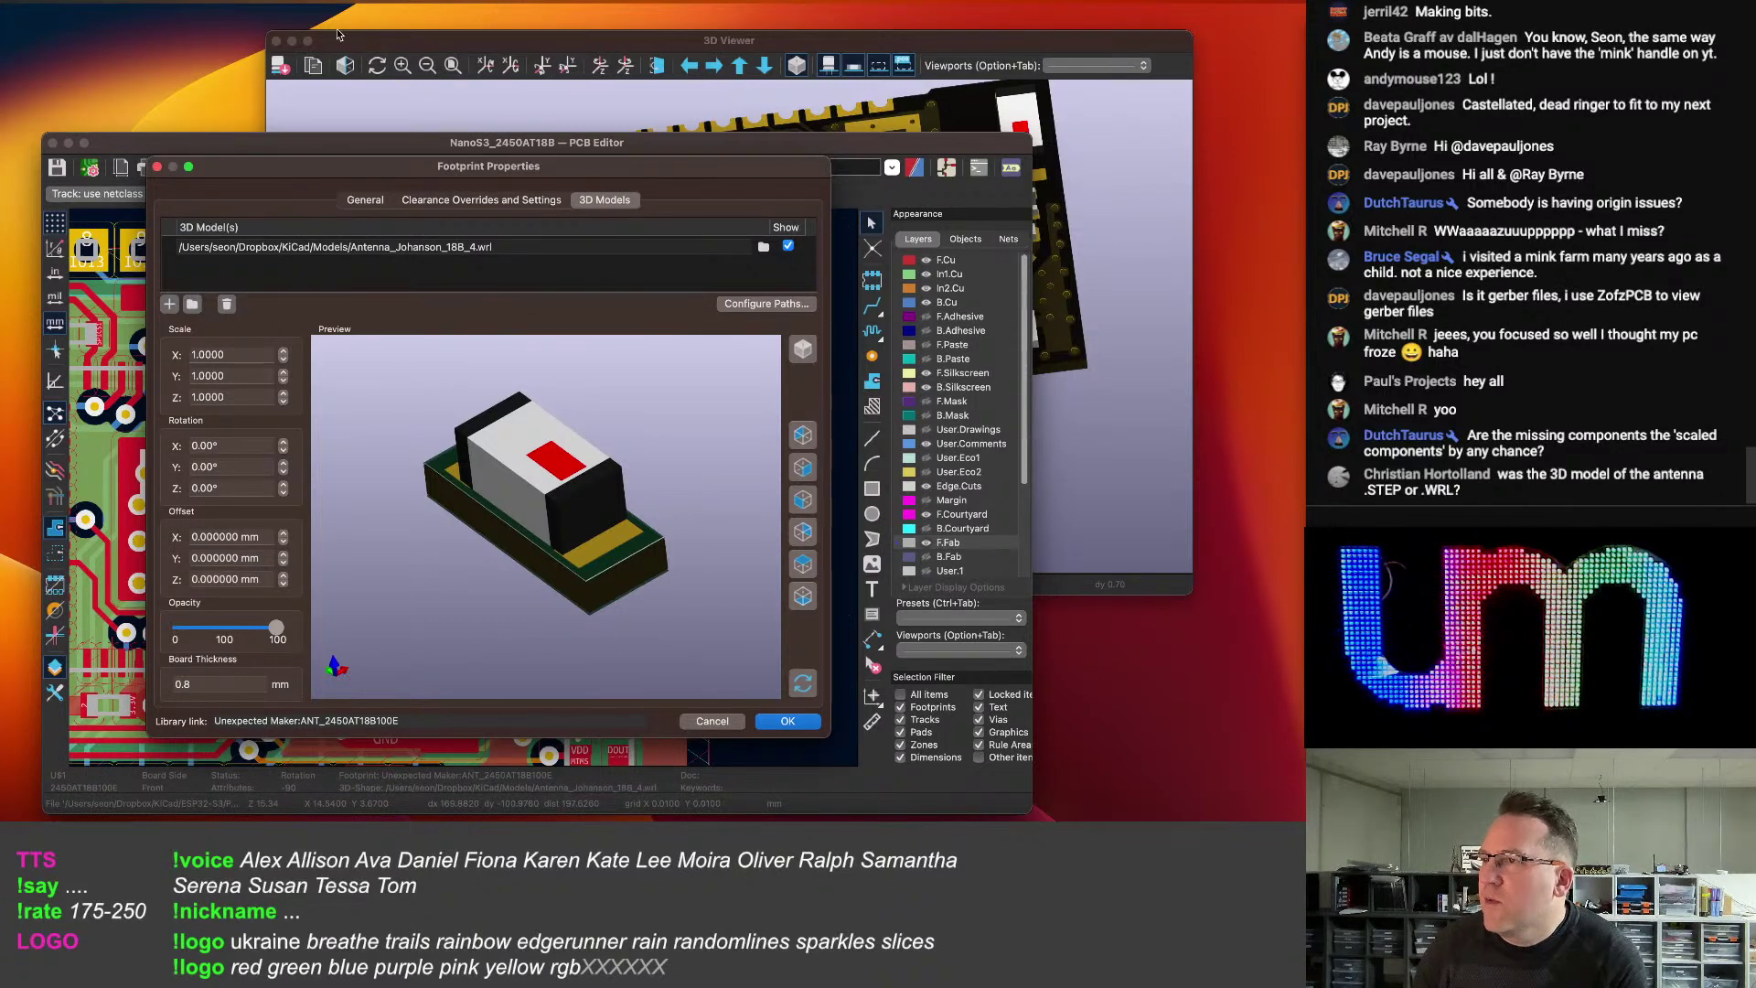
pyautogui.moveTo(400, 171)
pyautogui.mouseDown()
pyautogui.moveTo(426, 161)
pyautogui.moveTo(413, 167)
pyautogui.mouseUp()
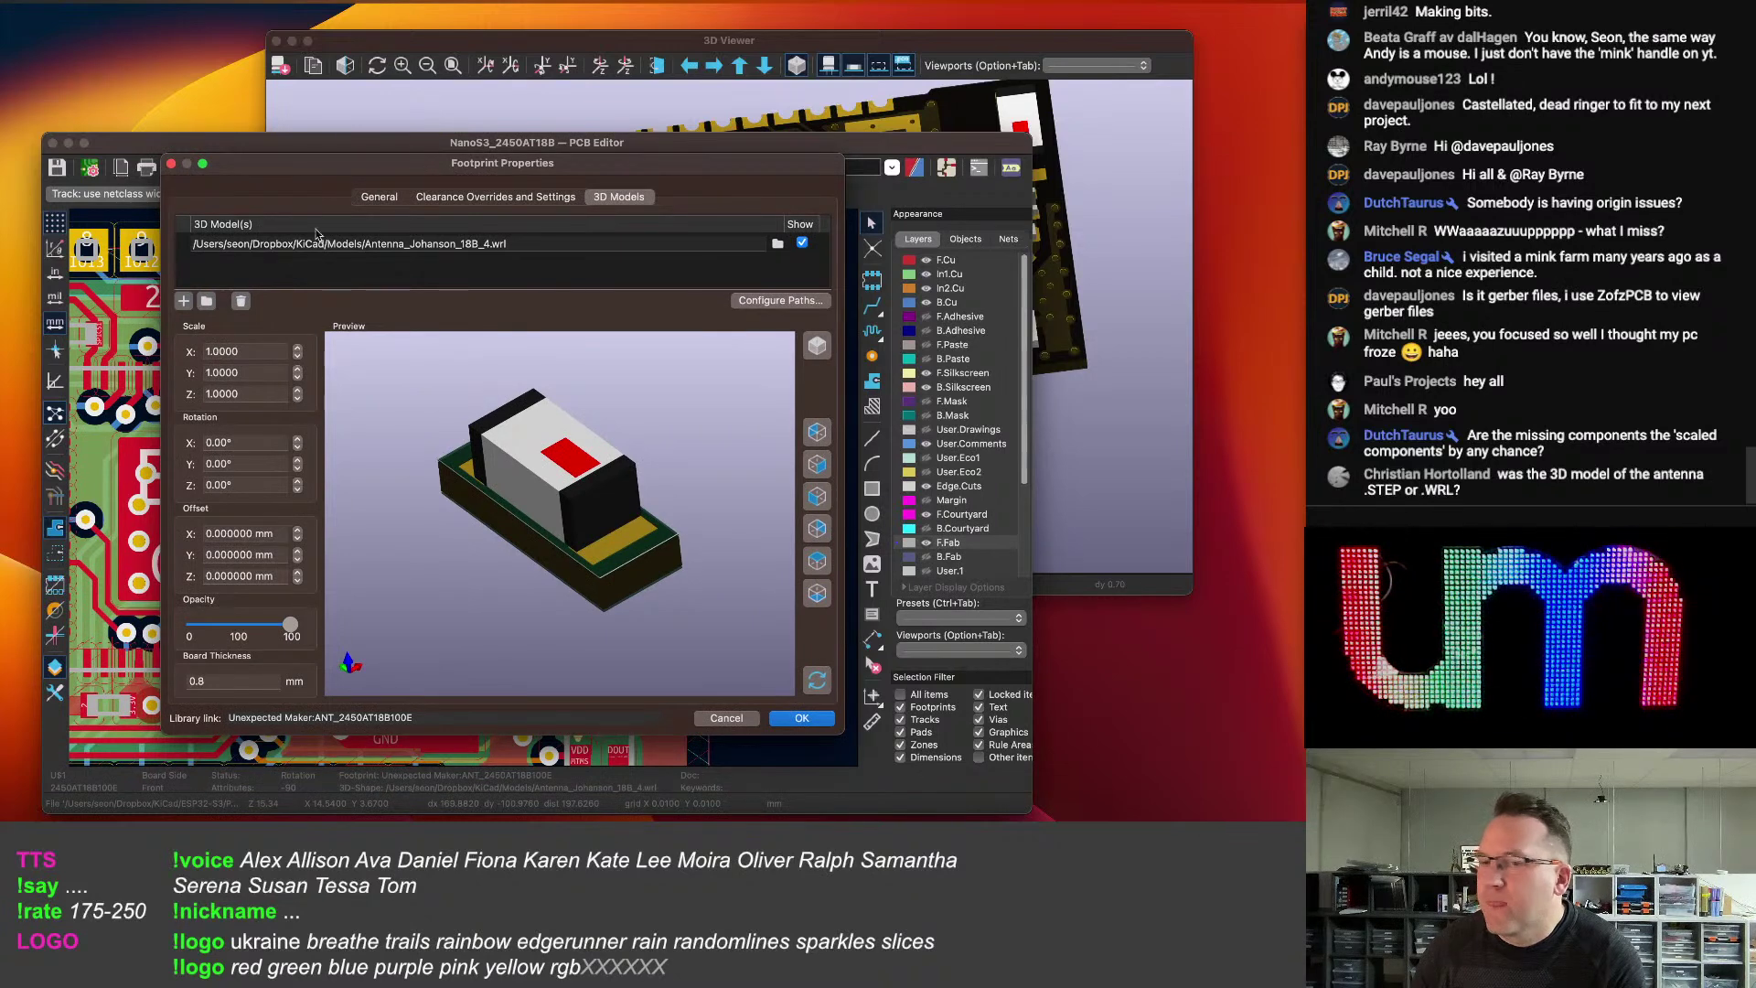
# Switch to the SnapEDA website in the web browser and enlarge its window.
pyautogui.press('super+Tab')
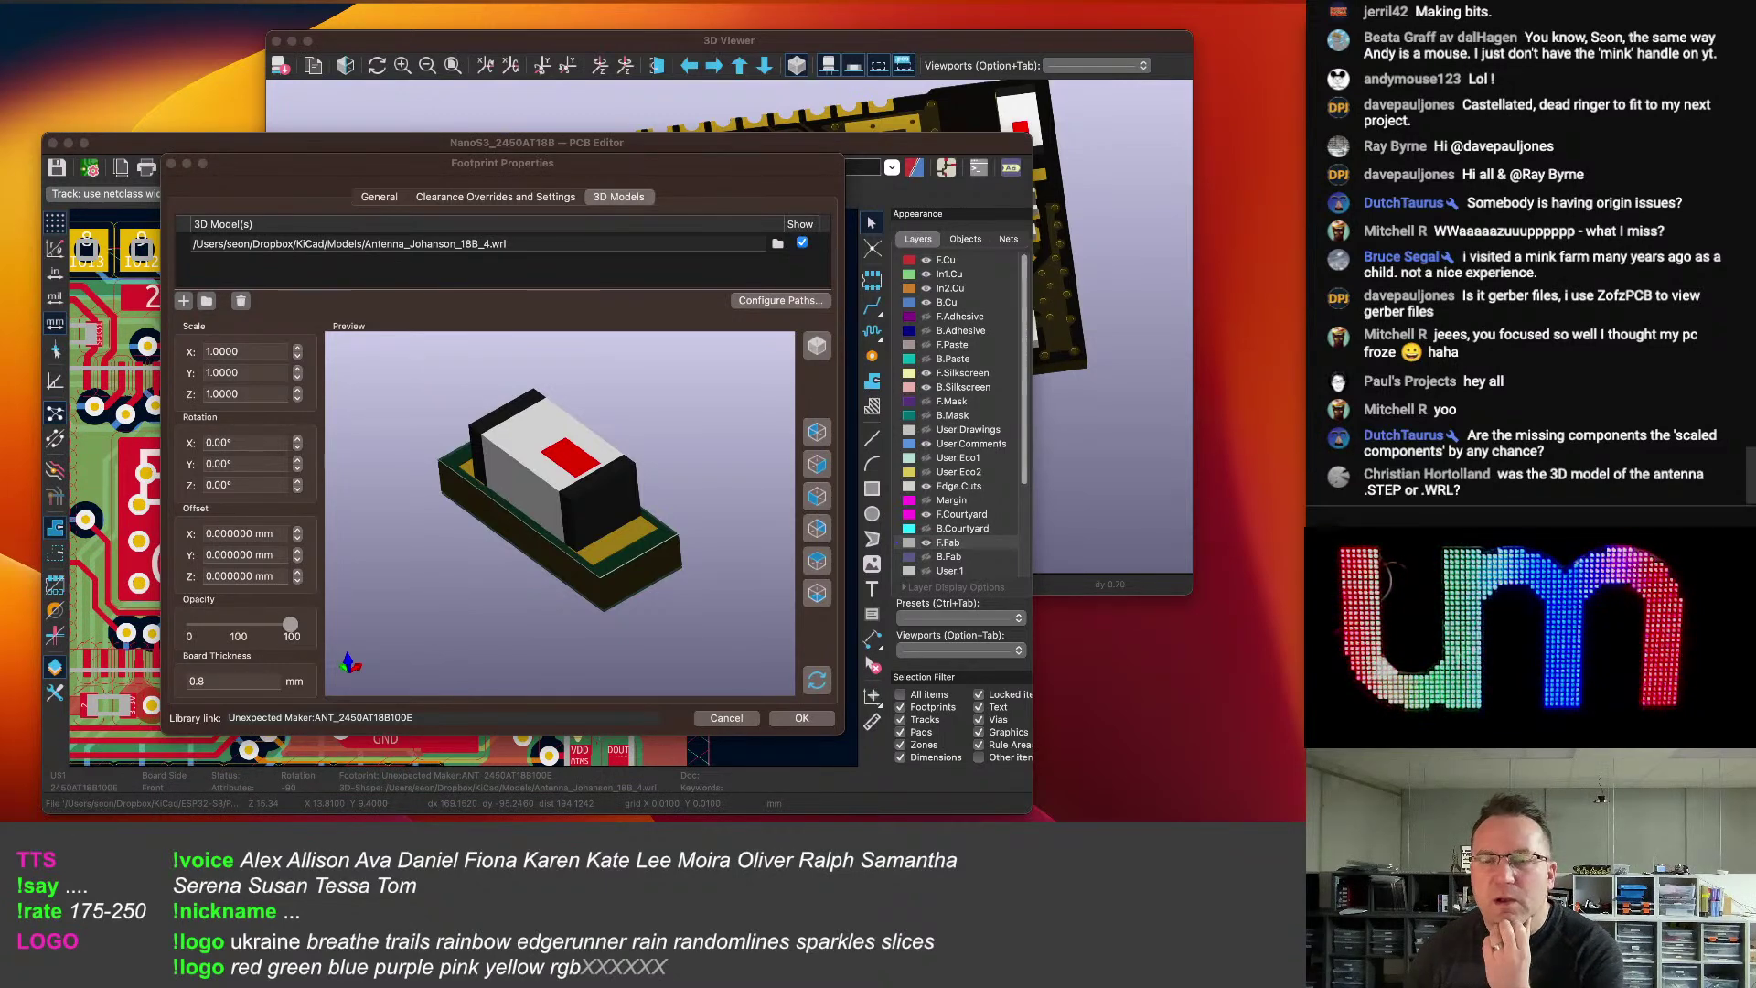
pyautogui.moveTo(392, 253); pyautogui.dragTo(829, 86)
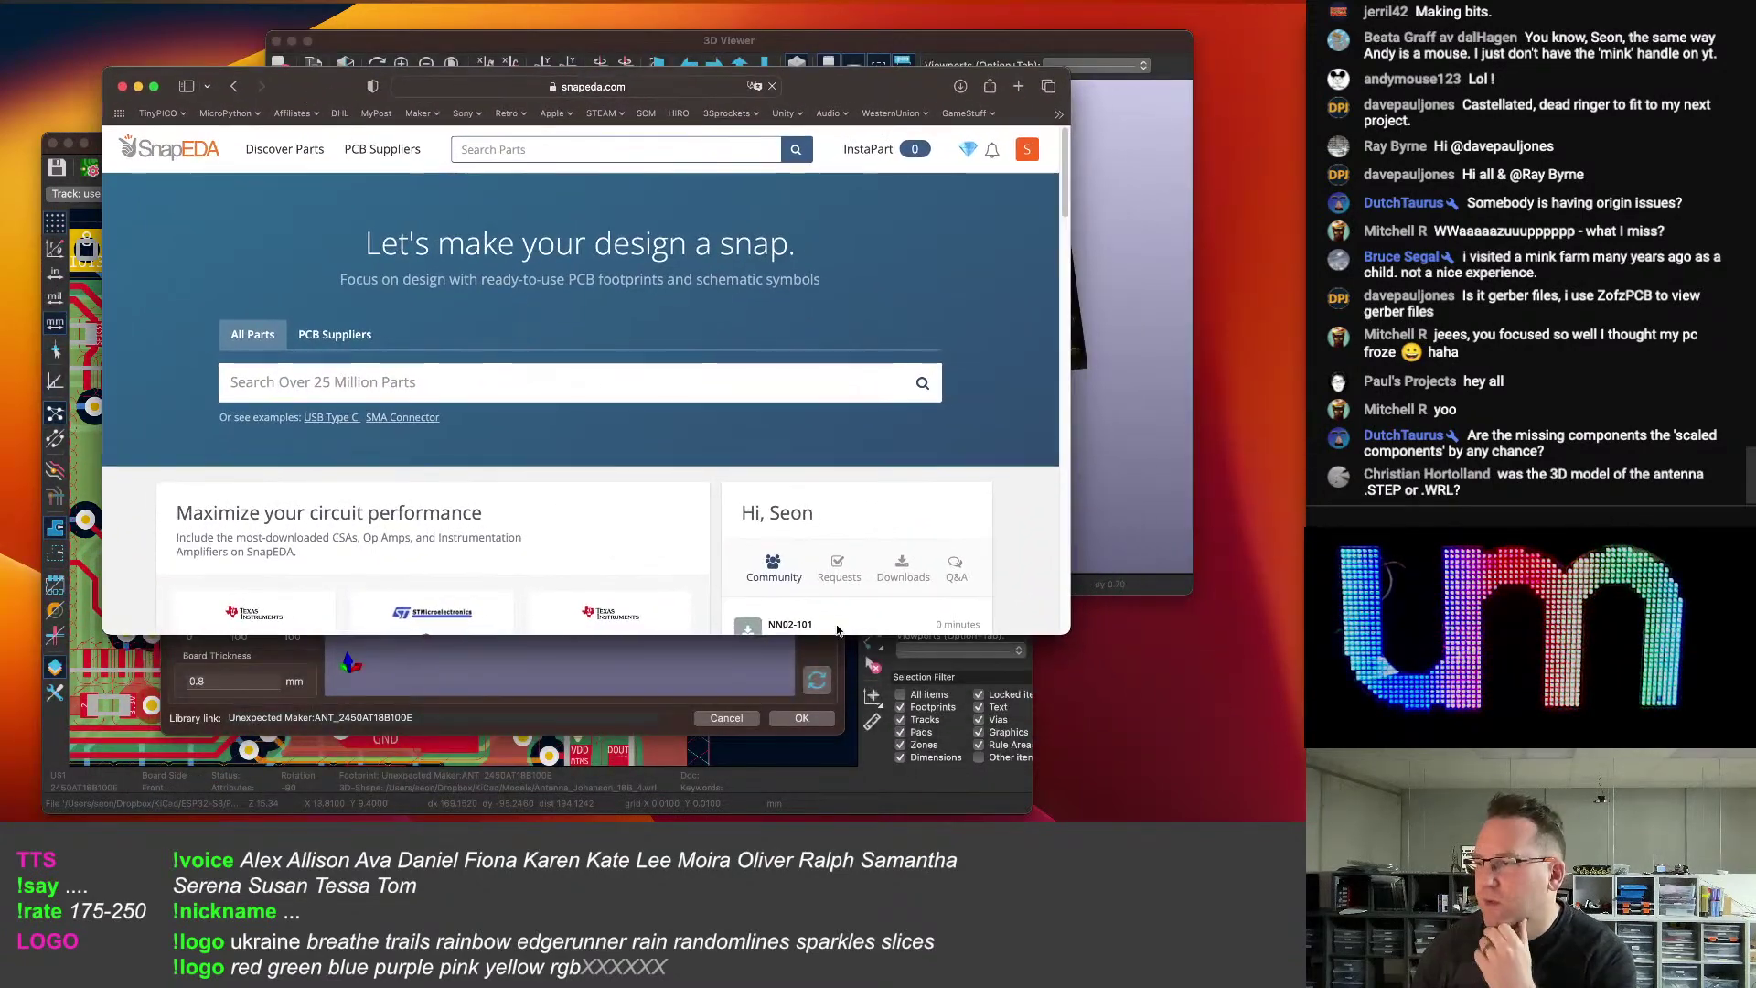
pyautogui.moveTo(1068, 632); pyautogui.dragTo(1195, 823)
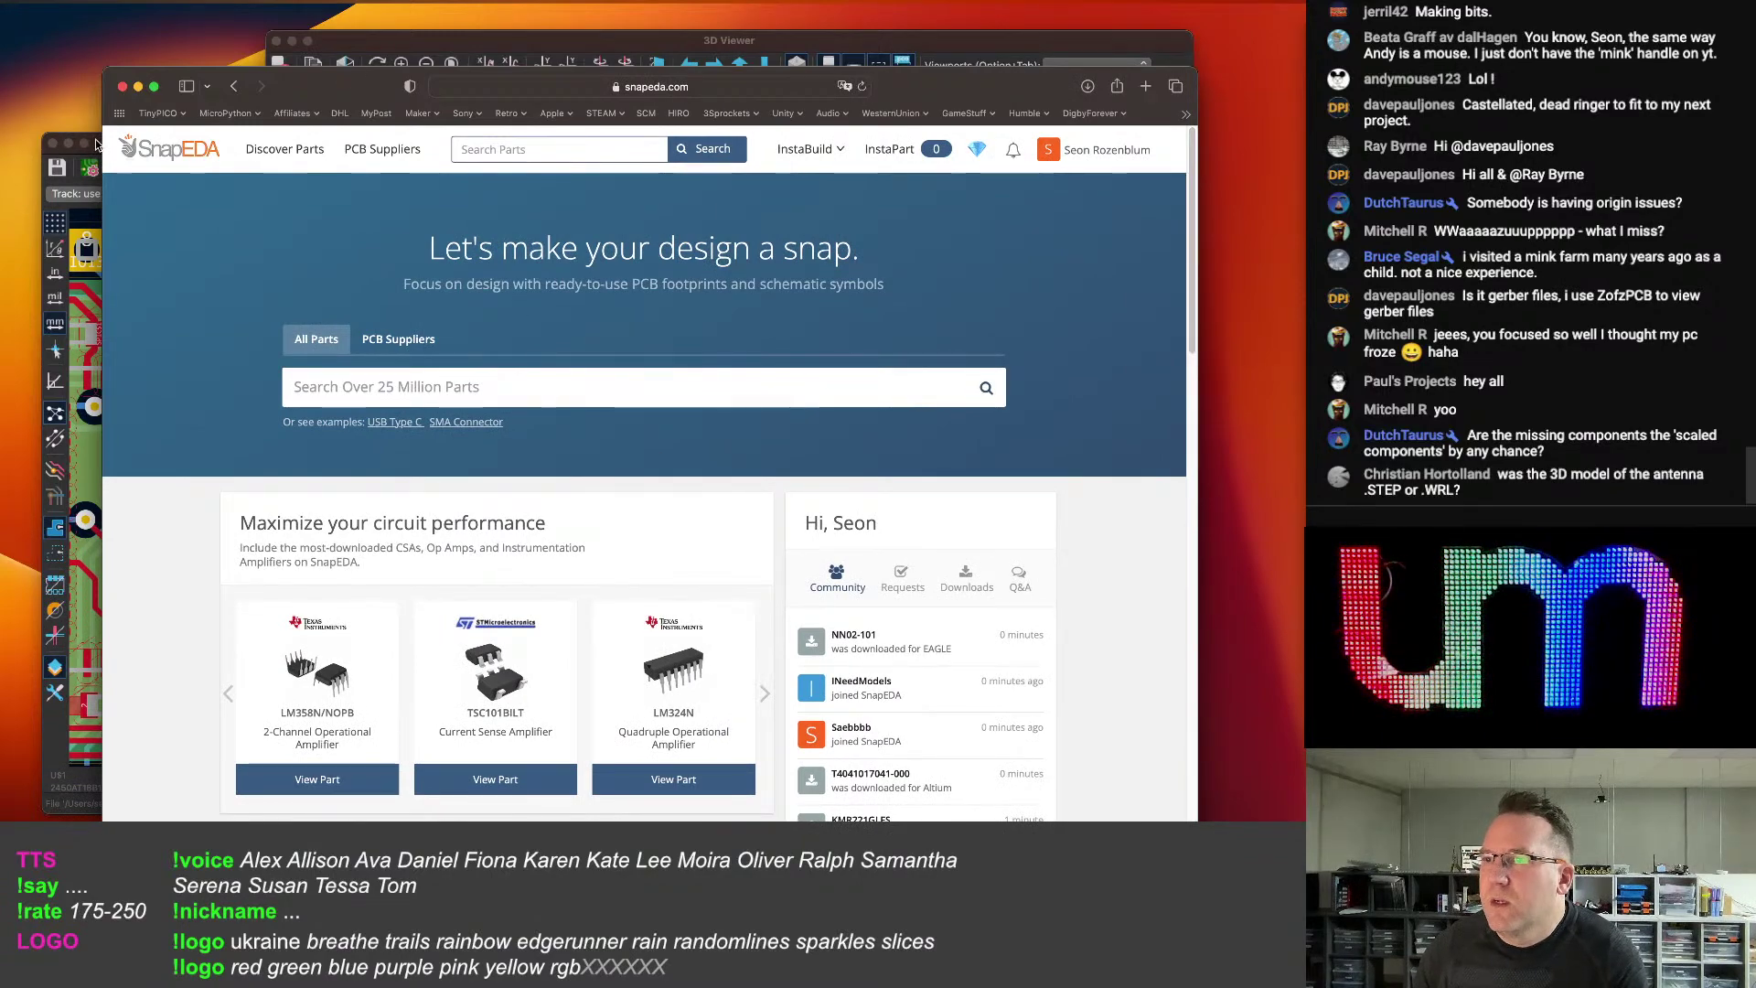
# Return to the PCB Editor, cancel the open footprint properties, and reopen the antenna's general properties to check its part number.
pyautogui.click(95, 139)
pyautogui.click(732, 721)
pyautogui.scroll(-8, 416, 437)
pyautogui.moveTo(416, 437); pyautogui.dragTo(581, 501, button='middle')
pyautogui.scroll(5, 583, 477)
pyautogui.scroll(3, 571, 475)
pyautogui.doubleClick(553, 475)
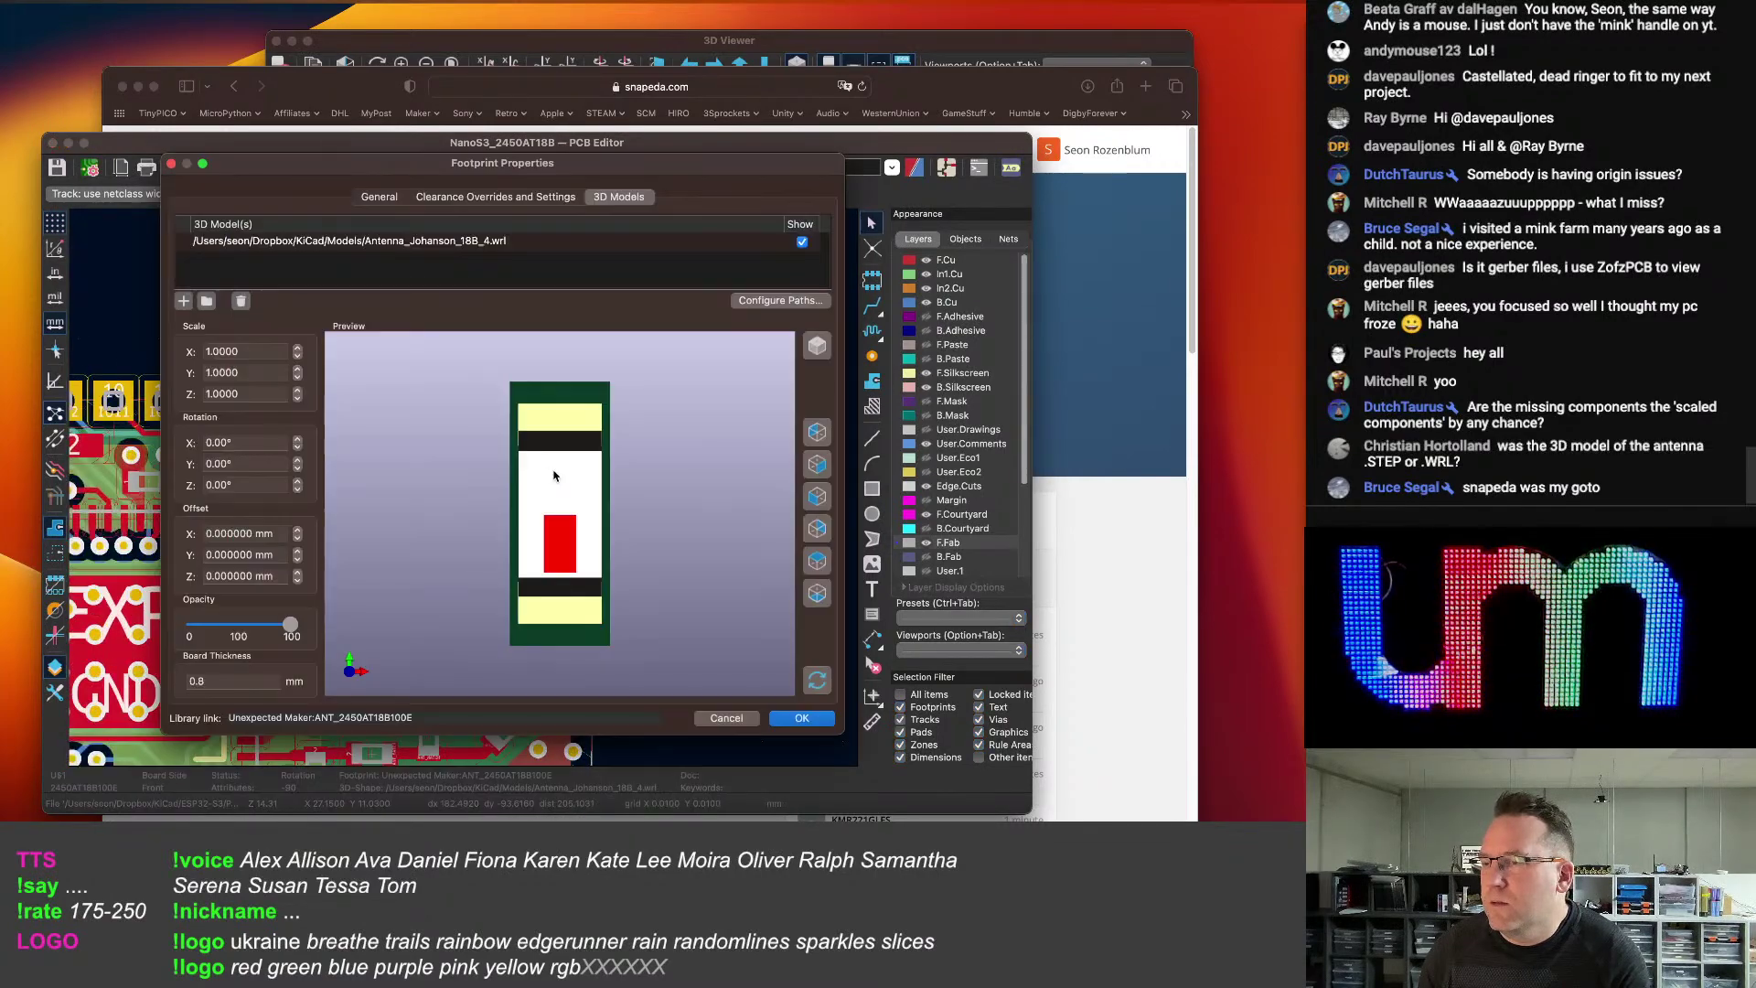
pyautogui.click(379, 198)
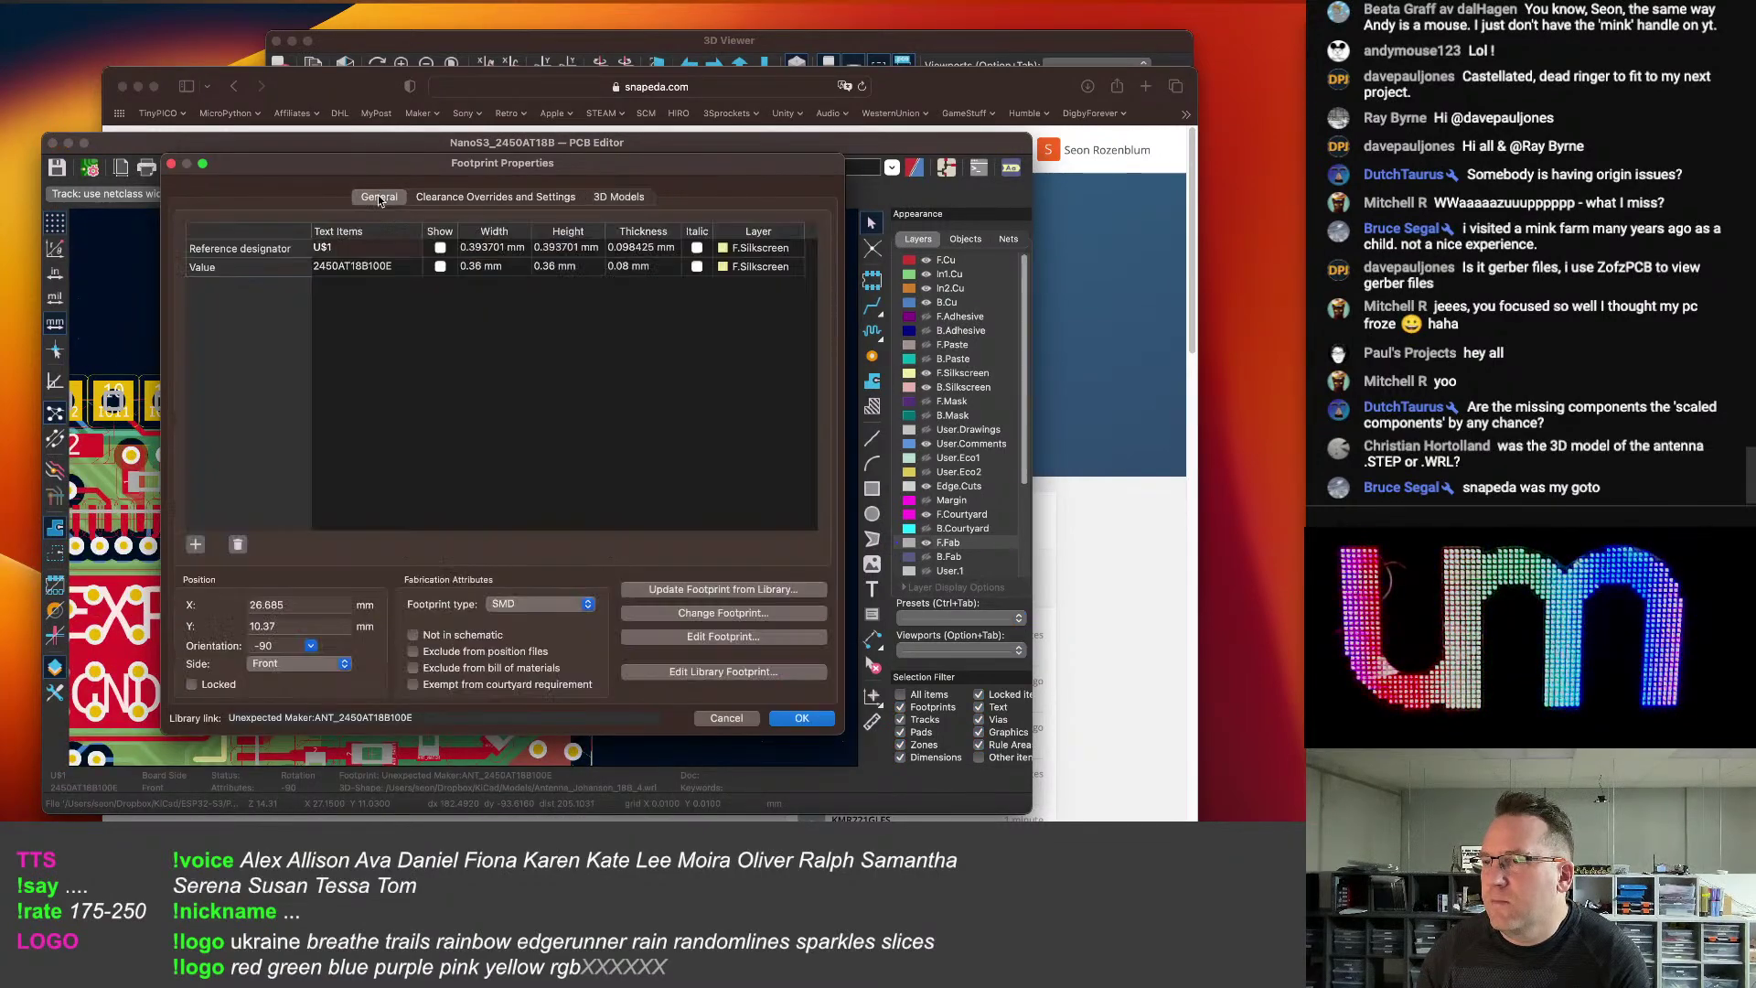
# Copy the antenna's part value, cancel its properties, and search SnapEDA in the web browser for 2450AT18B100E.
pyautogui.doubleClick(370, 268)
pyautogui.press('super+c')
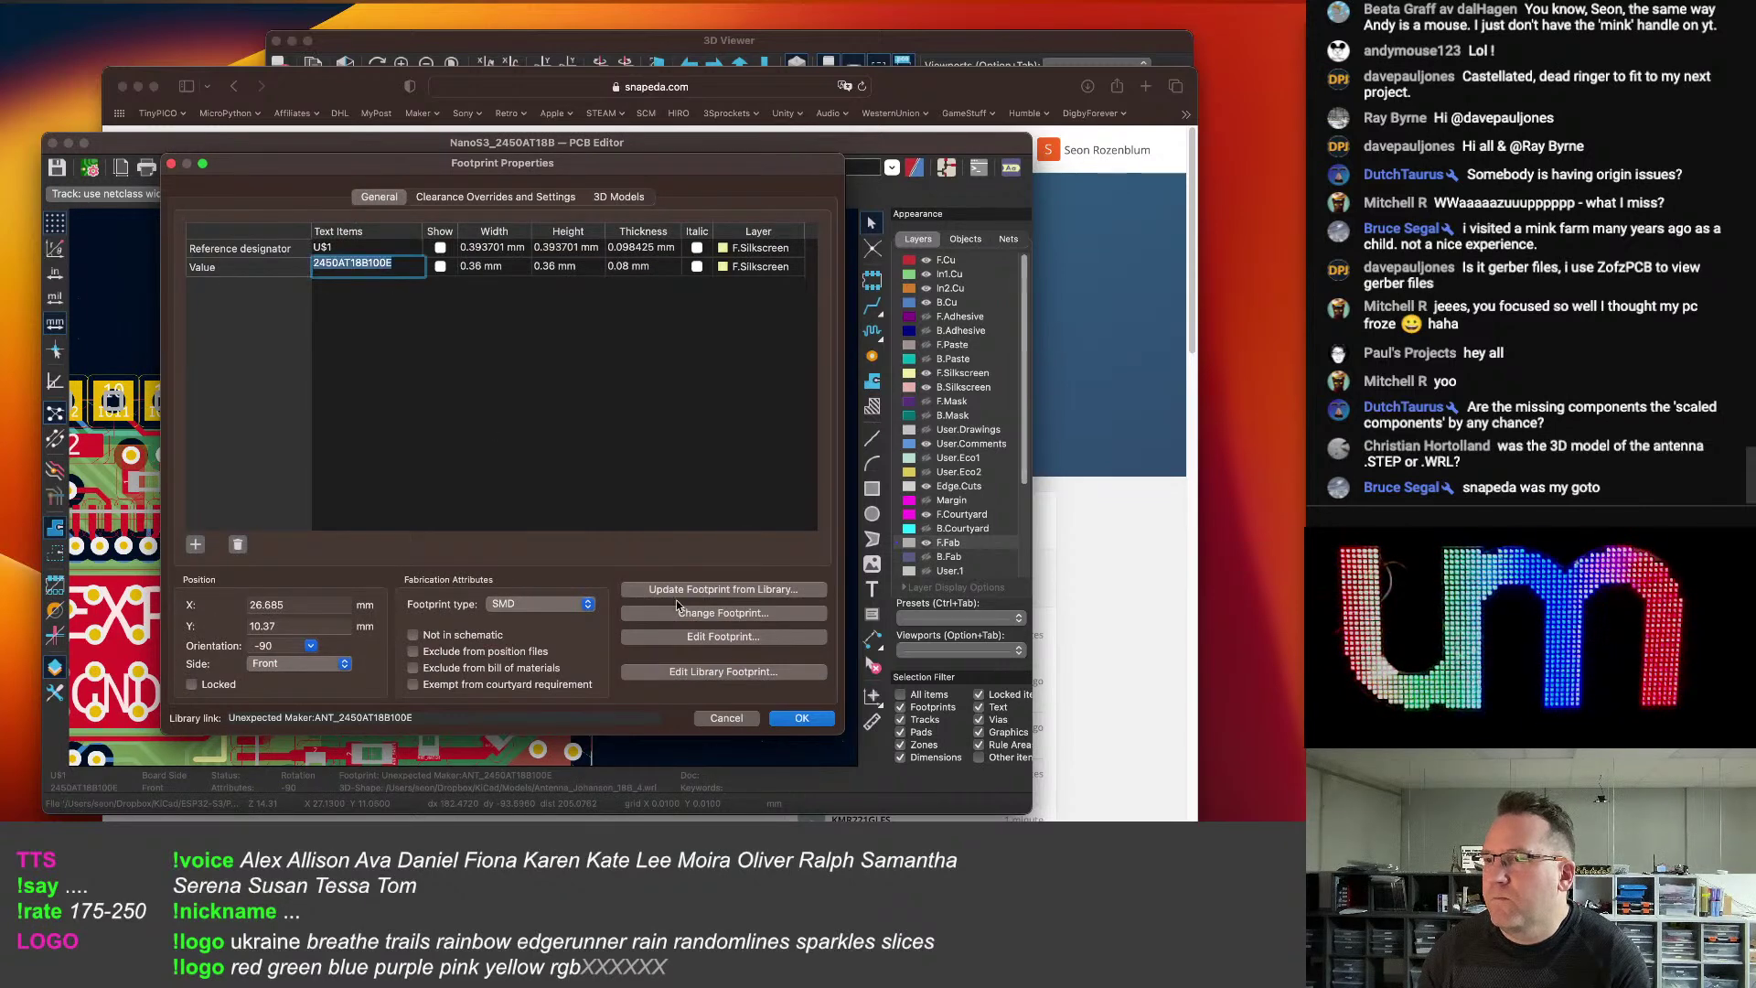
pyautogui.click(727, 718)
pyautogui.press('super+Tab')
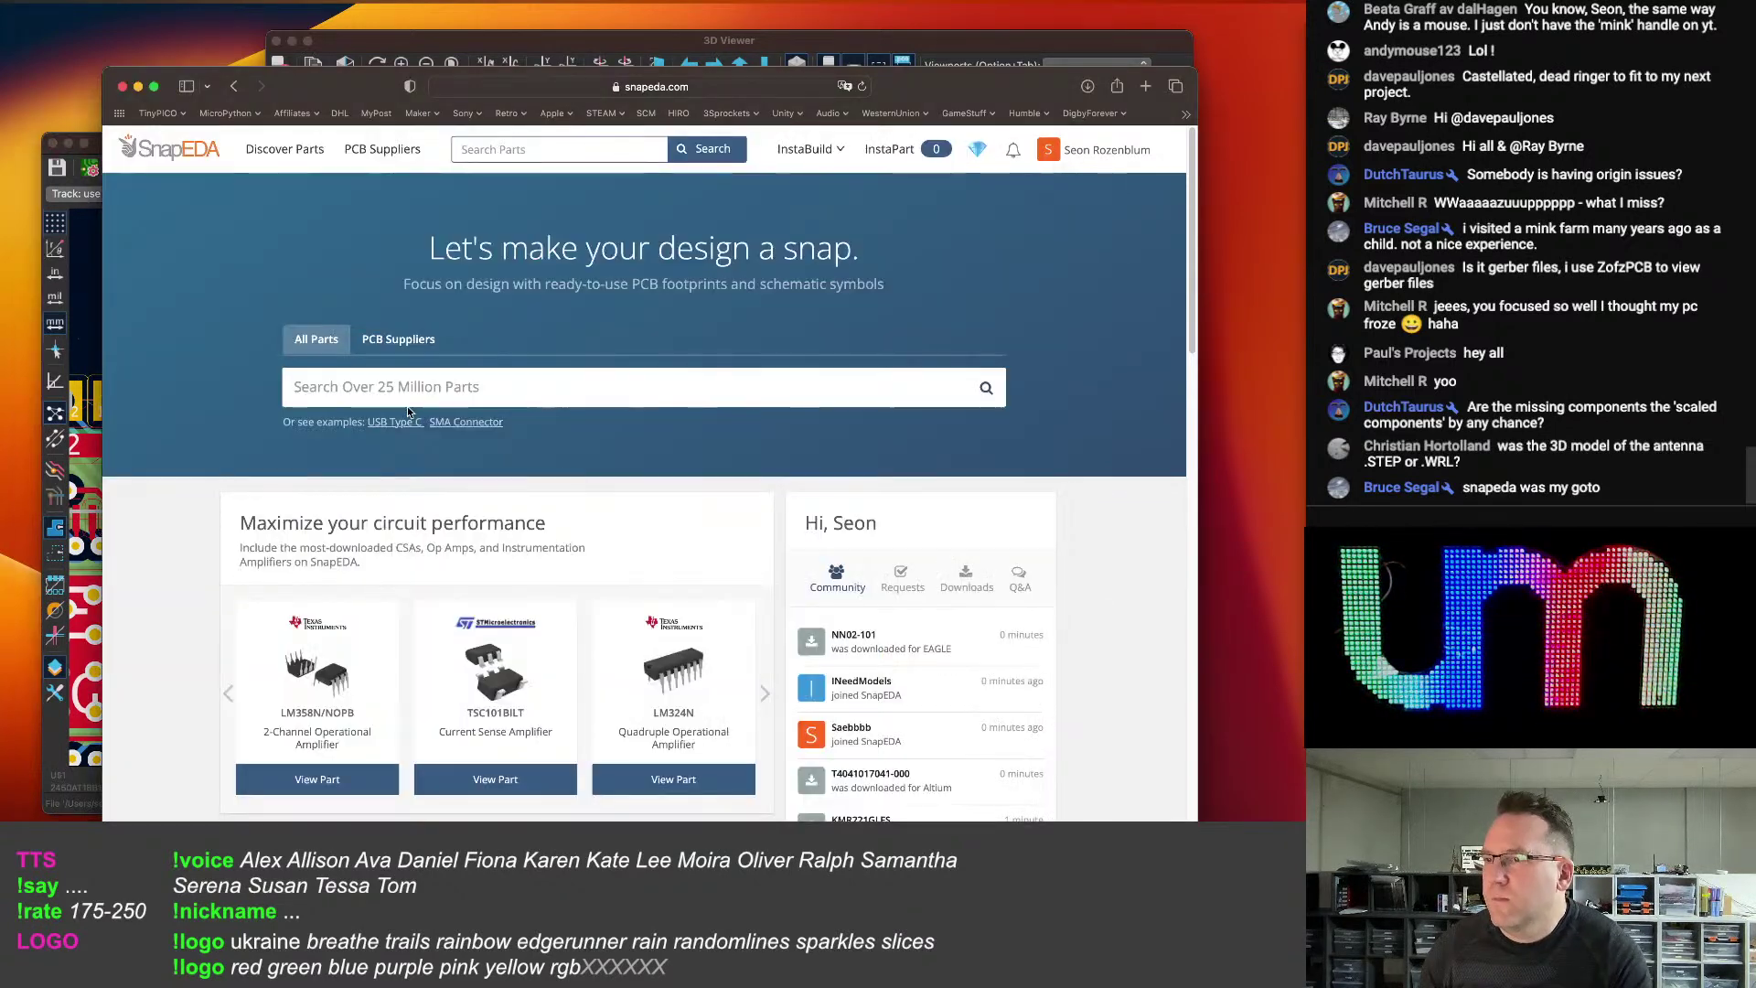
pyautogui.press('super+v')
pyautogui.press('Return')
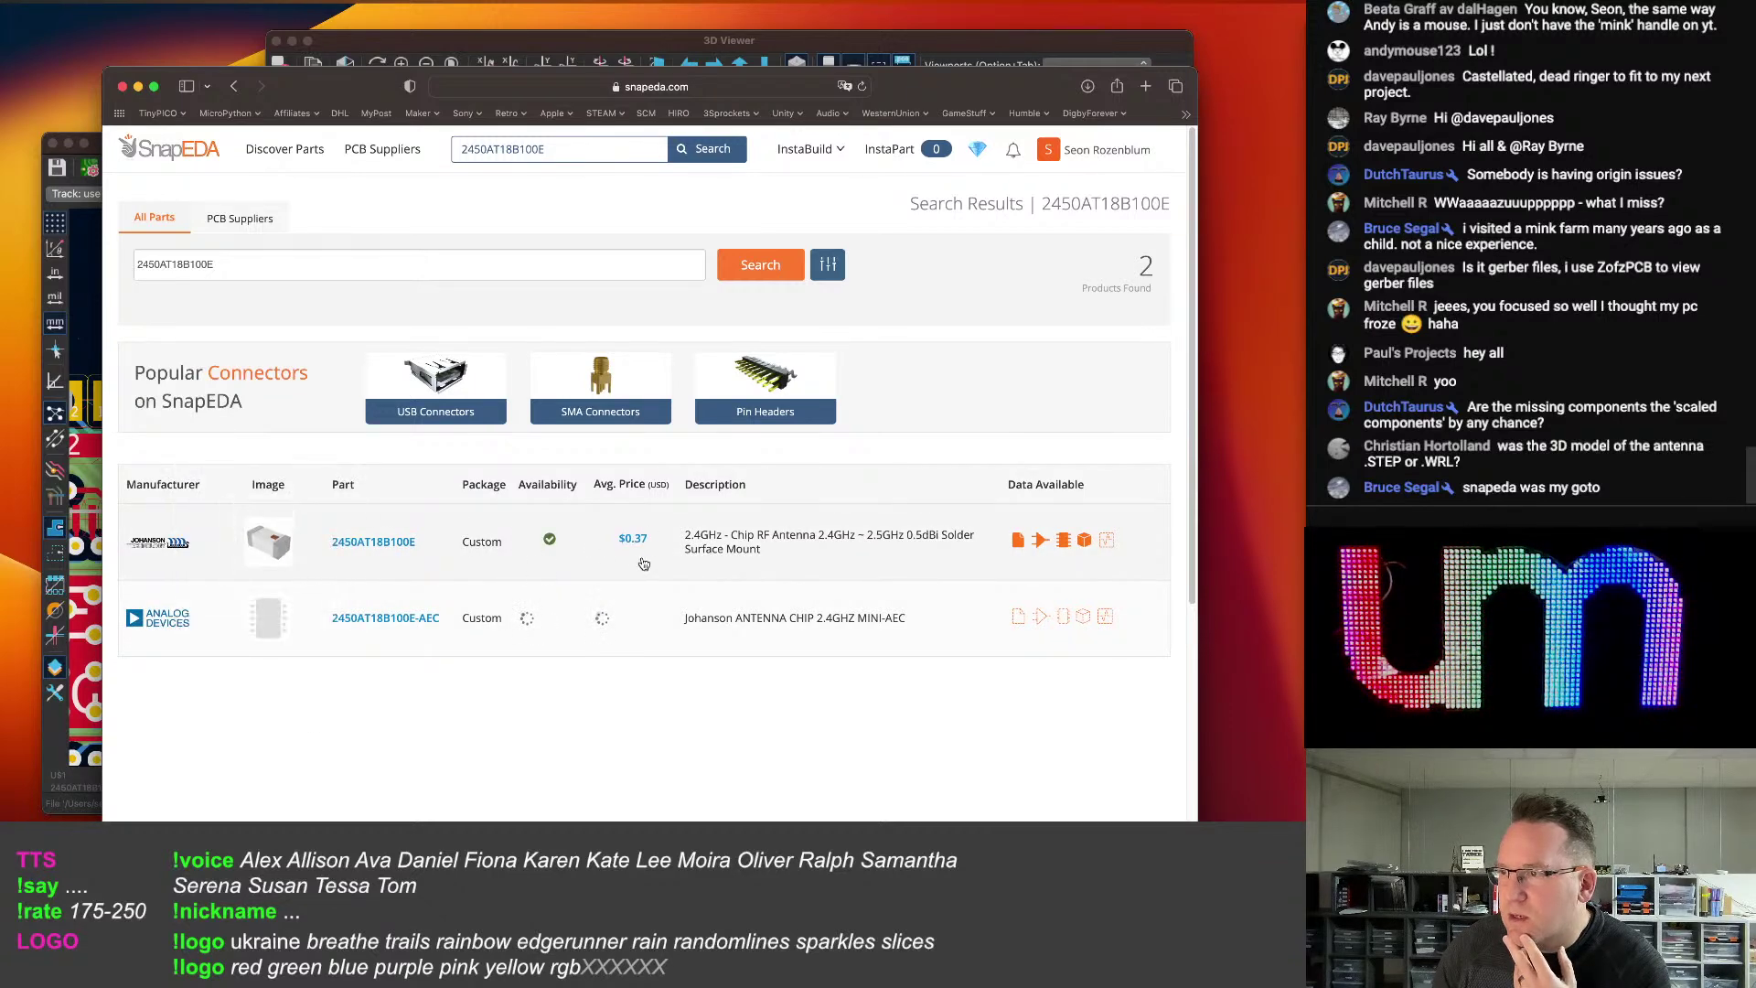
# Download the 3D model of the Johanson 2450AT18B100E antenna from its part page, and minimize the web browser.
pyautogui.click(1085, 541)
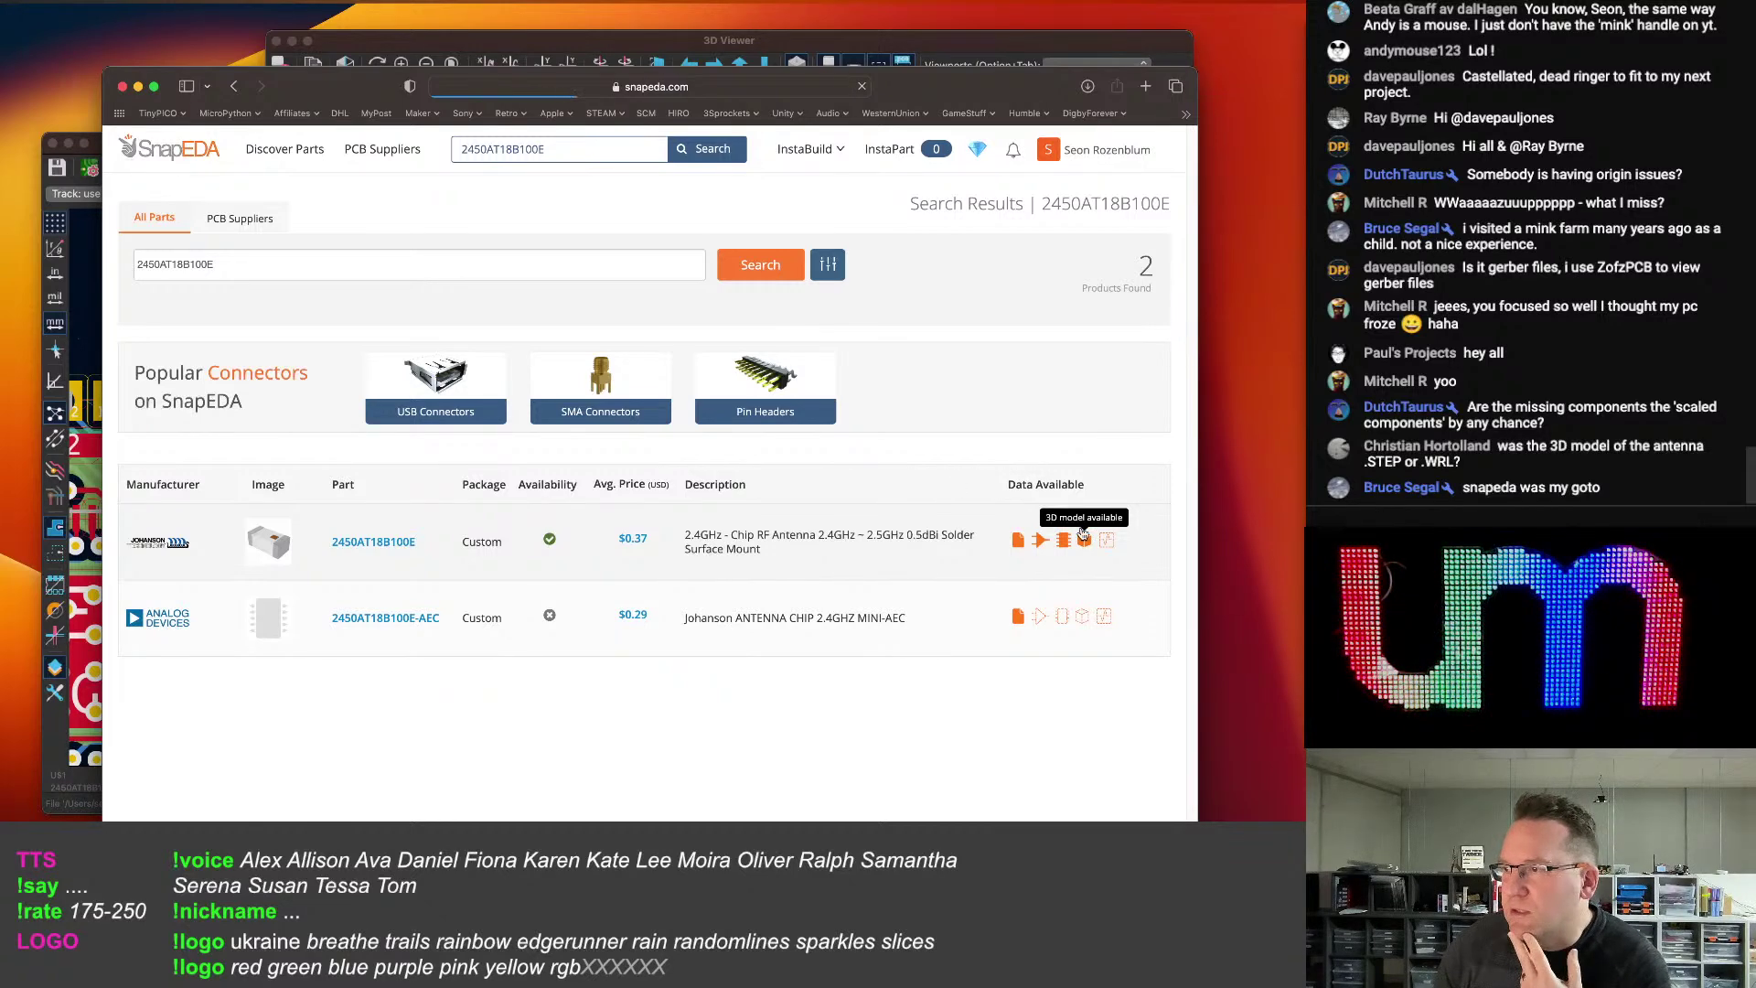
pyautogui.click(1034, 549)
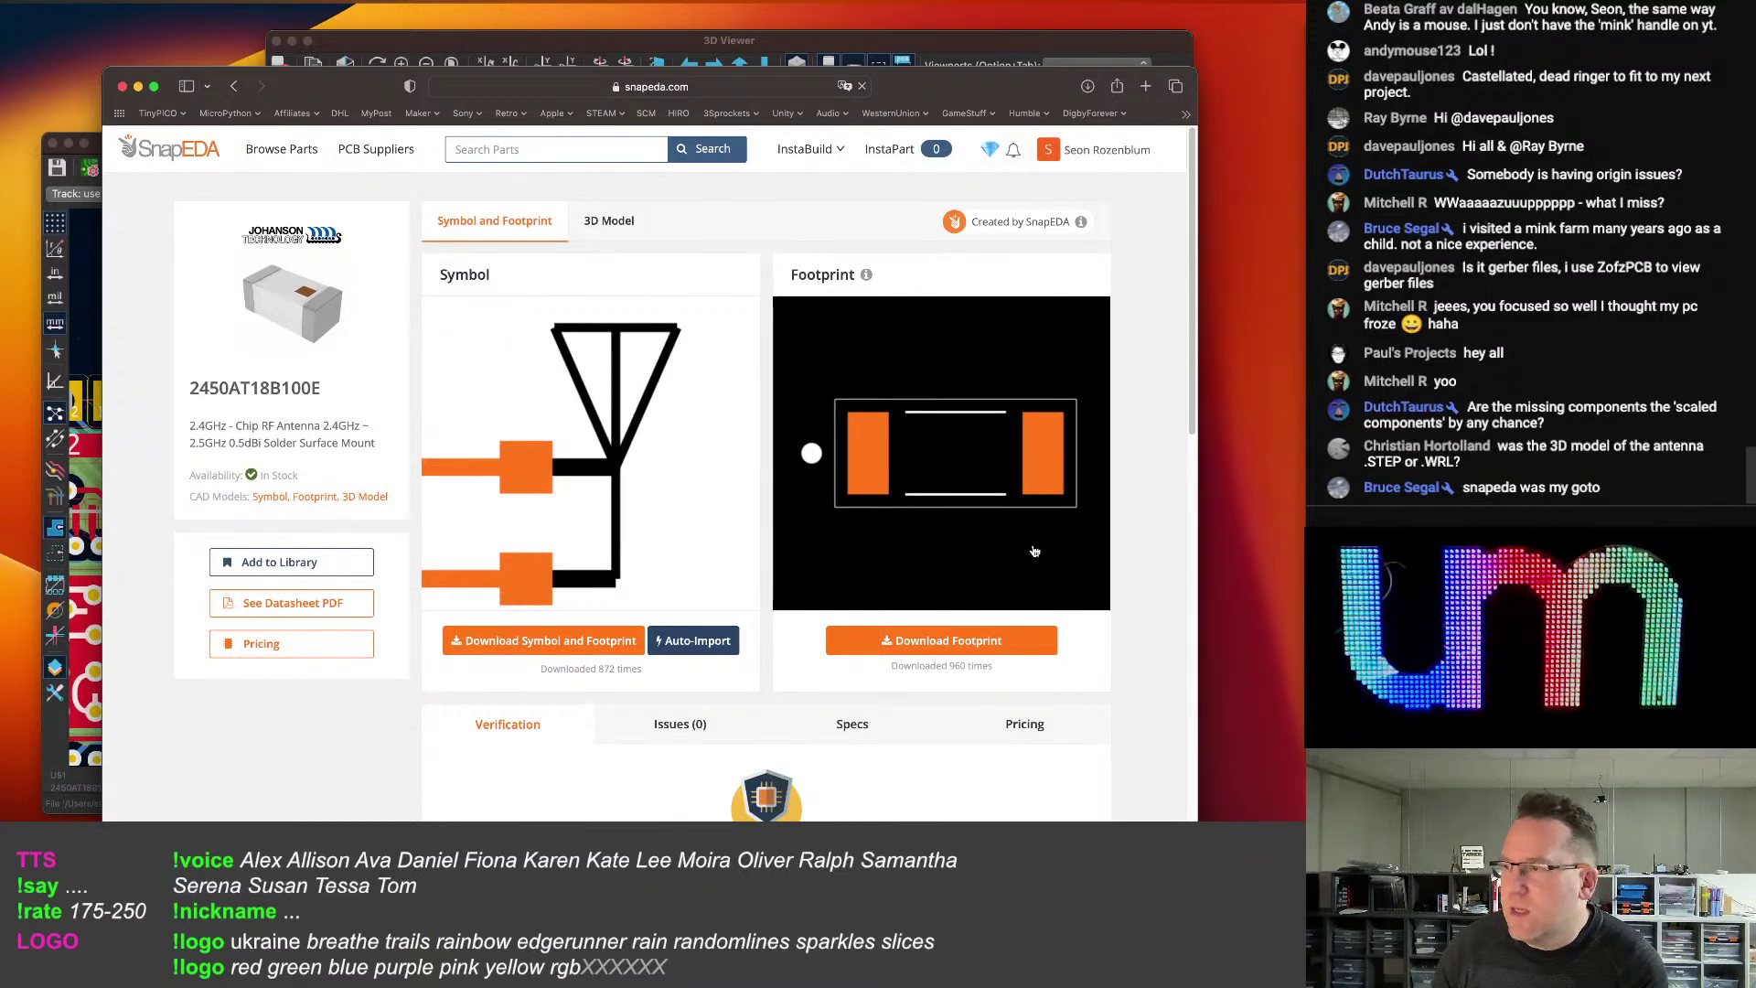
pyautogui.click(610, 221)
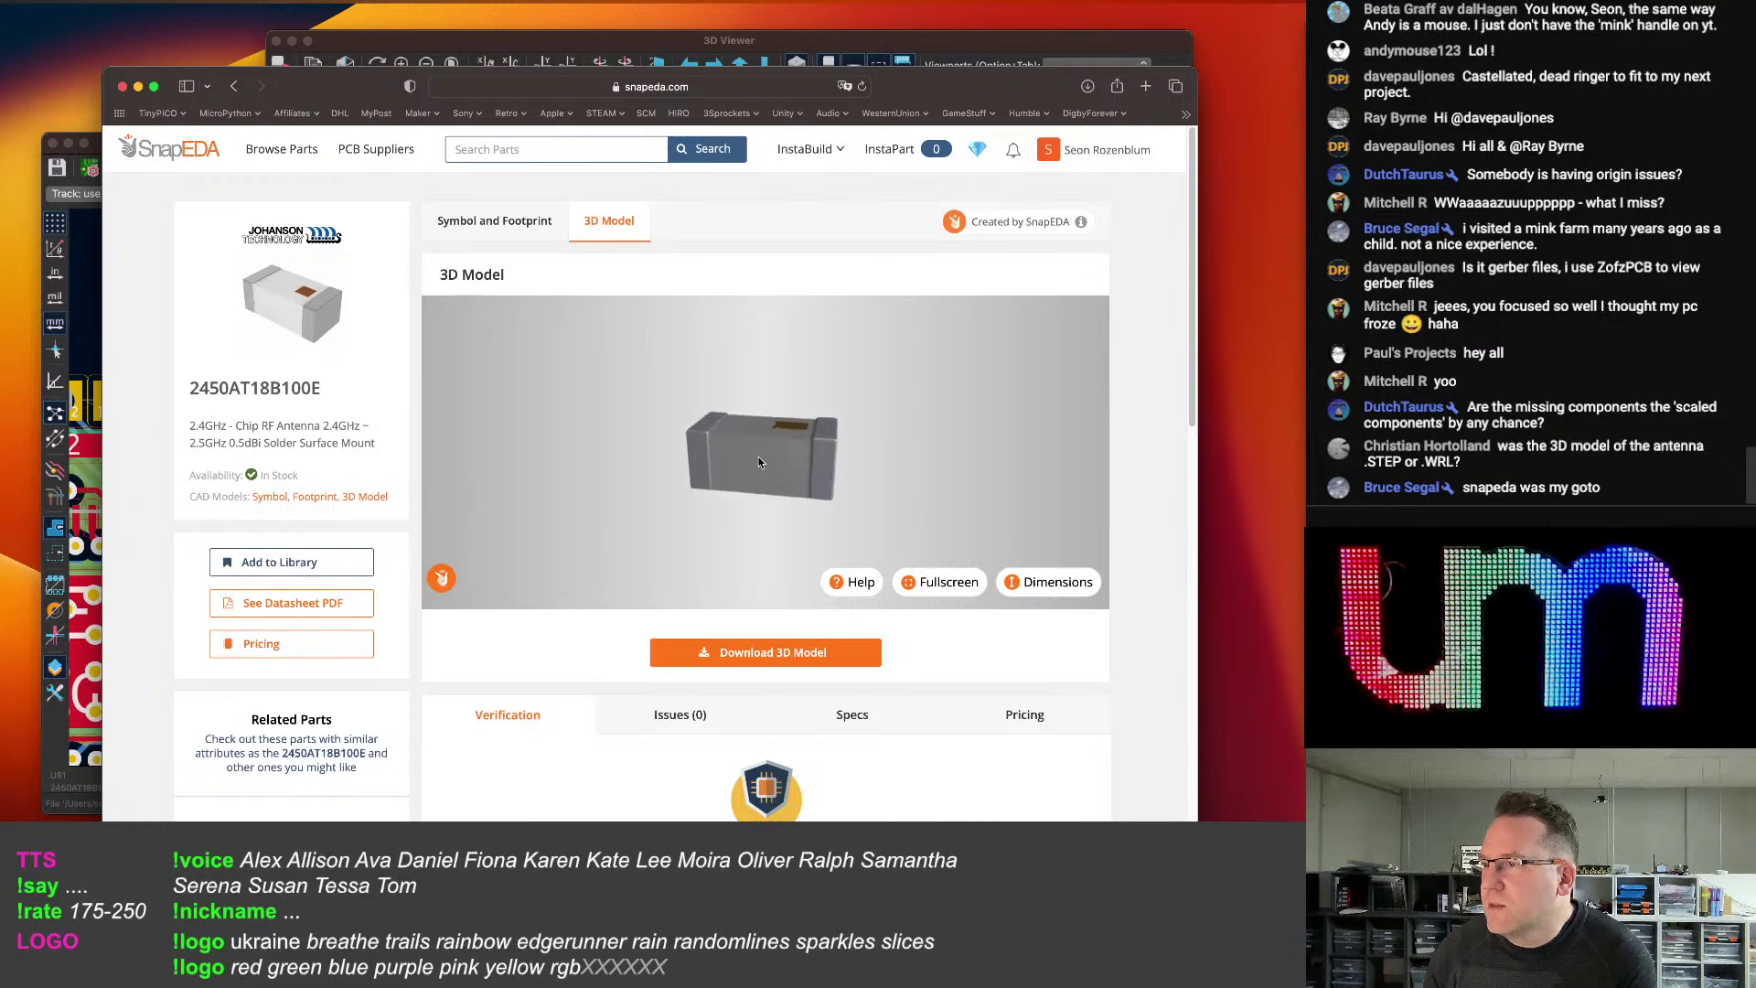
pyautogui.moveTo(846, 376); pyautogui.dragTo(741, 418)
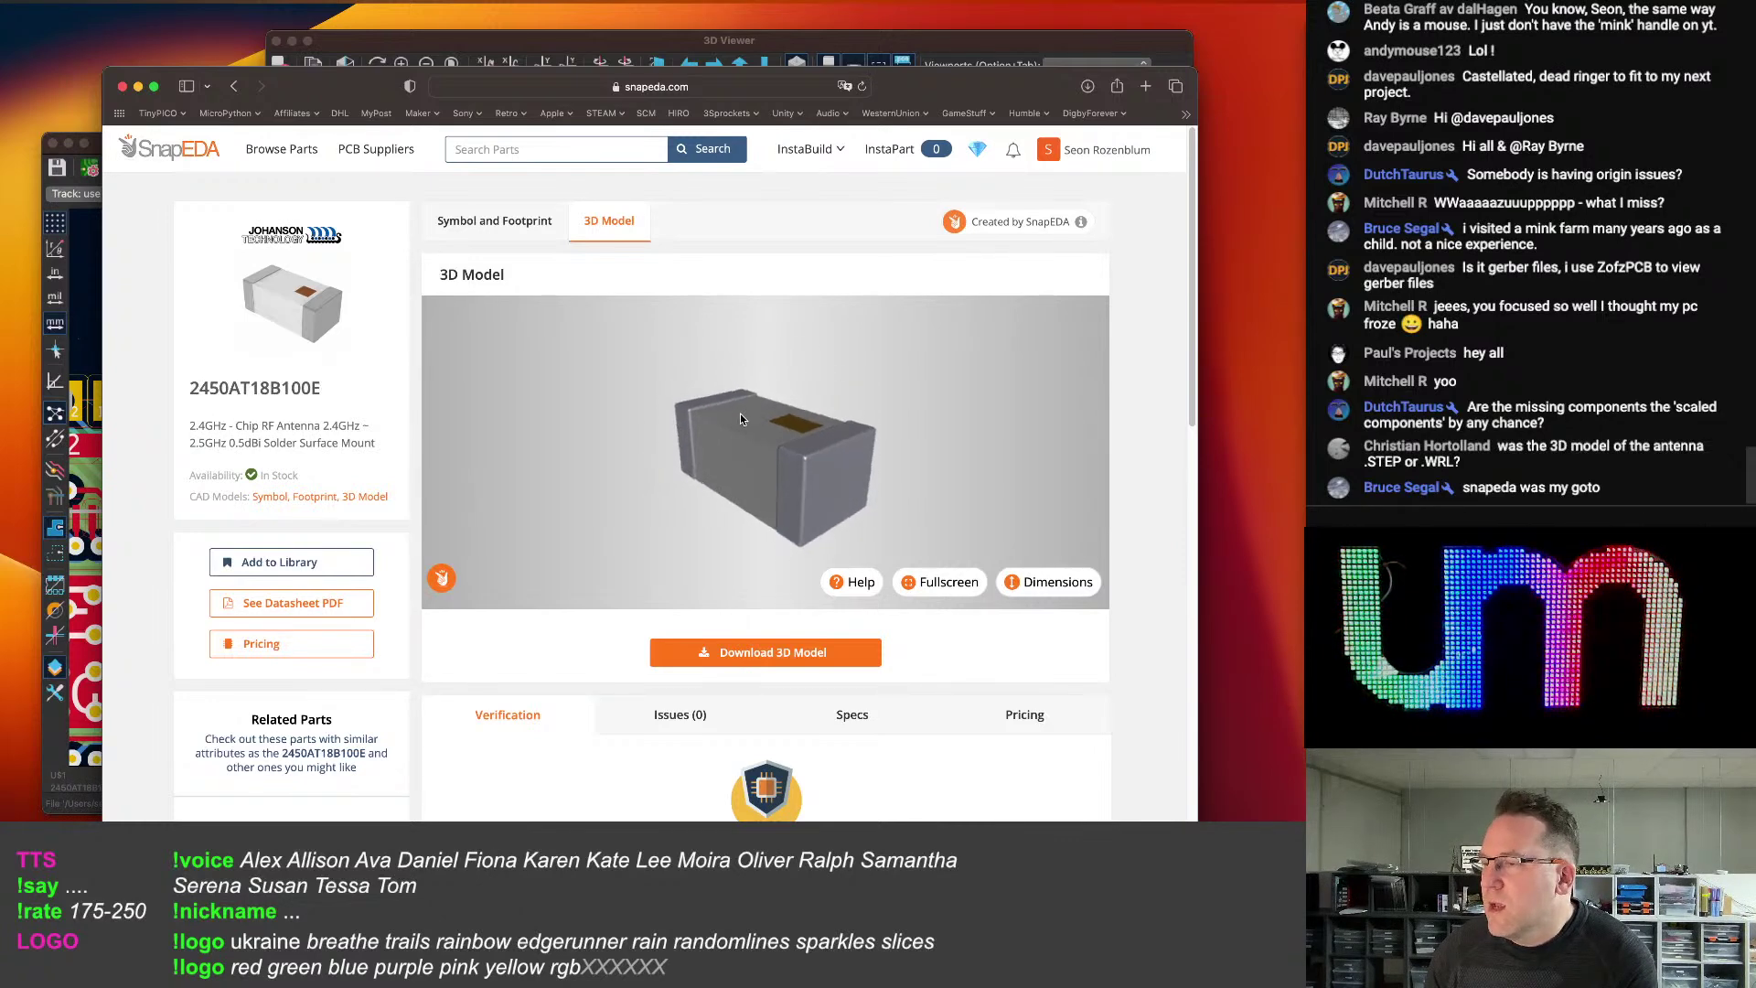
pyautogui.click(759, 651)
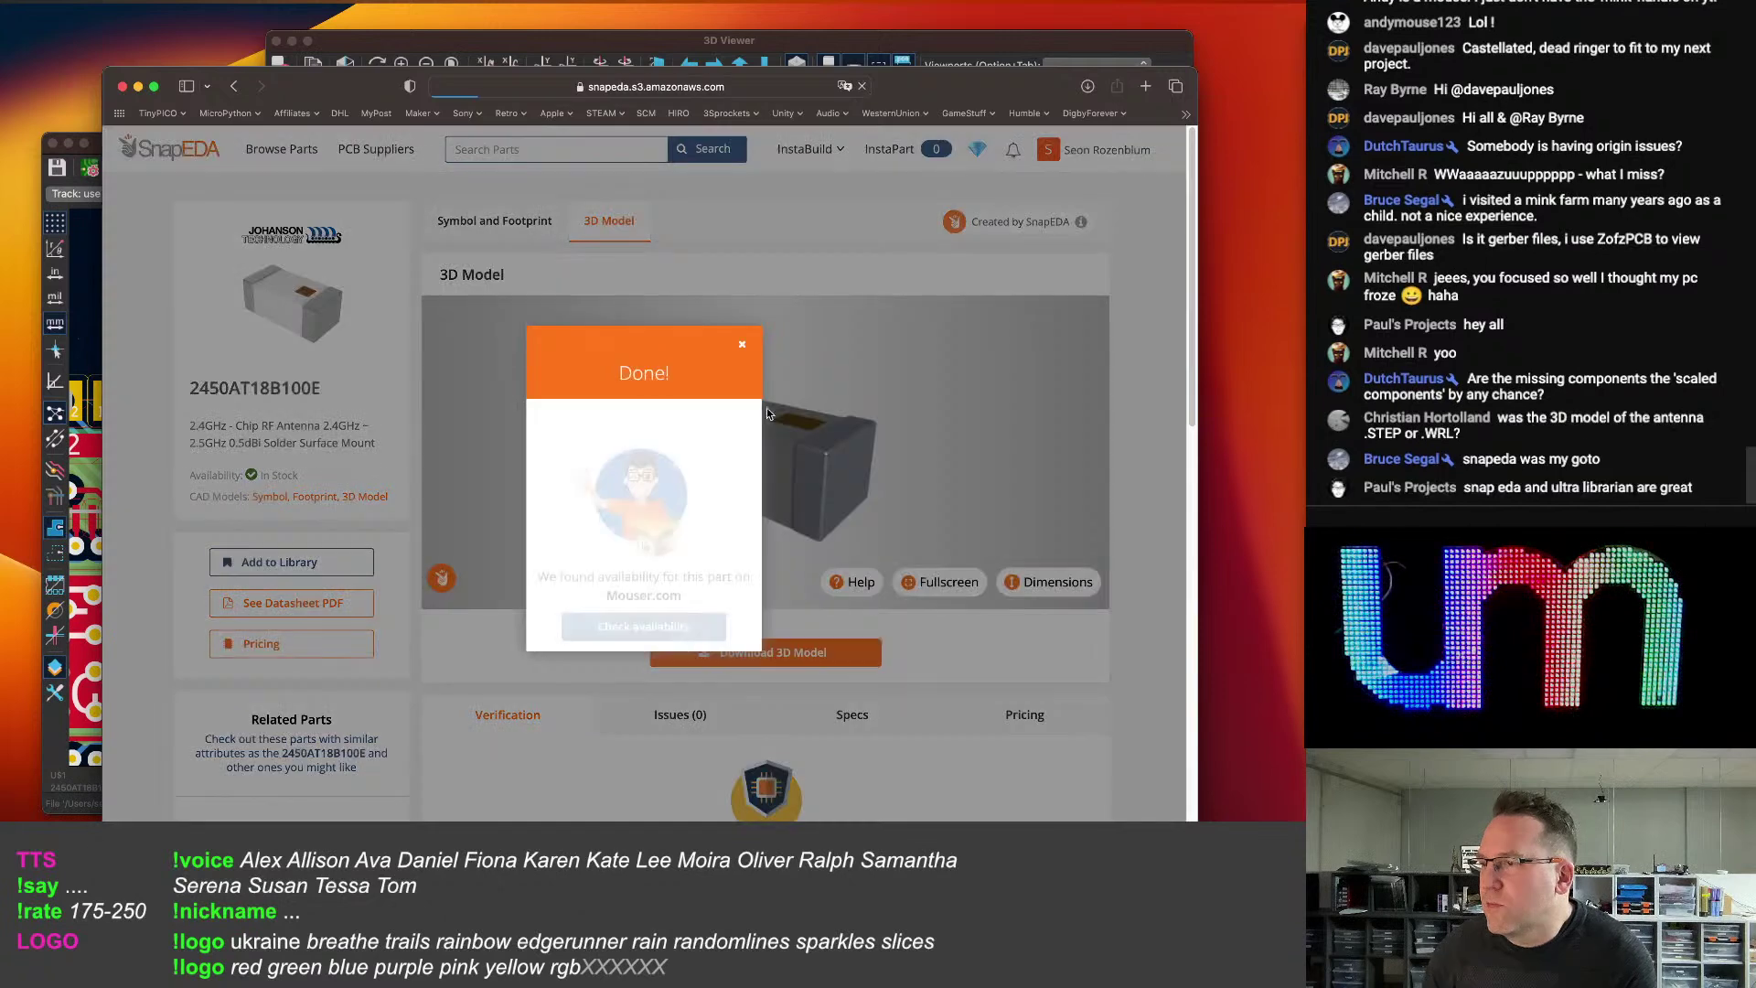
pyautogui.click(744, 346)
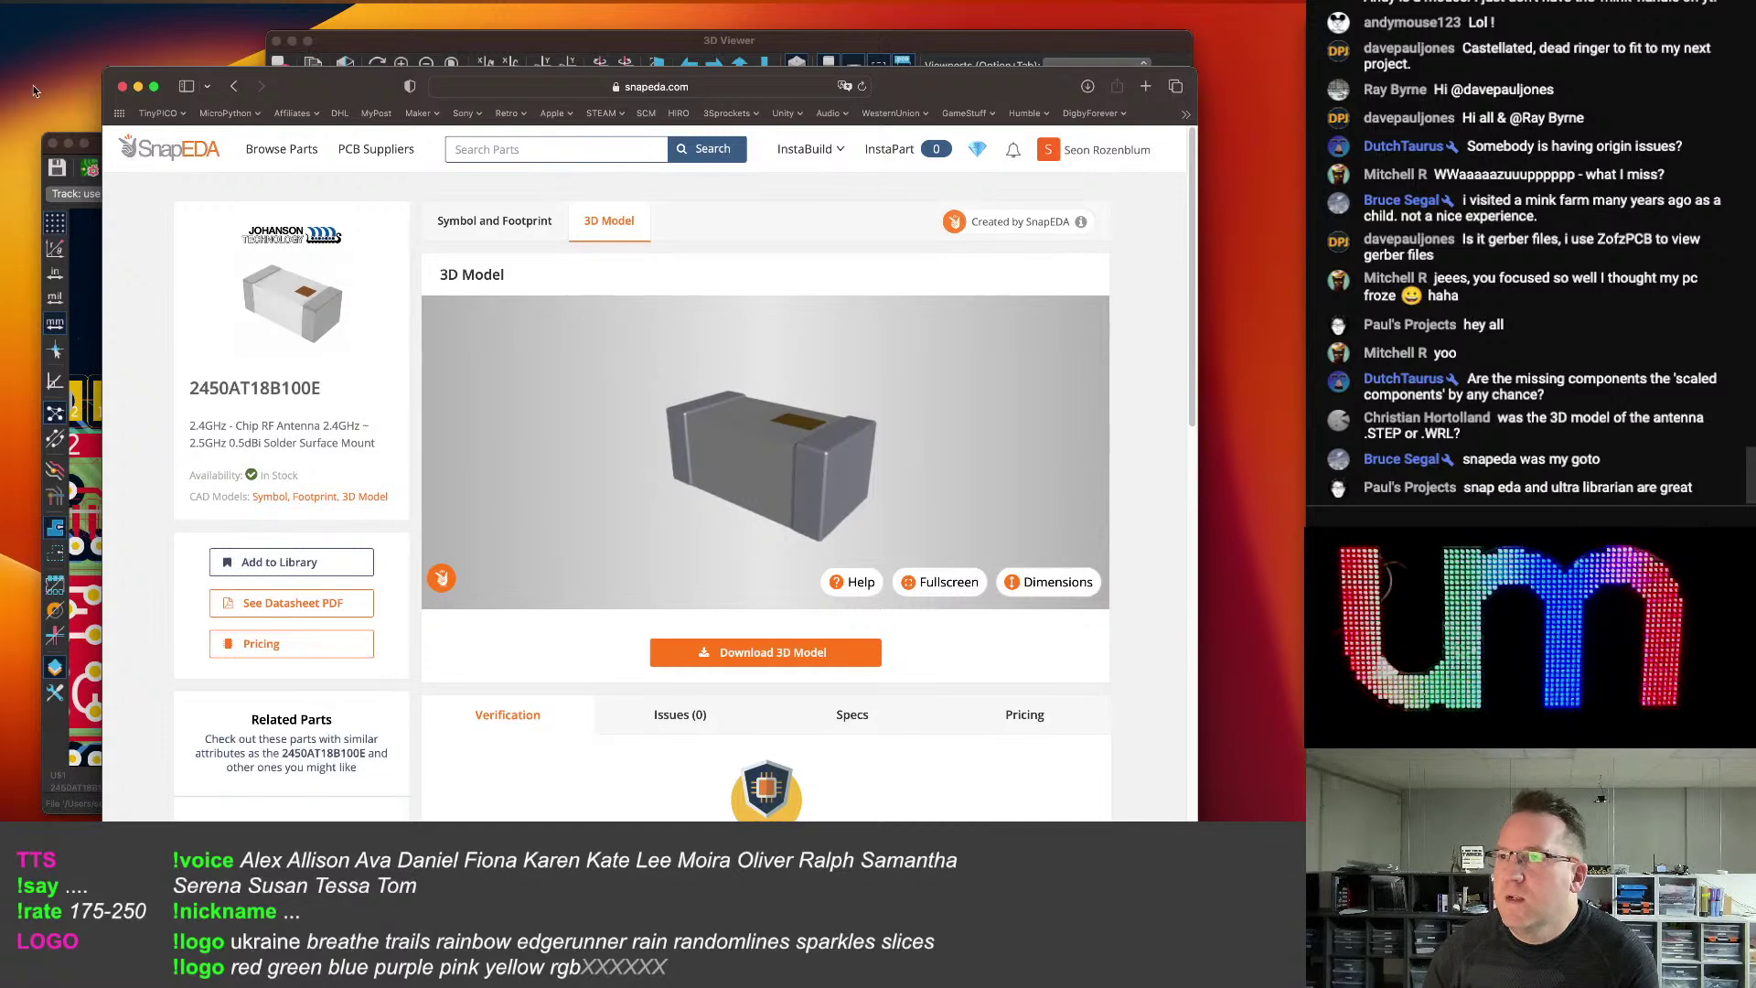
pyautogui.click(138, 87)
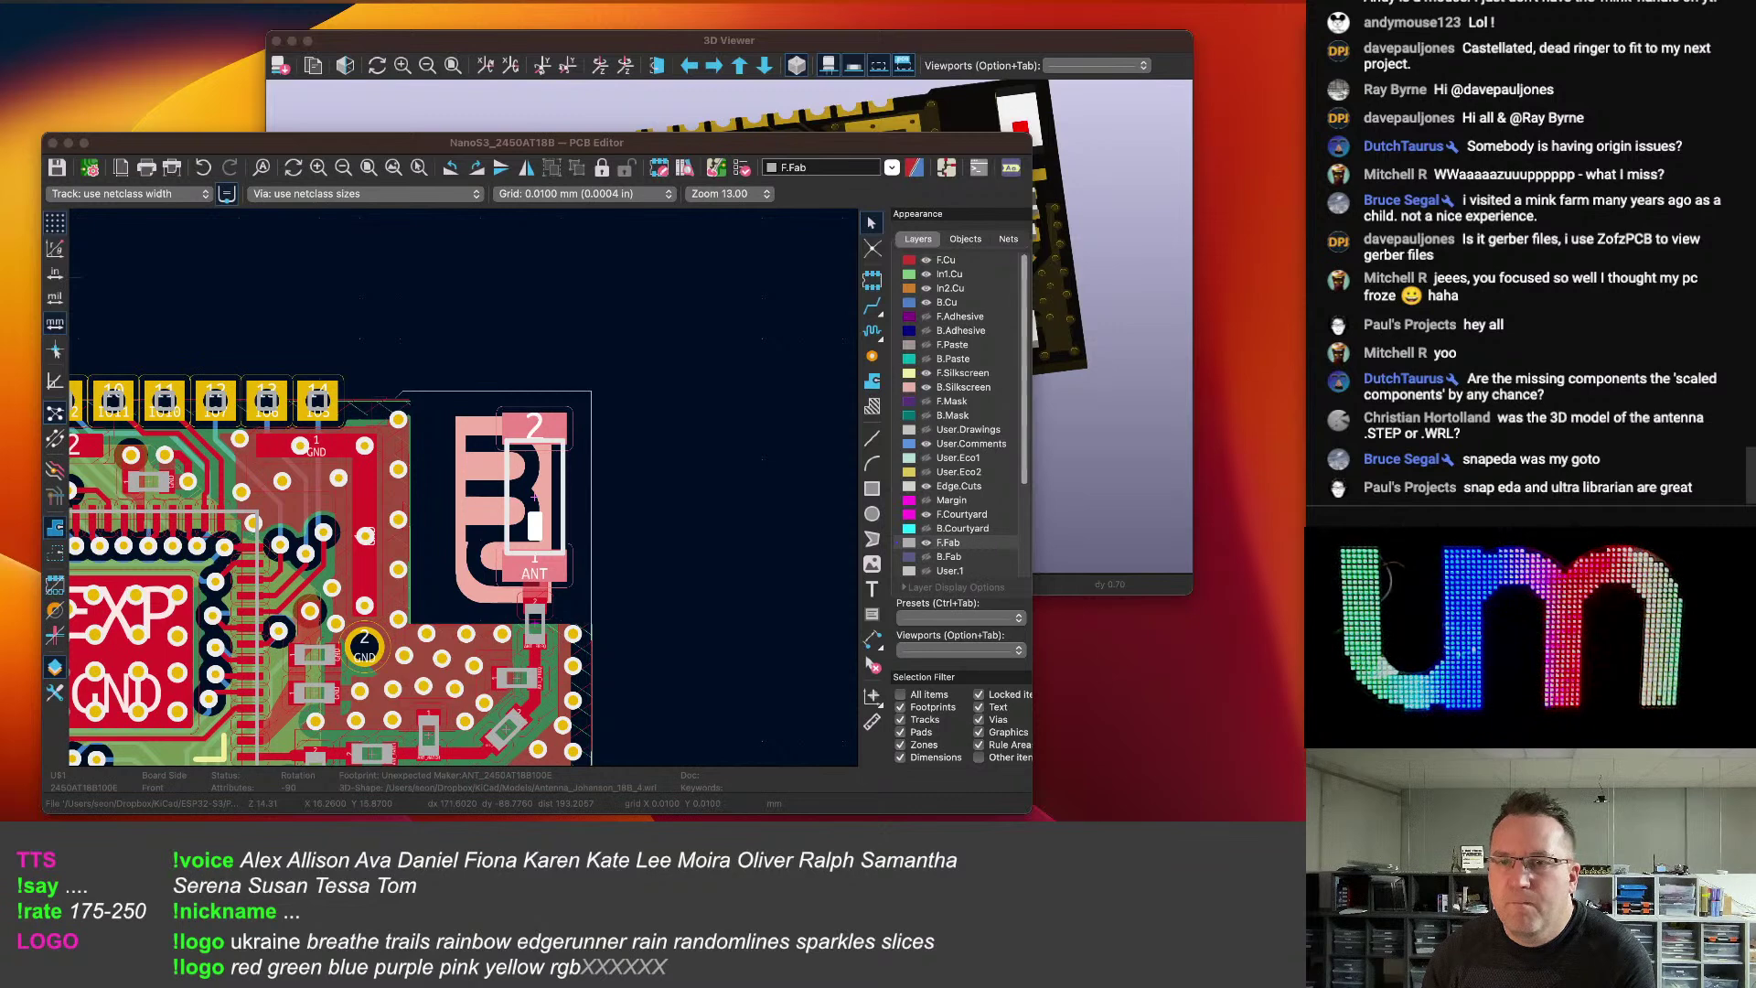
# Replace the antenna footprint's 3D model with 2450AT18B100E--3DModel-STEP-269445.STEP from the Models folder.
pyautogui.doubleClick(555, 470)
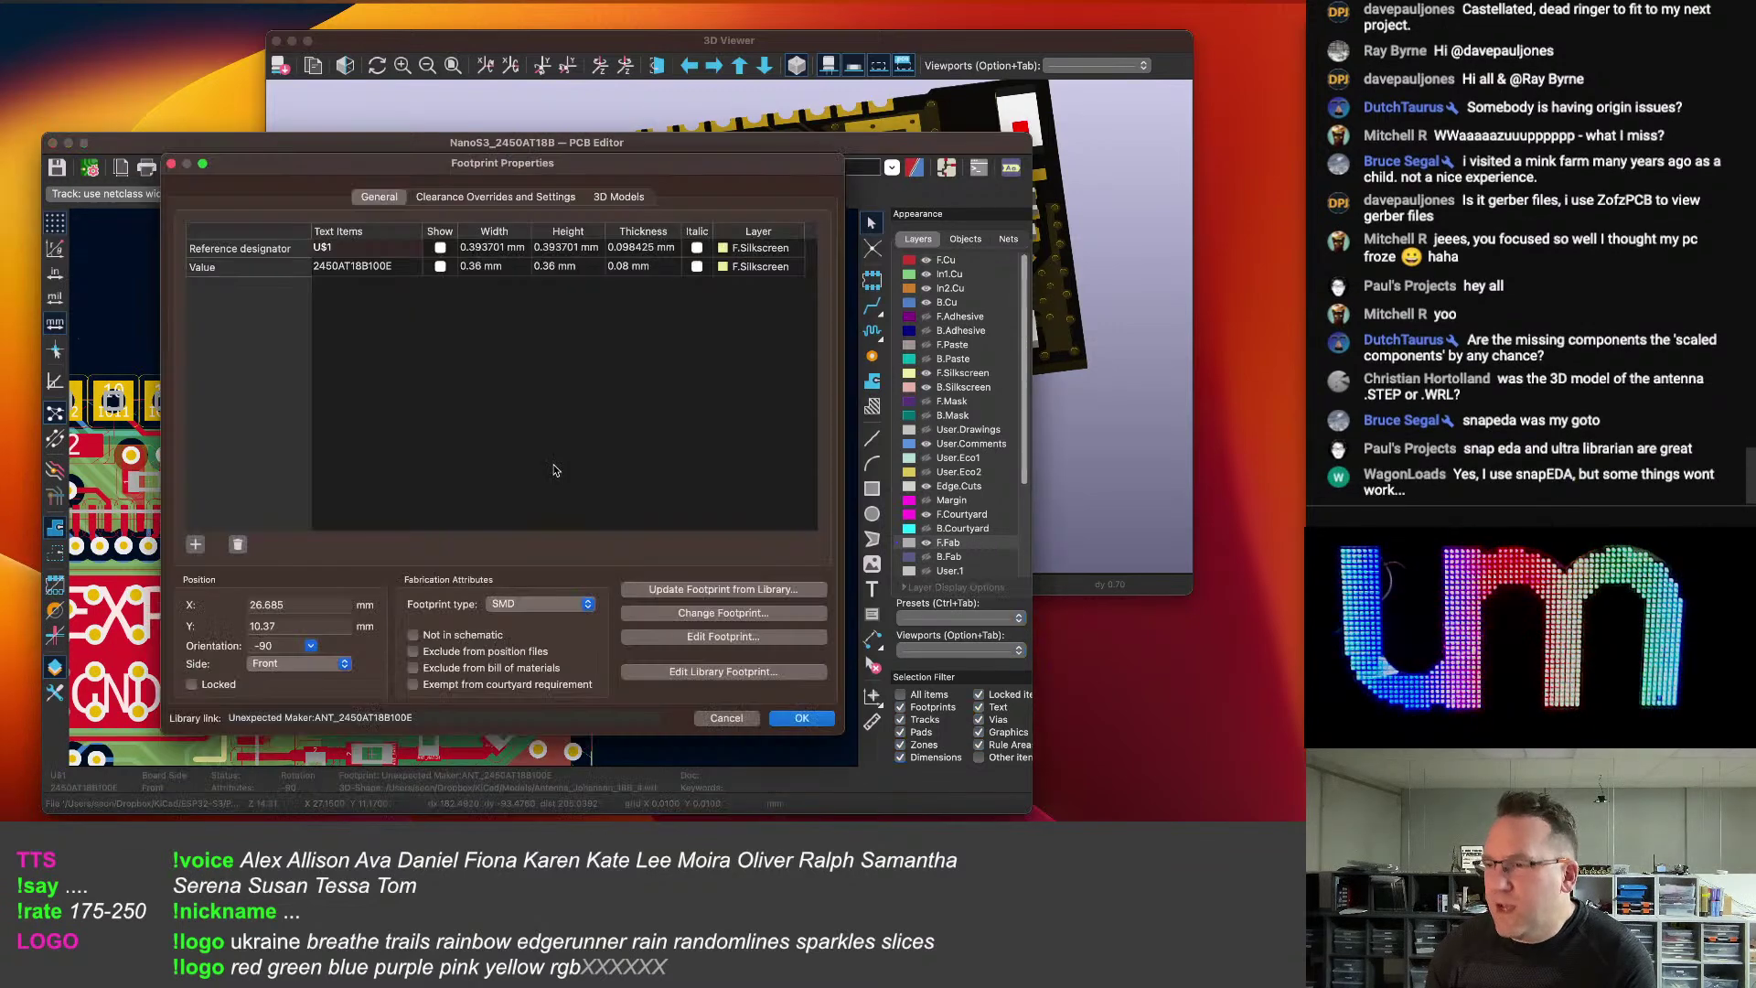
pyautogui.click(619, 196)
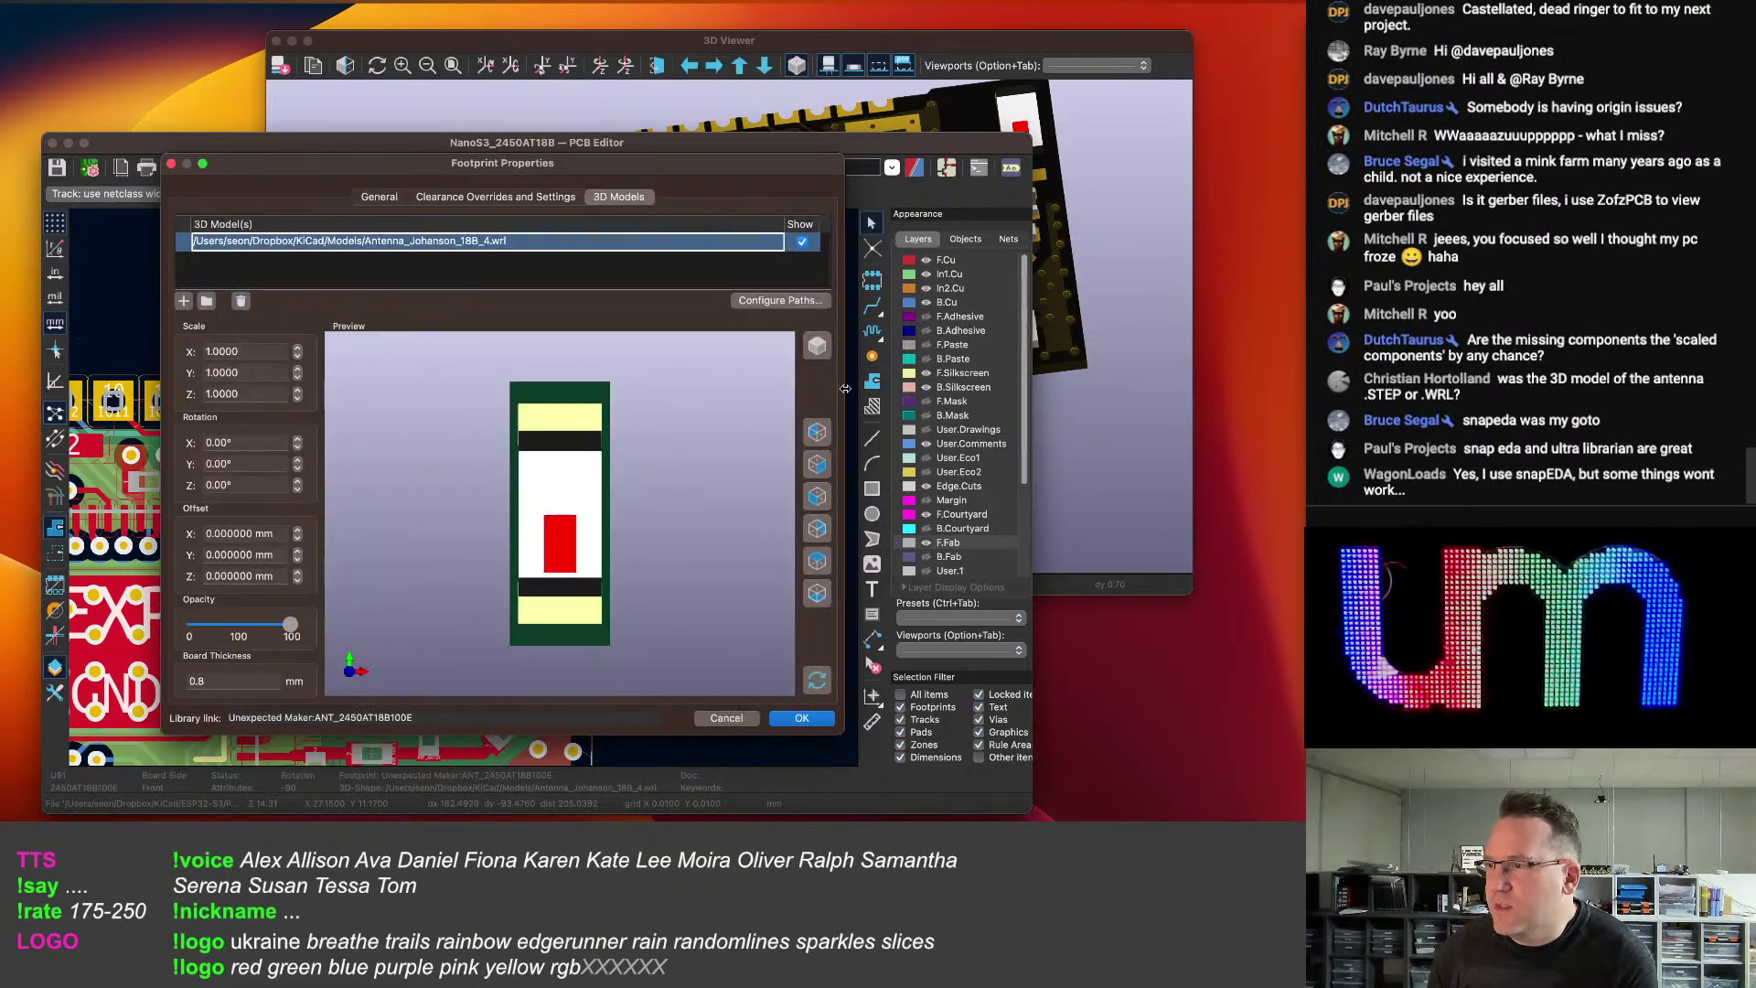
pyautogui.click(711, 246)
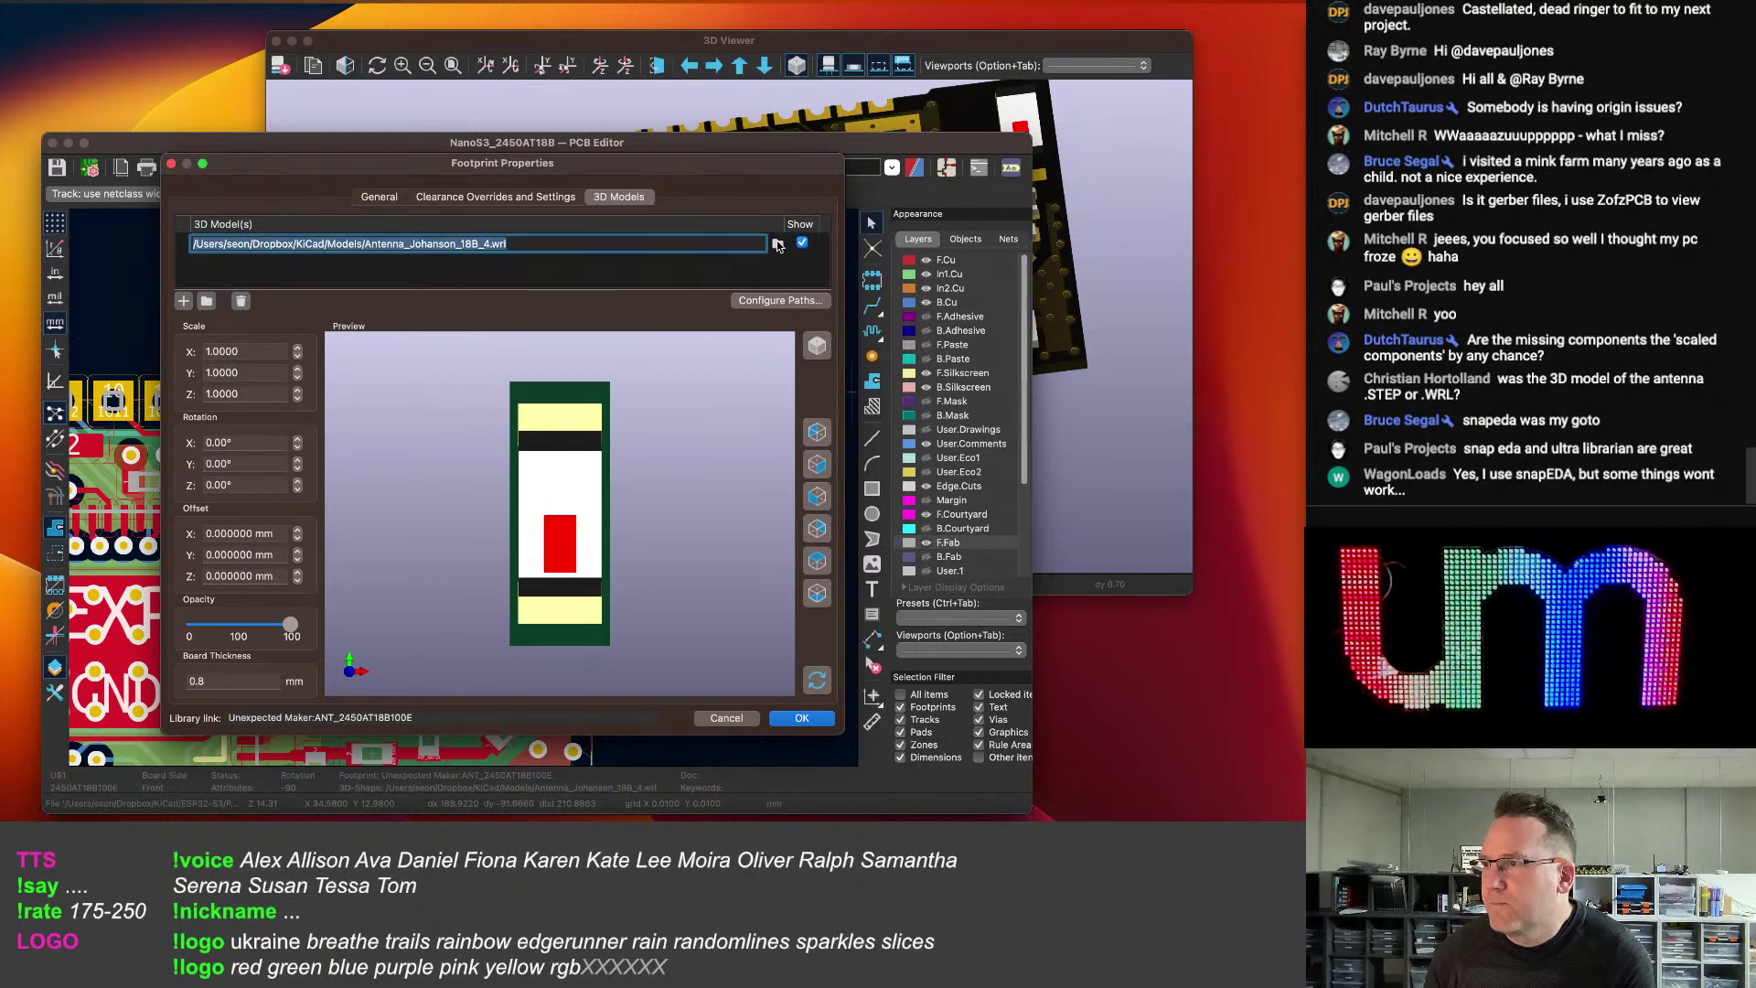
pyautogui.click(777, 243)
pyautogui.click(464, 338)
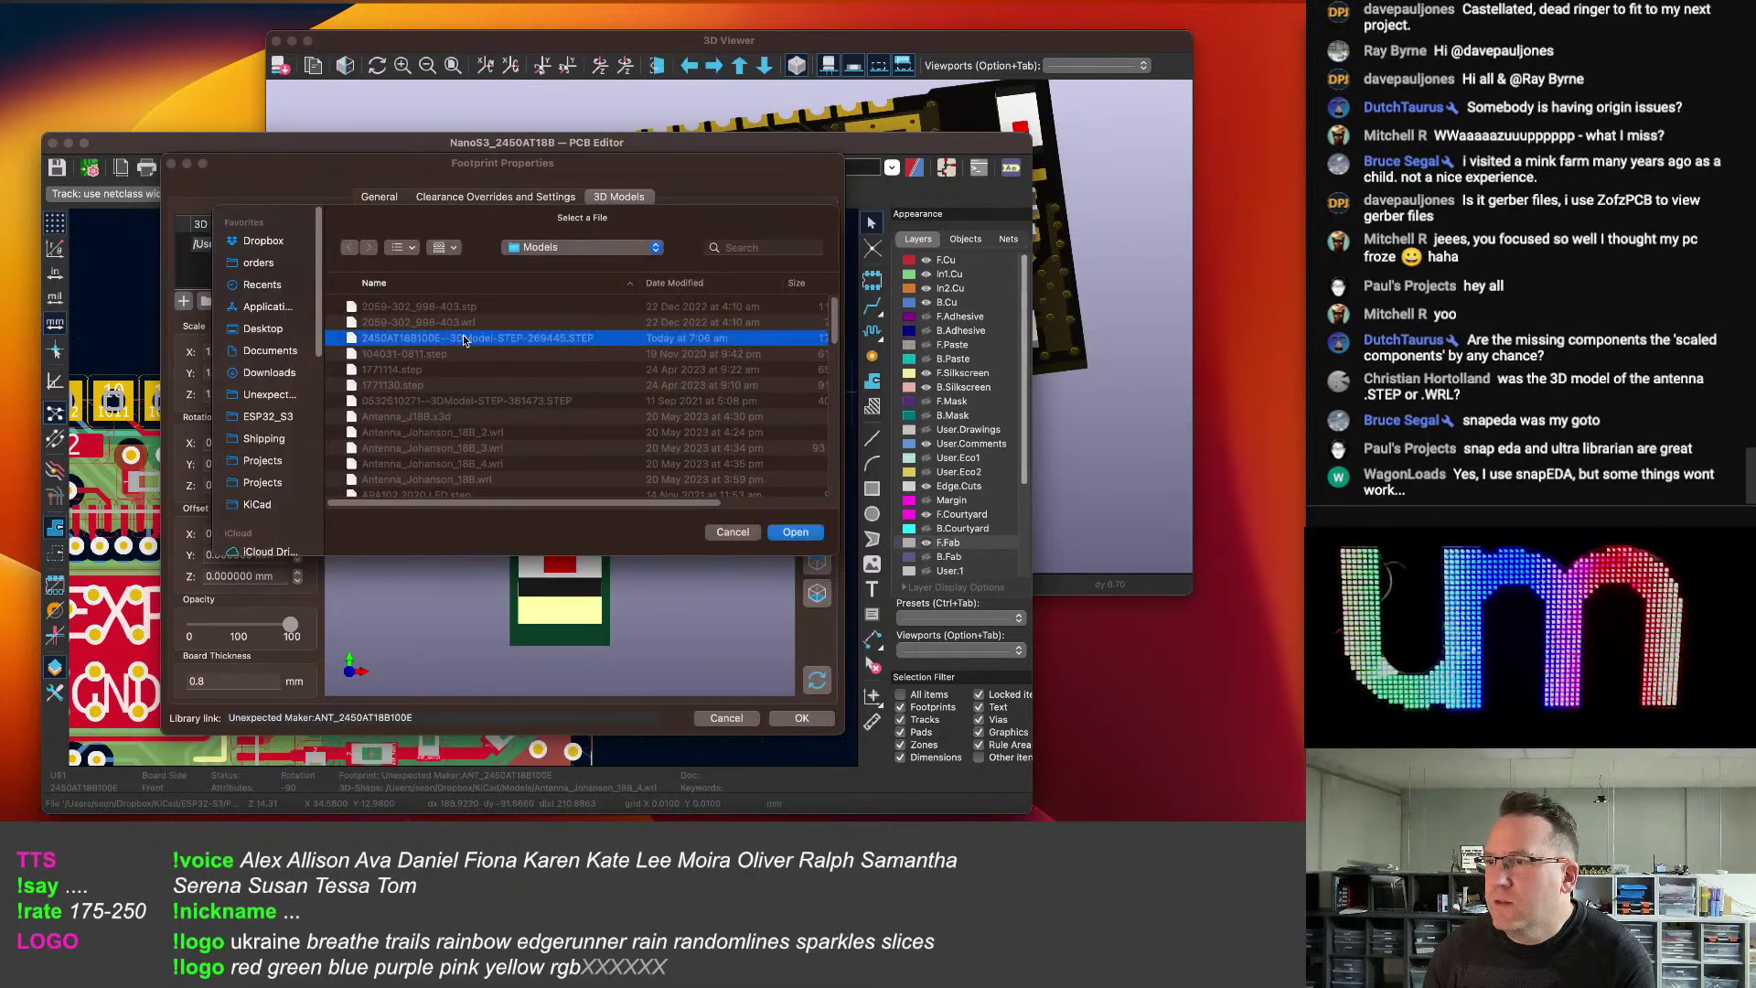
pyautogui.doubleClick(512, 338)
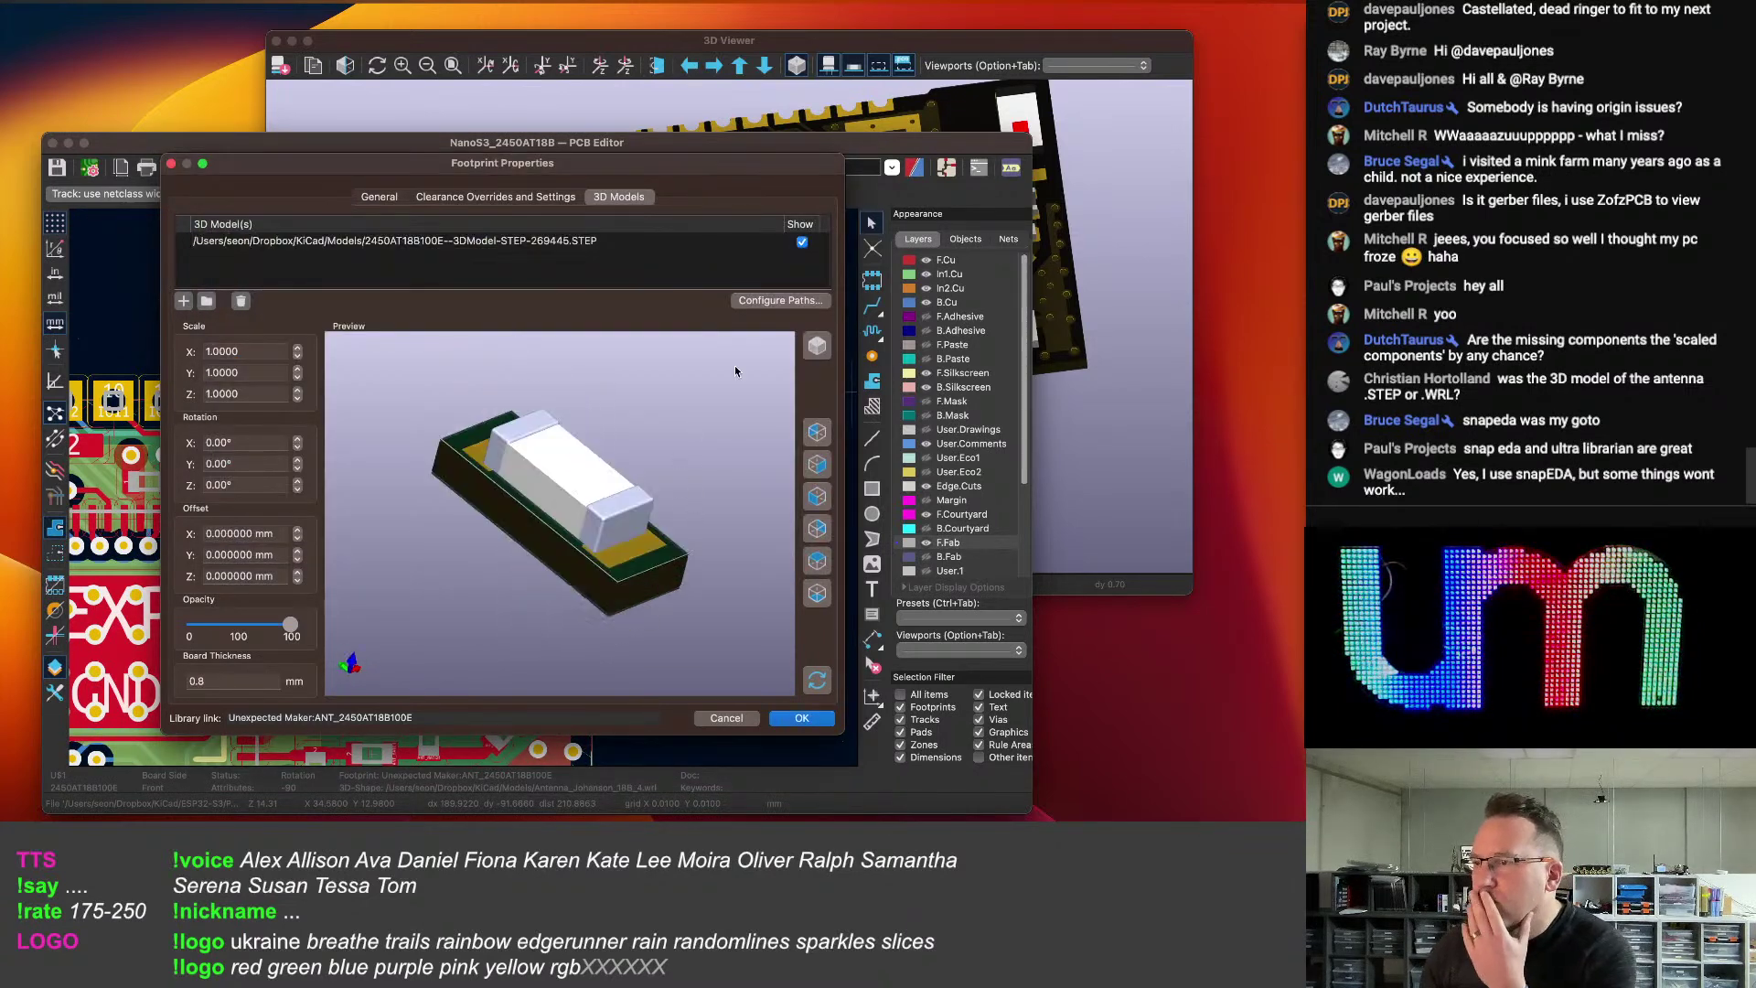
# Raise the antenna's 3D model above the board with a Z offset of 1 mm.
pyautogui.moveTo(545, 370); pyautogui.dragTo(543, 460)
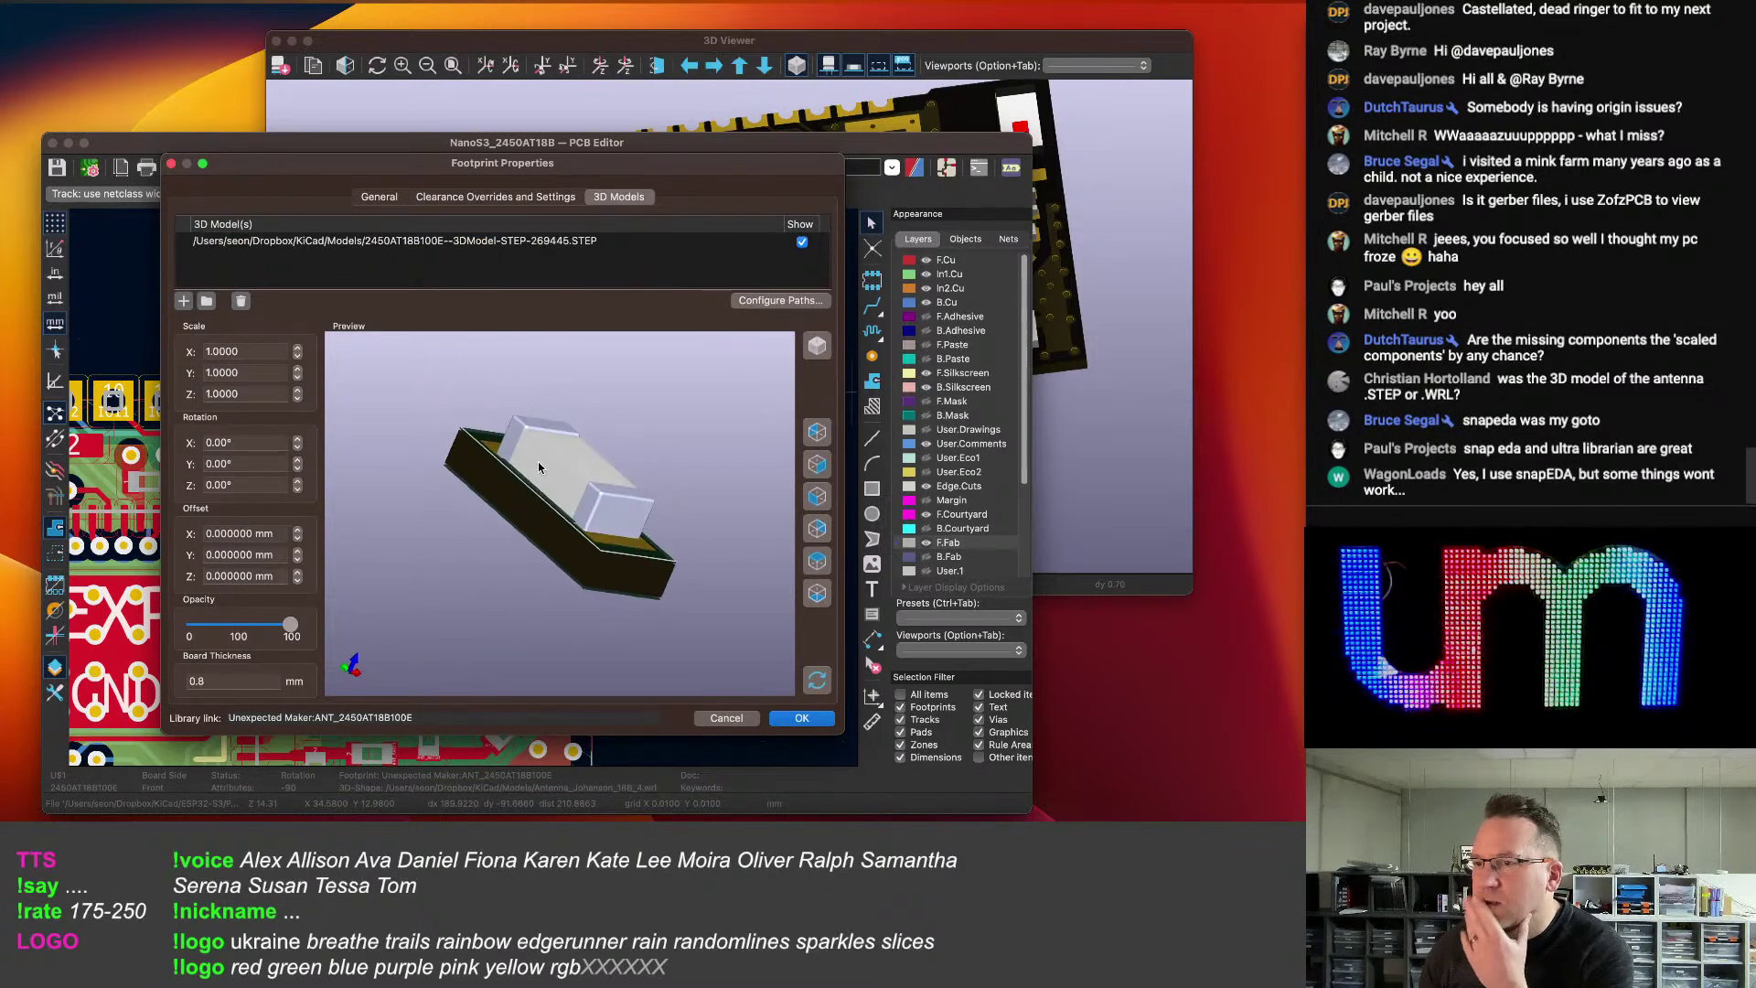
pyautogui.click(298, 550)
pyautogui.click(297, 560)
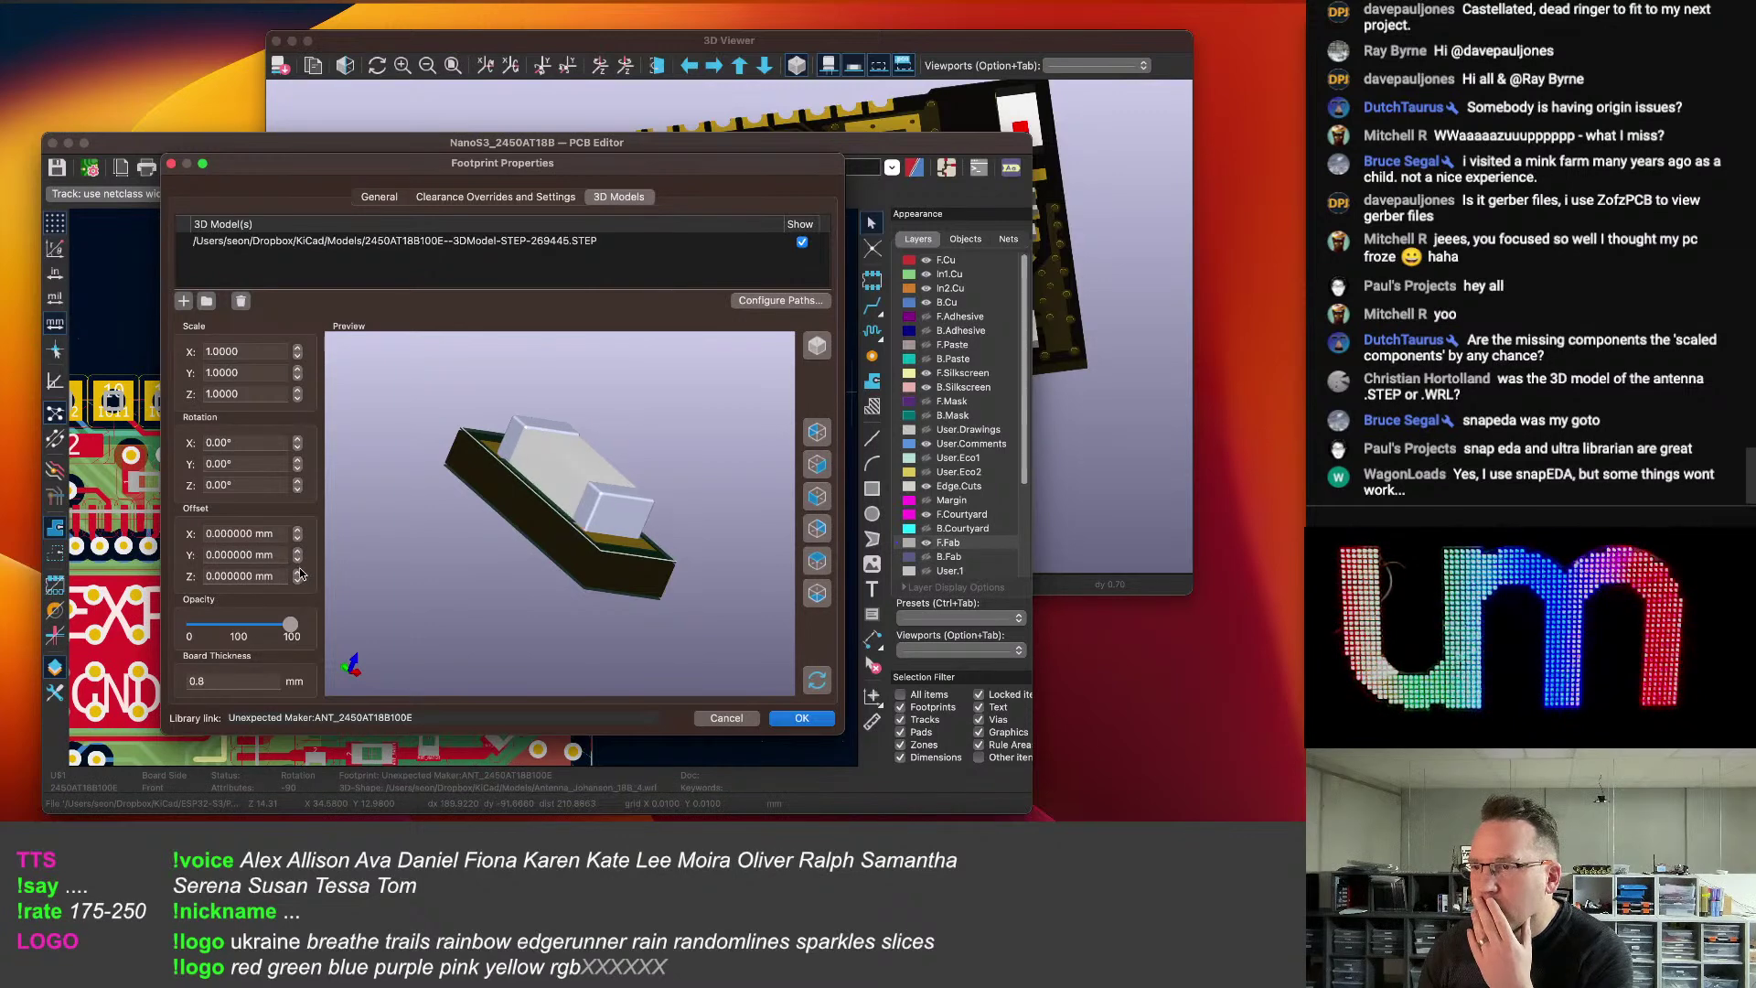
pyautogui.click(298, 538)
pyautogui.click(297, 531)
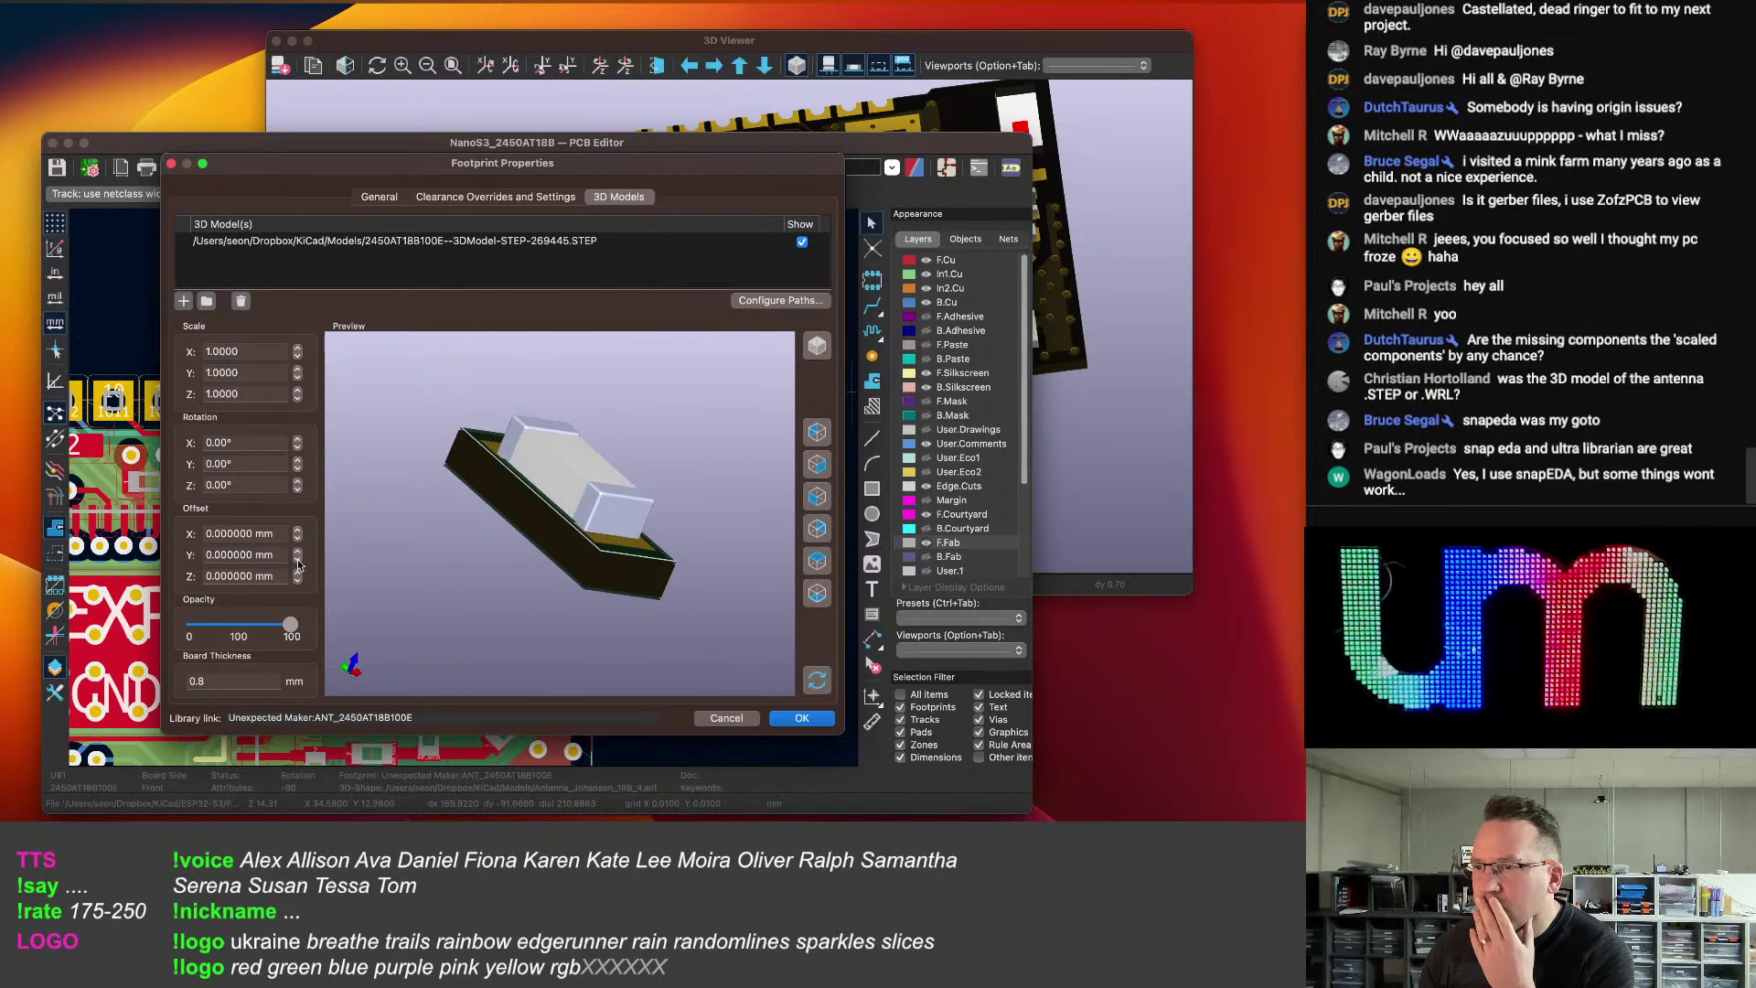
pyautogui.click(297, 572)
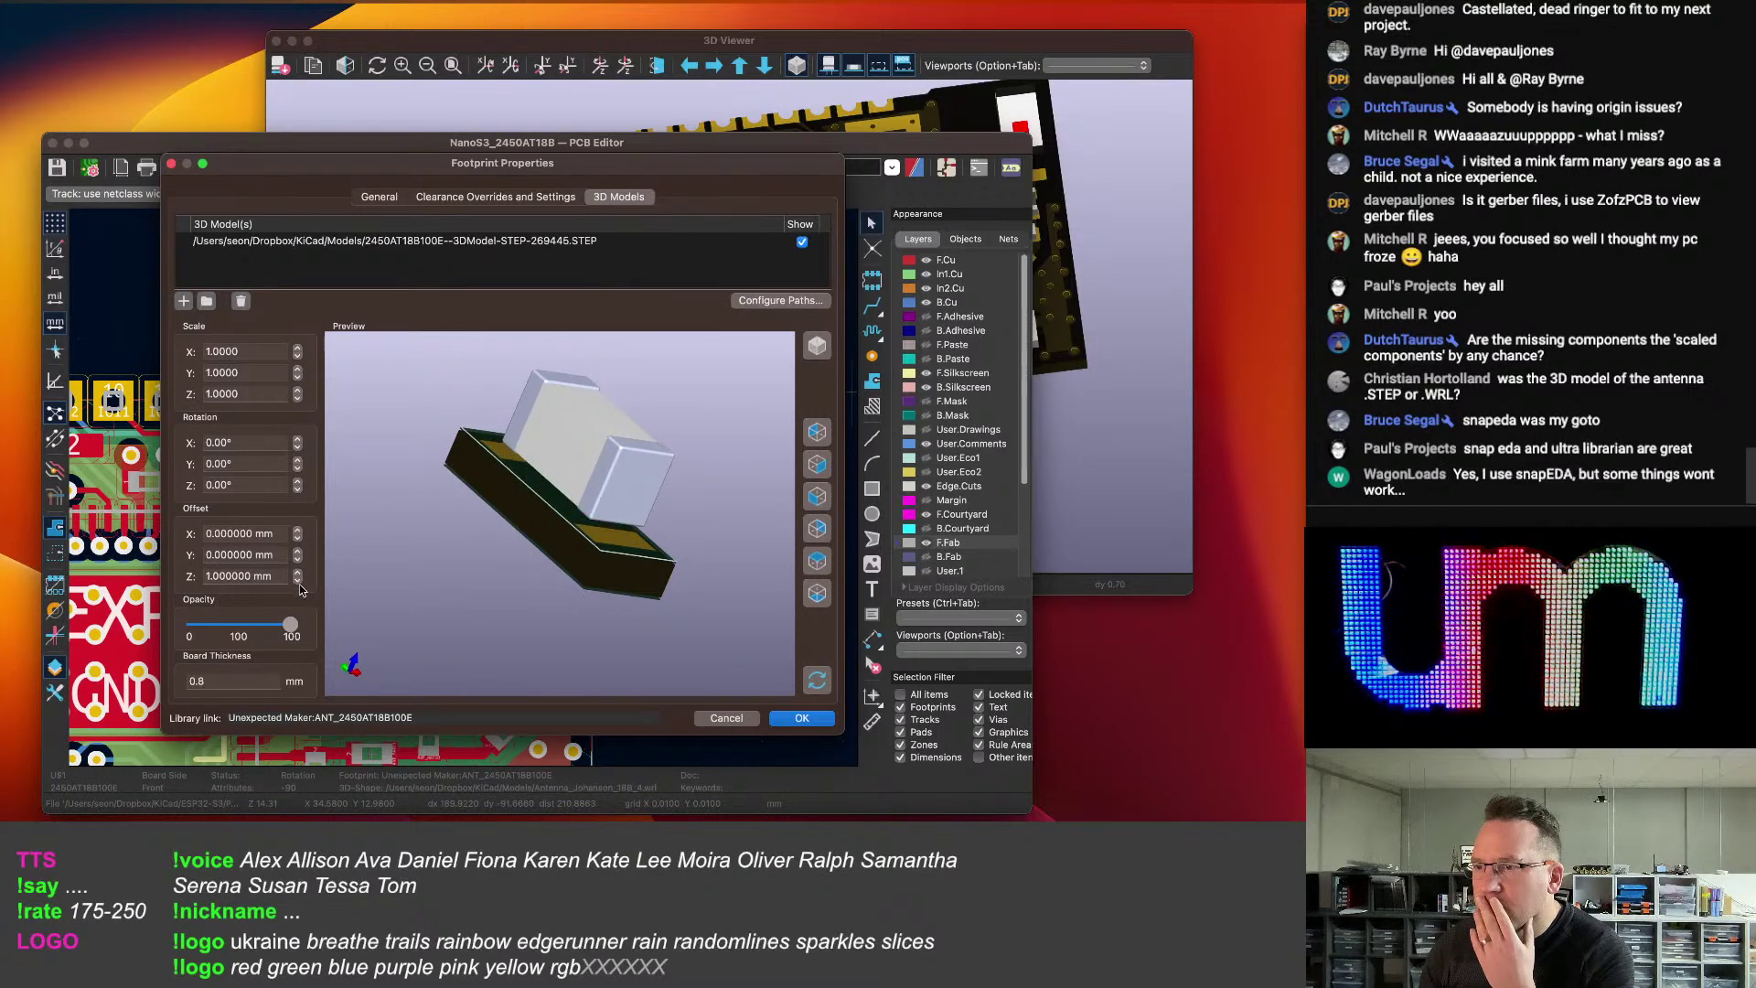
# Rotate the antenna's 3D model to -90° about X and 180° about Z so it lies along its pads.
pyautogui.moveTo(361, 522); pyautogui.dragTo(311, 439)
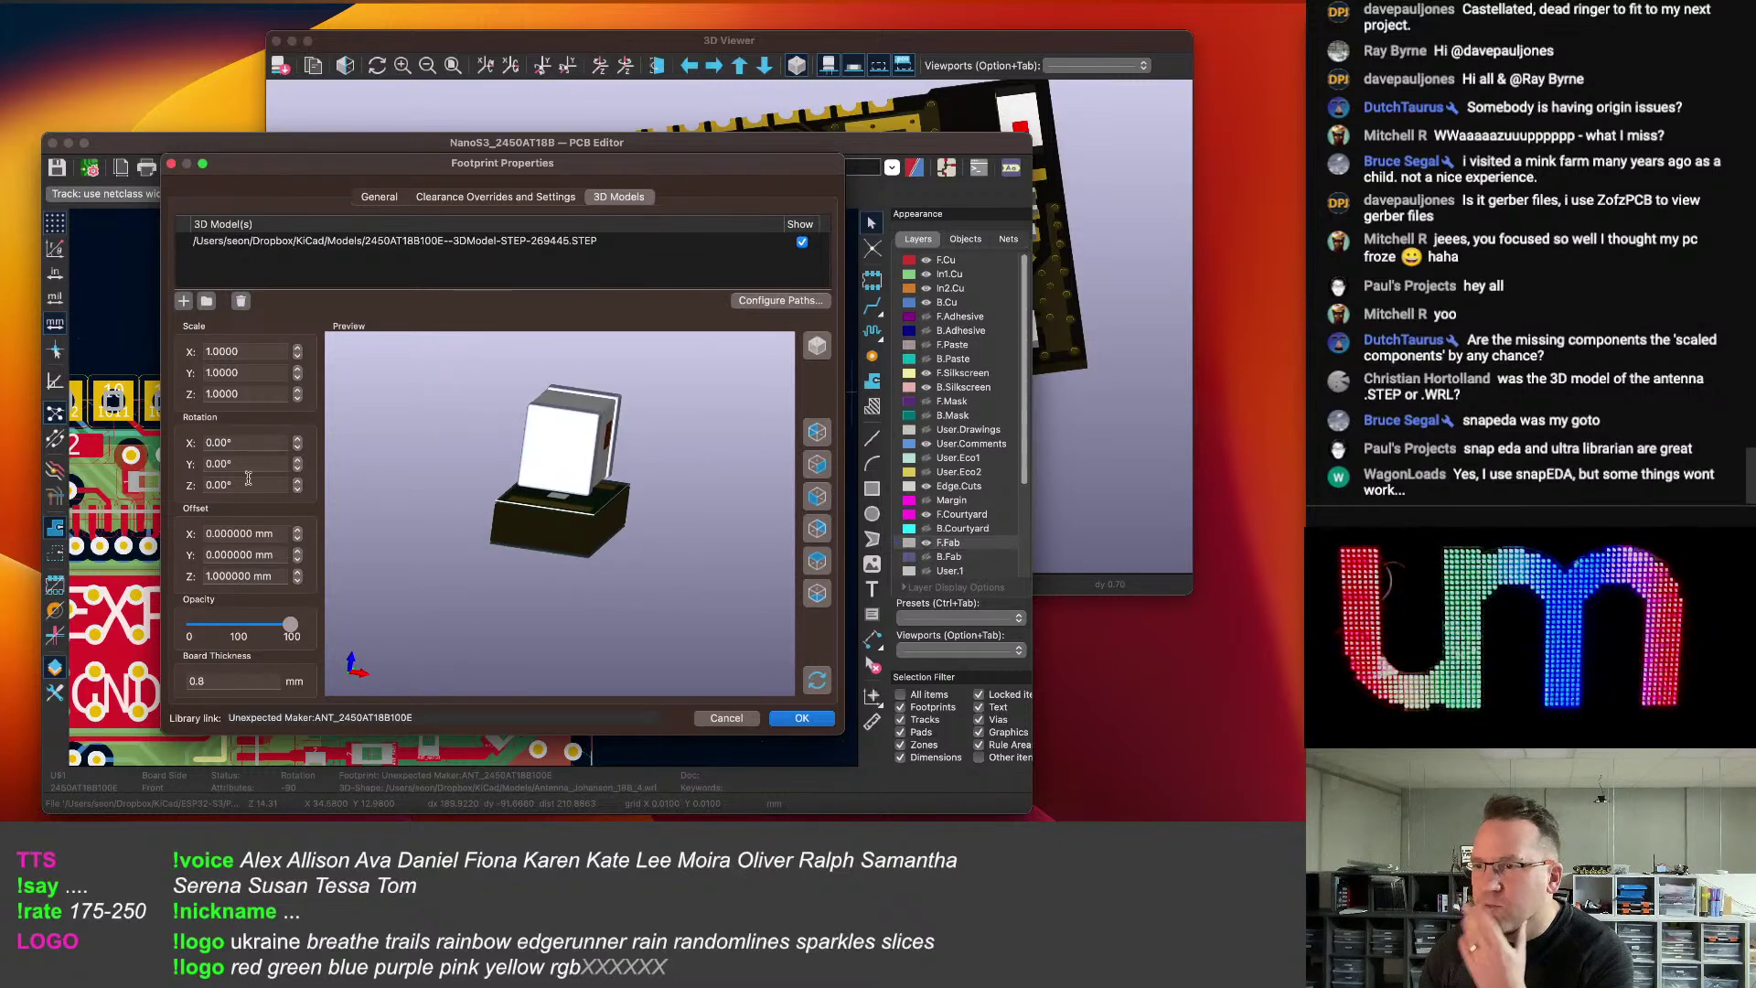
pyautogui.click(297, 491)
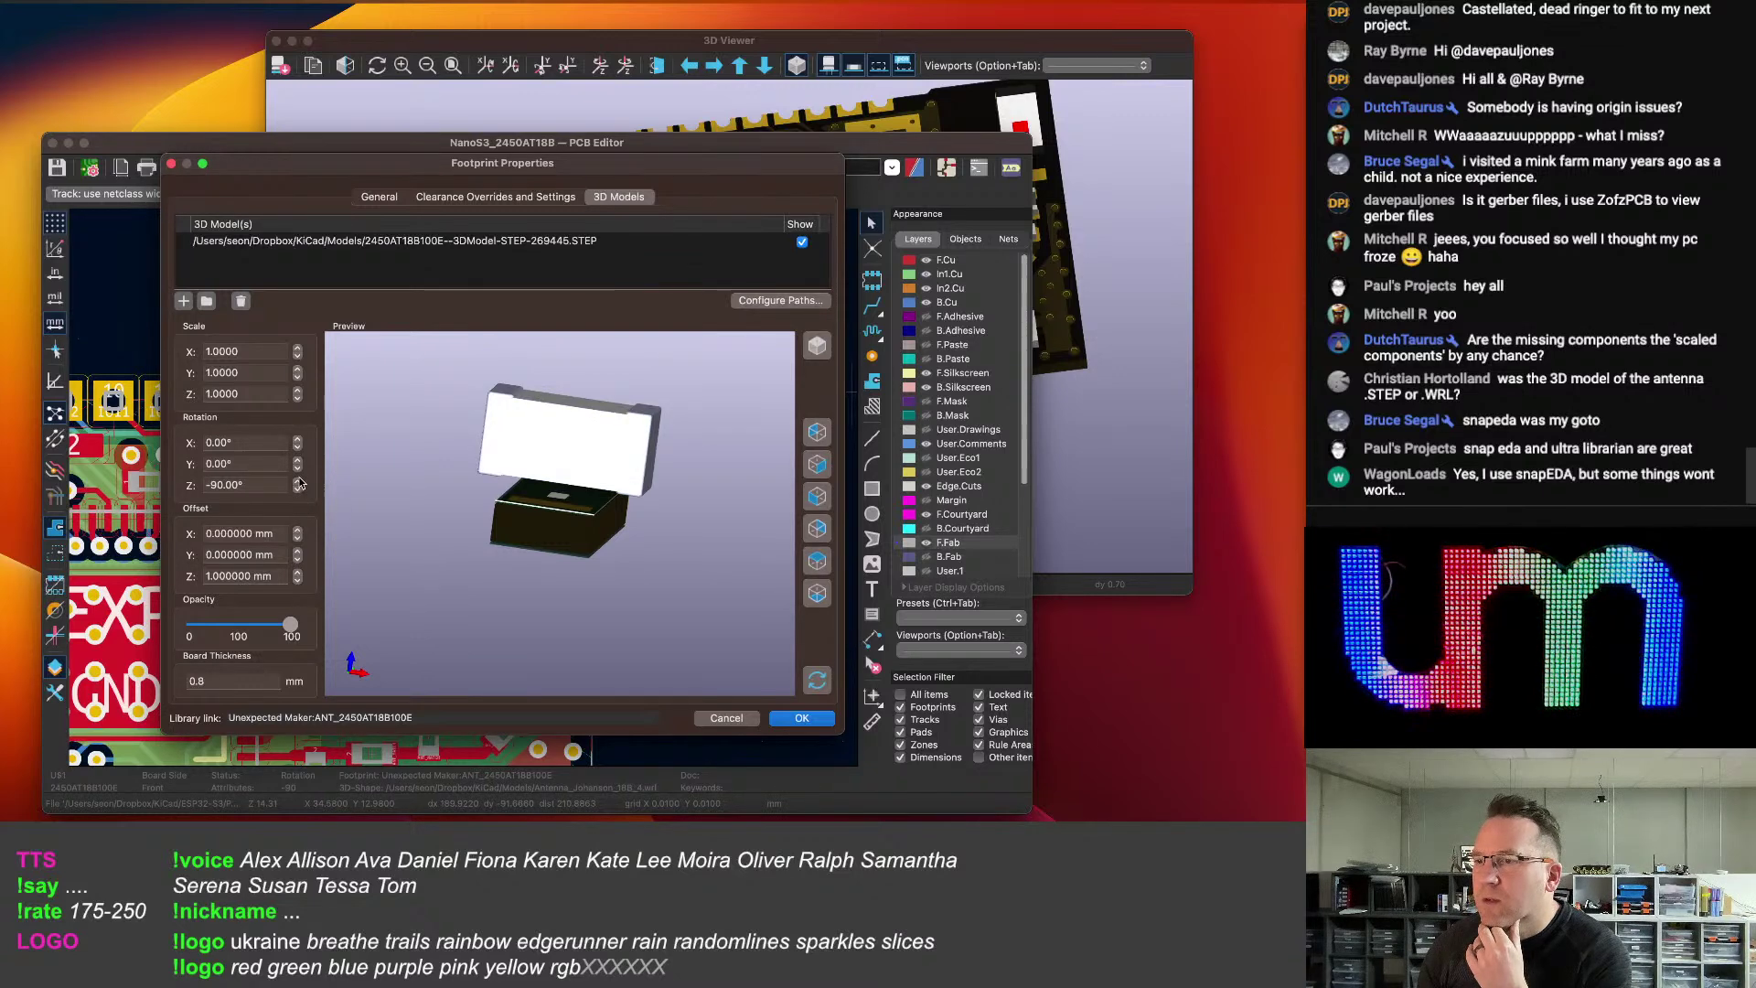
pyautogui.click(298, 481)
pyautogui.click(297, 468)
pyautogui.click(297, 460)
pyautogui.click(297, 447)
pyautogui.moveTo(455, 521); pyautogui.dragTo(474, 625)
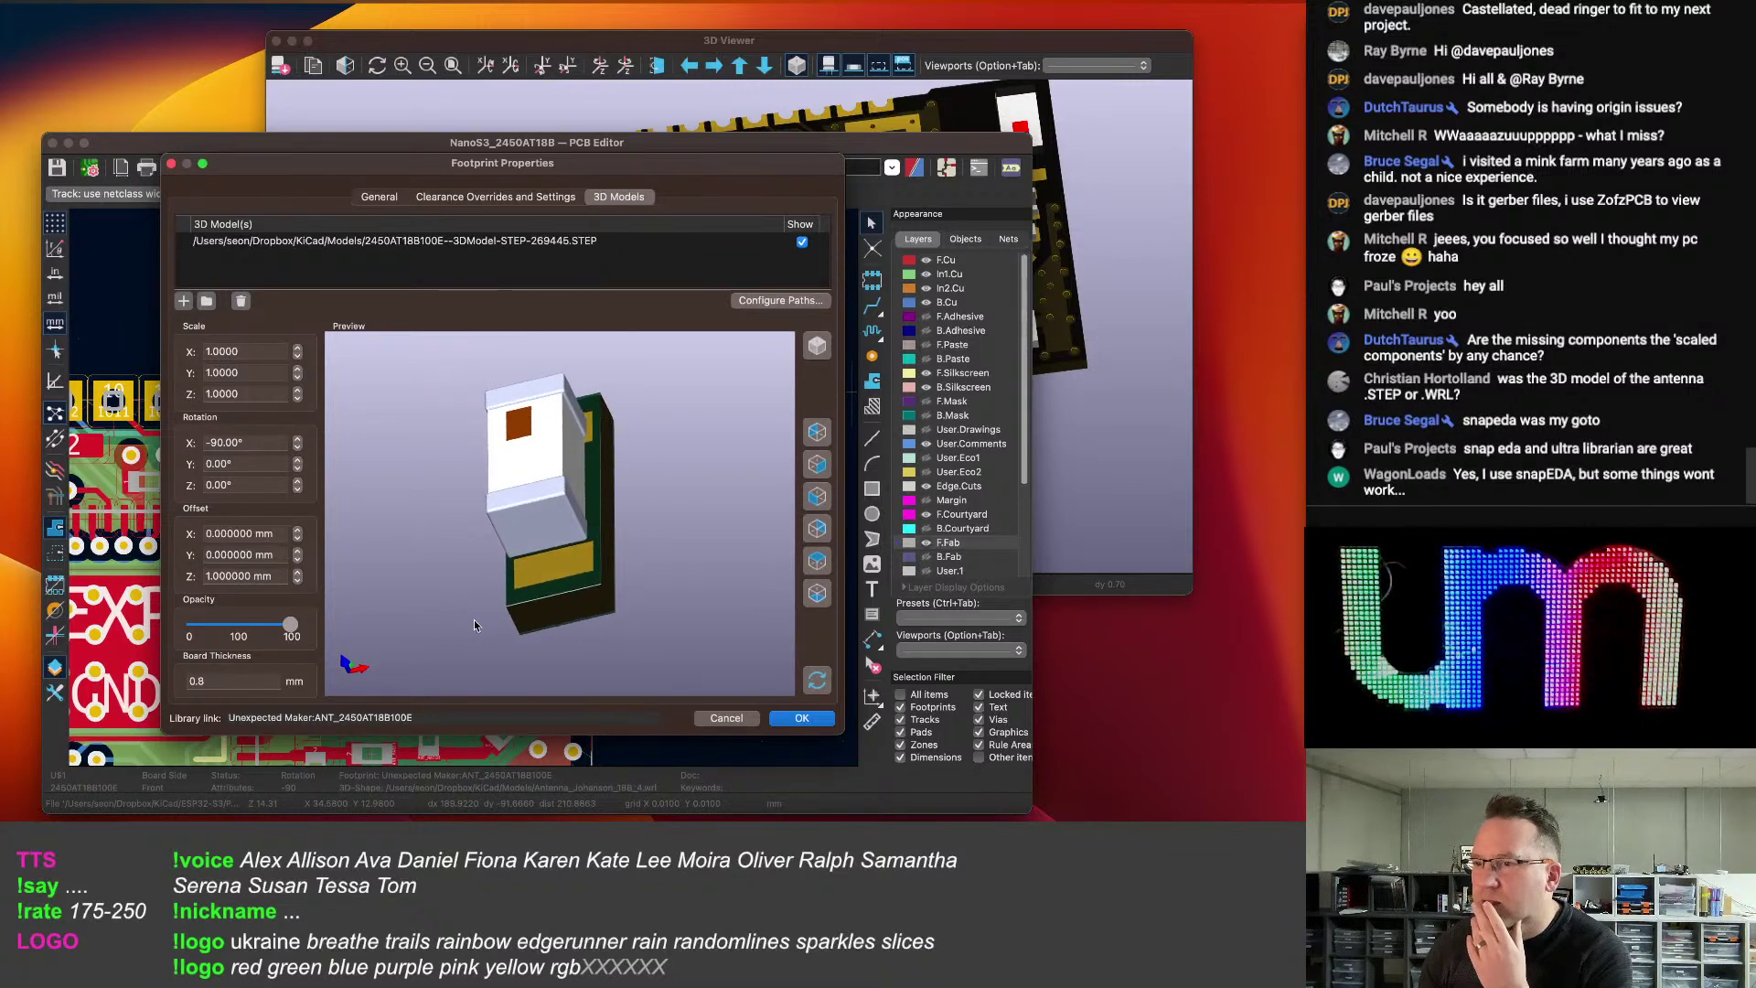
pyautogui.click(297, 481)
pyautogui.click(297, 481)
pyautogui.moveTo(457, 539); pyautogui.dragTo(351, 454)
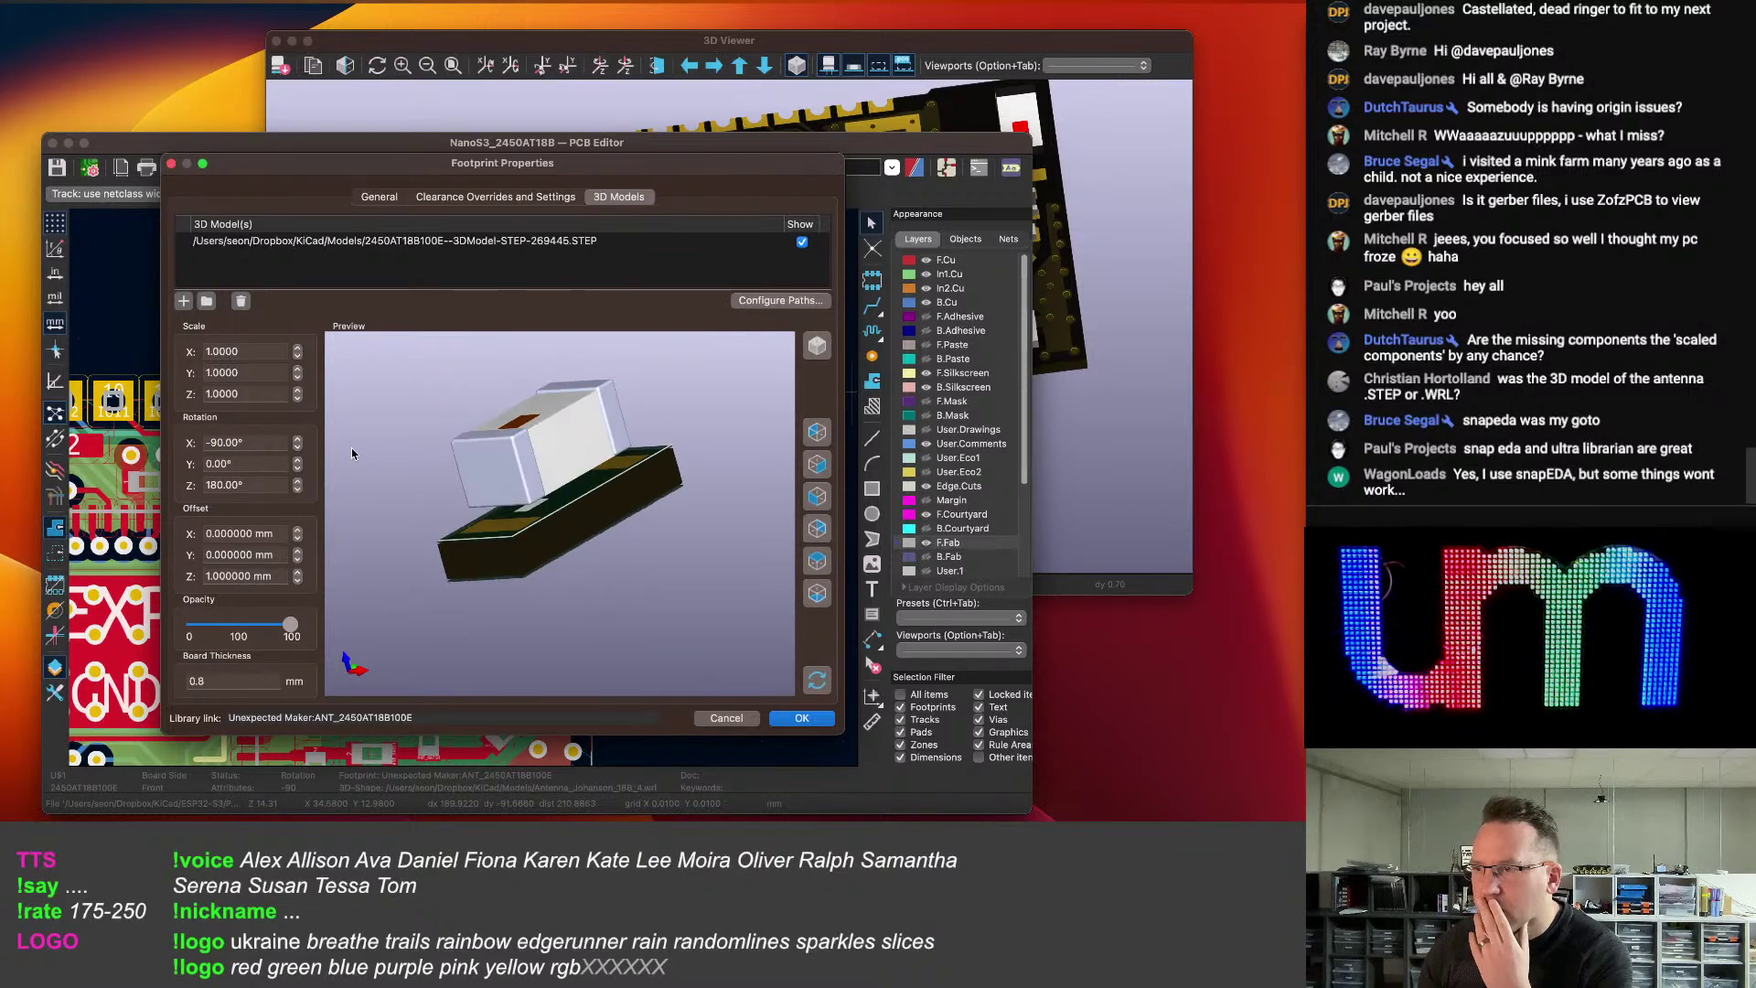
# Try Z offsets of 0, 0.5 and 0.75 mm for the antenna's 3D model, checking its seating in the preview.
pyautogui.click(217, 575)
pyautogui.press('BackSpace')
pyautogui.write('0')
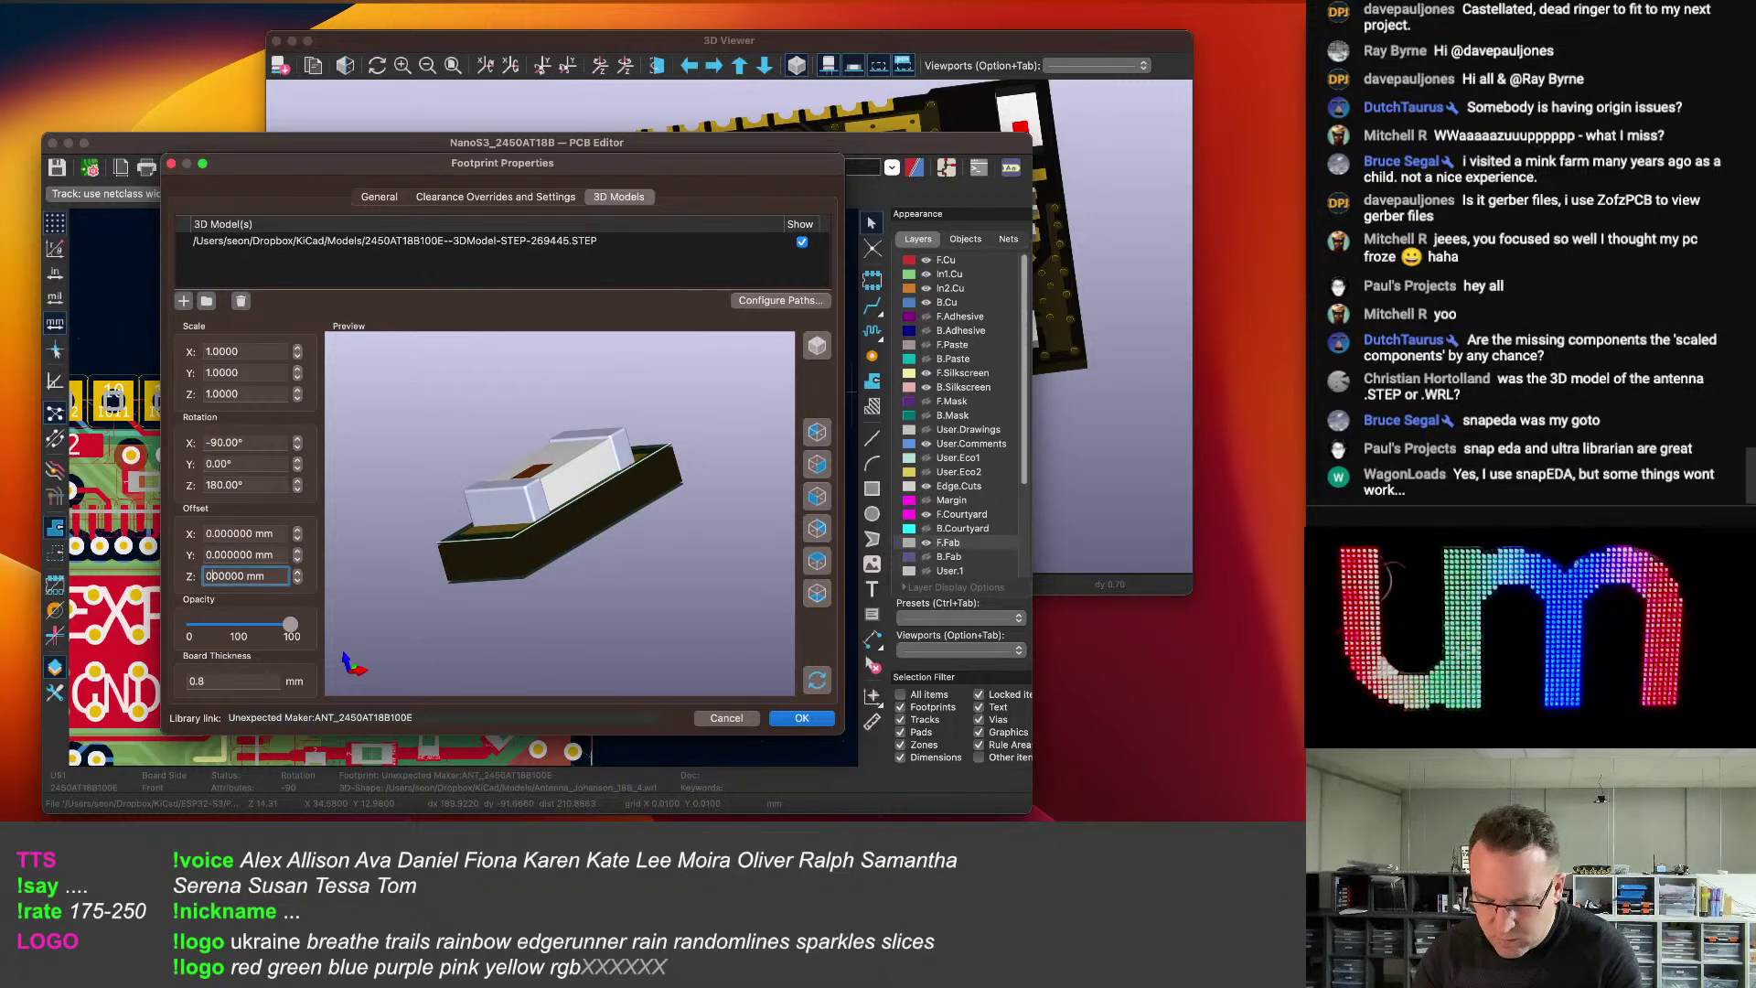
pyautogui.press('Right')
pyautogui.press('Delete')
pyautogui.write('5')
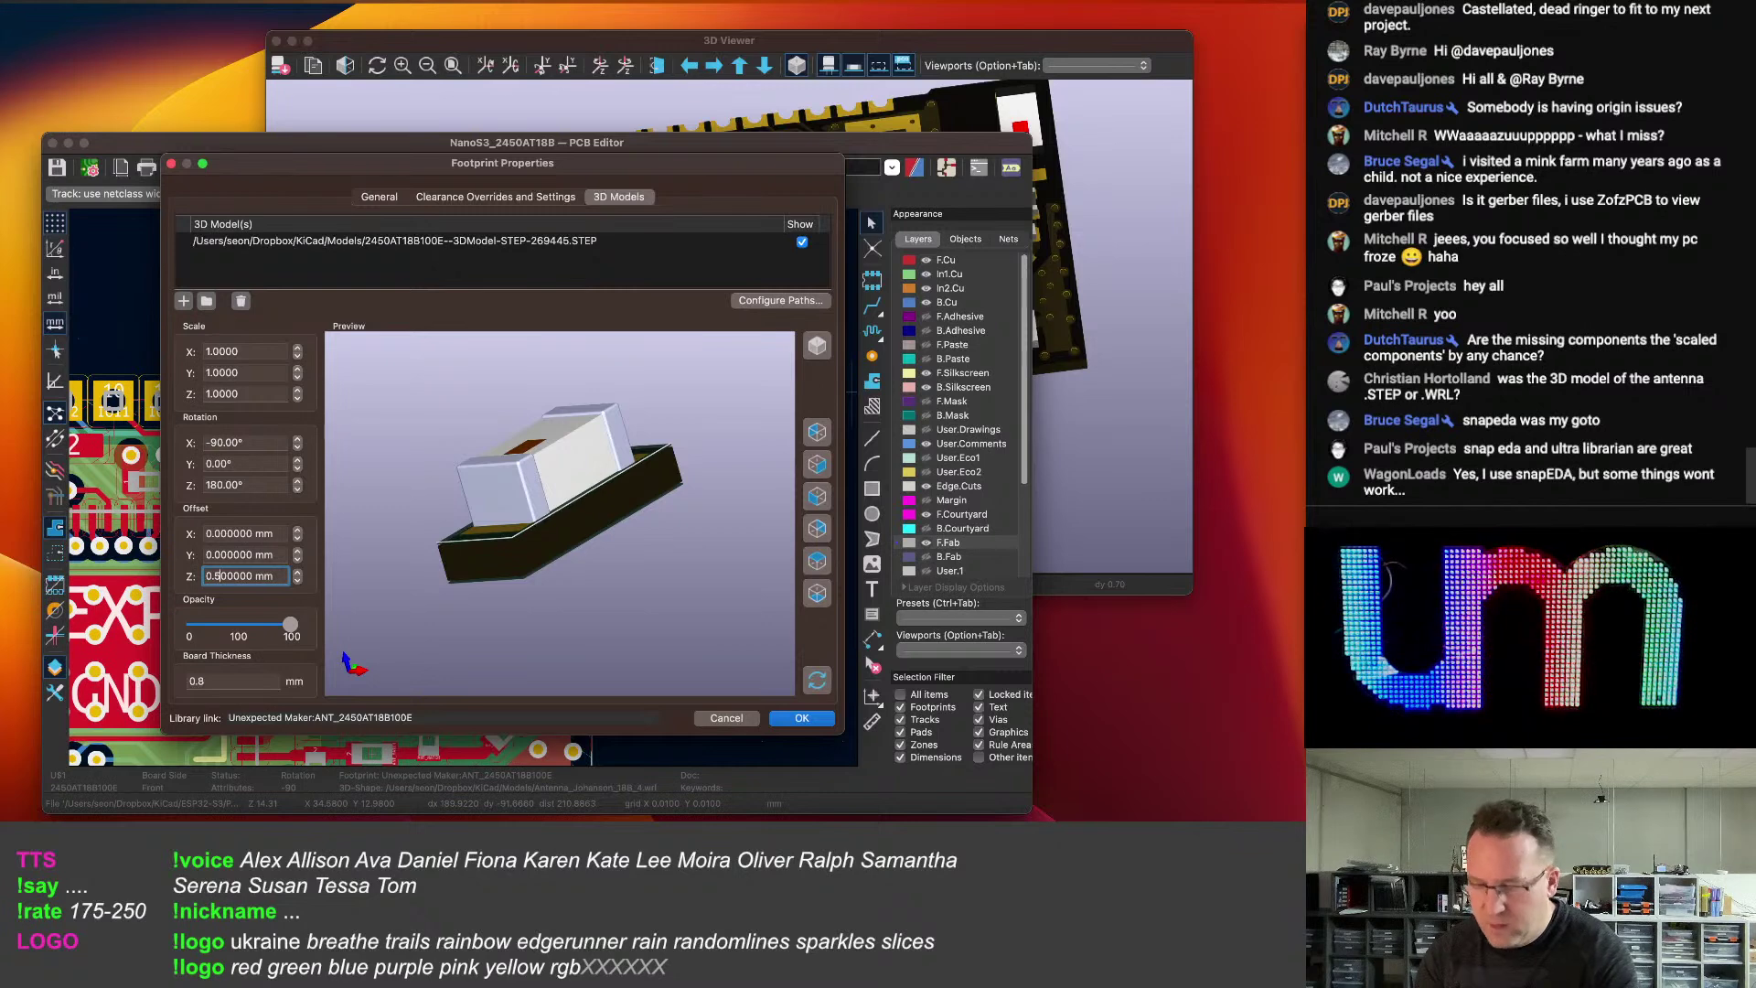
pyautogui.press('BackSpace')
pyautogui.write('75')
pyautogui.moveTo(467, 462); pyautogui.dragTo(425, 504)
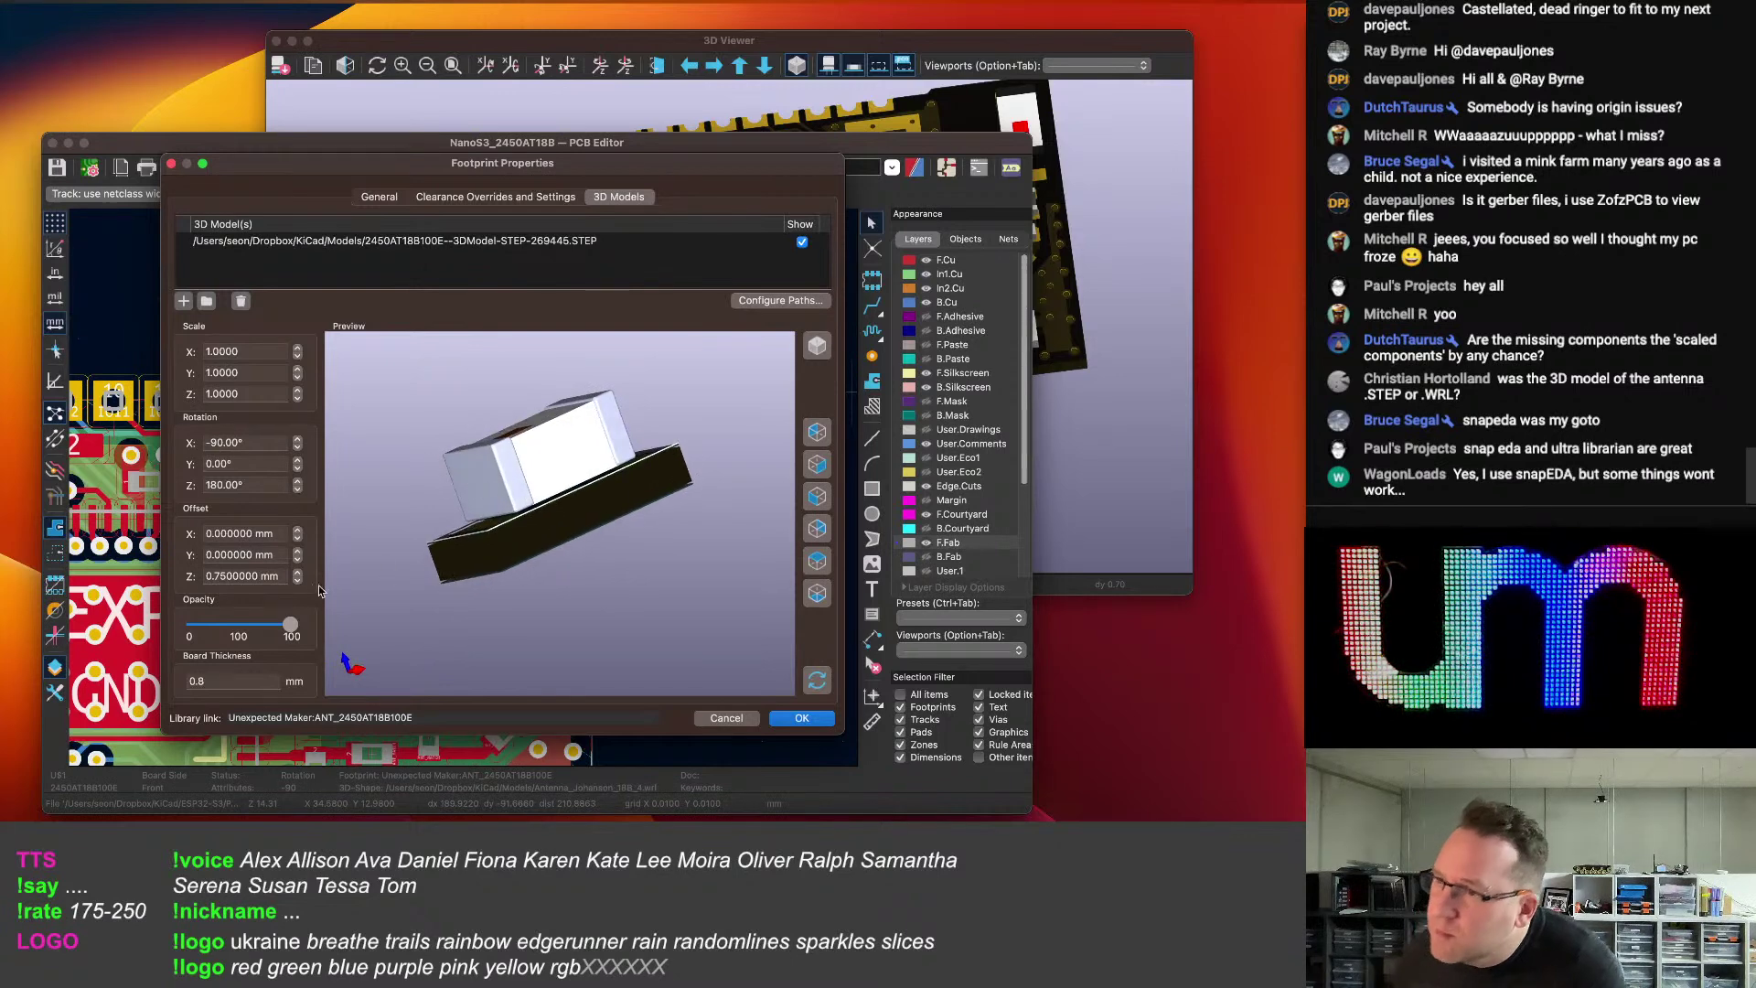
# Set the antenna model's Z offset to 0.7 mm, check how it sits on the board, and accept the footprint properties.
pyautogui.click(226, 575)
pyautogui.press('BackSpace')
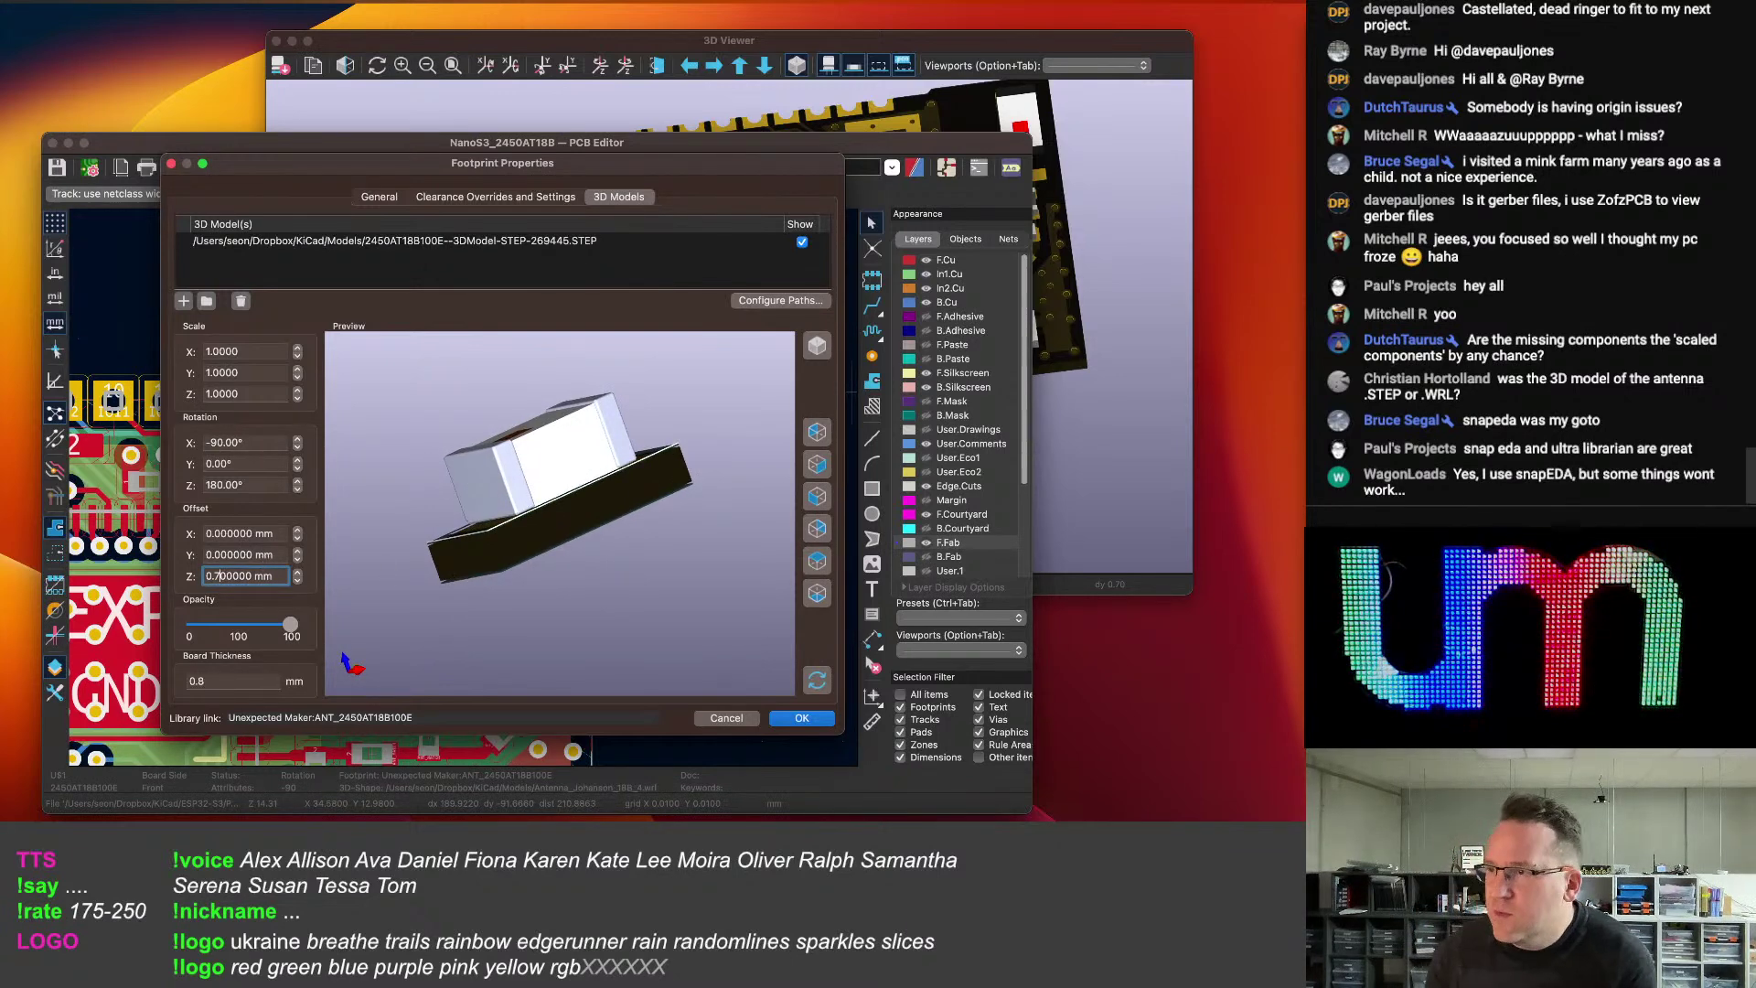
pyautogui.moveTo(607, 479); pyautogui.dragTo(665, 496)
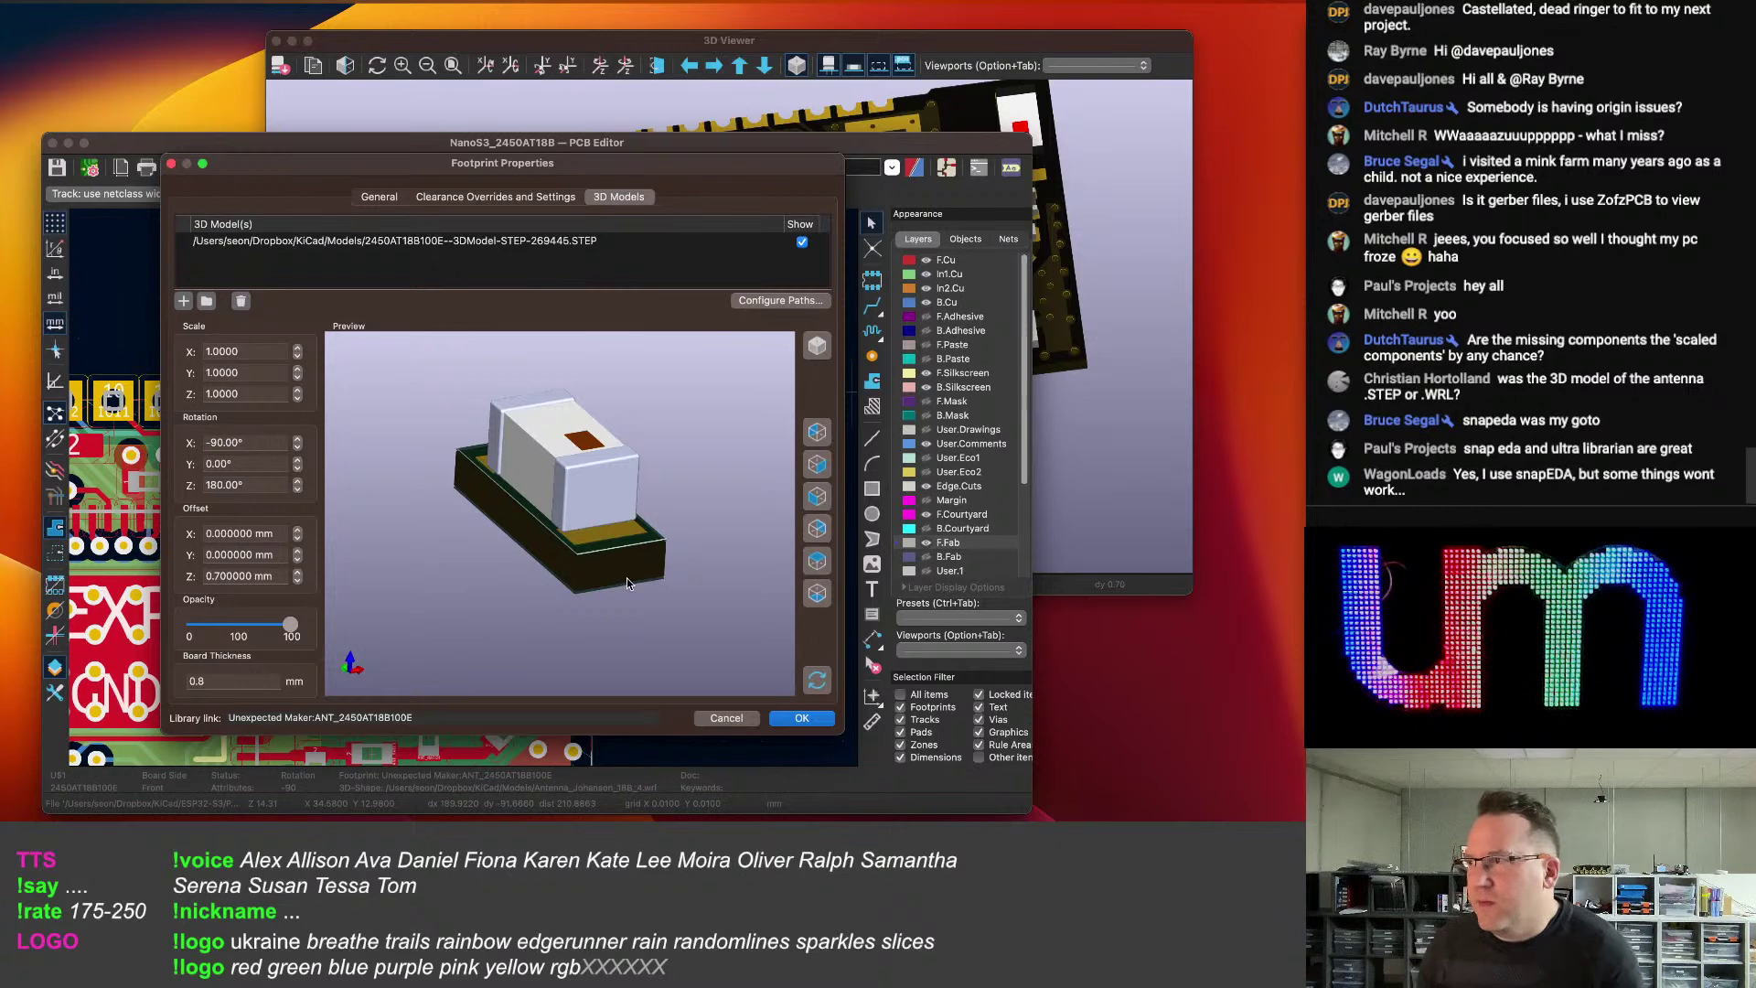
pyautogui.moveTo(528, 568); pyautogui.dragTo(621, 524)
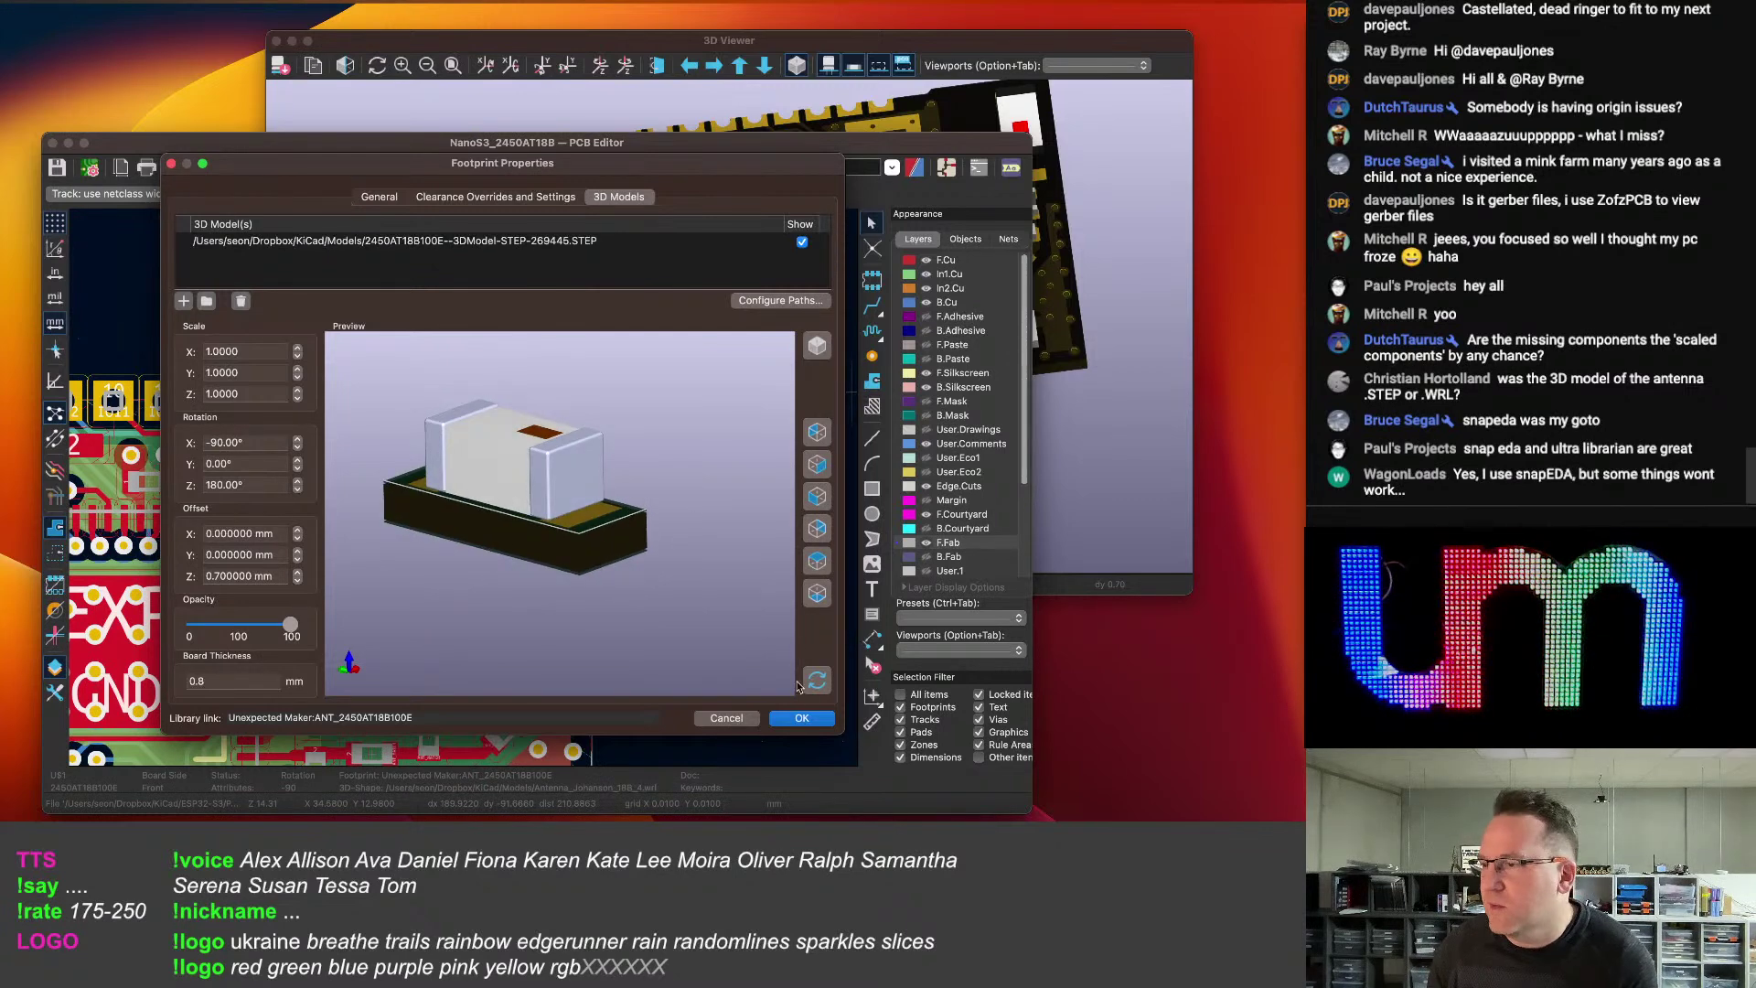
pyautogui.click(801, 719)
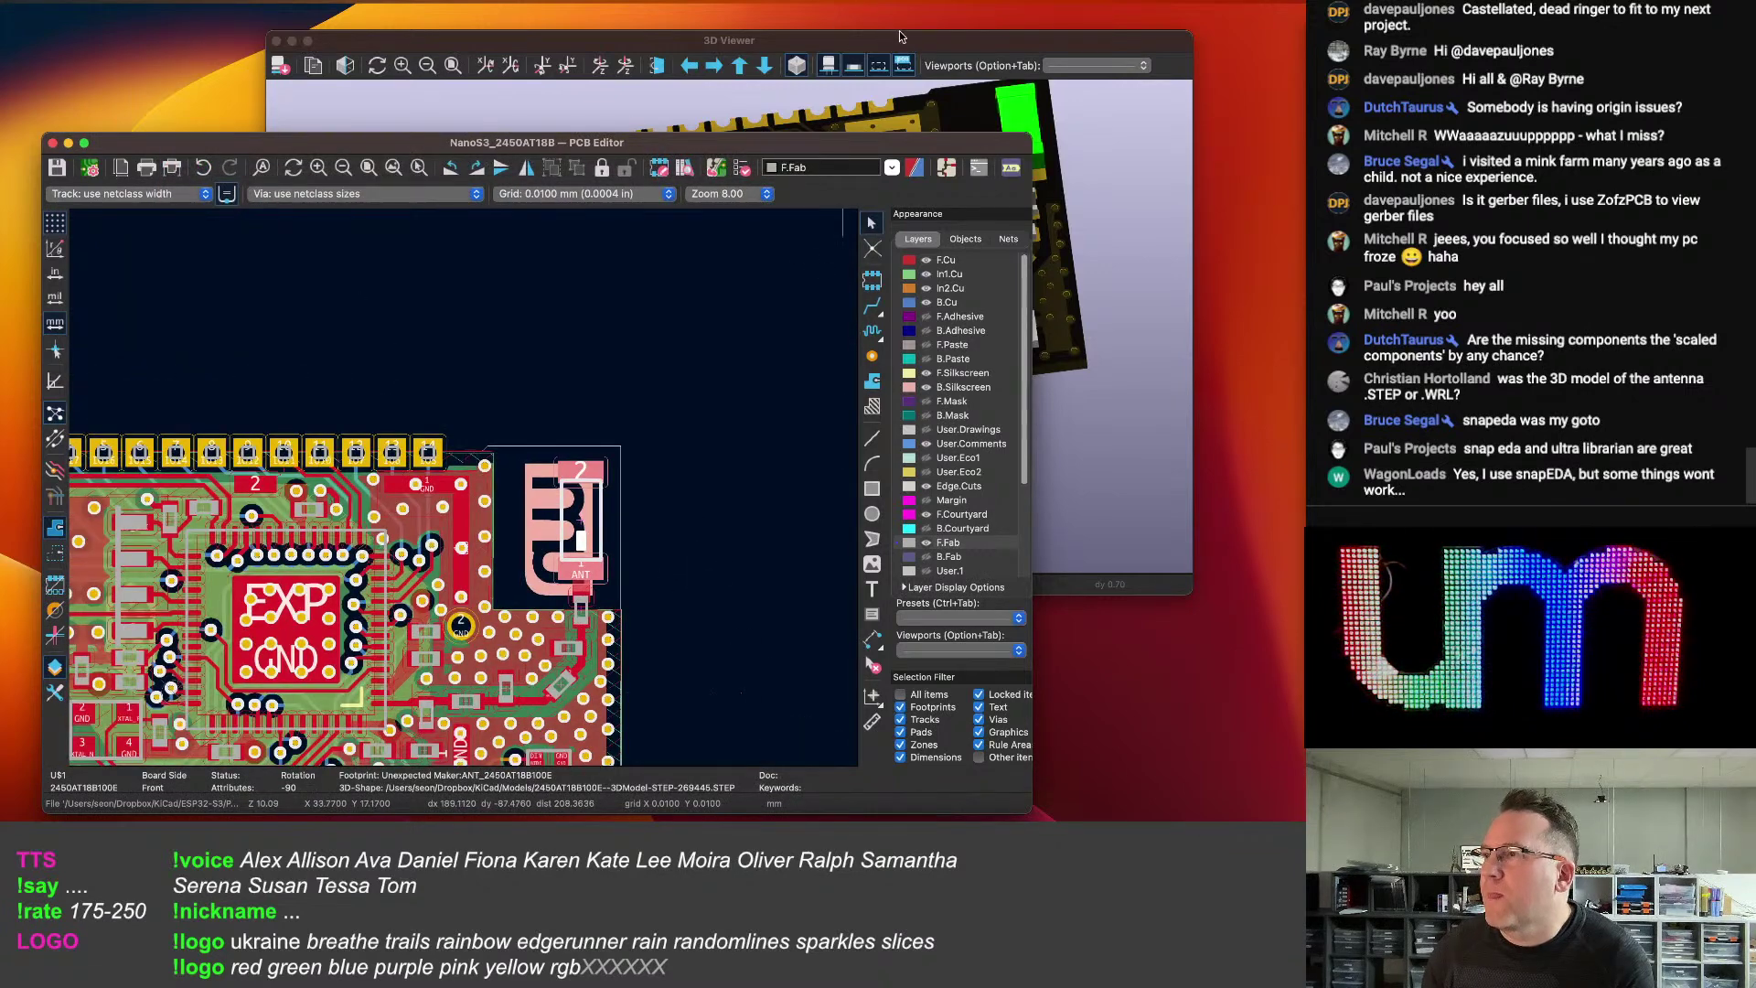
# Deselect the antenna and inspect its new model on the board from the side and above in the 3D Viewer.
pyautogui.click(752, 289)
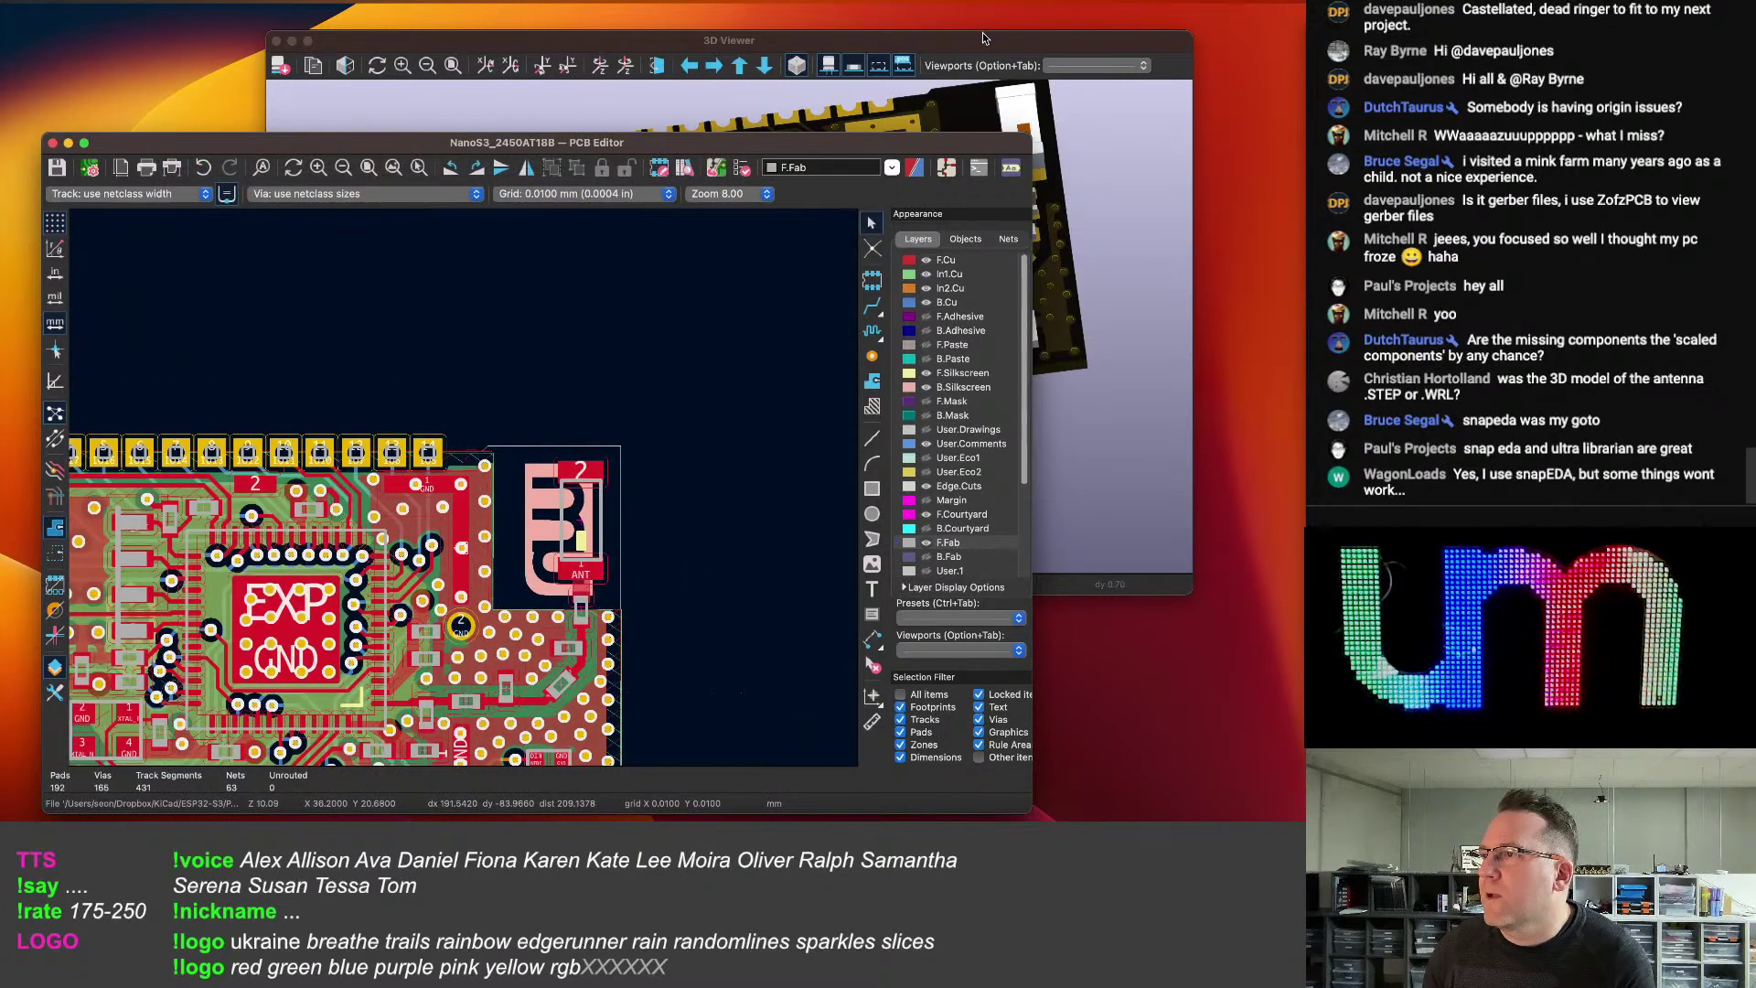
pyautogui.click(1056, 44)
pyautogui.moveTo(790, 474); pyautogui.dragTo(797, 391)
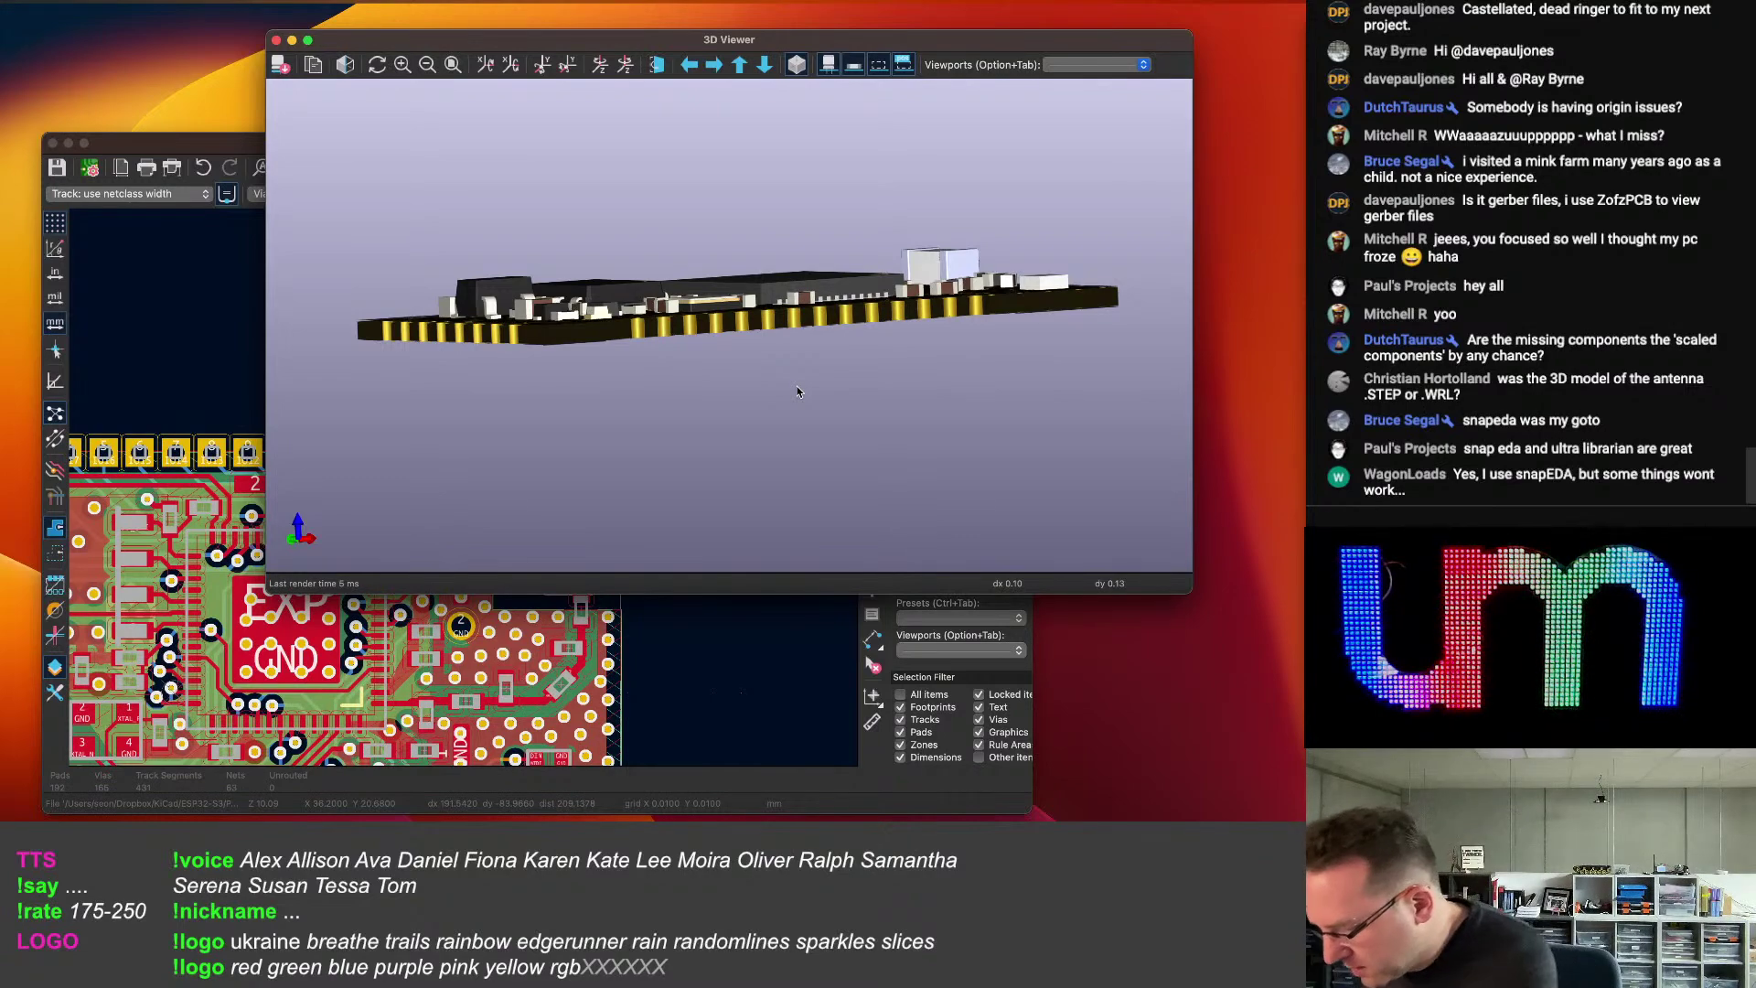
pyautogui.moveTo(1000, 357); pyautogui.dragTo(600, 391)
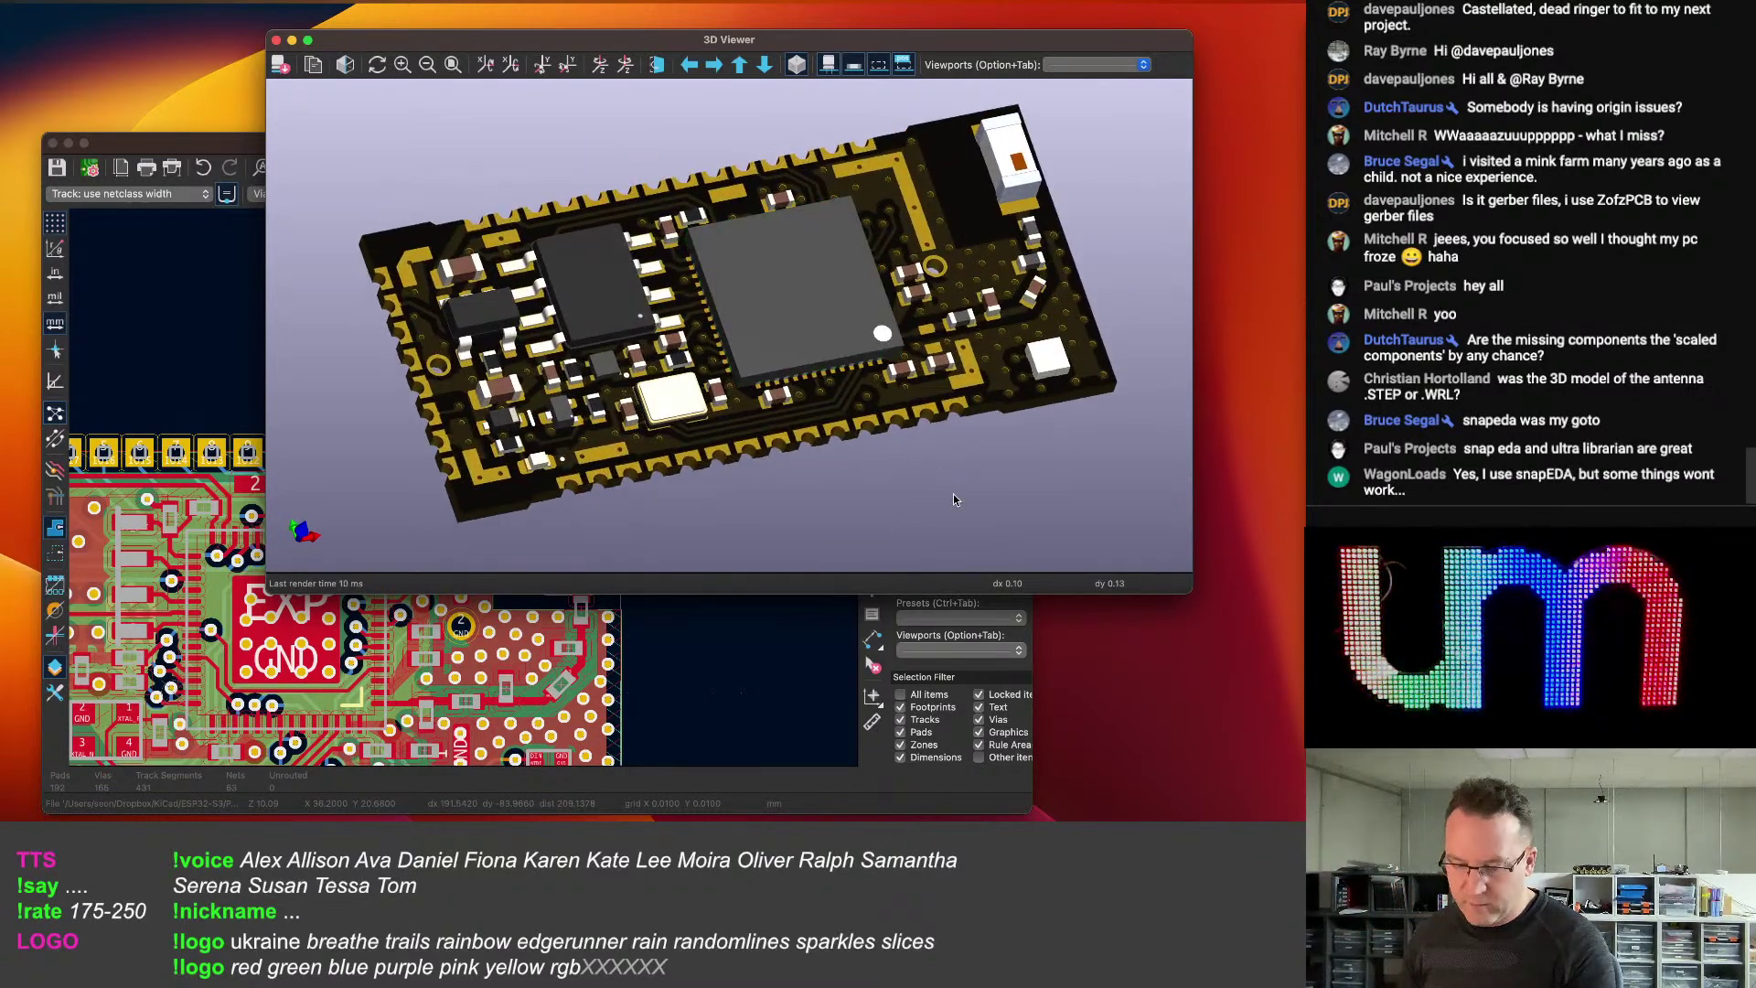
pyautogui.moveTo(953, 494); pyautogui.dragTo(925, 462)
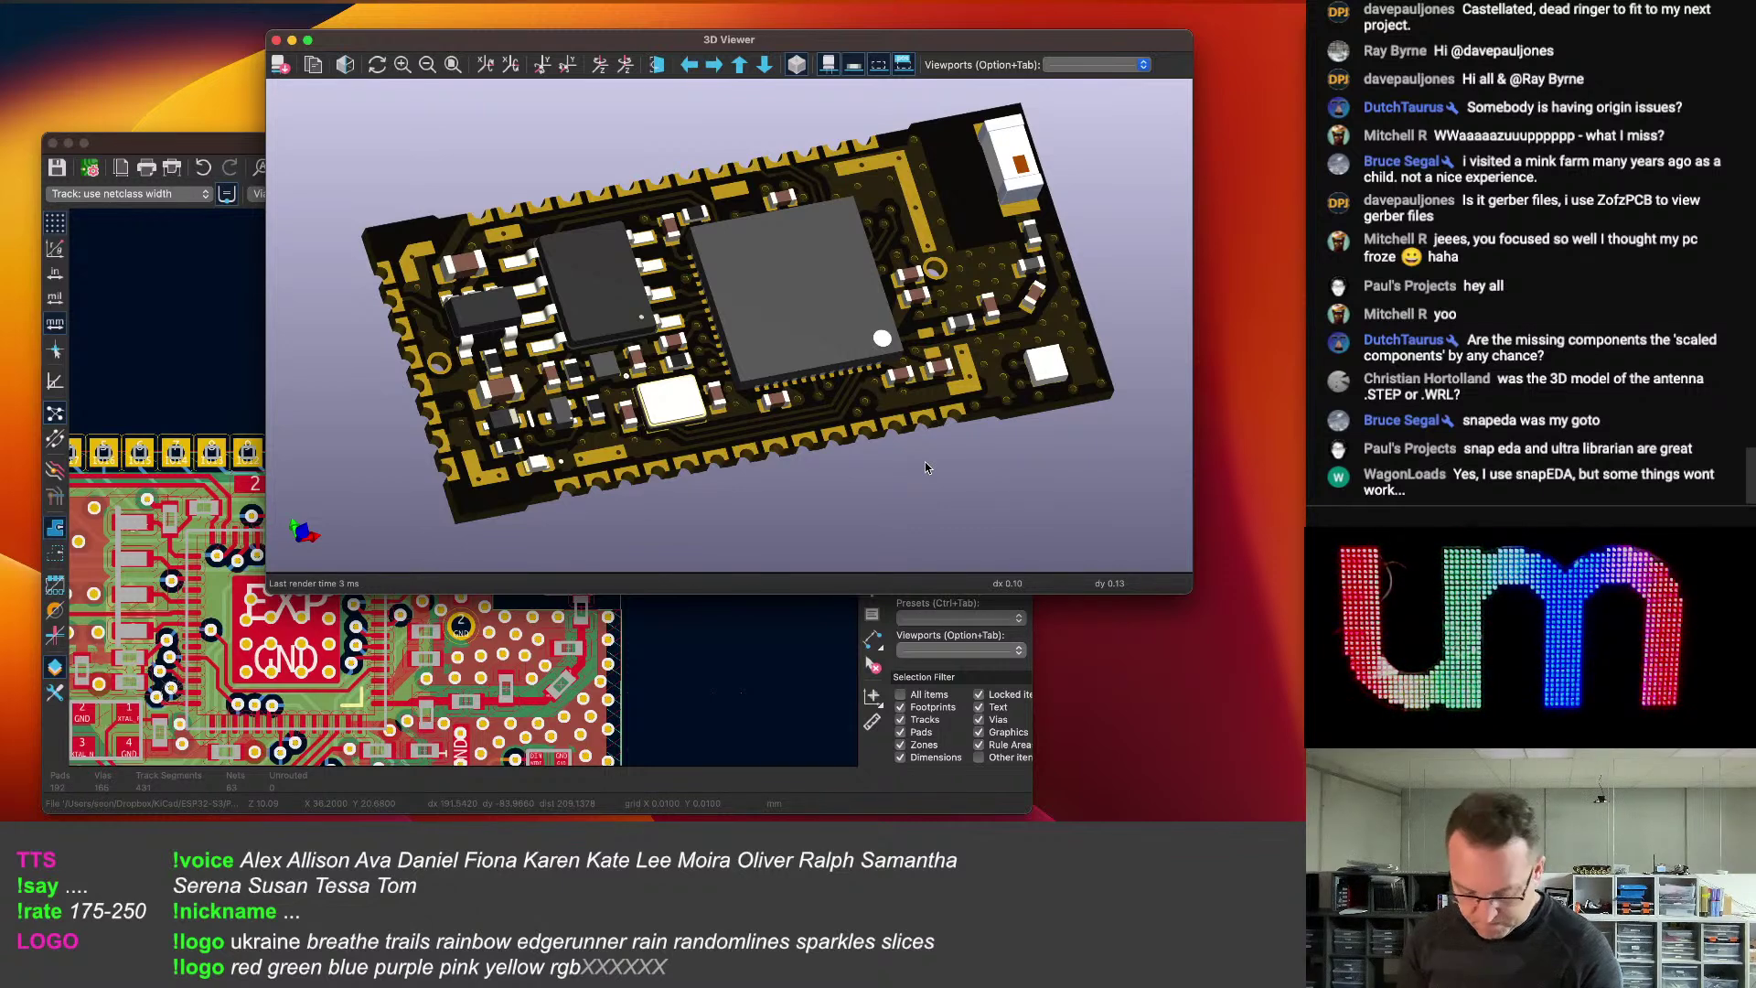
pyautogui.moveTo(1109, 334); pyautogui.dragTo(878, 285)
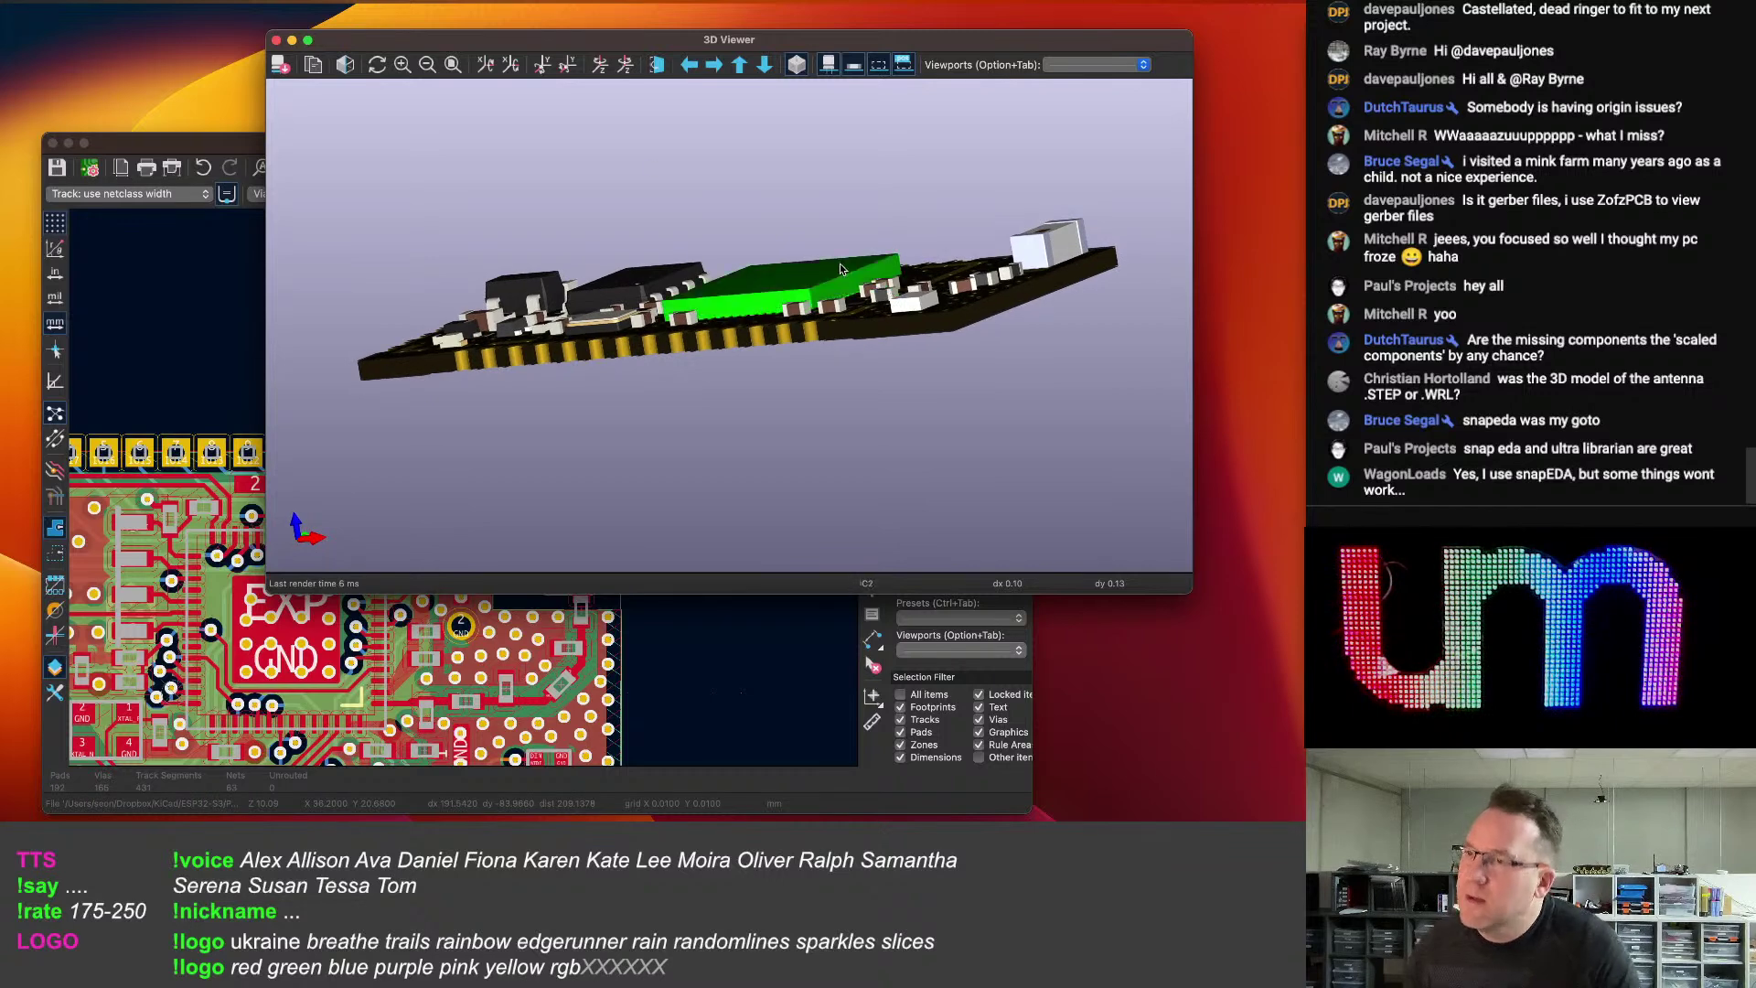
# Reopen the antenna's 3D model settings on the NanoS3 board and reduce the model's Y scale to 0.8, checking its height in the preview.
pyautogui.click(238, 145)
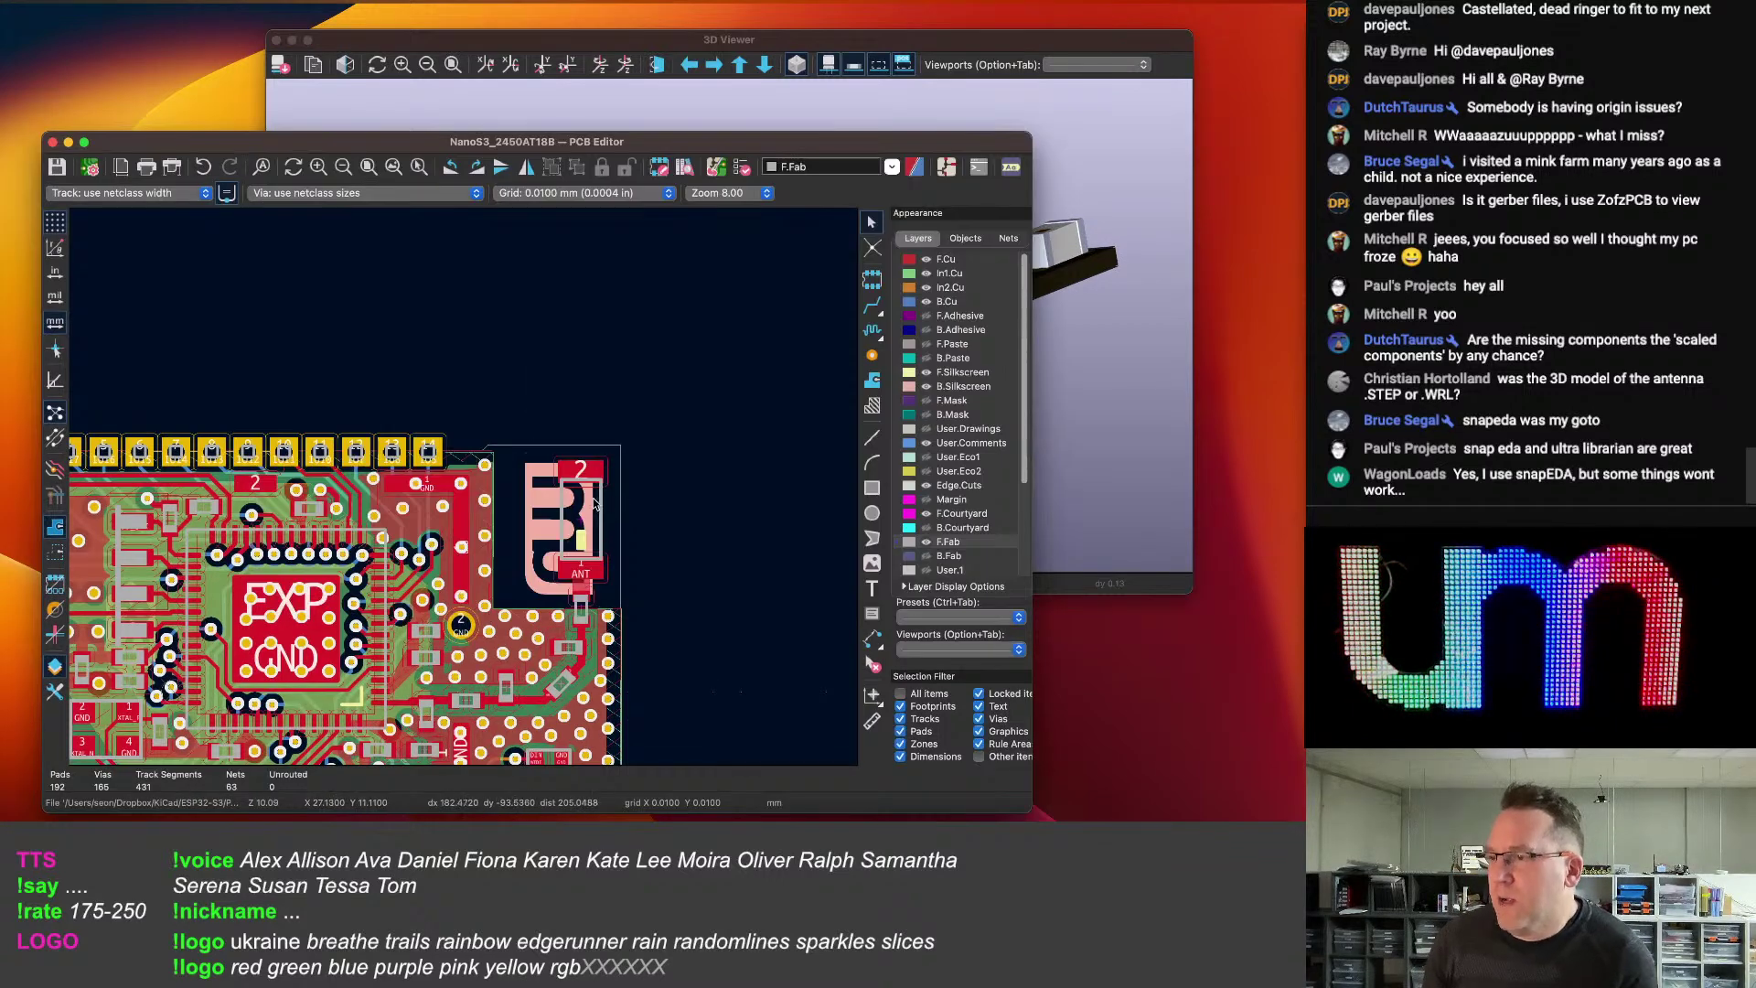
pyautogui.doubleClick(567, 494)
pyautogui.moveTo(567, 491); pyautogui.dragTo(668, 448)
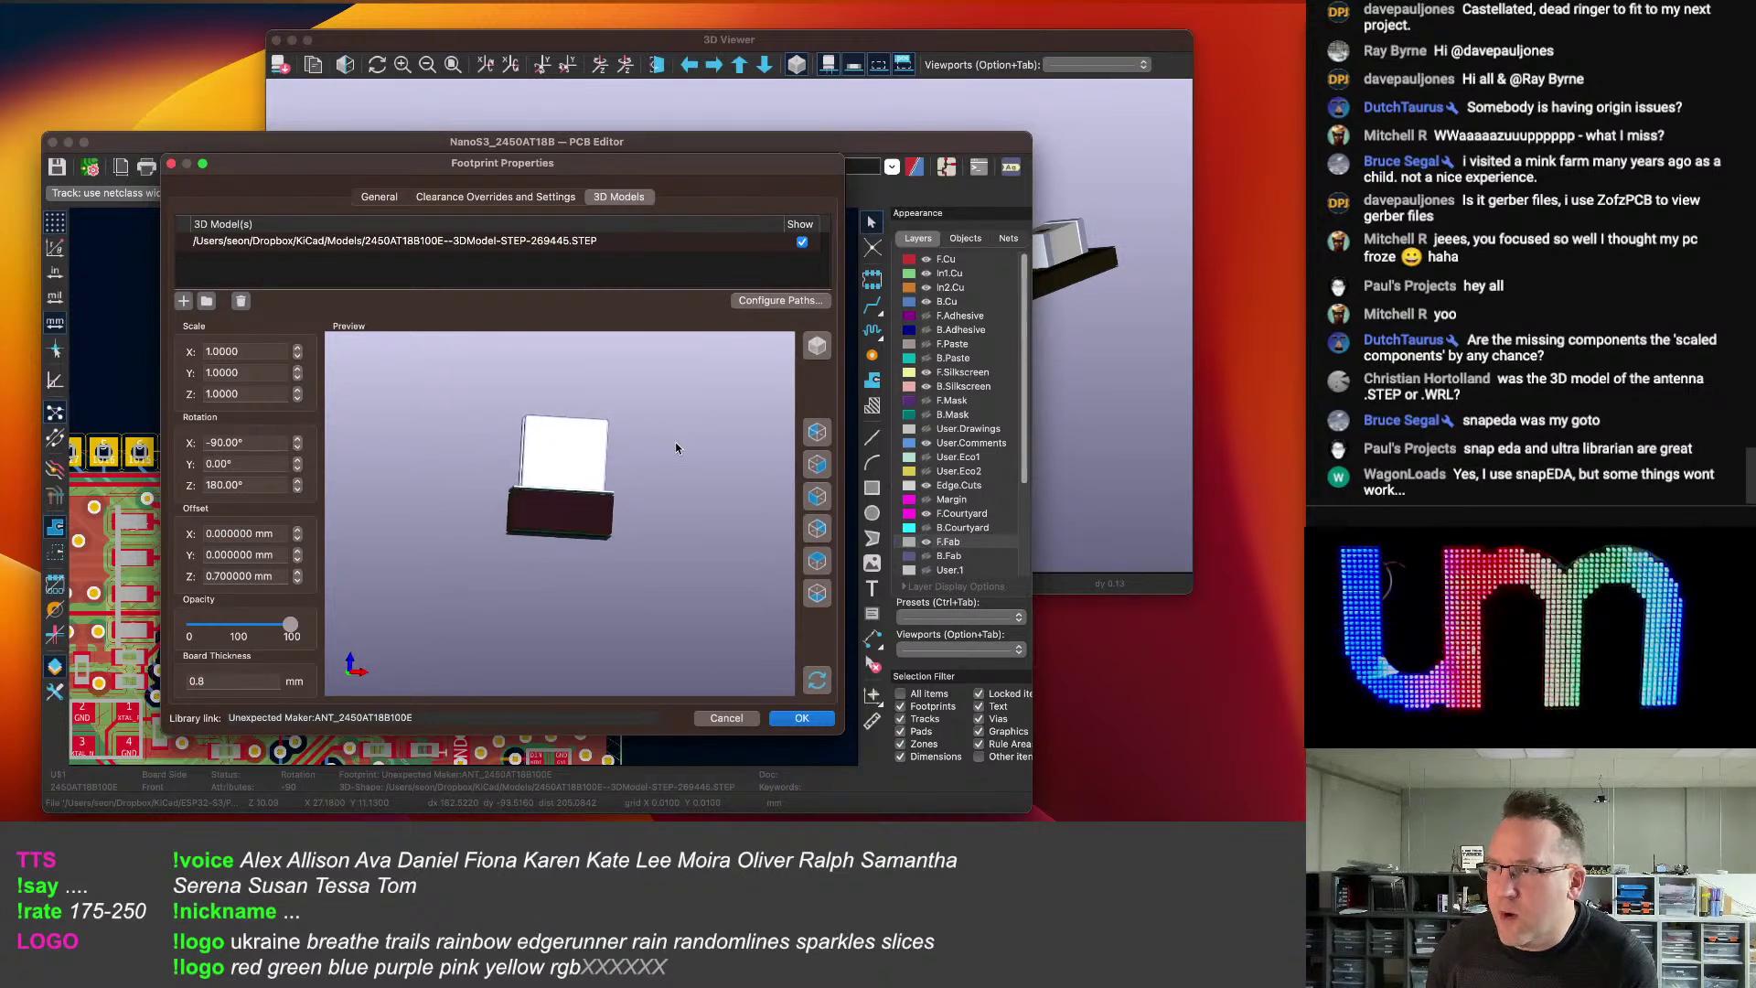
pyautogui.moveTo(677, 445); pyautogui.dragTo(577, 507)
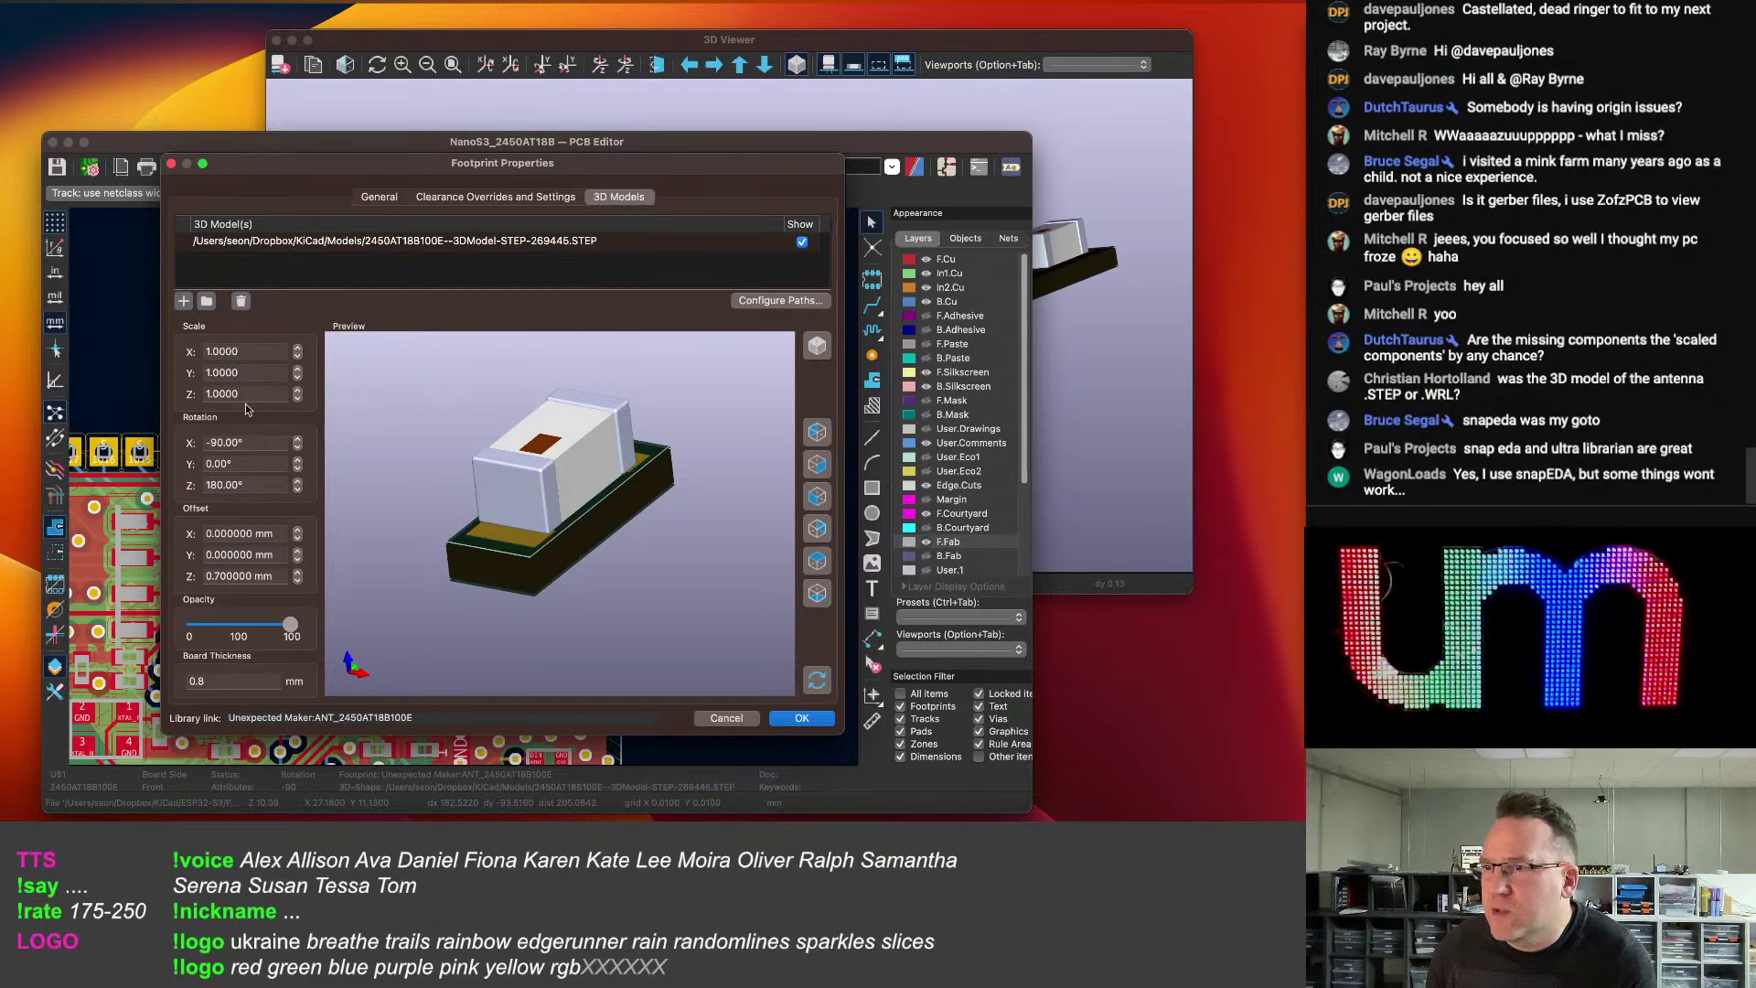
pyautogui.click(298, 399)
pyautogui.click(297, 390)
pyautogui.click(296, 377)
pyautogui.moveTo(507, 482); pyautogui.dragTo(419, 455)
pyautogui.click(298, 378)
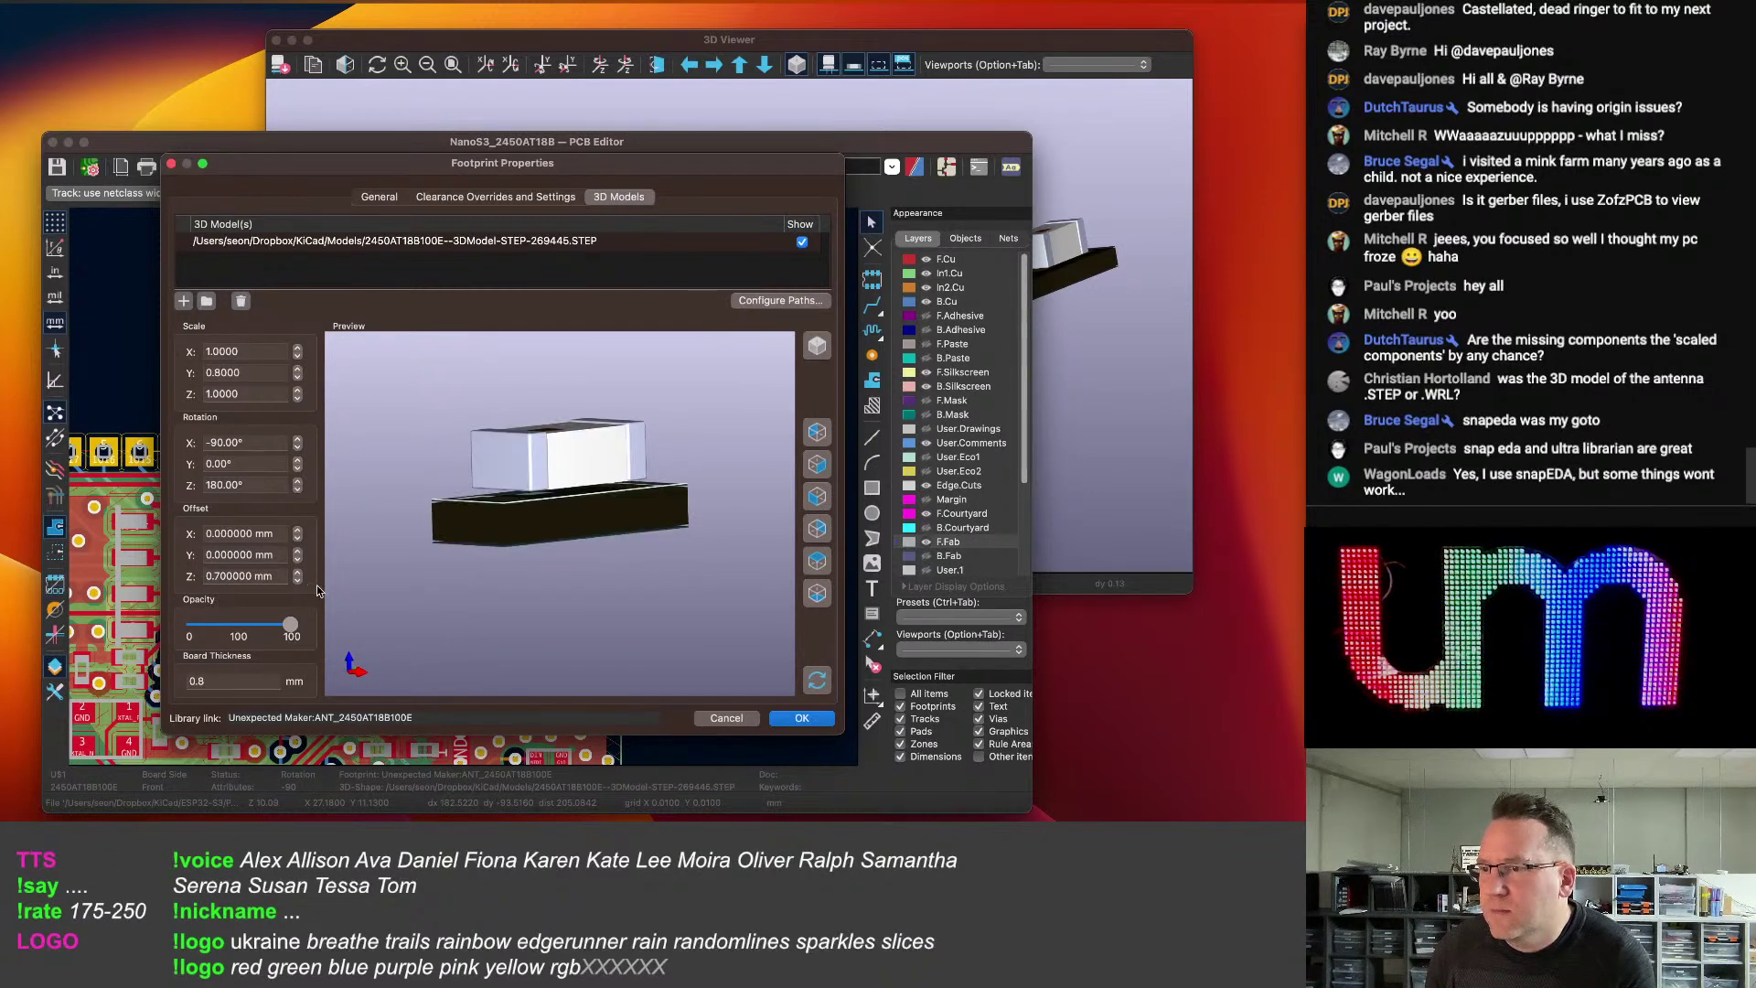
# Try Z offsets of 0.6, 0.5 and 0.54 mm for the antenna's 3D model, checking its seating from the side.
pyautogui.click(296, 580)
pyautogui.click(217, 575)
pyautogui.press('BackSpace')
pyautogui.write('4')
pyautogui.press('BackSpace')
pyautogui.write('5')
pyautogui.press('BackSpace')
pyautogui.write('6')
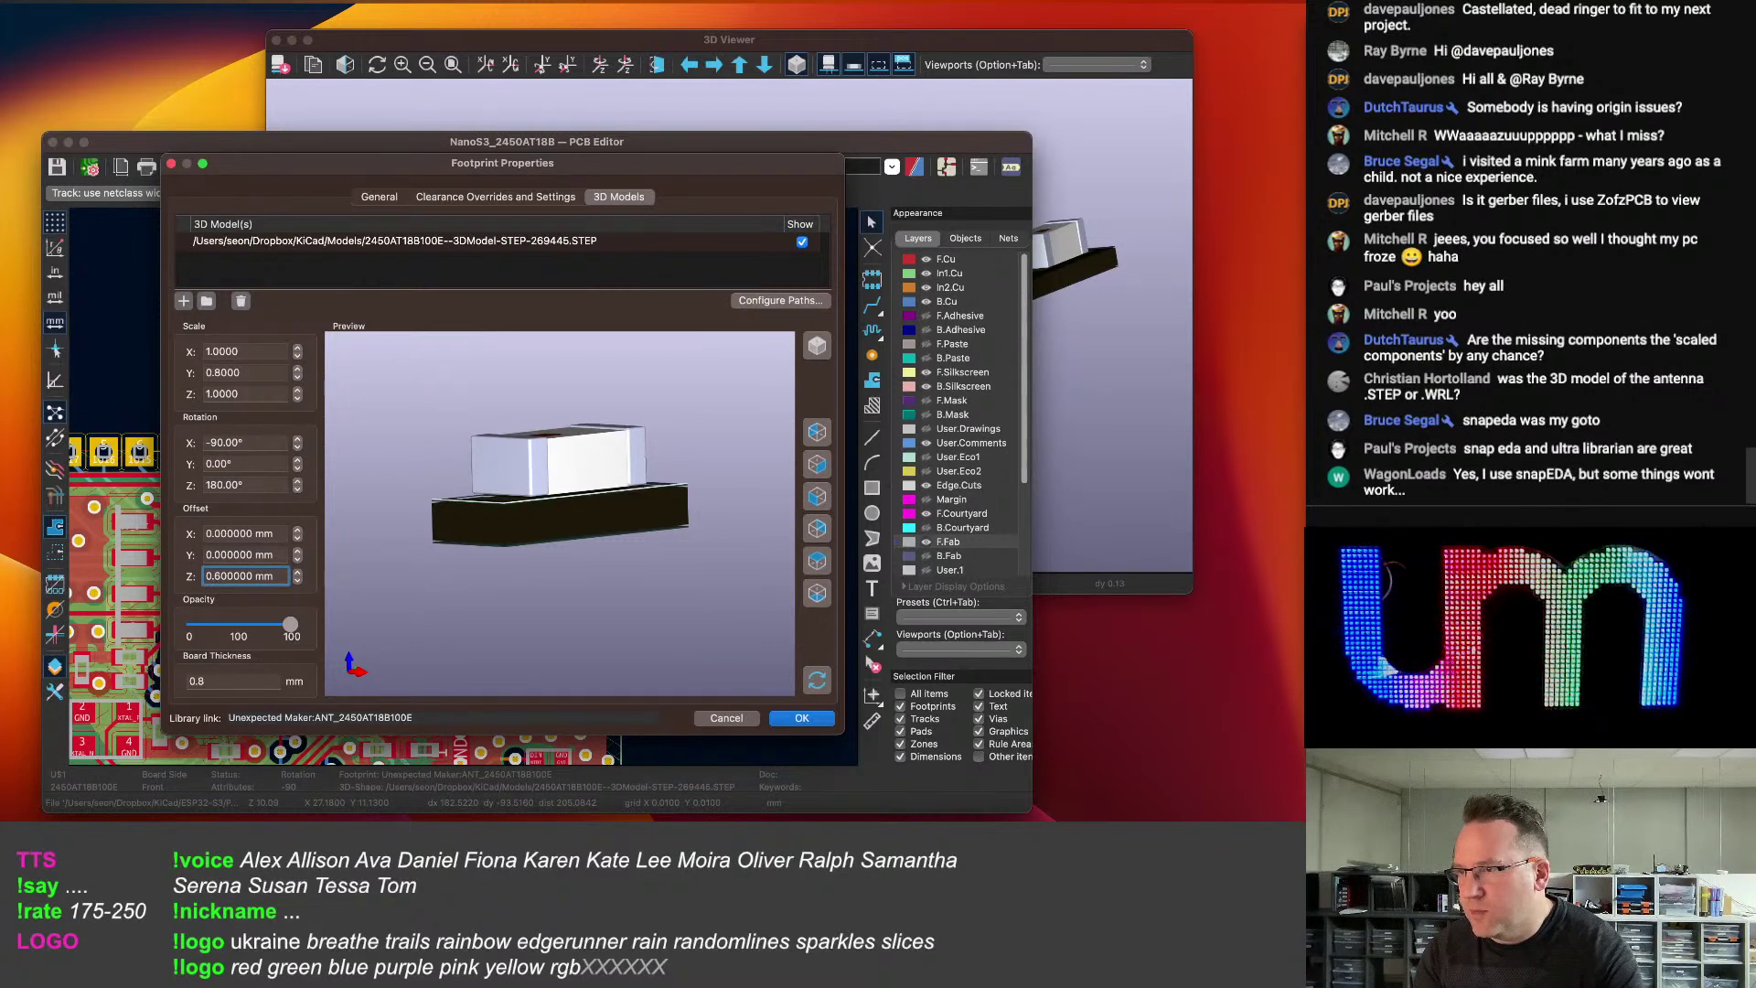
pyautogui.press('BackSpace')
pyautogui.write('5')
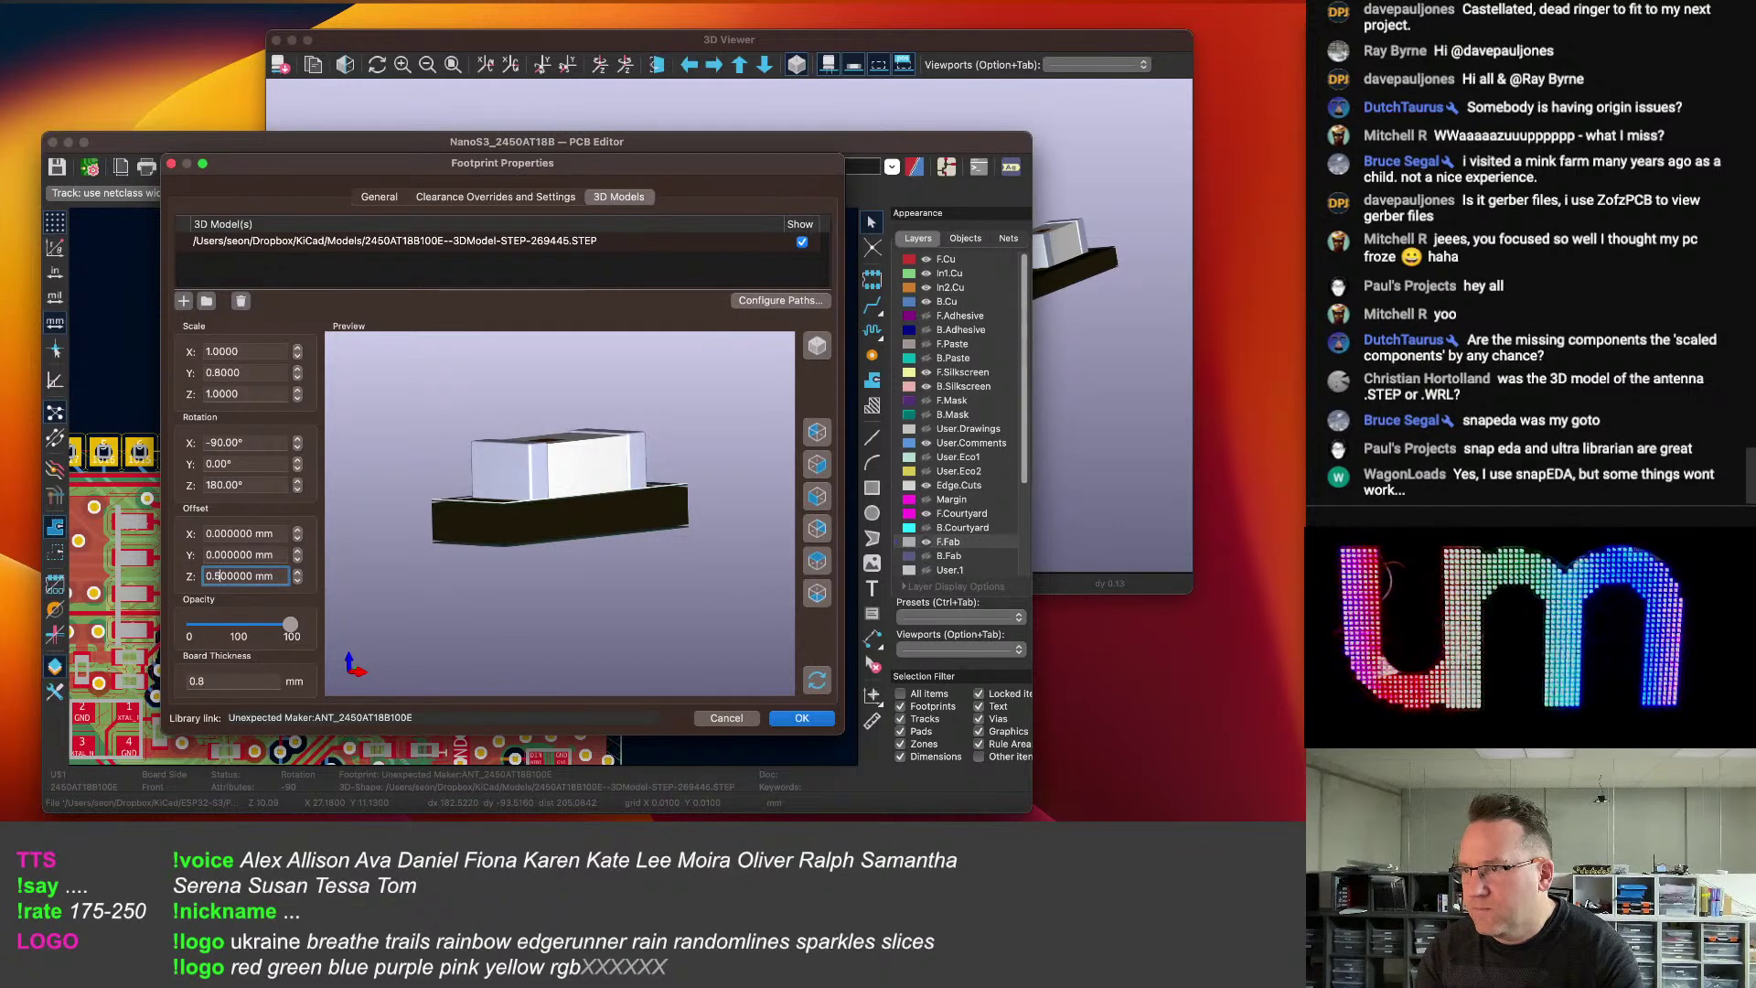
pyautogui.write('5')
pyautogui.press('BackSpace')
pyautogui.write('4')
pyautogui.moveTo(704, 600); pyautogui.dragTo(556, 519)
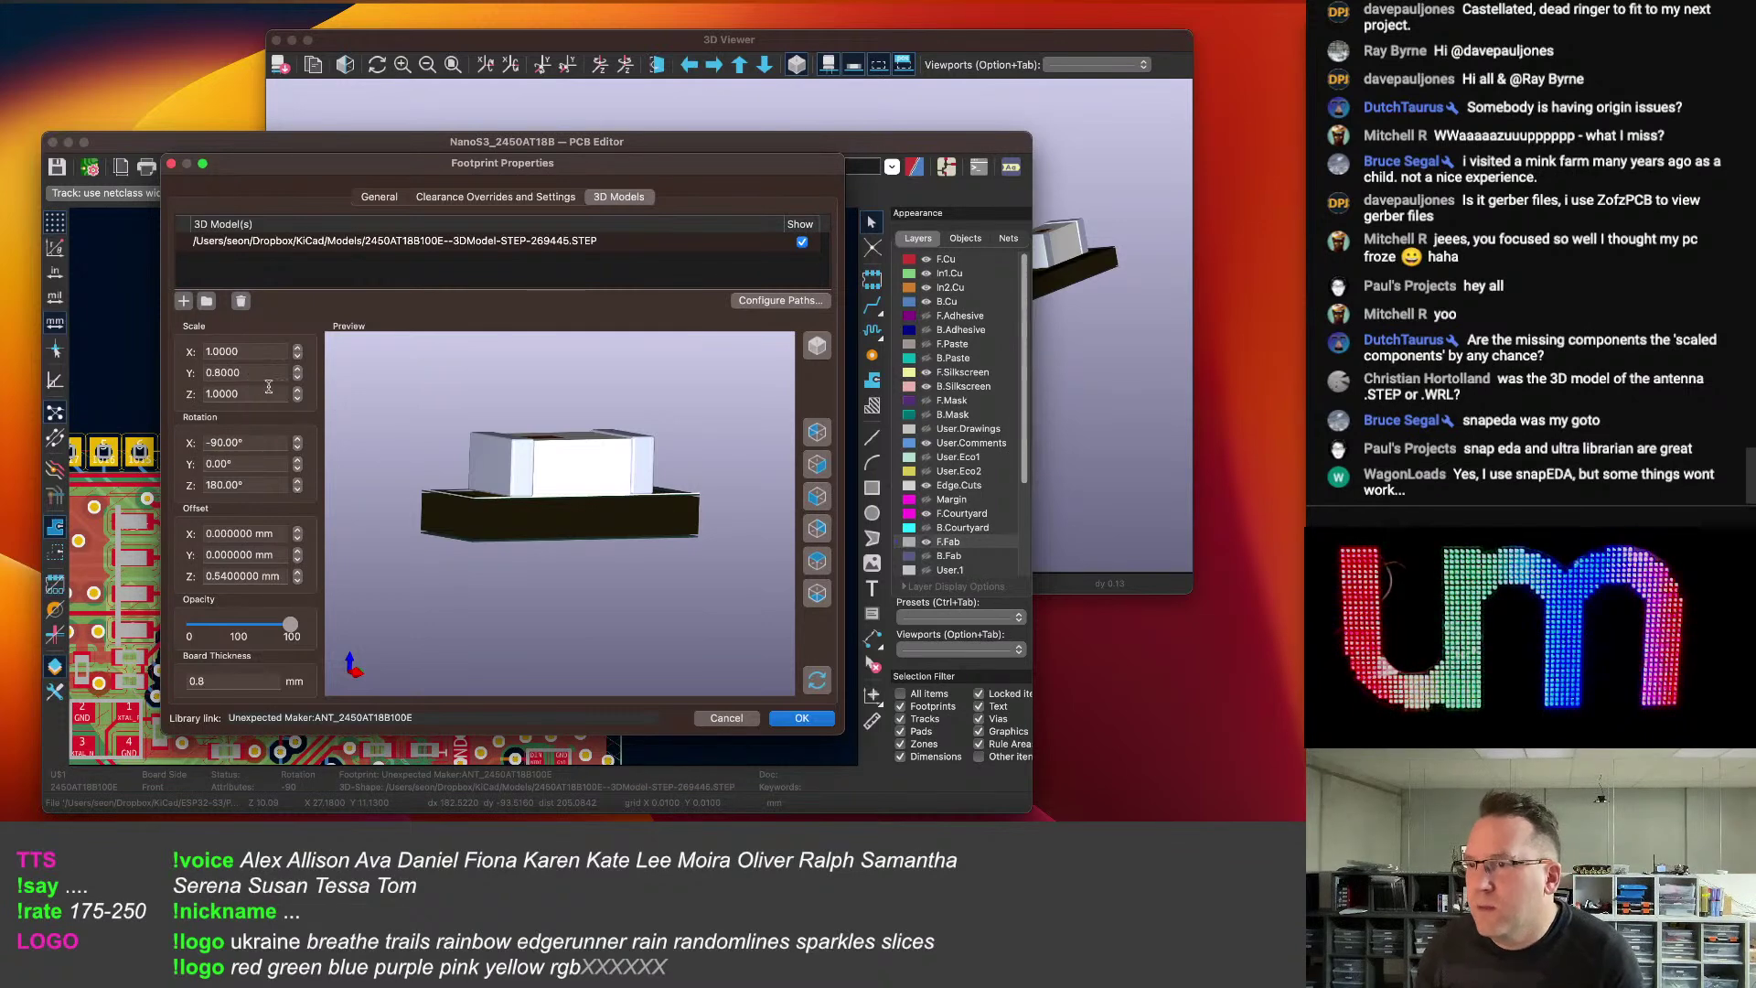
# Set the antenna model's Y scale to 0.7 and its Z offset to 0.45 mm, and accept the footprint properties.
pyautogui.click(296, 379)
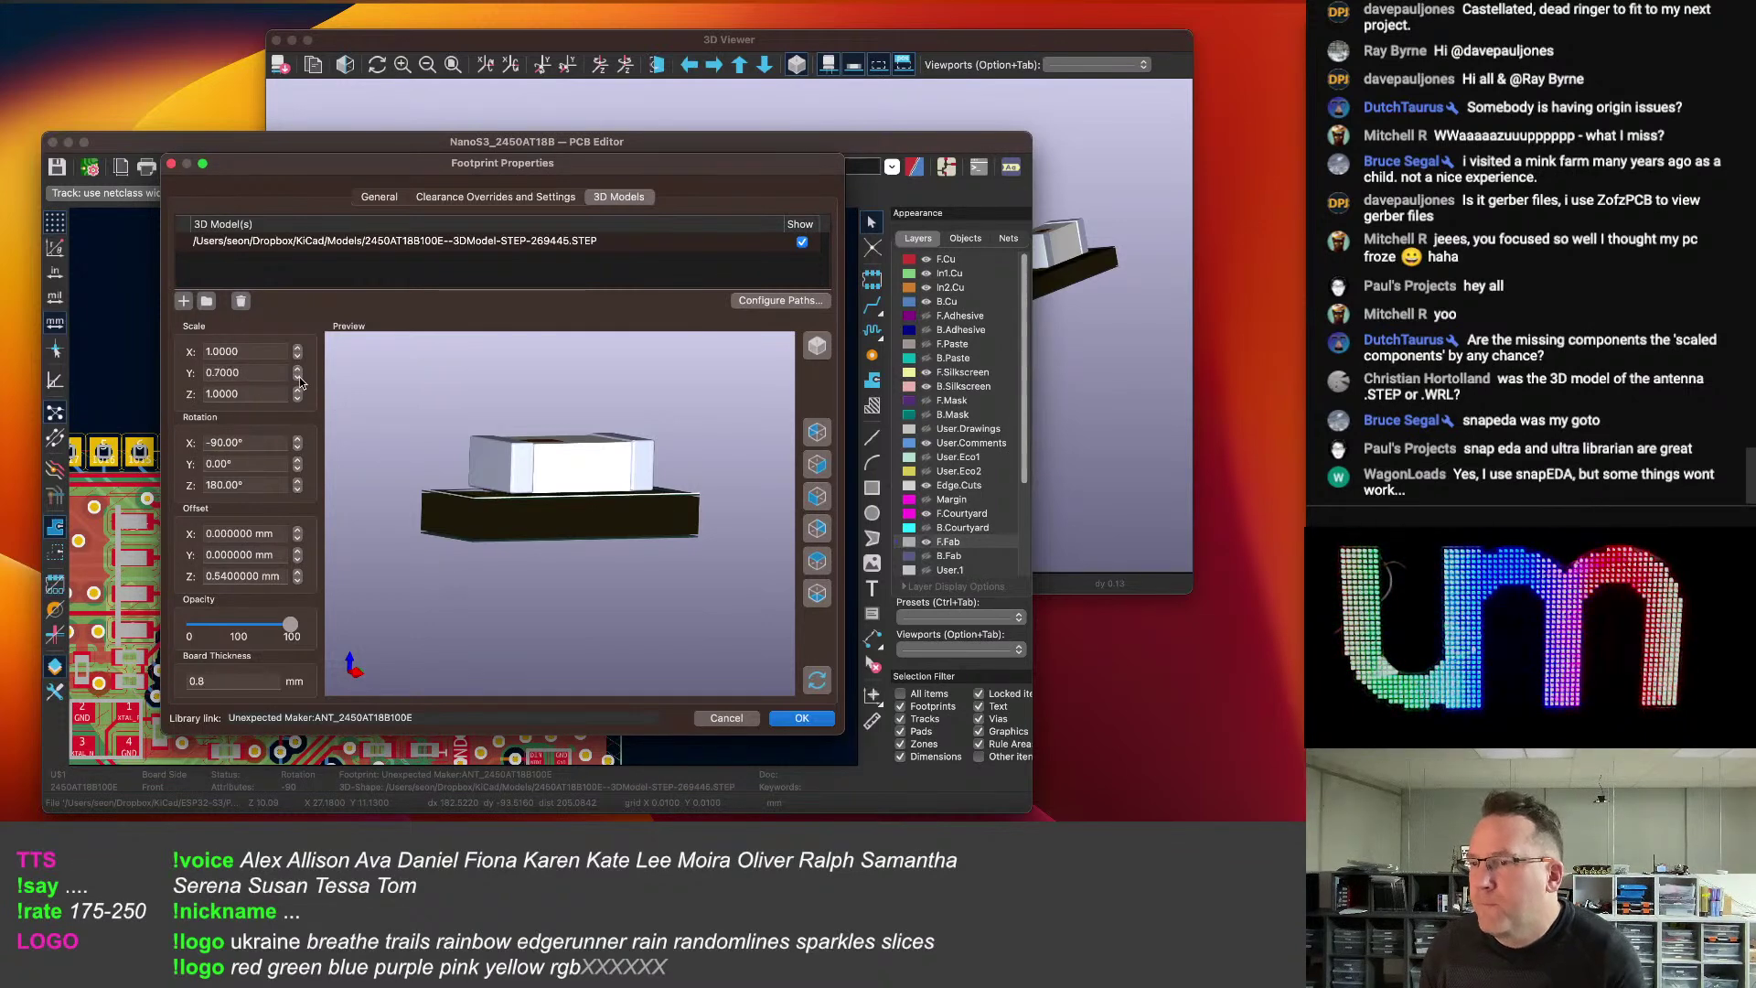
pyautogui.click(227, 577)
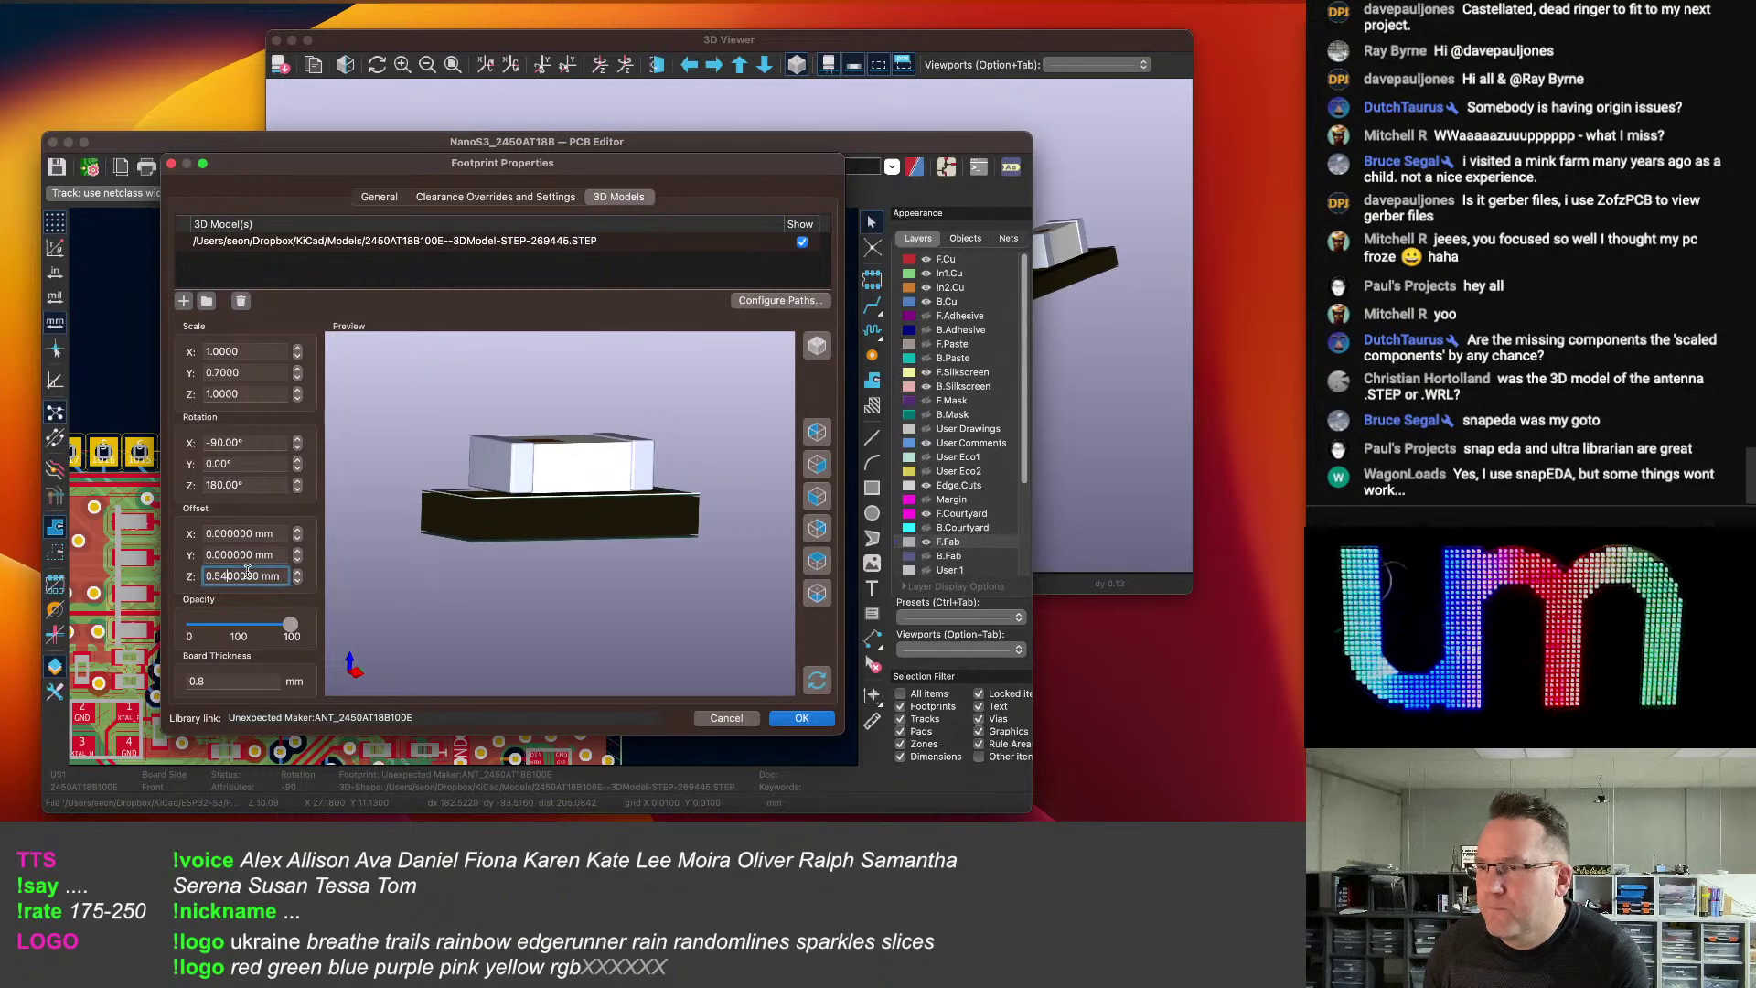
pyautogui.press('BackSpace')
pyautogui.write('0')
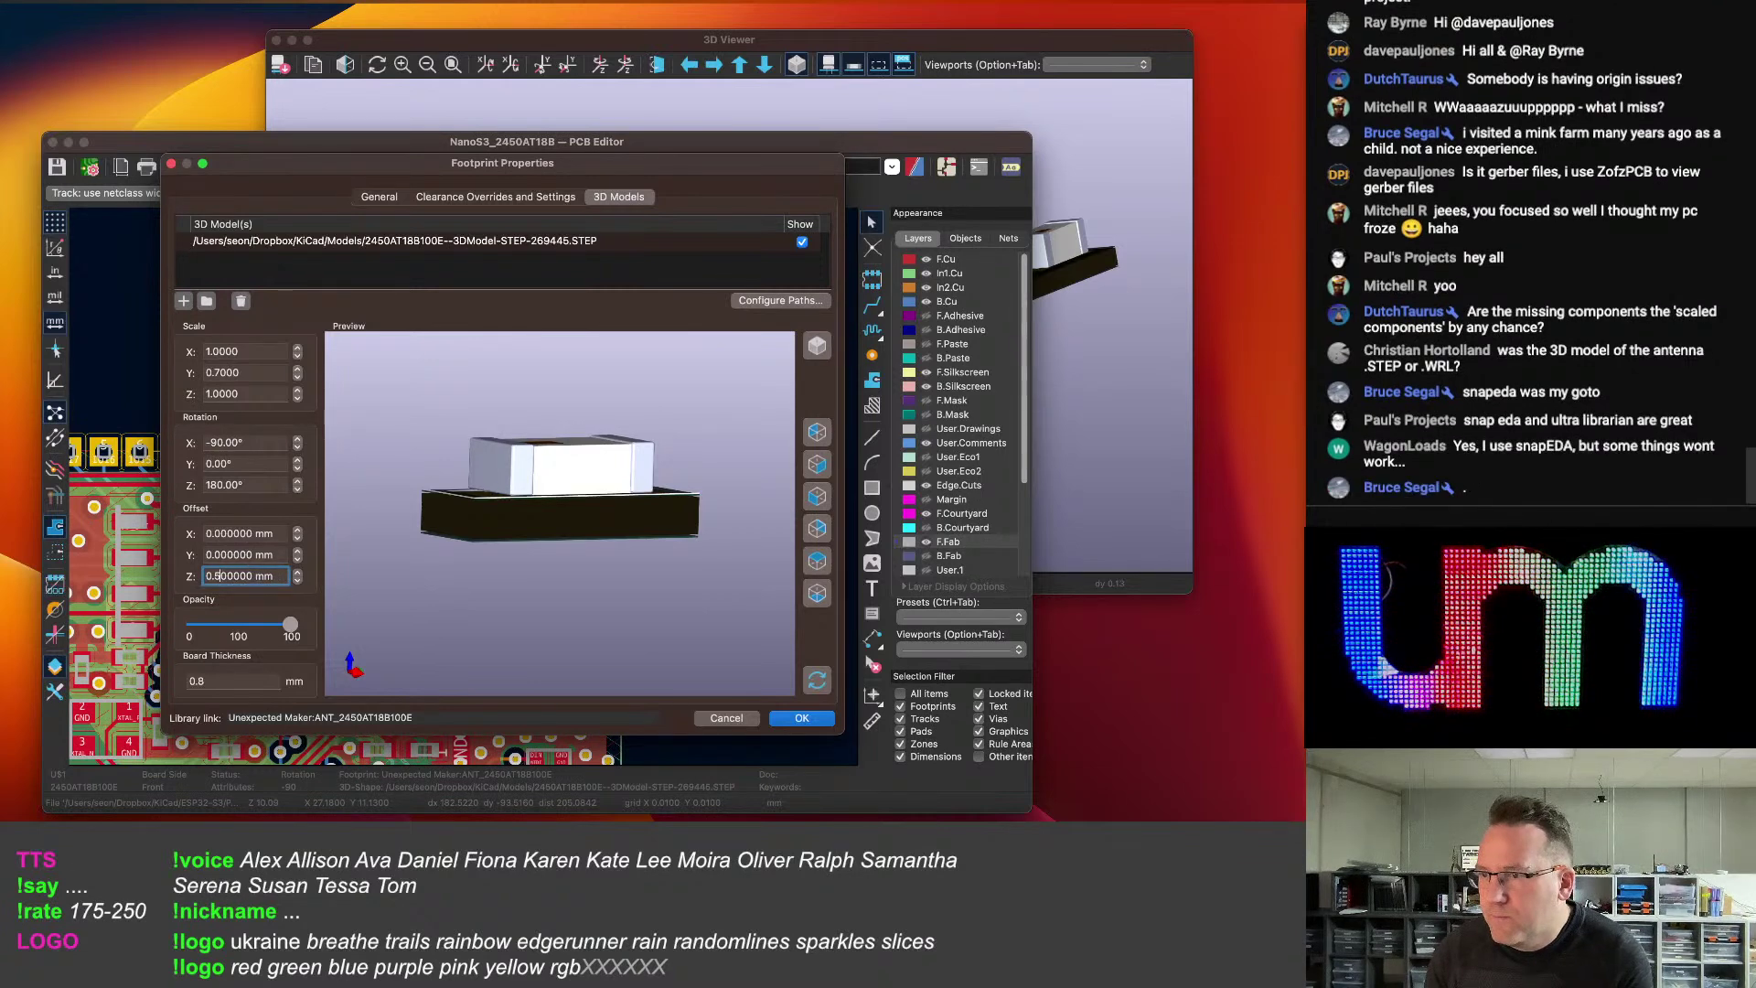
pyautogui.press('BackSpace')
pyautogui.press('BackSpace')
pyautogui.write('45')
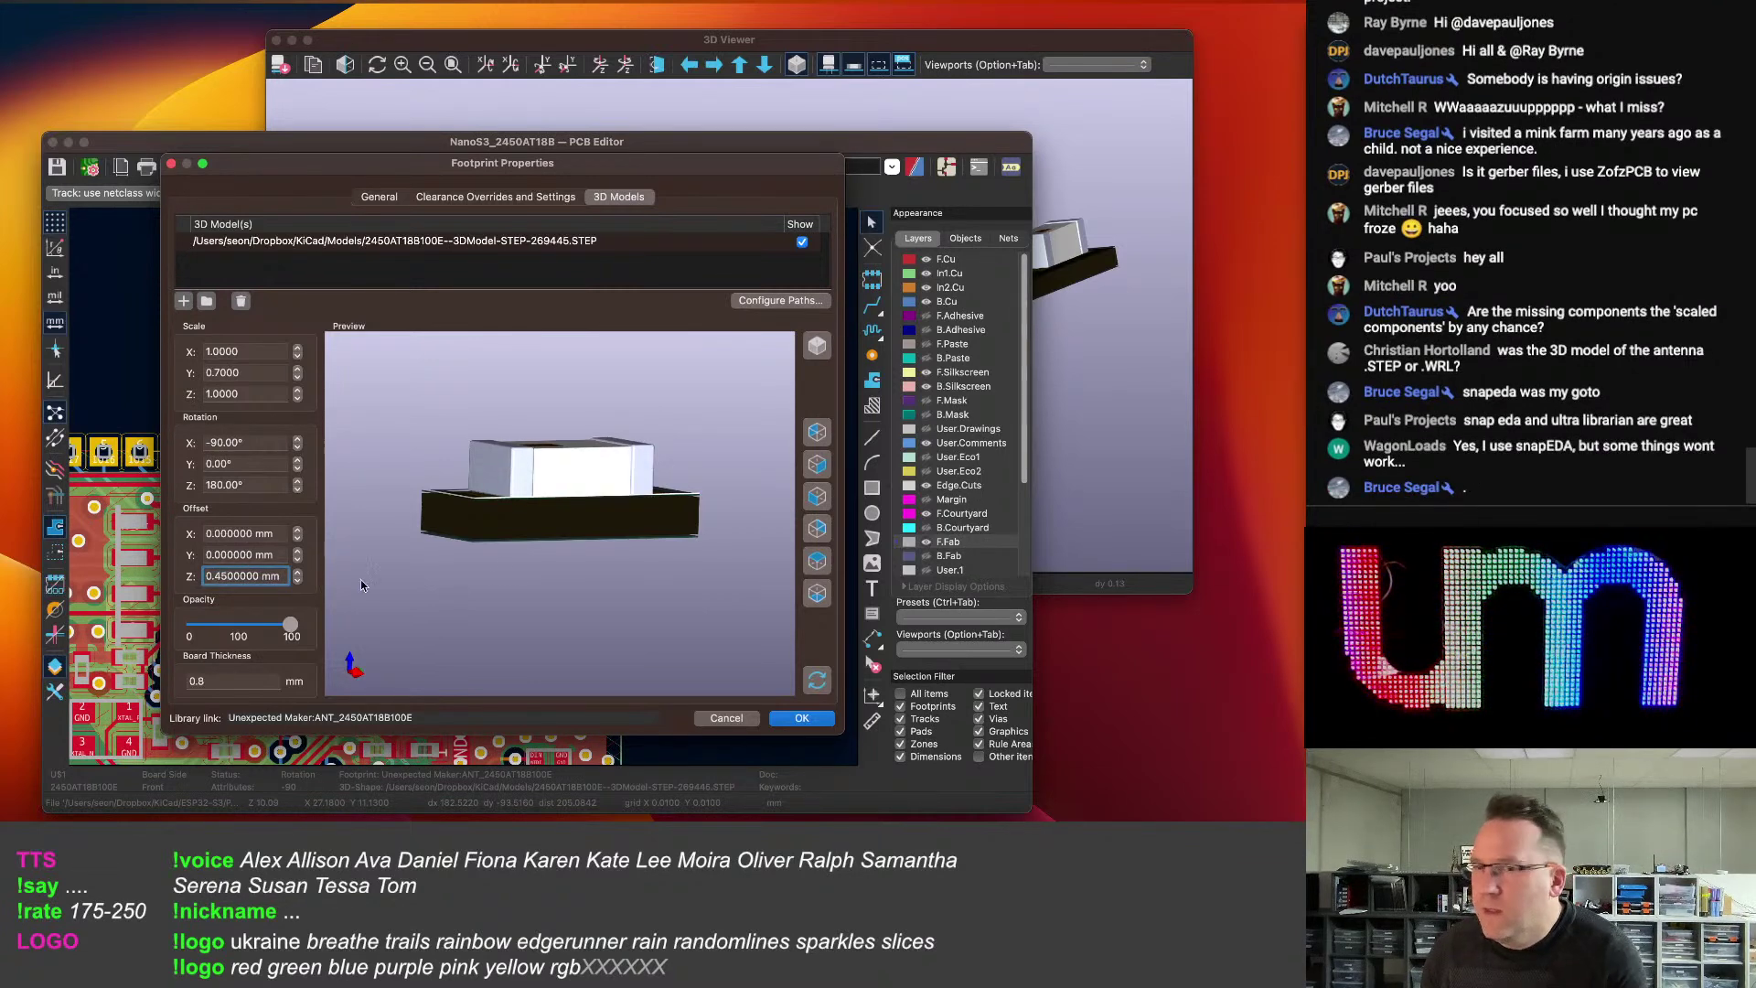
pyautogui.moveTo(507, 601); pyautogui.dragTo(615, 626)
pyautogui.click(801, 717)
# Save the board, deselect the antenna and inspect its flattened model in the 3D Viewer.
pyautogui.scroll(-2, 620, 542)
pyautogui.press('super+s')
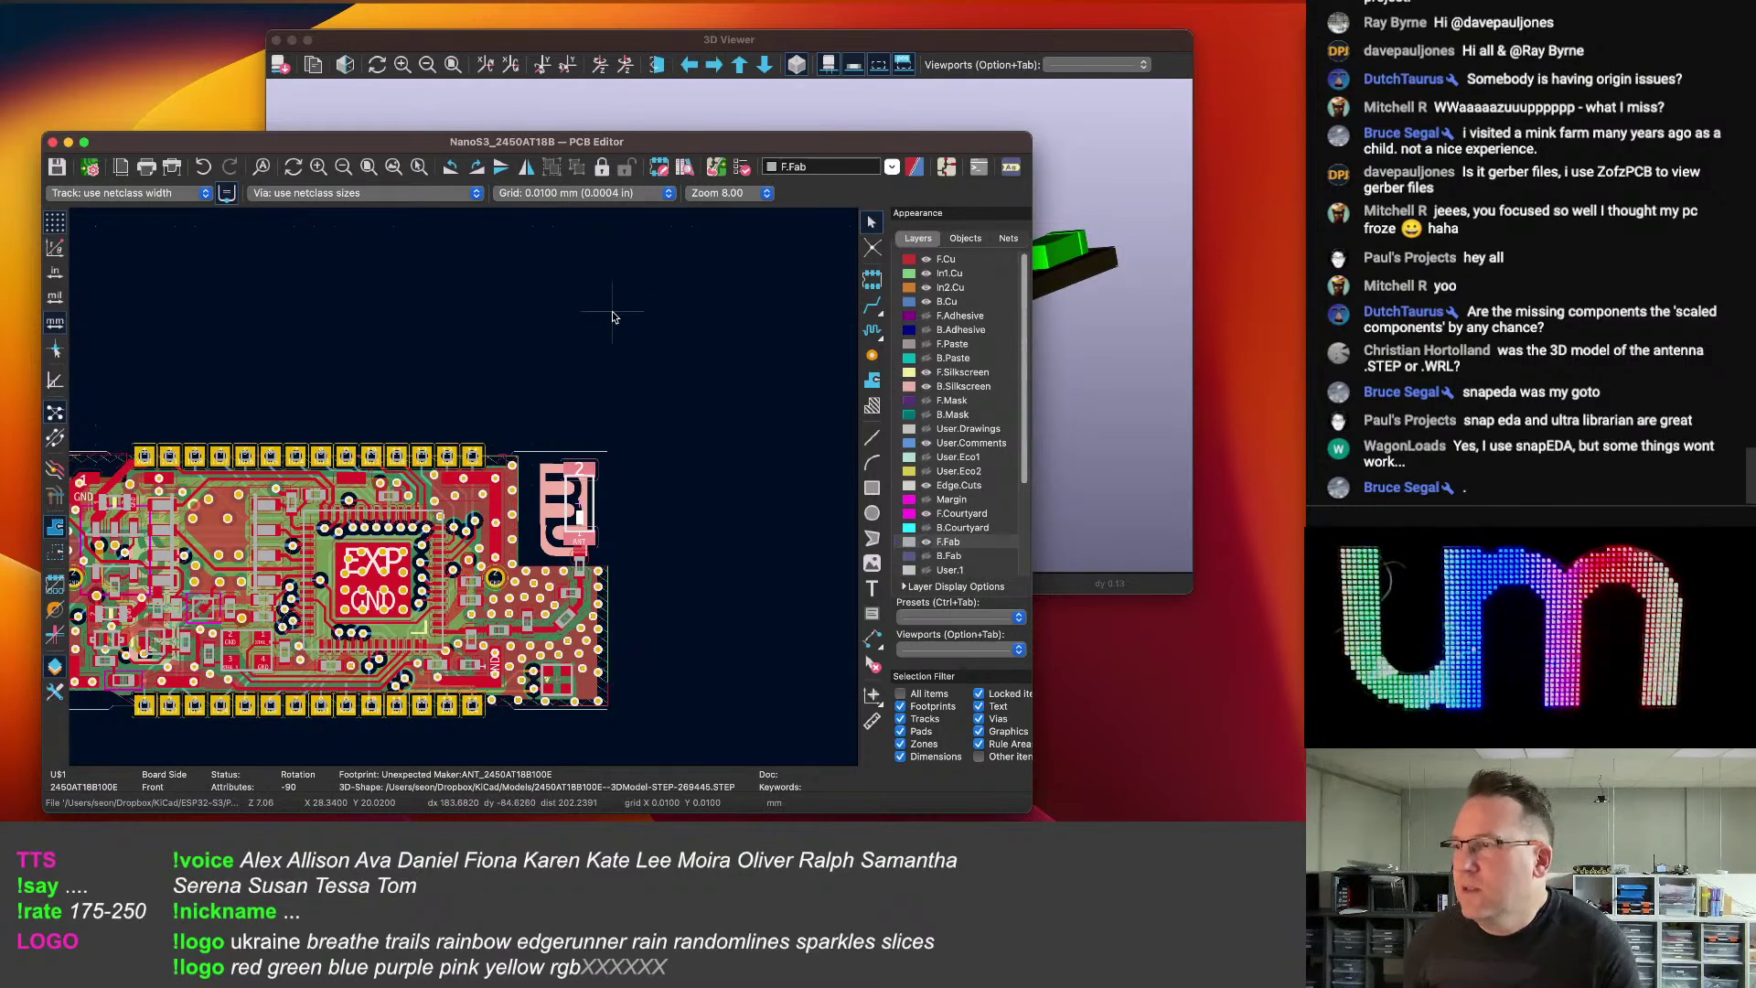
pyautogui.click(608, 311)
pyautogui.click(1052, 34)
pyautogui.moveTo(953, 436); pyautogui.dragTo(1022, 322)
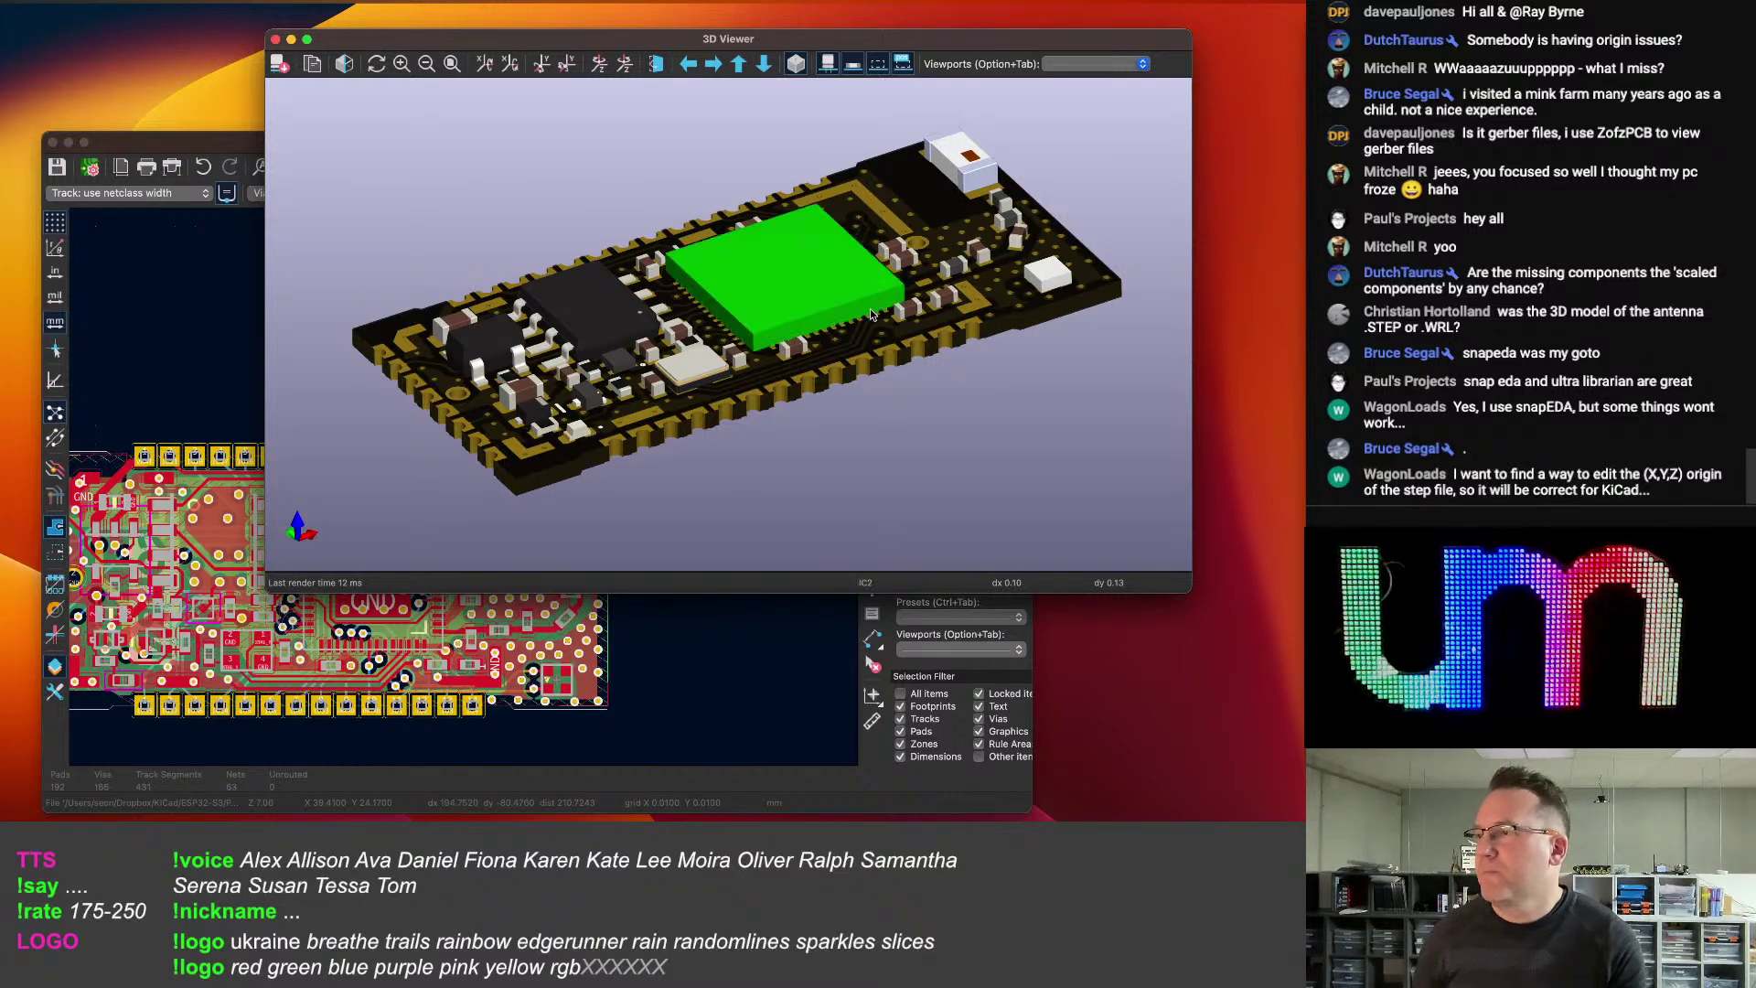
pyautogui.moveTo(846, 291); pyautogui.dragTo(858, 274)
pyautogui.click(79, 1)
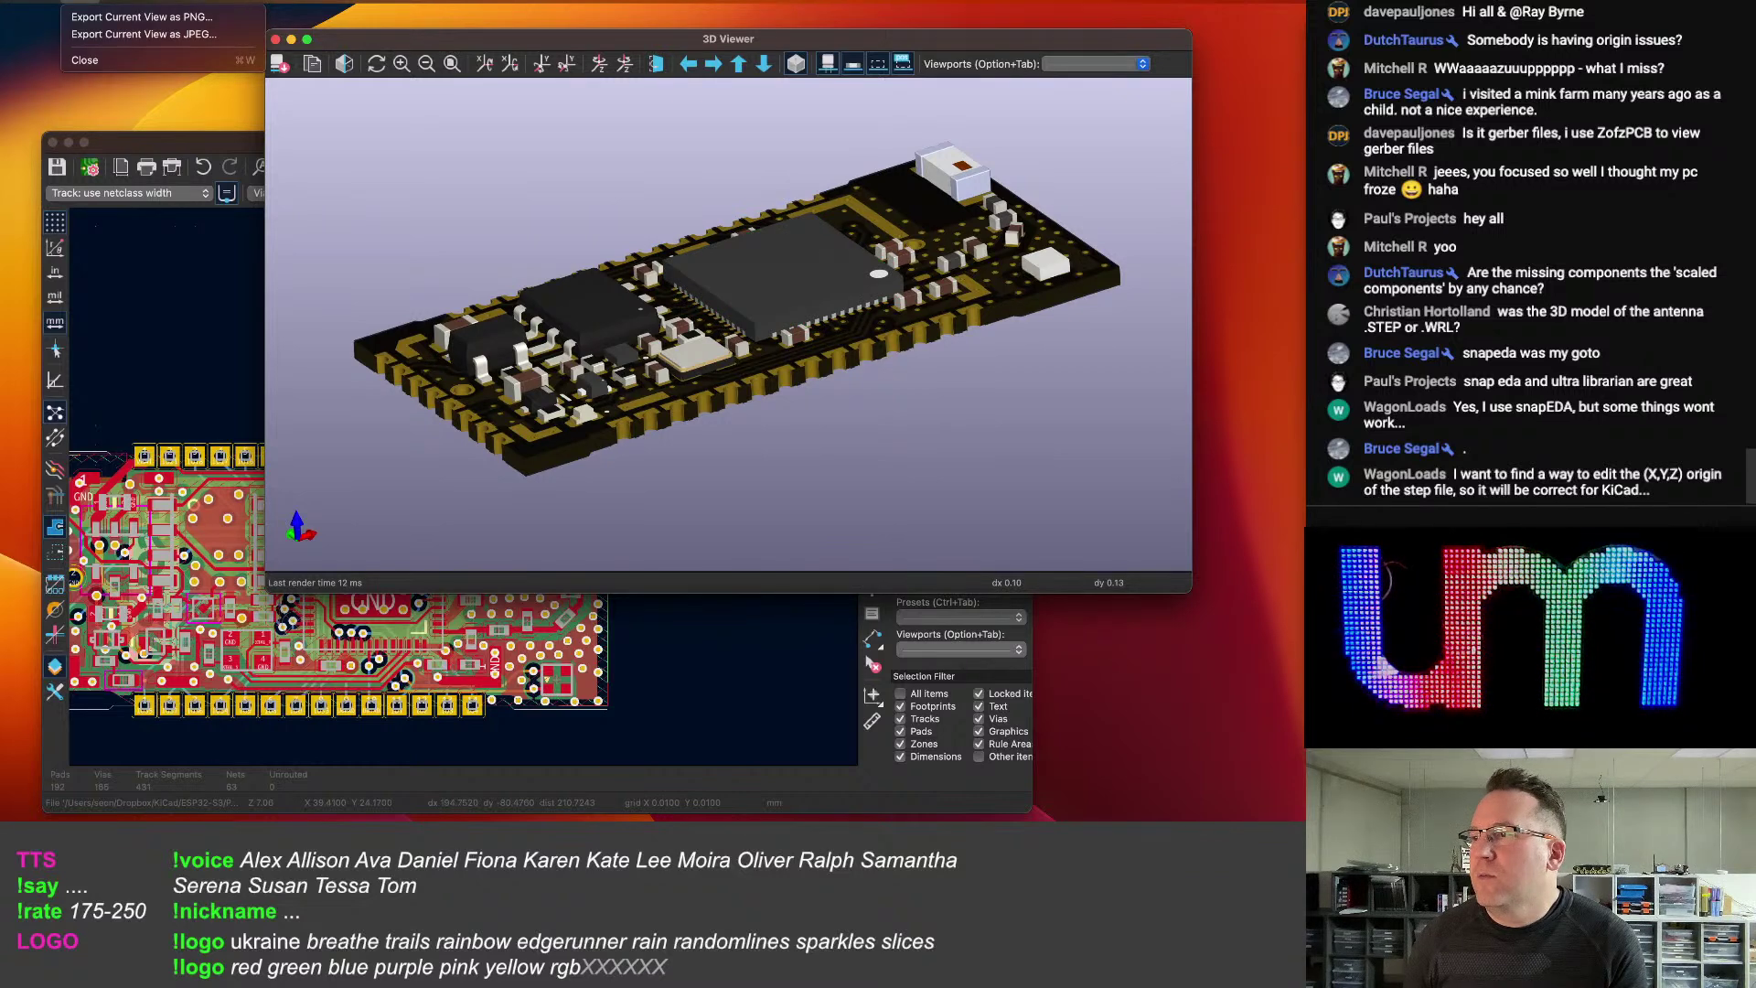
pyautogui.click(115, 137)
pyautogui.click(116, 141)
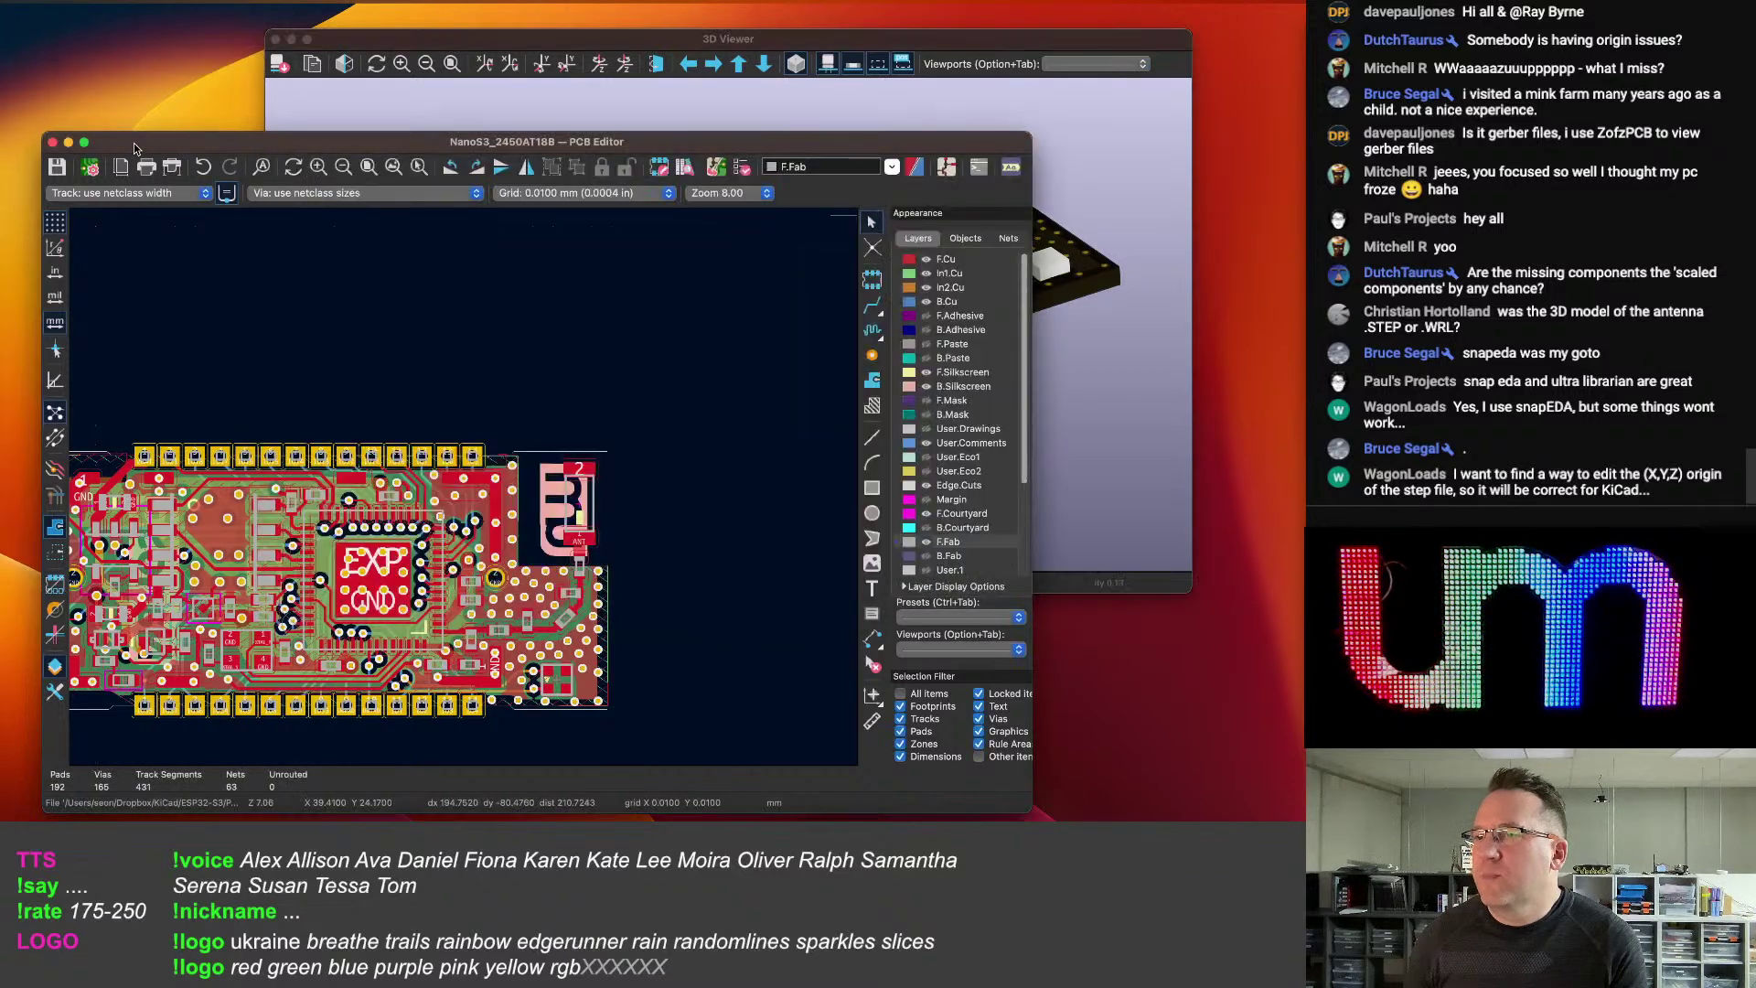
pyautogui.moveTo(368, 383); pyautogui.dragTo(465, 365, button='middle')
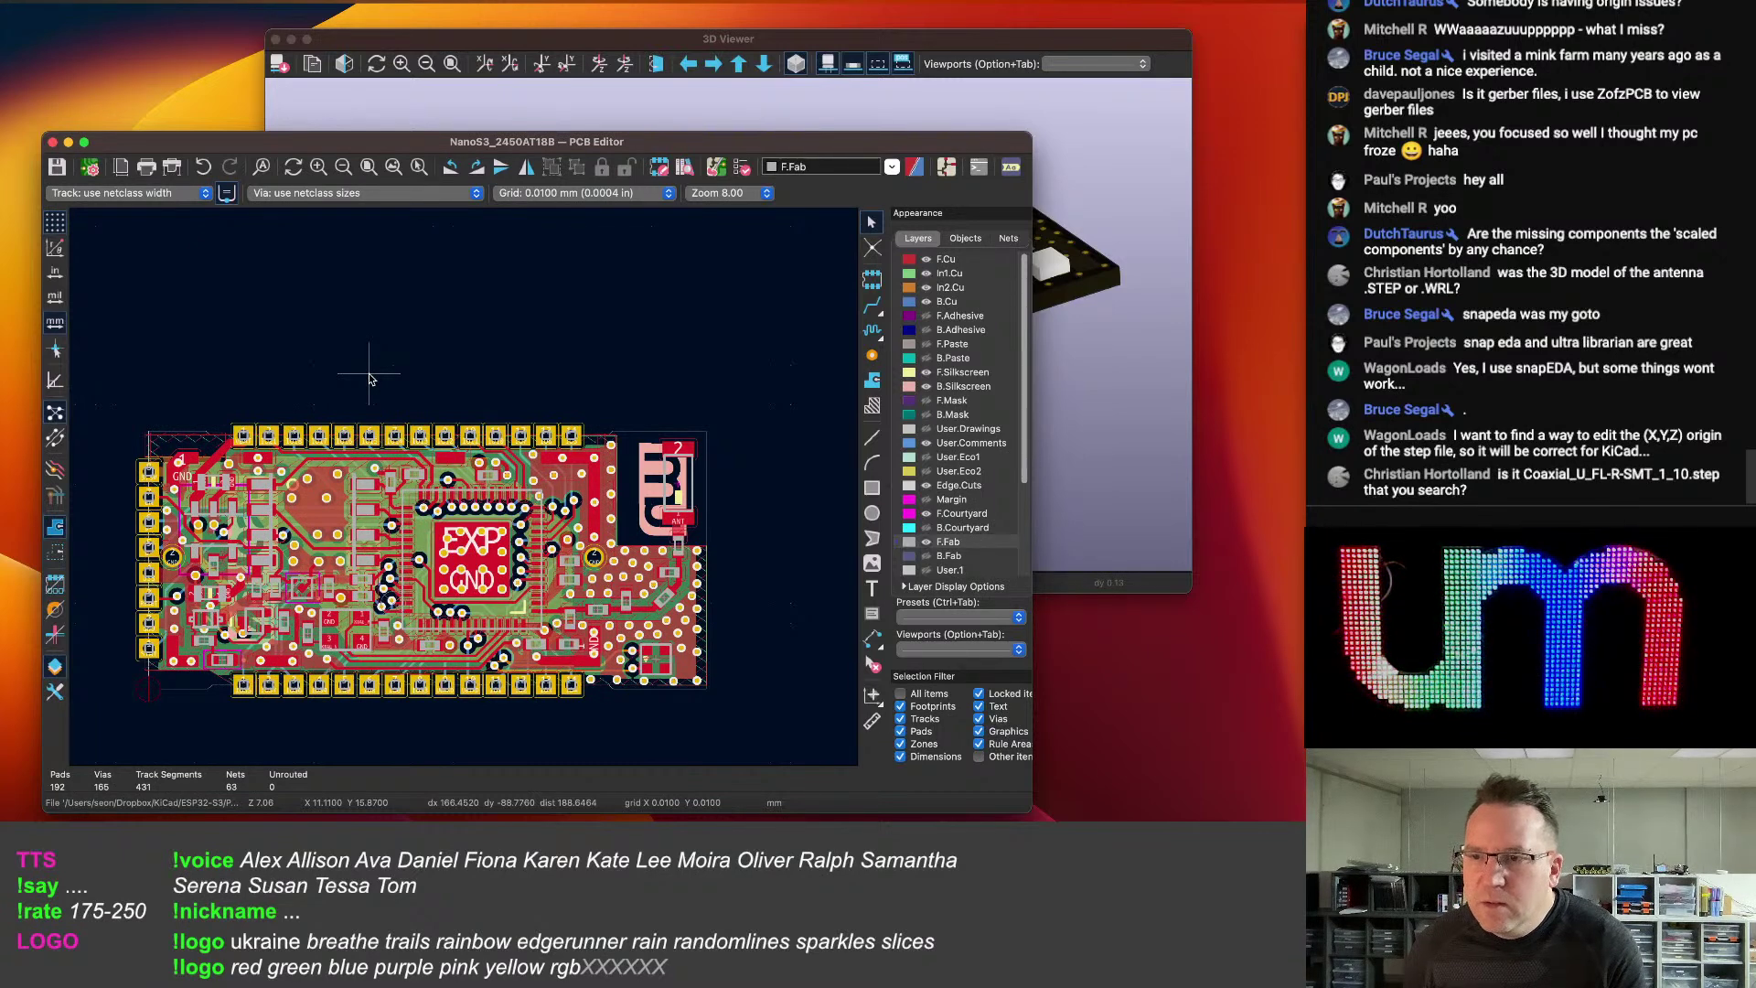
pyautogui.click(951, 47)
pyautogui.moveTo(967, 187); pyautogui.dragTo(897, 315)
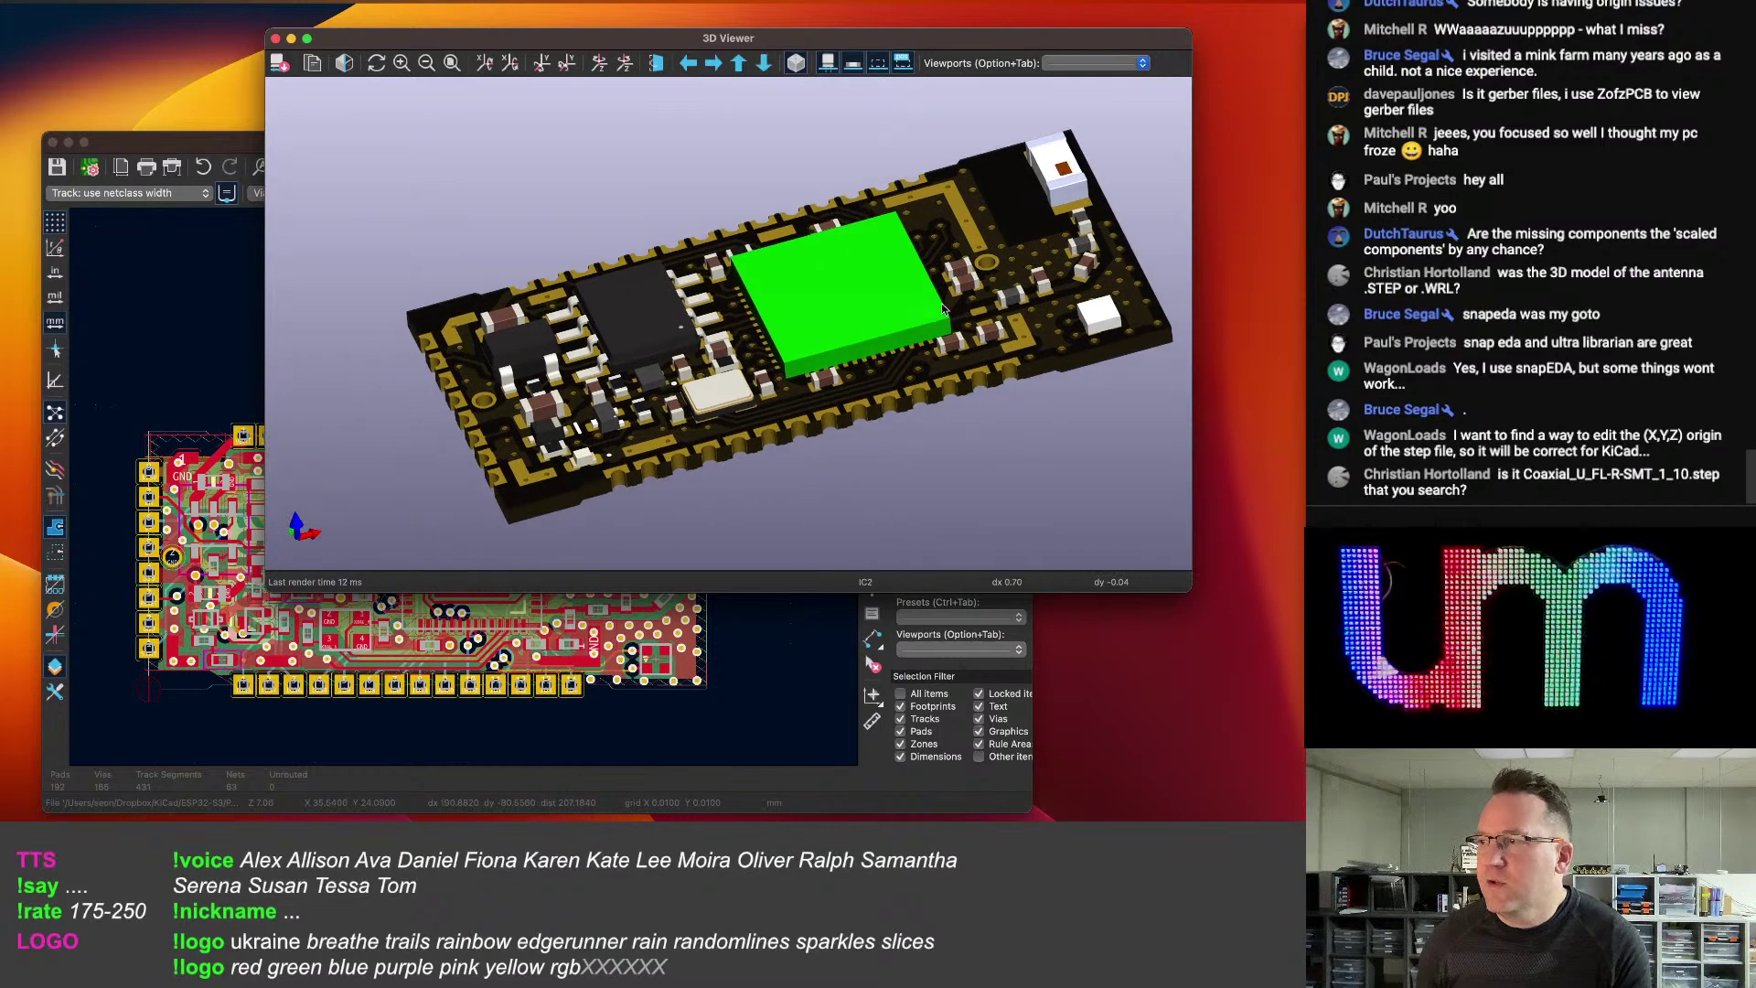
# Export the NanoS3 board as a STEP file to the 3d models folder, overwriting the existing file.
pyautogui.click(233, 139)
pyautogui.scroll(-2, 250, 233)
pyautogui.click(87, 0)
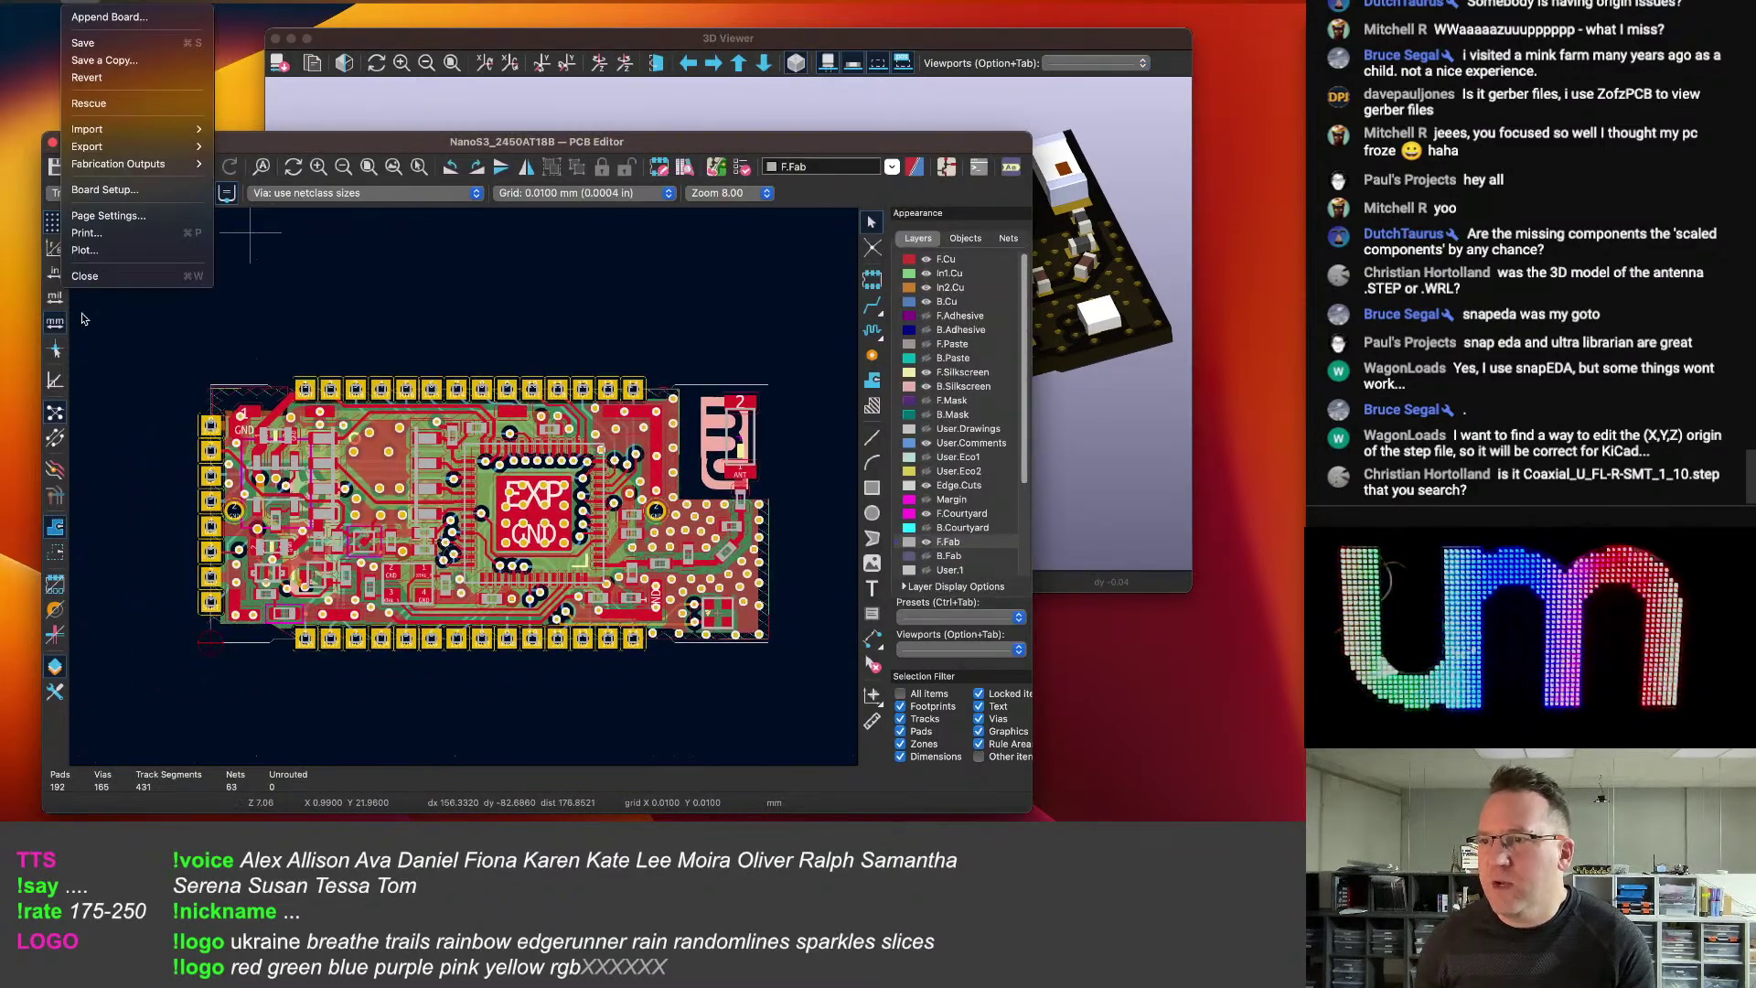
pyautogui.moveTo(95, 149)
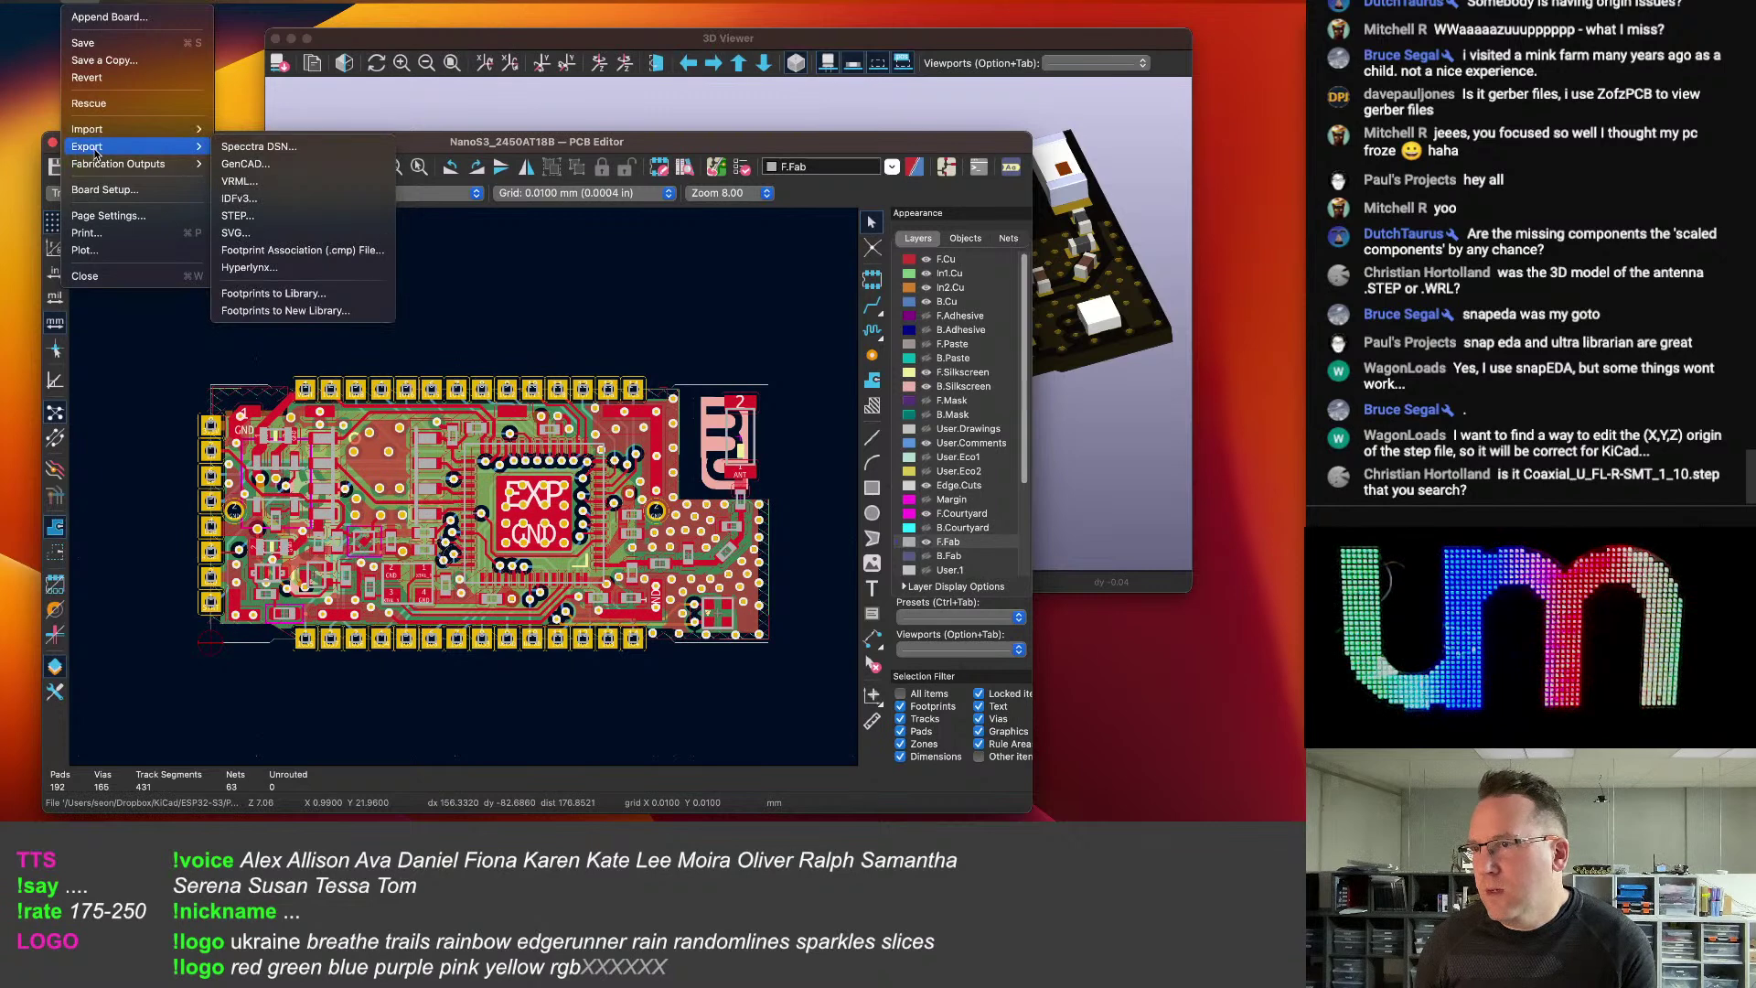
pyautogui.click(238, 216)
pyautogui.click(759, 545)
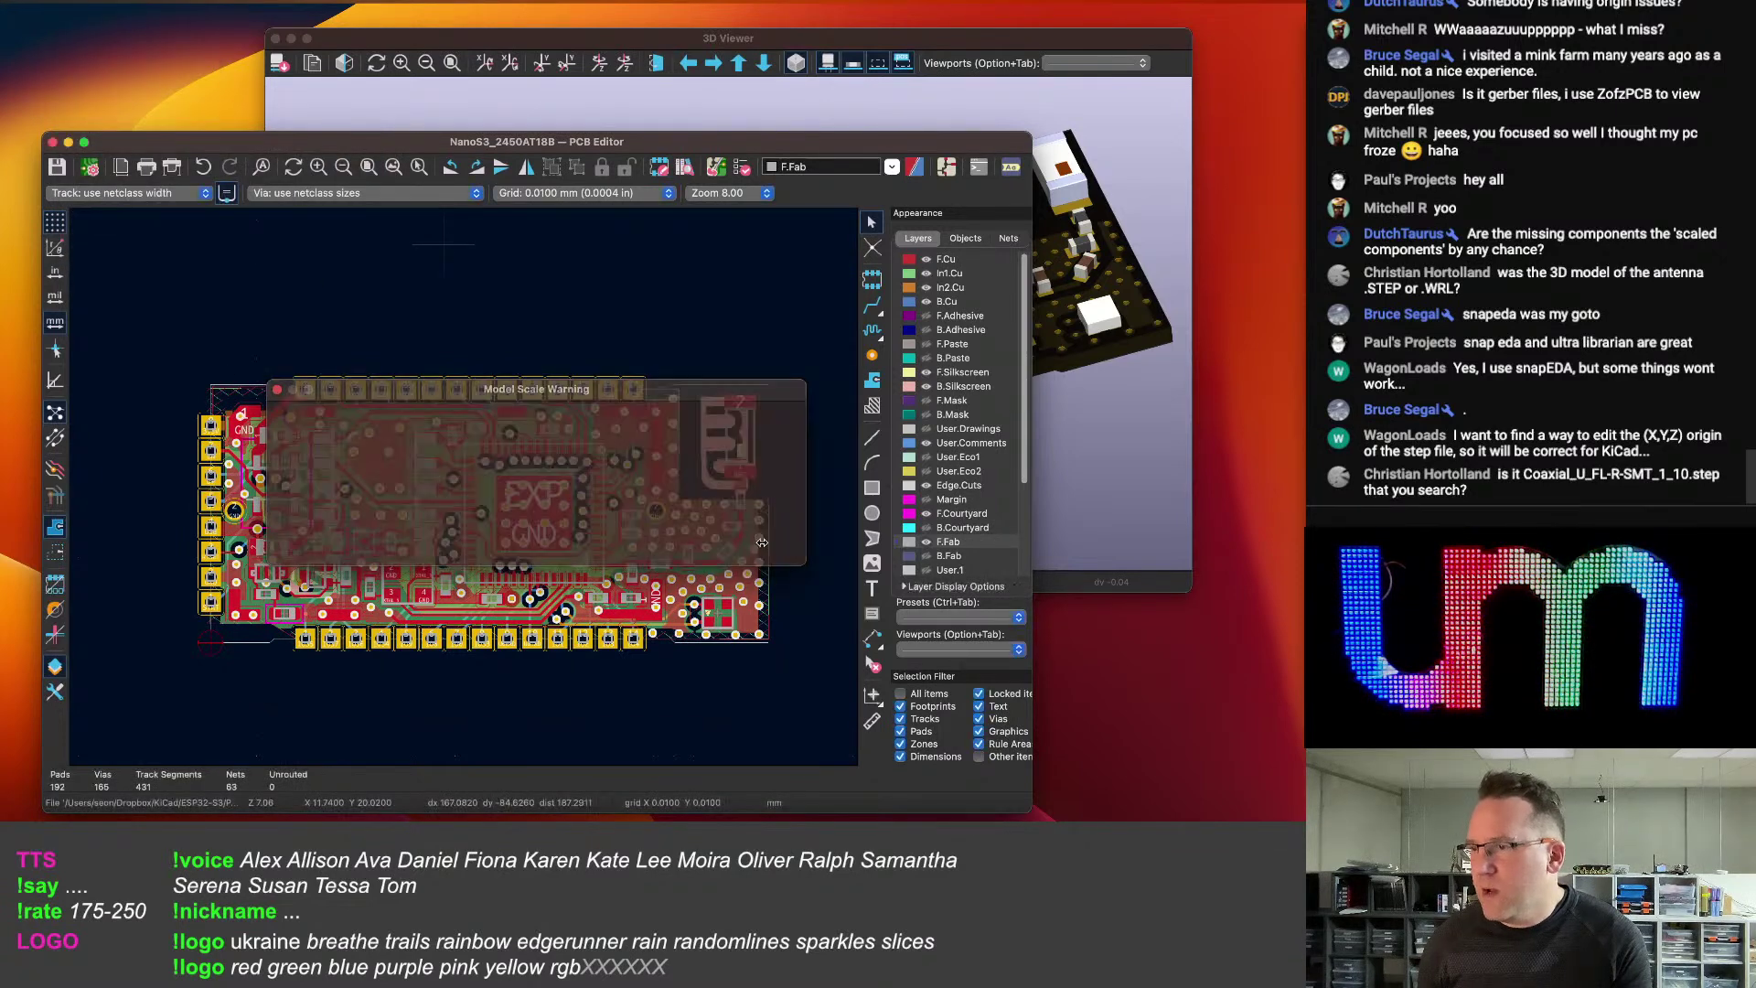
pyautogui.click(718, 667)
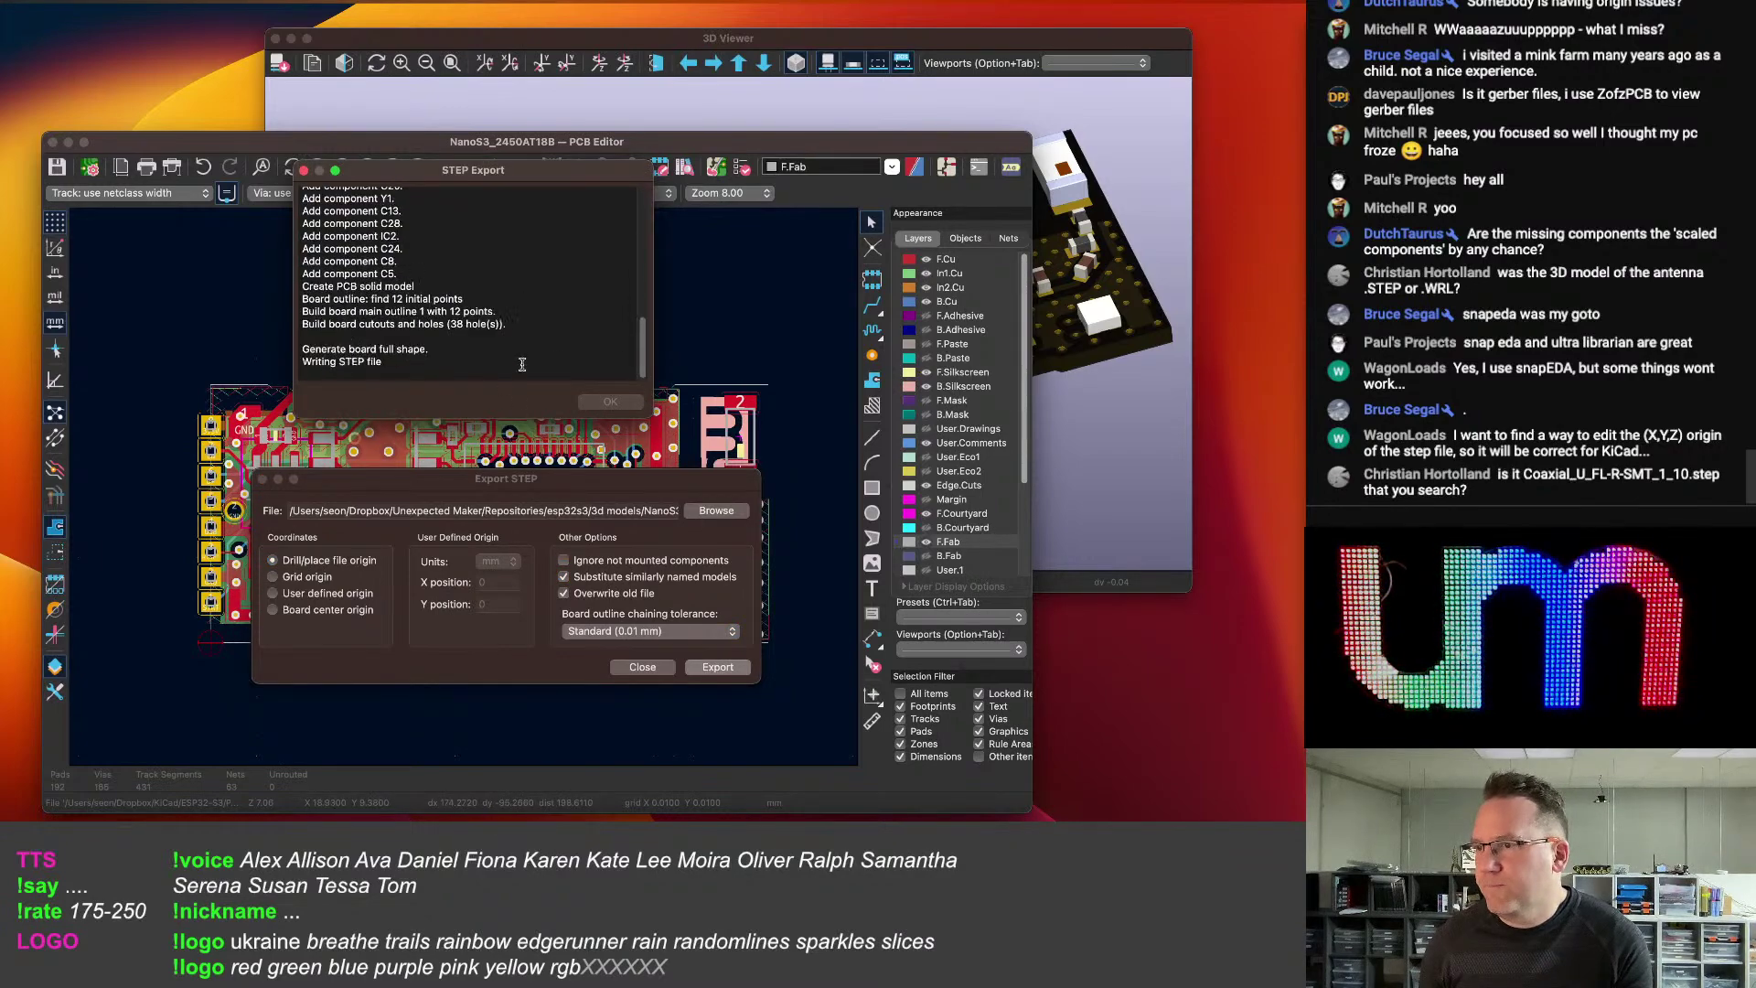
pyautogui.click(610, 403)
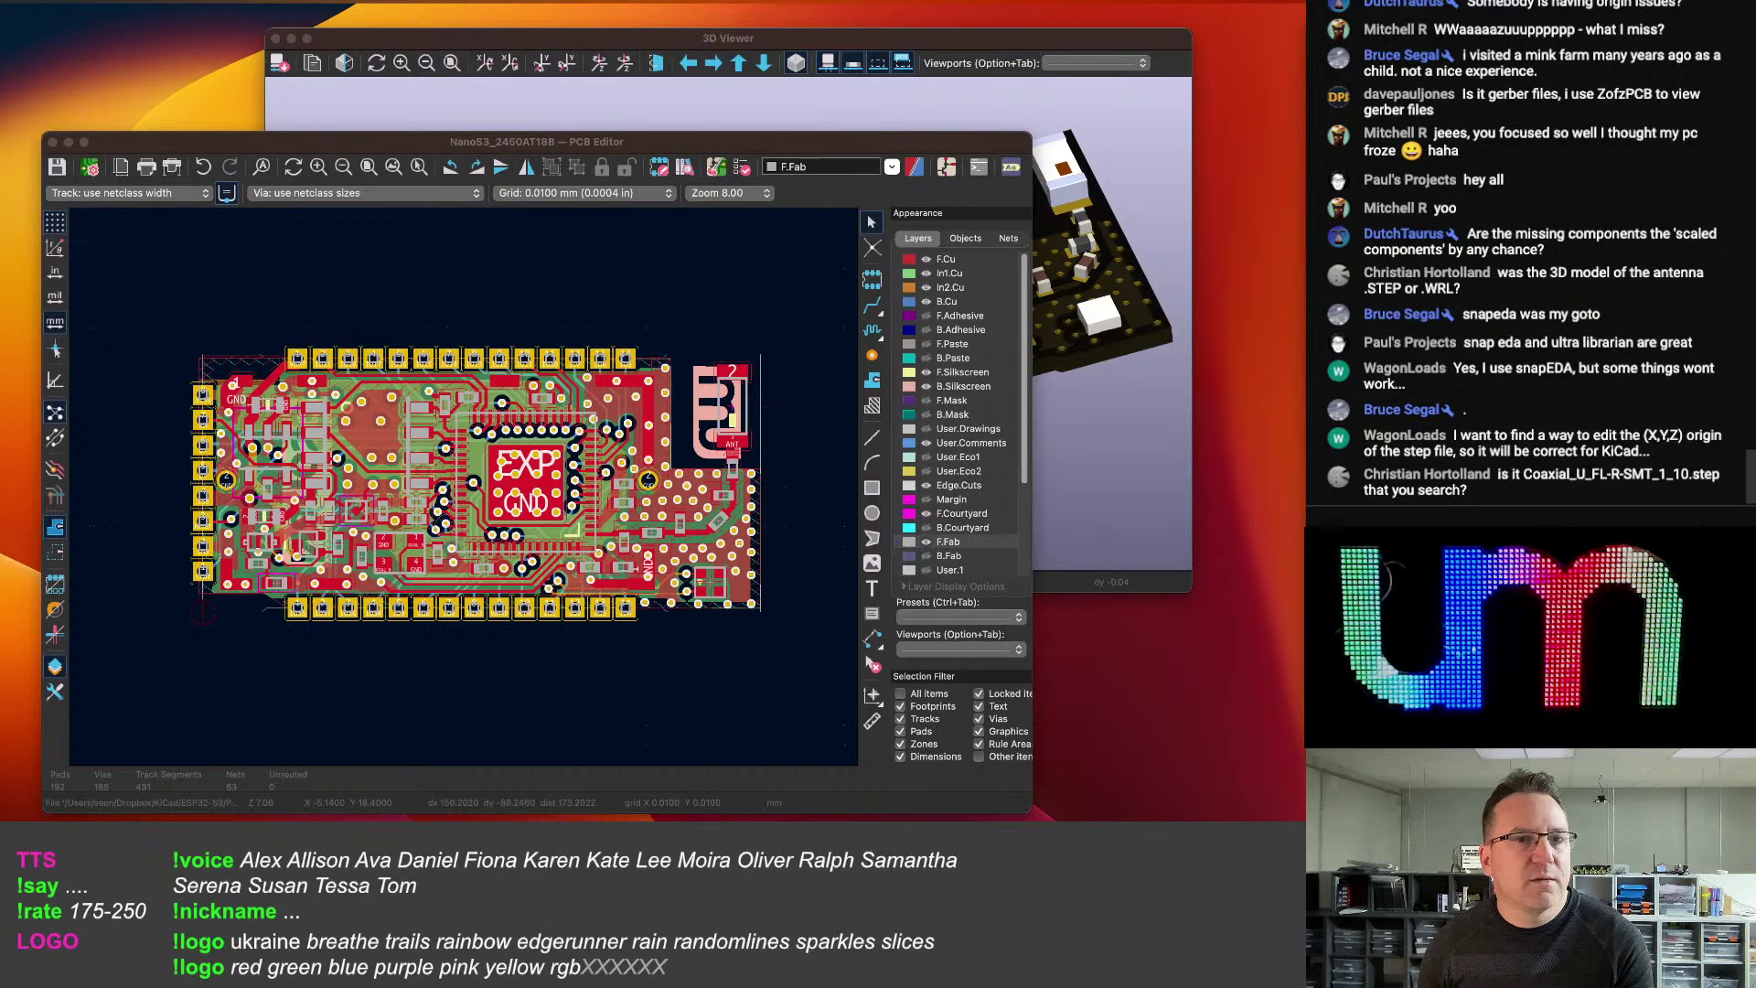
# Switch to the NanoS3_Carrier board, open the NanoS3 module's 3D model settings and examine the model's placement against its pads.
pyautogui.click(16, 451)
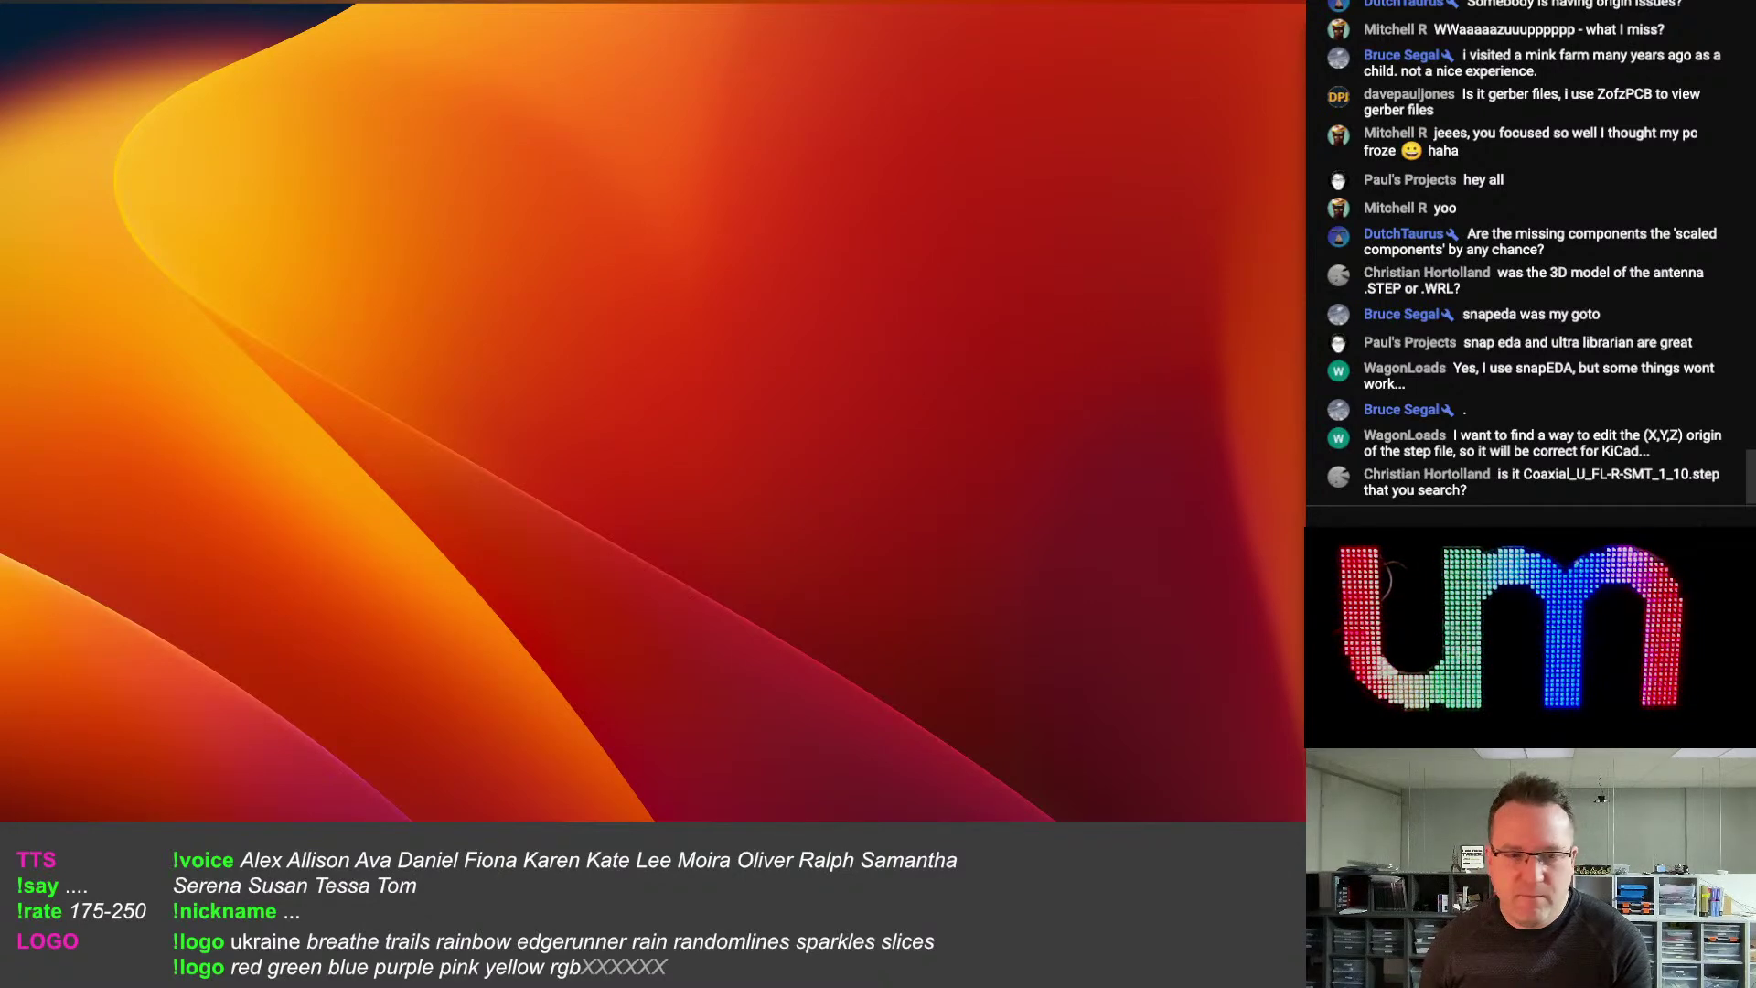
pyautogui.click(17, 450)
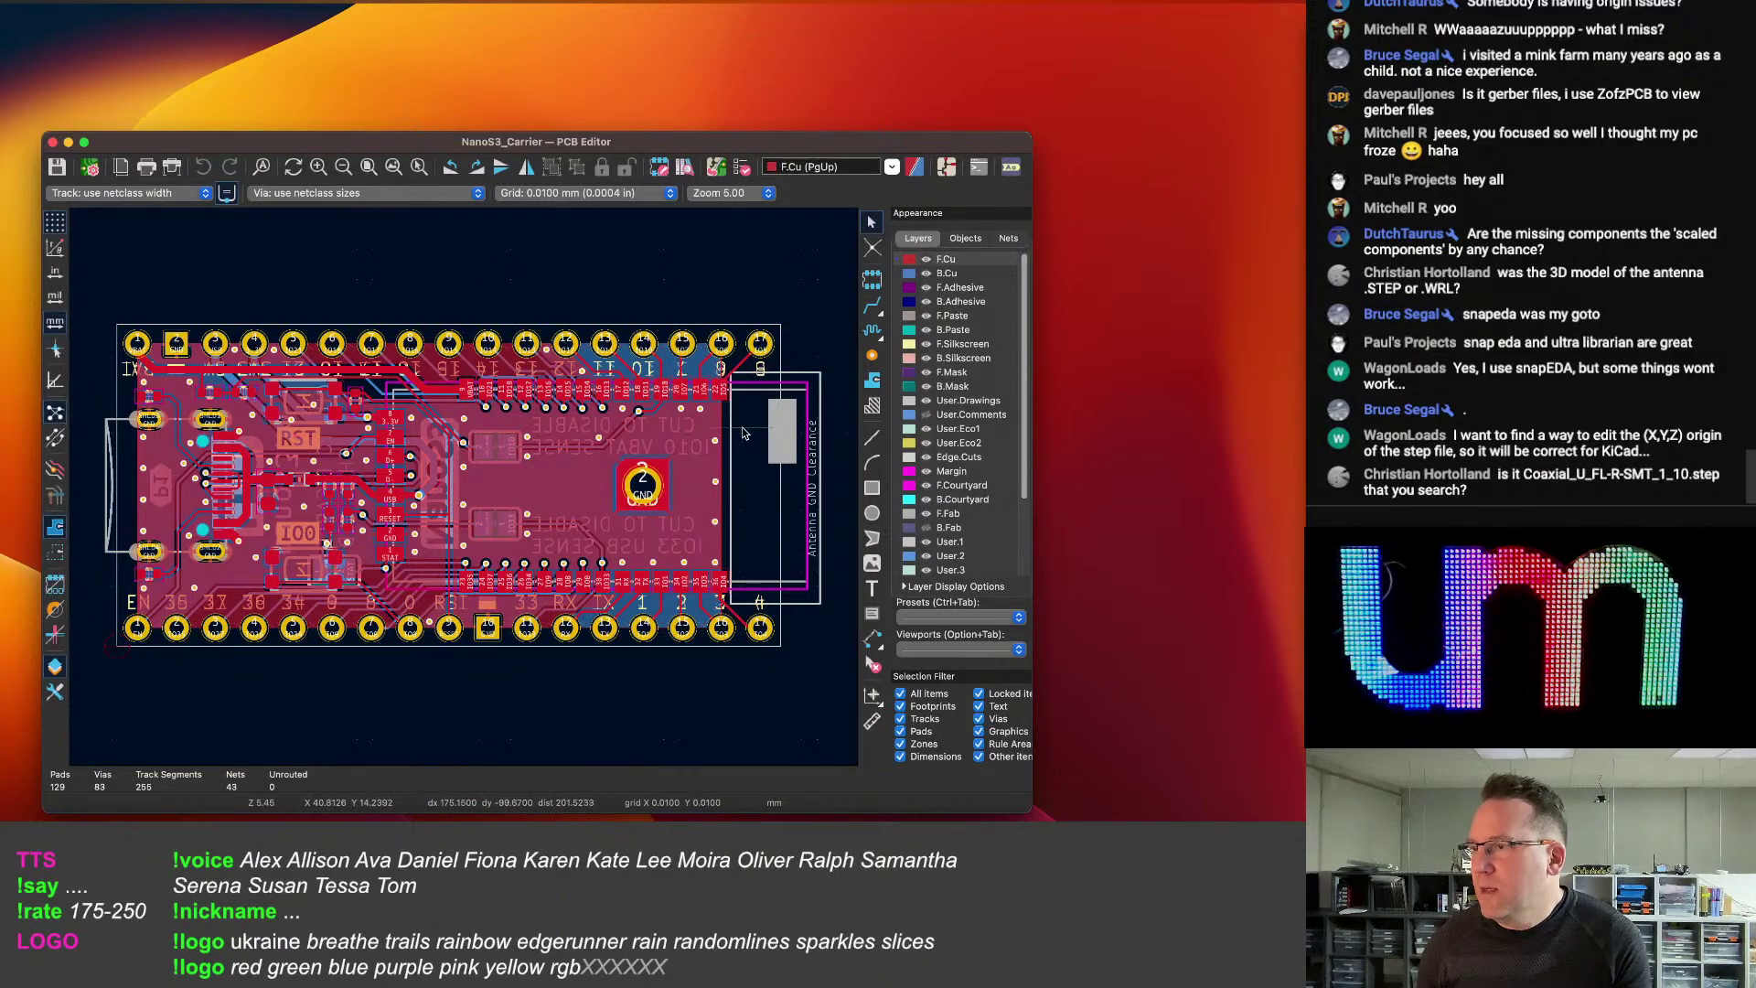
pyautogui.click(744, 434)
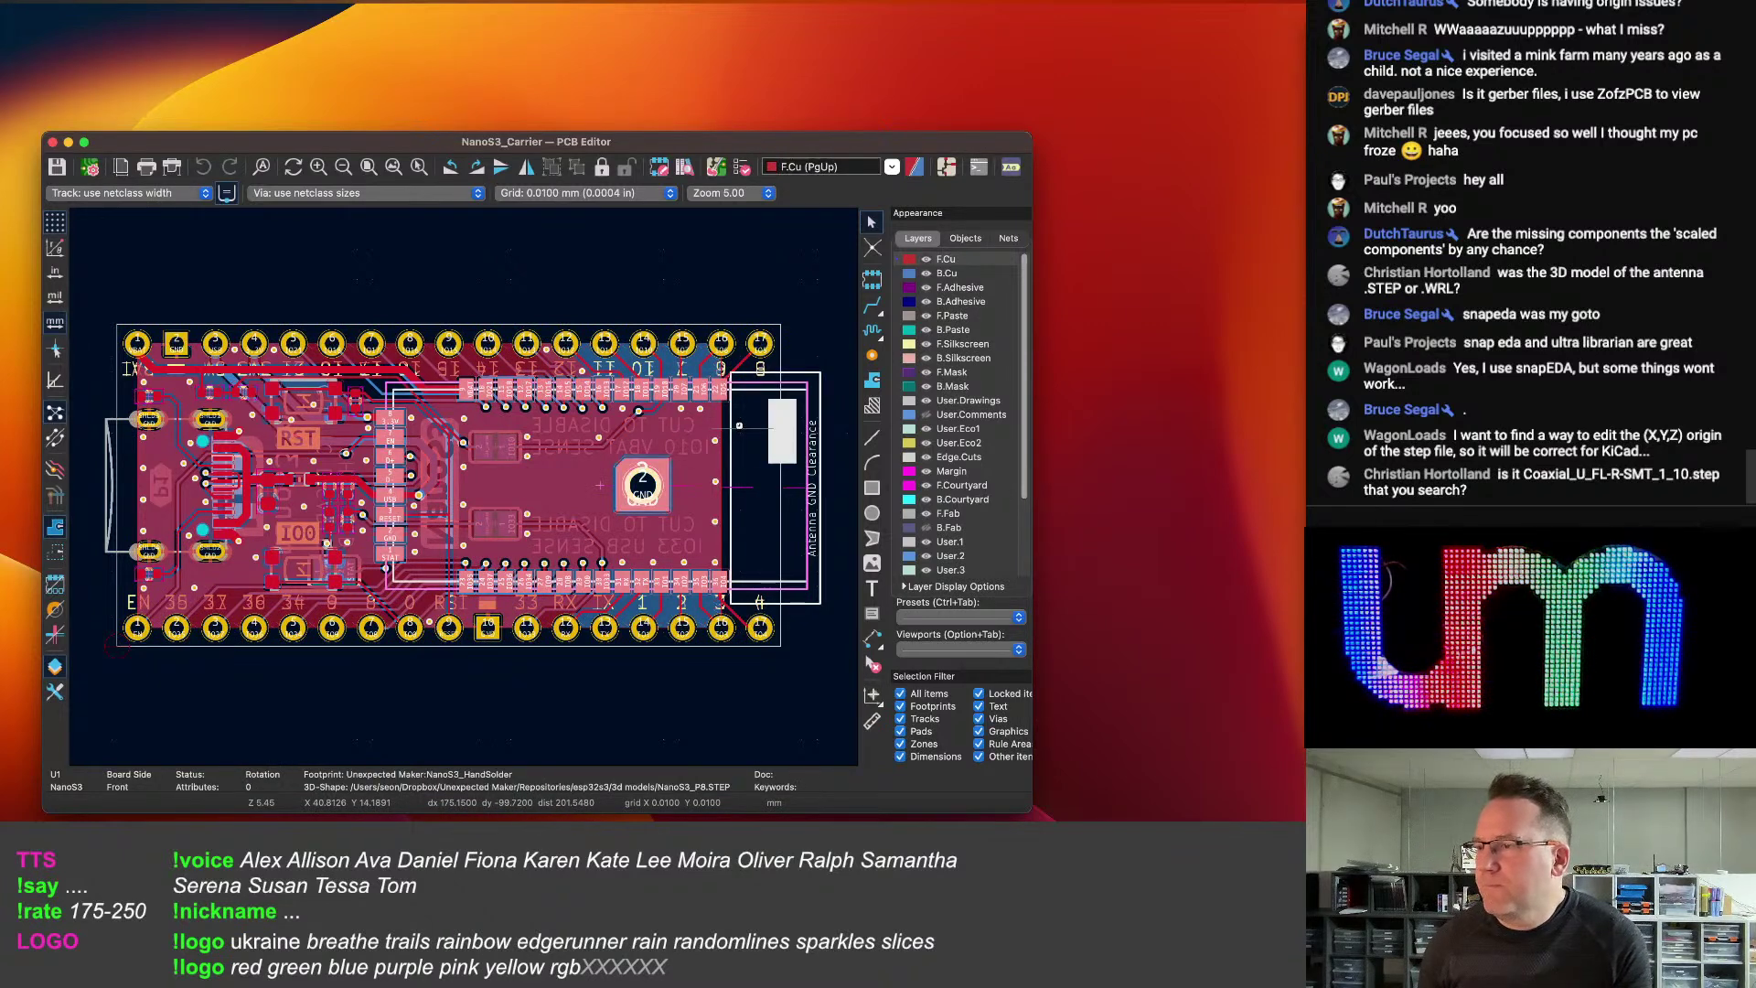
pyautogui.doubleClick(739, 426)
pyautogui.moveTo(537, 564); pyautogui.dragTo(510, 491)
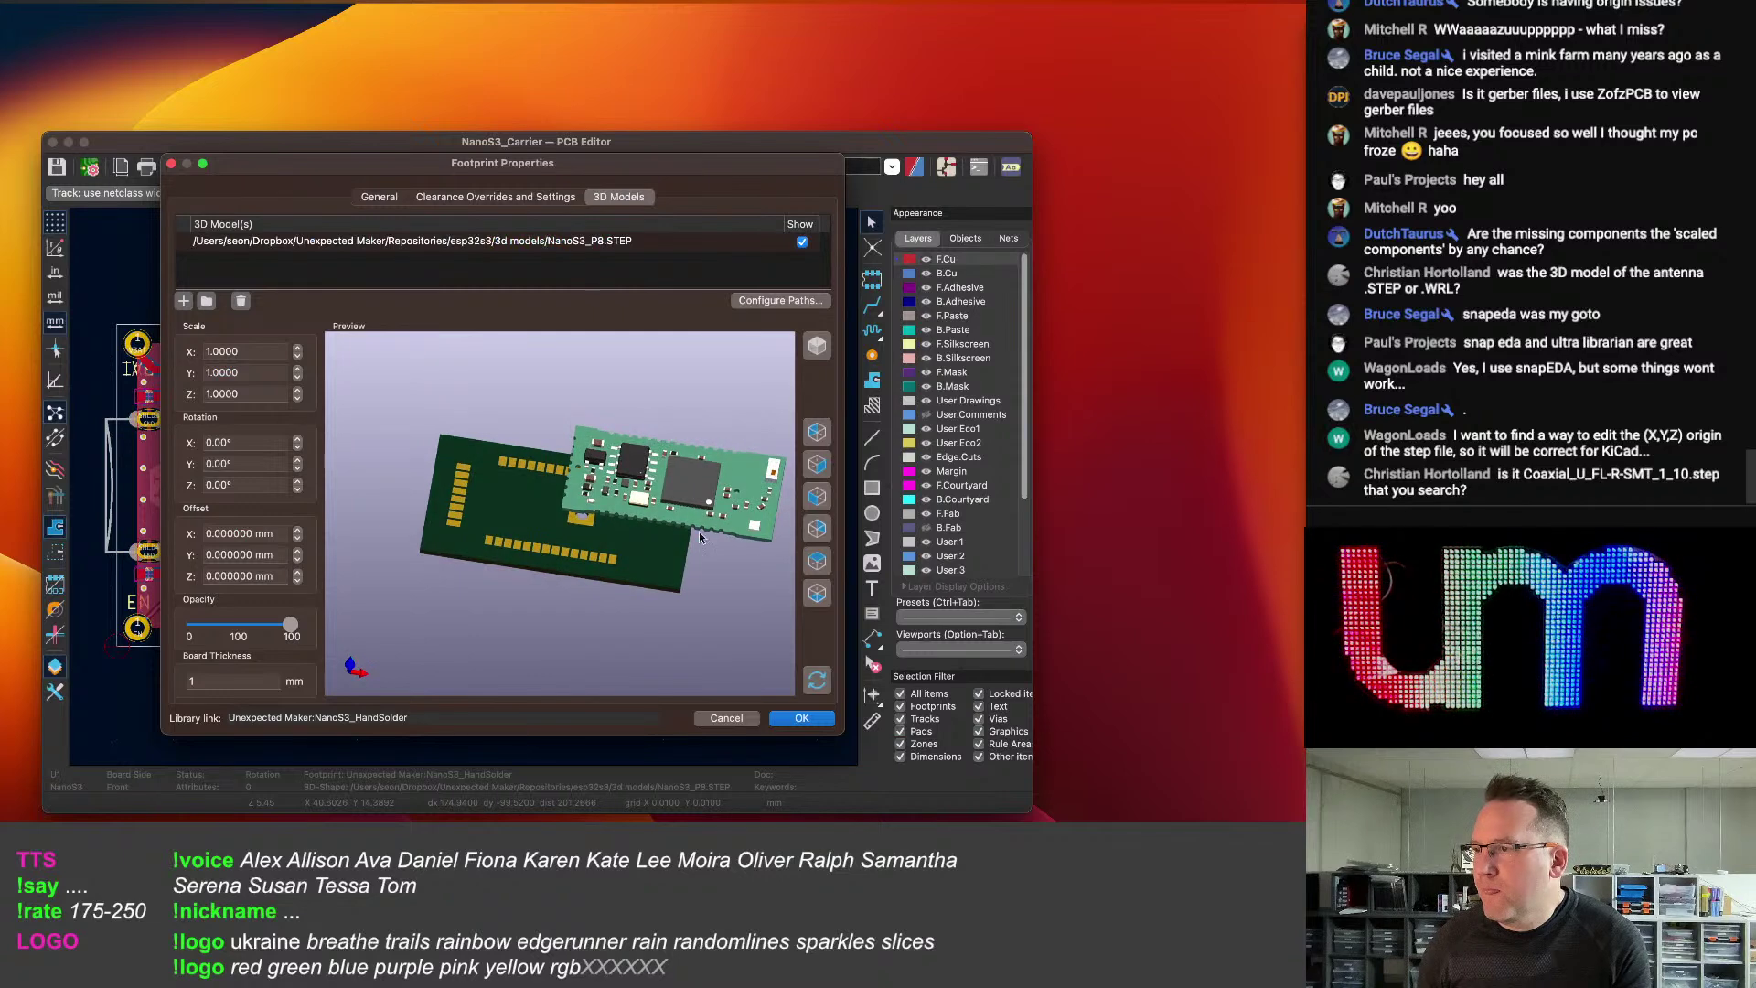
pyautogui.moveTo(678, 527); pyautogui.dragTo(417, 495)
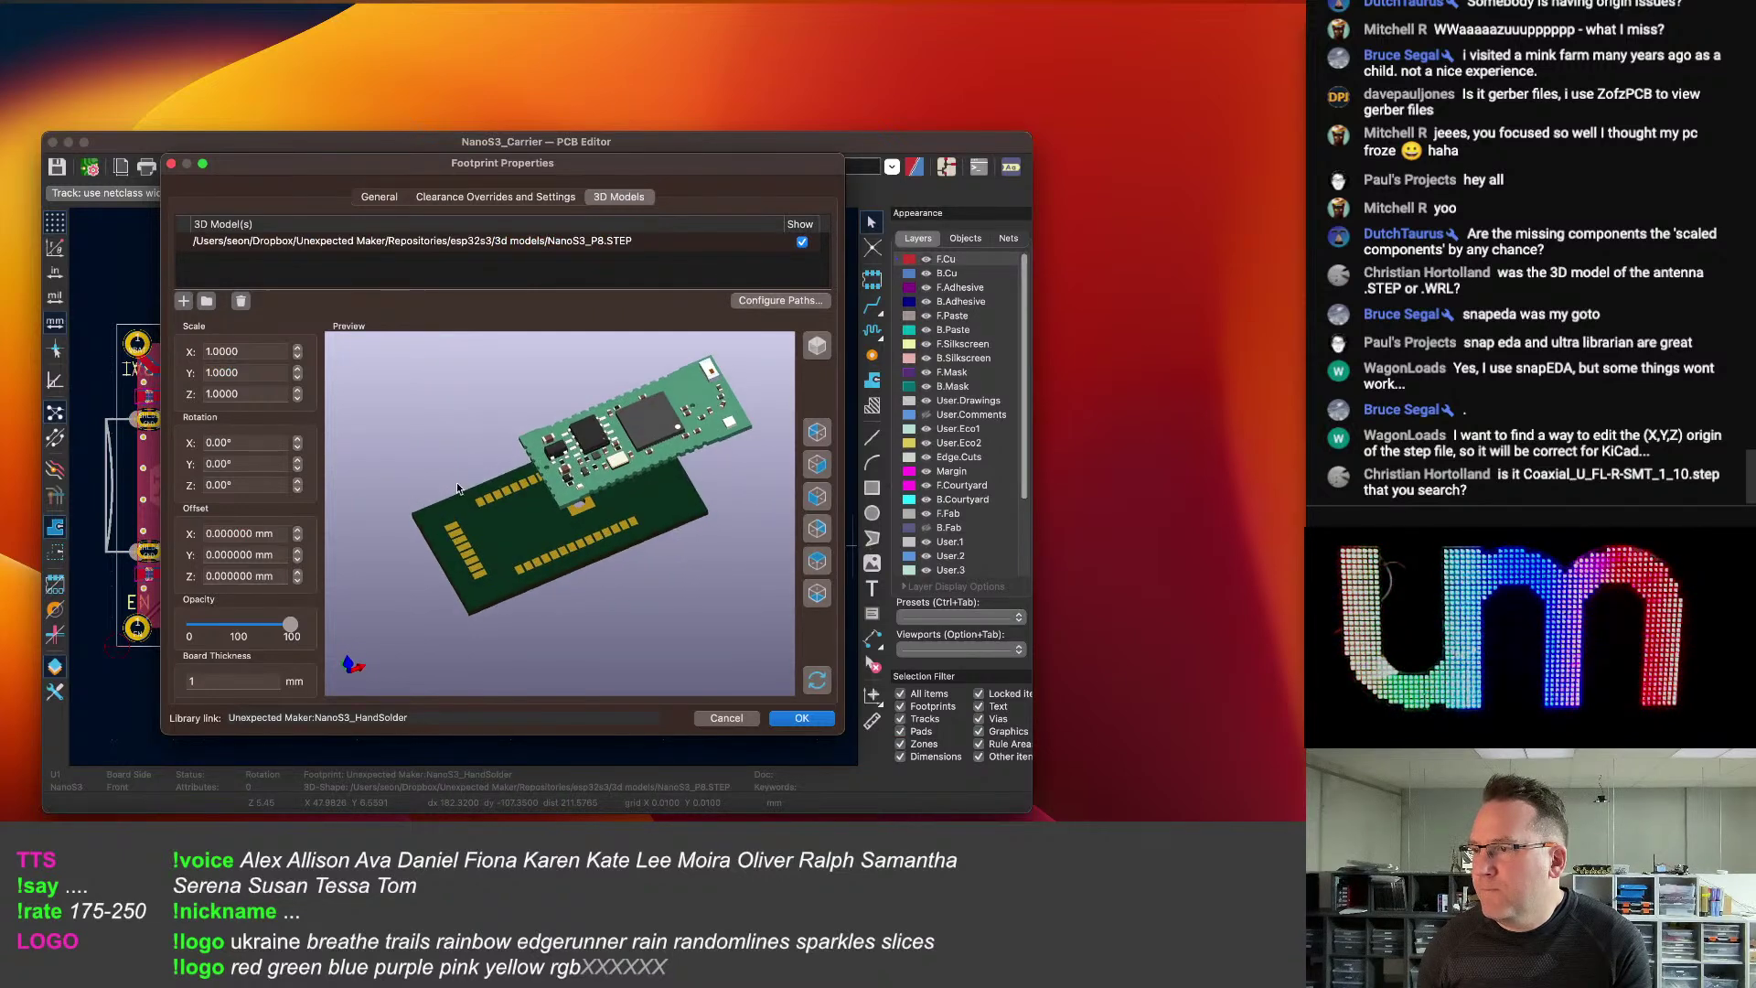
pyautogui.moveTo(560, 518); pyautogui.dragTo(634, 523)
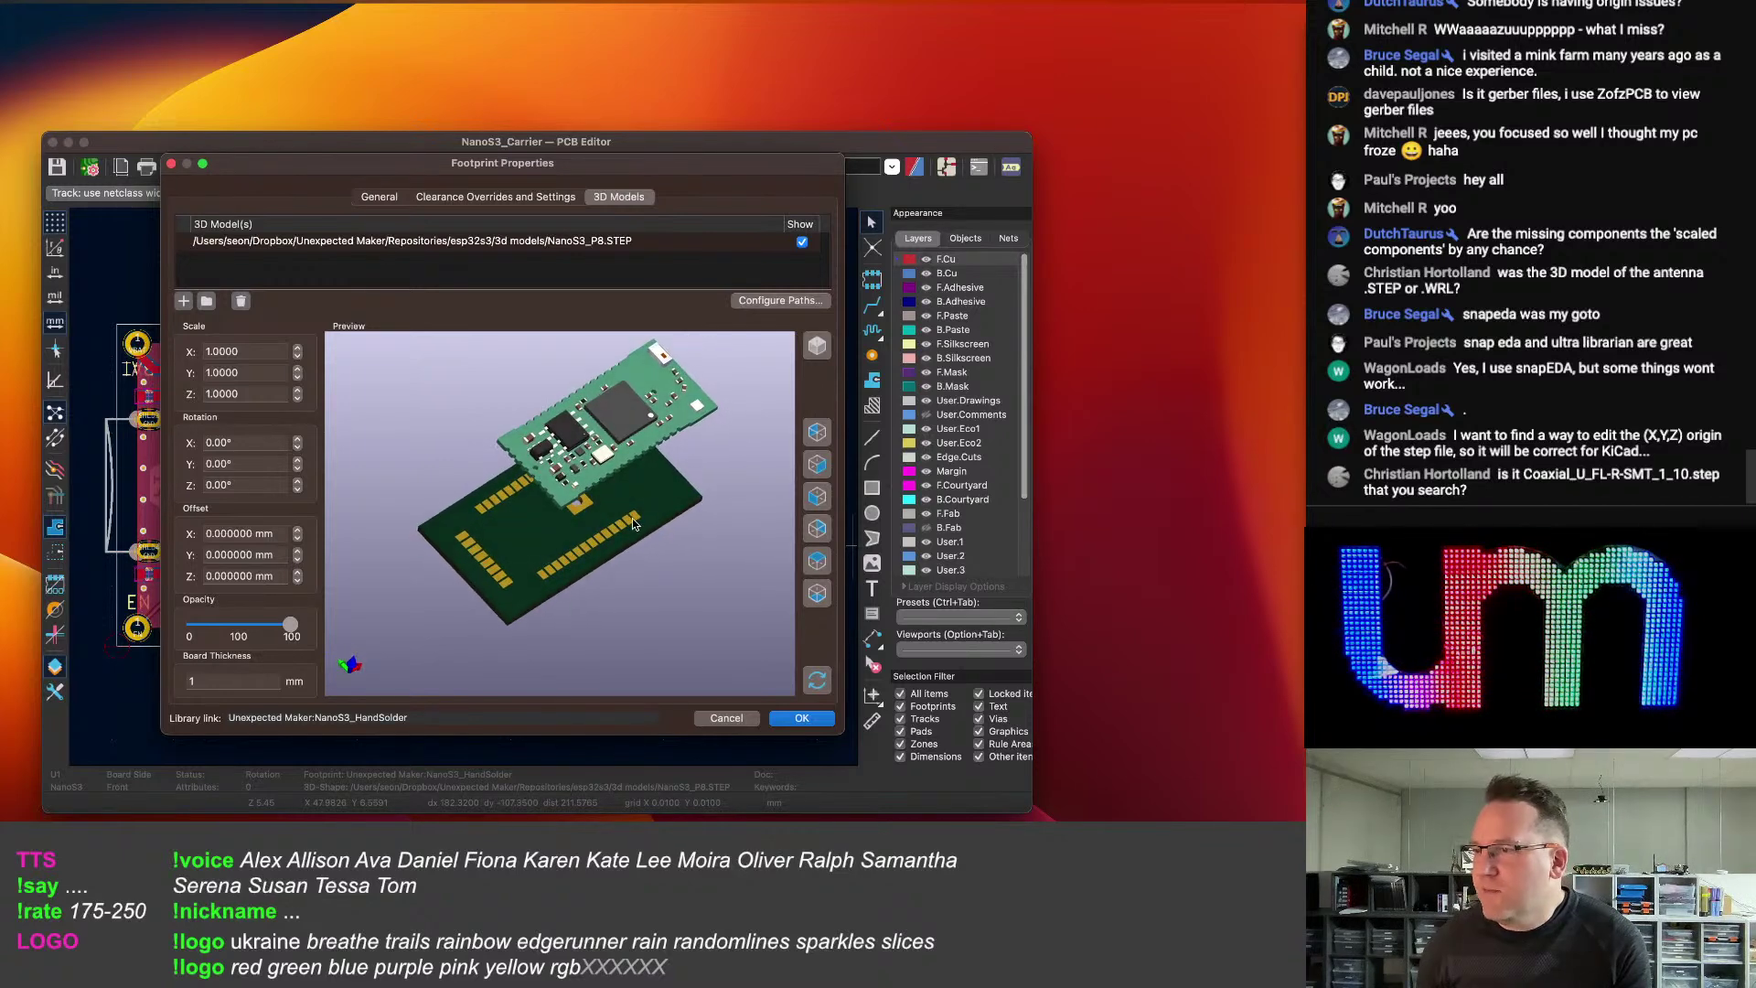
# Shift the NanoS3 module's 3D model to a Y offset of -6.5 mm.
pyautogui.click(297, 581)
pyautogui.click(297, 573)
pyautogui.click(299, 560)
pyautogui.click(298, 560)
pyautogui.click(298, 560)
pyautogui.click(298, 560)
pyautogui.click(298, 560)
pyautogui.click(298, 559)
pyautogui.click(298, 560)
pyautogui.click(299, 560)
pyautogui.click(298, 560)
pyautogui.click(298, 560)
pyautogui.click(298, 560)
pyautogui.click(298, 560)
pyautogui.moveTo(553, 529); pyautogui.dragTo(597, 509)
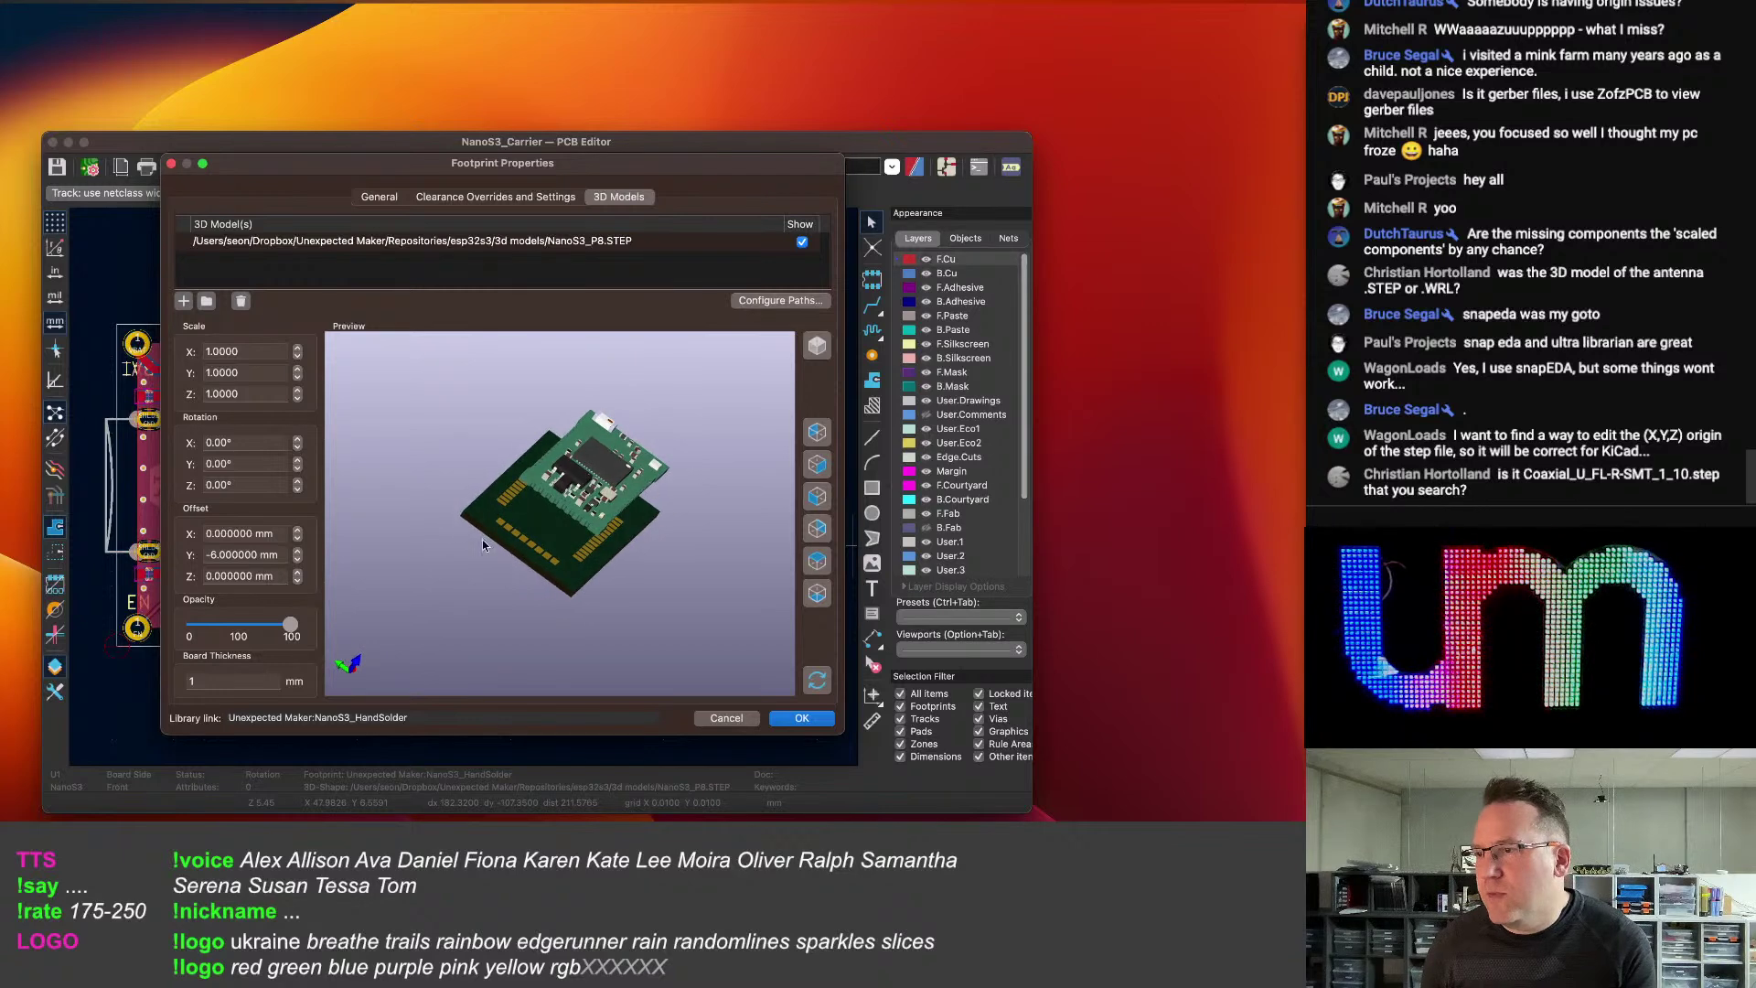
pyautogui.click(297, 562)
# Shift the NanoS3 module's 3D model to an X offset of -13.5 mm so it sits between its pad rows.
pyautogui.click(297, 539)
pyautogui.click(297, 539)
pyautogui.click(297, 539)
pyautogui.click(297, 539)
pyautogui.click(297, 539)
pyautogui.click(297, 539)
pyautogui.click(297, 539)
pyautogui.click(298, 538)
pyautogui.click(298, 539)
pyautogui.click(297, 539)
pyautogui.click(297, 539)
pyautogui.click(297, 538)
pyautogui.click(297, 539)
pyautogui.click(298, 538)
pyautogui.click(297, 538)
pyautogui.click(297, 539)
pyautogui.click(297, 538)
pyautogui.moveTo(412, 585); pyautogui.dragTo(387, 638)
pyautogui.click(297, 538)
pyautogui.click(298, 539)
pyautogui.click(298, 539)
pyautogui.click(298, 539)
pyautogui.click(297, 539)
pyautogui.click(298, 539)
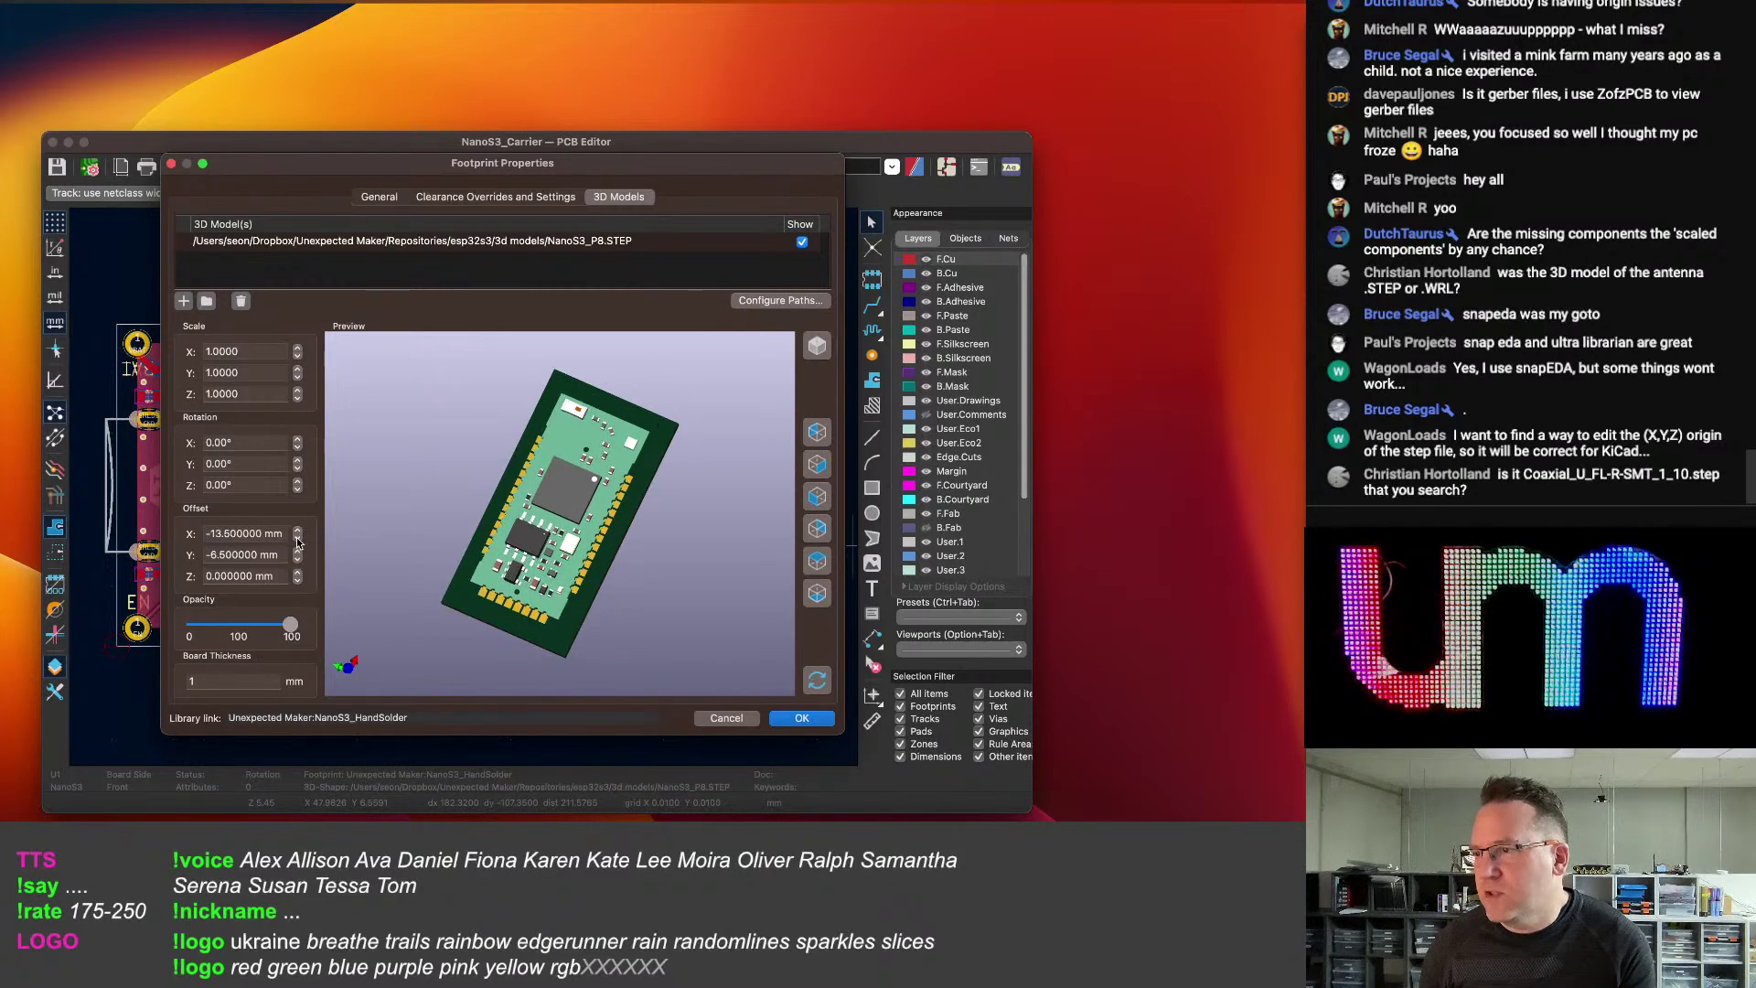
# Check the module's alignment with its pads from directly above and accept the footprint properties.
pyautogui.moveTo(775, 430); pyautogui.dragTo(717, 463)
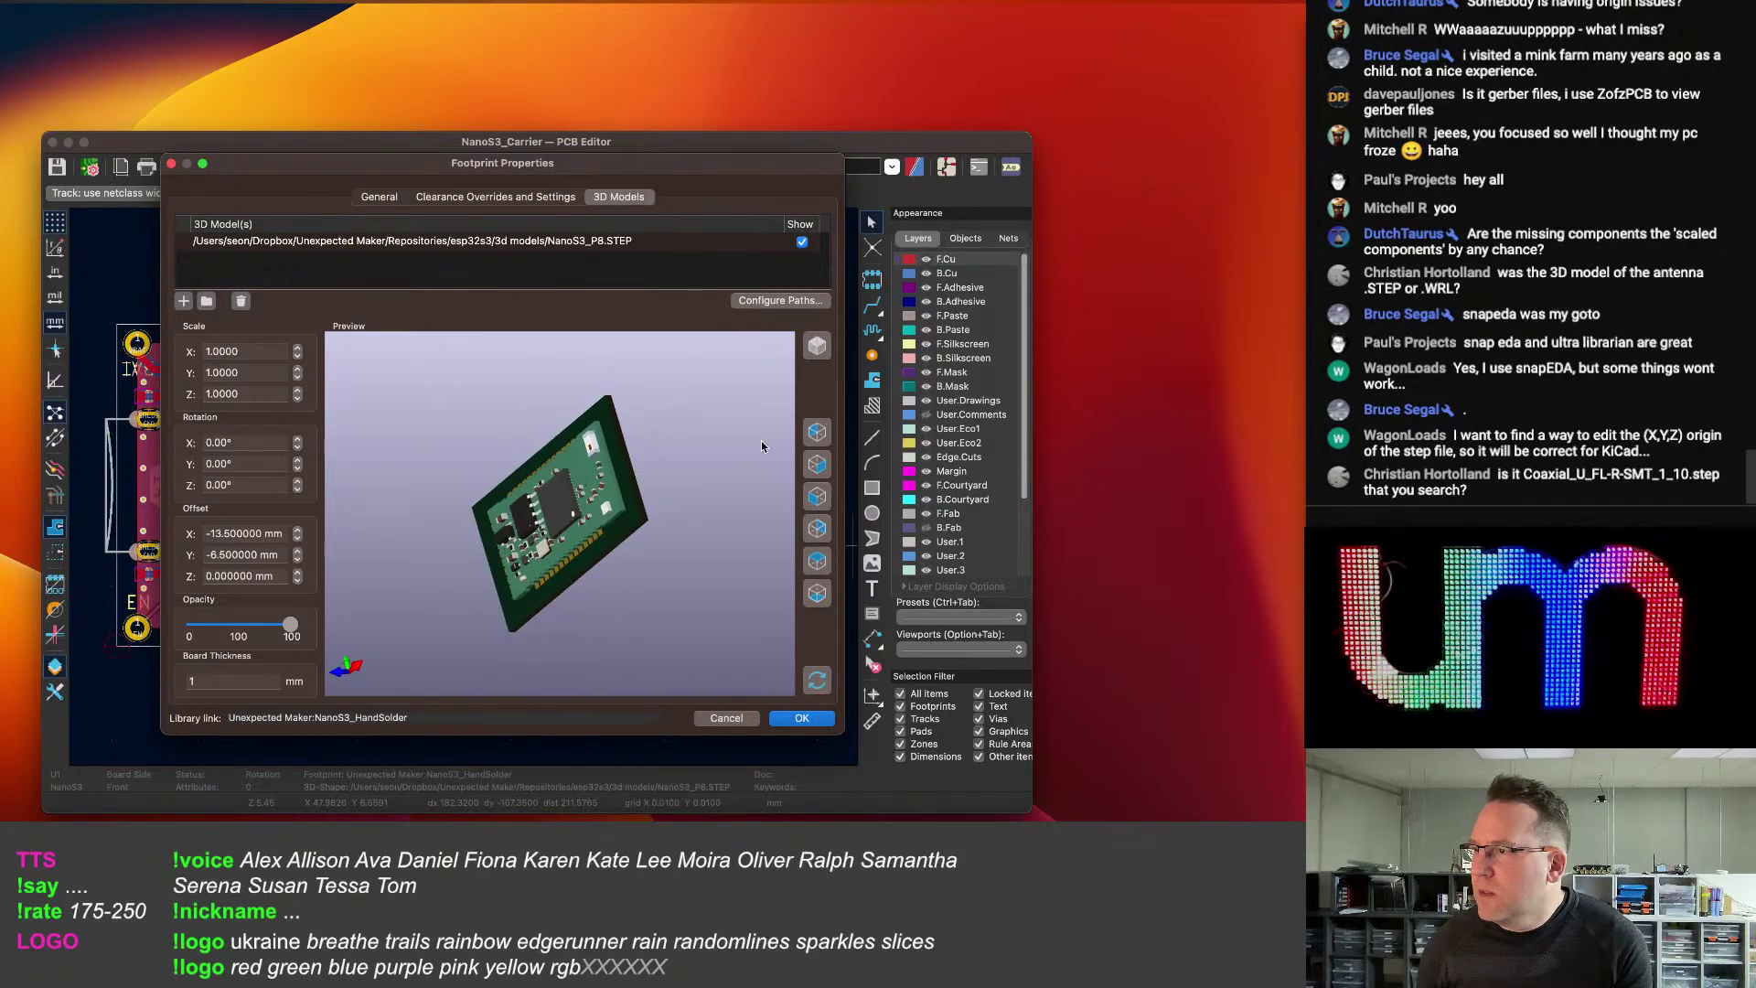
pyautogui.click(817, 560)
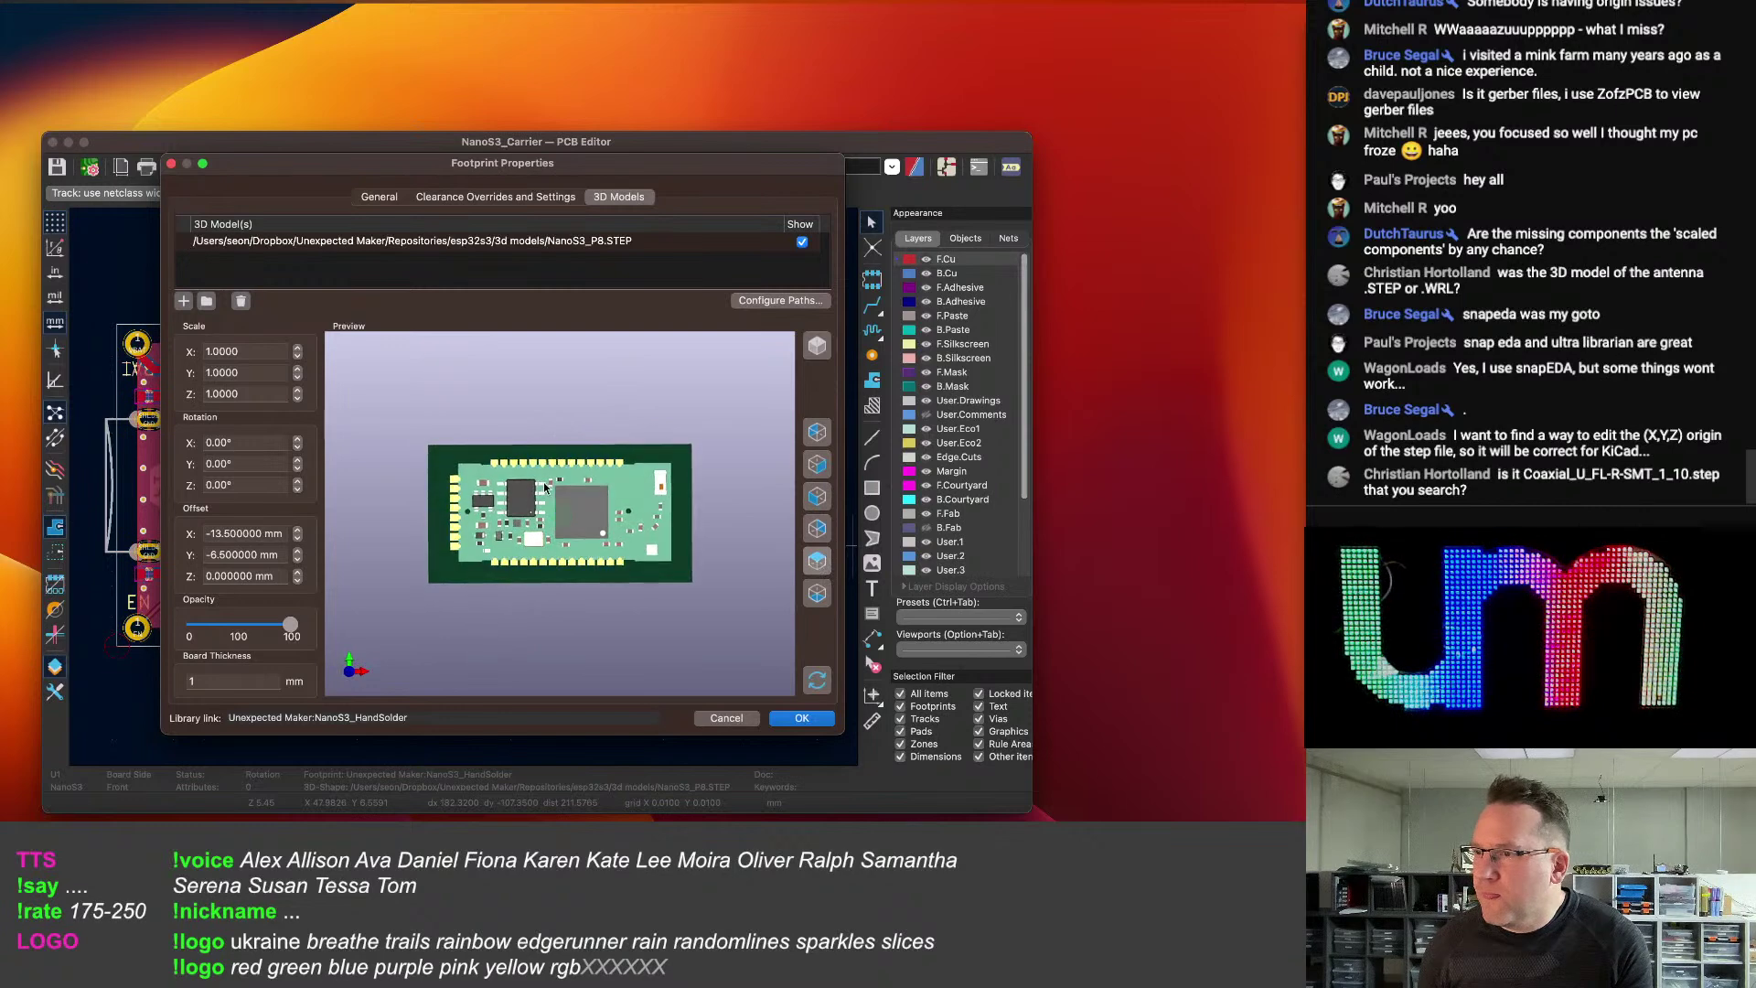
pyautogui.scroll(2, 549, 491)
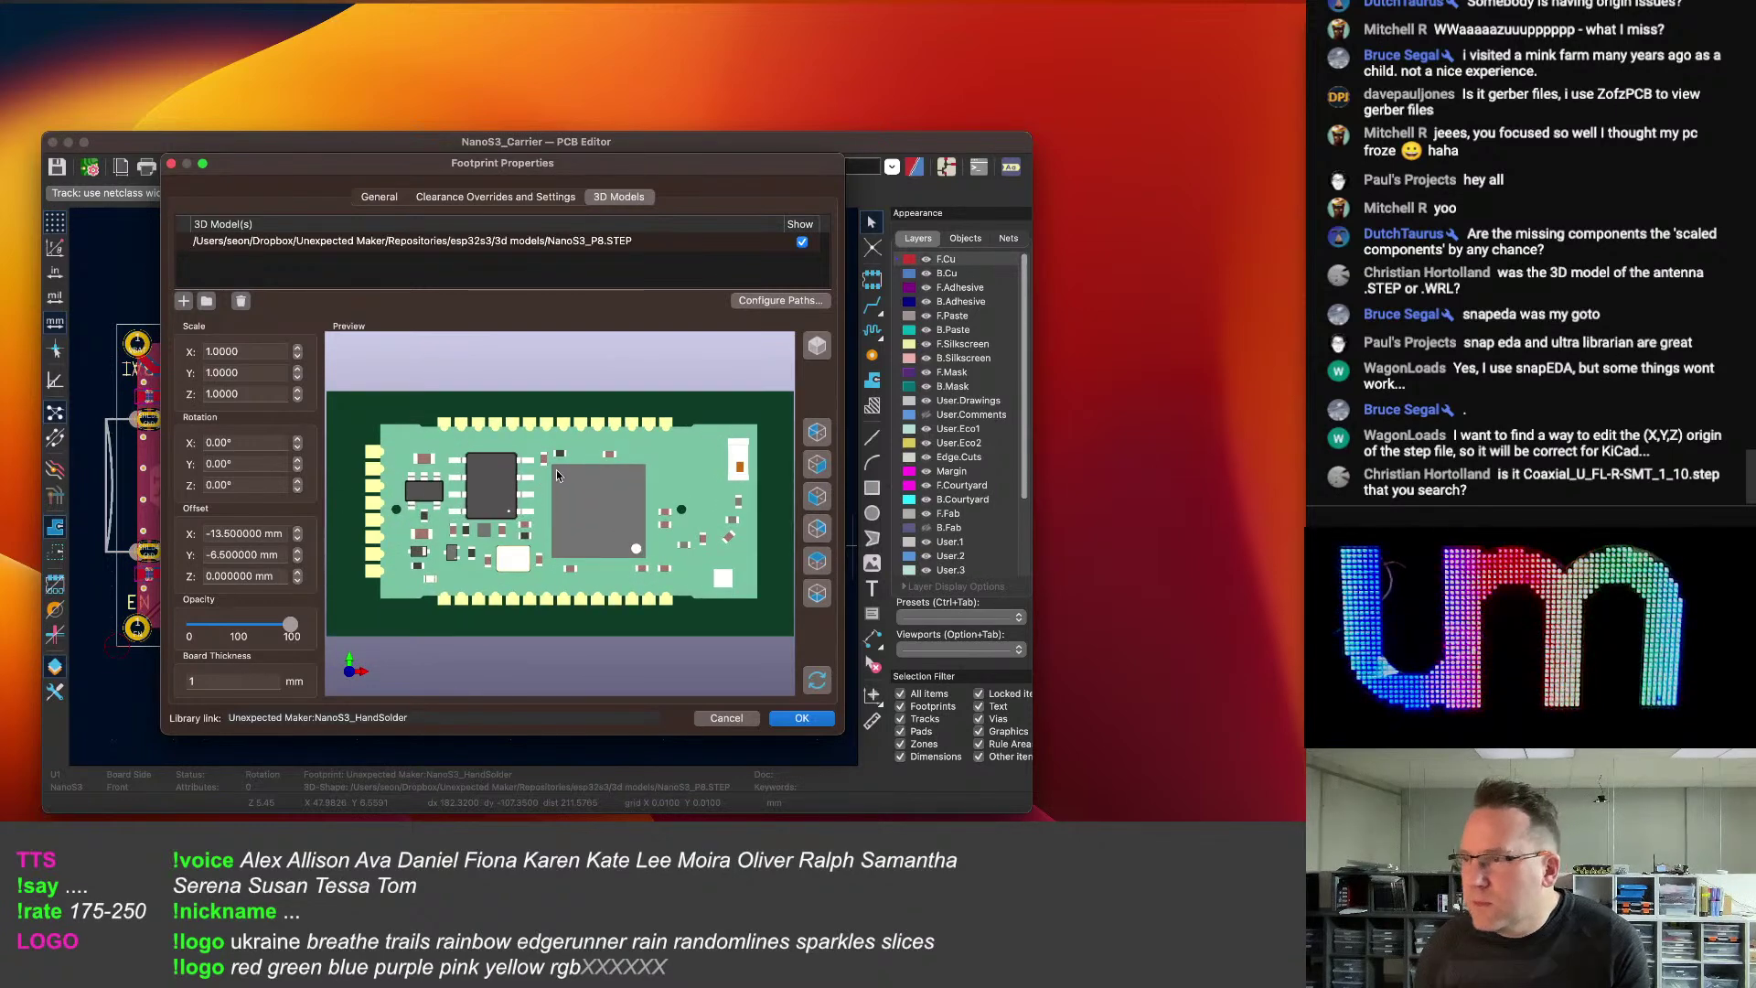
pyautogui.moveTo(655, 538); pyautogui.dragTo(560, 561)
pyautogui.click(801, 718)
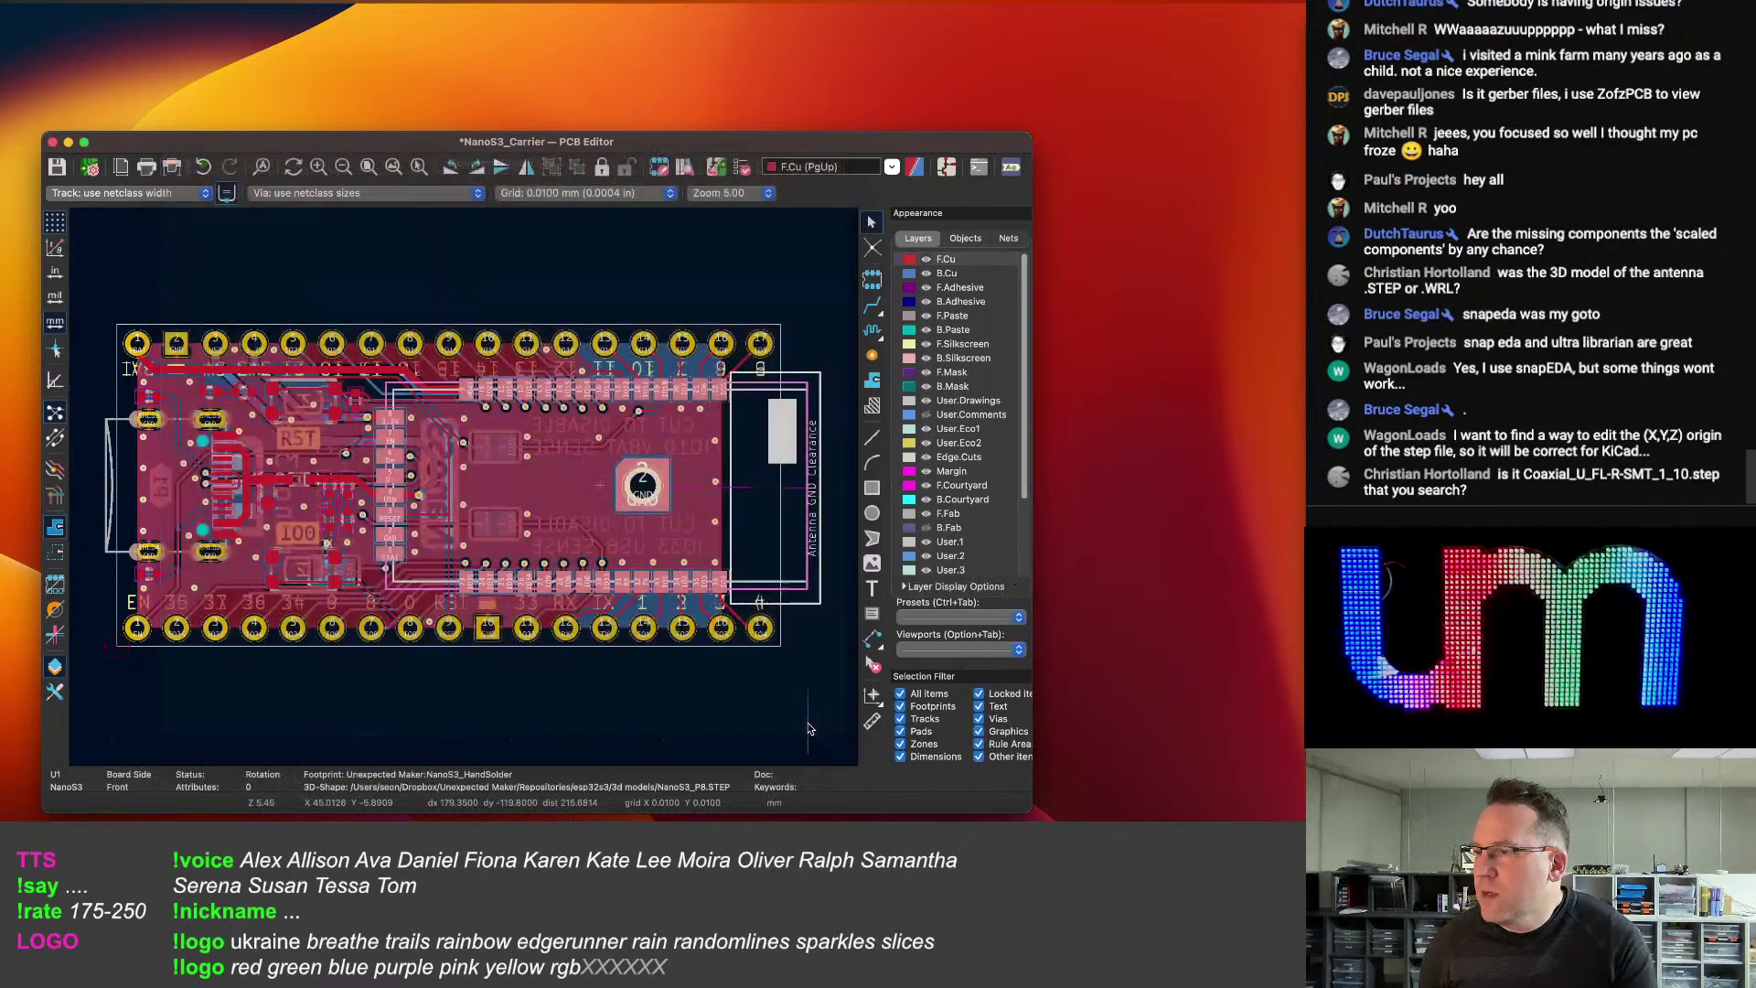
# Open the carrier board in the 3D Viewer and examine the NanoS3 module's fit on its pads from several angles.
pyautogui.scroll(-3, 603, 515)
pyautogui.click(174, 2)
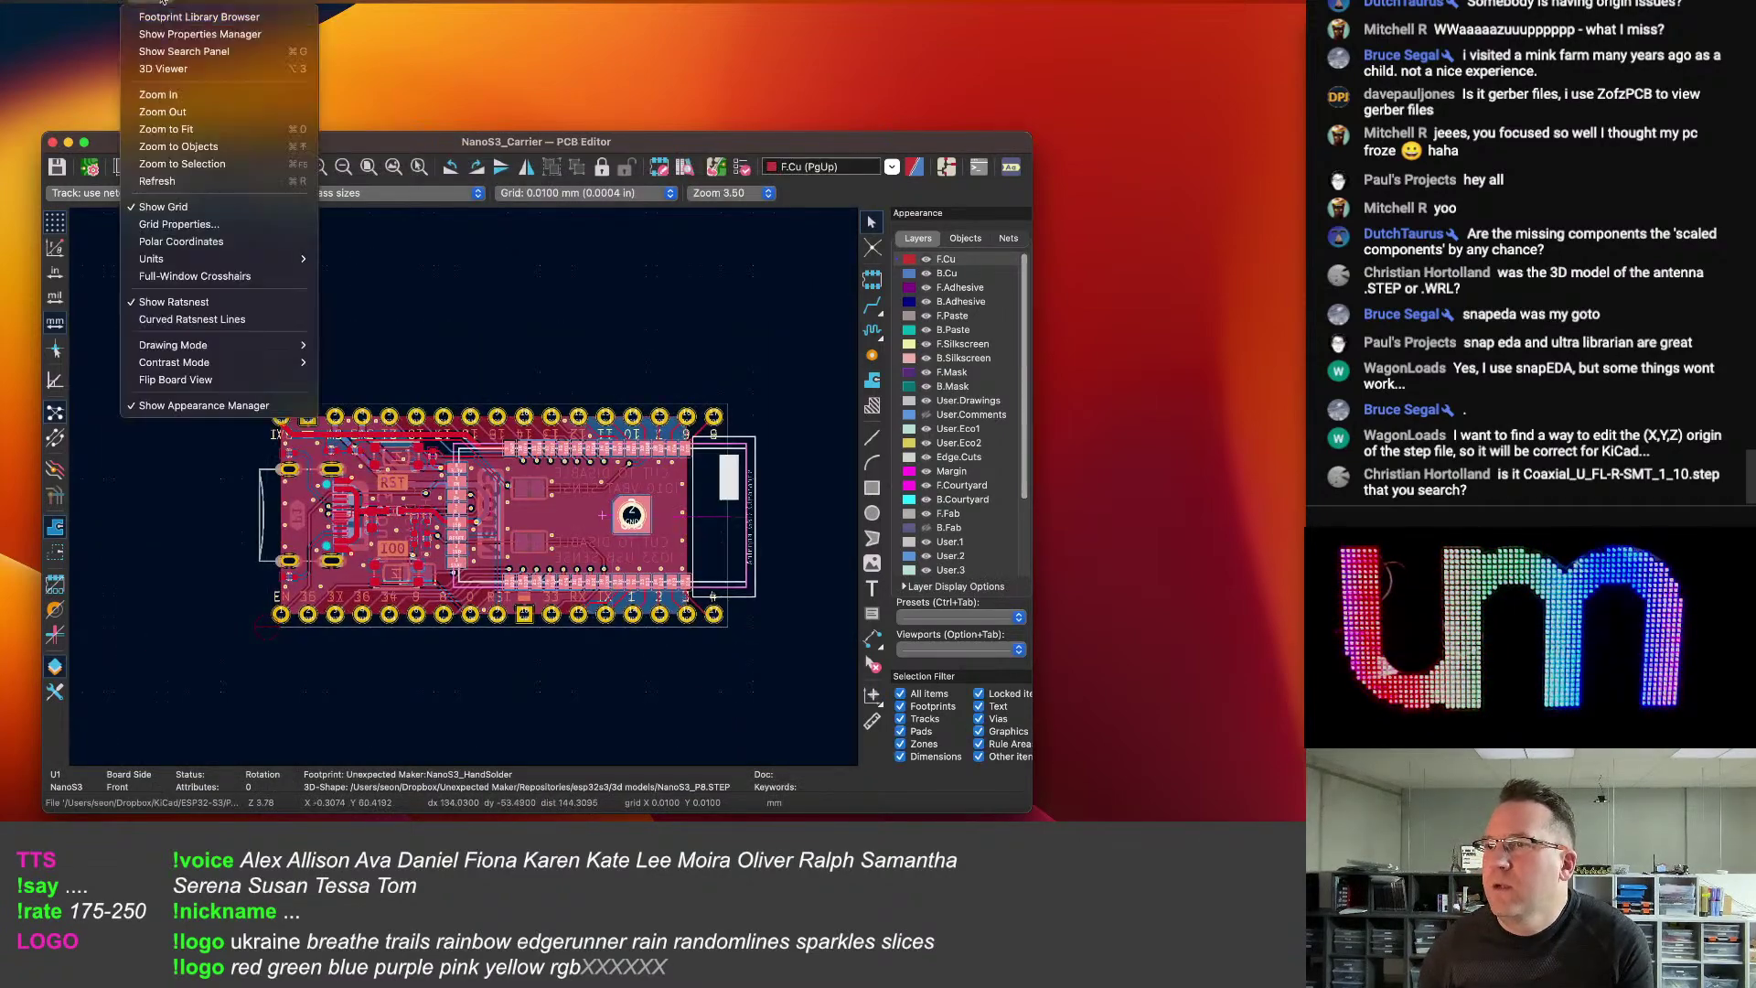
pyautogui.click(173, 65)
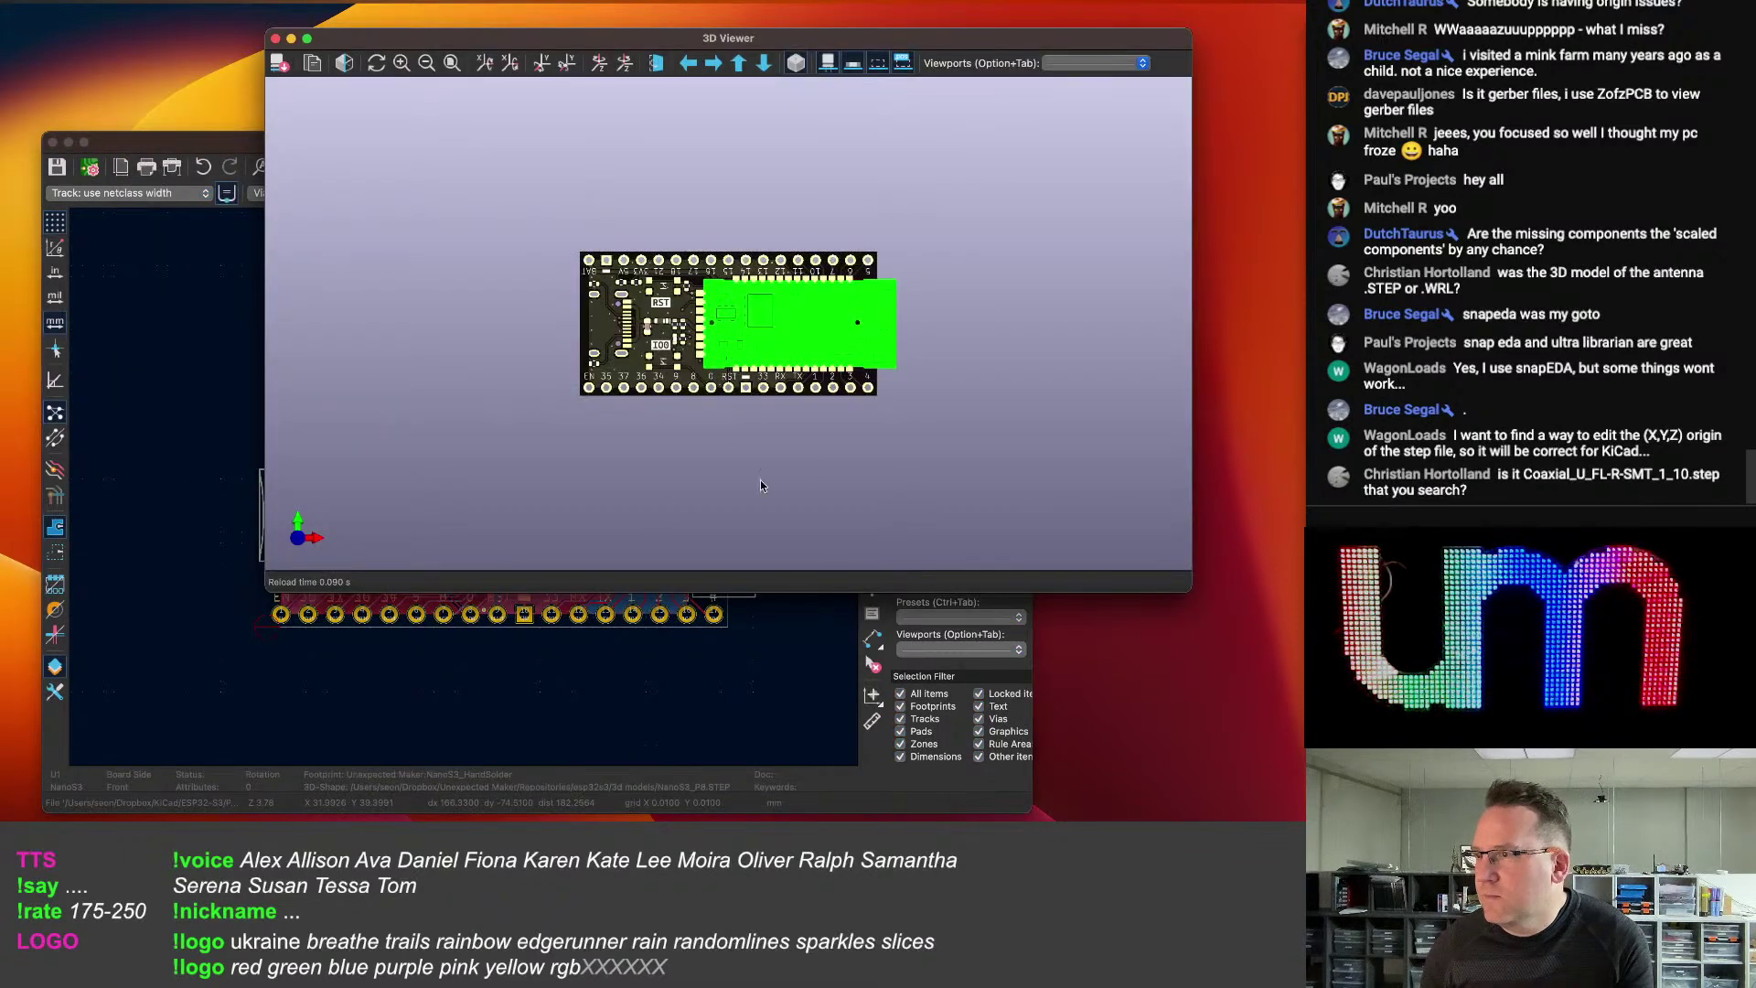
pyautogui.click(576, 695)
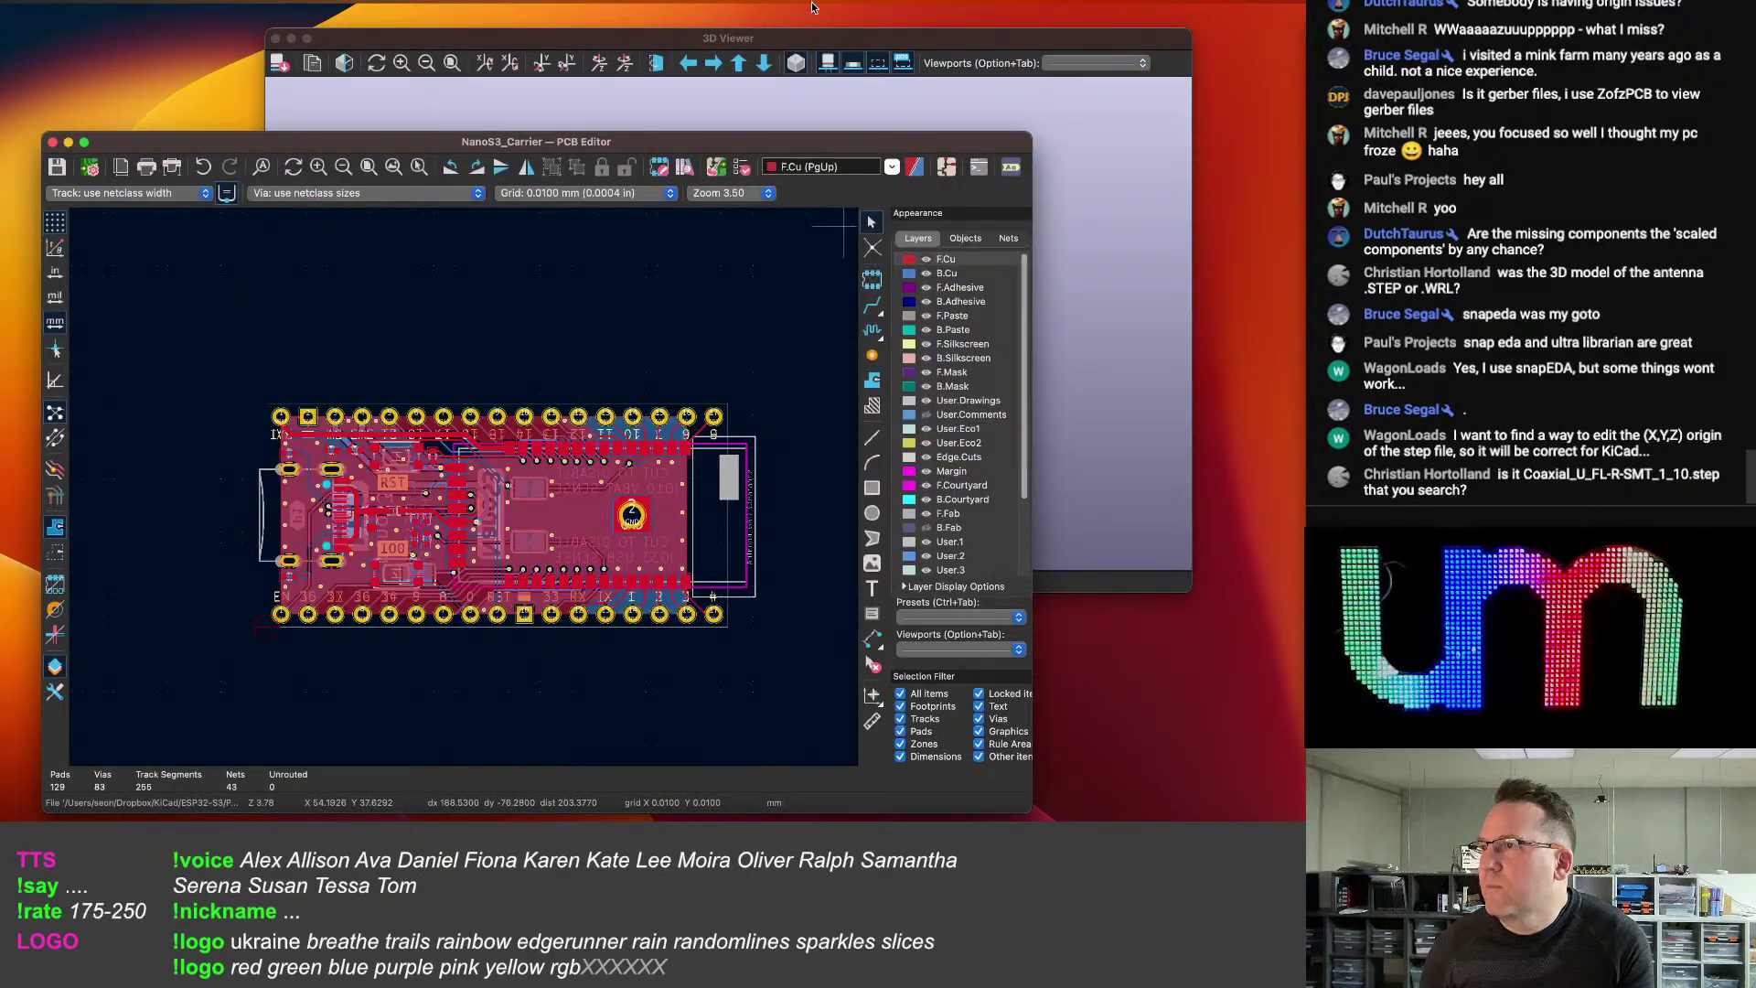
pyautogui.click(843, 38)
pyautogui.moveTo(697, 441)
pyautogui.mouseDown()
pyautogui.moveTo(644, 406)
pyautogui.moveTo(689, 405)
pyautogui.moveTo(700, 468)
pyautogui.mouseUp()
pyautogui.scroll(1, 706, 463)
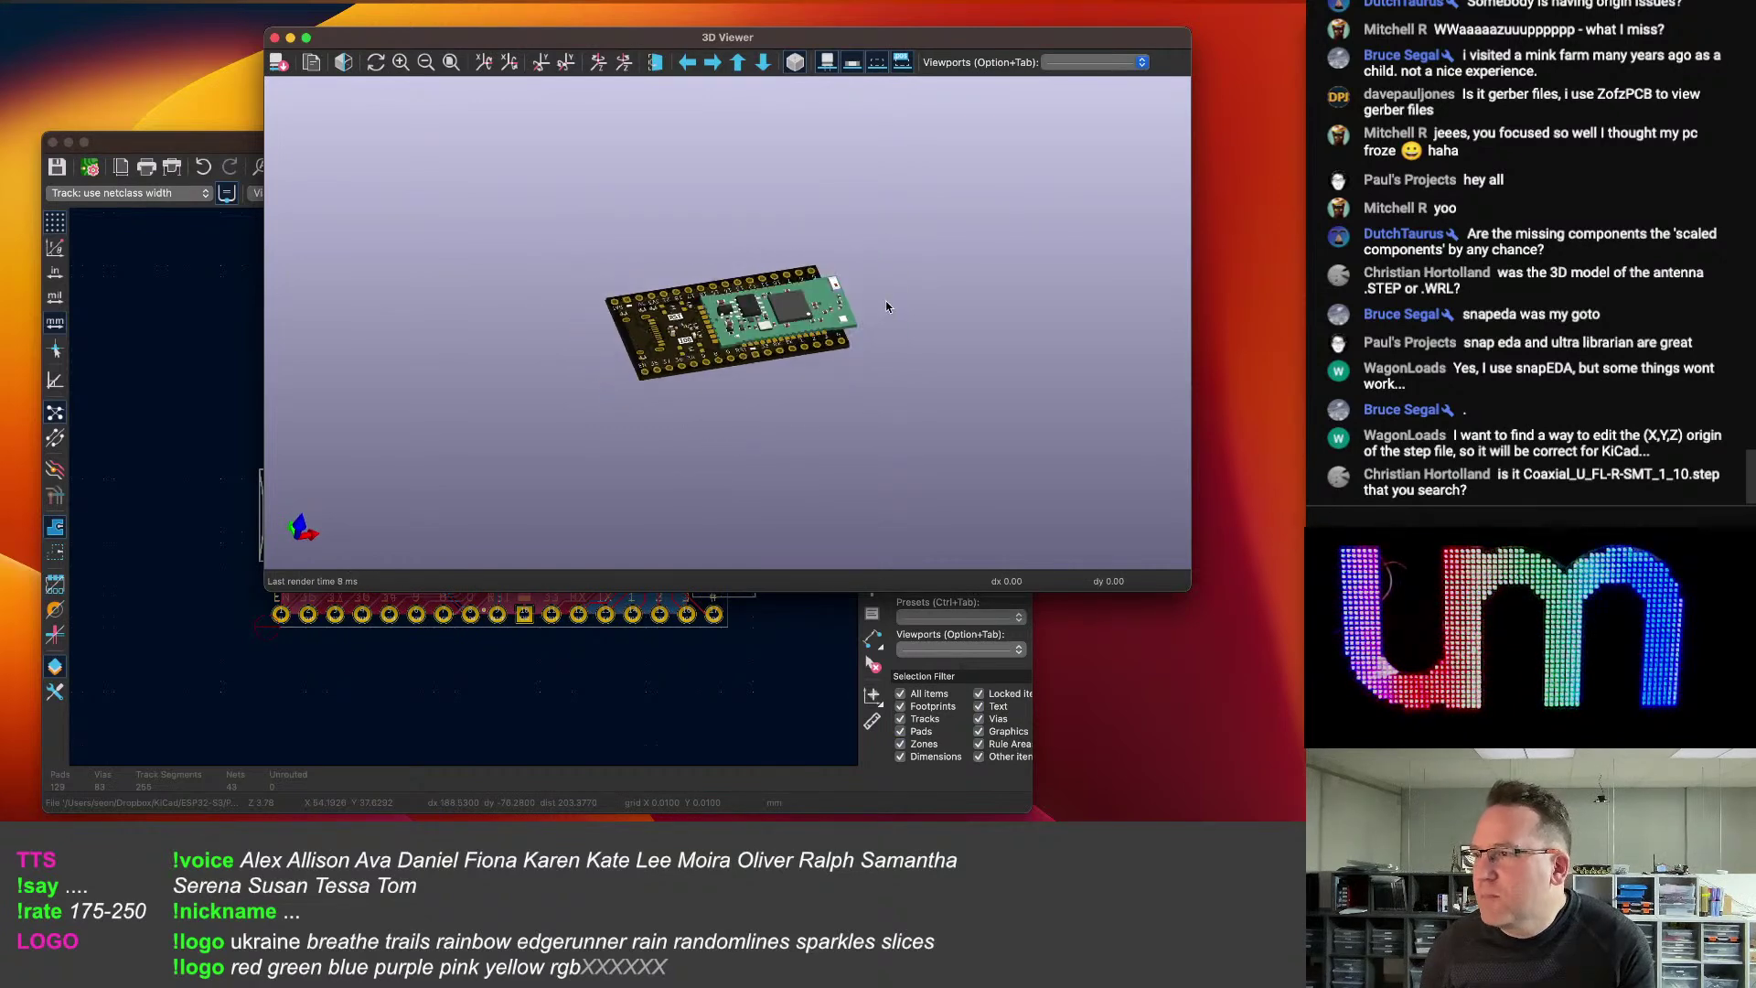
pyautogui.scroll(3, 715, 527)
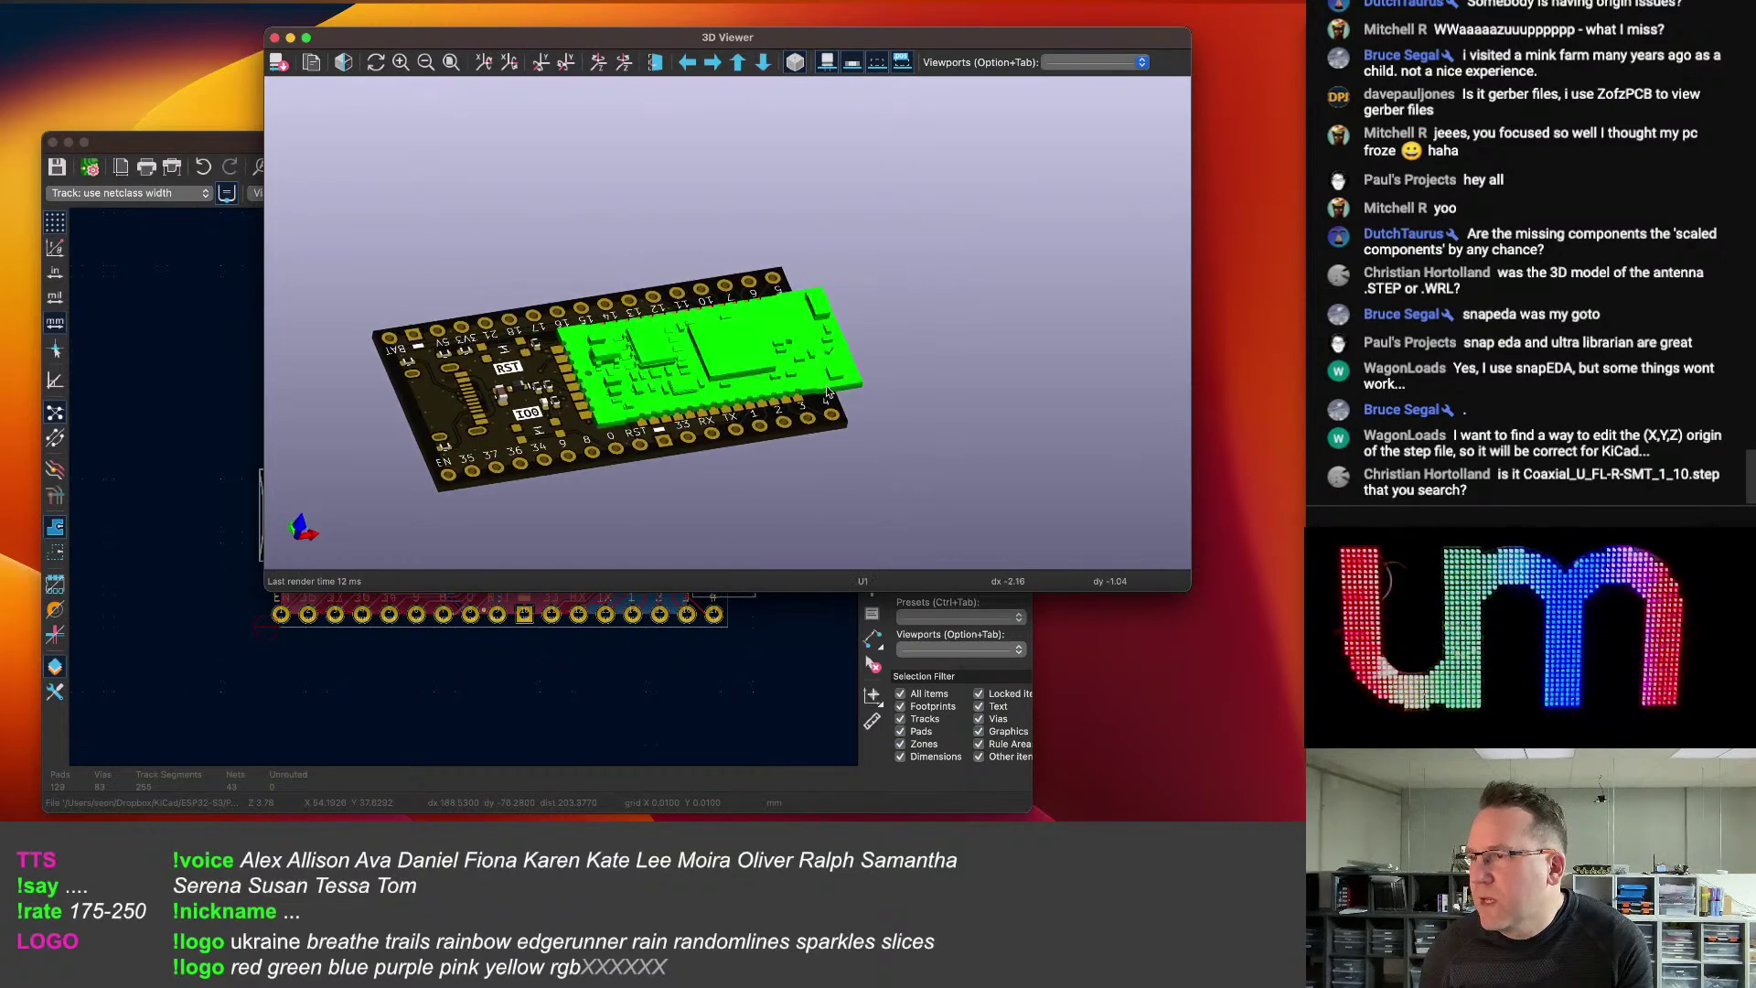
pyautogui.moveTo(716, 527); pyautogui.dragTo(815, 475)
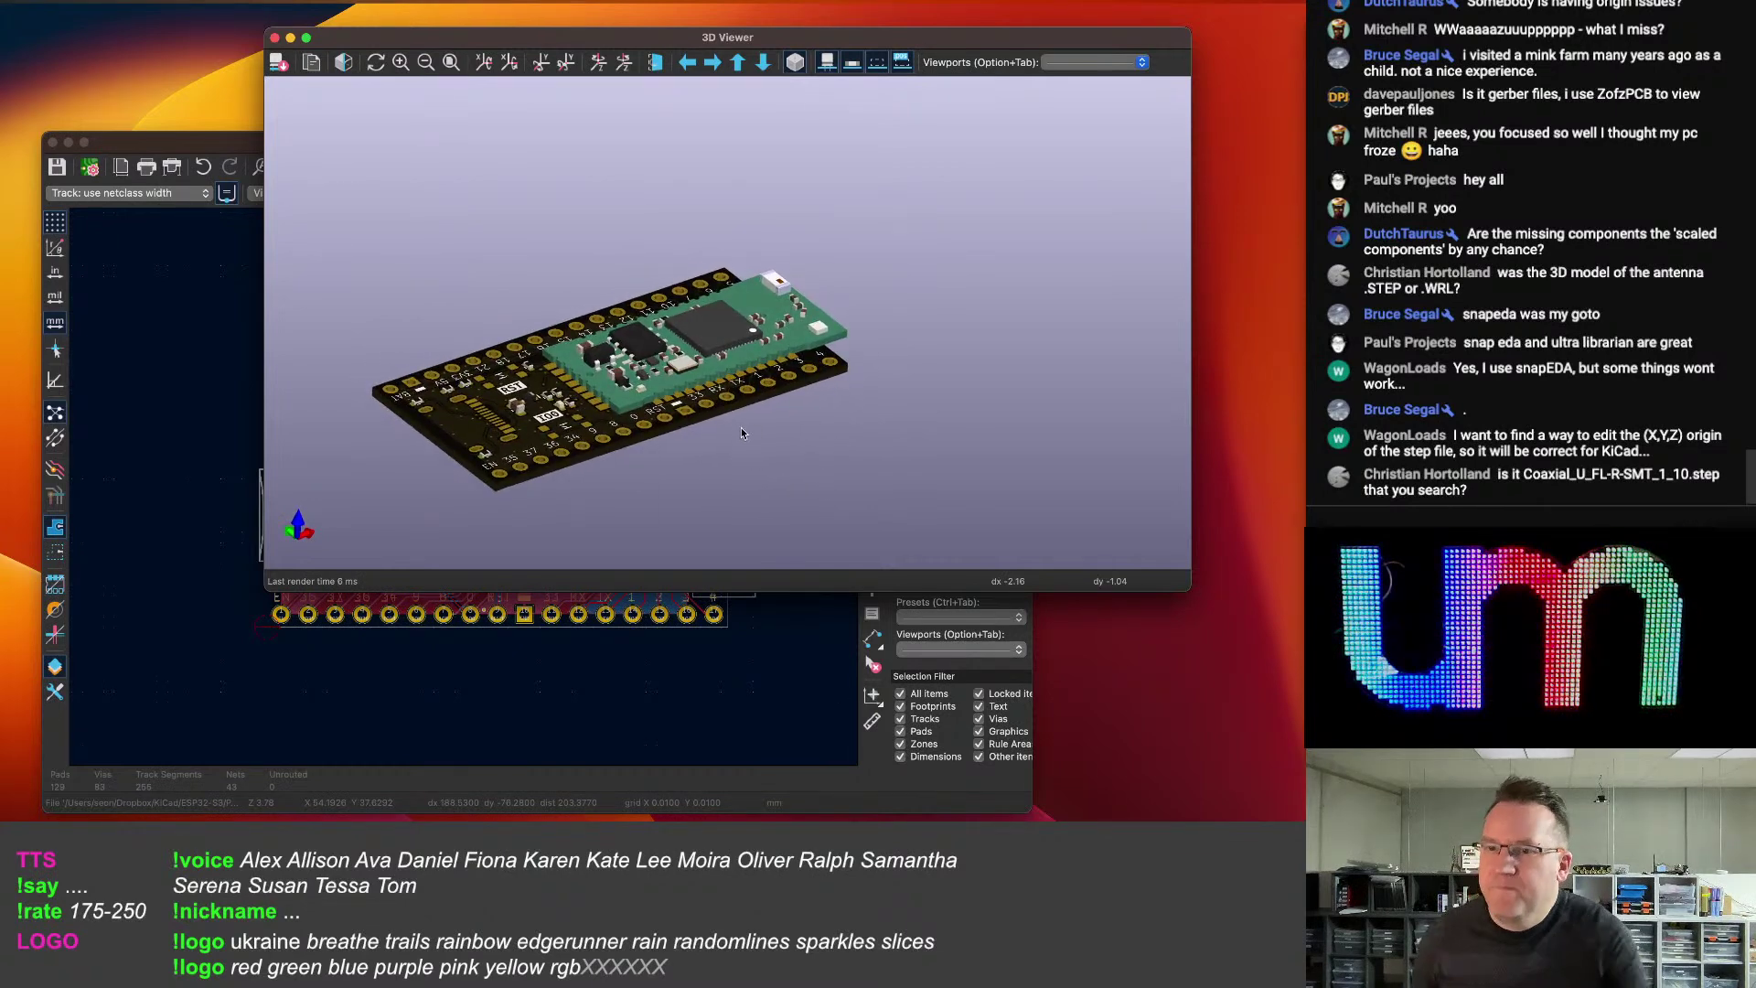
pyautogui.moveTo(591, 477); pyautogui.dragTo(693, 481)
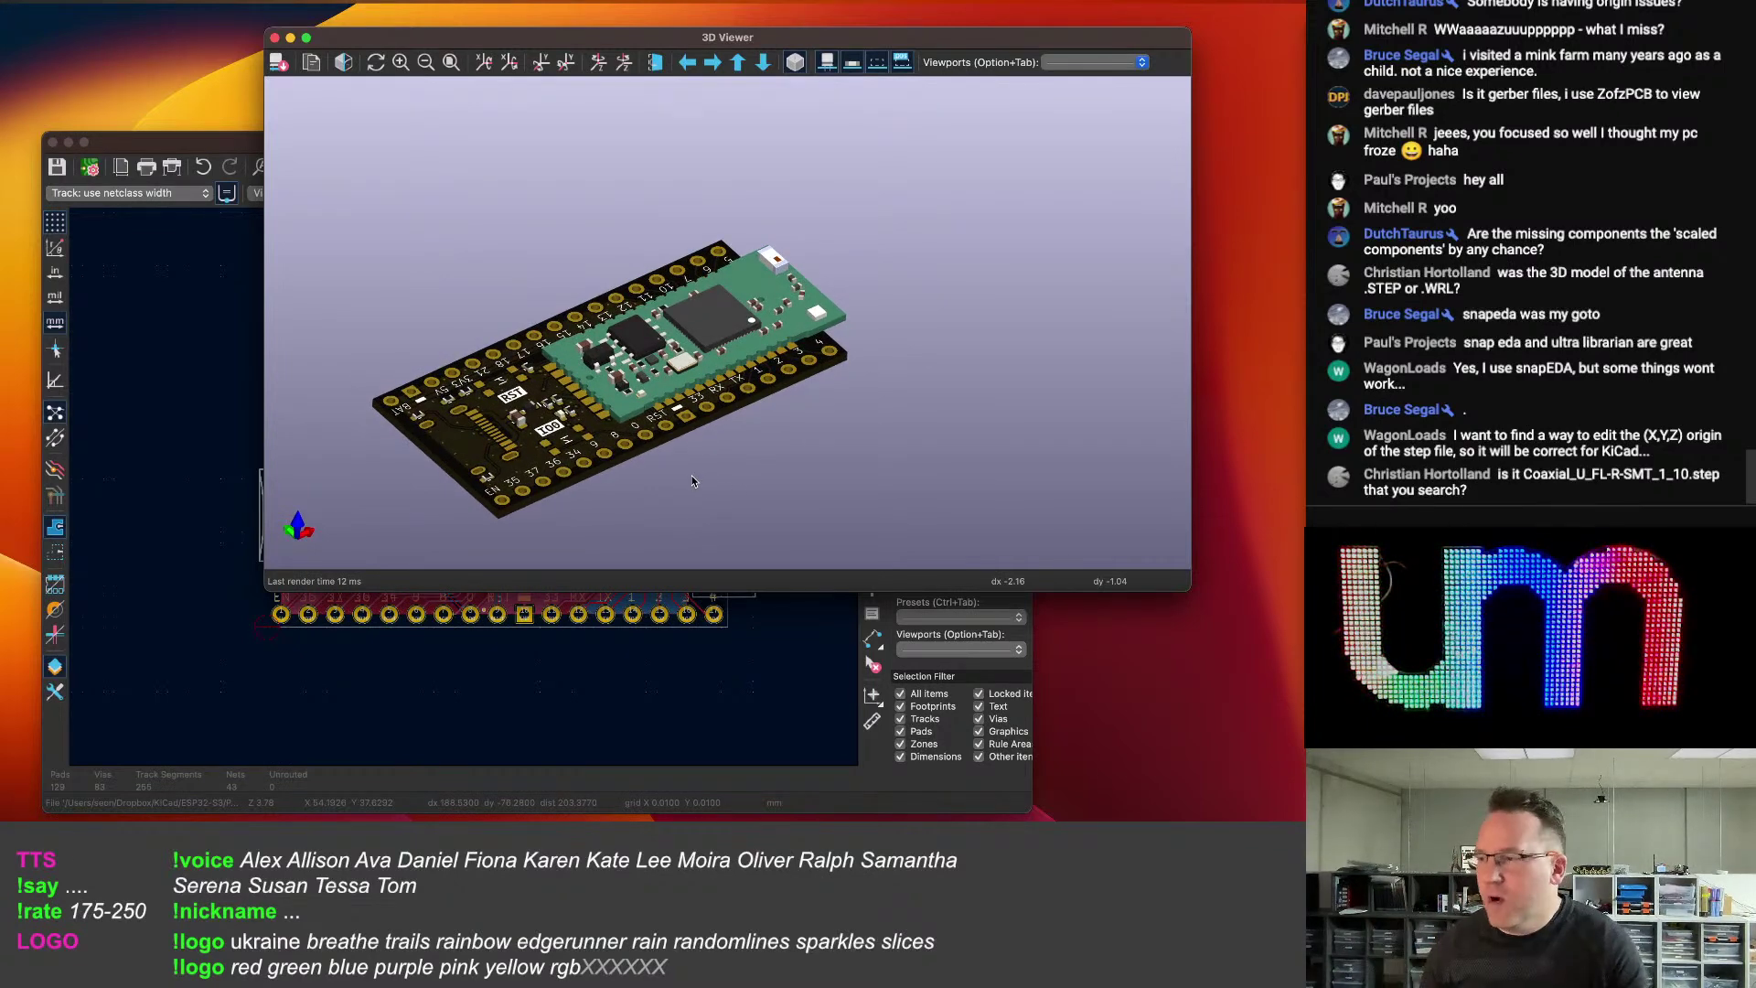
pyautogui.moveTo(790, 425); pyautogui.dragTo(811, 393, button='middle')
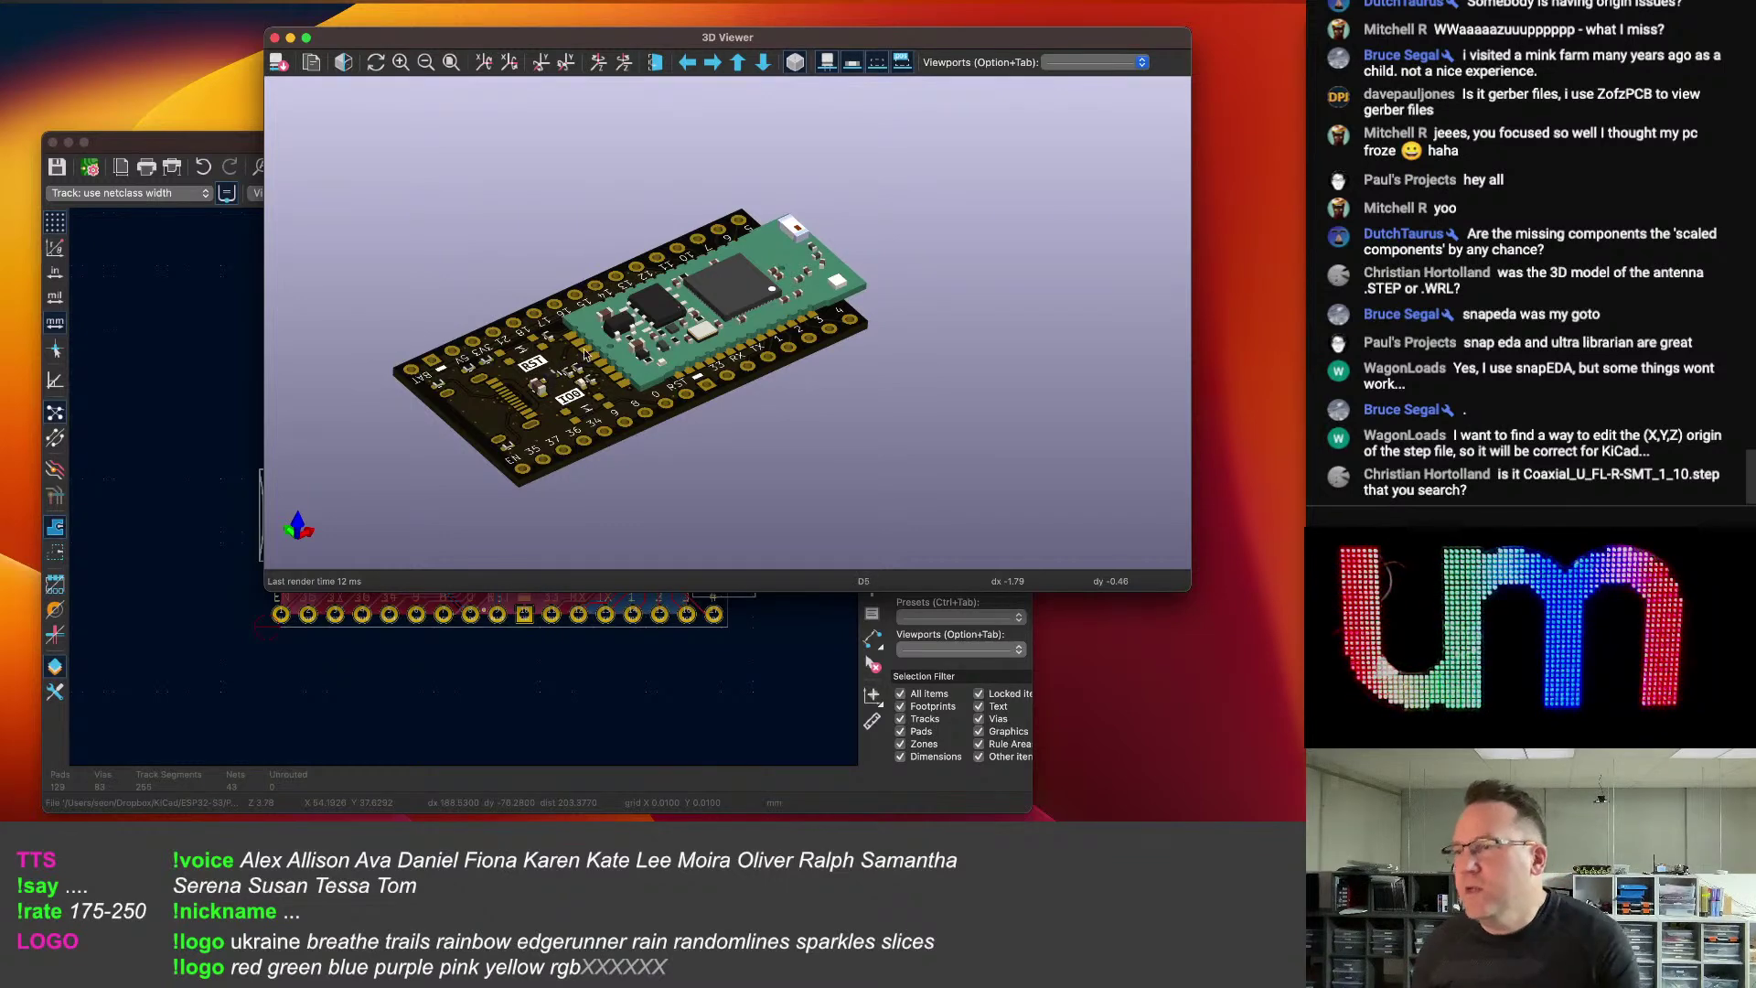
pyautogui.moveTo(701, 449); pyautogui.dragTo(714, 458)
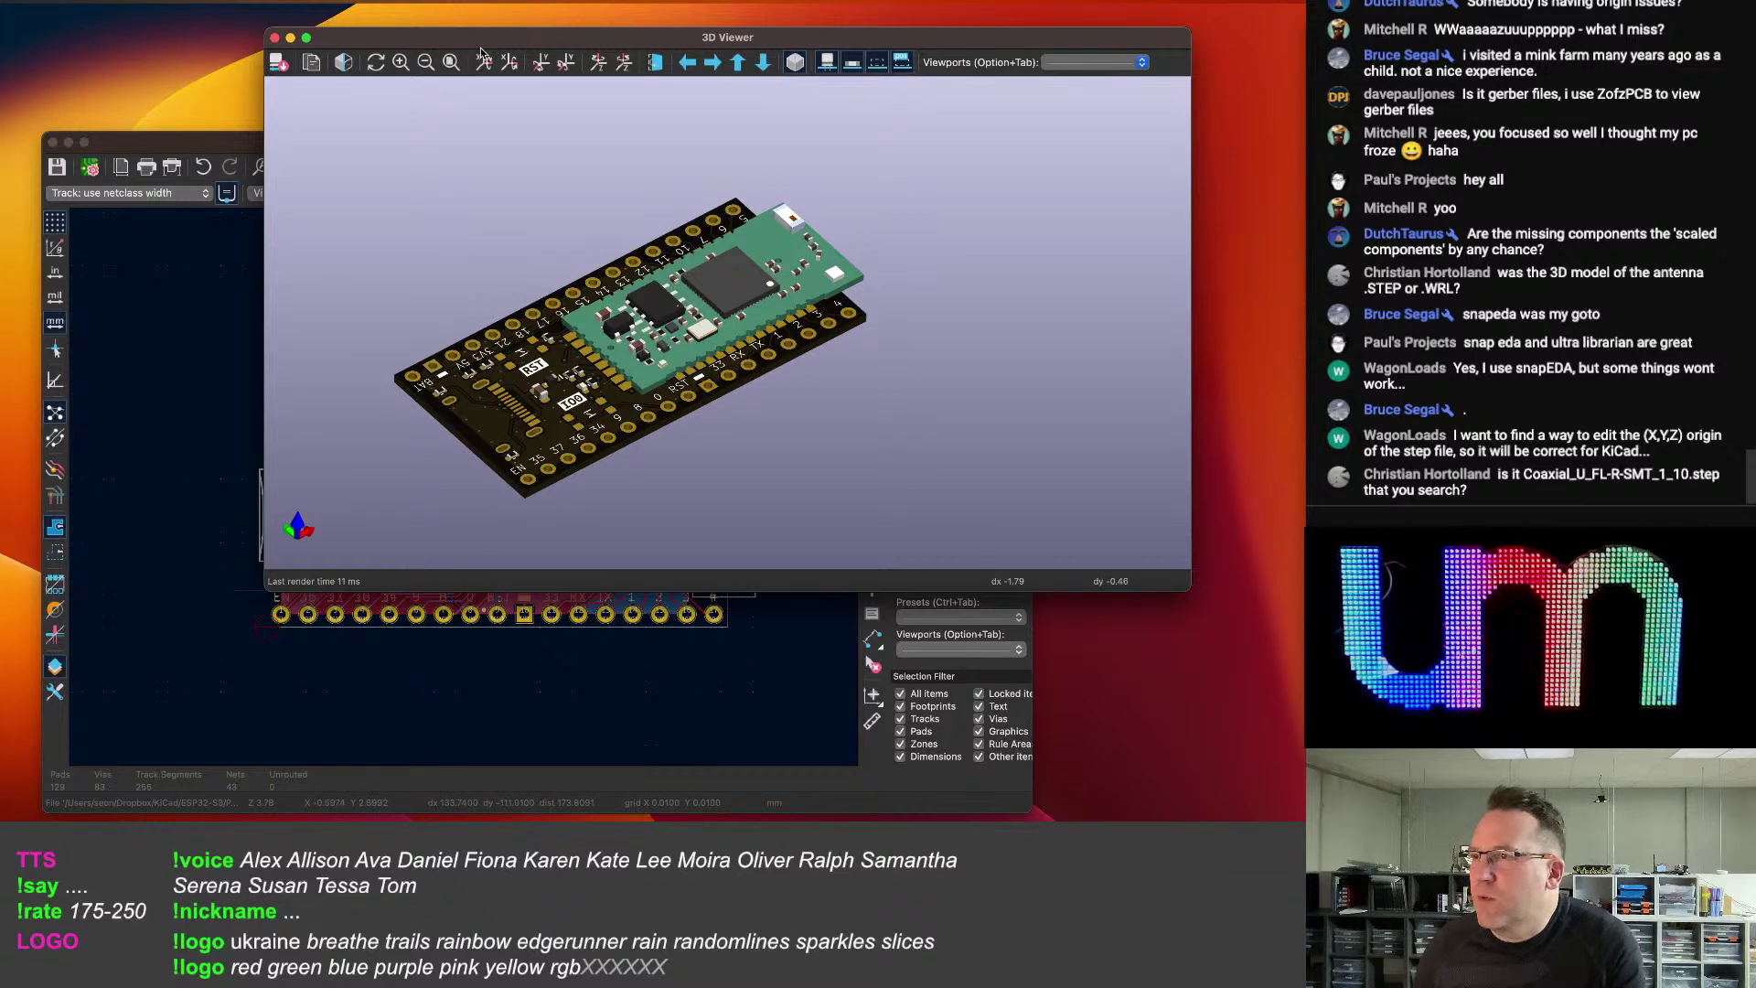
# Open the USB-C connector's footprint properties and add HRO USB-C col 3 v5.step from the Models folder as its 3D model.
pyautogui.click(212, 134)
pyautogui.doubleClick(275, 515)
pyautogui.click(184, 300)
pyautogui.click(779, 245)
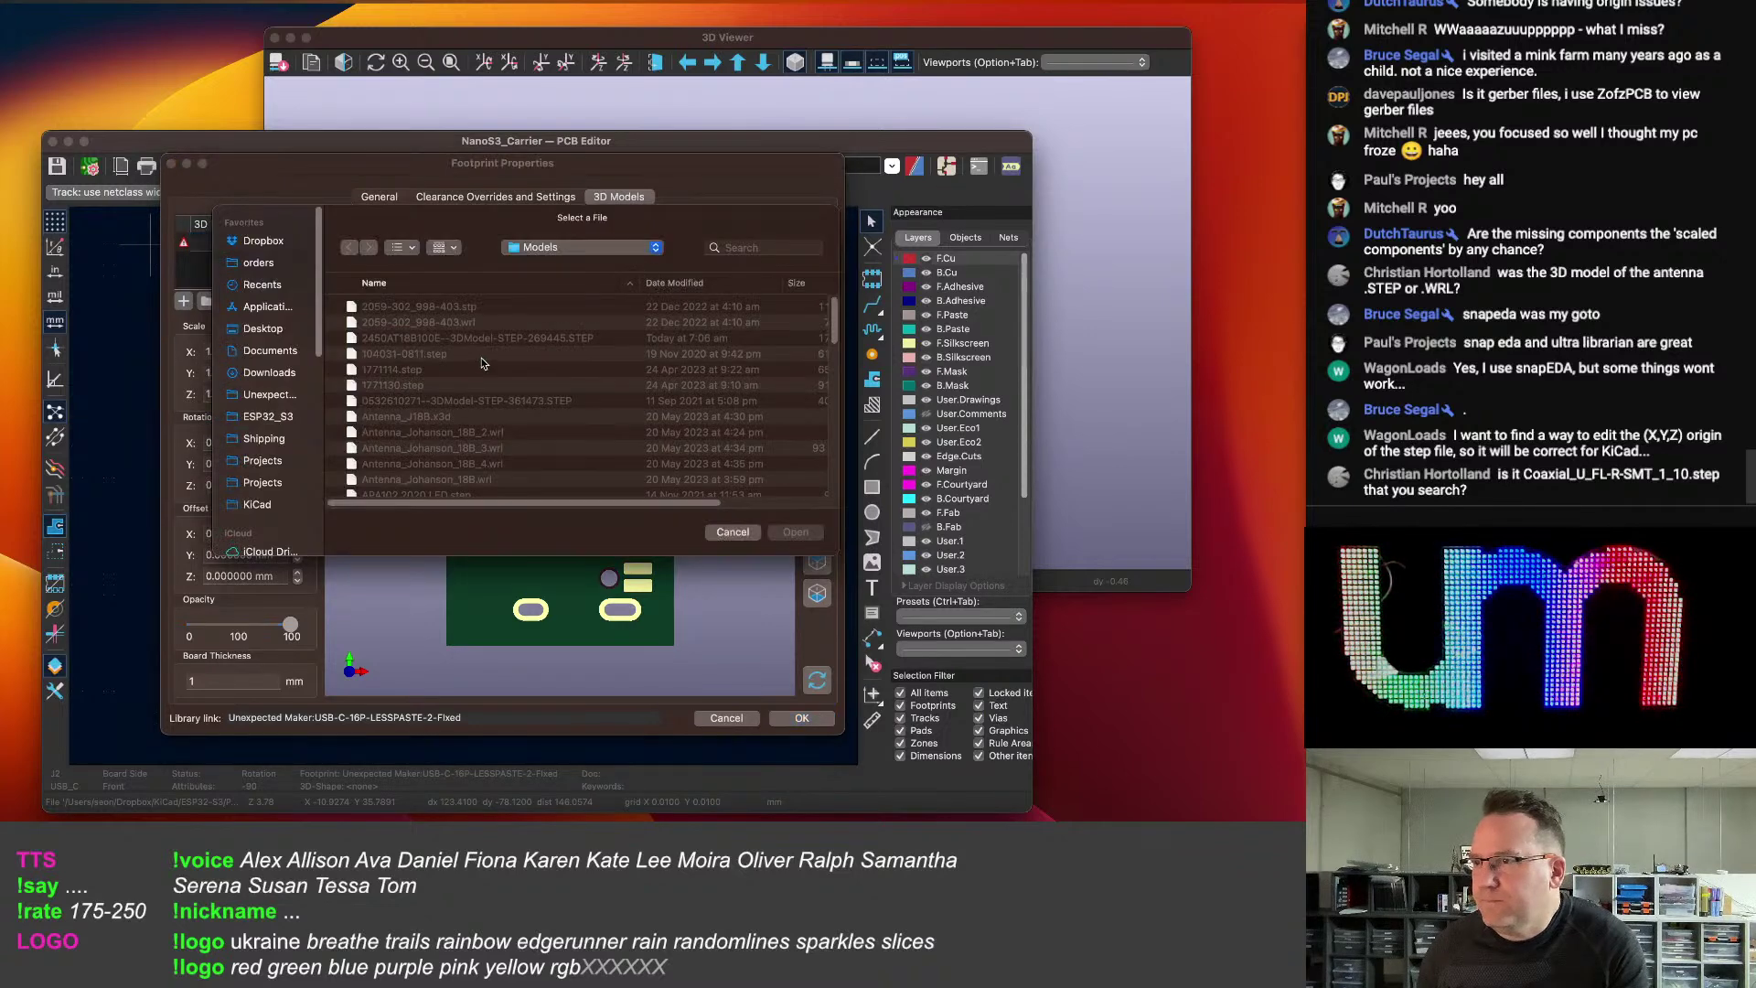
pyautogui.scroll(-2, 527, 412)
pyautogui.scroll(-5, 527, 413)
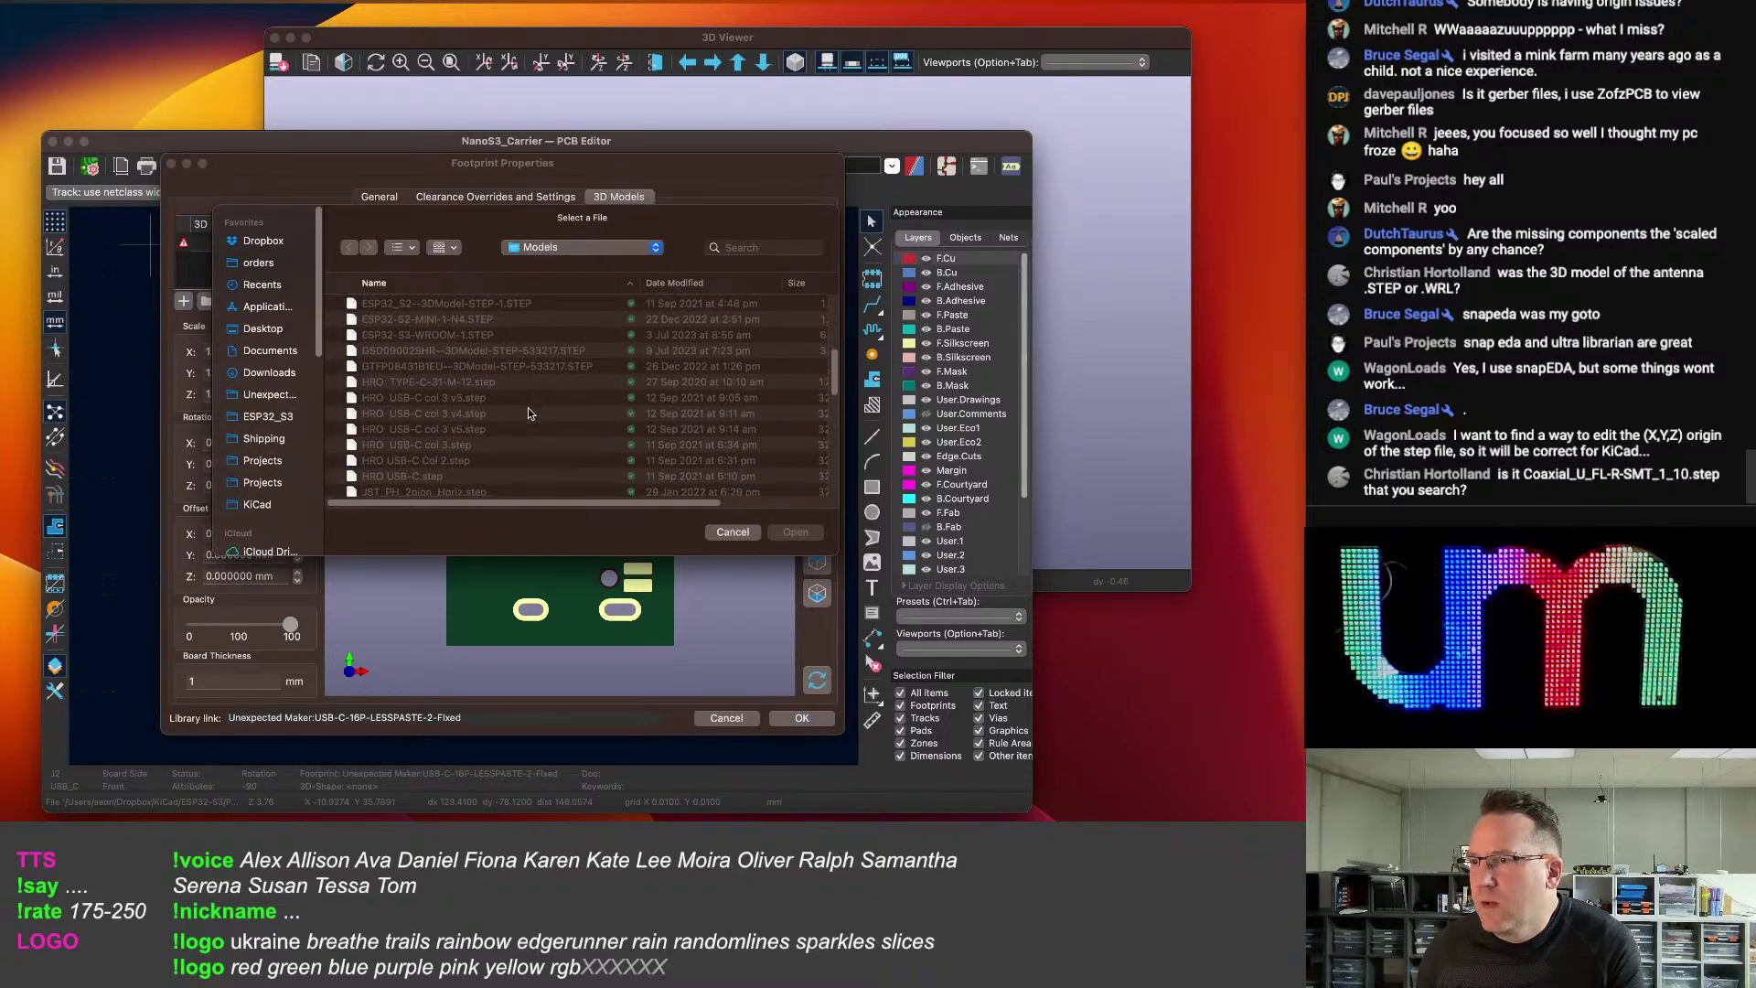
pyautogui.scroll(3, 505, 389)
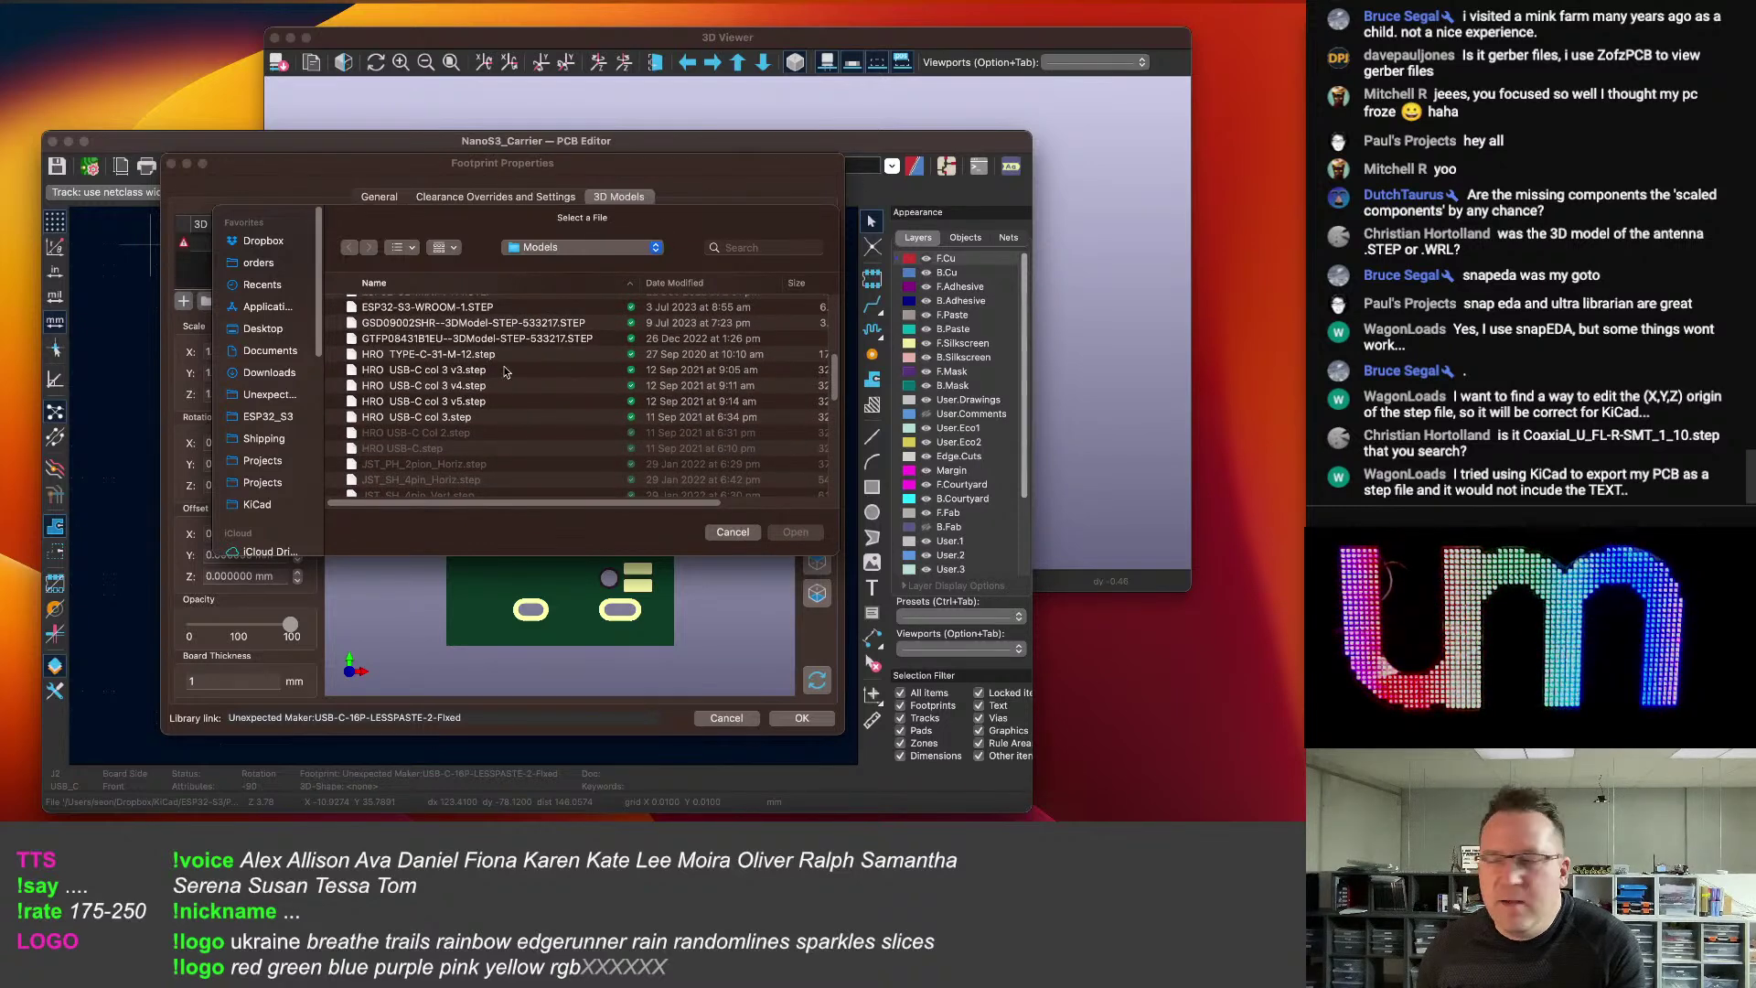
pyautogui.scroll(3, 480, 369)
pyautogui.scroll(-10, 466, 393)
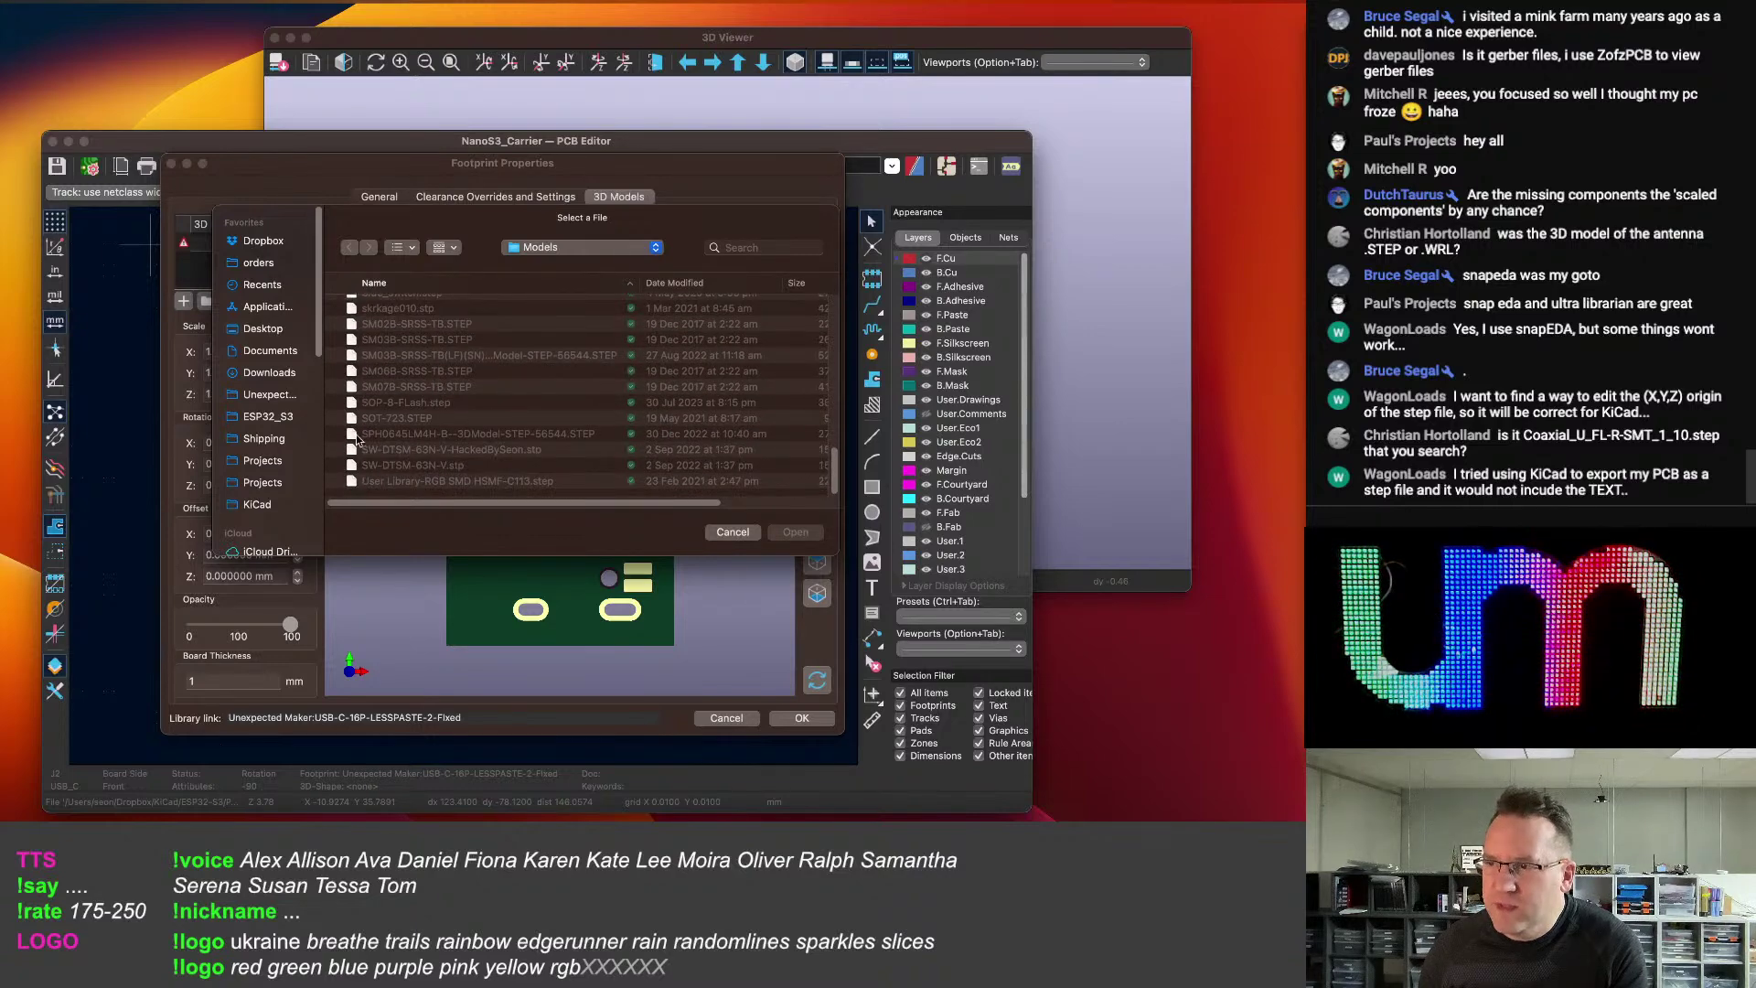
pyautogui.scroll(15, 432, 398)
pyautogui.scroll(-15, 432, 408)
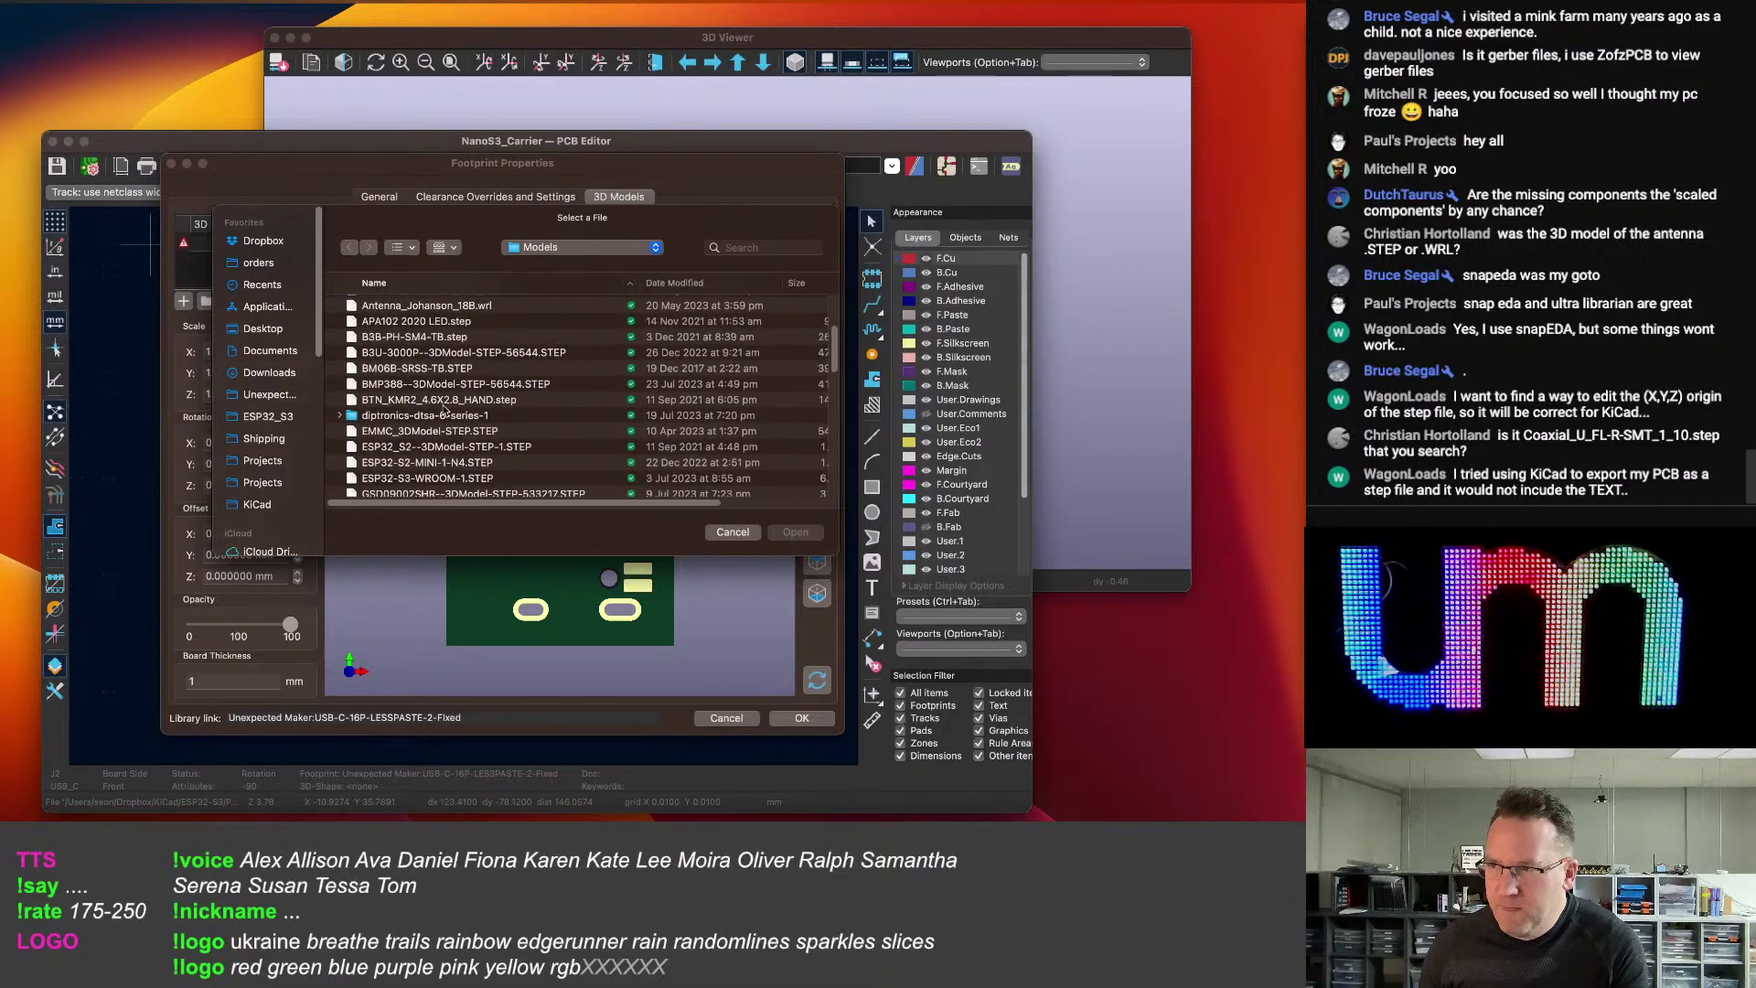
pyautogui.scroll(6, 444, 393)
pyautogui.scroll(3, 476, 370)
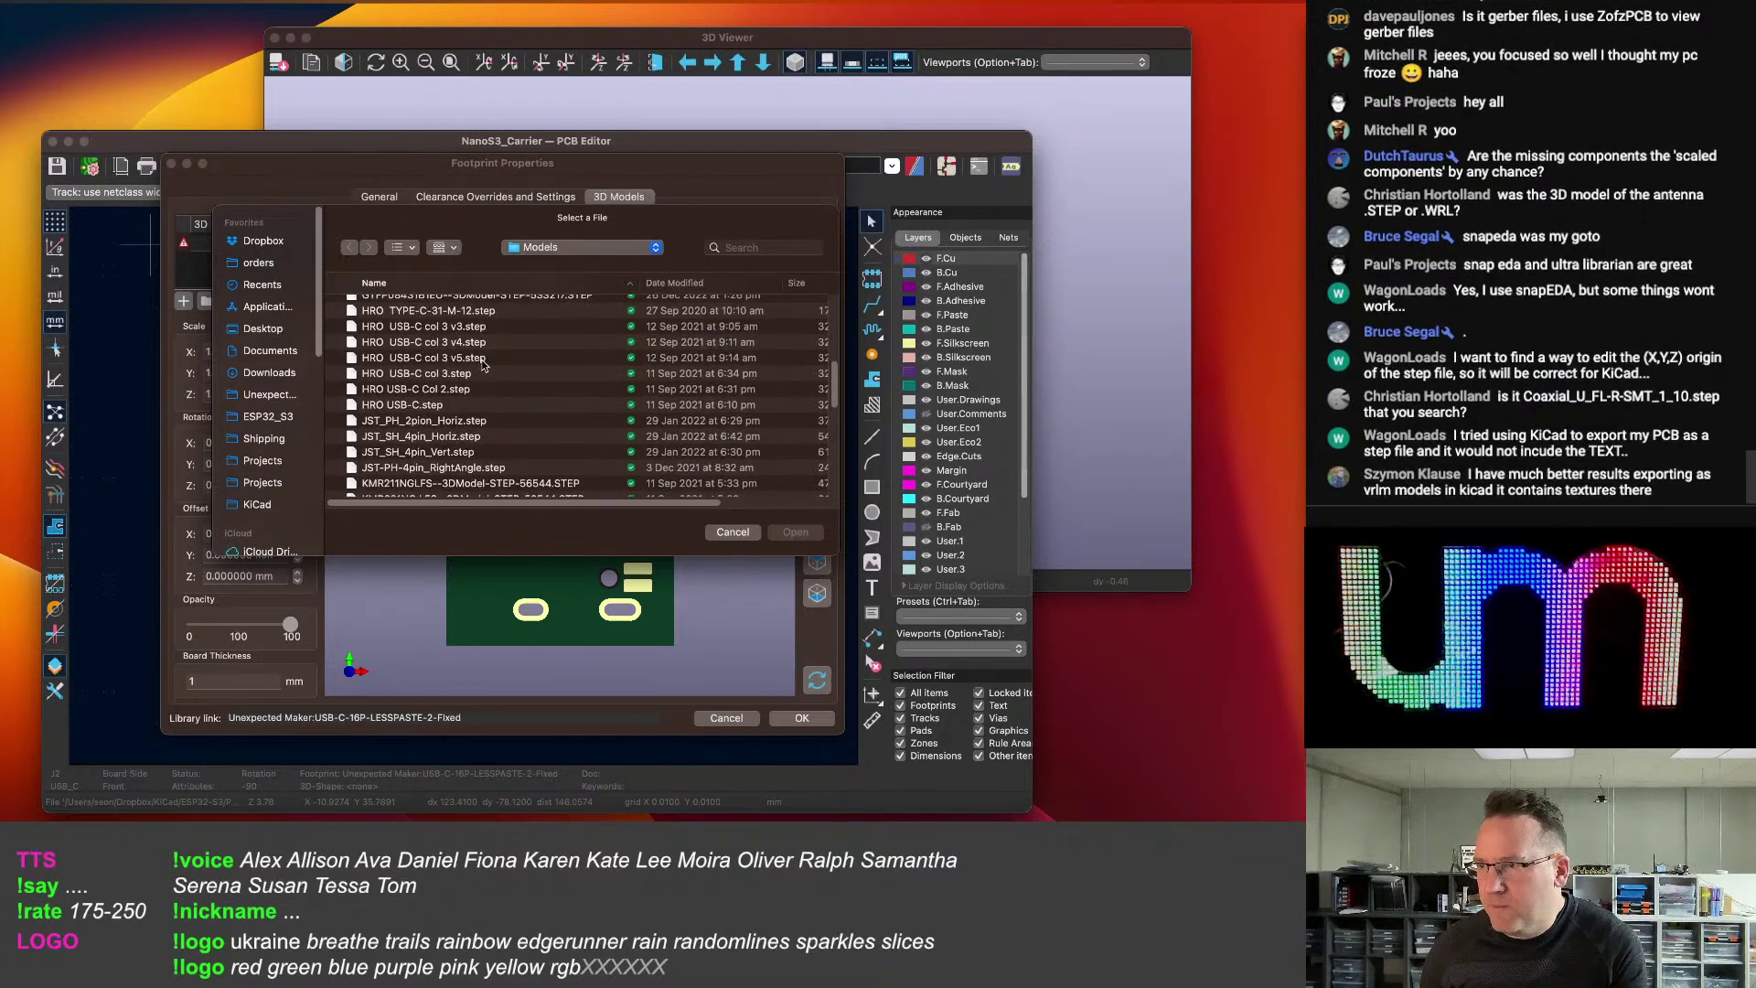
pyautogui.doubleClick(483, 360)
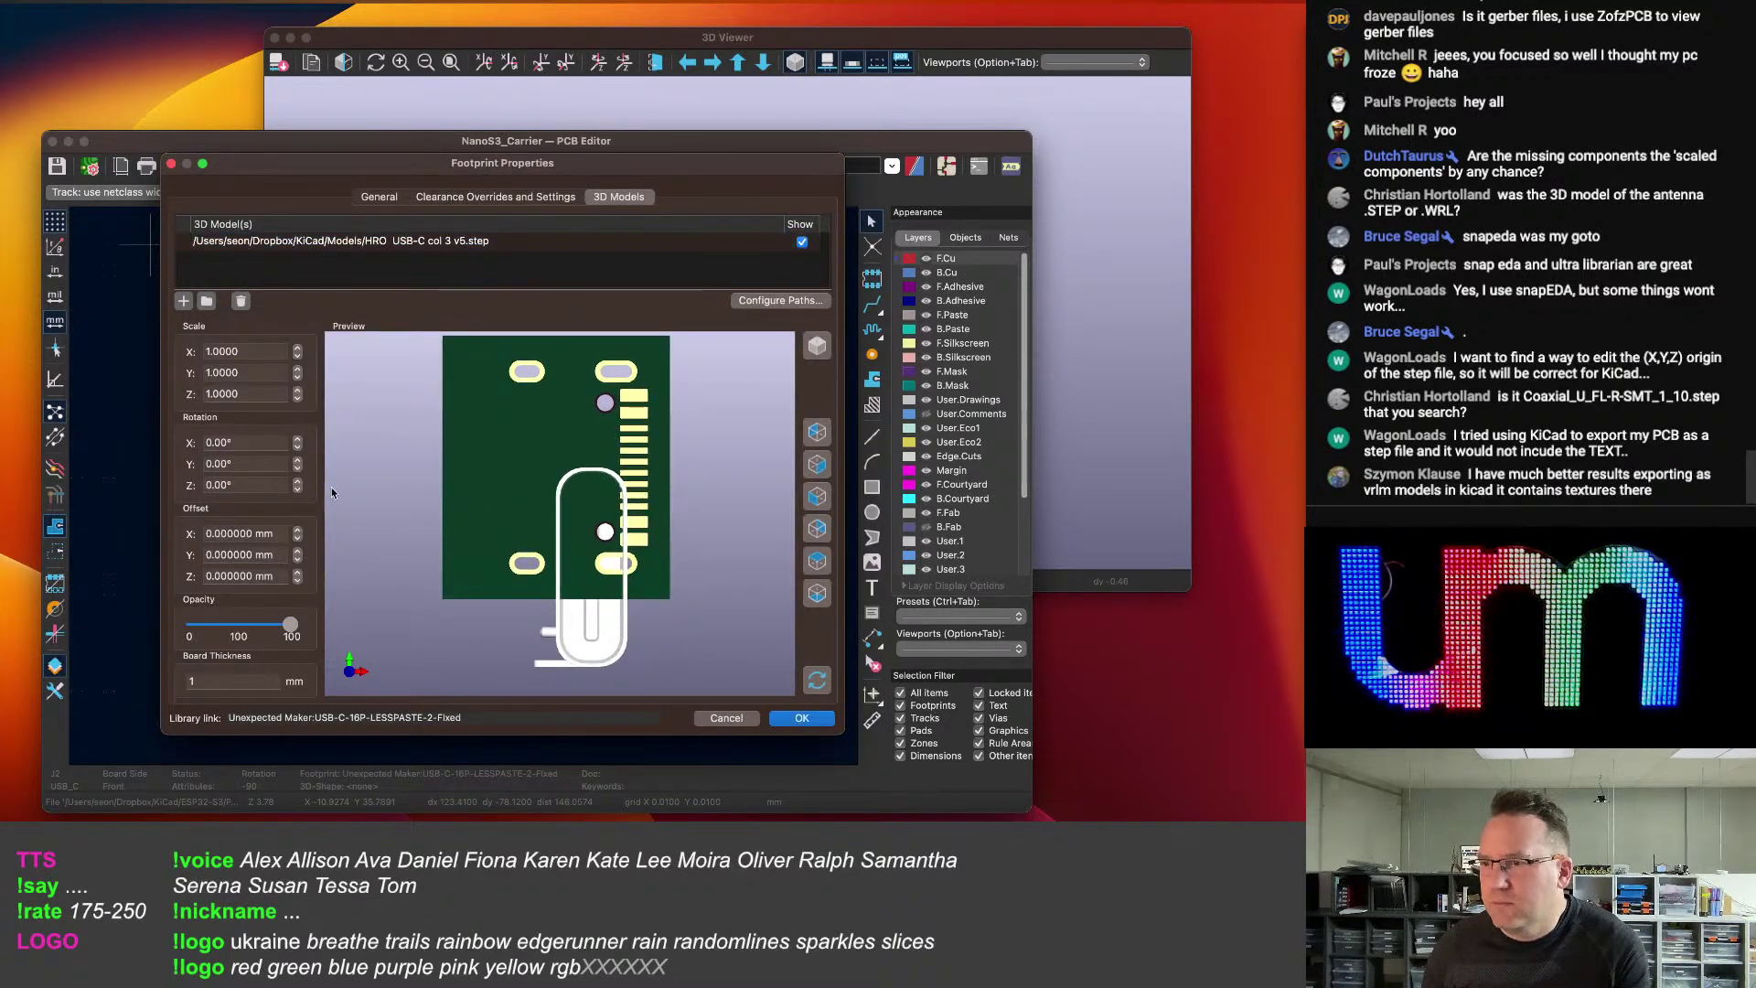
# Rotate the USB-C connector's 3D model to -90° about X, keeping the Y rotation at 0°.
pyautogui.click(296, 469)
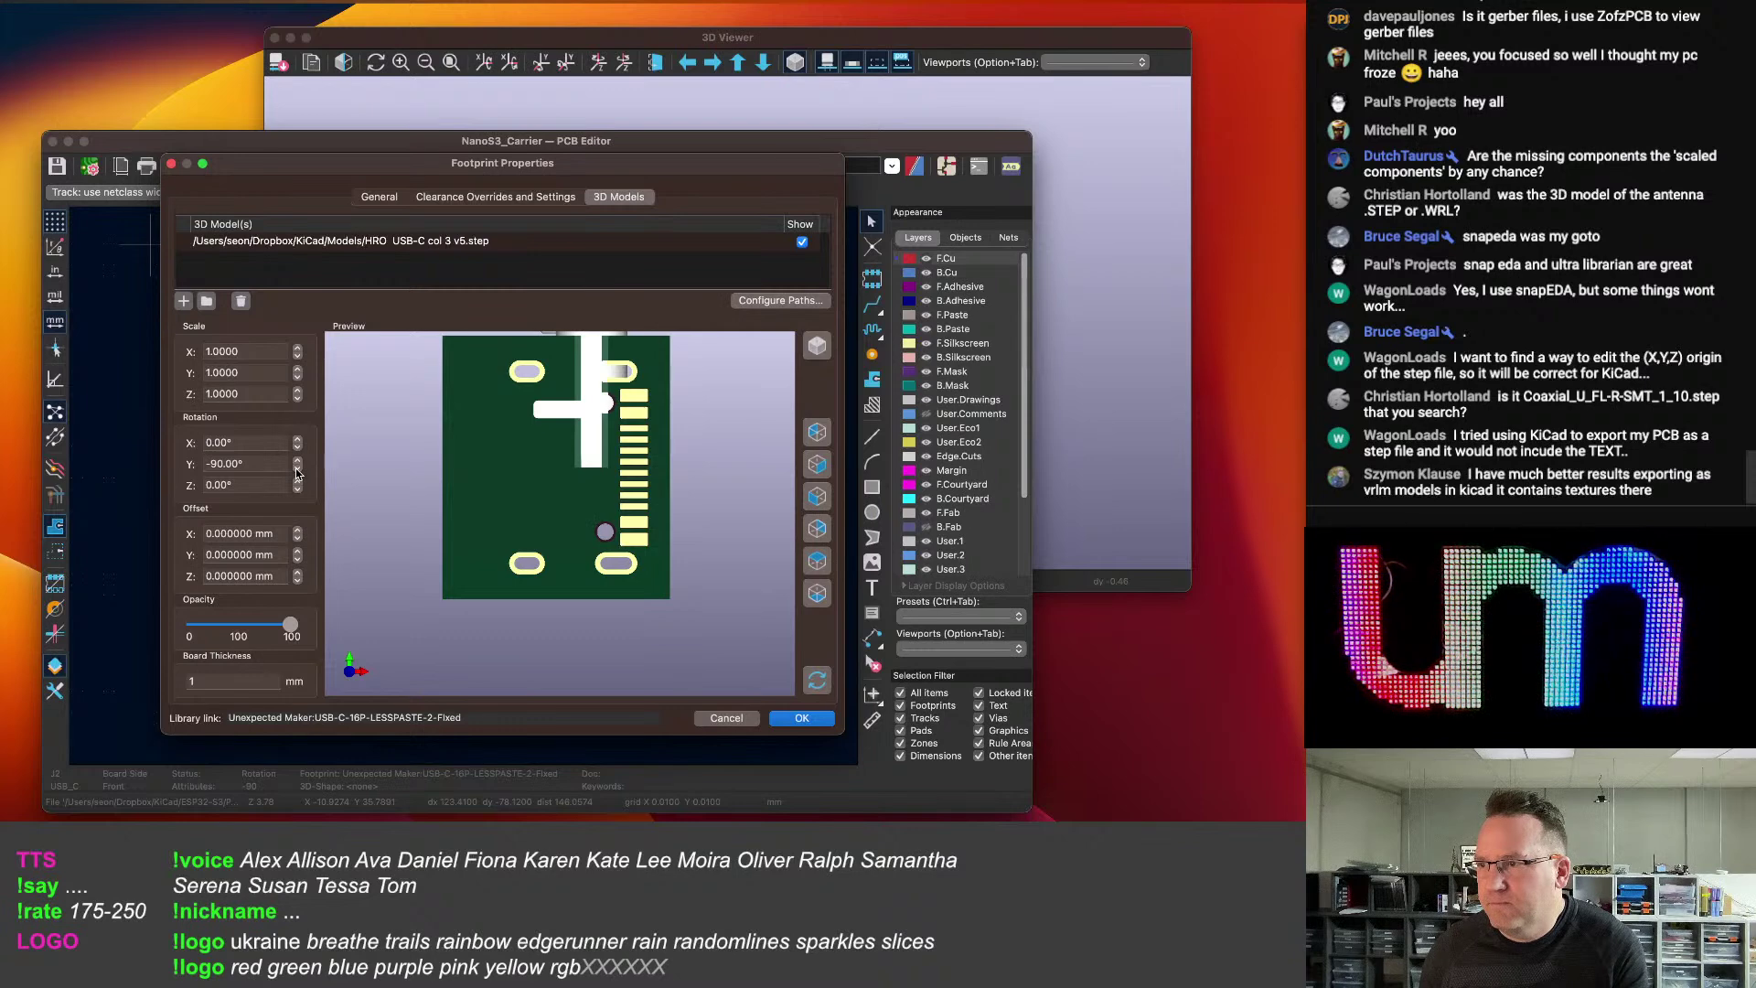
pyautogui.click(295, 457)
pyautogui.click(297, 447)
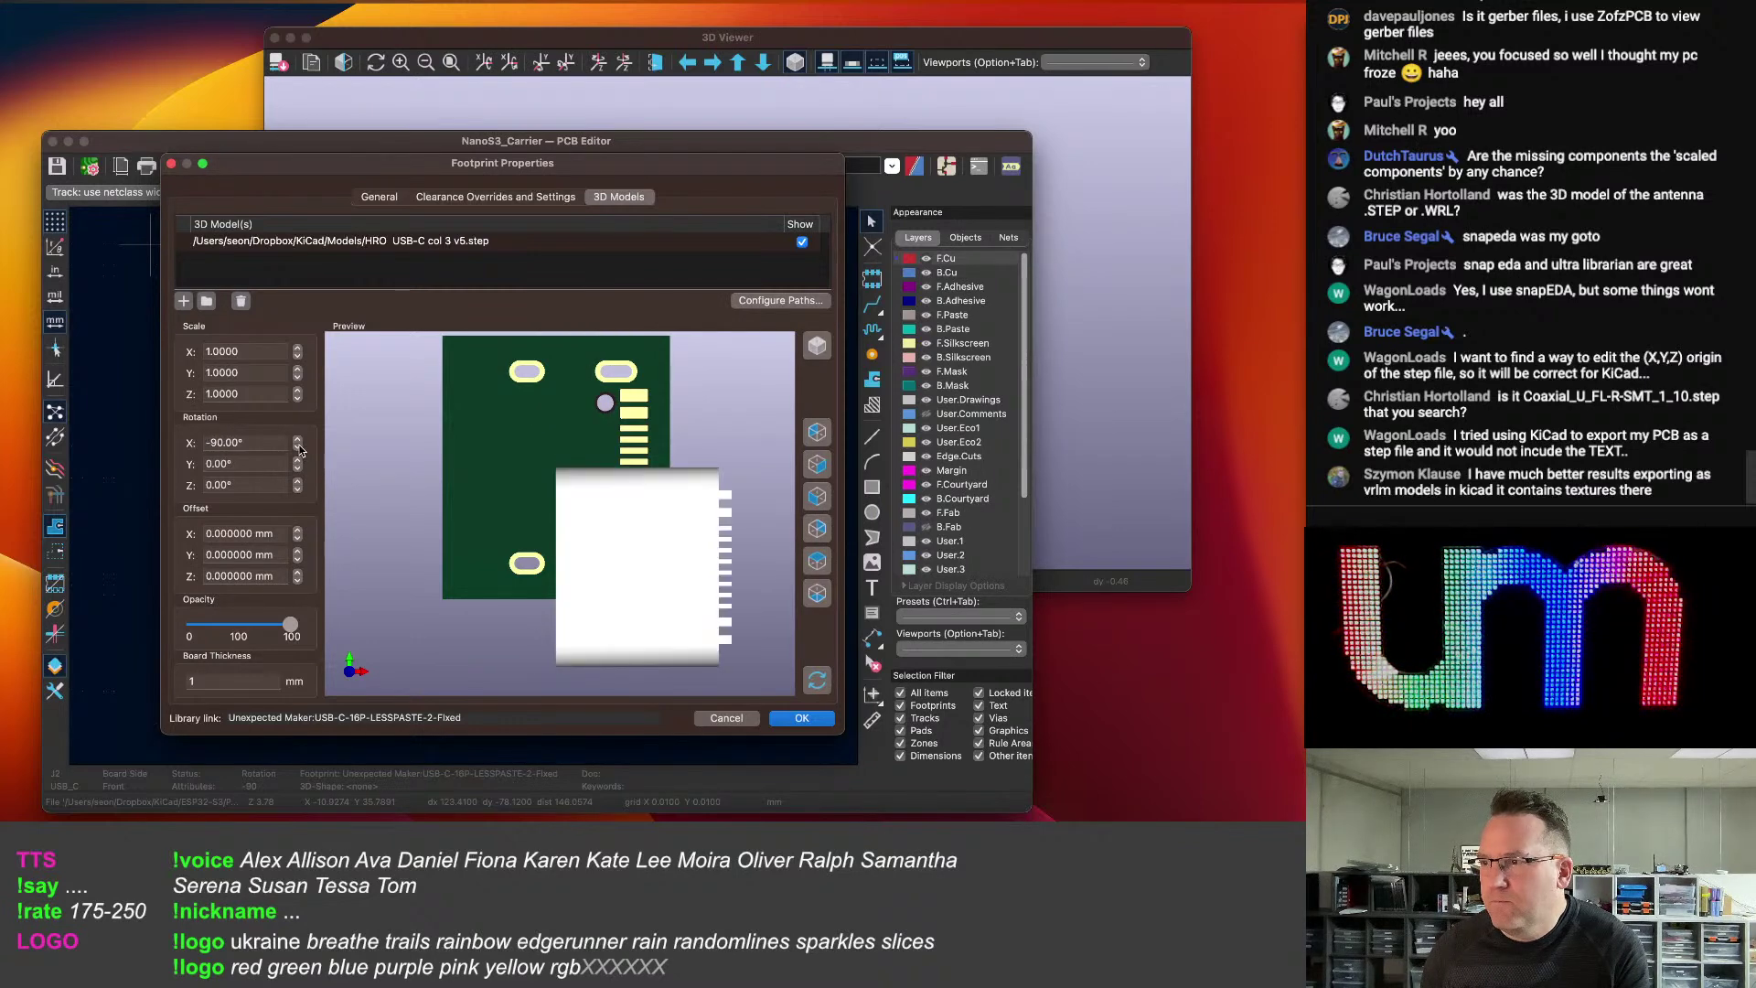
# Shift the USB-C connector's 3D model to an X offset of -4.5 mm.
pyautogui.click(295, 528)
pyautogui.click(298, 540)
pyautogui.click(298, 540)
pyautogui.click(298, 539)
pyautogui.click(299, 540)
pyautogui.click(298, 539)
pyautogui.click(298, 540)
pyautogui.click(298, 539)
pyautogui.click(298, 540)
pyautogui.click(298, 540)
pyautogui.click(298, 539)
# Shift the USB-C model to a Y offset of -4 mm, check its seating on the board and accept the footprint properties.
pyautogui.click(297, 558)
pyautogui.click(297, 558)
pyautogui.click(298, 559)
pyautogui.click(297, 559)
pyautogui.click(297, 559)
pyautogui.click(297, 559)
pyautogui.click(297, 559)
pyautogui.click(297, 558)
pyautogui.click(297, 559)
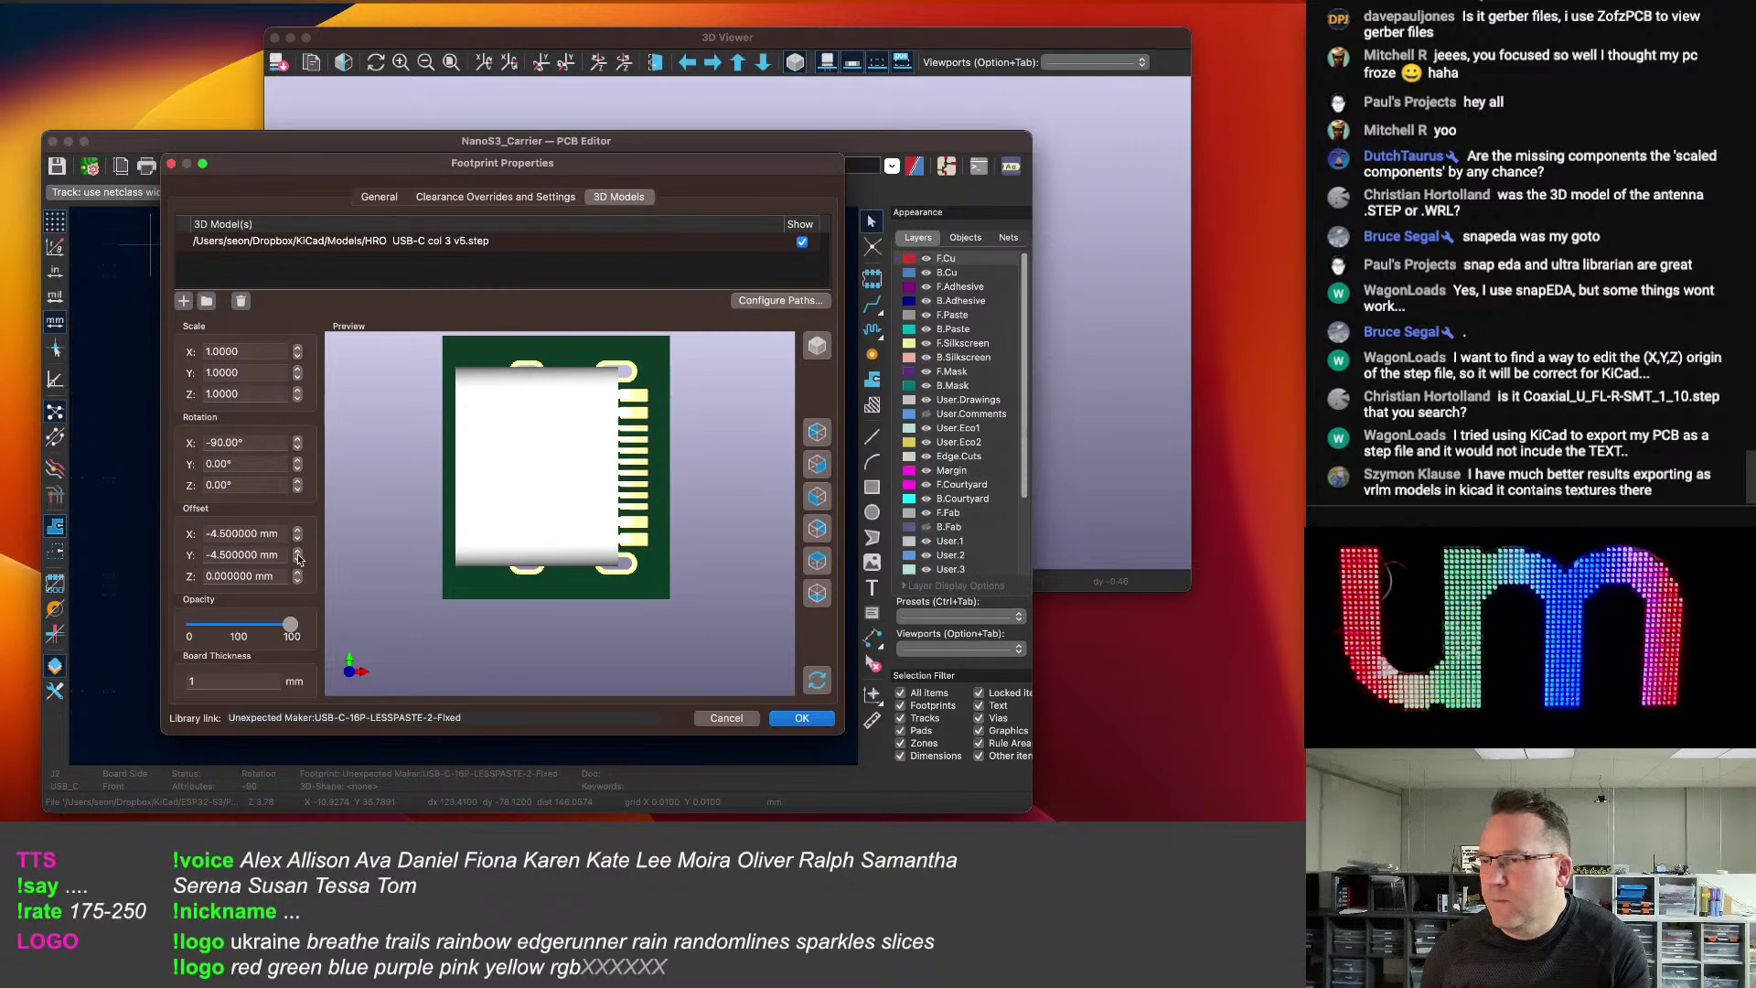
pyautogui.click(298, 551)
pyautogui.moveTo(406, 594); pyautogui.dragTo(471, 397)
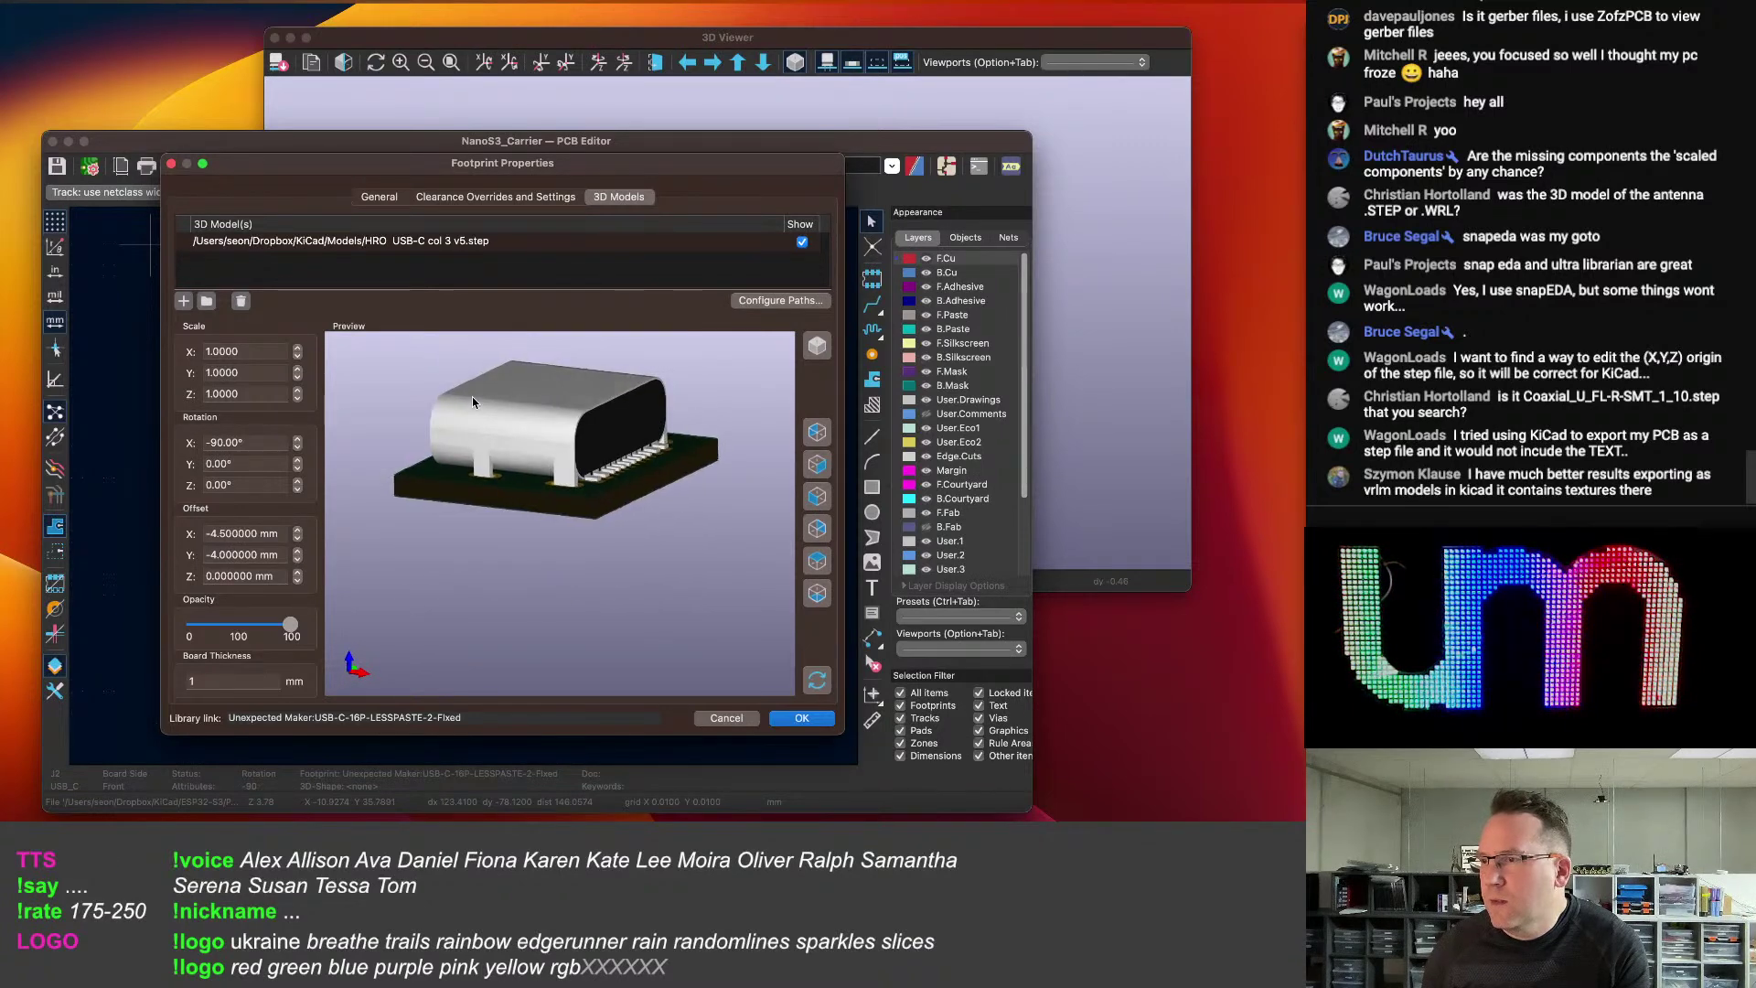
pyautogui.click(801, 719)
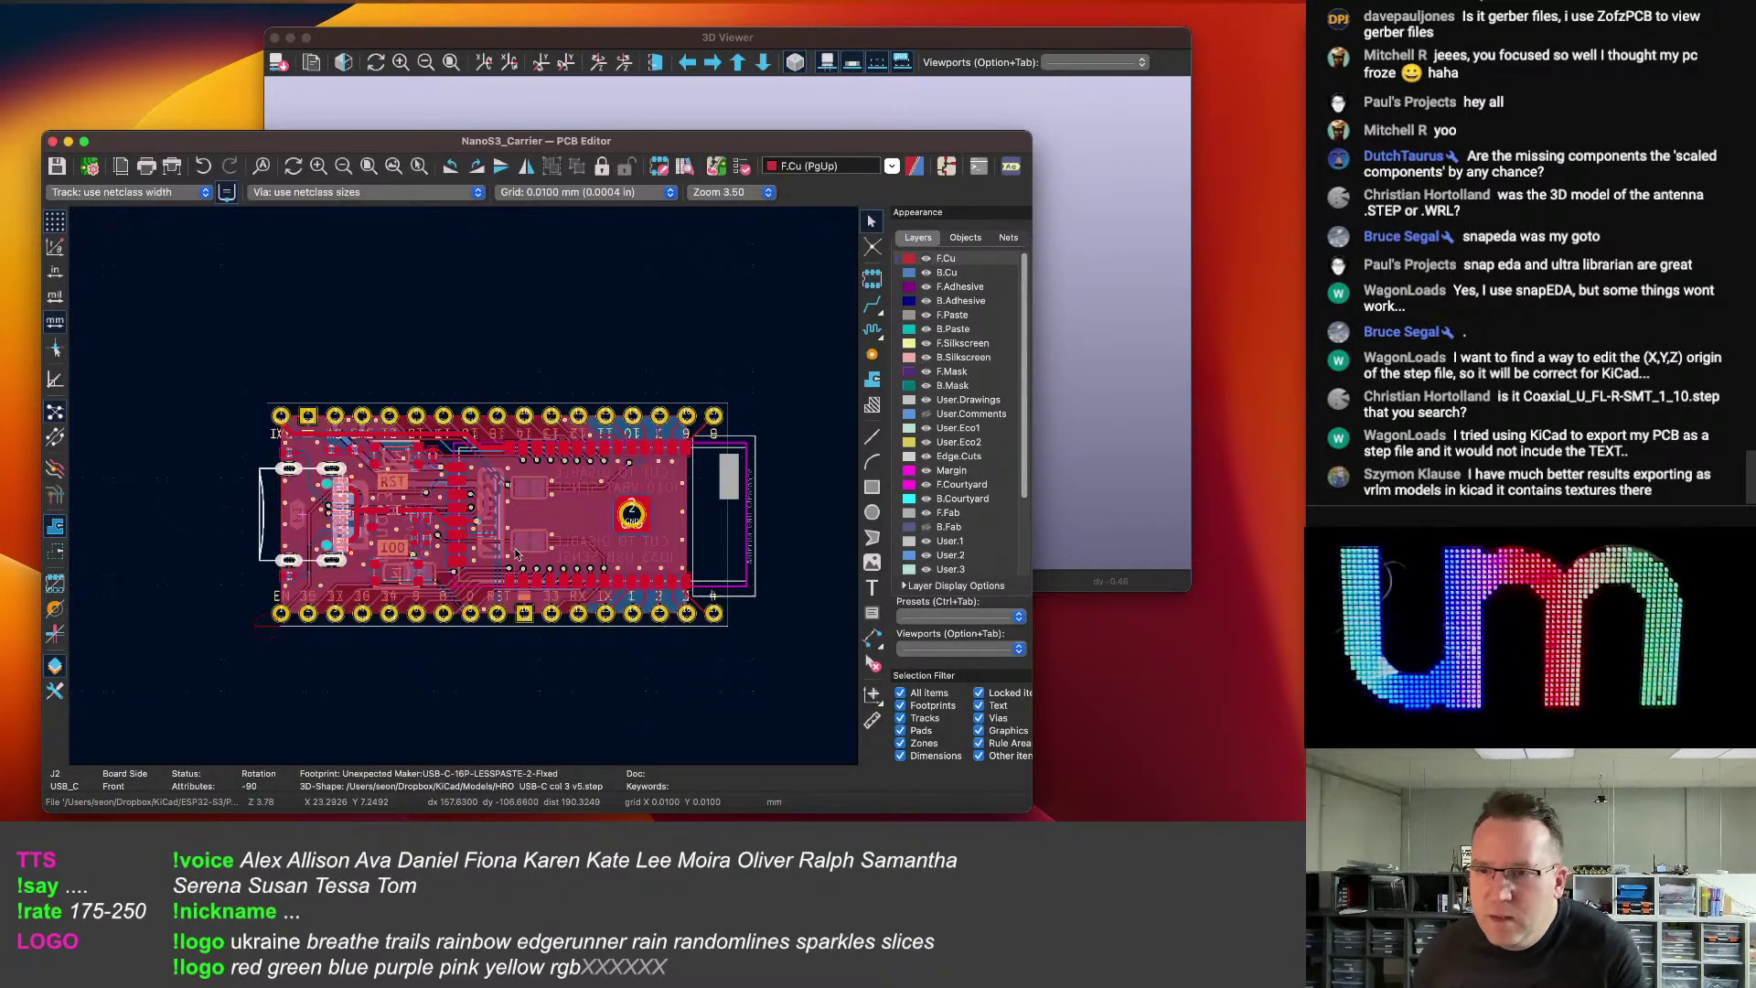
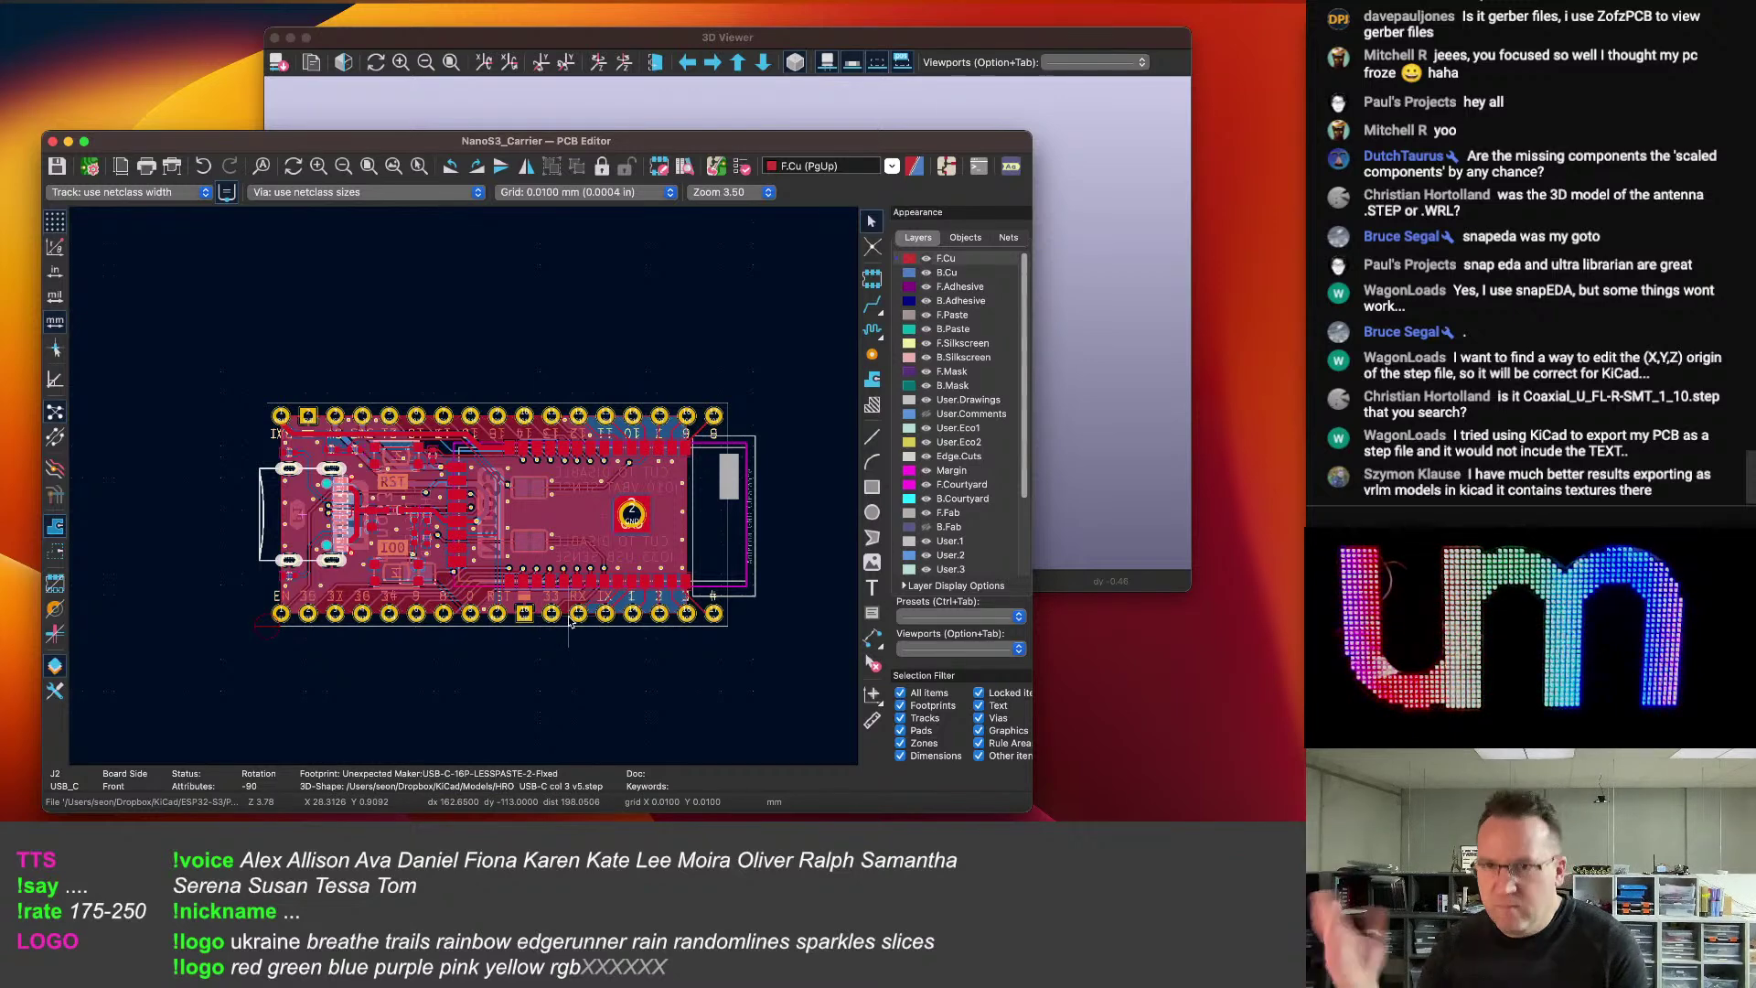
# Open the RST button's footprint properties and add an empty 3D model entry, leaving the file selection without choosing a model.
pyautogui.scroll(2, 567, 542)
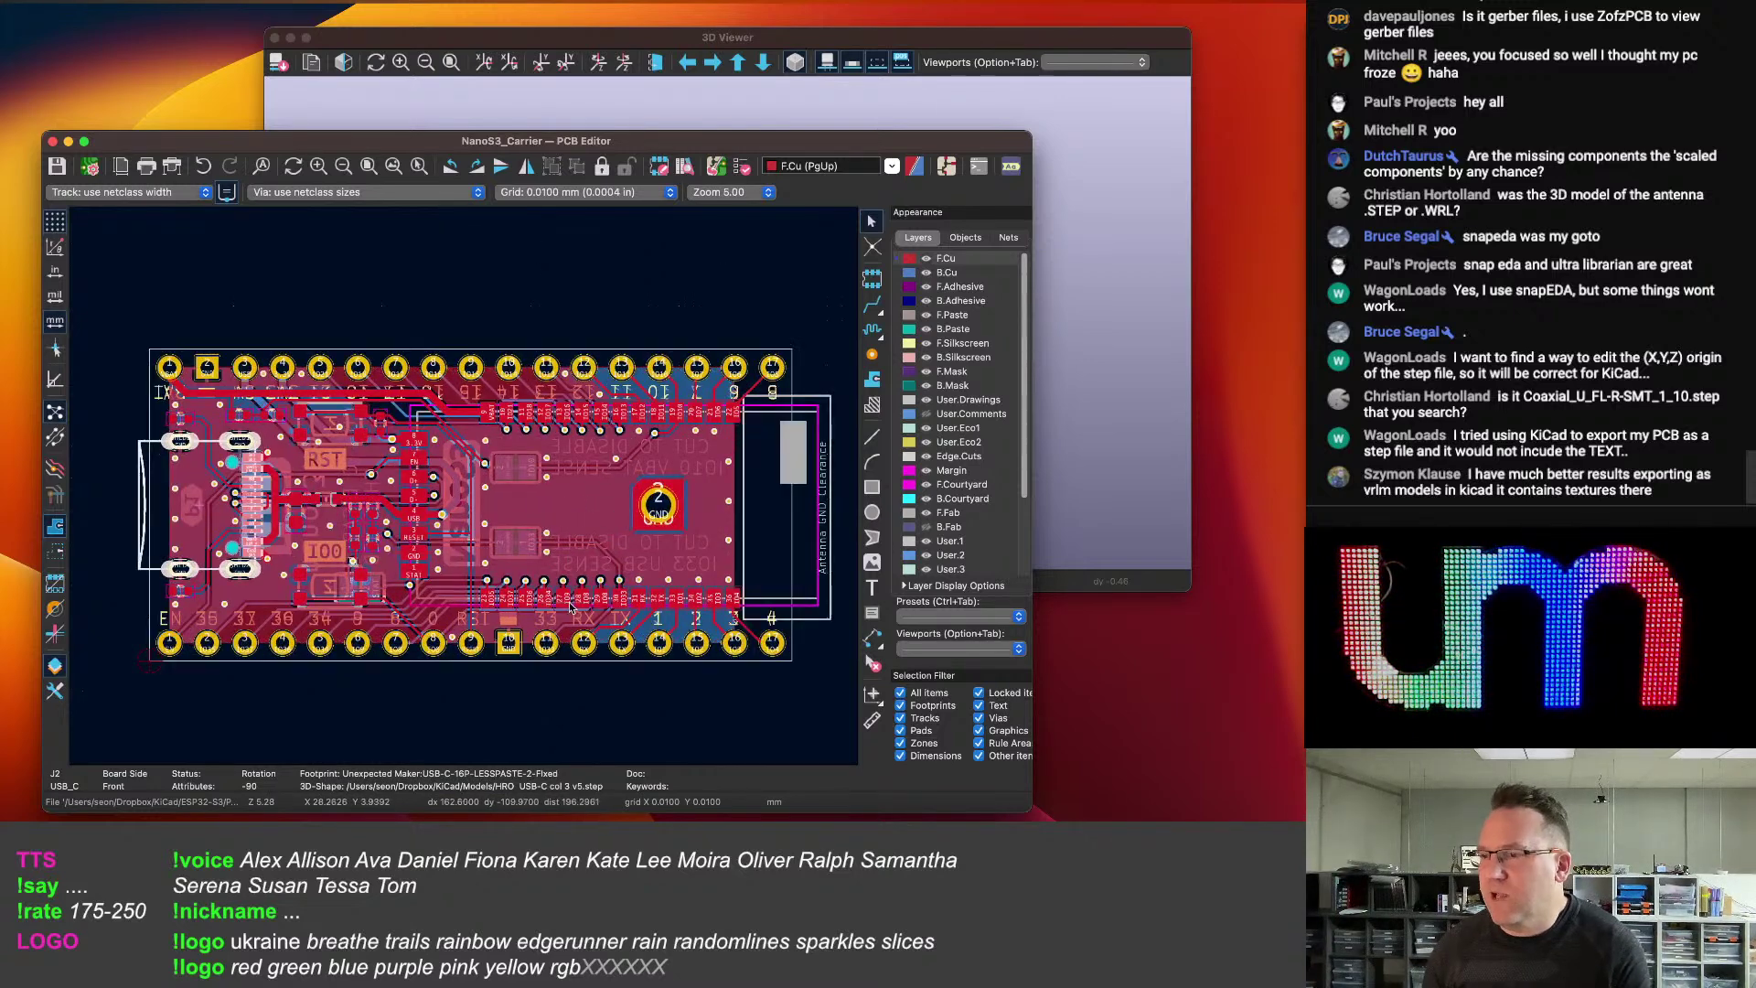
pyautogui.press('Escape')
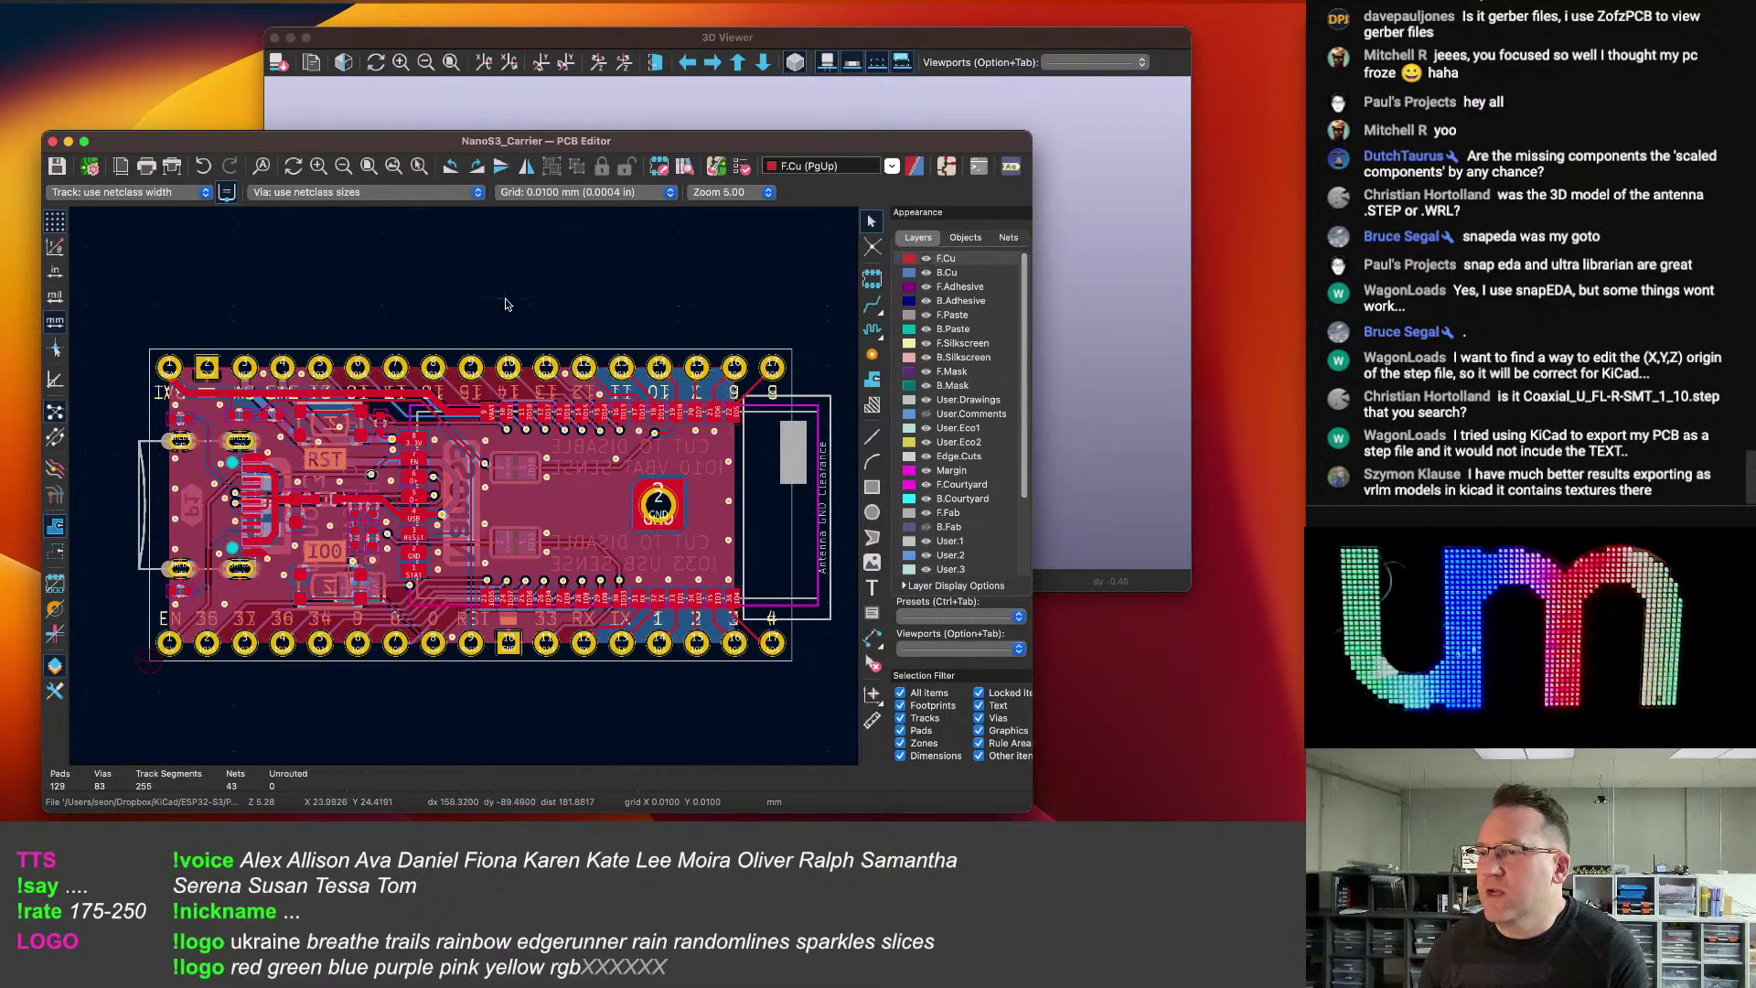
pyautogui.scroll(1, 355, 431)
pyautogui.scroll(2, 354, 432)
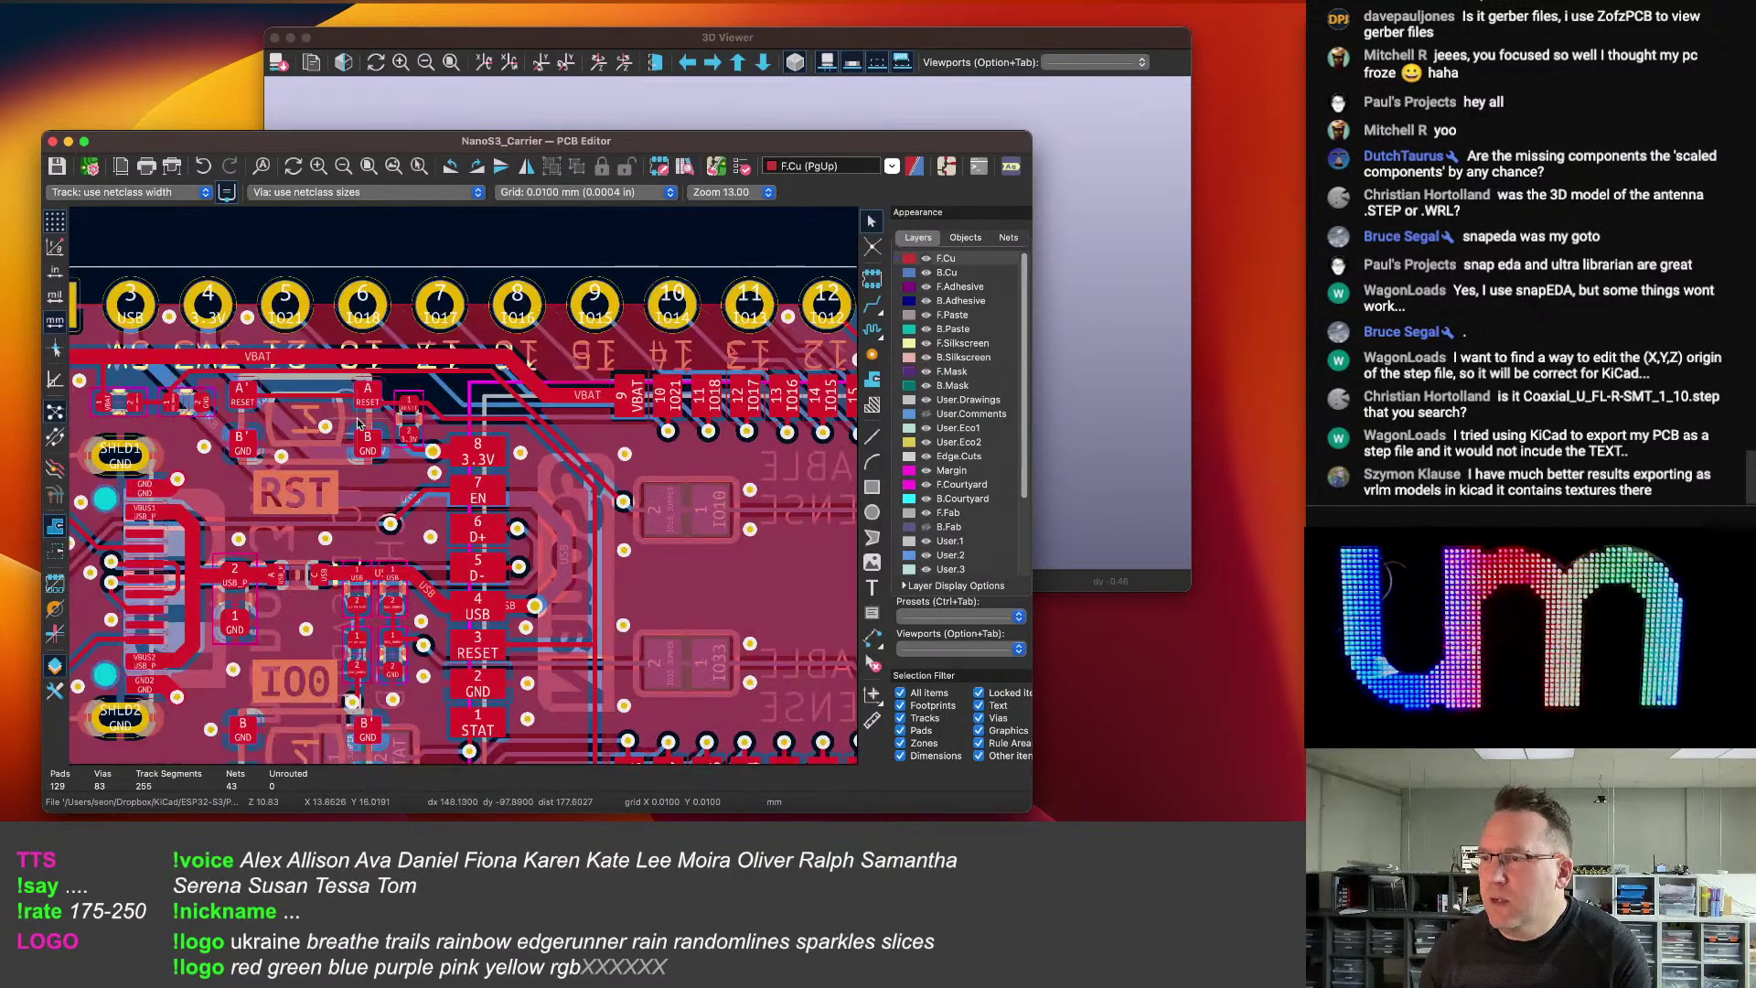
pyautogui.click(356, 418)
pyautogui.doubleClick(357, 418)
pyautogui.click(184, 300)
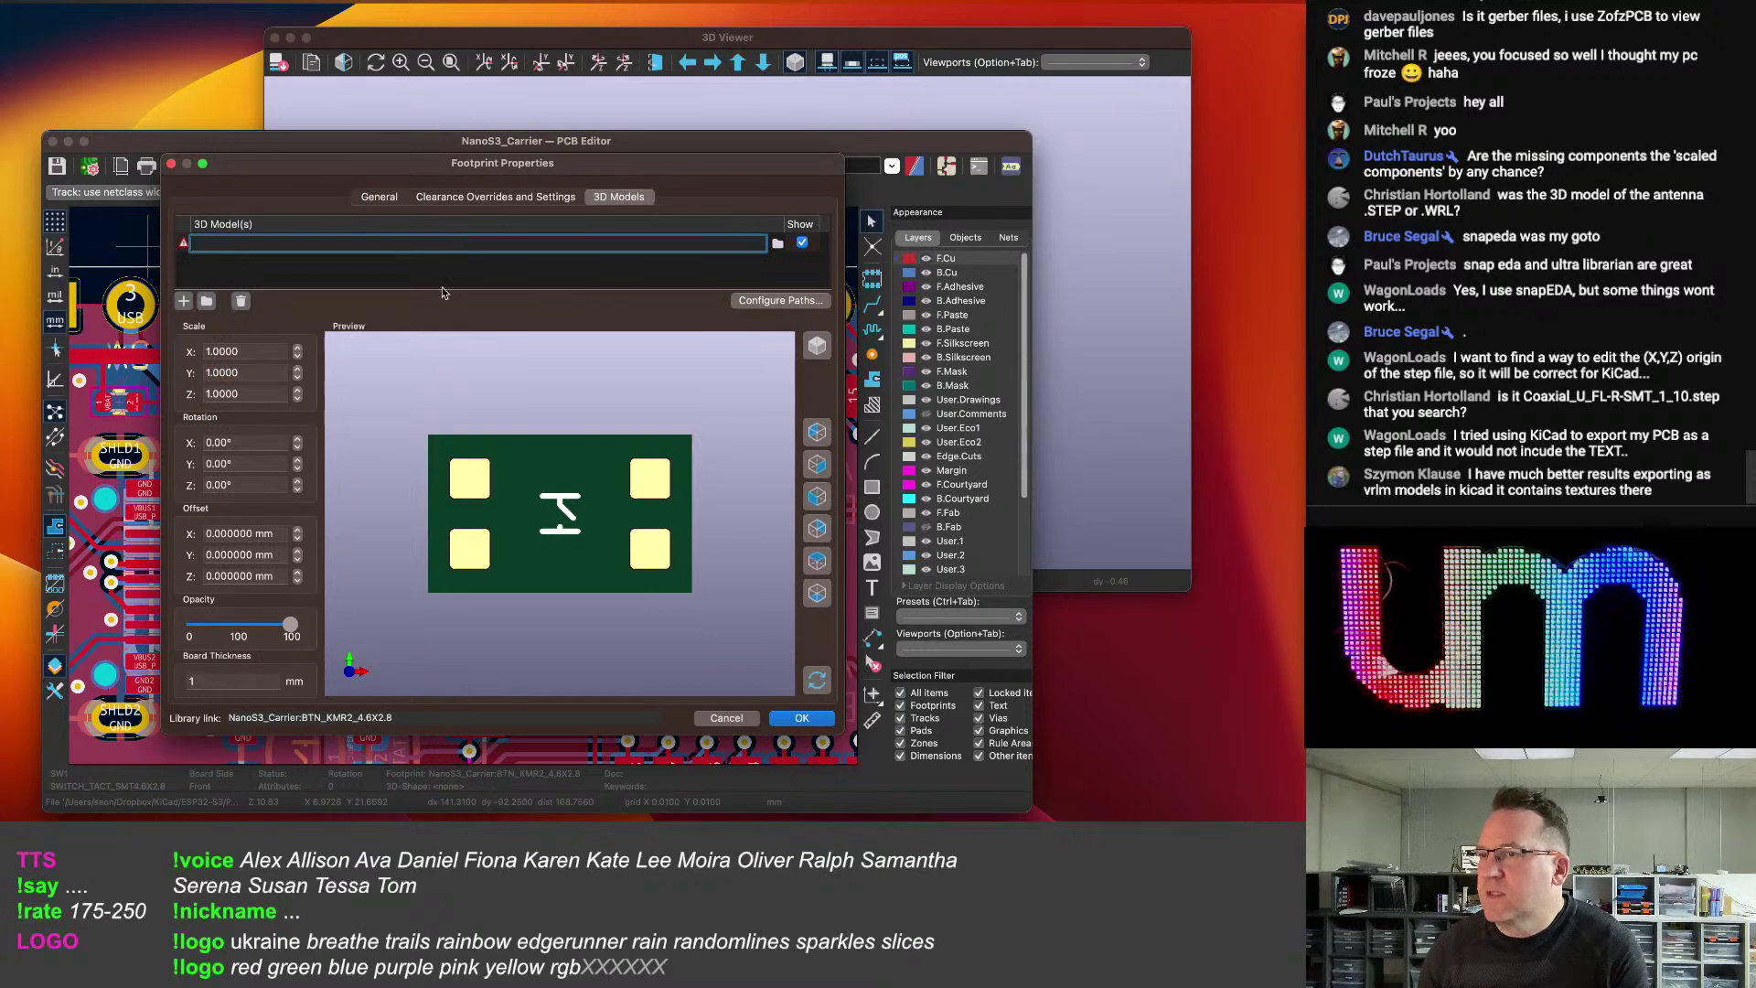
pyautogui.click(778, 244)
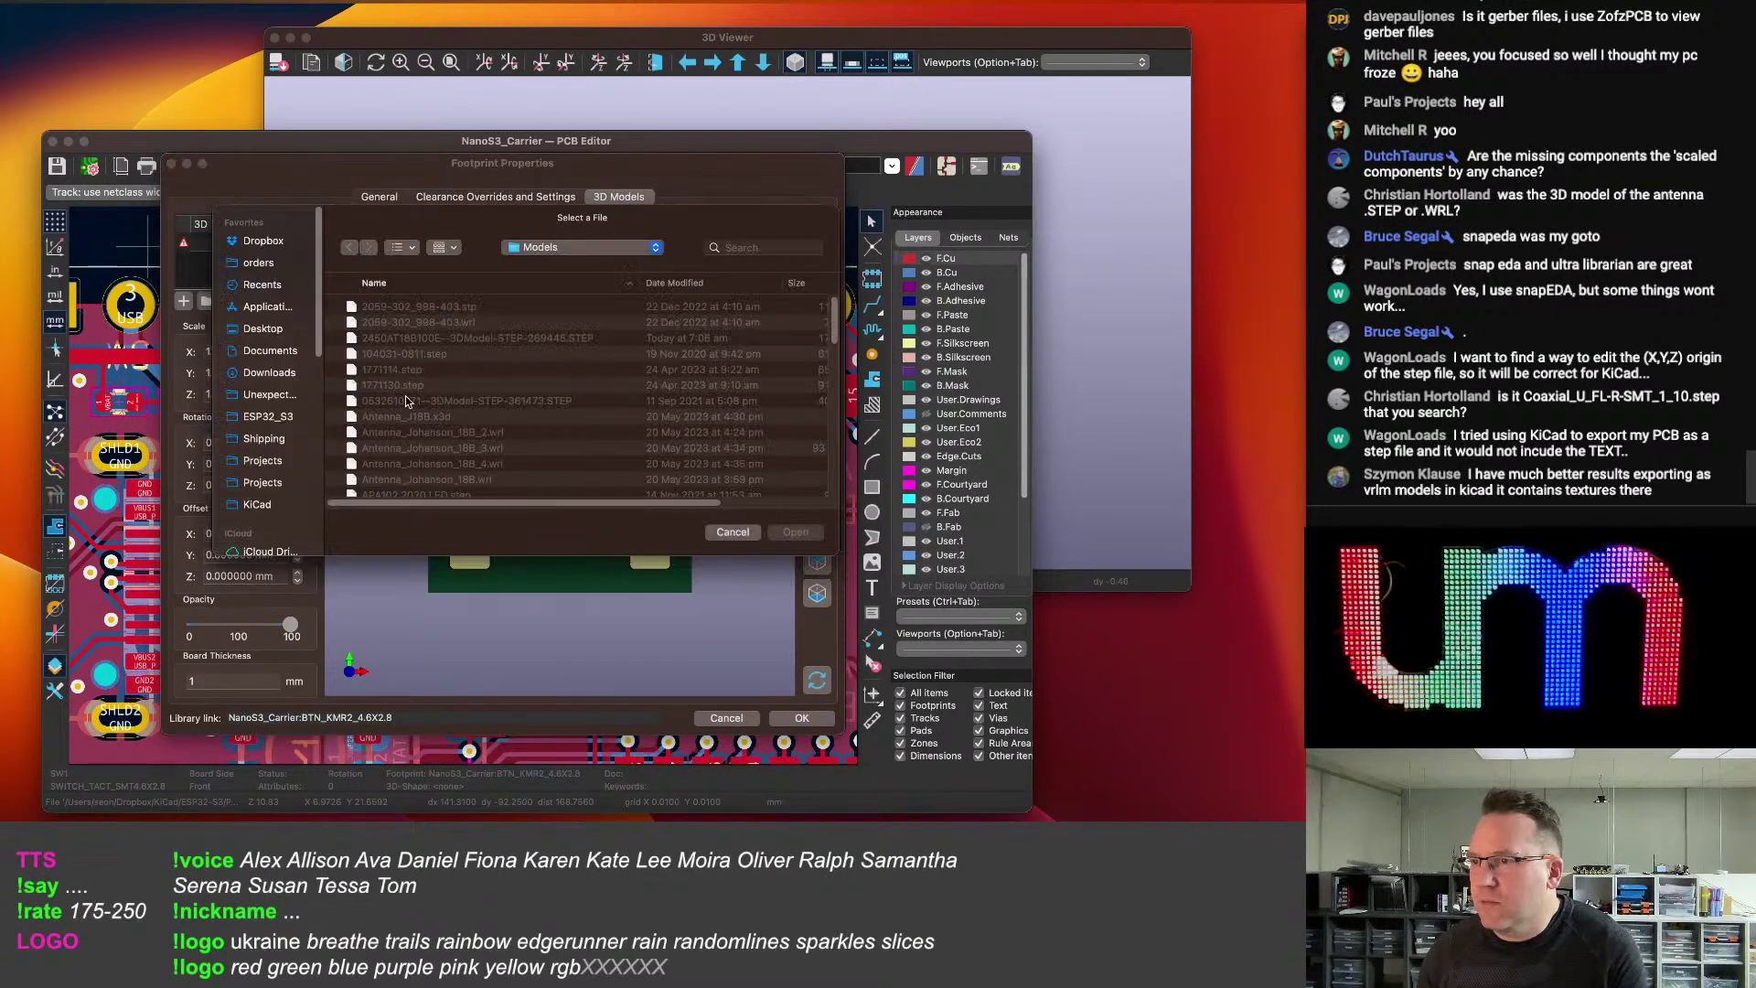
pyautogui.click(732, 533)
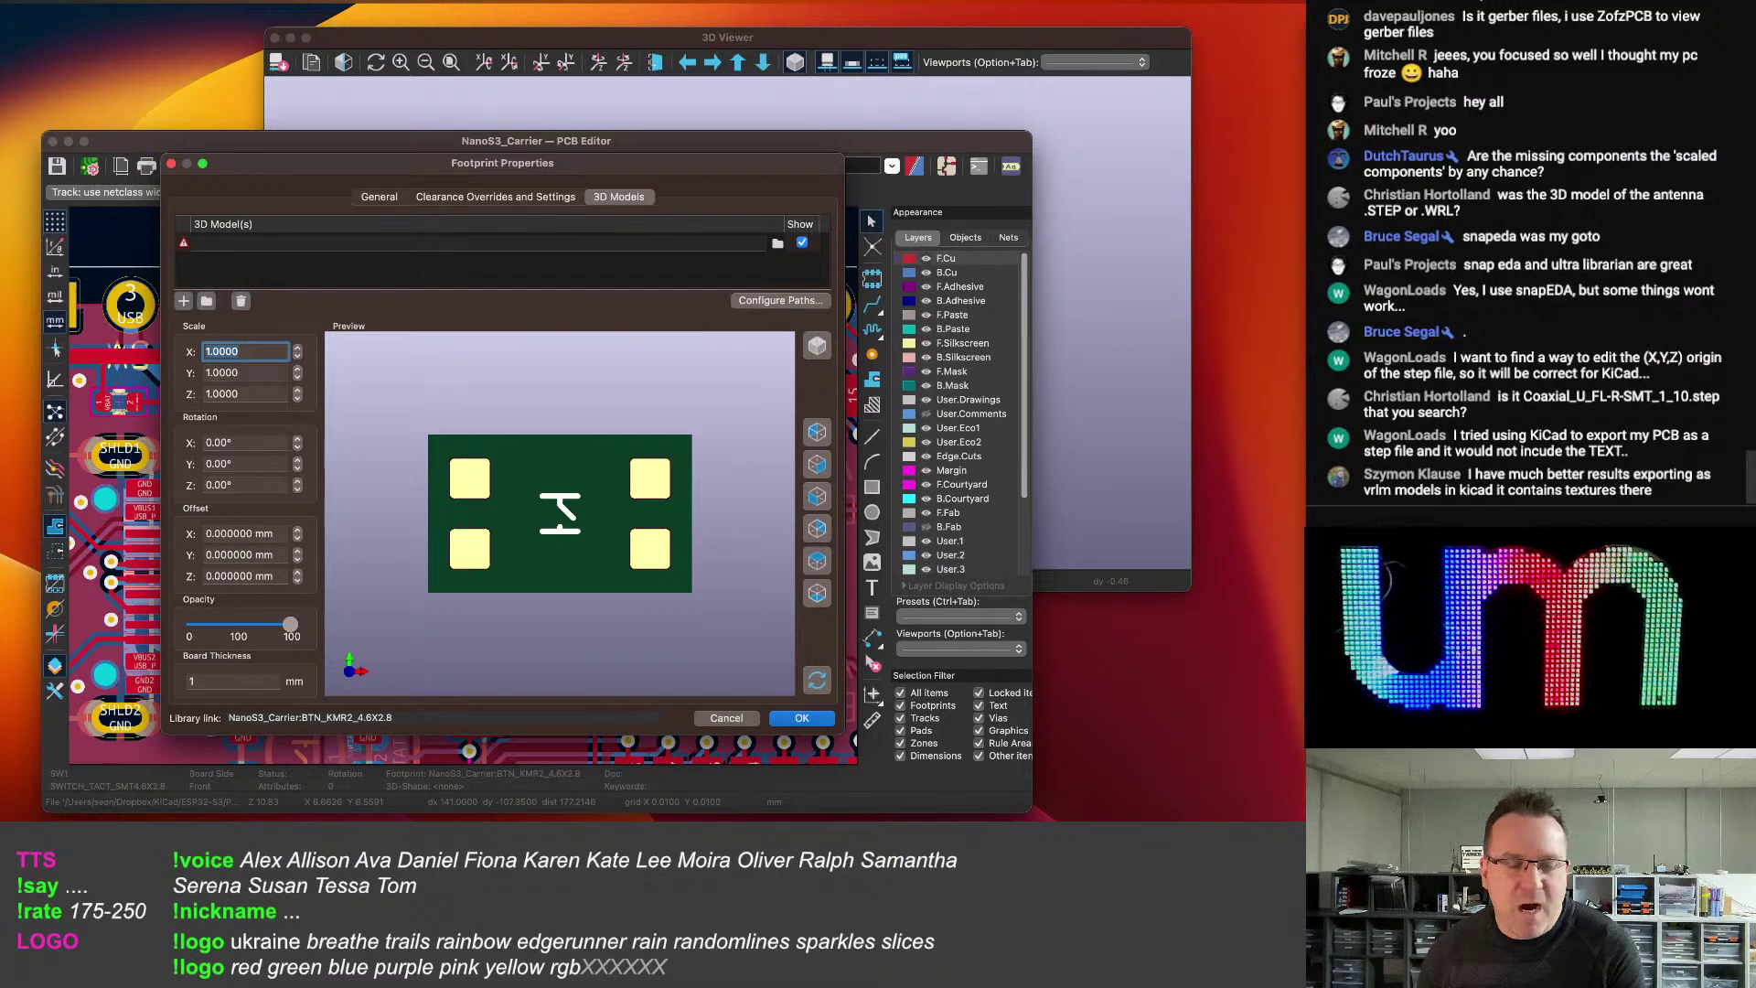
# Bring up the TinyS3_P8_uFL board in a second PCB Editor window beside the carrier board as a reference.
pyautogui.press('super+Tab')
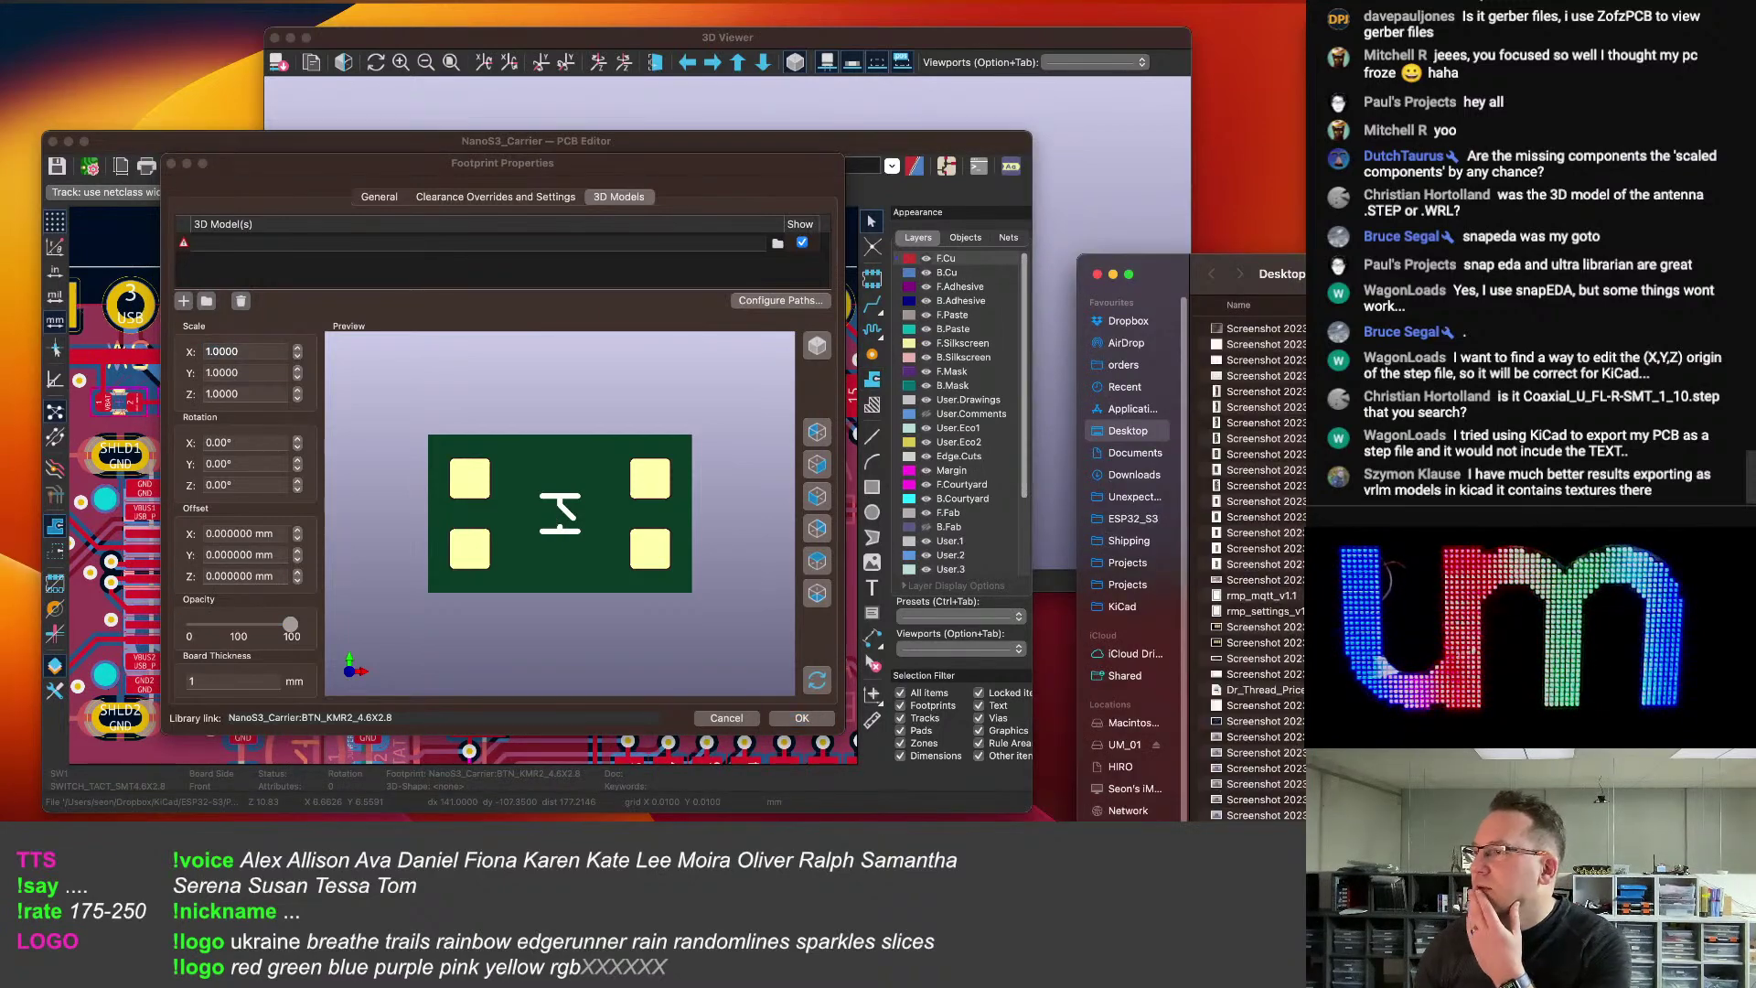
pyautogui.moveTo(1189, 289); pyautogui.dragTo(0, 422)
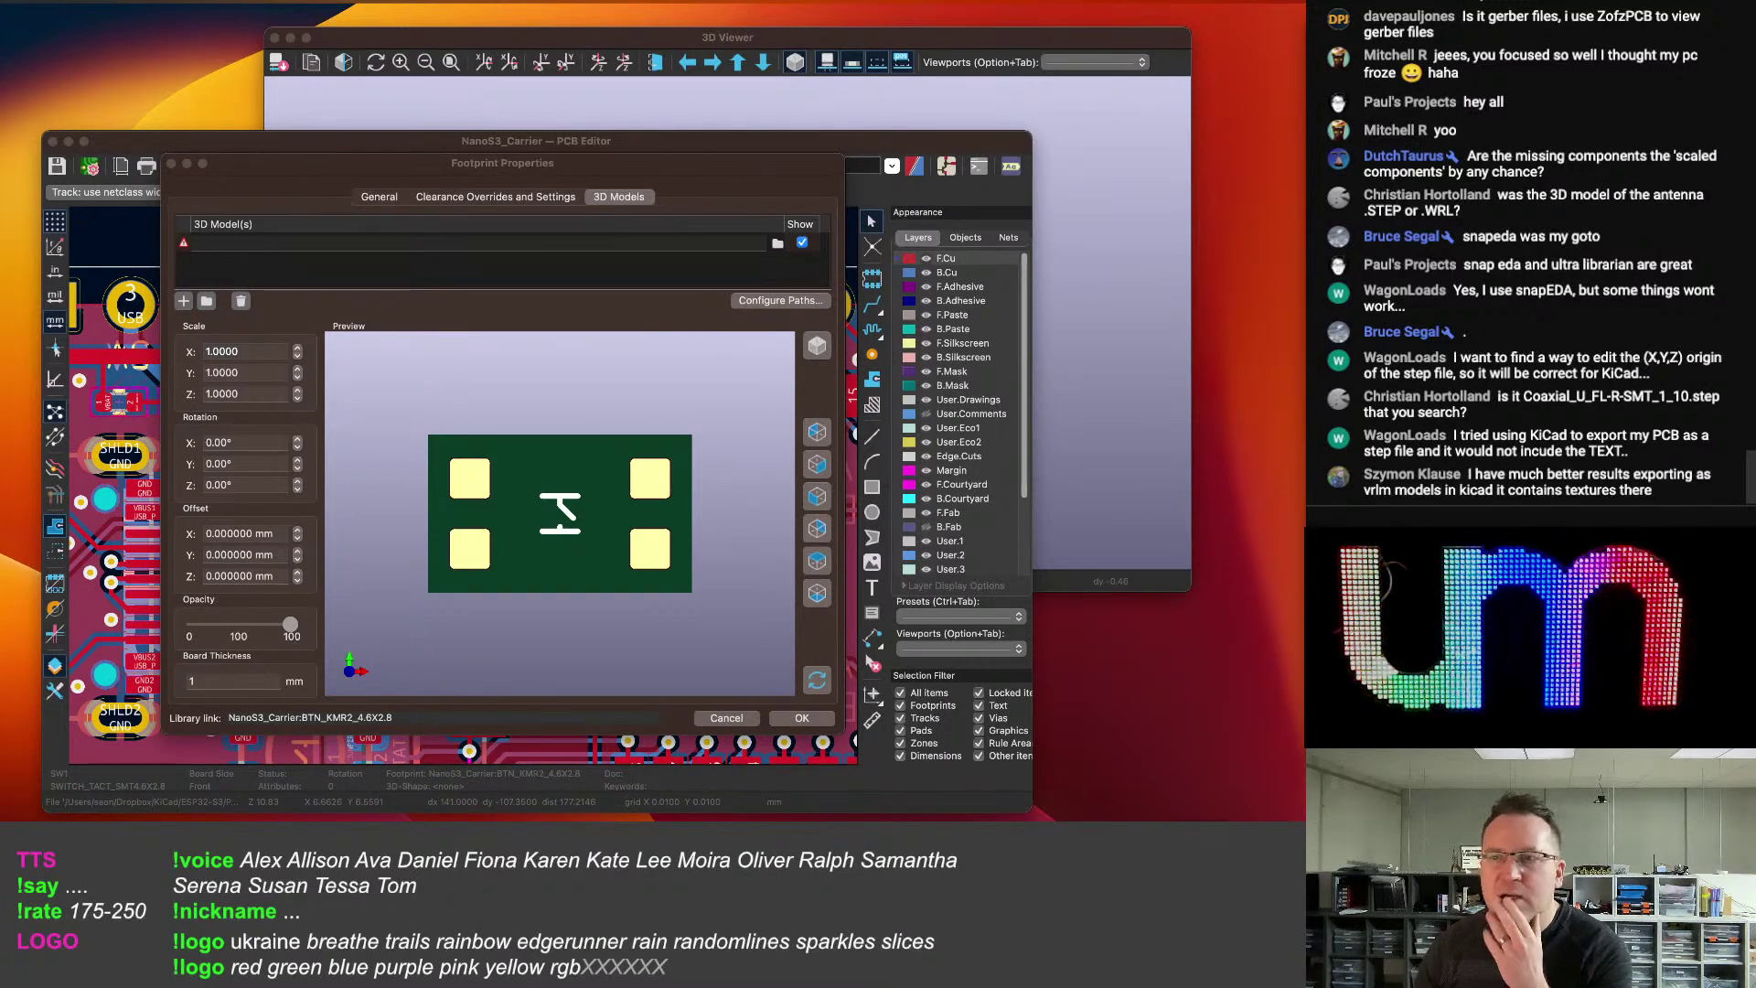
pyautogui.moveTo(993, 46); pyautogui.dragTo(905, 118)
pyautogui.moveTo(1515, 108); pyautogui.dragTo(1437, 162)
pyautogui.scroll(-3, 882, 494)
pyautogui.moveTo(673, 170); pyautogui.dragTo(701, 224)
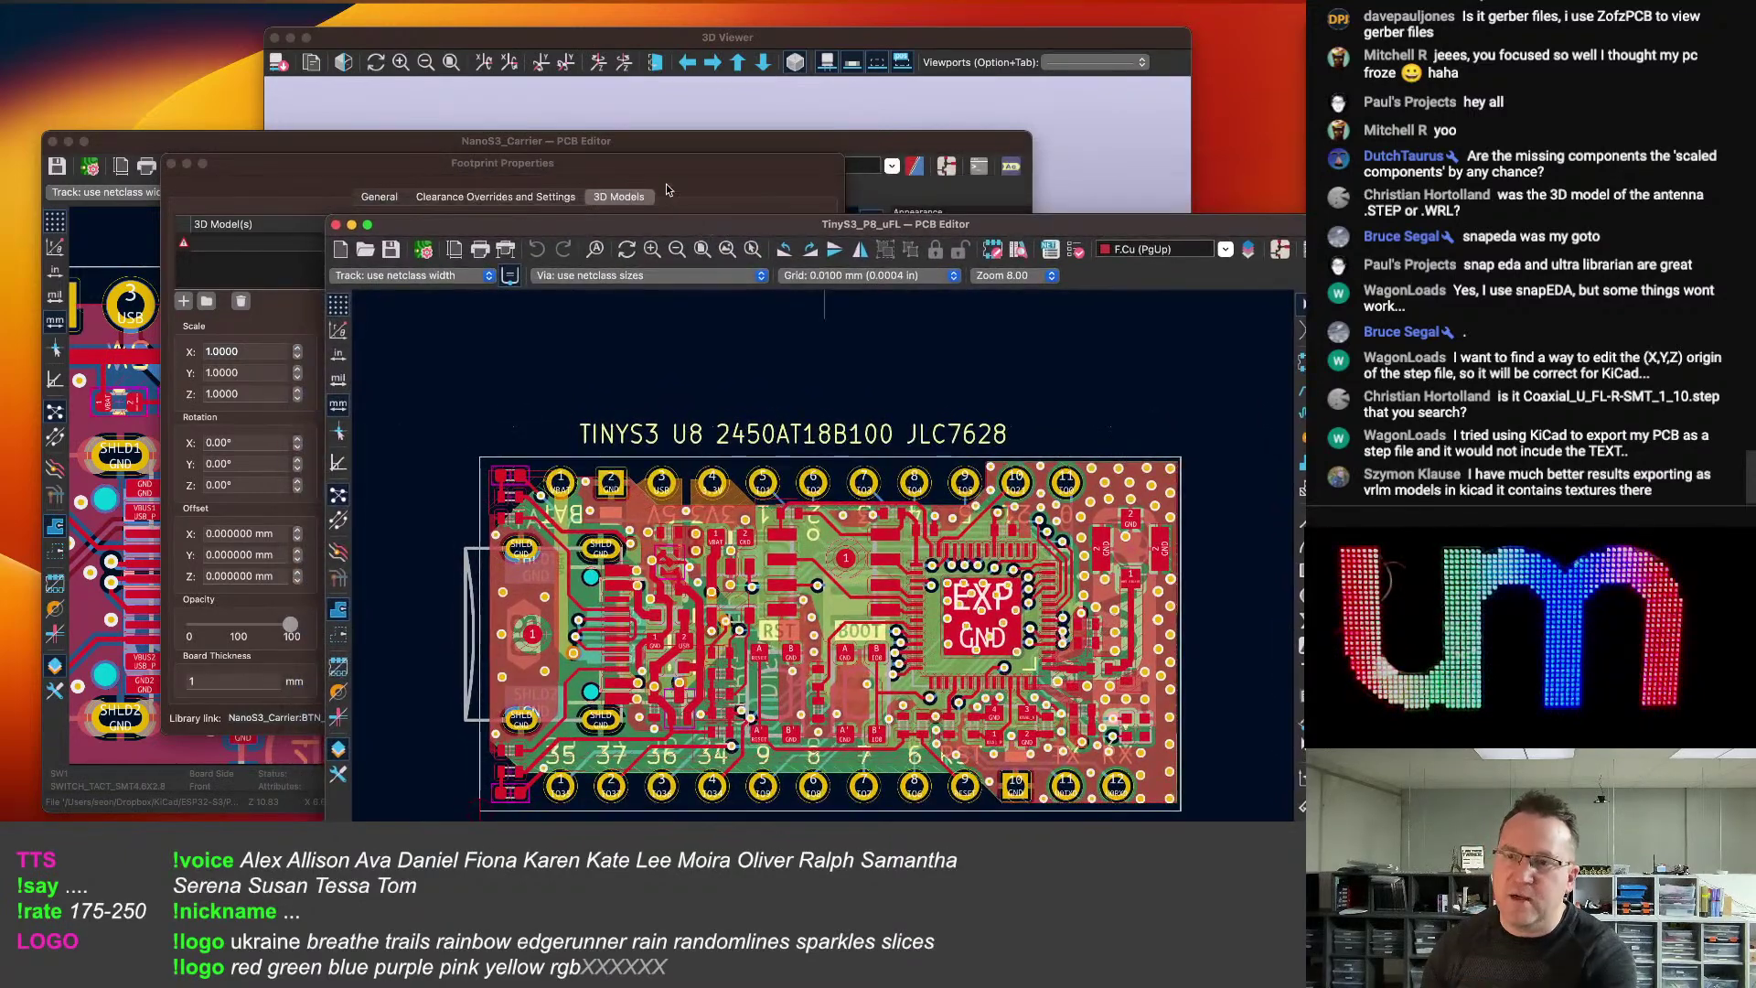
pyautogui.moveTo(720, 505); pyautogui.dragTo(728, 518, button='middle')
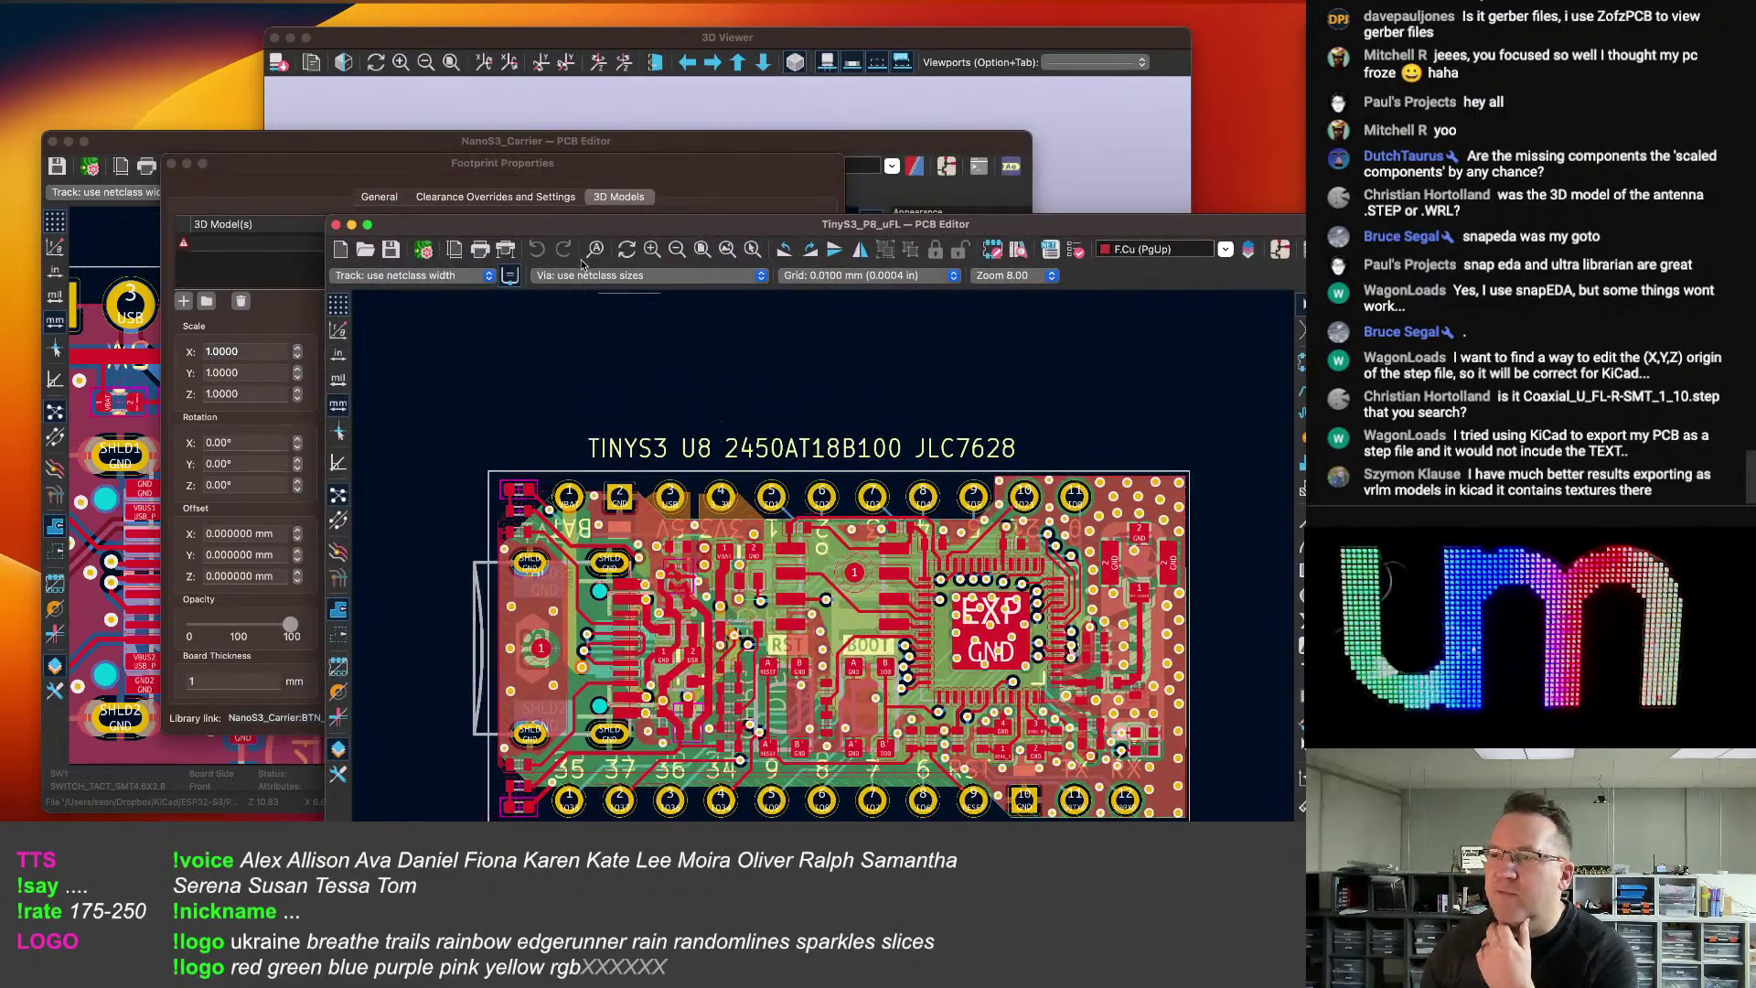
pyautogui.moveTo(612, 226); pyautogui.dragTo(589, 212)
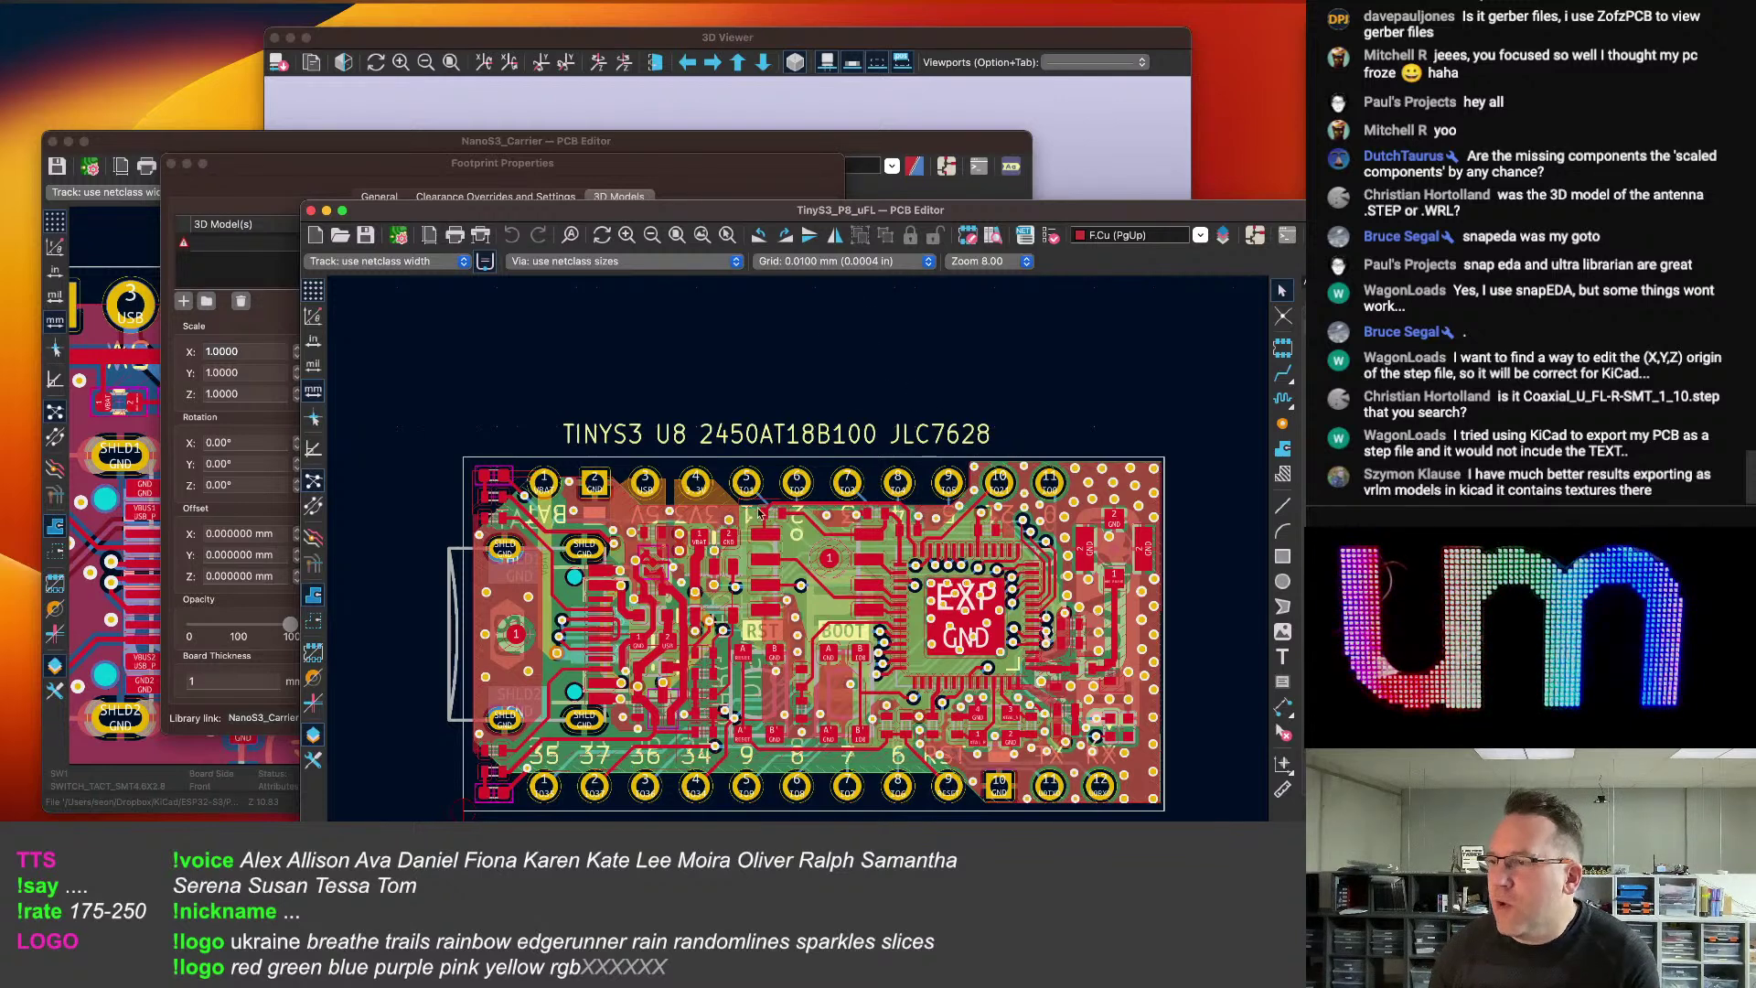
# Open the BOOT button's 3D model settings on the TinyS3_P8_uFL board to look up its model file and offset.
pyautogui.scroll(1, 884, 712)
pyautogui.click(851, 699)
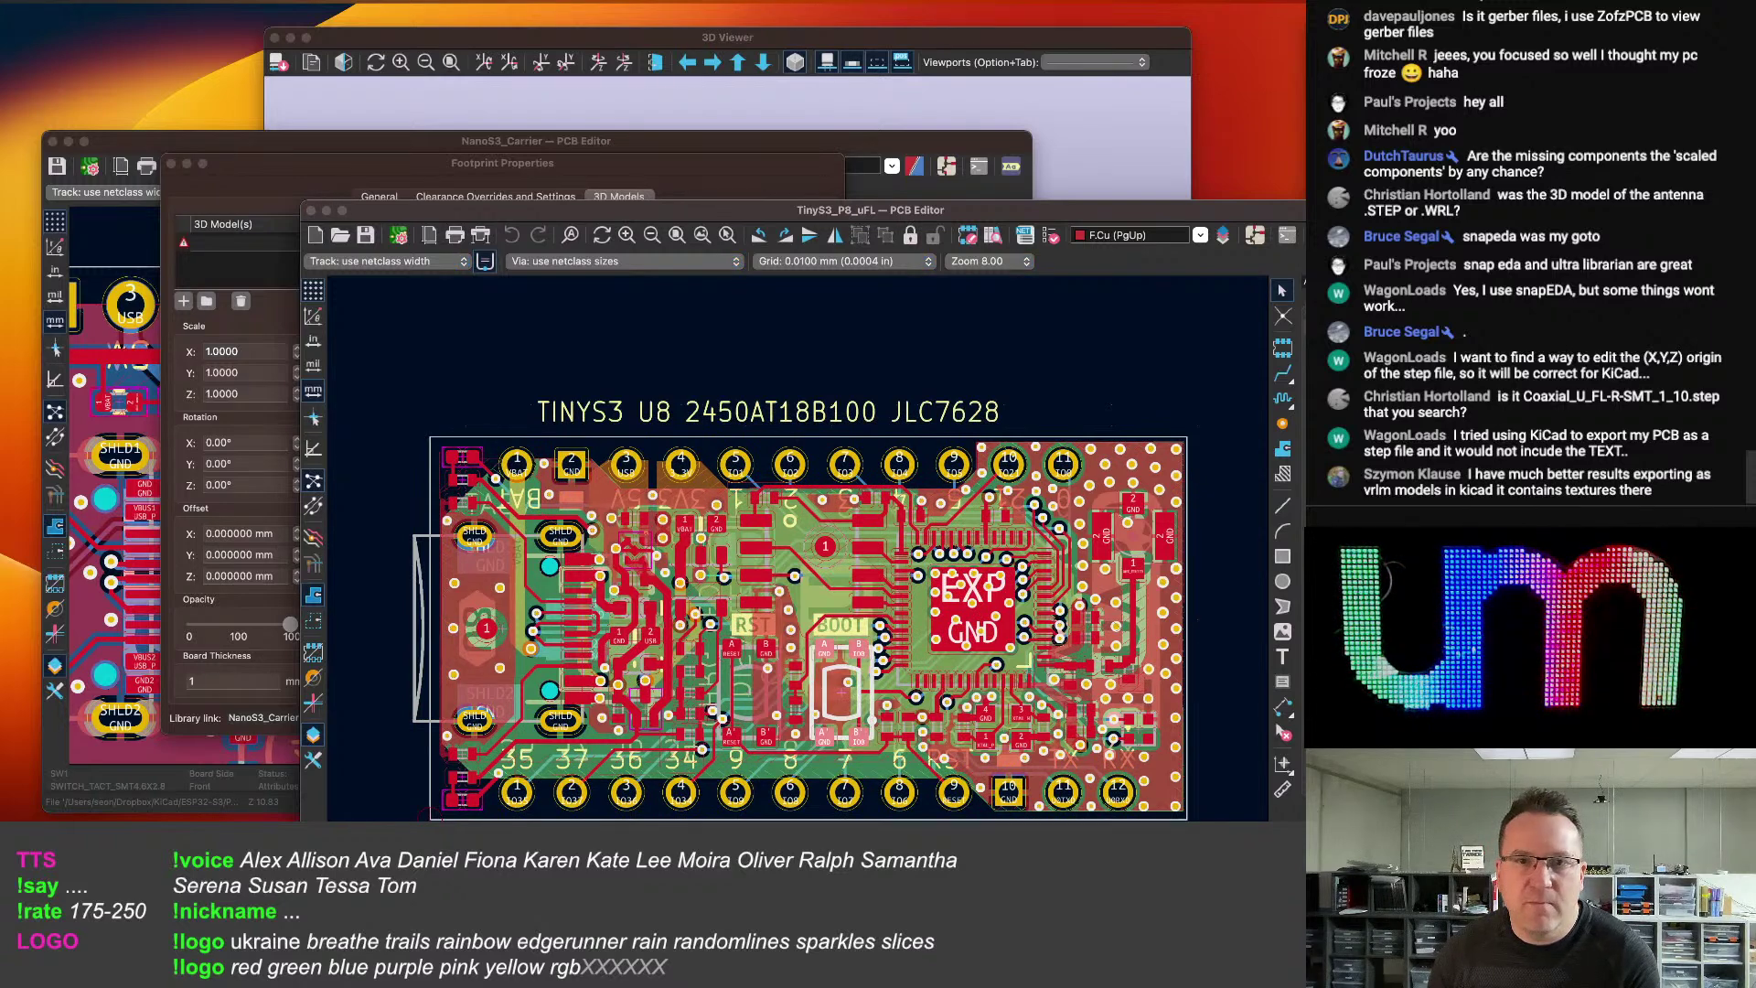
pyautogui.press('e')
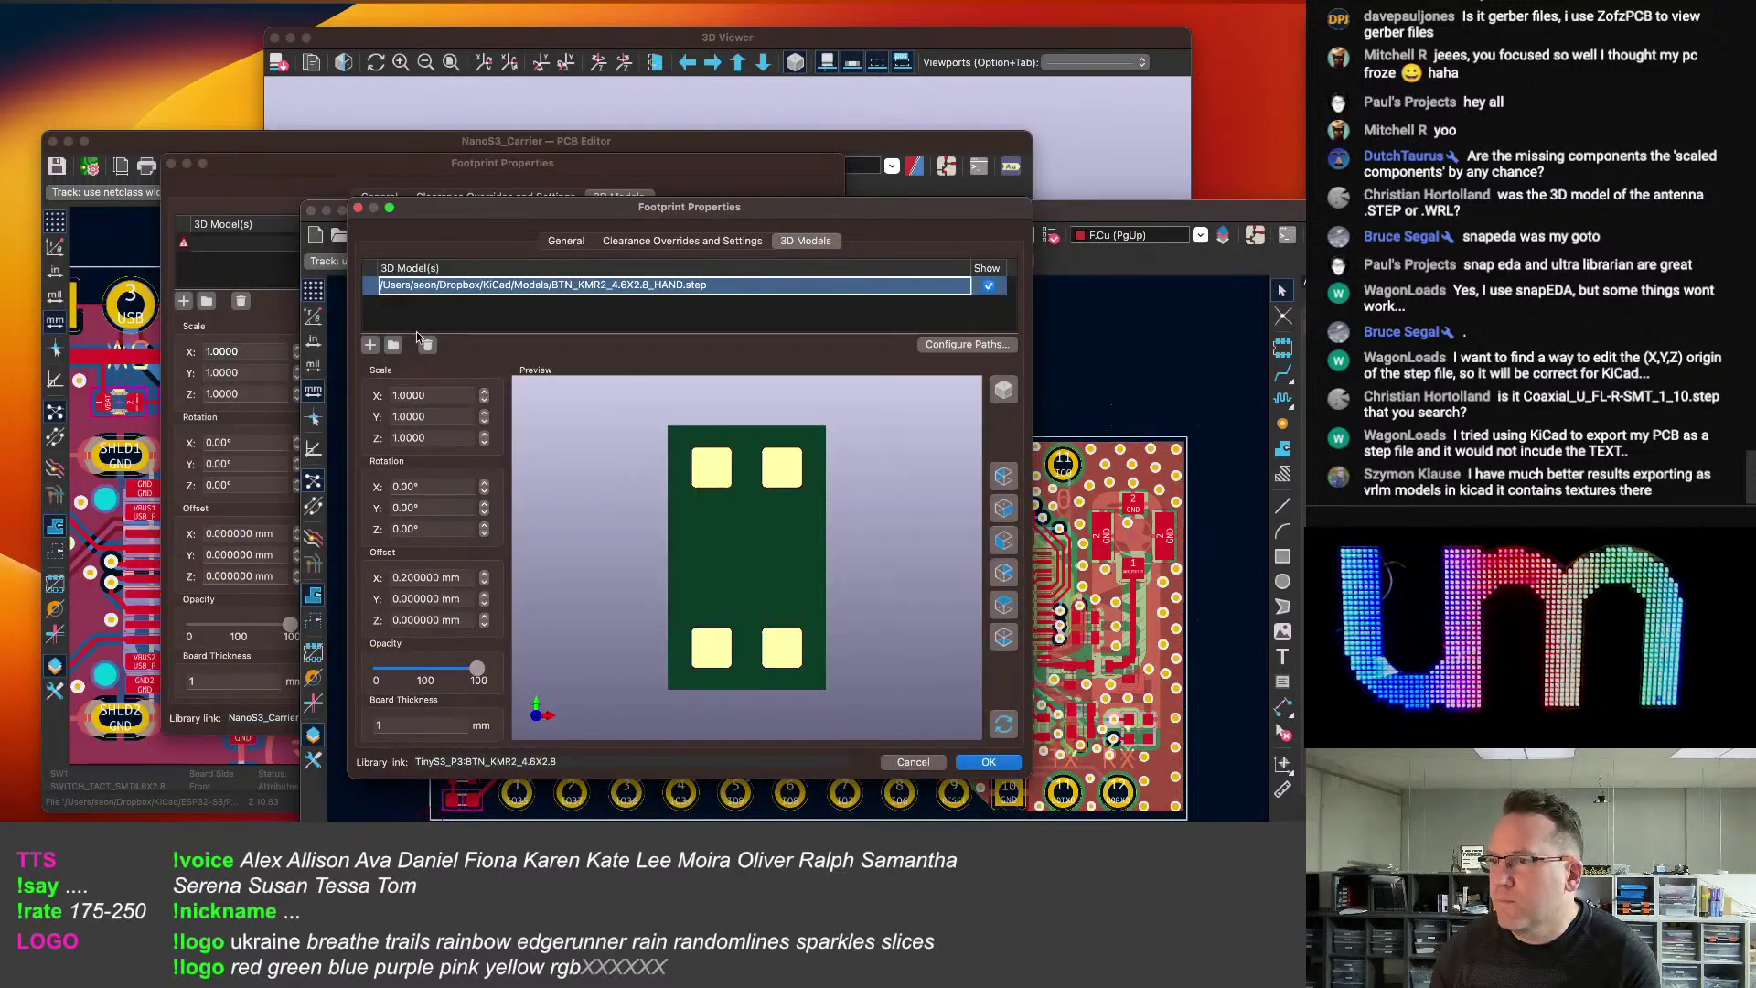
# Copy the BOOT button's model file path ending in BTN_KMR2_4.6X2.8_HAND.step and accept its footprint properties.
pyautogui.doubleClick(709, 286)
pyautogui.press('super+c')
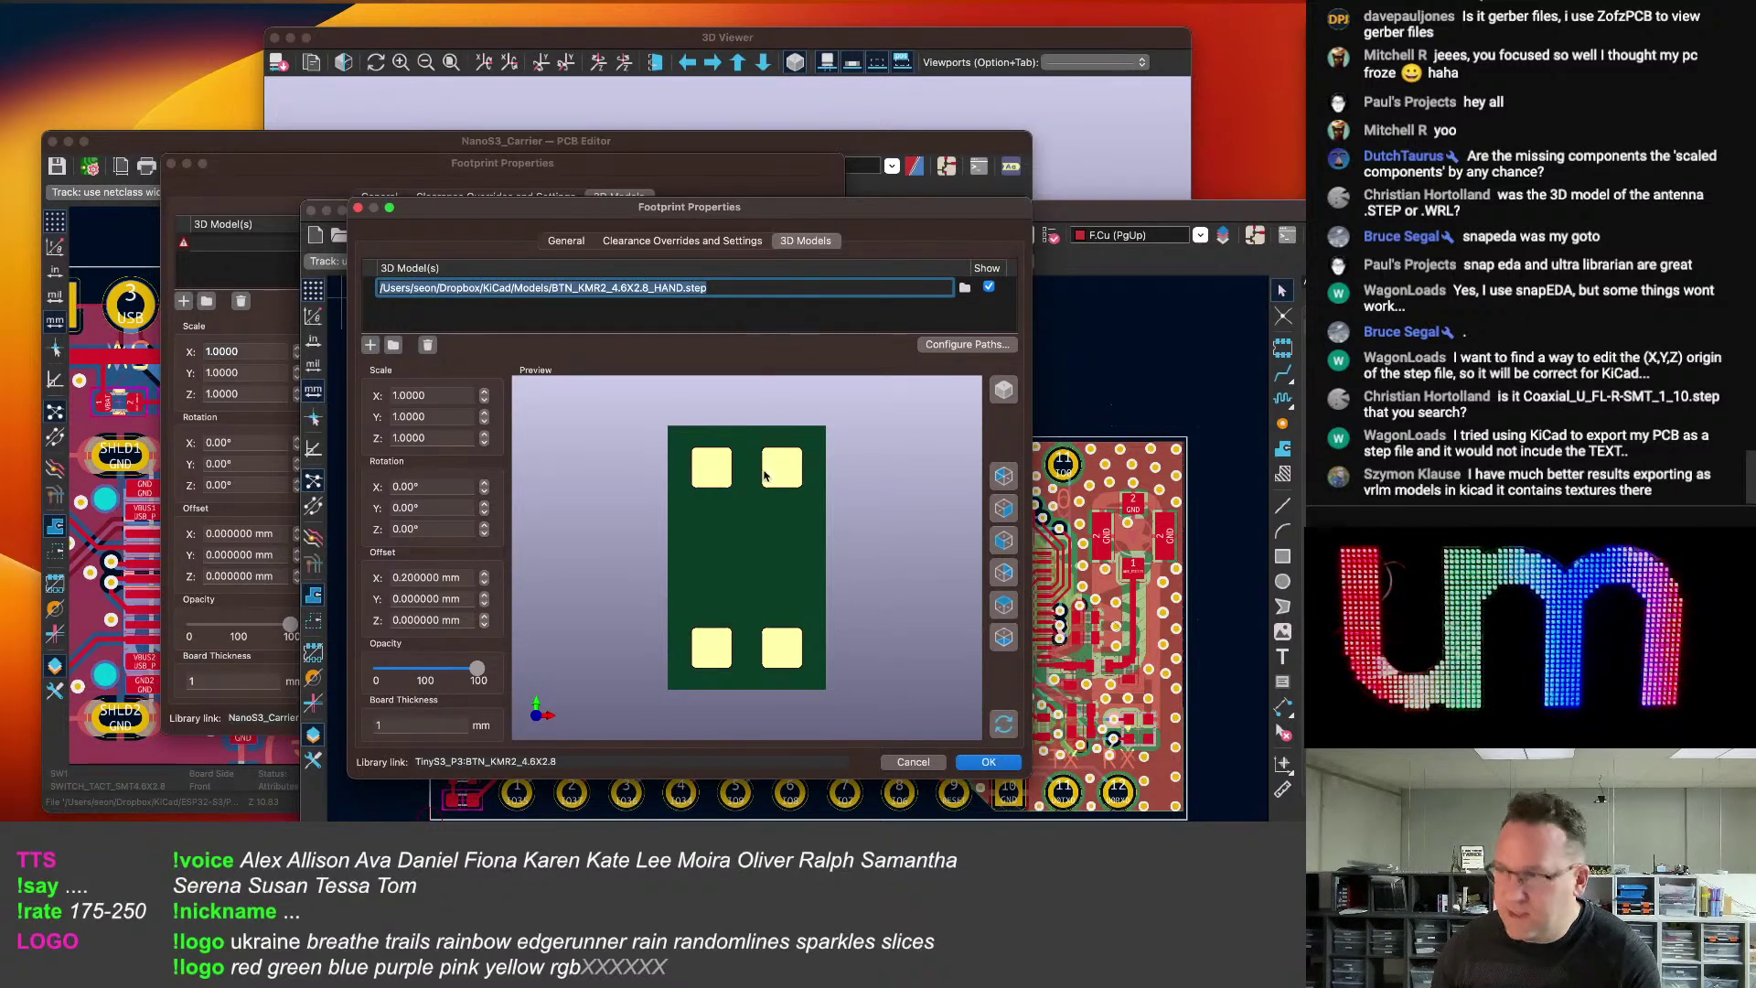
pyautogui.press('Return')
pyautogui.click(988, 762)
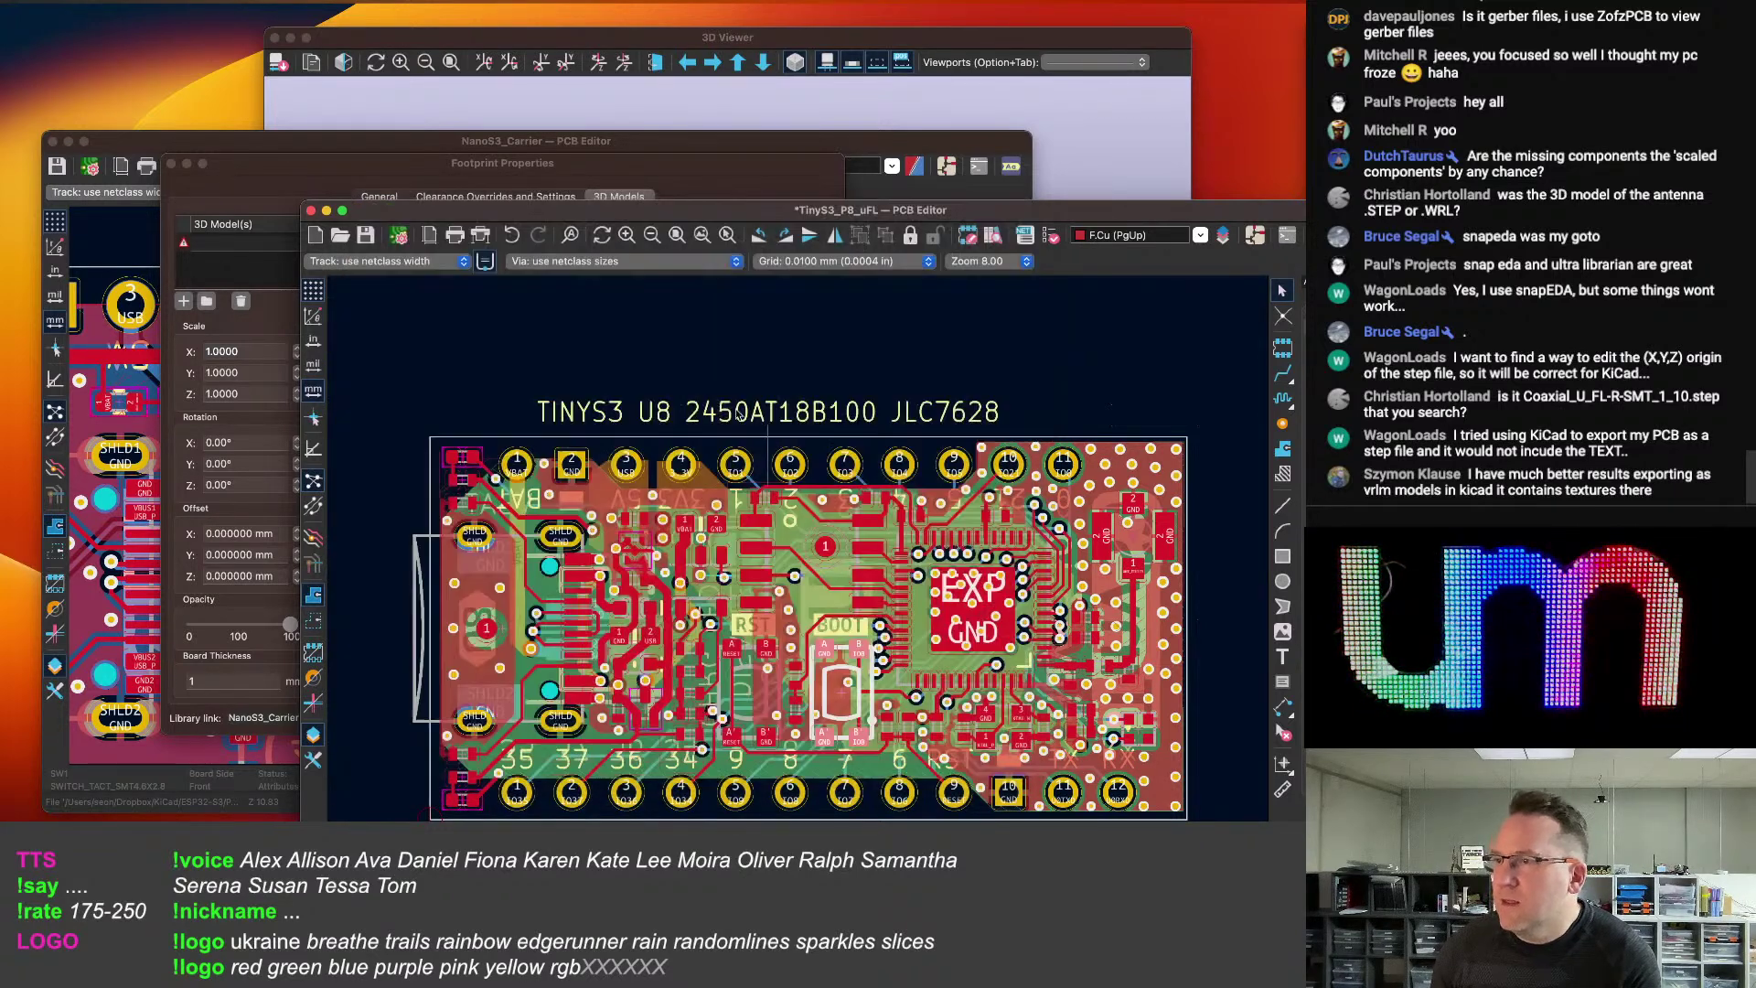
# Inspect the TinyS3_P8_uFL board in 3D, close that view and move its PCB Editor aside to uncover the carrier board.
pyautogui.click(173, 4)
pyautogui.click(184, 70)
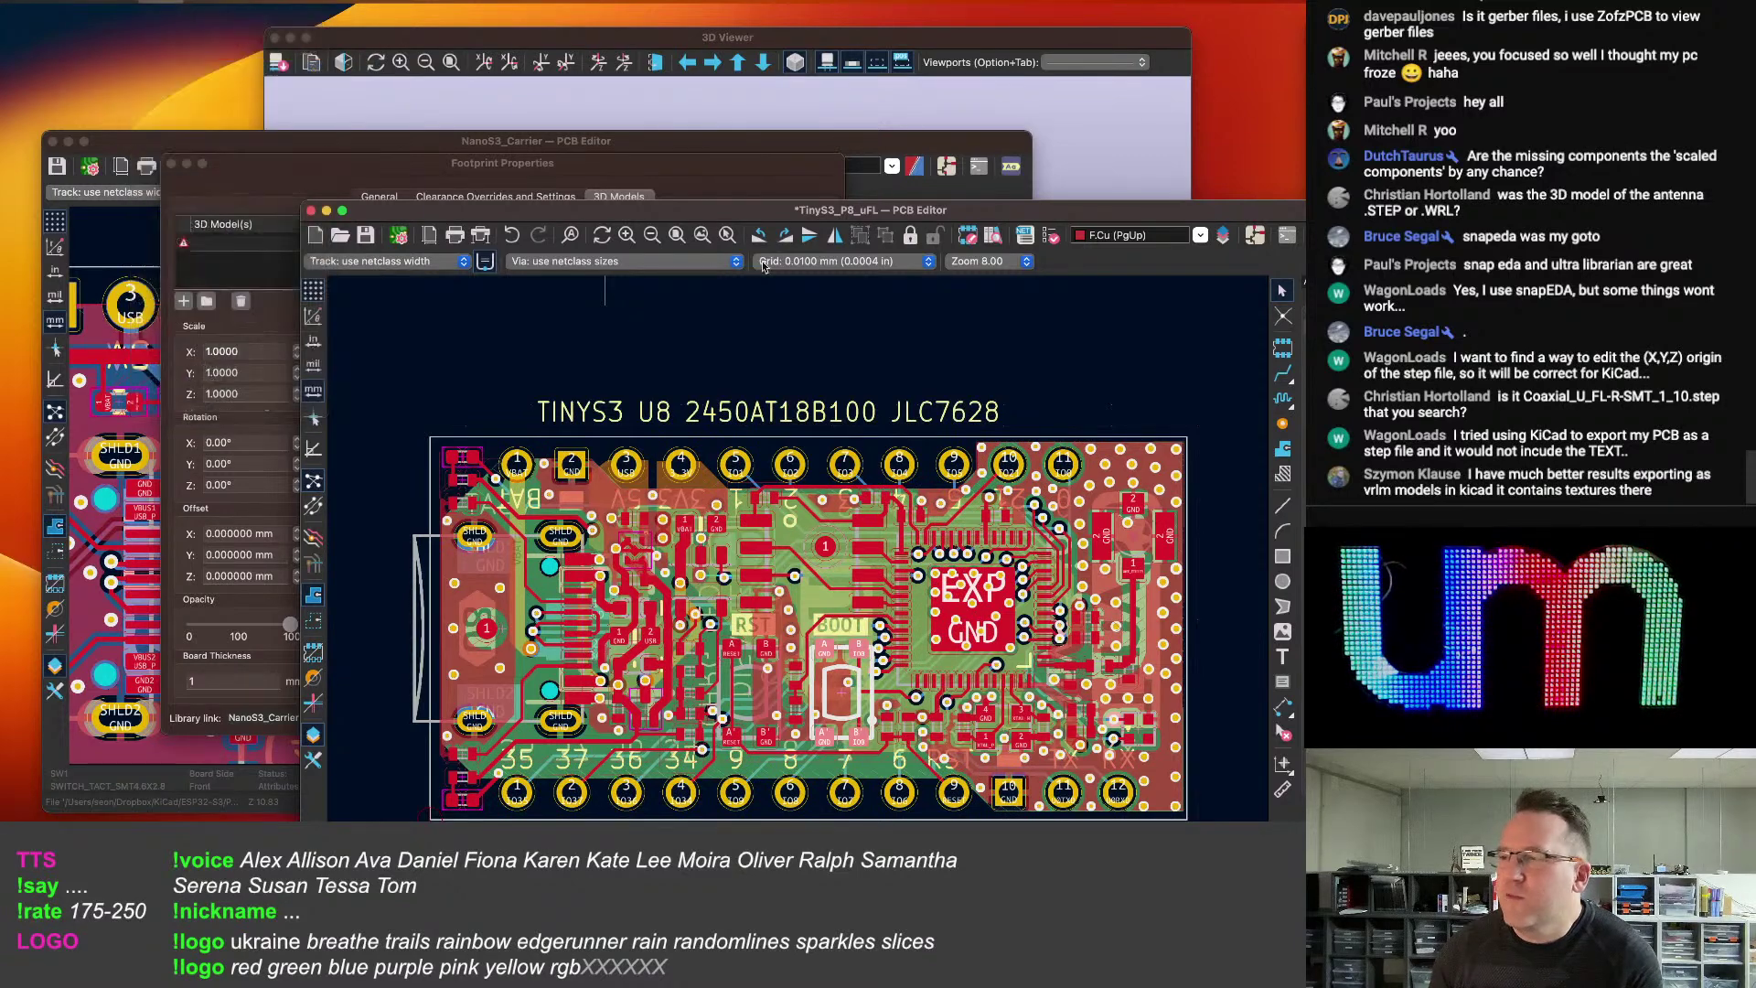
pyautogui.moveTo(788, 331); pyautogui.dragTo(667, 402)
pyautogui.moveTo(579, 455)
pyautogui.mouseDown()
pyautogui.moveTo(794, 494)
pyautogui.moveTo(664, 368)
pyautogui.moveTo(678, 458)
pyautogui.moveTo(618, 492)
pyautogui.moveTo(567, 486)
pyautogui.mouseUp()
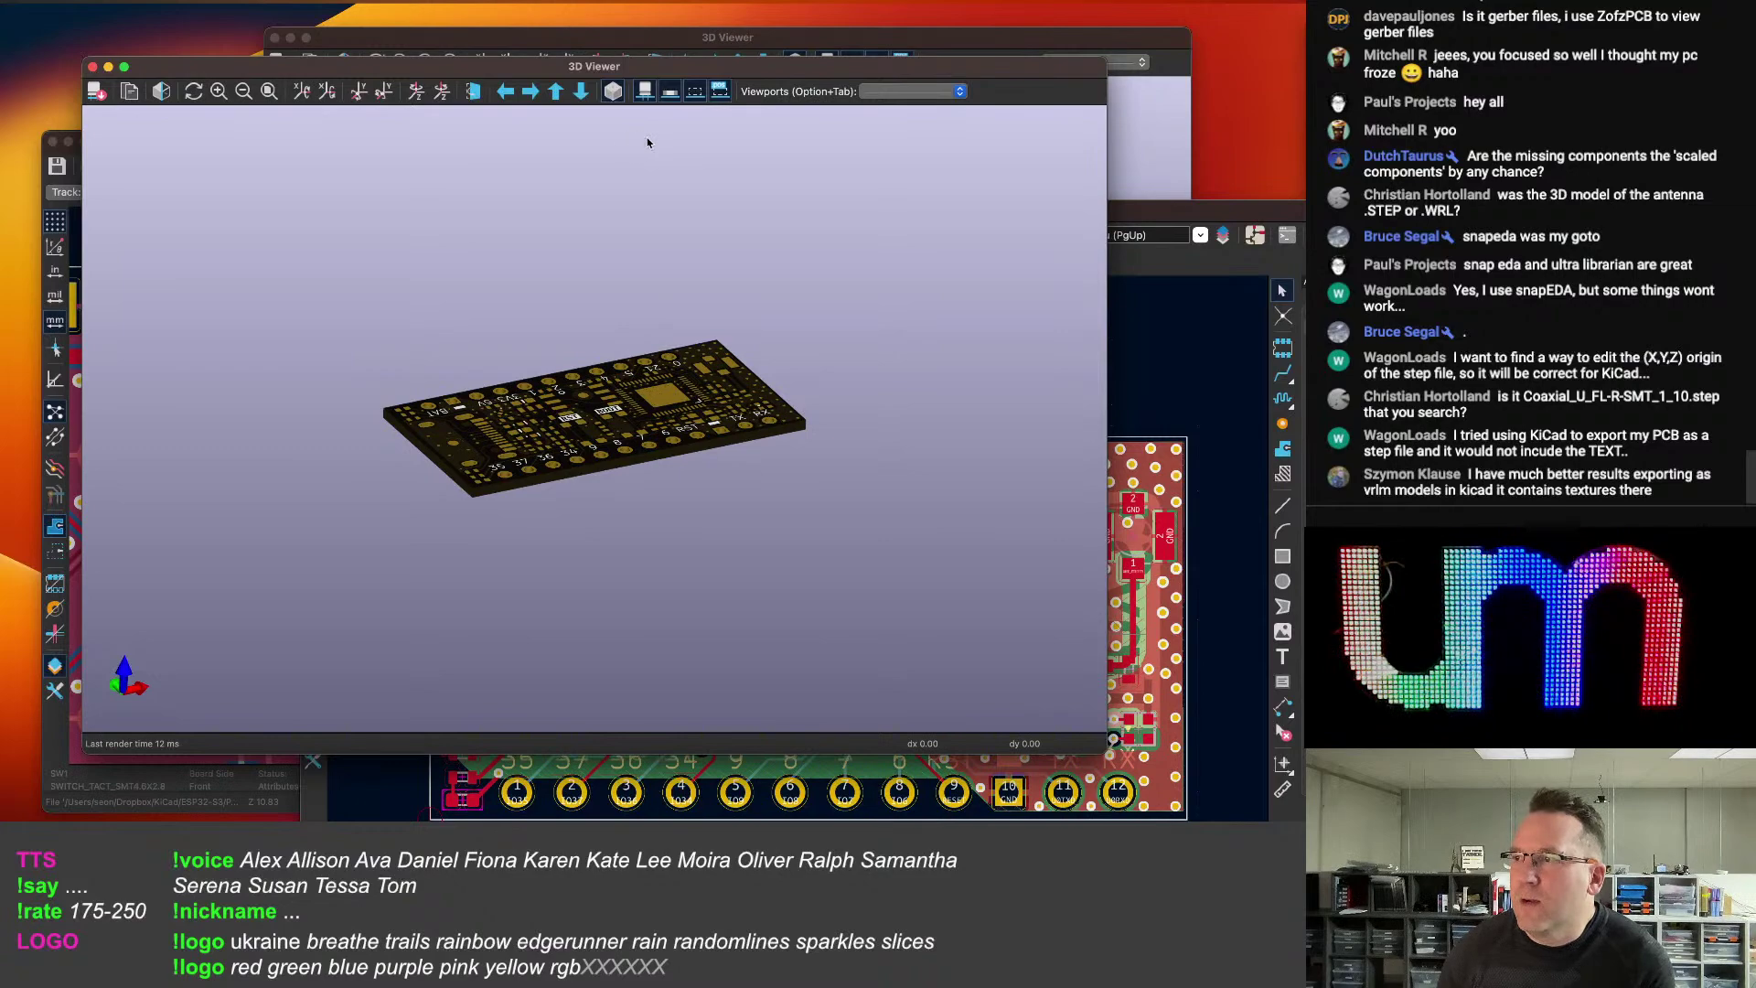
pyautogui.click(93, 67)
pyautogui.moveTo(453, 218); pyautogui.dragTo(1242, 319)
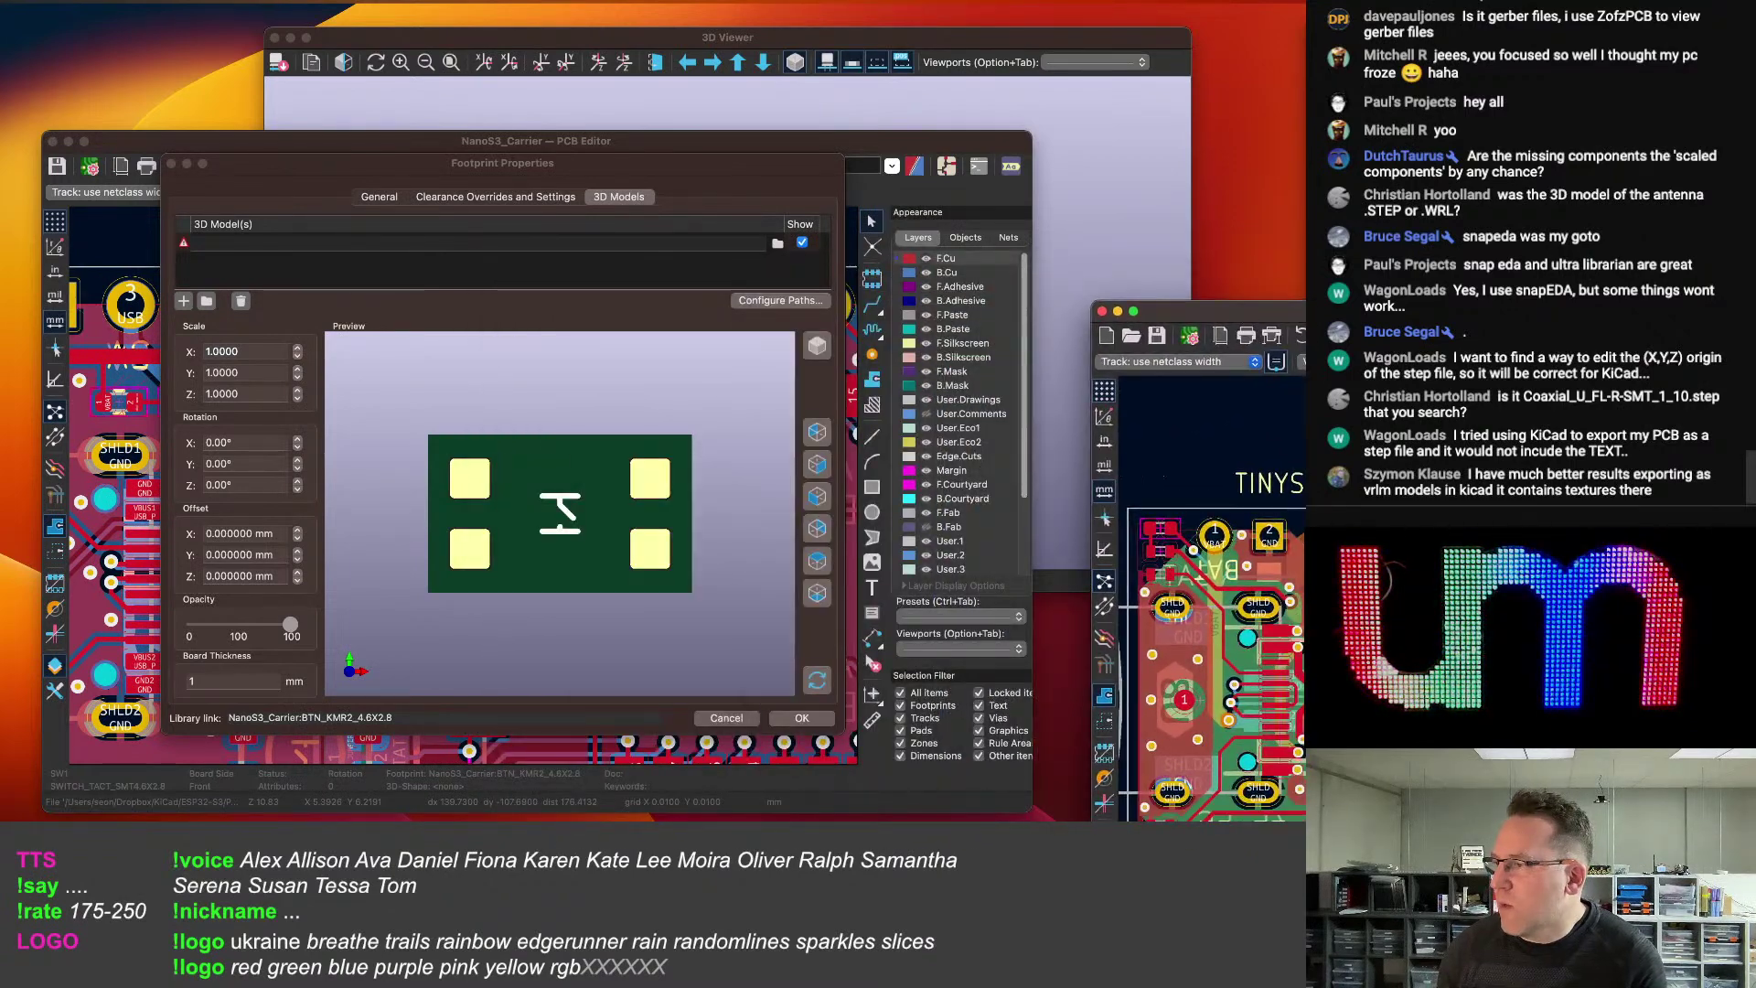
# Assign the copied BTN_KMR2_4.6X2.8_HAND.step path to the RST button's empty 3D model entry.
pyautogui.click(230, 245)
pyautogui.press('super+v')
pyautogui.press('Return')
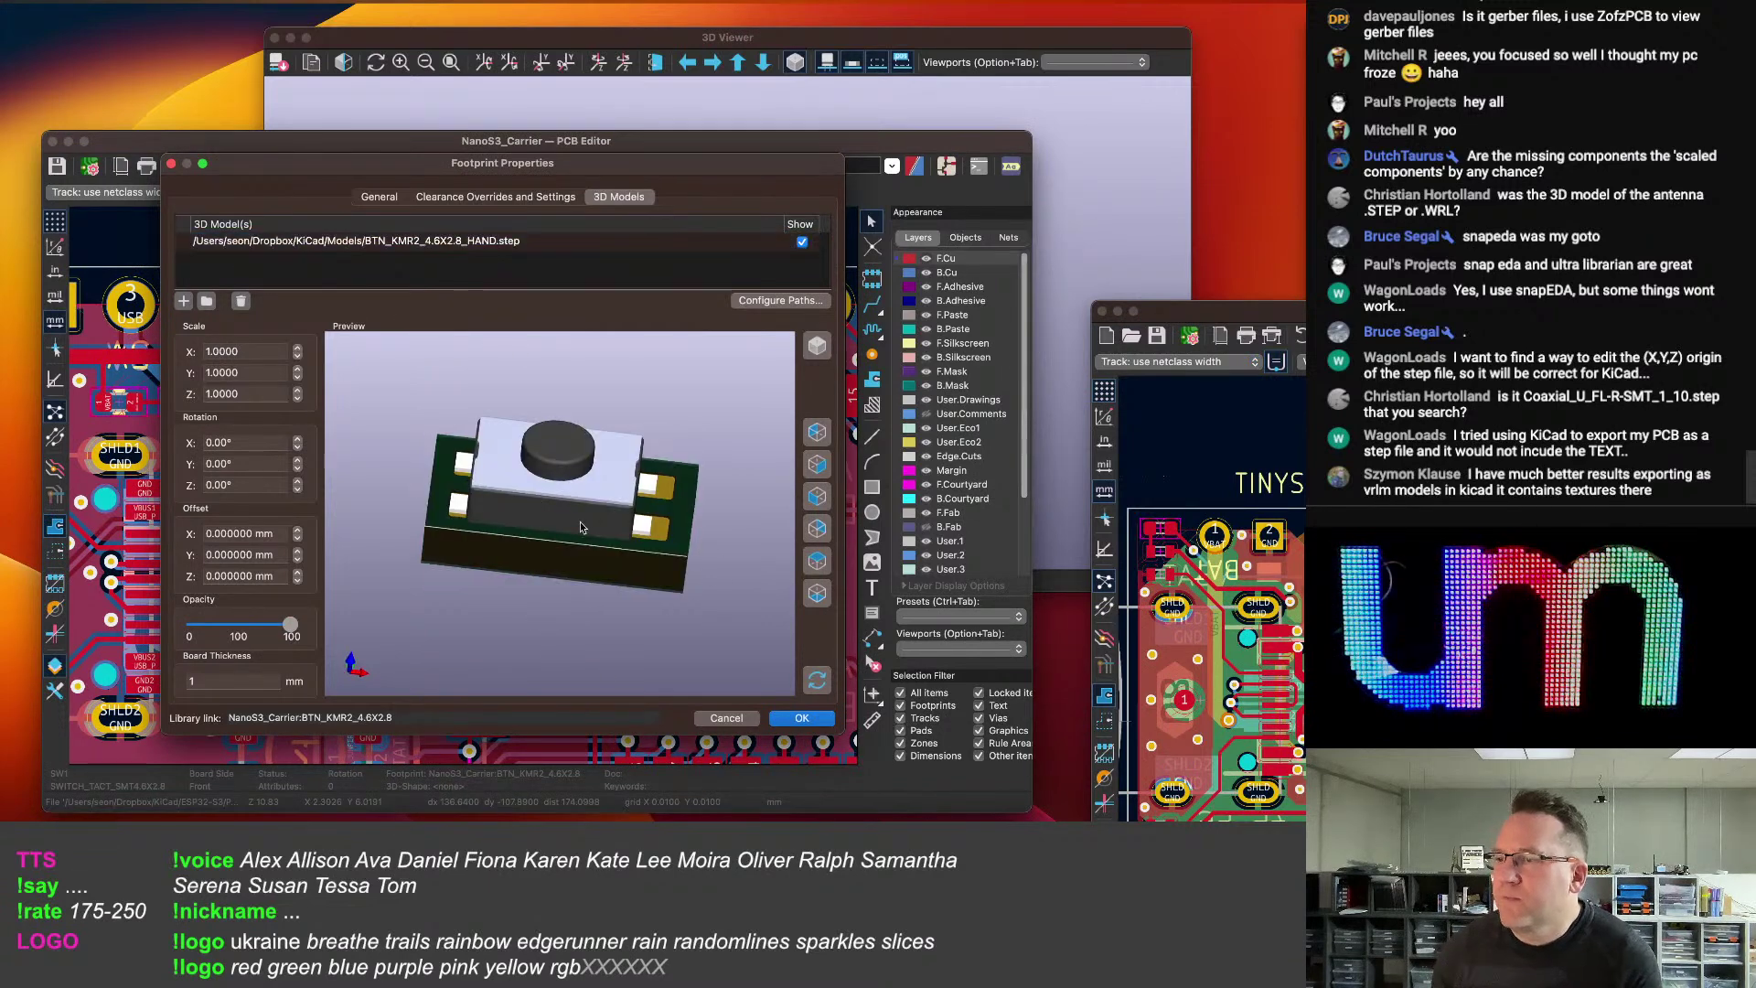
# Set the RST button model's X offset to 0.2 mm and accept the footprint properties.
pyautogui.click(297, 540)
pyautogui.click(297, 531)
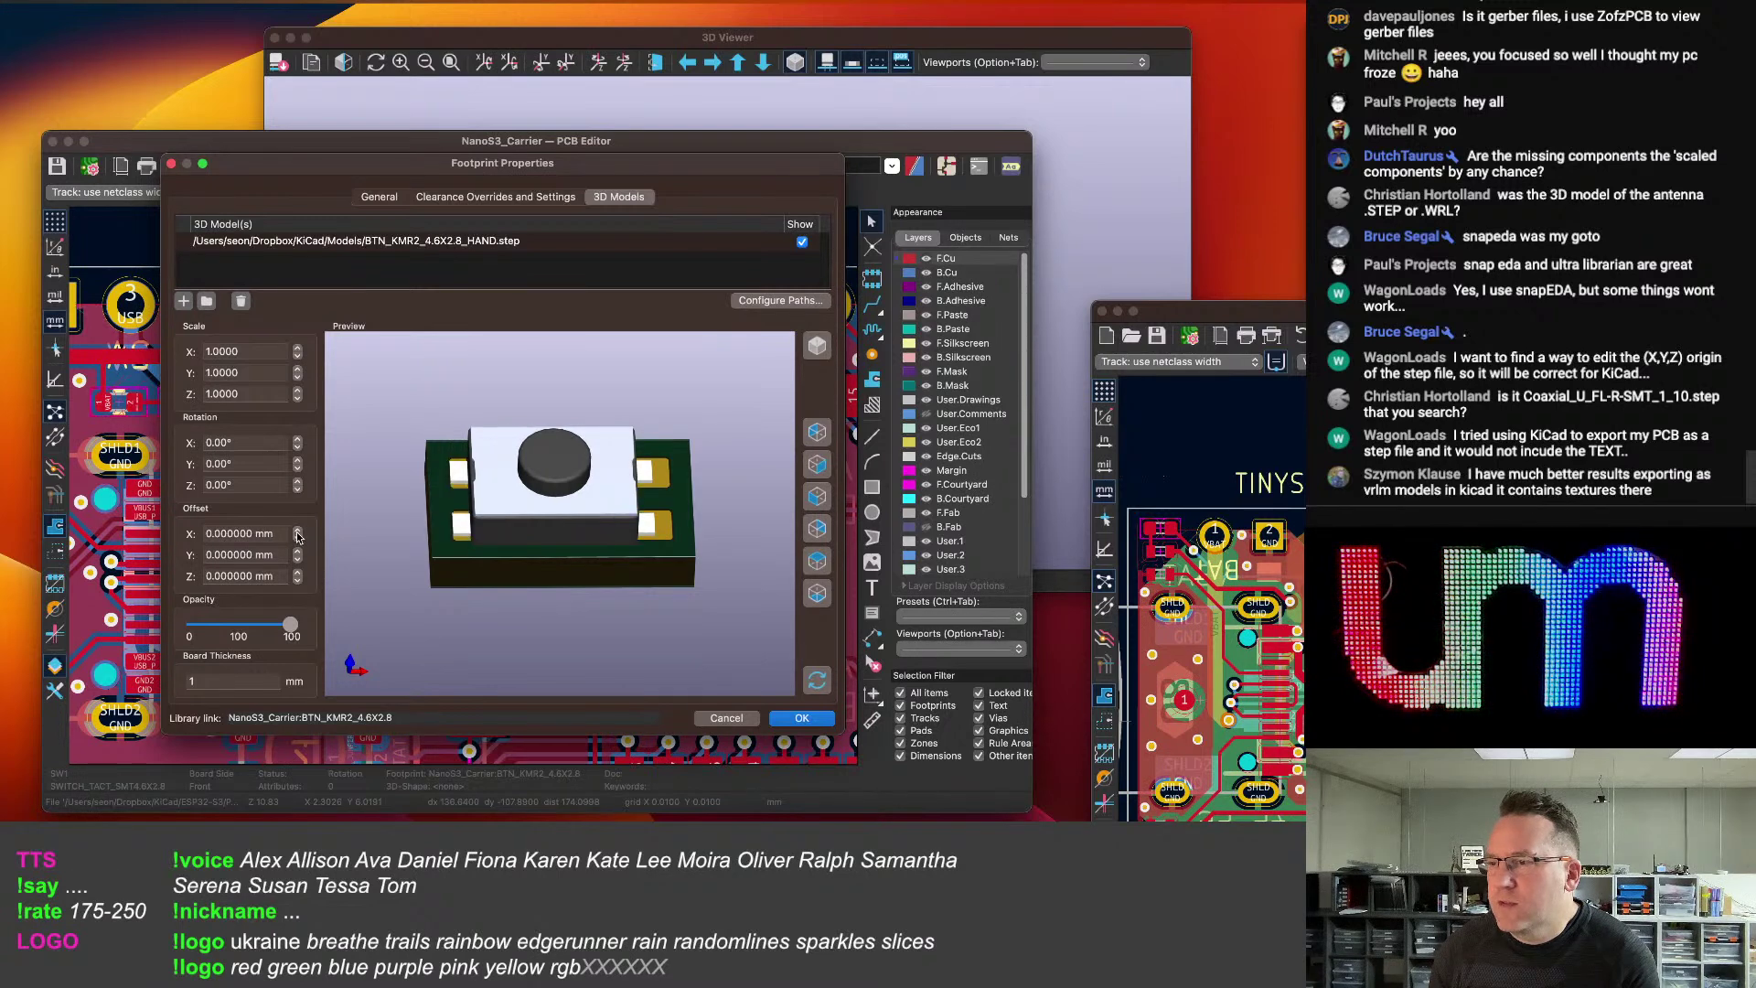
pyautogui.click(296, 531)
pyautogui.click(297, 540)
pyautogui.click(241, 528)
pyautogui.write('2')
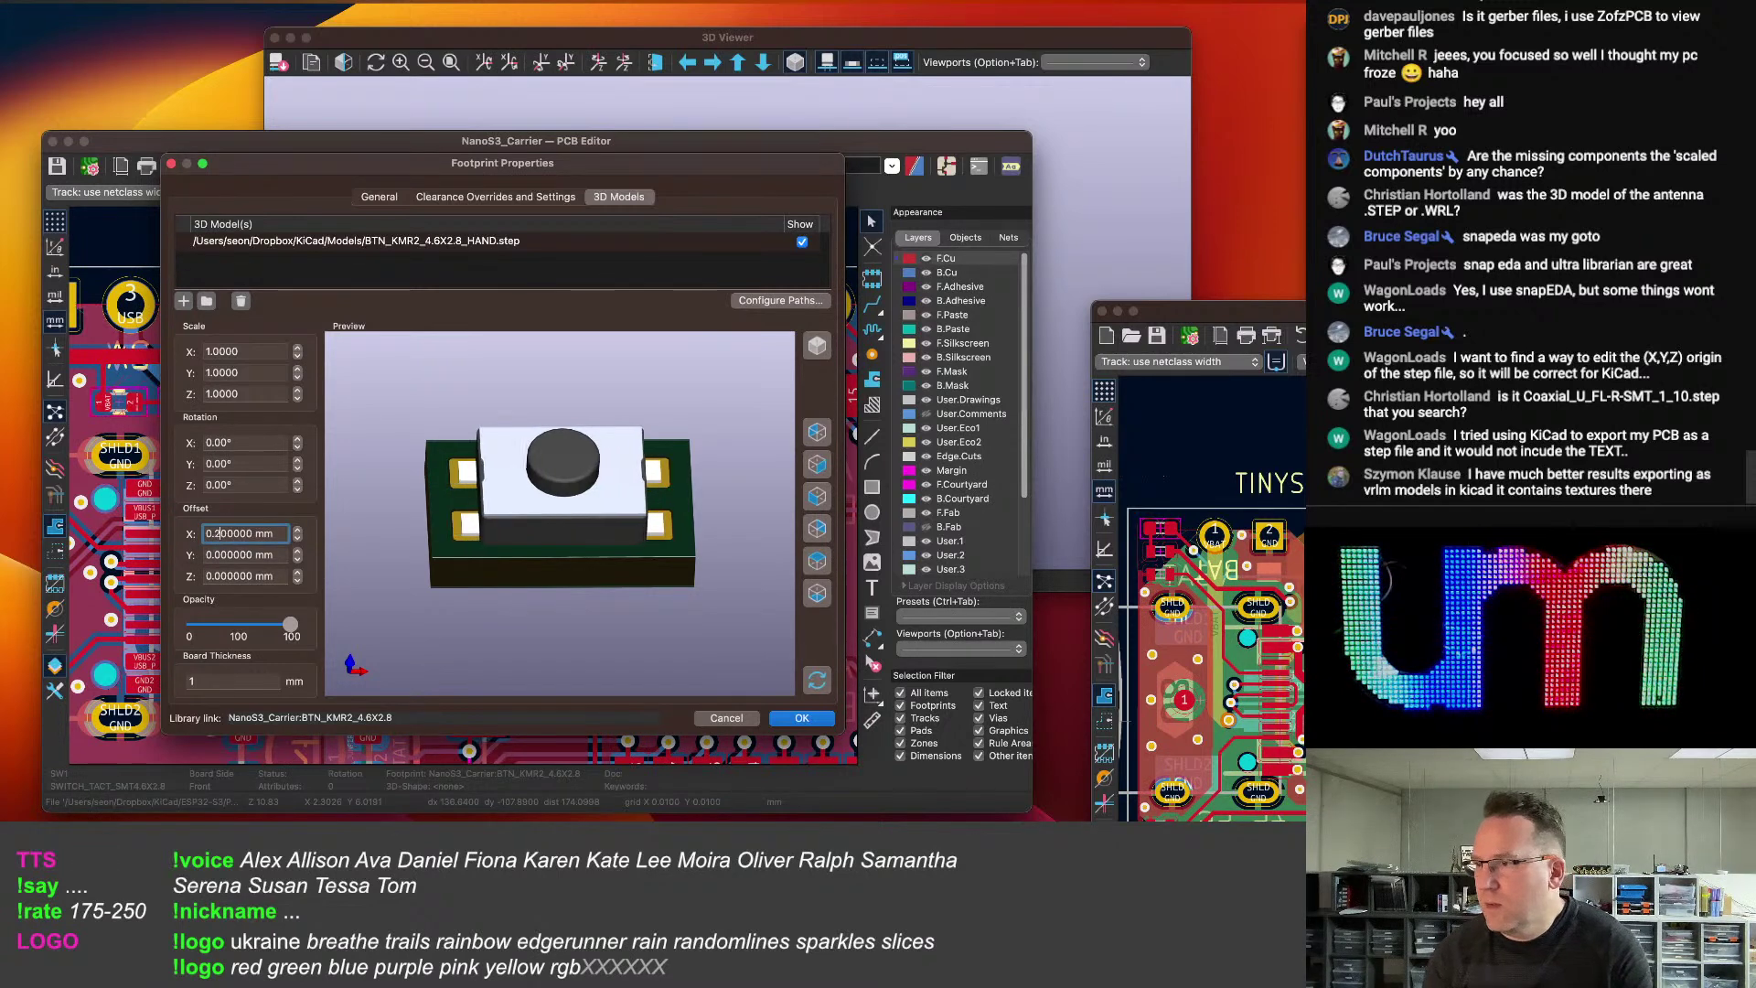
pyautogui.click(802, 718)
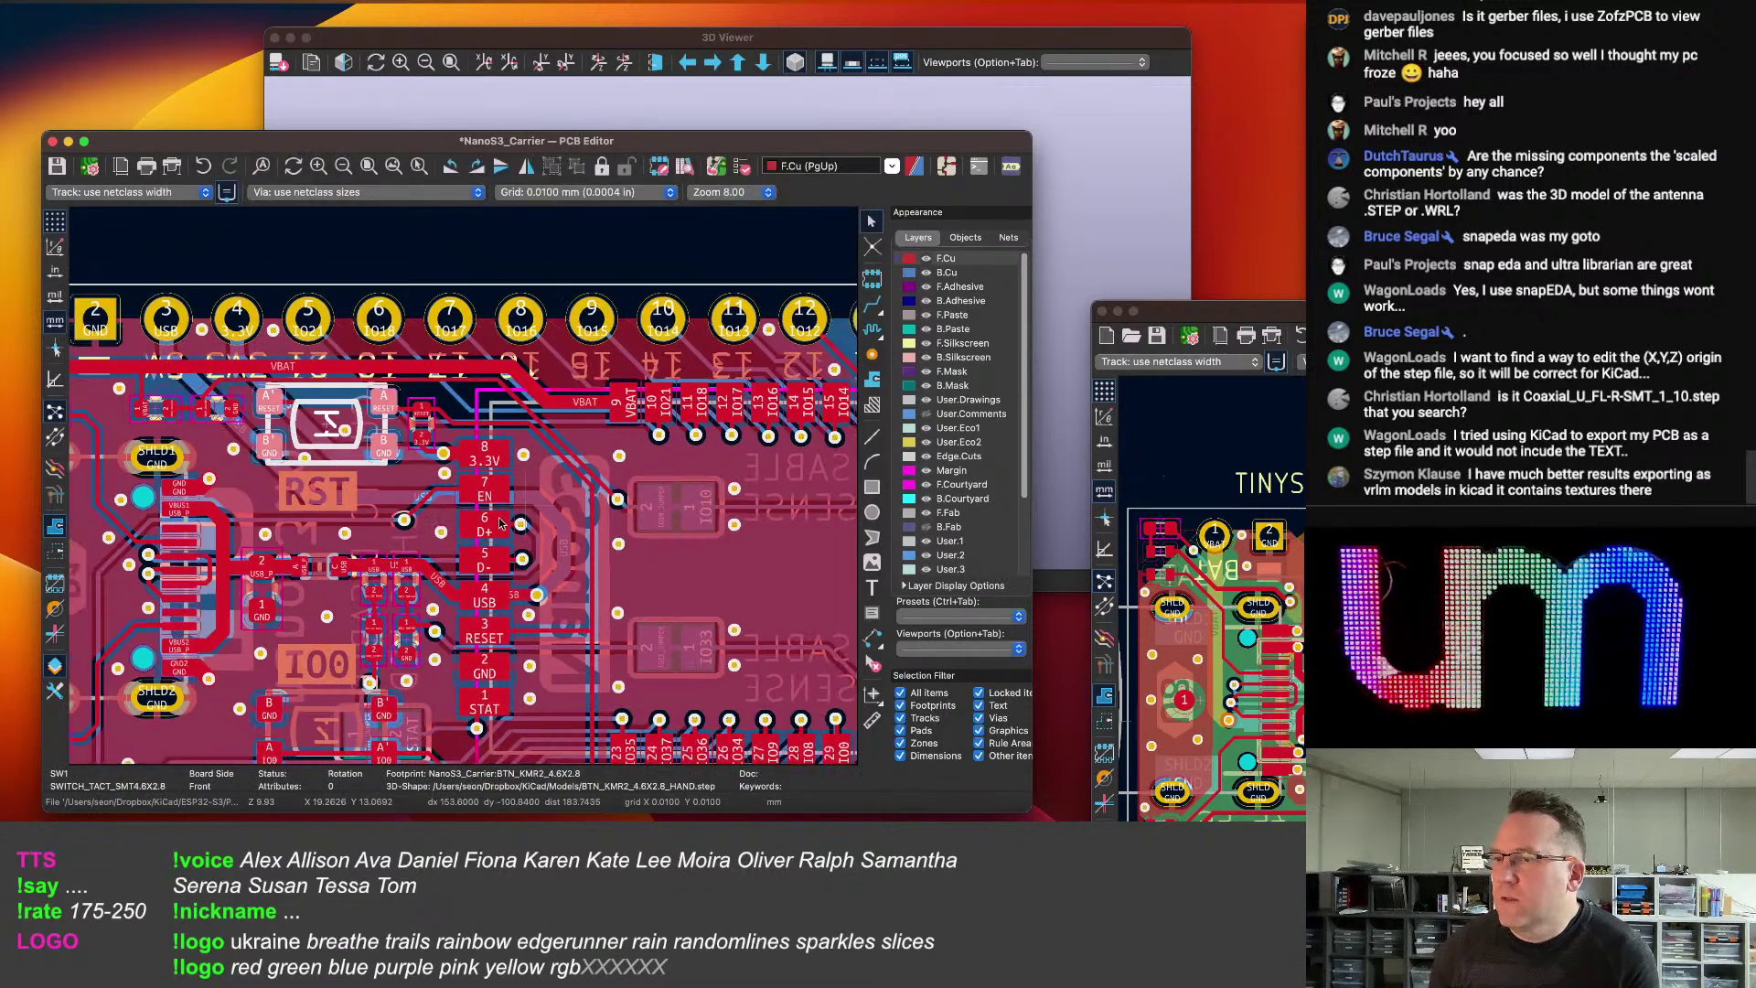
# Open the IO0 button's 3D model settings and try adding BTN_KMR2_4.6X2.8_HAND.step with an X offset of 0.2 mm.
pyautogui.doubleClick(346, 626)
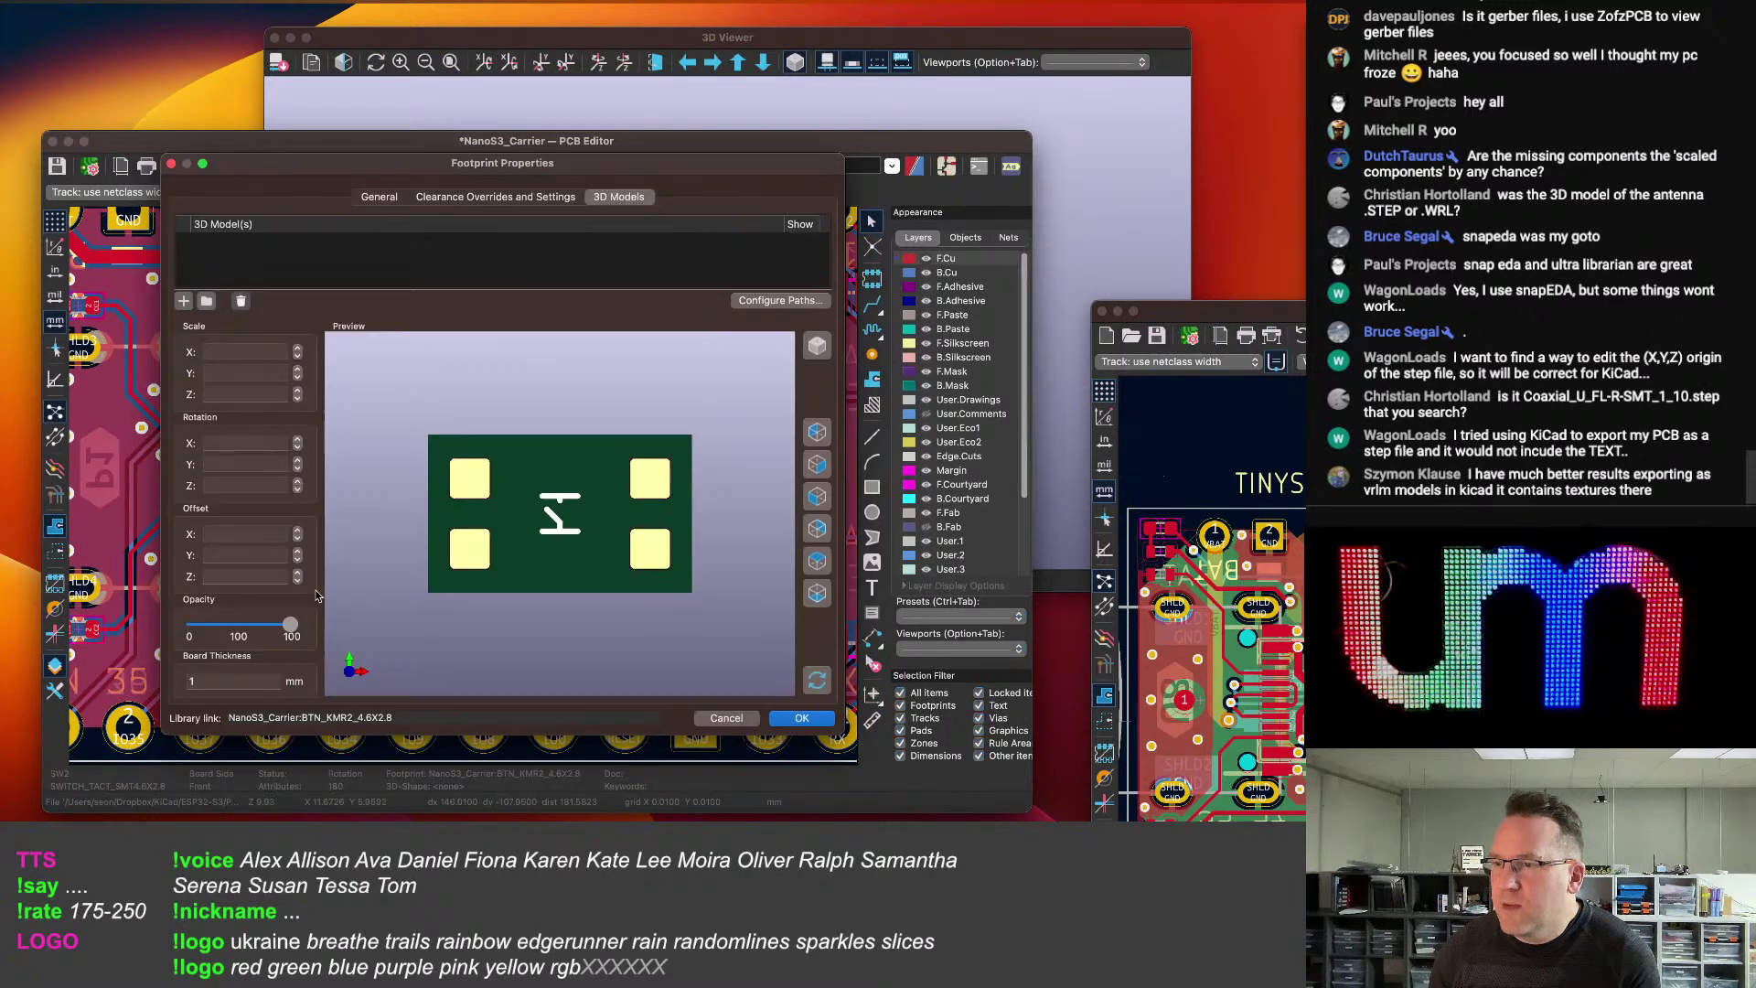
pyautogui.click(183, 301)
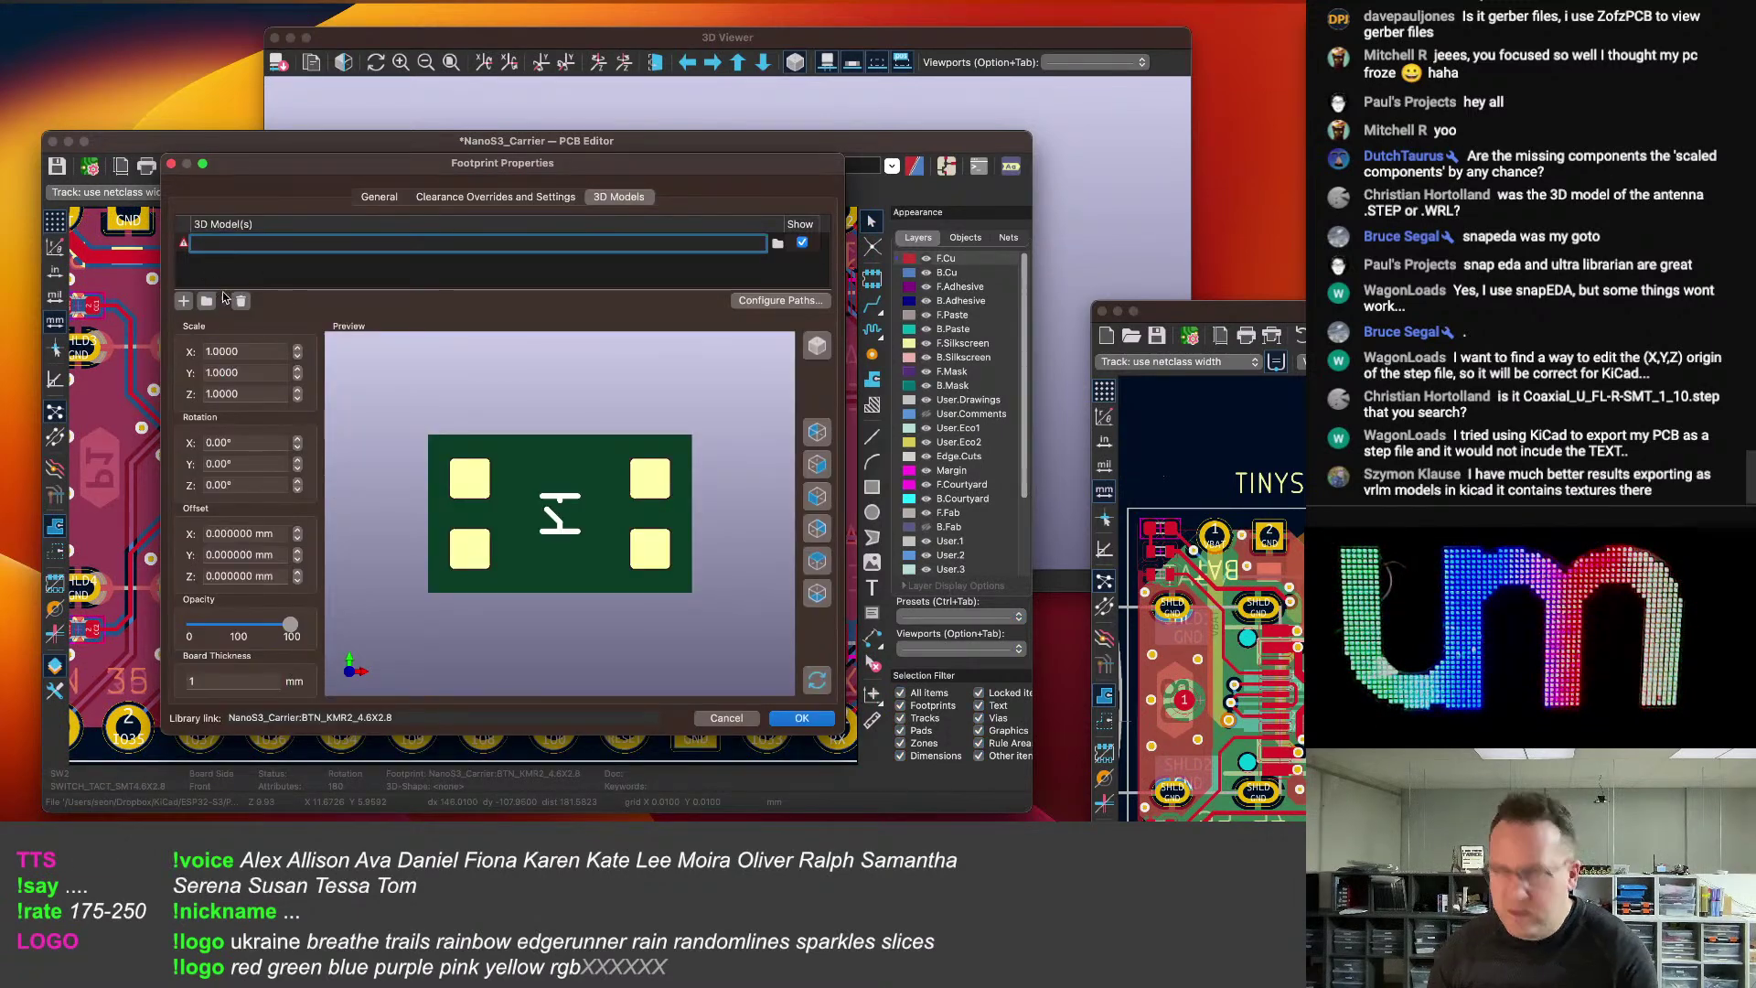
pyautogui.press('super+v')
pyautogui.click(224, 530)
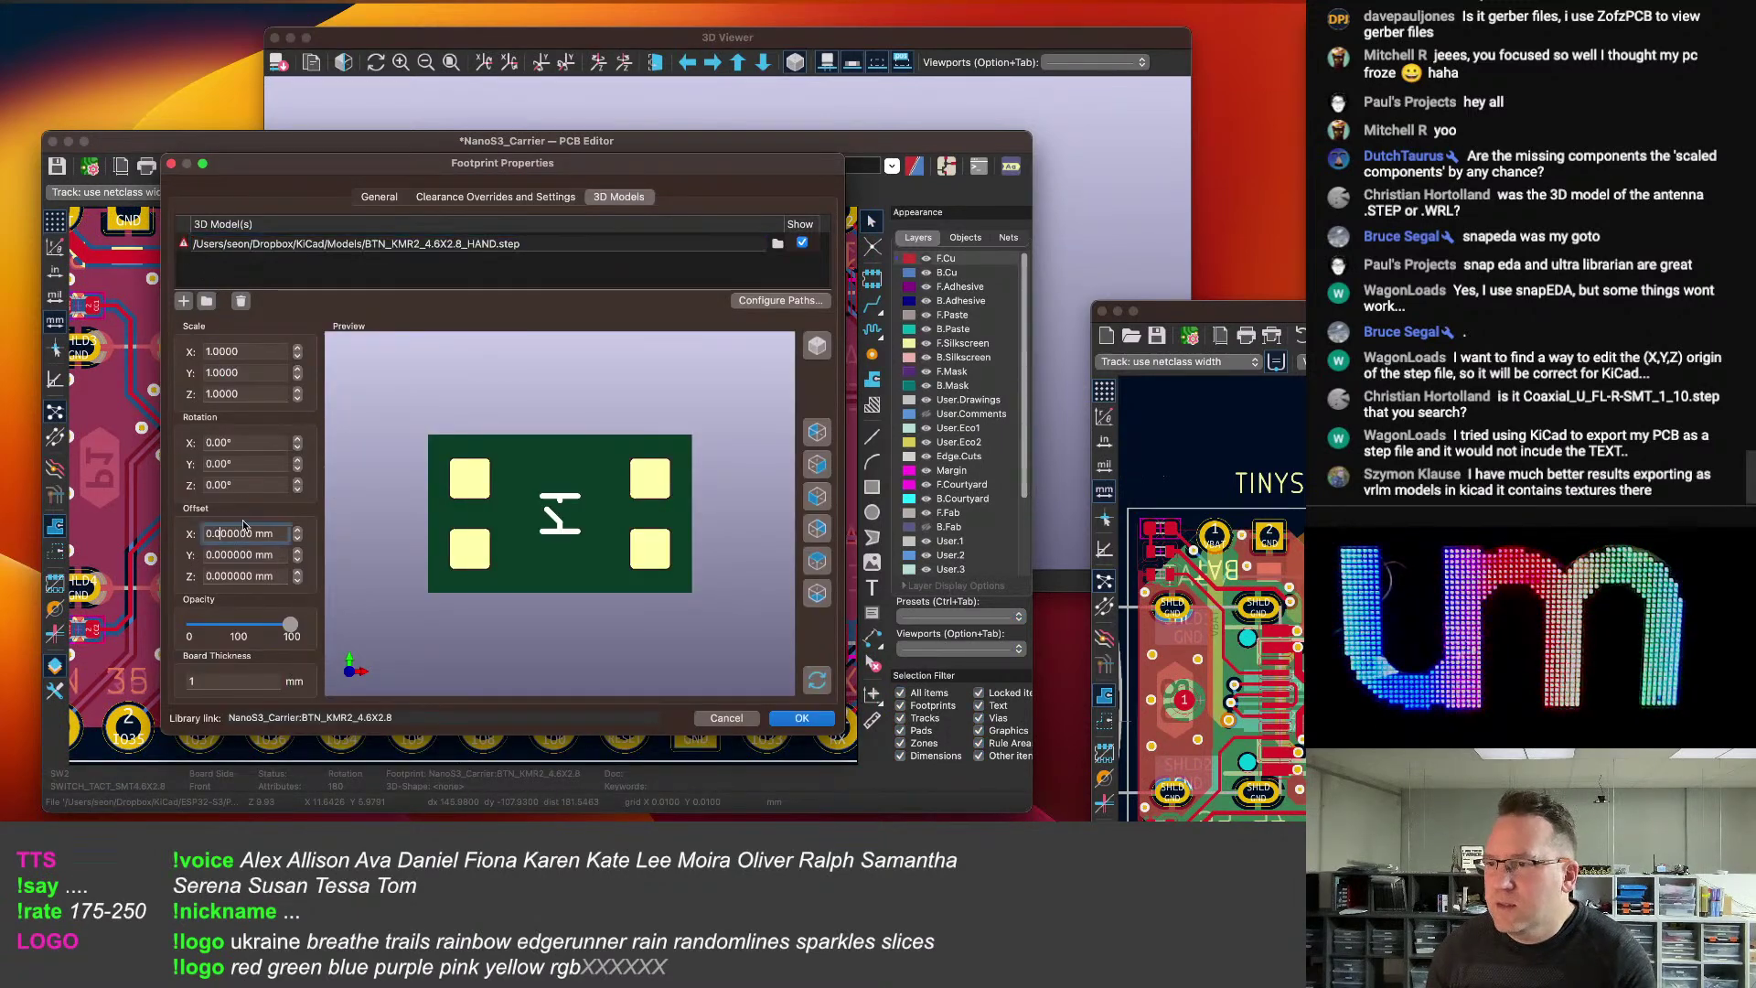
pyautogui.write('2')
pyautogui.press('Tab')
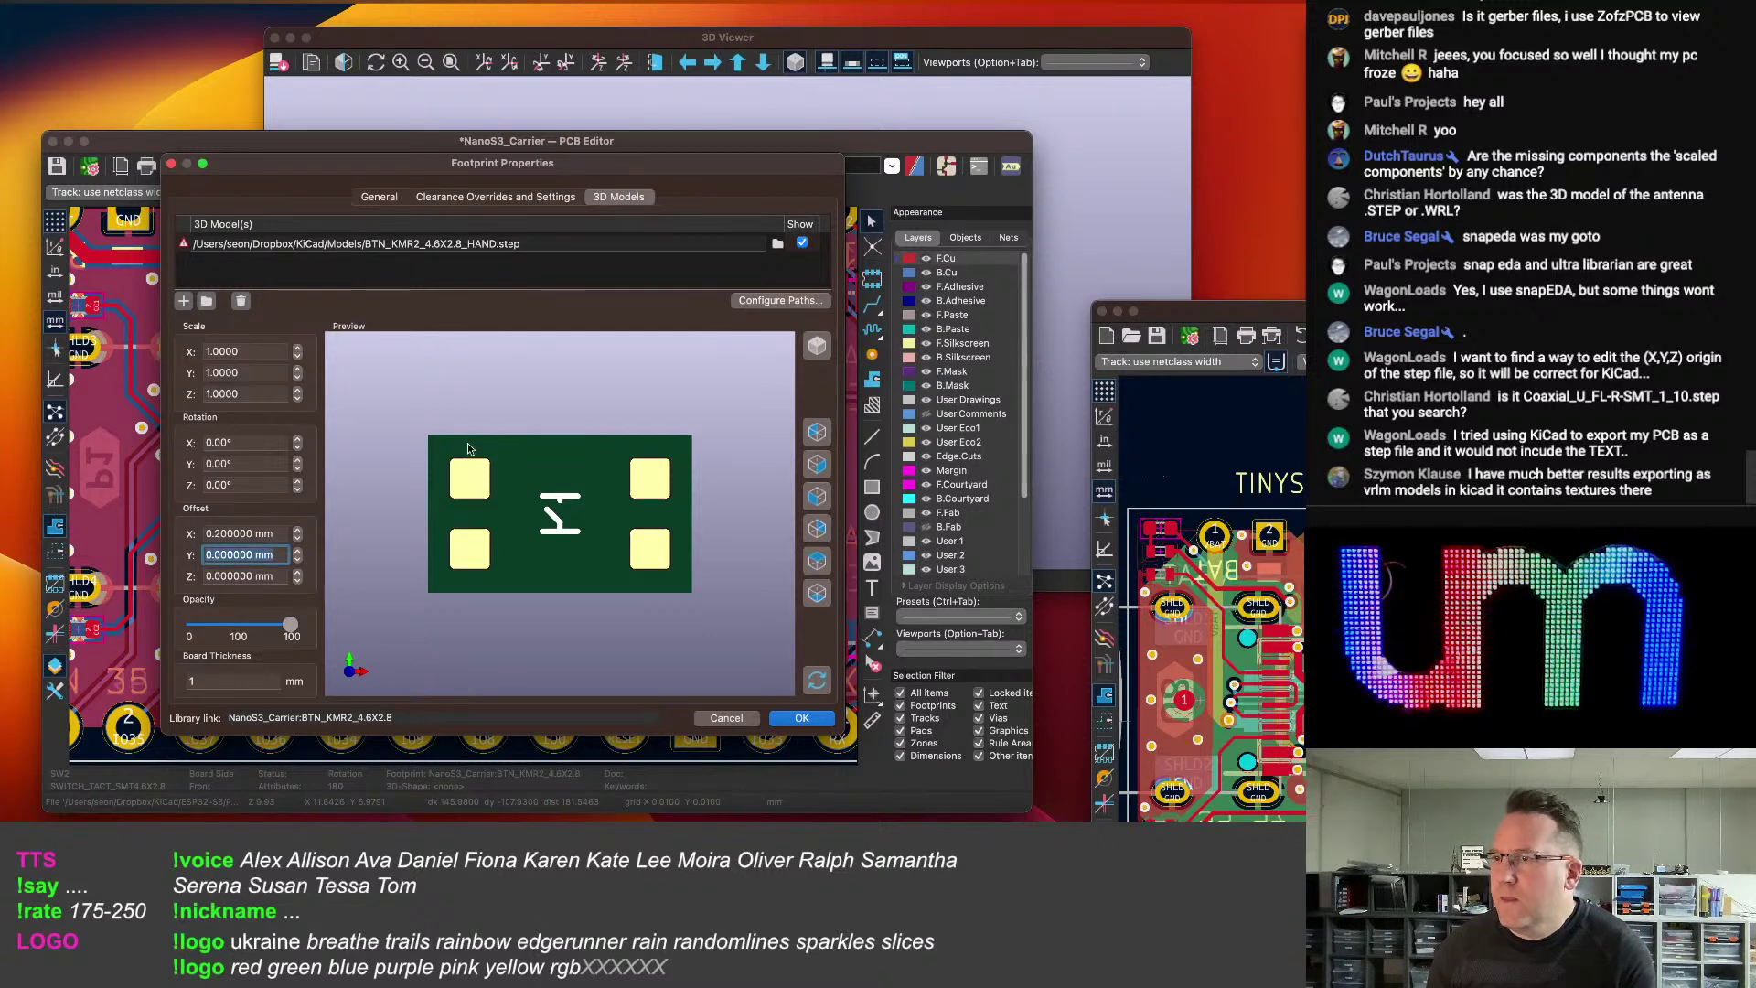
pyautogui.click(551, 240)
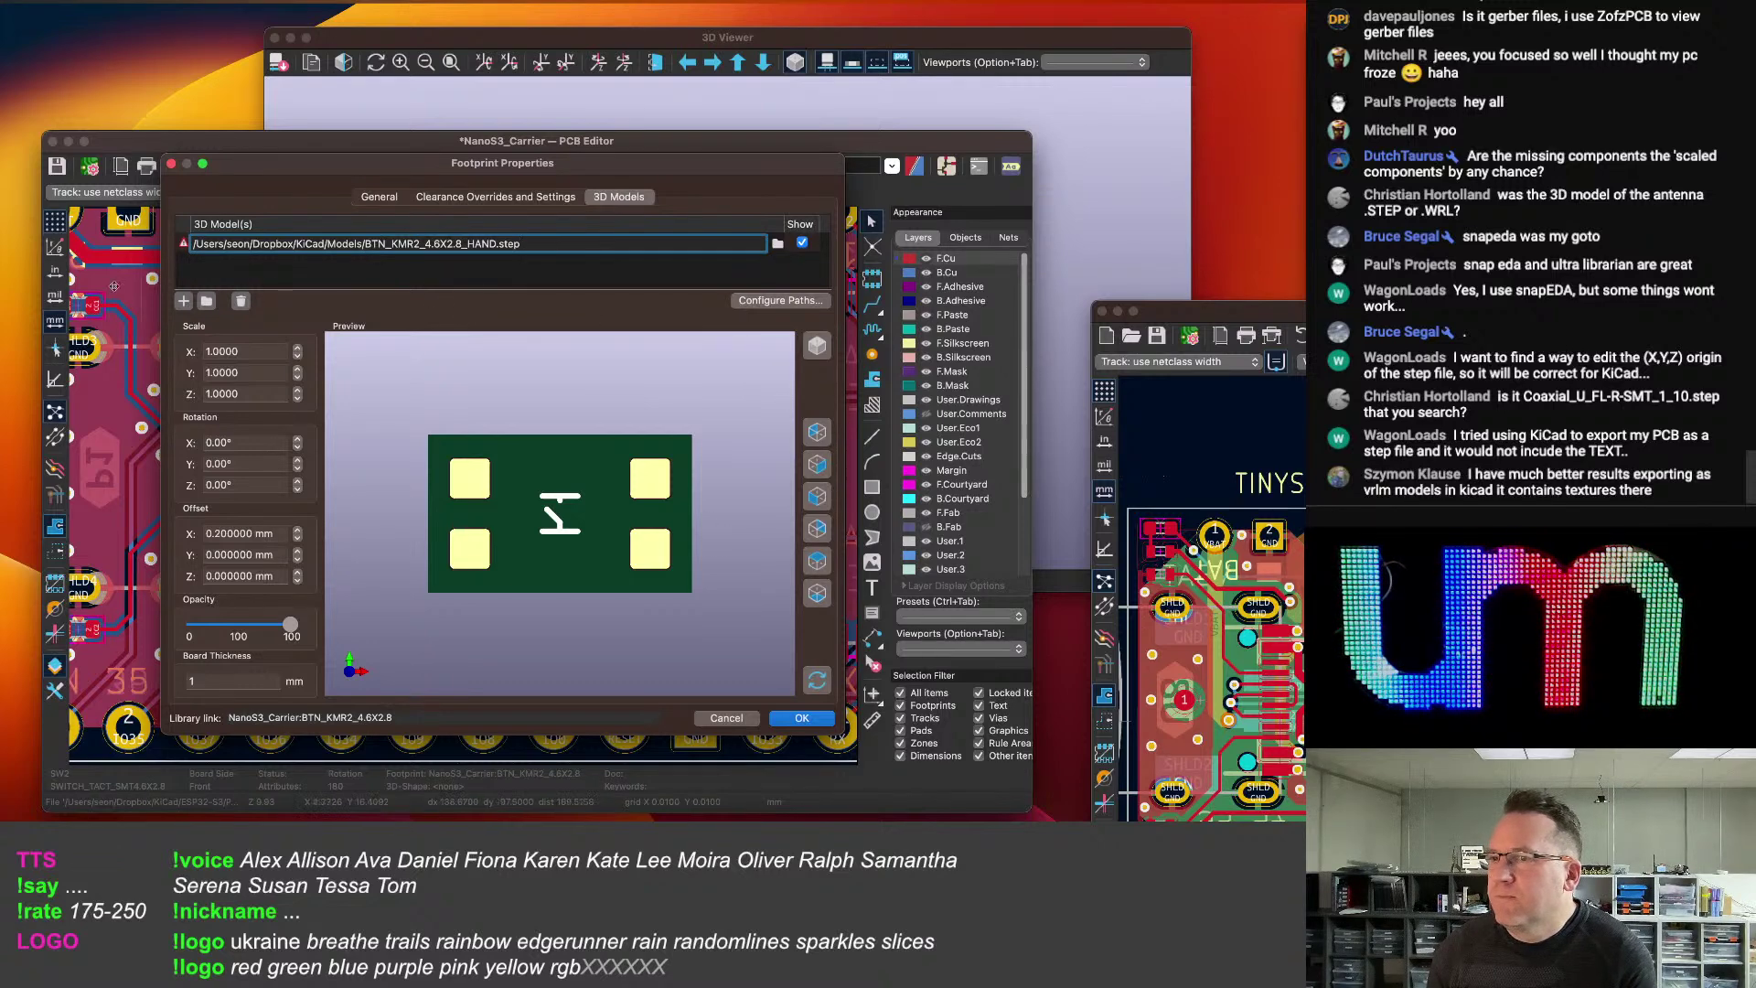
# Add a fresh 3D model entry to the IO0 button using the copied BTN_KMR2_4.6X2.8_HAND.step path.
pyautogui.click(183, 301)
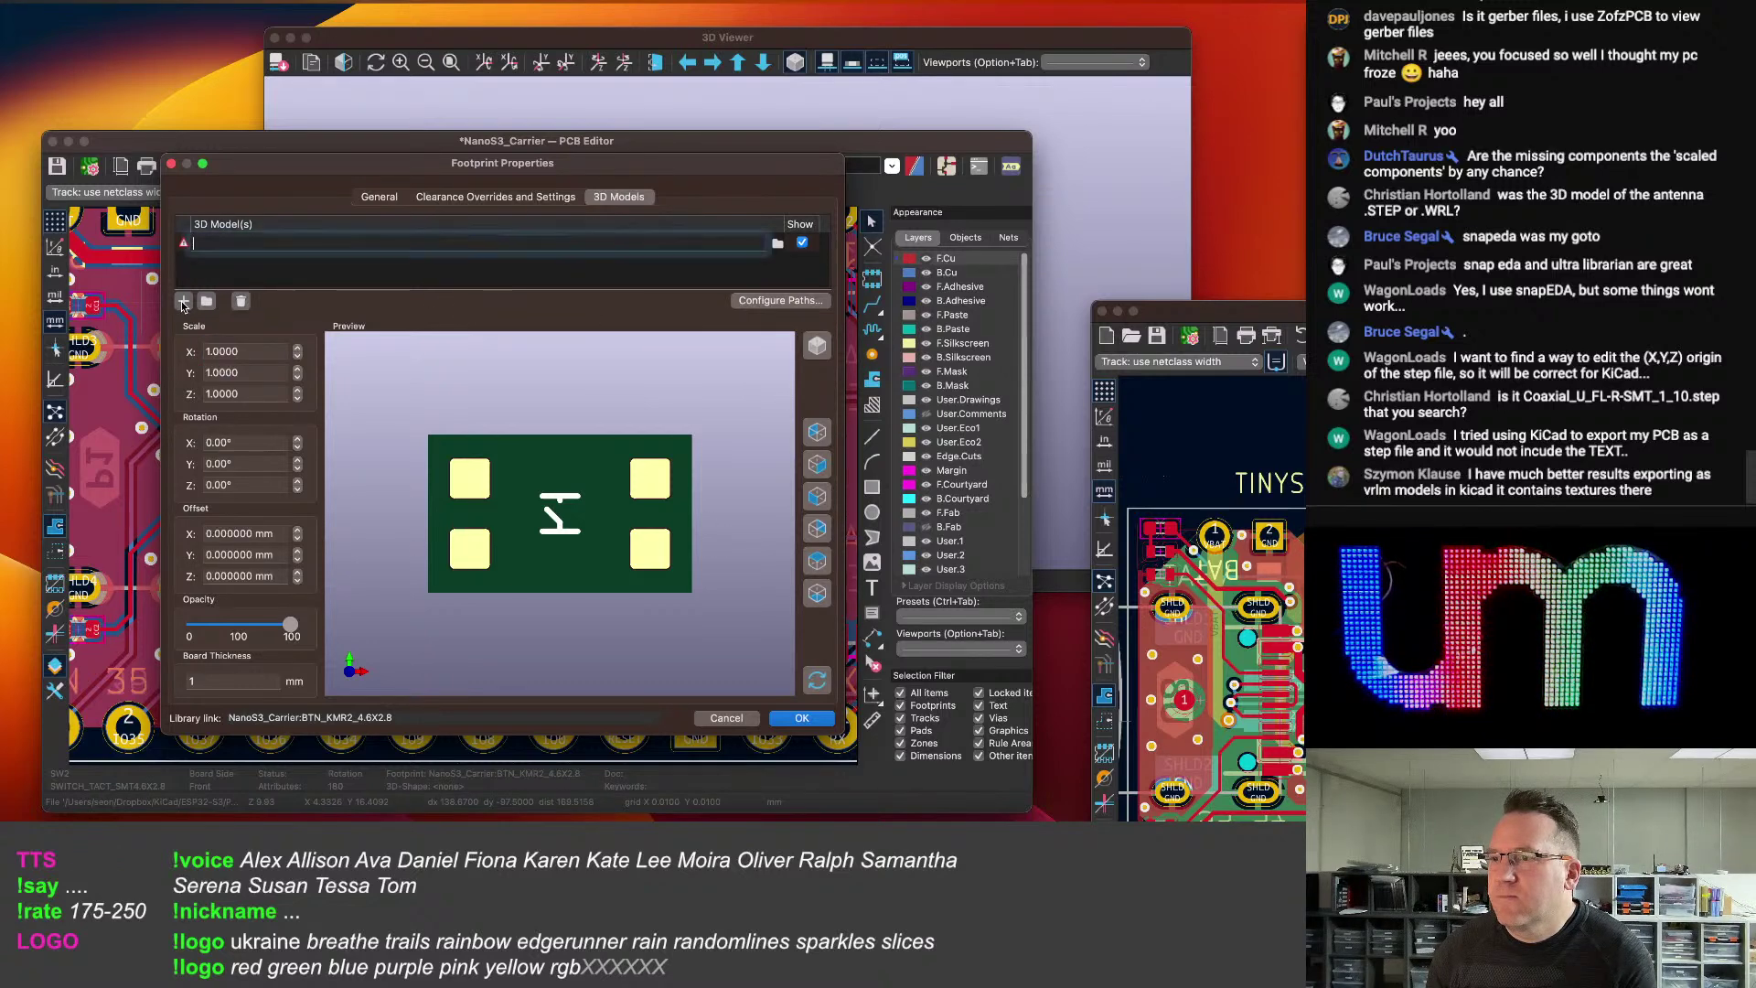
pyautogui.press('super+v')
pyautogui.press('Return')
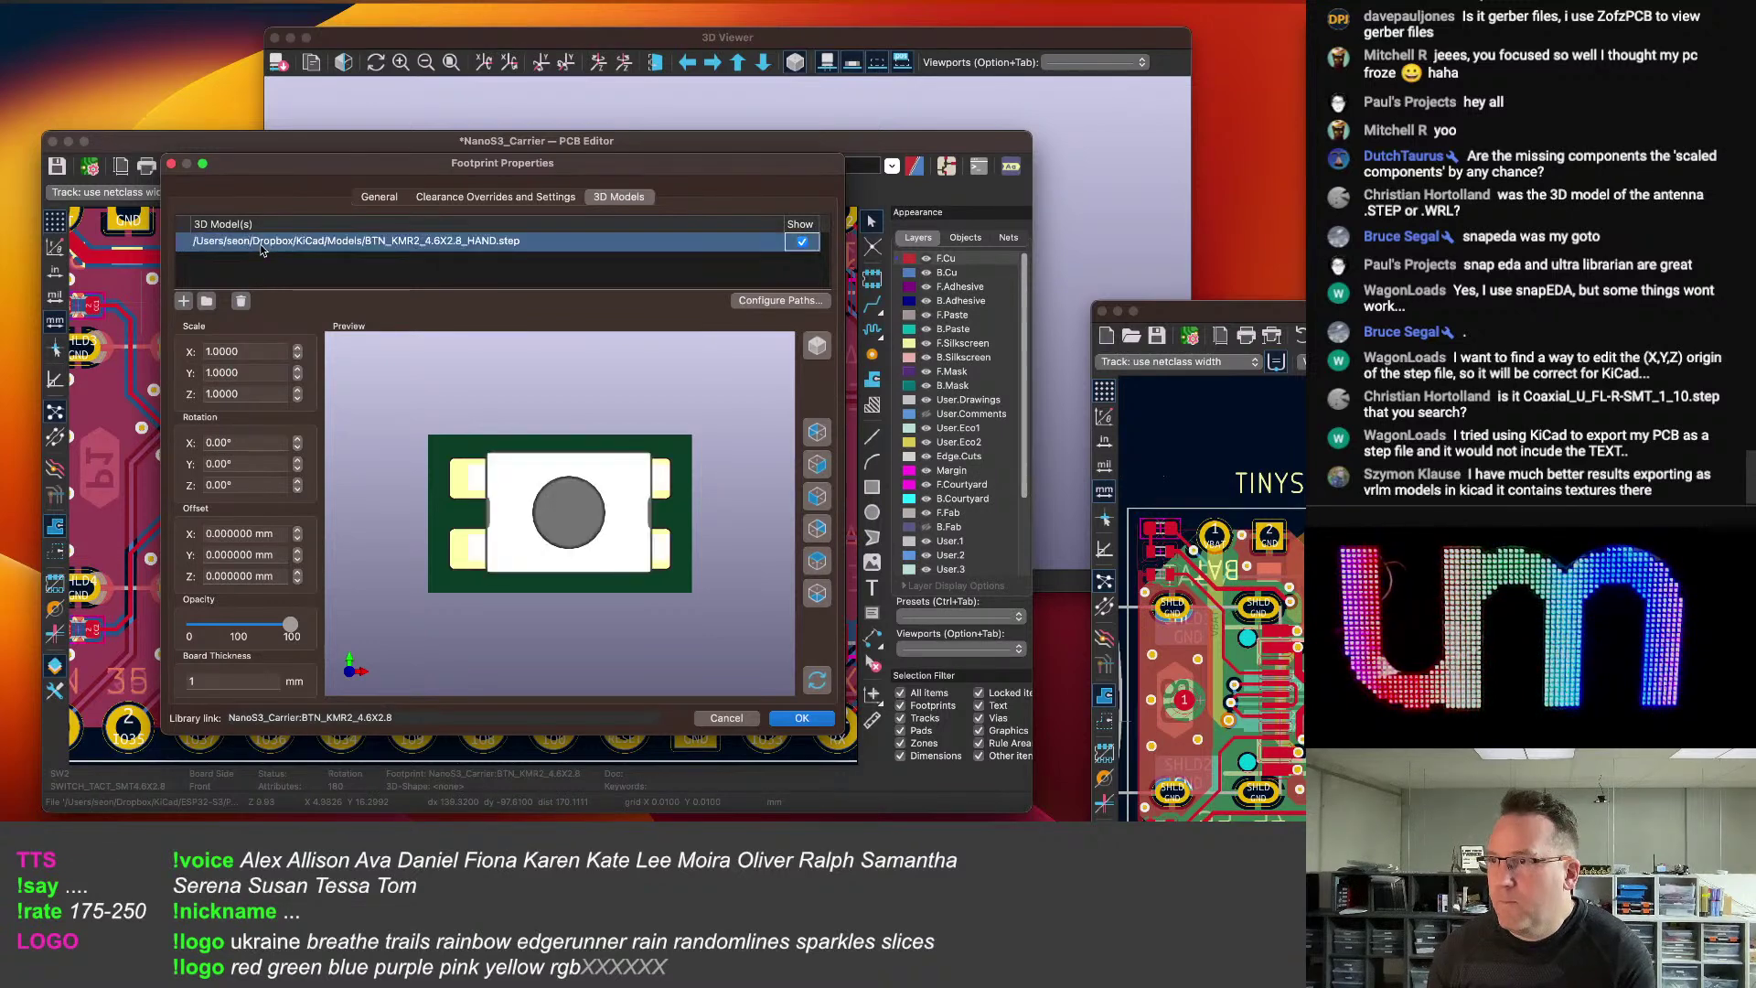
# Try a 0.3 mm X offset for the IO0 button model, settle on 0.2 mm and accept the footprint properties.
pyautogui.moveTo(549, 585); pyautogui.dragTo(545, 499)
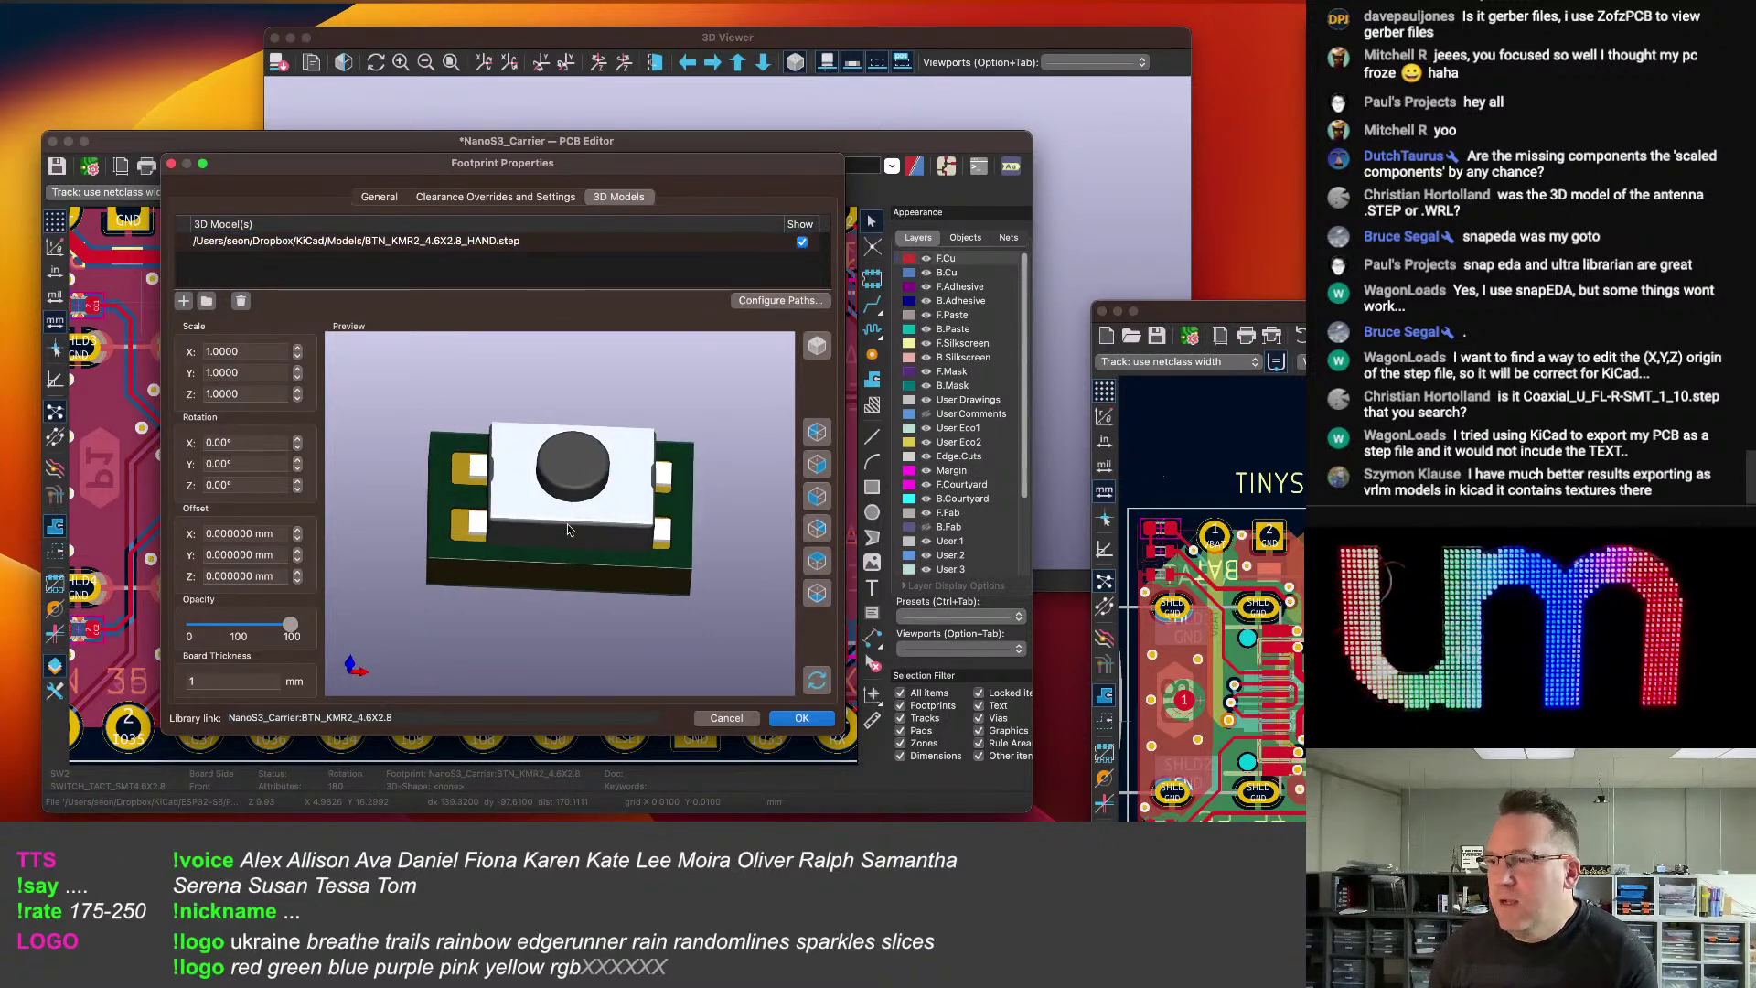
pyautogui.click(215, 533)
pyautogui.write('3')
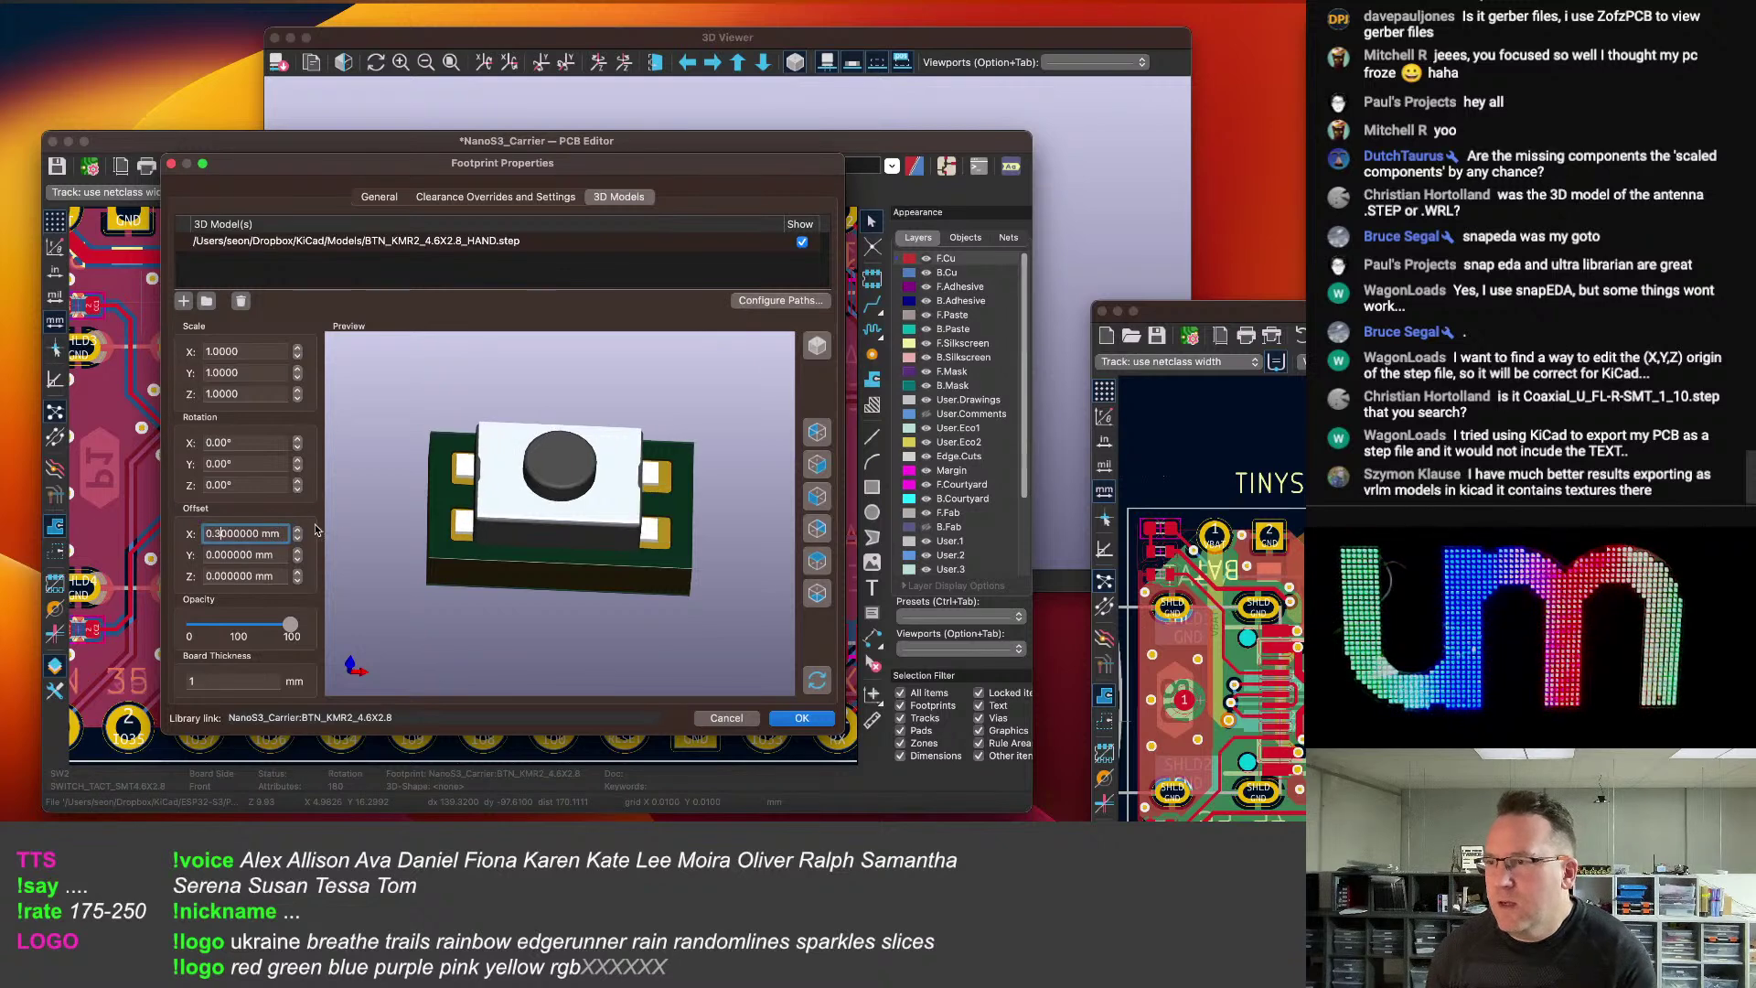
pyautogui.click(218, 533)
pyautogui.press('BackSpace')
pyautogui.write('2')
pyautogui.moveTo(563, 595); pyautogui.dragTo(677, 547)
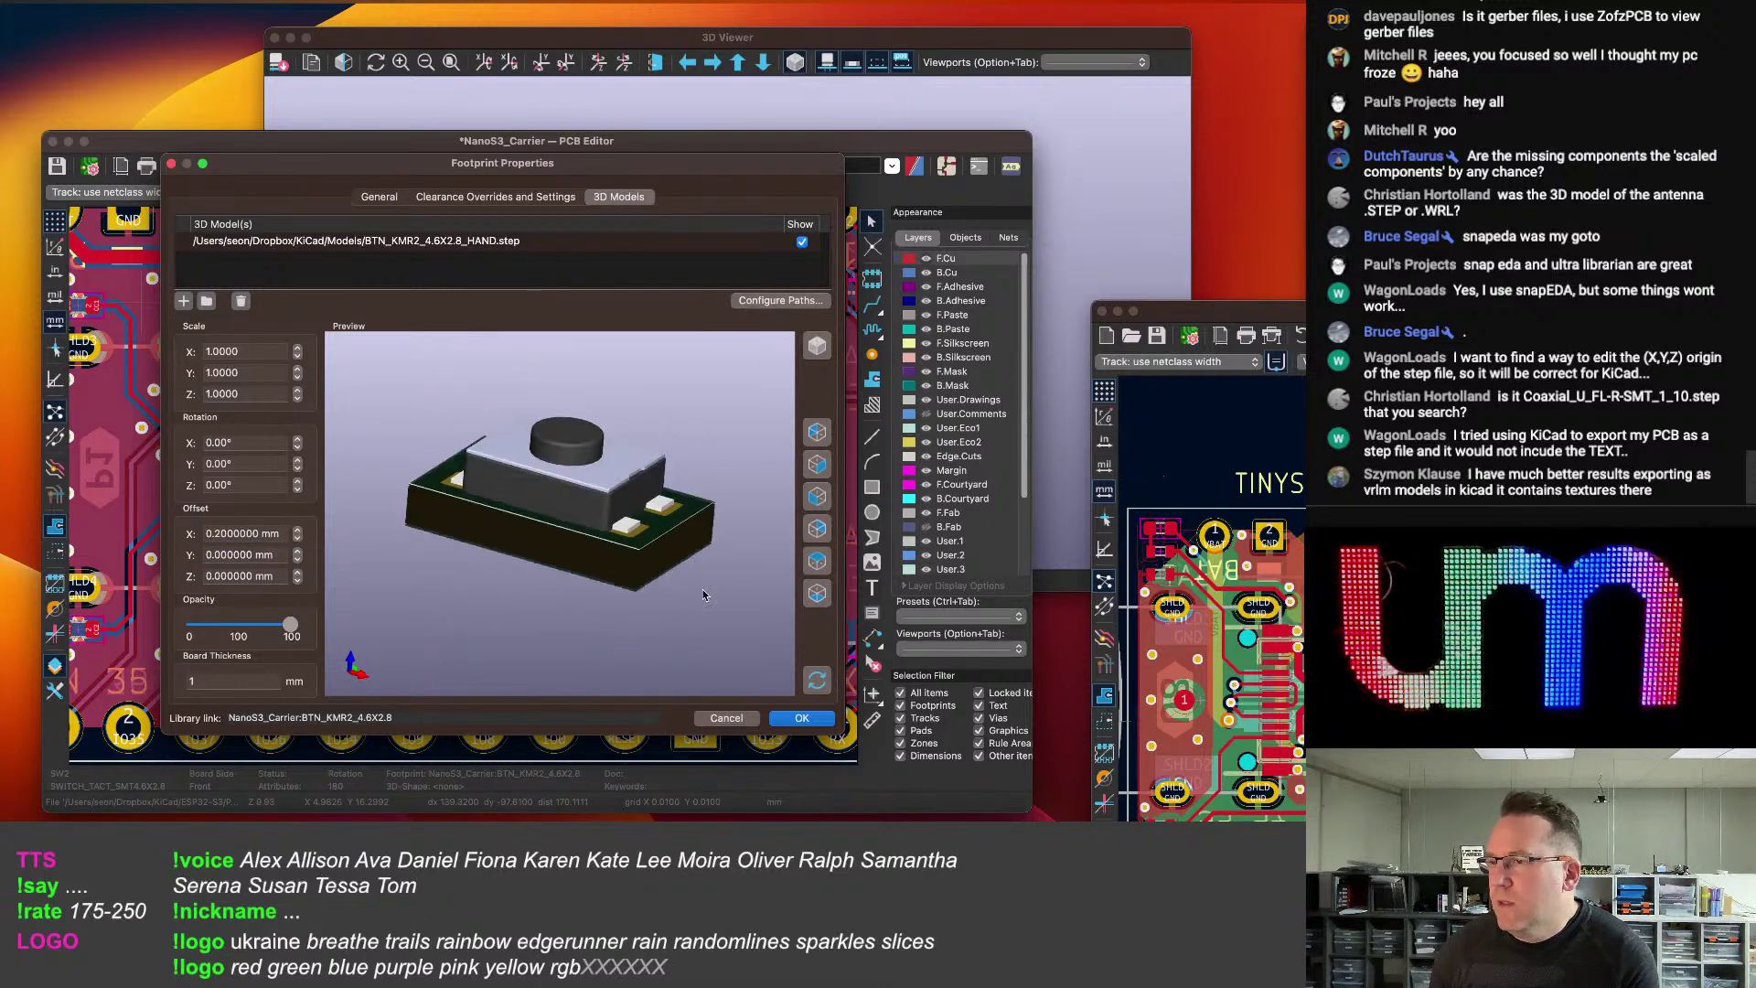
pyautogui.click(802, 718)
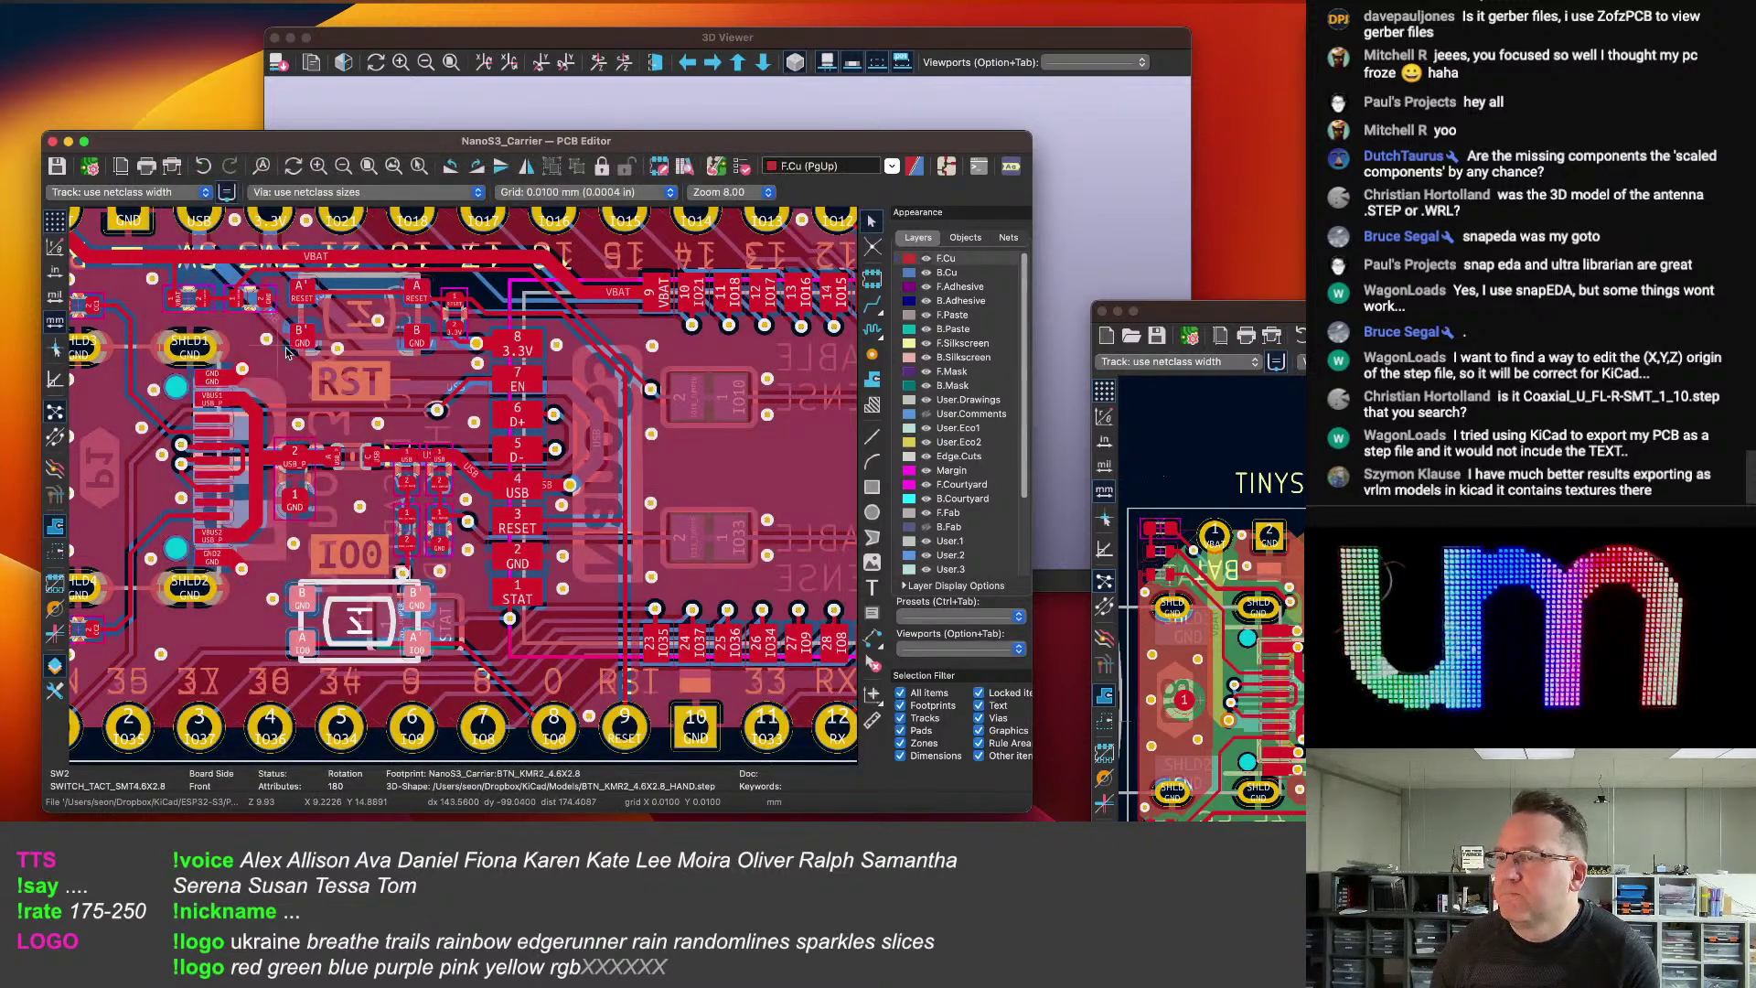
# Examine the carrier board in the 3D Viewer from several angles, checking the USB-C connector, both buttons and the NanoS3 module.
pyautogui.click(235, 430)
pyautogui.click(663, 41)
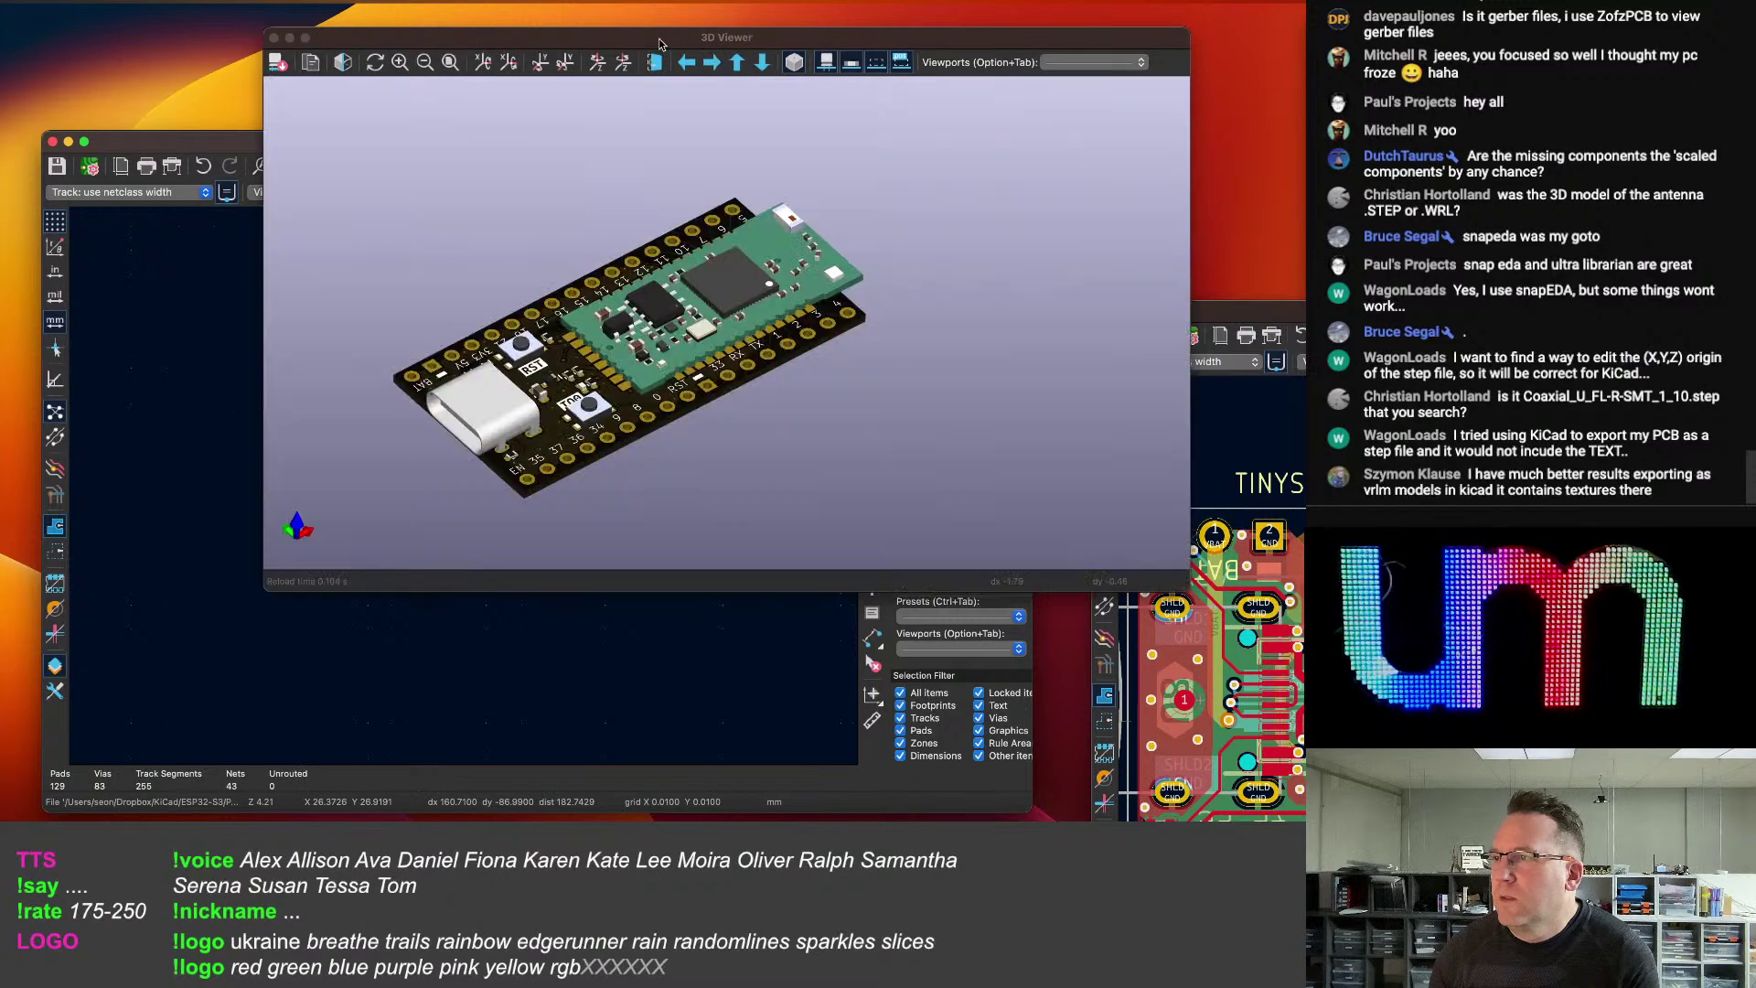
pyautogui.moveTo(667, 495); pyautogui.dragTo(569, 453)
pyautogui.scroll(3, 567, 450)
pyautogui.moveTo(553, 428); pyautogui.dragTo(595, 354, button='middle')
pyautogui.moveTo(596, 354); pyautogui.dragTo(426, 302)
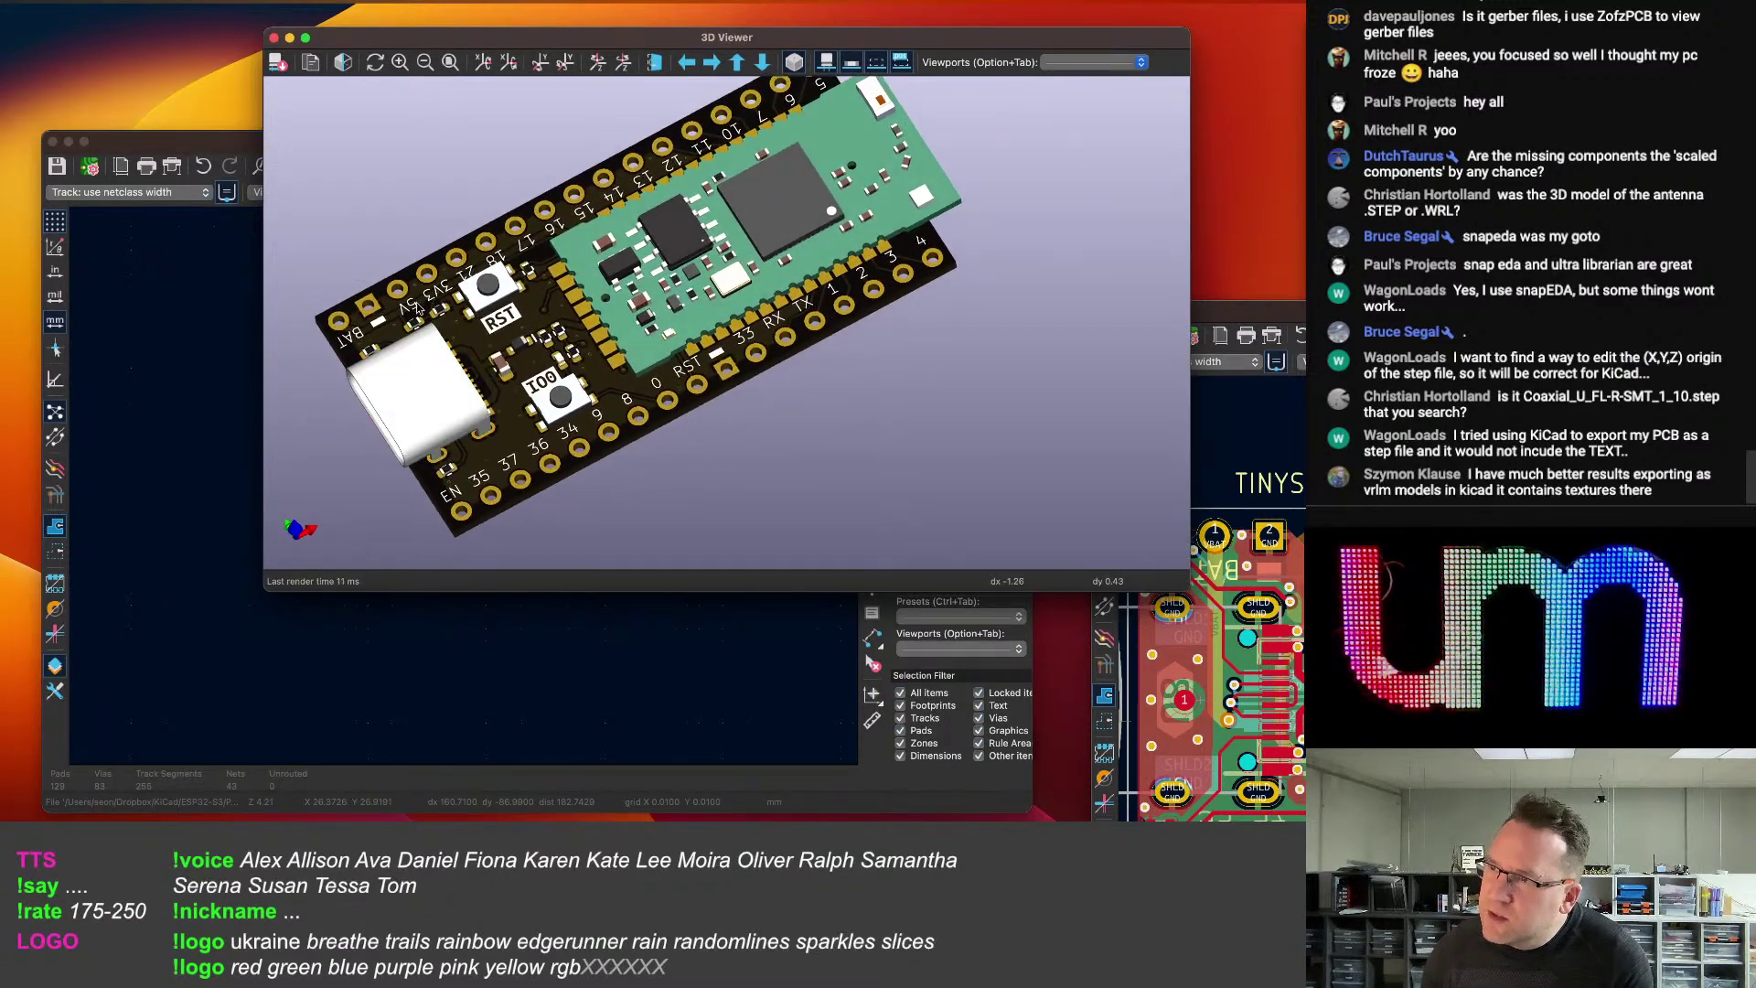
pyautogui.scroll(5, 637, 399)
pyautogui.scroll(-4, 638, 399)
pyautogui.moveTo(668, 427); pyautogui.dragTo(741, 441)
pyautogui.moveTo(773, 500); pyautogui.dragTo(852, 373)
pyautogui.moveTo(852, 373); pyautogui.dragTo(937, 379, button='middle')
pyautogui.moveTo(794, 417); pyautogui.dragTo(794, 439)
pyautogui.moveTo(845, 391); pyautogui.dragTo(814, 425, button='middle')
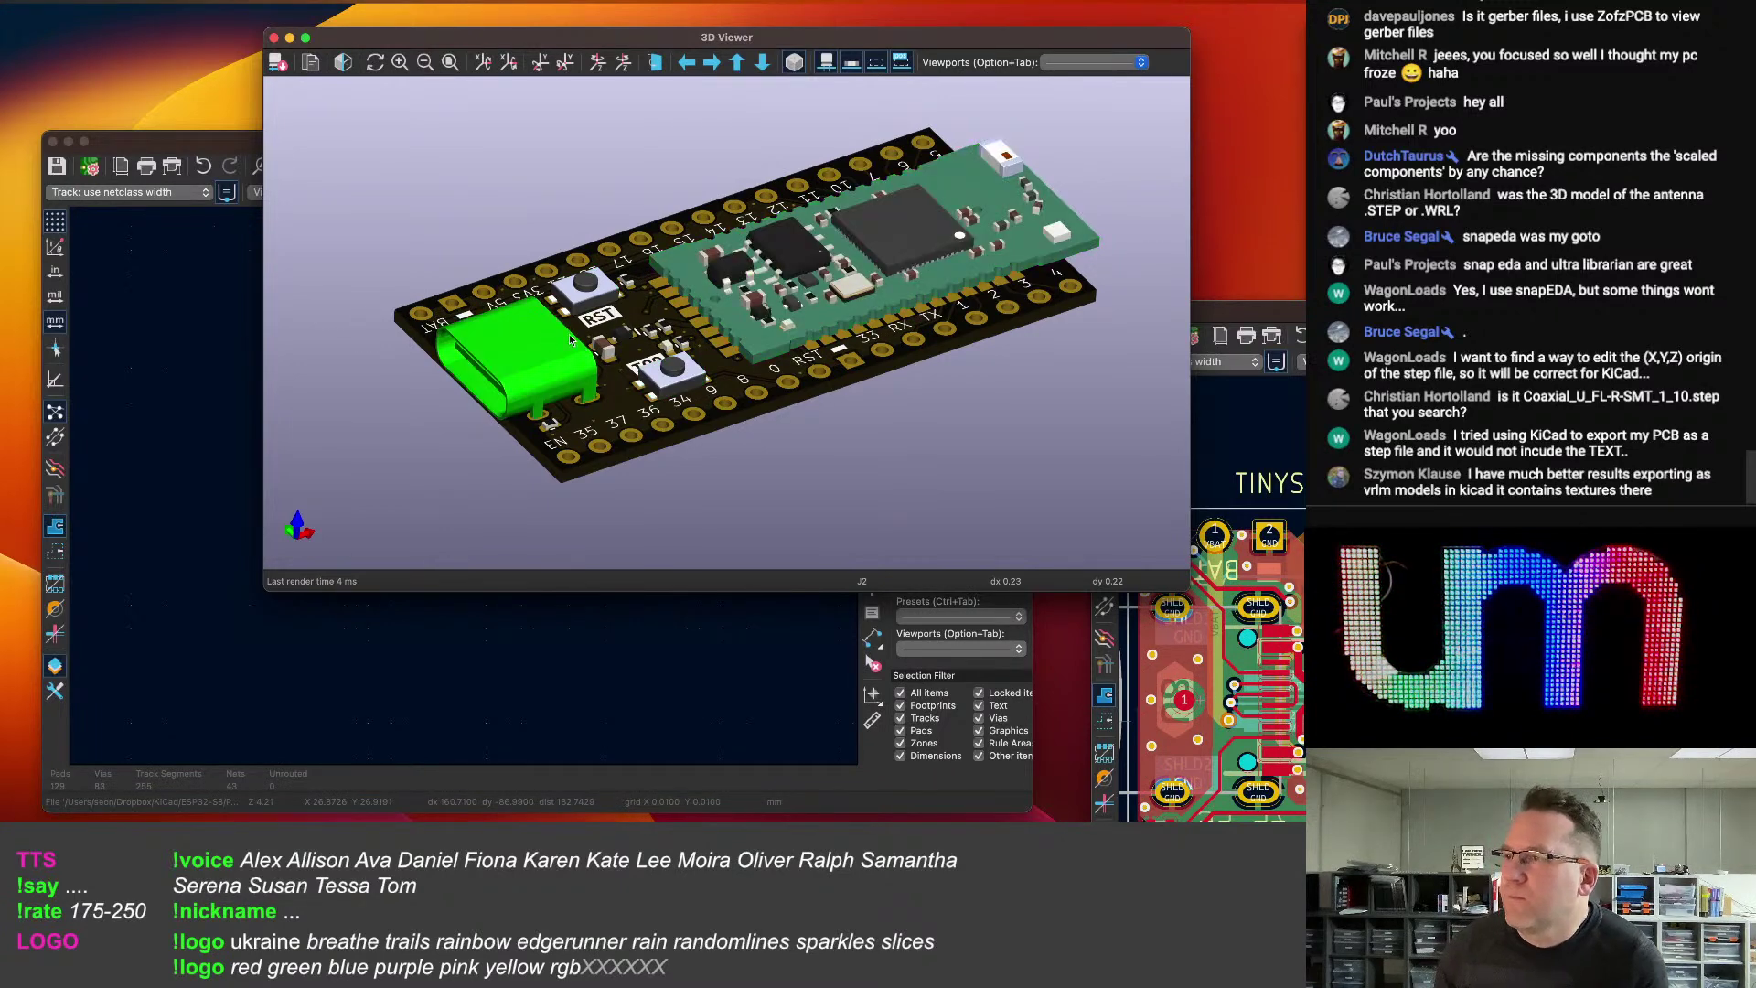
pyautogui.scroll(-2, 452, 401)
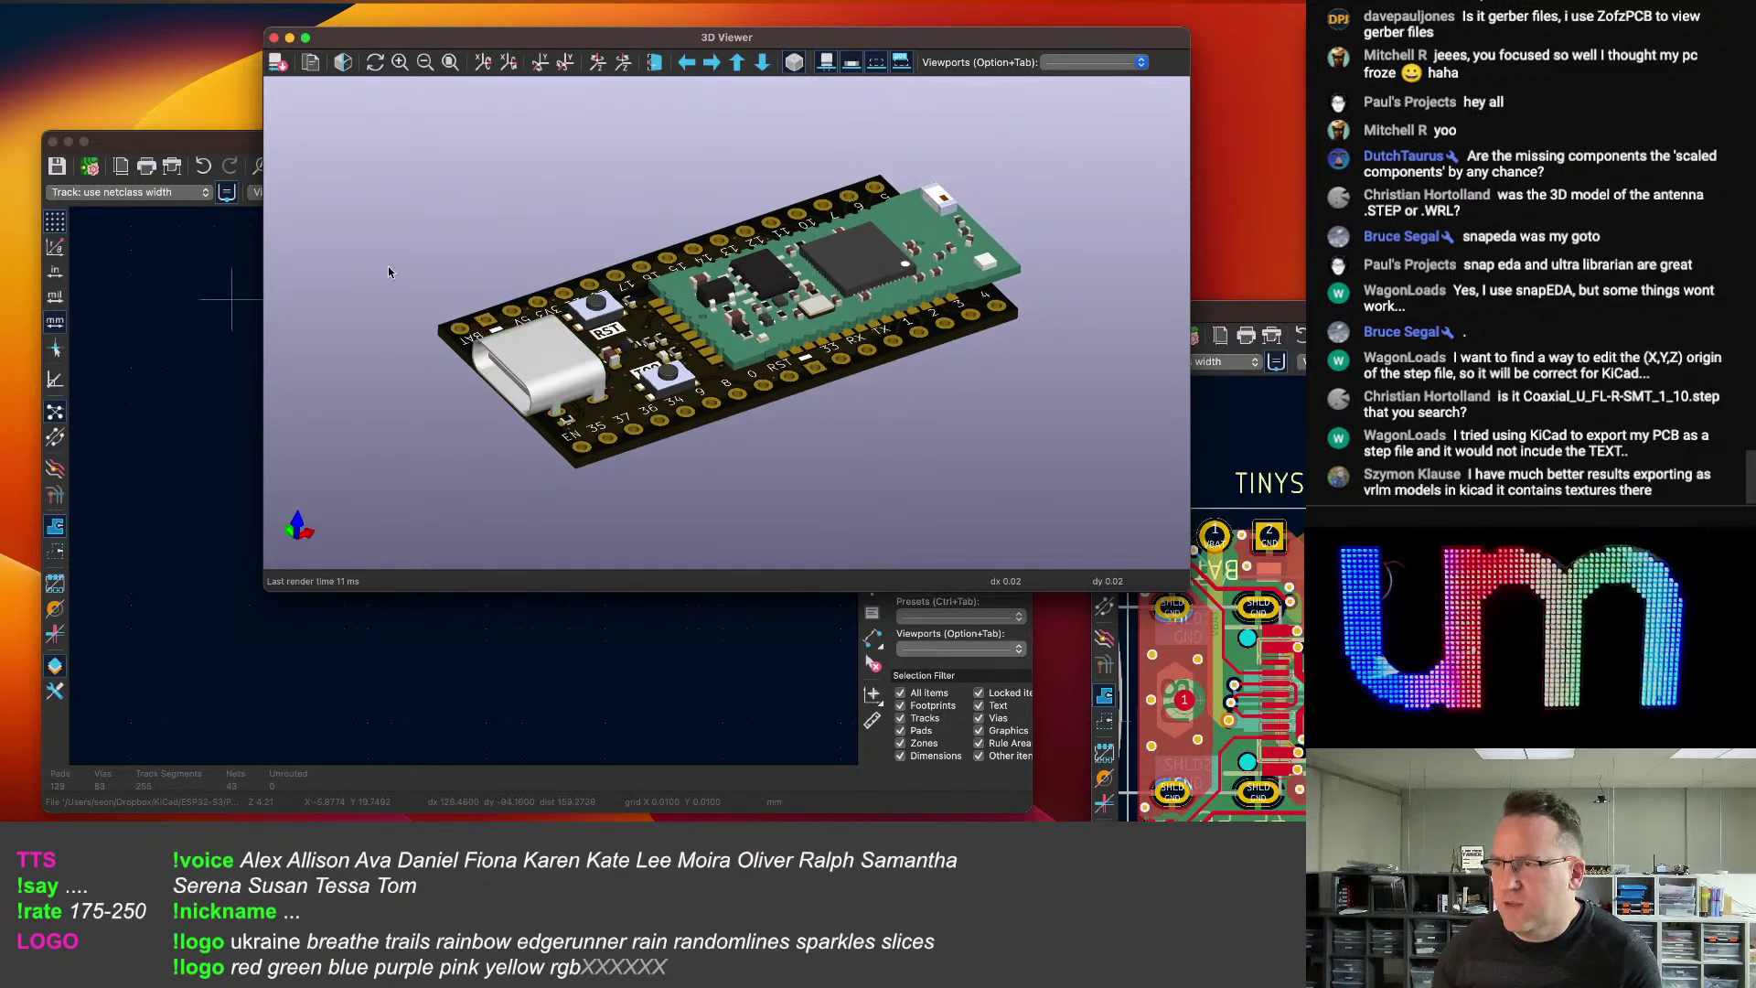
# Start a STEP export of the NanoS3_Carrier board and open the selection of its output file.
pyautogui.moveTo(402, 36); pyautogui.dragTo(373, 42)
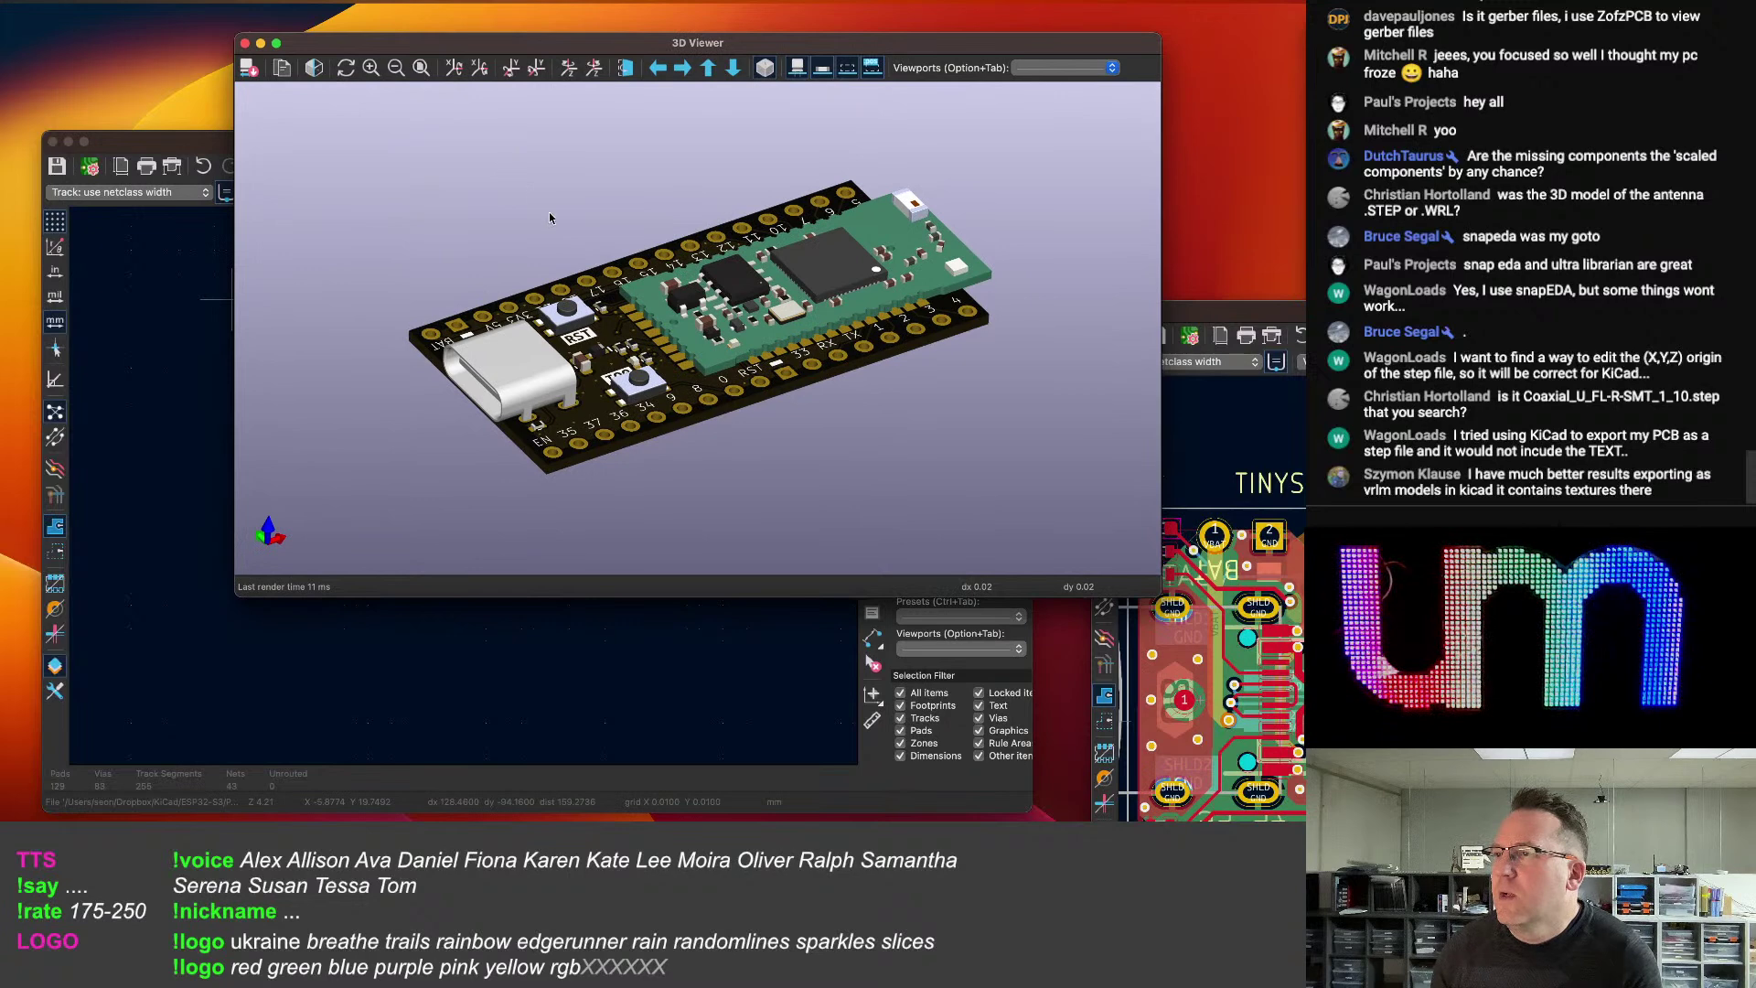
pyautogui.click(211, 144)
pyautogui.moveTo(388, 582); pyautogui.dragTo(321, 605, button='middle')
pyautogui.click(80, 1)
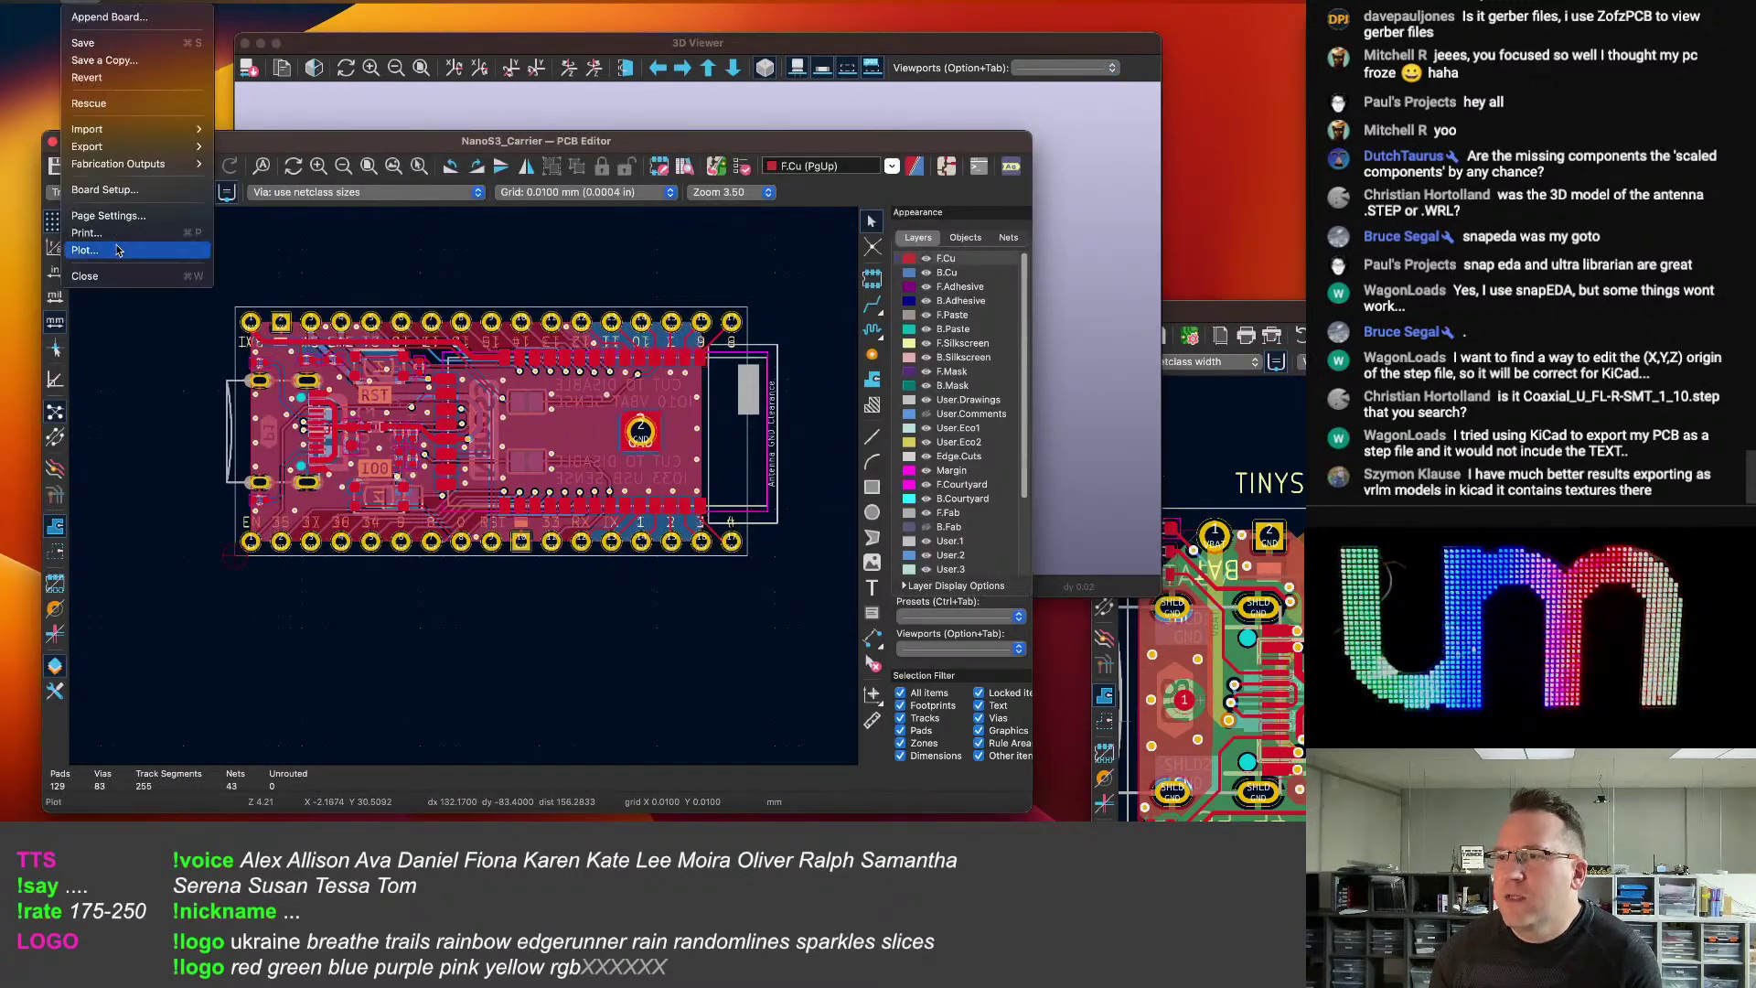
pyautogui.moveTo(131, 146)
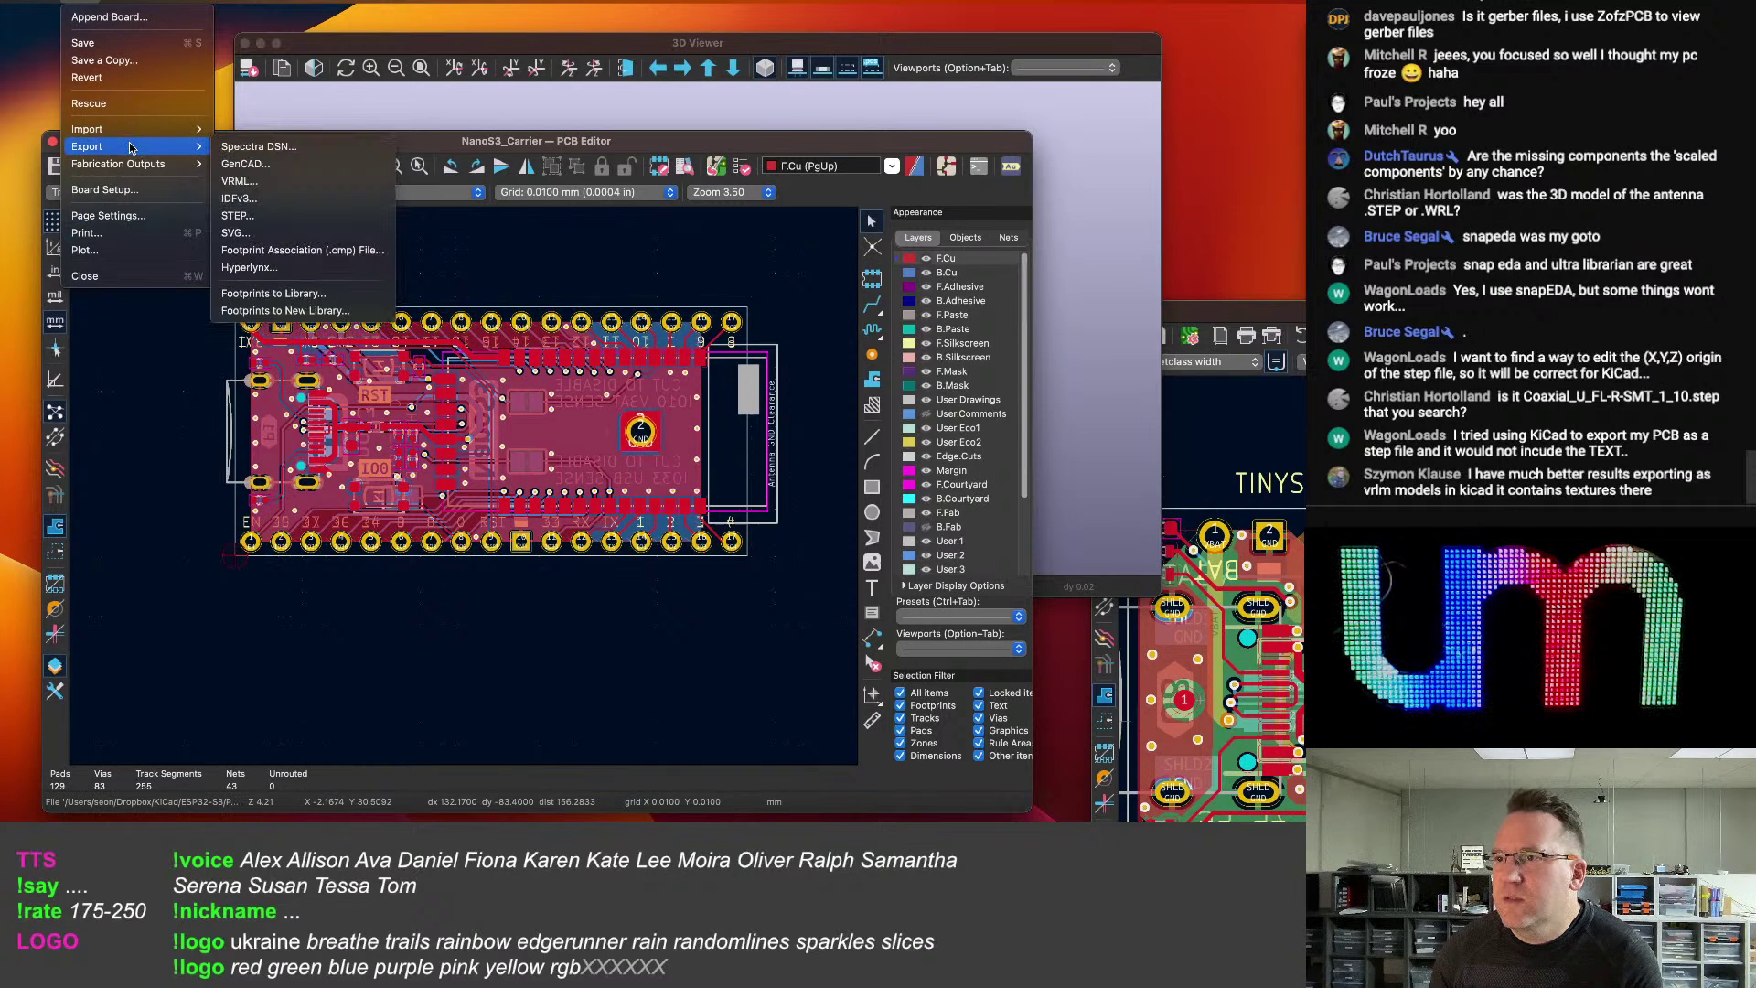
pyautogui.click(240, 215)
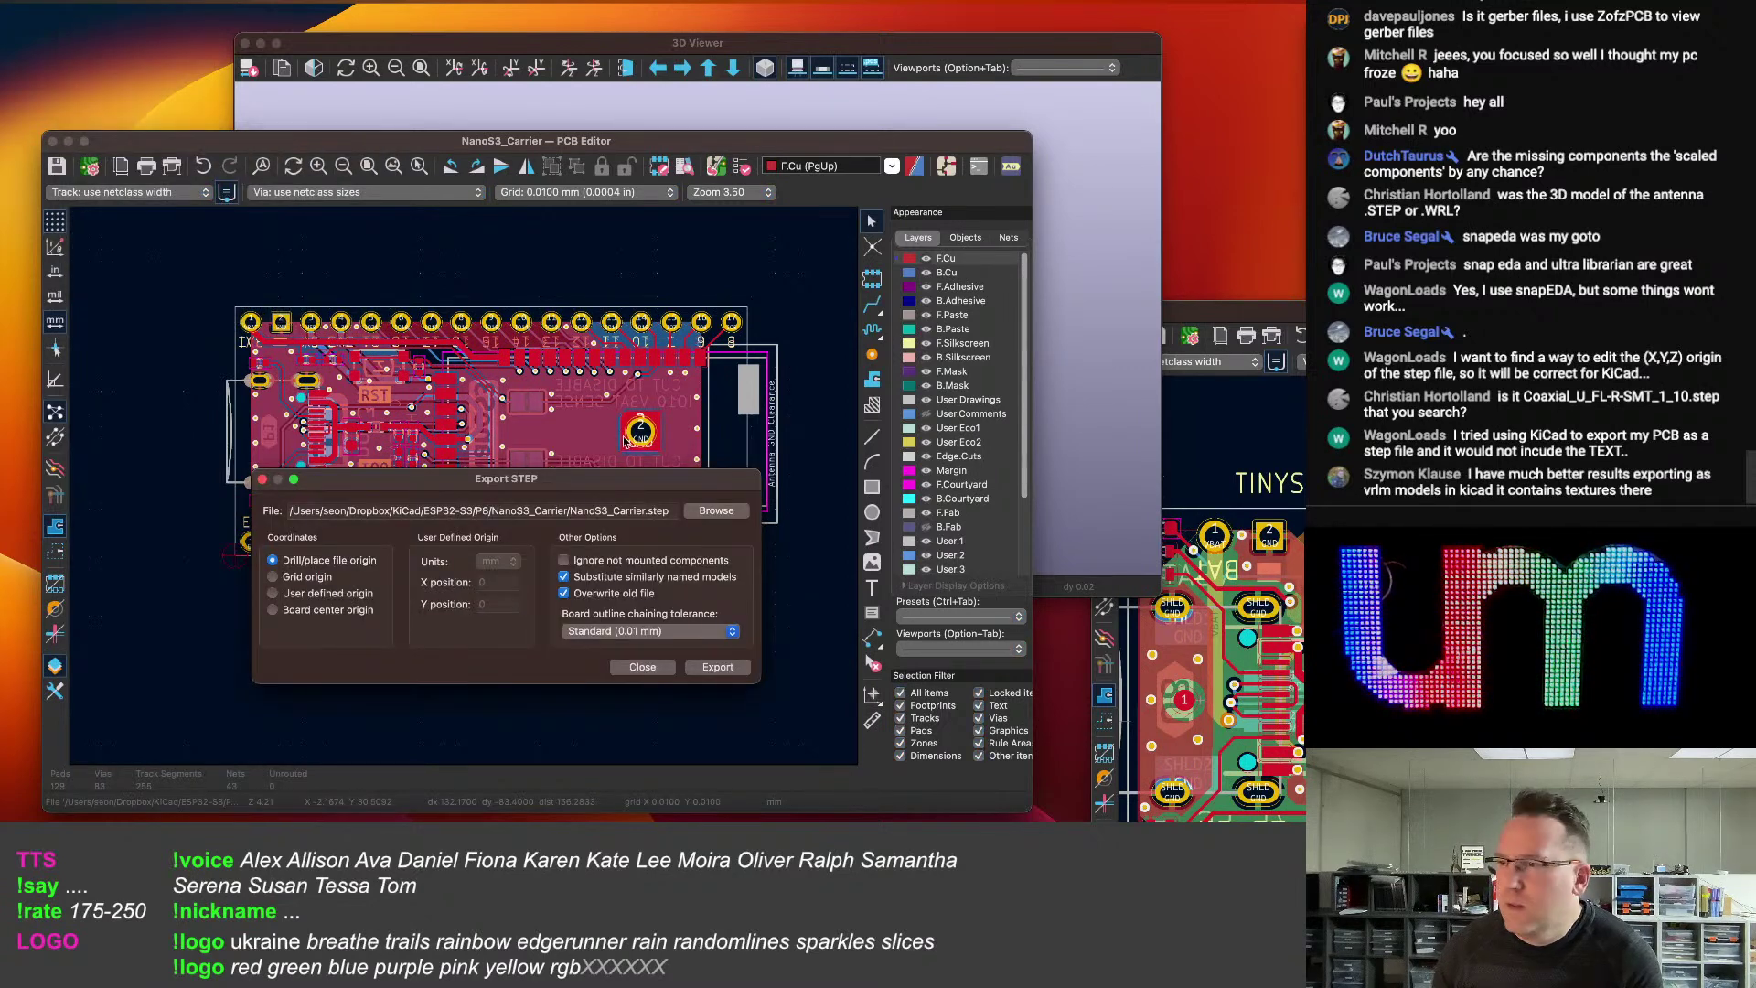
pyautogui.click(717, 511)
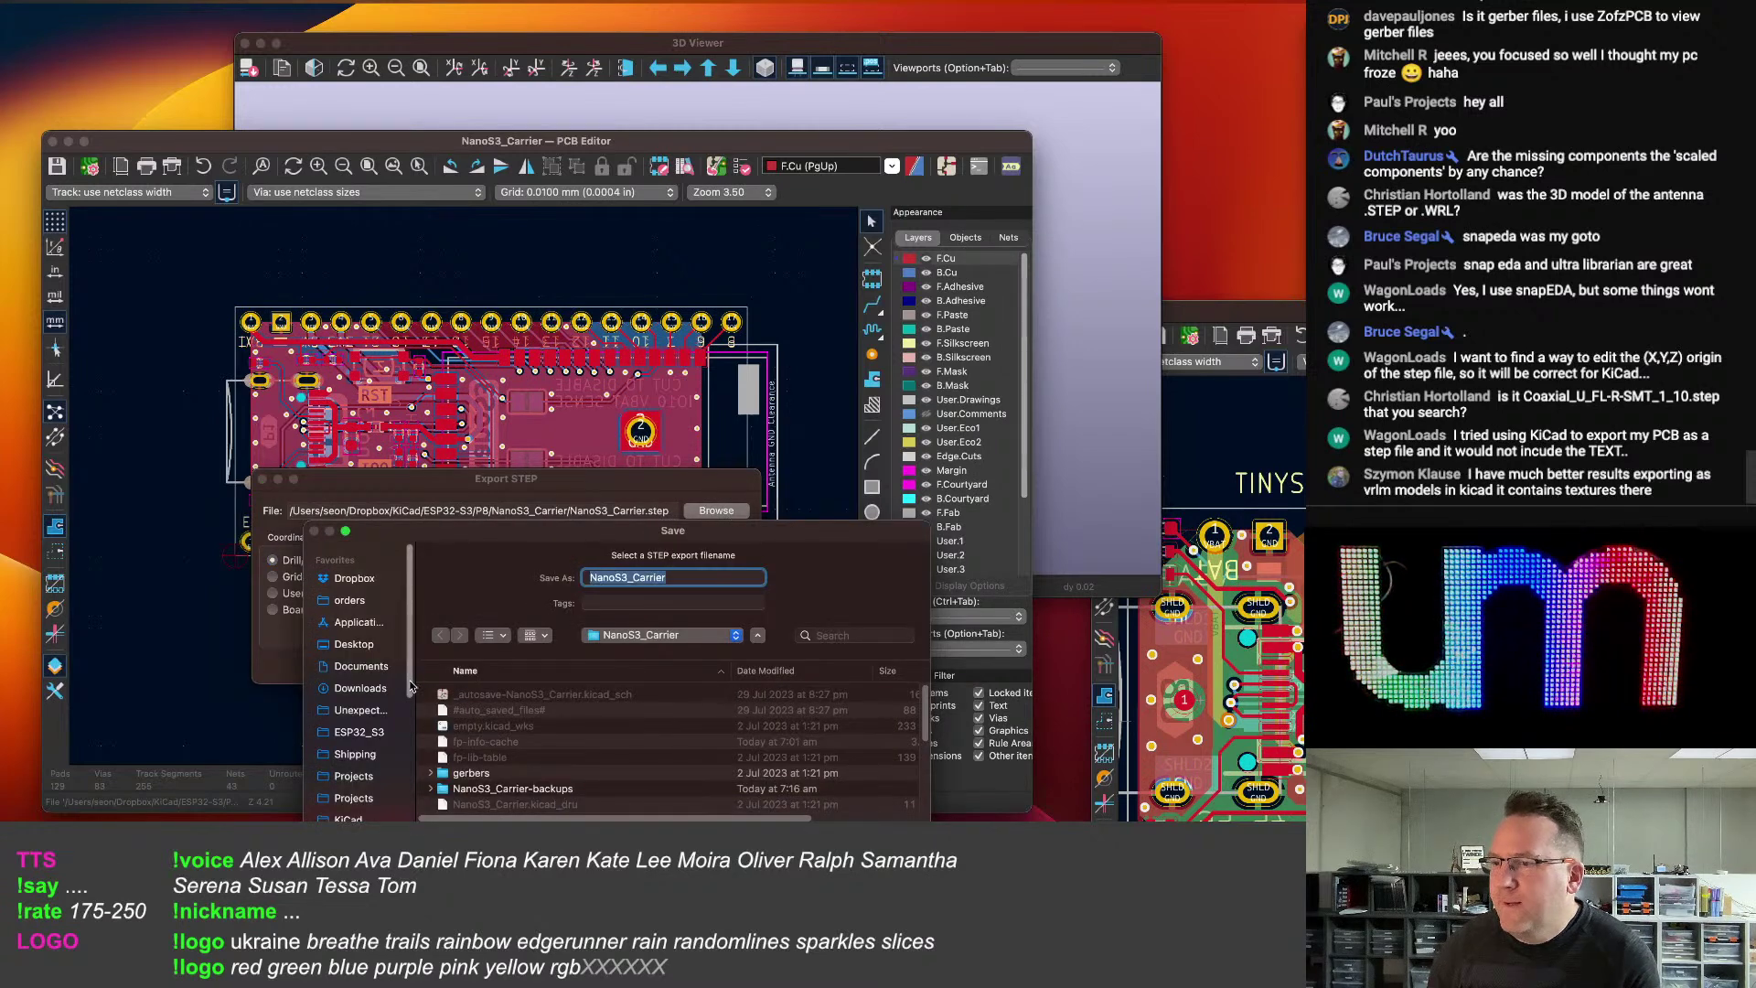
# Find the esp32s3 folder under Unexpected Maker's Repositories, add it to the favourites and open it.
pyautogui.click(366, 711)
pyautogui.scroll(-5, 520, 759)
pyautogui.scroll(-5, 518, 759)
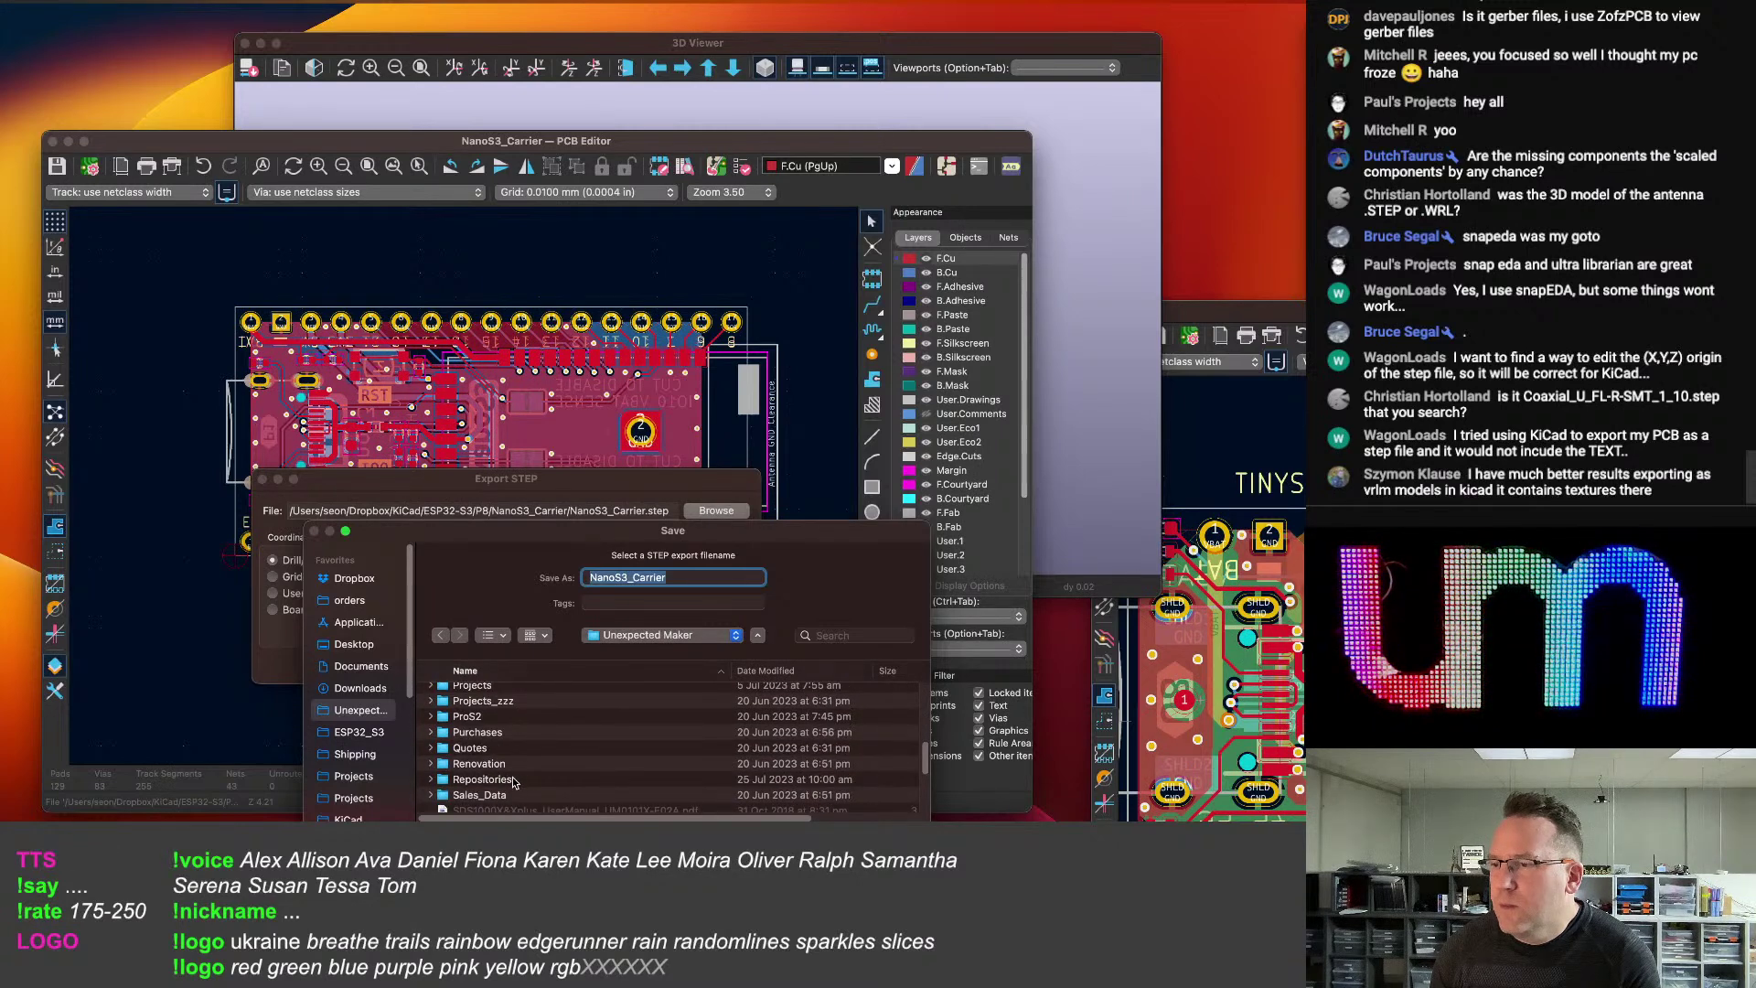
pyautogui.doubleClick(512, 779)
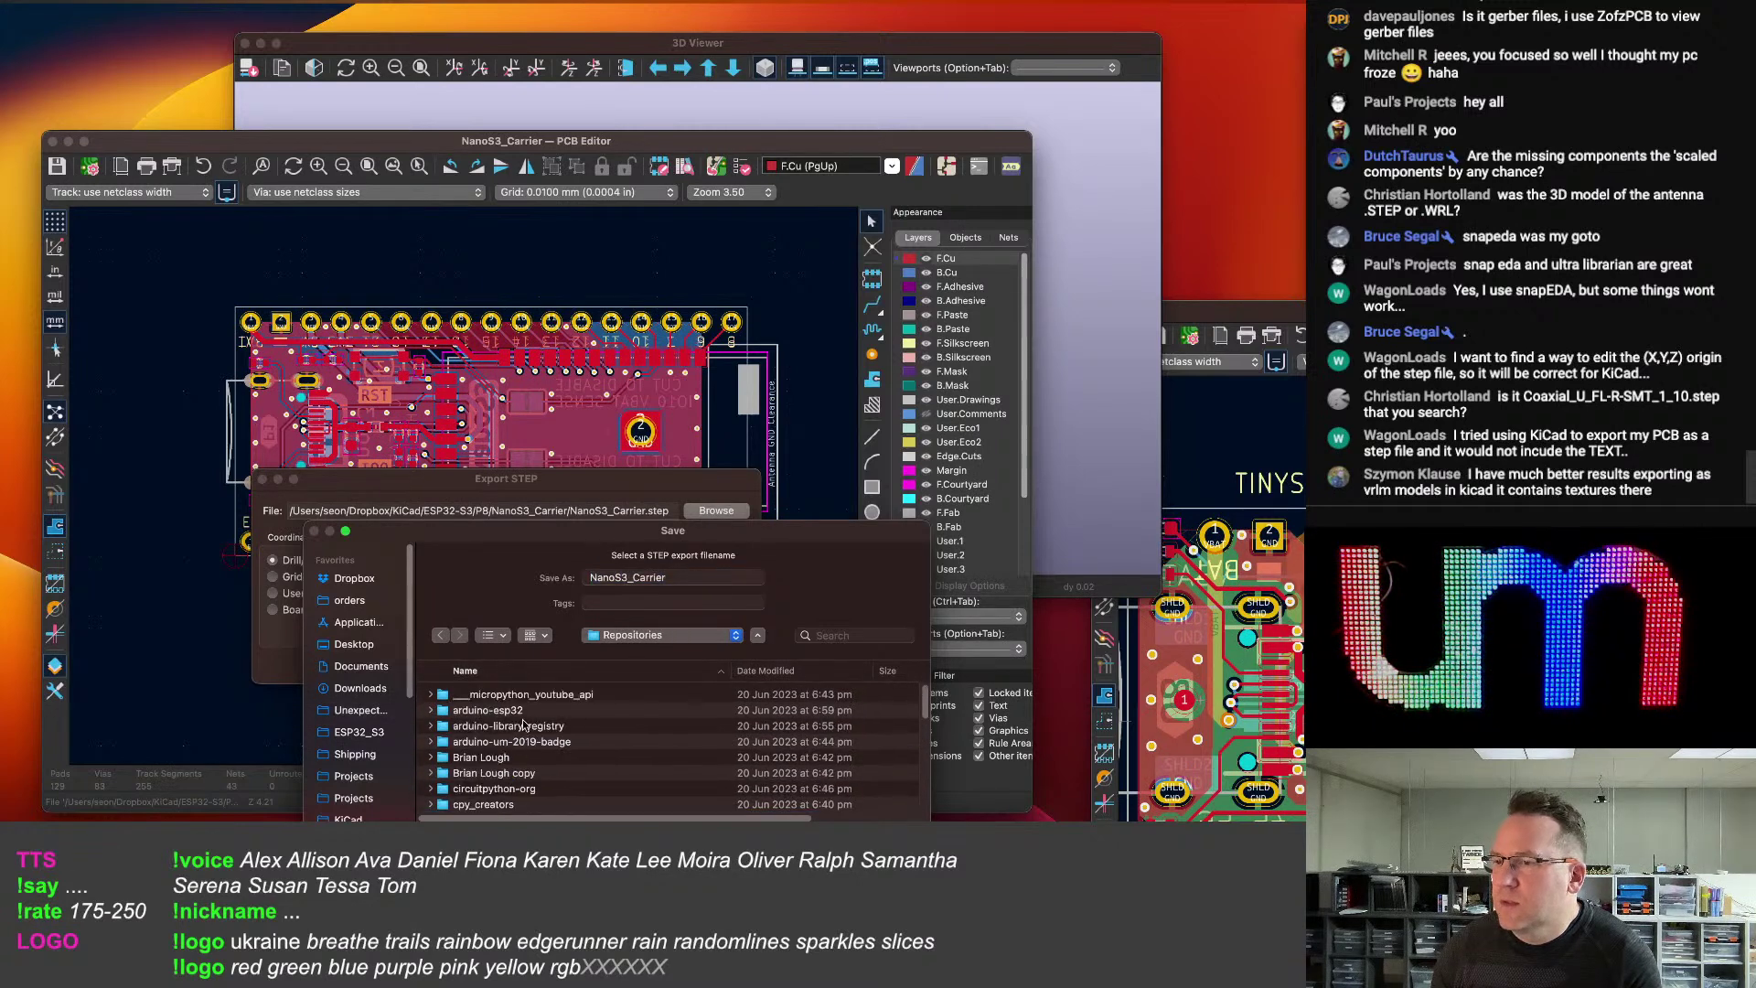
pyautogui.scroll(-5, 528, 731)
pyautogui.moveTo(484, 710); pyautogui.dragTo(365, 746)
pyautogui.click(361, 754)
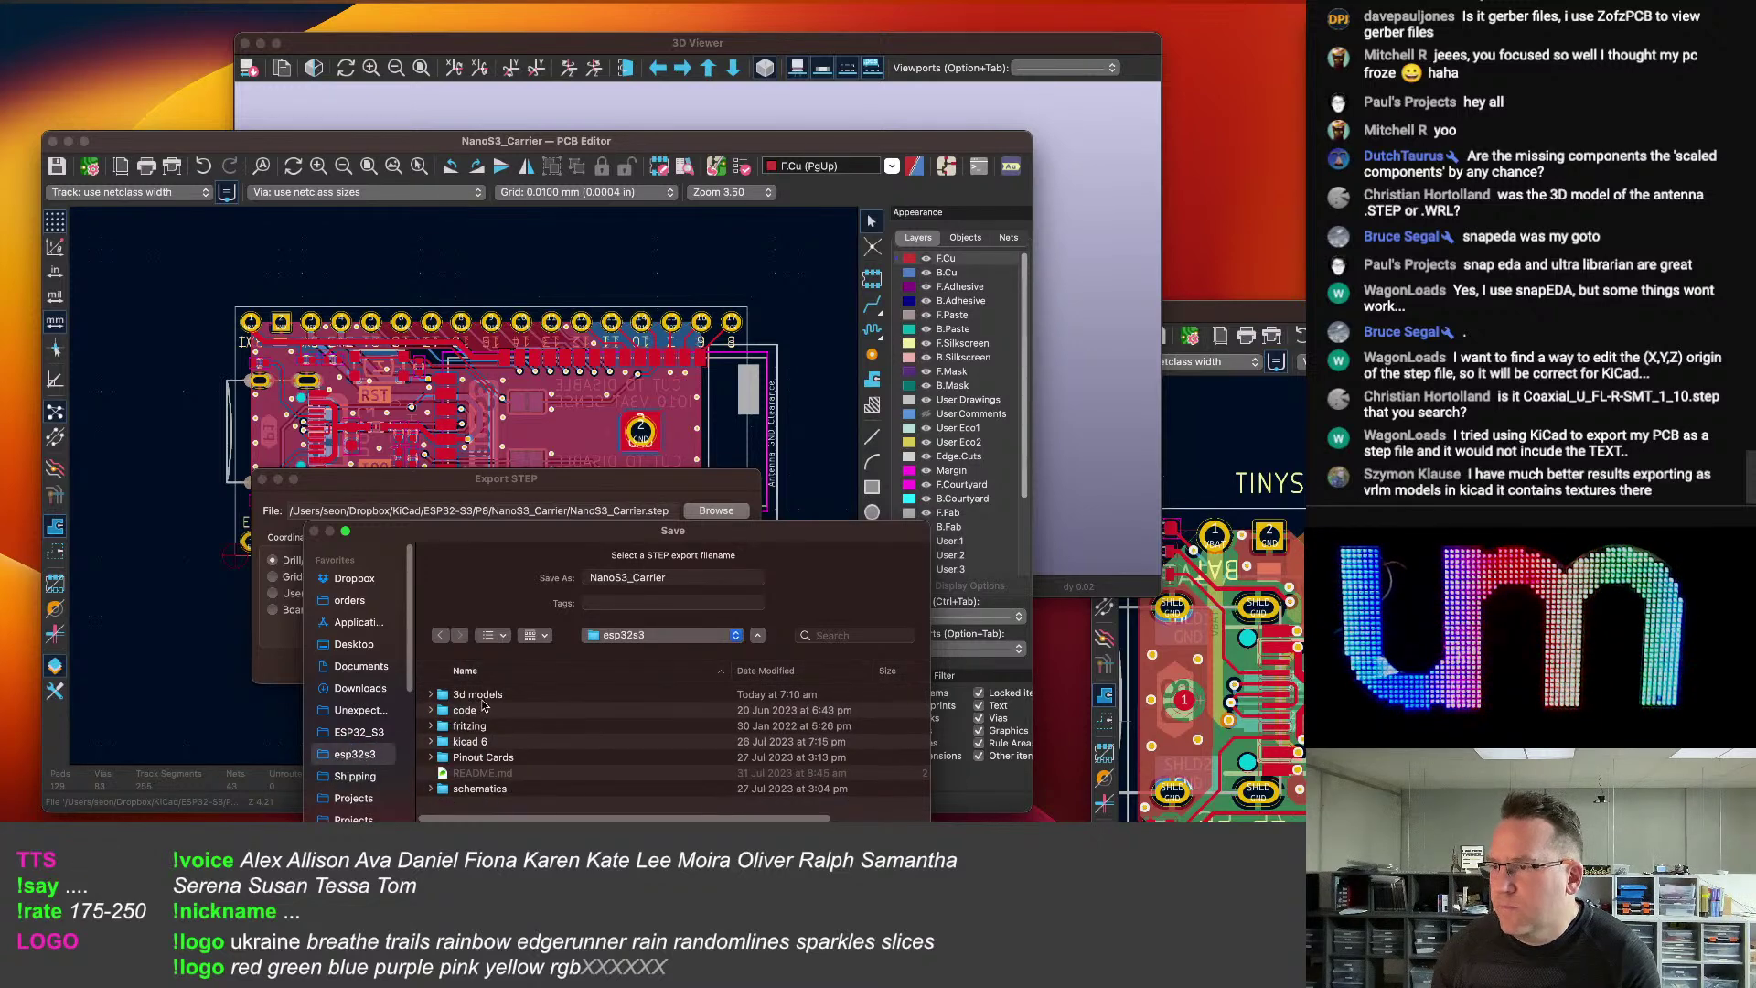
# Export the carrier board with its module as the STEP file NanoS3_Carrier_With_NanoS3 in the 3d models folder.
pyautogui.doubleClick(485, 695)
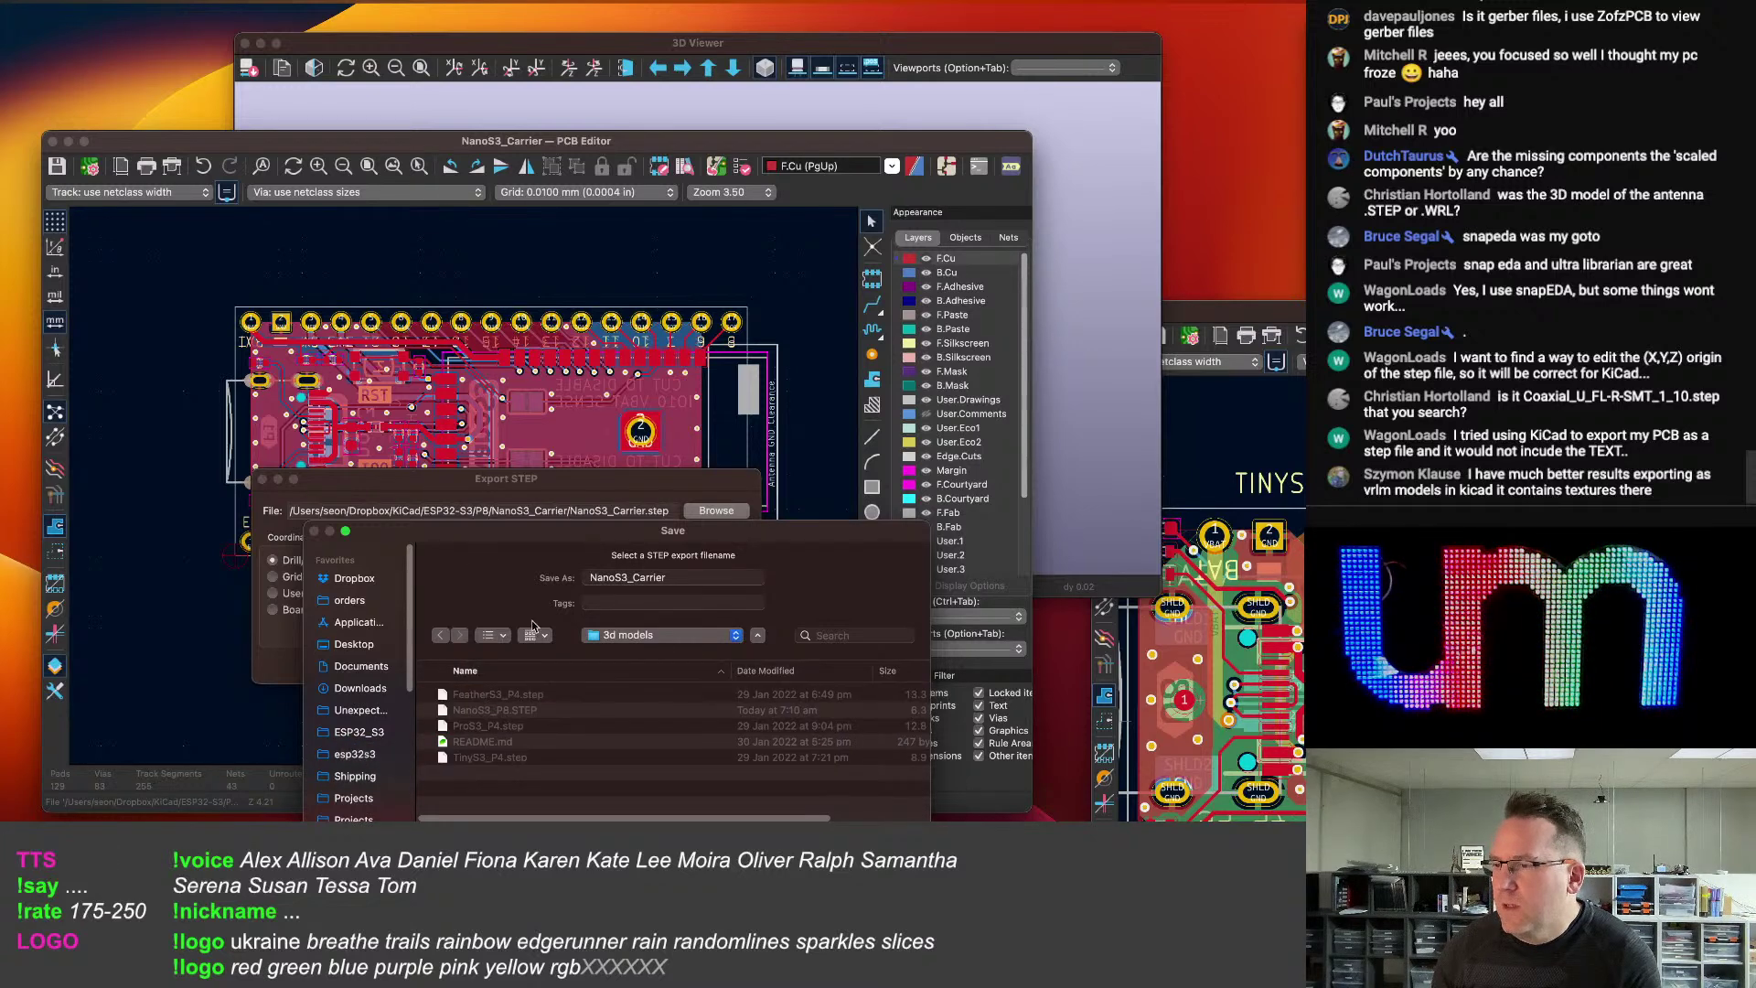
pyautogui.click(688, 577)
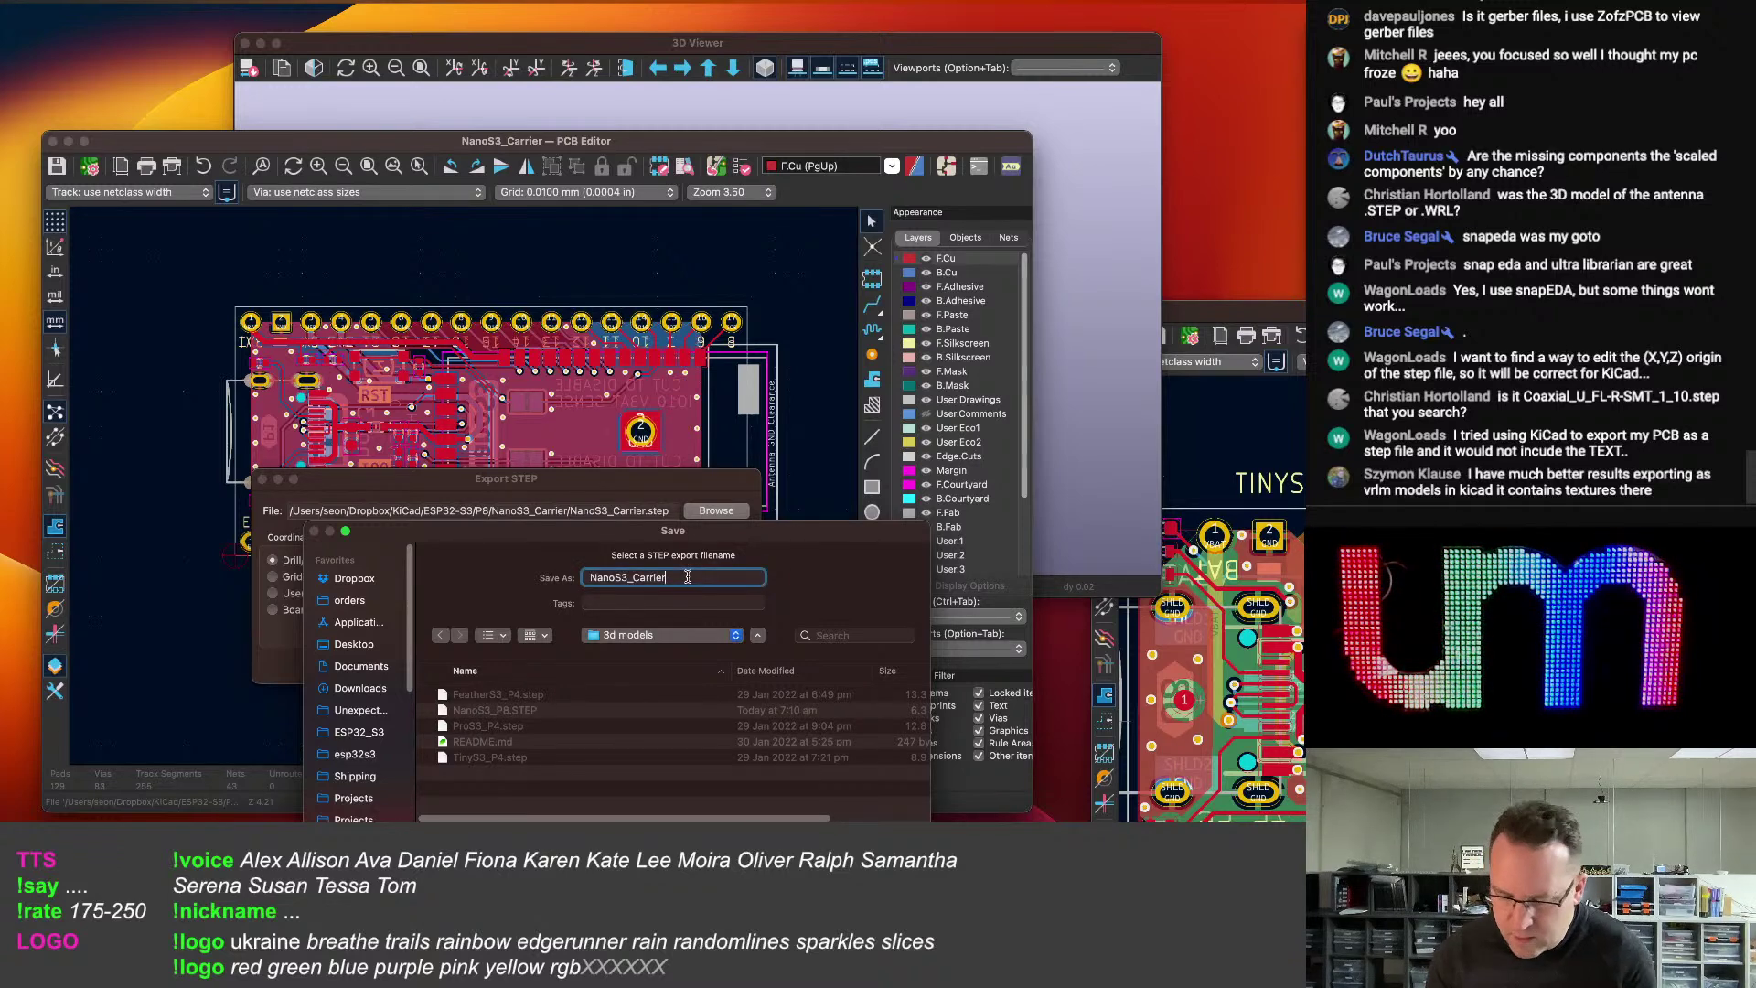
pyautogui.write('_With_NanoS3')
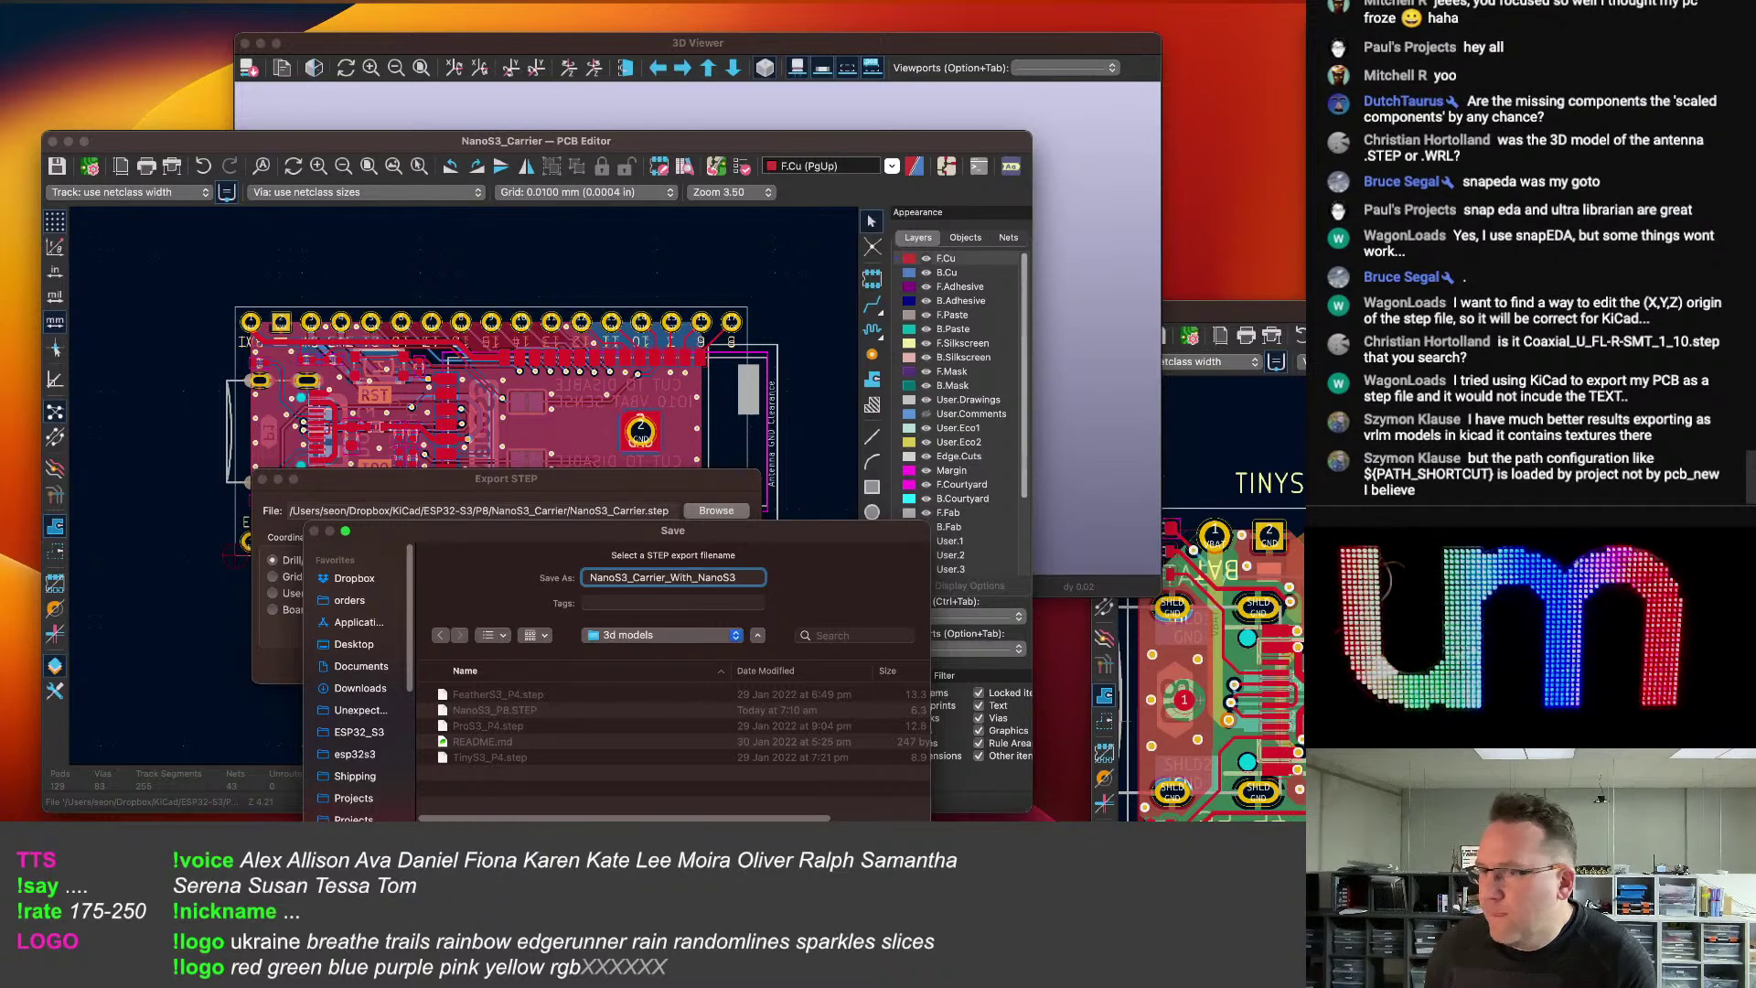
pyautogui.press('Return')
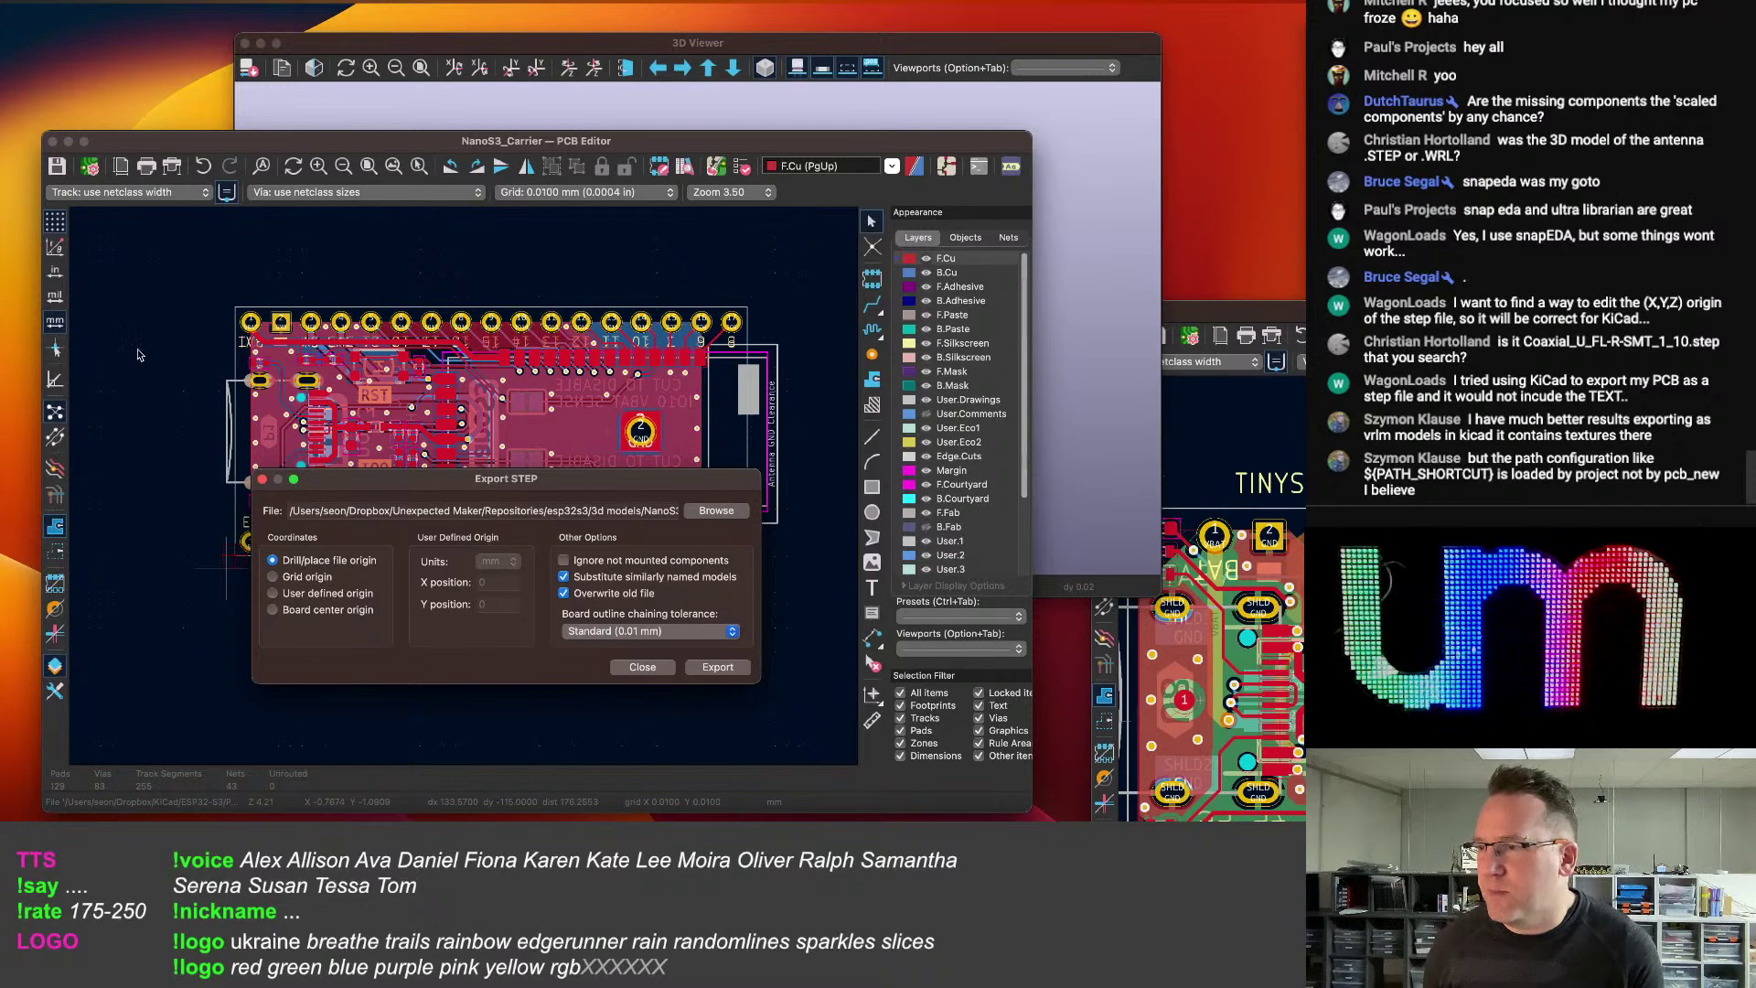
pyautogui.click(730, 673)
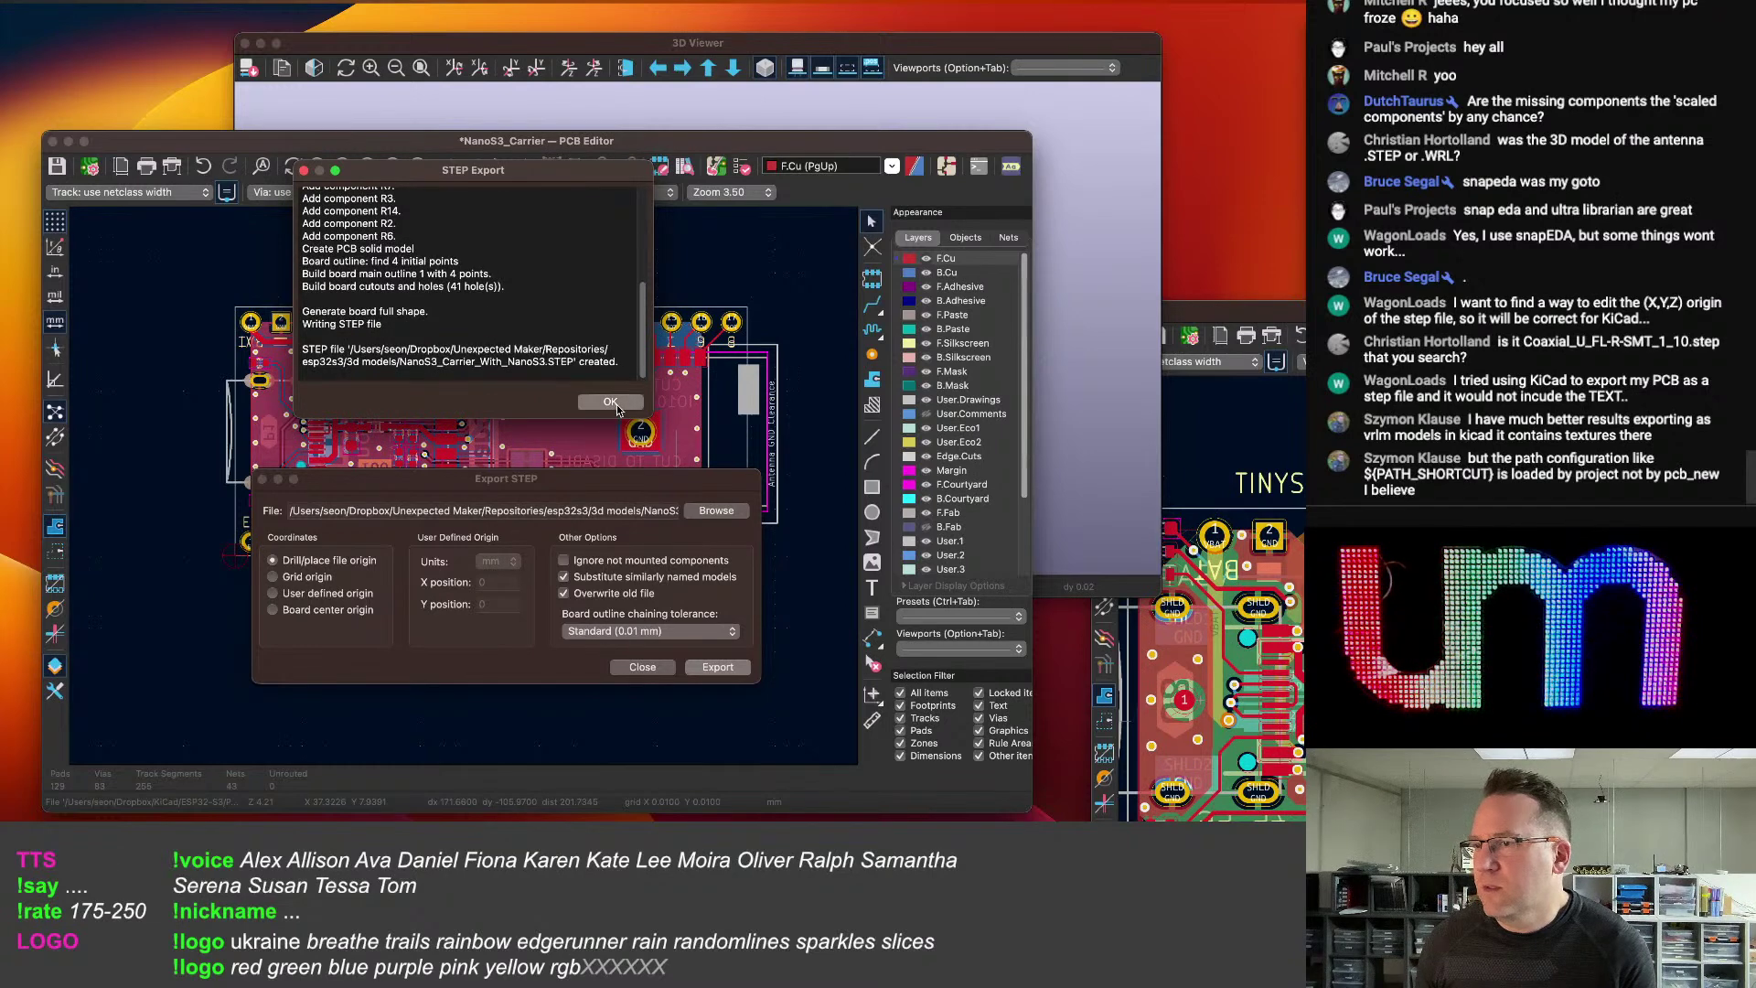
pyautogui.click(611, 404)
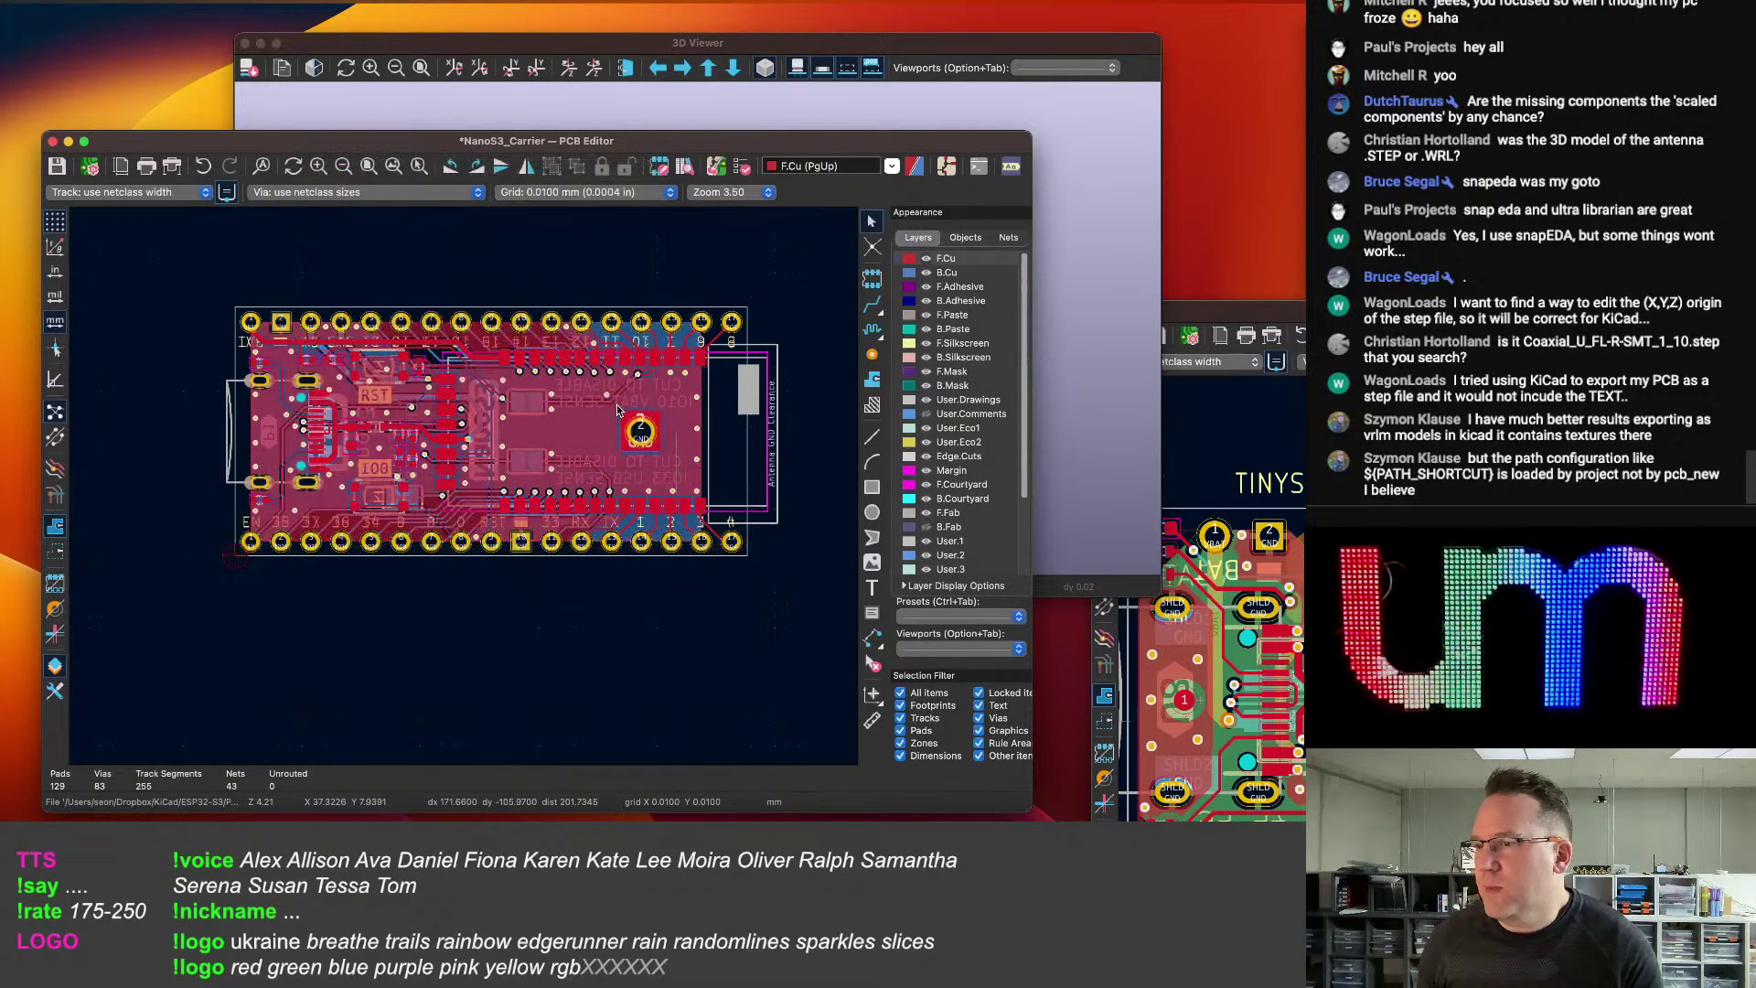
# Open the NanoS3 module footprint's 3D model properties and tilt the model preview.
pyautogui.click(720, 412)
pyautogui.doubleClick(723, 412)
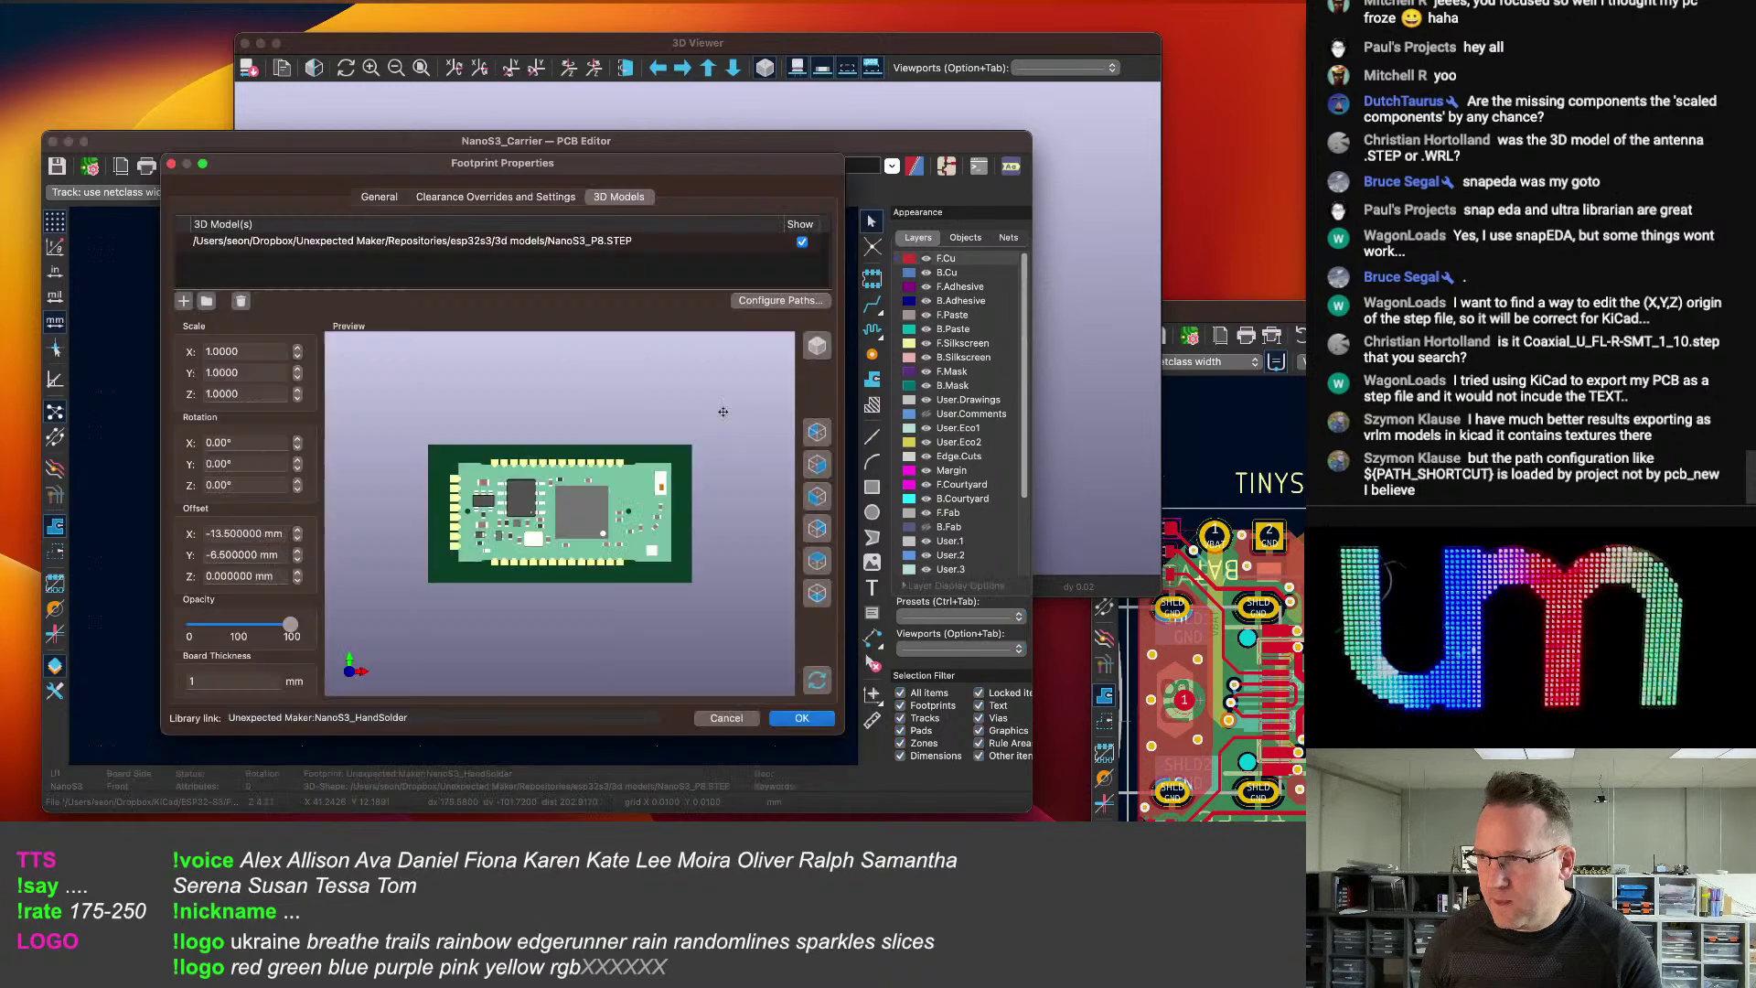
pyautogui.moveTo(617, 604); pyautogui.dragTo(554, 557)
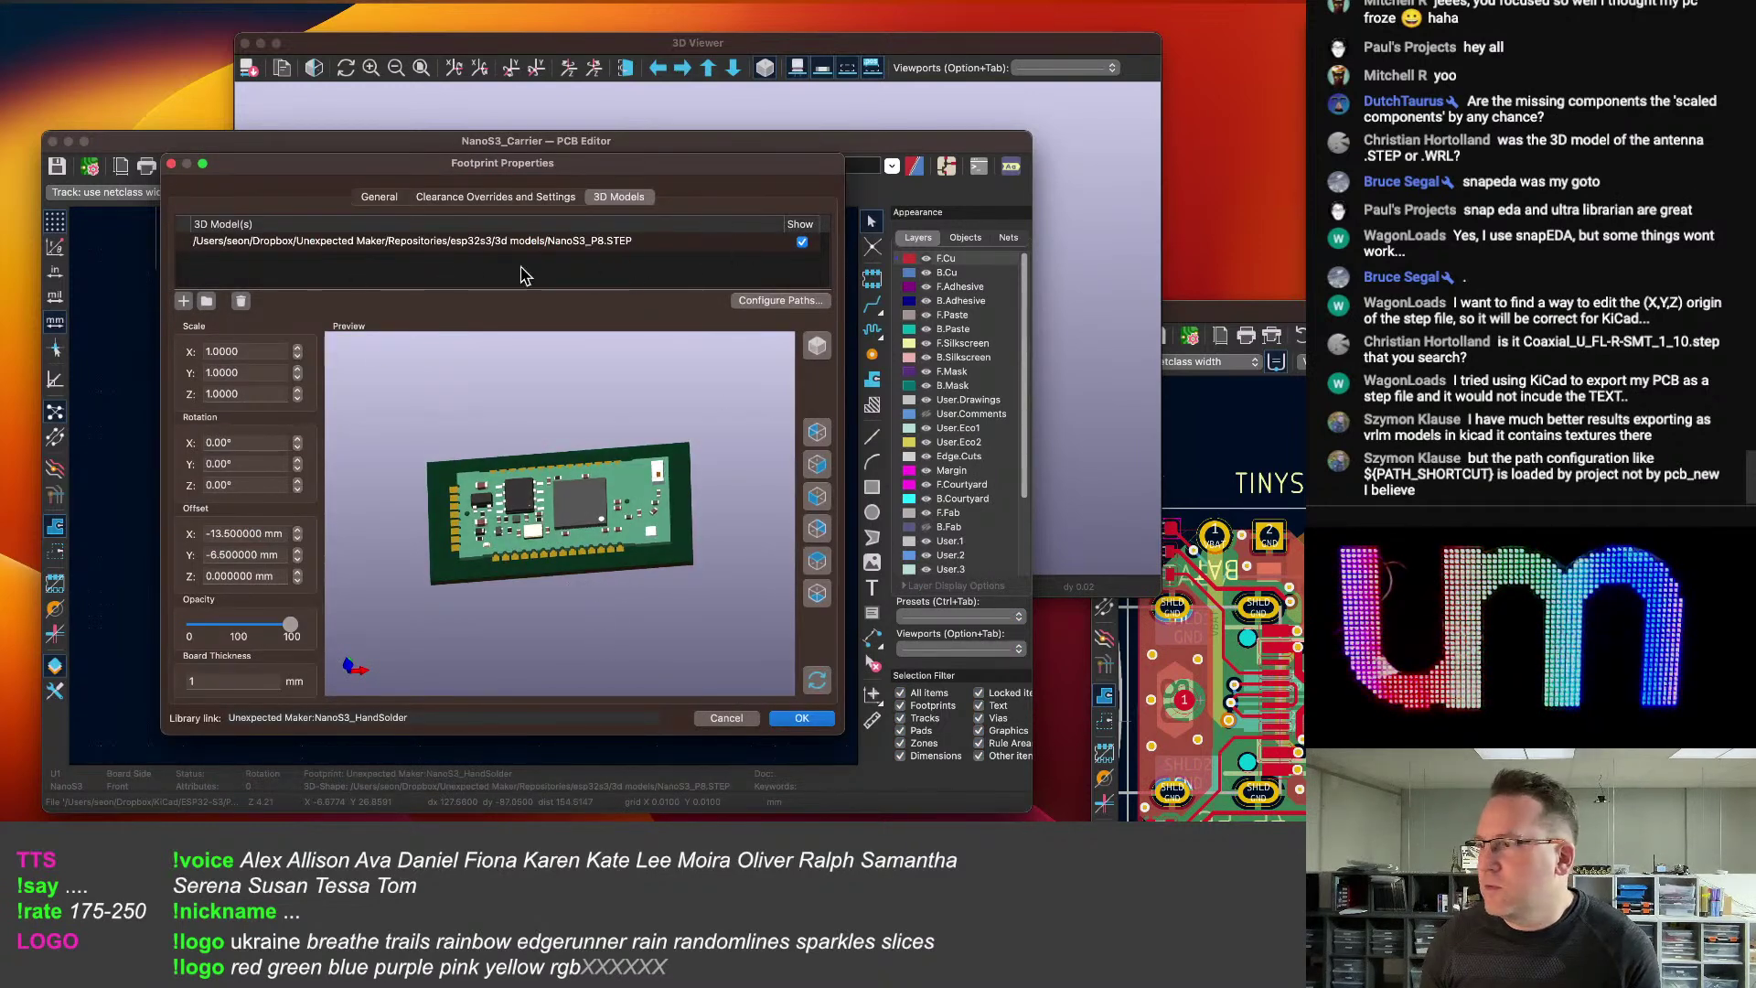
# Examine the 3D model assigned to the USB-C connector footprint on the other open board, leaving its properties unchanged.
pyautogui.click(1214, 625)
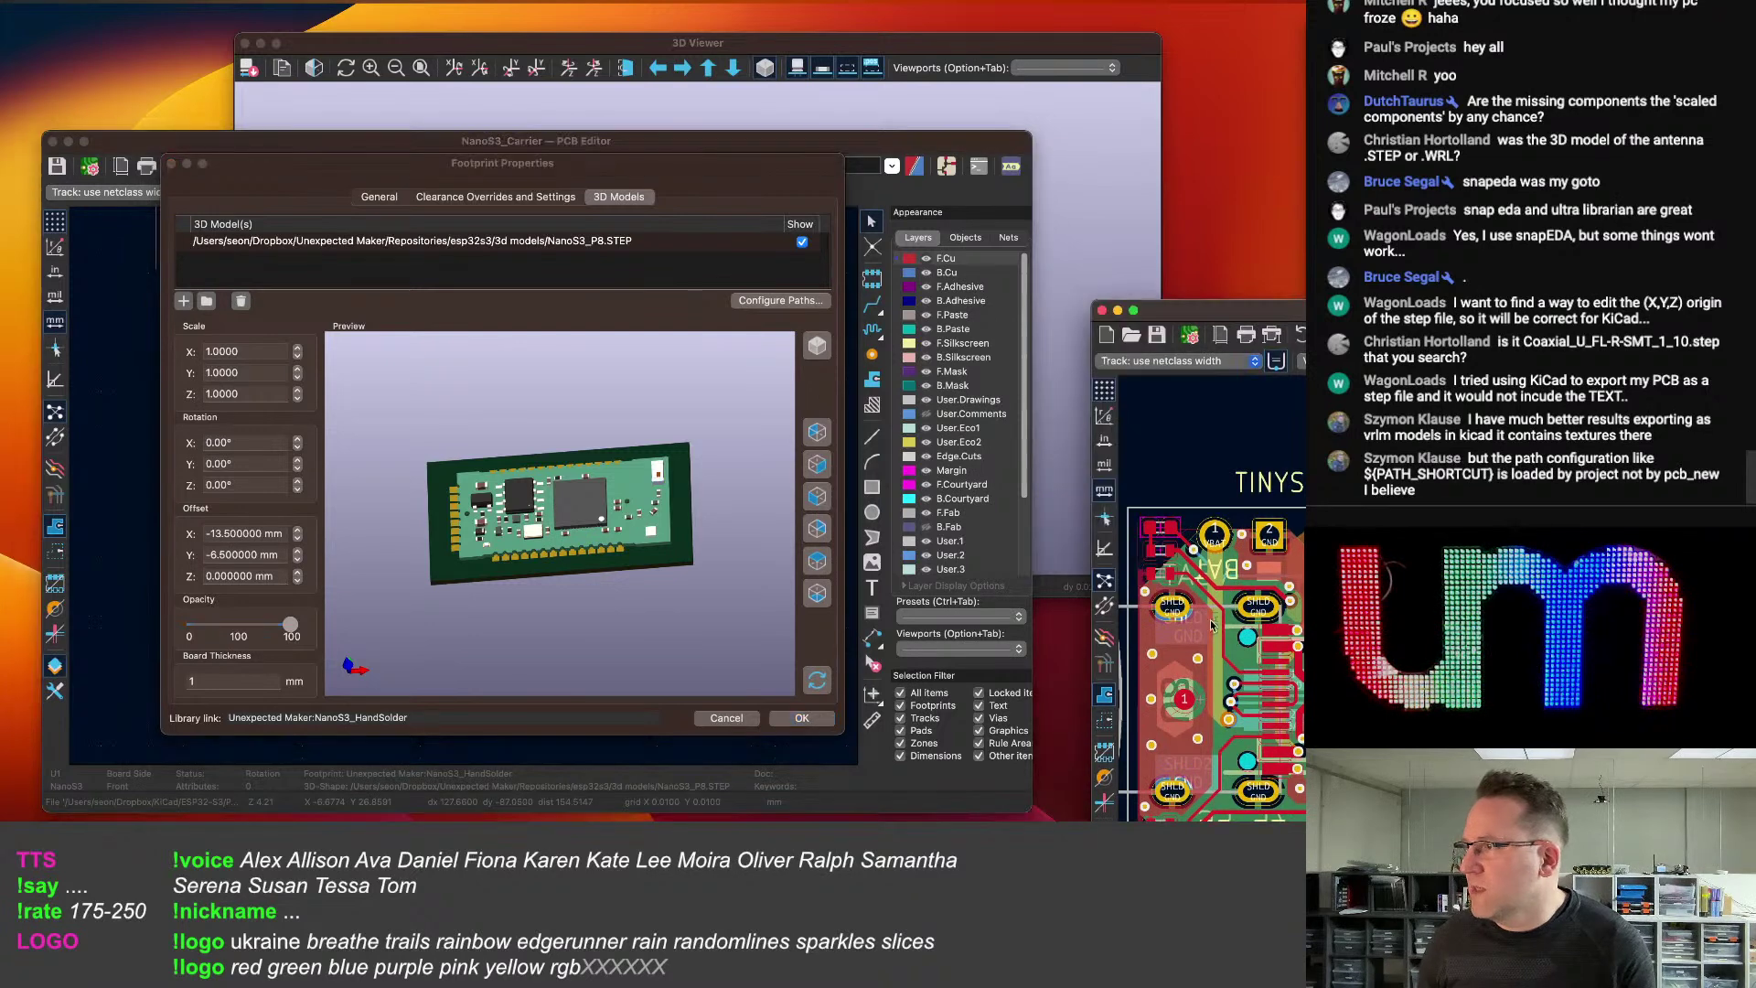
pyautogui.rightClick(1214, 679)
pyautogui.click(1218, 675)
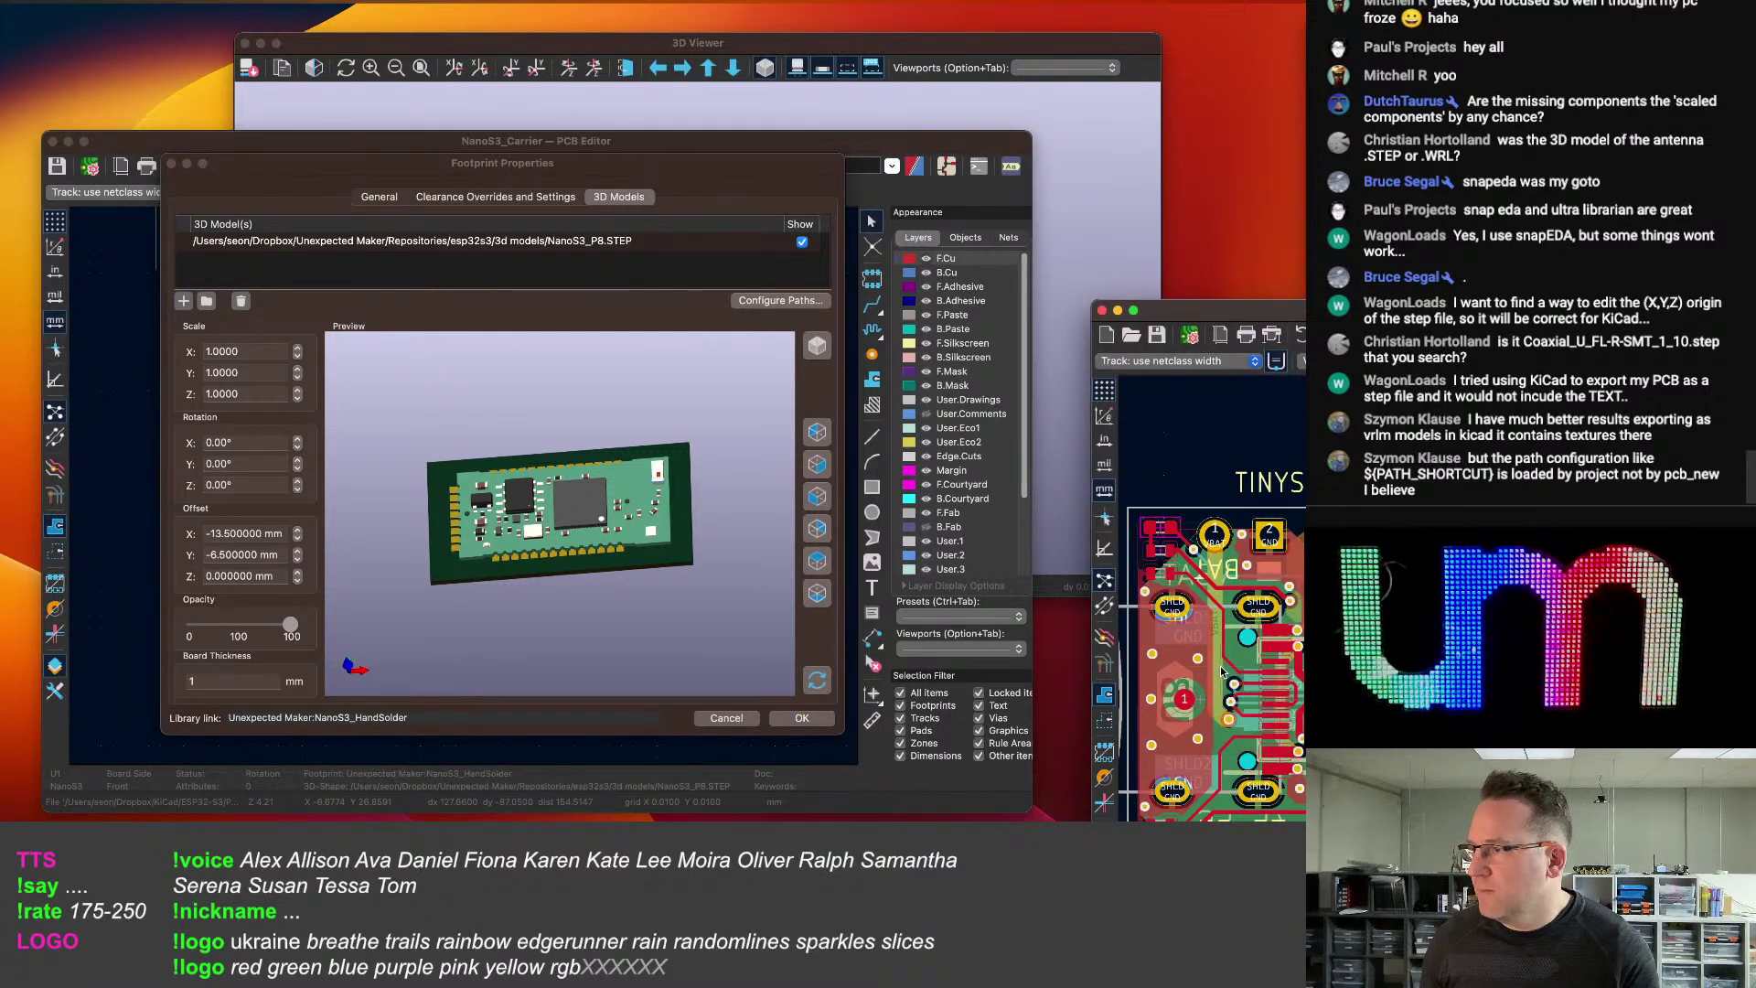
pyautogui.doubleClick(1221, 670)
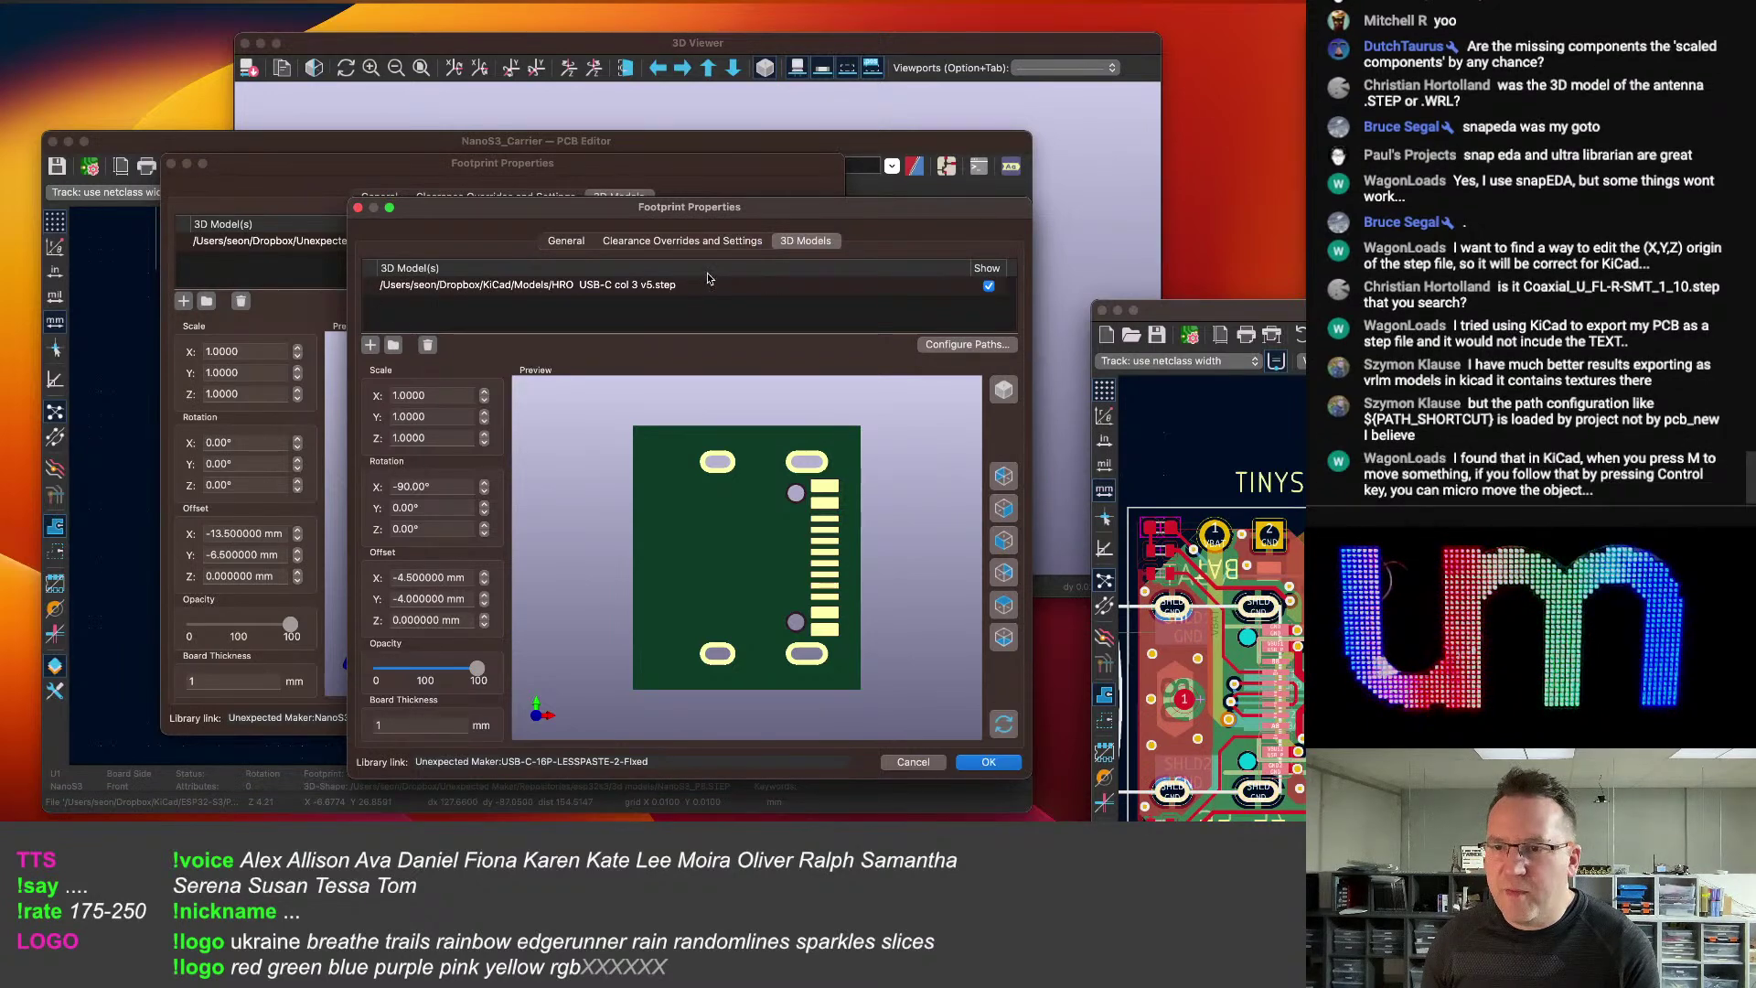
pyautogui.moveTo(732, 712); pyautogui.dragTo(732, 585)
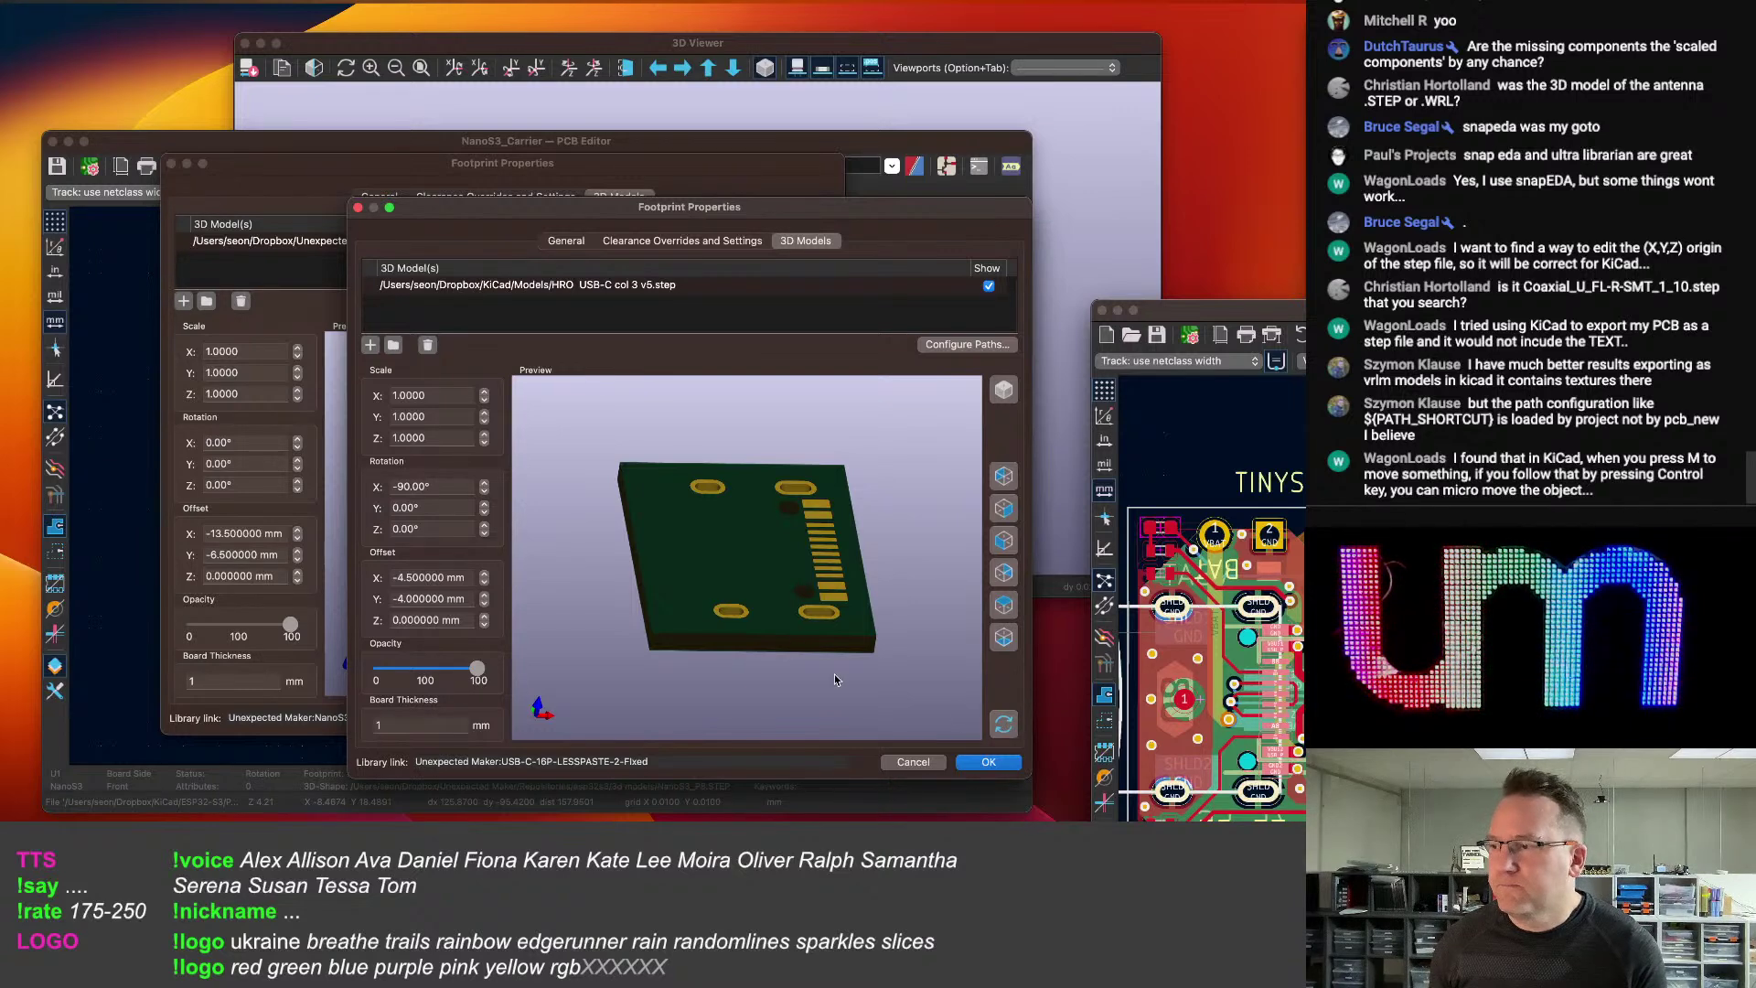
pyautogui.click(912, 762)
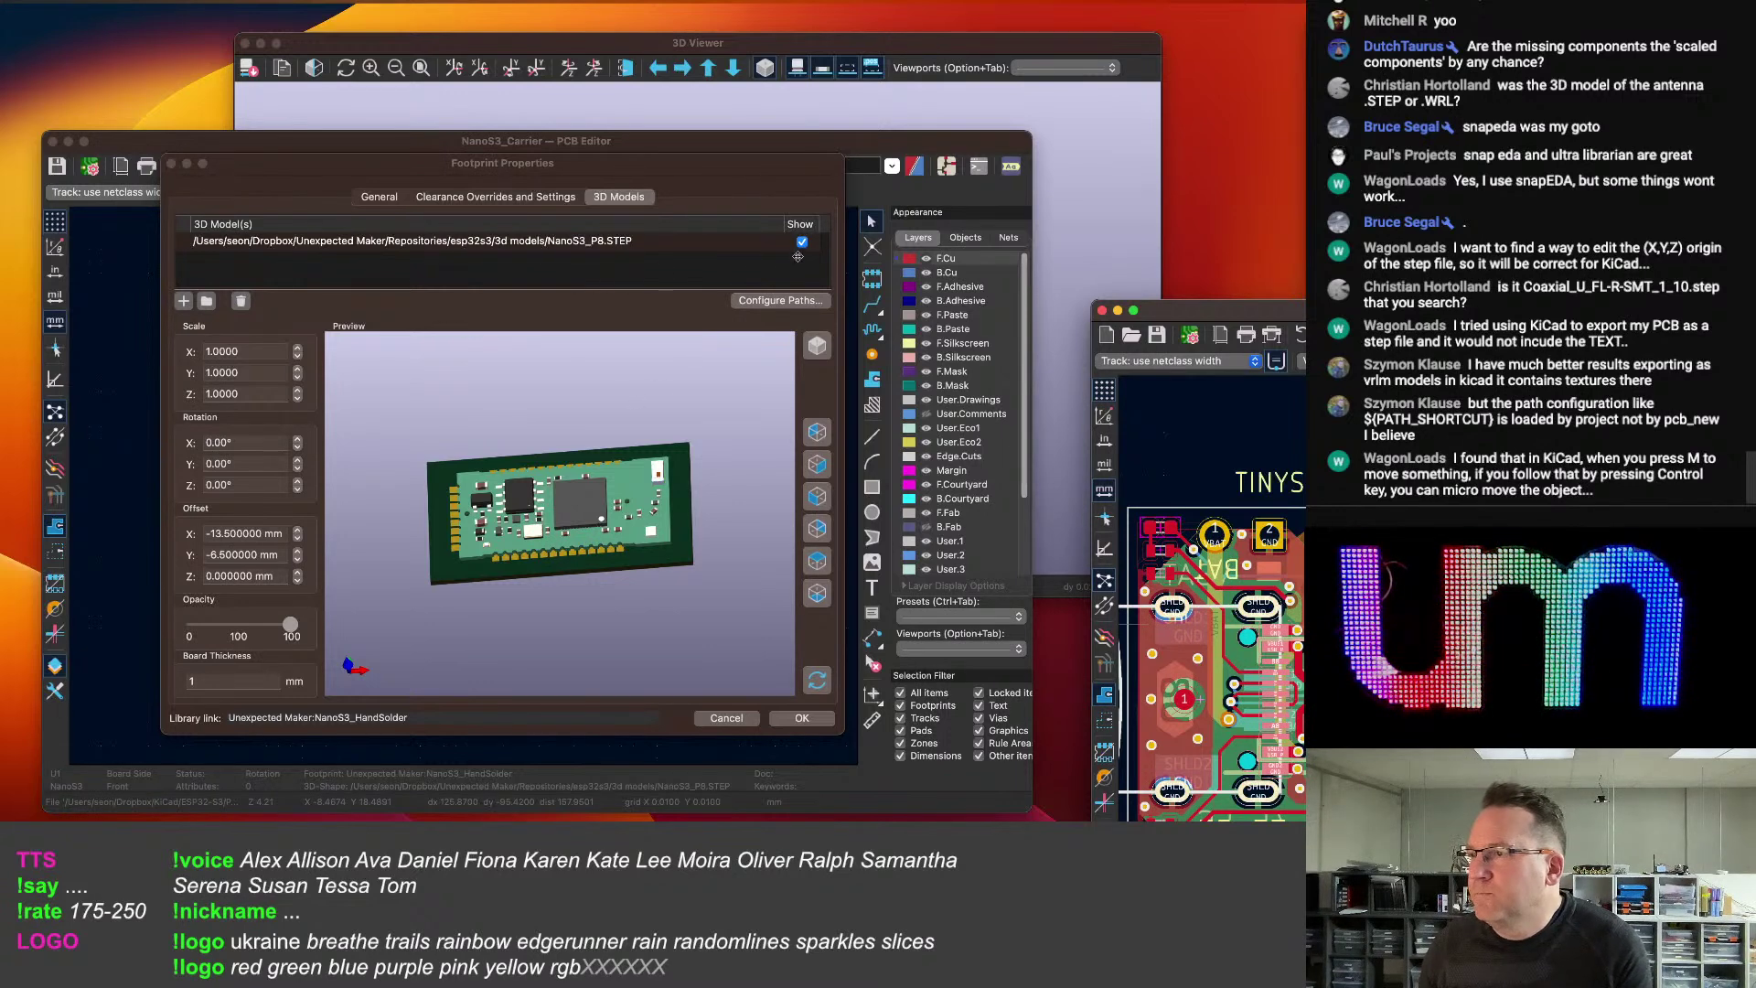
# Take the NanoS3_P8.STEP model out of the module footprint's 3D display, accept the properties and check the bare carrier in the 3D Viewer.
pyautogui.click(704, 250)
pyautogui.click(705, 250)
pyautogui.press('BackSpace')
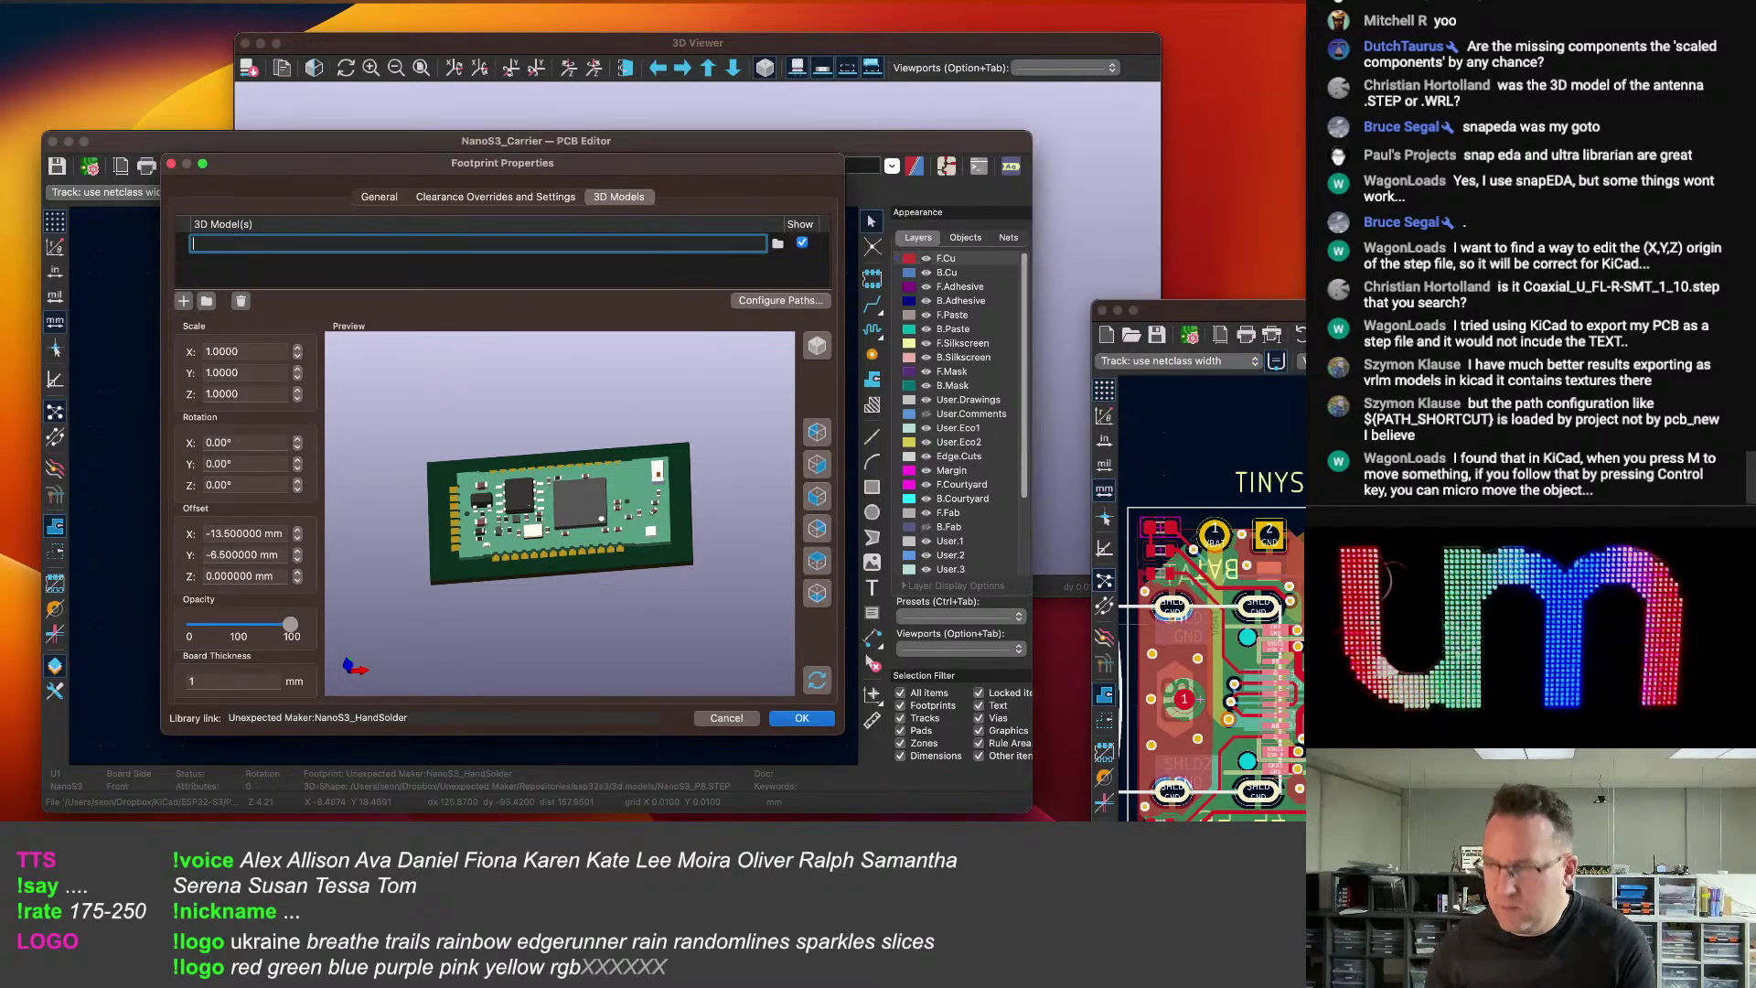
pyautogui.click(813, 718)
pyautogui.click(801, 236)
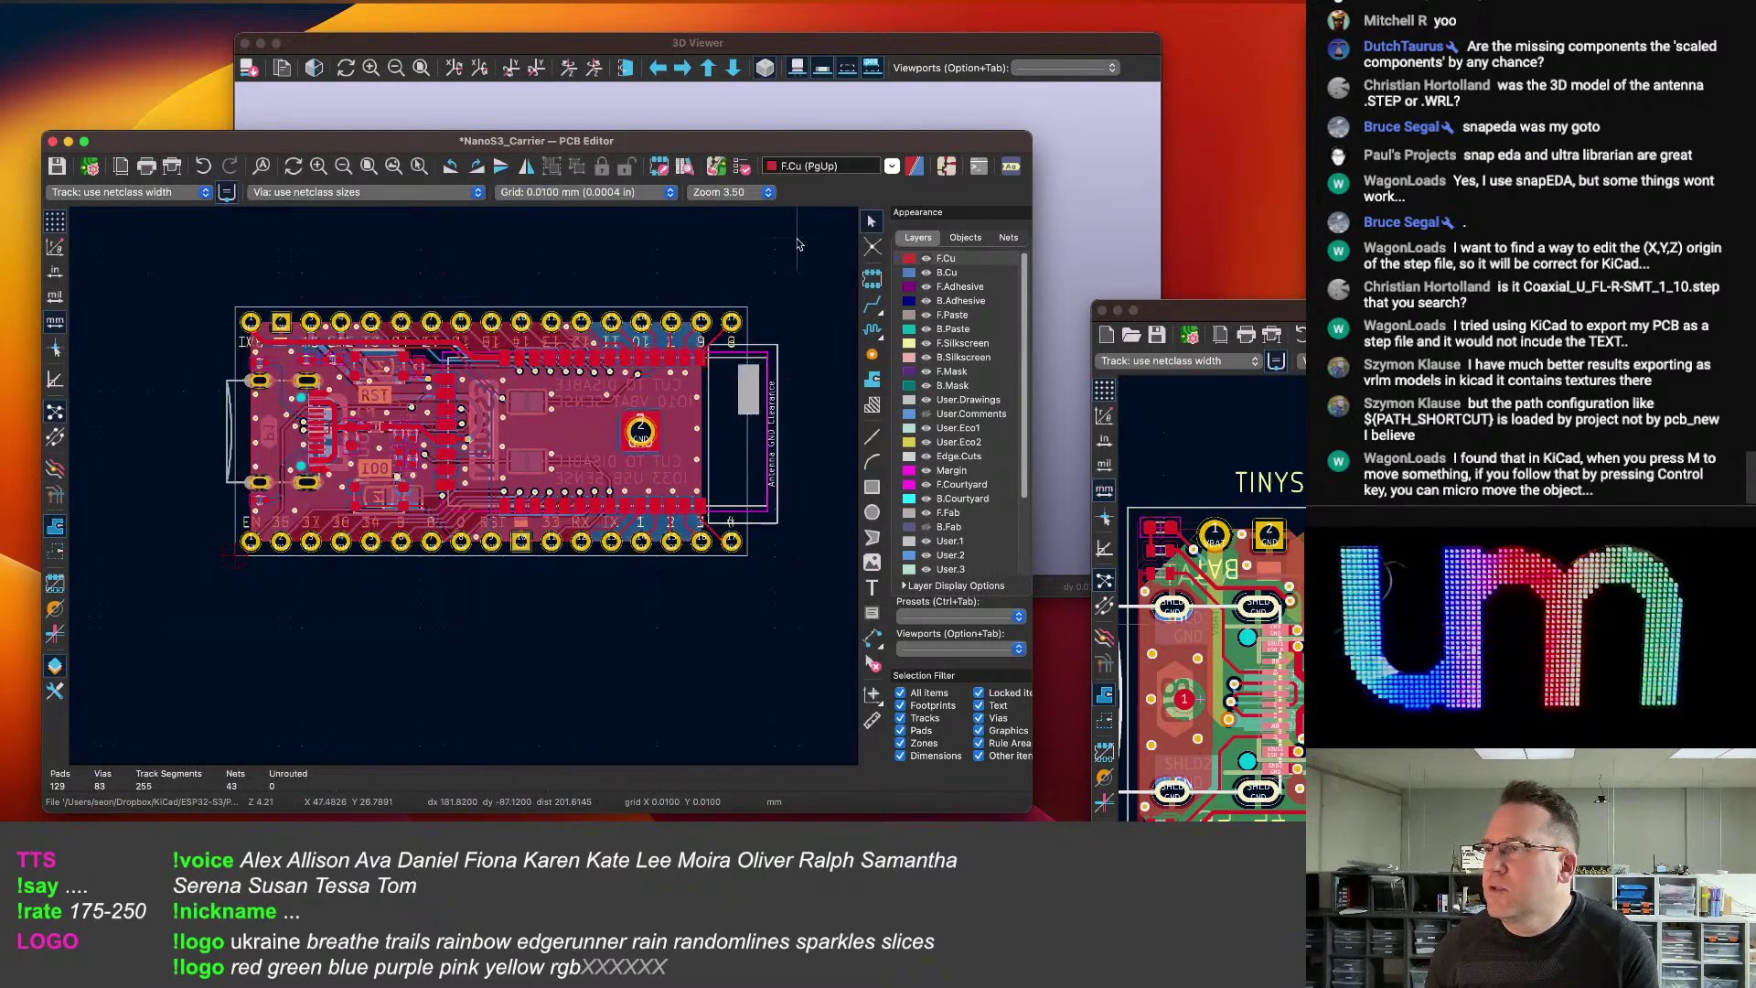
pyautogui.click(858, 47)
pyautogui.moveTo(783, 386); pyautogui.dragTo(727, 414)
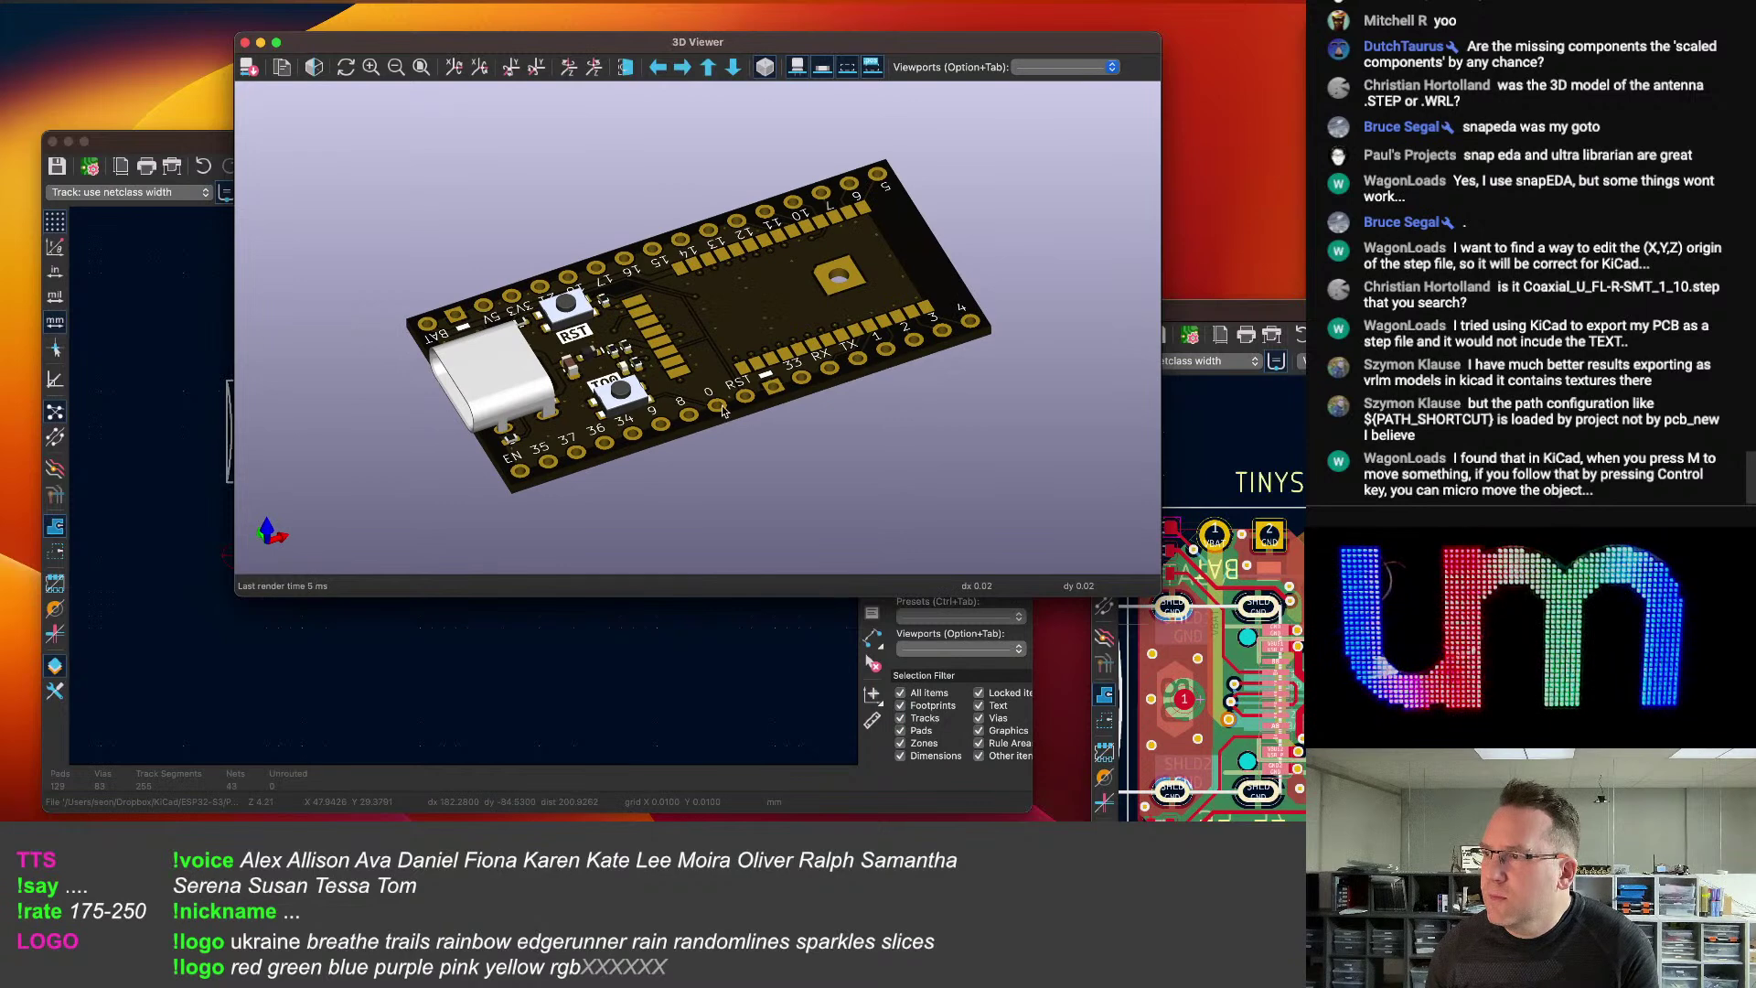
# Export the carrier board without its module as the STEP file NanoS3_Carrier_Empty in the 3d models folder.
pyautogui.click(153, 134)
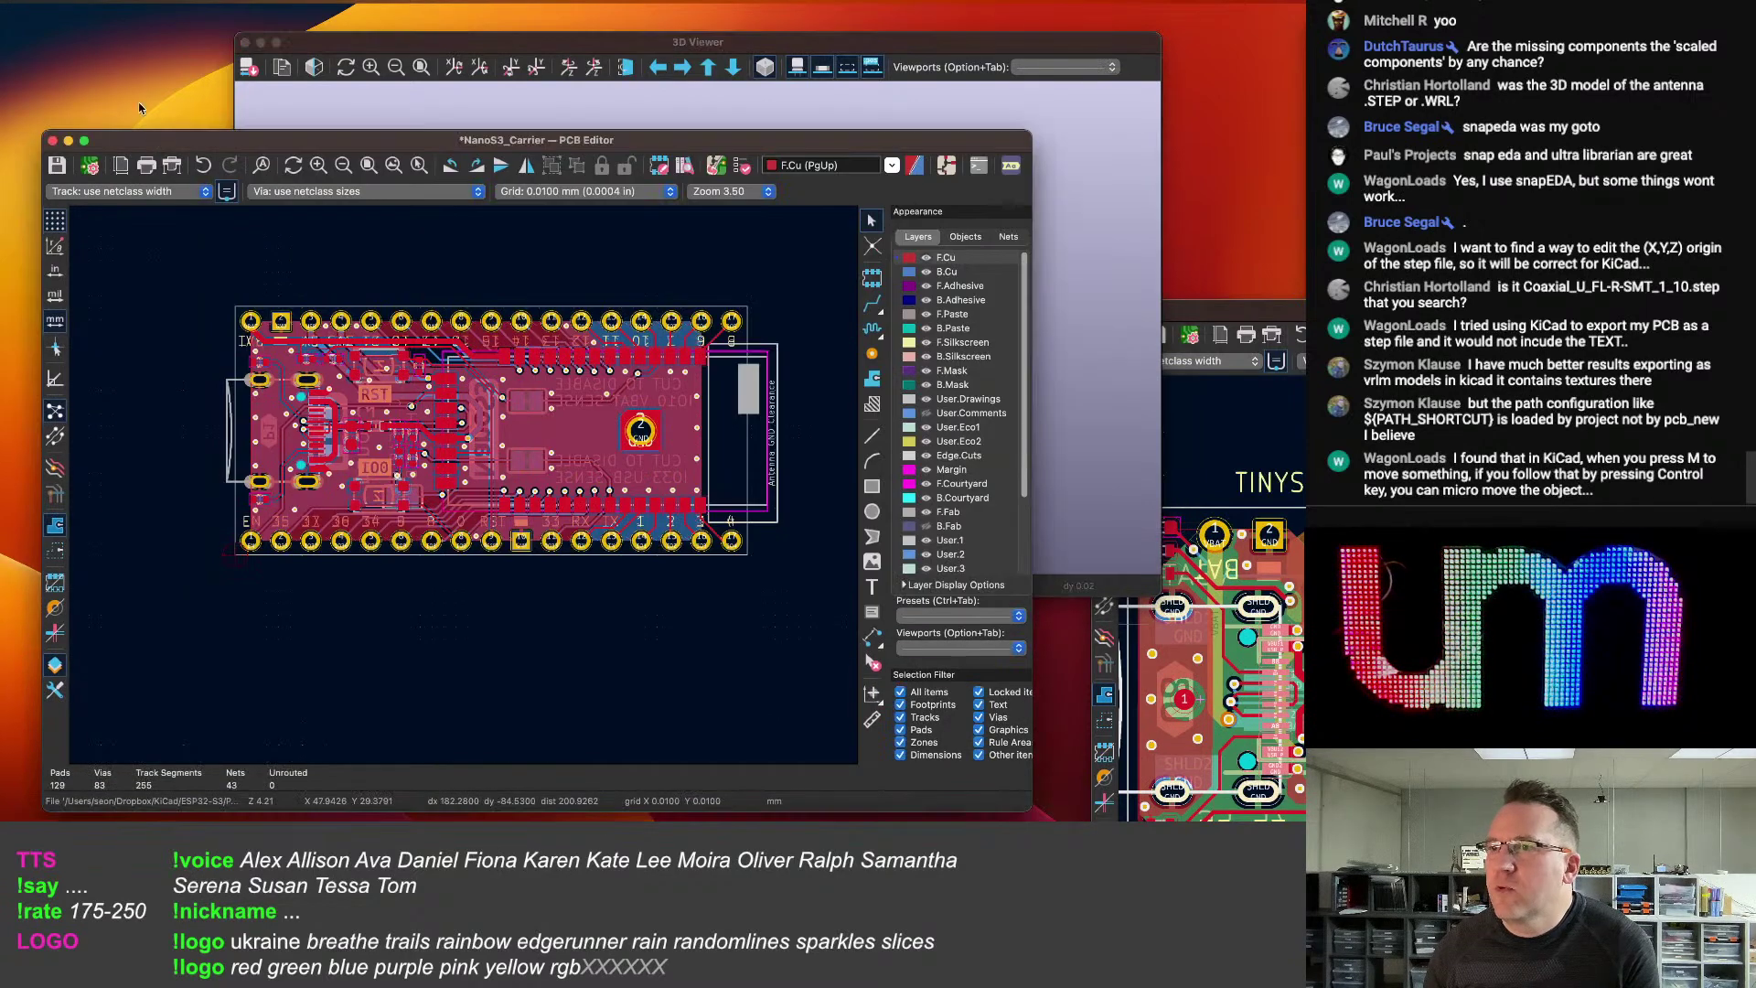
pyautogui.click(80, 1)
pyautogui.moveTo(112, 147)
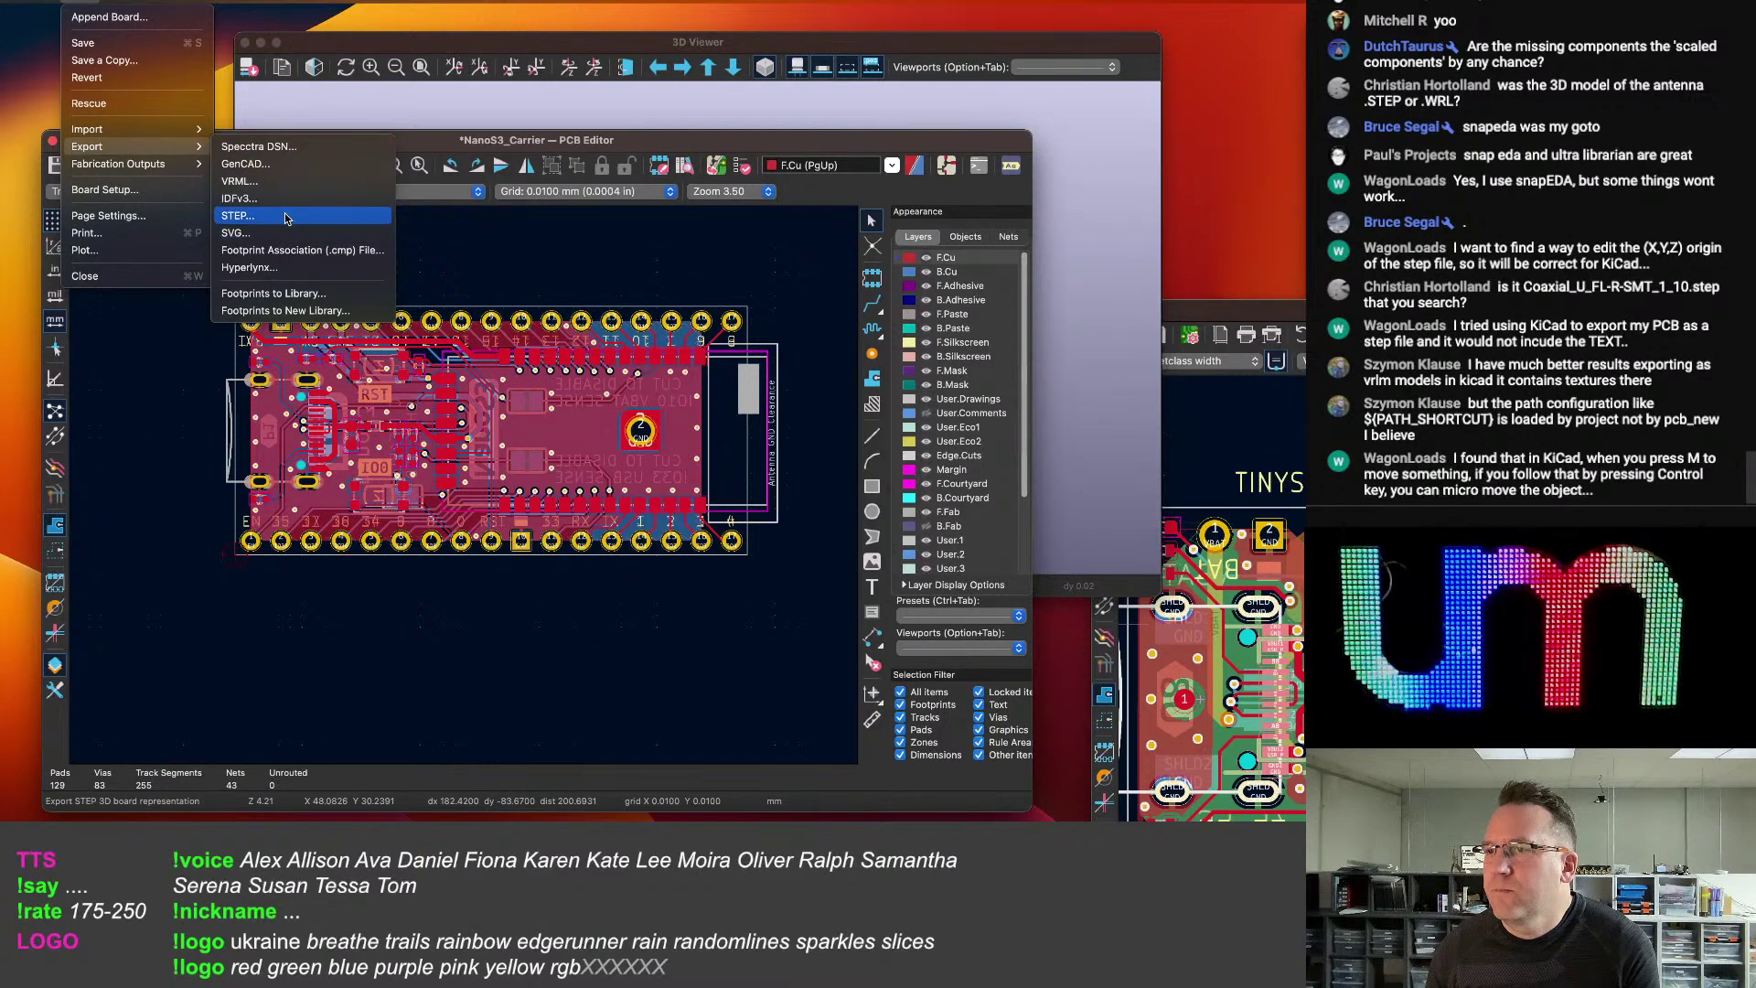
pyautogui.click(238, 215)
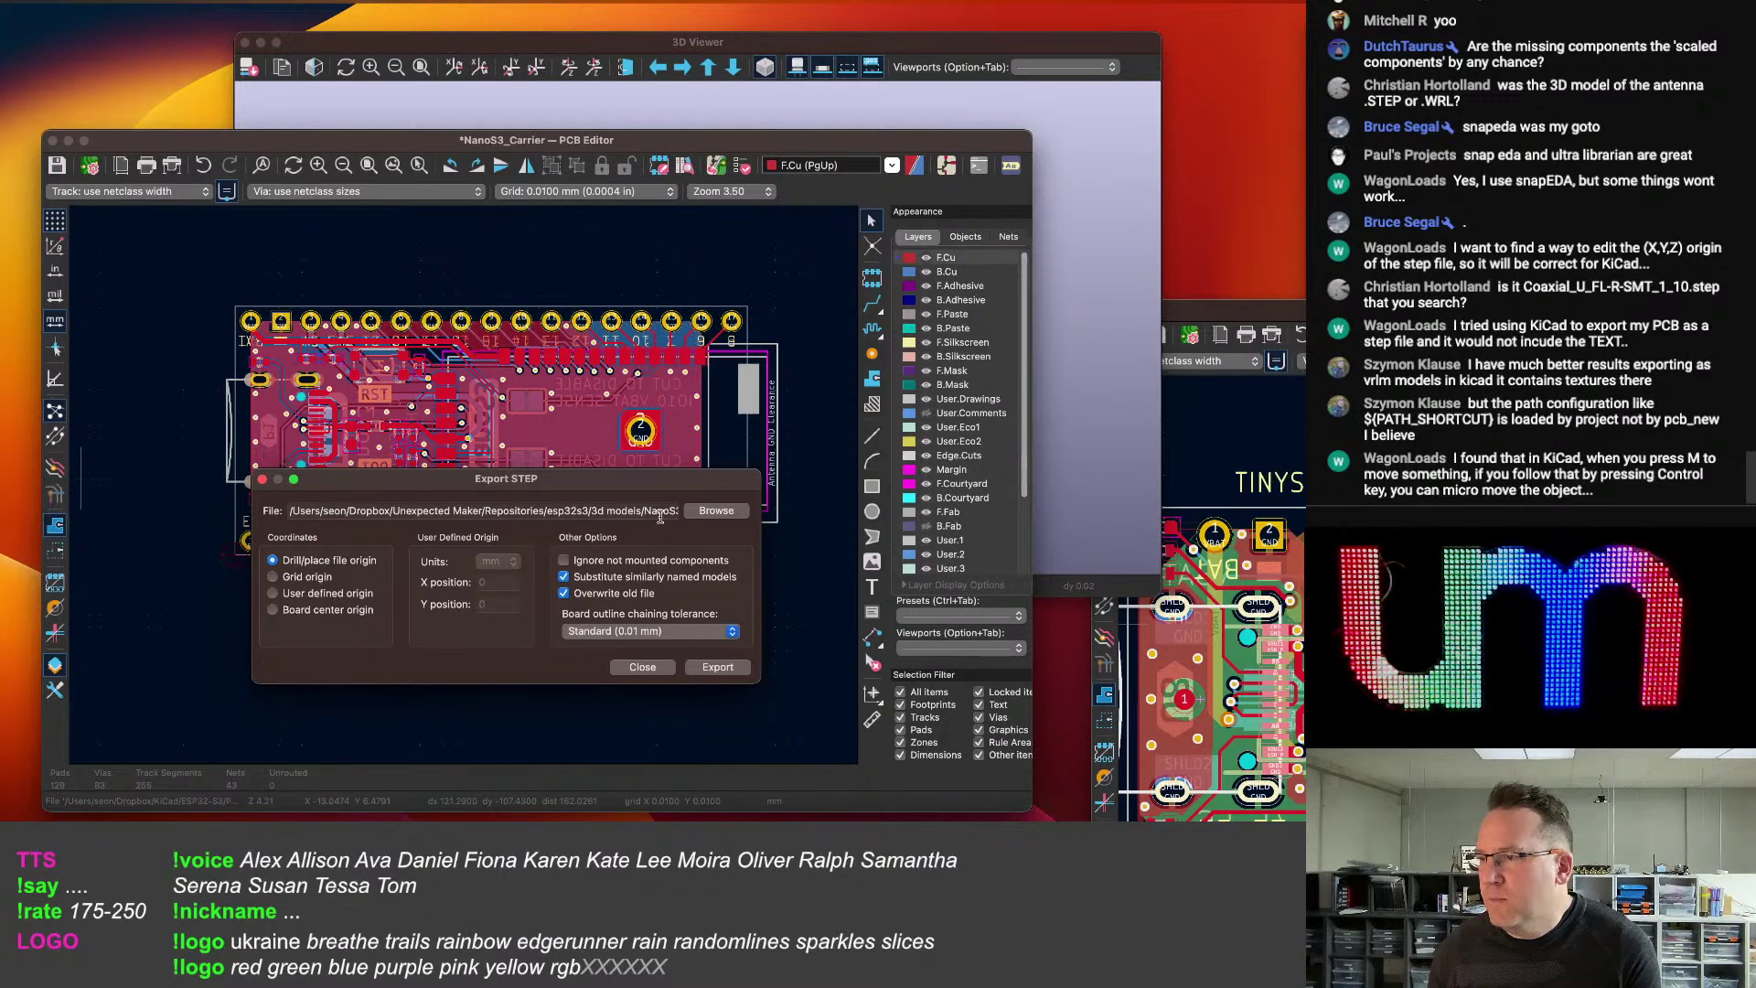
pyautogui.click(733, 516)
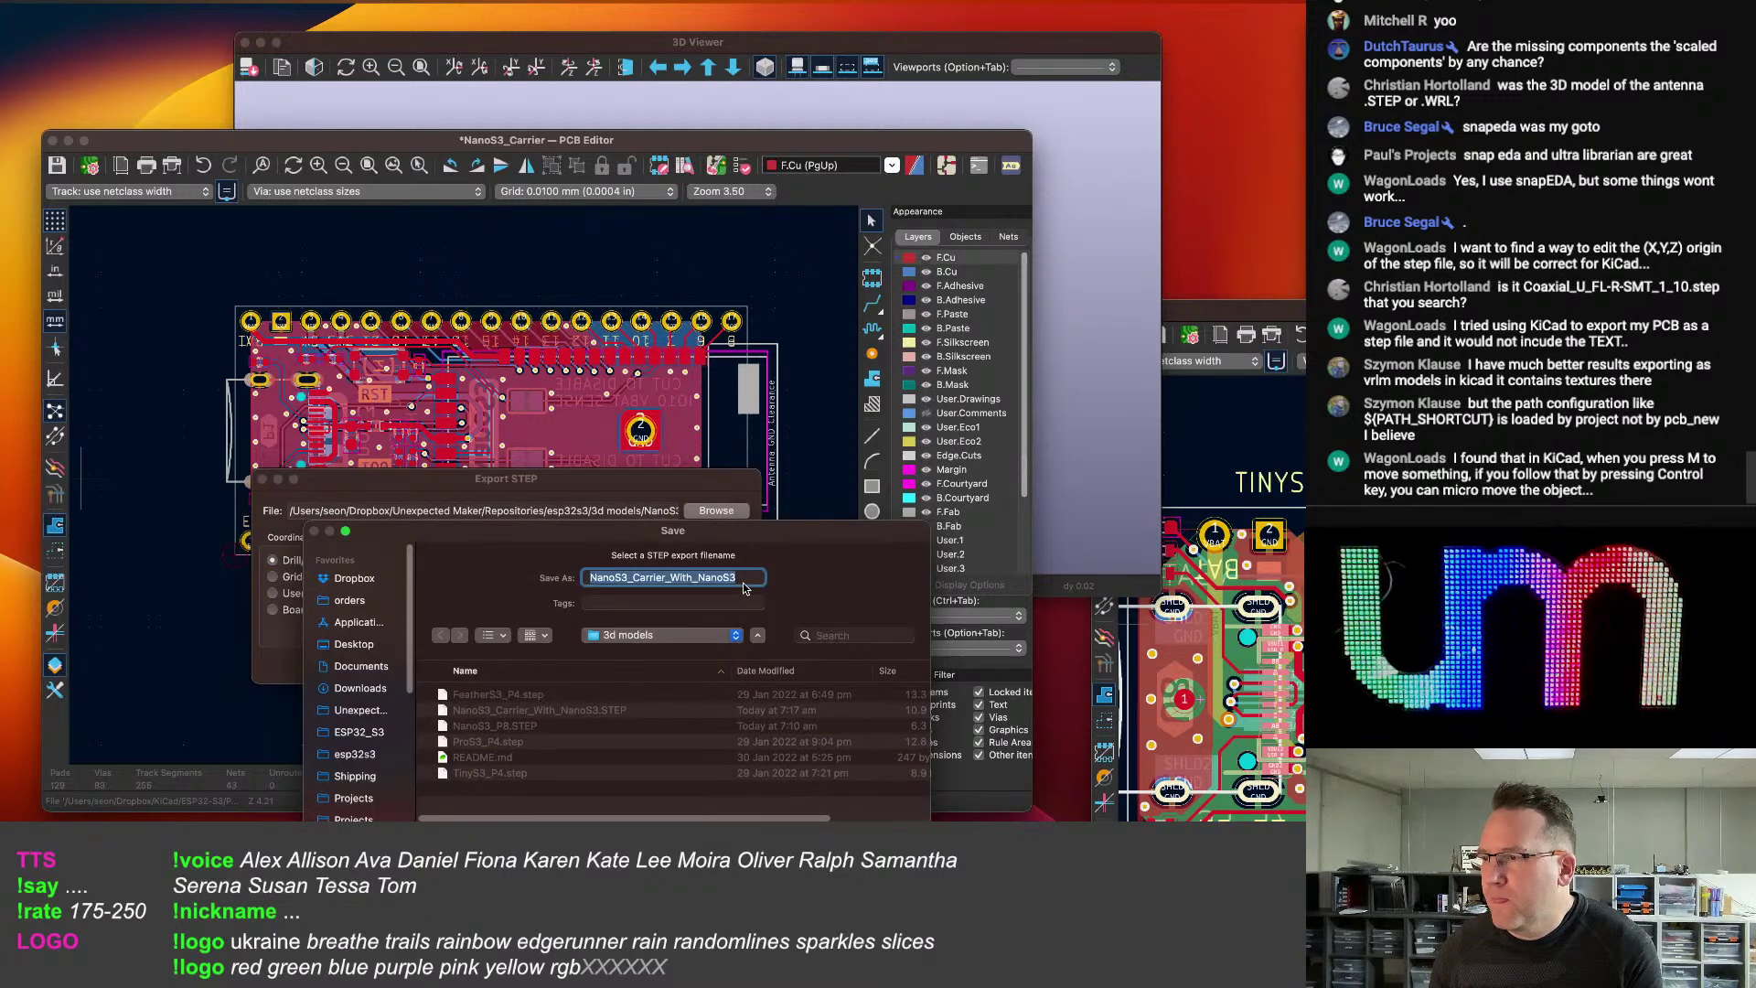
pyautogui.click(677, 577)
pyautogui.moveTo(669, 577); pyautogui.dragTo(751, 577)
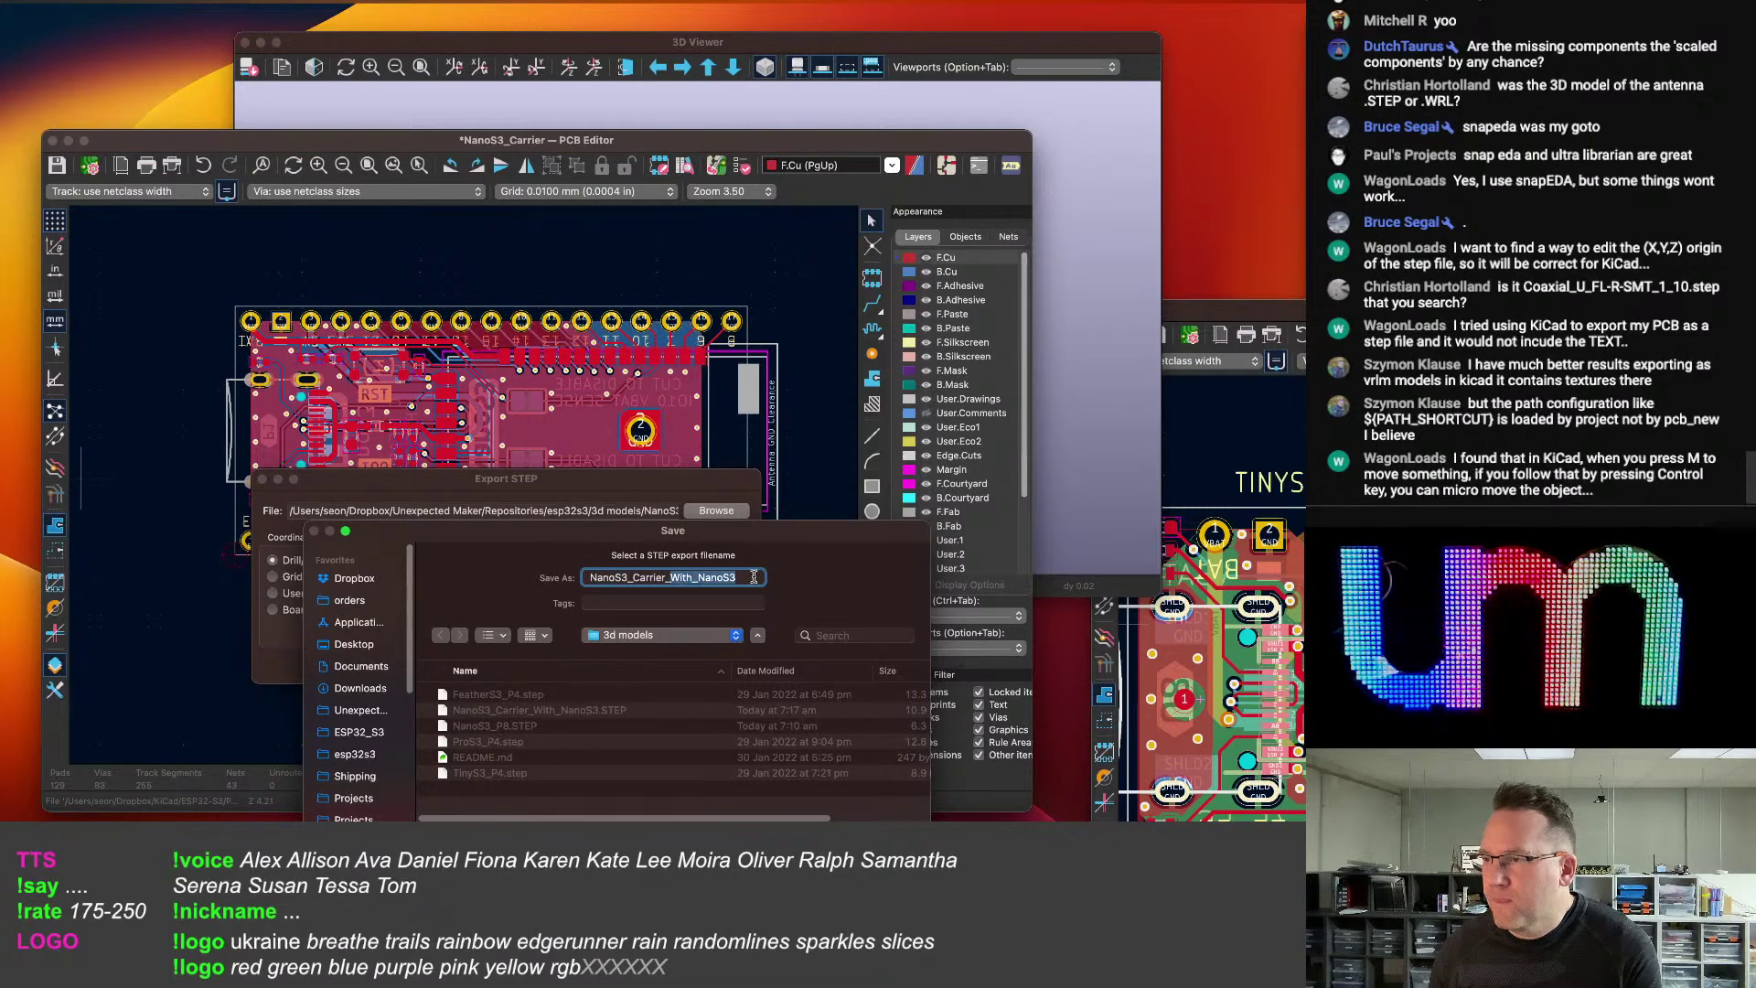
pyautogui.write('Empty')
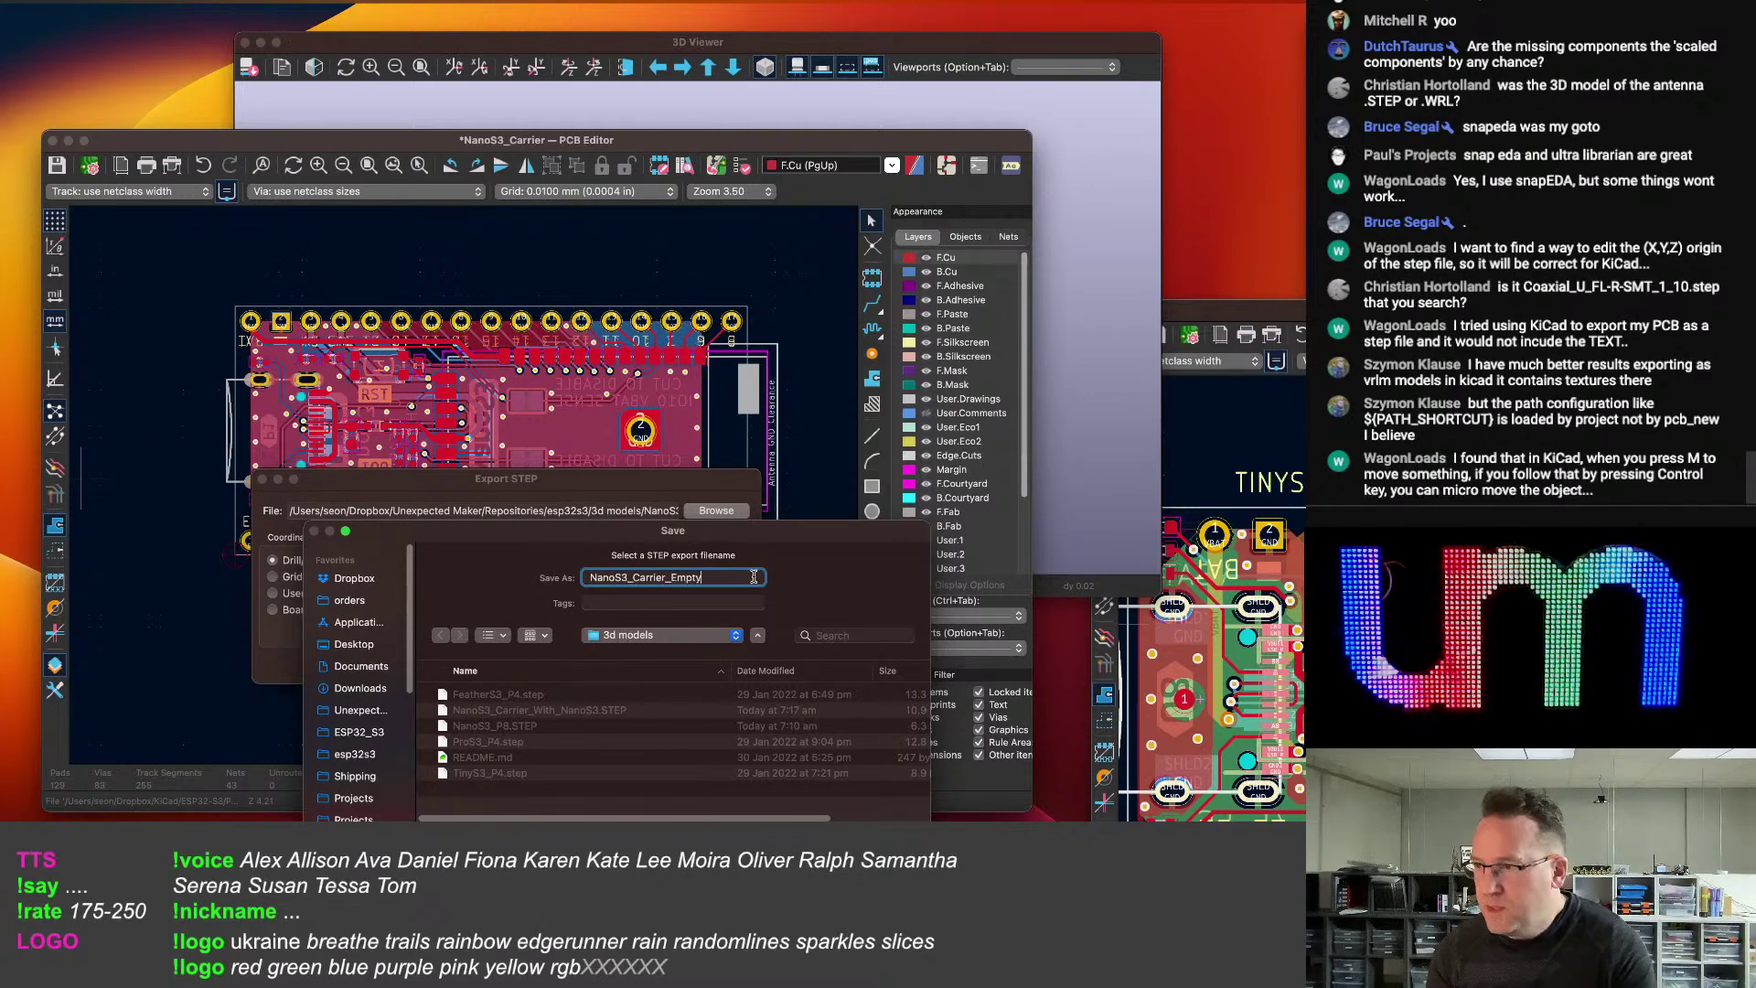
pyautogui.press('Return')
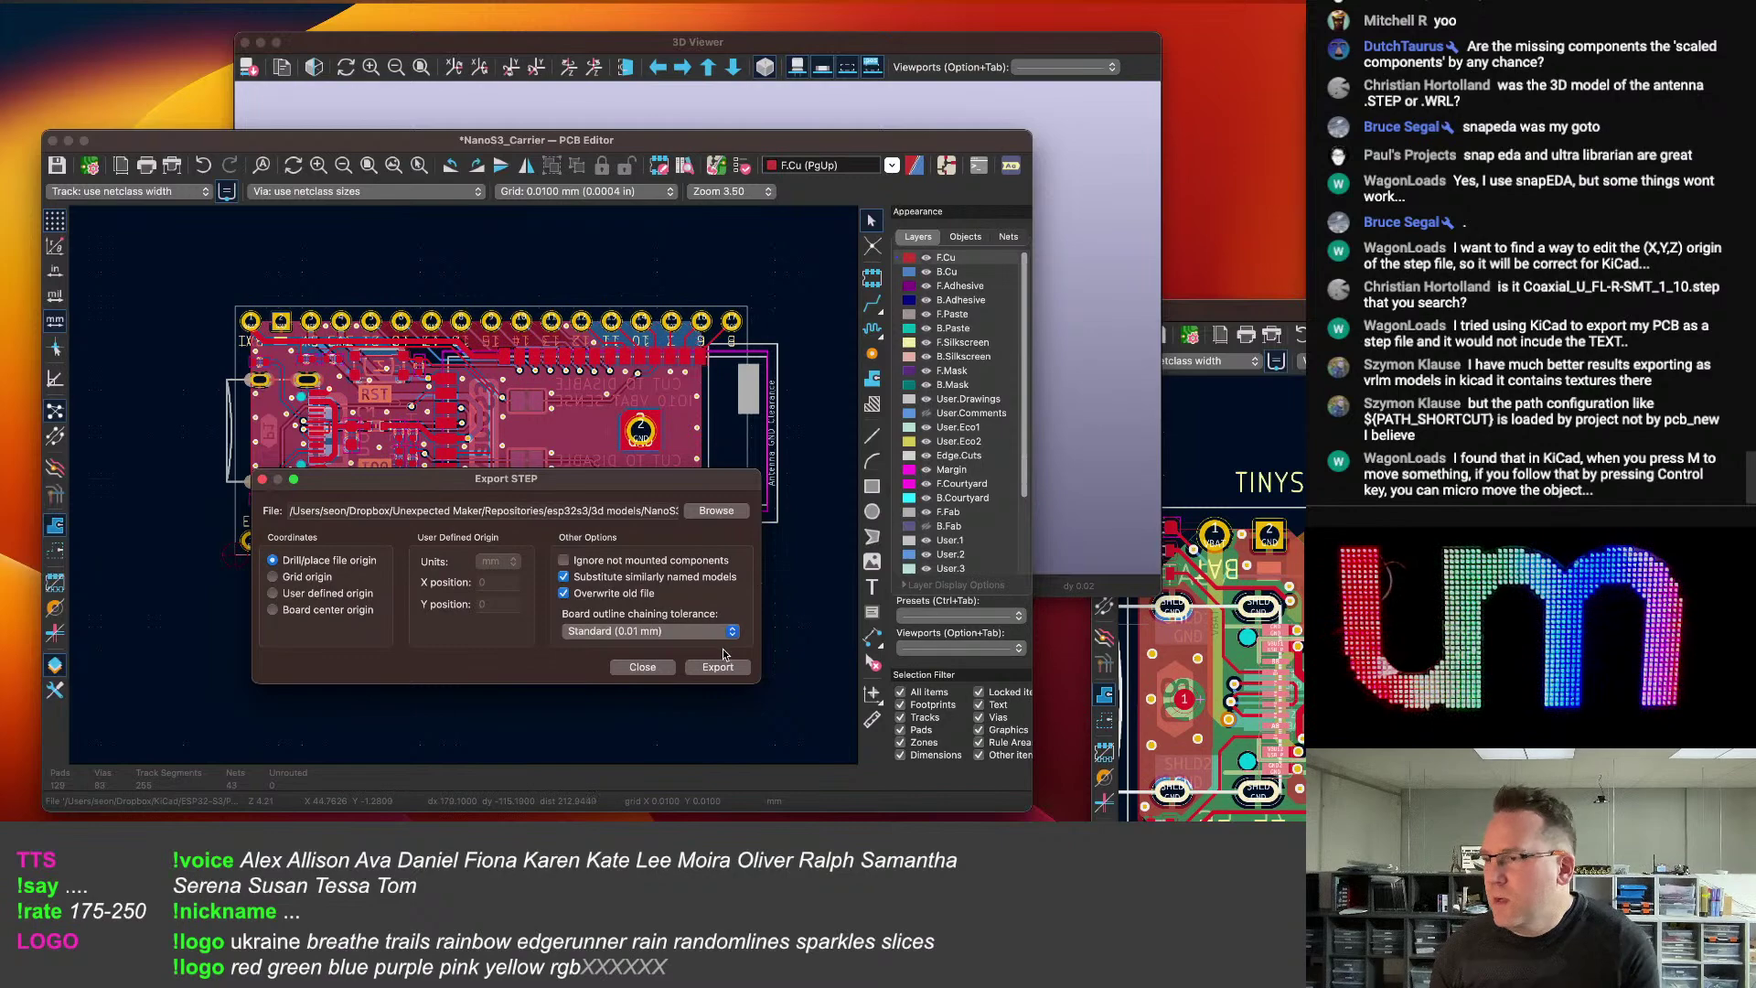
pyautogui.click(731, 671)
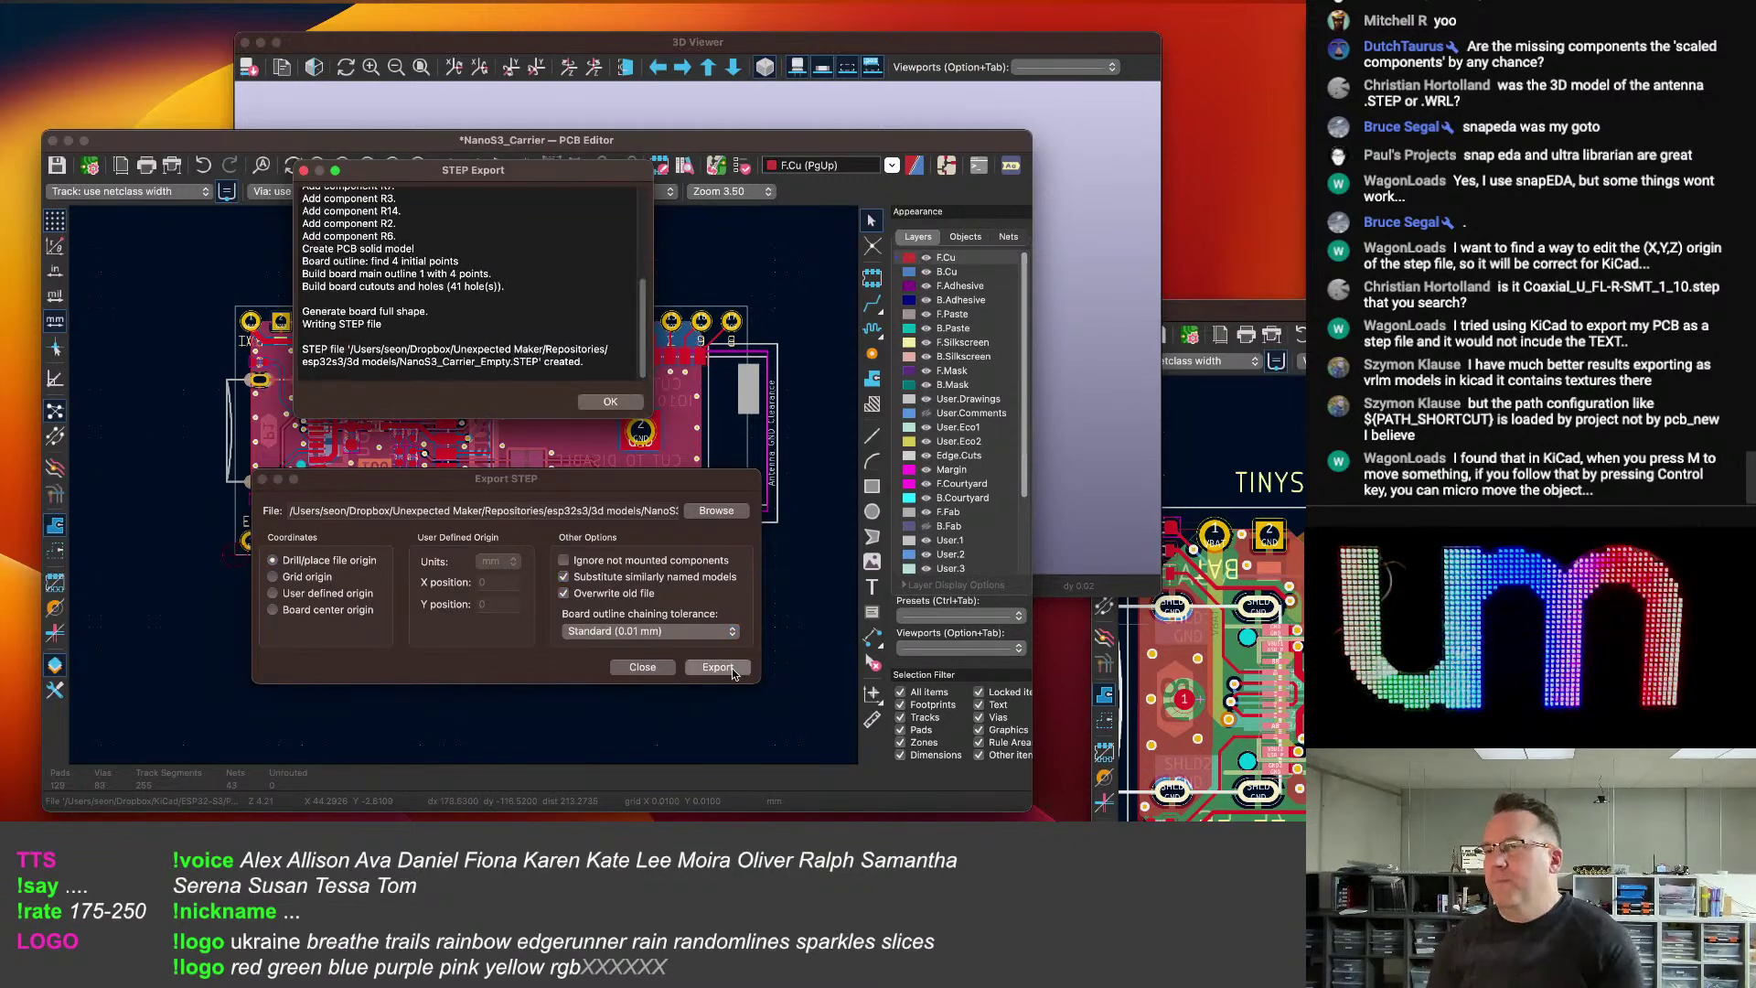
pyautogui.click(610, 402)
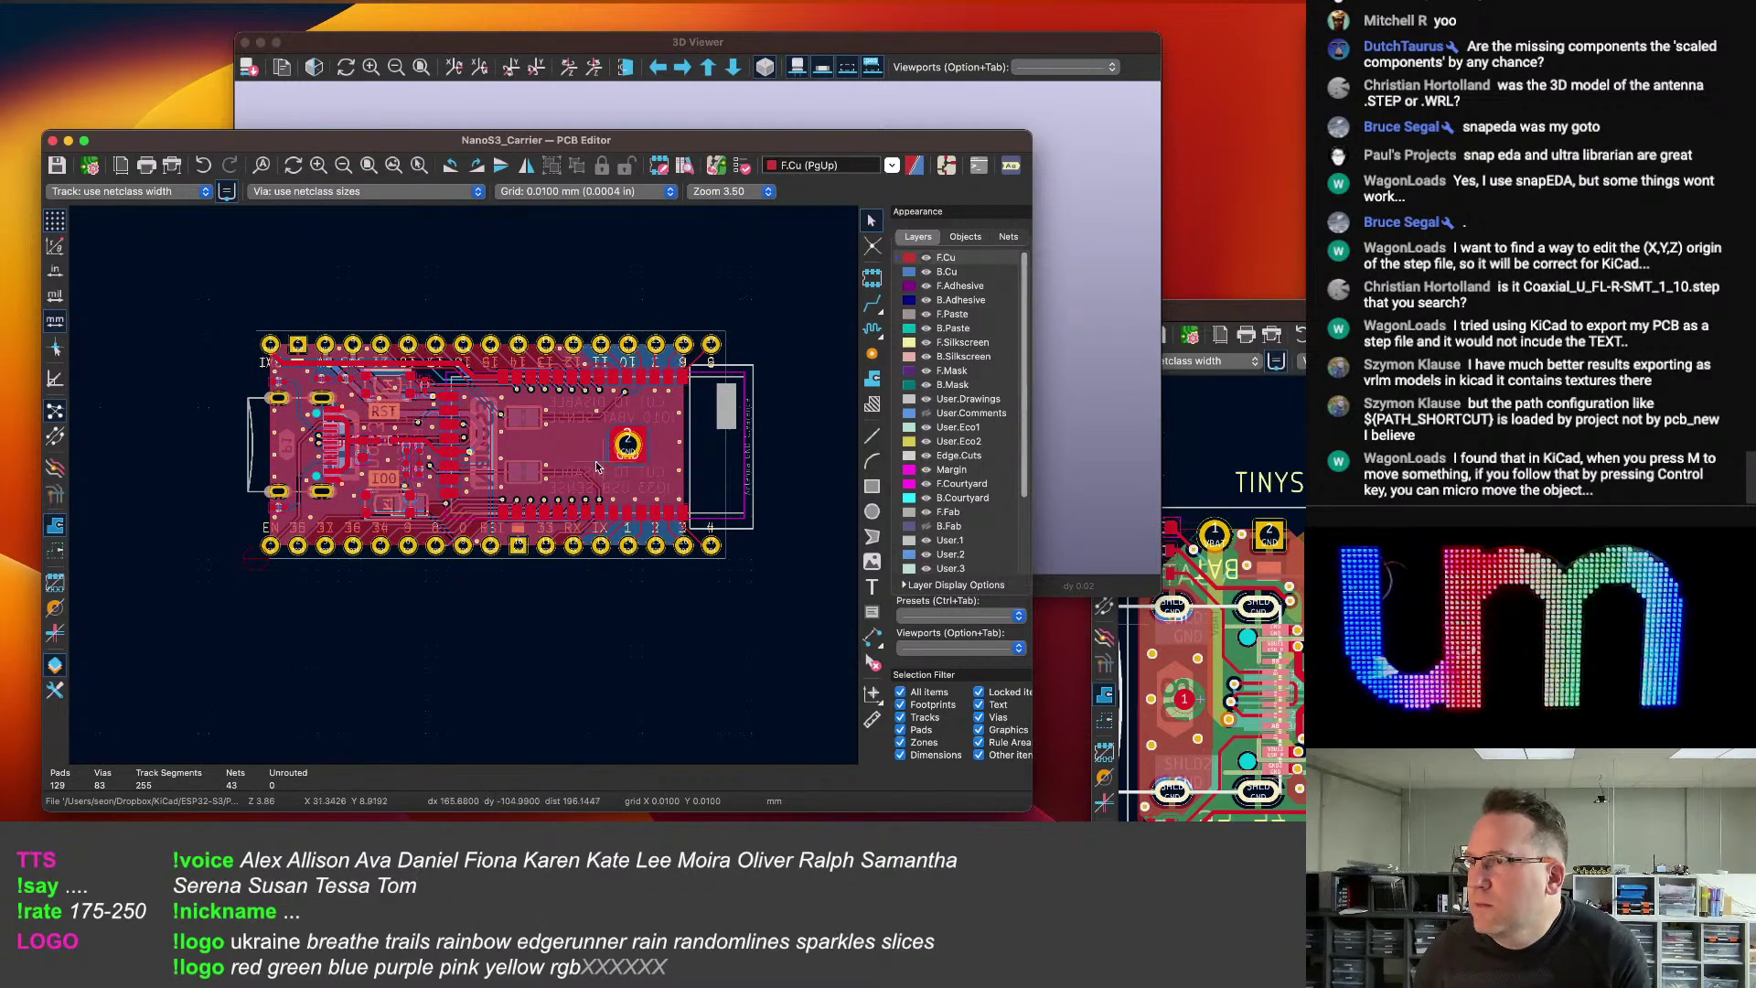
# Rearrange the 3D Viewer and PCB Editor windows and select the button footprint at the IO0 label on the carrier board.
pyautogui.scroll(1, 527, 479)
pyautogui.scroll(-1, 617, 428)
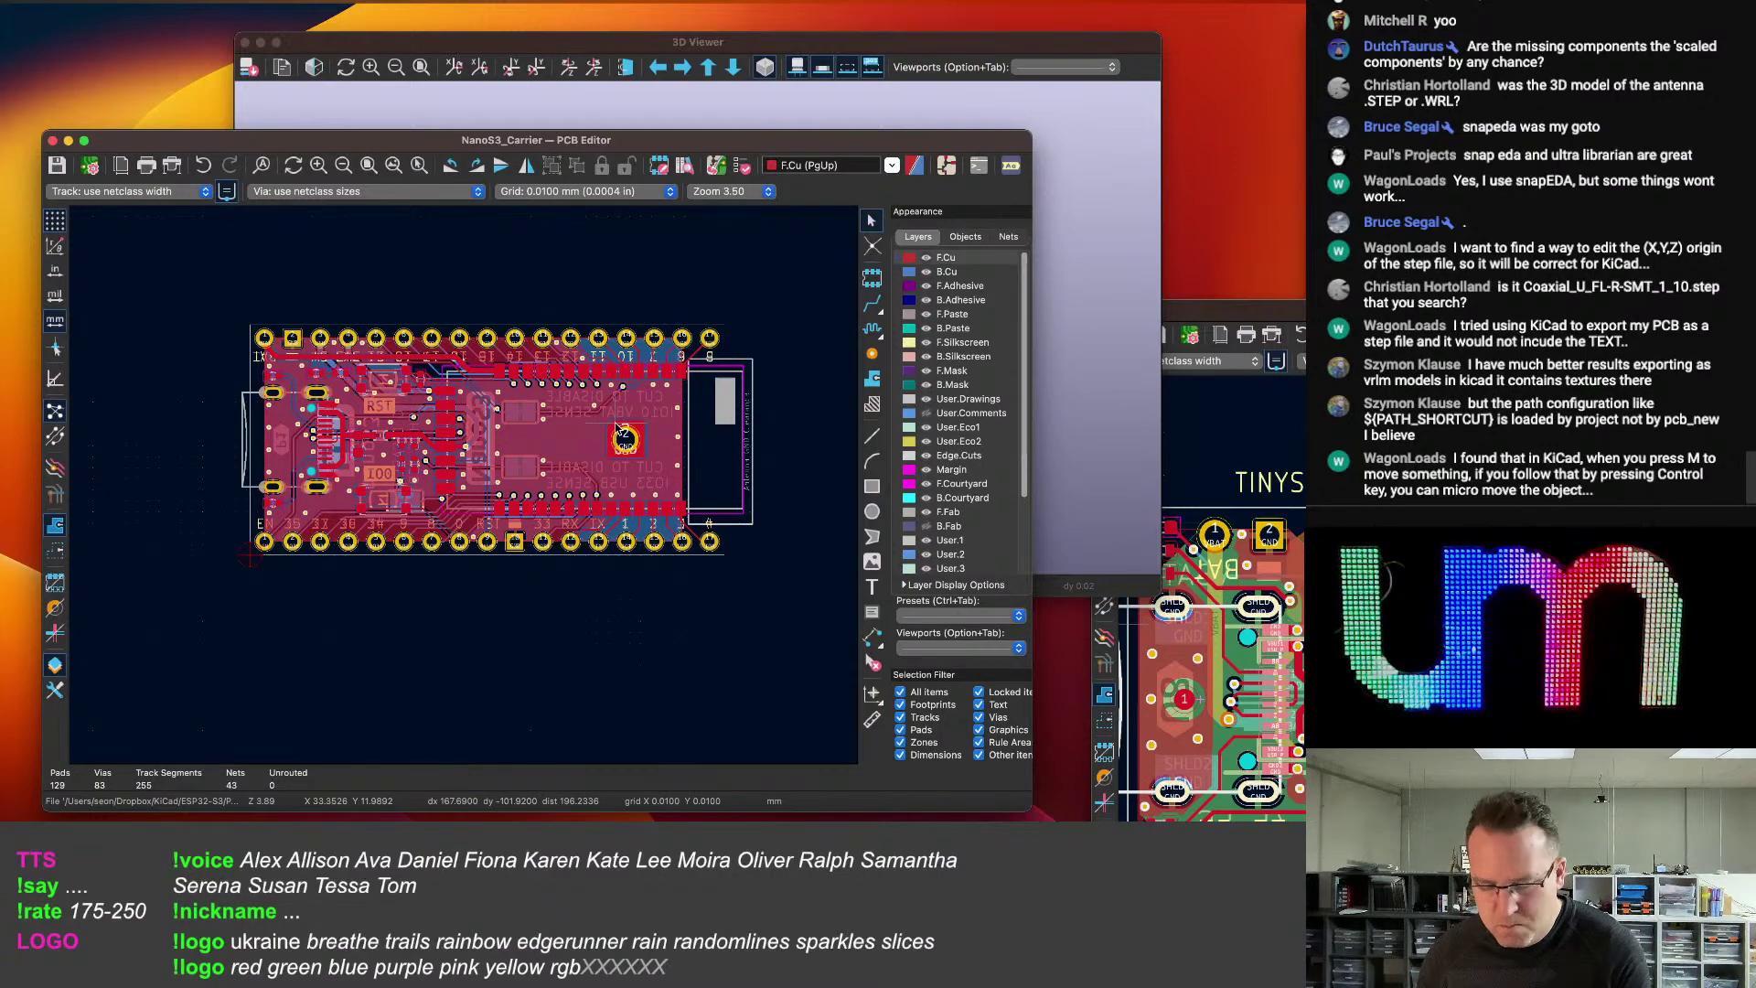
pyautogui.moveTo(941, 42); pyautogui.dragTo(1024, 5)
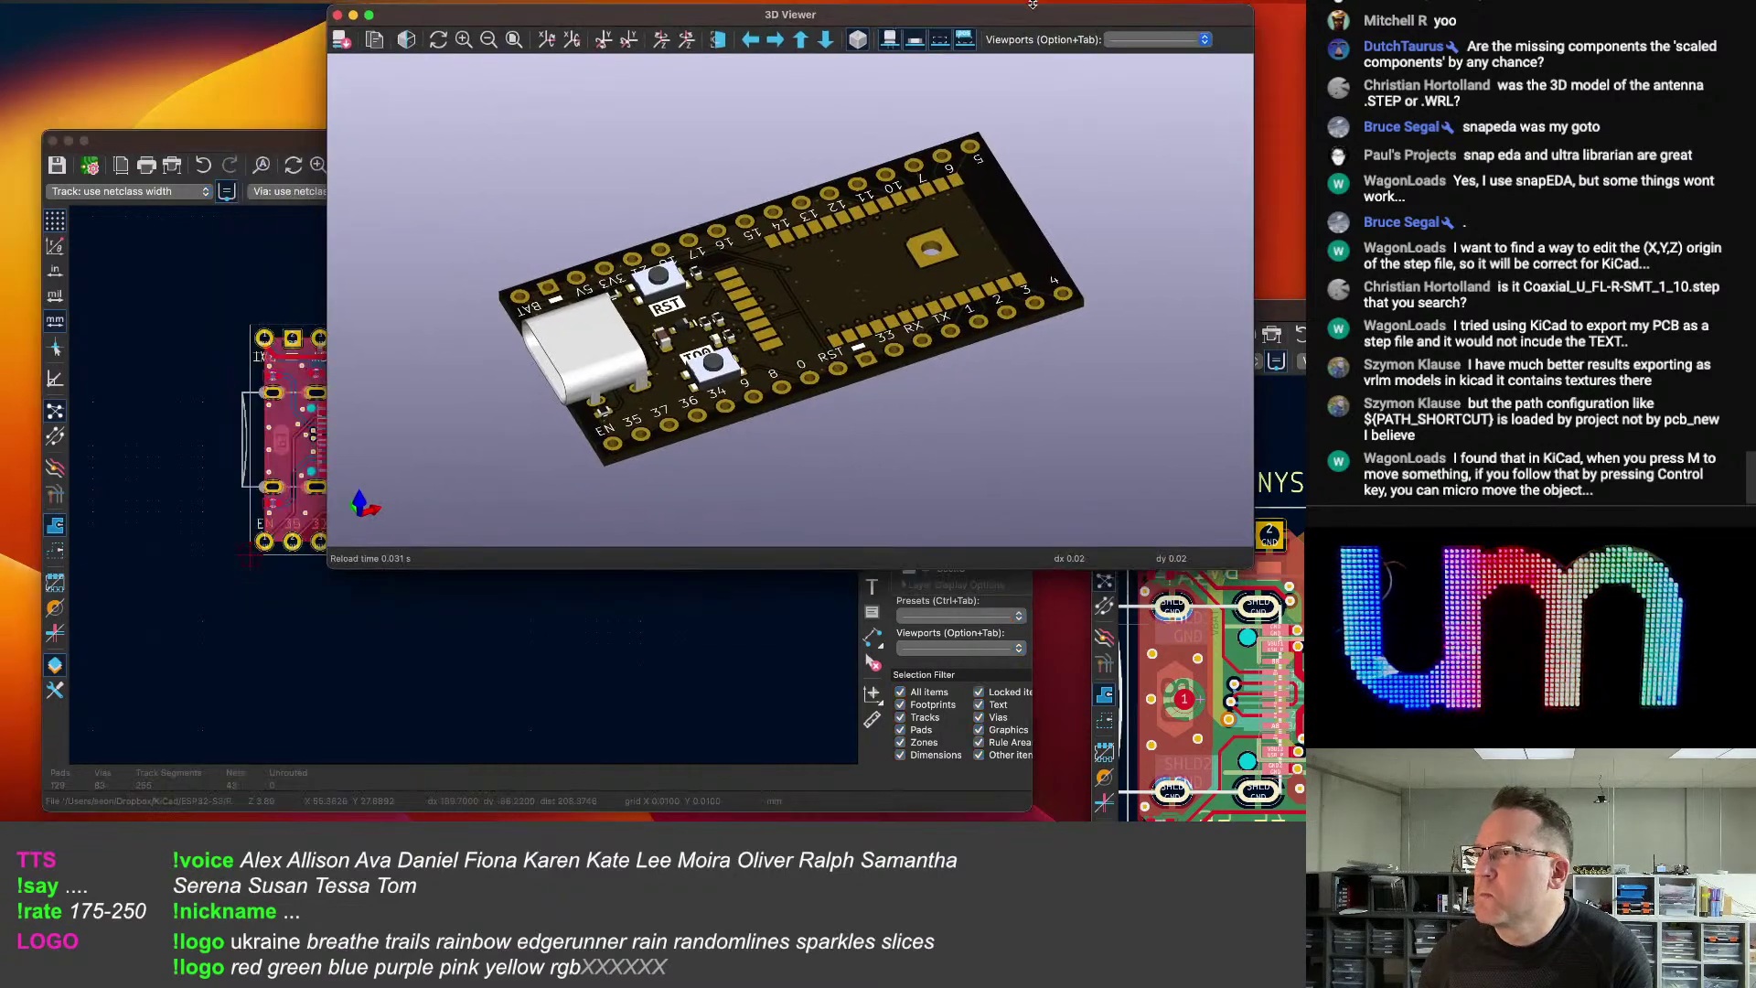
pyautogui.moveTo(229, 144); pyautogui.dragTo(192, 230)
pyautogui.click(345, 586)
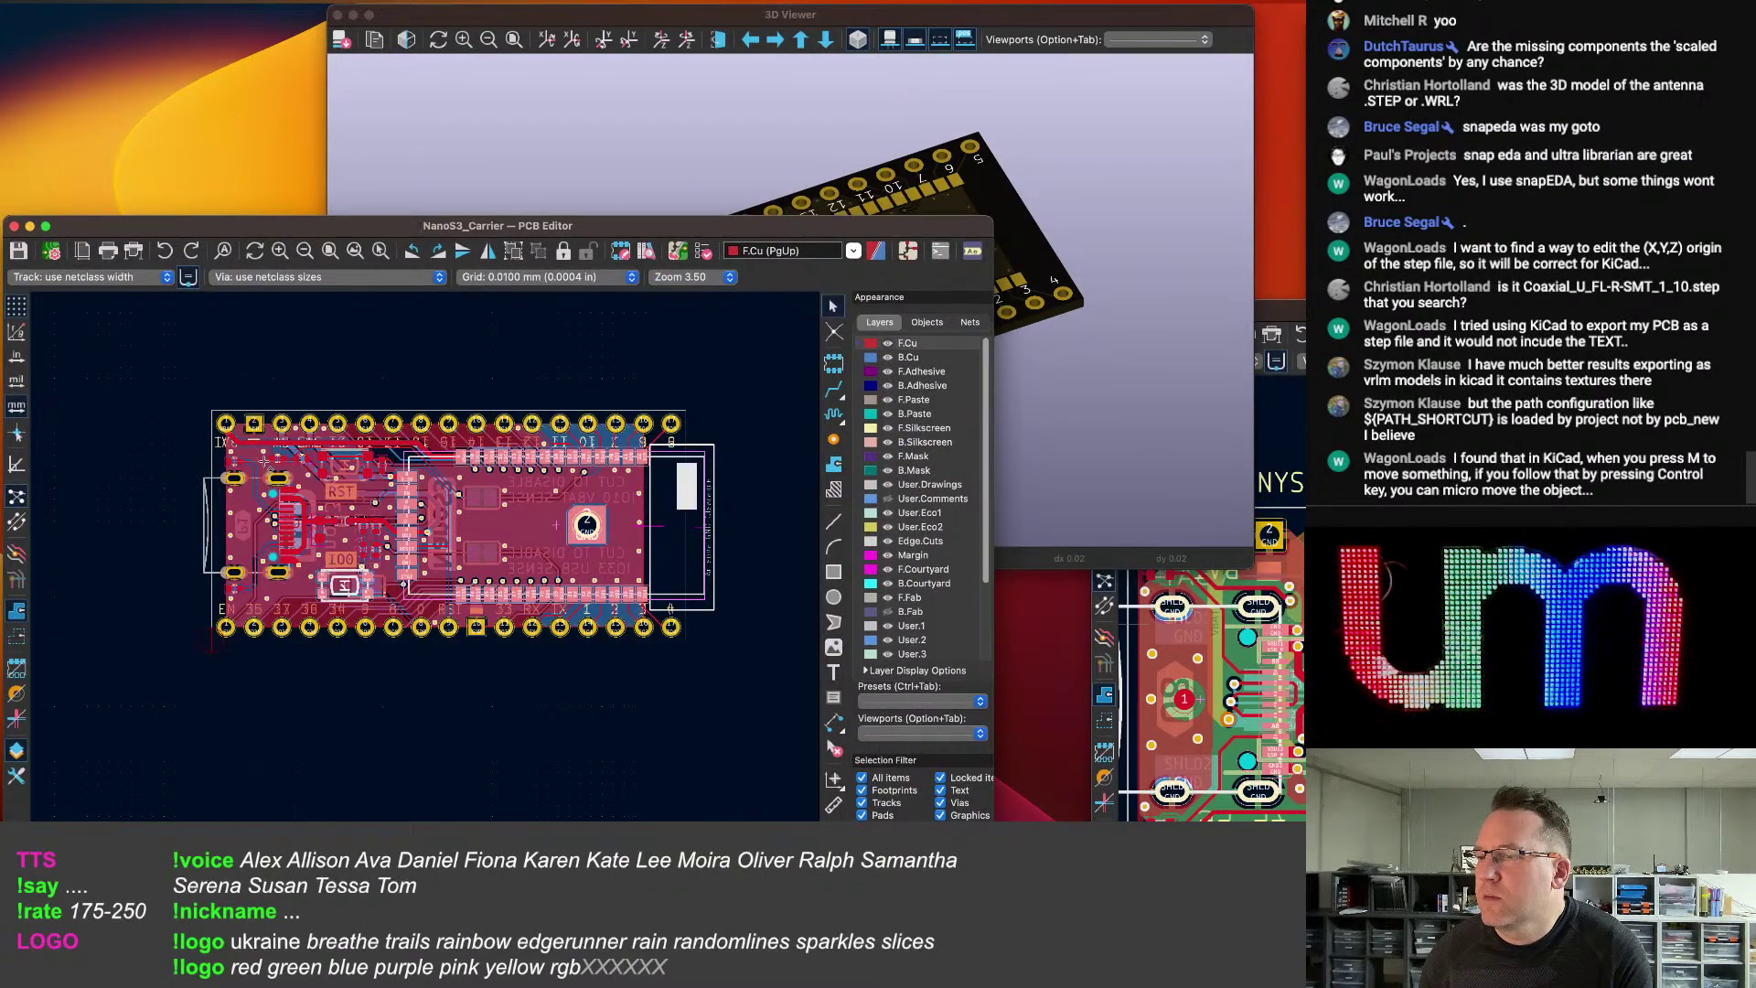
# Close the partly hidden TinyS3 board window and bring up the TinyS3_P8_uFL board in the PCB editor.
pyautogui.click(533, 12)
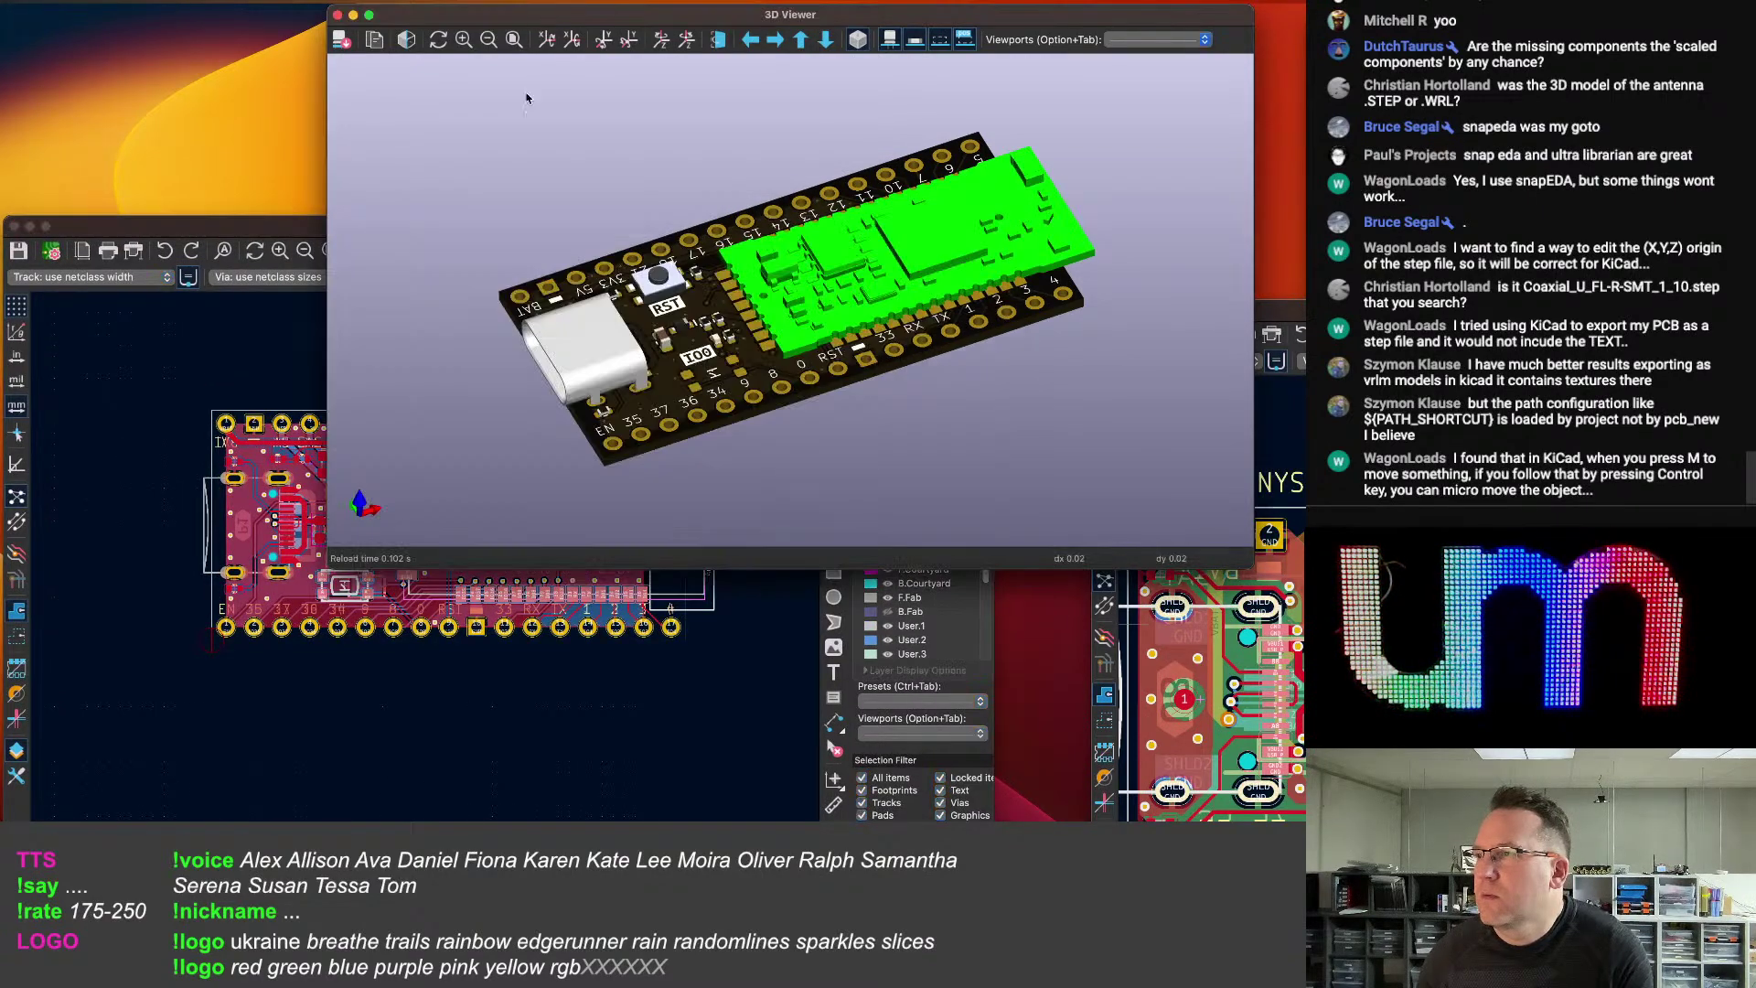
pyautogui.click(246, 306)
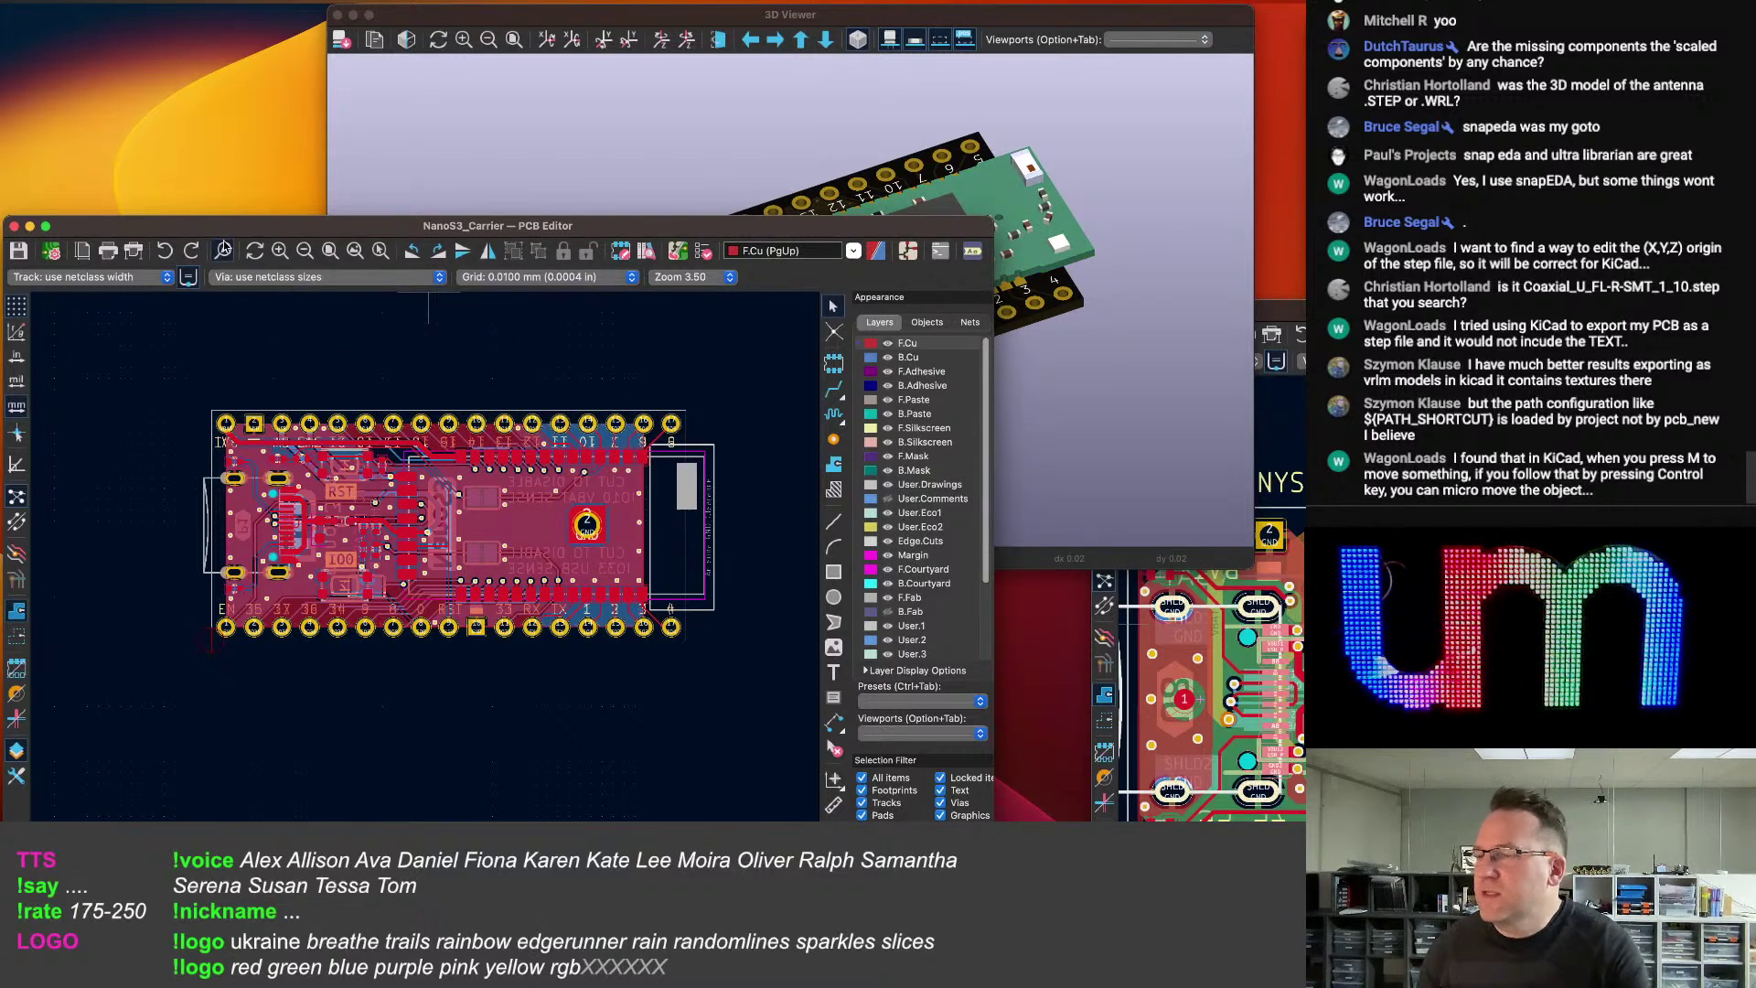
pyautogui.click(1285, 312)
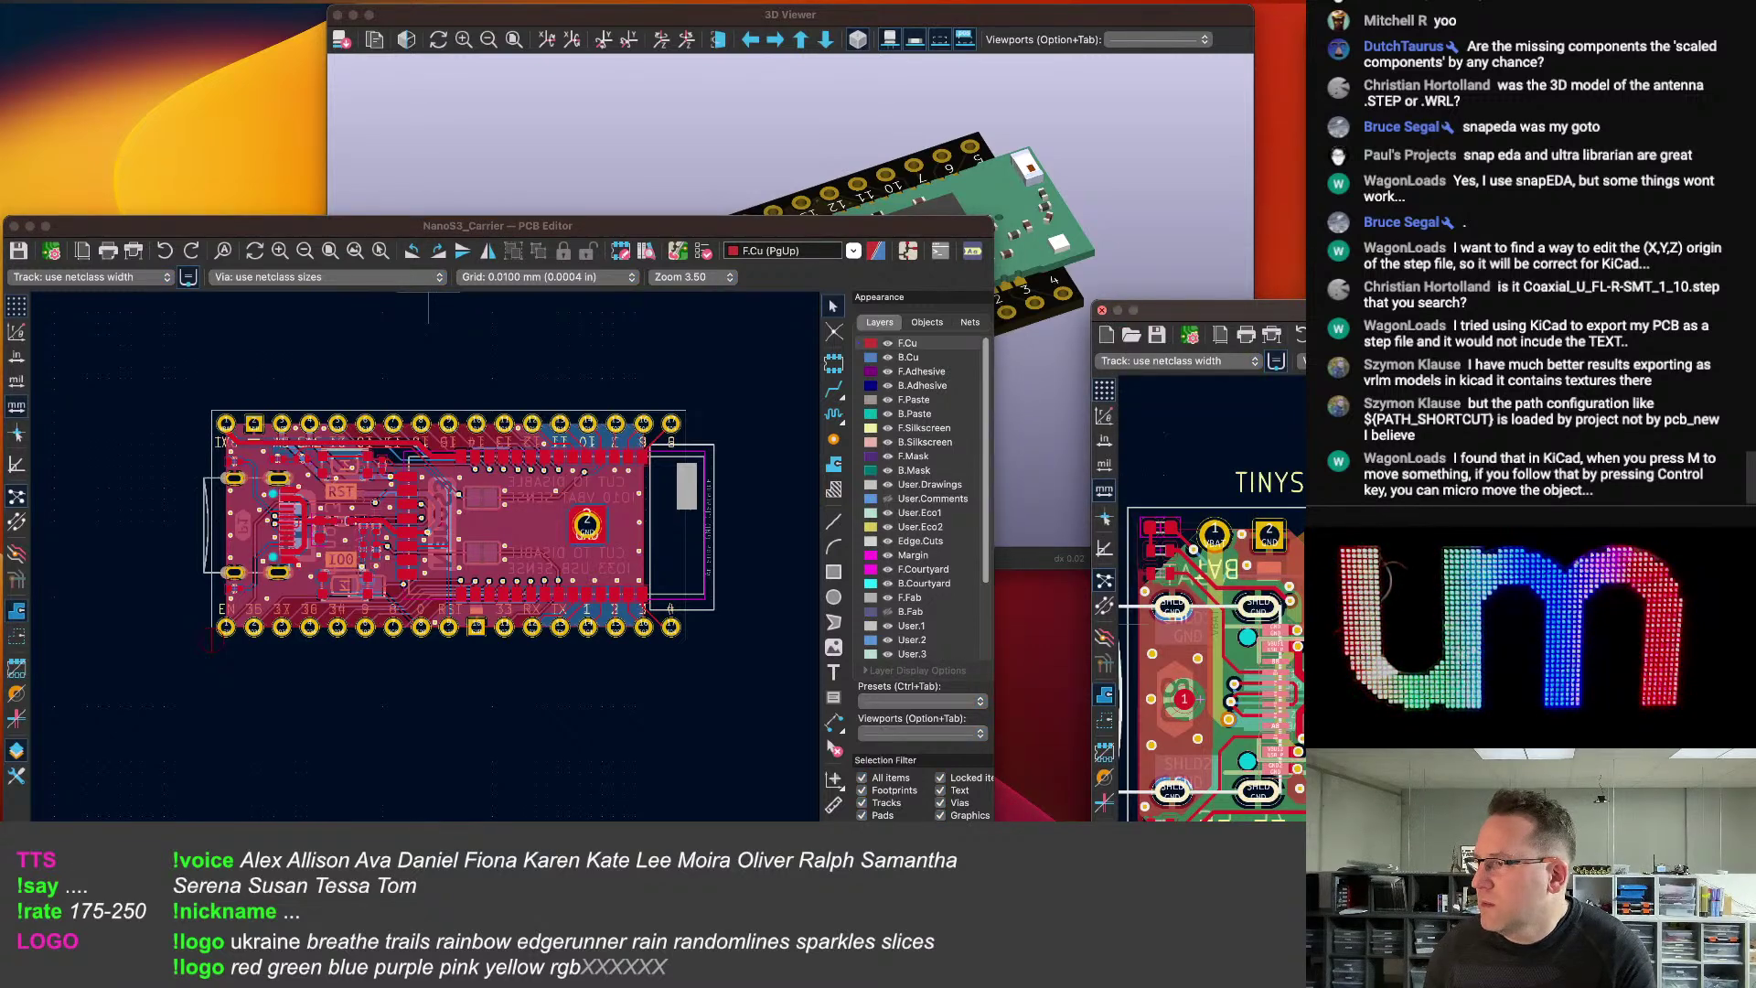
pyautogui.click(1102, 310)
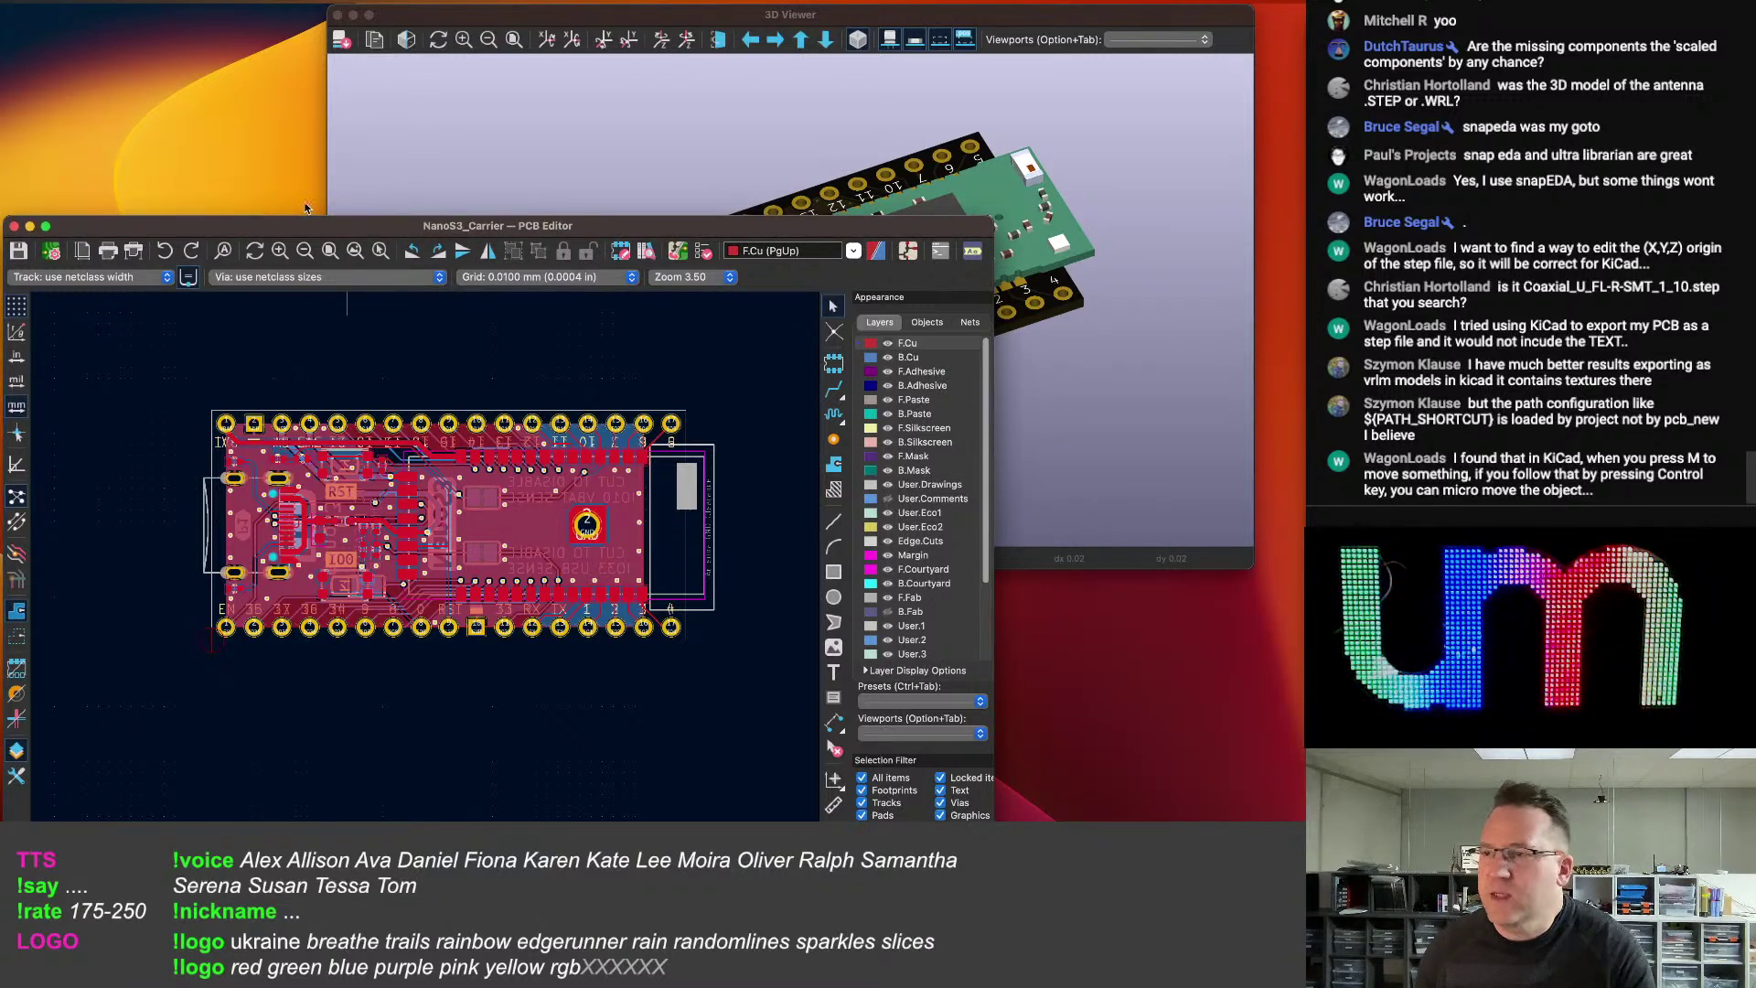
pyautogui.moveTo(287, 231); pyautogui.dragTo(287, 228)
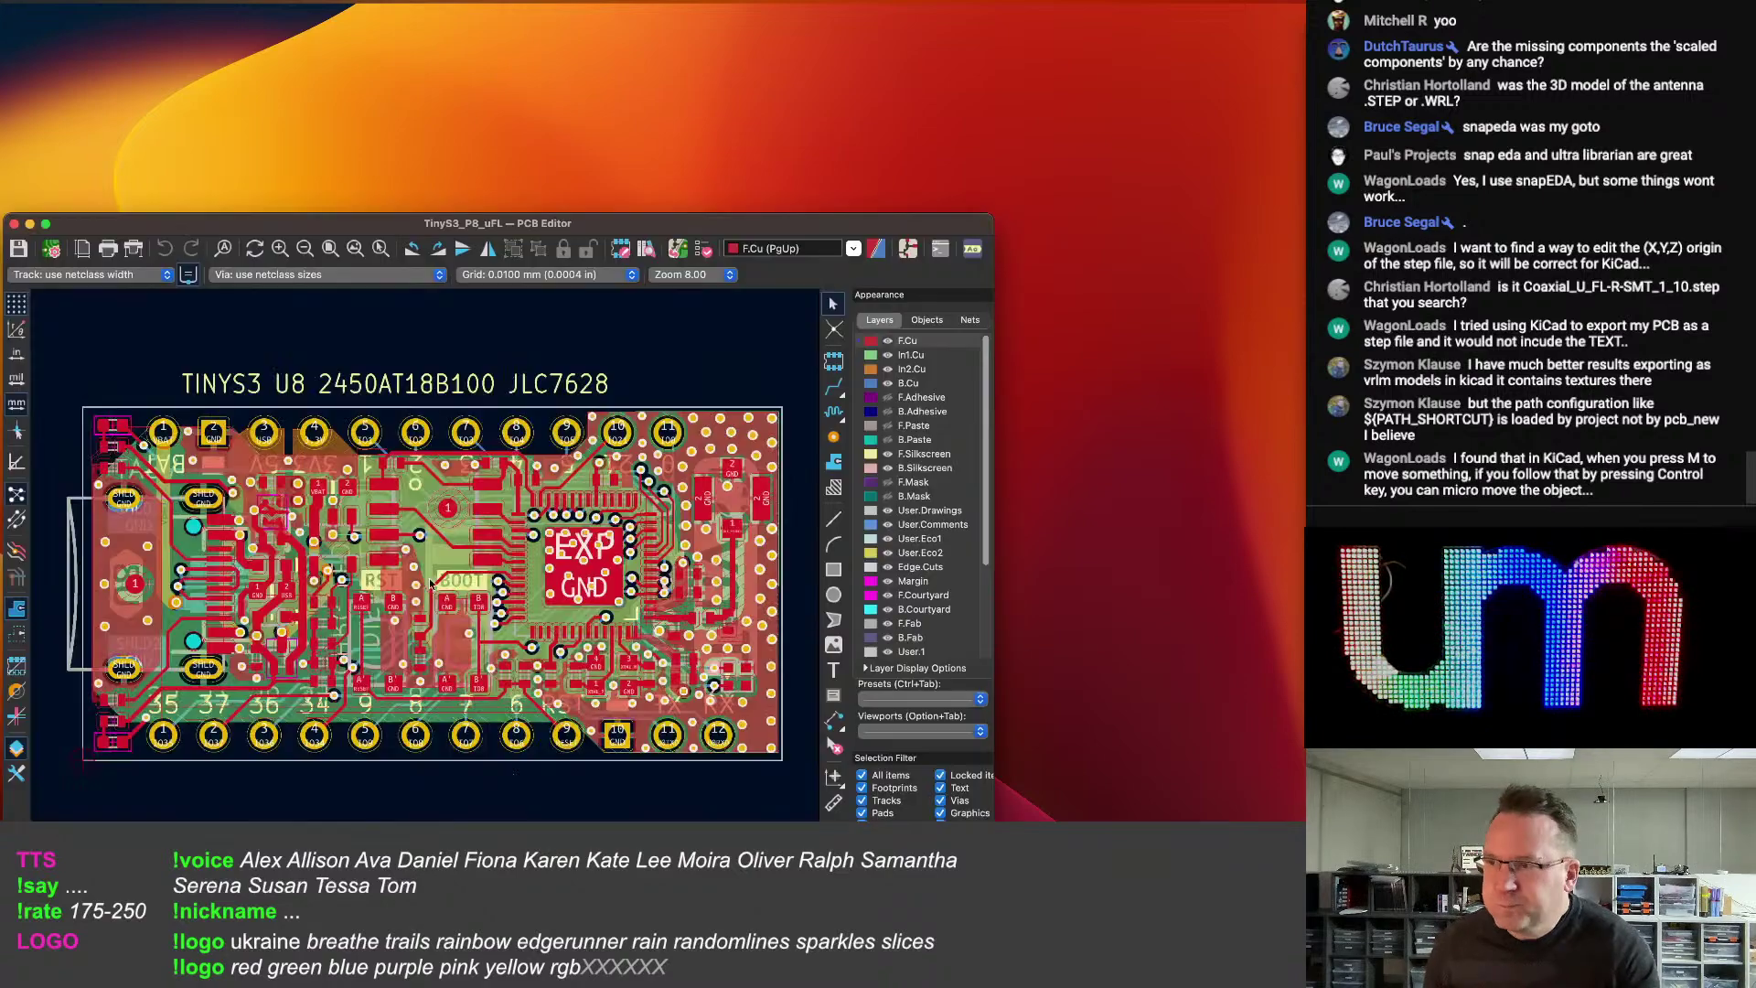
# Open the 3D view of the TinyS3_P8_uFL board, check its component models and return to the layout.
pyautogui.moveTo(611, 225); pyautogui.dragTo(723, 138)
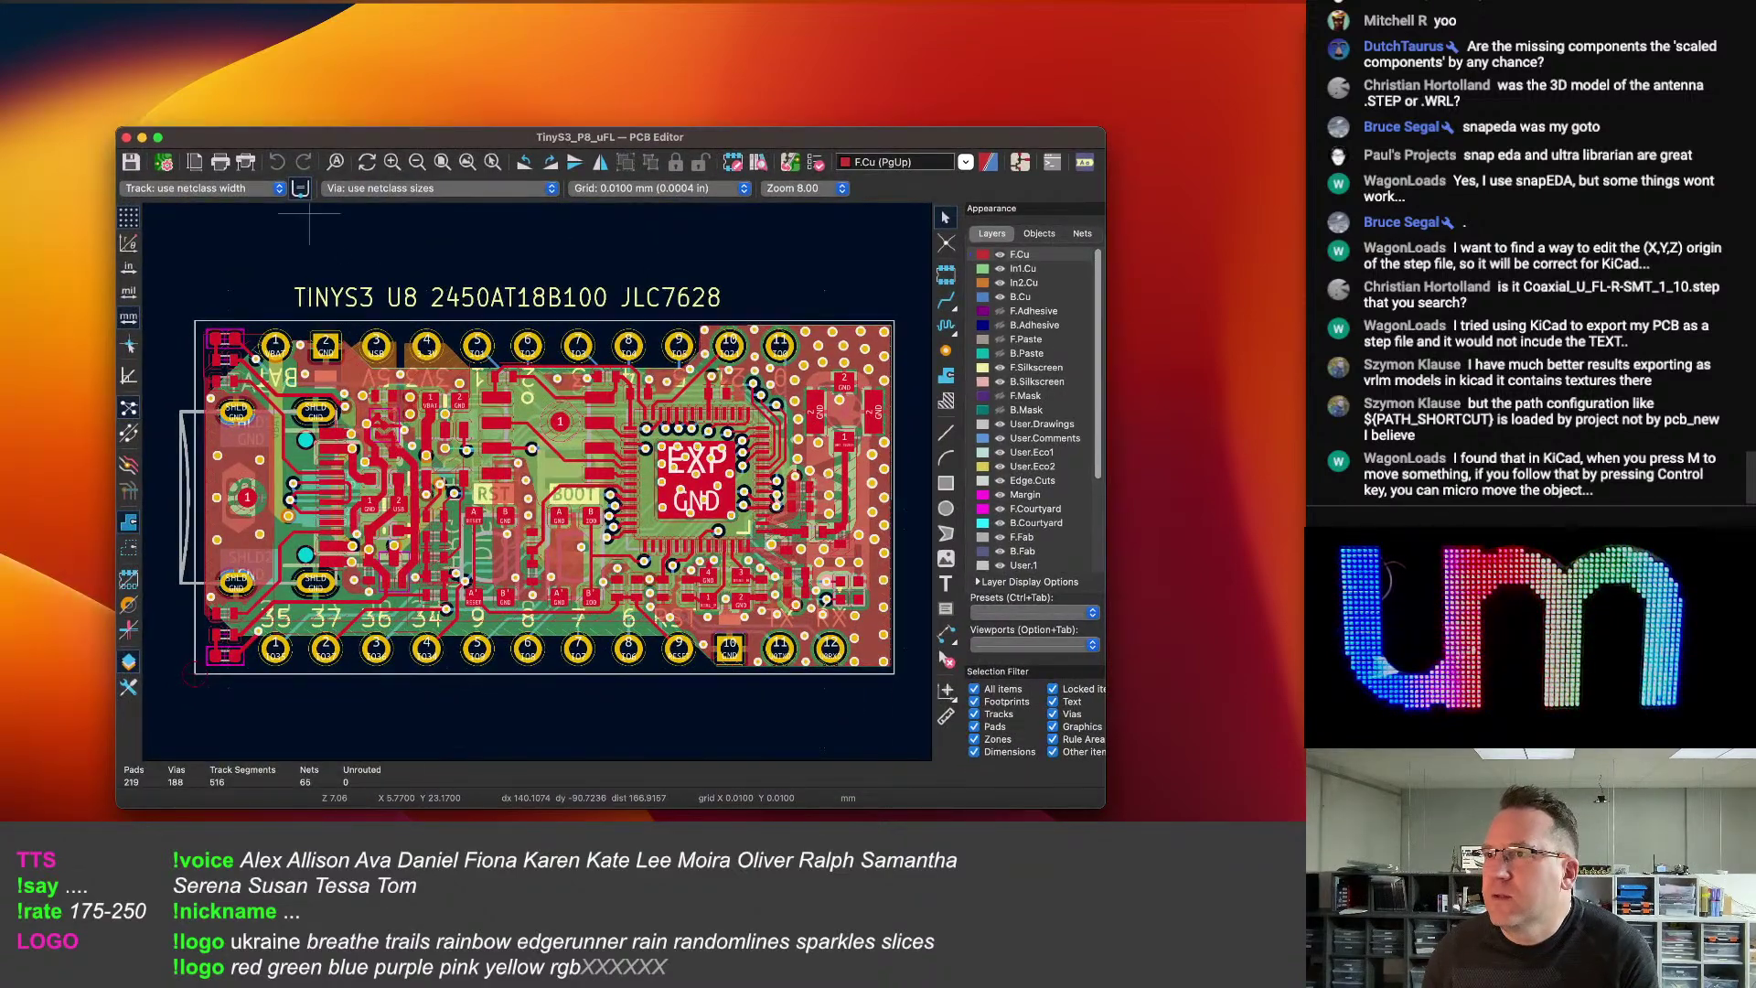
pyautogui.click(139, 1)
pyautogui.click(169, 68)
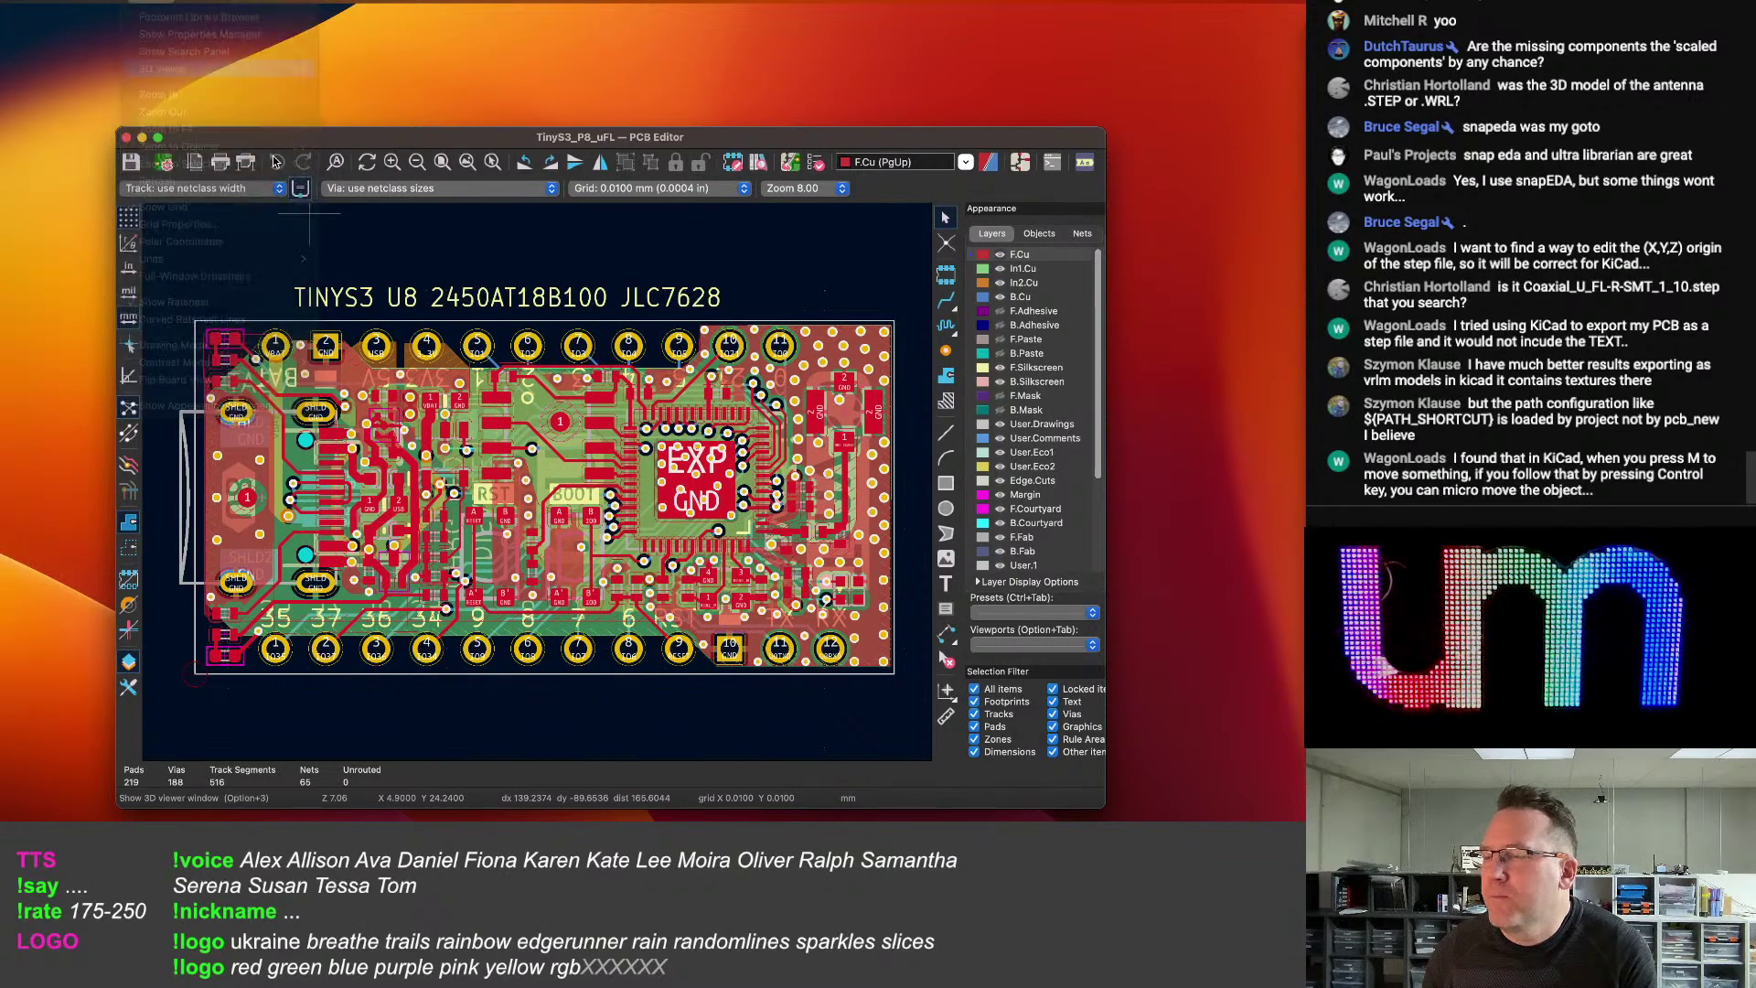
pyautogui.moveTo(820, 388); pyautogui.dragTo(823, 290)
pyautogui.click(234, 132)
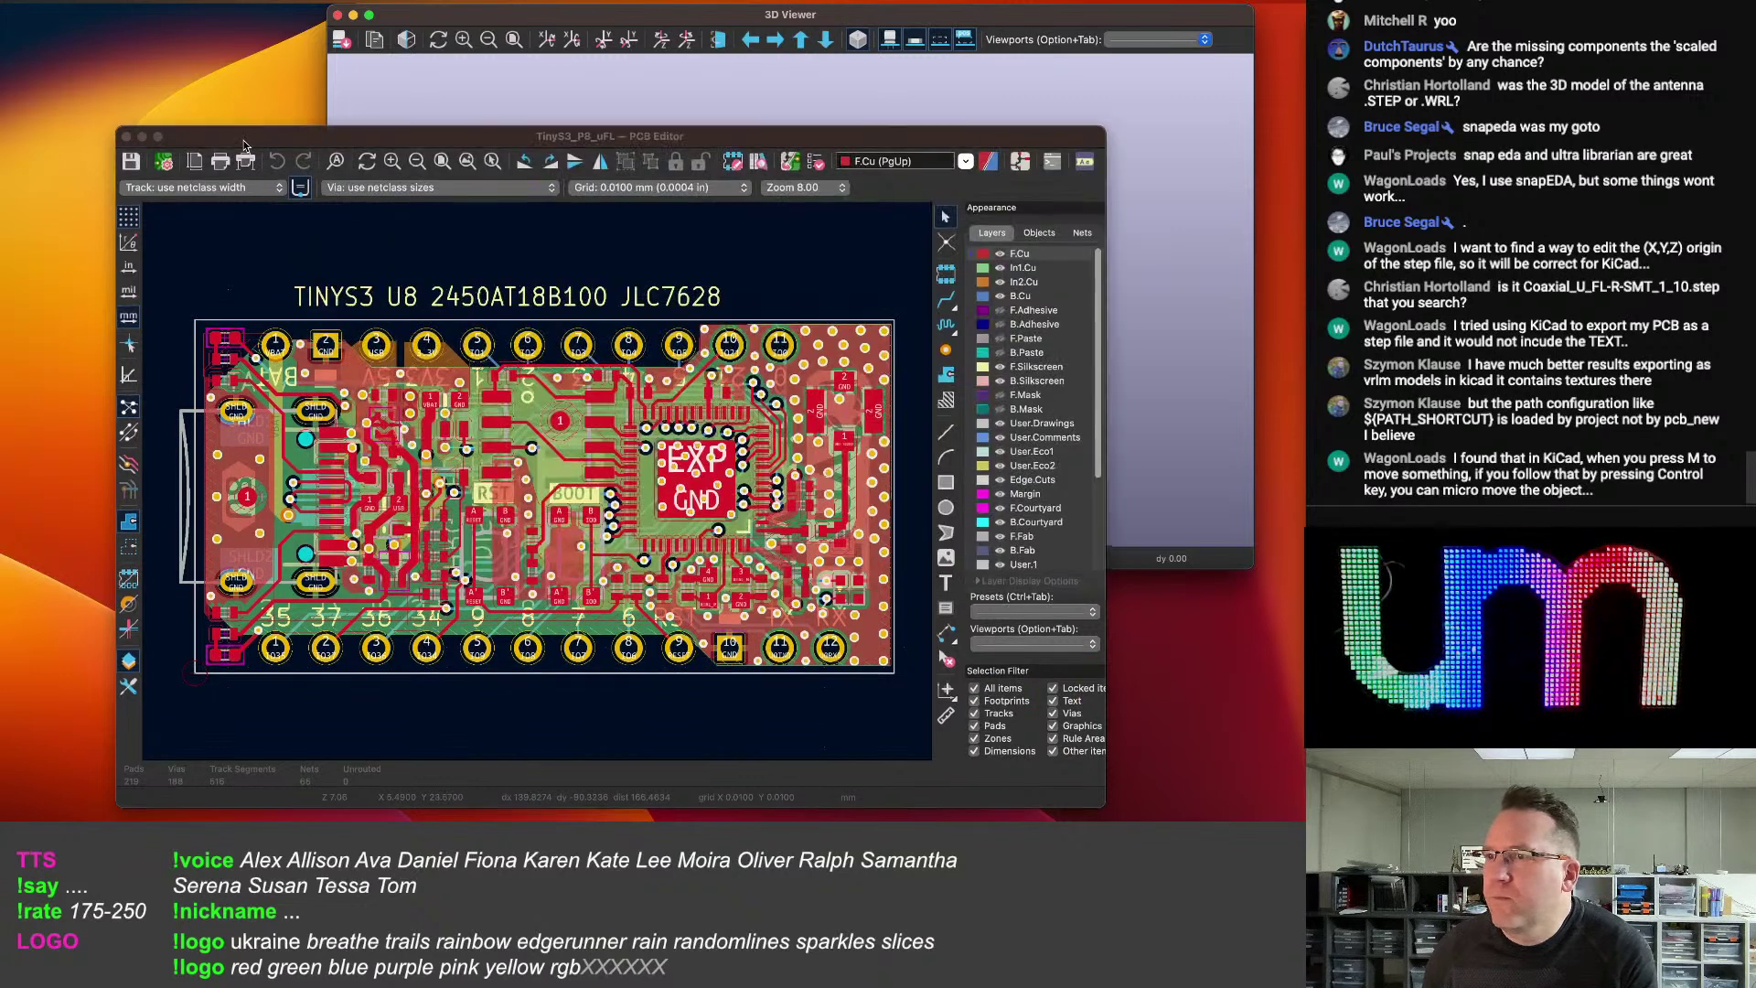
# Set up a STEP export of the board named TinyS3_P8_uFL, with the esp32s3 repository's "3d models" folder as destination.
pyautogui.click(80, 2)
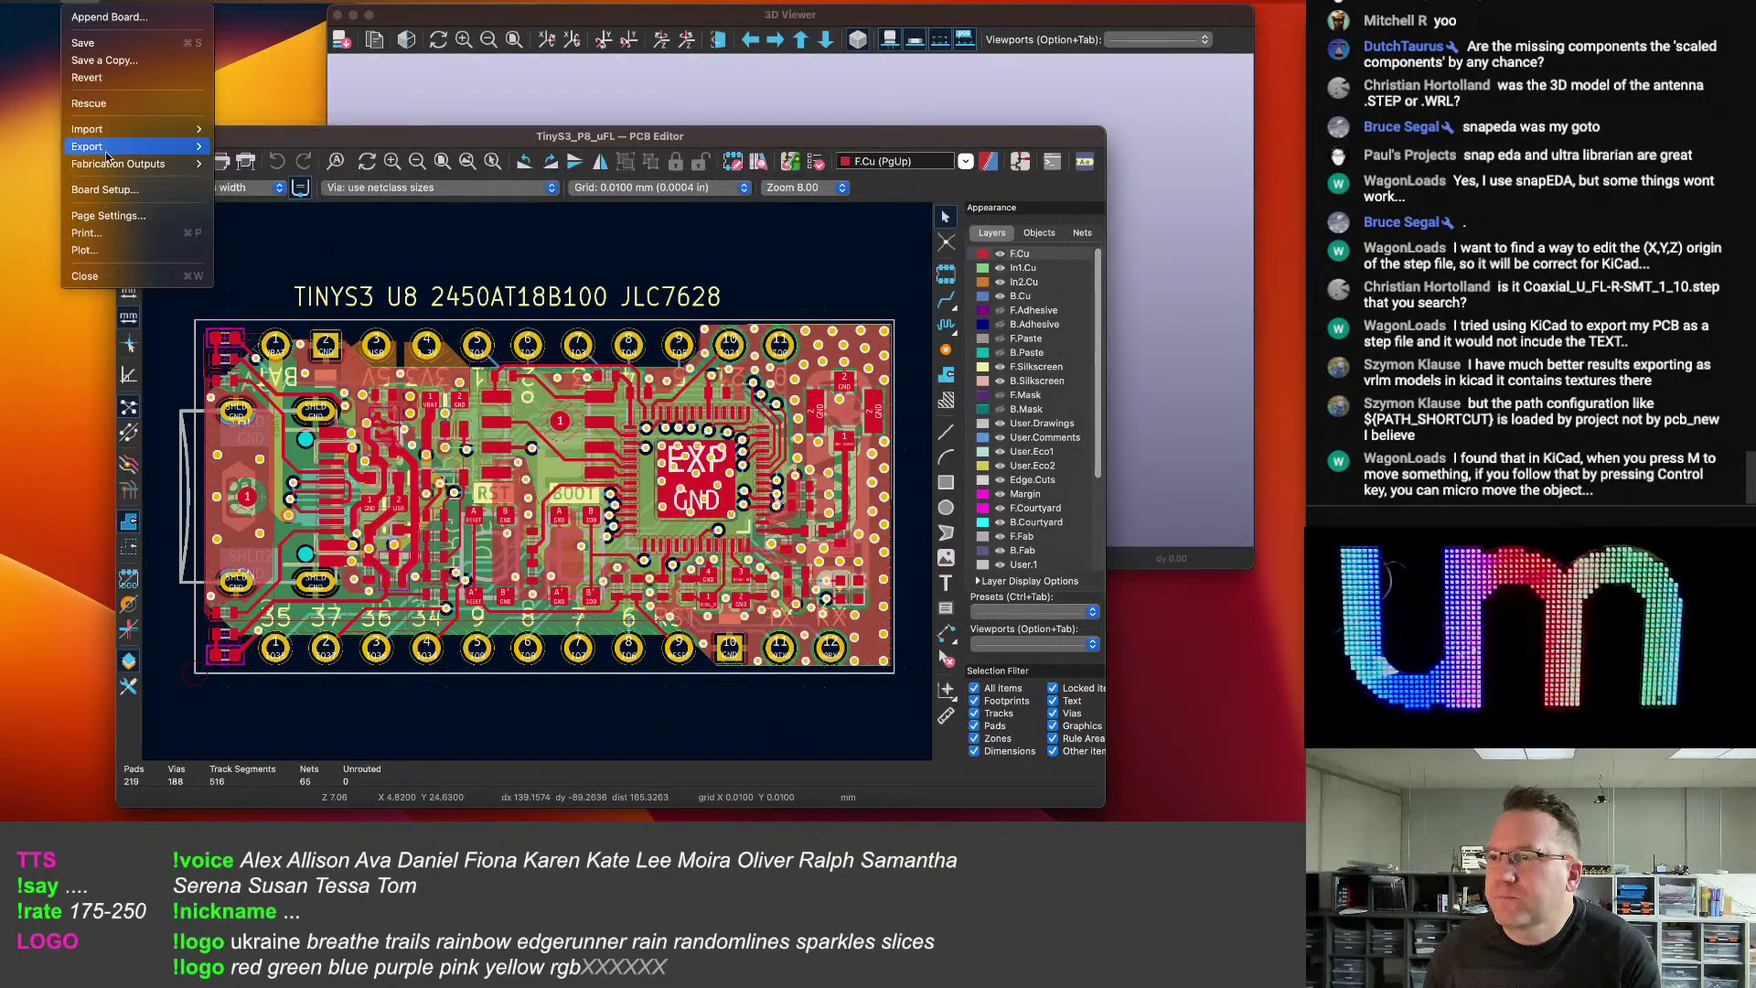
pyautogui.moveTo(164, 147)
pyautogui.click(286, 218)
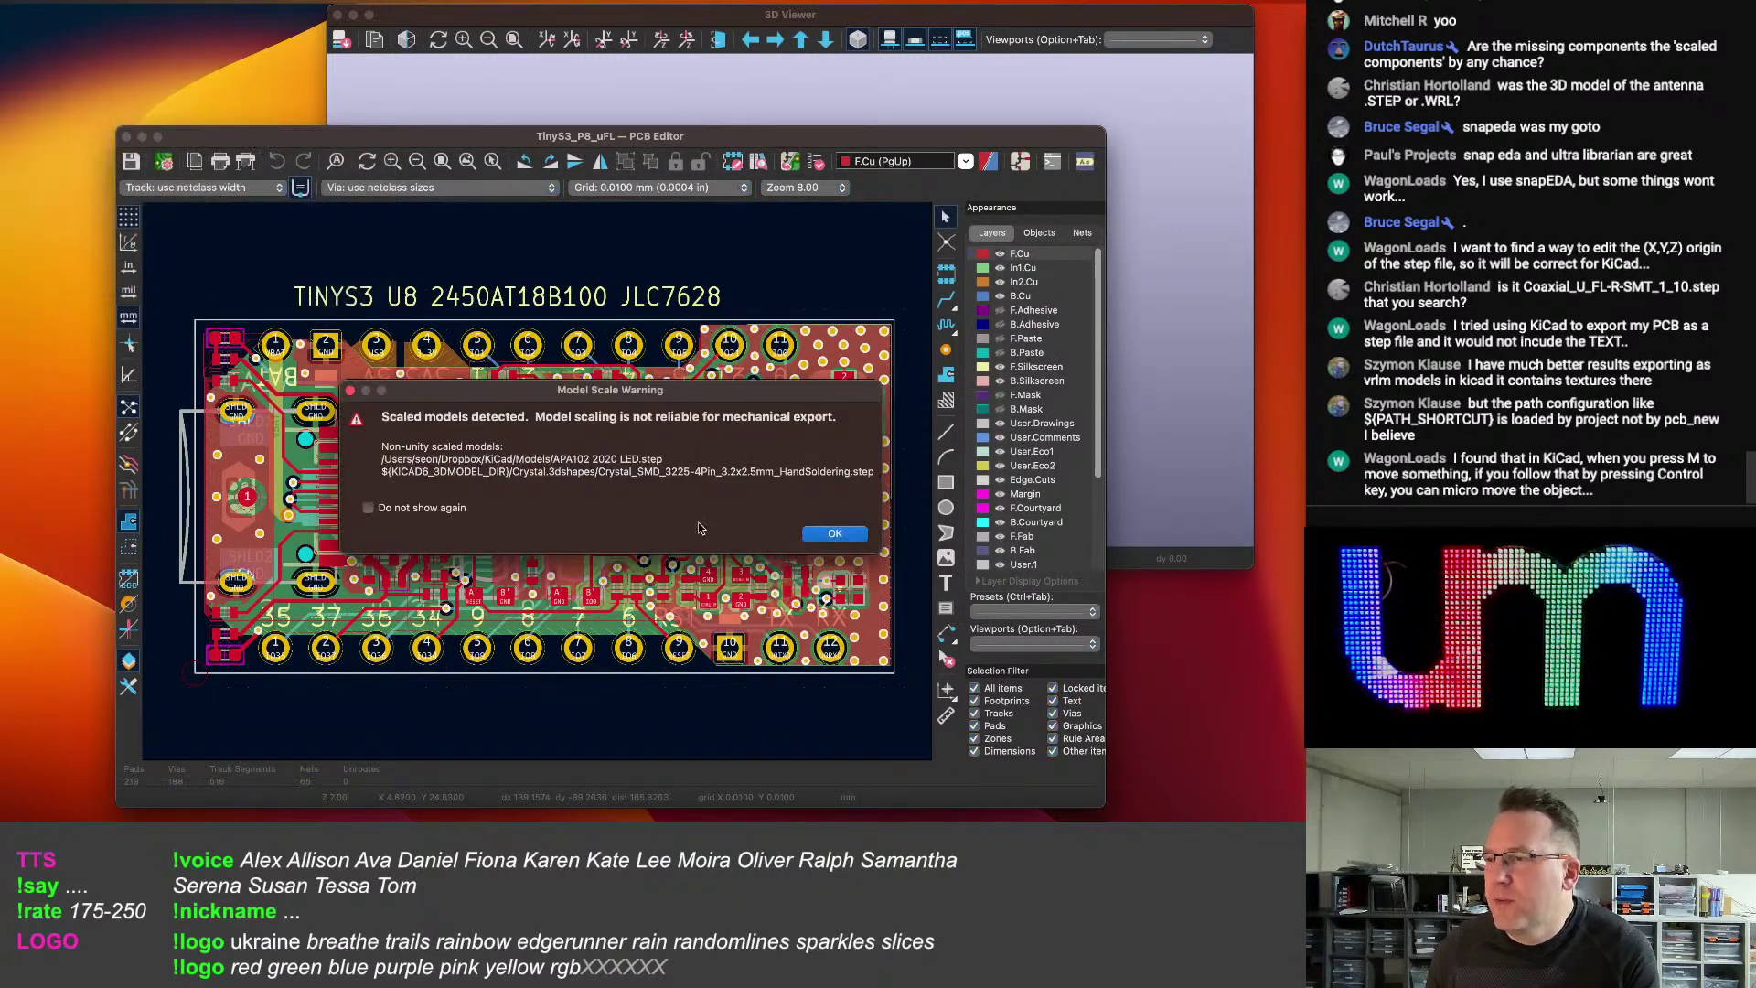
pyautogui.click(835, 536)
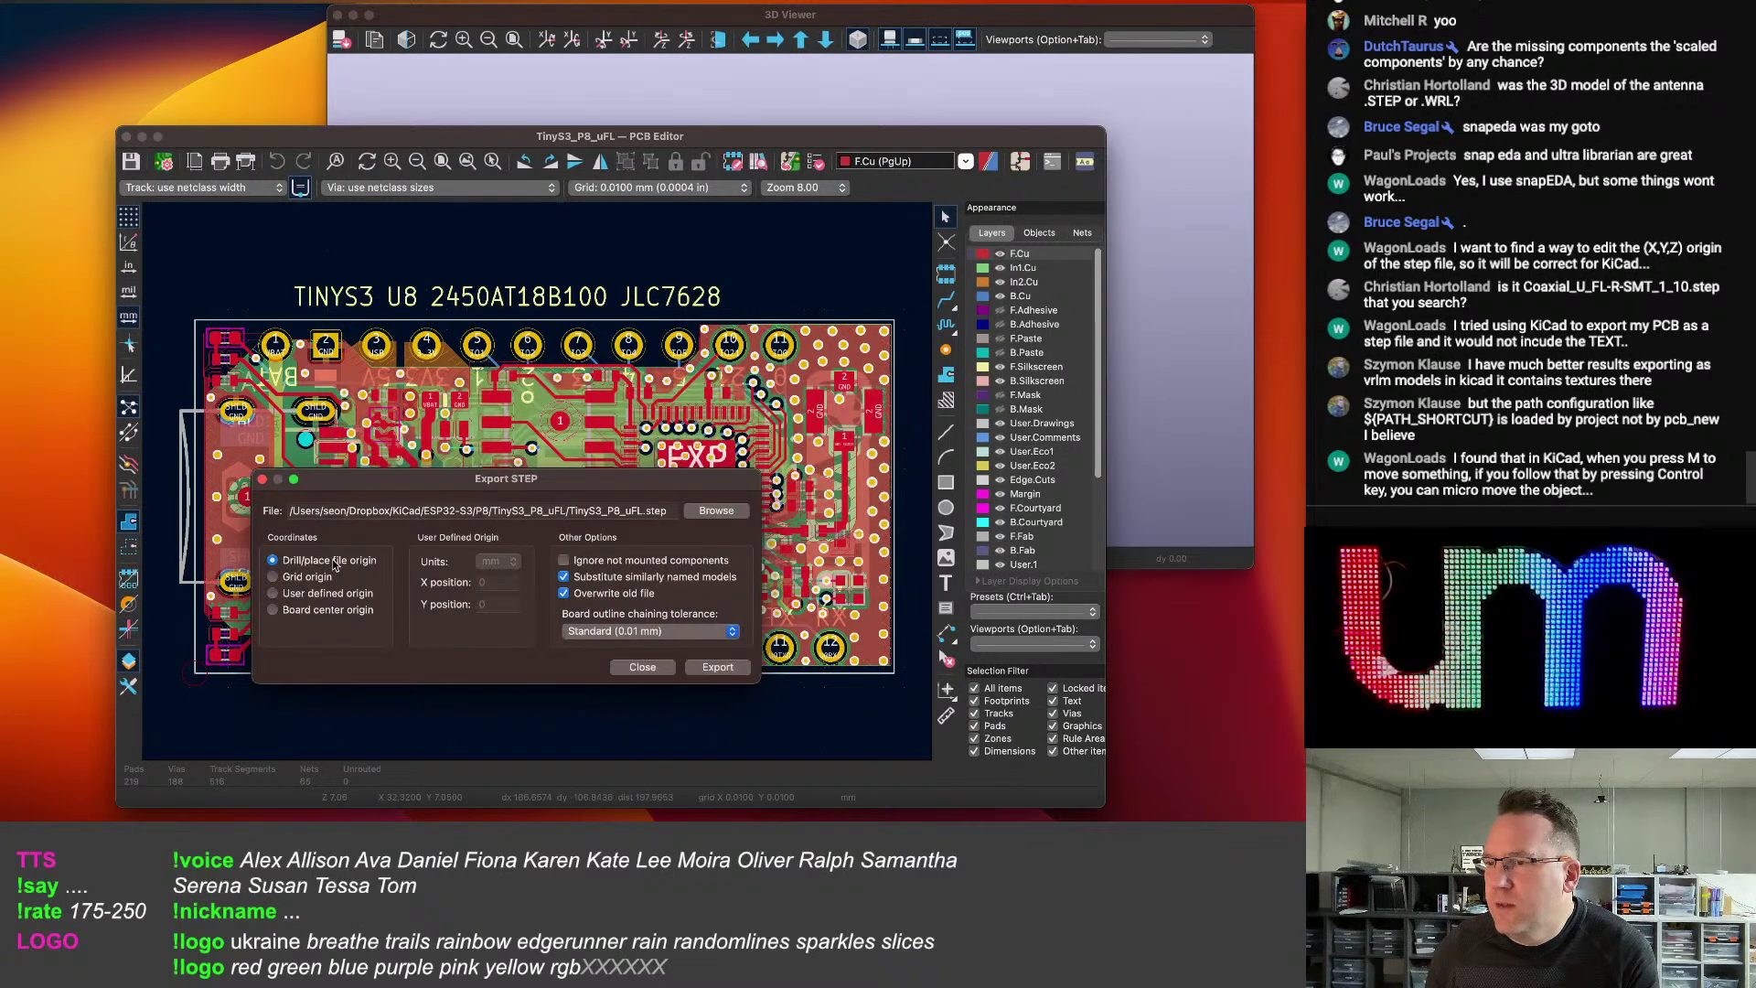
pyautogui.click(716, 510)
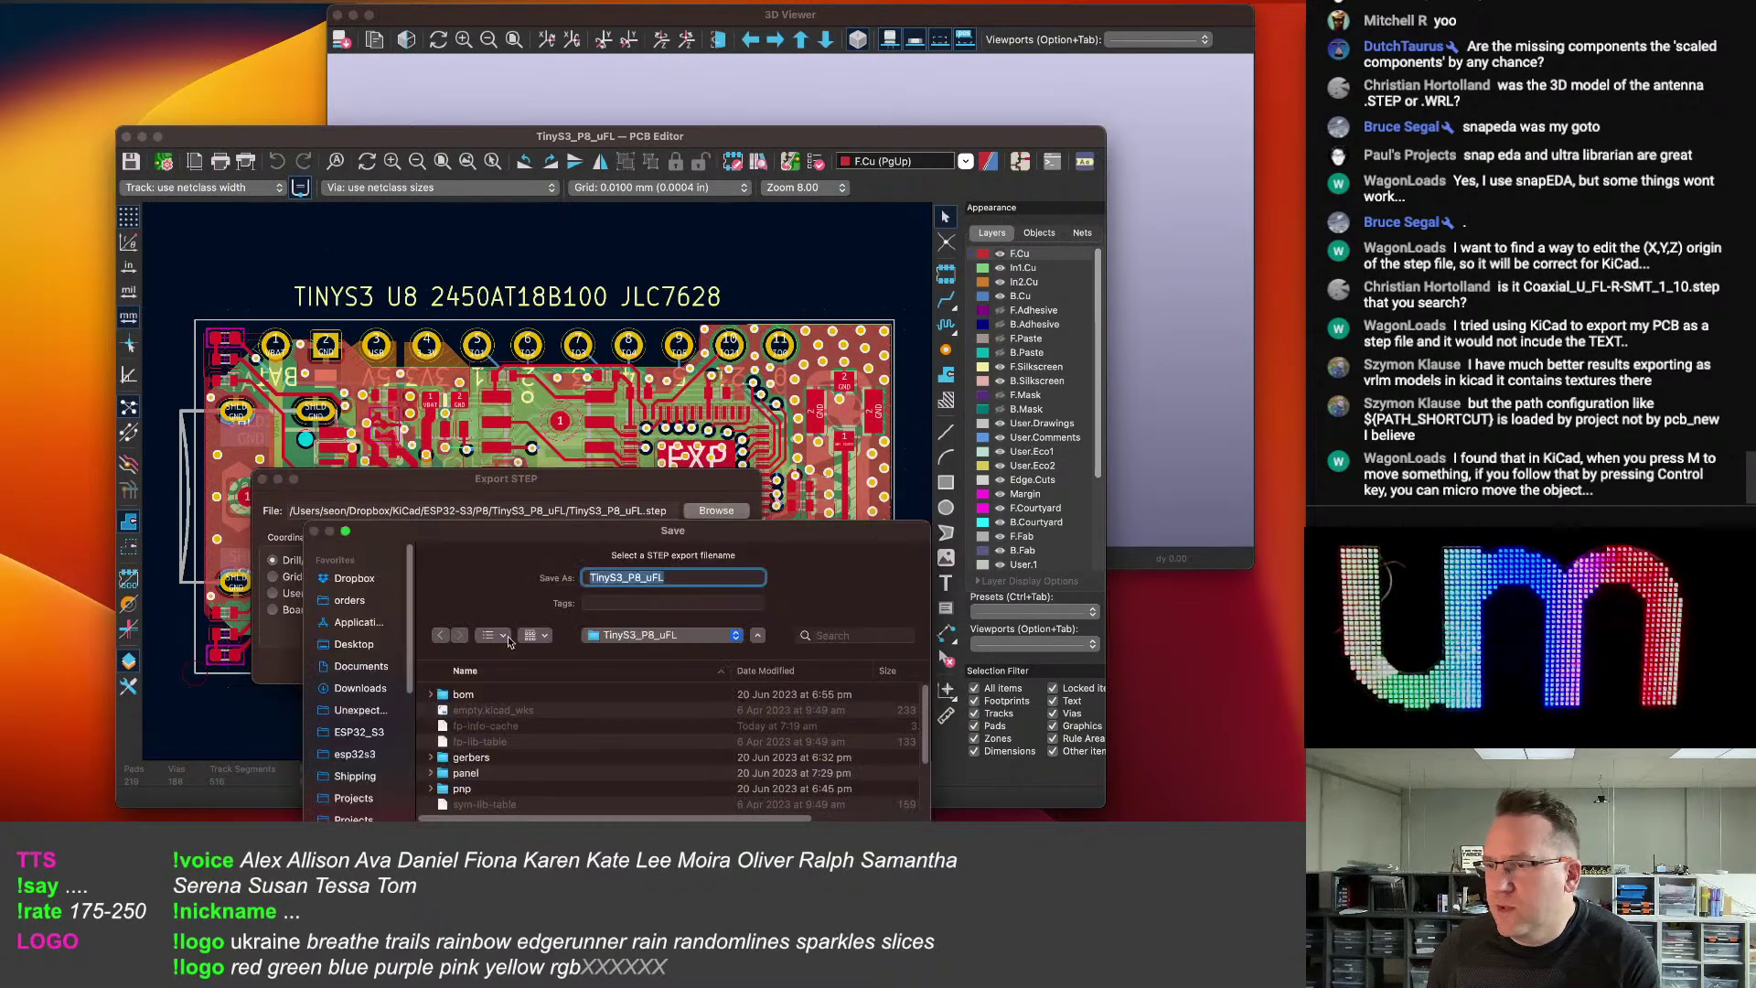
pyautogui.click(363, 758)
pyautogui.doubleClick(471, 694)
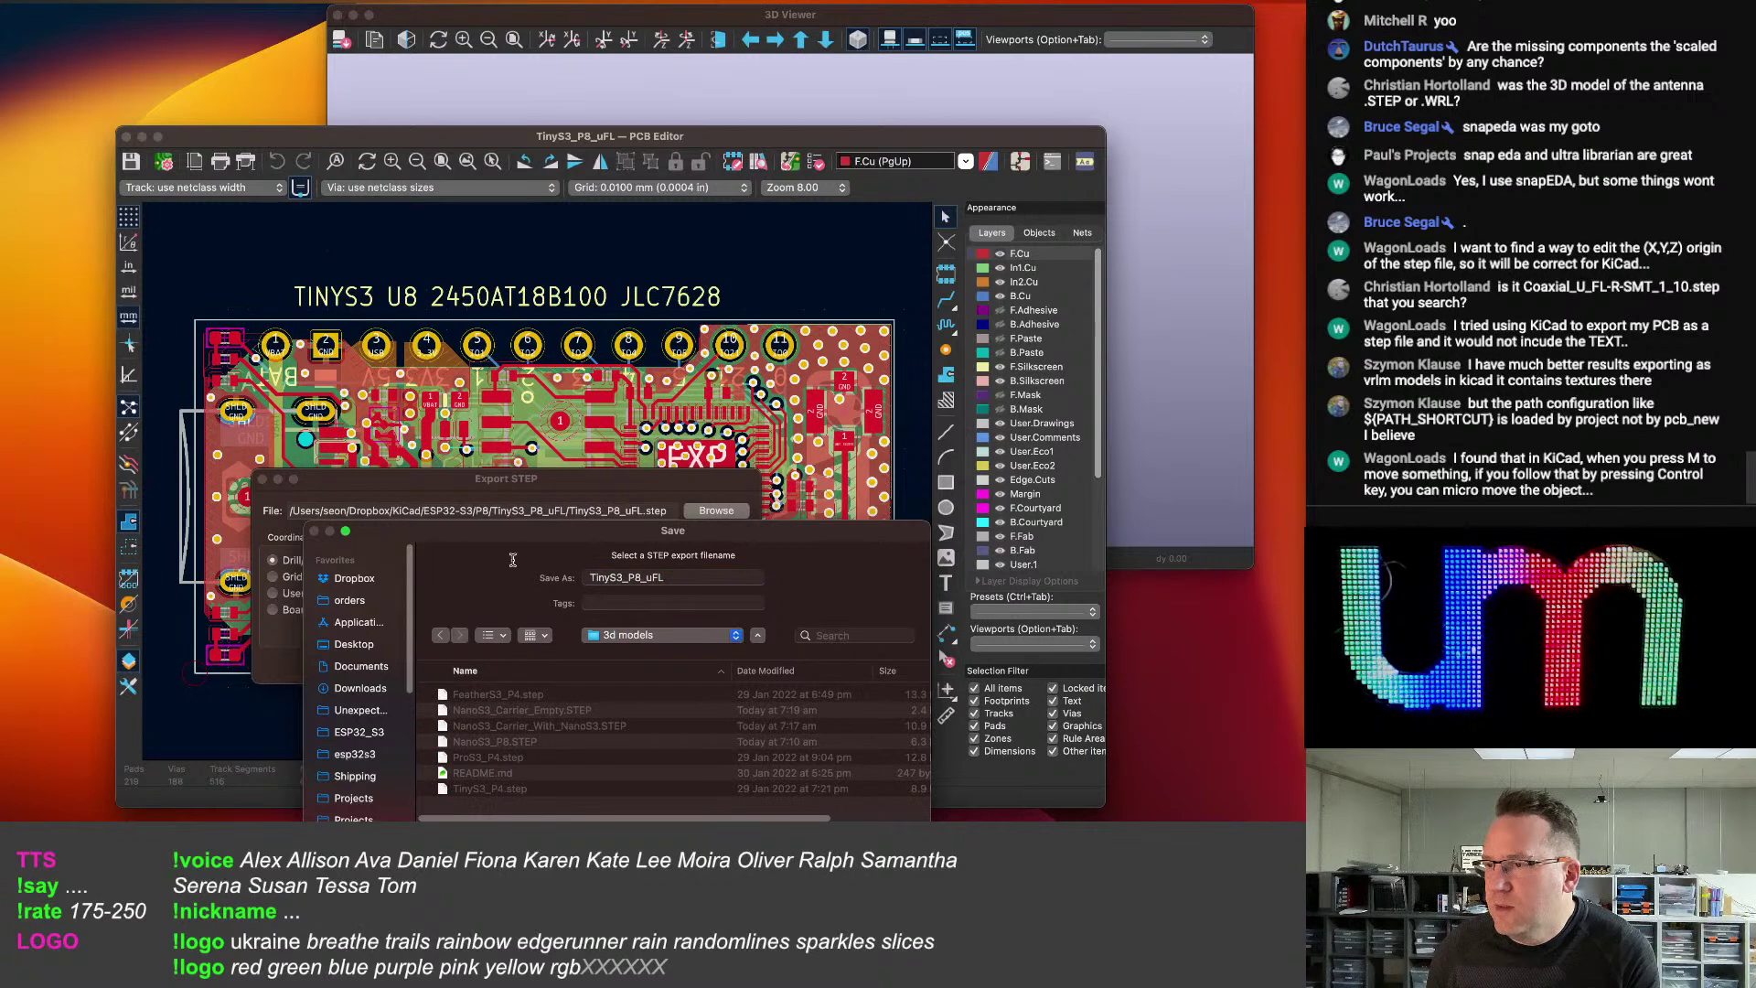
pyautogui.press('Return')
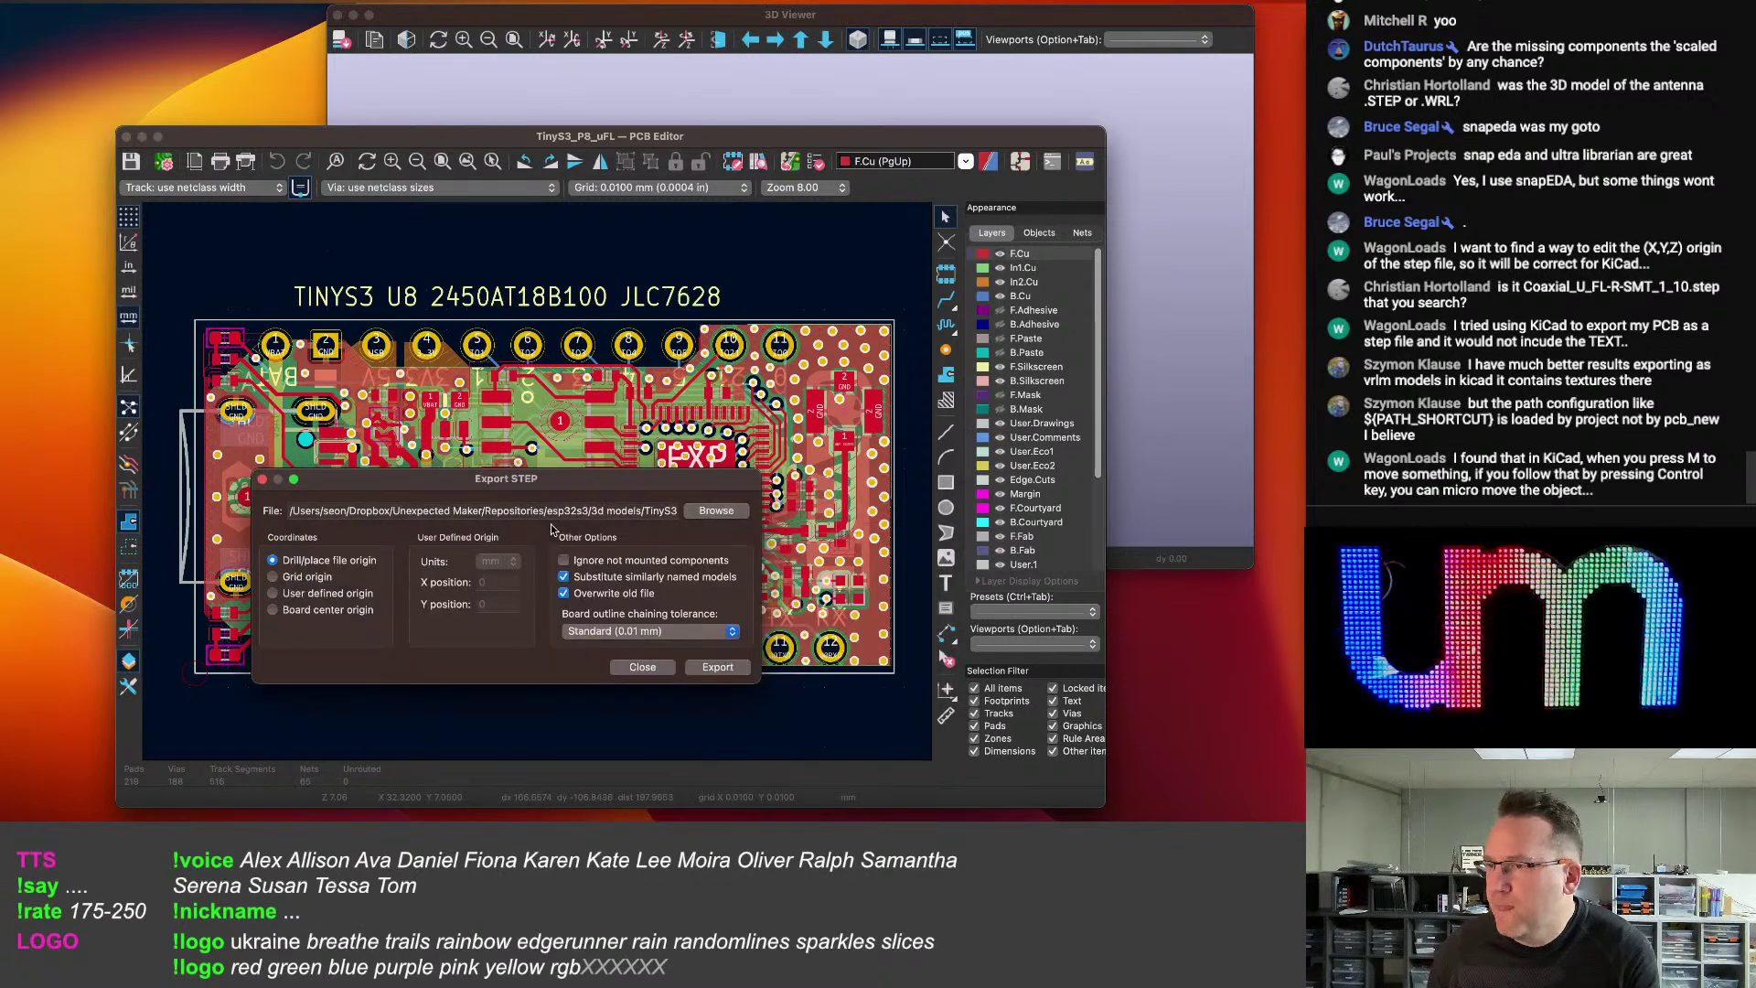
# Run the STEP export of the TinyS3_P8_uFL board and save the board file.
pyautogui.click(728, 670)
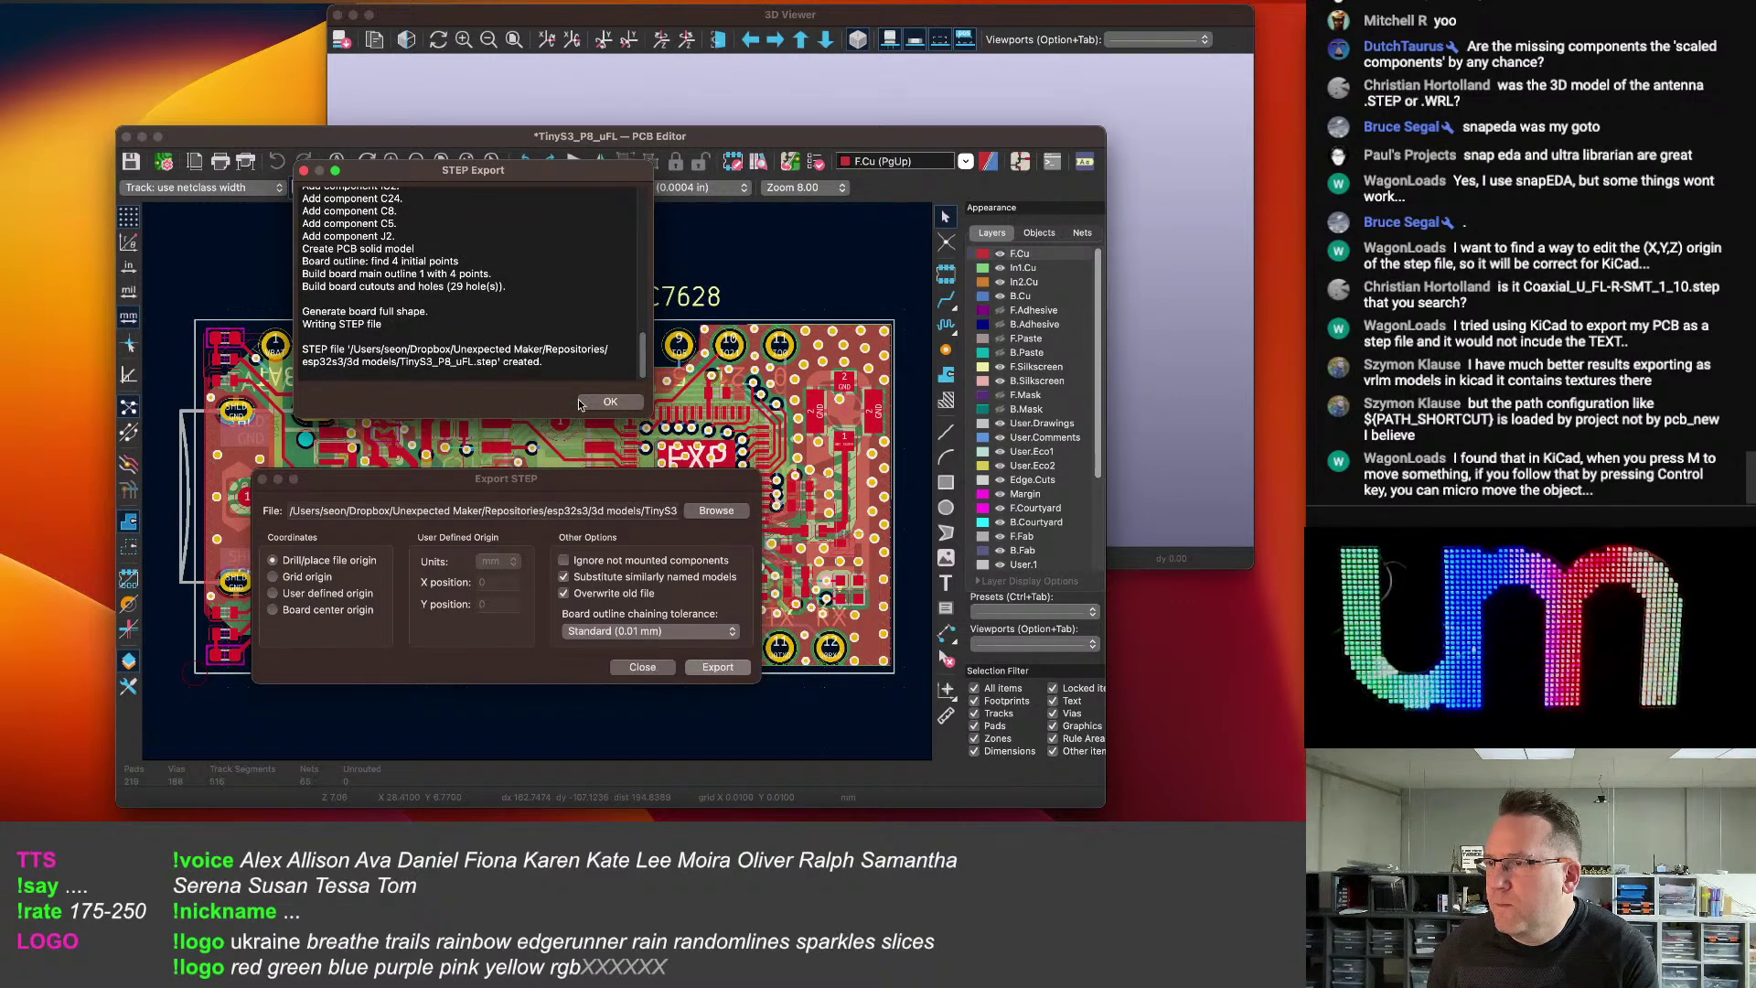
pyautogui.click(610, 402)
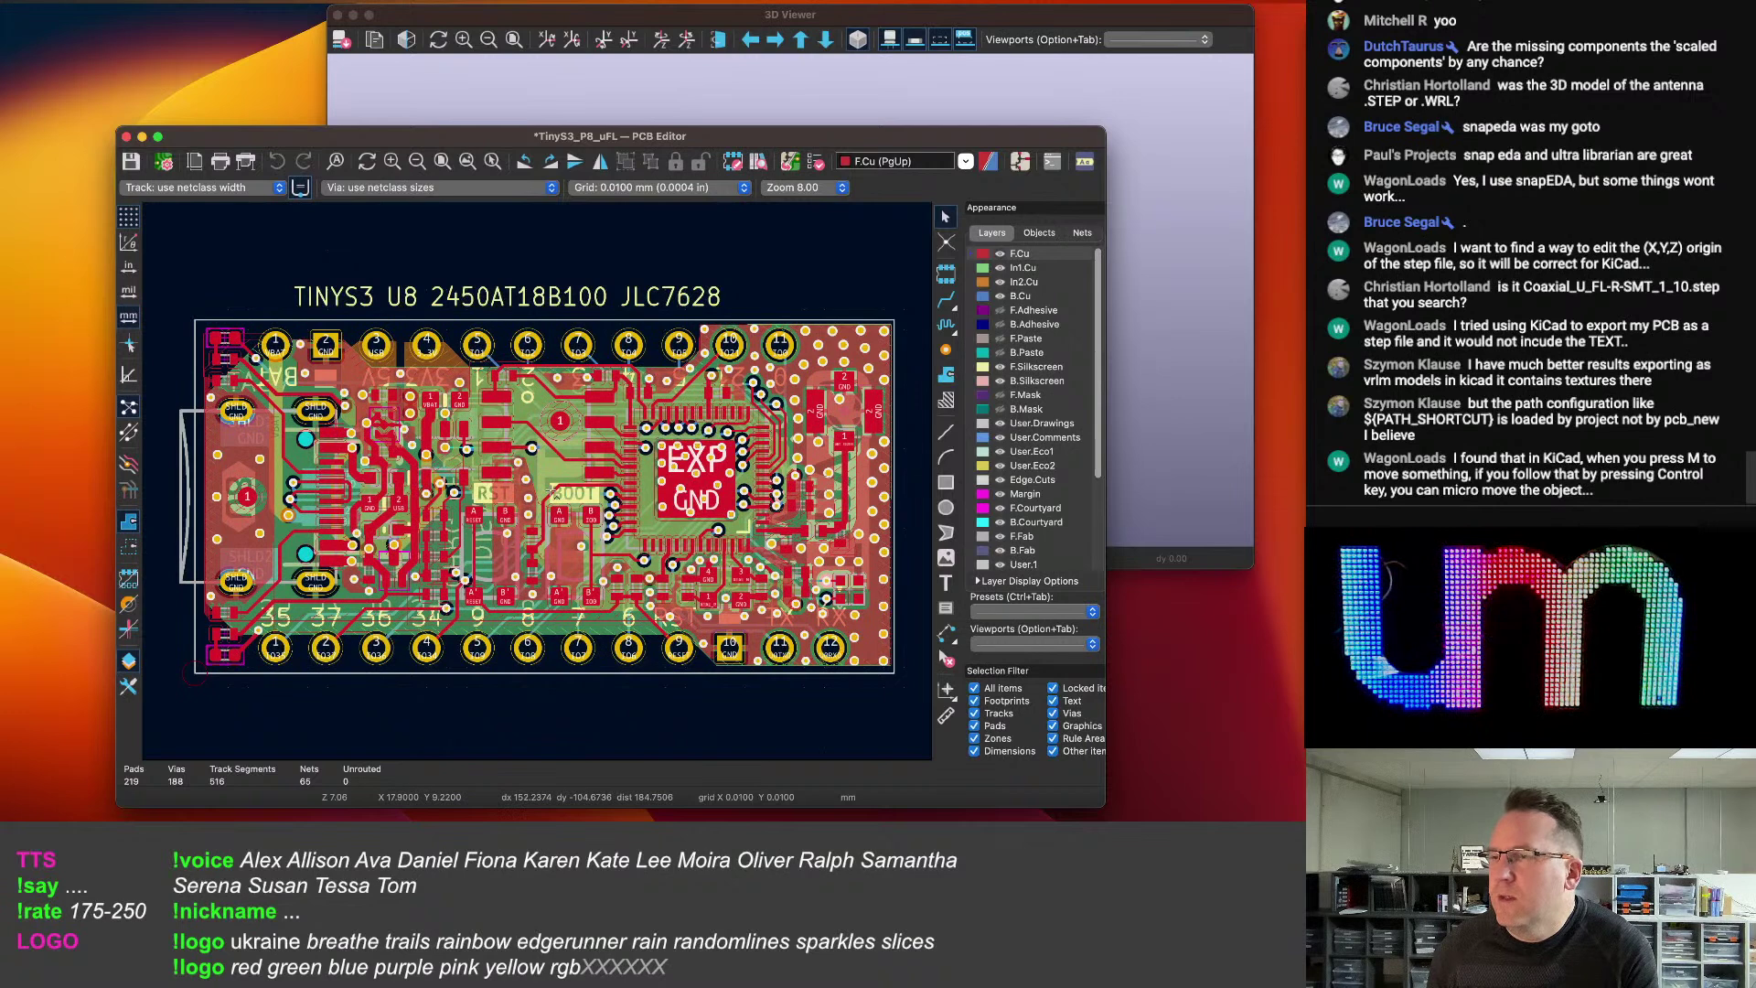
pyautogui.press('super+s')
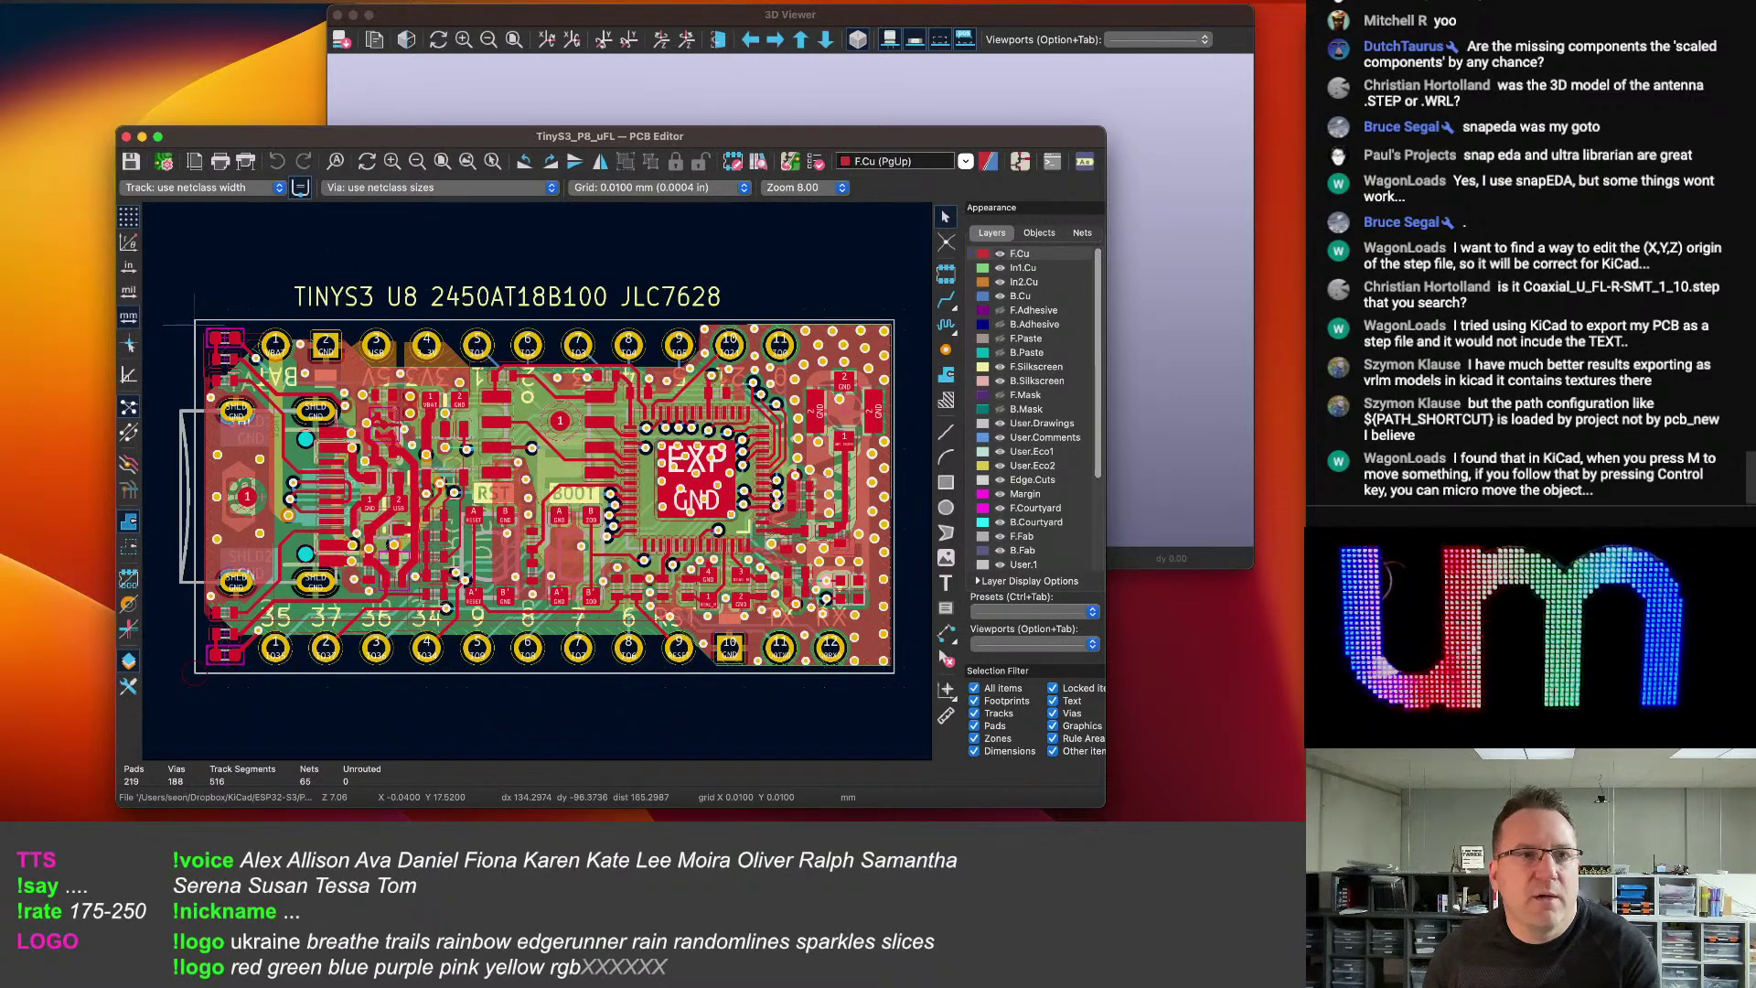
# Switch to the FeatherS3_P8_uFL board and open its 3D view.
pyautogui.press('super+Tab')
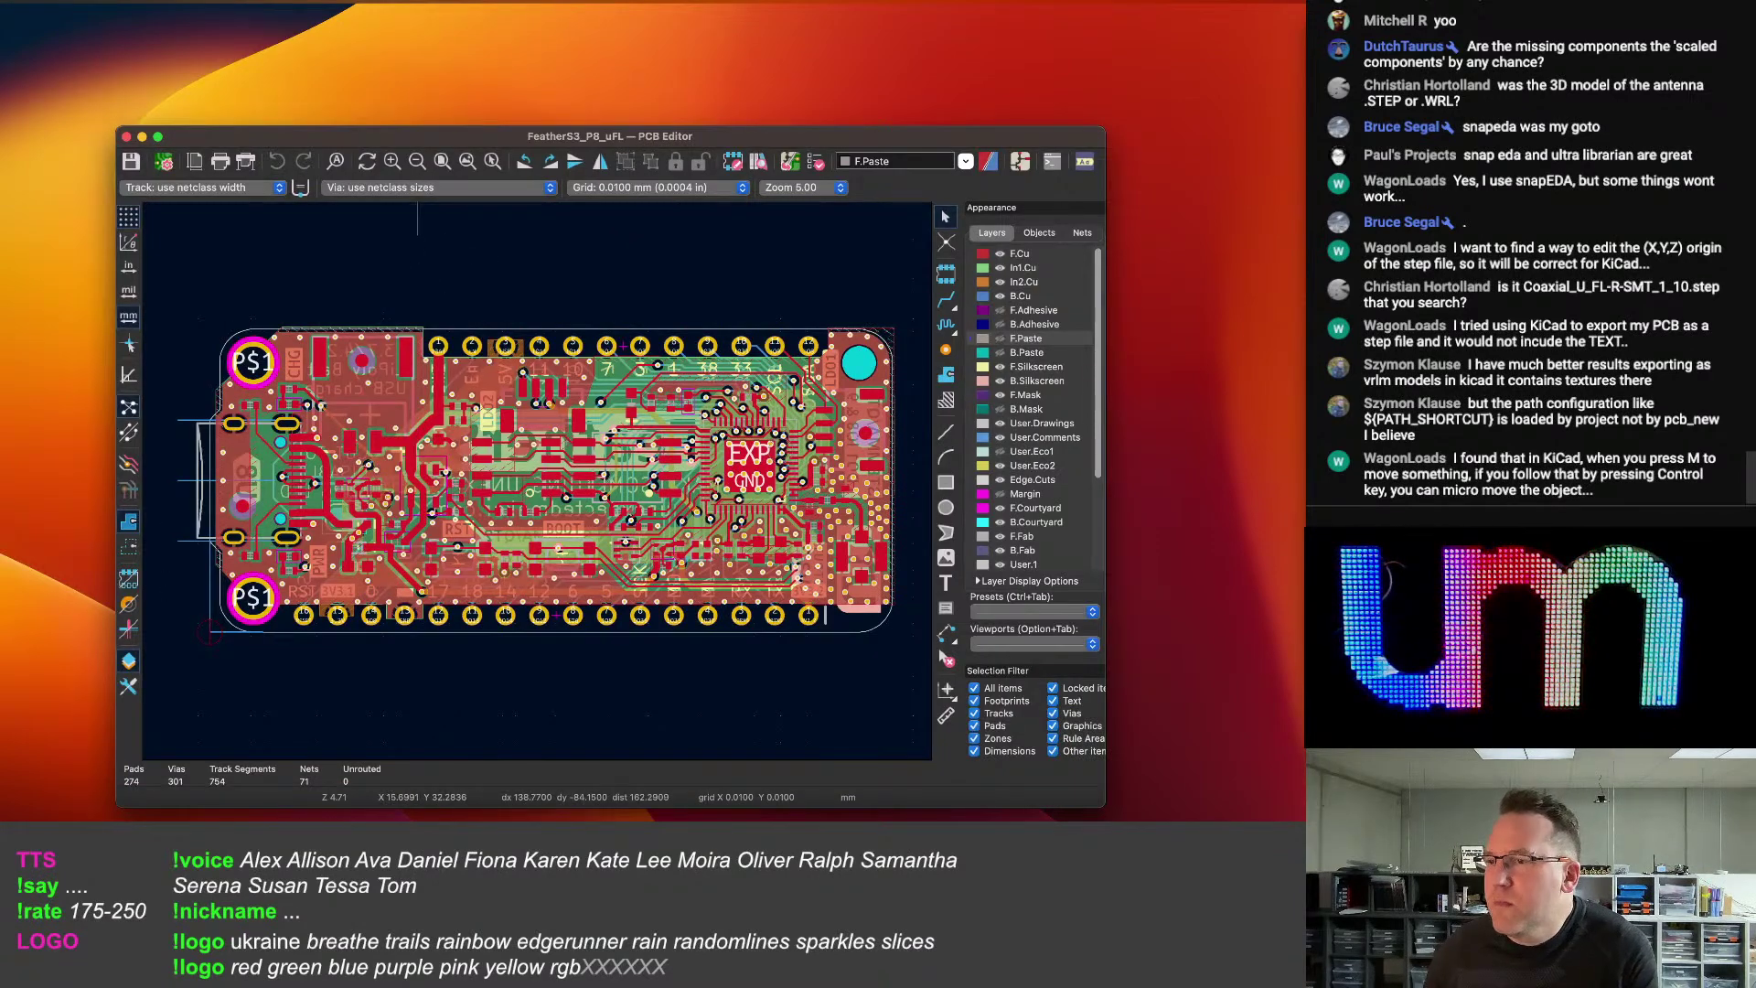
pyautogui.click(386, 1)
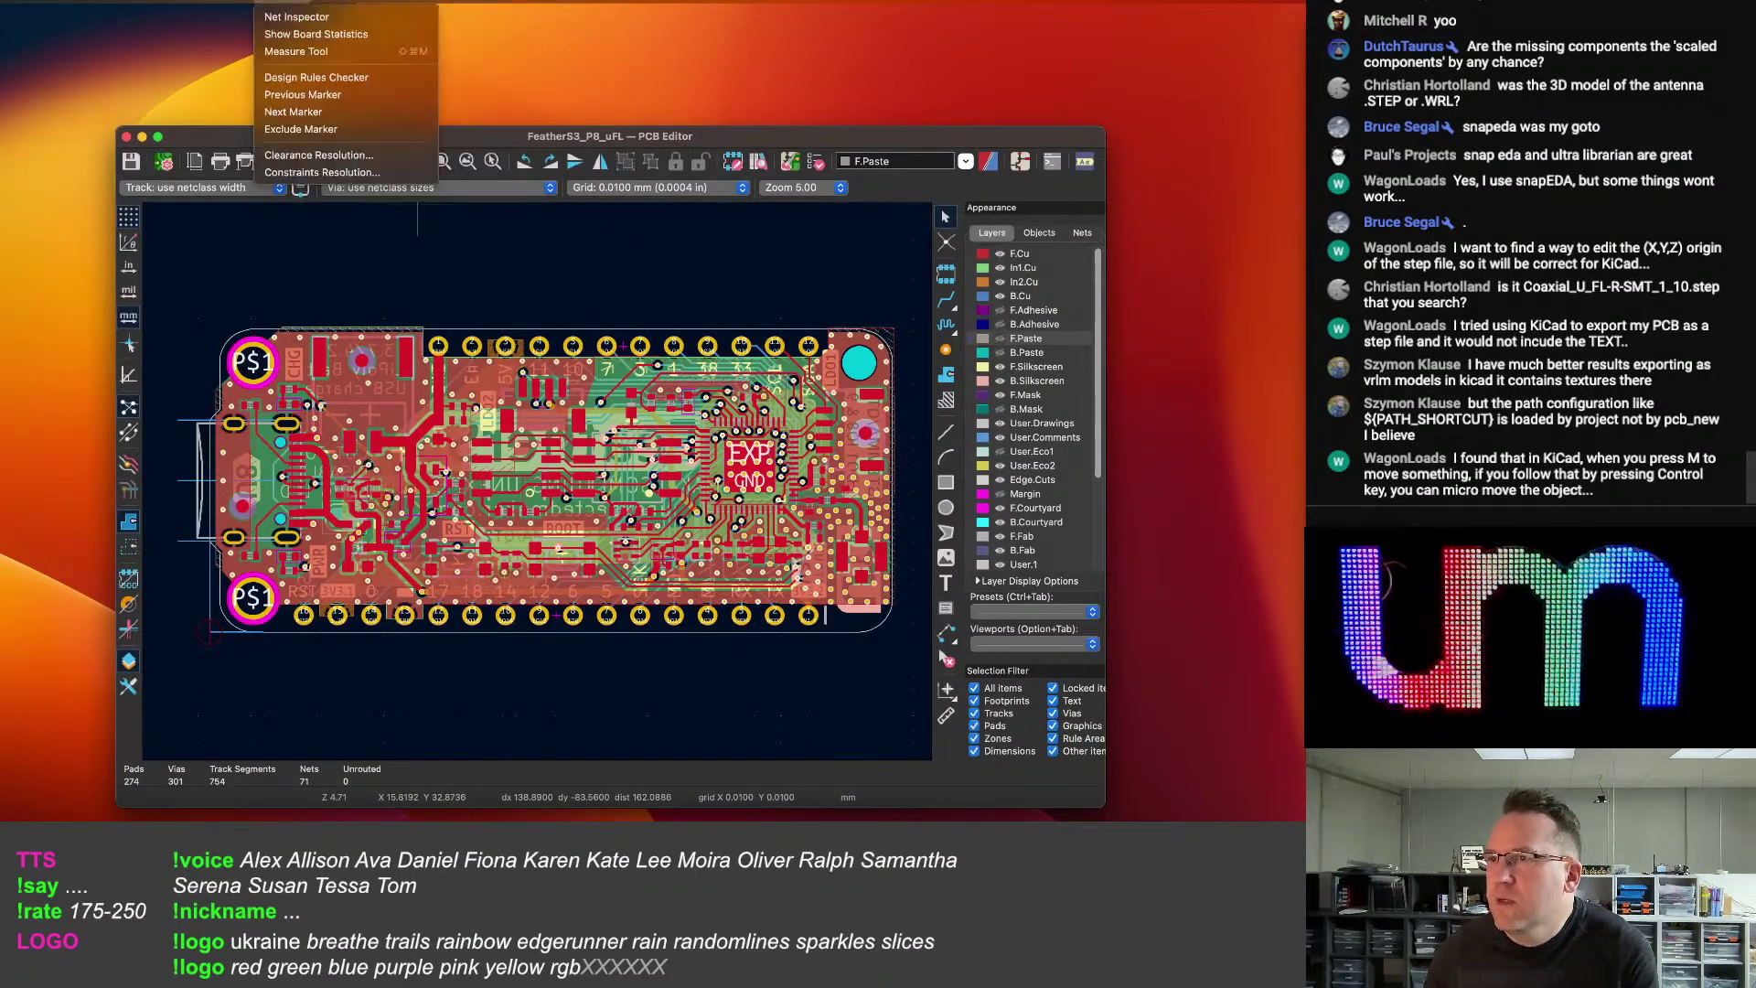
pyautogui.moveTo(148, 1)
pyautogui.click(163, 69)
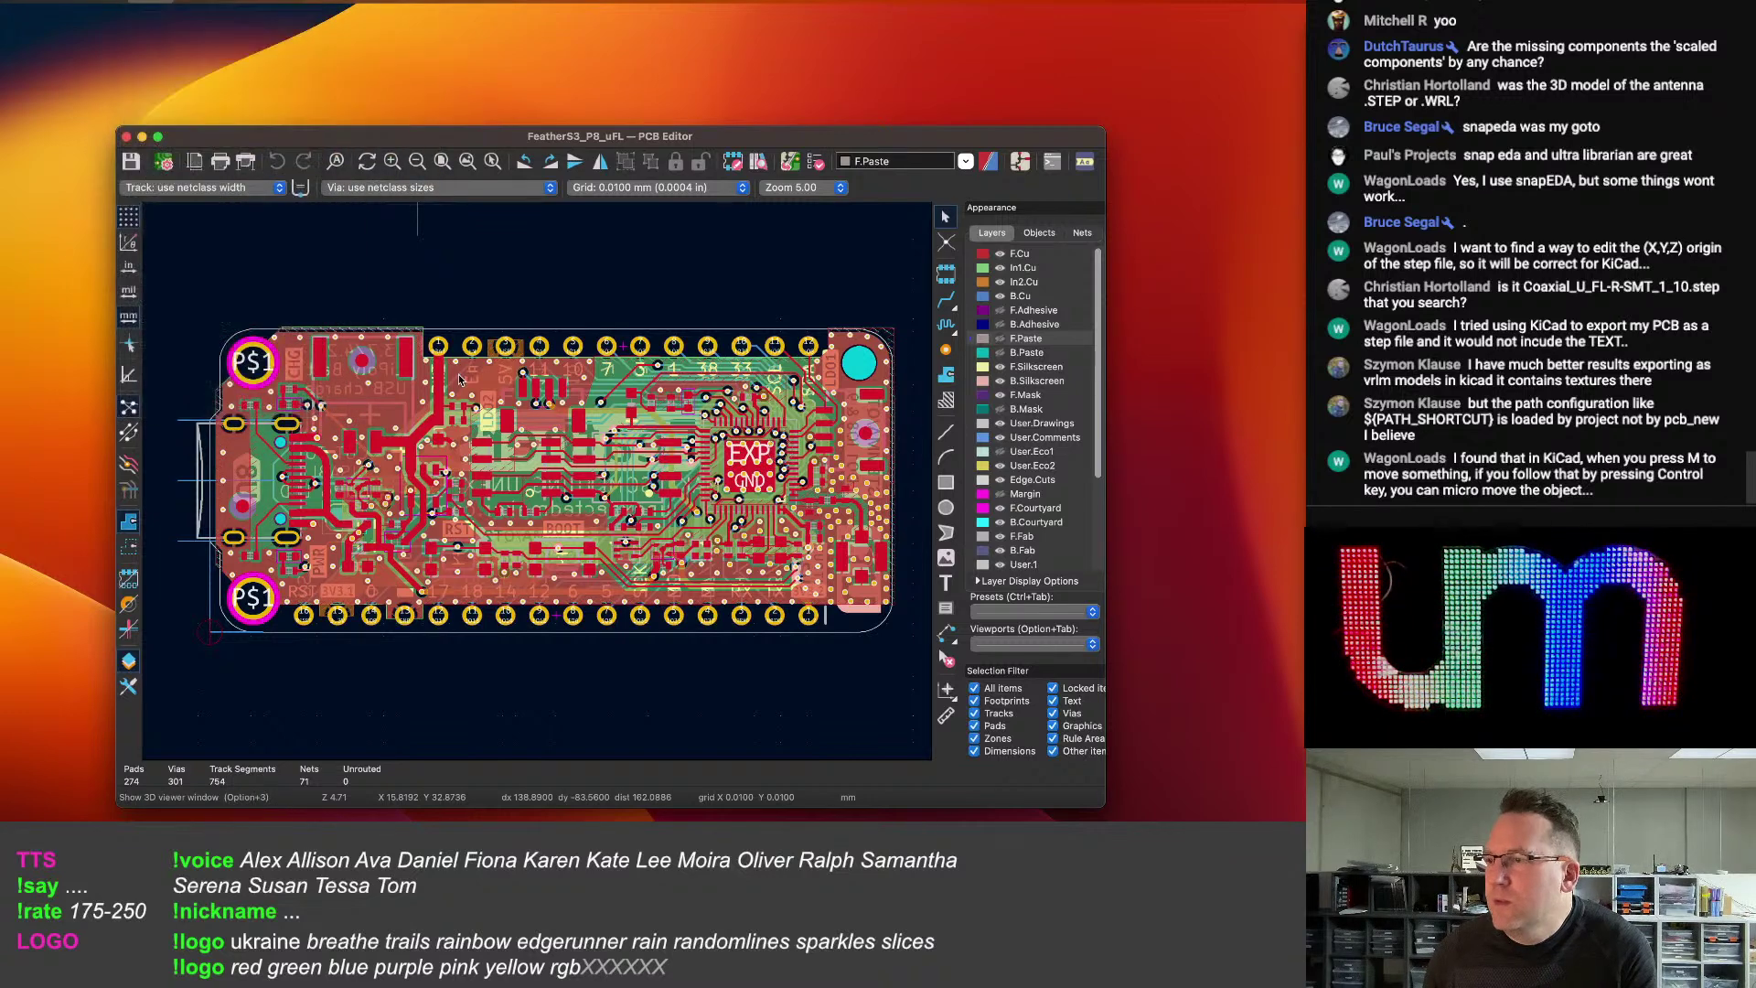
# Examine the FeatherS3 board in 3D from several angles, checking how the connector models sit on their pads.
pyautogui.moveTo(813, 434); pyautogui.dragTo(793, 368)
pyautogui.scroll(-2, 792, 365)
pyautogui.scroll(5, 792, 366)
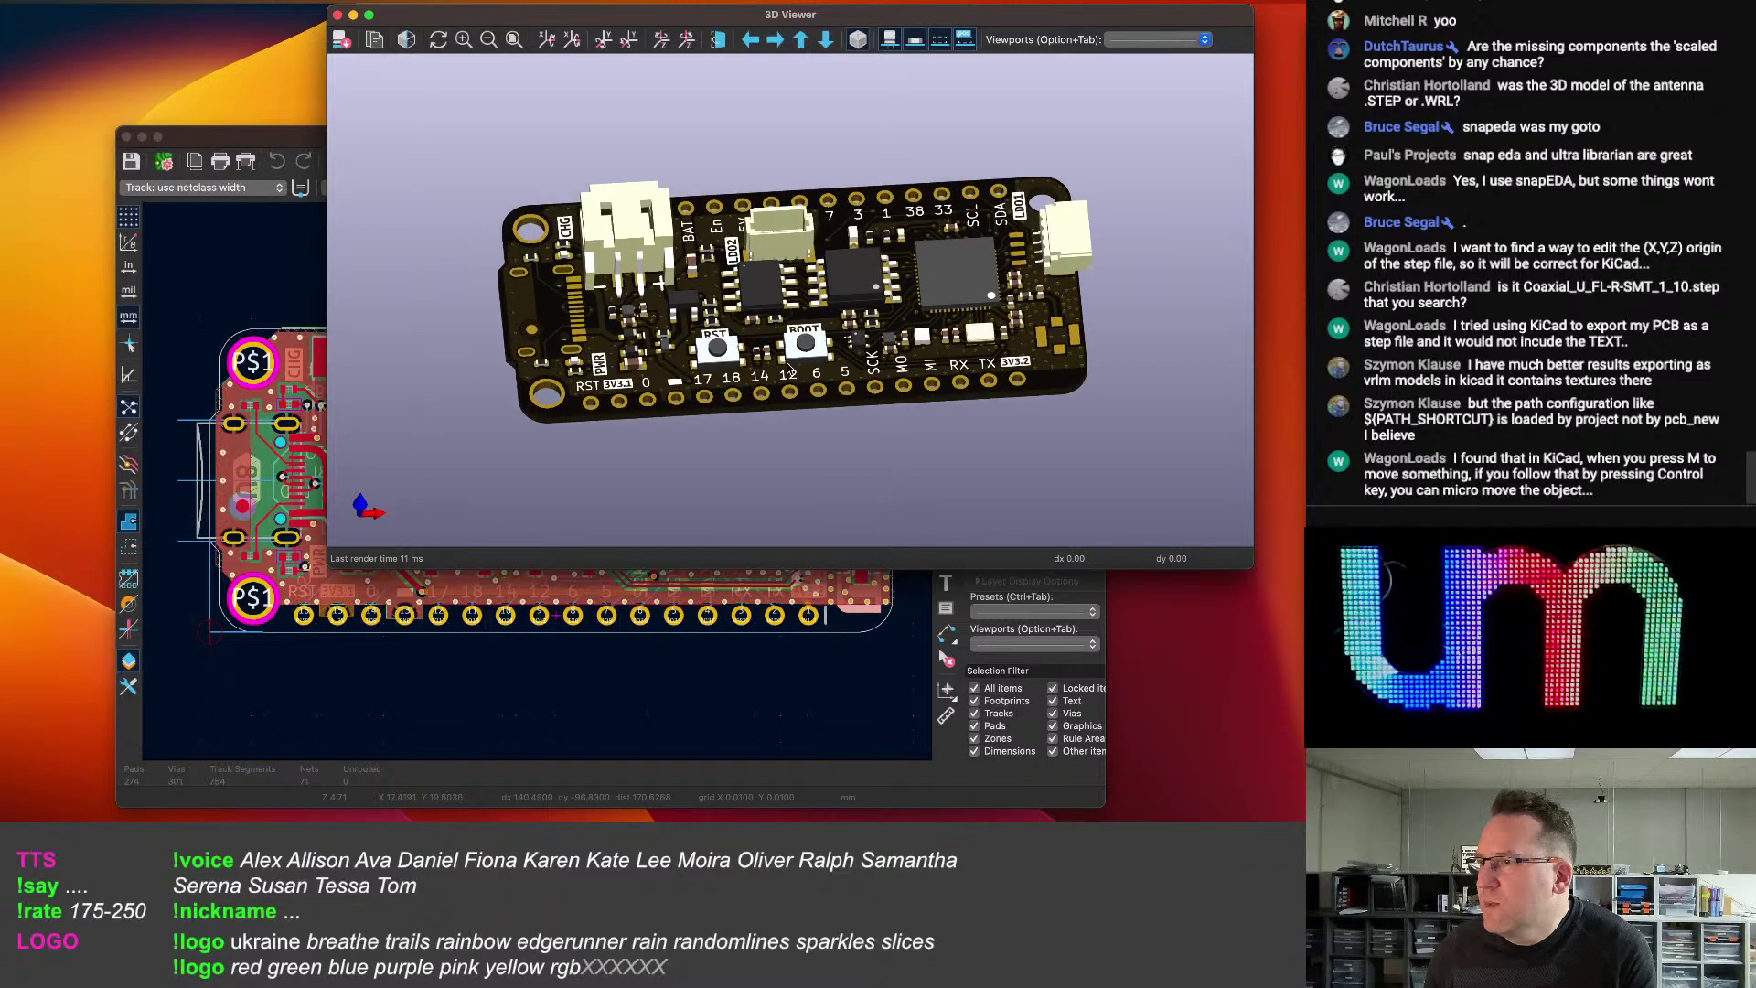
pyautogui.moveTo(795, 365); pyautogui.dragTo(438, 302)
pyautogui.moveTo(814, 296); pyautogui.dragTo(716, 315, button='middle')
pyautogui.moveTo(737, 333); pyautogui.dragTo(655, 370)
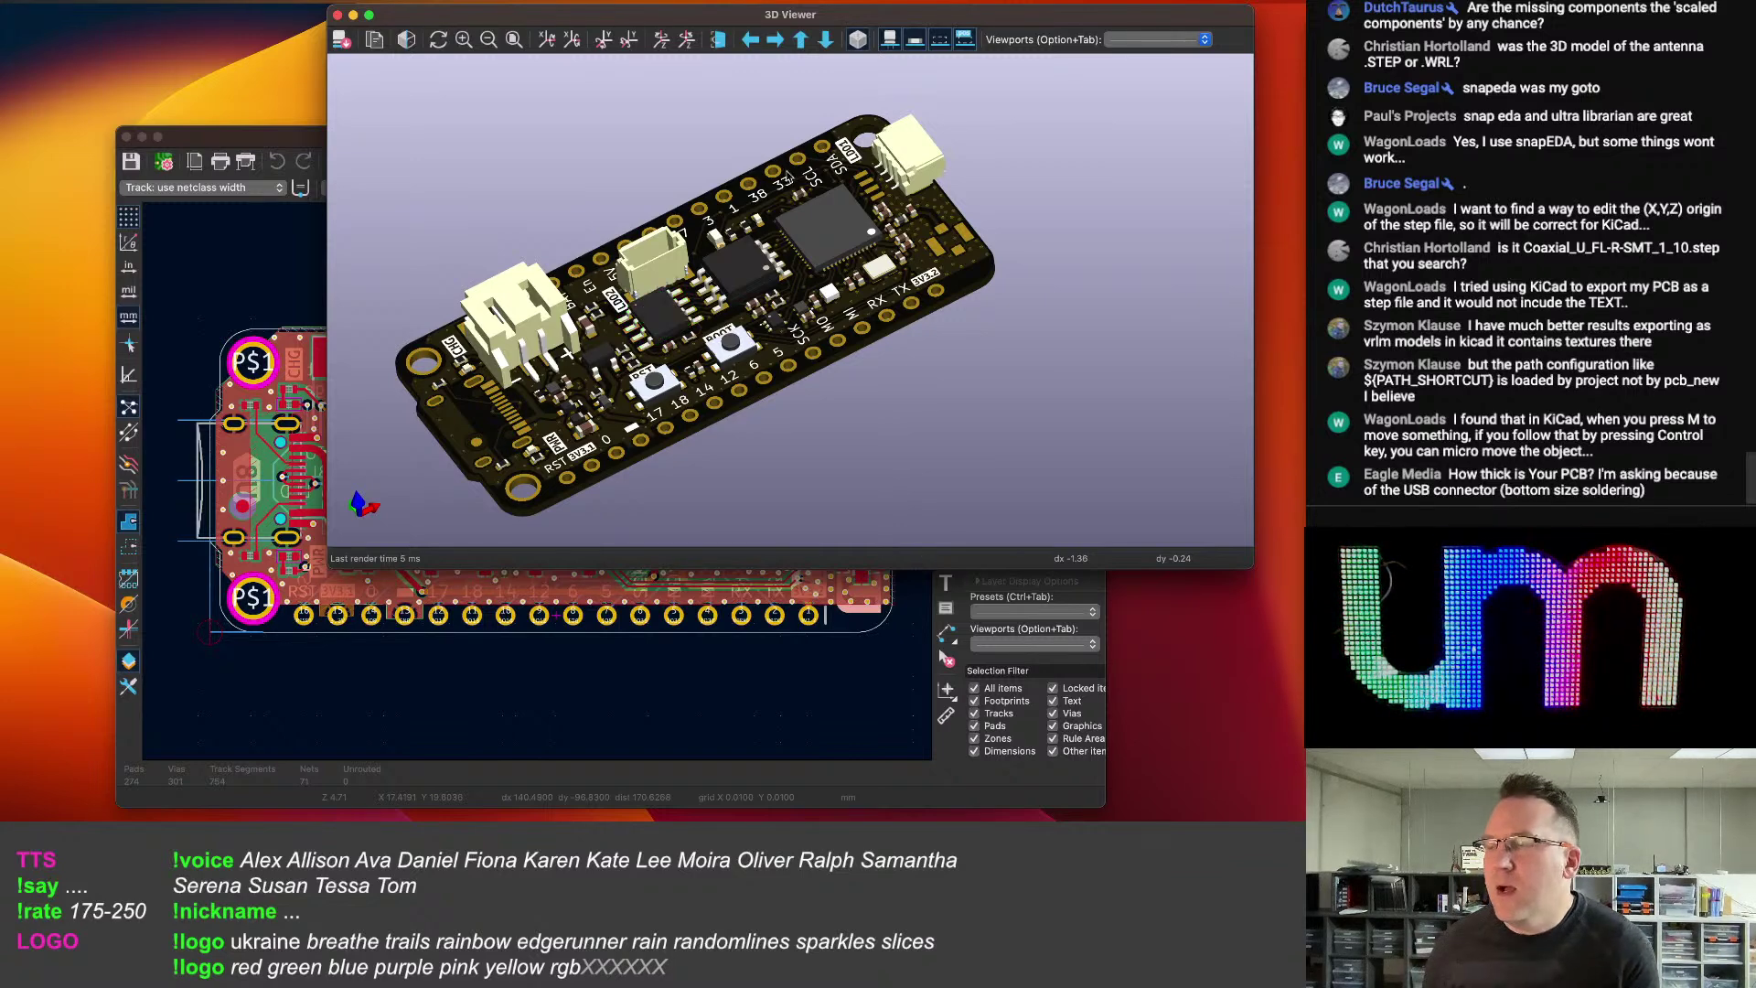
pyautogui.moveTo(692, 418); pyautogui.dragTo(734, 388)
pyautogui.moveTo(622, 397); pyautogui.dragTo(669, 377, button='middle')
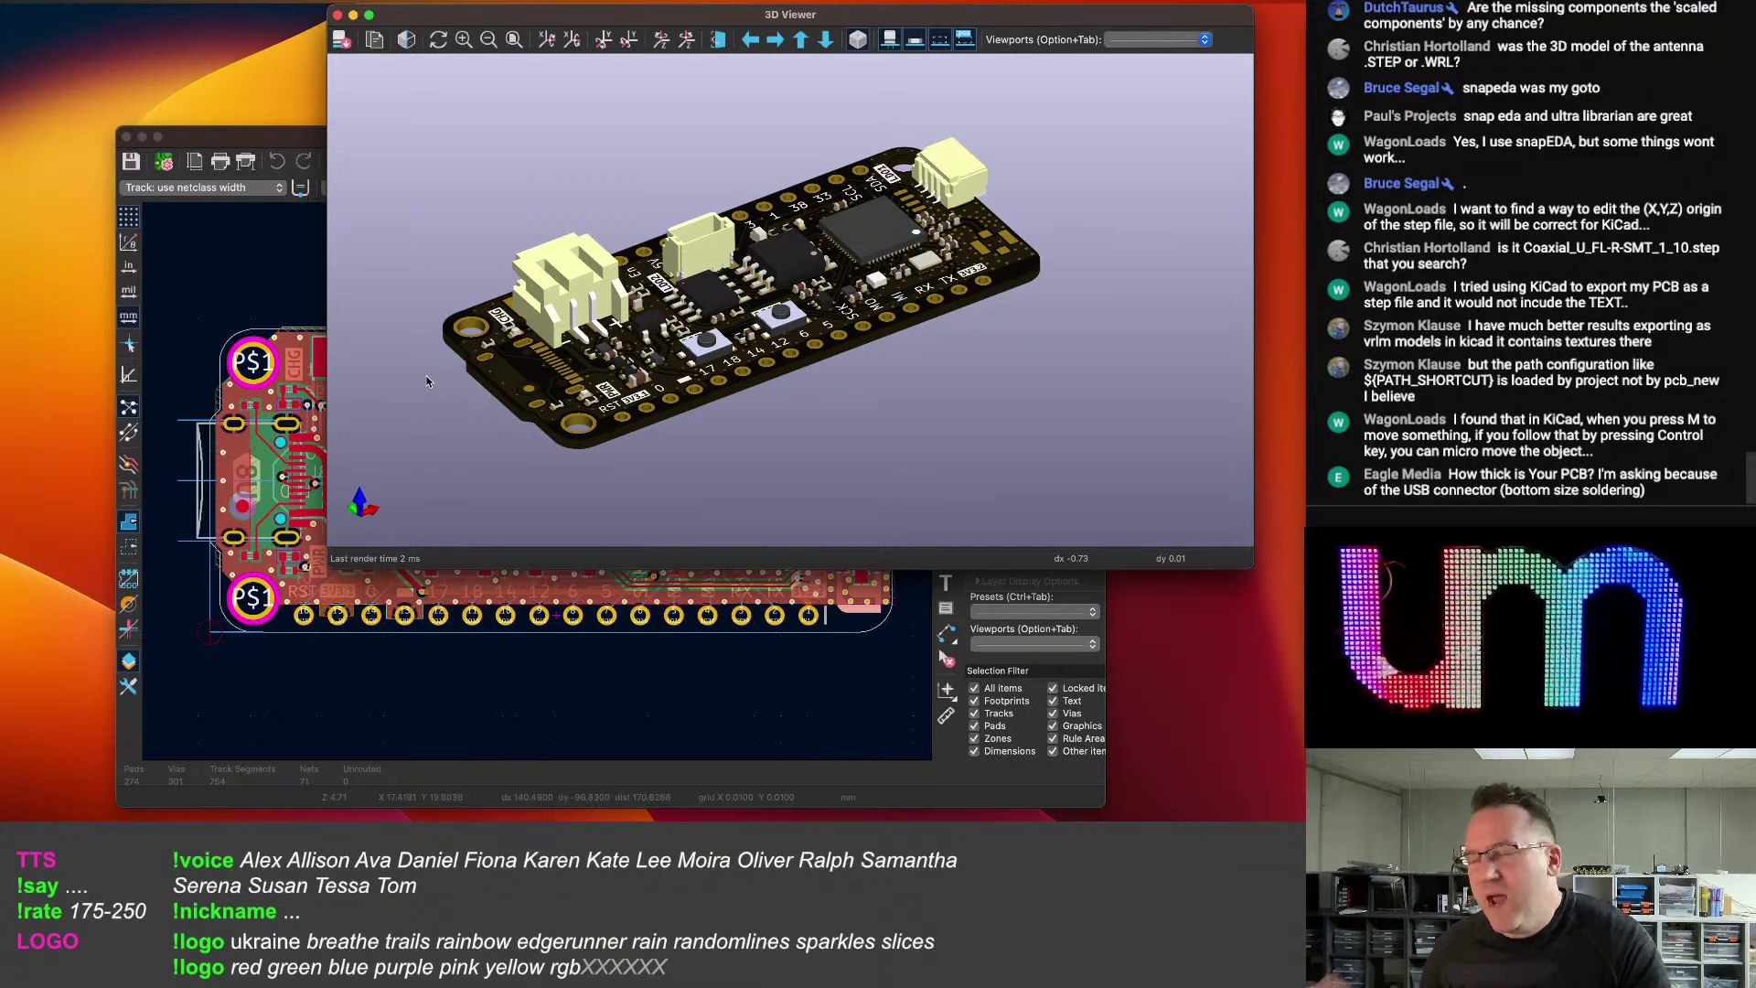
pyautogui.moveTo(675, 392); pyautogui.dragTo(672, 430)
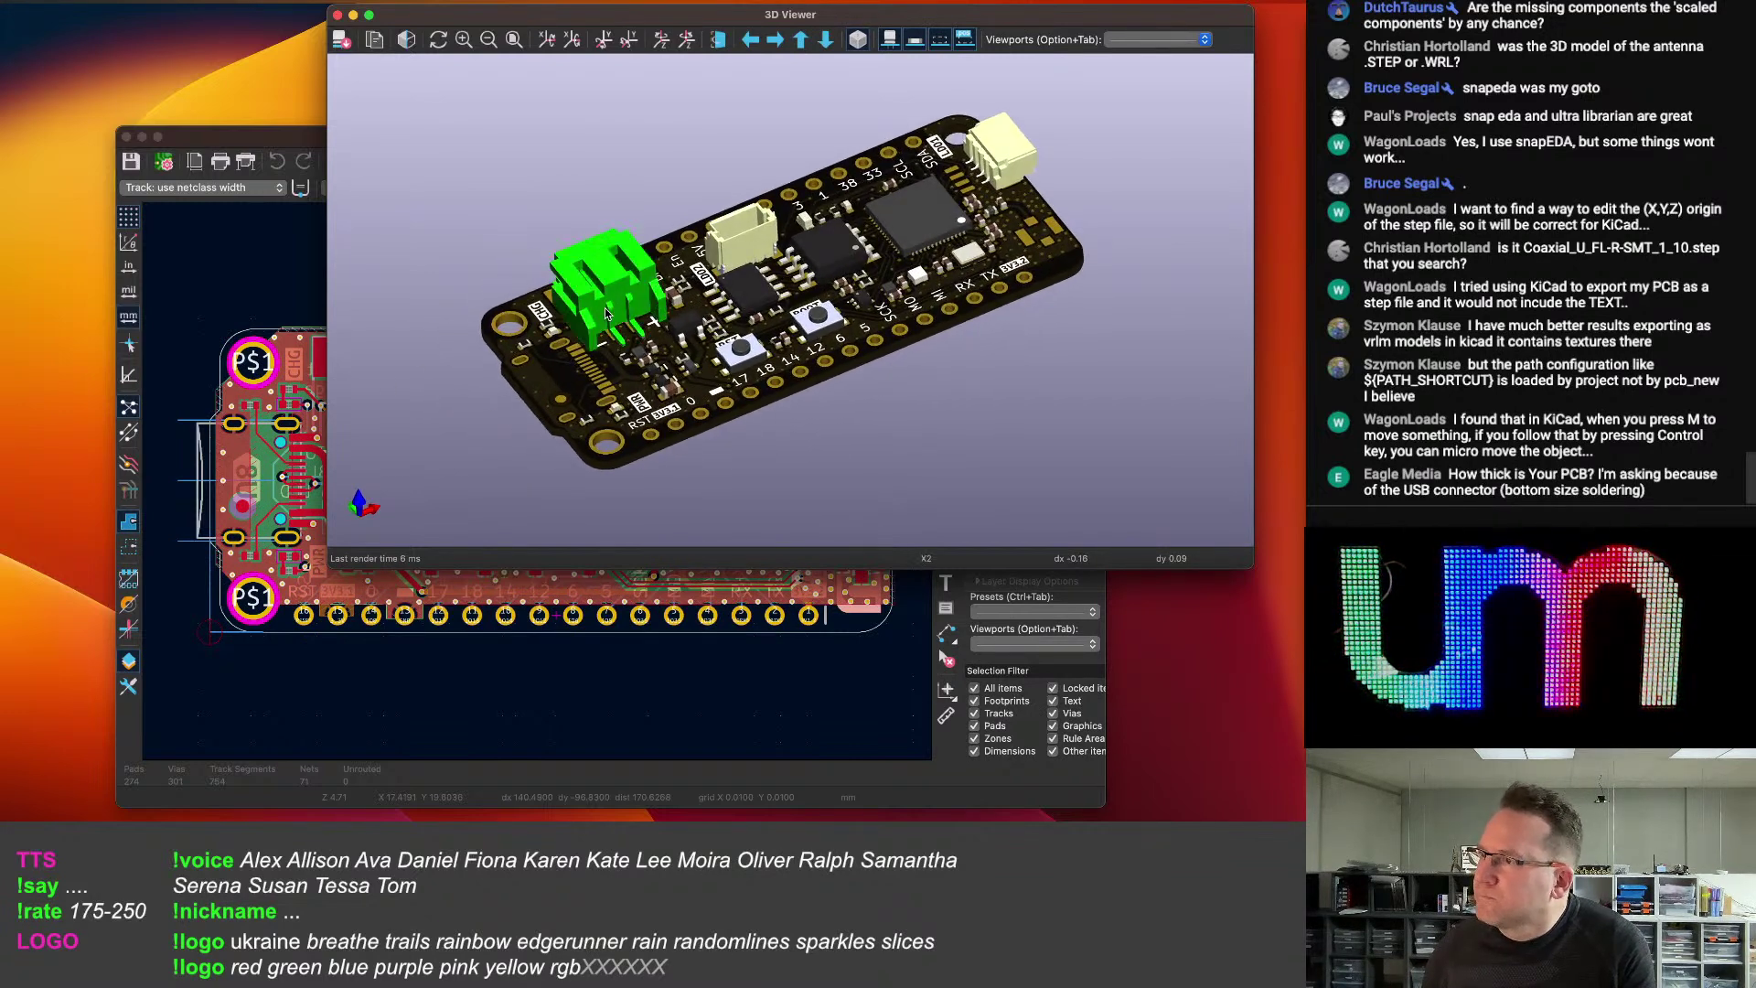
# Open the 3D model settings of the STEMMA1 connector footprint near the rounded board end beside the antenna.
pyautogui.click(294, 147)
pyautogui.click(867, 416)
pyautogui.press('Escape')
pyautogui.doubleClick(848, 434)
pyautogui.press('Escape')
pyautogui.scroll(5, 677, 455)
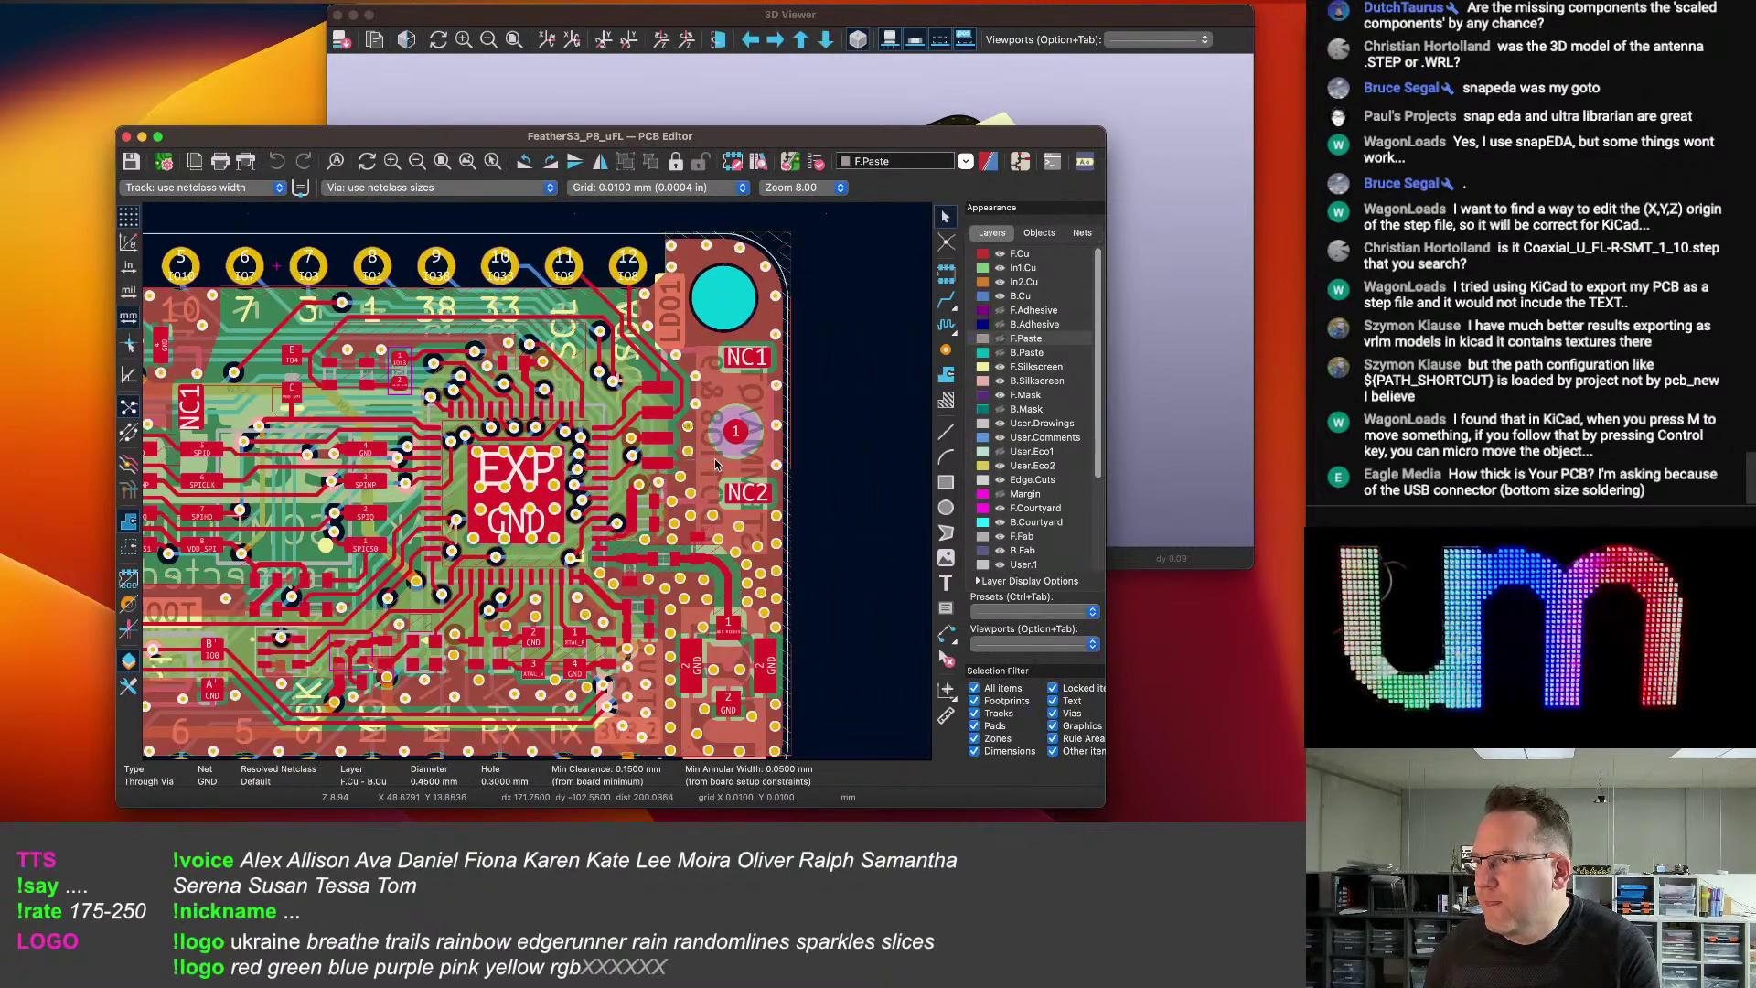
pyautogui.click(715, 462)
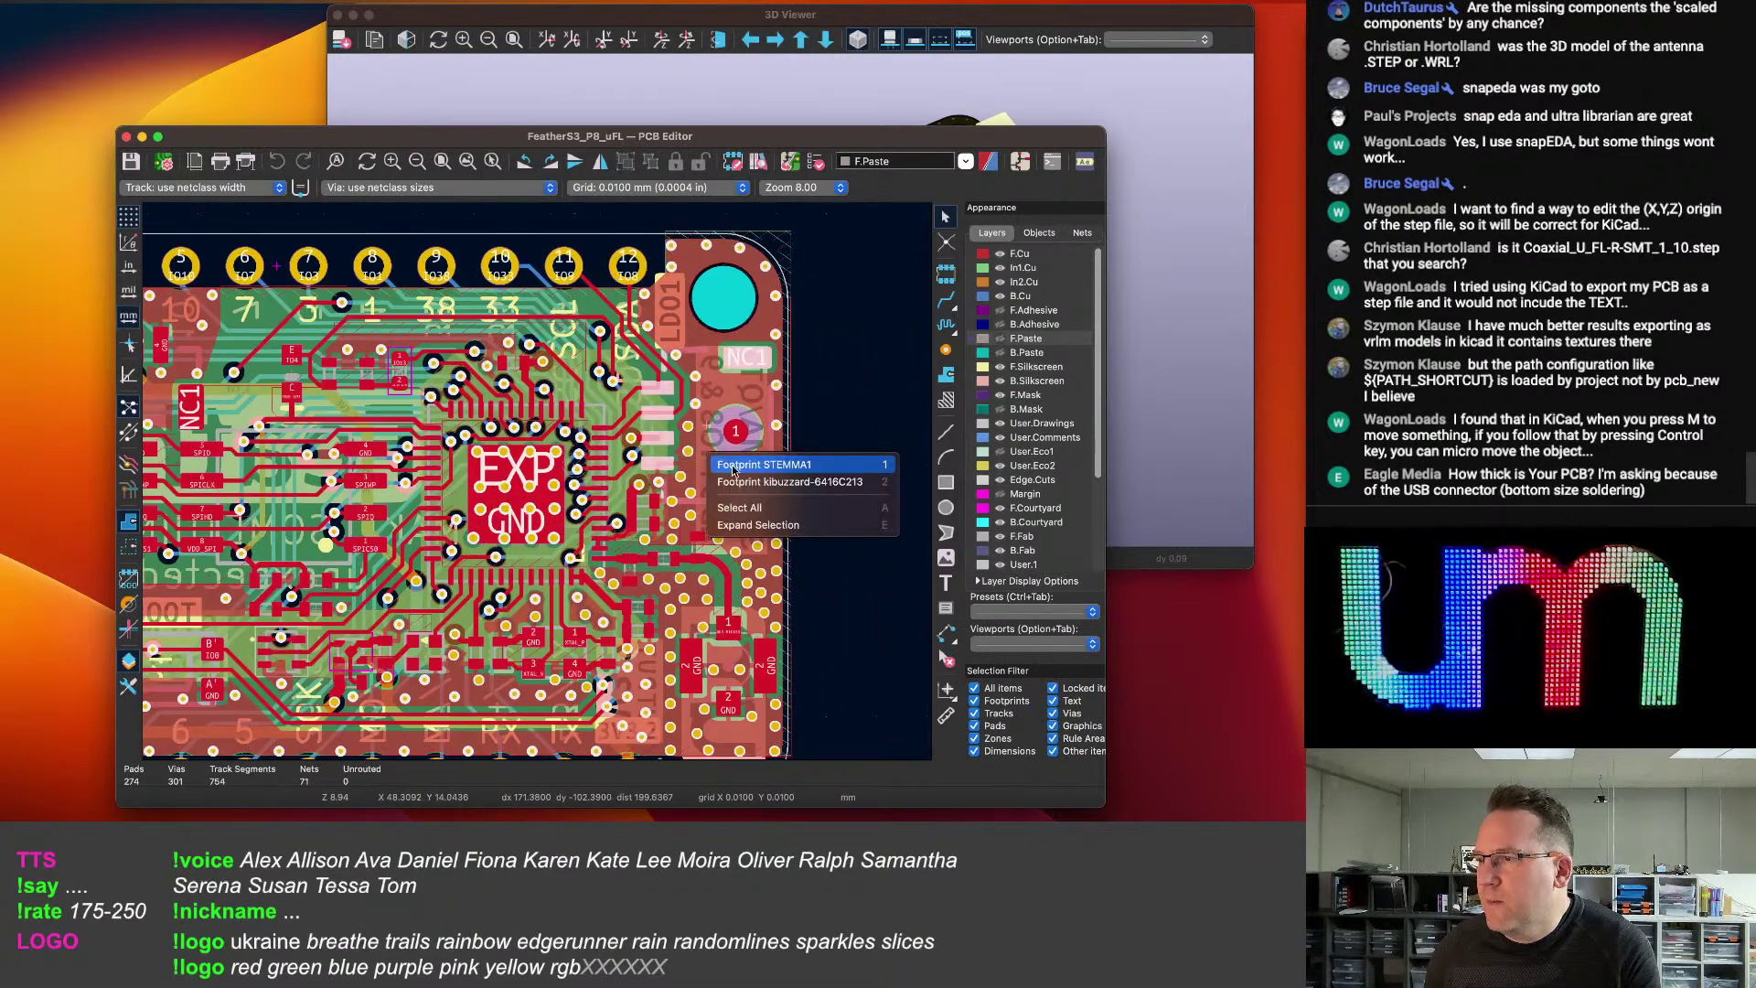
pyautogui.click(732, 466)
pyautogui.press('e')
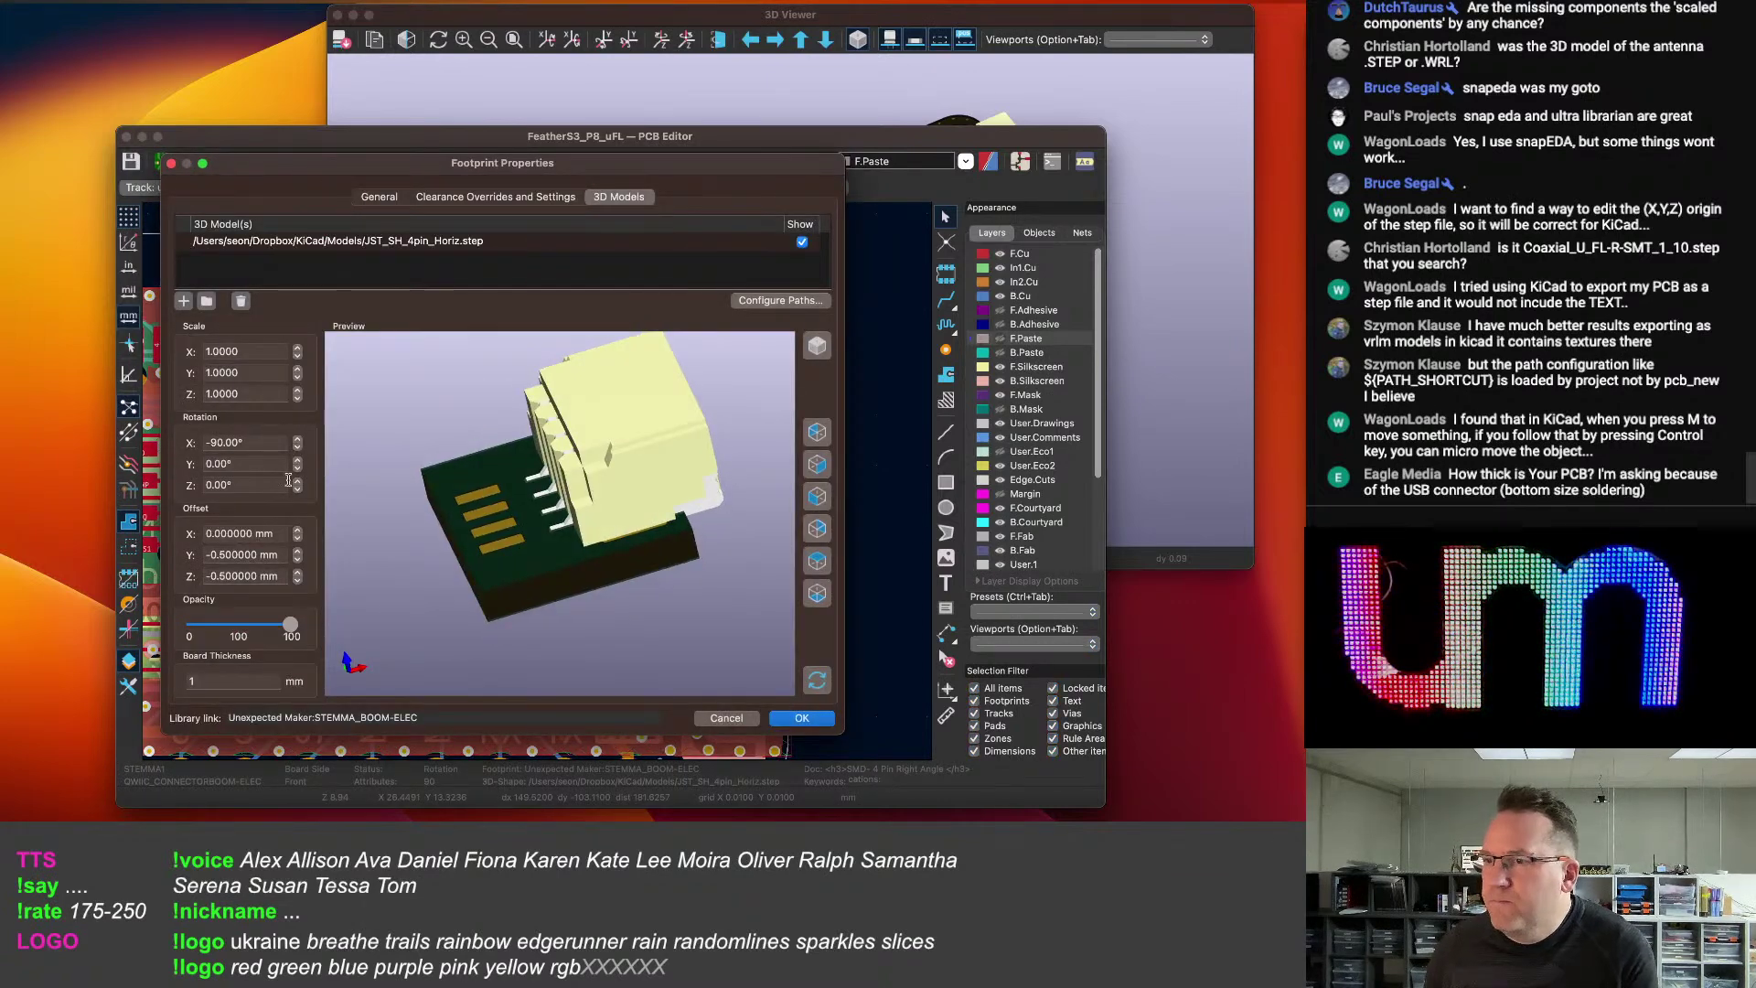
# Set the STEMMA1 connector model's Y offset to 1.5 mm, apply the footprint change and save the board.
pyautogui.click(297, 559)
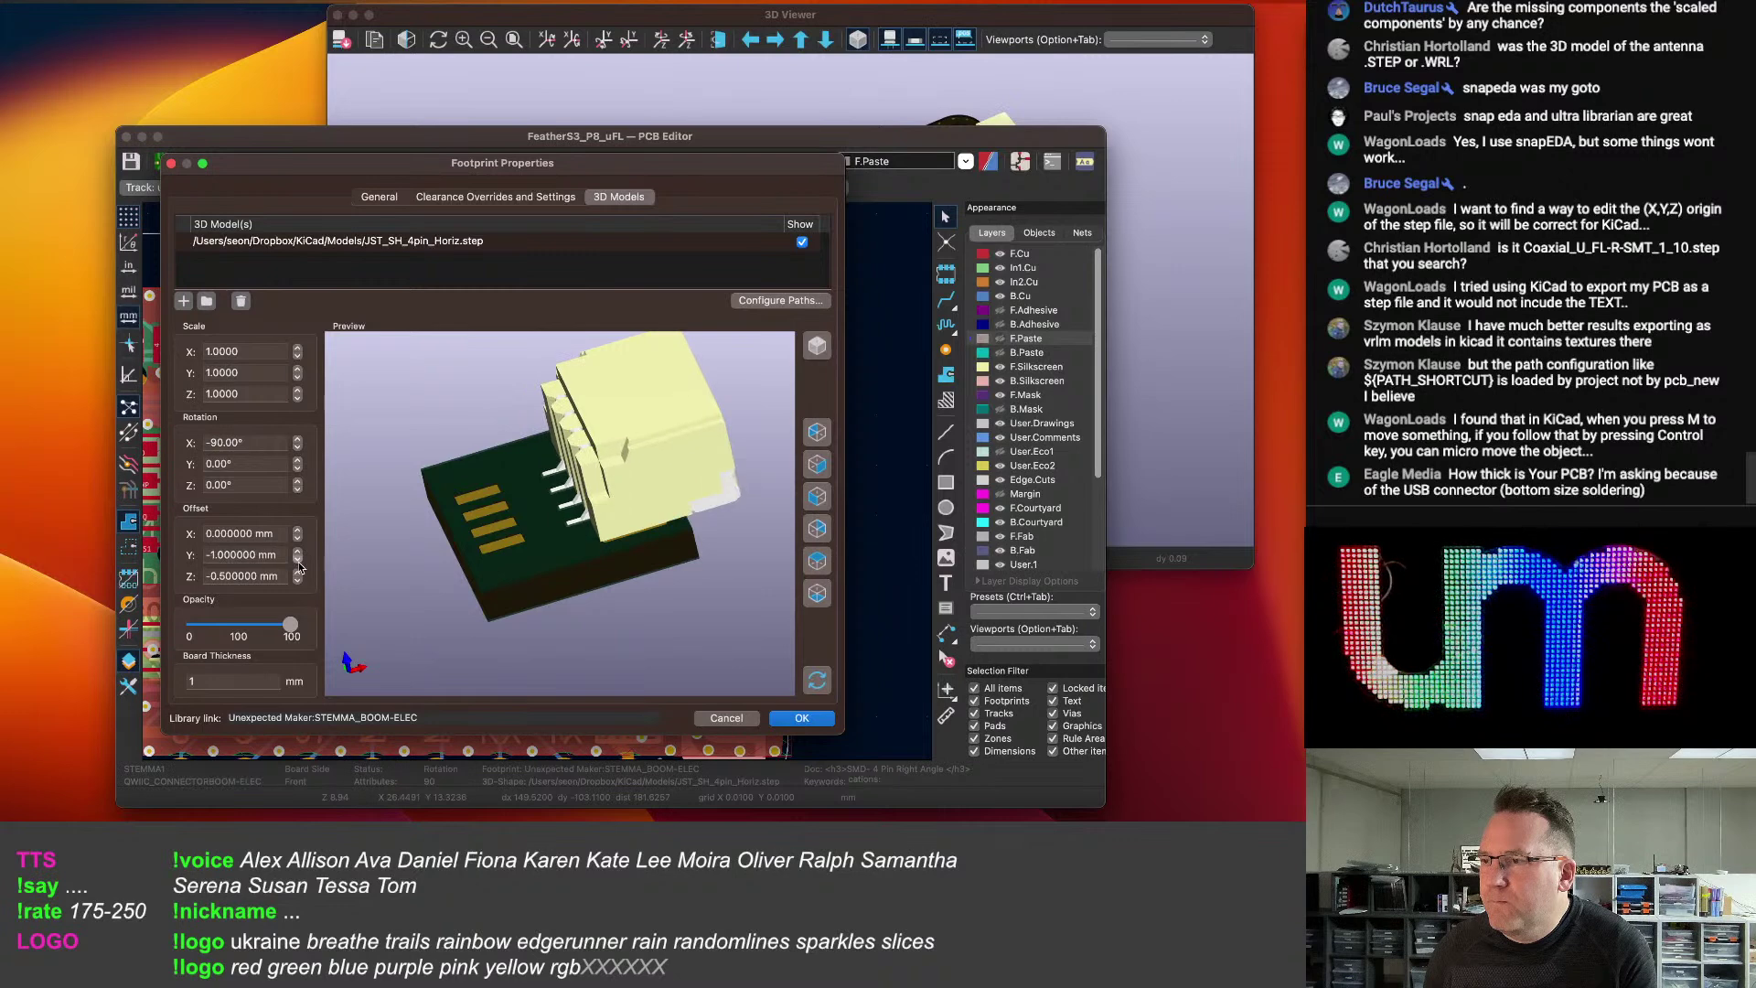
pyautogui.click(298, 552)
pyautogui.click(298, 551)
pyautogui.click(297, 551)
pyautogui.click(297, 552)
pyautogui.click(297, 551)
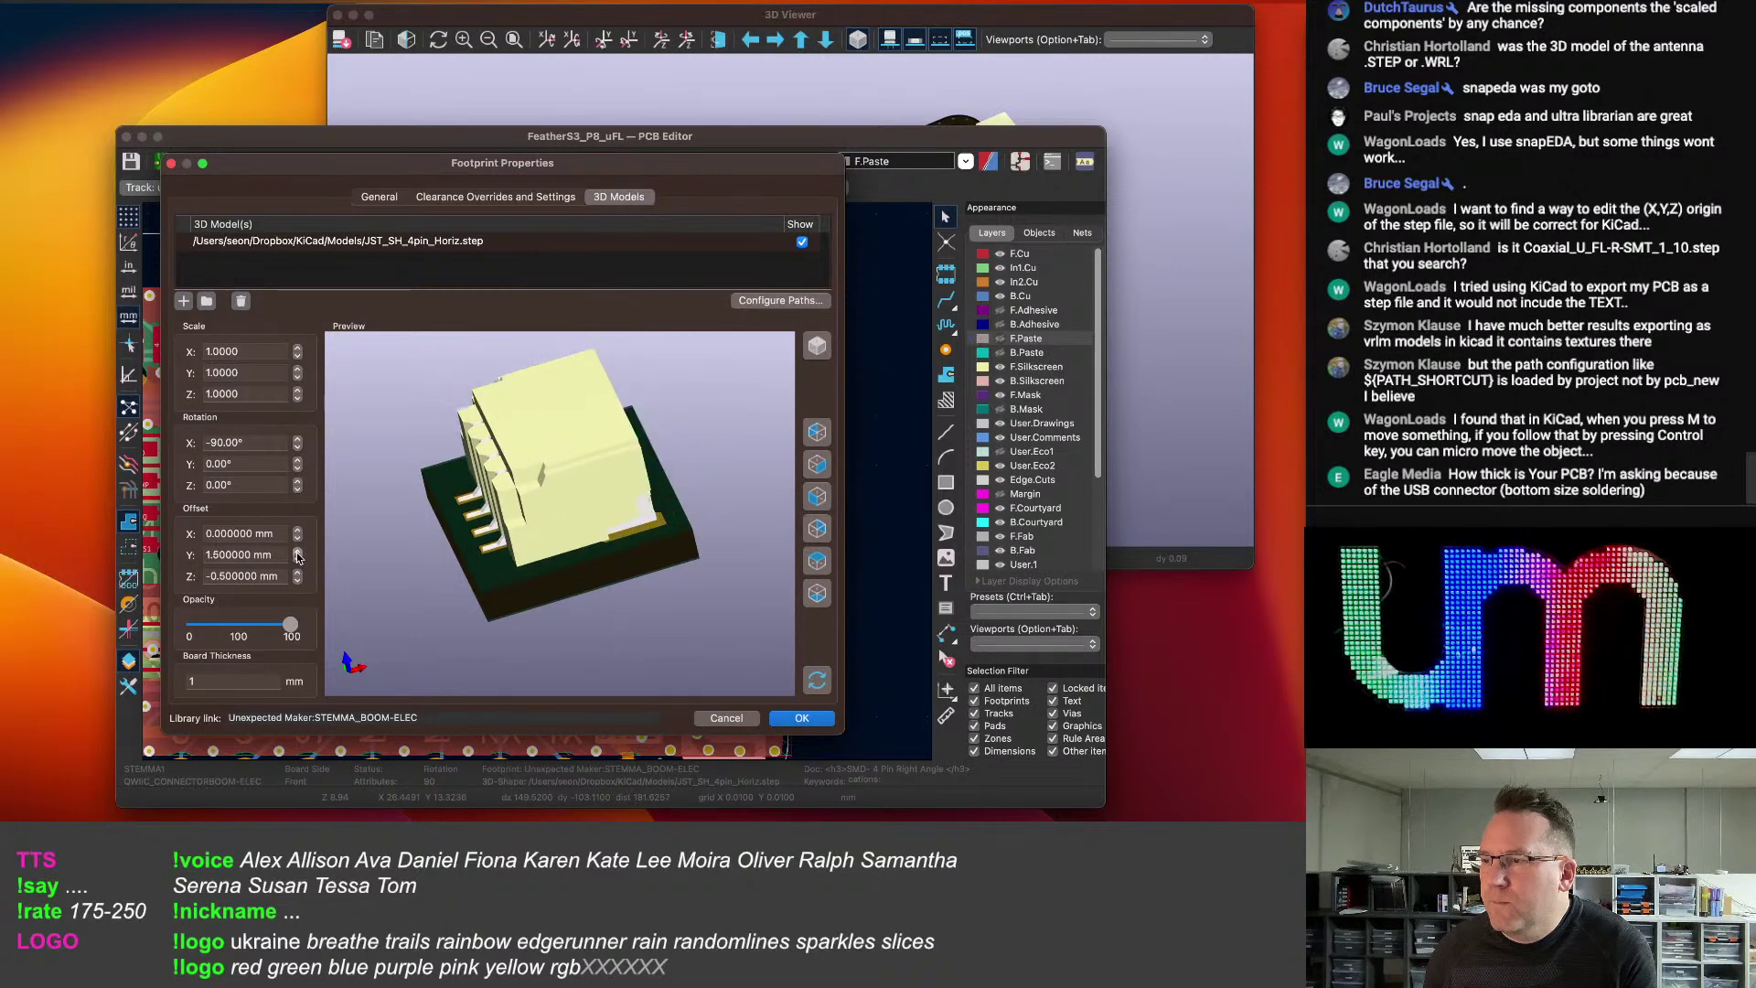
pyautogui.moveTo(369, 613)
pyautogui.mouseDown()
pyautogui.moveTo(300, 591)
pyautogui.moveTo(373, 588)
pyautogui.moveTo(360, 640)
pyautogui.mouseUp()
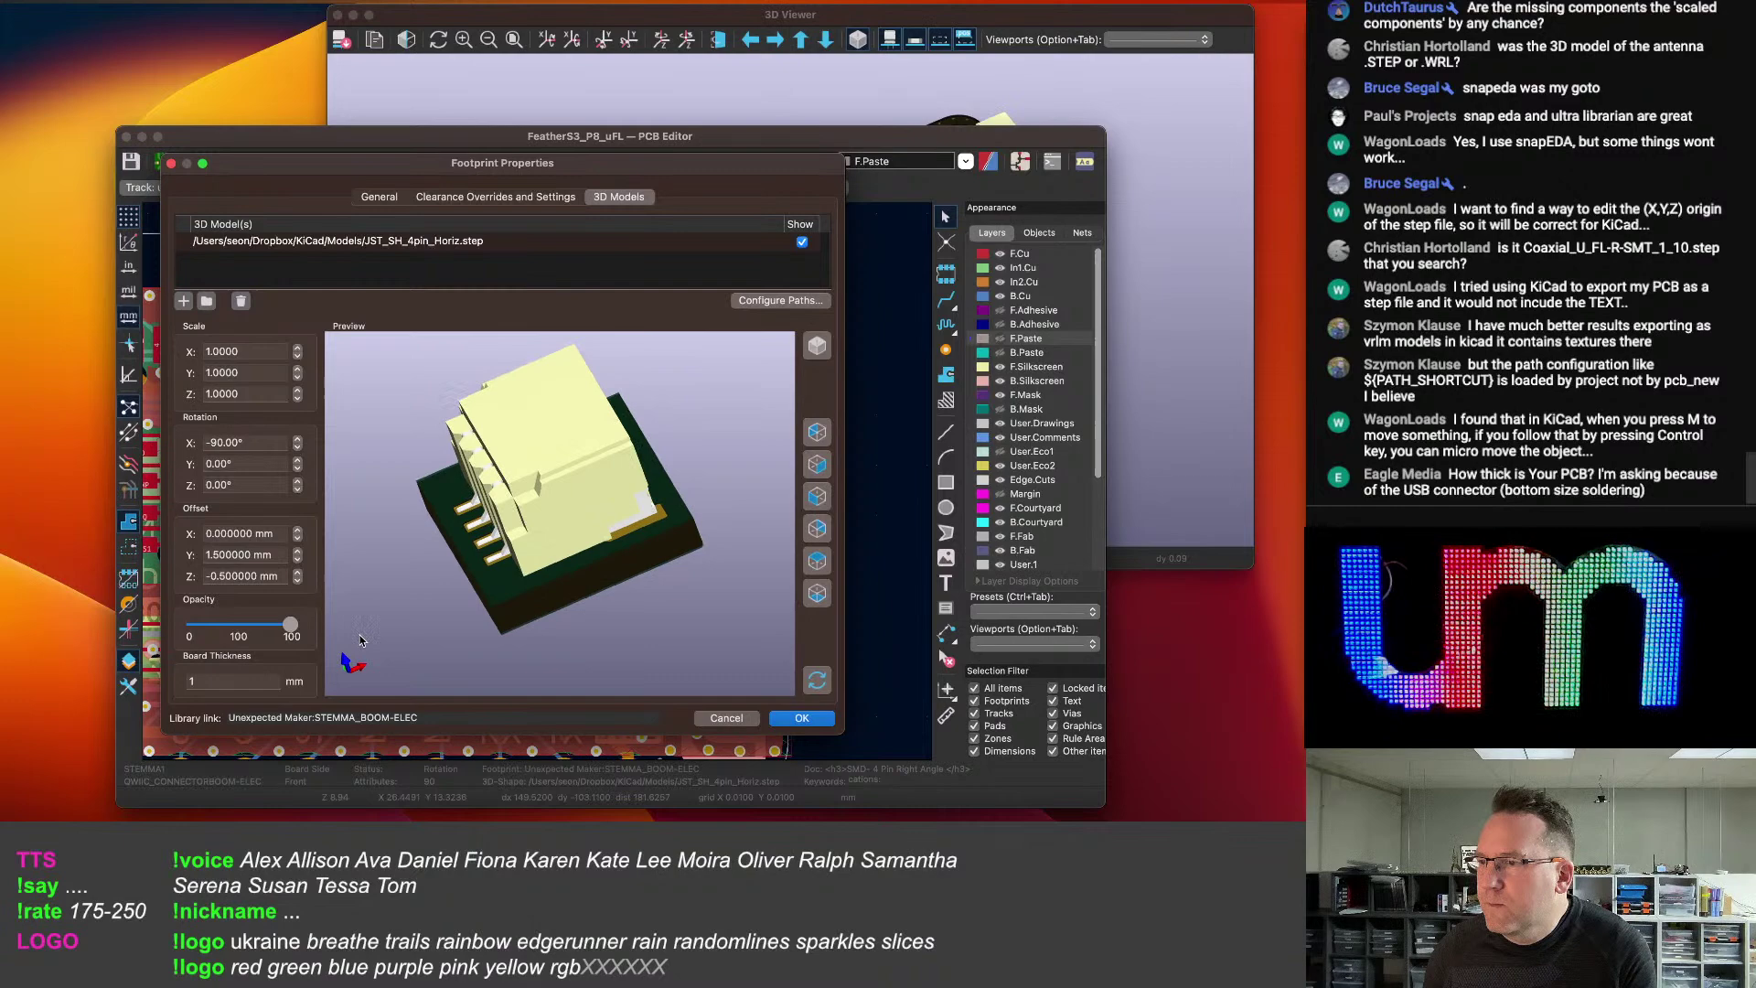
pyautogui.click(801, 718)
pyautogui.press('super+s')
# Open the 3D model settings of the two-pin JST PH connector footprint and arrange the windows so the 3D board is uncovered.
pyautogui.scroll(3, 404, 576)
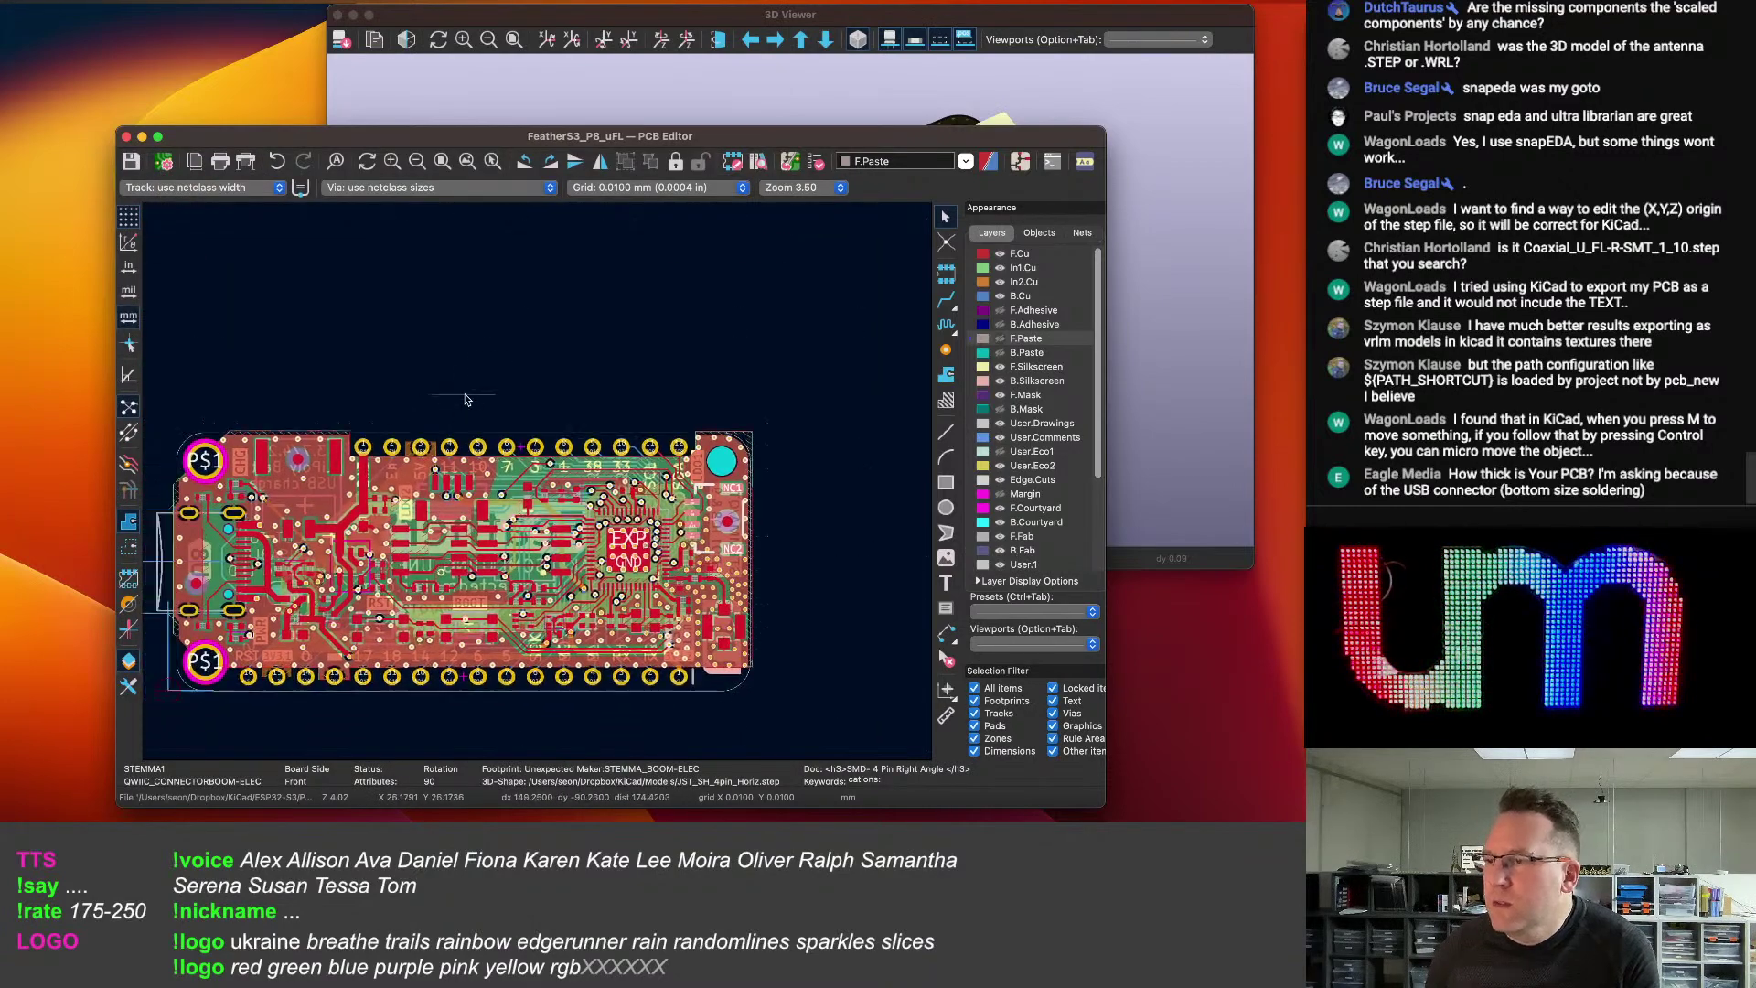
pyautogui.doubleClick(267, 481)
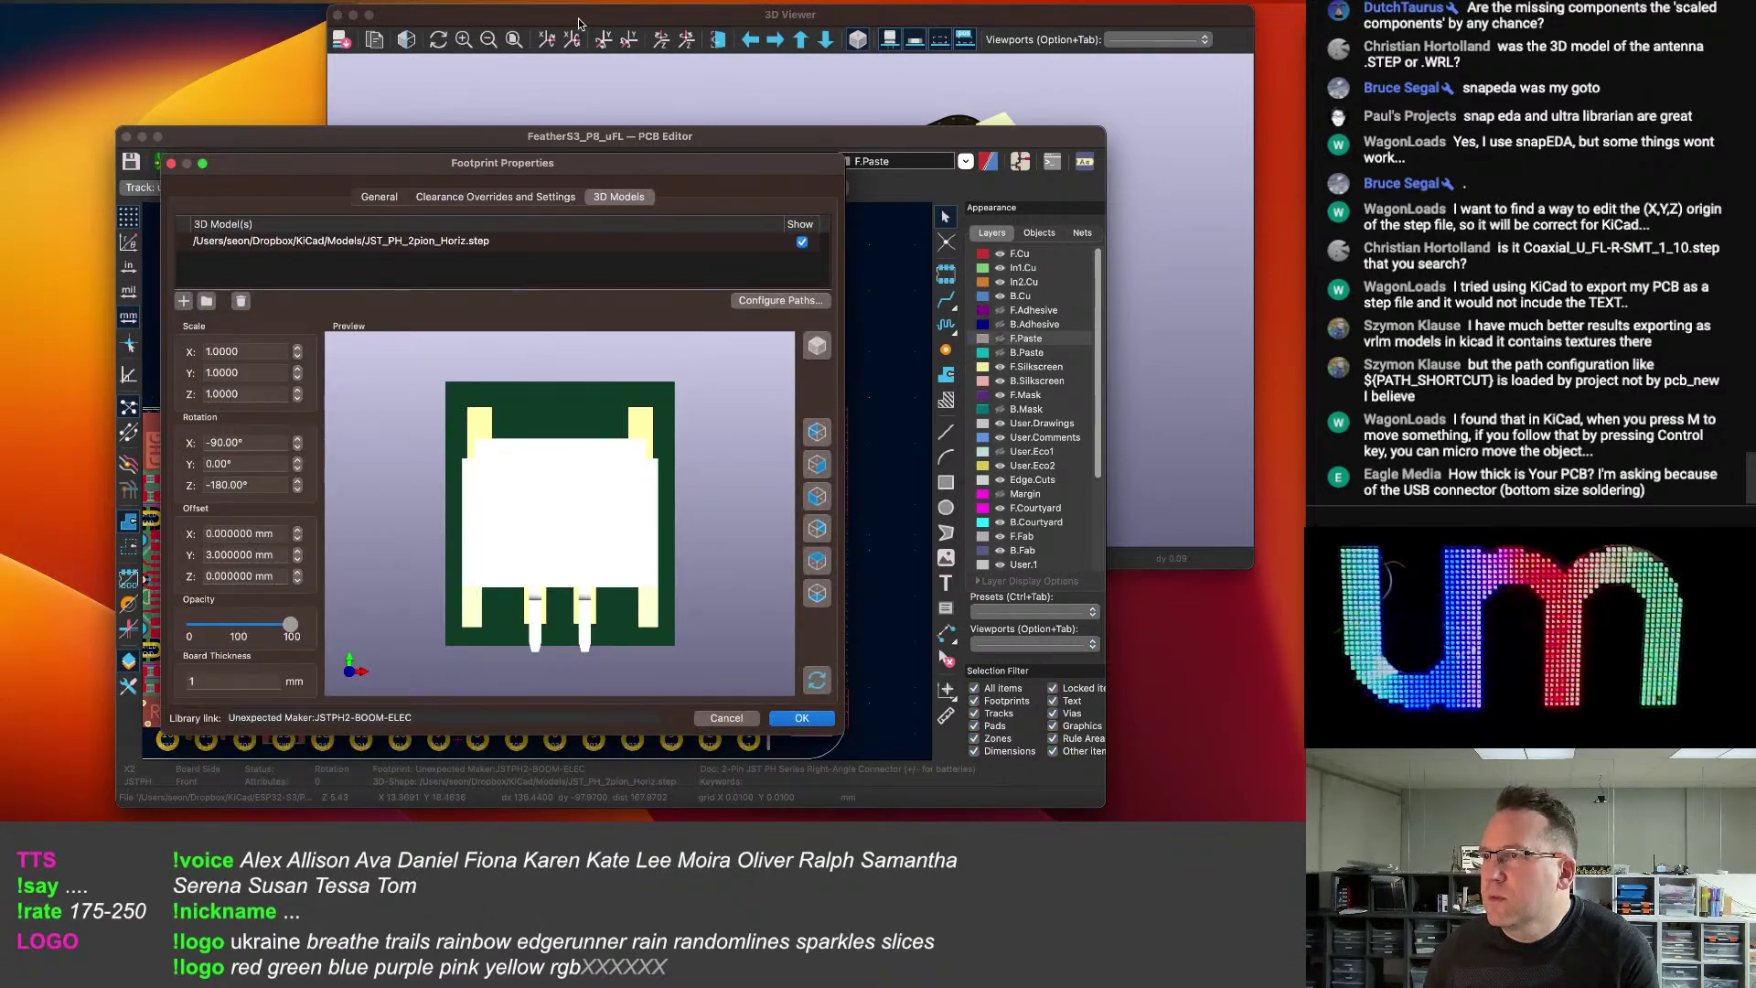
pyautogui.moveTo(578, 22); pyautogui.dragTo(621, 23)
pyautogui.moveTo(448, 144); pyautogui.dragTo(426, 201)
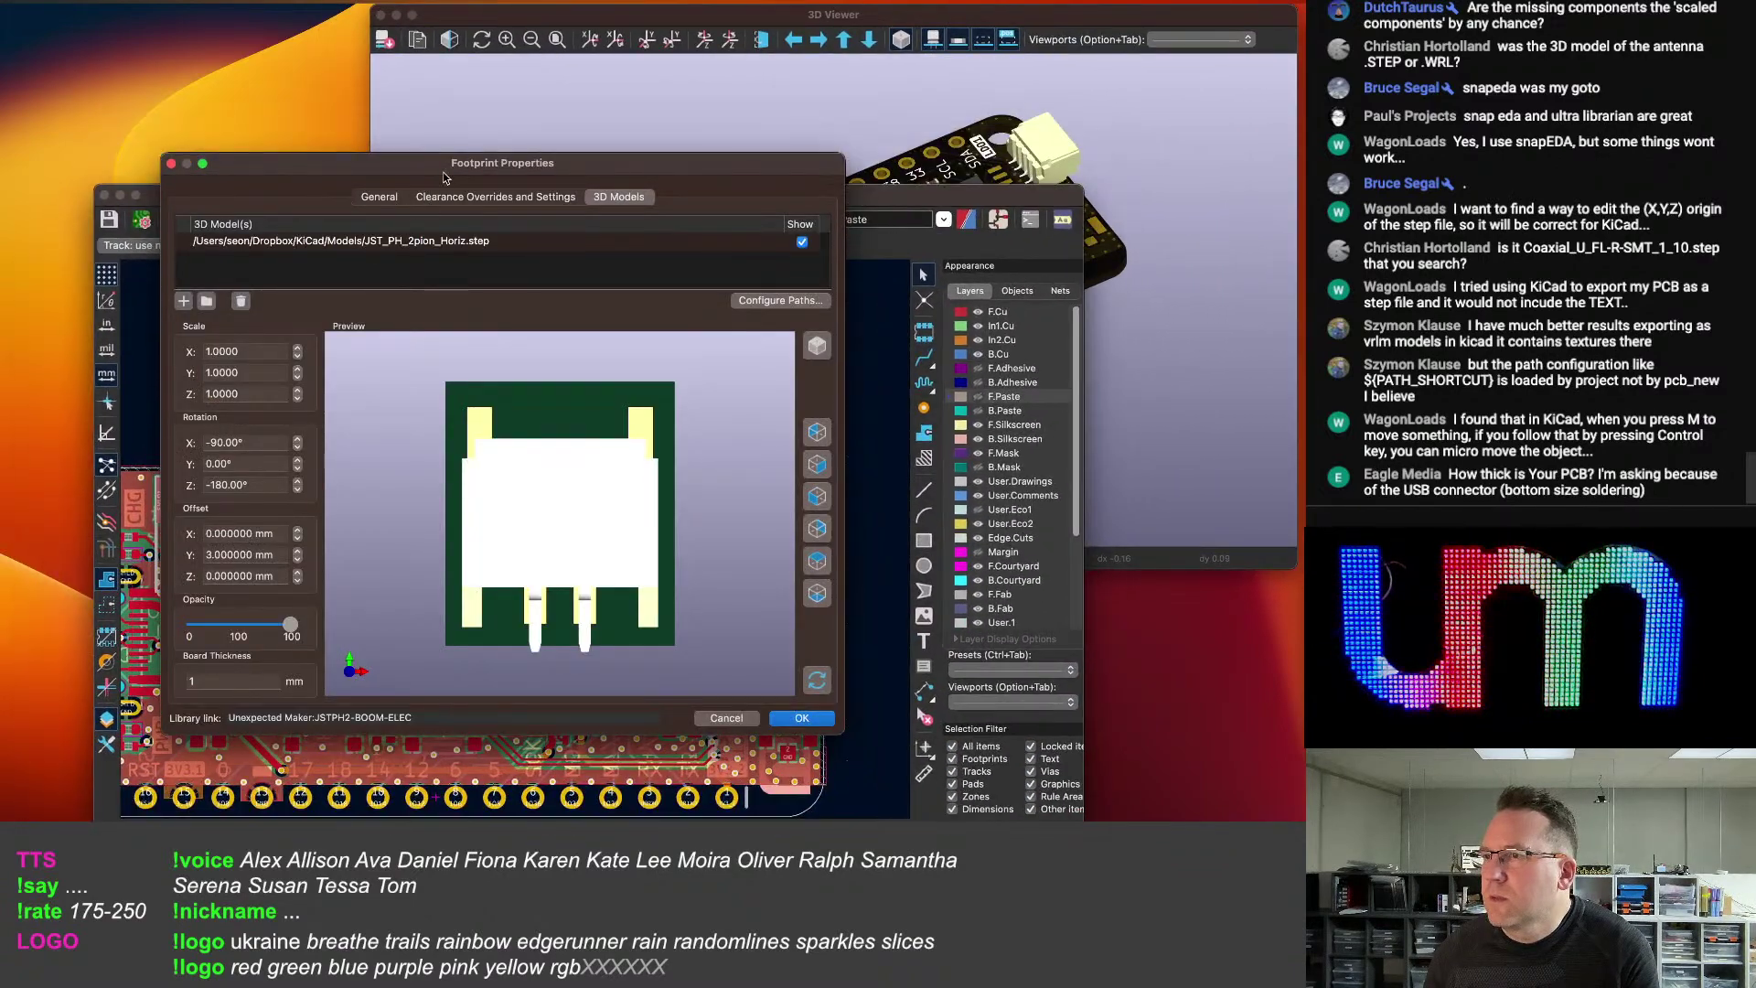
pyautogui.moveTo(562, 7); pyautogui.dragTo(719, 7)
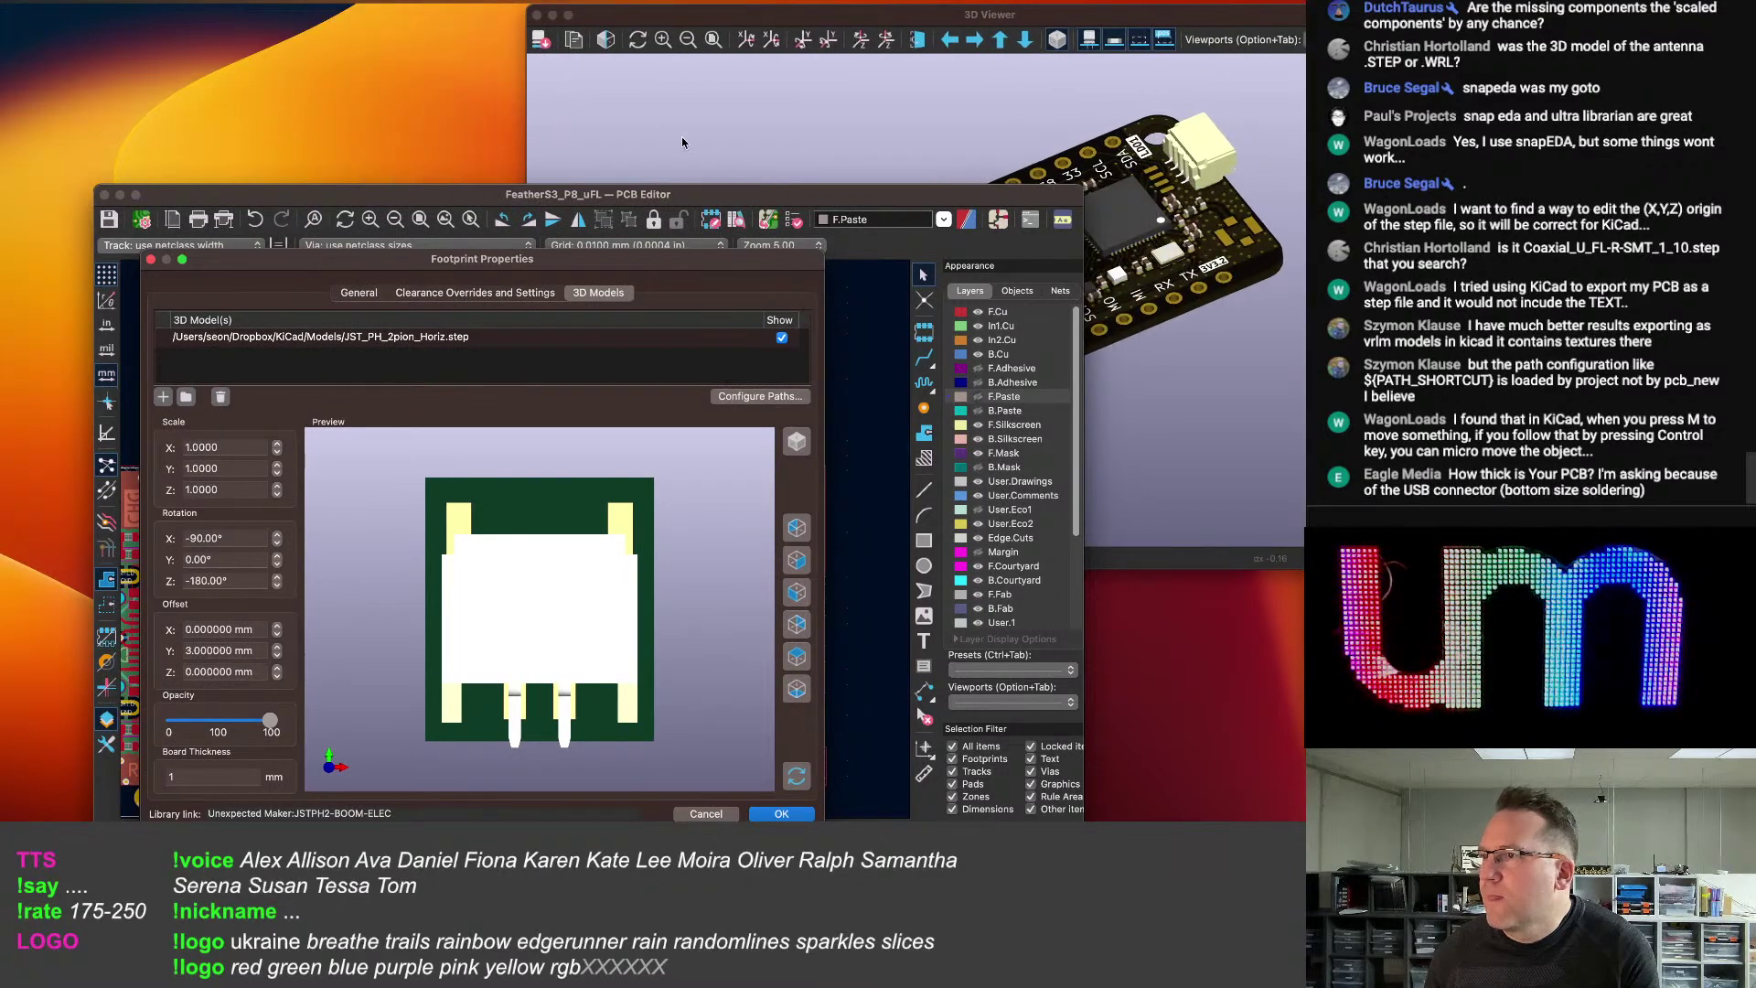
pyautogui.moveTo(1036, 11); pyautogui.dragTo(1147, 11)
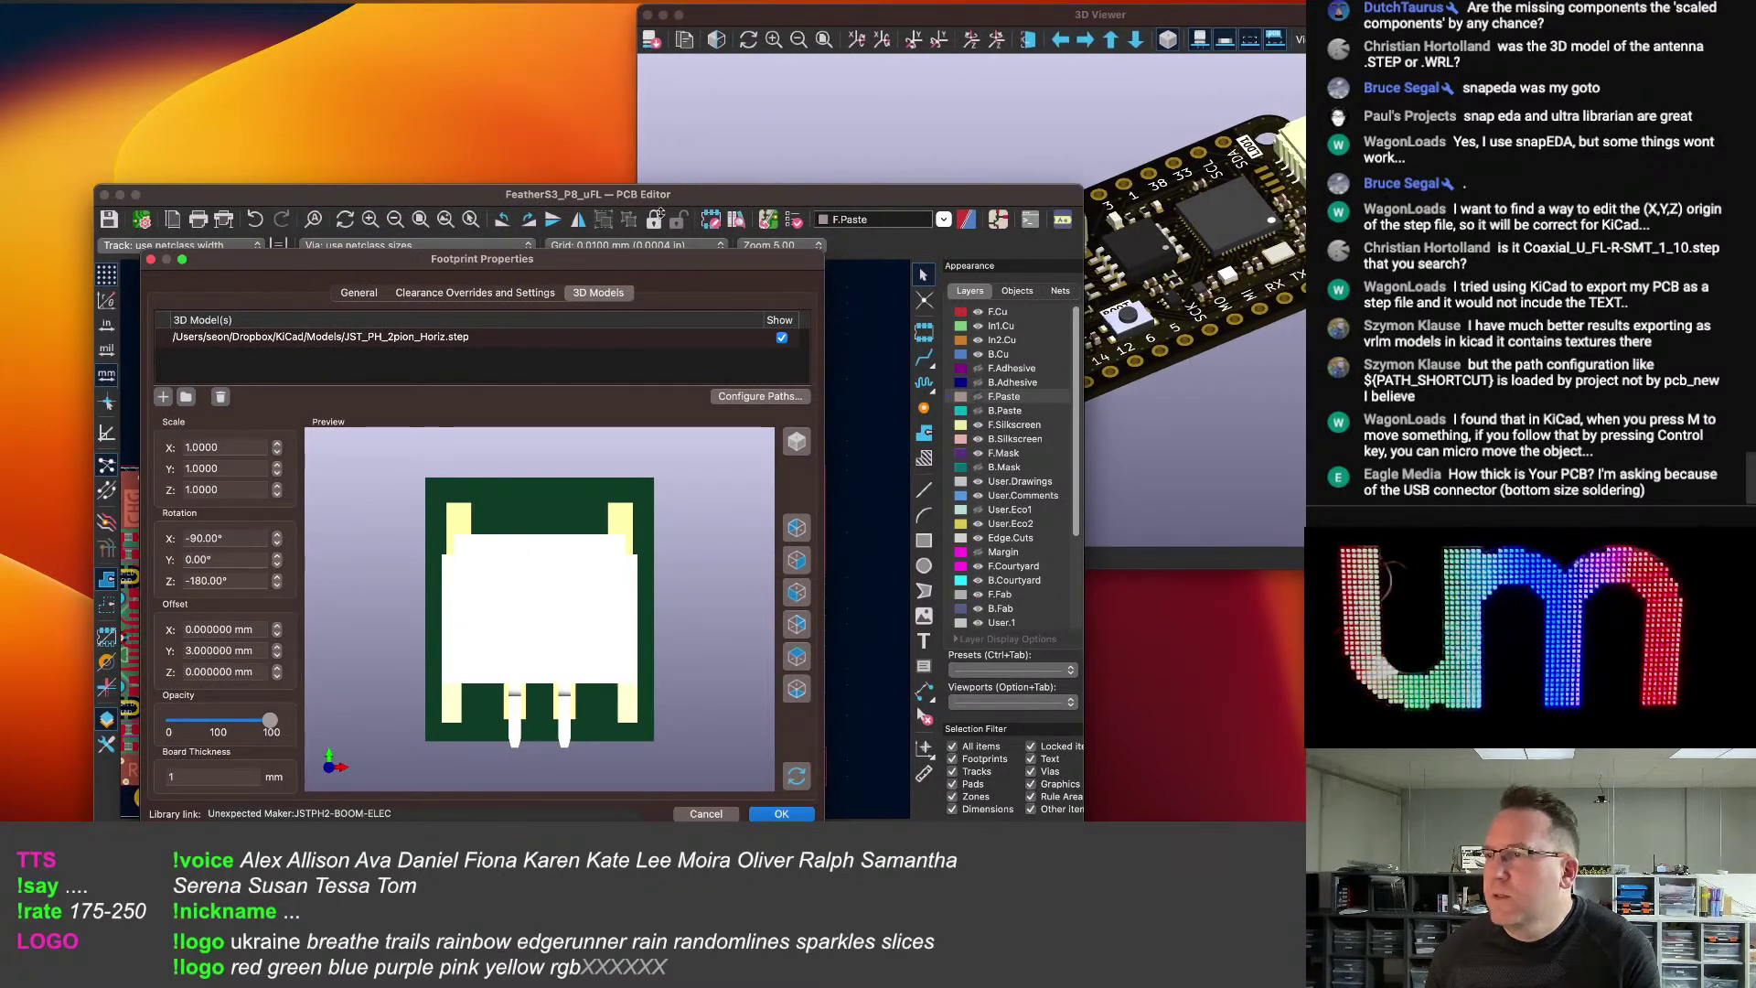
pyautogui.moveTo(677, 195); pyautogui.dragTo(542, 284)
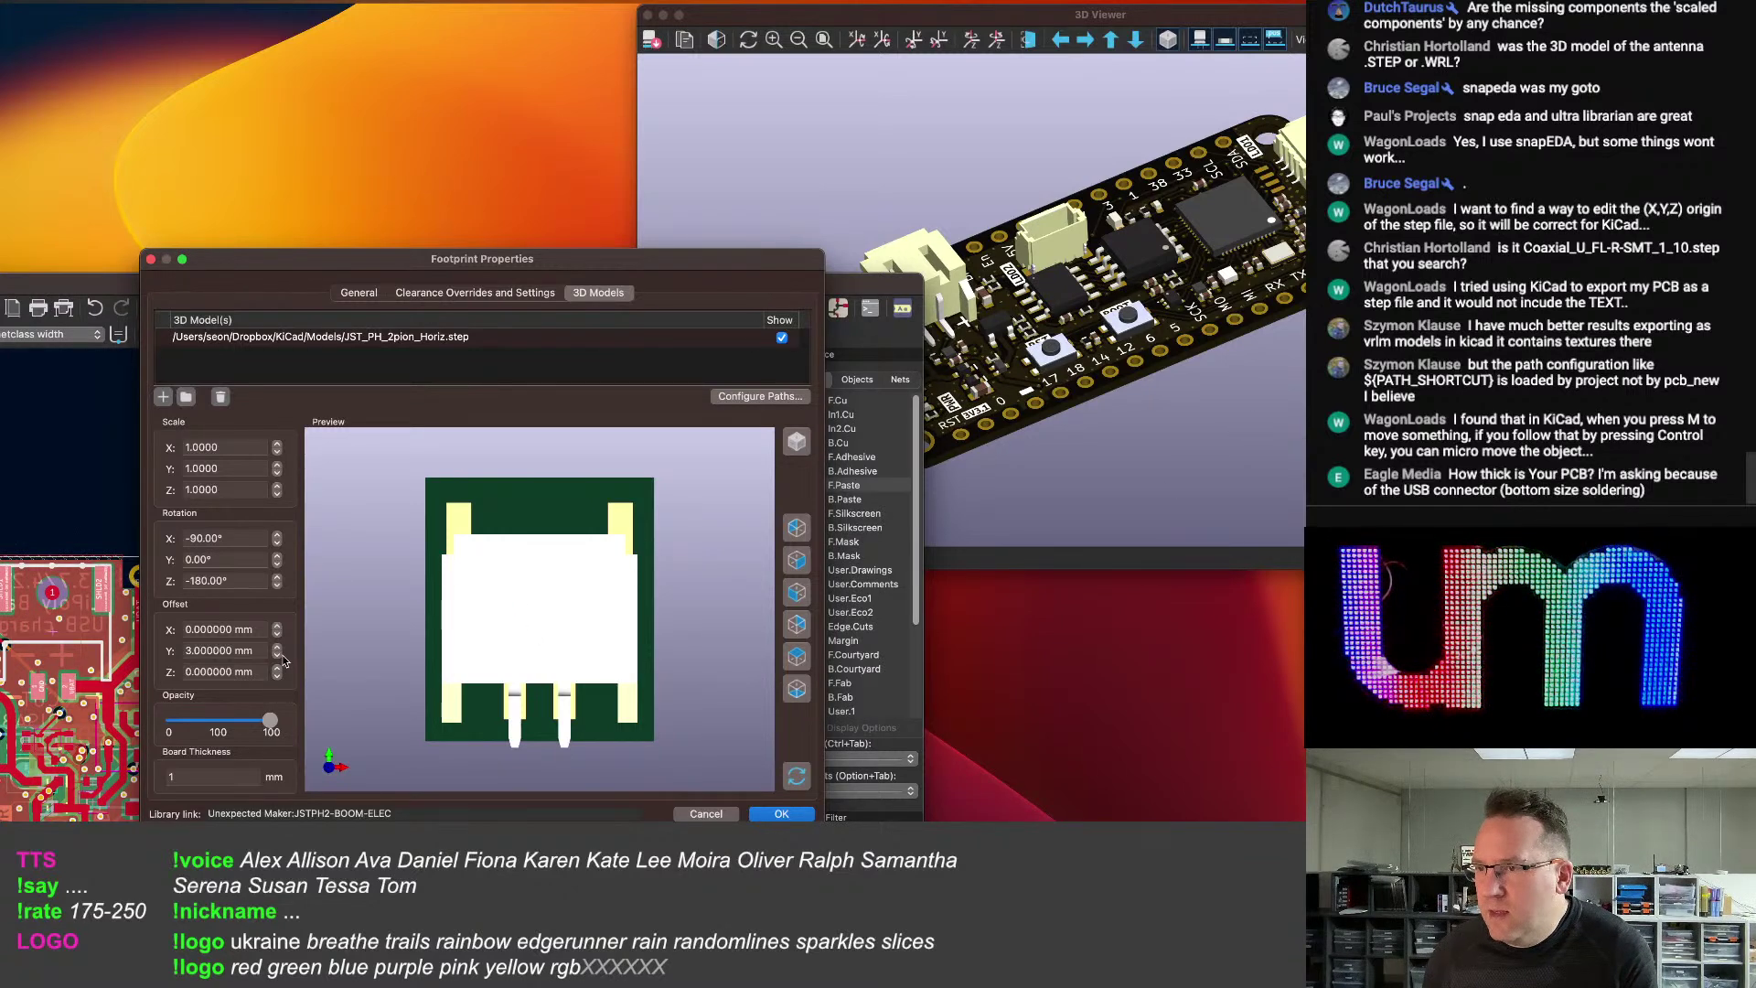
# Set the JST PH connector model's Y offset to 4.5 mm, apply the footprint change and save the board.
pyautogui.click(278, 627)
pyautogui.click(277, 633)
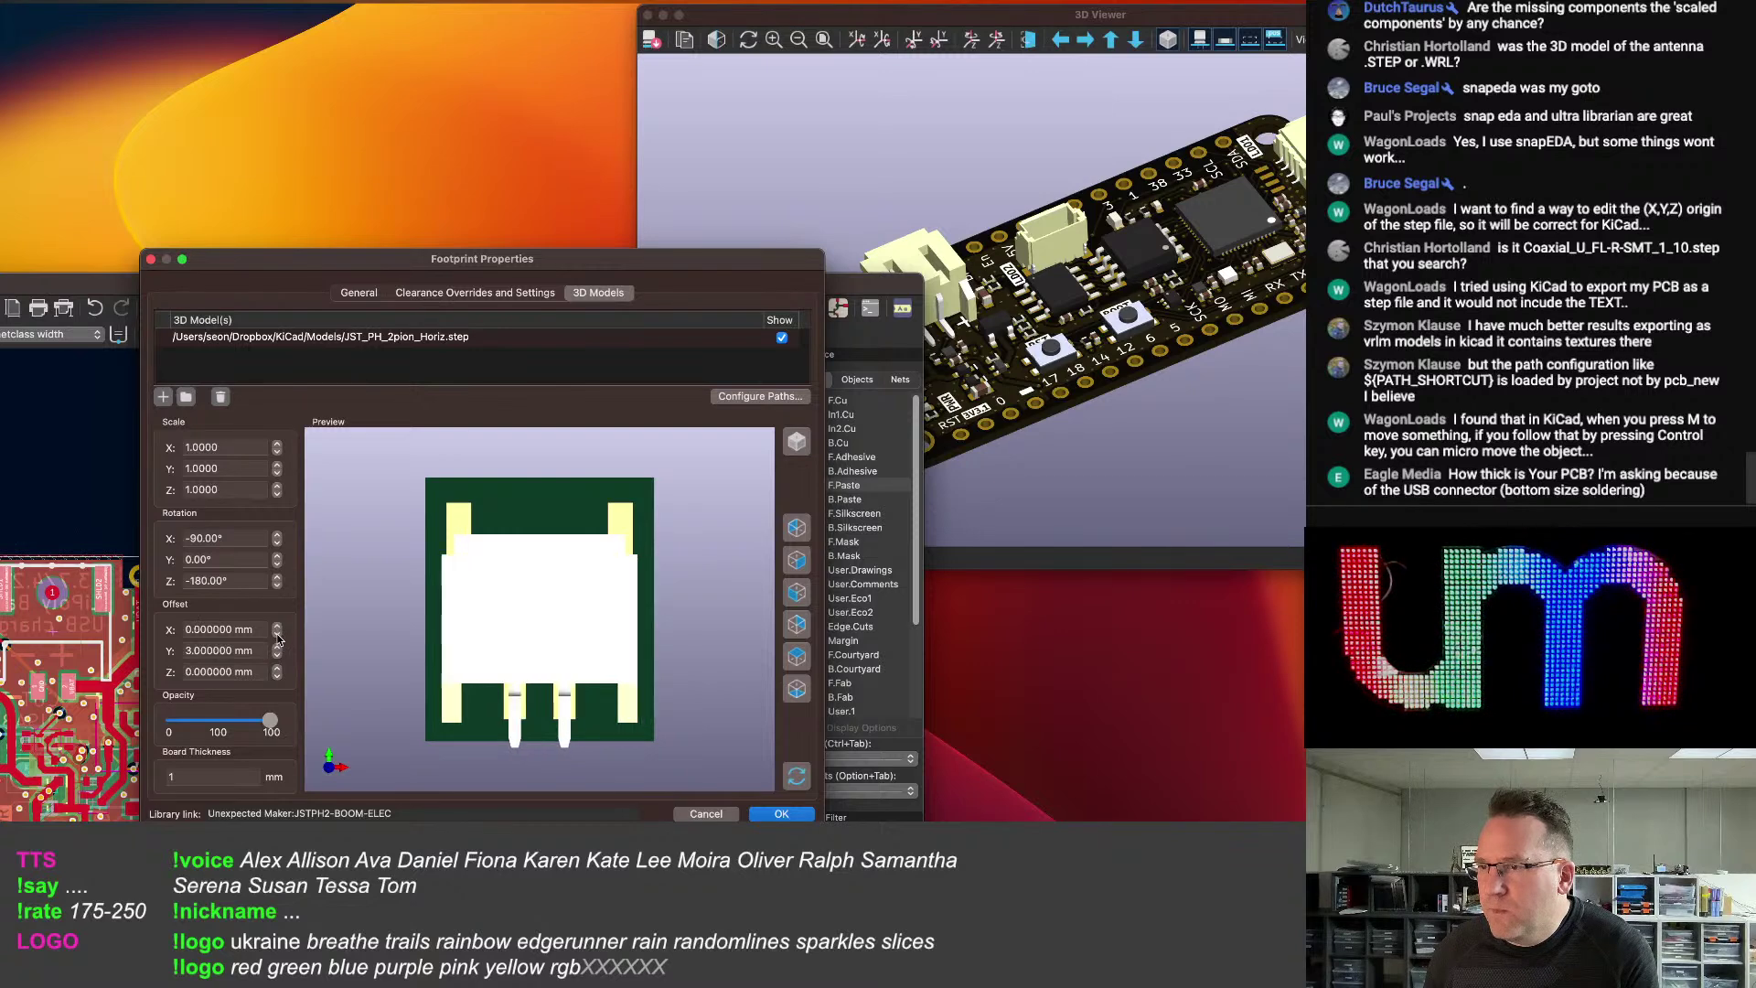
pyautogui.click(277, 656)
pyautogui.click(277, 646)
pyautogui.click(277, 646)
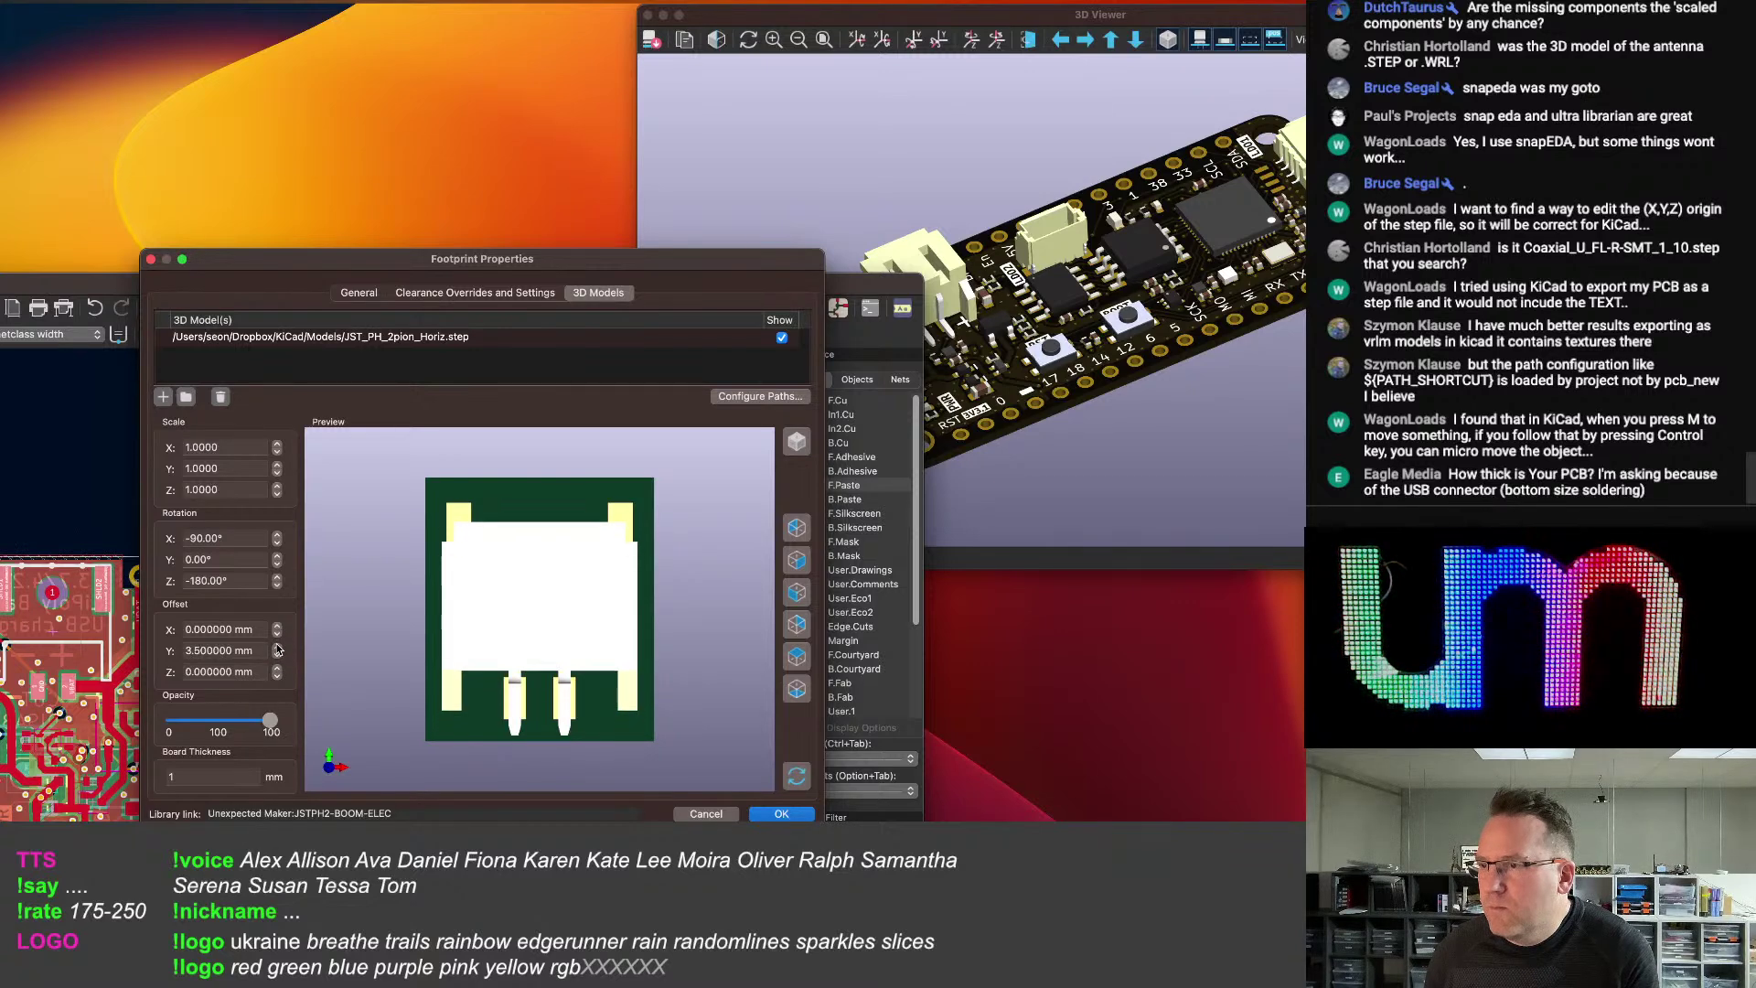
pyautogui.click(278, 646)
pyautogui.click(277, 646)
pyautogui.moveTo(411, 675); pyautogui.dragTo(578, 603)
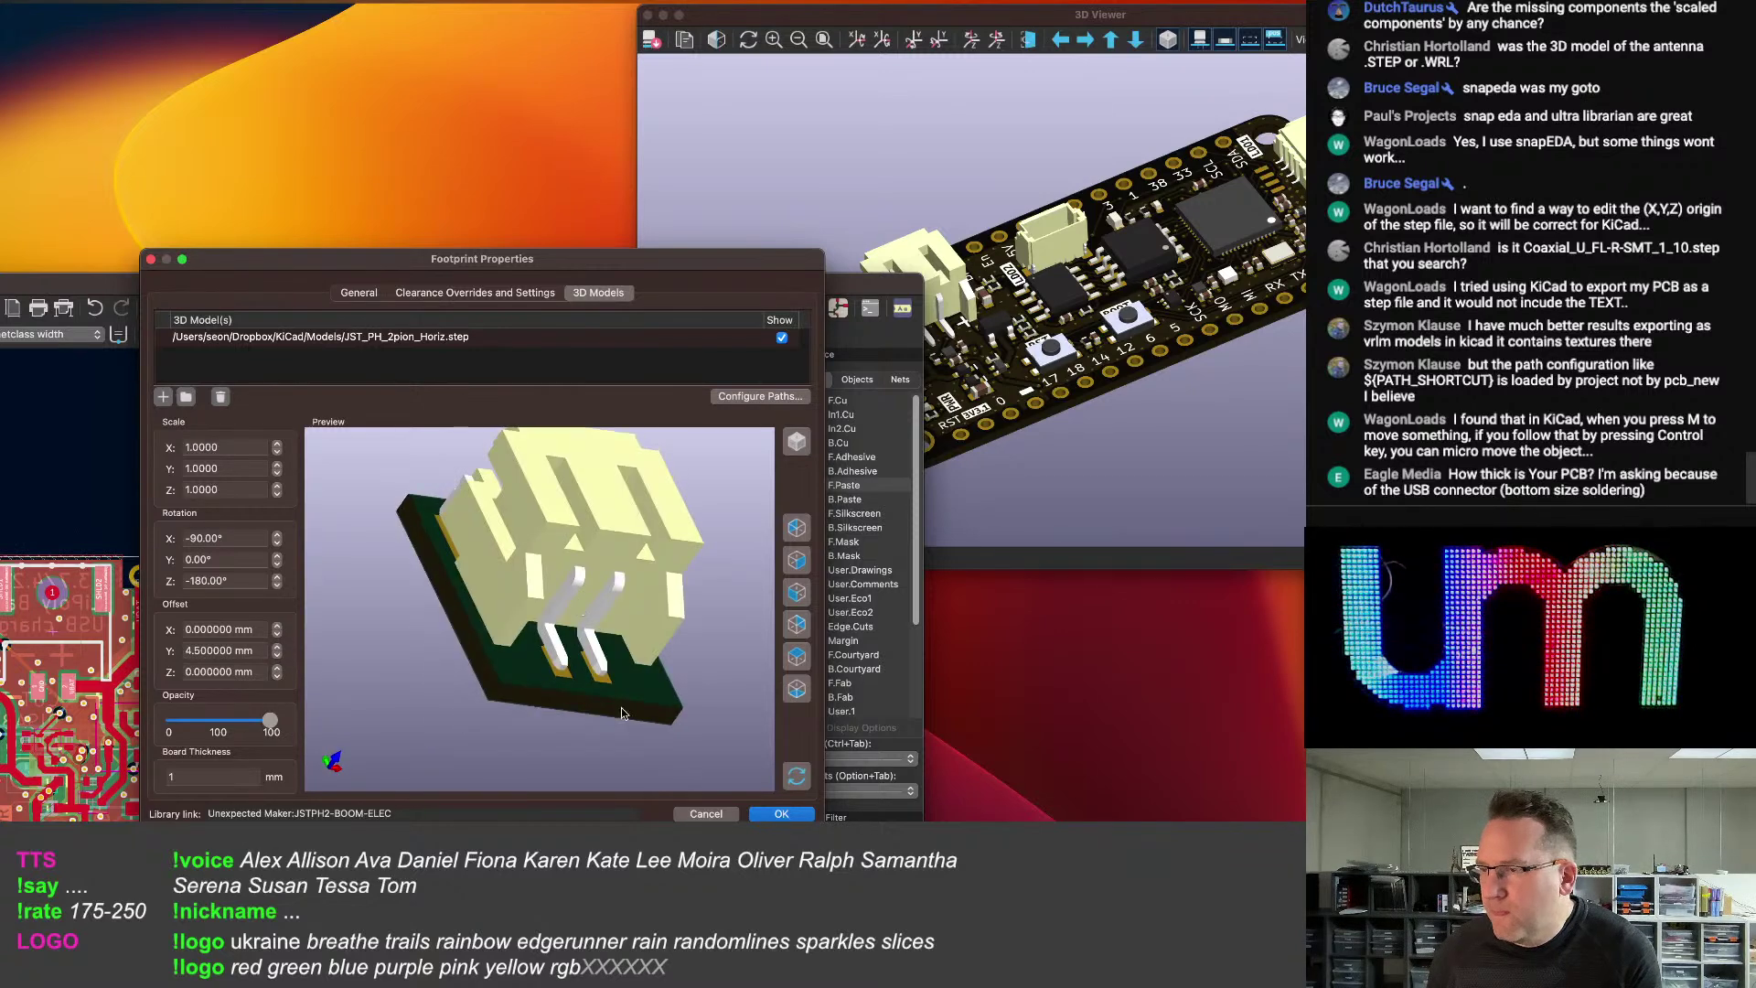
pyautogui.click(792, 813)
pyautogui.scroll(-2, 630, 714)
pyautogui.press('super+s')
# Arrange the 3D viewer and the PCB editor so the FeatherS3 board can be seen in both windows.
pyautogui.moveTo(804, 13); pyautogui.dragTo(715, 13)
pyautogui.click(403, 427)
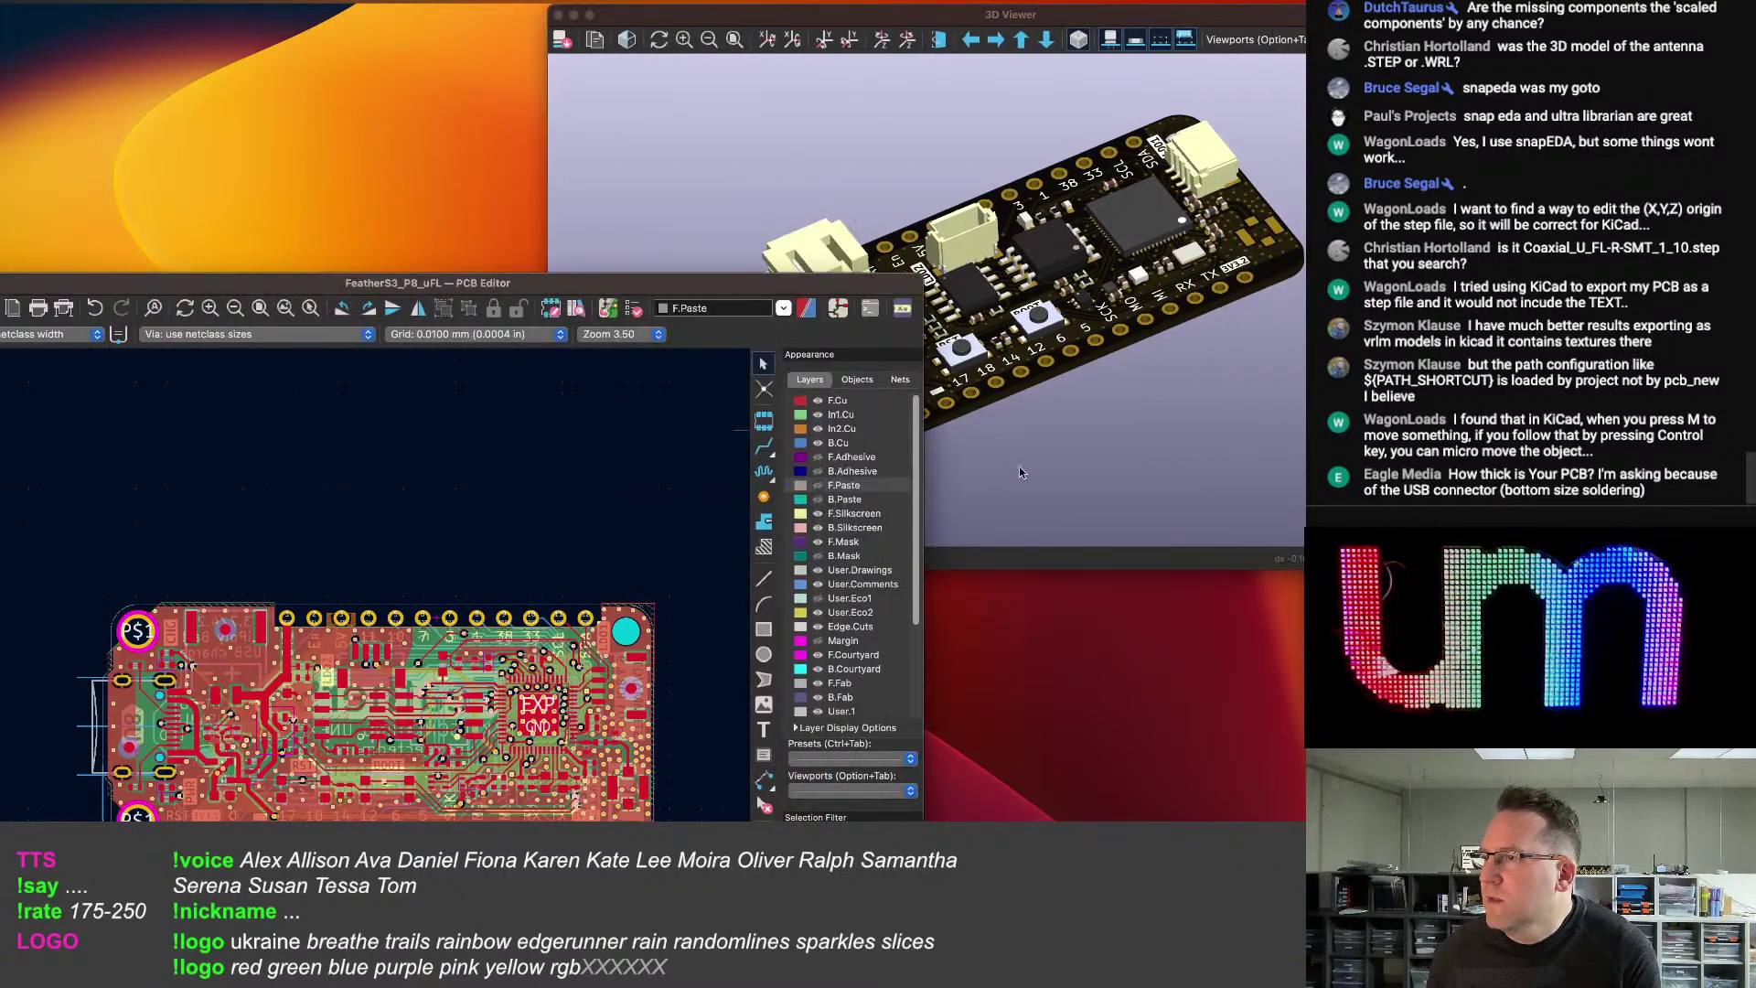
pyautogui.moveTo(655, 284); pyautogui.dragTo(811, 272)
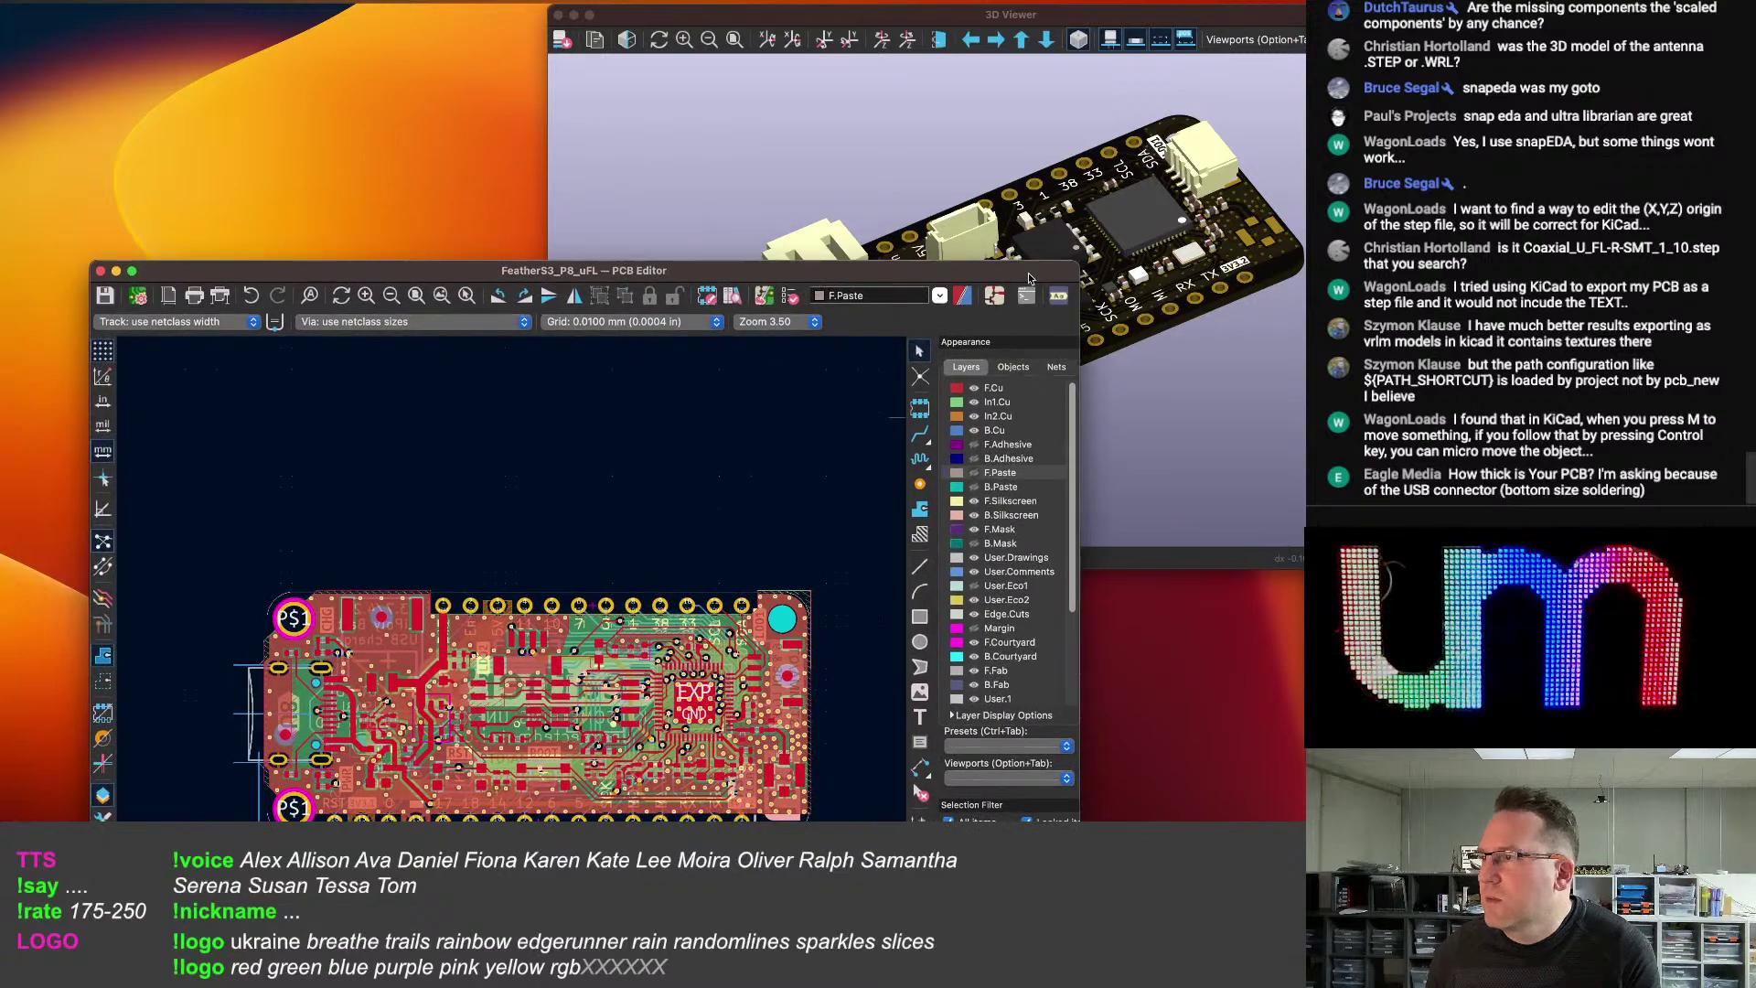
pyautogui.moveTo(1073, 267); pyautogui.dragTo(994, 327)
pyautogui.moveTo(760, 15); pyautogui.dragTo(565, 14)
pyautogui.moveTo(357, 573); pyautogui.dragTo(395, 512)
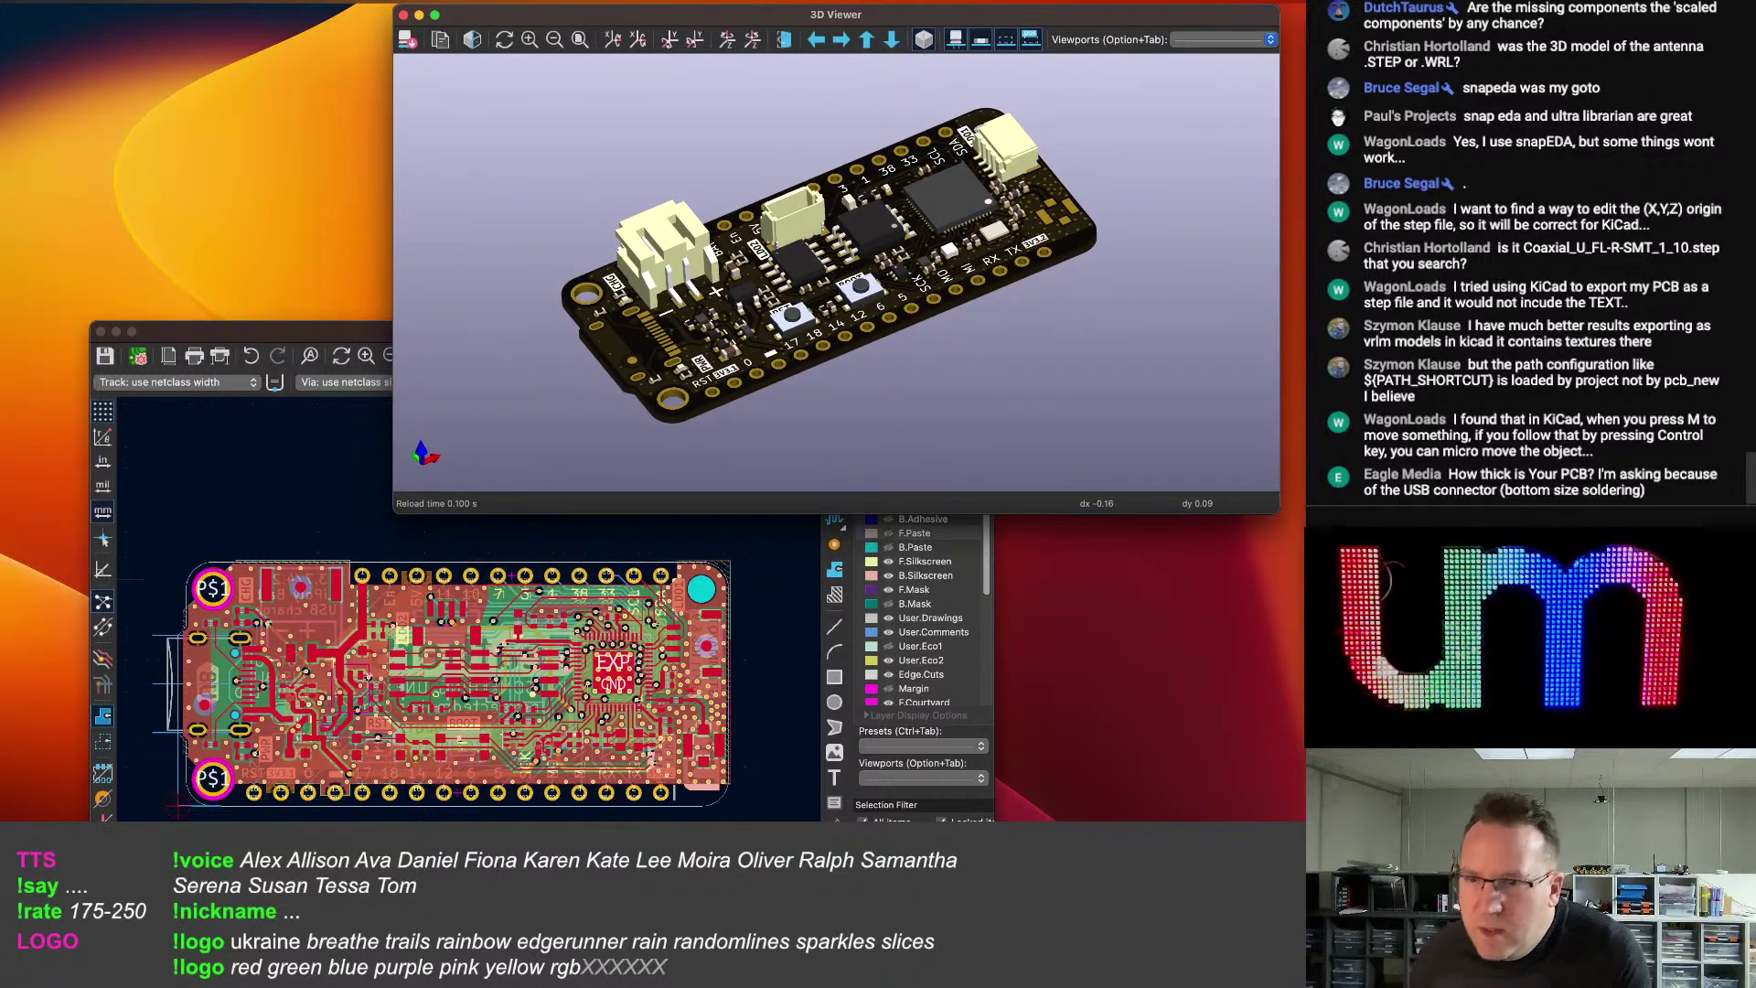
pyautogui.moveTo(245, 331); pyautogui.dragTo(234, 350)
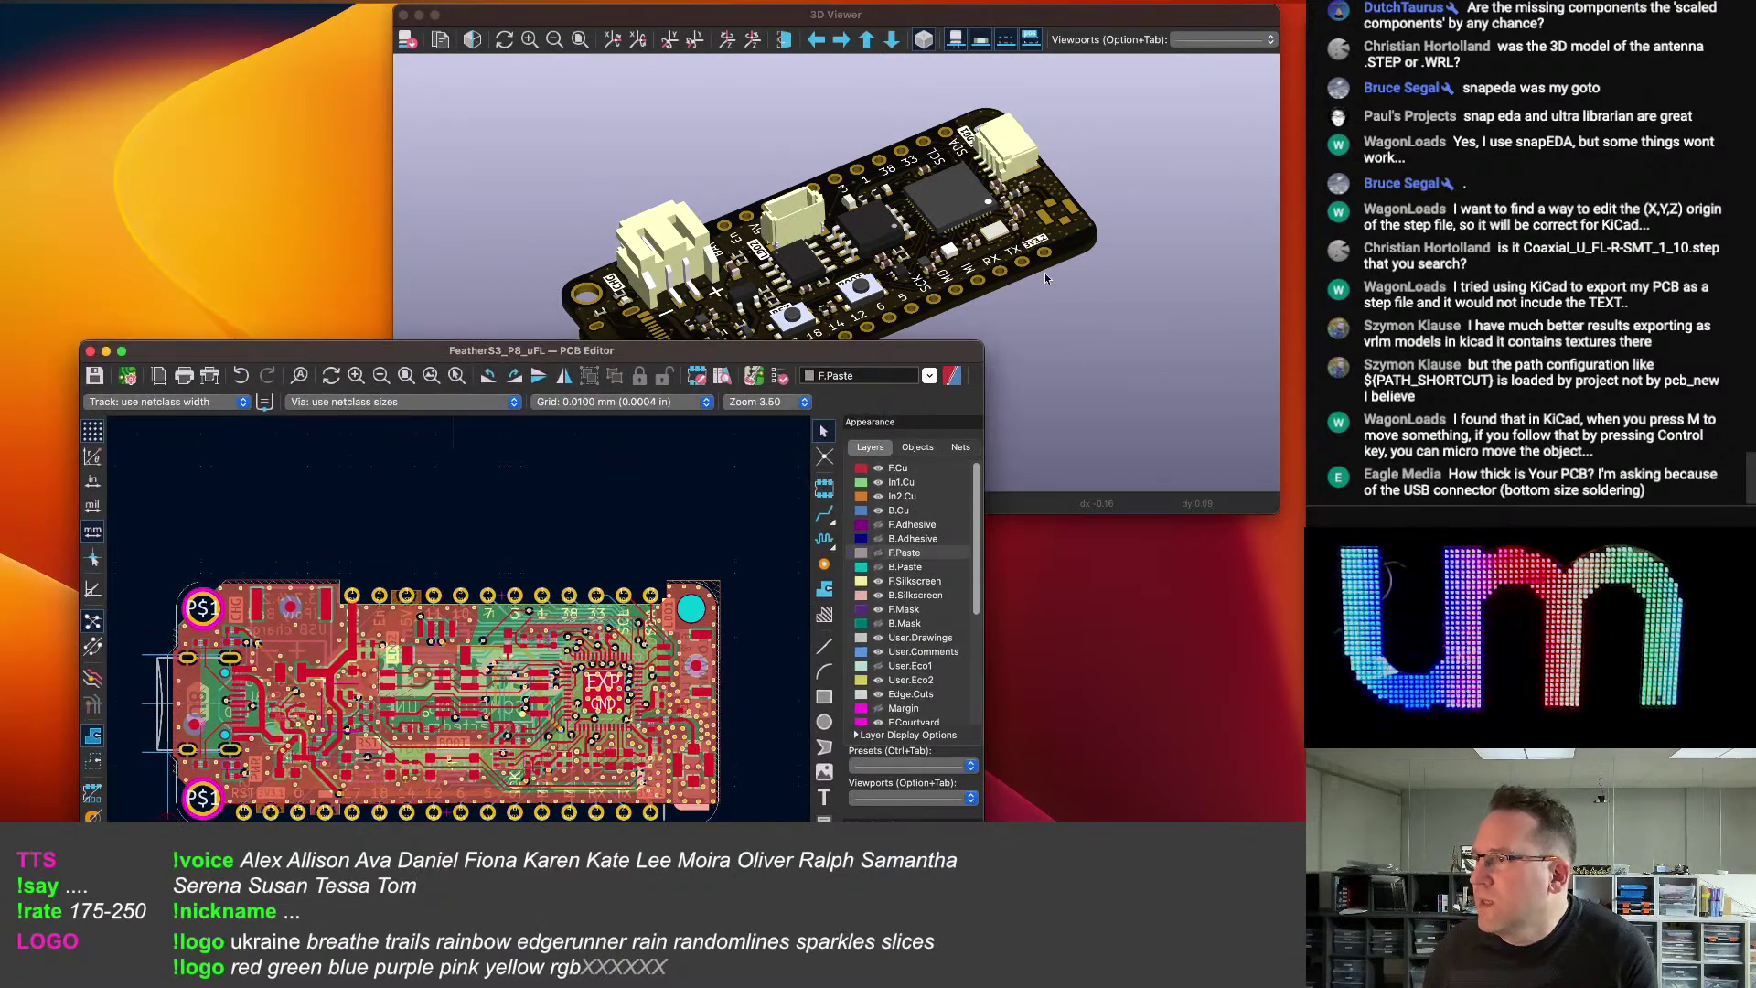
# Replace the U.FL antenna connector's missing Molex 3D model with U.FL_Hirose_U.FL-R-SMT-1_Vertical.step from the Connector_Coaxial library.
pyautogui.scroll(5, 654, 699)
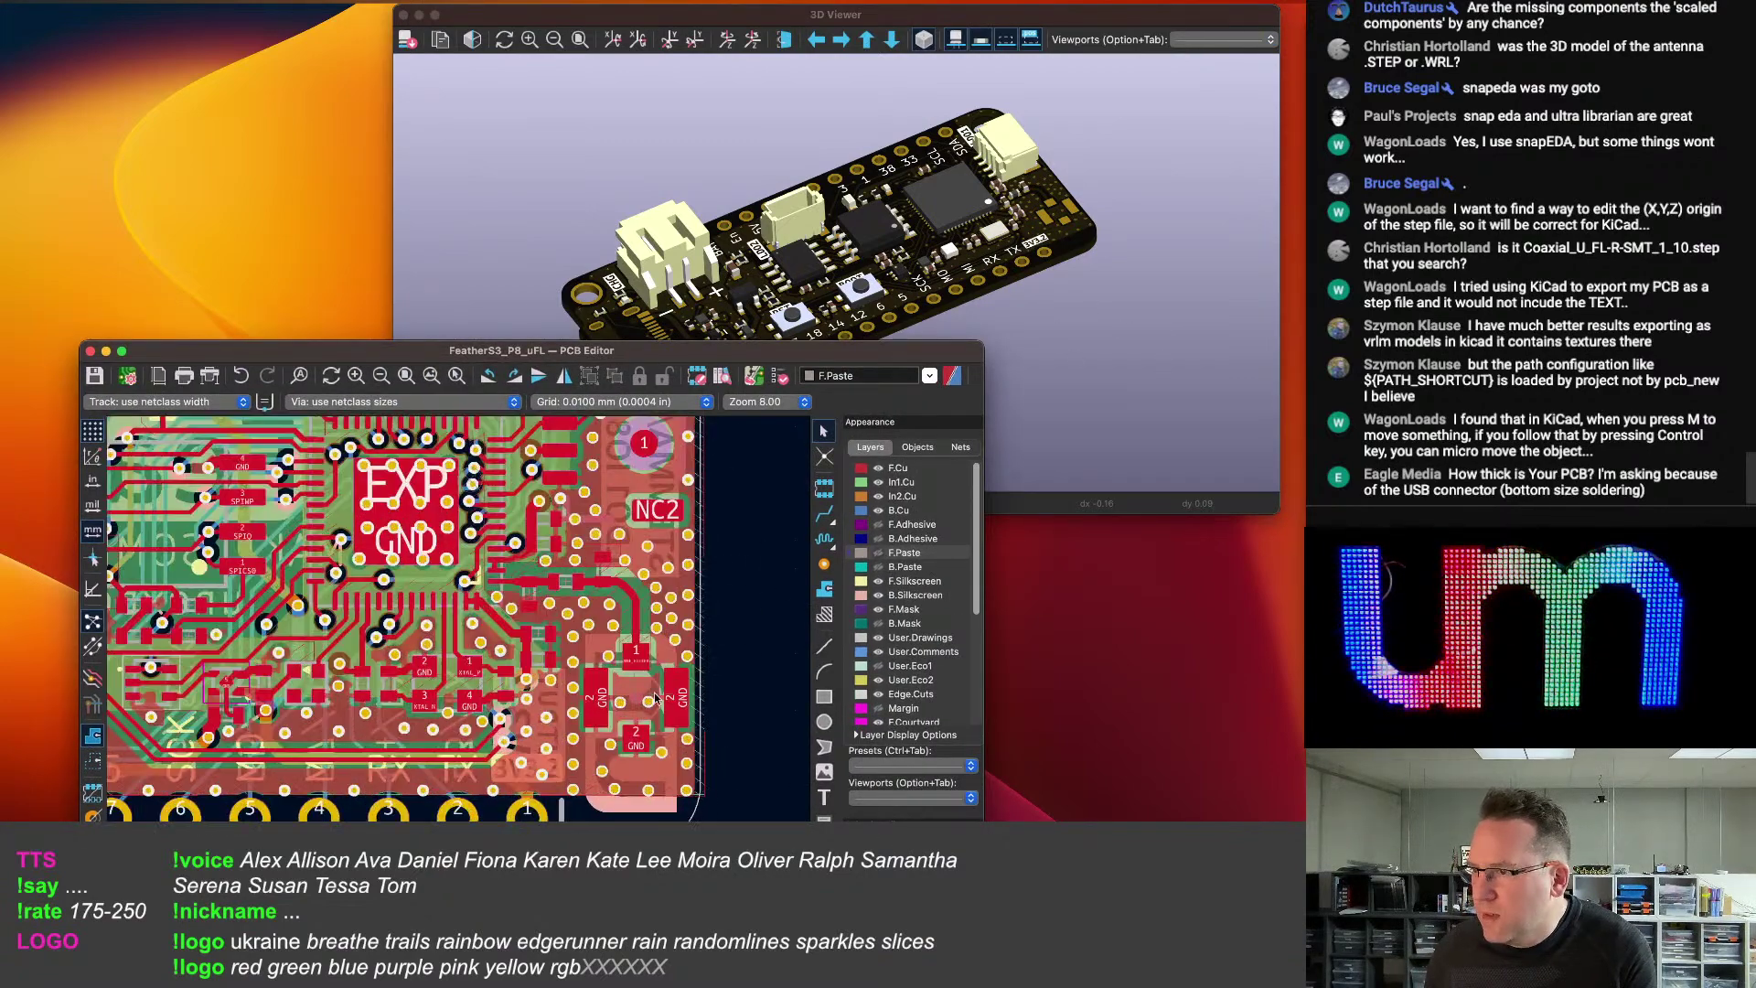
pyautogui.doubleClick(641, 690)
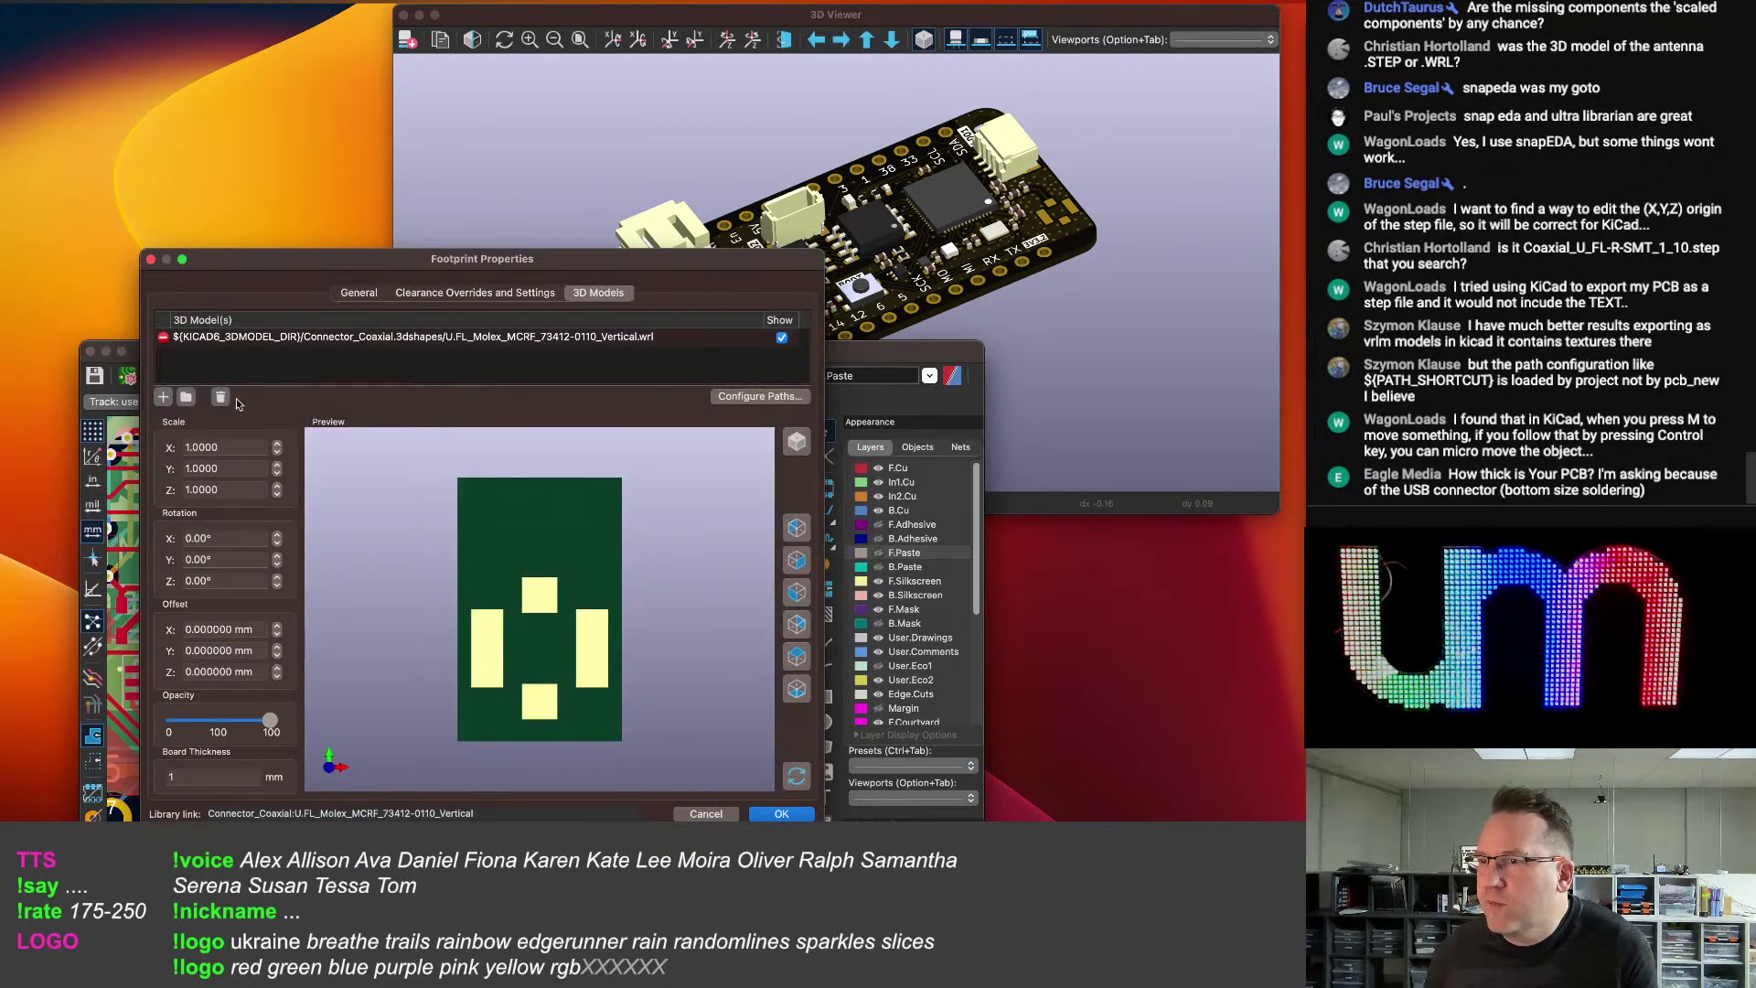
pyautogui.click(671, 336)
pyautogui.click(758, 339)
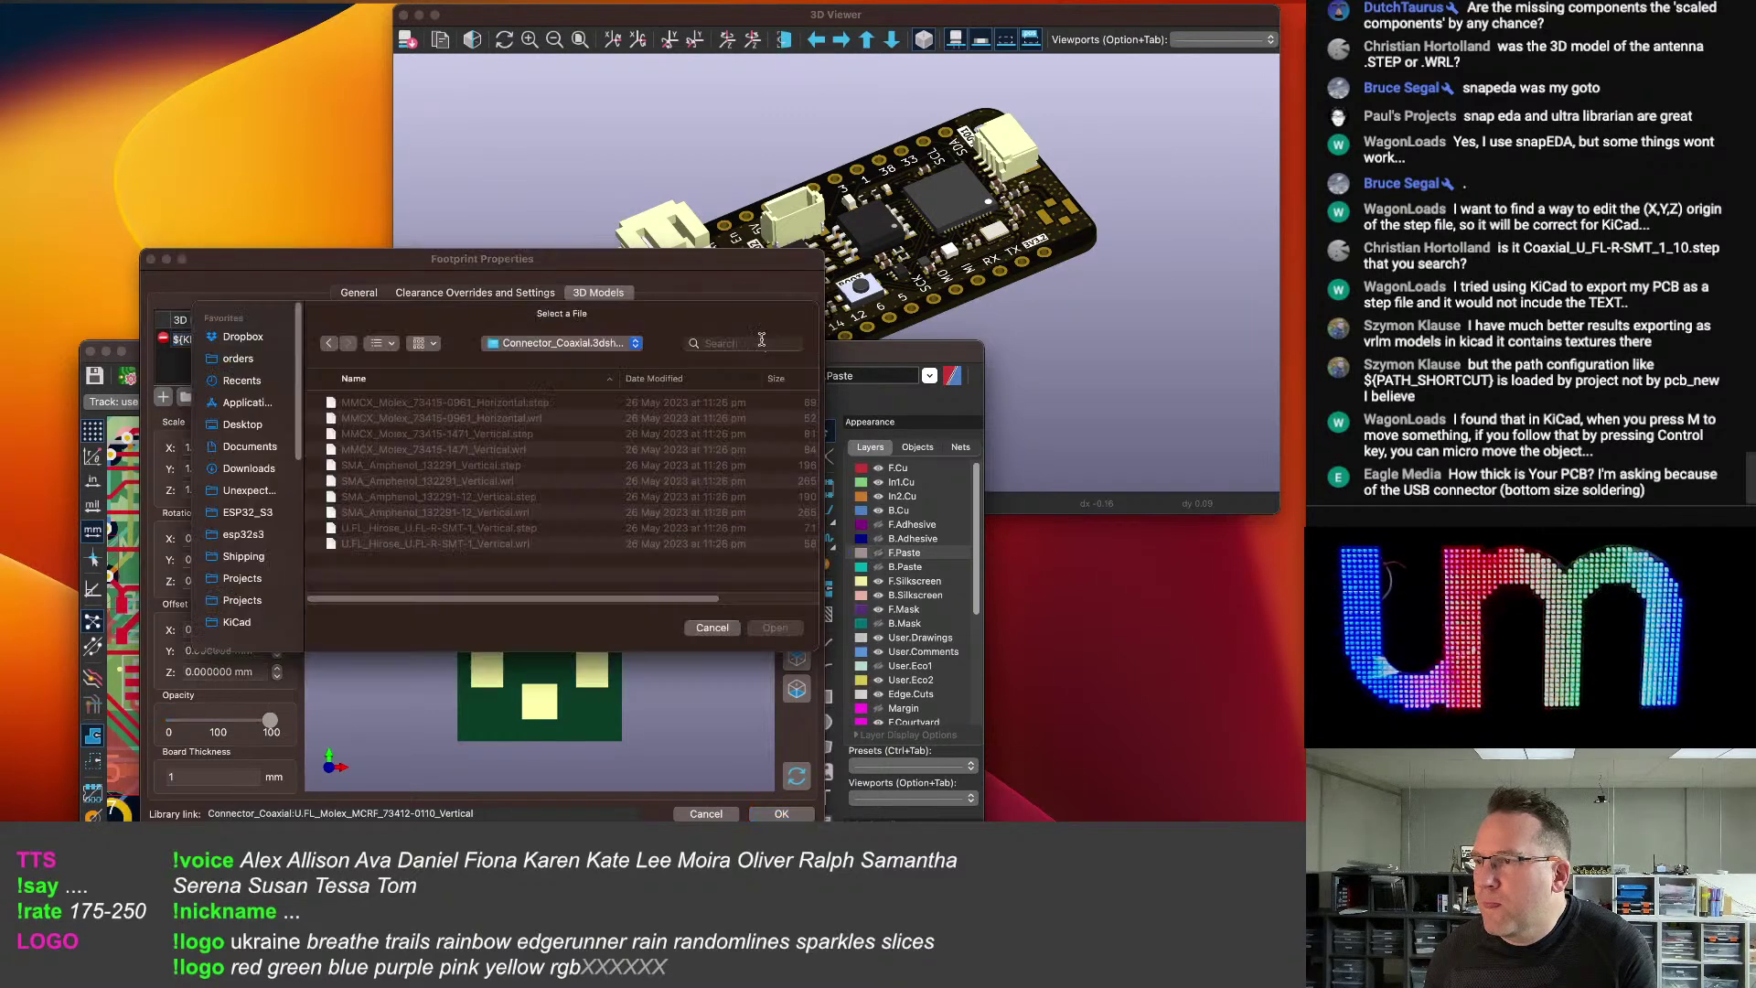
pyautogui.doubleClick(483, 527)
pyautogui.moveTo(590, 641)
pyautogui.mouseDown()
pyautogui.moveTo(651, 607)
pyautogui.moveTo(620, 638)
pyautogui.mouseUp()
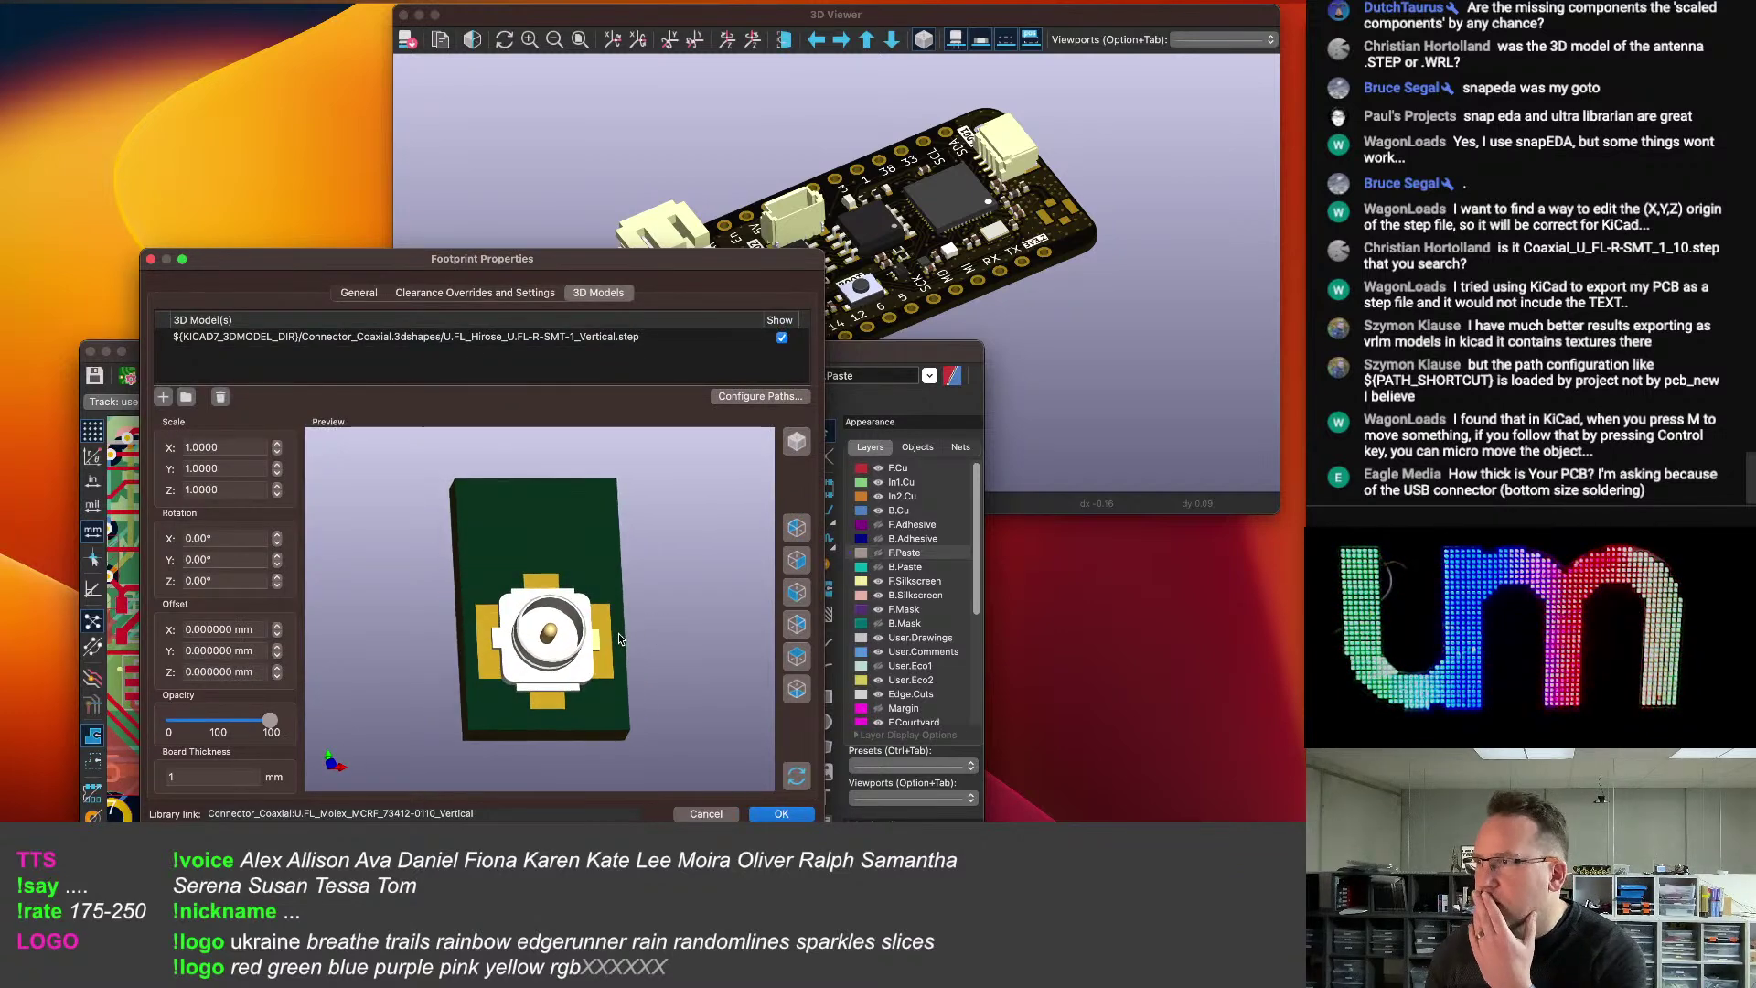
# Rotate the U.FL connector model to -90° about Z, apply the footprint change and save the board.
pyautogui.click(276, 586)
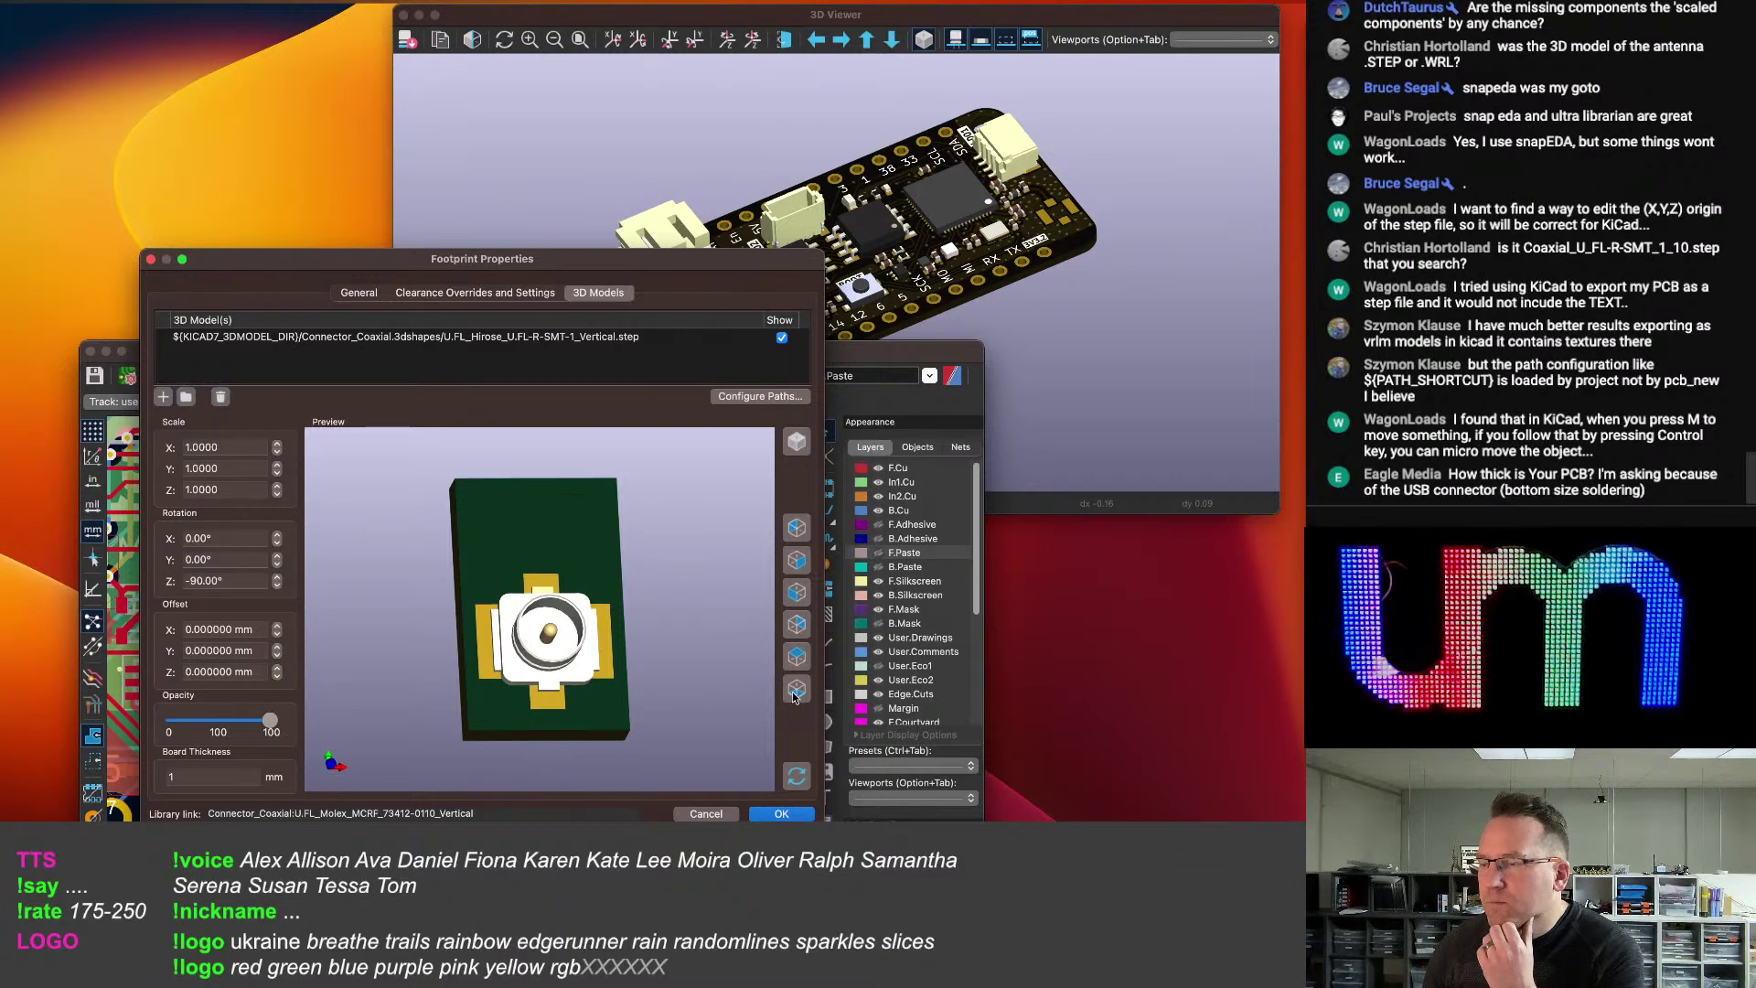
pyautogui.press('Return')
pyautogui.press('super+s')
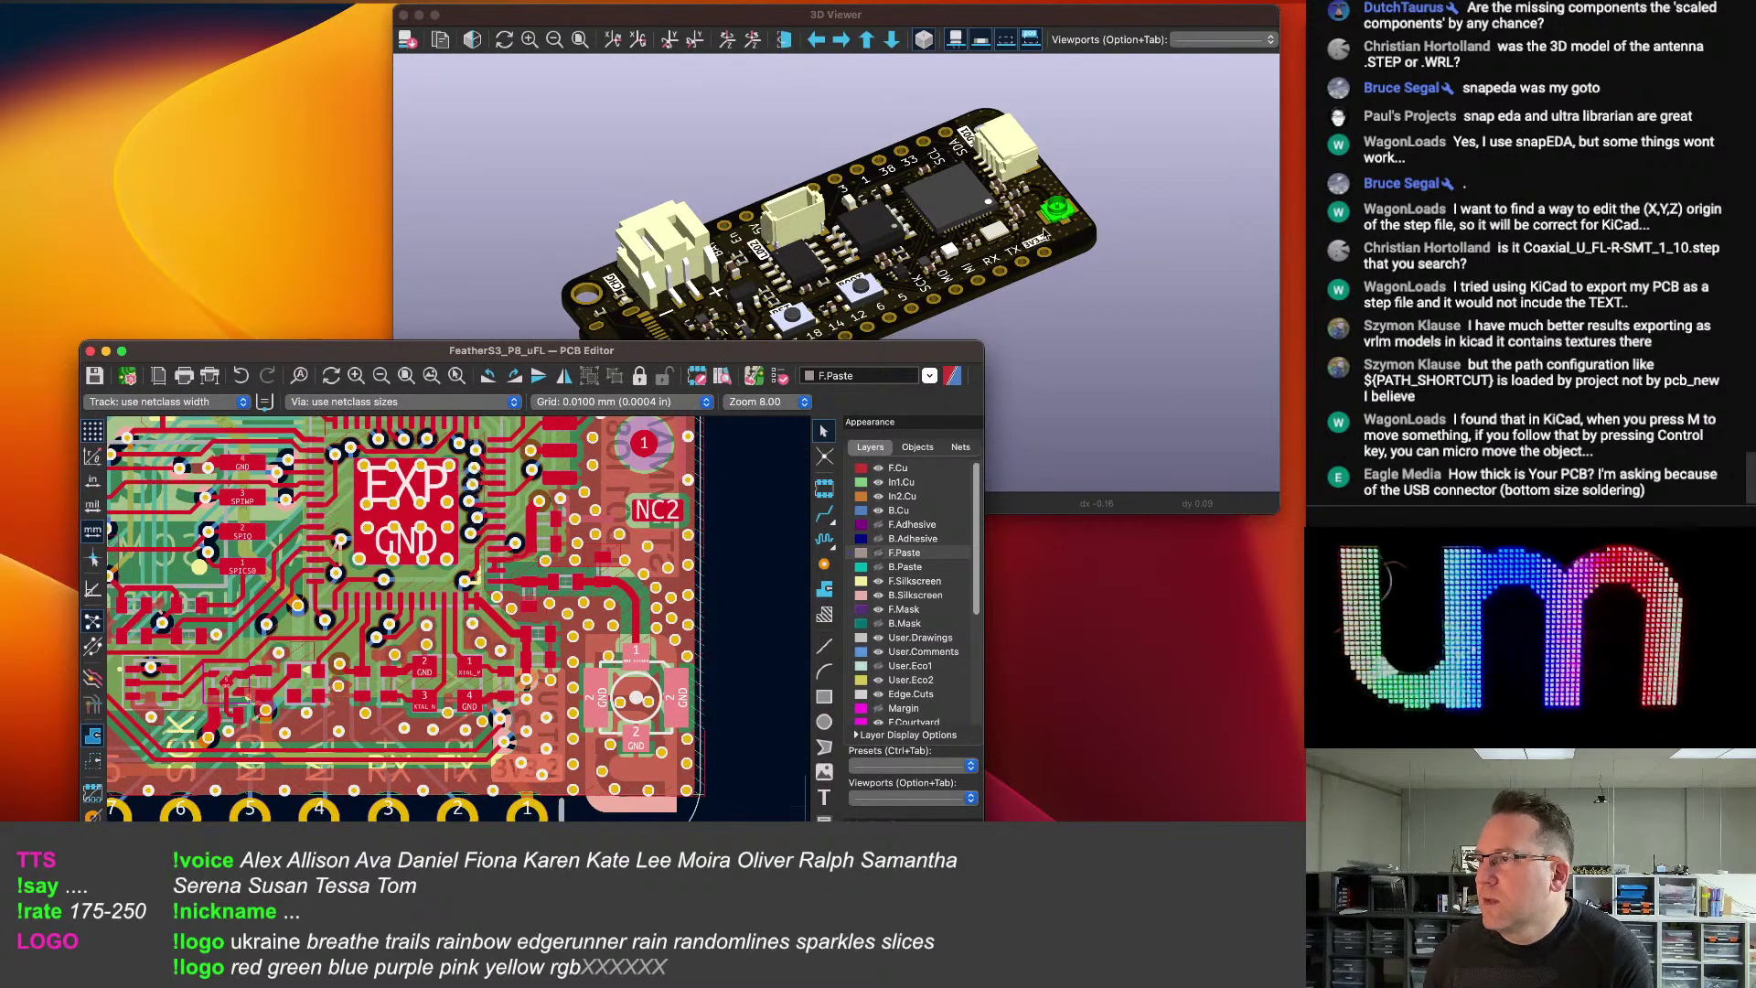
# Open the 3D model settings of the USB-C connector footprint at the board end with the two mounting holes.
pyautogui.scroll(-3, 677, 599)
pyautogui.scroll(2, 372, 534)
pyautogui.click(370, 541)
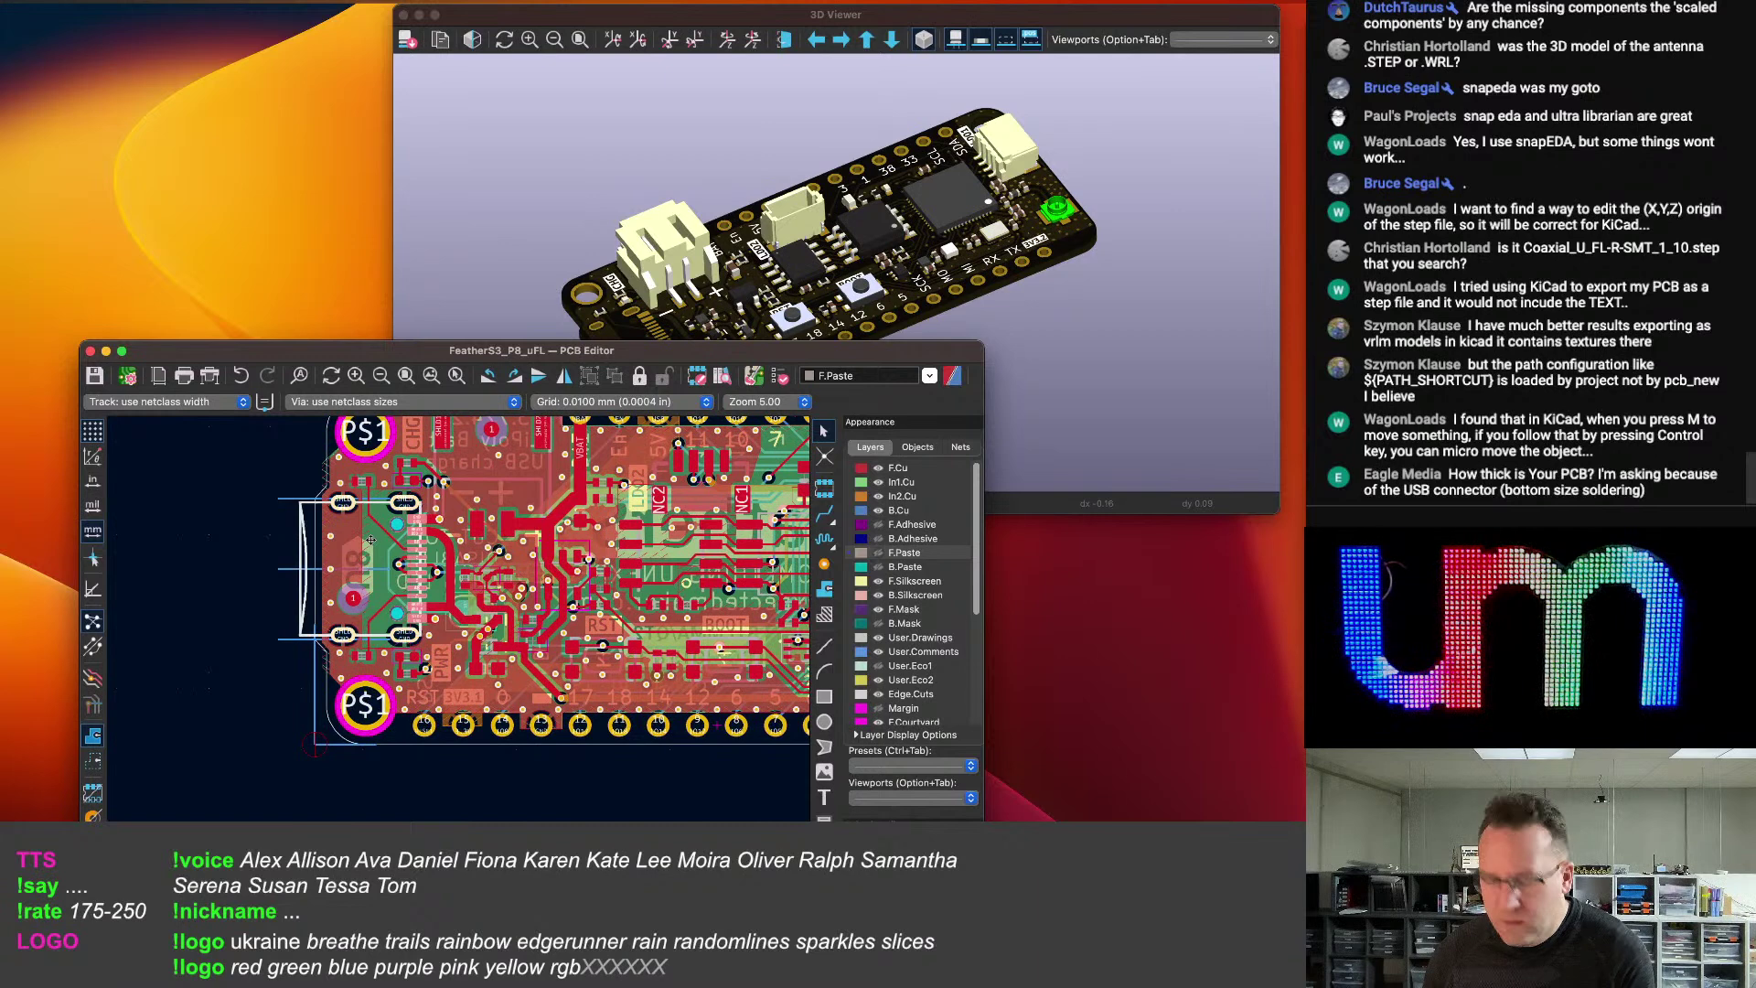
pyautogui.doubleClick(370, 543)
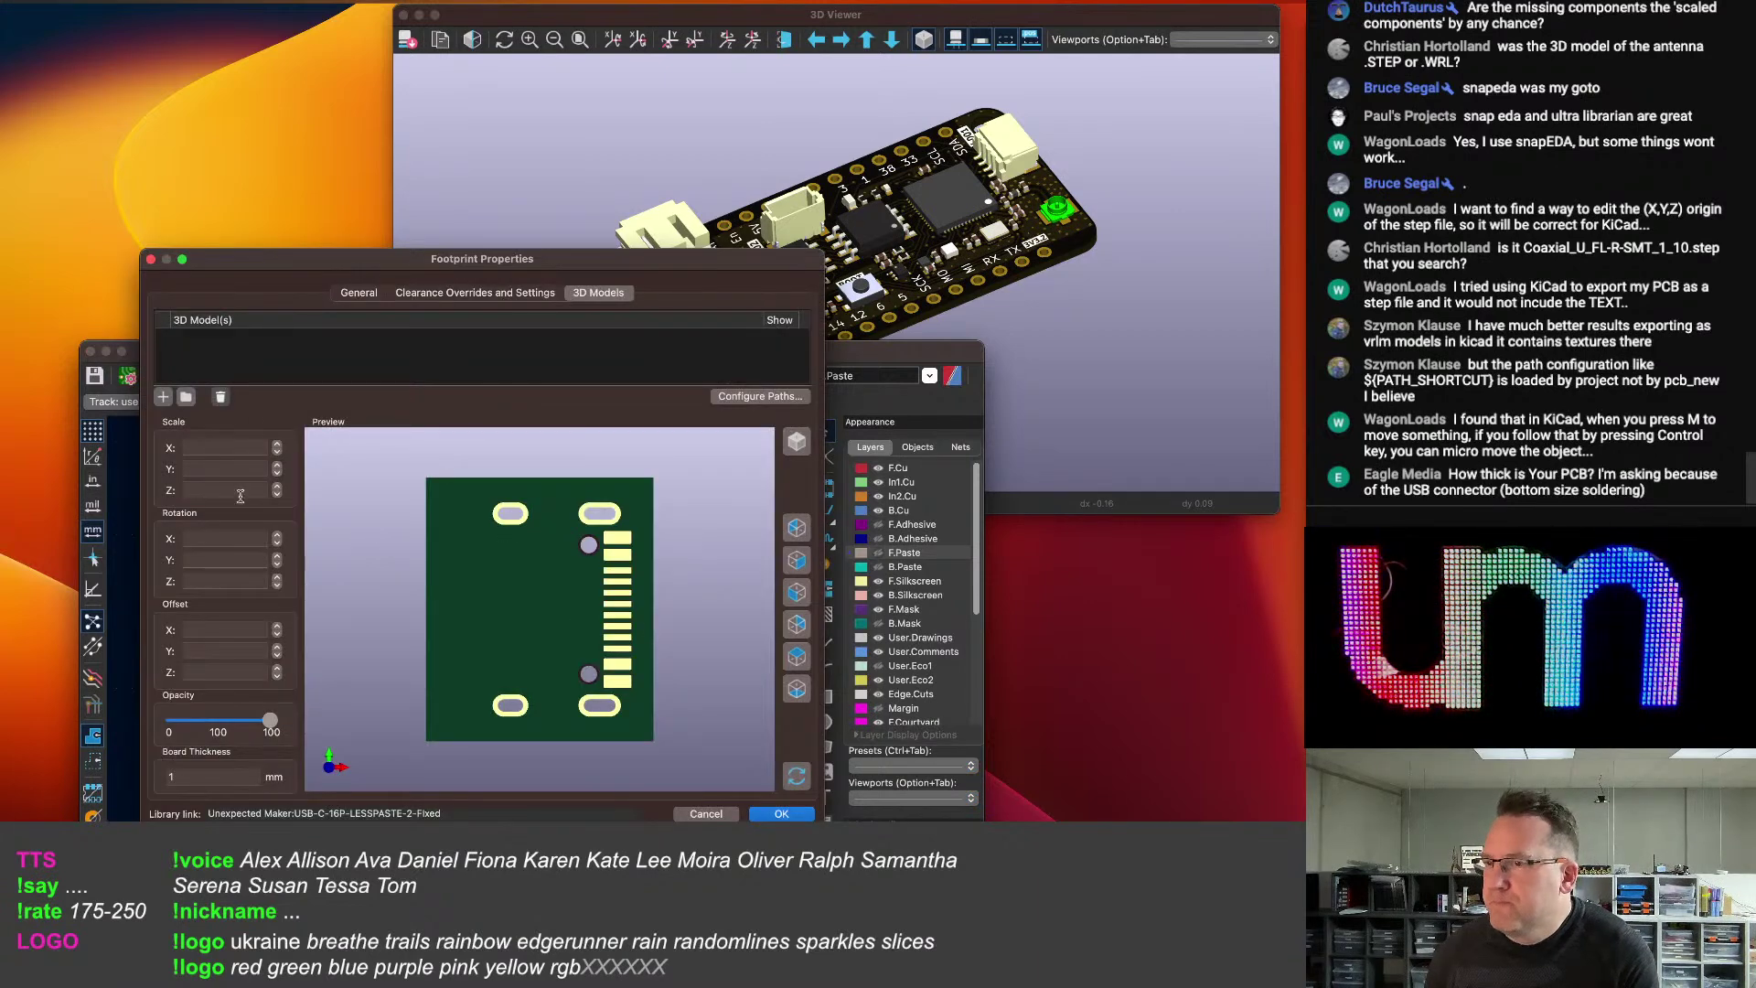
# Add HRO USB-C col 3 v5.step from the KiCad Models folder as the USB-C footprint's 3D model.
pyautogui.click(163, 397)
pyautogui.click(759, 340)
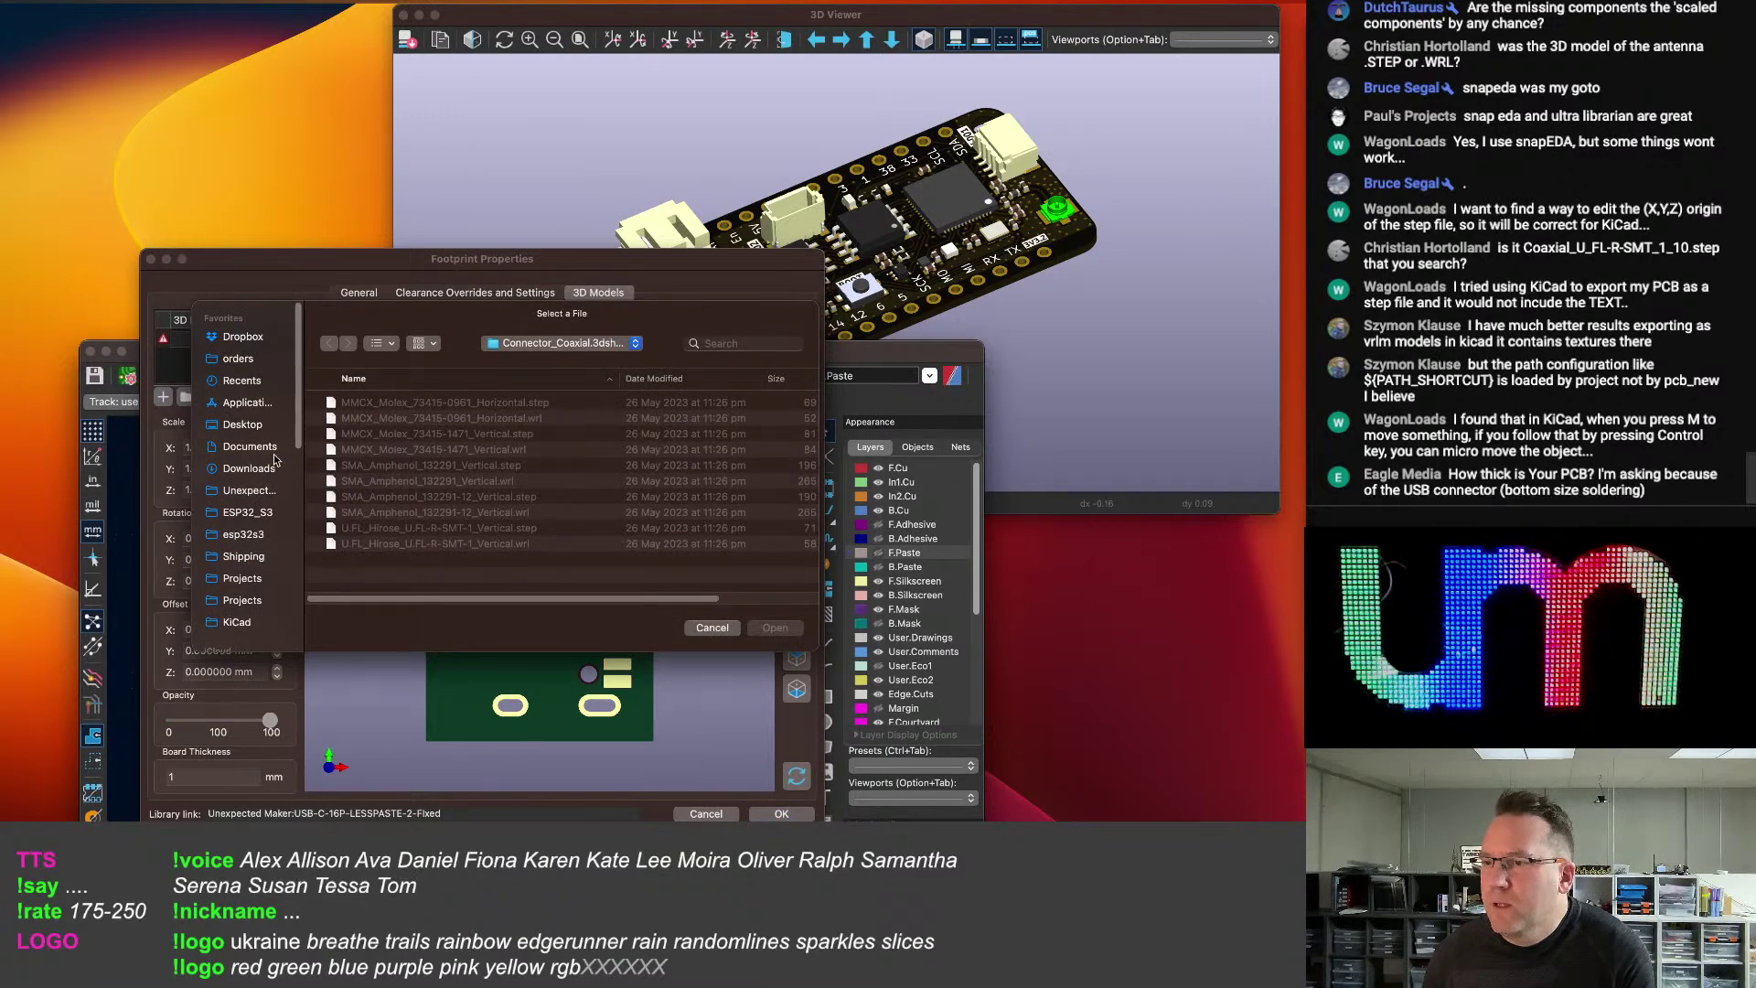
pyautogui.click(240, 622)
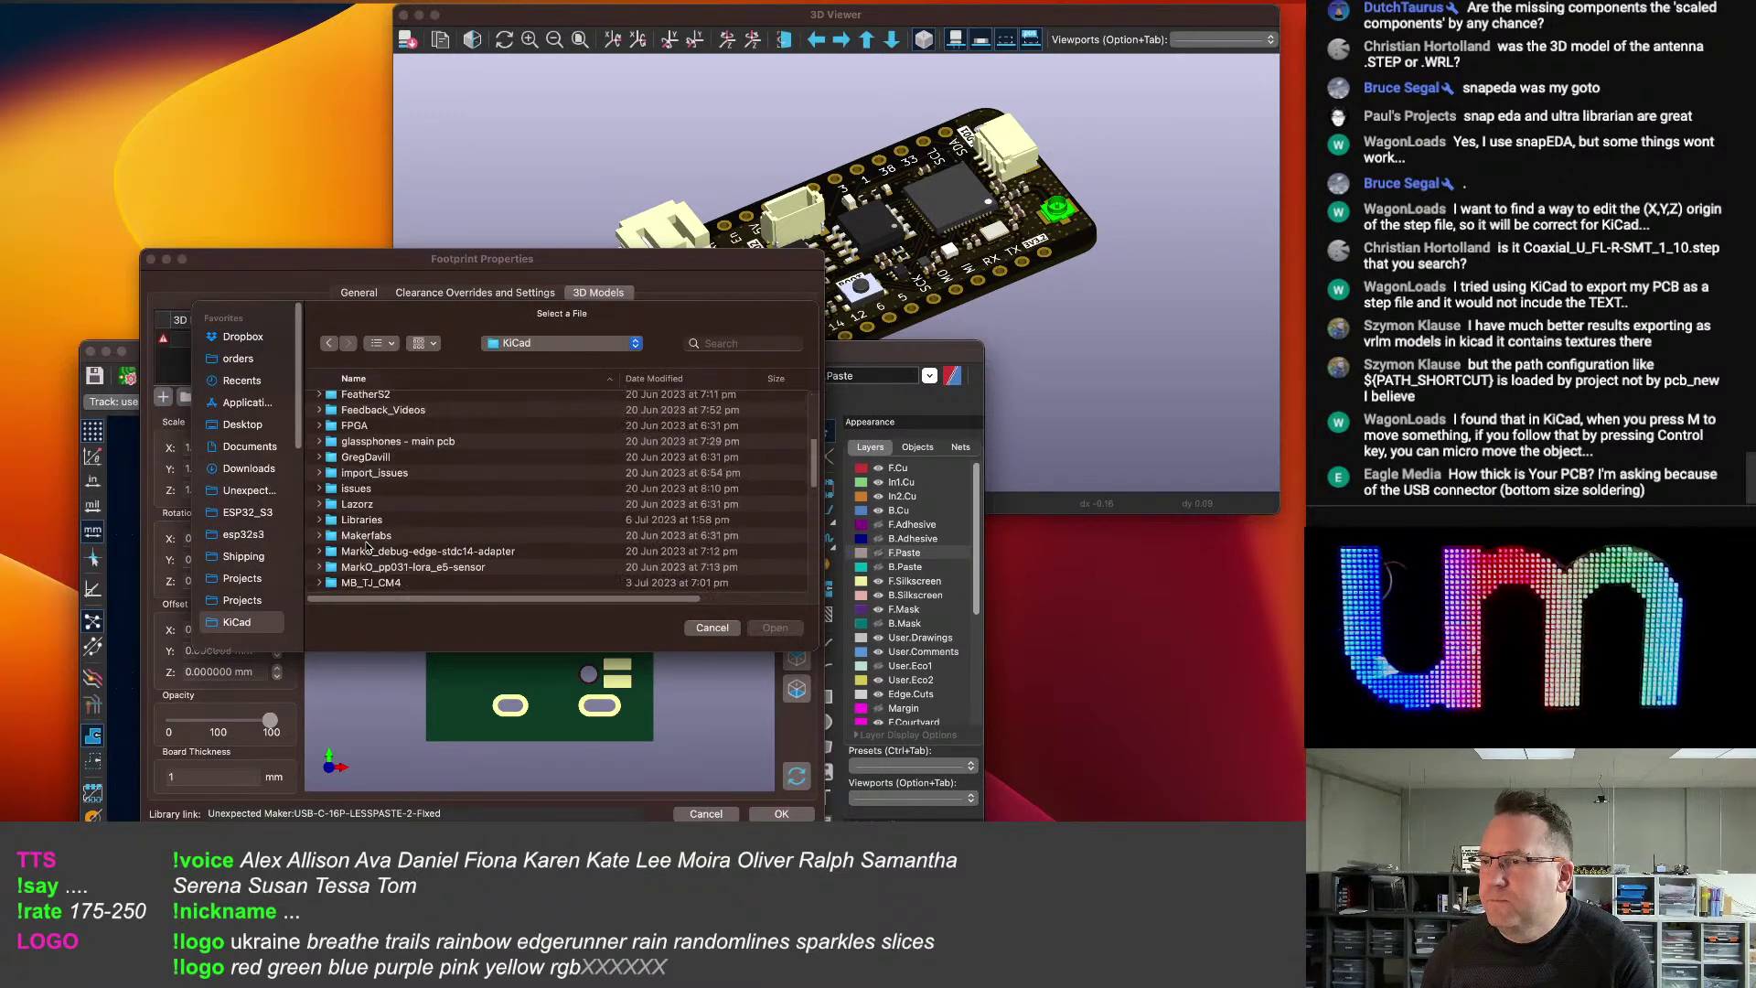
pyautogui.scroll(-2, 370, 552)
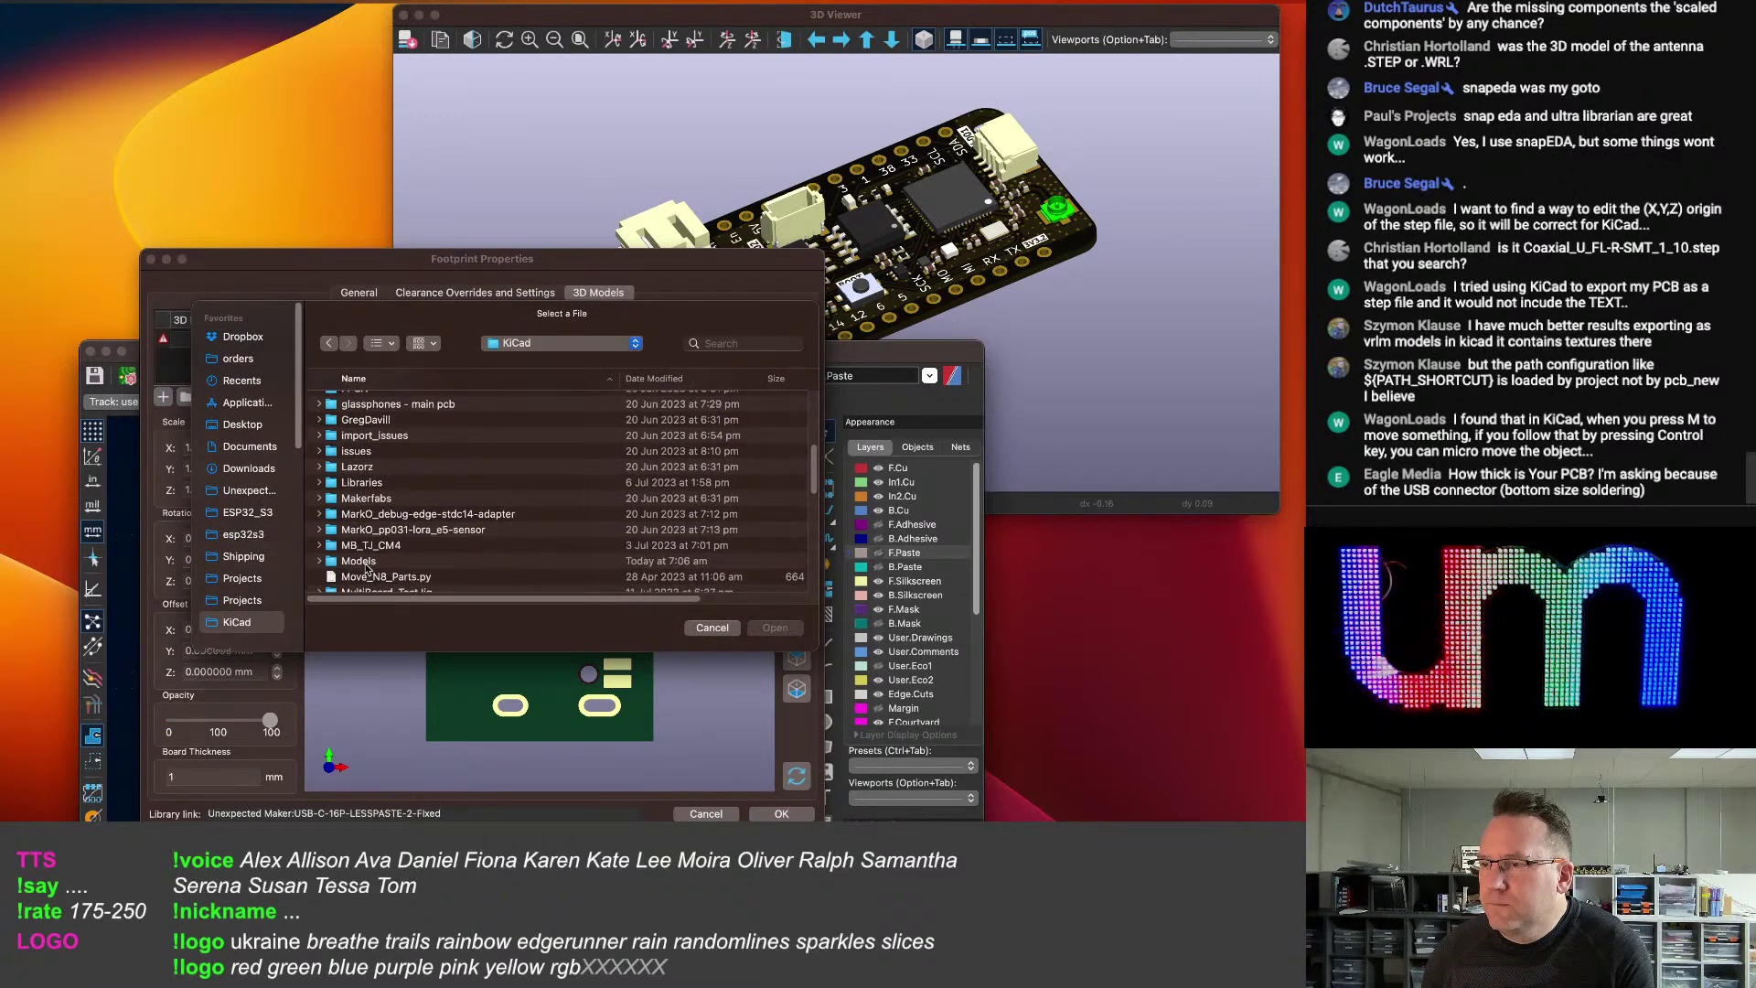
pyautogui.doubleClick(361, 562)
pyautogui.scroll(-5, 455, 509)
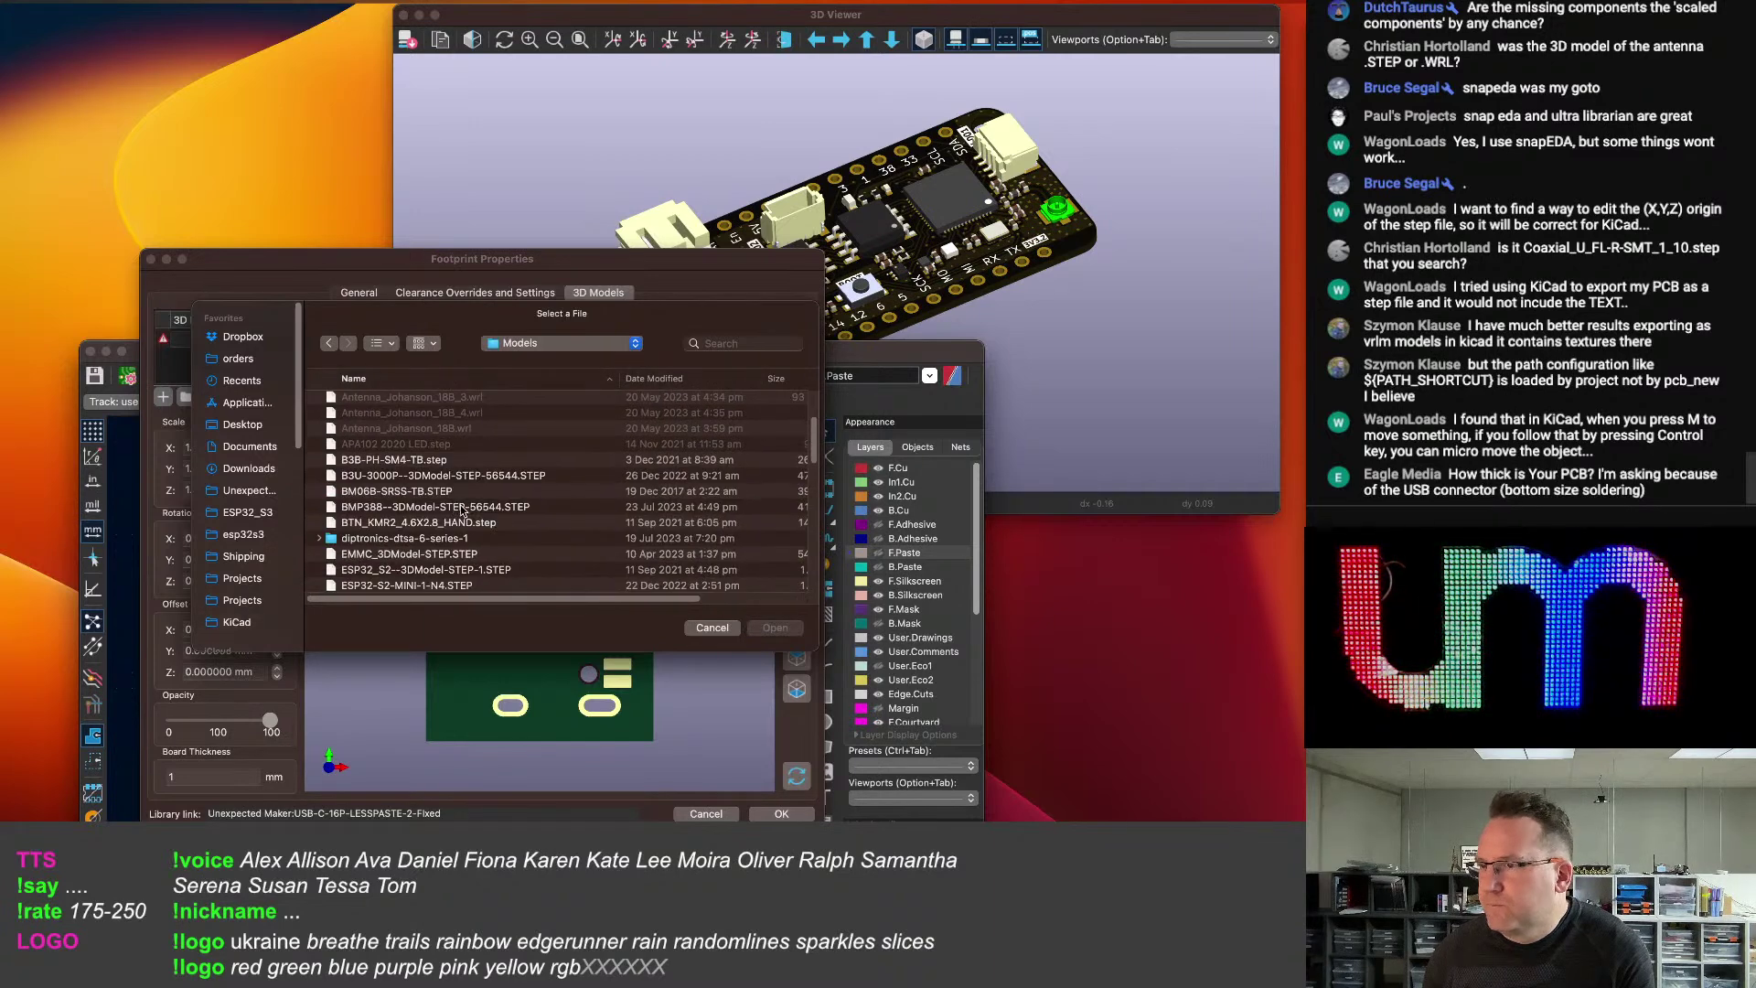
pyautogui.scroll(-10, 462, 510)
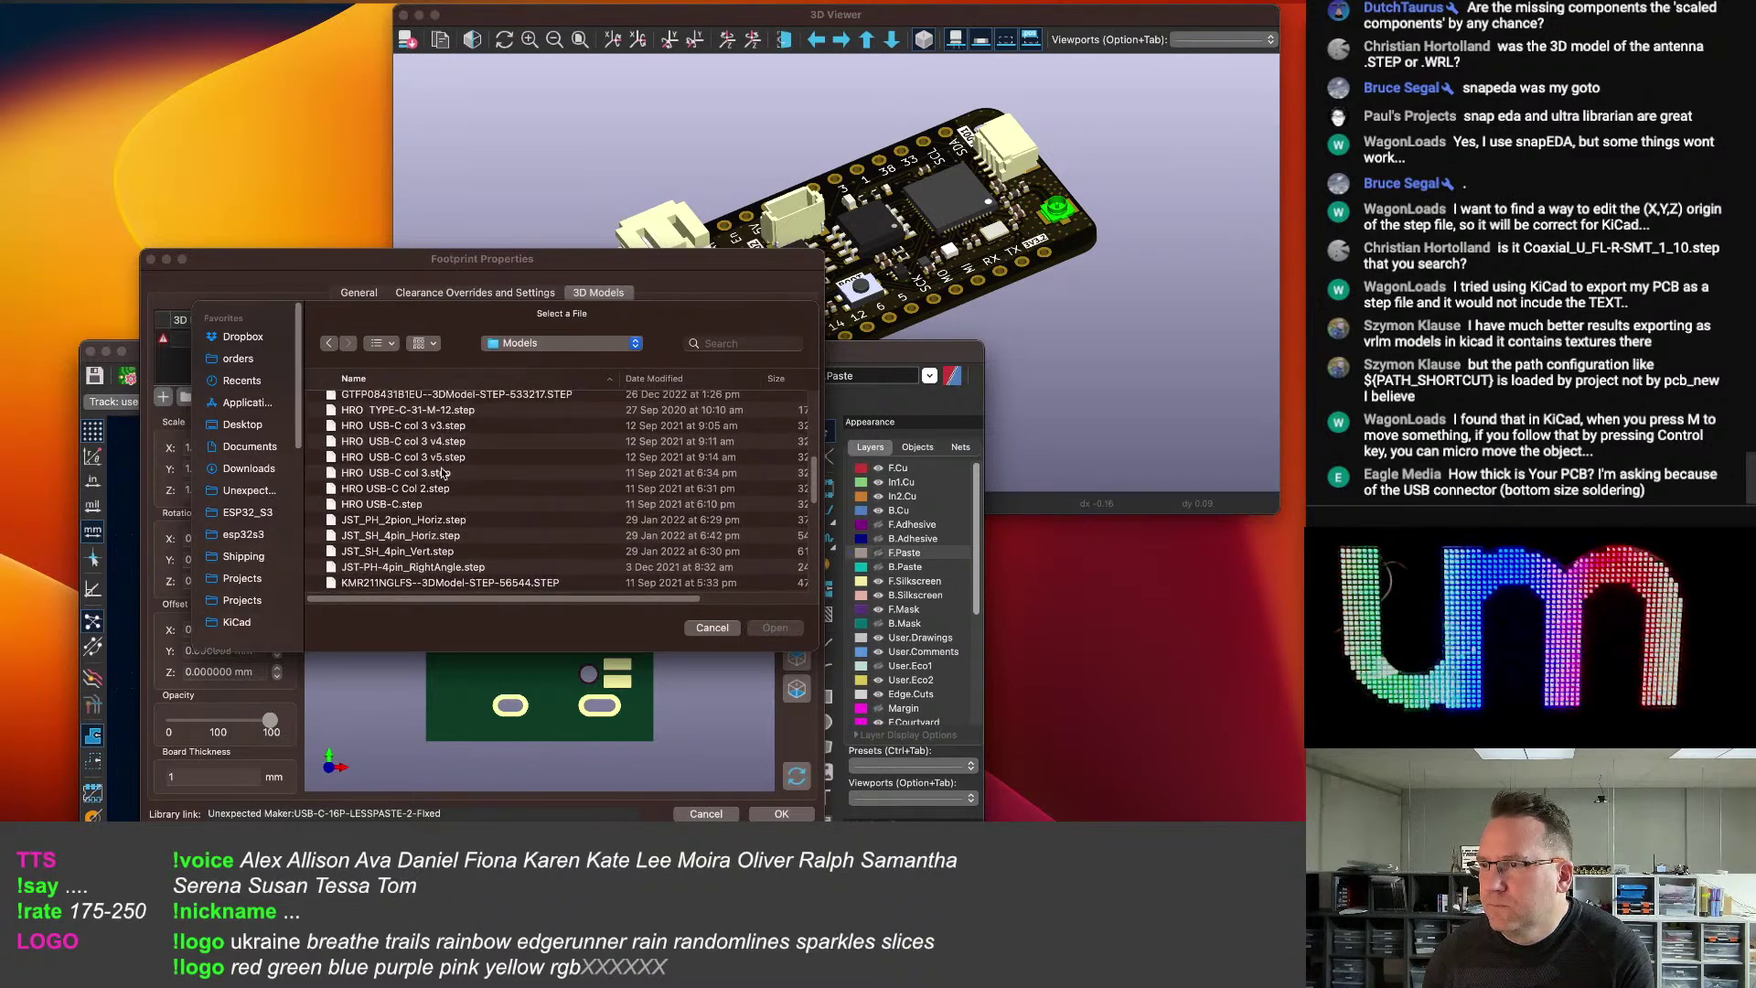
pyautogui.doubleClick(445, 457)
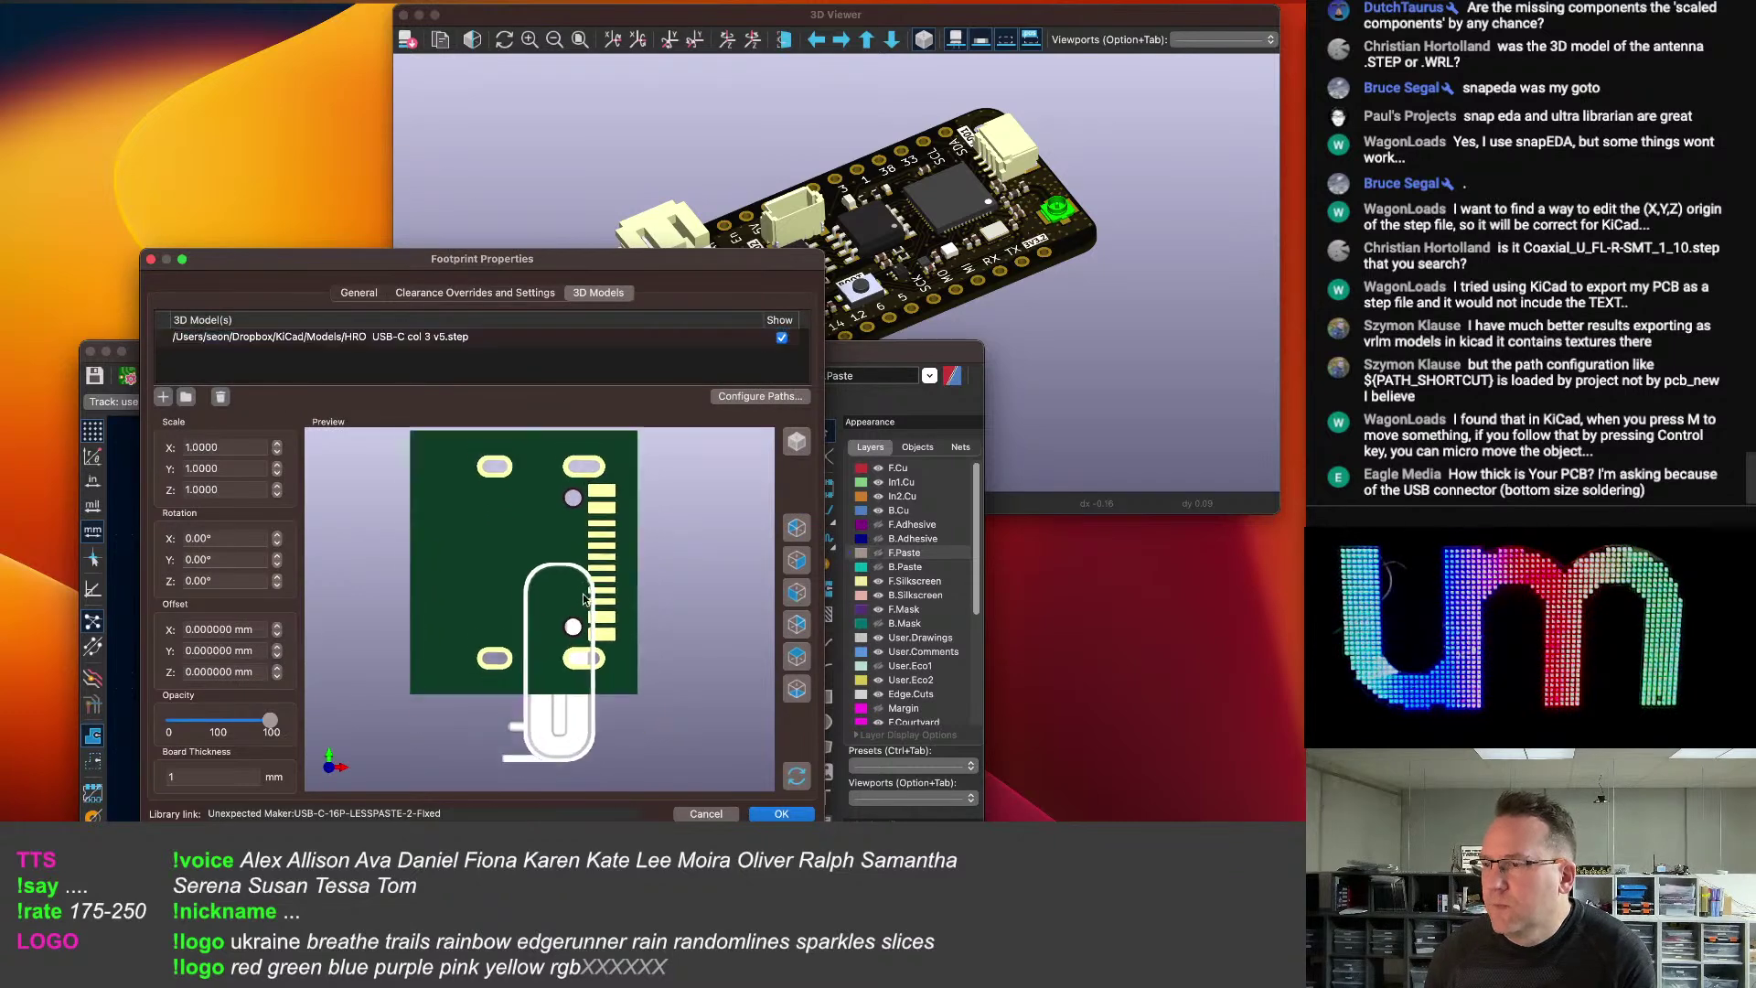
# Set the USB-C connector model's X rotation to -90° and its Y offset to -4 mm.
pyautogui.moveTo(509, 593); pyautogui.dragTo(467, 573)
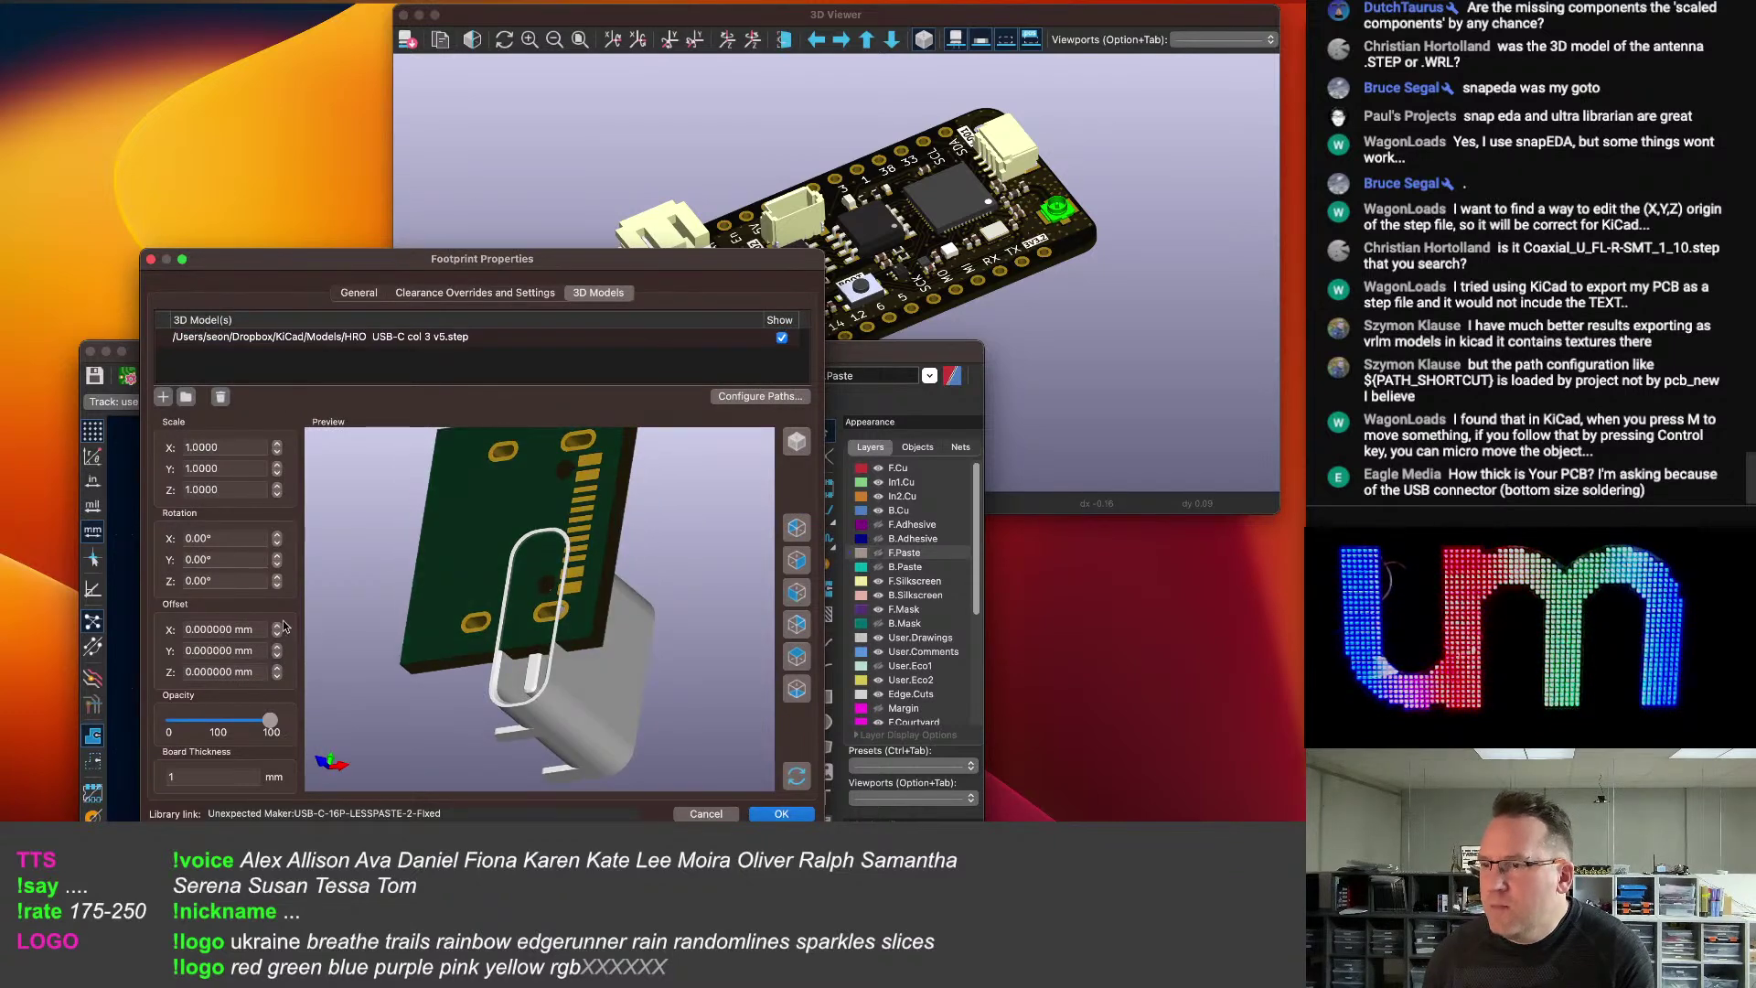
pyautogui.click(278, 544)
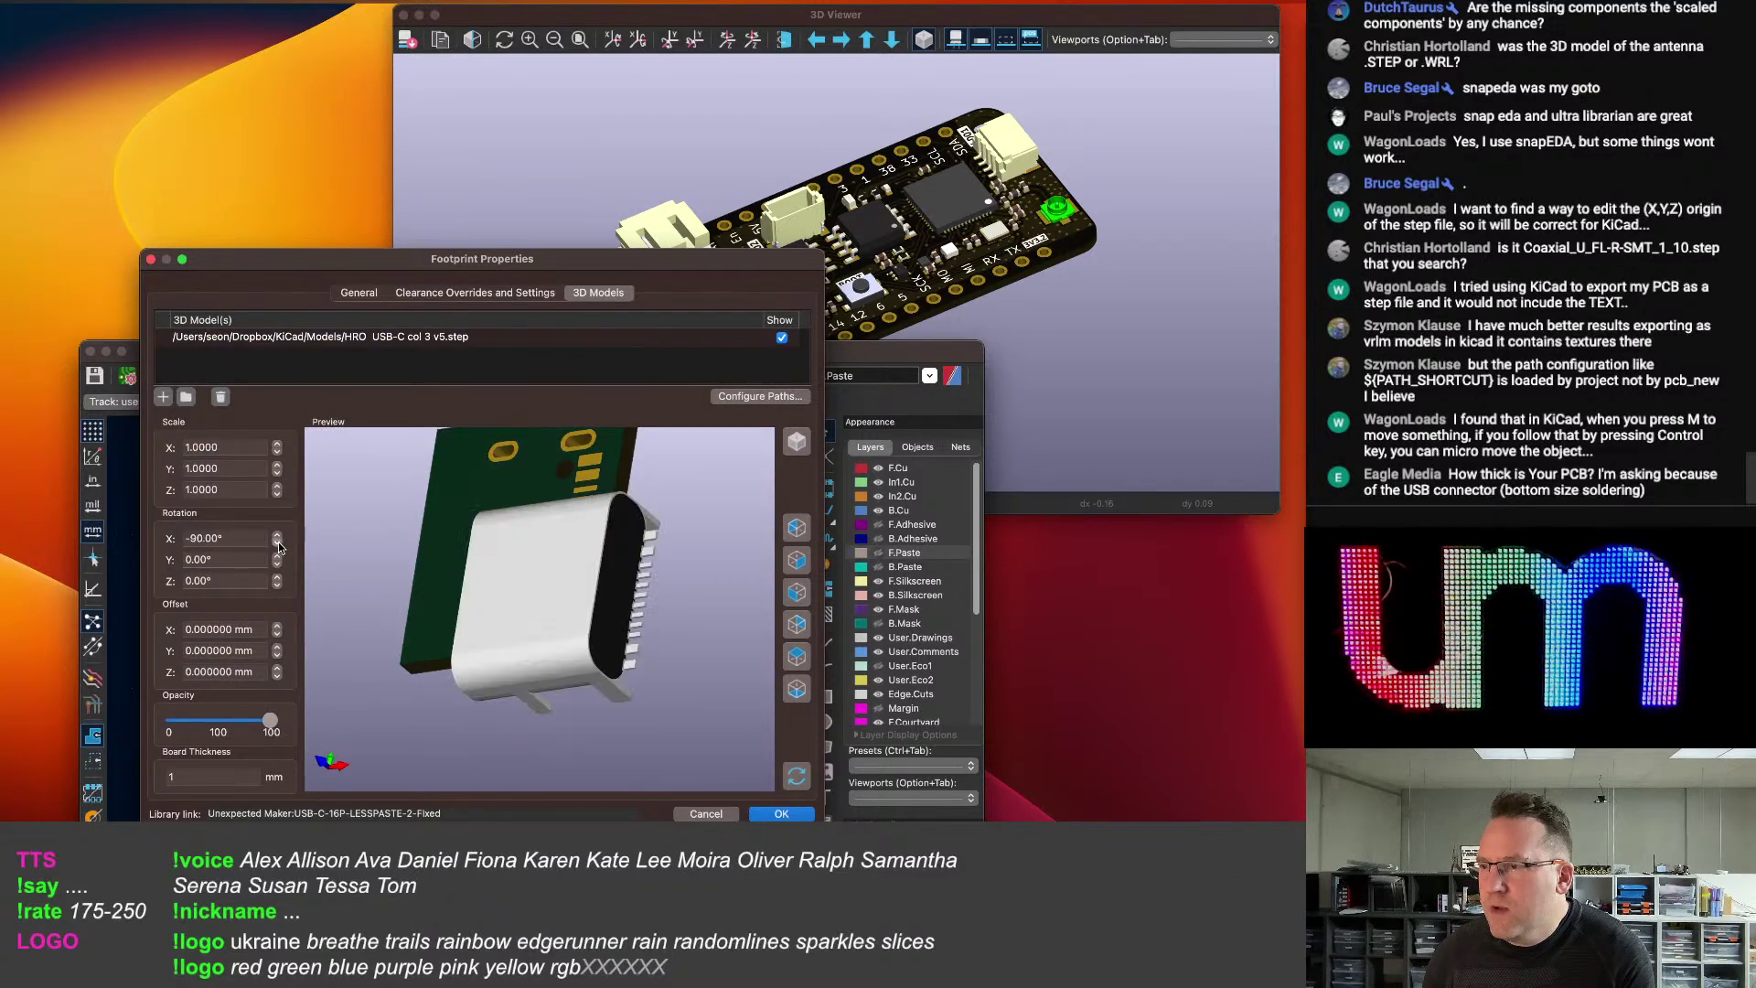
pyautogui.click(278, 655)
pyautogui.click(278, 655)
pyautogui.click(278, 655)
pyautogui.click(278, 655)
pyautogui.click(278, 655)
pyautogui.click(278, 655)
pyautogui.click(278, 655)
pyautogui.click(278, 655)
# Shift the USB-C connector model in the negative X direction until its pins sit on the pads, and apply the footprint change.
pyautogui.click(278, 626)
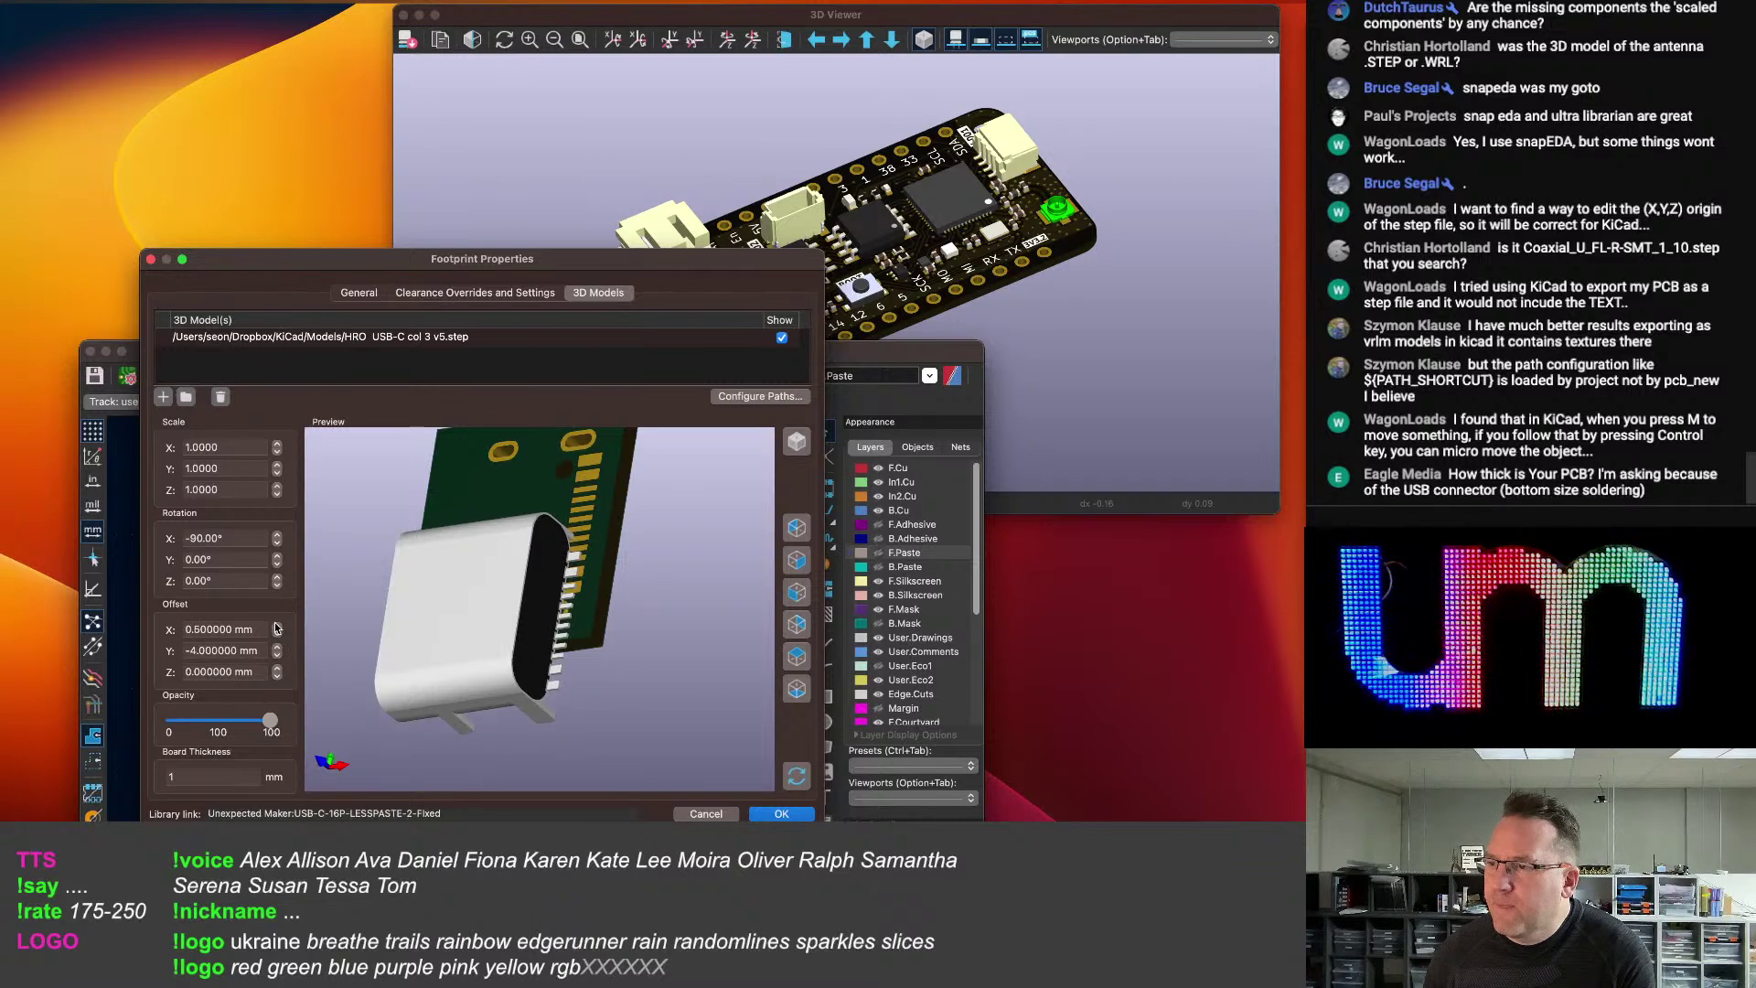
pyautogui.click(278, 635)
pyautogui.click(278, 635)
pyautogui.click(278, 635)
pyautogui.click(278, 635)
pyautogui.click(278, 634)
pyautogui.click(278, 634)
pyautogui.click(278, 635)
pyautogui.click(278, 635)
pyautogui.click(278, 634)
pyautogui.moveTo(567, 585); pyautogui.dragTo(513, 608)
pyautogui.click(798, 815)
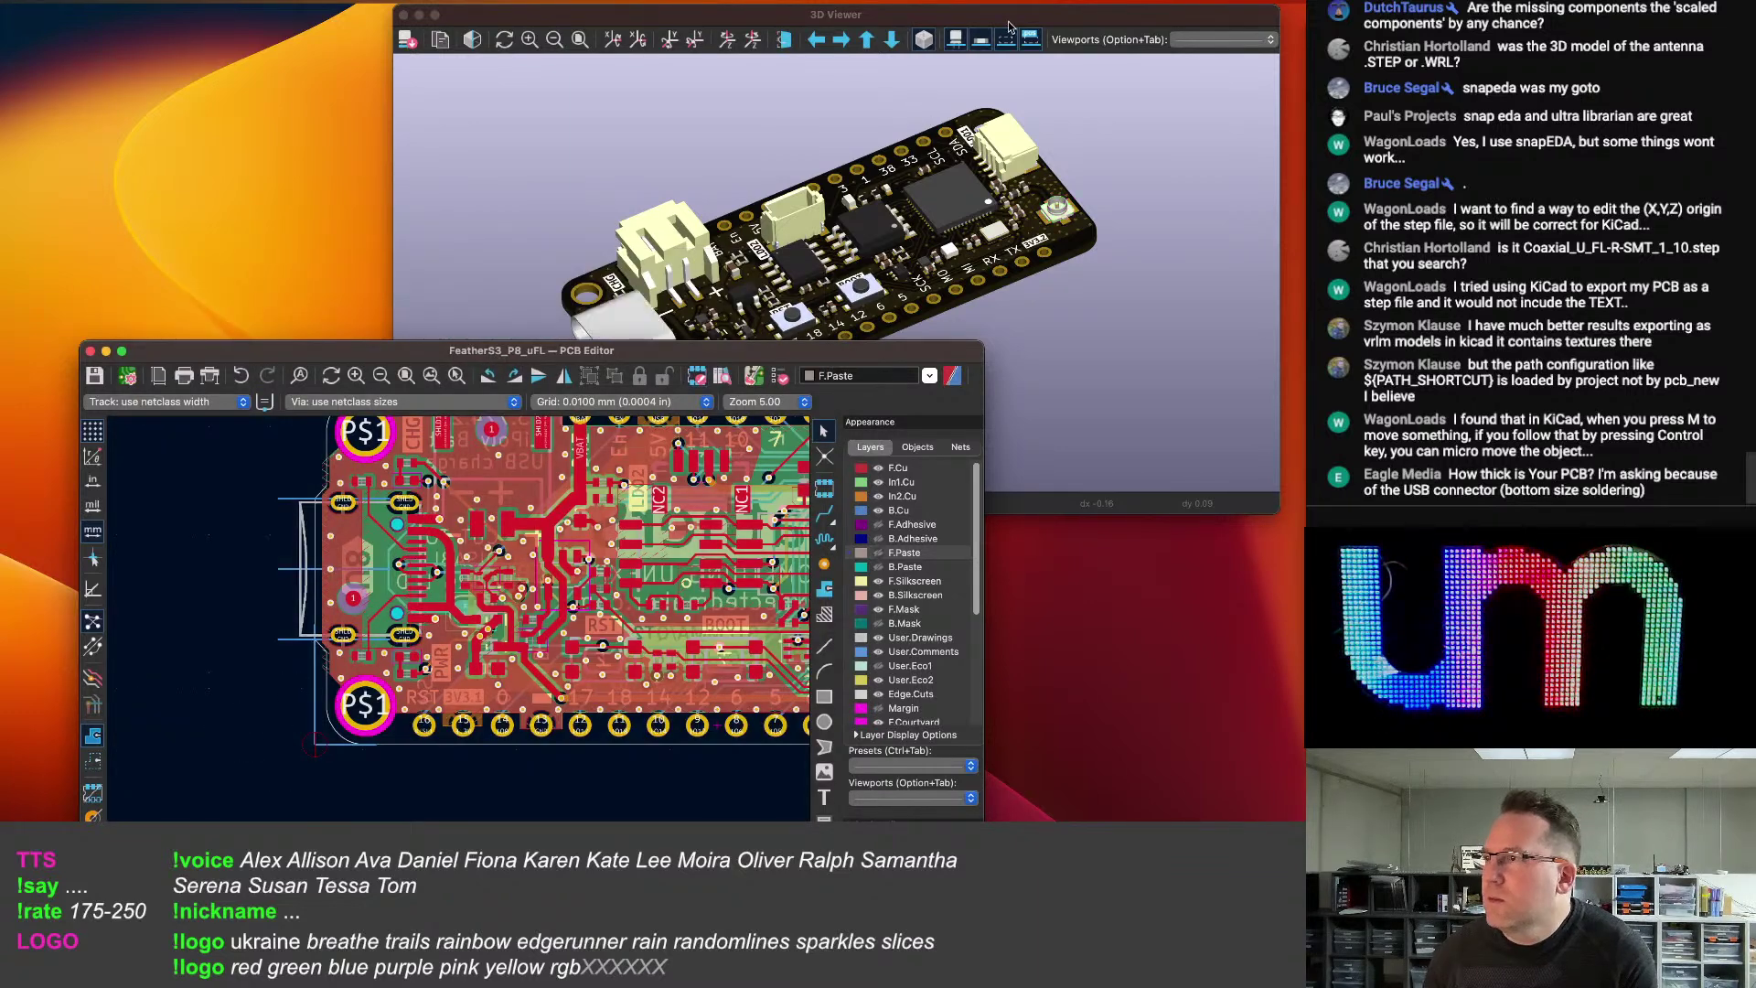
# Examine the FeatherS3 board in 3D from several angles, checking the placement of the USB-C, JST and U.FL connector models.
pyautogui.click(1026, 125)
pyautogui.moveTo(986, 334); pyautogui.dragTo(883, 369)
pyautogui.scroll(3, 880, 370)
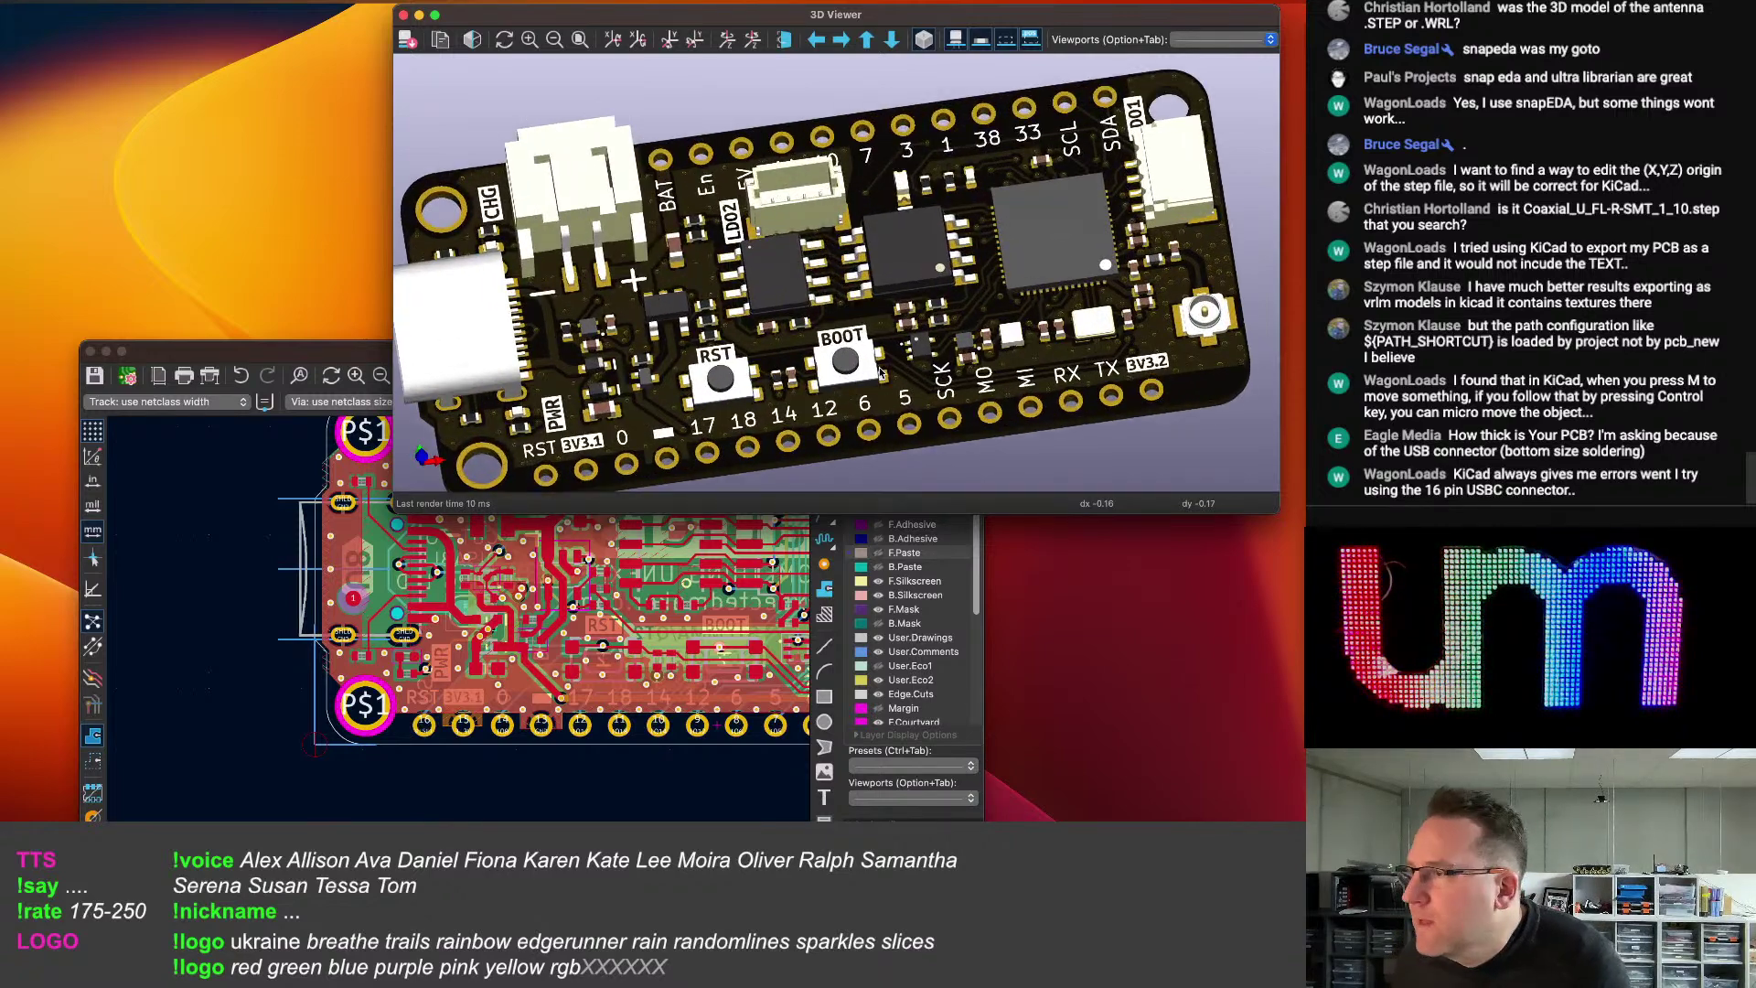
pyautogui.scroll(-2, 886, 366)
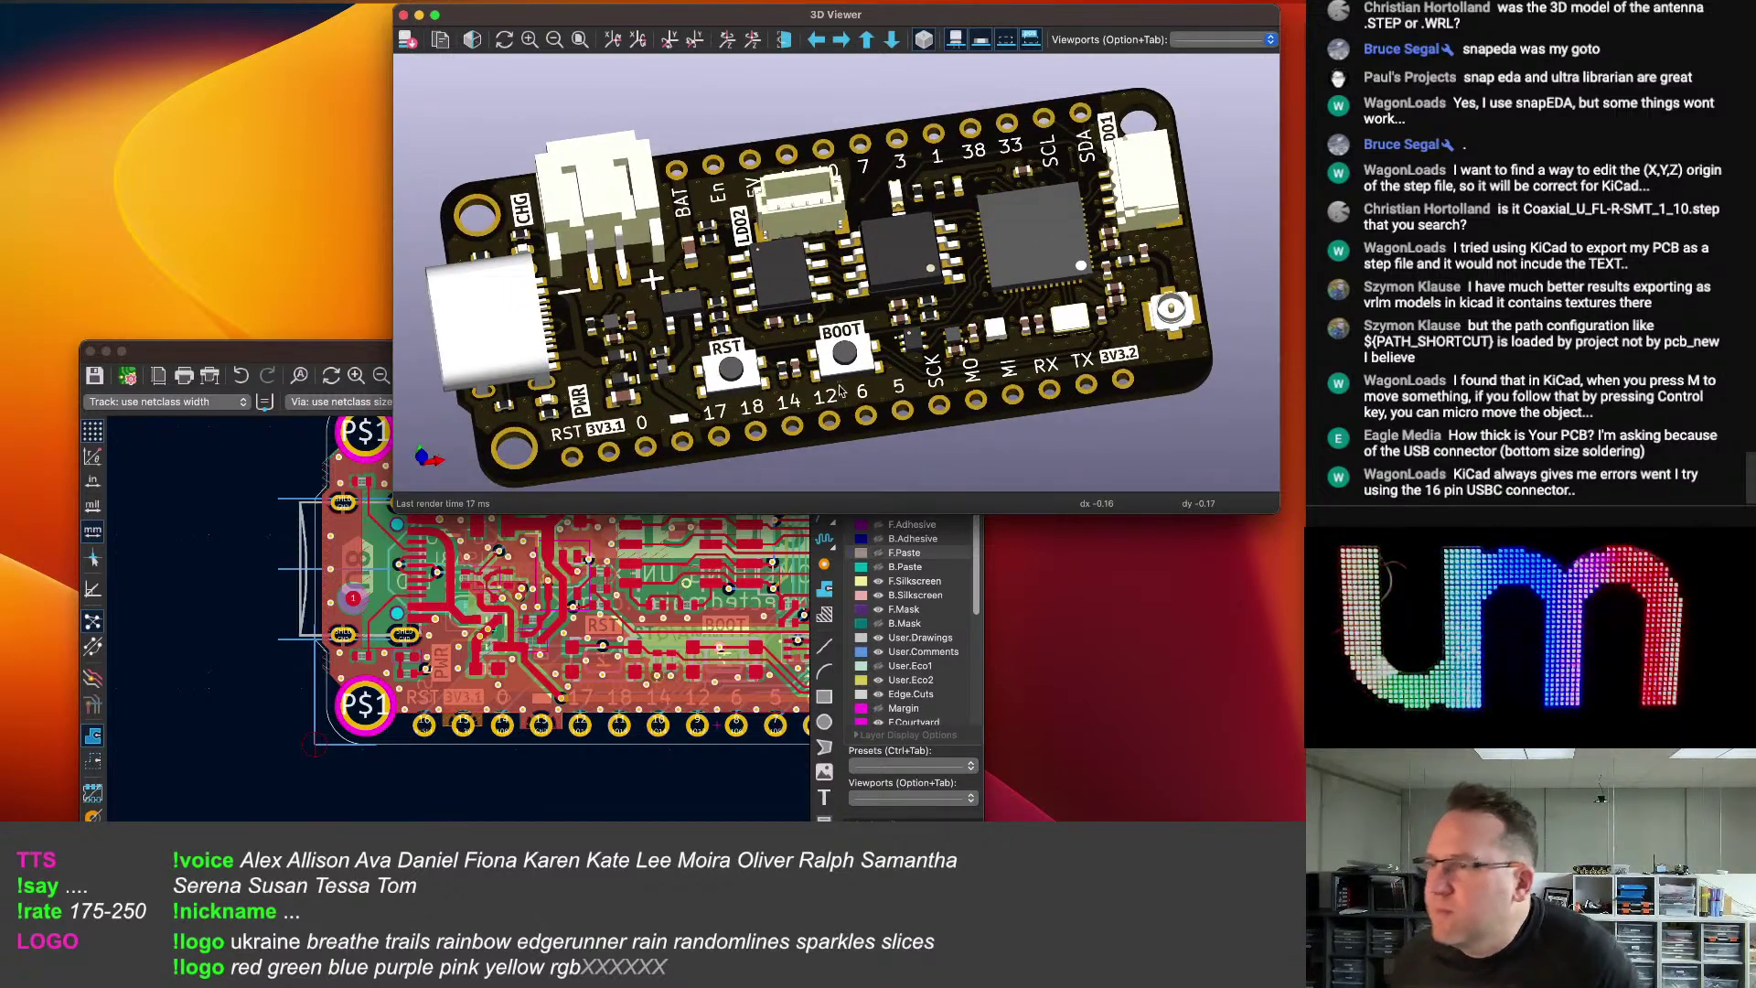
pyautogui.scroll(-2, 827, 331)
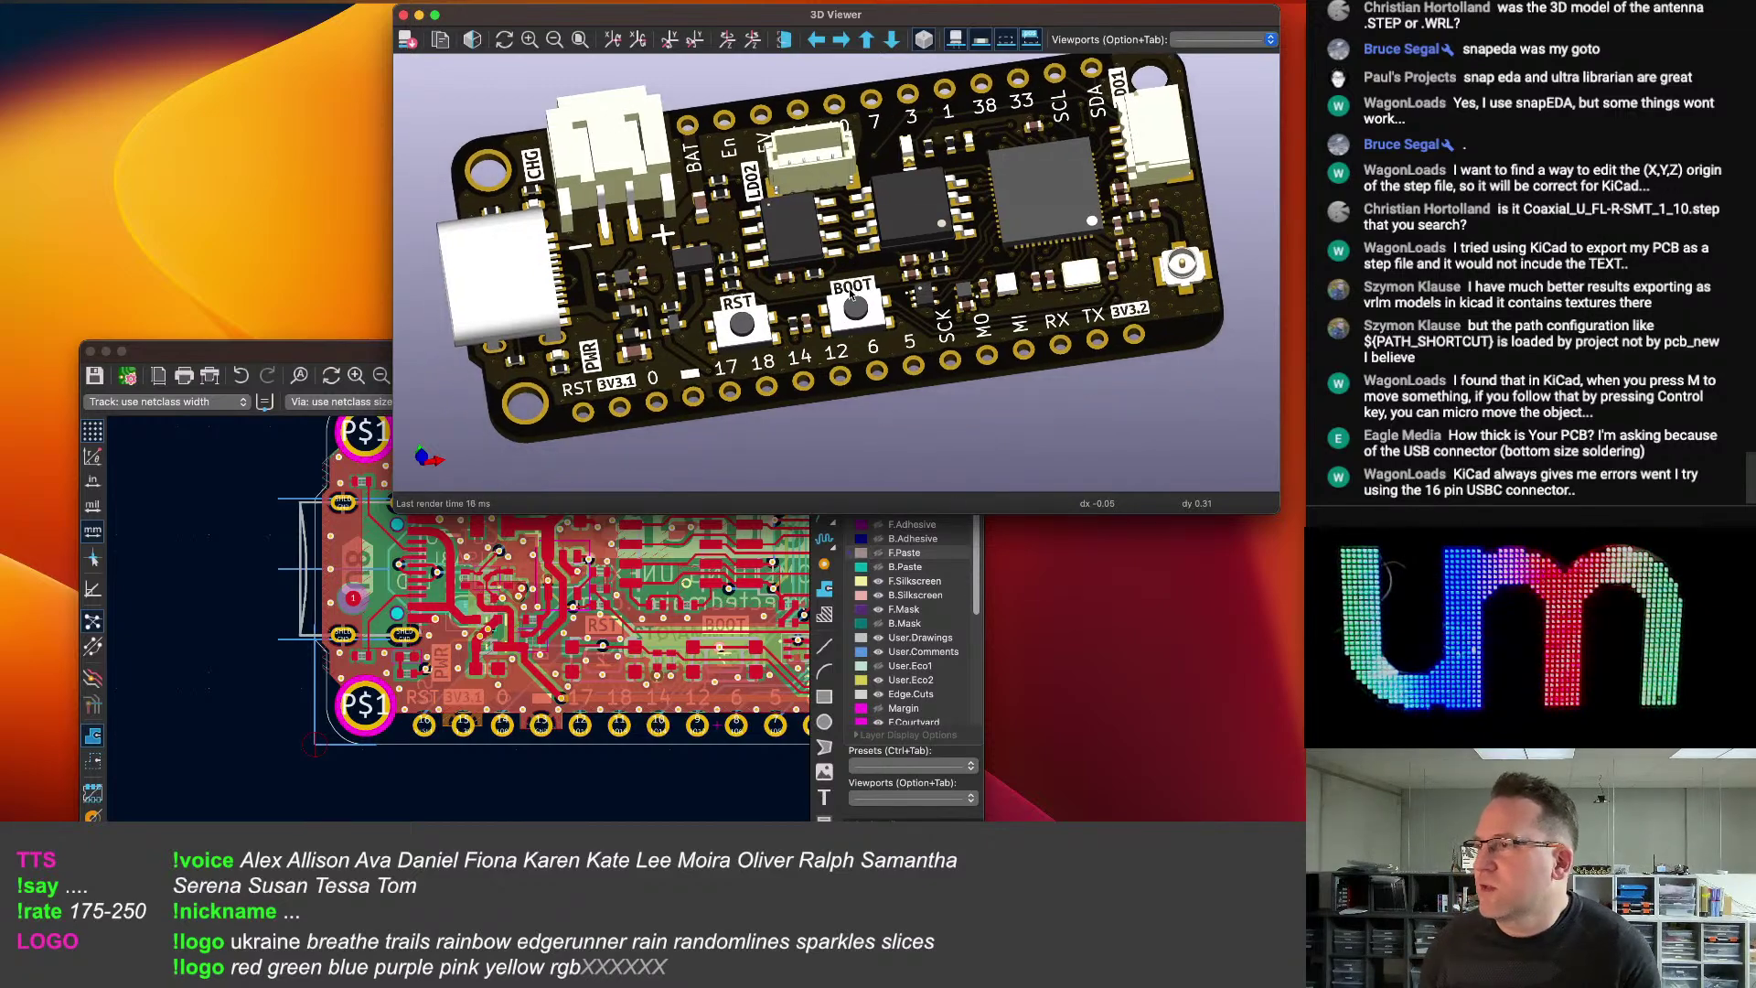
pyautogui.moveTo(842, 322); pyautogui.dragTo(858, 279)
pyautogui.moveTo(1144, 113); pyautogui.dragTo(1216, 130)
pyautogui.moveTo(890, 286)
pyautogui.mouseDown()
pyautogui.moveTo(908, 310)
pyautogui.moveTo(885, 286)
pyautogui.mouseUp()
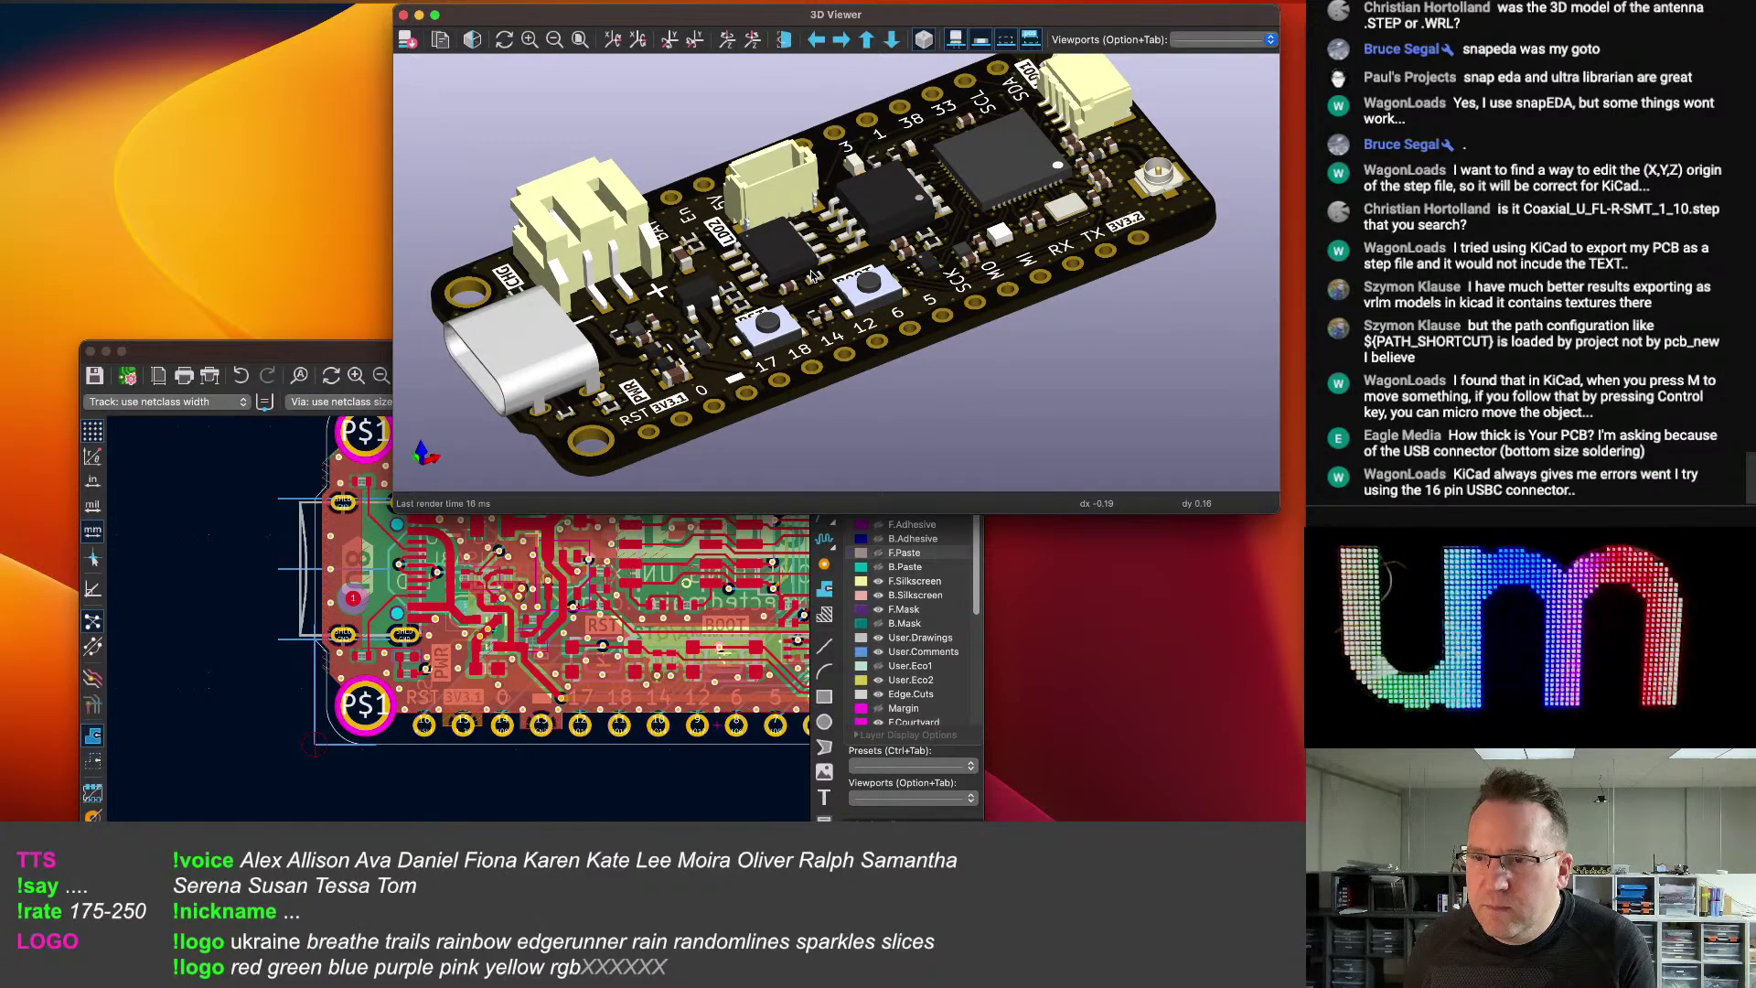
# Open the STEP export for the FeatherS3 board and choose the esp32s3 repository's 3d models folder as the destination.
pyautogui.moveTo(813, 276); pyautogui.dragTo(752, 322)
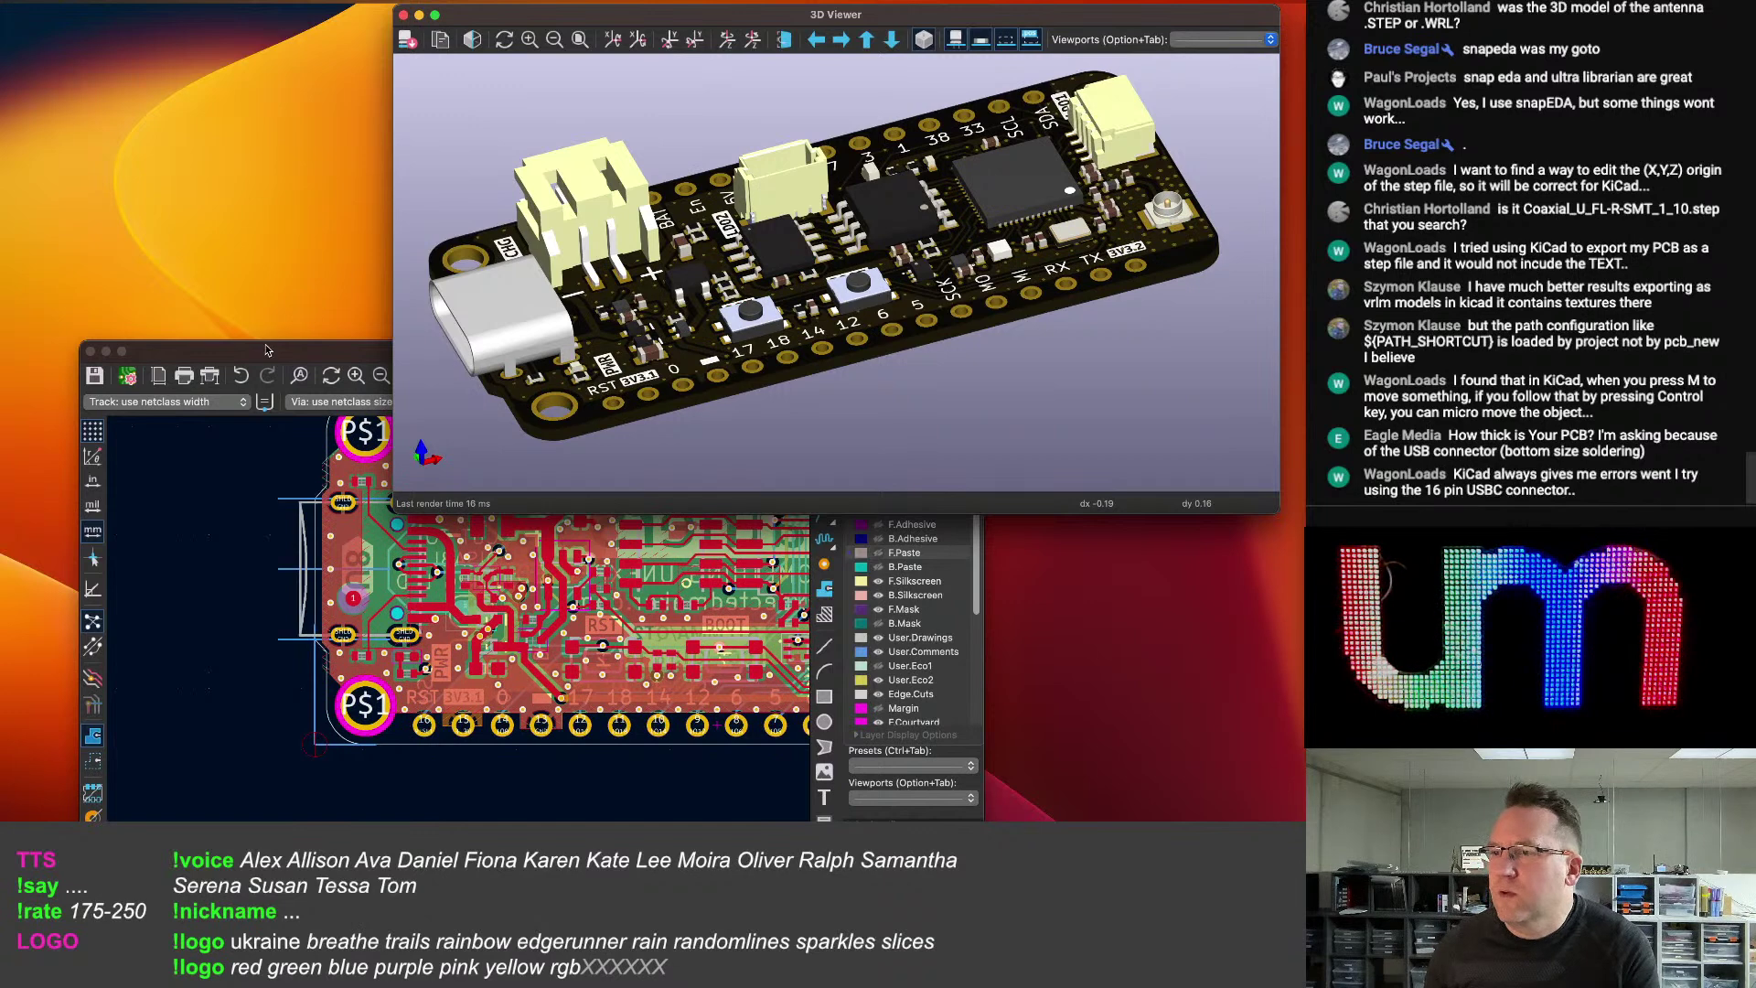
pyautogui.click(265, 347)
pyautogui.click(77, 1)
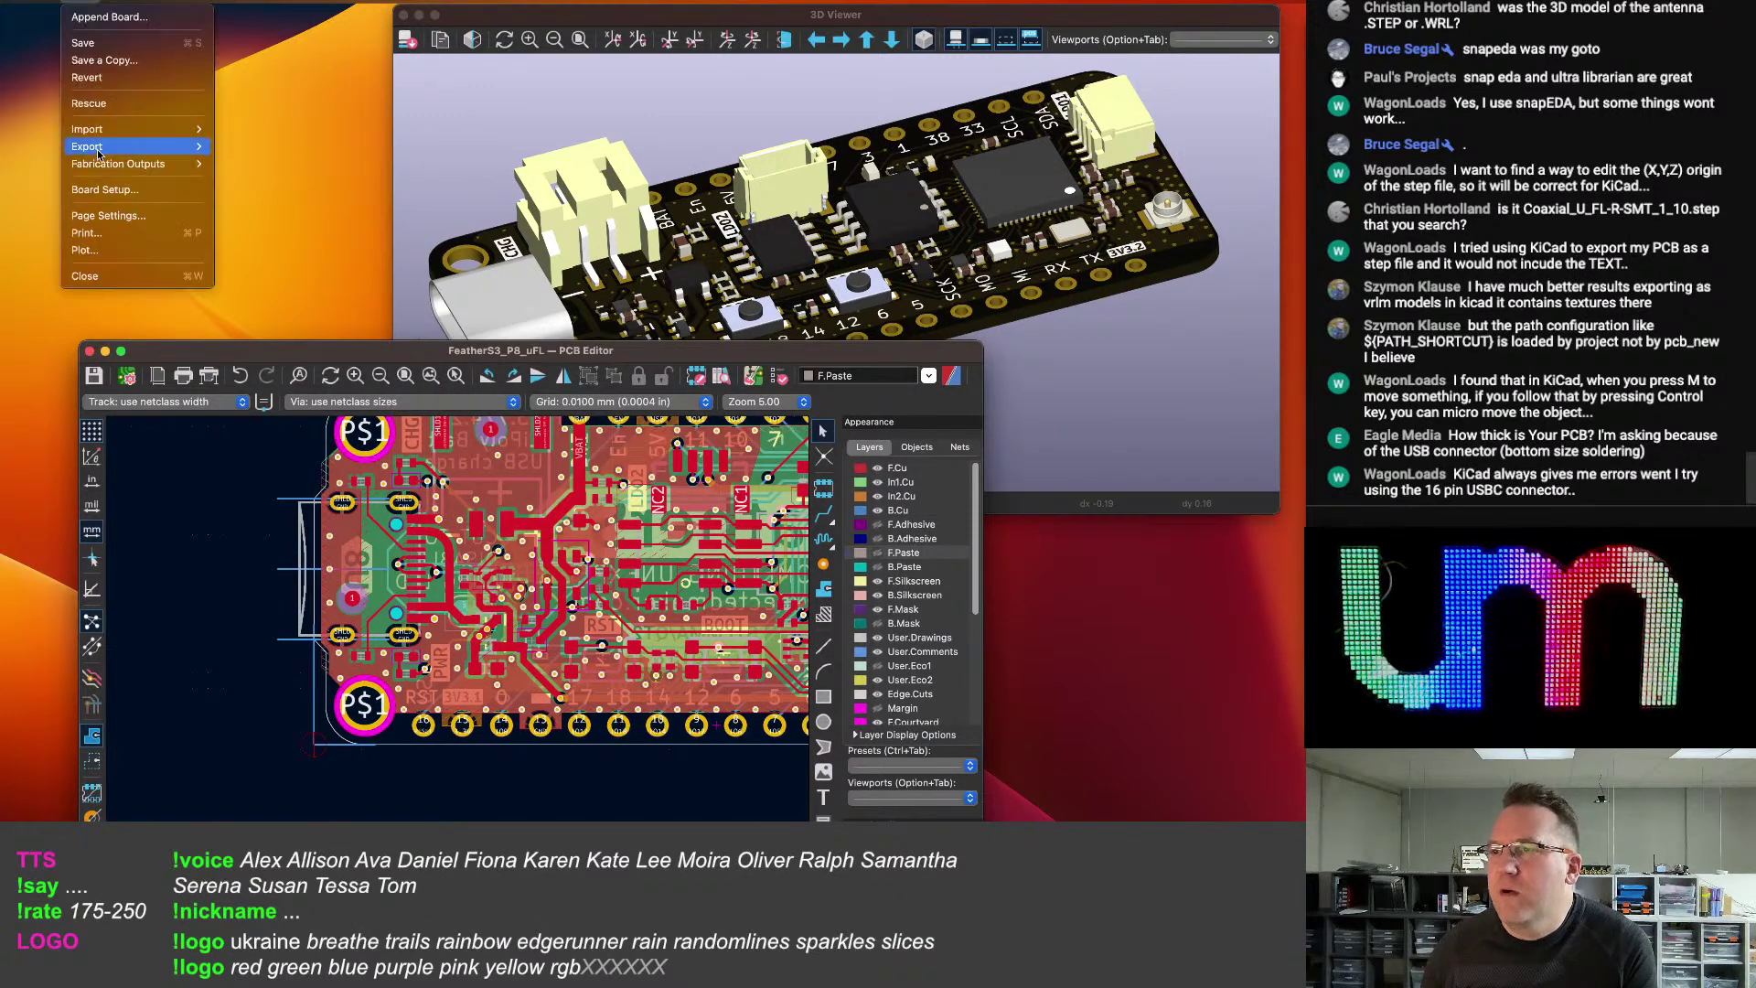
pyautogui.moveTo(164, 146)
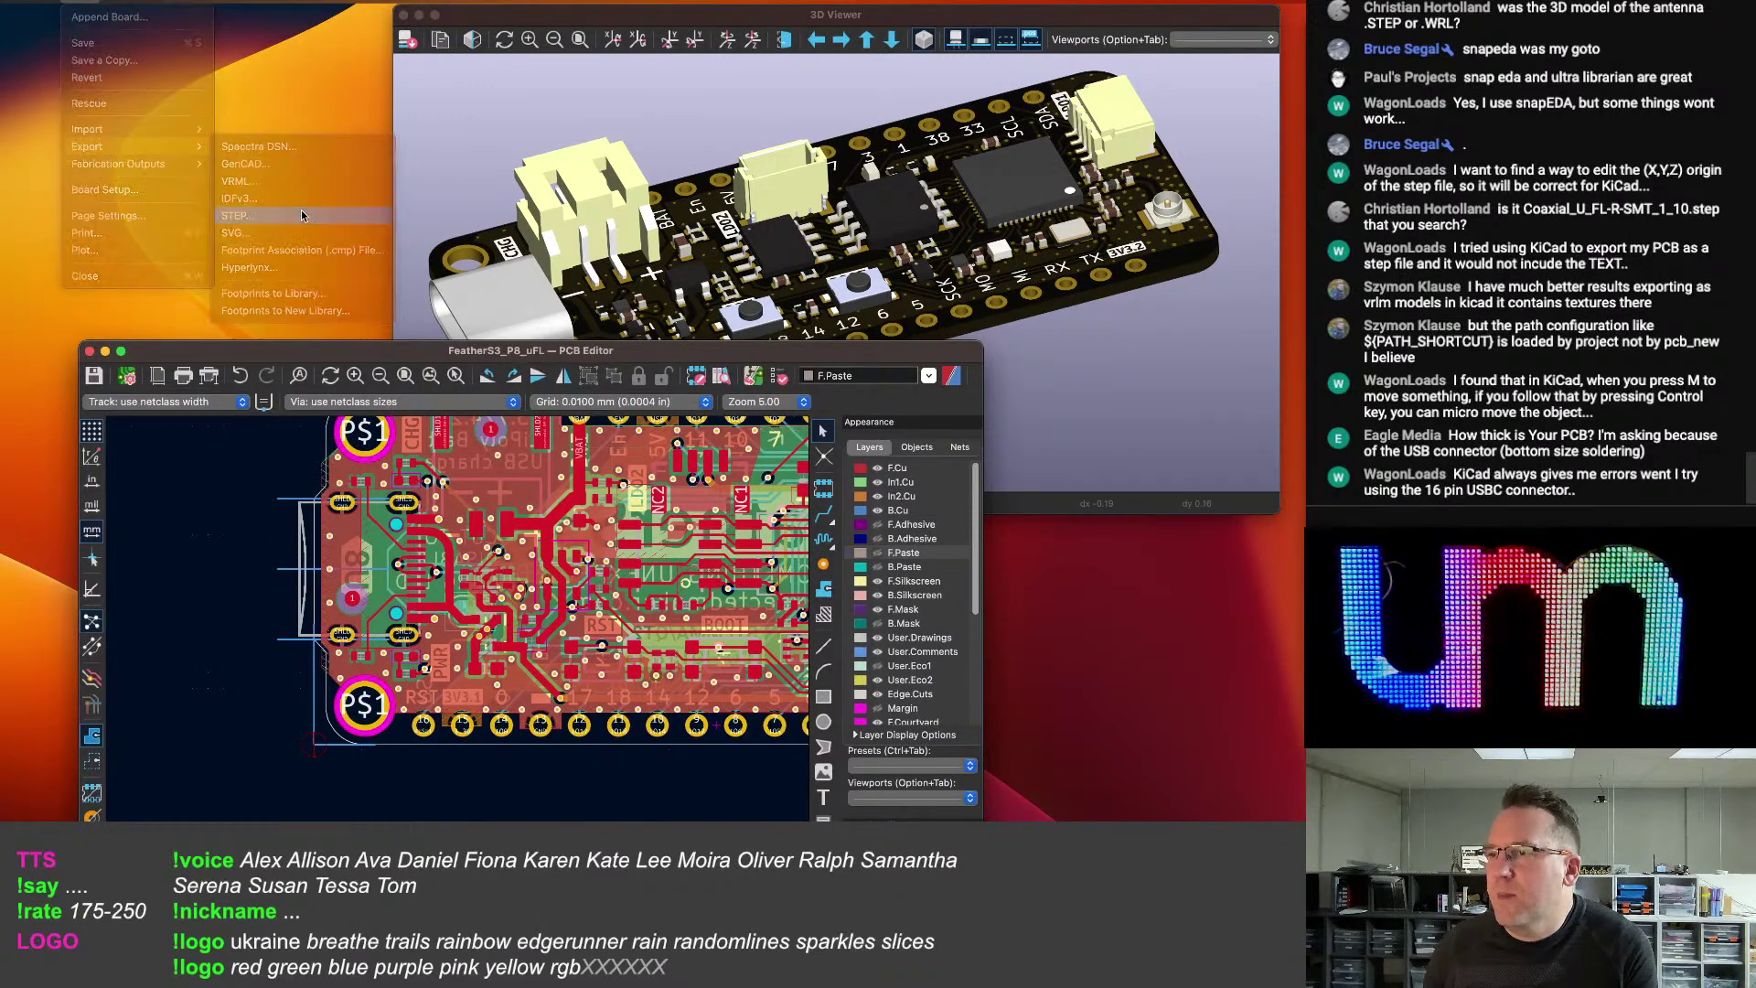
pyautogui.click(302, 215)
pyautogui.click(736, 727)
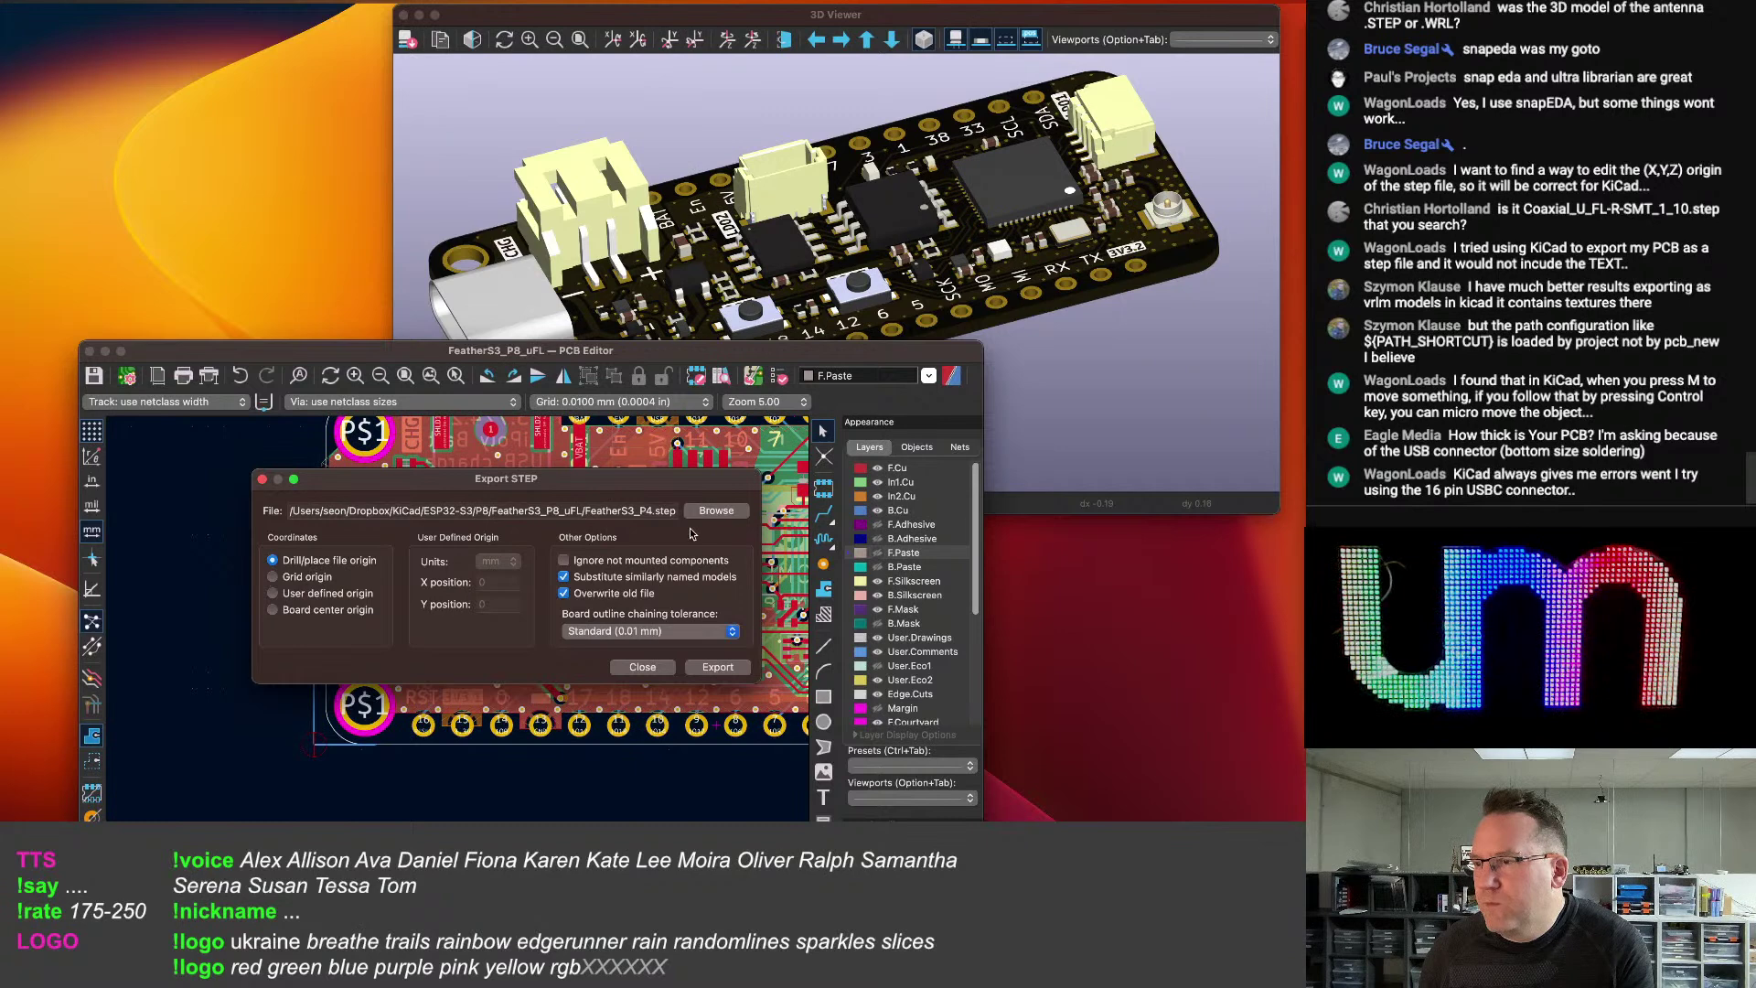
pyautogui.click(716, 510)
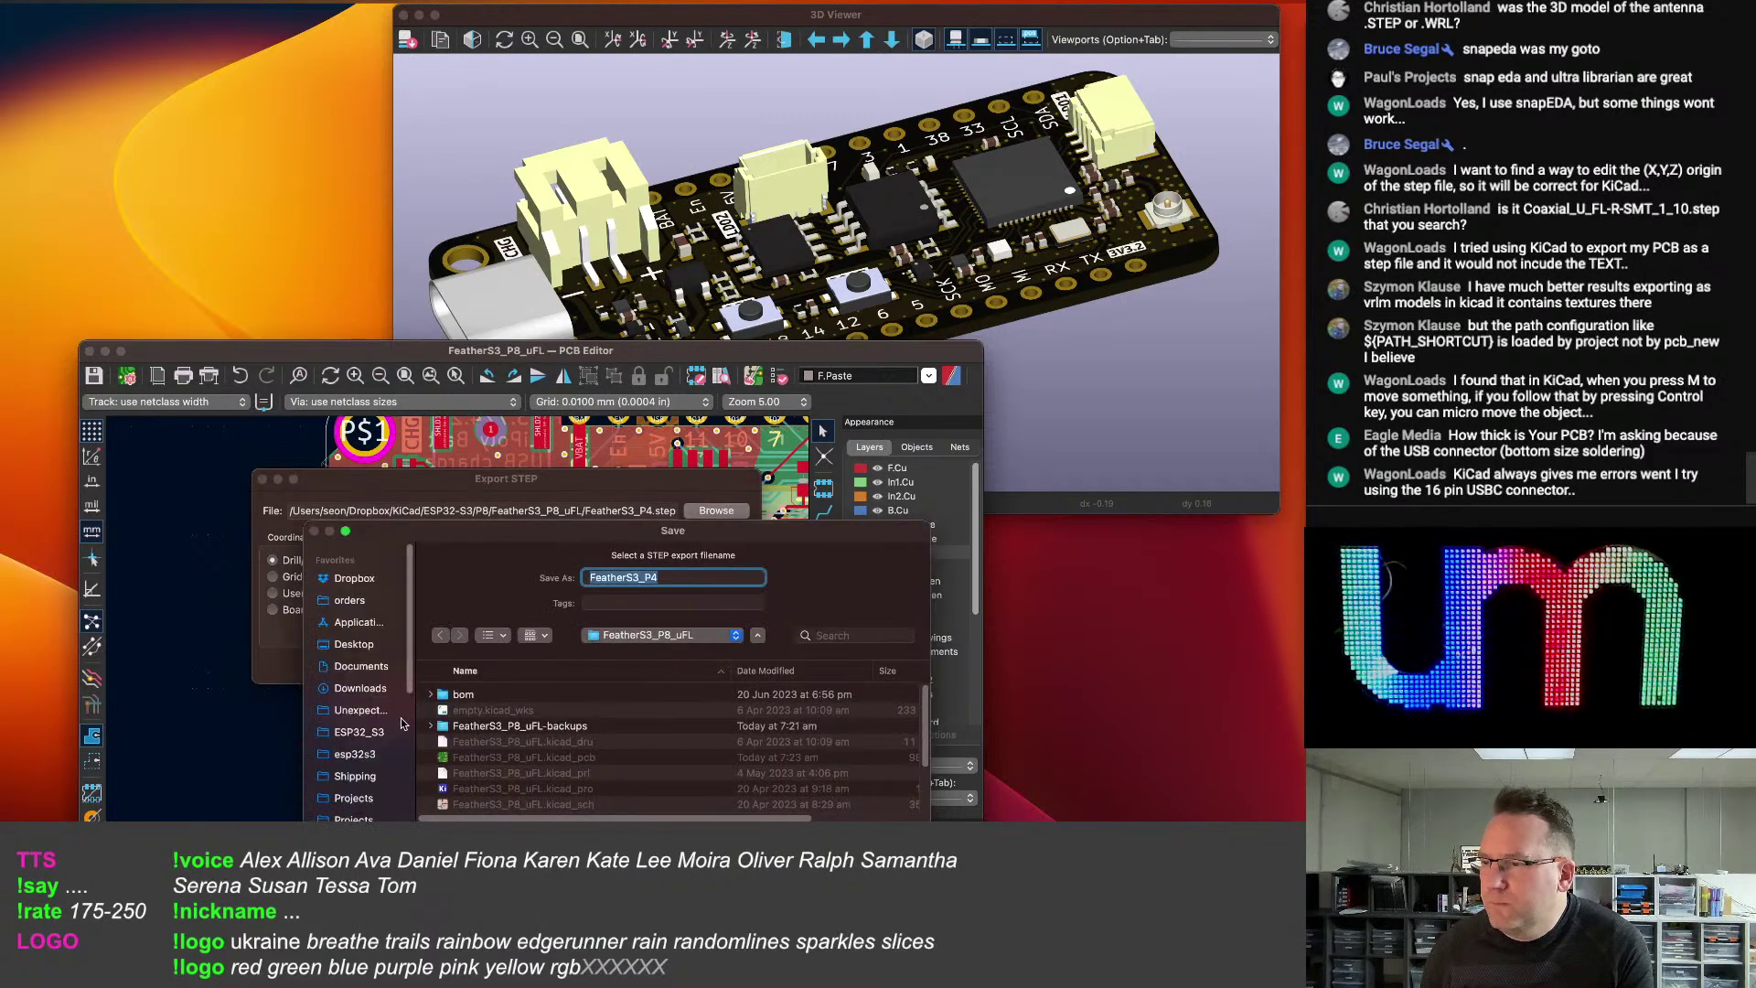
pyautogui.click(374, 760)
pyautogui.doubleClick(493, 710)
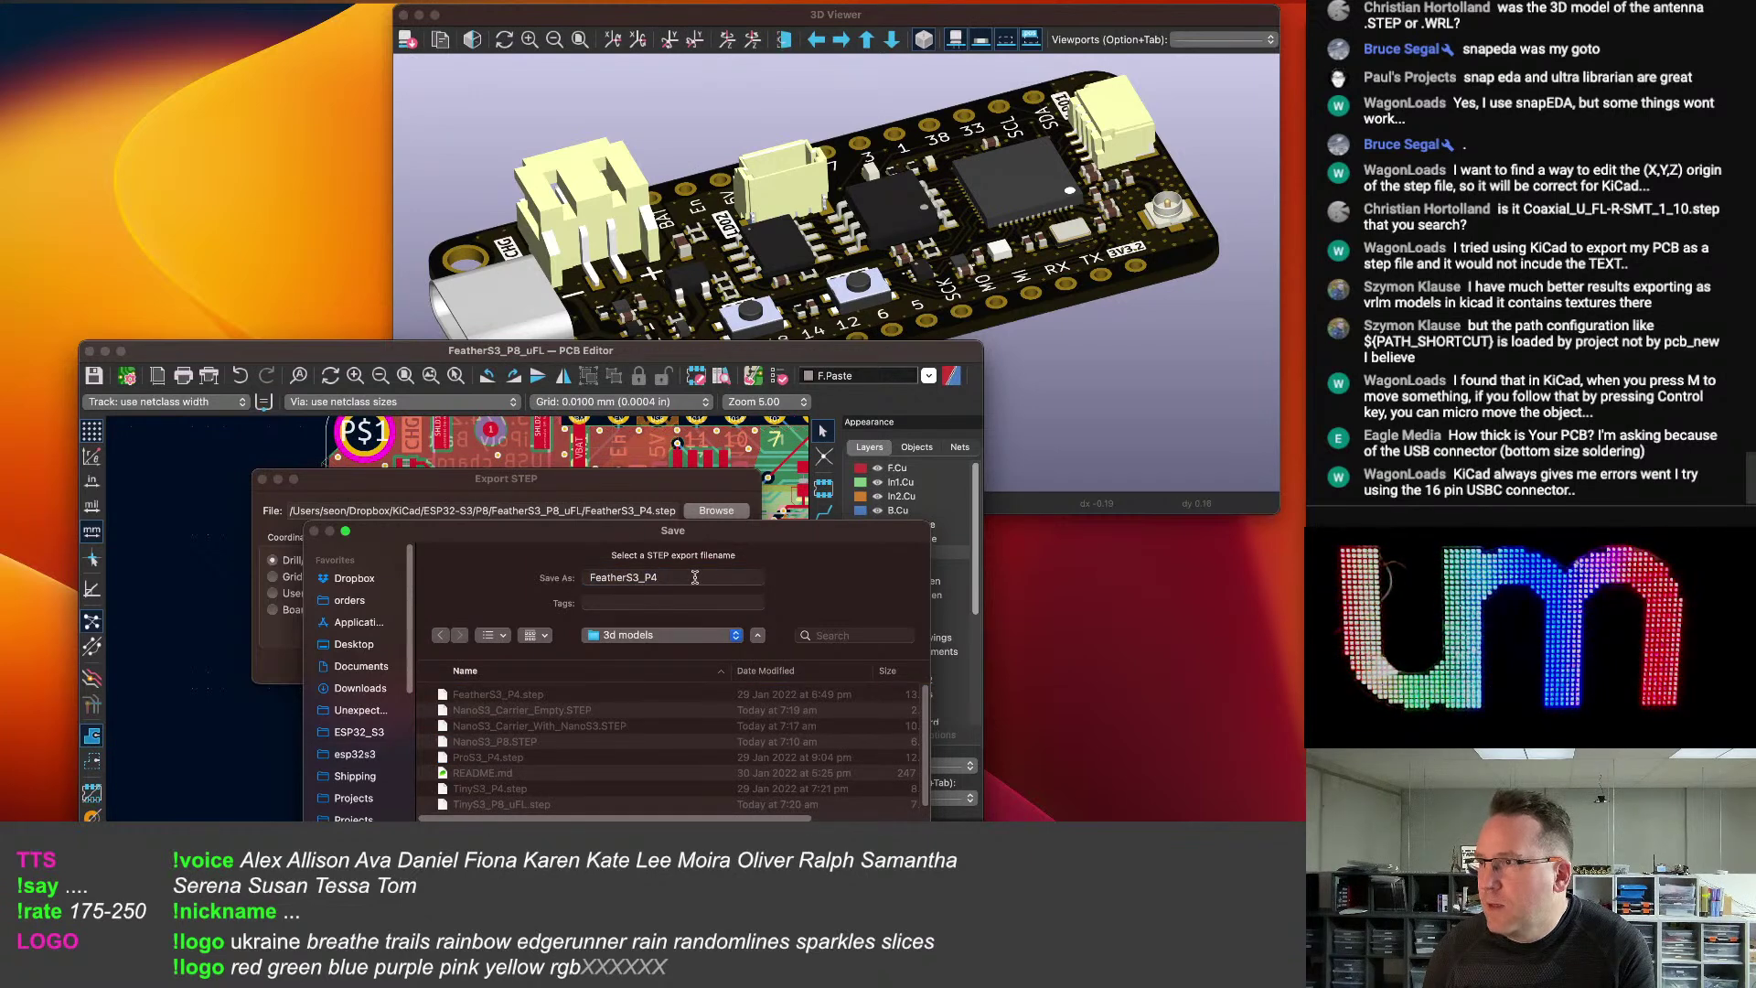
# Name the STEP file FeatherS3_P8_uFL, export it with the other export options as they are, and save the board.
pyautogui.click(693, 577)
pyautogui.press('BackSpace')
pyautogui.write('8_uFL')
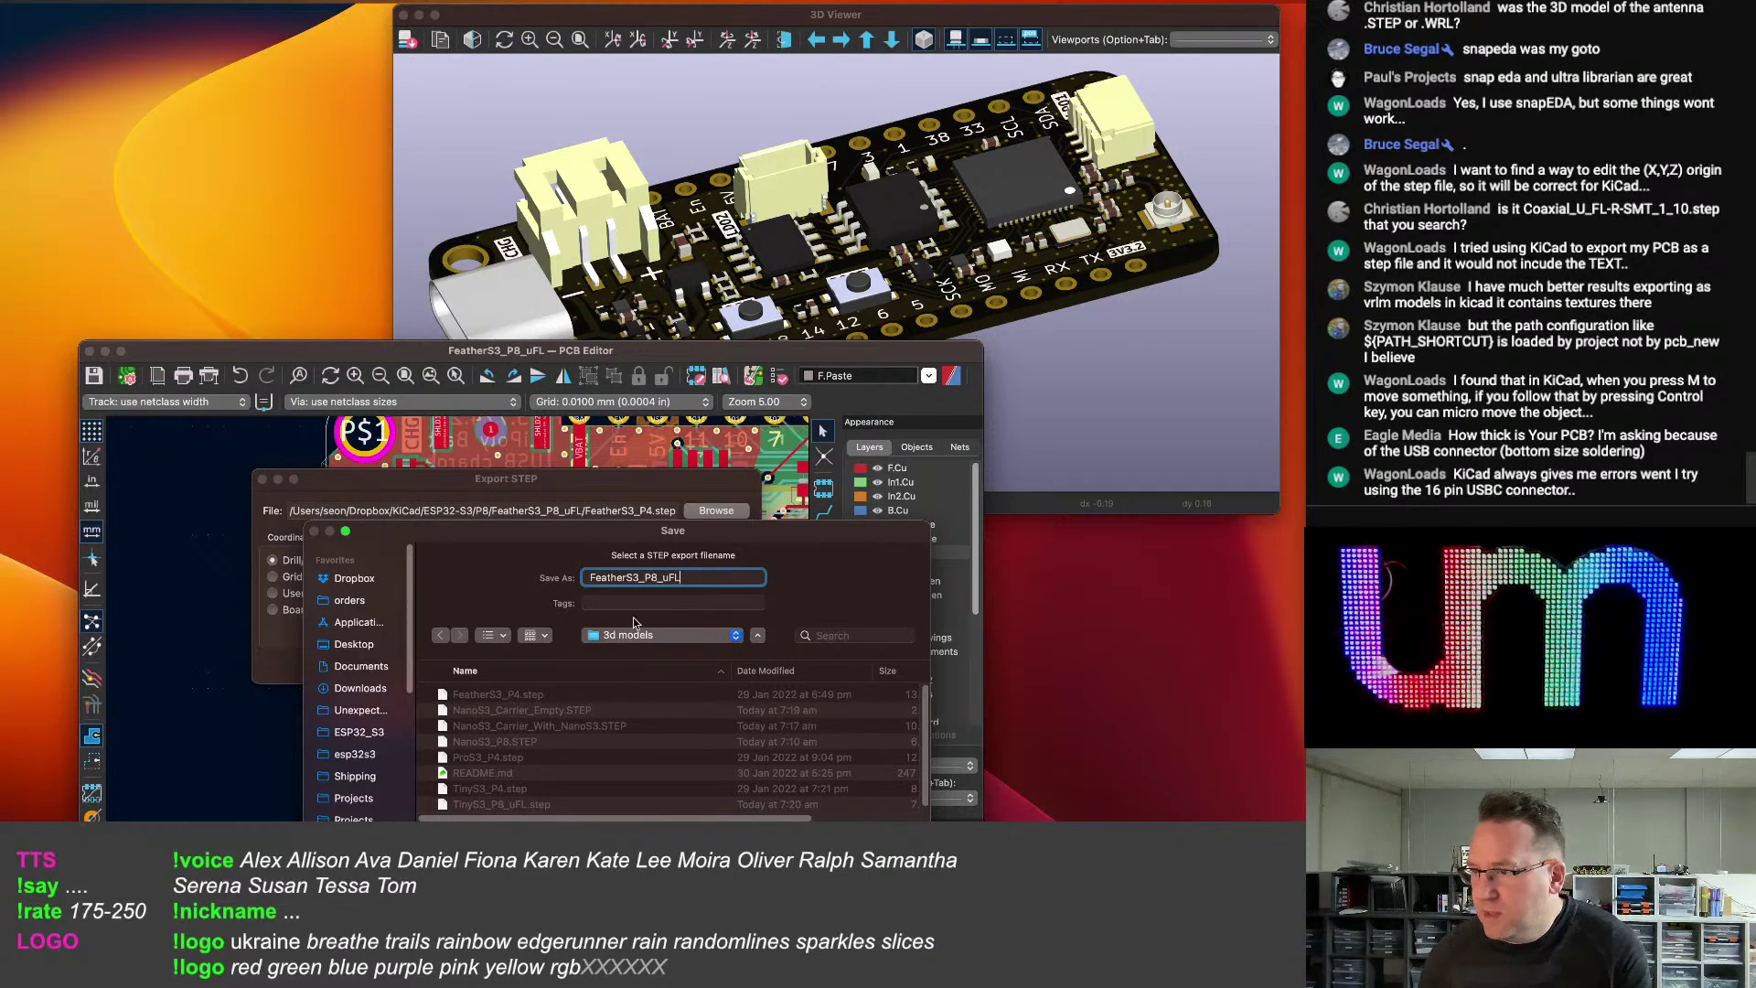
pyautogui.scroll(-1, 587, 746)
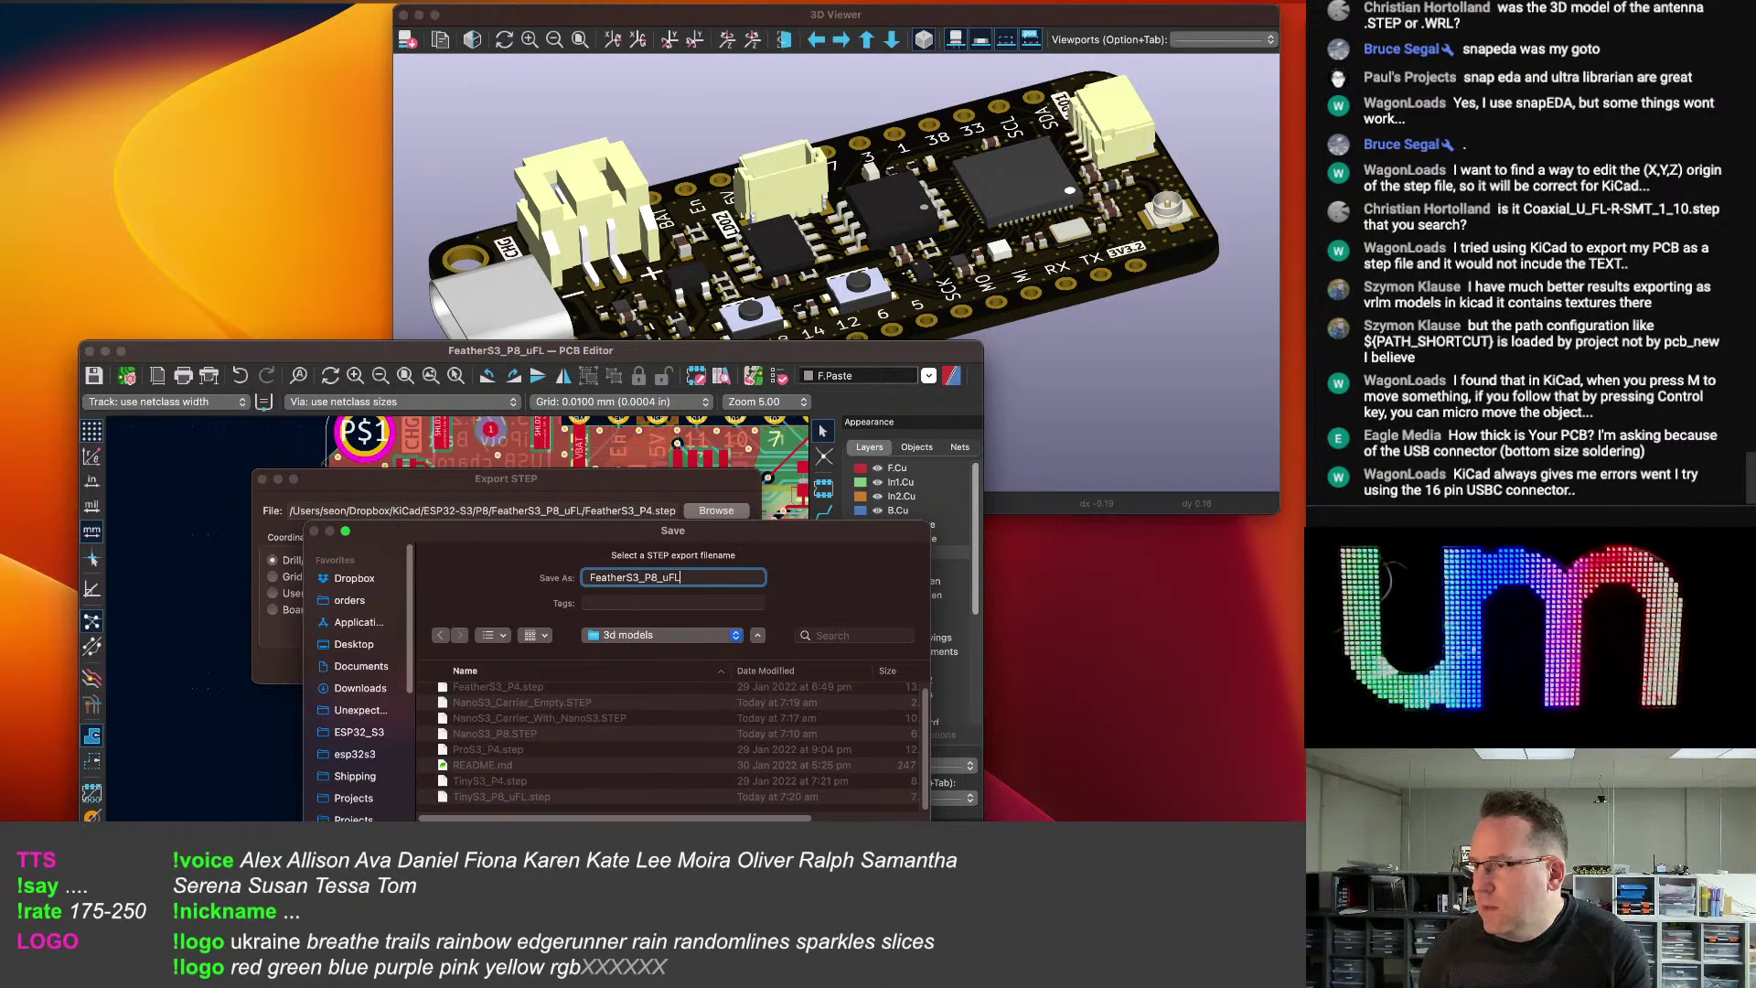
pyautogui.press('Return')
pyautogui.click(713, 668)
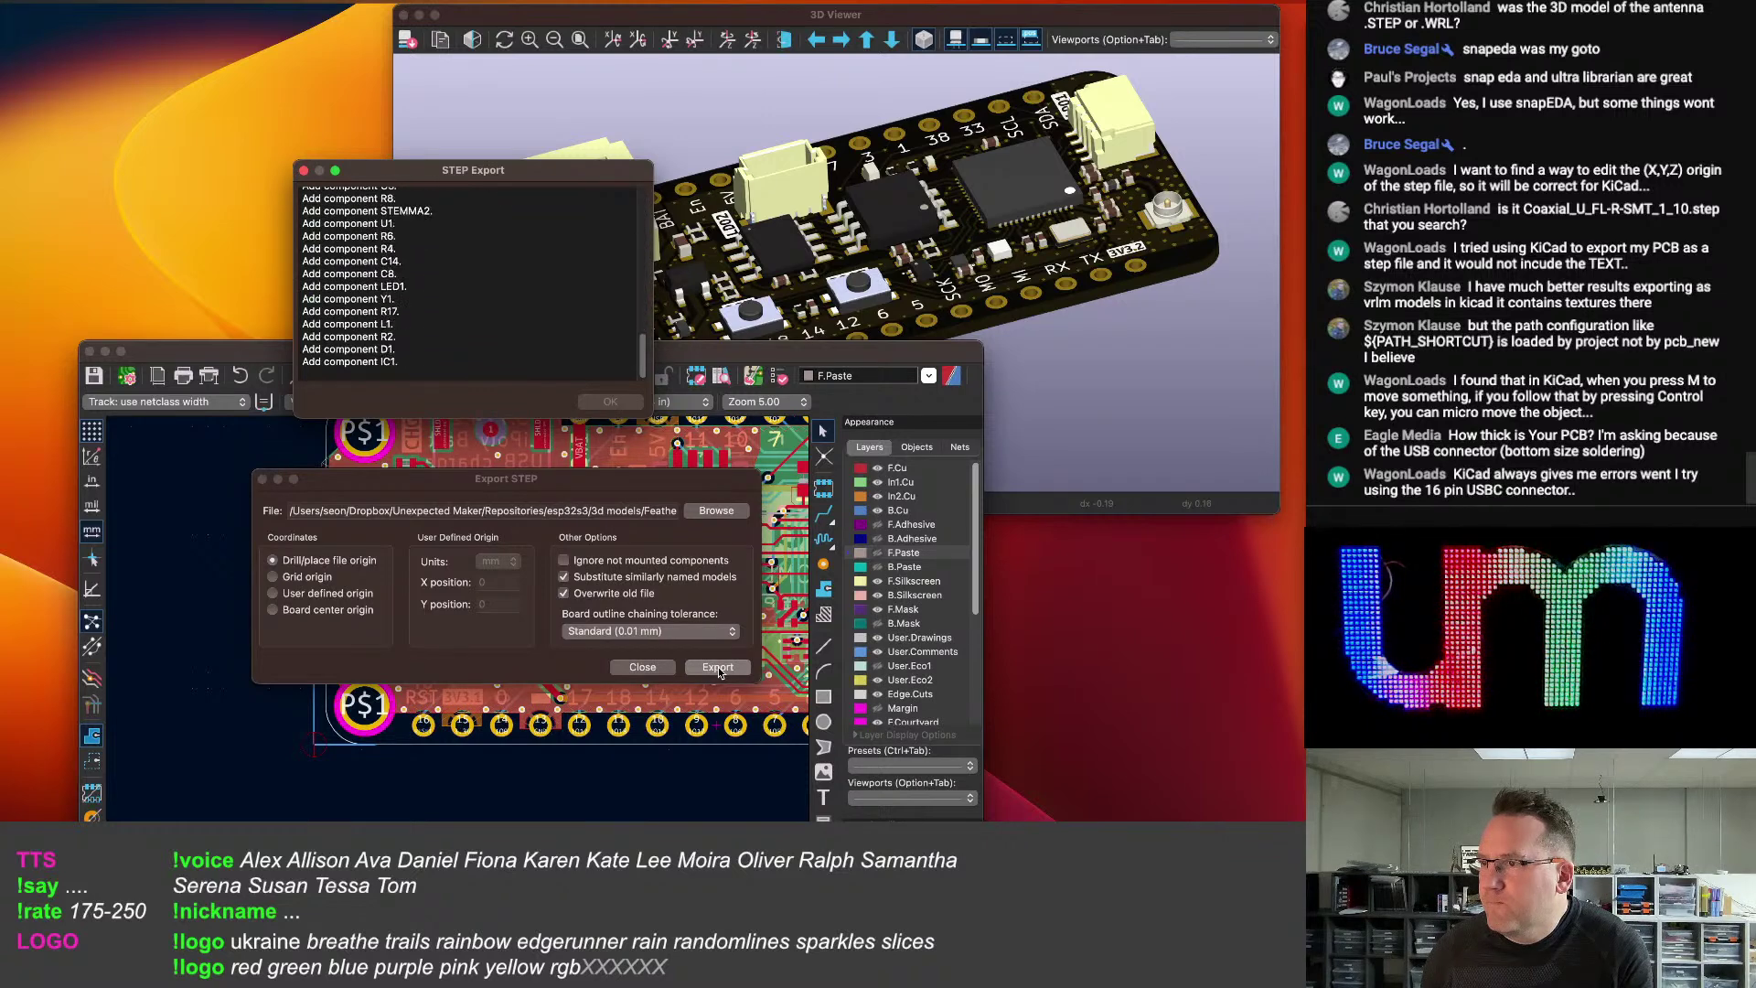
pyautogui.press('Return')
pyautogui.scroll(-2, 498, 640)
pyautogui.press('super+s')
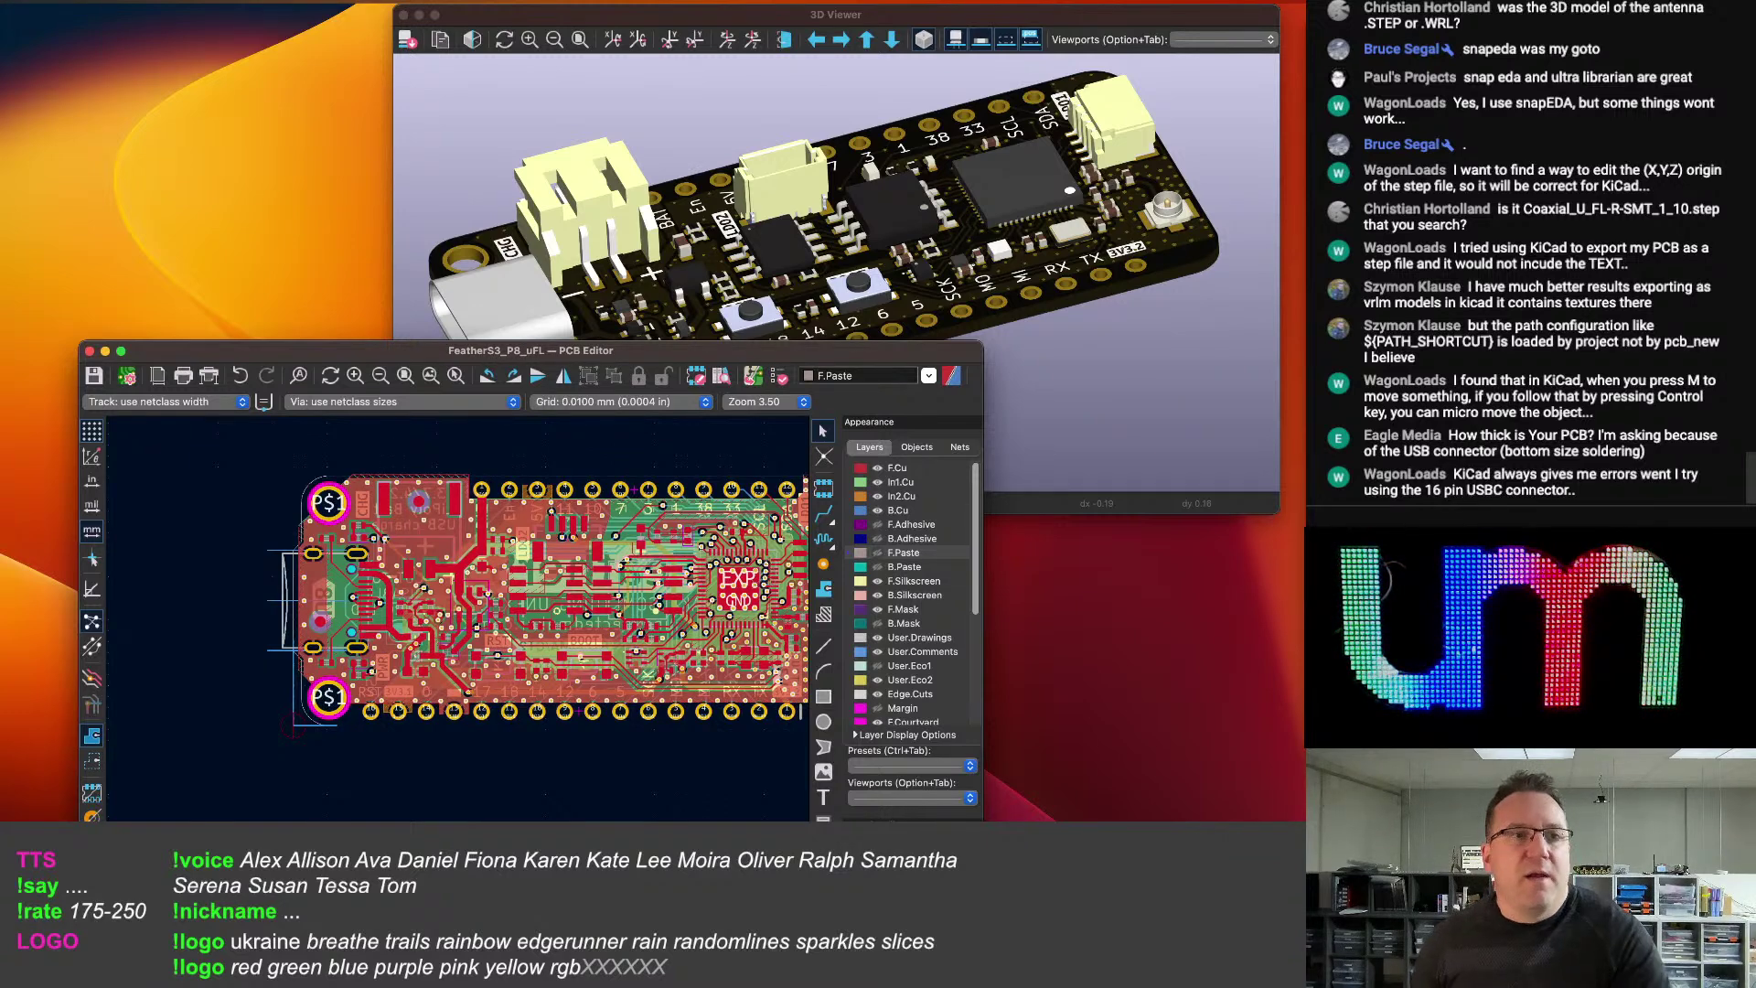
# Switch to the ProS3_P8_uFL board, show it in 3D and examine its component models and breakaway tab.
pyautogui.press('super+Tab')
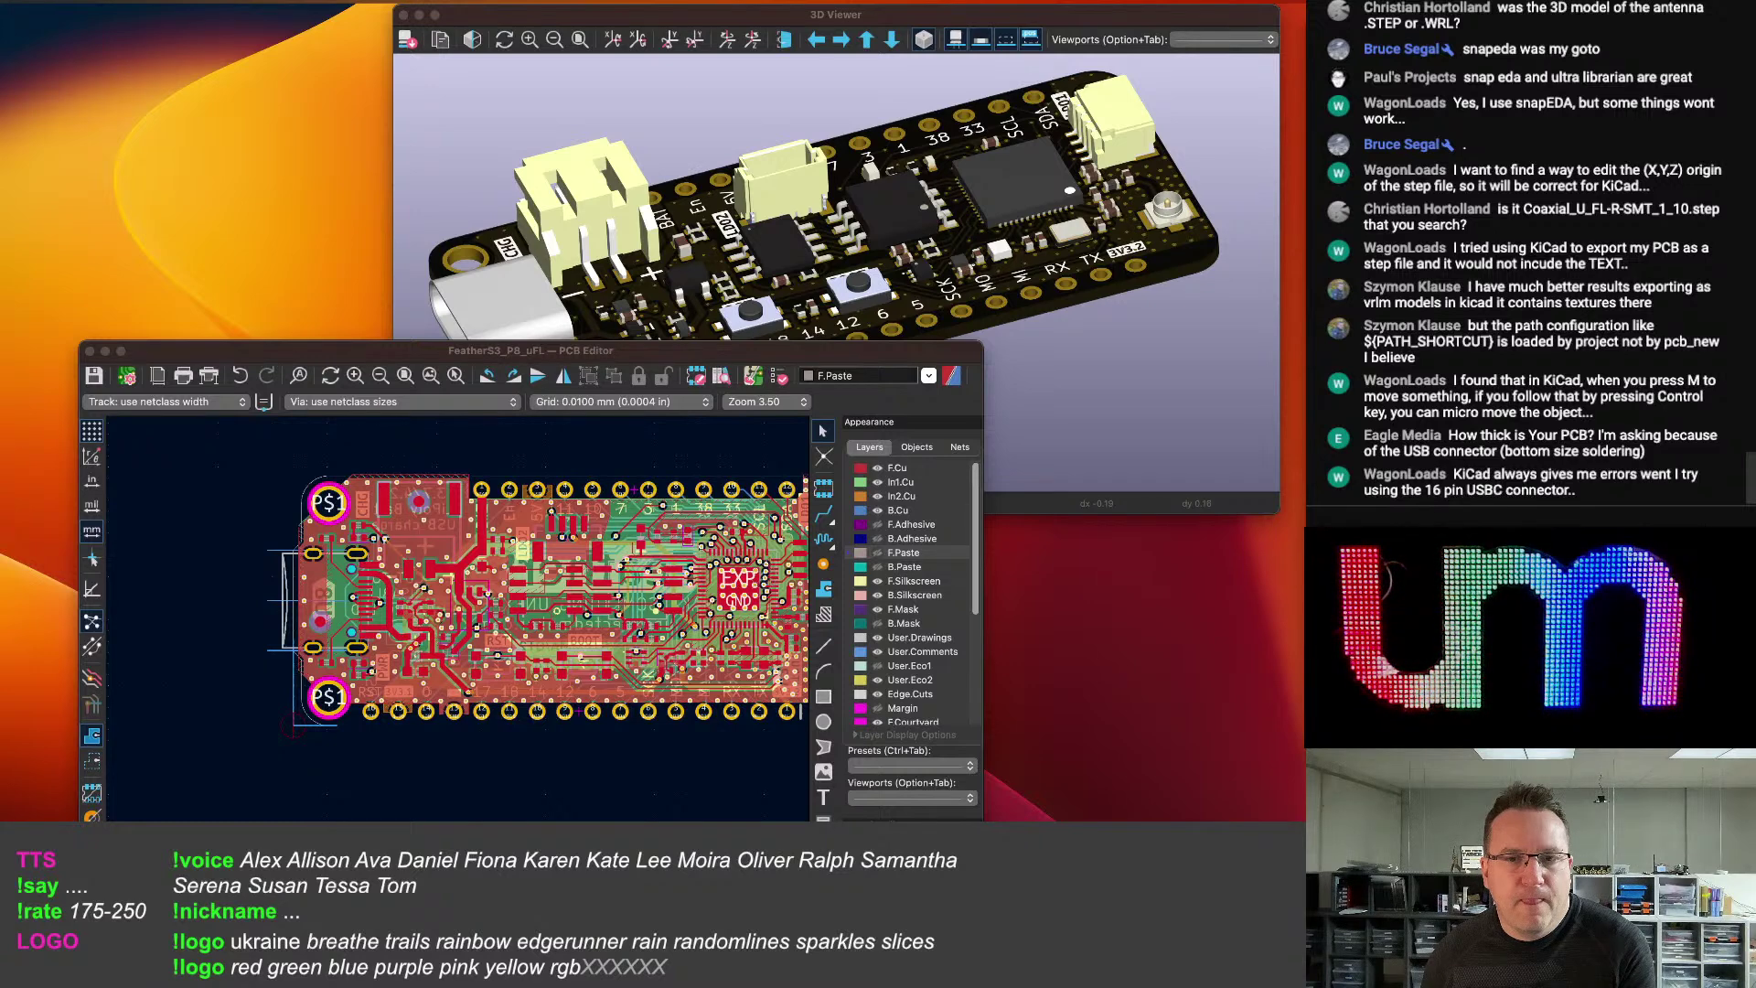
pyautogui.press('super+h')
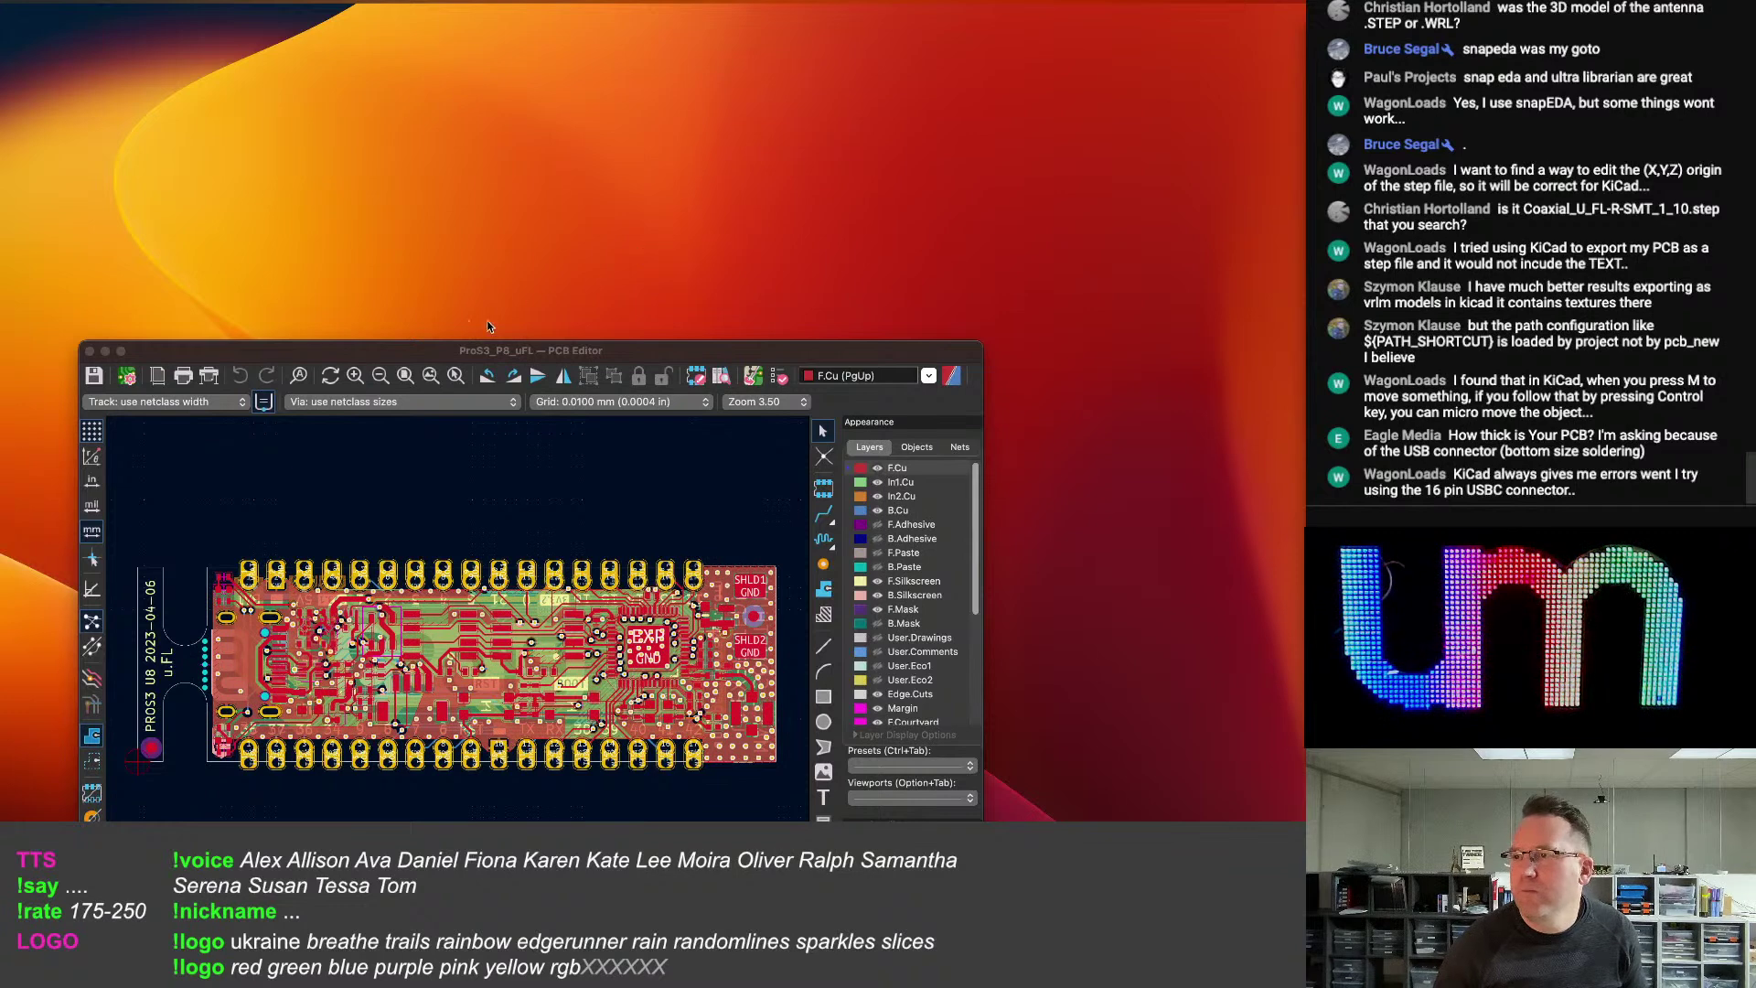
pyautogui.click(410, 348)
pyautogui.click(137, 1)
pyautogui.click(174, 67)
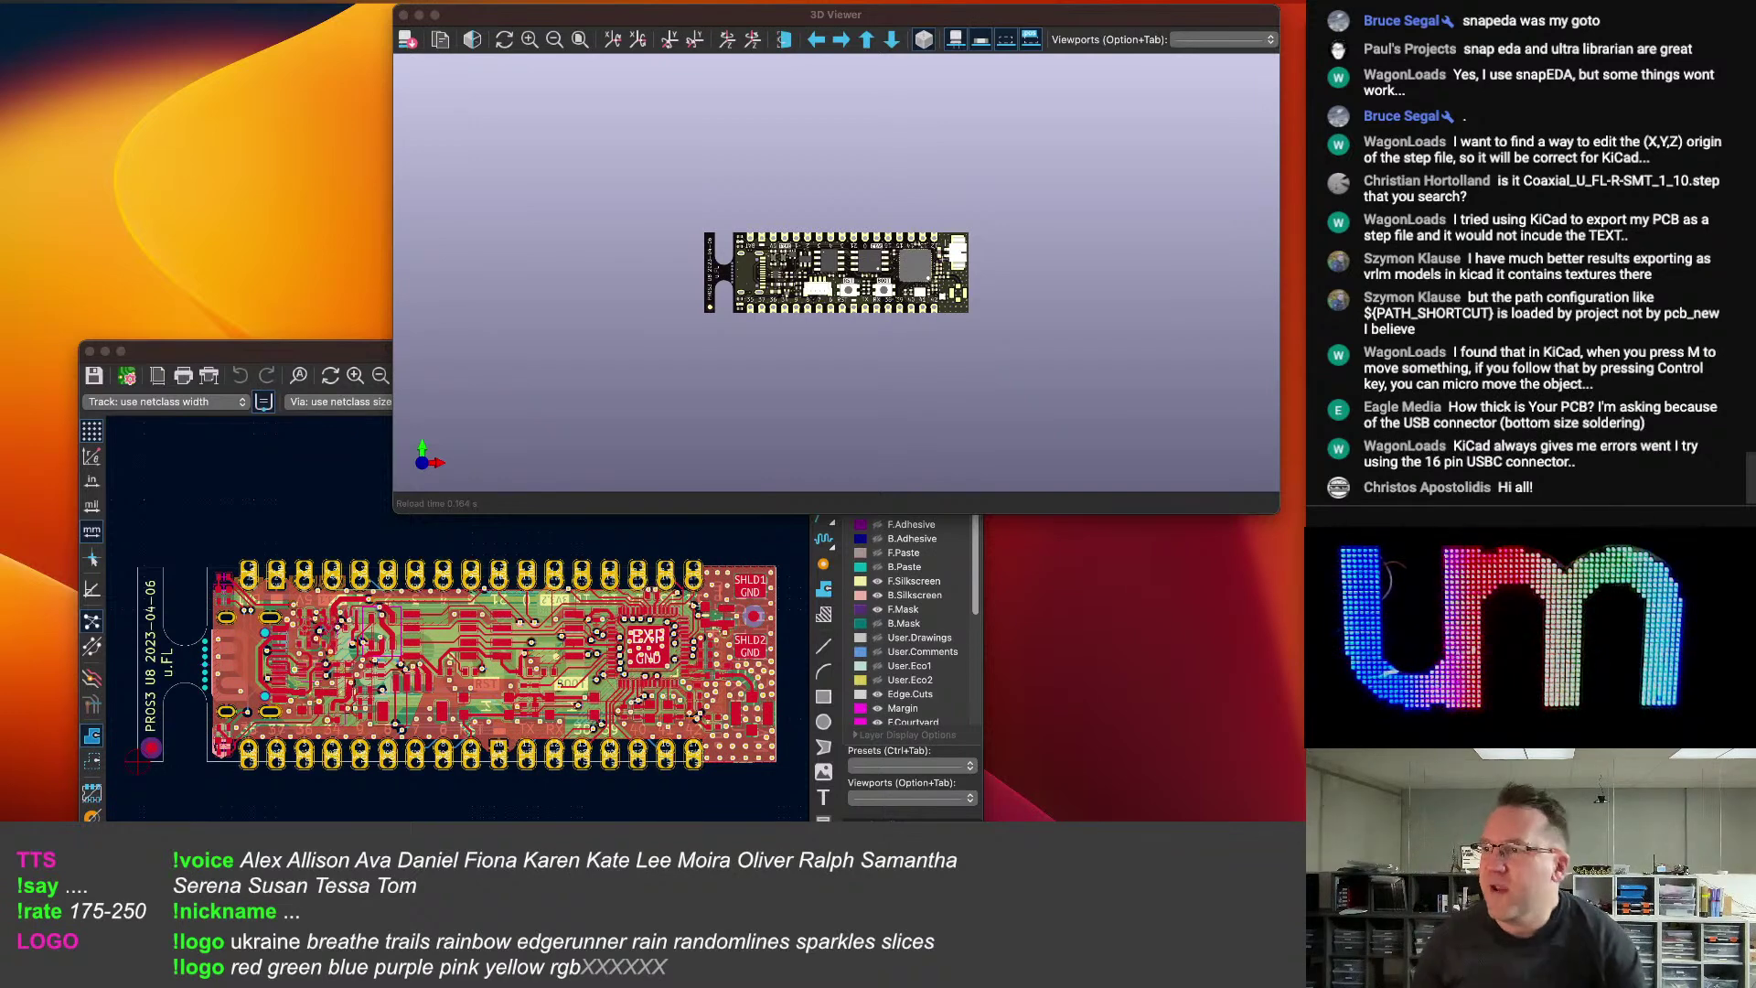
pyautogui.scroll(5, 807, 393)
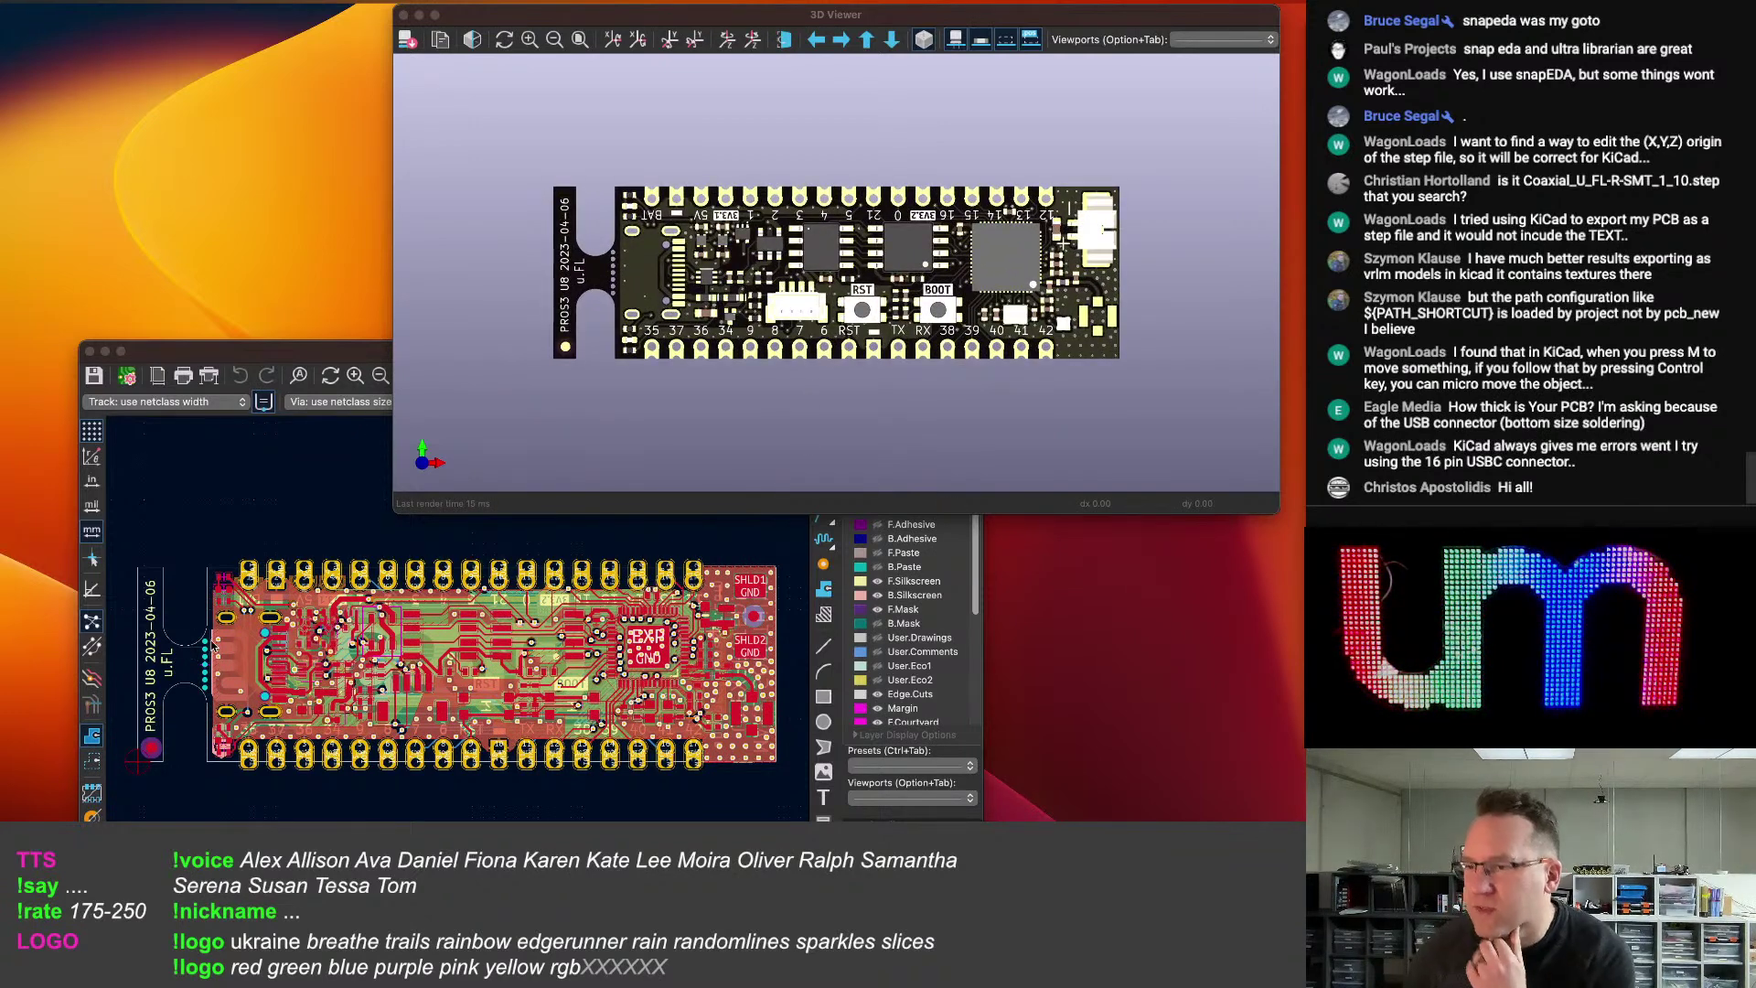
pyautogui.scroll(2, 656, 301)
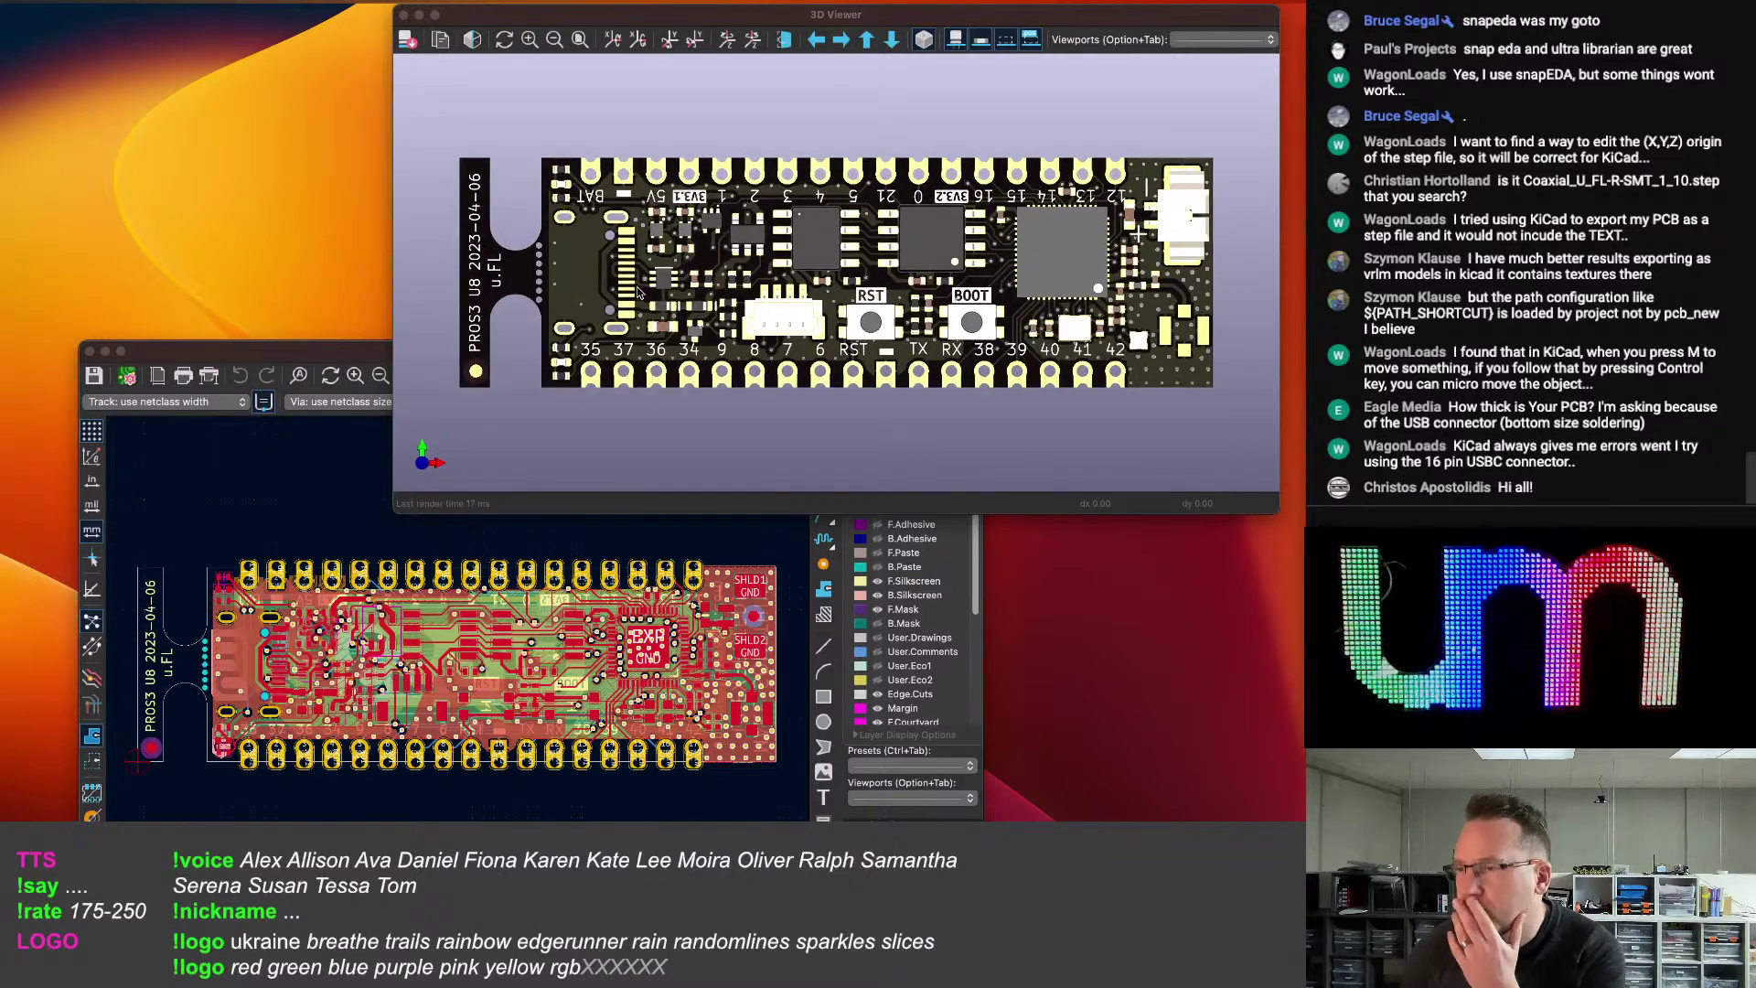
pyautogui.scroll(1, 649, 279)
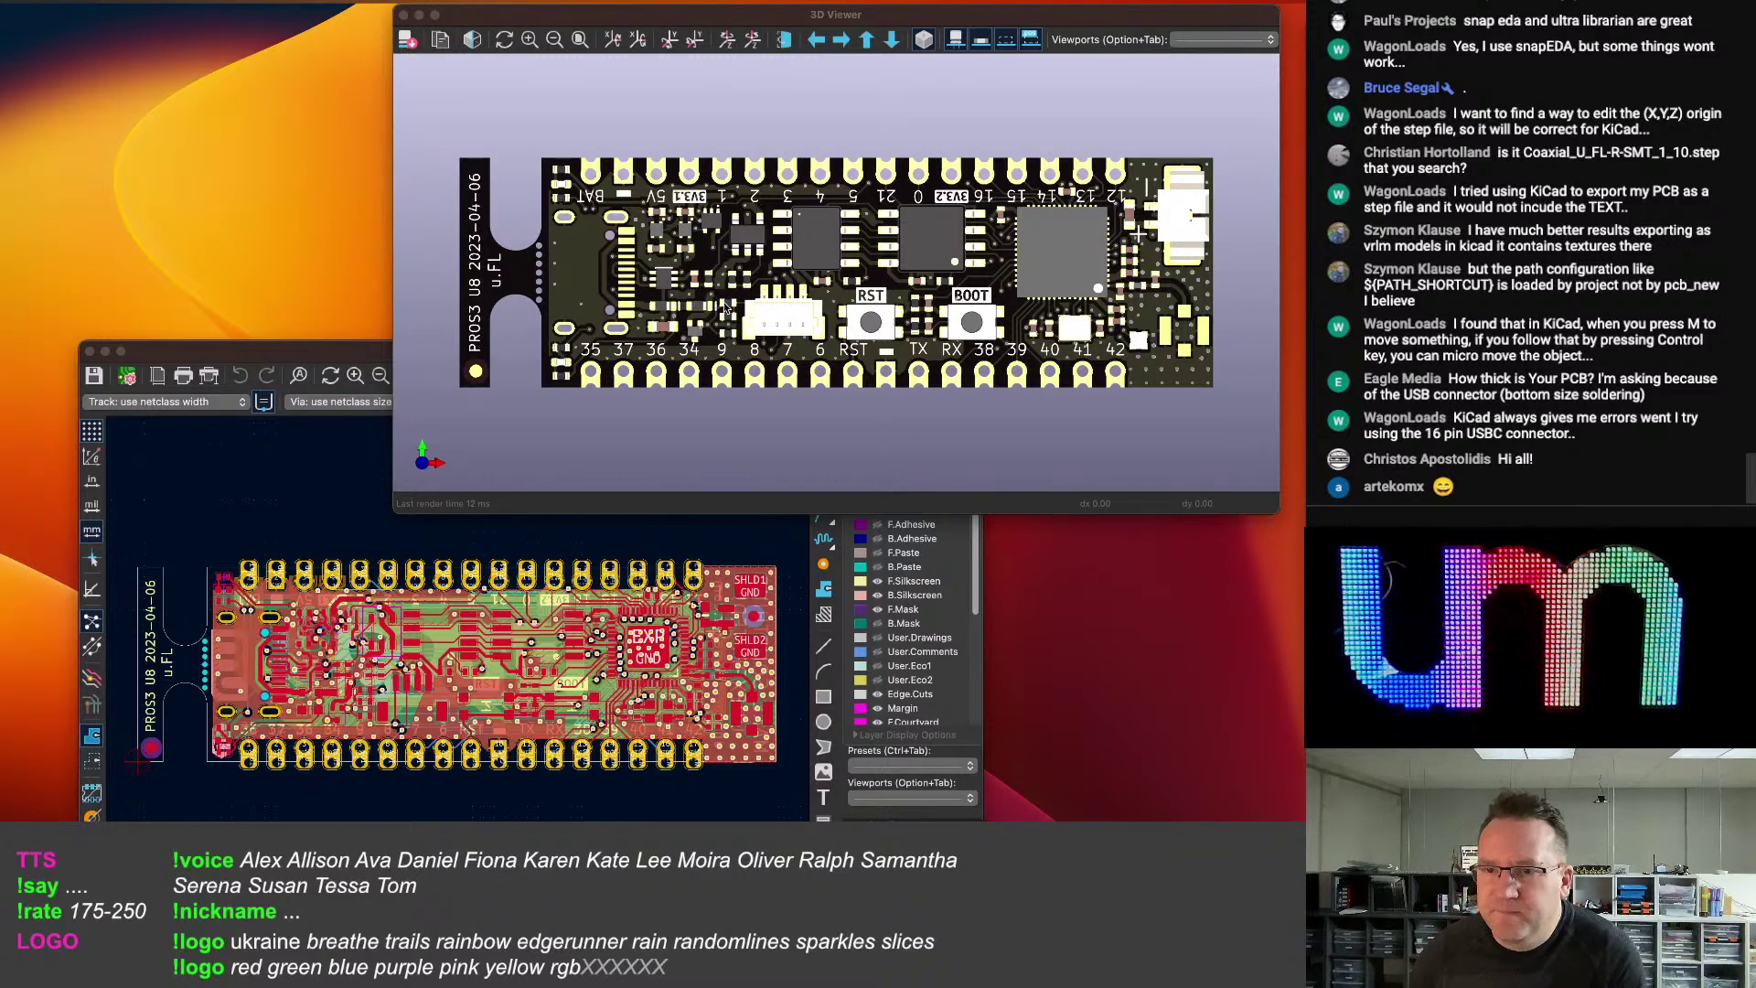
pyautogui.scroll(-2, 820, 336)
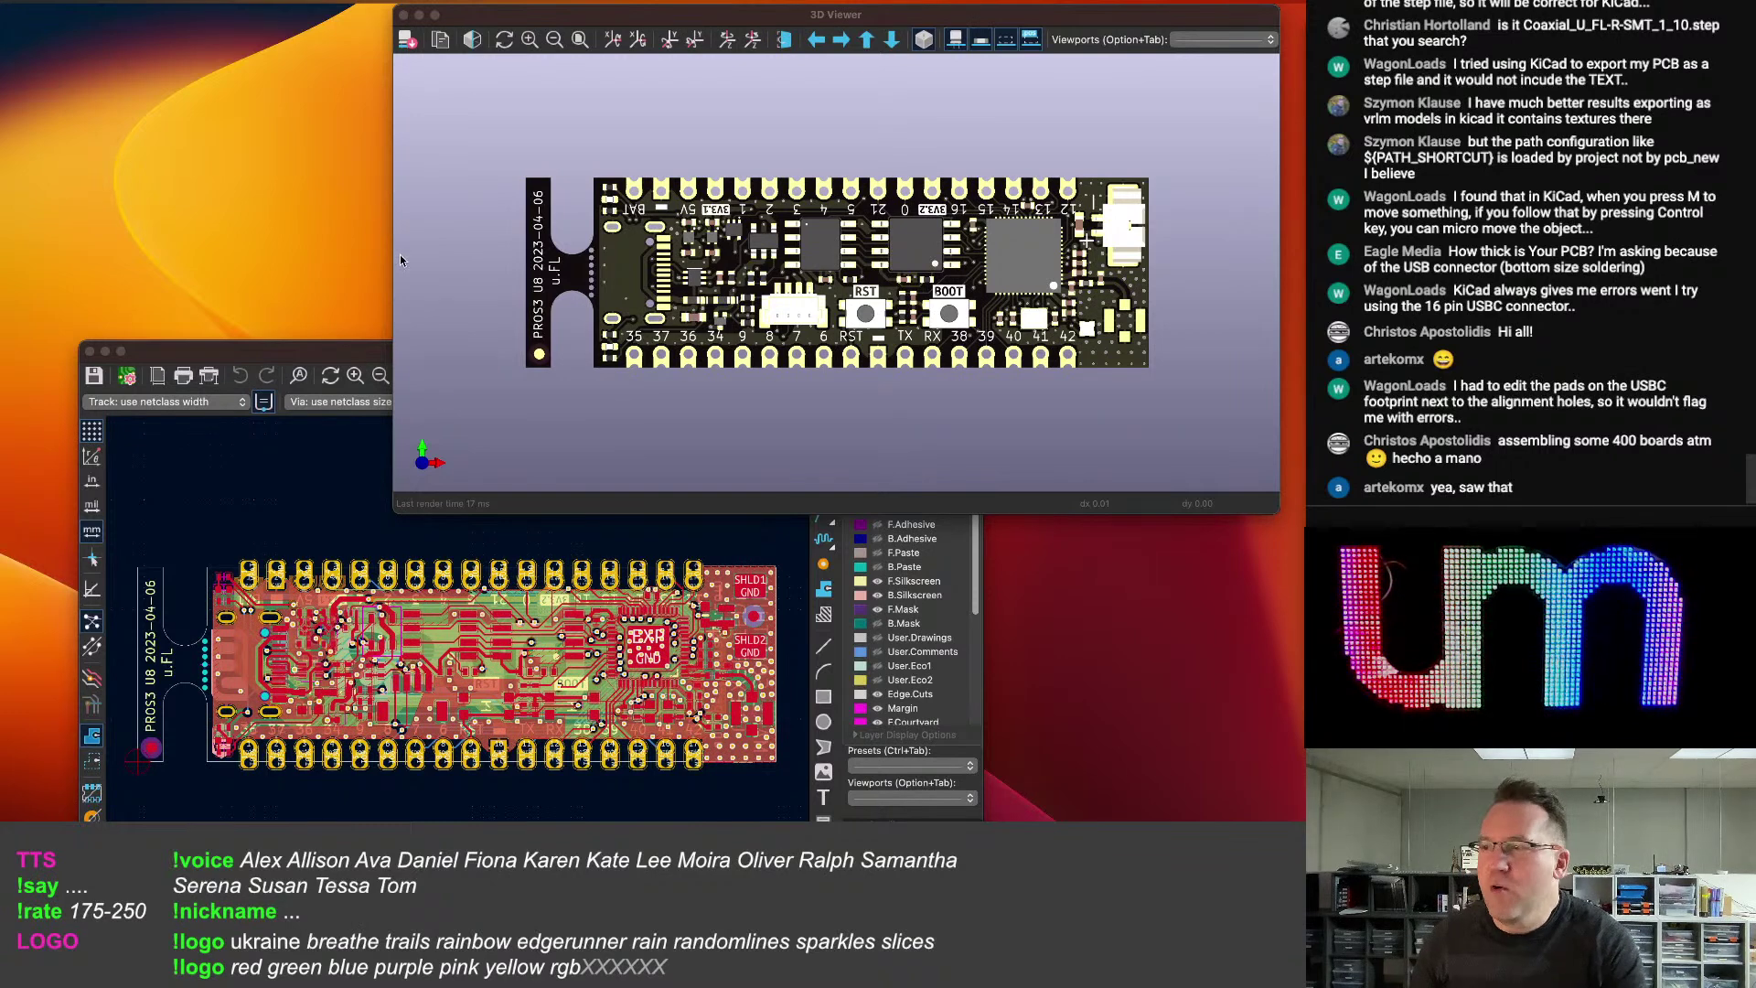
pyautogui.scroll(3, 657, 354)
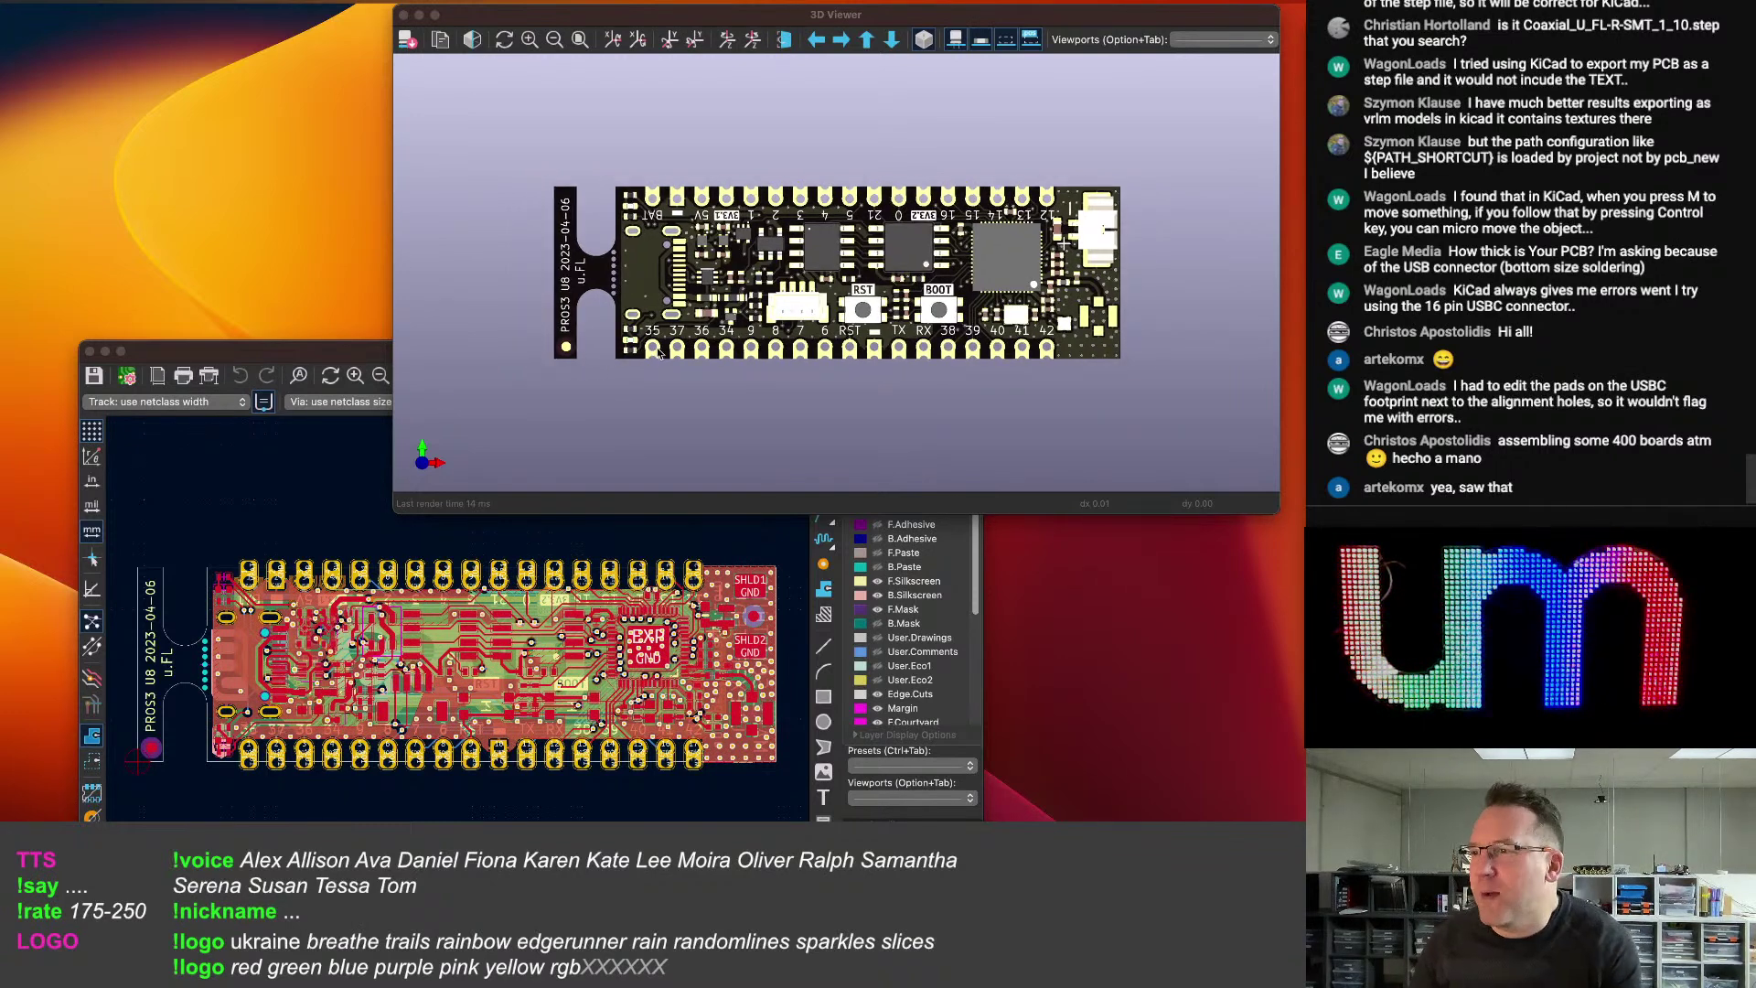
pyautogui.moveTo(712, 320); pyautogui.dragTo(717, 318, button='middle')
pyautogui.moveTo(742, 454); pyautogui.dragTo(809, 402)
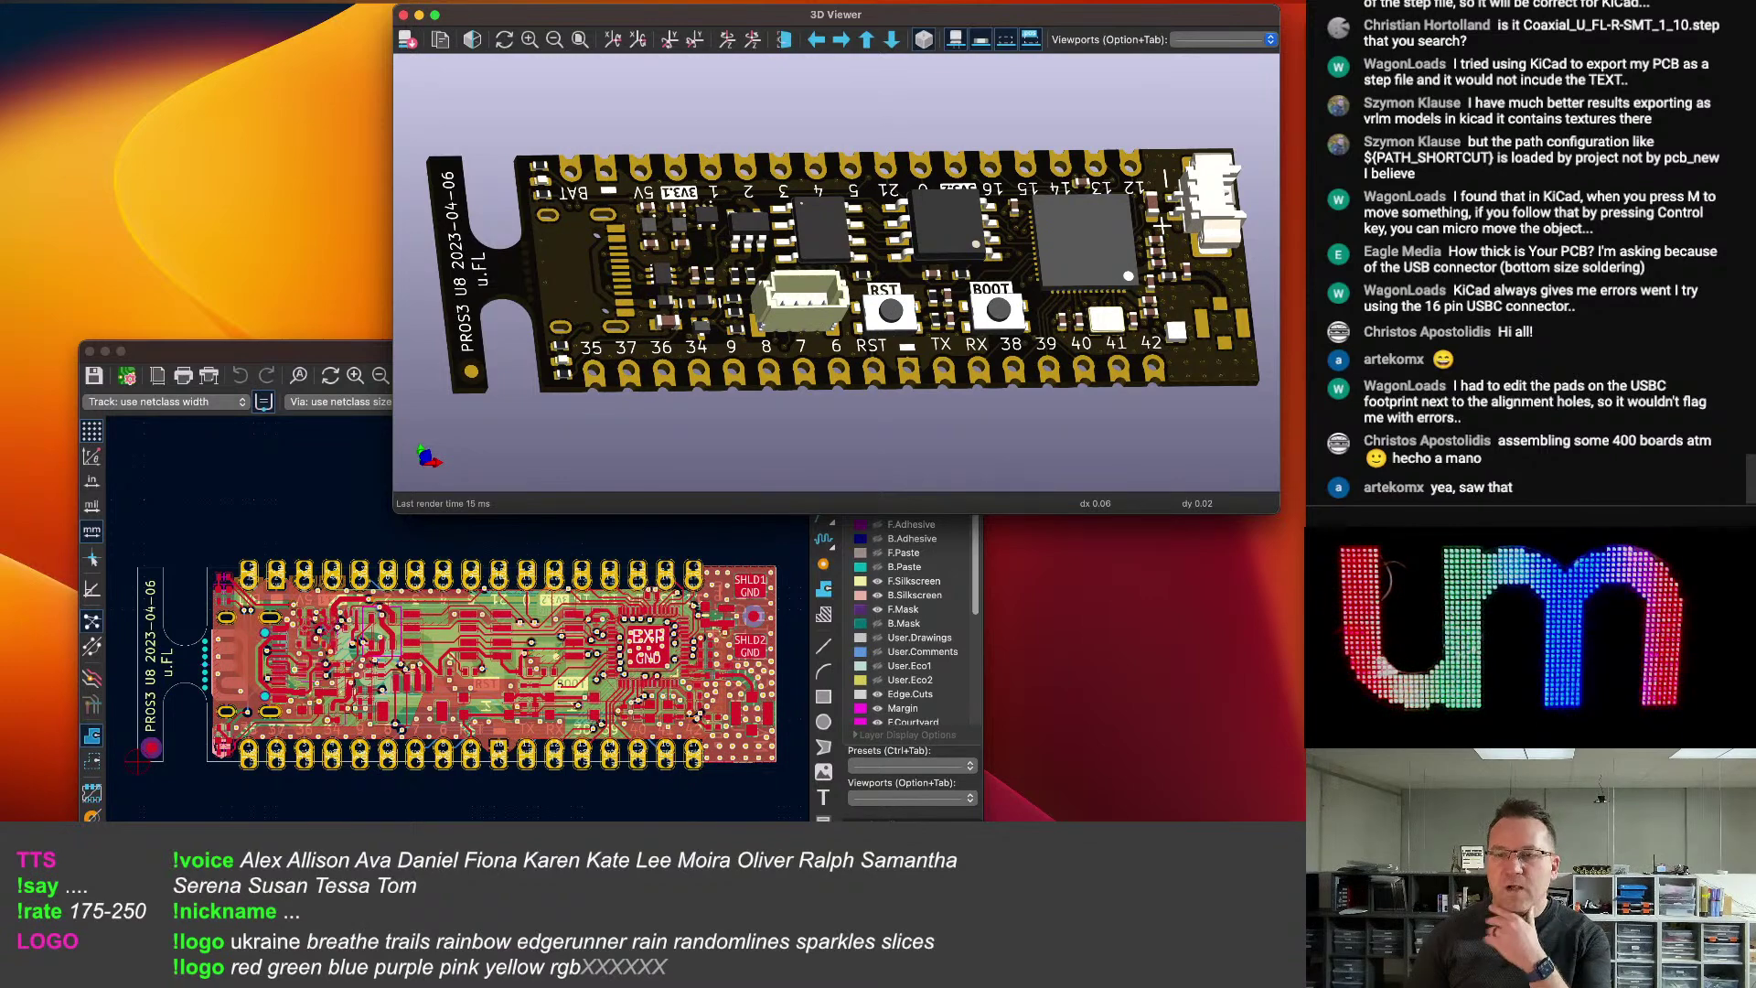
# Save a copy of the ProS3_P8_uFL project in the P8 folder as ProS3_uFL_STEP_MAKER.
pyautogui.moveTo(196, 860); pyautogui.dragTo(313, 277)
pyautogui.click(80, 2)
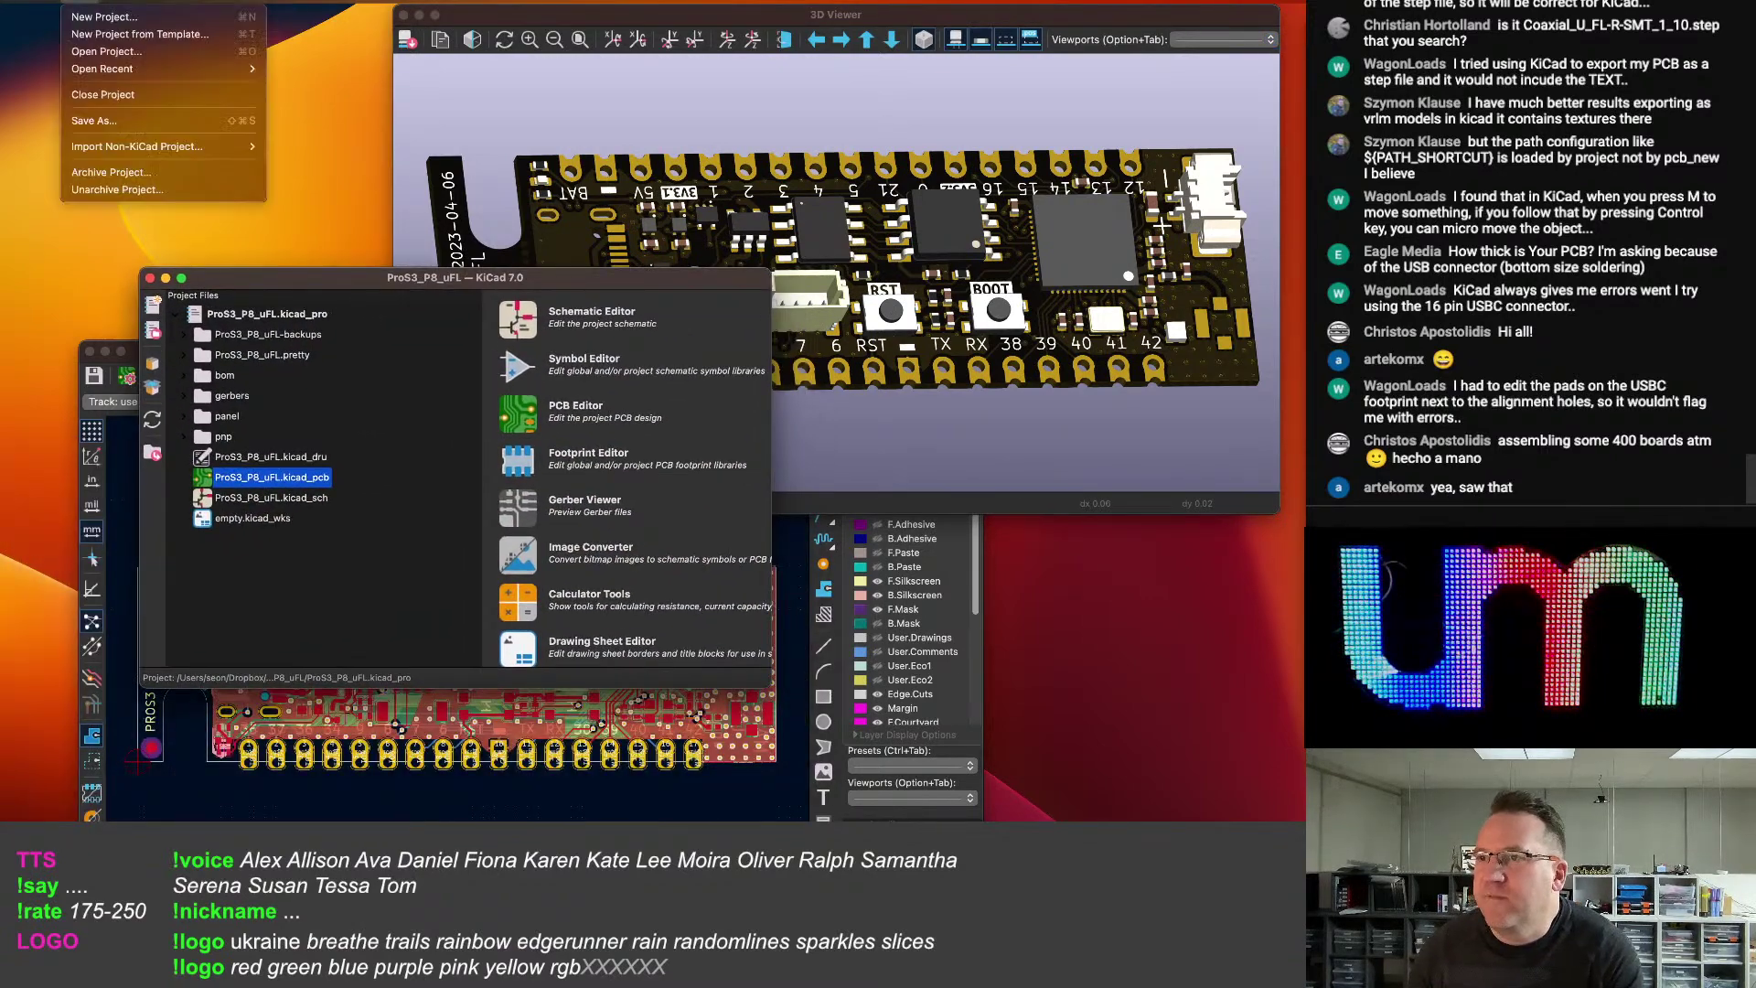
pyautogui.click(86, 123)
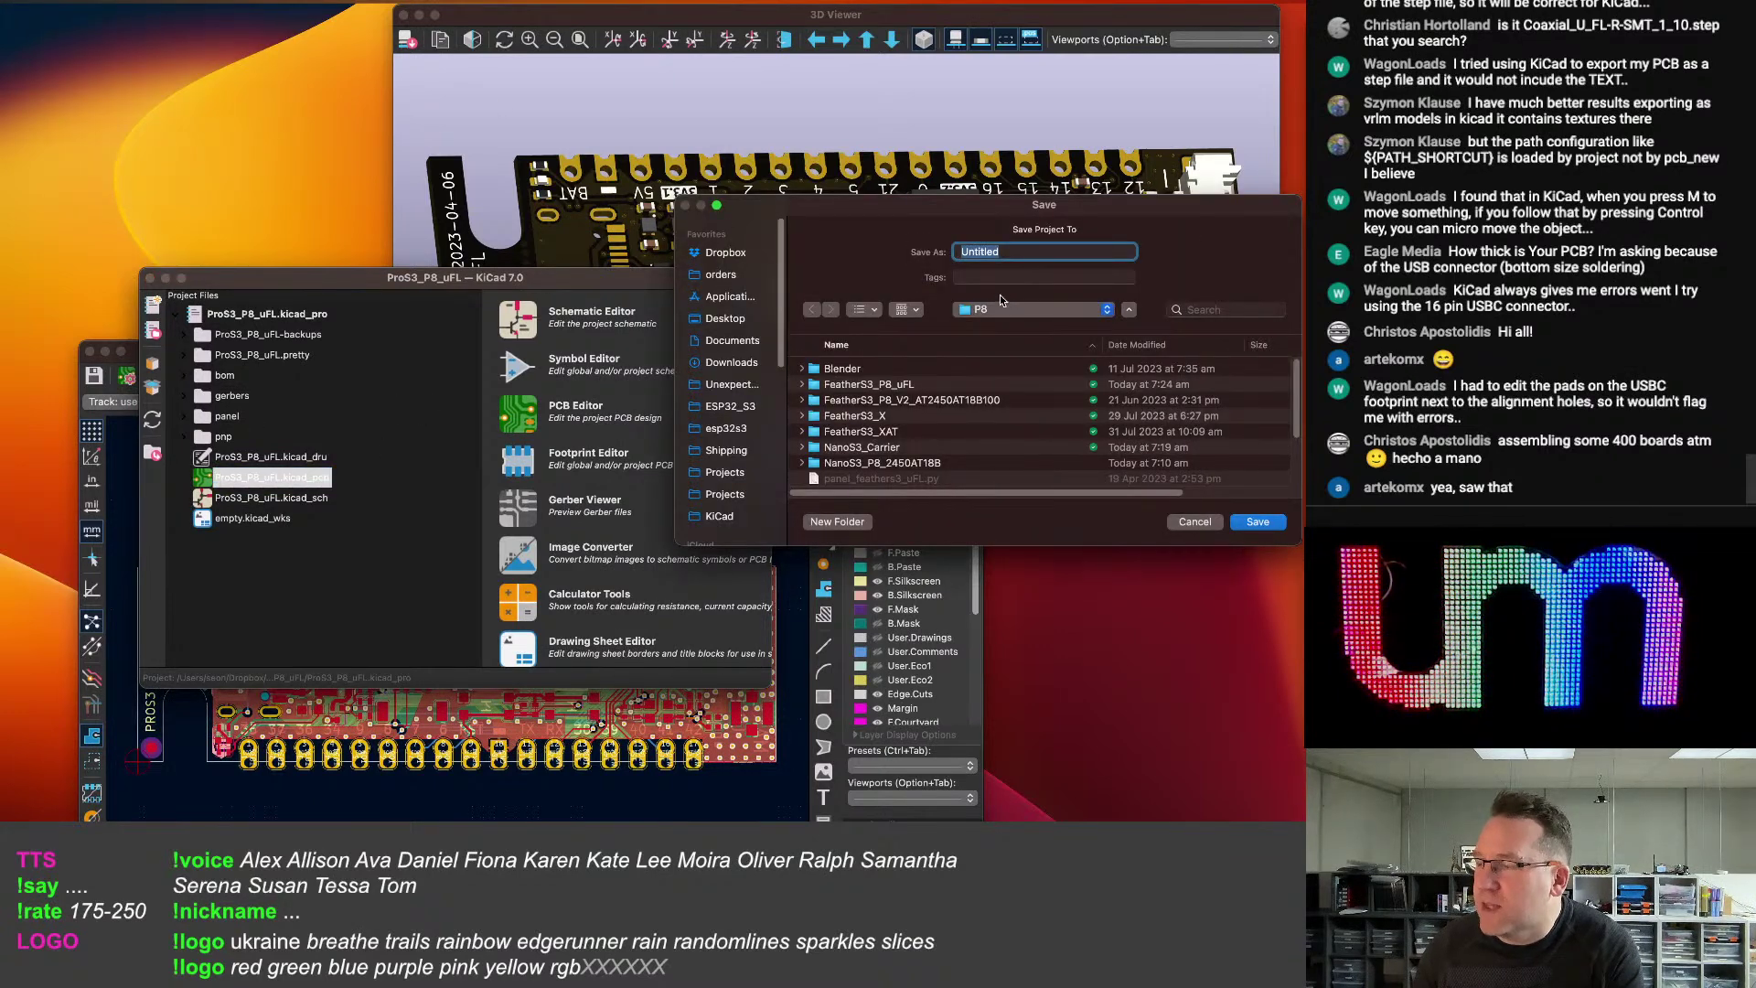
pyautogui.write('P')
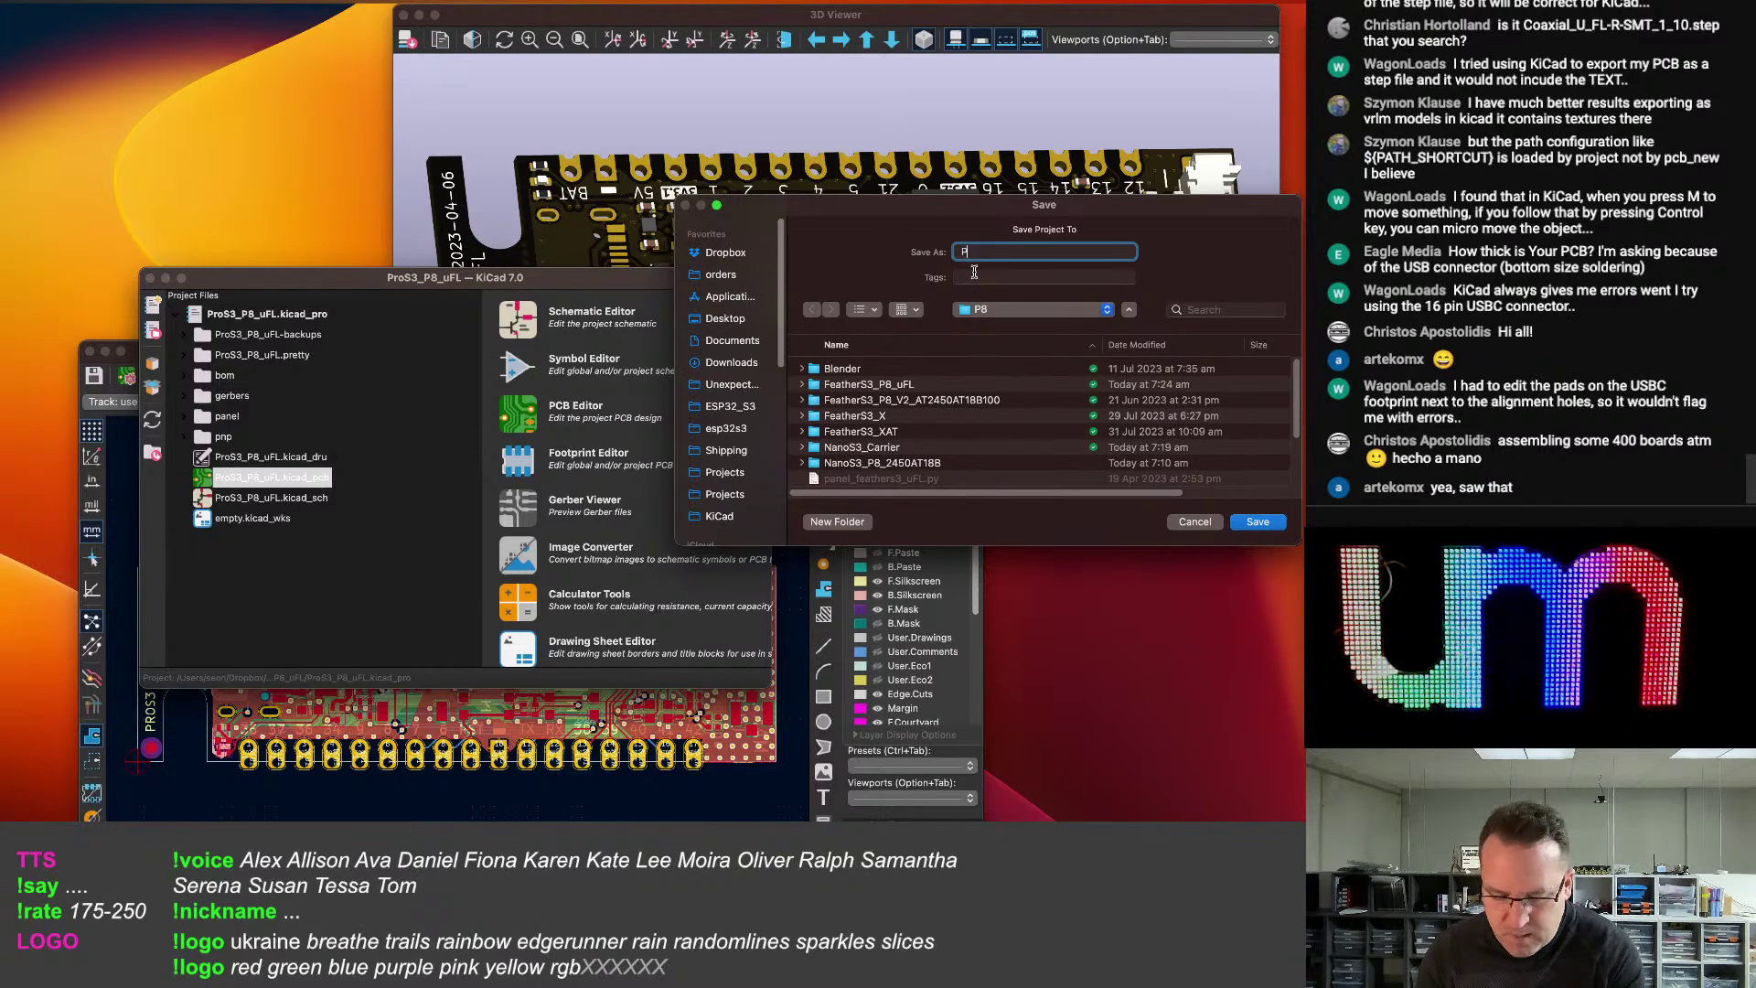
pyautogui.write('roS3_uFL_')
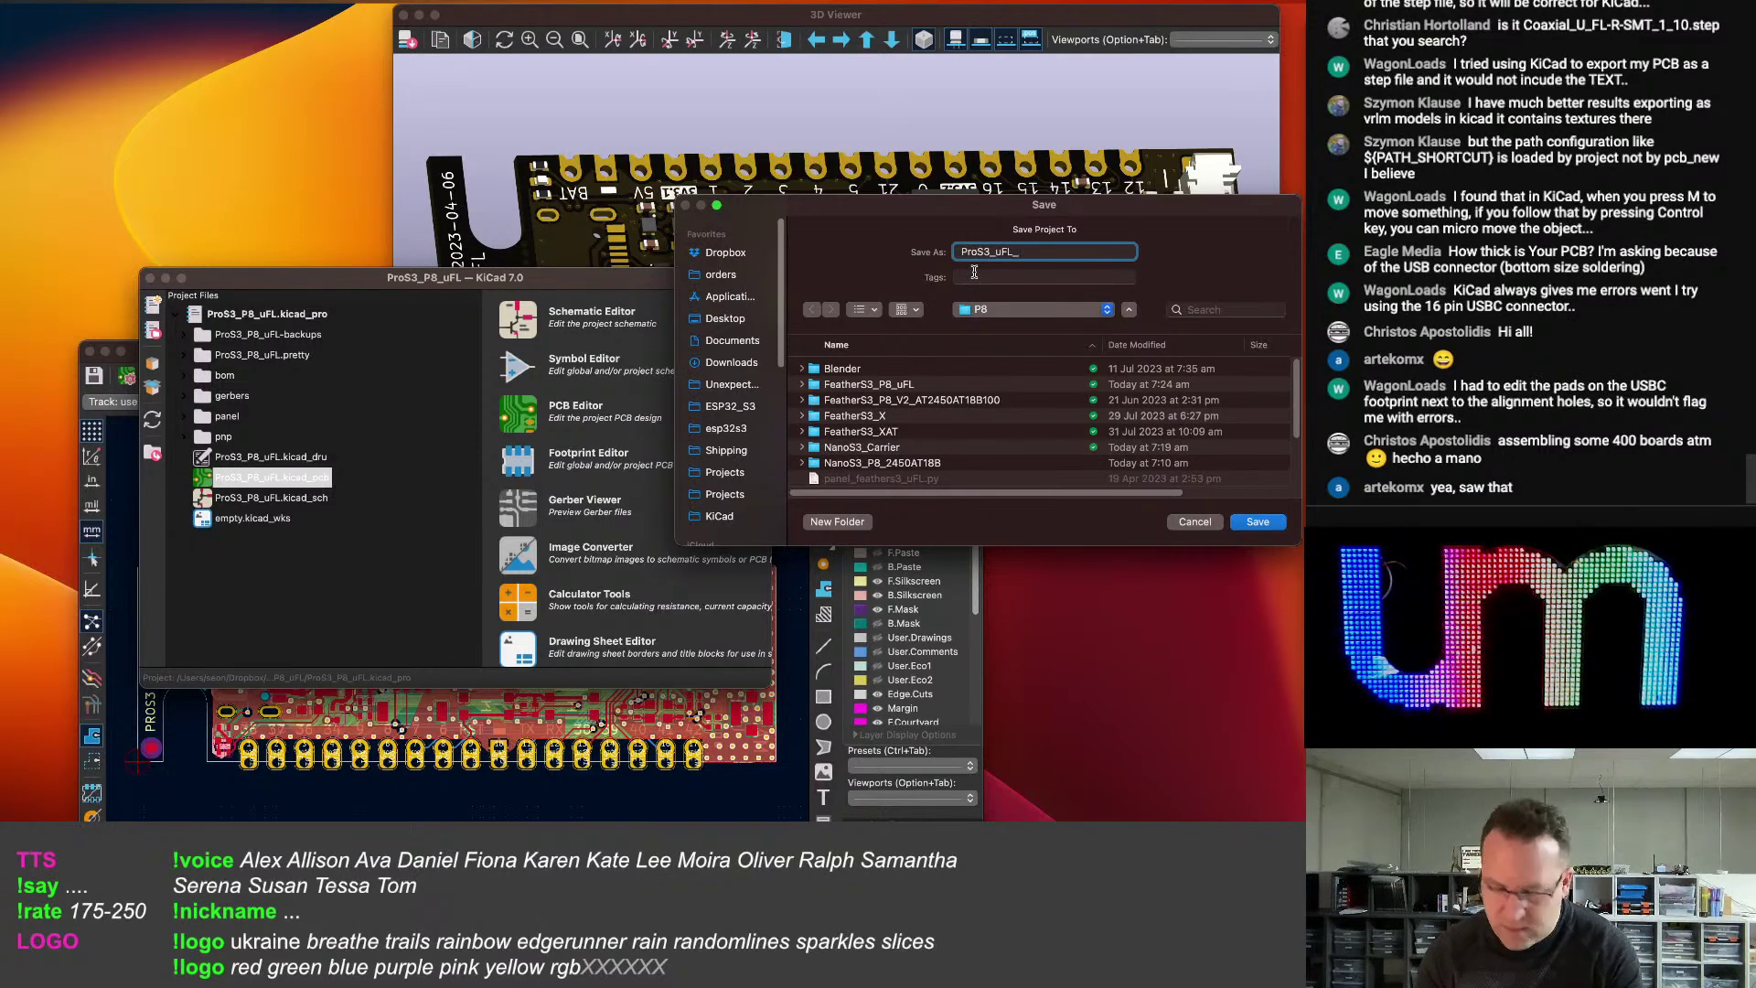
pyautogui.write('STEP_MAKER')
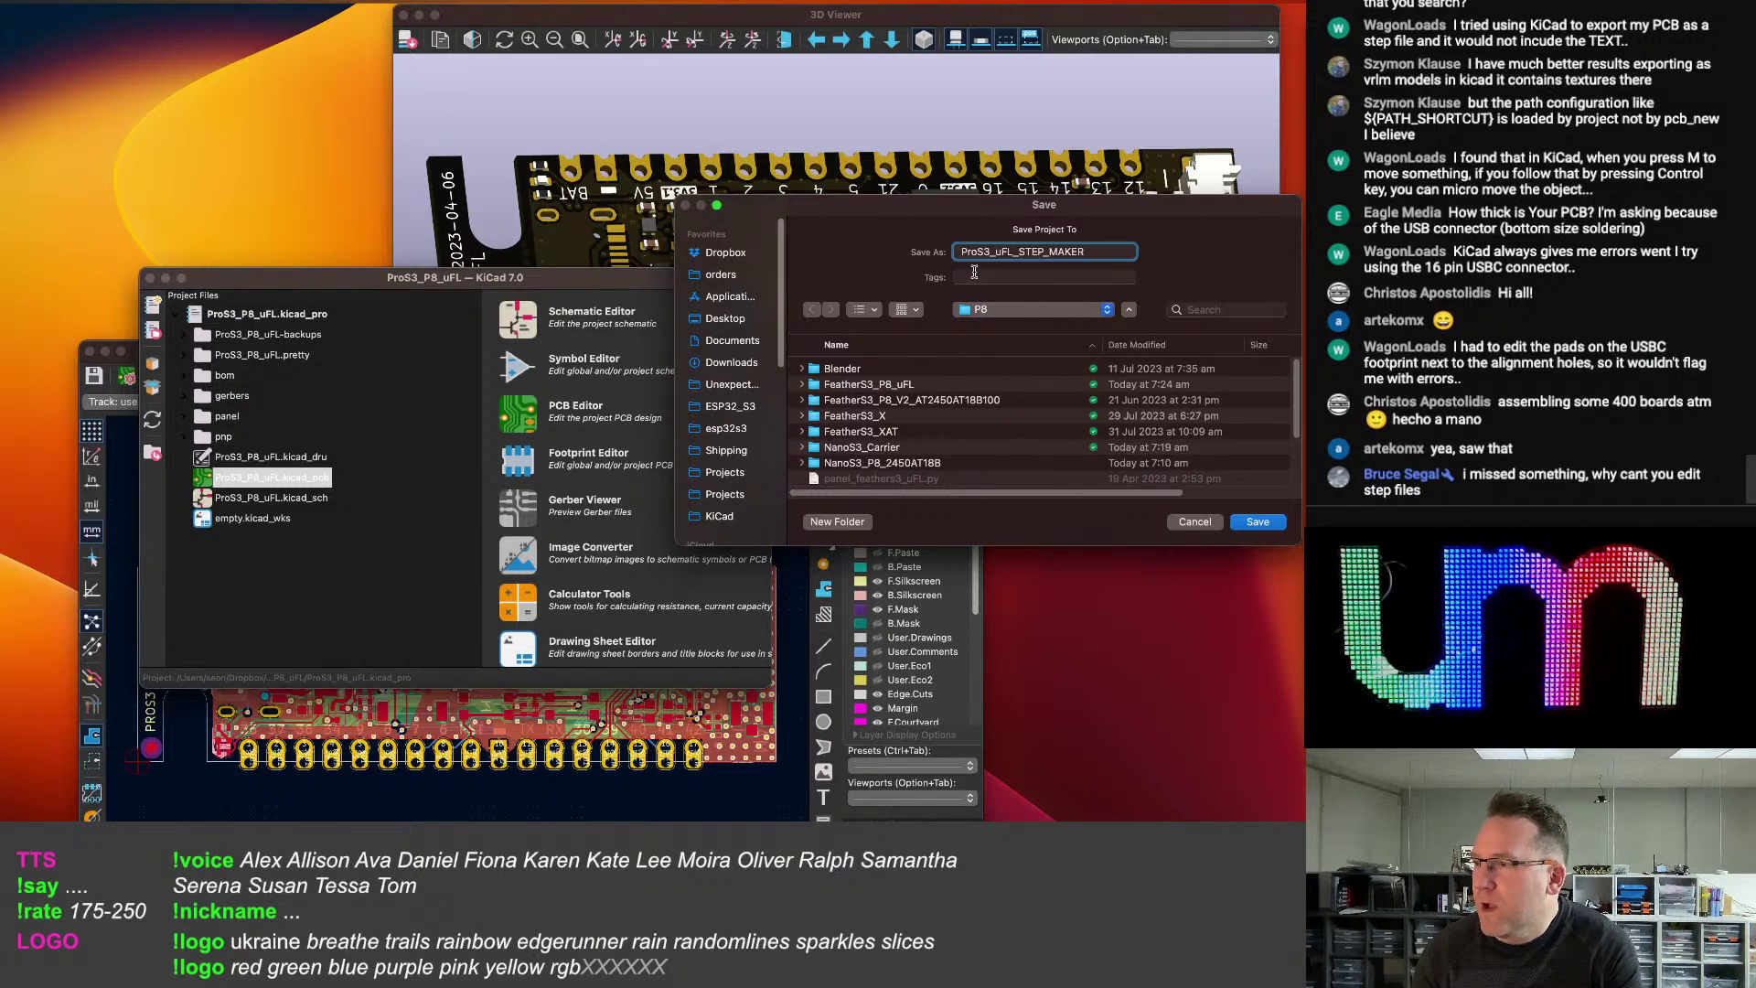
pyautogui.press('Return')
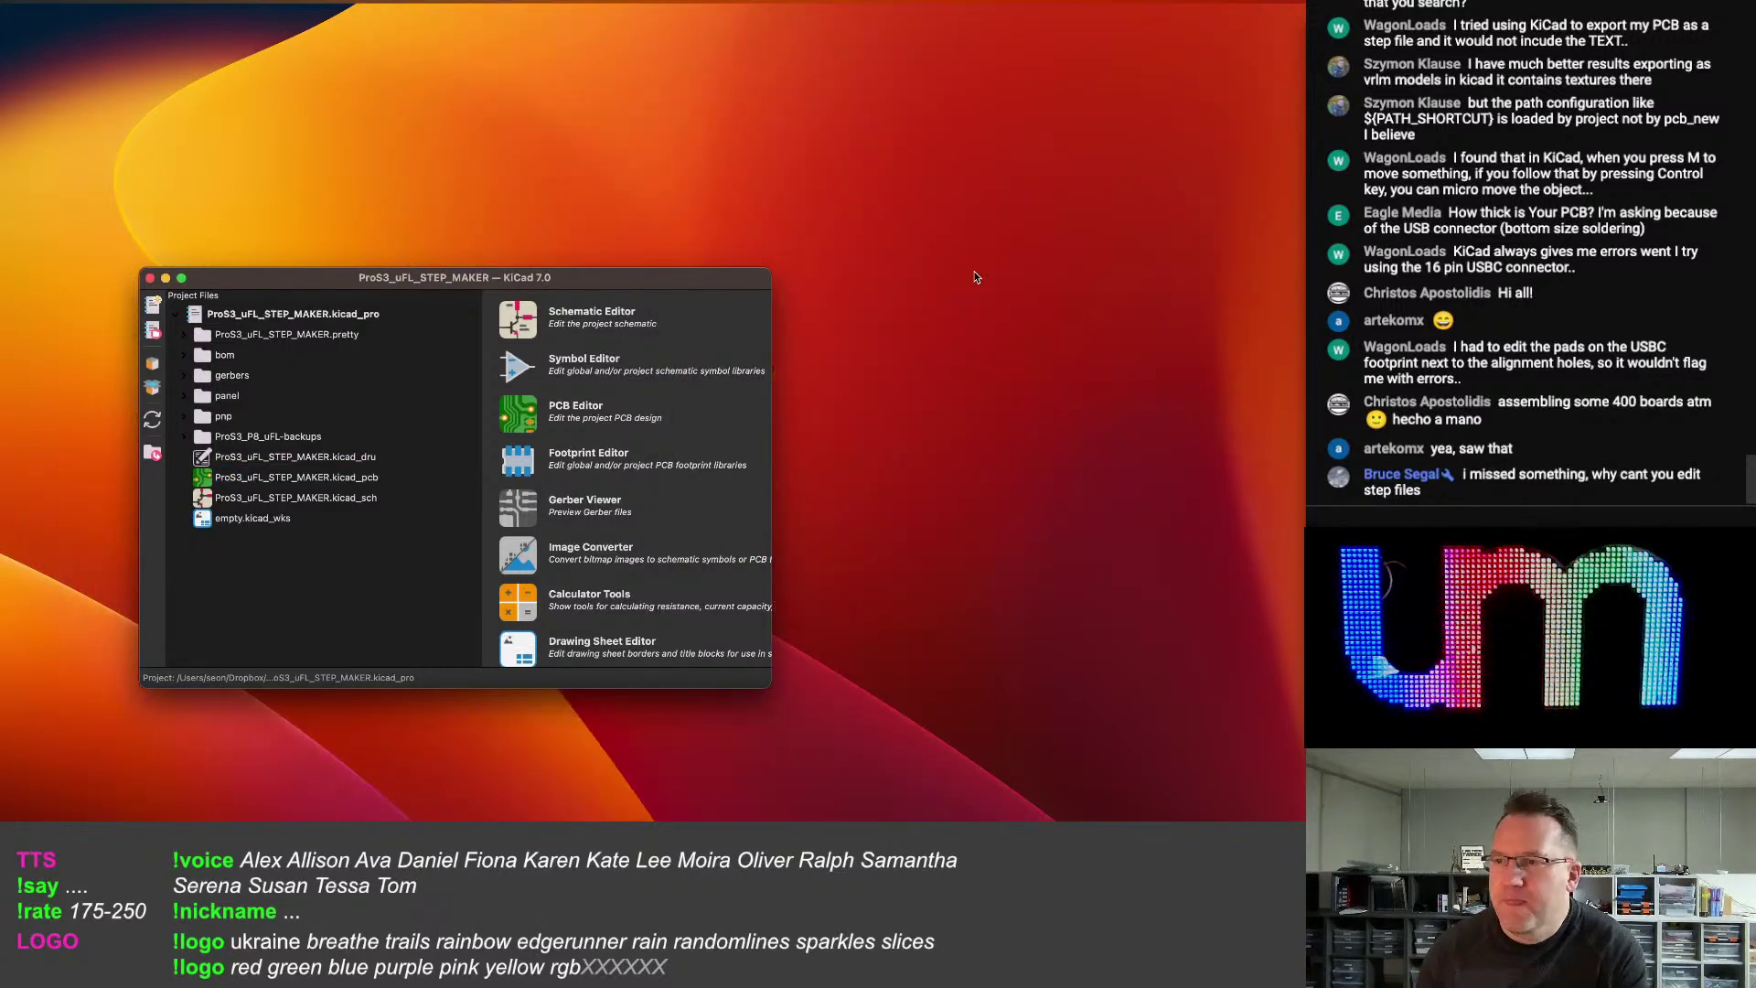
# Open the ProS3_uFL_STEP_MAKER board layout and show the board in 3D.
pyautogui.click(245, 484)
pyautogui.doubleClick(245, 484)
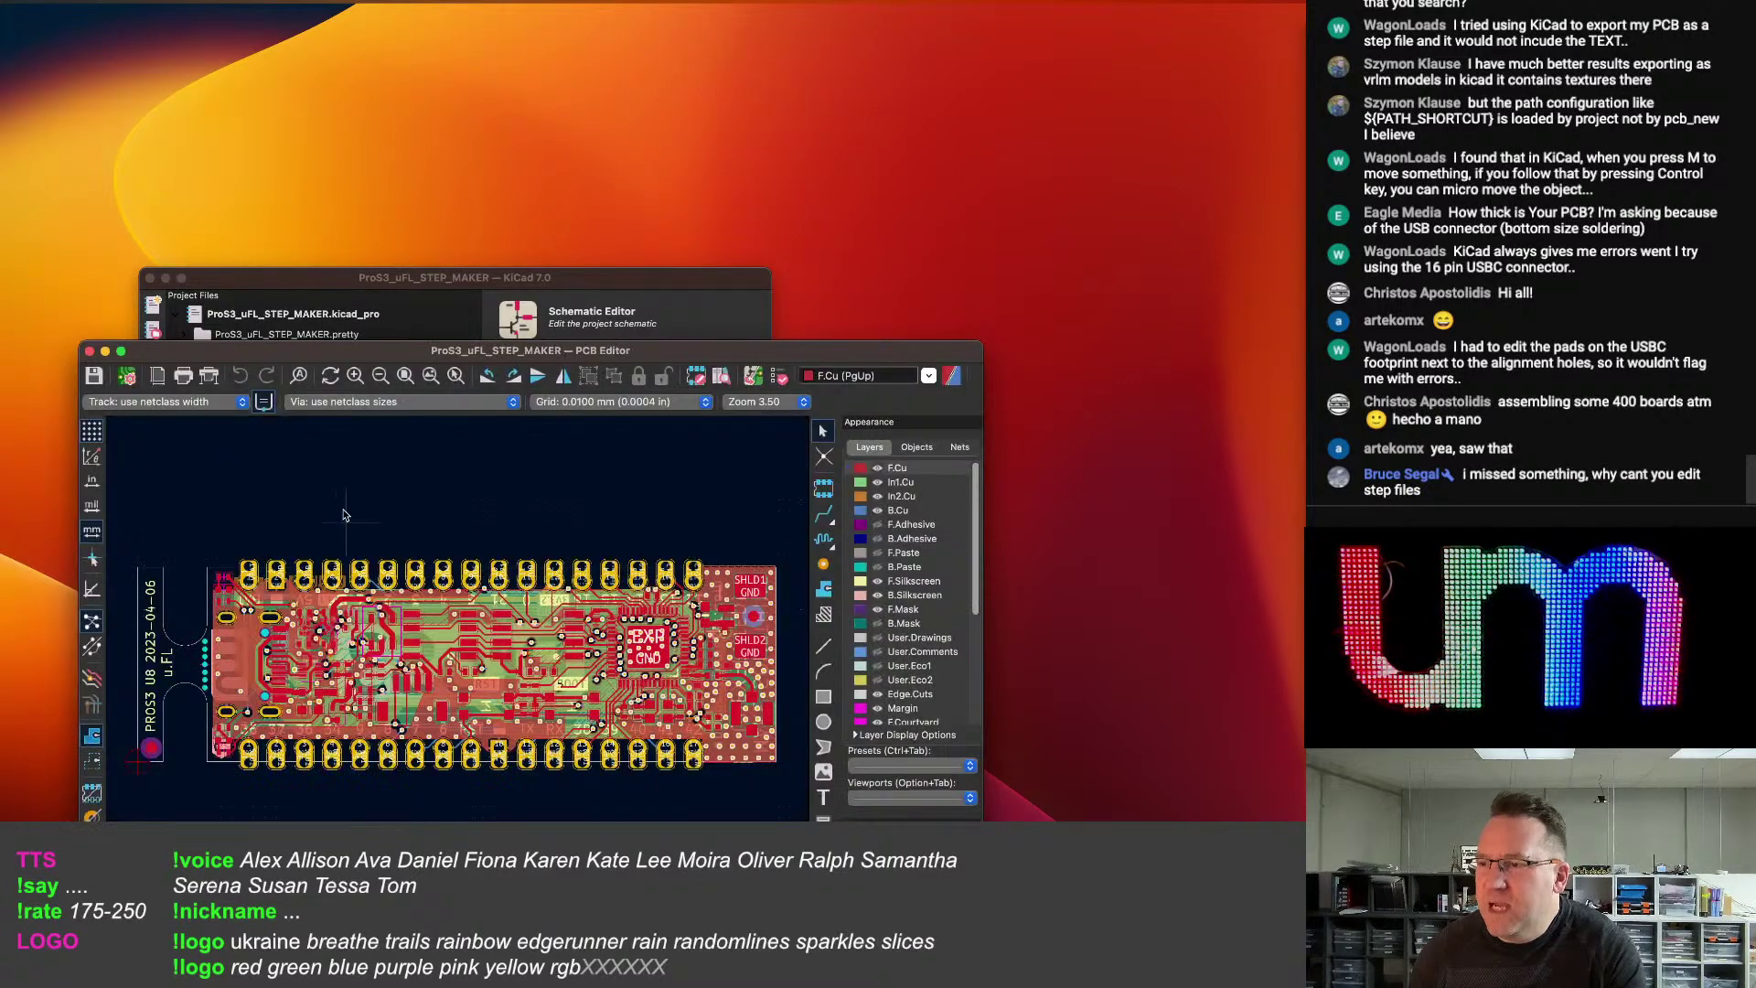
pyautogui.click(131, 1)
pyautogui.click(165, 68)
pyautogui.scroll(1, 793, 319)
pyautogui.scroll(5, 793, 323)
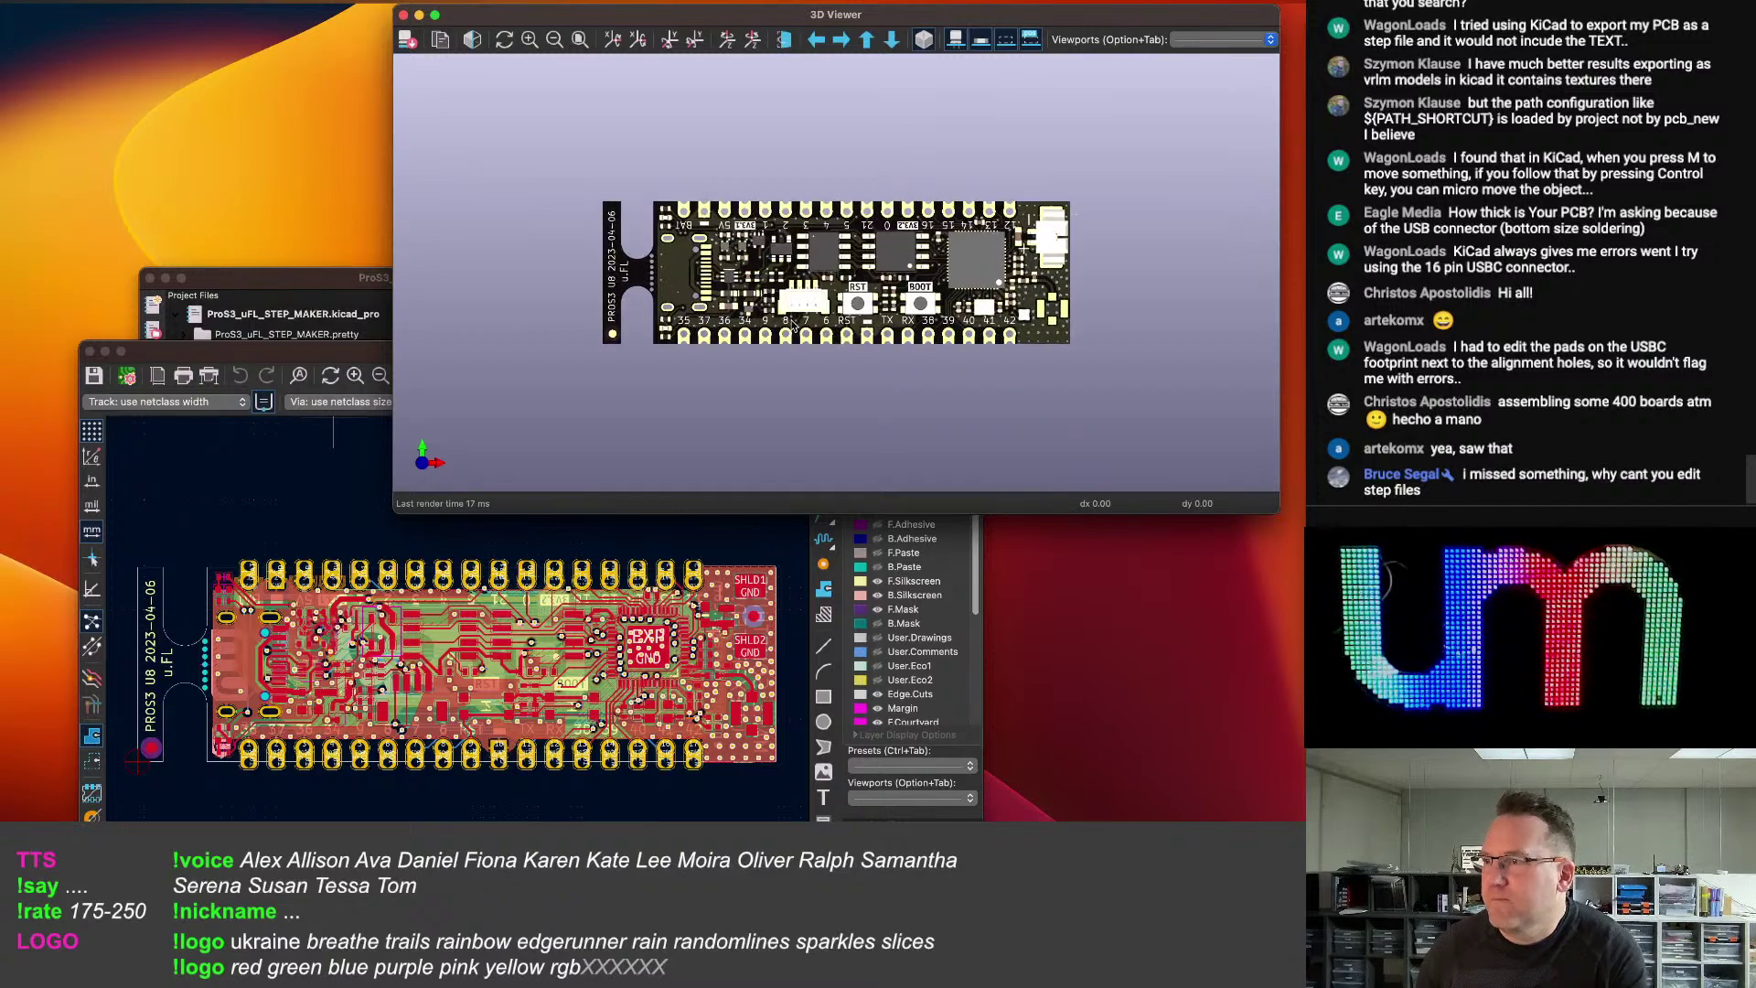
# Examine the breakaway tab, its perforation holes and the board outline beside the USB connector in the layout.
pyautogui.moveTo(268, 554); pyautogui.dragTo(306, 531, button='middle')
pyautogui.scroll(-3, 305, 532)
pyautogui.scroll(3, 261, 542)
pyautogui.moveTo(242, 608); pyautogui.dragTo(304, 571, button='middle')
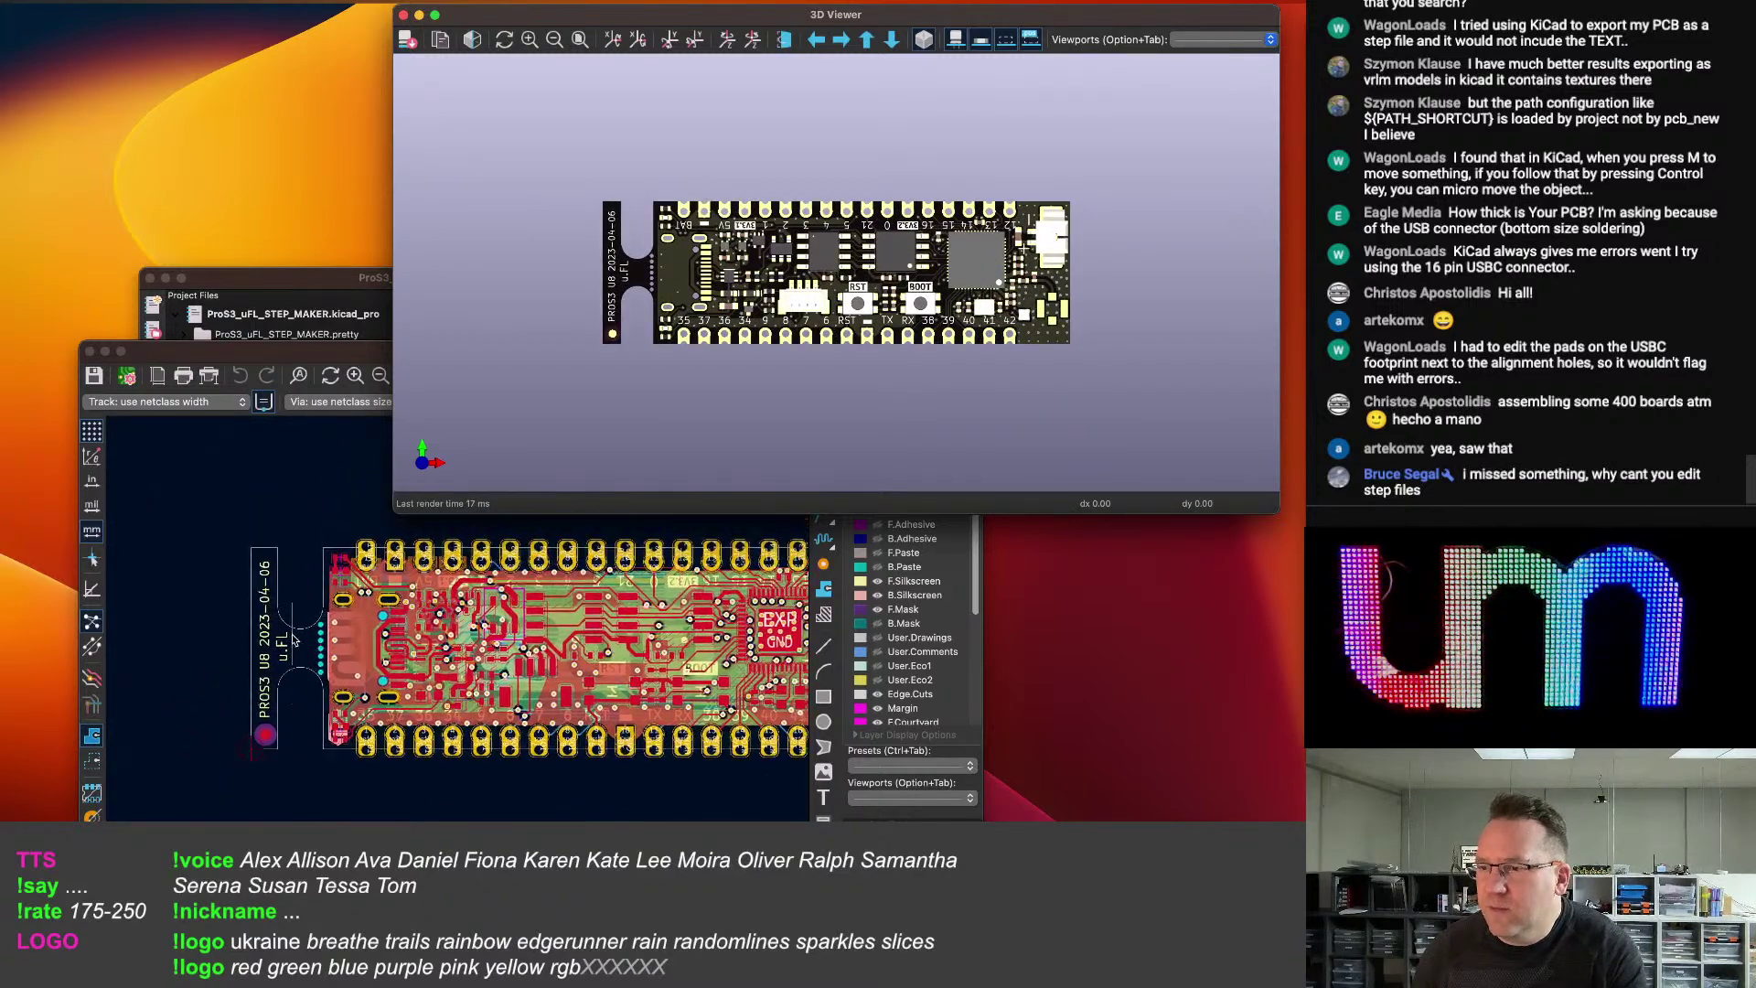
pyautogui.scroll(2, 270, 544)
pyautogui.click(253, 530)
pyautogui.moveTo(246, 527); pyautogui.dragTo(200, 475)
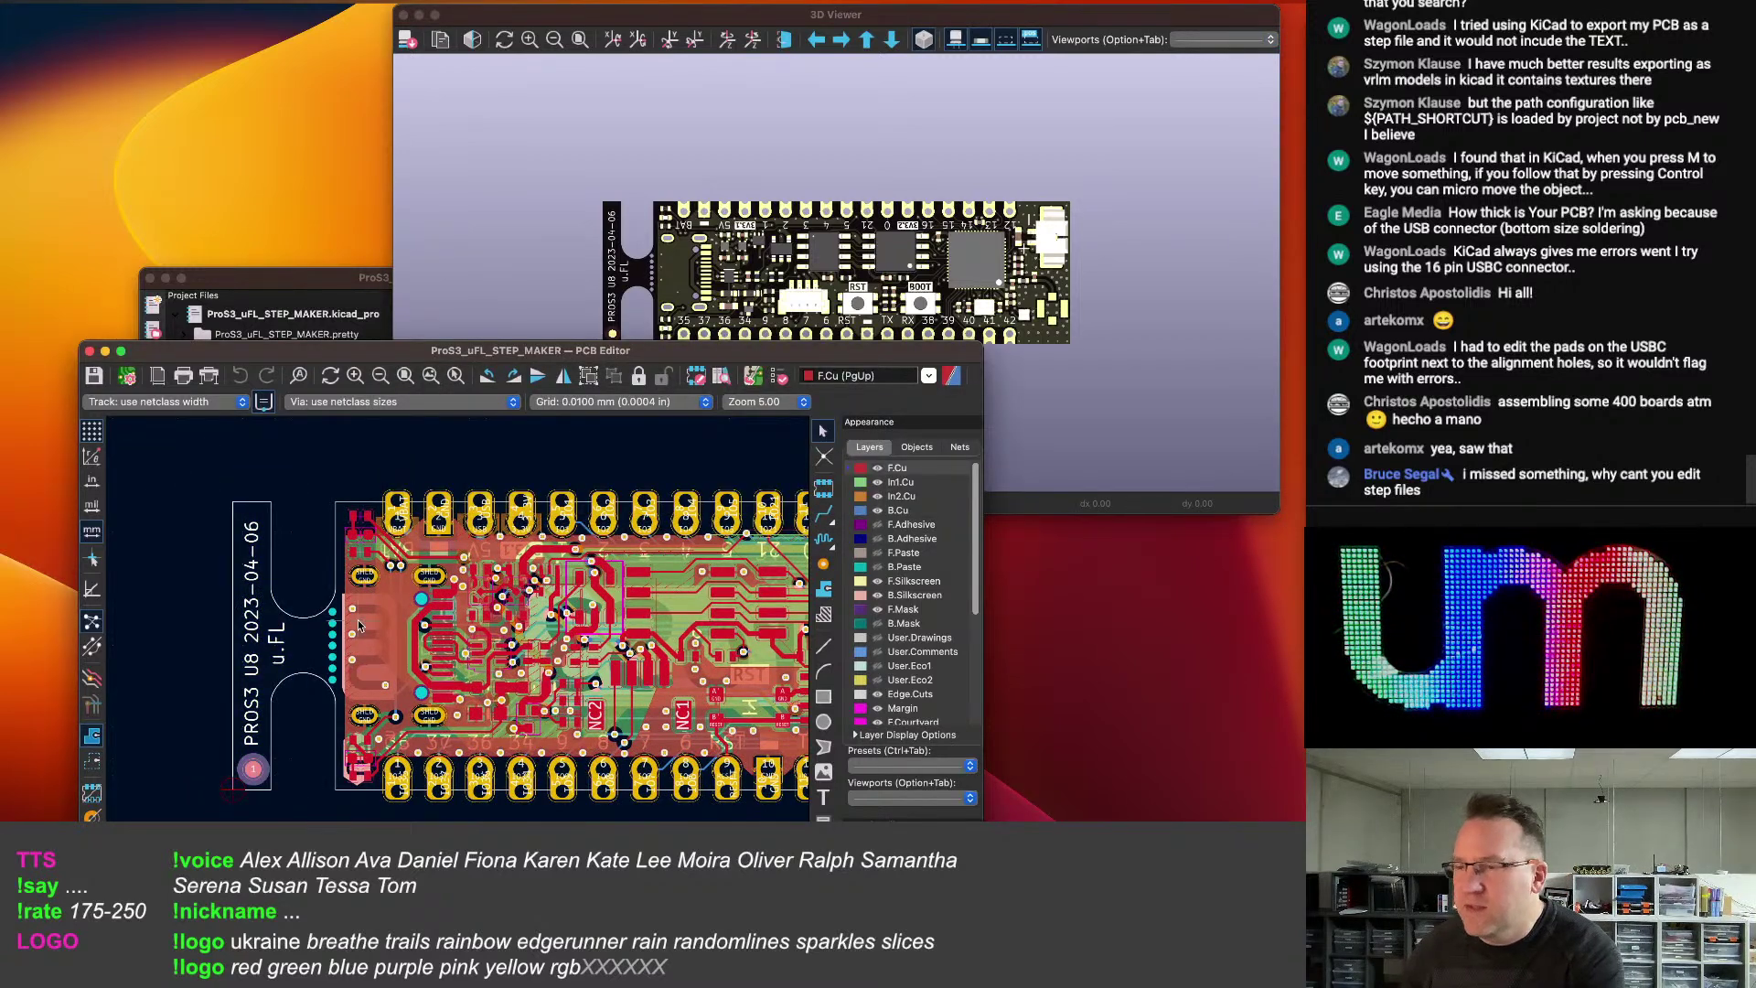
pyautogui.scroll(-1, 272, 651)
pyautogui.click(289, 670)
pyautogui.scroll(3, 289, 671)
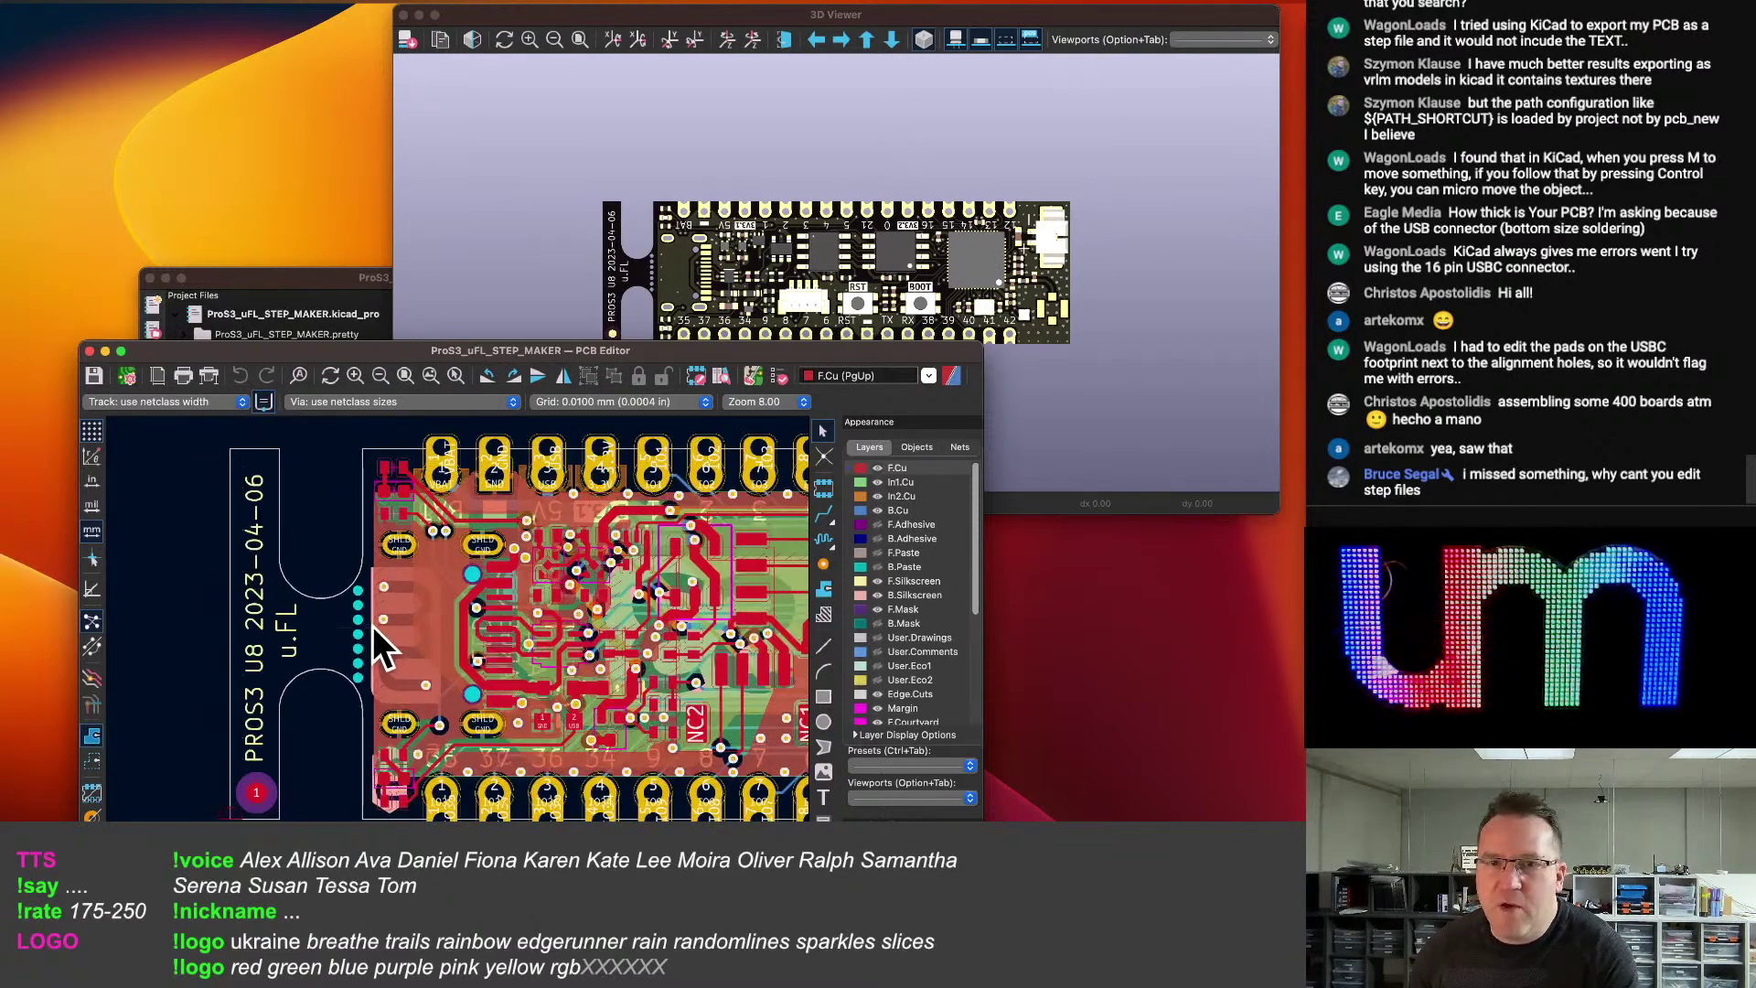
pyautogui.scroll(-3, 378, 629)
pyautogui.scroll(-2, 401, 659)
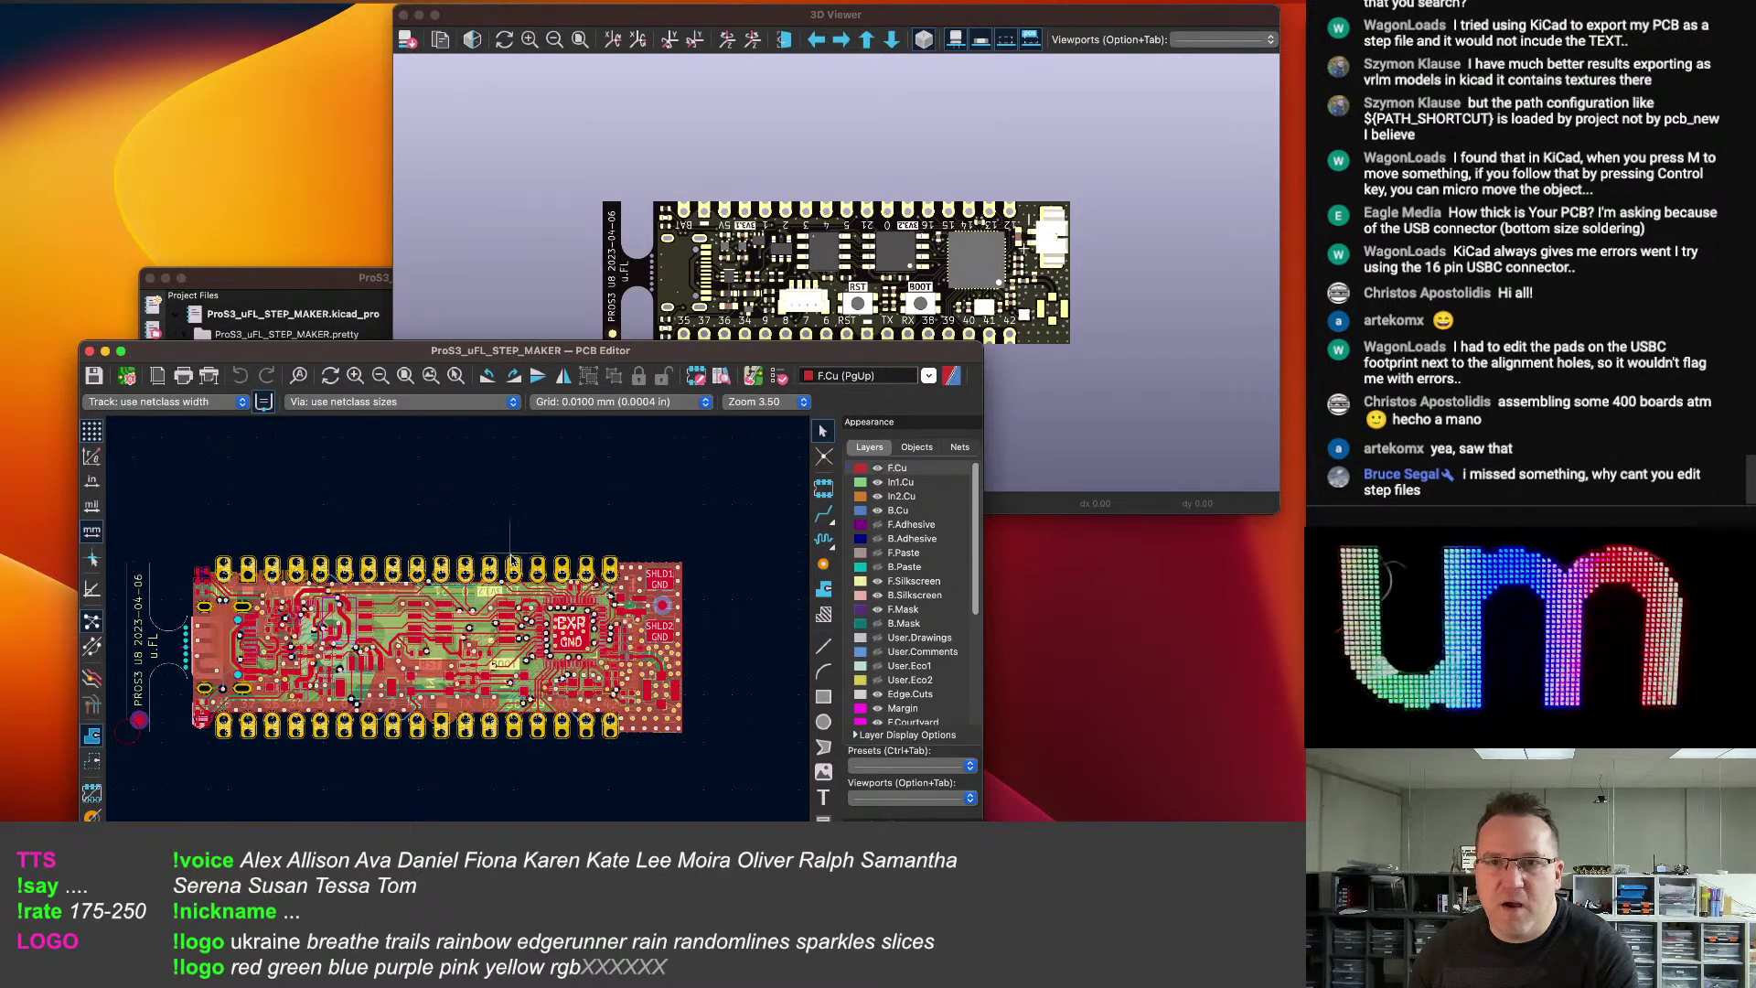
# Select the outer outline edge of the breakaway tab and the outline edge at the board's opposite end in turn.
pyautogui.click(858, 218)
pyautogui.moveTo(856, 218); pyautogui.dragTo(837, 168, button='middle')
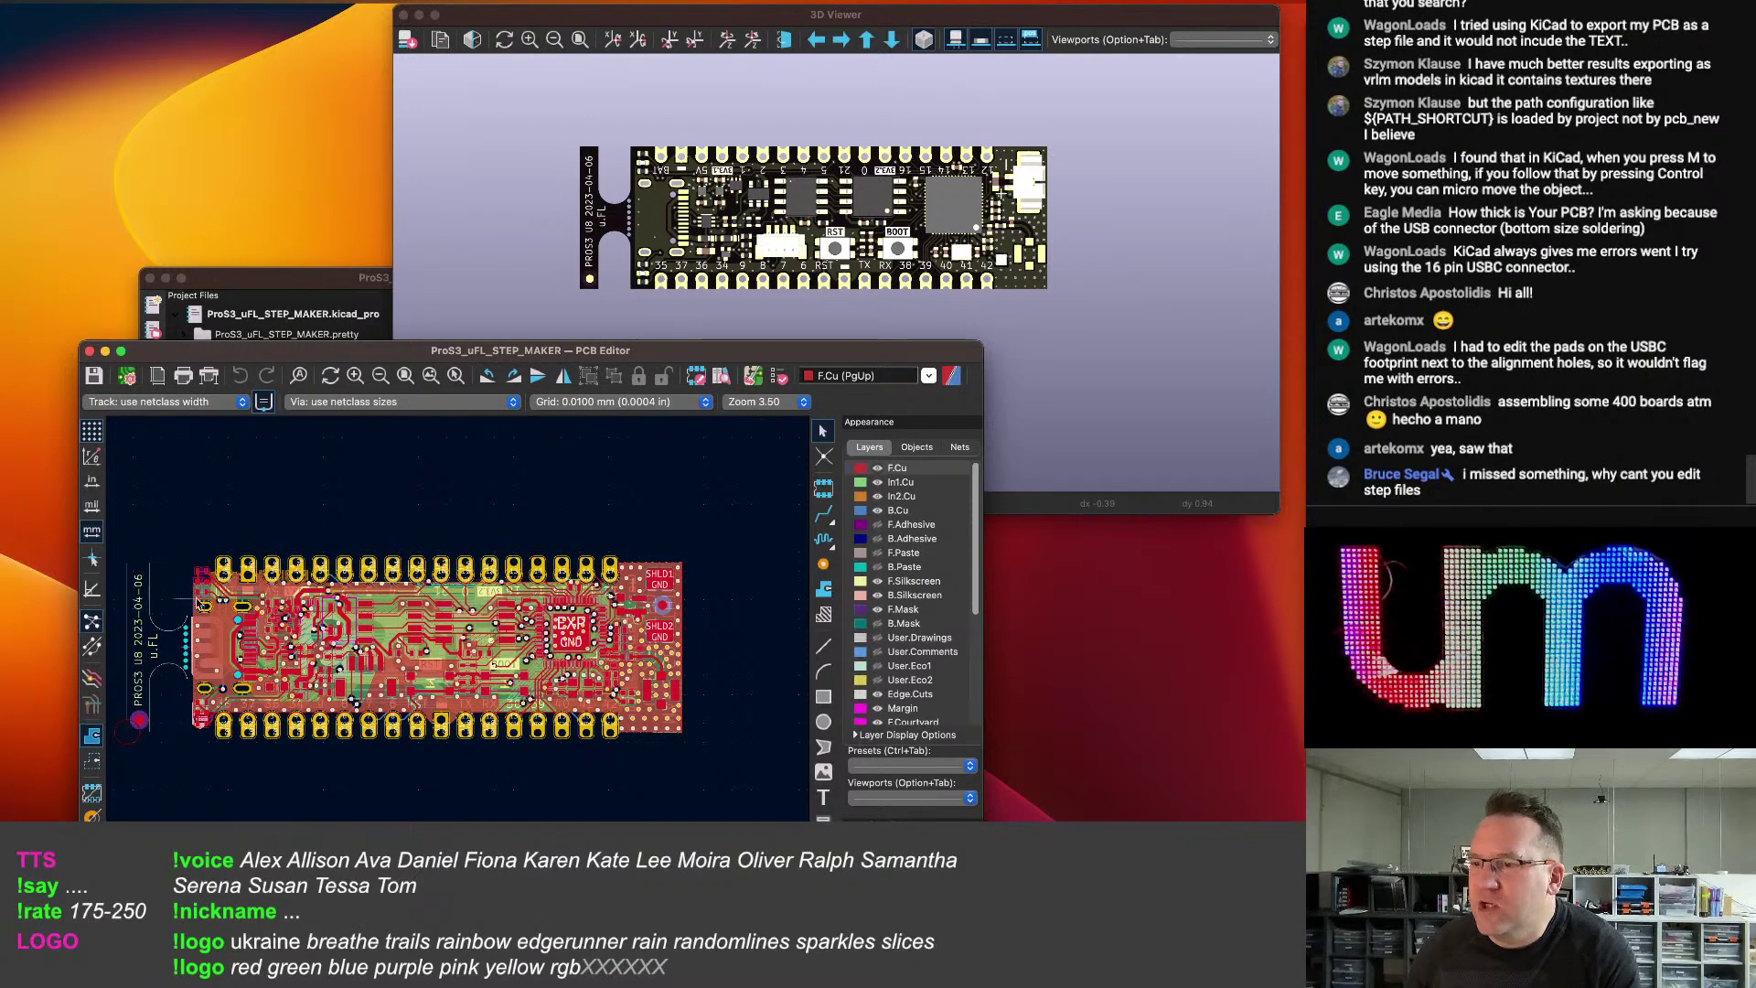
pyautogui.click(115, 629)
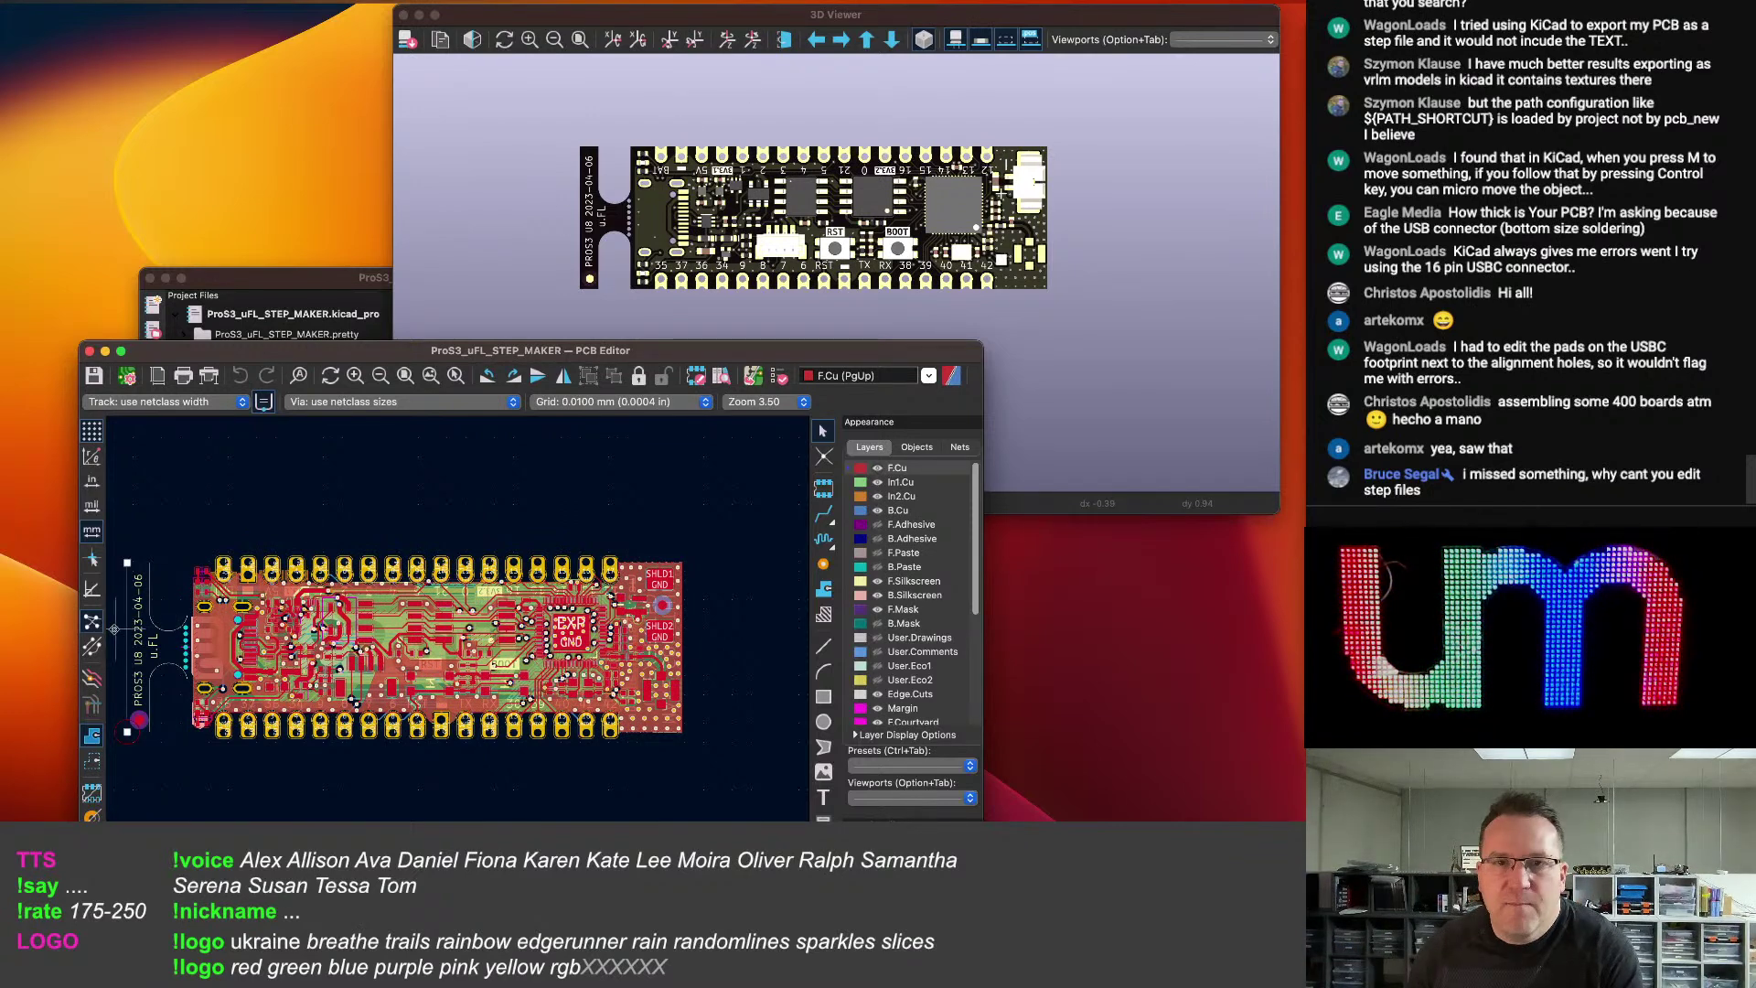
pyautogui.click(682, 622)
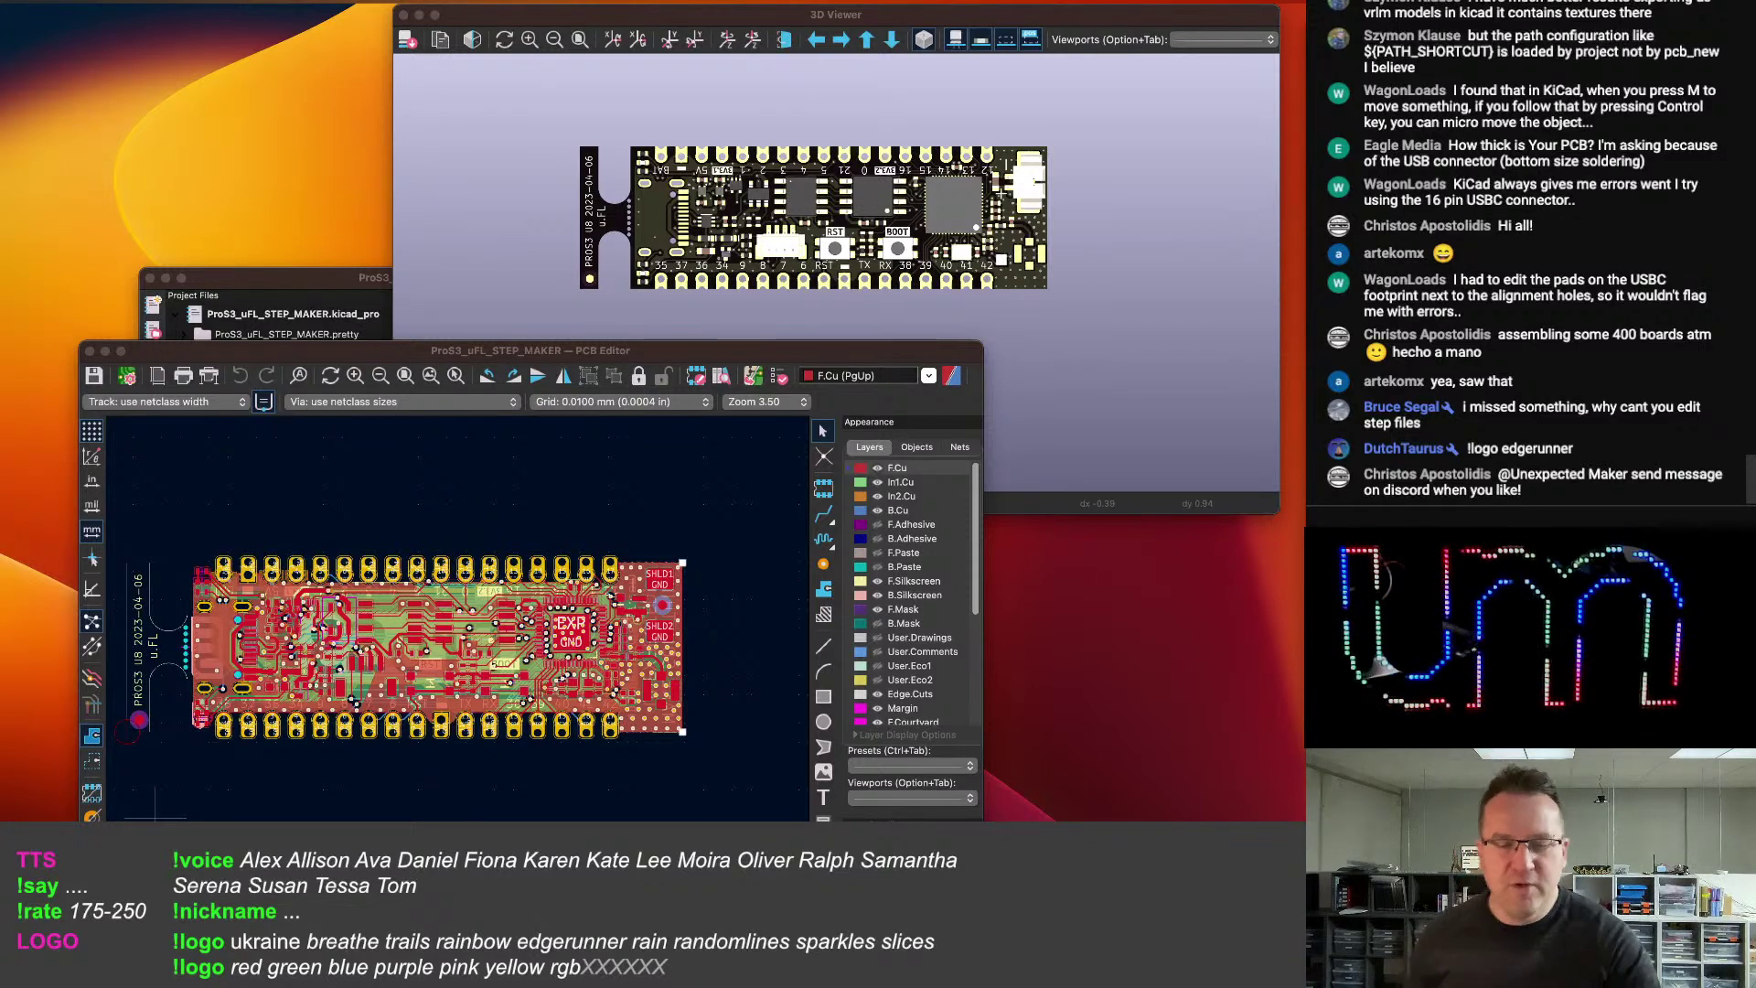
pyautogui.moveTo(508, 351); pyautogui.dragTo(496, 356)
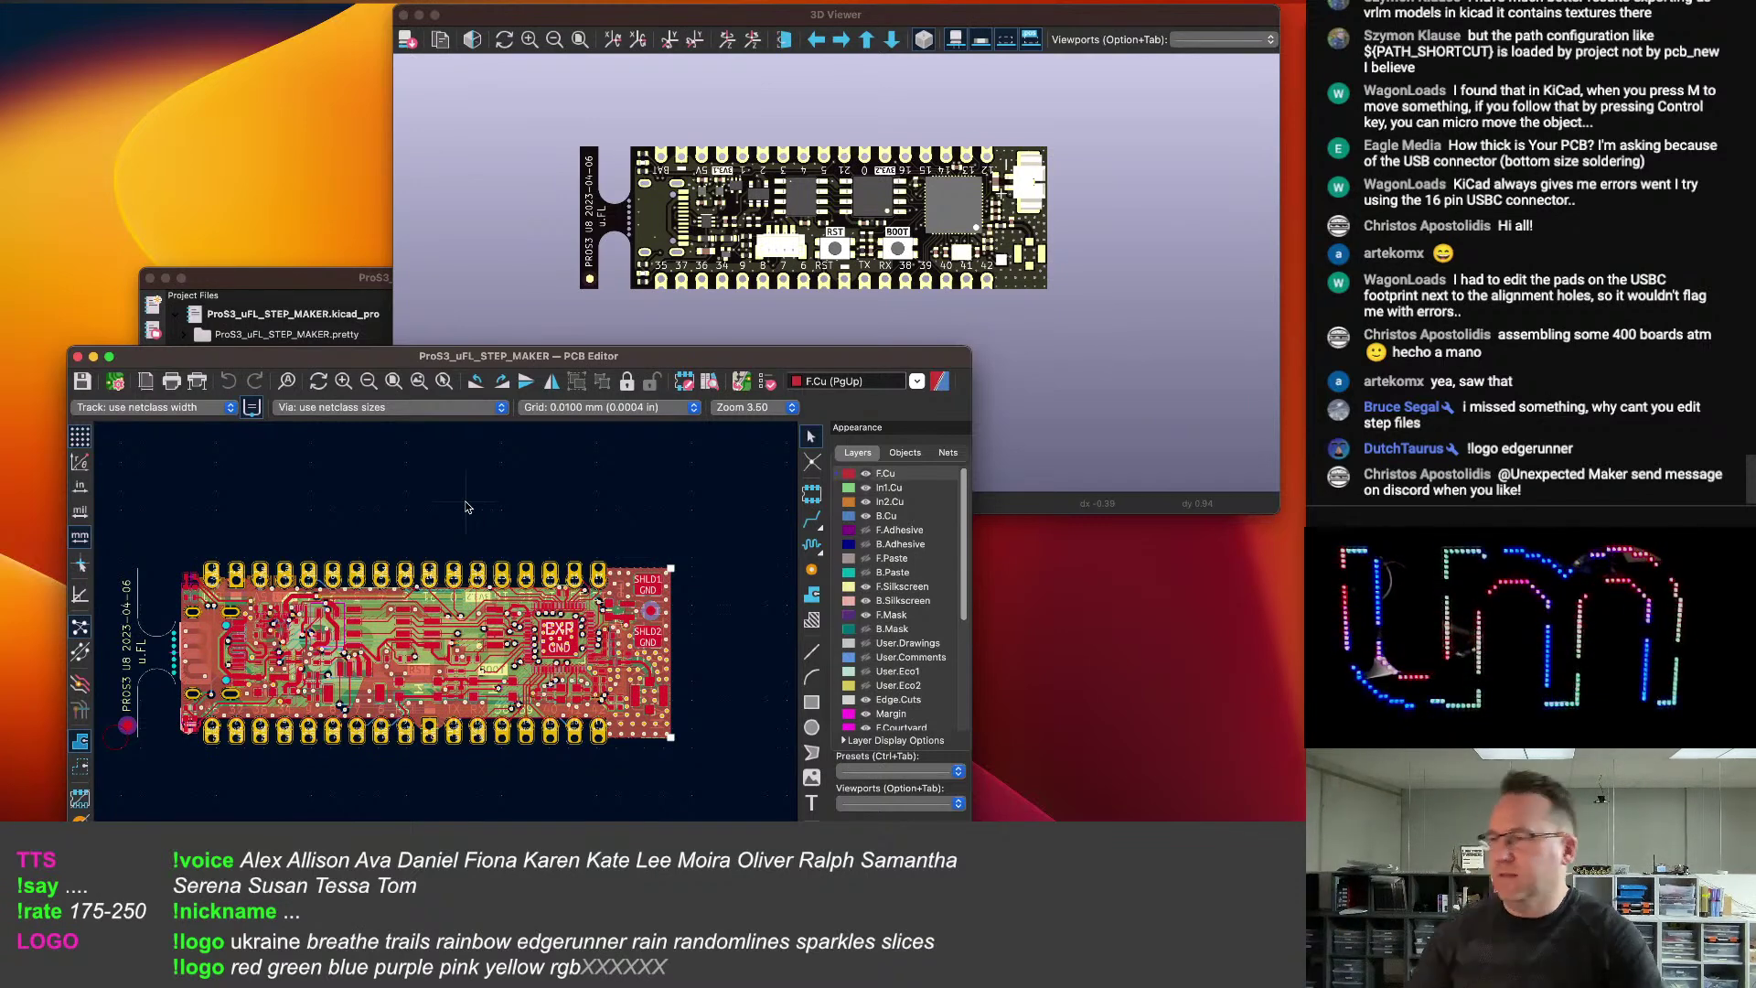
# Delete the breakaway tab's outline, text and marker beside the board's USB end.
pyautogui.moveTo(554, 363); pyautogui.dragTo(558, 370)
pyautogui.moveTo(387, 607); pyautogui.dragTo(472, 590, button='middle')
pyautogui.click(204, 684)
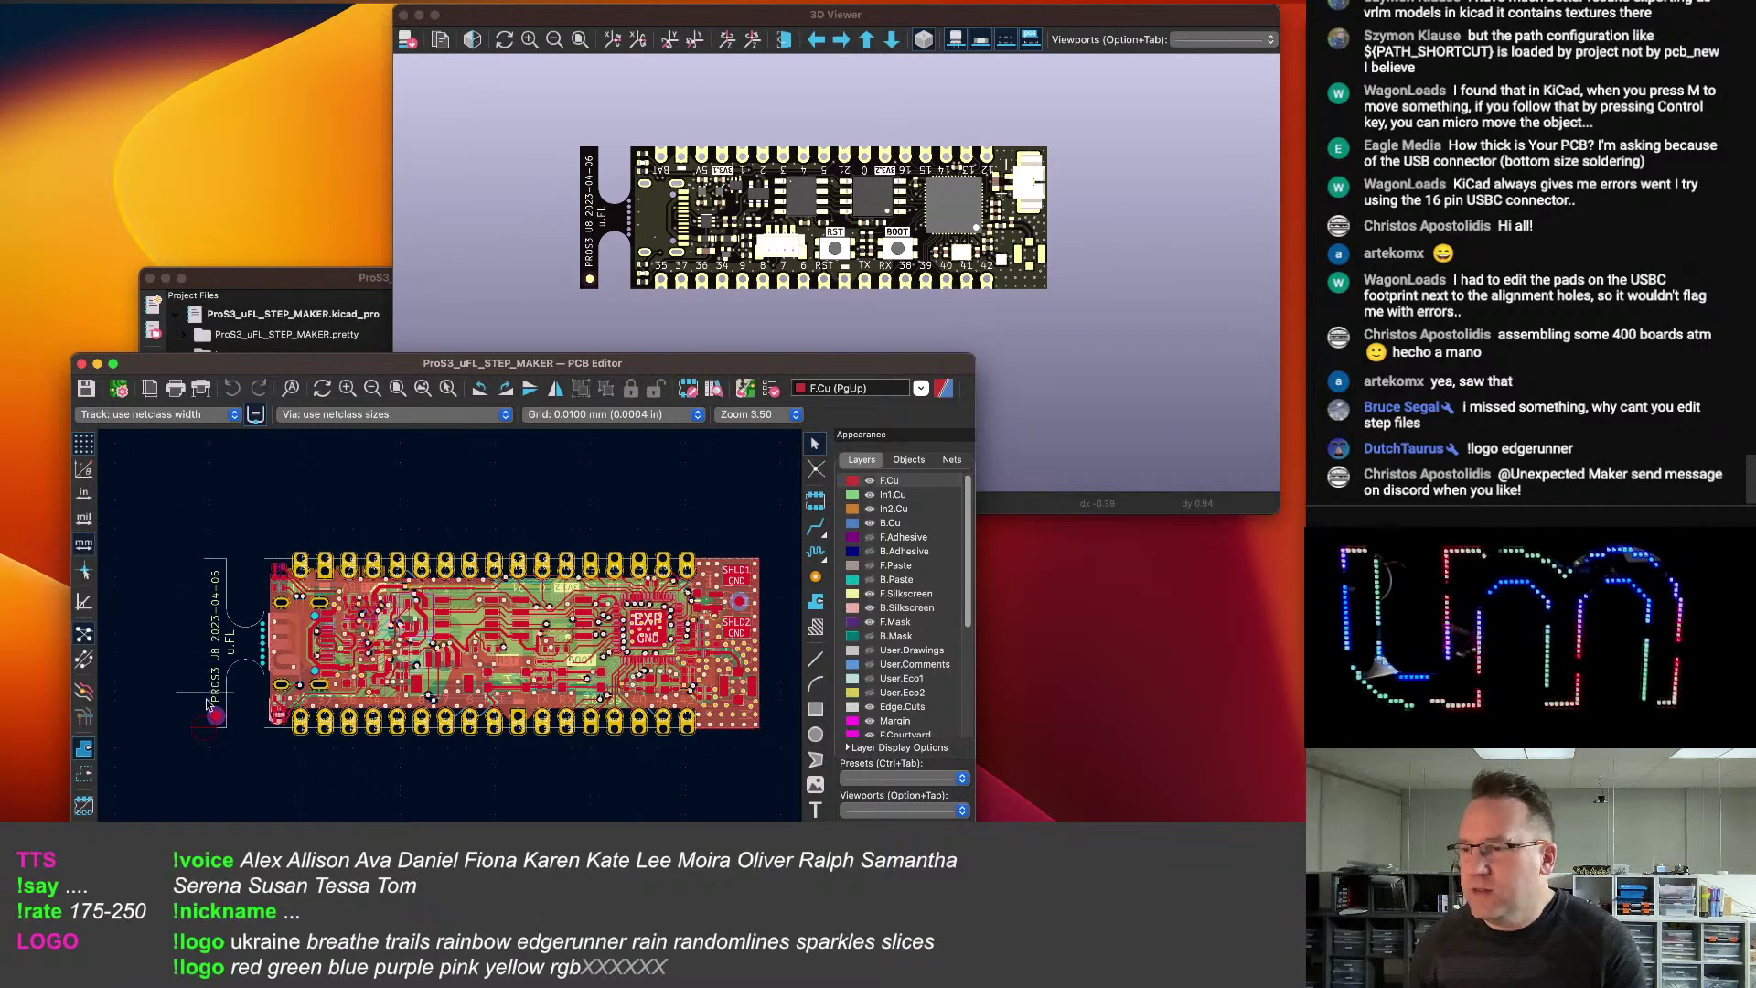
pyautogui.scroll(2, 204, 688)
pyautogui.moveTo(259, 770); pyautogui.dragTo(180, 476)
pyautogui.press('Delete')
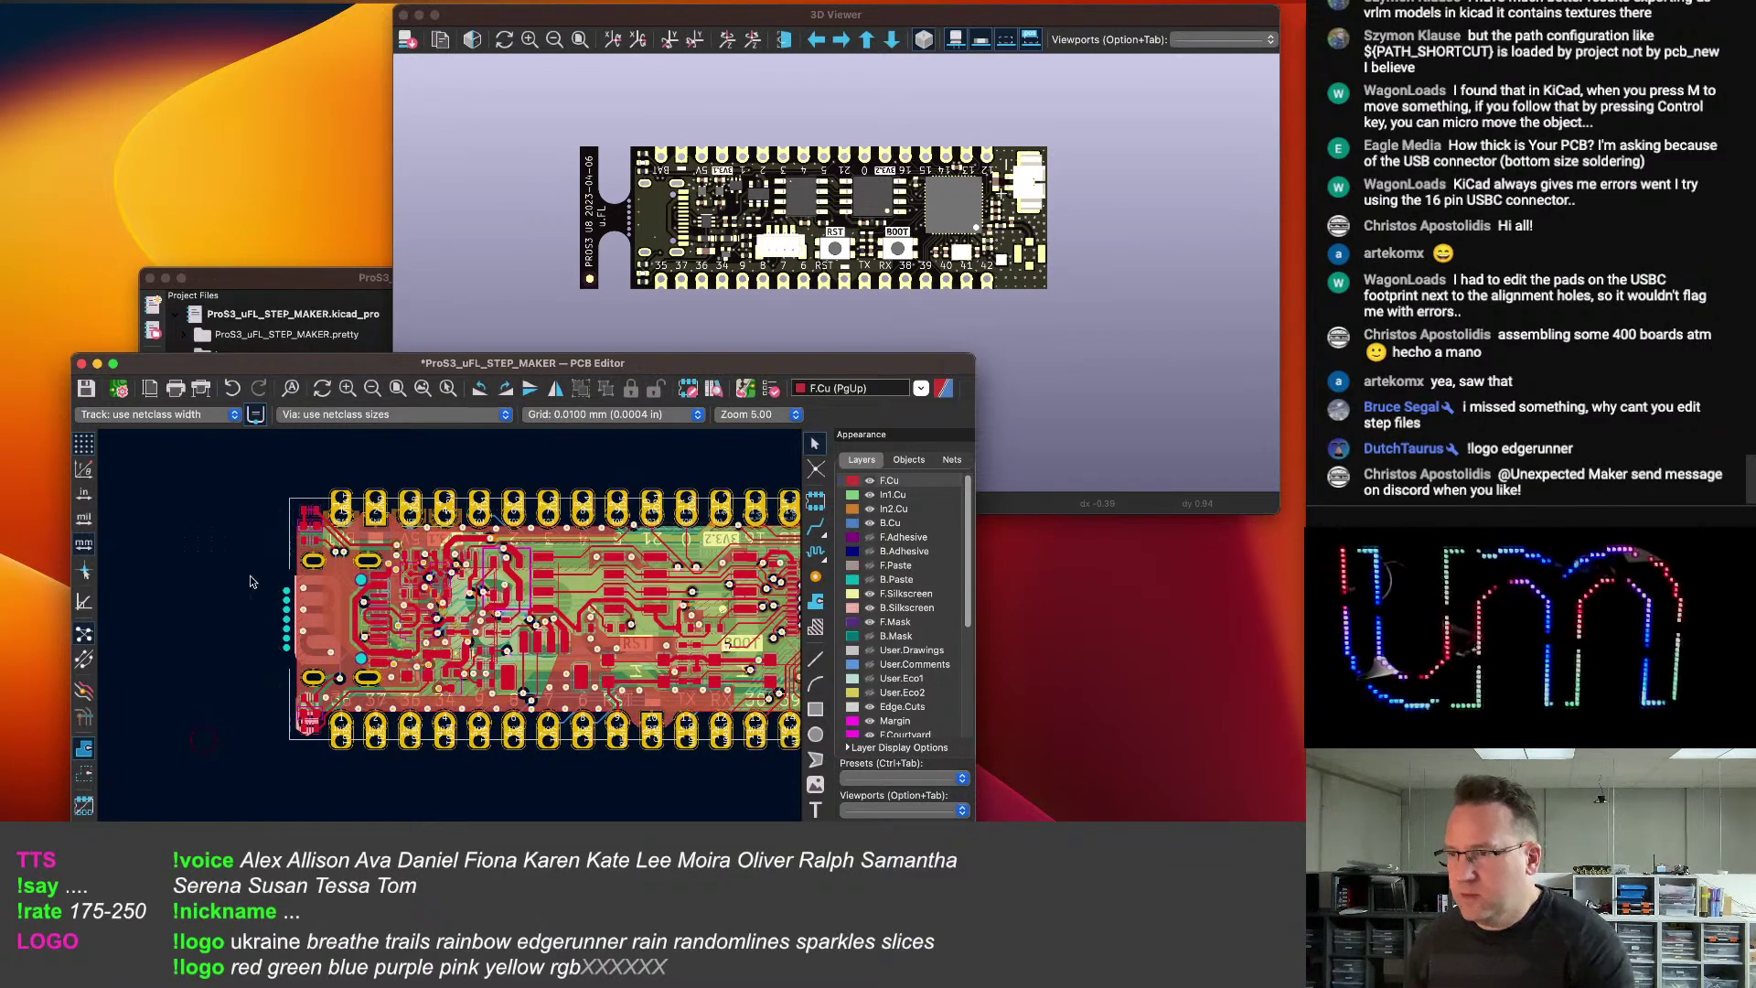
# Delete the perforation-hole footprint U$4 at the board's USB end.
pyautogui.scroll(1, 252, 582)
pyautogui.click(258, 584)
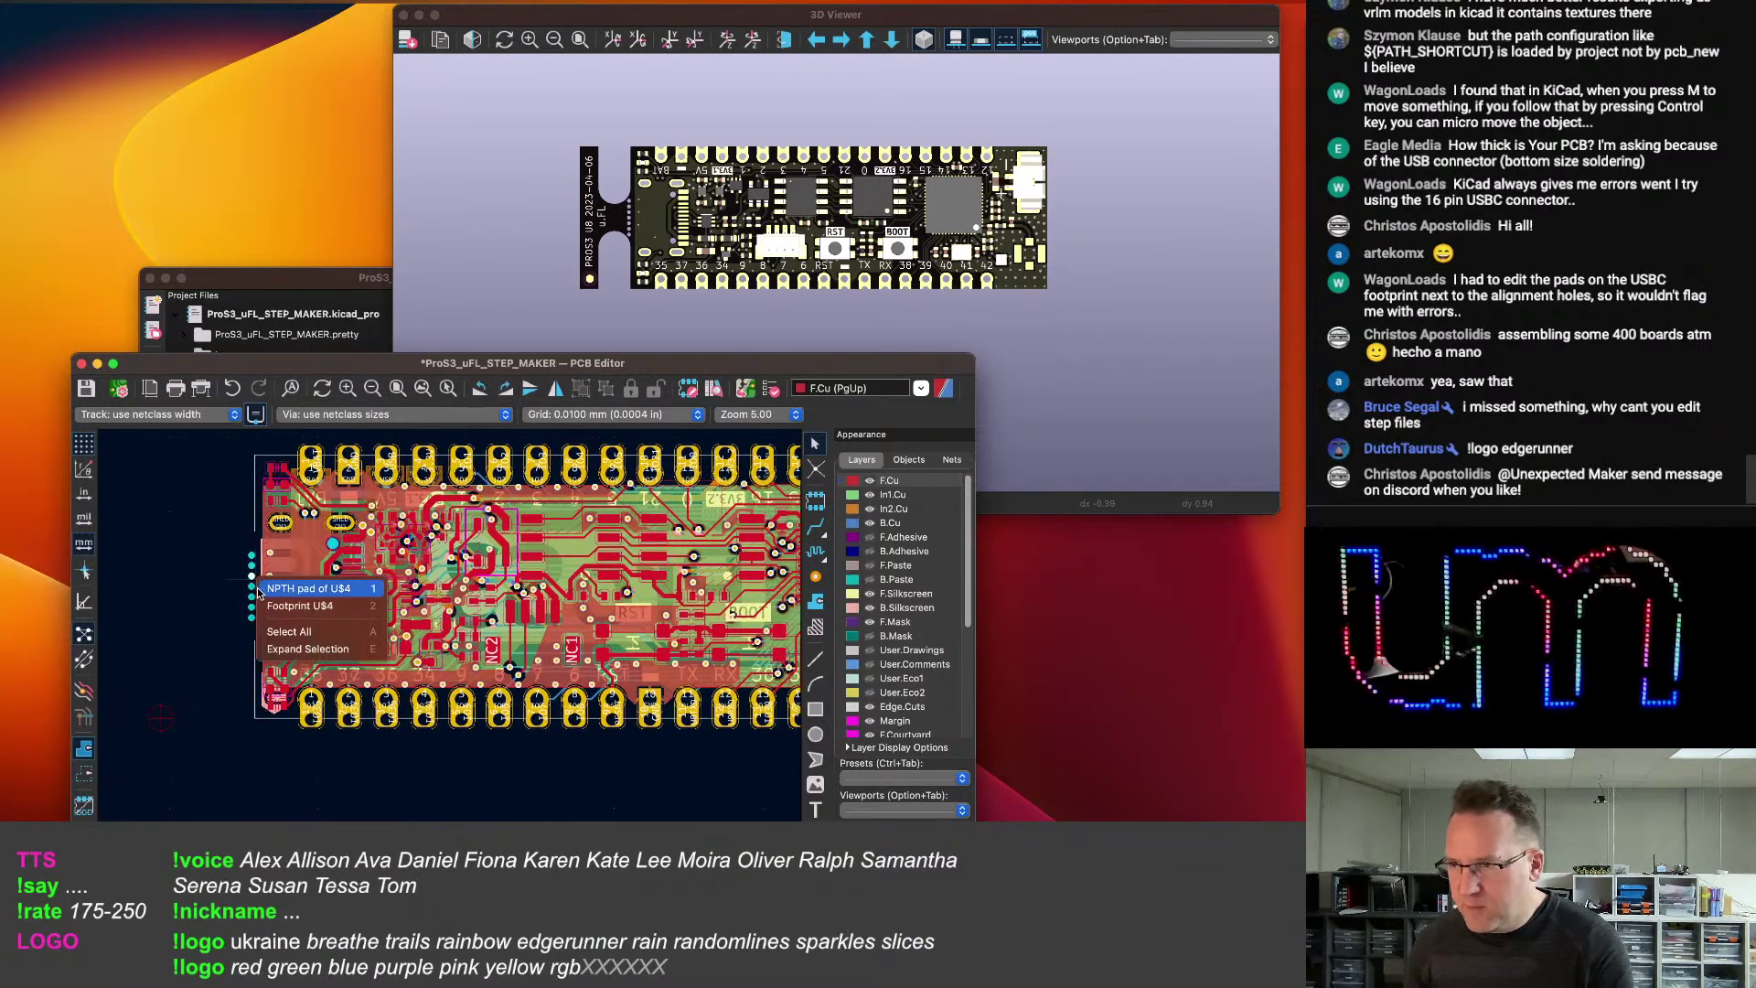
pyautogui.click(271, 605)
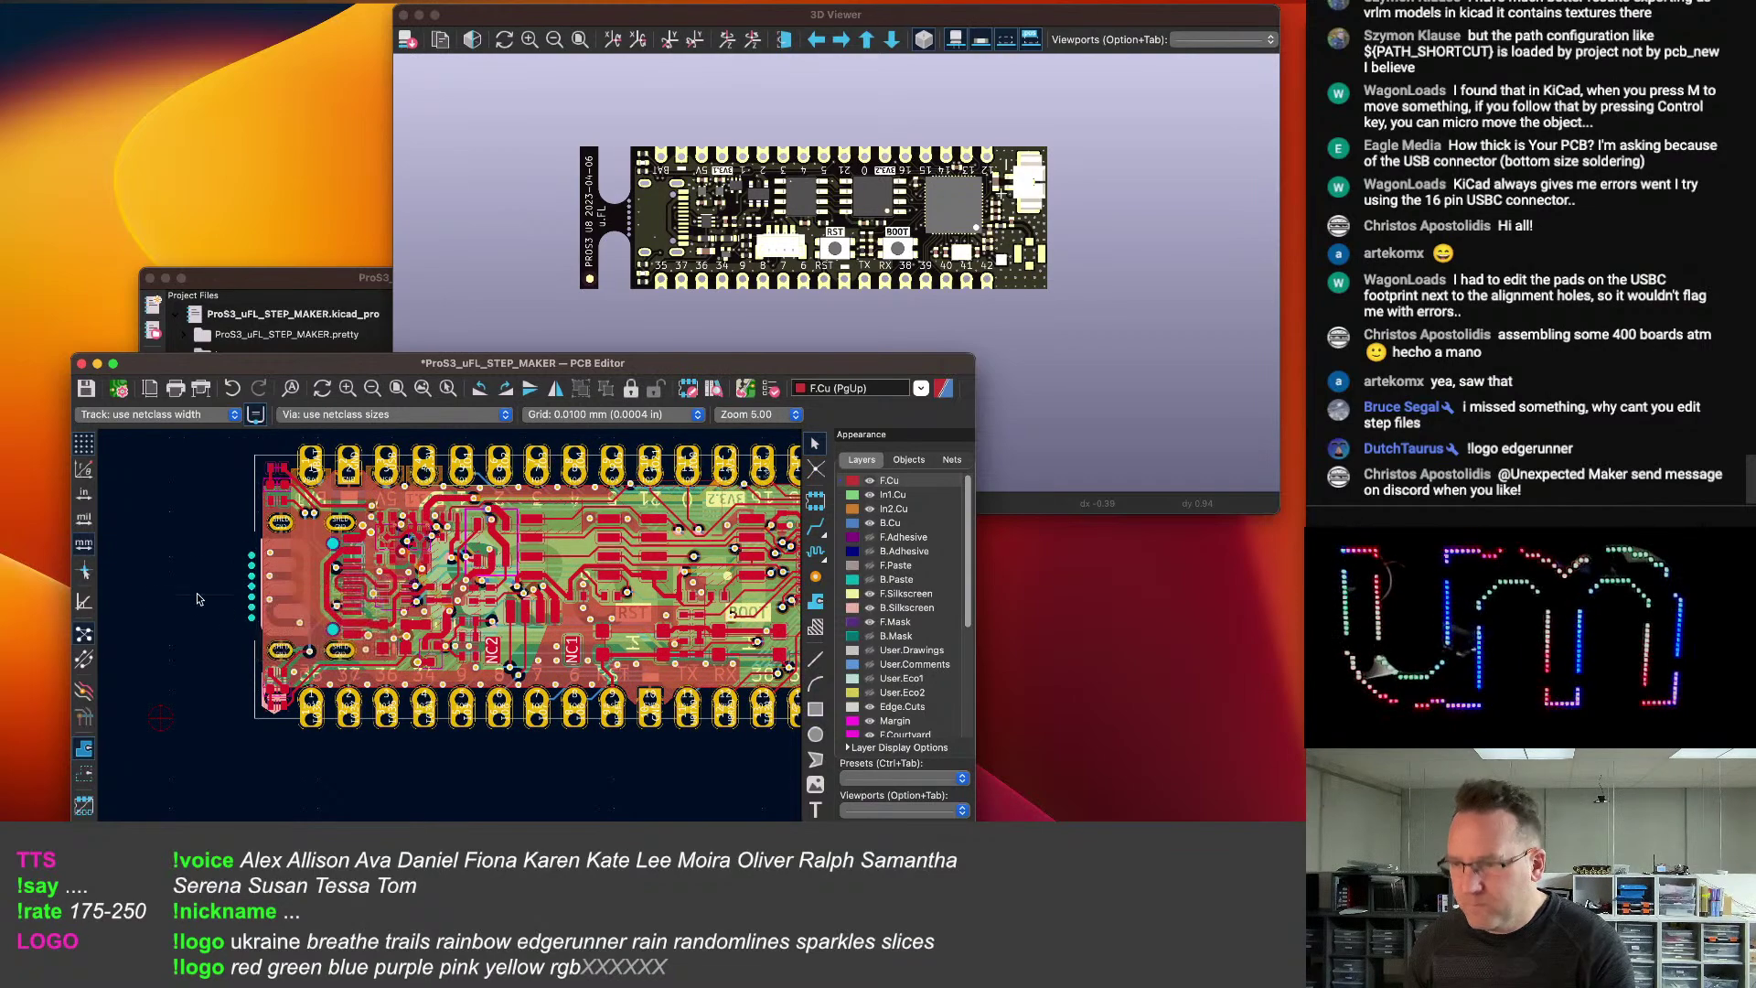
# Extend the outline edge at the USB end across the gap left by the tab to close the board outline.
pyautogui.scroll(2, 238, 587)
pyautogui.scroll(2, 238, 585)
pyautogui.click(273, 465)
pyautogui.moveTo(241, 542); pyautogui.dragTo(193, 674, button='middle')
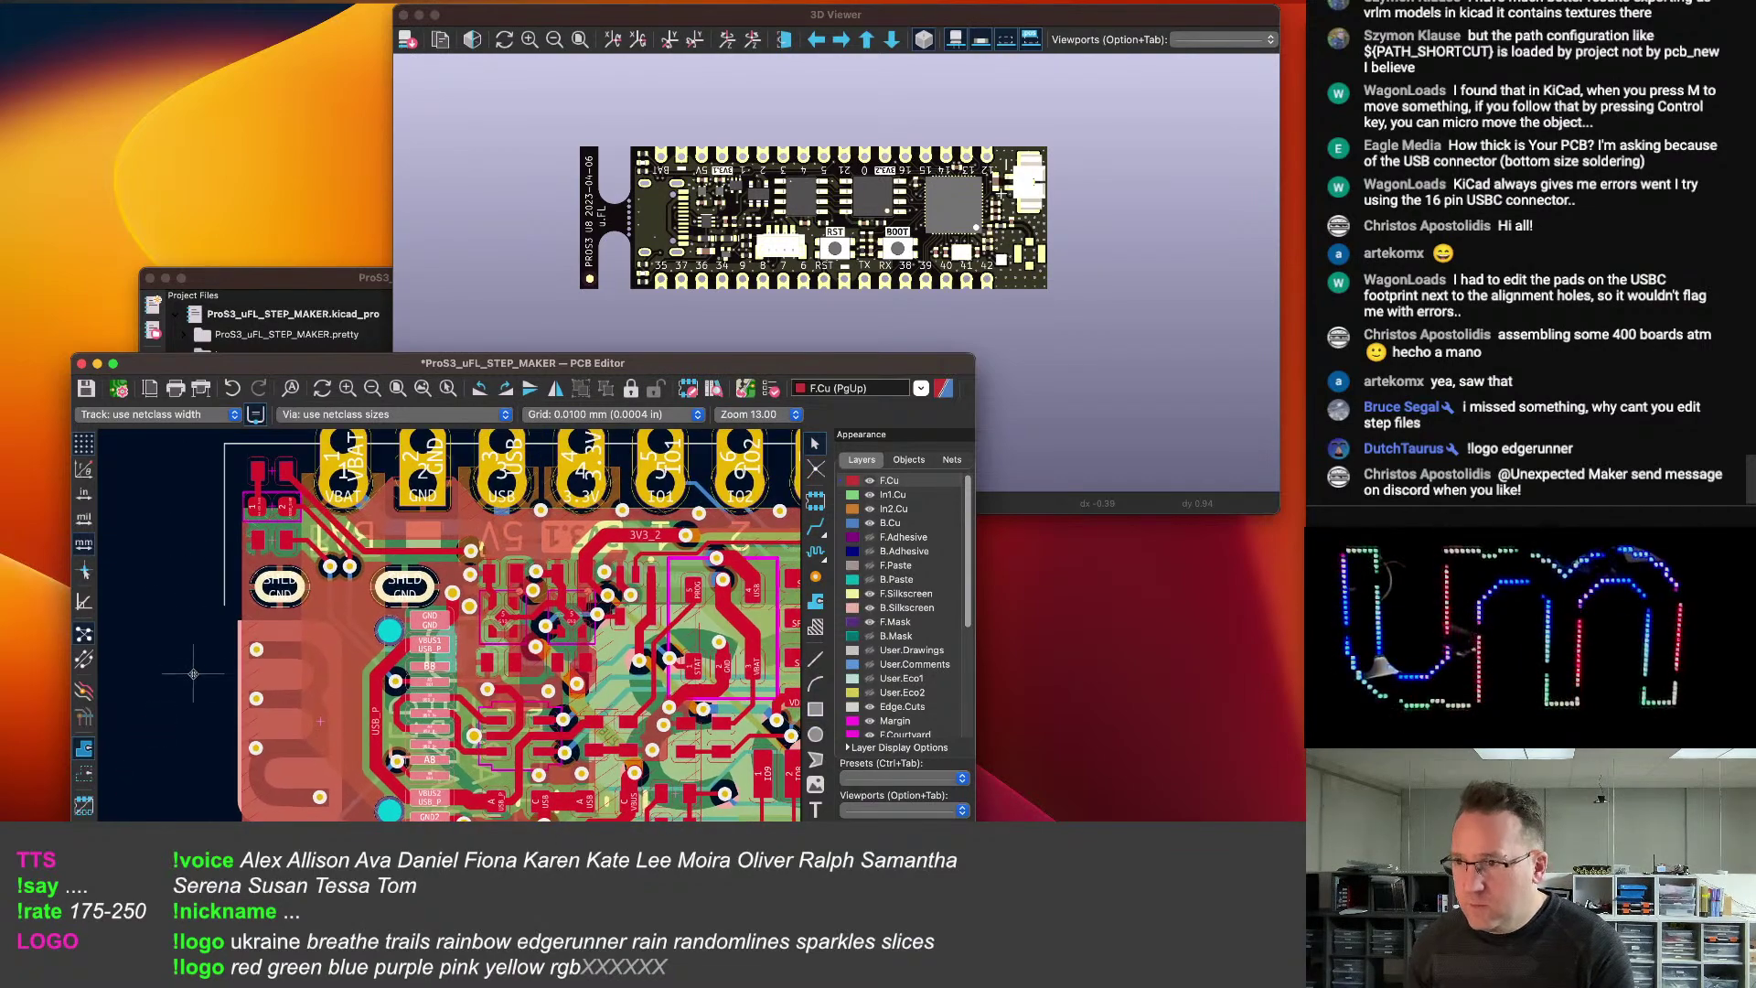
pyautogui.click(174, 584)
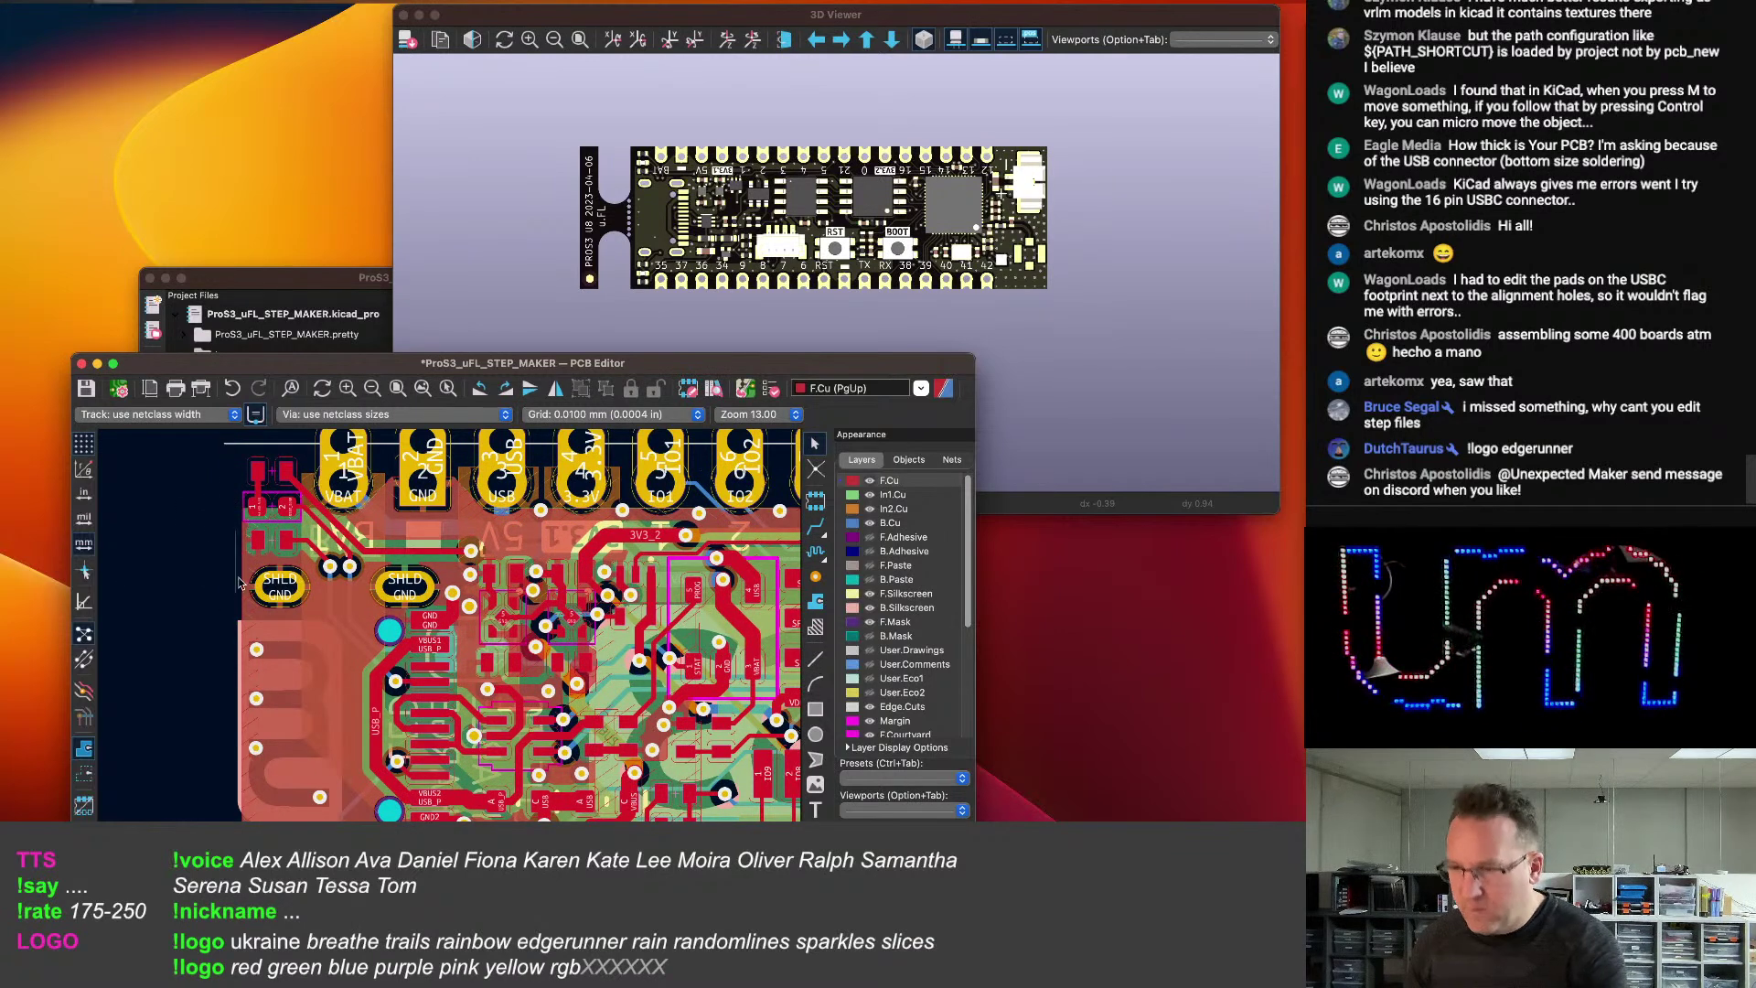
pyautogui.click(284, 819)
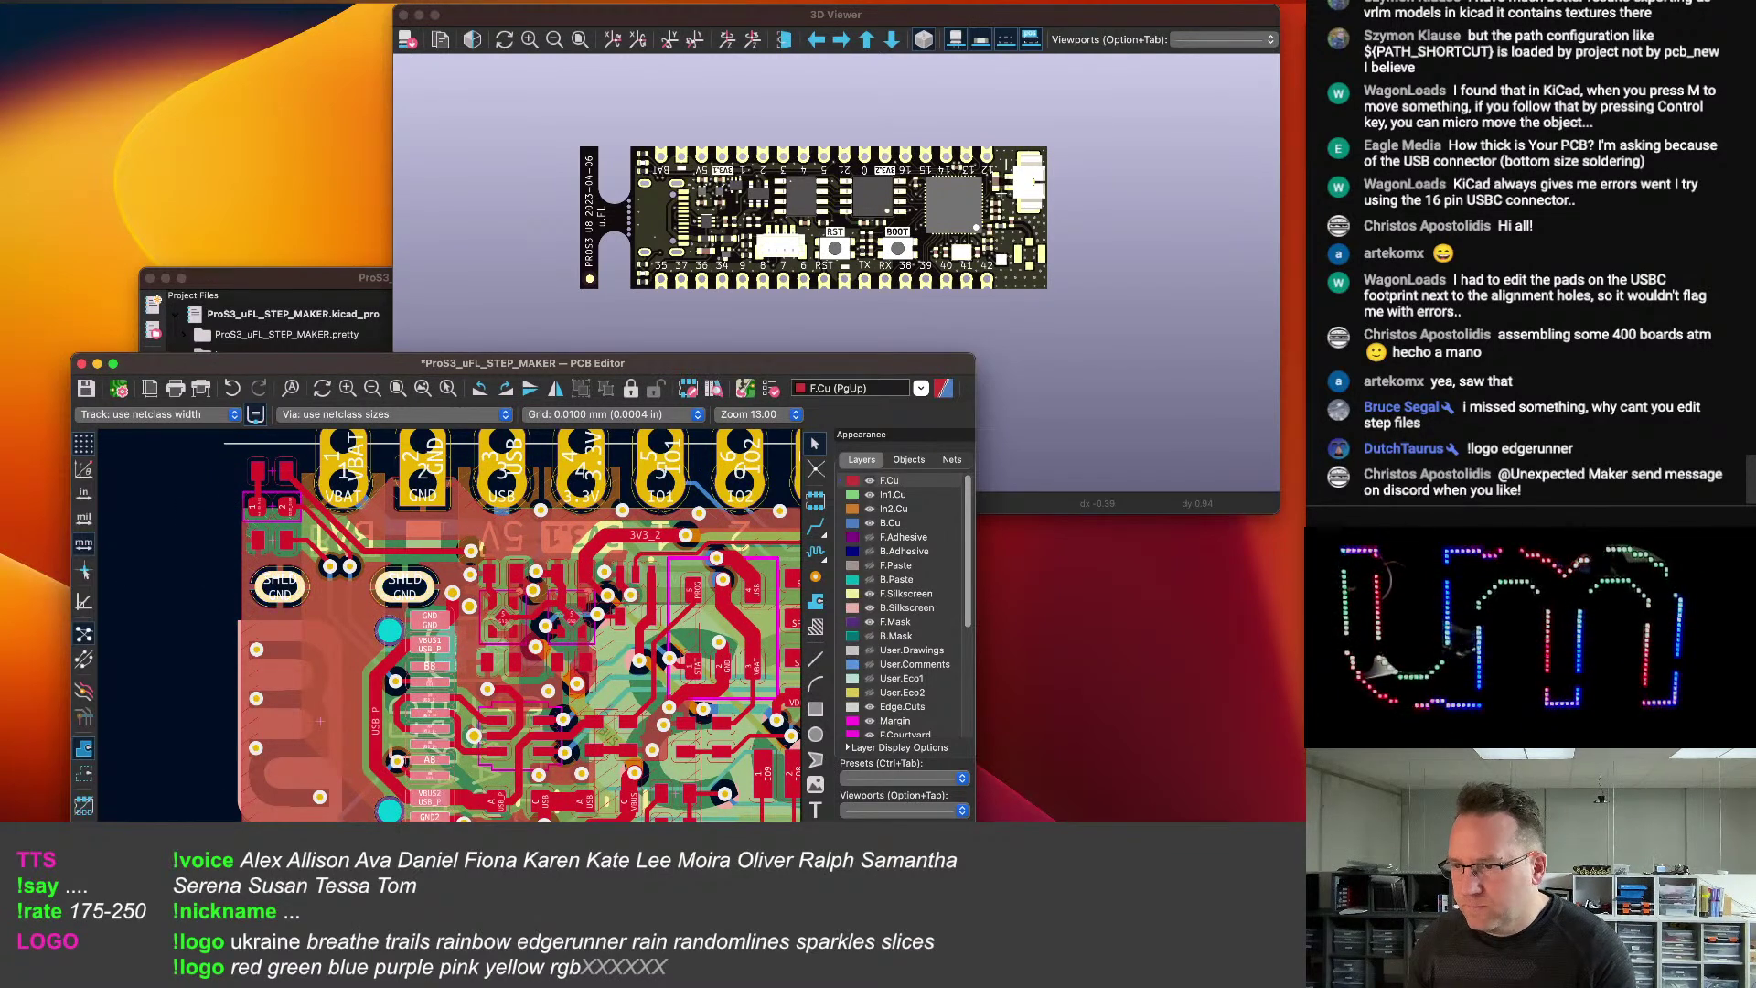
pyautogui.press('Escape')
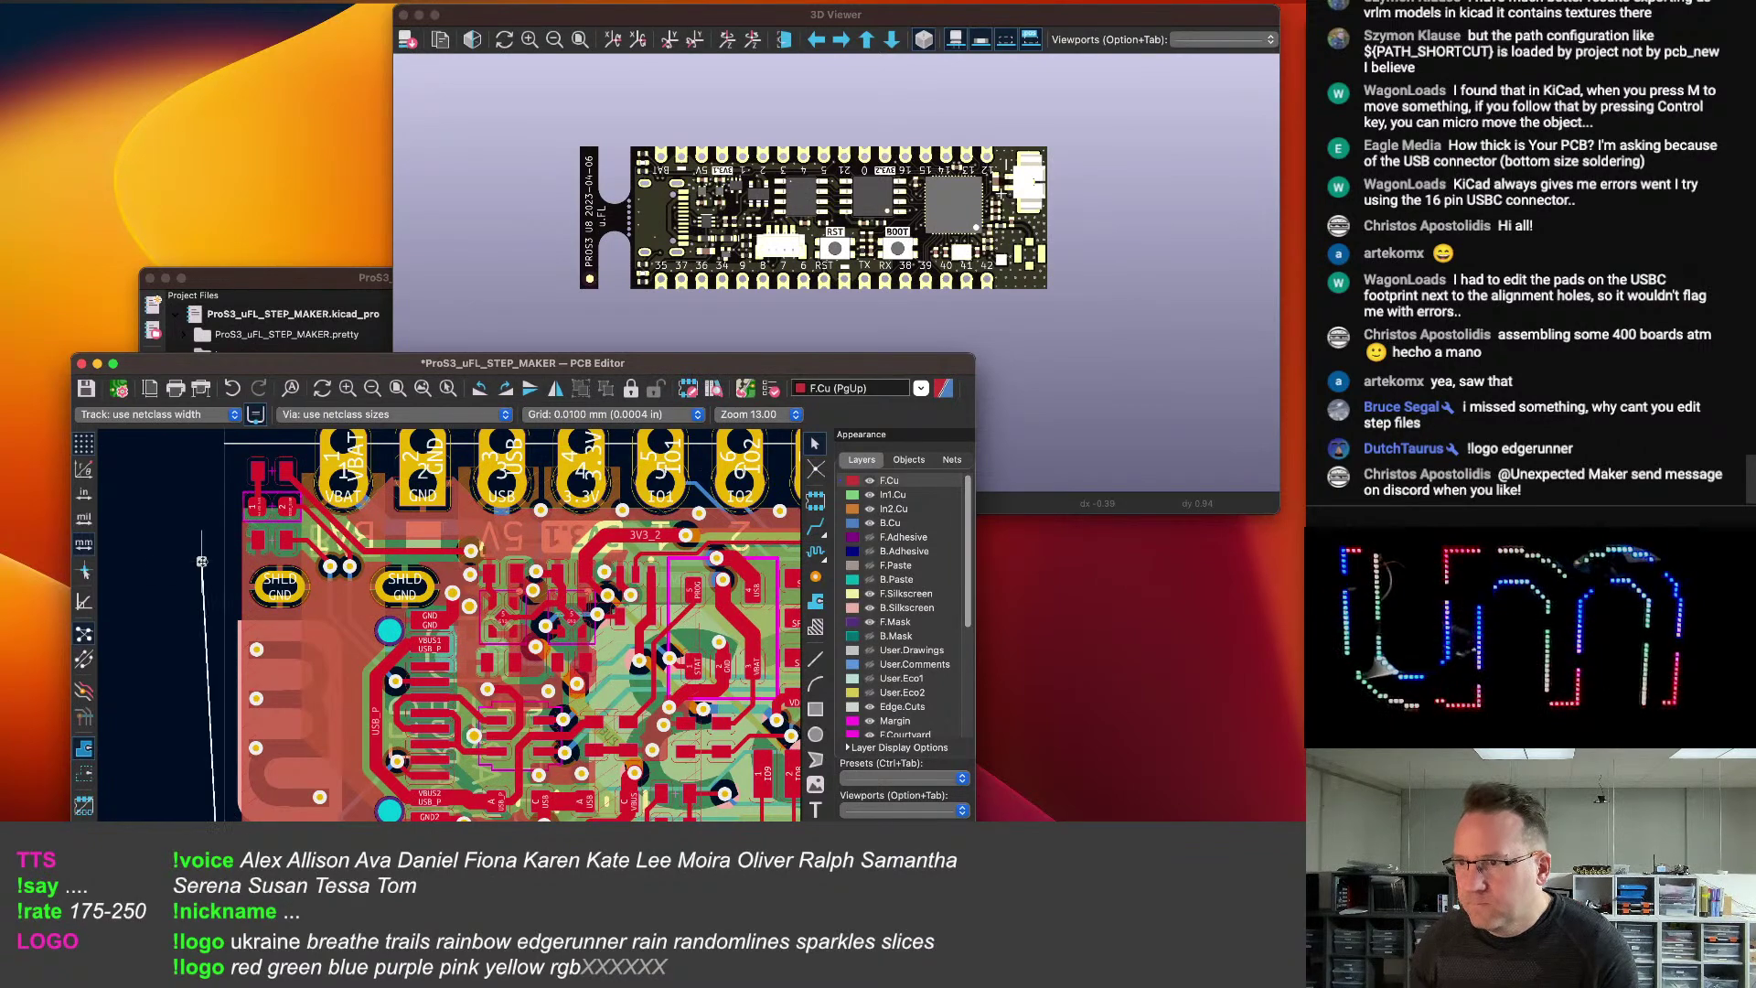
pyautogui.scroll(-3, 166, 581)
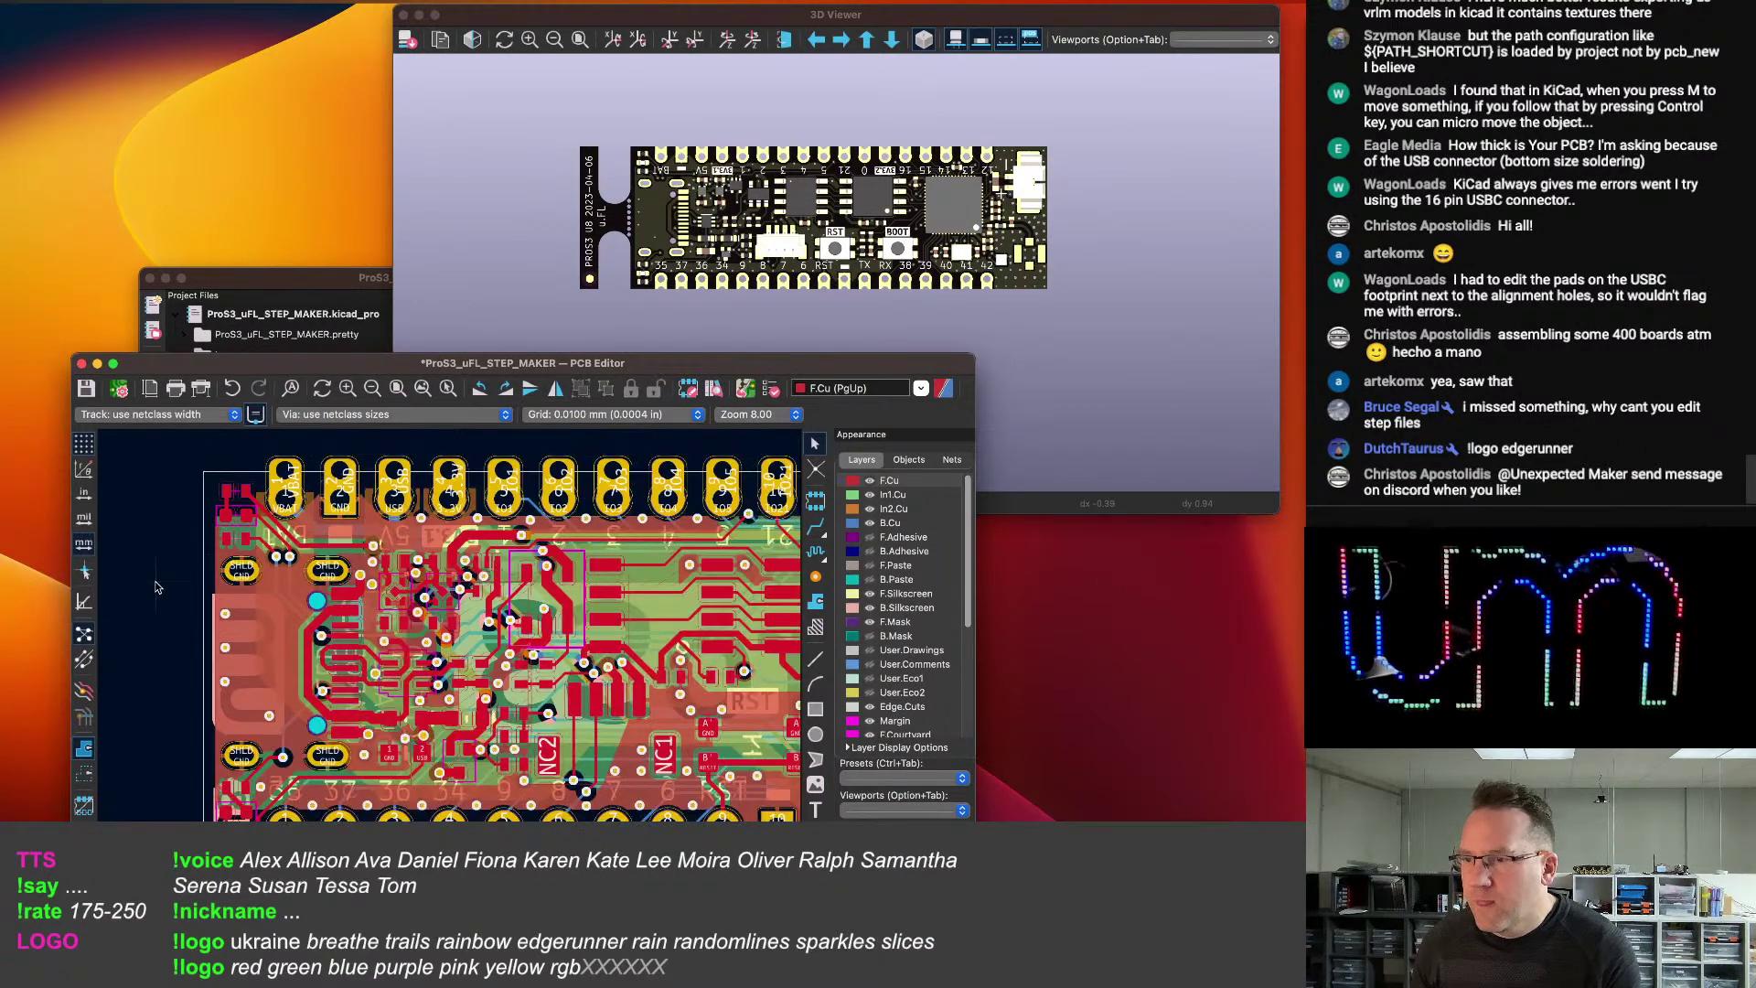
pyautogui.scroll(-2, 167, 581)
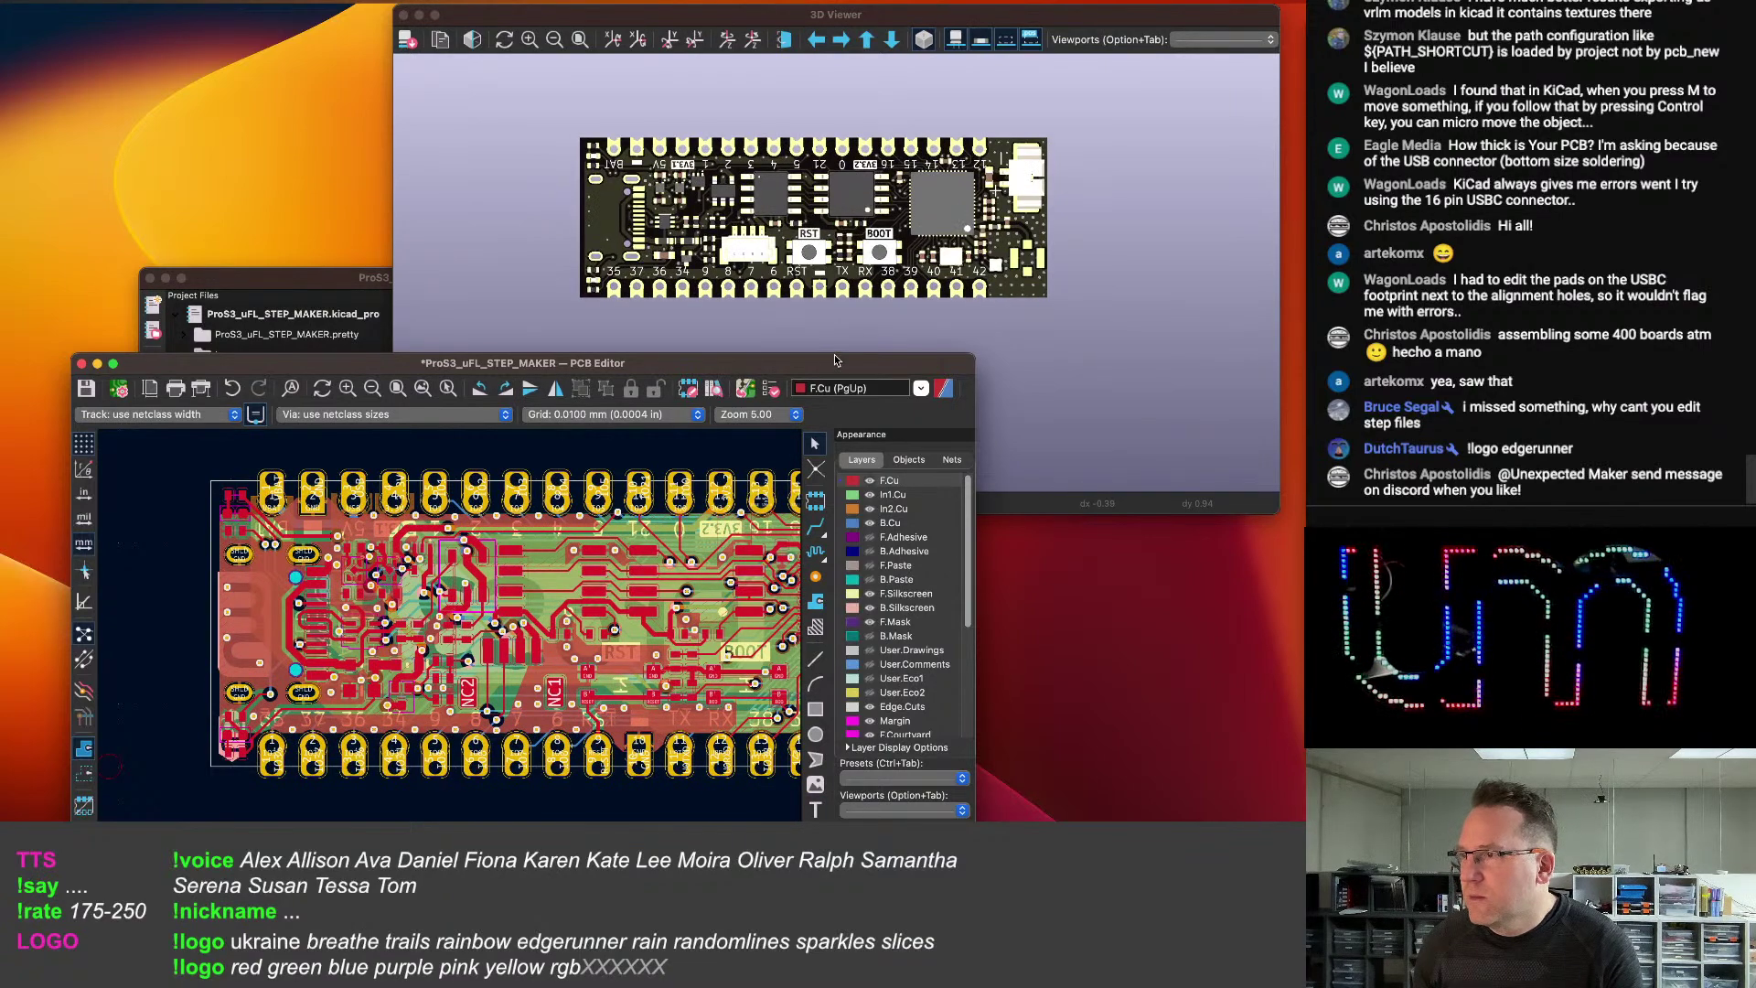
# Save the tab-free board and check its outline in the 3D view.
pyautogui.moveTo(834, 356); pyautogui.dragTo(830, 325)
pyautogui.moveTo(970, 933); pyautogui.dragTo(972, 983)
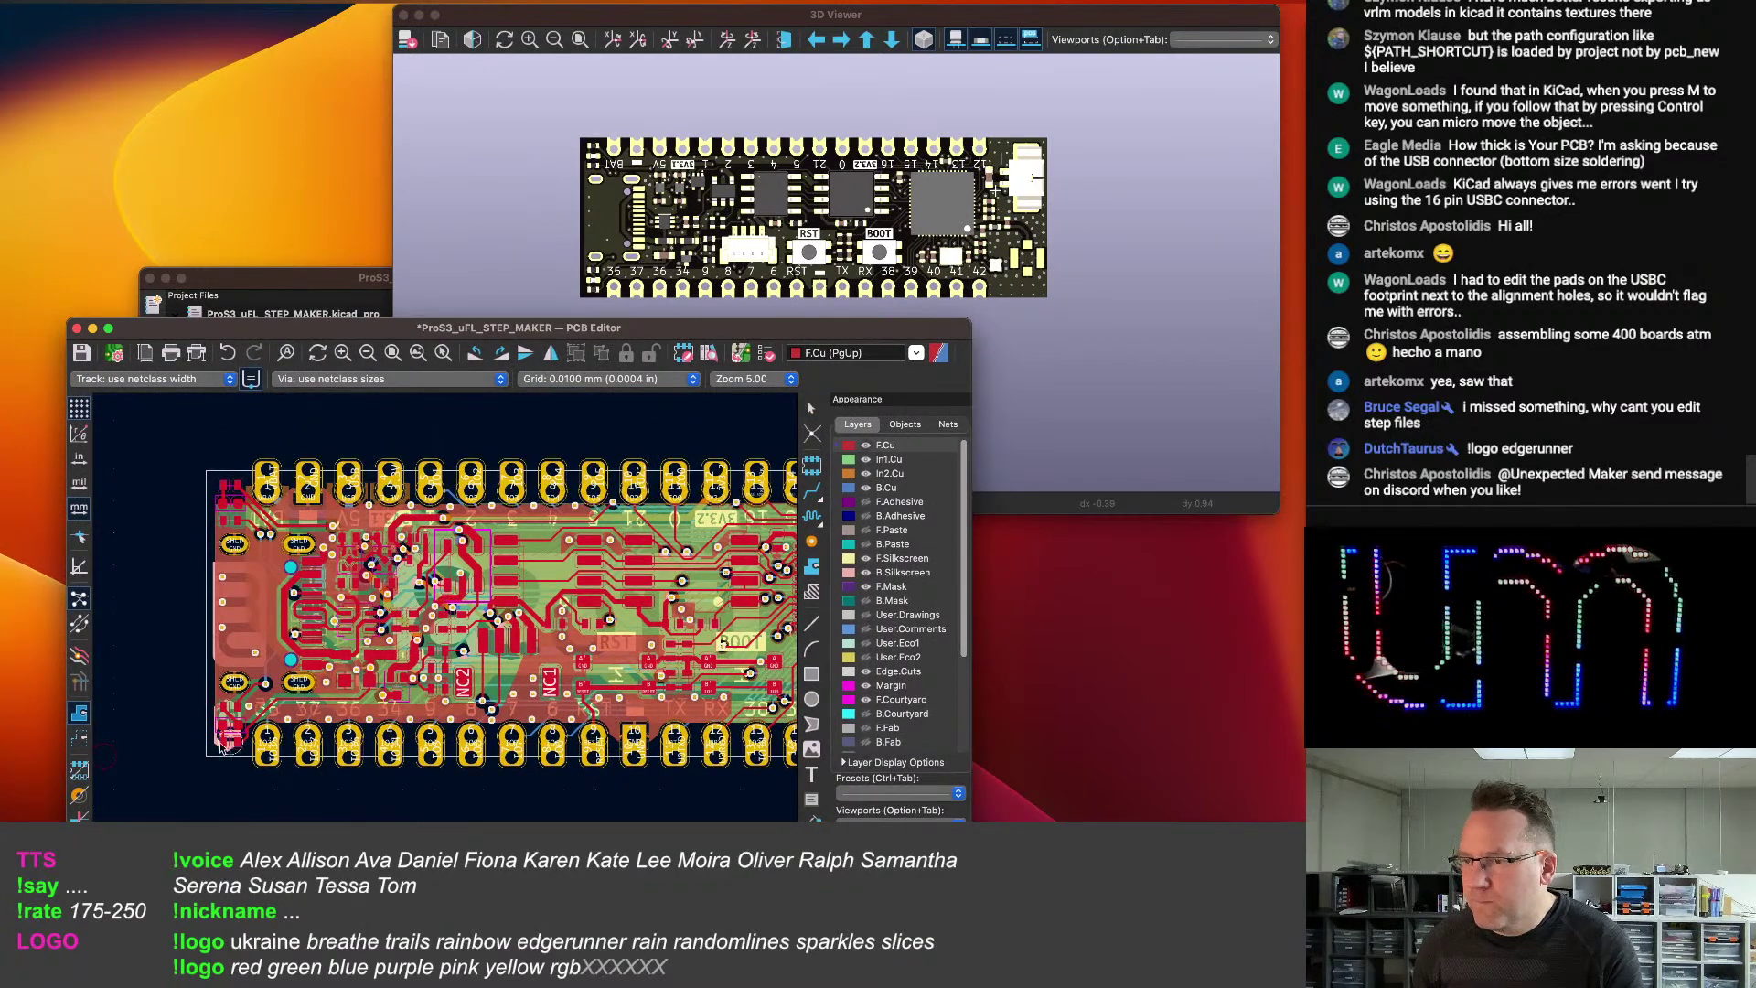
pyautogui.scroll(-2, 384, 723)
pyautogui.moveTo(392, 719)
pyautogui.mouseDown(button='middle')
pyautogui.moveTo(295, 717)
pyautogui.moveTo(367, 714)
pyautogui.mouseUp(button='middle')
pyautogui.press('super+s')
pyautogui.click(675, 17)
pyautogui.scroll(2, 705, 281)
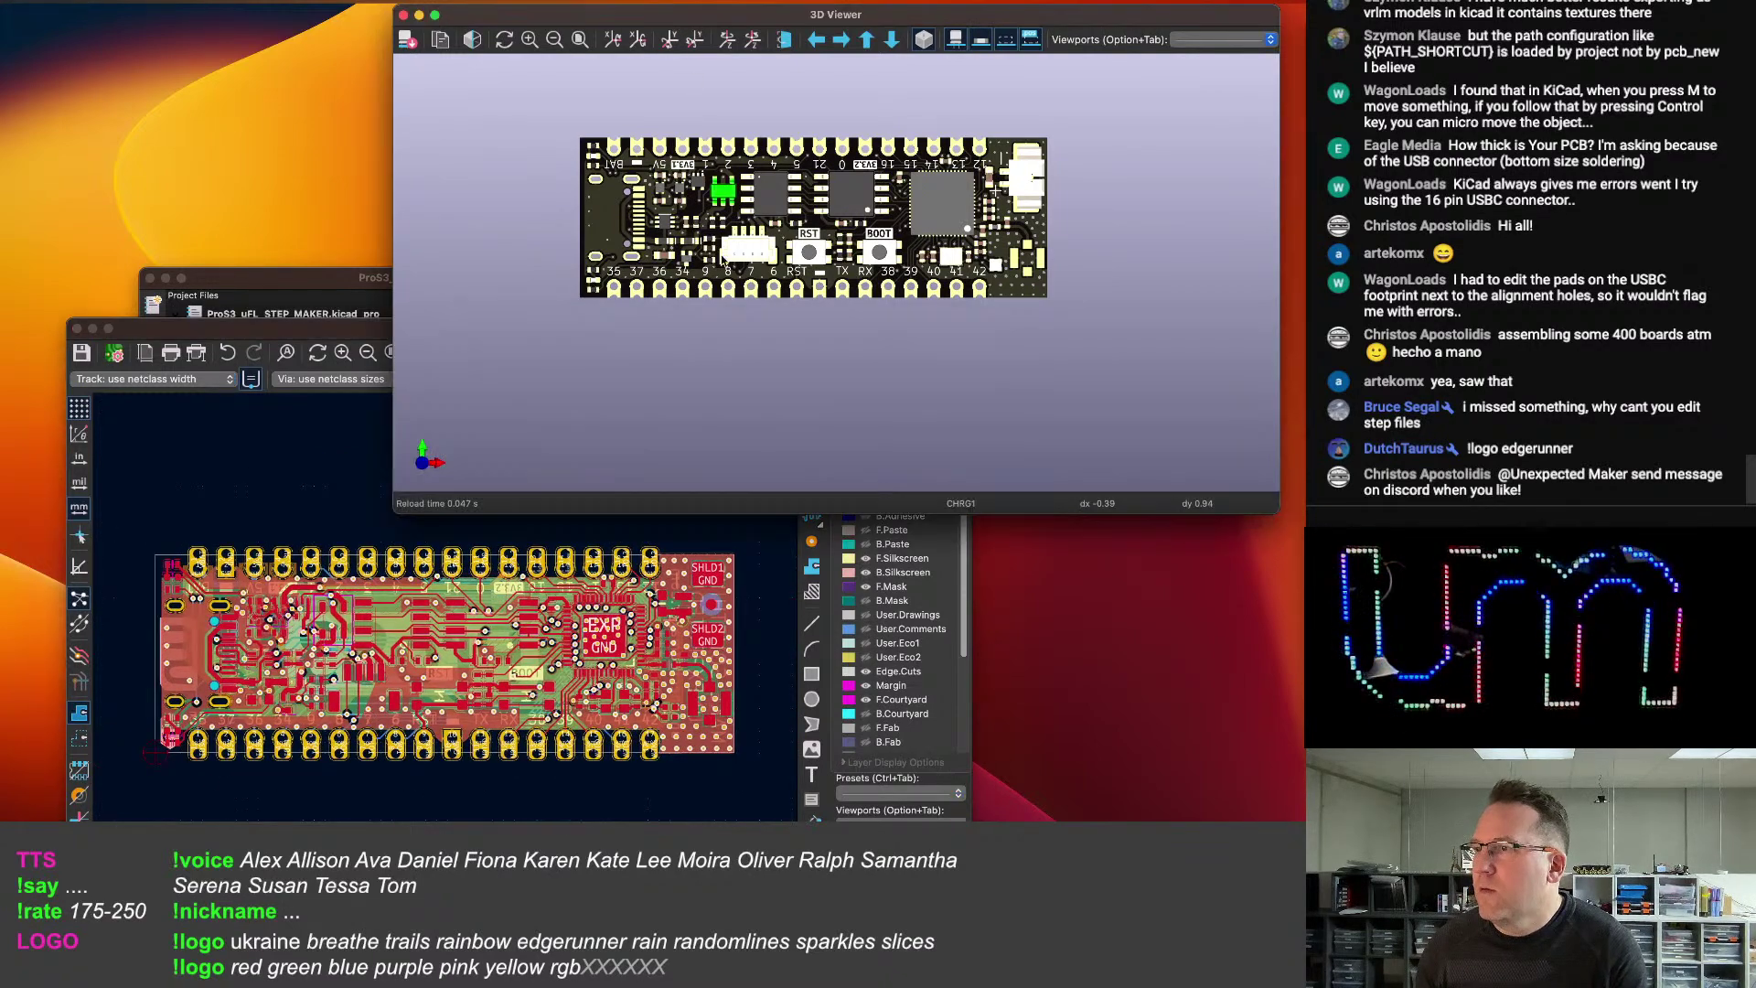
pyautogui.moveTo(705, 281); pyautogui.dragTo(747, 369, button='middle')
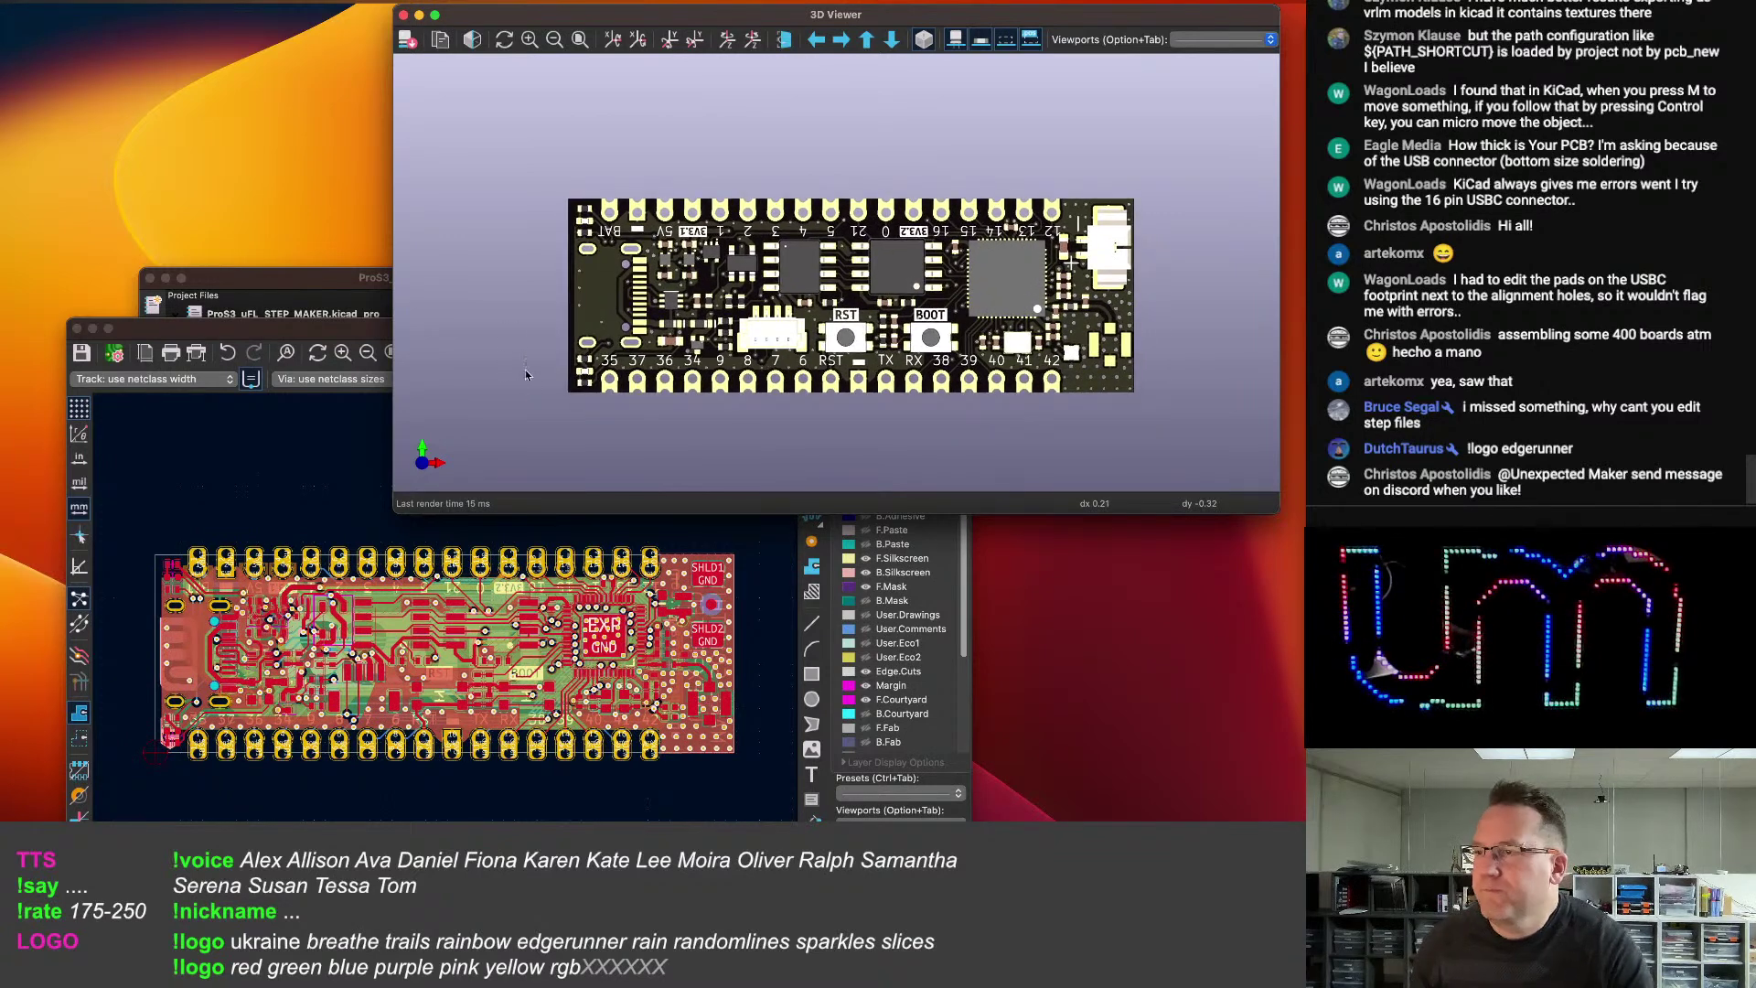
# Add the 3D model HRO USB-C col 3 v5.step to the USB connector footprint.
pyautogui.click(194, 610)
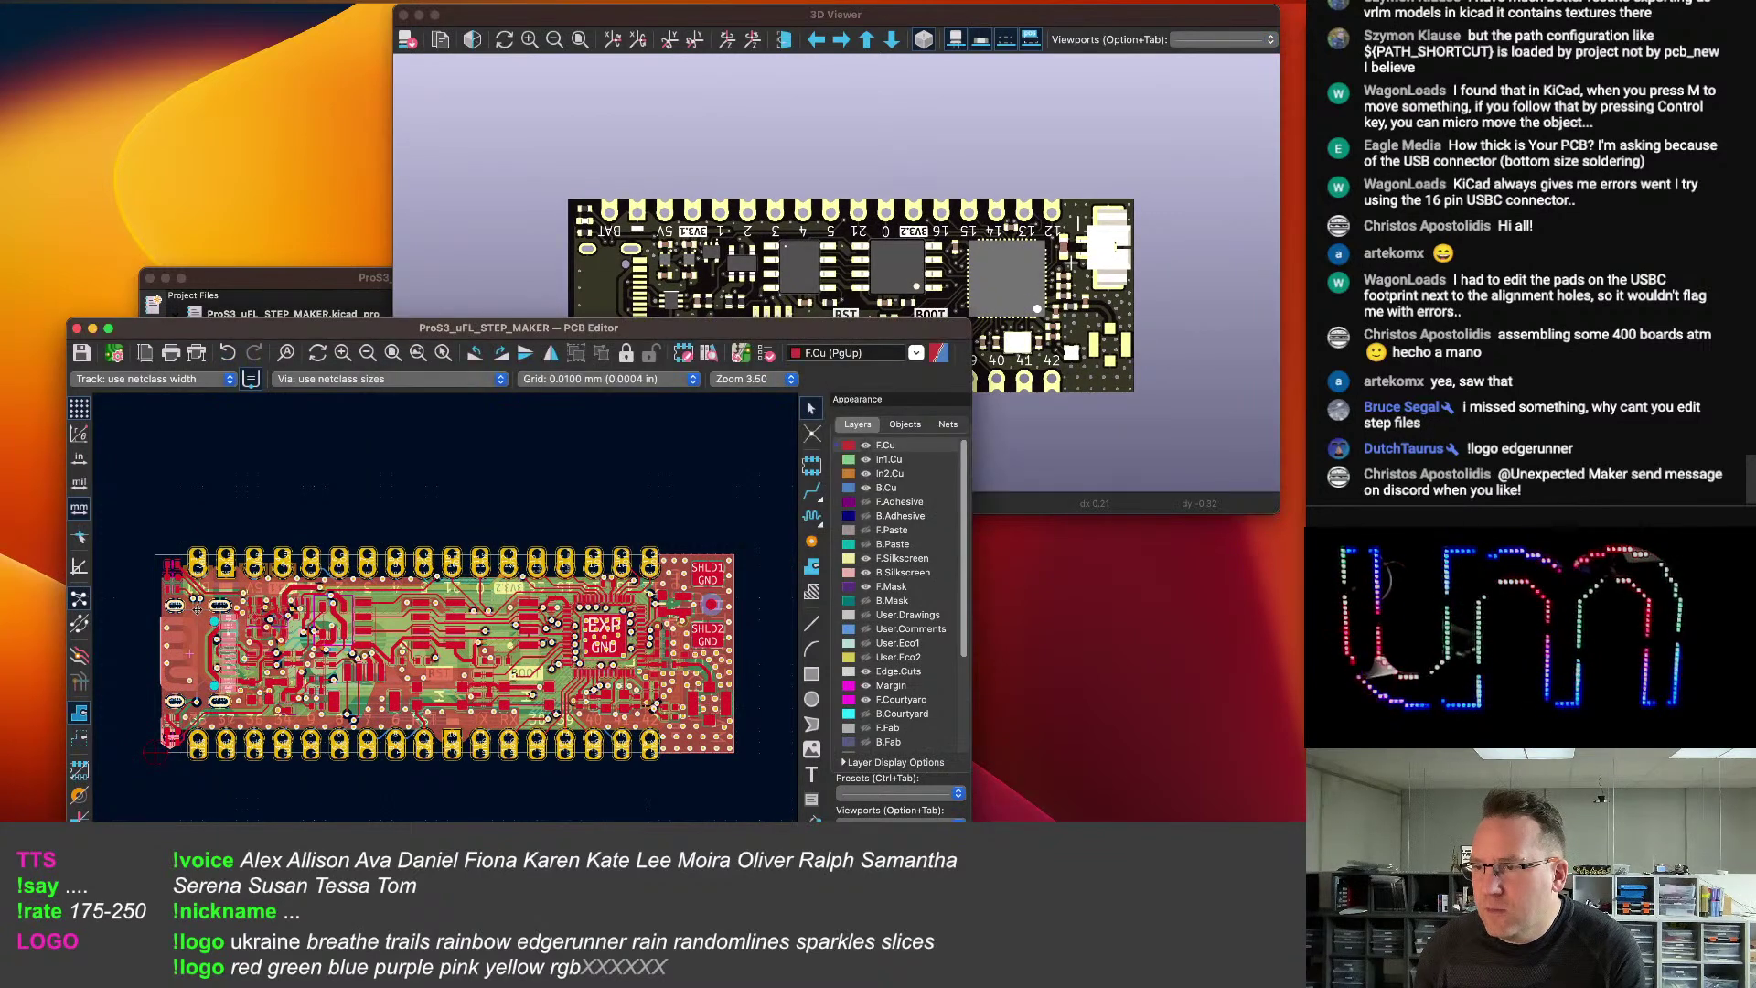
pyautogui.doubleClick(197, 610)
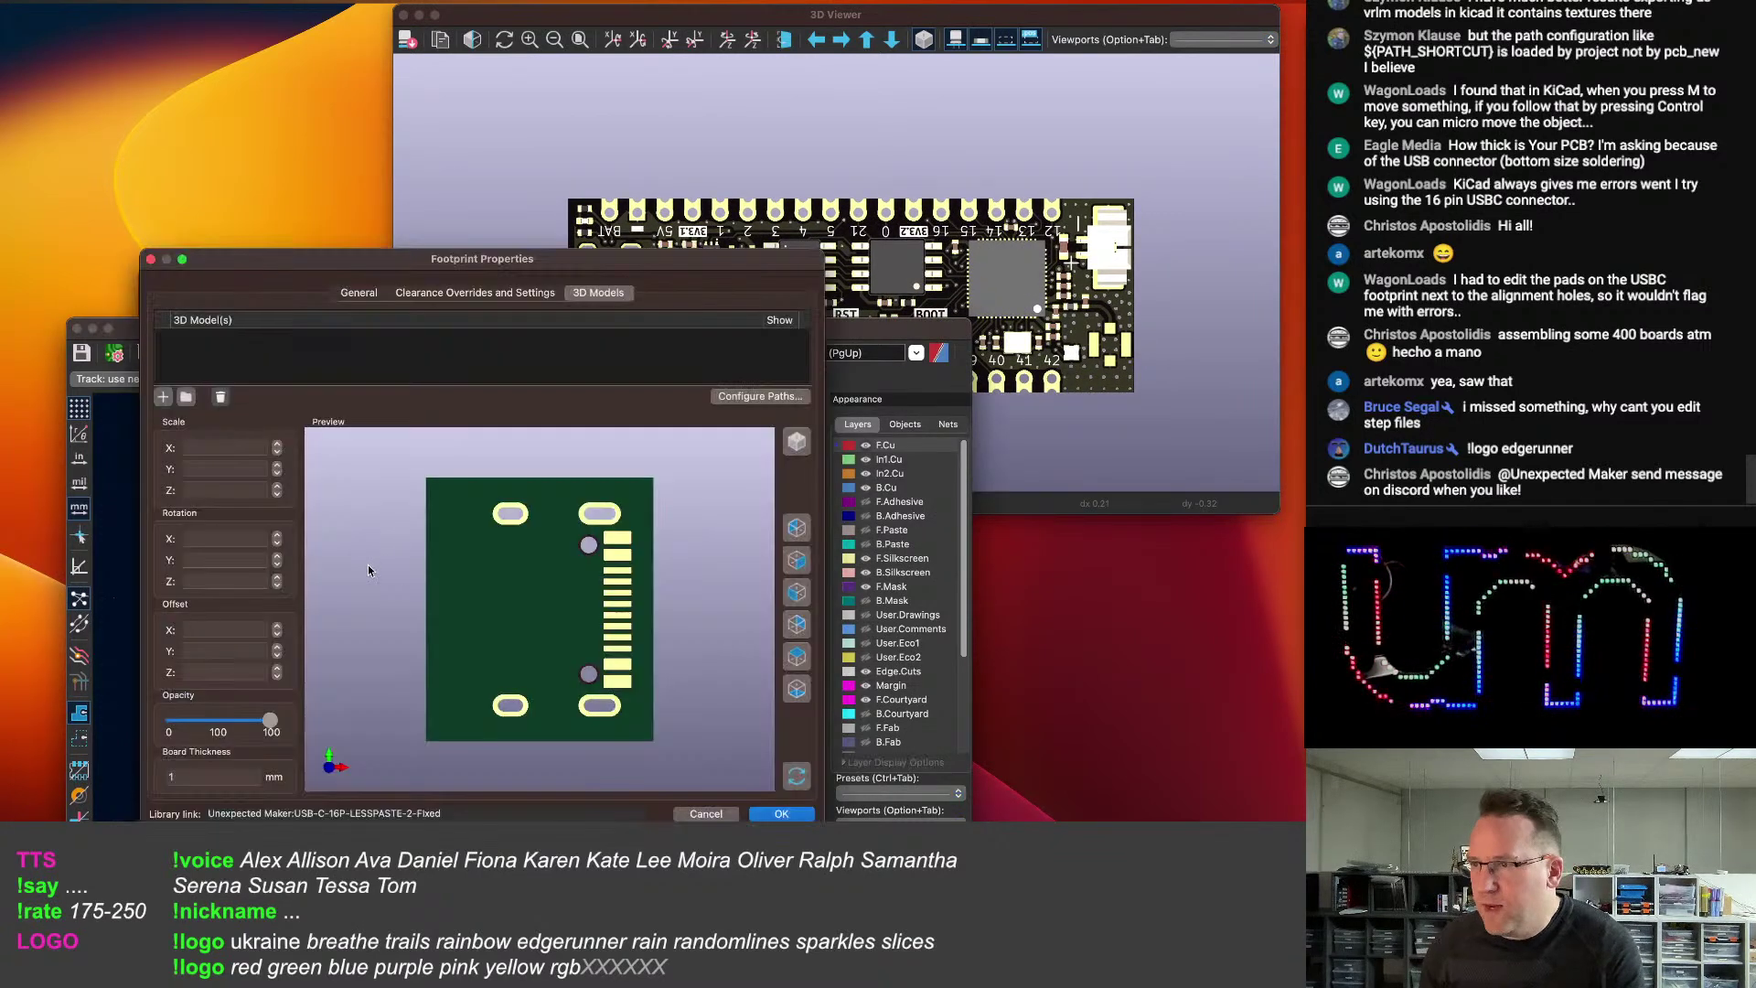
pyautogui.click(163, 397)
pyautogui.click(758, 339)
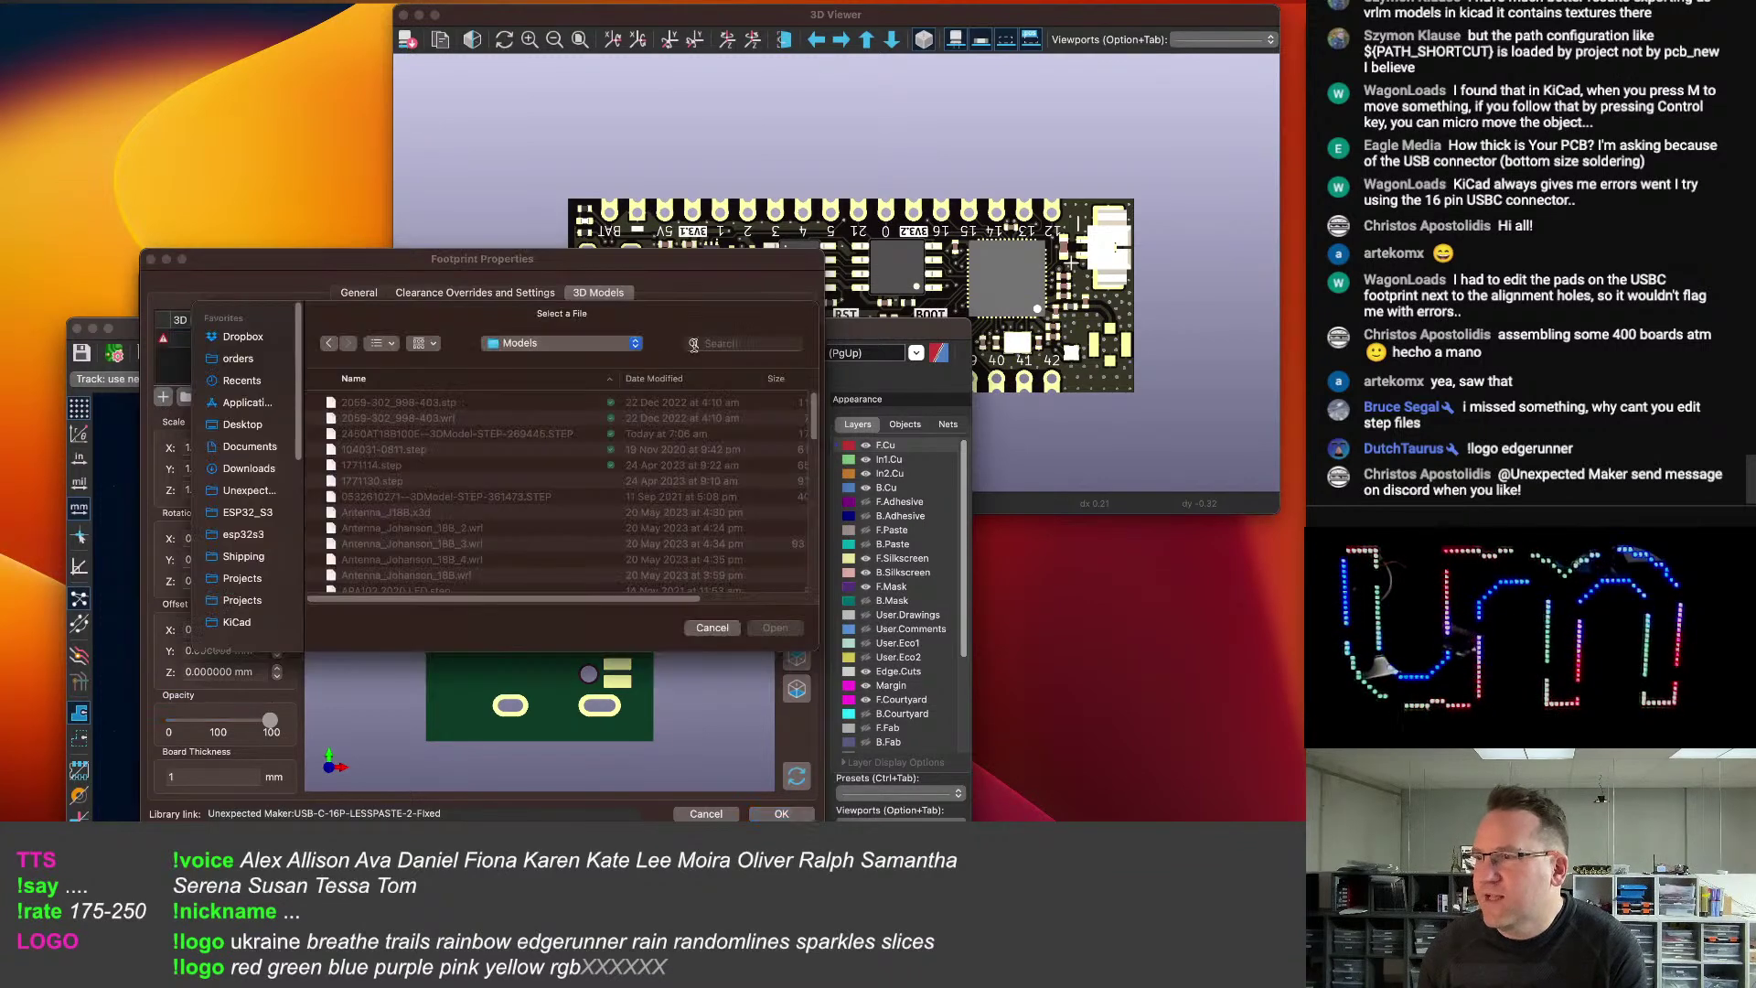
pyautogui.scroll(-10, 435, 457)
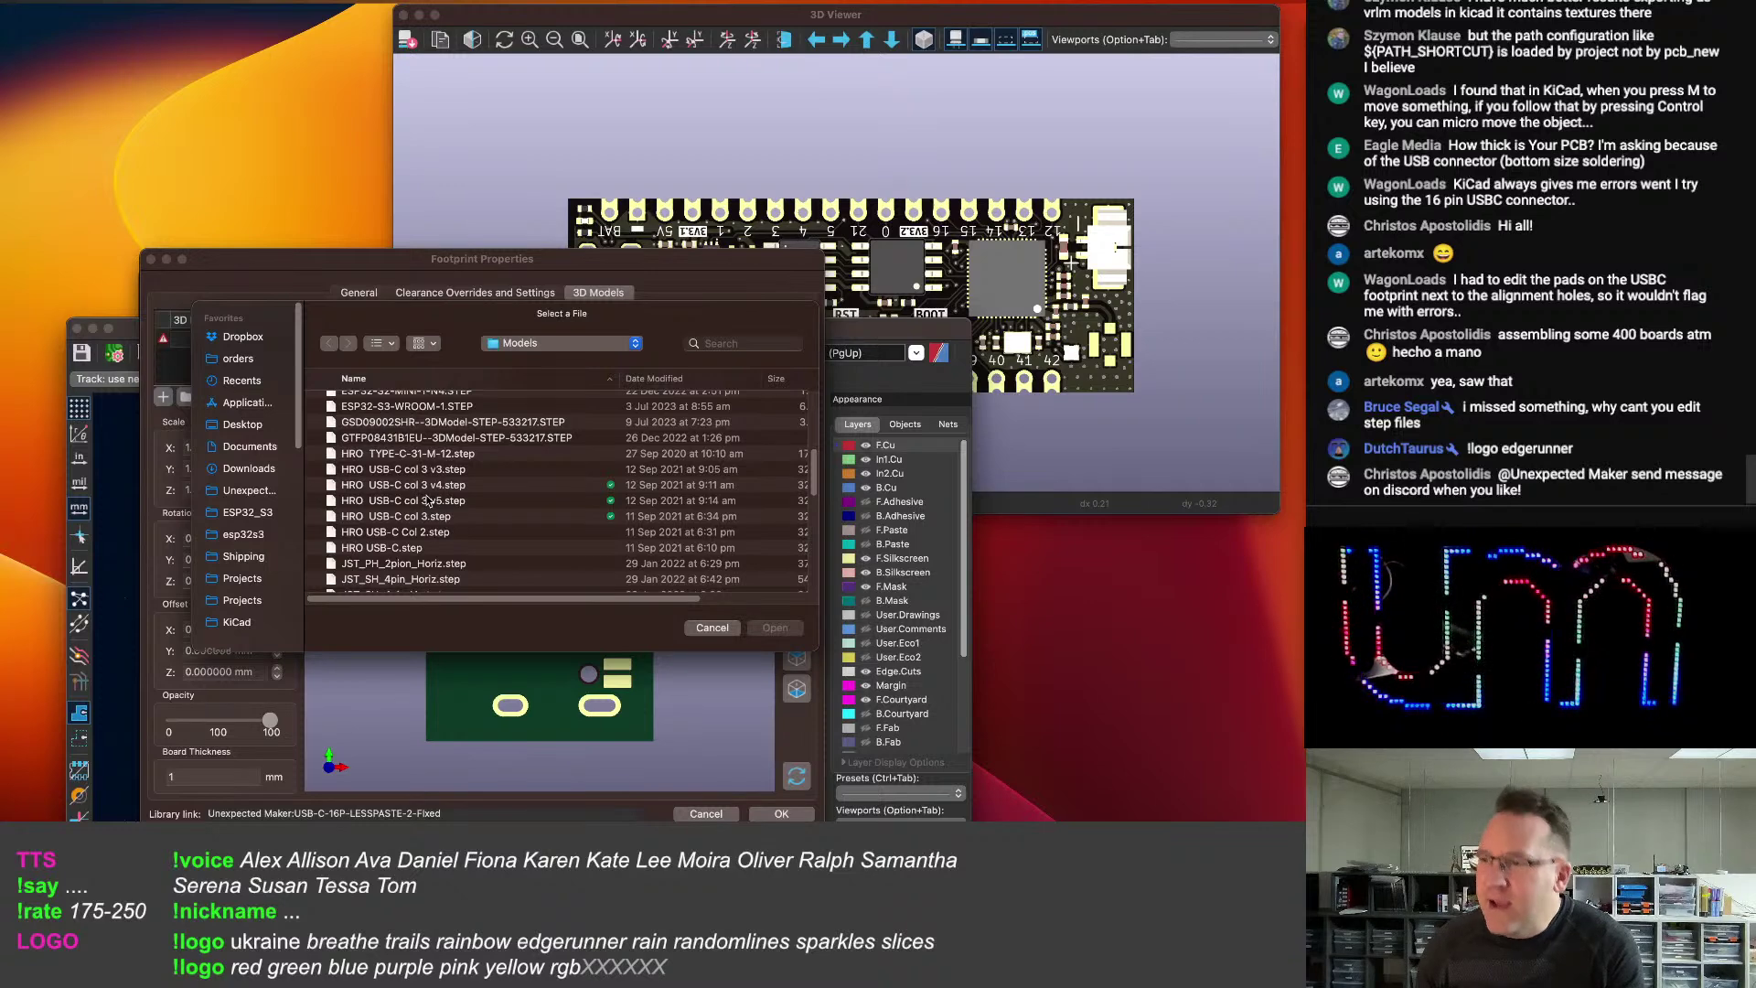
pyautogui.doubleClick(437, 501)
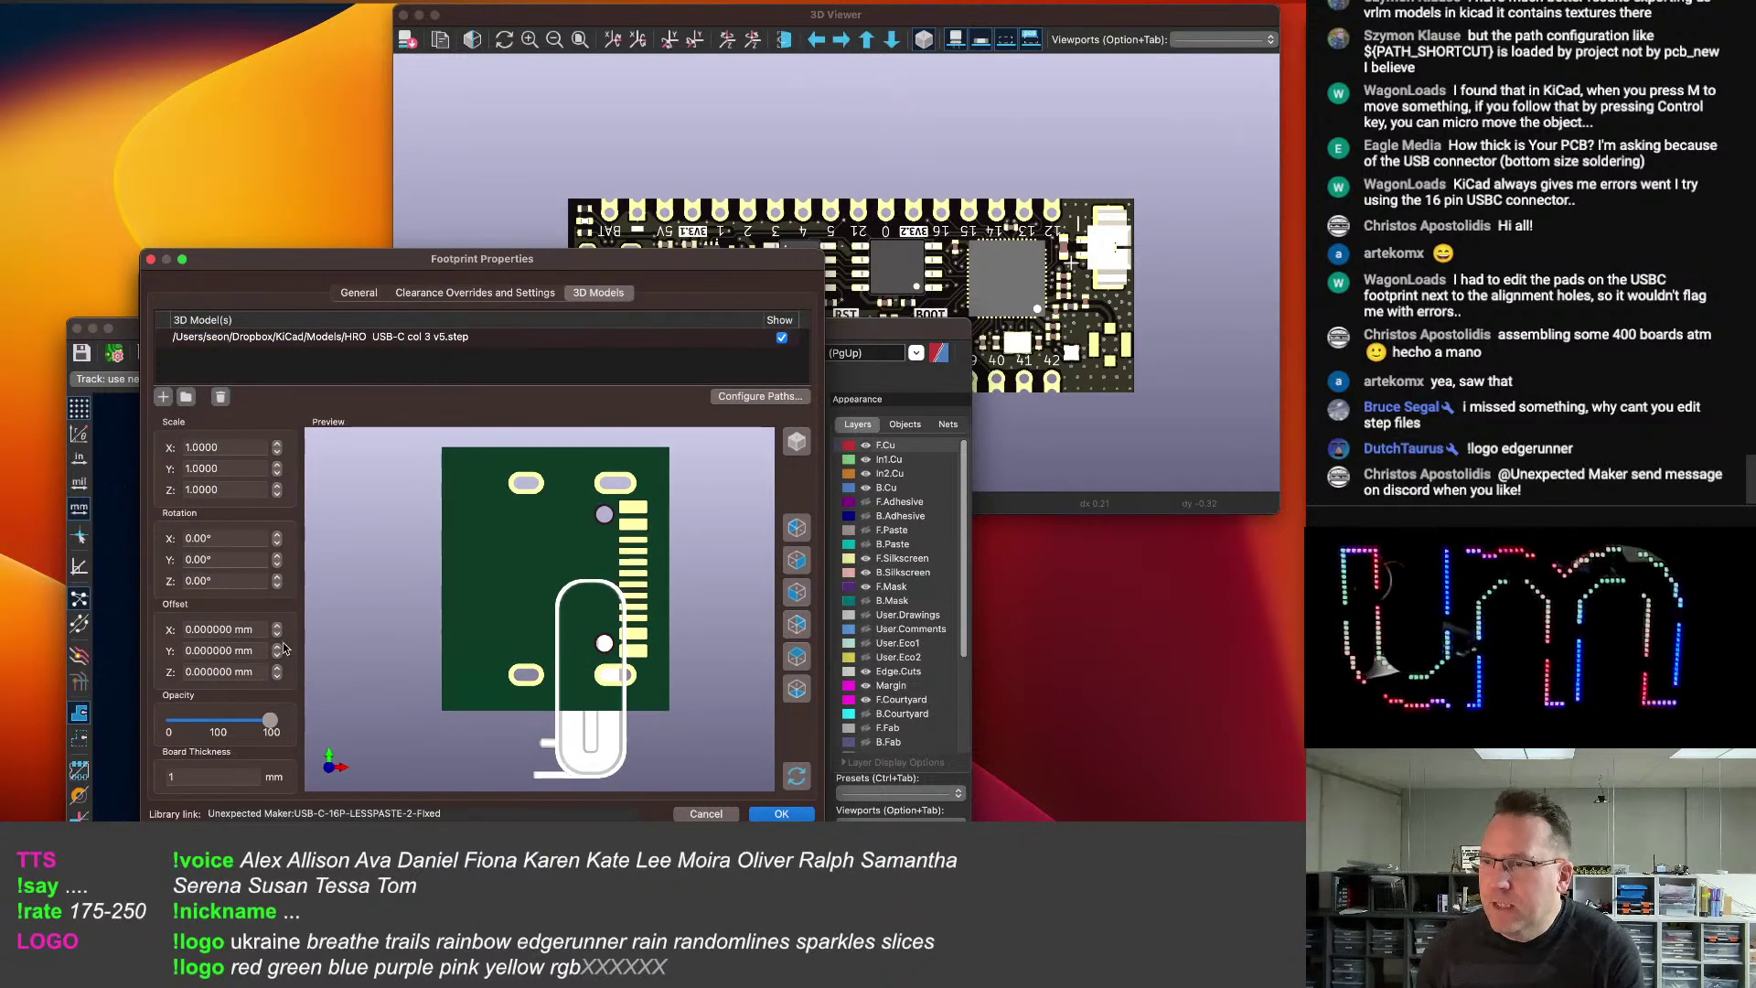
# Rotate the USB-C model -90° about X and offset it -4 mm along X.
pyautogui.click(278, 544)
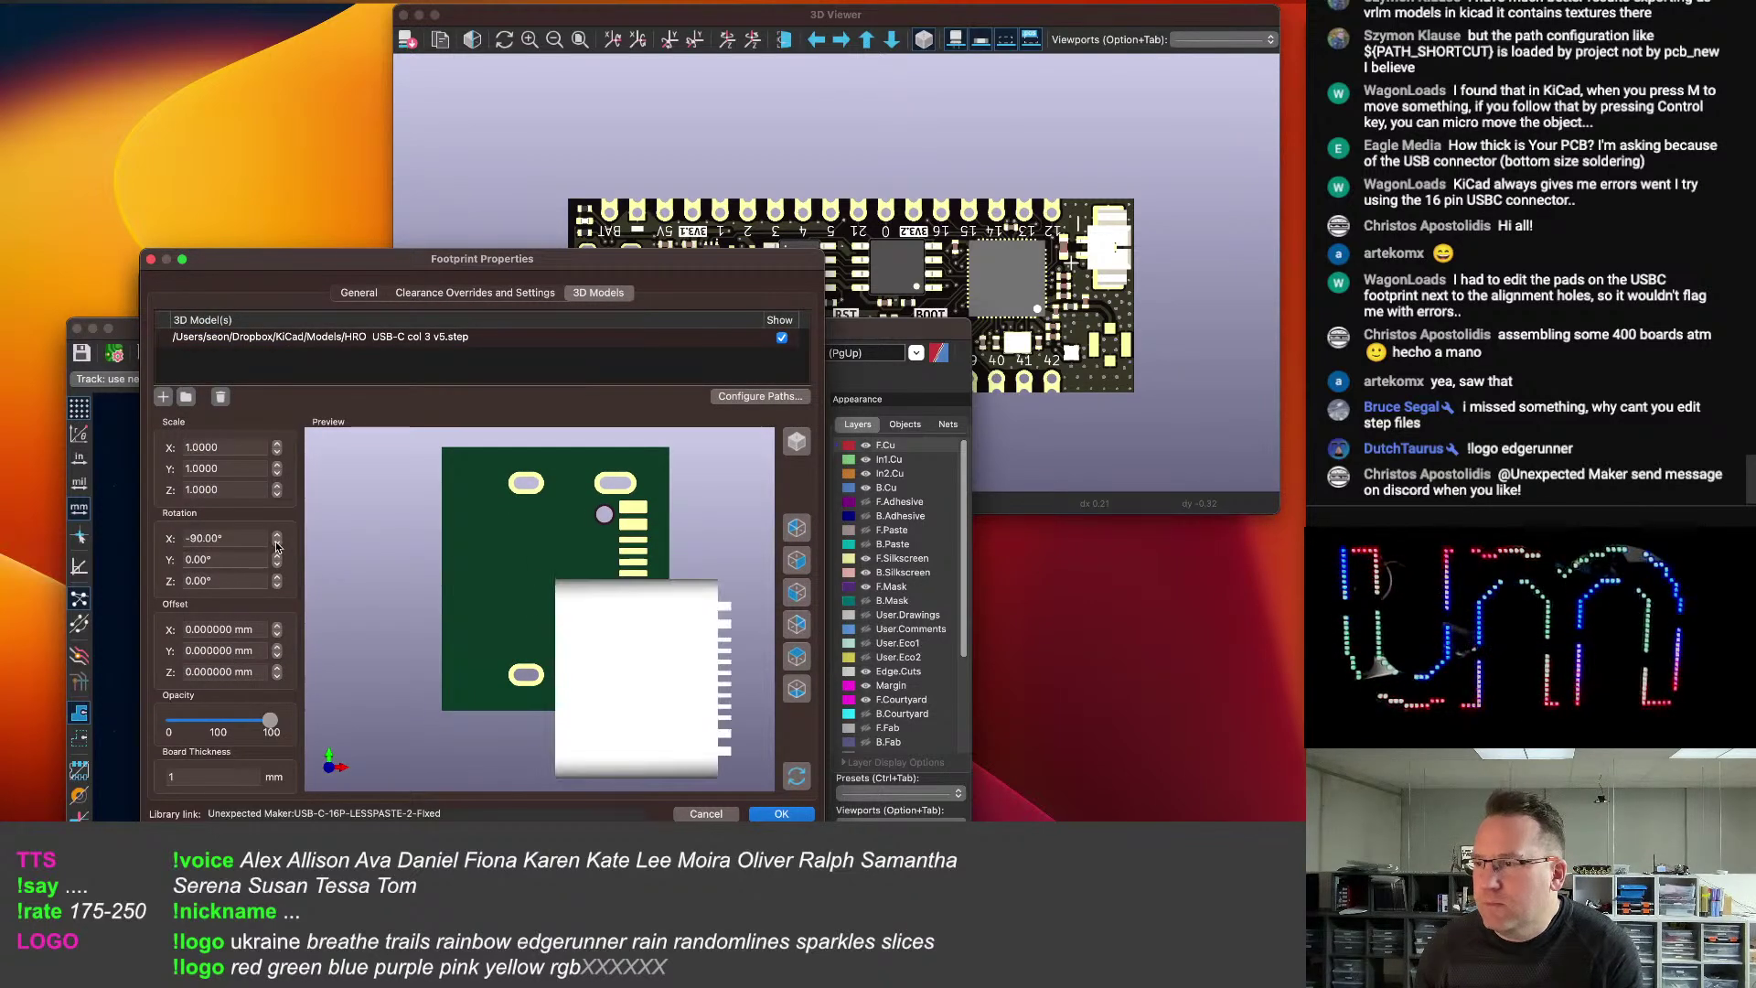
pyautogui.click(278, 625)
pyautogui.click(278, 635)
pyautogui.click(278, 634)
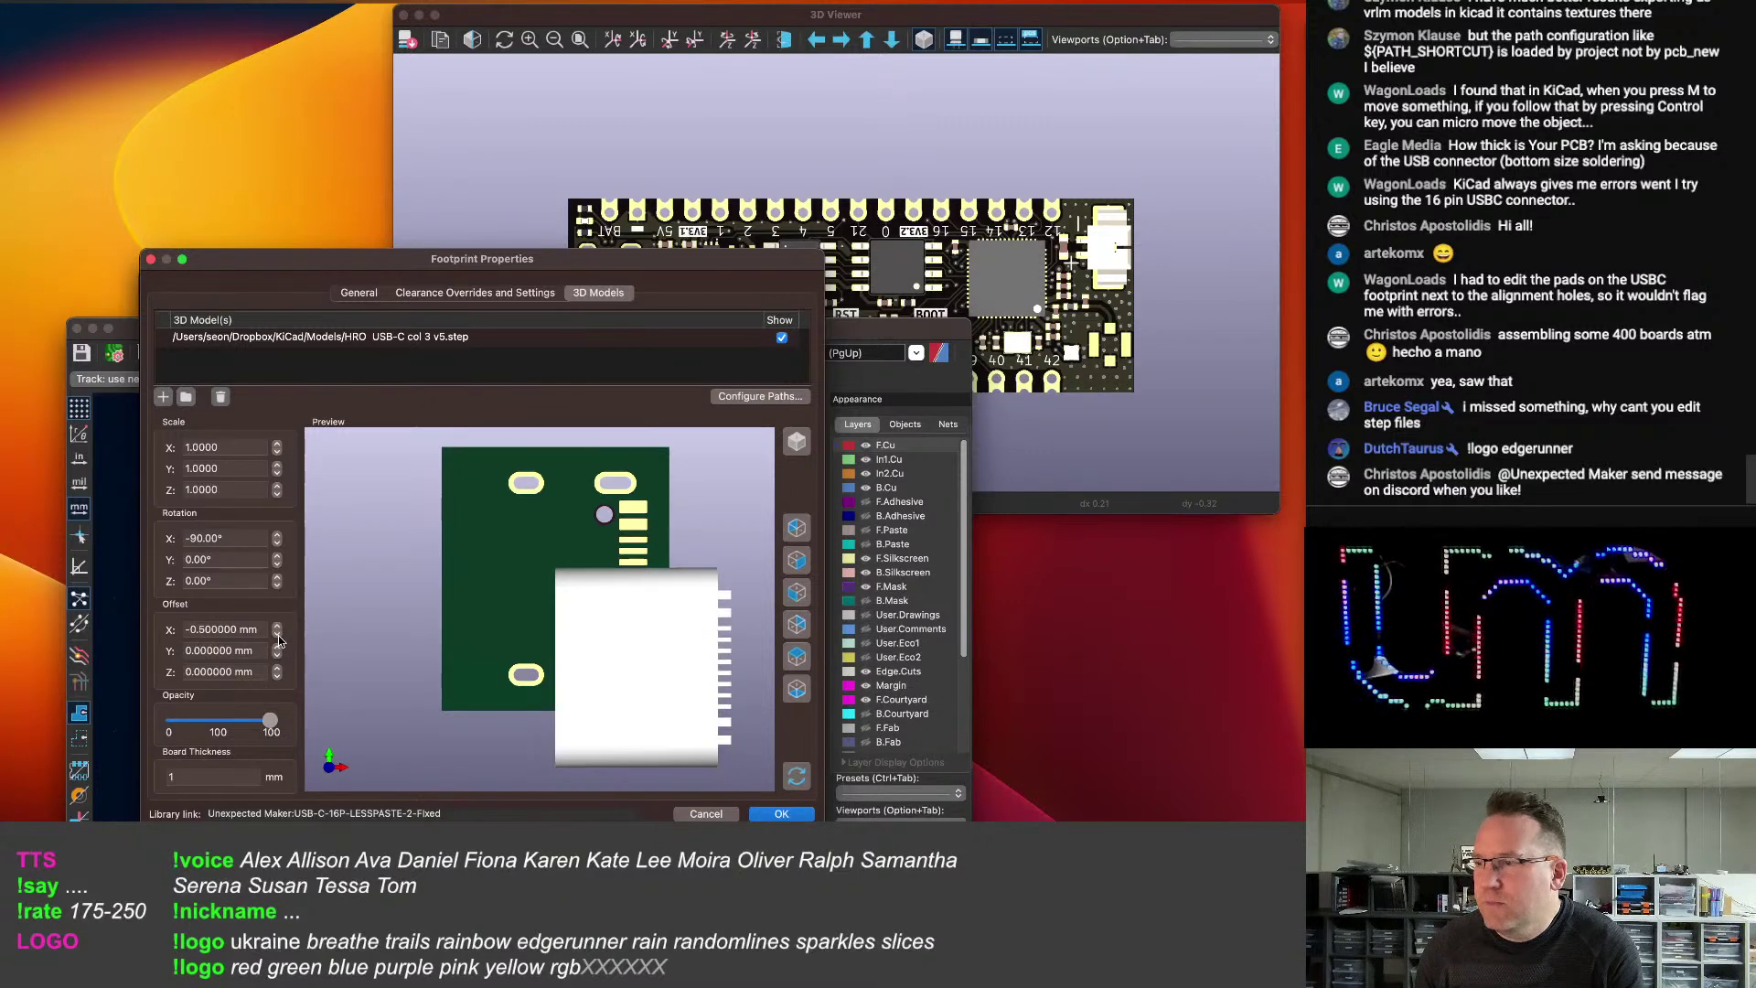
pyautogui.click(279, 635)
pyautogui.click(279, 635)
pyautogui.click(279, 635)
pyautogui.click(279, 635)
pyautogui.click(279, 634)
pyautogui.click(279, 635)
pyautogui.click(279, 635)
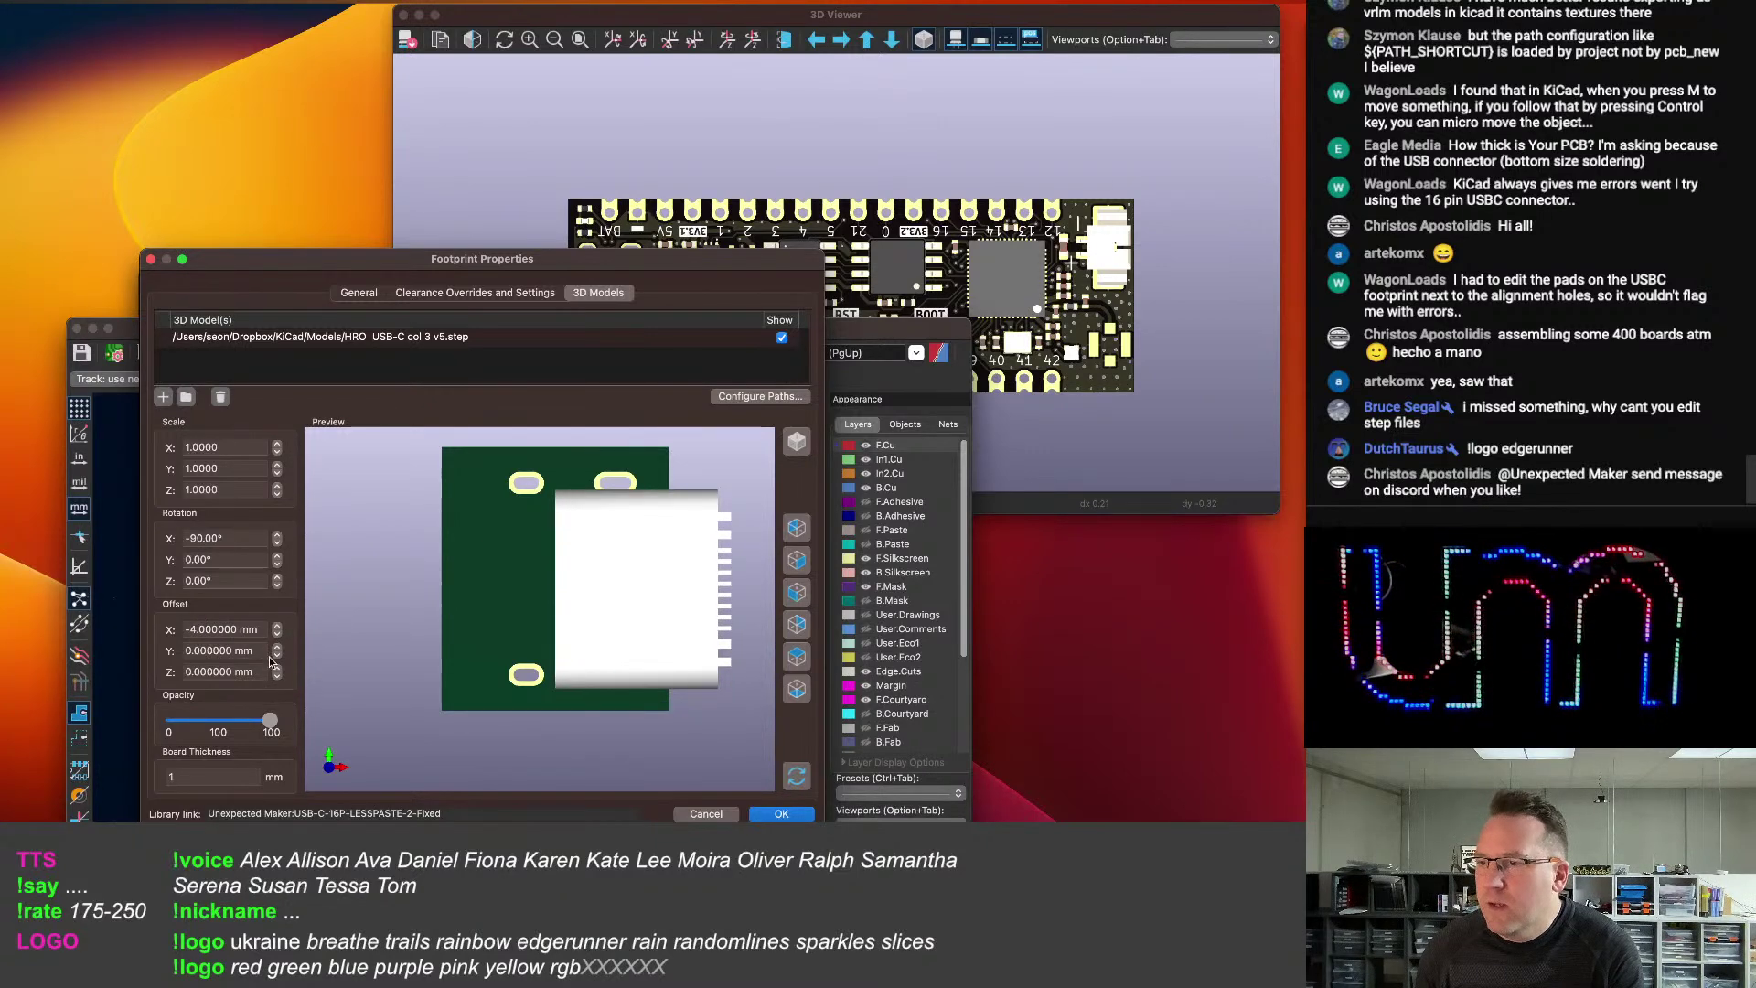
# Set the USB-C model's offset to -4.5 mm in X and -4 mm in Y, apply it and check it on the board.
pyautogui.click(277, 647)
pyautogui.click(277, 656)
pyautogui.click(277, 656)
pyautogui.click(278, 656)
pyautogui.click(277, 656)
pyautogui.click(278, 656)
pyautogui.click(278, 657)
pyautogui.click(278, 657)
pyautogui.click(278, 637)
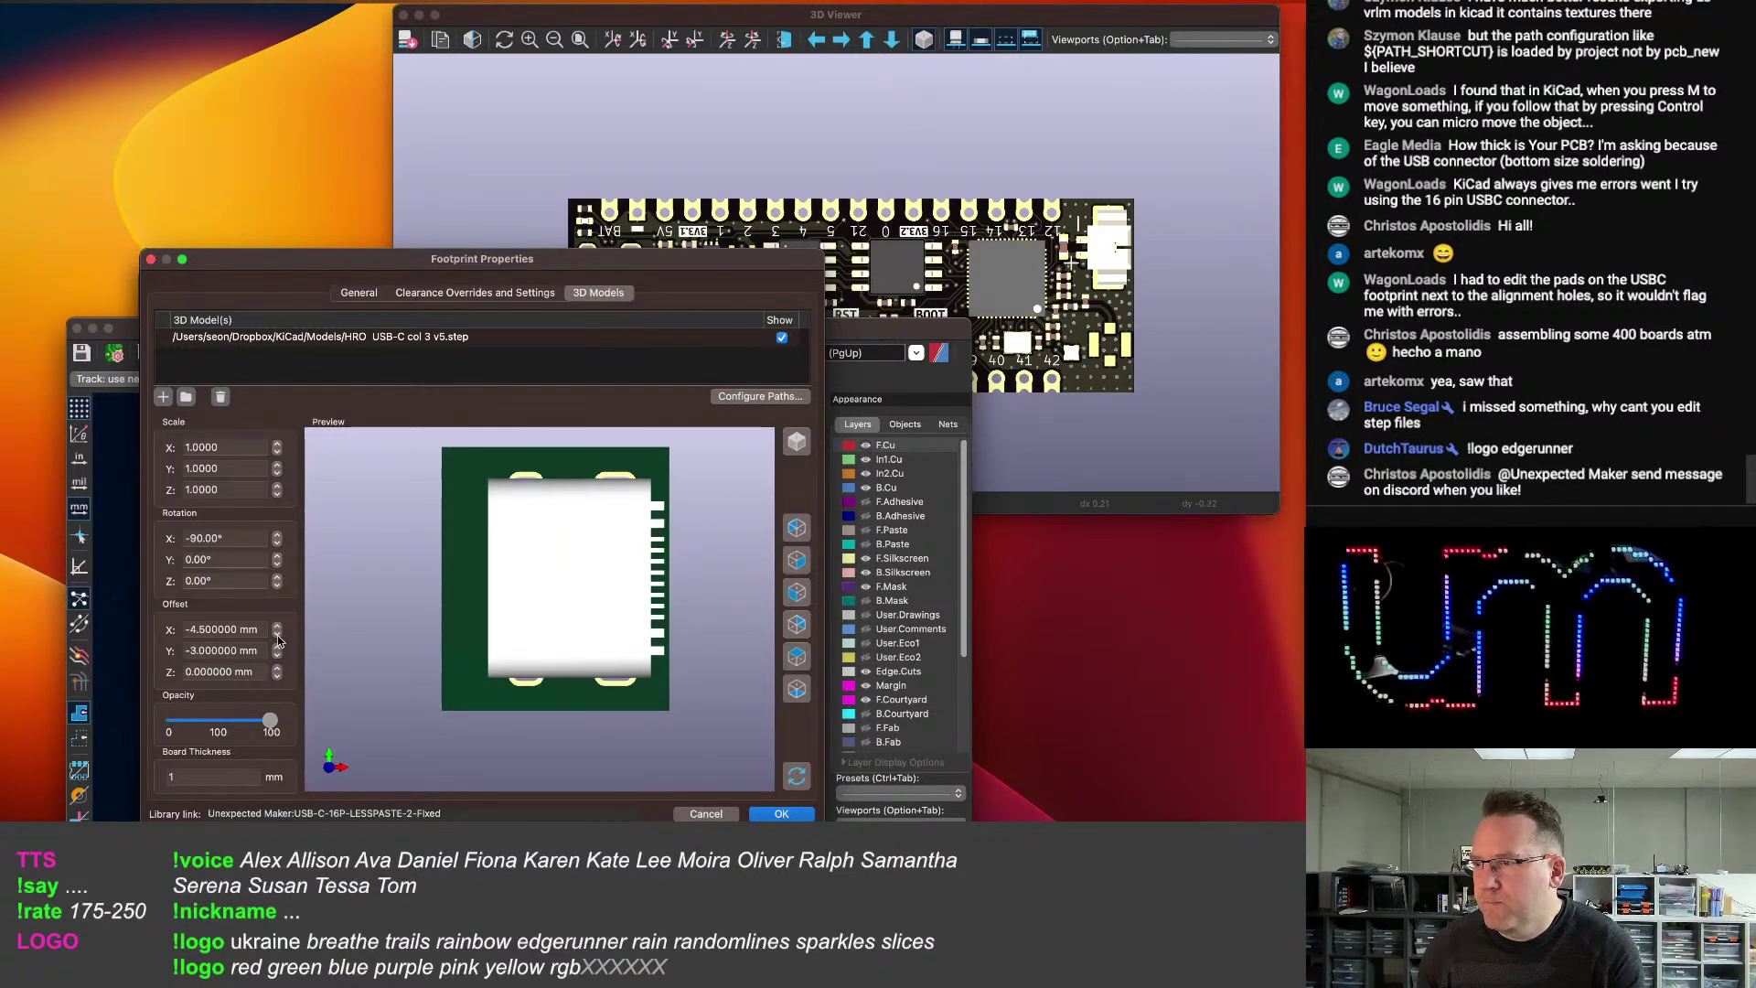
pyautogui.click(278, 657)
pyautogui.click(278, 656)
pyautogui.moveTo(364, 667); pyautogui.dragTo(517, 692)
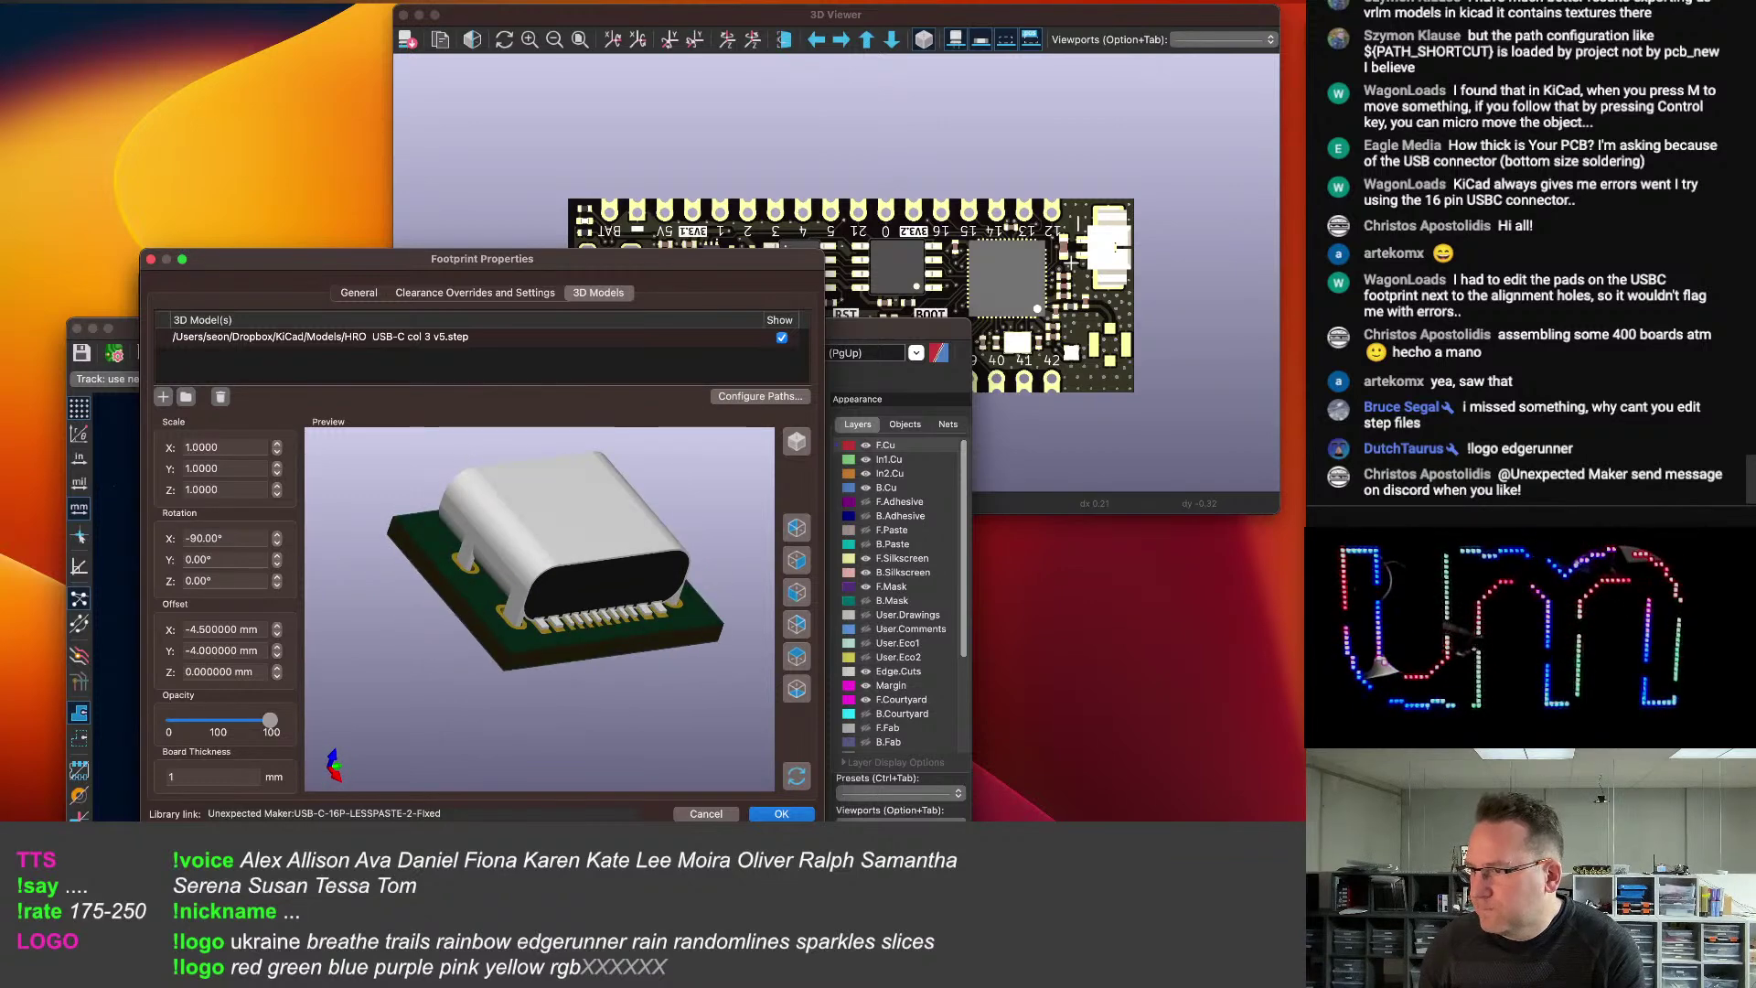
pyautogui.press('Return')
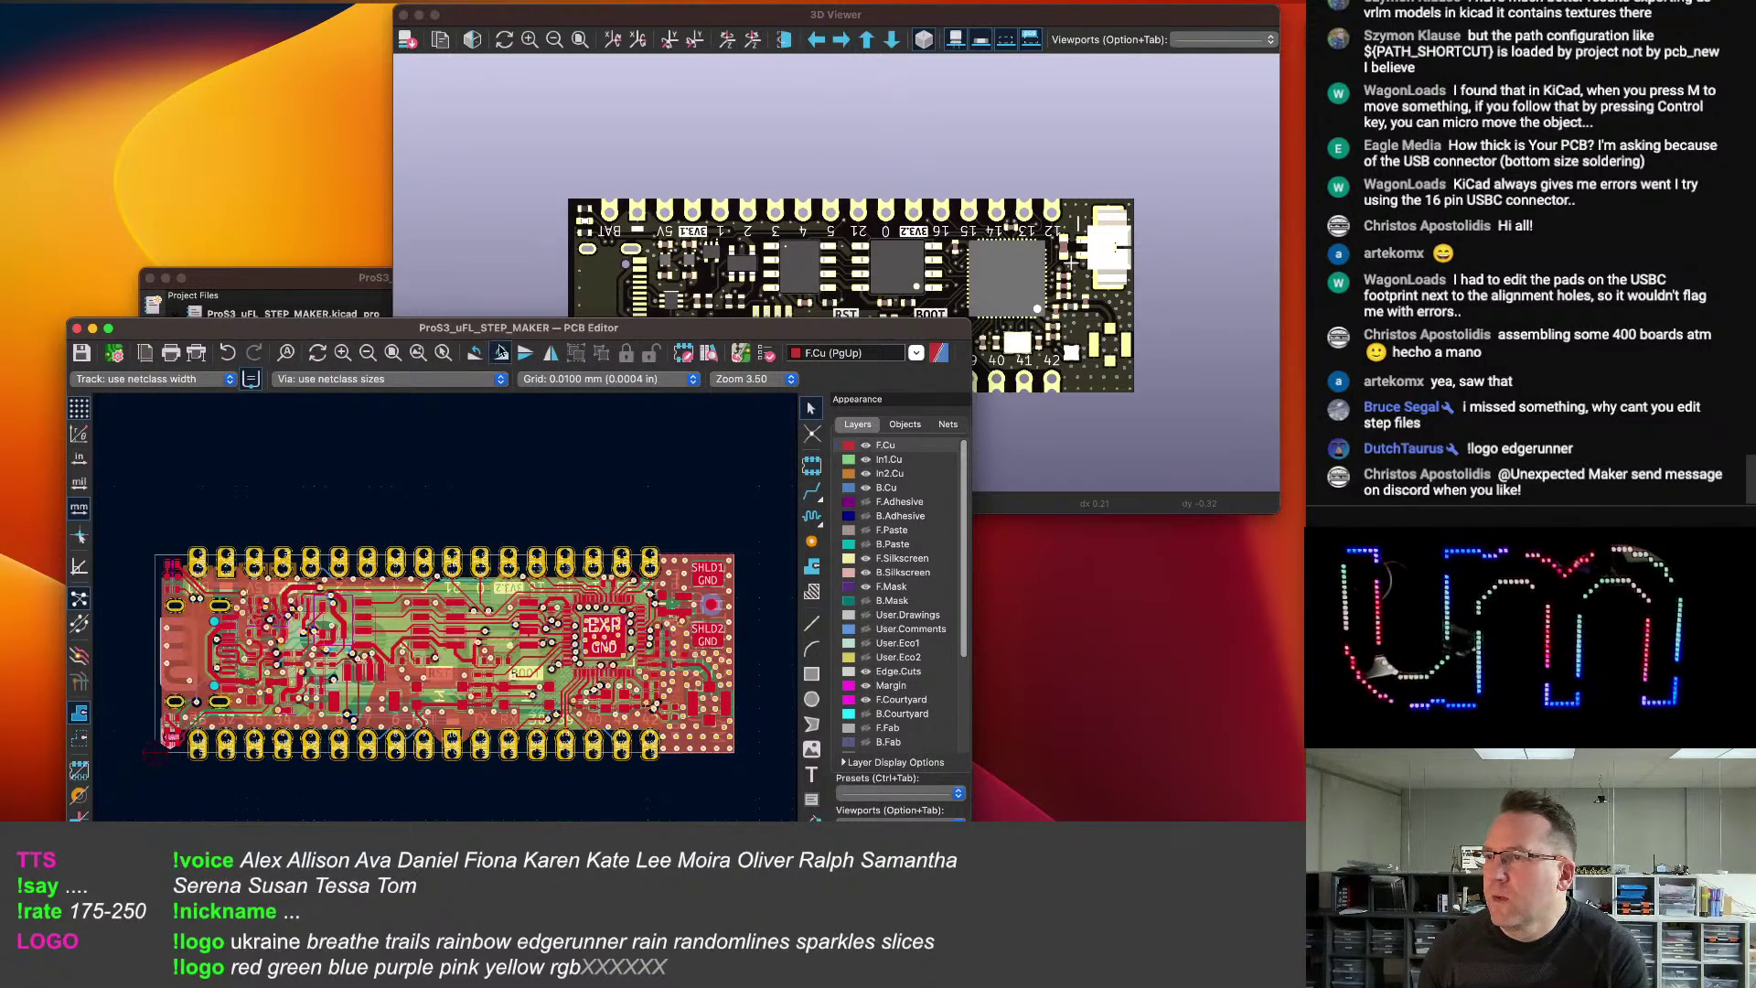
pyautogui.click(473, 231)
pyautogui.moveTo(736, 436); pyautogui.dragTo(806, 402)
# Replace the antenna connector footprint's missing 3D model with U.FL_Hirose_U.FL-R-SMT-1_Vertical.step.
pyautogui.click(712, 702)
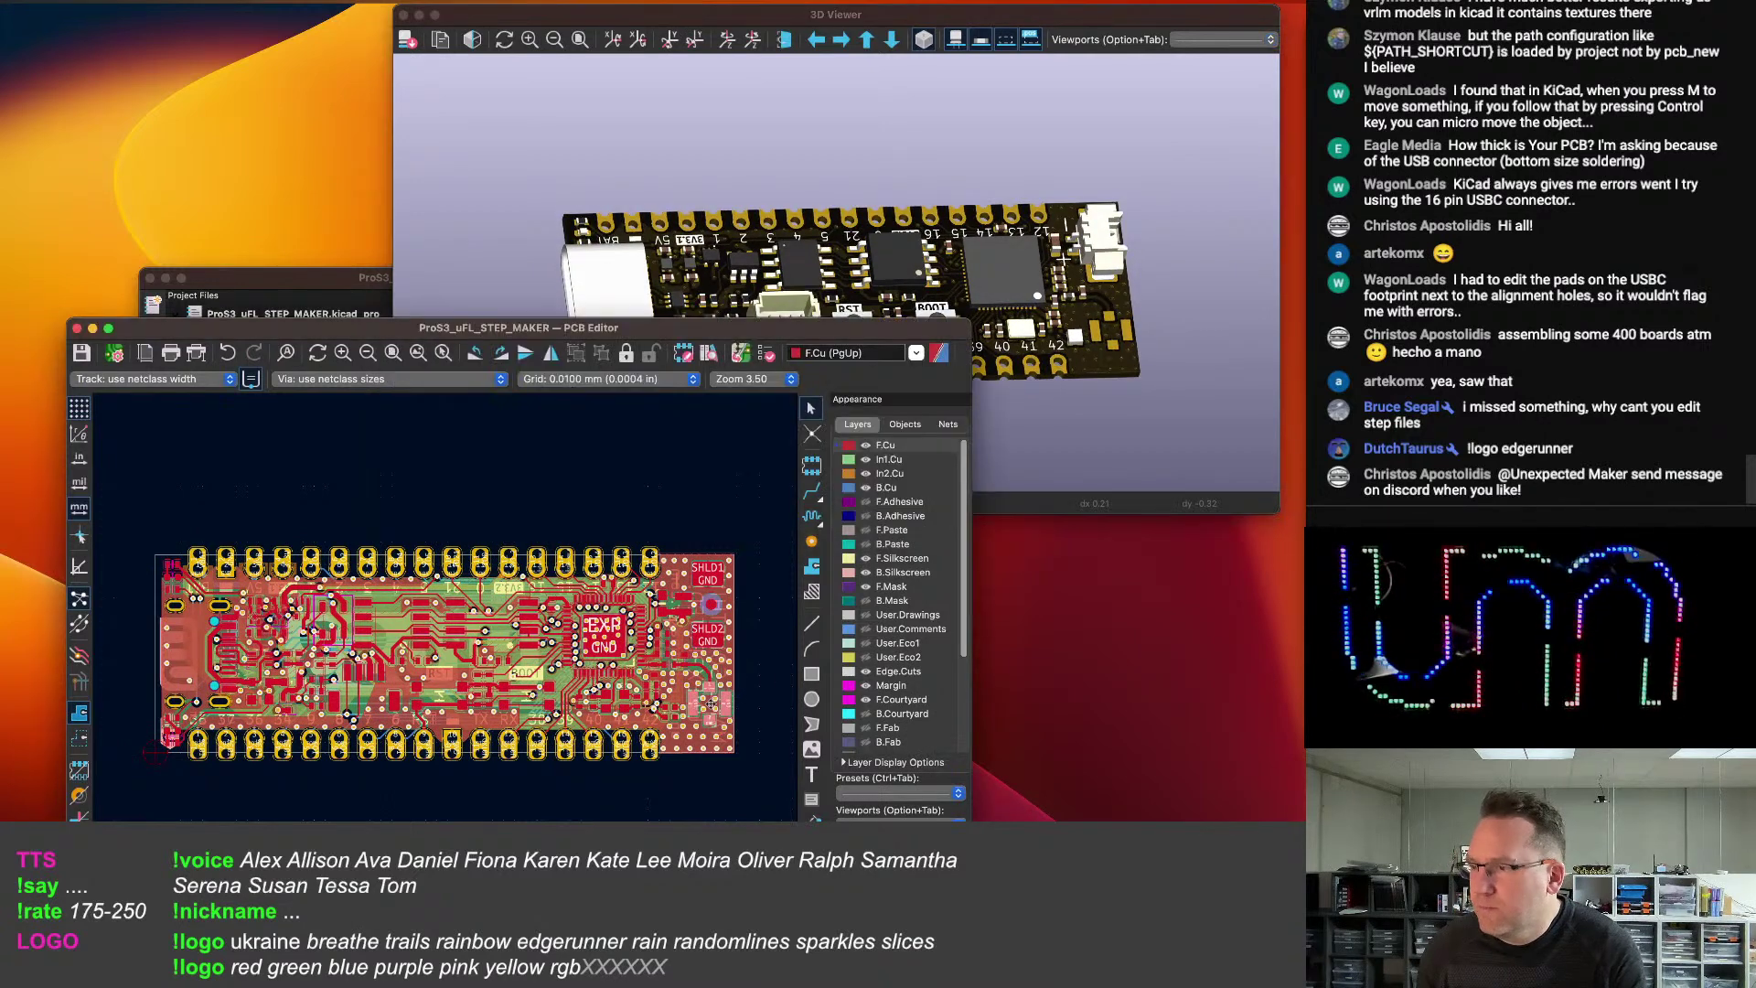
pyautogui.doubleClick(711, 702)
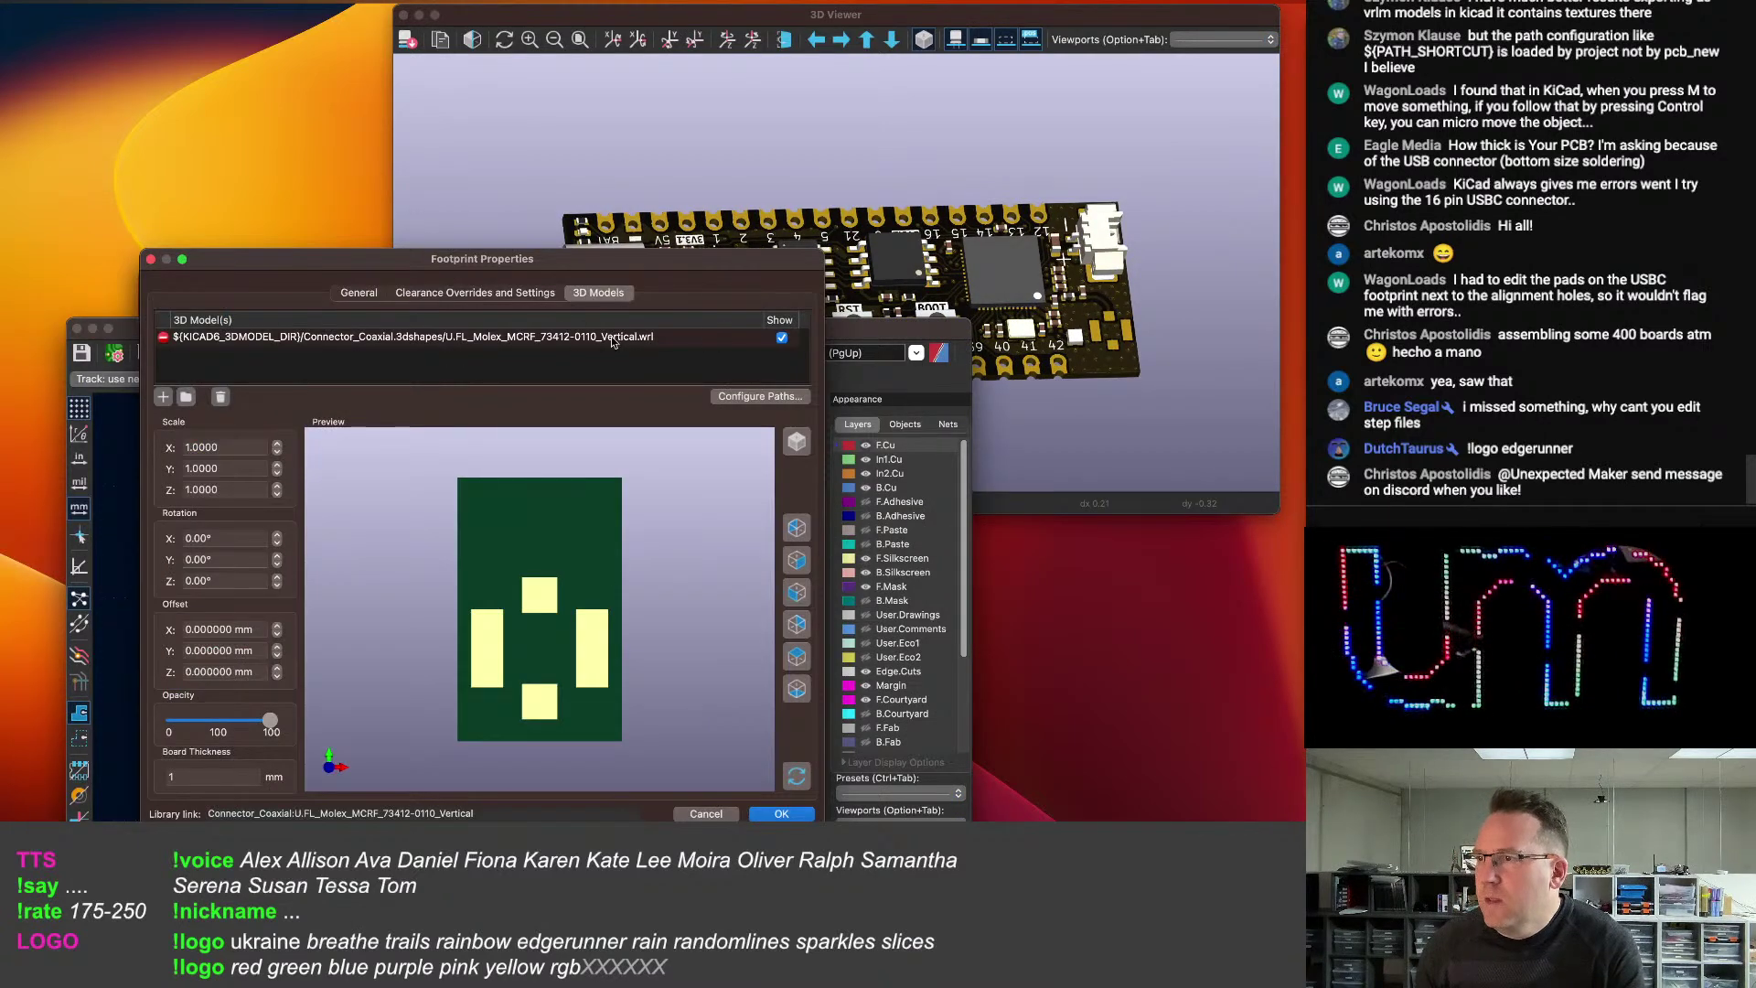
pyautogui.click(759, 343)
pyautogui.click(757, 339)
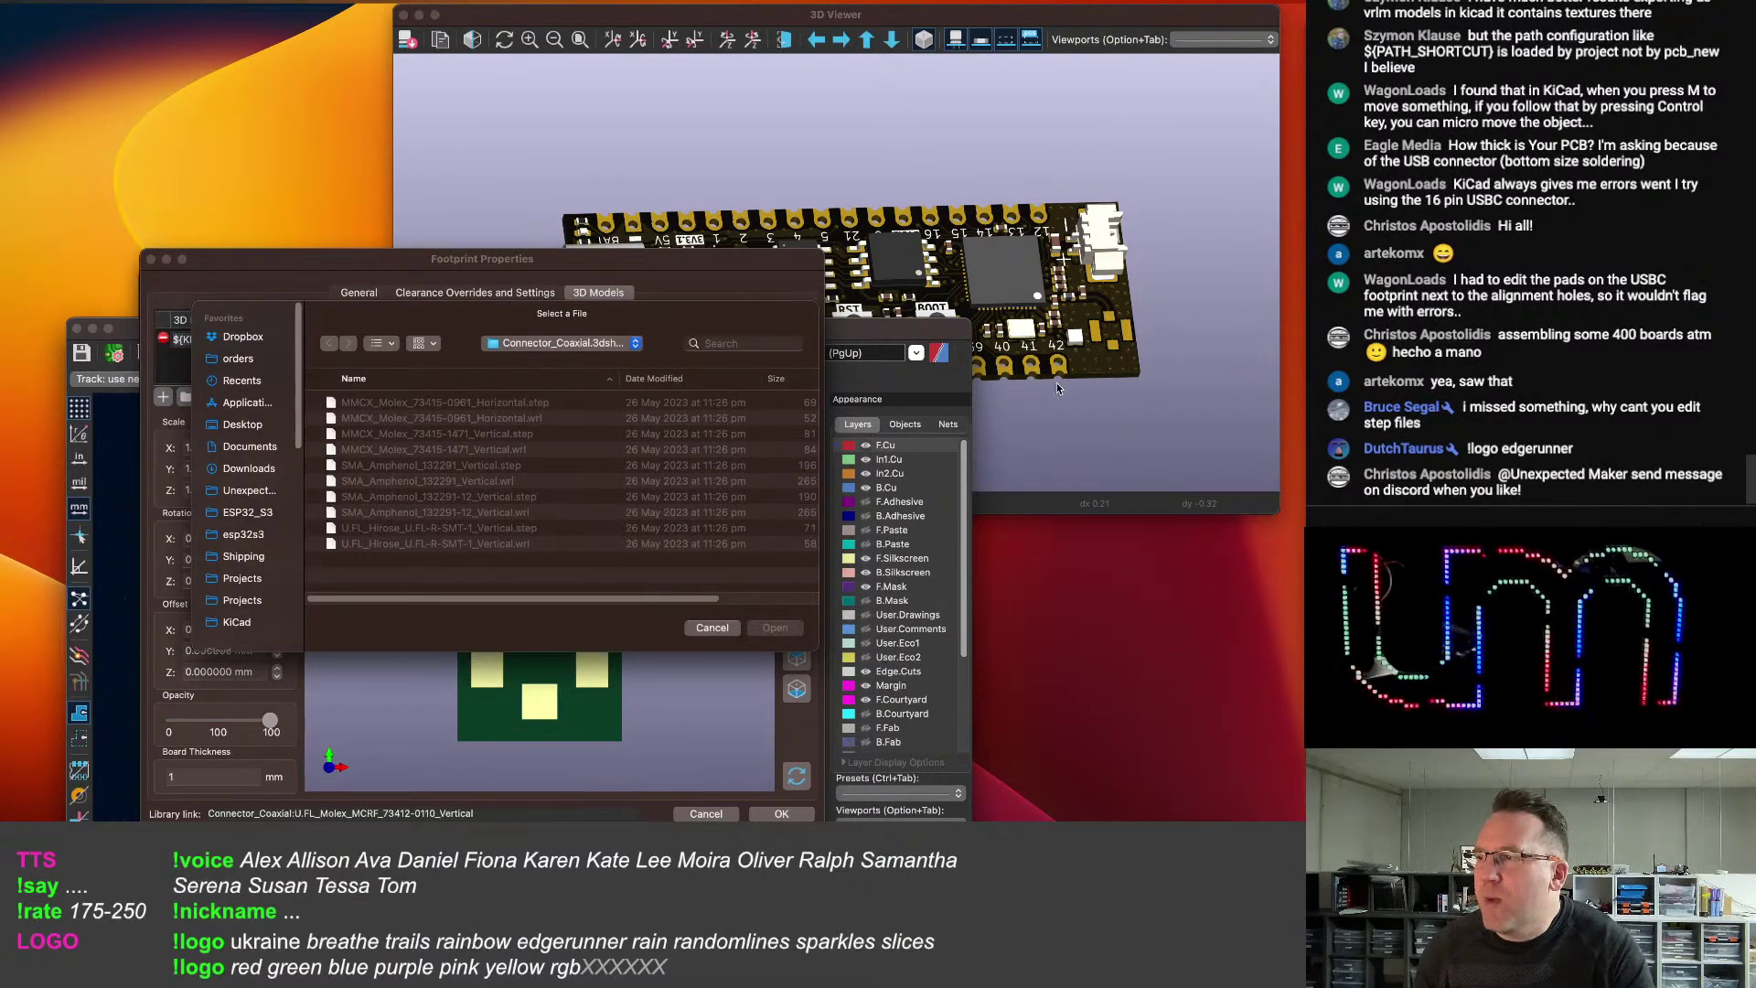
pyautogui.doubleClick(482, 529)
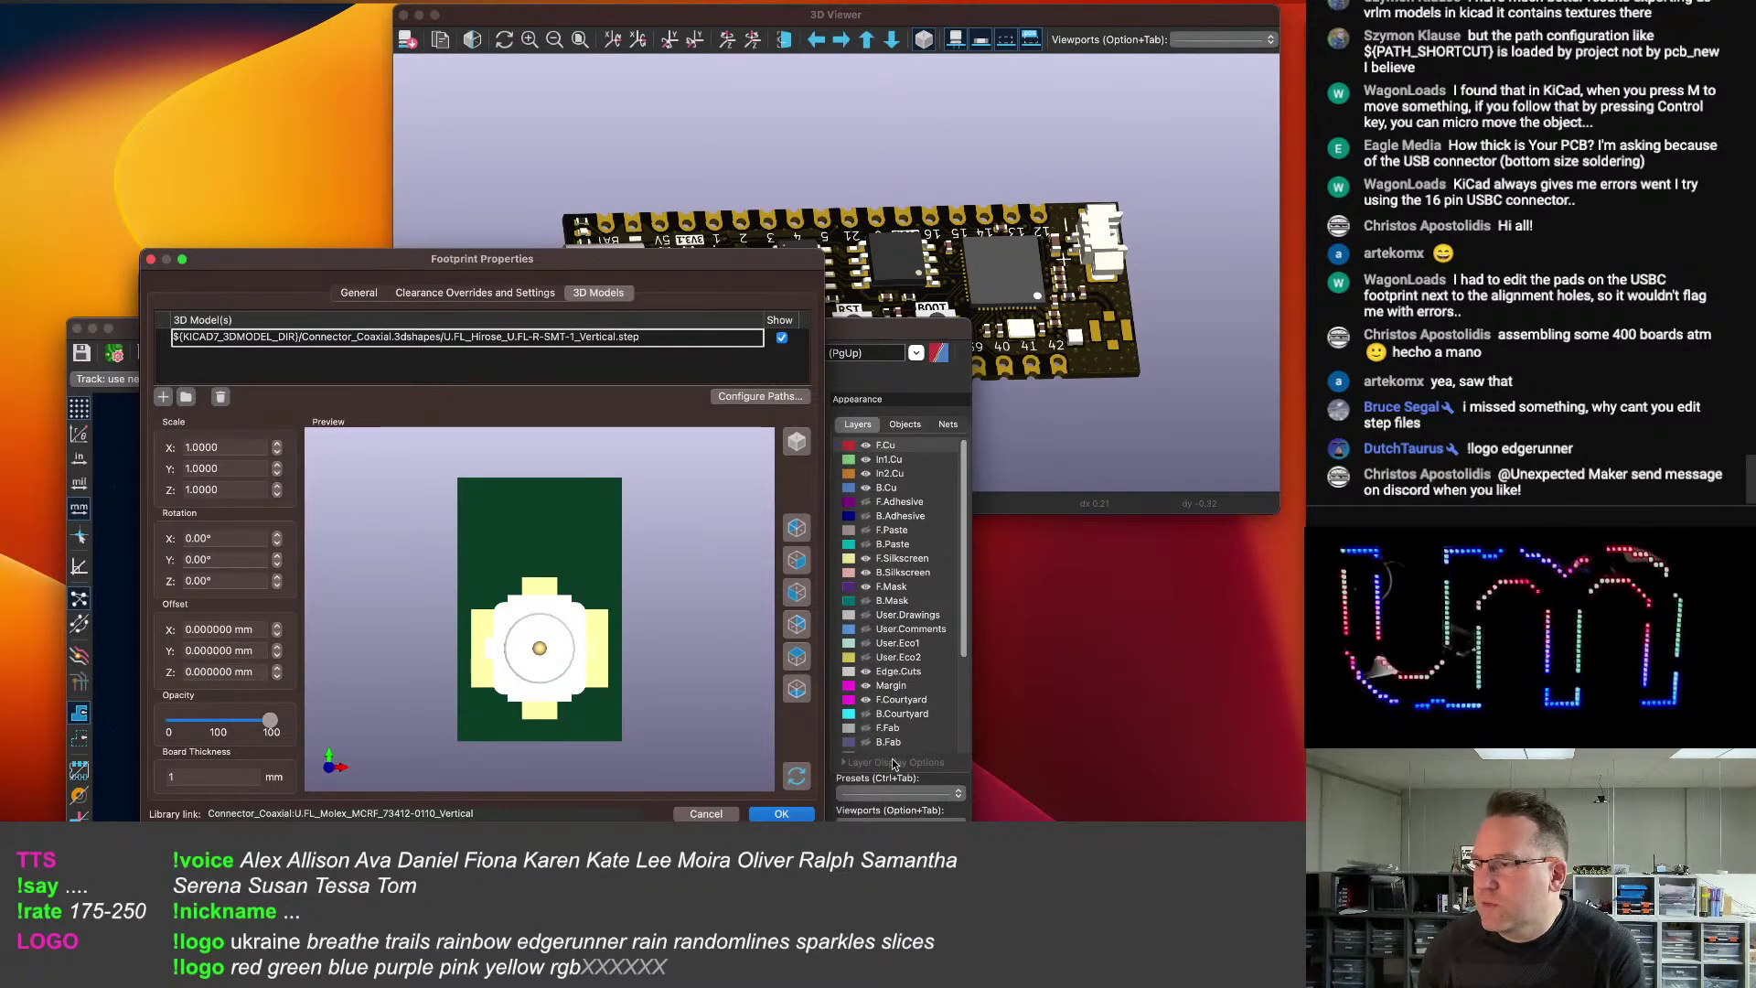
# Rotate the U.FL model -90° about Z, apply it and inspect the populated board in 3D.
pyautogui.moveTo(658, 732); pyautogui.dragTo(325, 640)
pyautogui.click(277, 585)
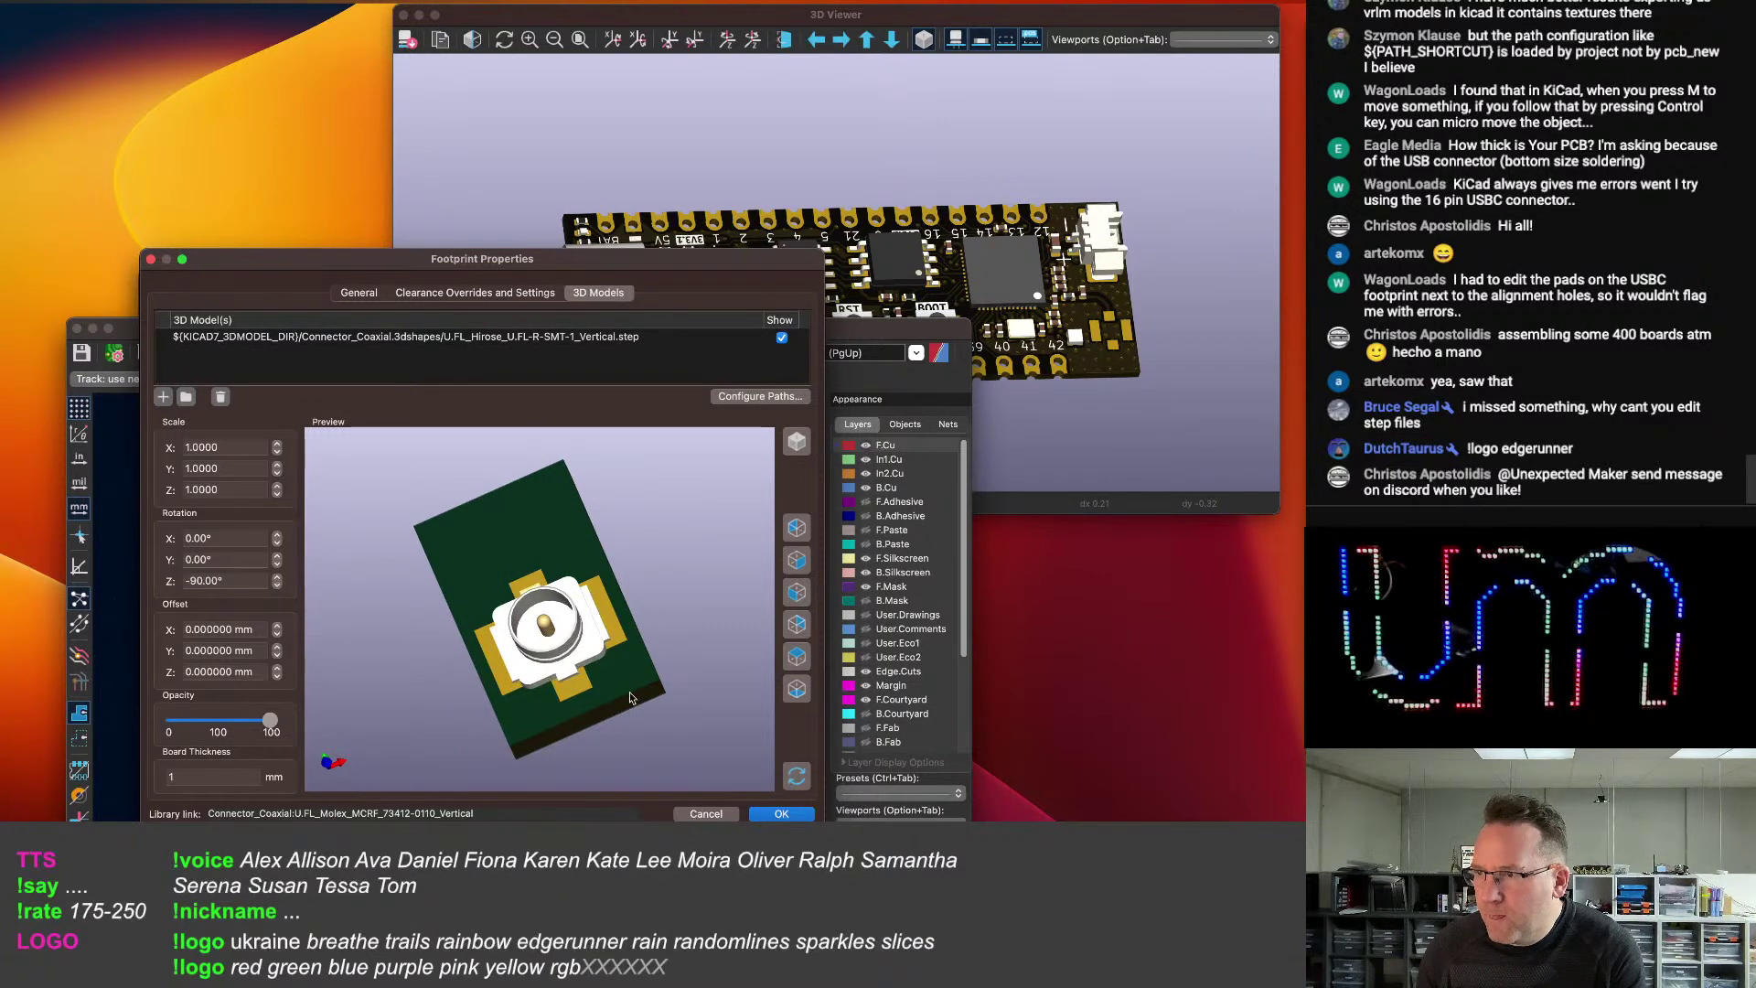
pyautogui.click(781, 813)
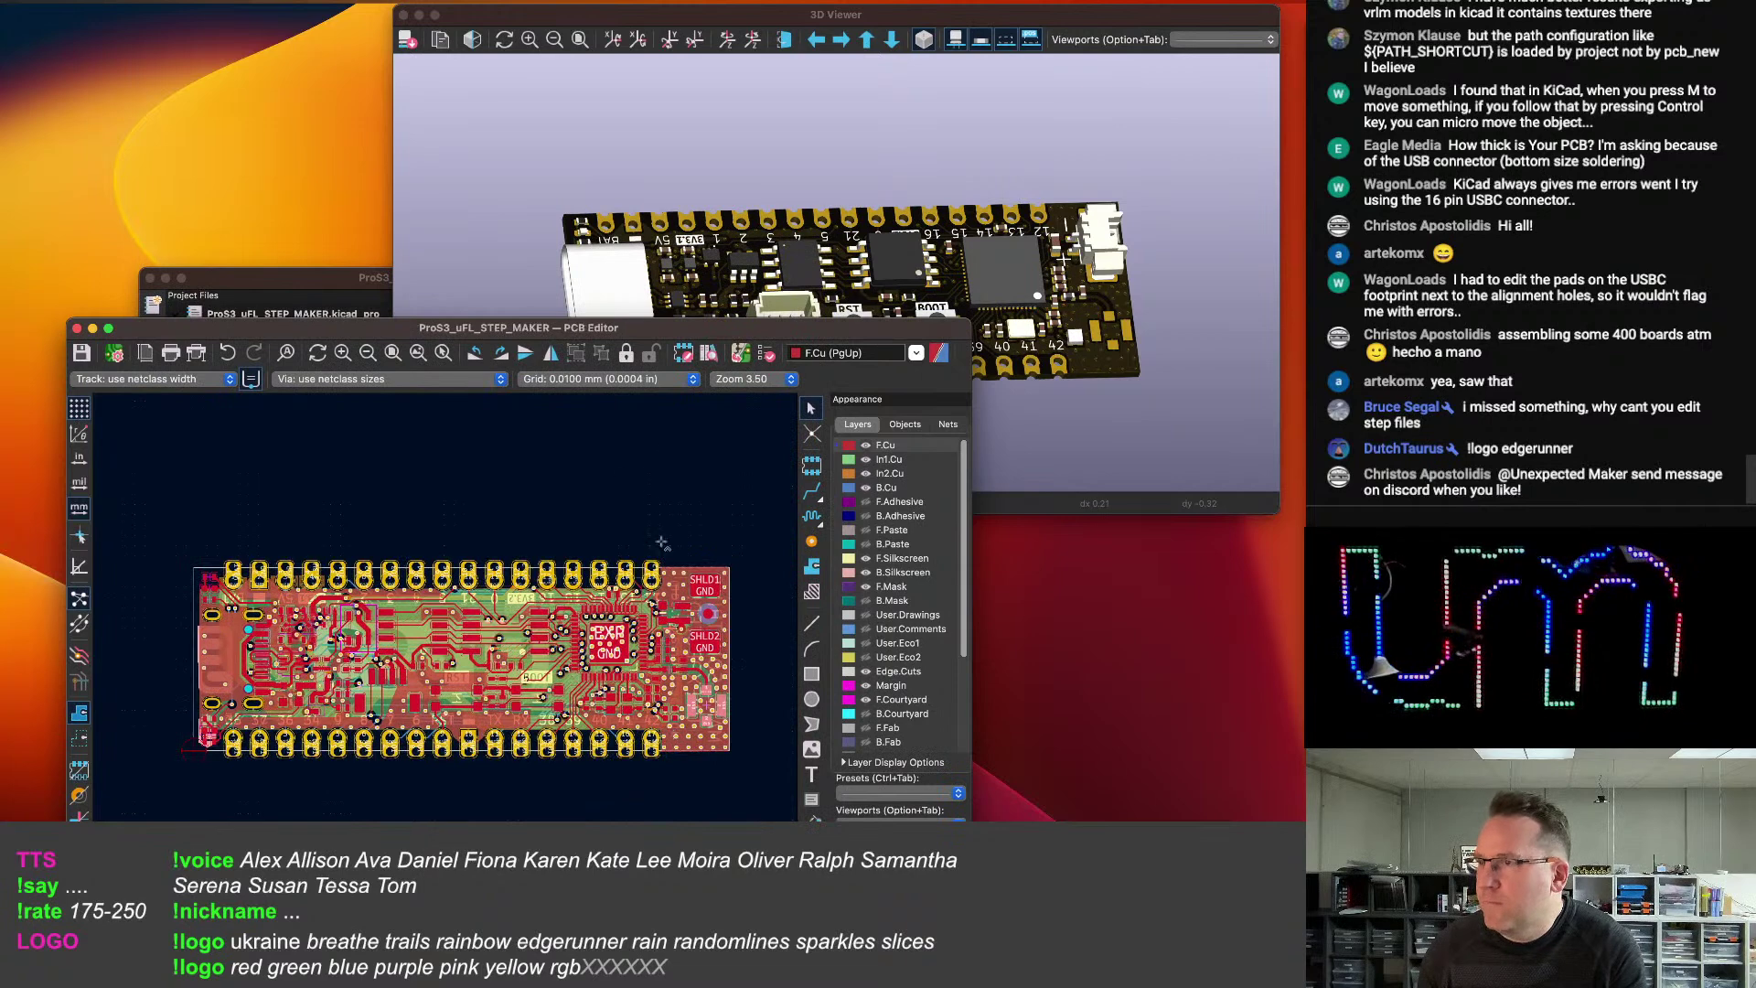
pyautogui.click(509, 236)
pyautogui.click(340, 467)
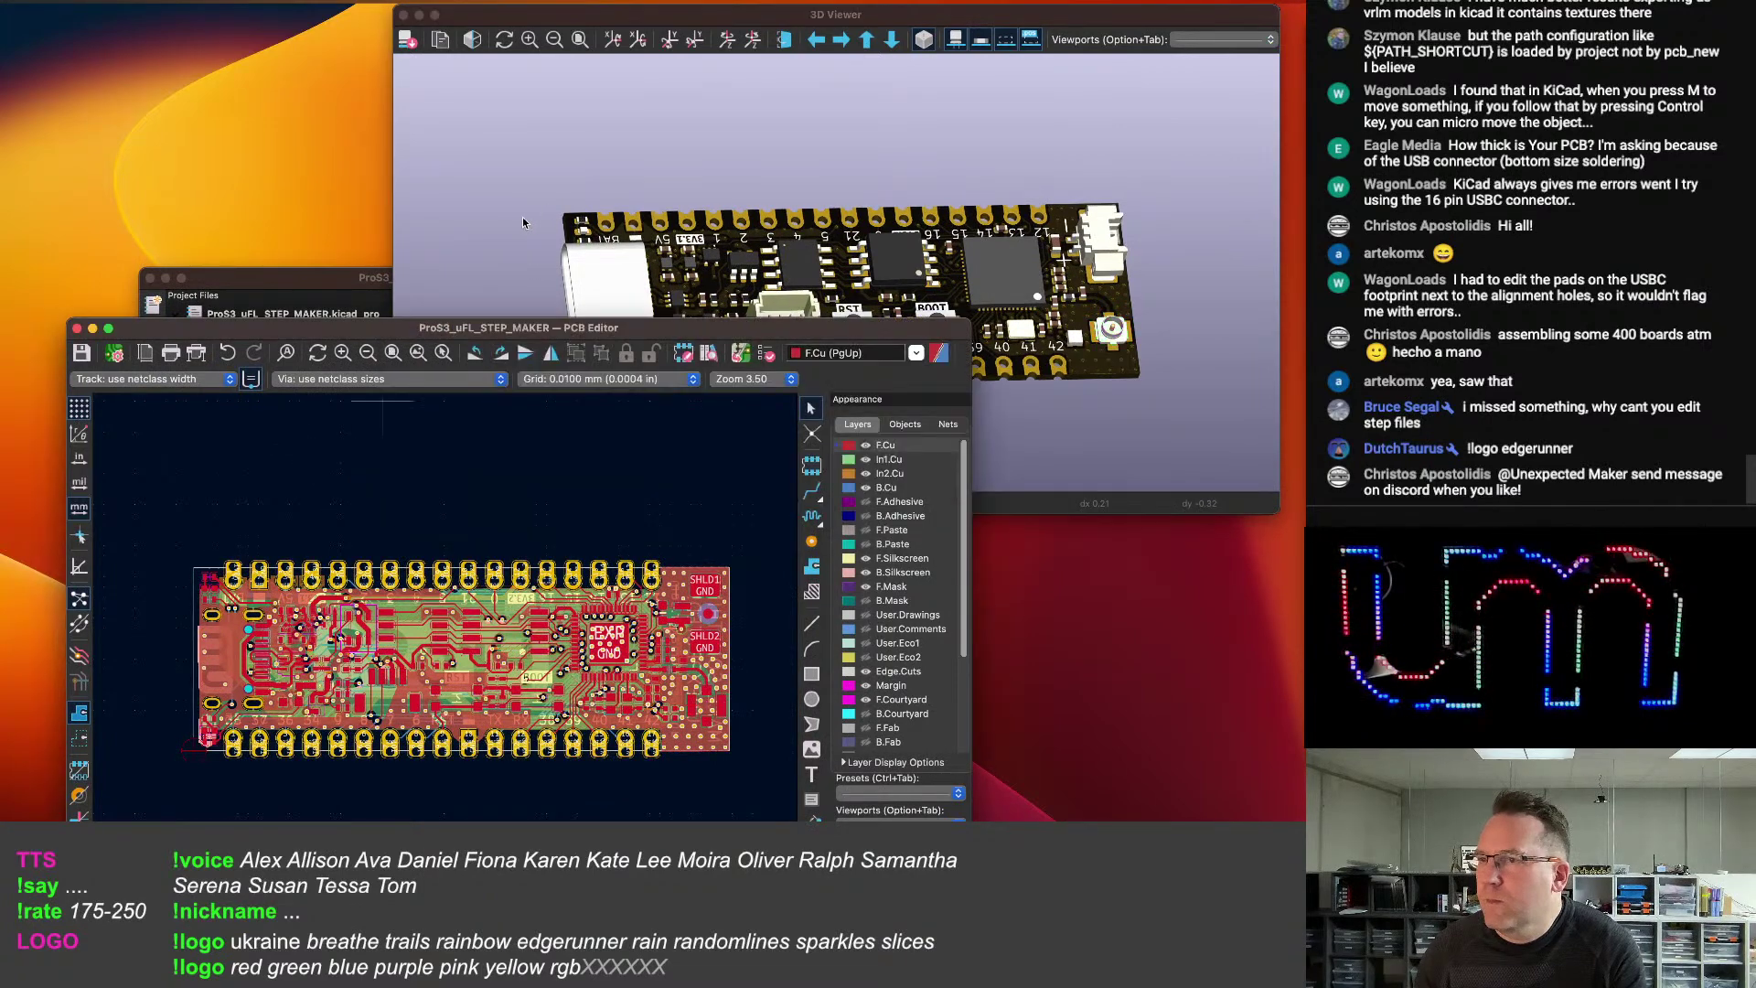
pyautogui.click(524, 217)
pyautogui.scroll(3, 1010, 430)
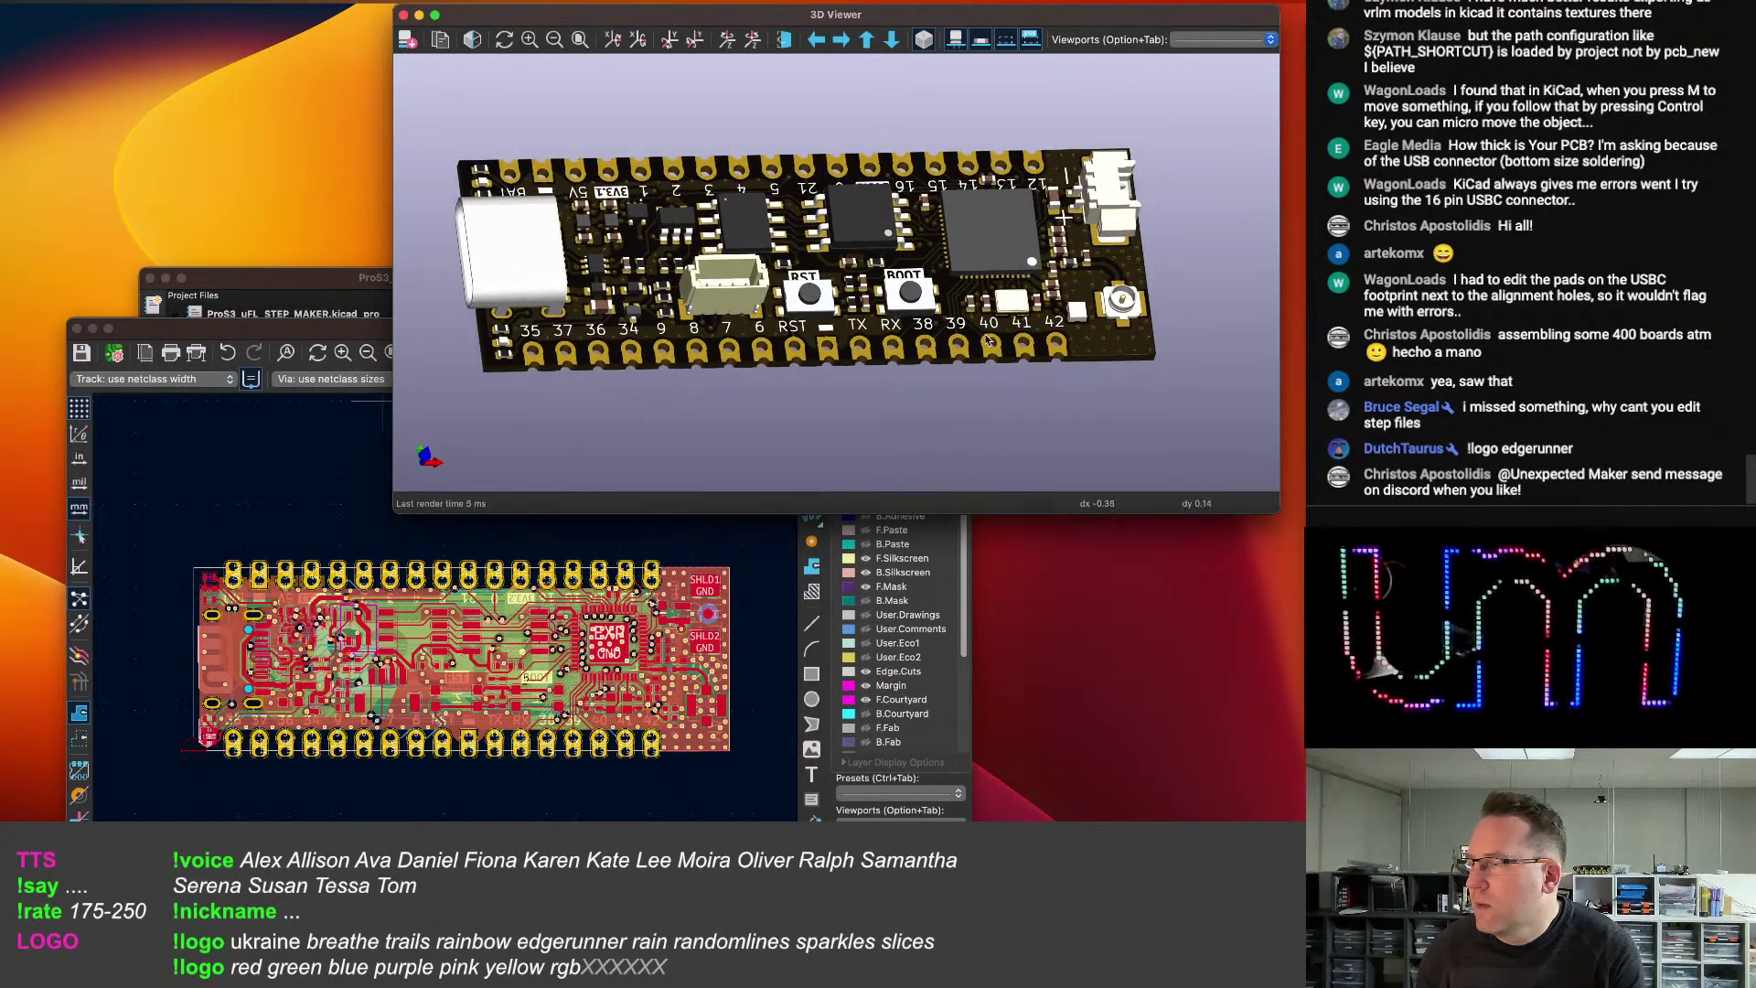
pyautogui.moveTo(1009, 426); pyautogui.dragTo(1050, 264)
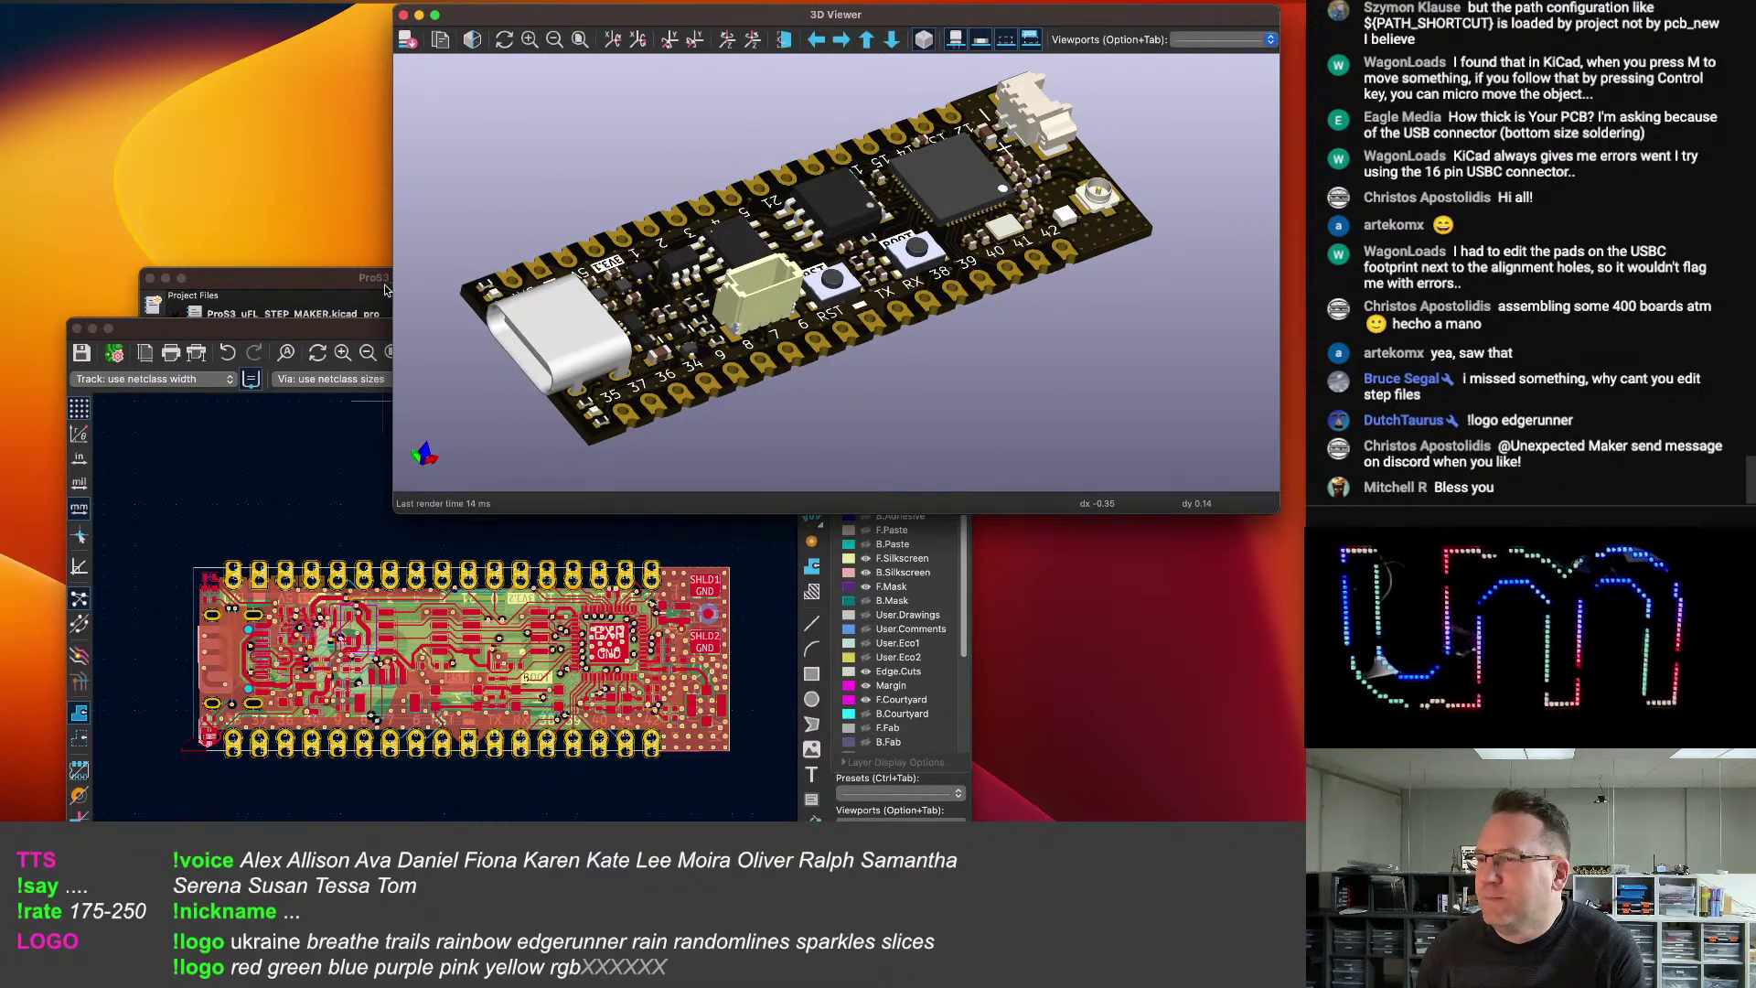
# Set up a STEP export of the ProS3 uFL board with the esp32s3 repository's 3d models folder as destination.
pyautogui.click(271, 339)
pyautogui.click(87, 2)
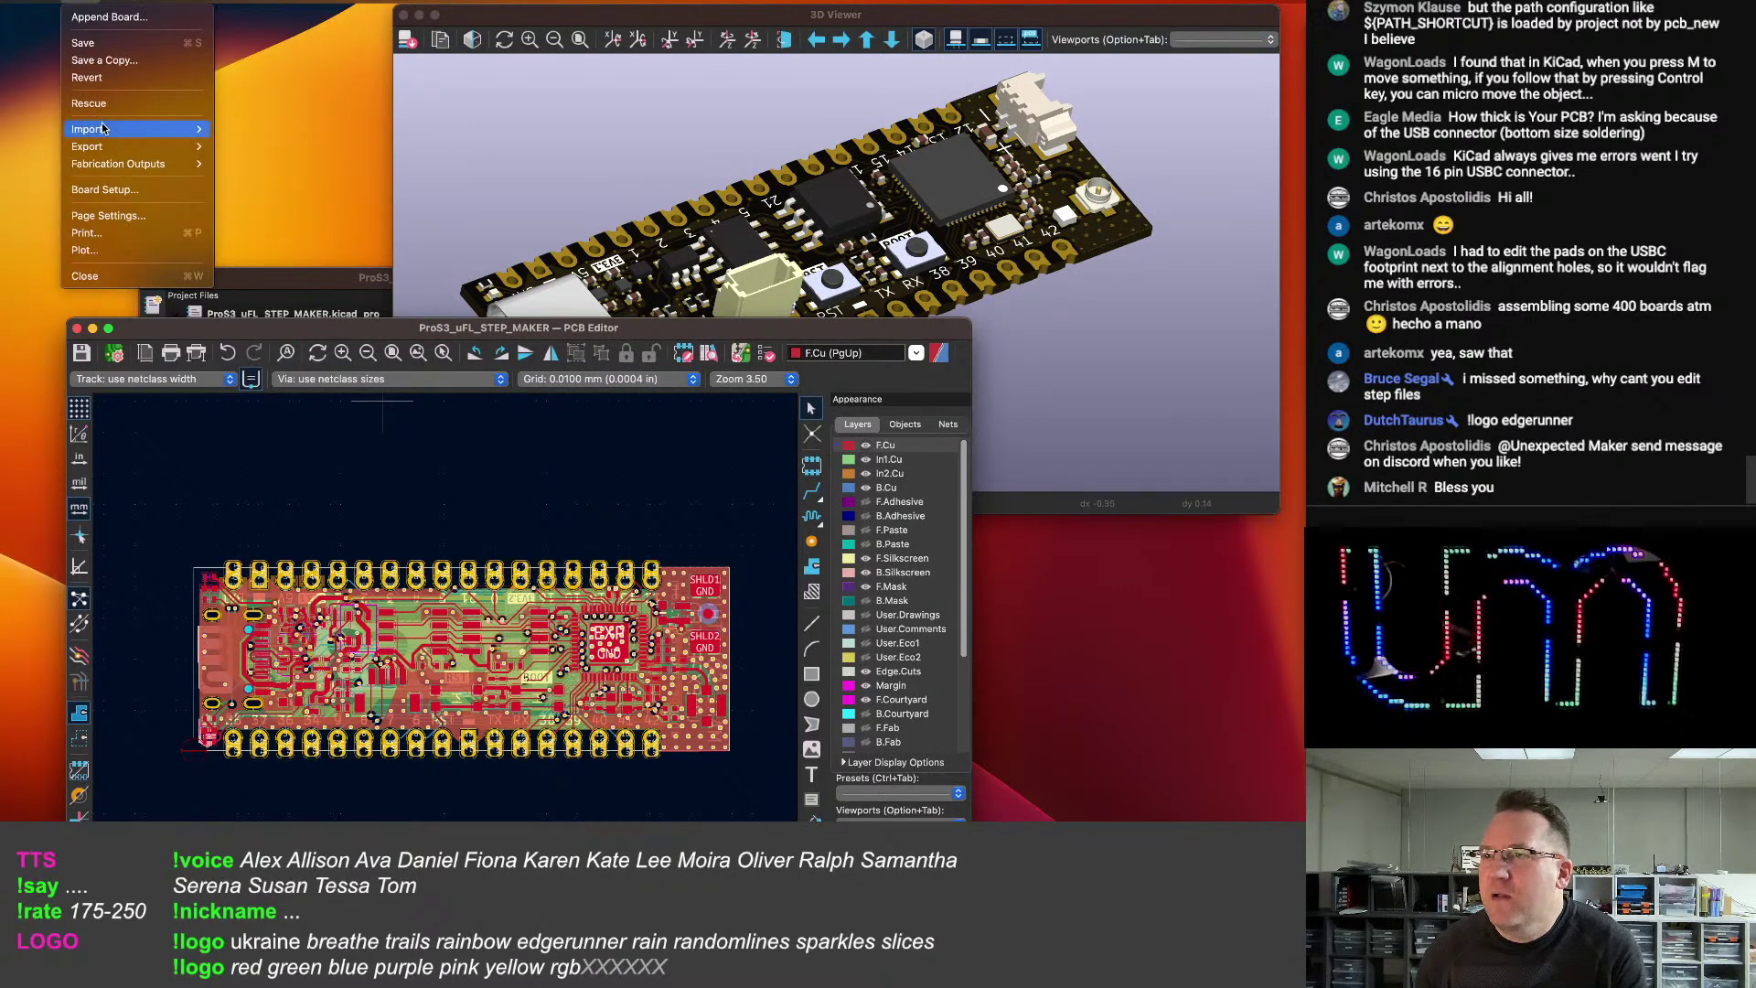
pyautogui.moveTo(109, 149)
pyautogui.click(238, 216)
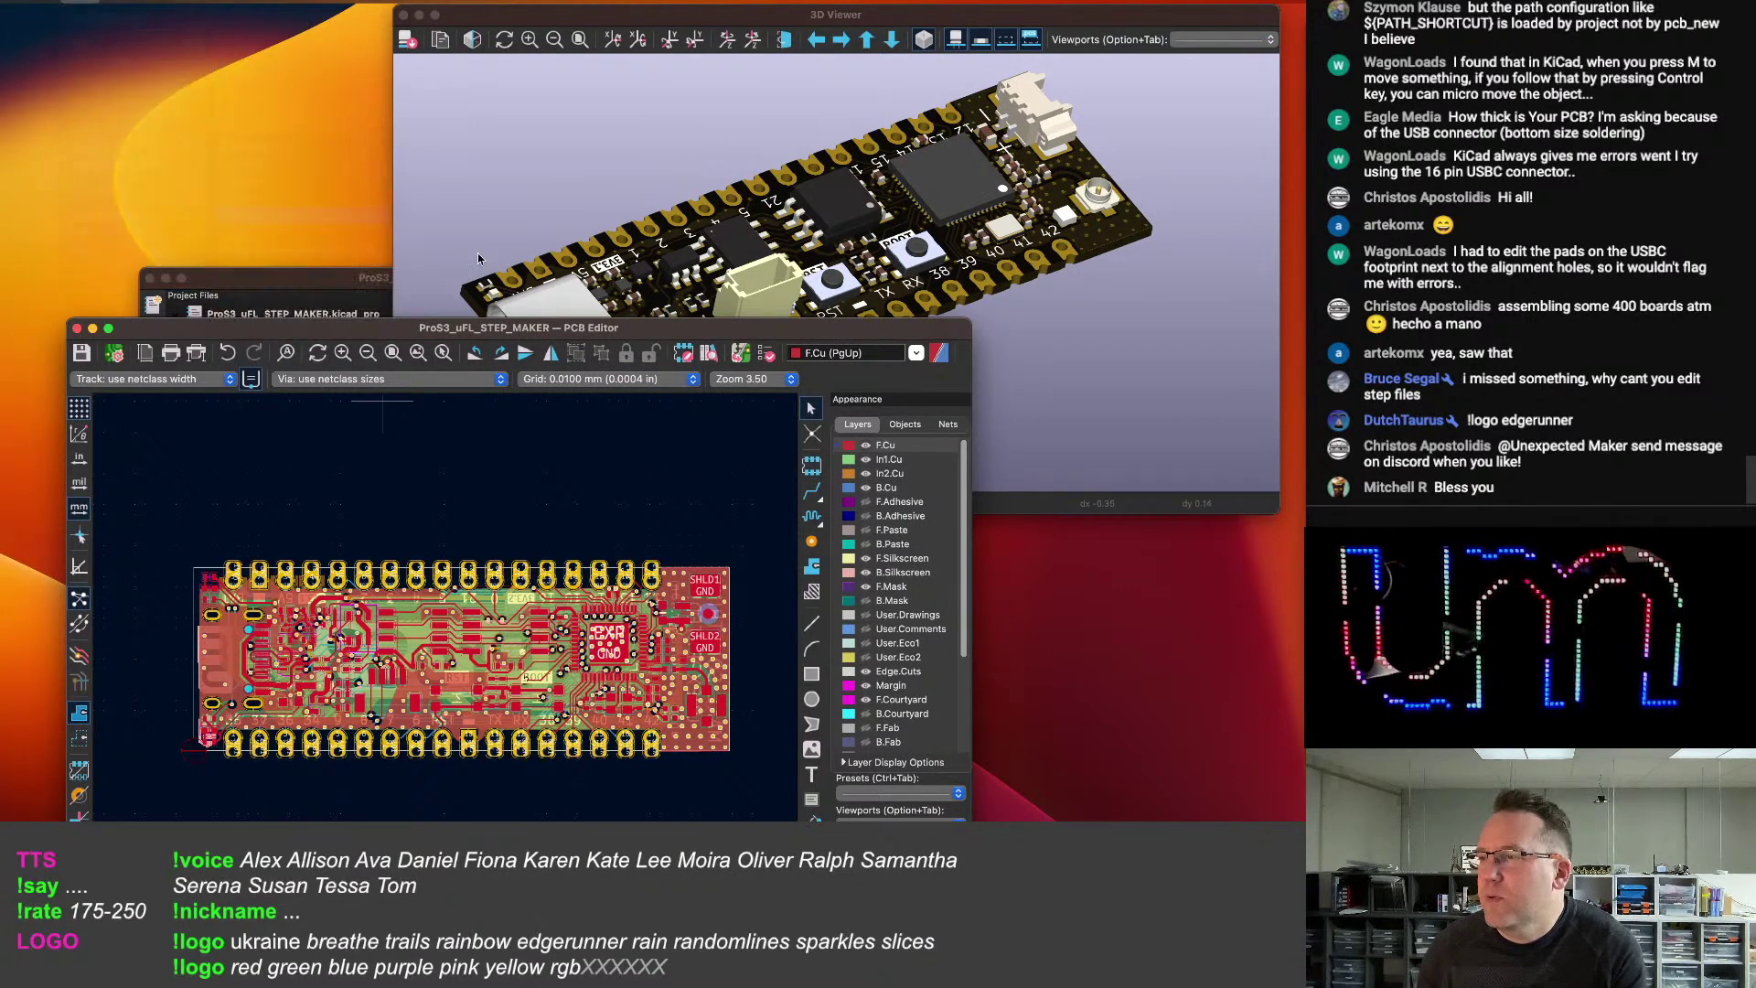
pyautogui.click(743, 725)
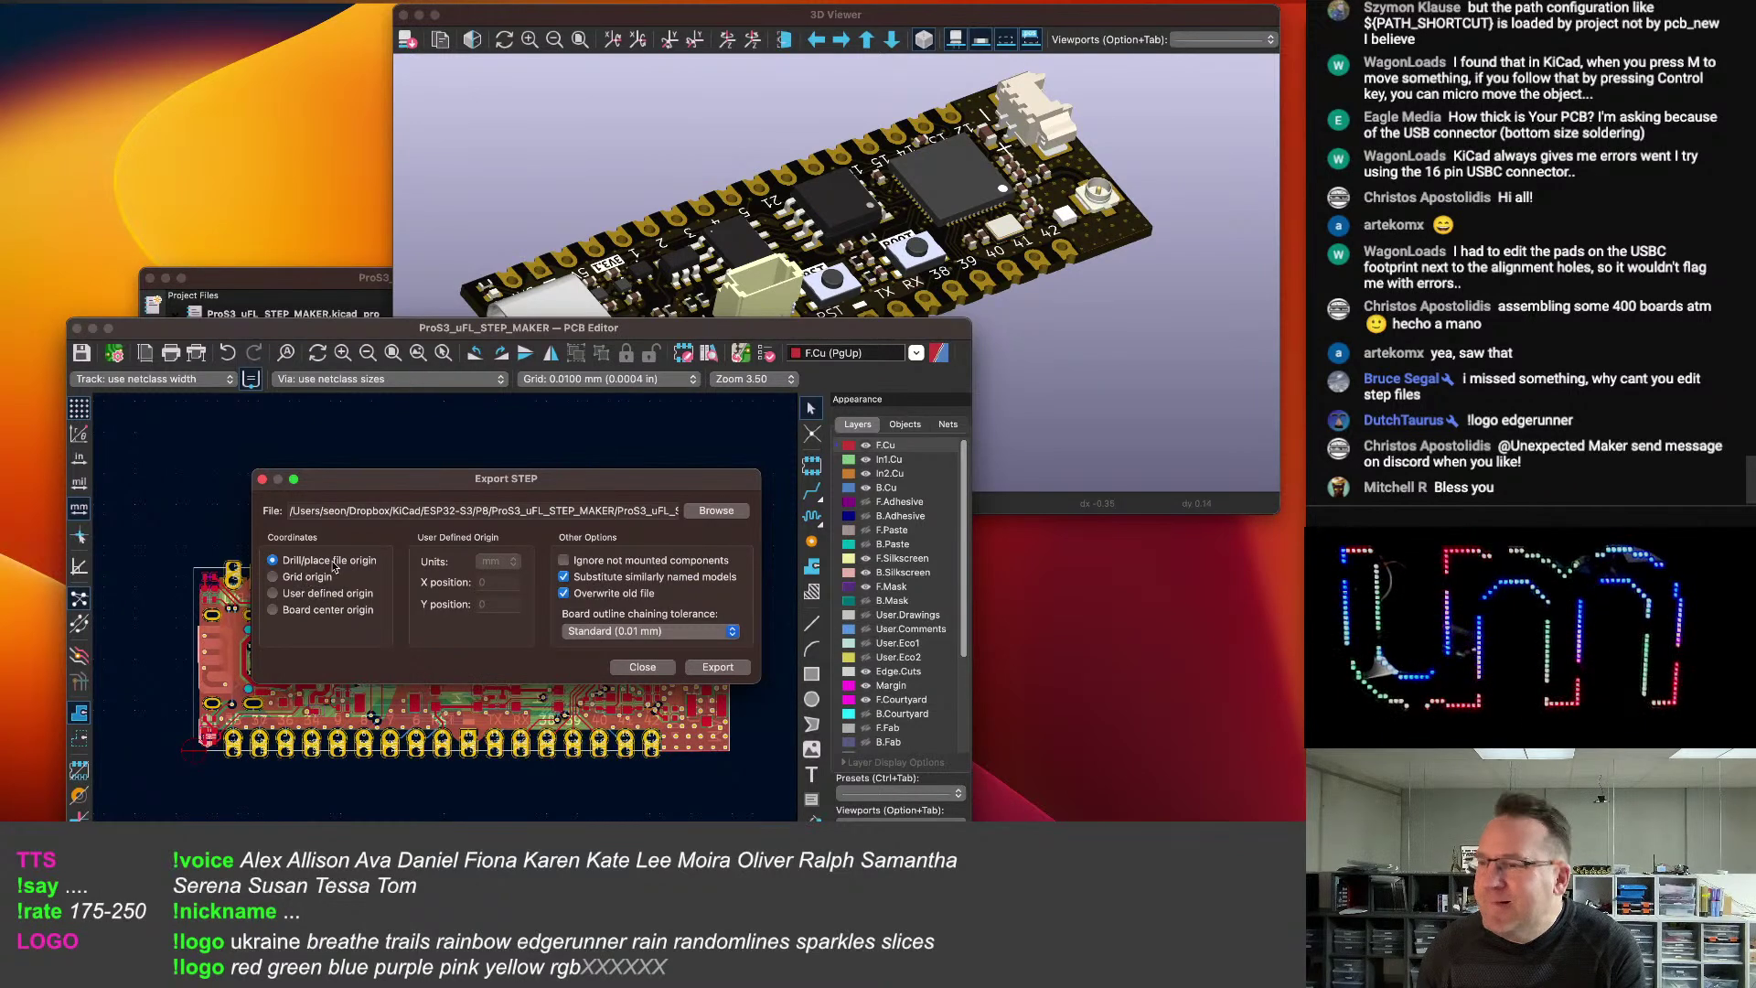
pyautogui.click(716, 510)
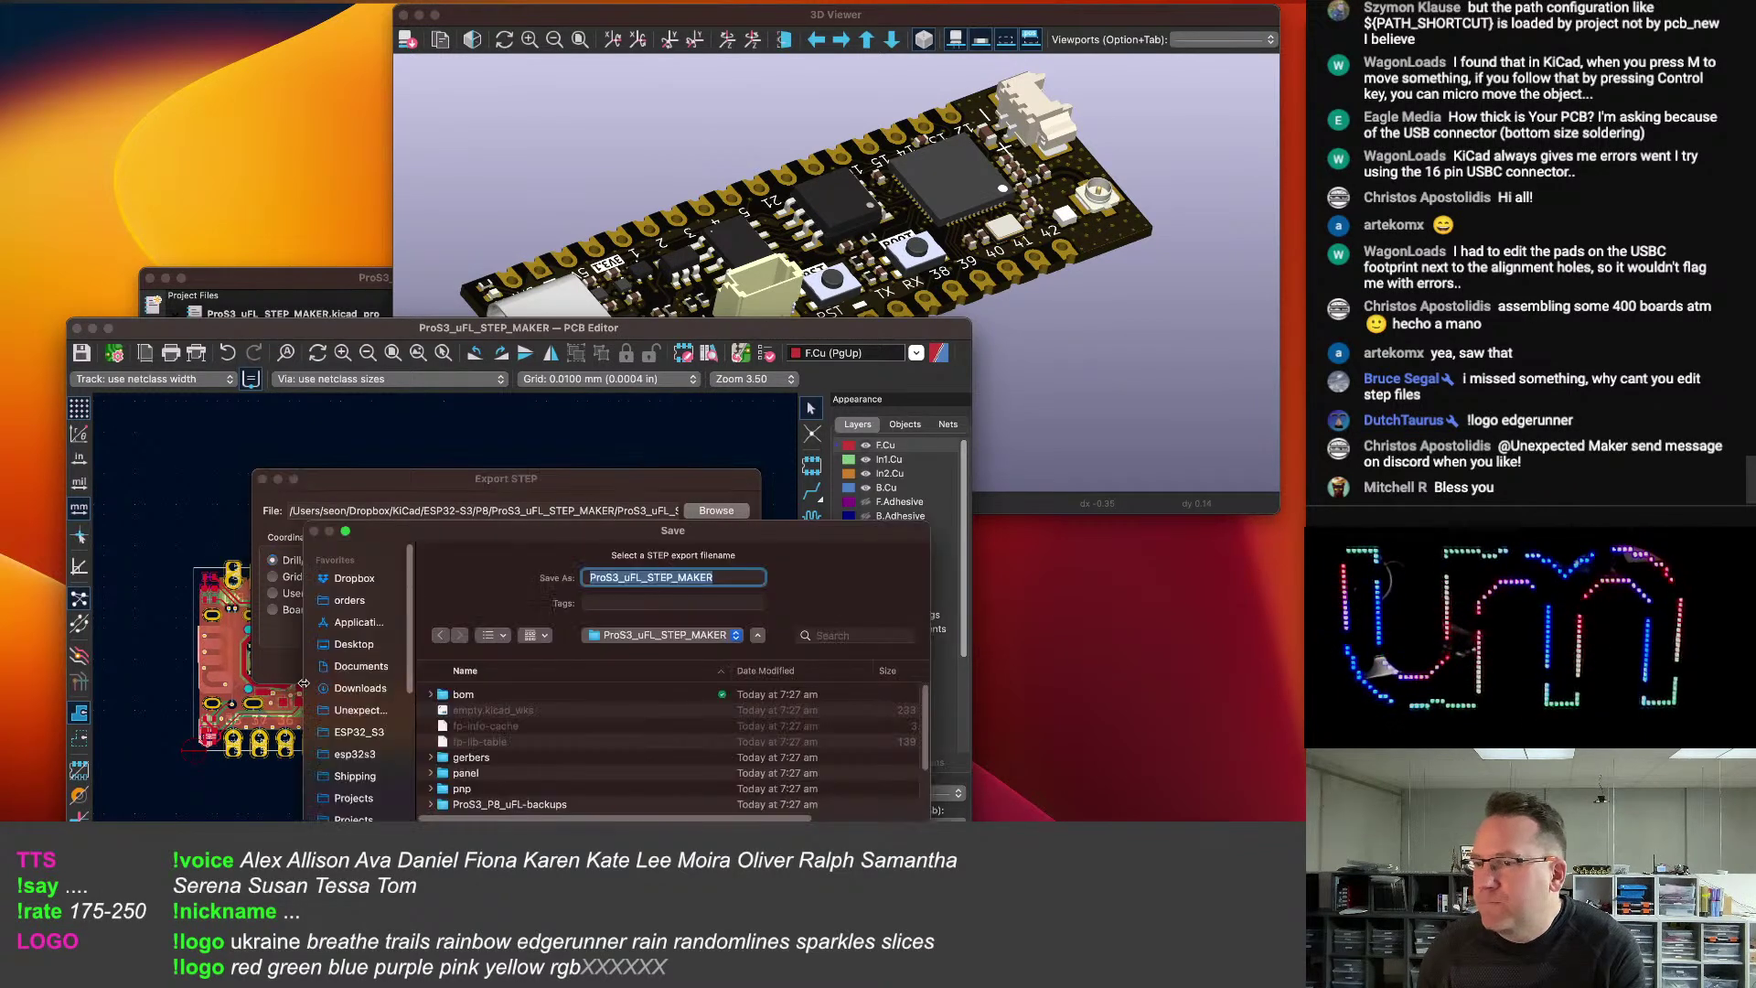
pyautogui.click(358, 754)
# Name the output file ProS3_P8_uFL, export the board as a STEP file and close the export report.
pyautogui.moveTo(647, 577); pyautogui.dragTo(772, 579)
pyautogui.press('BackSpace')
pyautogui.press('BackSpace')
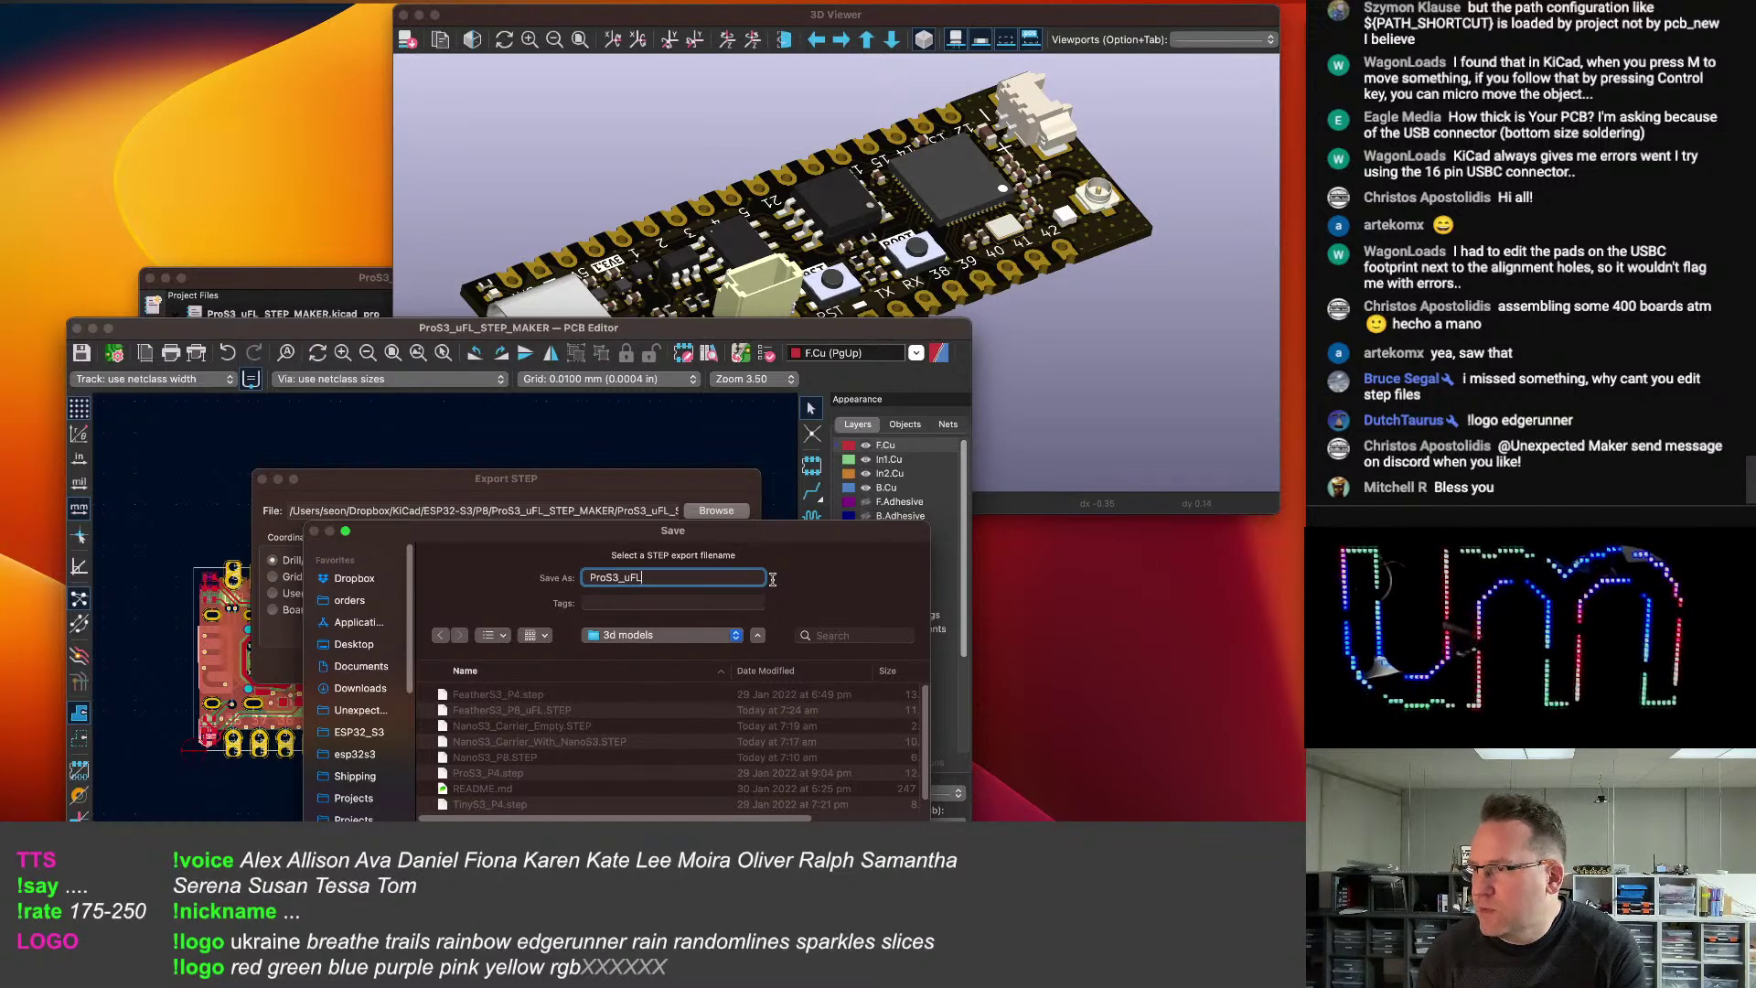
pyautogui.press('Left')
pyautogui.press('Left')
pyautogui.press('Left')
pyautogui.write('P')
pyautogui.press('Return')
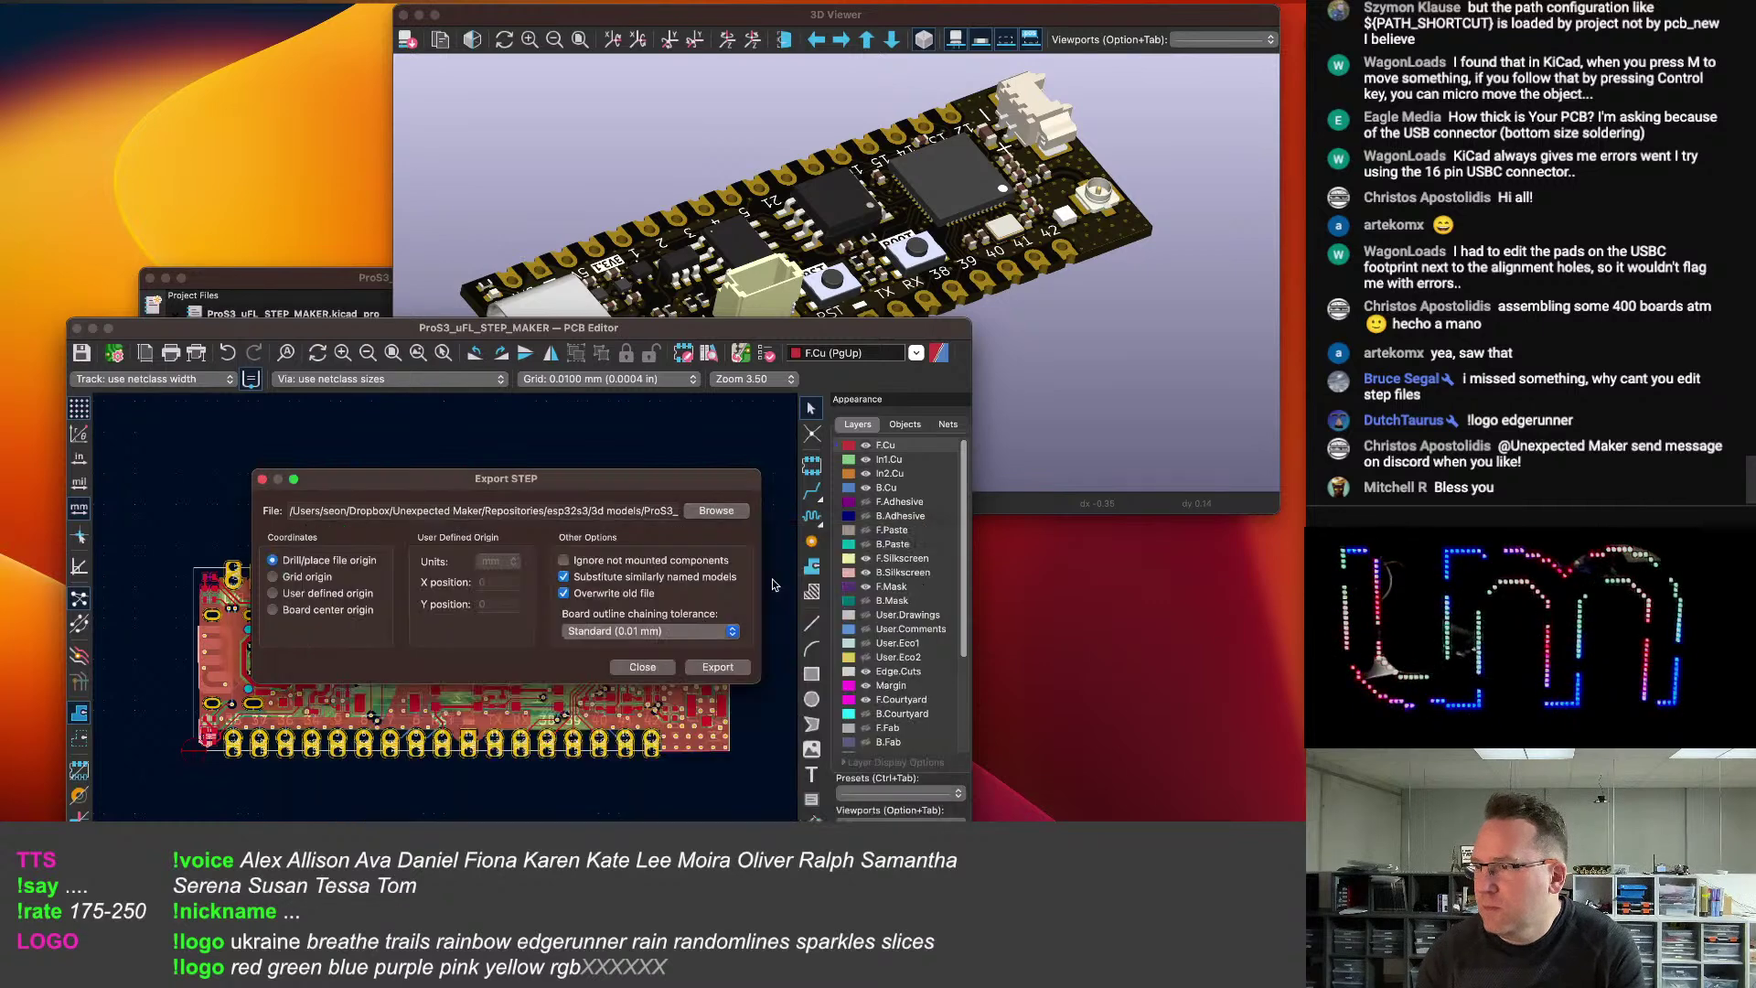
pyautogui.click(714, 670)
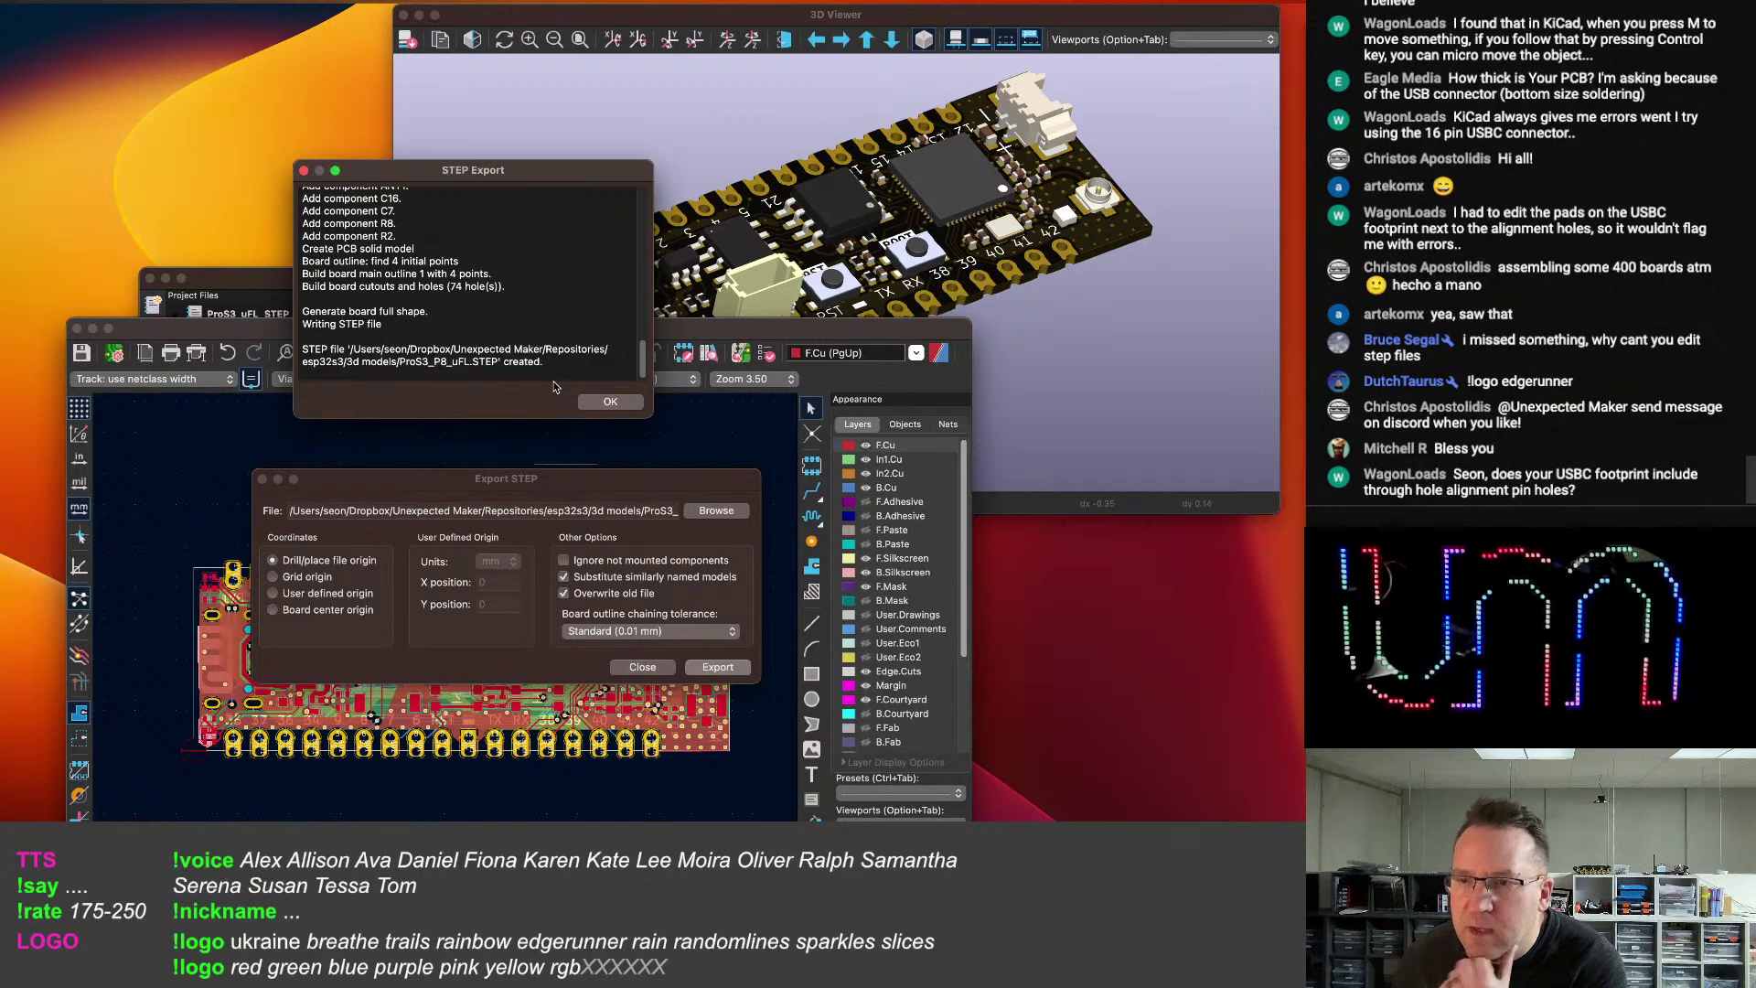
pyautogui.click(610, 403)
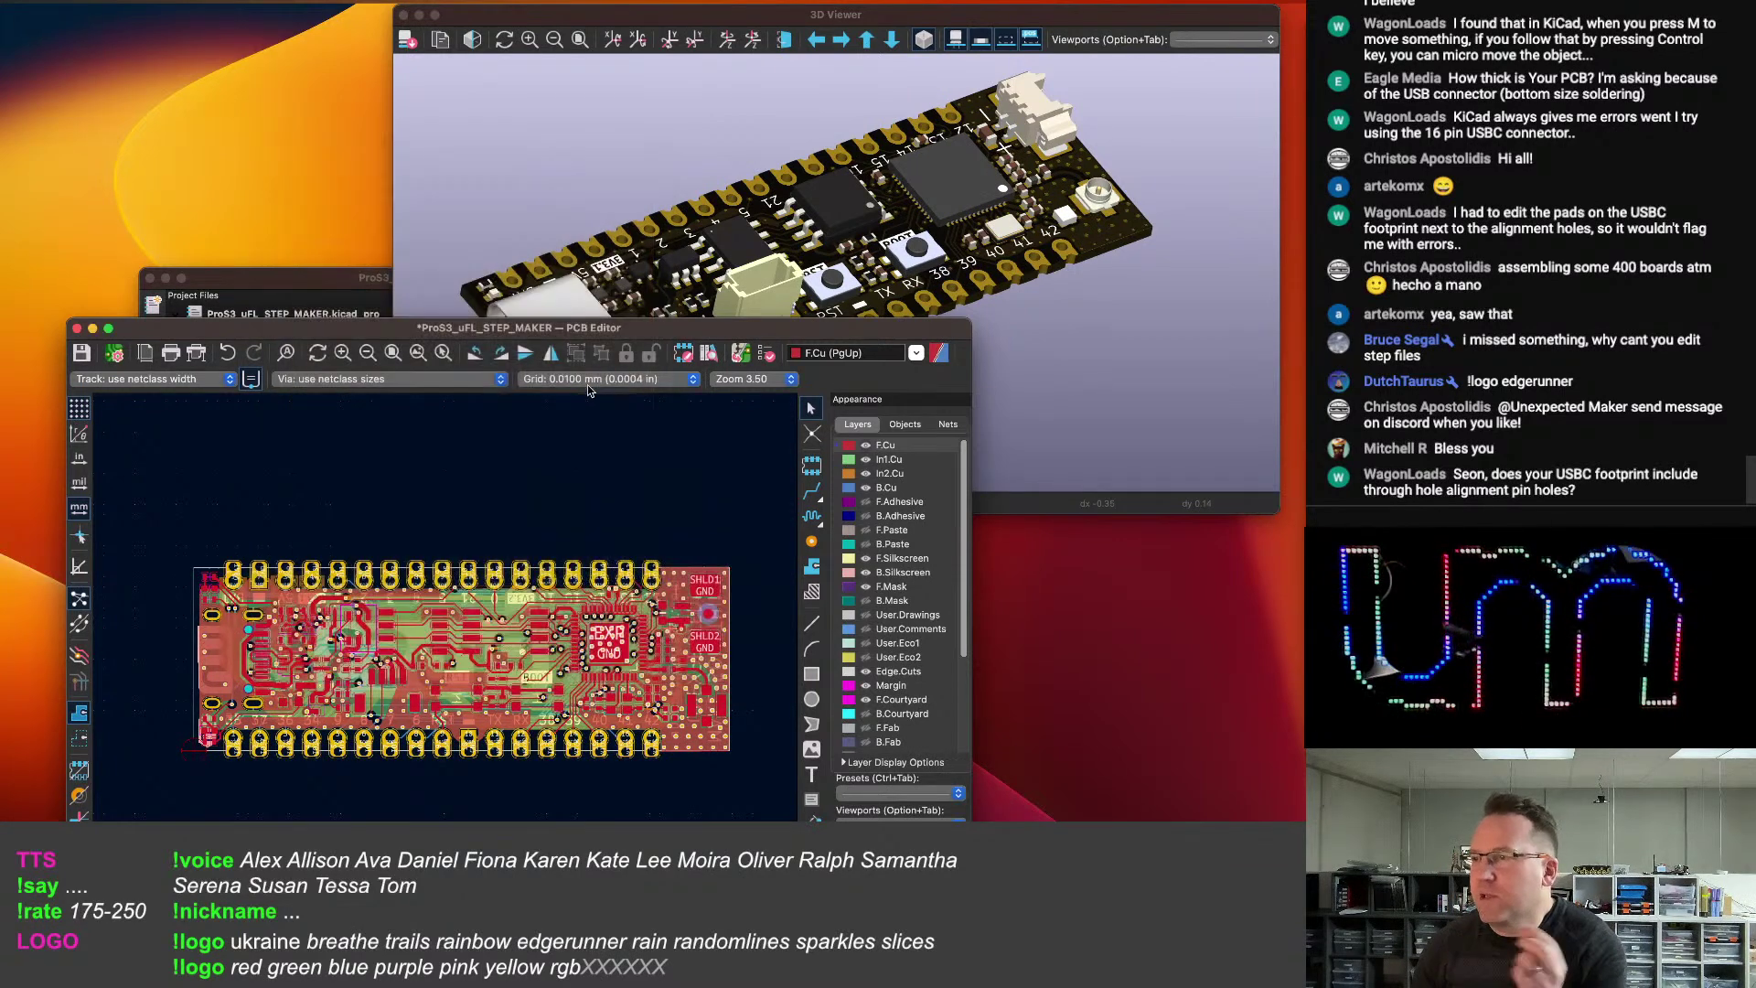
# Examine the USB-C connector's alignment pin holes and shield slots on the underside of the 3D board.
pyautogui.moveTo(674, 259); pyautogui.dragTo(737, 190, button='middle')
pyautogui.moveTo(720, 240); pyautogui.dragTo(767, 206)
pyautogui.scroll(8, 809, 279)
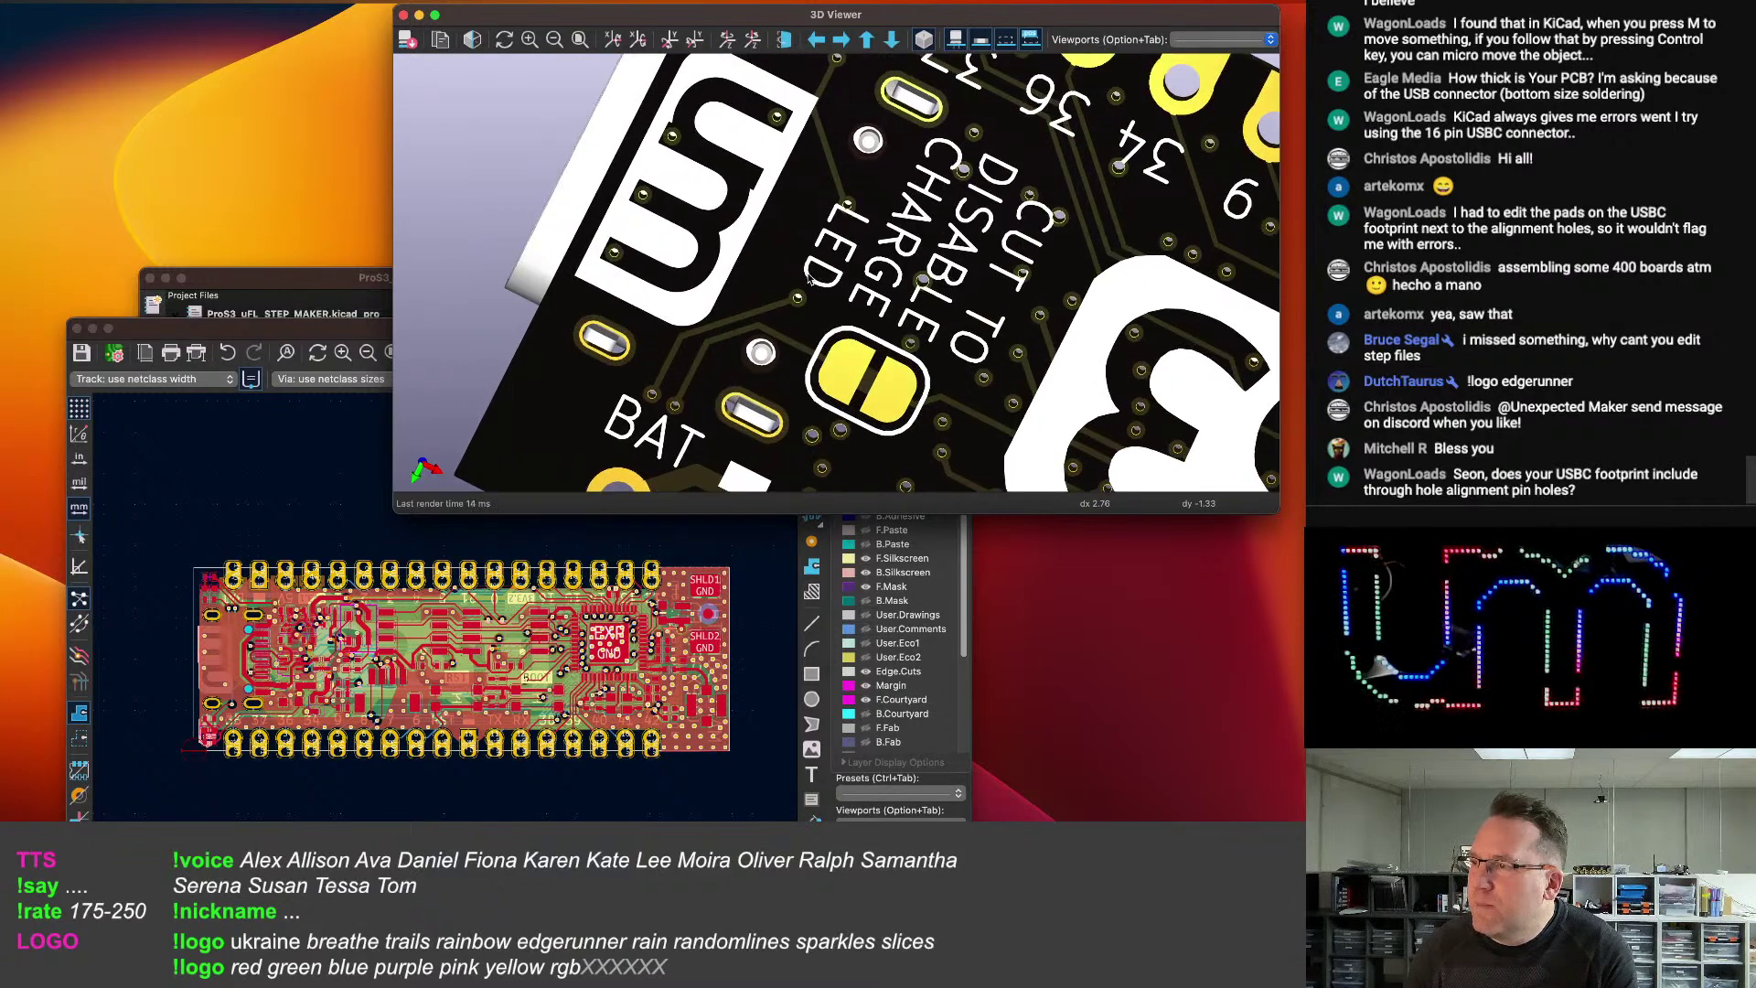
pyautogui.moveTo(932, 283); pyautogui.dragTo(951, 250)
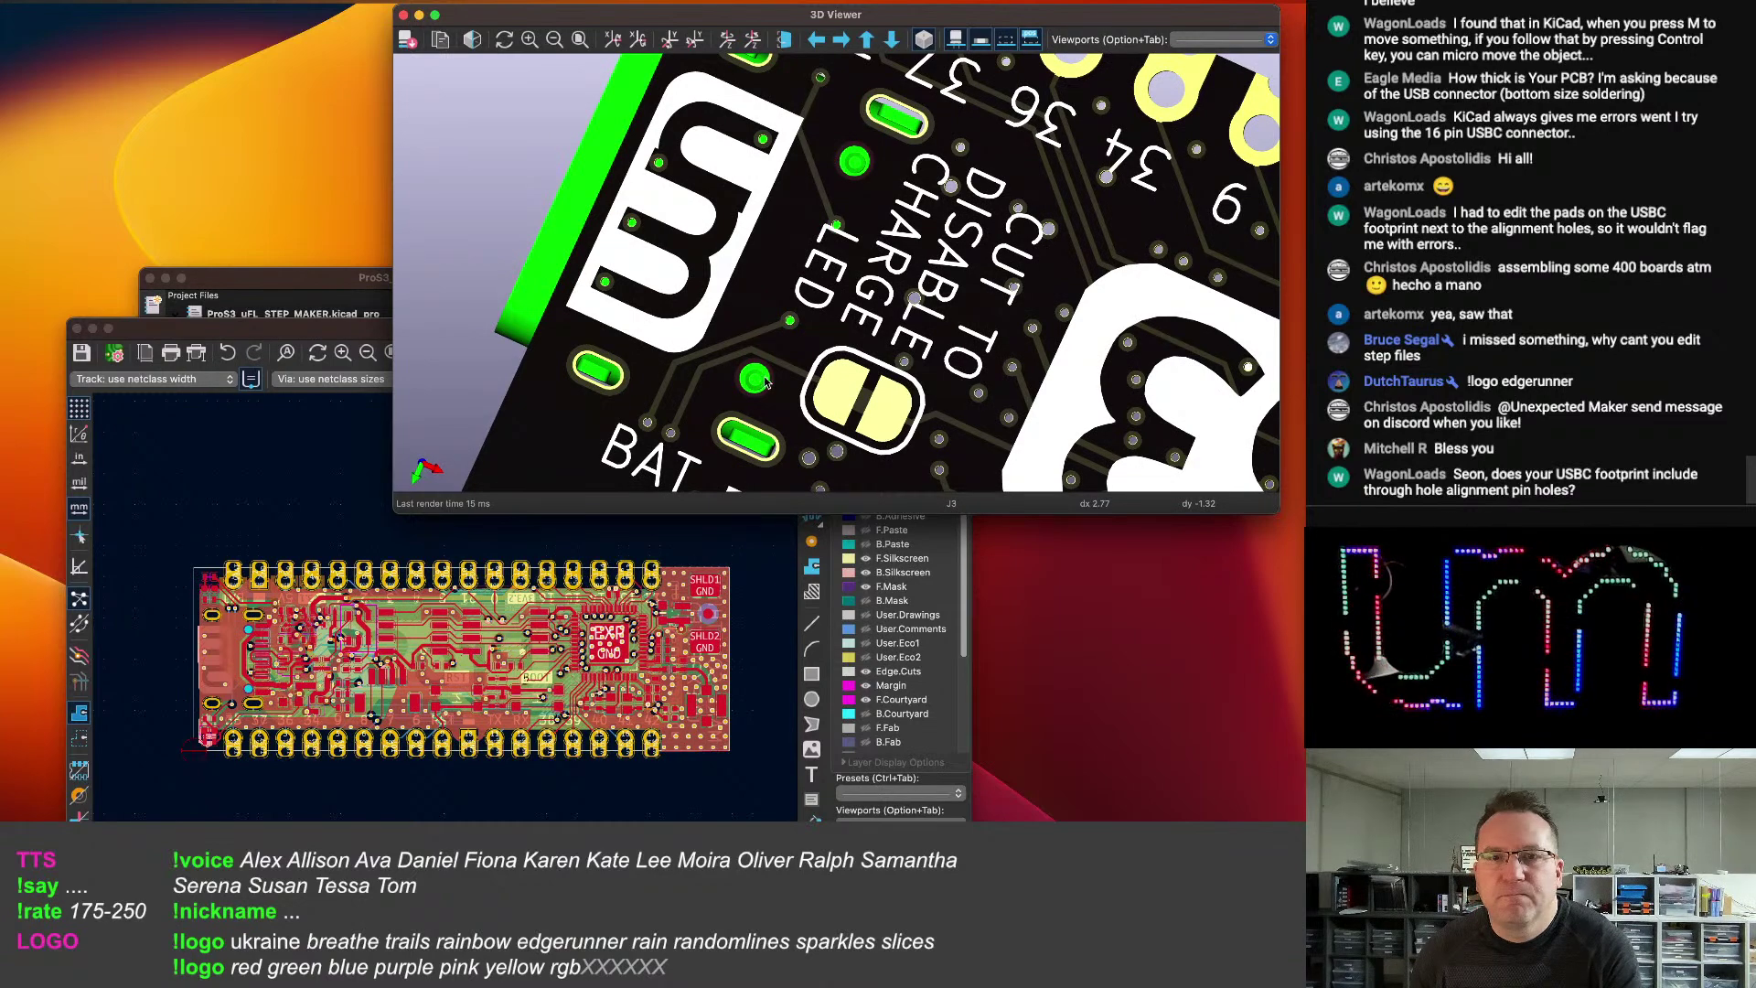
pyautogui.moveTo(778, 366); pyautogui.dragTo(816, 326)
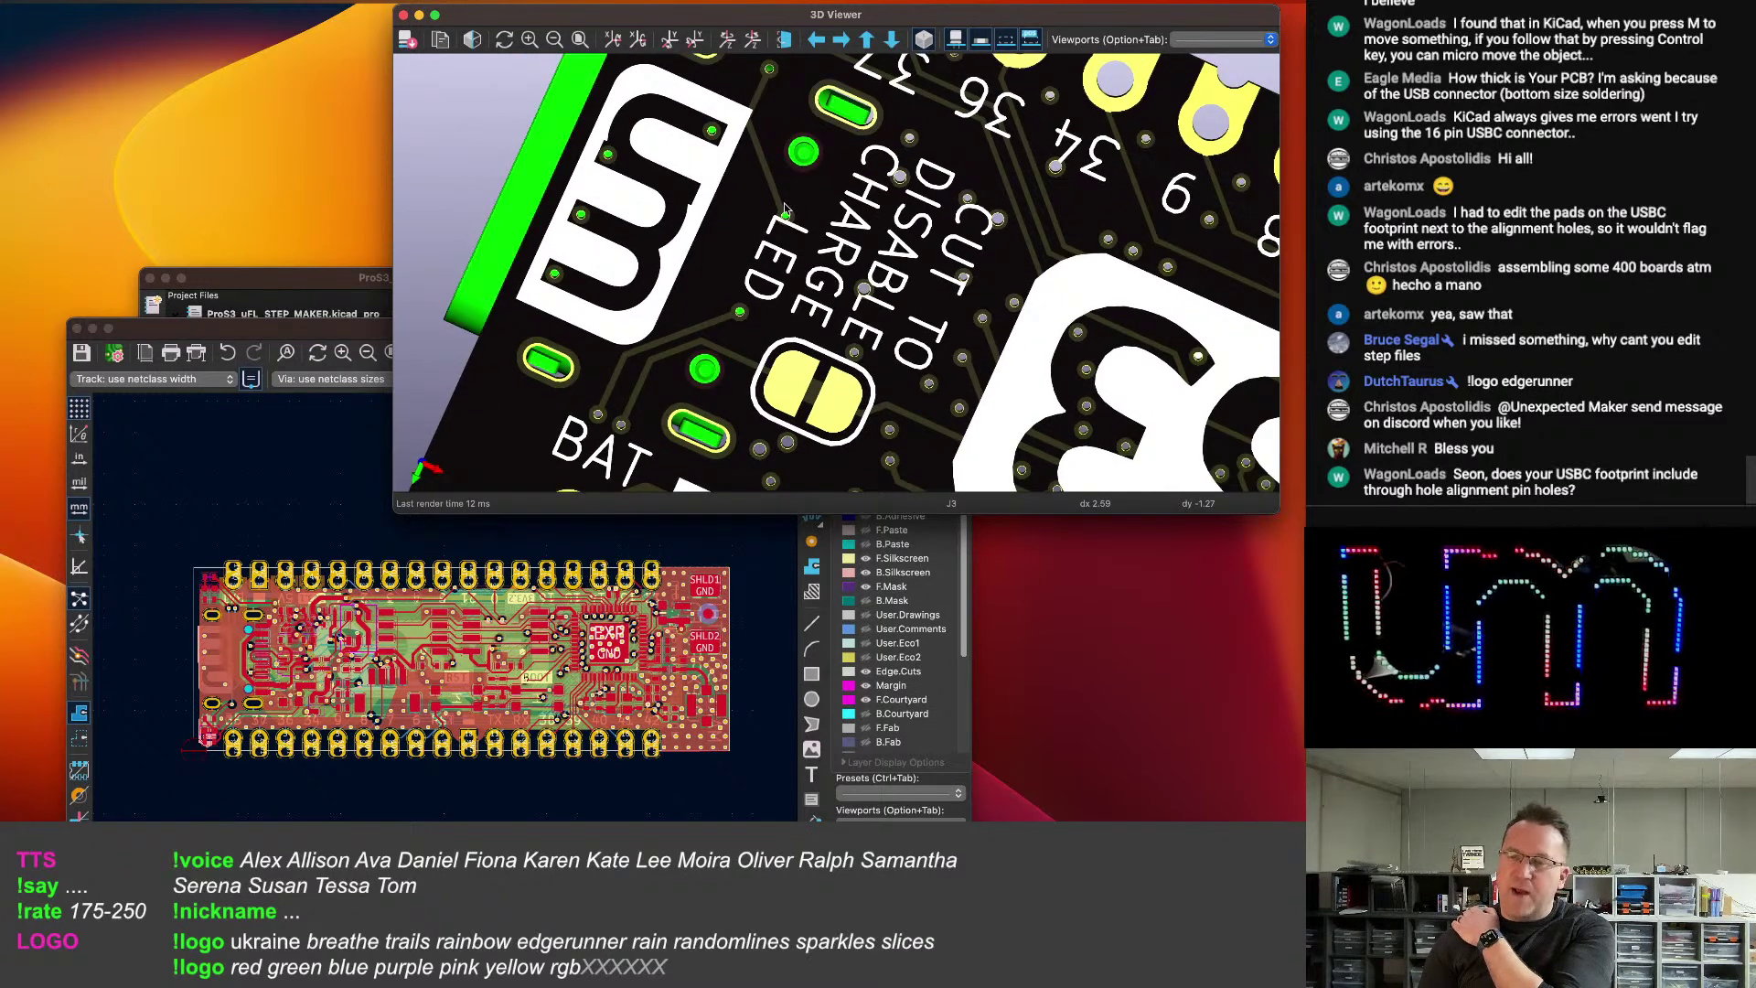
pyautogui.scroll(-3, 745, 298)
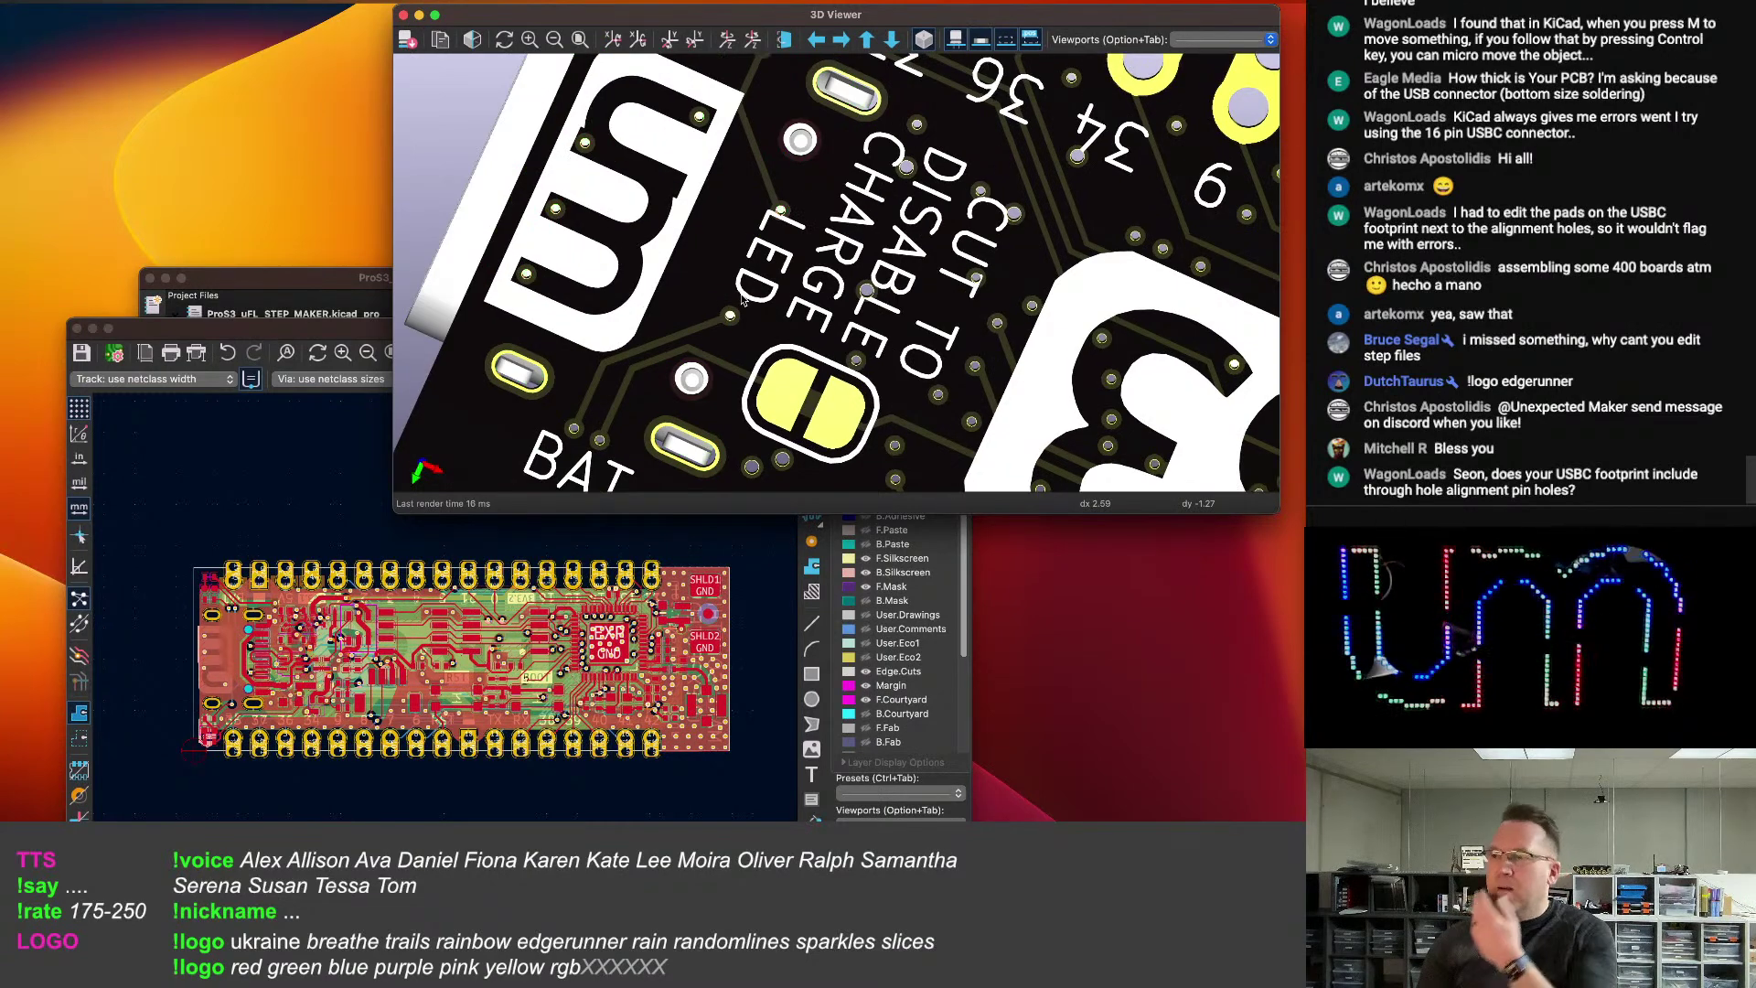
pyautogui.moveTo(757, 297); pyautogui.dragTo(770, 276, button='middle')
pyautogui.moveTo(770, 276)
pyautogui.mouseDown()
pyautogui.moveTo(759, 336)
pyautogui.moveTo(764, 303)
pyautogui.mouseUp()
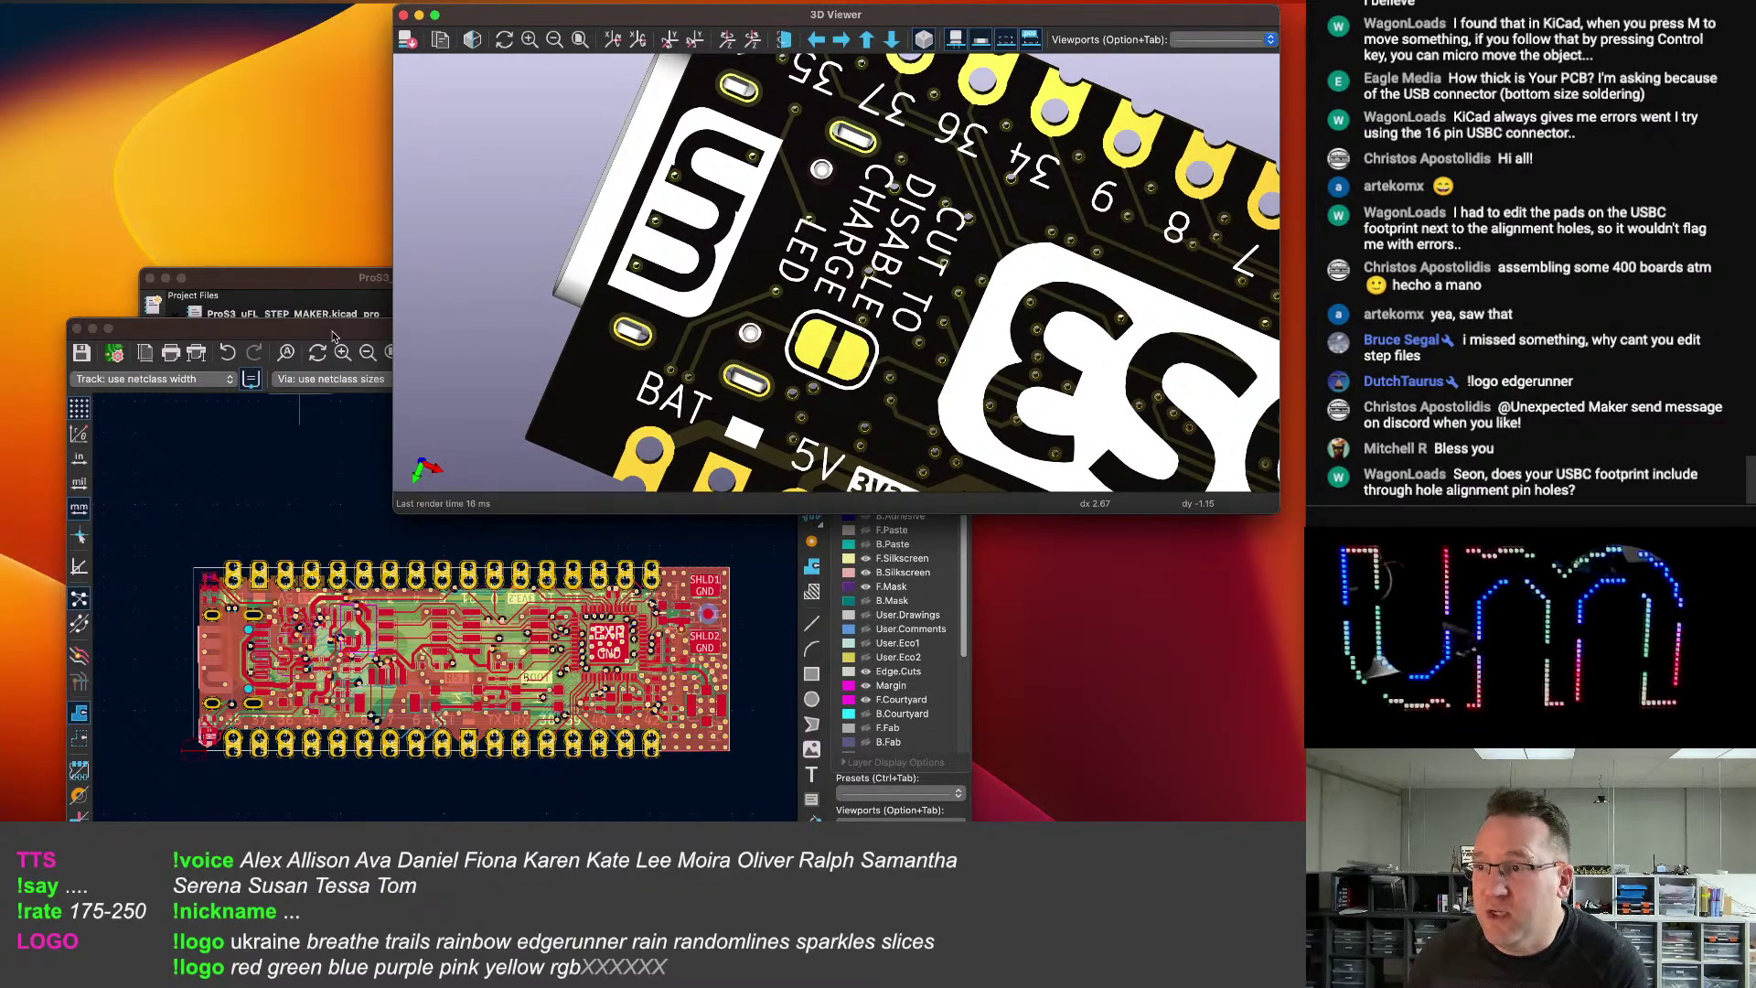
# Unfill all copper zones in the board layout to expose the USB-C footprint's pads, holes and tracks.
pyautogui.moveTo(332, 333); pyautogui.dragTo(362, 315)
pyautogui.scroll(5, 297, 624)
pyautogui.scroll(3, 428, 558)
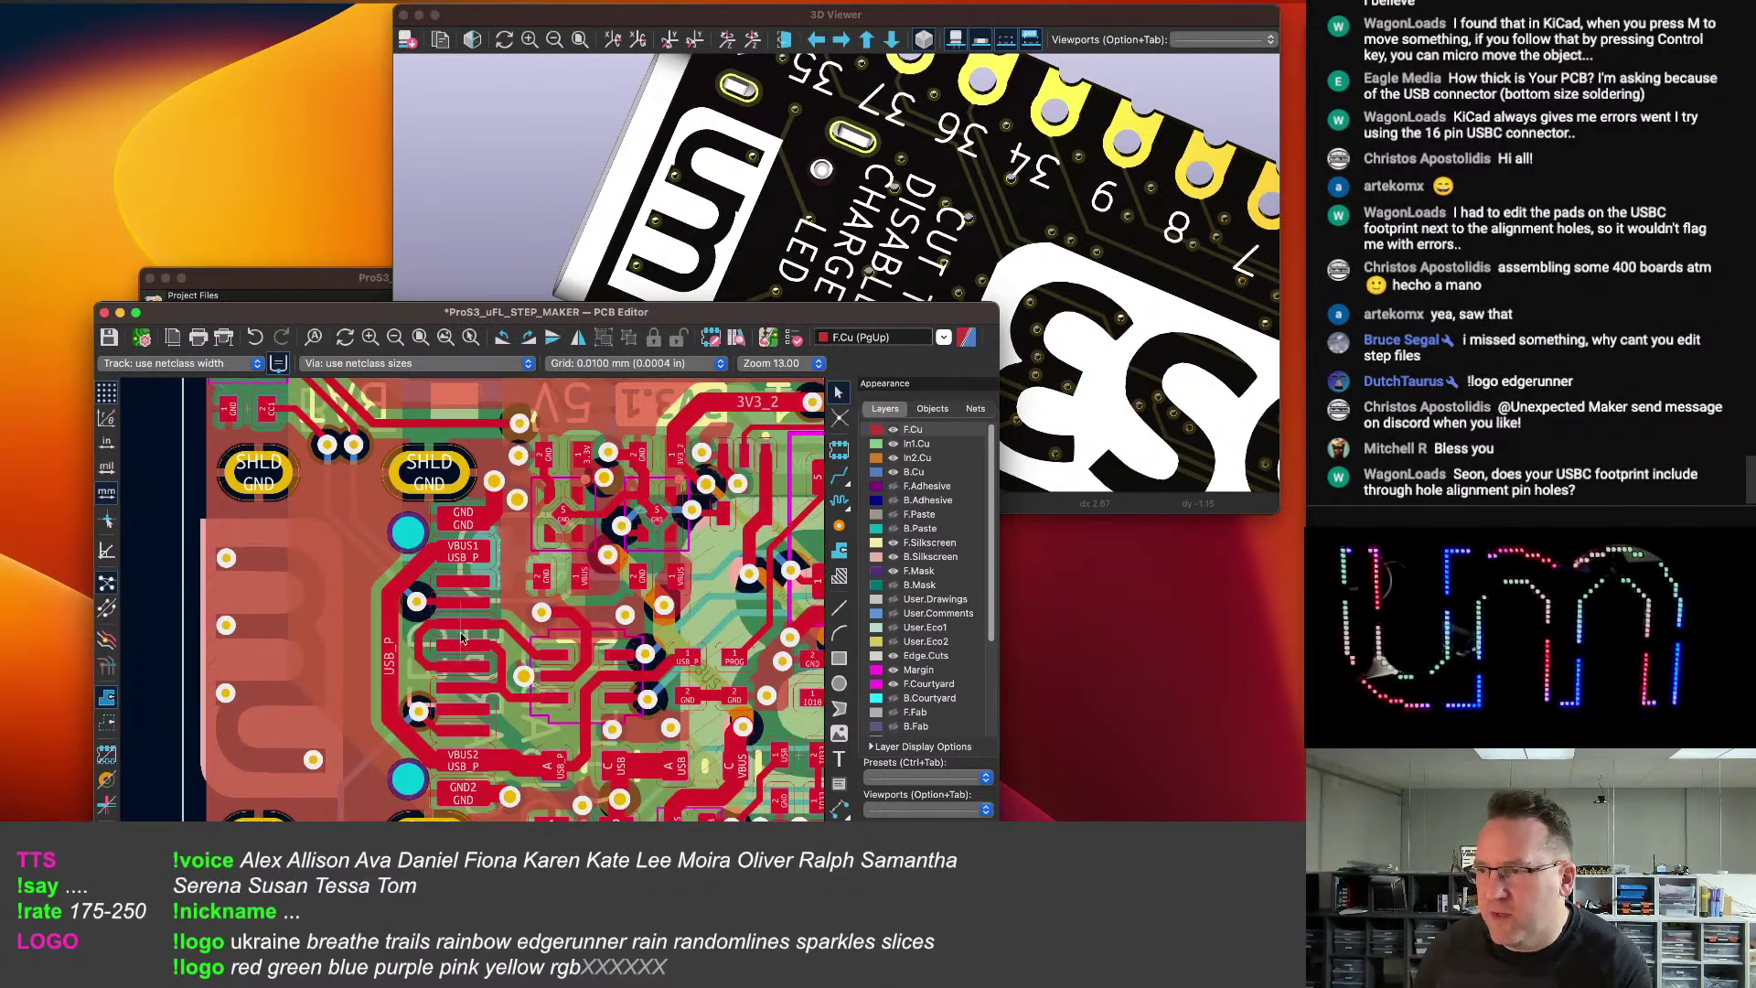
pyautogui.scroll(3, 459, 631)
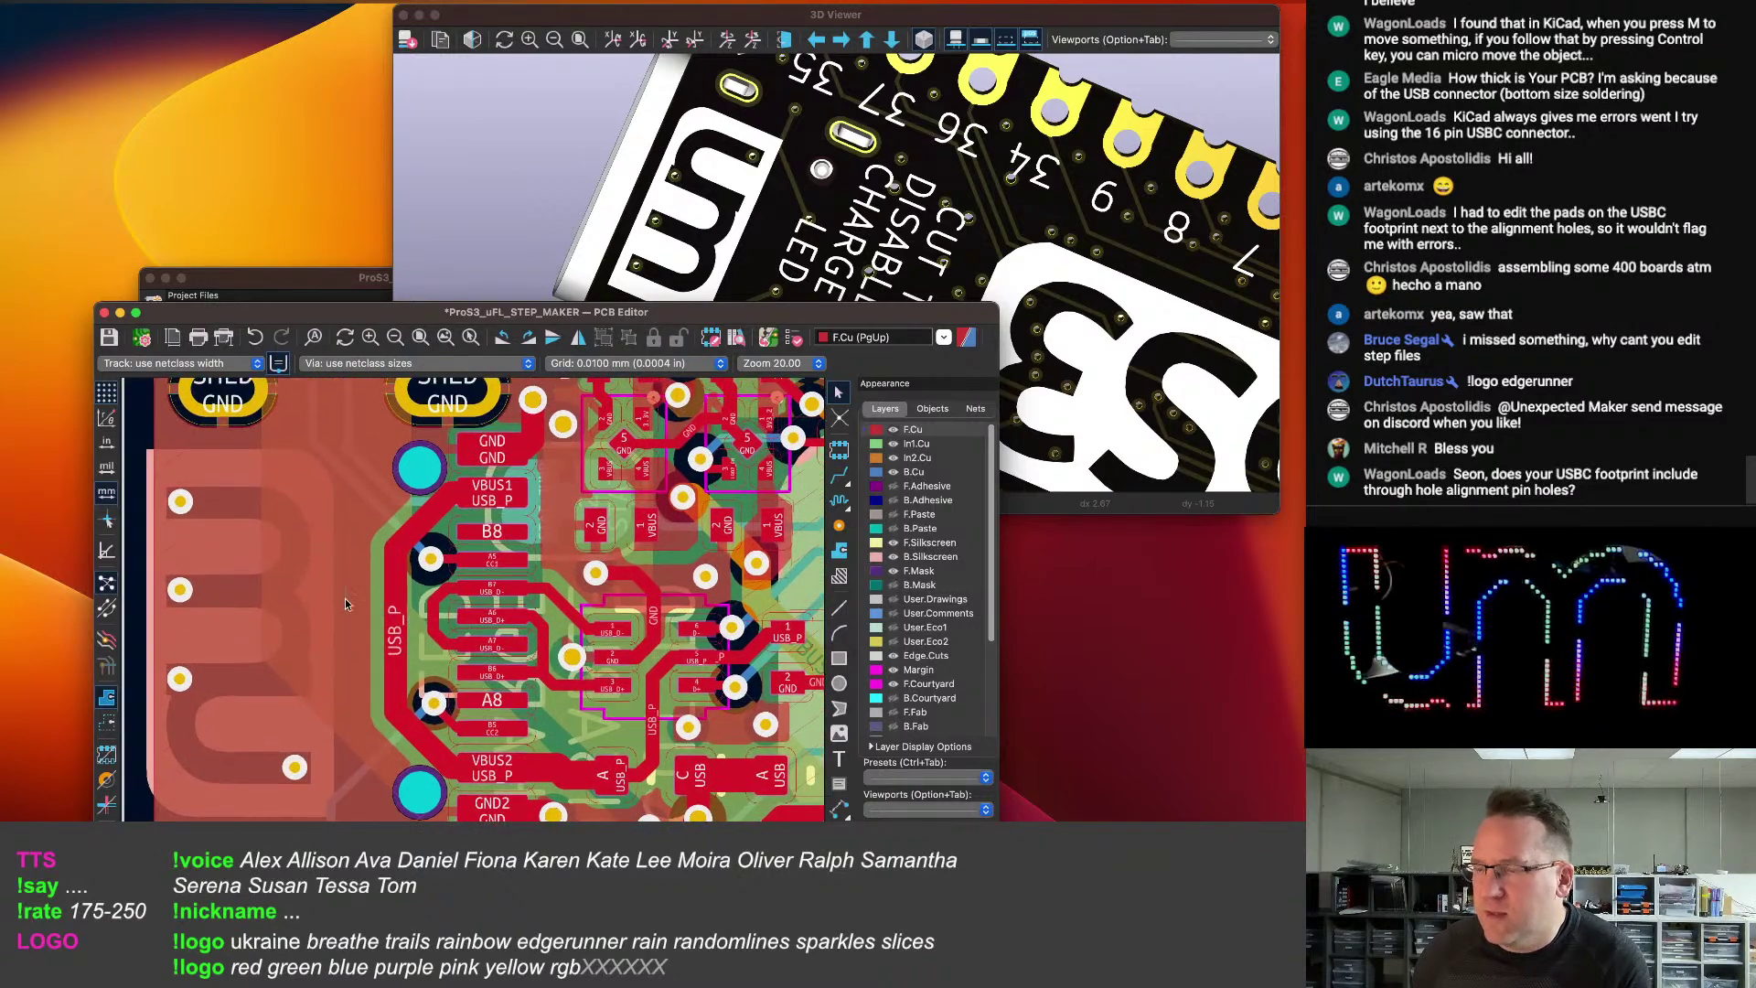
pyautogui.press('super+b')
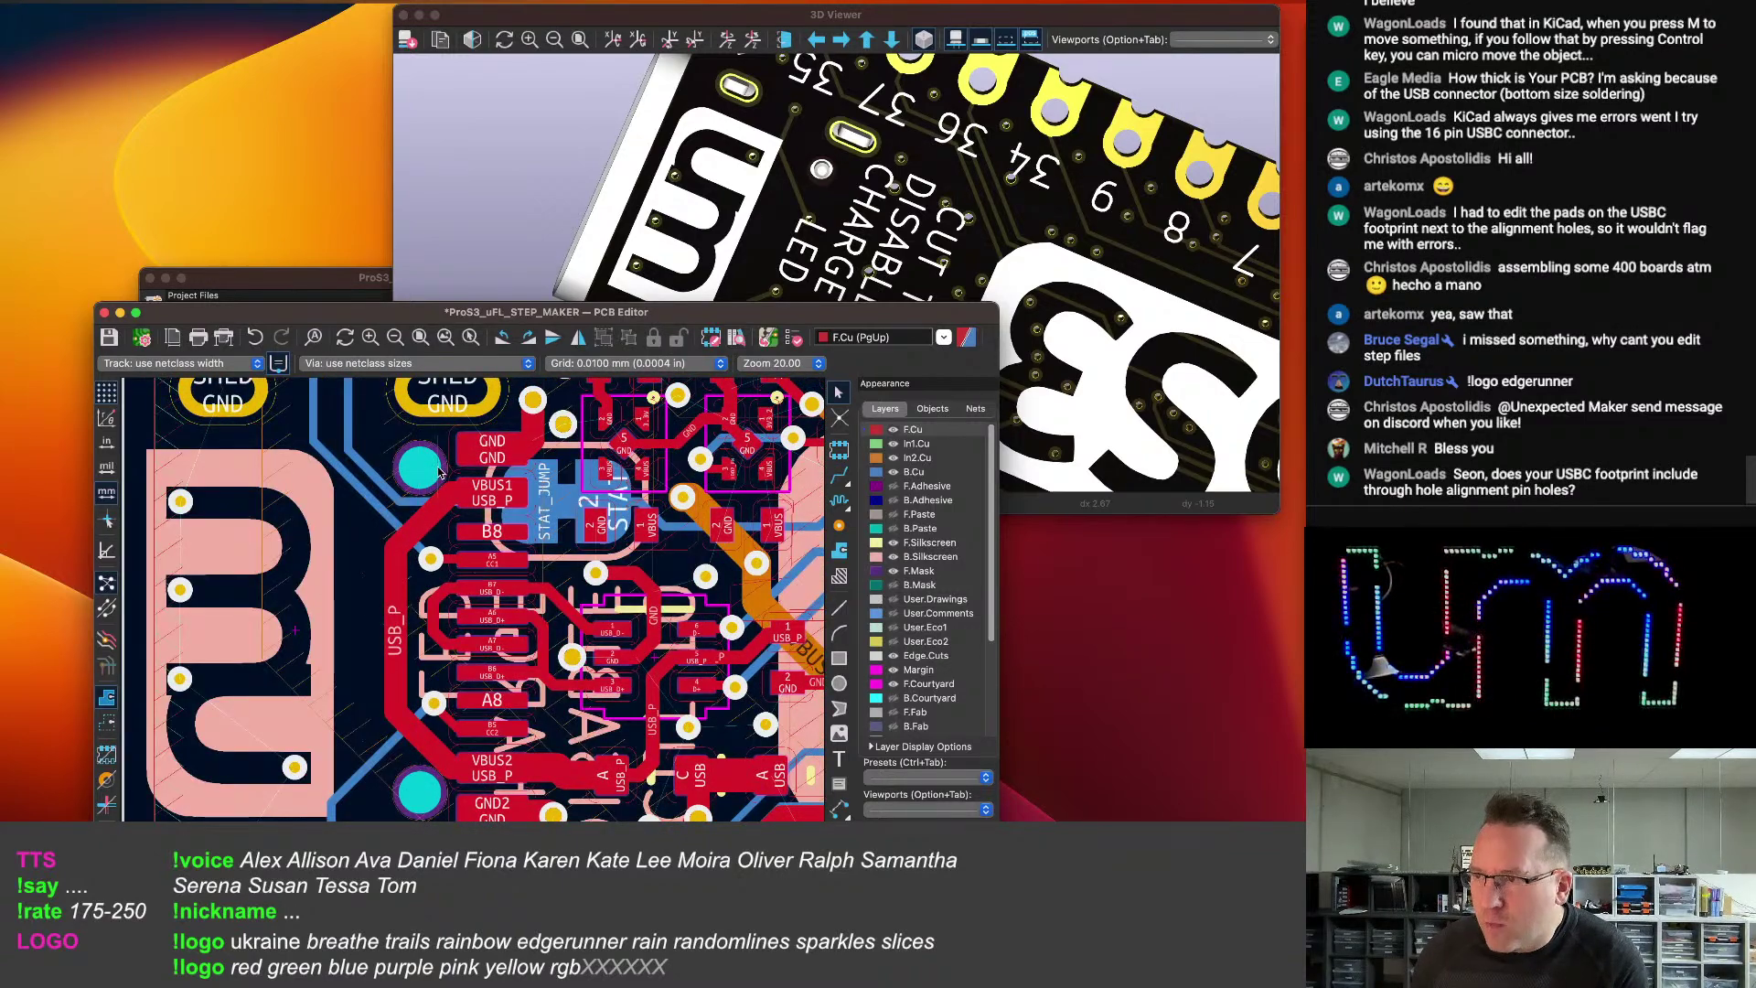
# Examine the clearance between the USB-C alignment holes and the neighbouring GND and VBUS pads and tracks.
pyautogui.scroll(3, 439, 471)
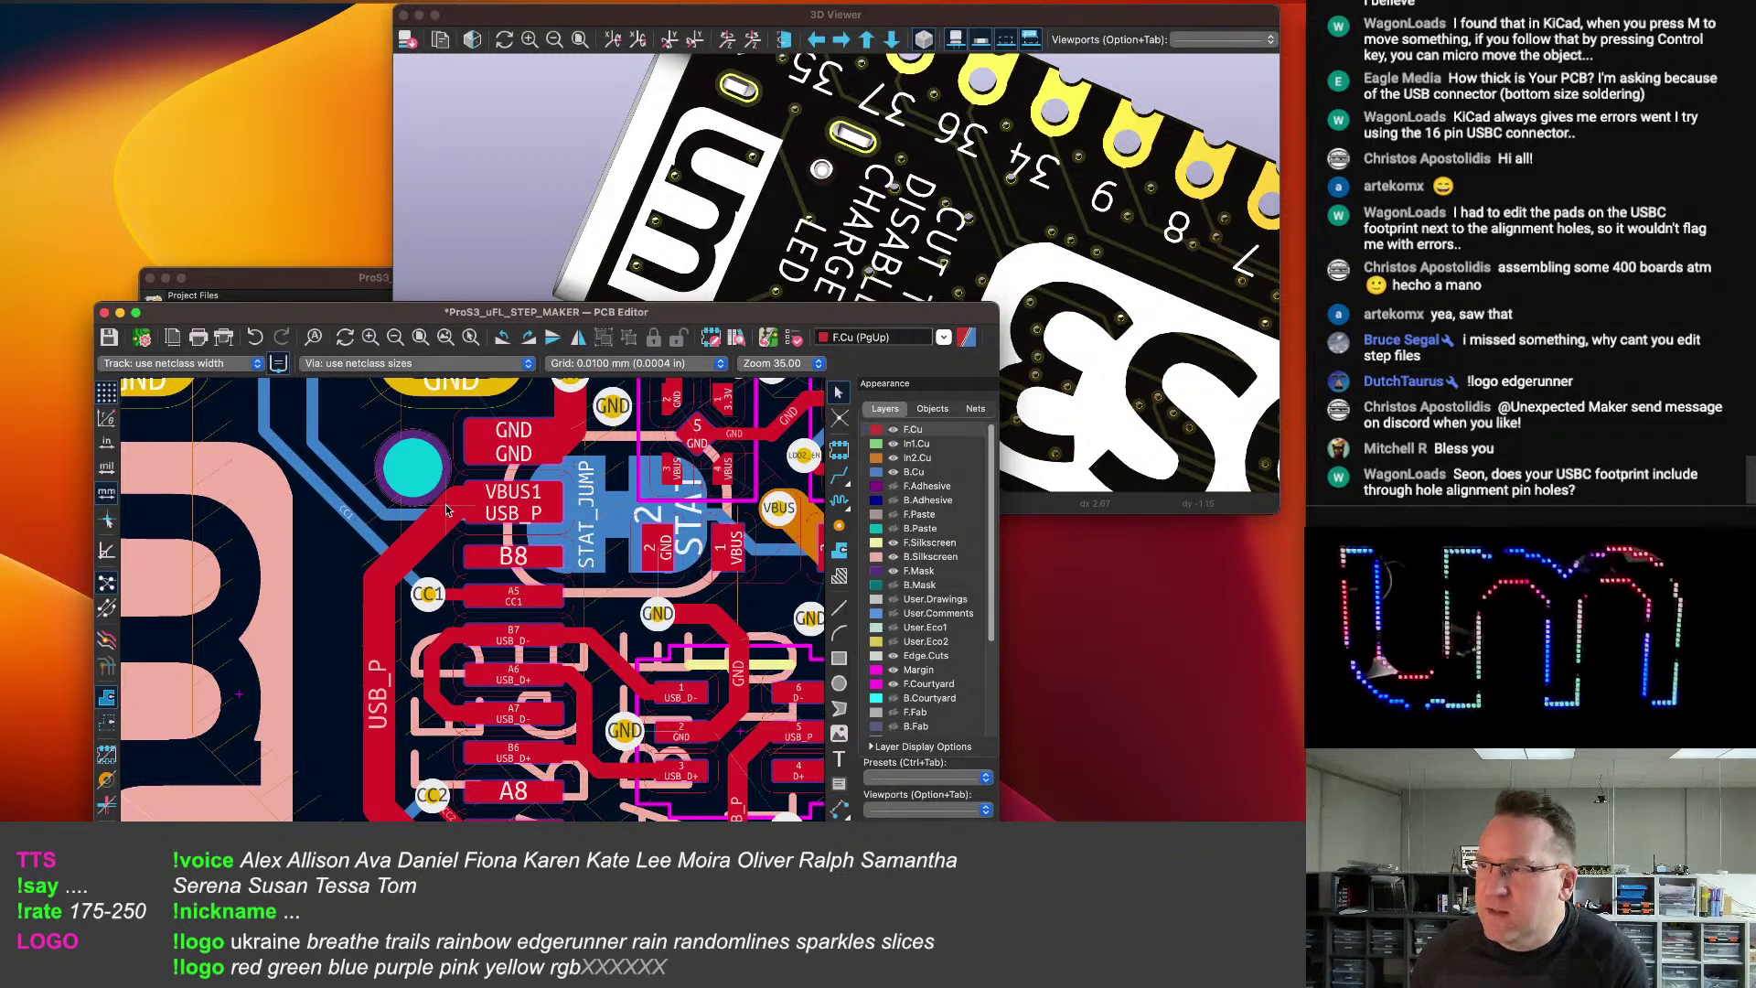
pyautogui.scroll(2, 437, 483)
pyautogui.scroll(2, 443, 483)
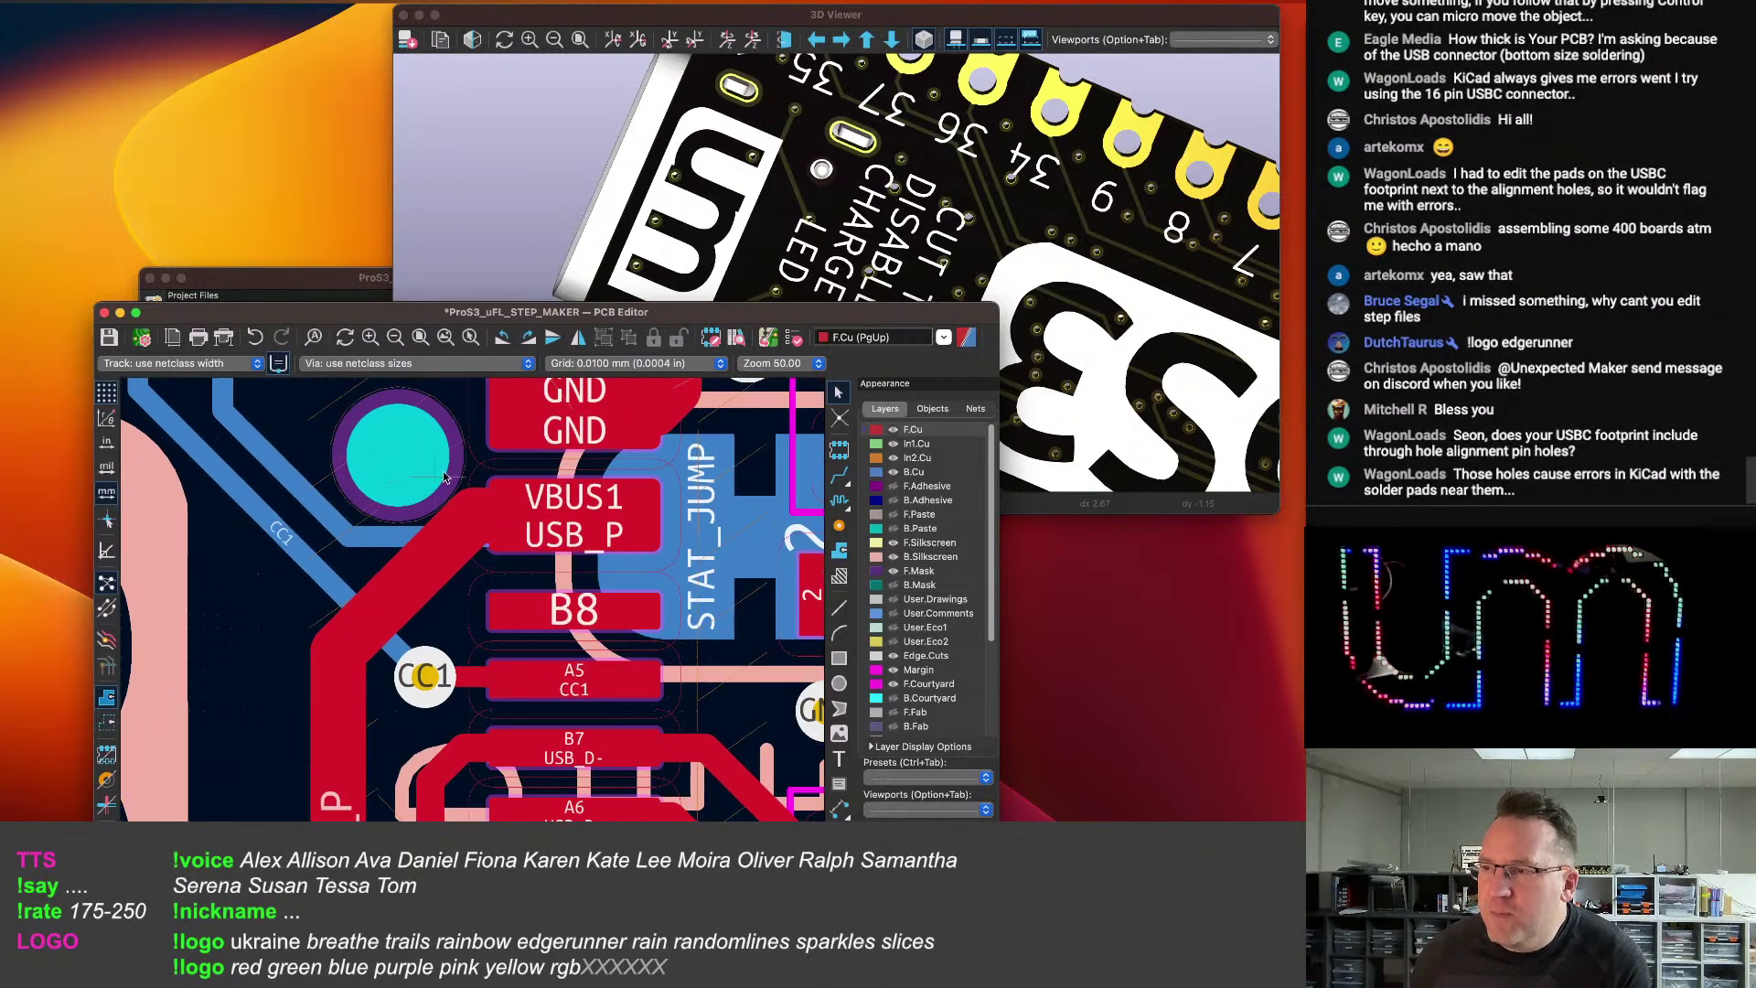
pyautogui.scroll(3, 477, 466)
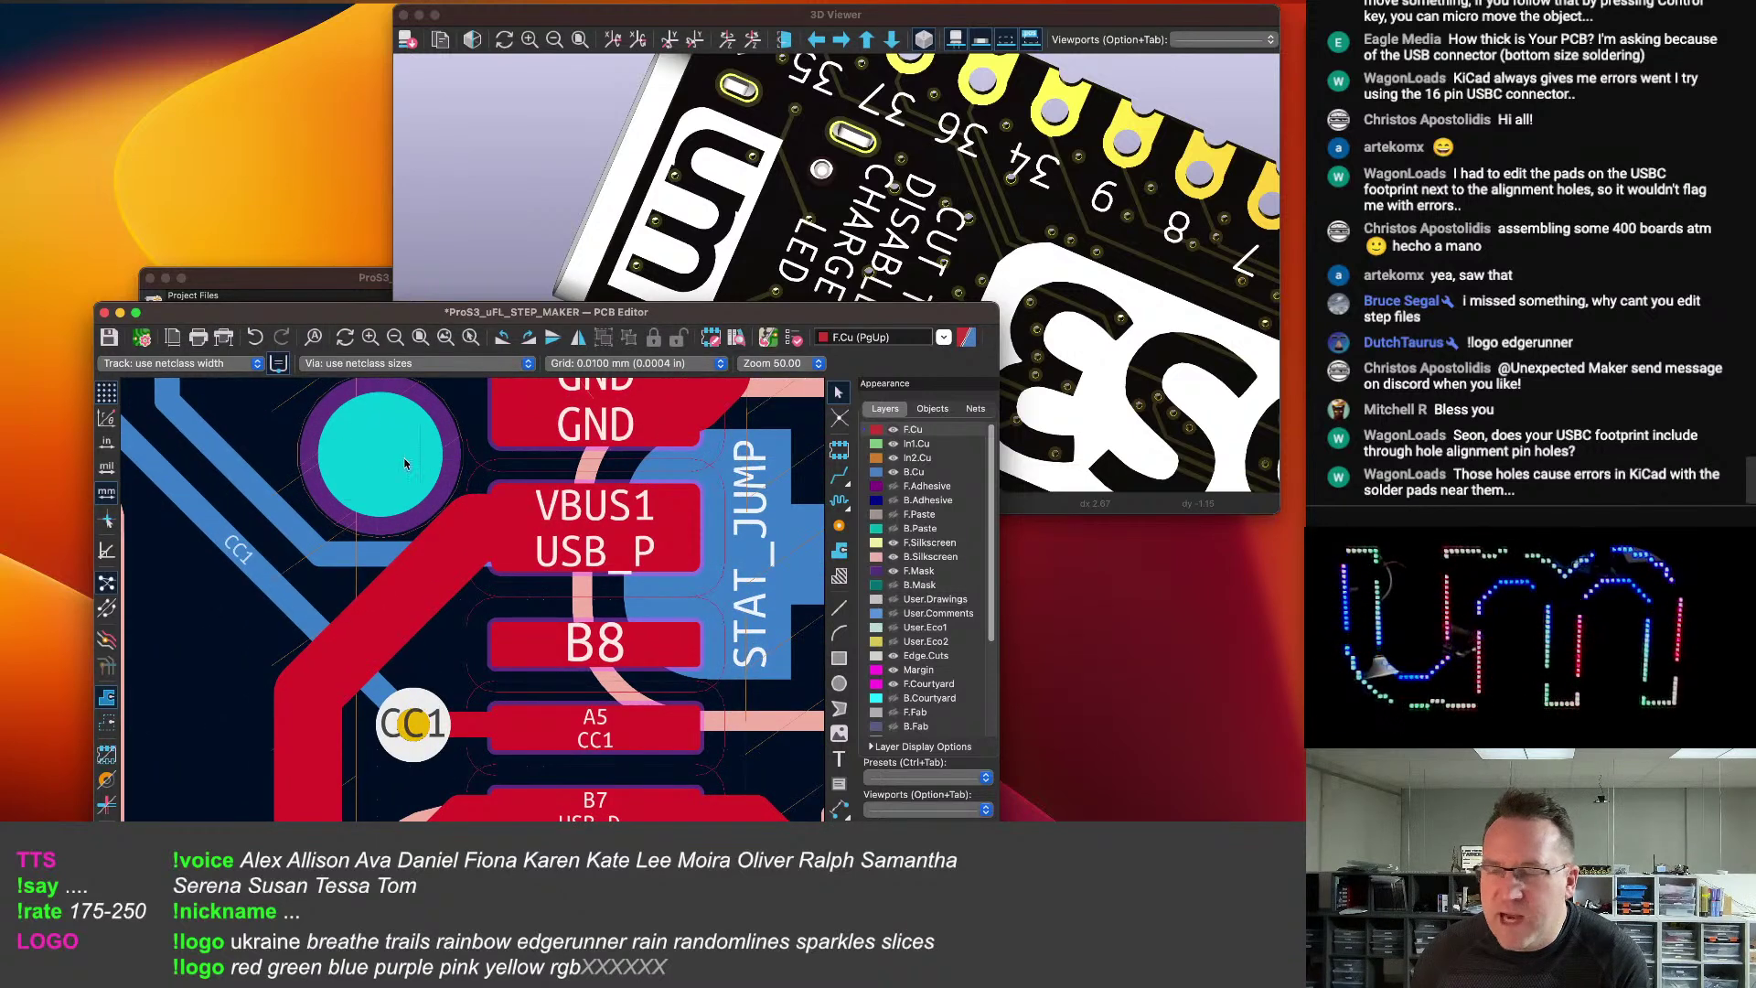
pyautogui.moveTo(415, 461); pyautogui.dragTo(419, 514, button='middle')
pyautogui.scroll(1, 420, 513)
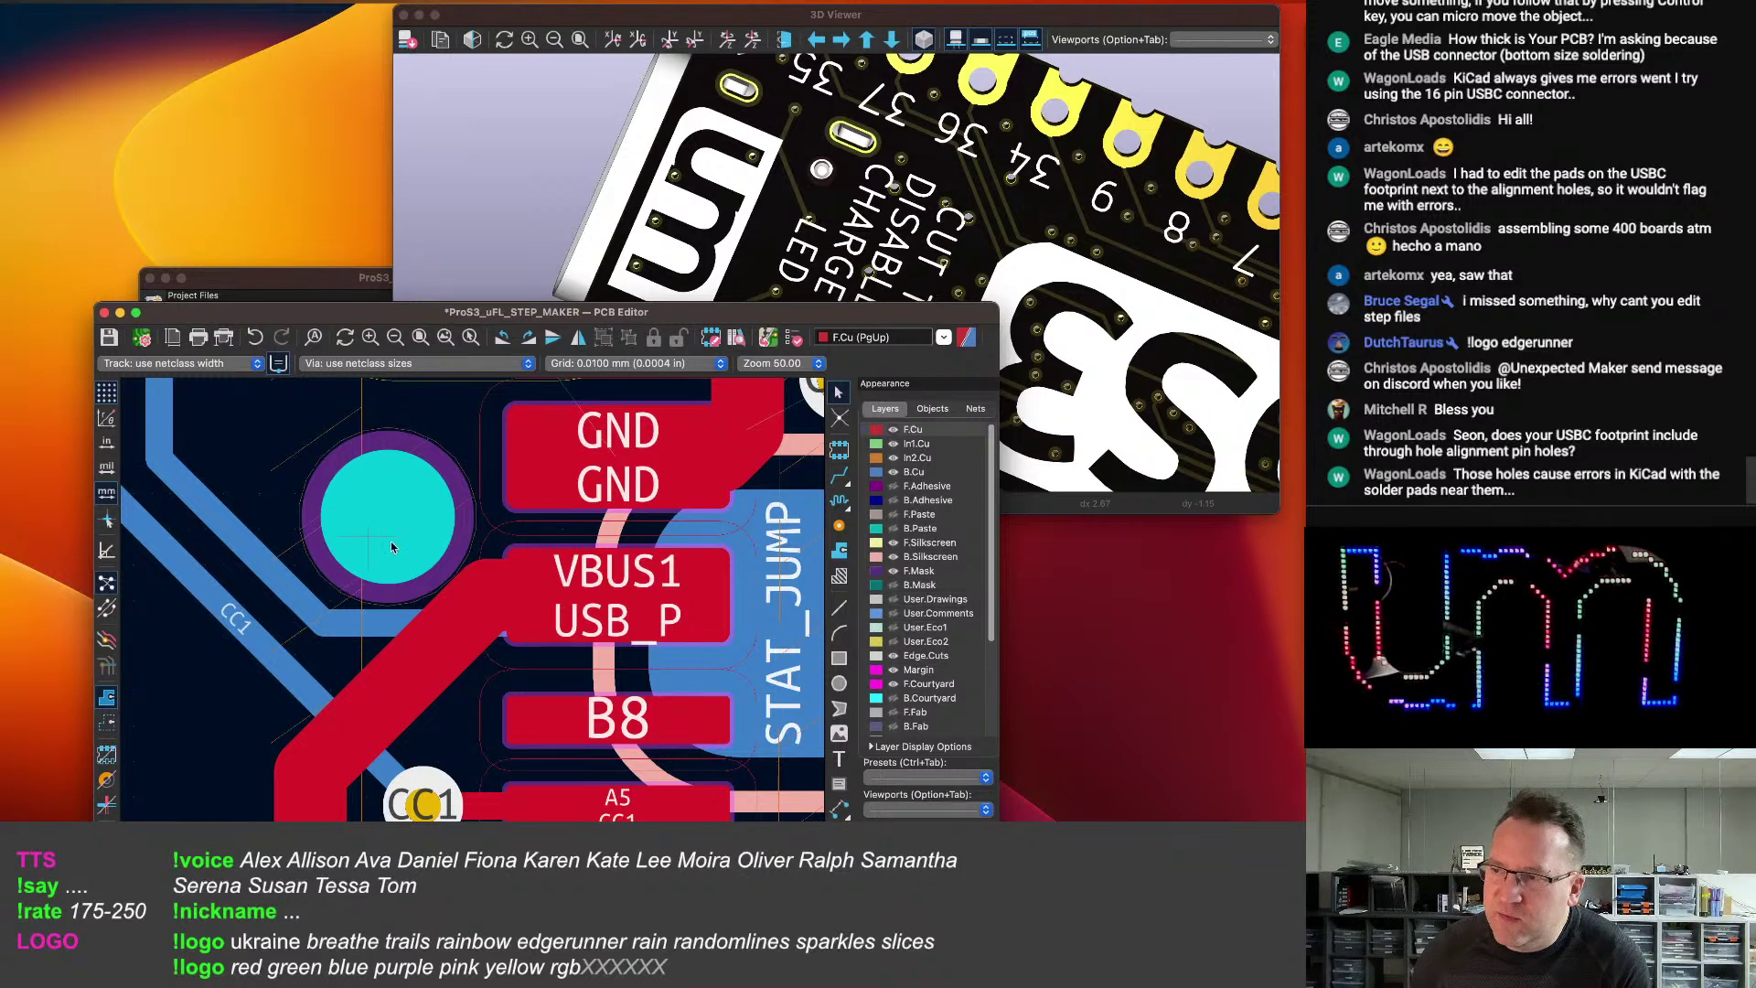
pyautogui.scroll(2, 489, 519)
pyautogui.scroll(-2, 442, 512)
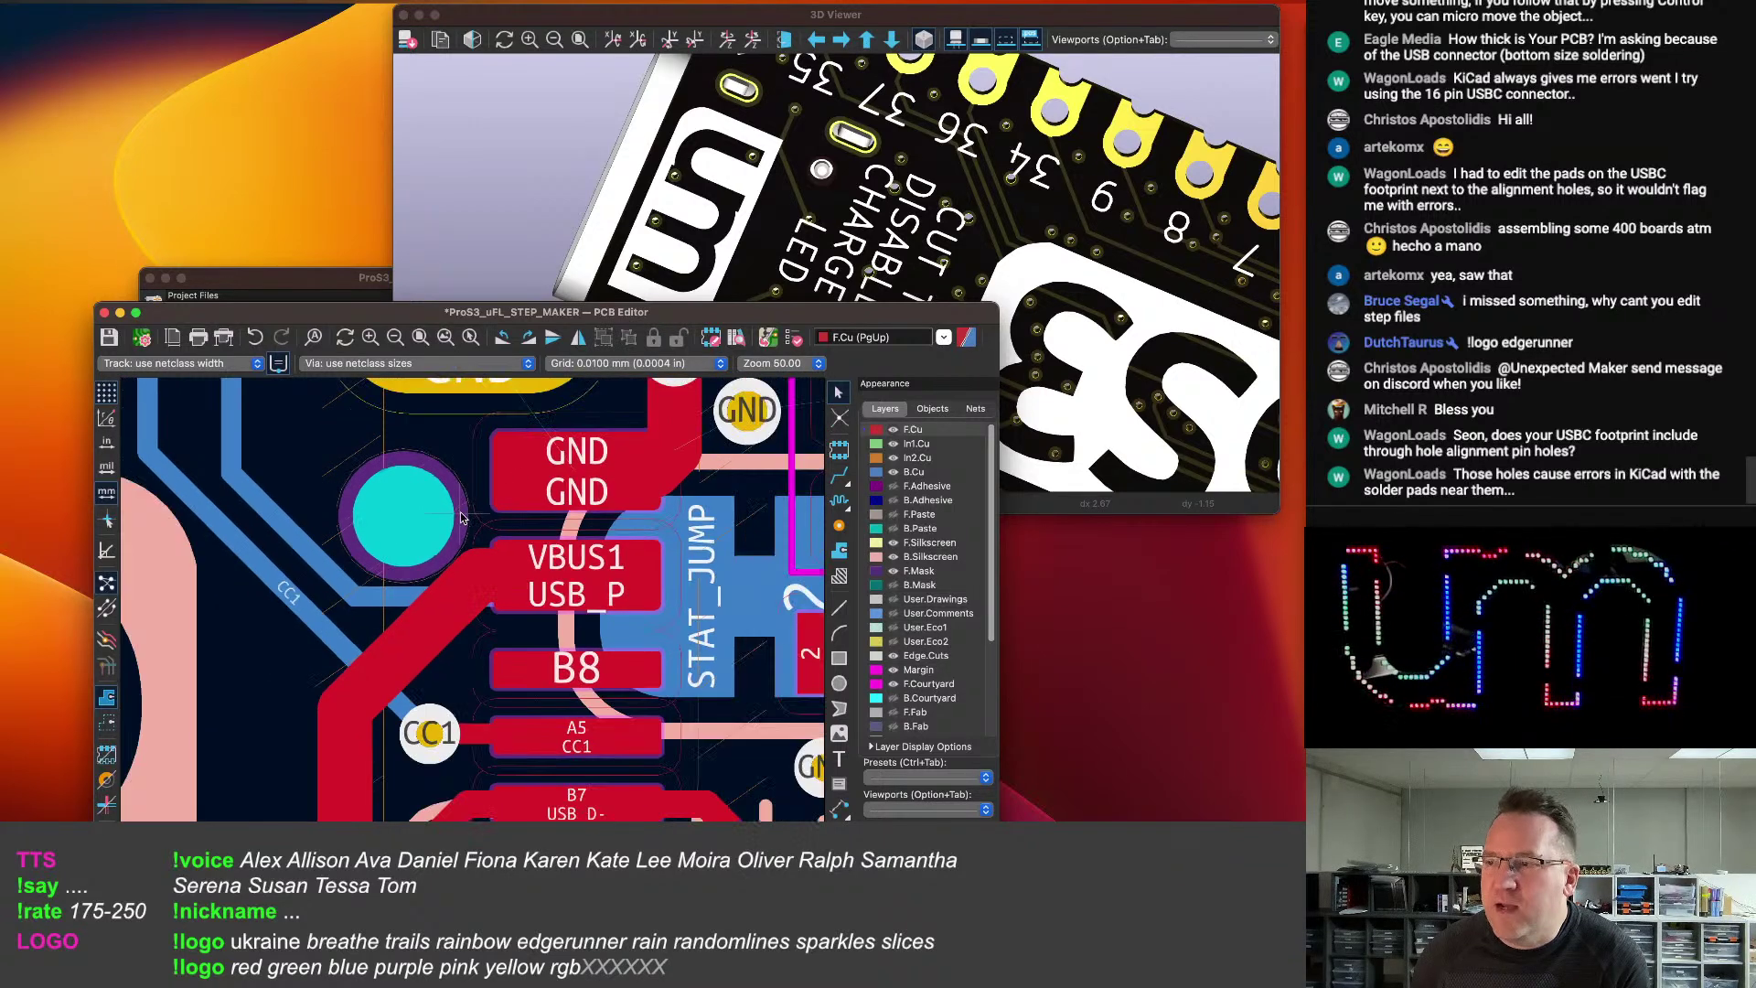
pyautogui.scroll(1, 444, 567)
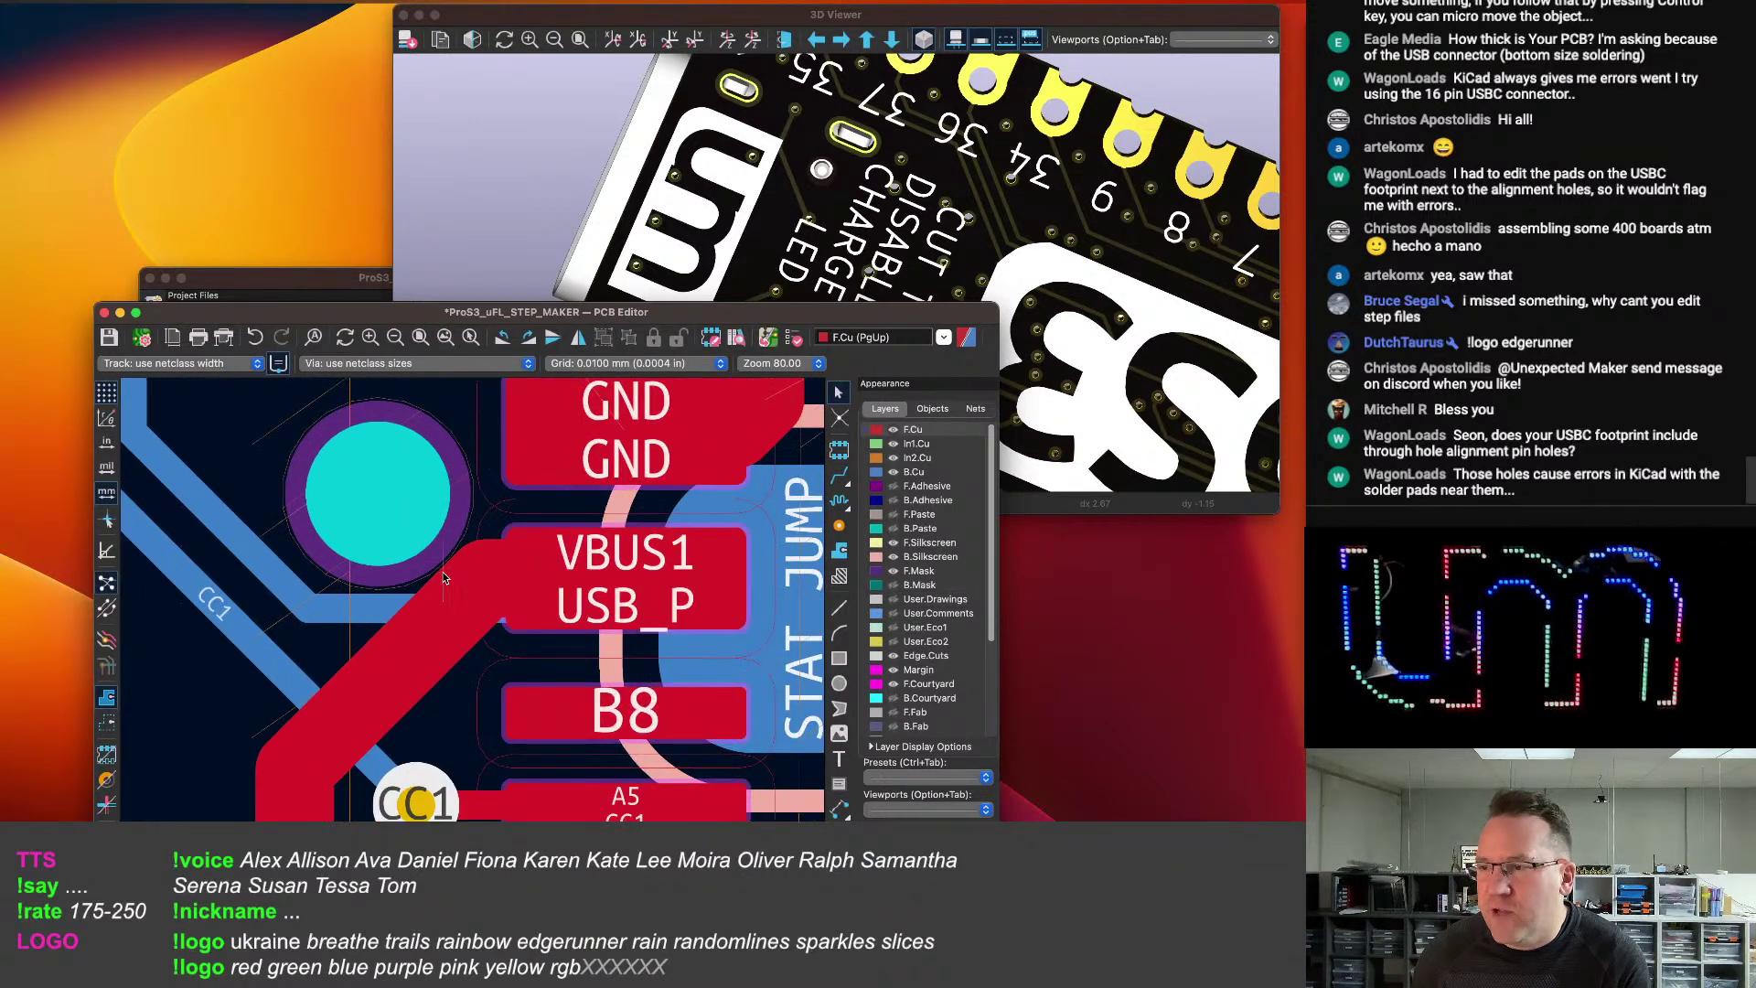
pyautogui.scroll(-1, 448, 526)
pyautogui.scroll(-10, 448, 513)
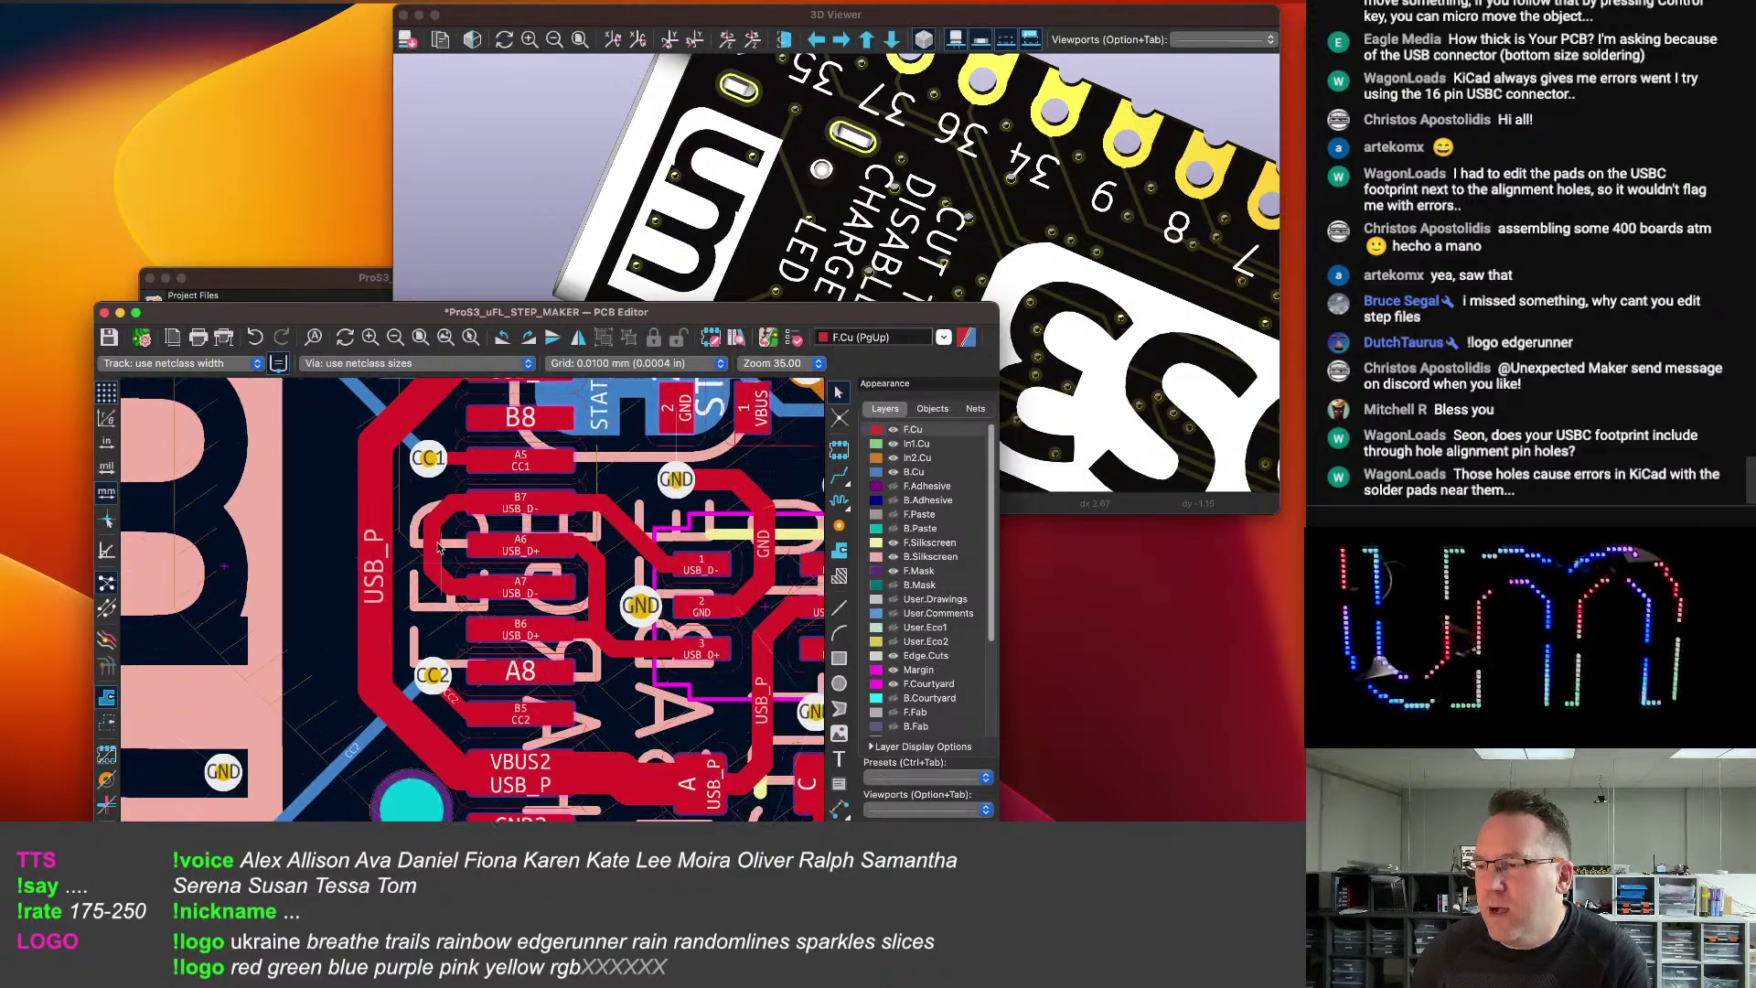
pyautogui.scroll(-1, 425, 750)
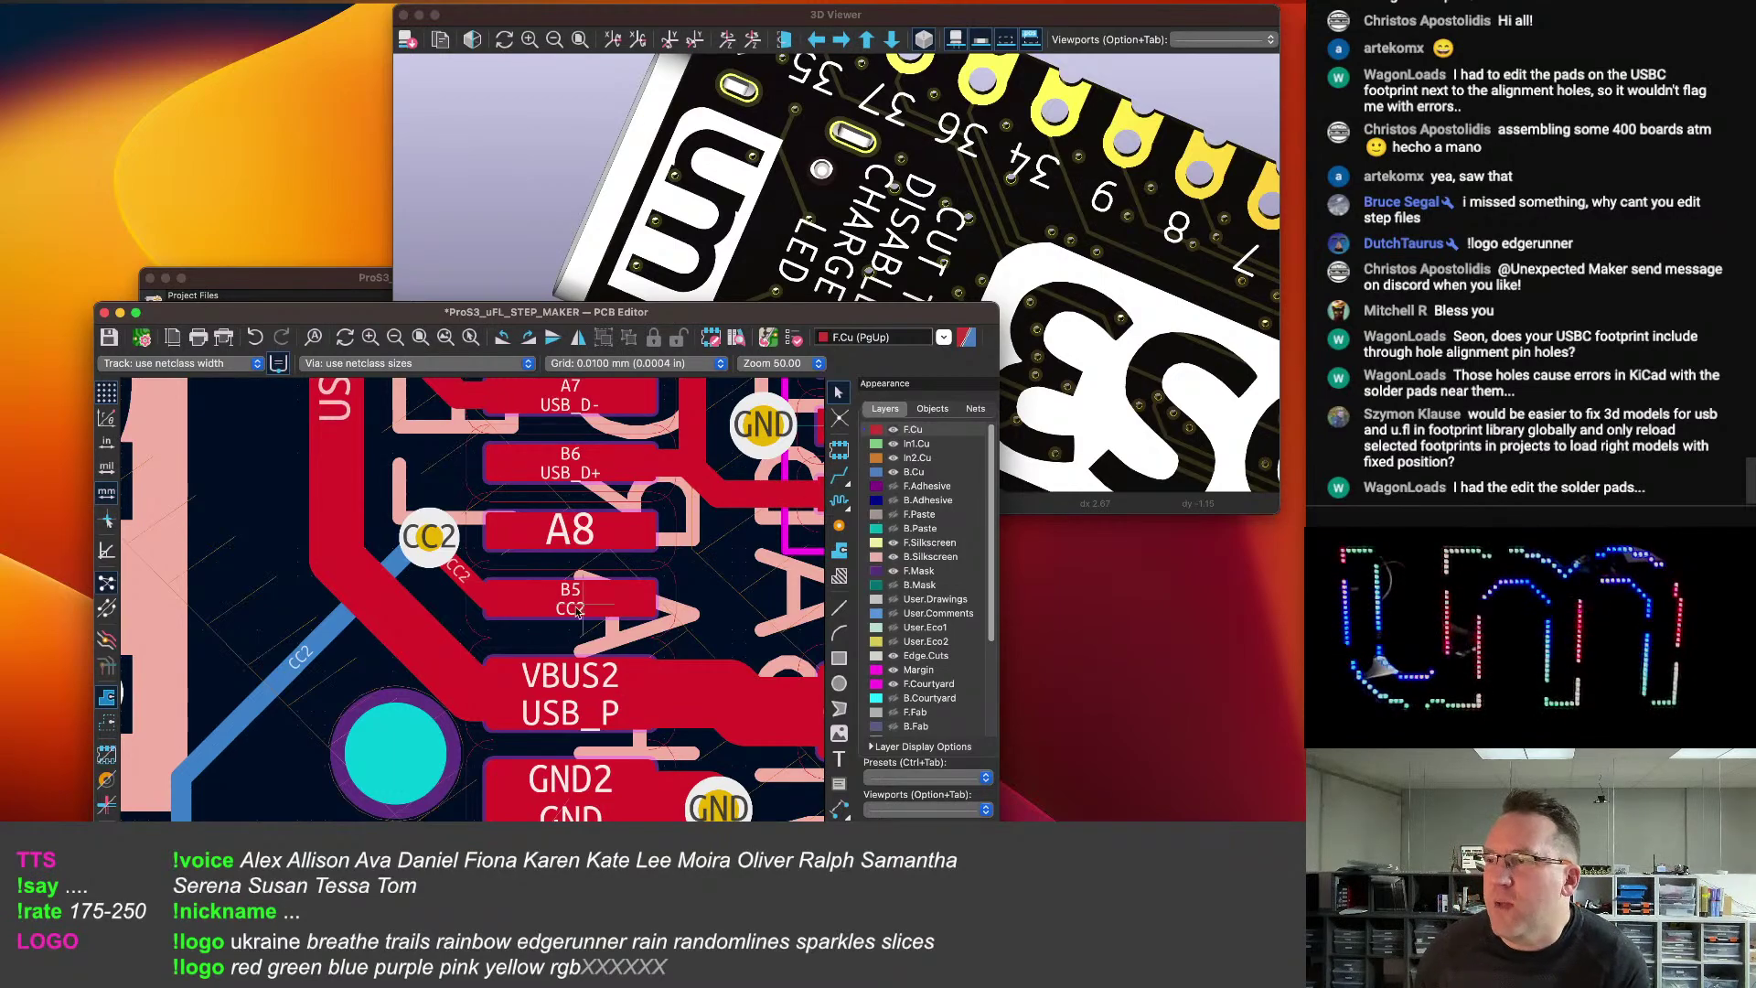
# Inspect the u.FL antenna connector footprint's ANT_FILTER and GND pads at the end of the board.
pyautogui.scroll(-2, 553, 571)
pyautogui.scroll(-10, 553, 572)
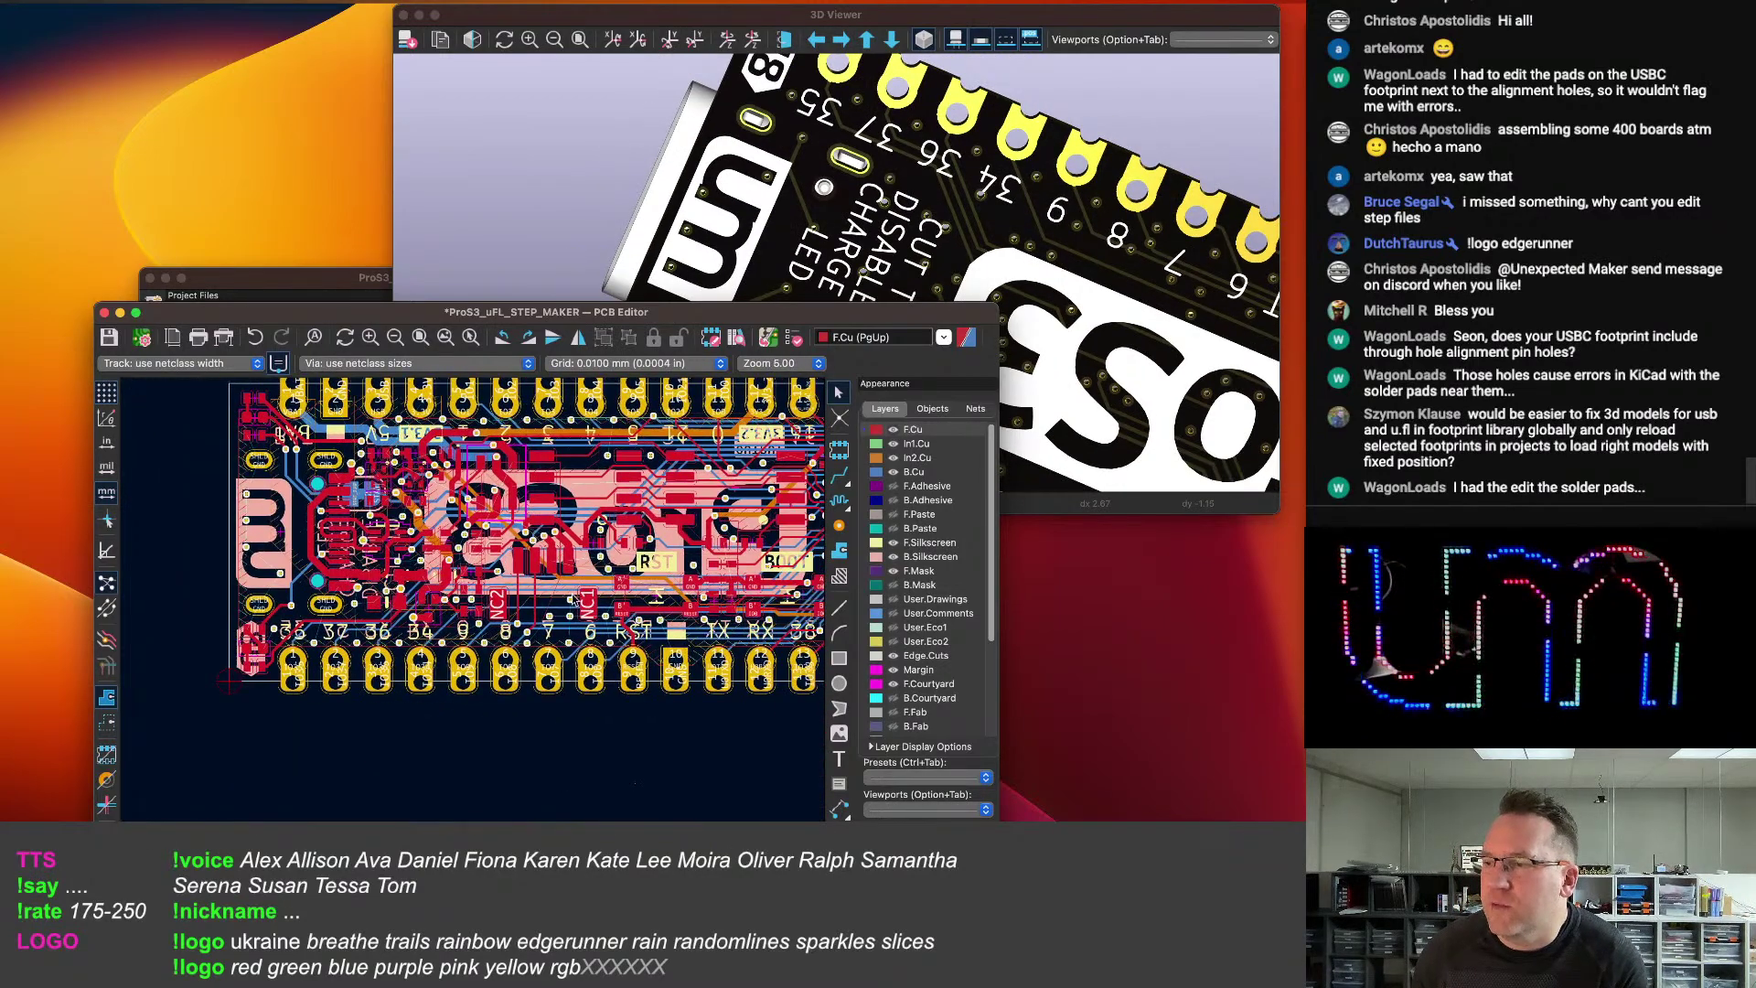
pyautogui.scroll(5, 498, 570)
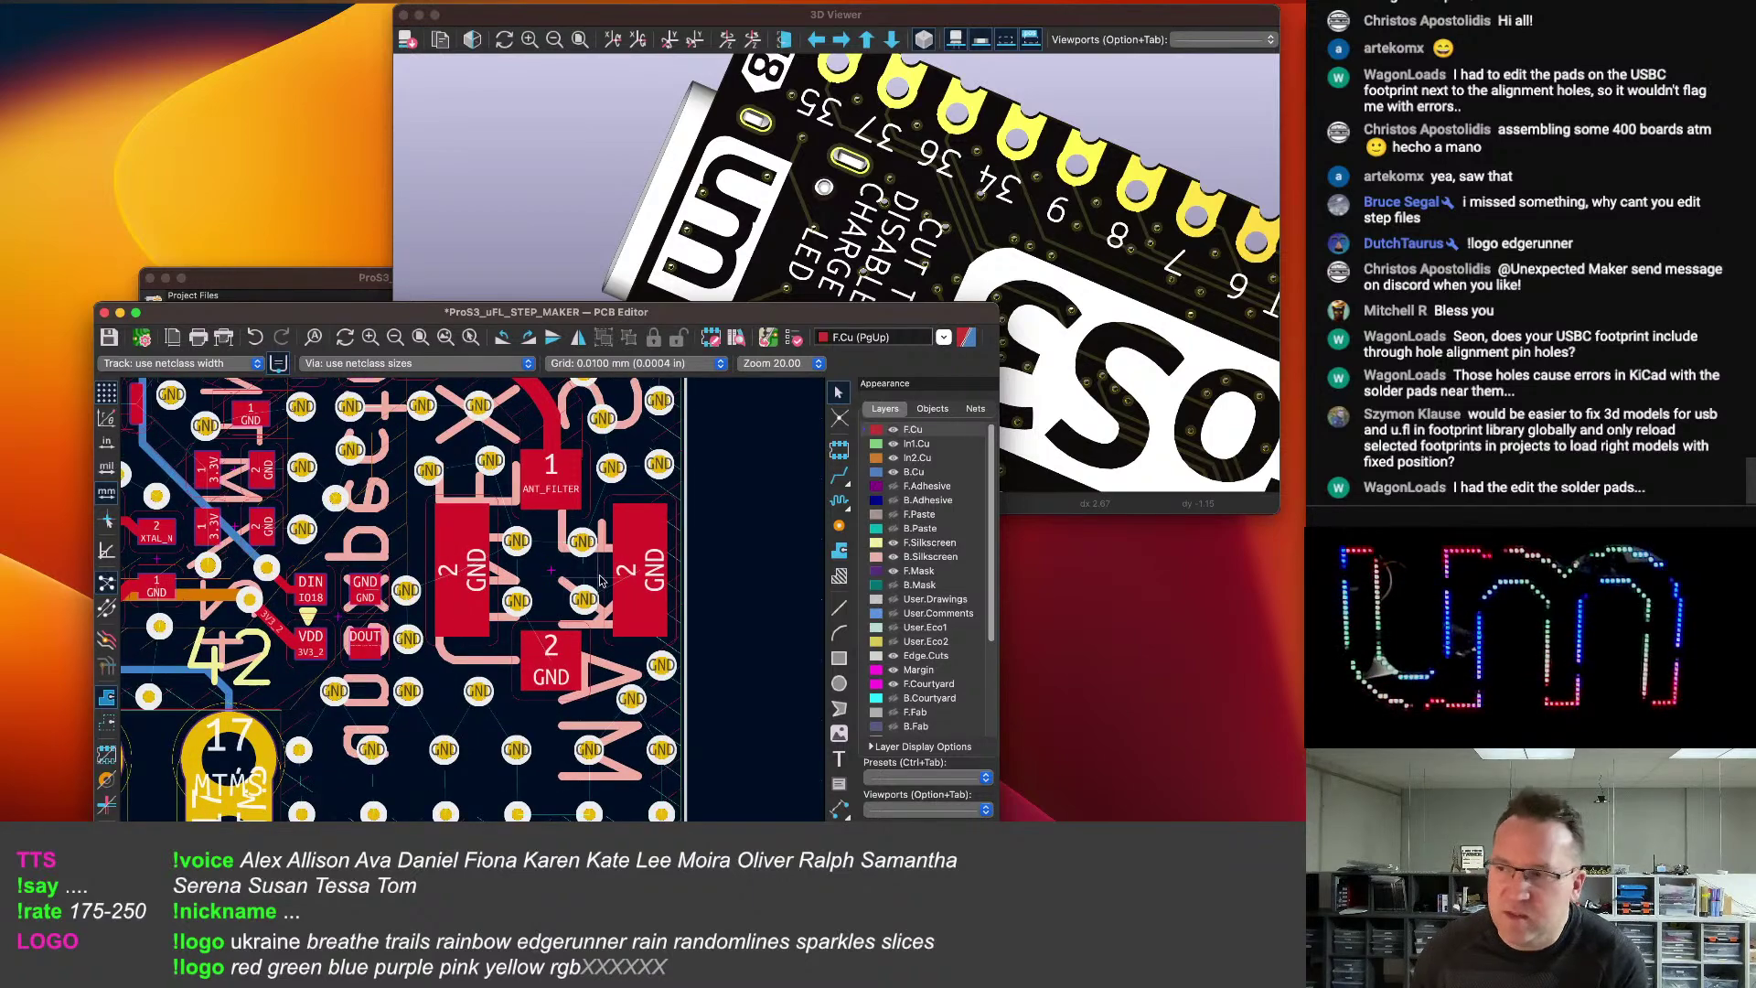
pyautogui.scroll(-3, 521, 643)
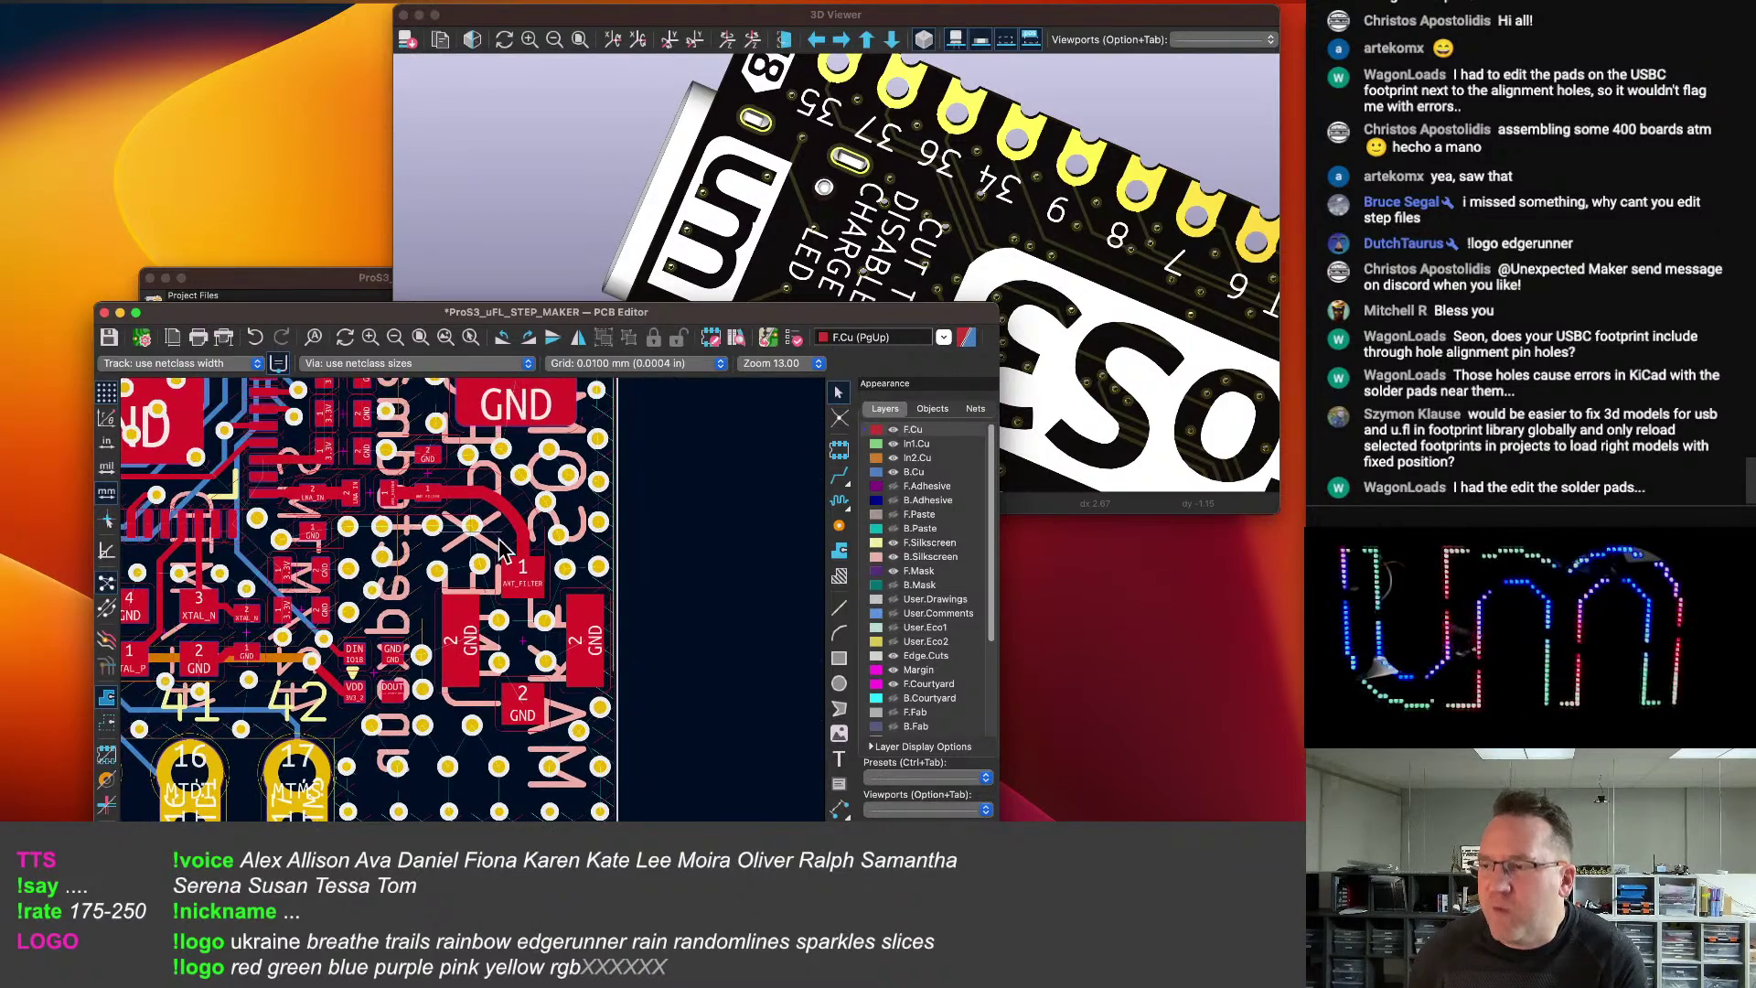
pyautogui.scroll(2, 508, 636)
pyautogui.scroll(1, 534, 623)
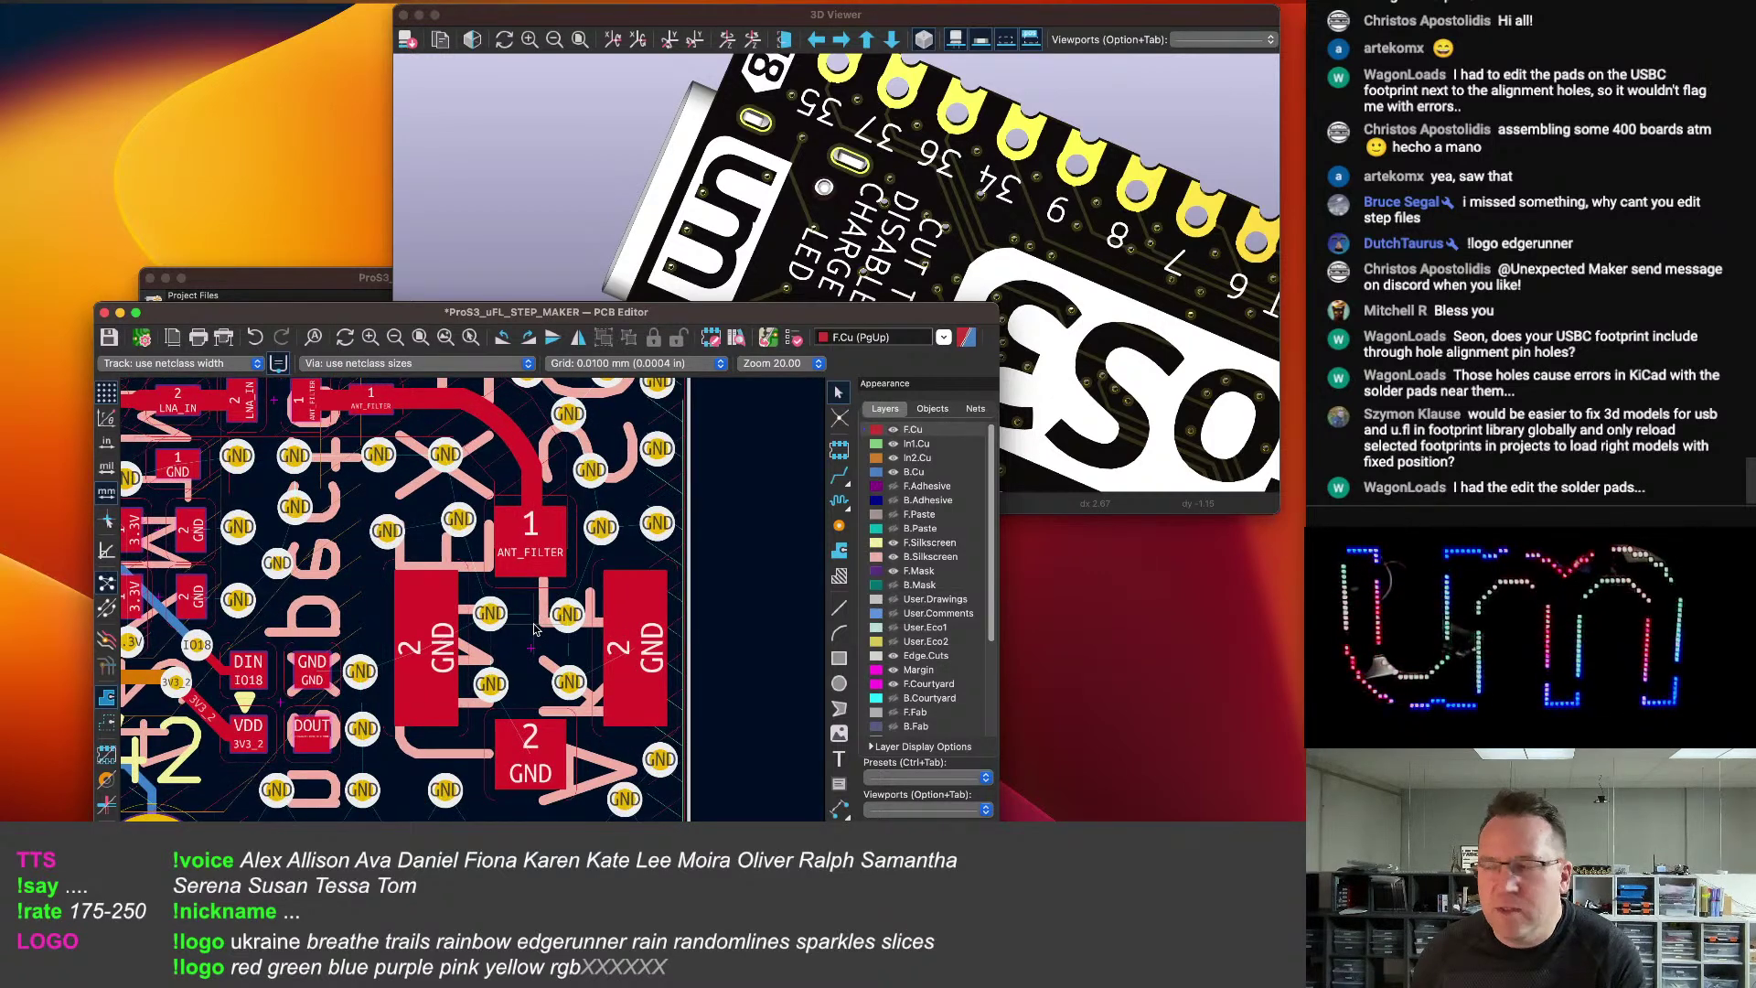
pyautogui.scroll(-1, 534, 624)
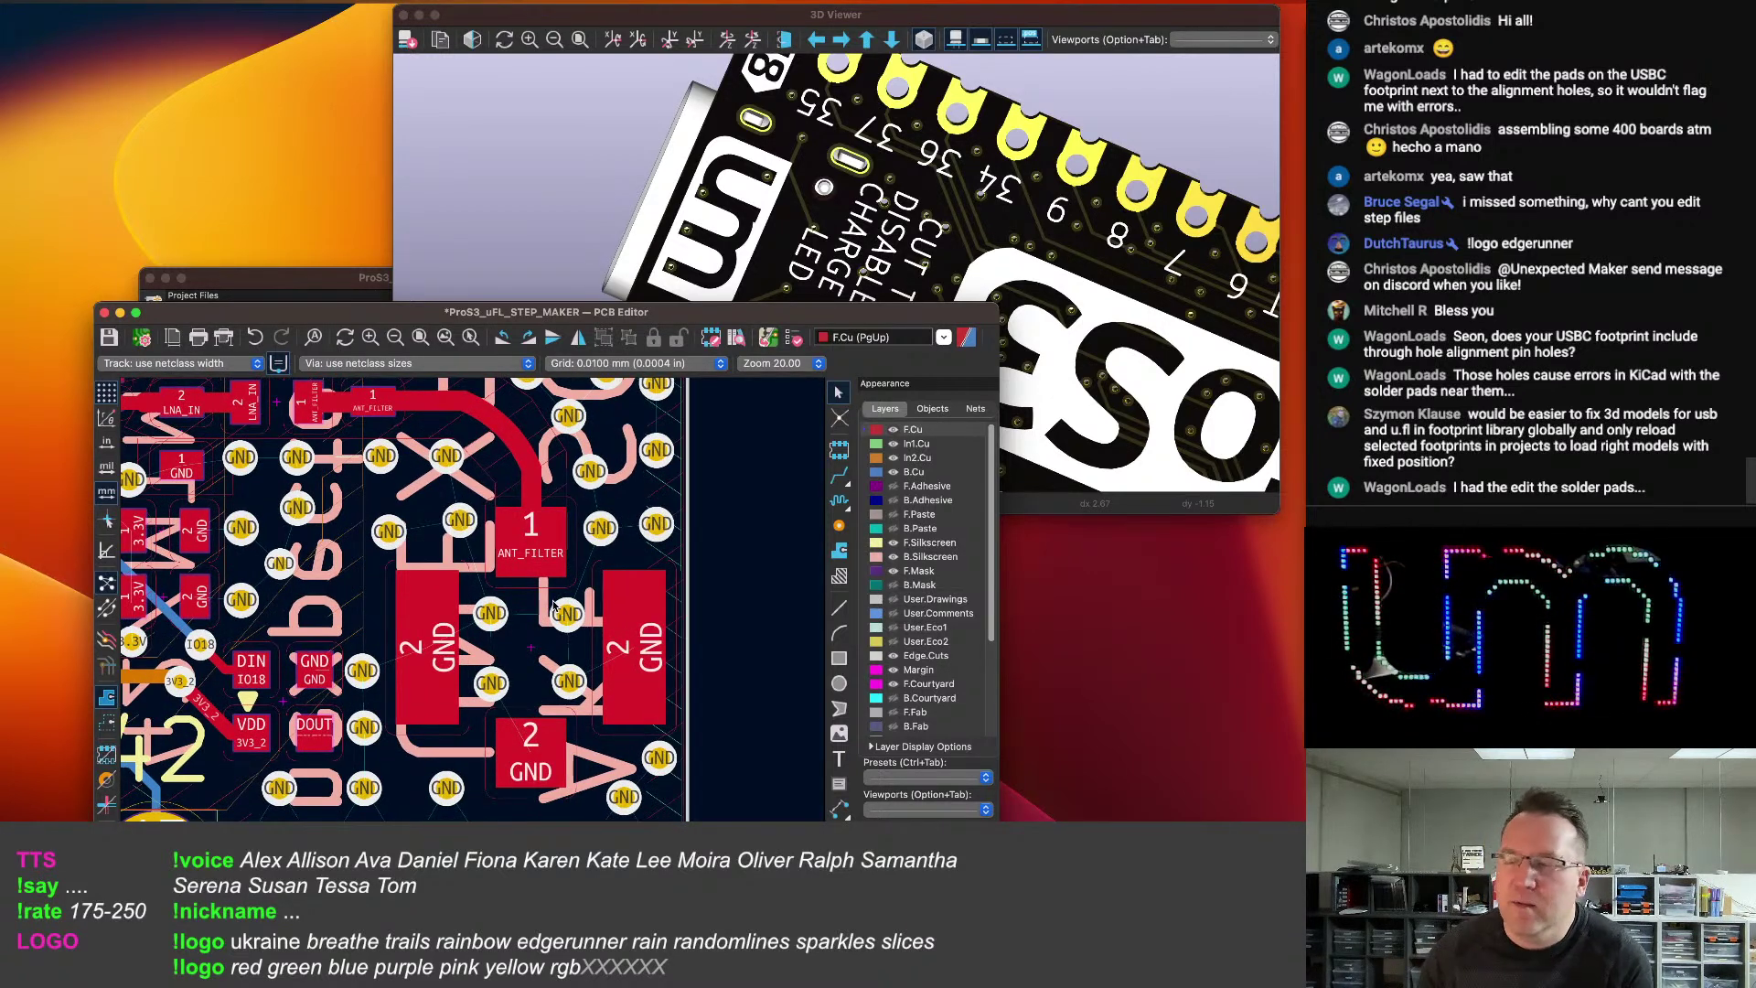
pyautogui.scroll(-2, 552, 606)
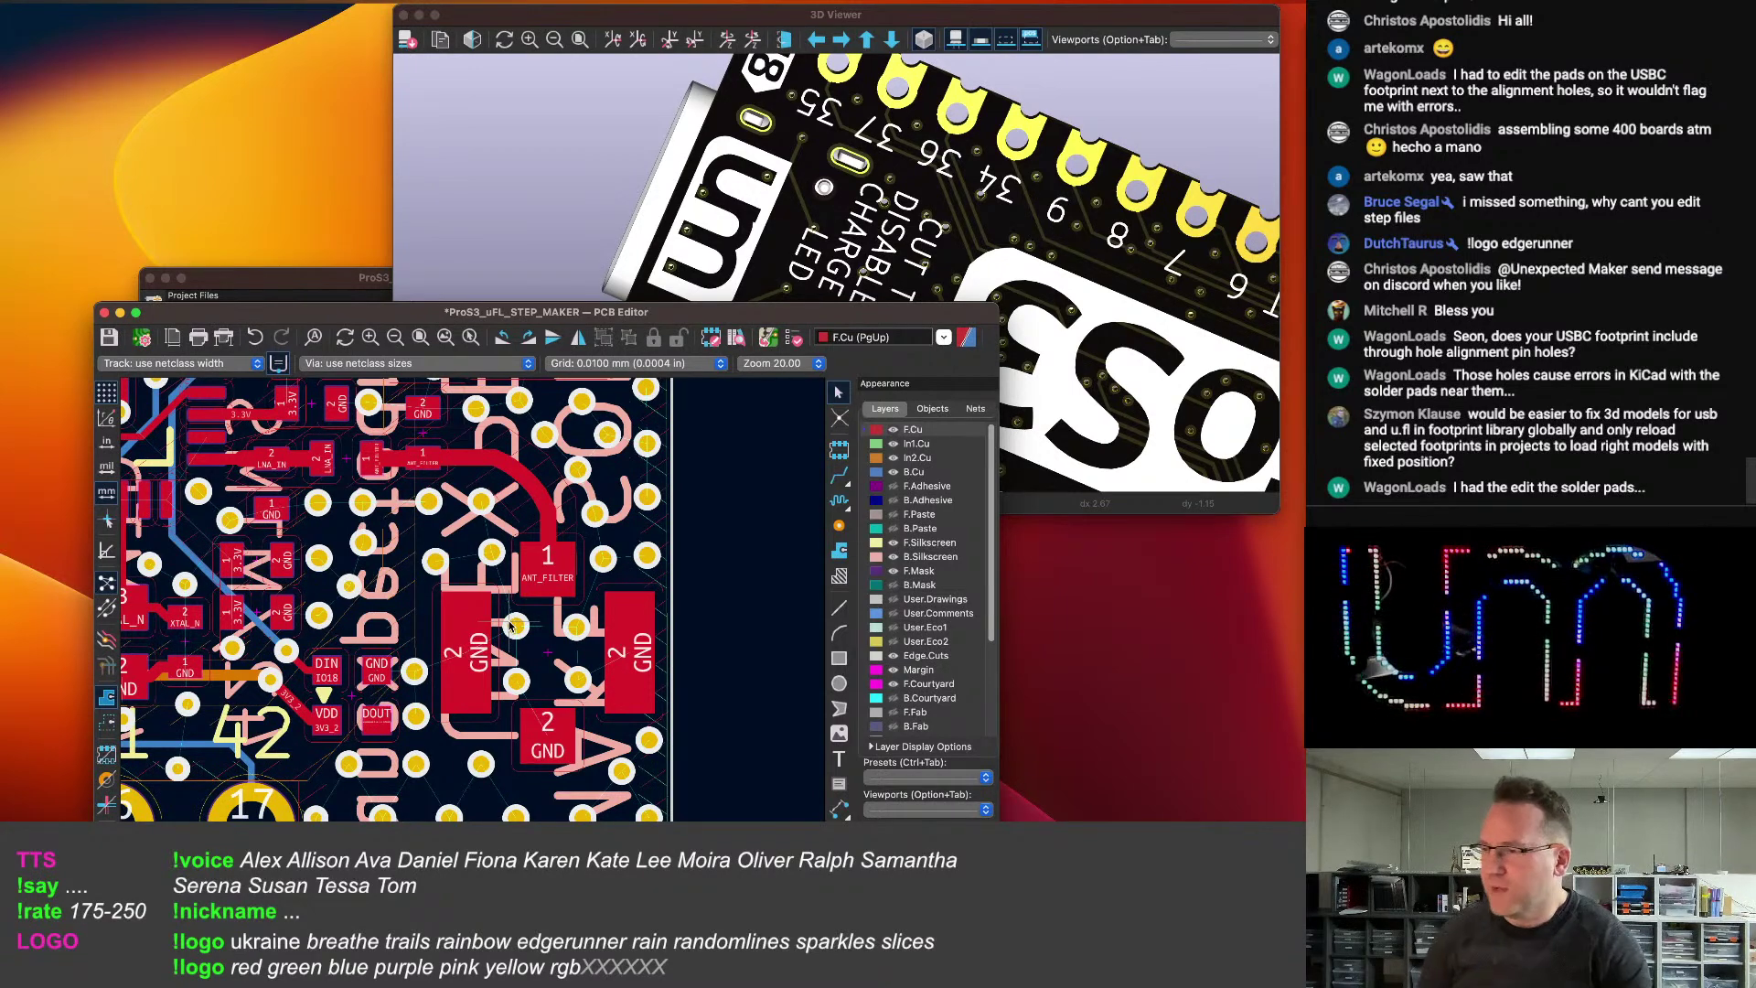
pyautogui.scroll(-3, 638, 589)
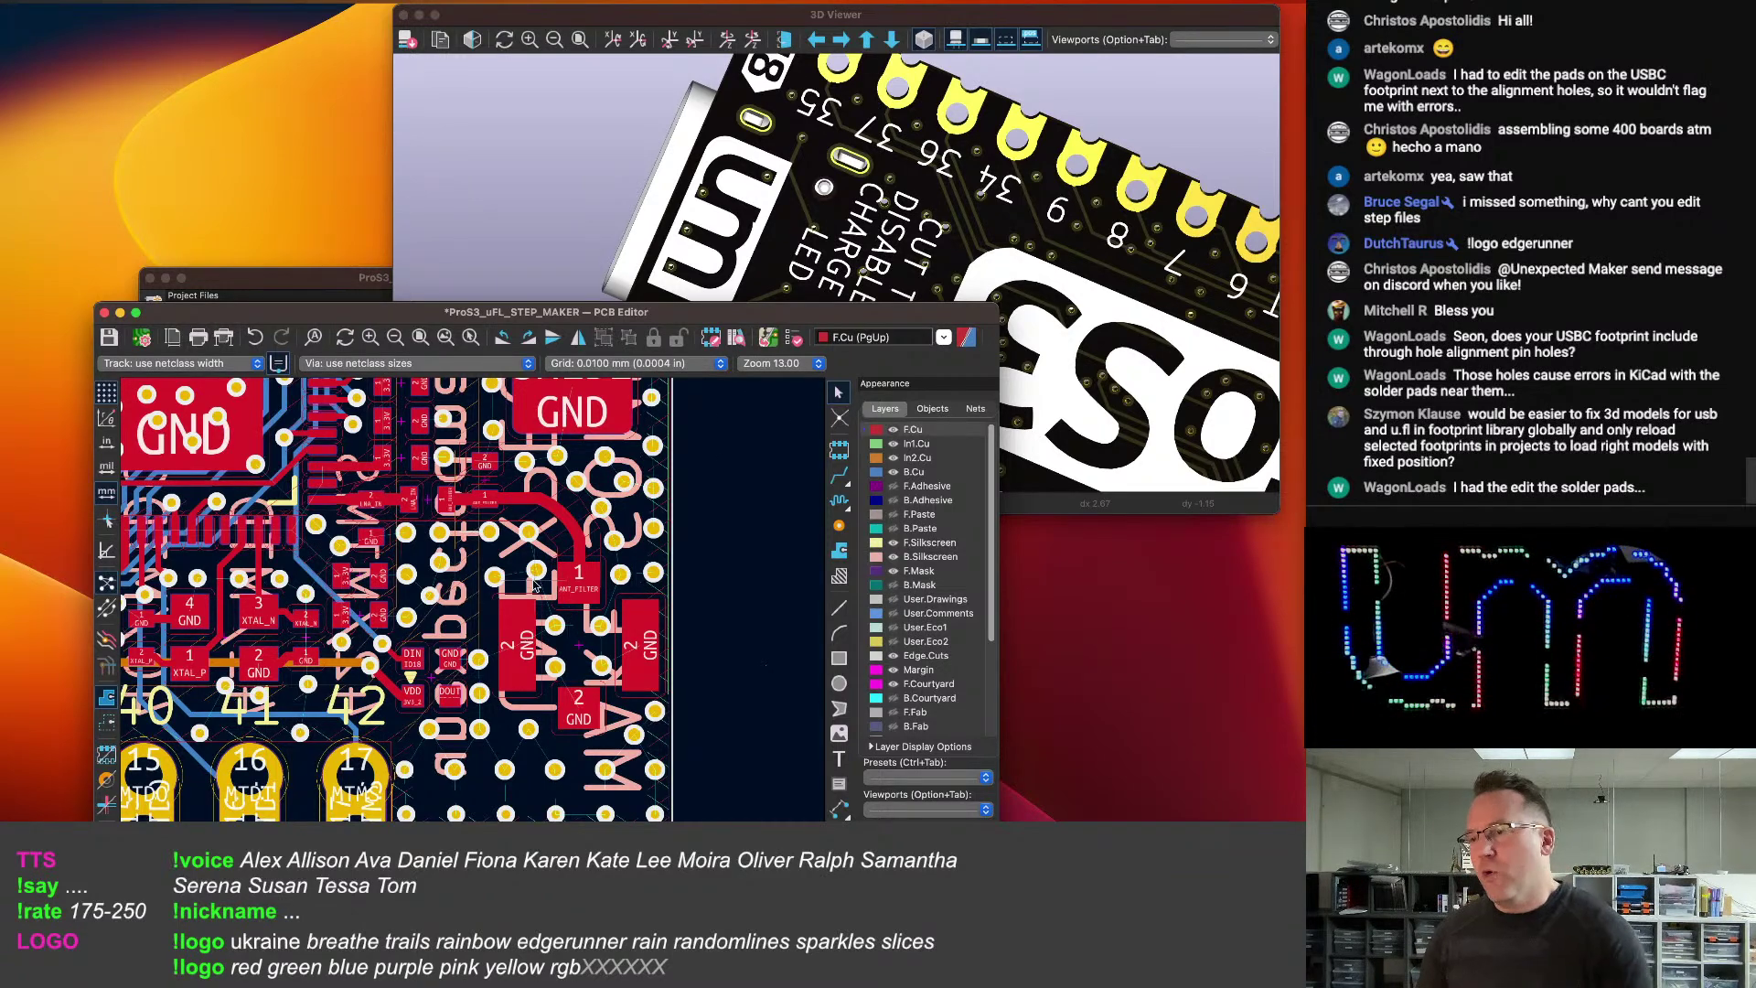
pyautogui.scroll(-5, 568, 613)
pyautogui.scroll(3, 420, 624)
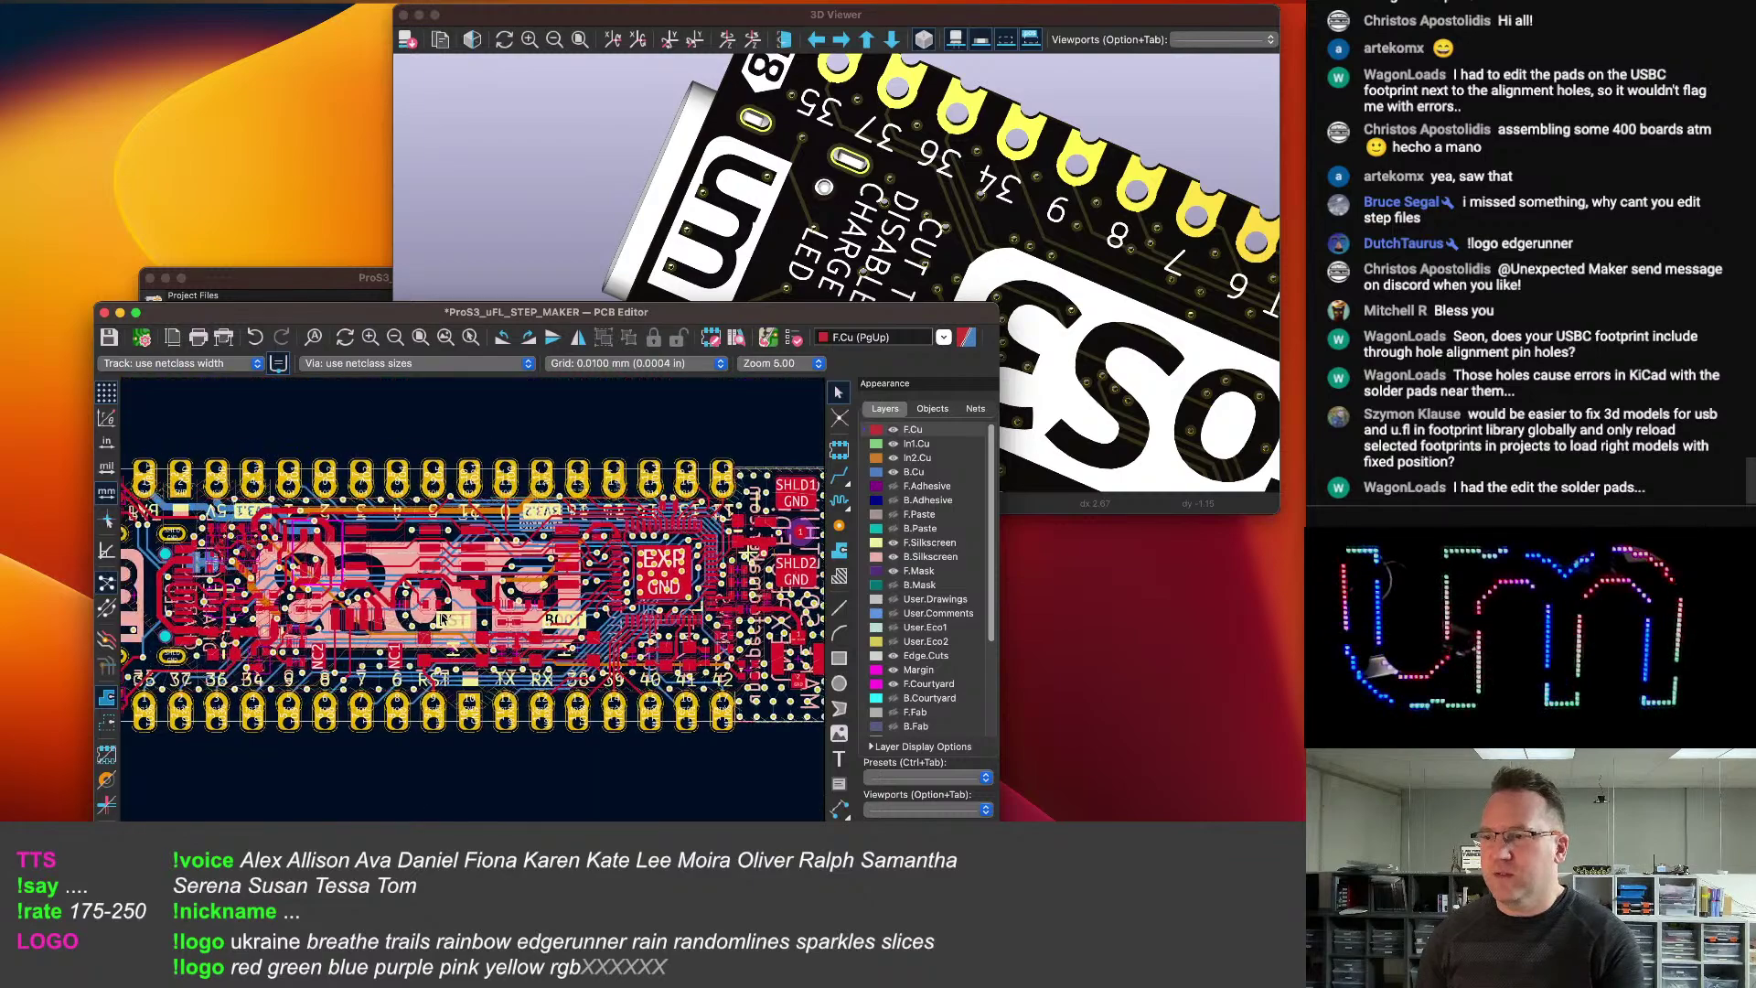
pyautogui.scroll(4, 376, 578)
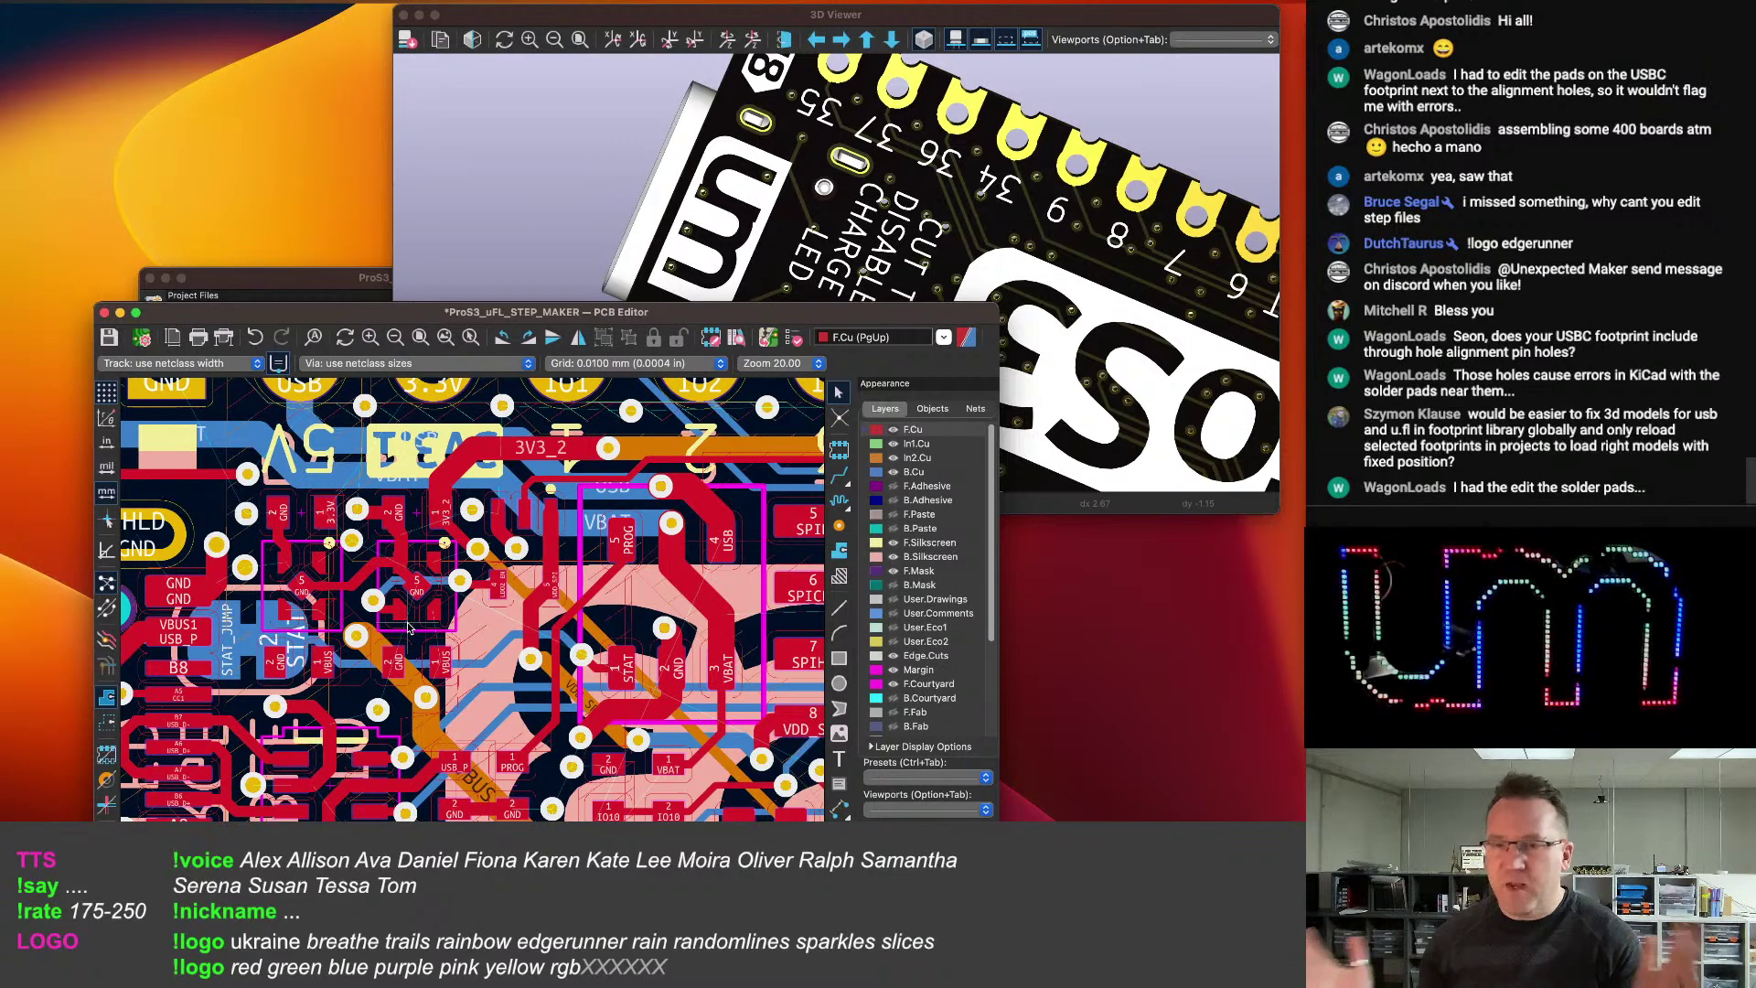
pyautogui.scroll(-3, 549, 633)
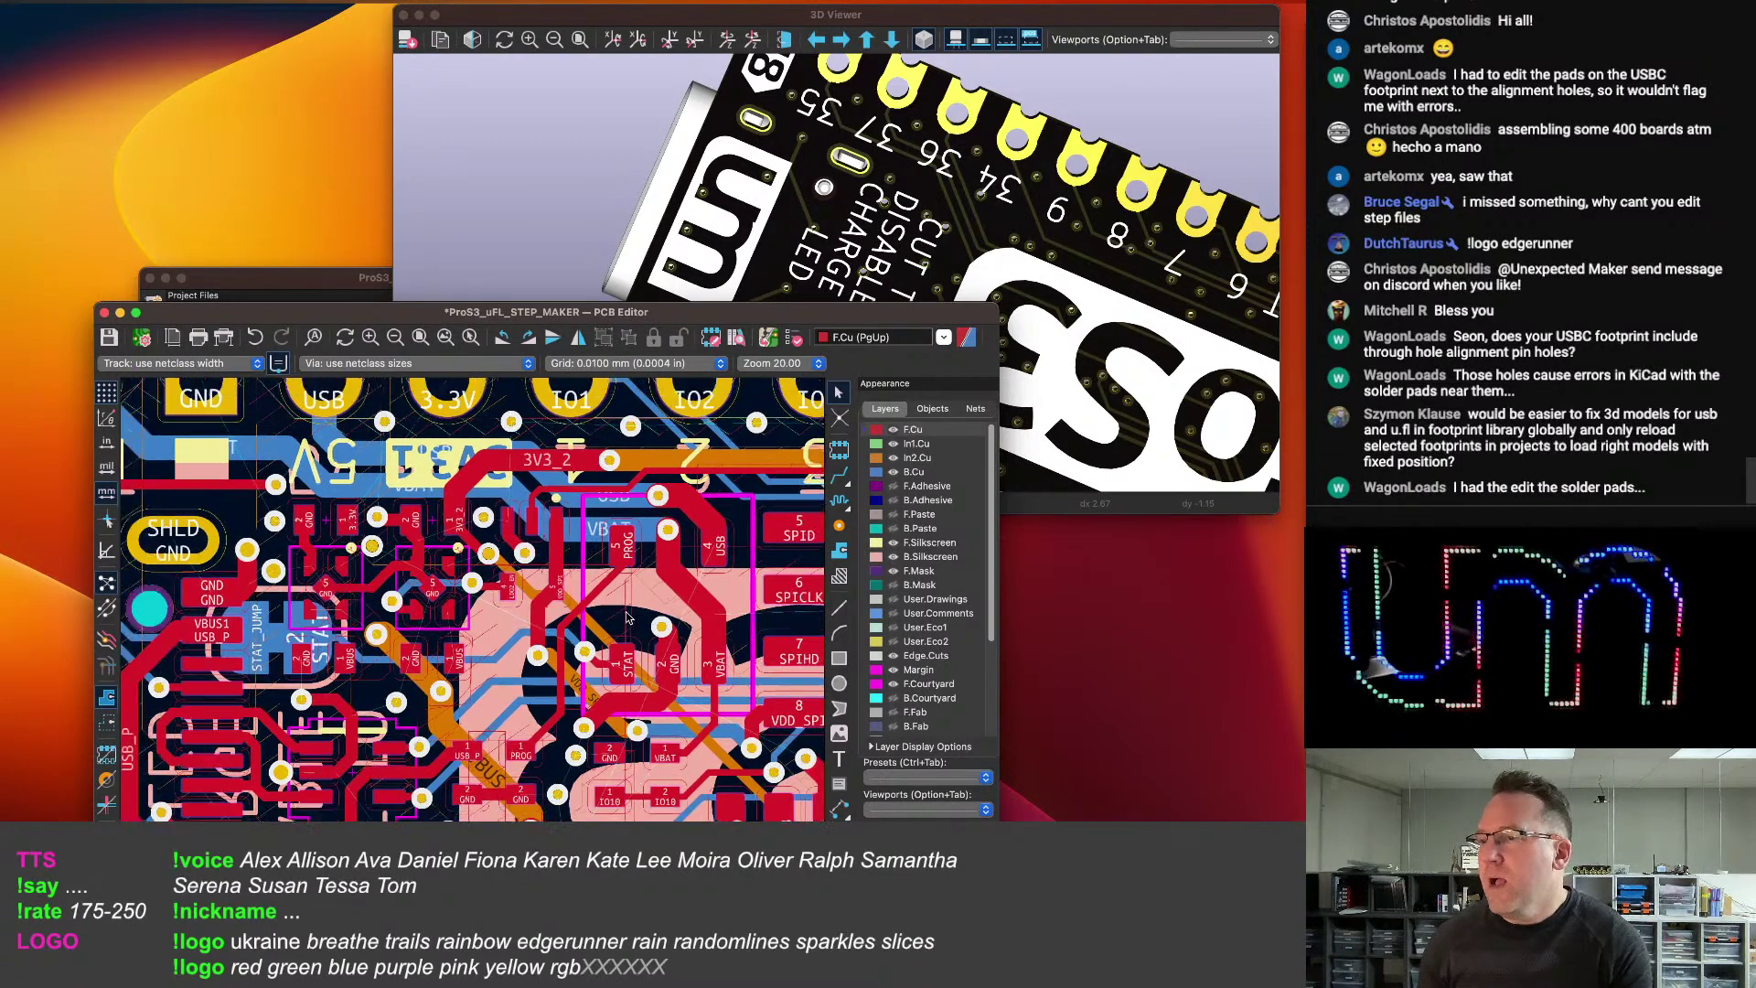
pyautogui.scroll(-2, 550, 633)
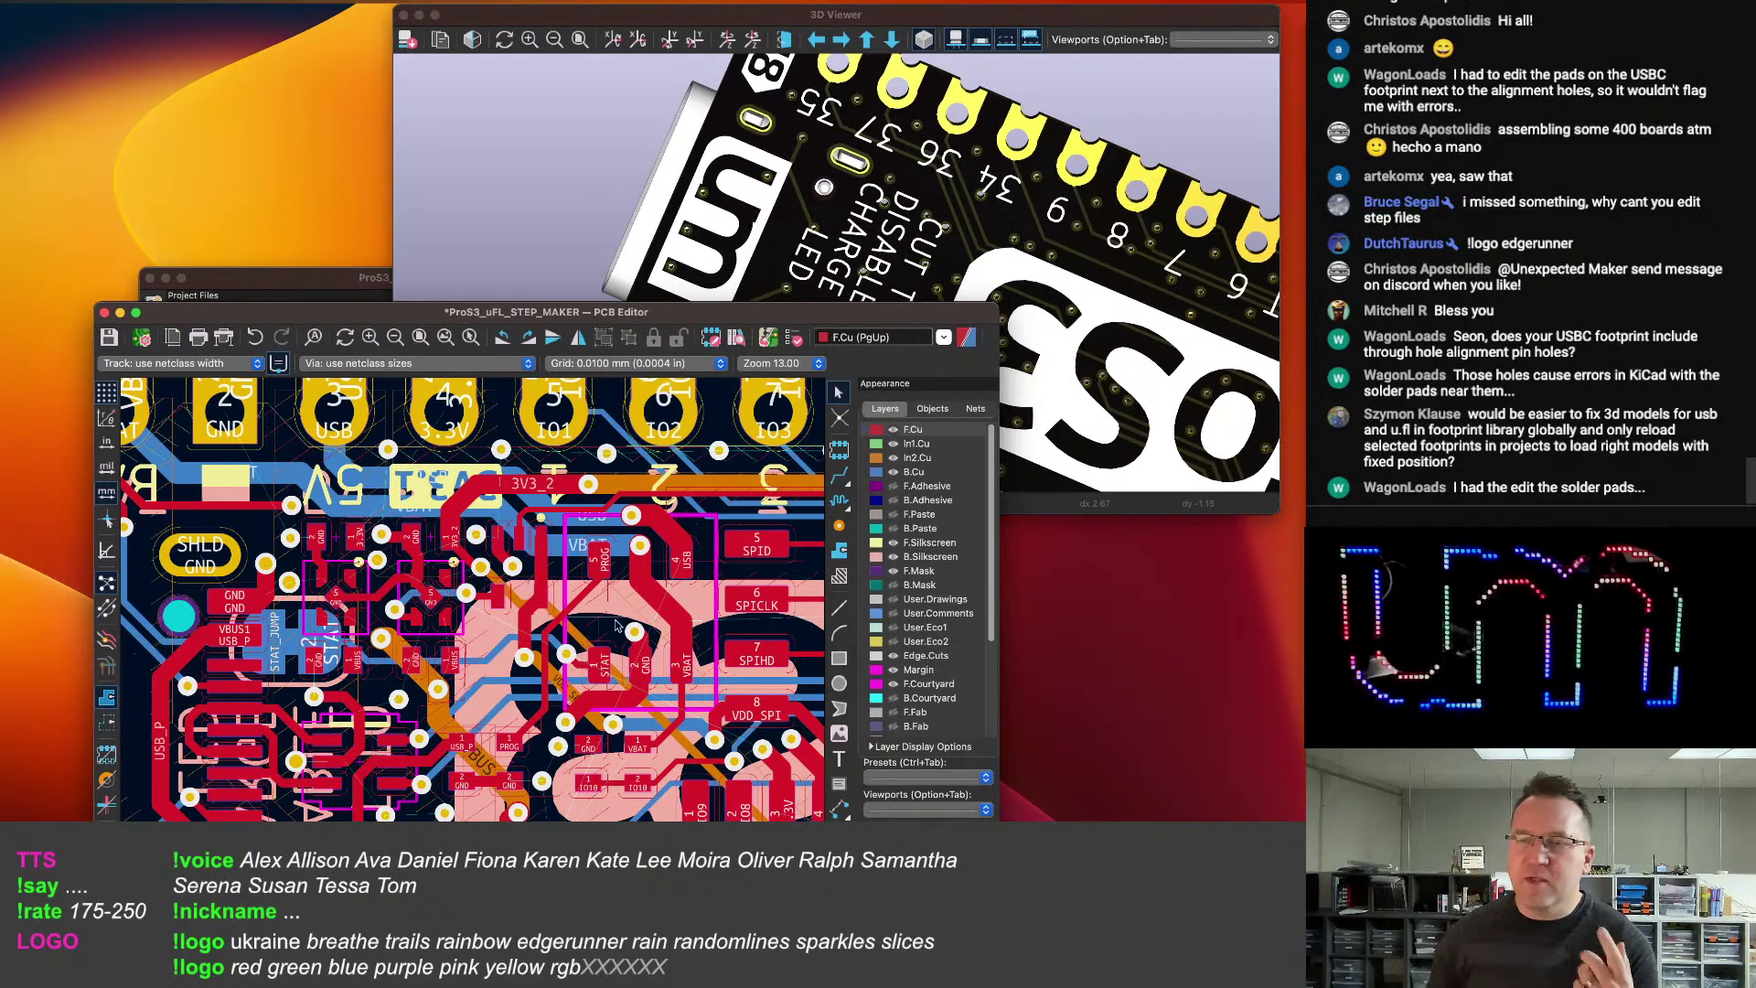
# Turn the 3D board over to its component side and inspect the area between the USB-C connector and the 3V3.1 pin.
pyautogui.moveTo(797, 128); pyautogui.dragTo(878, 393)
pyautogui.scroll(5, 874, 395)
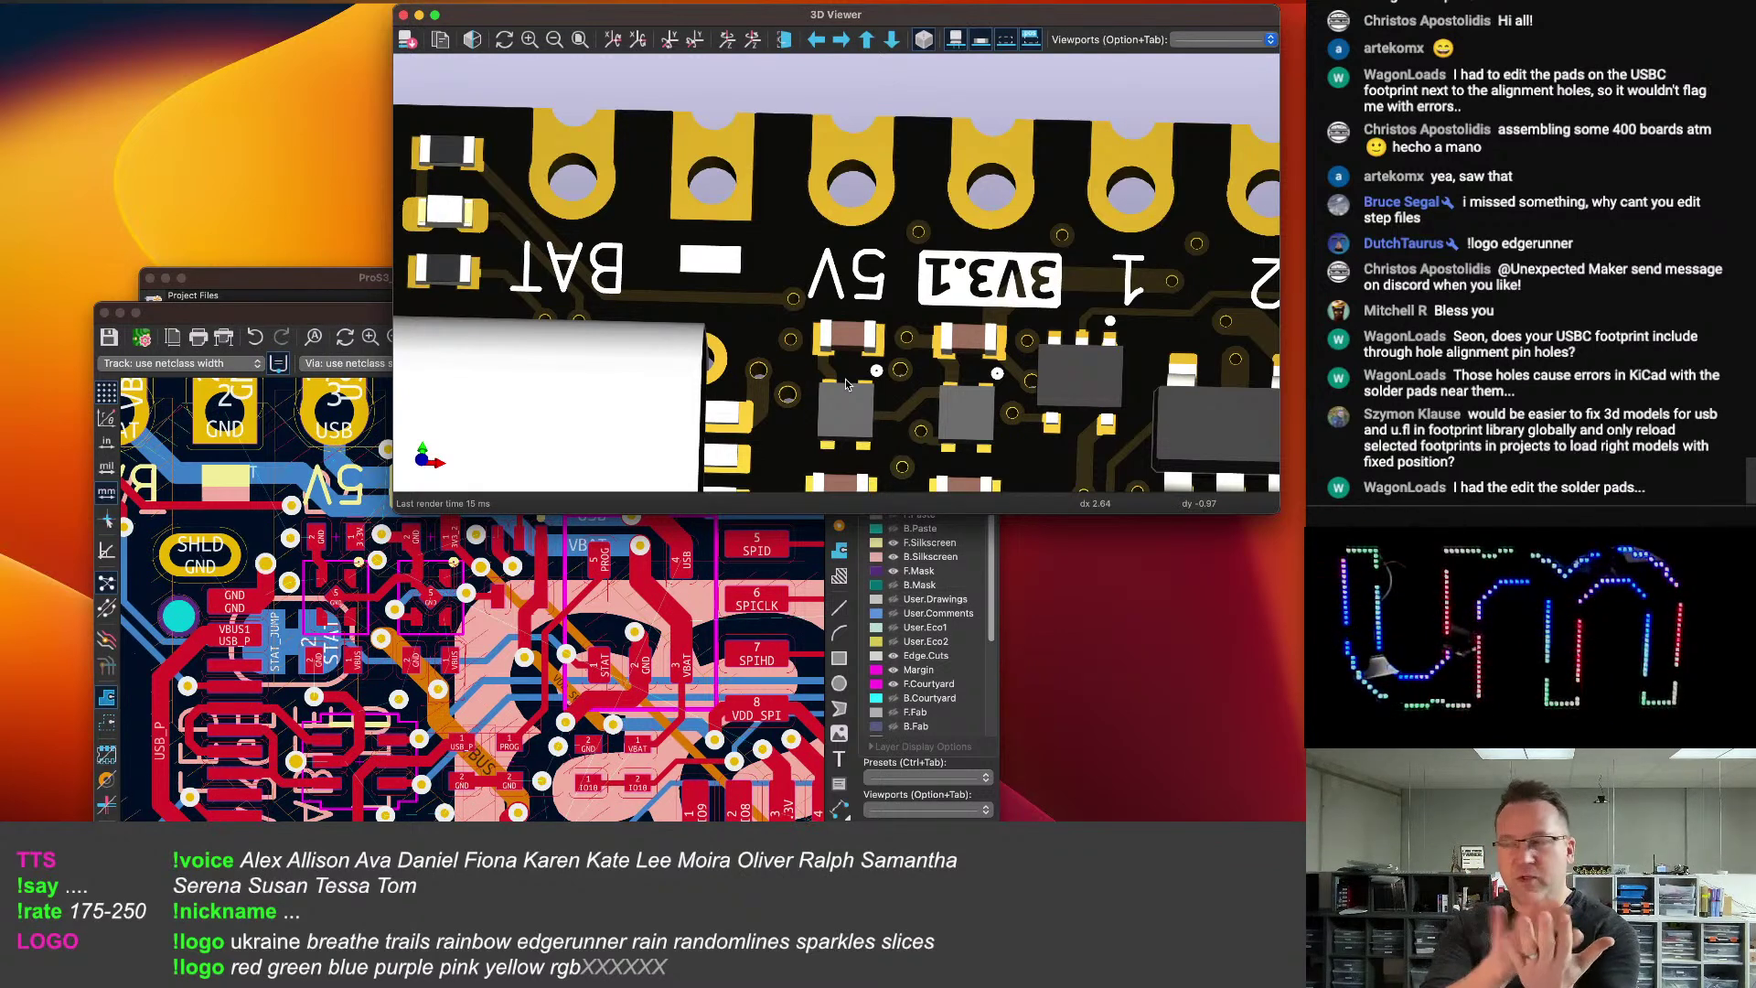
pyautogui.scroll(-3, 513, 662)
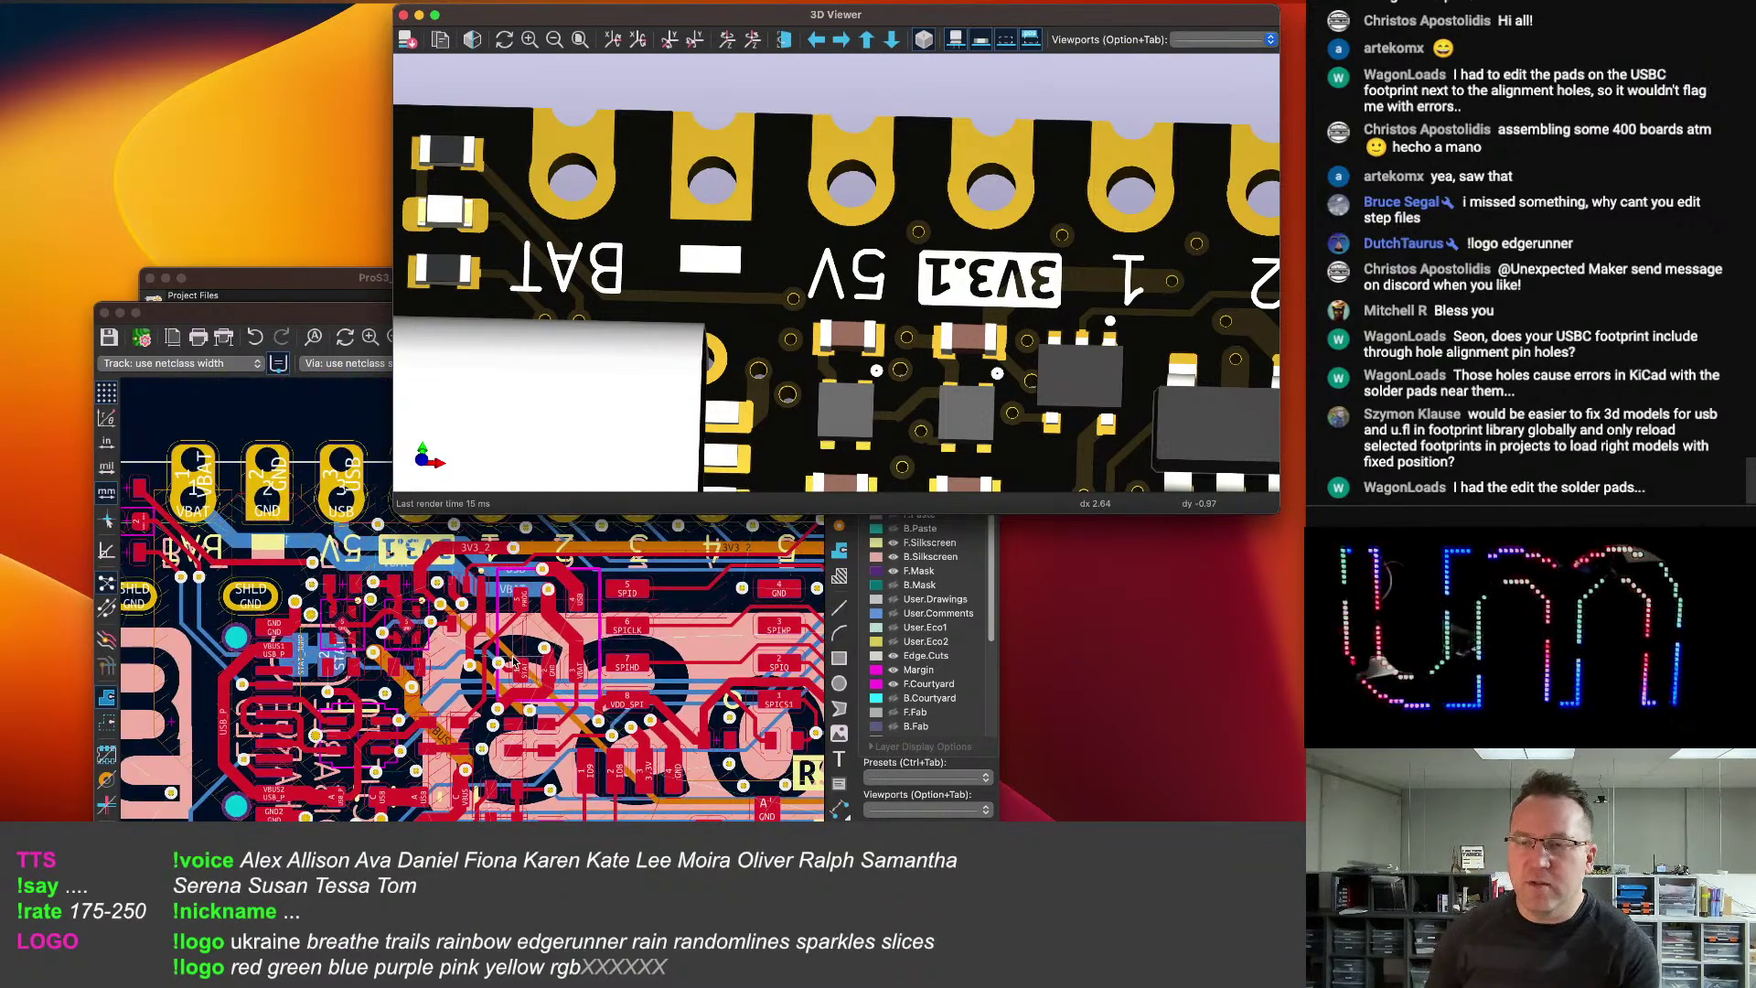
pyautogui.scroll(-1, 513, 662)
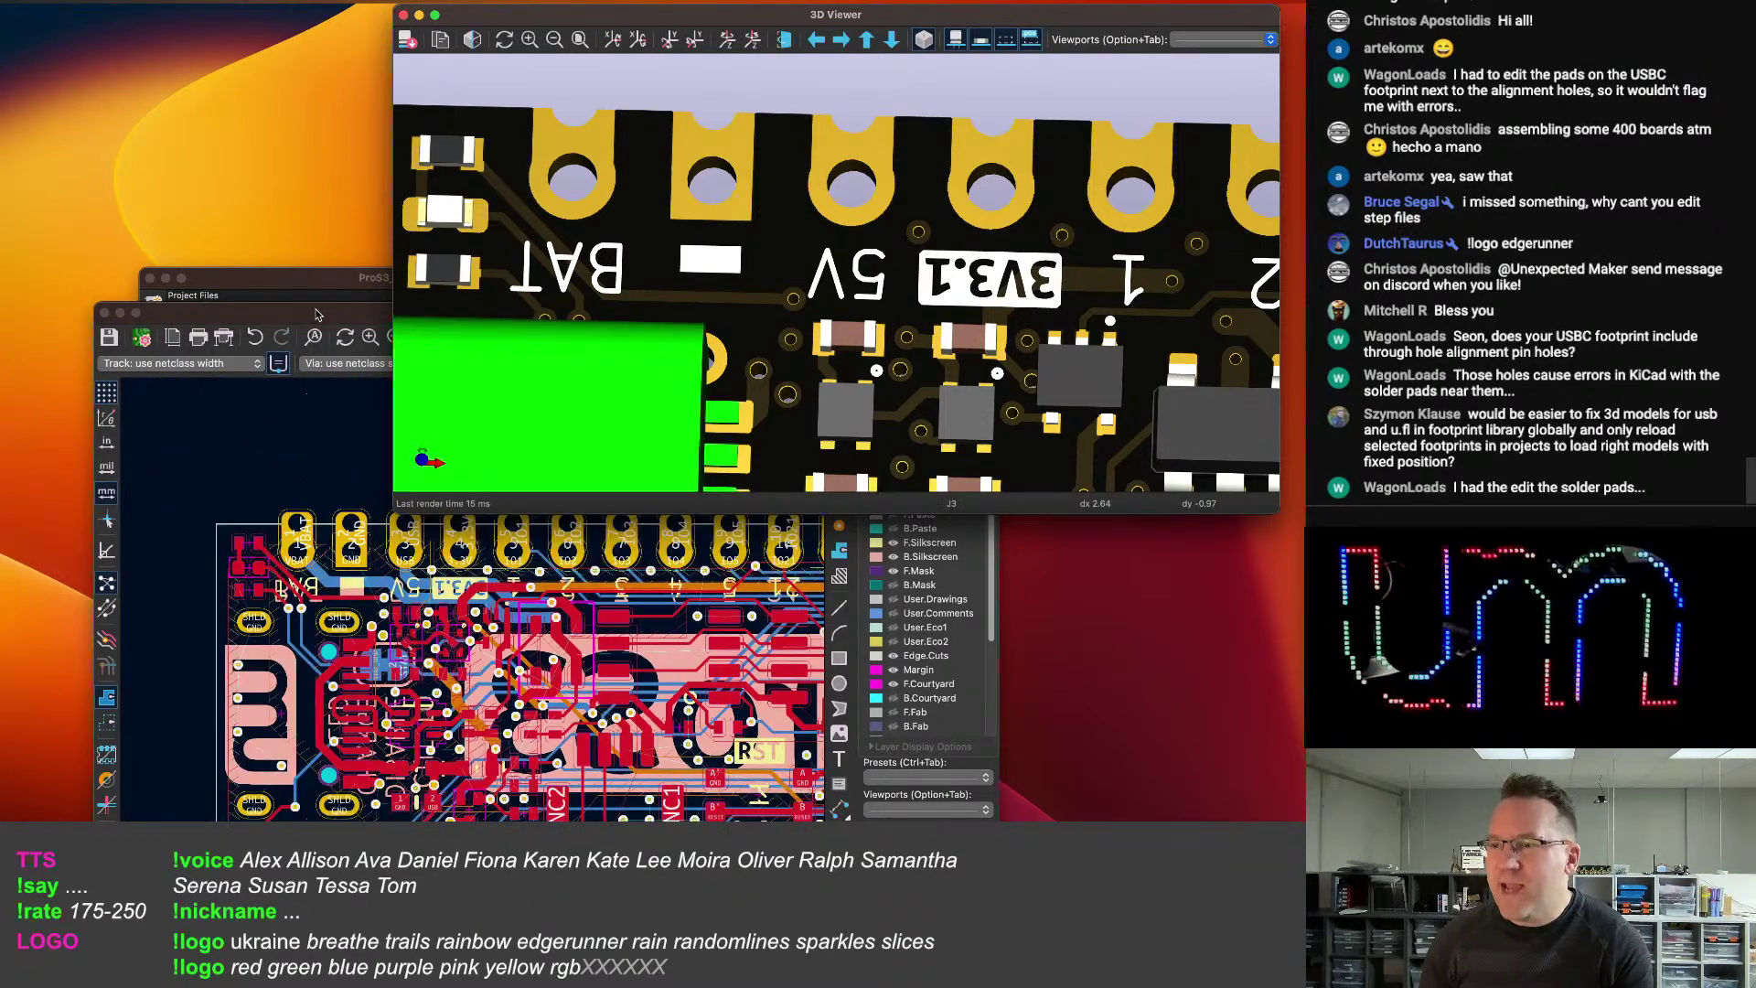
# Examine the u.FL connector's ANT_FILTER and GND pads and the surrounding vias and antenna track in the board layout.
pyautogui.click(317, 316)
pyautogui.scroll(-4, 488, 593)
pyautogui.moveTo(488, 593); pyautogui.dragTo(424, 624, button='middle')
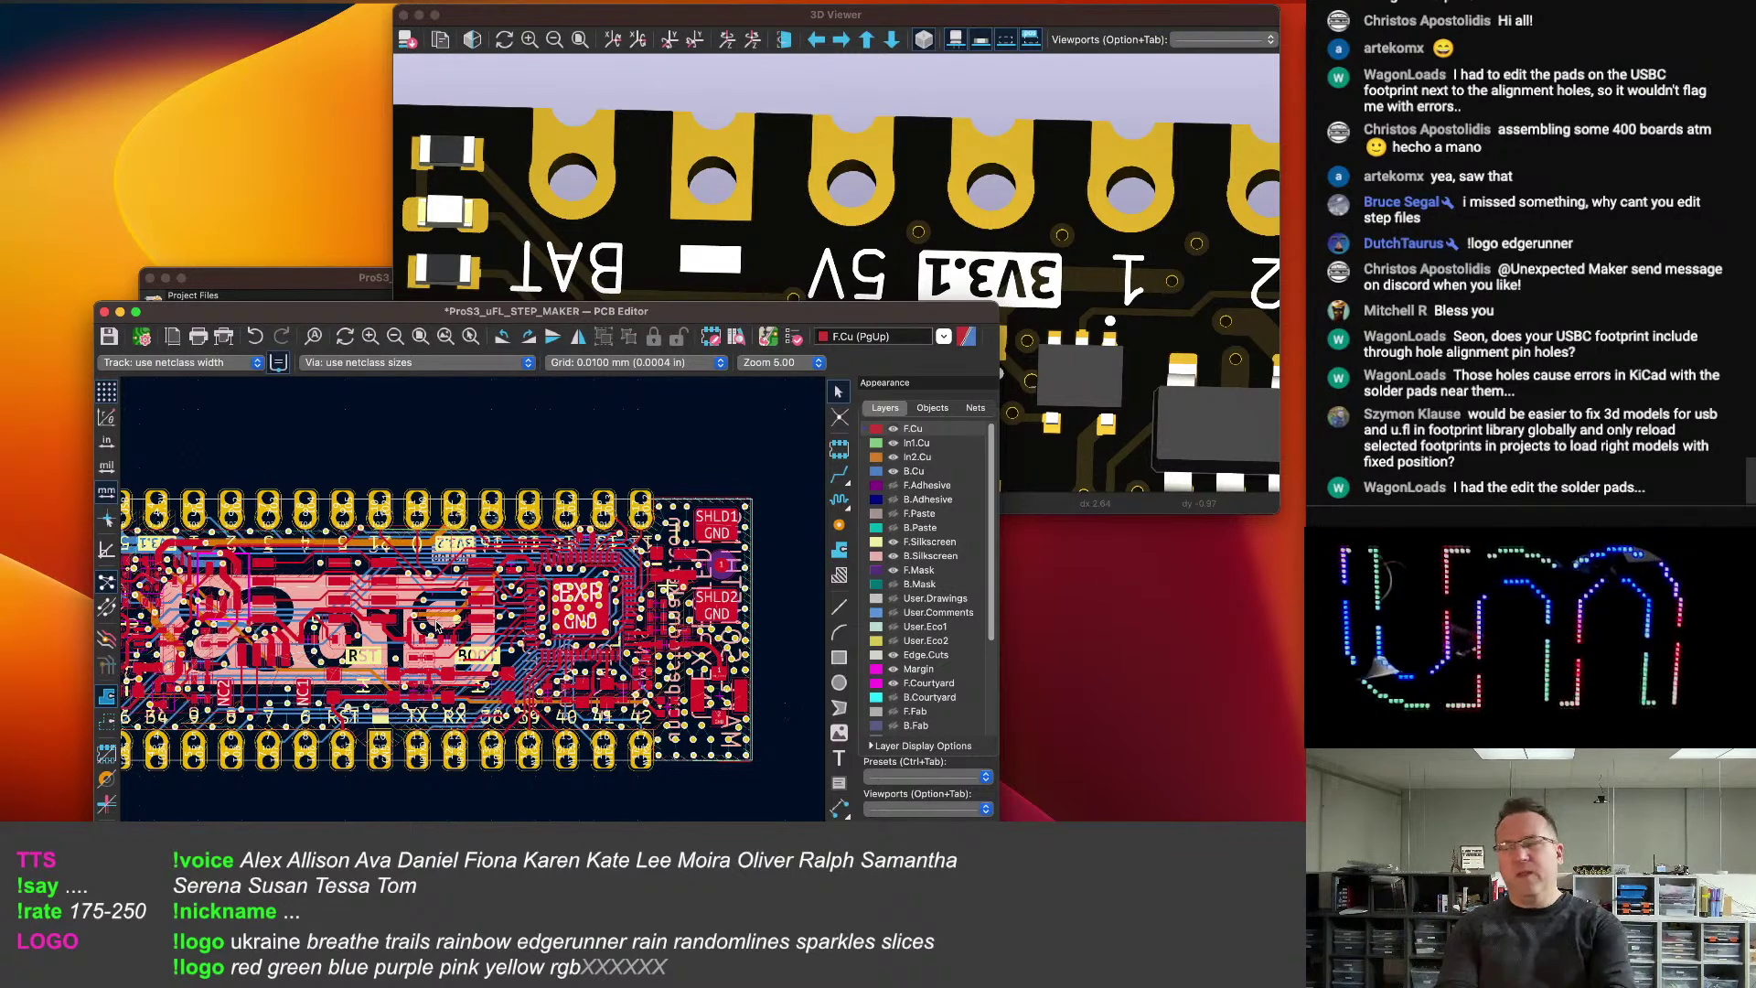
pyautogui.scroll(5, 722, 706)
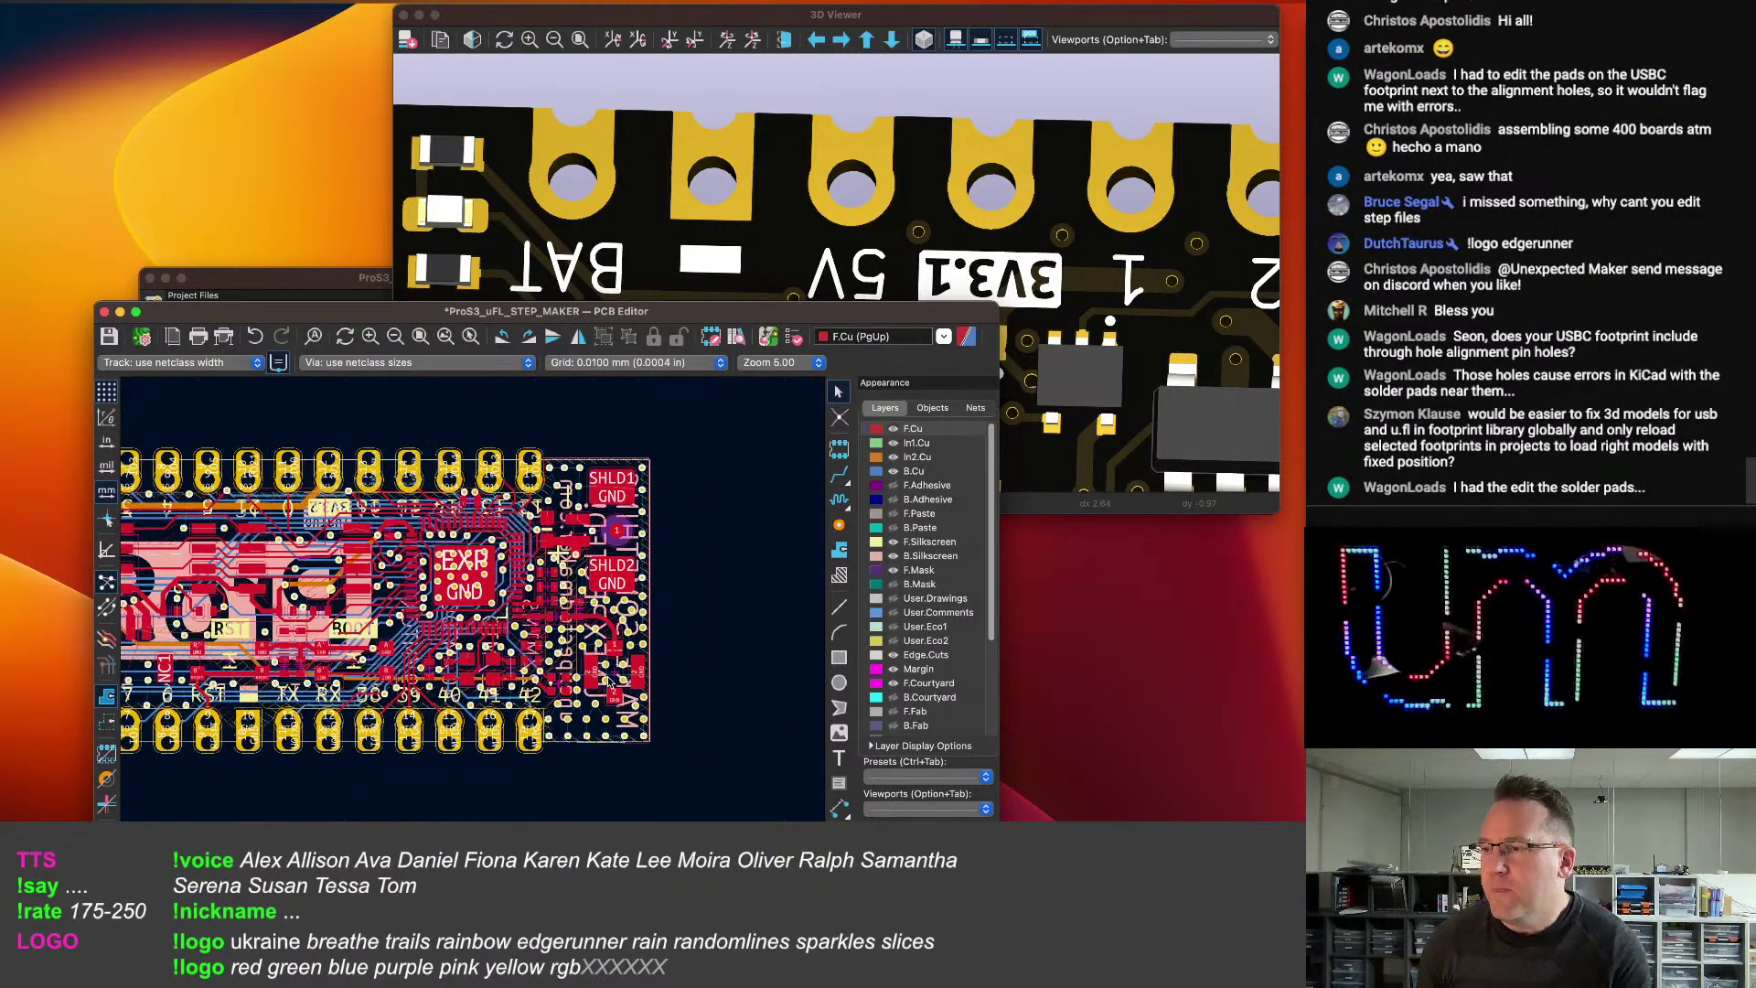
pyautogui.hscroll(3, 586, 677)
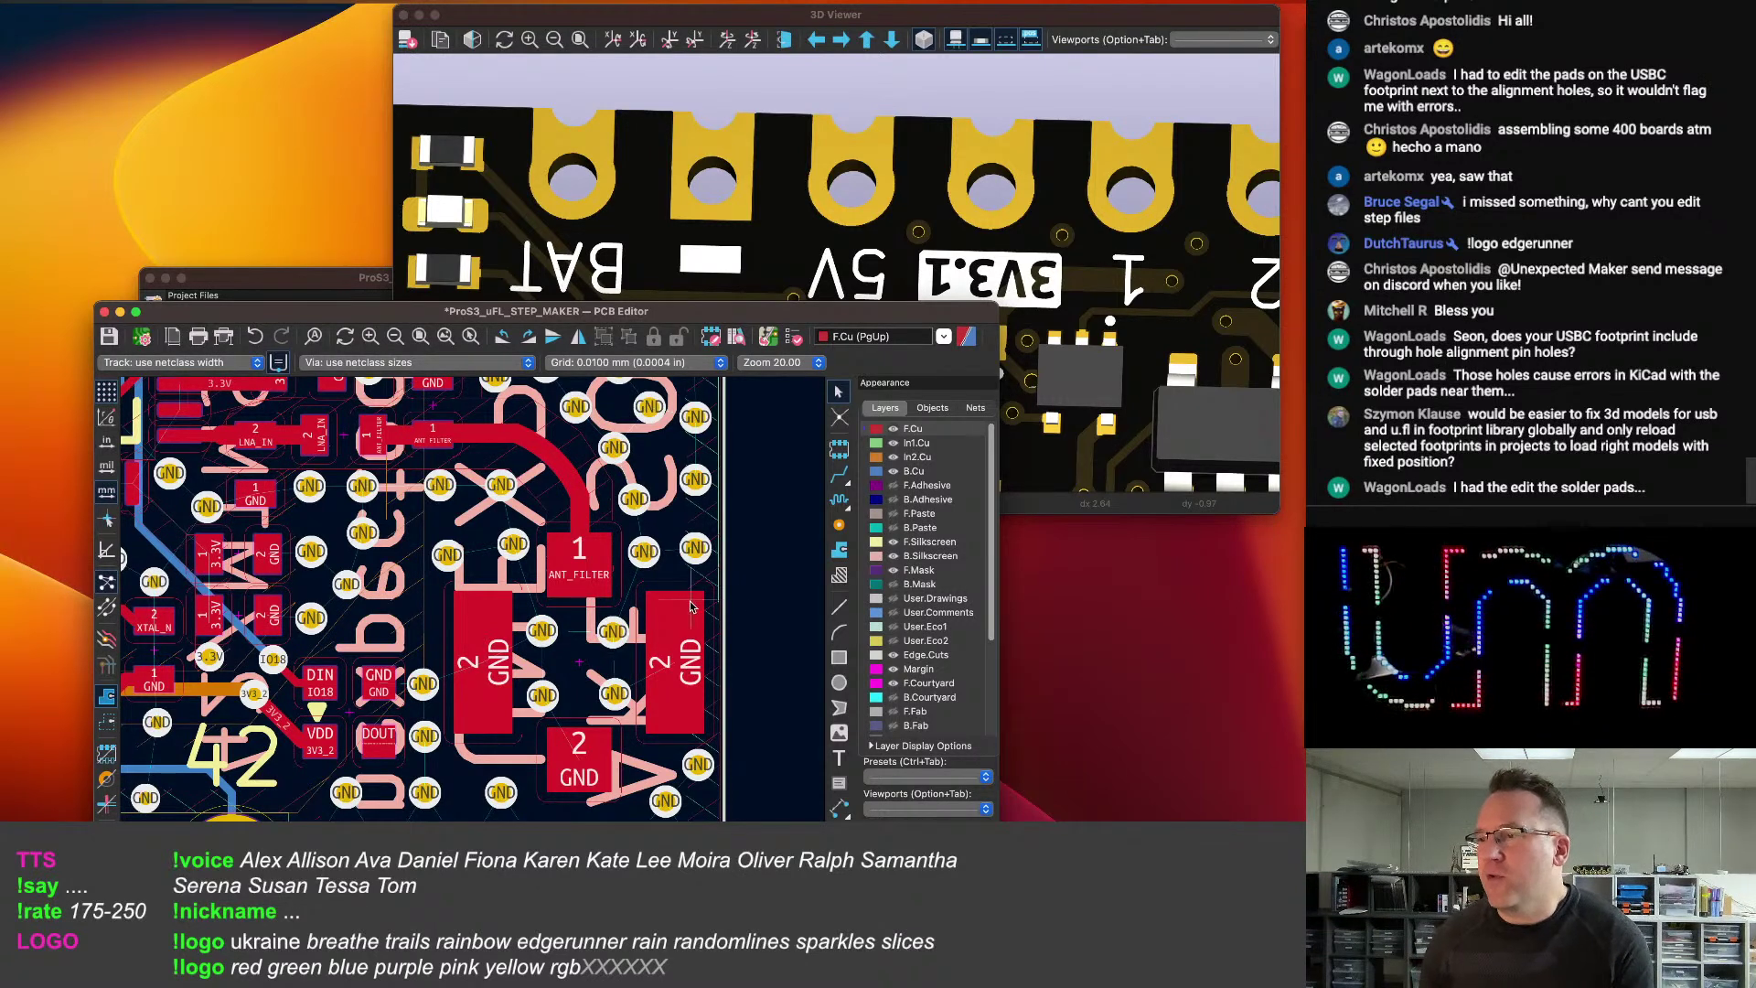
pyautogui.scroll(-1, 698, 599)
pyautogui.moveTo(644, 620); pyautogui.dragTo(676, 611, button='middle')
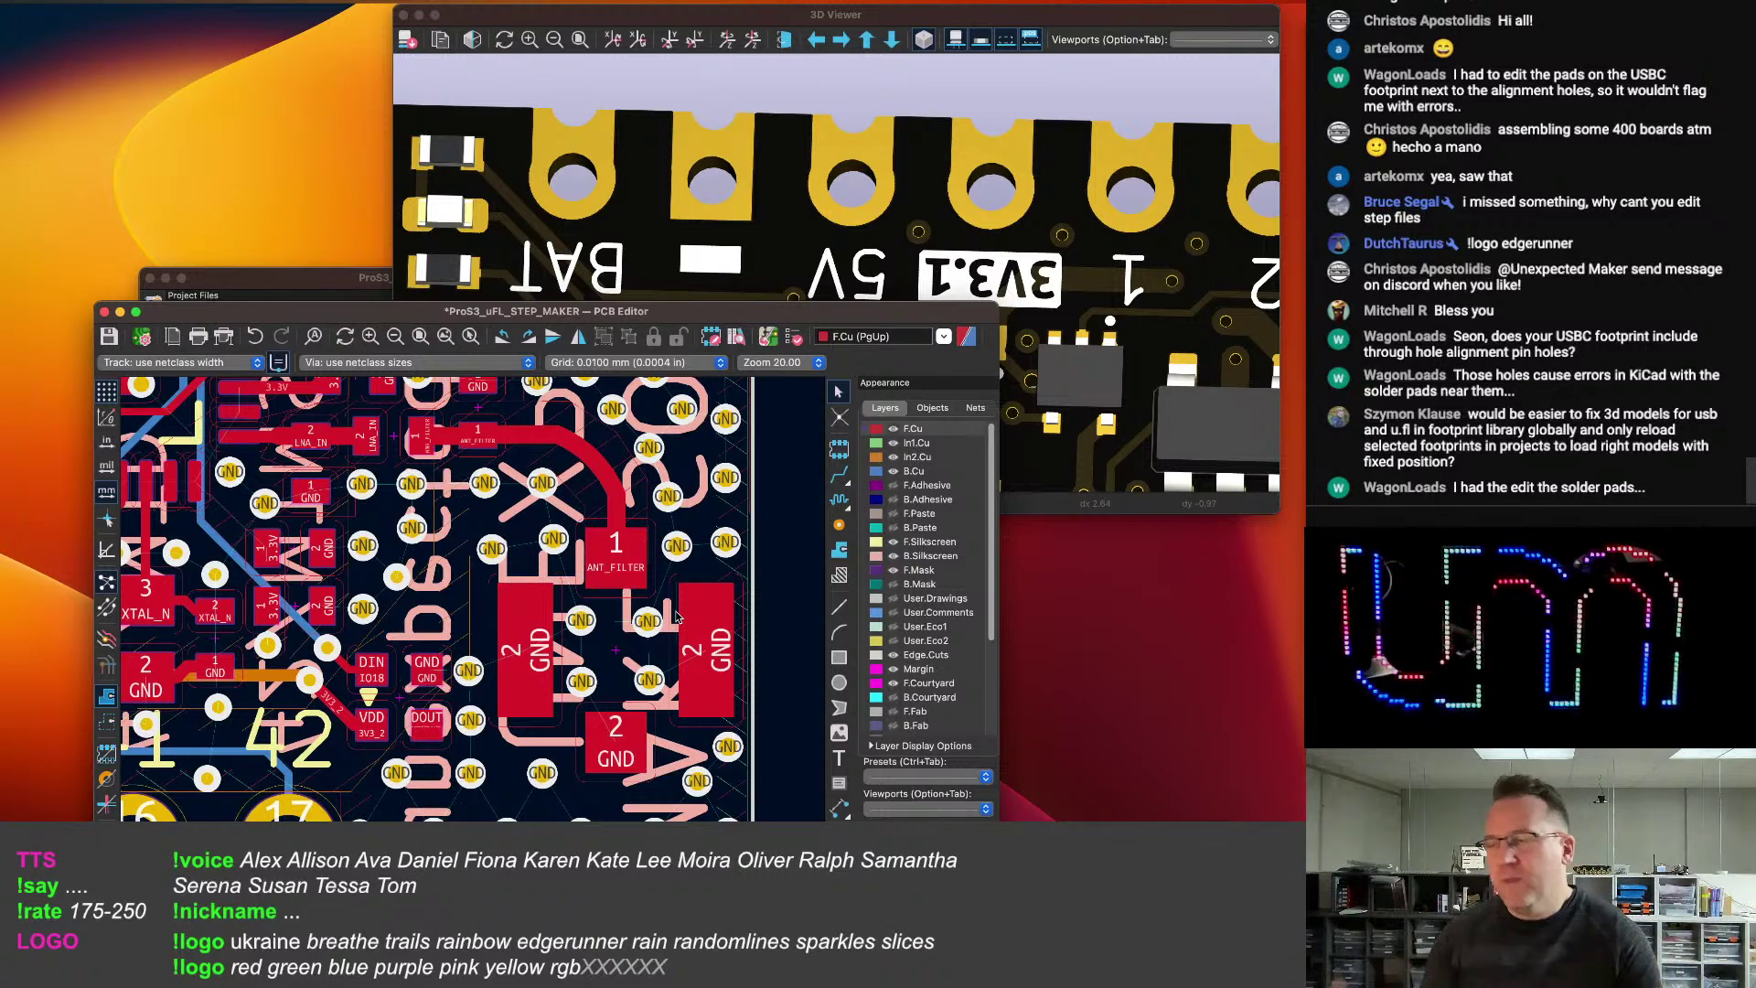
pyautogui.scroll(-2, 704, 608)
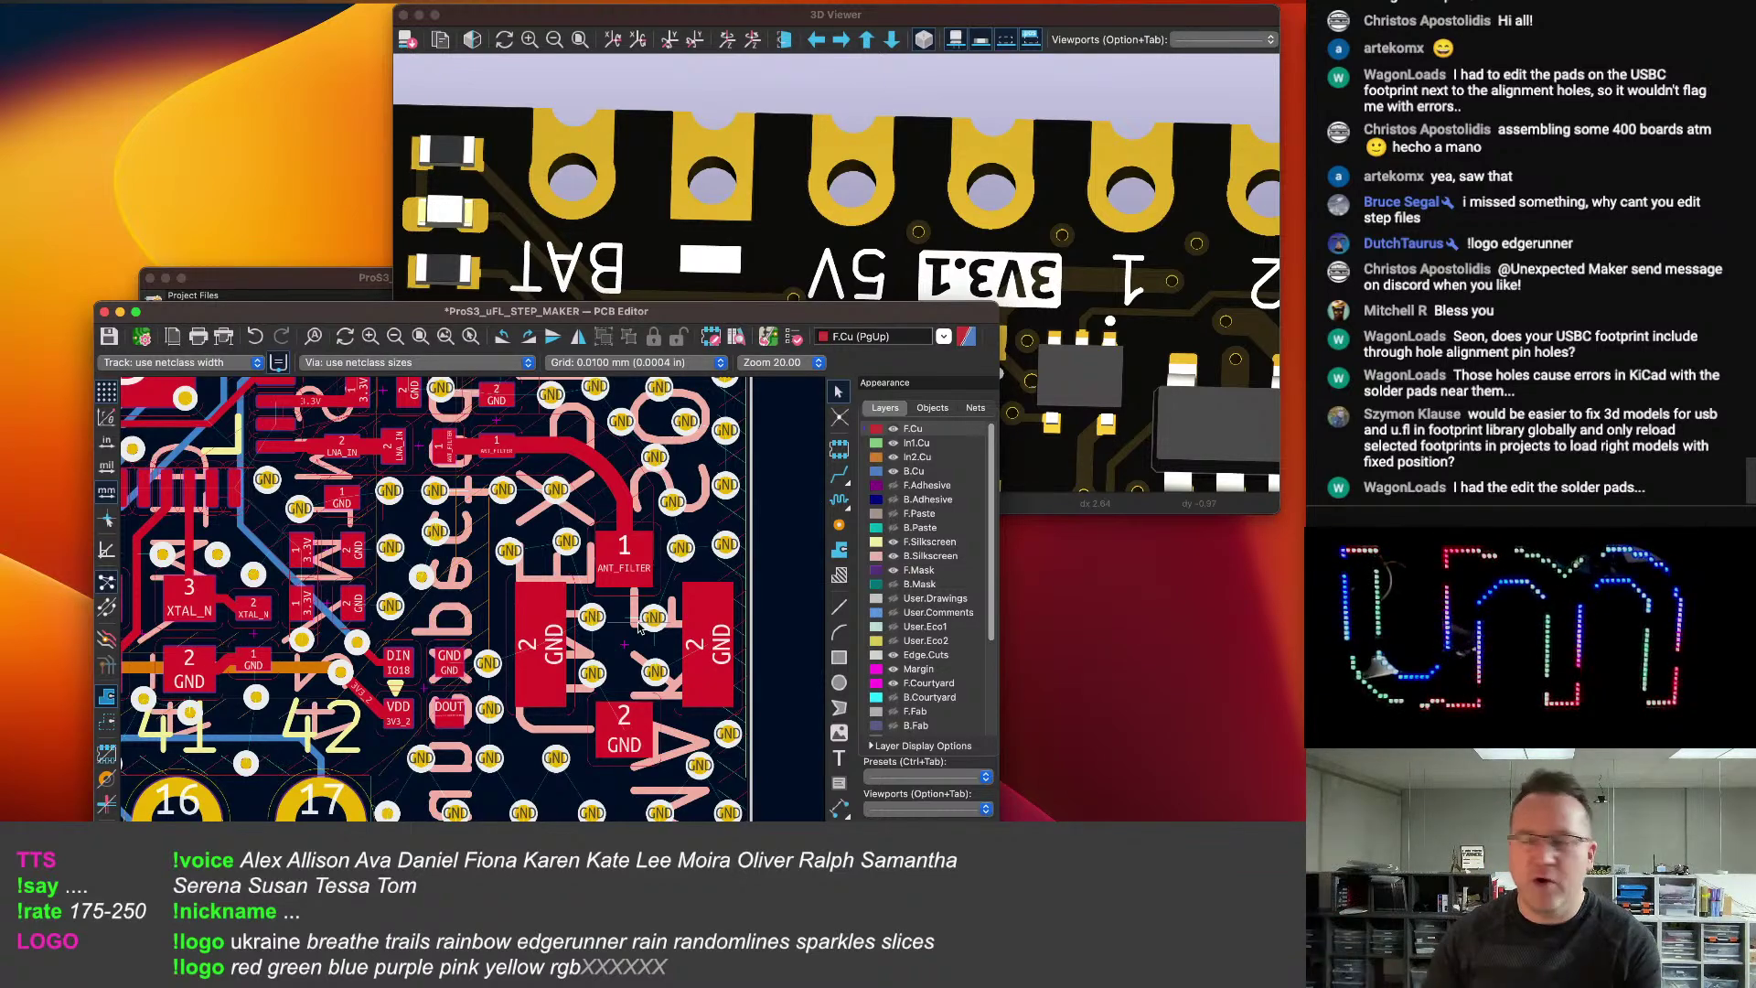
pyautogui.scroll(-3, 630, 549)
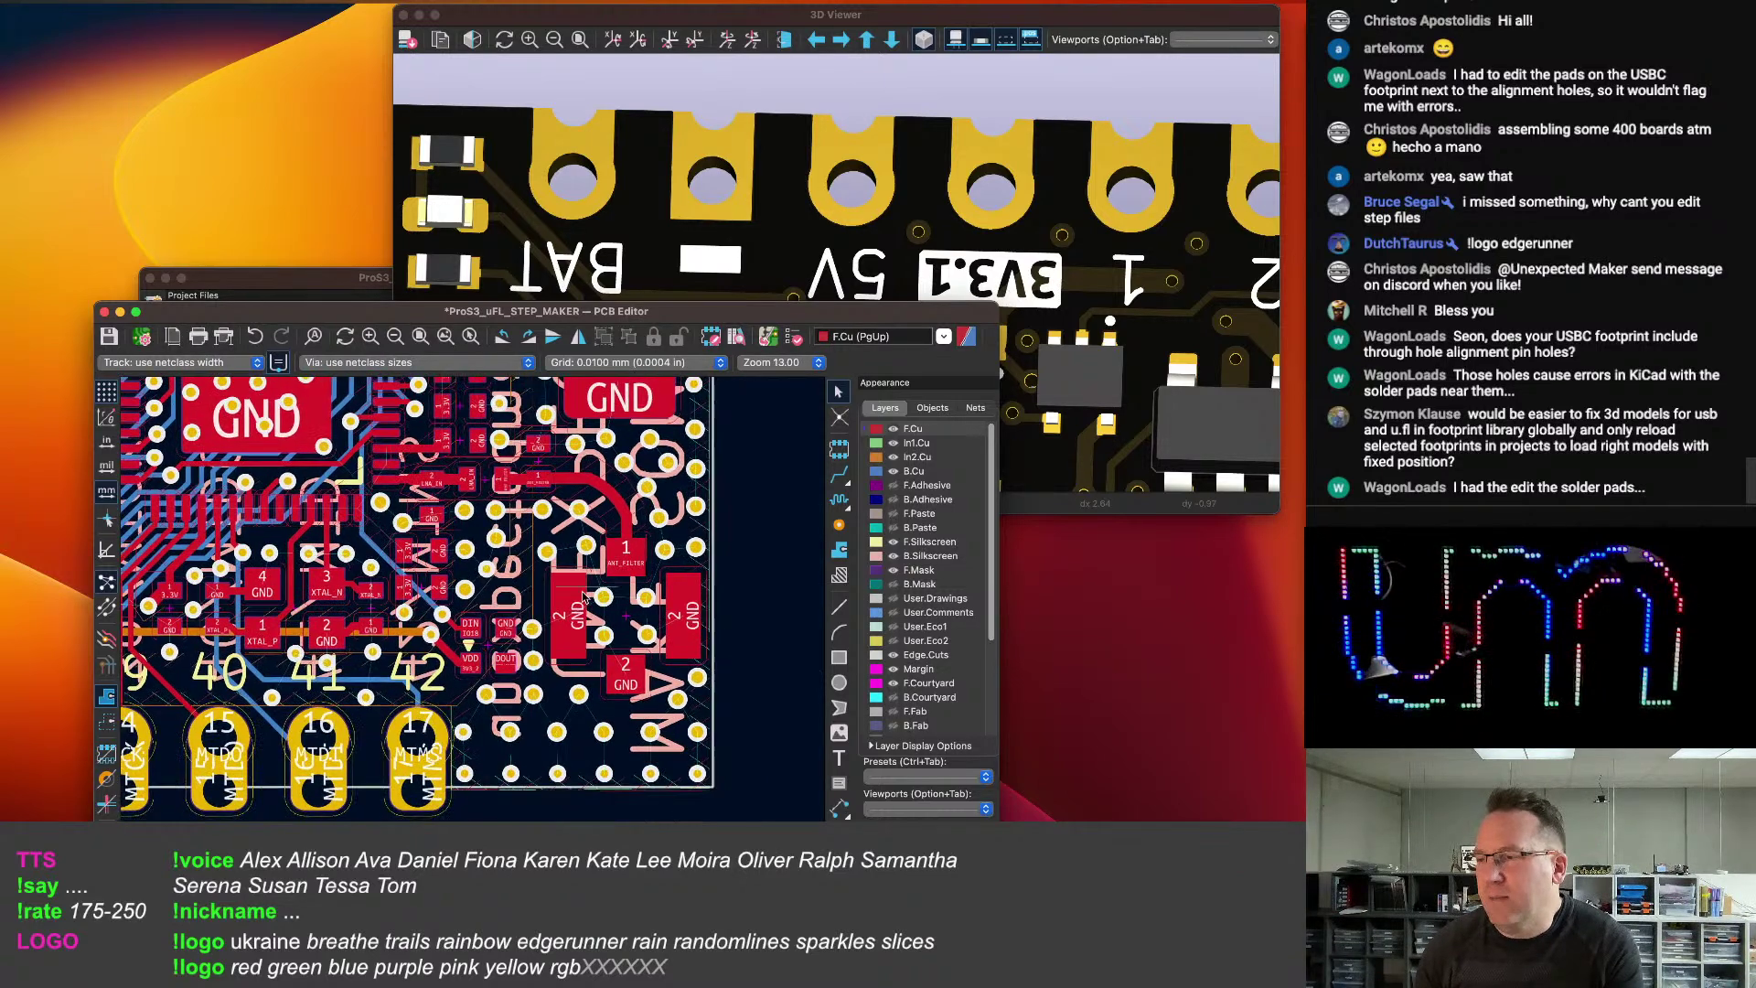
pyautogui.scroll(-2, 562, 587)
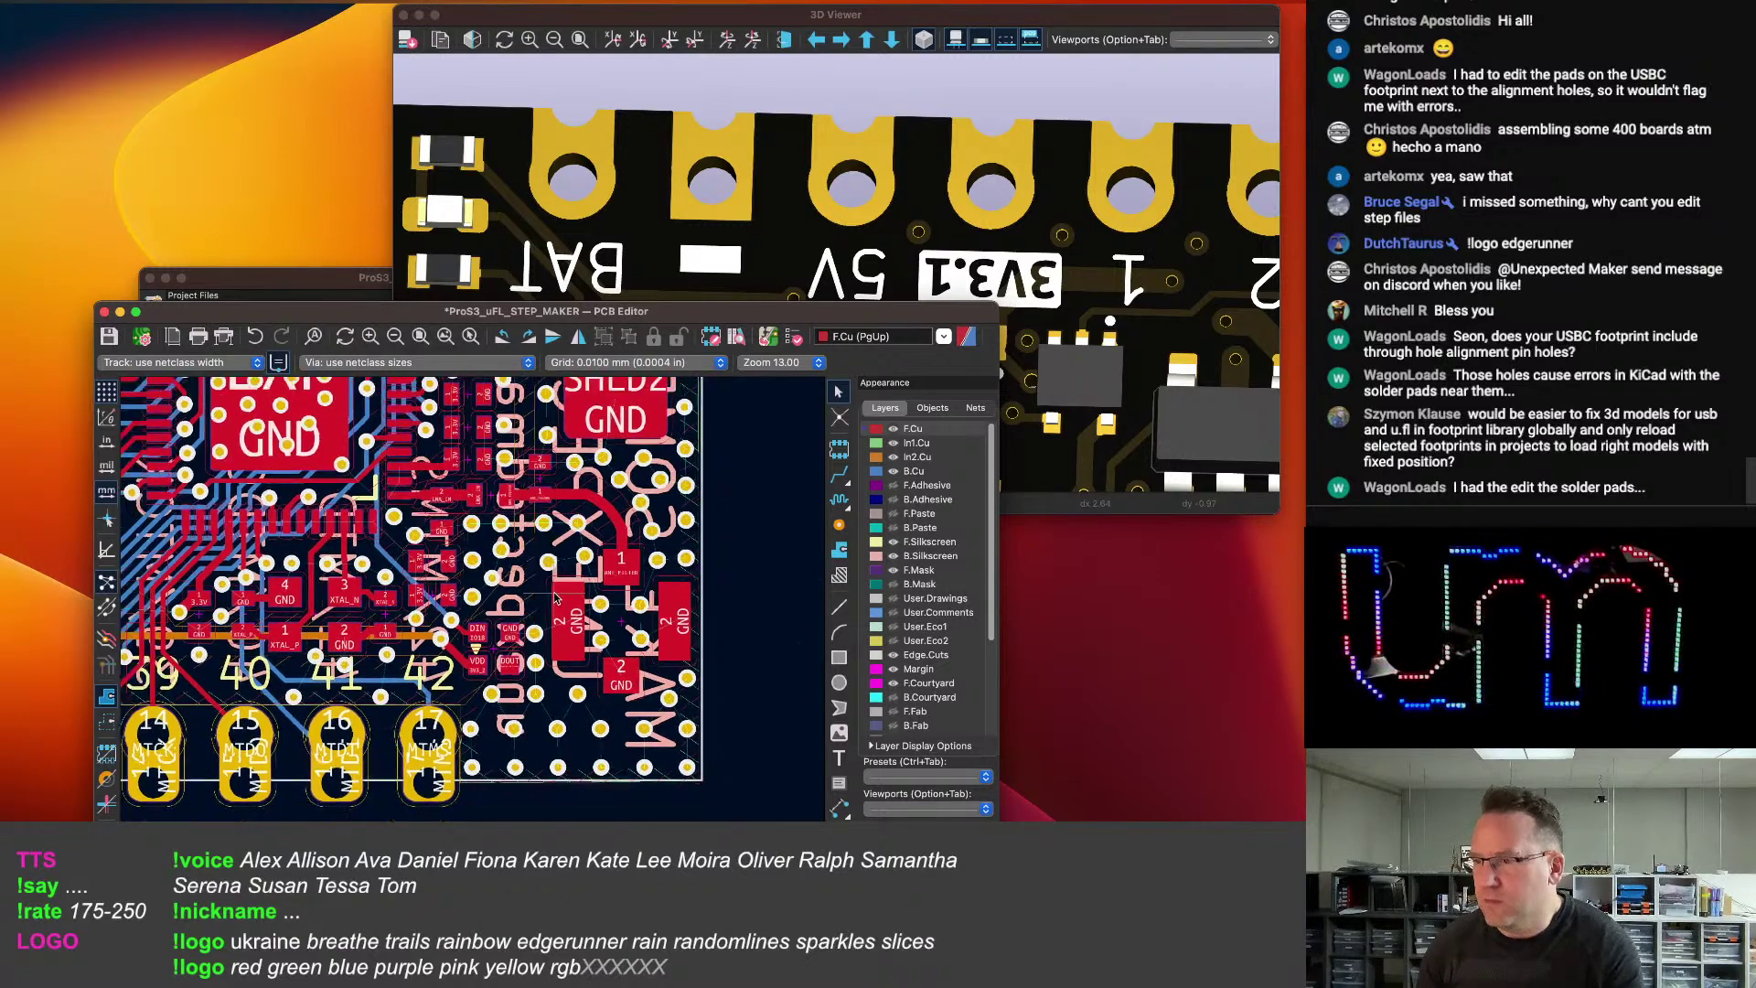
pyautogui.scroll(1, 578, 594)
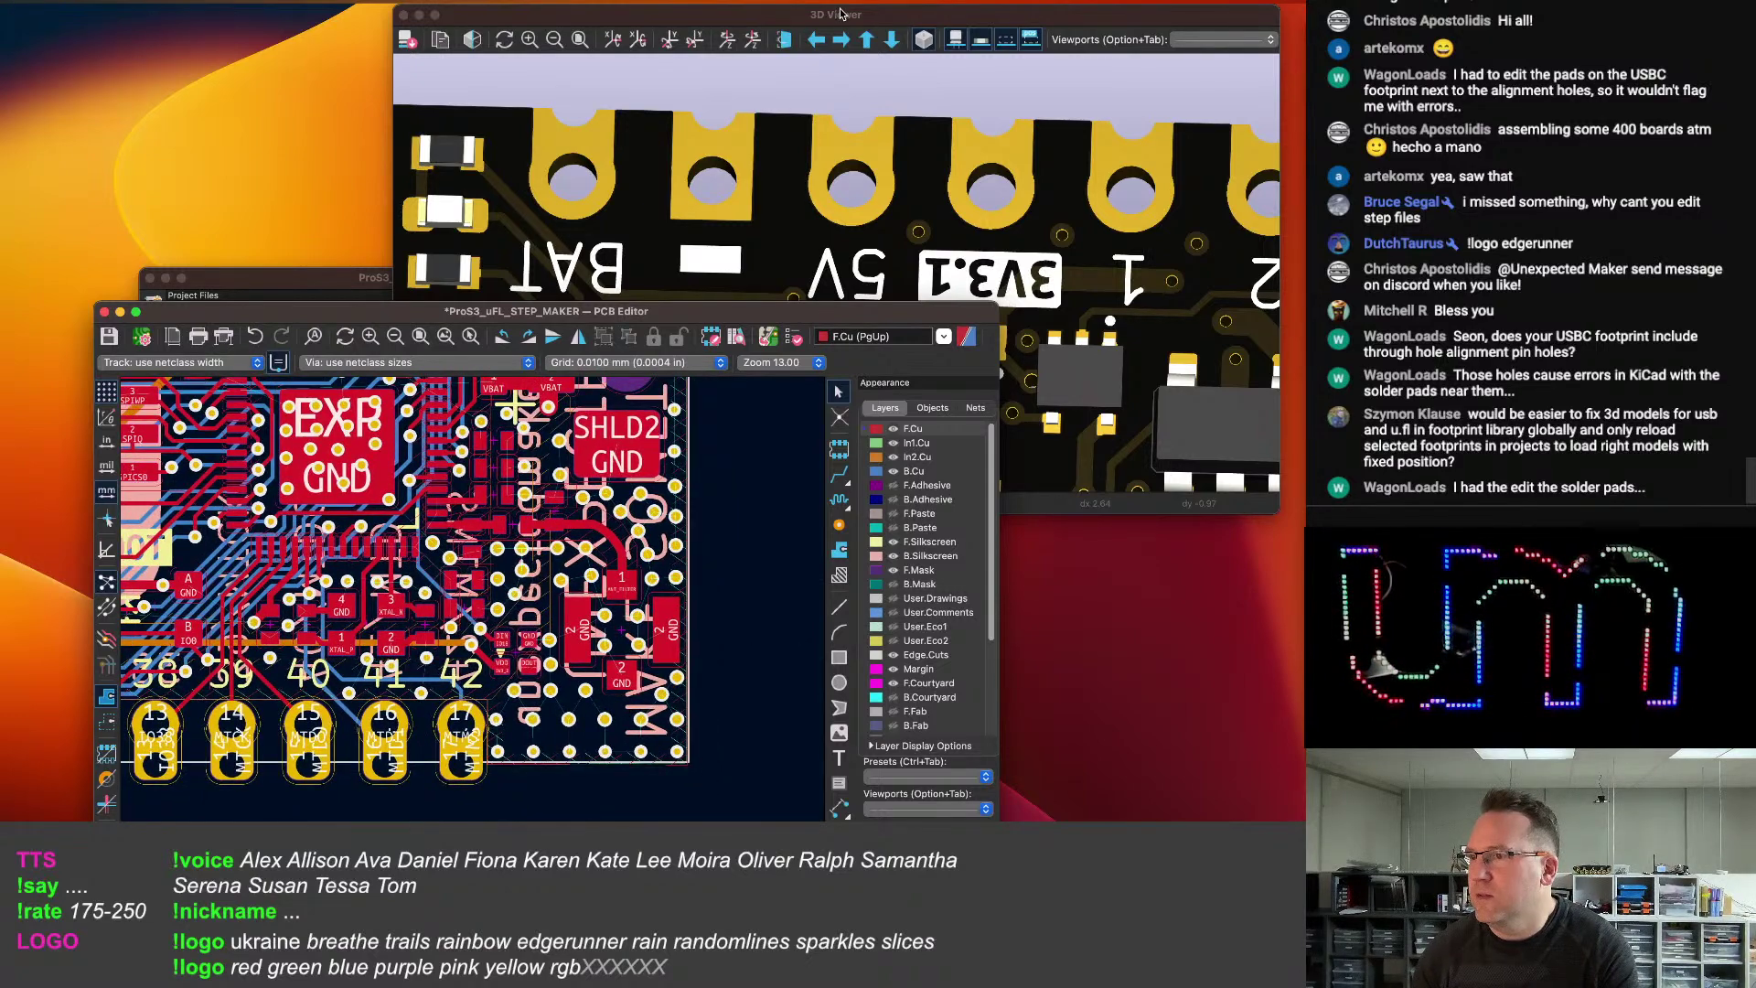
# Save the ProS3_uFL_STEP_MAKER board layout.
pyautogui.scroll(-2, 452, 549)
pyautogui.press('super+s')
pyautogui.scroll(-1, 446, 585)
# Examine in 3D how the USB-C connector model sits on the board, from above and from the side.
pyautogui.click(690, 295)
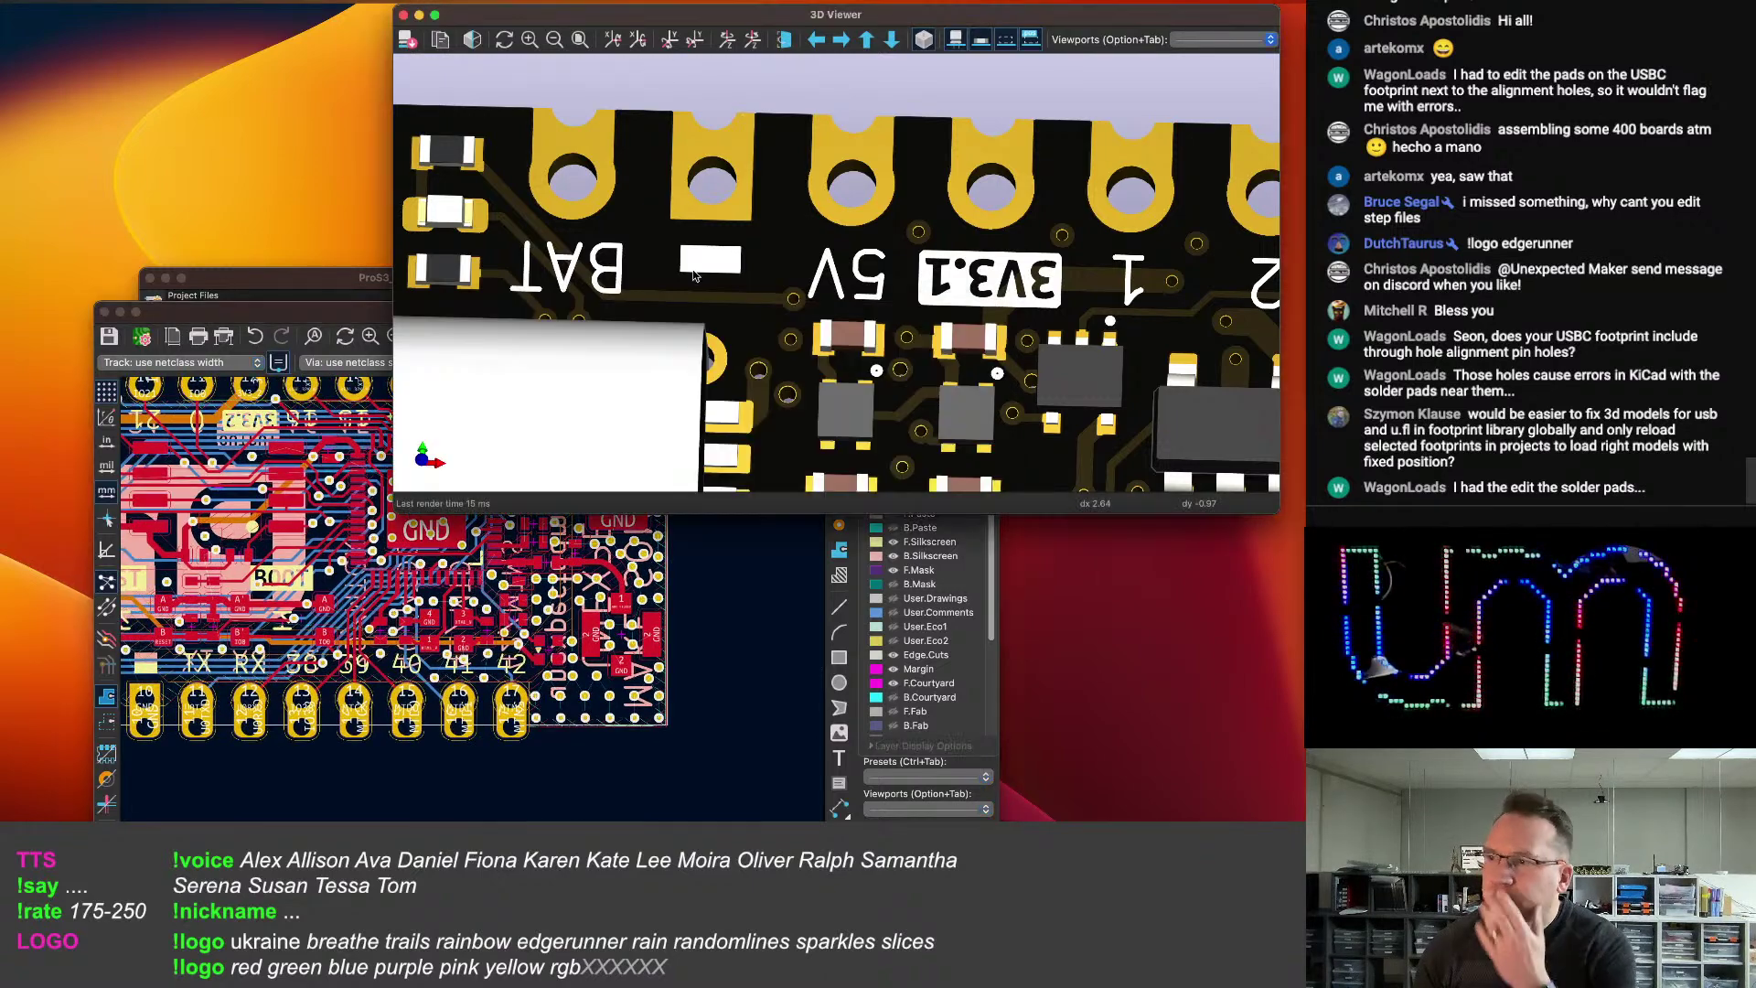
pyautogui.scroll(-3, 694, 314)
pyautogui.scroll(-5, 694, 314)
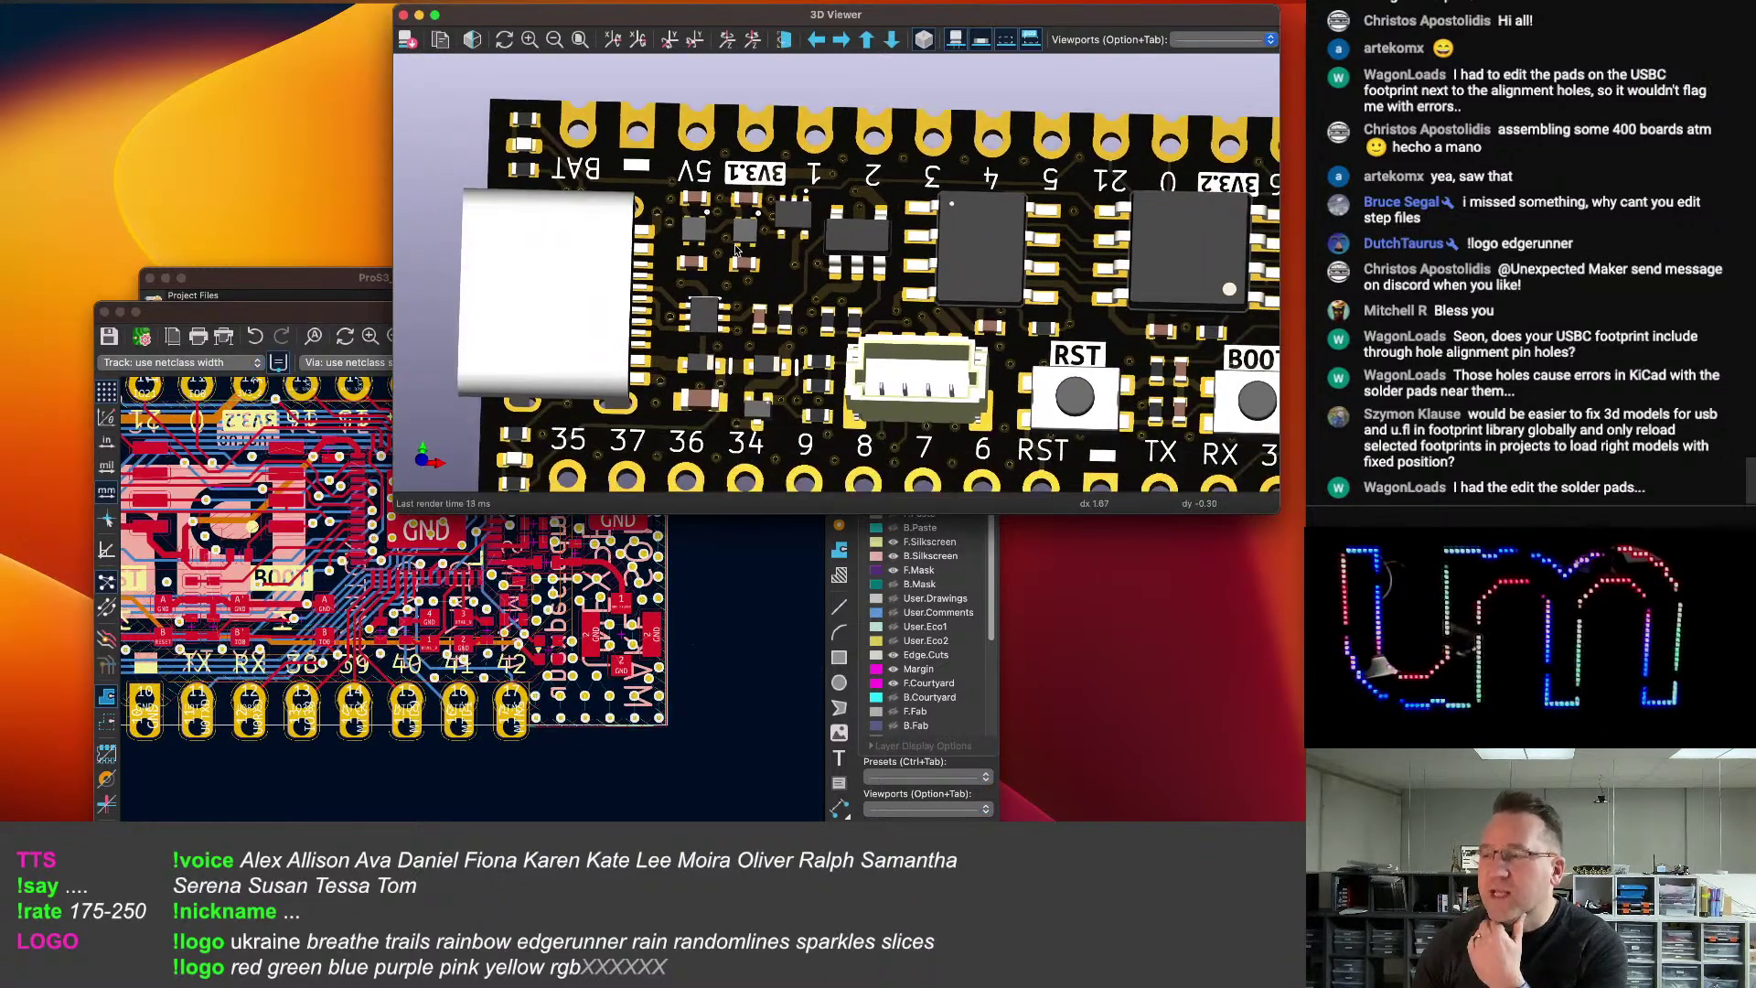
pyautogui.scroll(-2, 651, 306)
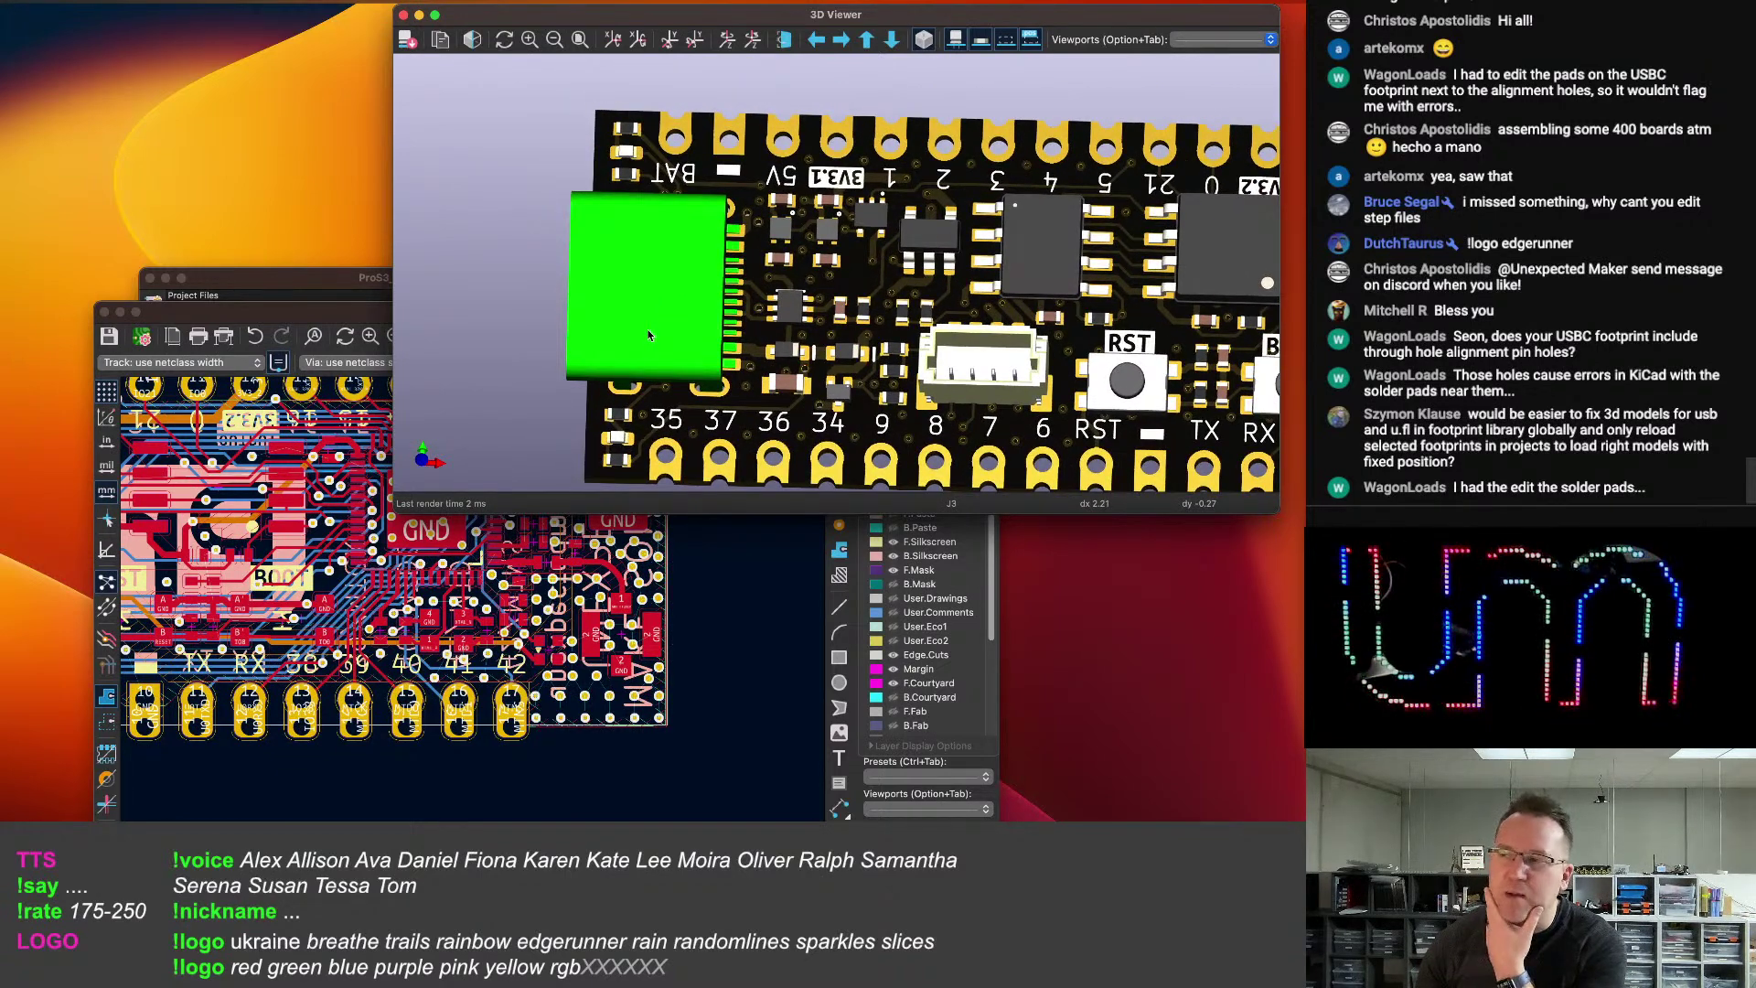
pyautogui.scroll(-1, 625, 314)
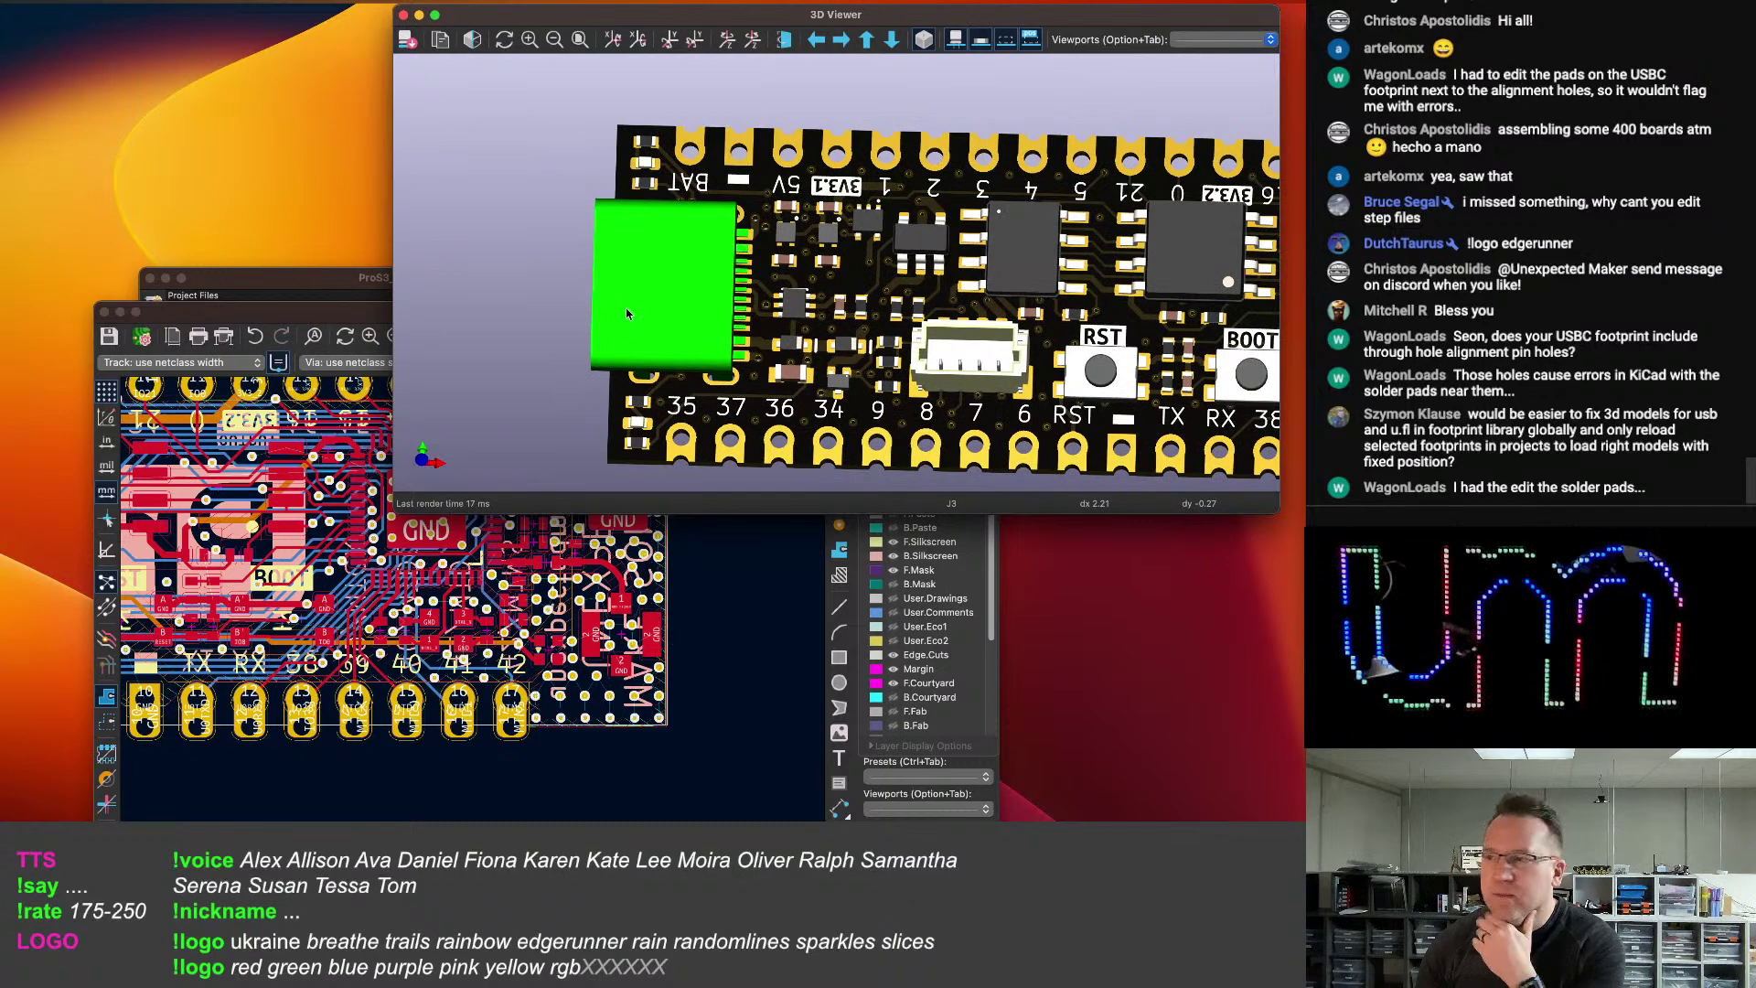
pyautogui.moveTo(620, 317); pyautogui.dragTo(655, 349)
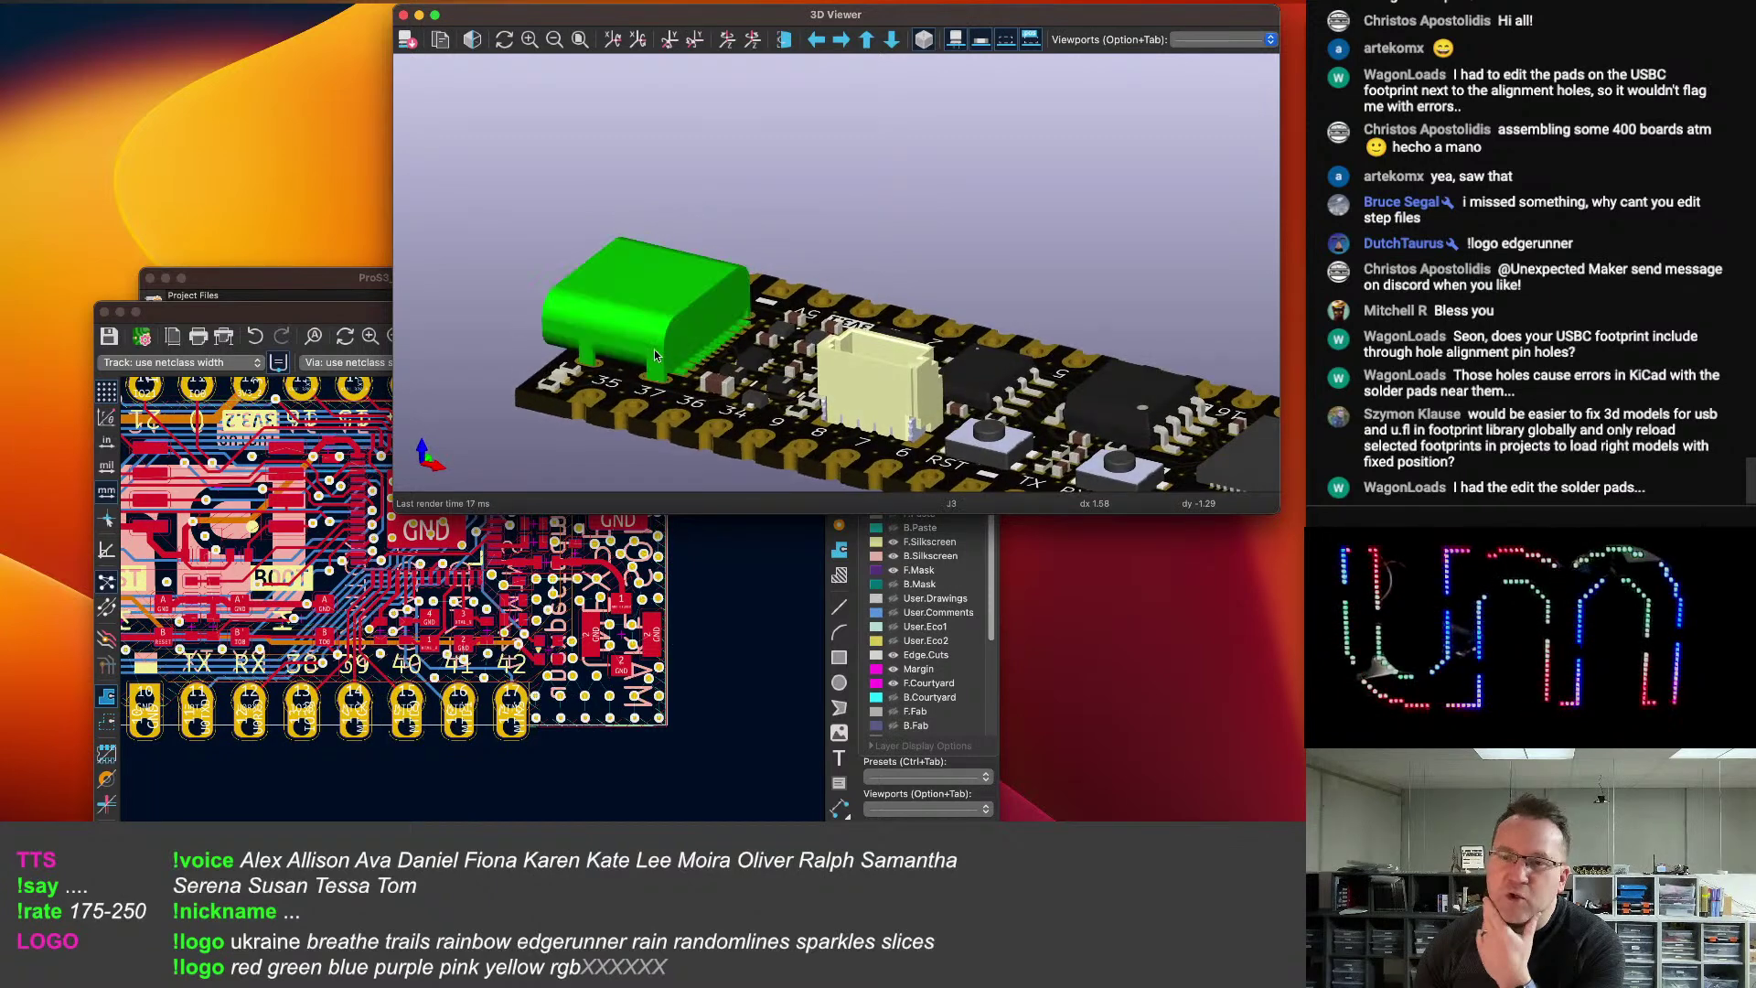
pyautogui.scroll(-2, 692, 346)
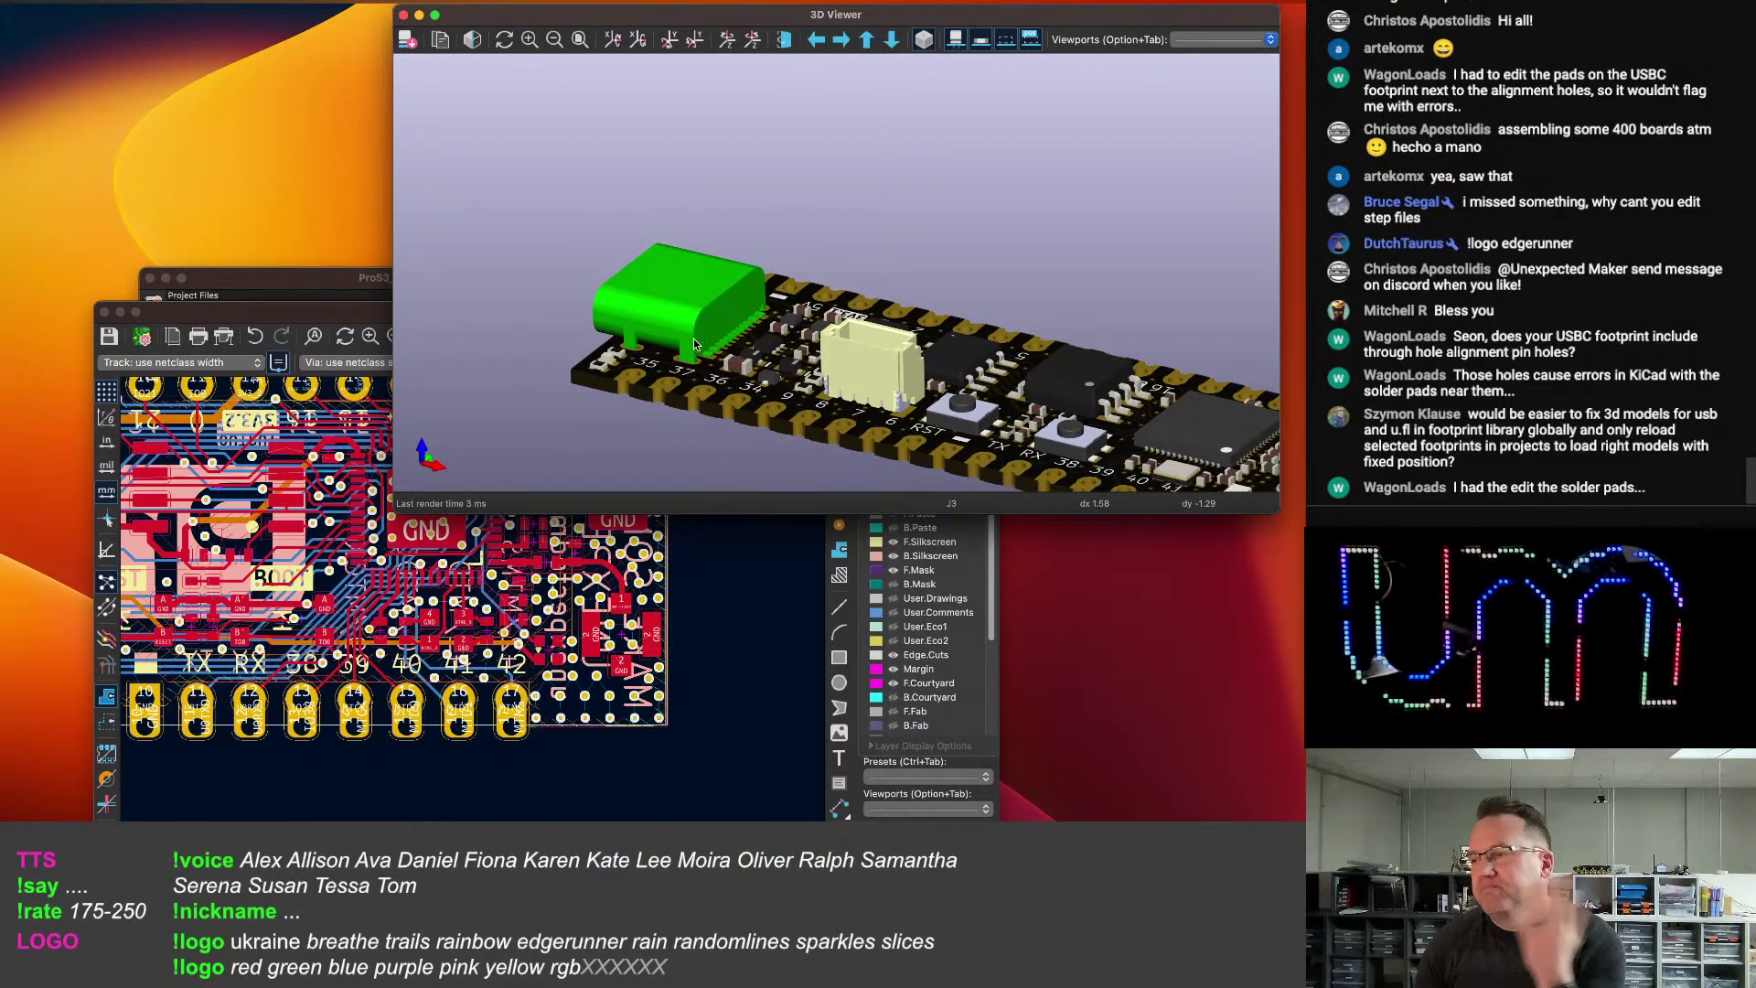
pyautogui.scroll(-2, 704, 348)
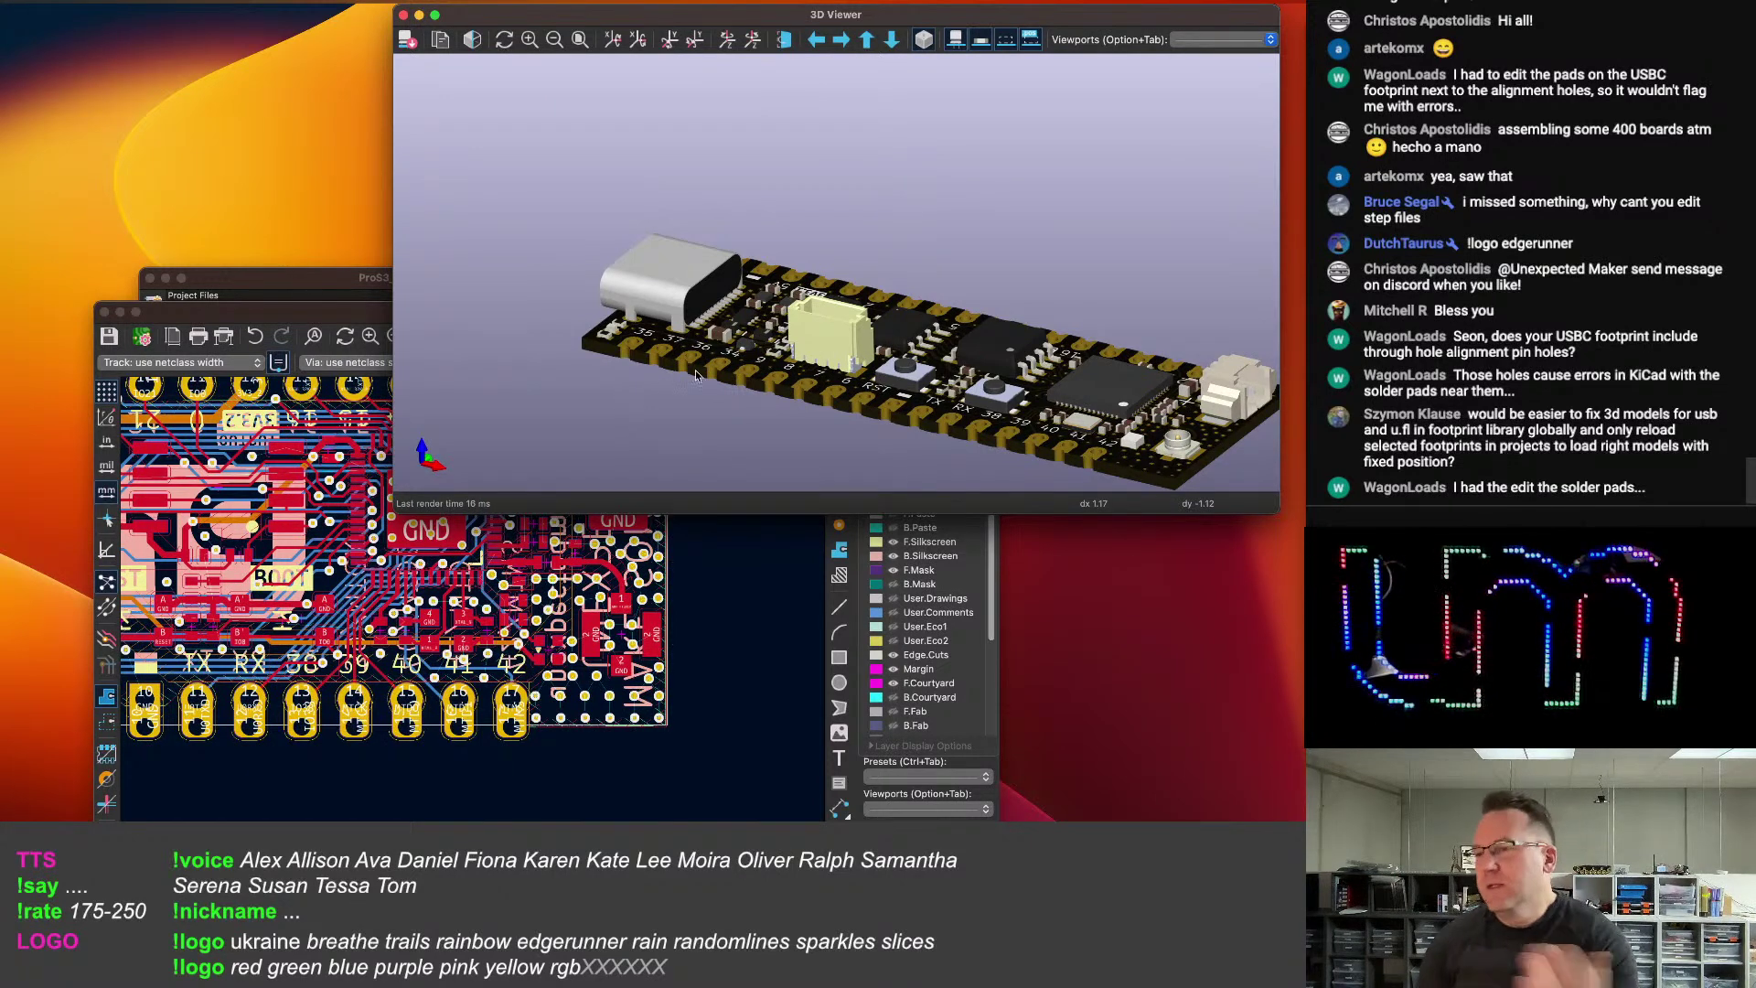
# Inspect the component models across the whole 3D board, from the USB-C connector to the u.FL connector.
pyautogui.moveTo(830, 338); pyautogui.dragTo(805, 322, button='middle')
pyautogui.moveTo(721, 384); pyautogui.dragTo(1013, 396)
pyautogui.moveTo(962, 312); pyautogui.dragTo(910, 256, button='middle')
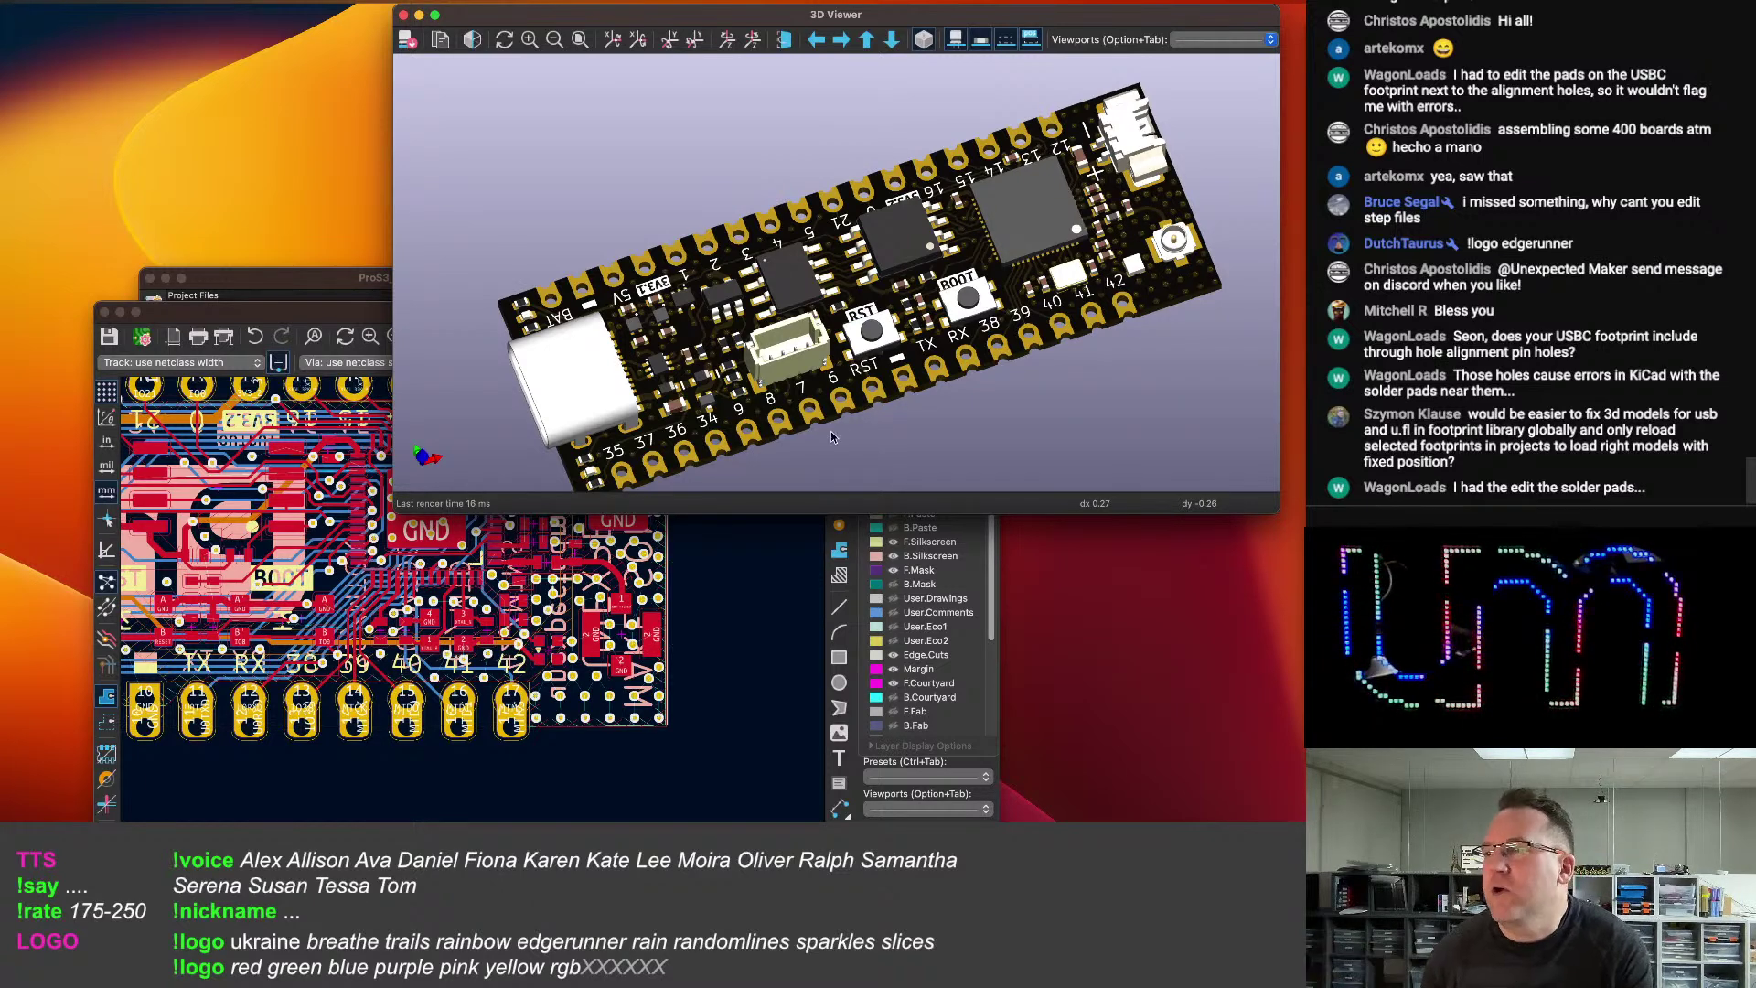
pyautogui.moveTo(858, 418); pyautogui.dragTo(852, 390, button='middle')
pyautogui.scroll(-2, 813, 439)
pyautogui.scroll(3, 814, 427)
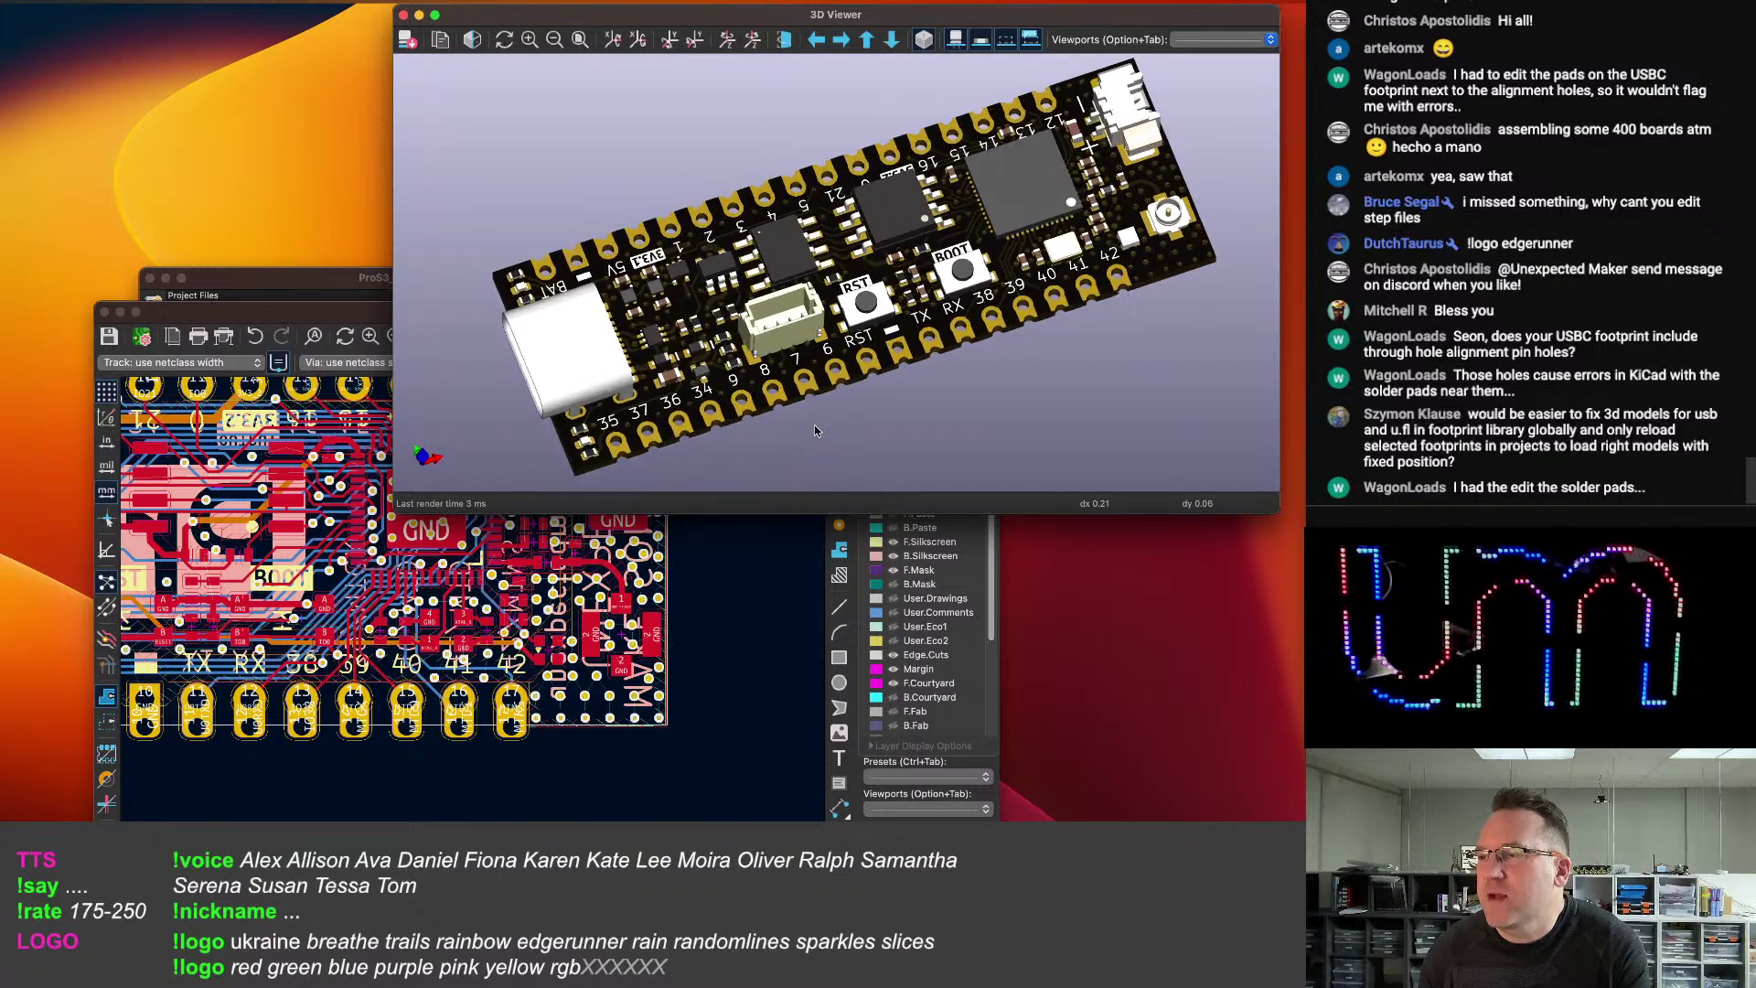
pyautogui.scroll(3, 784, 353)
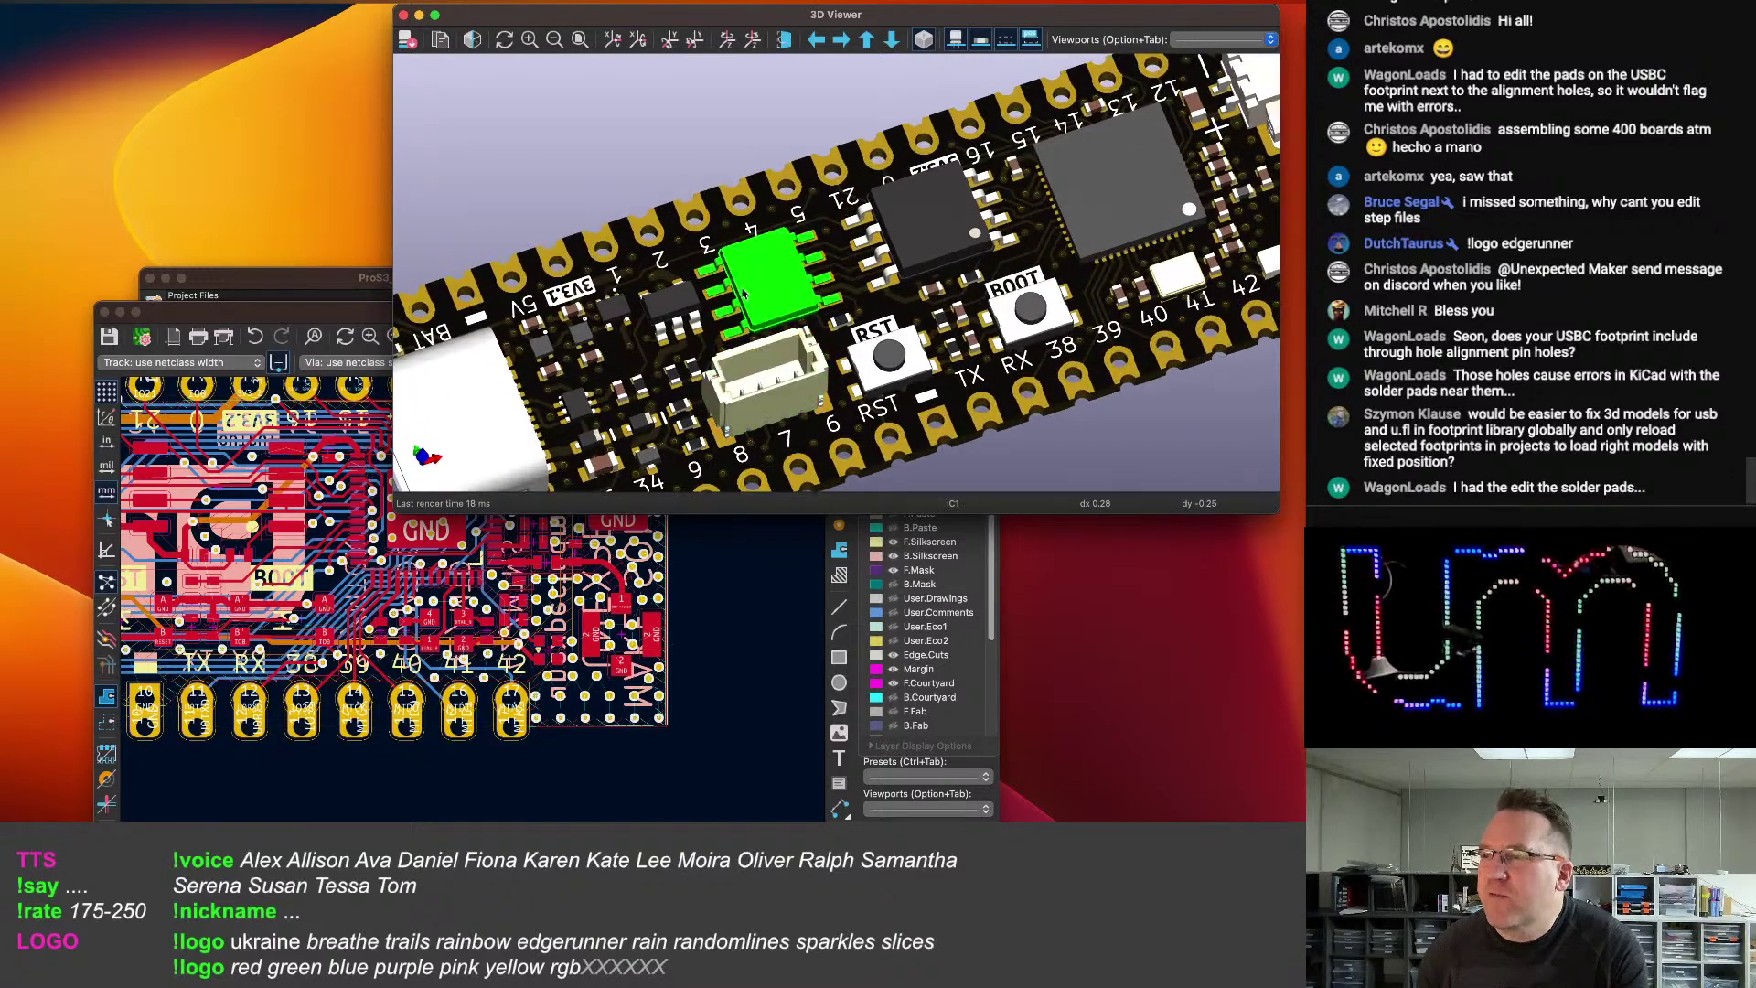
# Check the 3D model settings and general properties of the CHRG1 charger footprint without changing them.
pyautogui.click(540, 778)
pyautogui.scroll(5, 555, 572)
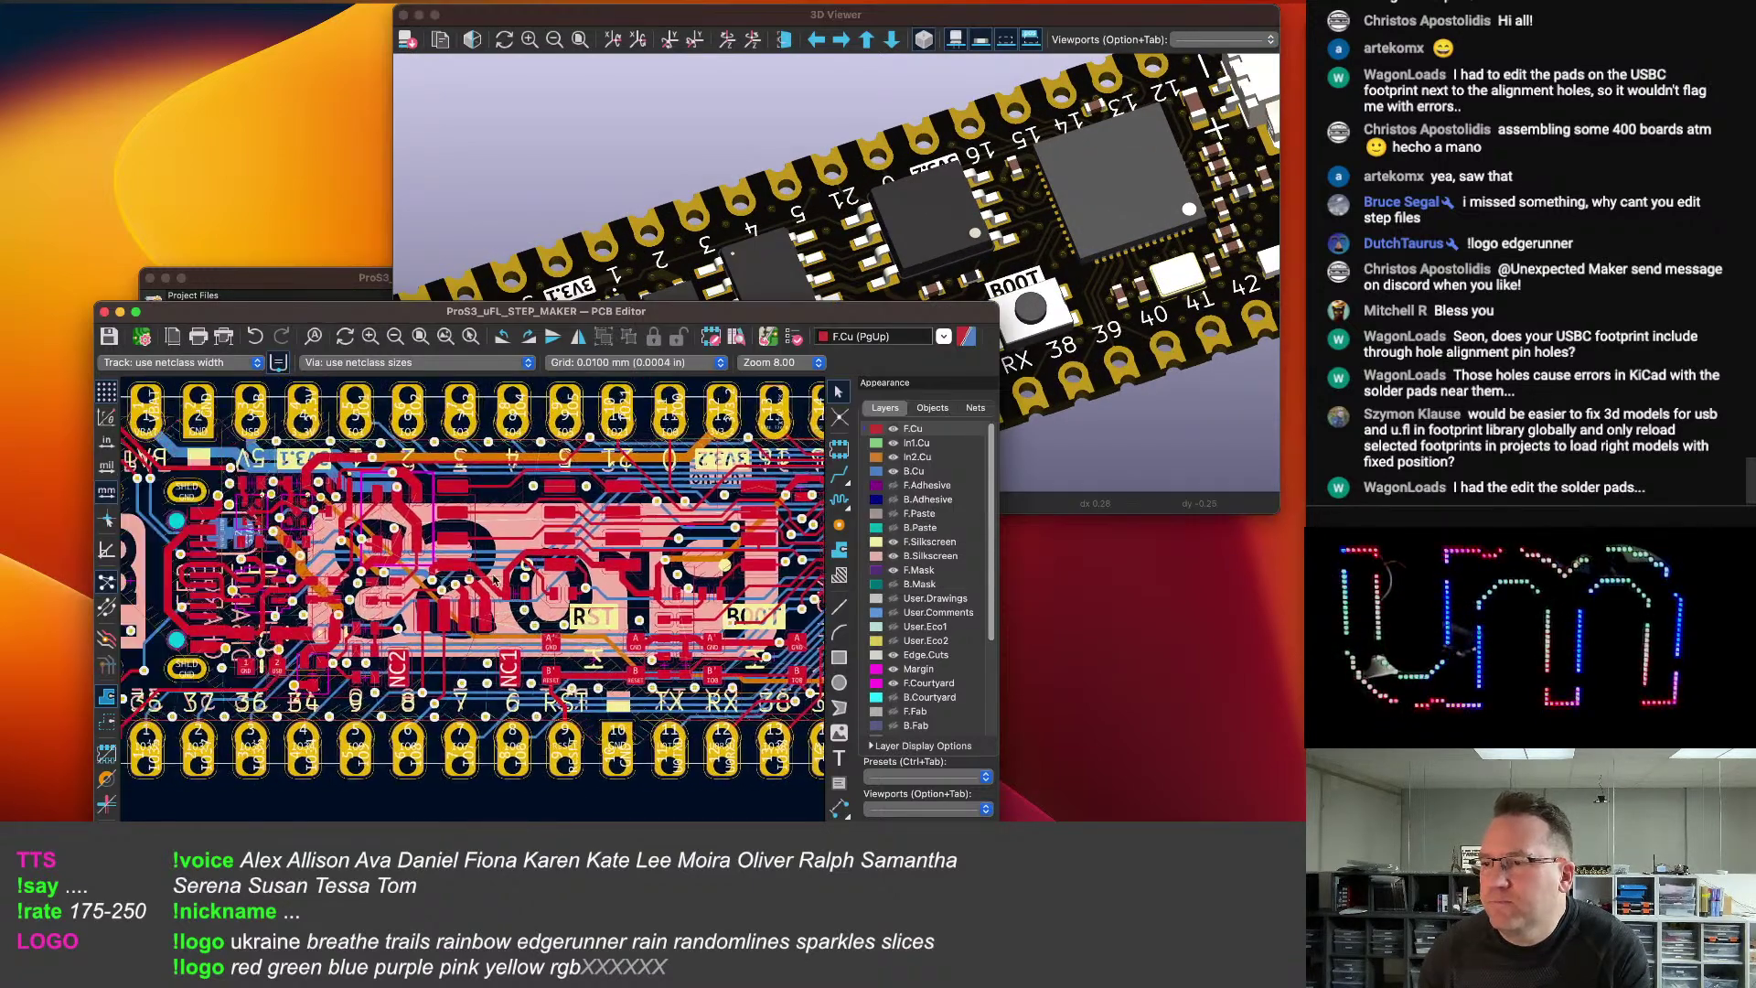
pyautogui.scroll(3, 508, 552)
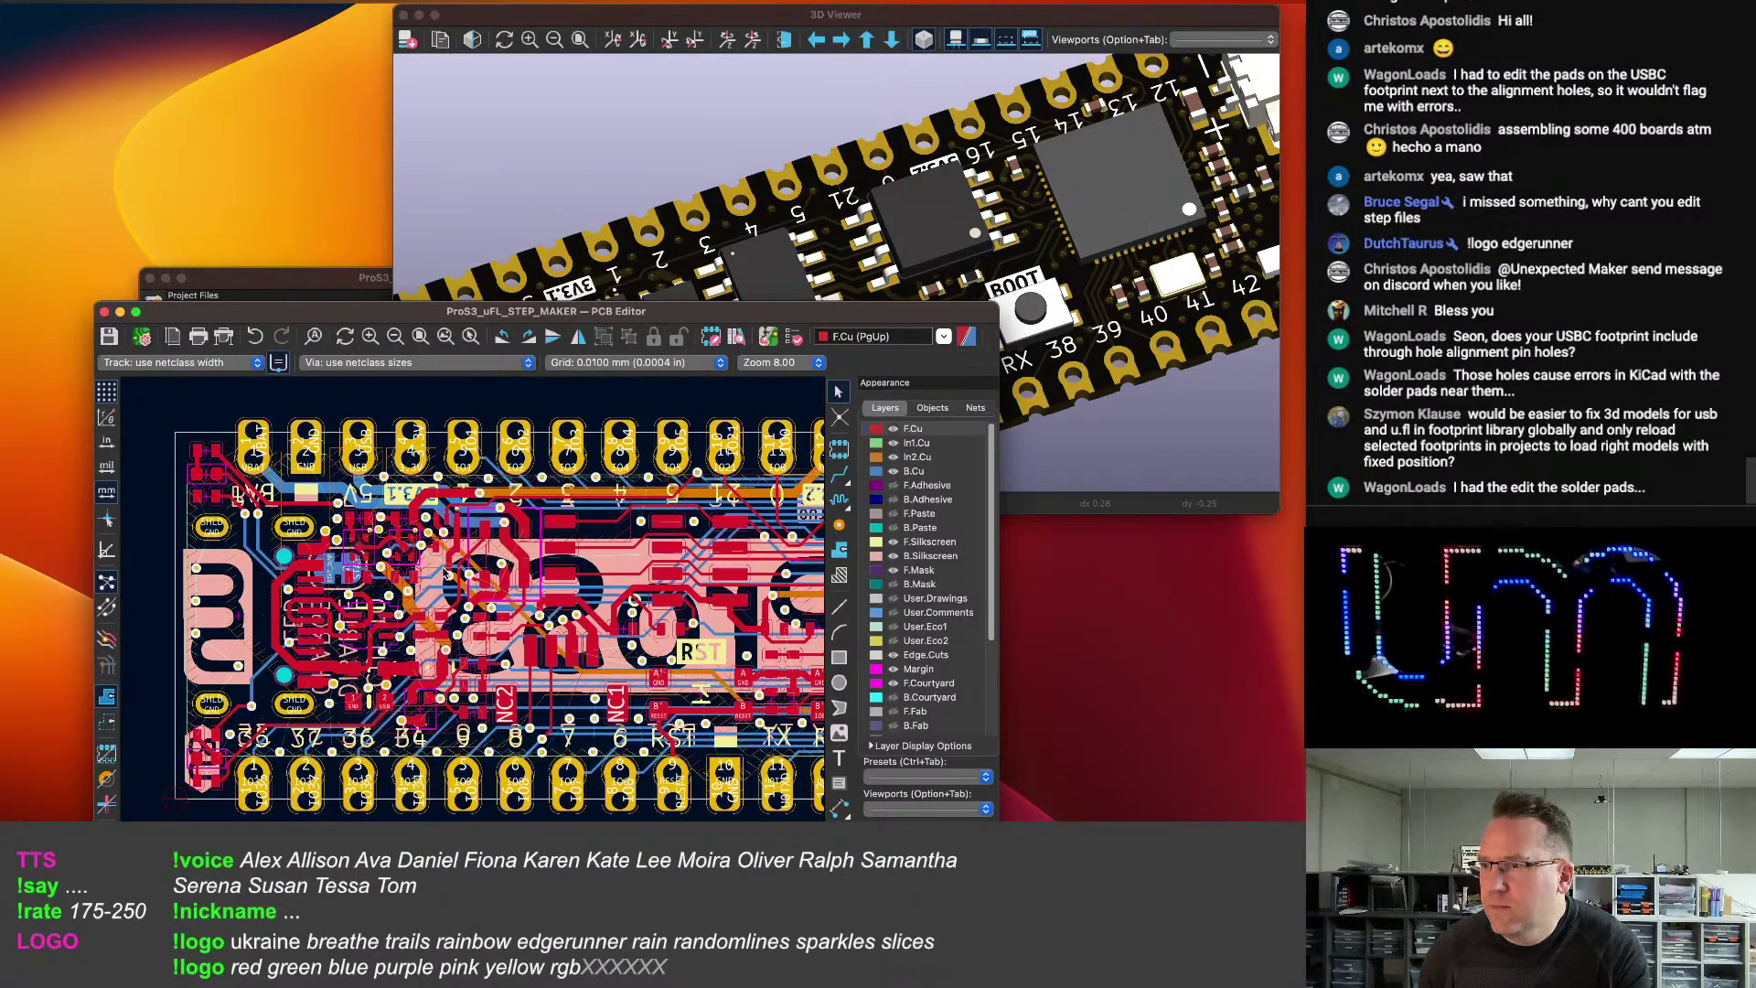
pyautogui.click(518, 543)
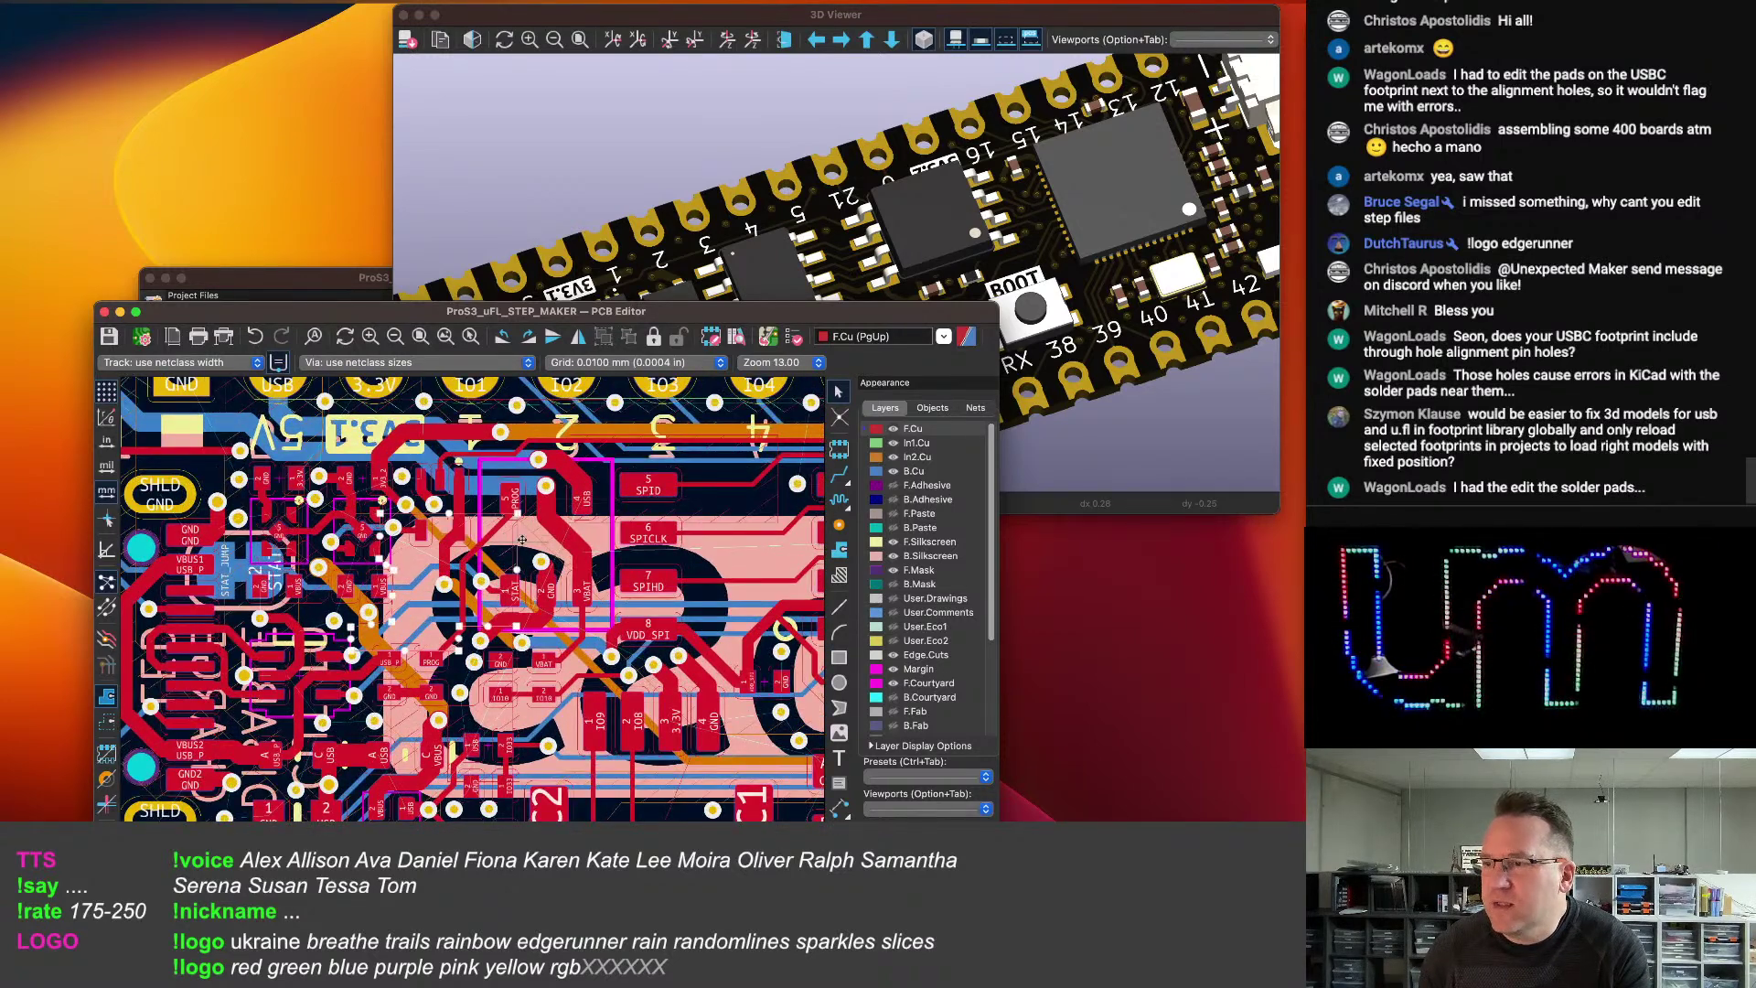
pyautogui.click(533, 542)
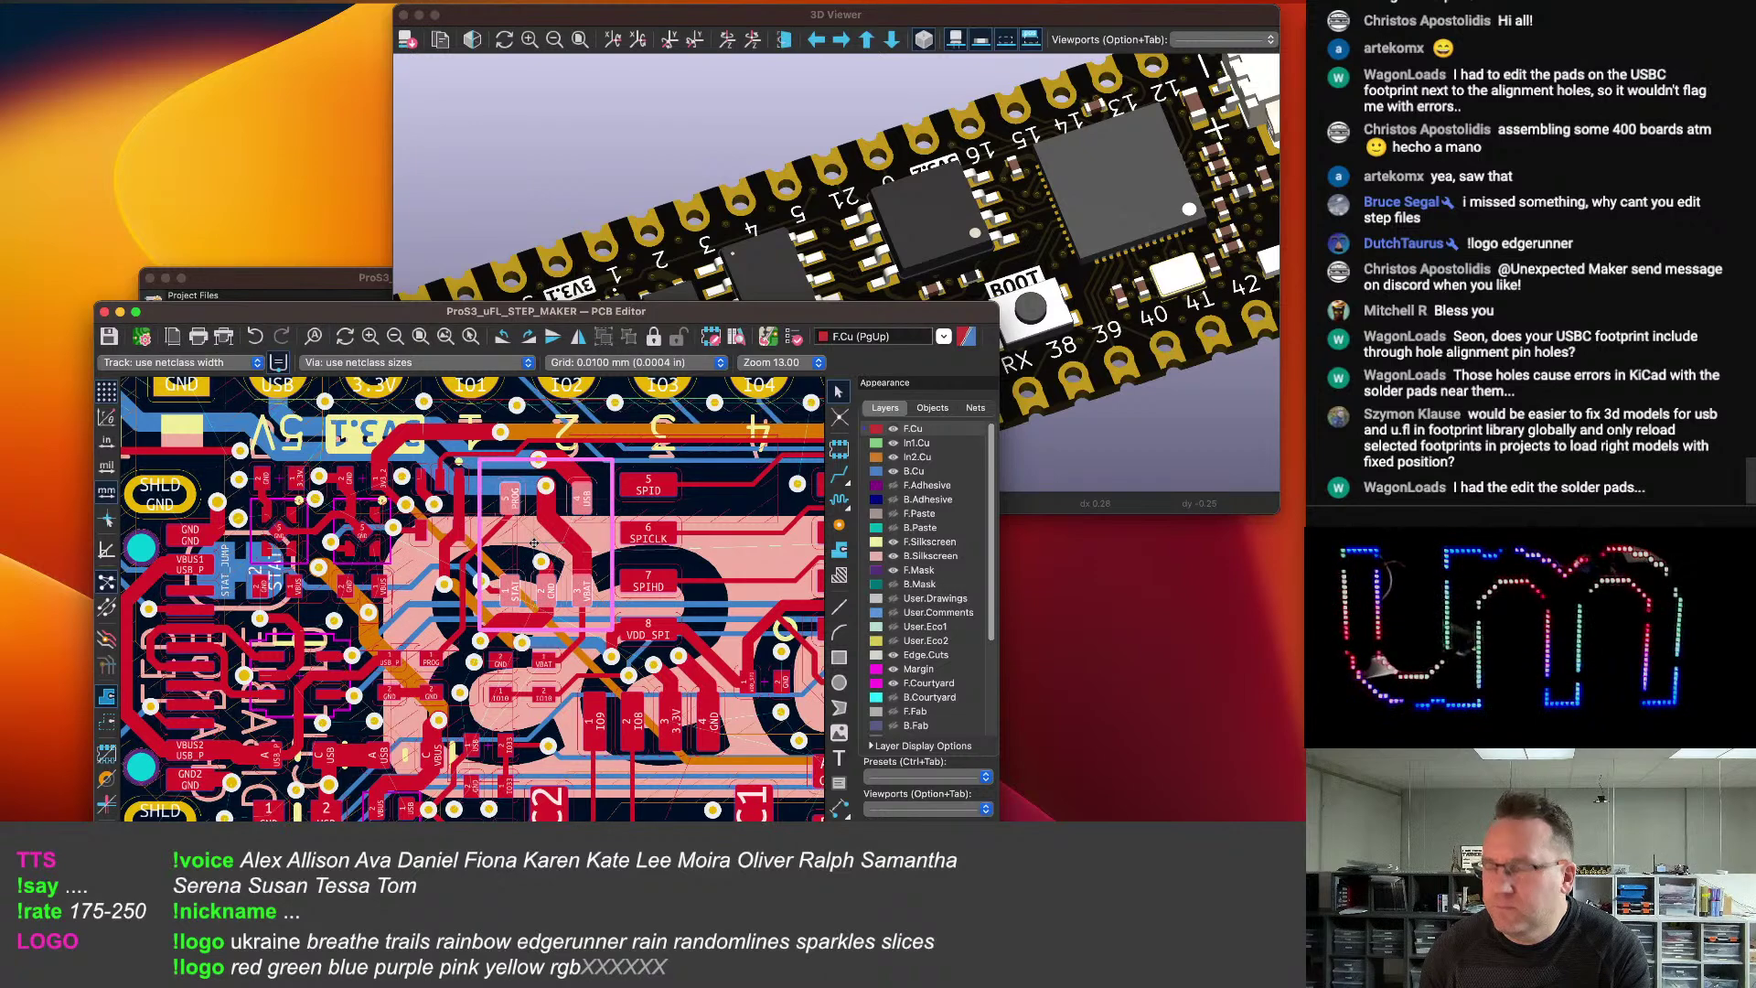
pyautogui.doubleClick(533, 542)
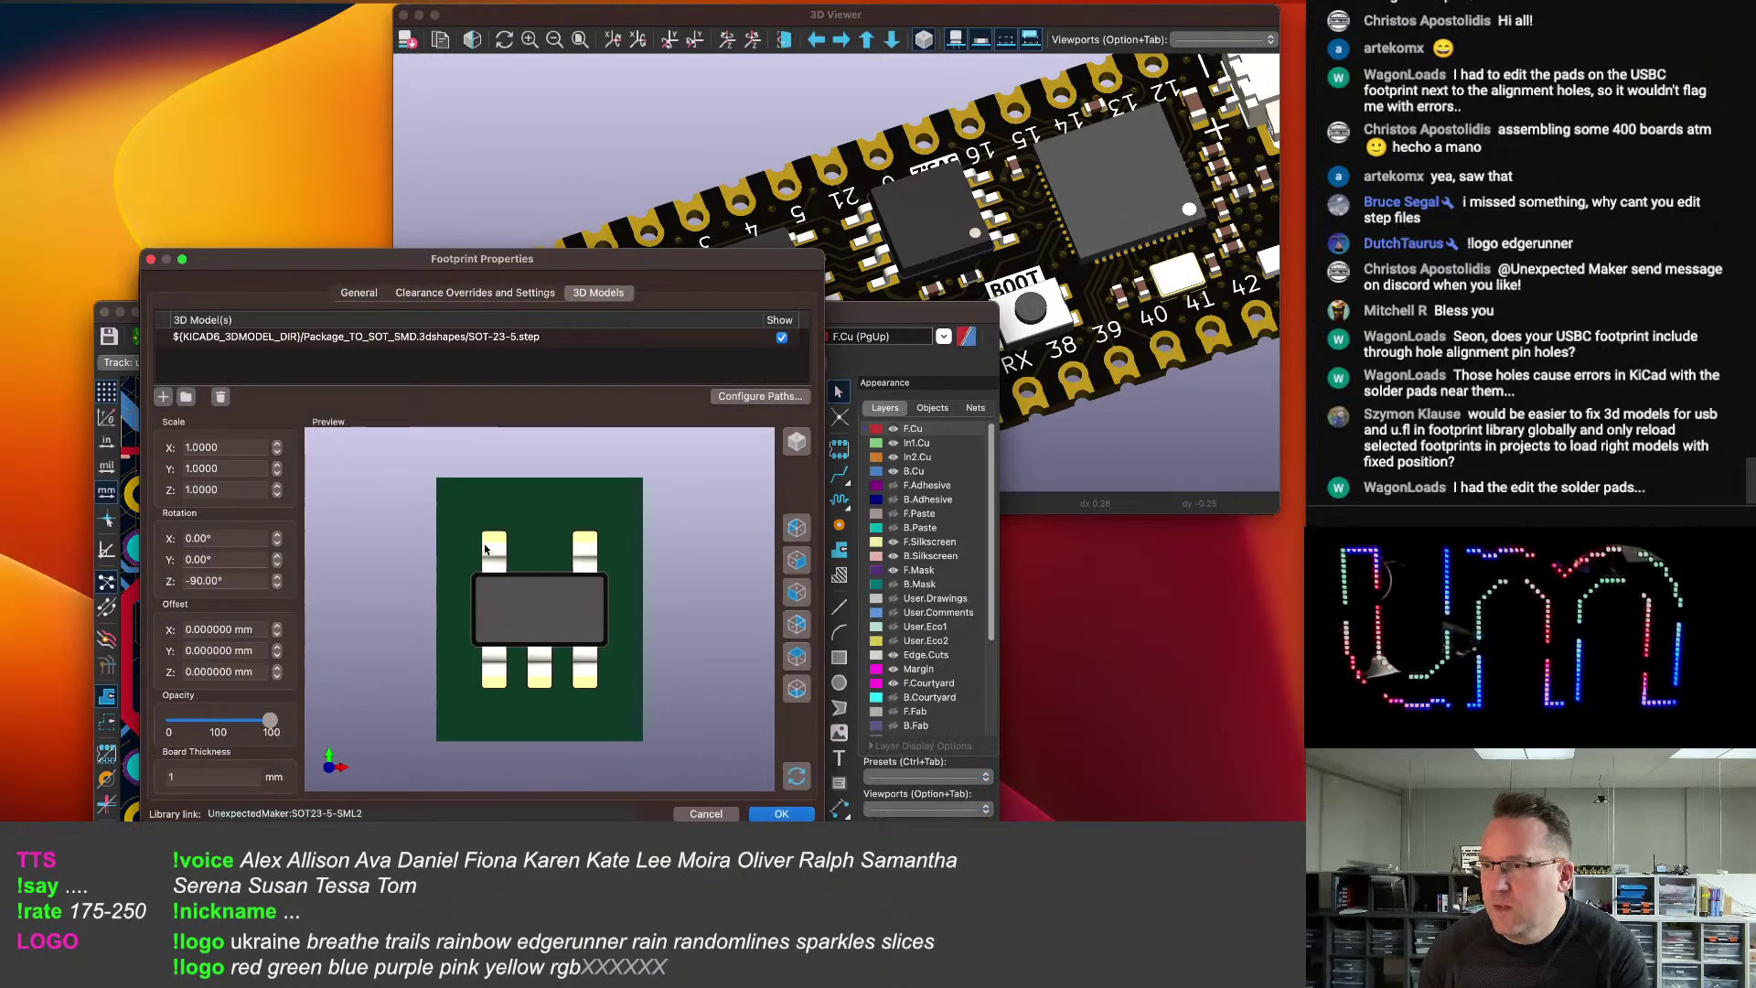
pyautogui.click(363, 294)
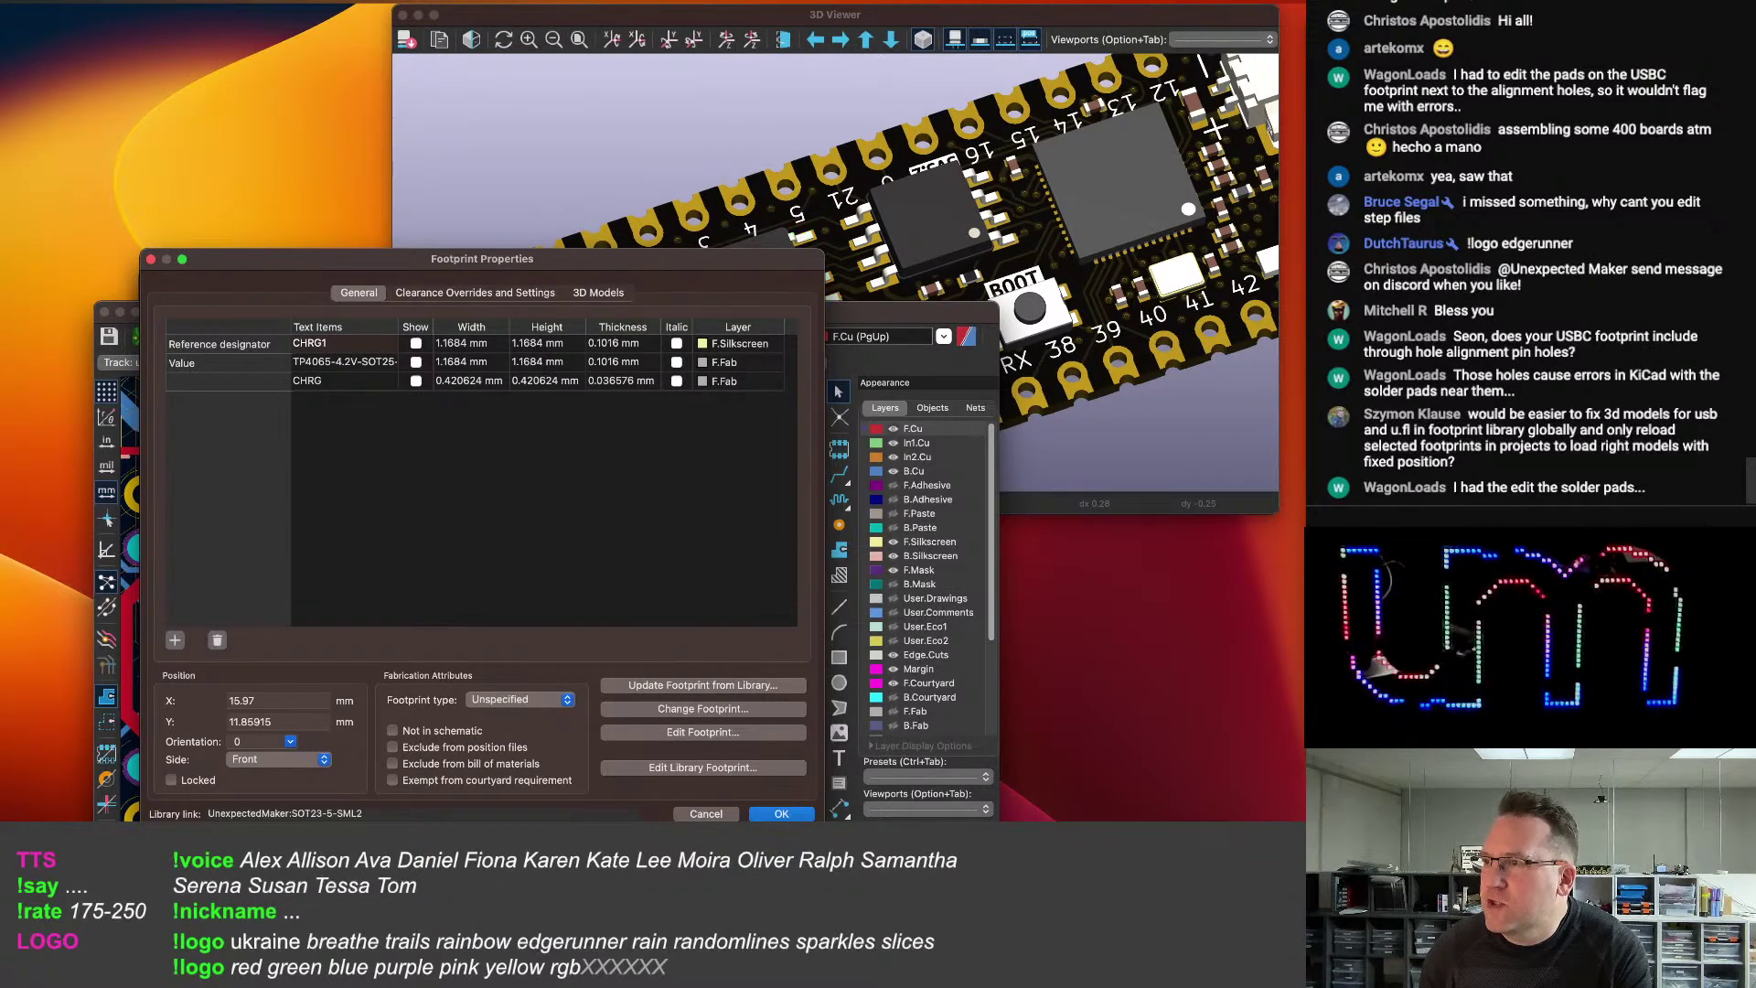
pyautogui.click(711, 812)
# Examine the charger's SOT-23-5 model against its pads on the 3D board.
pyautogui.moveTo(723, 290); pyautogui.dragTo(729, 122, button='middle')
pyautogui.moveTo(729, 122); pyautogui.dragTo(771, 203)
pyautogui.moveTo(986, 193); pyautogui.dragTo(598, 262)
pyautogui.scroll(3, 605, 260)
pyautogui.moveTo(509, 238); pyautogui.dragTo(703, 246, button='middle')
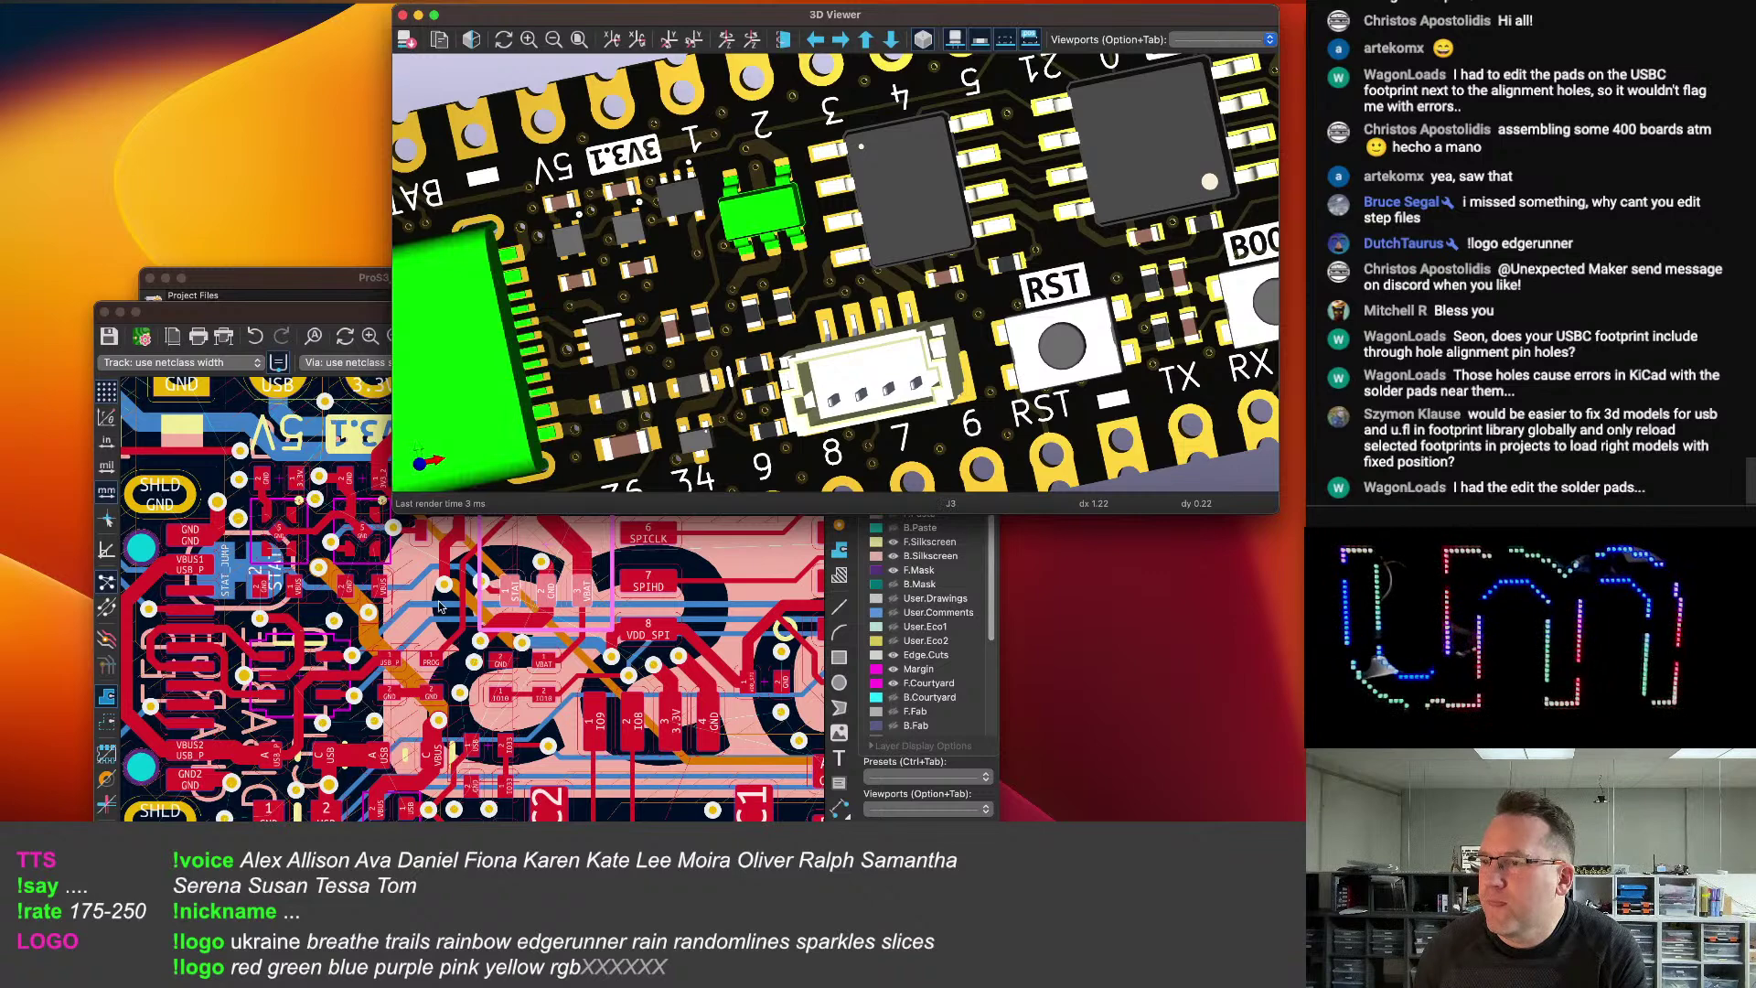
# Try a Z rotation of -180° on the CHRG1 footprint's SOT-23-5 model to compare its pin alignment with the pads.
pyautogui.doubleClick(529, 551)
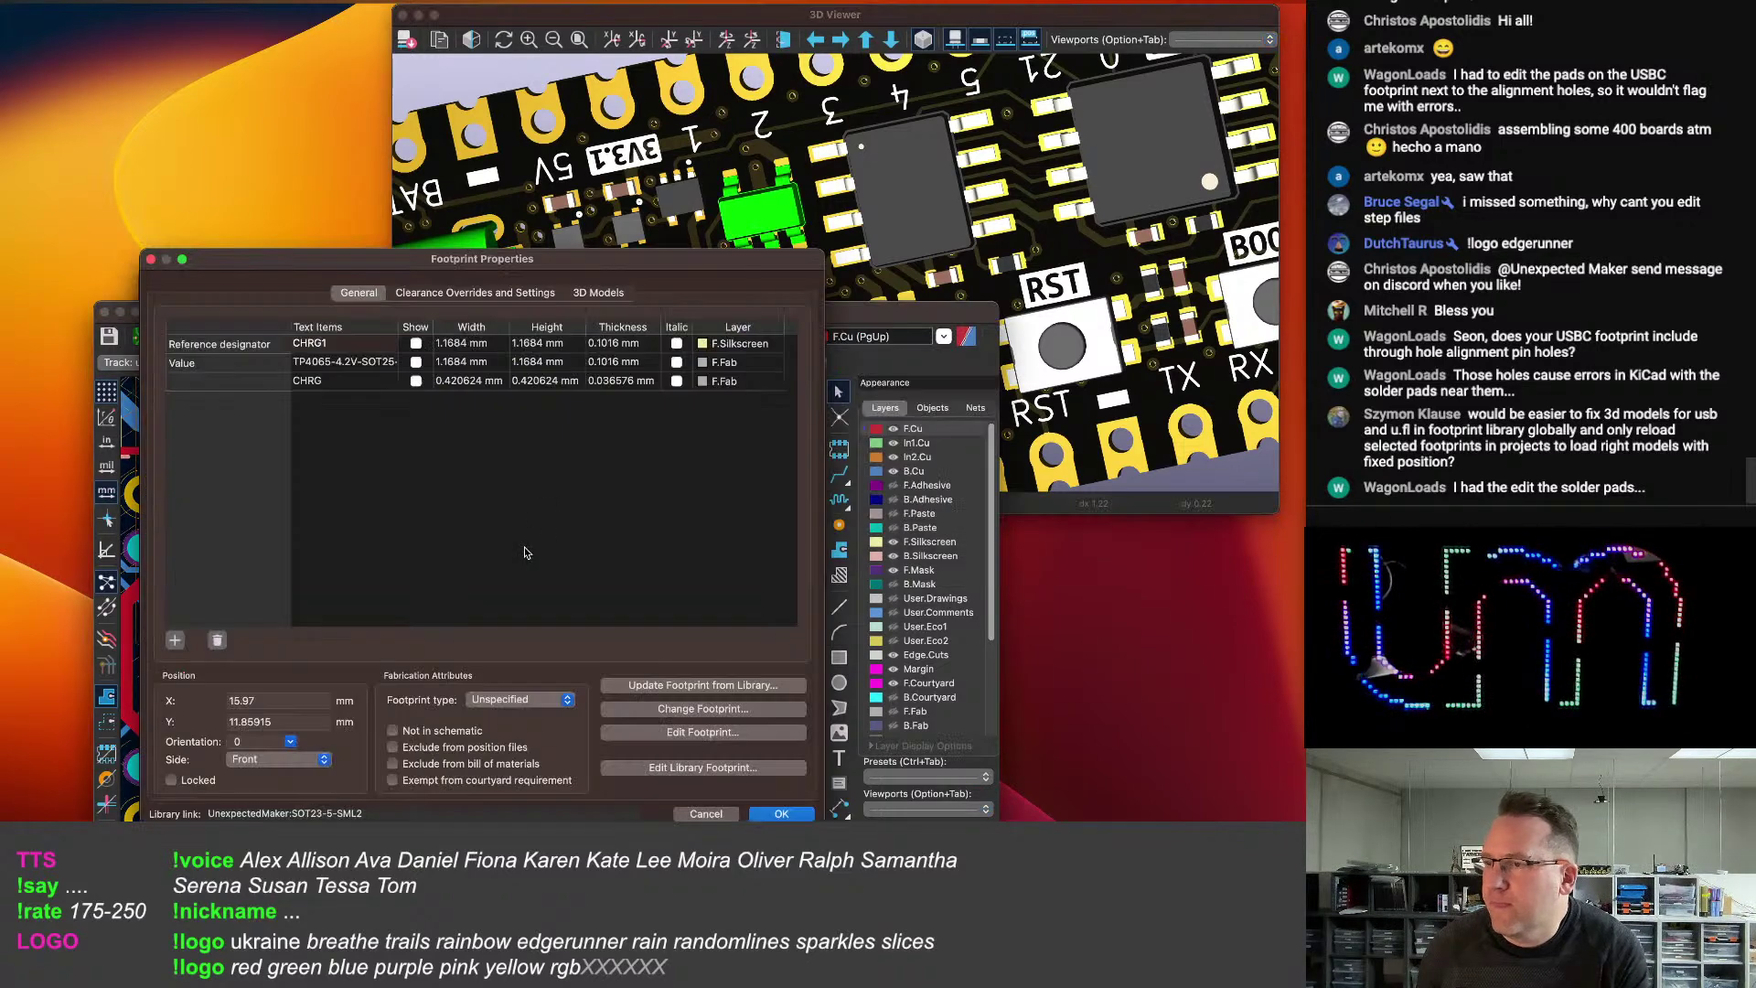
pyautogui.click(599, 293)
pyautogui.moveTo(536, 521); pyautogui.dragTo(561, 457, button='middle')
pyautogui.scroll(2, 514, 529)
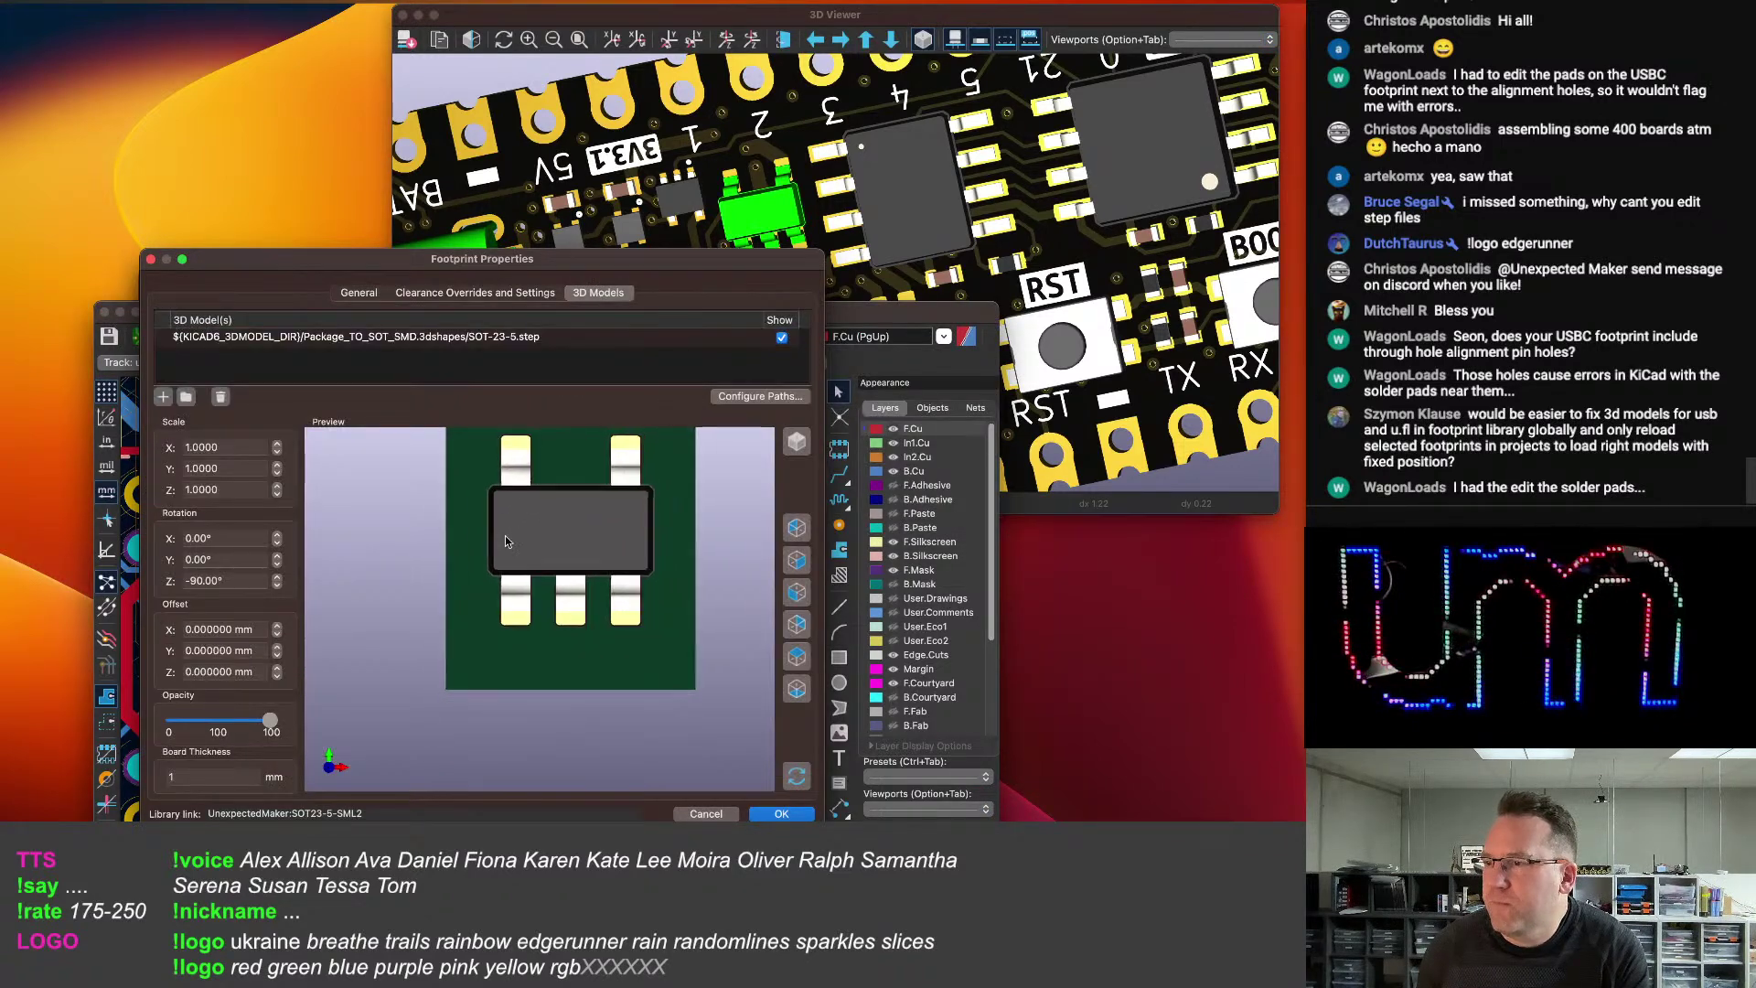
pyautogui.moveTo(521, 531); pyautogui.dragTo(445, 589, button='middle')
pyautogui.click(277, 585)
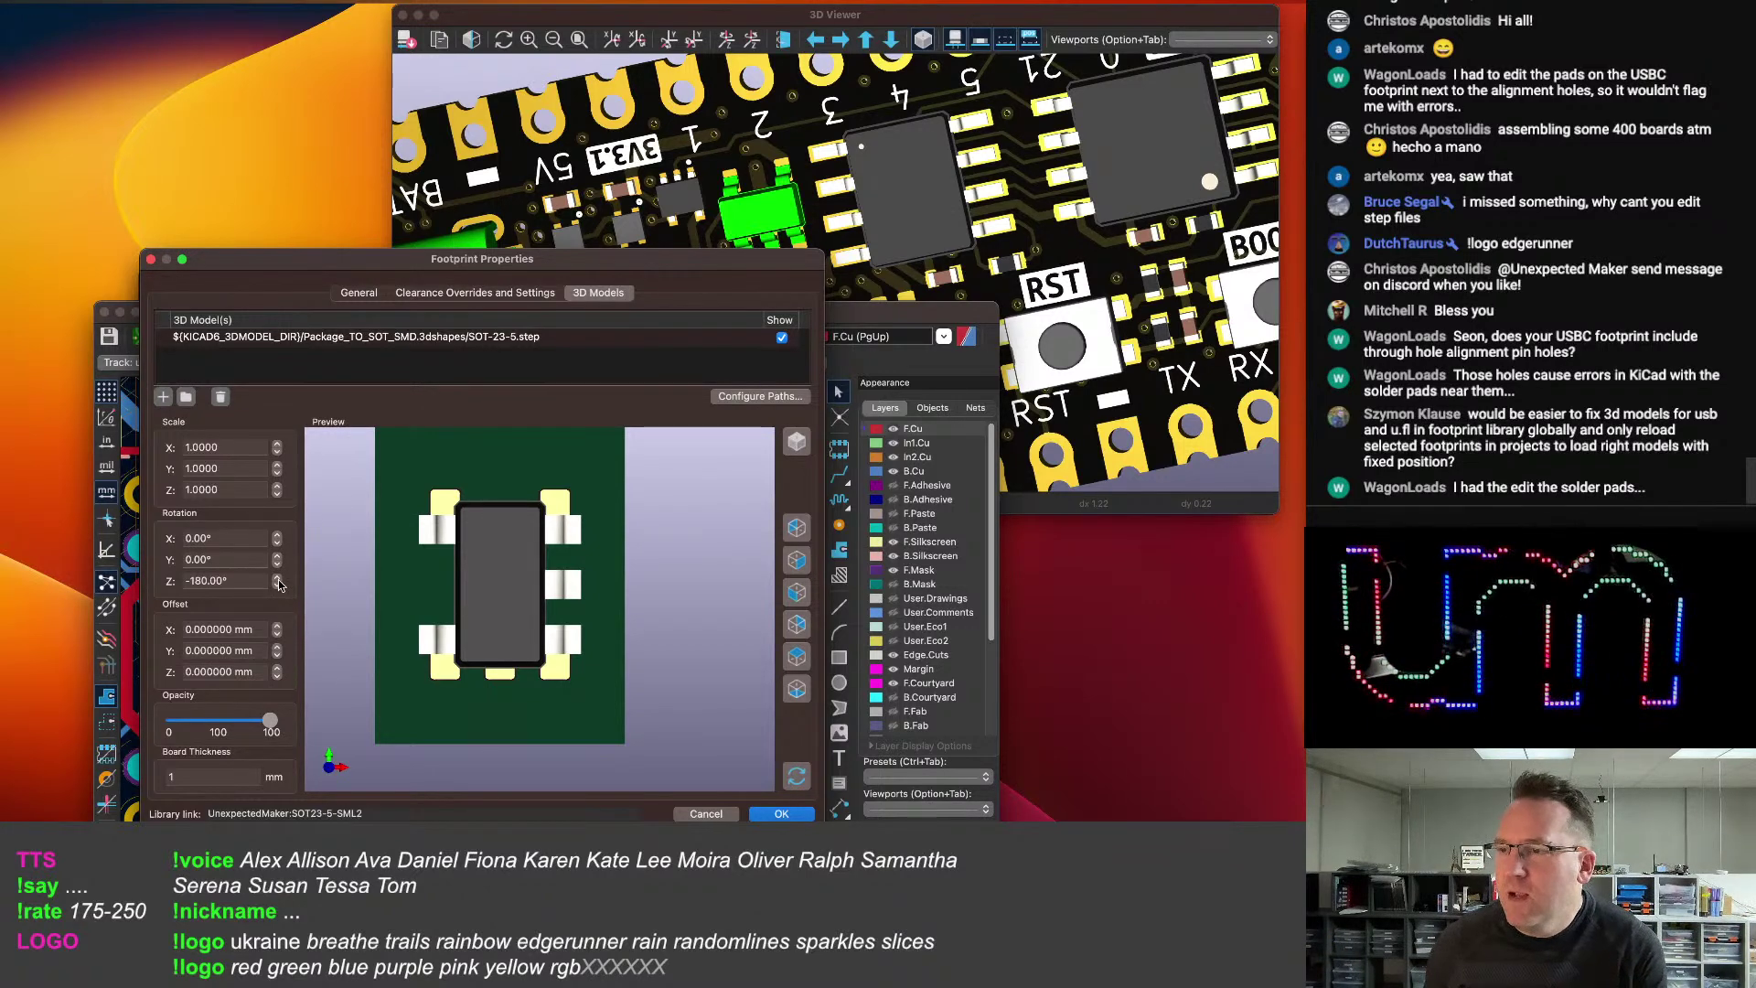
pyautogui.click(277, 578)
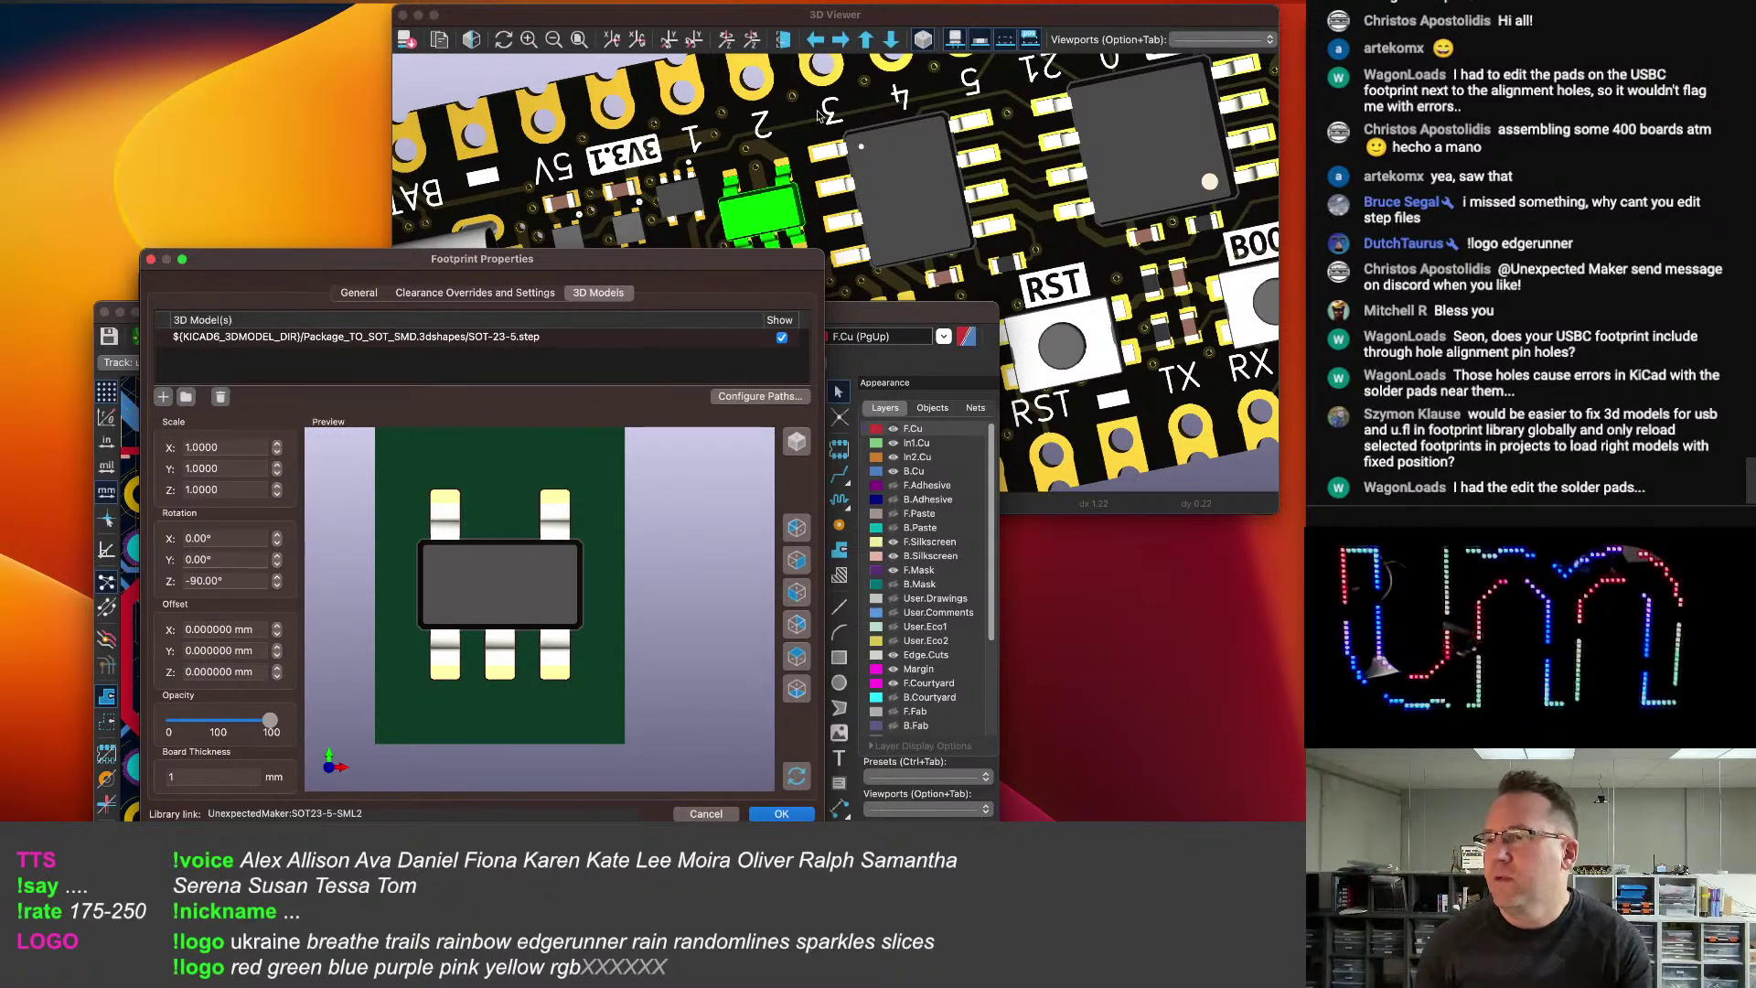
pyautogui.click(697, 813)
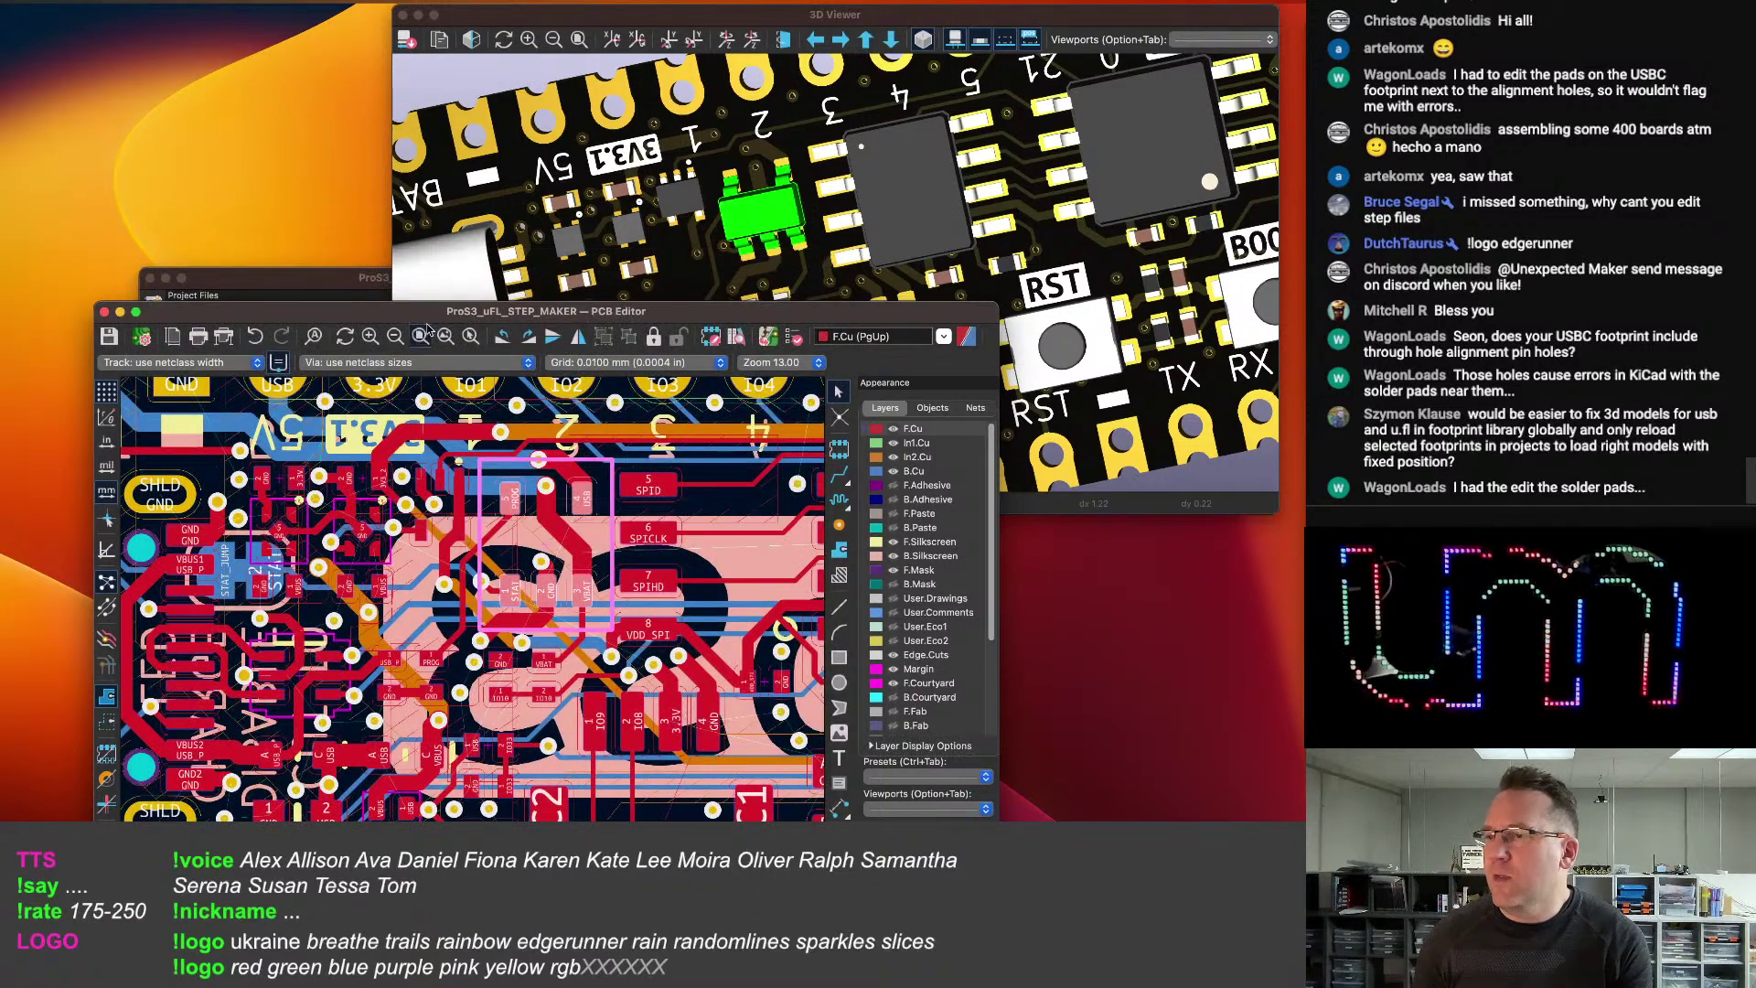
# Show the whole board layout and move the project window out of the way behind the board editor.
pyautogui.scroll(-5, 422, 592)
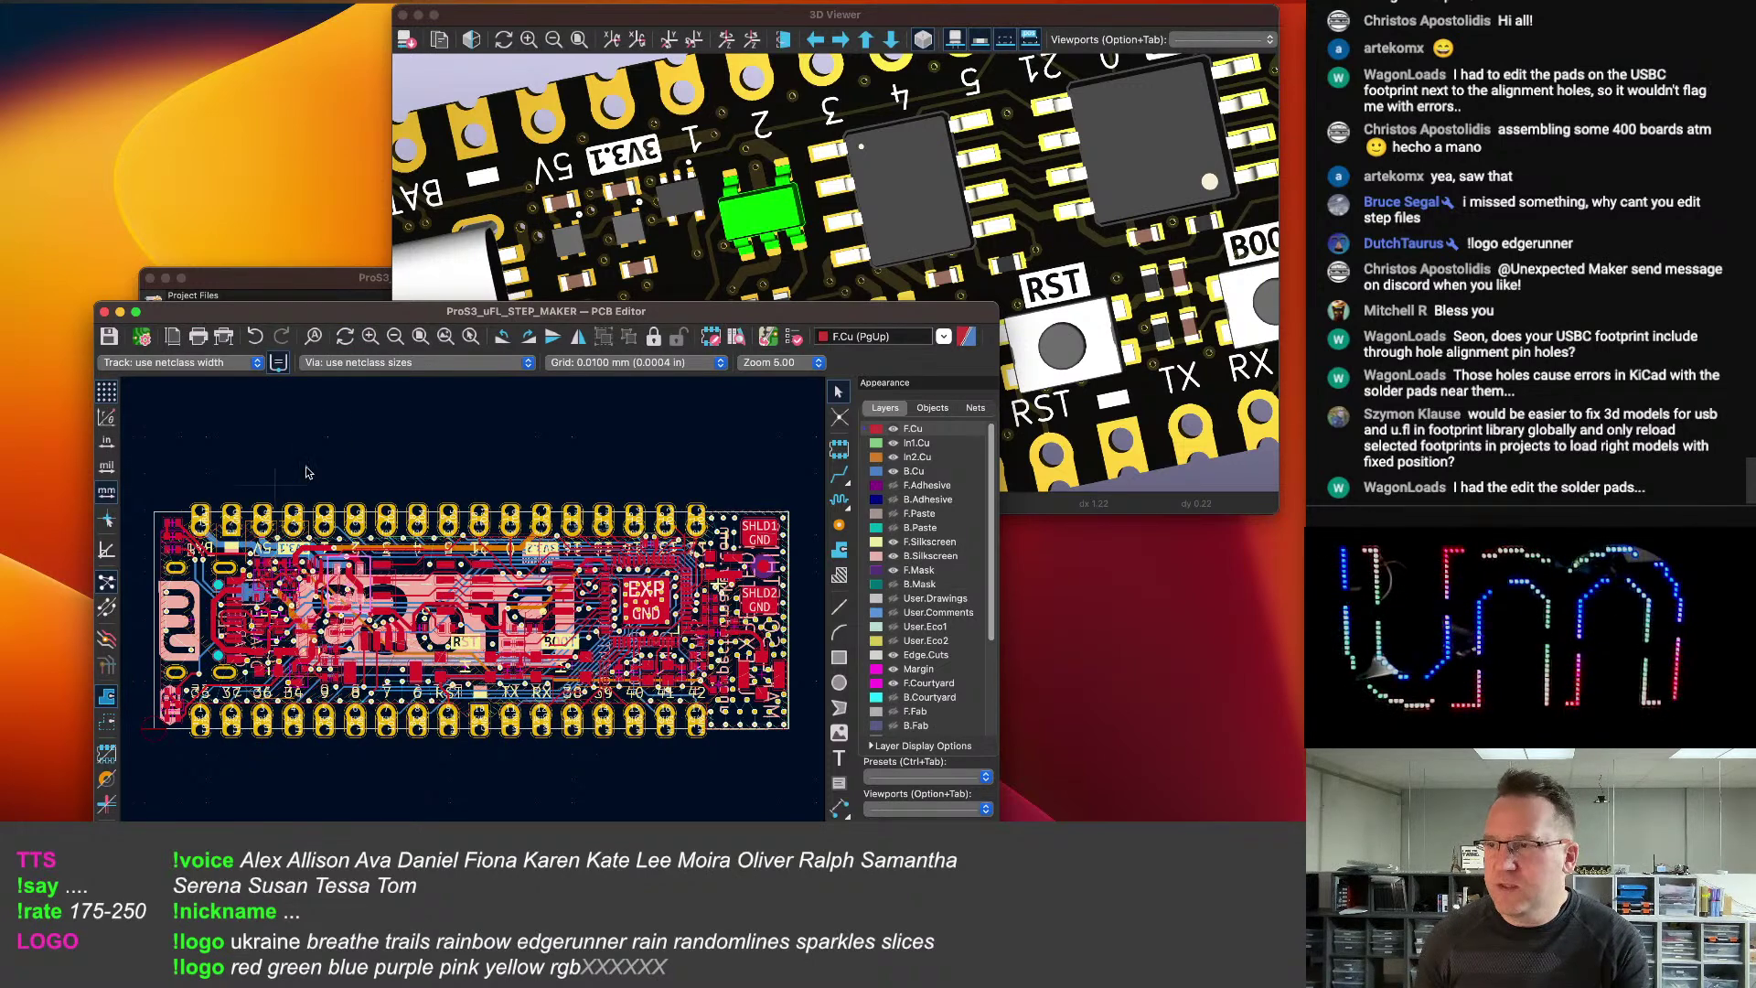
pyautogui.moveTo(273, 277); pyautogui.dragTo(0, 425)
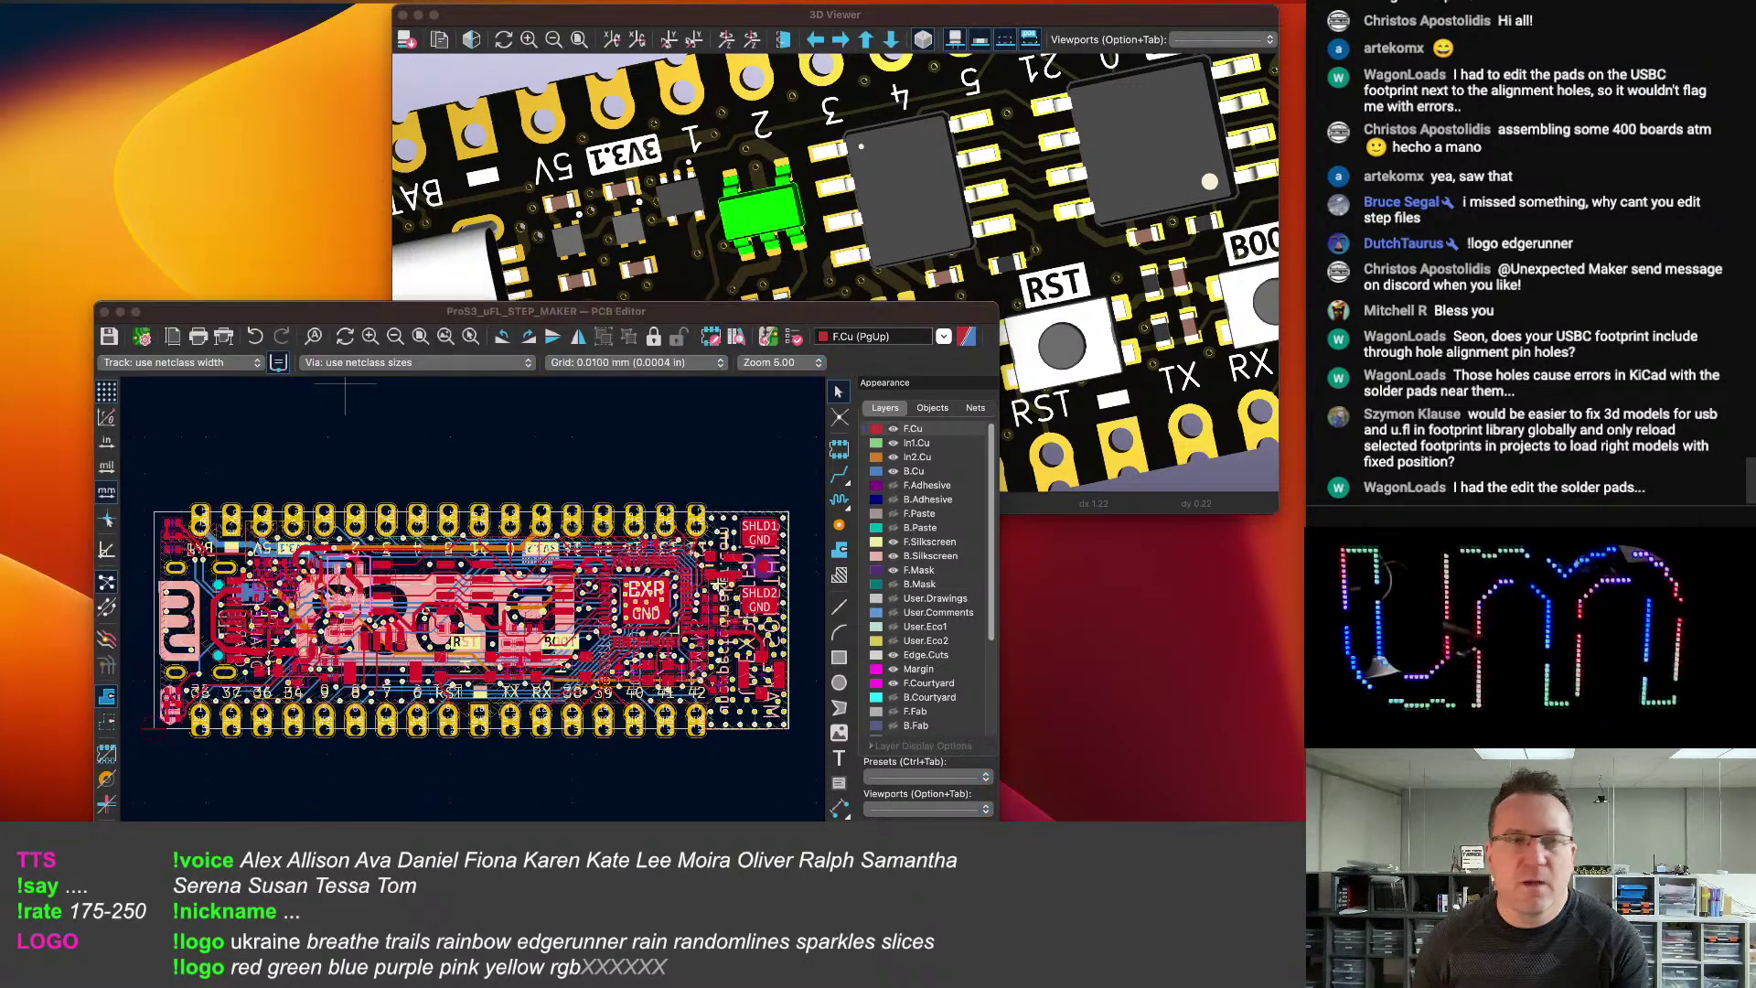
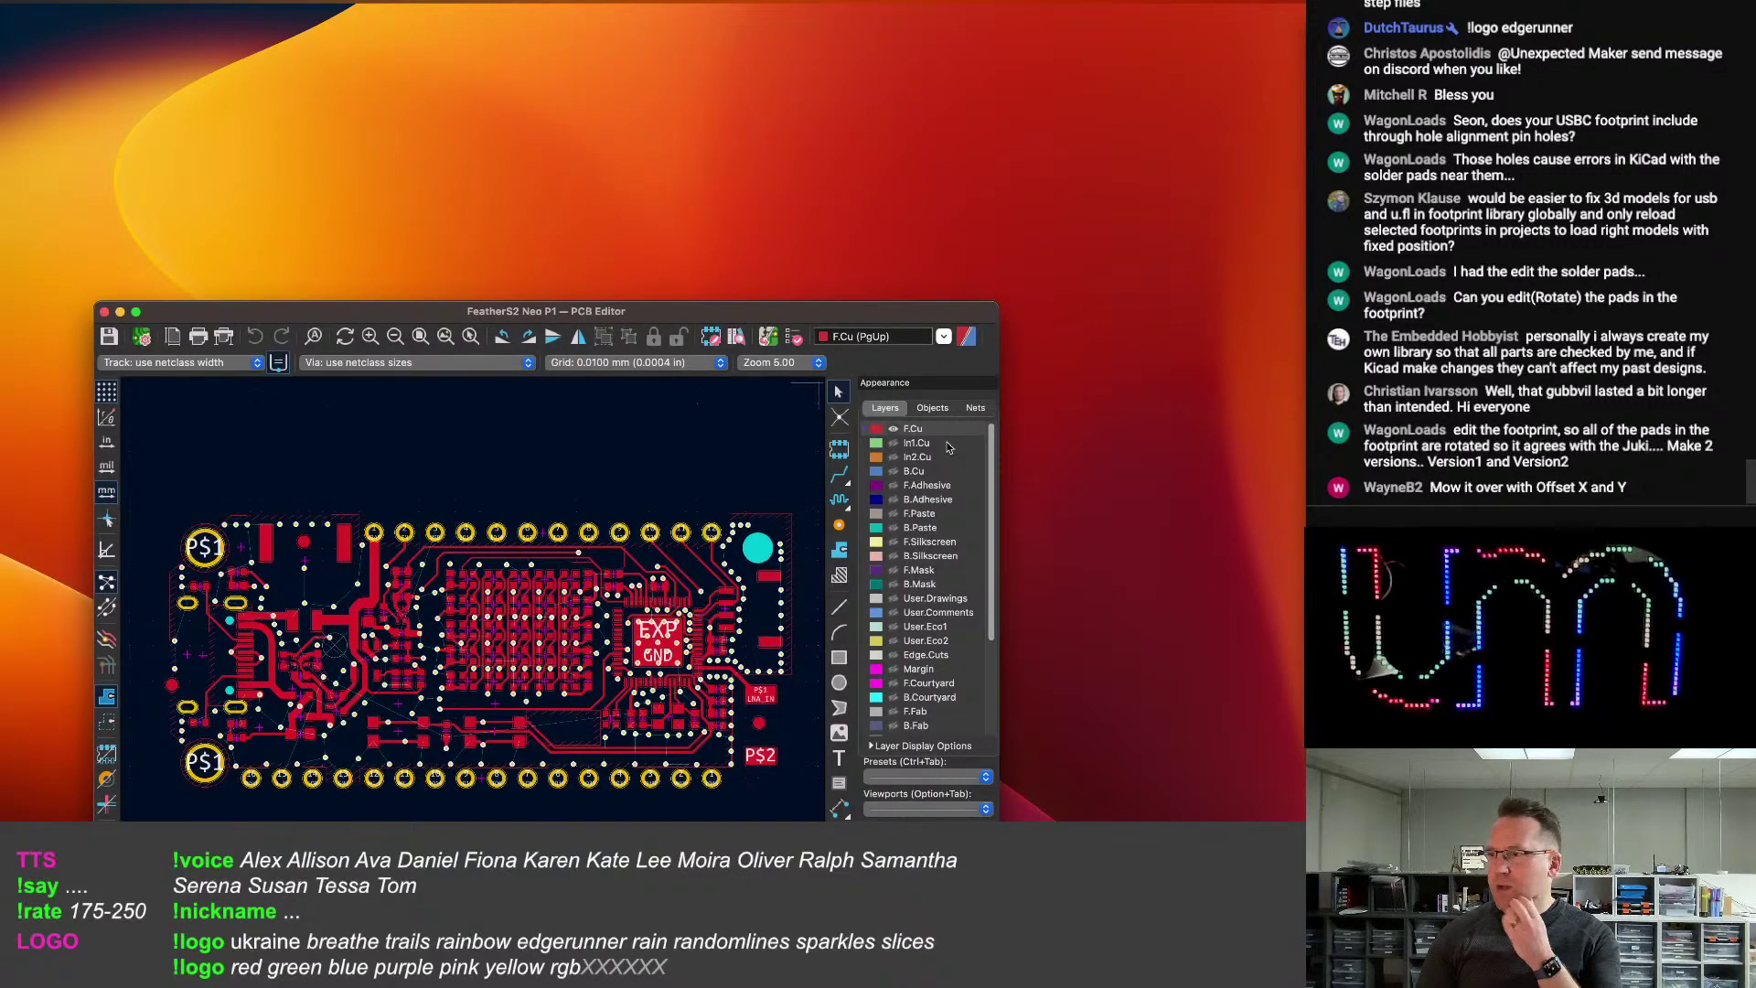
# Make all layers of the FeatherS2 Neo board visible and open the board in the 3D viewer.
pyautogui.rightClick(914, 433)
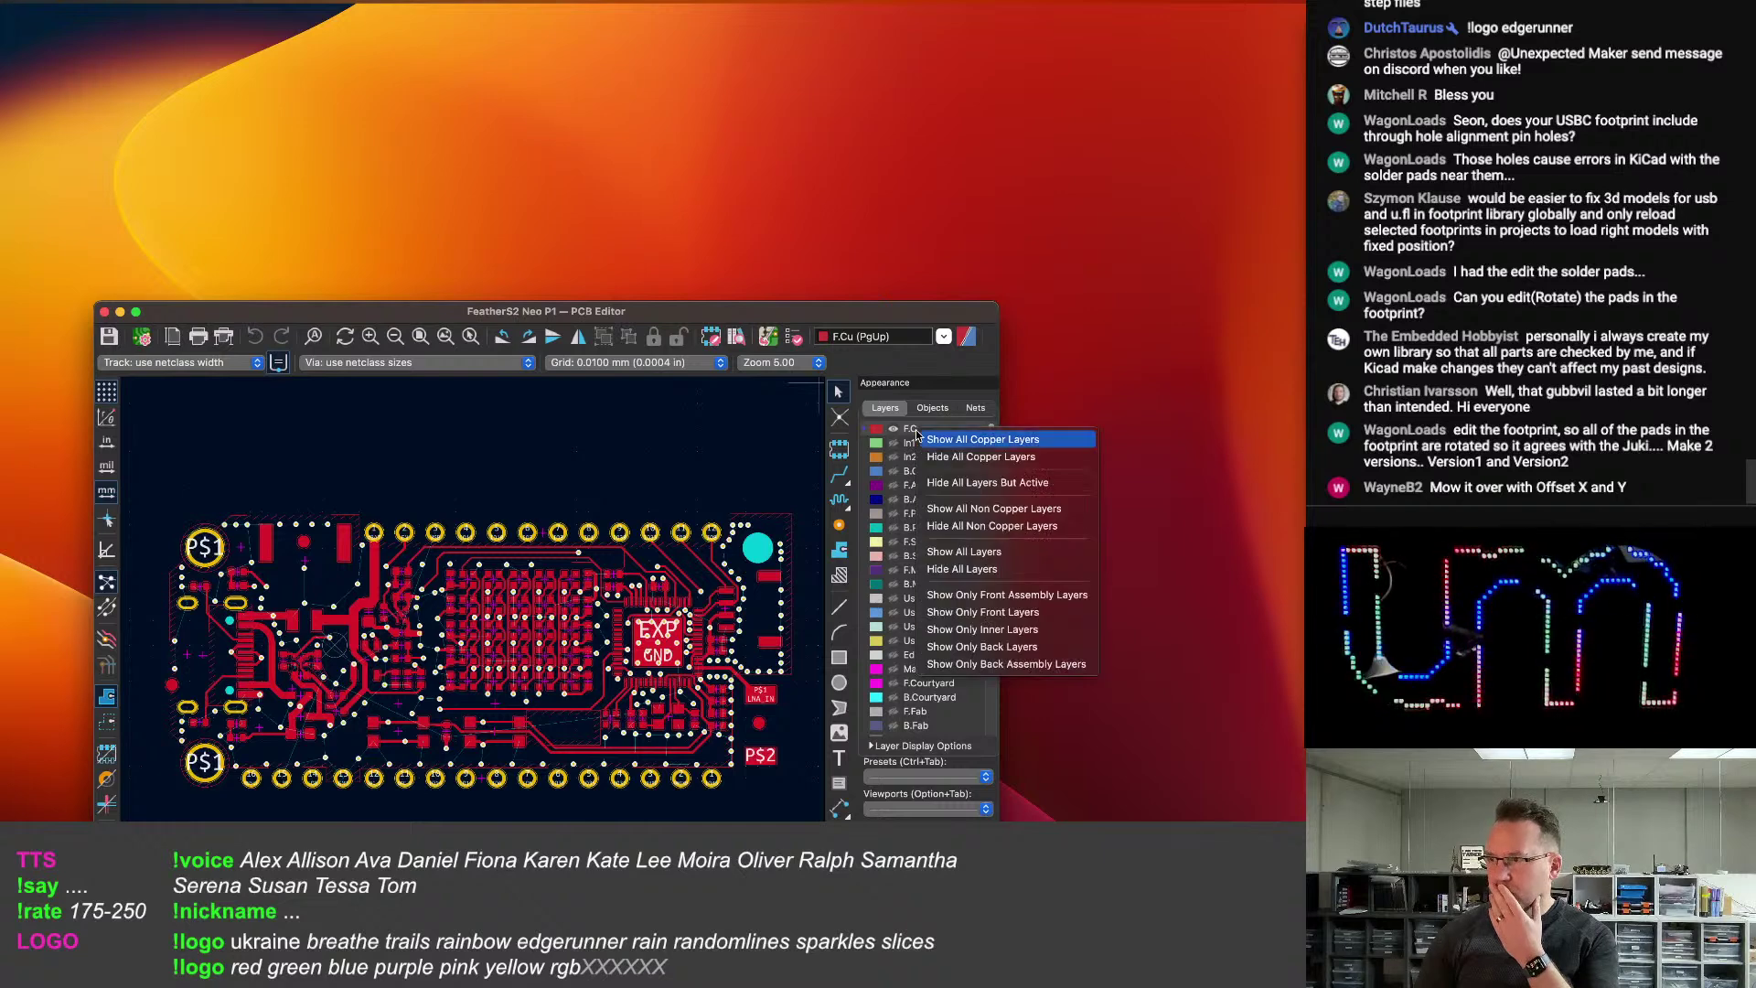
pyautogui.click(964, 552)
pyautogui.scroll(-3, 559, 538)
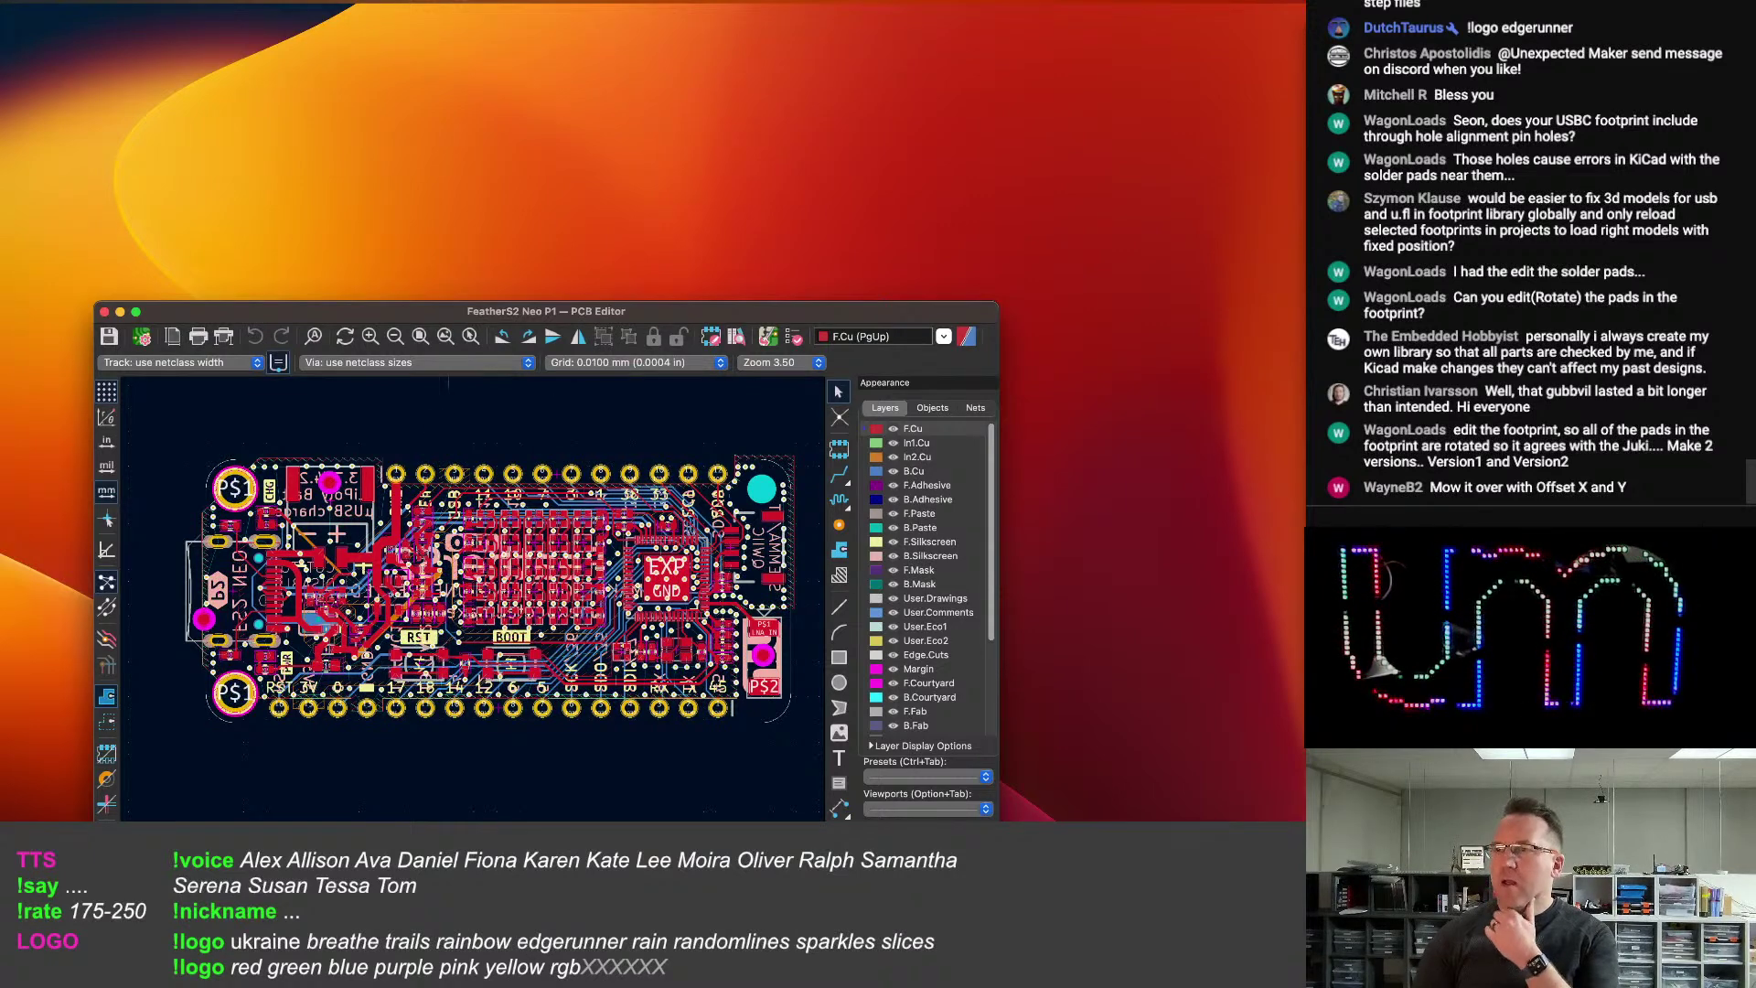
pyautogui.click(326, 1)
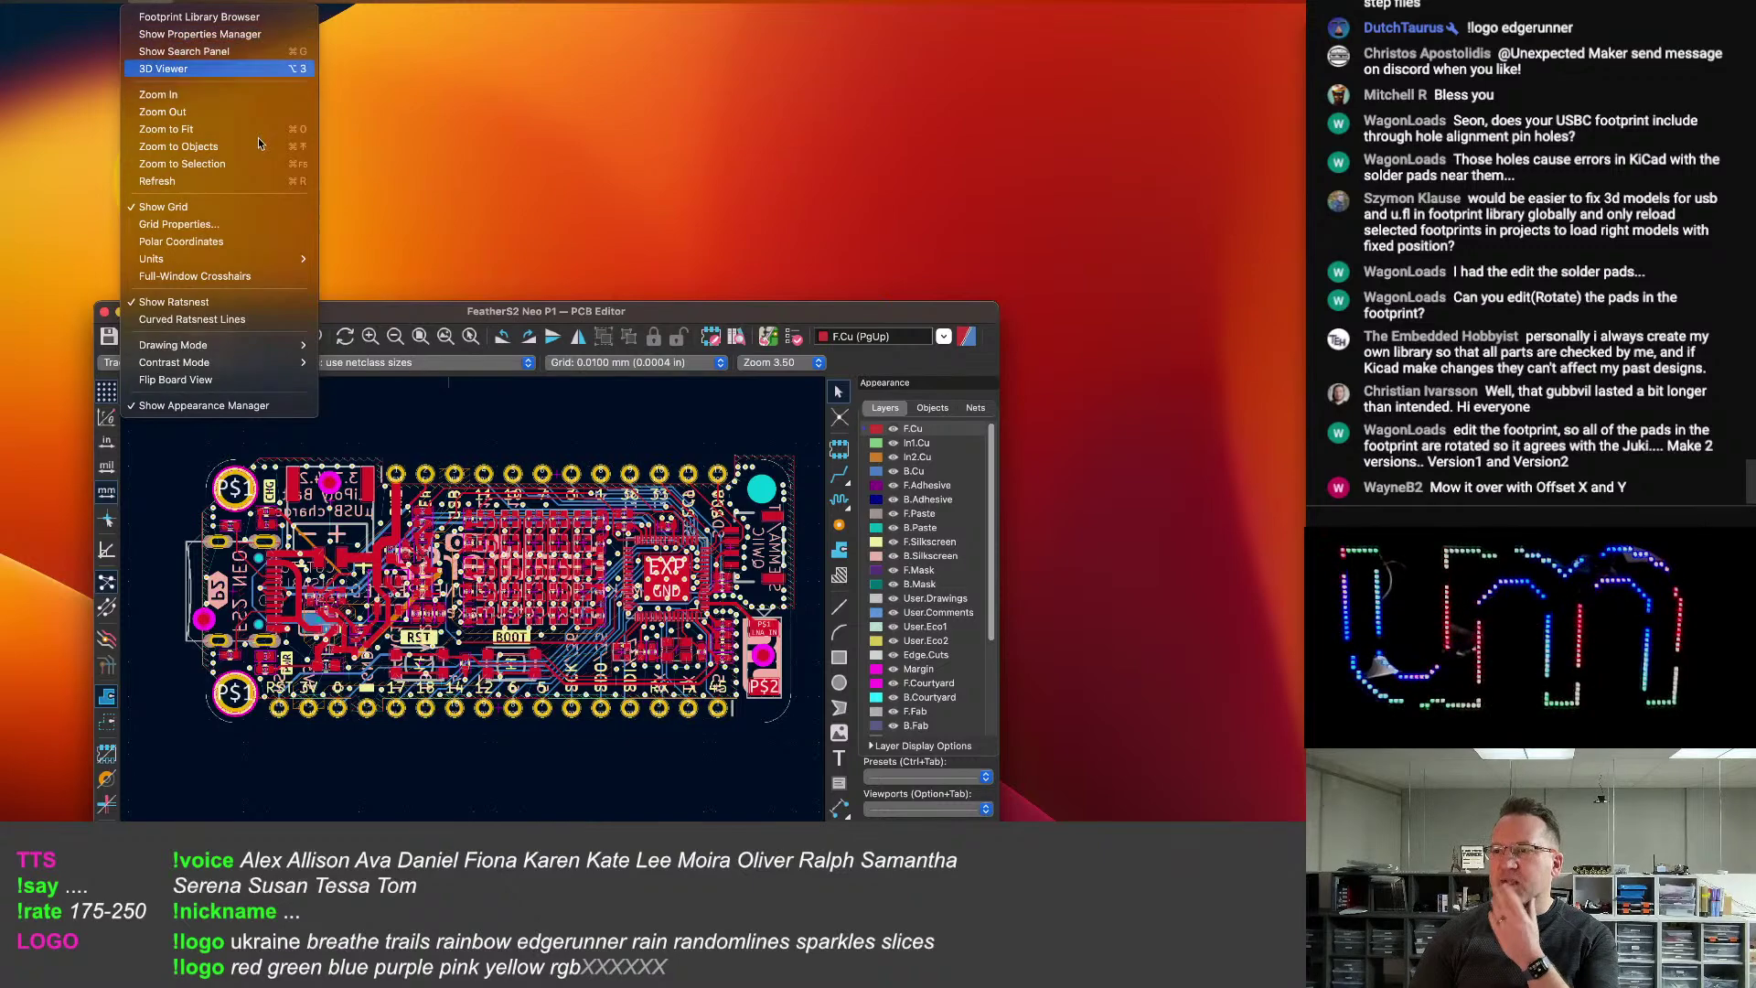
pyautogui.click(178, 69)
pyautogui.scroll(5, 712, 332)
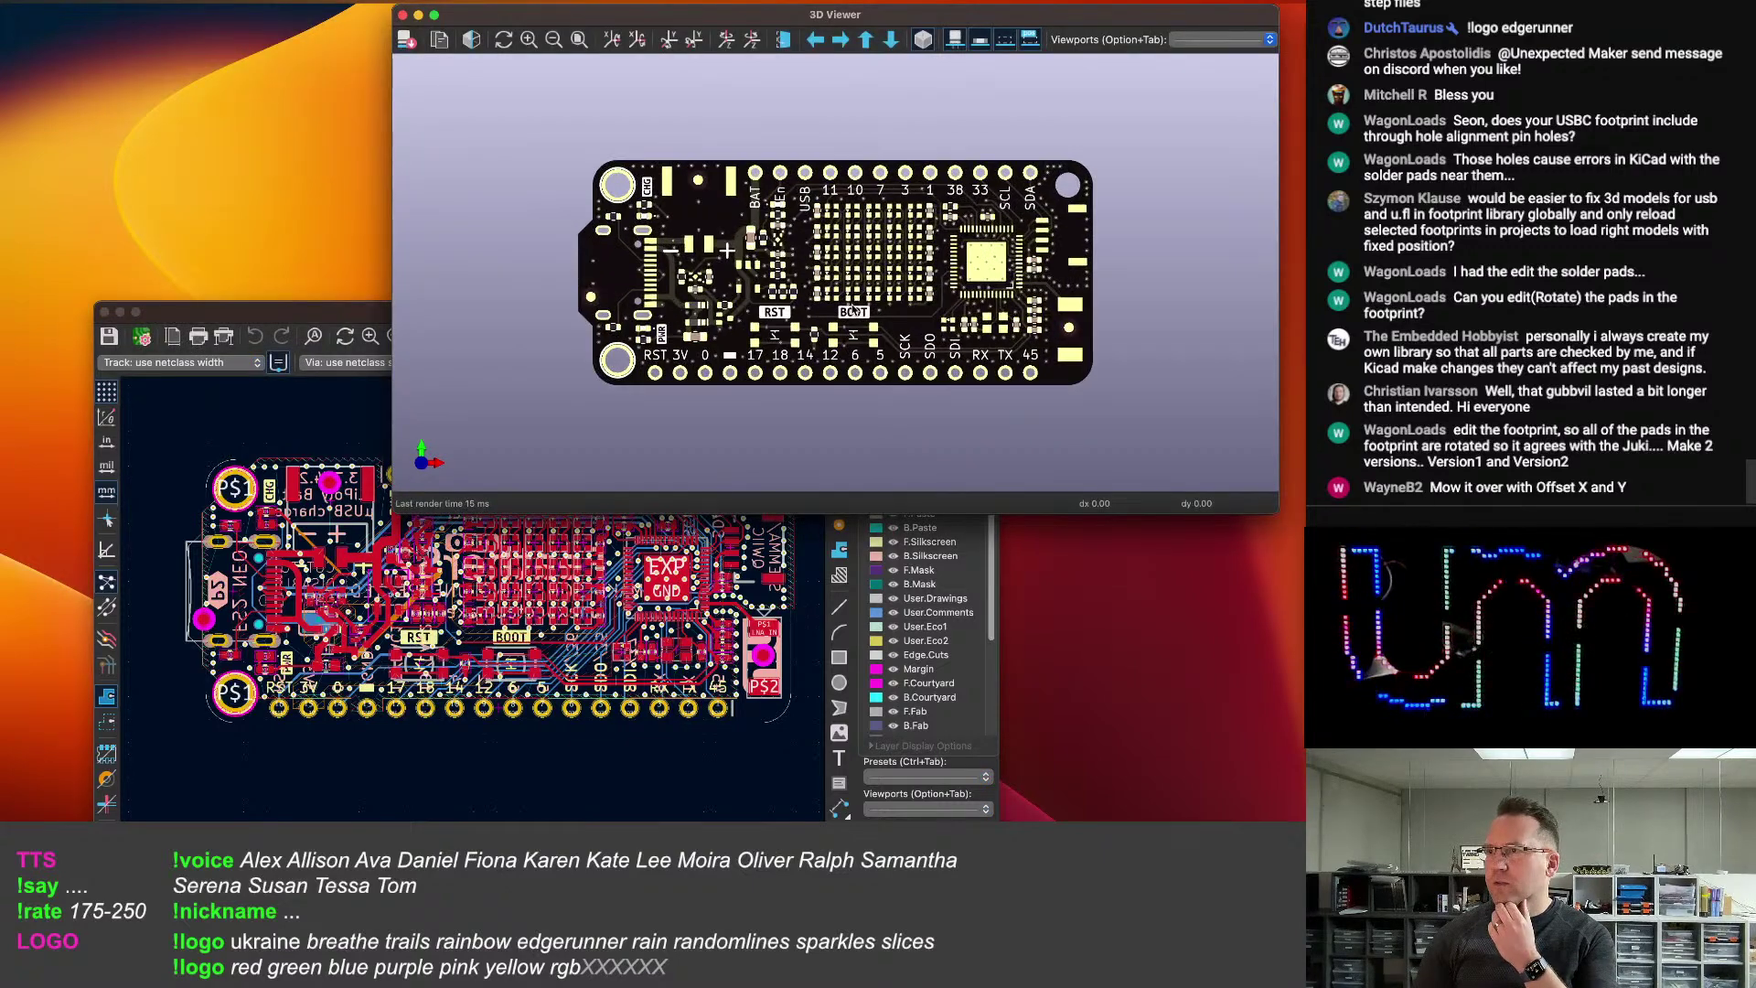
# Examine the FeatherS2 Neo board in 3D for missing component models, with the board editor window moved clear of the view.
pyautogui.moveTo(873, 352); pyautogui.dragTo(900, 391)
pyautogui.moveTo(900, 390); pyautogui.dragTo(875, 404, button='middle')
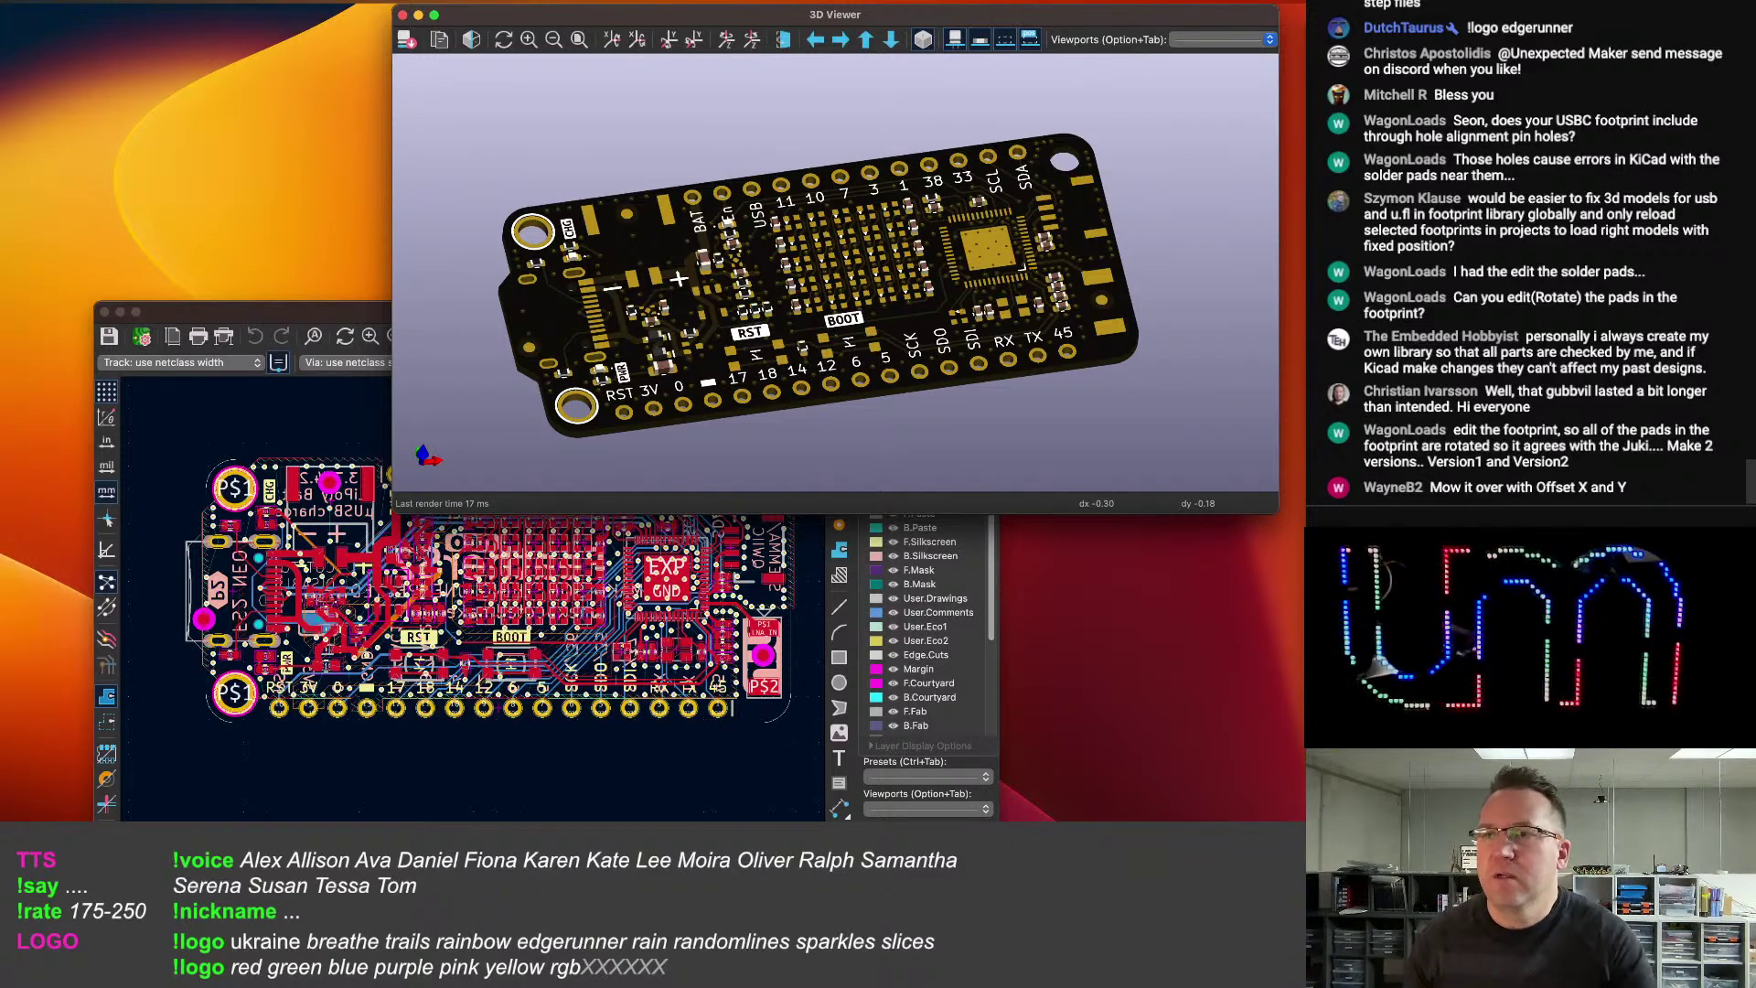
pyautogui.moveTo(931, 369)
pyautogui.mouseDown()
pyautogui.moveTo(925, 328)
pyautogui.moveTo(924, 350)
pyautogui.mouseUp()
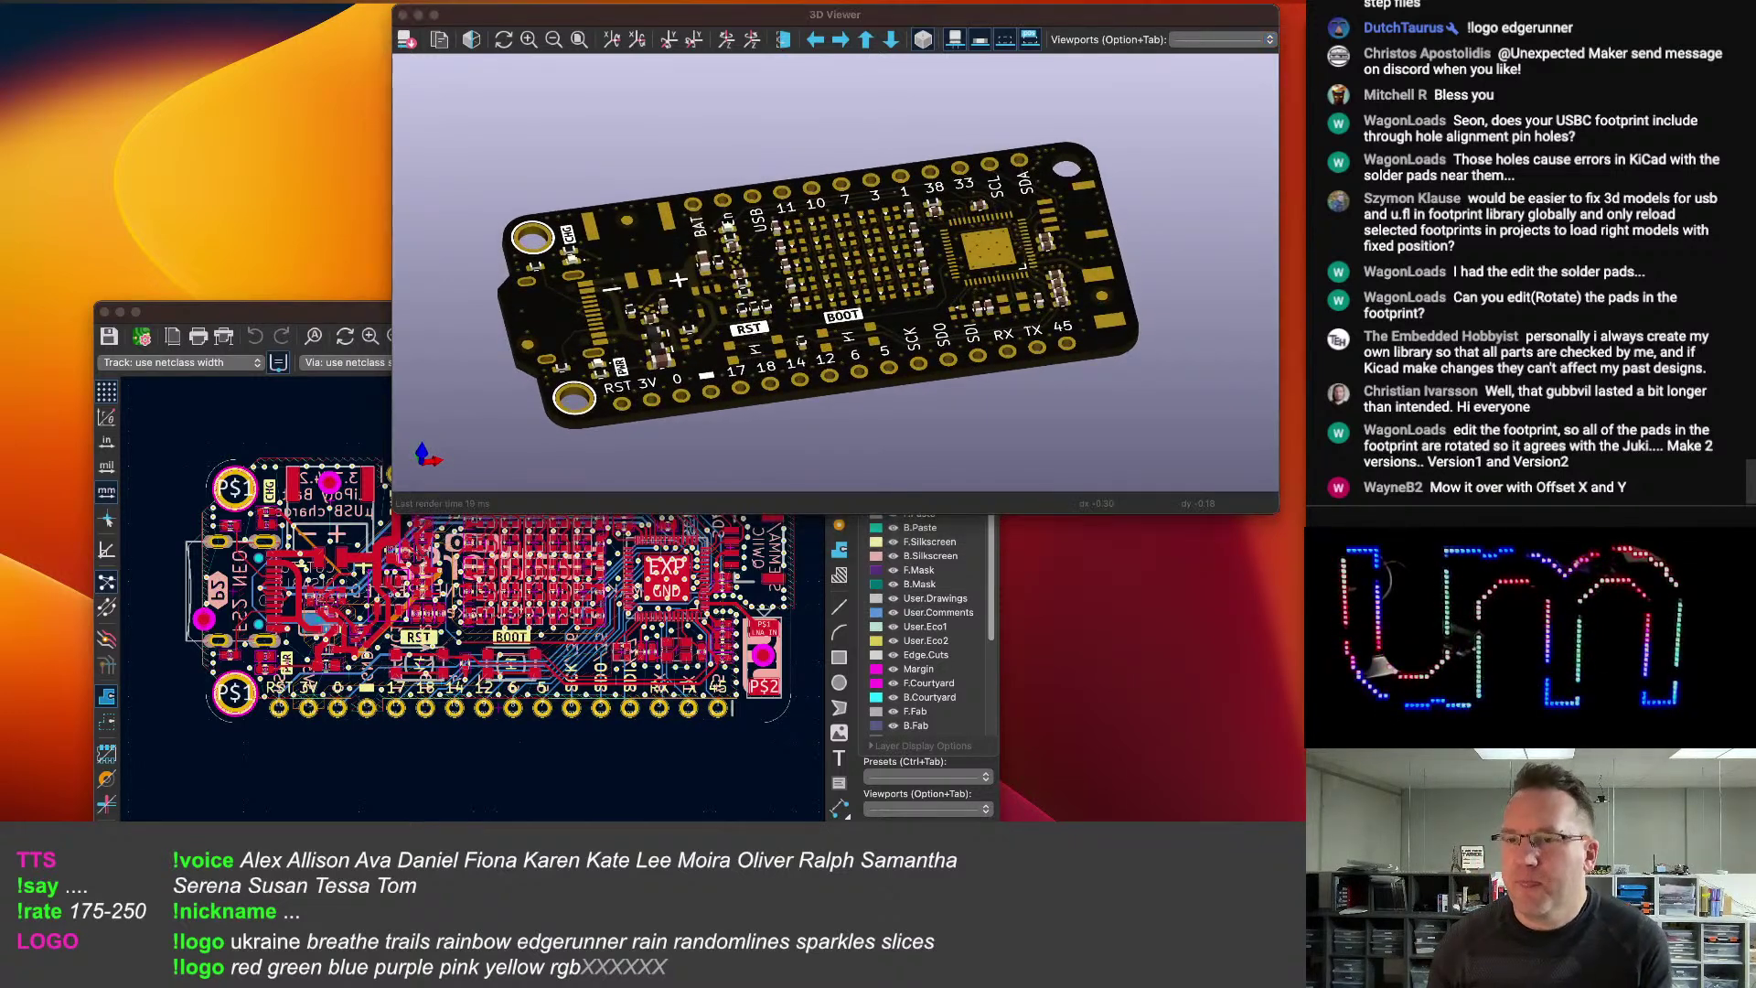
pyautogui.moveTo(986, 397); pyautogui.dragTo(1006, 432)
pyautogui.moveTo(689, 408); pyautogui.dragTo(687, 400)
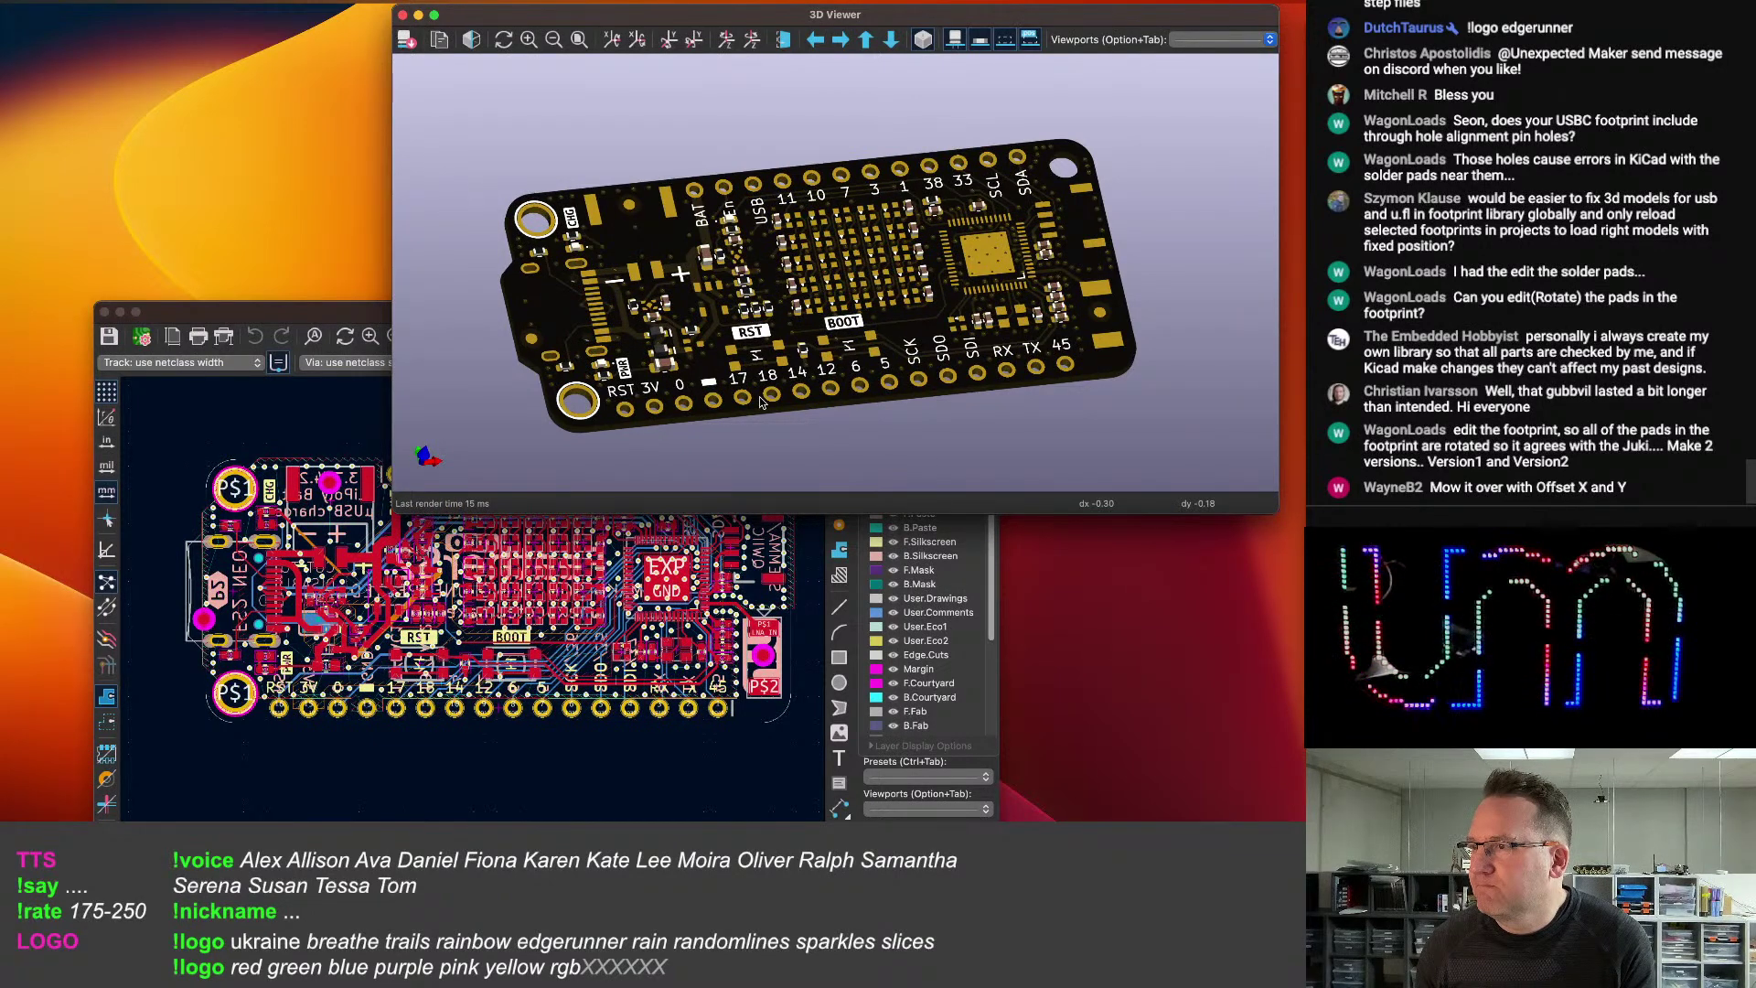
pyautogui.moveTo(342, 313); pyautogui.dragTo(306, 349)
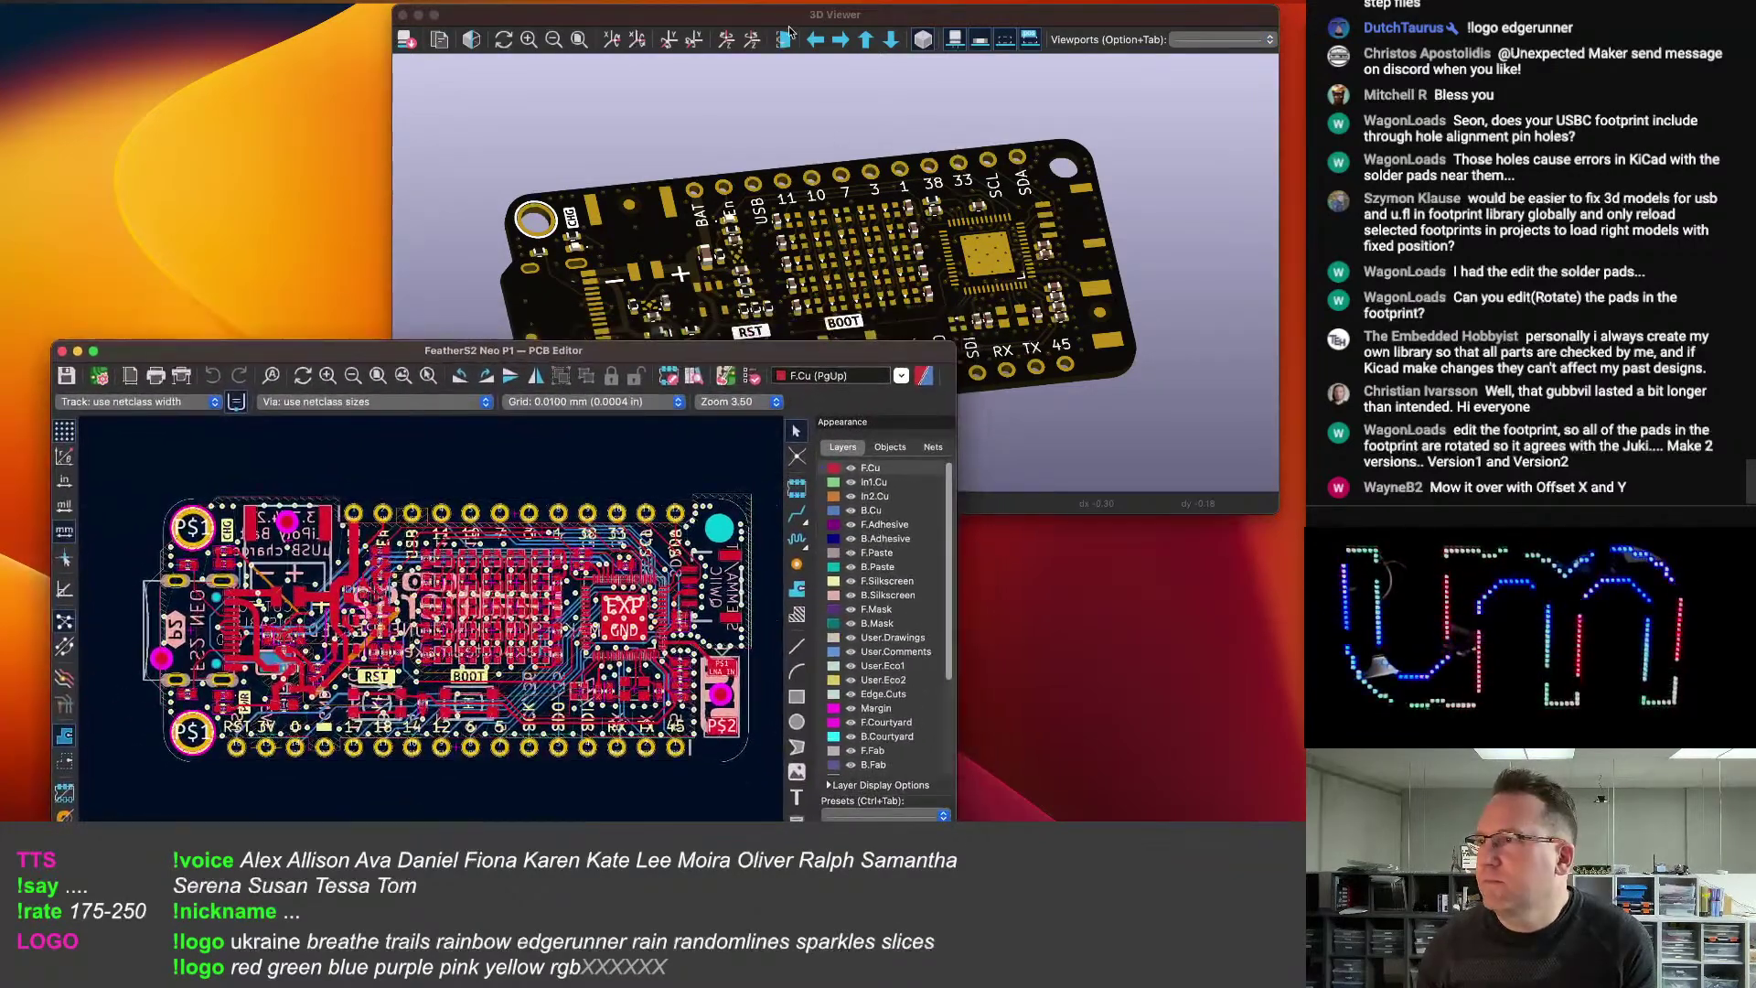
pyautogui.moveTo(964, 197); pyautogui.dragTo(979, 135, button='middle')
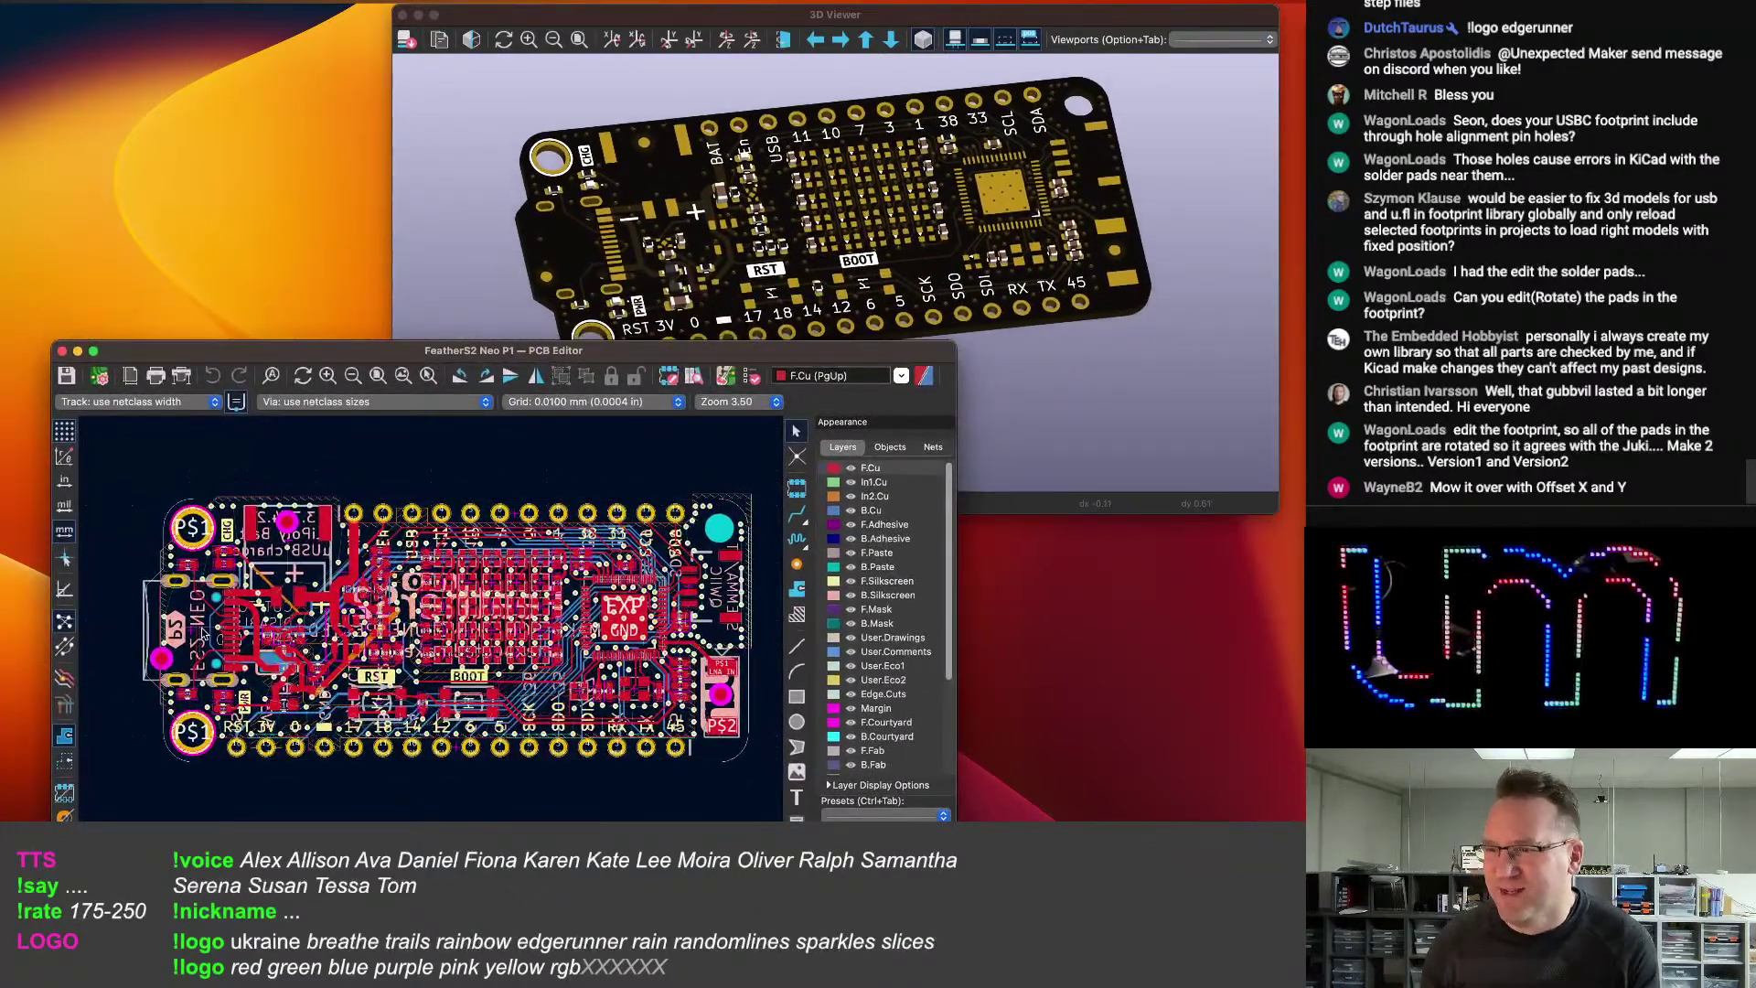
# Add the model NCP170AMX170TCG.STEP from the KiCad Models folder to the 3.3V regulator footprint beside the VBUS and EN capacitor.
pyautogui.scroll(10, 202, 631)
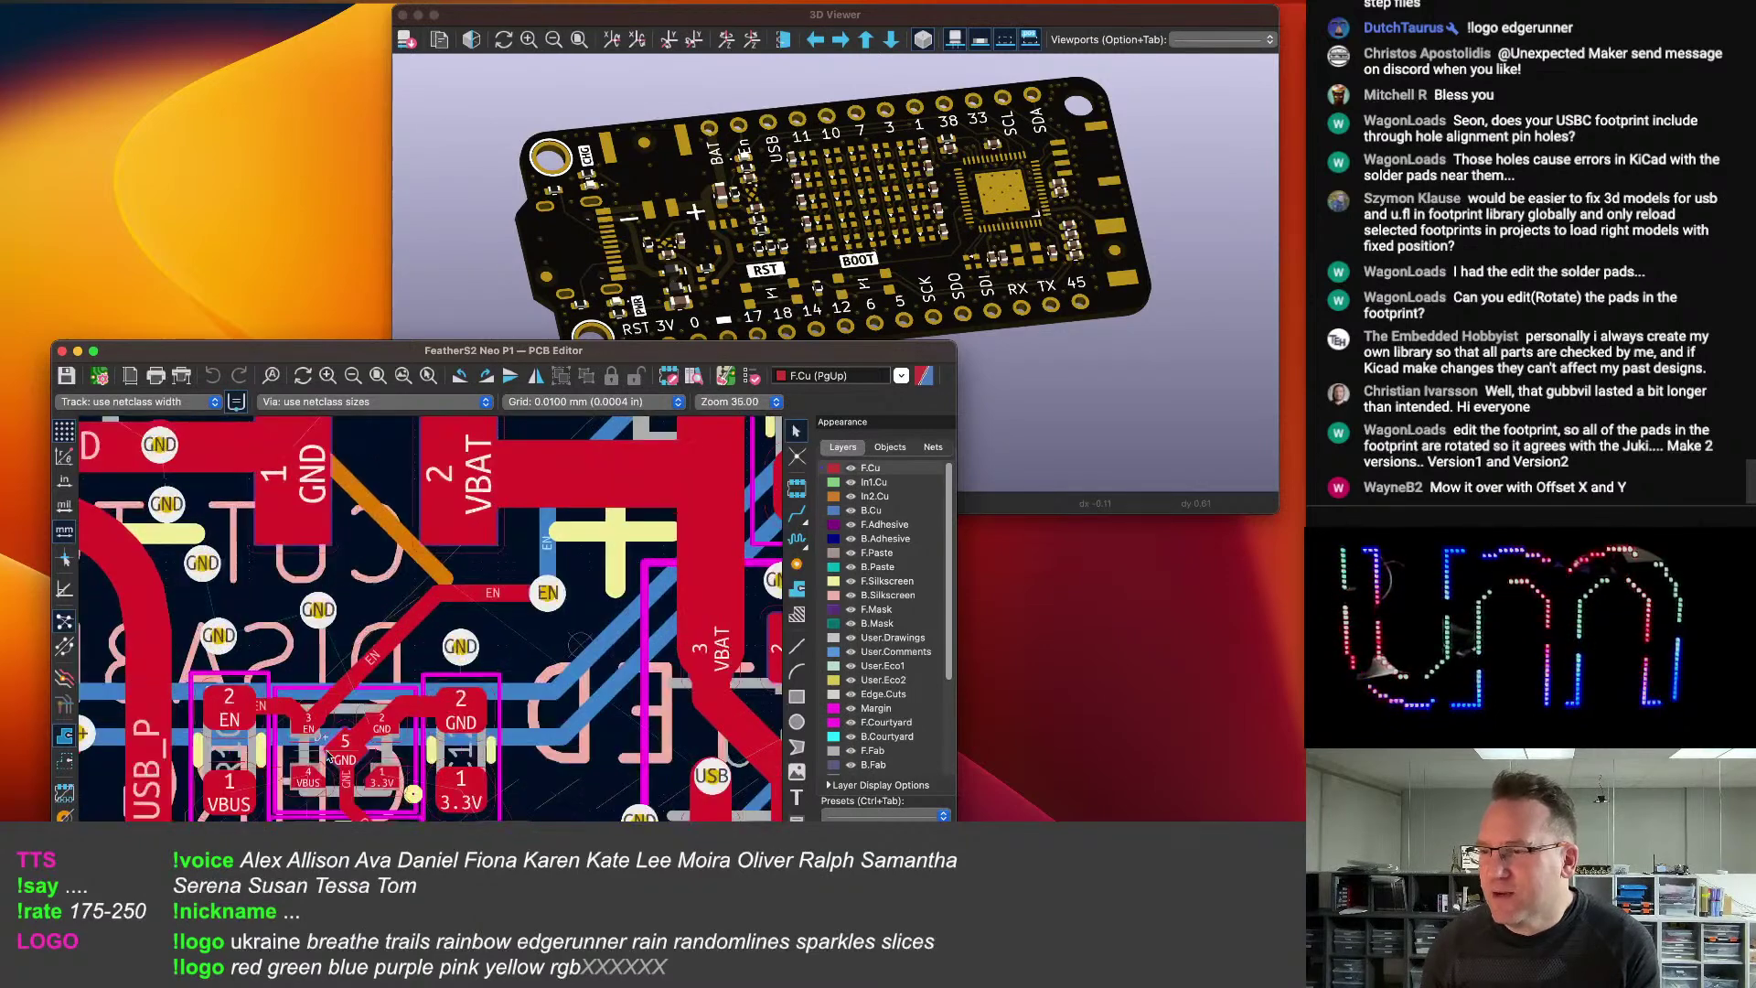
pyautogui.doubleClick(329, 722)
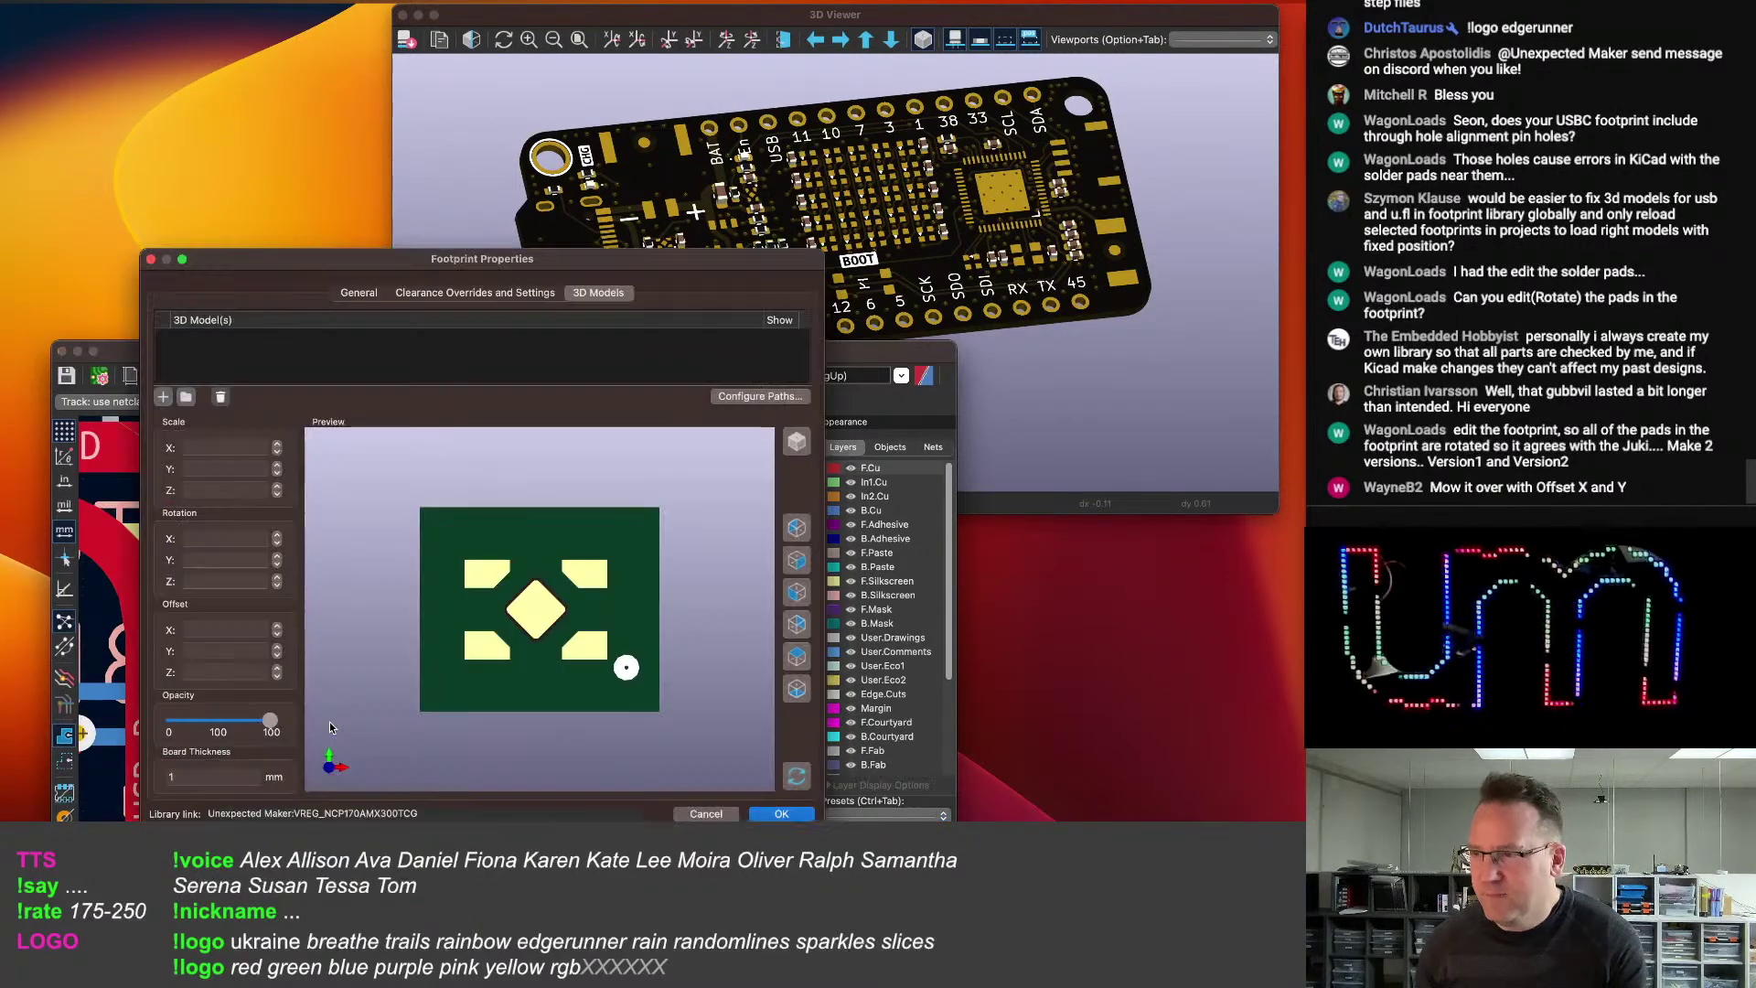
pyautogui.click(163, 397)
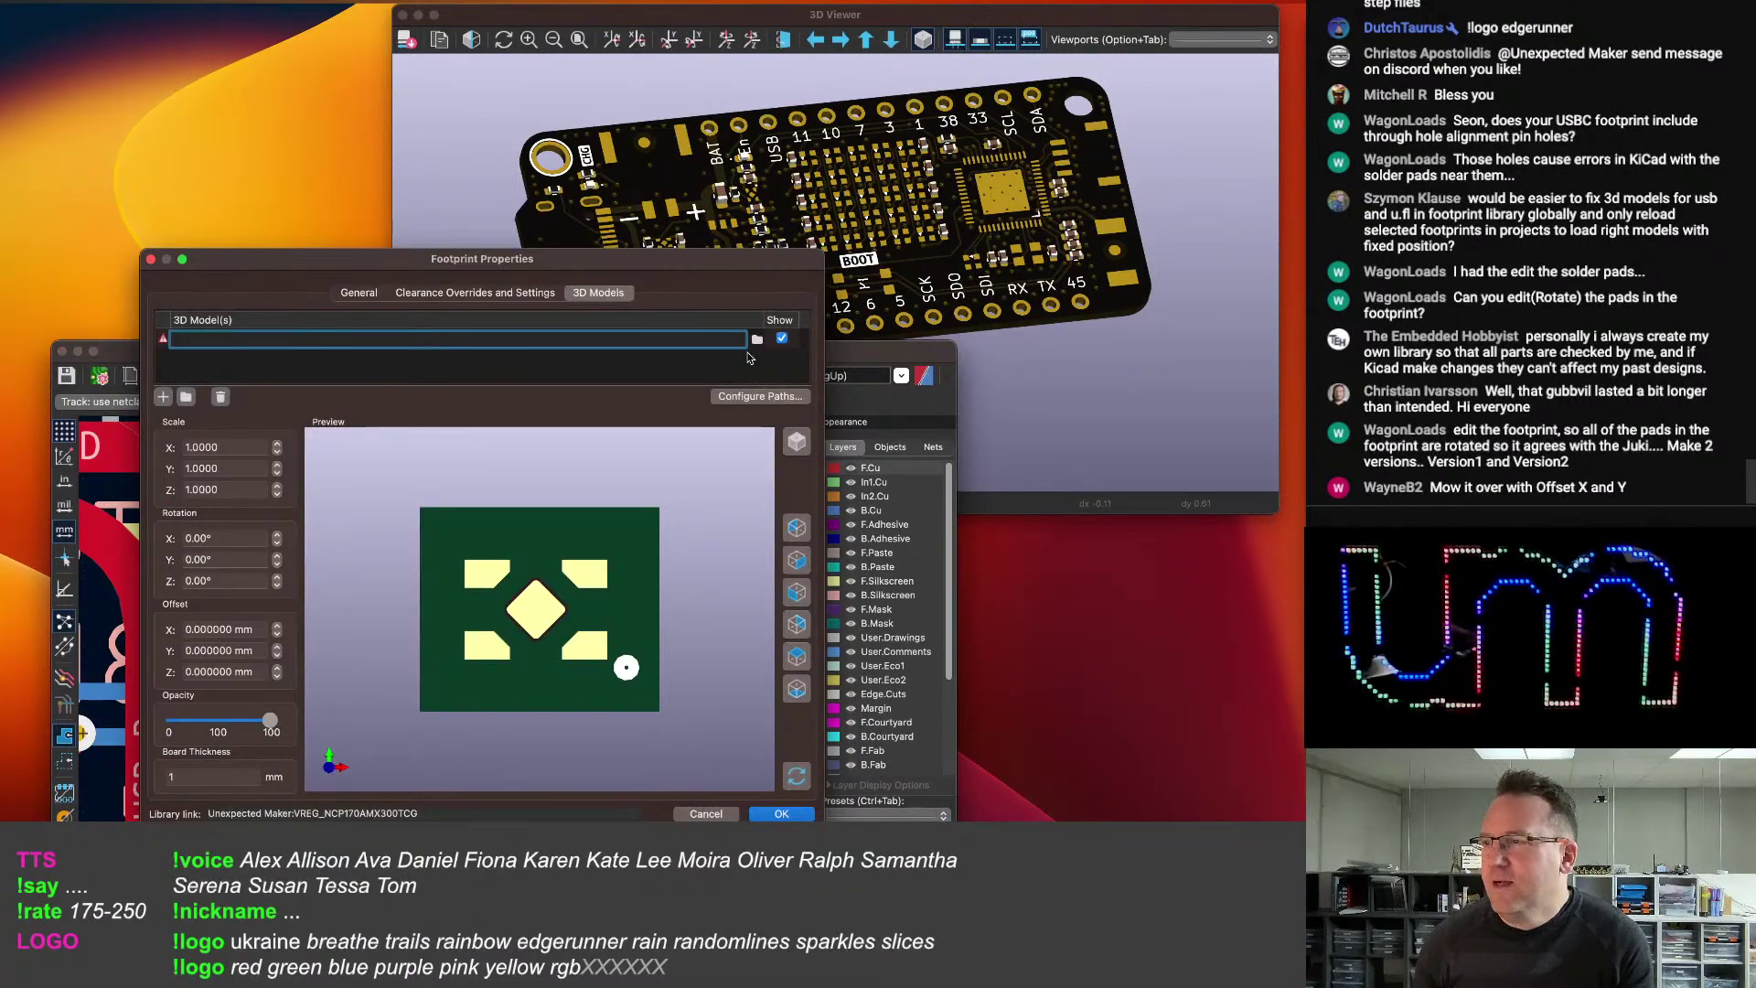
pyautogui.click(757, 340)
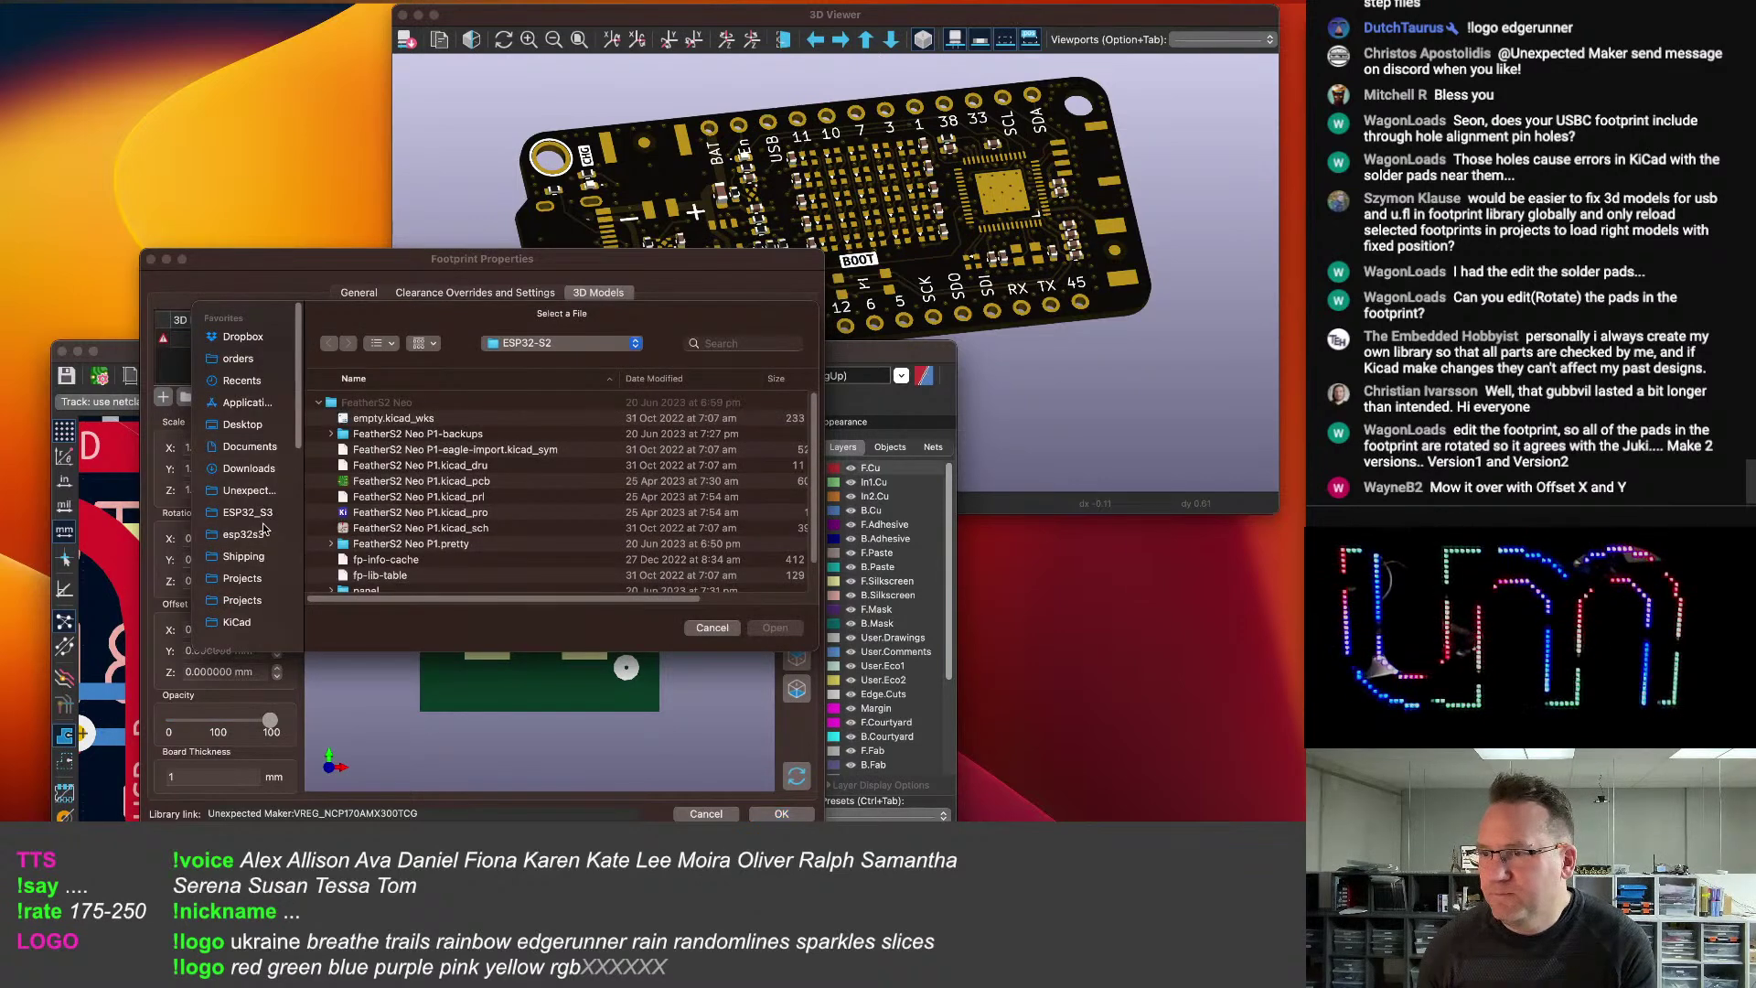
pyautogui.click(237, 622)
pyautogui.scroll(-5, 375, 525)
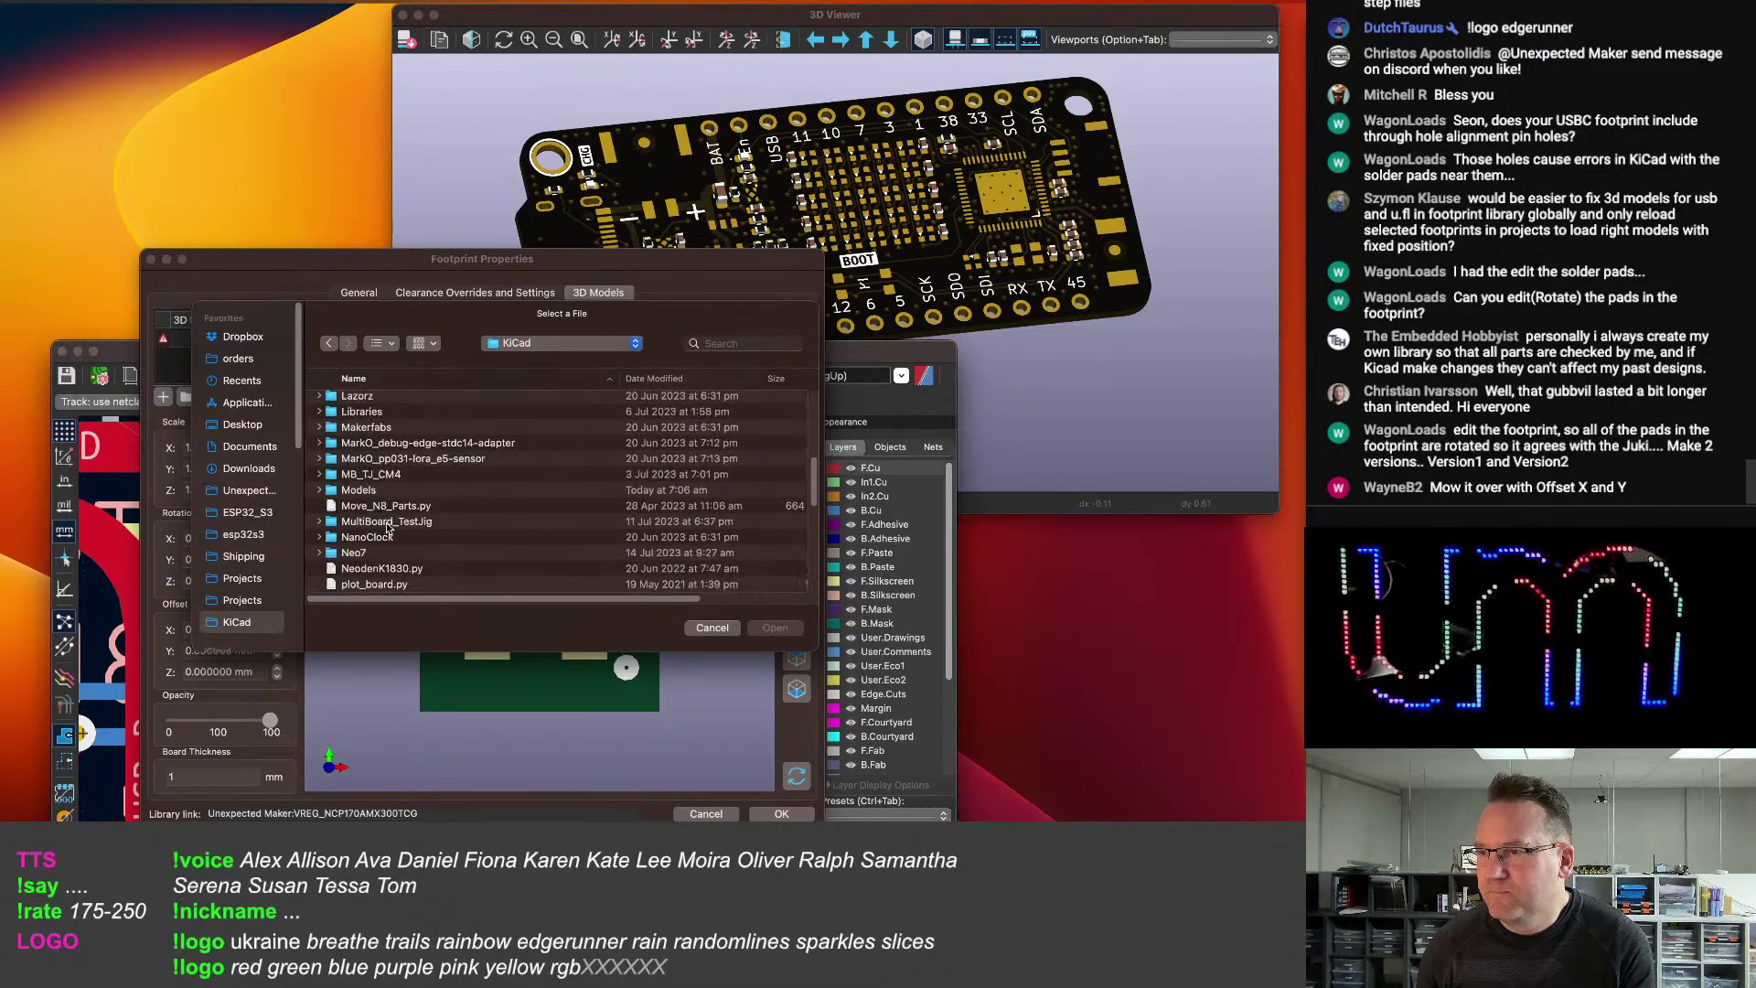
pyautogui.doubleClick(385, 490)
pyautogui.scroll(-10, 451, 474)
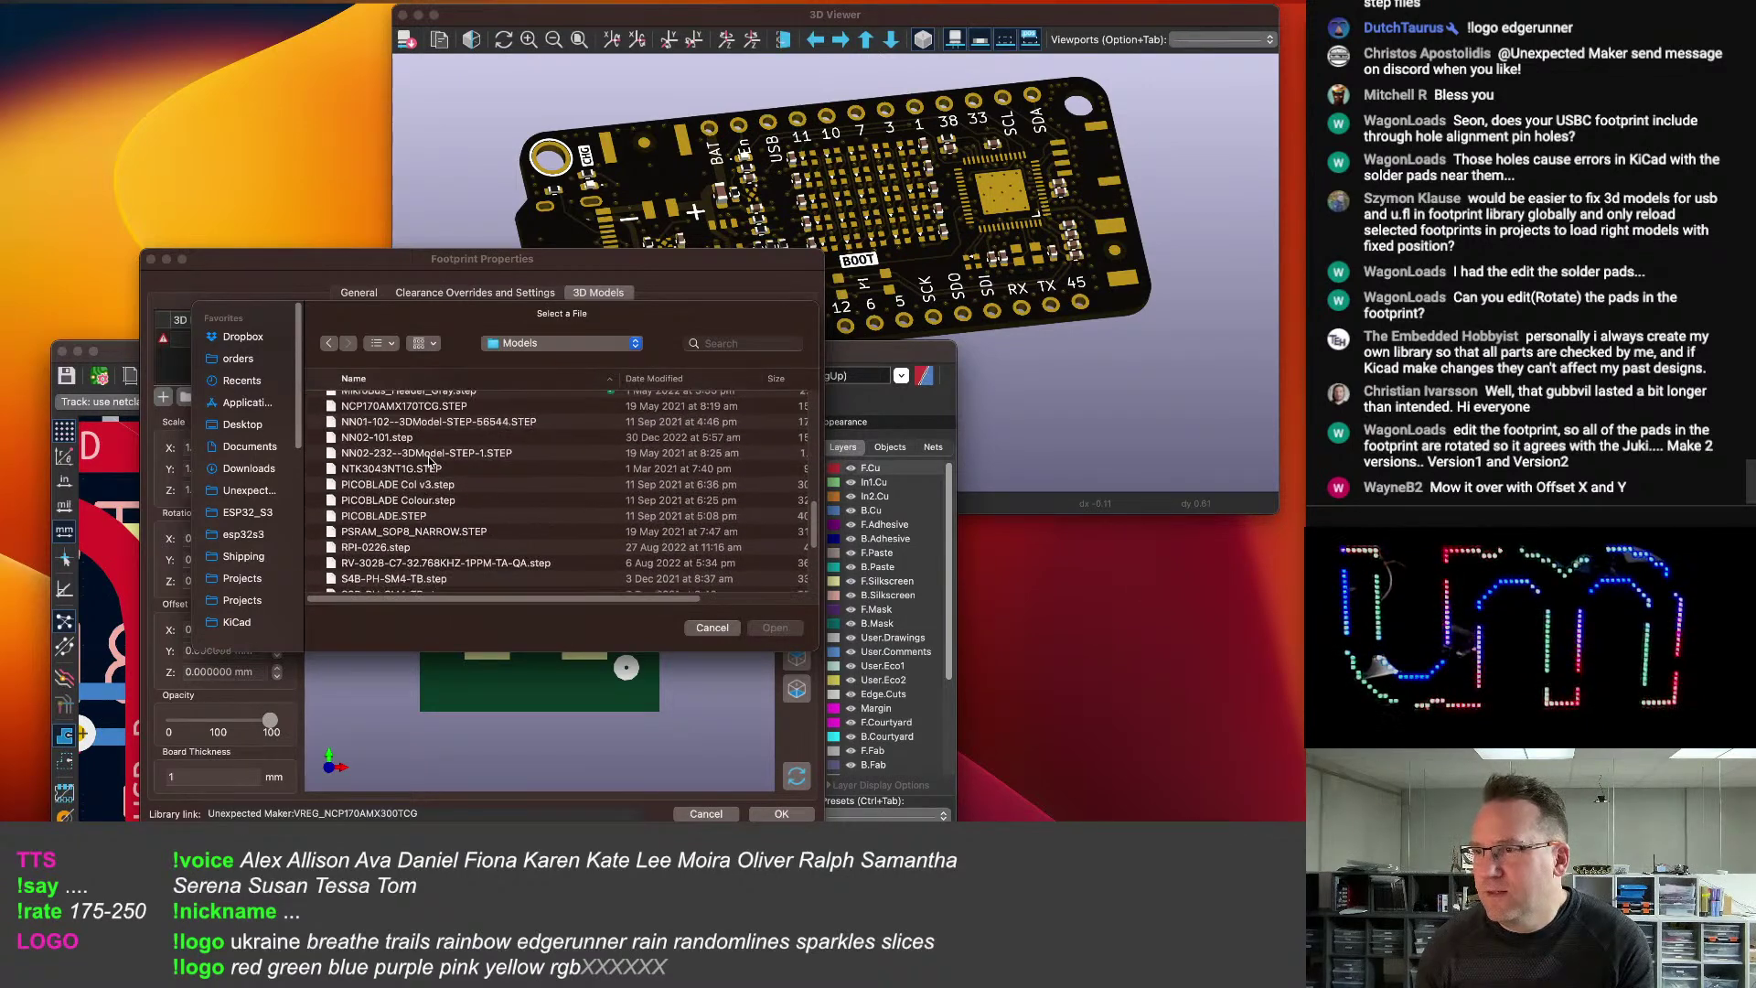
pyautogui.scroll(5, 438, 462)
pyautogui.doubleClick(419, 447)
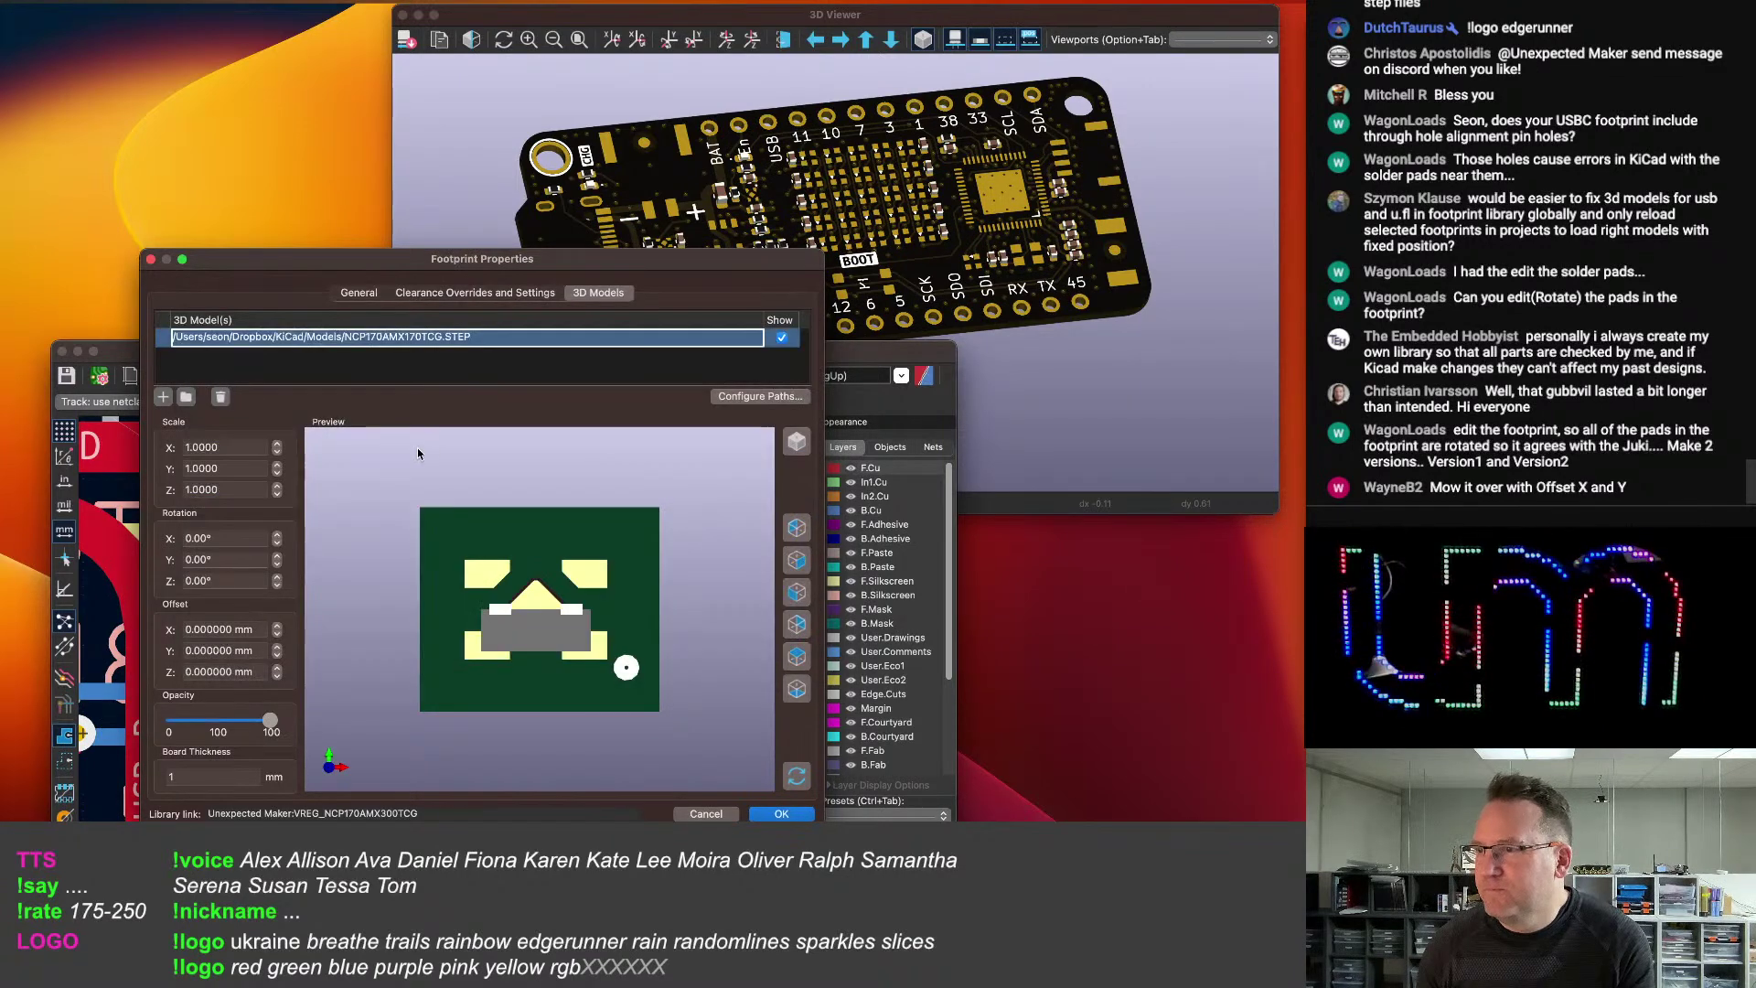
# Copy the regulator model's path, rotate the model about X and Z to sit on its pads, and apply the footprint changes.
pyautogui.click(572, 343)
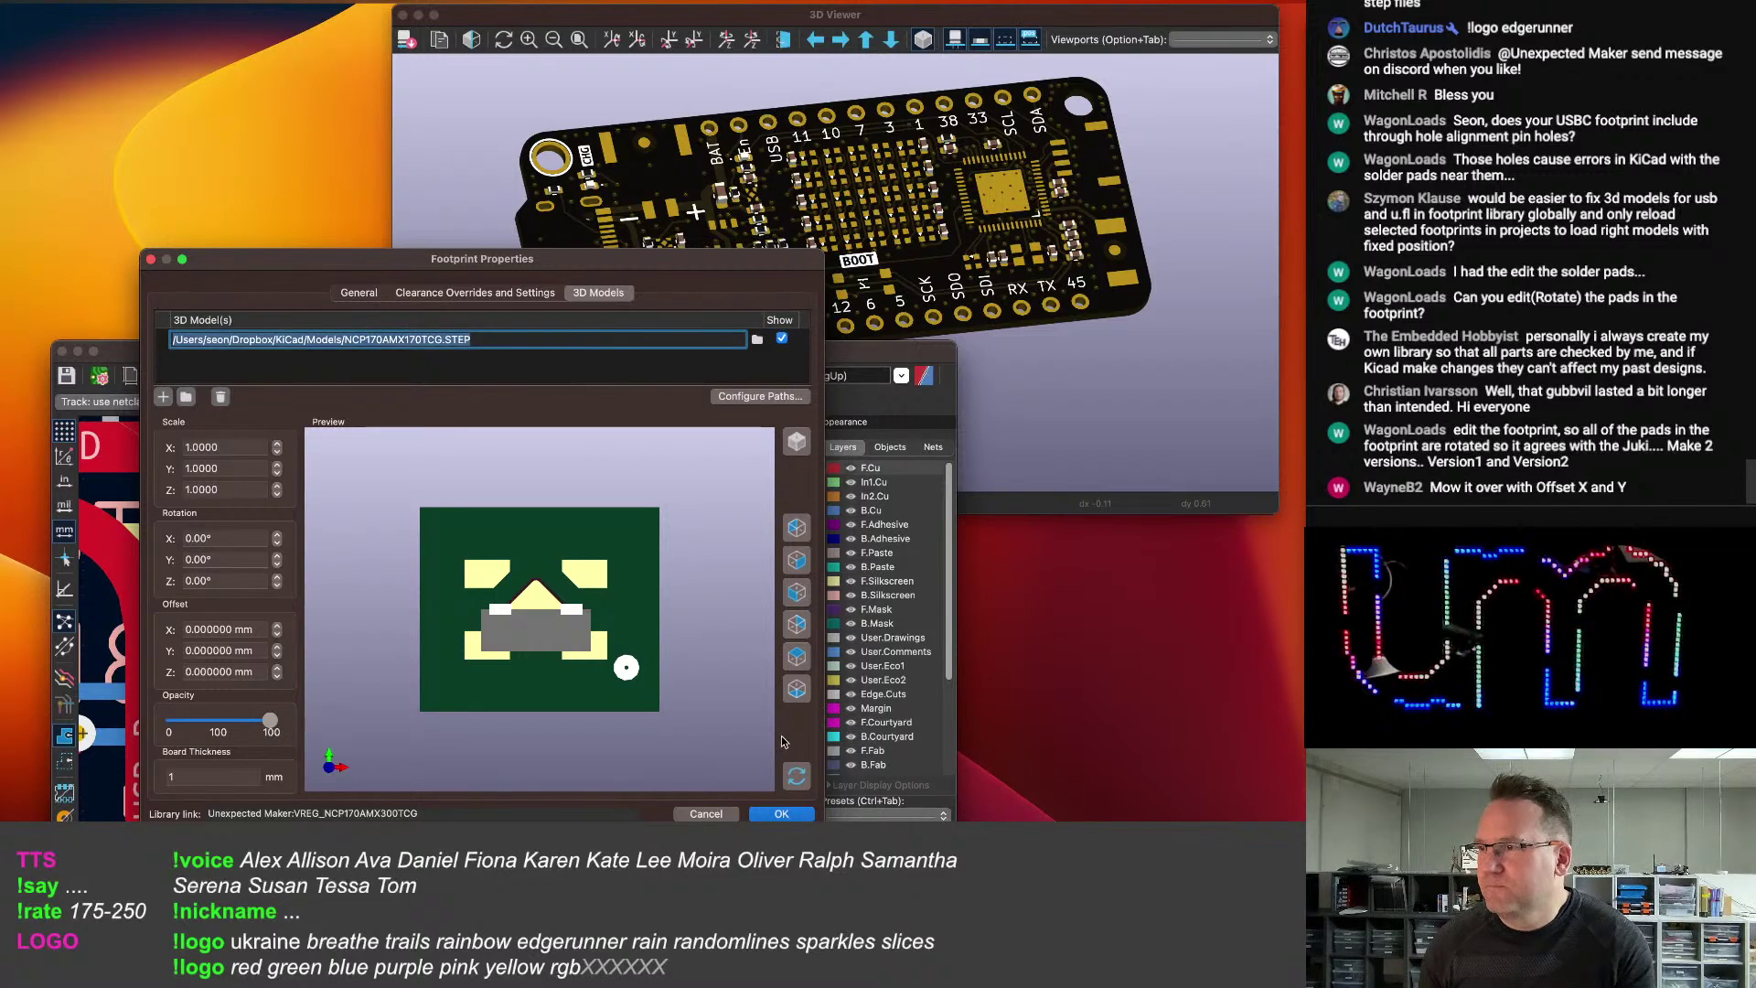
pyautogui.click(278, 562)
pyautogui.click(278, 554)
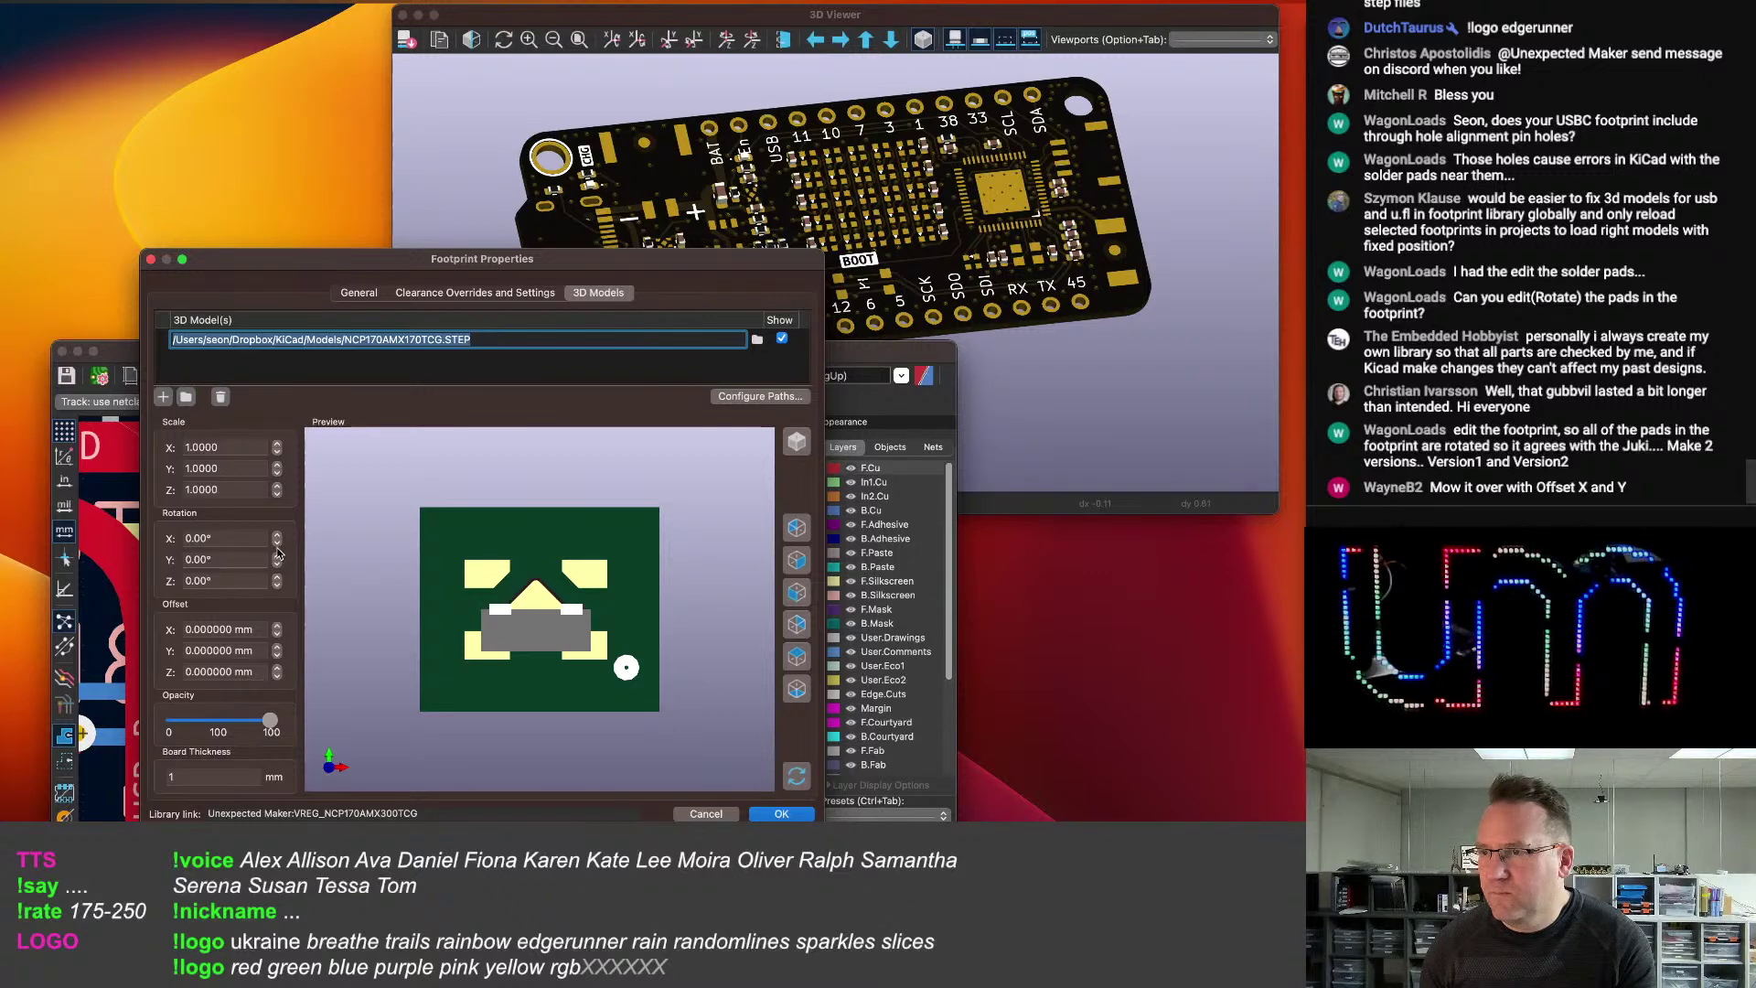
pyautogui.click(276, 543)
pyautogui.click(276, 577)
pyautogui.moveTo(589, 760); pyautogui.dragTo(586, 640)
pyautogui.click(785, 814)
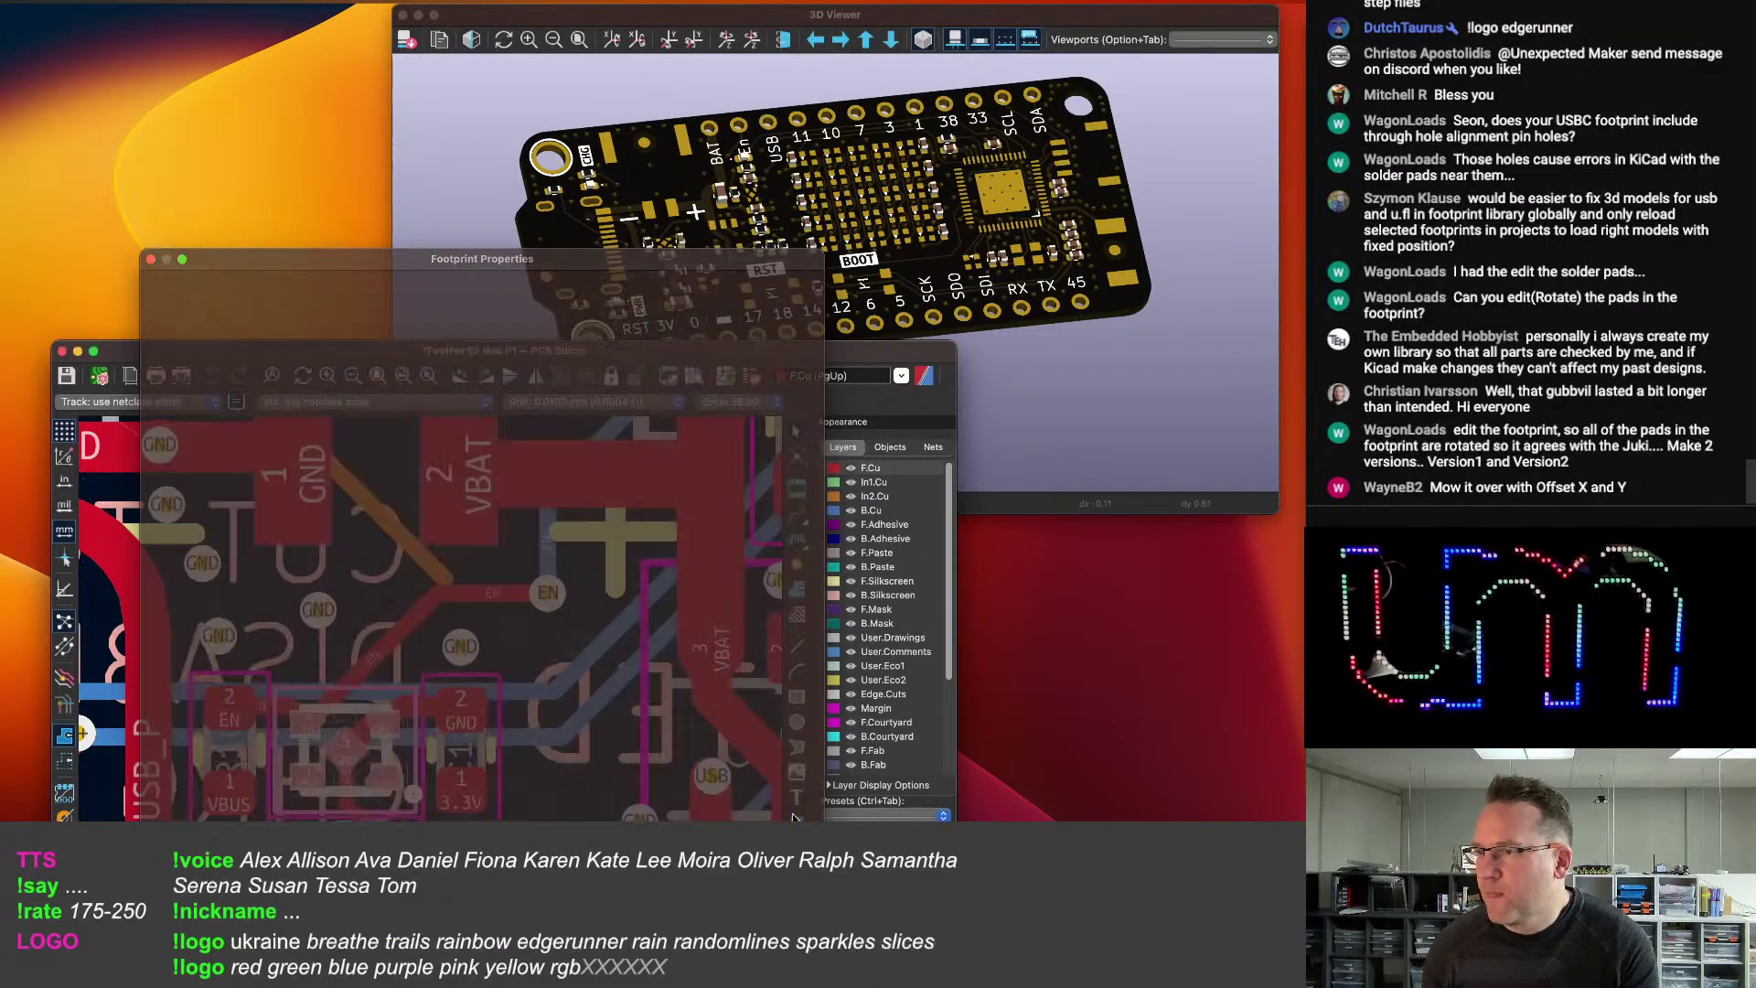
# Add a 3D model entry to the second NCP170 regulator footprint, below capacitor C5, using the same regulator model.
pyautogui.scroll(2, 722, 192)
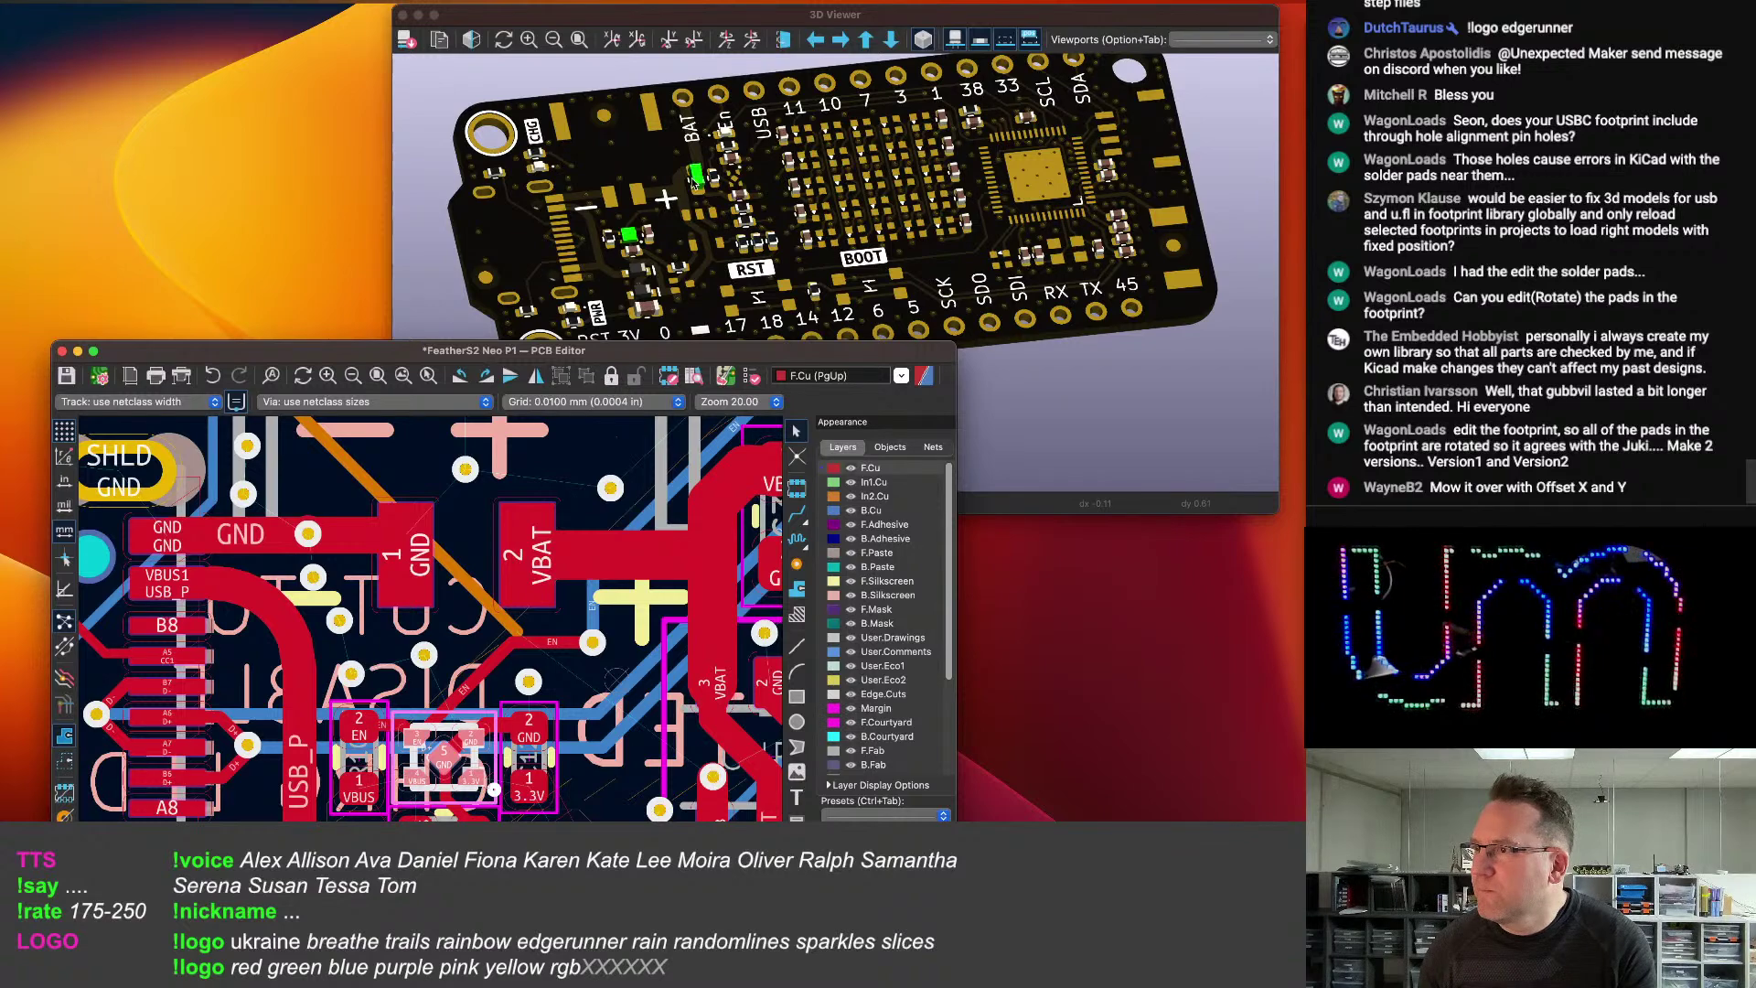
pyautogui.scroll(-2, 494, 608)
pyautogui.scroll(5, 491, 635)
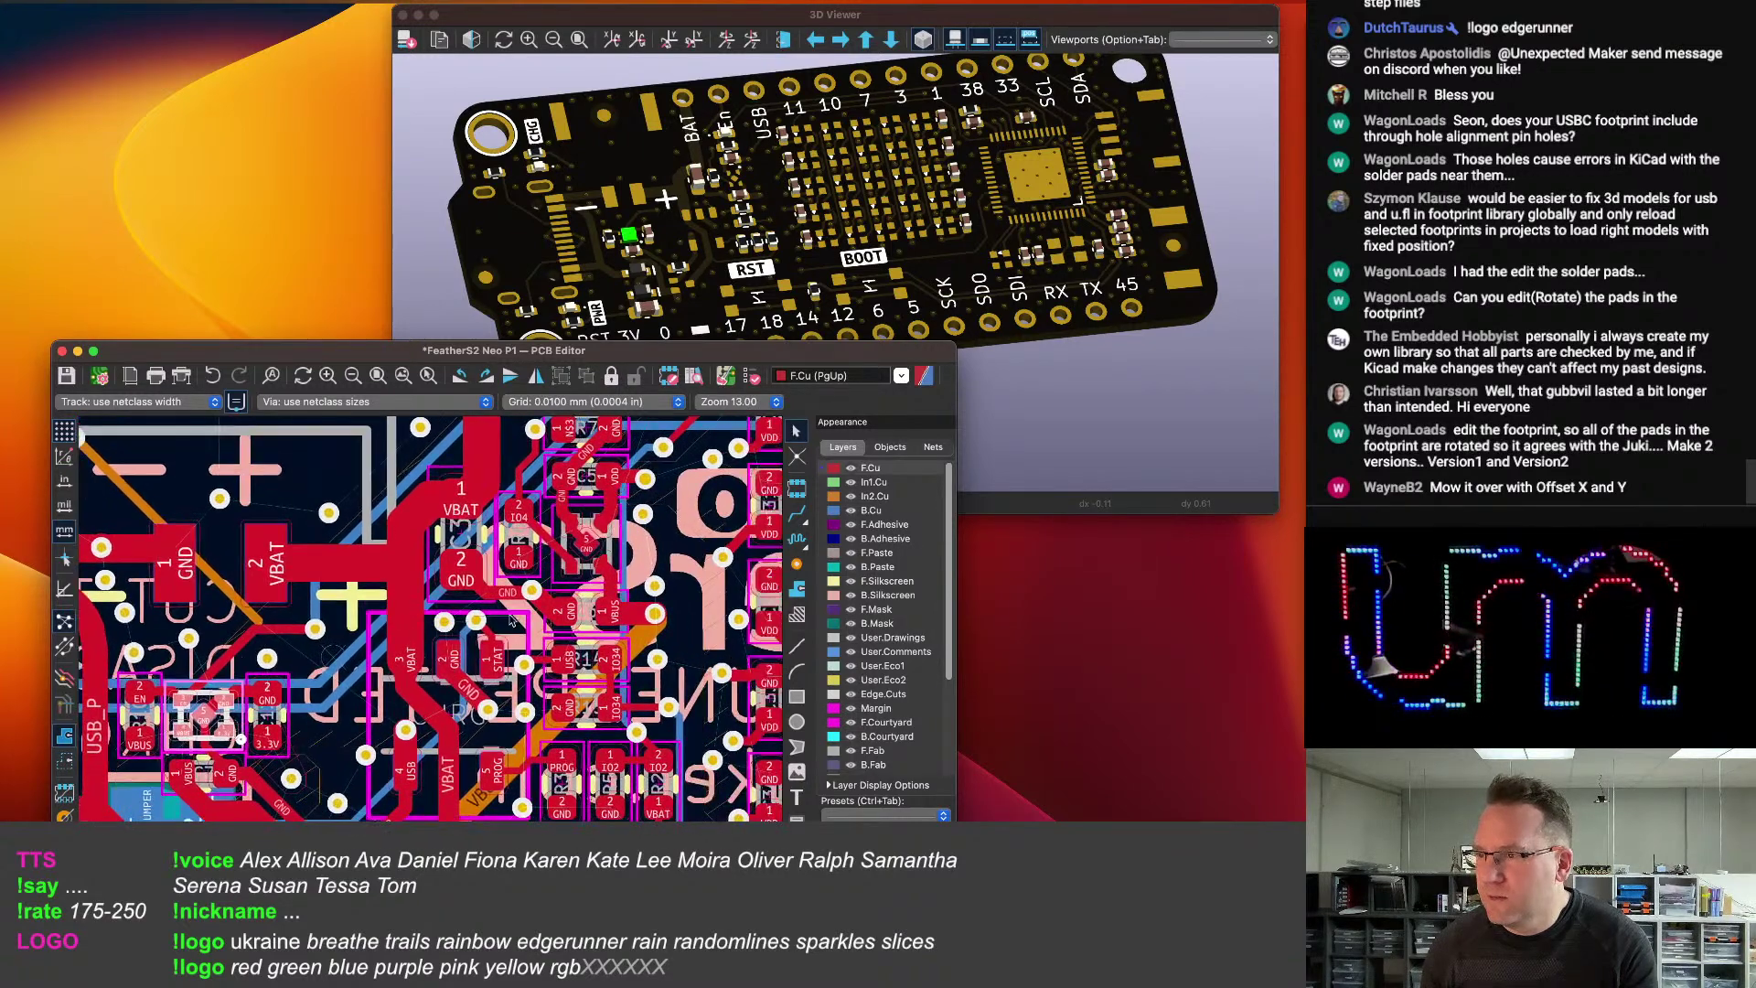
pyautogui.doubleClick(505, 634)
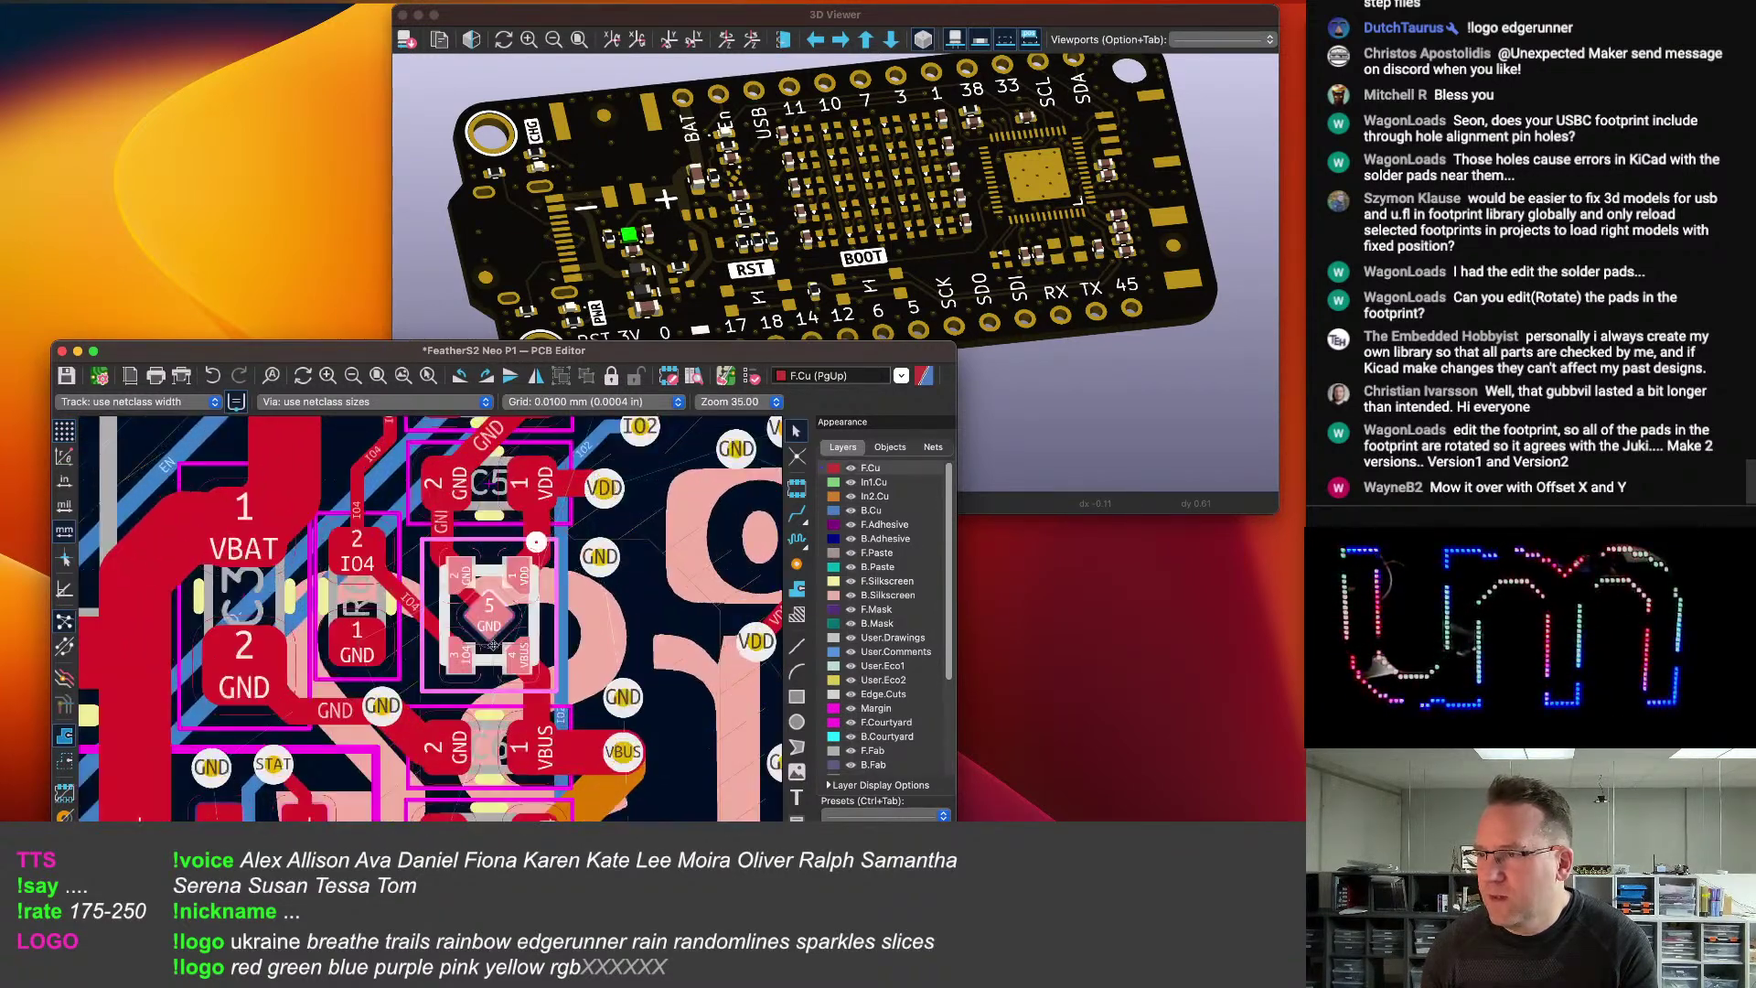
pyautogui.click(185, 395)
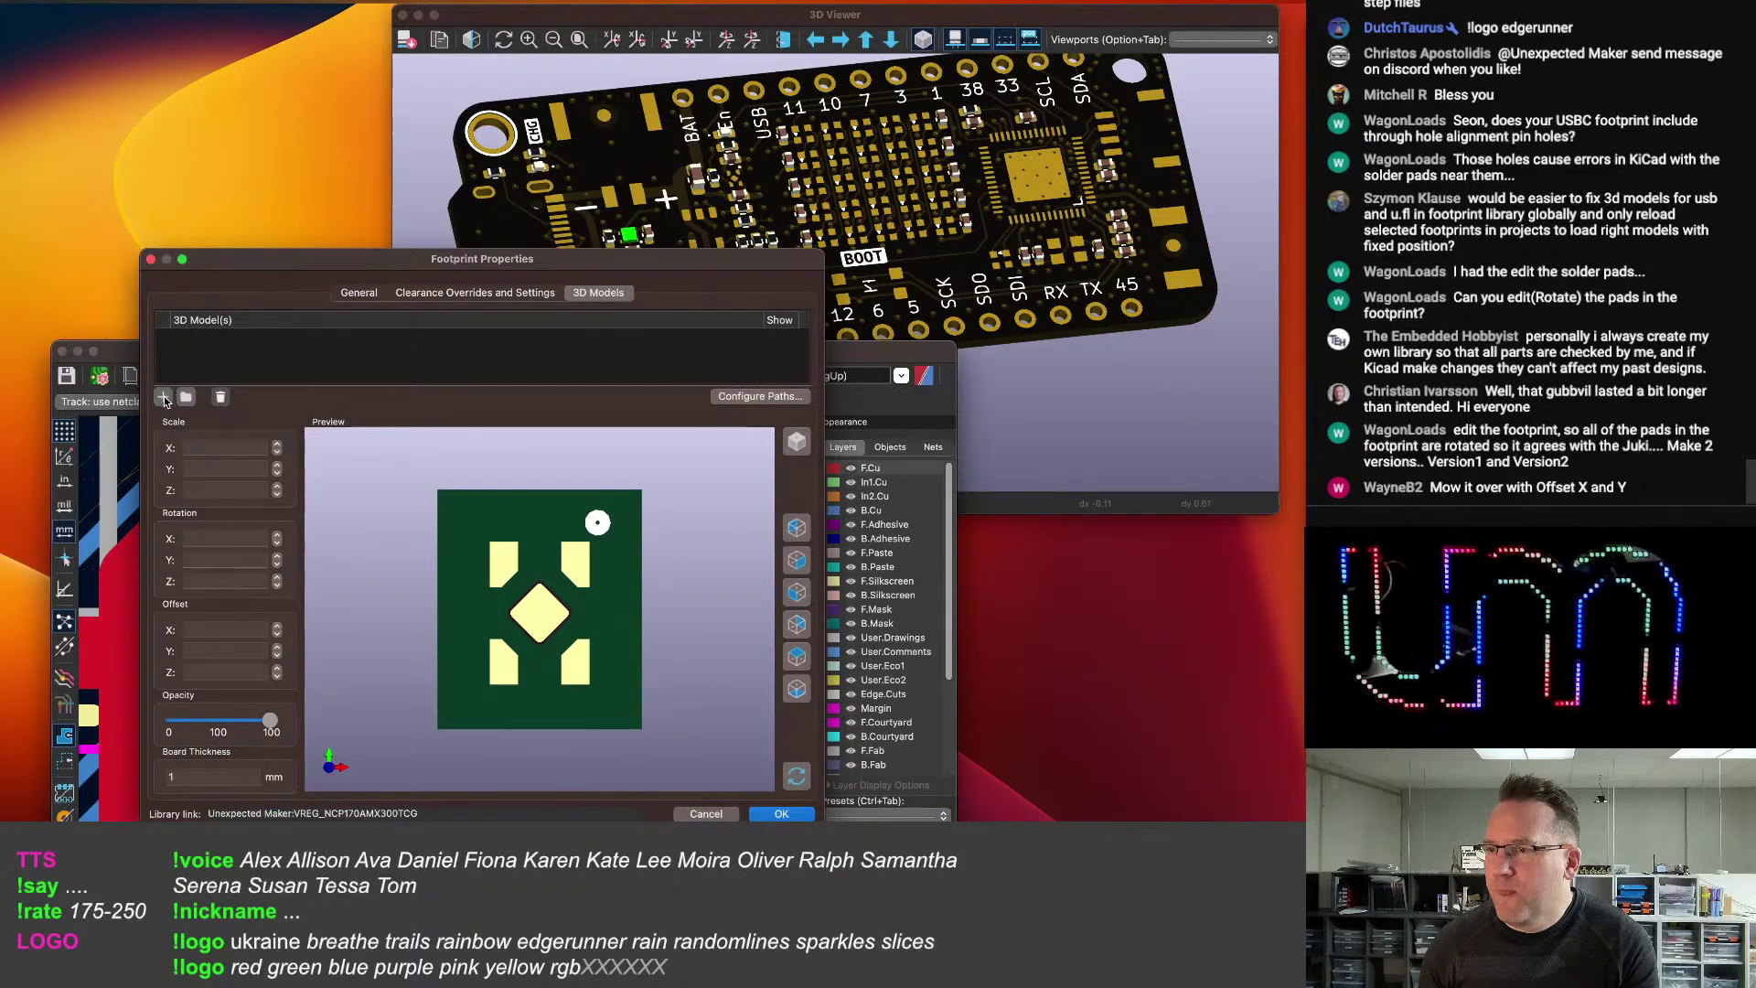
# Rotate the second regulator's 3D model about X and Z to match its pads, apply the change, and save the board.
pyautogui.click(277, 535)
pyautogui.click(278, 545)
pyautogui.click(278, 545)
pyautogui.click(277, 586)
pyautogui.moveTo(388, 612); pyautogui.dragTo(463, 496)
pyautogui.press('Return')
pyautogui.press('super+s')
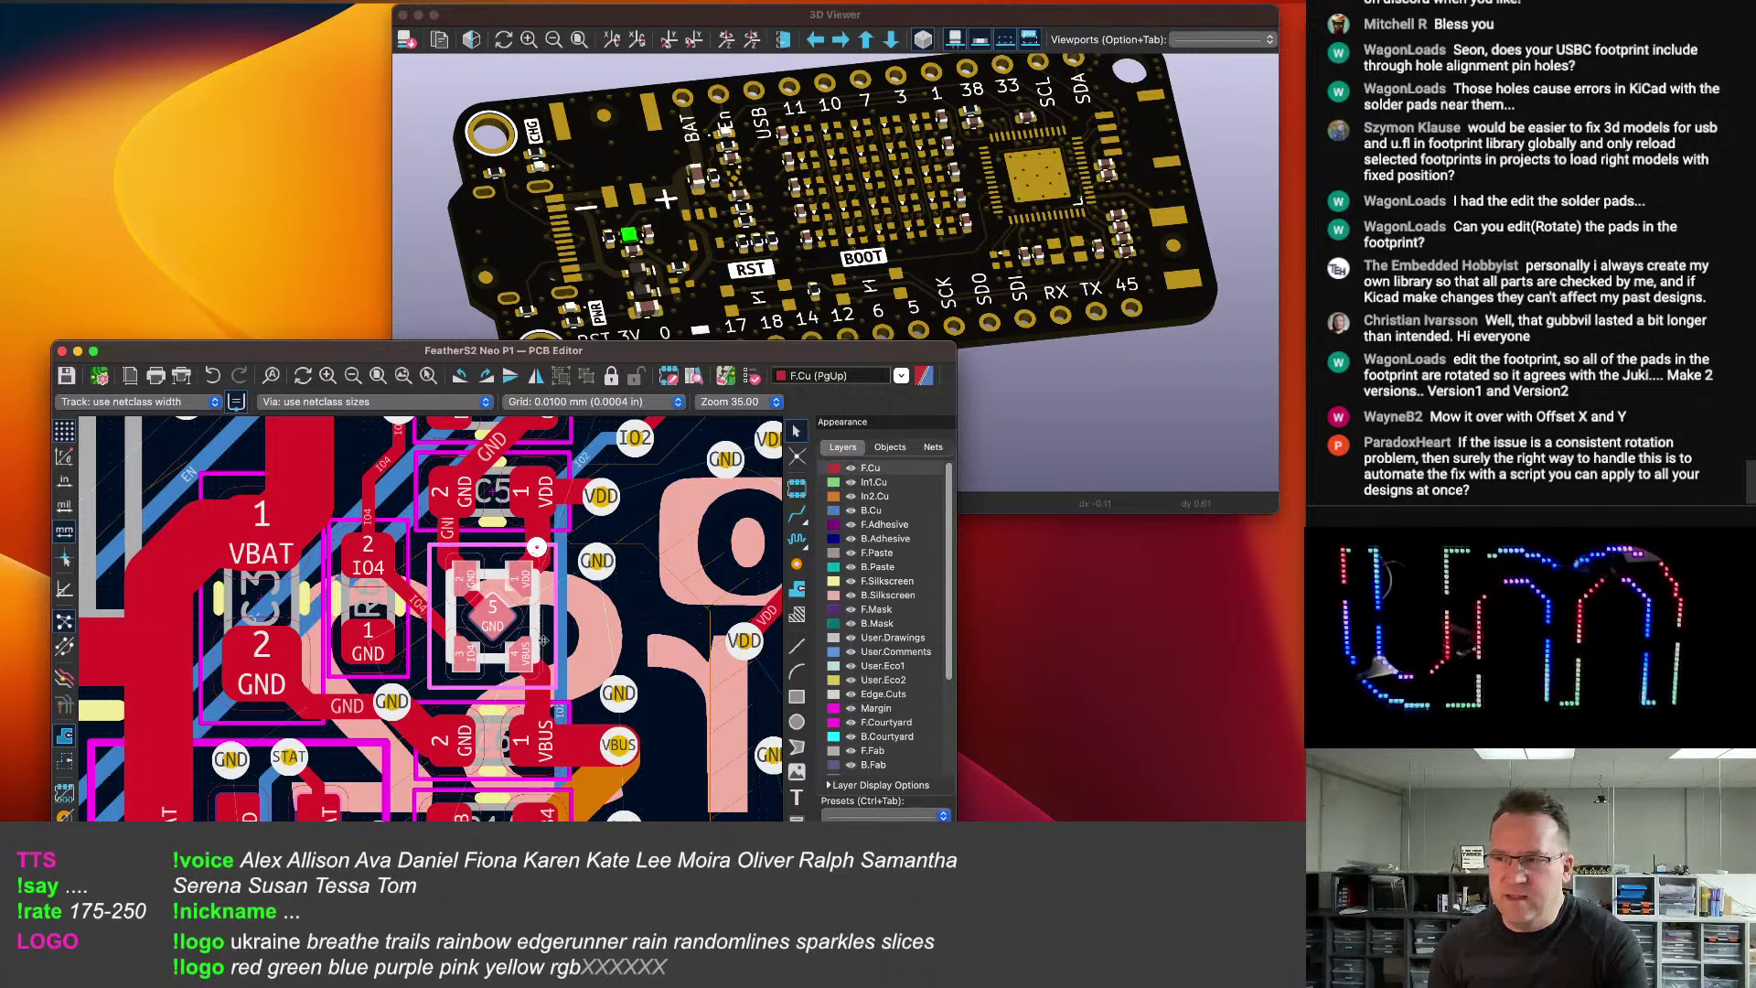
# Check the 3D model and orientation settings of capacitor footprint C3 without changing them.
pyautogui.click(665, 733)
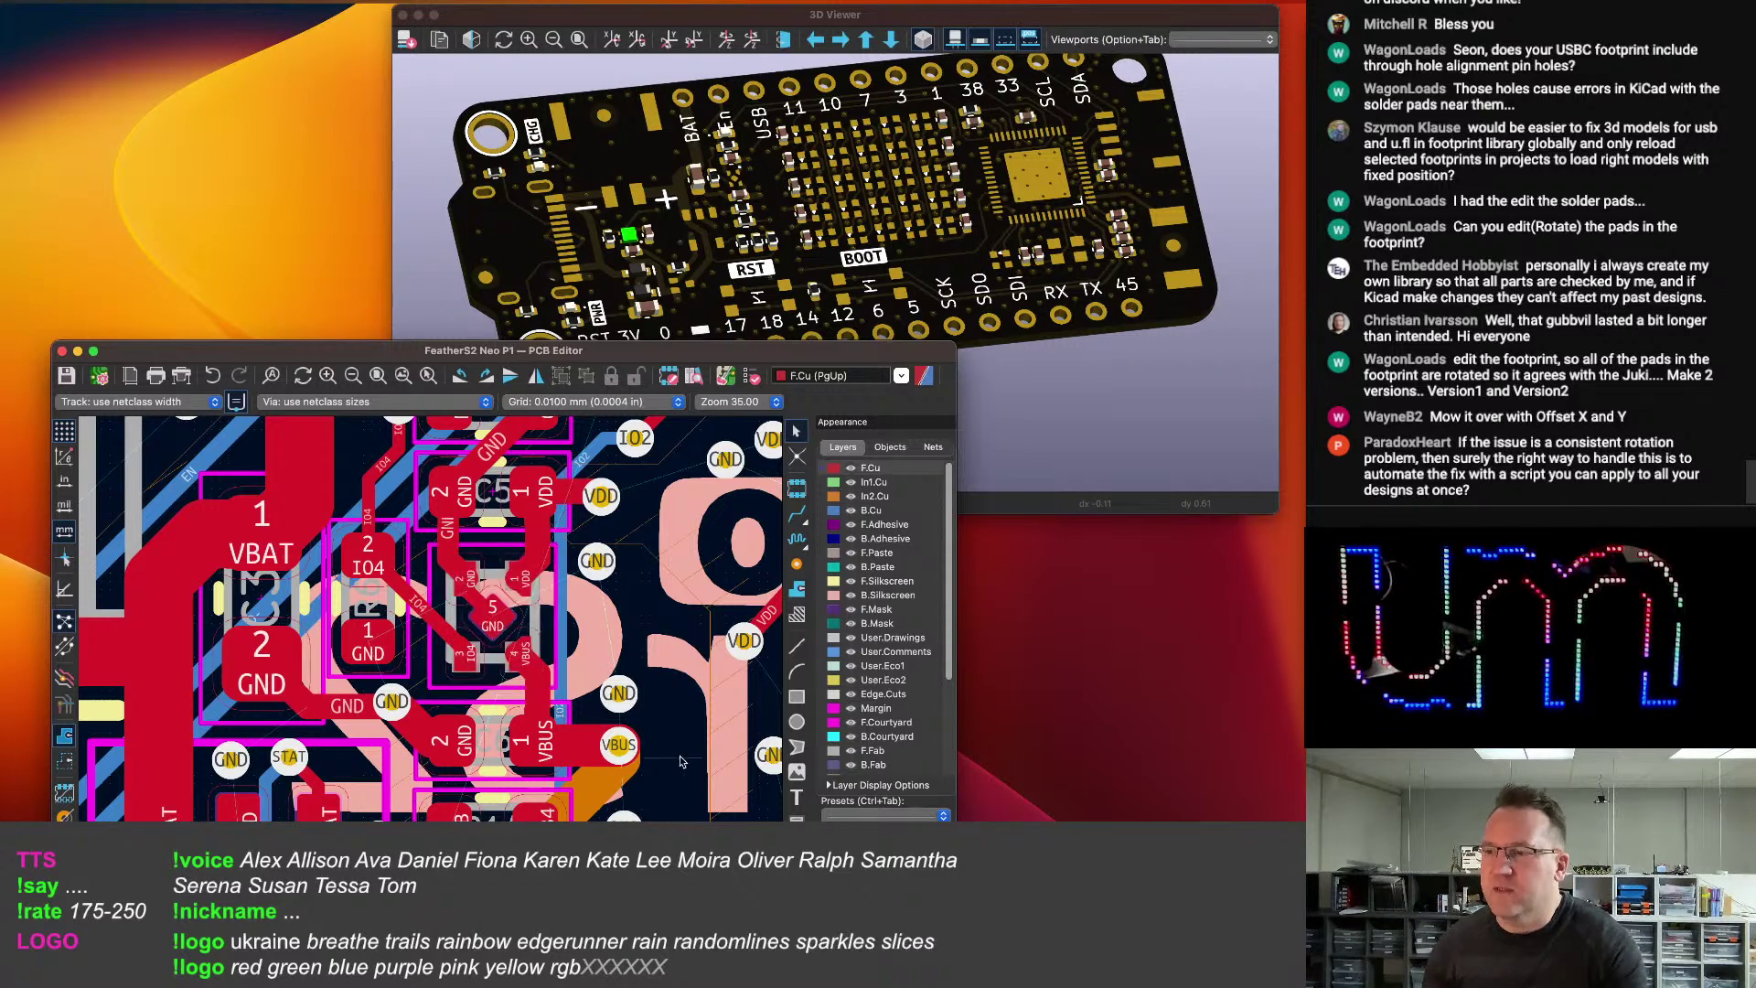
pyautogui.moveTo(380, 585); pyautogui.dragTo(399, 586, button='middle')
pyautogui.scroll(2, 400, 586)
pyautogui.moveTo(305, 613); pyautogui.dragTo(392, 624, button='middle')
pyautogui.scroll(2, 392, 624)
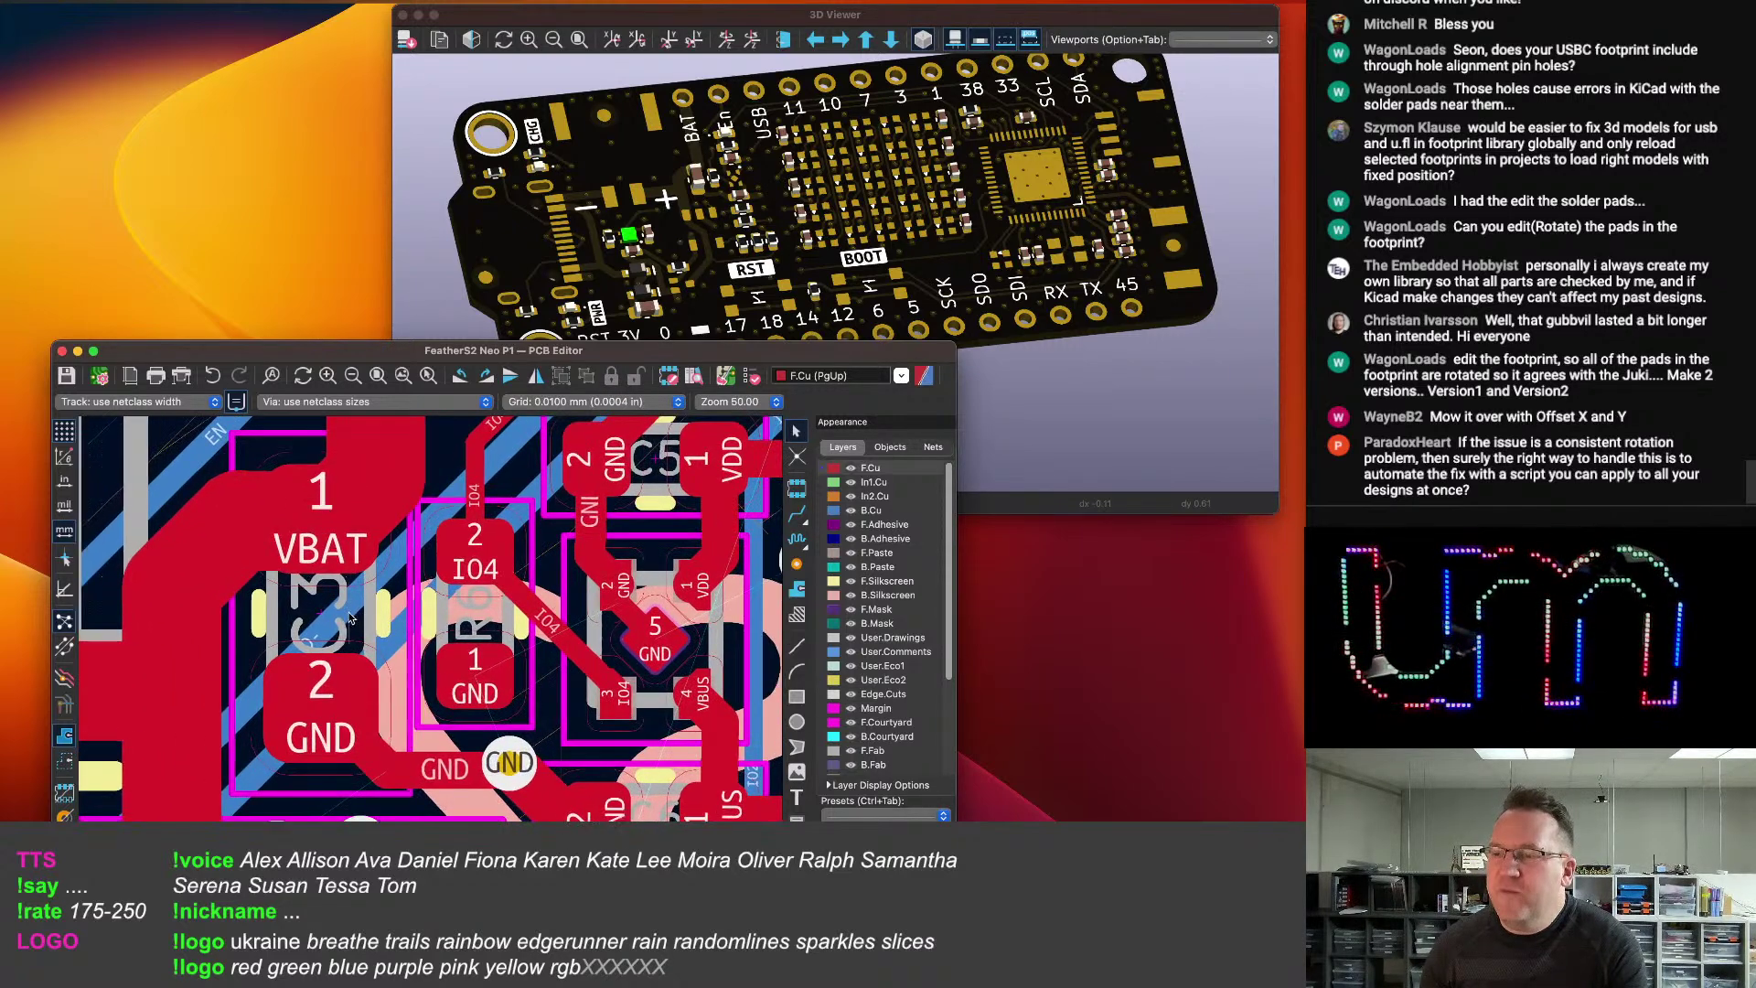
pyautogui.click(351, 627)
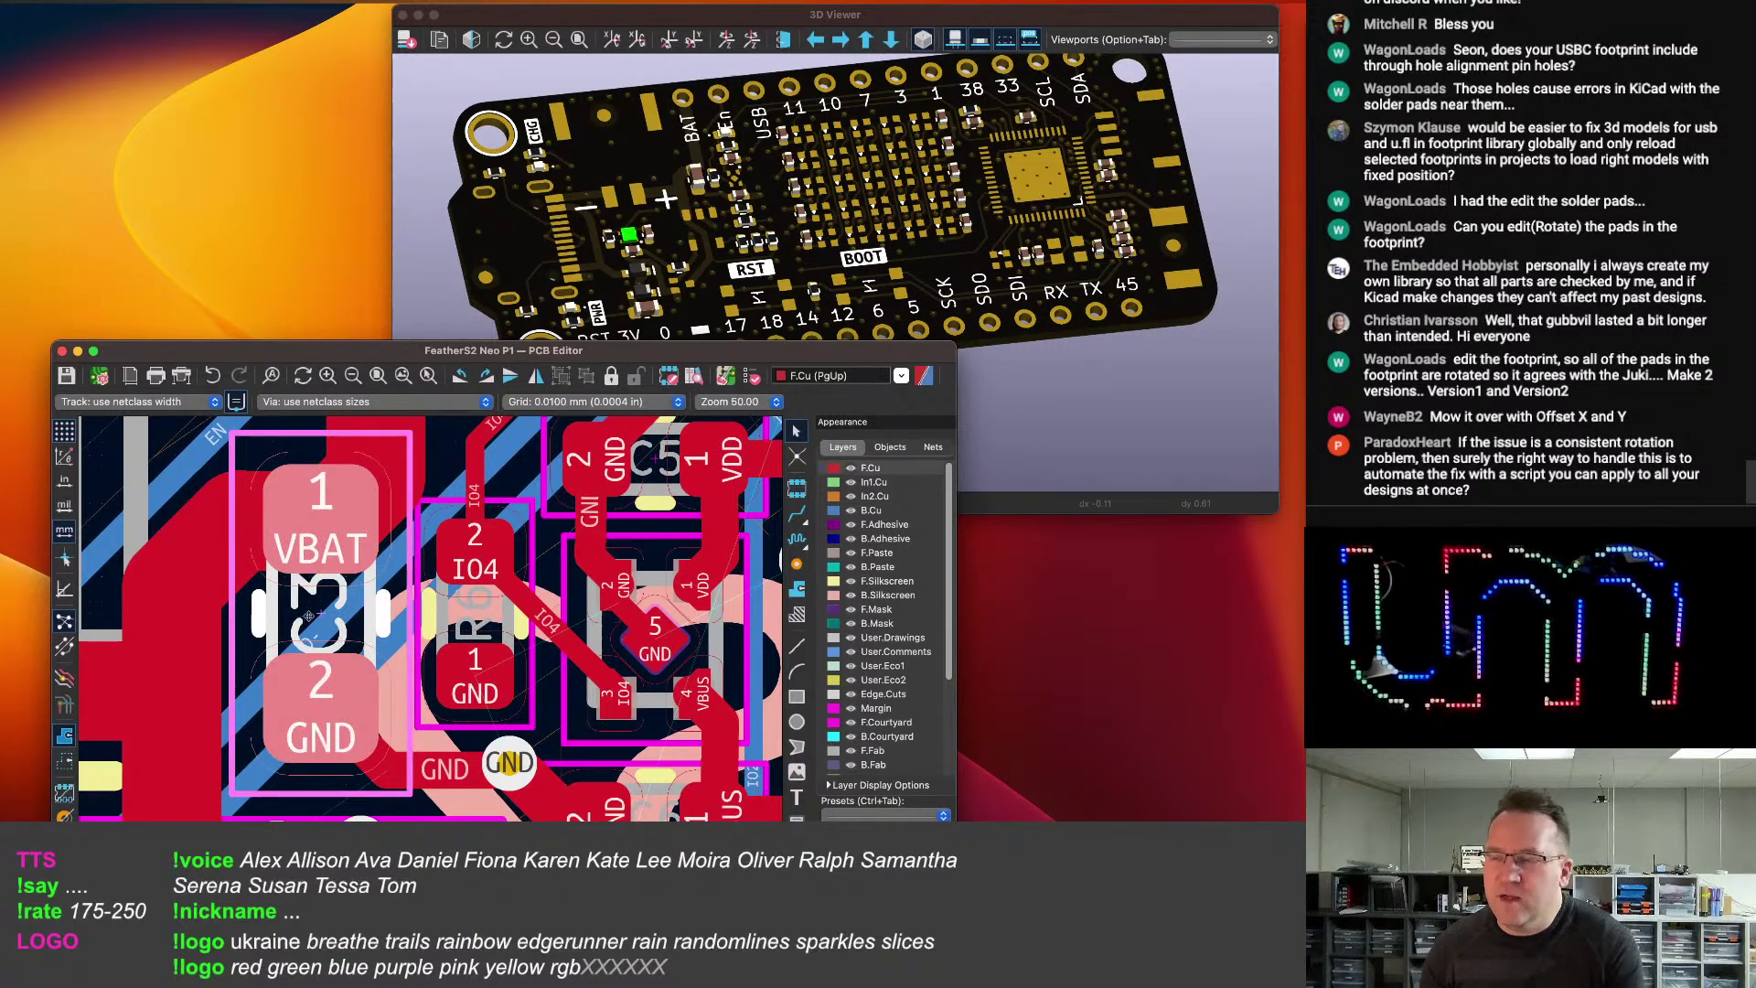
pyautogui.moveTo(351, 614); pyautogui.dragTo(403, 636, button='middle')
pyautogui.doubleClick(391, 634)
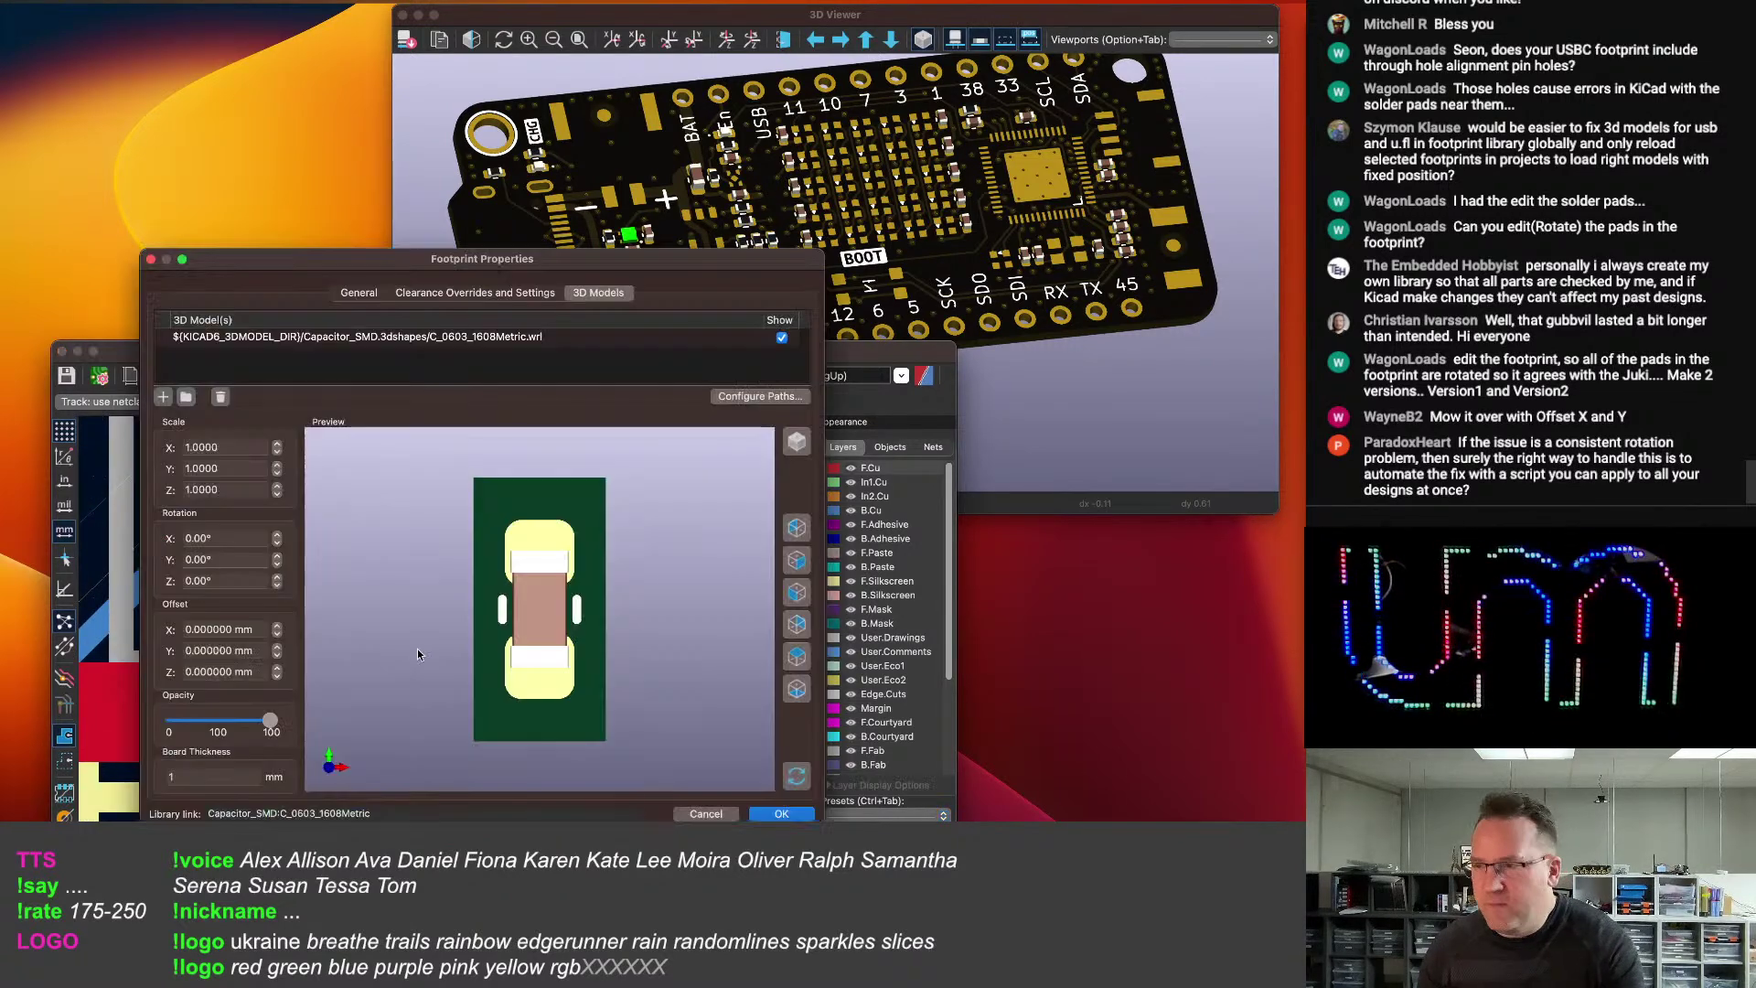
pyautogui.click(364, 294)
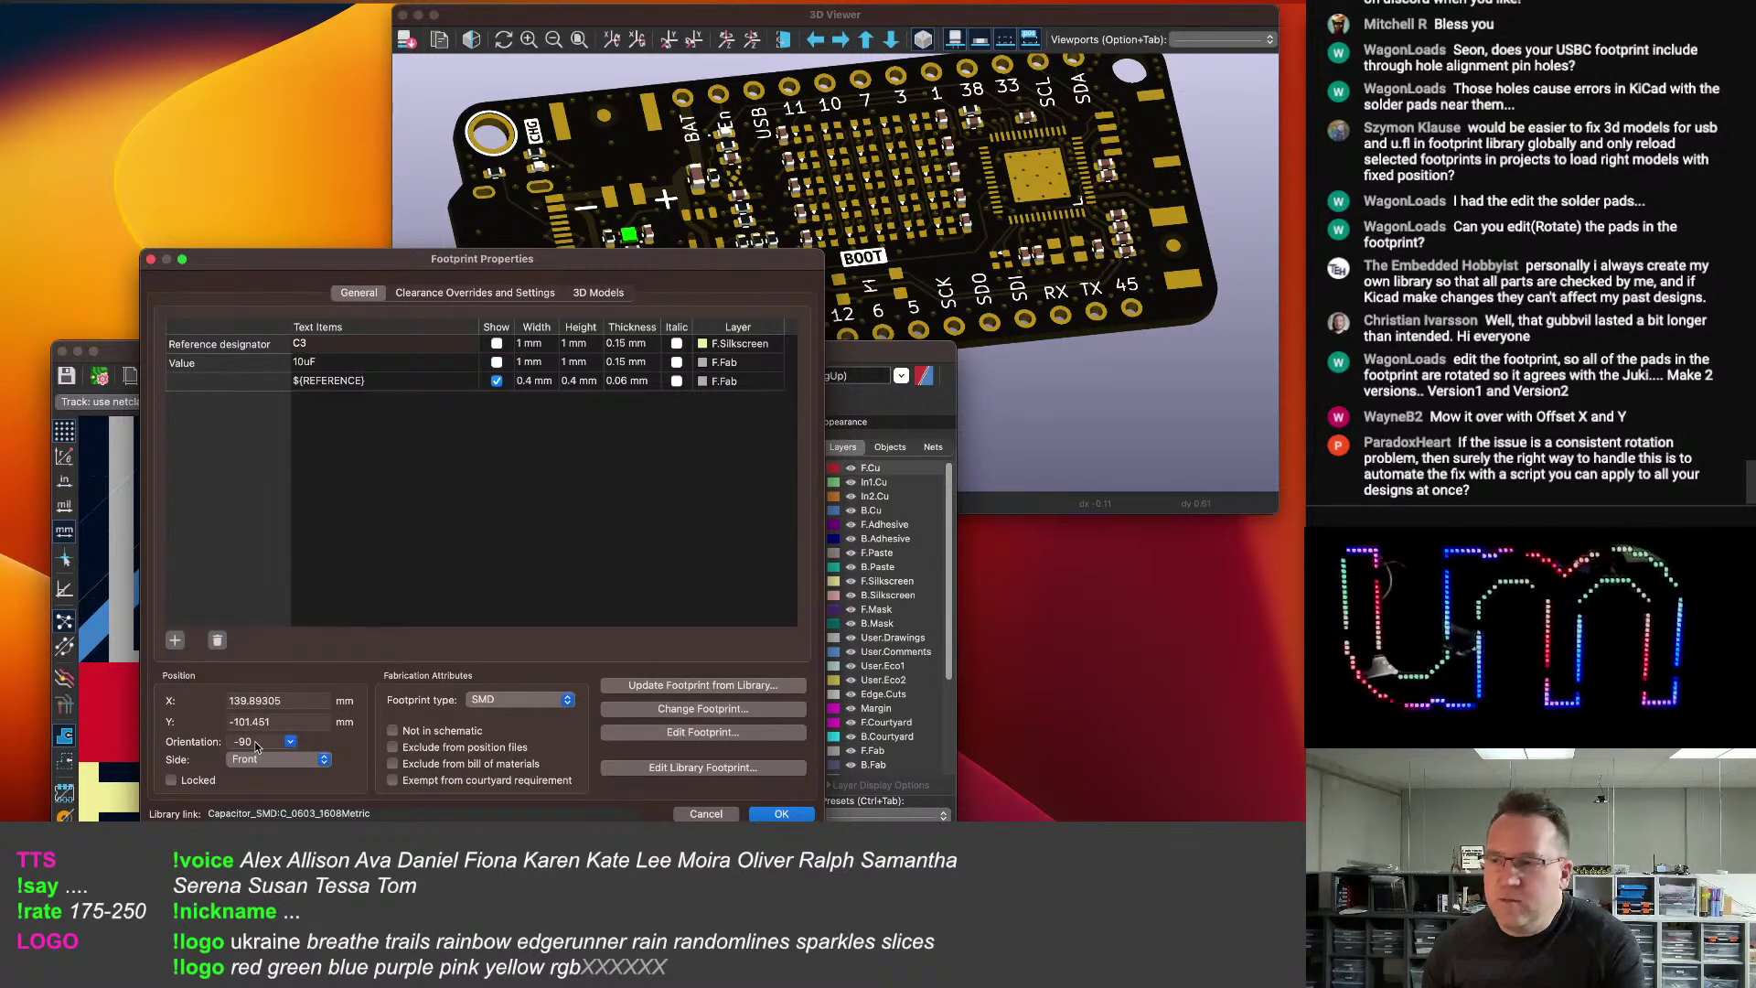
pyautogui.moveTo(370, 256); pyautogui.dragTo(562, 218)
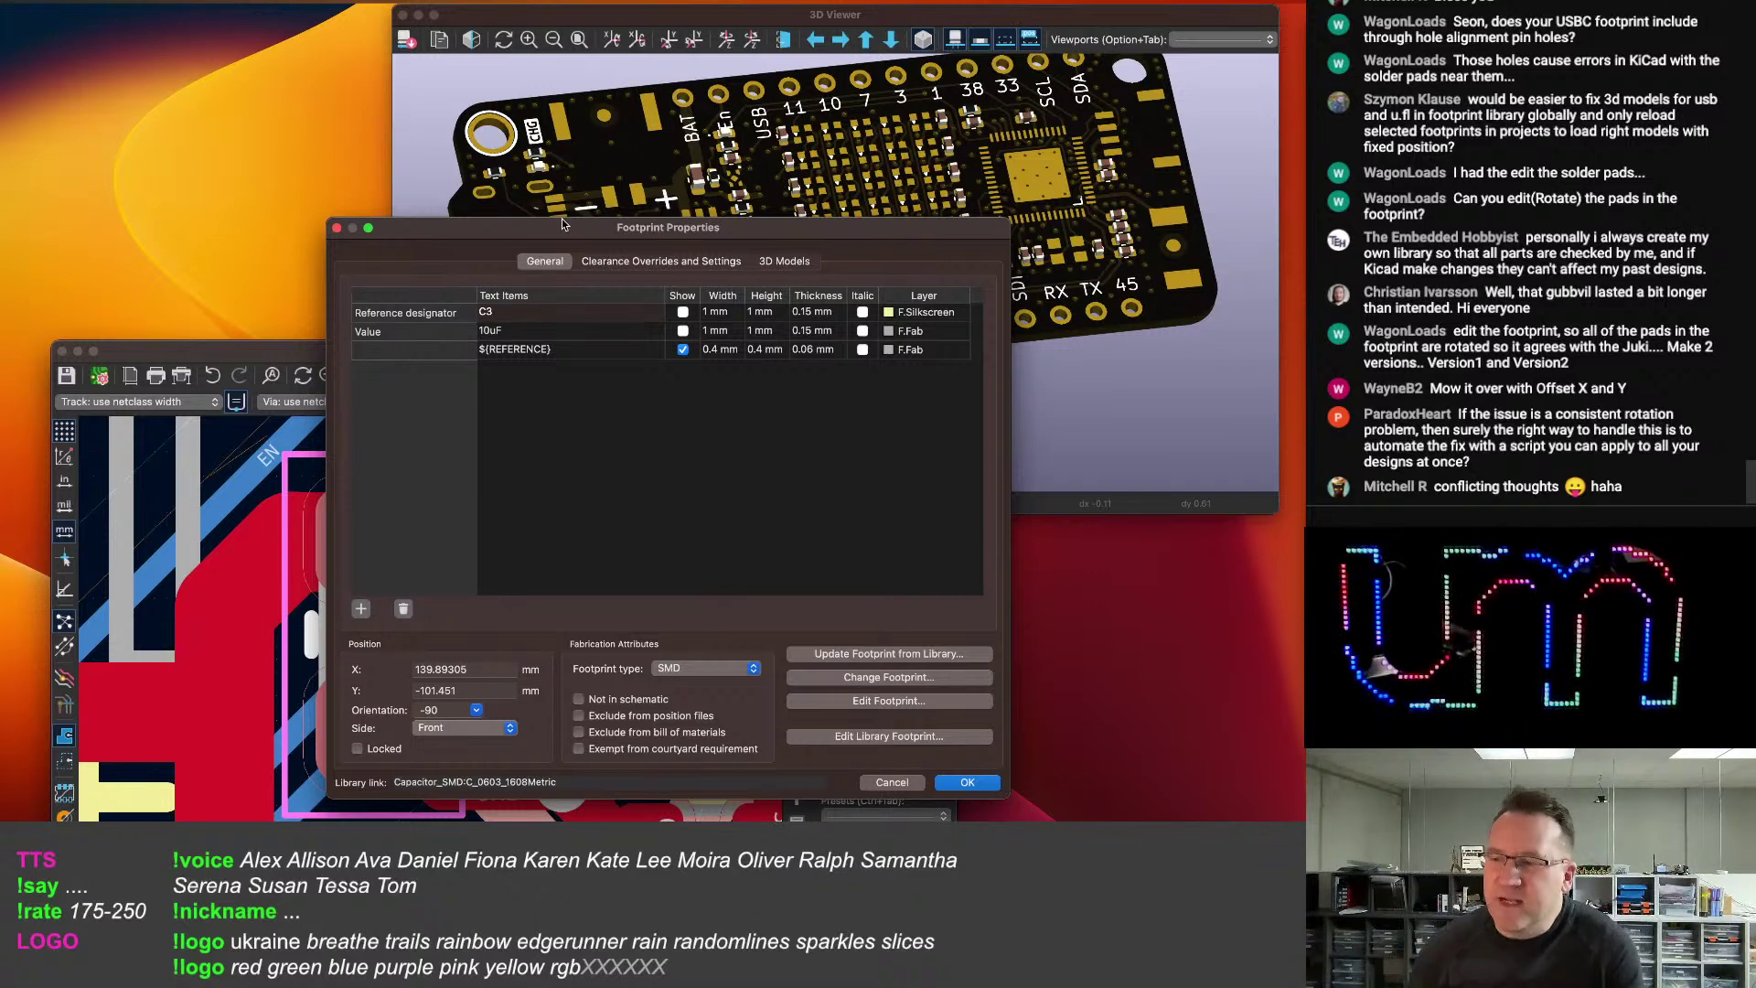
pyautogui.click(453, 710)
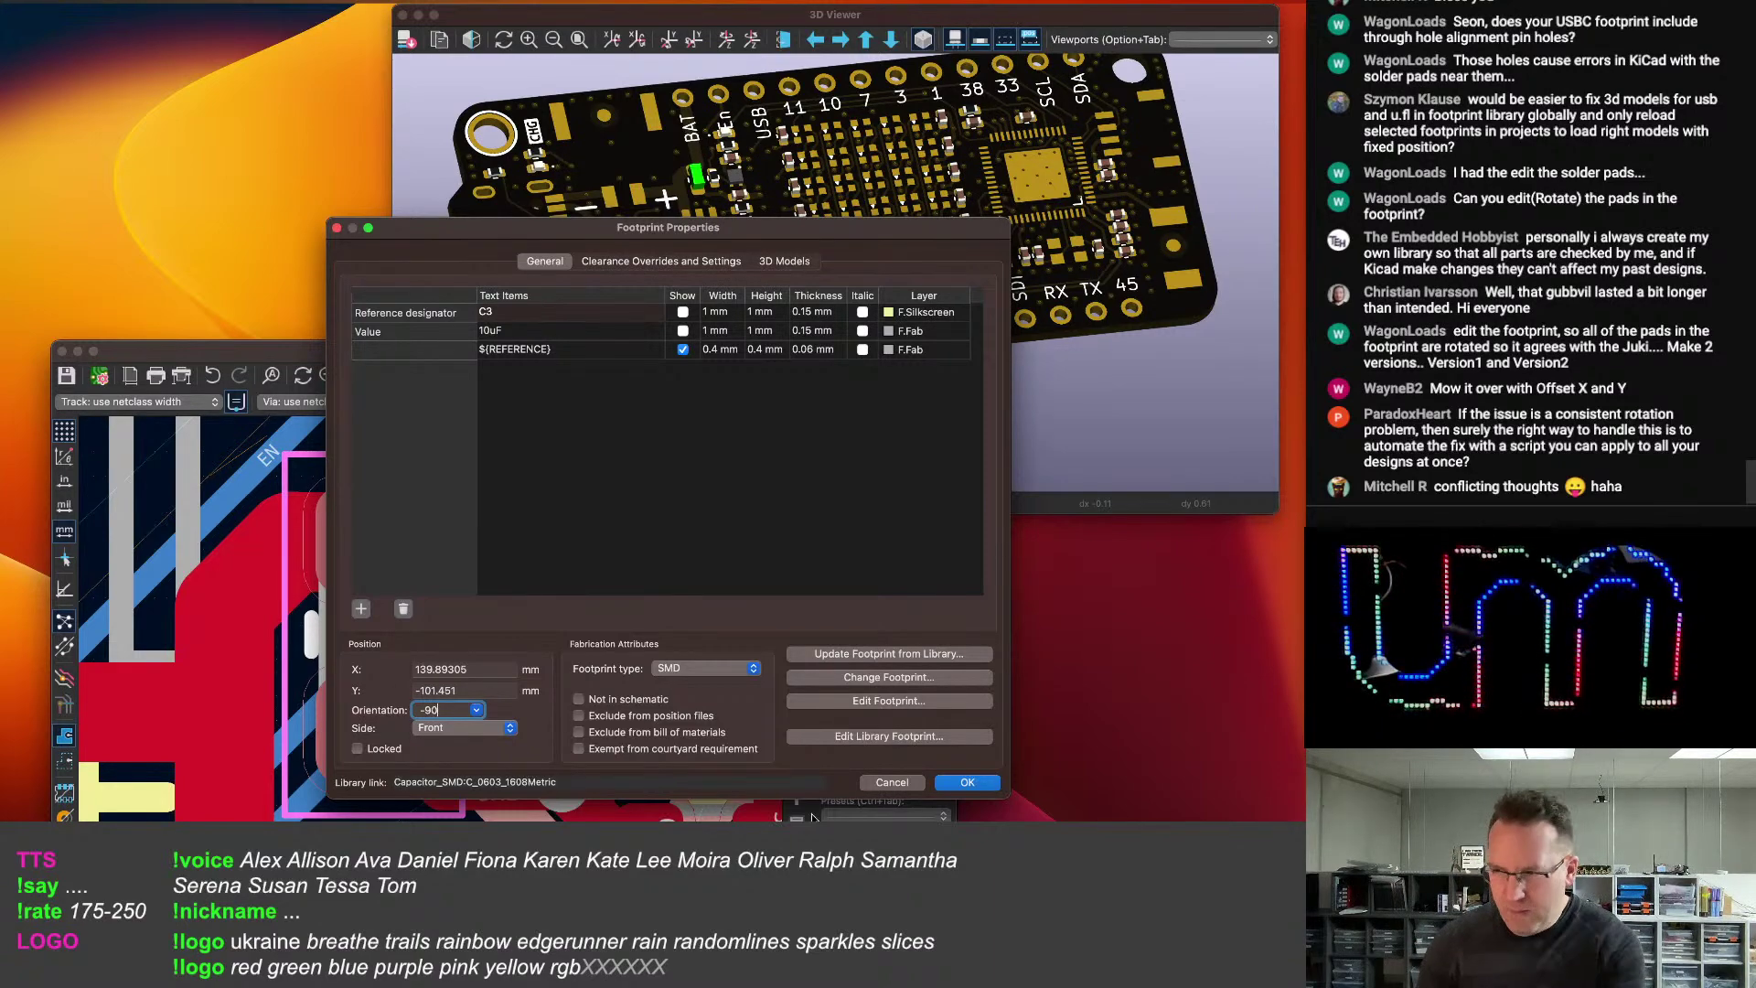
pyautogui.click(893, 783)
# Inspect the orientation and pads of diode footprint D5 beside the jumper, selecting it and clearing the selection without changes.
pyautogui.scroll(-5, 613, 791)
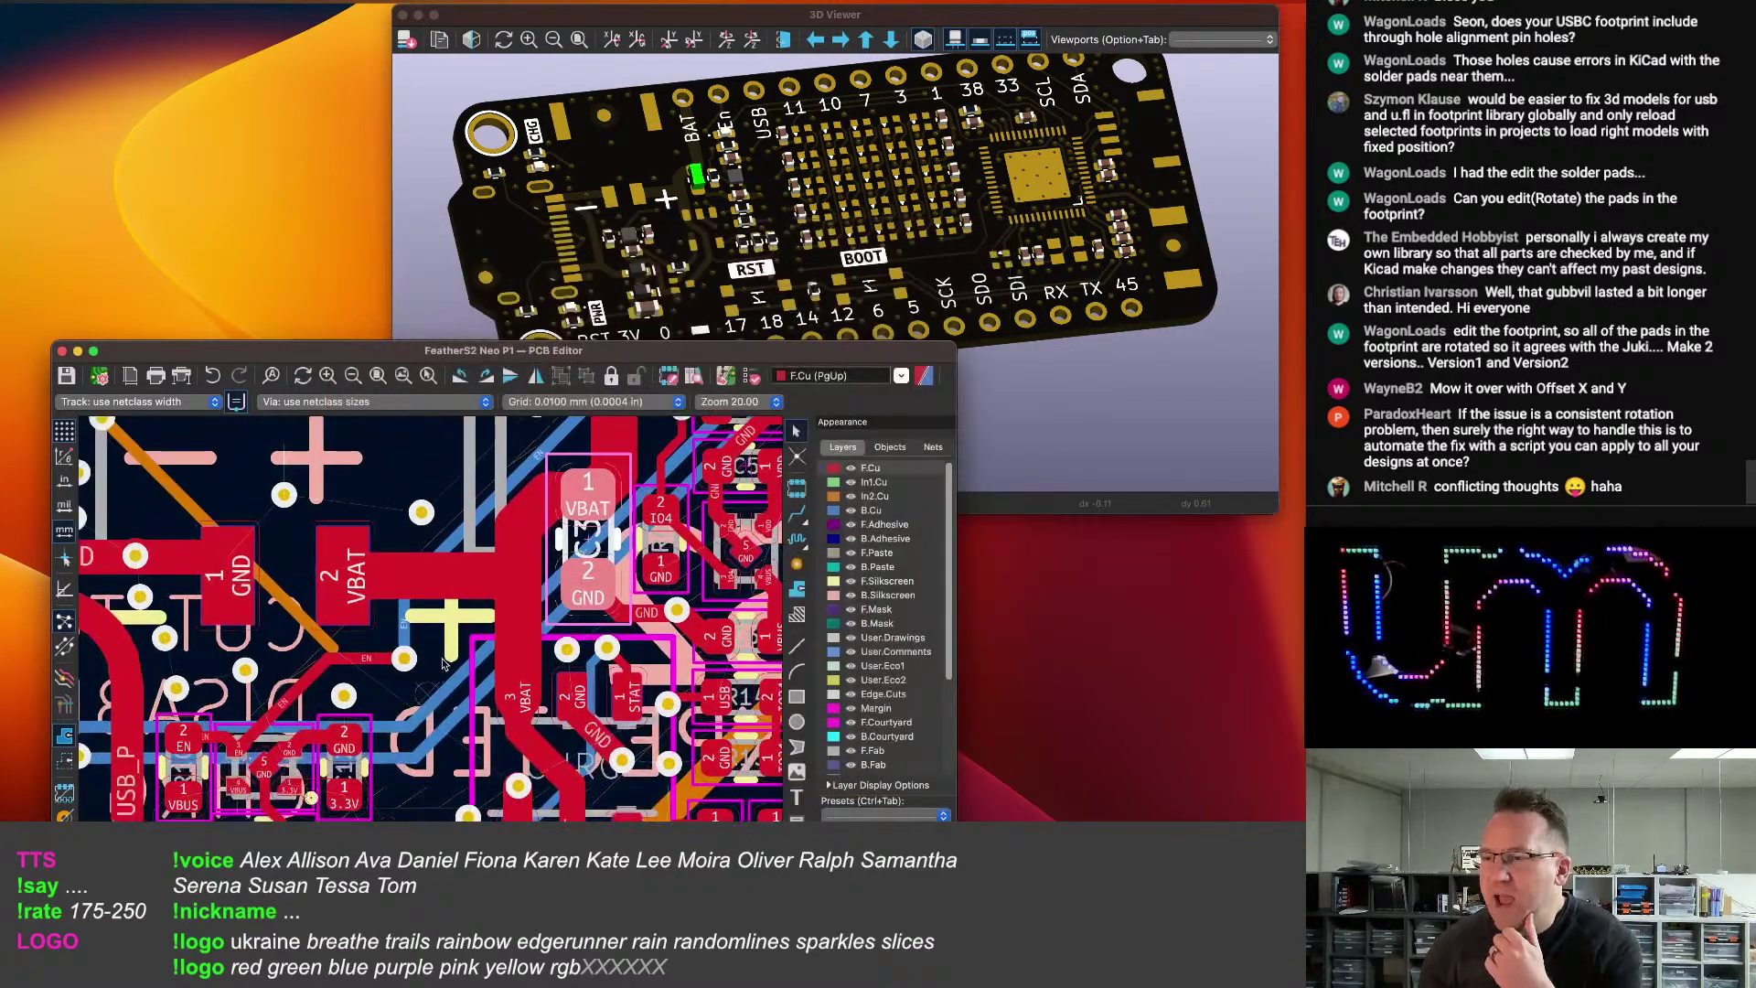
pyautogui.scroll(4, 364, 788)
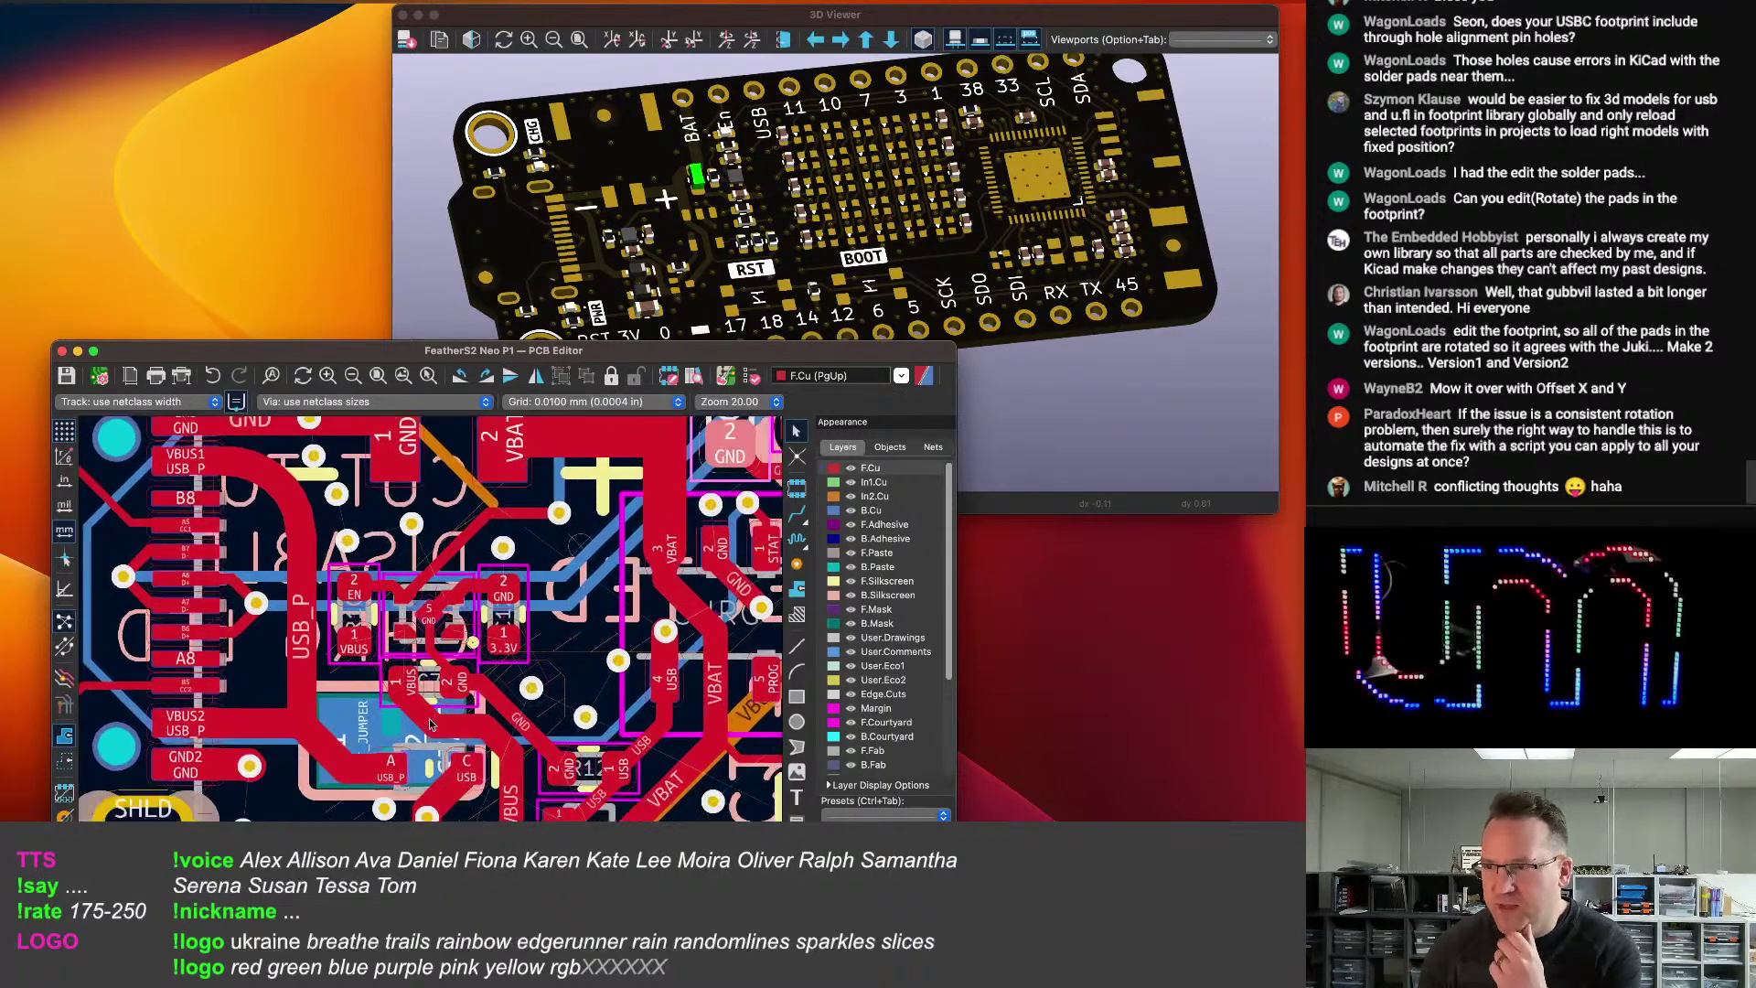
pyautogui.click(398, 706)
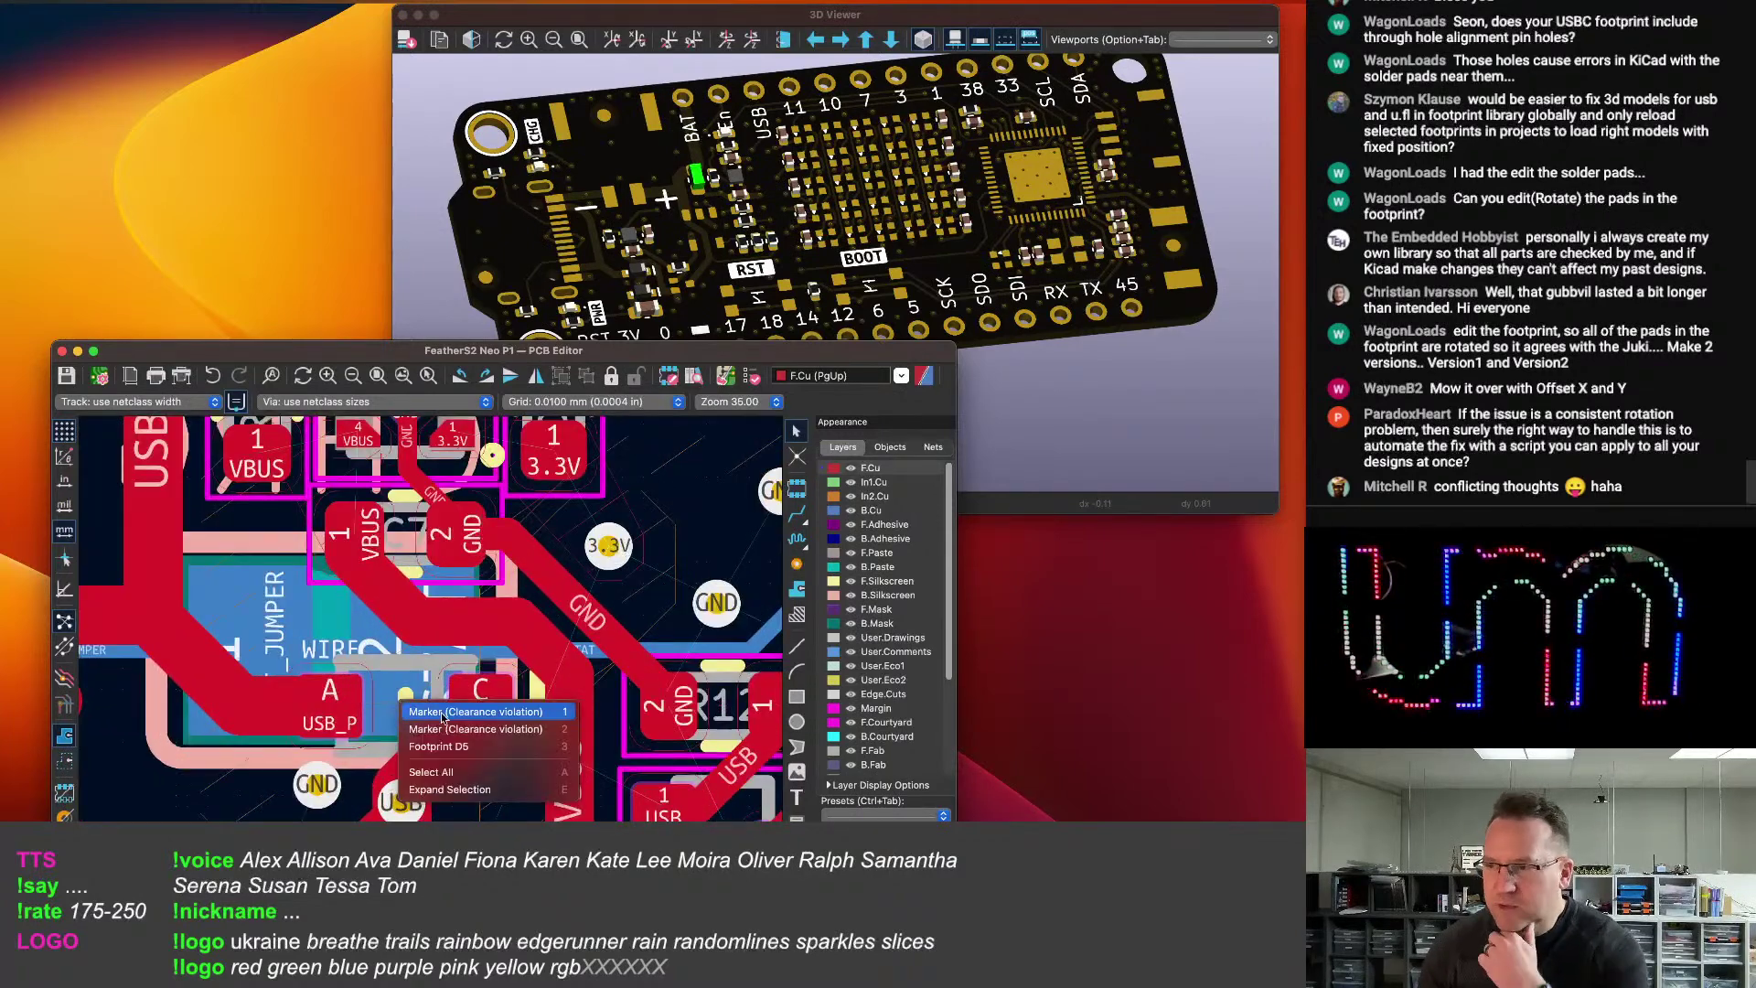
pyautogui.click(317, 793)
pyautogui.scroll(-2, 317, 793)
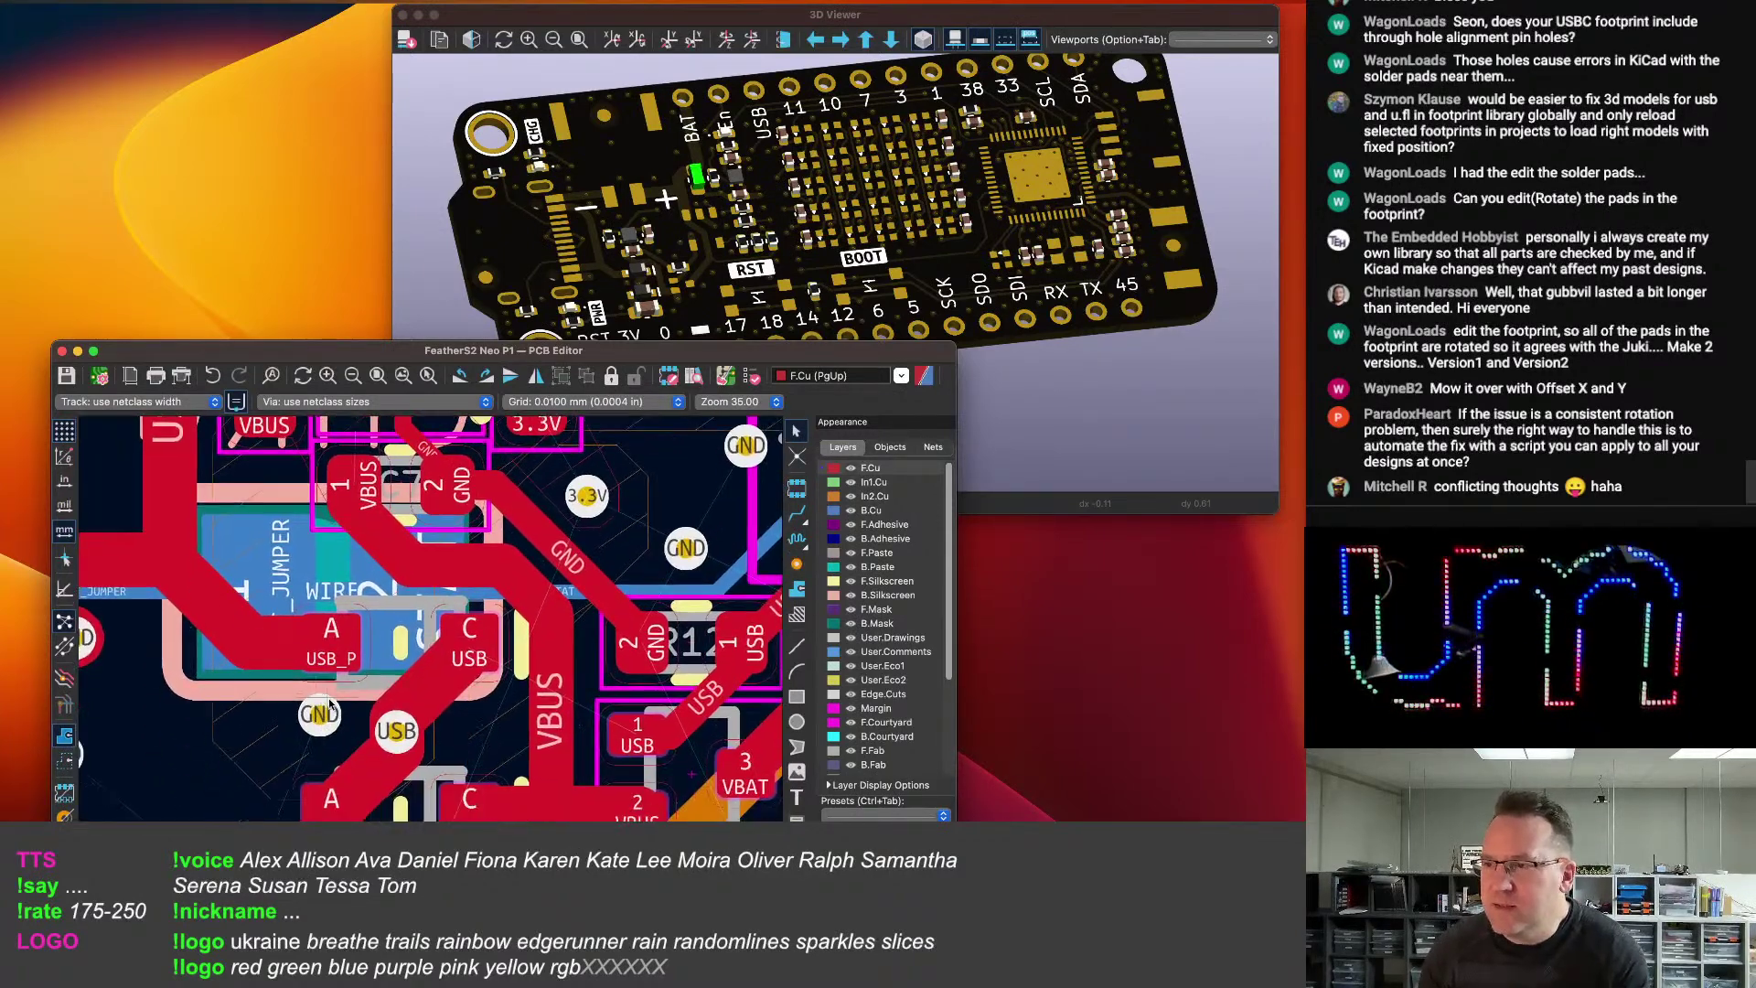
pyautogui.scroll(2, 368, 611)
pyautogui.moveTo(367, 610); pyautogui.dragTo(405, 599, button='middle')
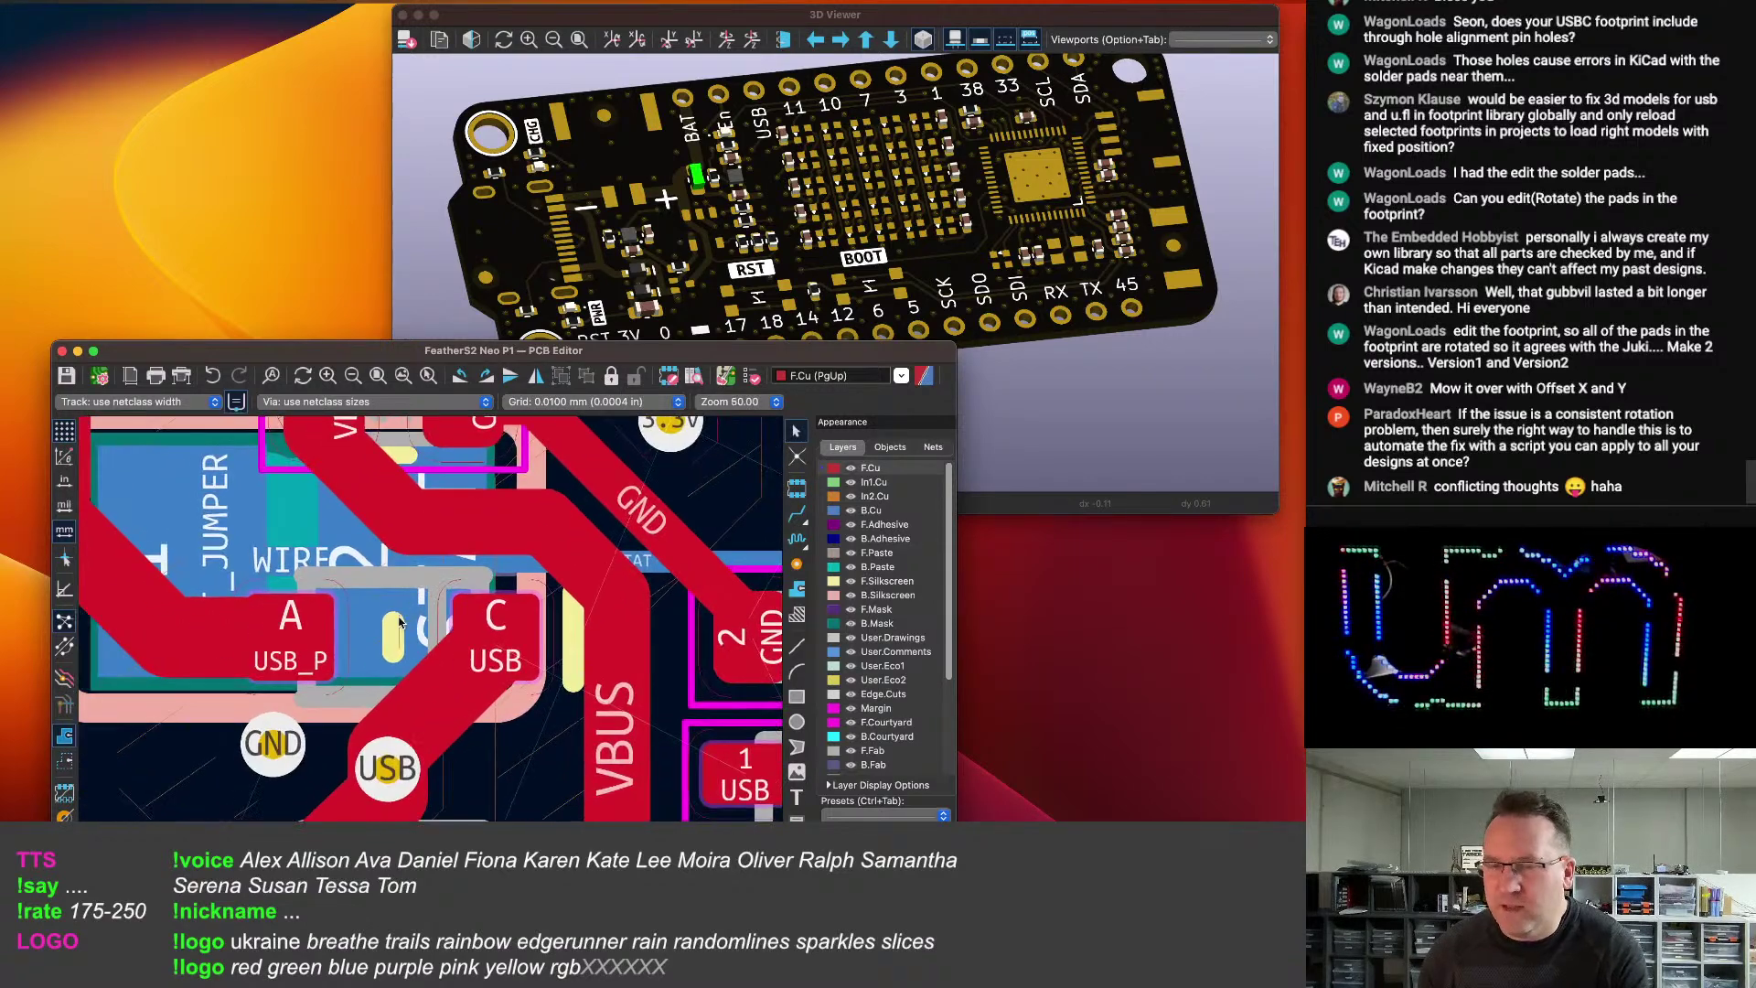
pyautogui.scroll(-2, 384, 627)
pyautogui.scroll(2, 383, 620)
pyautogui.click(383, 616)
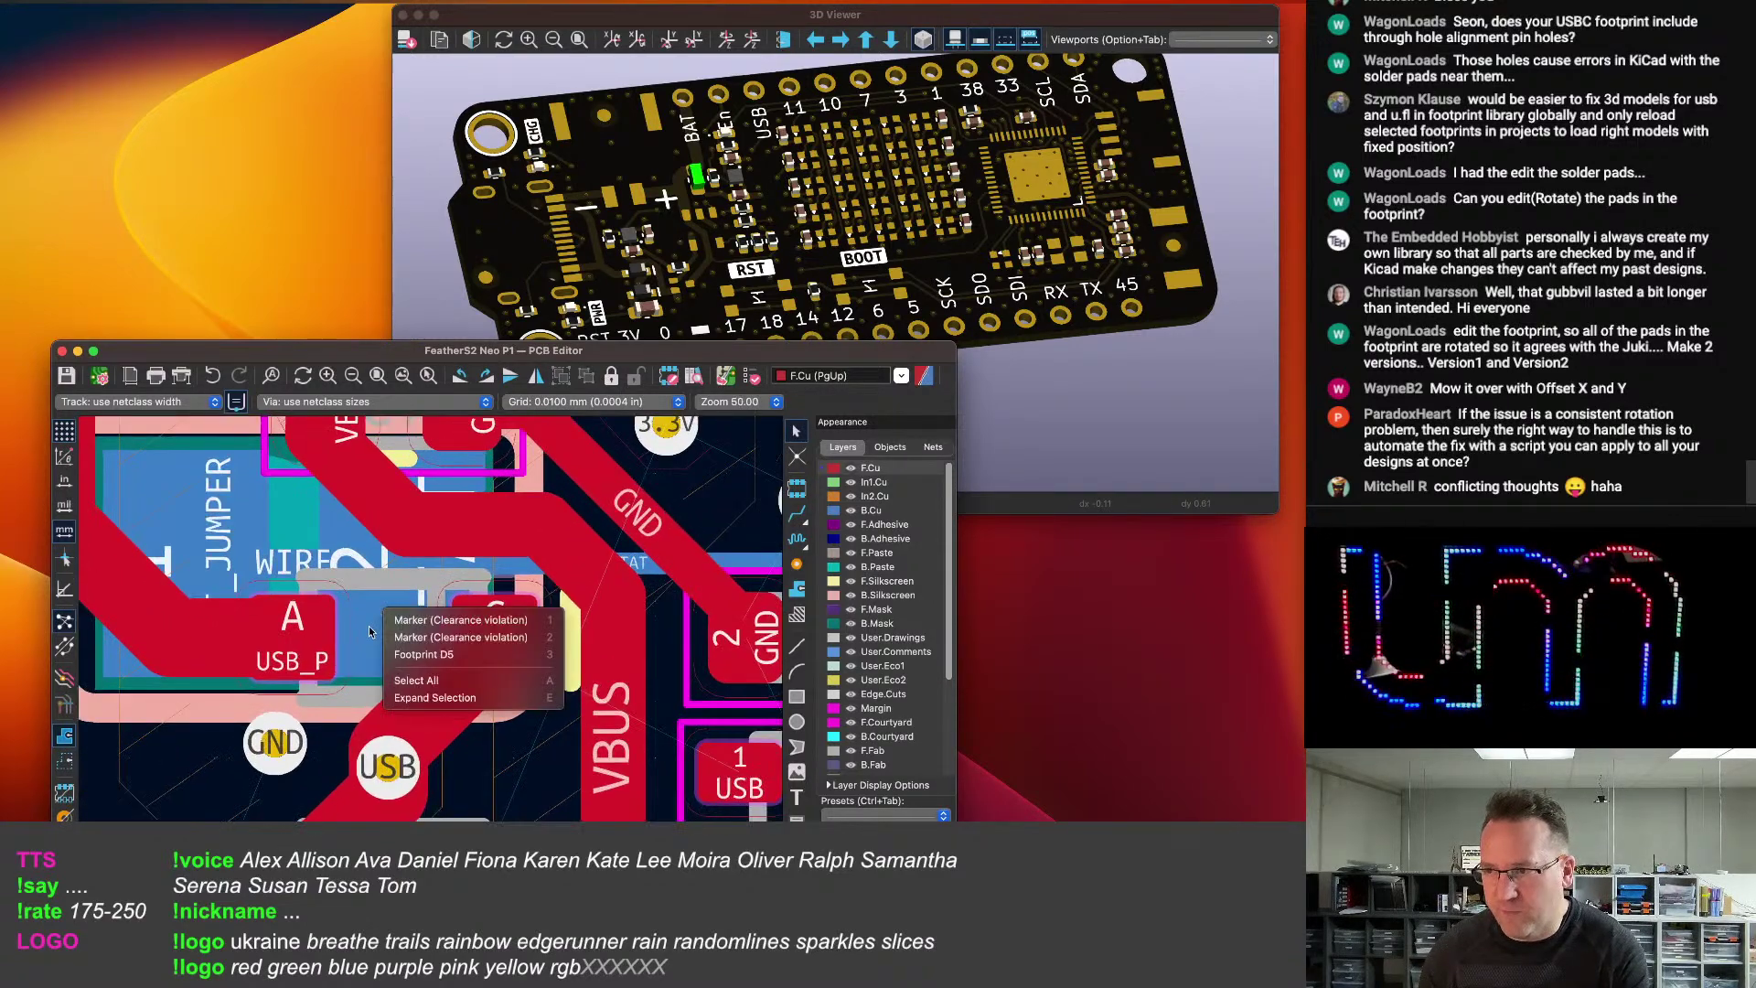
pyautogui.click(419, 654)
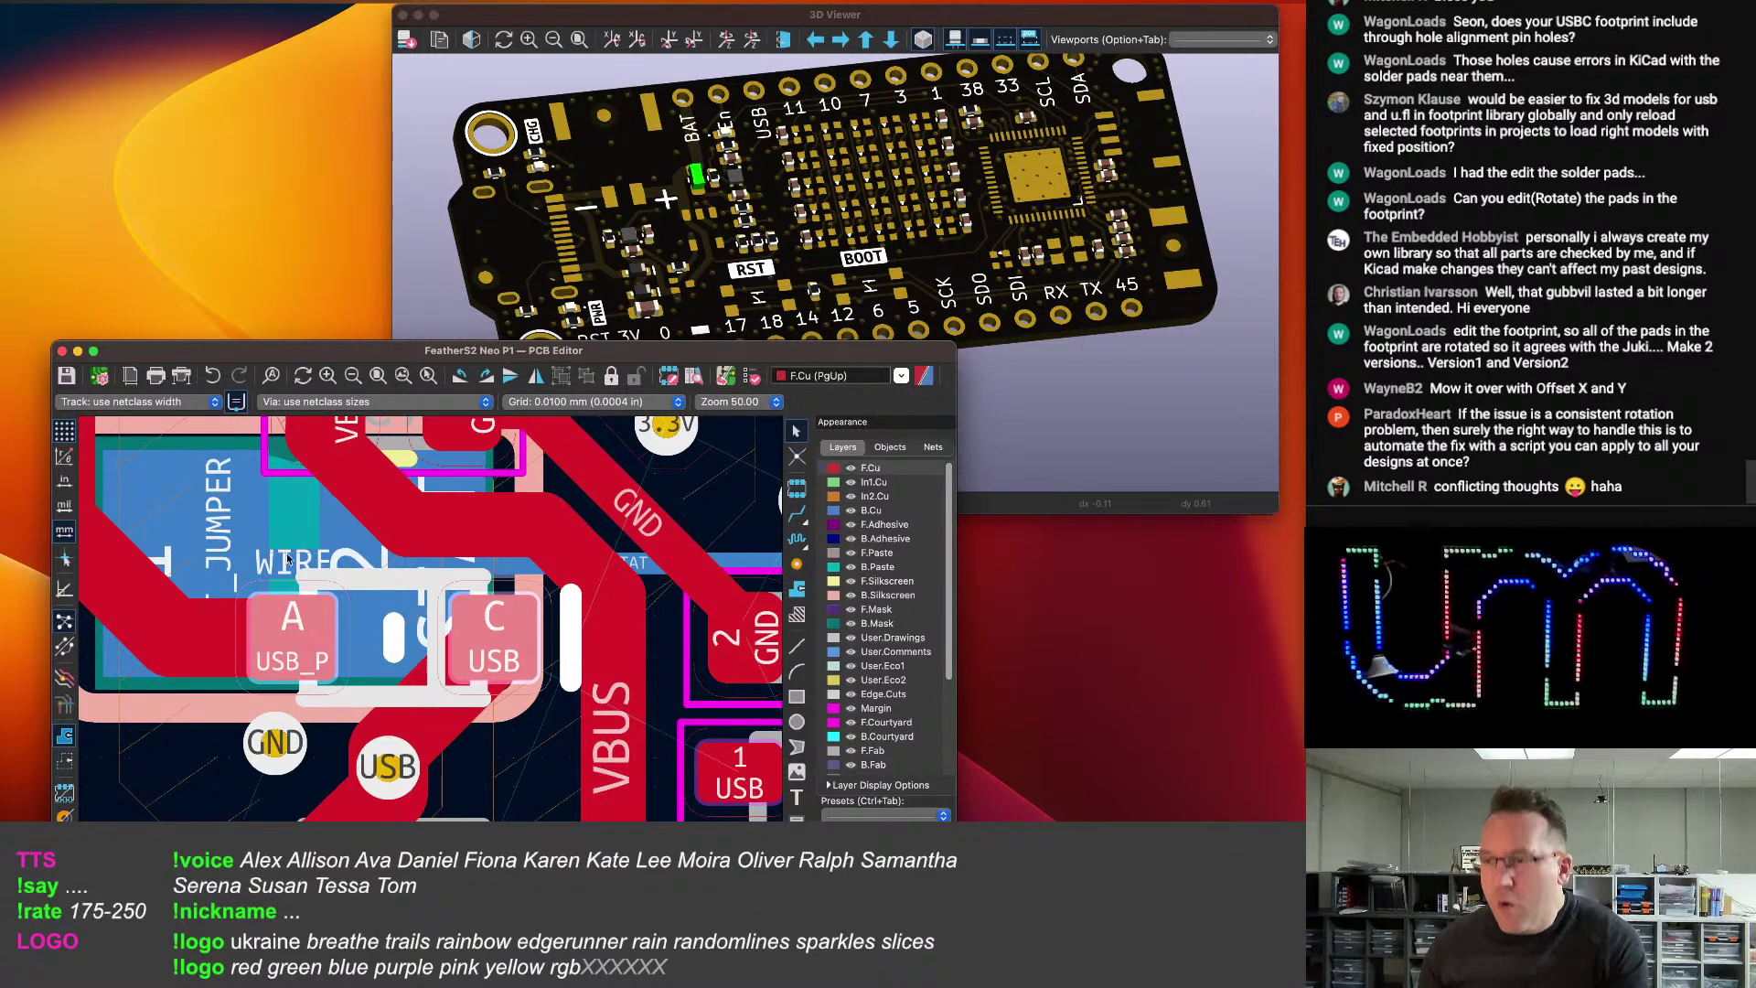
pyautogui.scroll(-3, 393, 695)
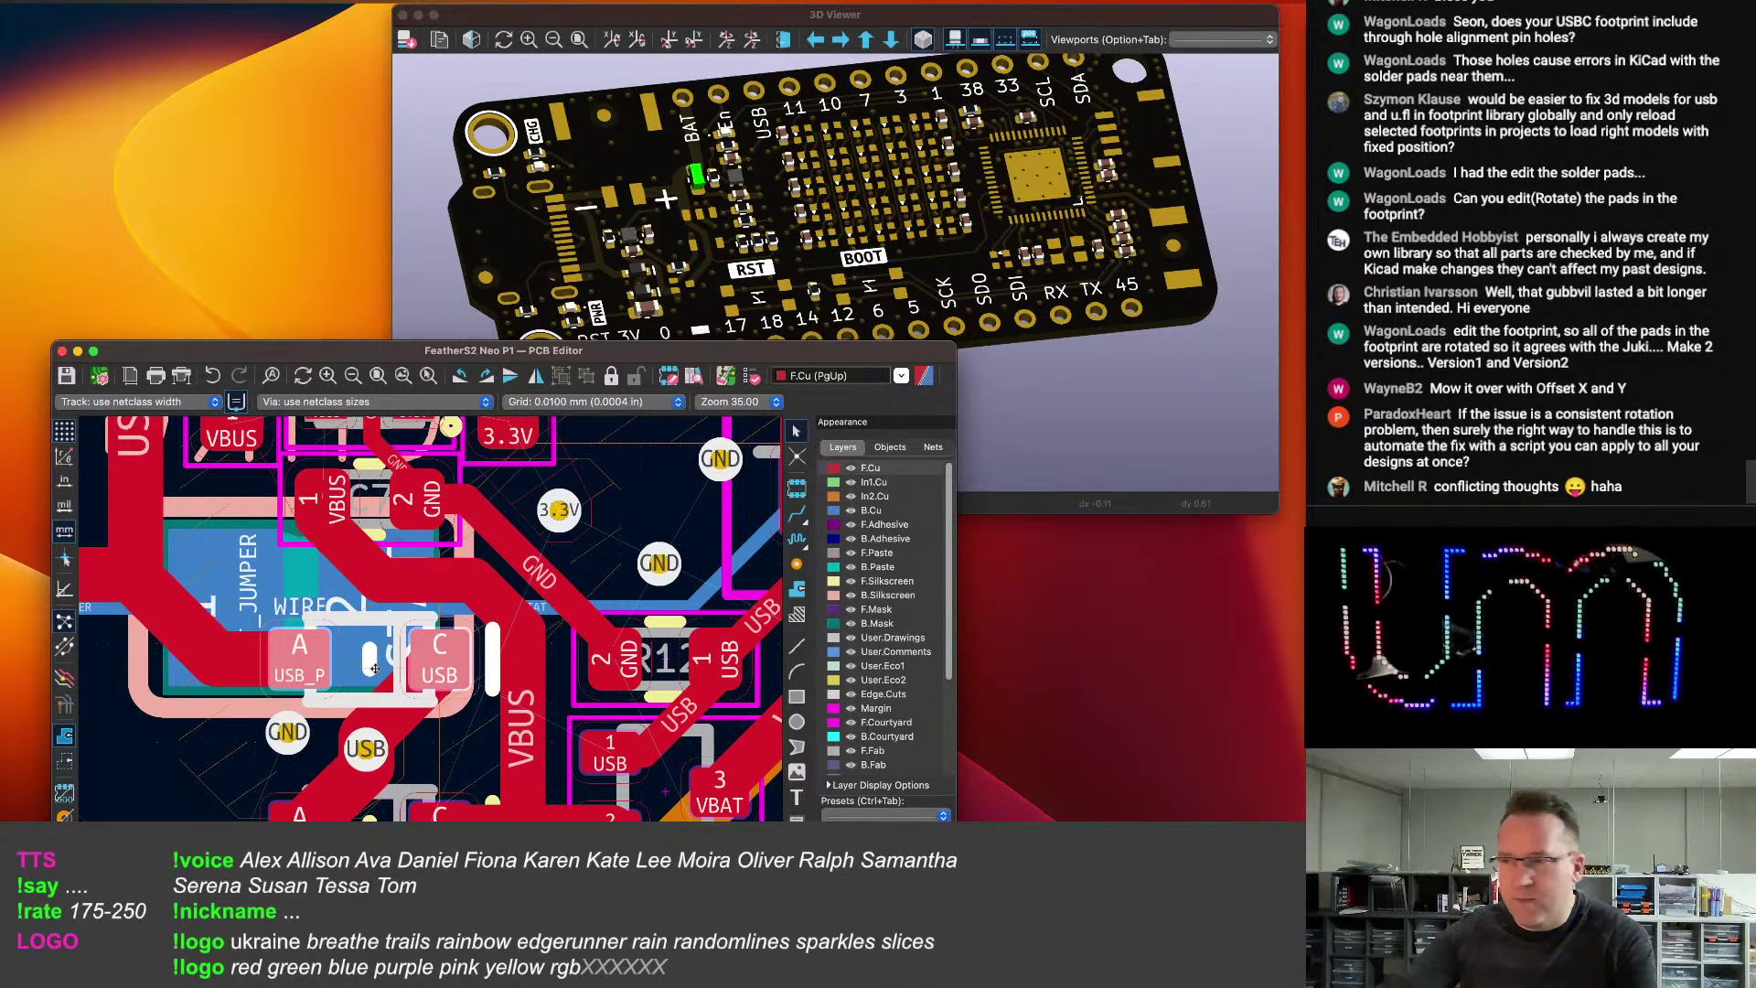
pyautogui.press('Escape')
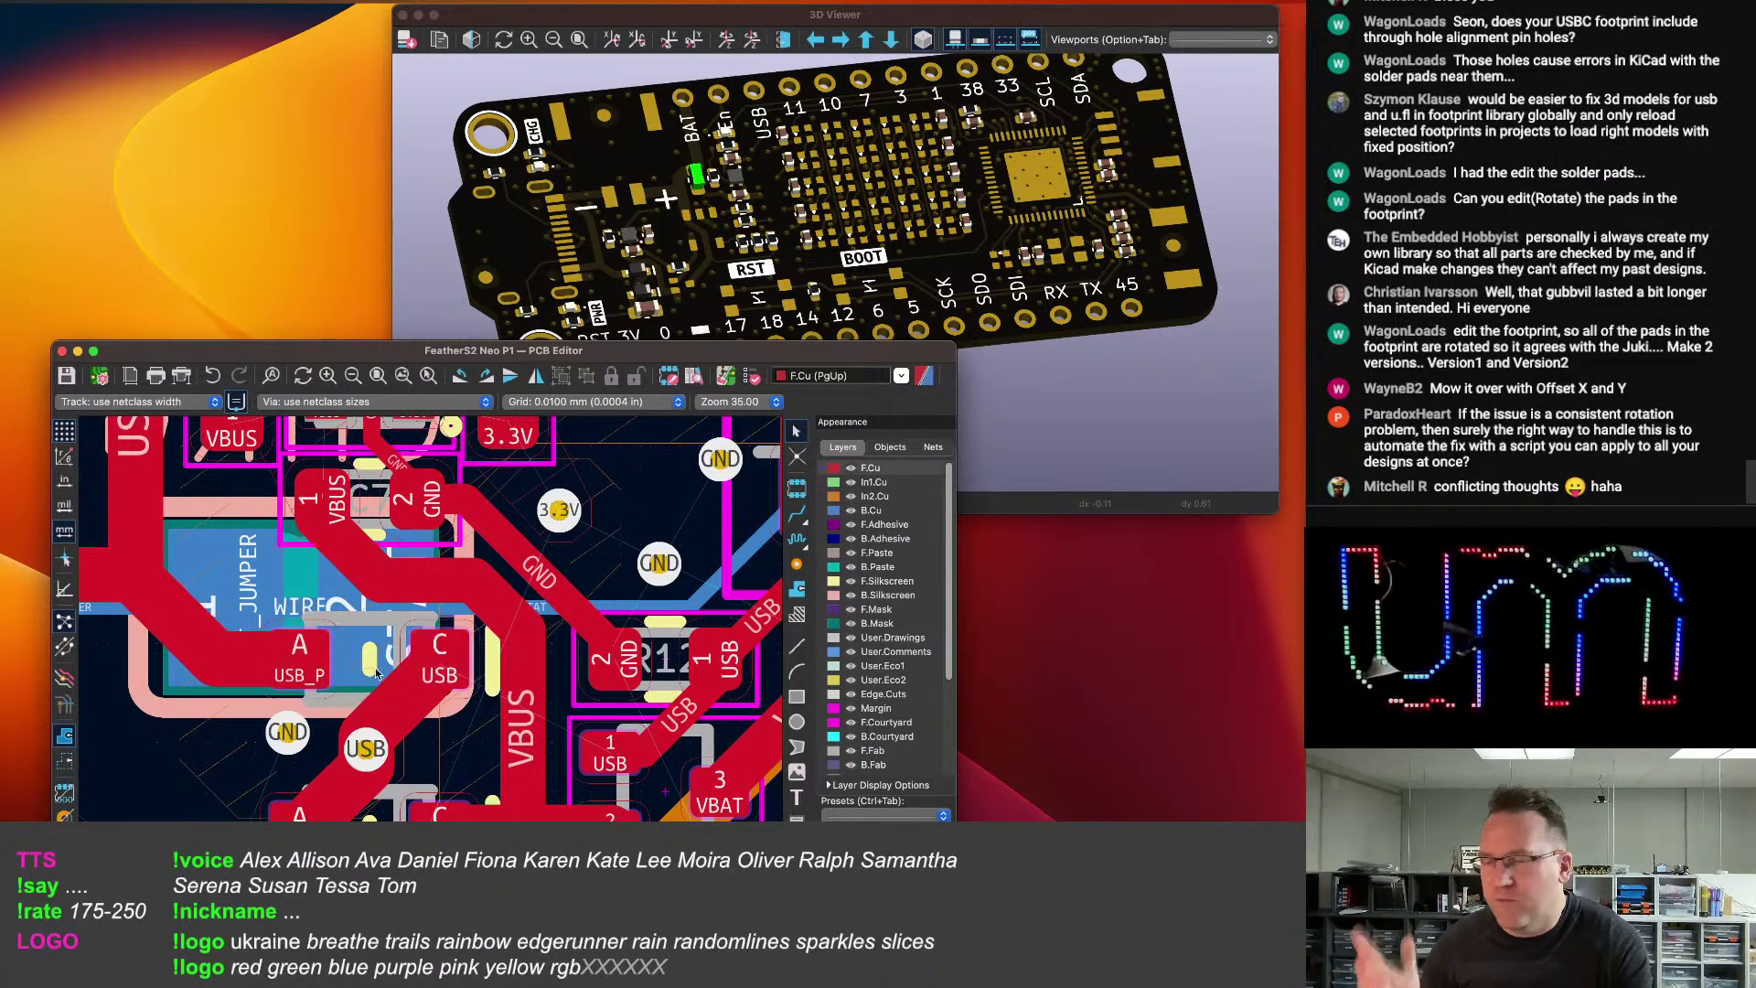
pyautogui.scroll(-3, 376, 673)
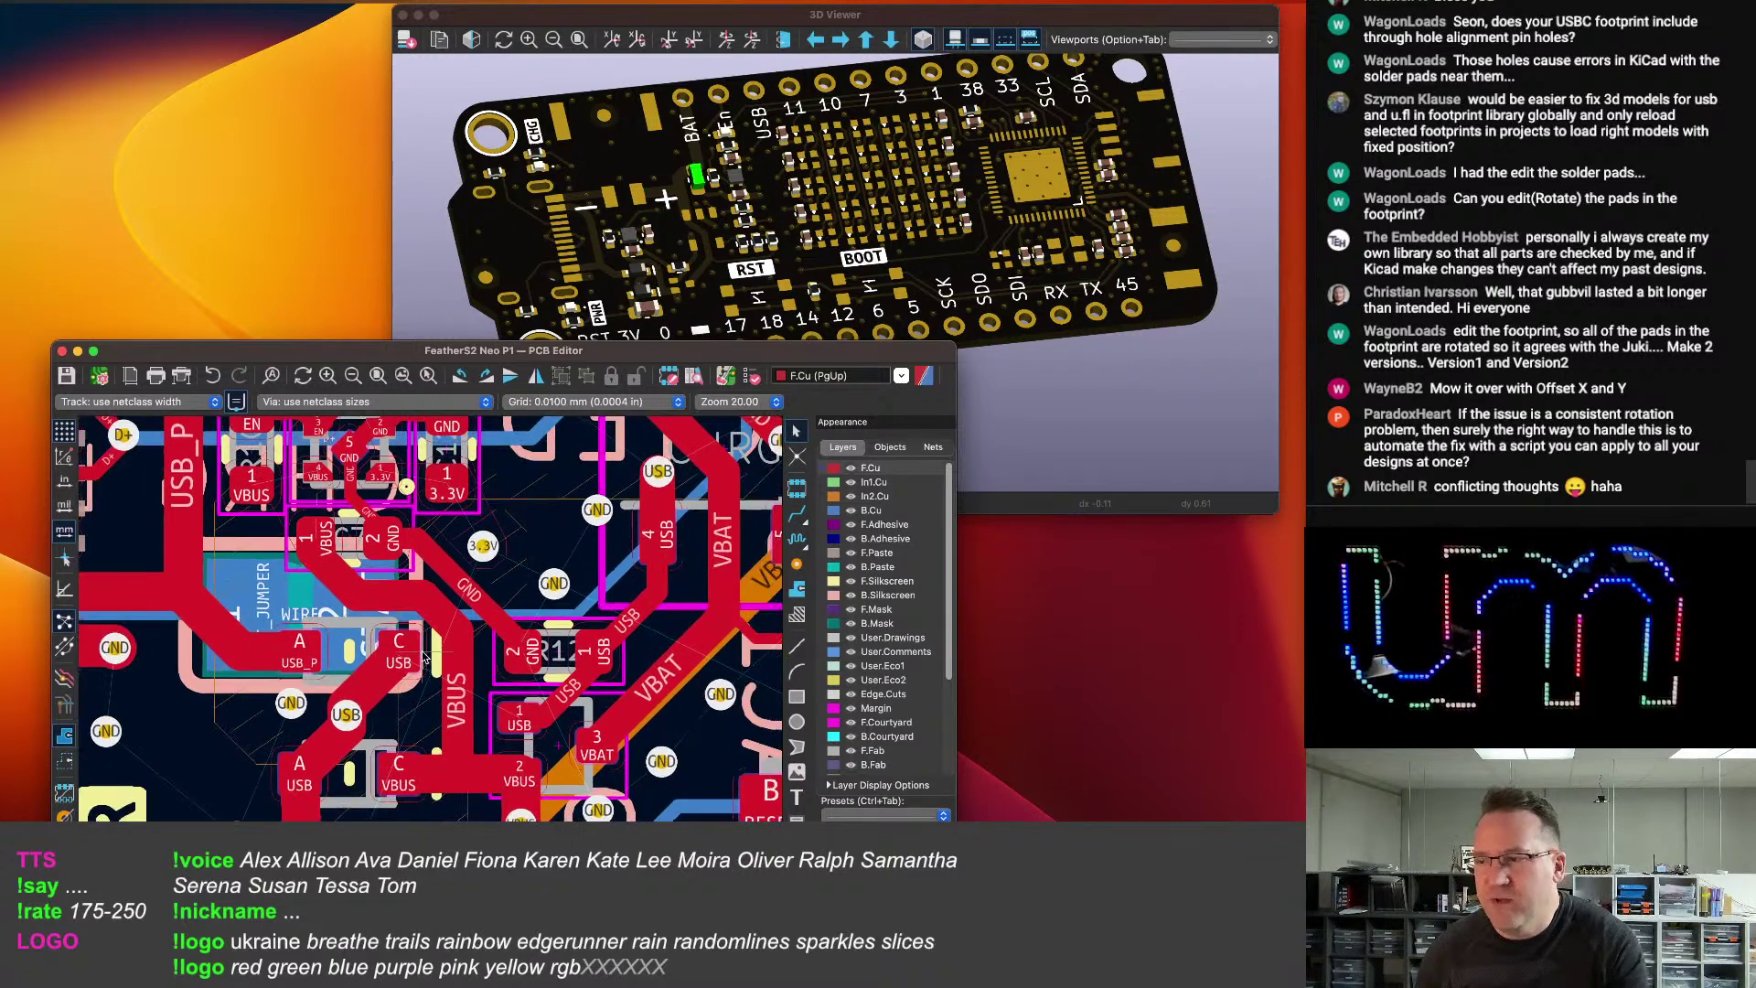
pyautogui.scroll(-5, 416, 650)
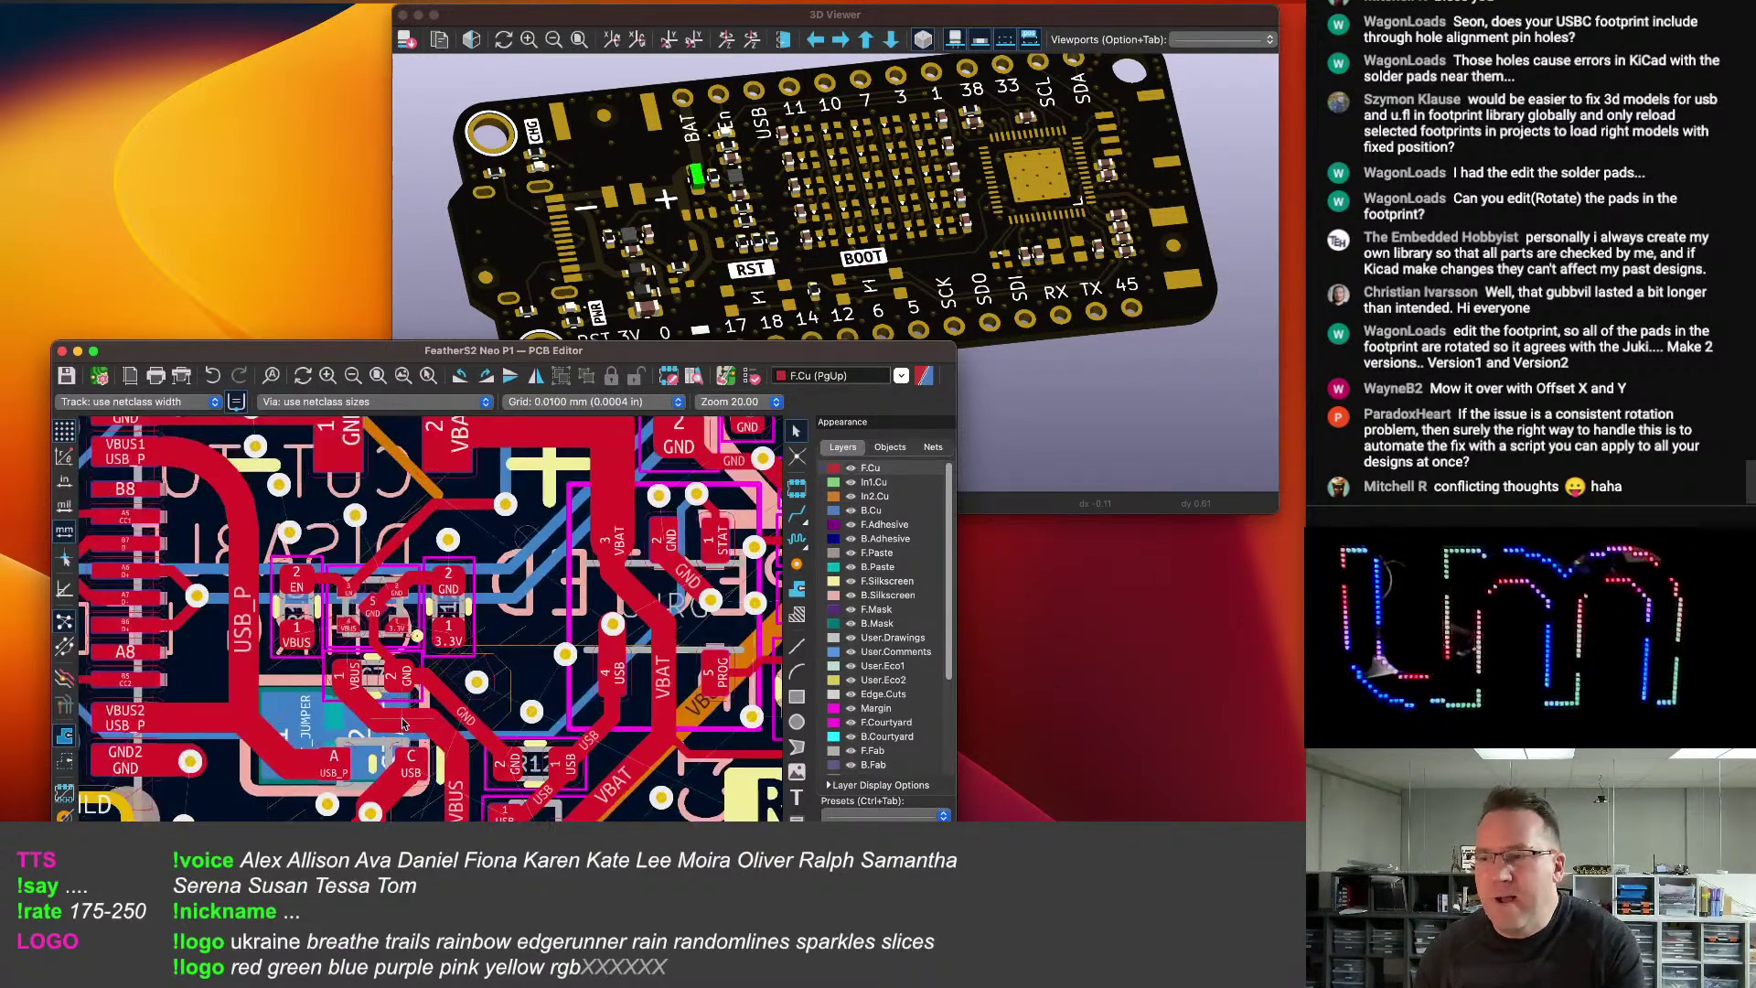
pyautogui.hscroll(6, 421, 722)
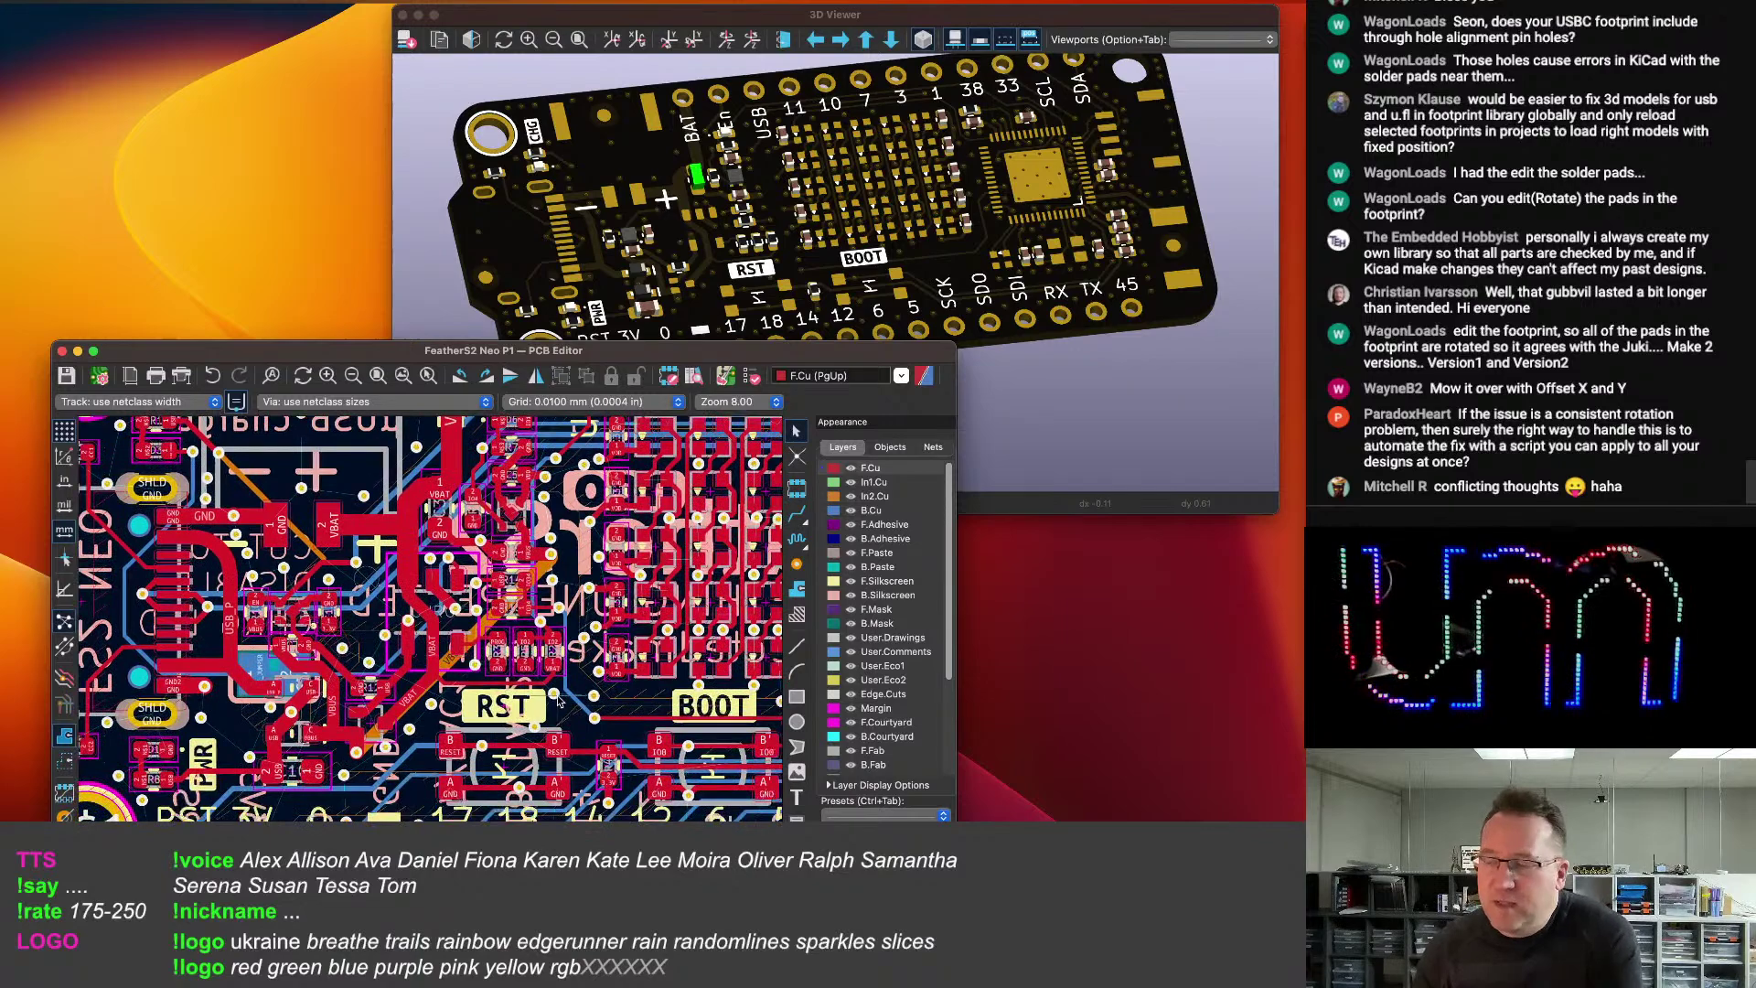
pyautogui.scroll(-3, 400, 722)
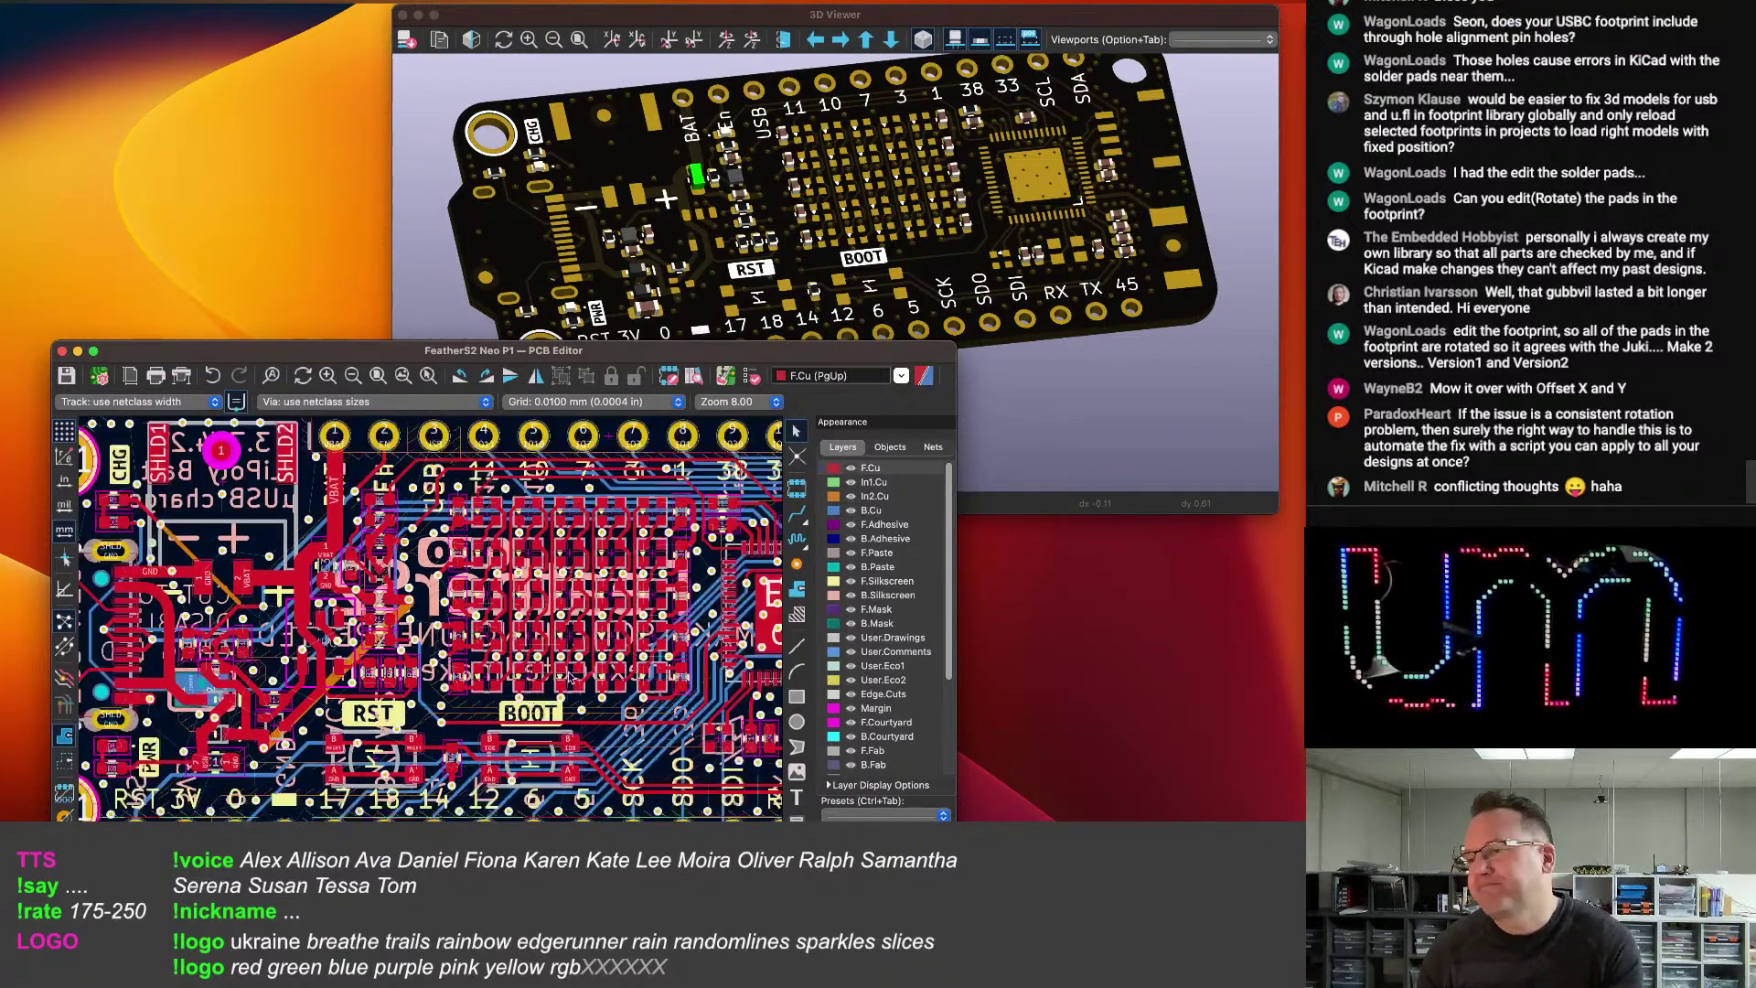
pyautogui.scroll(4, 485, 633)
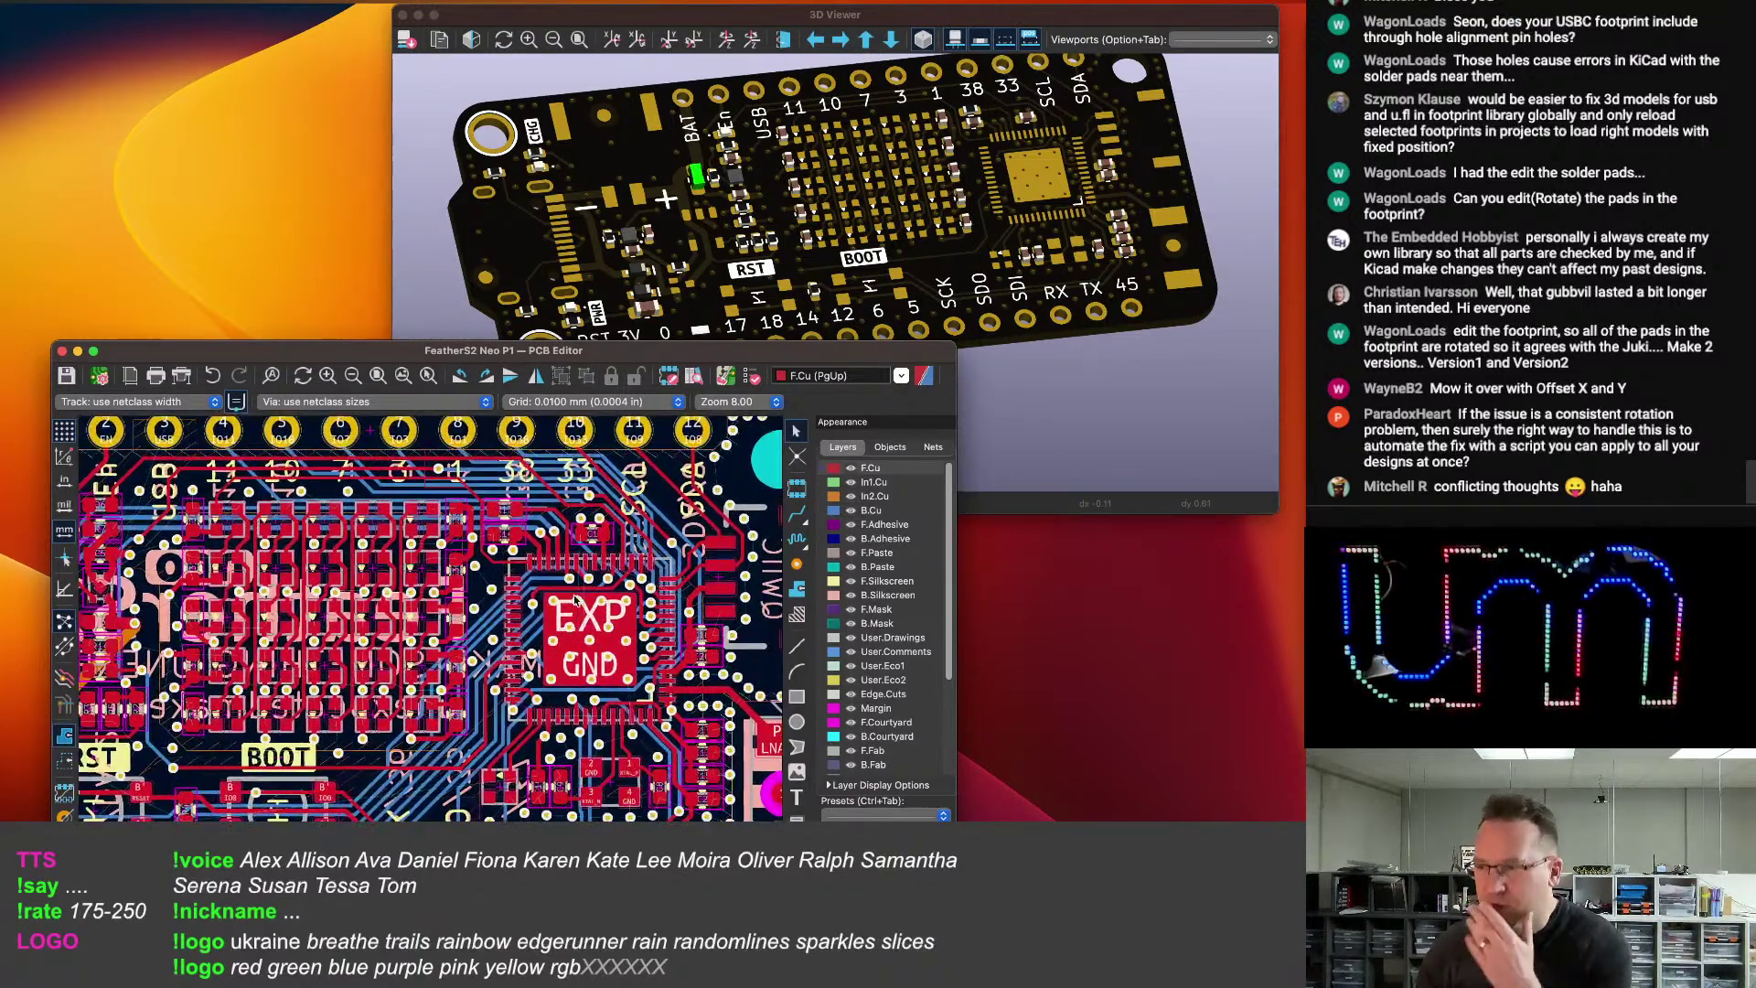
pyautogui.scroll(-5, 555, 624)
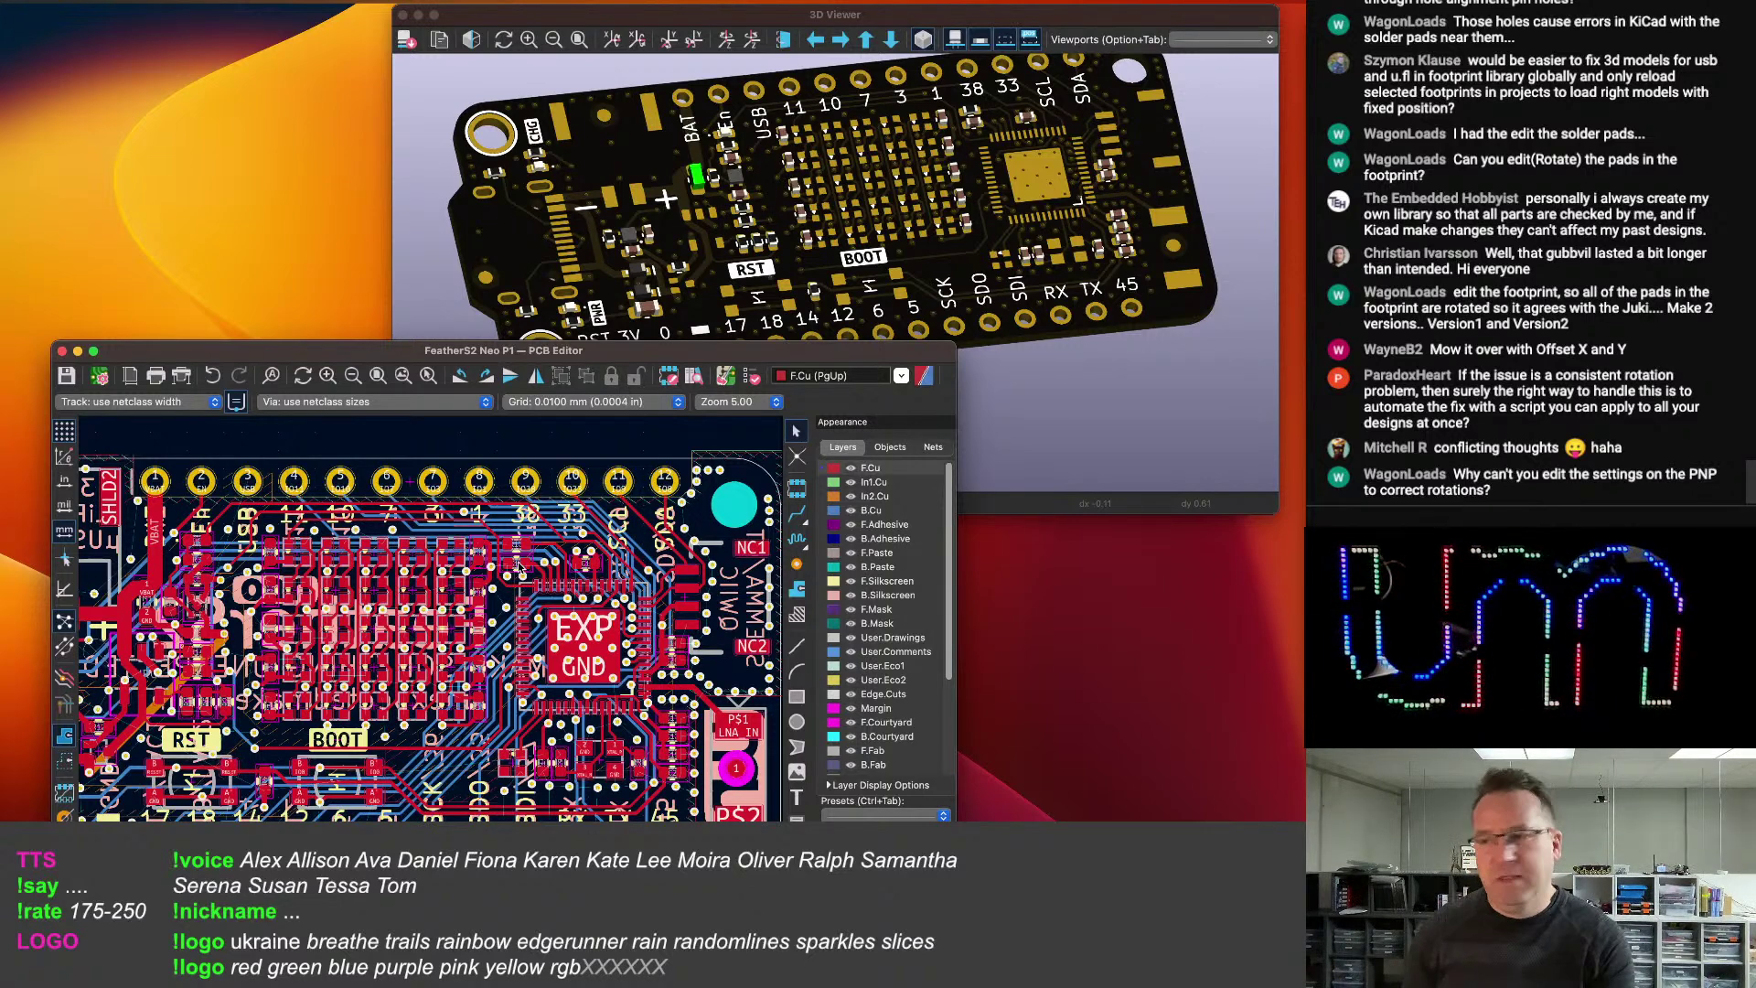
pyautogui.press('Home')
pyautogui.scroll(3, 533, 631)
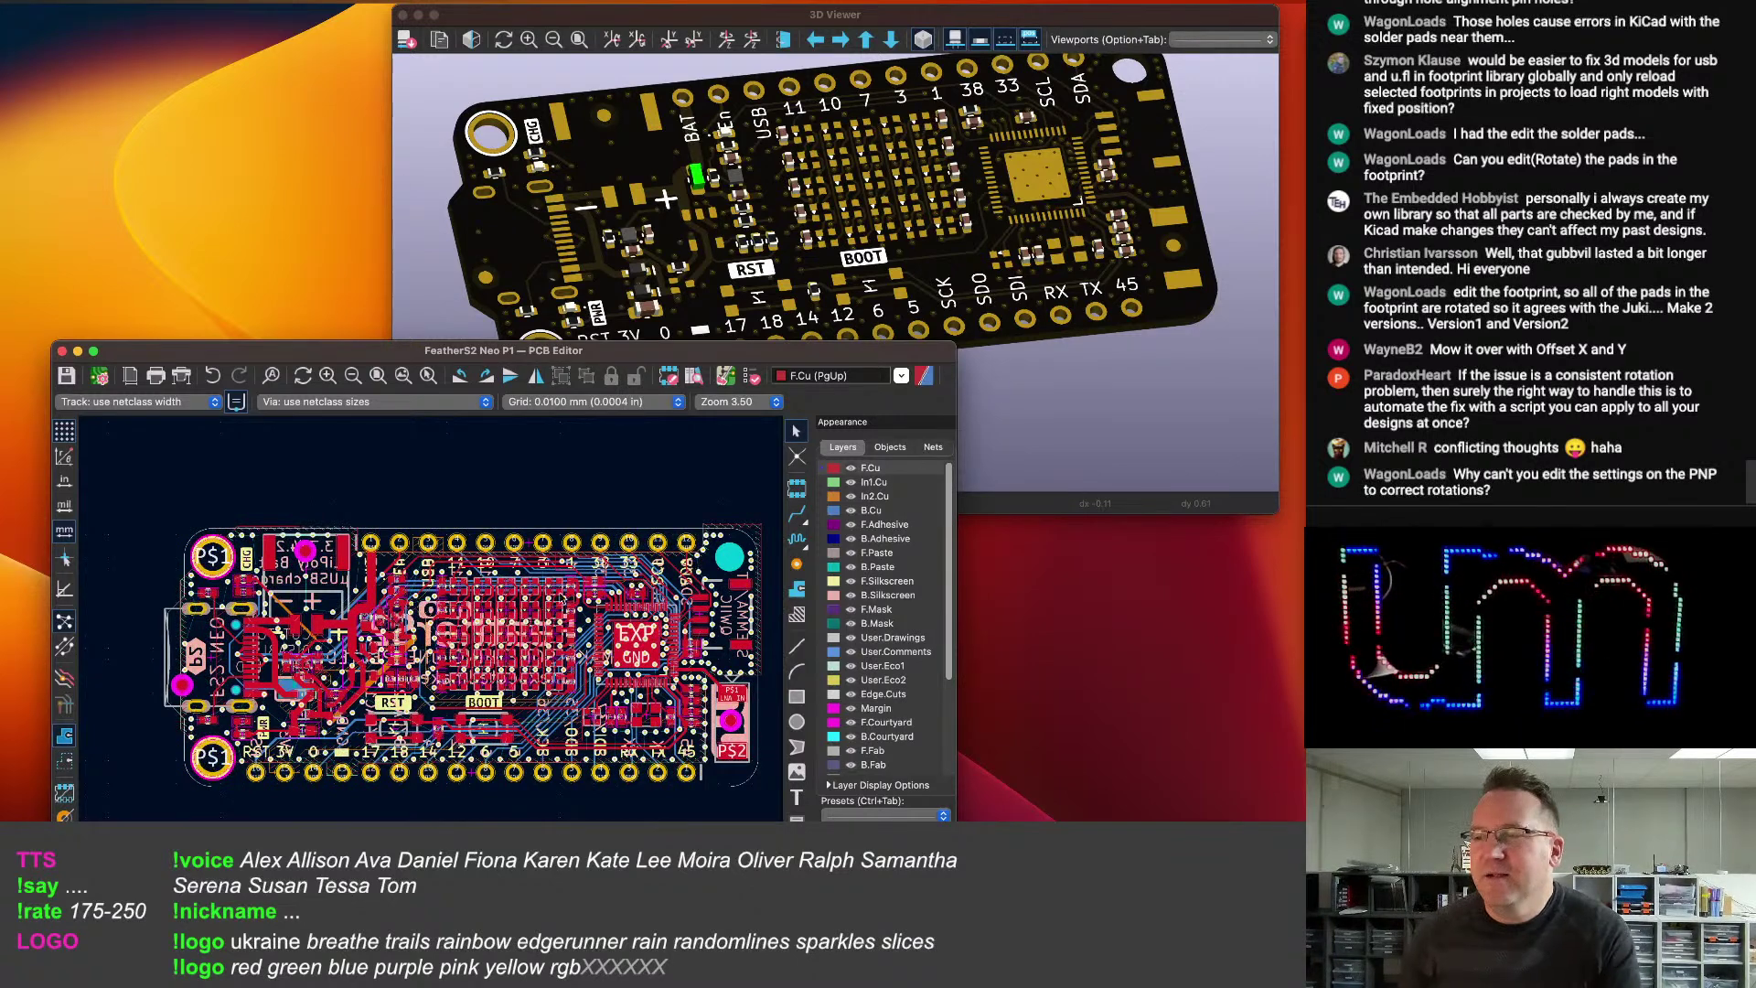
pyautogui.scroll(-1, 549, 599)
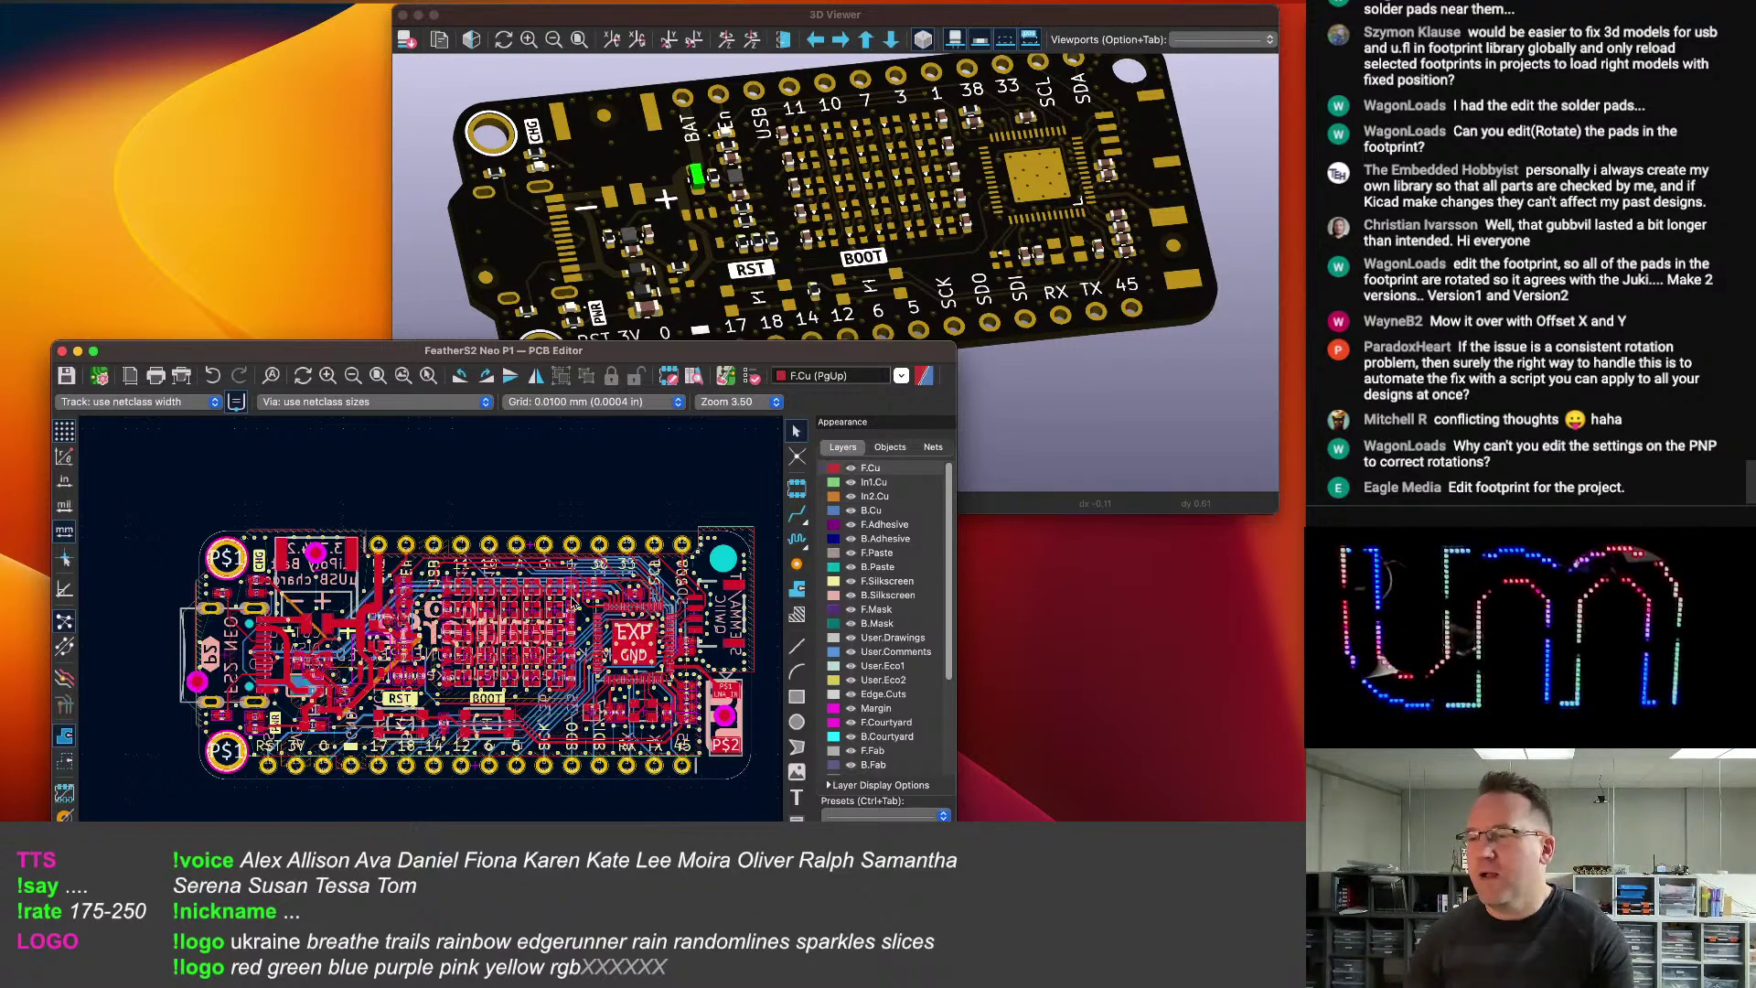
pyautogui.scroll(1, 494, 640)
pyautogui.moveTo(466, 646); pyautogui.dragTo(416, 657, button='middle')
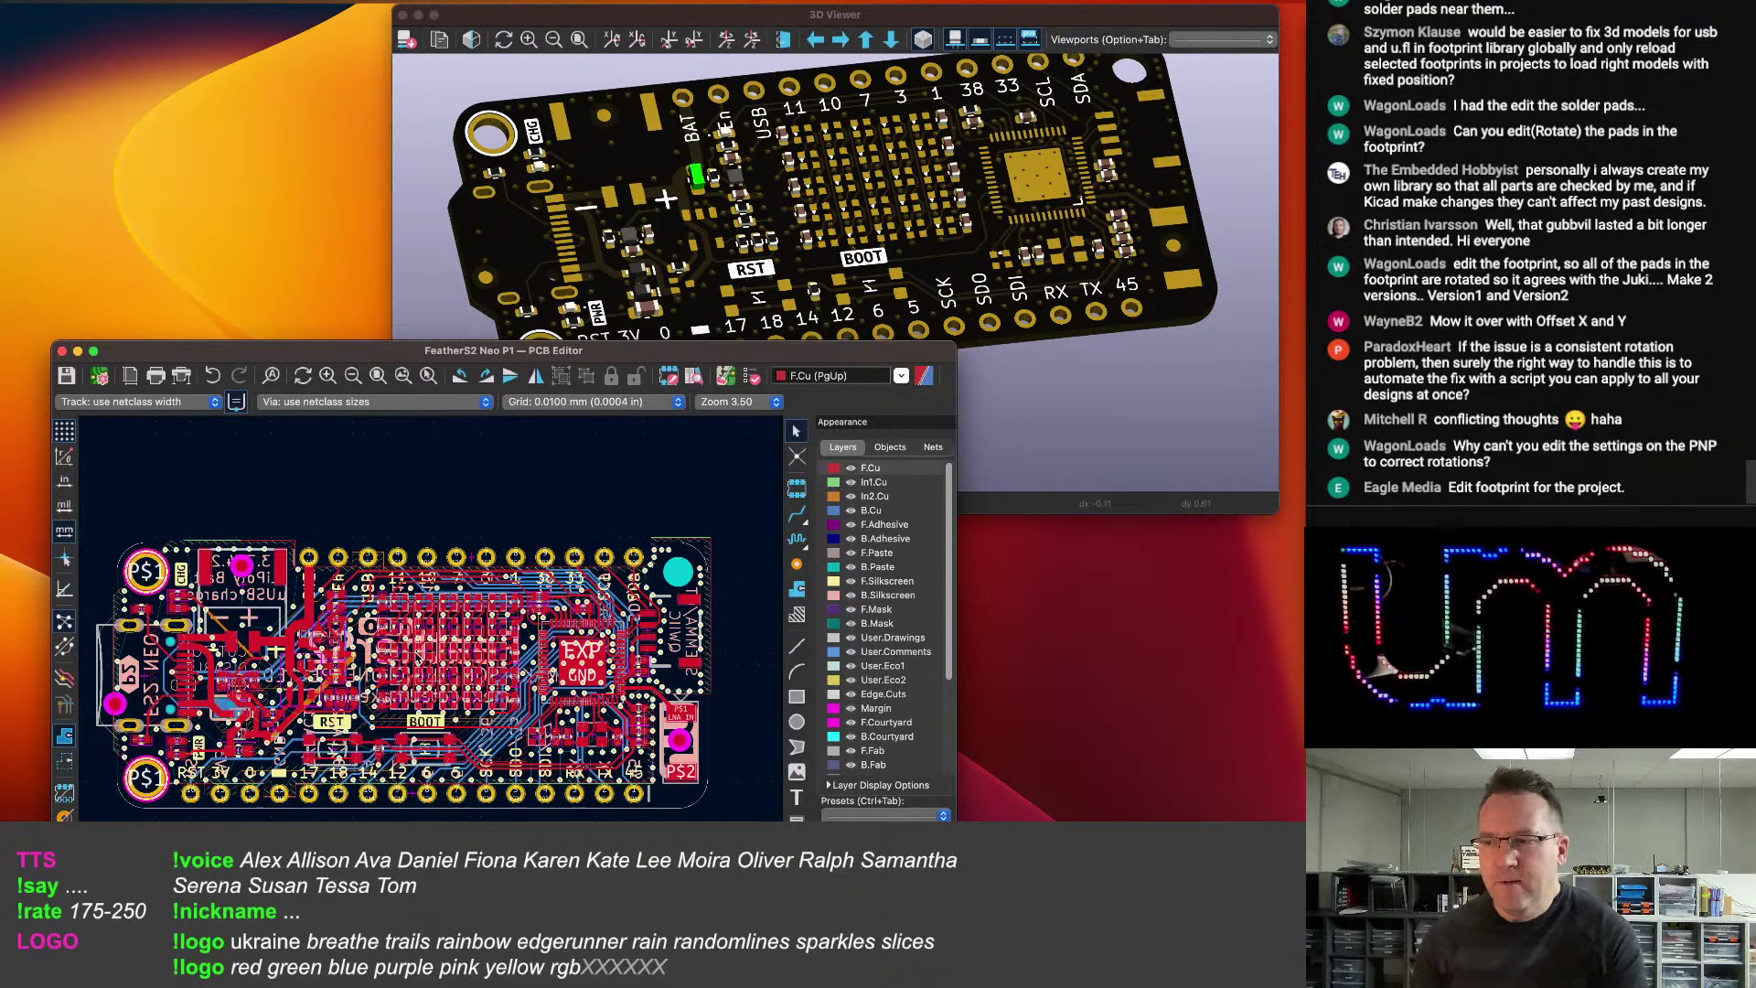
pyautogui.moveTo(551, 699); pyautogui.dragTo(563, 702, button='middle')
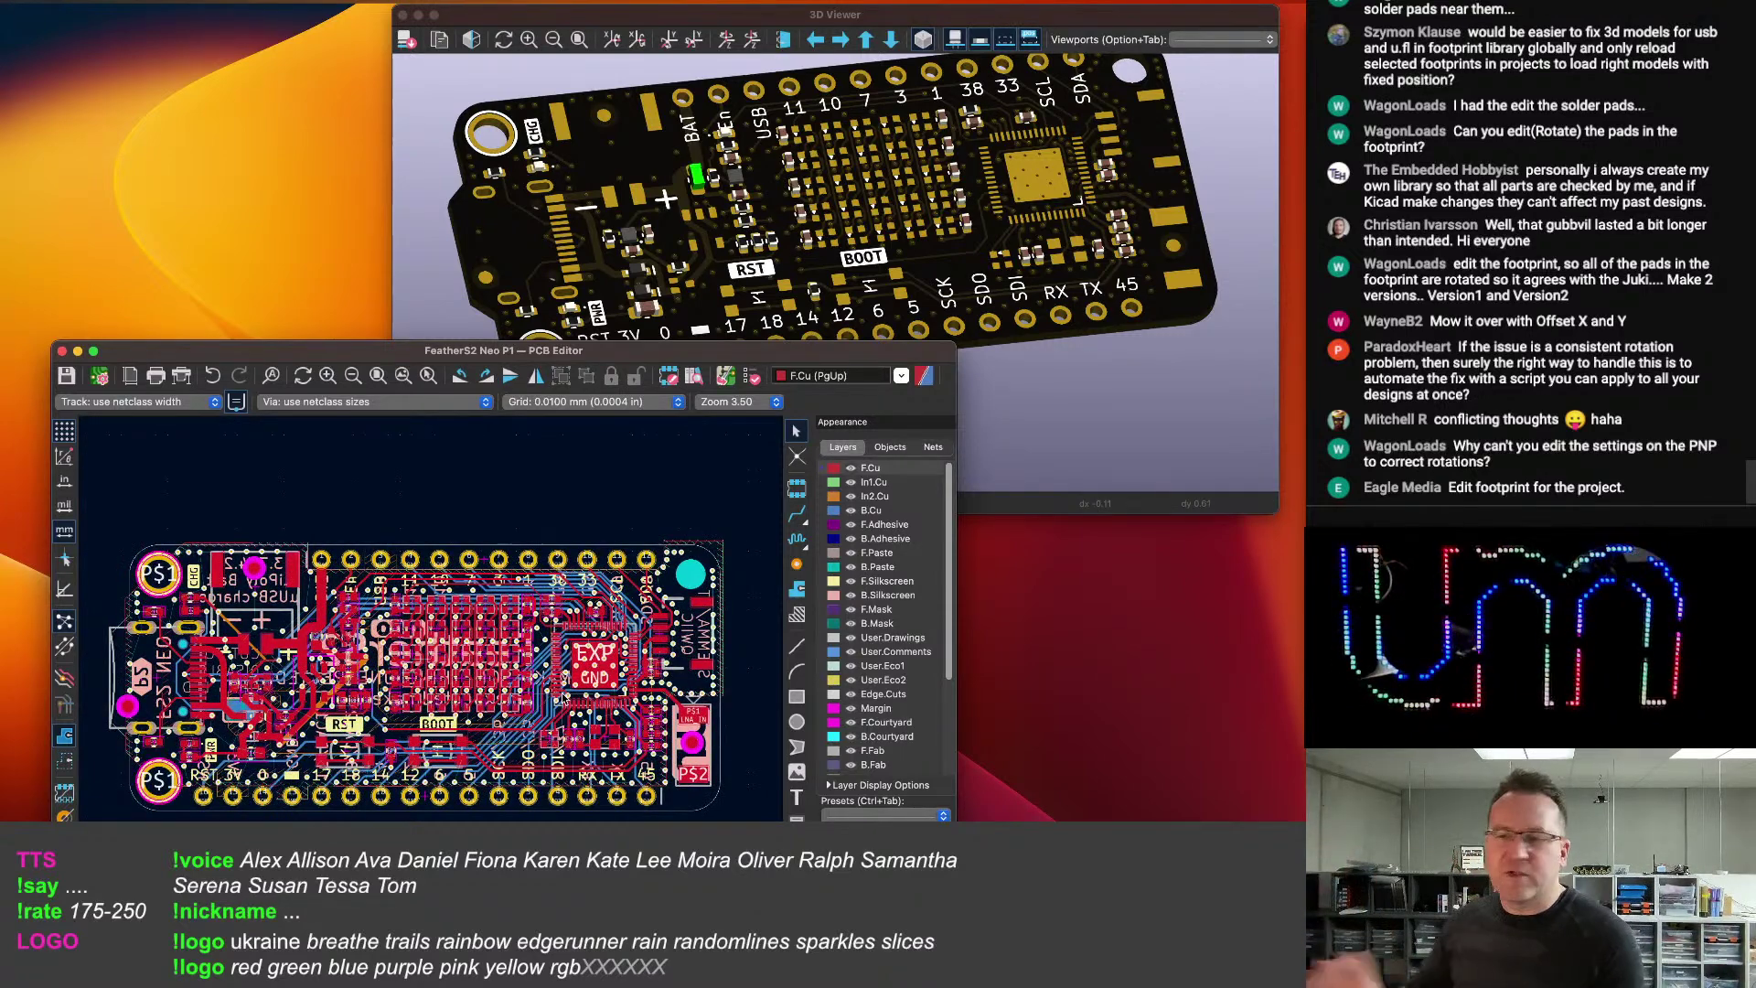
pyautogui.scroll(3, 619, 708)
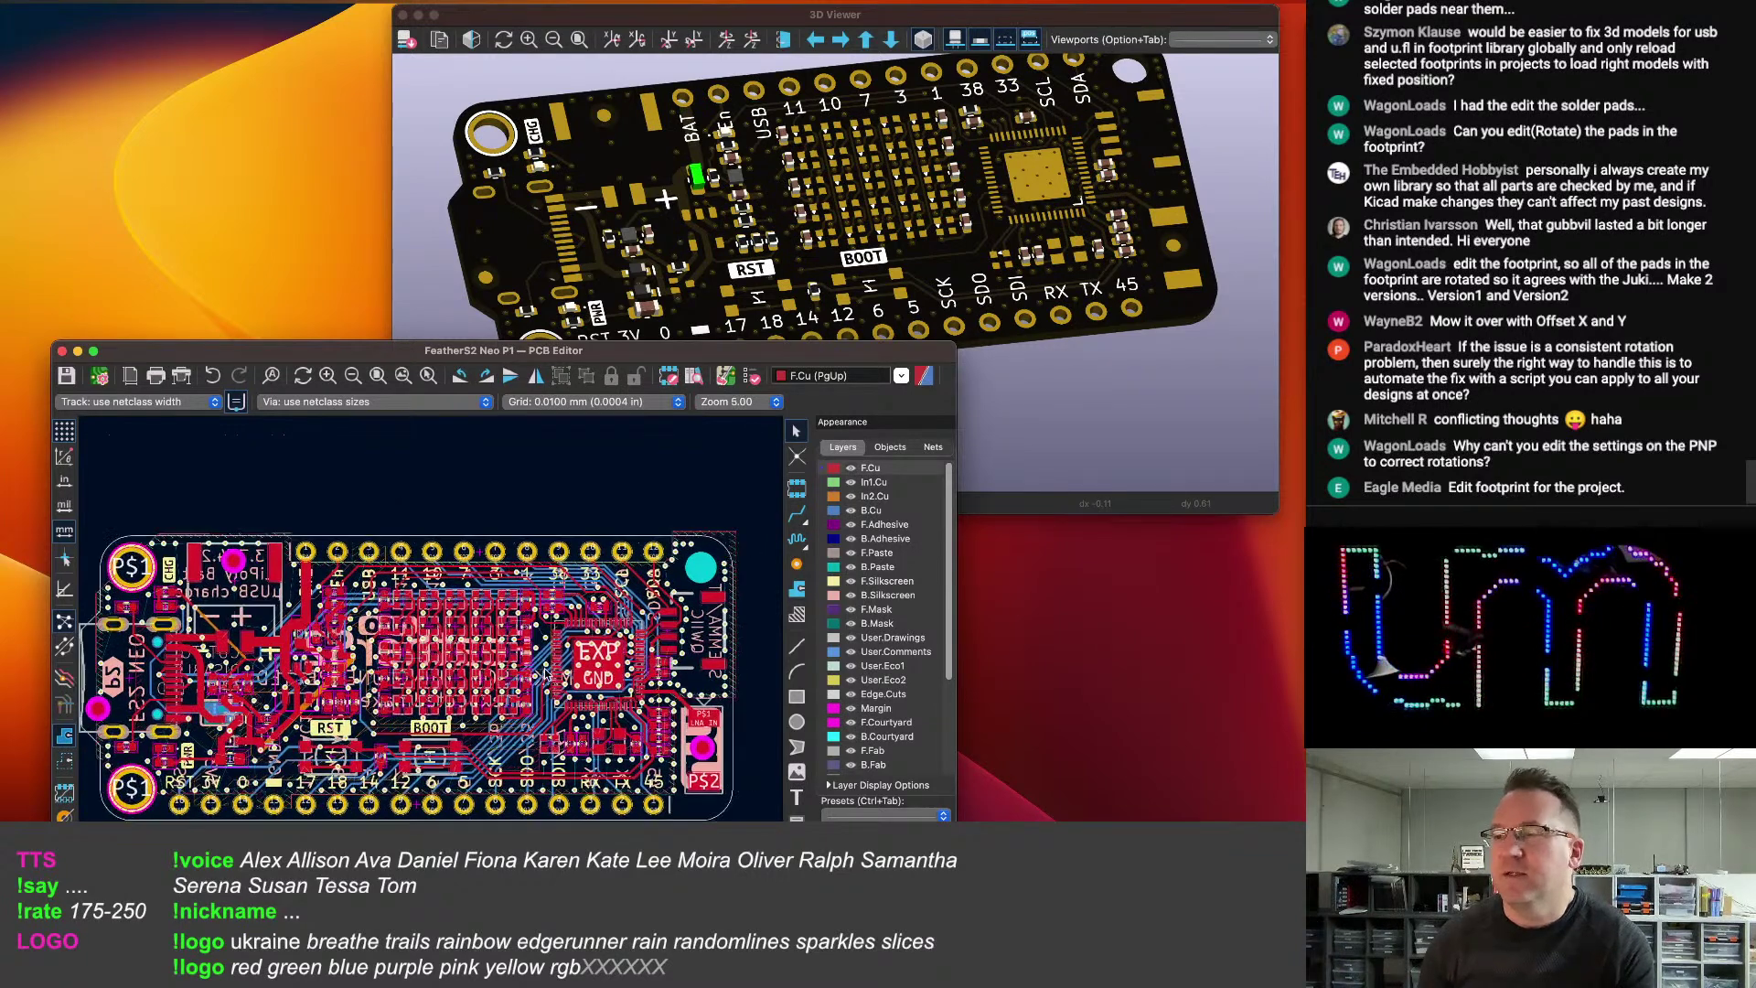
pyautogui.scroll(-3, 619, 708)
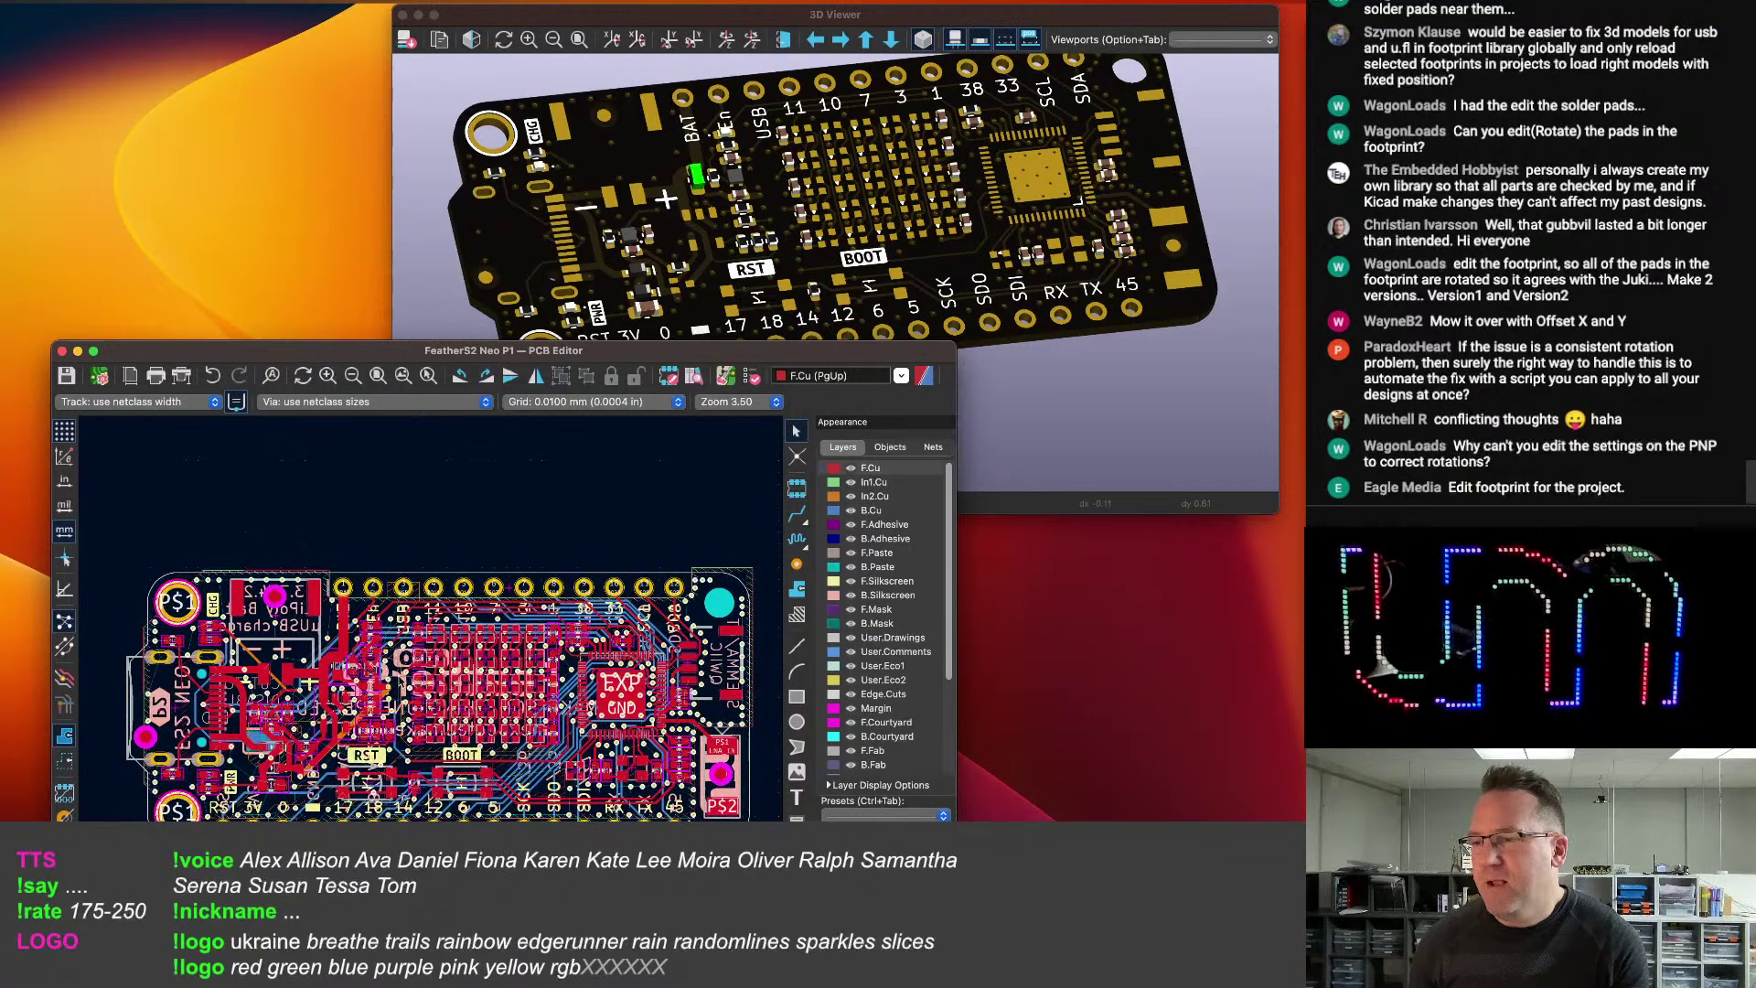
pyautogui.scroll(-1, 408, 645)
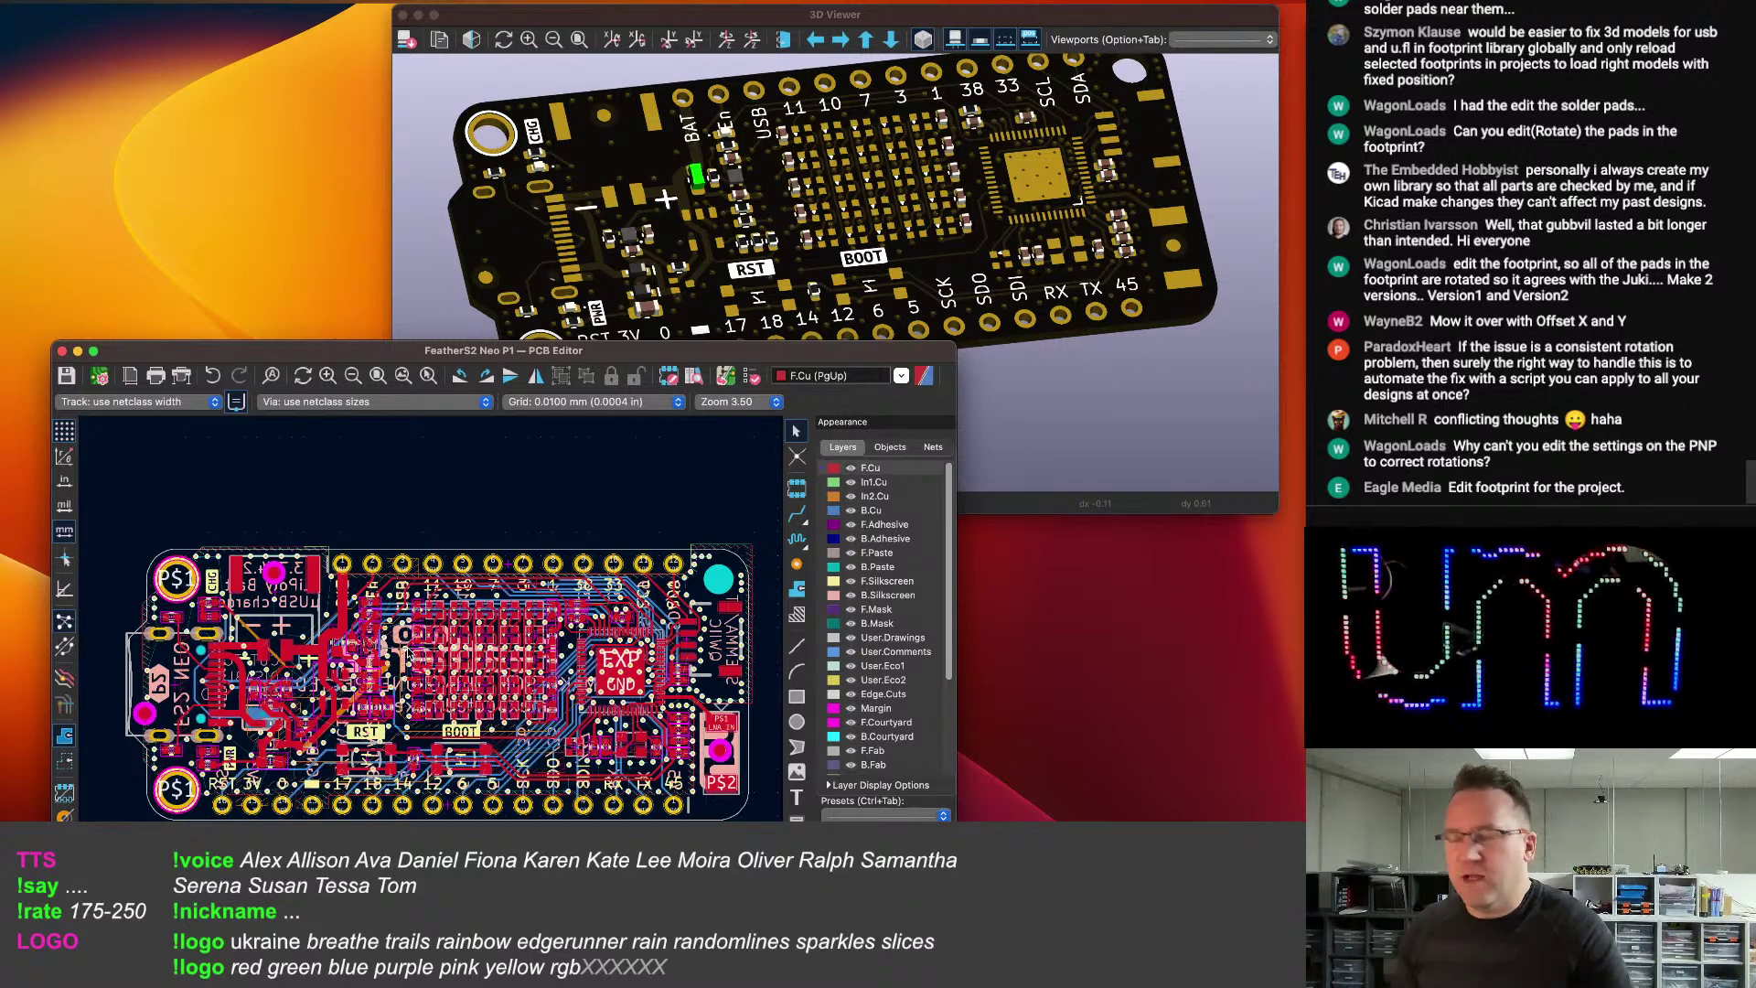
pyautogui.scroll(2, 463, 626)
pyautogui.scroll(1, 462, 626)
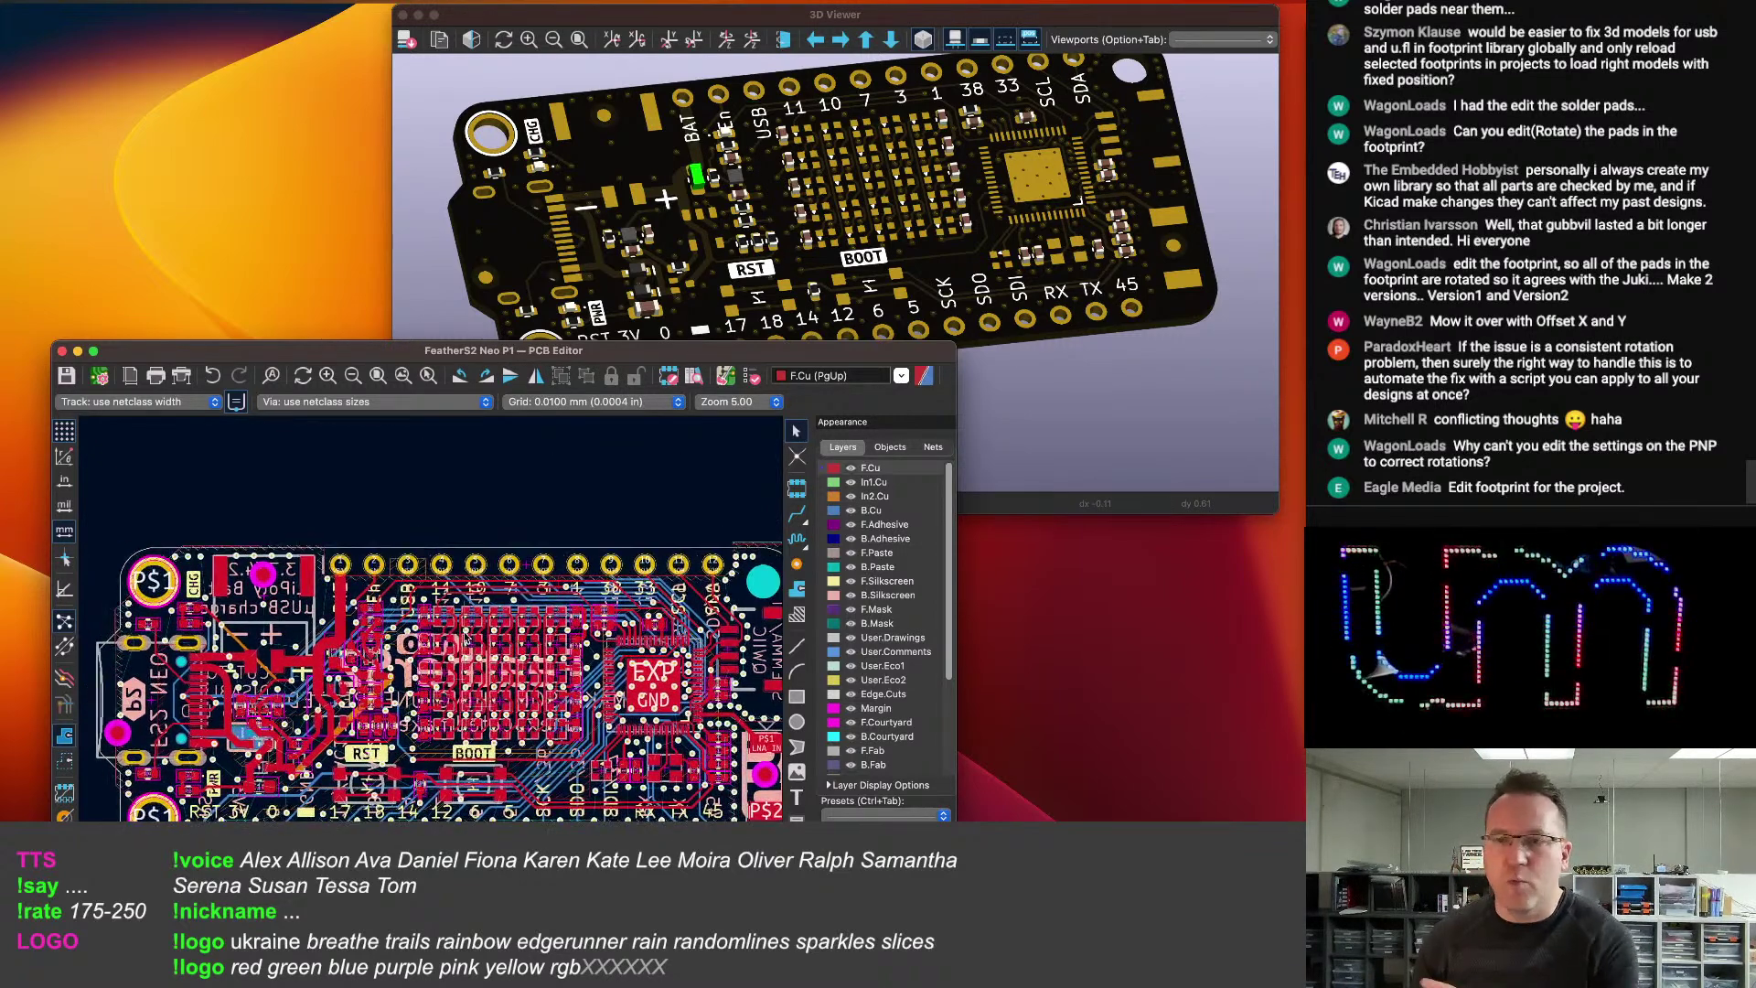
pyautogui.moveTo(444, 620)
pyautogui.mouseDown(button='middle')
pyautogui.moveTo(428, 600)
pyautogui.moveTo(449, 634)
pyautogui.mouseUp(button='middle')
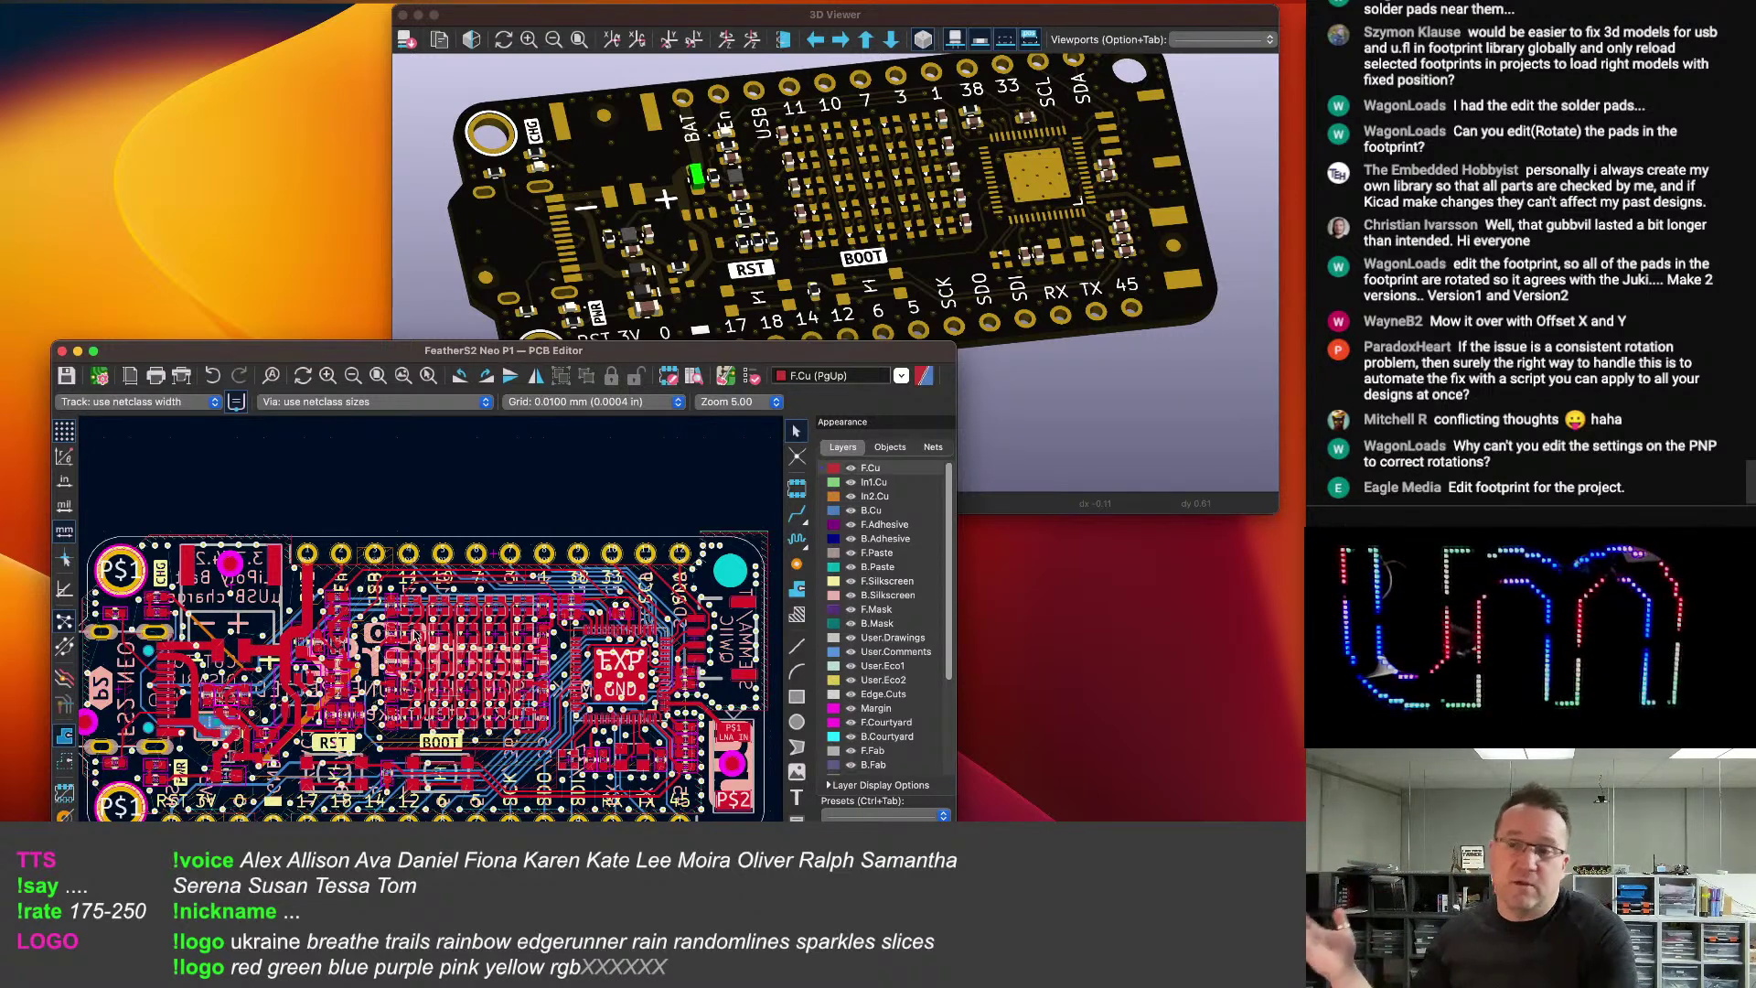
# Widen the PCB Editor window to give the board layout more room.
pyautogui.moveTo(494, 512); pyautogui.dragTo(504, 509, button='middle')
pyautogui.moveTo(956, 501); pyautogui.dragTo(1045, 503)
pyautogui.moveTo(588, 580); pyautogui.dragTo(585, 594, button='middle')
pyautogui.scroll(1, 585, 596)
pyautogui.scroll(1, 603, 585)
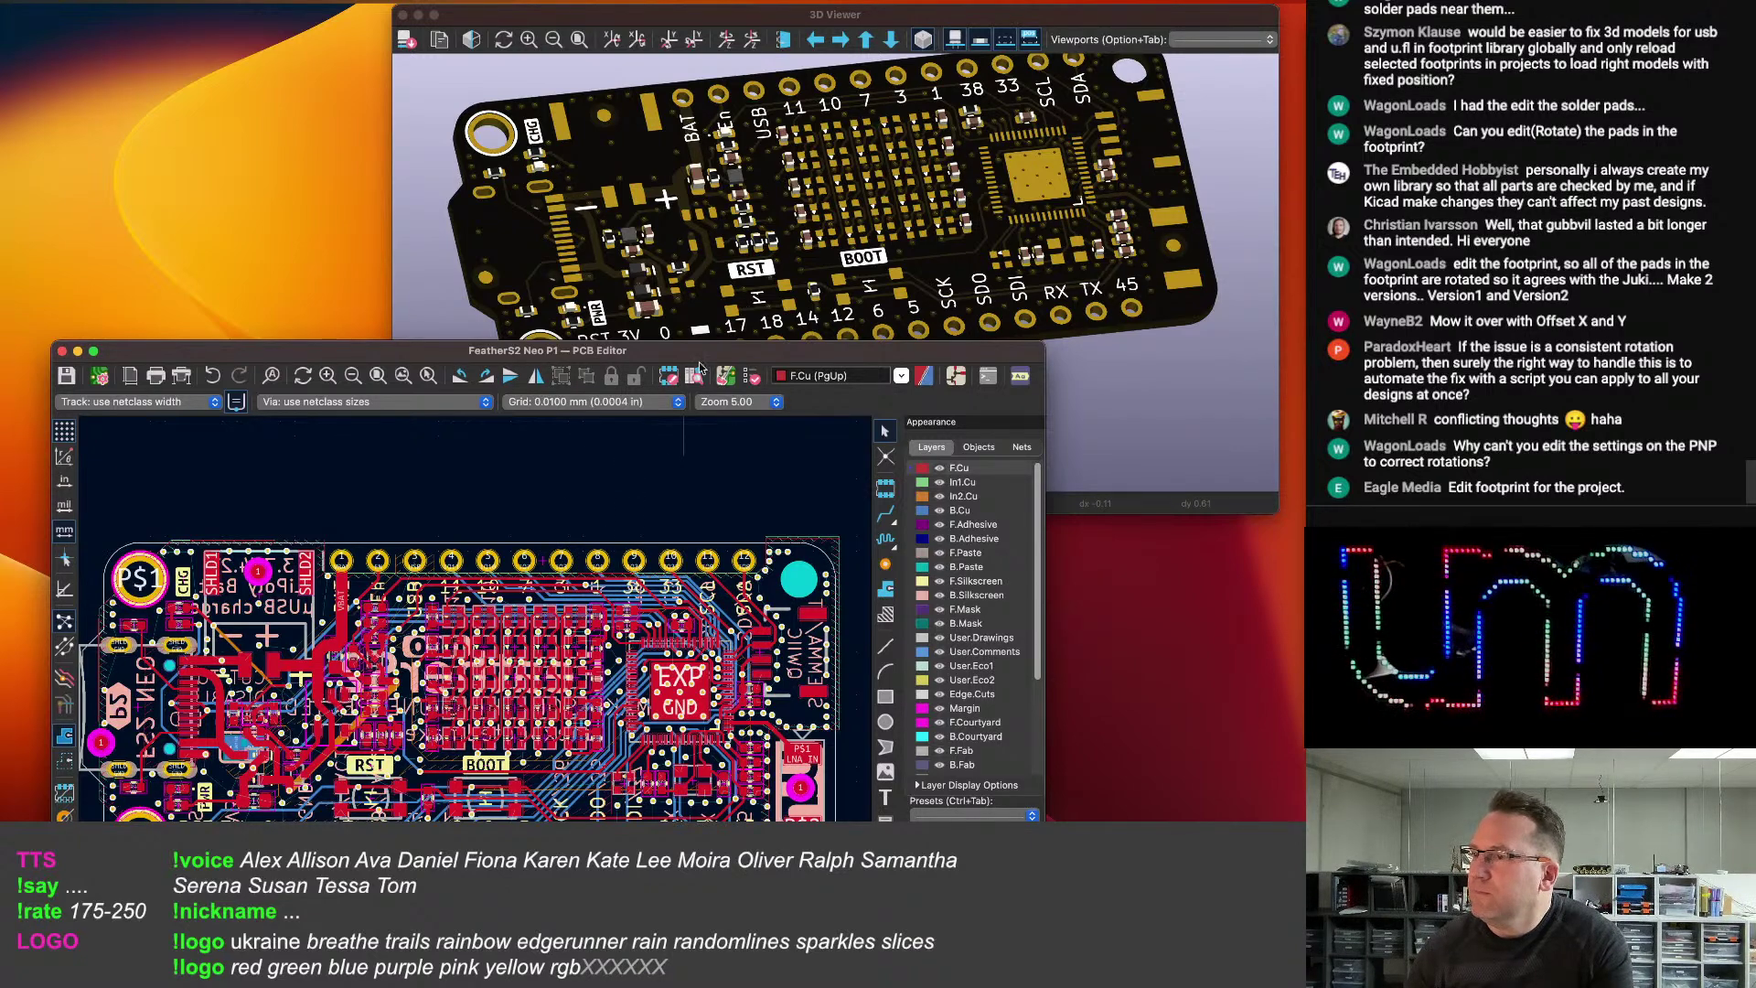
# Add a 3D model entry to the CHRG0 charger footprint (SOT23-5-SML2) and browse for its model file.
pyautogui.scroll(2, 388, 626)
pyautogui.scroll(2, 389, 624)
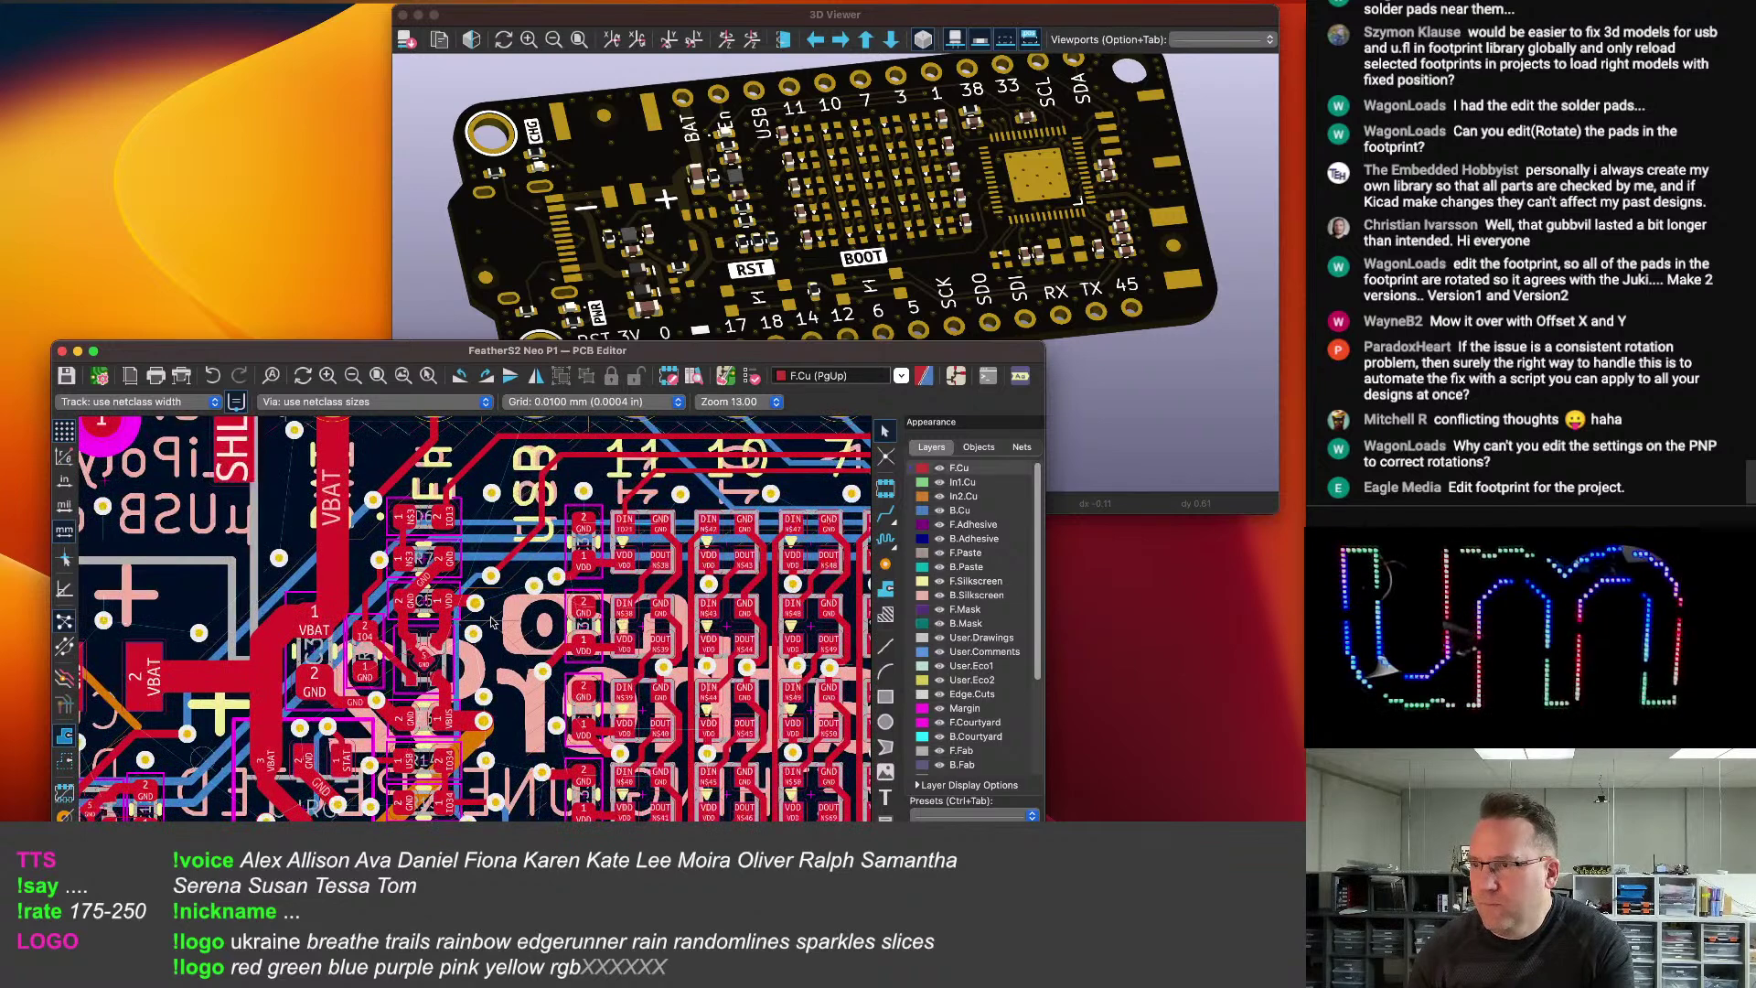
pyautogui.hscroll(-3, 509, 706)
pyautogui.scroll(-2, 510, 706)
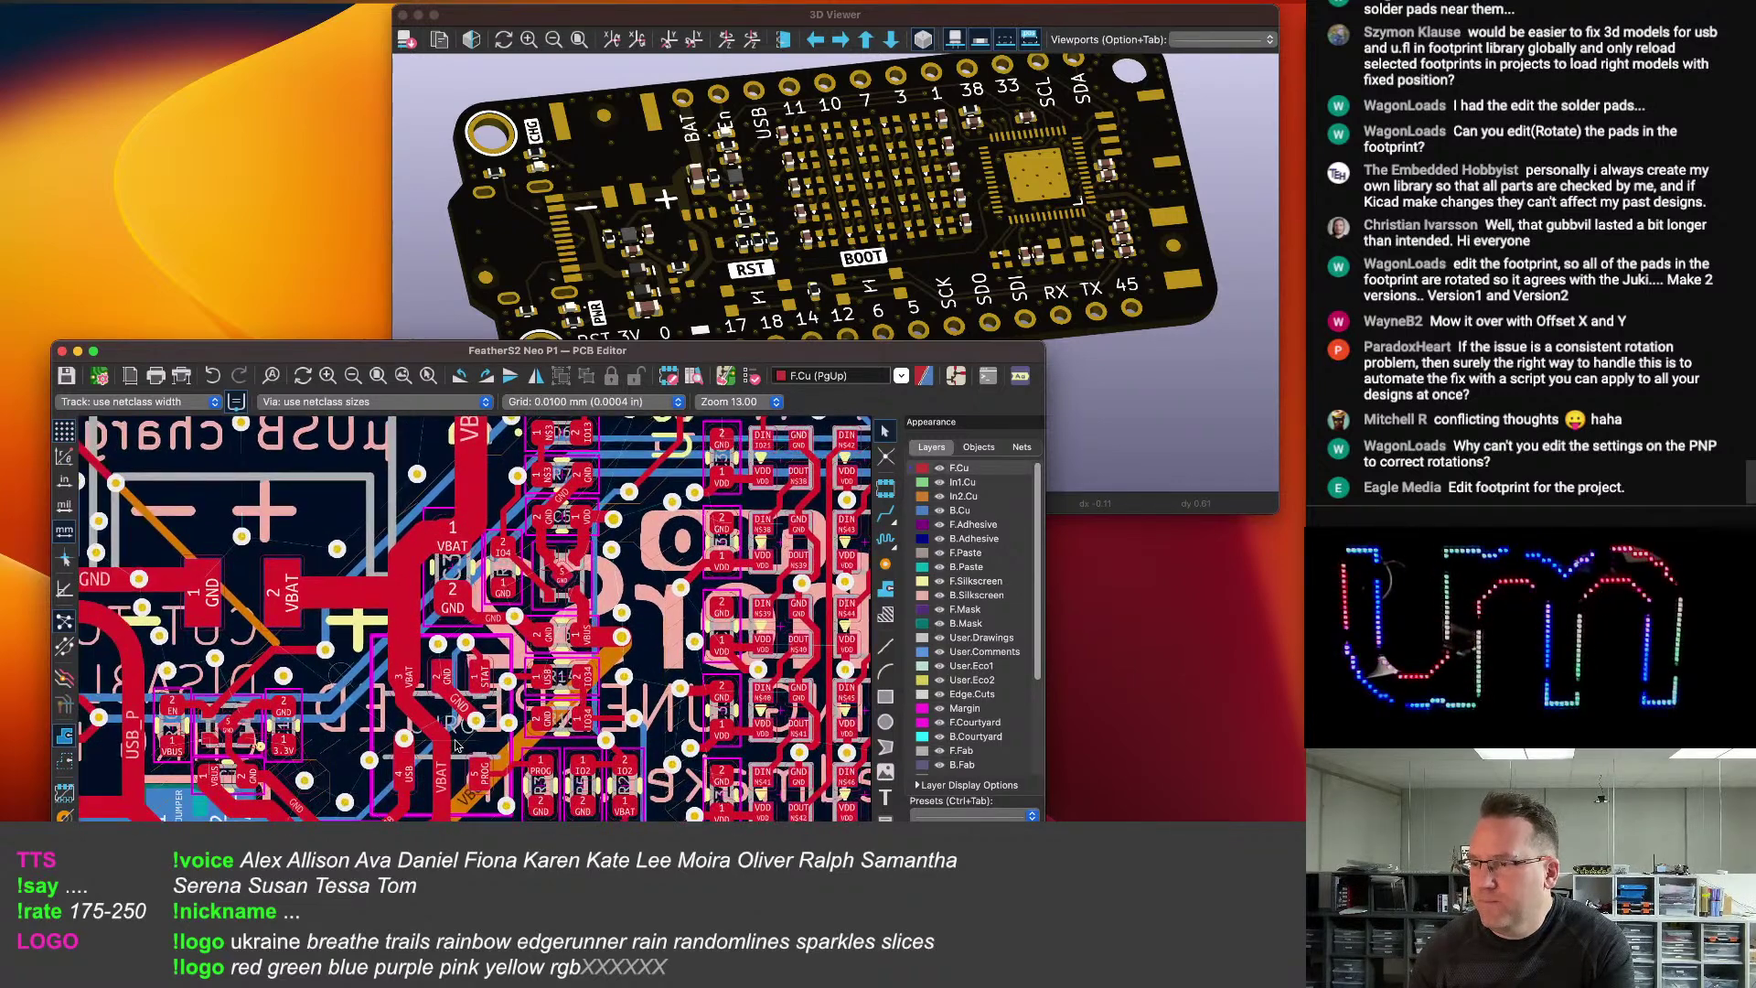
pyautogui.click(459, 739)
pyautogui.doubleClick(458, 737)
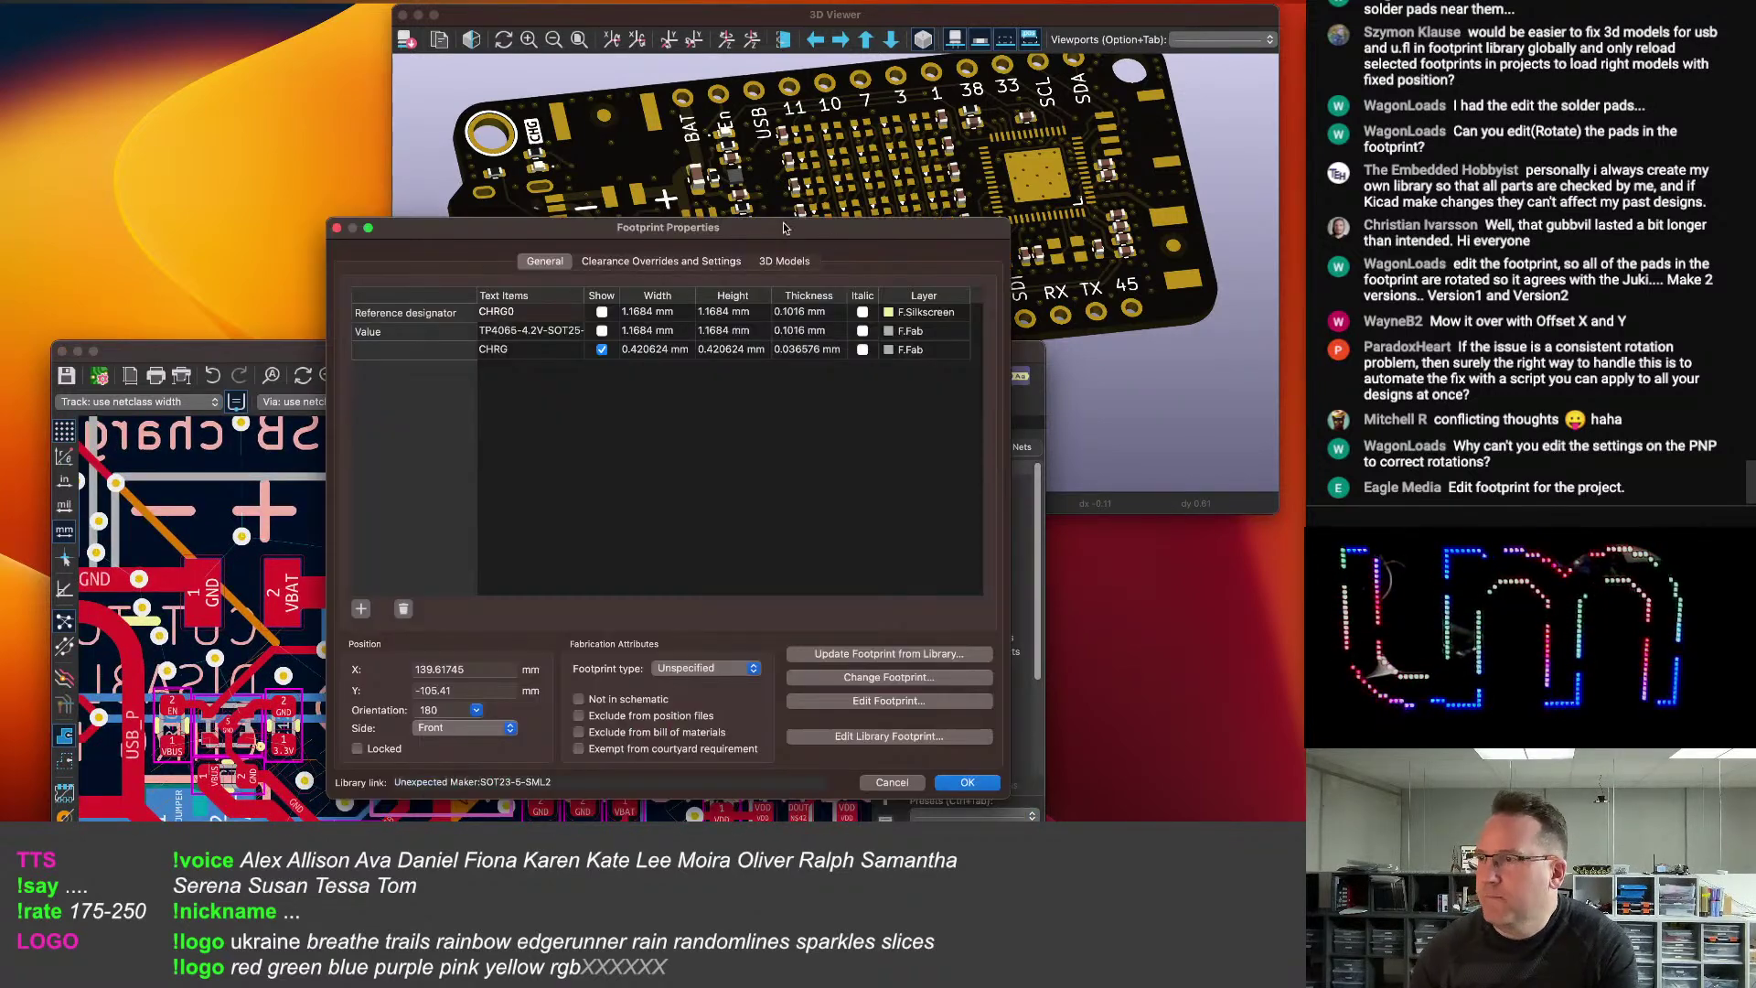
pyautogui.click(785, 263)
pyautogui.click(348, 365)
pyautogui.click(943, 308)
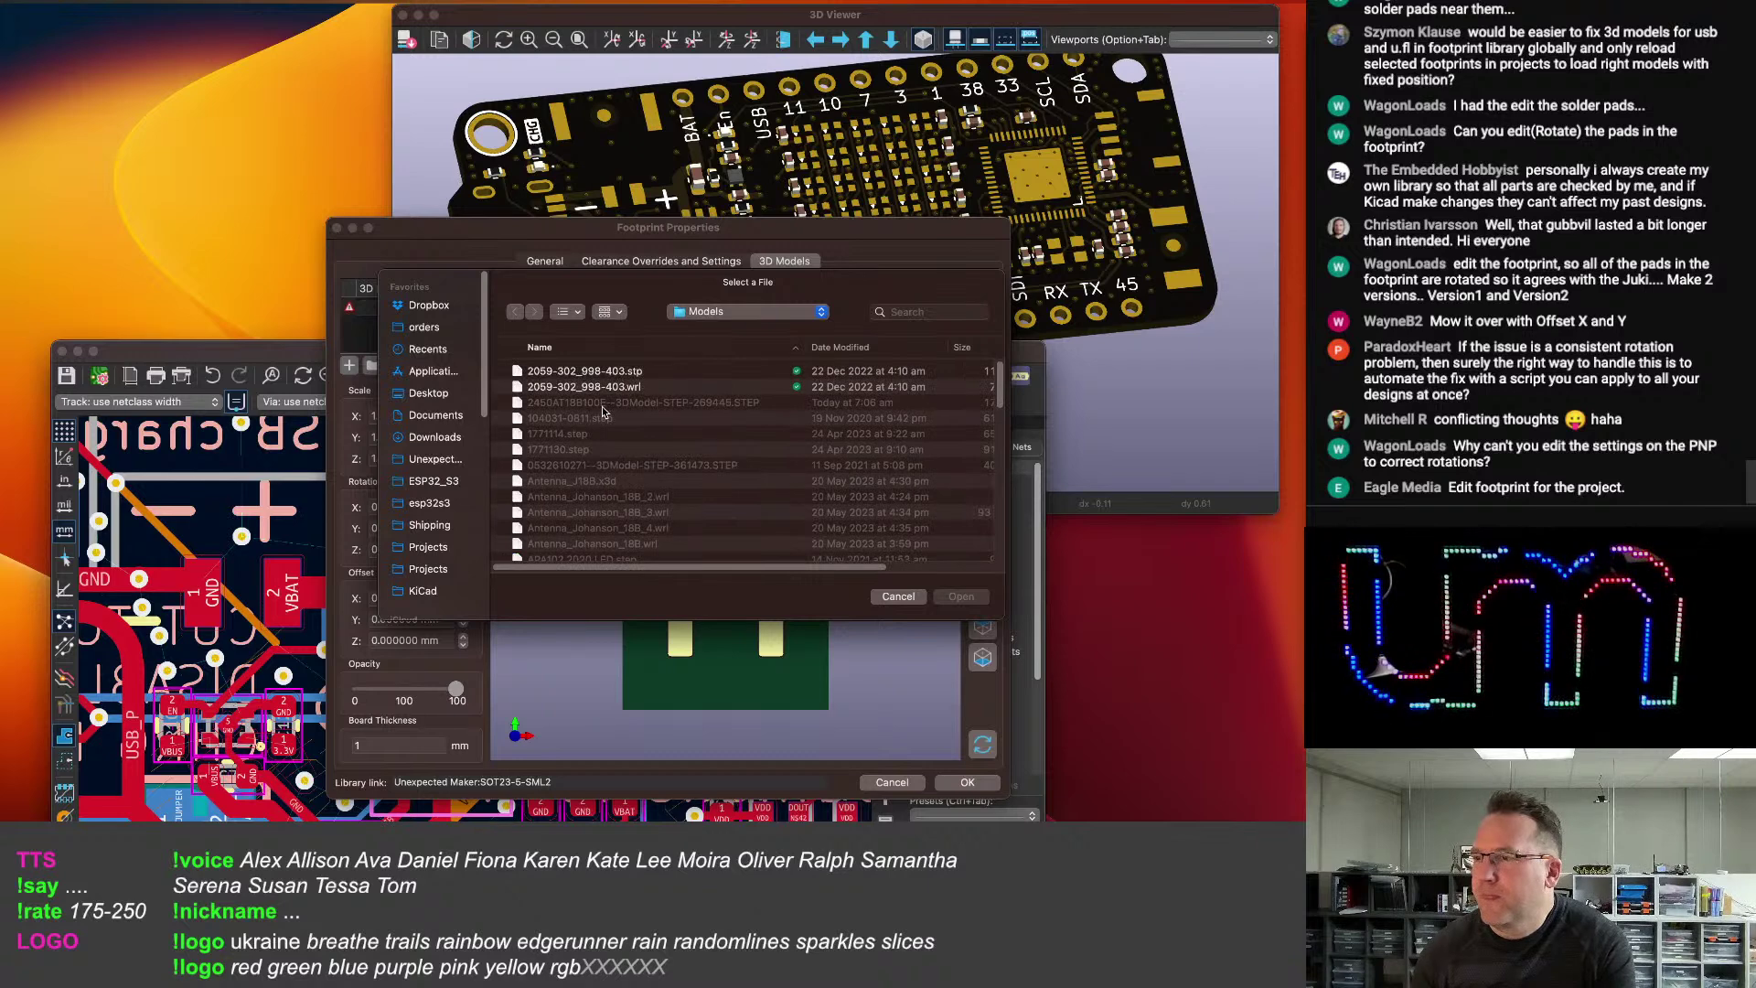
# Search the Models folder for a model file matching the CHRG0 charger's SOT23-5 package, then close the file browser without choosing one.
pyautogui.scroll(-10, 600, 417)
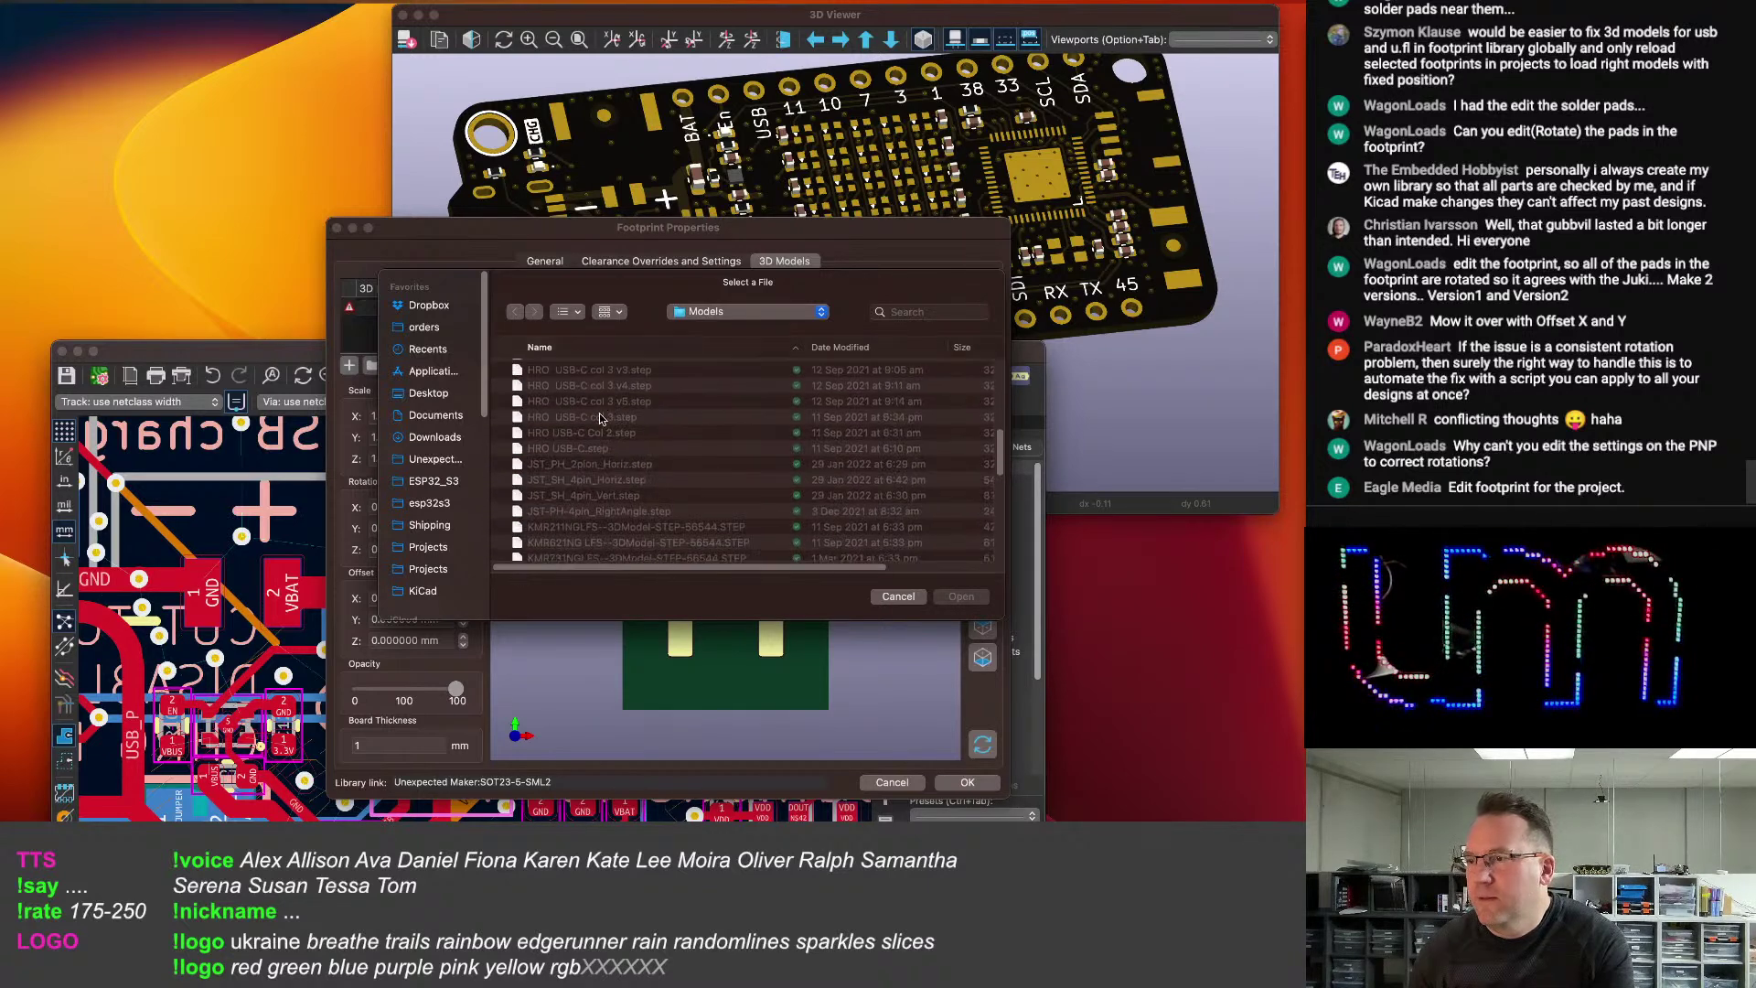
pyautogui.scroll(-3, 600, 418)
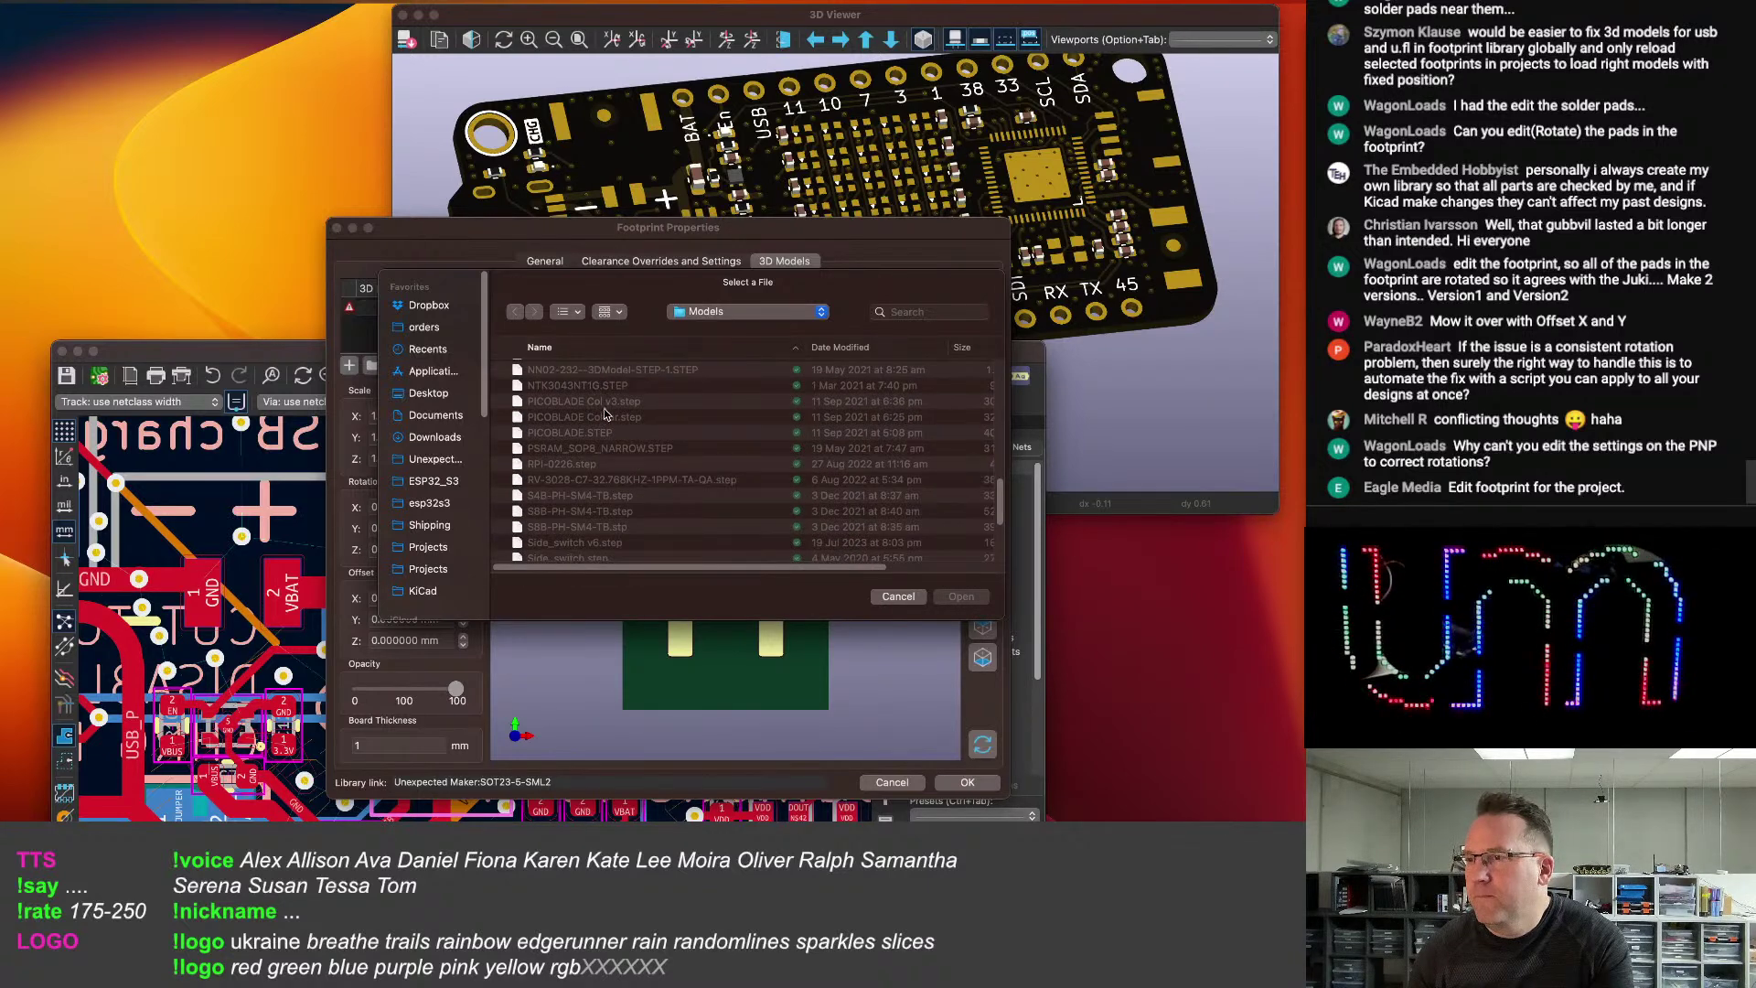
pyautogui.click(604, 449)
pyautogui.scroll(-10, 599, 462)
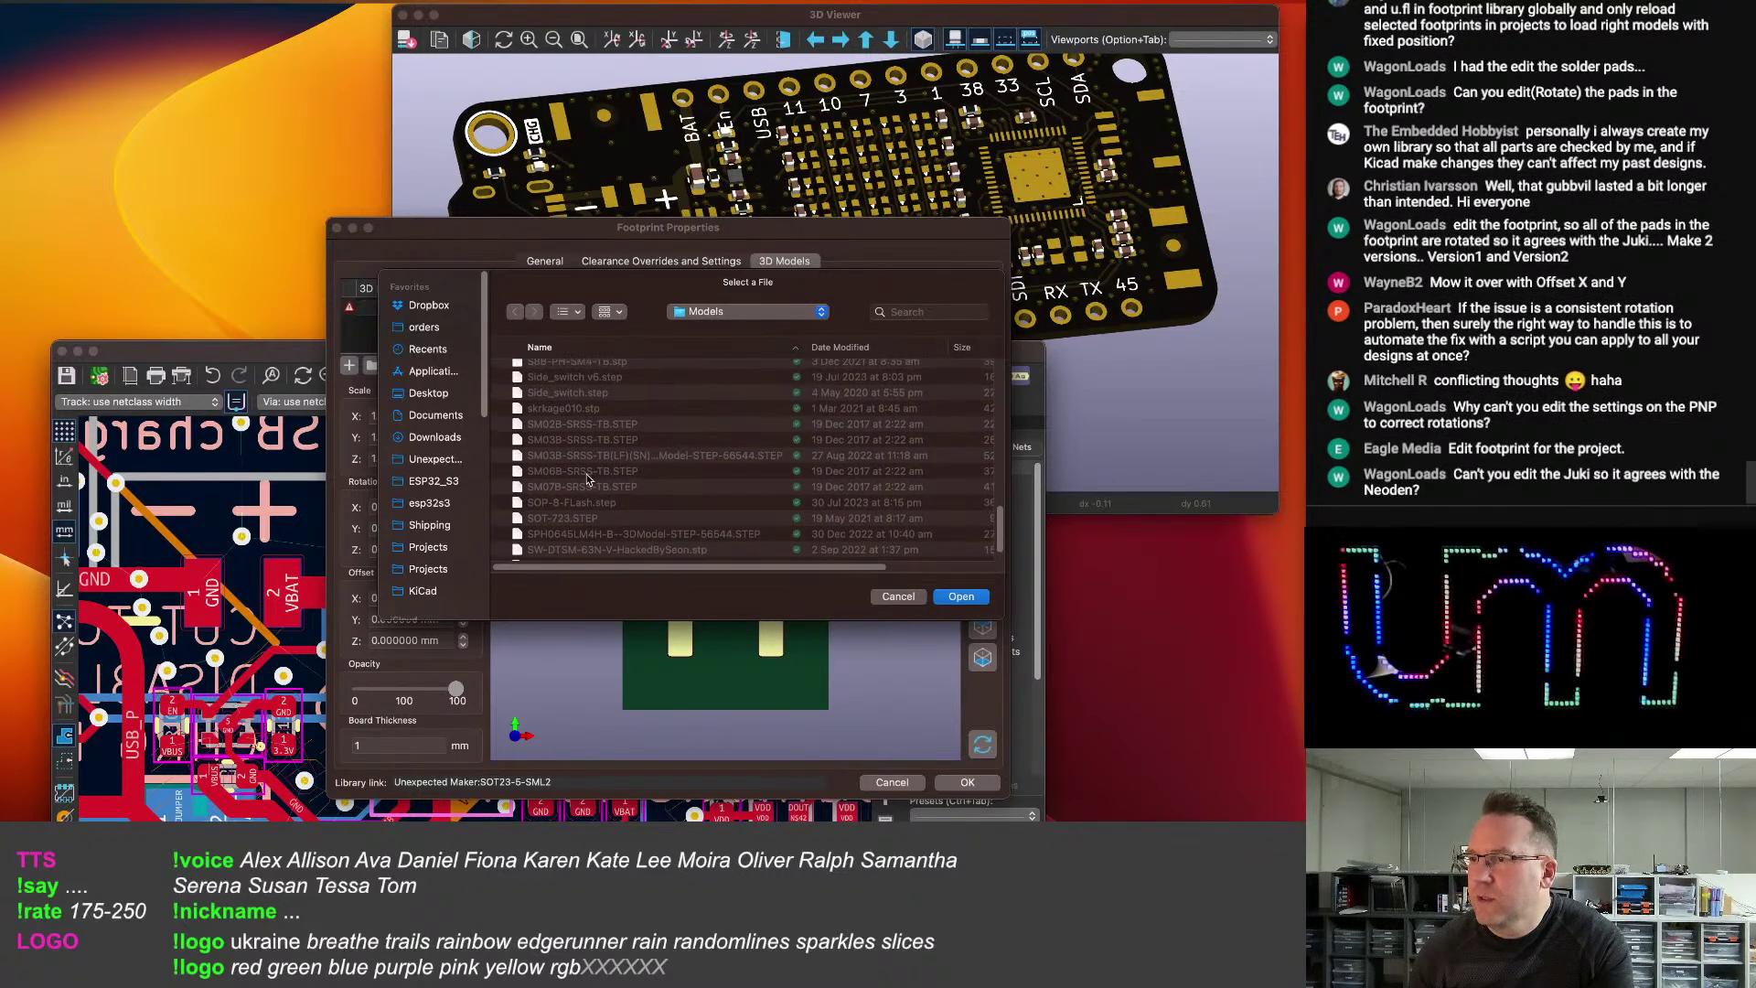
pyautogui.click(664, 351)
pyautogui.scroll(6, 594, 476)
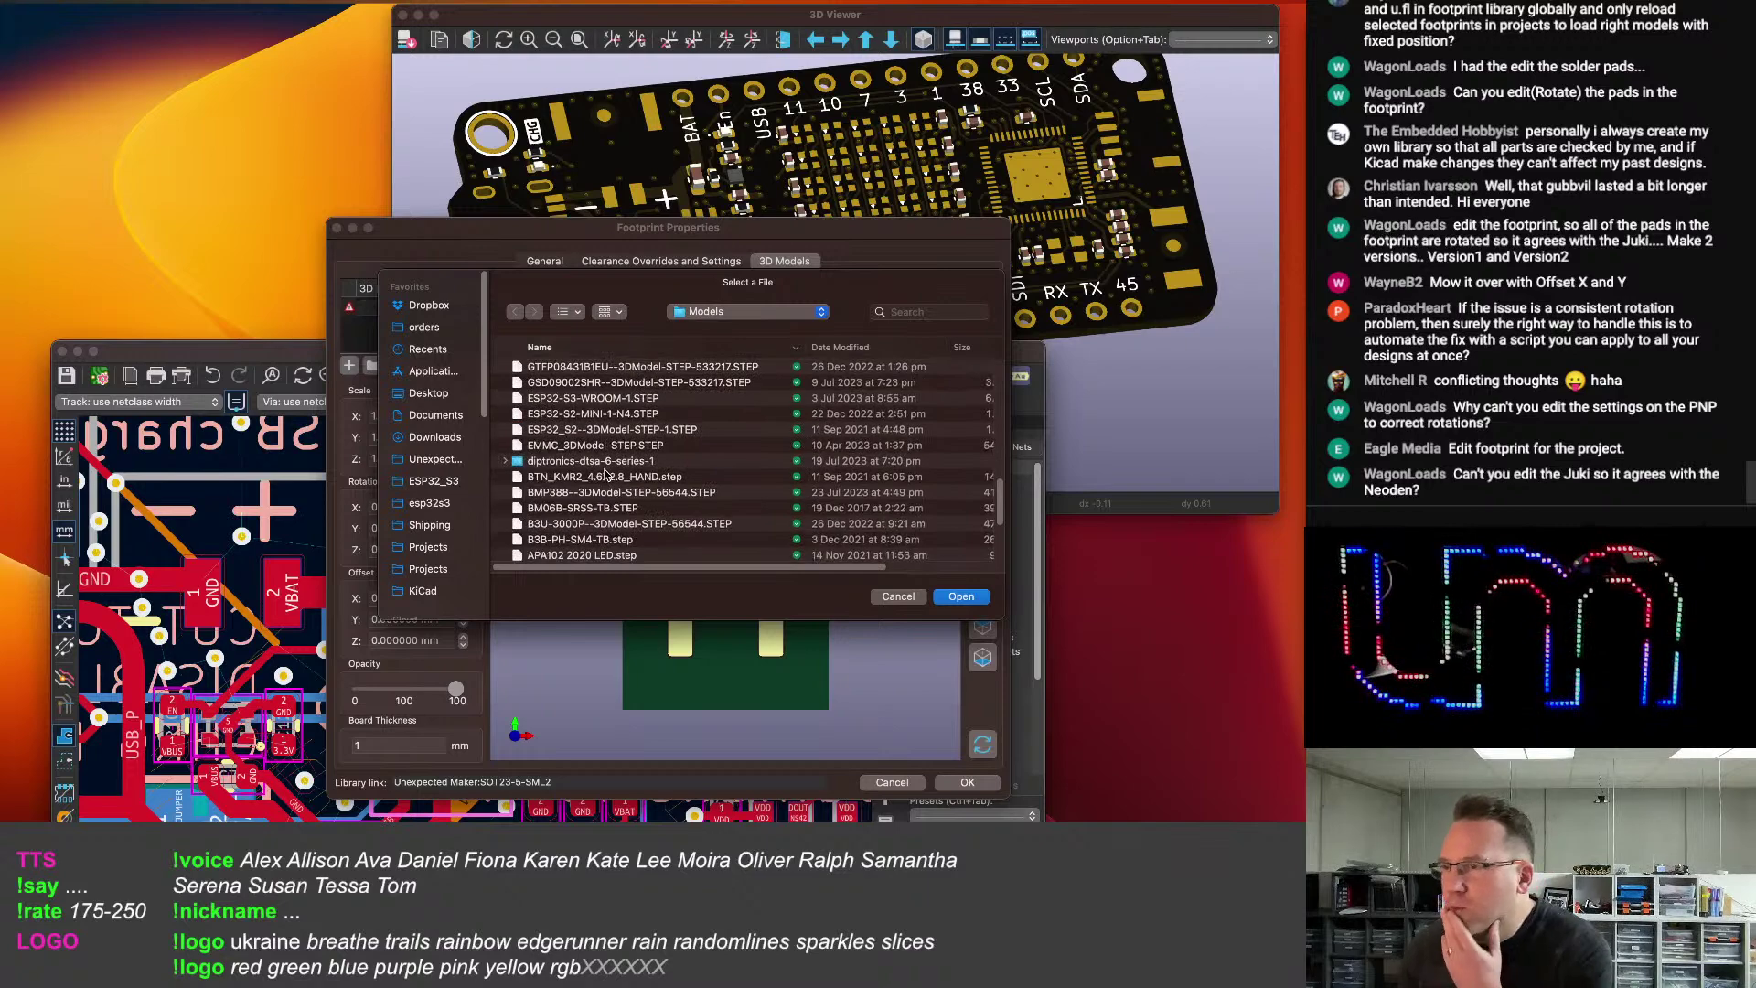
pyautogui.scroll(8, 600, 473)
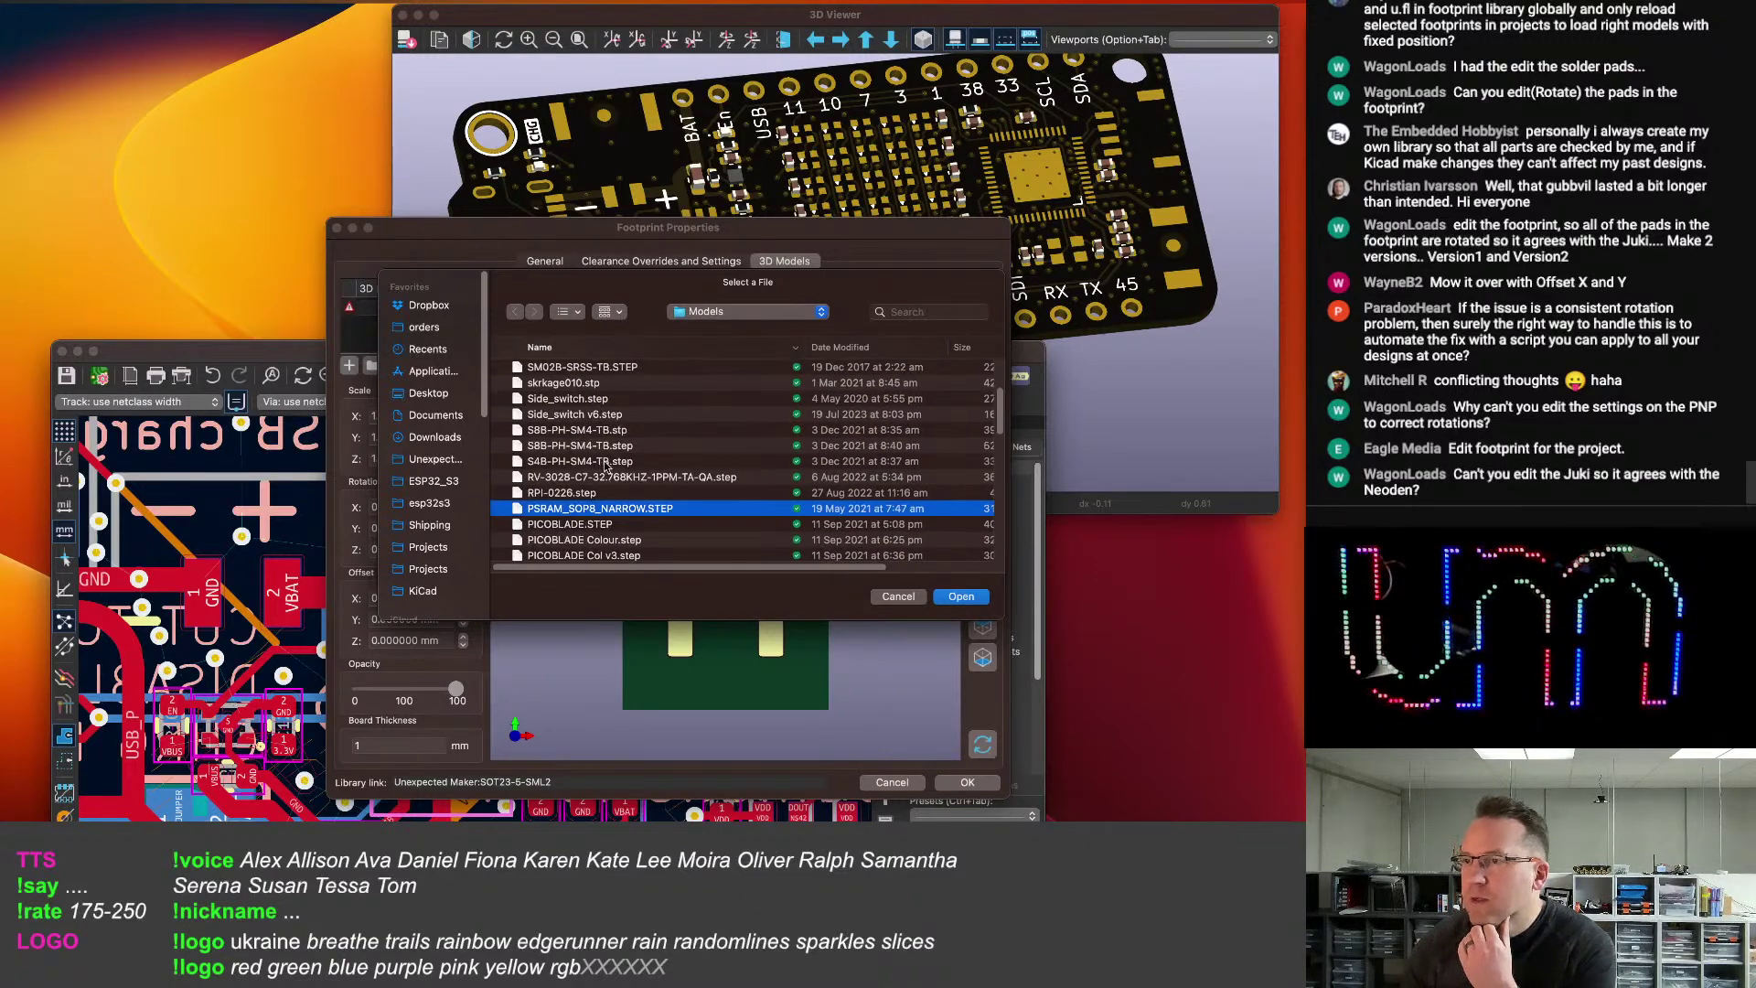
pyautogui.click(631, 349)
pyautogui.scroll(-7, 612, 477)
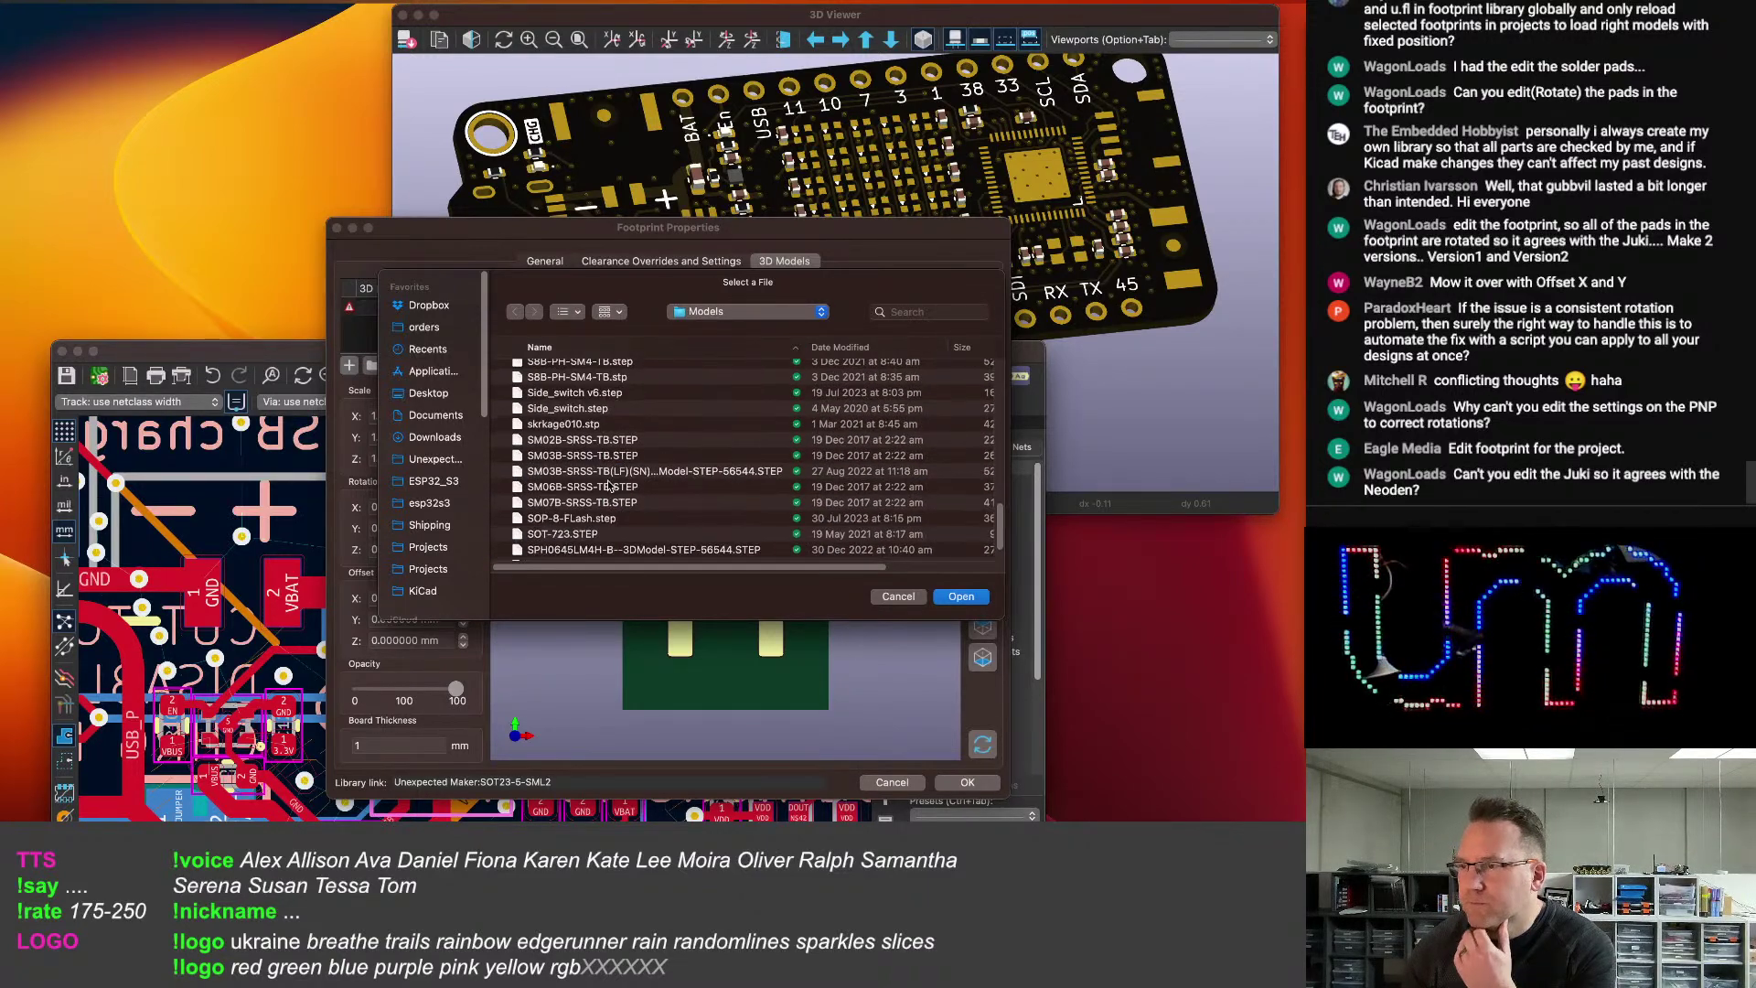
pyautogui.scroll(-1, 596, 534)
pyautogui.scroll(-1, 606, 460)
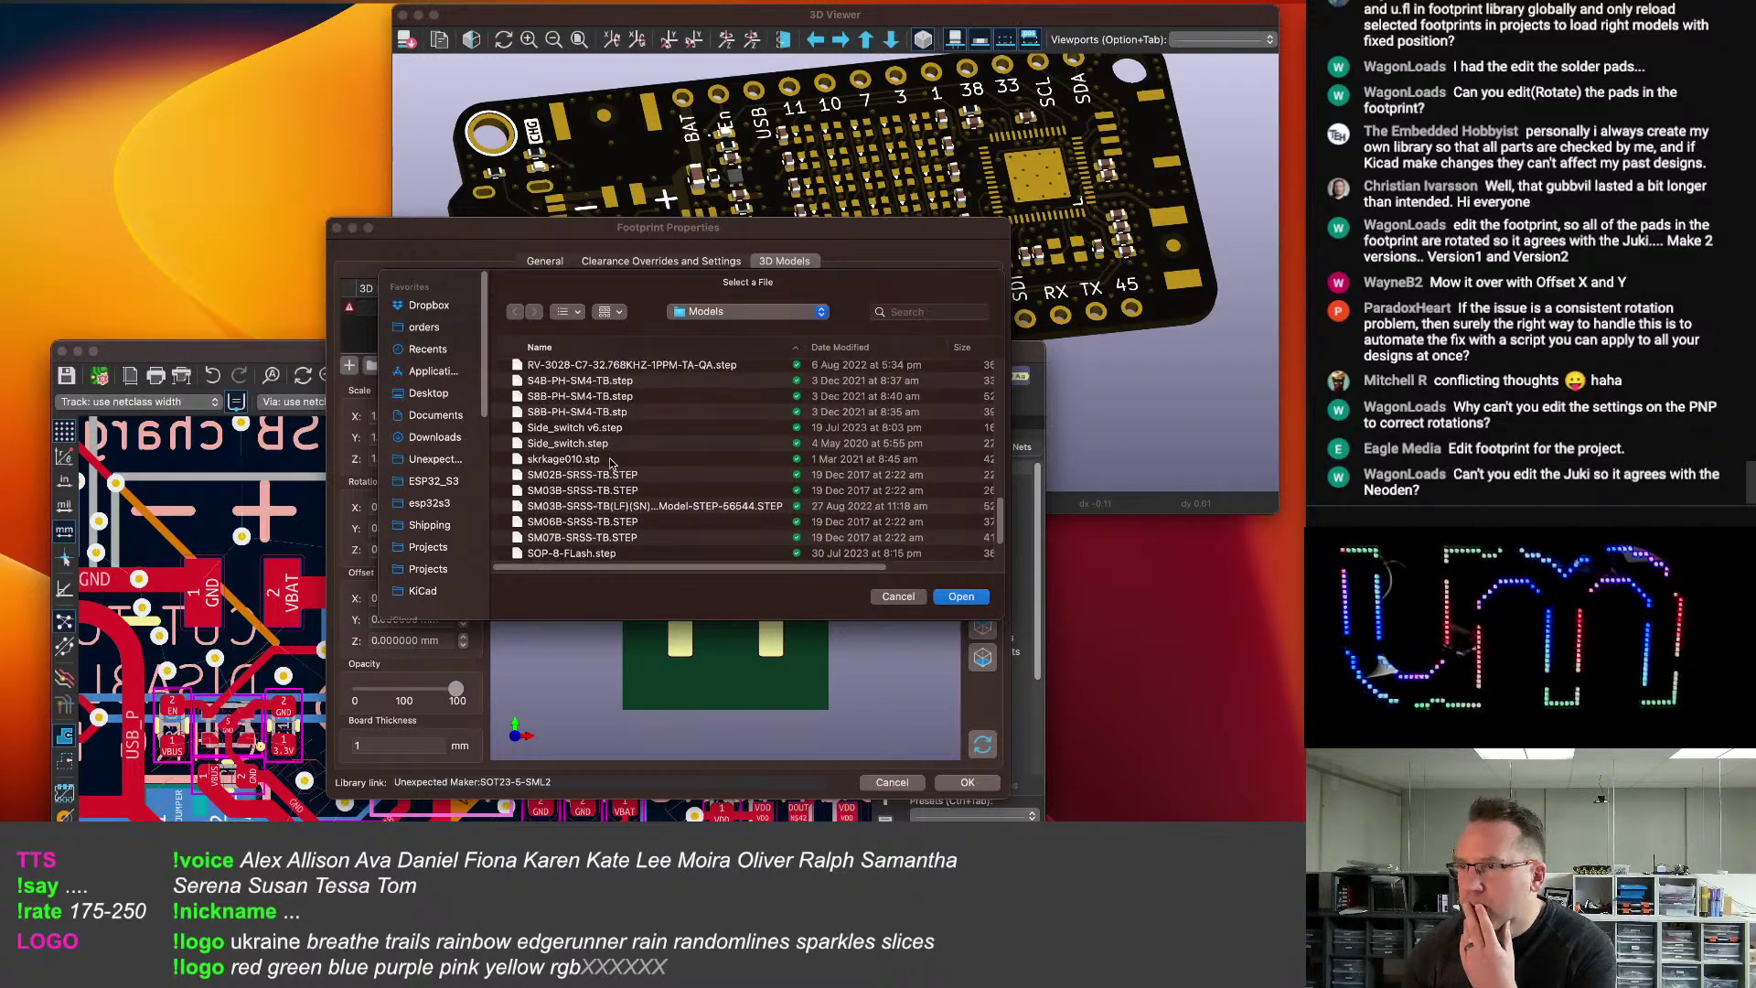
pyautogui.scroll(-1, 565, 469)
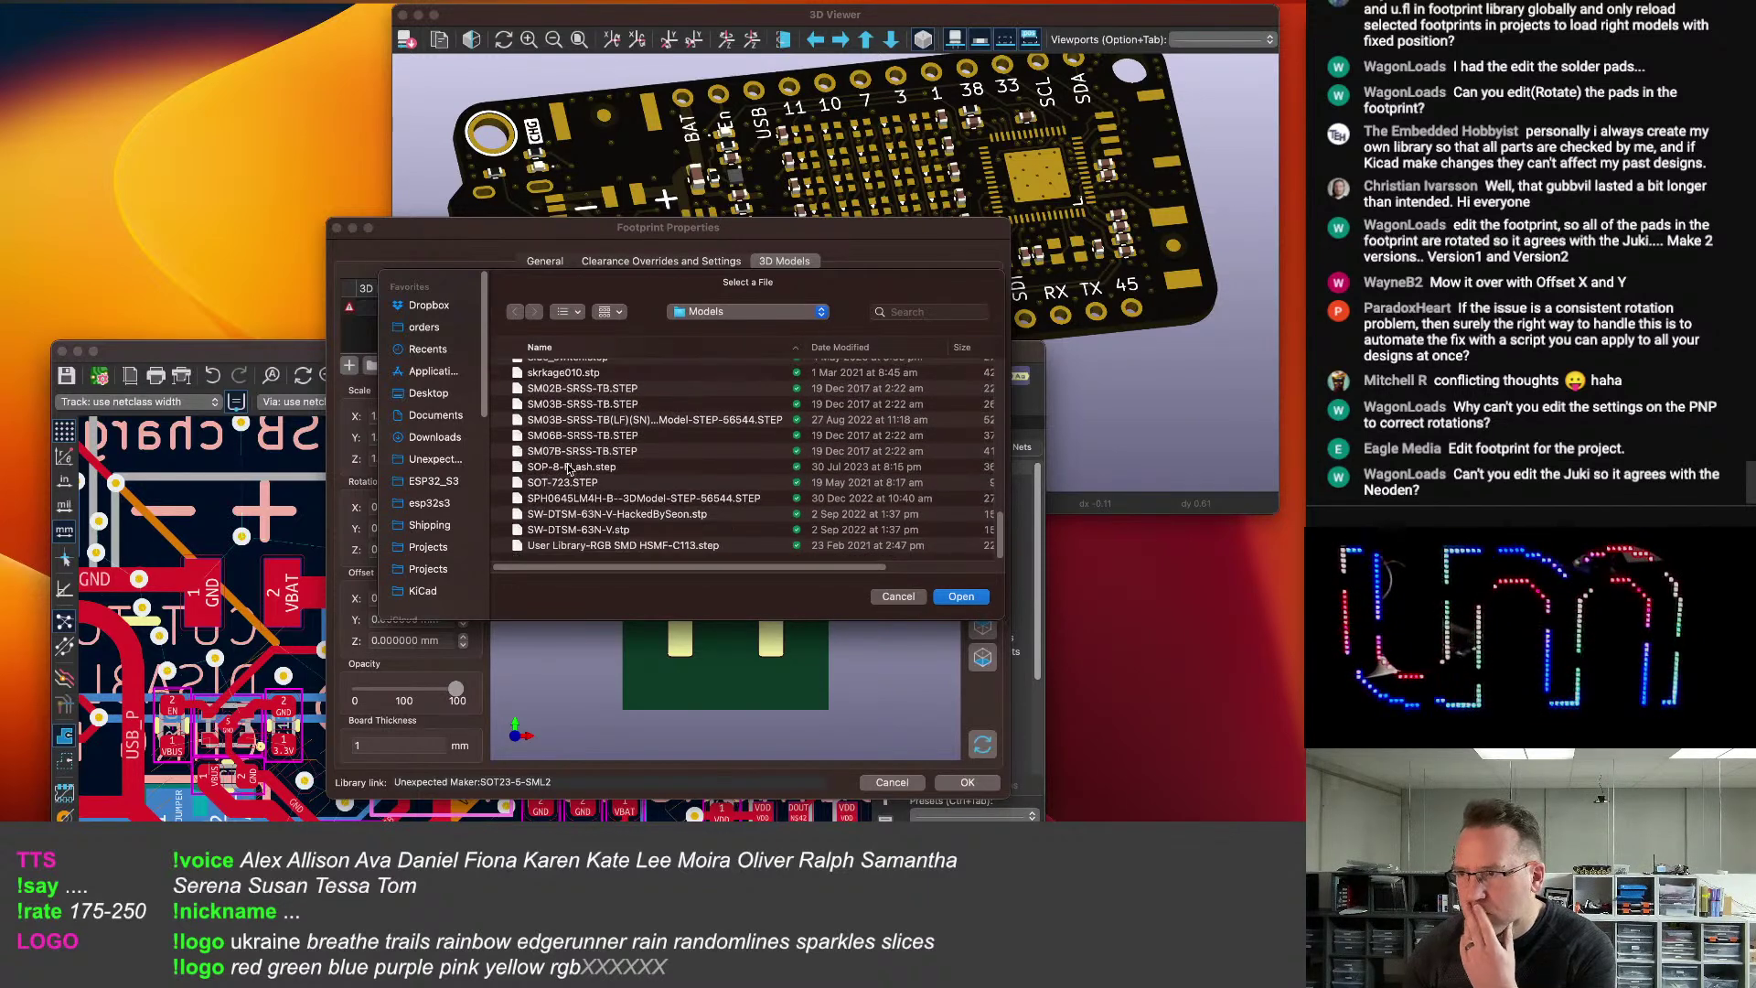
pyautogui.scroll(3, 568, 468)
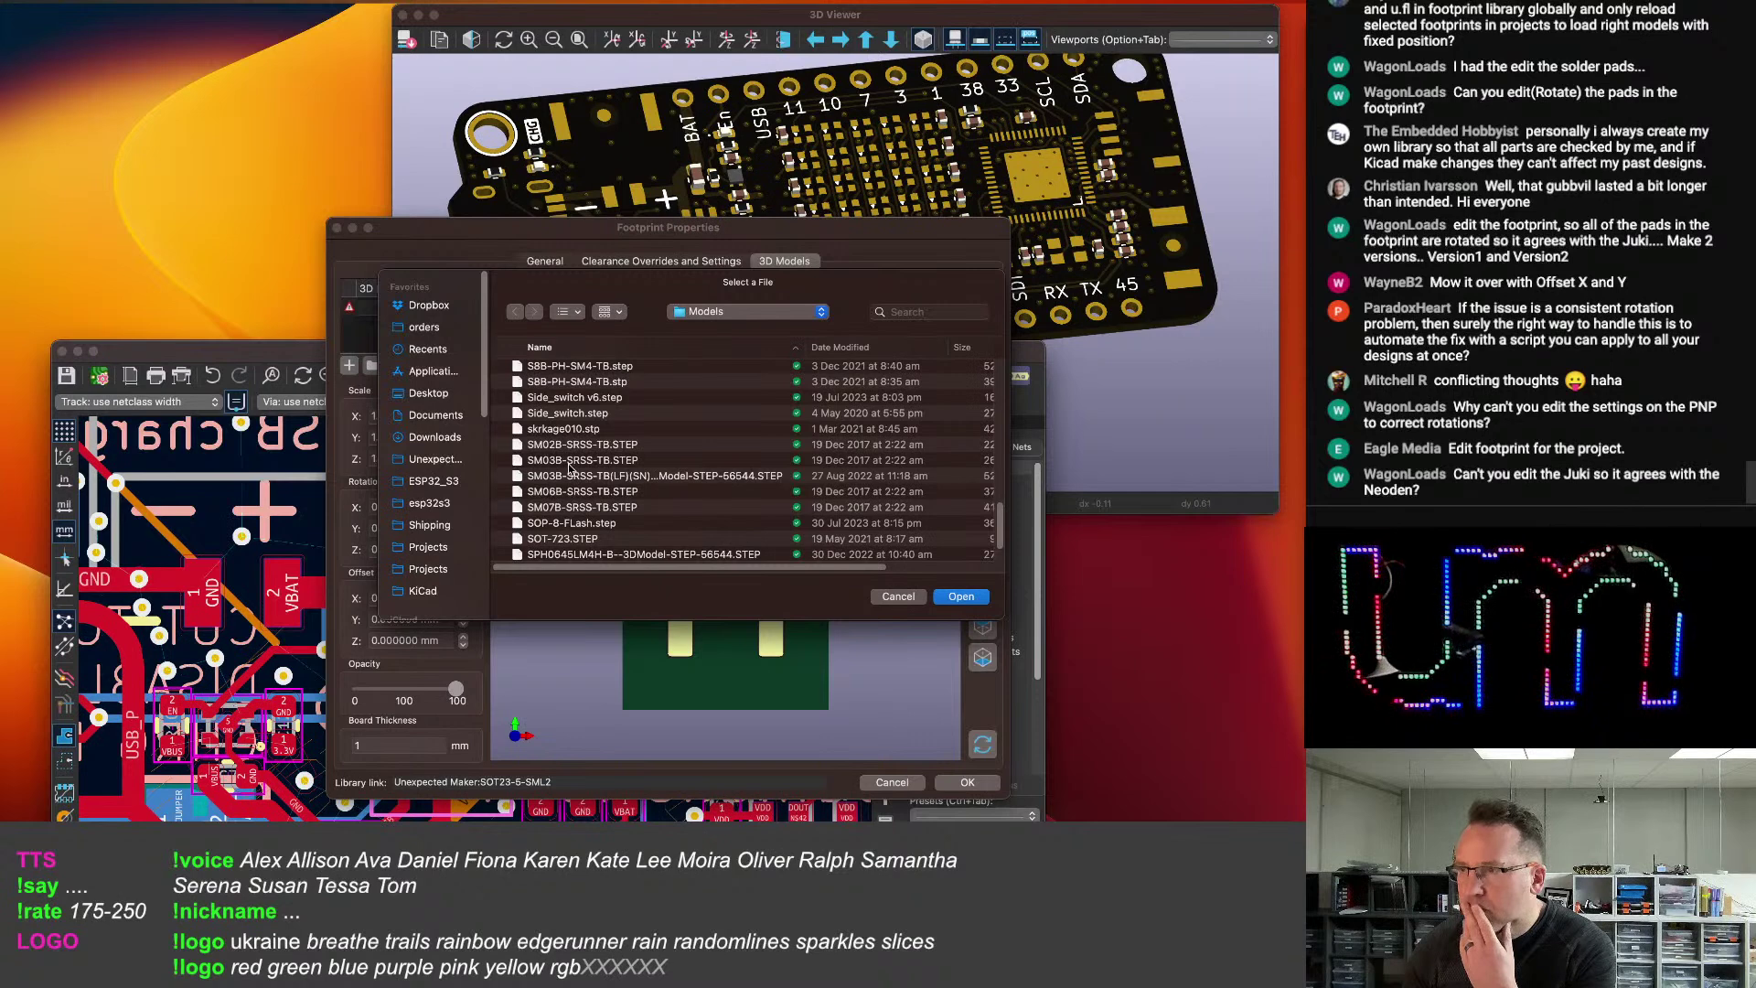
pyautogui.scroll(-1, 622, 485)
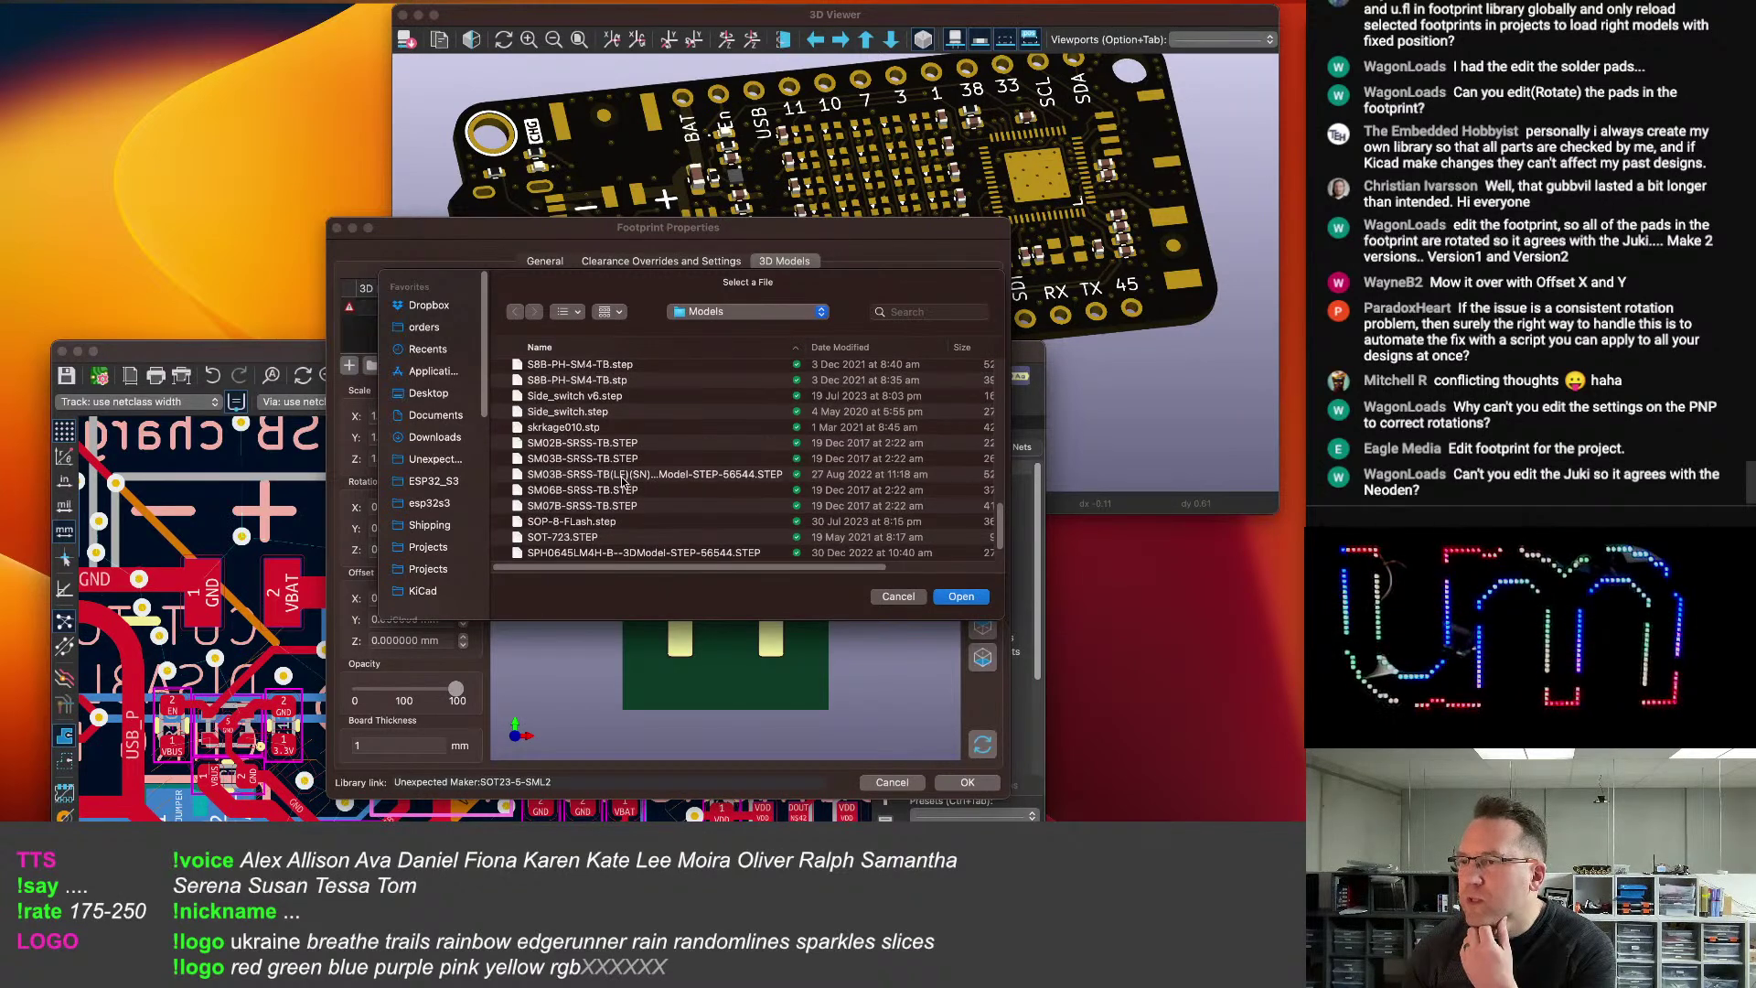
pyautogui.scroll(5, 604, 477)
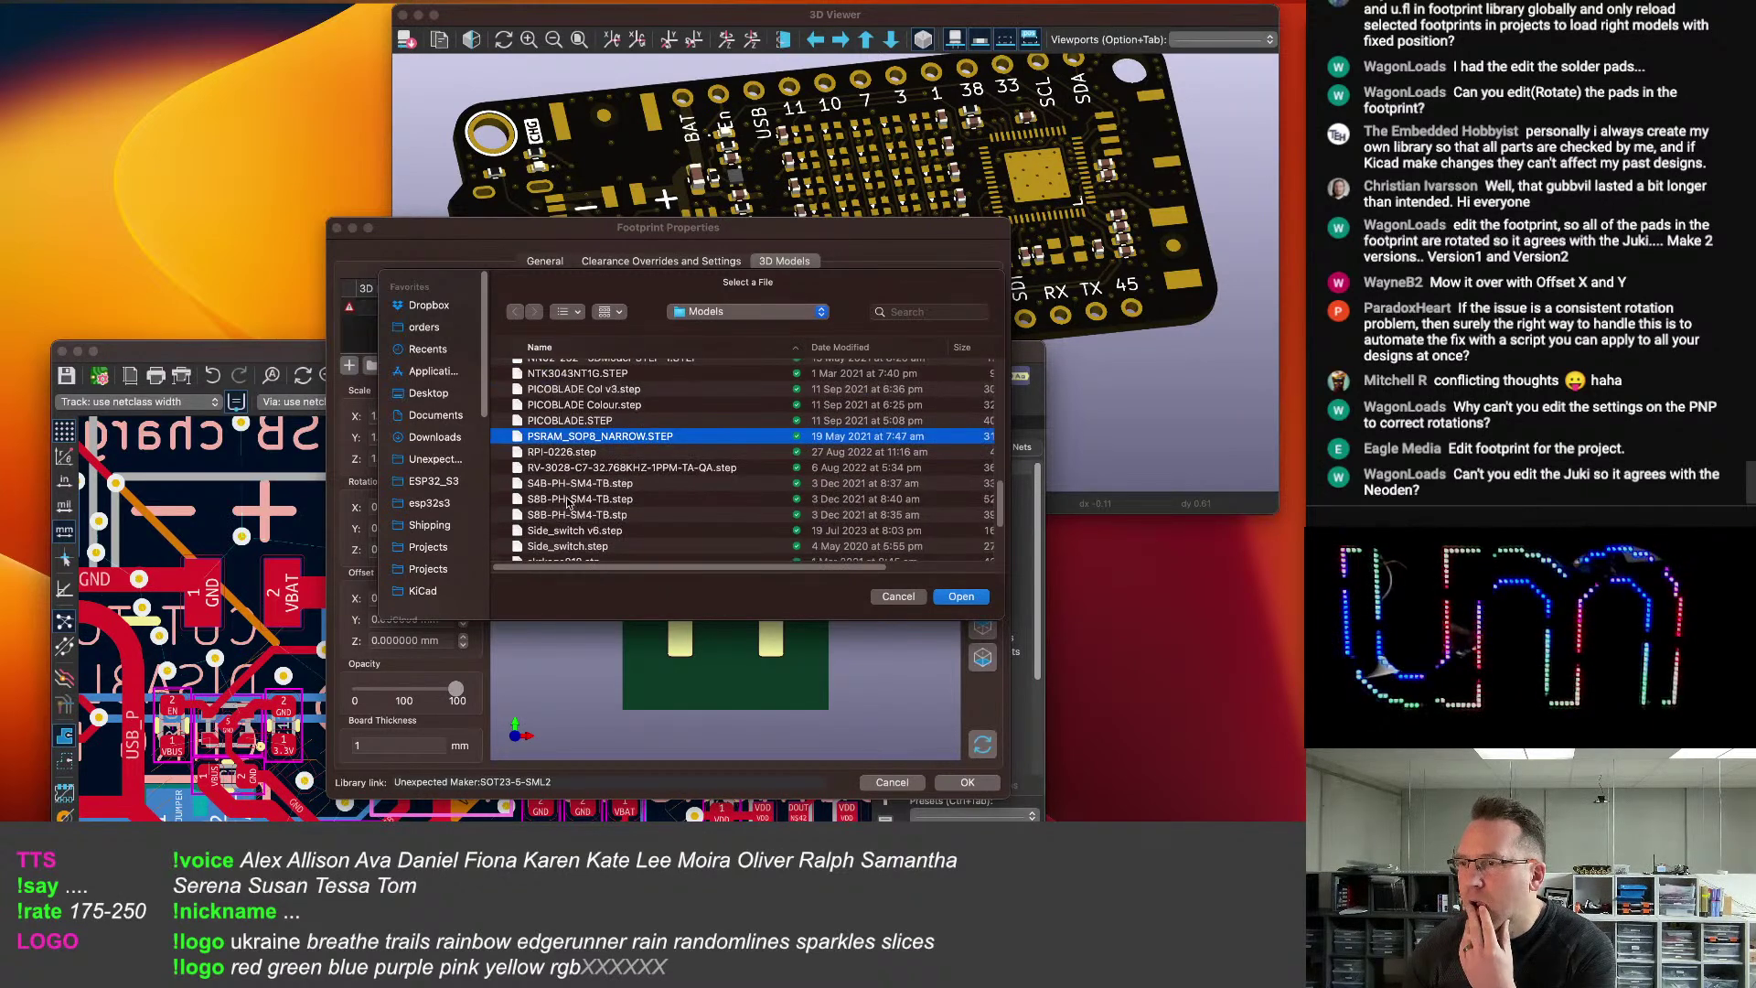
pyautogui.scroll(4, 556, 498)
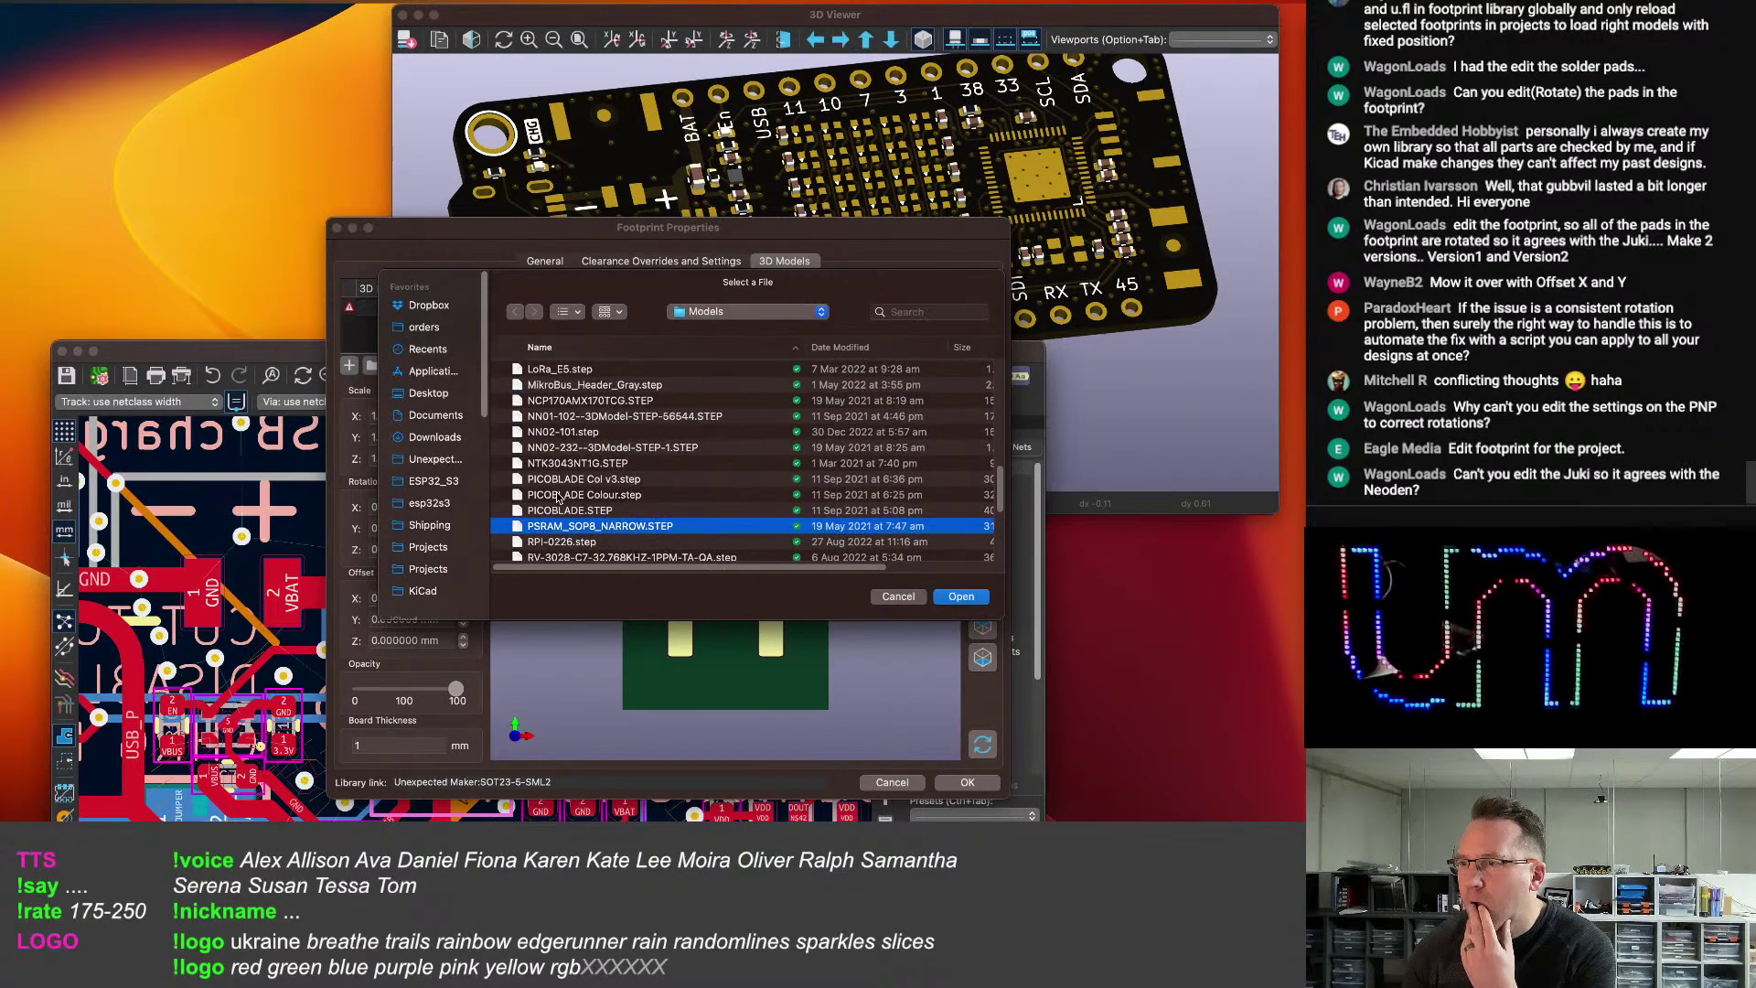
pyautogui.scroll(6, 585, 480)
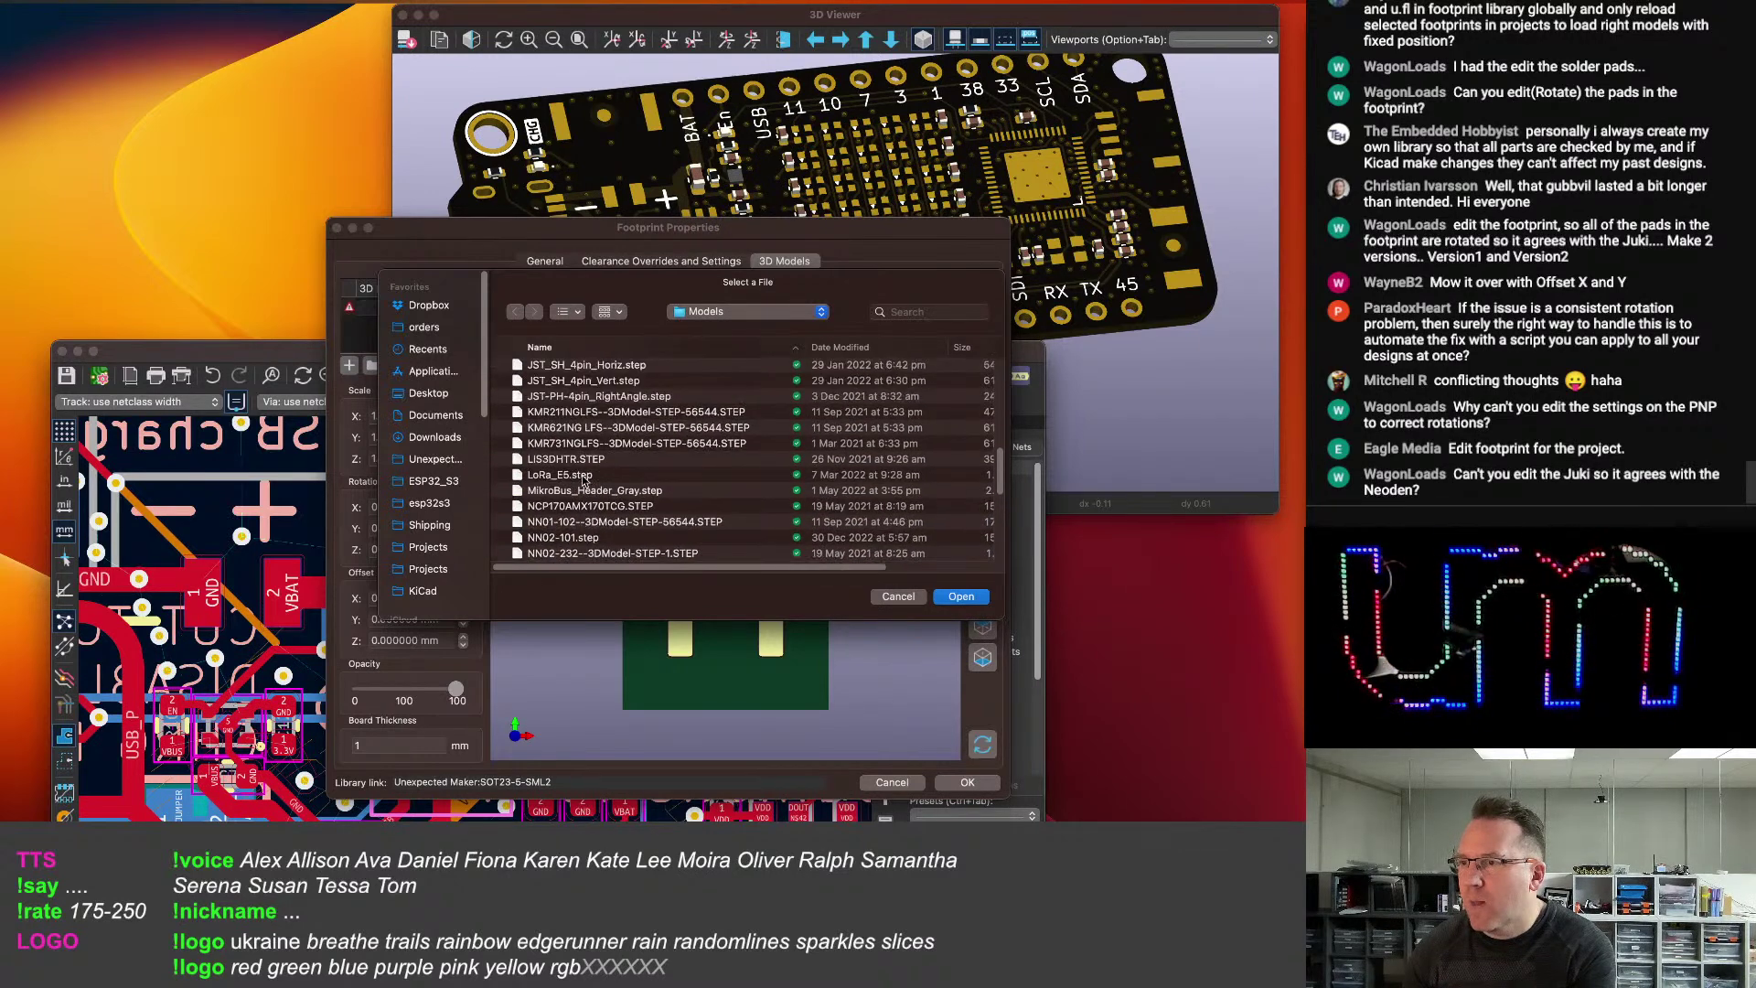
pyautogui.scroll(6, 584, 482)
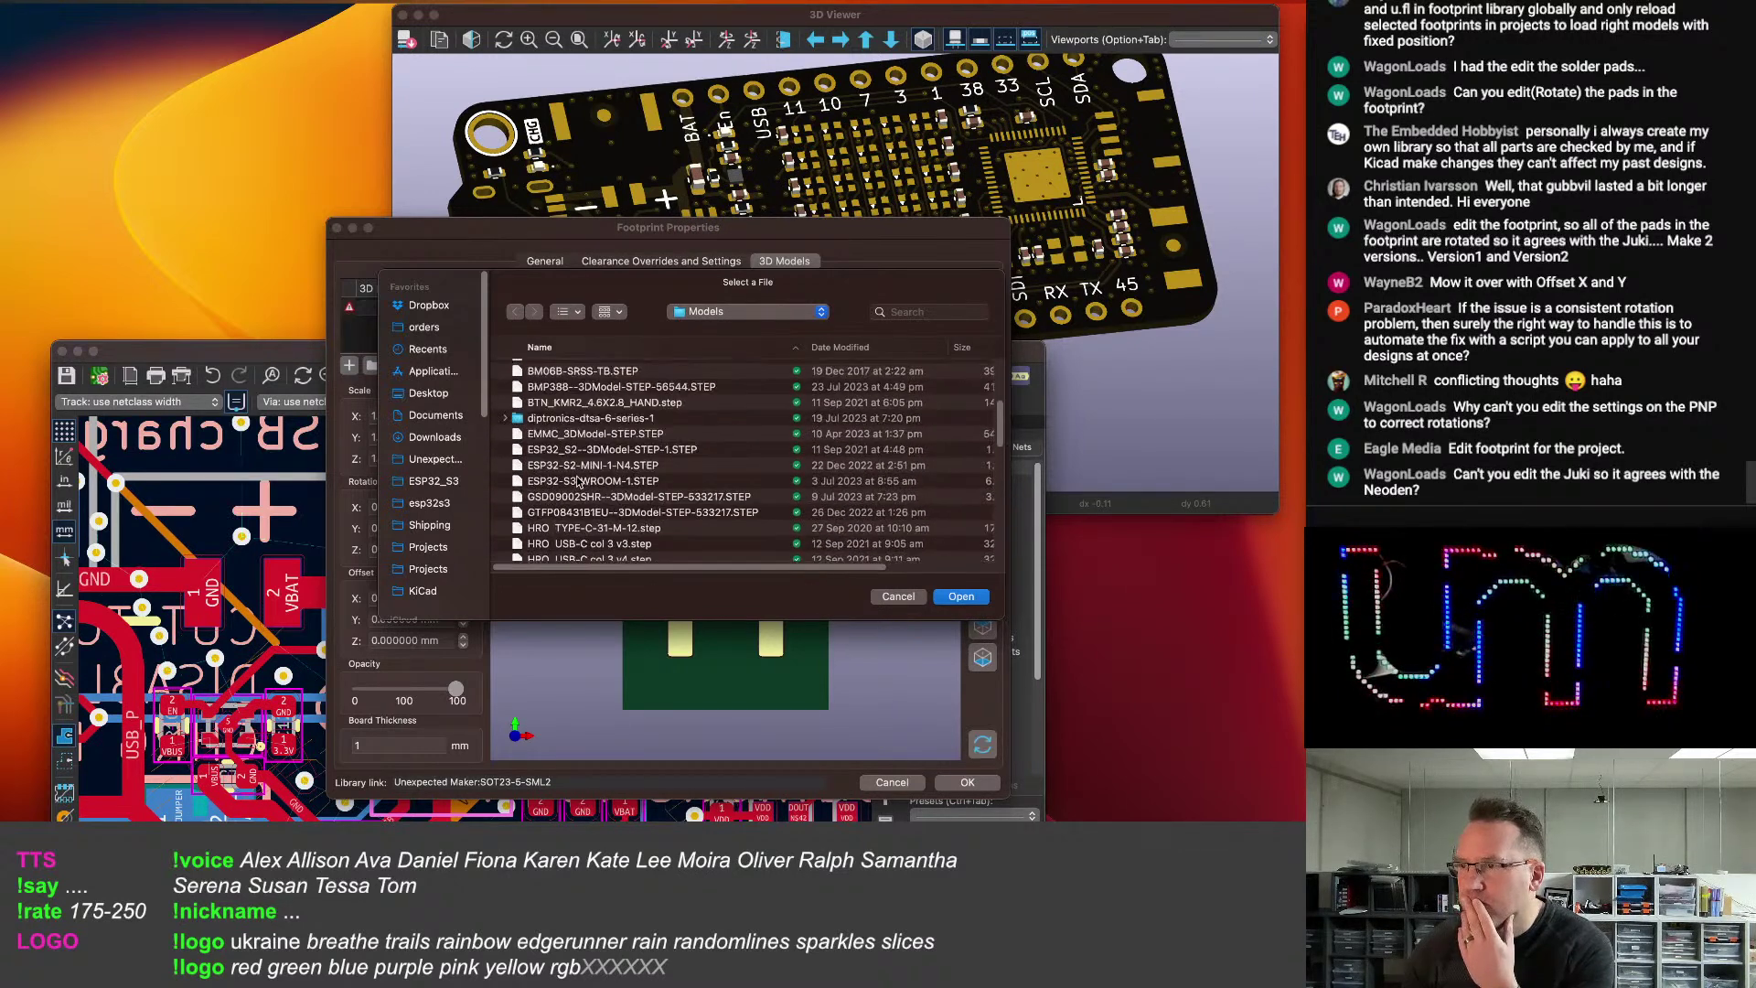
pyautogui.scroll(6, 558, 477)
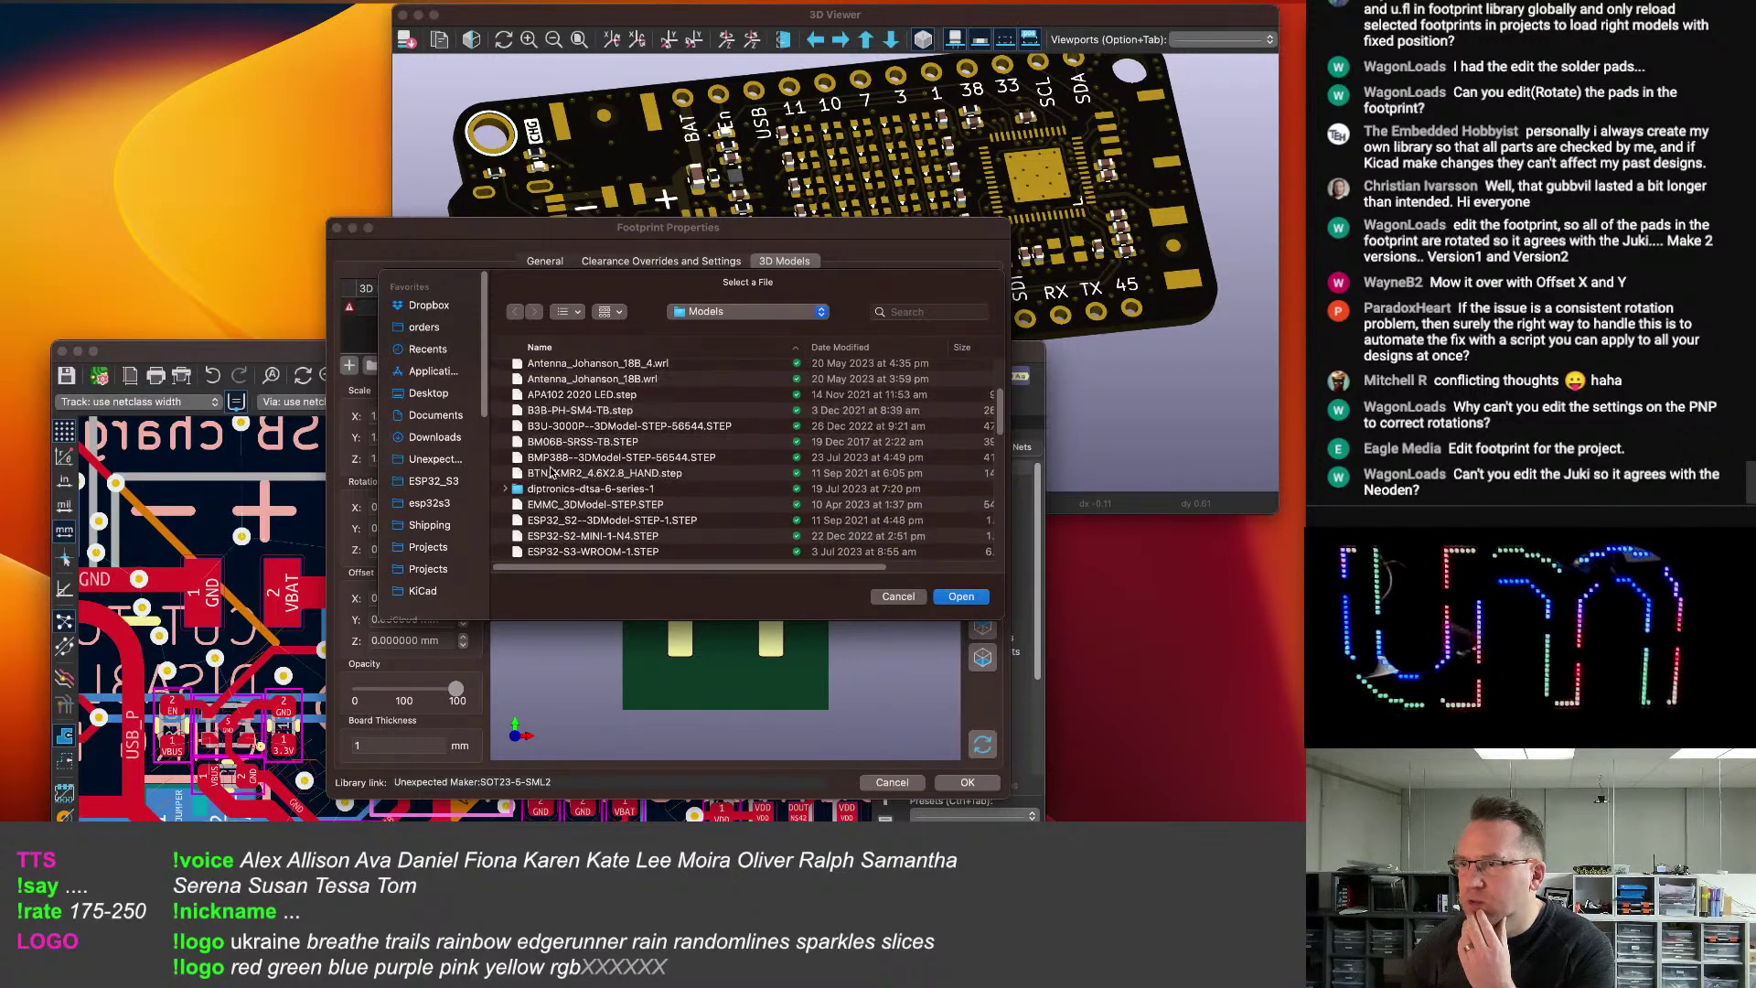
pyautogui.scroll(3, 553, 473)
pyautogui.scroll(-5, 552, 472)
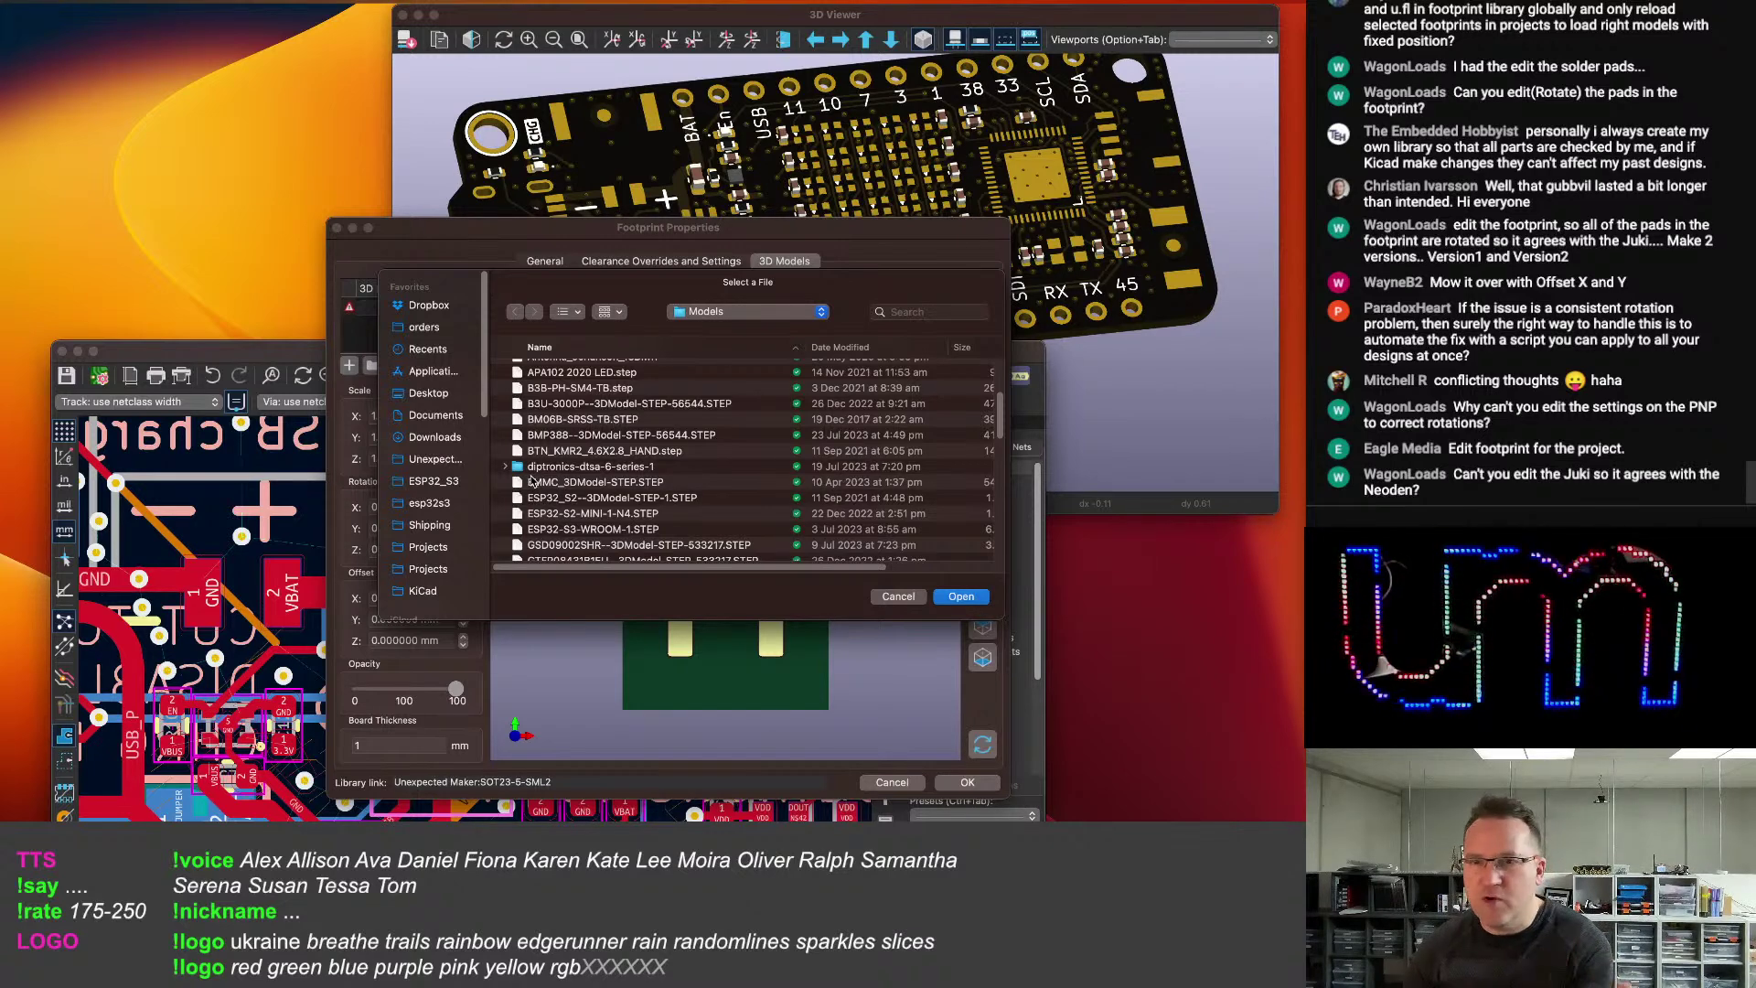
pyautogui.scroll(-5, 608, 484)
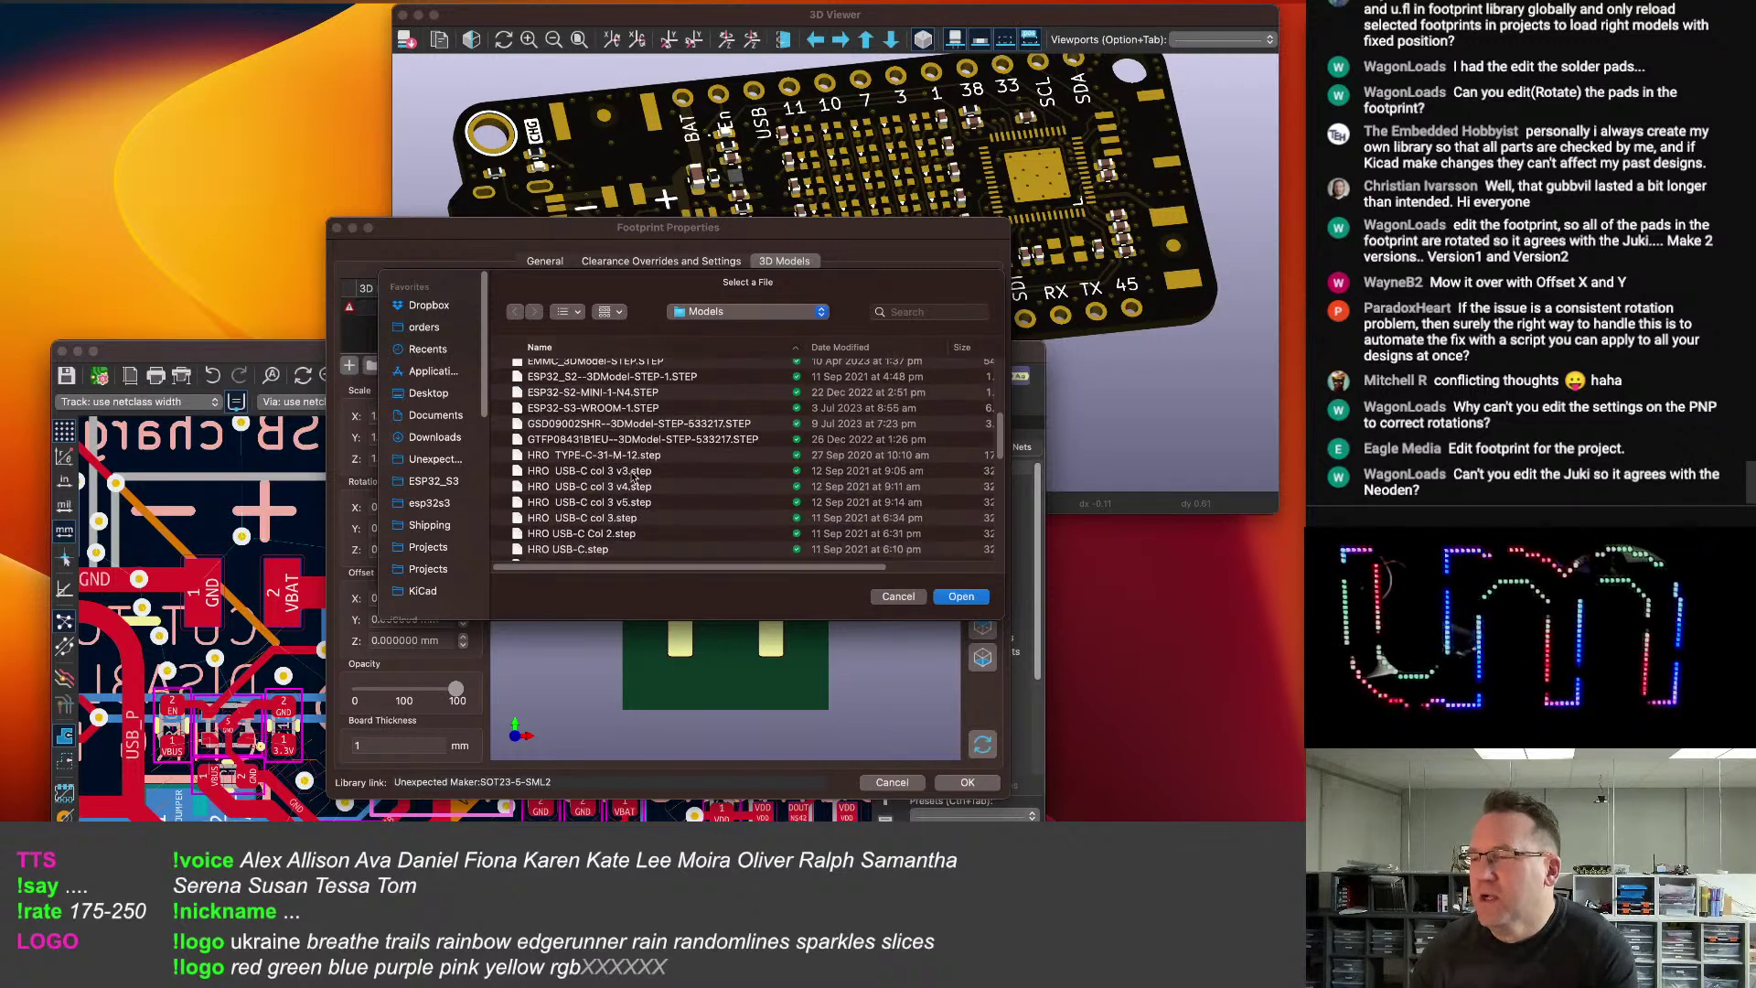
pyautogui.scroll(-10, 607, 485)
pyautogui.click(596, 498)
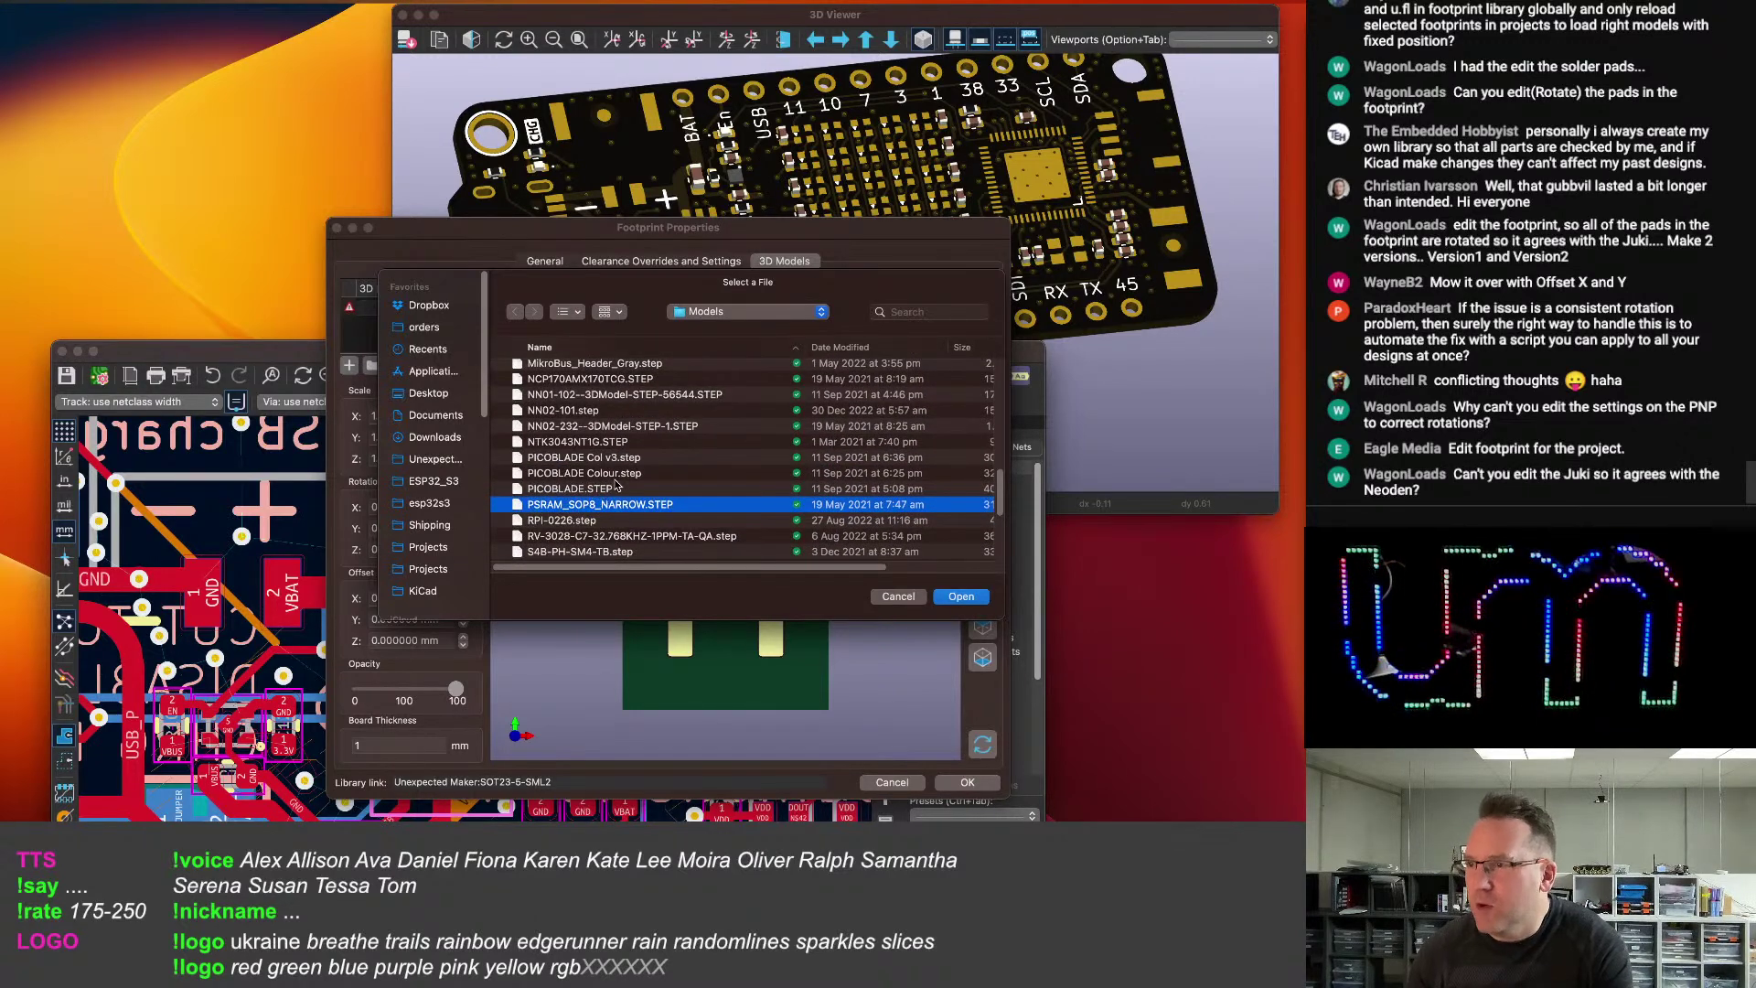
pyautogui.scroll(-3, 595, 464)
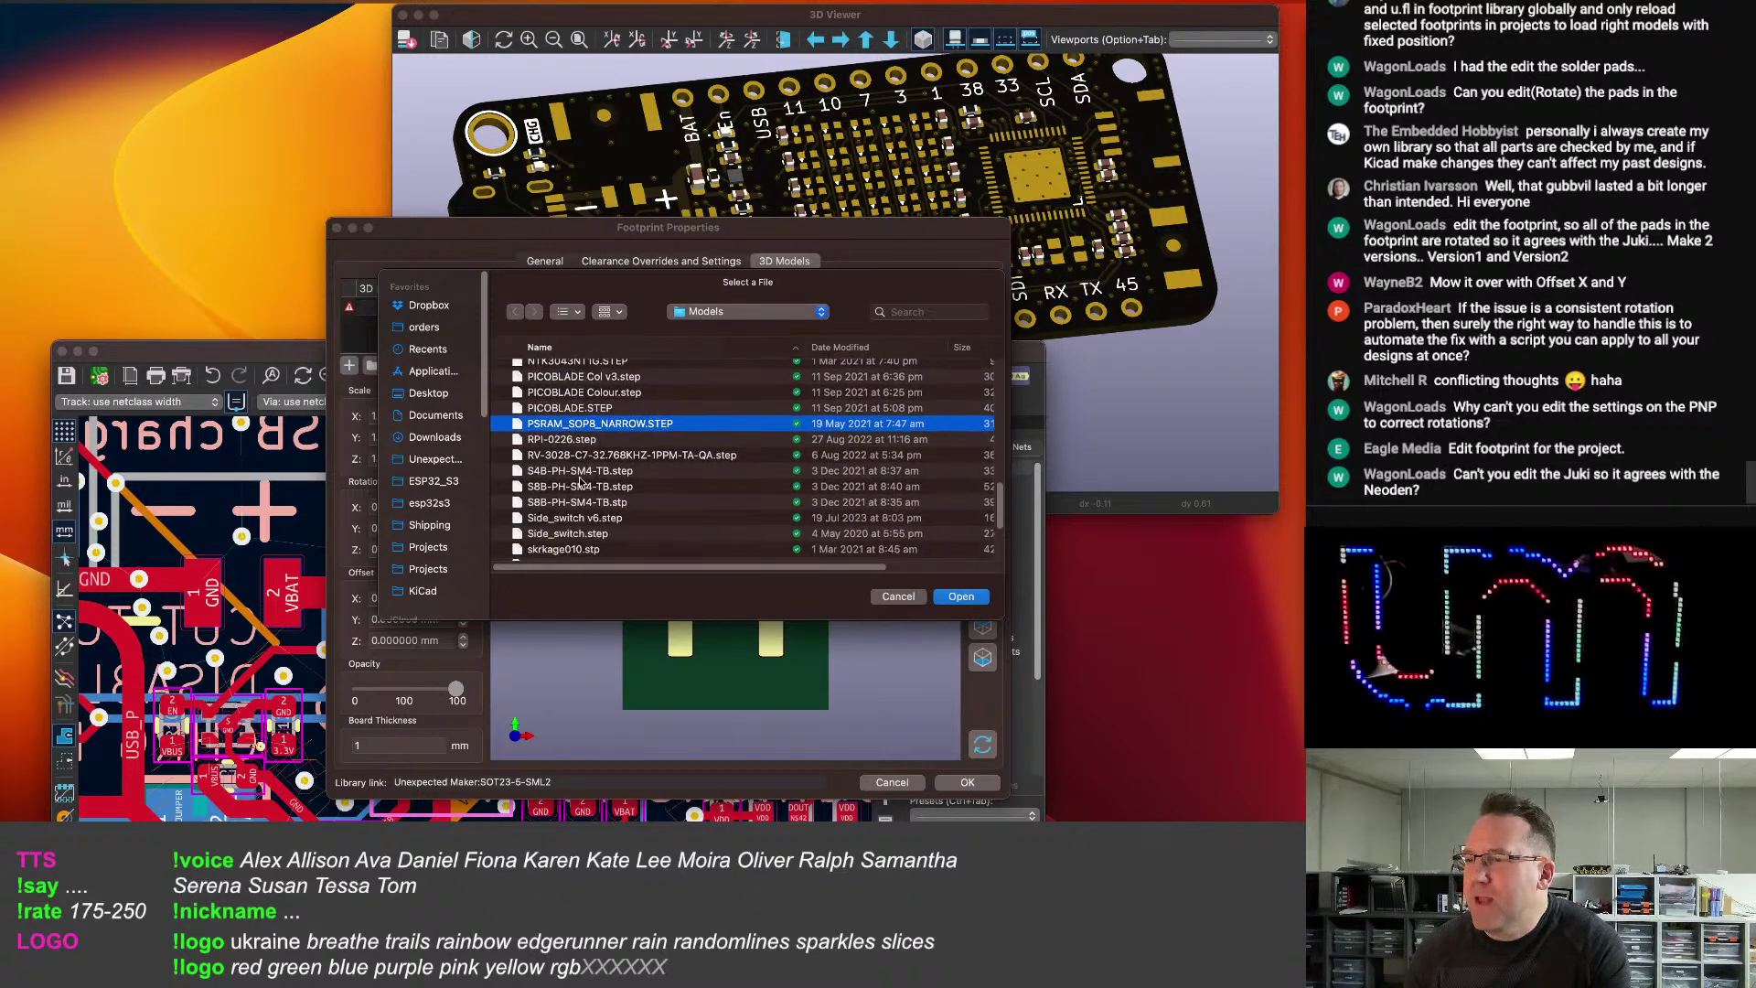
pyautogui.scroll(-5, 583, 486)
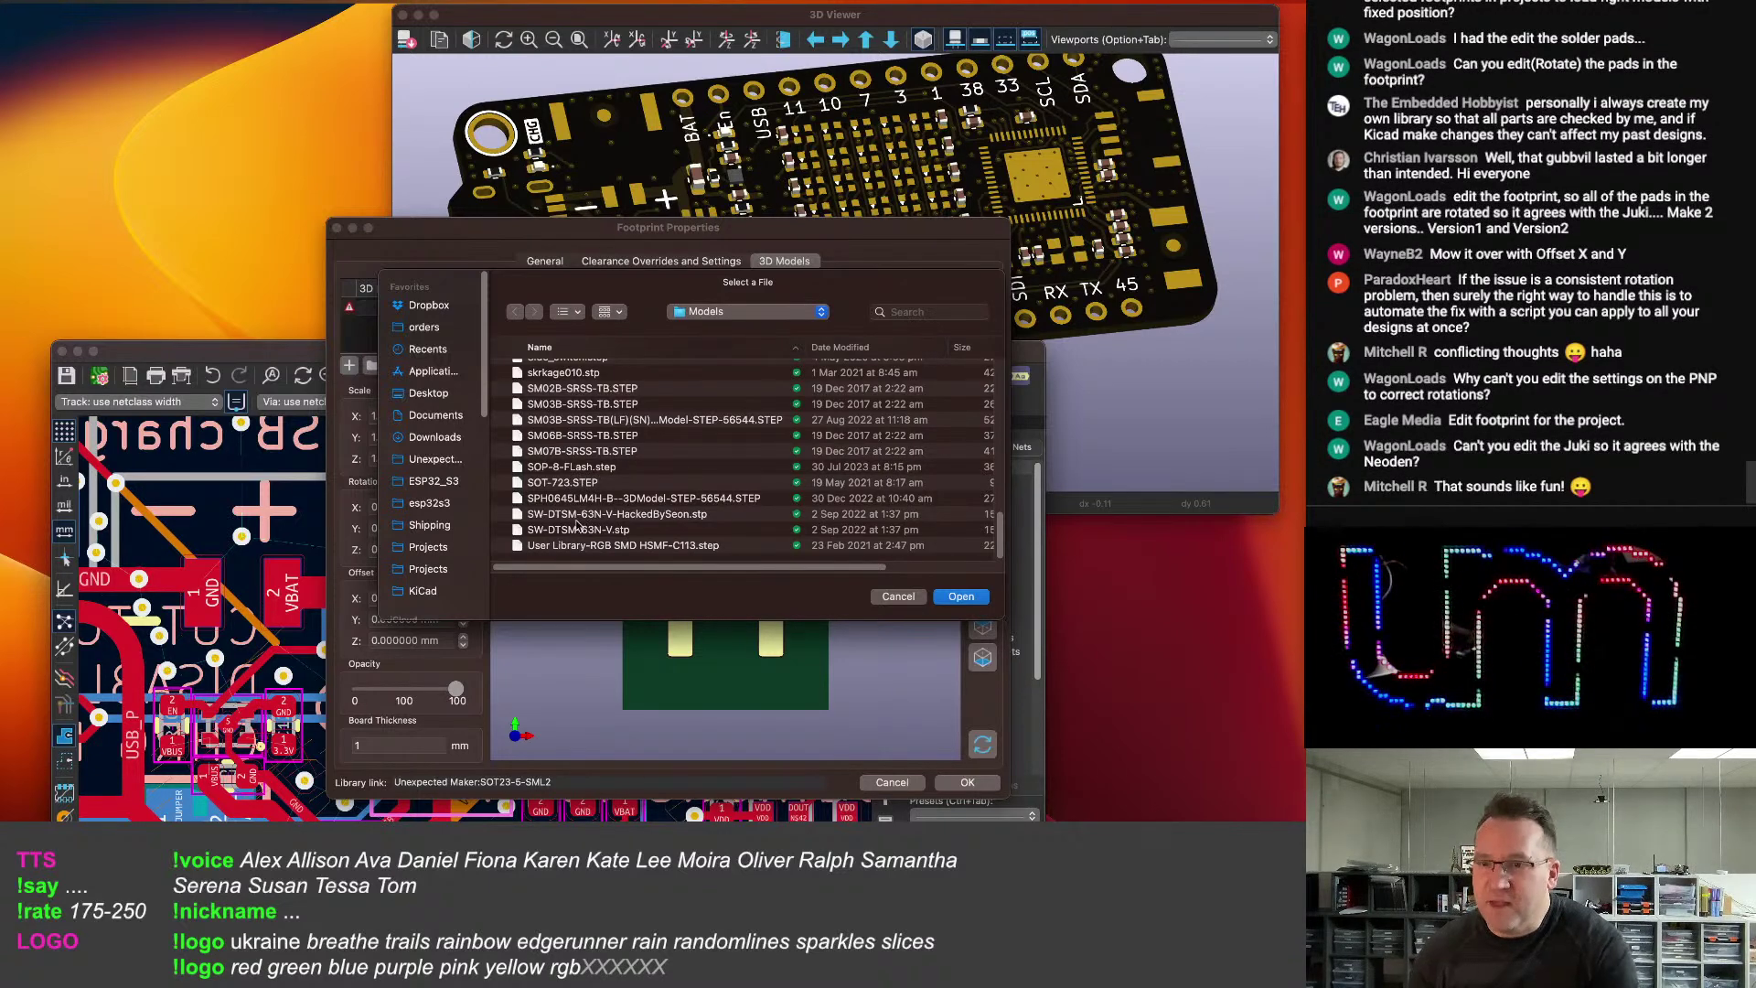
pyautogui.write('ps')
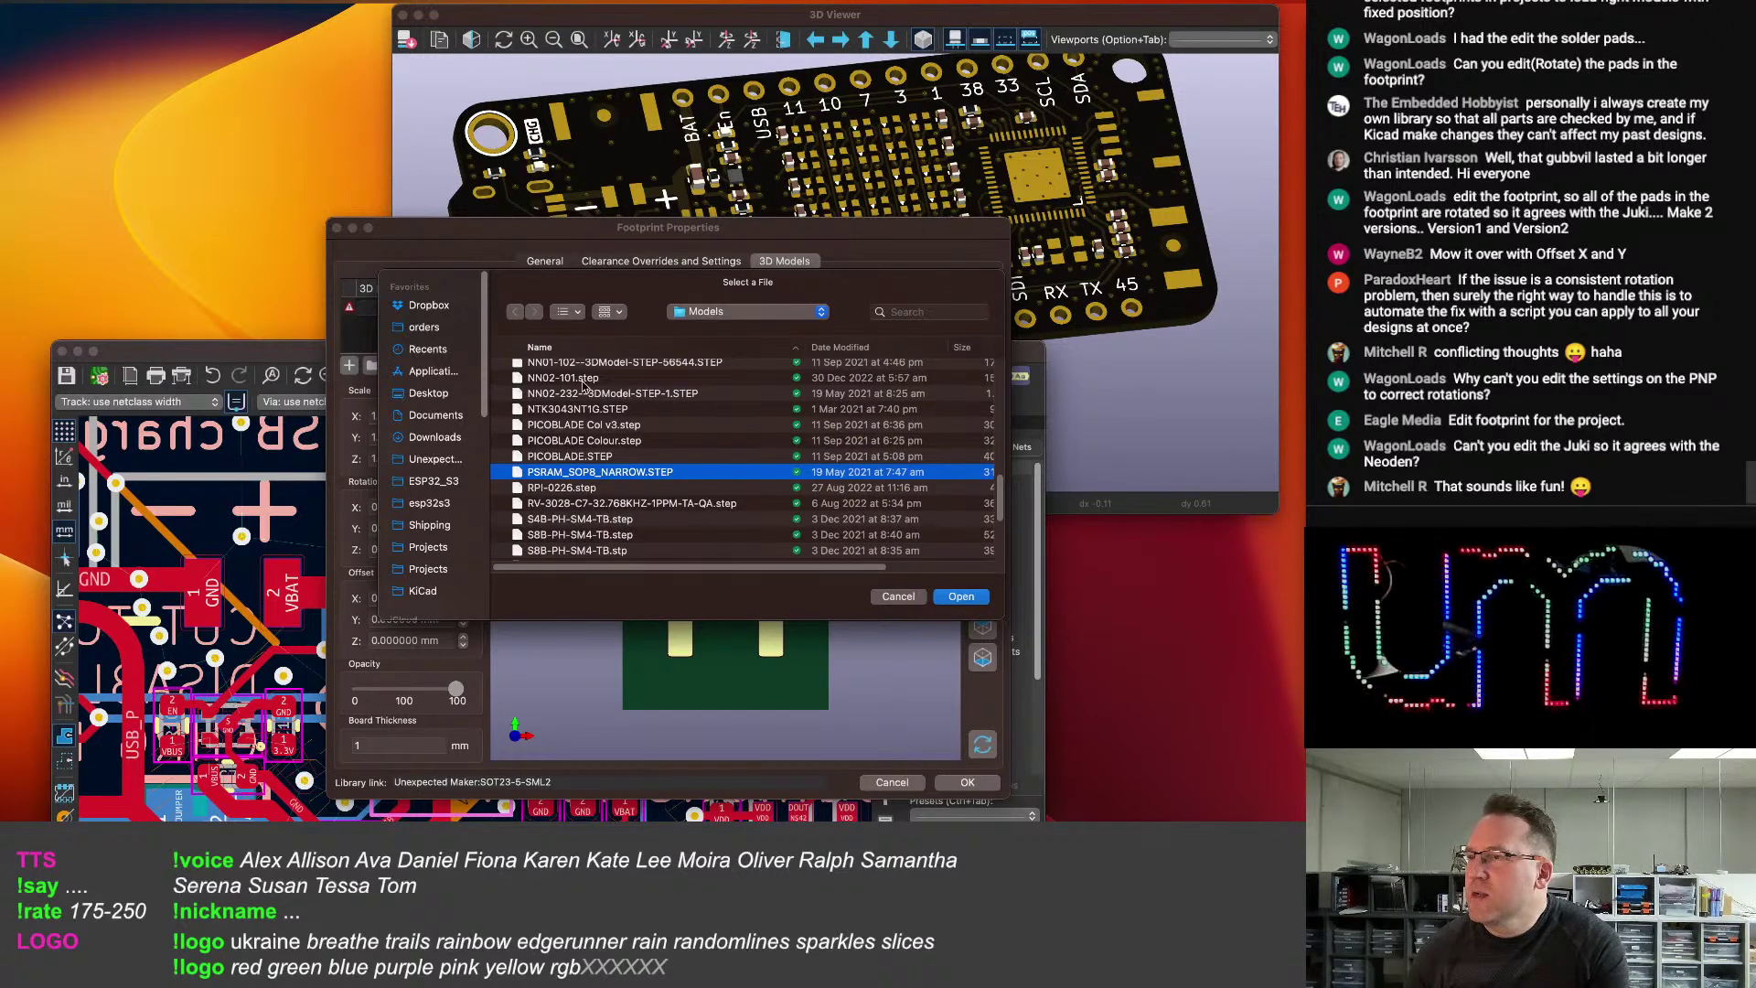
pyautogui.scroll(15, 585, 393)
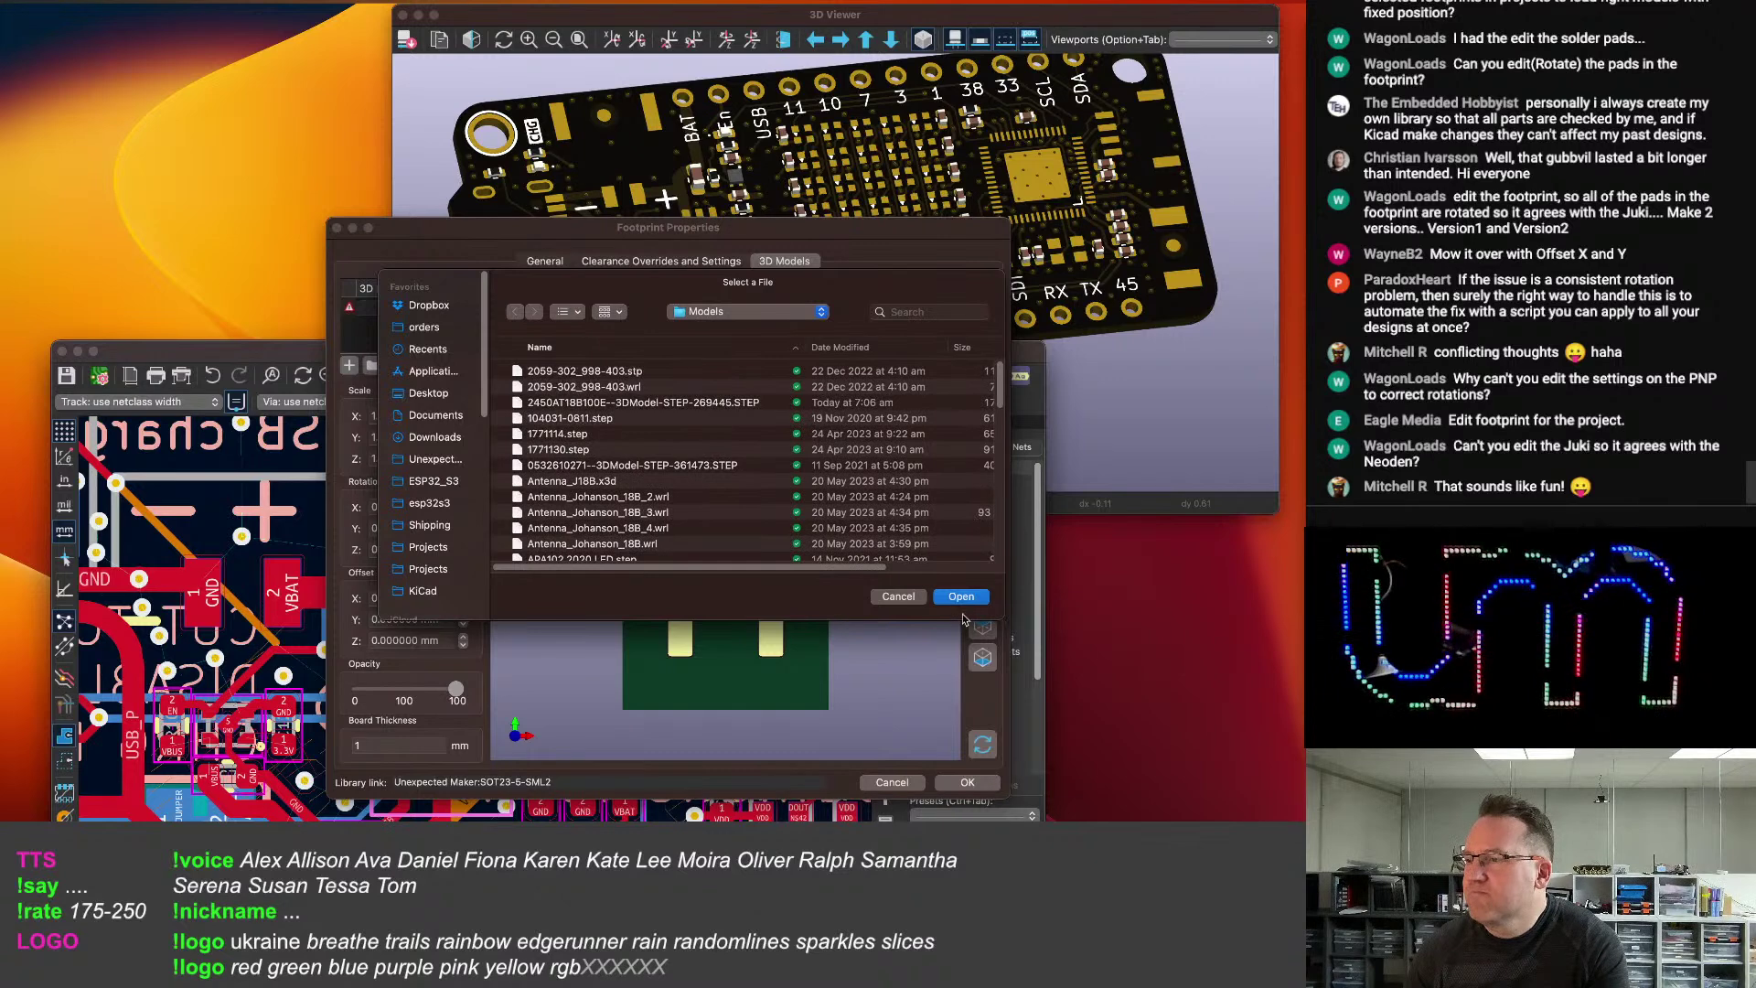
pyautogui.click(904, 598)
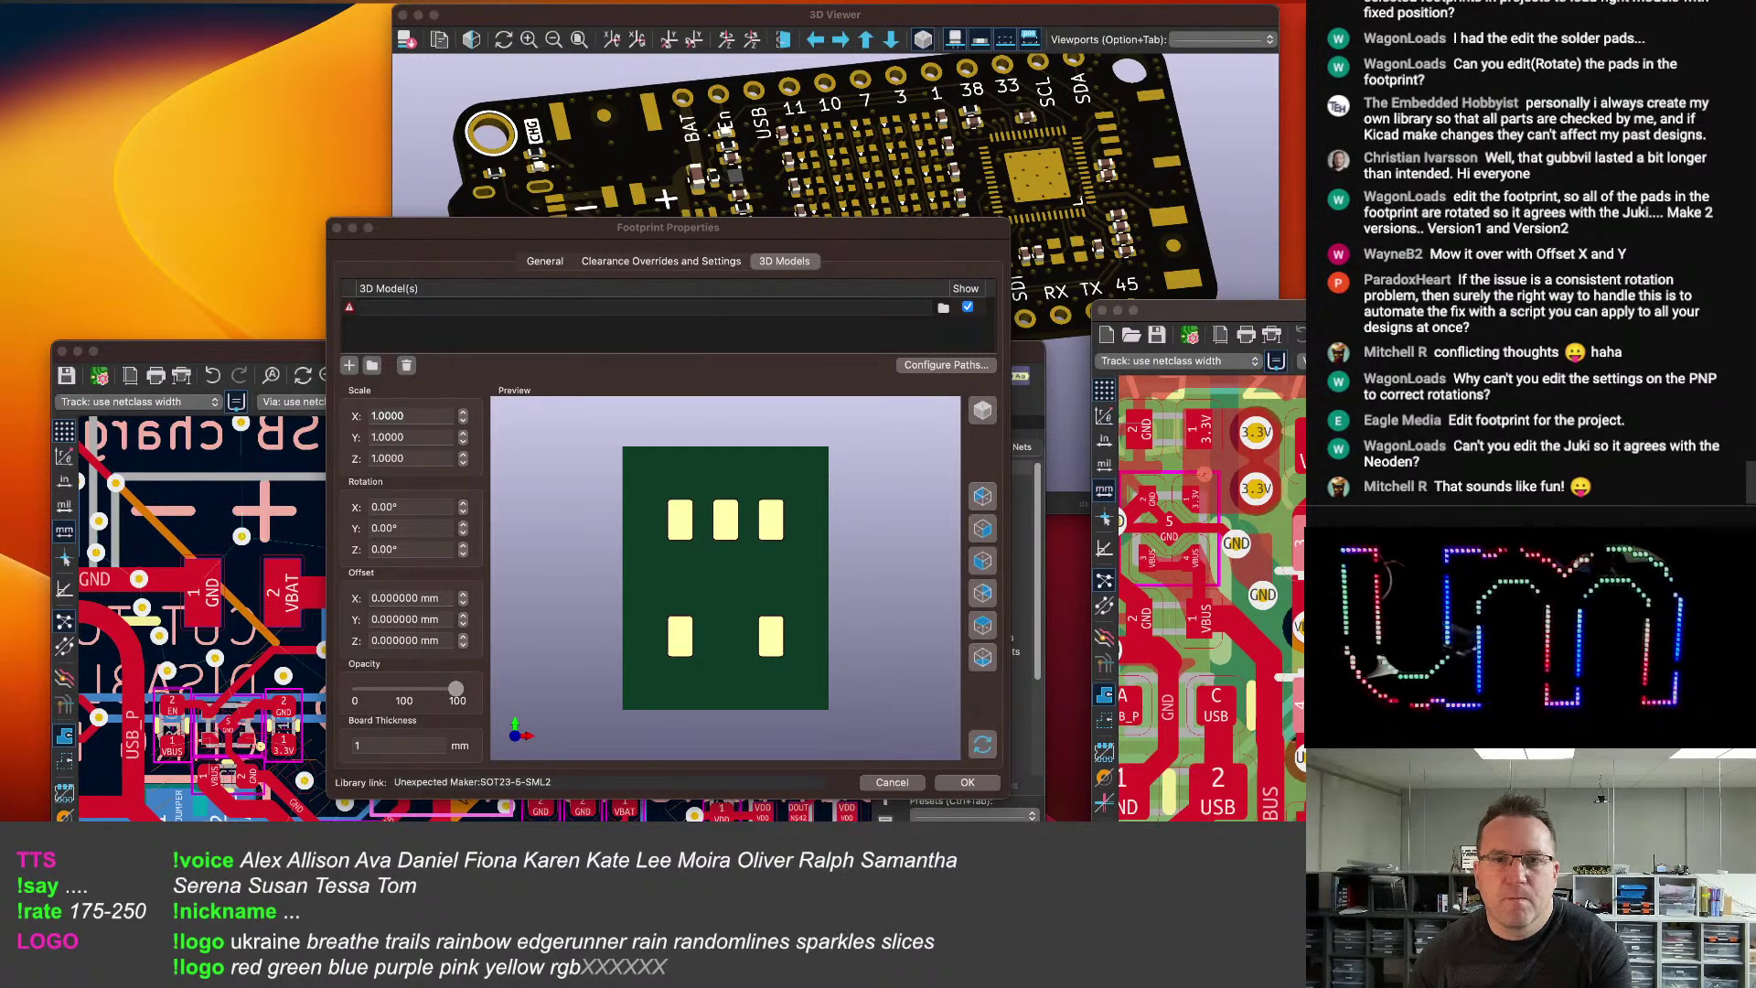
# Copy the SOT-23-5.step model path from the TinyS3 SOT23-5-SML2 footprint into the CHRG0 footprint and apply a Z rotation of -90°.
pyautogui.moveTo(1609, 162); pyautogui.dragTo(1168, 232)
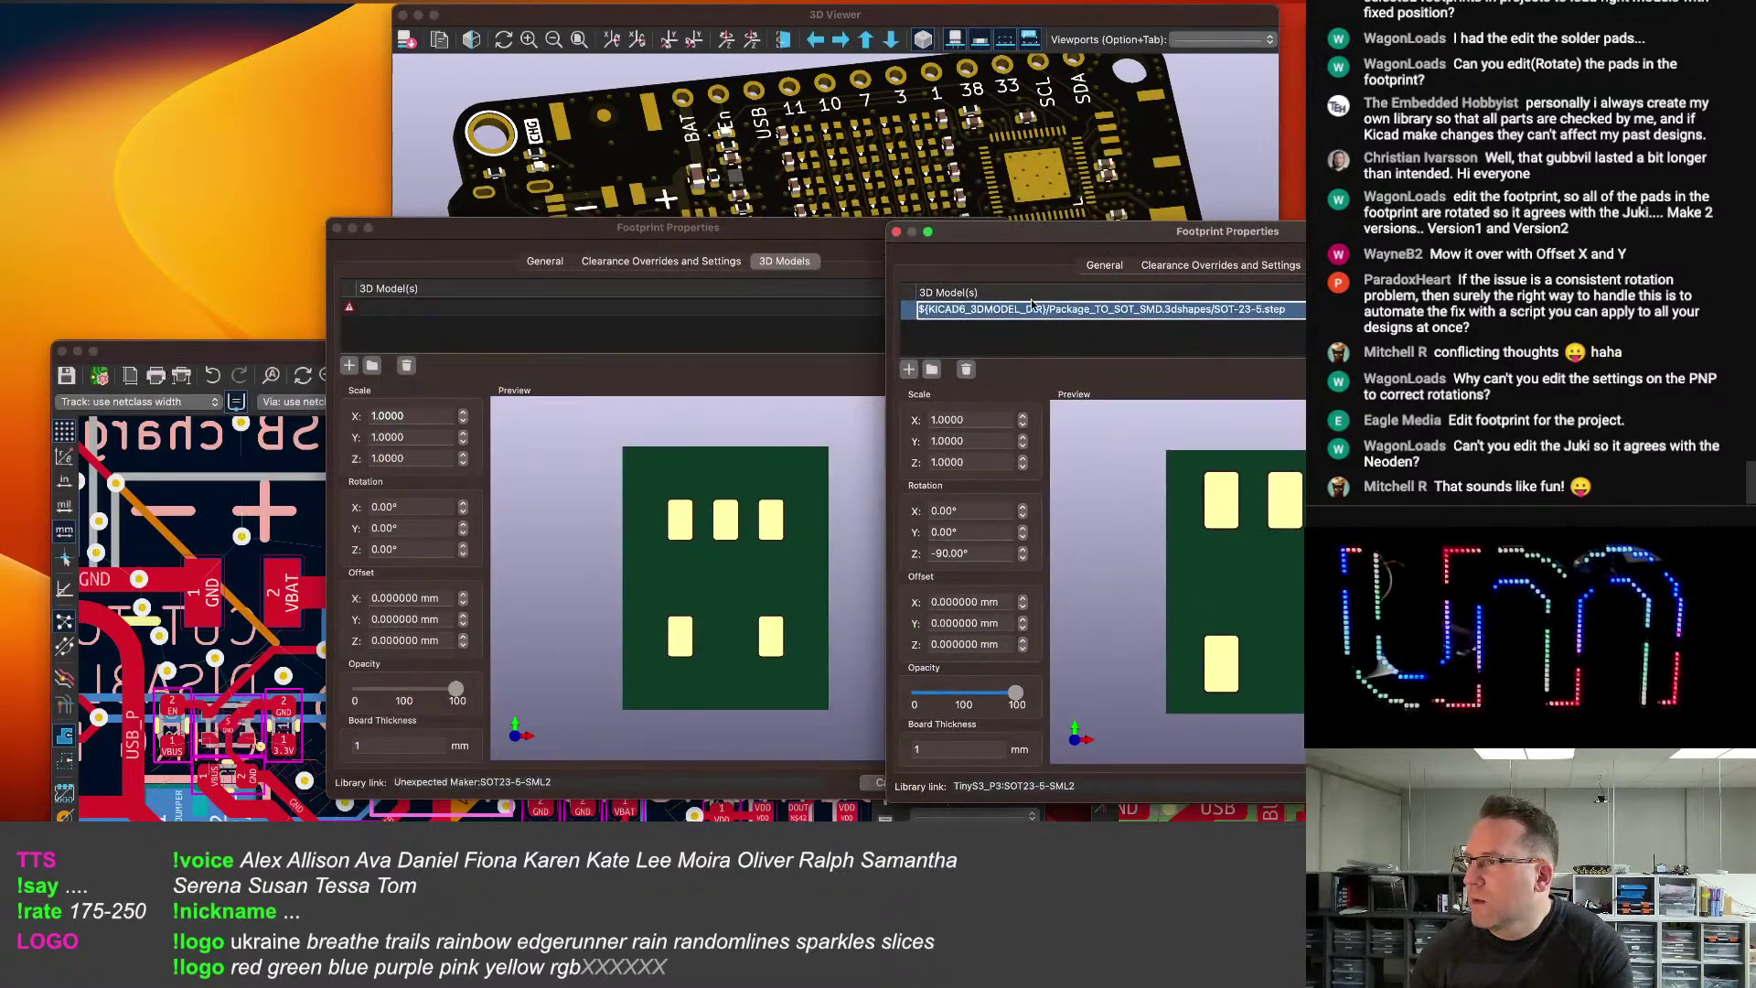
pyautogui.click(1302, 309)
pyautogui.press('super+c')
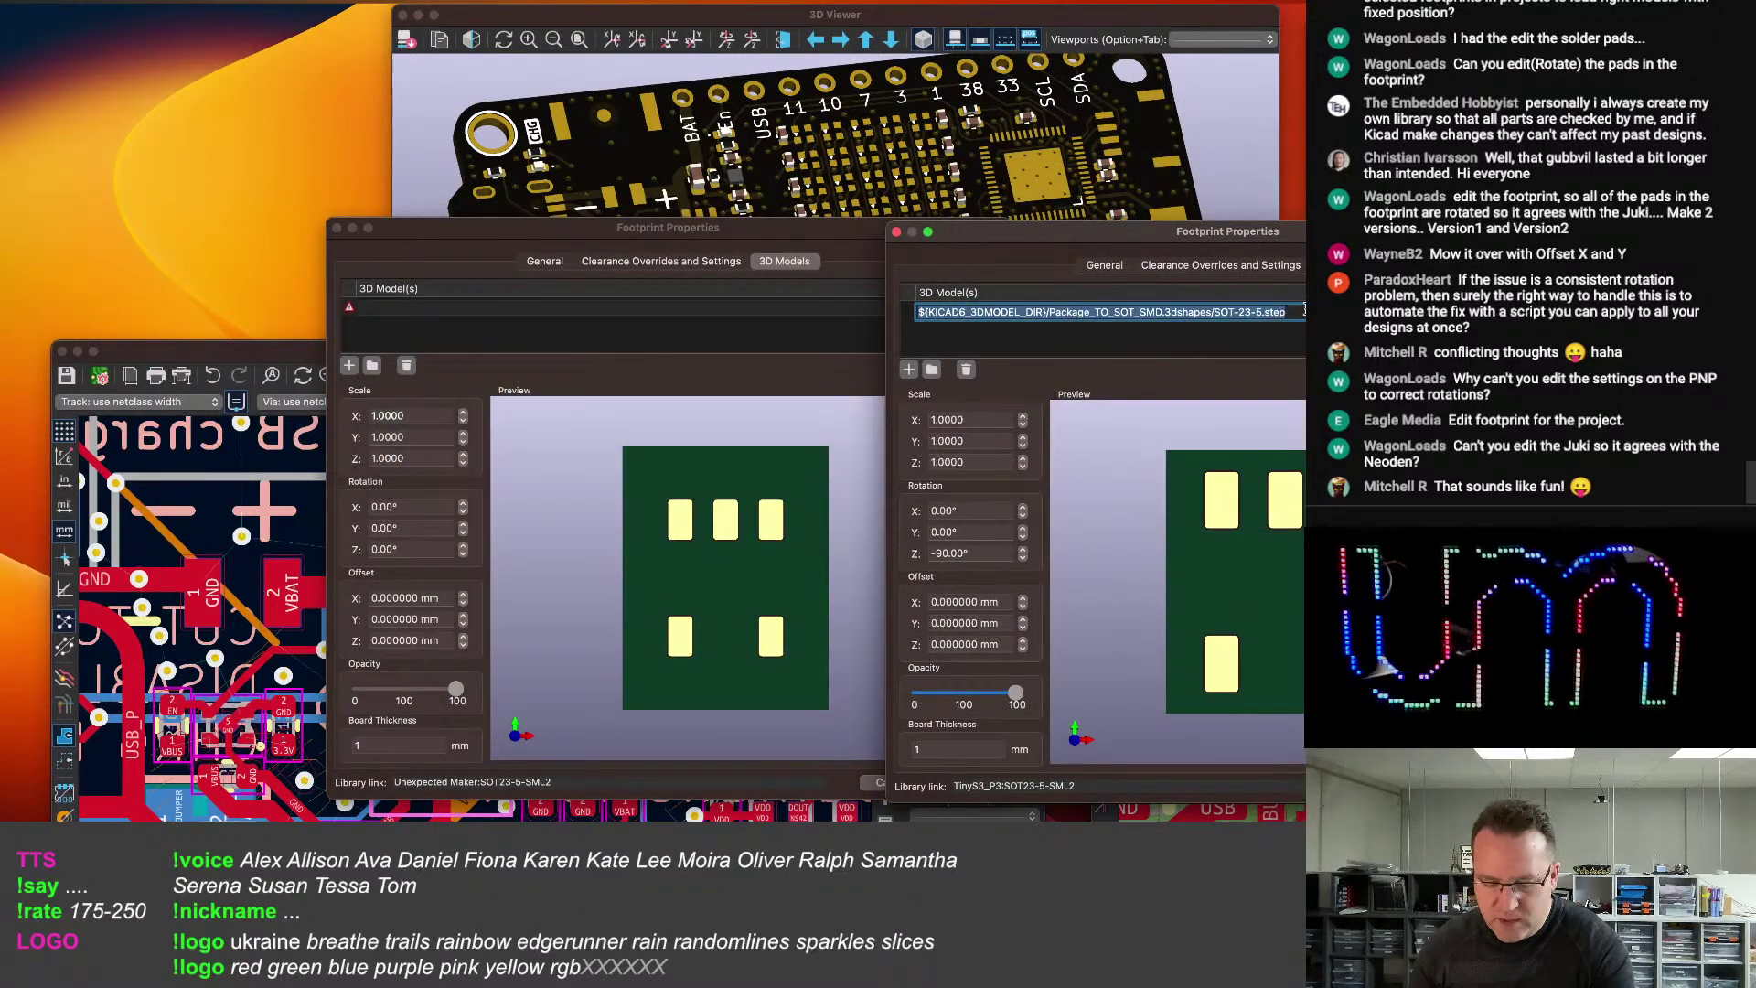
pyautogui.click(429, 310)
pyautogui.press('super+v')
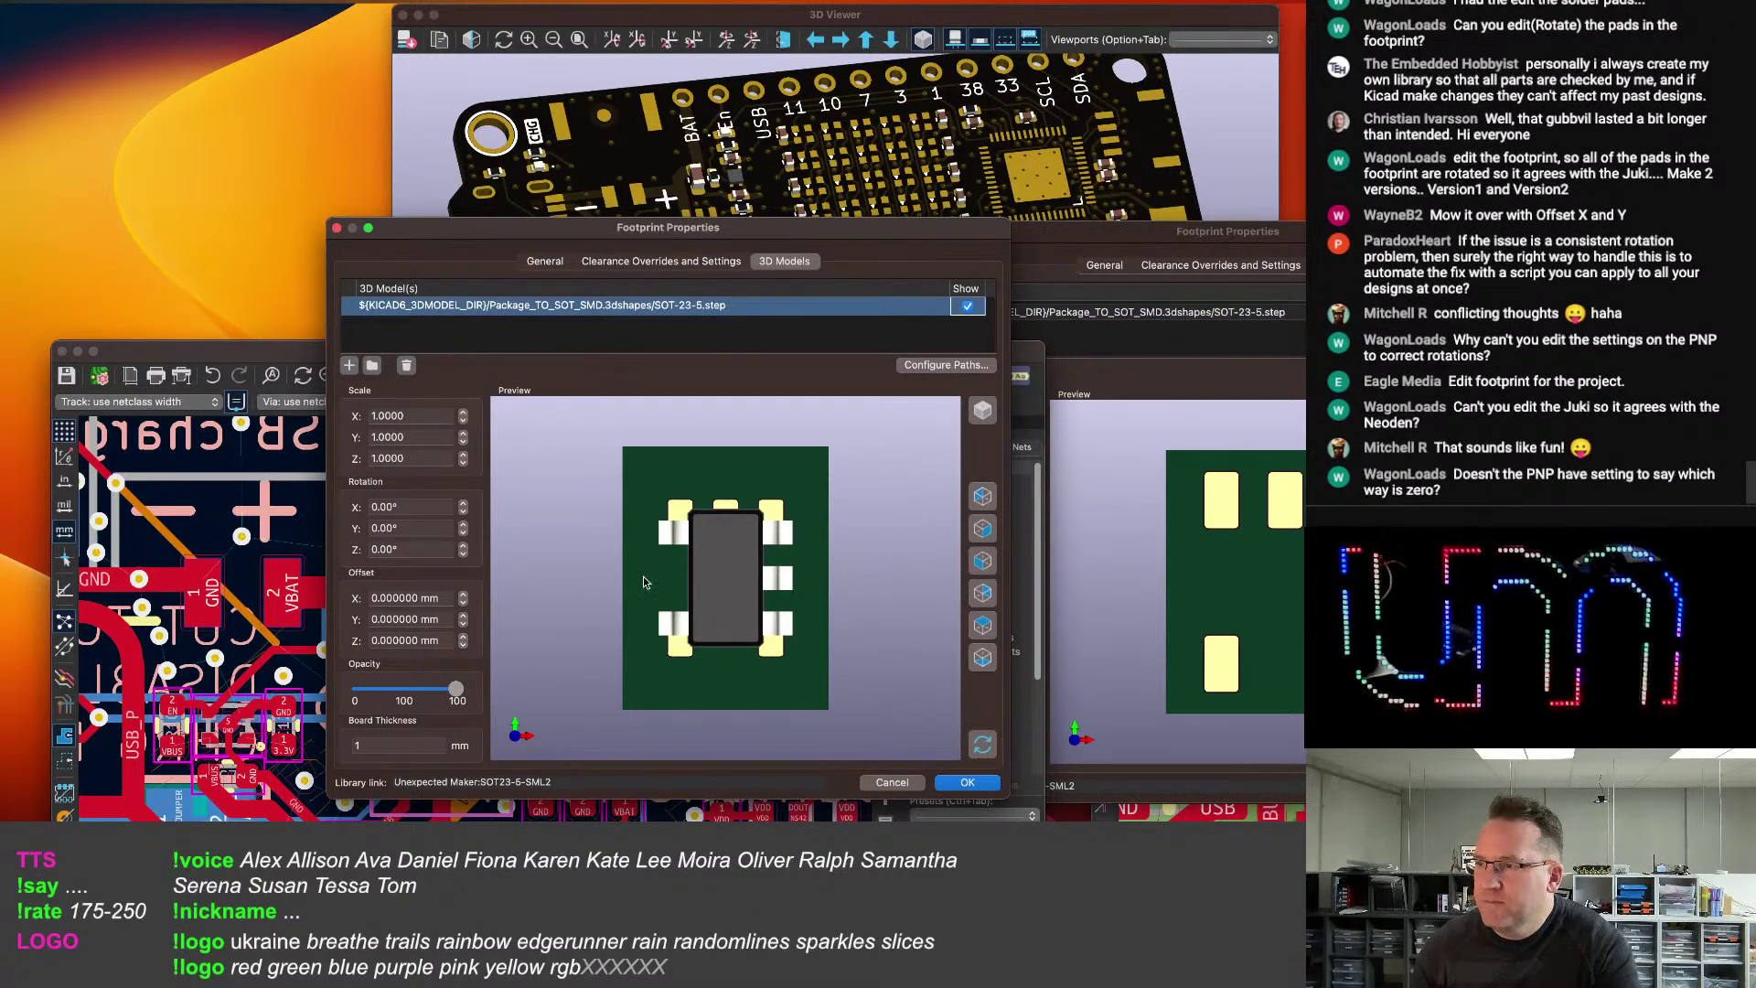
pyautogui.click(463, 554)
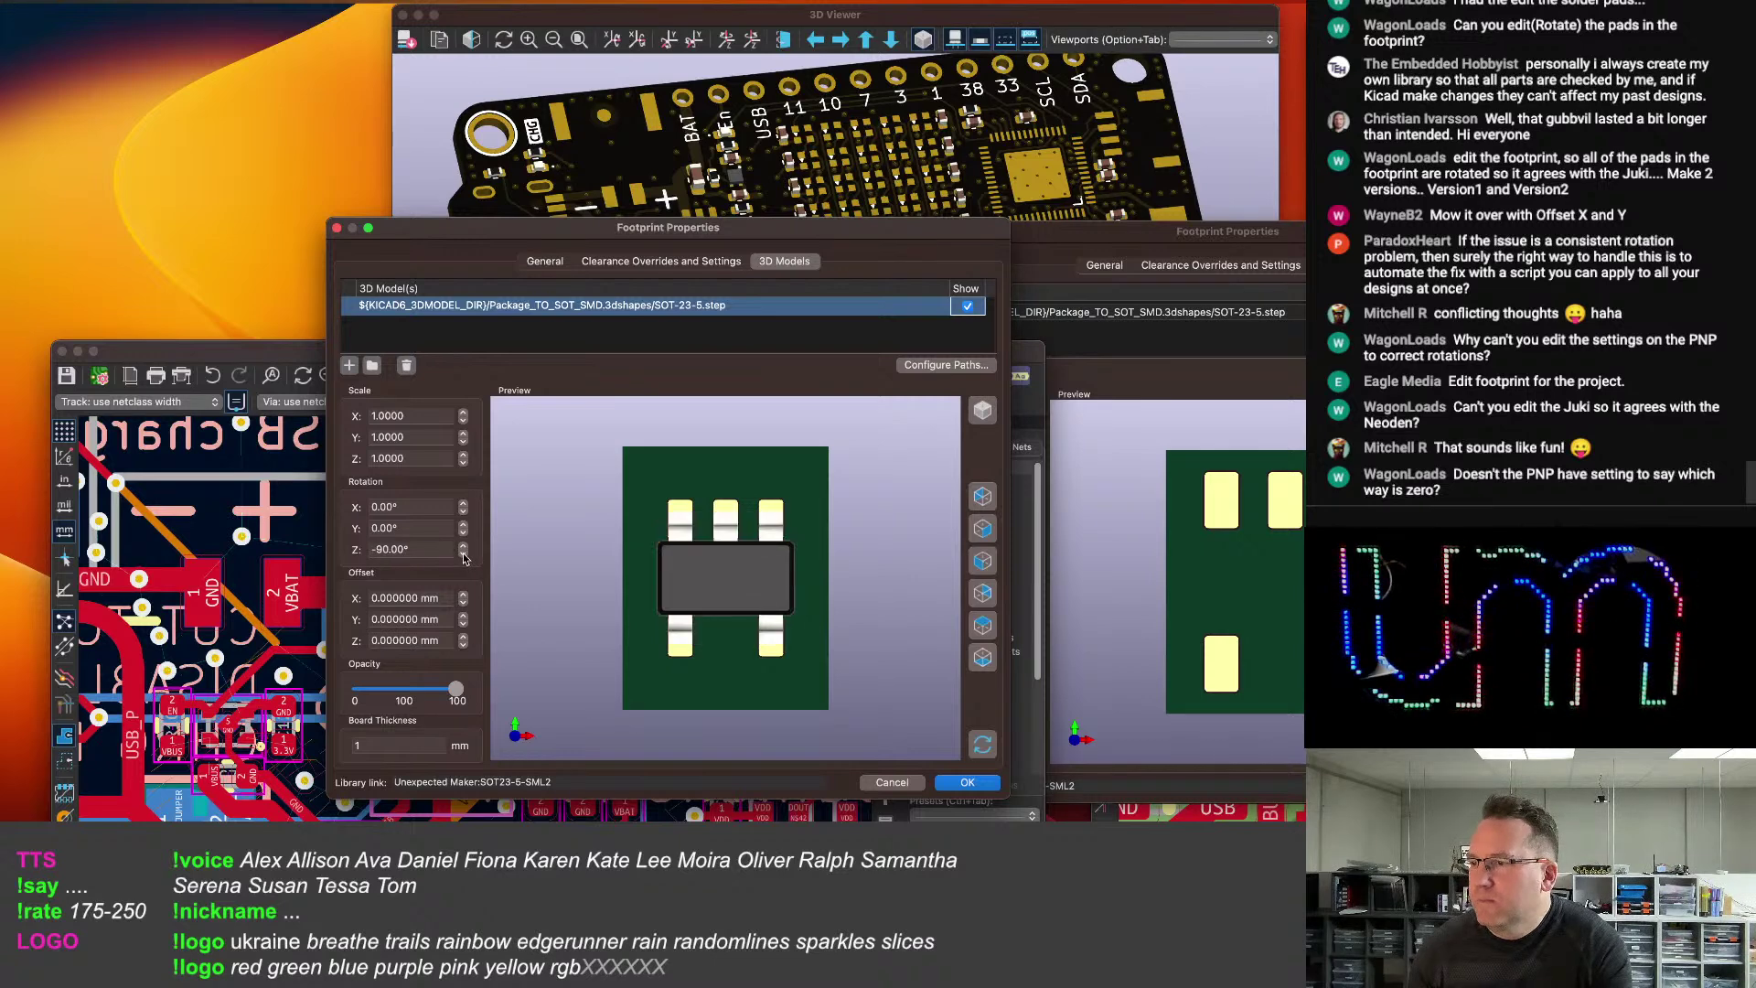
pyautogui.click(966, 783)
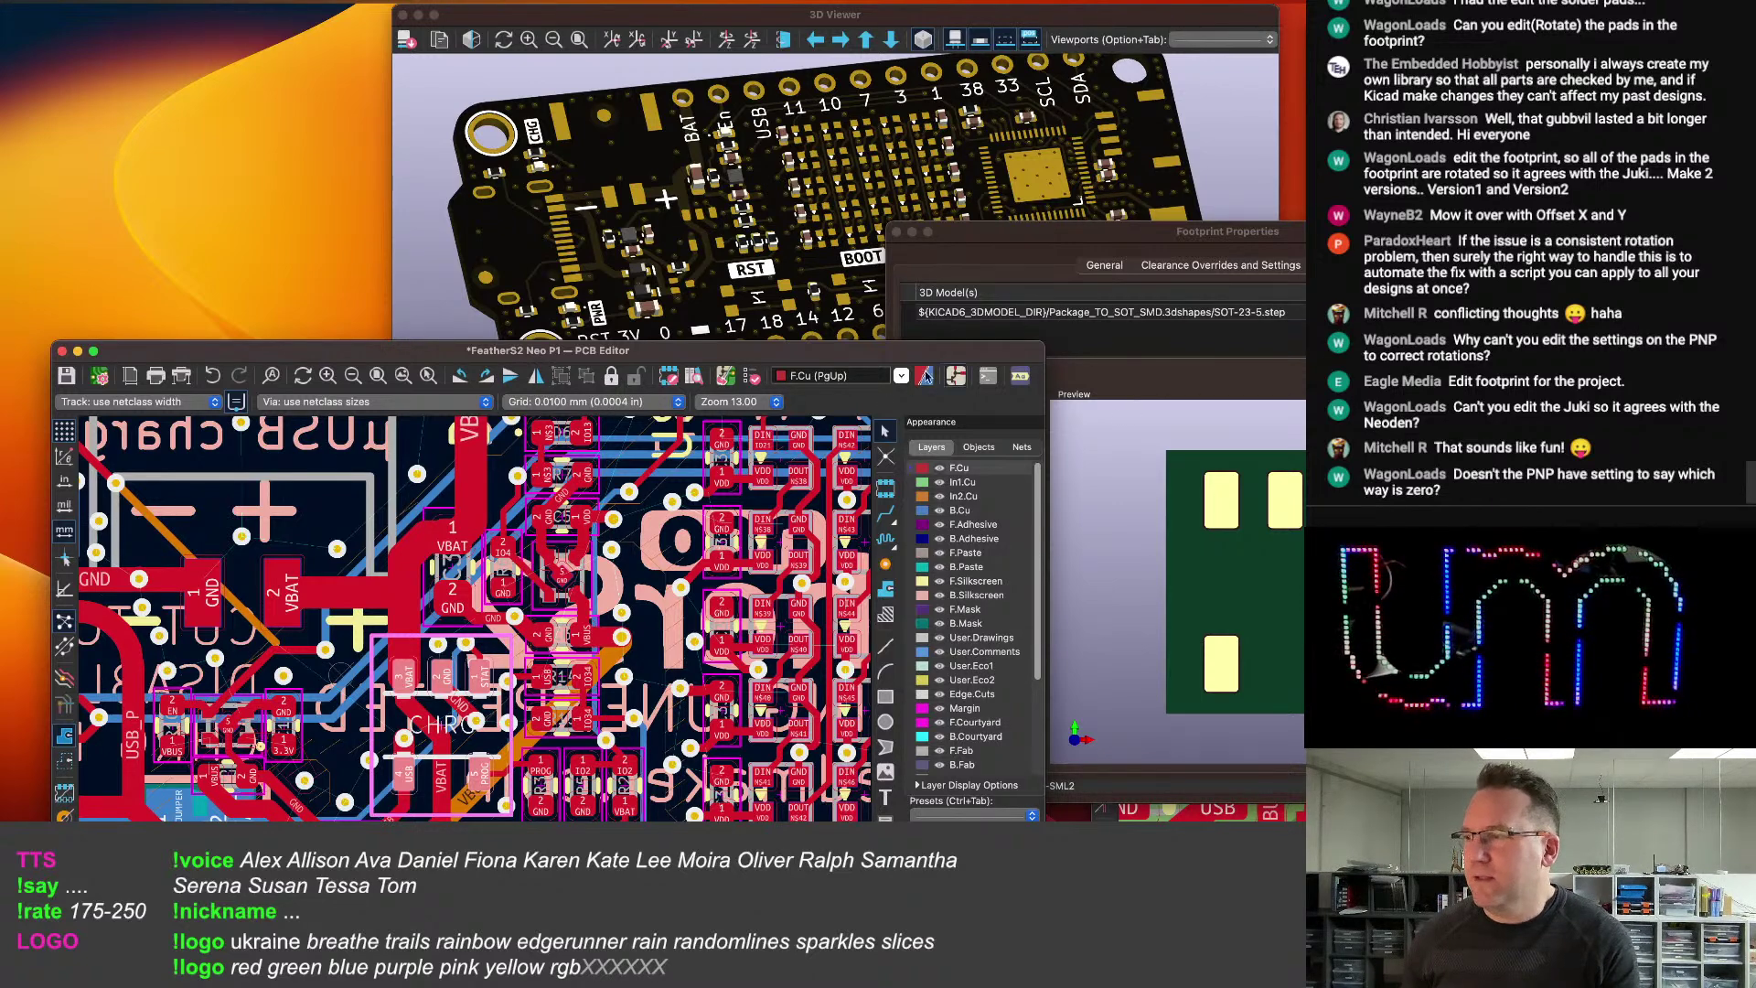
# Close the TinyS3 SOT23-5 footprint's properties and copy the 3D model path from that board's push-button footprint.
pyautogui.moveTo(1032, 236); pyautogui.dragTo(1202, 332)
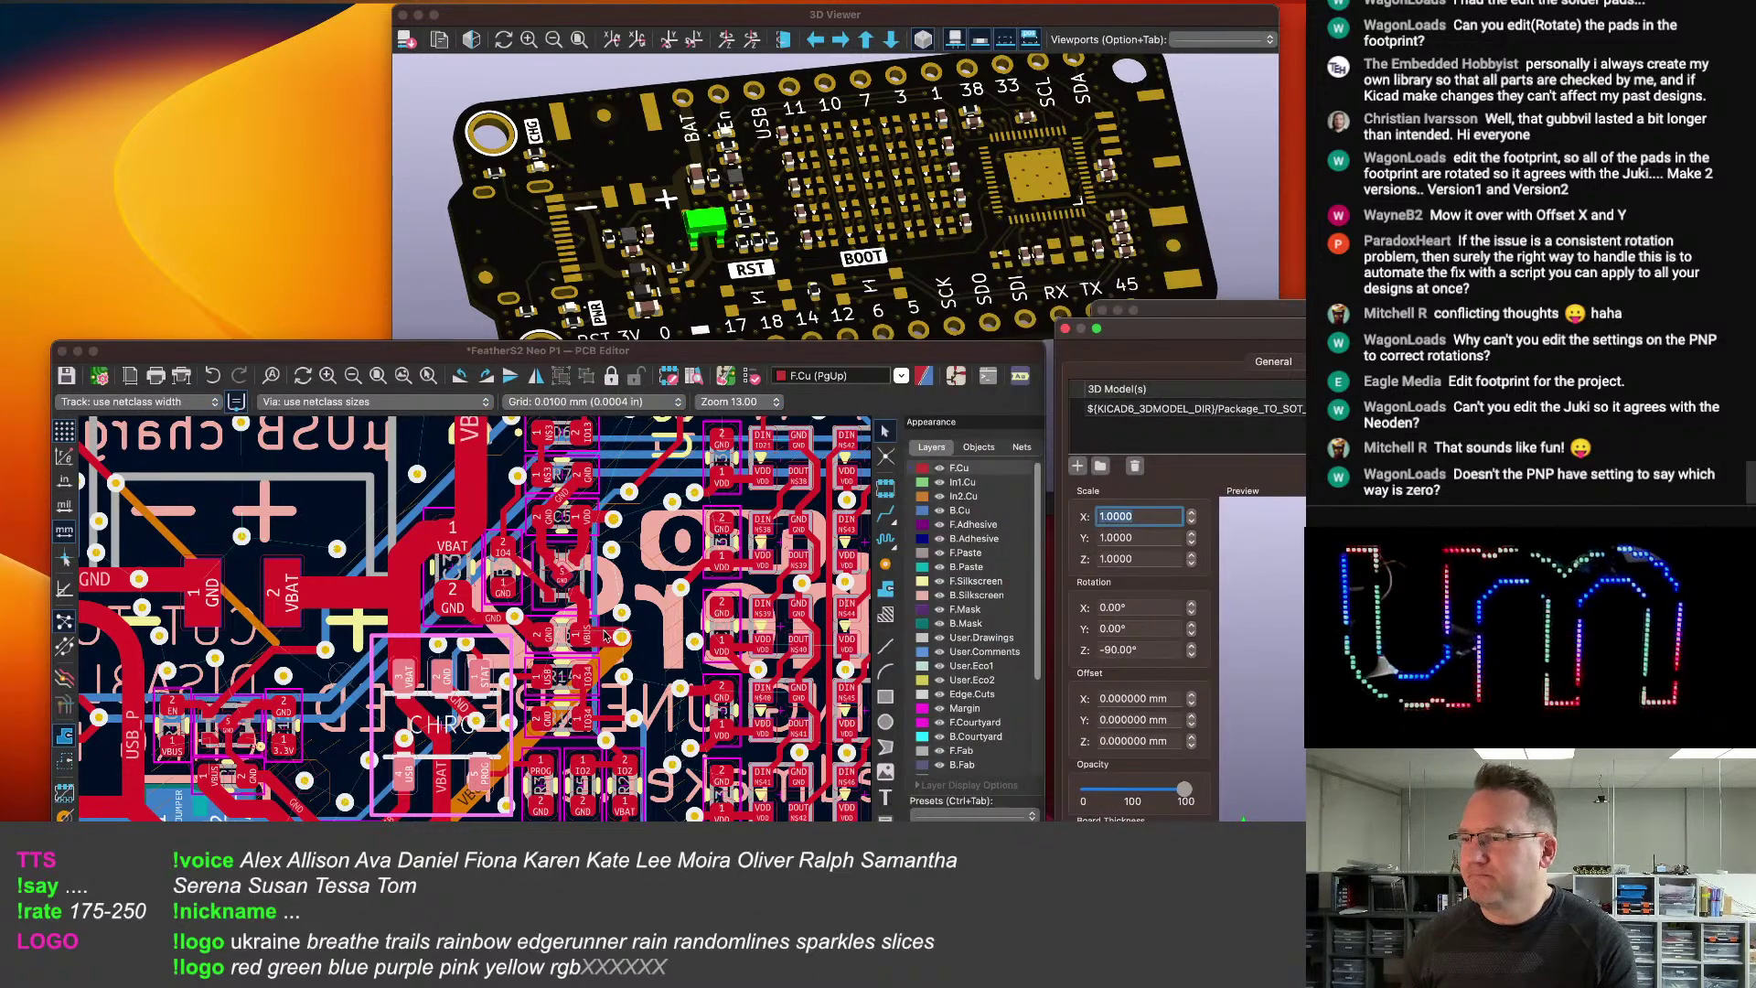
pyautogui.scroll(-3, 545, 642)
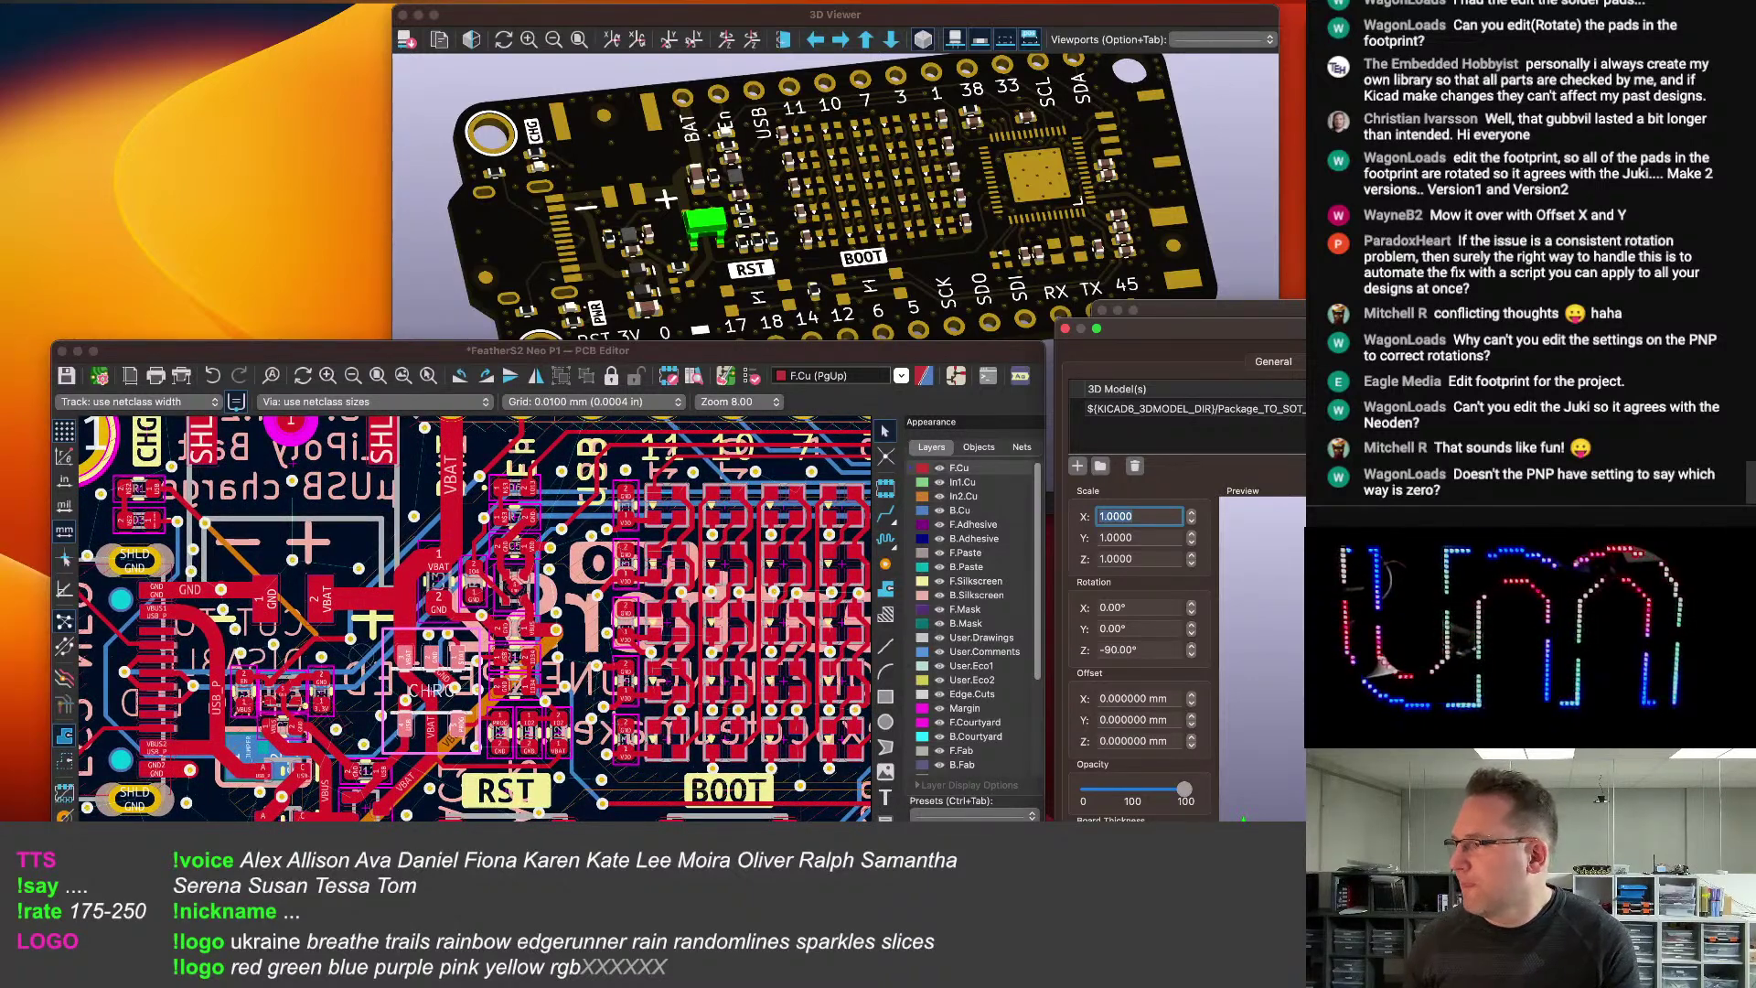
pyautogui.press('Escape')
pyautogui.scroll(-3, 1212, 598)
pyautogui.scroll(4, 1212, 598)
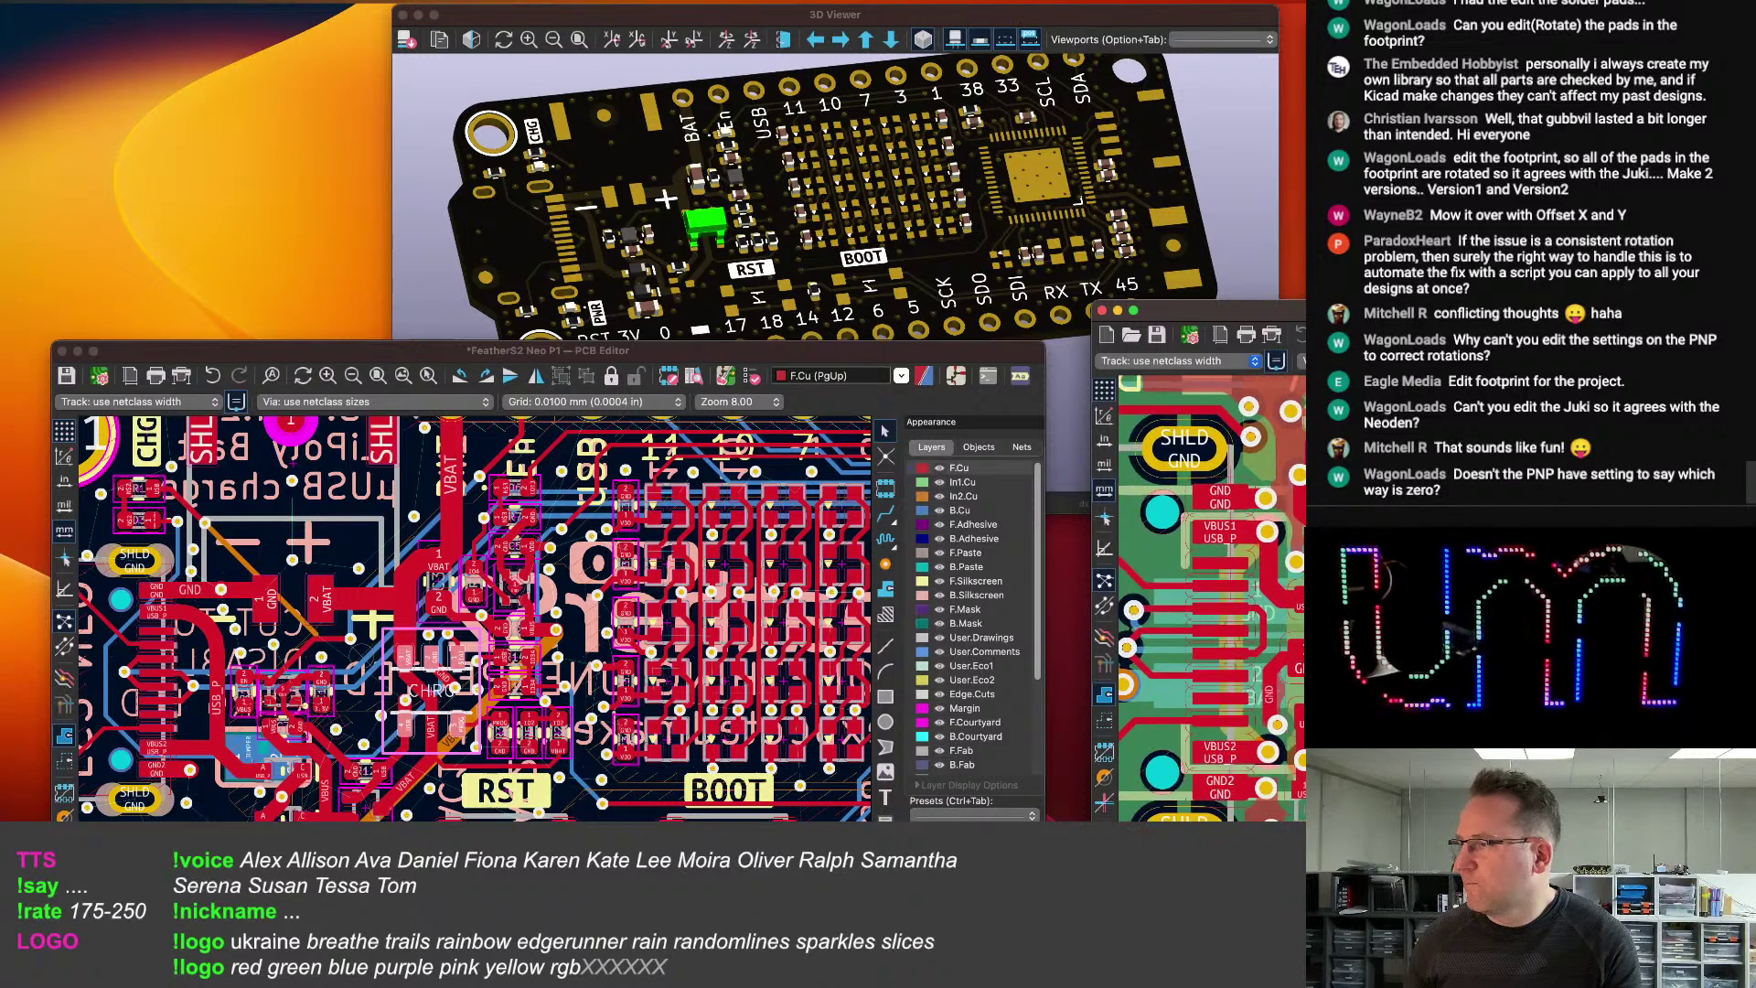
pyautogui.moveTo(1281, 622); pyautogui.dragTo(1166, 572, button='middle')
pyautogui.press('e')
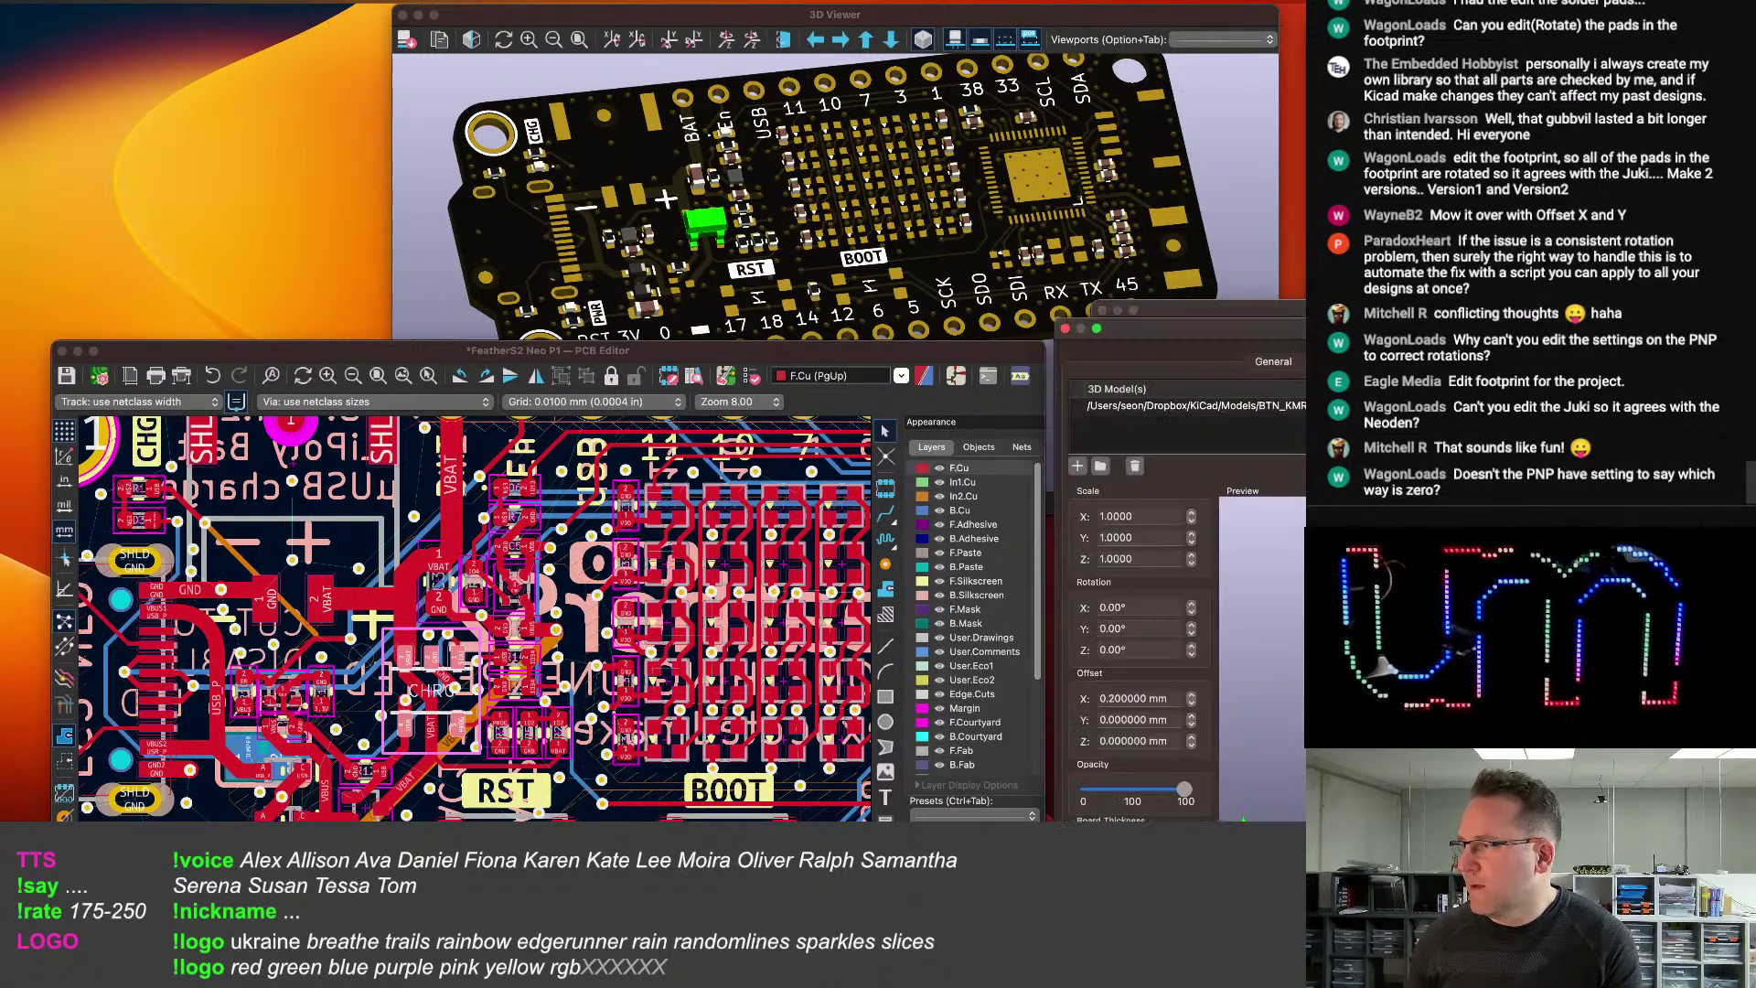
pyautogui.click(1194, 407)
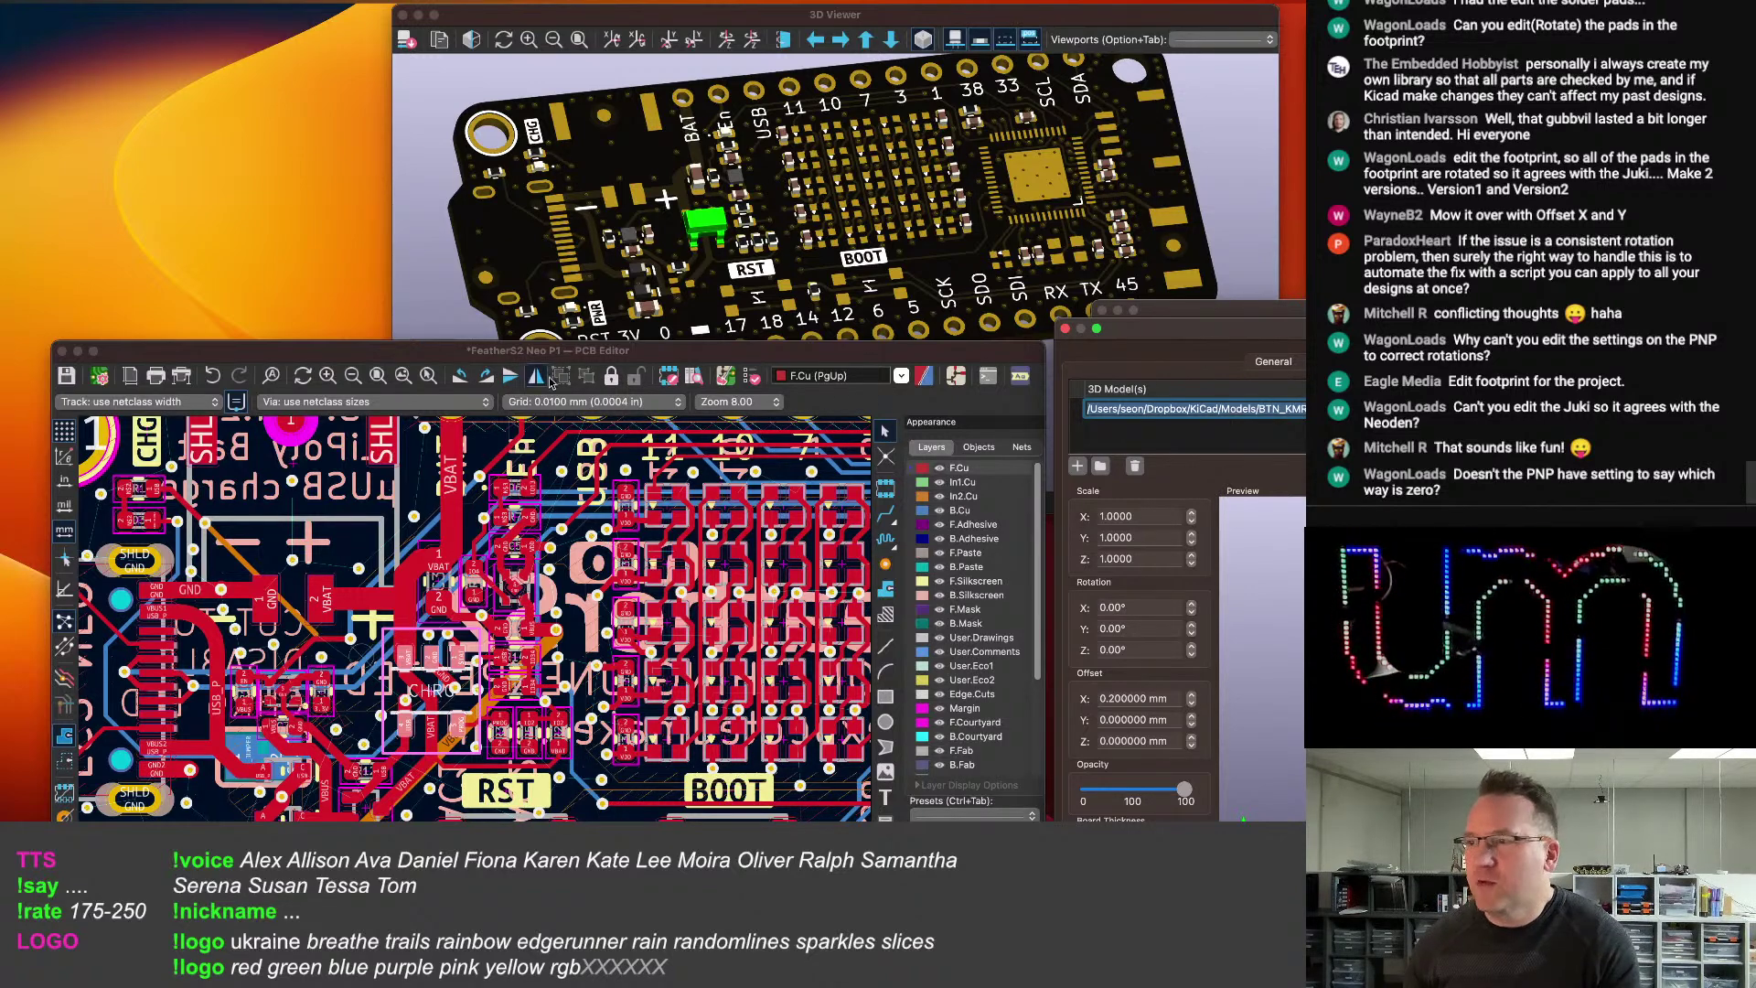
# Add the BTN_KMR2_4.6X2.8_HAND.step 3D model to the reset button footprint on the FeatherS2 Neo board.
pyautogui.moveTo(541, 351); pyautogui.dragTo(575, 300)
pyautogui.scroll(-4, 520, 615)
pyautogui.scroll(3, 556, 804)
pyautogui.scroll(3, 571, 658)
pyautogui.doubleClick(538, 640)
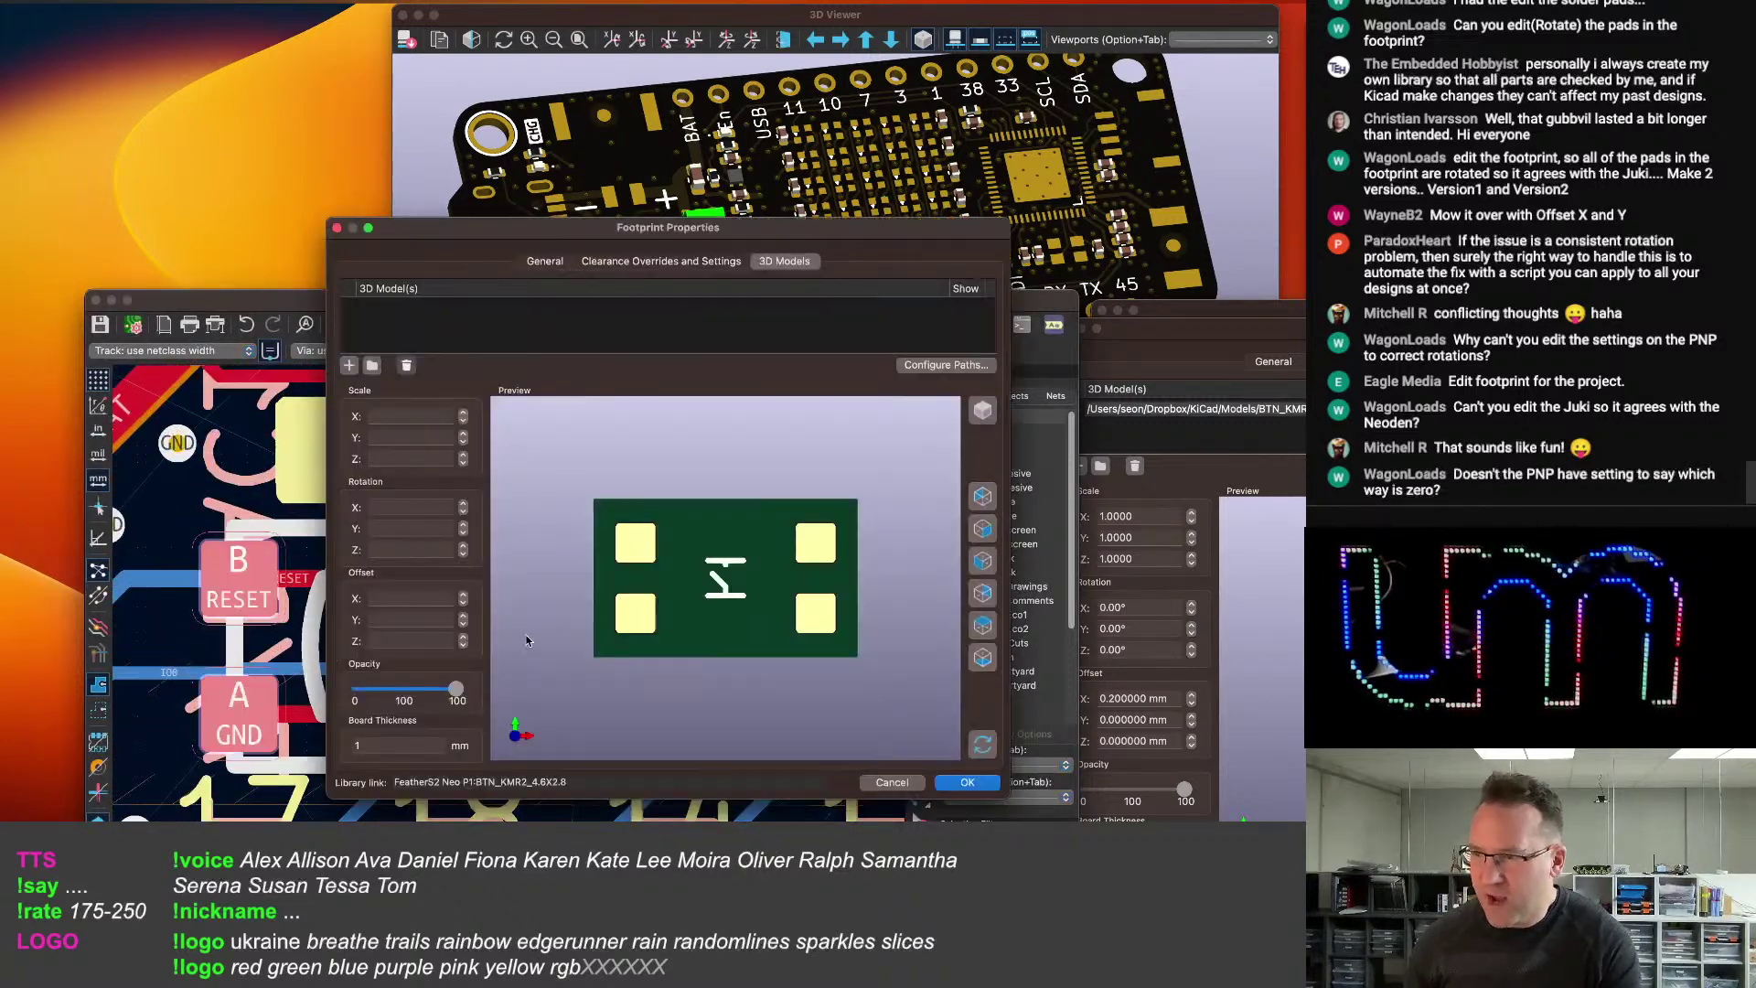
pyautogui.click(350, 366)
pyautogui.write('/Users/seon/Dropbox/KiCad/Models/BTN_KMR2_4.6X2.8_HAND.step')
pyautogui.press('Return')
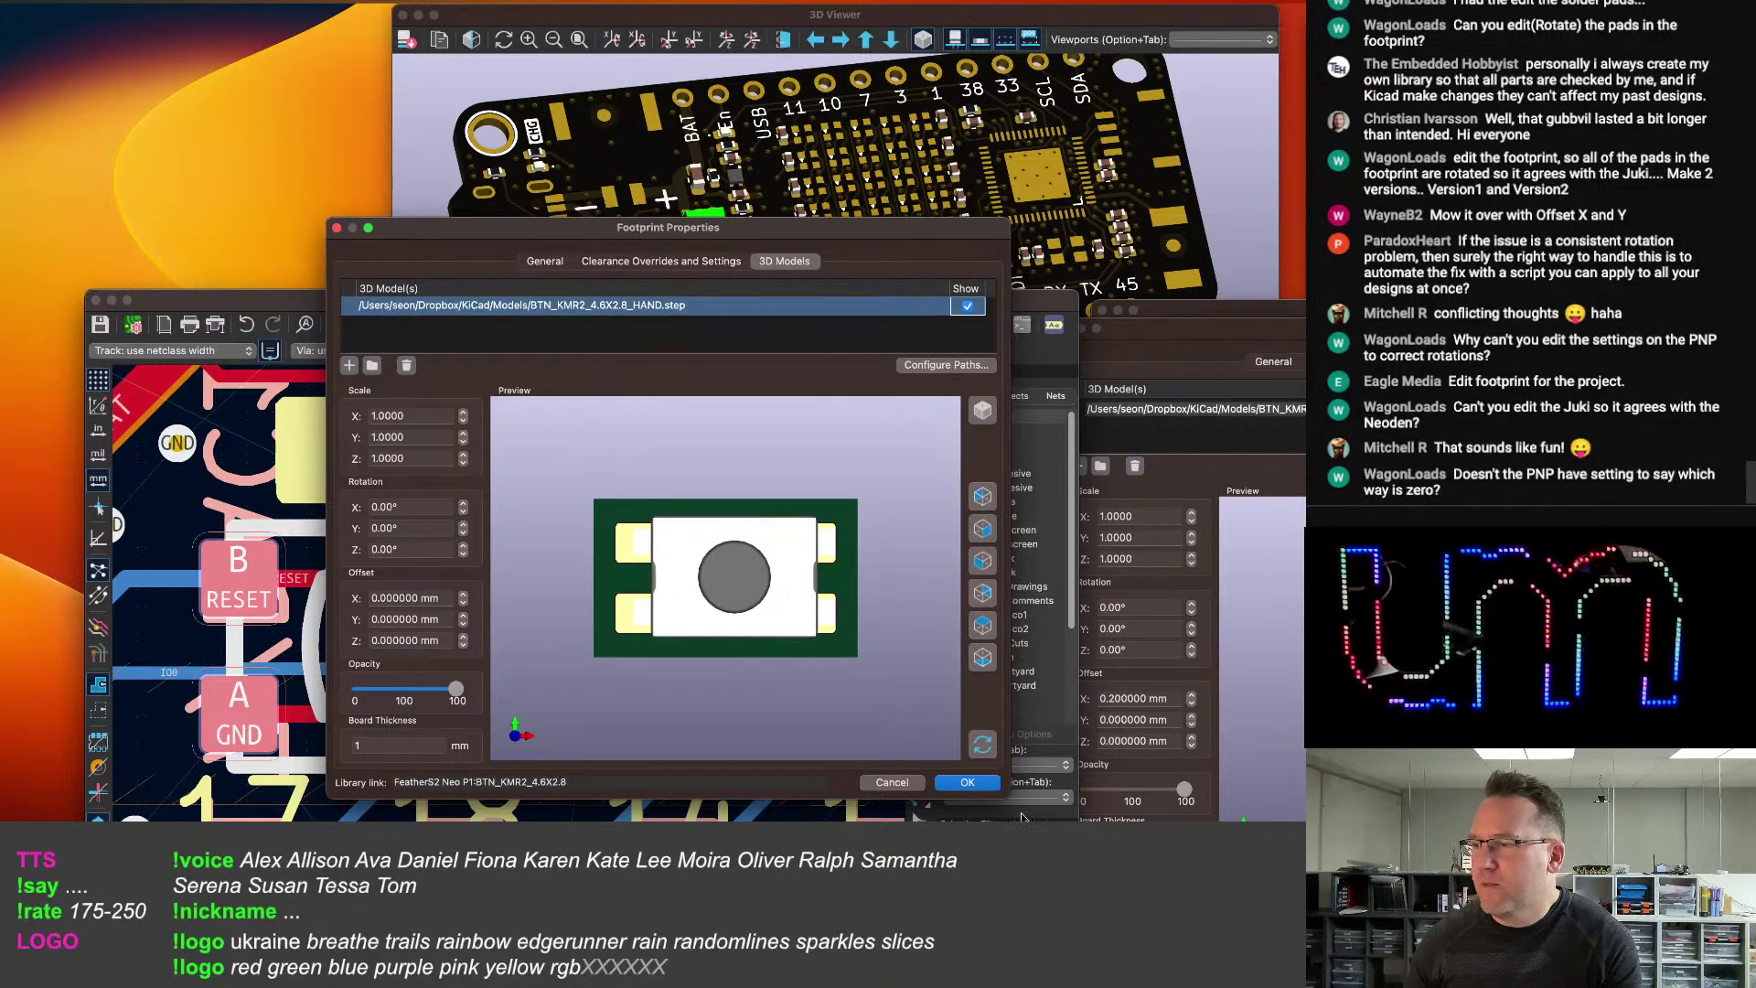
# Set the reset button model's X offset to 0.2 mm and apply the footprint properties.
pyautogui.click(463, 604)
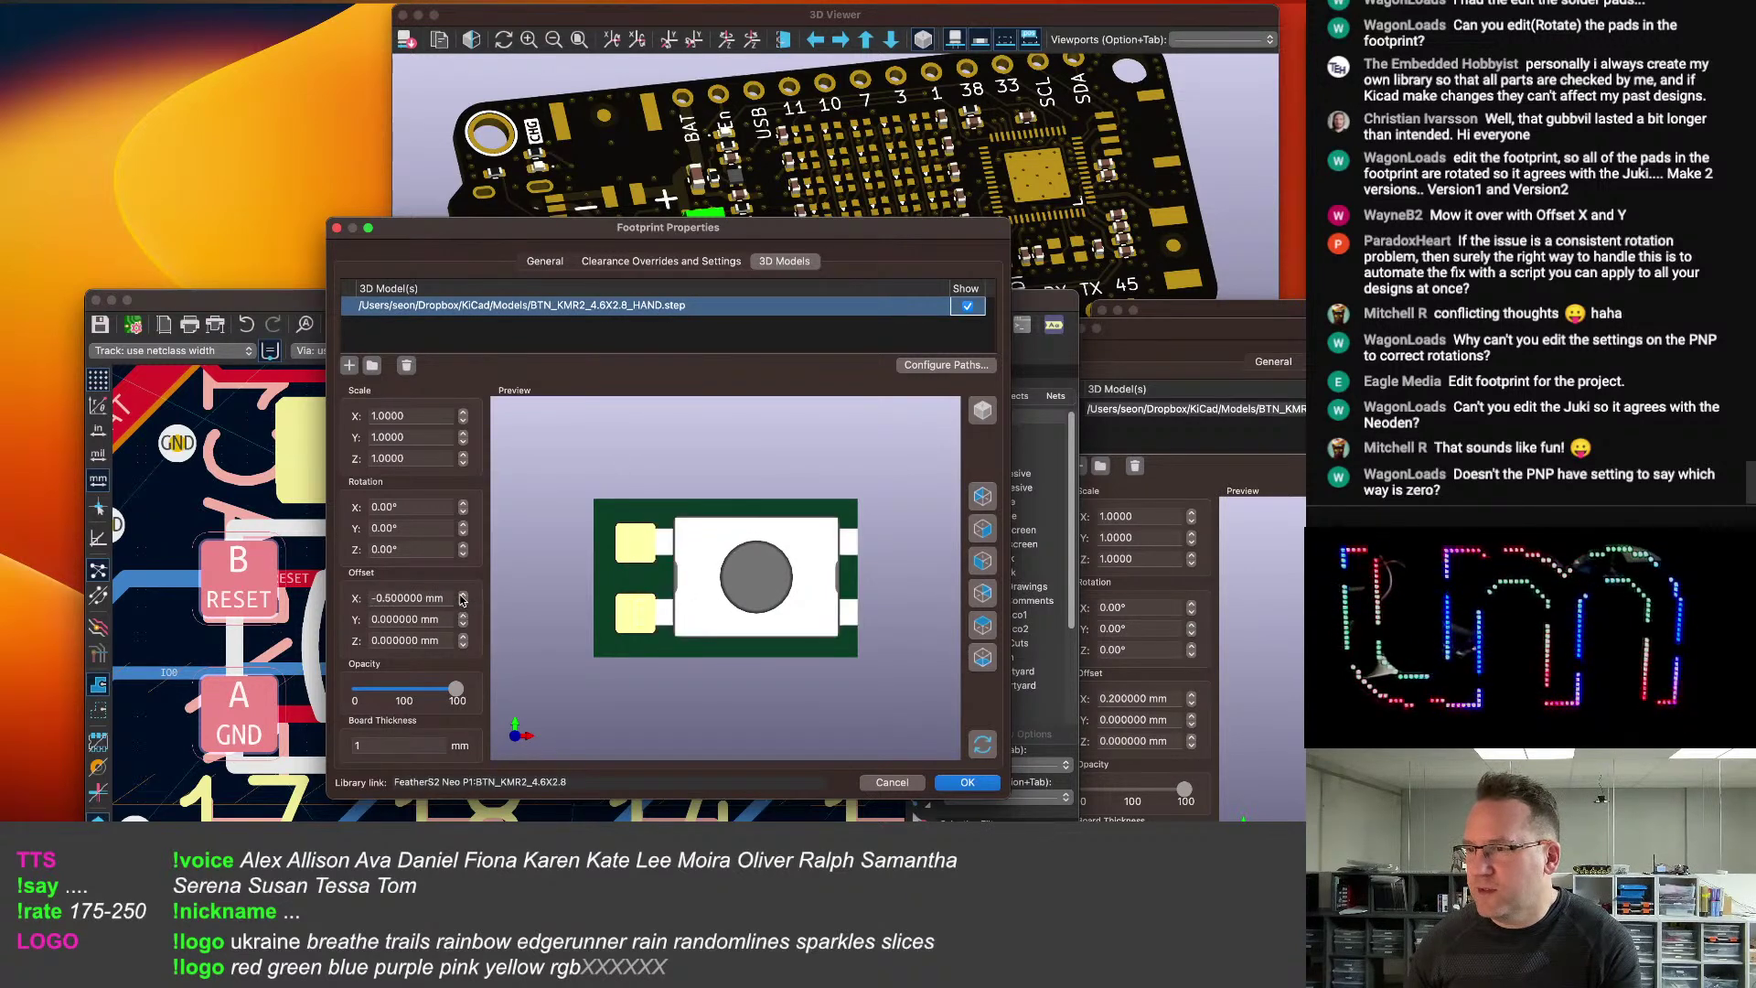
pyautogui.click(464, 595)
pyautogui.click(385, 599)
pyautogui.click(424, 593)
pyautogui.press('BackSpace')
pyautogui.write('2')
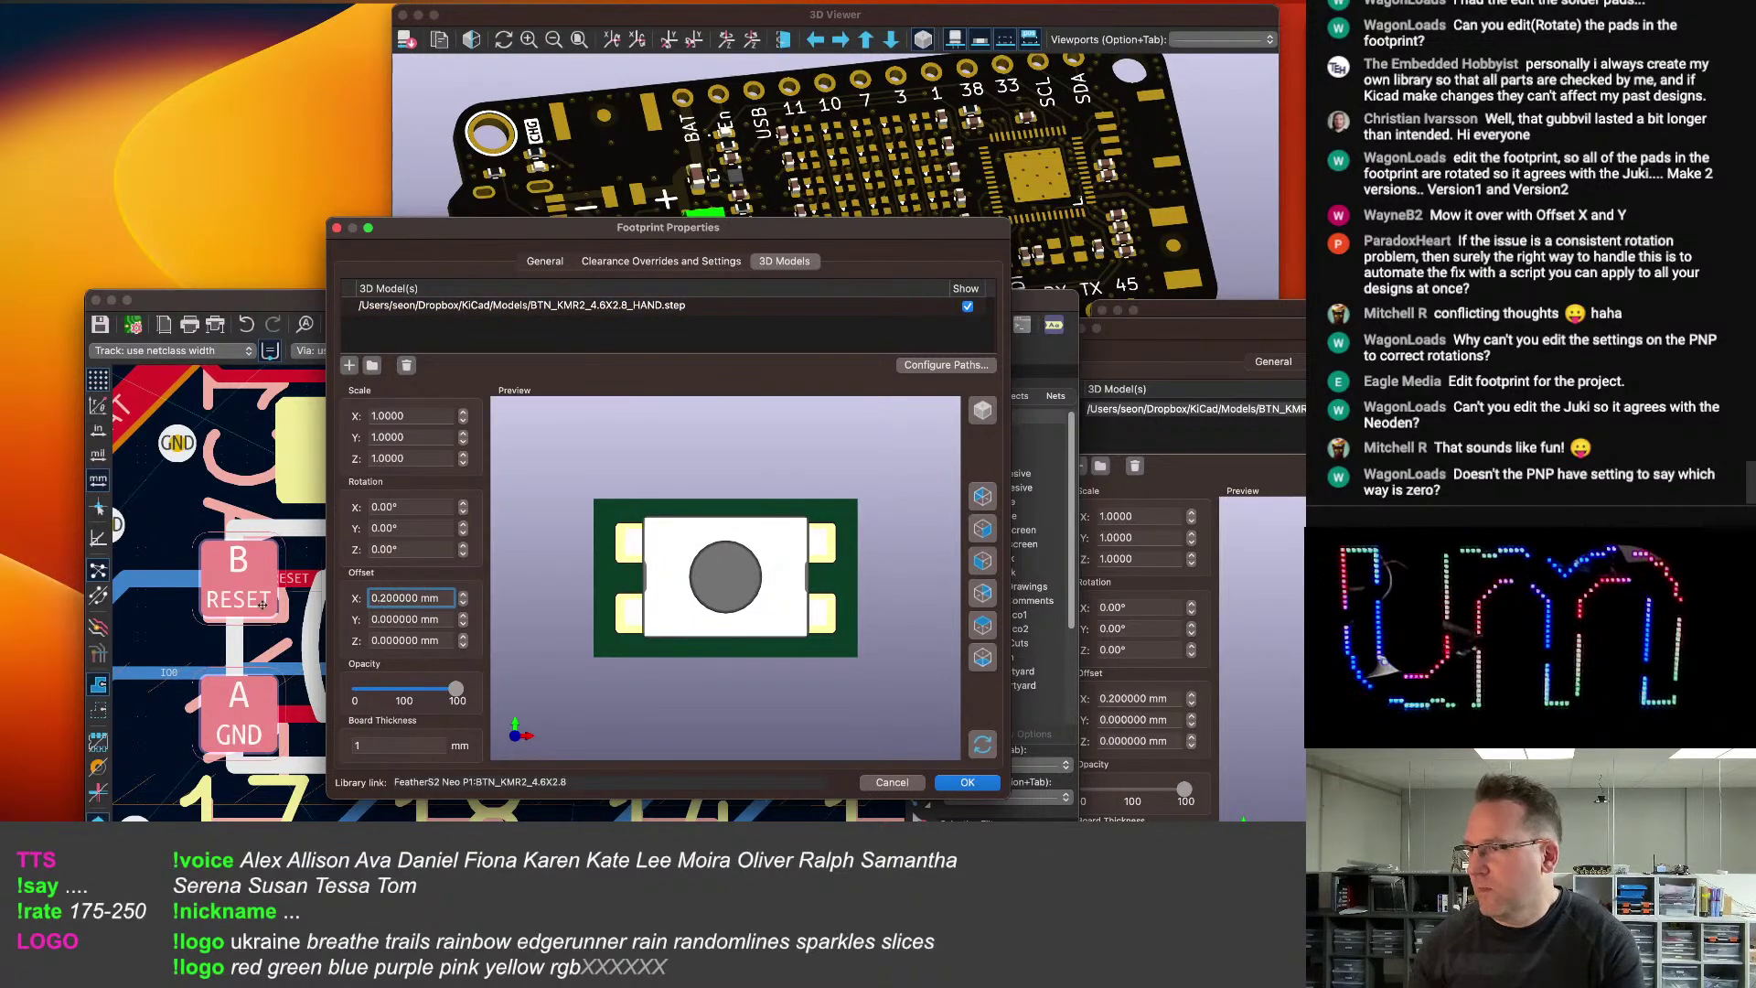
pyautogui.click(967, 782)
# Add the BTN_KMR2_4.6X2.8_HAND.step 3D model to the BOOT button footprint with an X offset of 0.2 mm.
pyautogui.scroll(-3, 771, 627)
pyautogui.scroll(3, 771, 627)
pyautogui.doubleClick(771, 628)
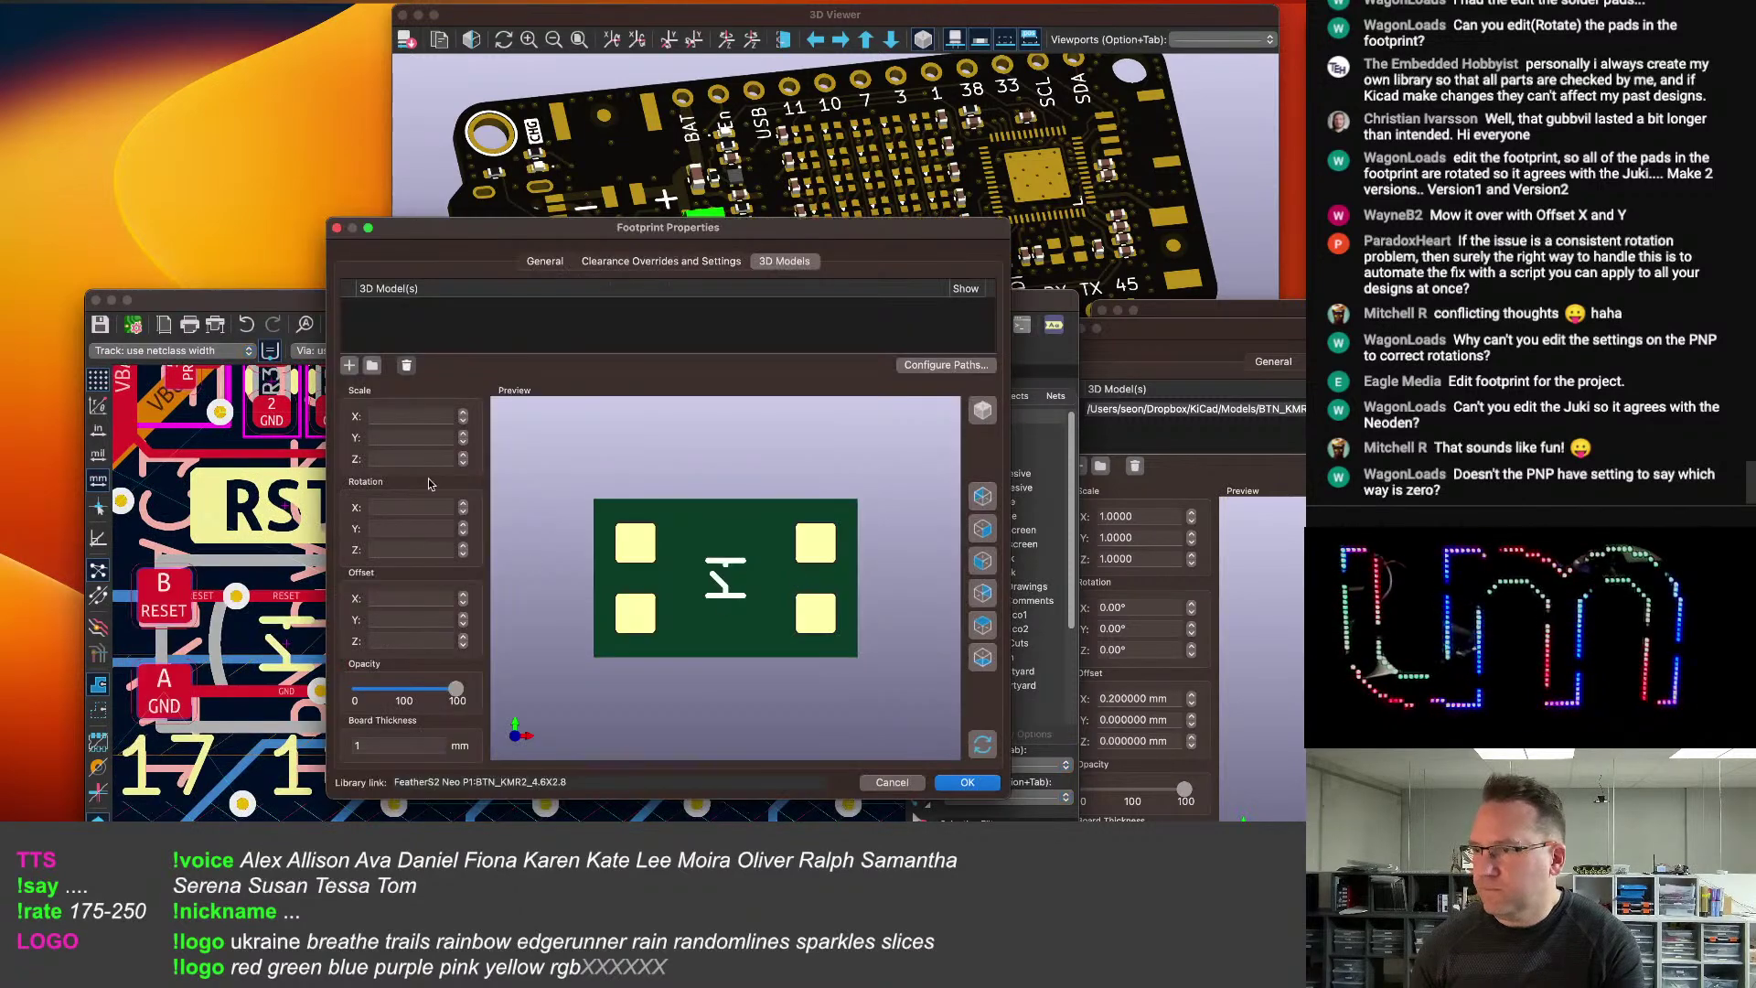
pyautogui.click(348, 365)
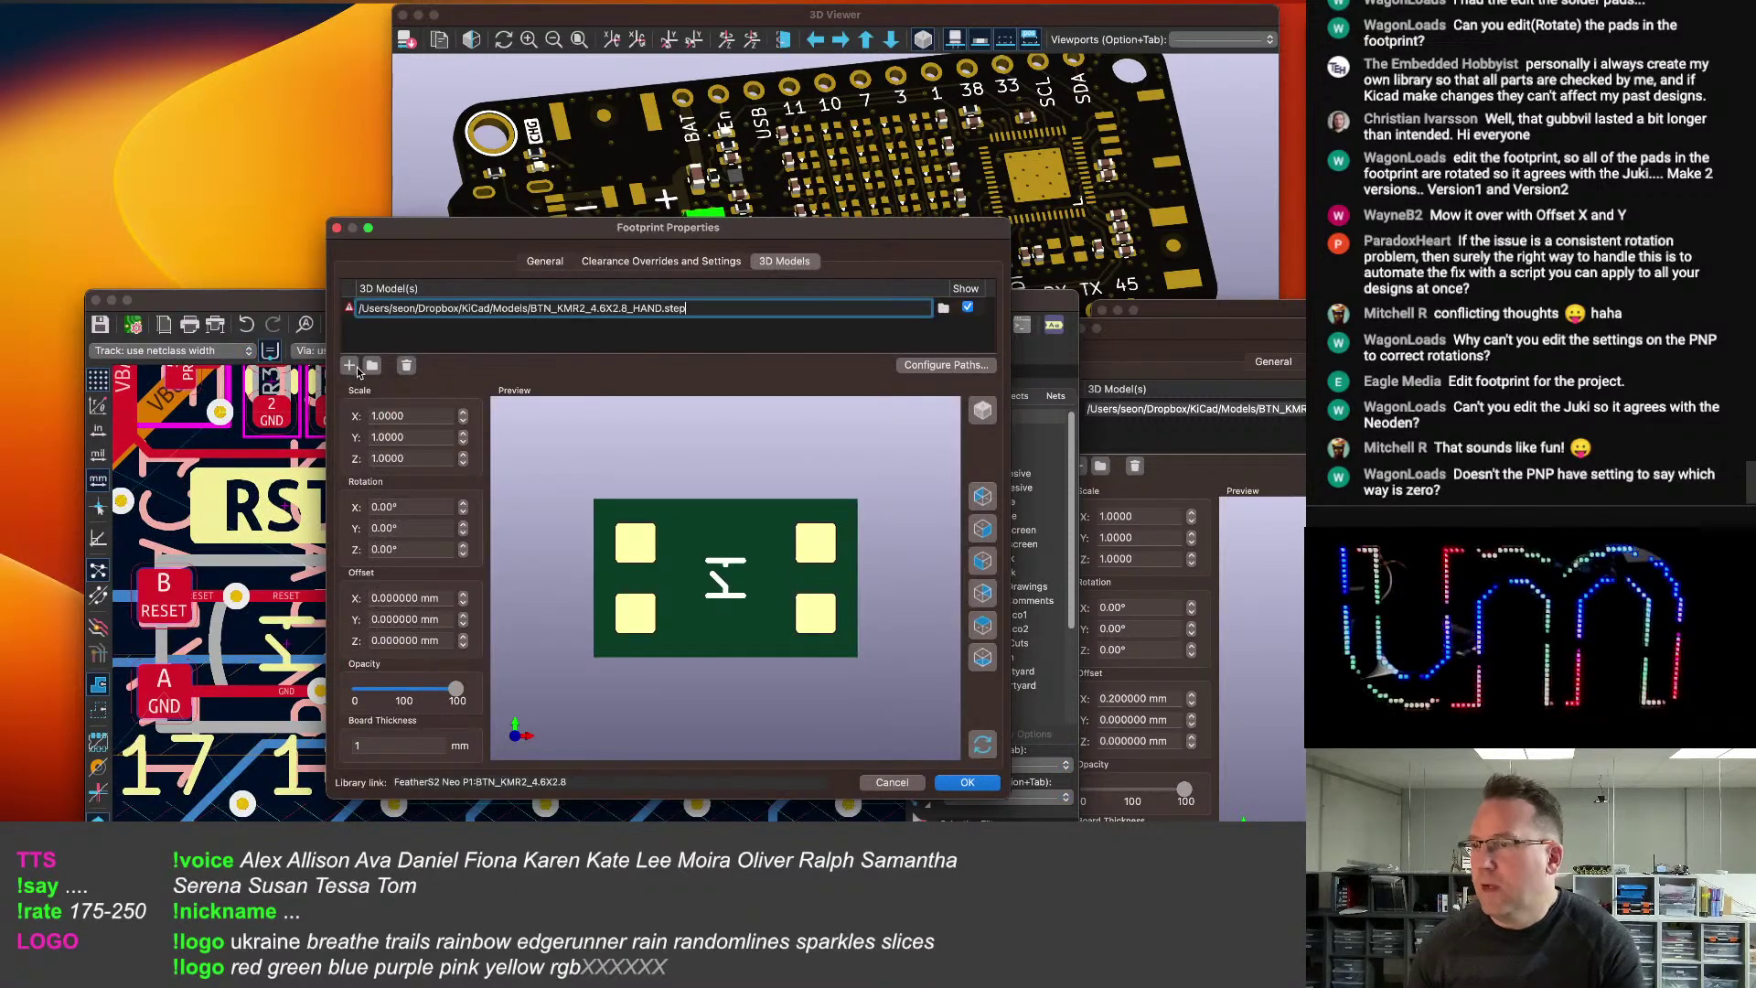
pyautogui.click(403, 595)
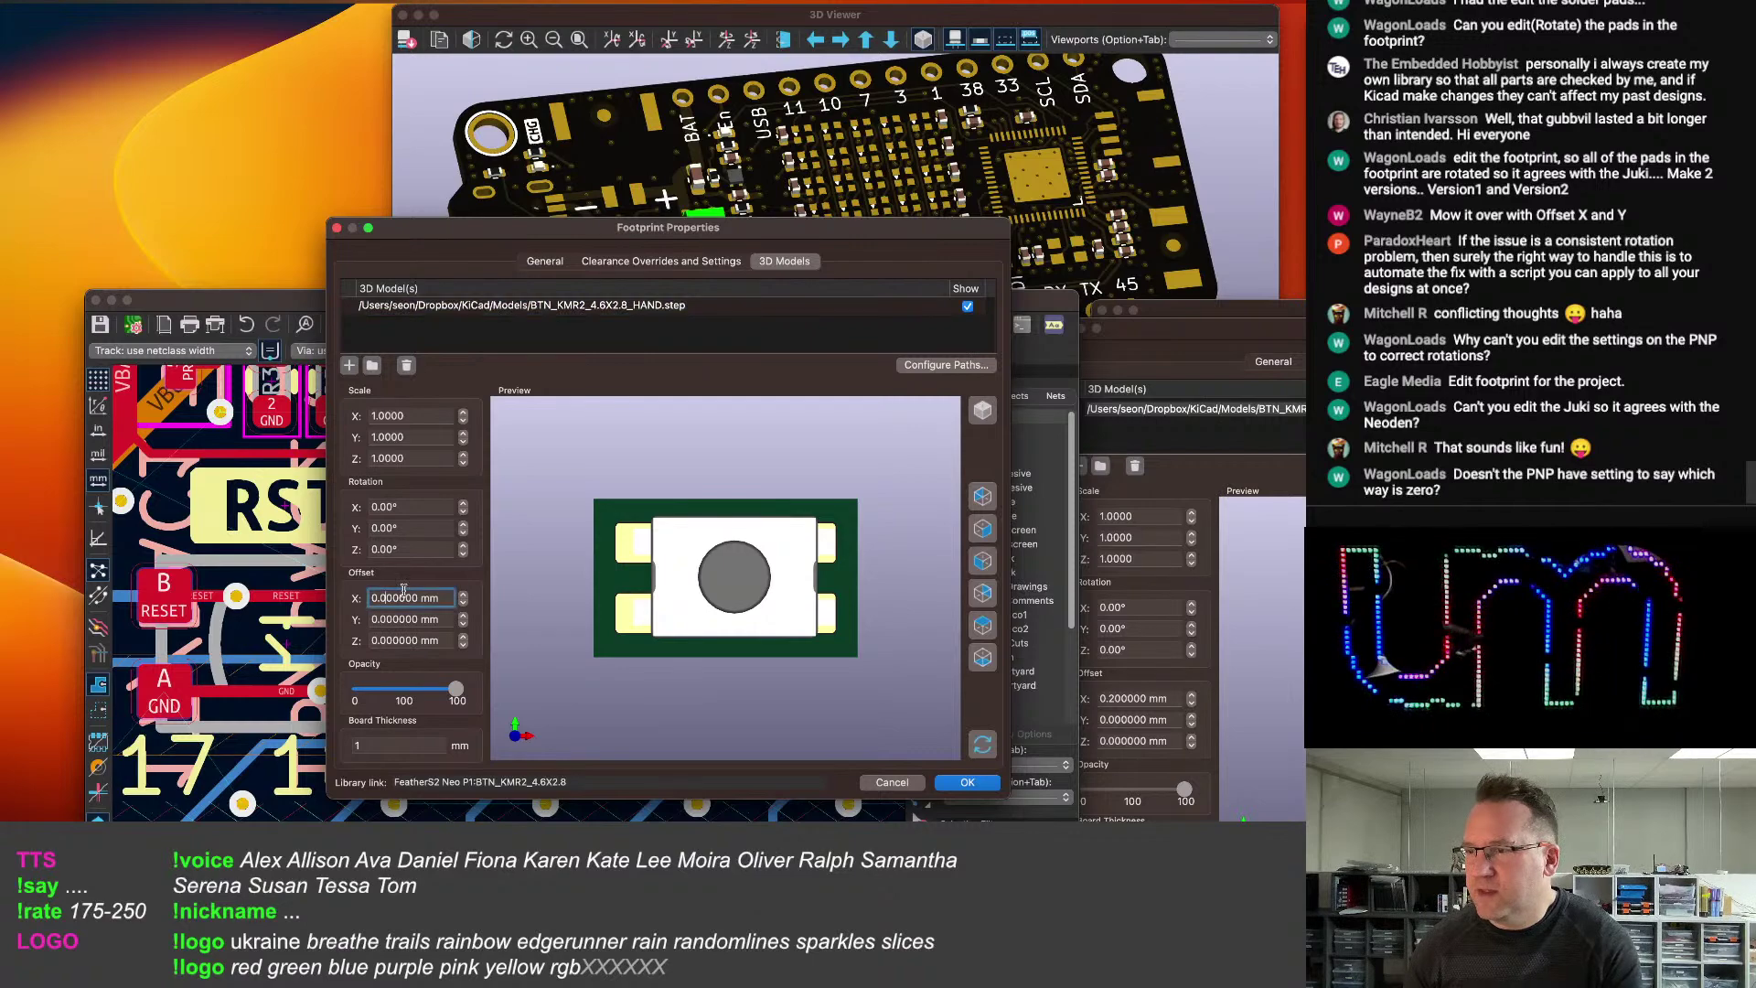
pyautogui.press('BackSpace')
pyautogui.write('2')
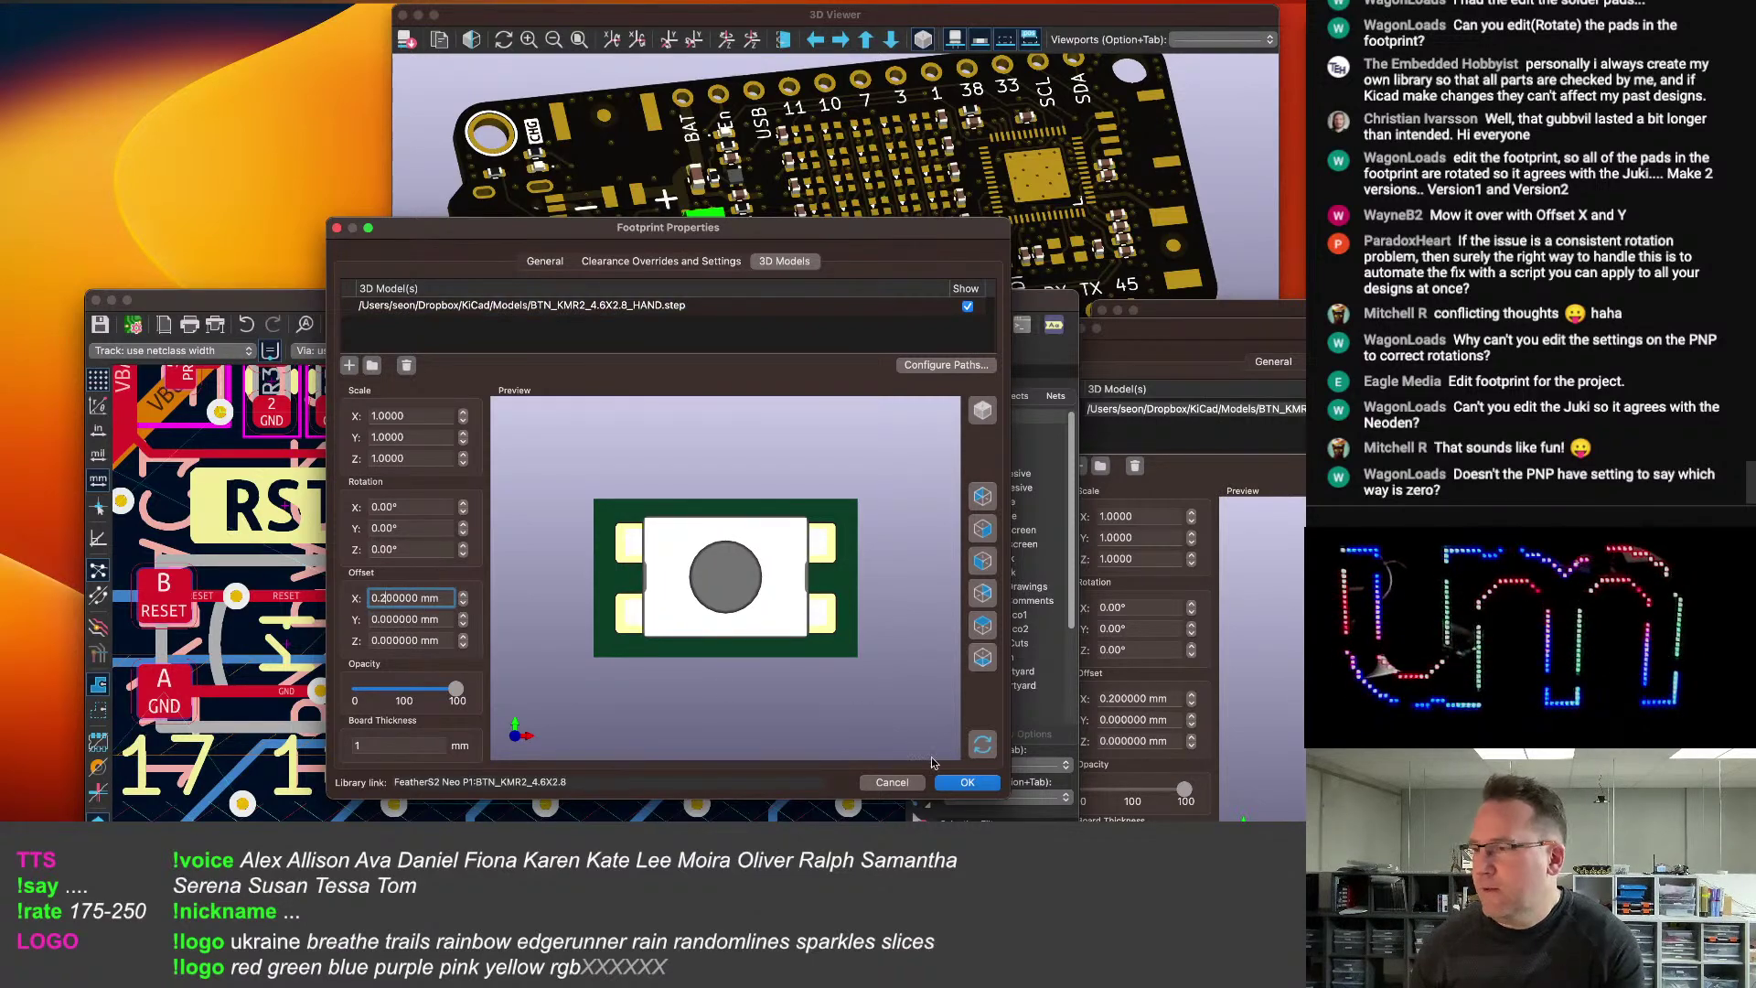
pyautogui.click(966, 782)
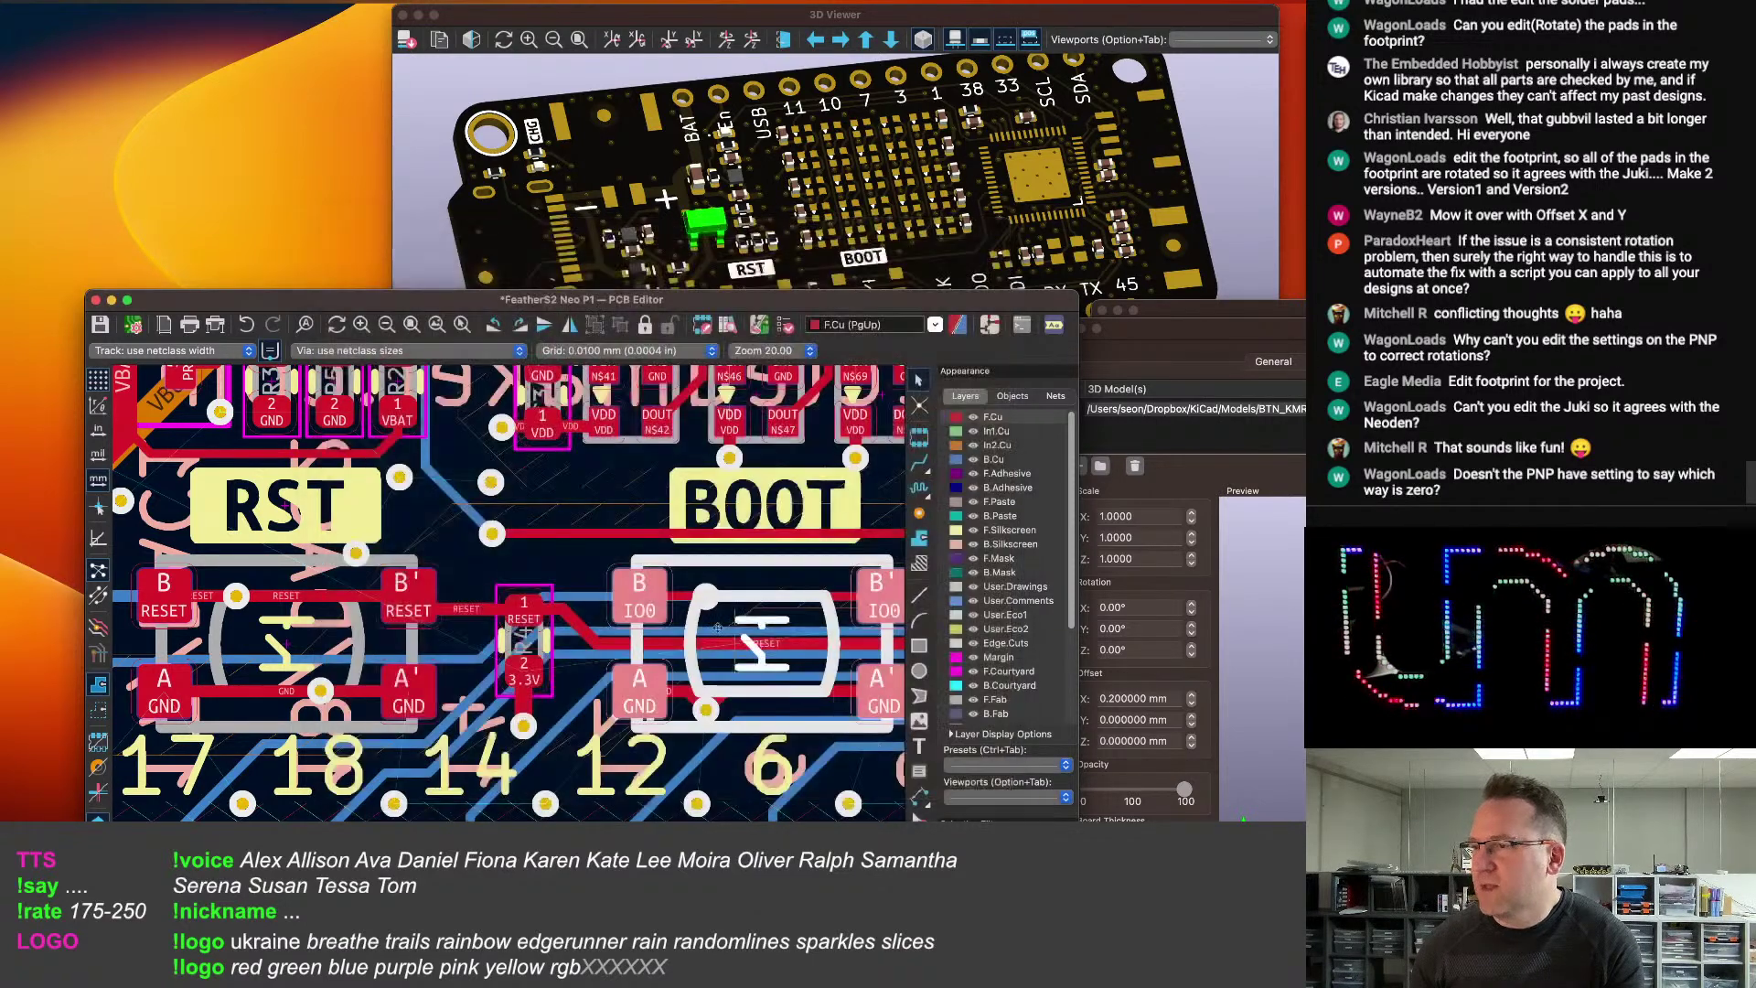
# Save the board and inspect the RST and BOOT button models in the 3D view.
pyautogui.scroll(-2, 661, 582)
pyautogui.press('super+s')
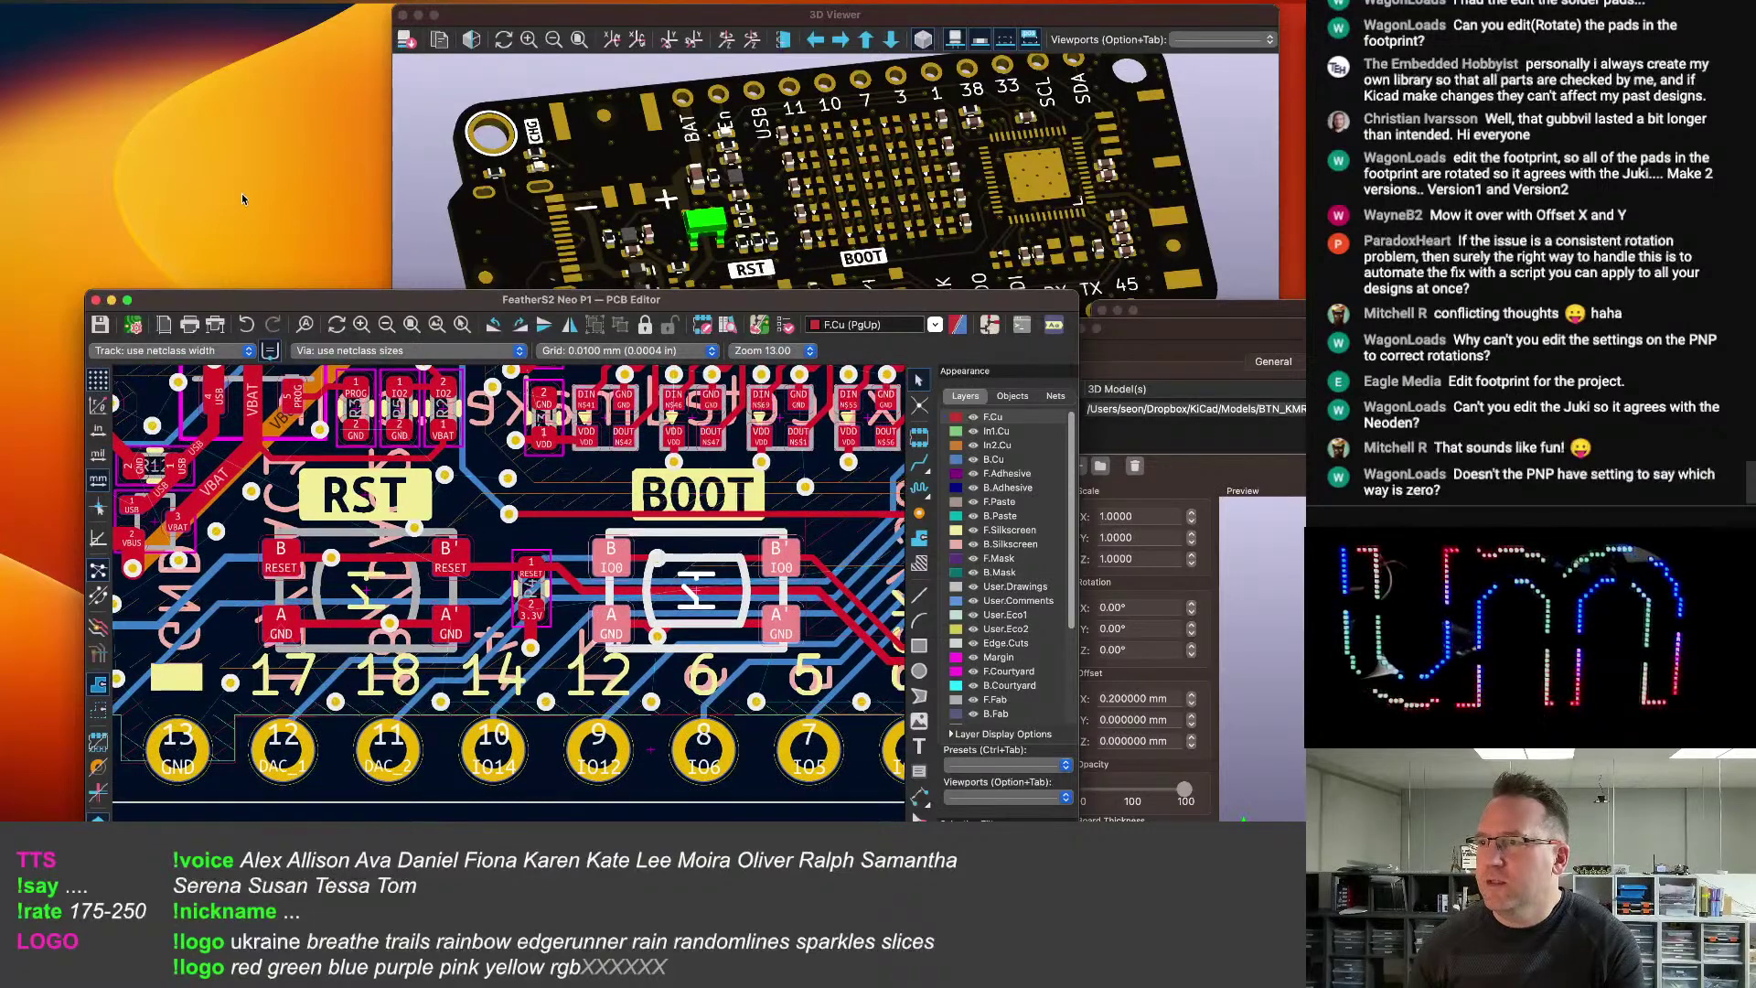
pyautogui.click(284, 239)
pyautogui.click(347, 834)
pyautogui.scroll(-3, 814, 281)
pyautogui.moveTo(814, 281); pyautogui.dragTo(776, 212, button='middle')
pyautogui.scroll(3, 775, 212)
pyautogui.moveTo(899, 195); pyautogui.dragTo(839, 230, button='middle')
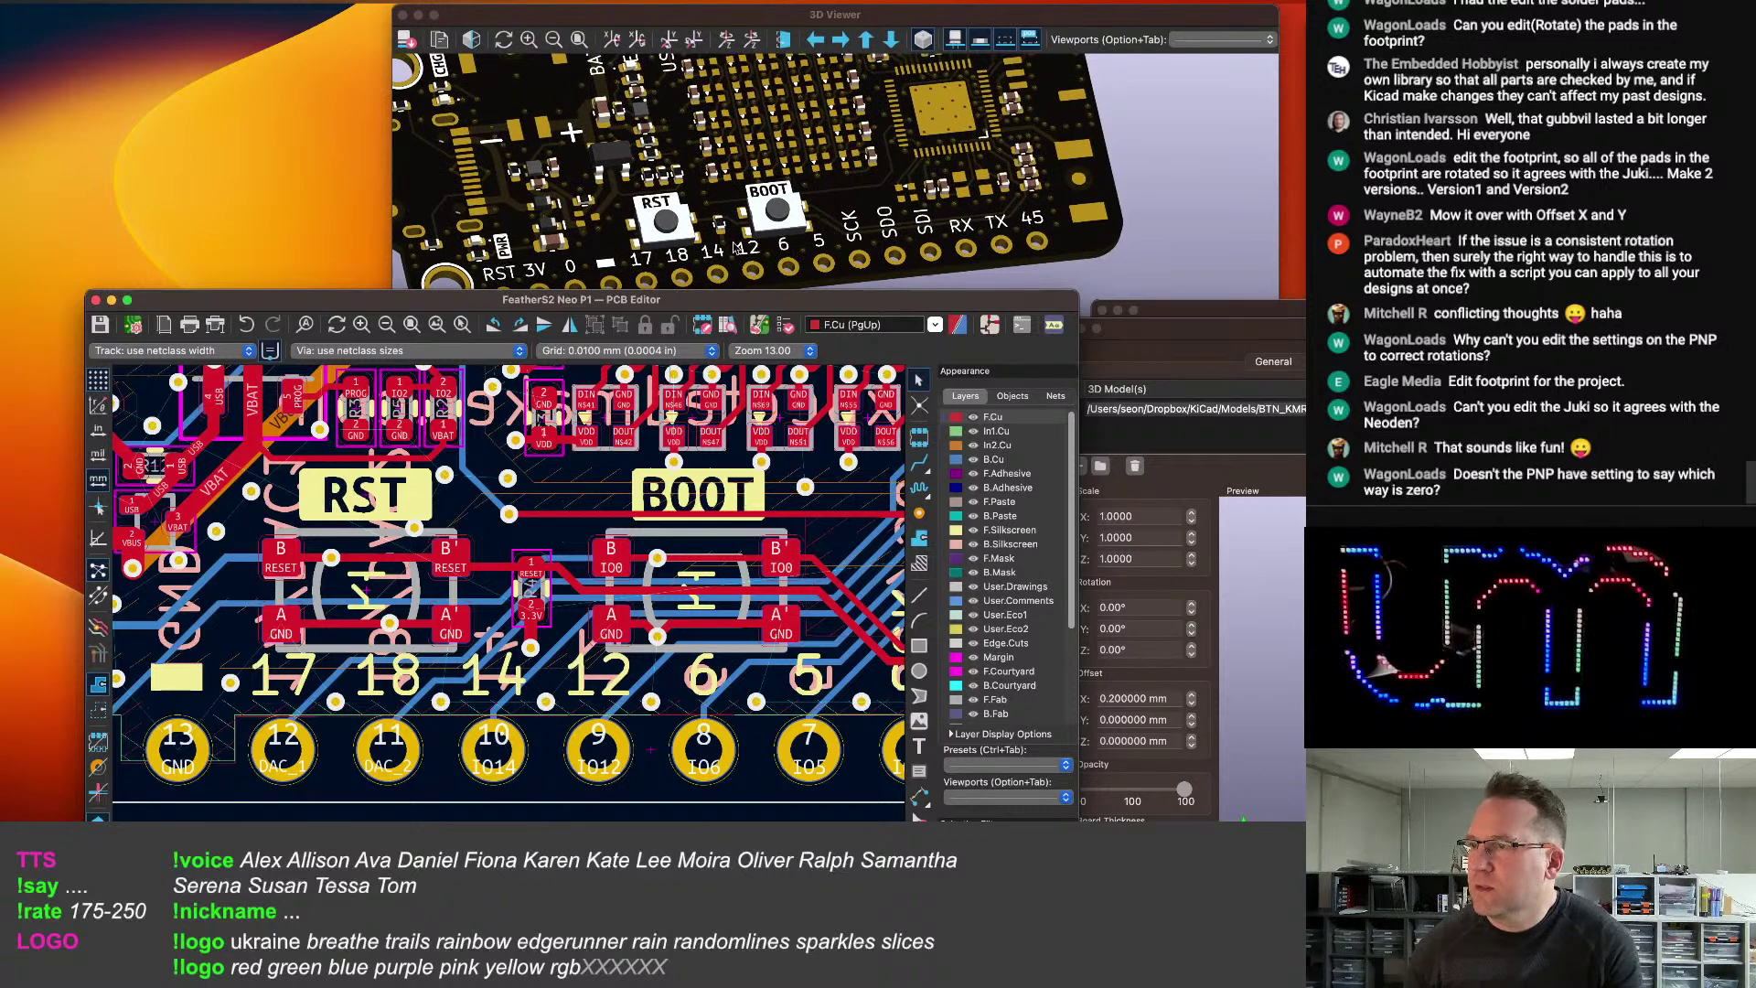
# Assign the SOT-723.STEP model from the Models folder to the three-pad SOT723 footprint near the RST button.
pyautogui.scroll(3, 407, 637)
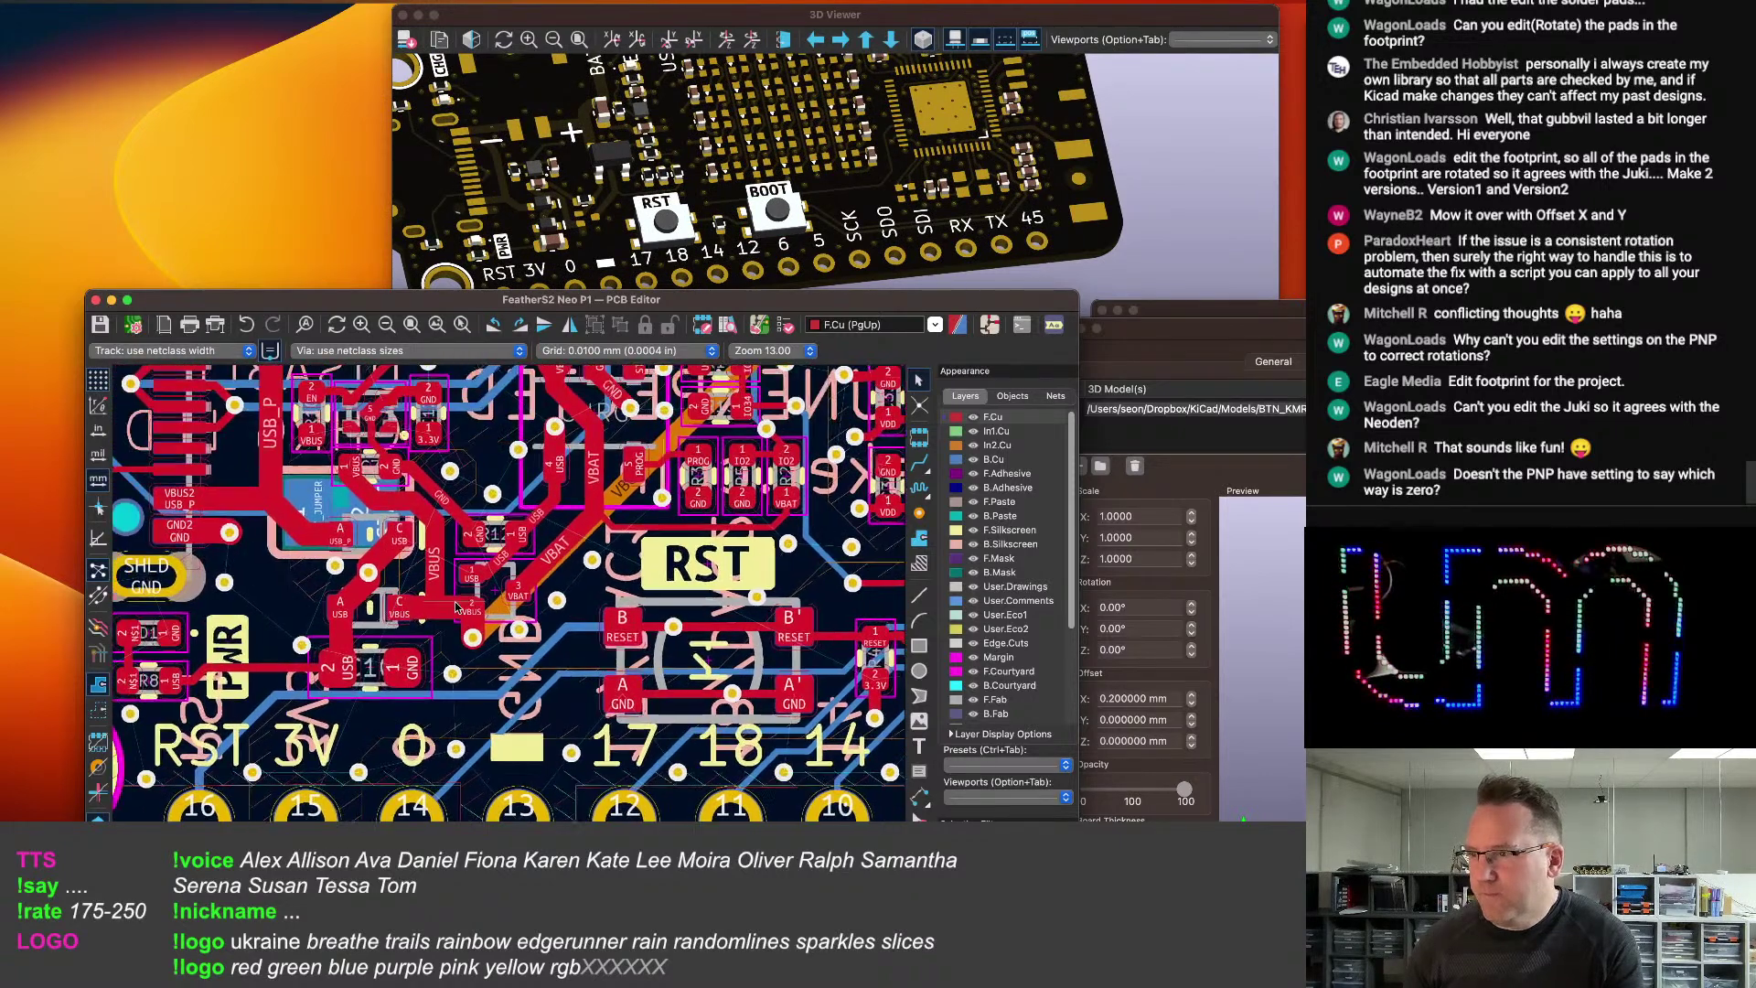
pyautogui.click(520, 568)
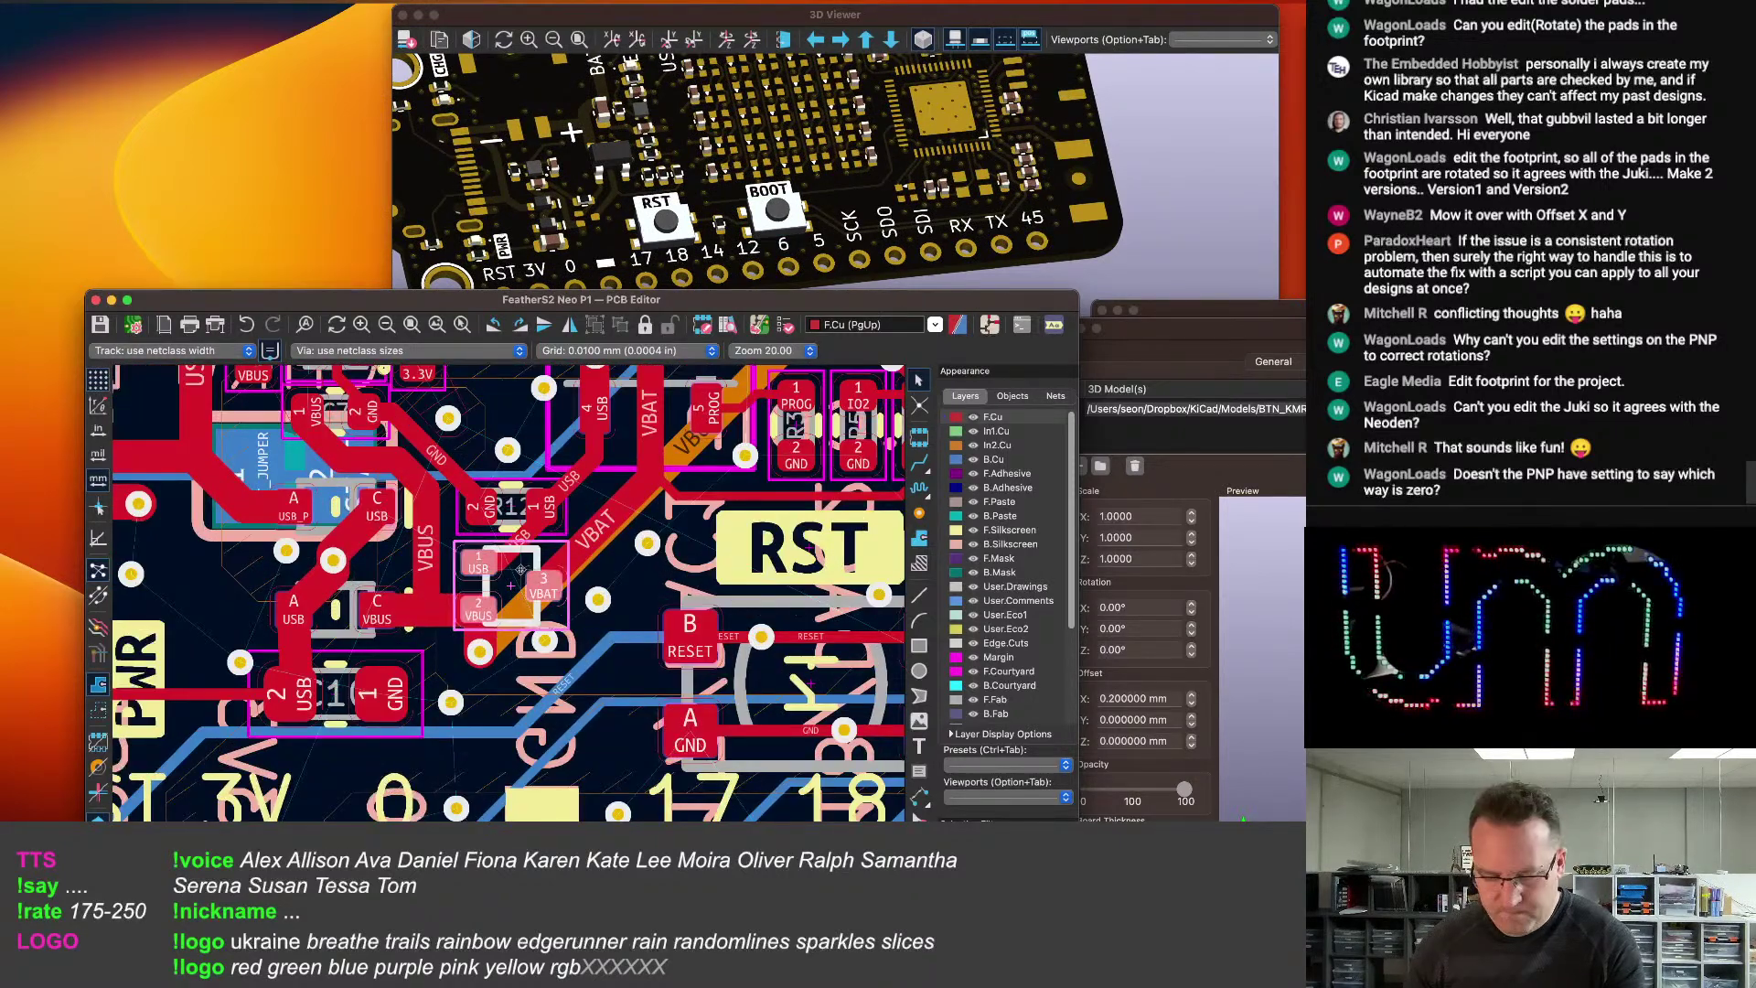
pyautogui.doubleClick(521, 569)
pyautogui.click(348, 366)
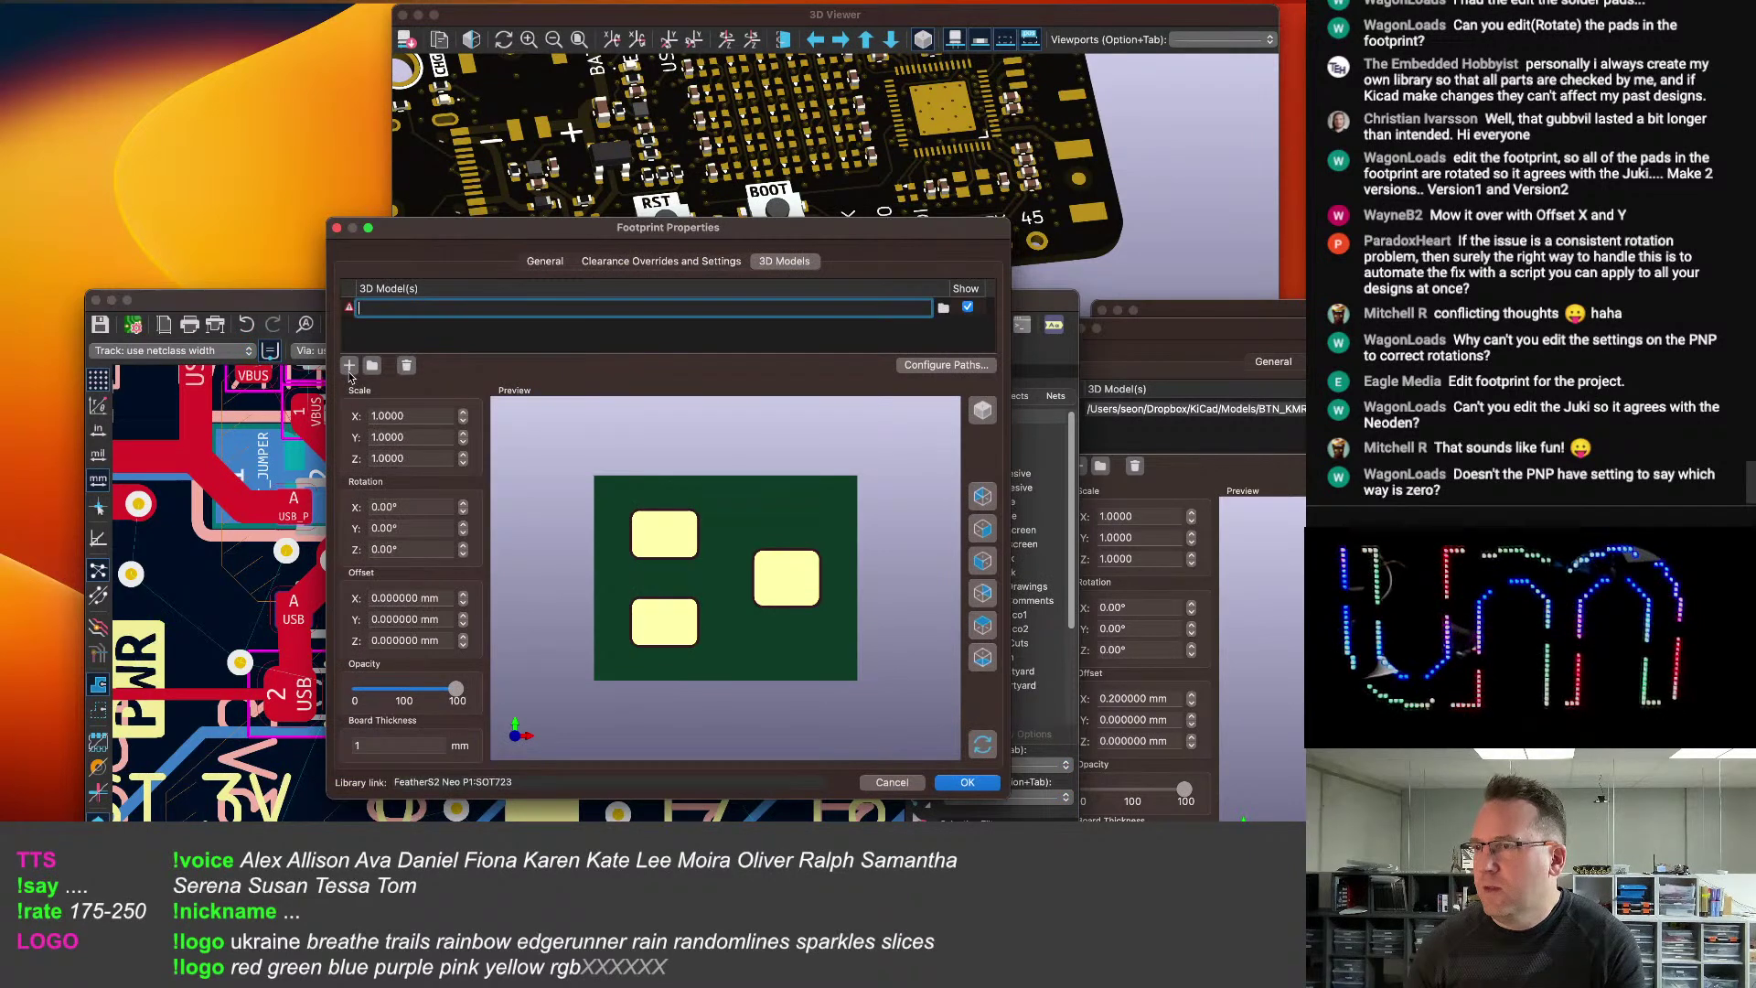
pyautogui.click(942, 309)
pyautogui.scroll(-5, 583, 475)
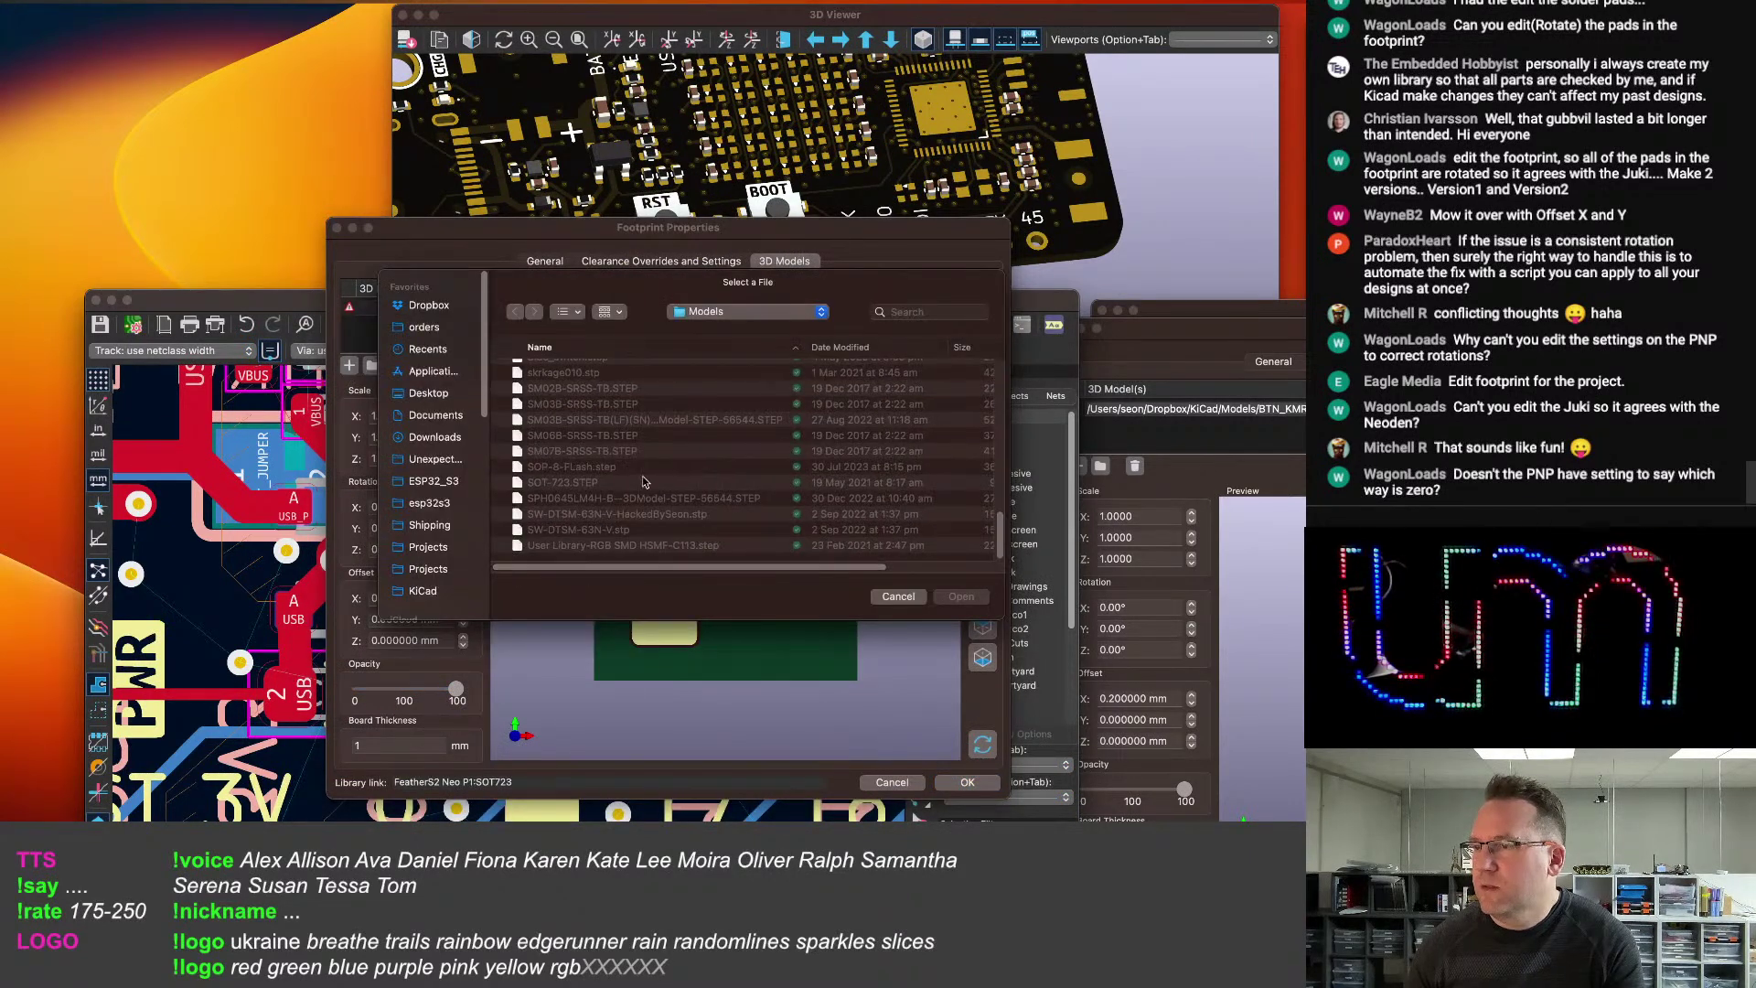
pyautogui.doubleClick(581, 483)
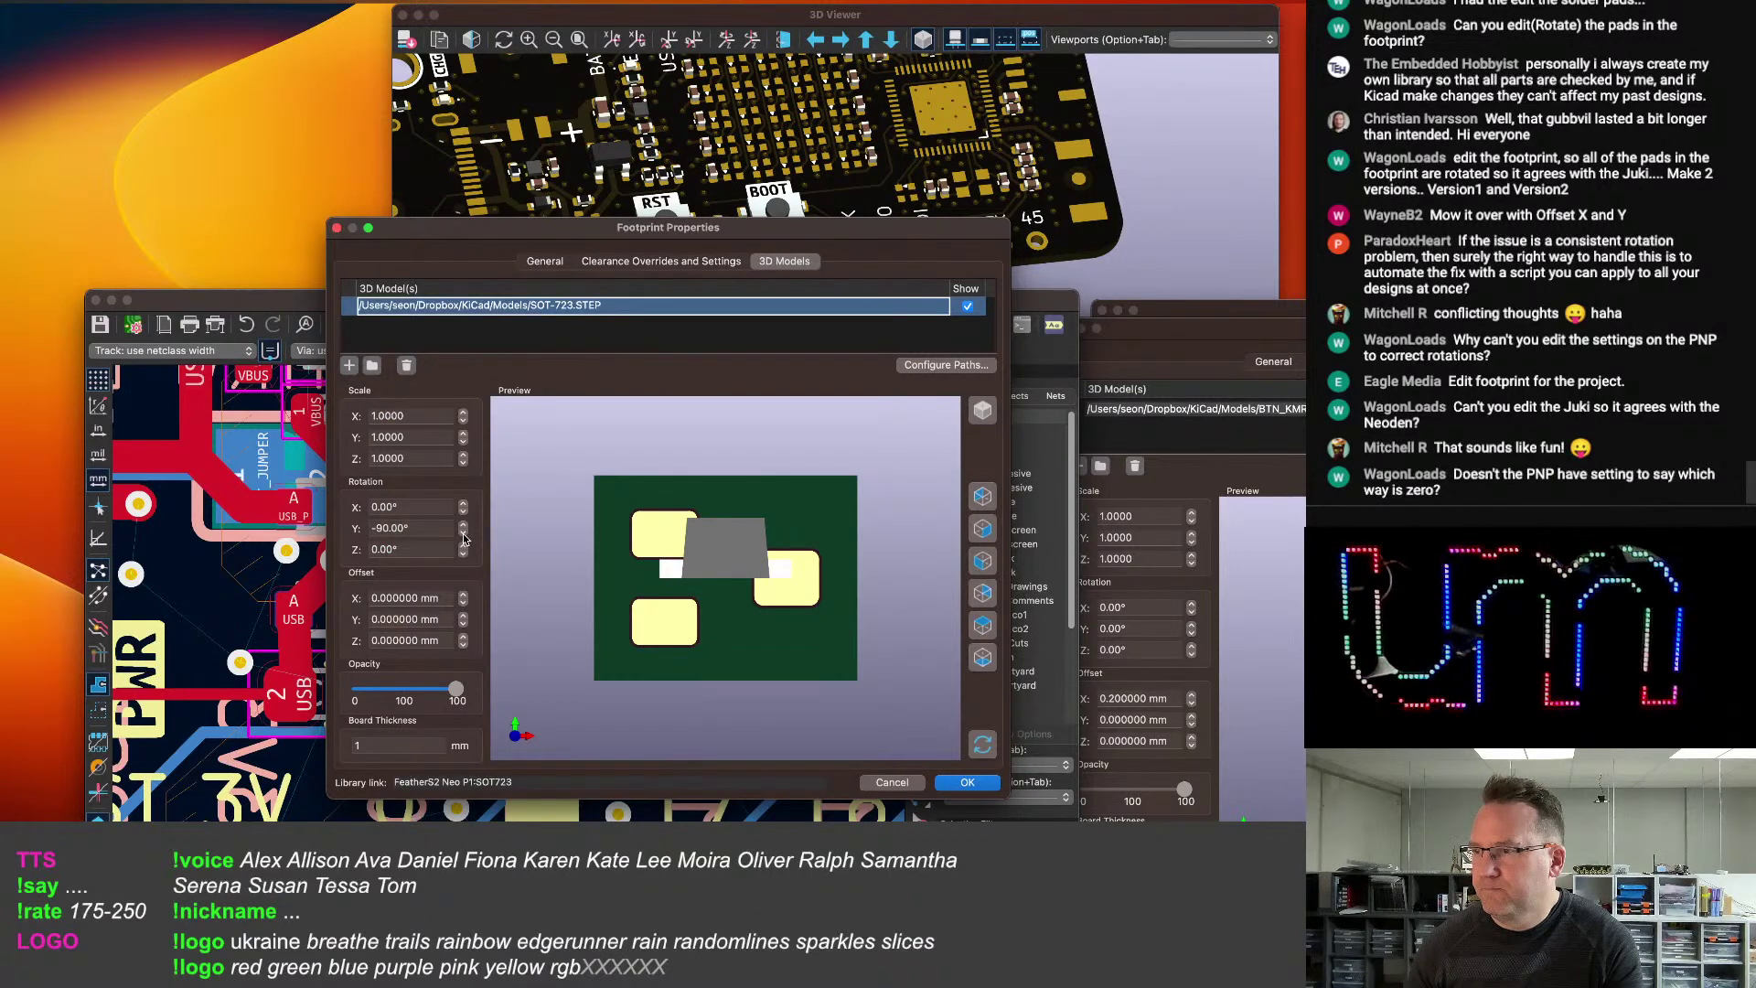
# Rotate the SOT-723 model to X -90° and Z 90°, apply it, and check the board in 3D.
pyautogui.click(463, 512)
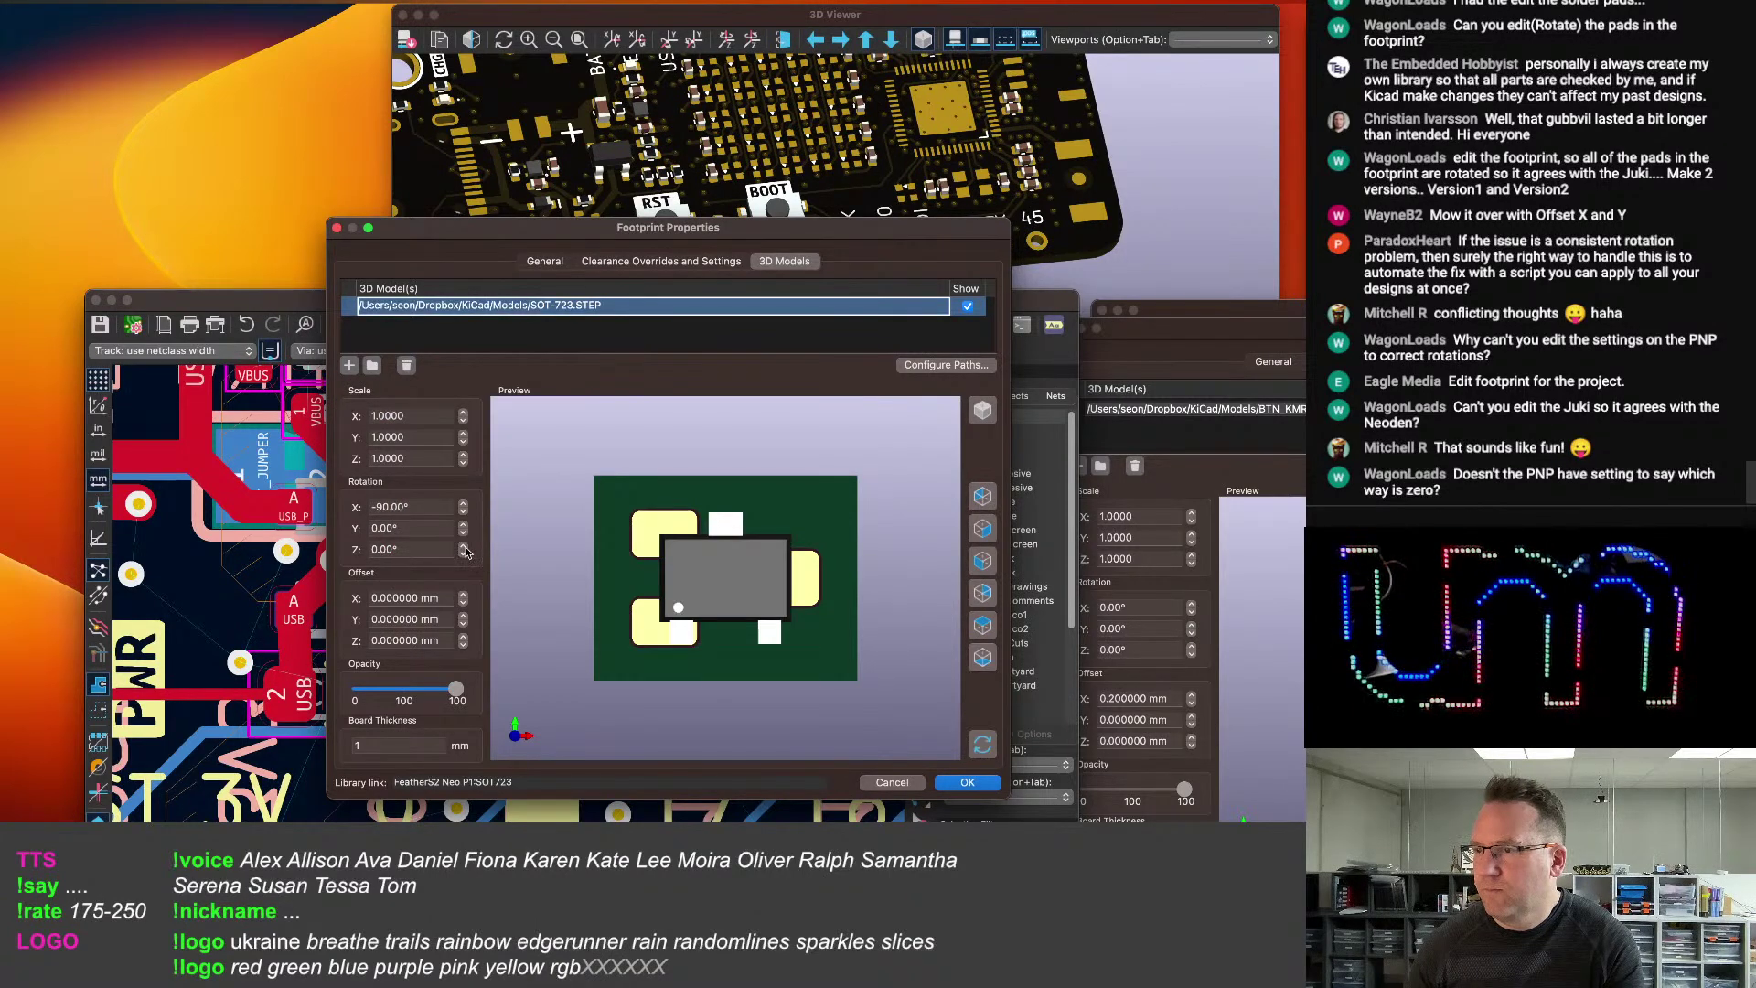
pyautogui.click(465, 545)
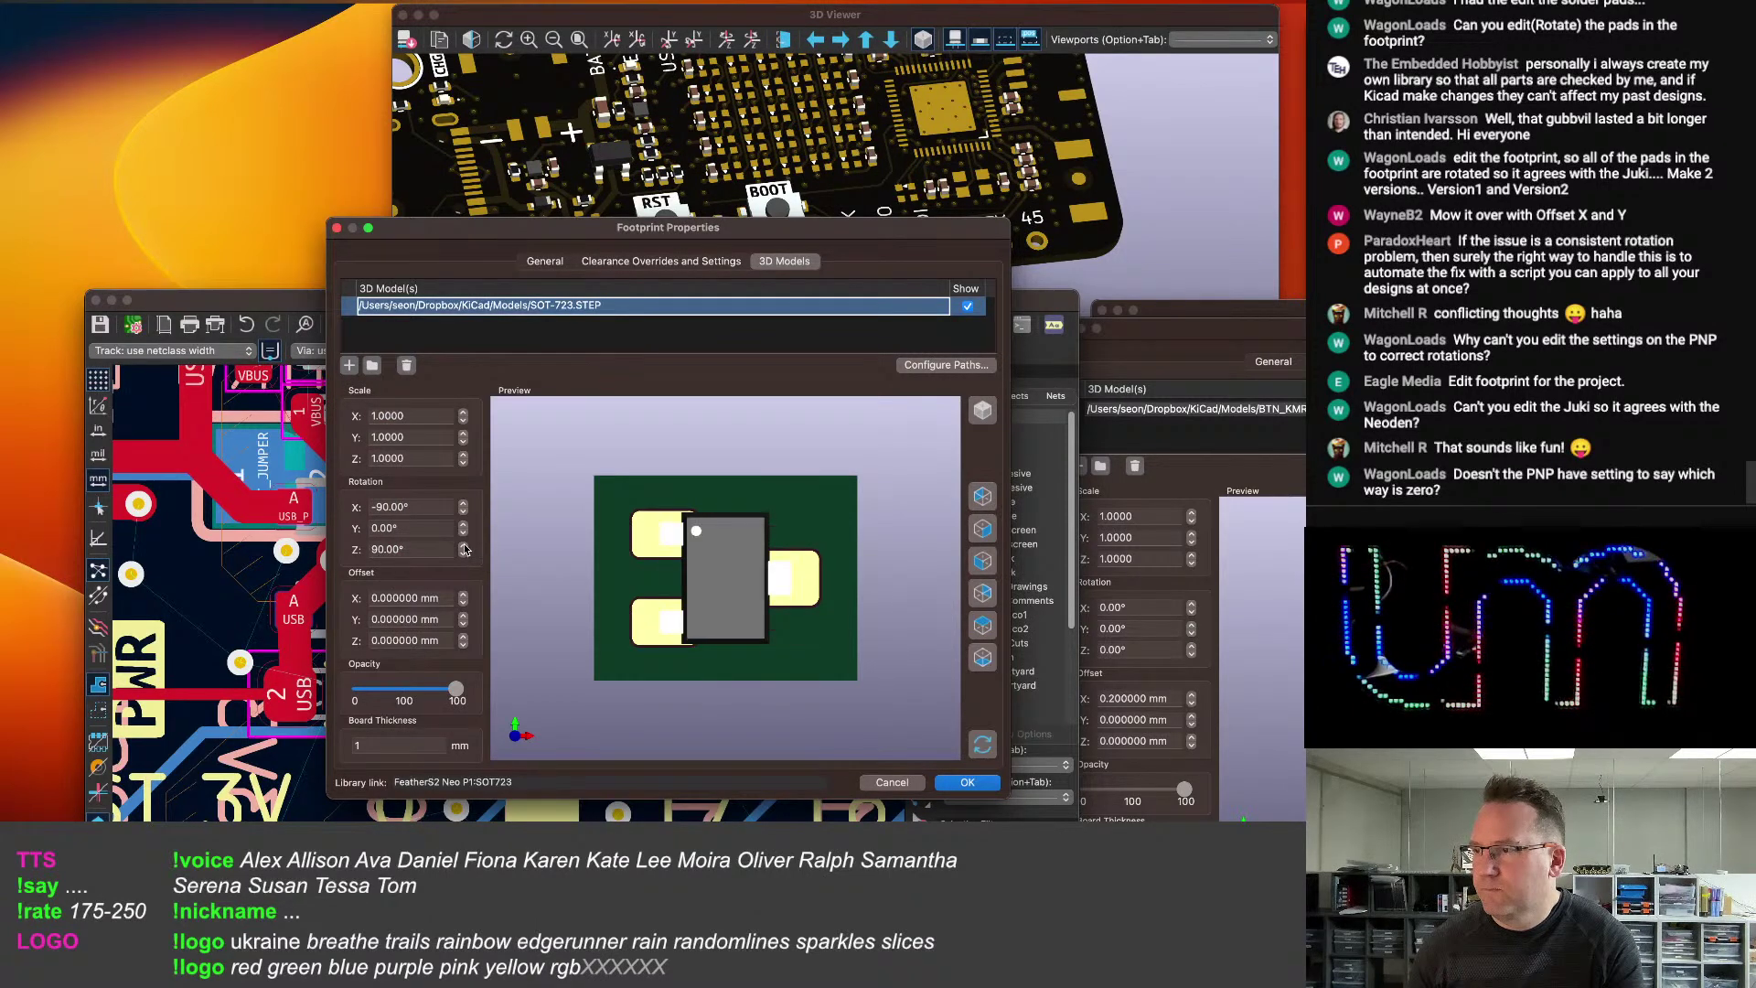
pyautogui.click(970, 783)
pyautogui.moveTo(845, 213); pyautogui.dragTo(807, 211, button='middle')
pyautogui.click(850, 214)
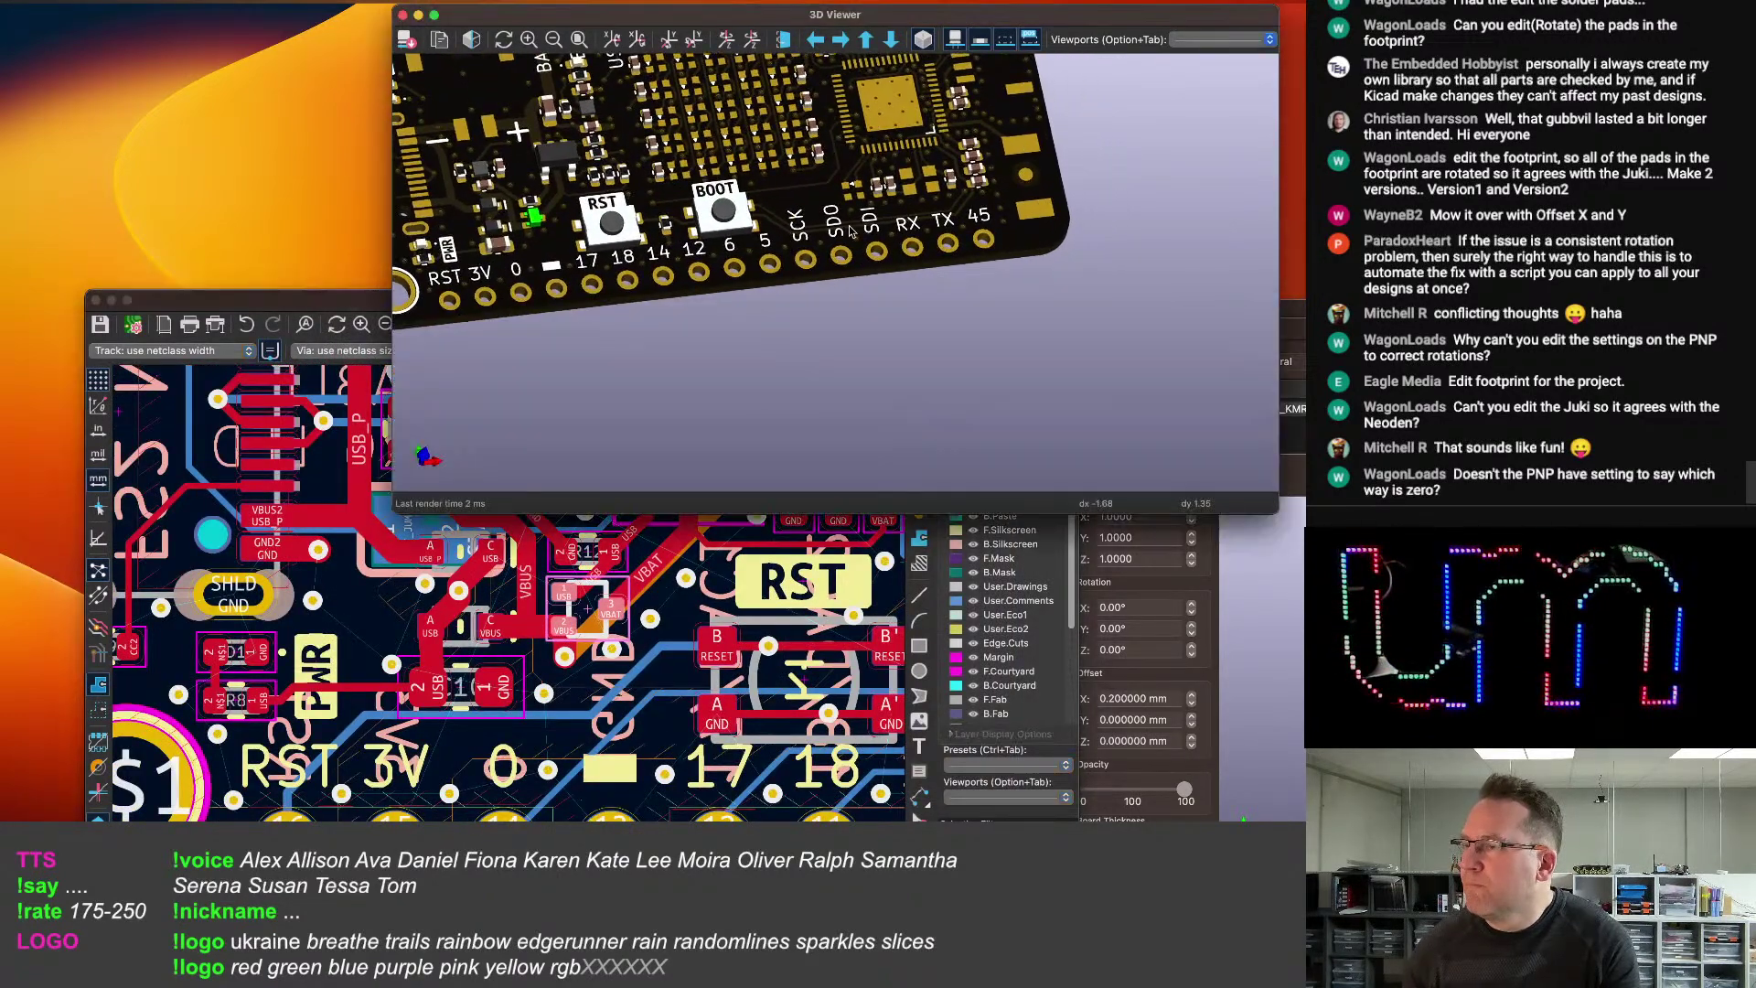
pyautogui.moveTo(785, 216); pyautogui.dragTo(836, 260, button='middle')
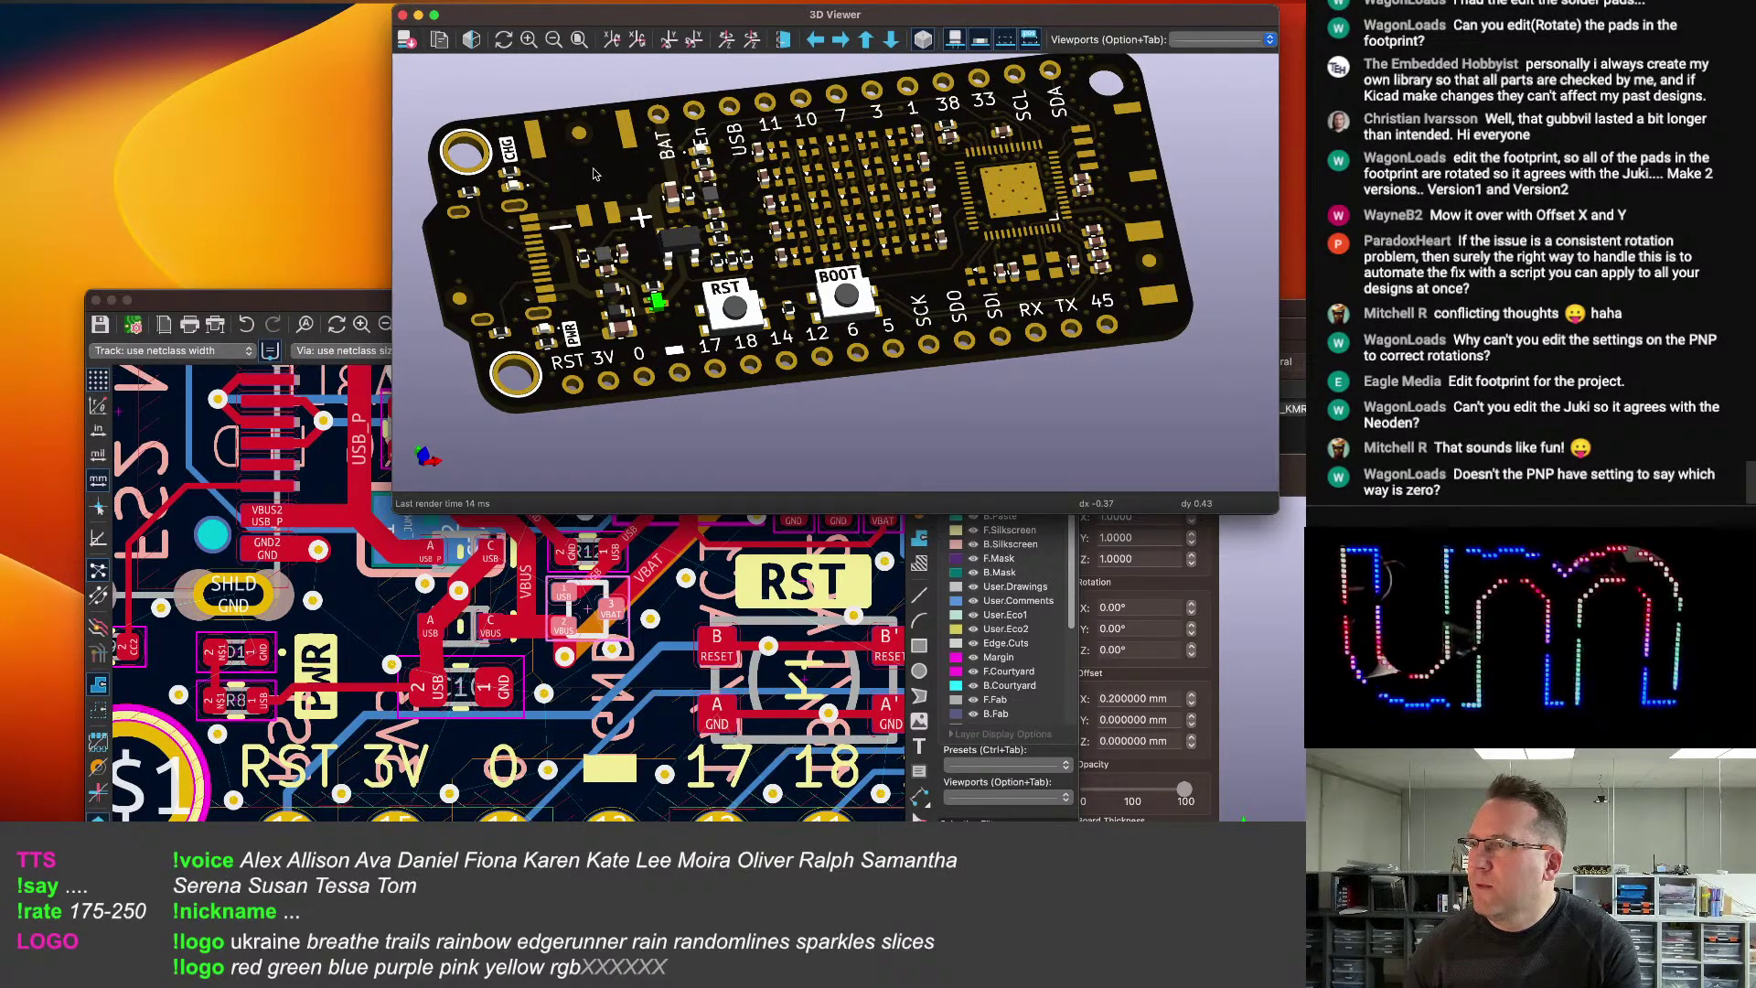
# Assign the HRO USB-C col 3 v5.step model from the Models folder to the USB-C connector footprint.
pyautogui.click(349, 297)
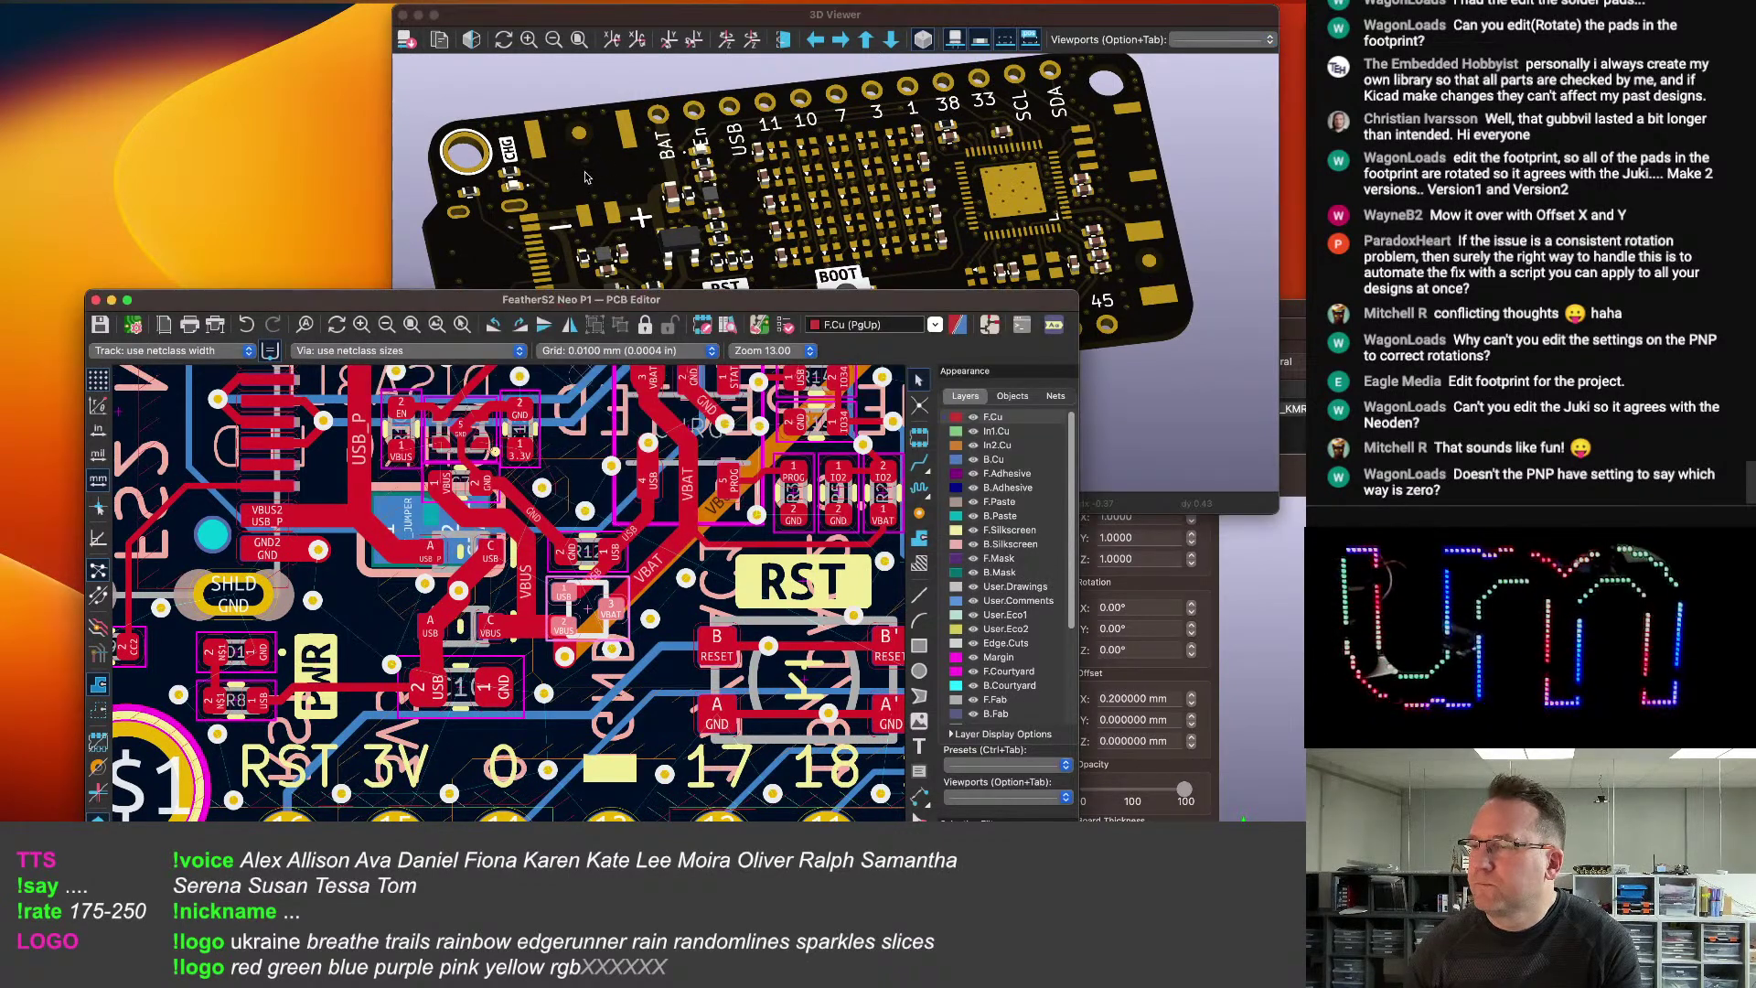
pyautogui.scroll(-3, 475, 541)
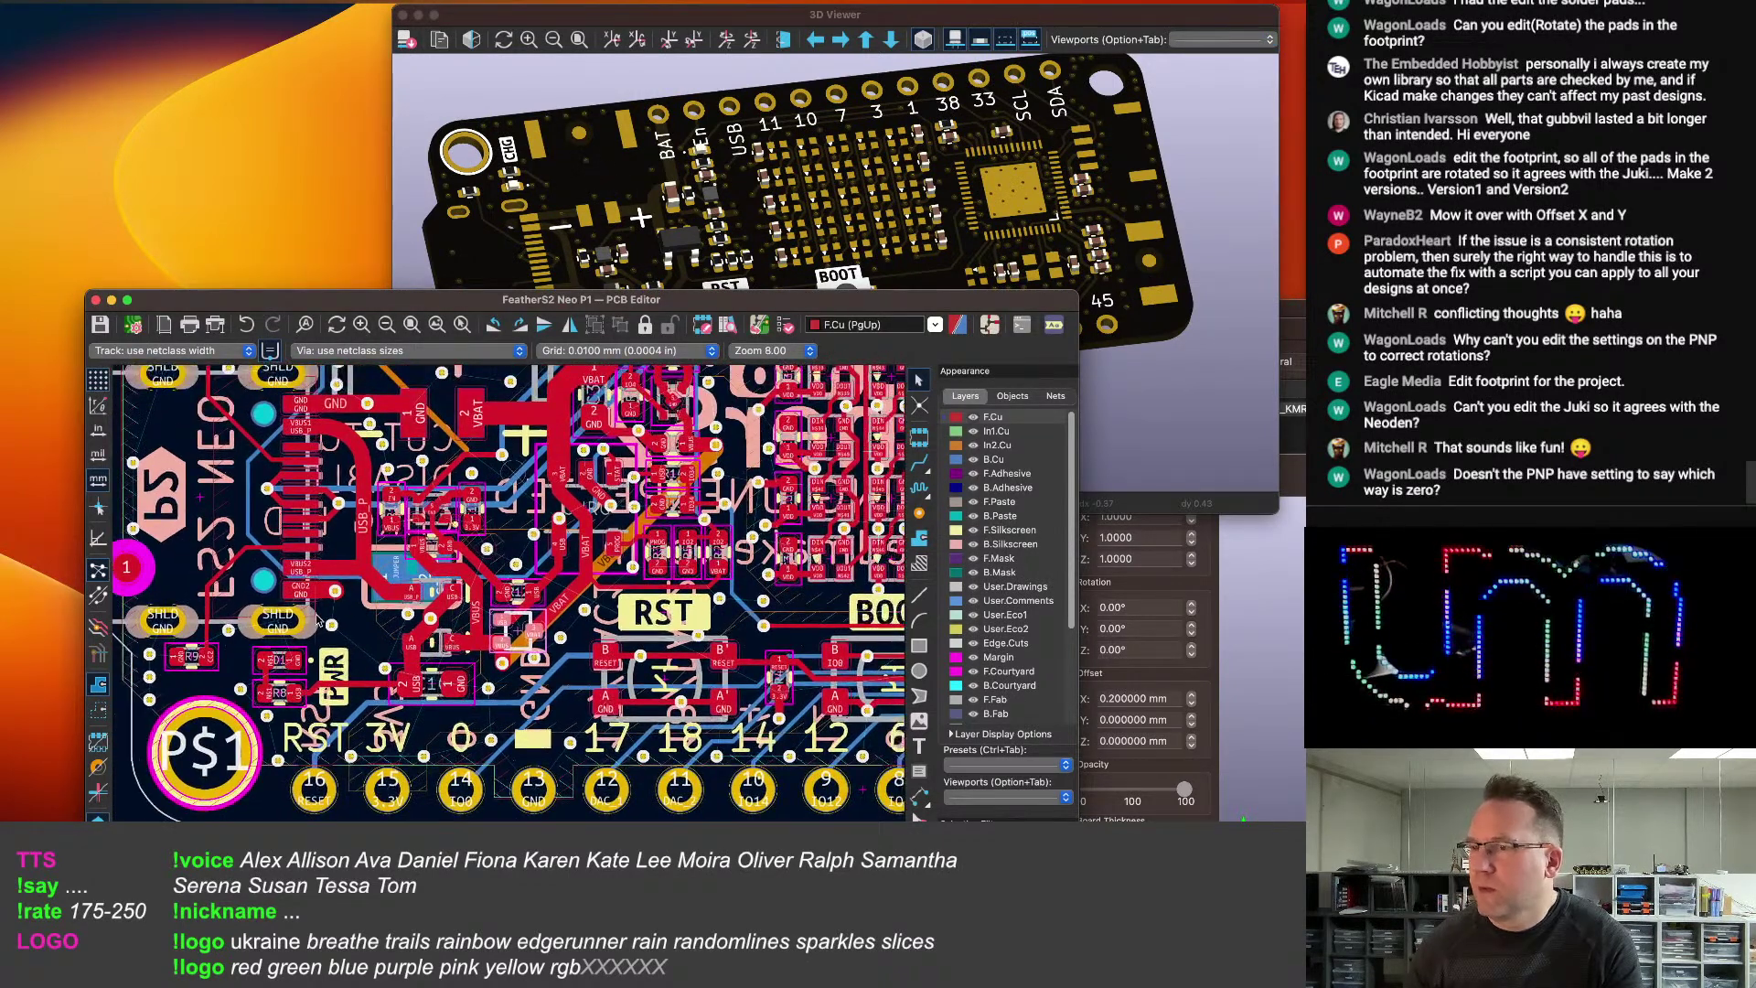
pyautogui.doubleClick(170, 572)
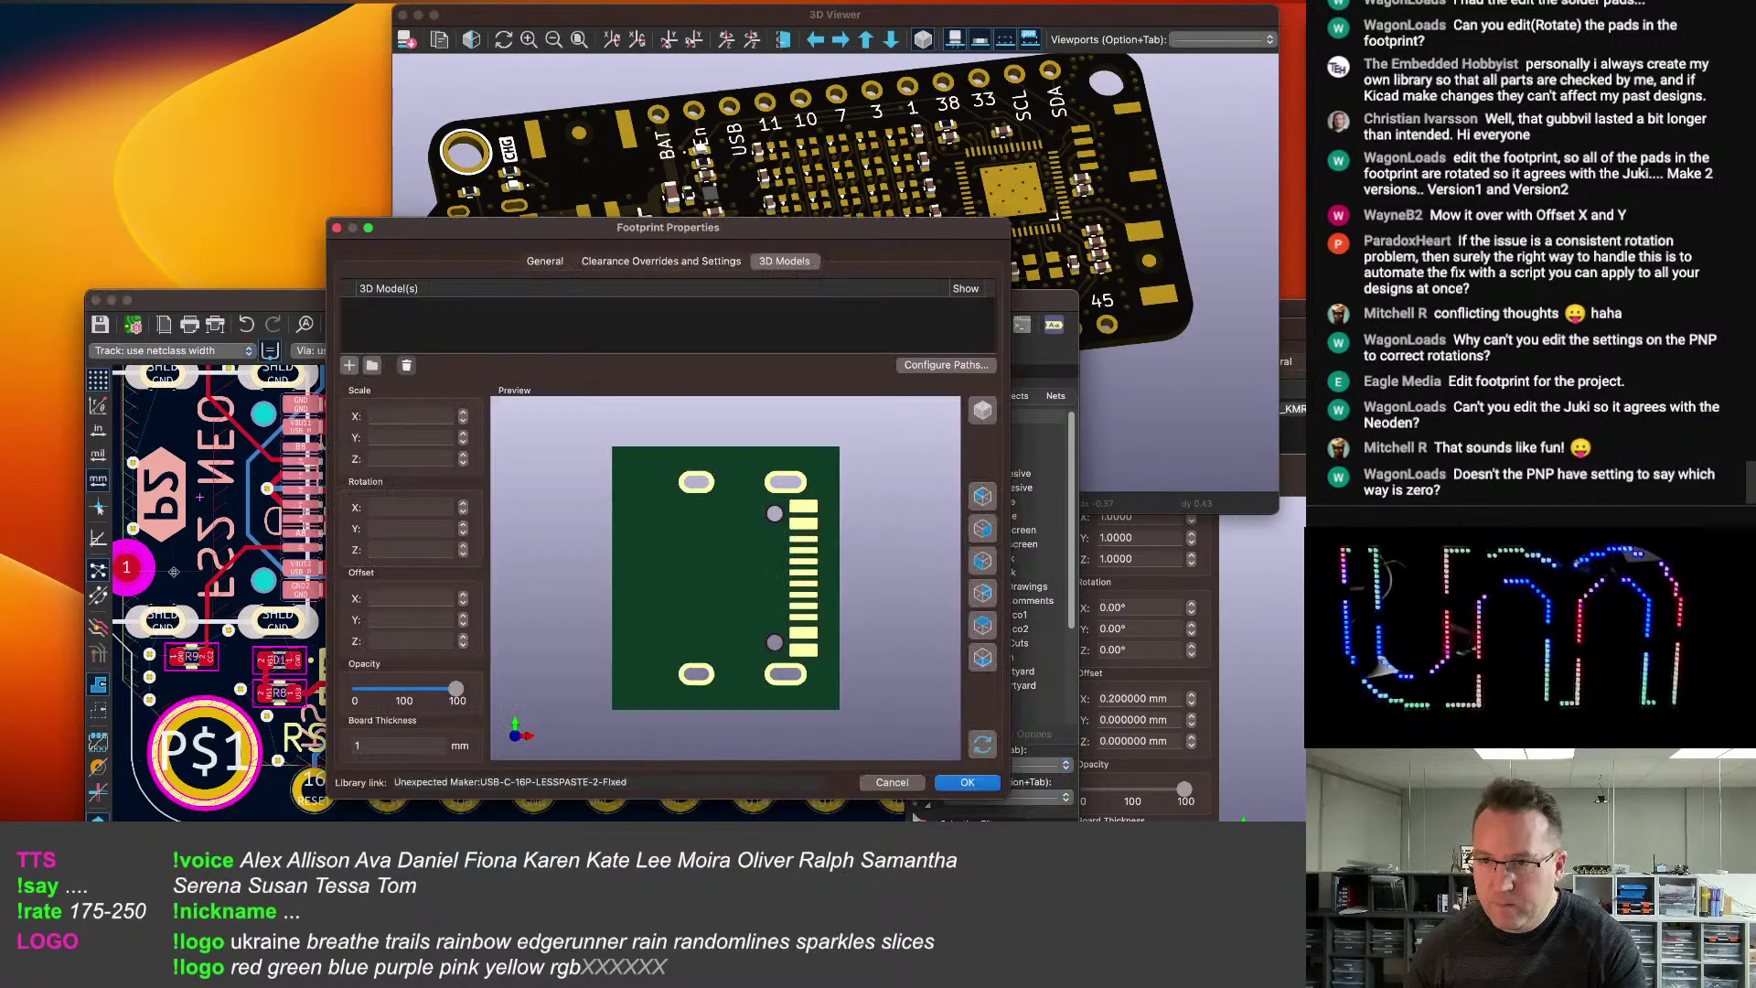
pyautogui.click(350, 365)
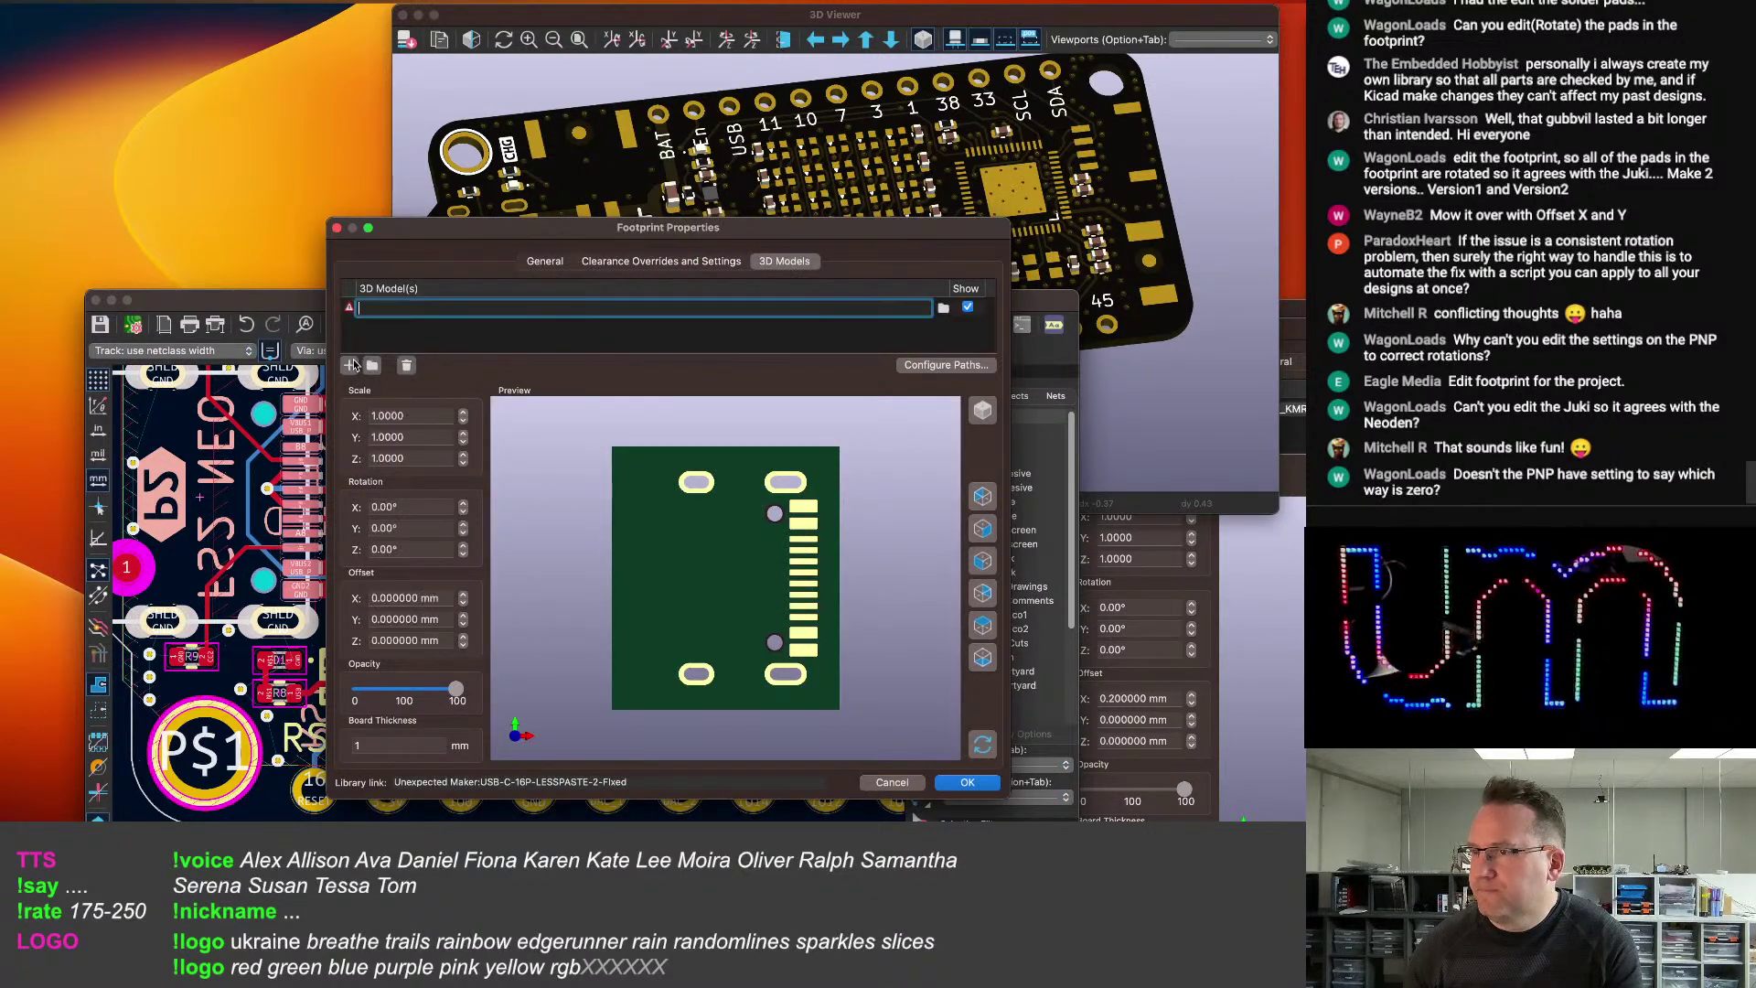
pyautogui.click(944, 309)
pyautogui.scroll(-3, 637, 403)
pyautogui.scroll(1, 657, 420)
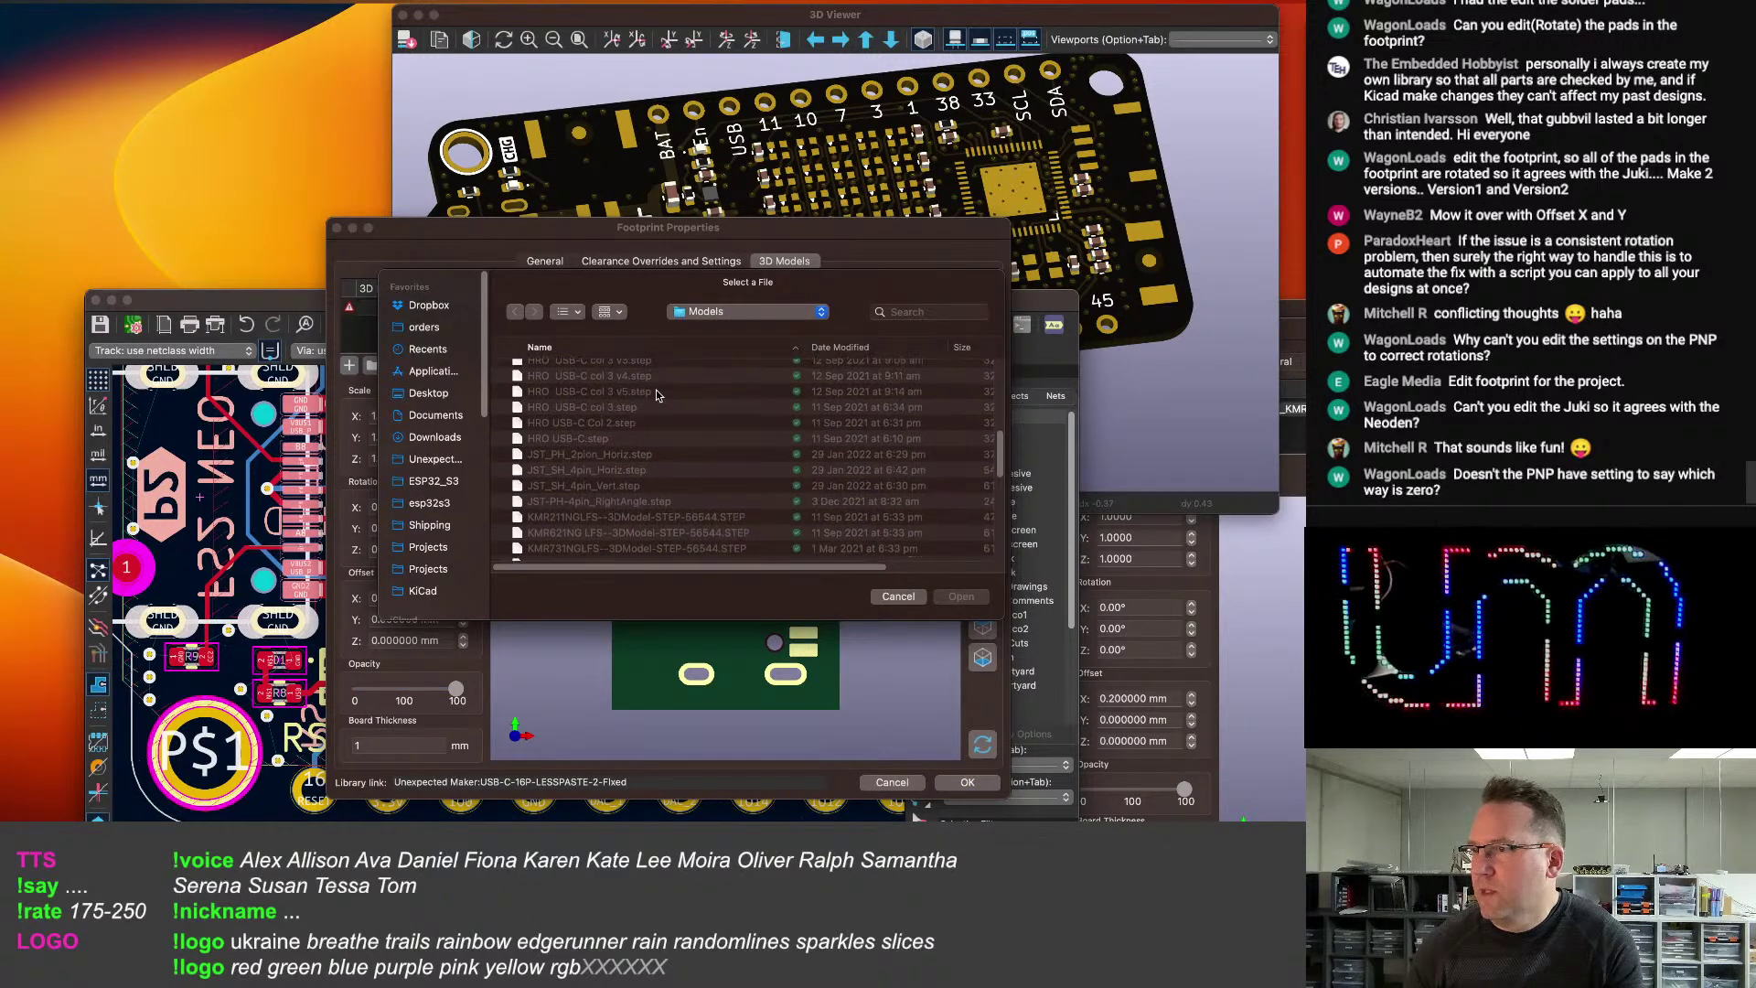
pyautogui.click(649, 391)
pyautogui.click(961, 596)
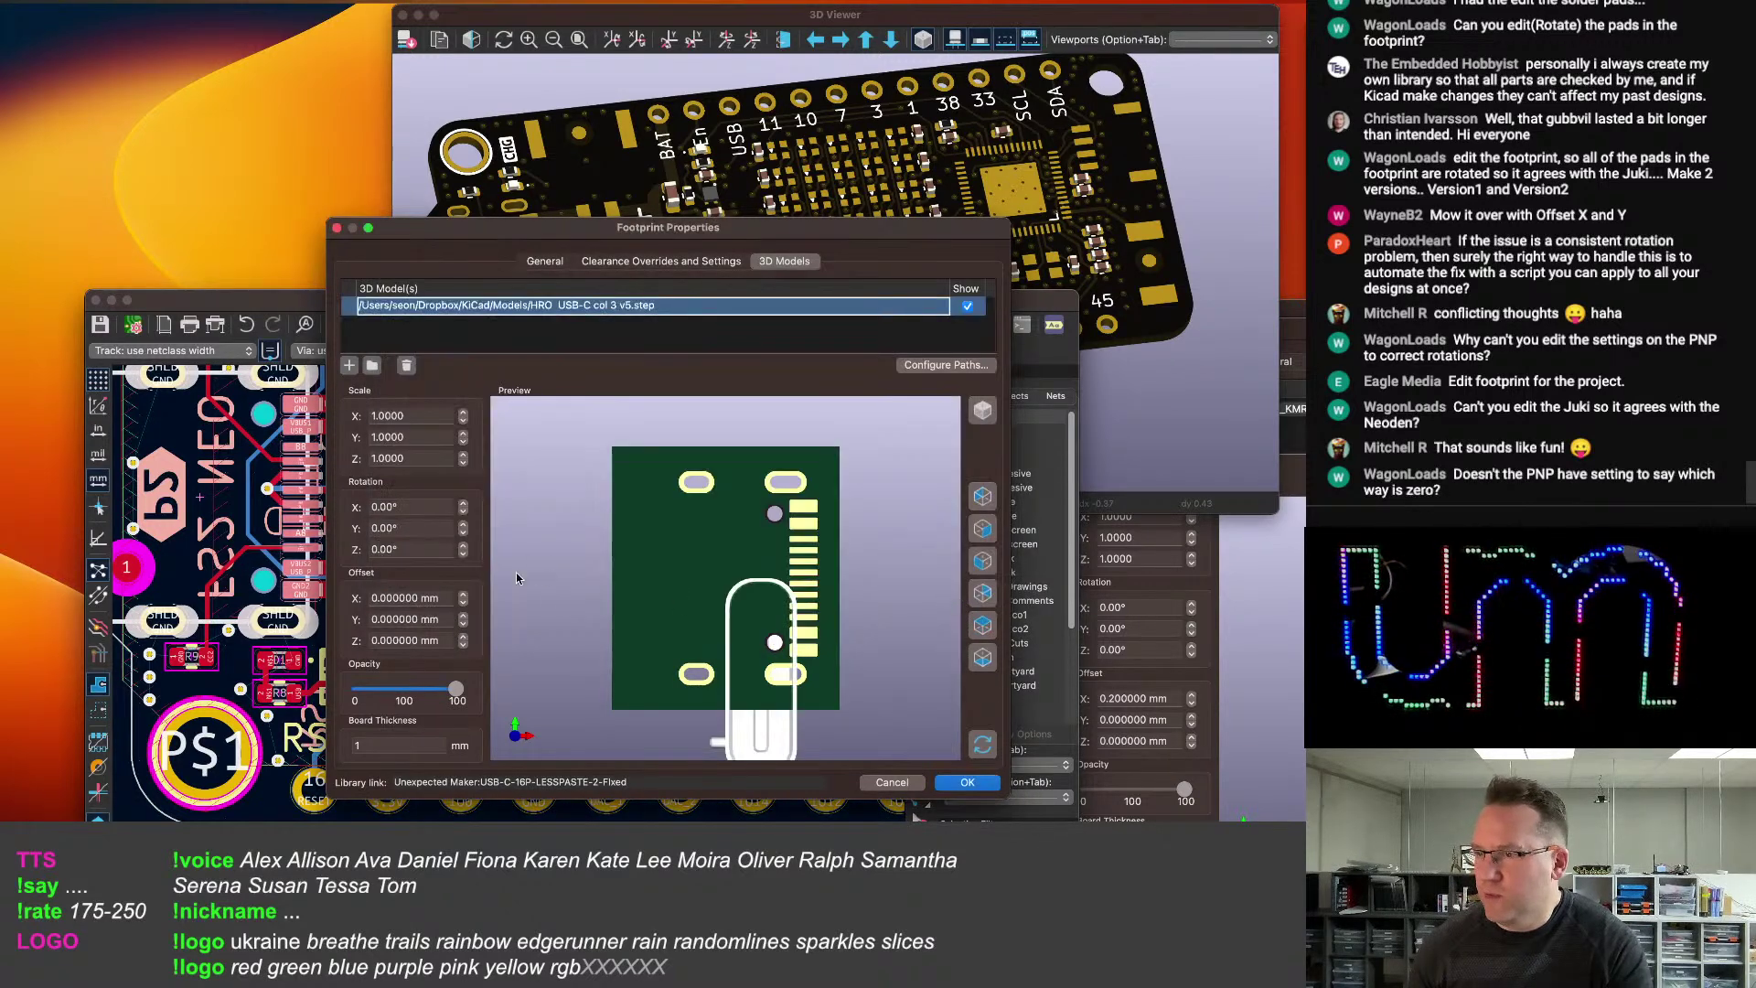
# Set the USB-C model's X rotation to -90° and offsets to X -4.5 mm, Y -4 mm, then check its placement in 3D.
pyautogui.click(463, 511)
pyautogui.click(463, 594)
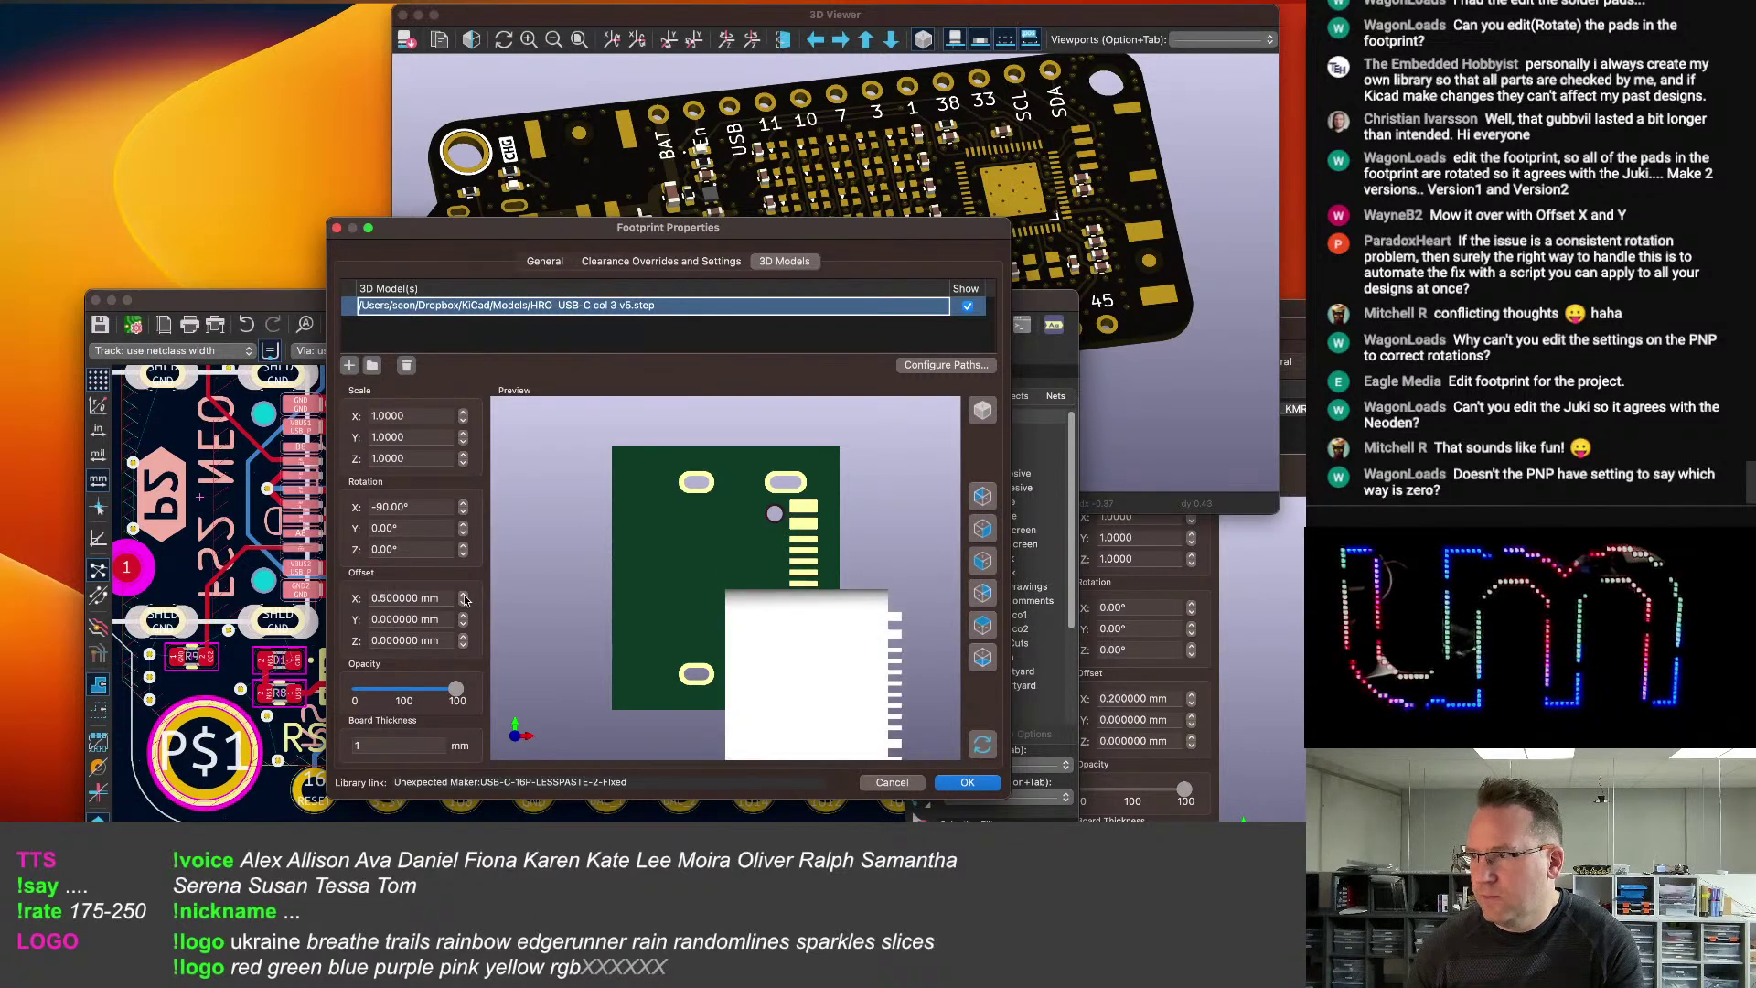
pyautogui.click(463, 608)
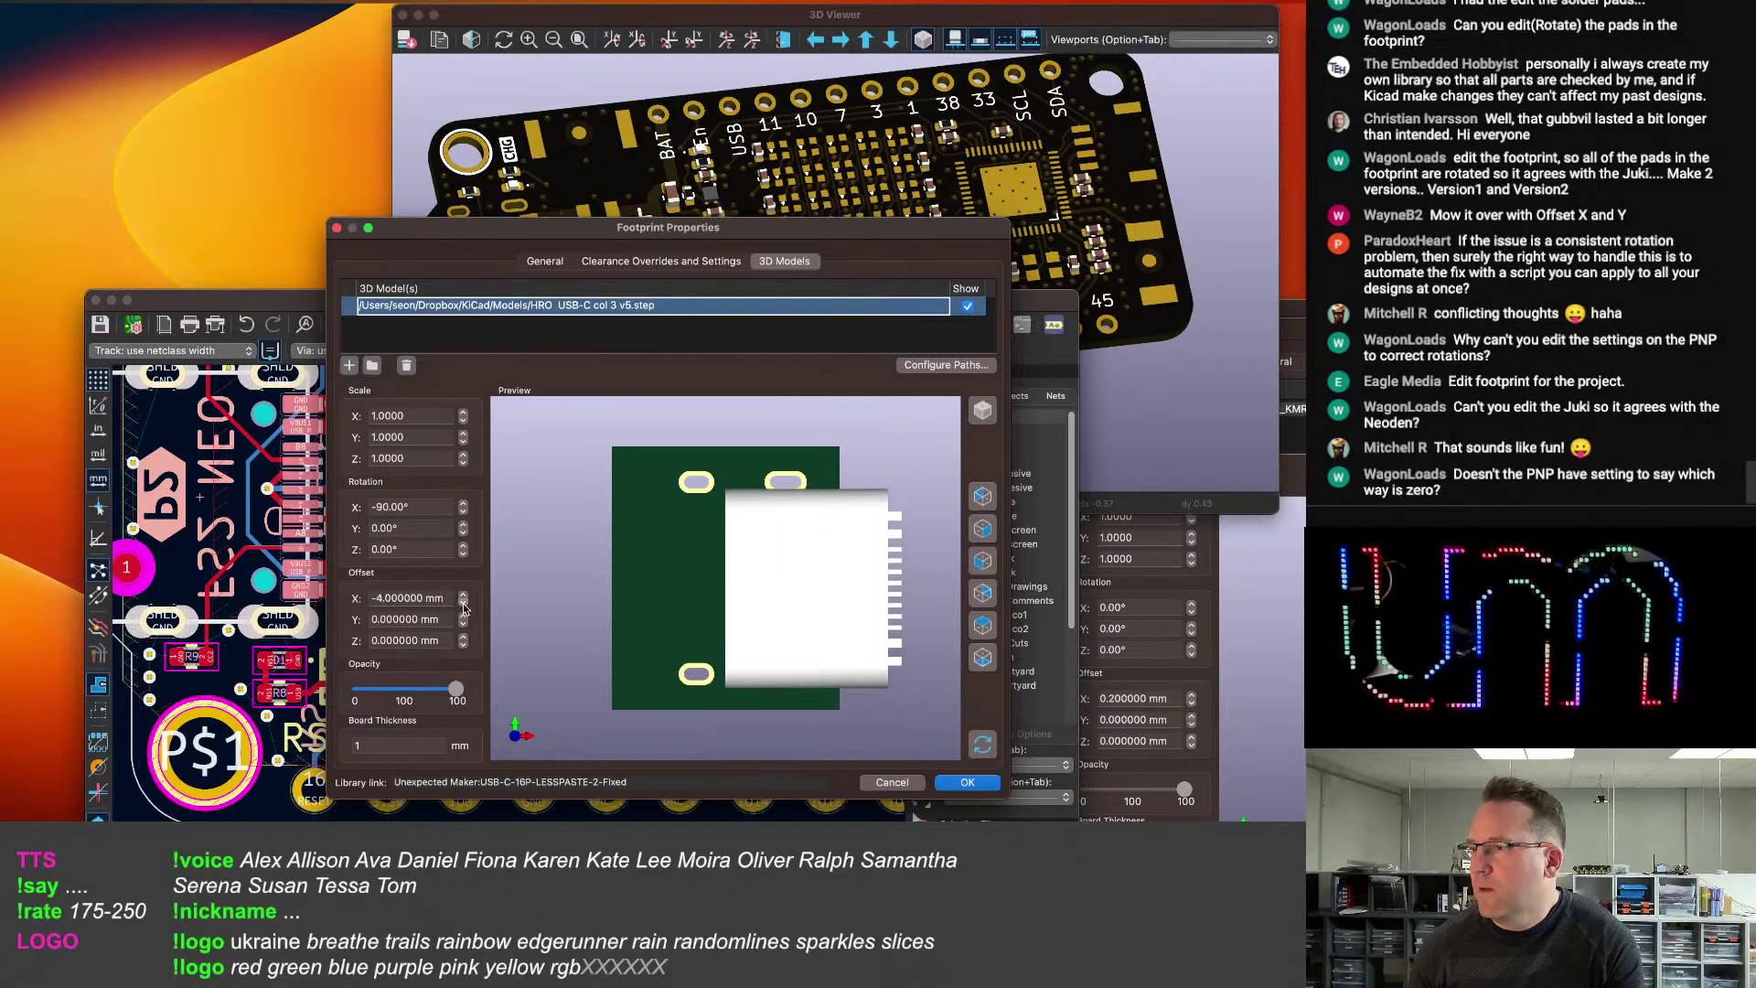
pyautogui.click(464, 624)
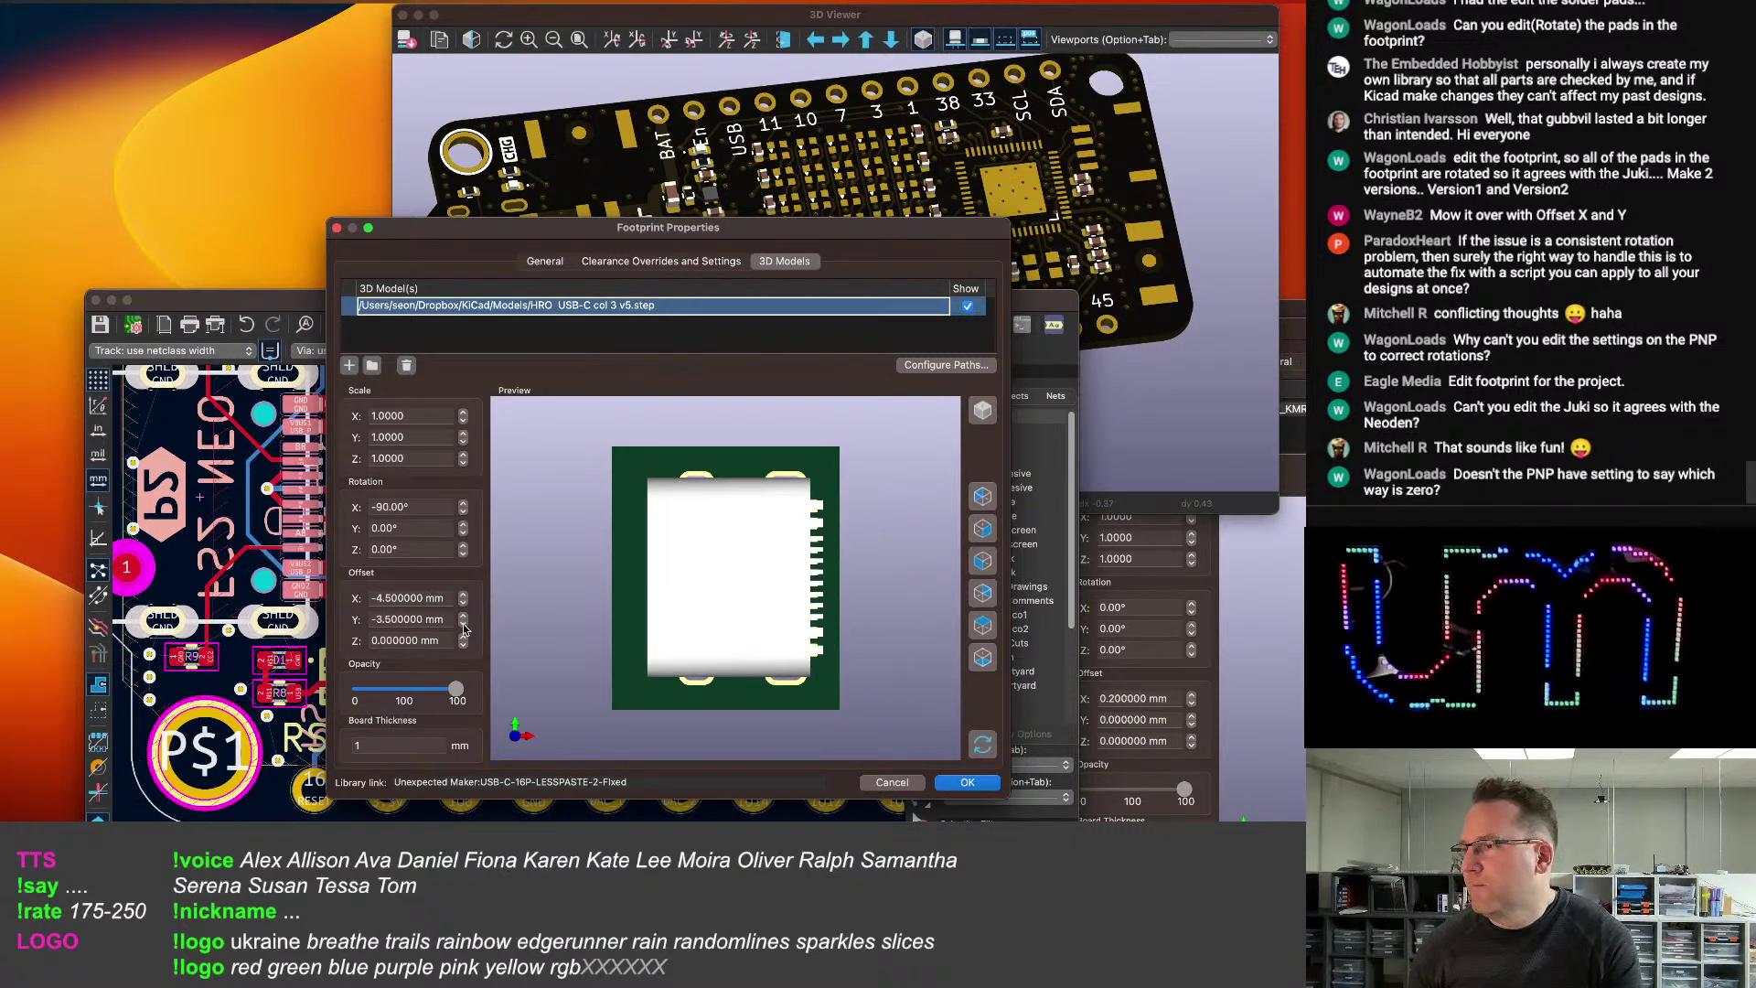
pyautogui.moveTo(640, 695); pyautogui.dragTo(611, 583)
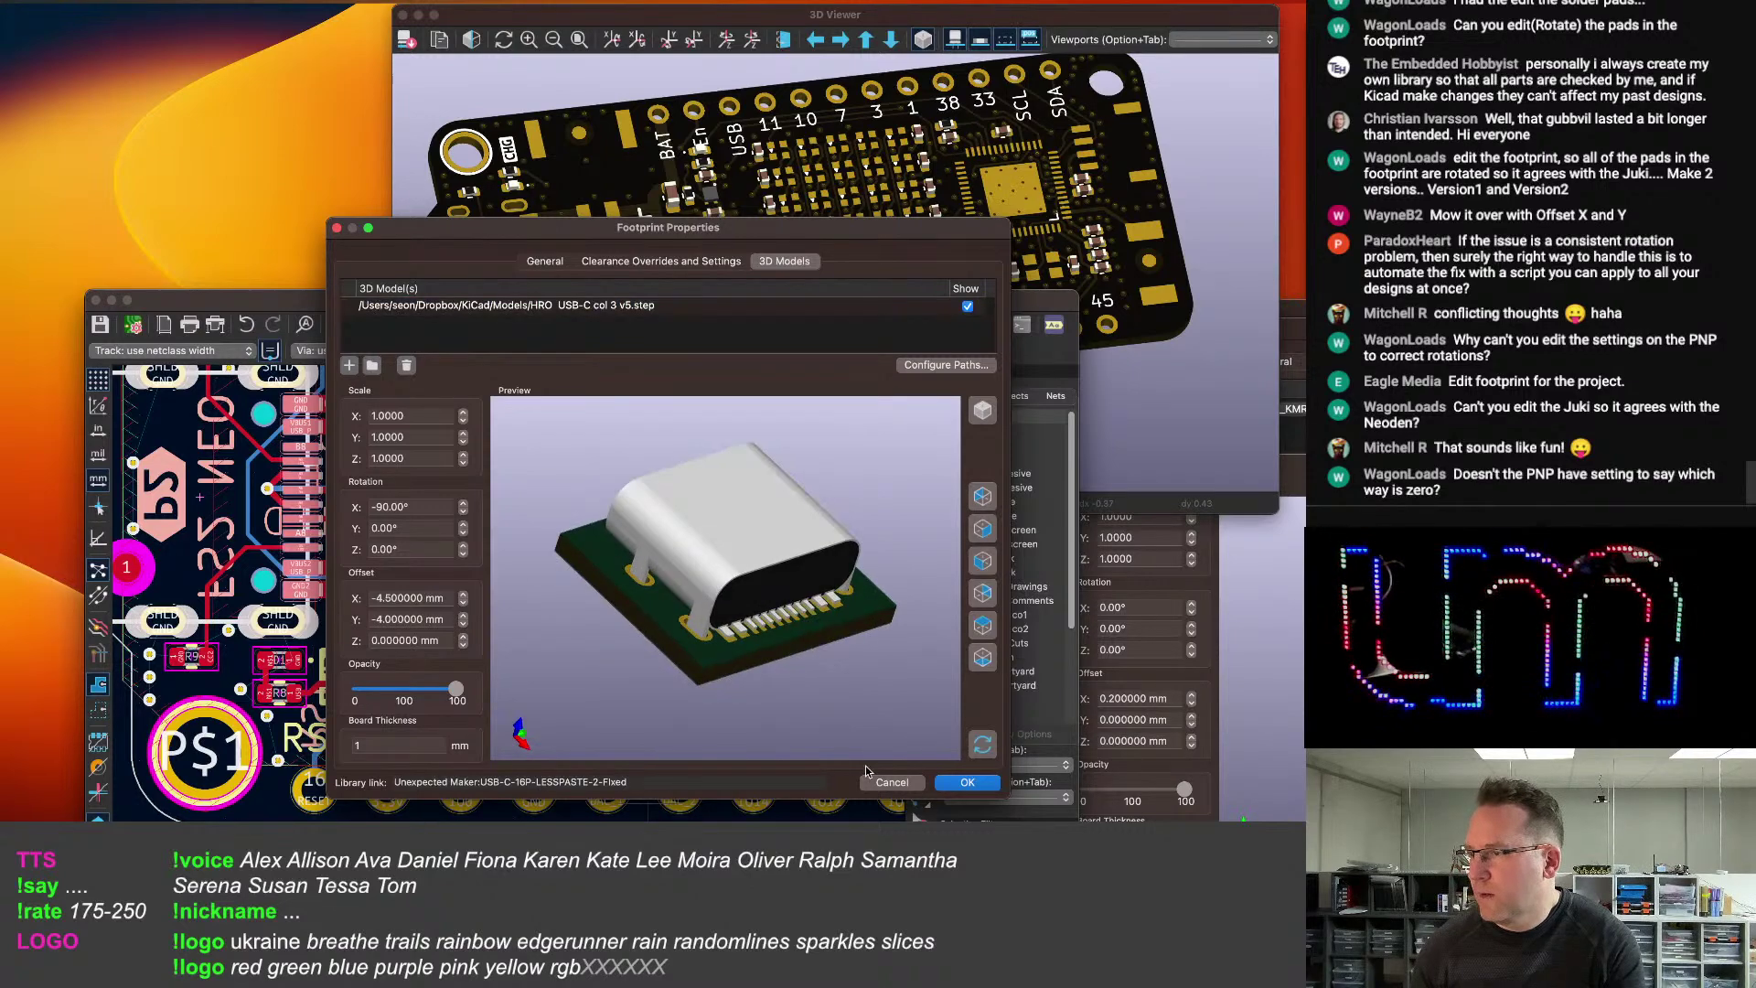
pyautogui.click(968, 784)
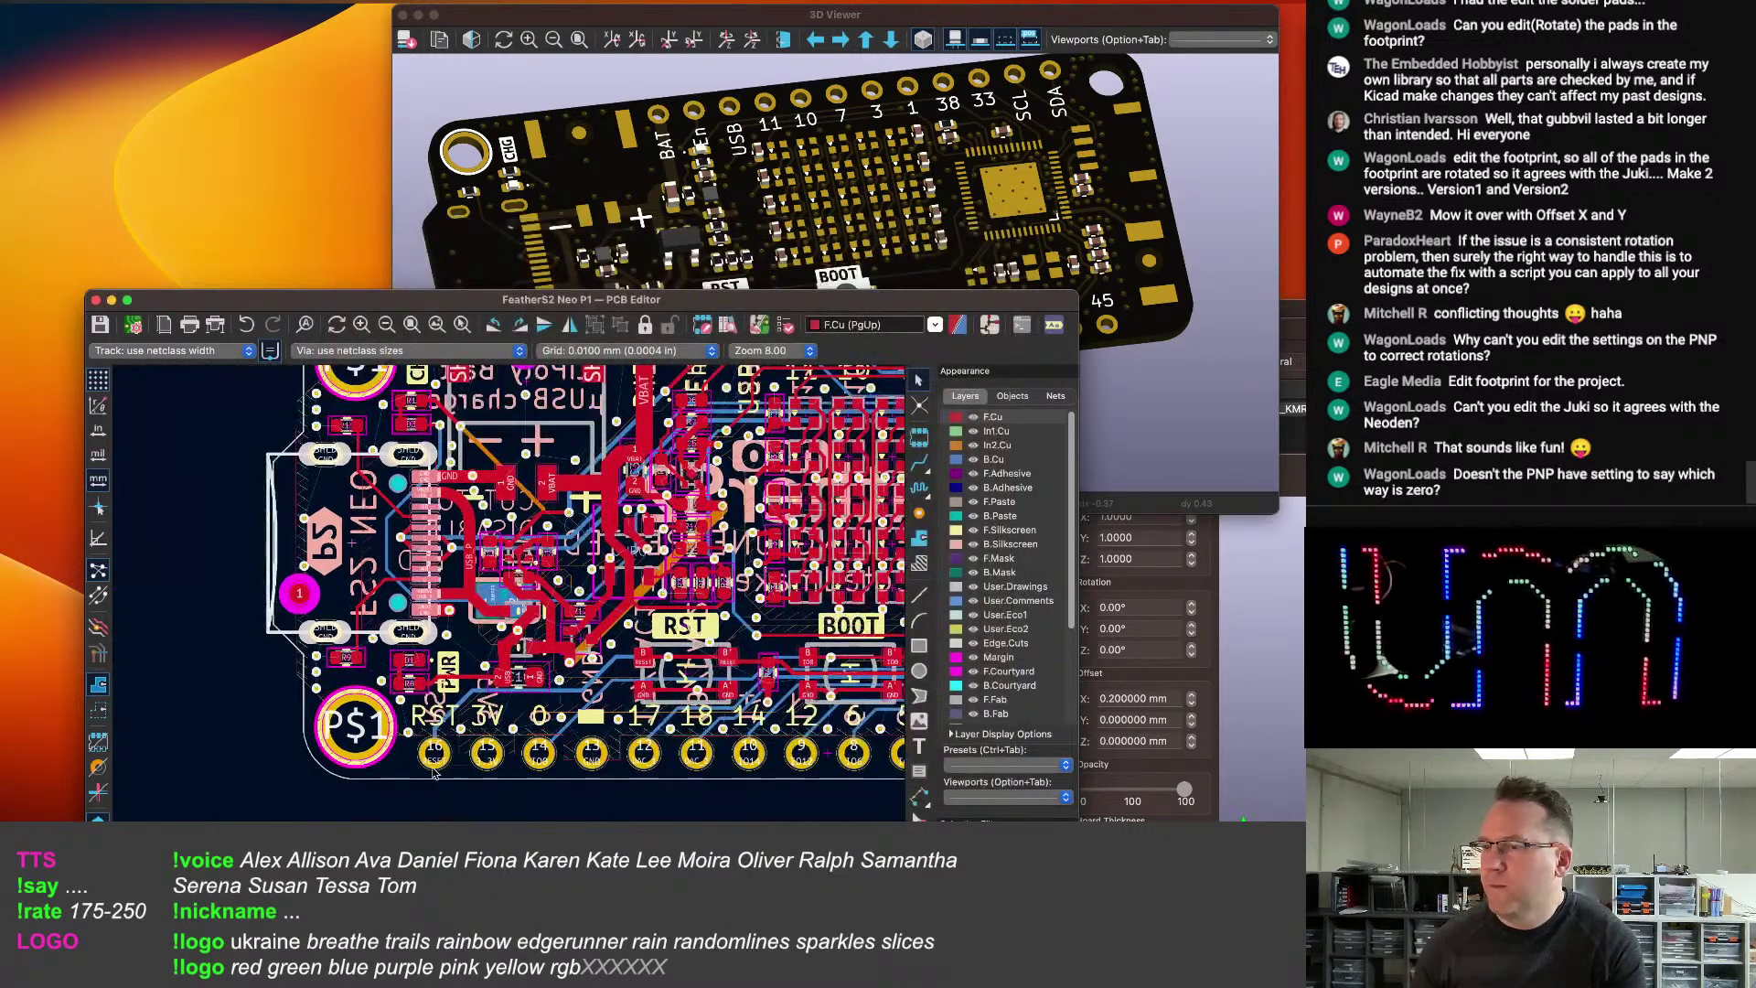
pyautogui.scroll(-3, 716, 135)
pyautogui.moveTo(716, 136); pyautogui.dragTo(823, 141)
pyautogui.moveTo(851, 148); pyautogui.dragTo(821, 273, button='middle')
# Start a 3D model entry on the QFN56 ESP32-S3 chip footprint and browse the Models folder for a matching file.
pyautogui.click(218, 577)
pyautogui.scroll(-2, 723, 551)
pyautogui.moveTo(724, 551); pyautogui.dragTo(315, 601, button='middle')
pyautogui.scroll(3, 549, 531)
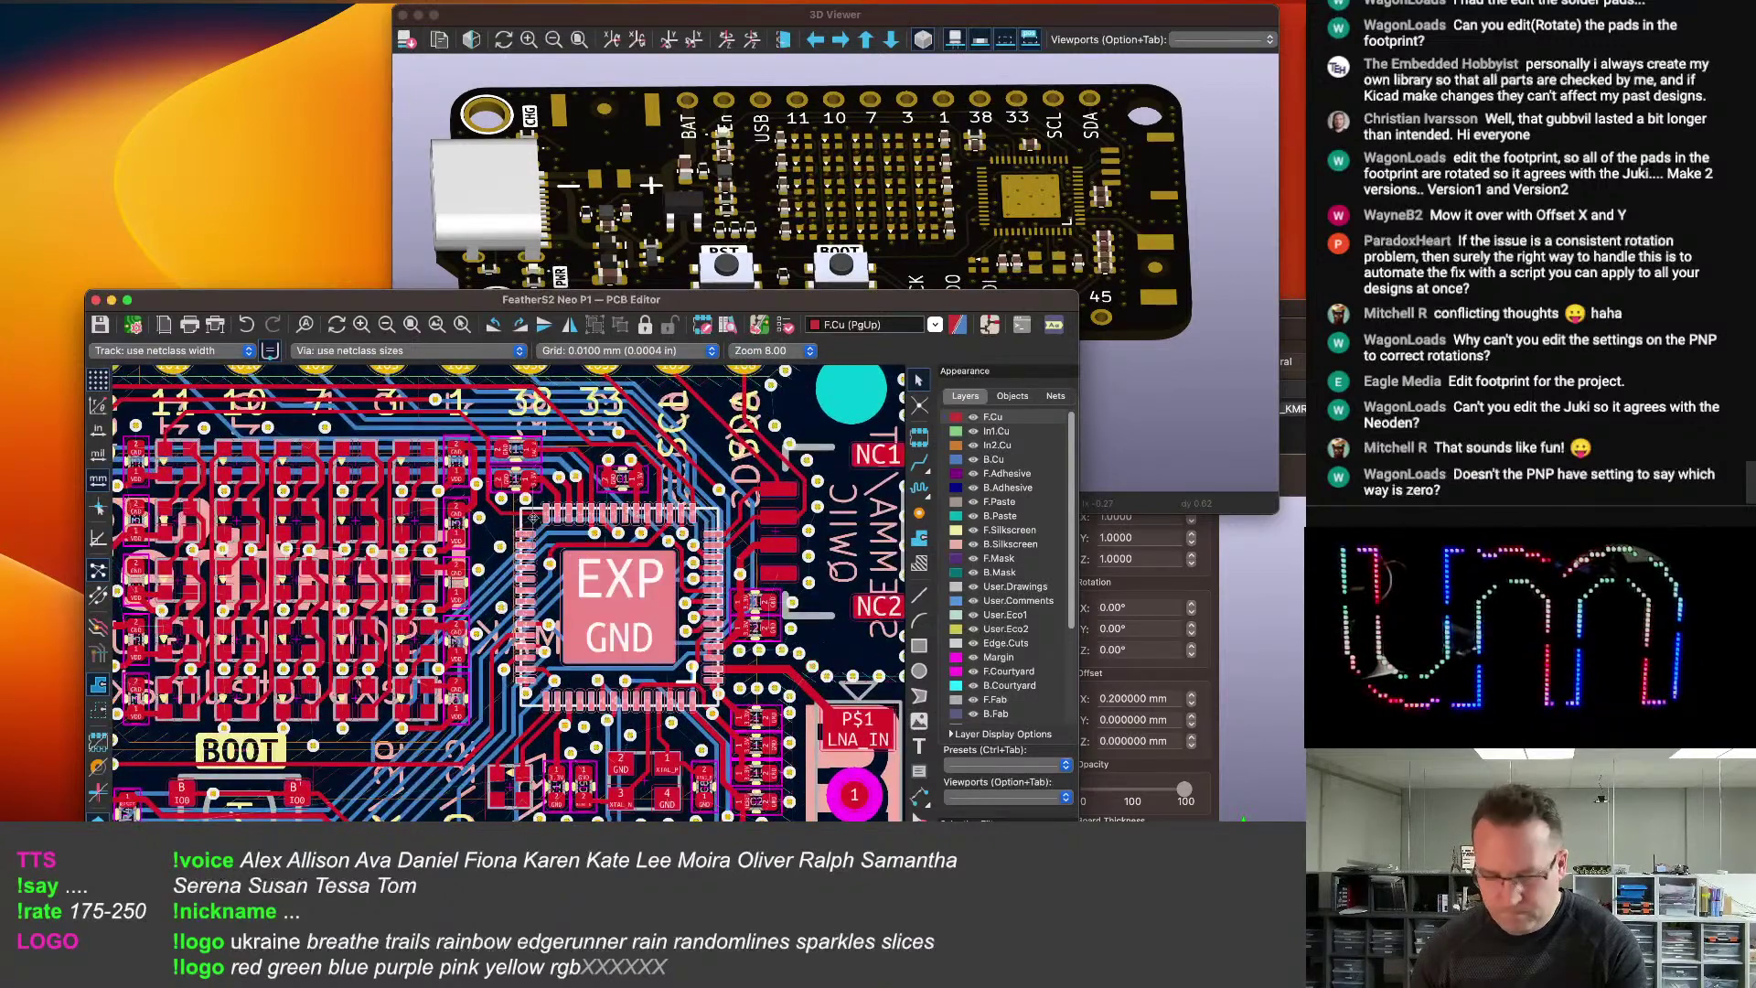
pyautogui.doubleClick(550, 522)
pyautogui.click(349, 365)
pyautogui.click(942, 308)
pyautogui.scroll(-5, 688, 458)
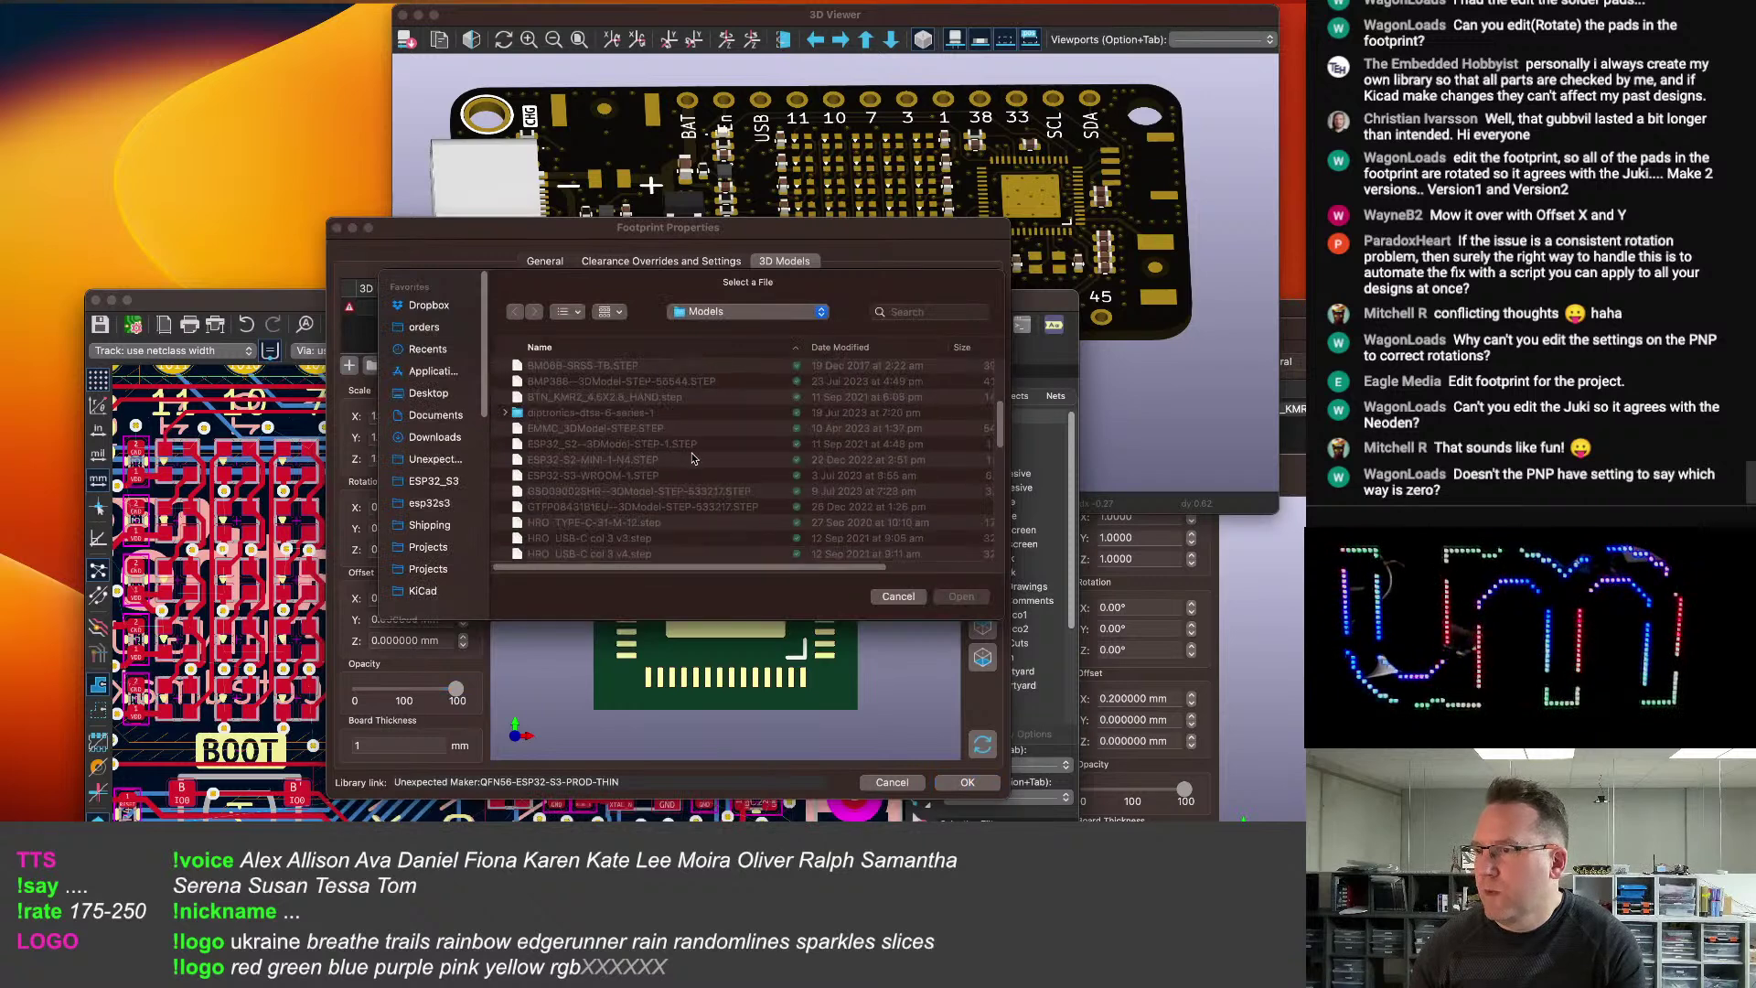
pyautogui.scroll(-4, 691, 460)
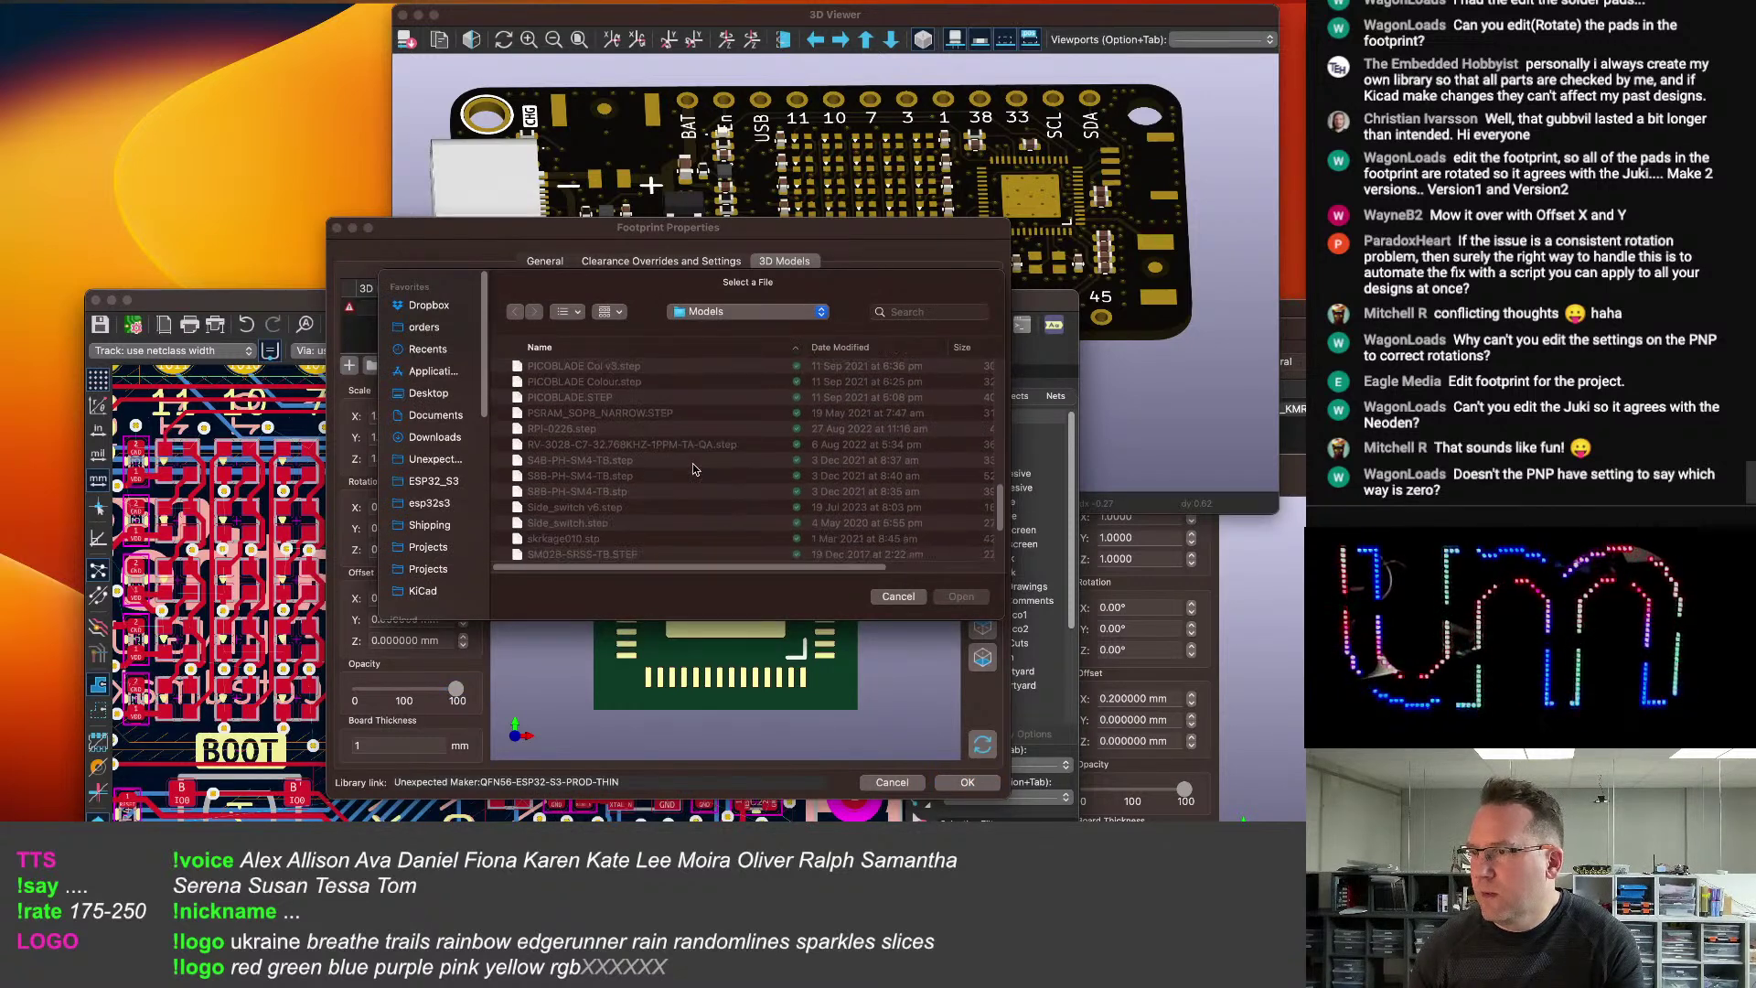
pyautogui.scroll(5, 590, 440)
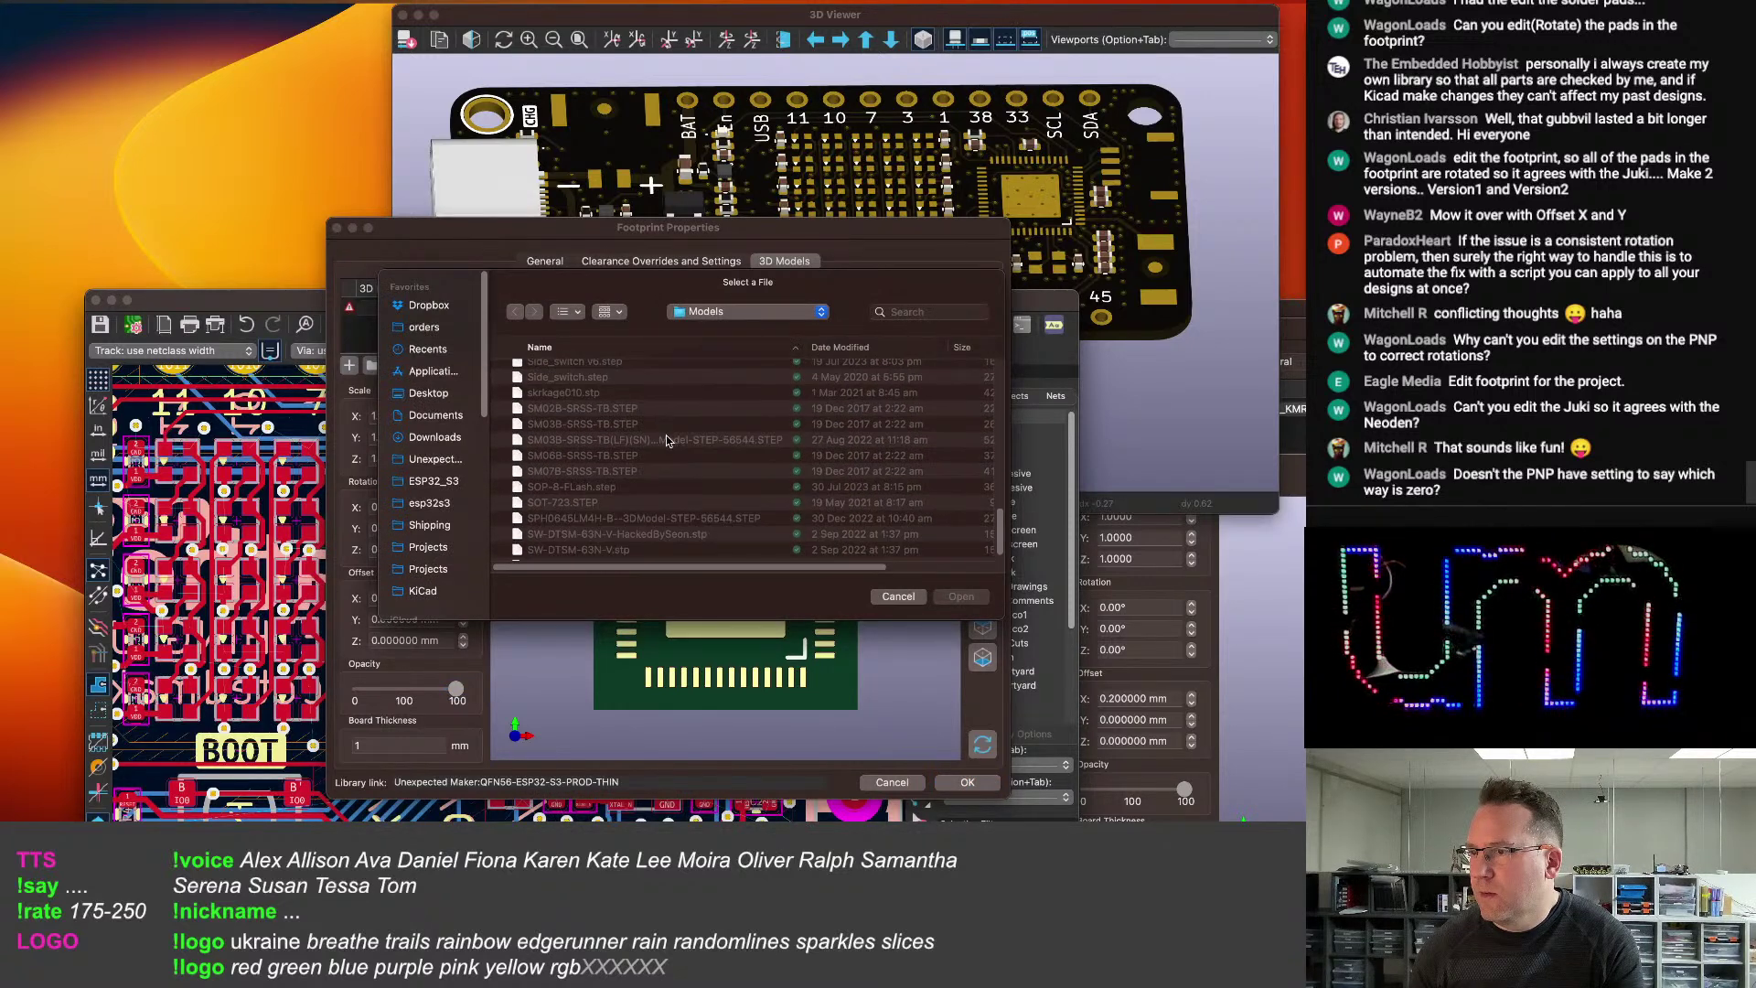
# Assign the ESP32_S2--3DModel-STEP-1.STEP file from the Models folder as the 3D model of the ESP32 QFN56 footprint.
pyautogui.scroll(3, 654, 443)
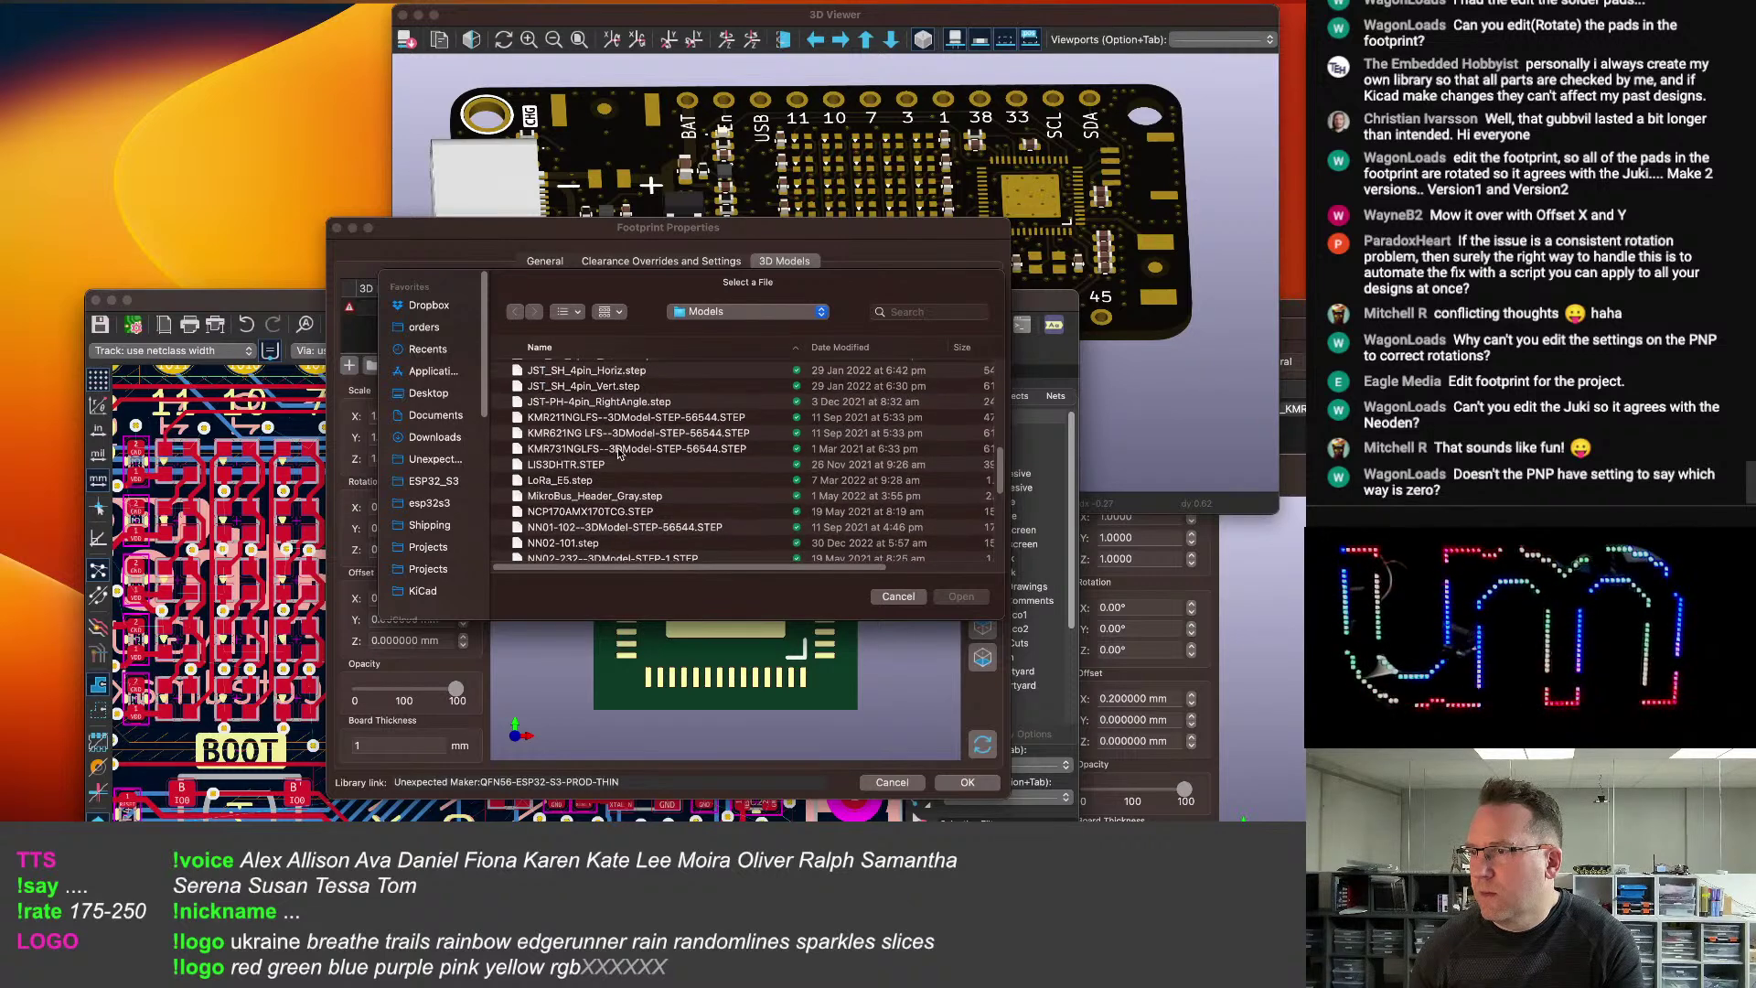
pyautogui.scroll(8, 638, 445)
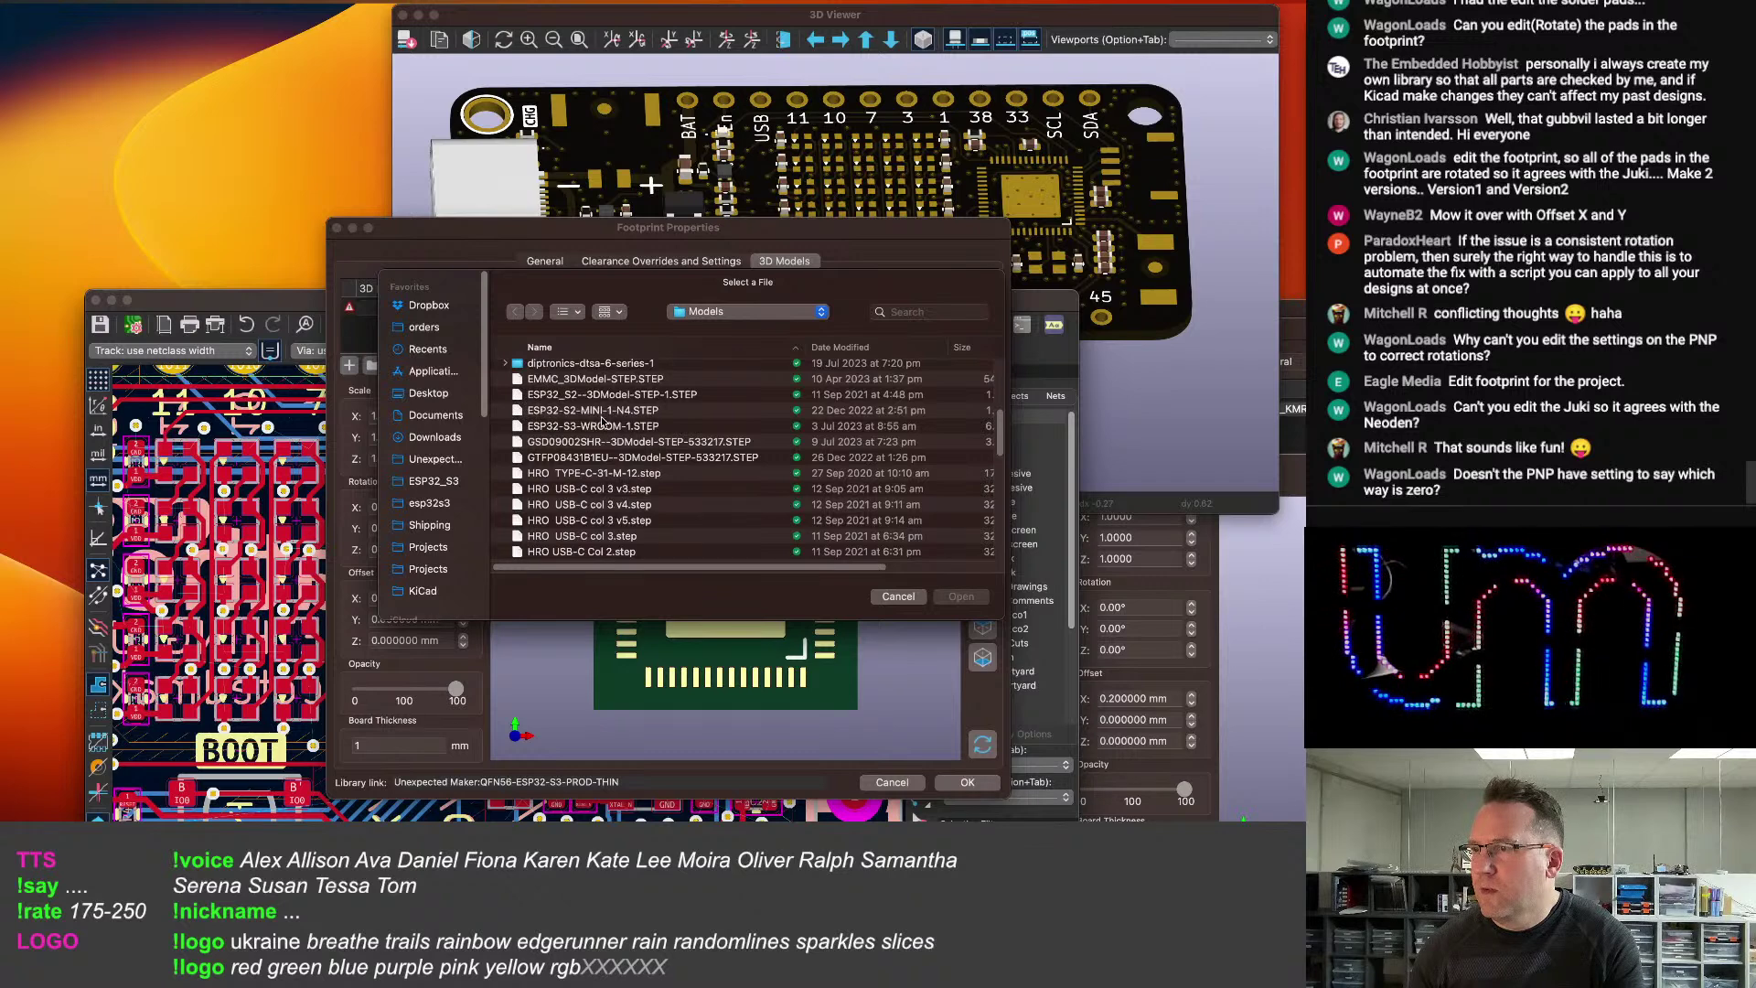
pyautogui.click(583, 395)
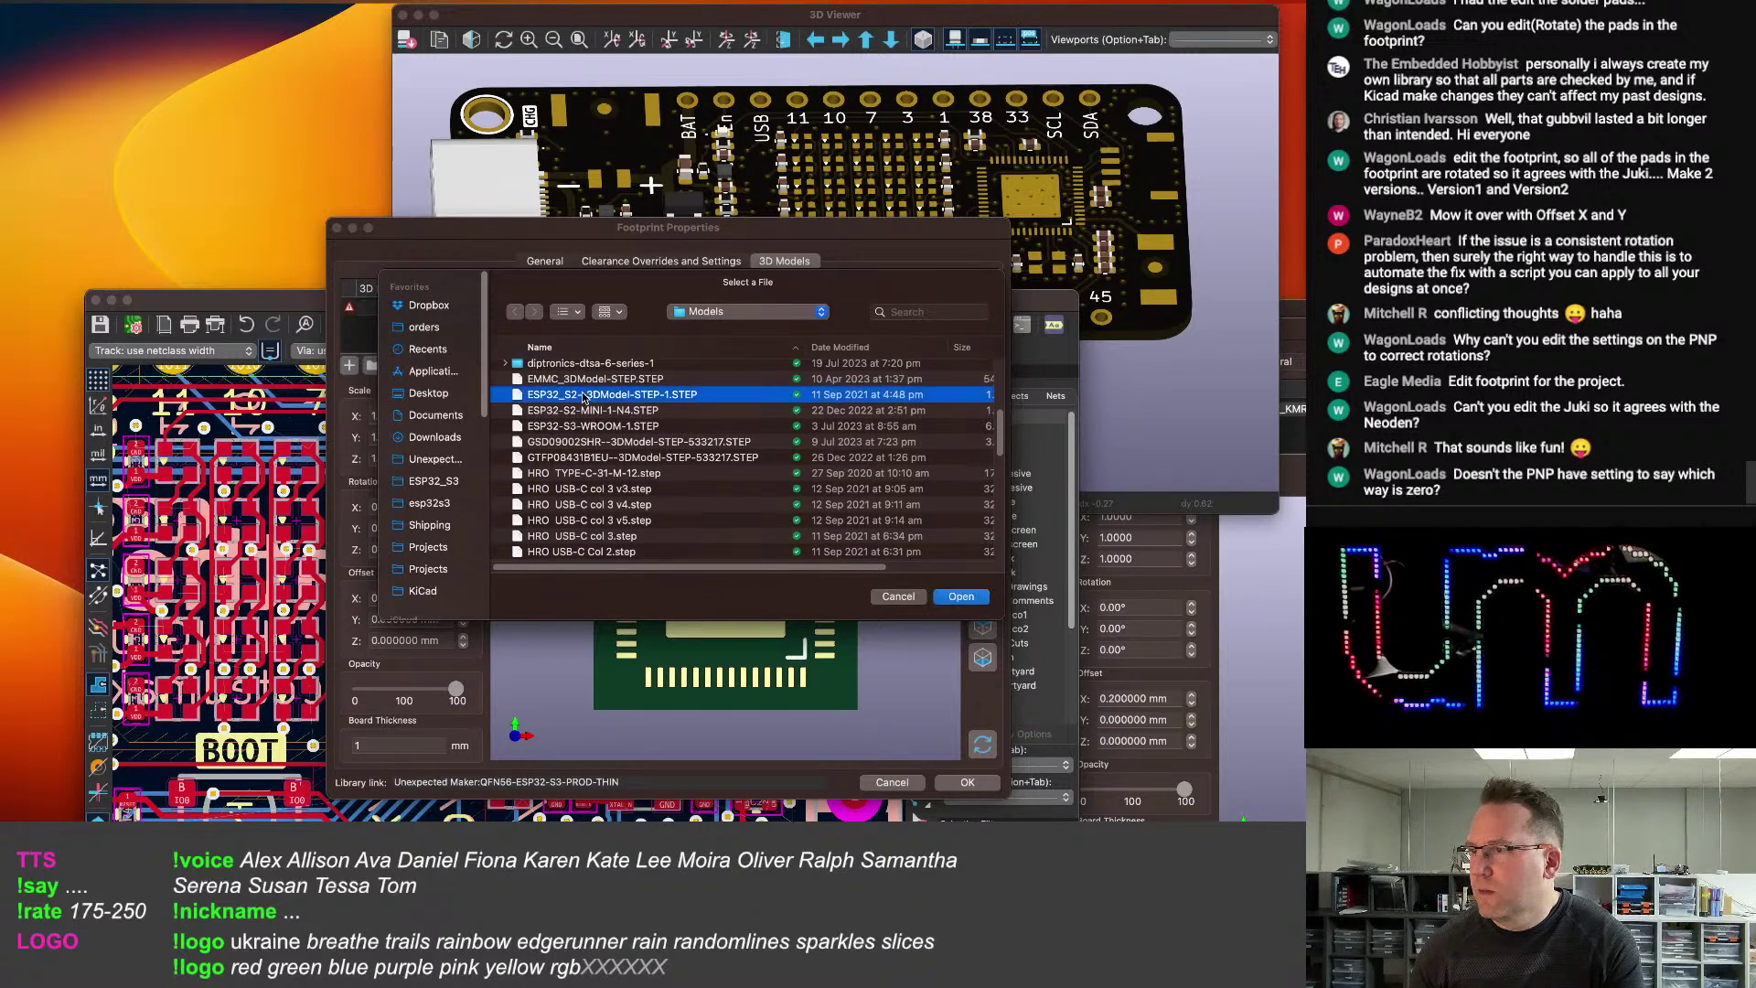
pyautogui.doubleClick(584, 397)
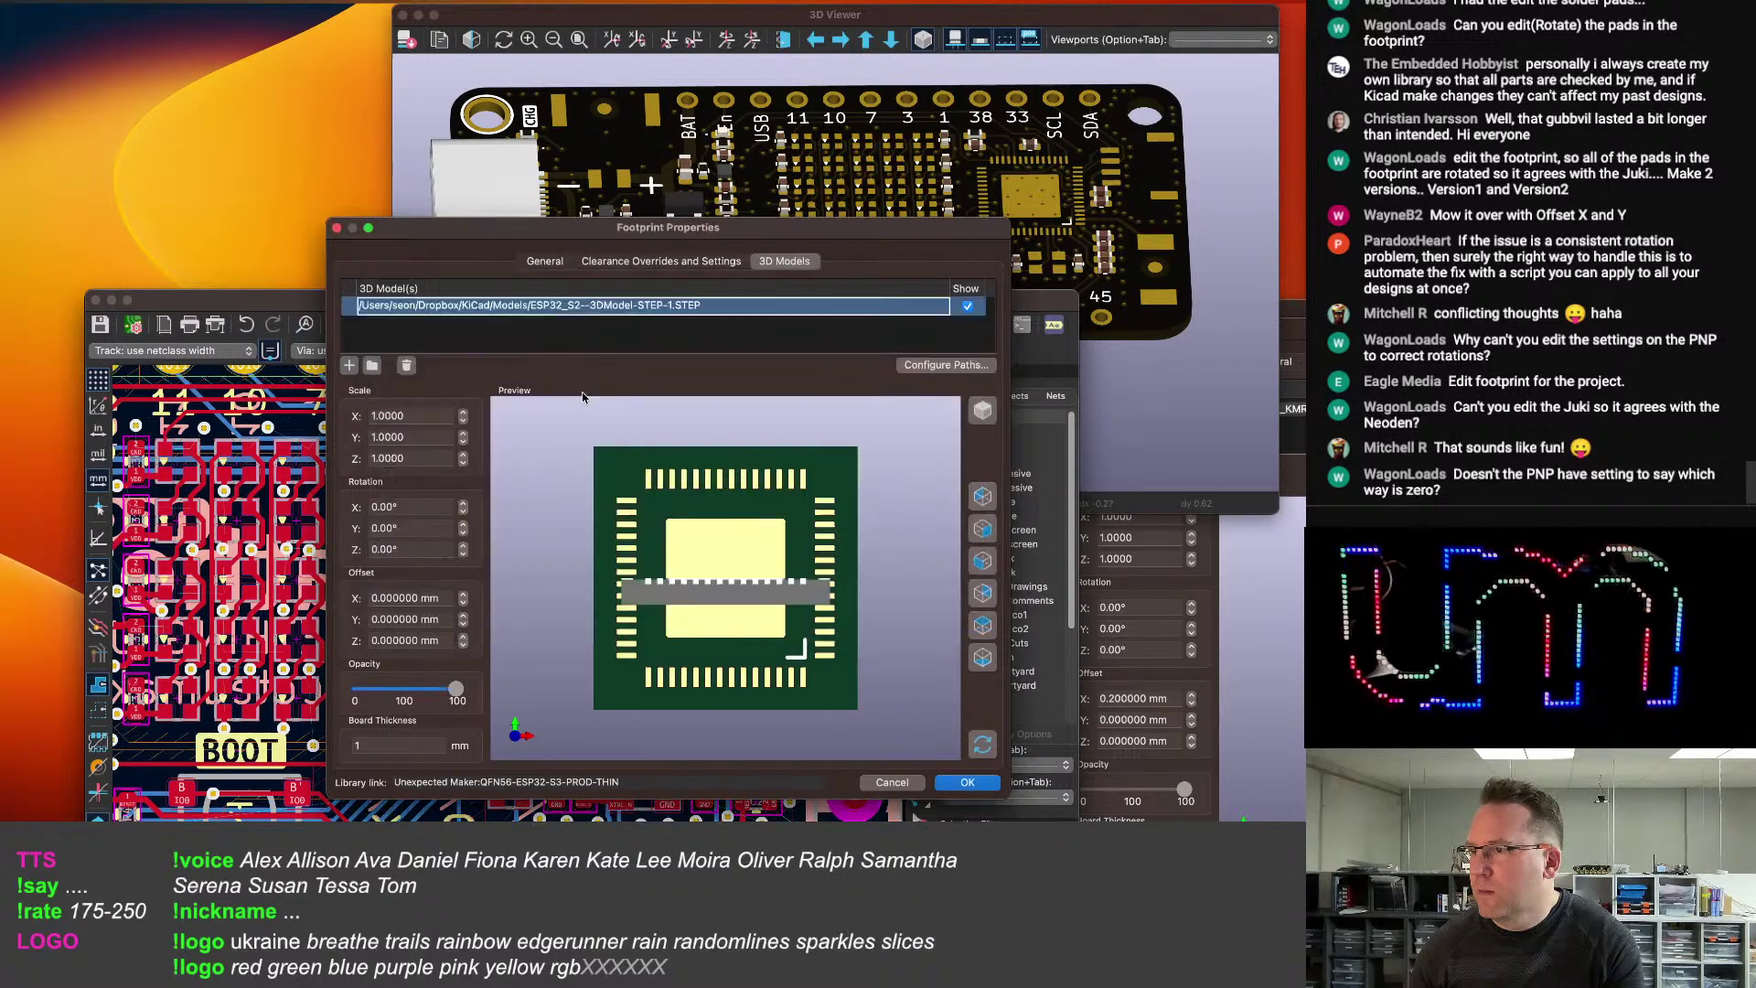
# Rotate the ESP32 chip's 3D model to -90° about X, apply the footprint properties and save the board.
pyautogui.click(463, 511)
pyautogui.moveTo(723, 585); pyautogui.dragTo(688, 493)
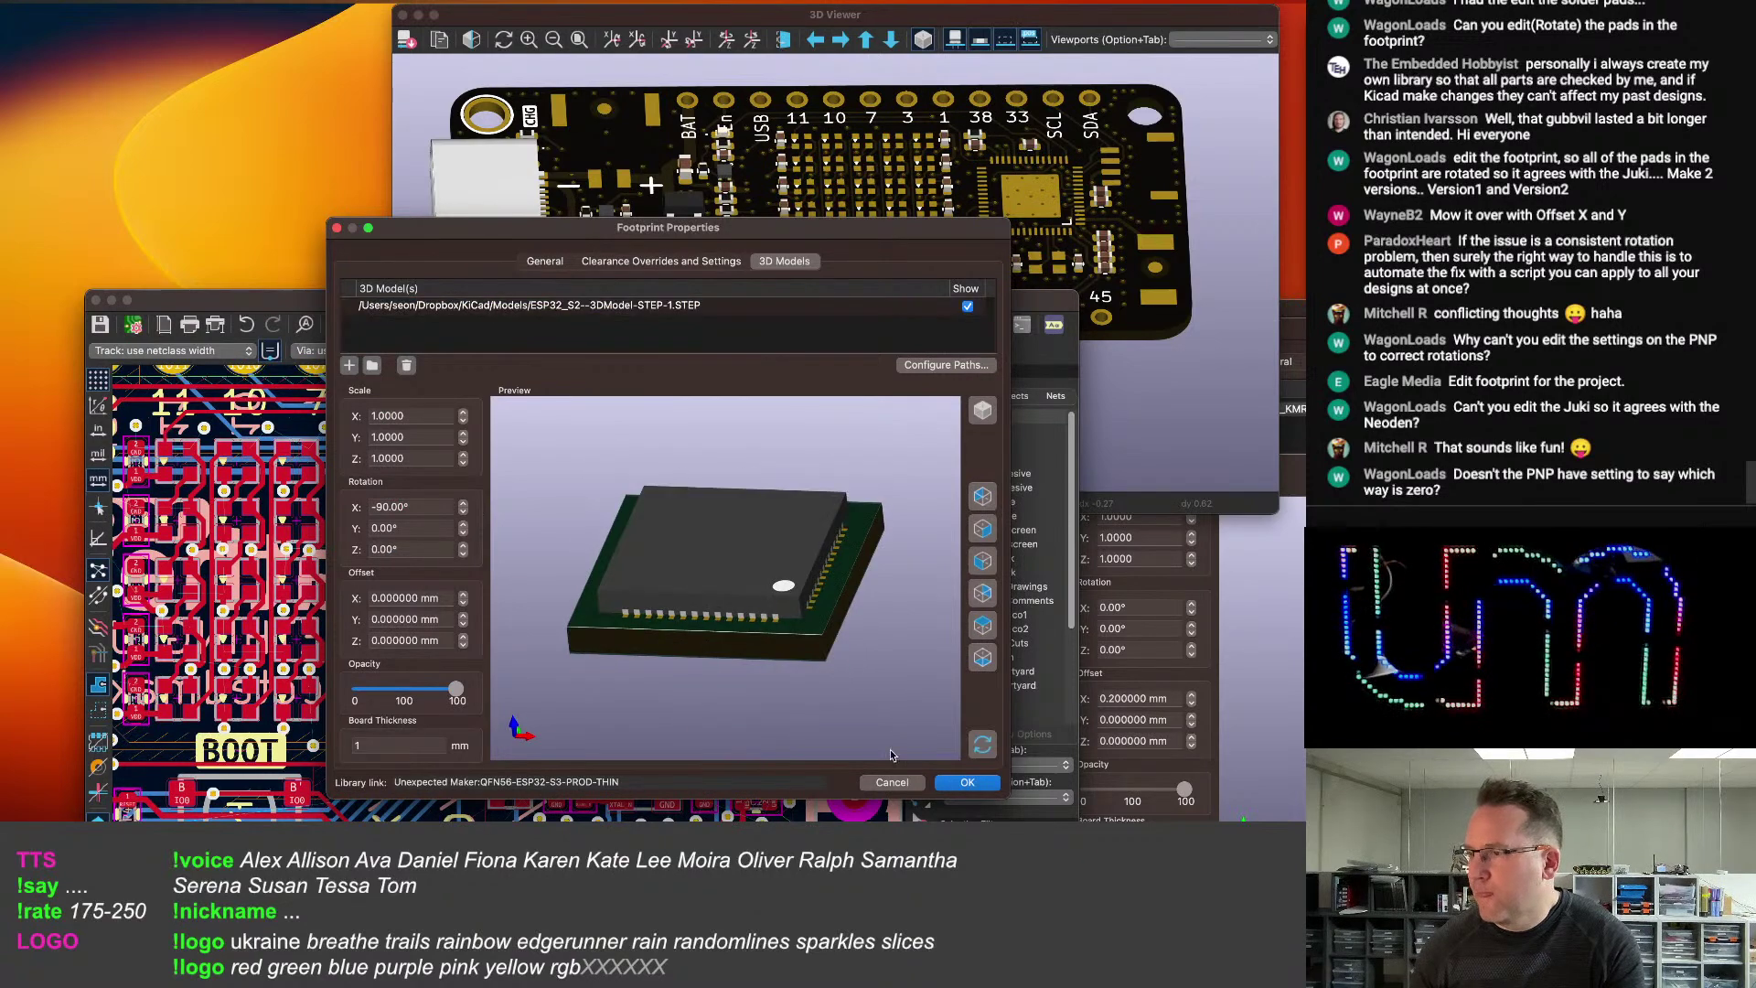
pyautogui.click(976, 787)
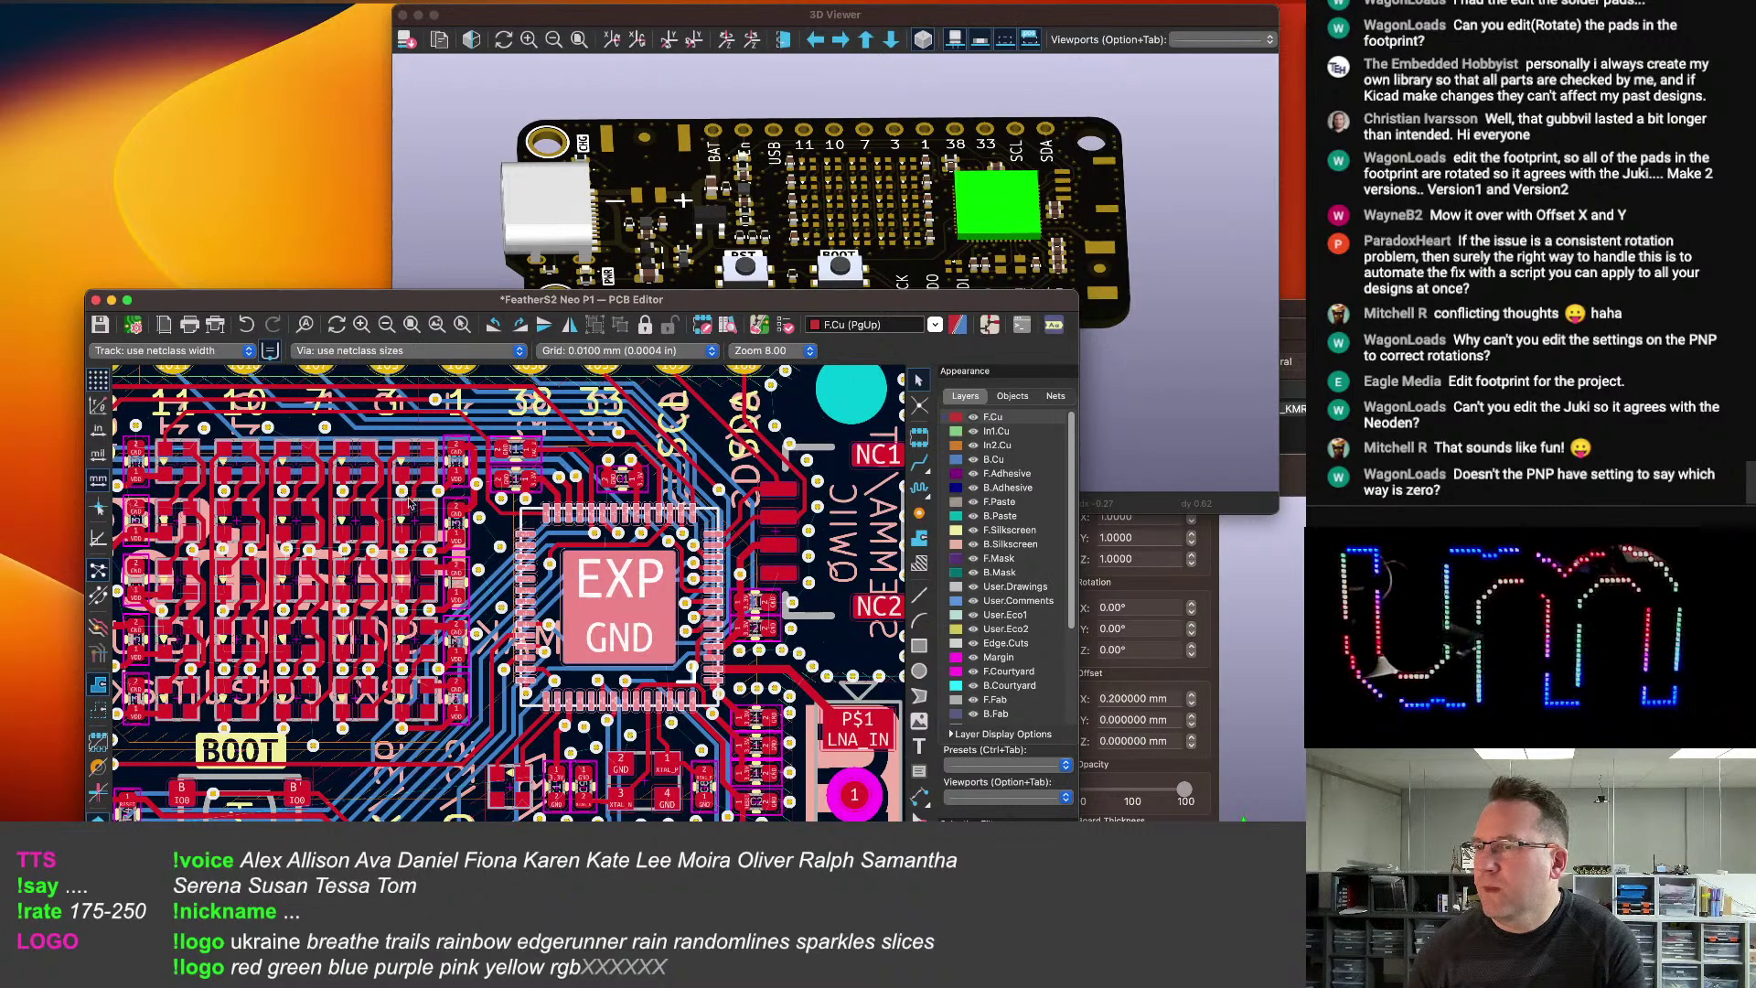
pyautogui.hscroll(2, 848, 482)
pyautogui.press('Escape')
pyautogui.press('super+s')
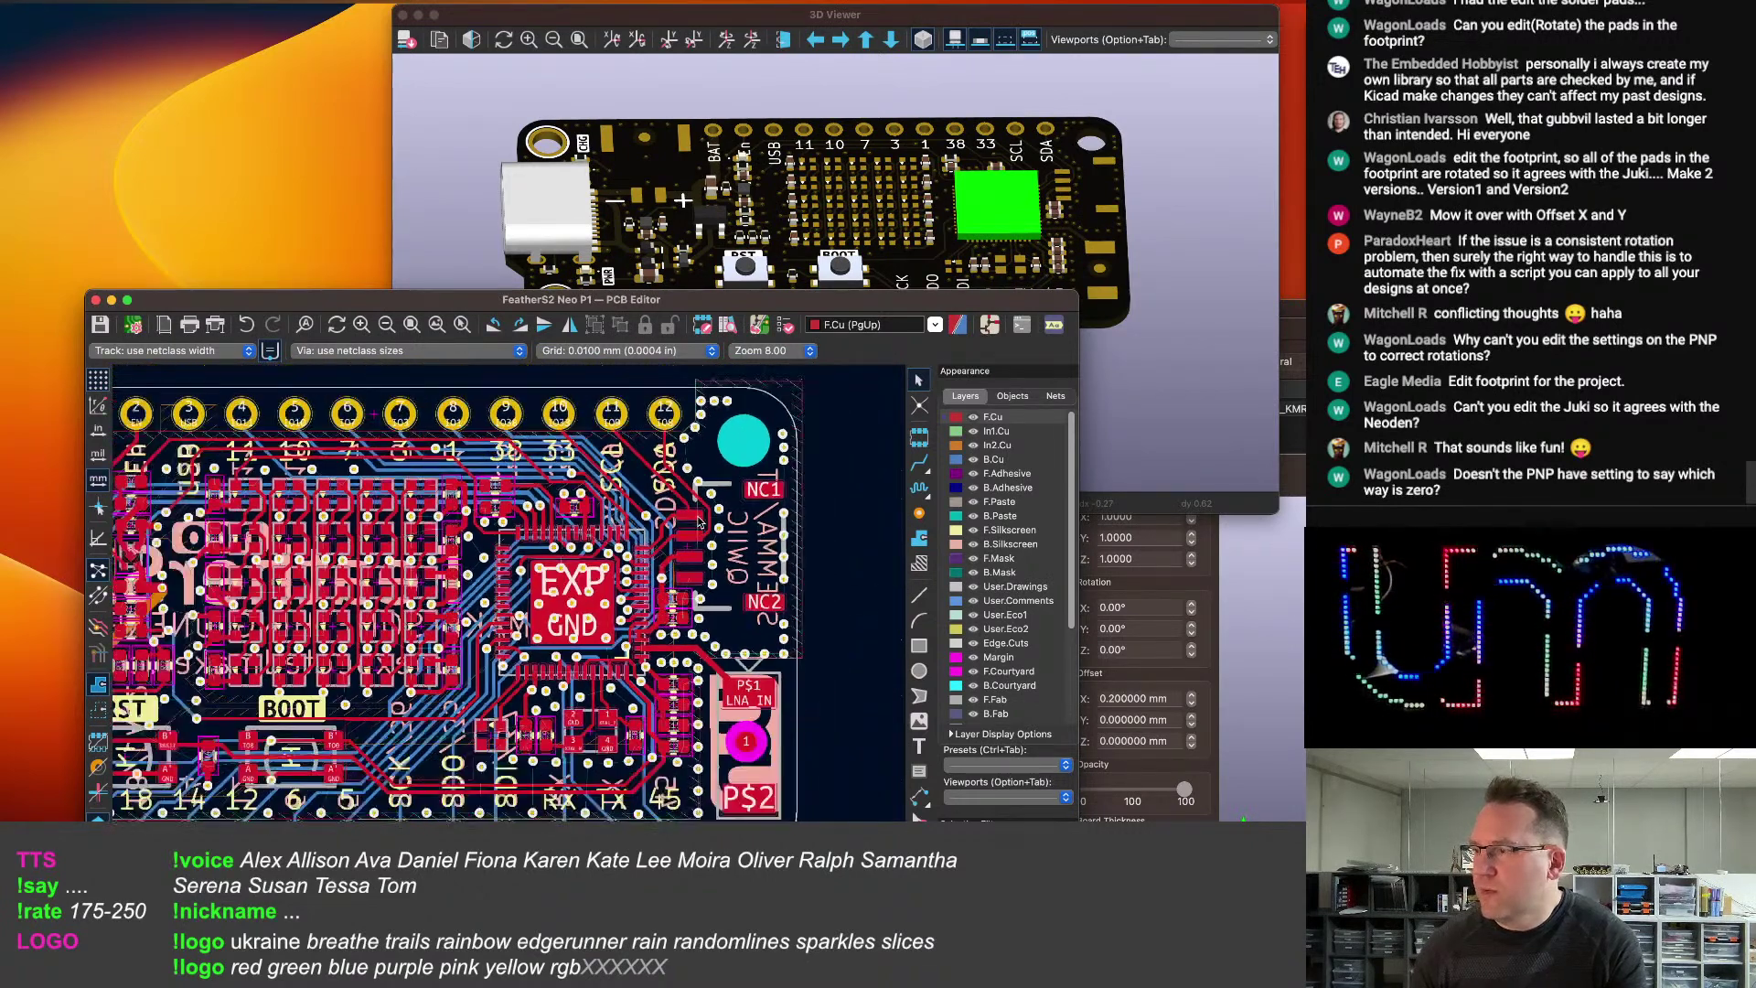
# Switch to the other open board and check the 3D model settings of its crystal footprint.
pyautogui.scroll(-1, 698, 518)
pyautogui.press('super+grave')
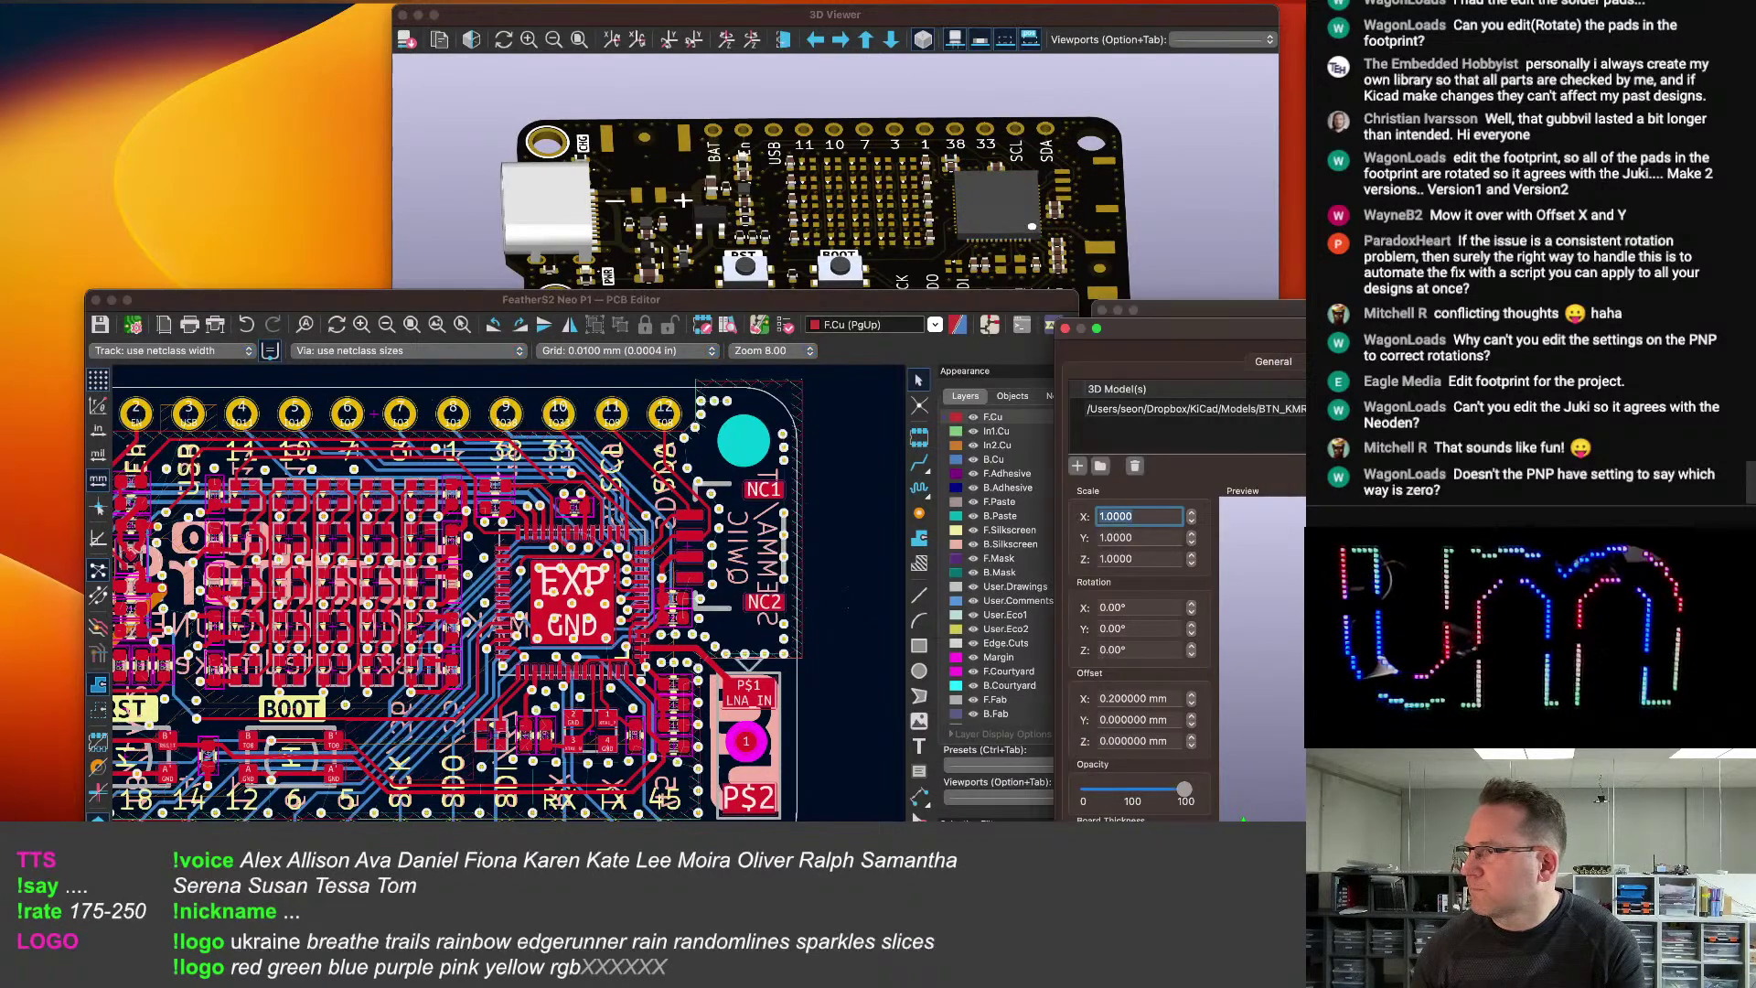
pyautogui.press('super+grave')
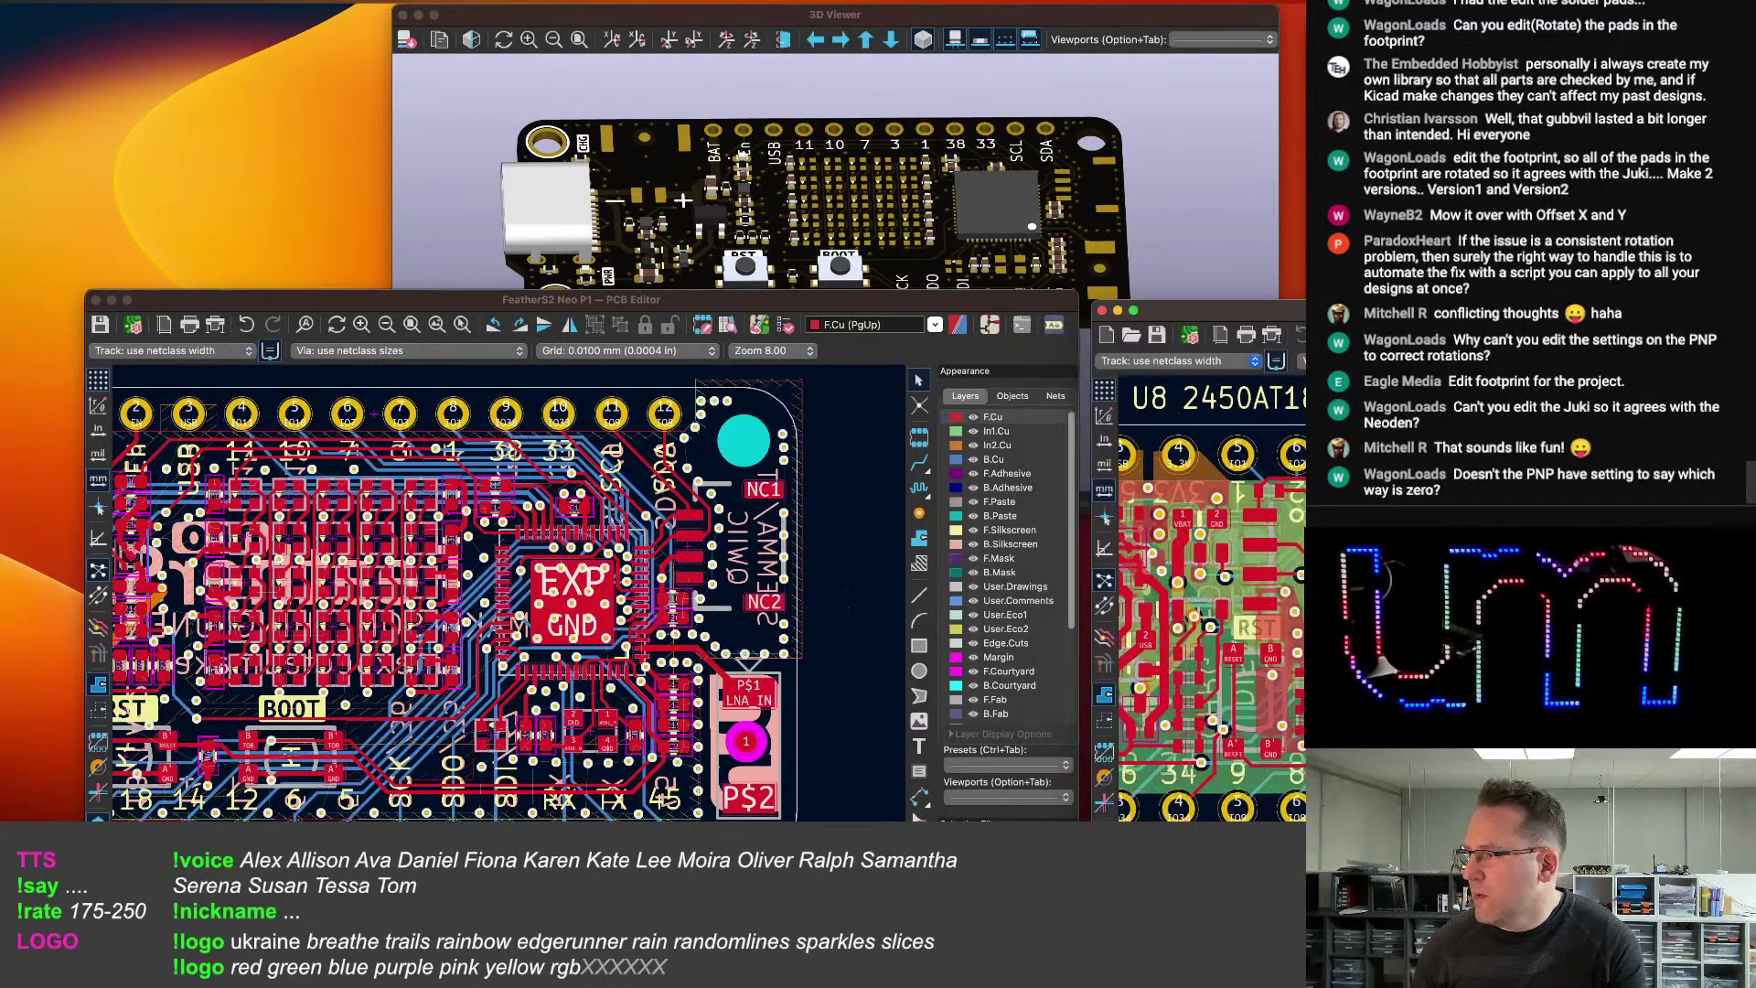
pyautogui.scroll(-2, 1150, 692)
pyautogui.press('Escape')
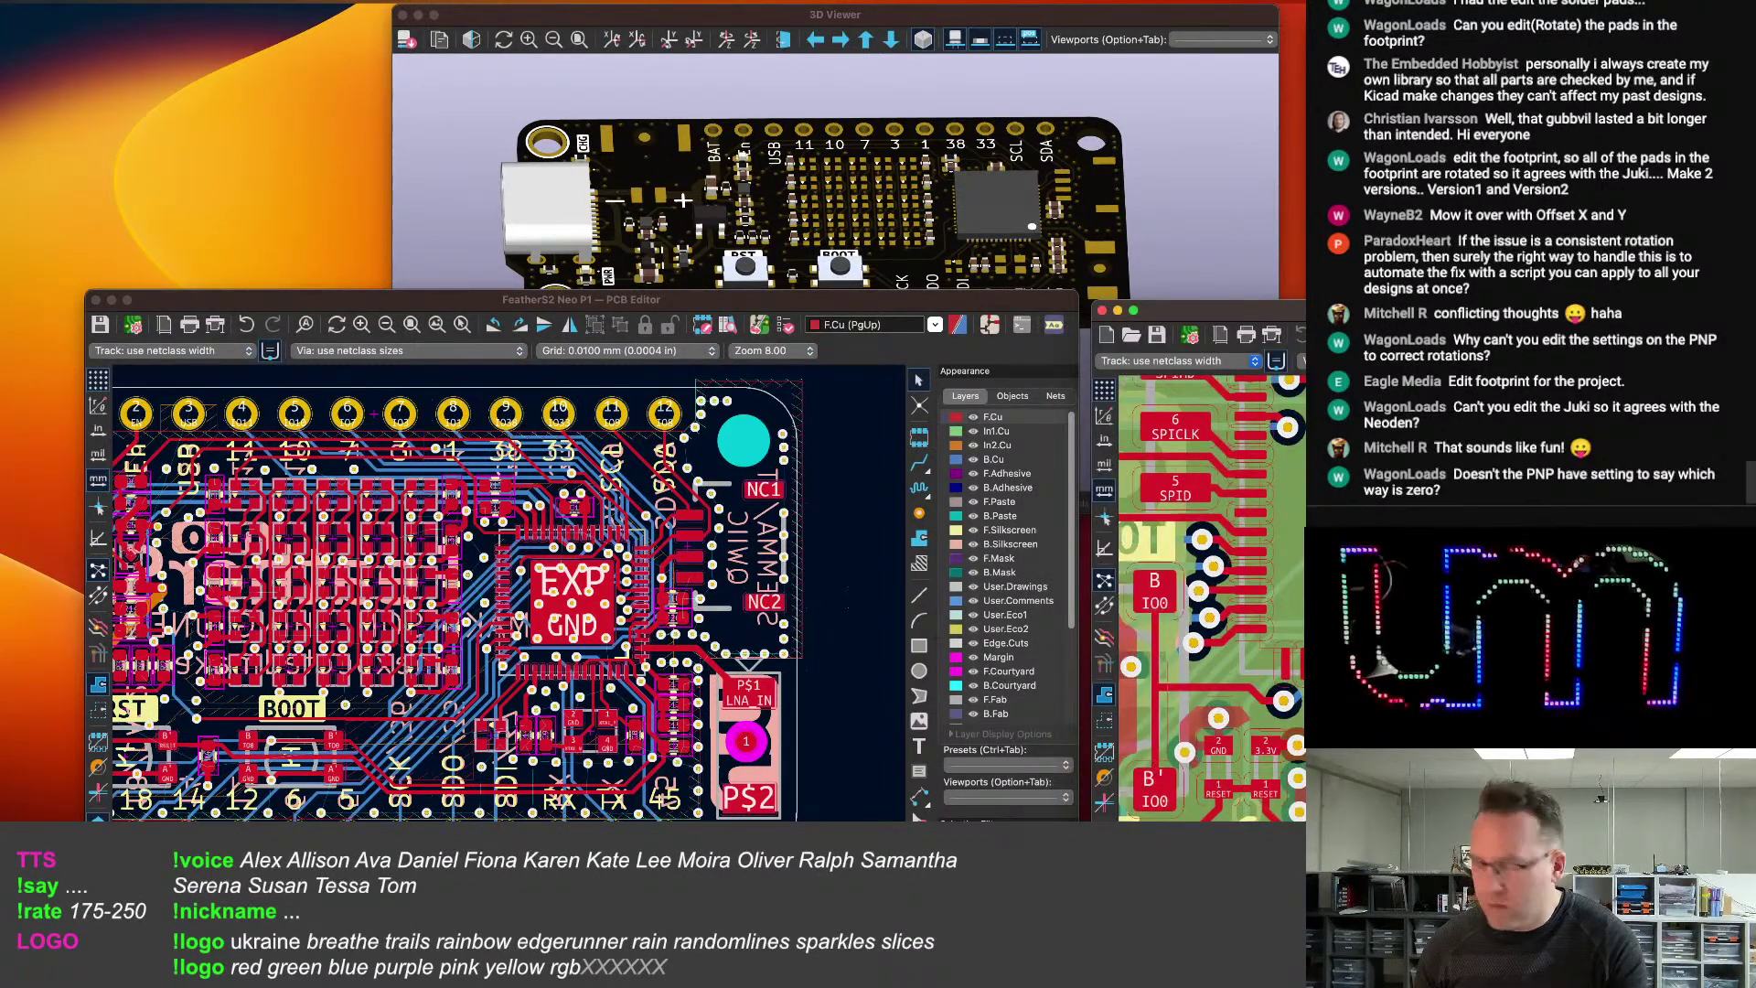
pyautogui.press('super+grave')
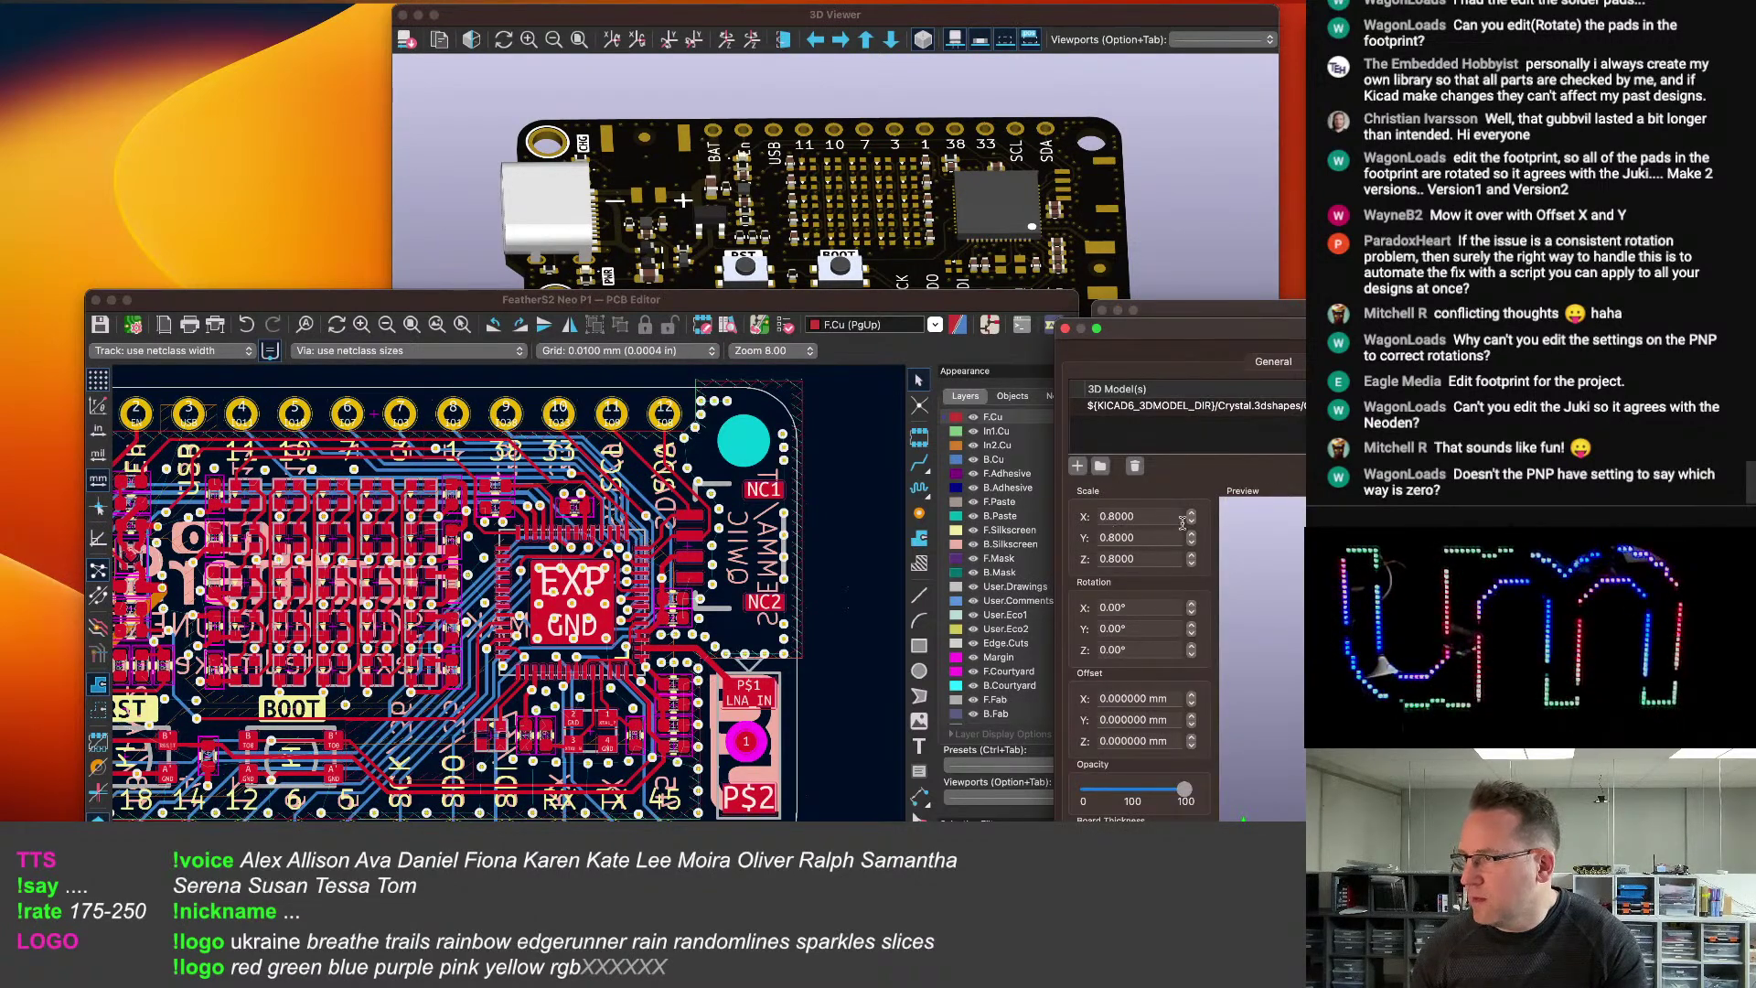
pyautogui.press('Tab')
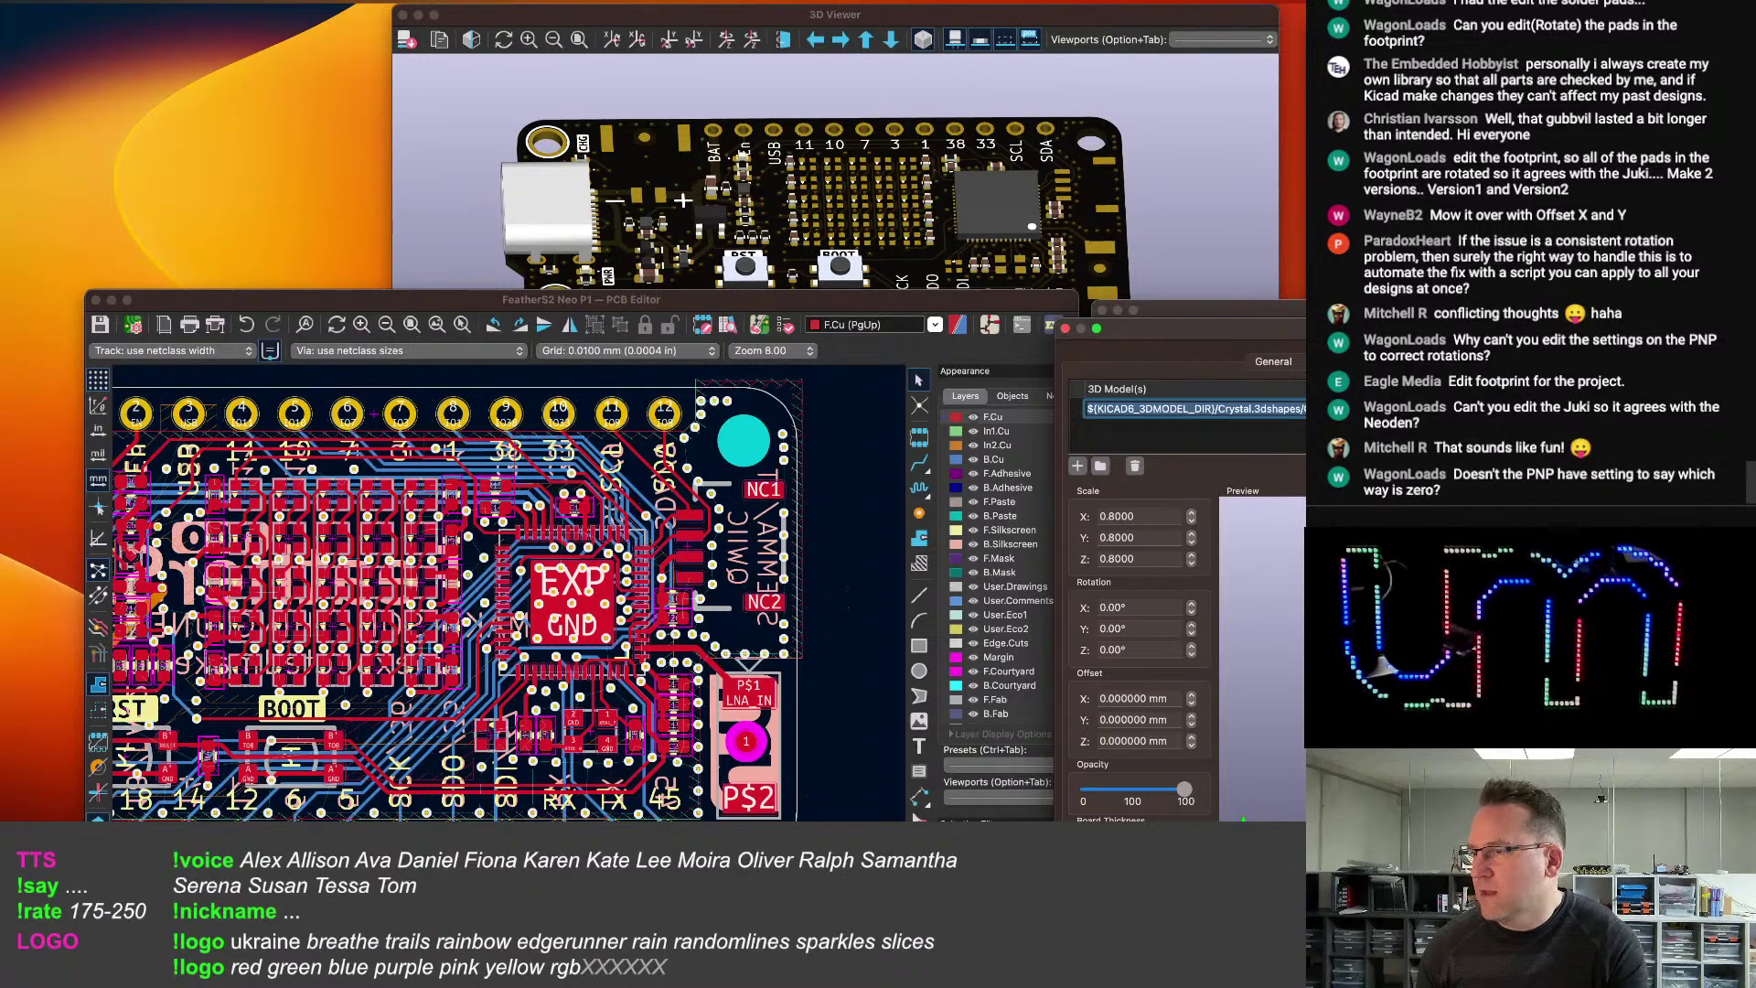
# Return to the FeatherS2 Neo board's crystal, switch to SnapEDA in the browser and search for "crystal 2520".
pyautogui.click(611, 732)
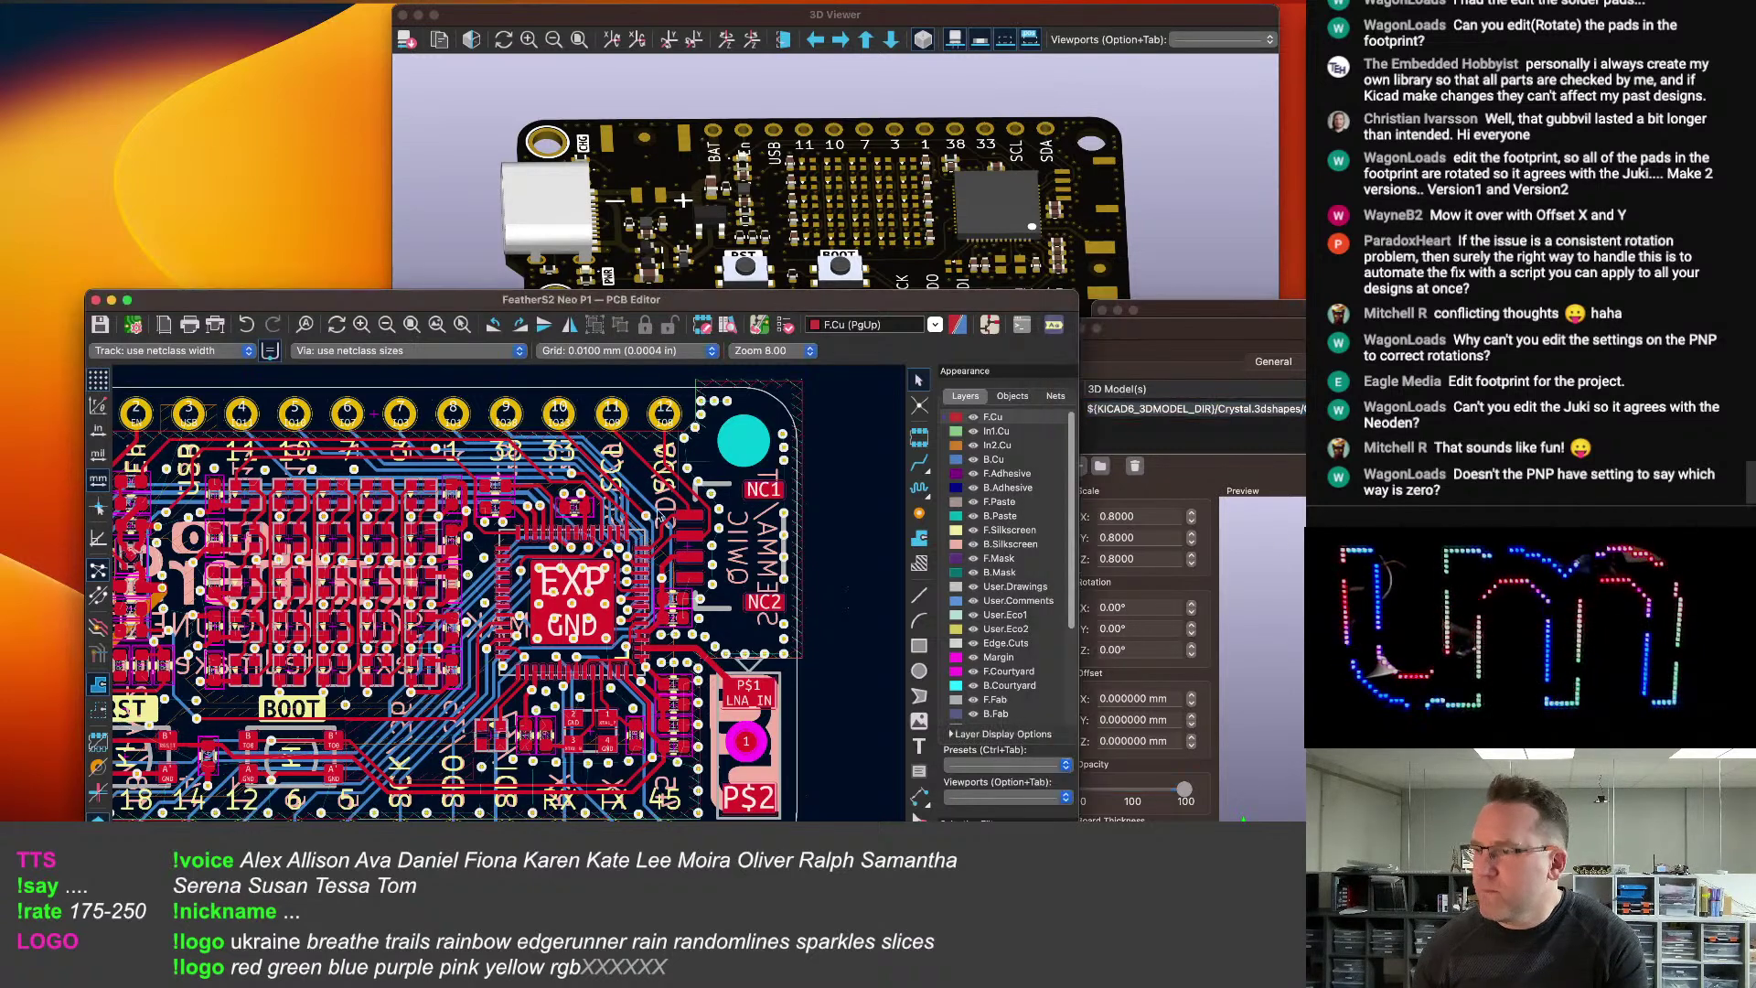
pyautogui.scroll(5, 611, 732)
pyautogui.click(555, 740)
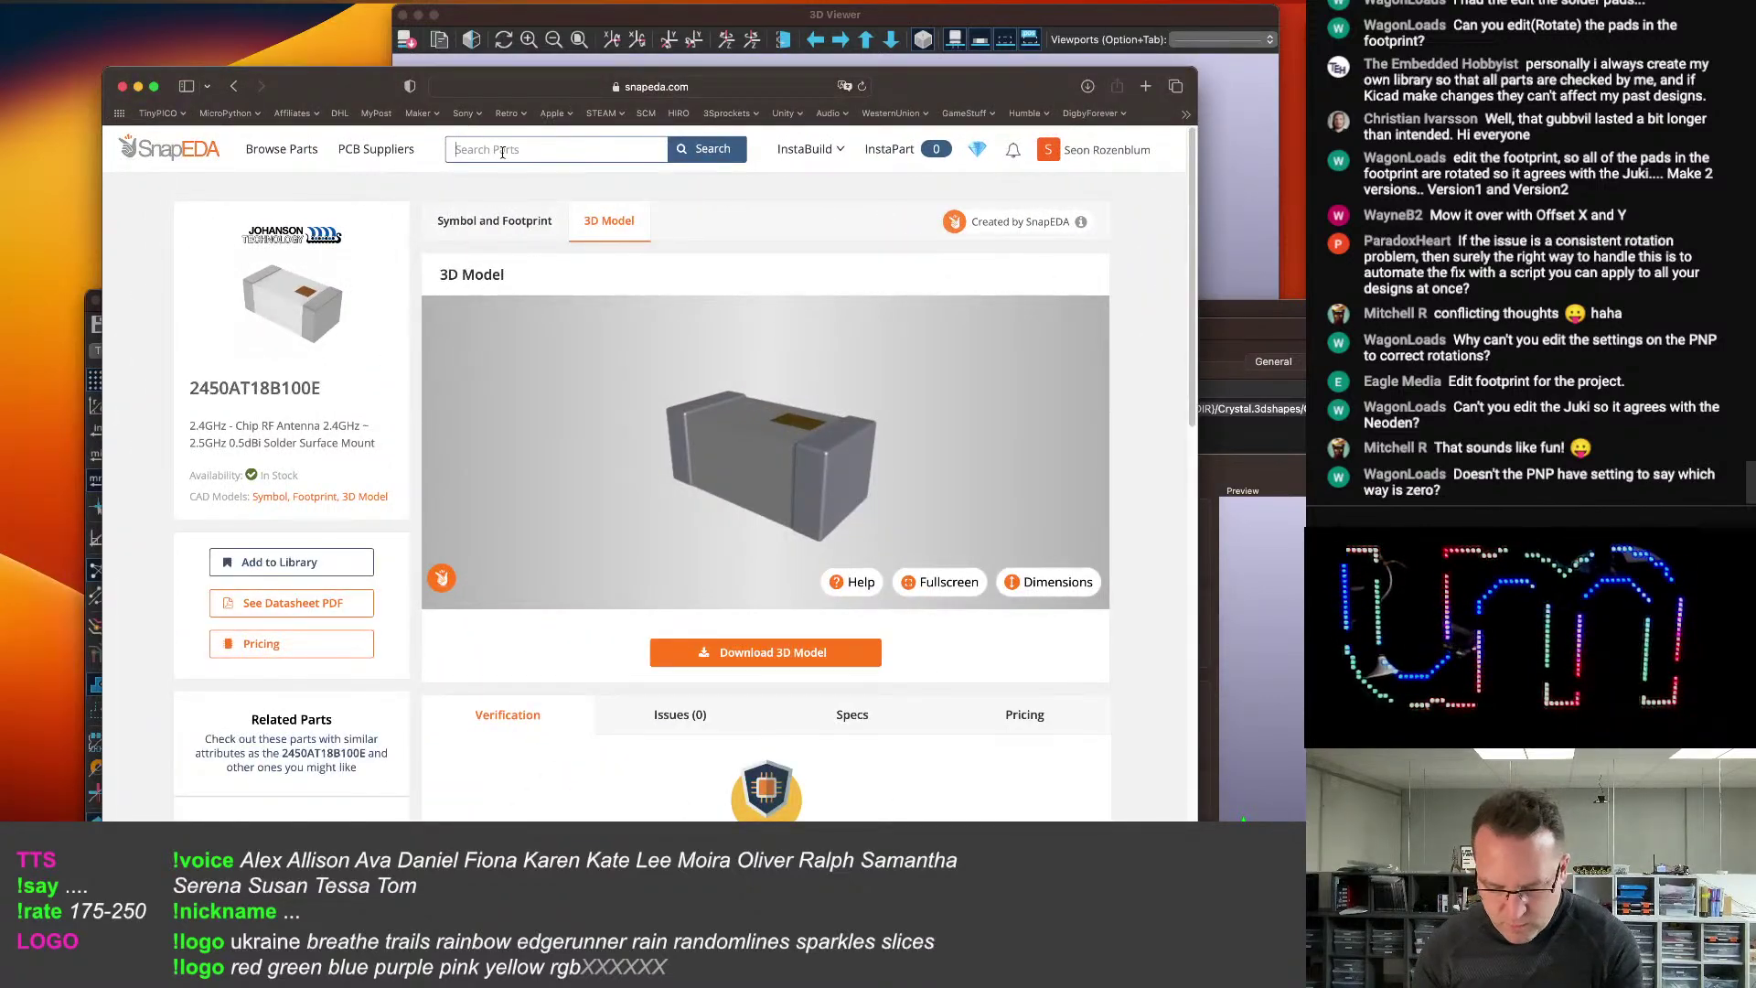
pyautogui.write('cr')
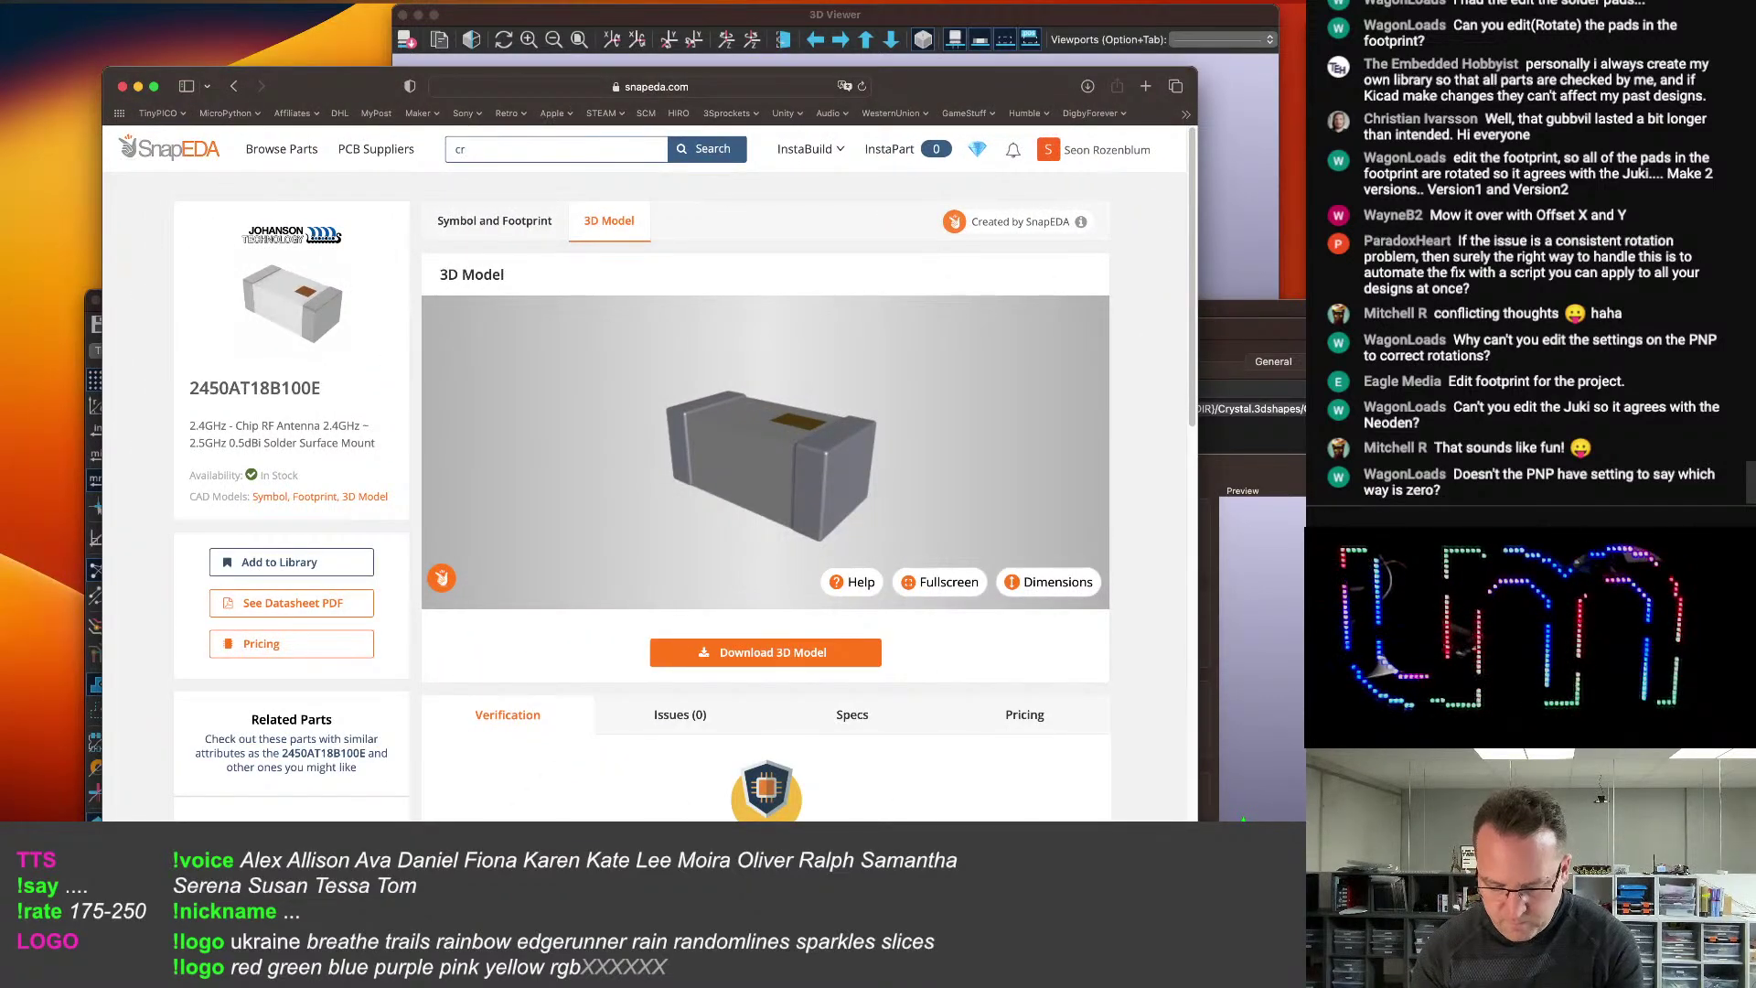
pyautogui.write('ystal 2520')
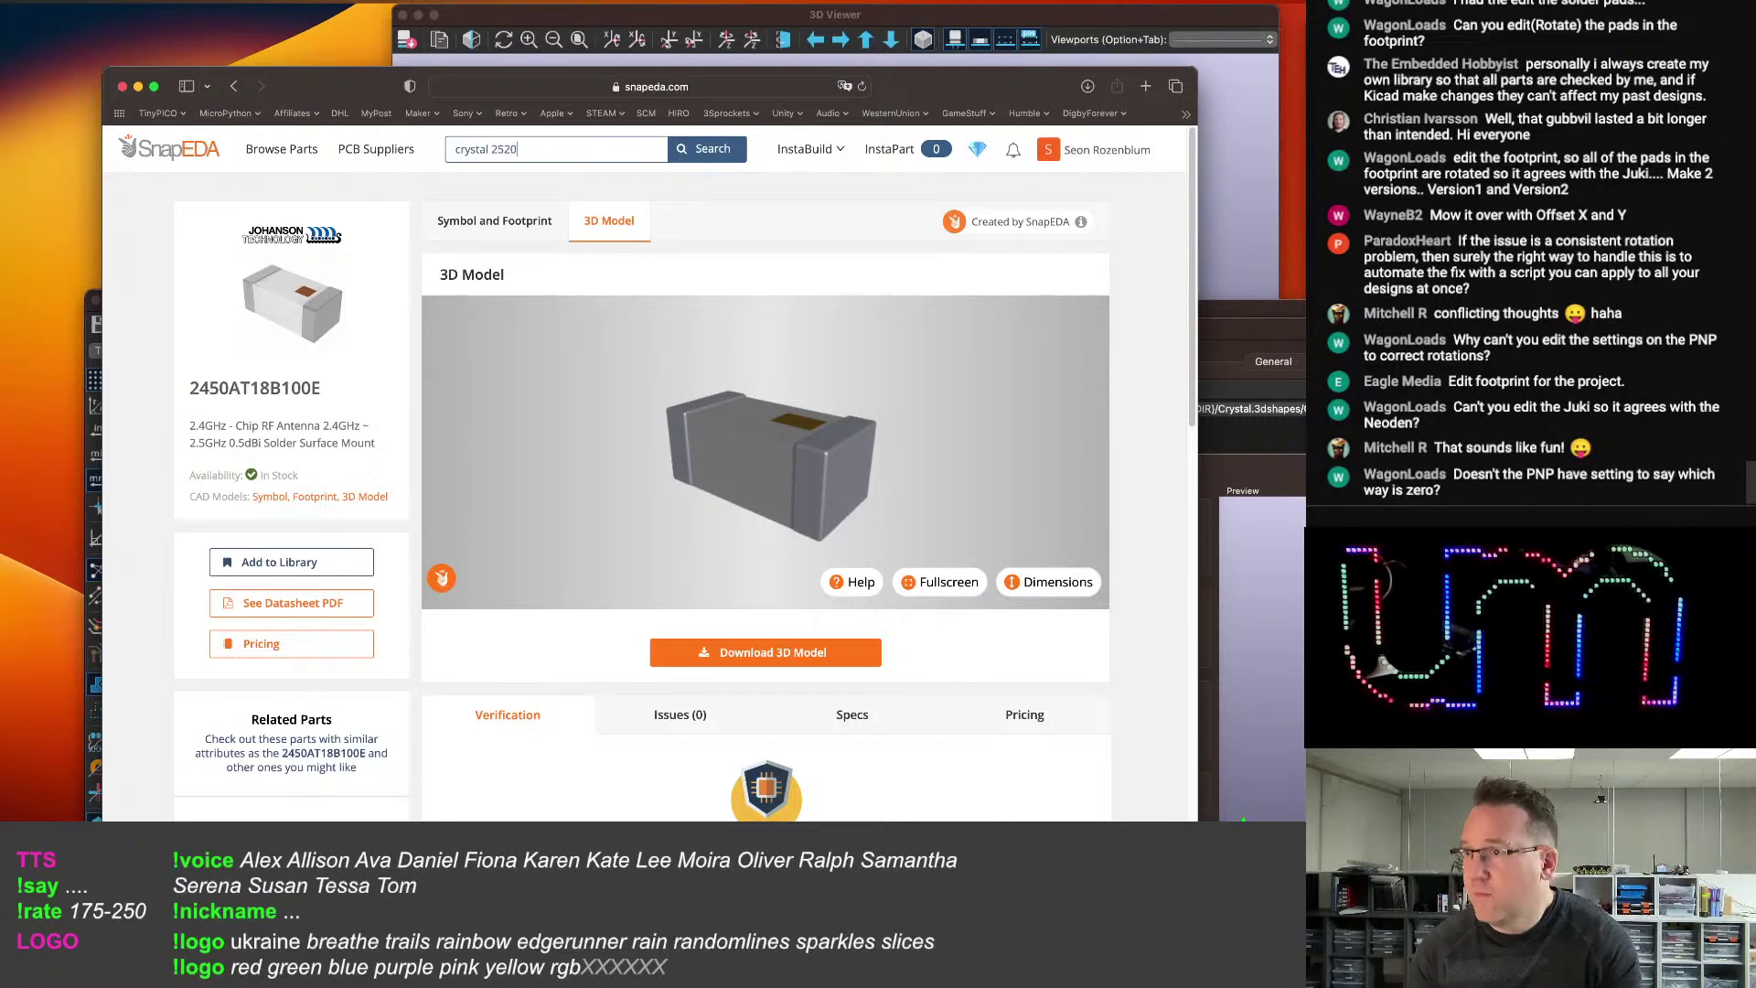
pyautogui.press('Return')
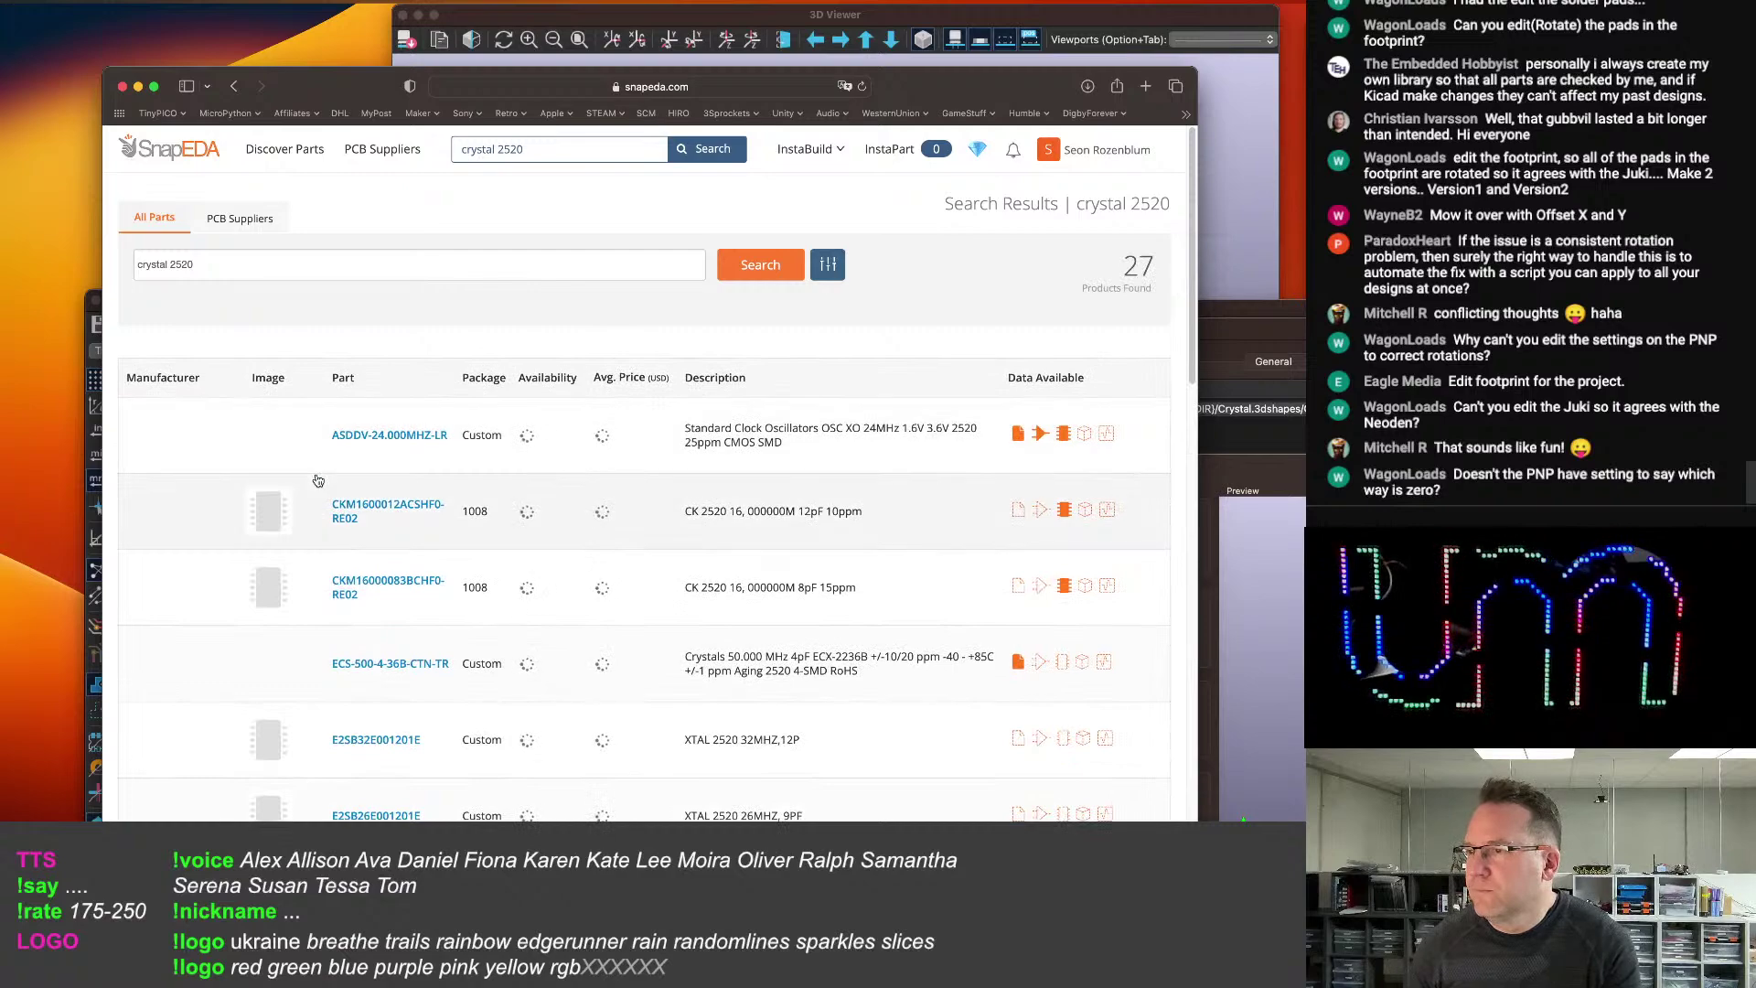
# Look through both pages of crystal results for a usable 3D model and minimize the browser.
pyautogui.scroll(-15, 483, 450)
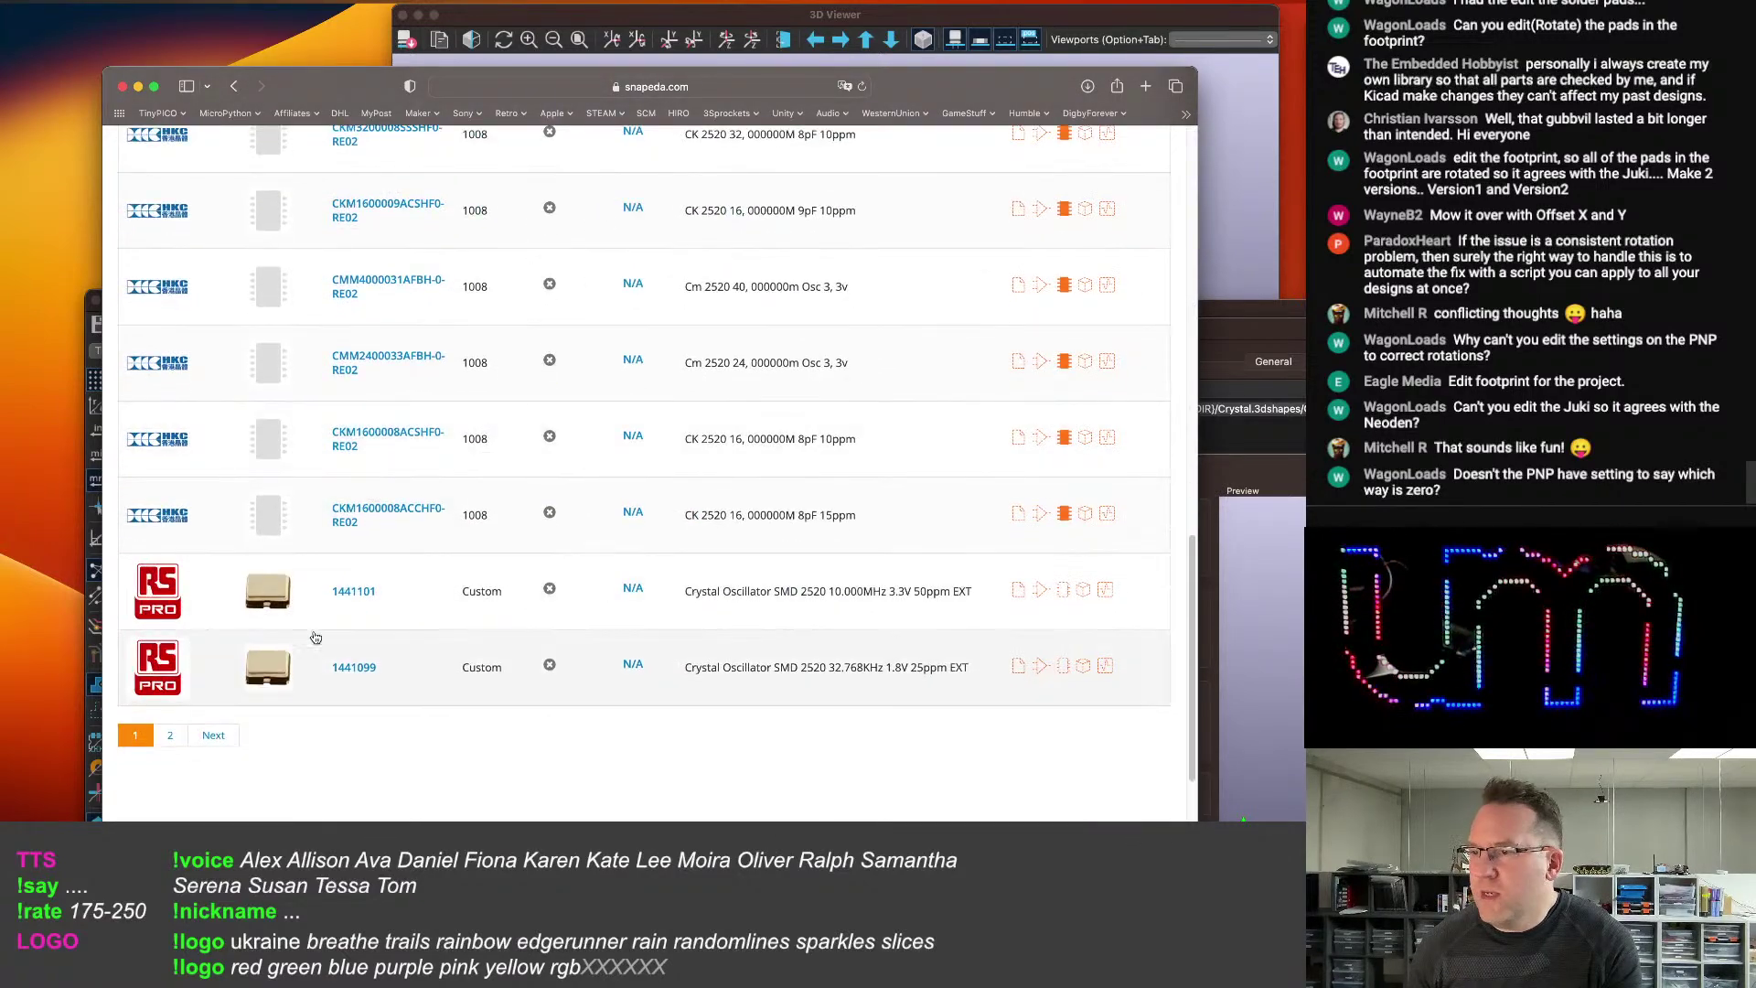
pyautogui.scroll(-3, 1059, 467)
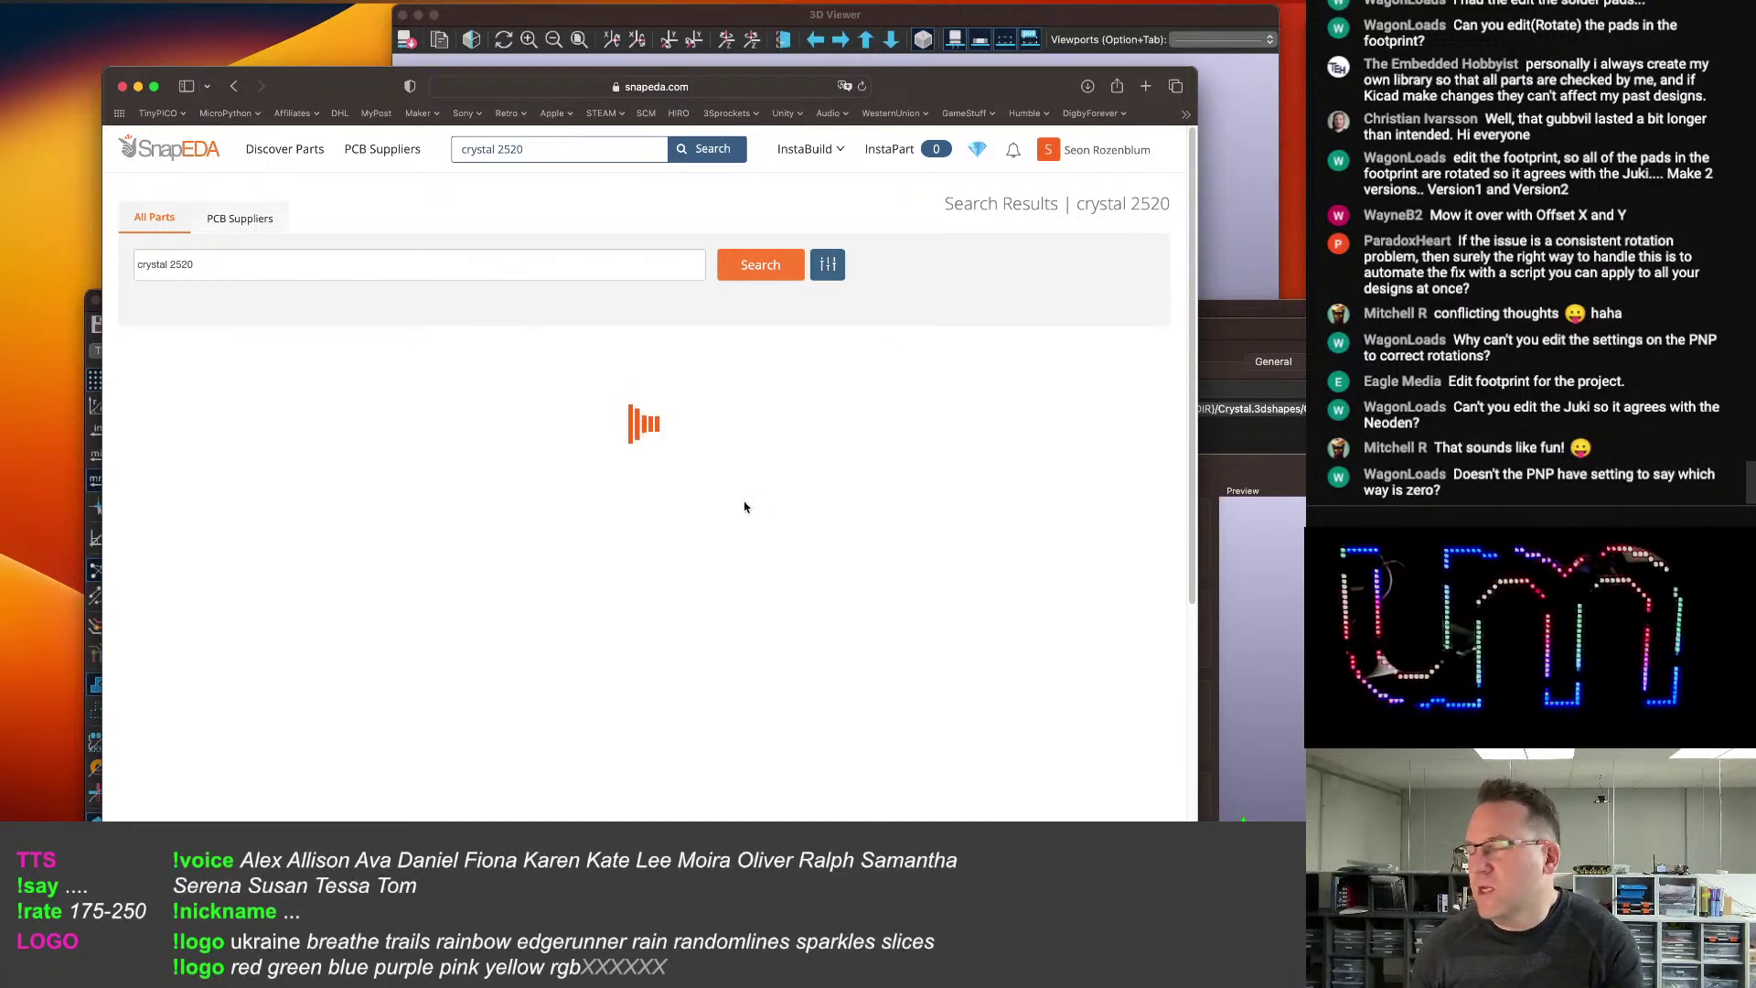
pyautogui.scroll(-5, 686, 516)
pyautogui.scroll(5, 644, 508)
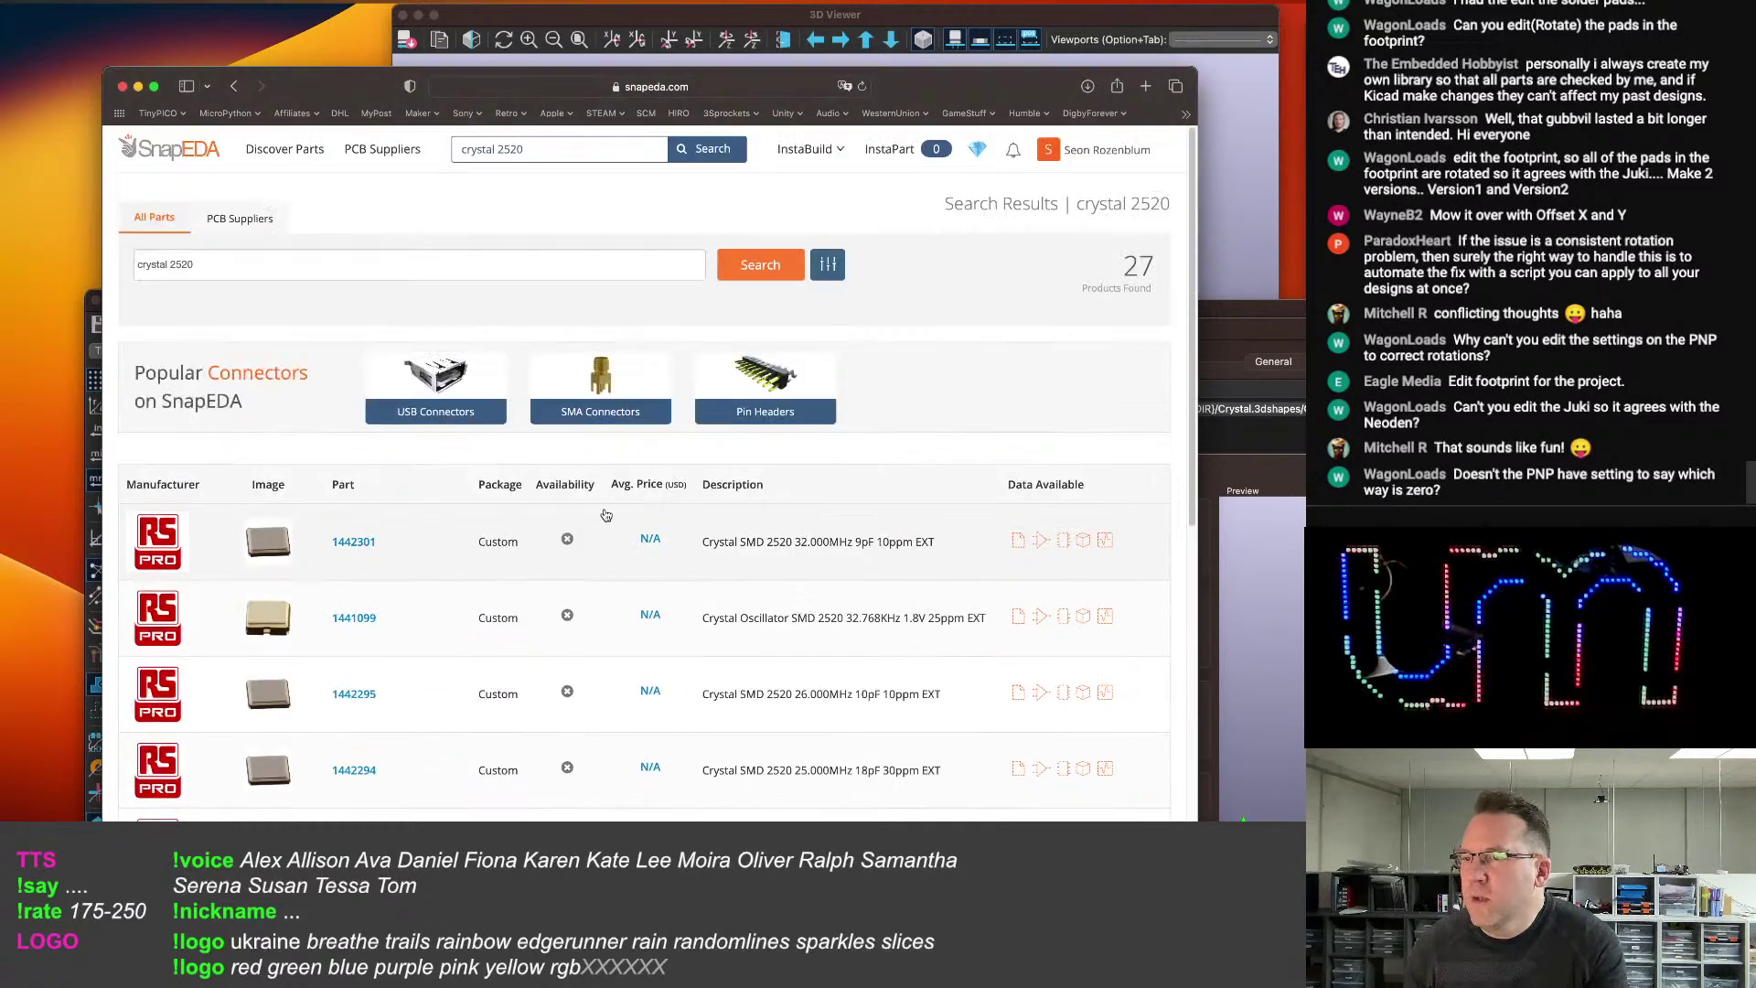
pyautogui.scroll(-3, 379, 568)
pyautogui.scroll(3, 914, 562)
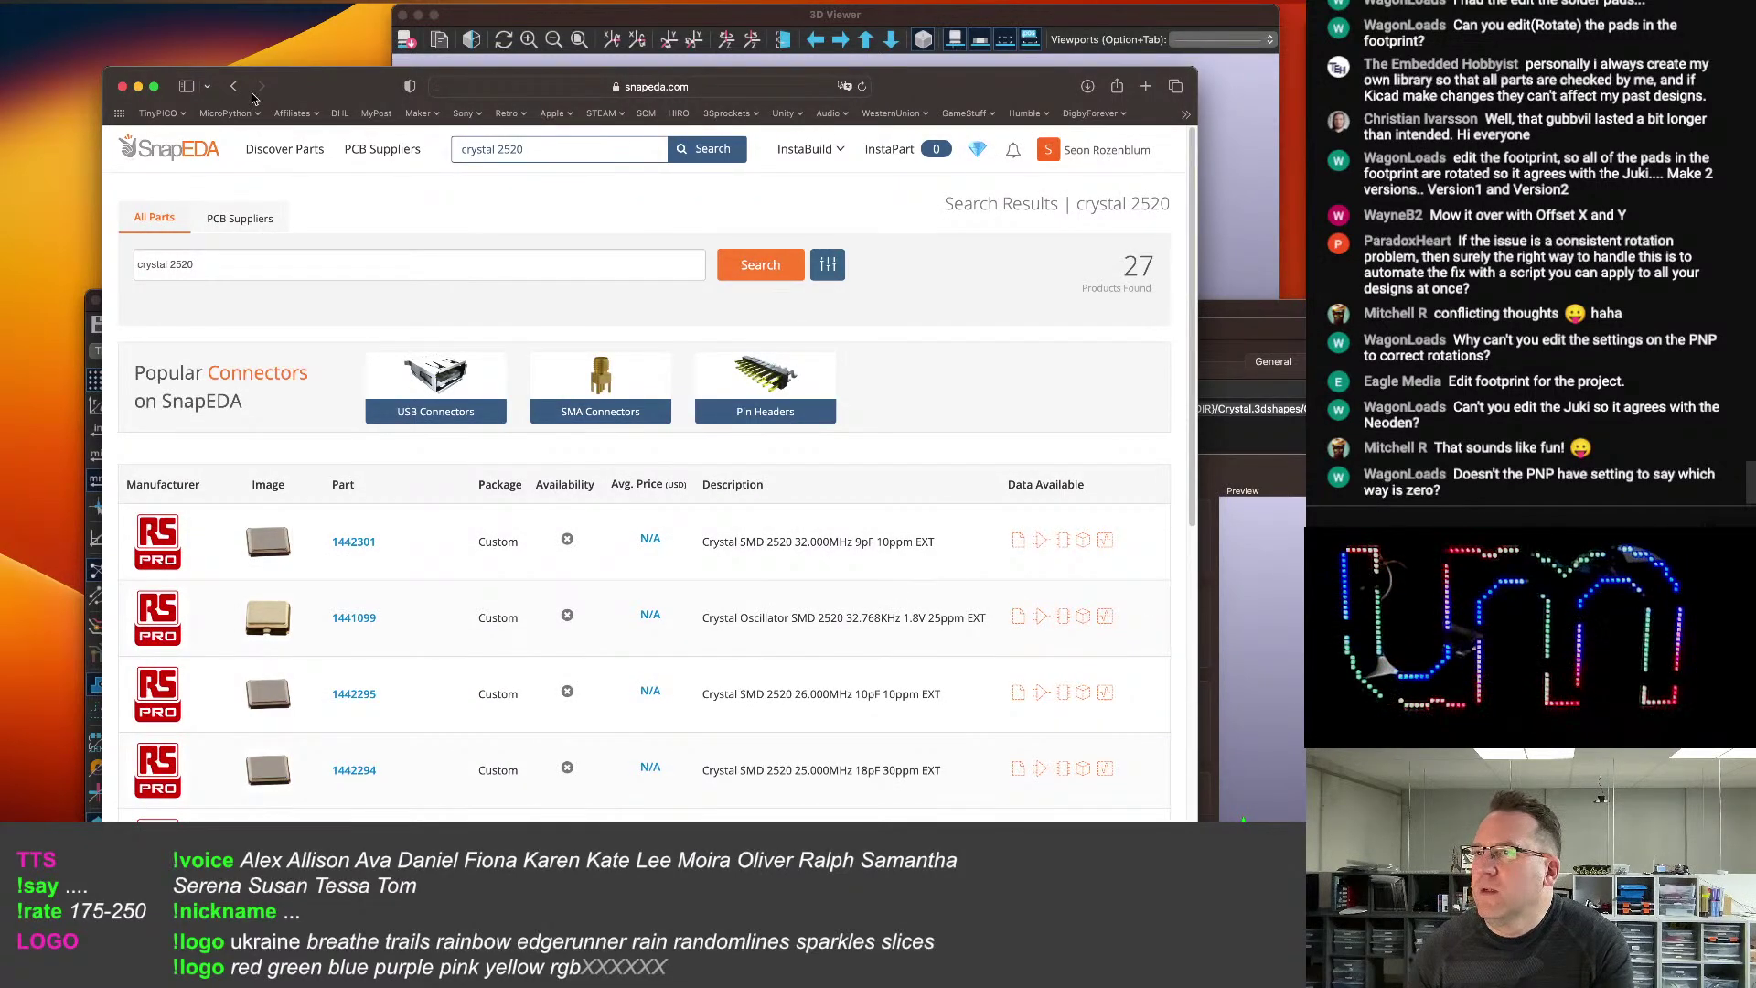
pyautogui.click(138, 87)
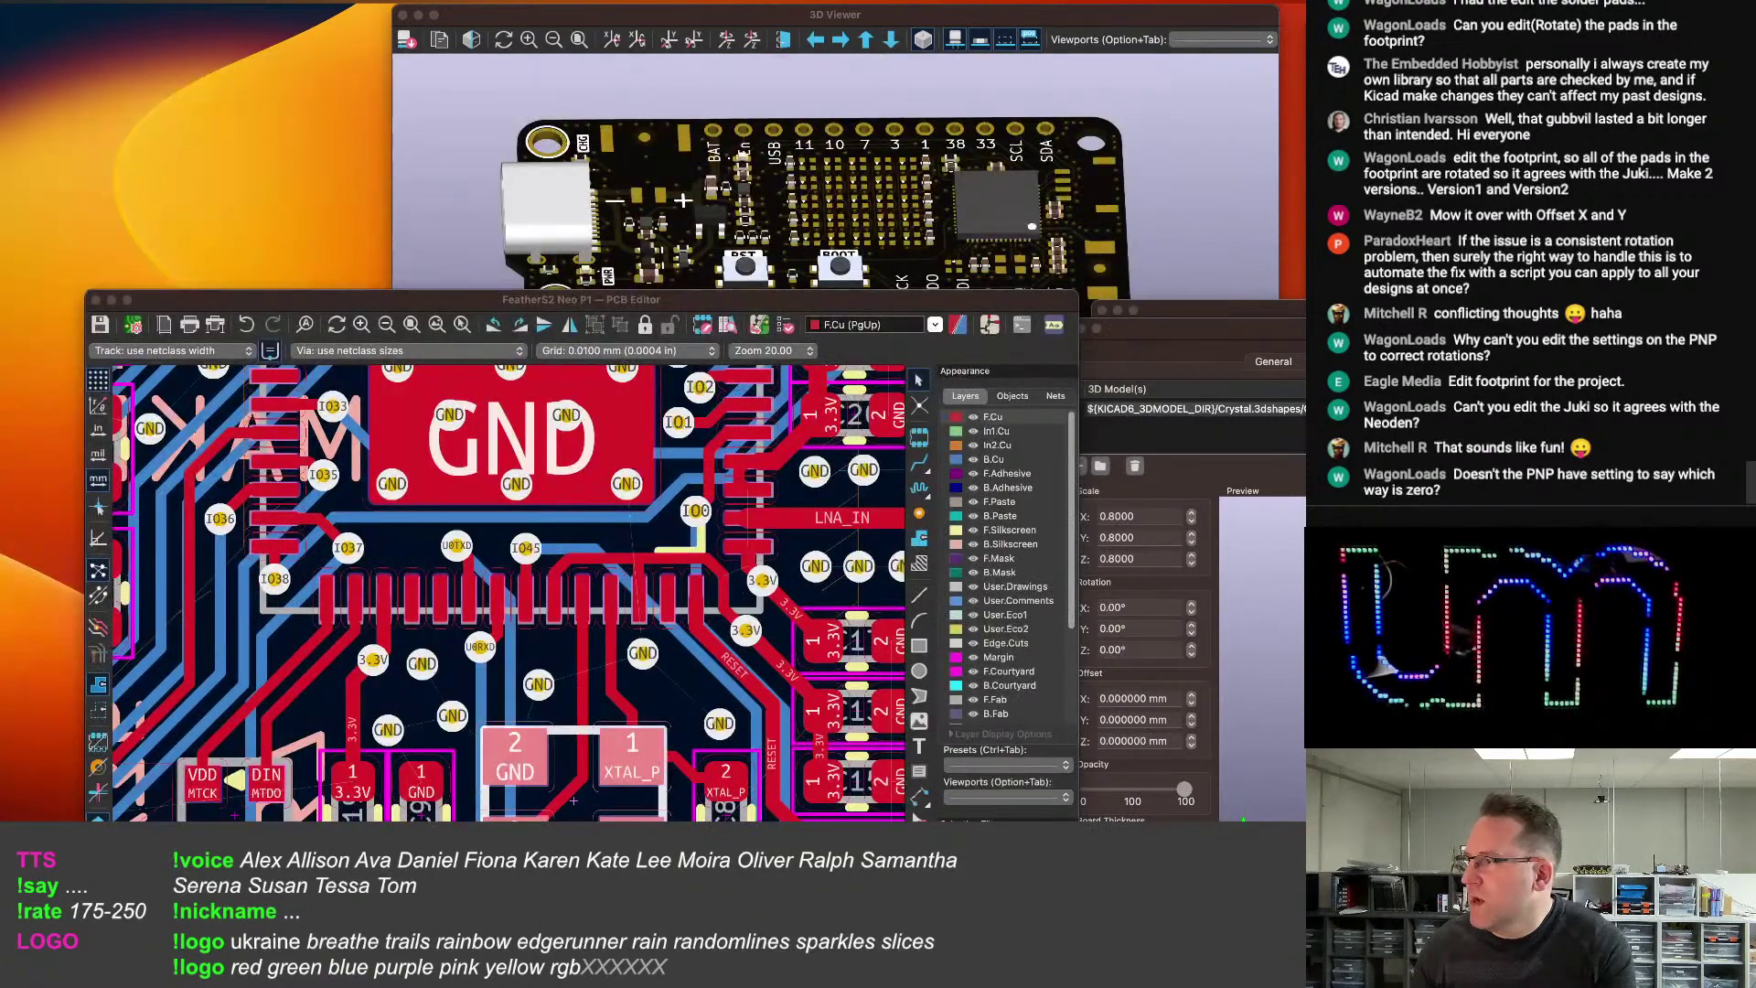
# Open the properties of the crystal footprint below the ESP32 chip and set its 3D model scale to 0.8 on X, Y and Z.
pyautogui.click(851, 305)
pyautogui.doubleClick(585, 802)
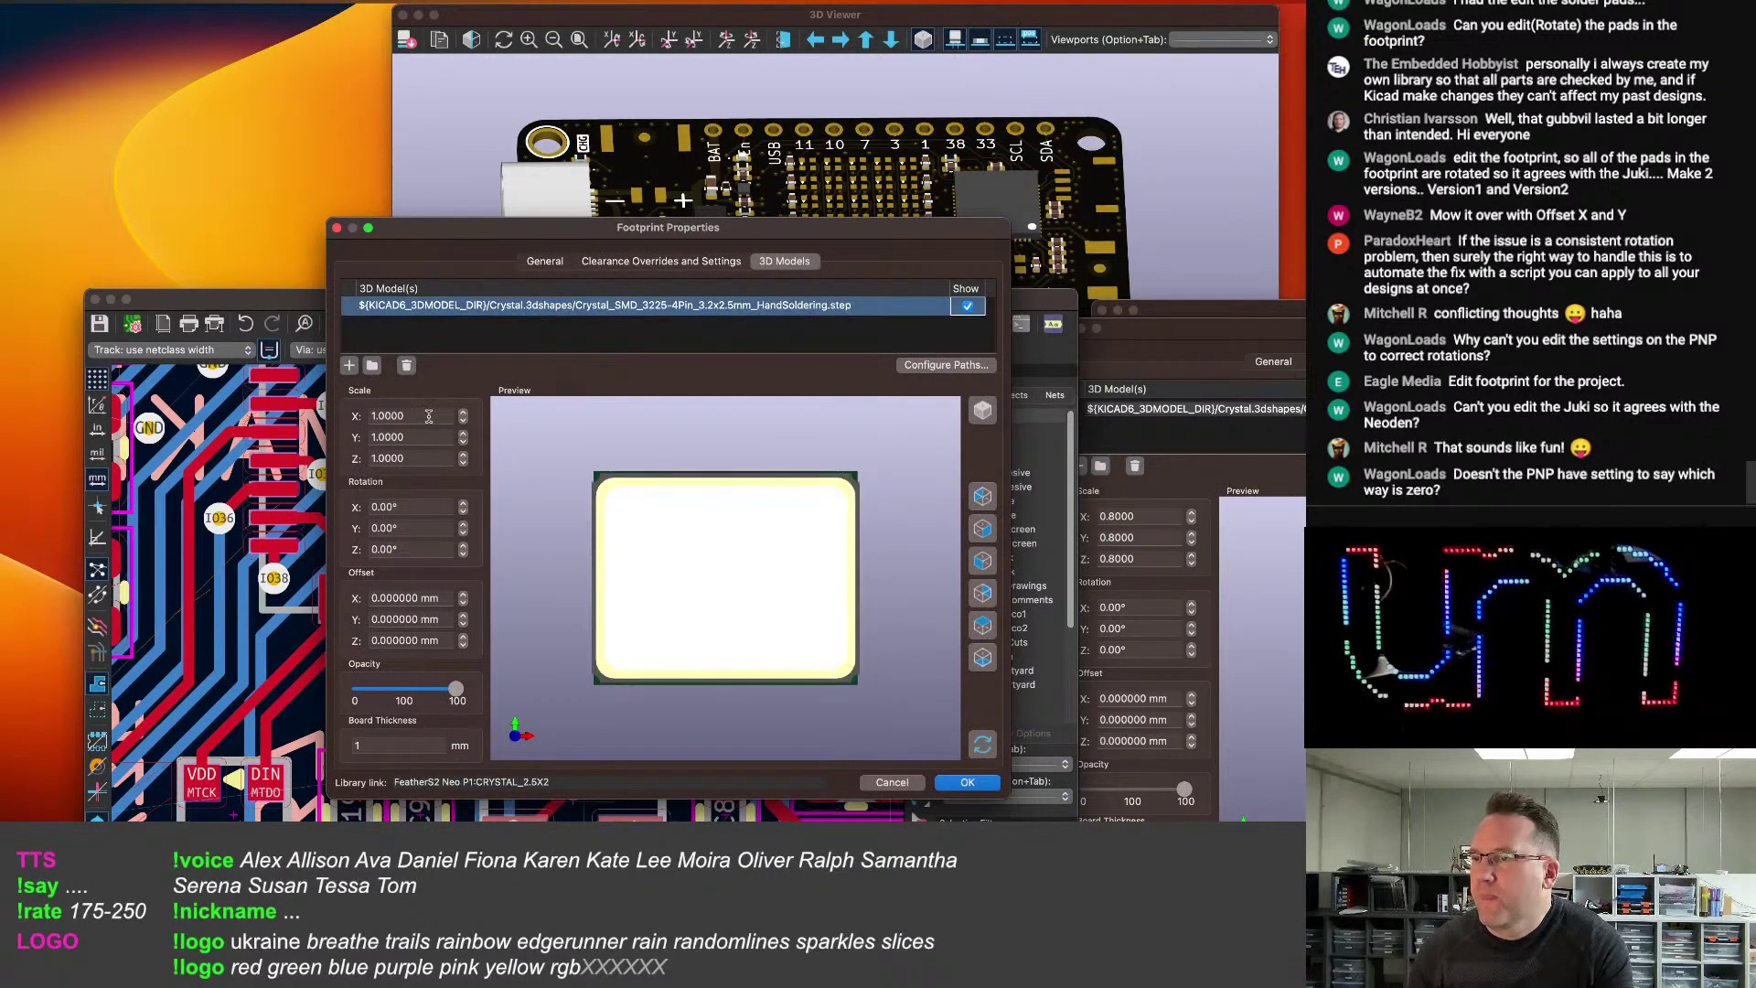
pyautogui.click(429, 416)
pyautogui.write('.8')
pyautogui.press('Tab')
pyautogui.write('.8')
pyautogui.press('Tab')
pyautogui.write('.8')
pyautogui.press('Tab')
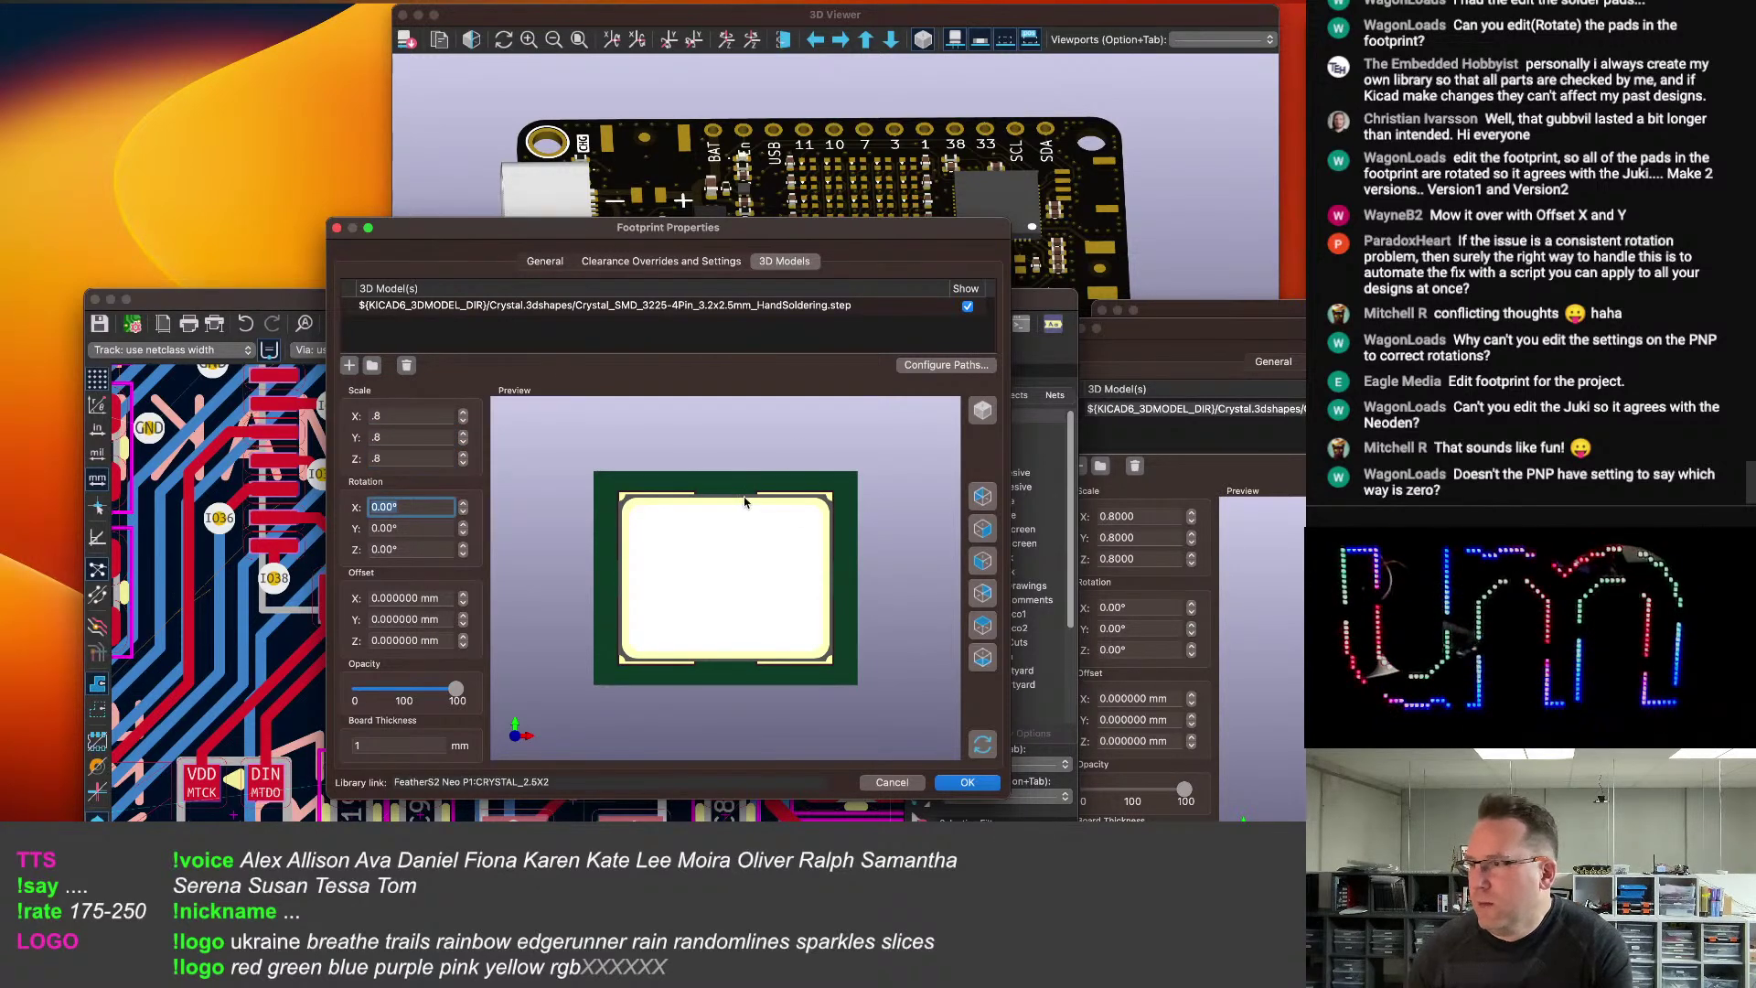
# Set the crystal model's scale to 0.75 on X, Y and Z and apply the footprint properties.
pyautogui.moveTo(758, 494); pyautogui.dragTo(694, 452)
pyautogui.moveTo(440, 420); pyautogui.dragTo(348, 405)
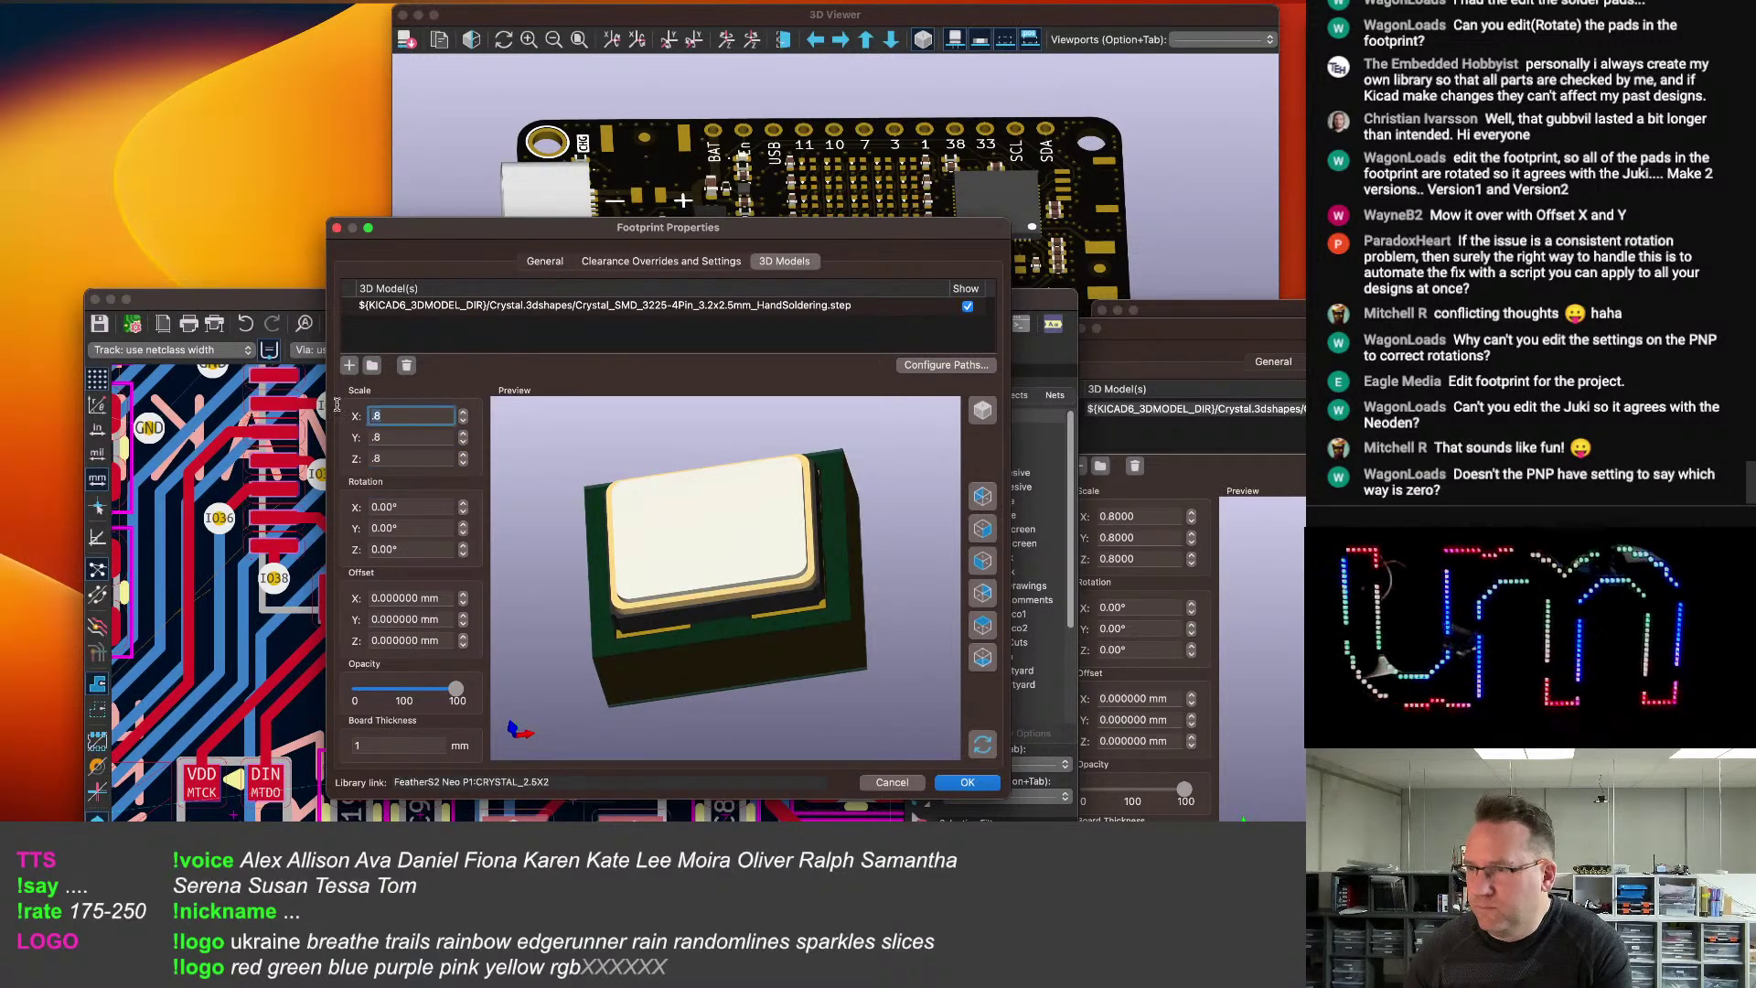
pyautogui.write('.75')
pyautogui.press('Tab')
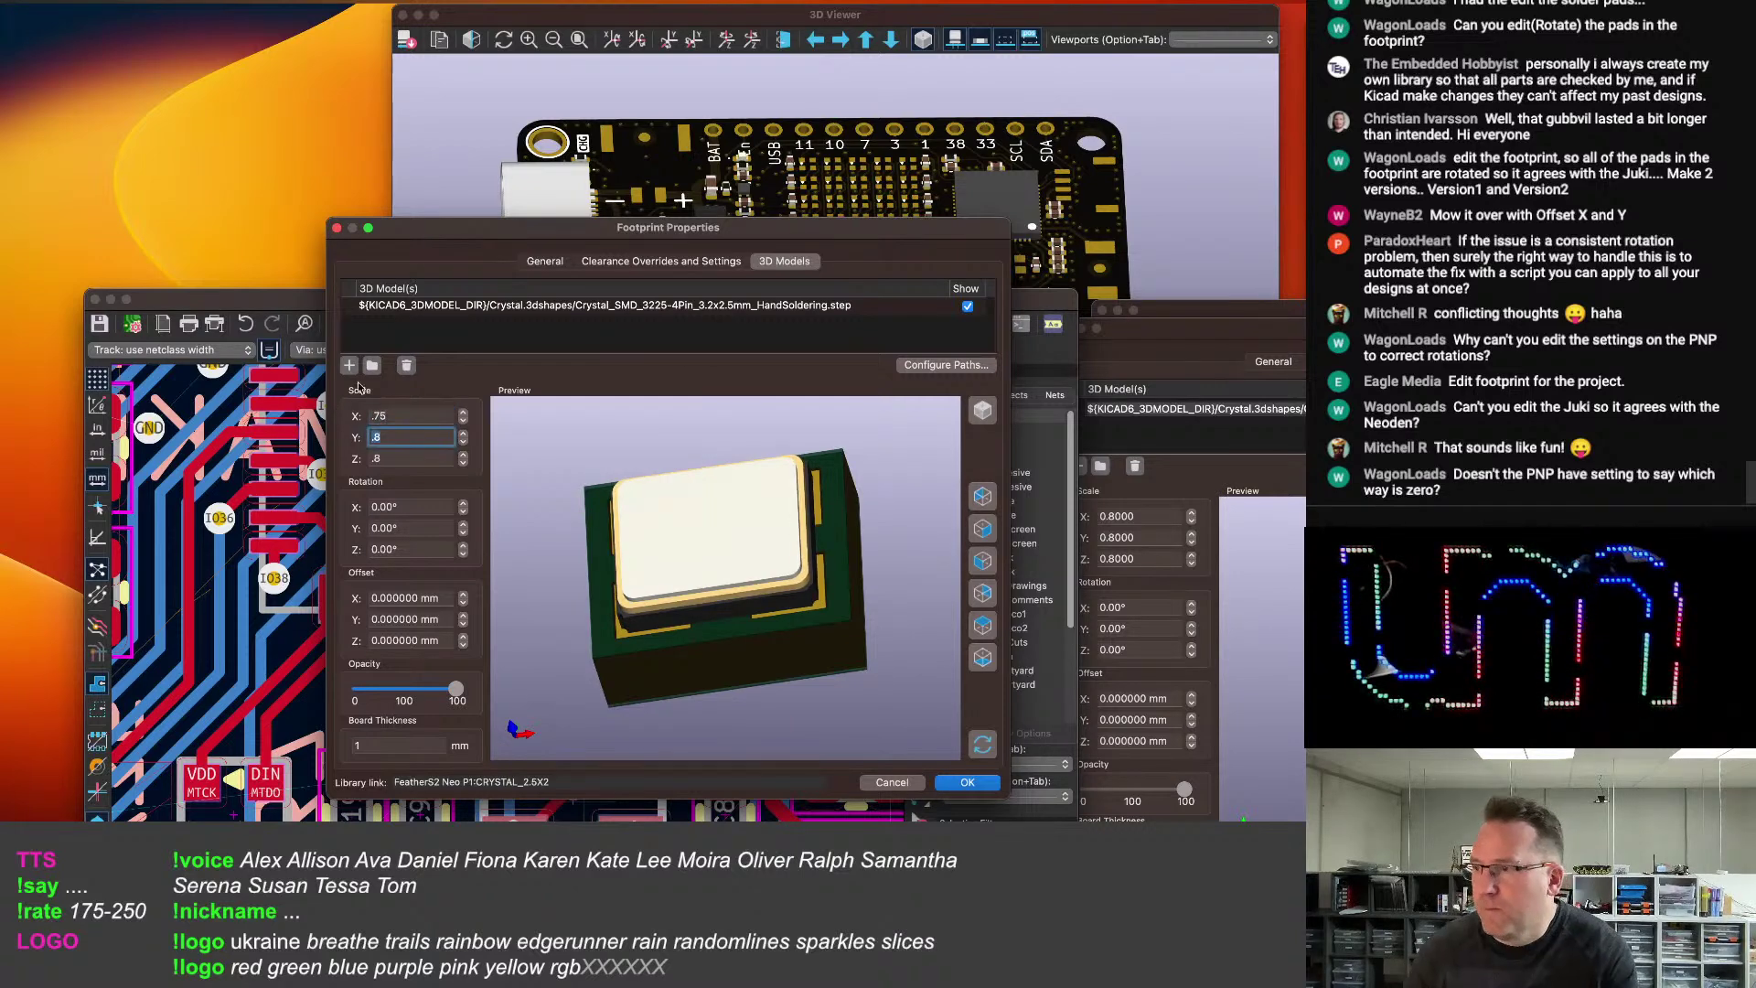
pyautogui.write('.75')
pyautogui.press('Tab')
pyautogui.write('.75')
pyautogui.click(968, 782)
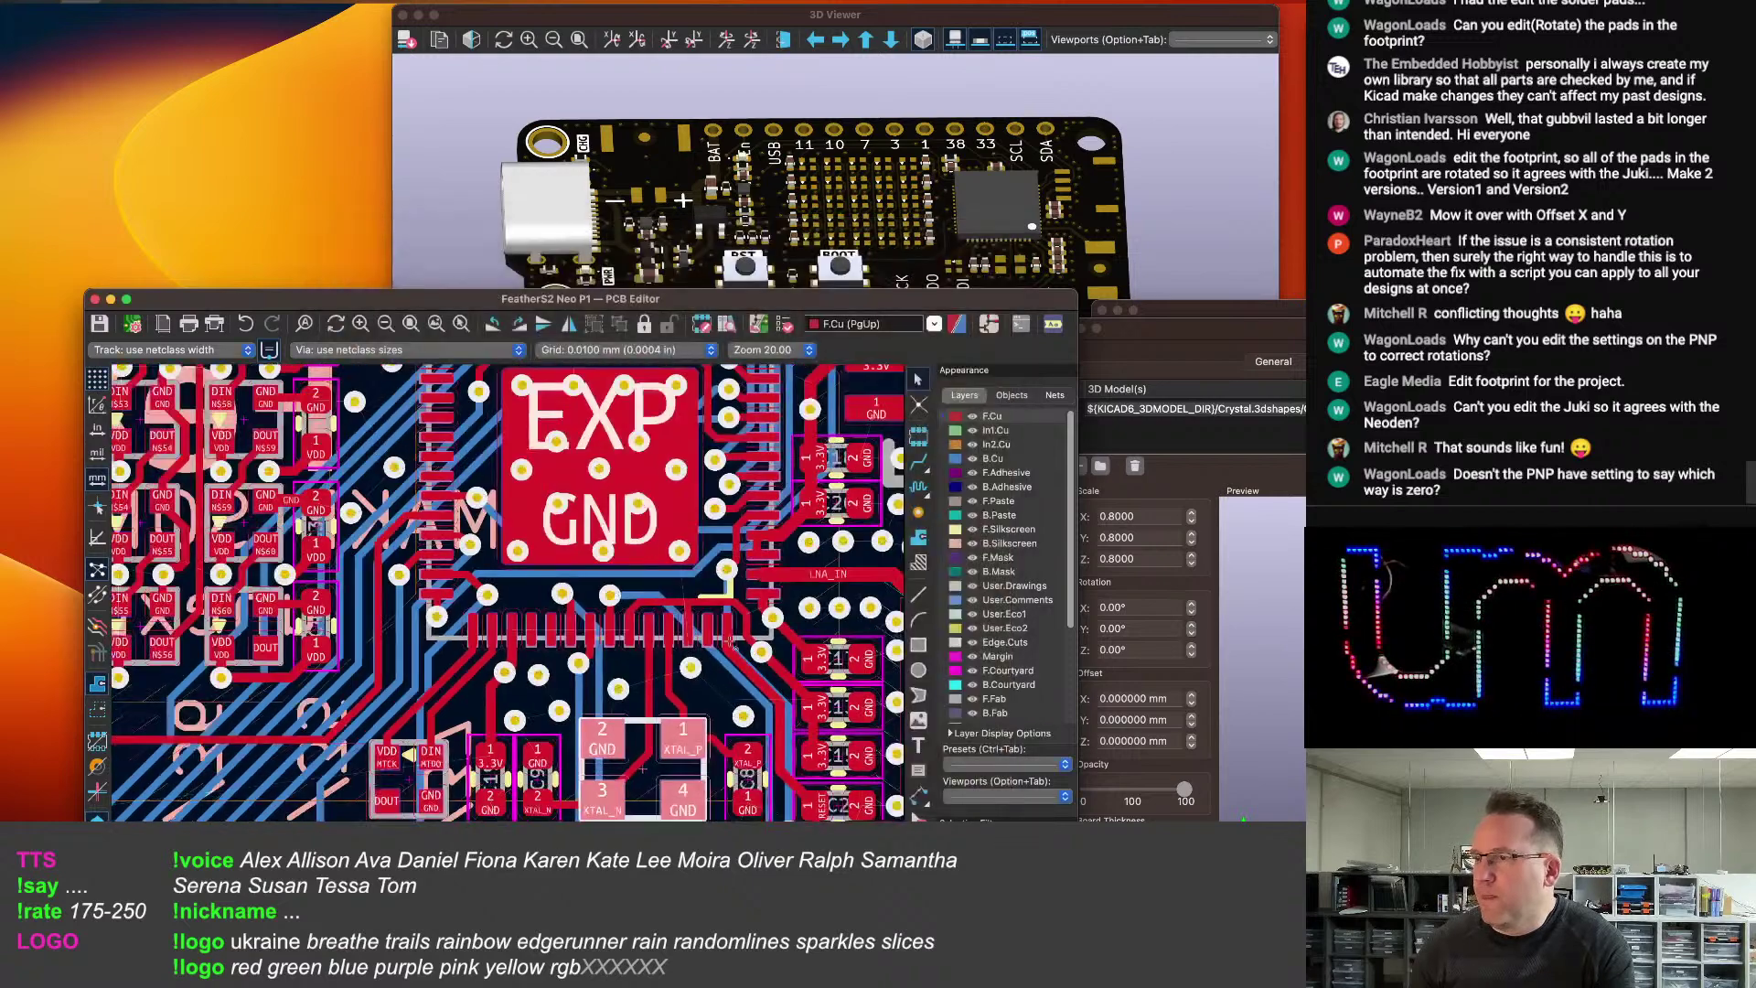
# Inspect the crystal and ESP32 chip models on the board in the 3D Viewer.
pyautogui.scroll(-1, 608, 722)
pyautogui.scroll(-1, 609, 722)
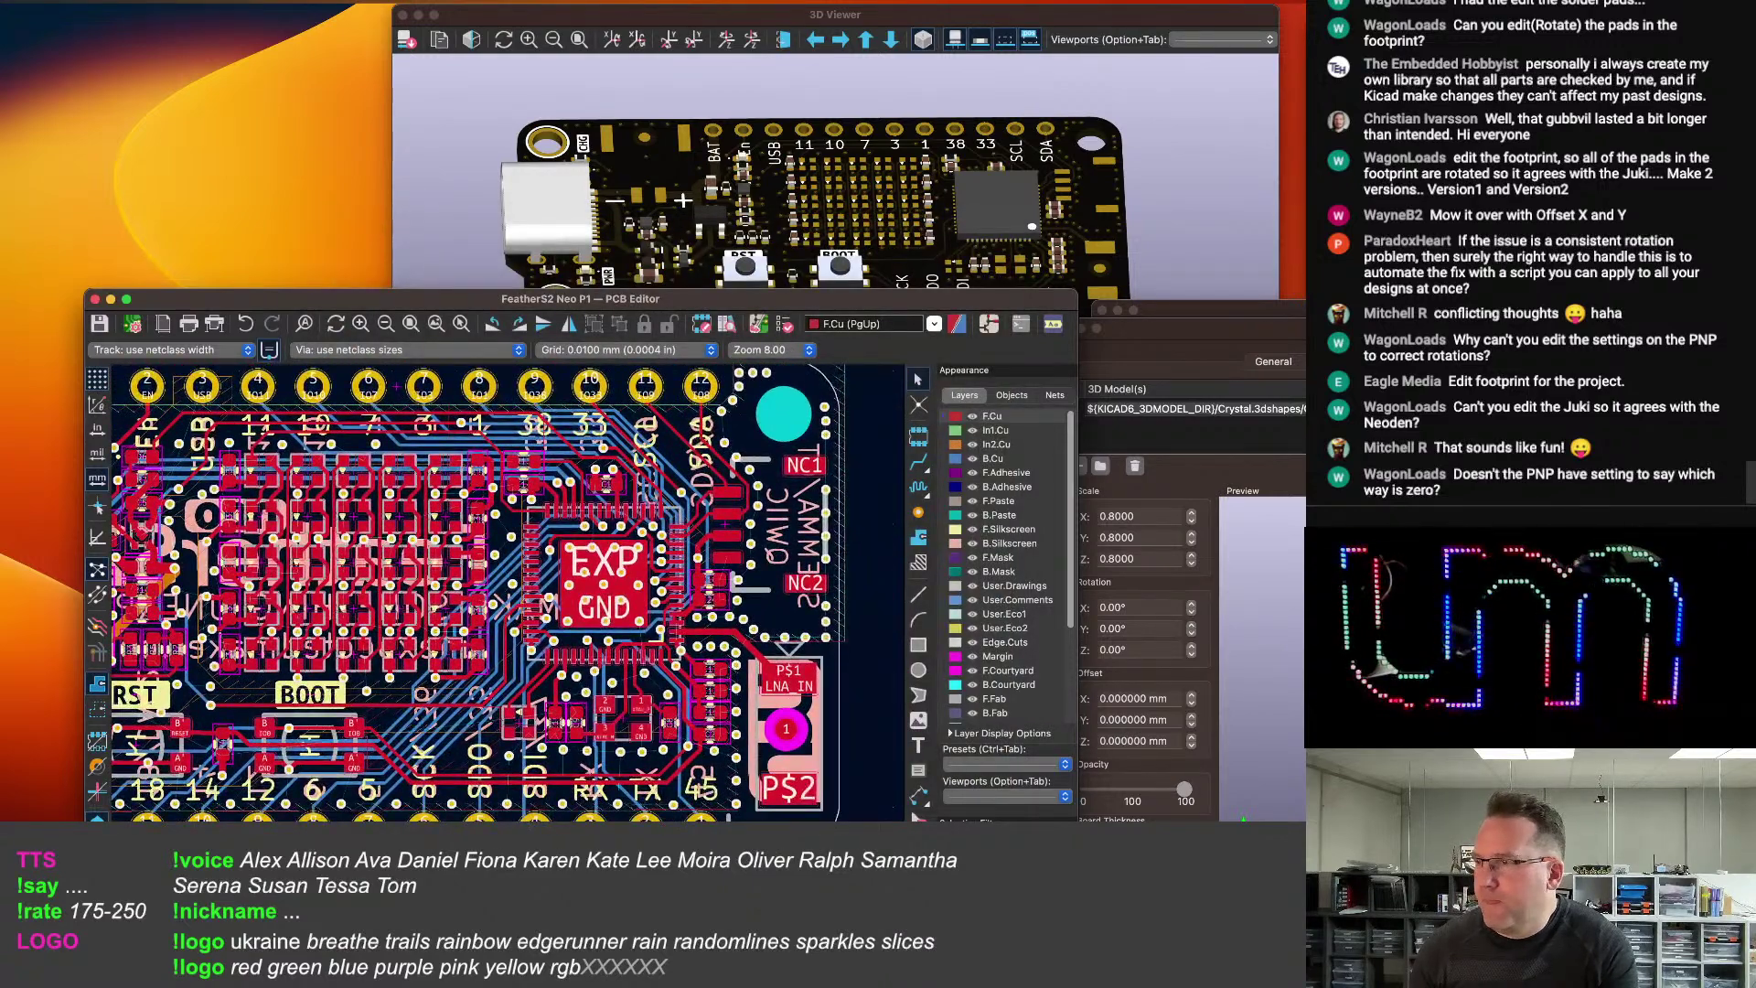
pyautogui.click(1114, 23)
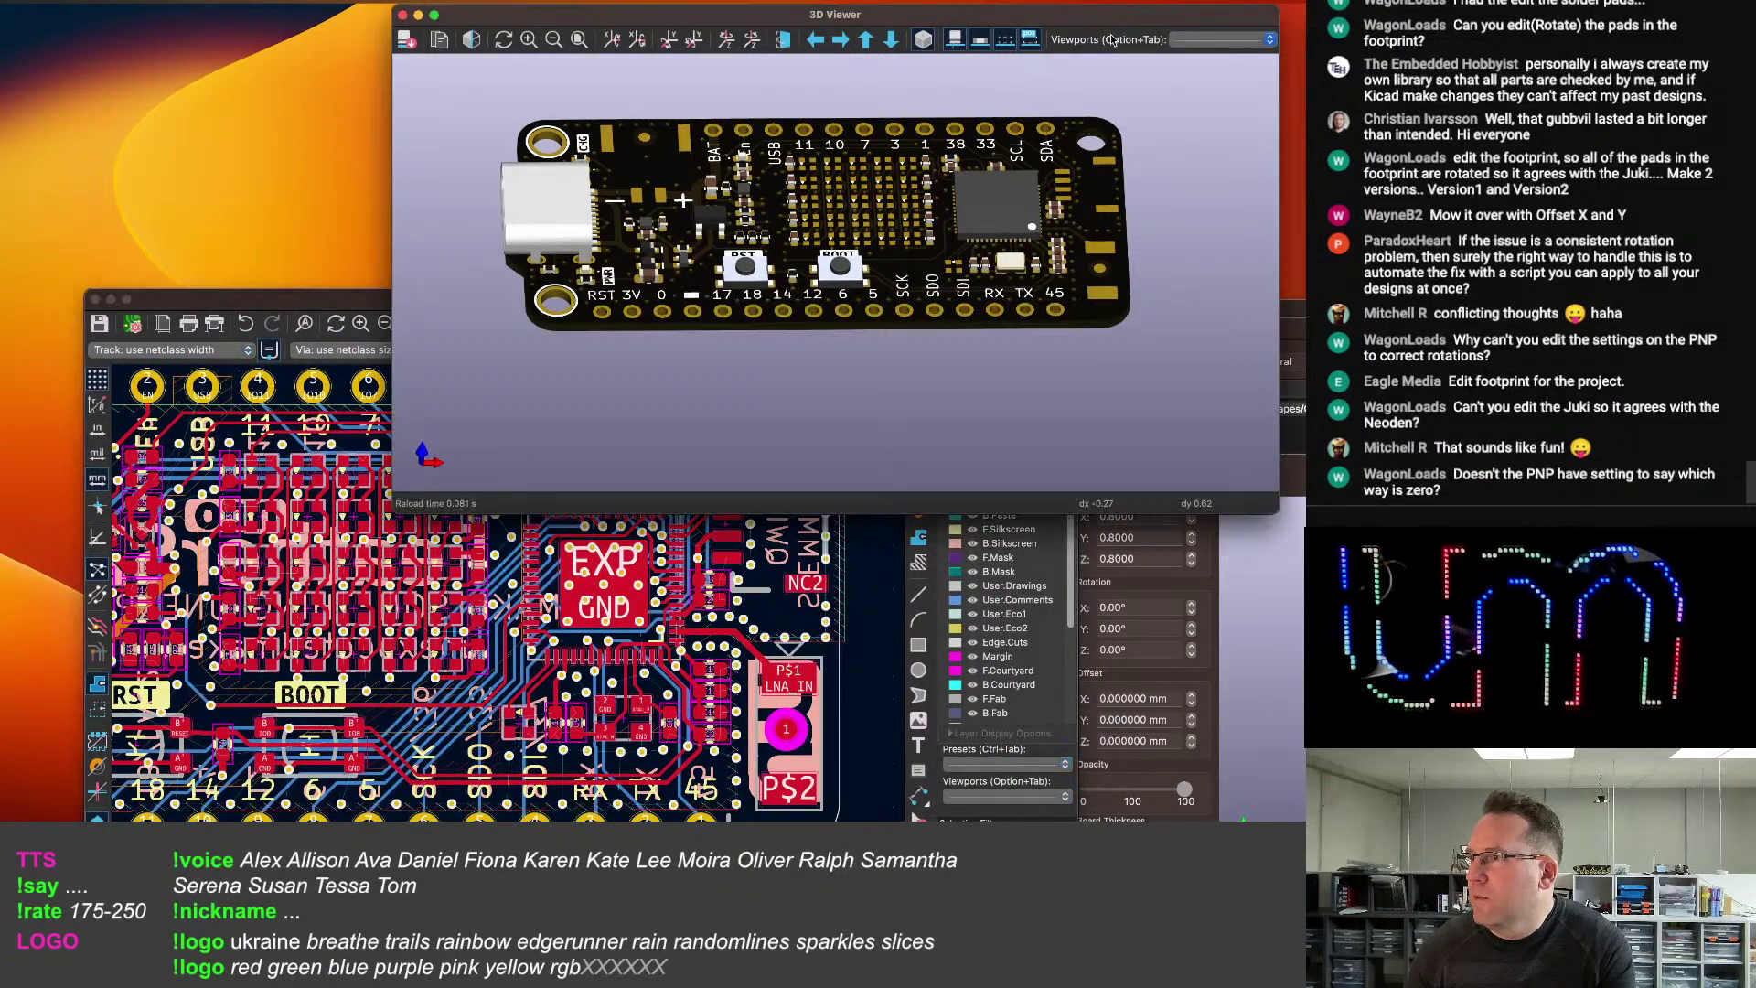
pyautogui.scroll(4, 953, 304)
pyautogui.scroll(-1, 947, 303)
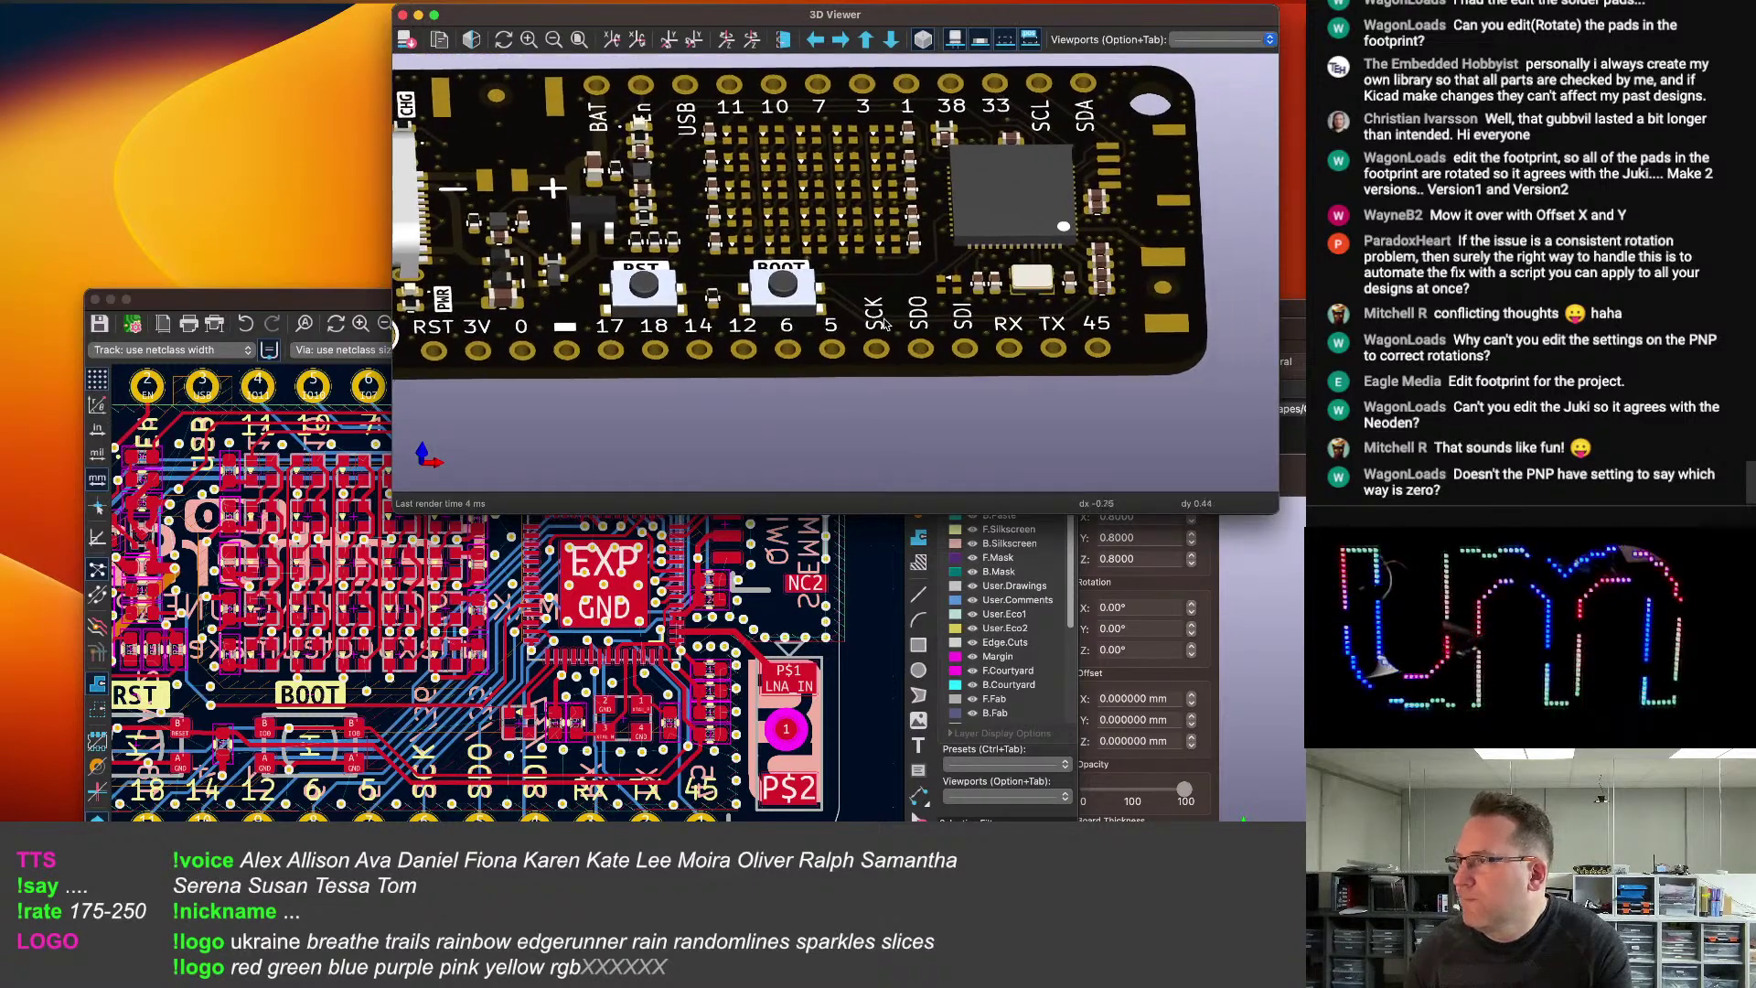
# Open the 3D model settings of the LED1515 footprint beside the crystal, add an empty model entry and start choosing its file.
pyautogui.scroll(3, 522, 736)
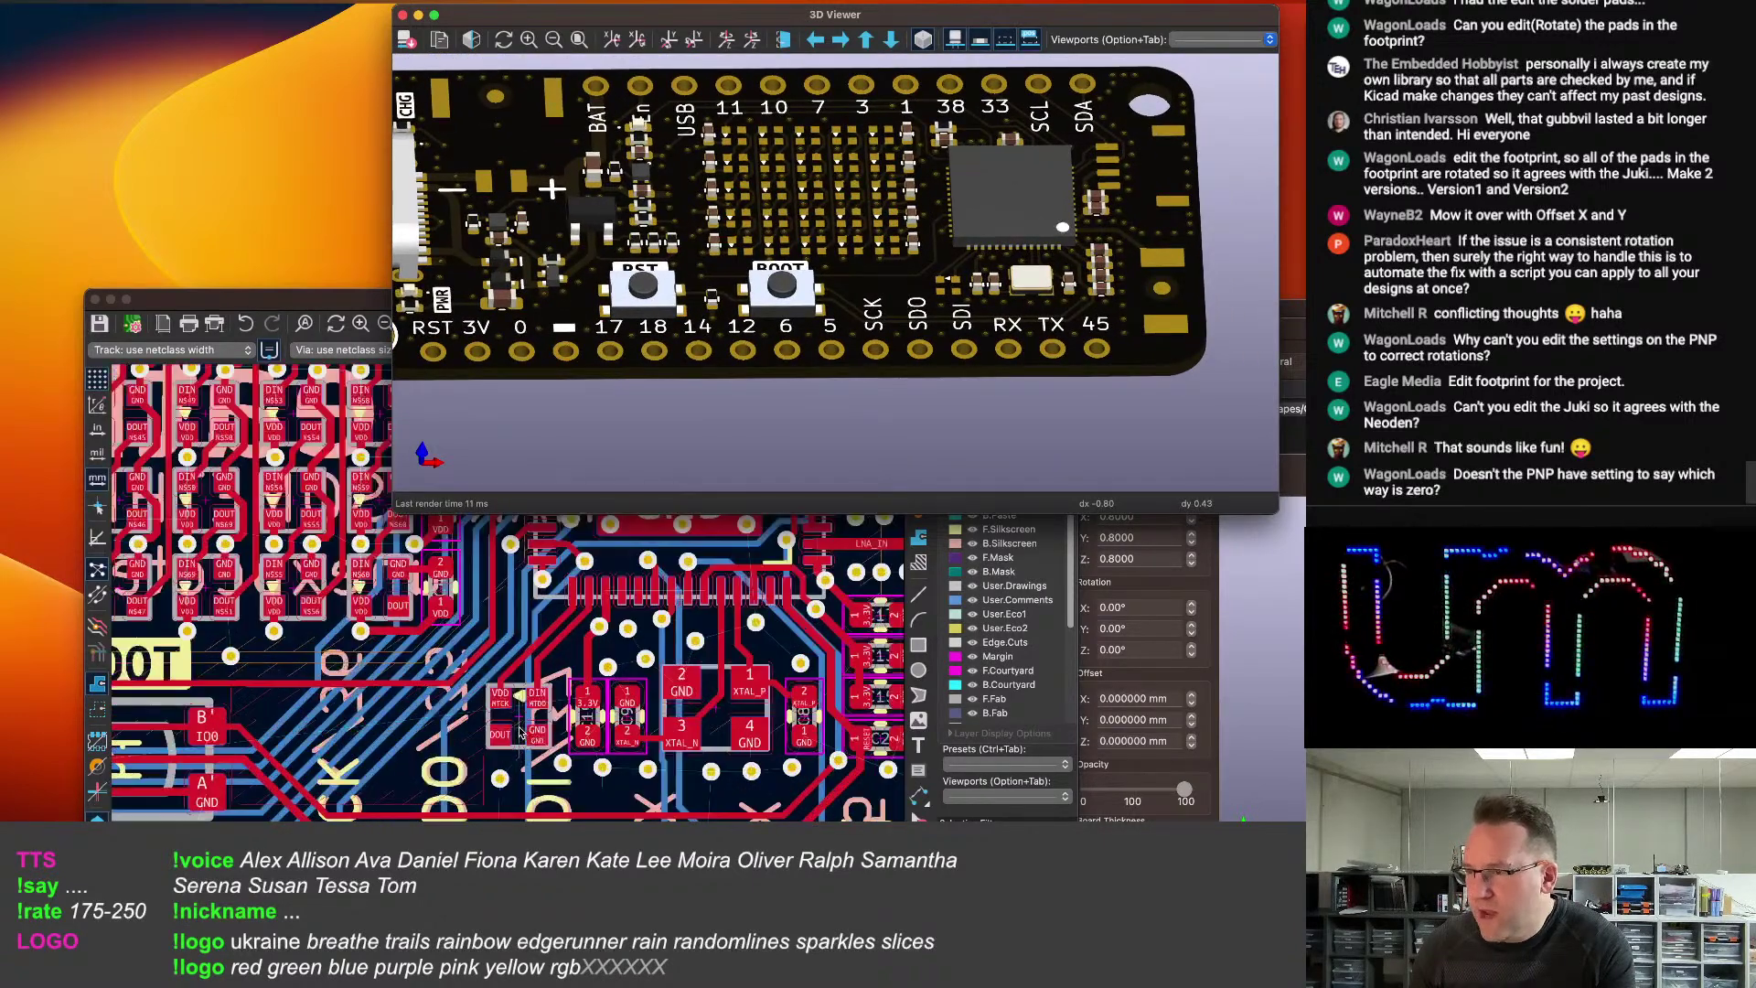
pyautogui.click(514, 709)
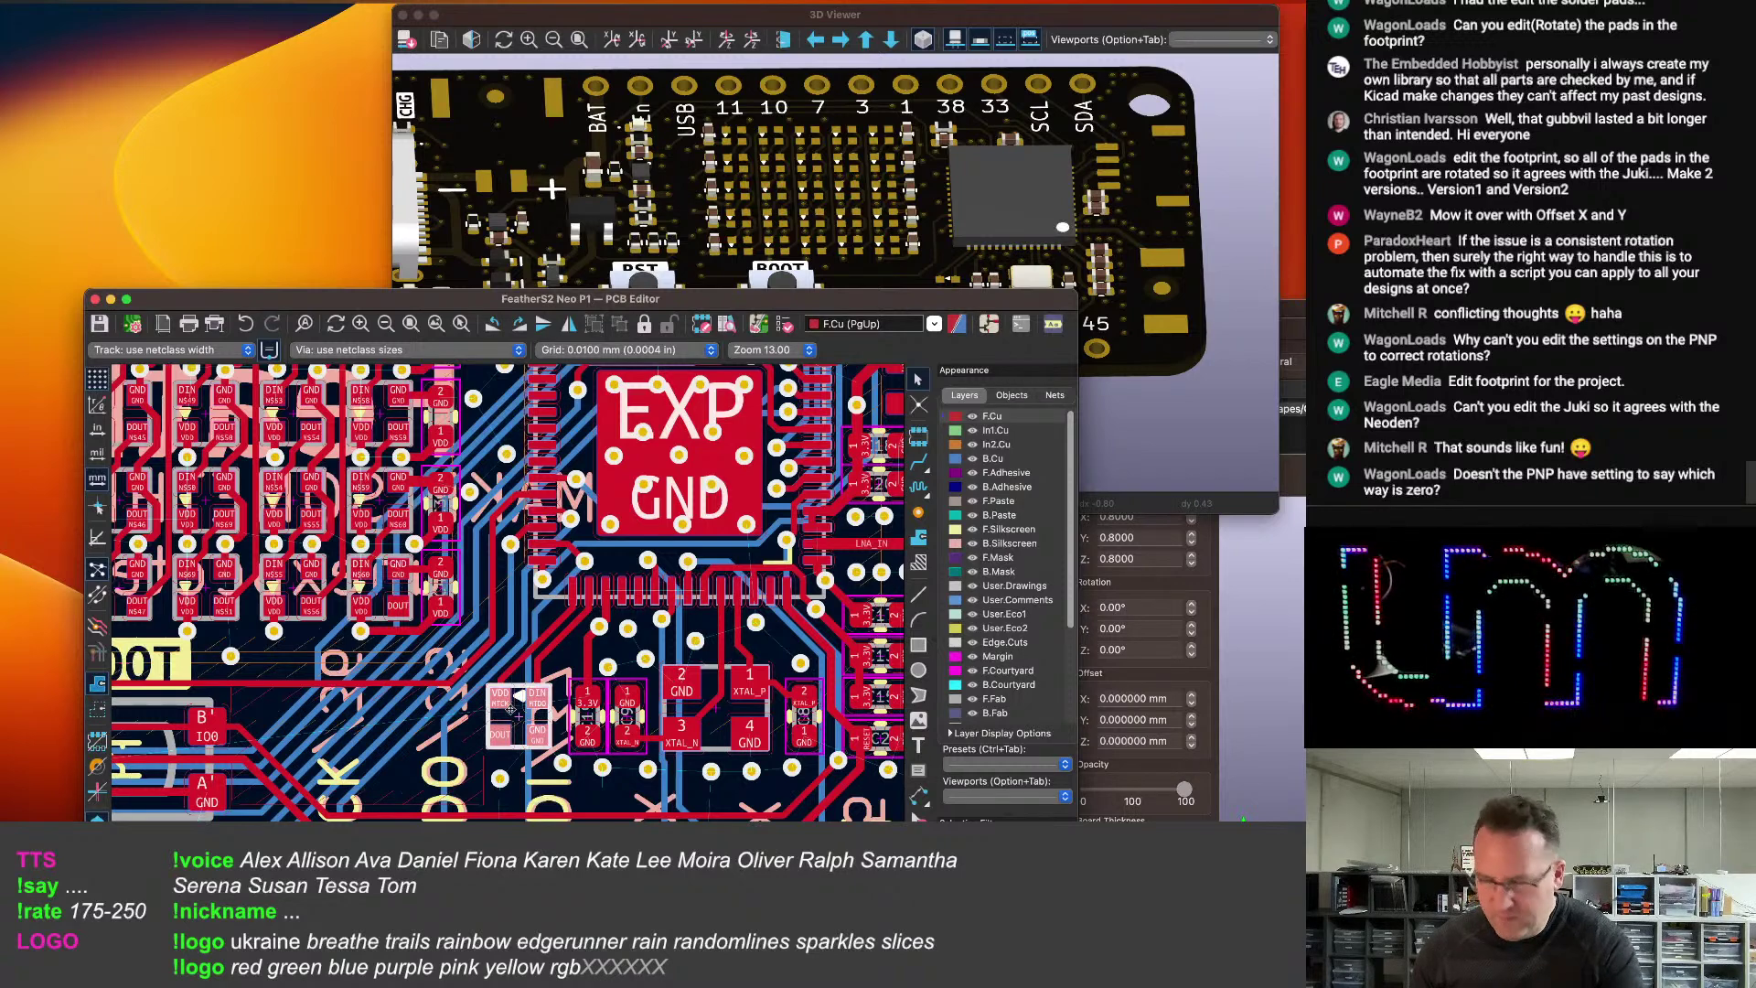
pyautogui.doubleClick(515, 709)
pyautogui.click(350, 366)
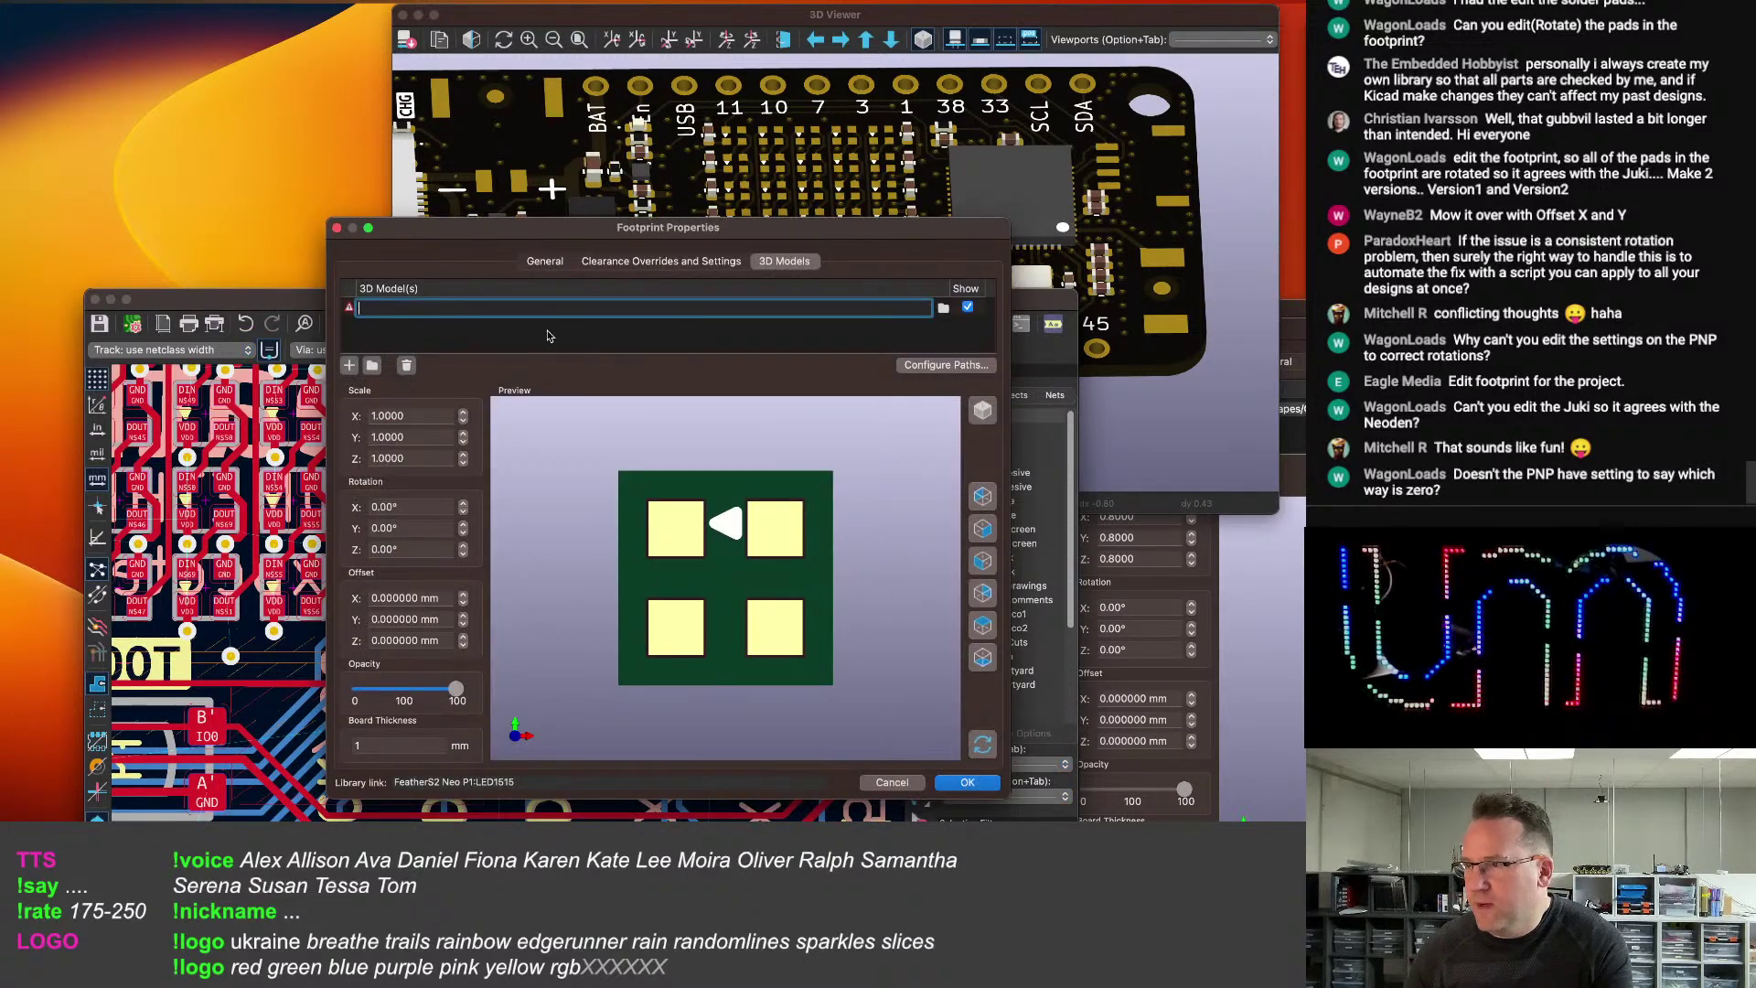
pyautogui.click(944, 310)
# Look through the Models folder for a 3D model that suits the LED.
pyautogui.scroll(-10, 611, 453)
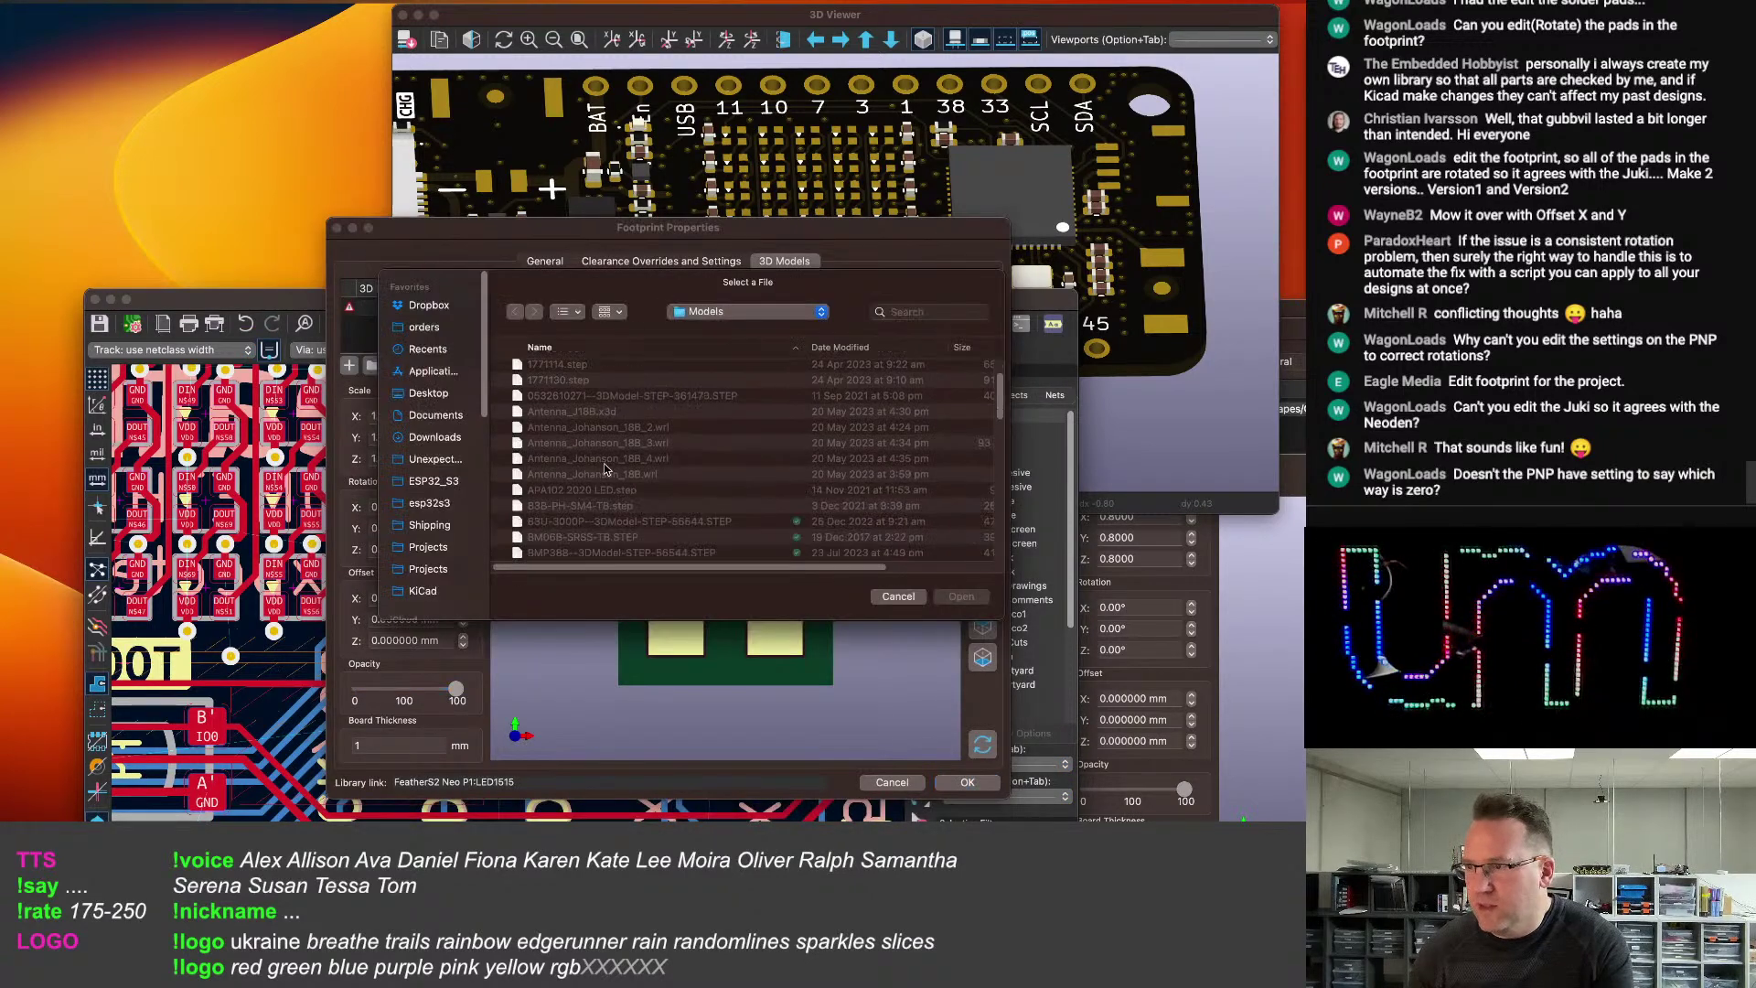
pyautogui.scroll(-1, 574, 499)
pyautogui.scroll(-10, 594, 425)
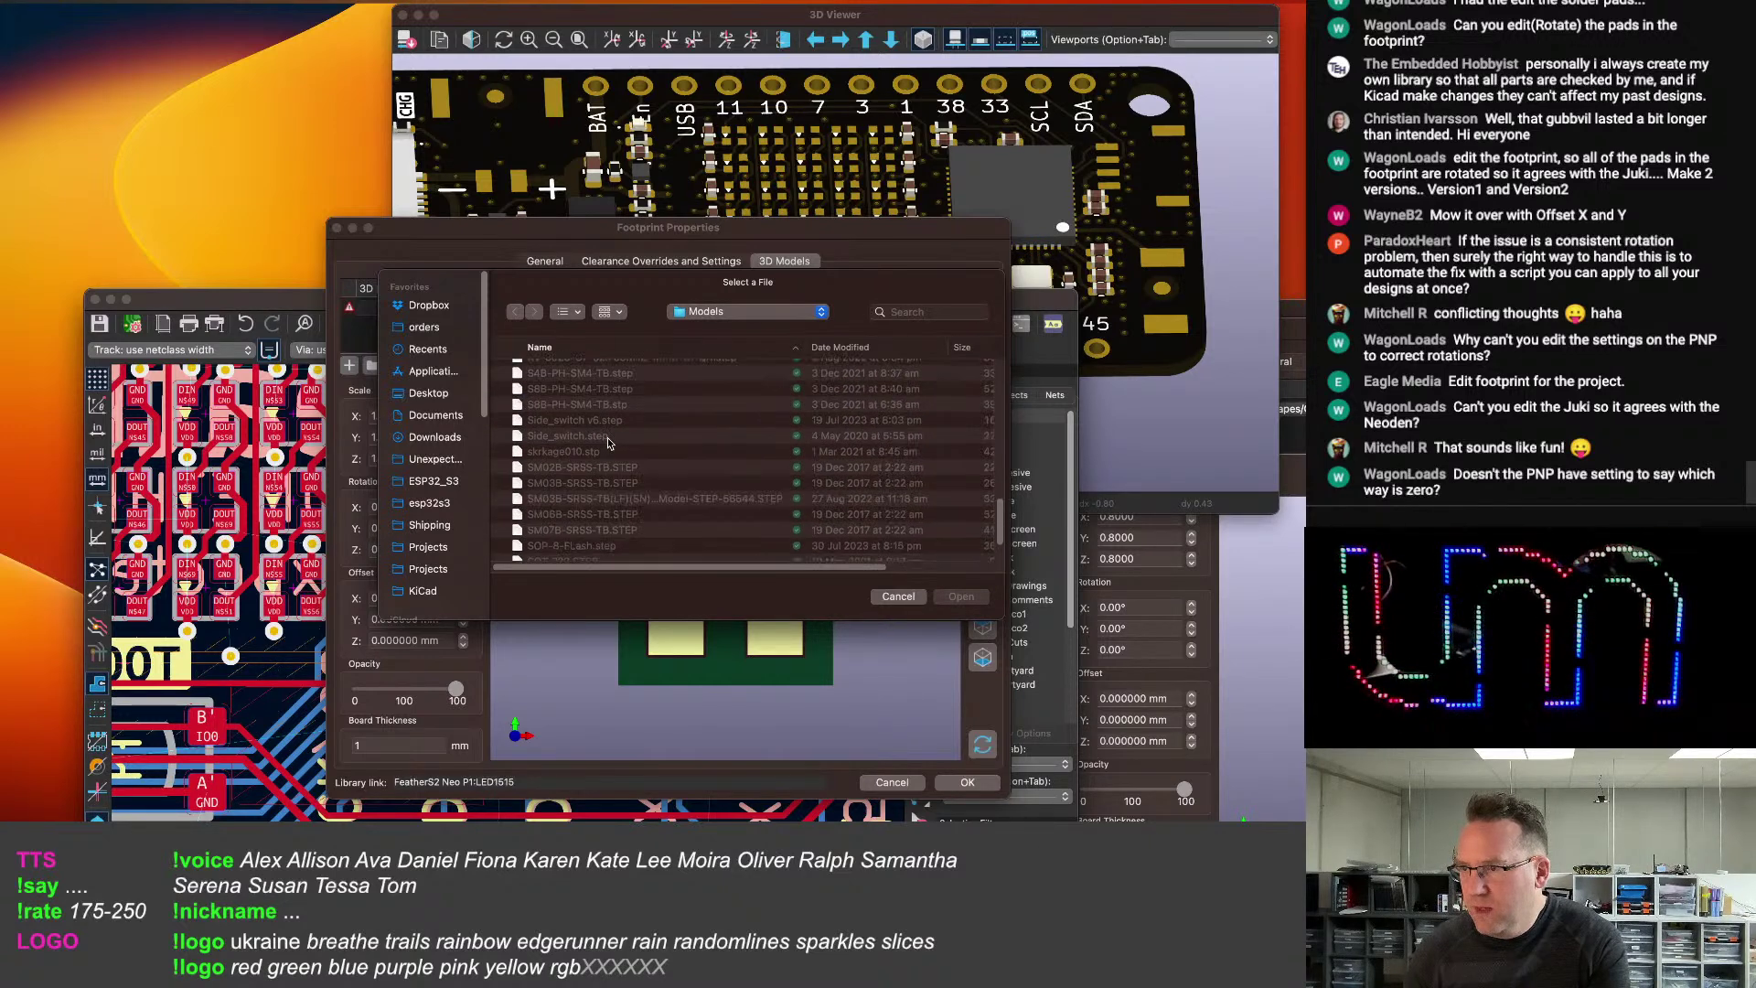
pyautogui.scroll(-5, 609, 462)
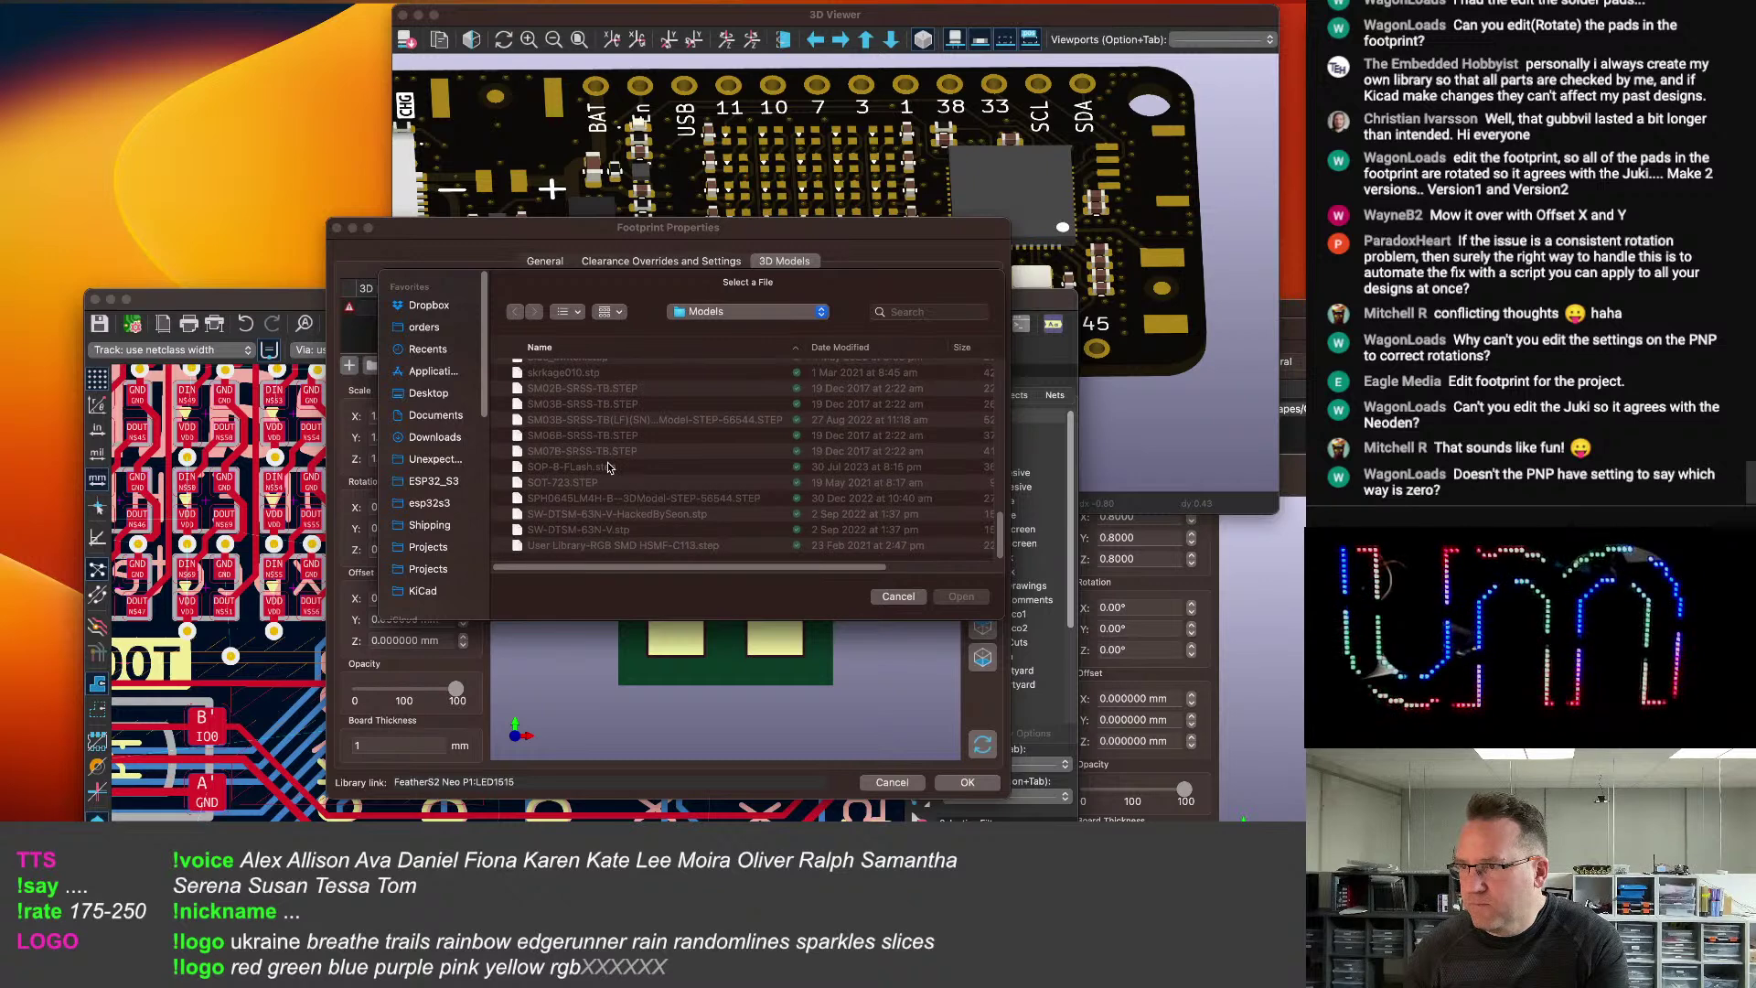
pyautogui.scroll(8, 594, 471)
pyautogui.scroll(12, 568, 477)
pyautogui.scroll(20, 574, 478)
pyautogui.scroll(20, 574, 478)
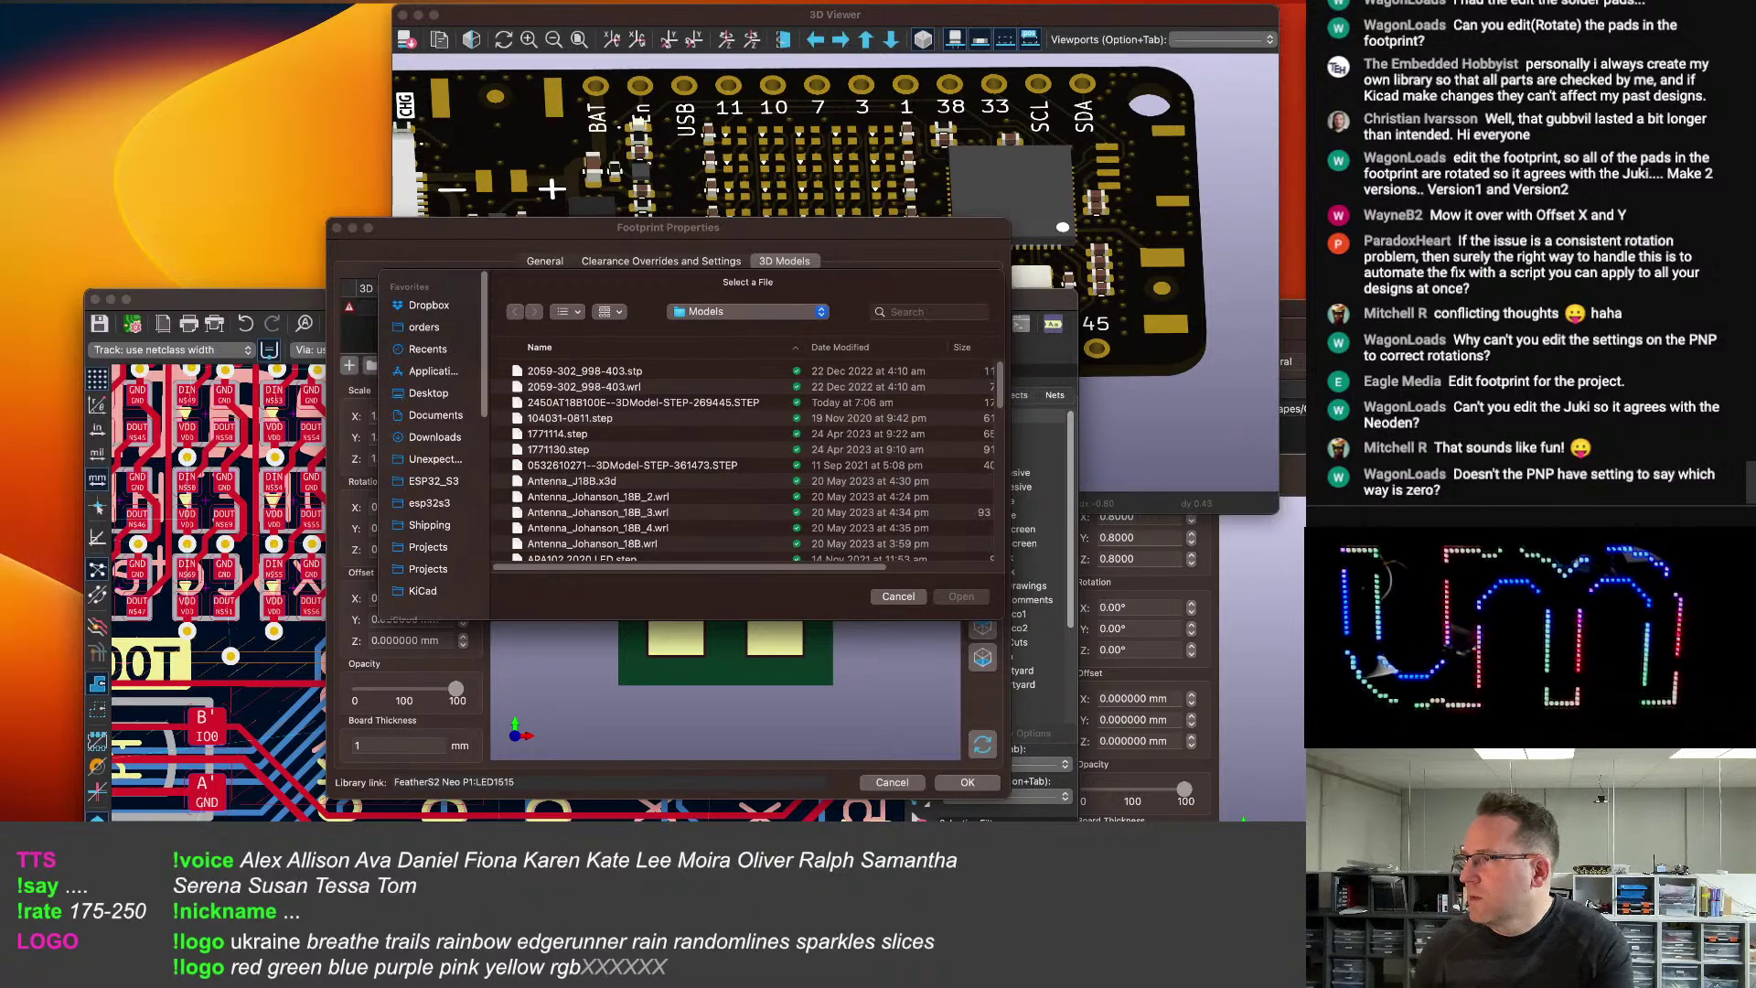
# Switch to the TinyS3_P8_uFL board and check the 3D model file, scale and rotation used by its LED footprint.
pyautogui.moveTo(1294, 328); pyautogui.dragTo(1015, 289)
pyautogui.press('Escape')
pyautogui.moveTo(1357, 798); pyautogui.dragTo(1297, 664, button='middle')
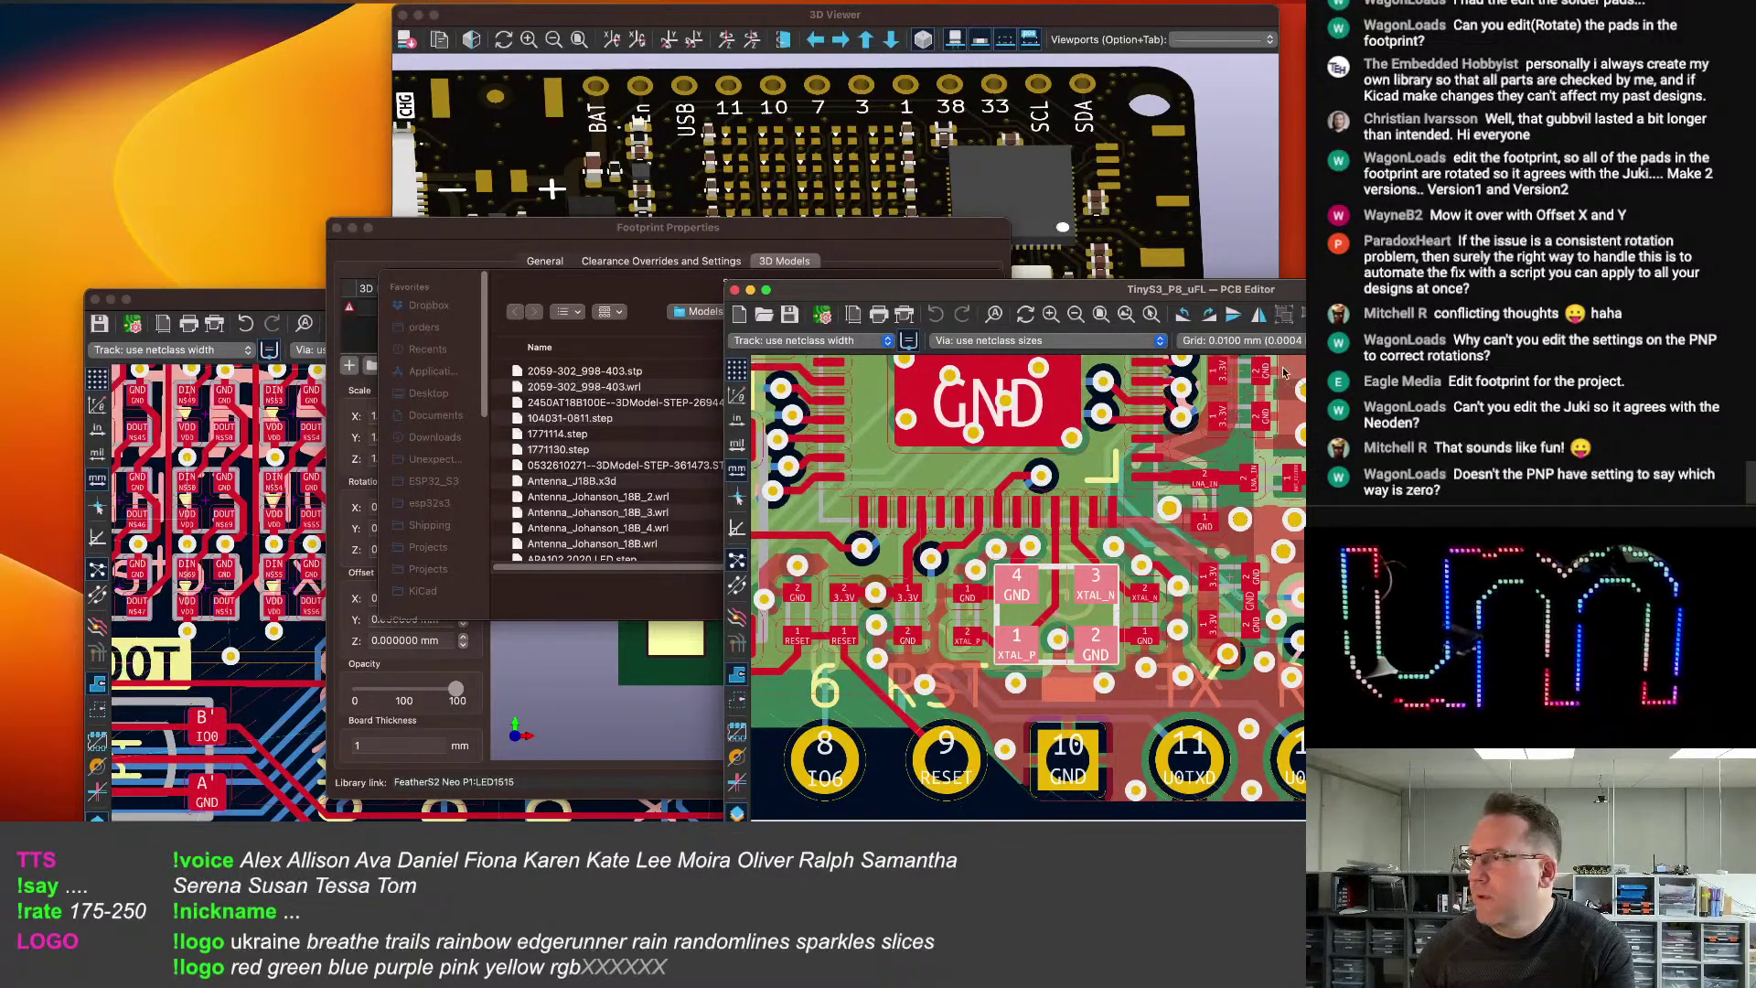
pyautogui.hscroll(5, 1208, 494)
pyautogui.scroll(-1, 1207, 494)
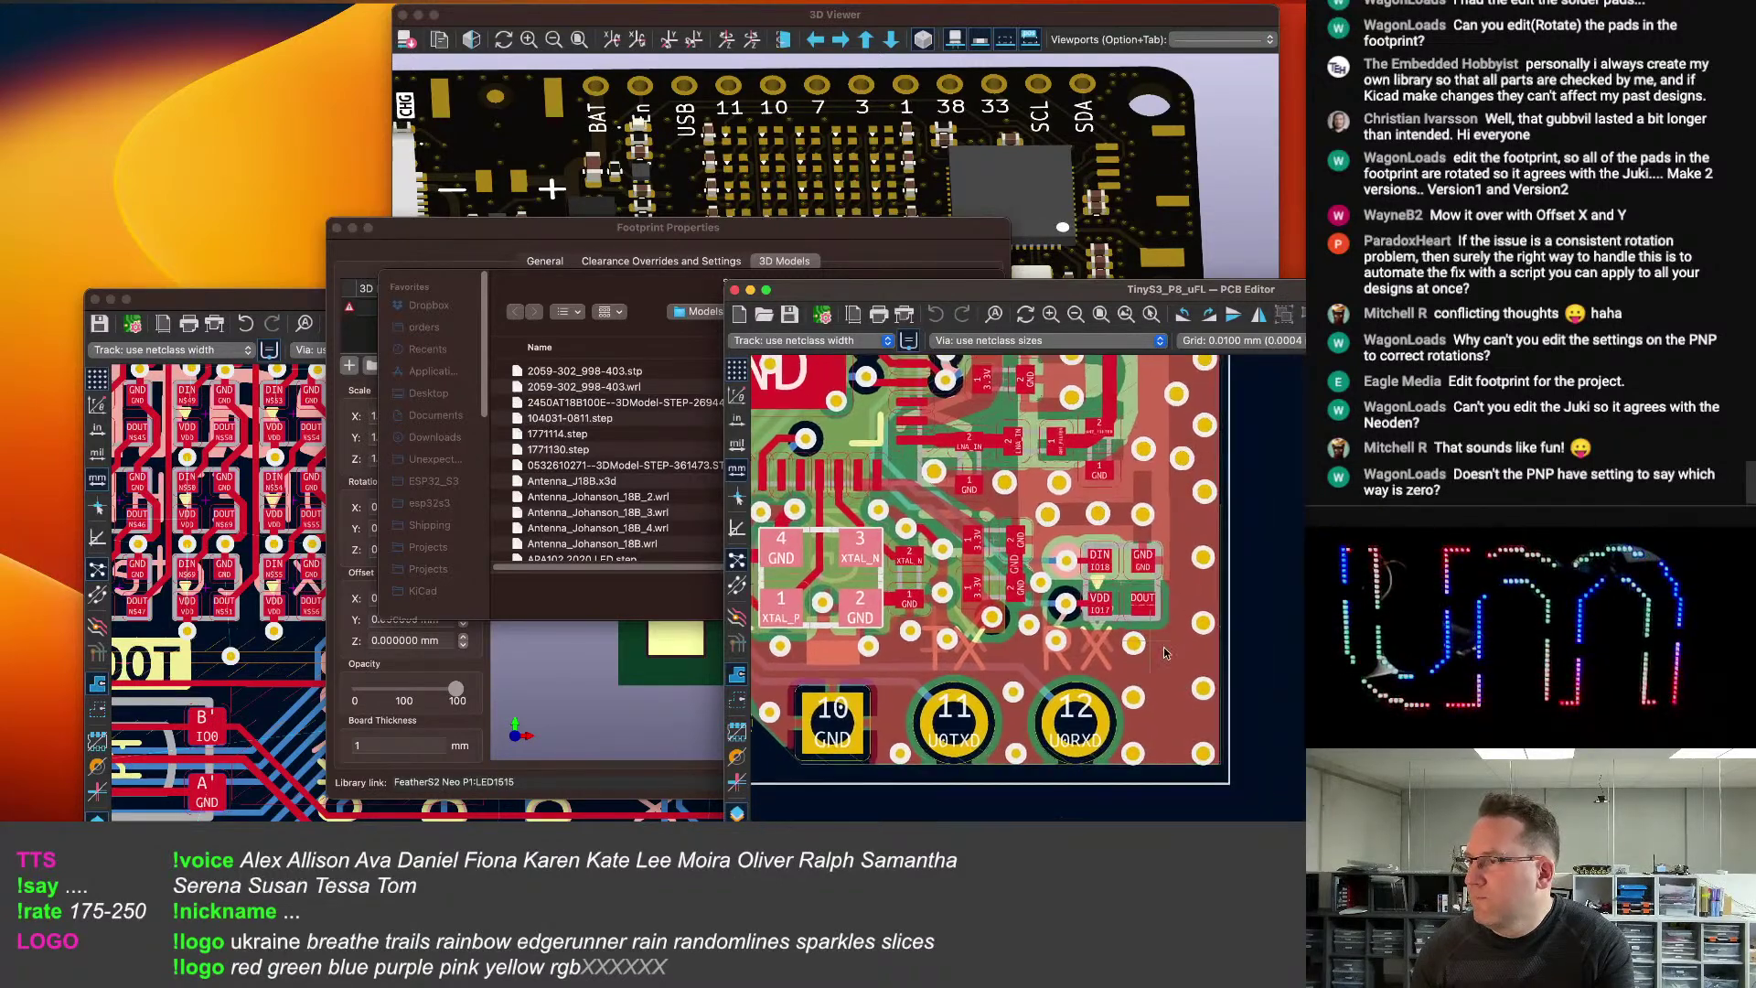
pyautogui.doubleClick(1124, 589)
pyautogui.doubleClick(1216, 404)
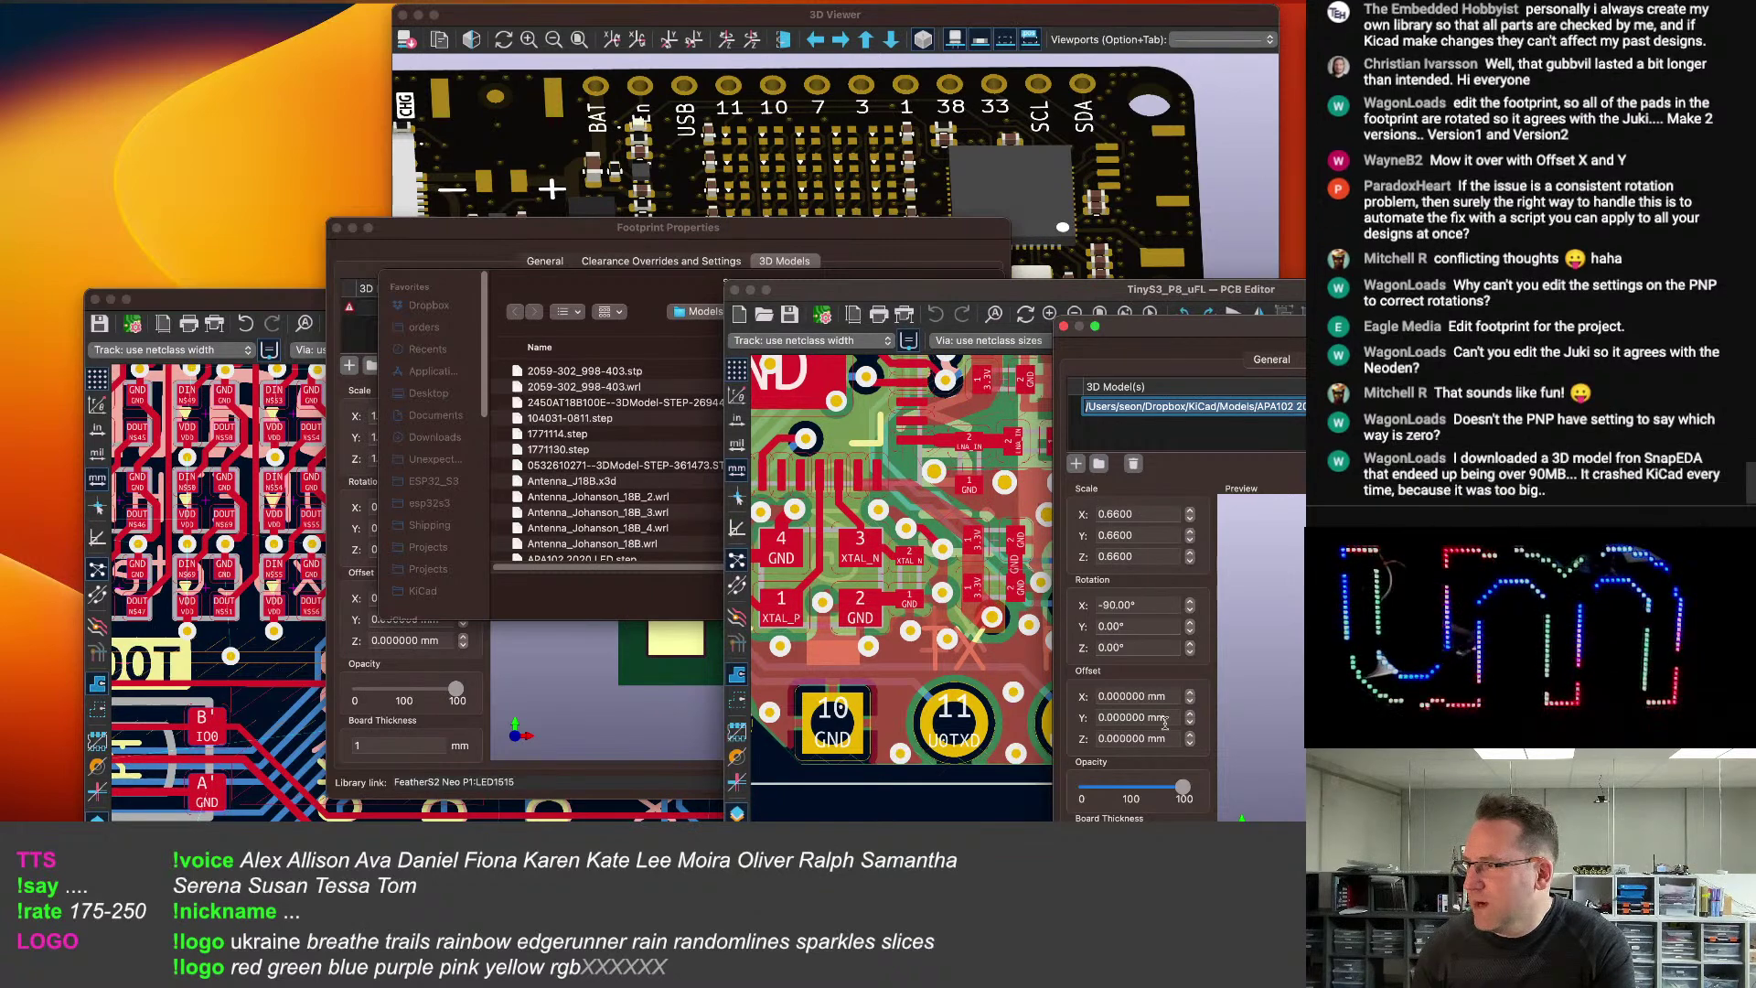
pyautogui.click(1621, 879)
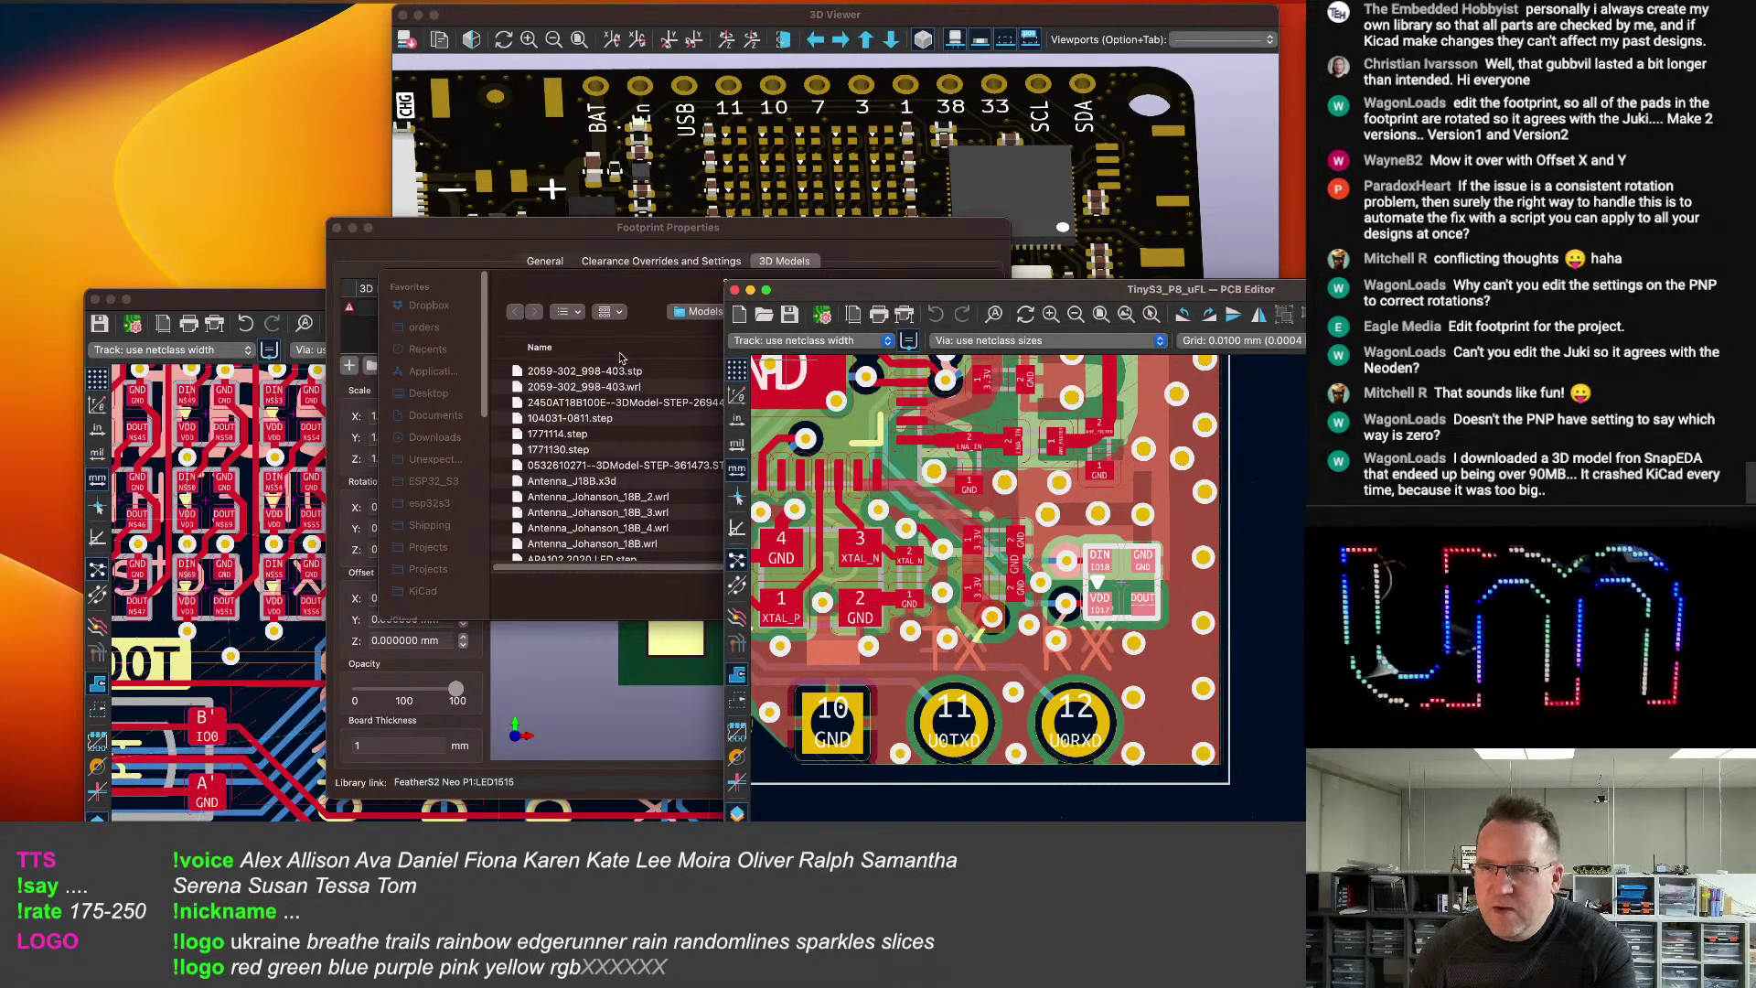
# Assign APA102 2020 LED.step to the FeatherS2 Neo's LED1515 footprint and set the model's scale to 0.66 on X, Y and Z.
pyautogui.scroll(-2, 777, 373)
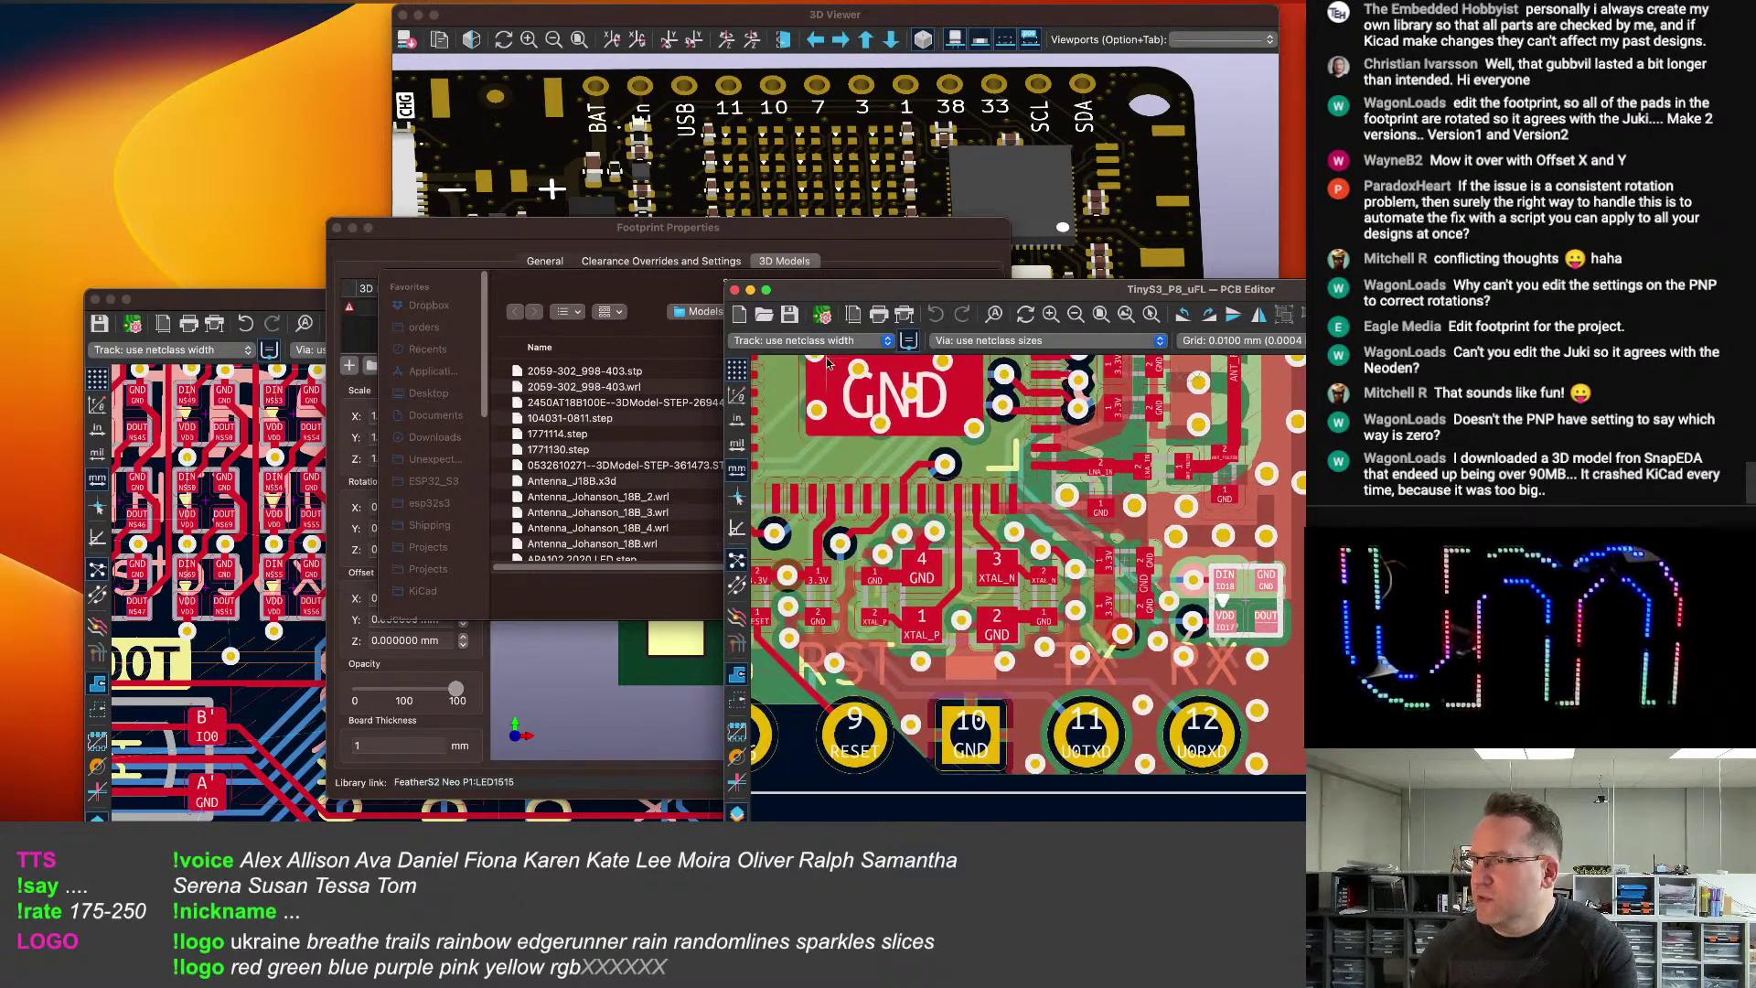
pyautogui.click(835, 240)
pyautogui.press('Escape')
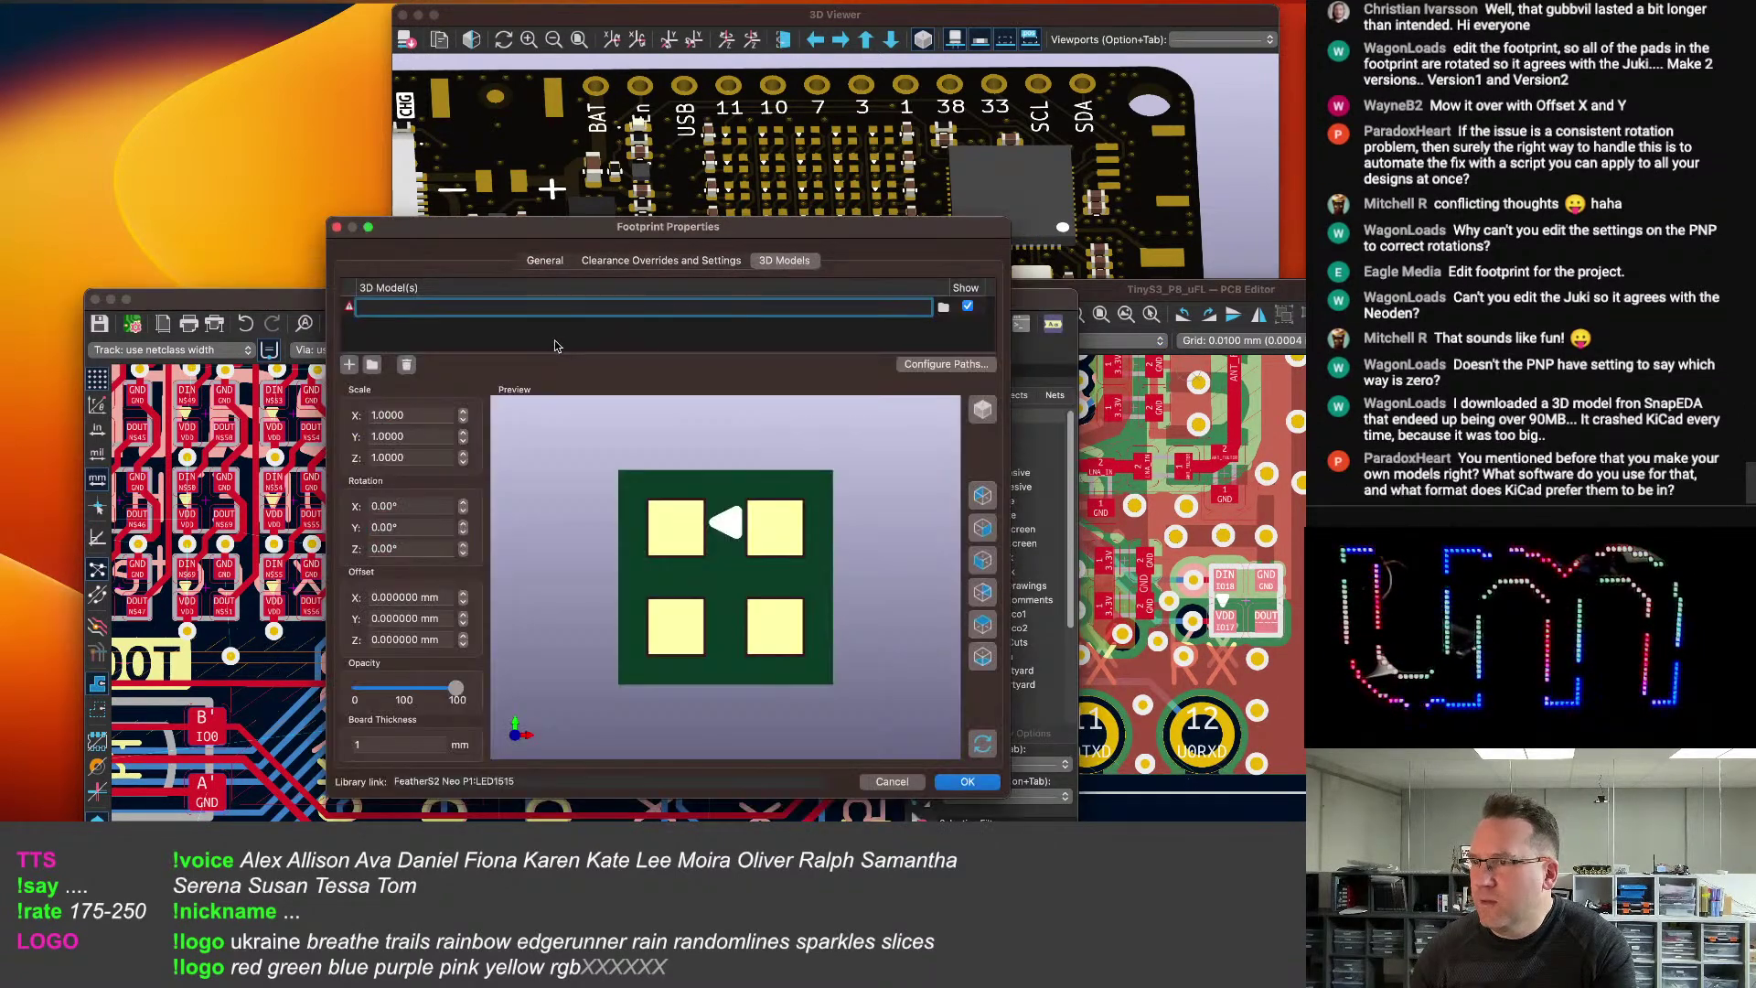
pyautogui.click(437, 420)
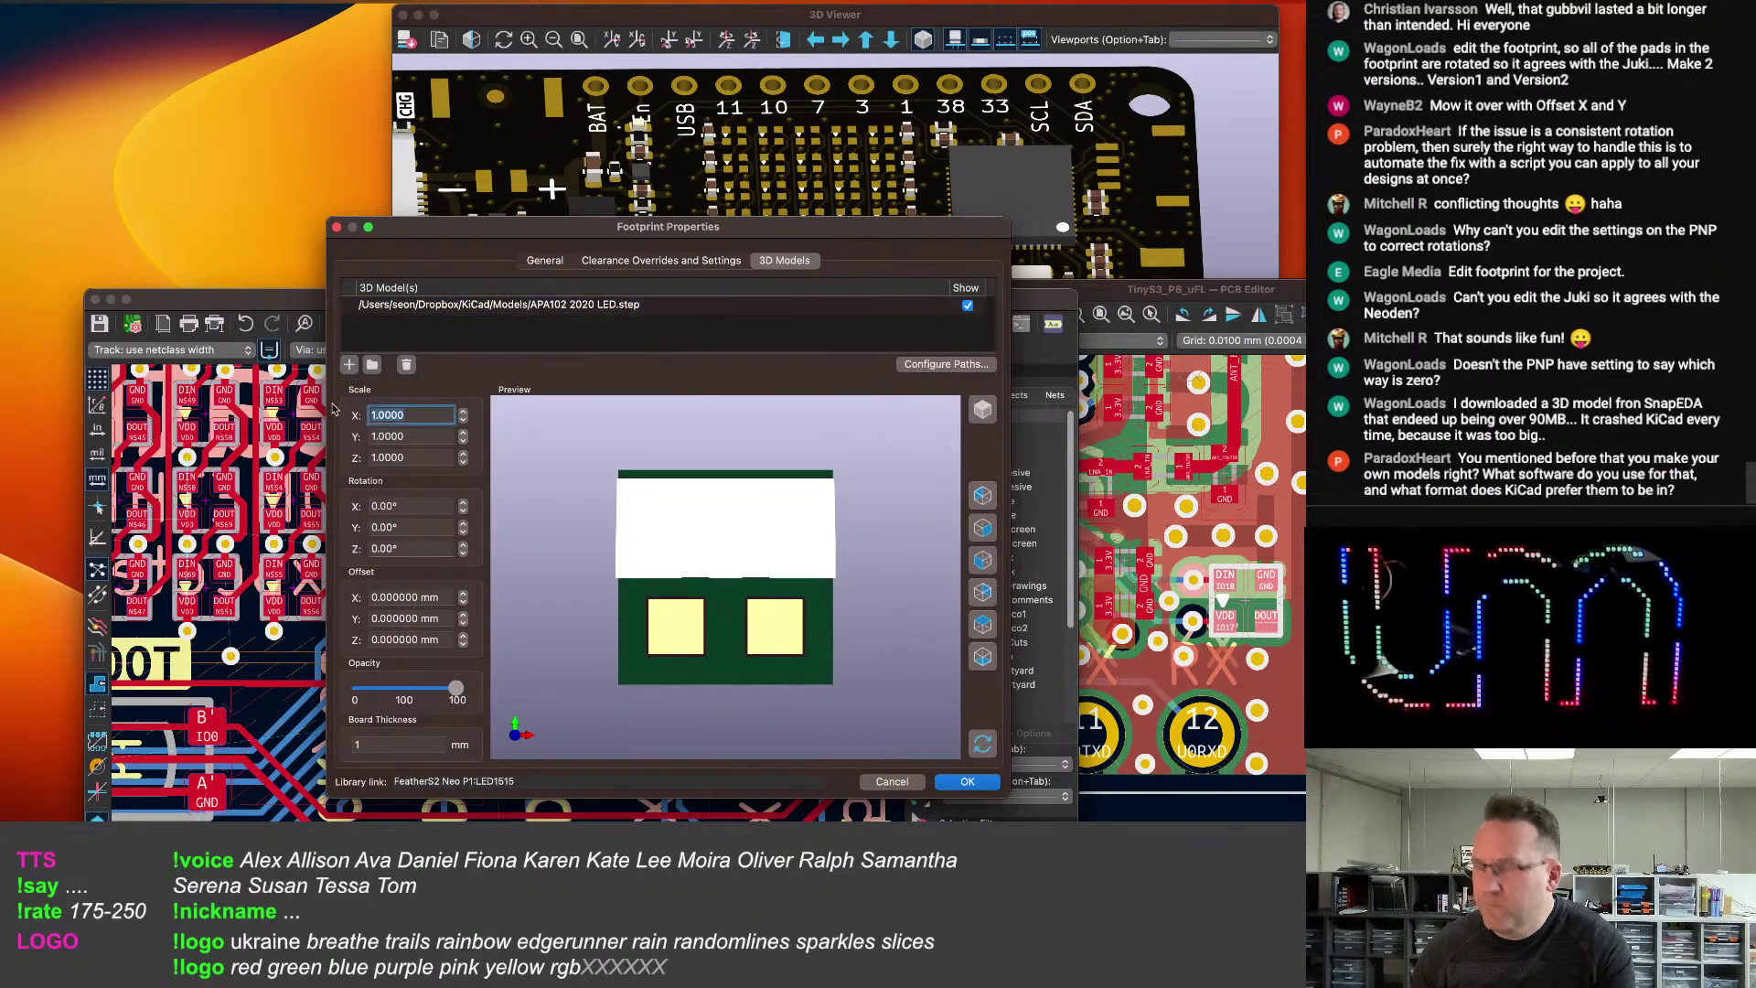
pyautogui.write('.66')
pyautogui.press('Tab')
pyautogui.write('.66')
pyautogui.press('Tab')
pyautogui.write('.66')
pyautogui.press('Tab')
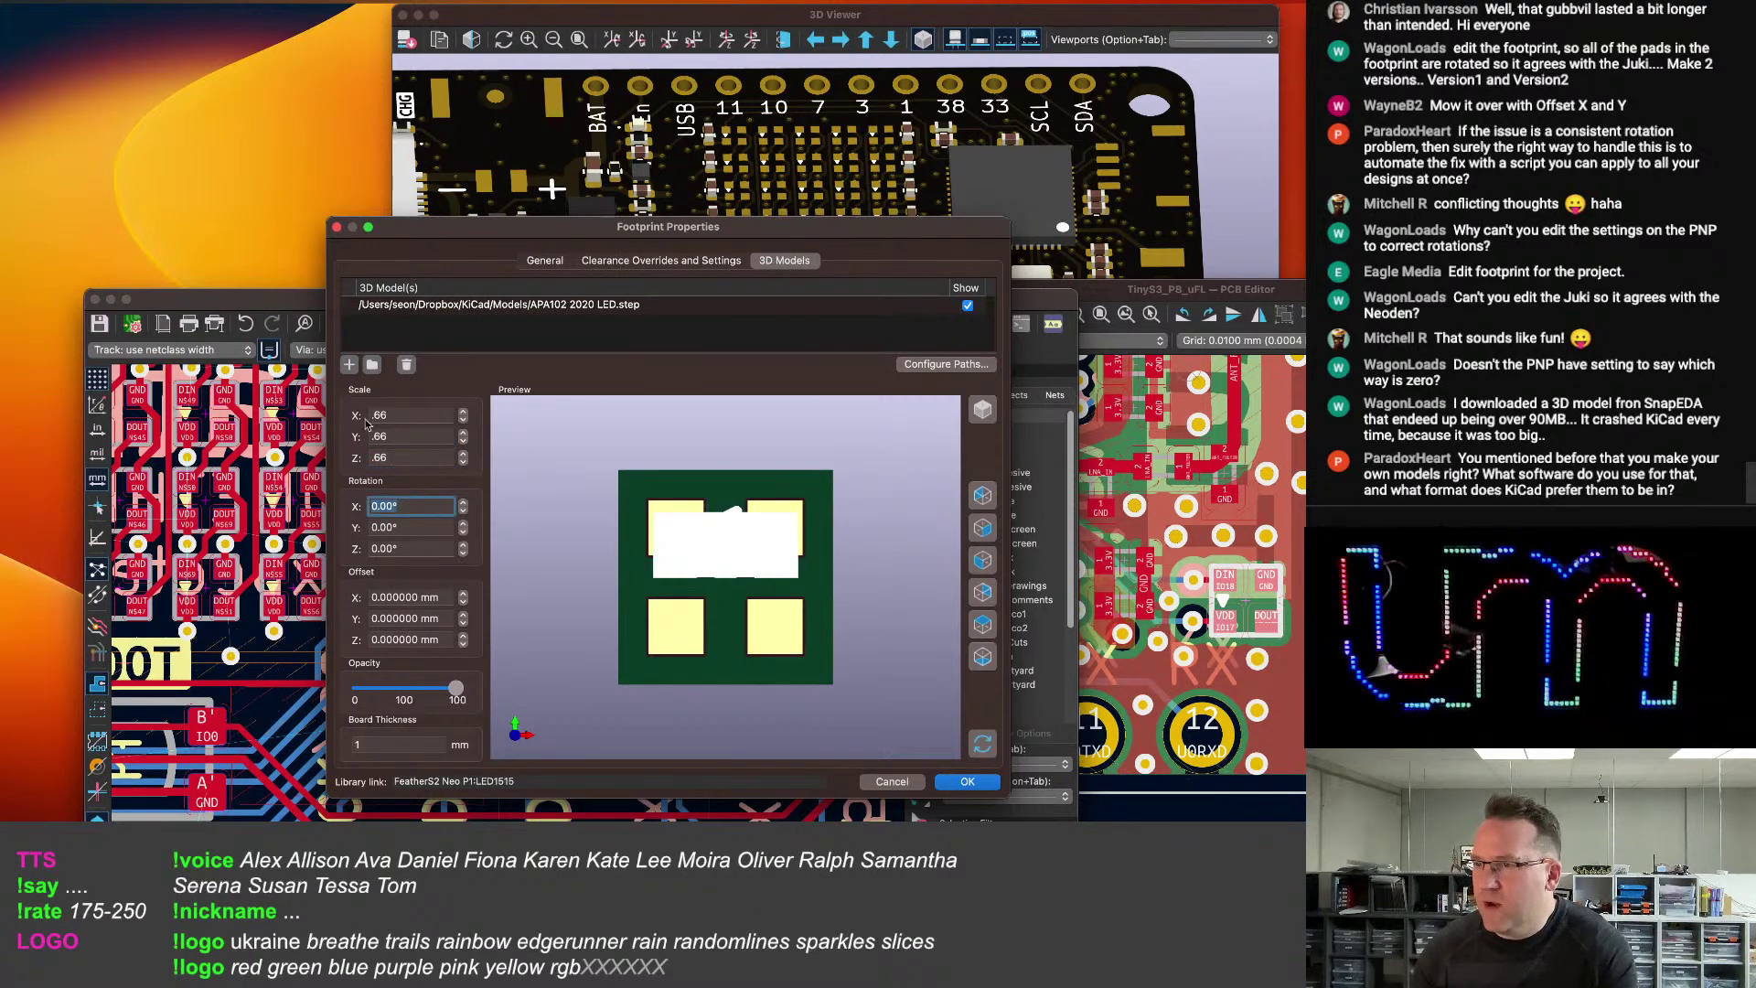
# Rotate the LED model -90° about X and apply the footprint properties.
pyautogui.click(464, 510)
pyautogui.moveTo(750, 727); pyautogui.dragTo(739, 688)
pyautogui.click(967, 780)
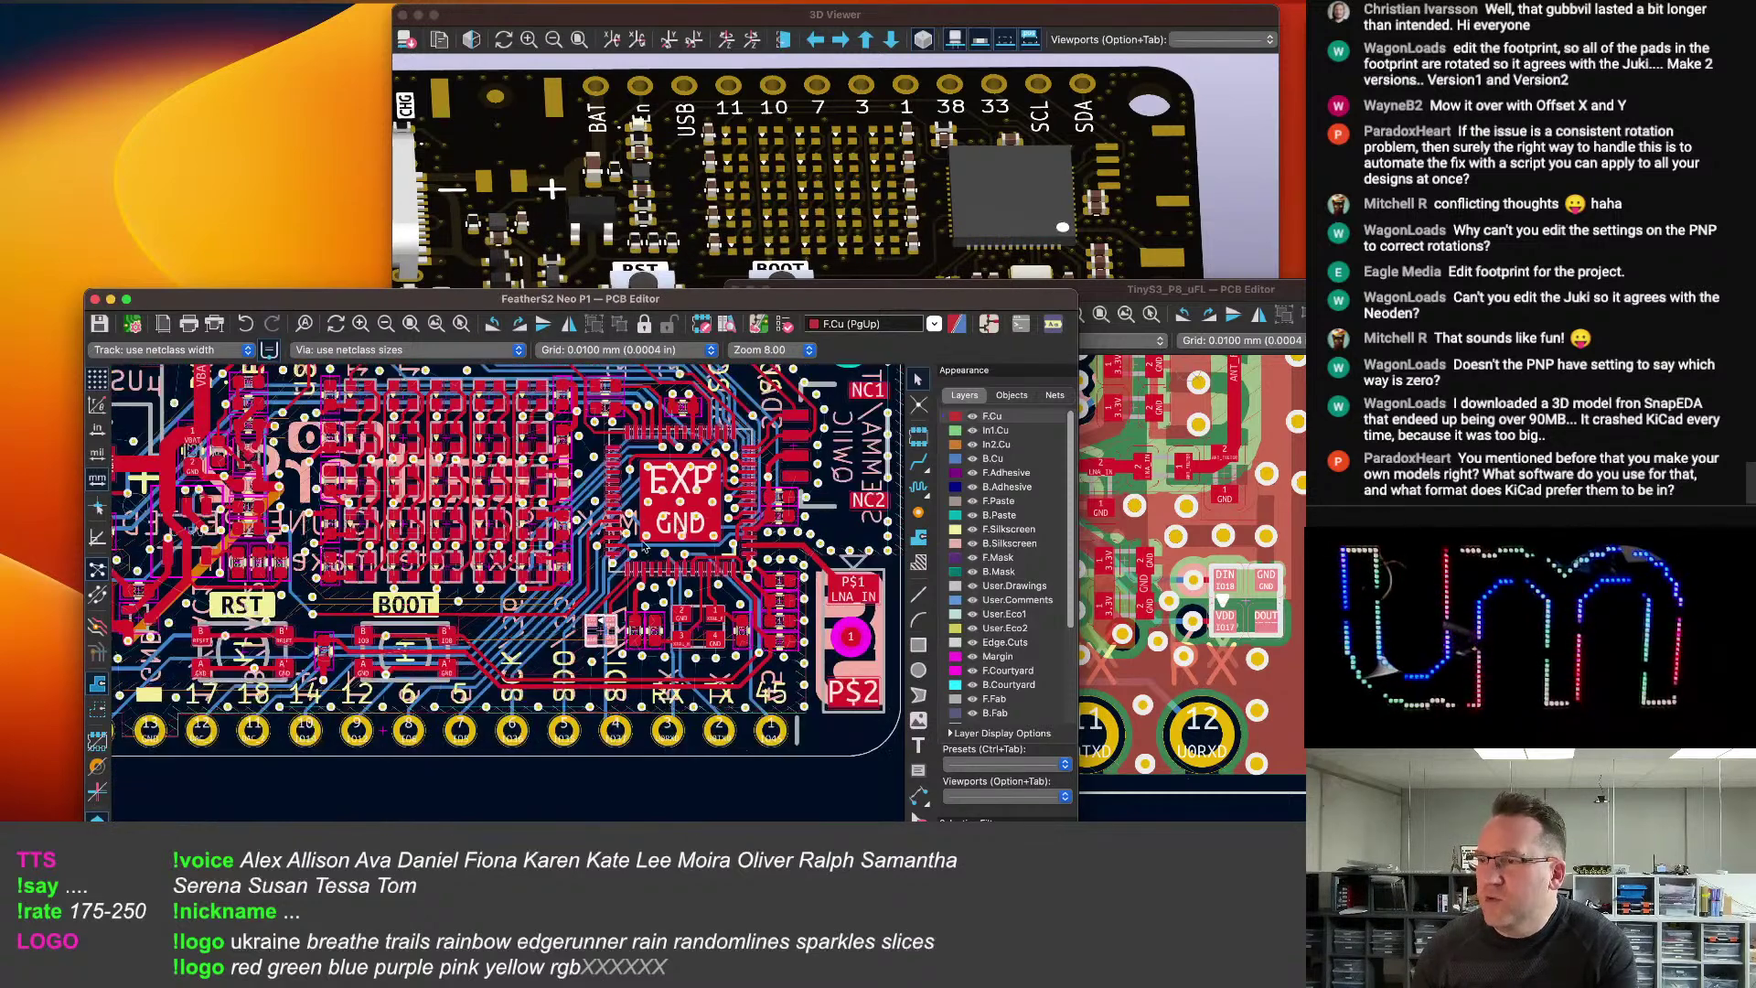
# Inspect the LED model's placement beside the crystal on the board in the 3D Viewer.
pyautogui.click(1207, 149)
pyautogui.scroll(-2, 783, 170)
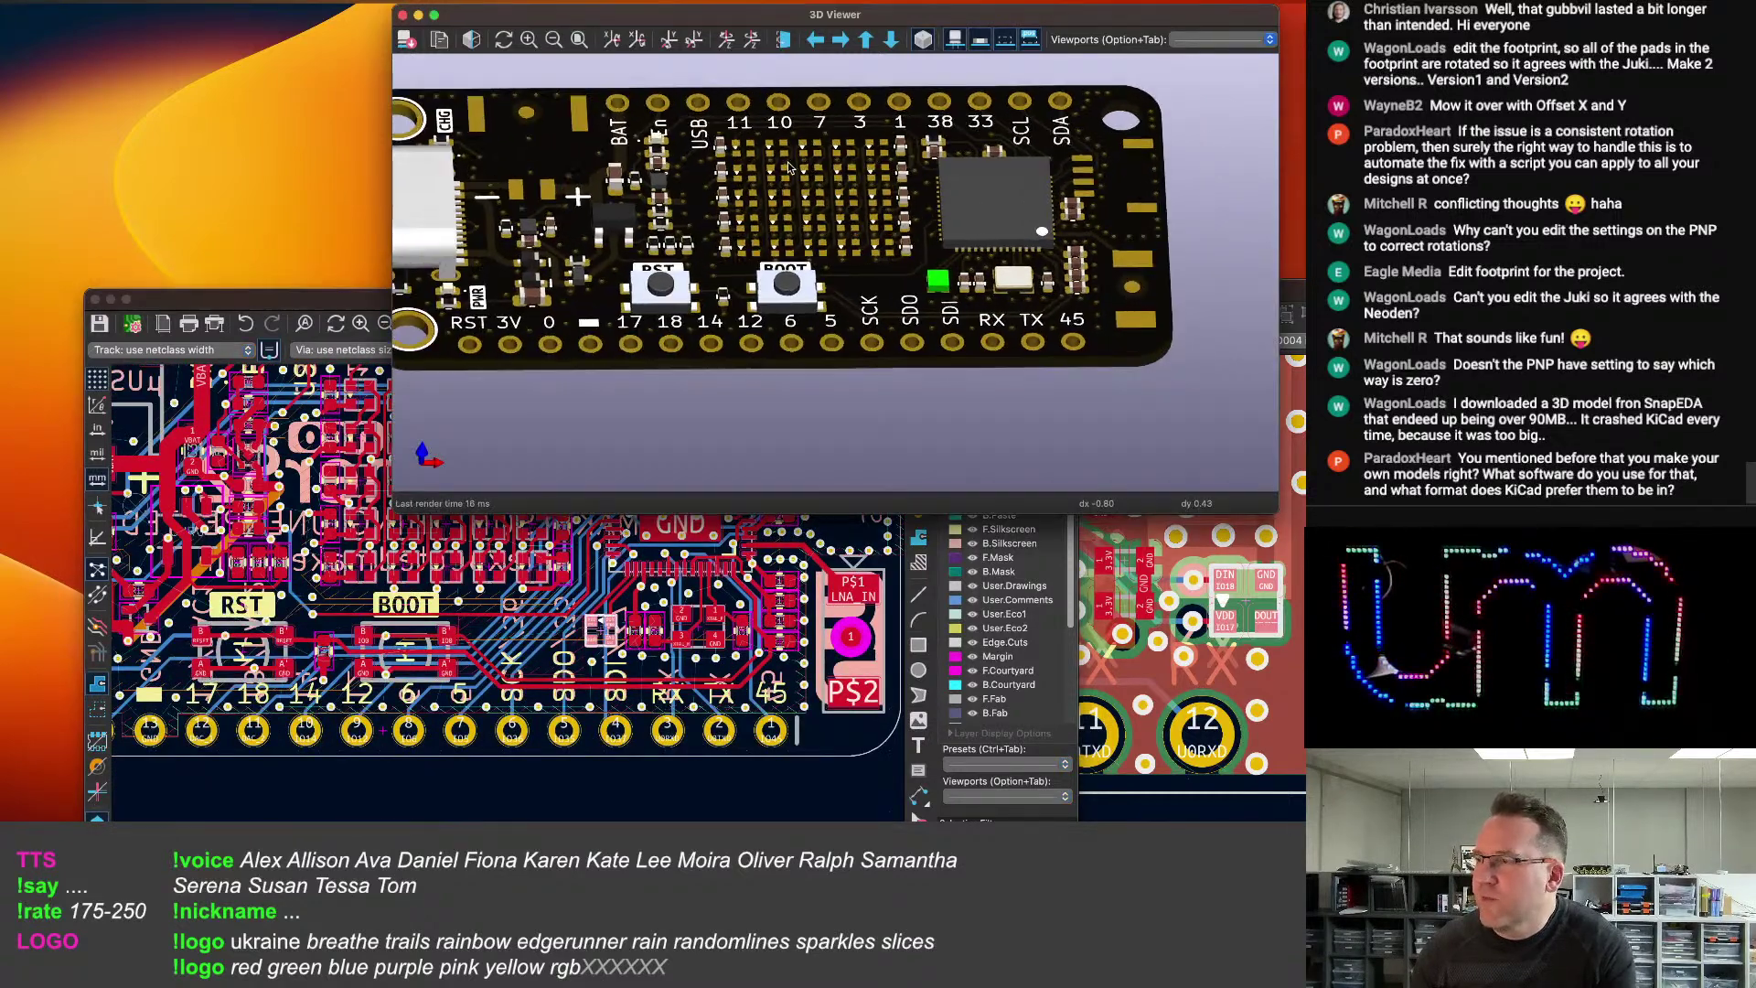
pyautogui.scroll(3, 788, 183)
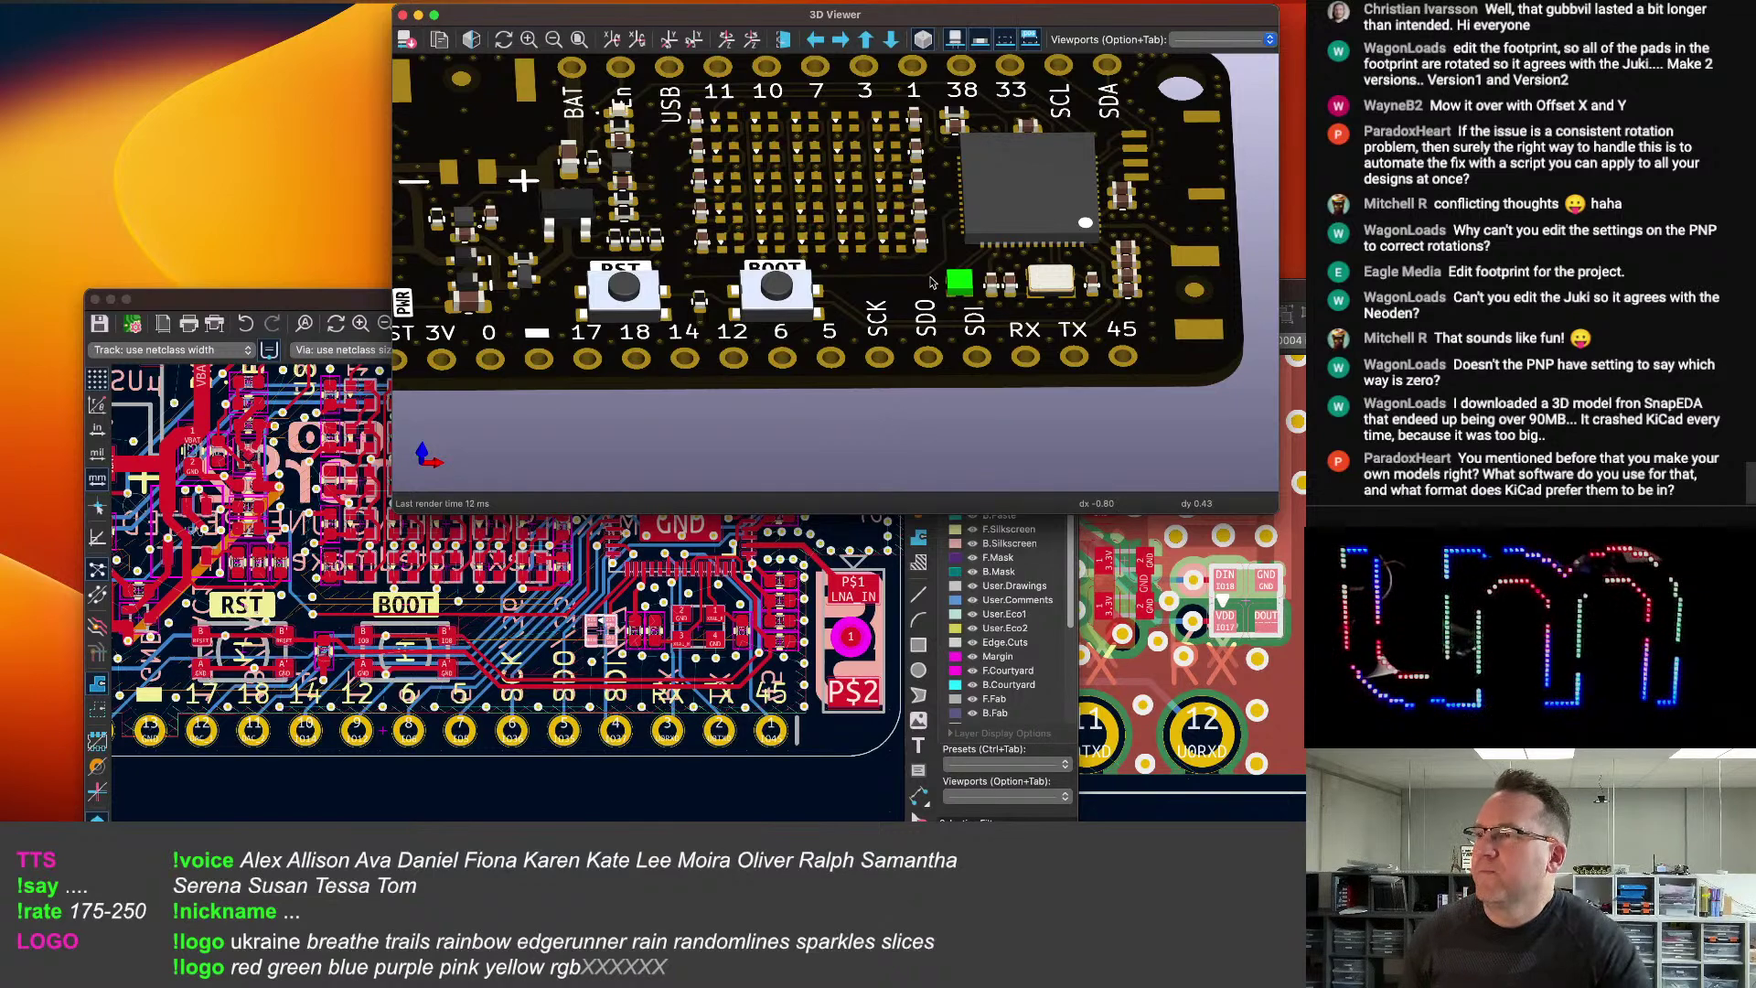
pyautogui.moveTo(886, 326); pyautogui.dragTo(885, 342, button='middle')
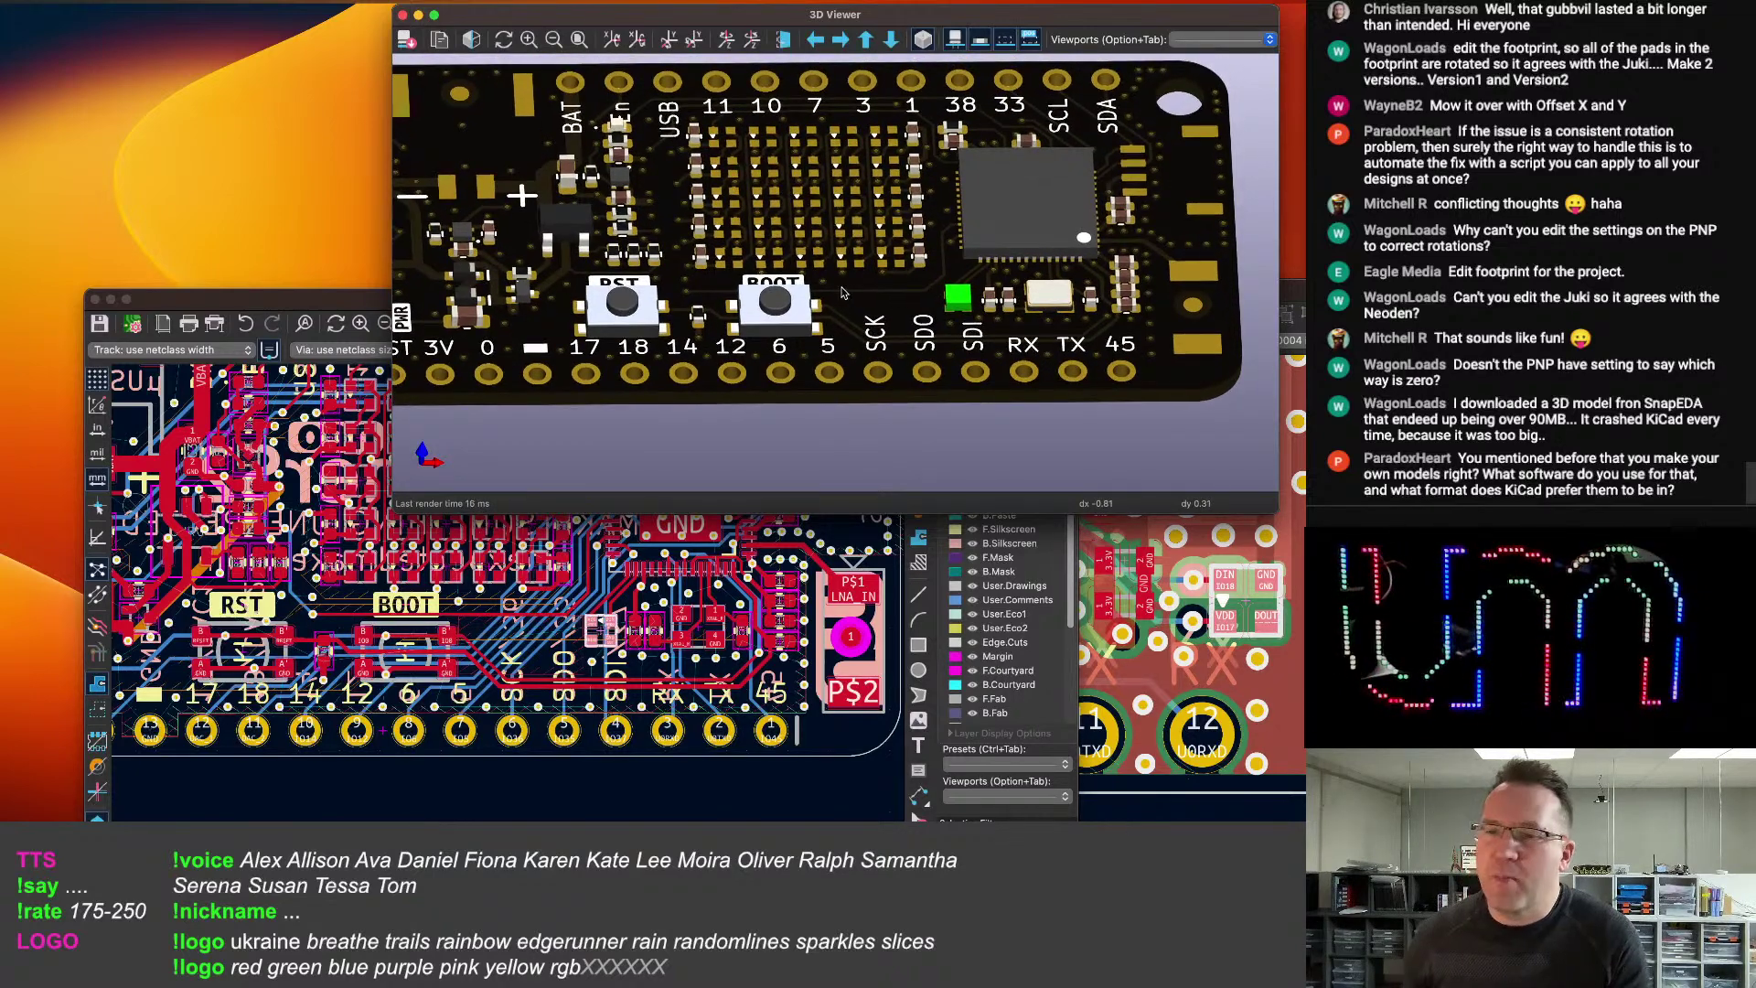
pyautogui.moveTo(837, 299); pyautogui.dragTo(878, 398)
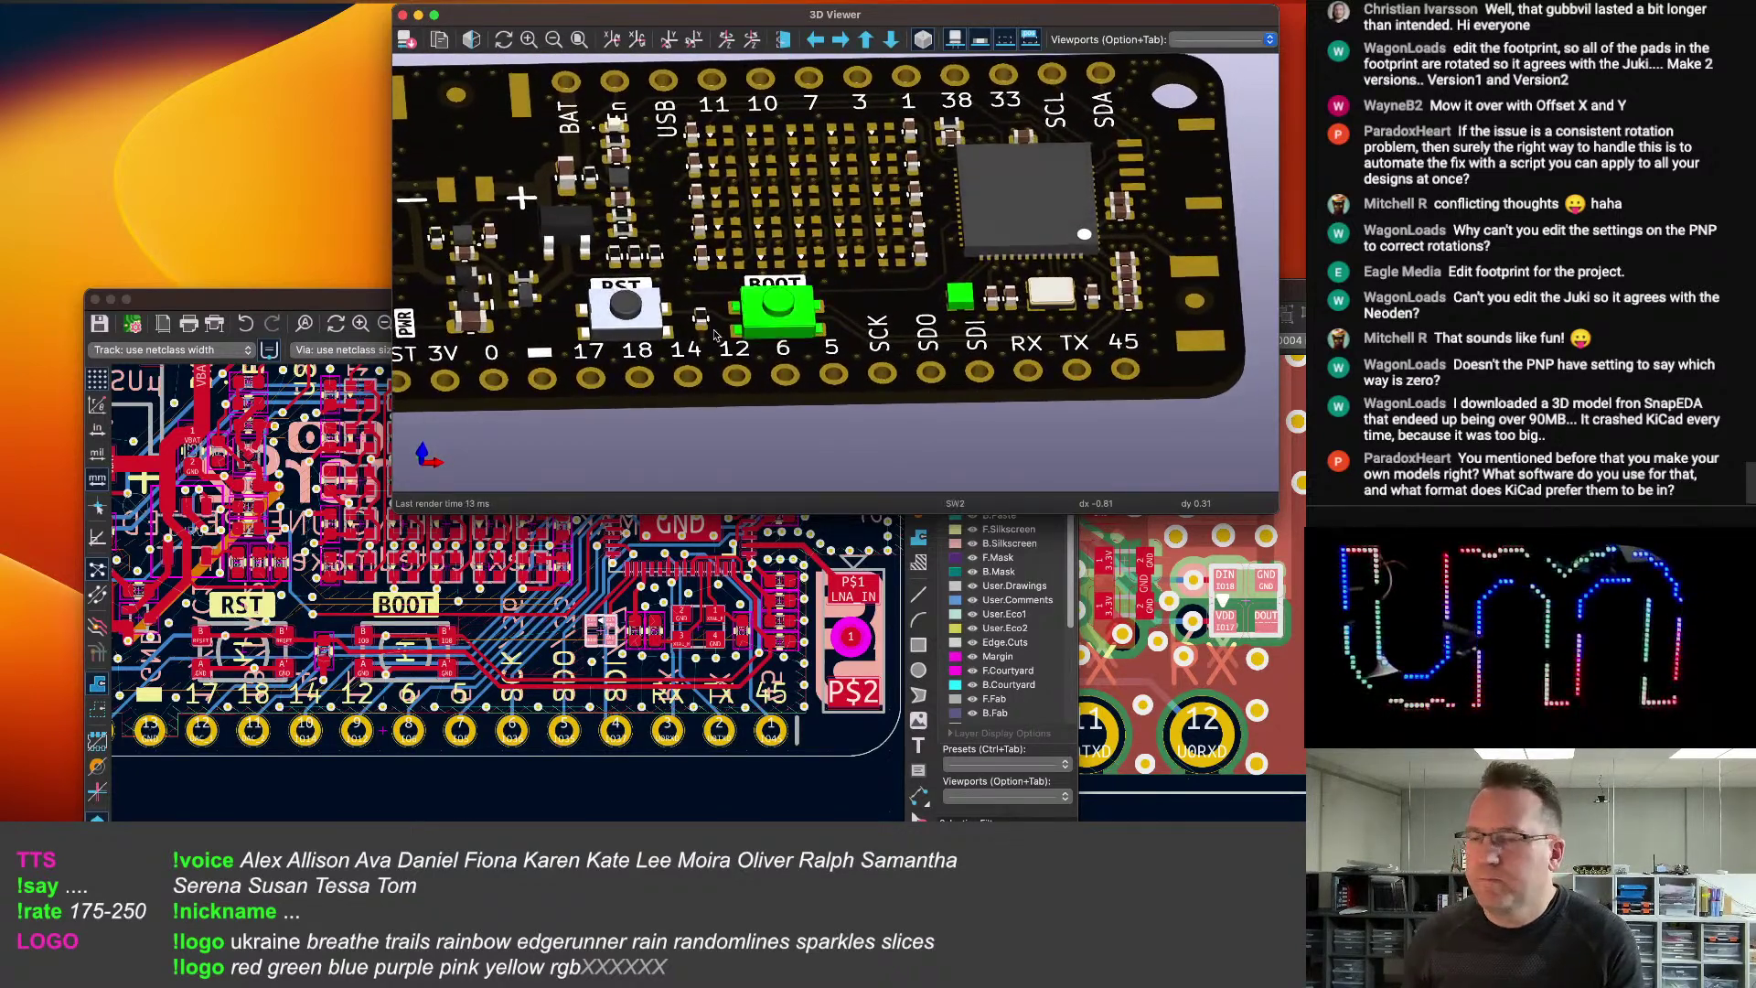
pyautogui.moveTo(785, 306); pyautogui.dragTo(759, 366)
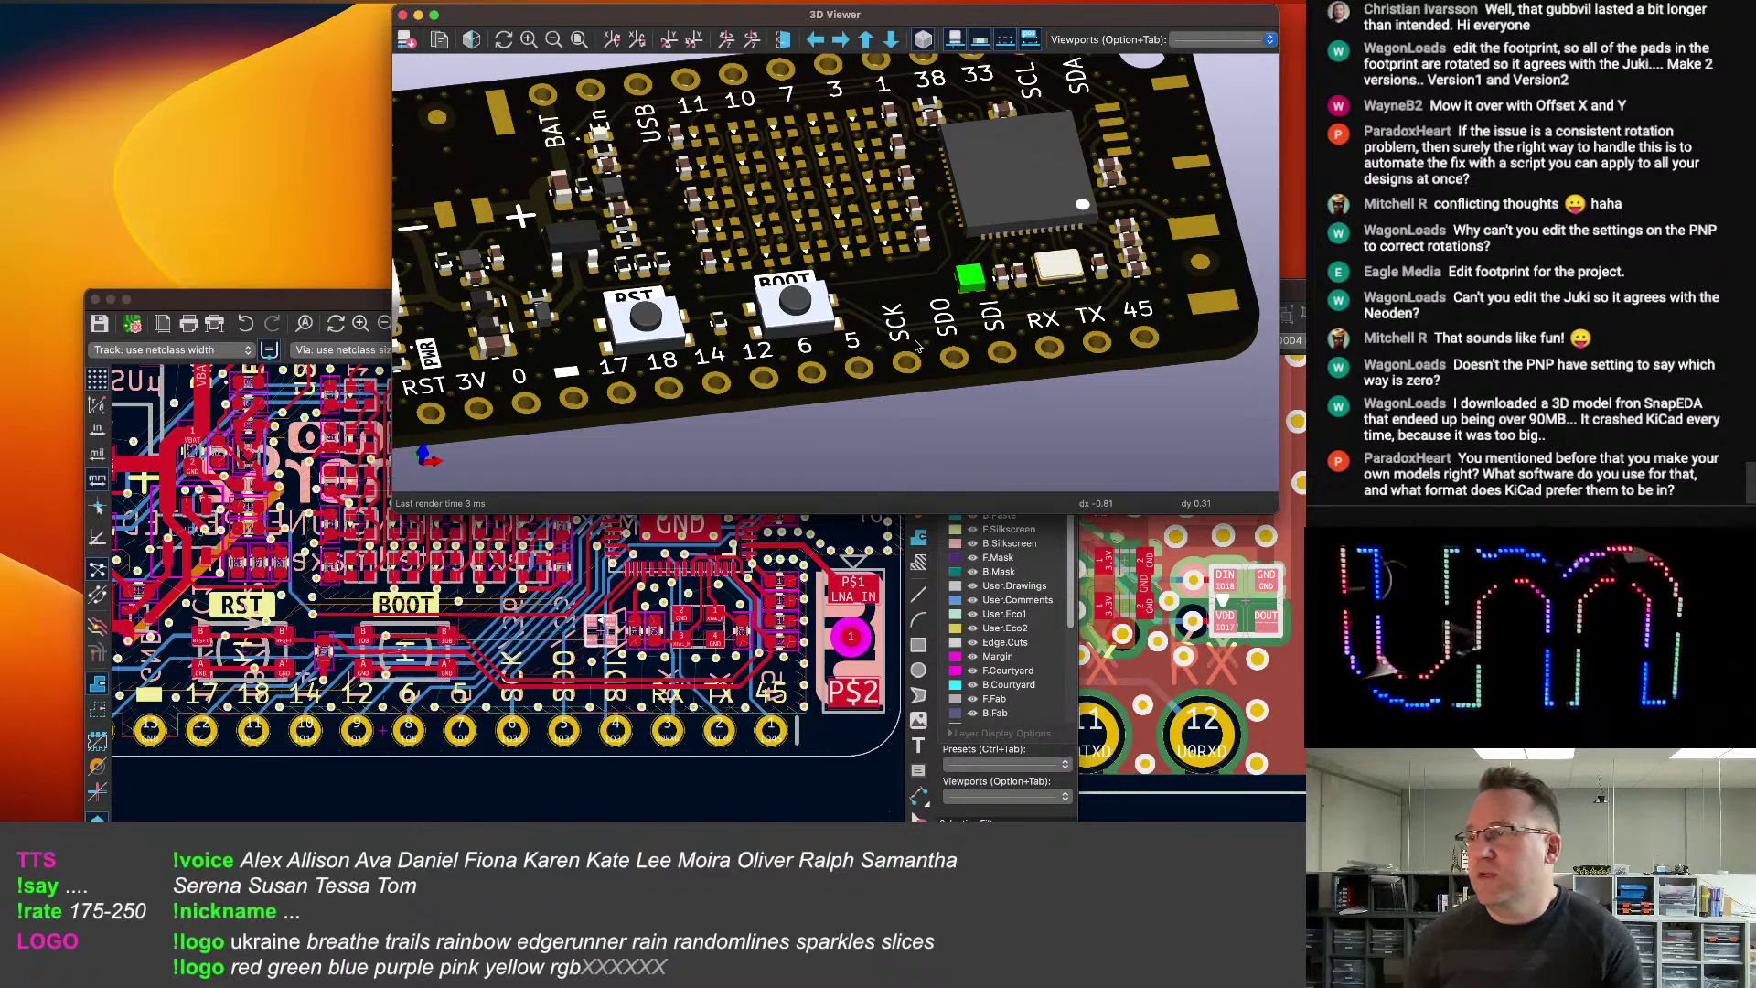
pyautogui.scroll(-2, 777, 230)
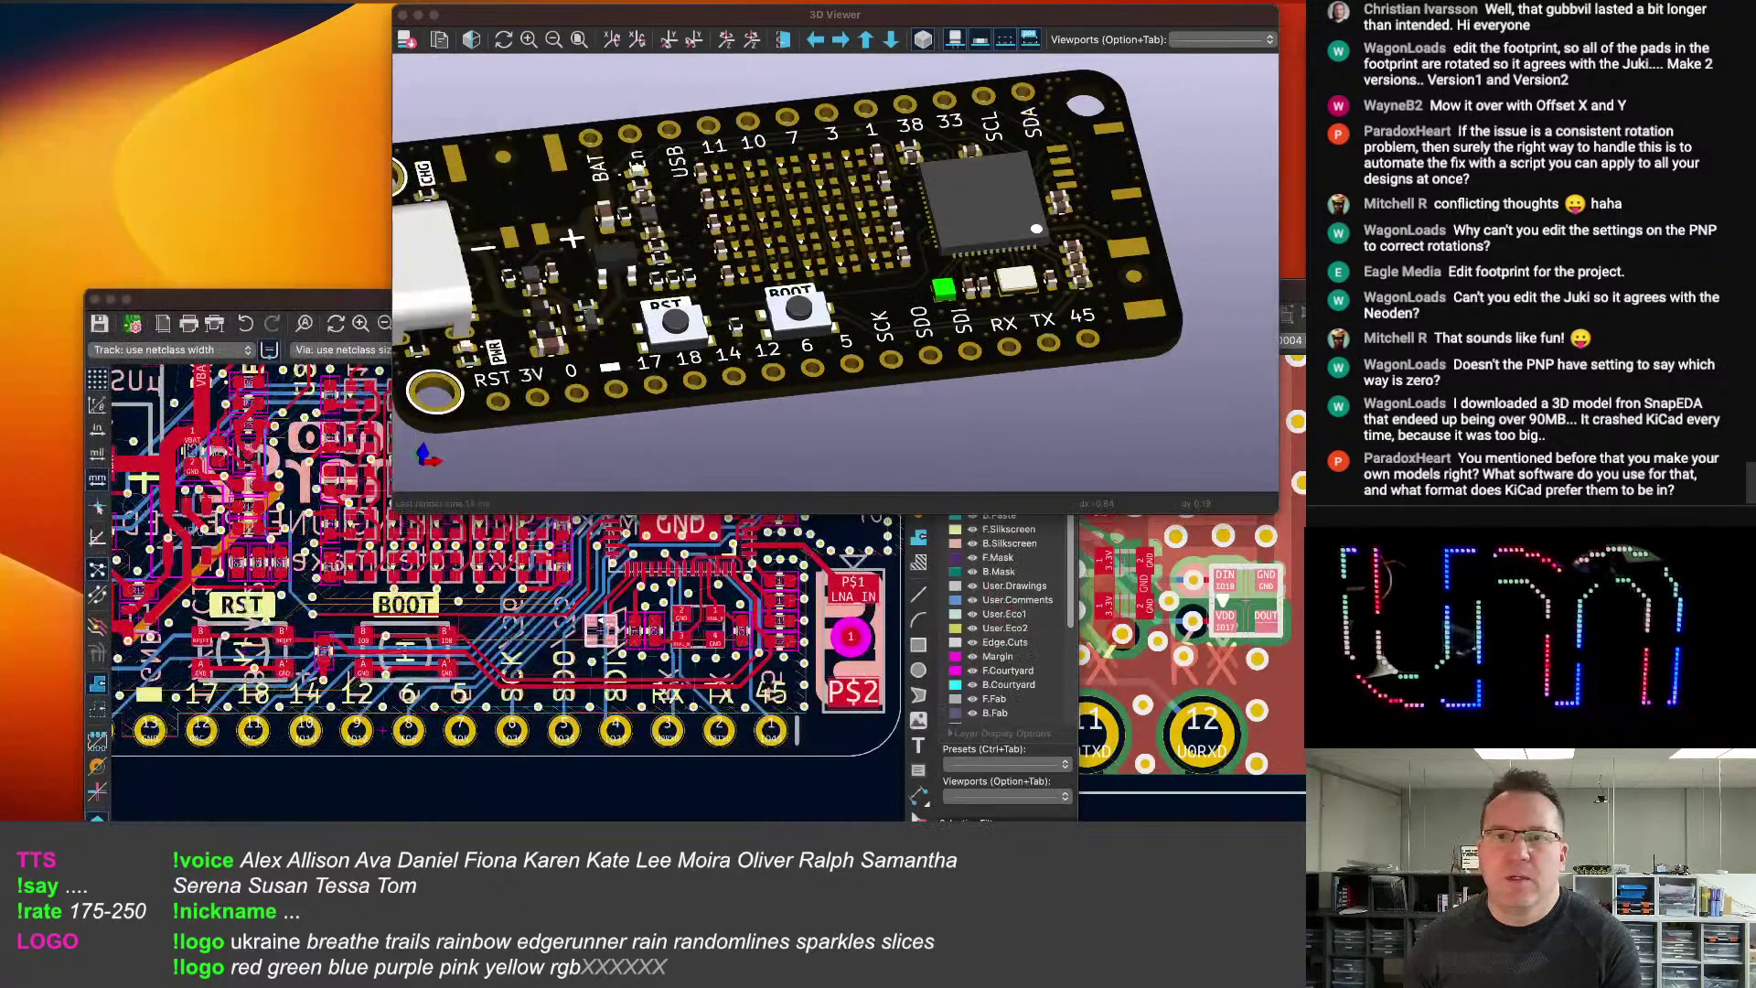
# Open the 3D model settings of the JSTPH2-BOOM-ELEC battery connector footprint, add a model entry and start choosing its file.
pyautogui.click(643, 776)
pyautogui.scroll(2, 413, 477)
pyautogui.hscroll(-3, 414, 477)
pyautogui.scroll(3, 415, 477)
pyautogui.hscroll(-2, 415, 477)
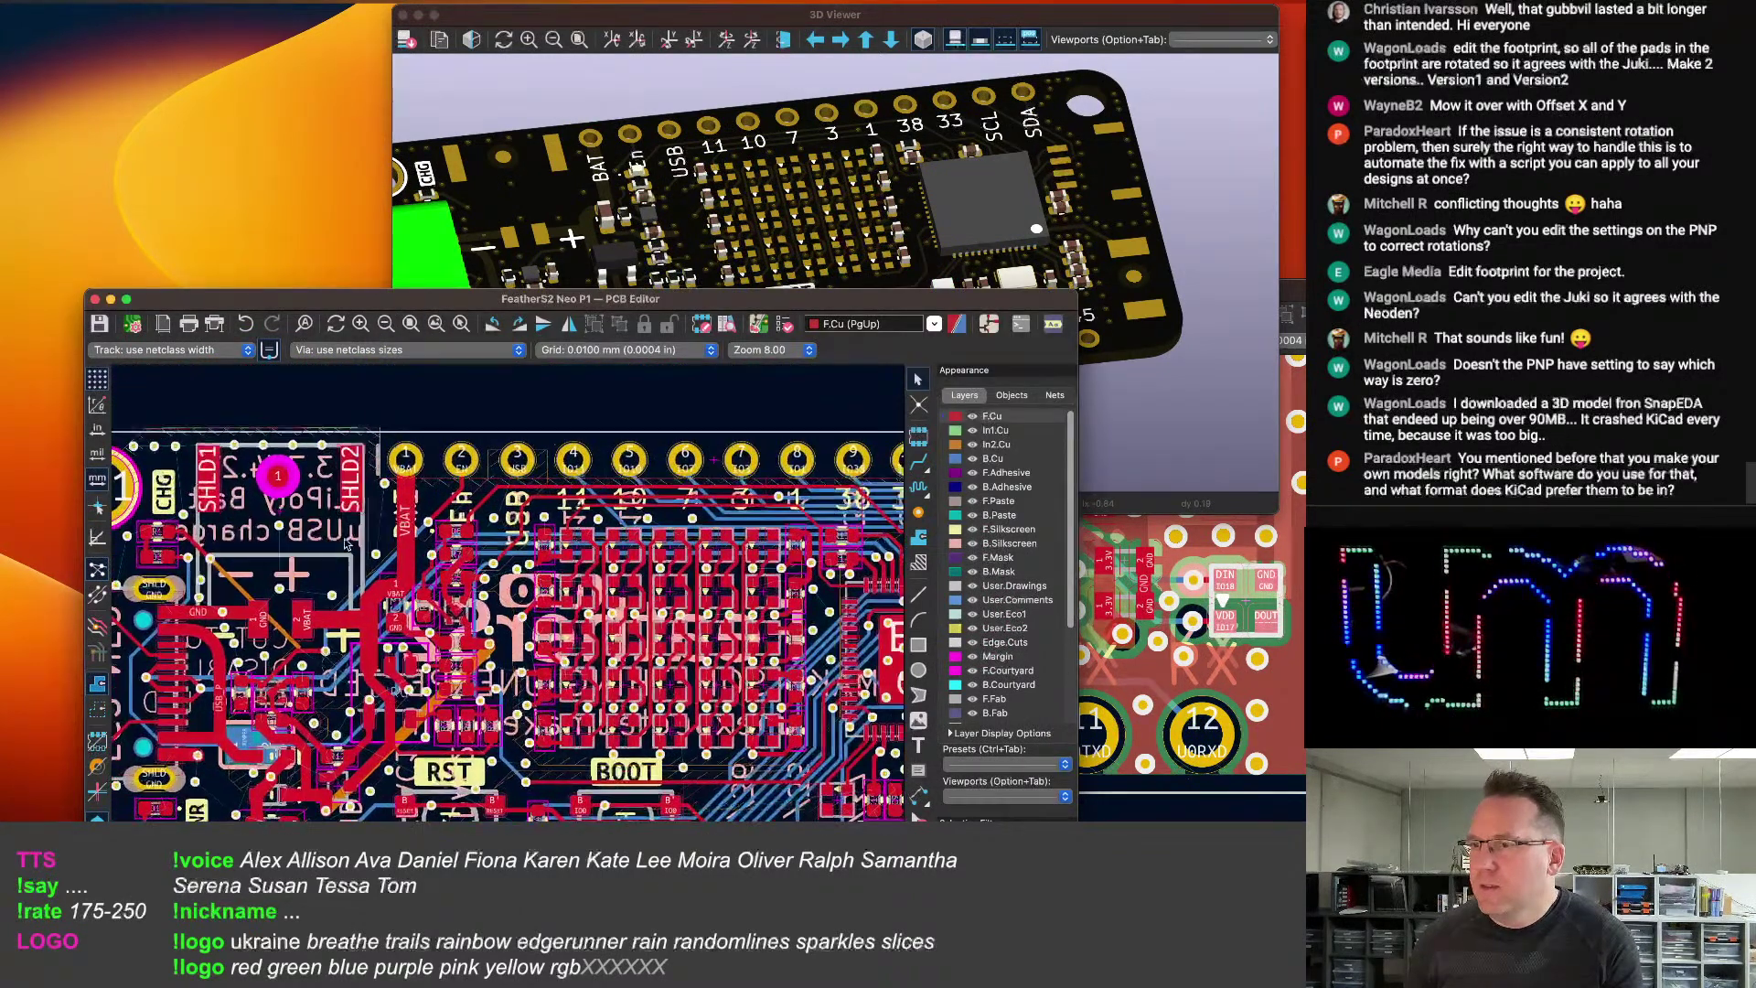
pyautogui.click(278, 552)
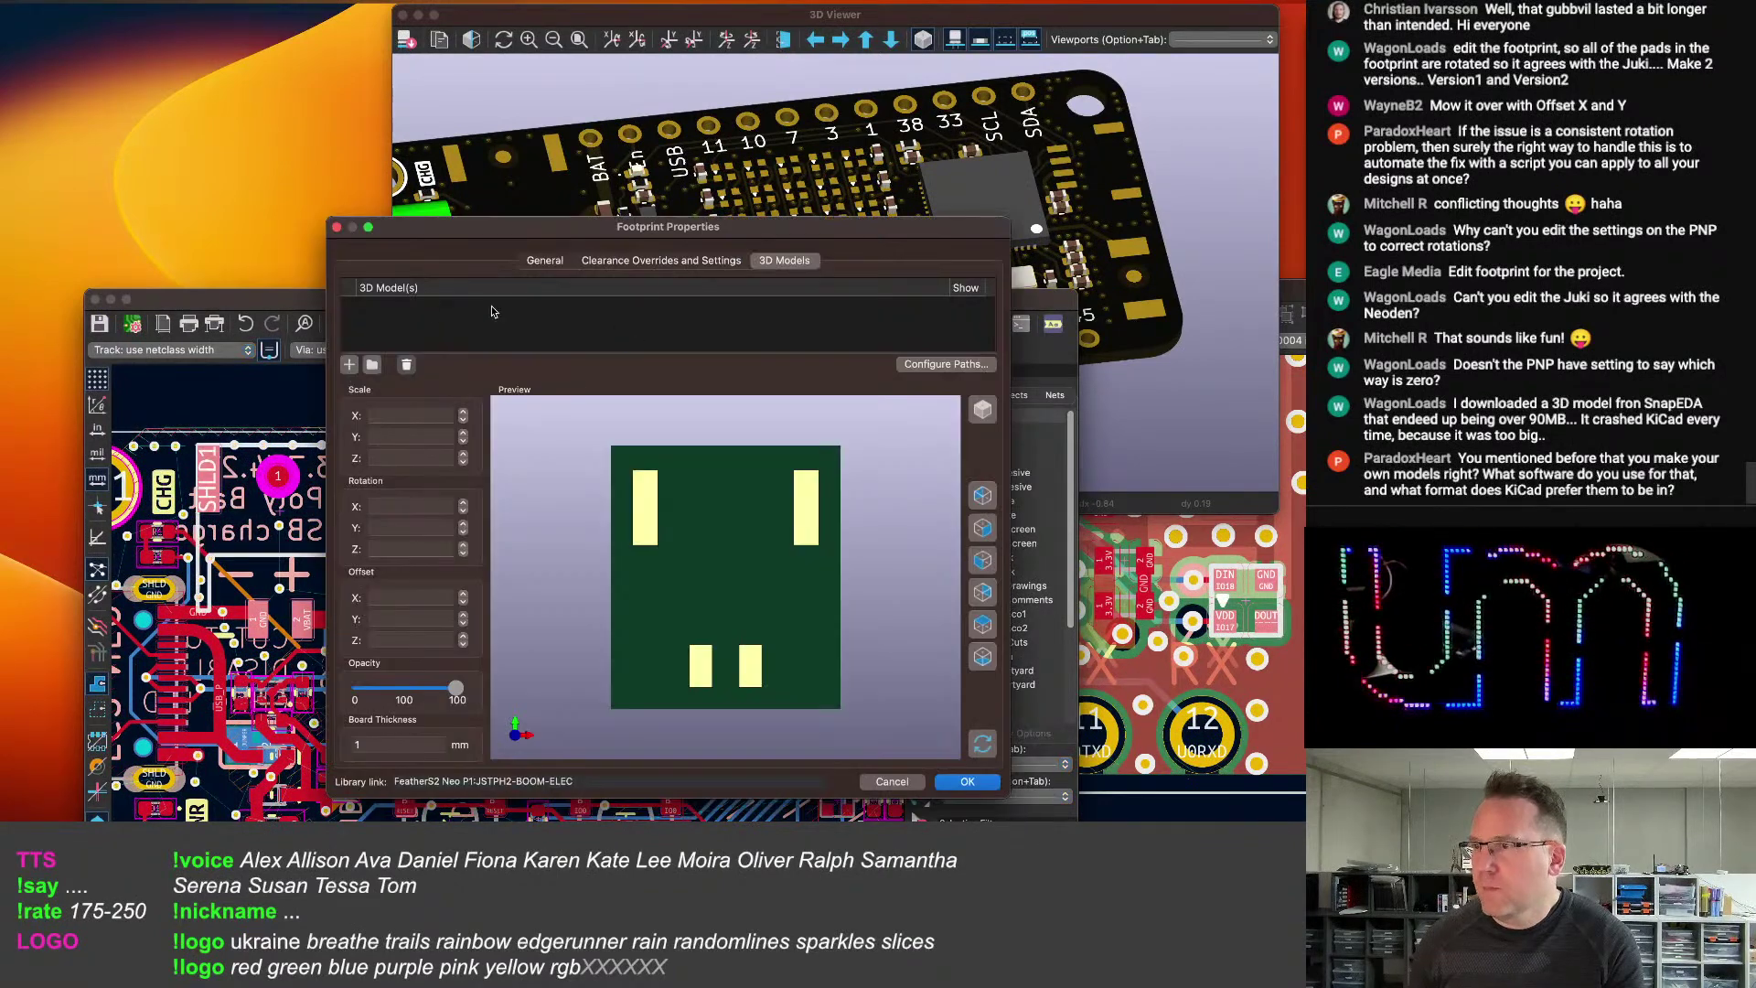
pyautogui.click(348, 365)
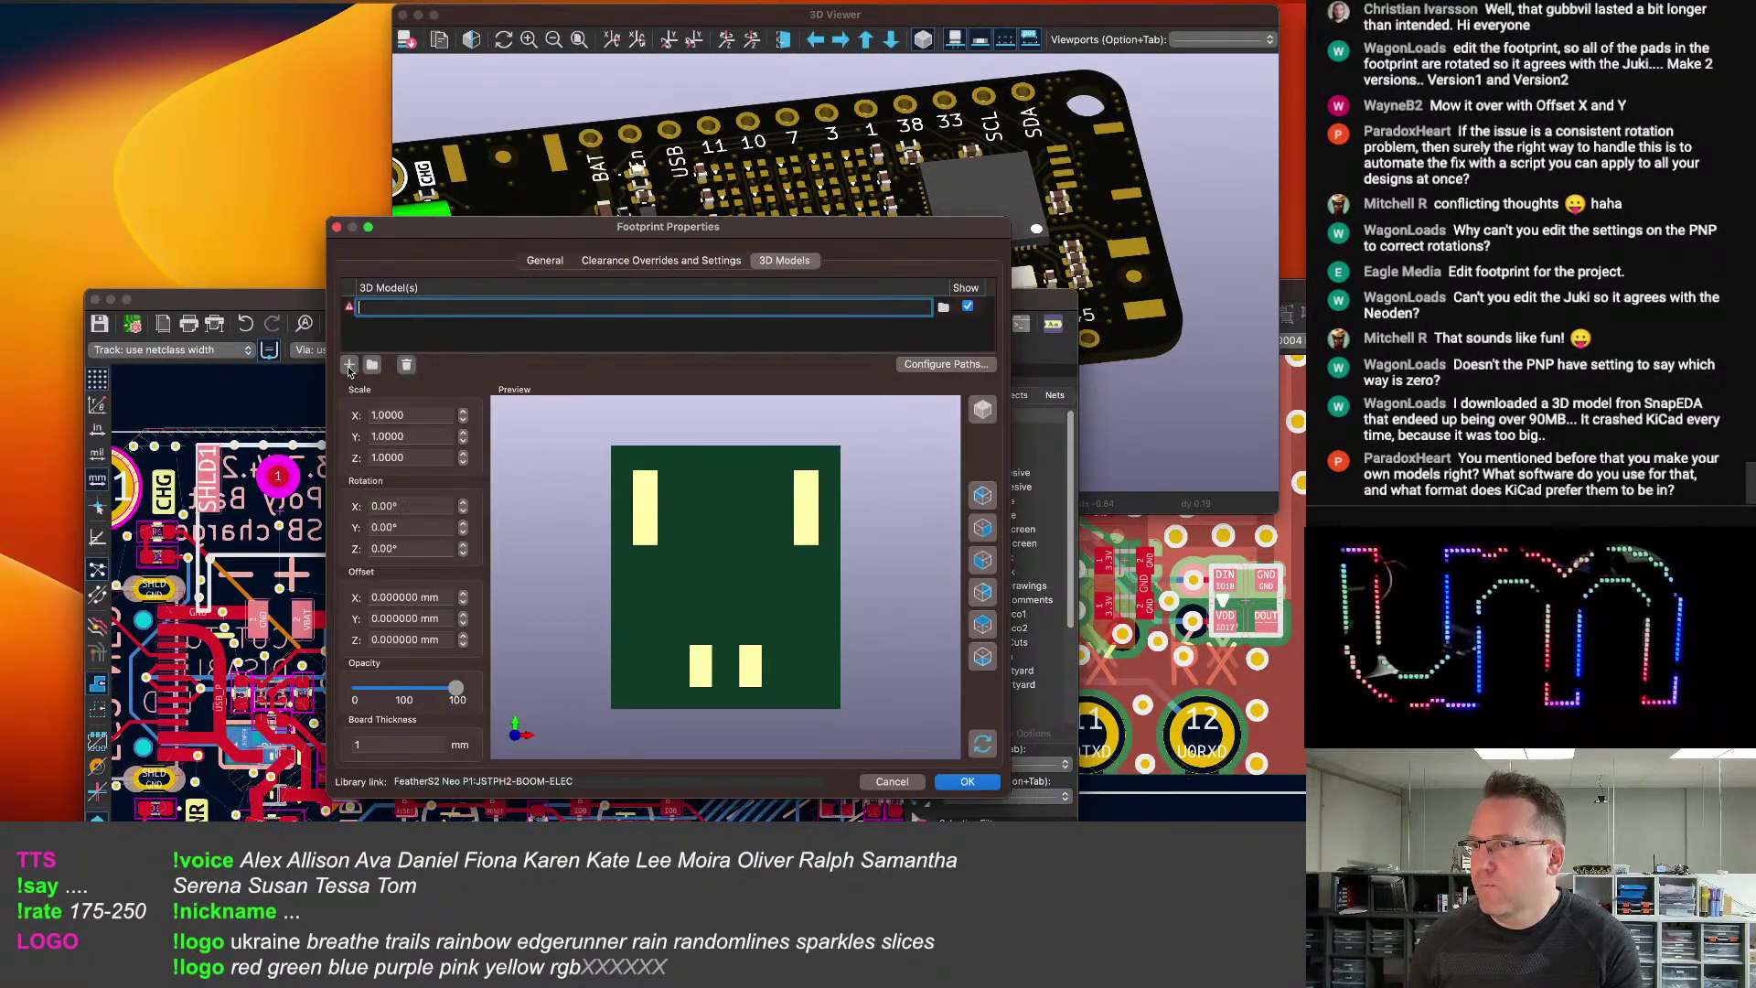
pyautogui.click(943, 309)
# Assign JST_PH_2pion_Horiz.step from the Models folder as the battery connector's 3D model.
pyautogui.scroll(-10, 682, 436)
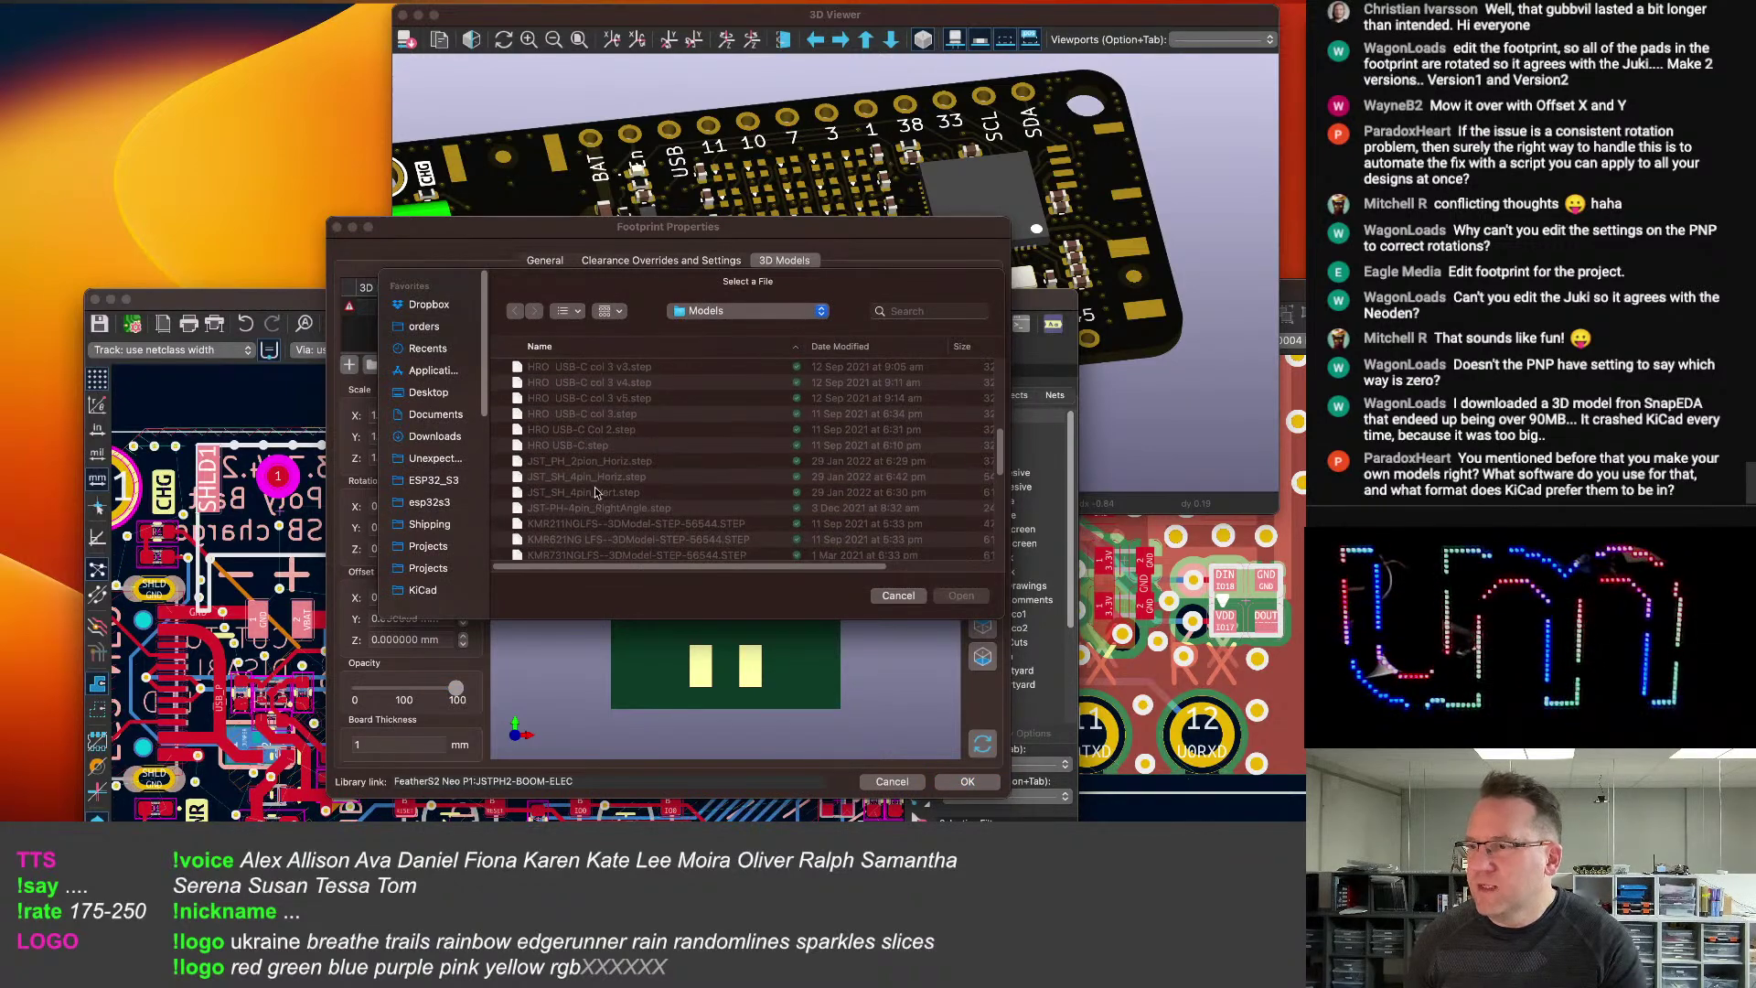
pyautogui.scroll(3, 585, 468)
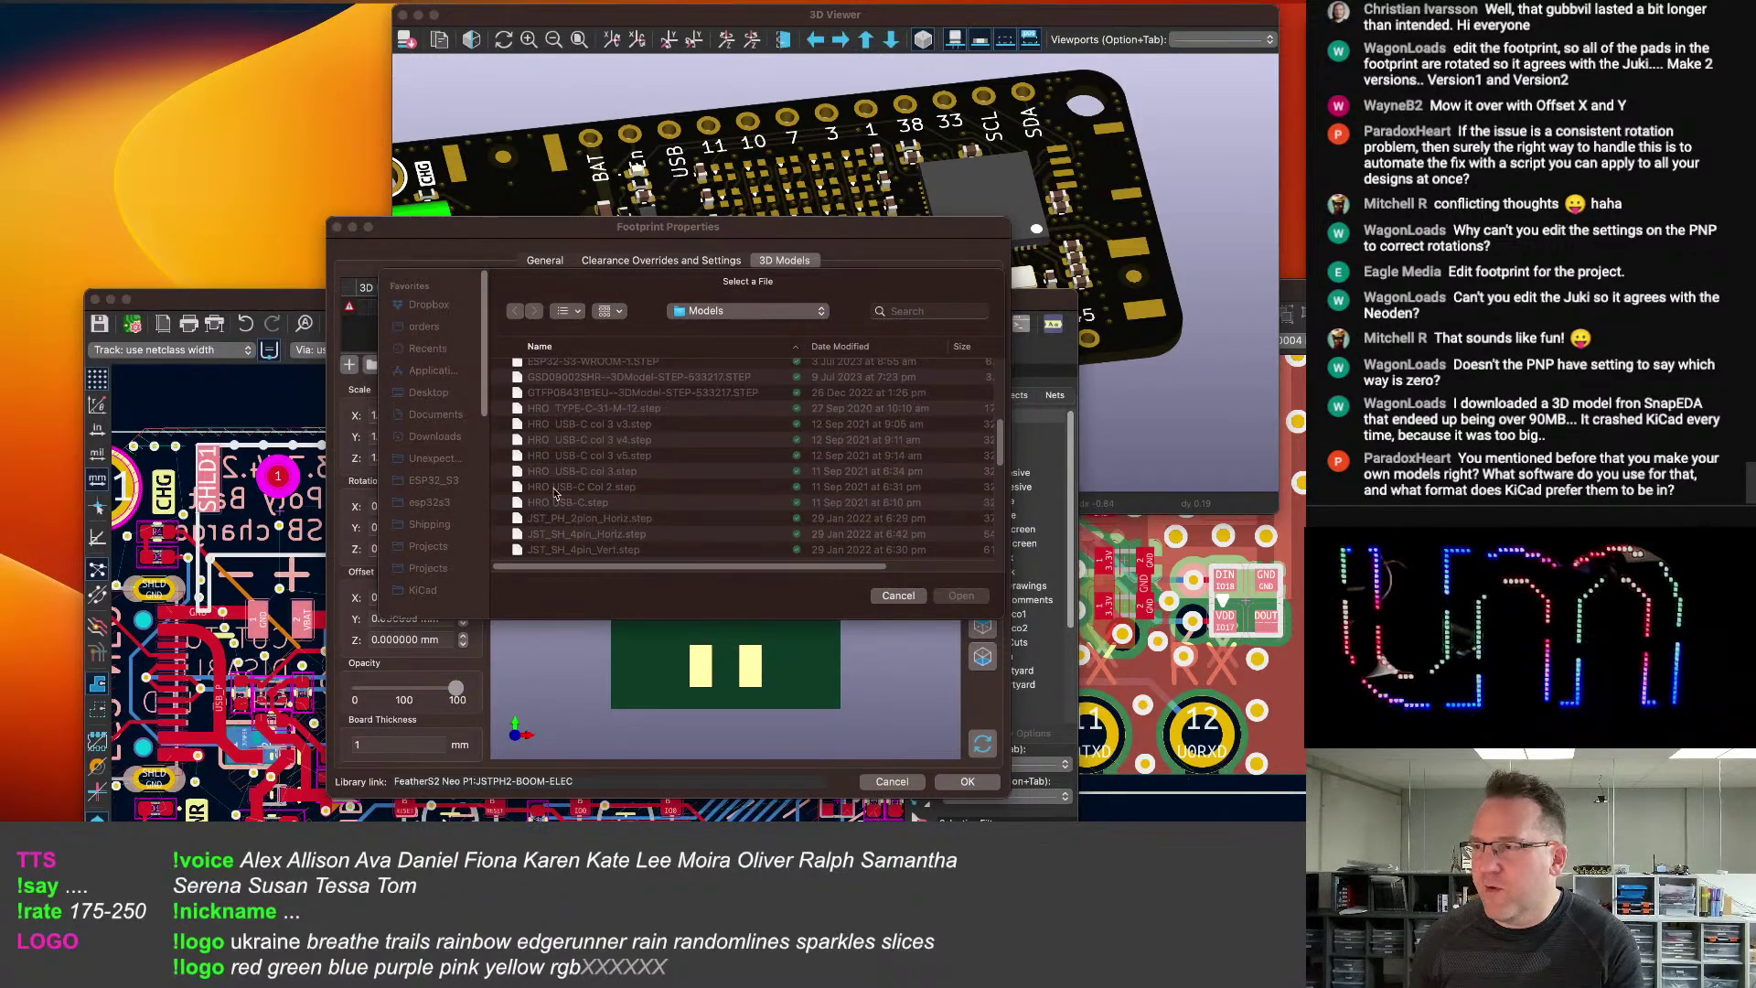
pyautogui.scroll(-1, 686, 412)
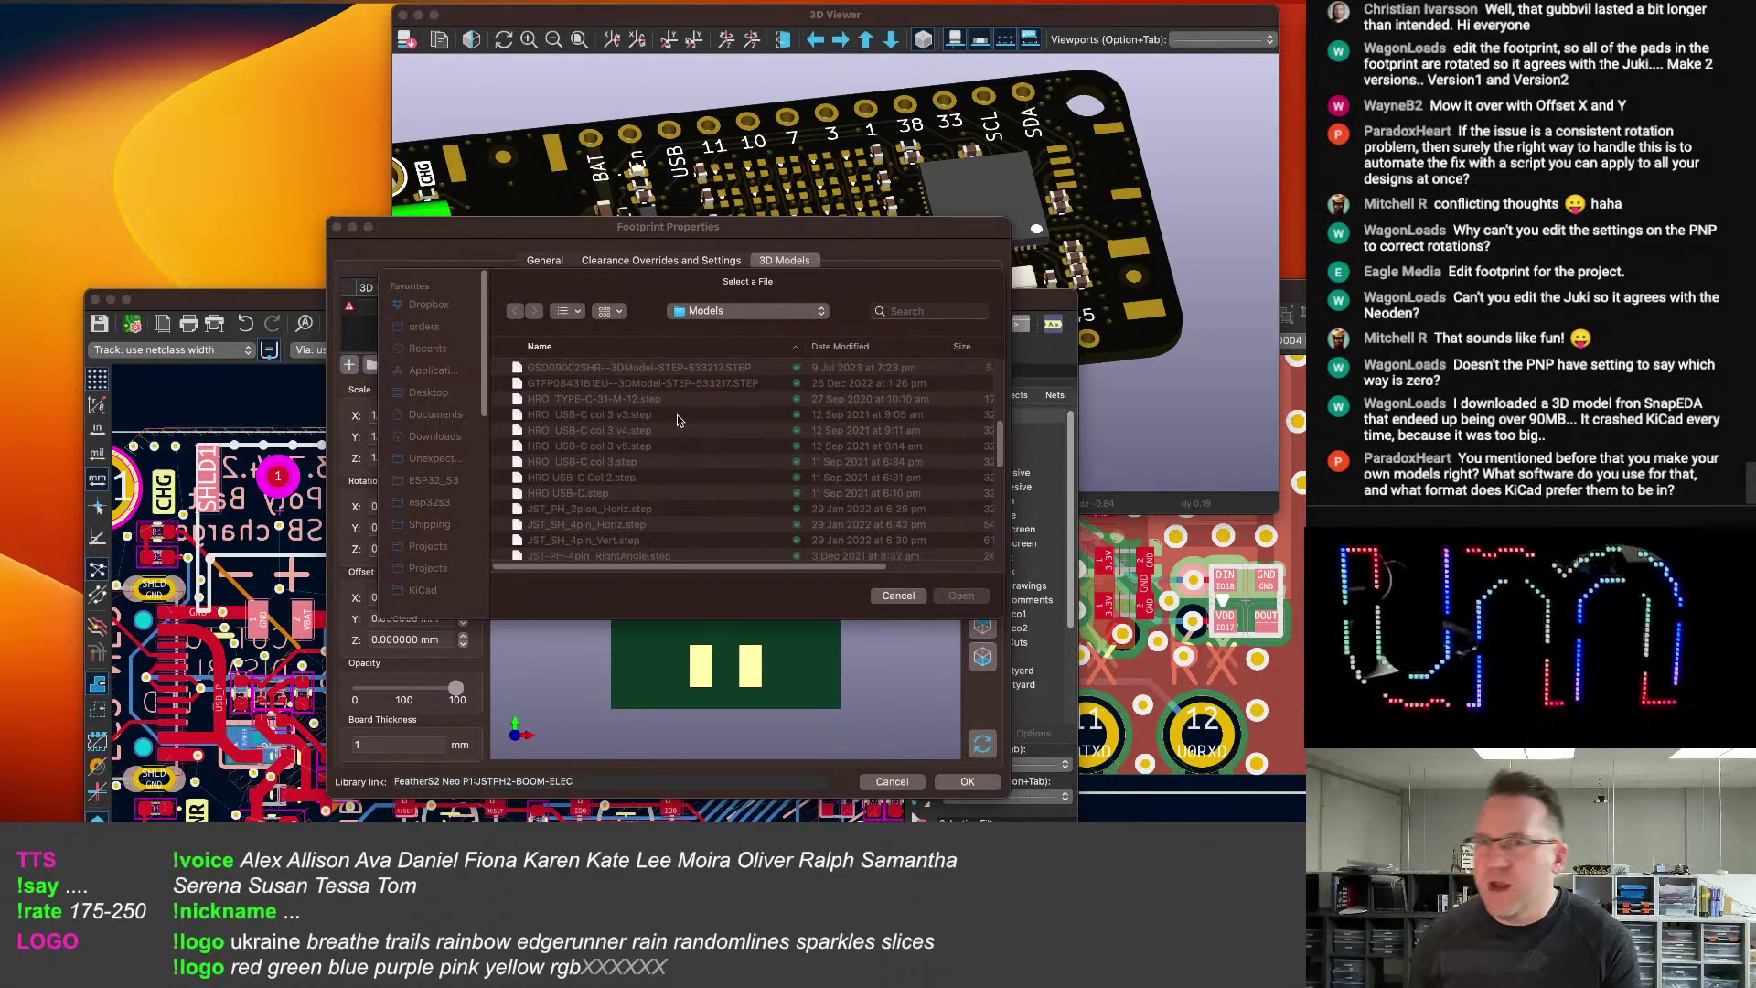
pyautogui.scroll(-2, 640, 455)
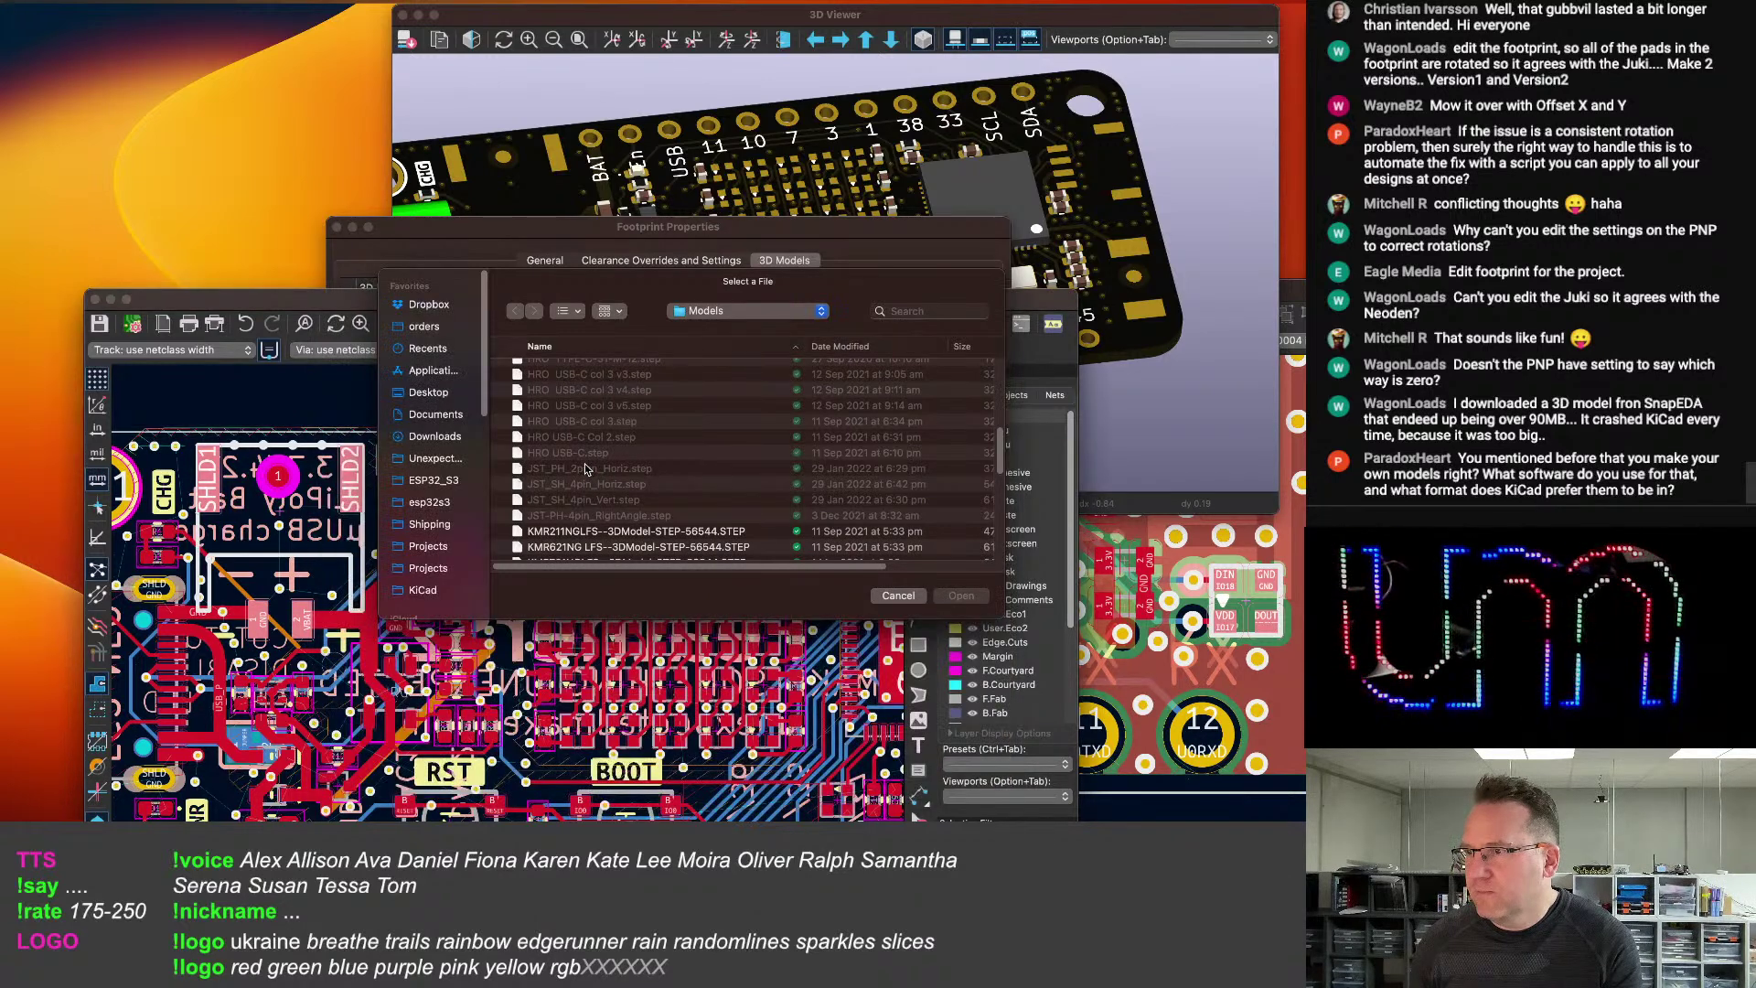
pyautogui.click(586, 469)
pyautogui.scroll(-5, 604, 462)
pyautogui.scroll(-5, 622, 458)
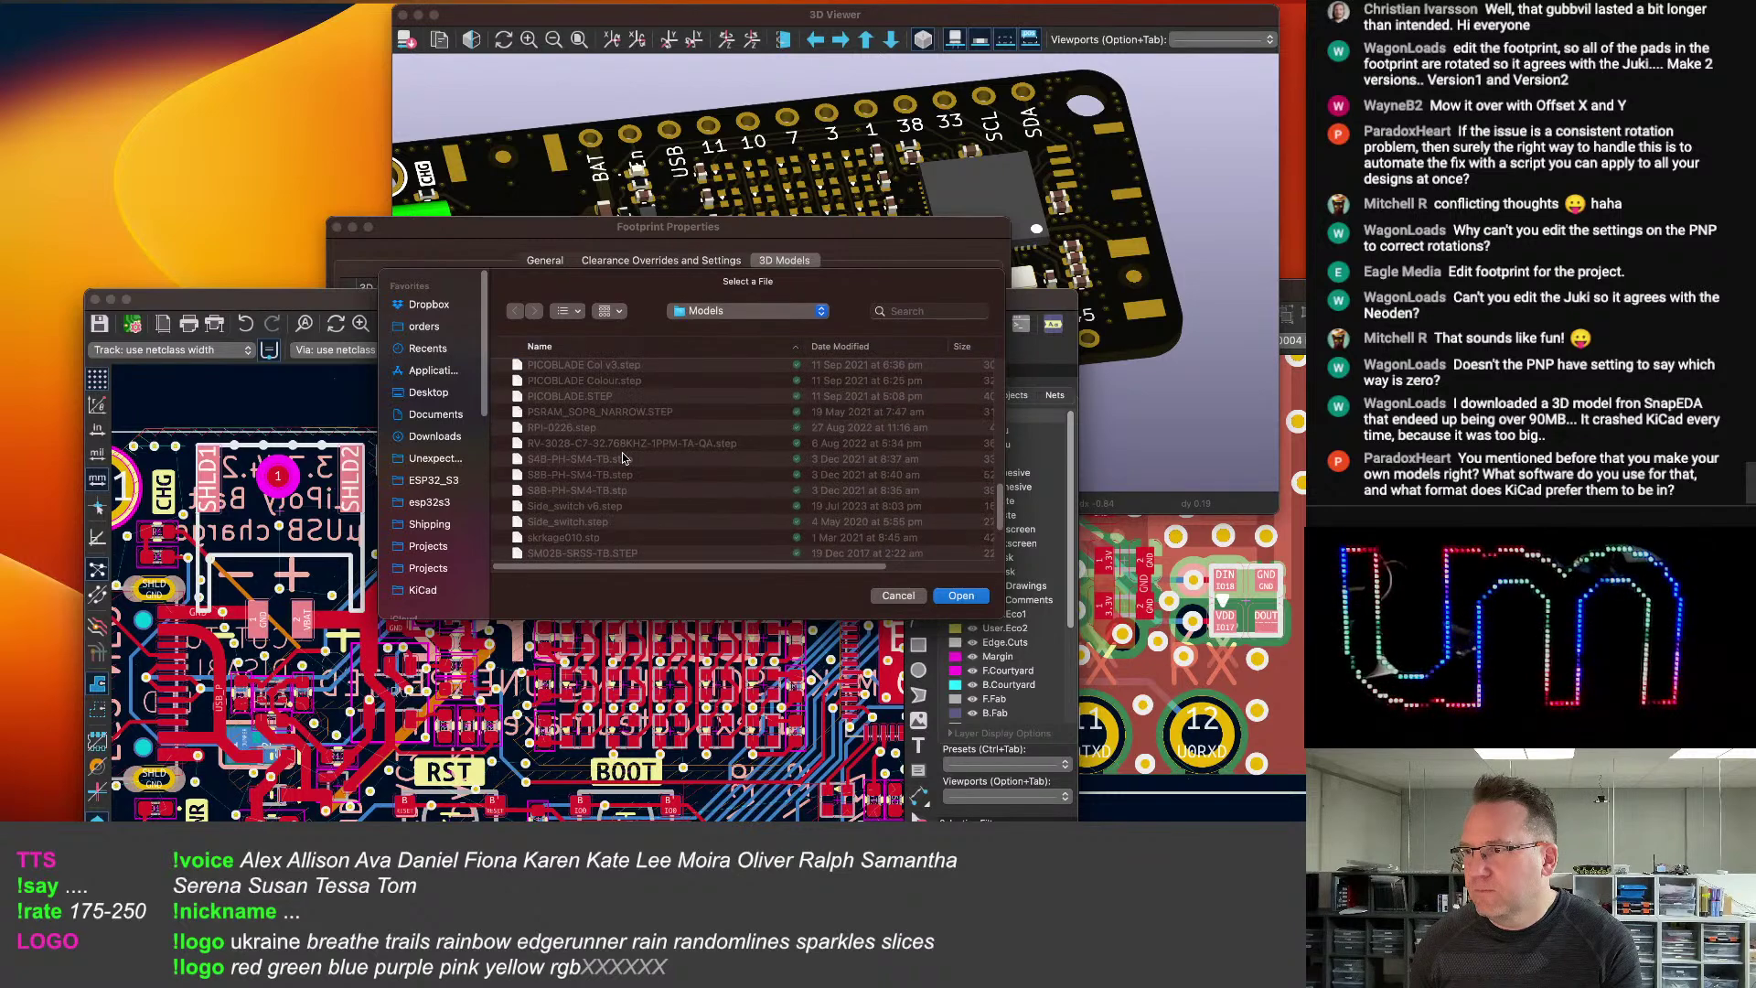
pyautogui.click(957, 596)
# Set the battery connector model's rotation to -90° about X and 180° about Z.
pyautogui.moveTo(678, 519); pyautogui.dragTo(912, 575)
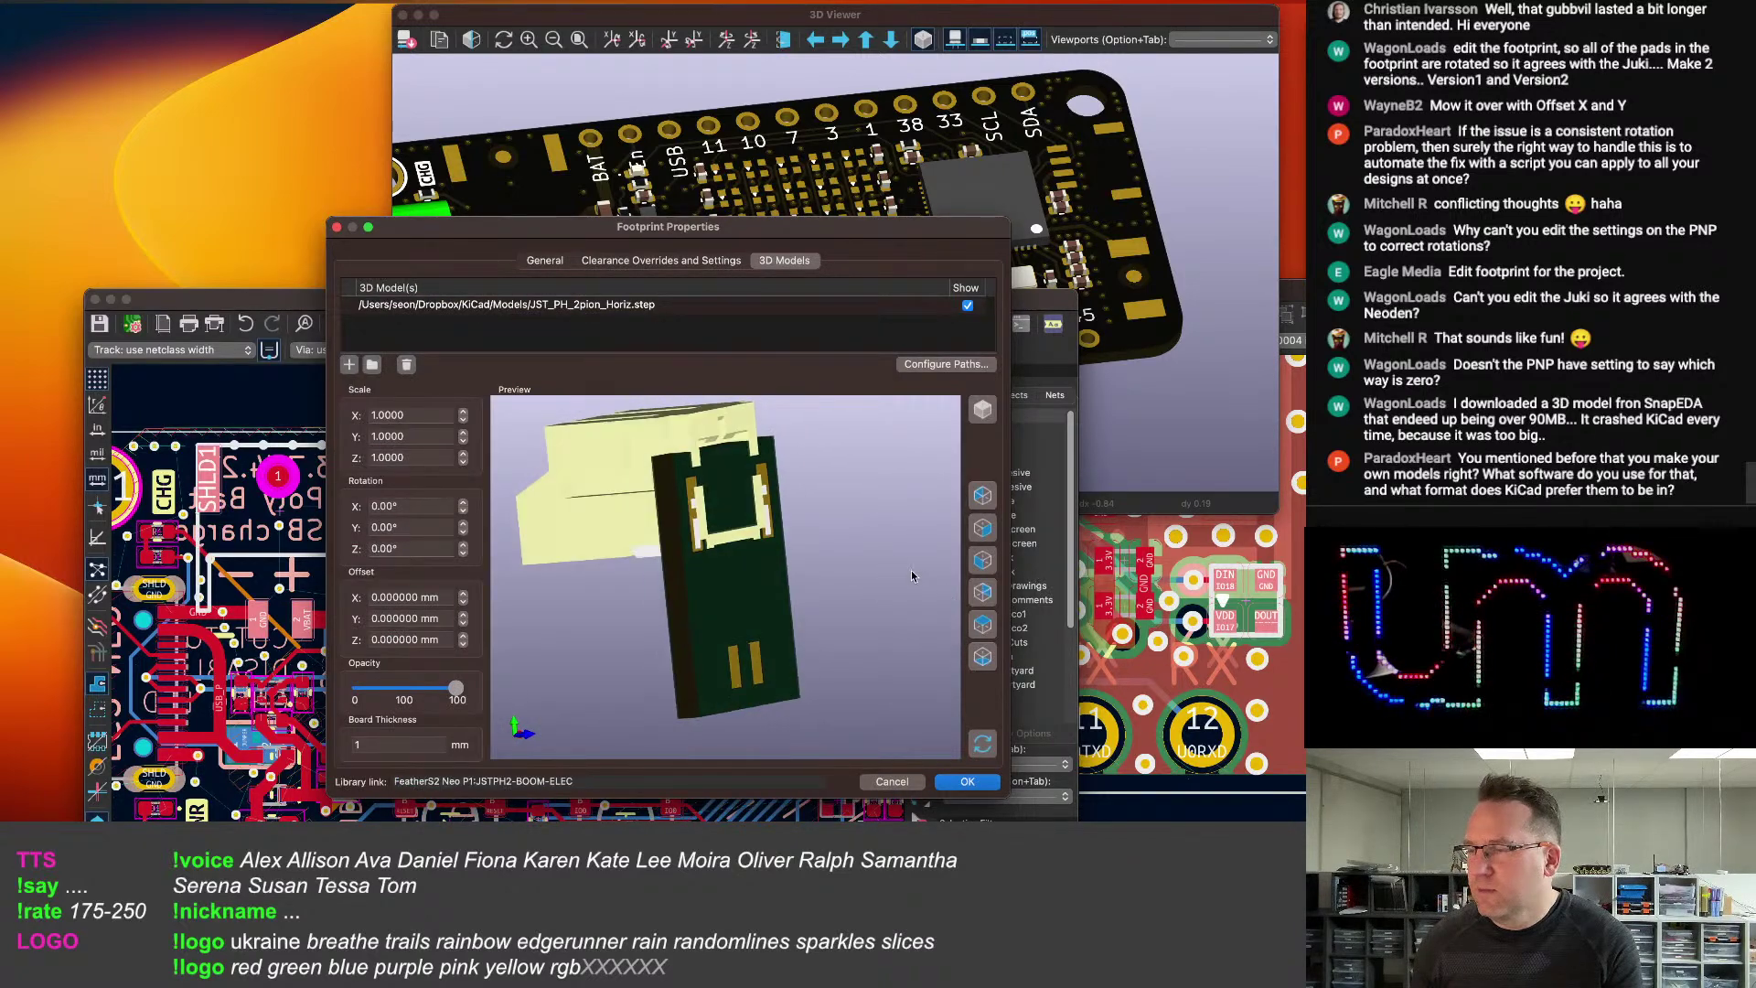
pyautogui.click(460, 513)
pyautogui.moveTo(707, 574); pyautogui.dragTo(512, 494)
pyautogui.click(463, 545)
pyautogui.click(463, 545)
# Shift the connector model in positive Y to line up with its pads, keeping X offset at 0, then apply the properties and save the board.
pyautogui.click(463, 595)
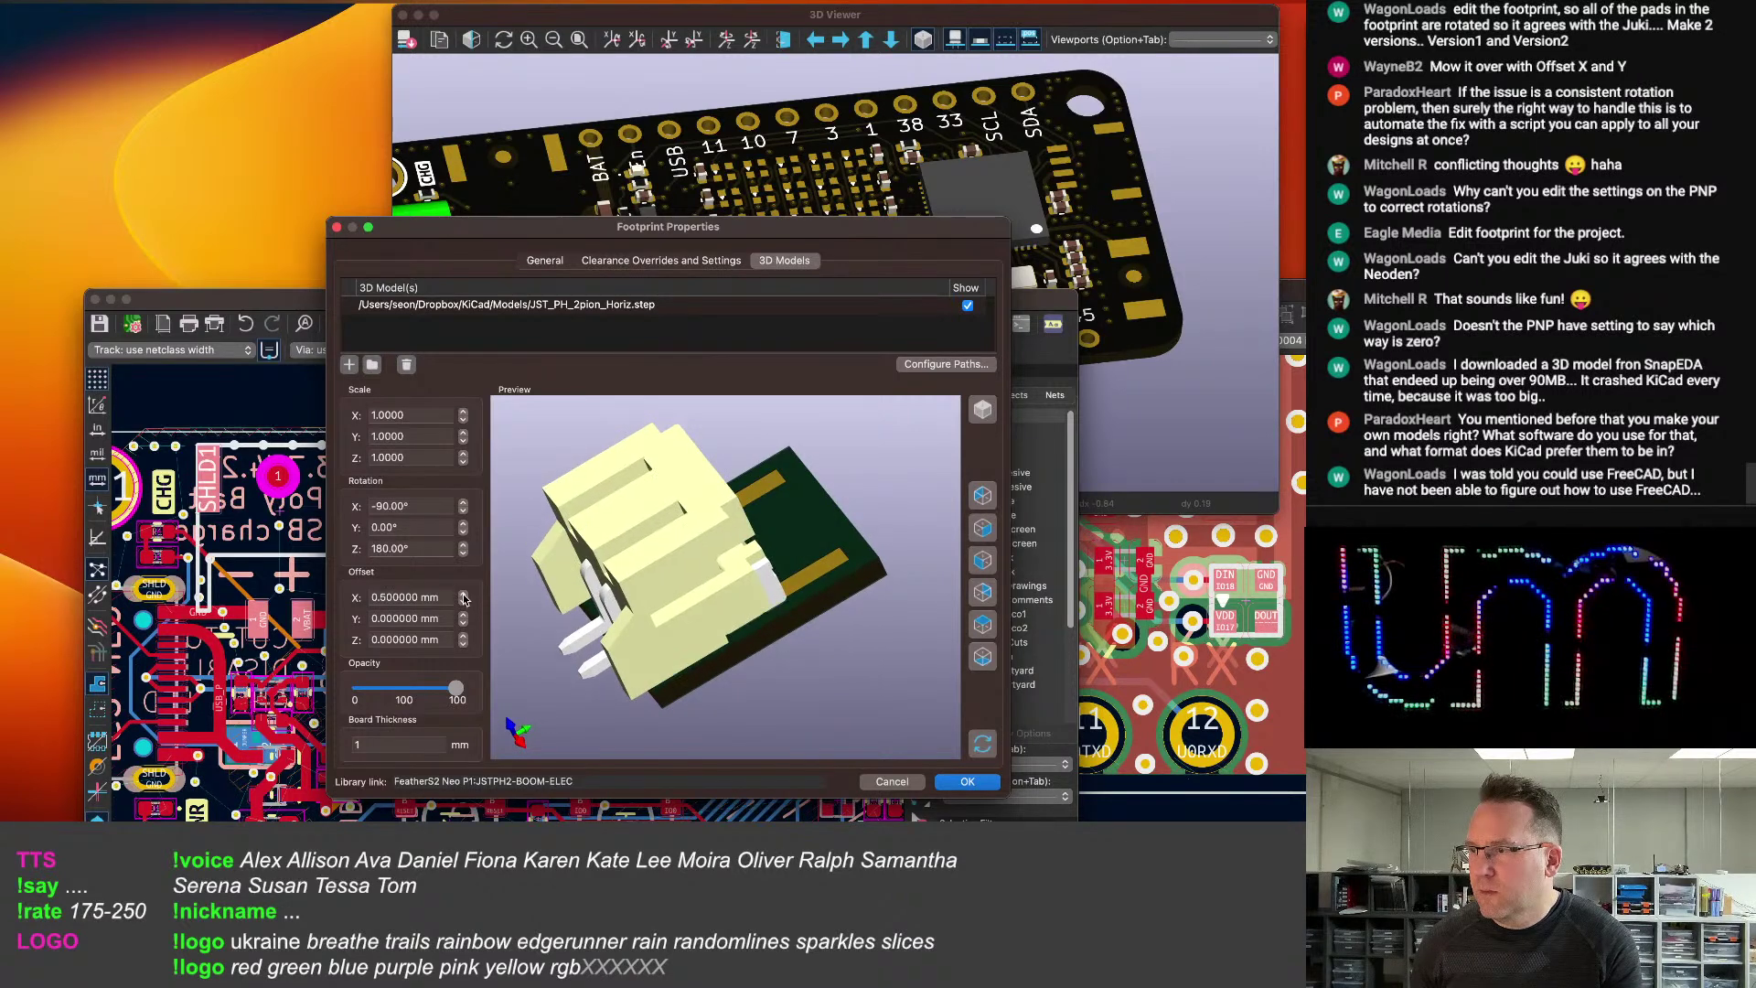
pyautogui.click(465, 603)
pyautogui.click(465, 615)
pyautogui.click(464, 616)
pyautogui.click(464, 615)
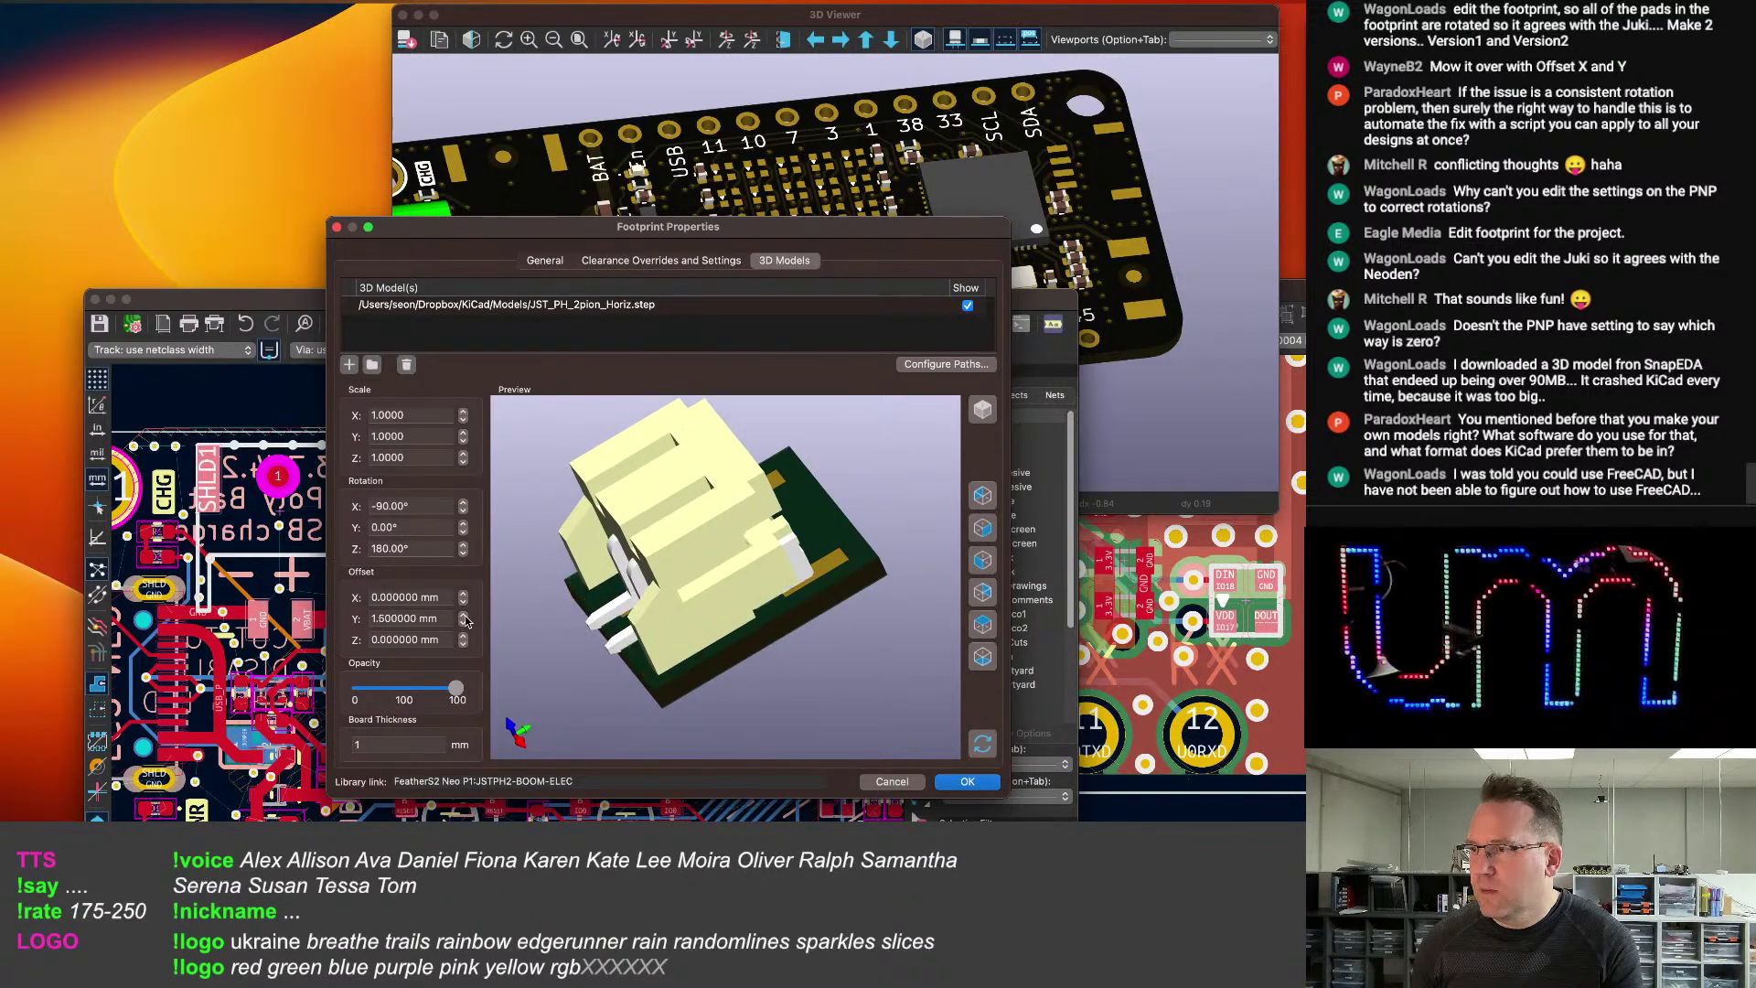
pyautogui.click(465, 615)
pyautogui.click(464, 615)
pyautogui.click(464, 615)
pyautogui.moveTo(722, 642); pyautogui.dragTo(738, 633)
pyautogui.click(966, 782)
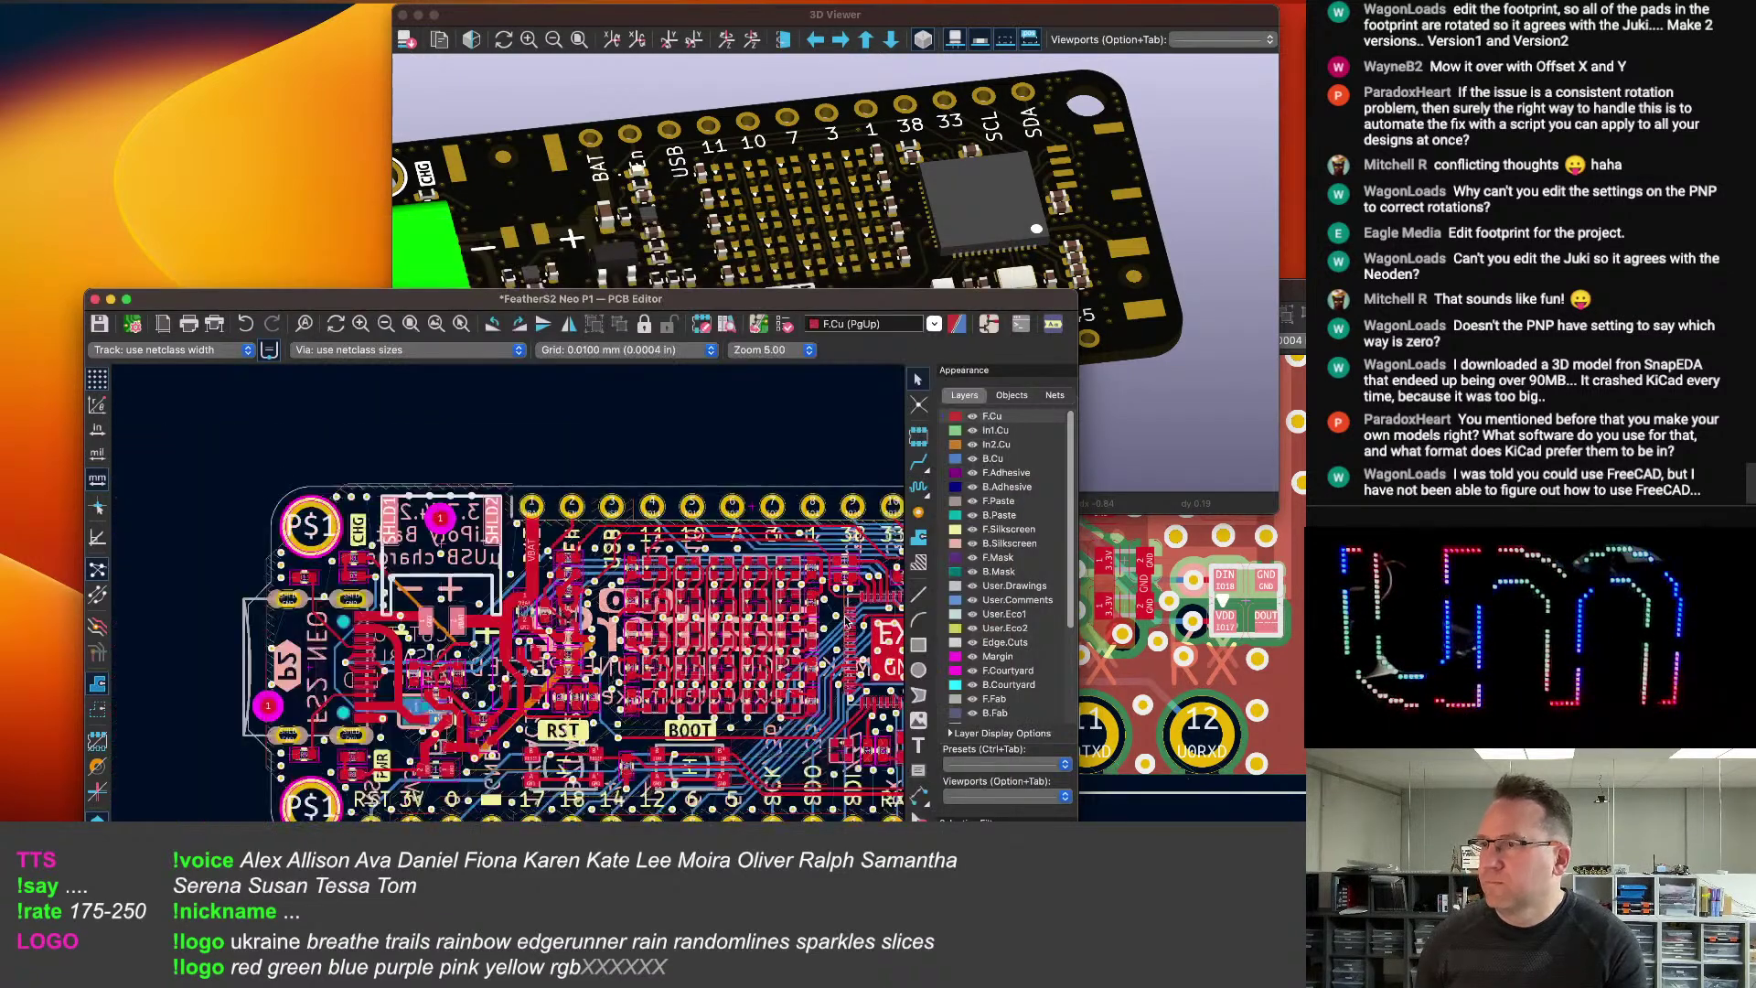
pyautogui.press('super+s')
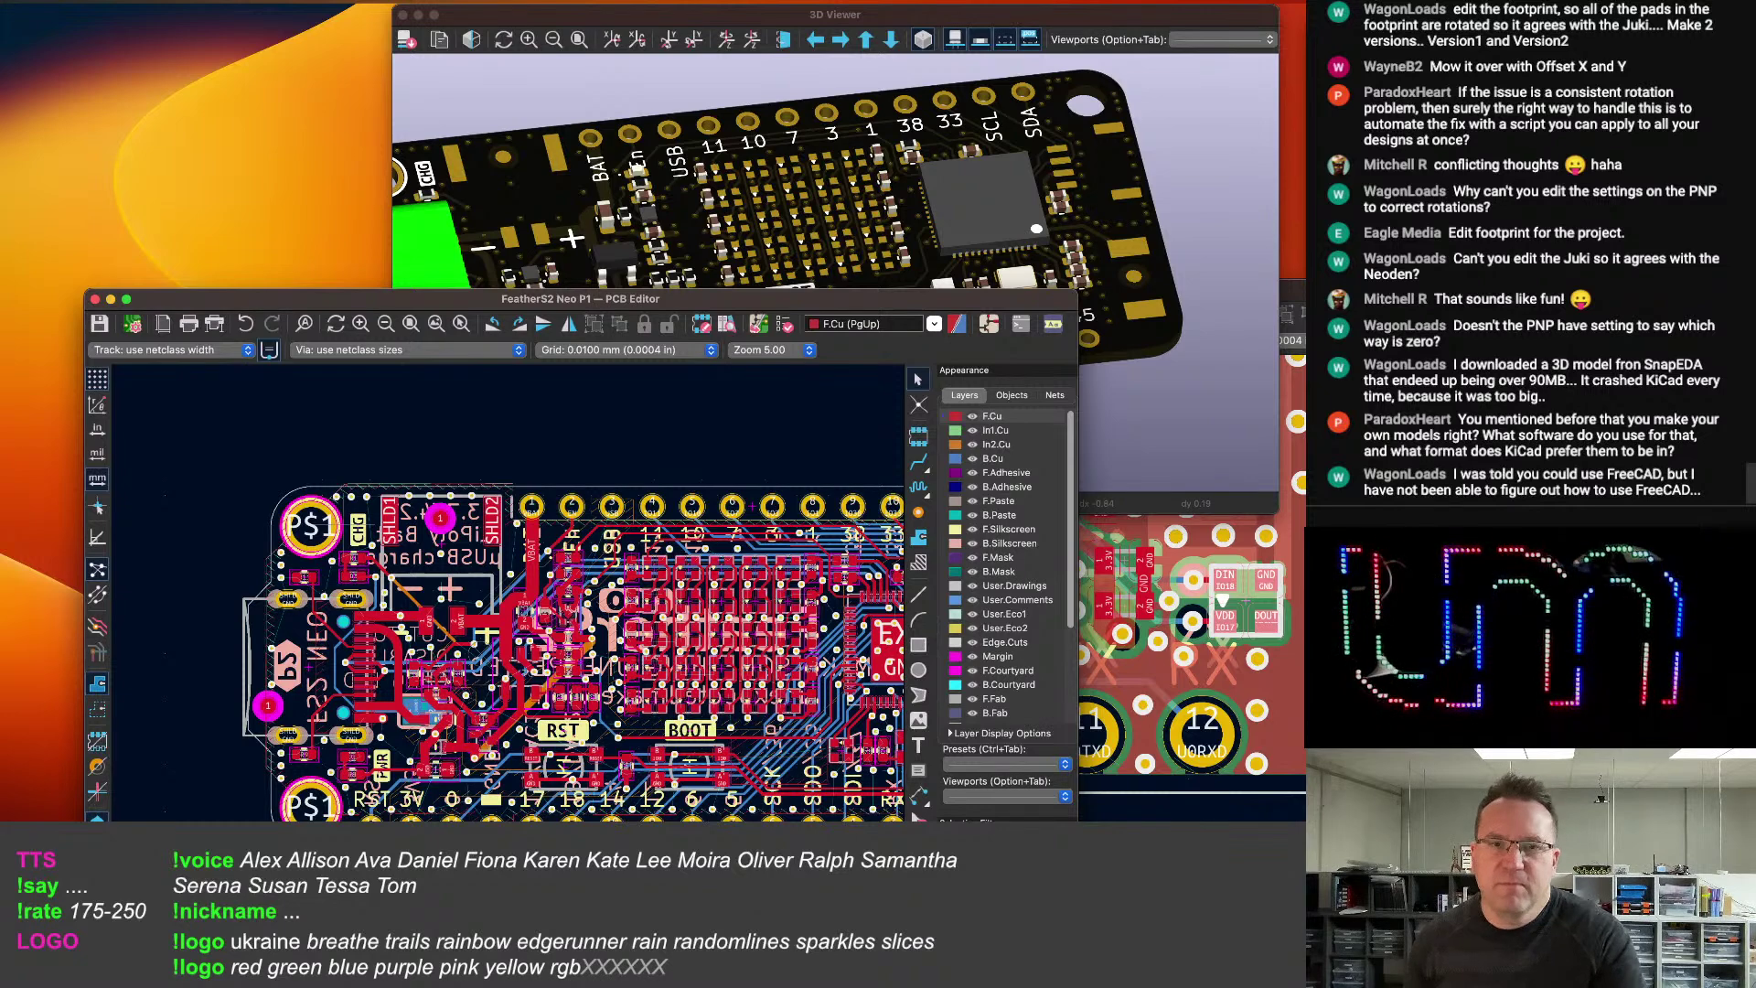
# Switch to Fusion 360 and open the HRO USB-C col 3 design from the 3D Component models project.
pyautogui.press('super+Tab')
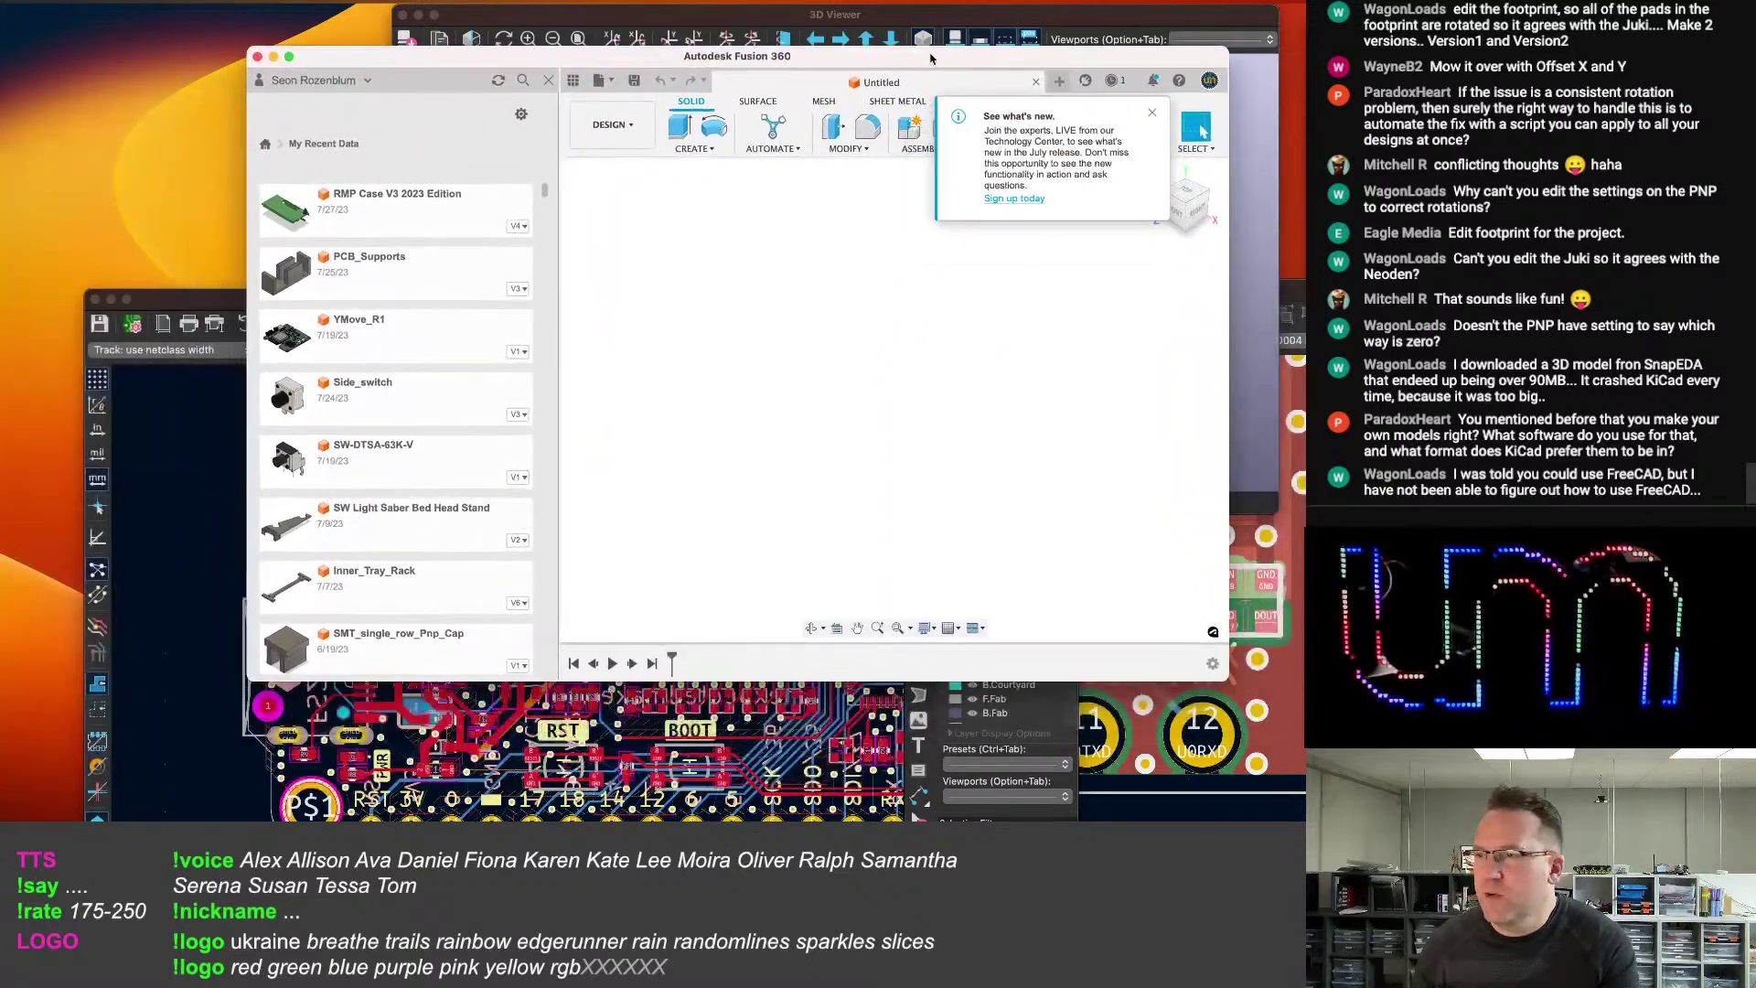
pyautogui.scroll(-1, 320, 415)
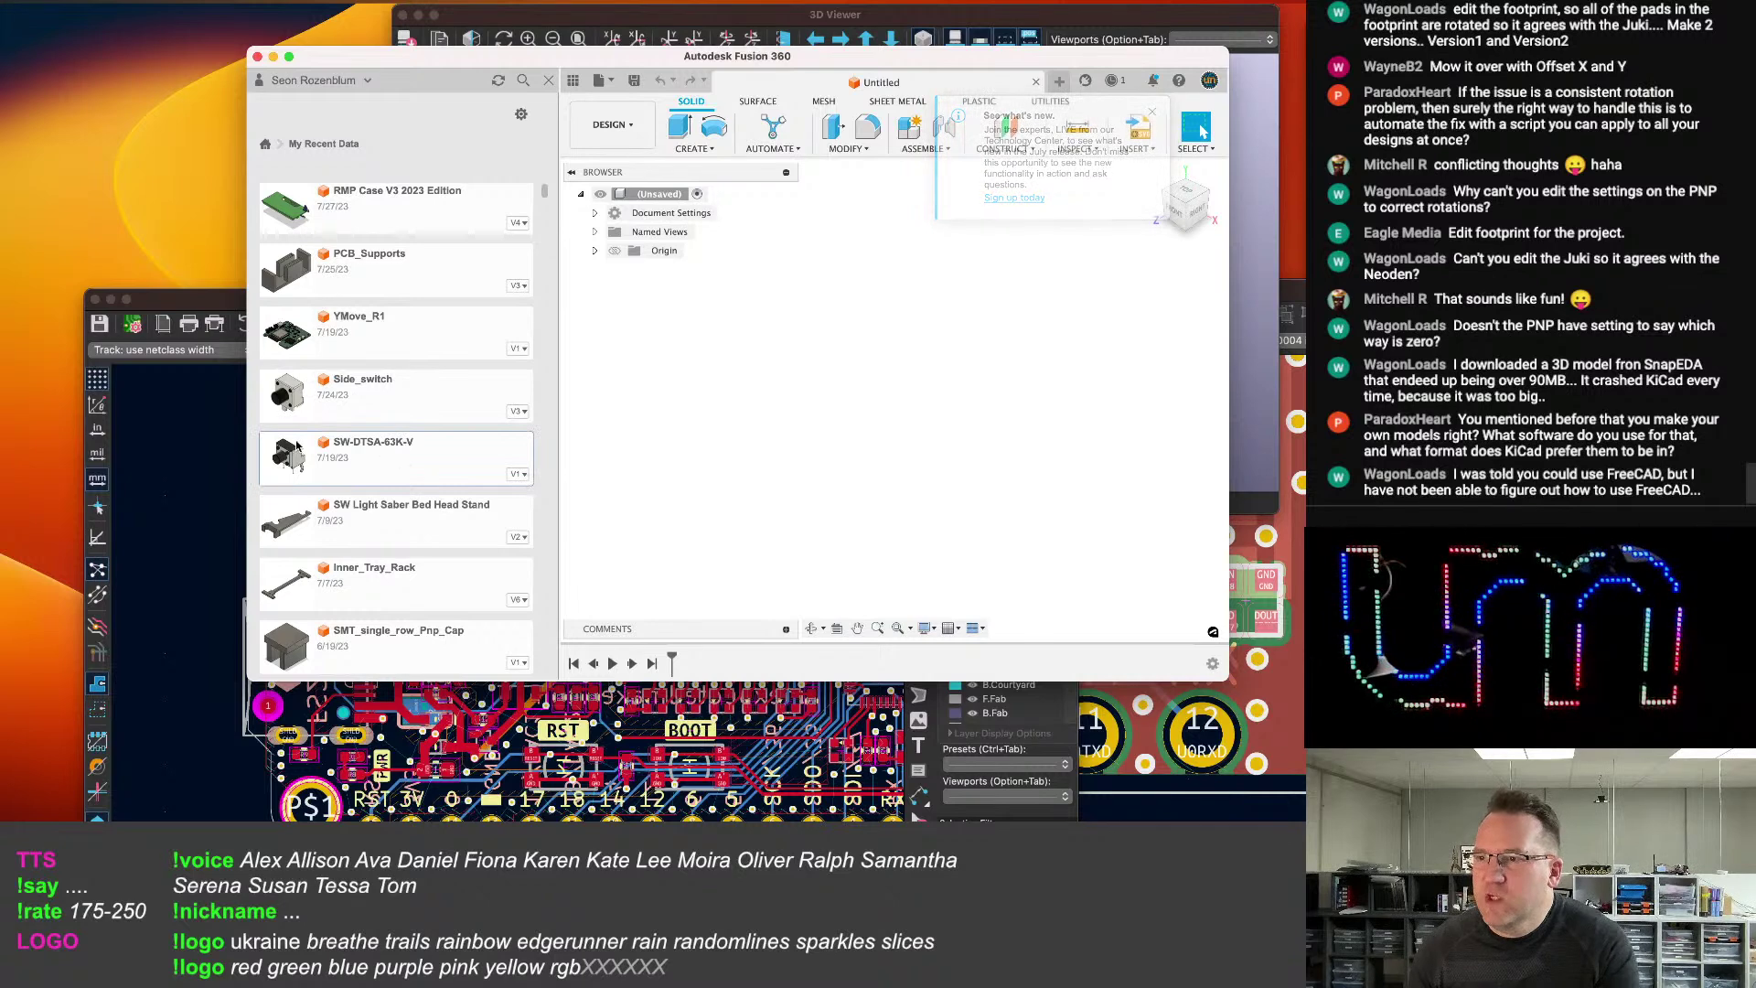
pyautogui.scroll(-2, 330, 448)
pyautogui.scroll(-5, 344, 403)
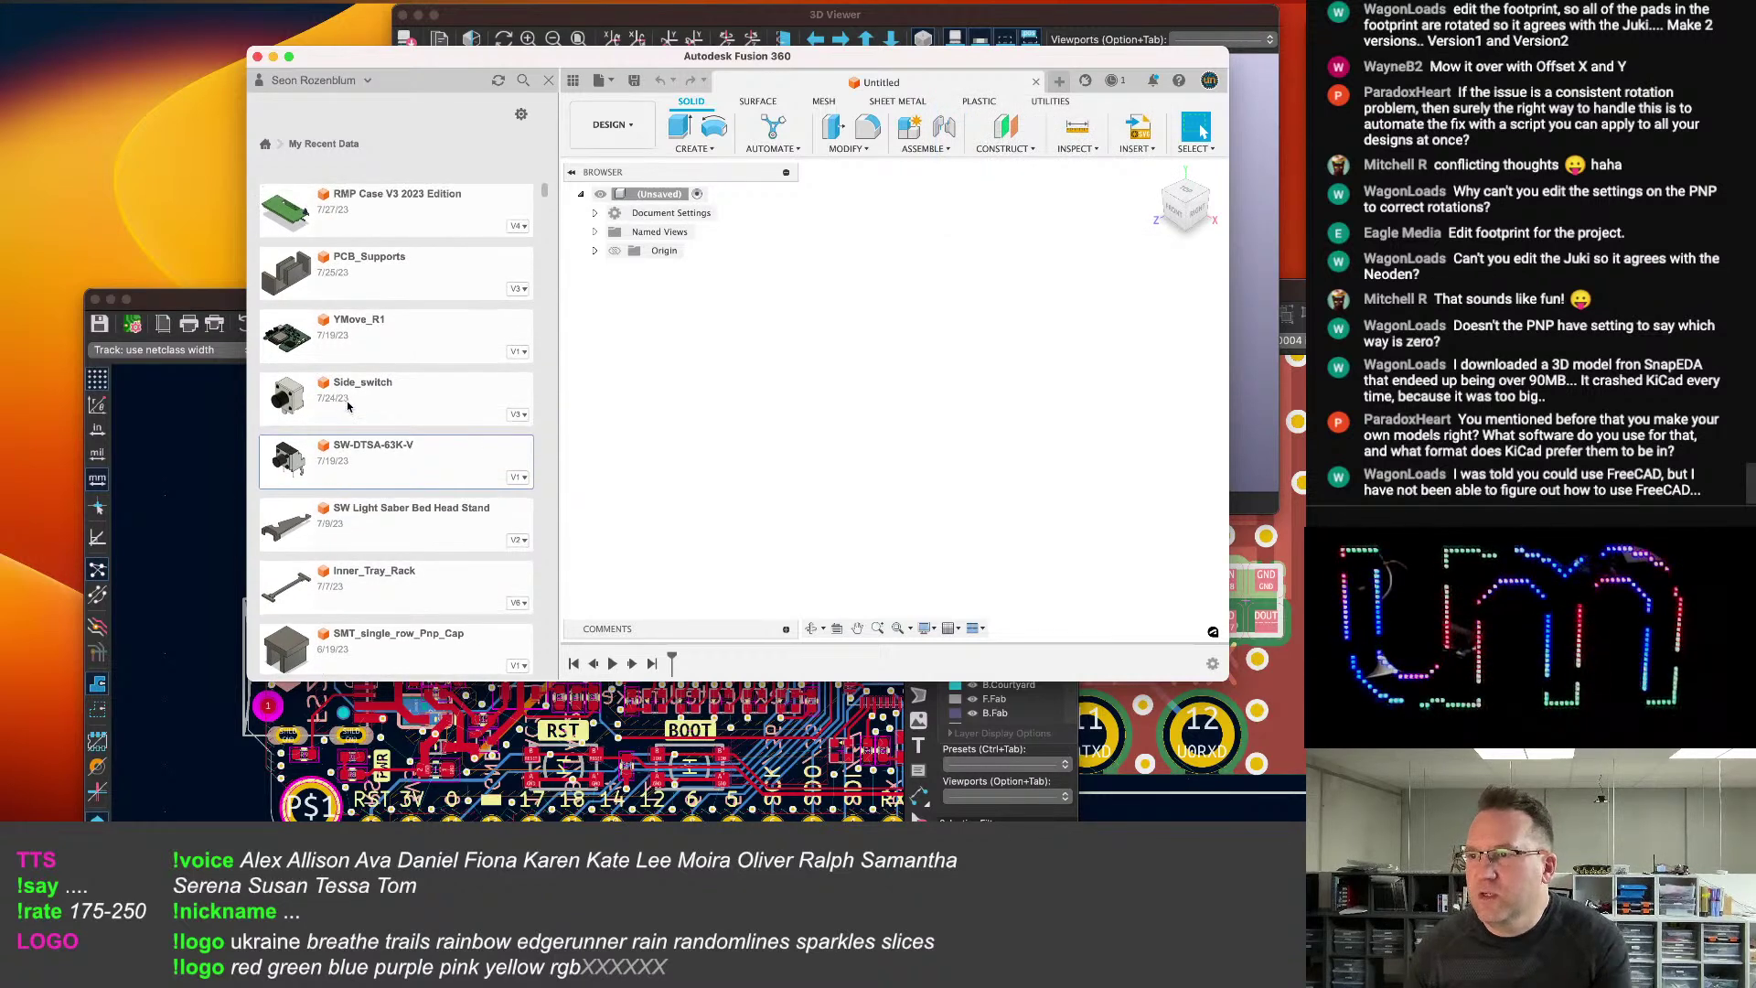
pyautogui.scroll(-15, 347, 426)
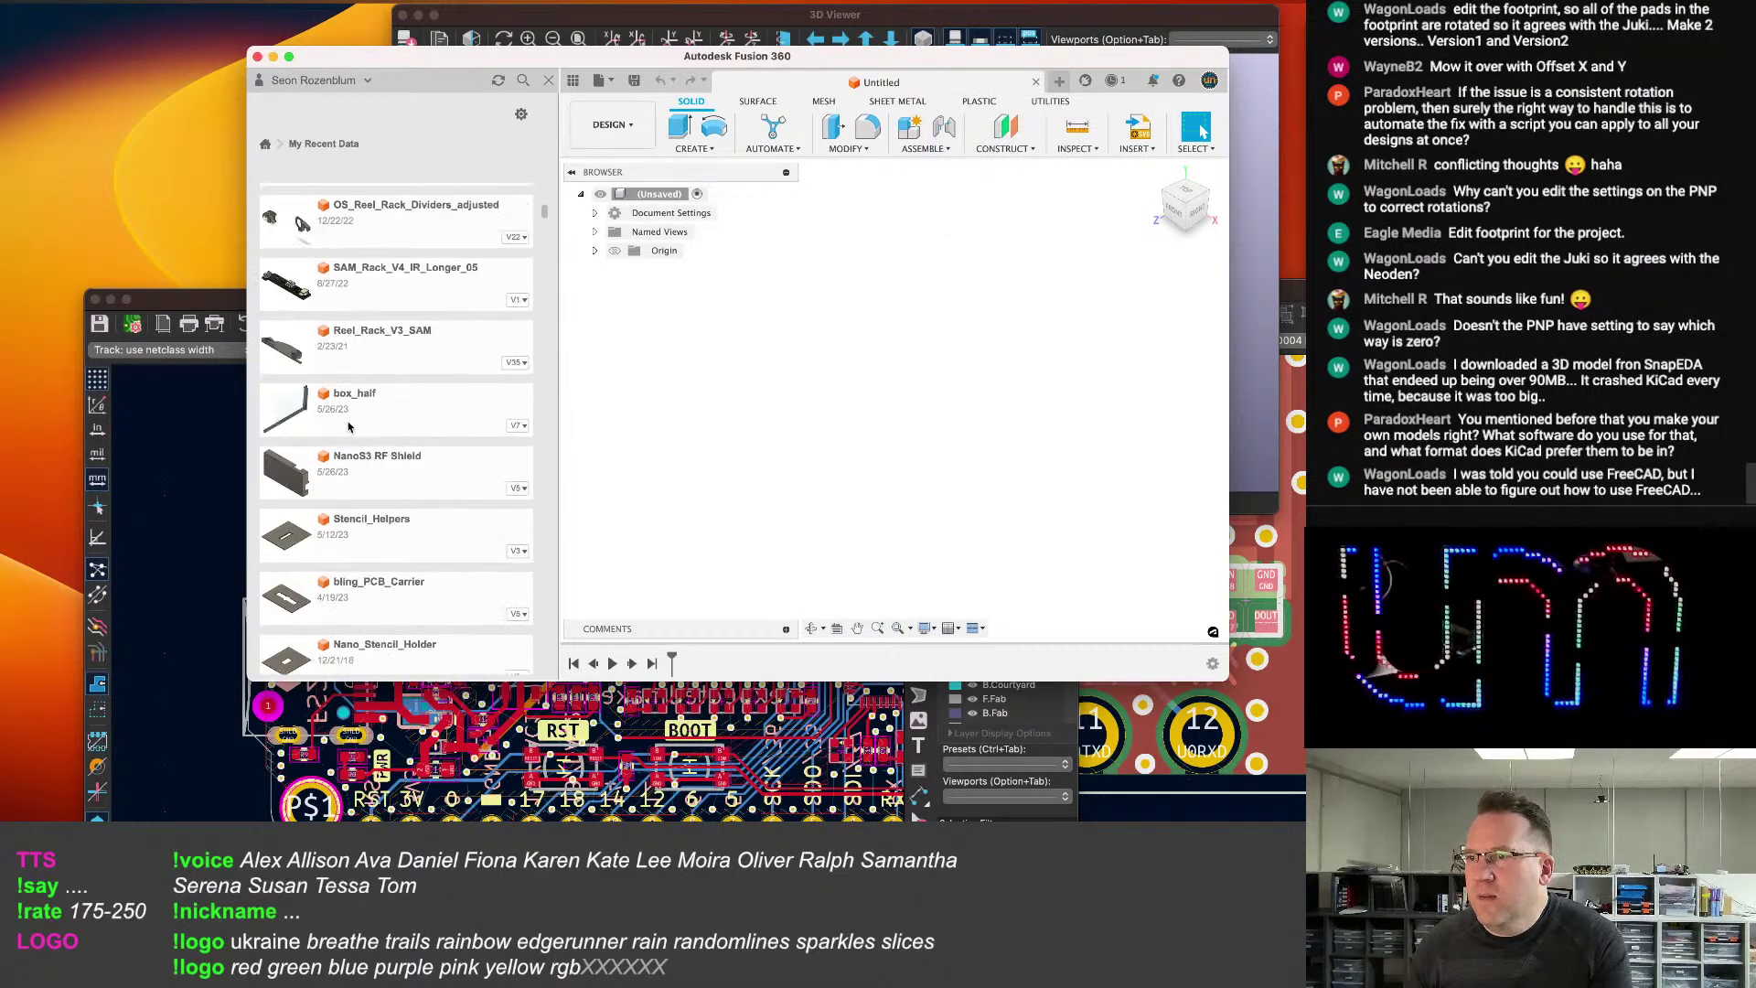
pyautogui.click(266, 146)
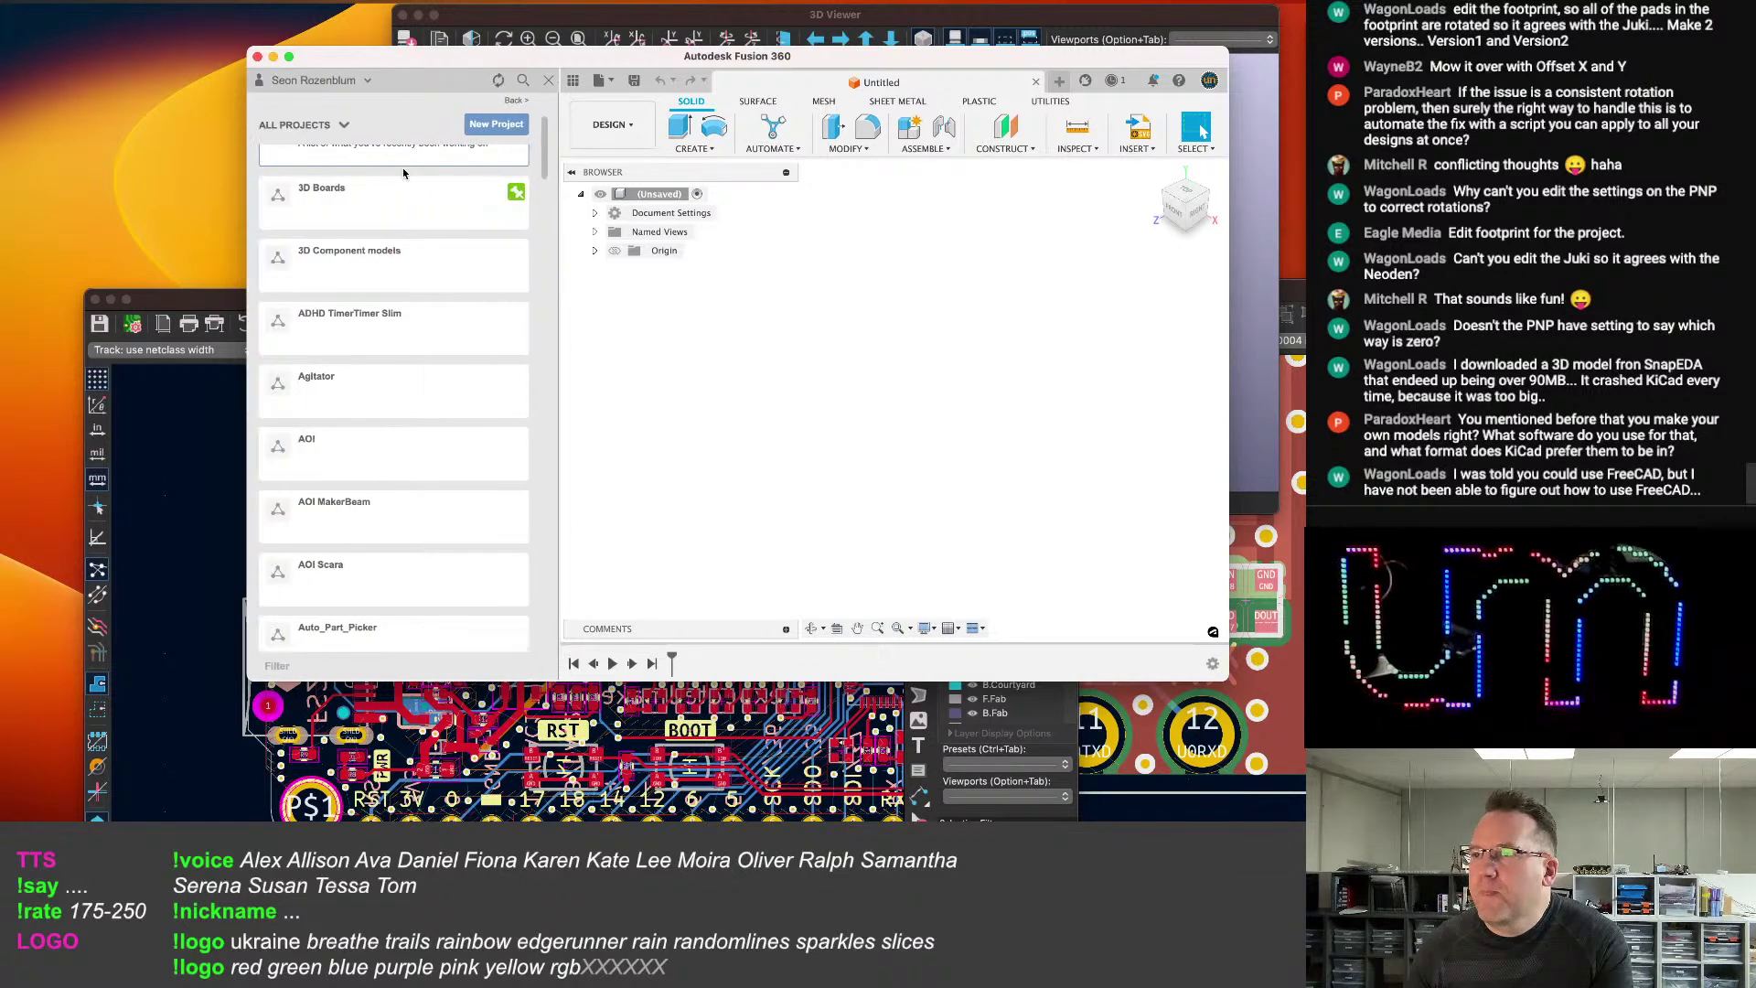
pyautogui.click(382, 272)
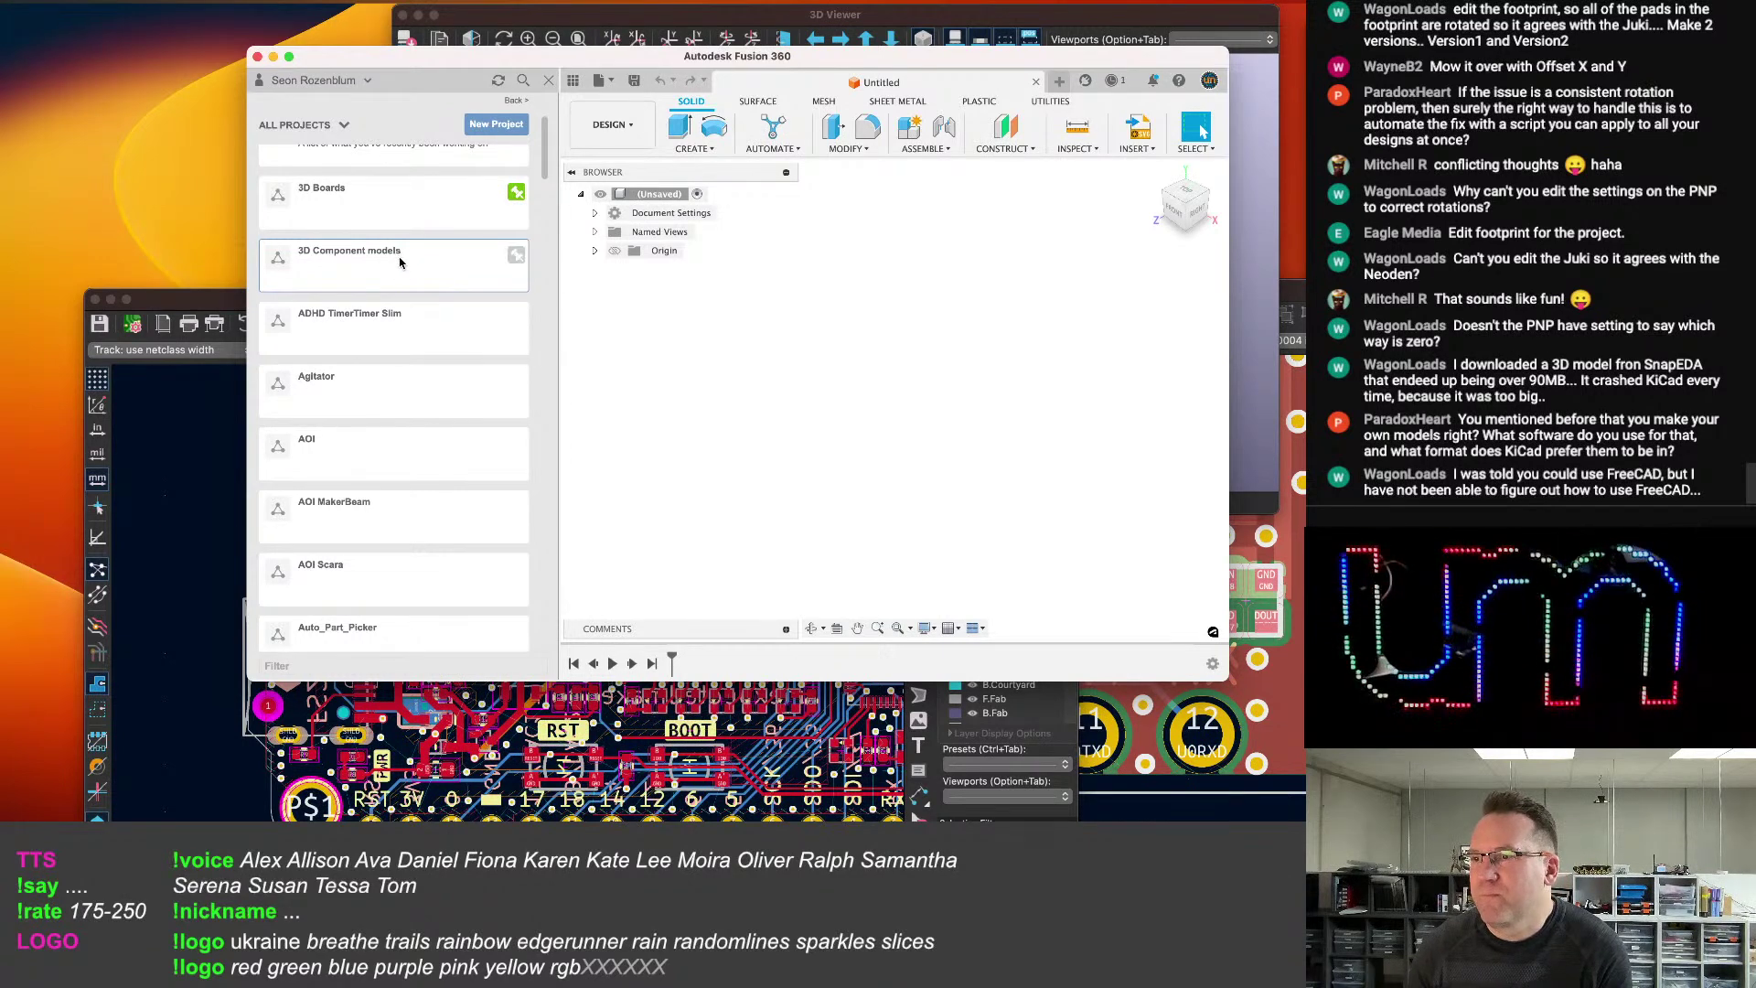
pyautogui.doubleClick(400, 266)
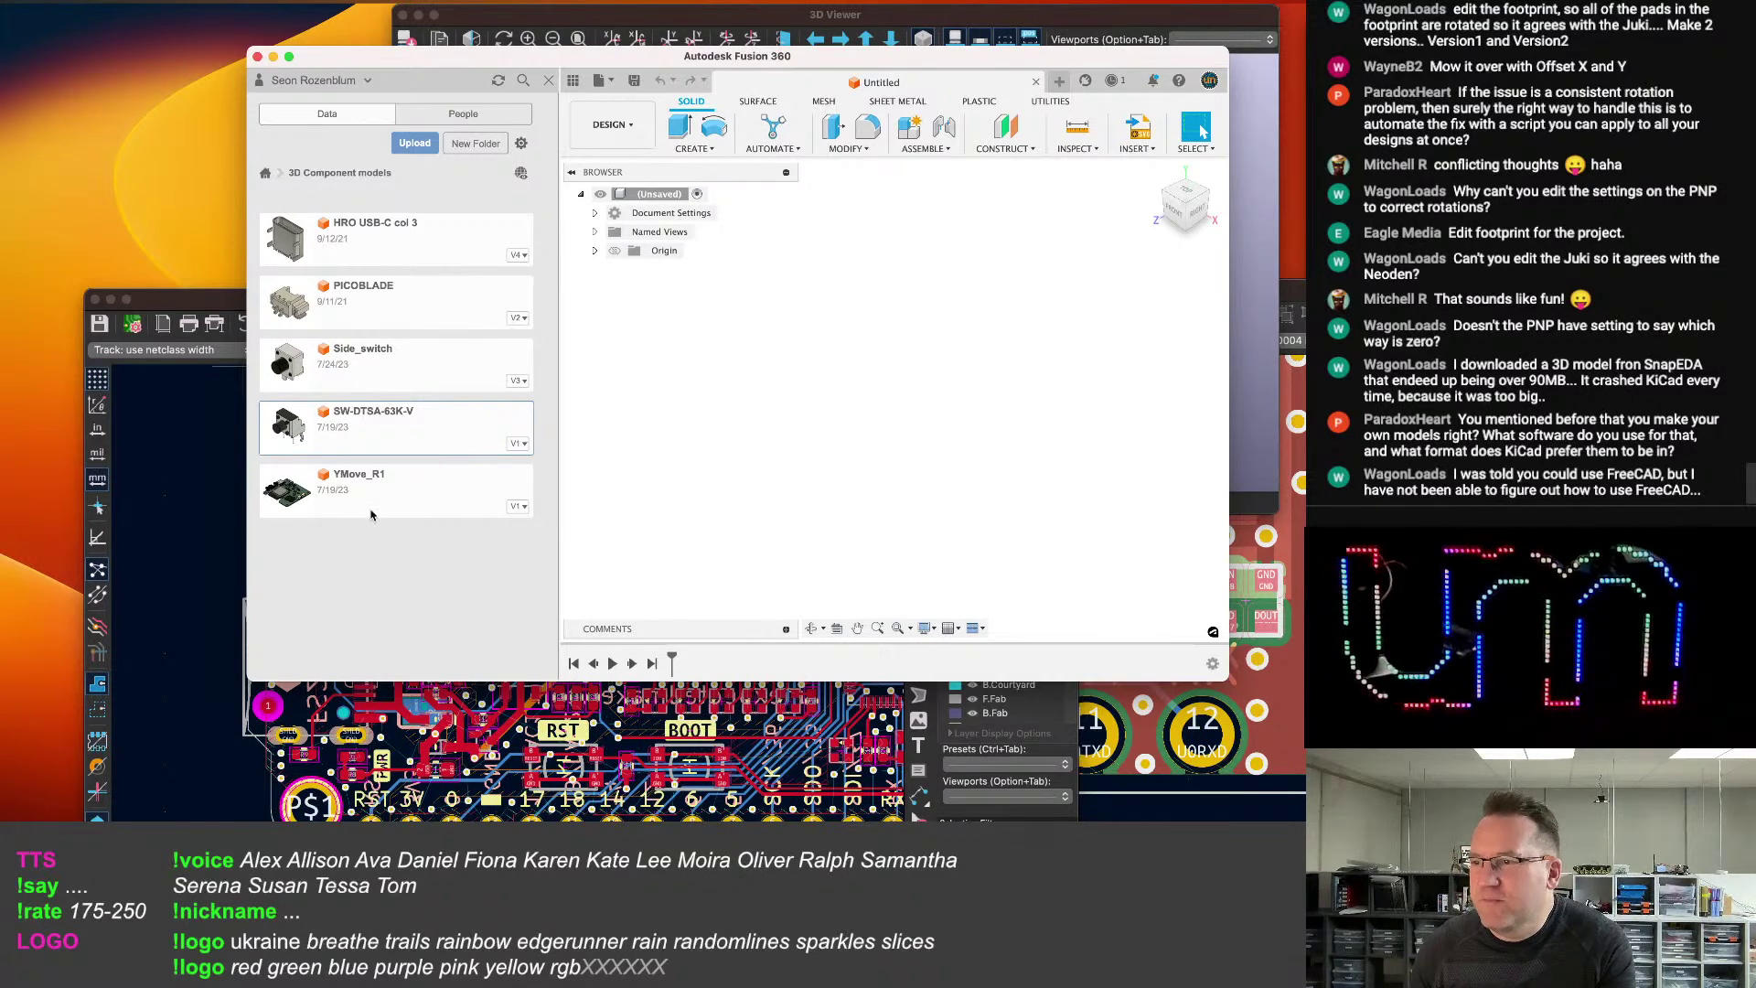
pyautogui.click(405, 235)
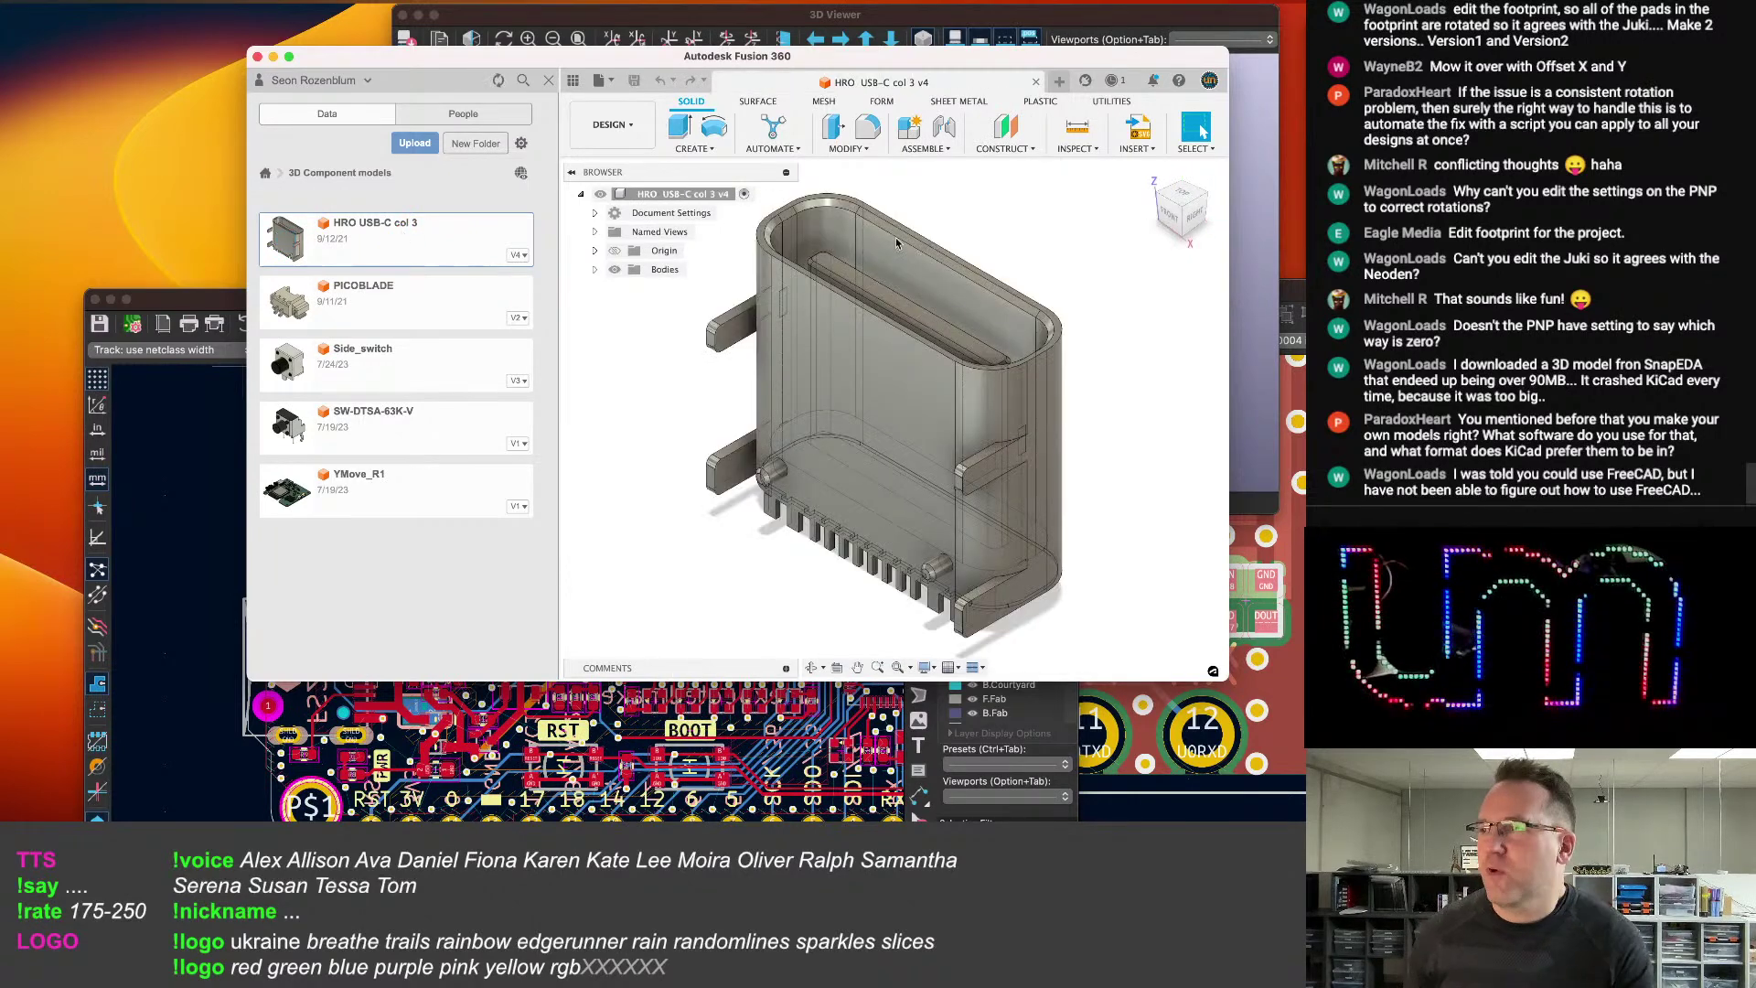
# Examine the USB-C connector model from several angles, expand its bodies, and hide and reshow Body1 to see how the model is divided.
pyautogui.scroll(-8, 1056, 355)
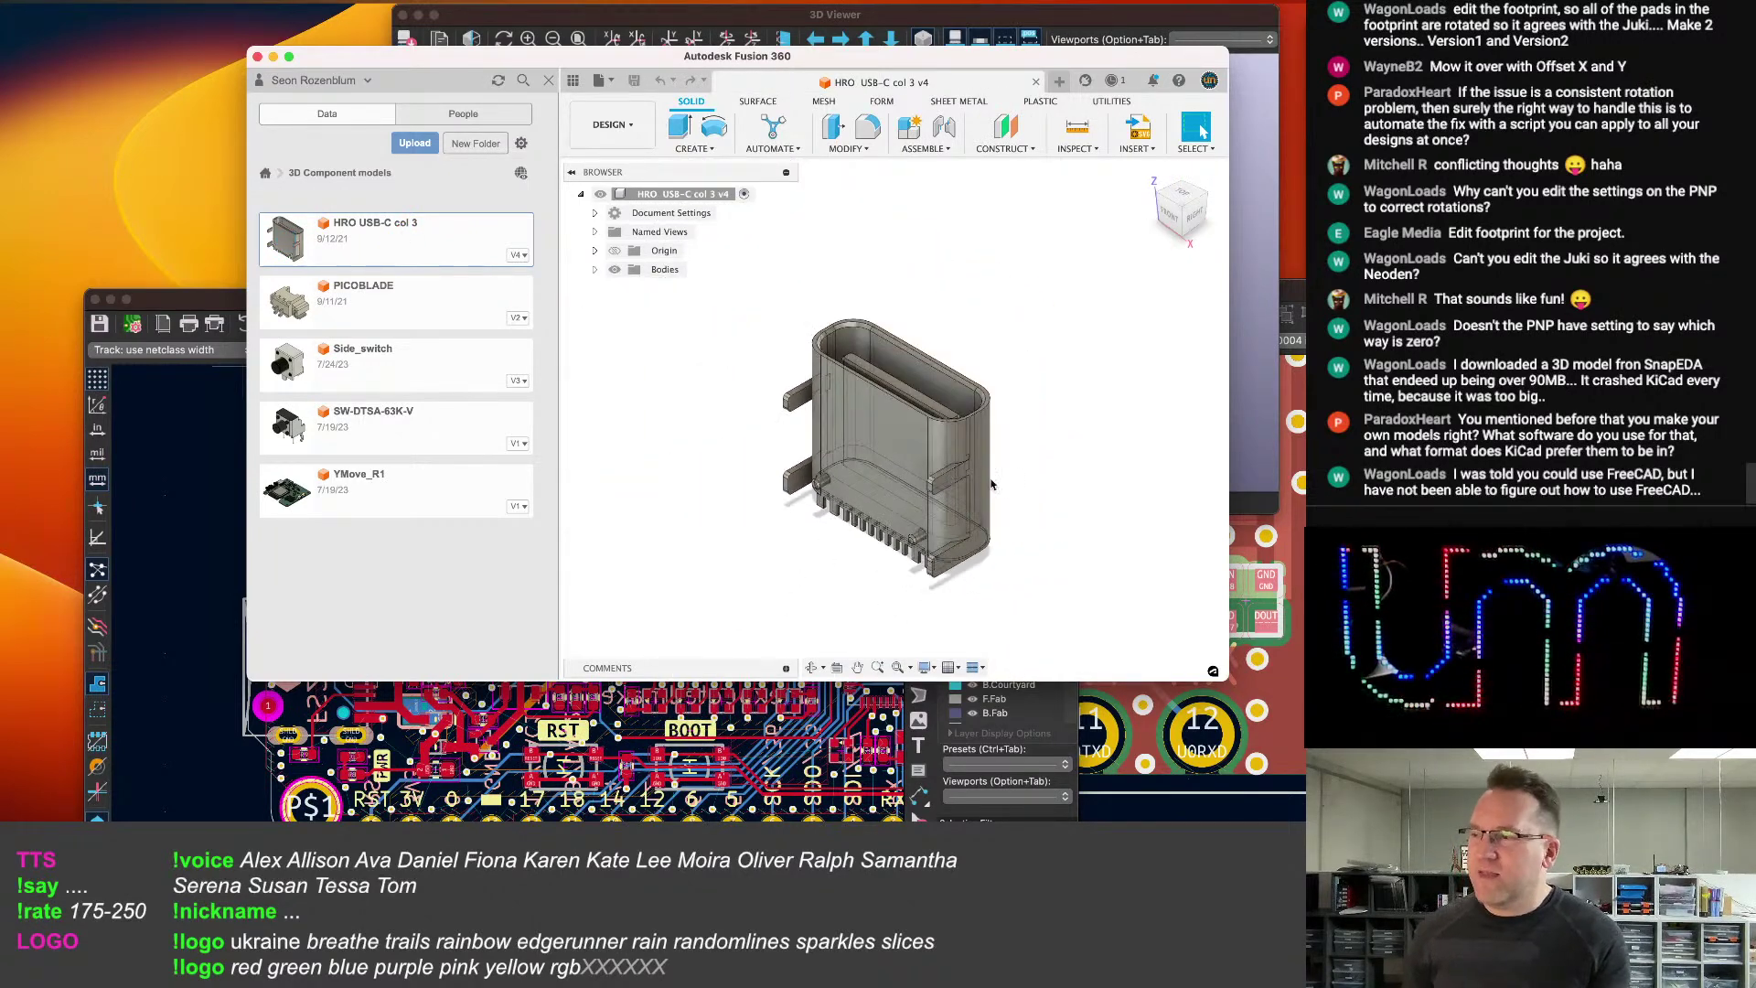
pyautogui.scroll(-1, 994, 454)
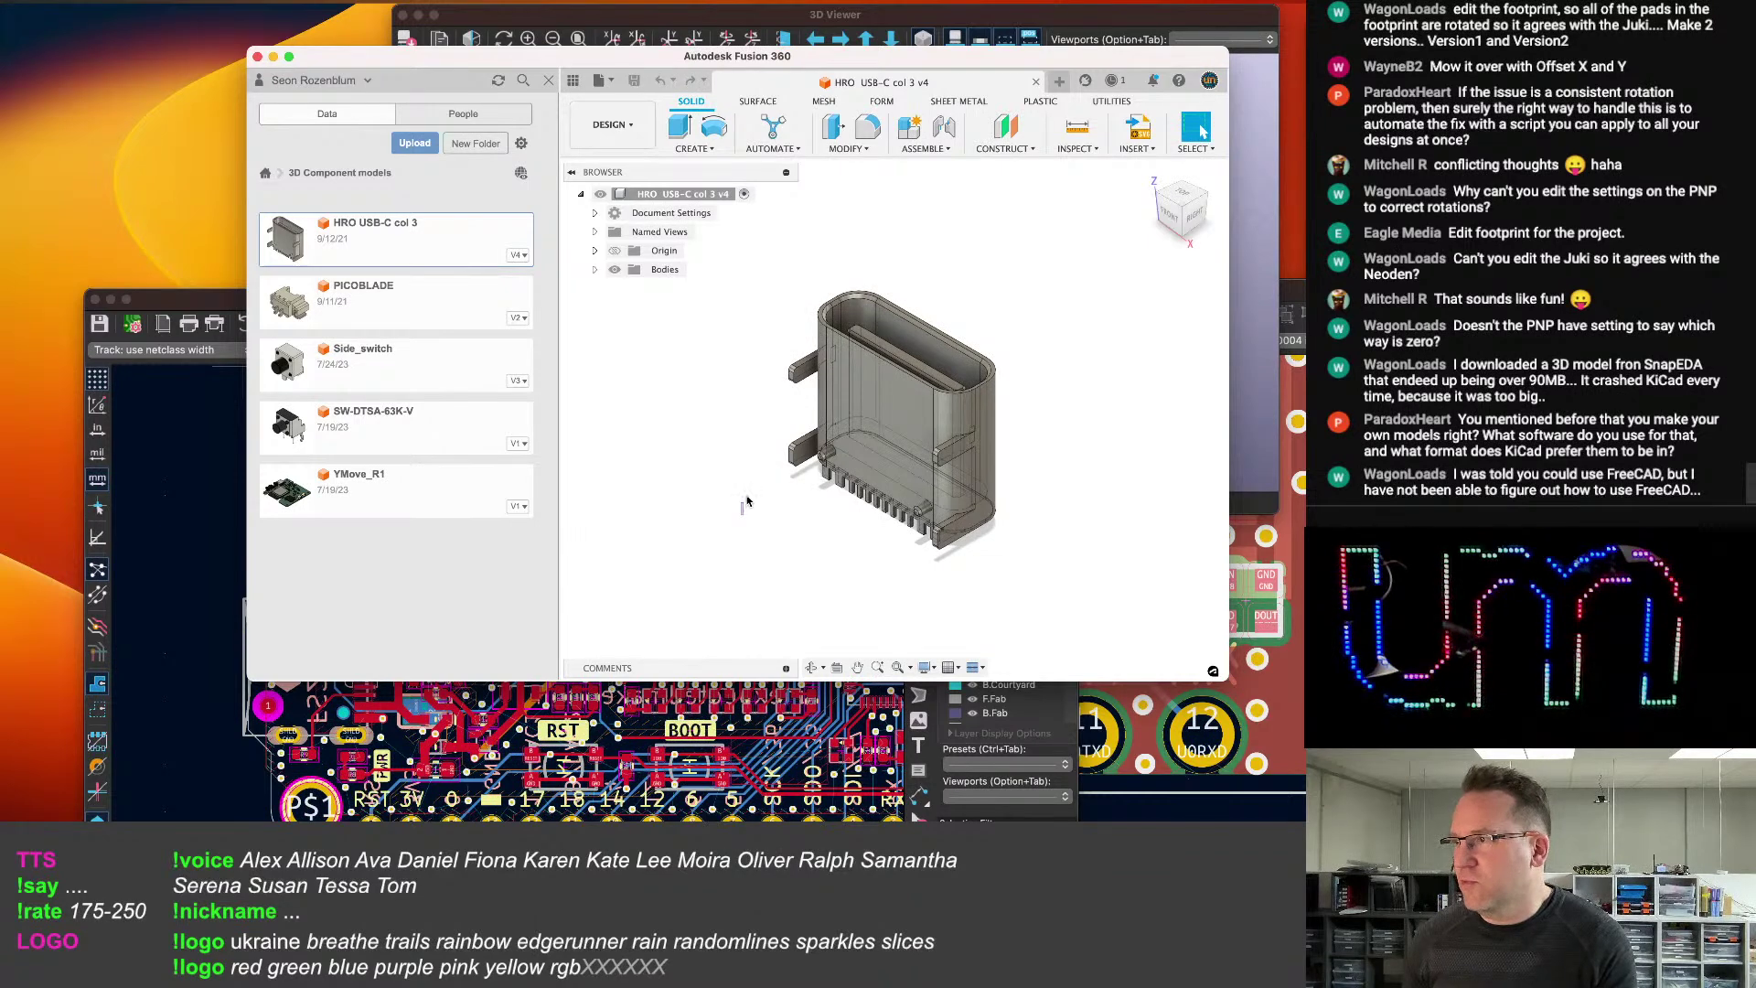
pyautogui.moveTo(768, 488); pyautogui.dragTo(783, 440, button='middle')
pyautogui.moveTo(1034, 523); pyautogui.dragTo(860, 285)
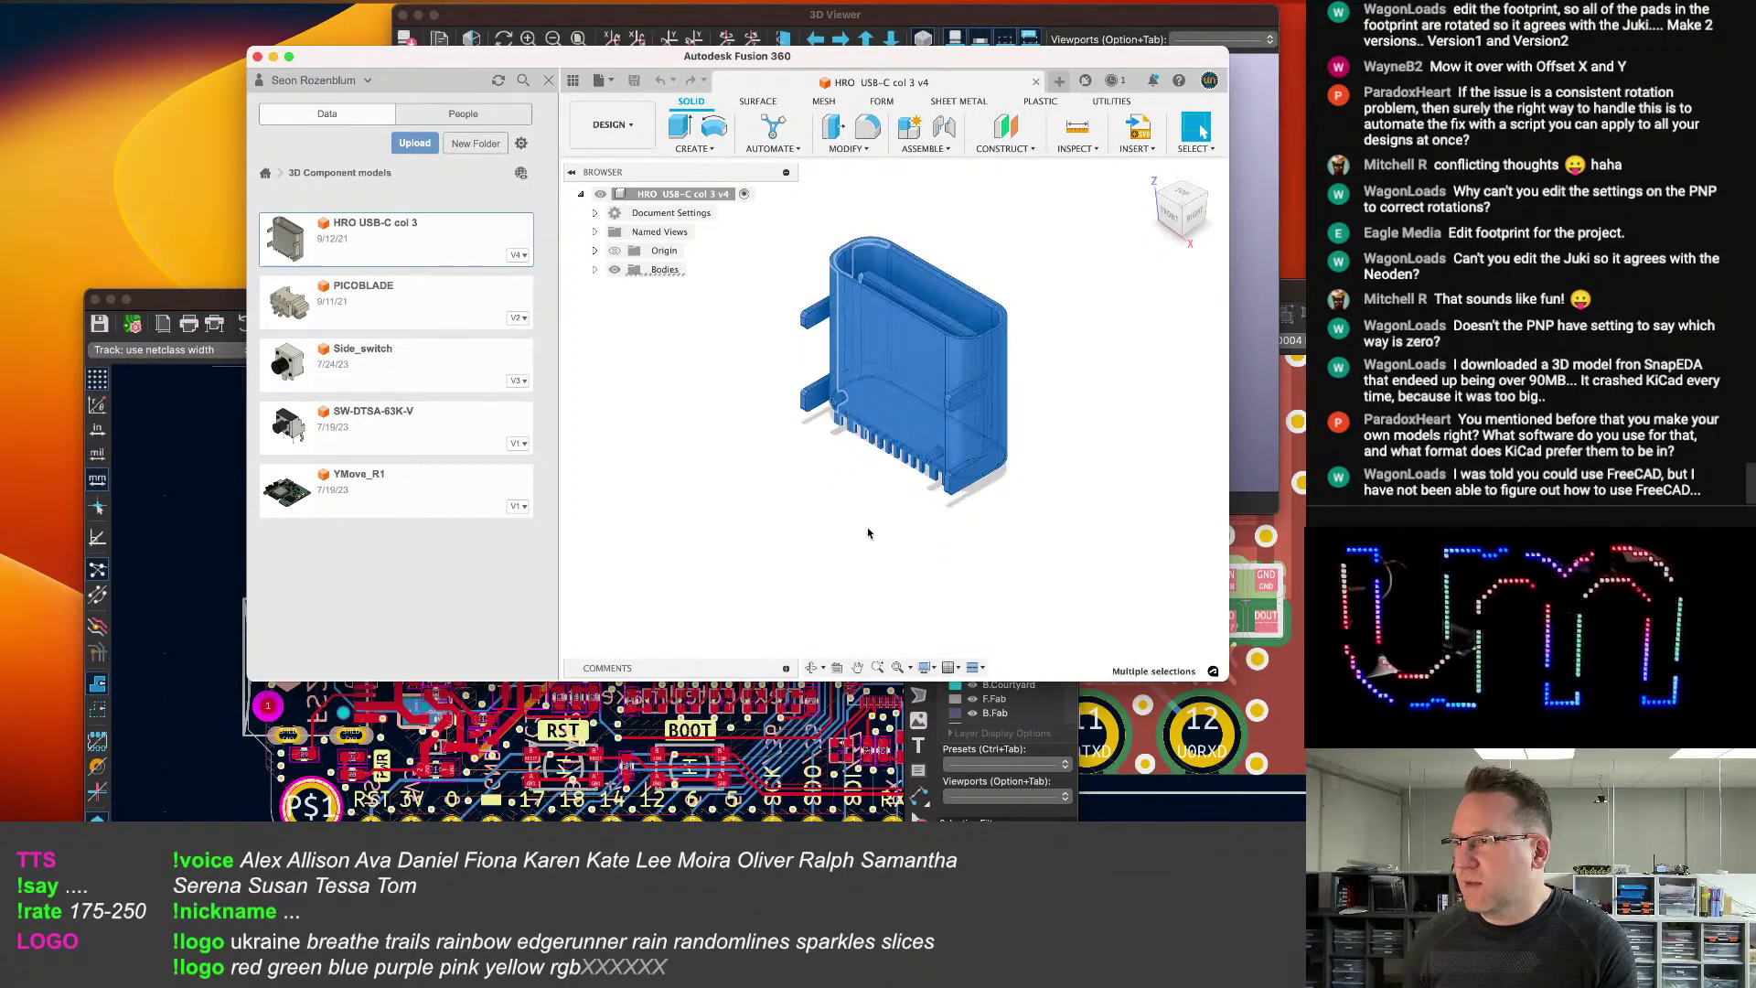
pyautogui.click(1047, 499)
pyautogui.moveTo(1047, 498)
pyautogui.keyDown('shift'); pyautogui.mouseDown(button='middle')
pyautogui.moveTo(1000, 420)
pyautogui.moveTo(954, 265)
pyautogui.moveTo(1038, 512)
pyautogui.moveTo(1029, 462)
pyautogui.moveTo(1032, 482)
pyautogui.mouseUp(button='middle'); pyautogui.keyUp('shift')
pyautogui.scroll(3, 965, 379)
pyautogui.scroll(-3, 960, 389)
pyautogui.click(594, 270)
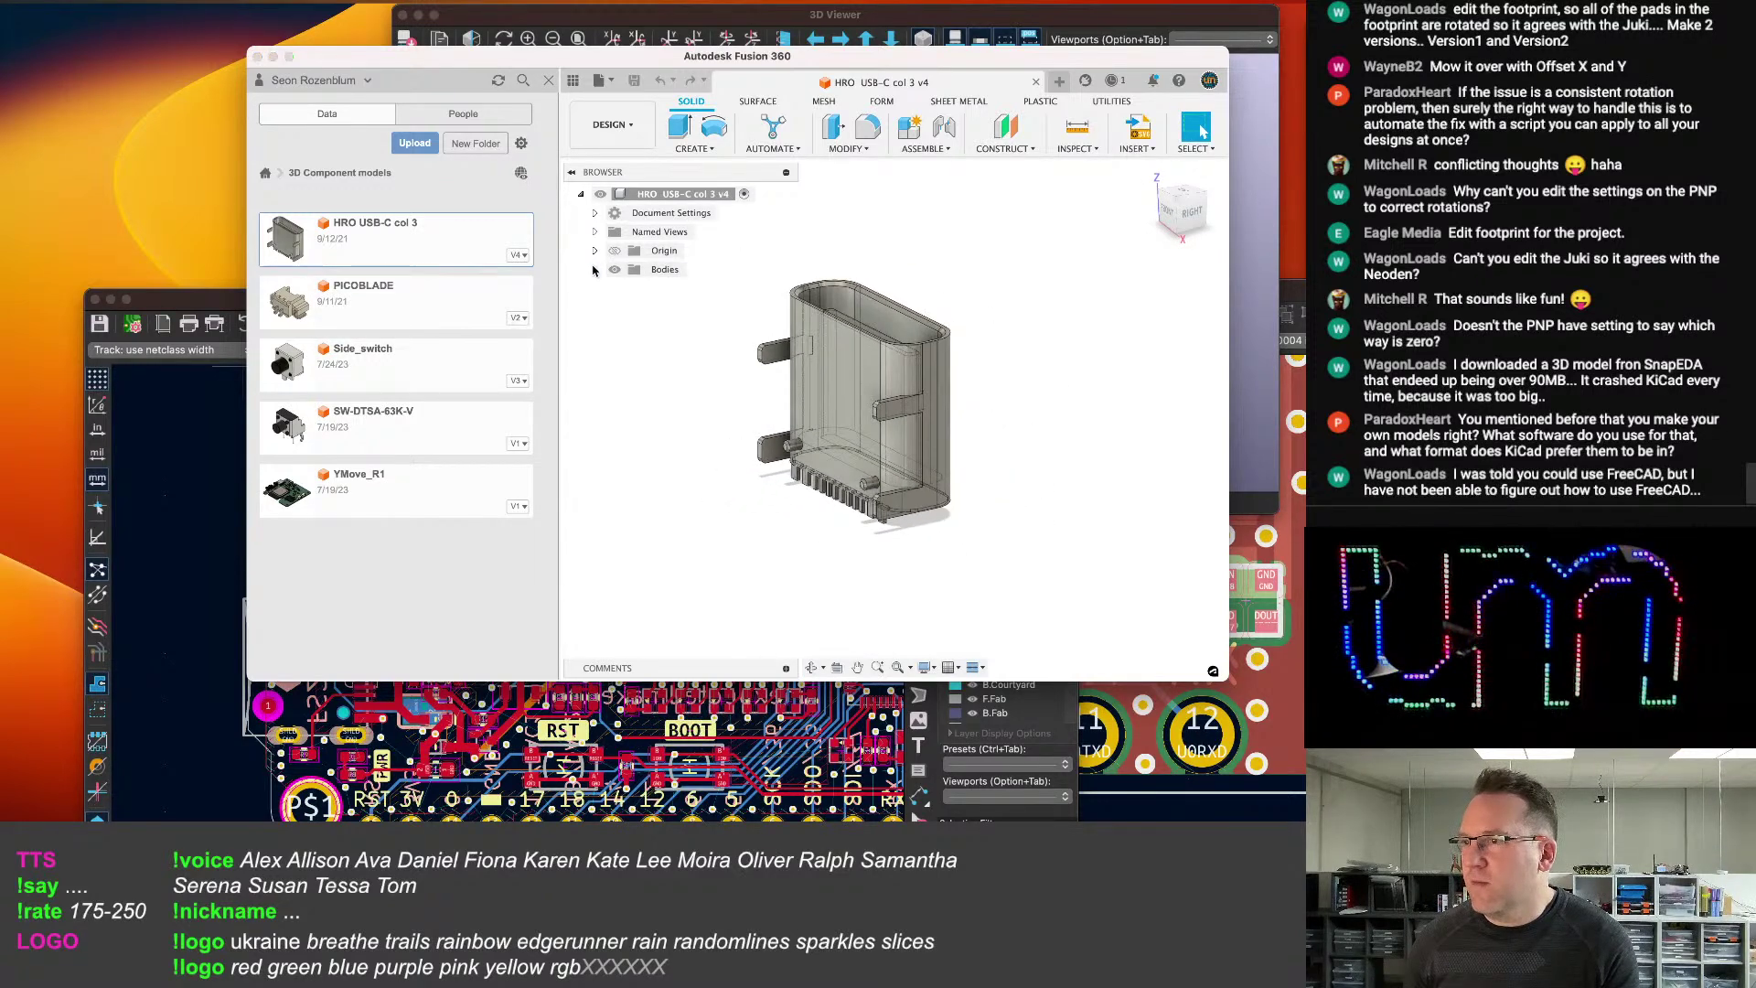
pyautogui.click(629, 288)
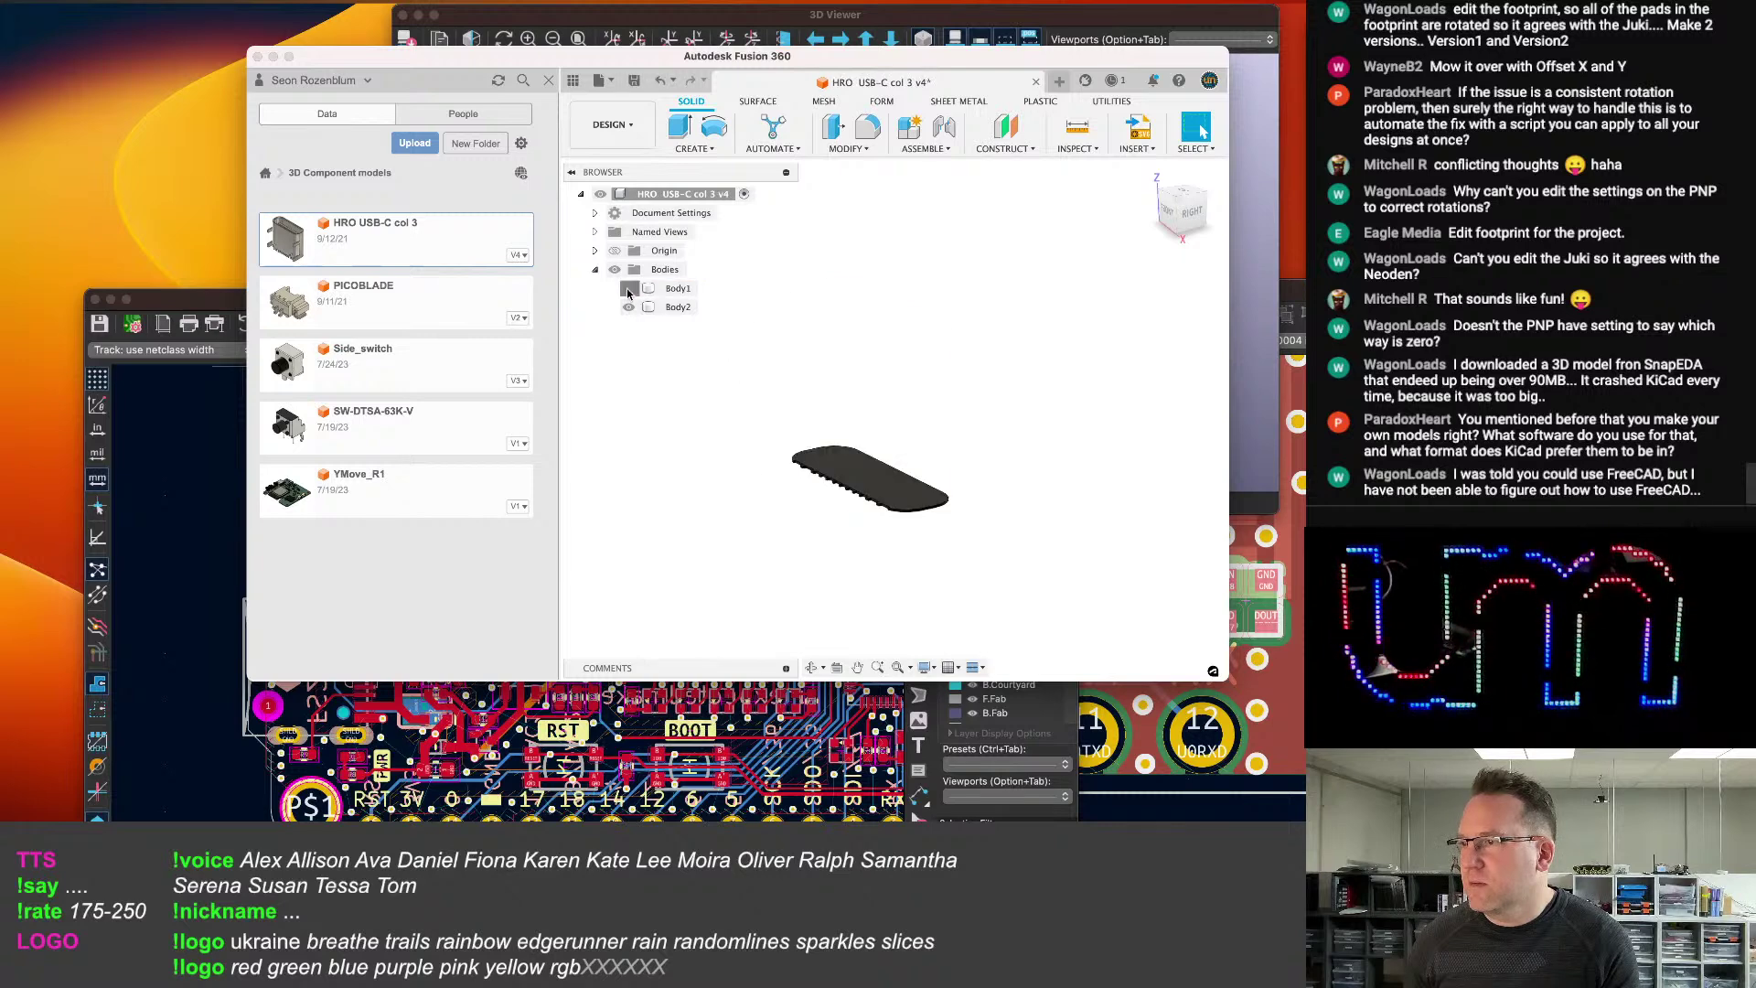
pyautogui.click(628, 288)
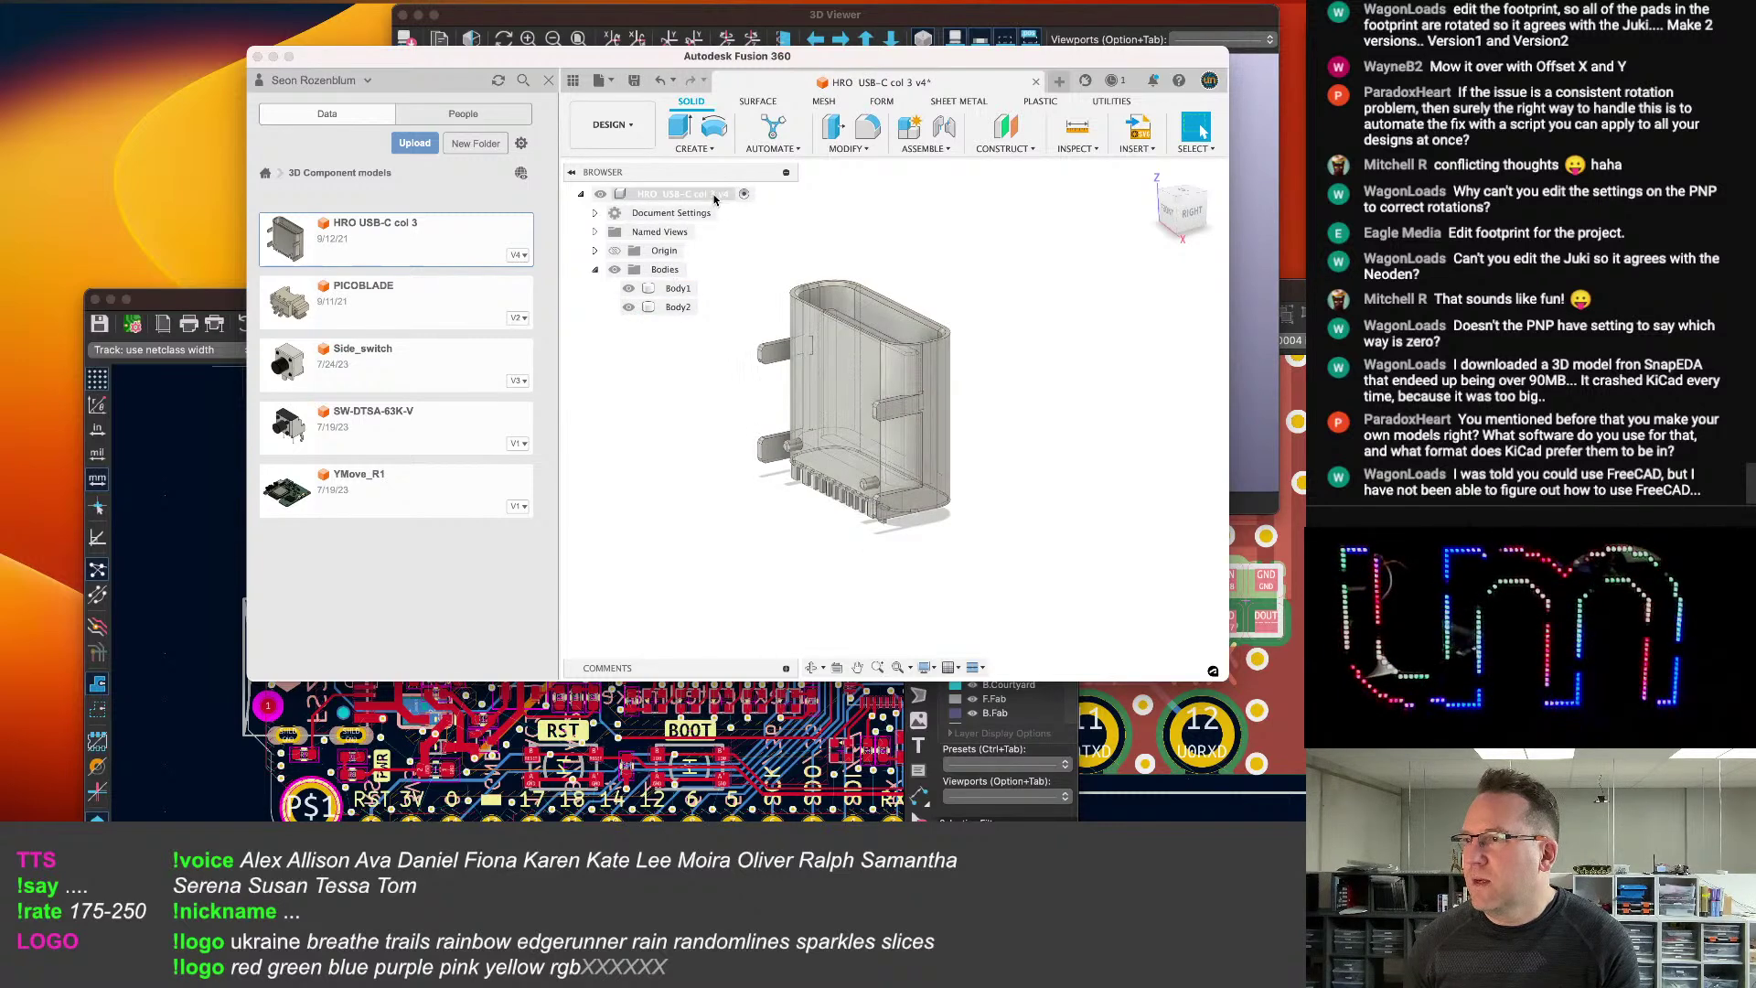
# Use Move/Copy with Bodies as the move object to rotate Body1 and Body2 together 90° about X in Free Move mode.
pyautogui.click(887, 342)
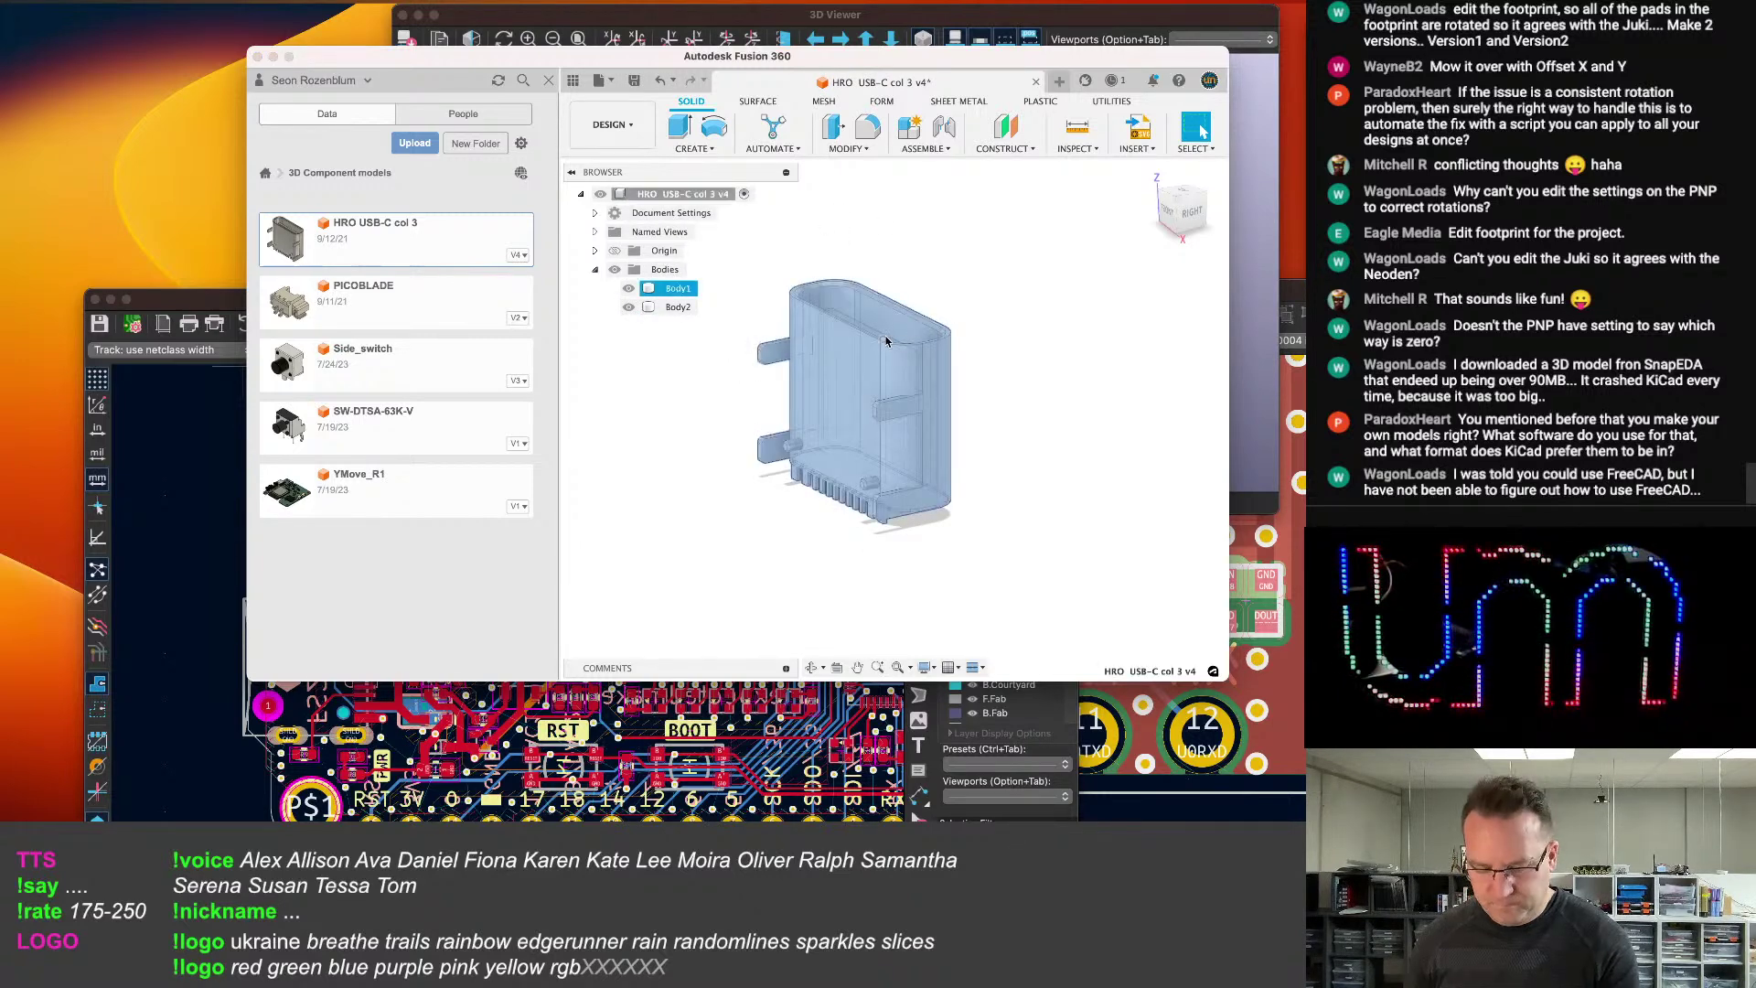
pyautogui.press('m')
pyautogui.click(1158, 419)
pyautogui.scroll(-5, 822, 454)
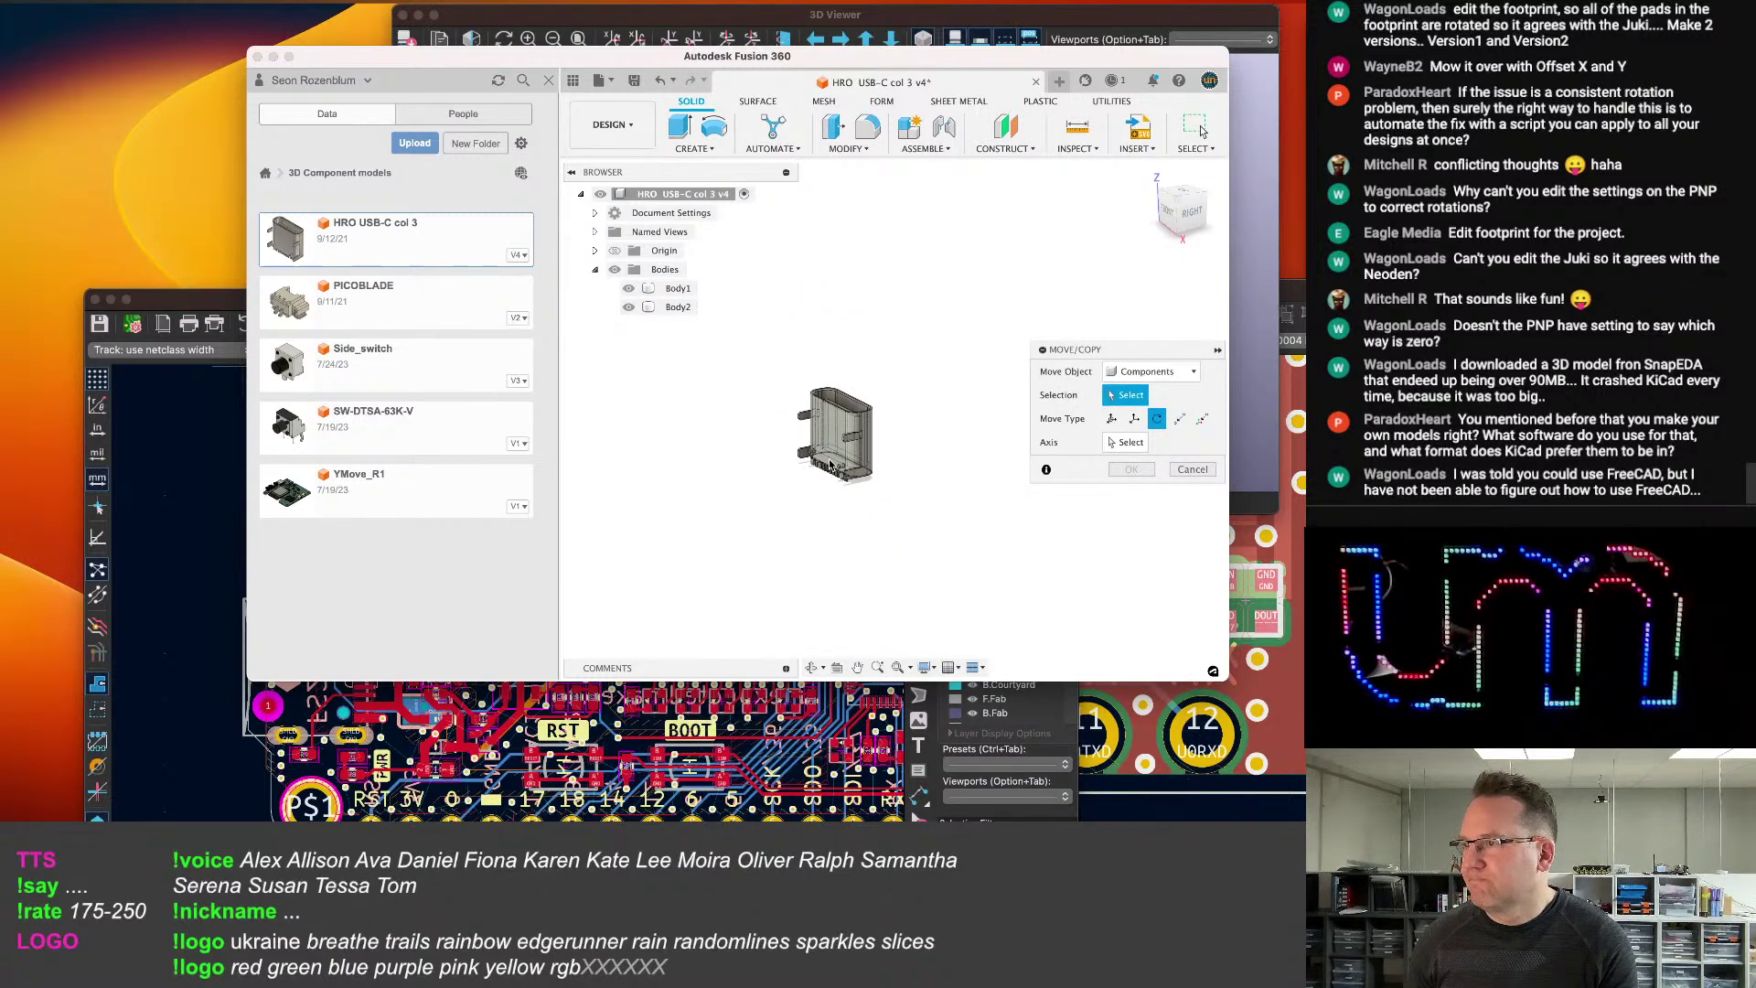
pyautogui.scroll(3, 878, 535)
pyautogui.keyDown('shift'); pyautogui.moveTo(819, 542); pyautogui.dragTo(804, 466, button='middle'); pyautogui.keyUp('shift')
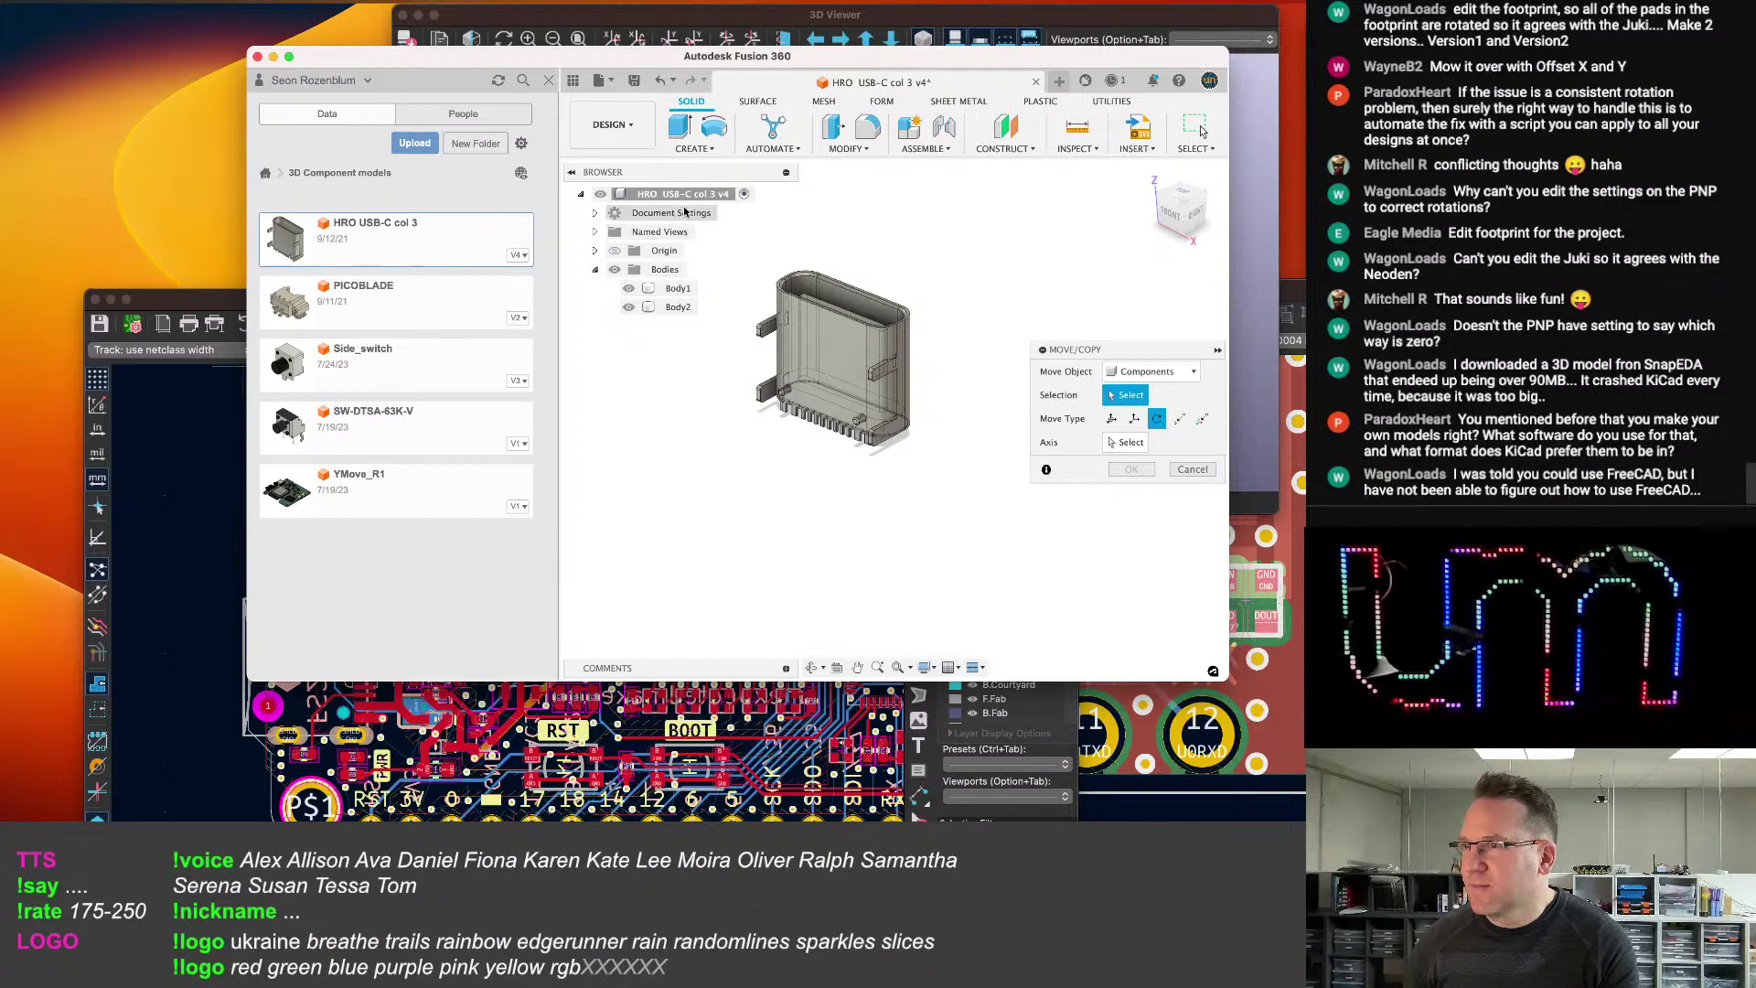
pyautogui.click(1133, 397)
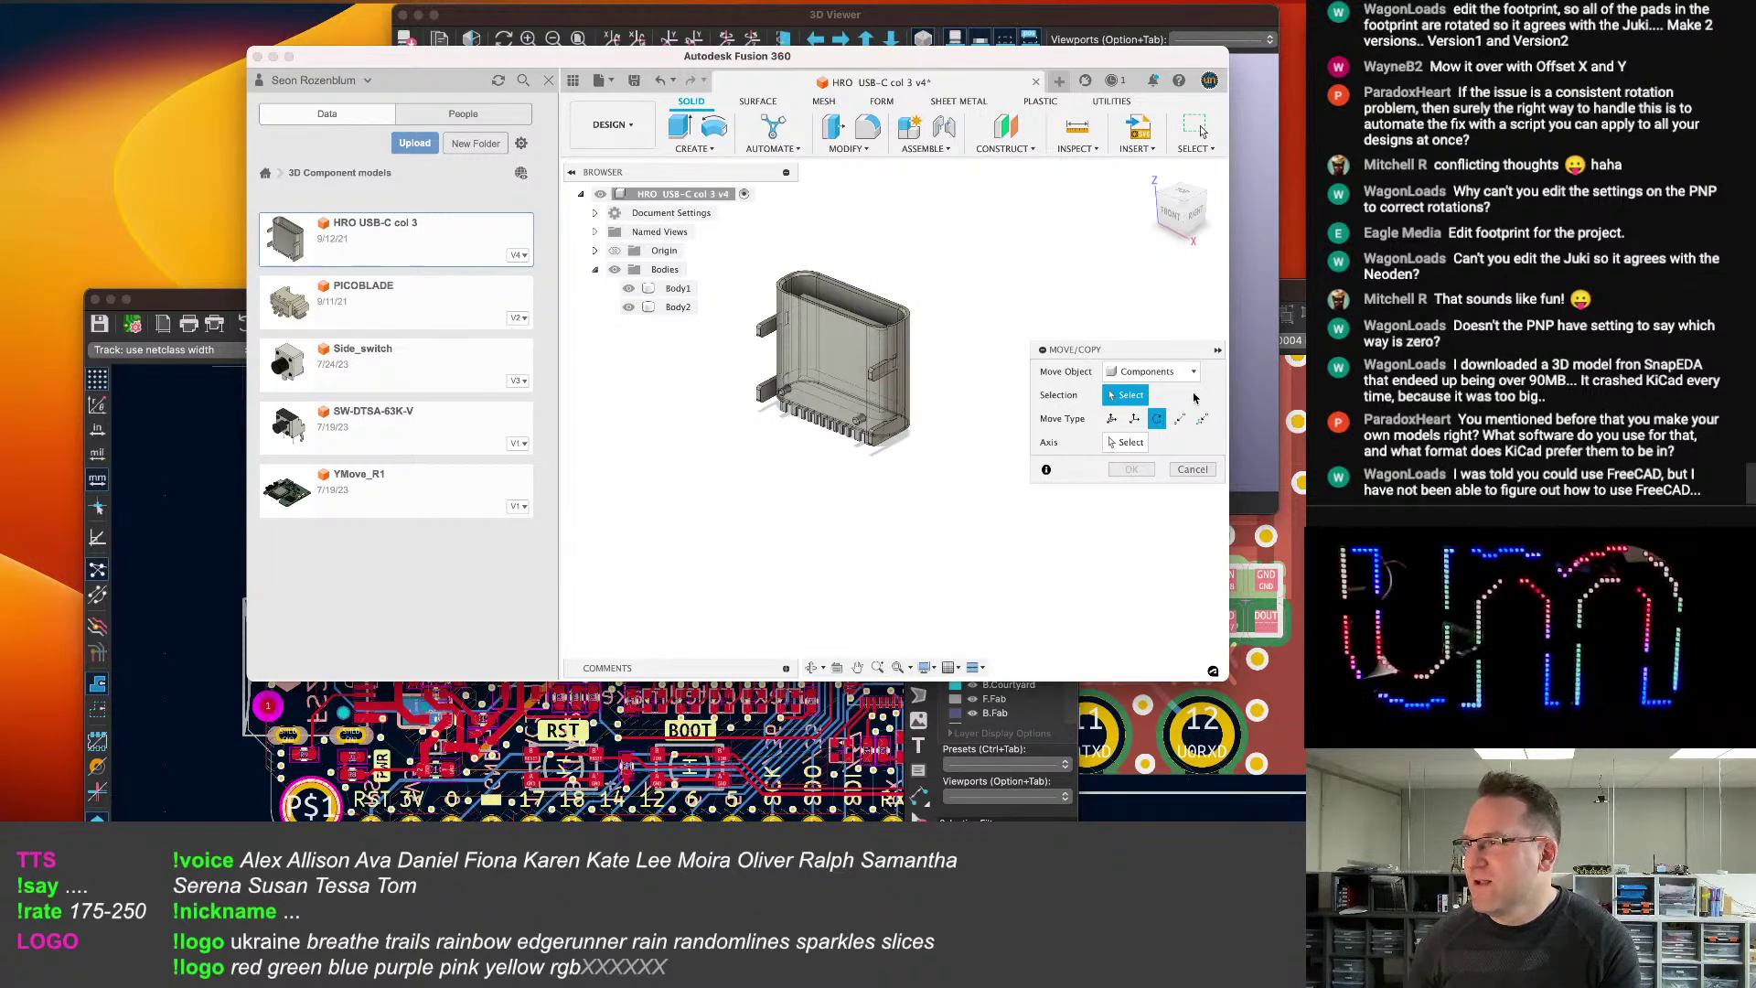
pyautogui.click(1161, 377)
pyautogui.click(1155, 391)
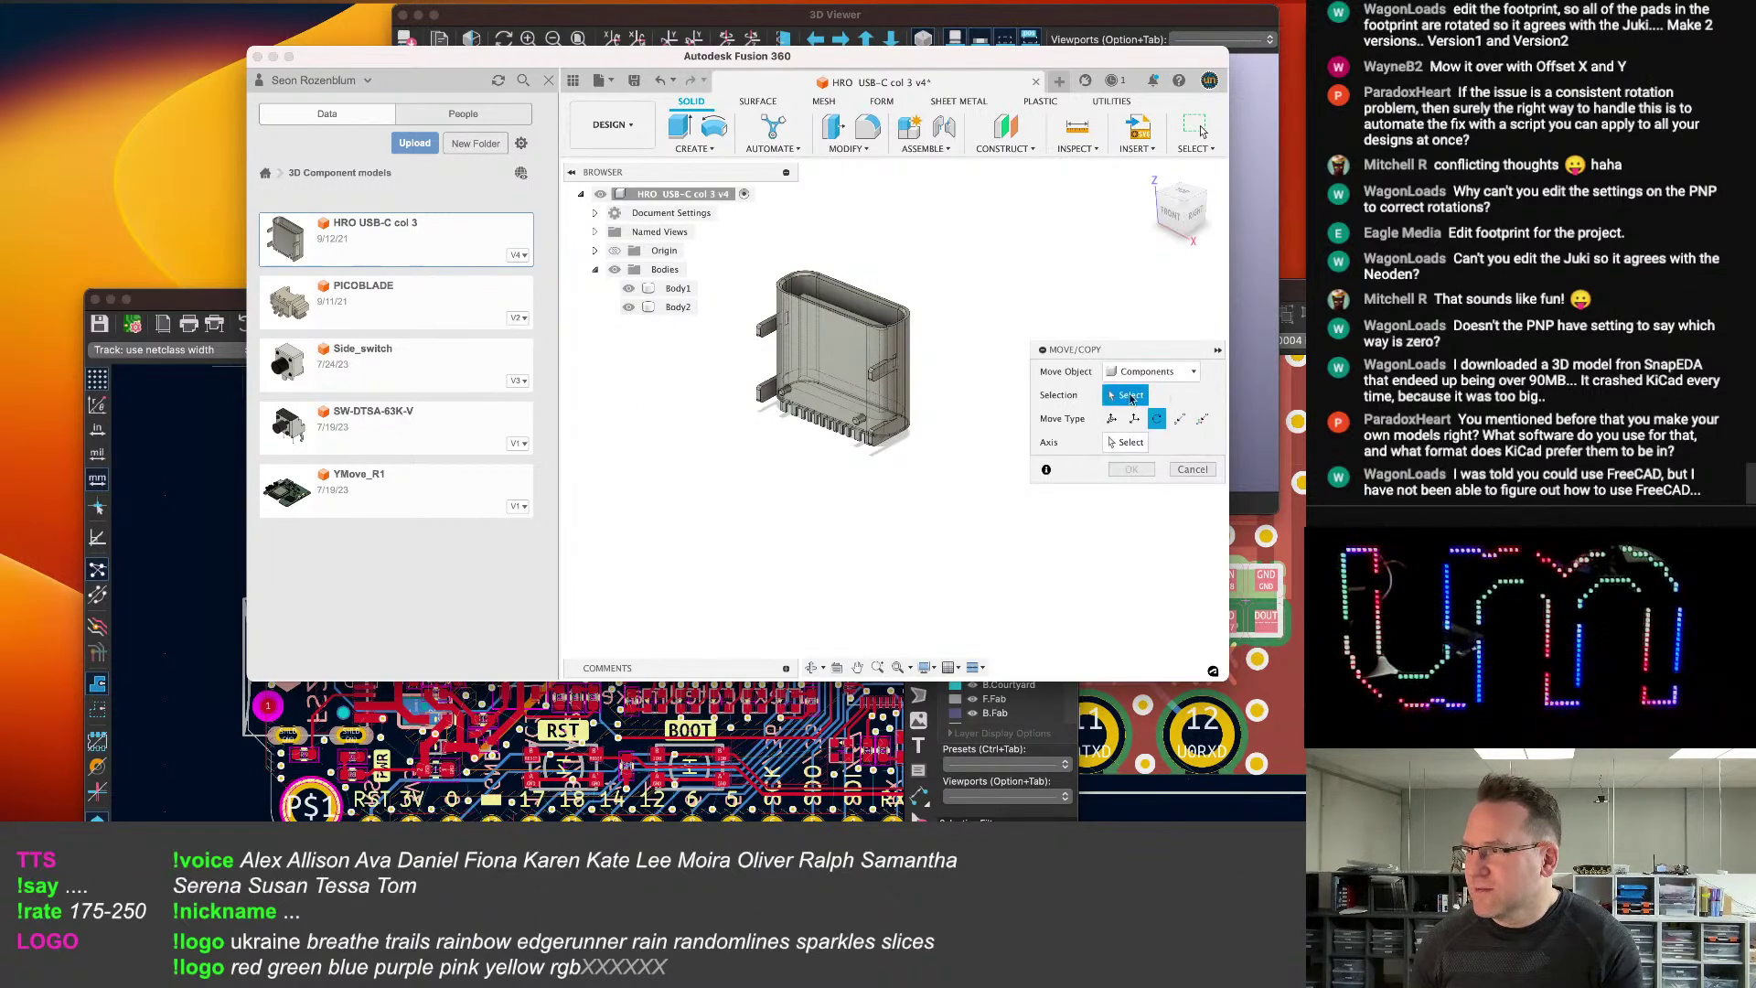
pyautogui.click(1155, 371)
pyautogui.click(1145, 411)
pyautogui.click(697, 288)
pyautogui.keyDown('shift'); pyautogui.click(678, 307); pyautogui.keyUp('shift')
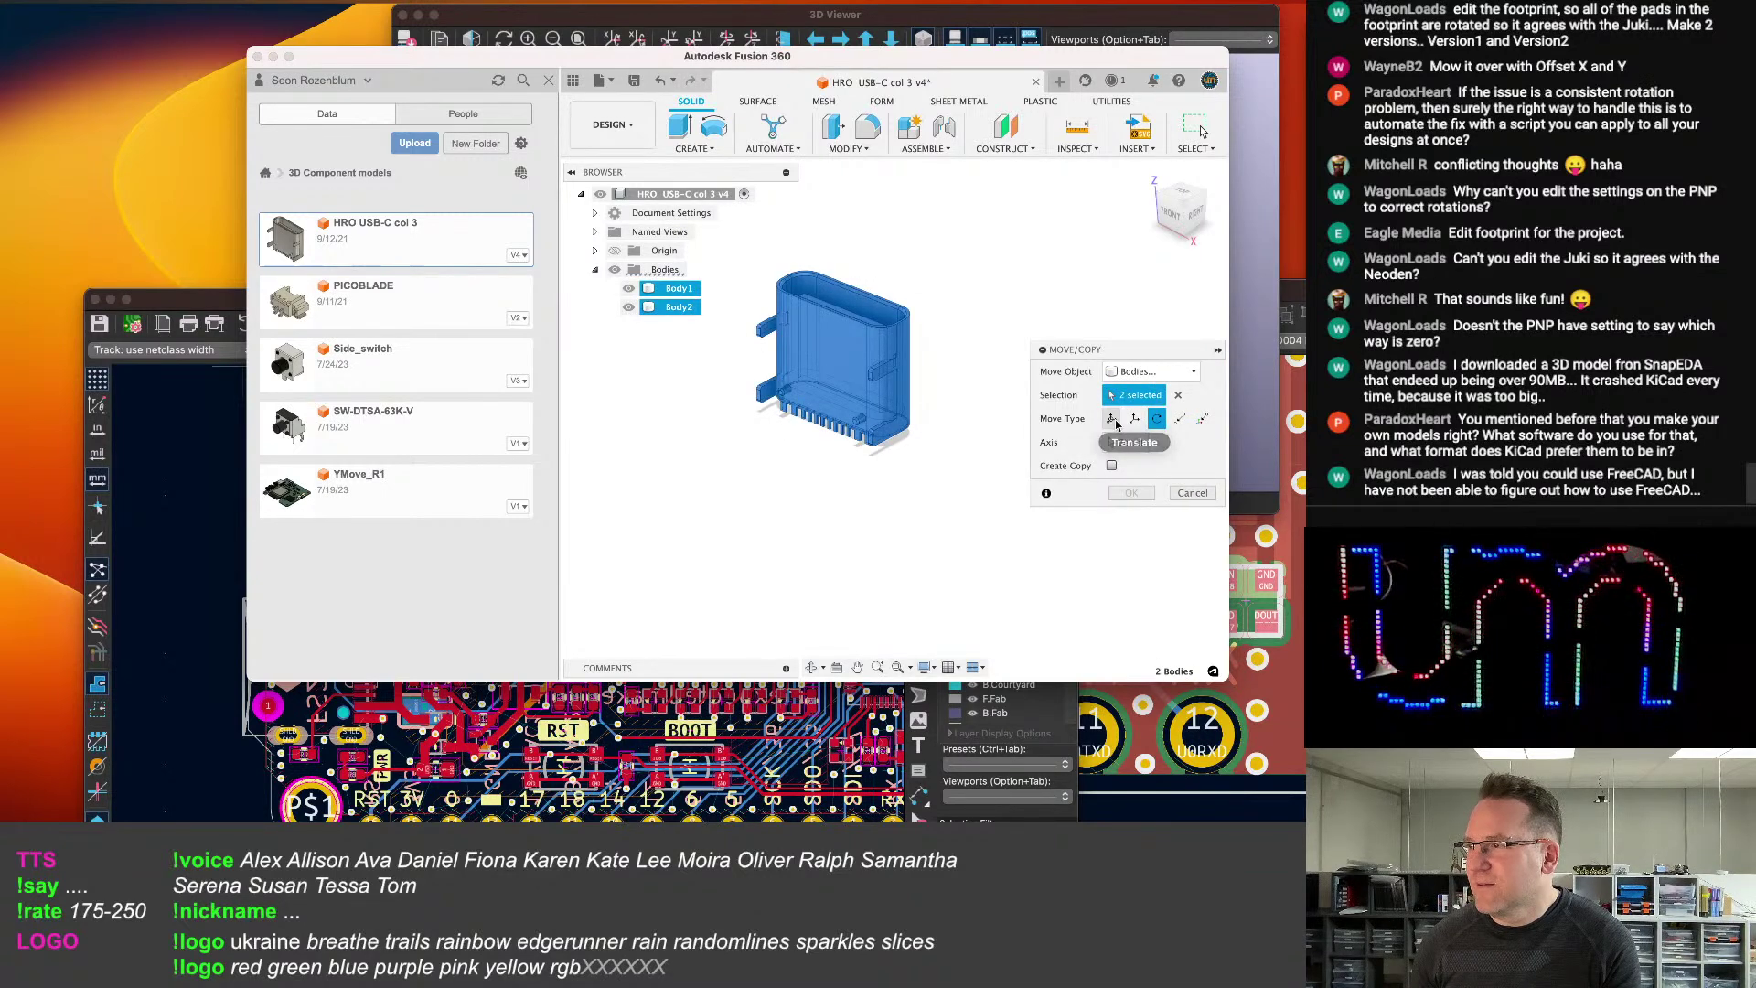
pyautogui.click(1157, 418)
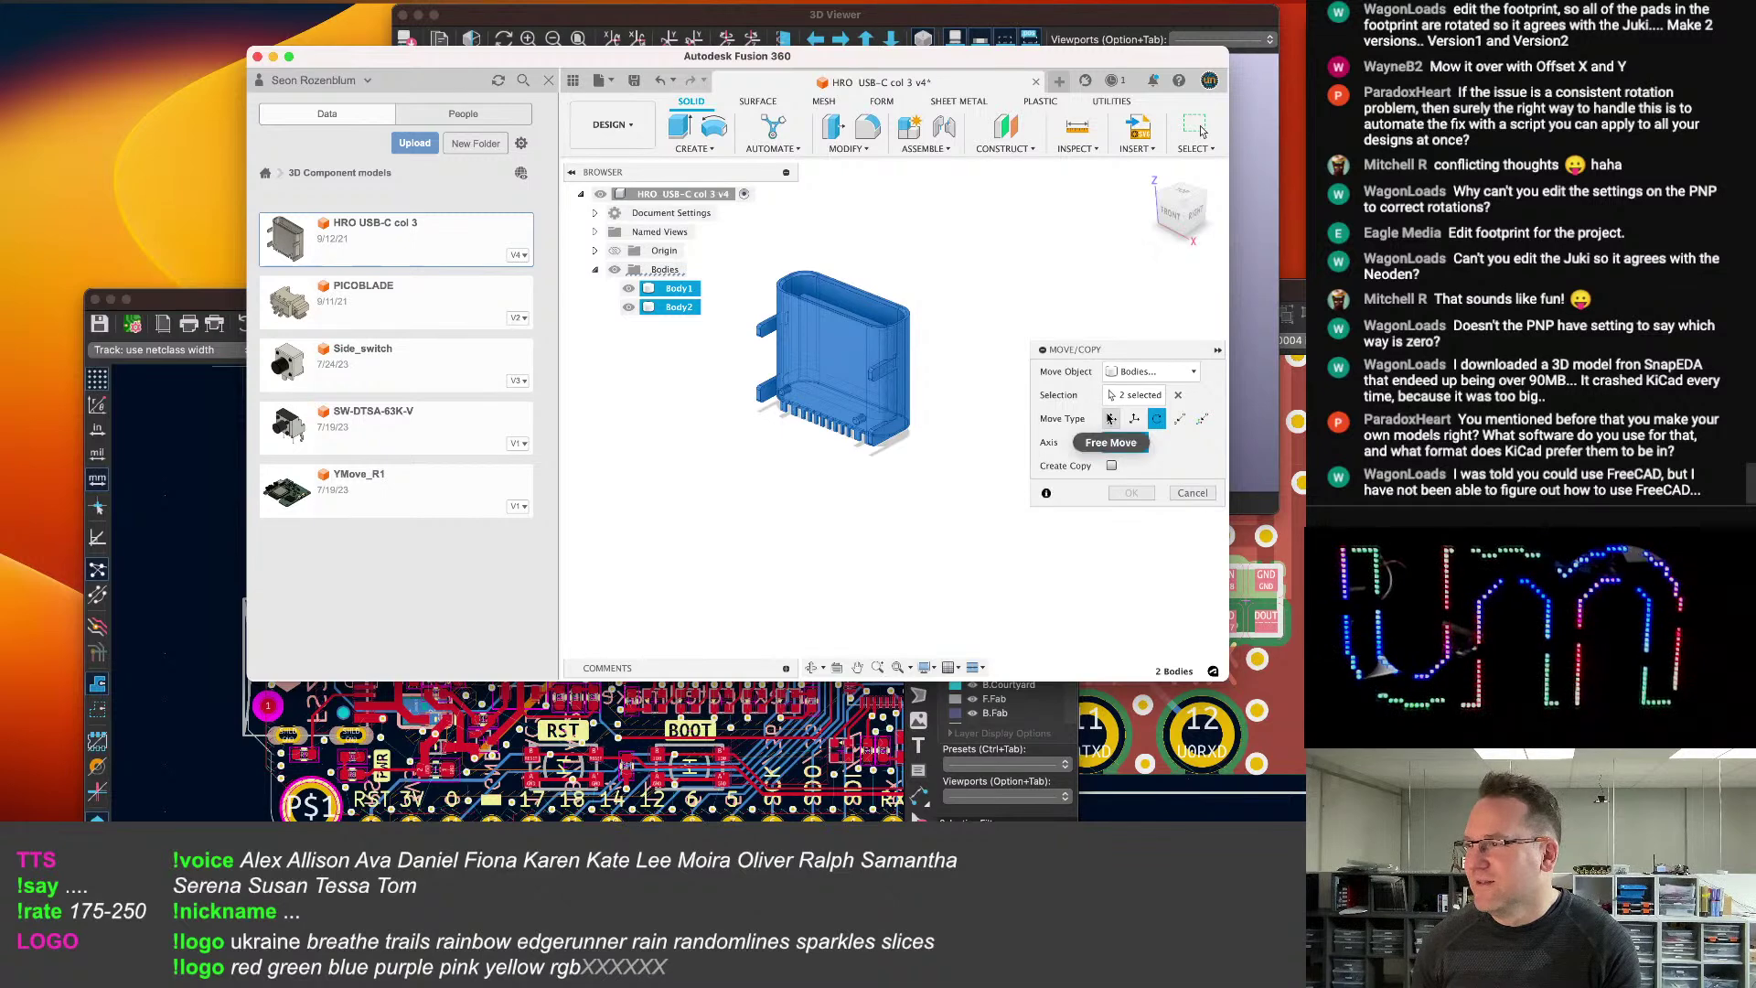
pyautogui.click(1111, 418)
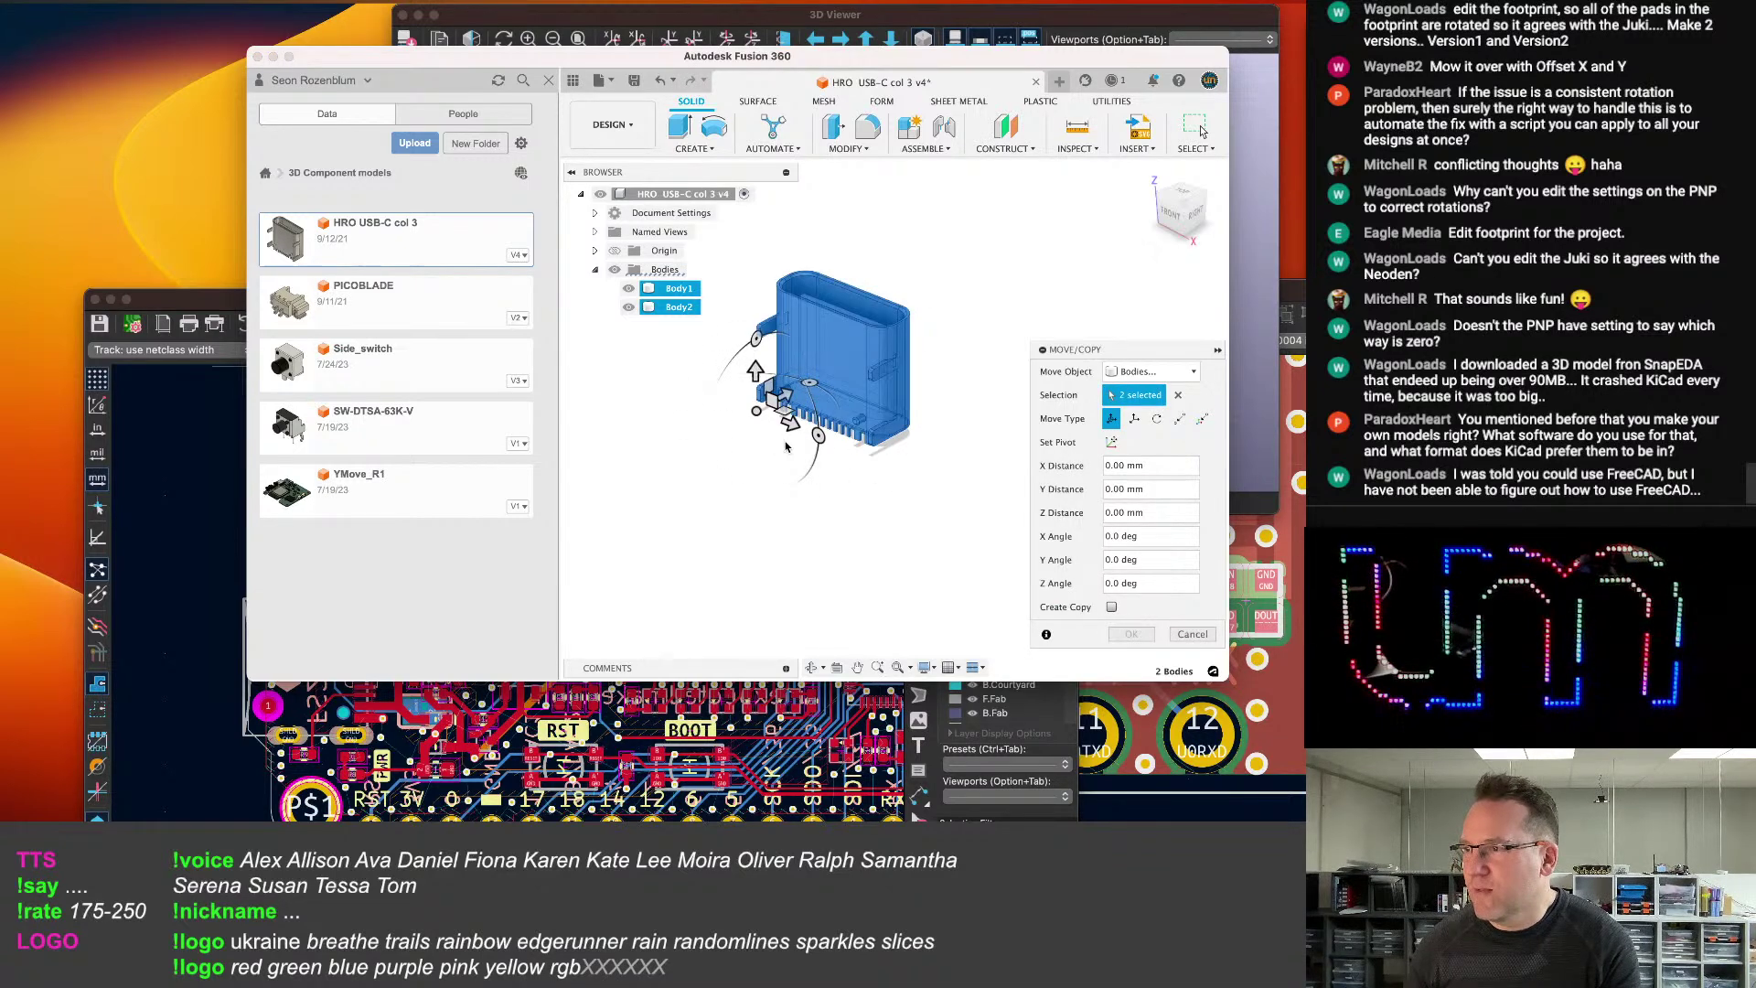
pyautogui.moveTo(756, 339); pyautogui.dragTo(697, 420)
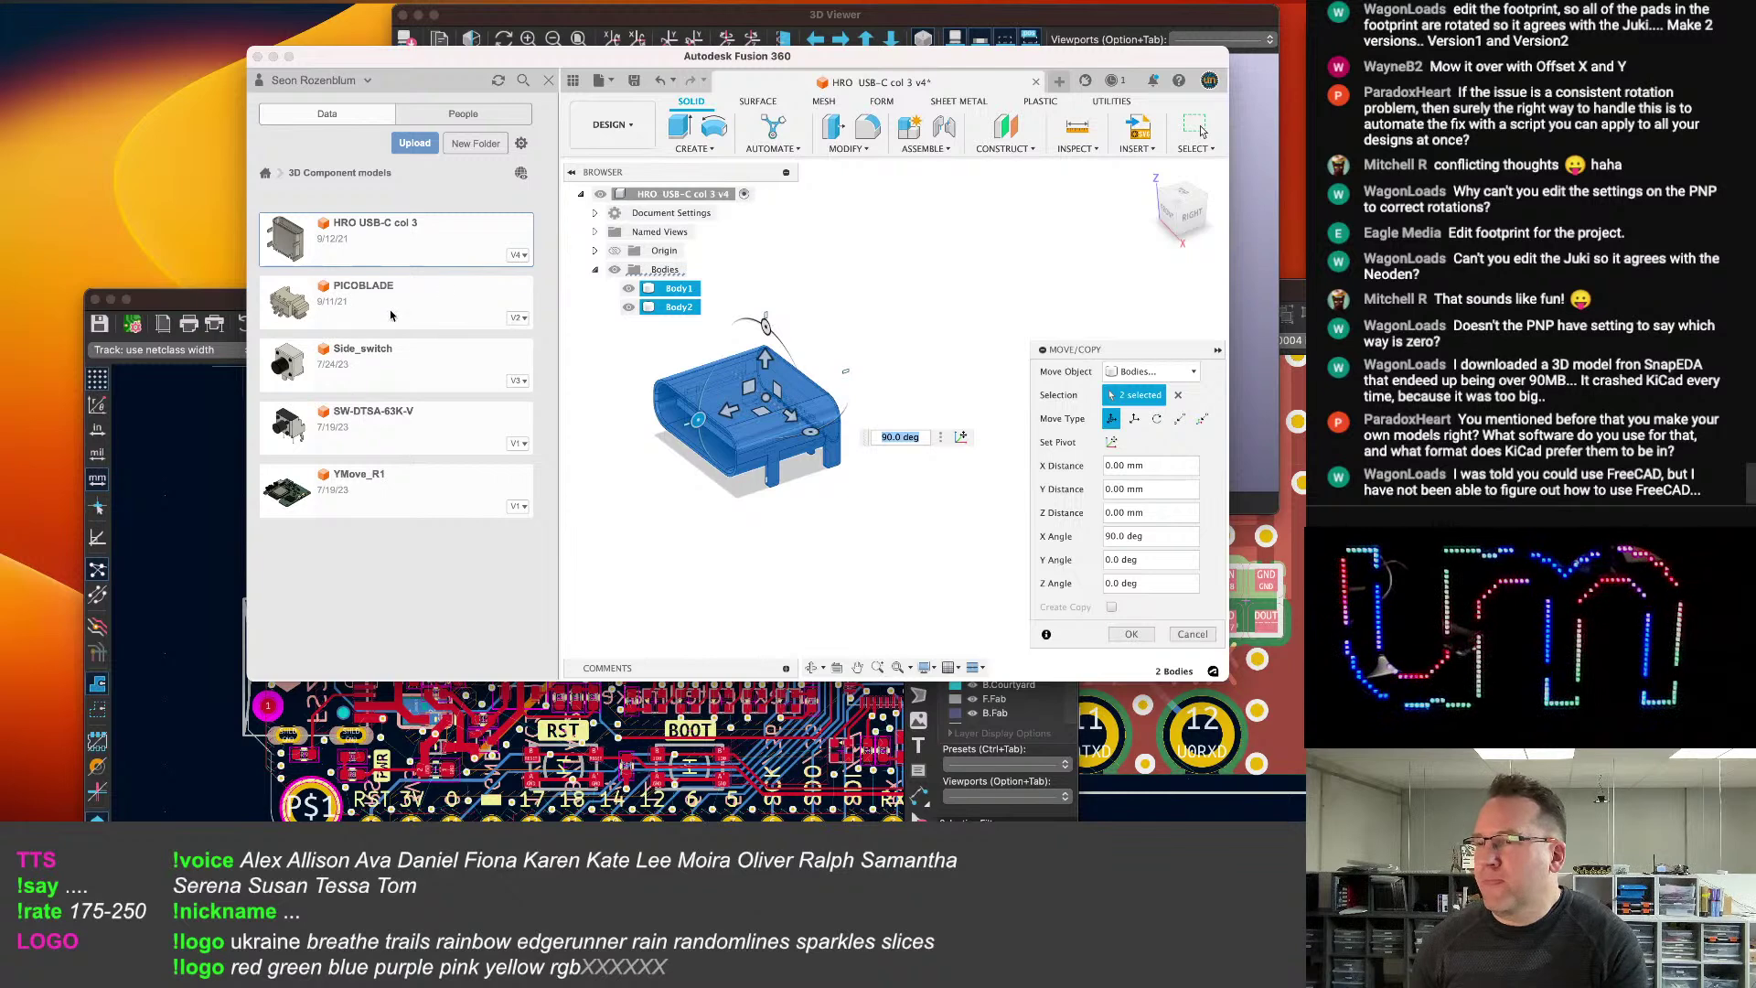
# Switch to KiCad, open the USB-C footprint's 3D model settings, try an X rotation of 0, inspect the preview and restore -90°.
pyautogui.click(163, 322)
pyautogui.doubleClick(256, 622)
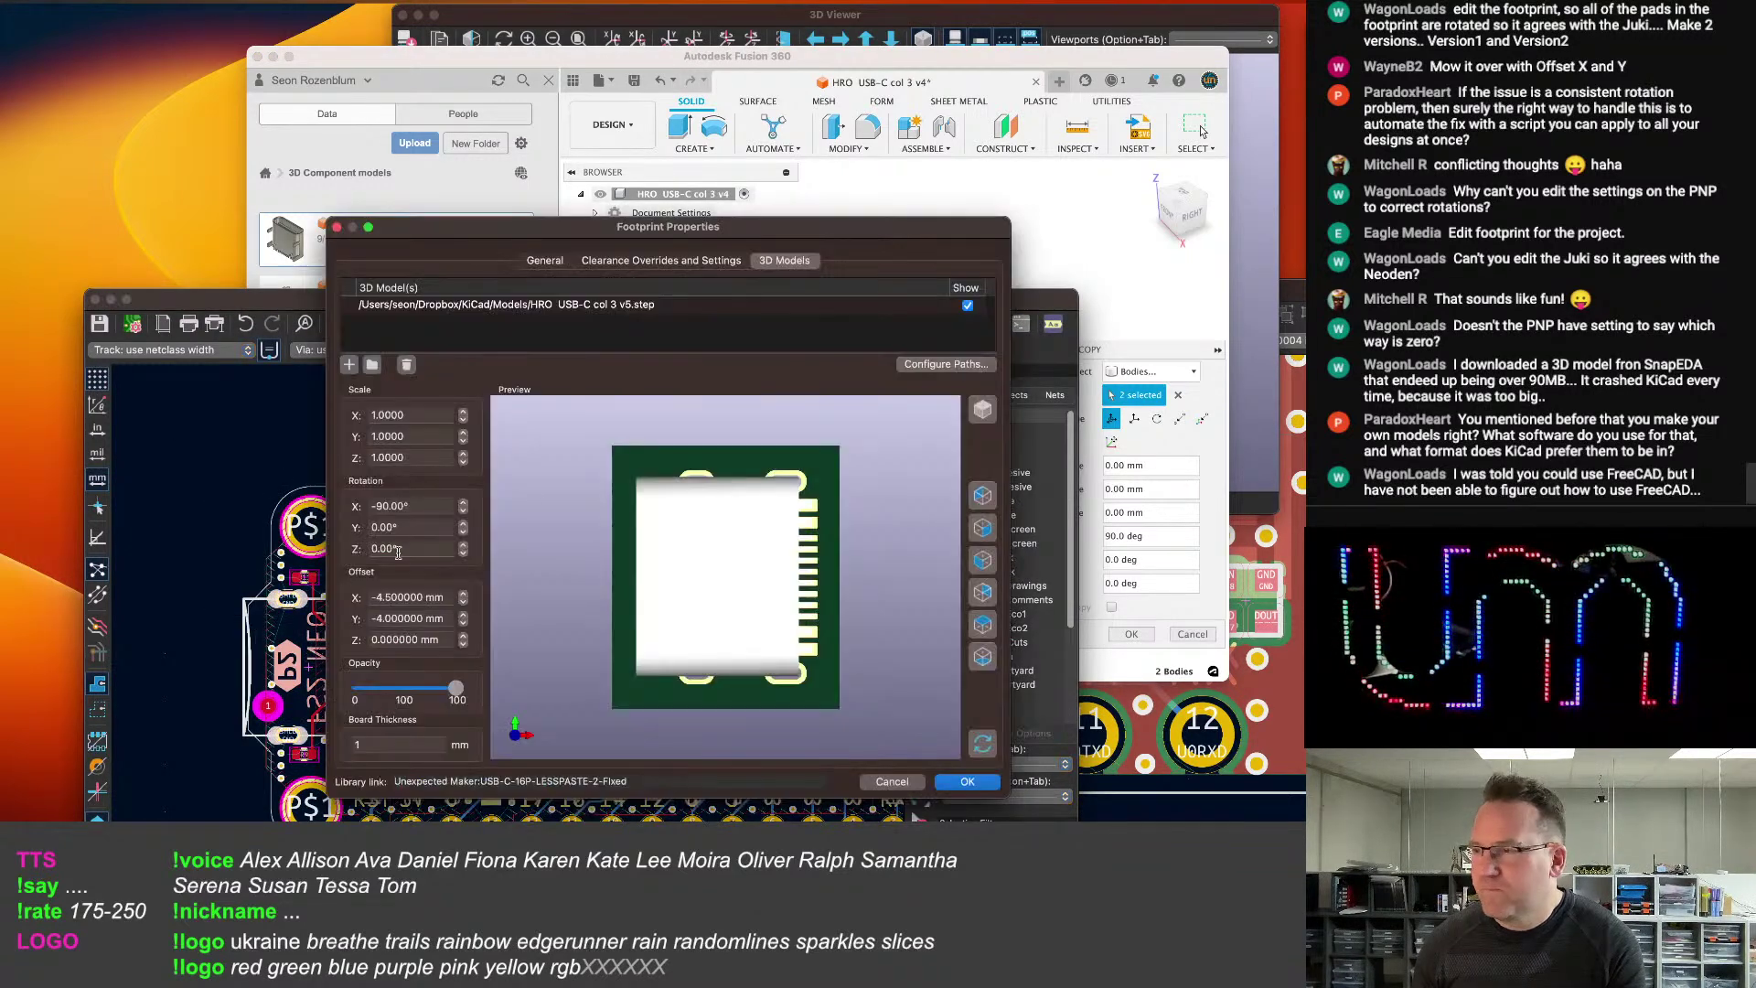
pyautogui.click(413, 506)
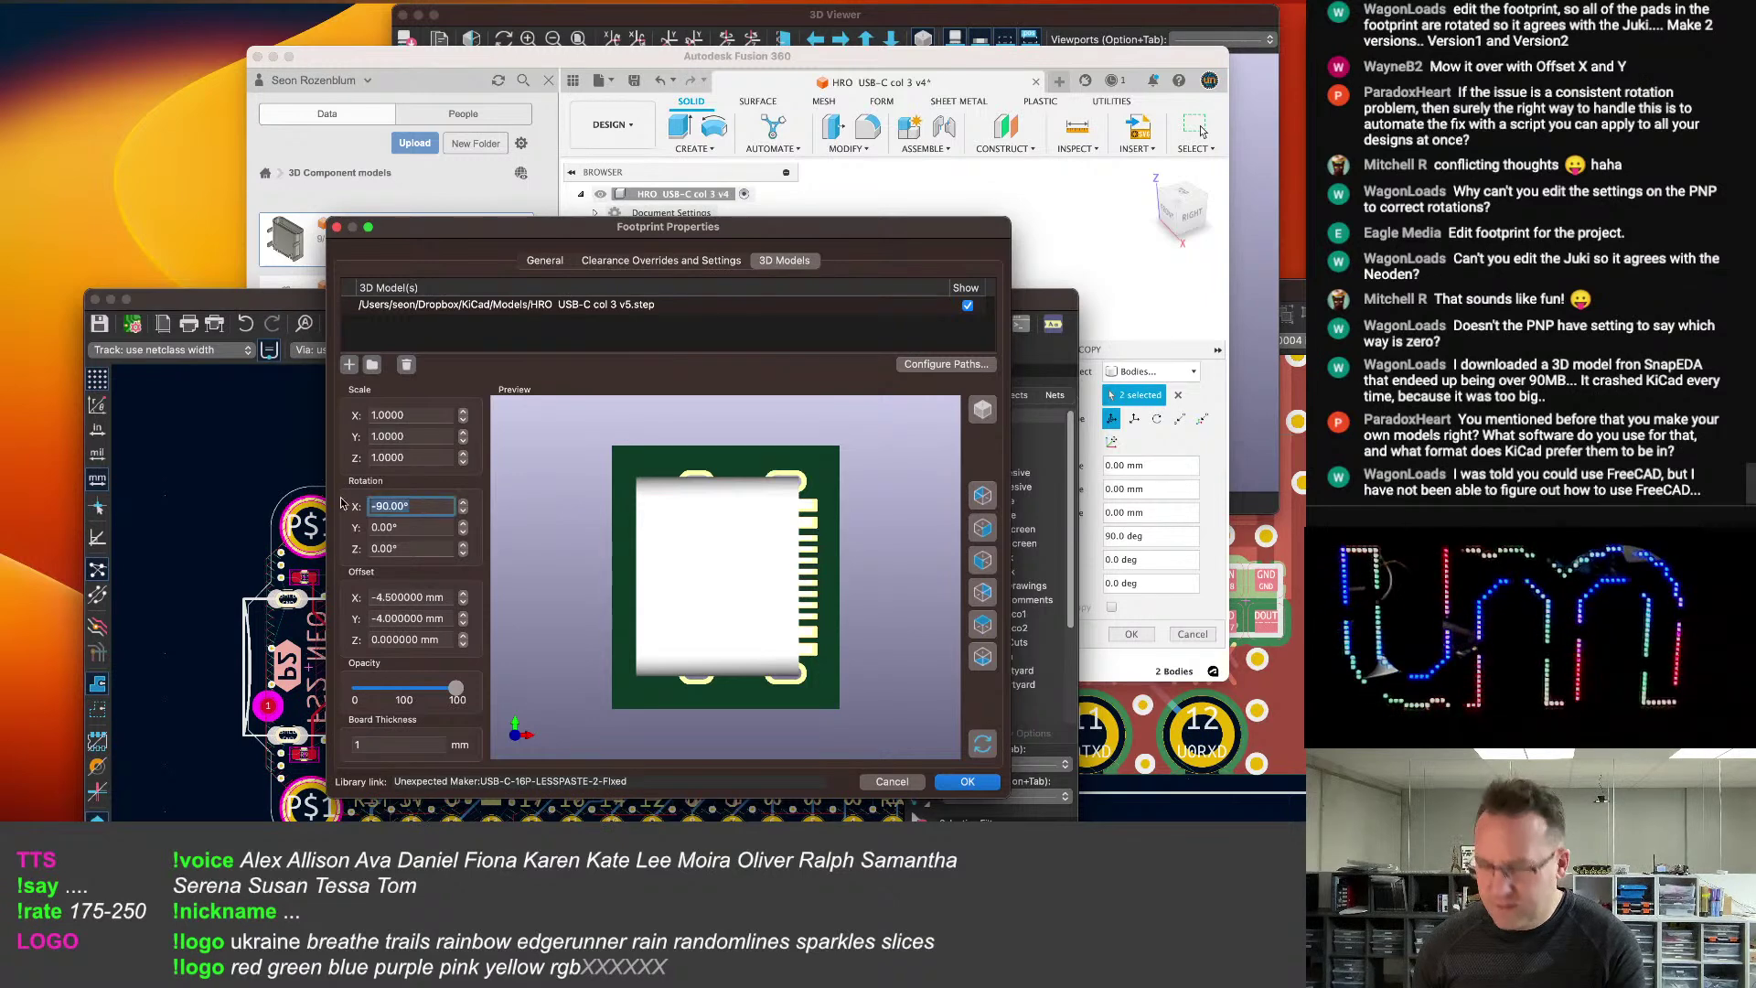
pyautogui.write('0')
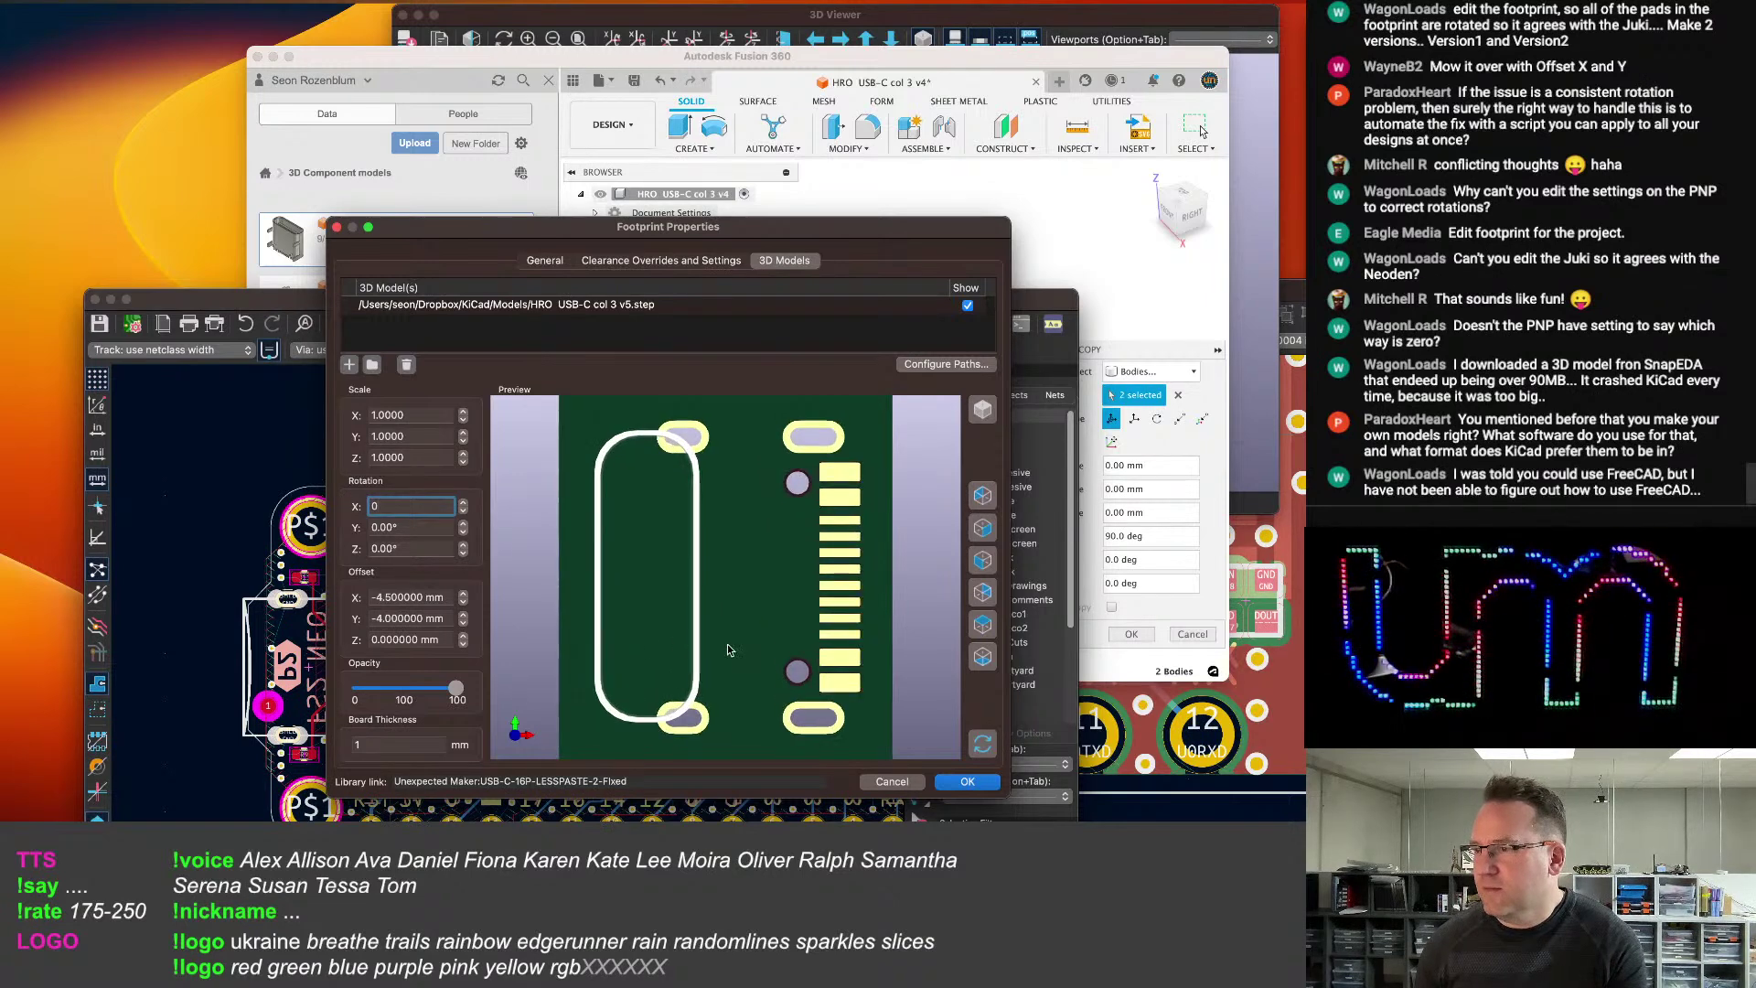
pyautogui.moveTo(667, 640); pyautogui.dragTo(810, 515)
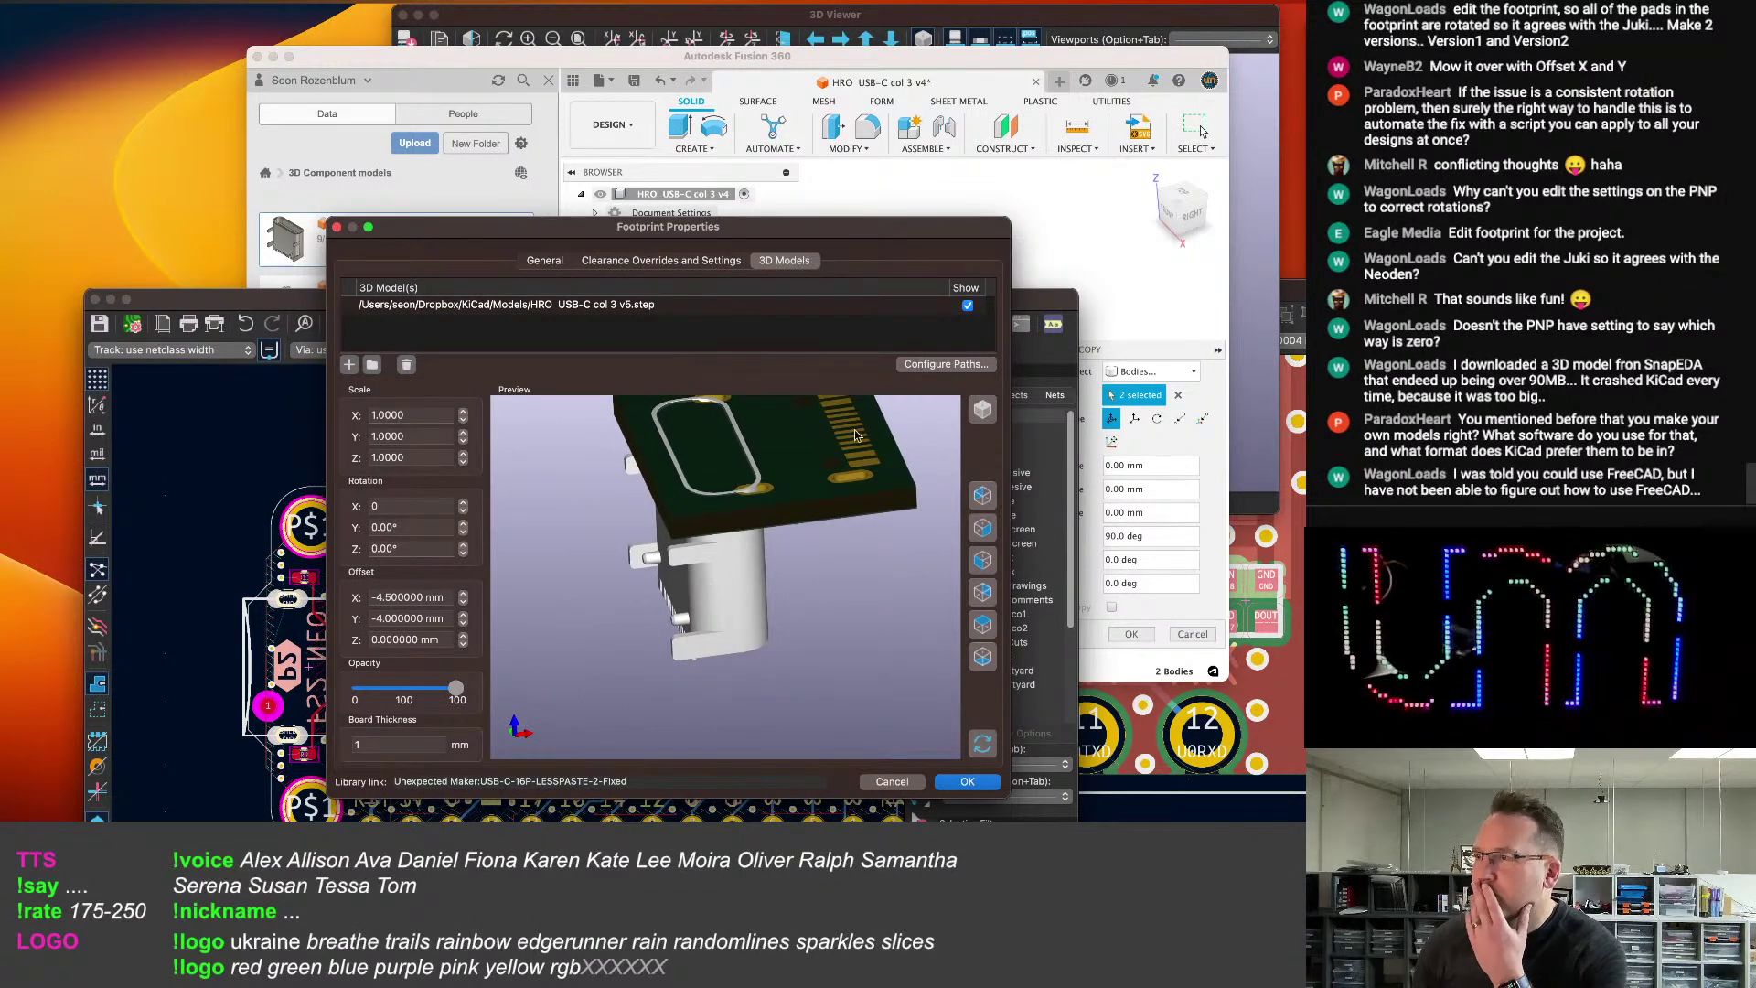
pyautogui.doubleClick(424, 506)
pyautogui.write('-90')
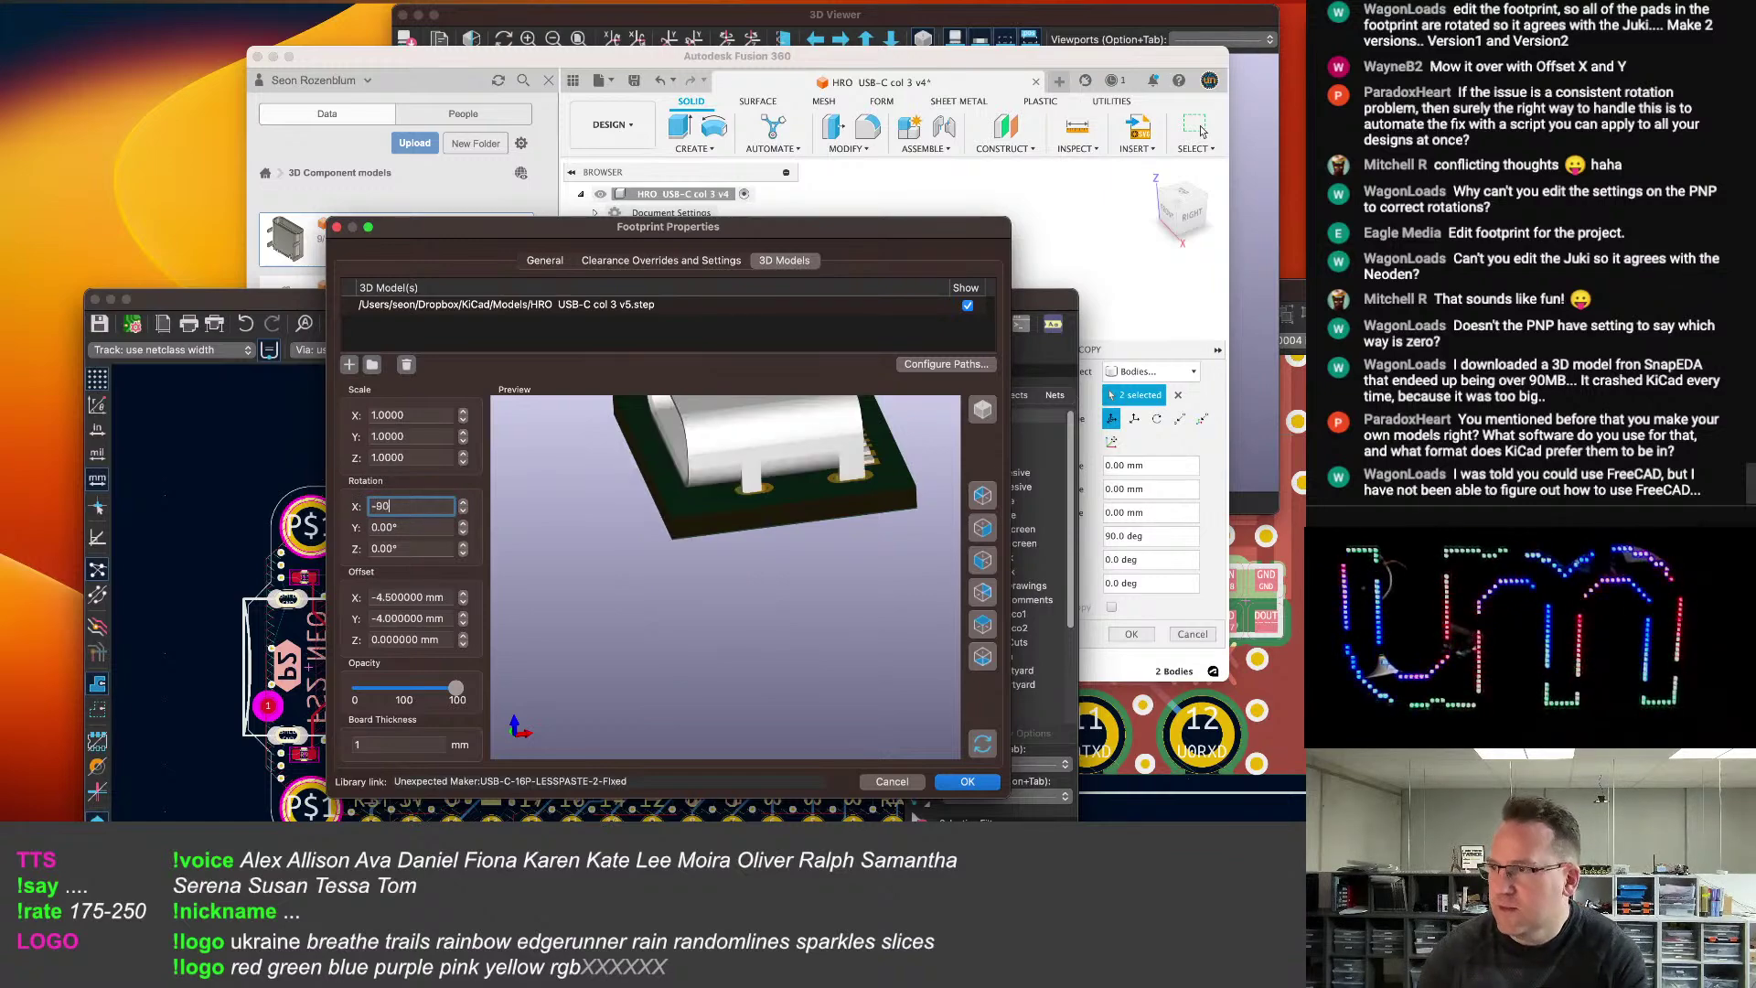
# Try X offsets of 0 and -2.4 mm on the footprint's USB-C model and restore the offset to -4.5 mm.
pyautogui.click(1199, 124)
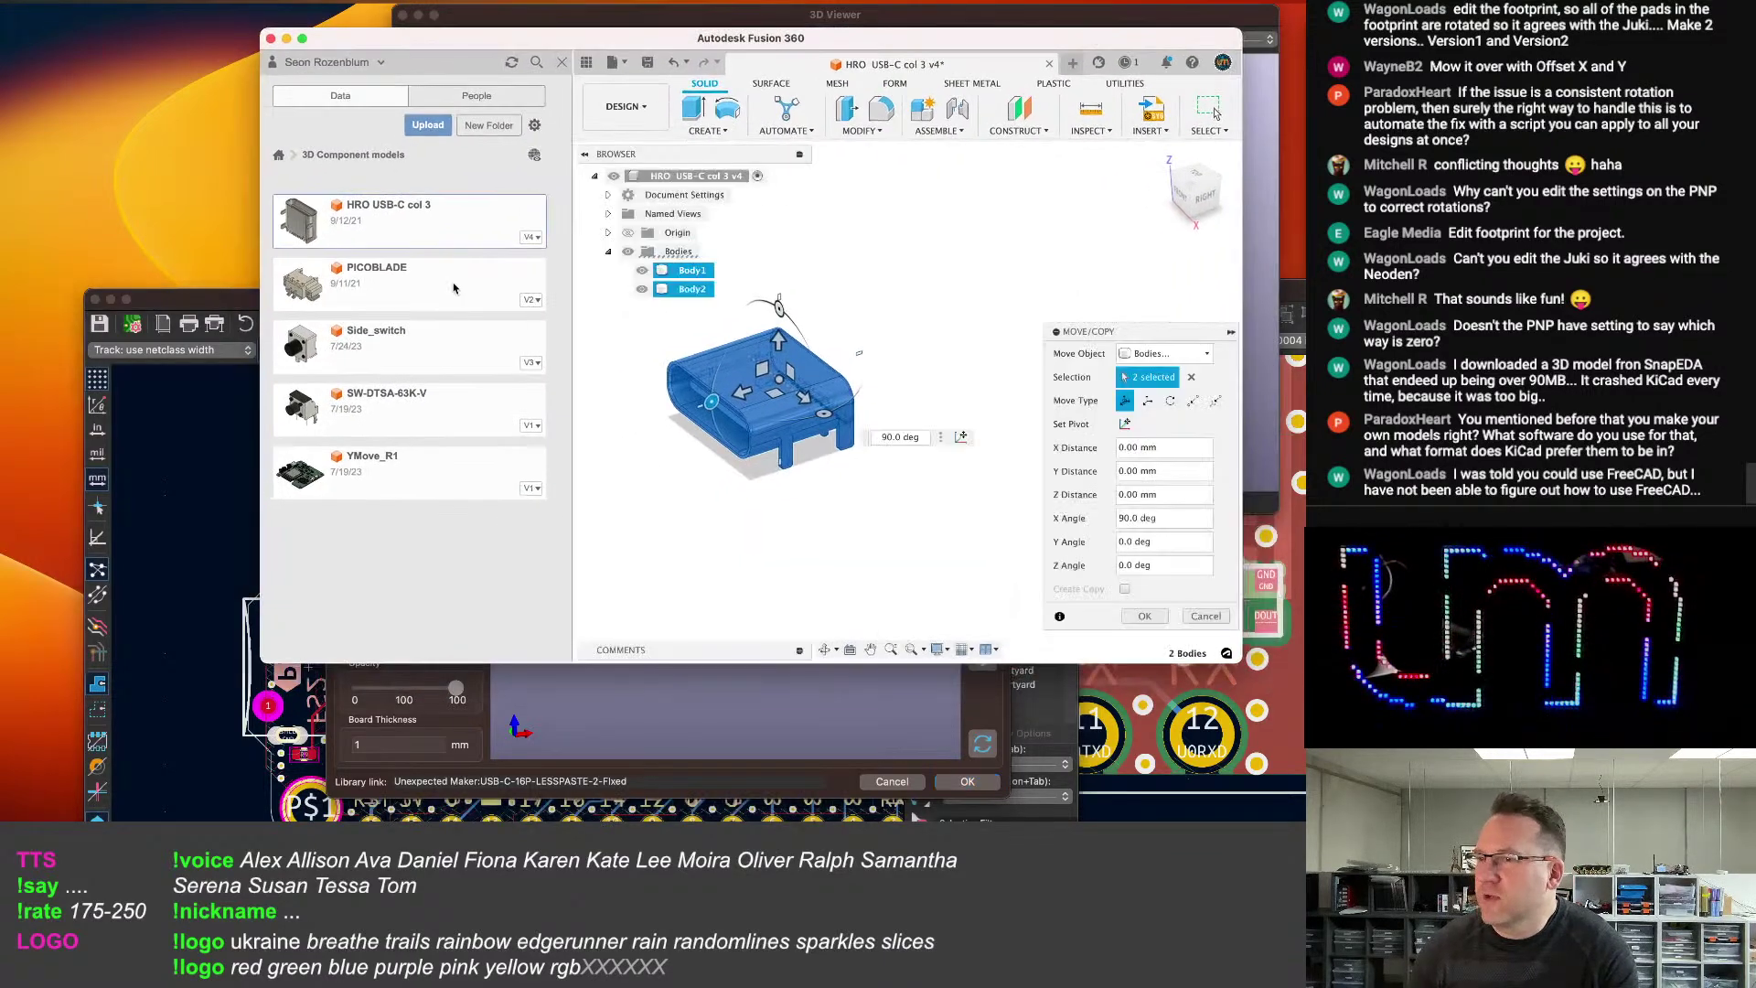
pyautogui.click(199, 307)
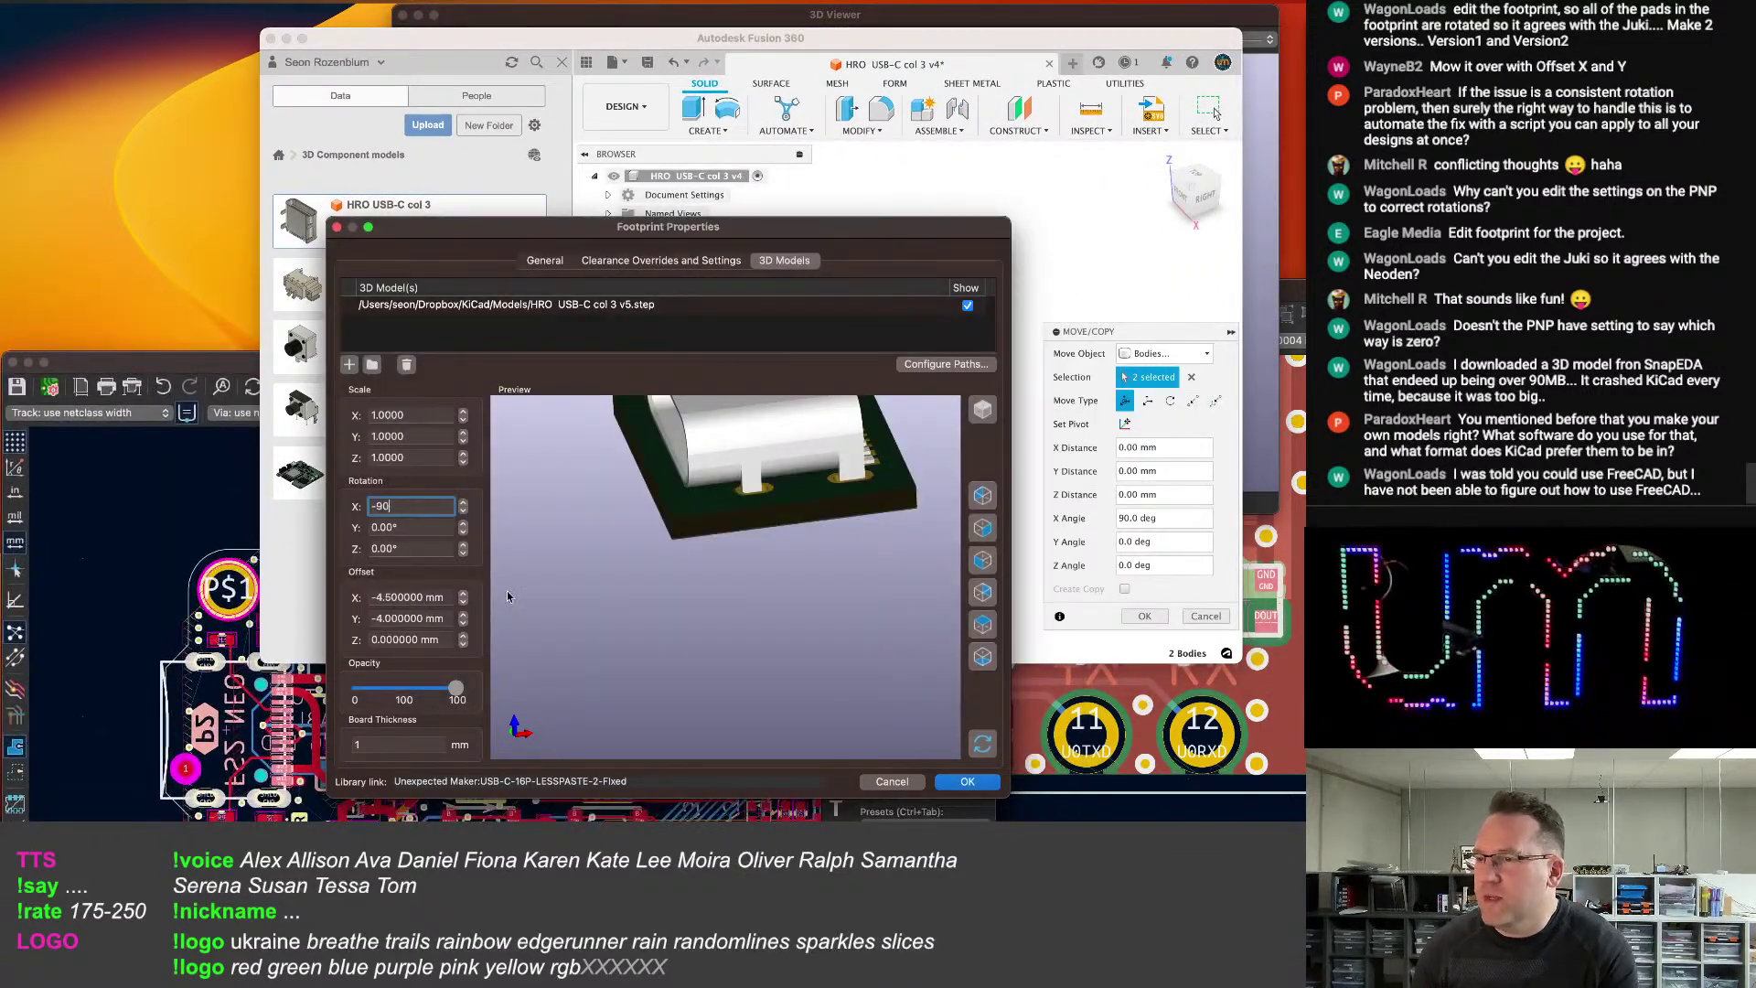
pyautogui.moveTo(453, 597); pyautogui.dragTo(351, 594)
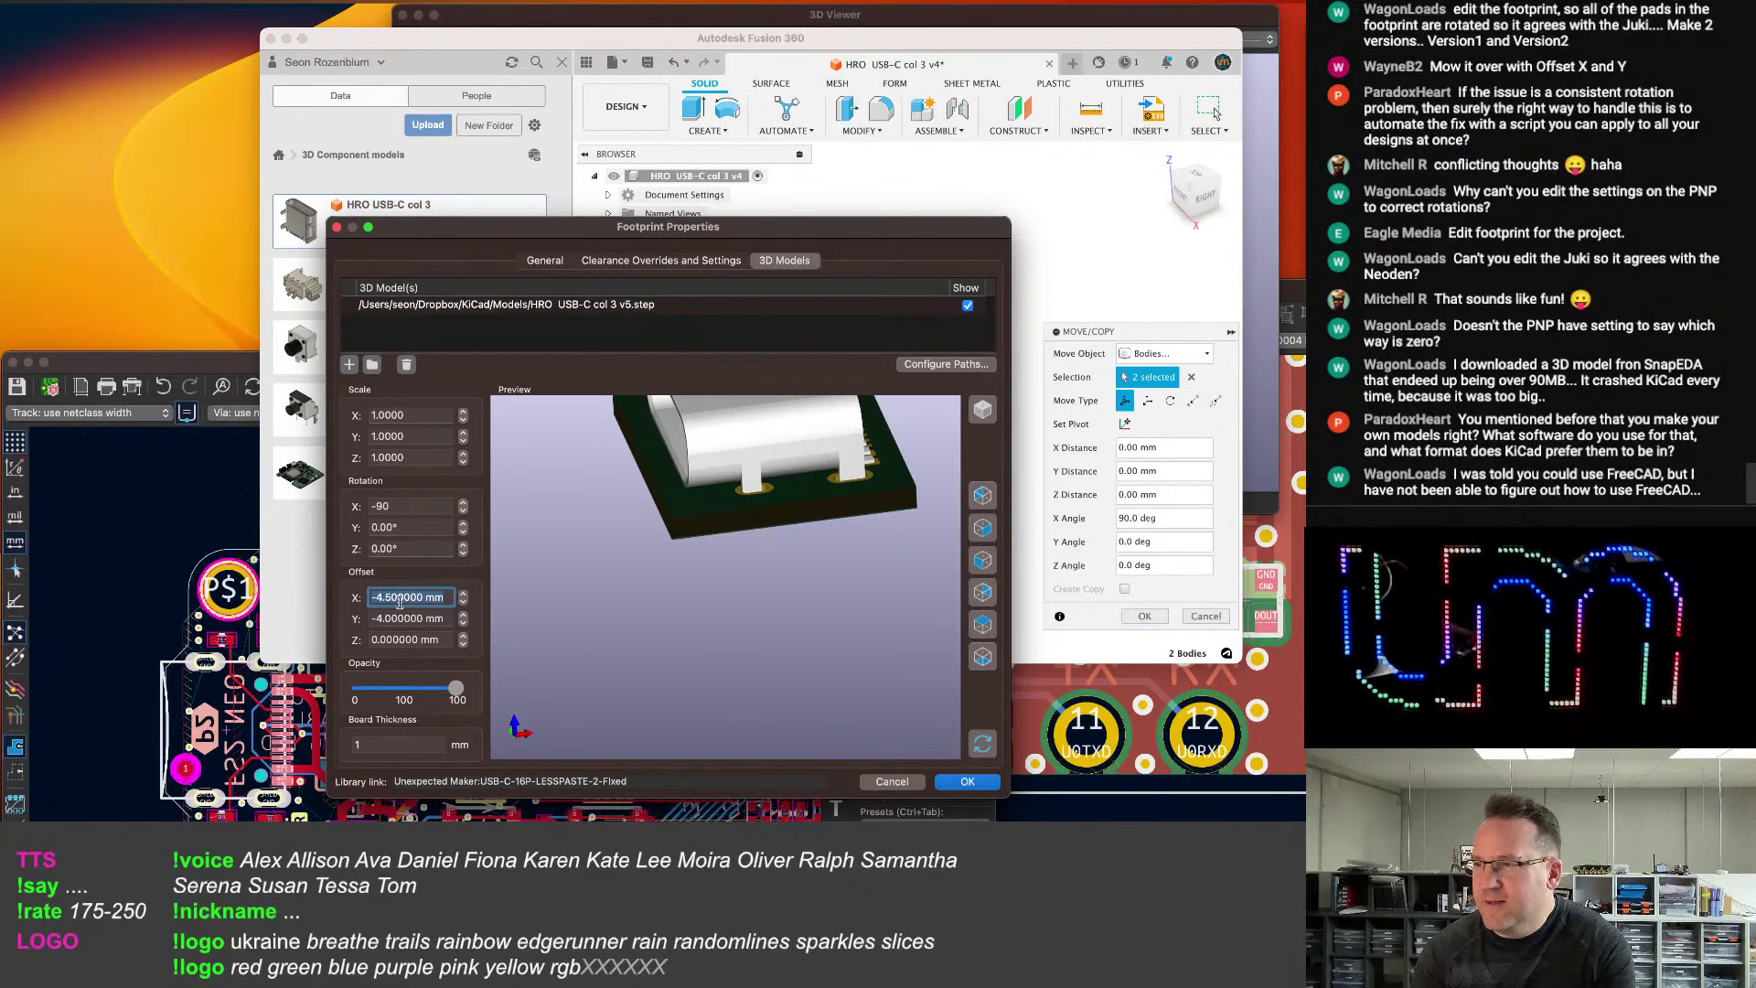
pyautogui.write('0')
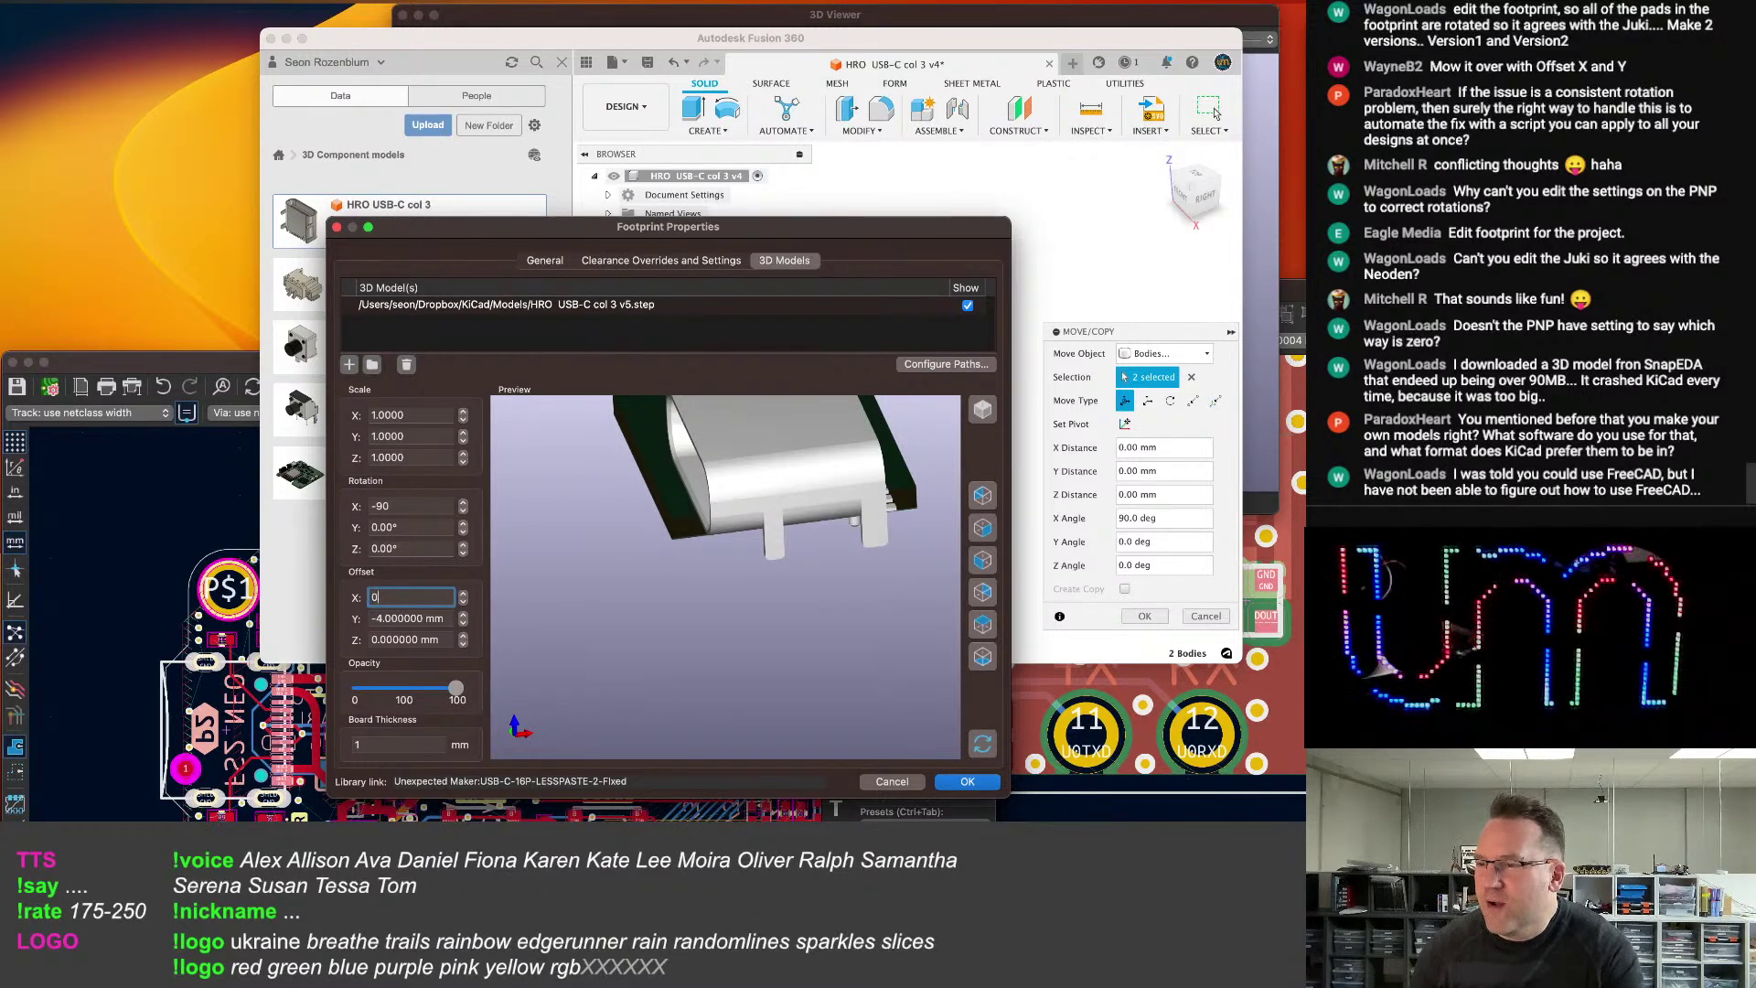
pyautogui.write('-')
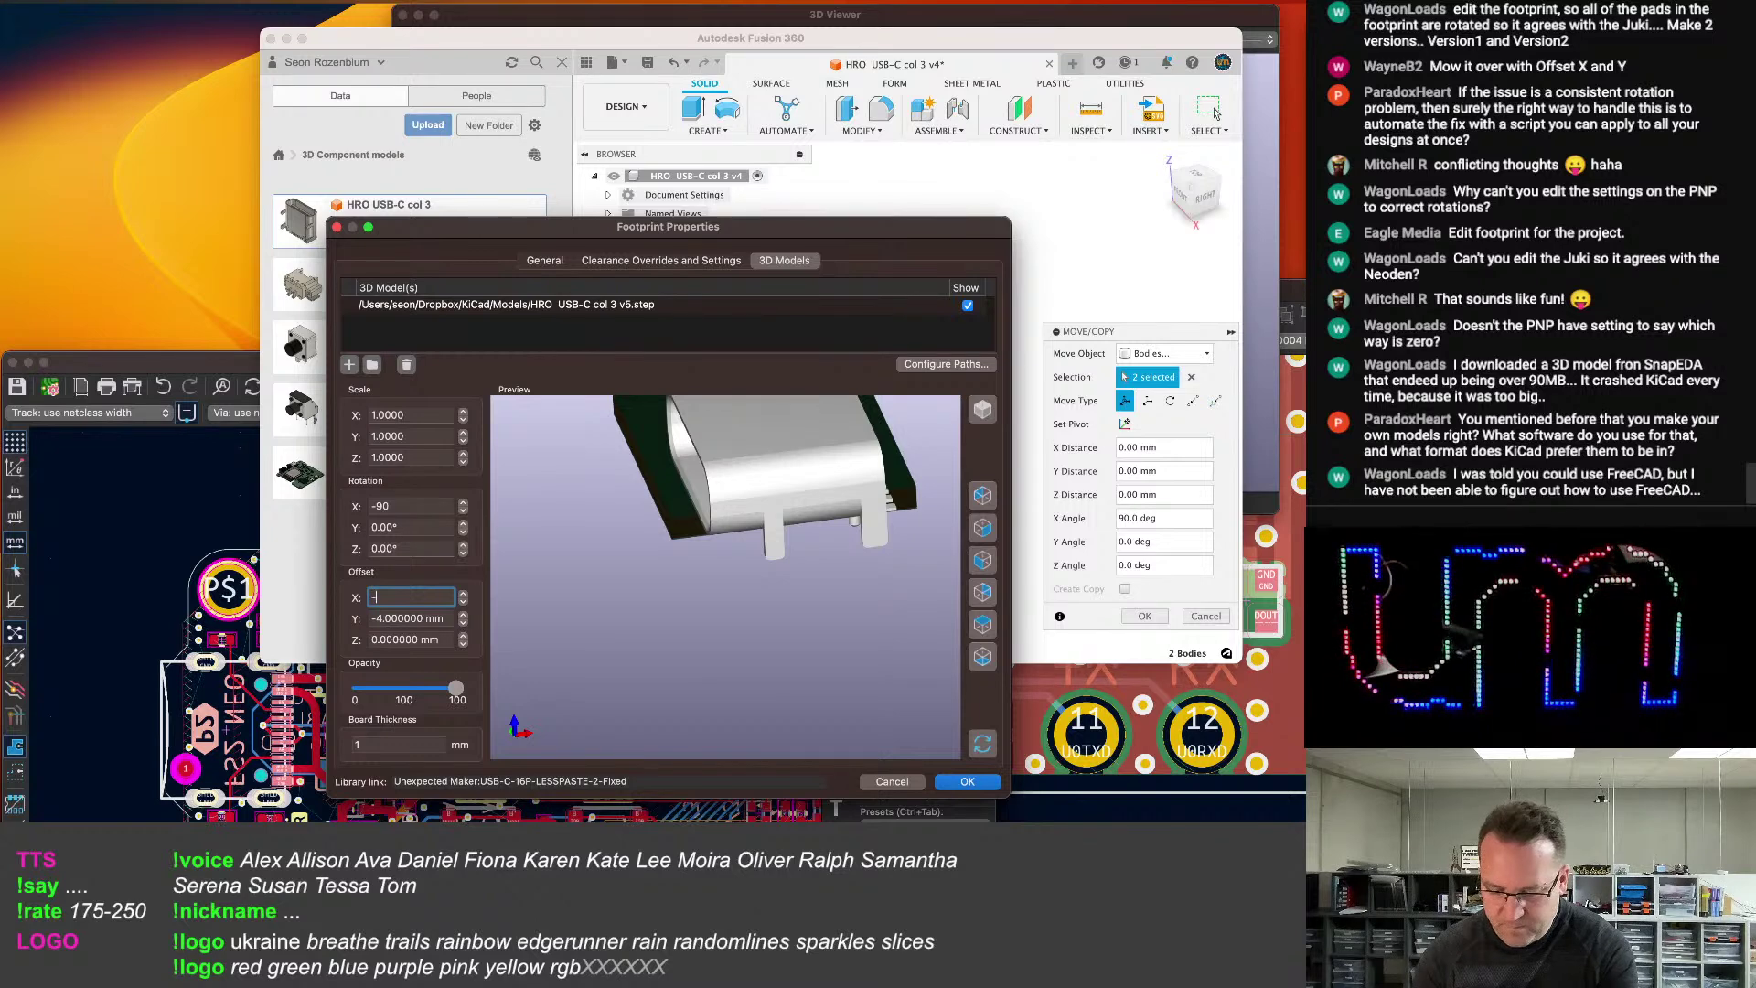
pyautogui.write('2.4')
pyautogui.press('Tab')
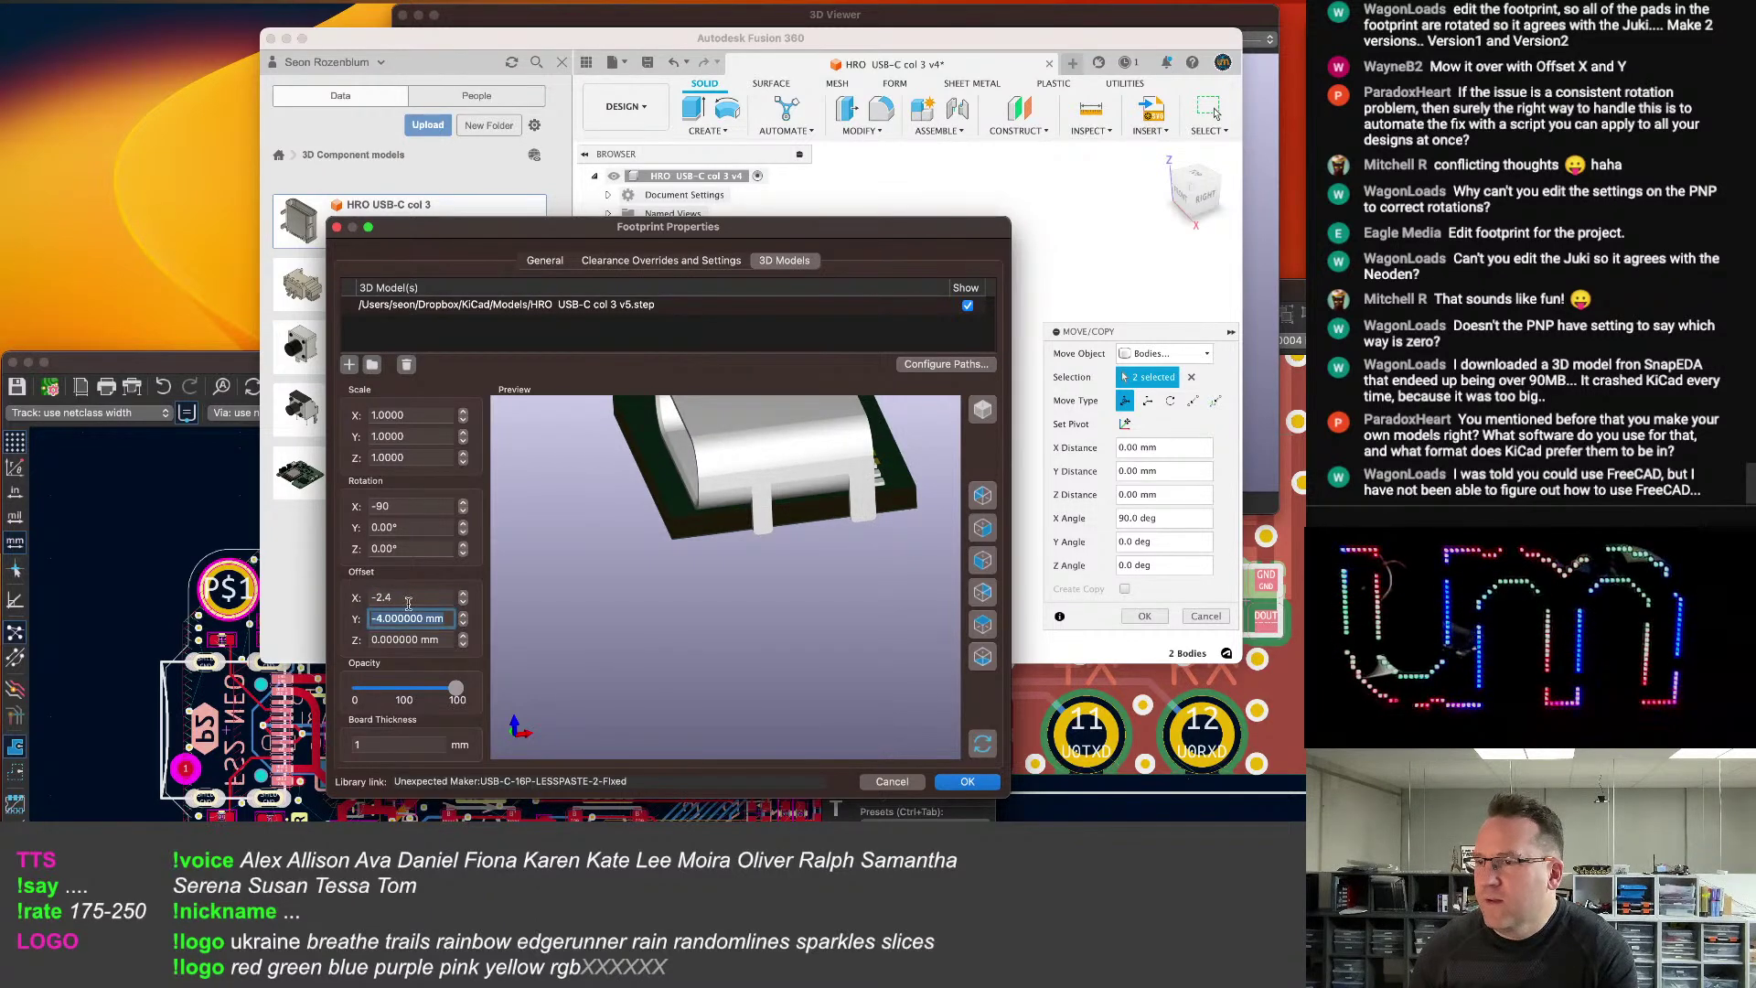
pyautogui.hotkey('shift', 'Tab')
pyautogui.write('-4.5')
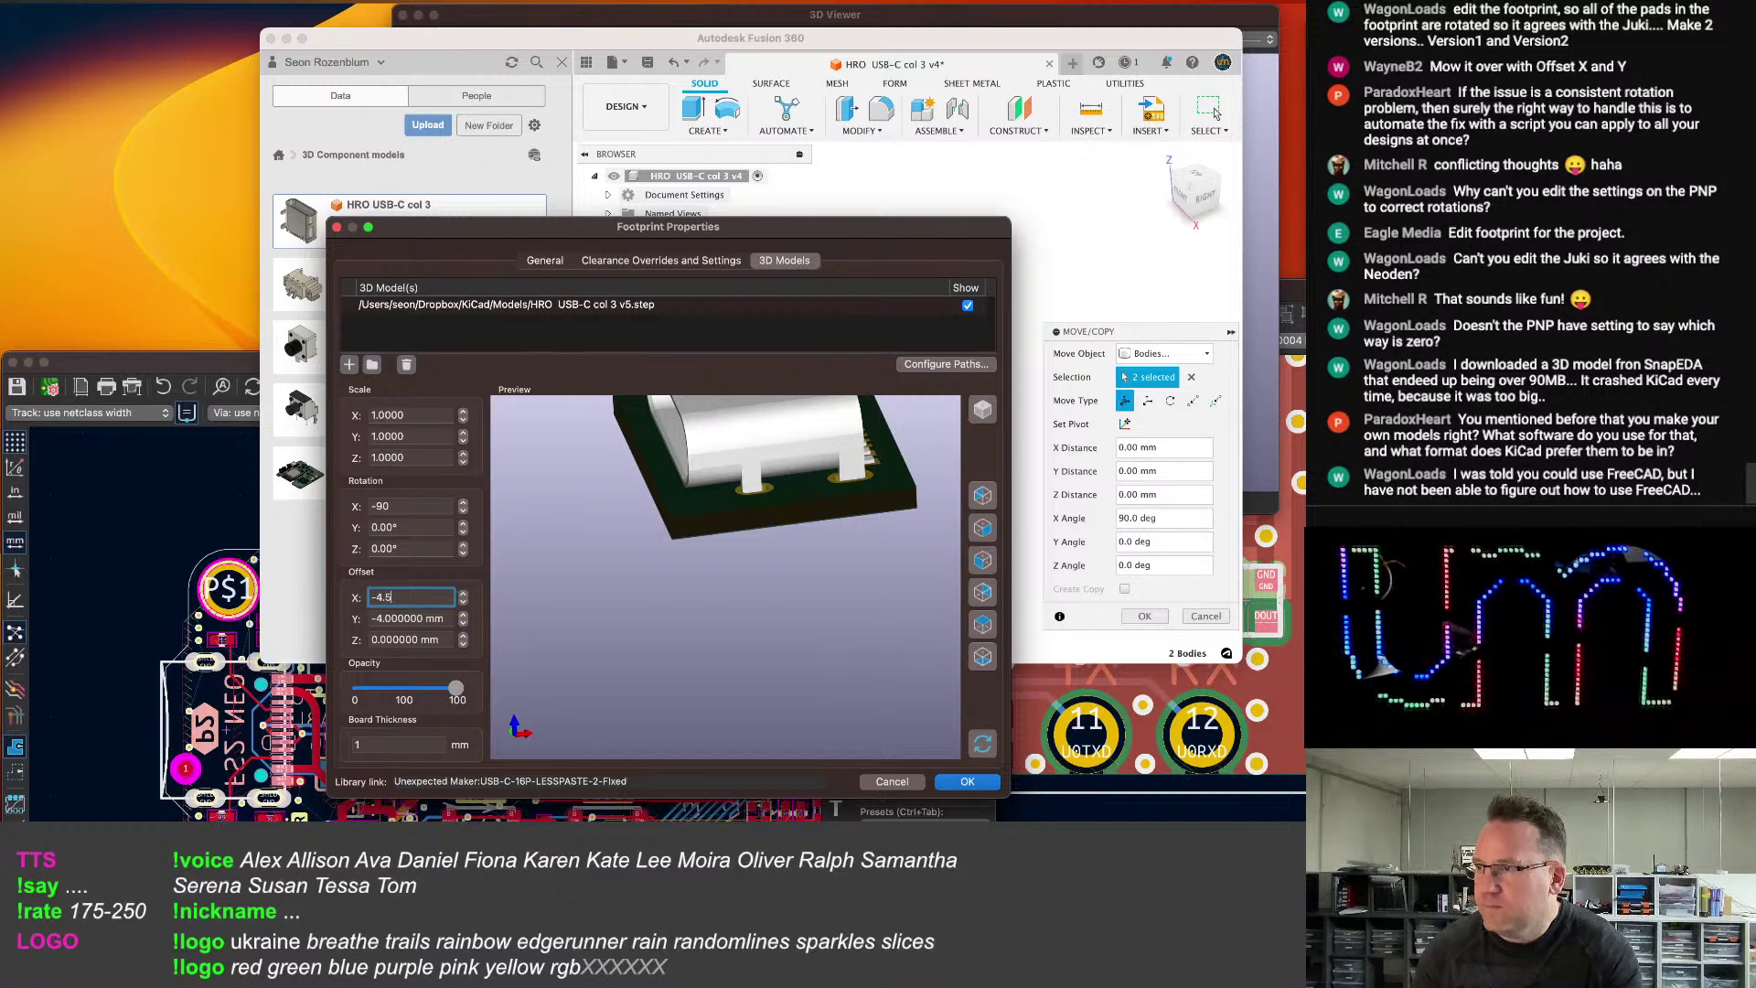
# Switch to Fusion 360 and shift Body1 and Body2 together by -4.5 mm along X in the open Move/Copy operation.
pyautogui.press('Tab')
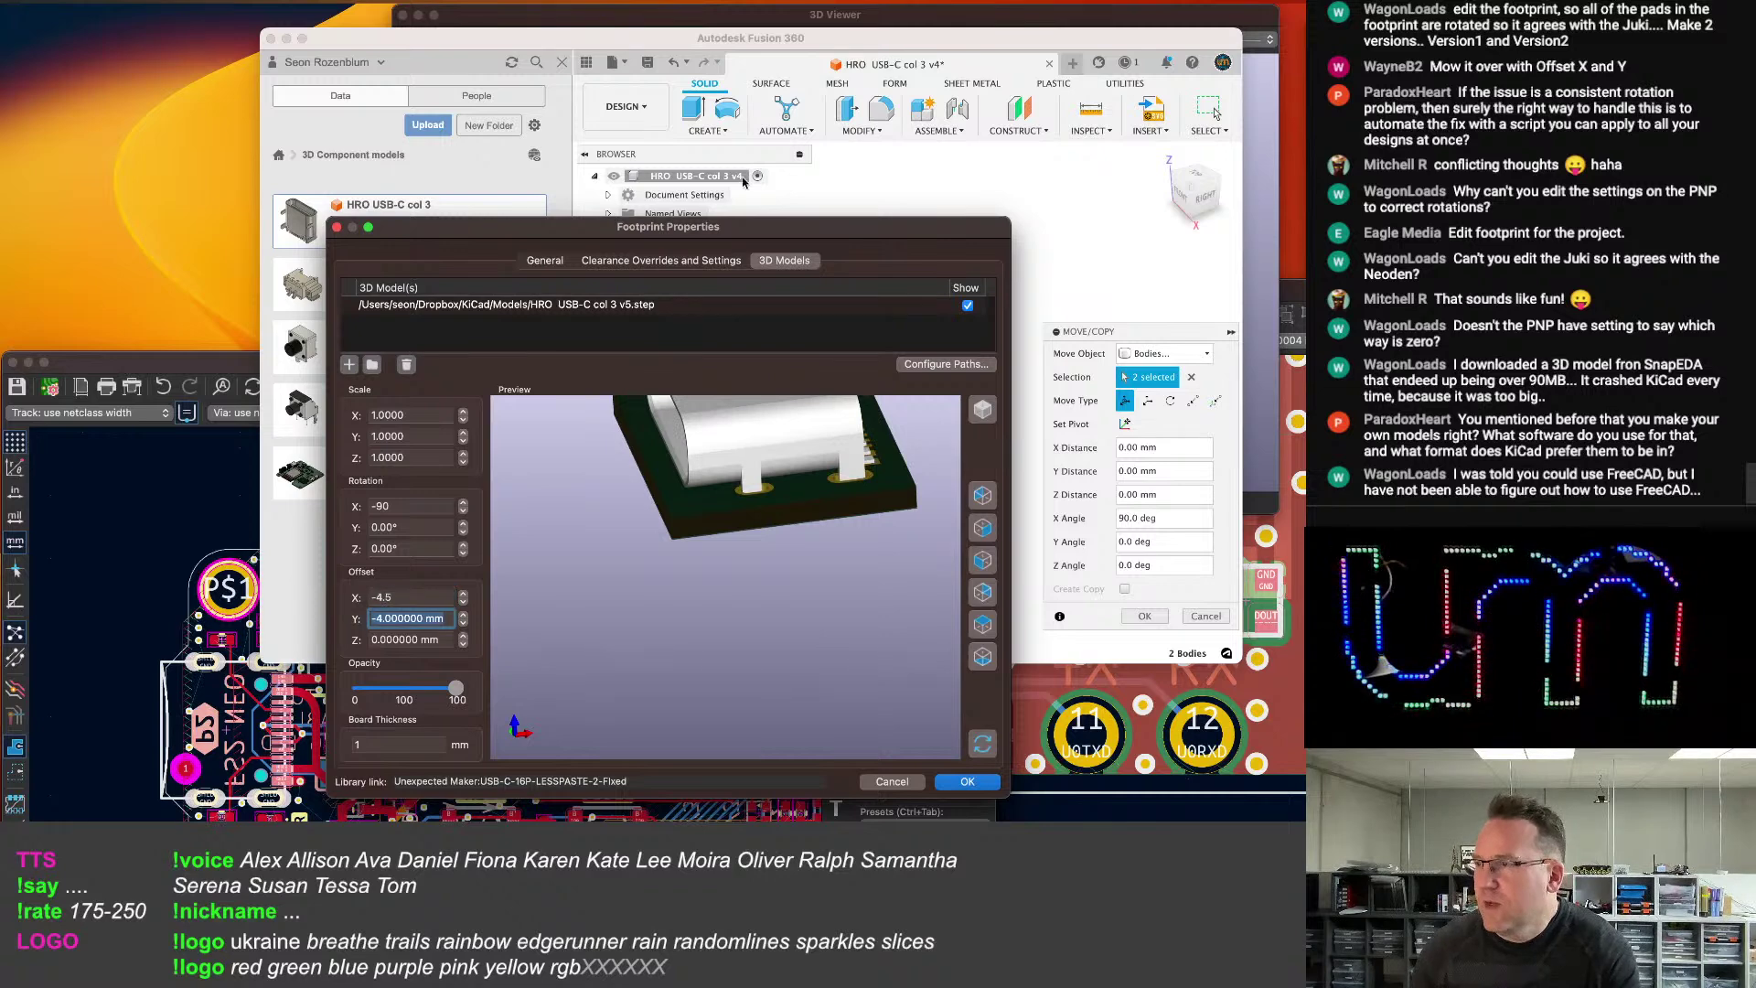
pyautogui.click(974, 40)
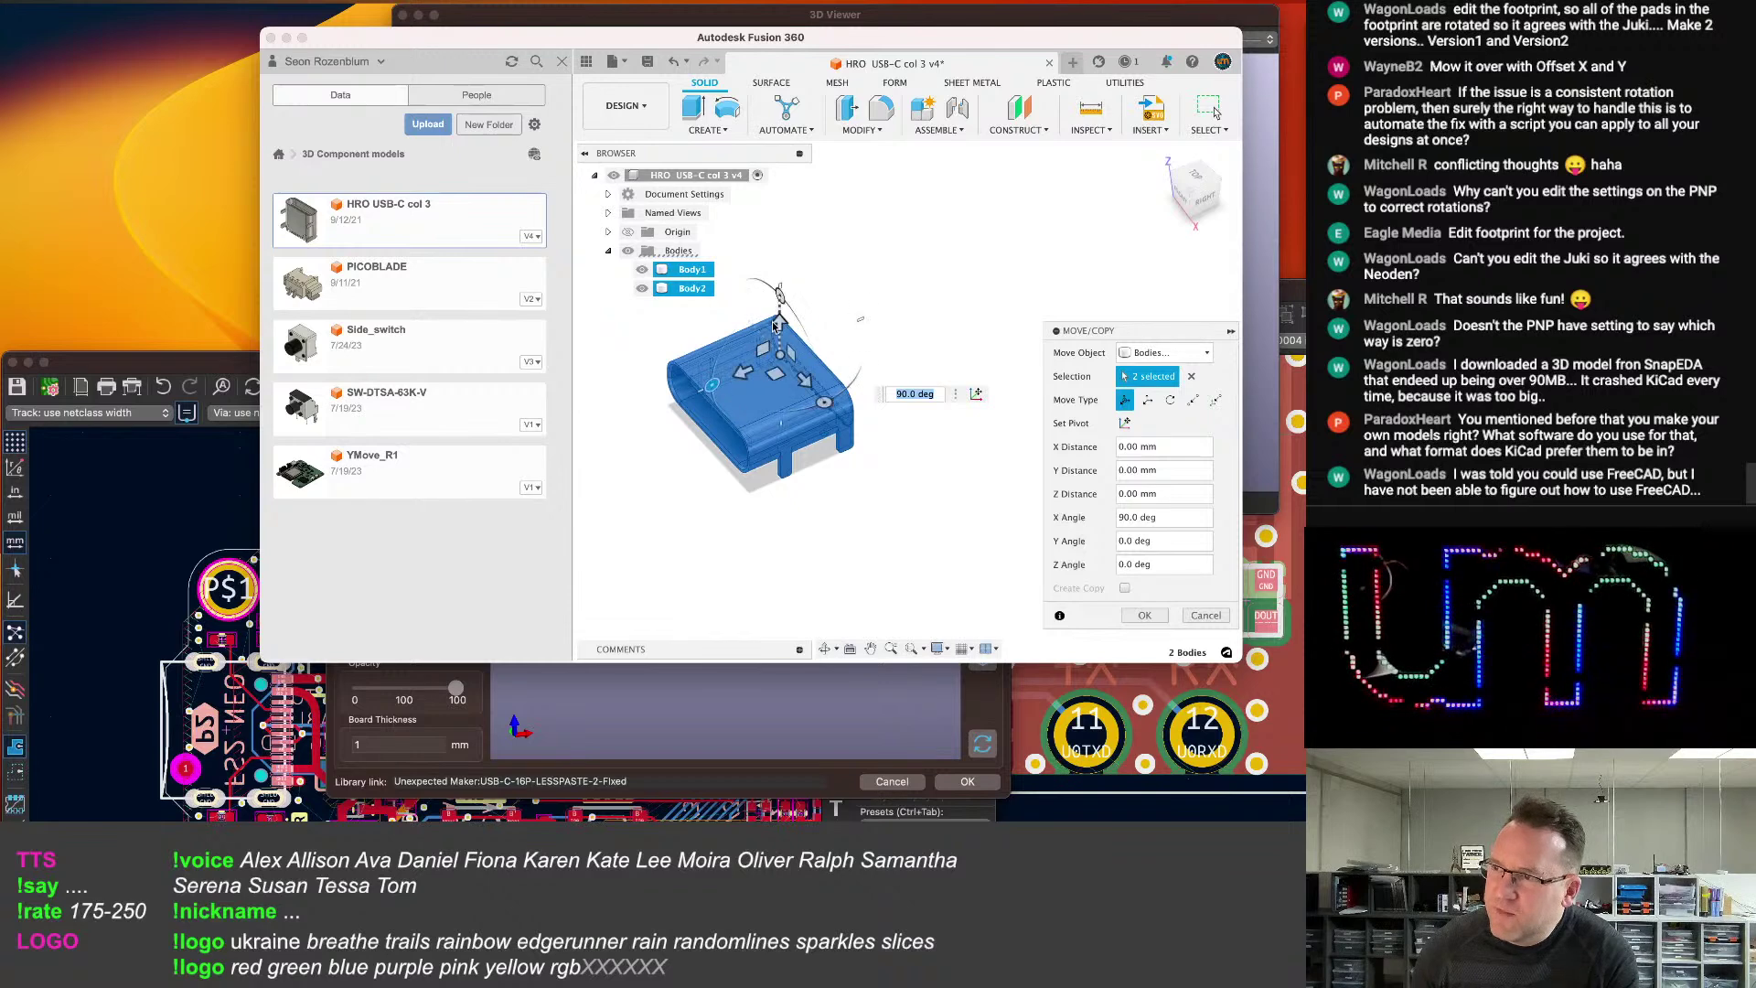
pyautogui.click(797, 378)
pyautogui.moveTo(785, 359); pyautogui.dragTo(768, 340)
pyautogui.click(876, 354)
pyautogui.press('BackSpace')
pyautogui.write('5')
pyautogui.press('Tab')
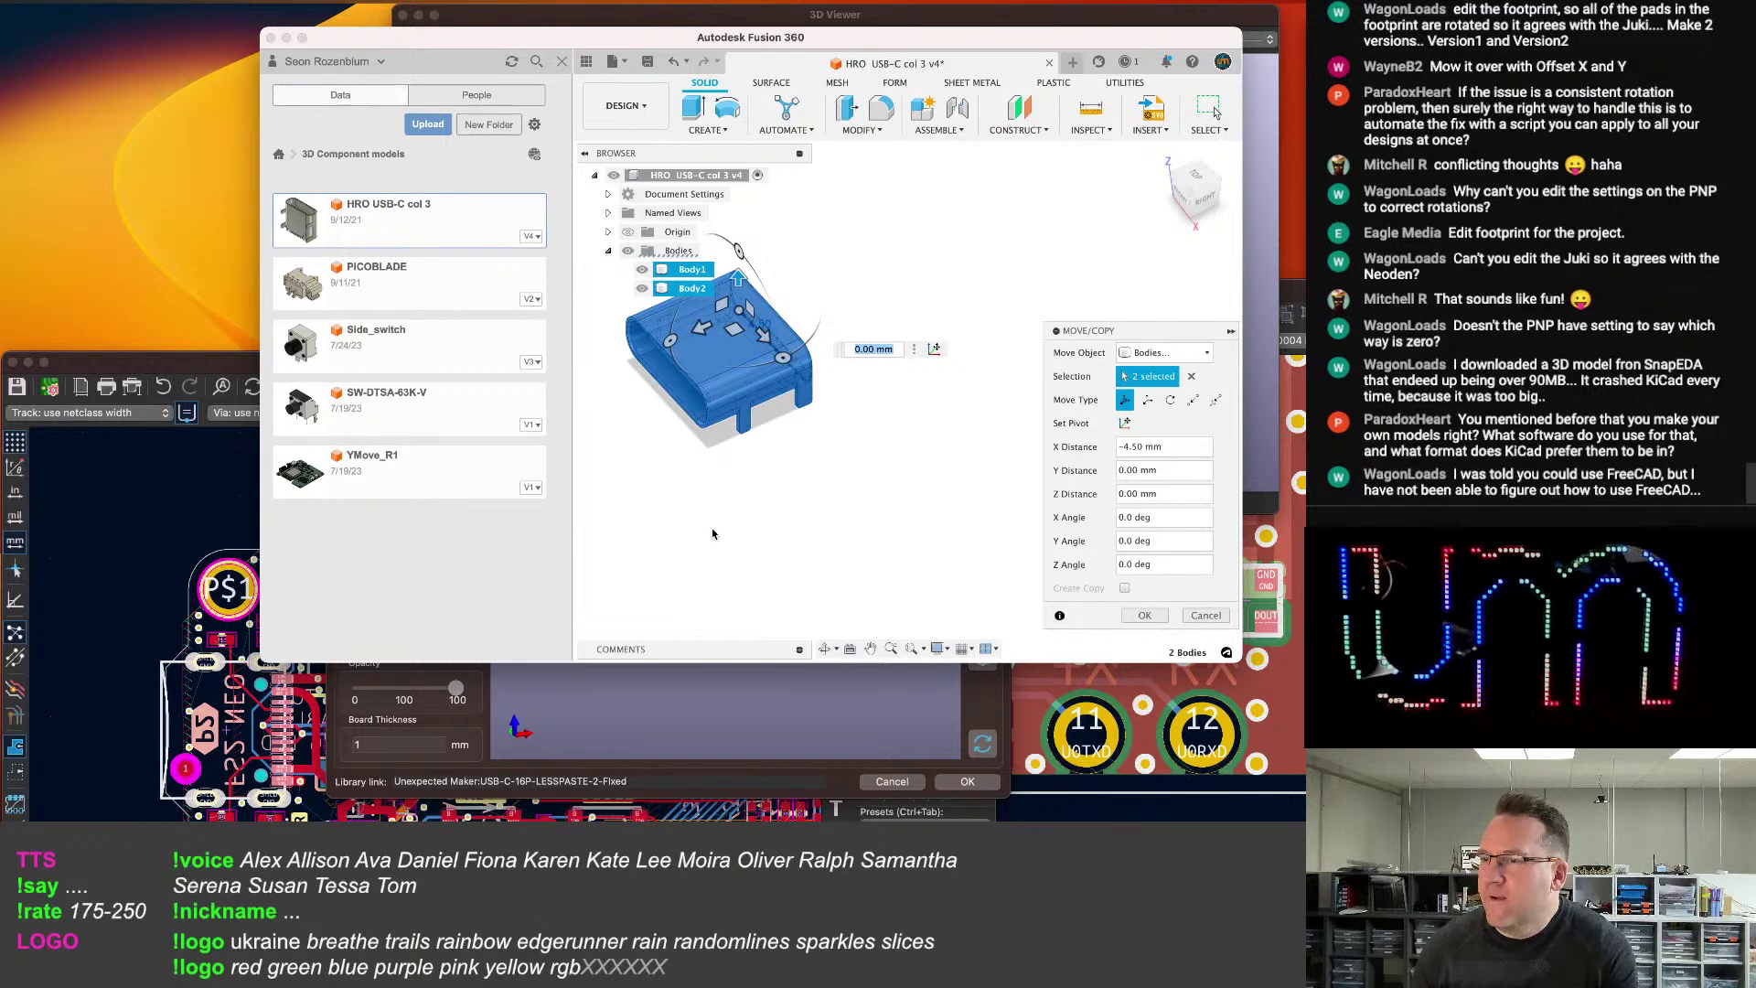
# Switch to KiCad, try a Y offset of 0 on the footprint's USB-C model and restore the offset to -4 mm.
pyautogui.click(593, 779)
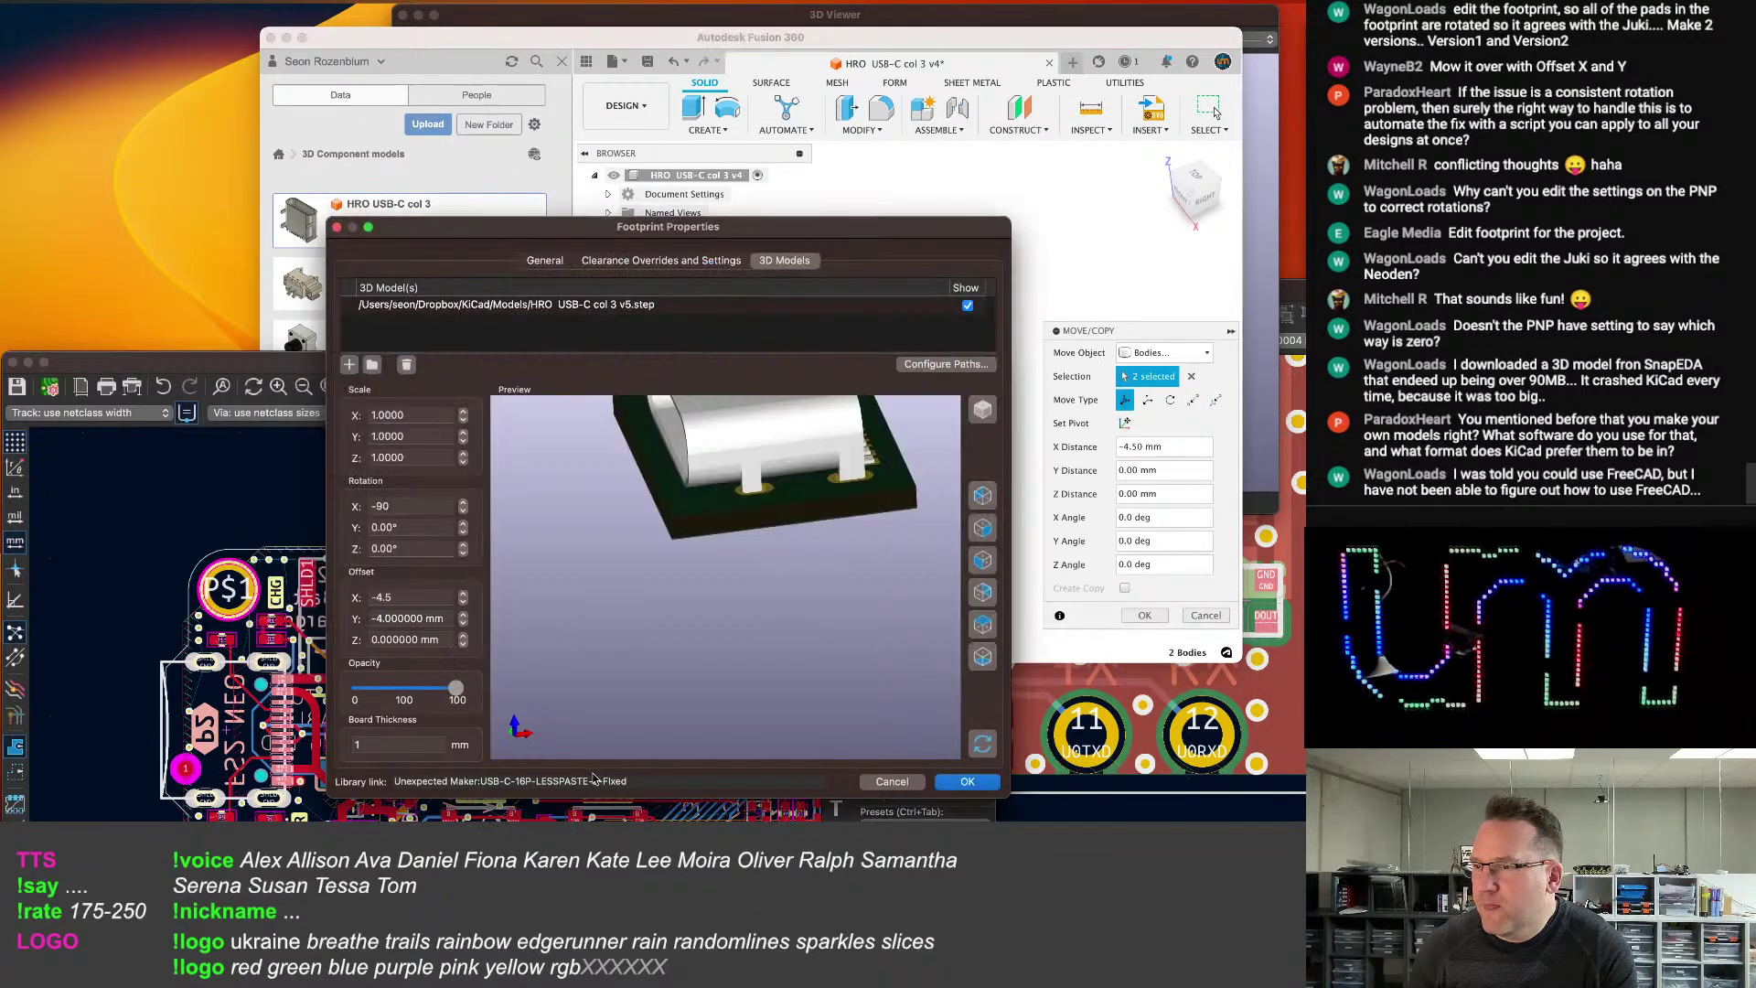
pyautogui.click(444, 618)
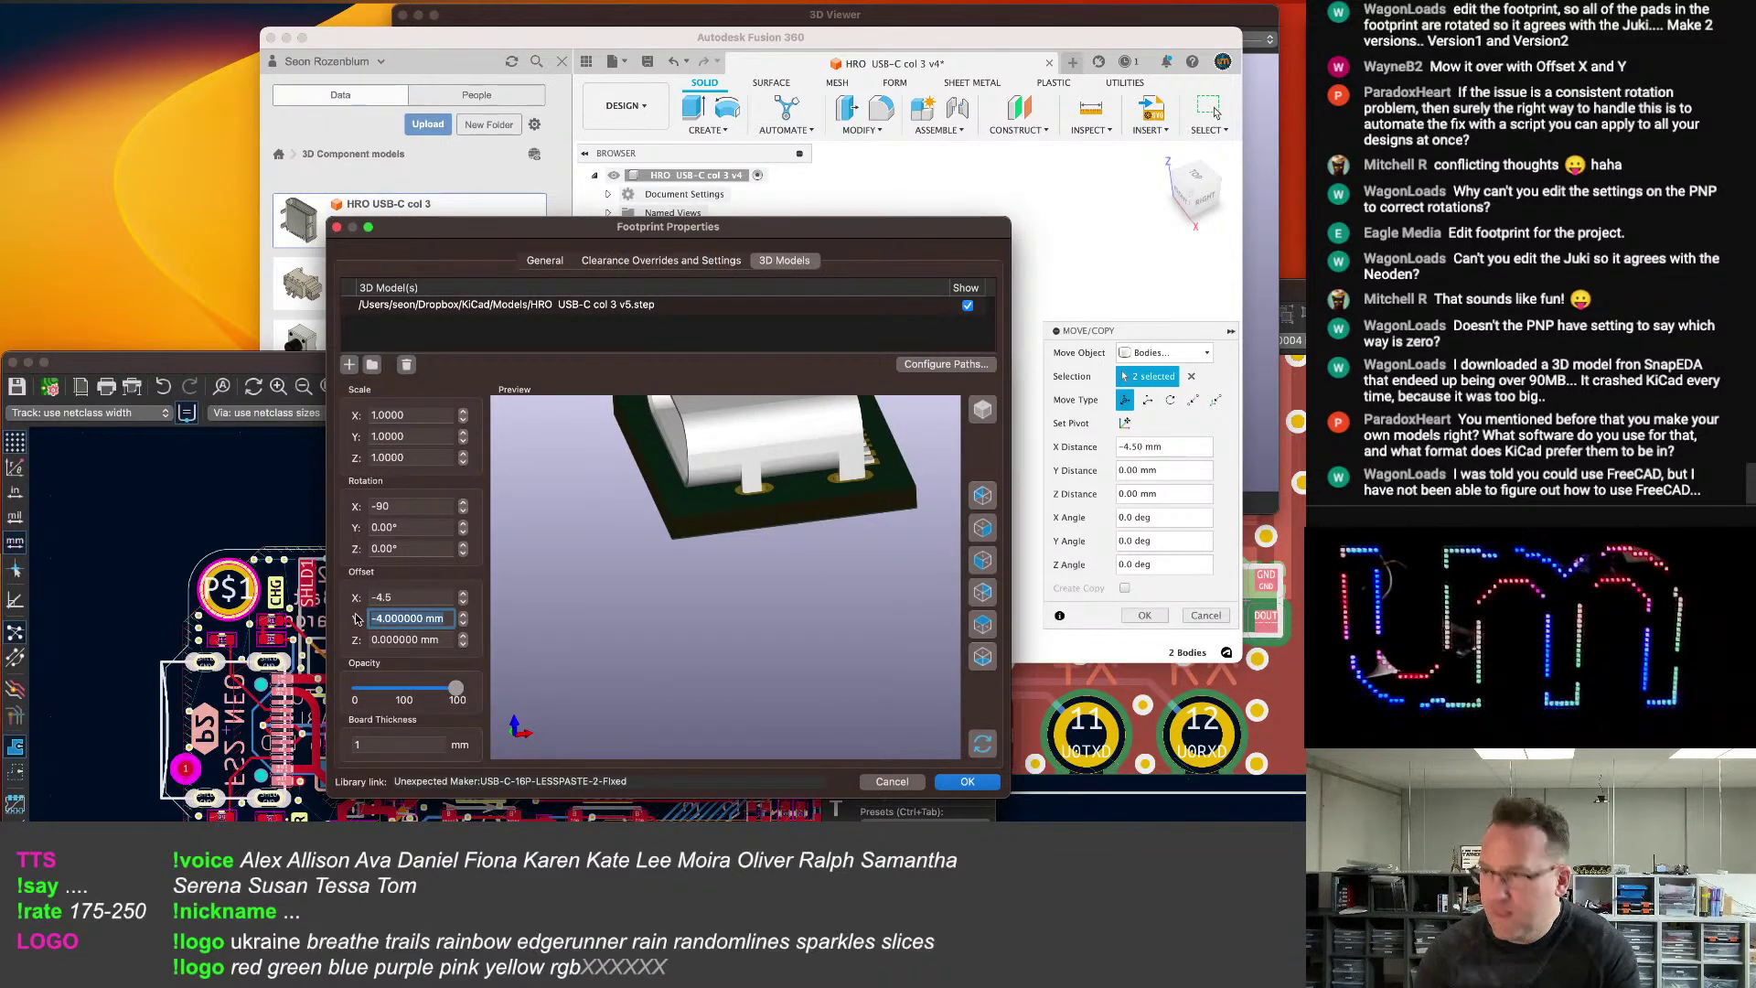
pyautogui.write('0')
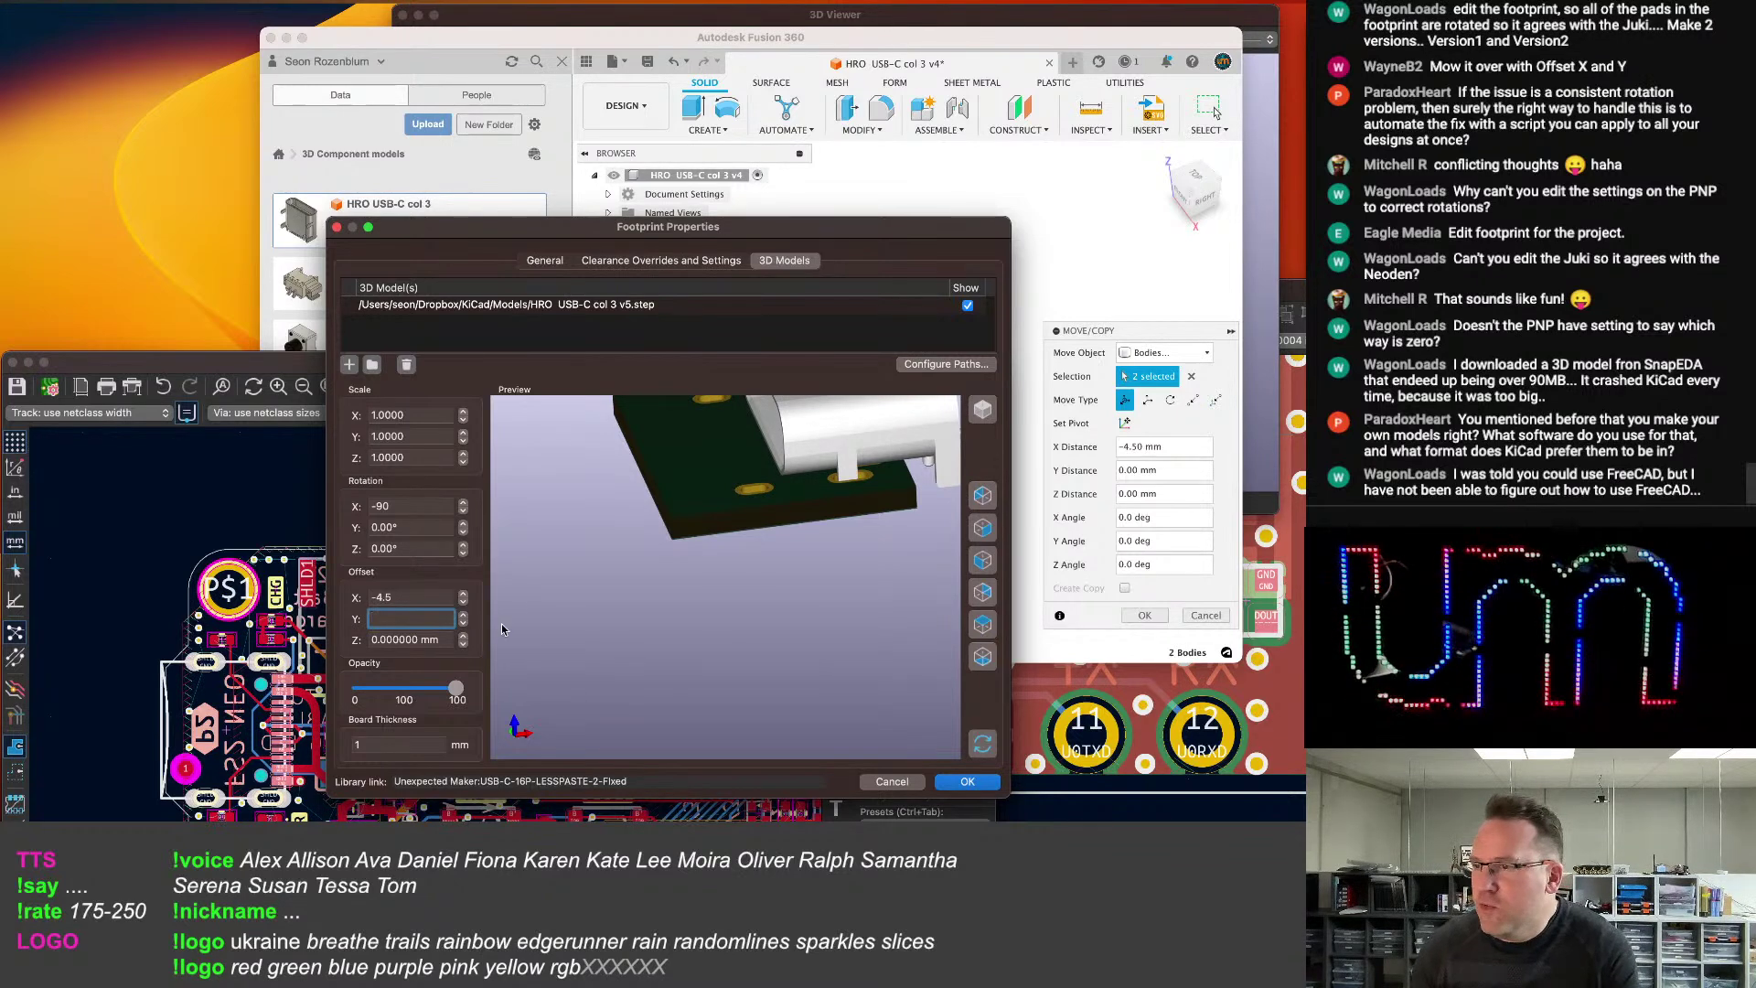
pyautogui.click(462, 618)
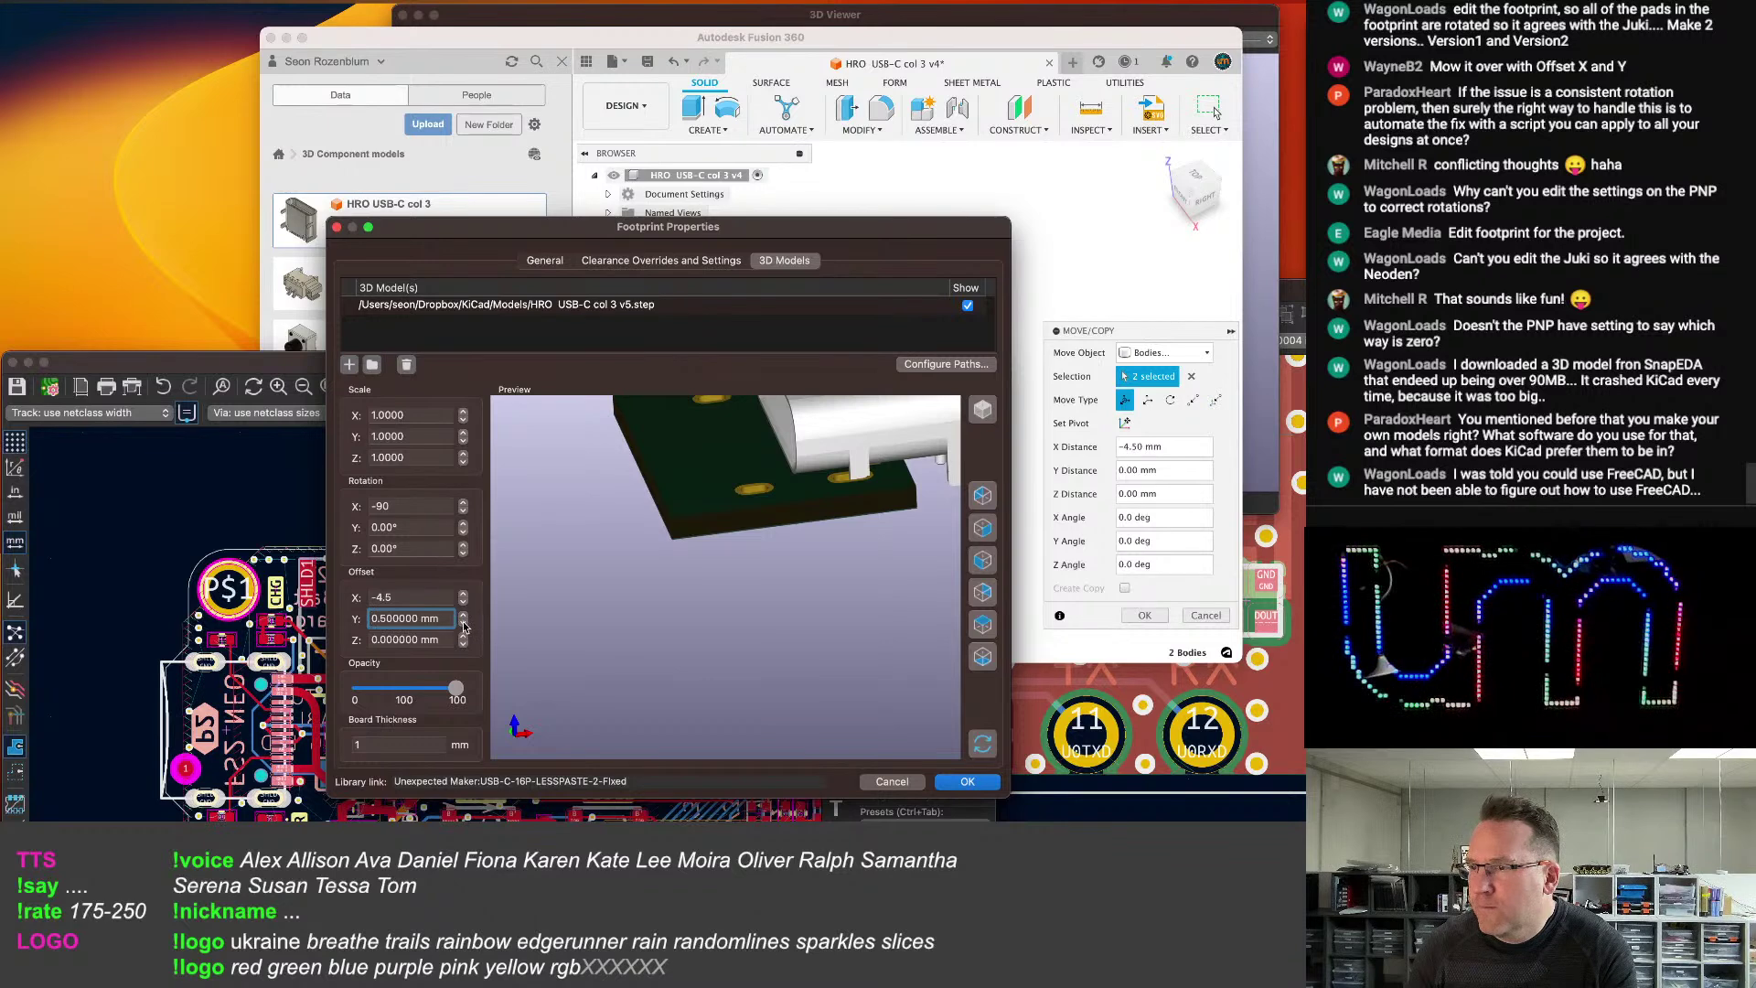
pyautogui.click(464, 625)
pyautogui.doubleClick(465, 624)
pyautogui.click(464, 624)
pyautogui.click(465, 625)
pyautogui.click(465, 625)
pyautogui.click(464, 625)
pyautogui.click(464, 624)
pyautogui.click(464, 624)
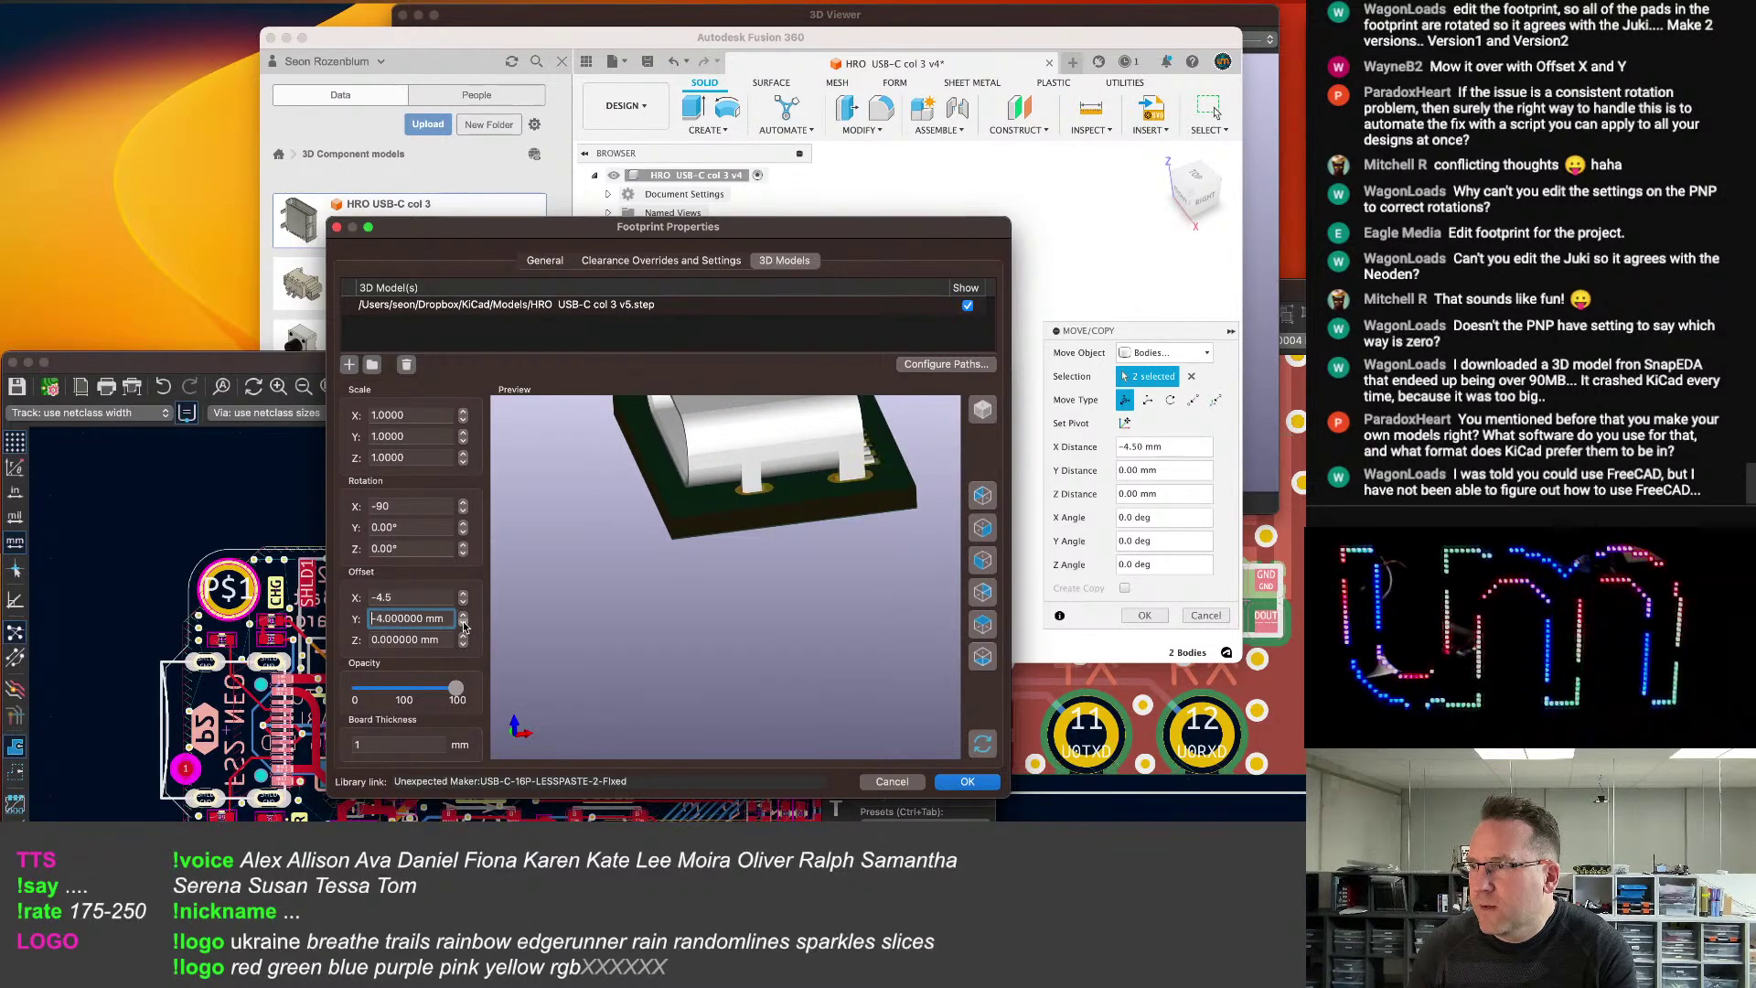
# Switch to Fusion 360, add a 4 mm Z distance to the move of both bodies and apply it.
pyautogui.click(1011, 51)
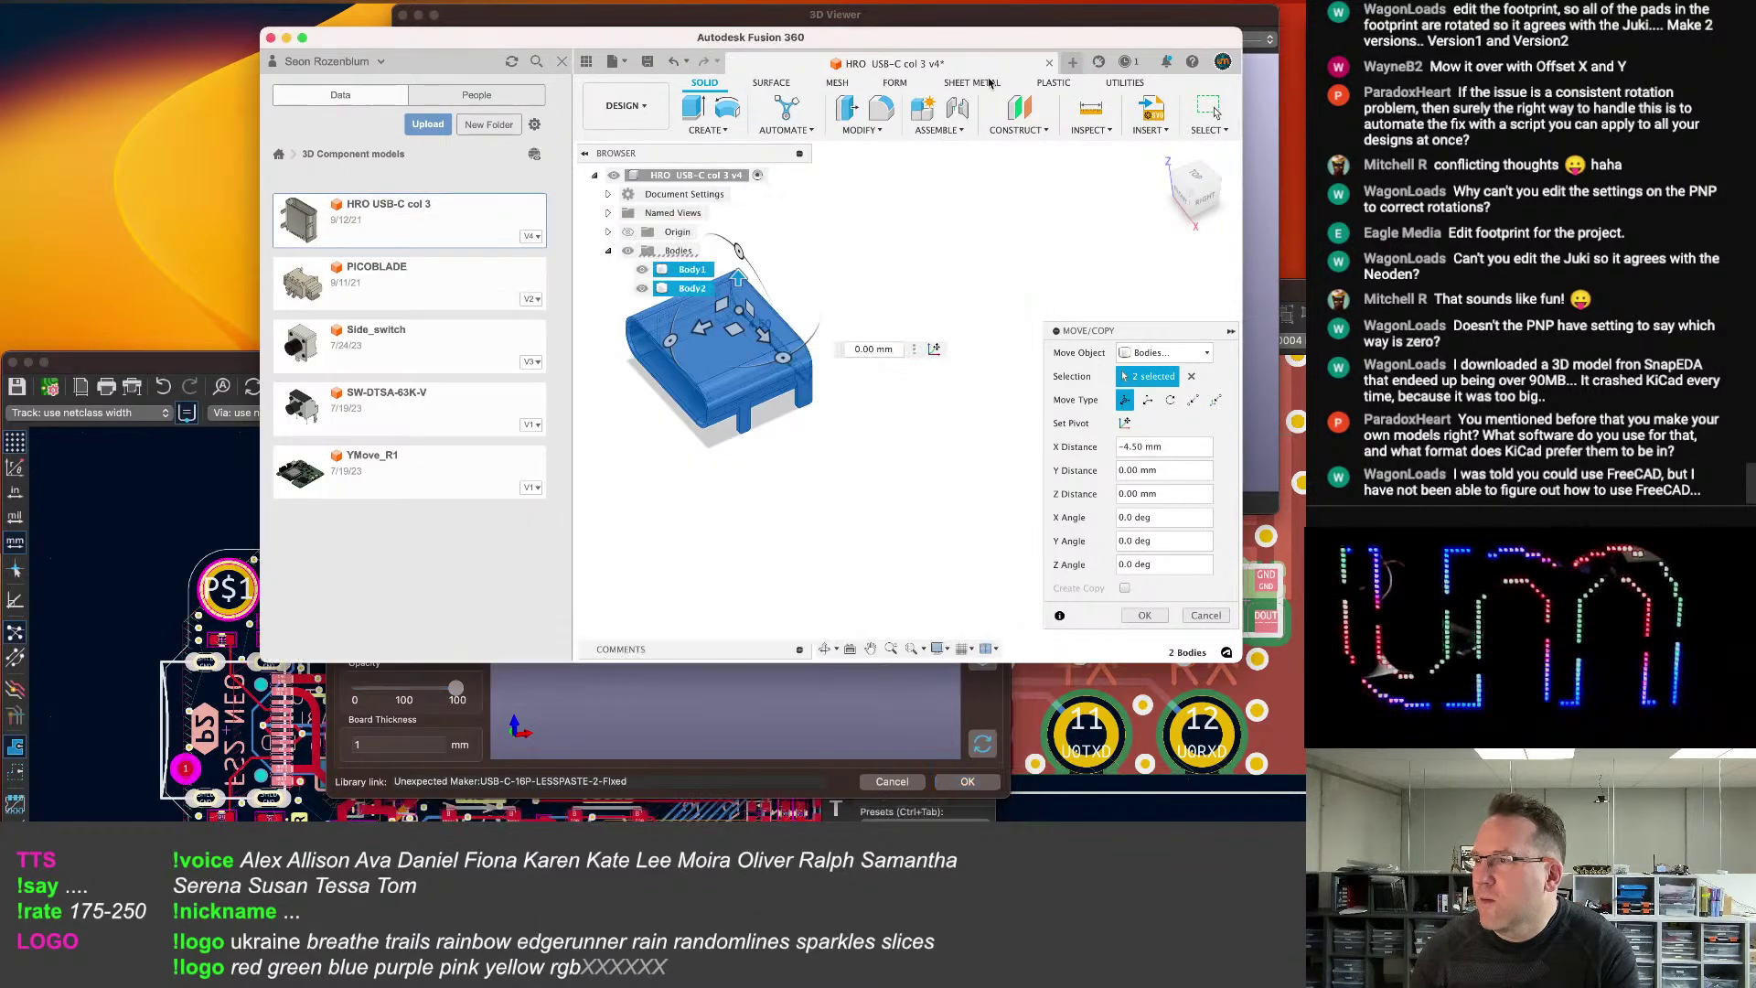
pyautogui.moveTo(699, 326); pyautogui.dragTo(646, 359)
pyautogui.moveTo(817, 470); pyautogui.dragTo(886, 474, button='middle')
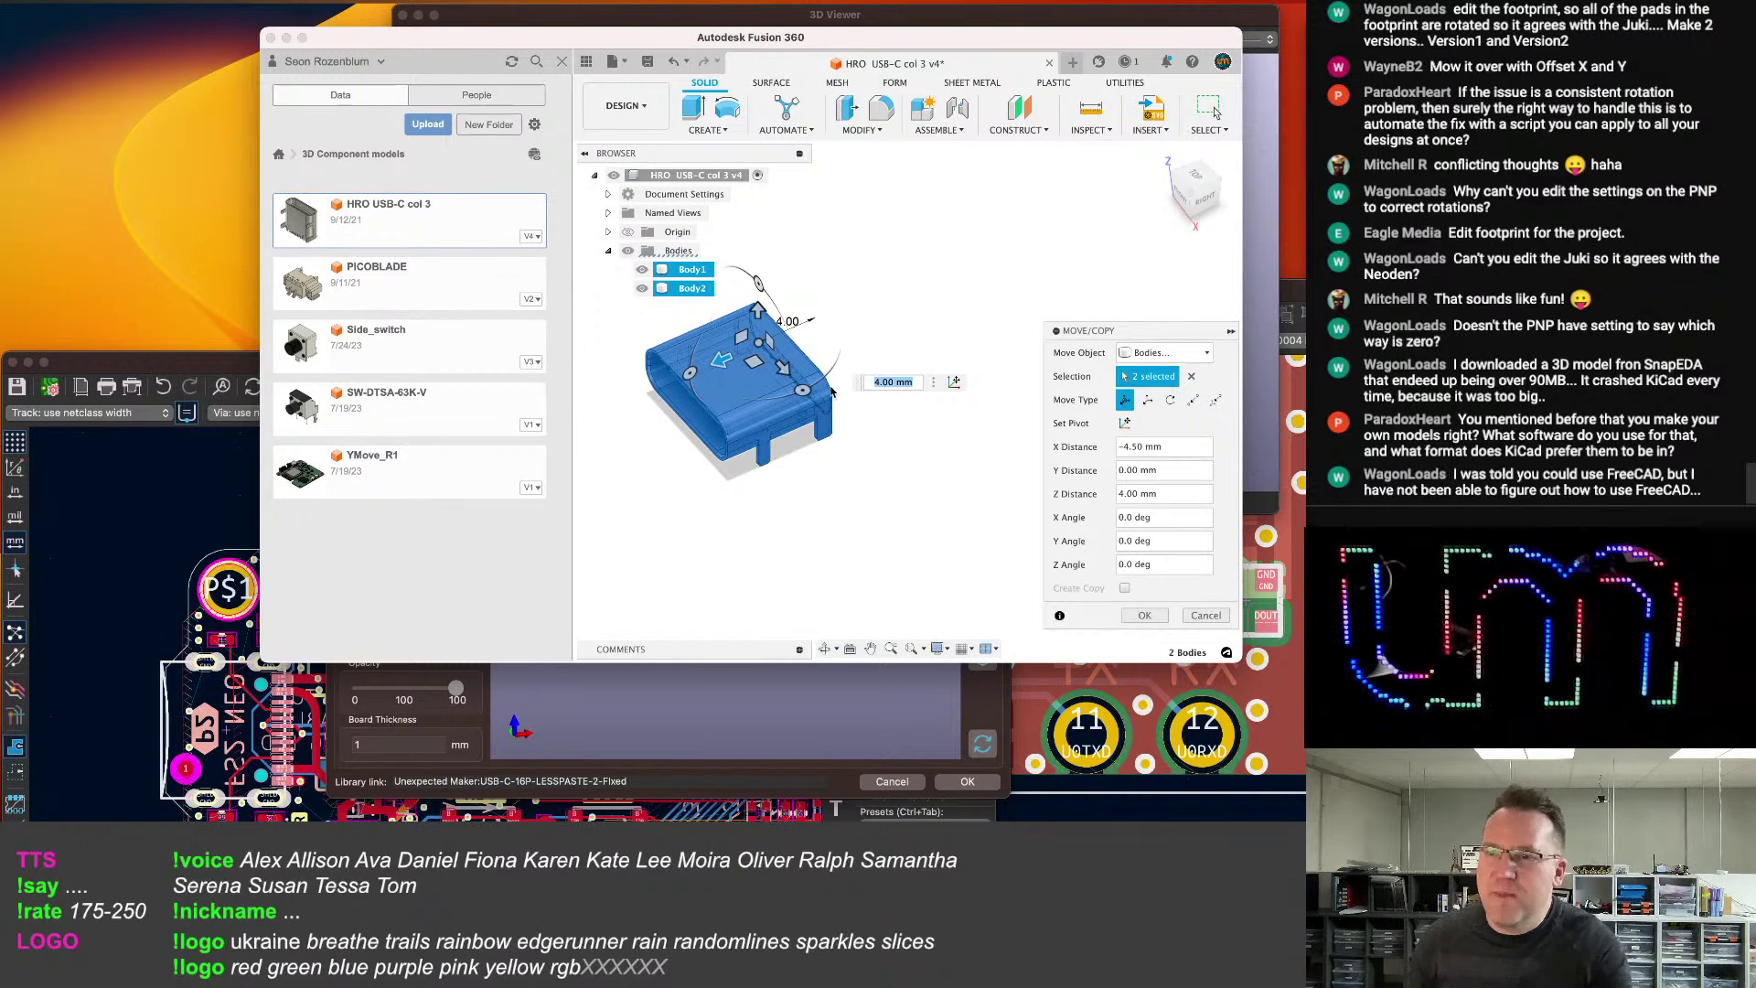
pyautogui.click(1144, 615)
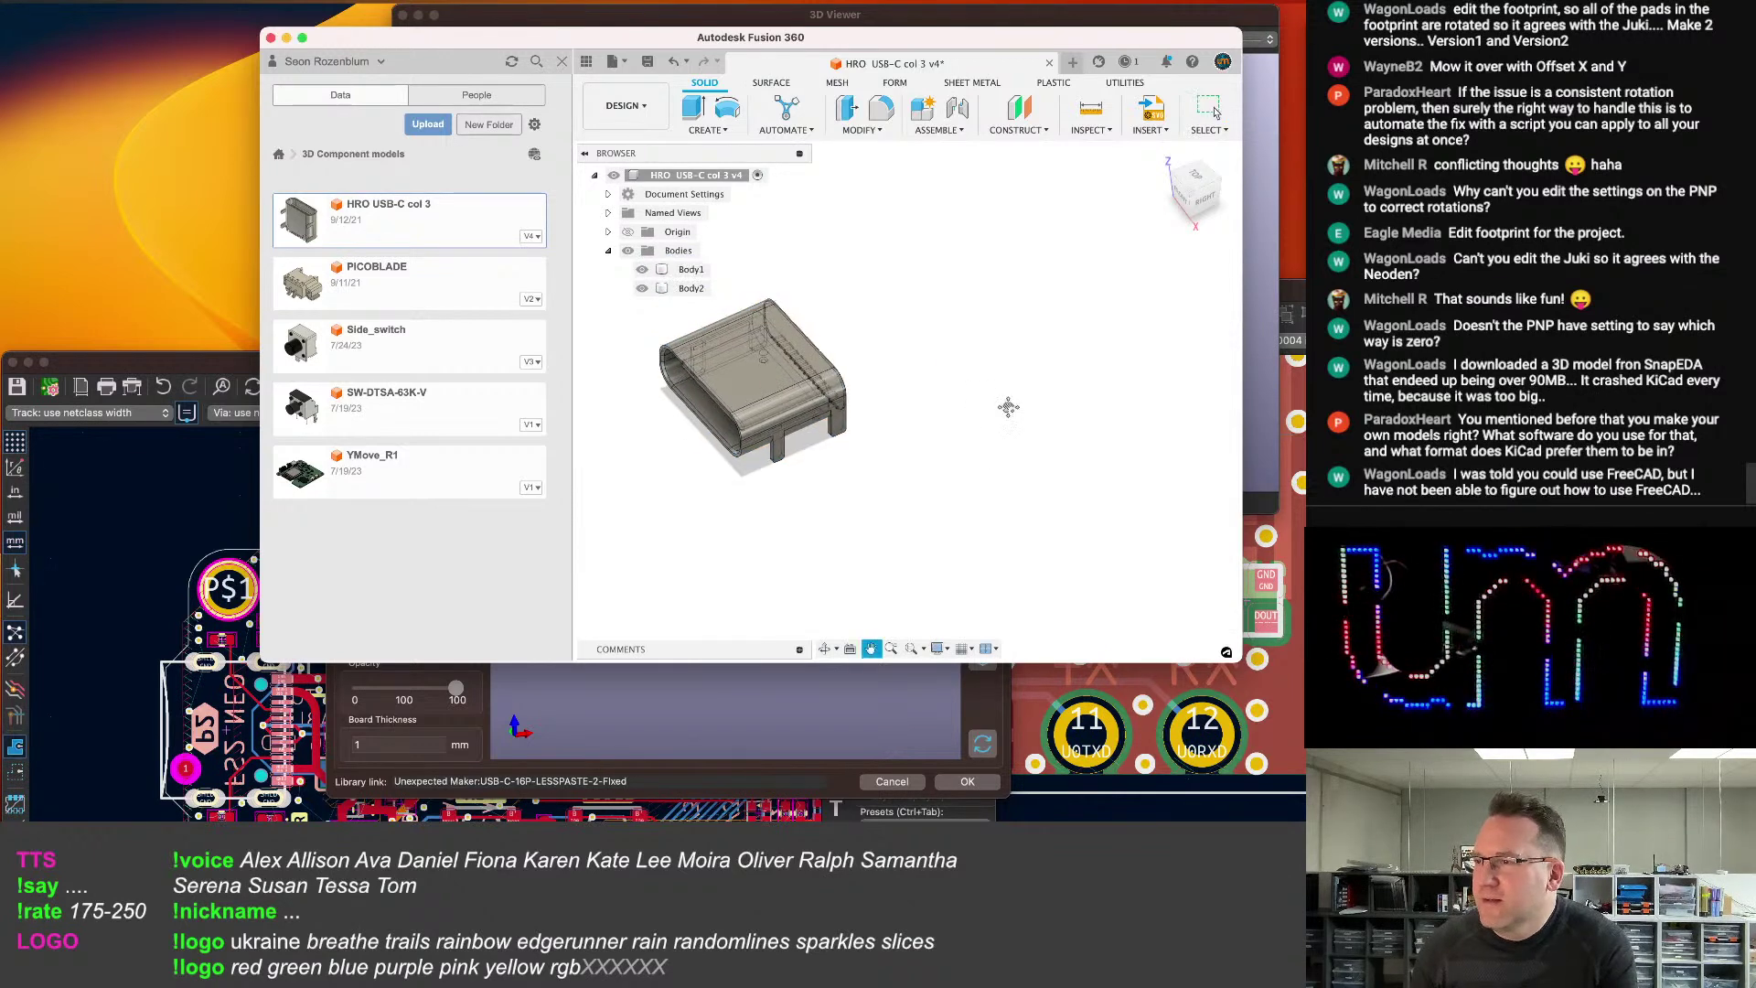
# Save the repositioned USB-C connector design as a new version.
pyautogui.click(104, 1)
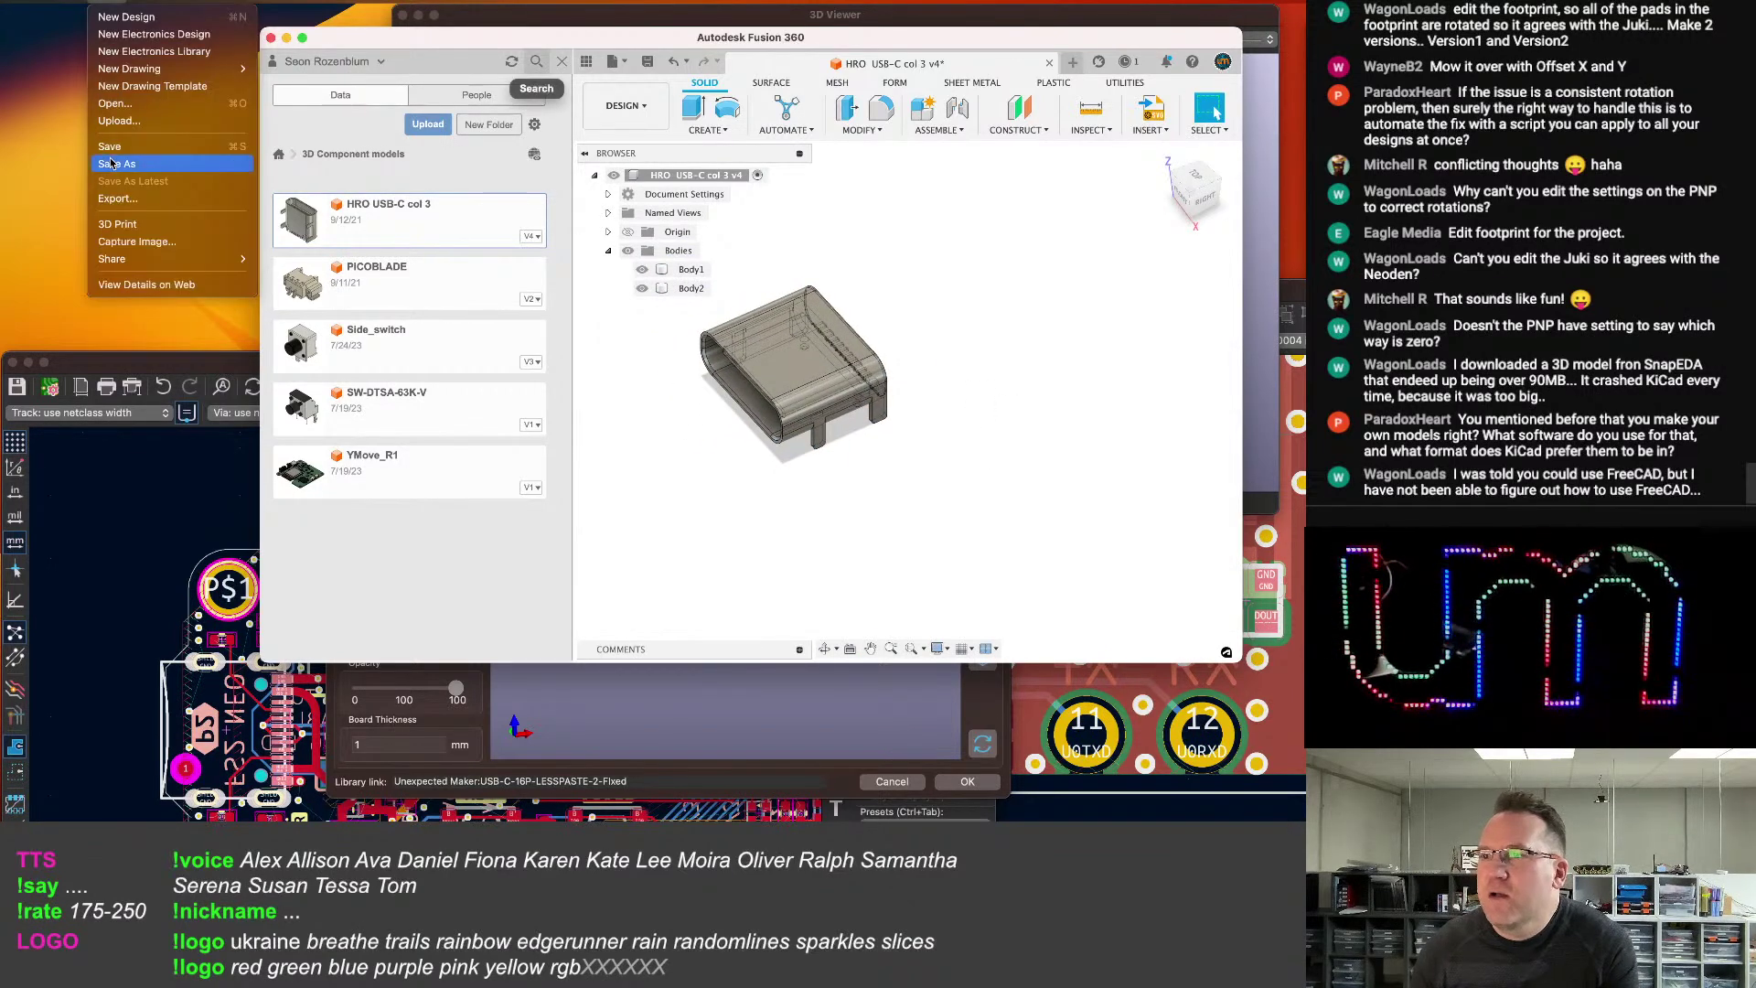
pyautogui.press('super+s')
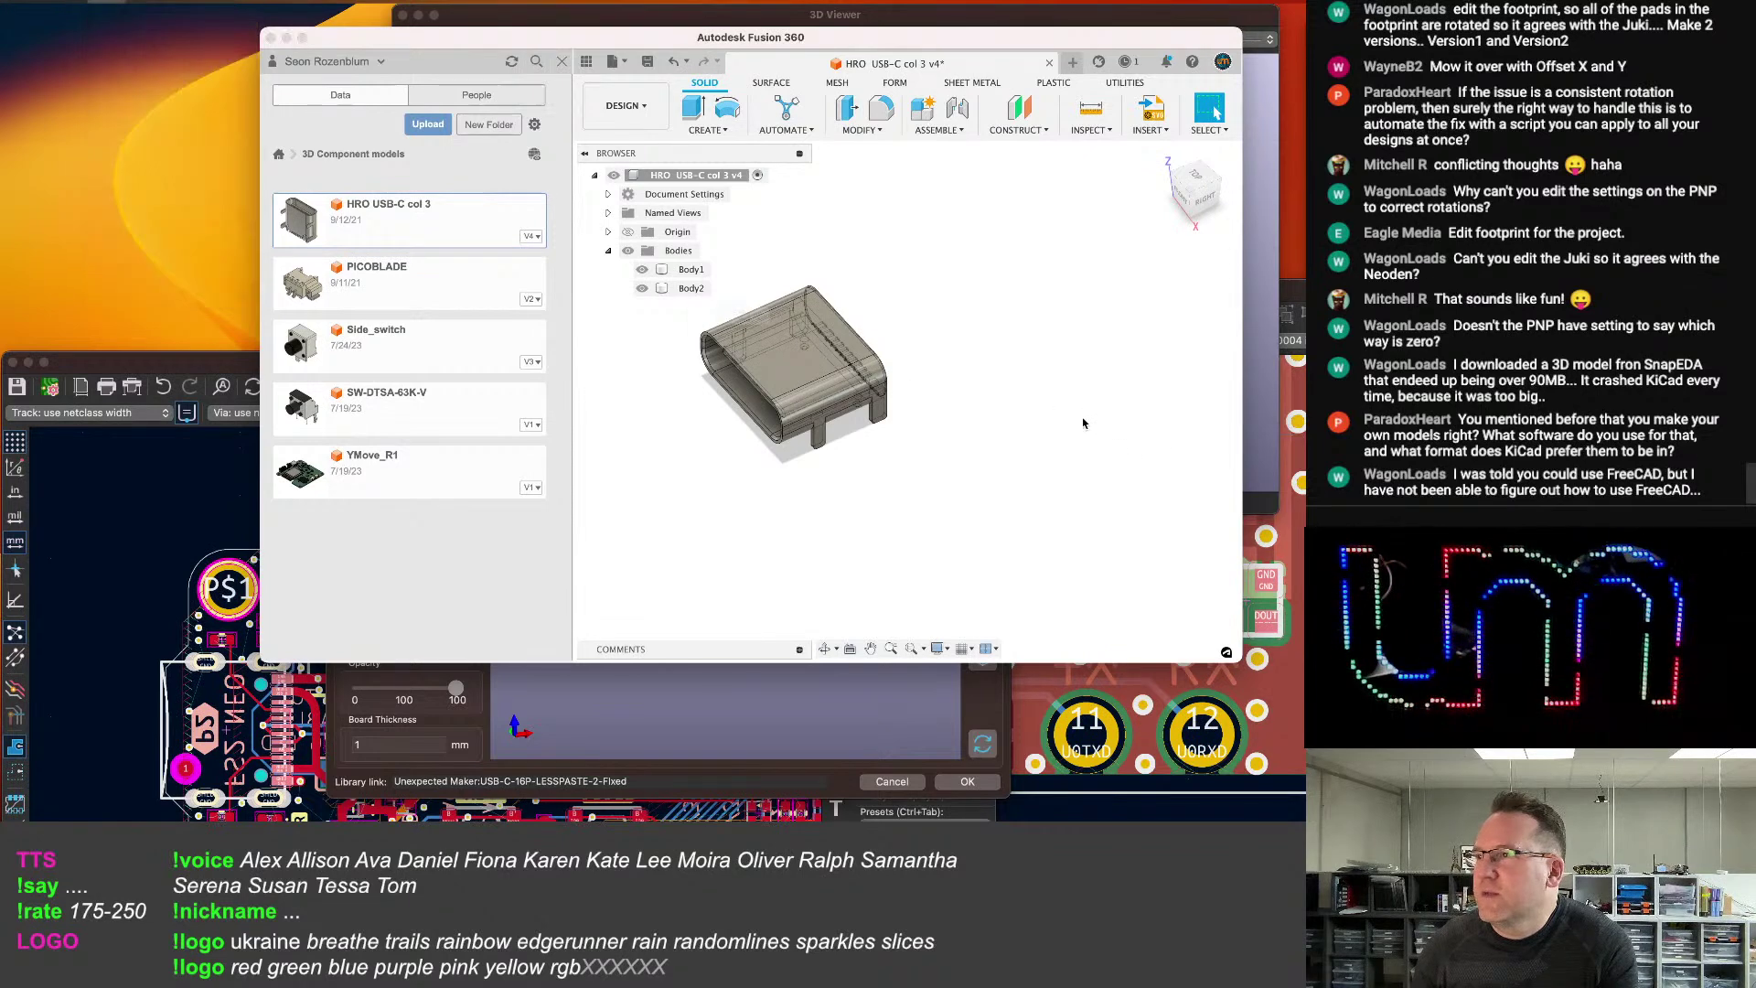
pyautogui.click(750, 346)
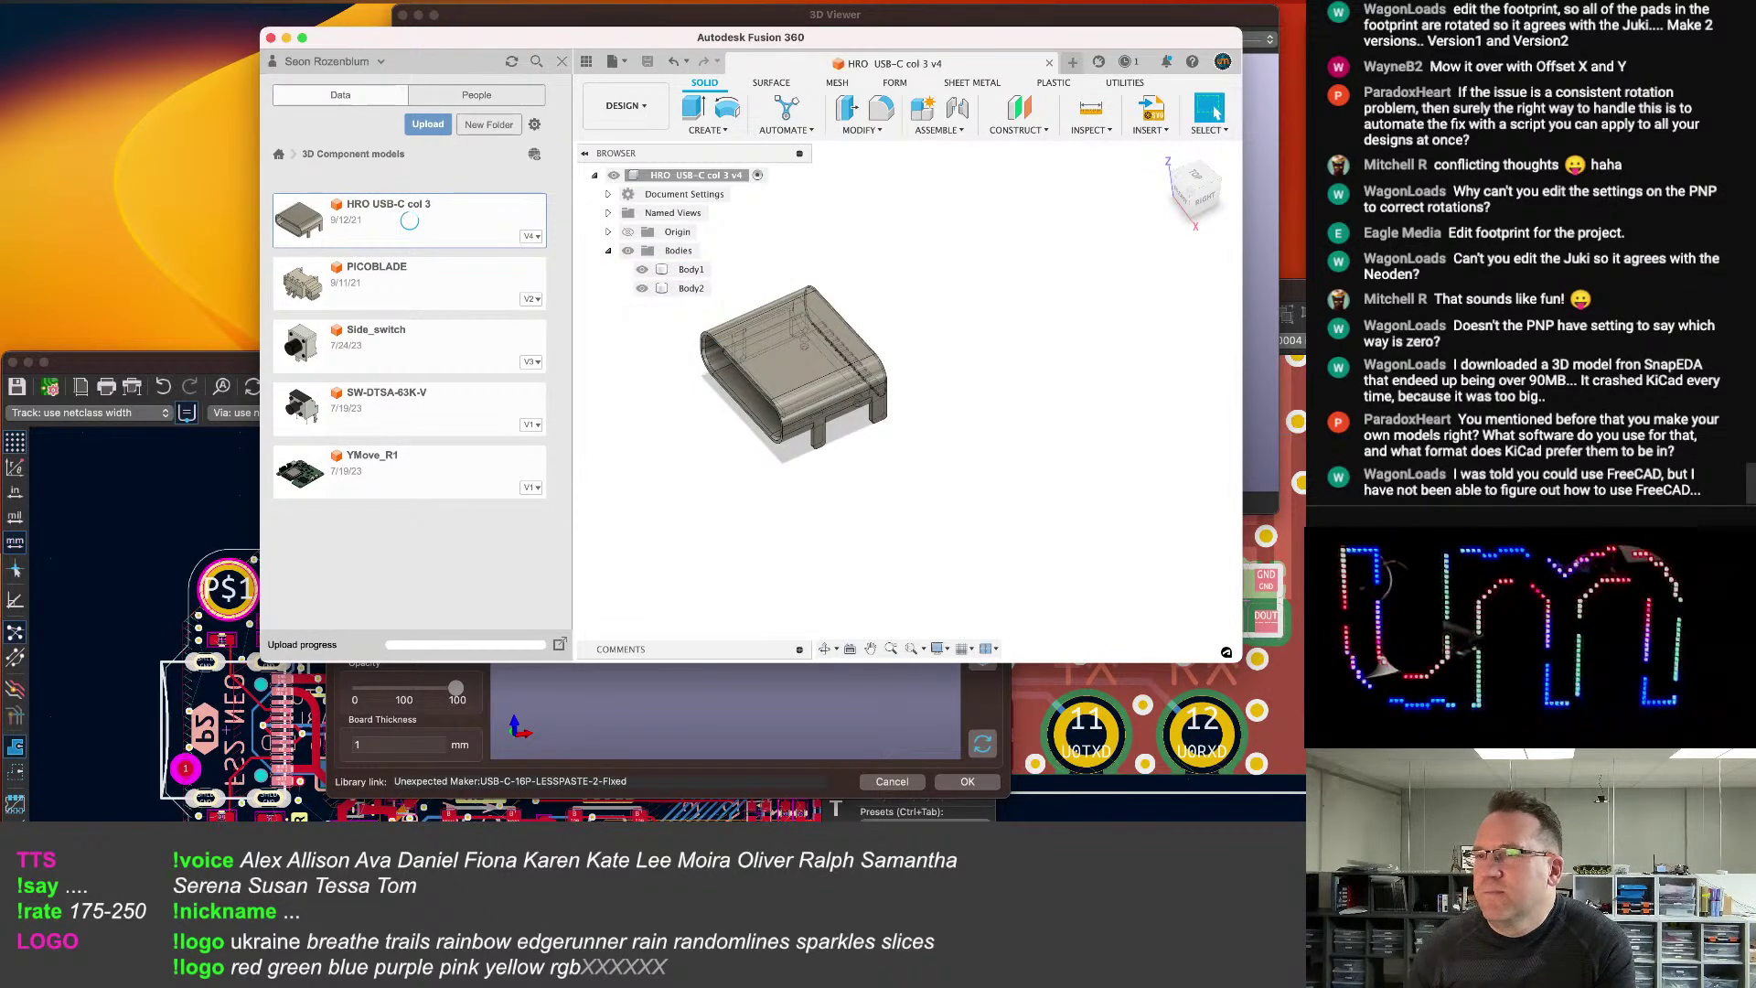
# Start exporting the connector design and set the export location to the KiCad/Models folder.
pyautogui.click(103, 1)
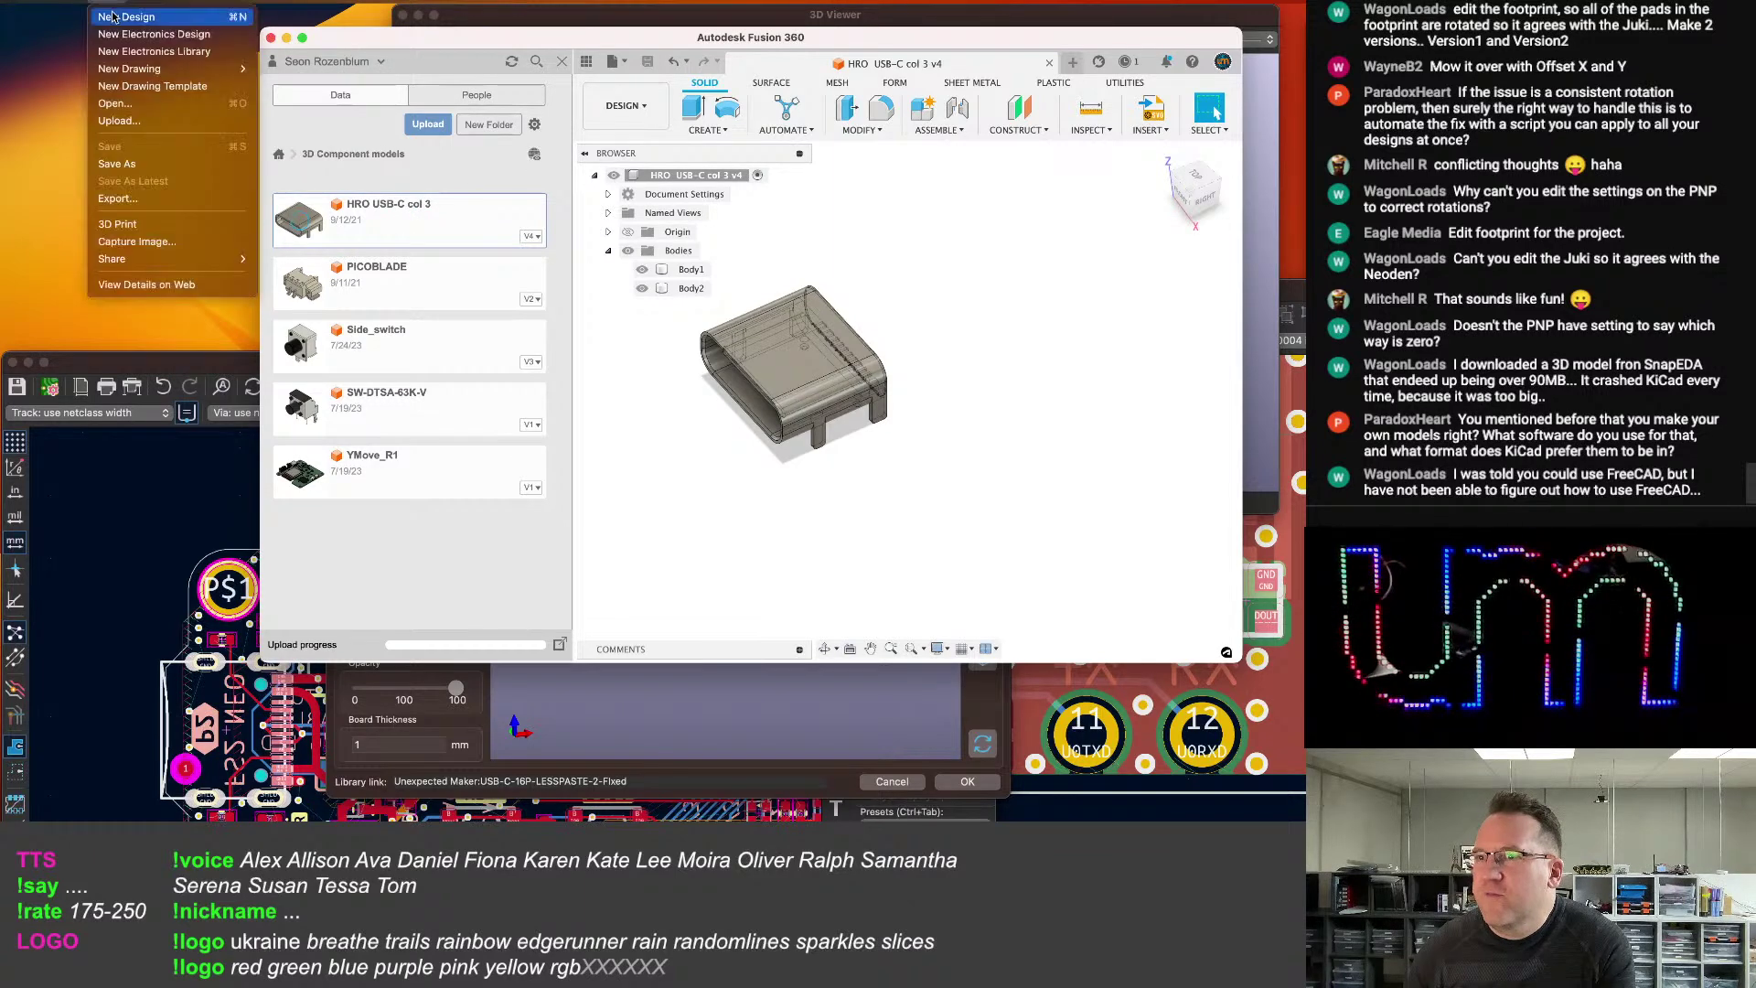
pyautogui.click(140, 199)
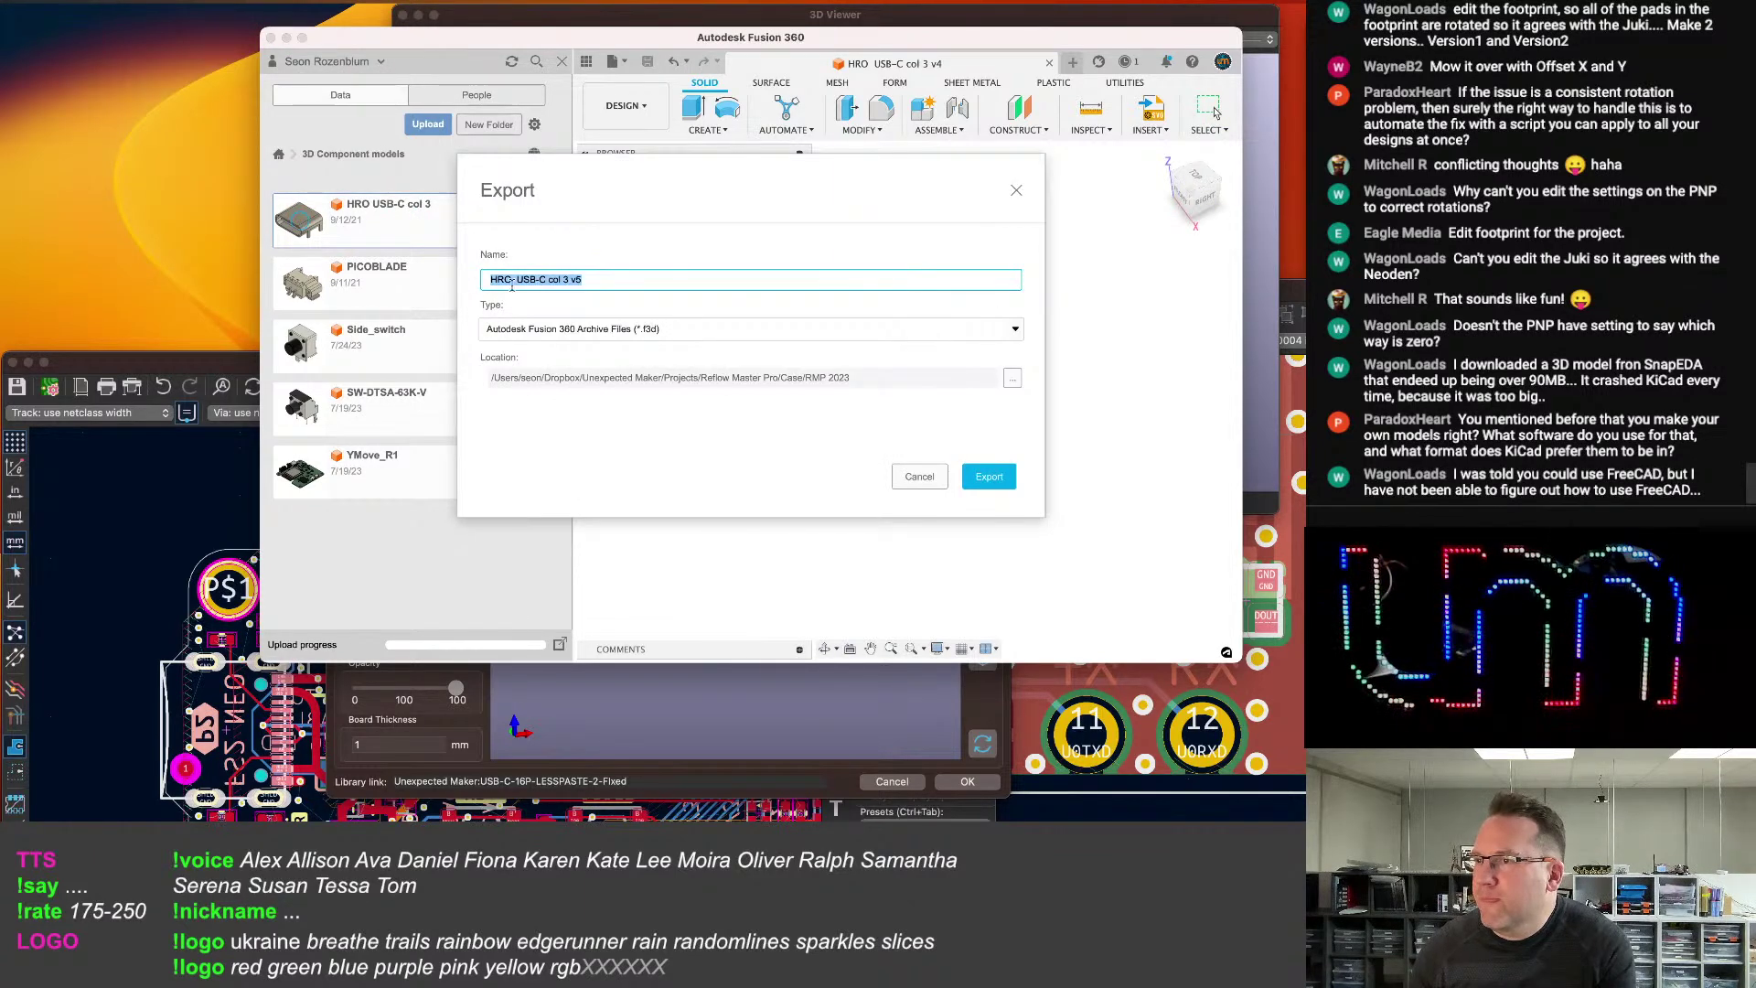
pyautogui.click(1011, 378)
pyautogui.scroll(-3, 586, 474)
pyautogui.click(554, 449)
pyautogui.scroll(-10, 704, 438)
pyautogui.scroll(-5, 704, 437)
pyautogui.doubleClick(688, 389)
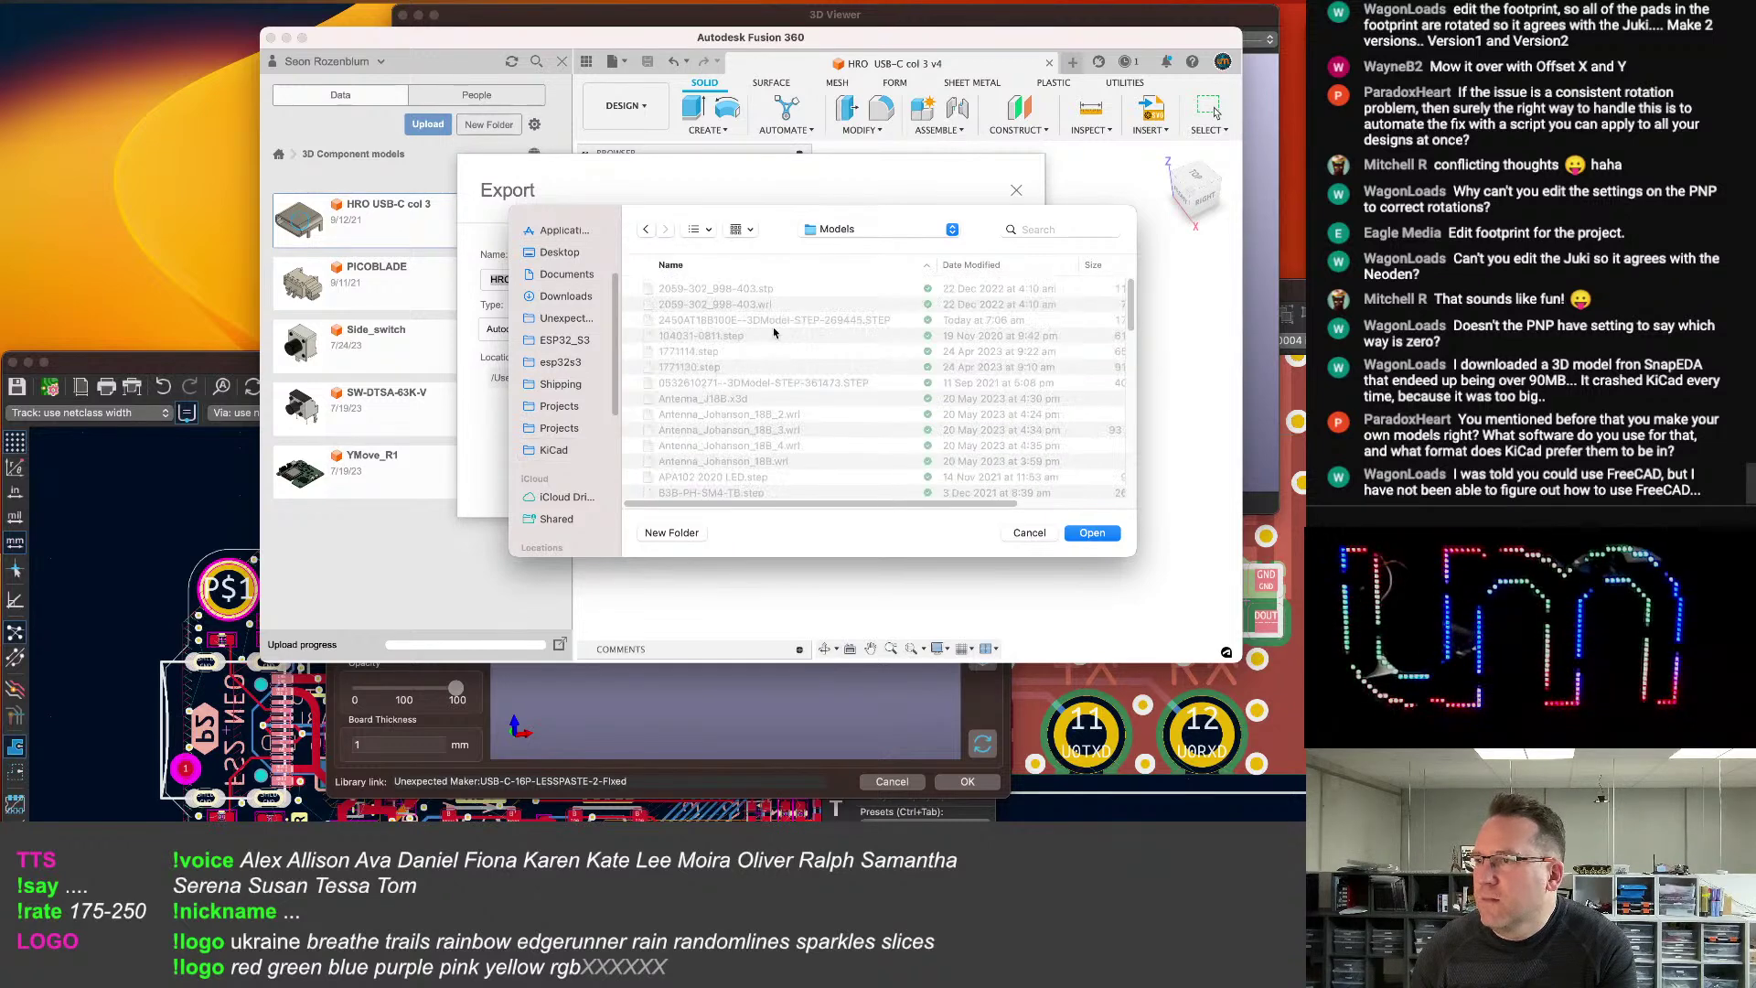
pyautogui.click(1090, 533)
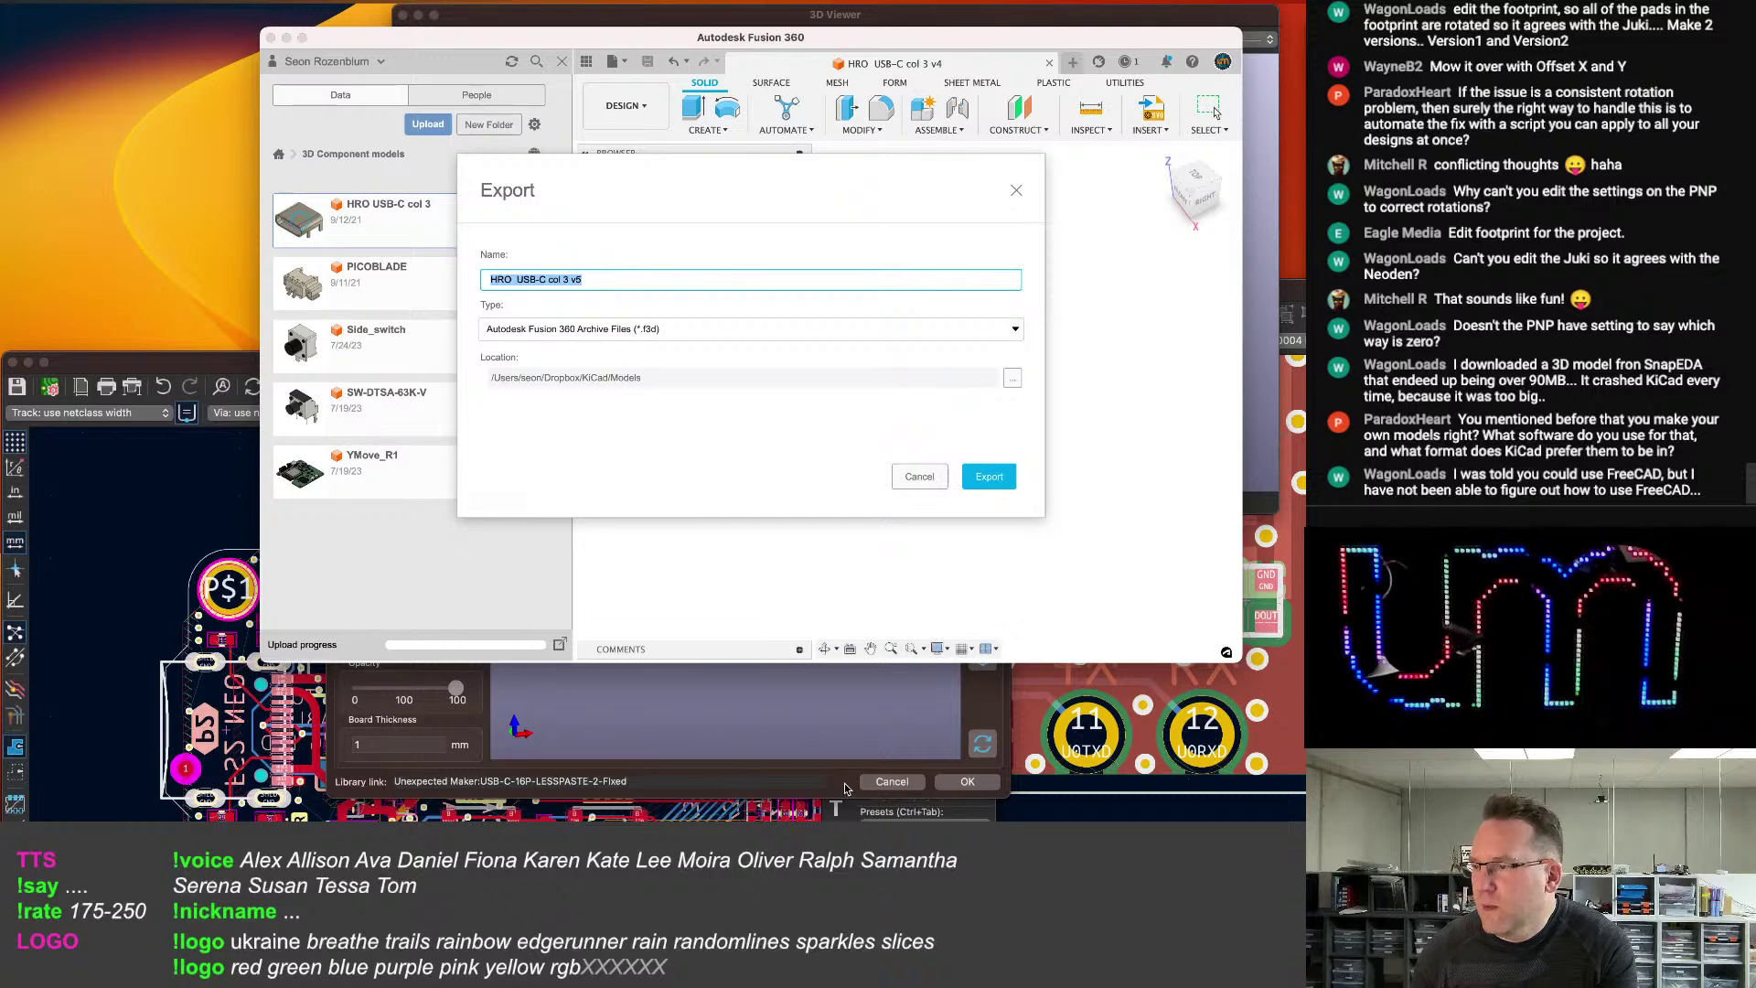
# Name the export HIRO-USB-C Fixed, choose the STEP file type and export it.
pyautogui.click(586, 280)
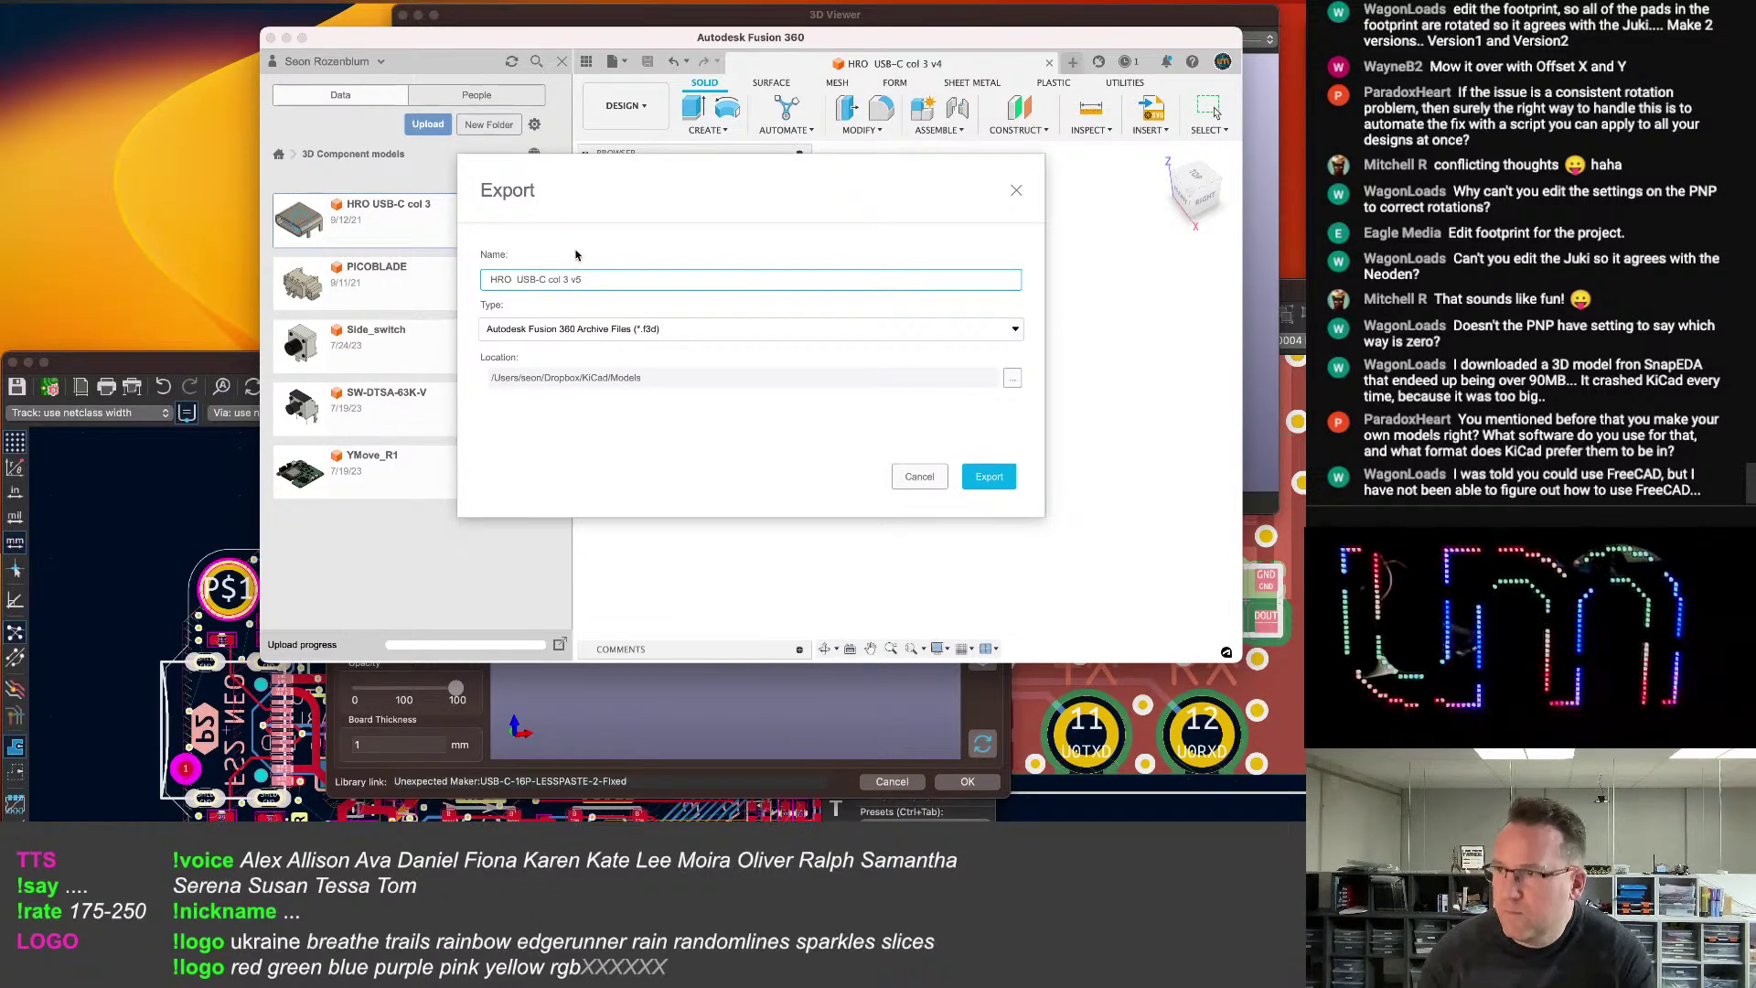
pyautogui.write('I')
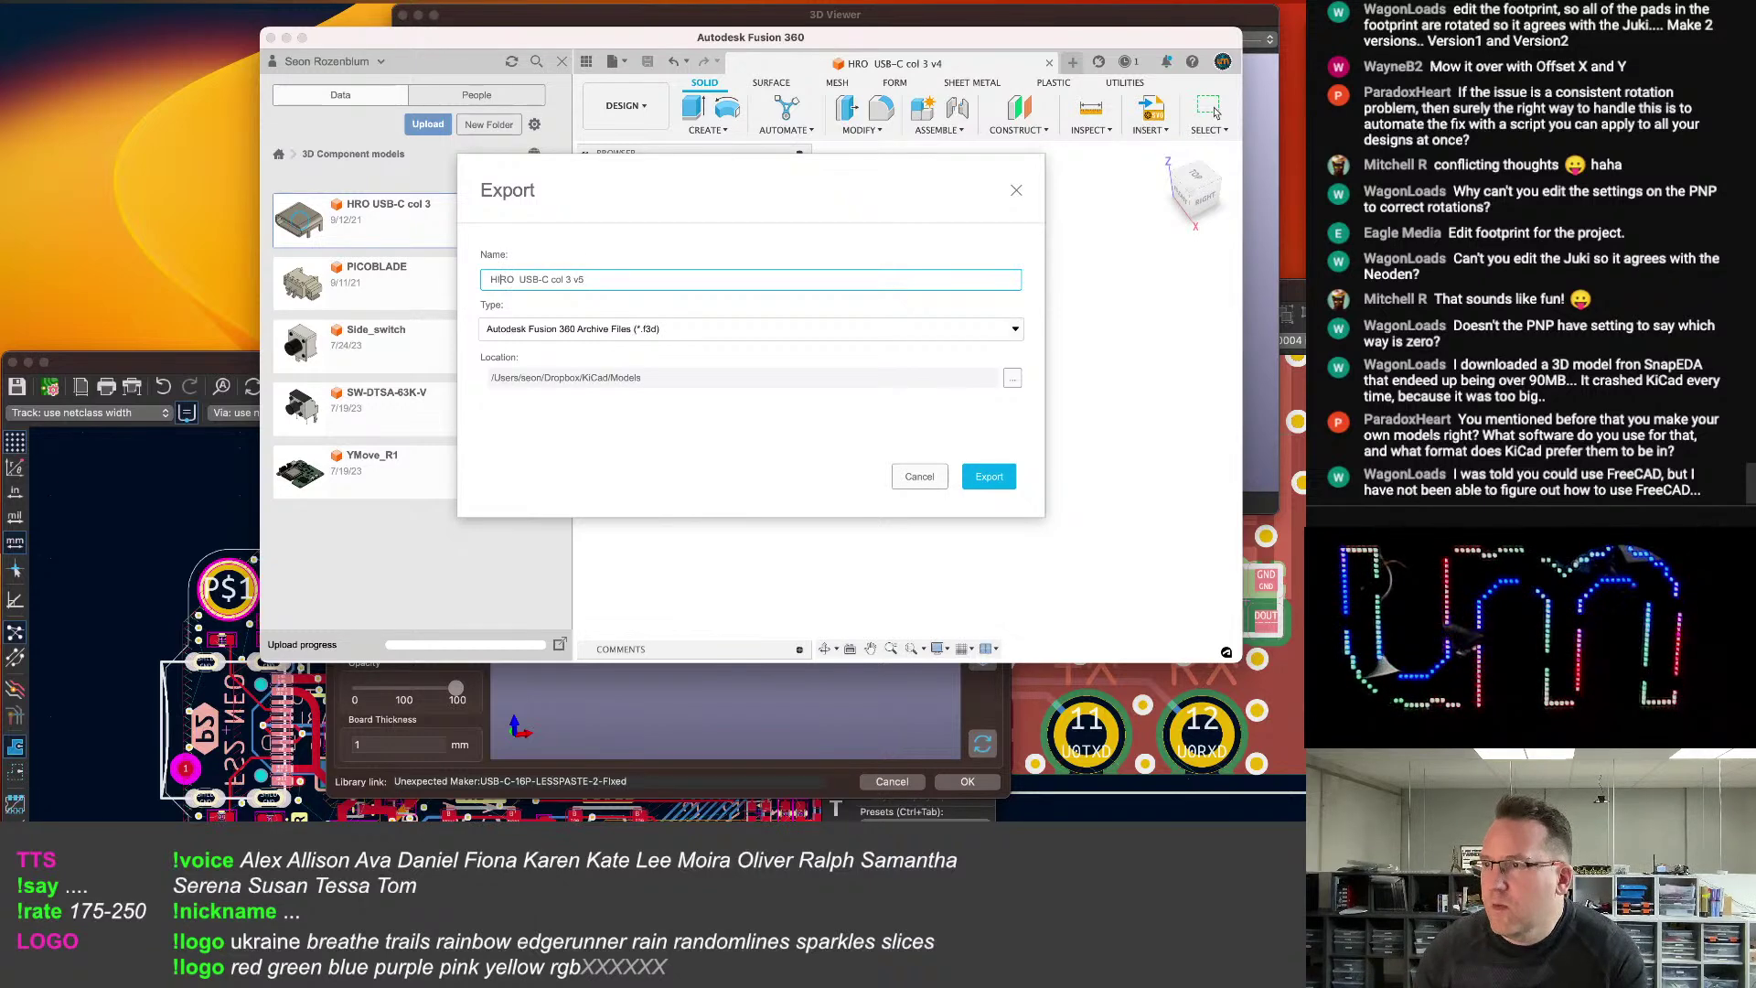
pyautogui.press('BackSpace')
pyautogui.write('-C ')
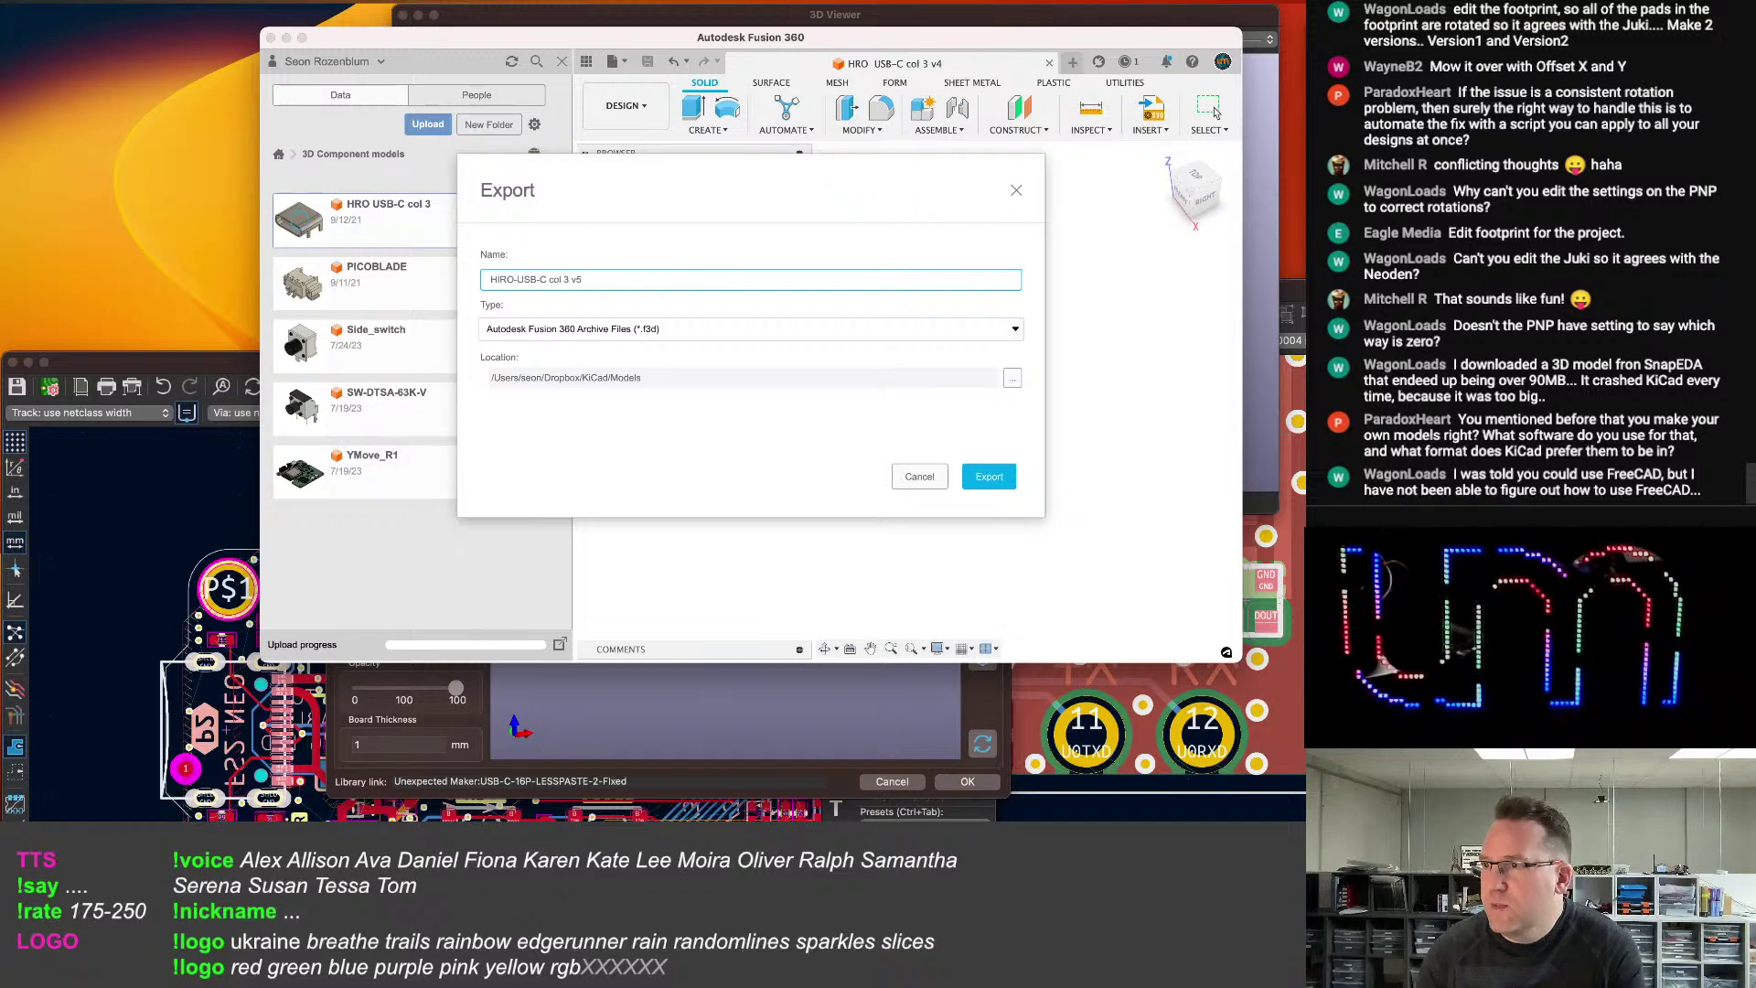
pyautogui.write('Fixed')
pyautogui.hotkey('shift', 'End')
pyautogui.write('d')
pyautogui.click(730, 335)
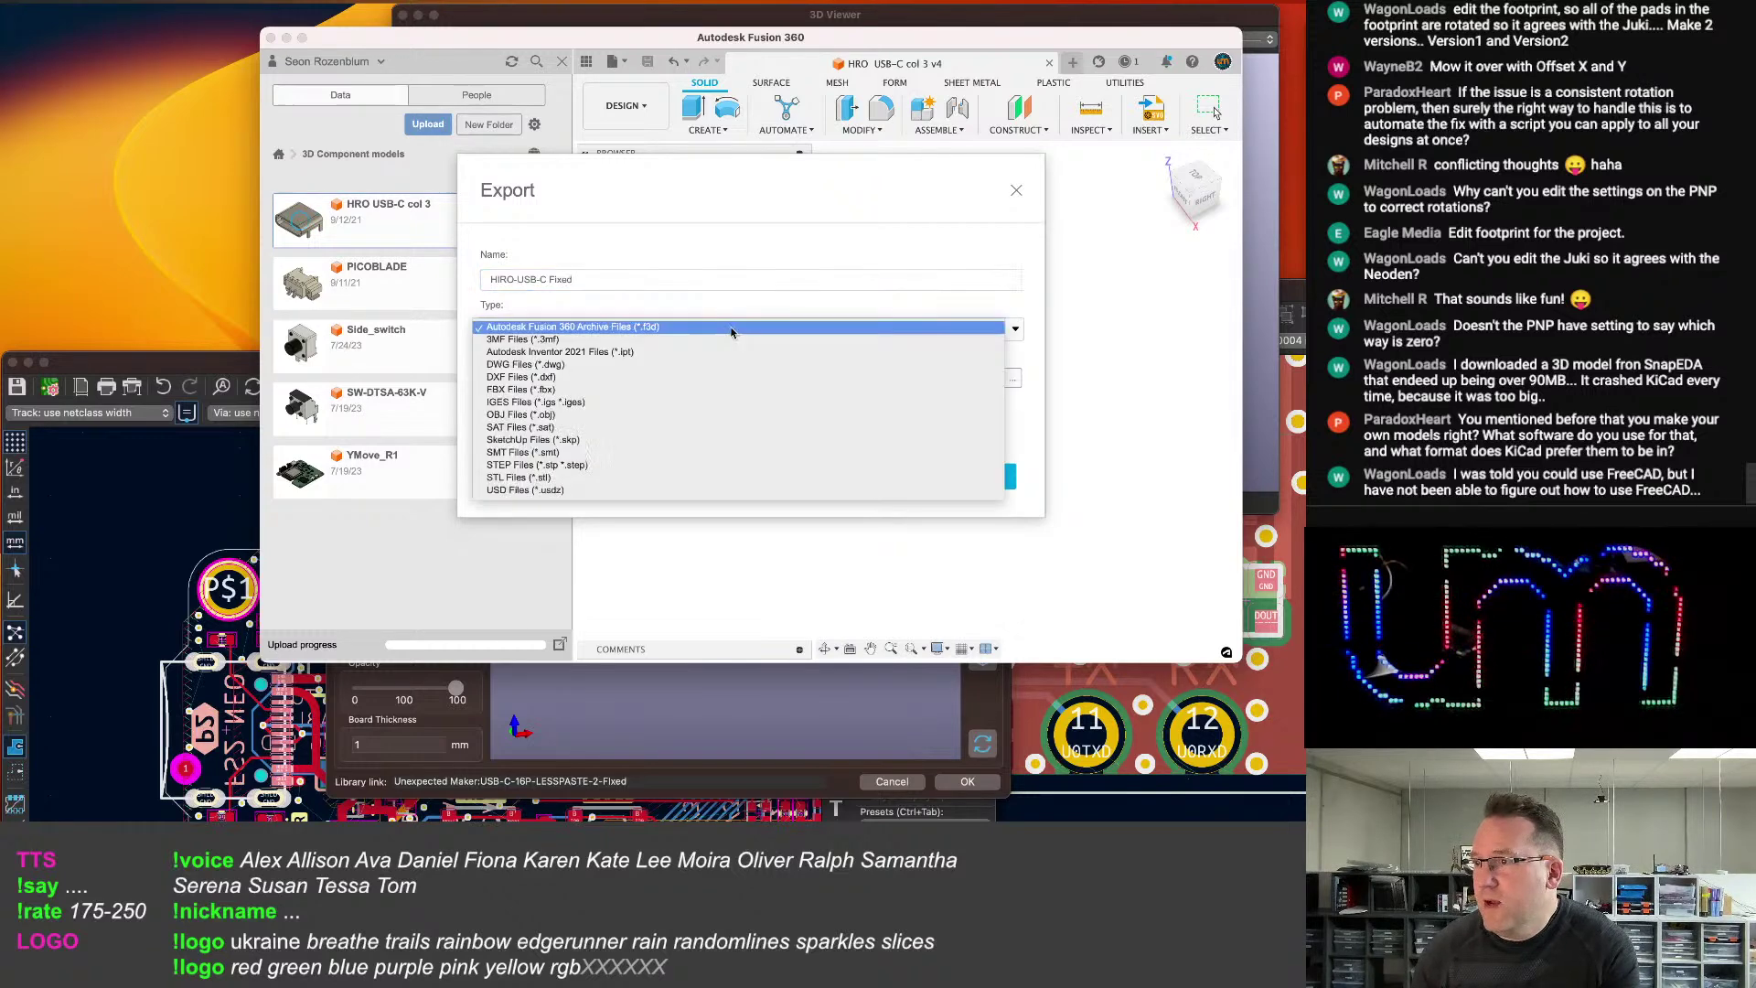
pyautogui.click(560, 468)
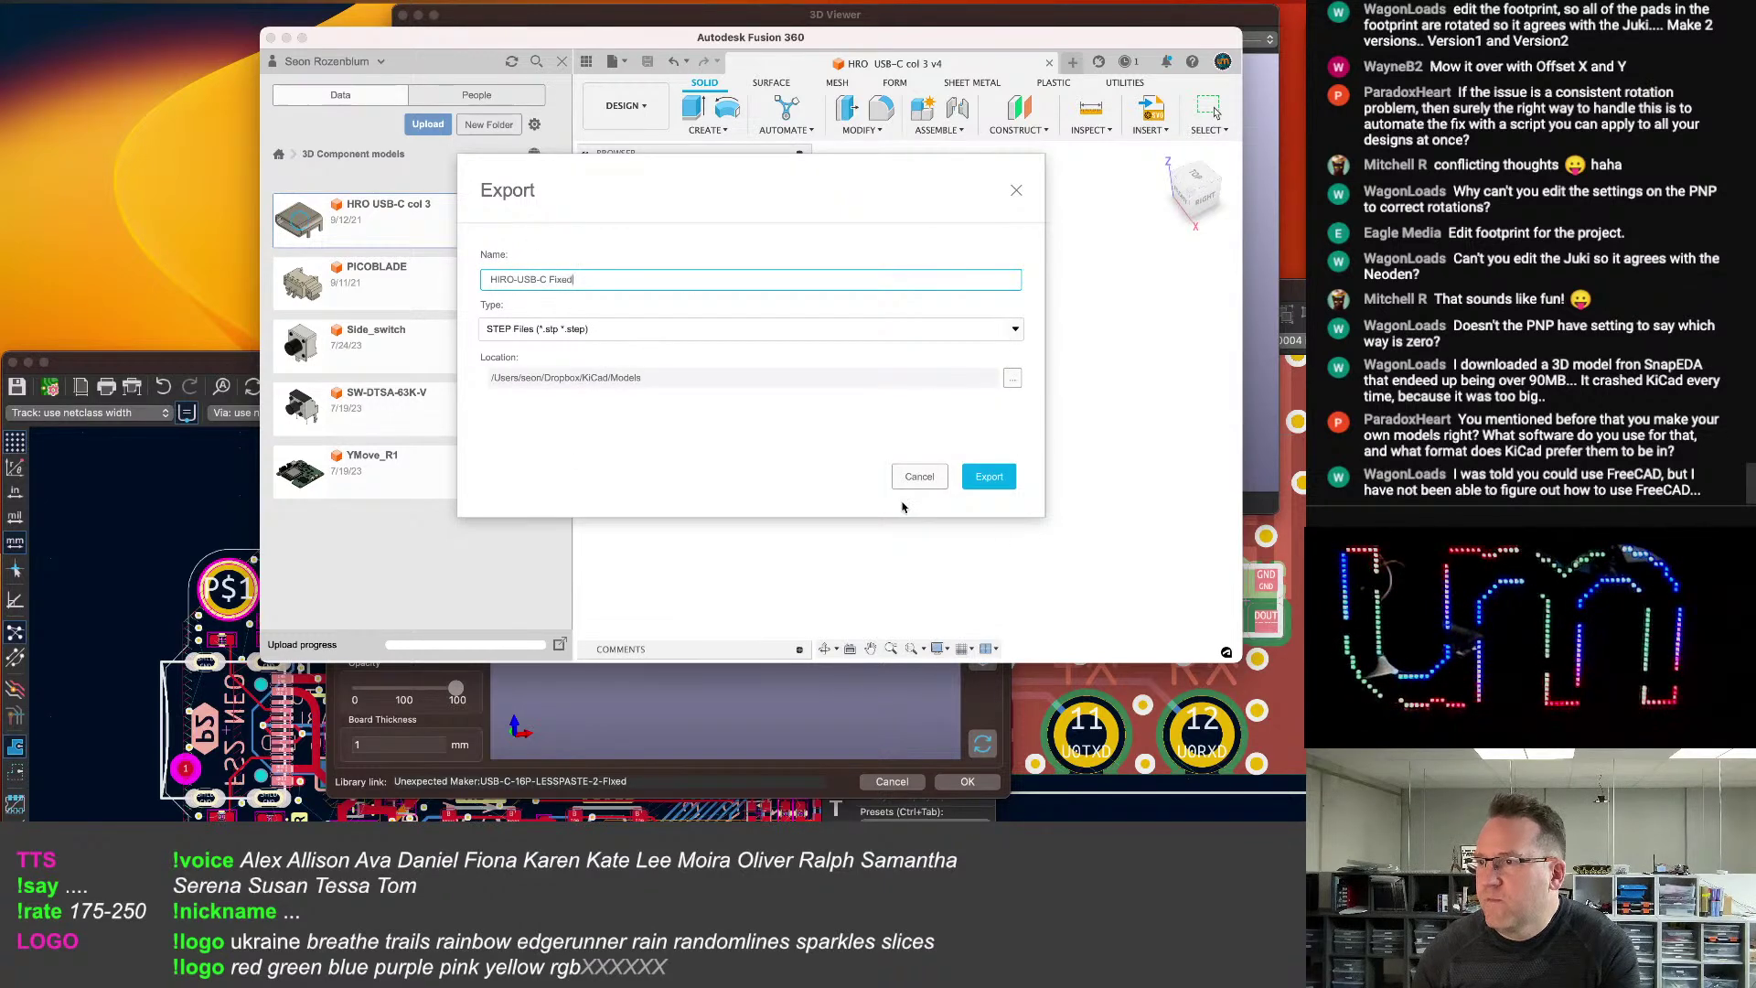
pyautogui.click(991, 477)
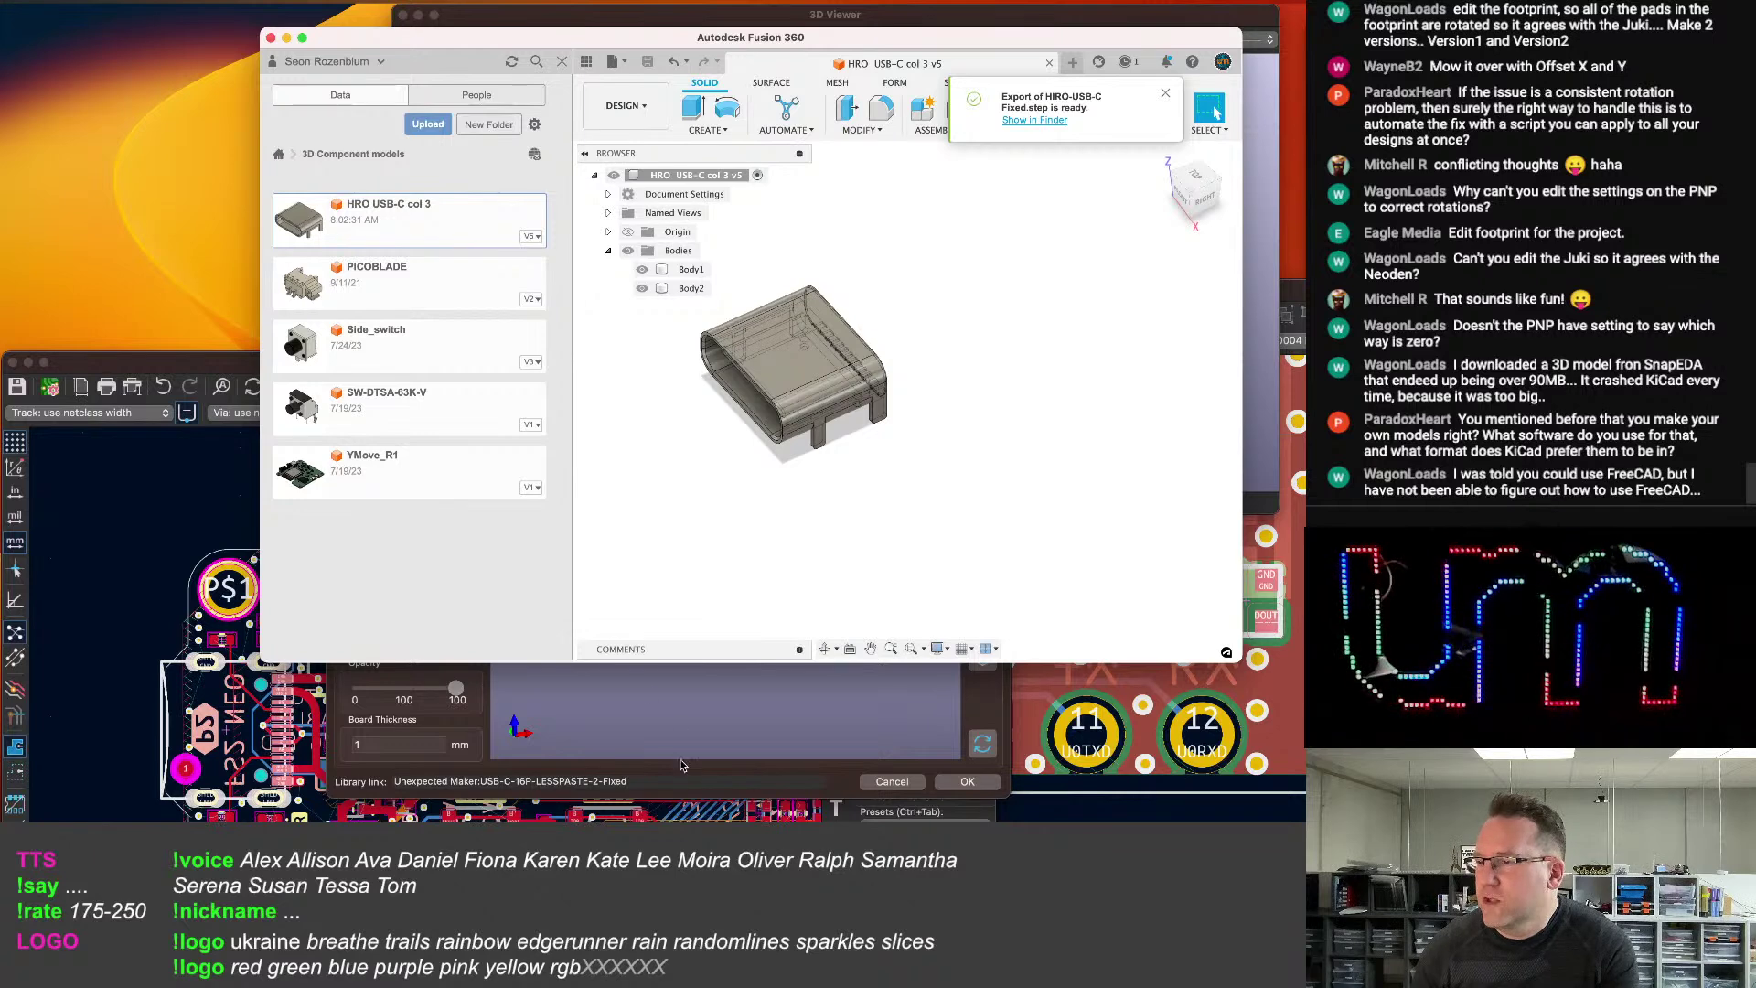
# Switch to KiCad and reset the USB-C model's X, Y and Z offsets and its X rotation to 0.
pyautogui.click(501, 773)
pyautogui.moveTo(407, 600); pyautogui.dragTo(355, 596)
pyautogui.write('0')
pyautogui.press('Tab')
pyautogui.write('0')
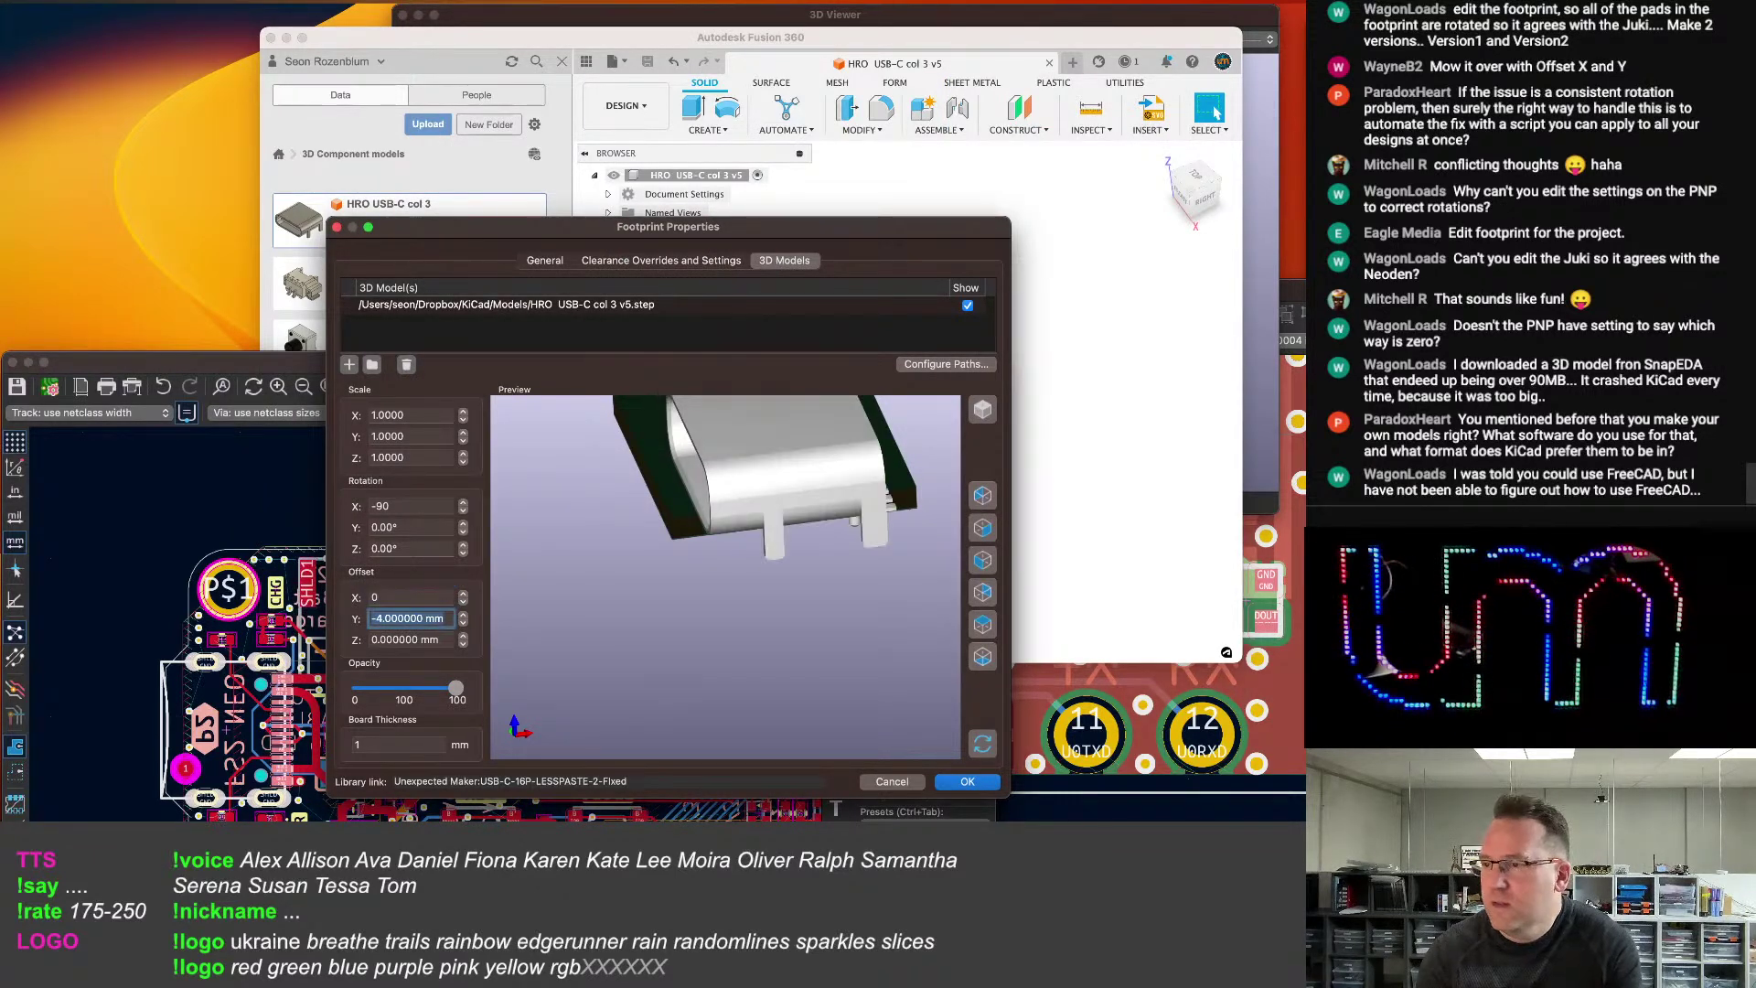
pyautogui.press('Tab')
pyautogui.write('0')
pyautogui.press('Tab')
pyautogui.tripleClick(401, 506)
pyautogui.write('0')
pyautogui.press('Tab')
pyautogui.moveTo(611, 546); pyautogui.dragTo(650, 502)
# Replace the footprint's 3D model file with HIRO-USB-C Fixed.step from the Models folder.
pyautogui.click(716, 313)
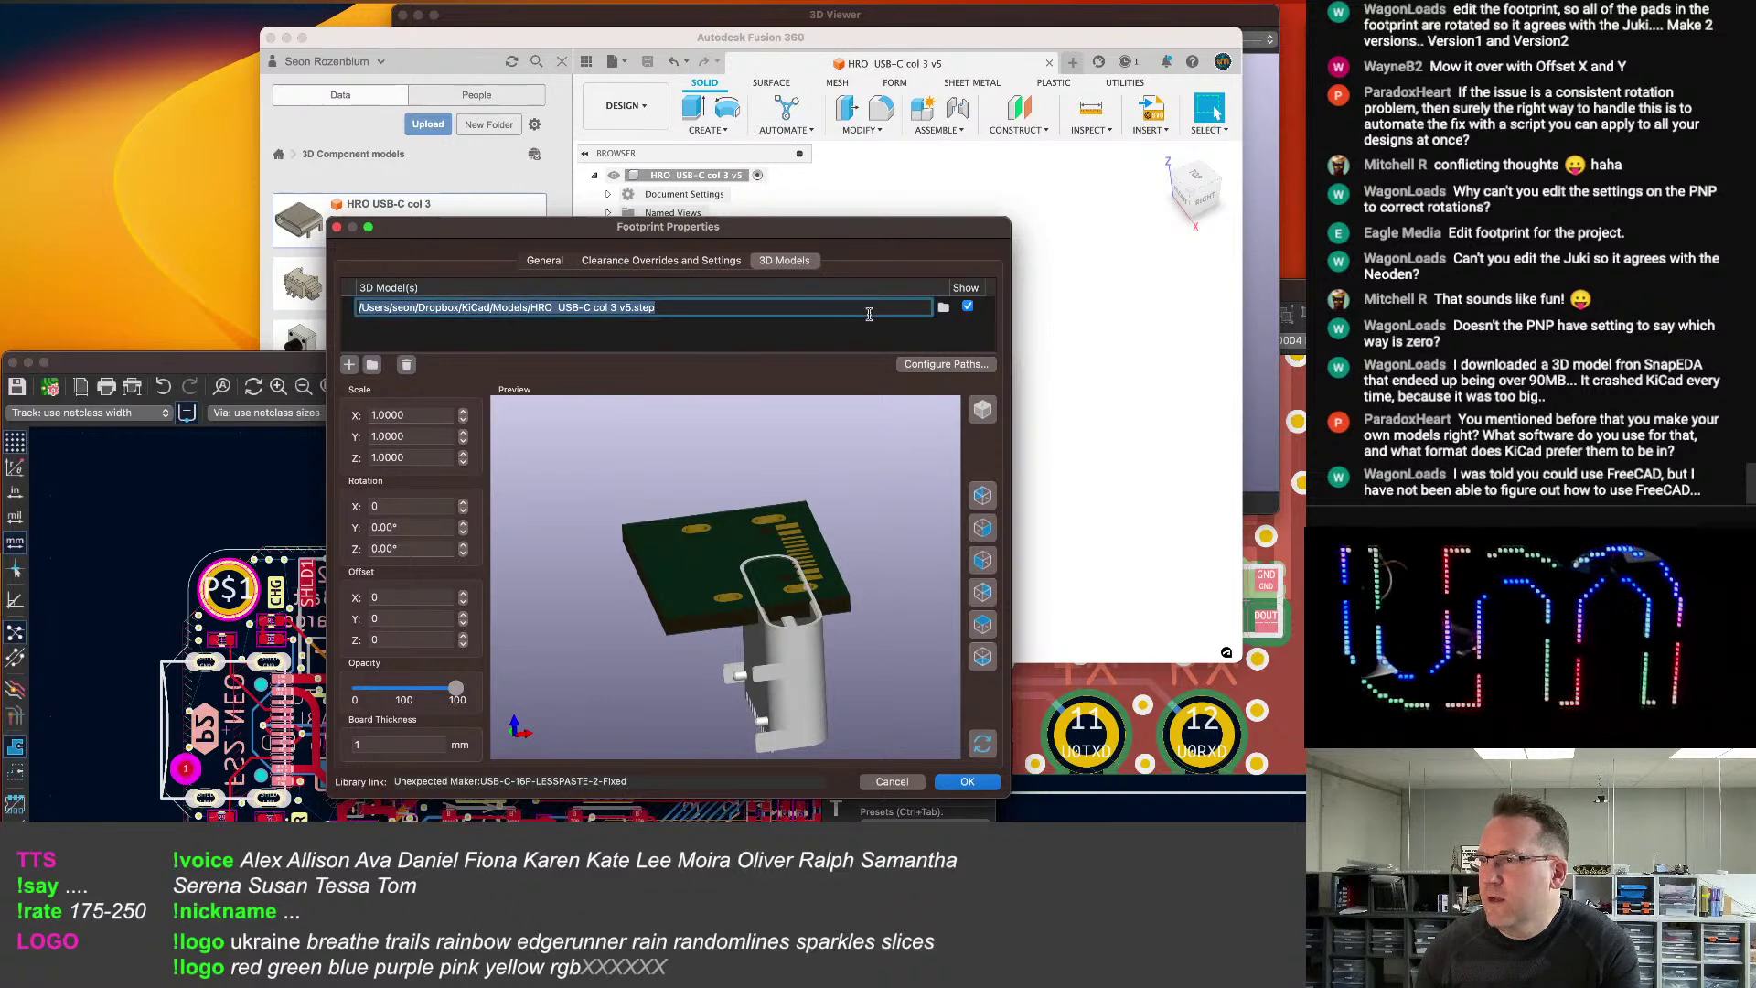
pyautogui.click(948, 307)
pyautogui.scroll(-10, 660, 417)
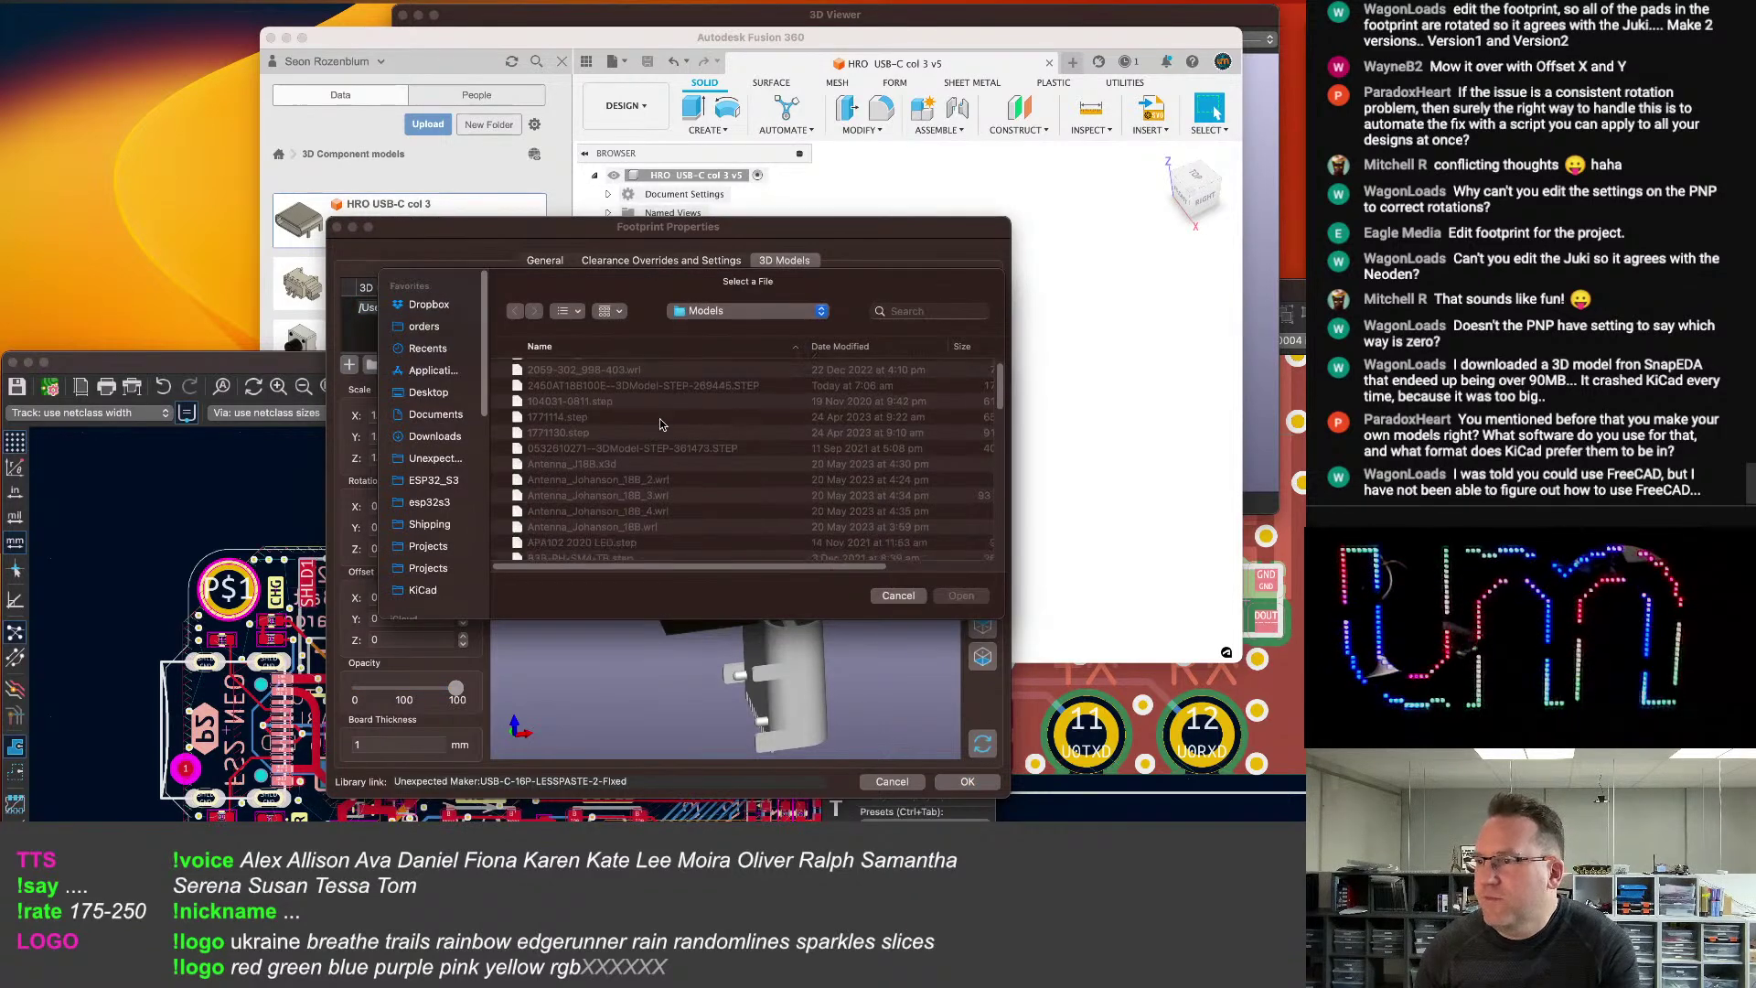
pyautogui.doubleClick(602, 497)
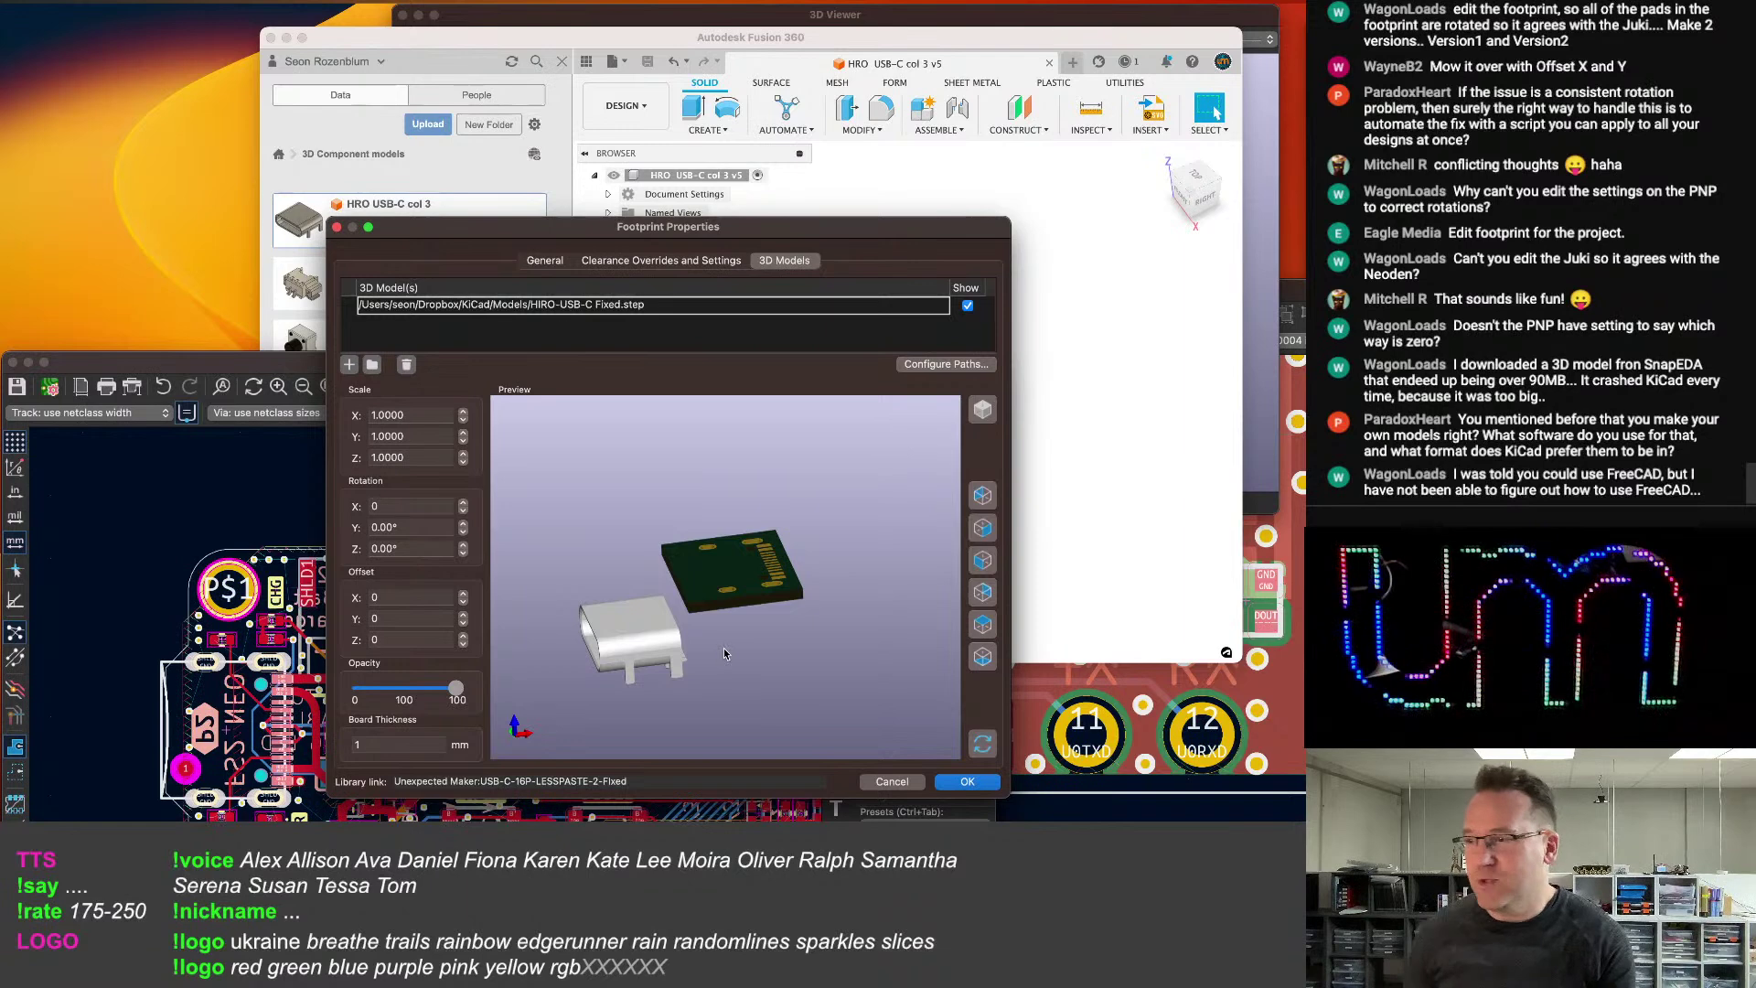
# Step the new connector model's X offset to -11.5 mm and its Y offset to 0.5 mm.
pyautogui.moveTo(797, 628); pyautogui.dragTo(798, 647, button='middle')
pyautogui.click(462, 593)
pyautogui.click(462, 601)
pyautogui.click(463, 614)
pyautogui.click(462, 593)
pyautogui.click(463, 601)
pyautogui.click(462, 603)
pyautogui.click(463, 602)
pyautogui.click(463, 603)
pyautogui.click(462, 604)
pyautogui.click(461, 603)
pyautogui.click(461, 604)
pyautogui.click(461, 603)
pyautogui.click(462, 603)
pyautogui.click(462, 604)
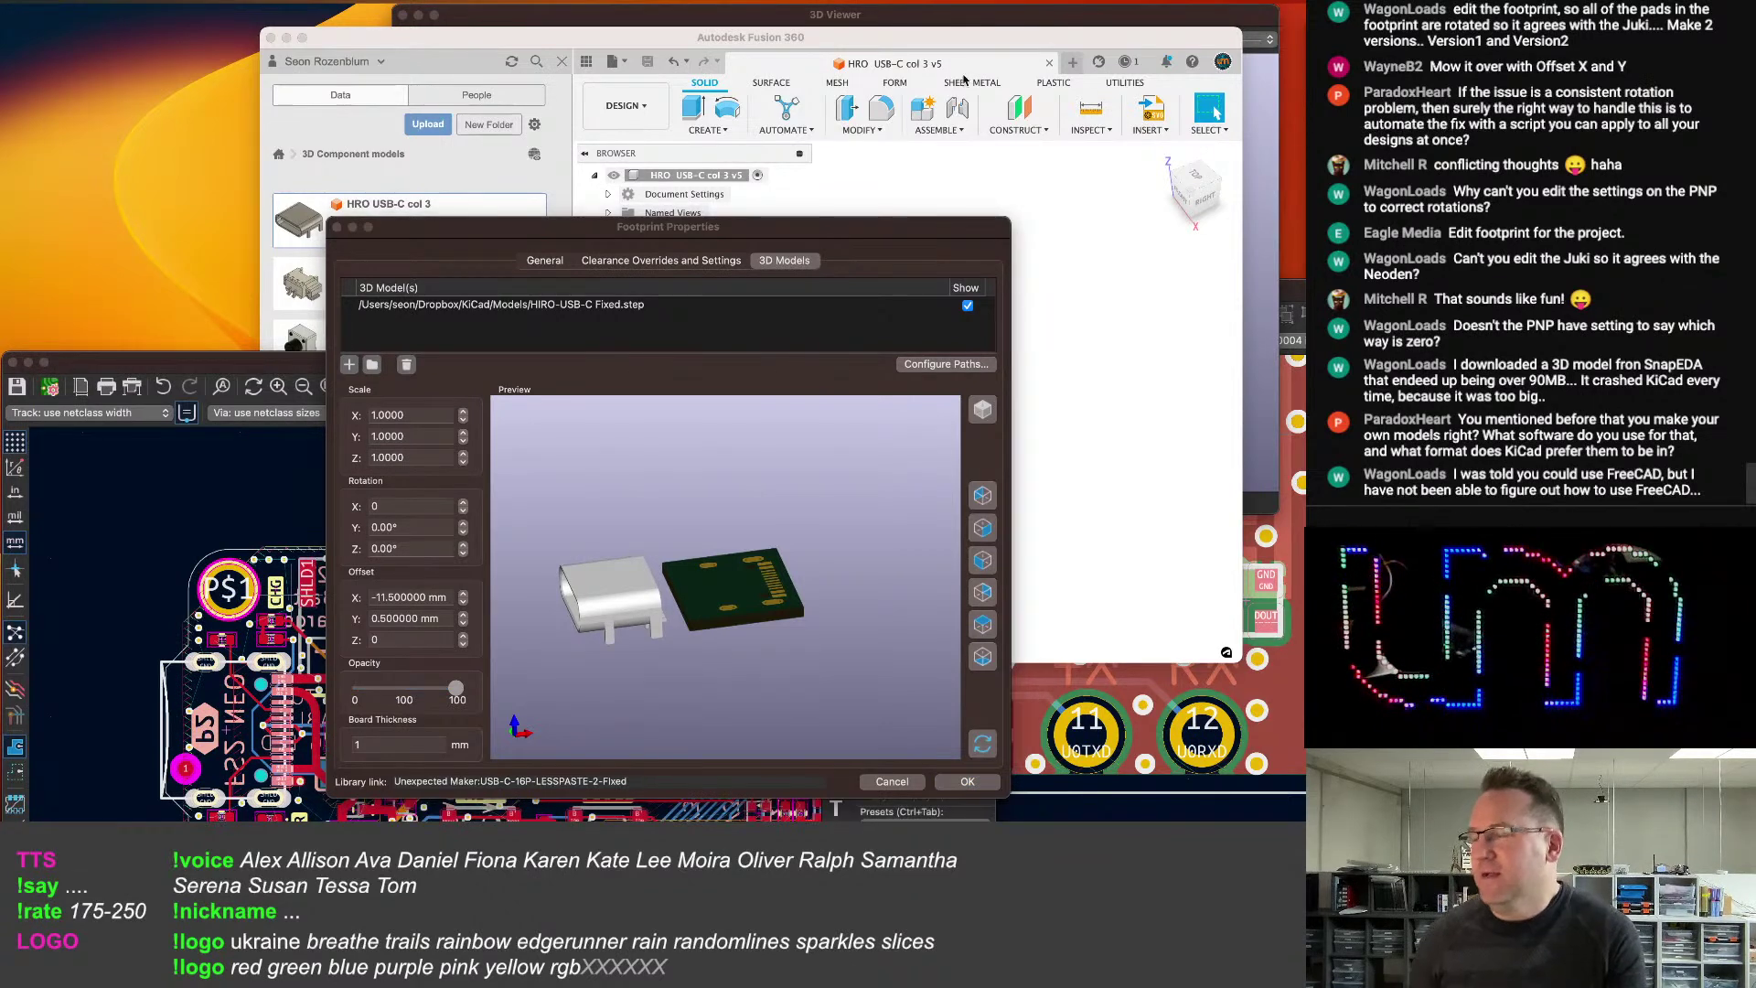
# Switch to Fusion 360, undo the last move of the connector bodies and redo it.
pyautogui.click(996, 35)
pyautogui.scroll(2, 865, 360)
pyautogui.scroll(-4, 865, 362)
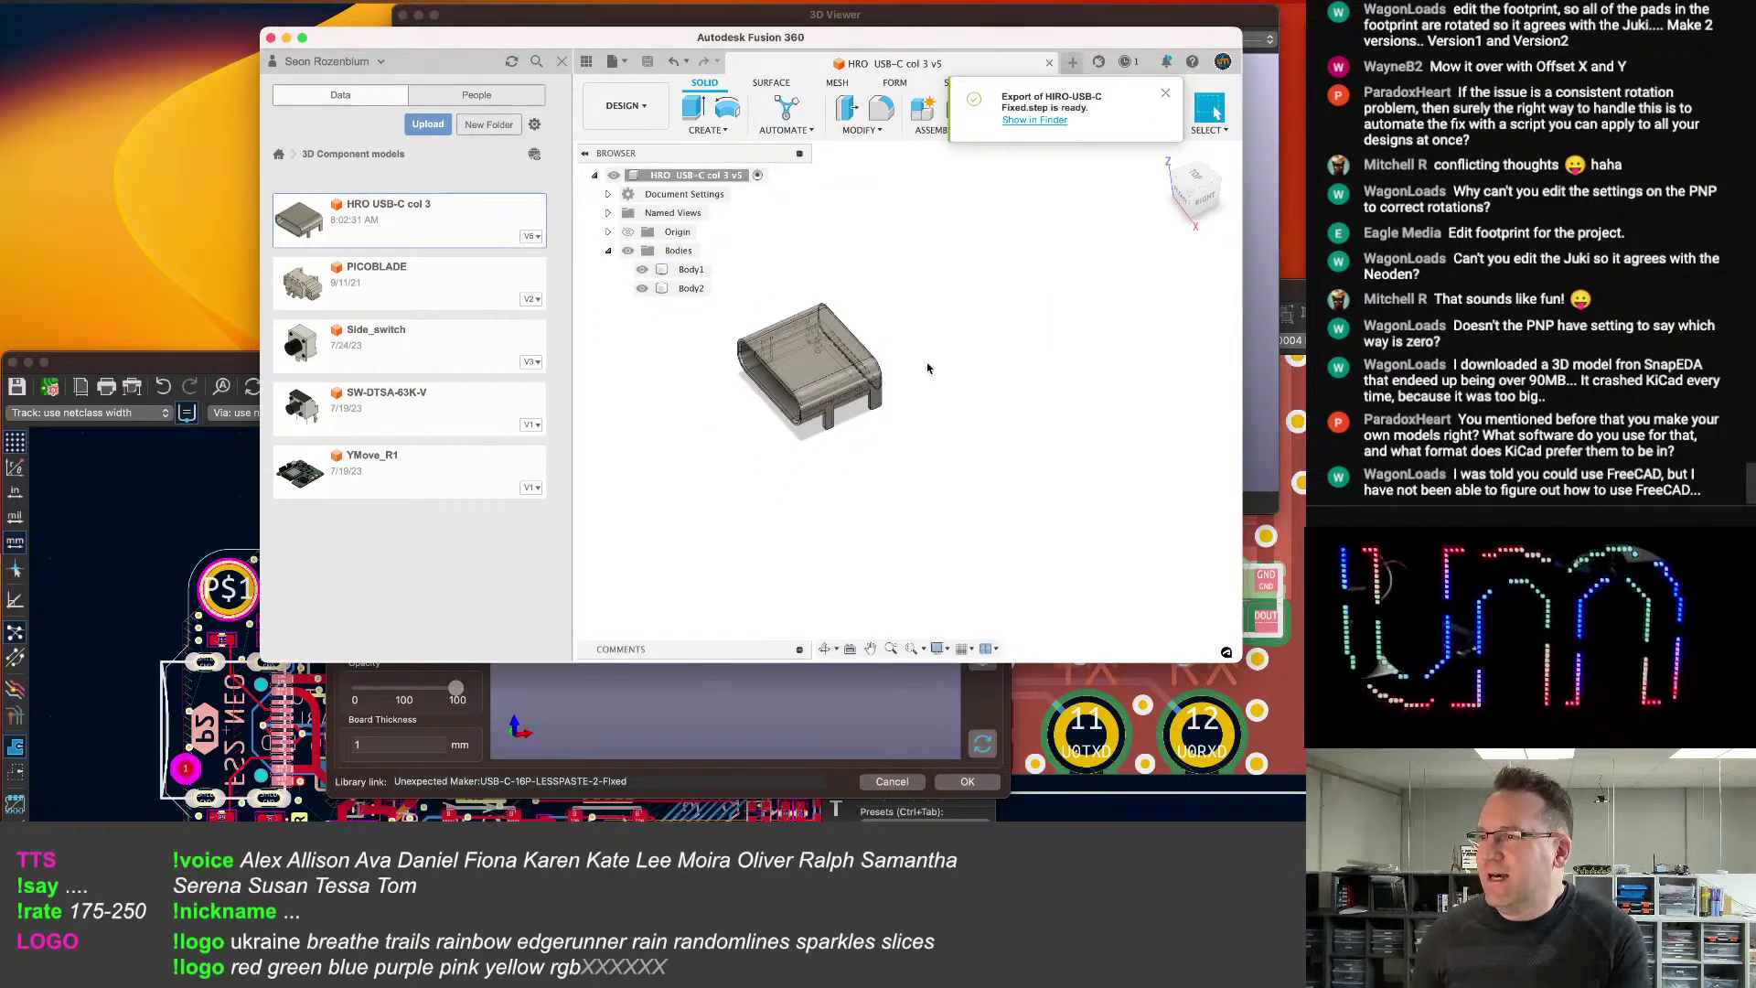
pyautogui.moveTo(1020, 335); pyautogui.dragTo(986, 345, button='middle')
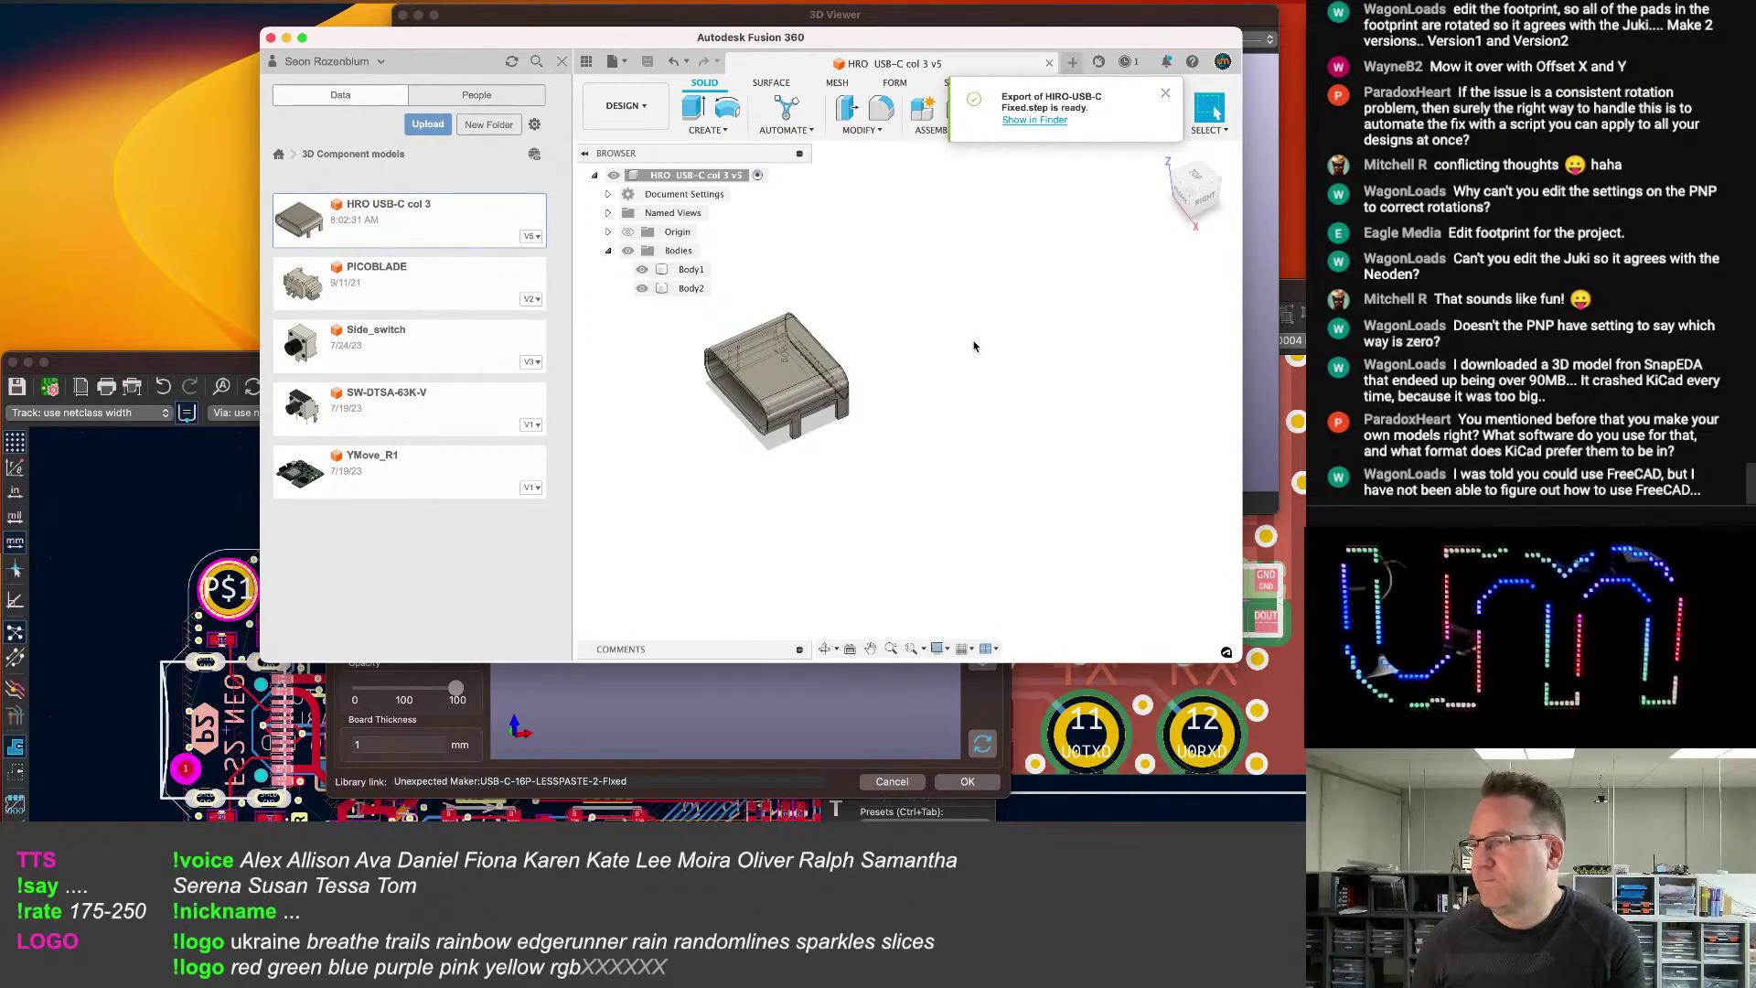
pyautogui.press('super+z')
pyautogui.click(973, 391)
pyautogui.press('super+y')
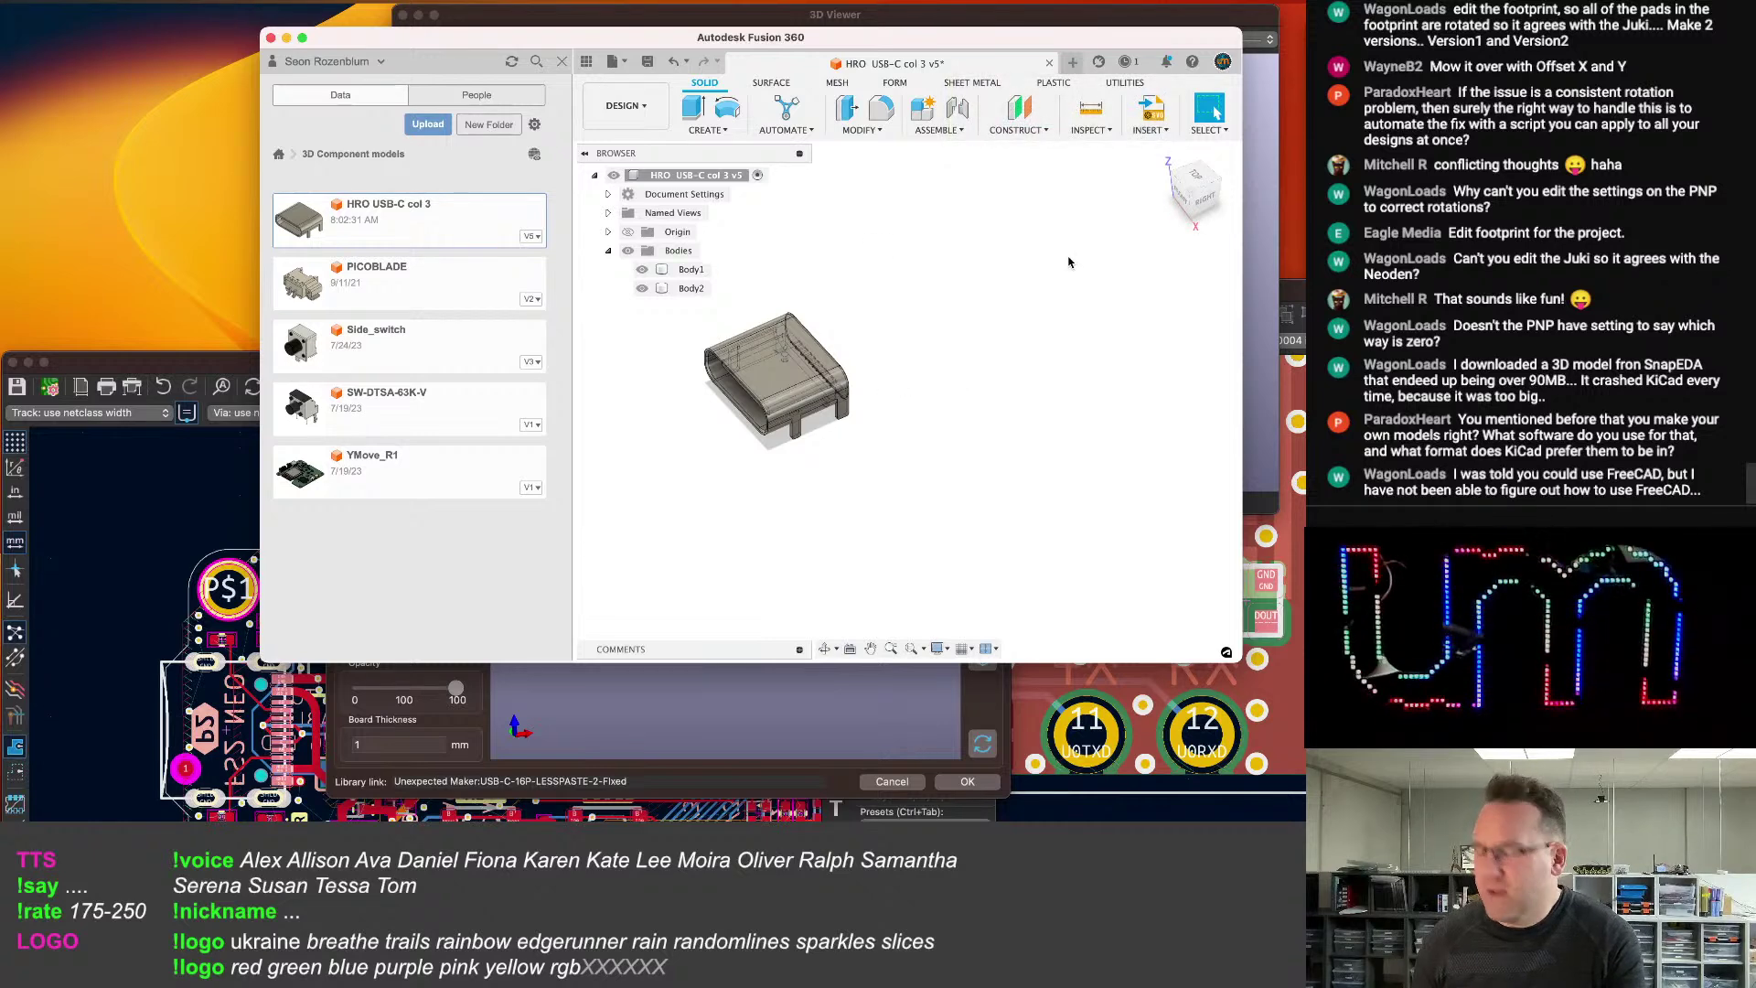
# Move Body1 and Body2 of the connector 9 mm along X and save the design.
pyautogui.press('m')
pyautogui.click(691, 269)
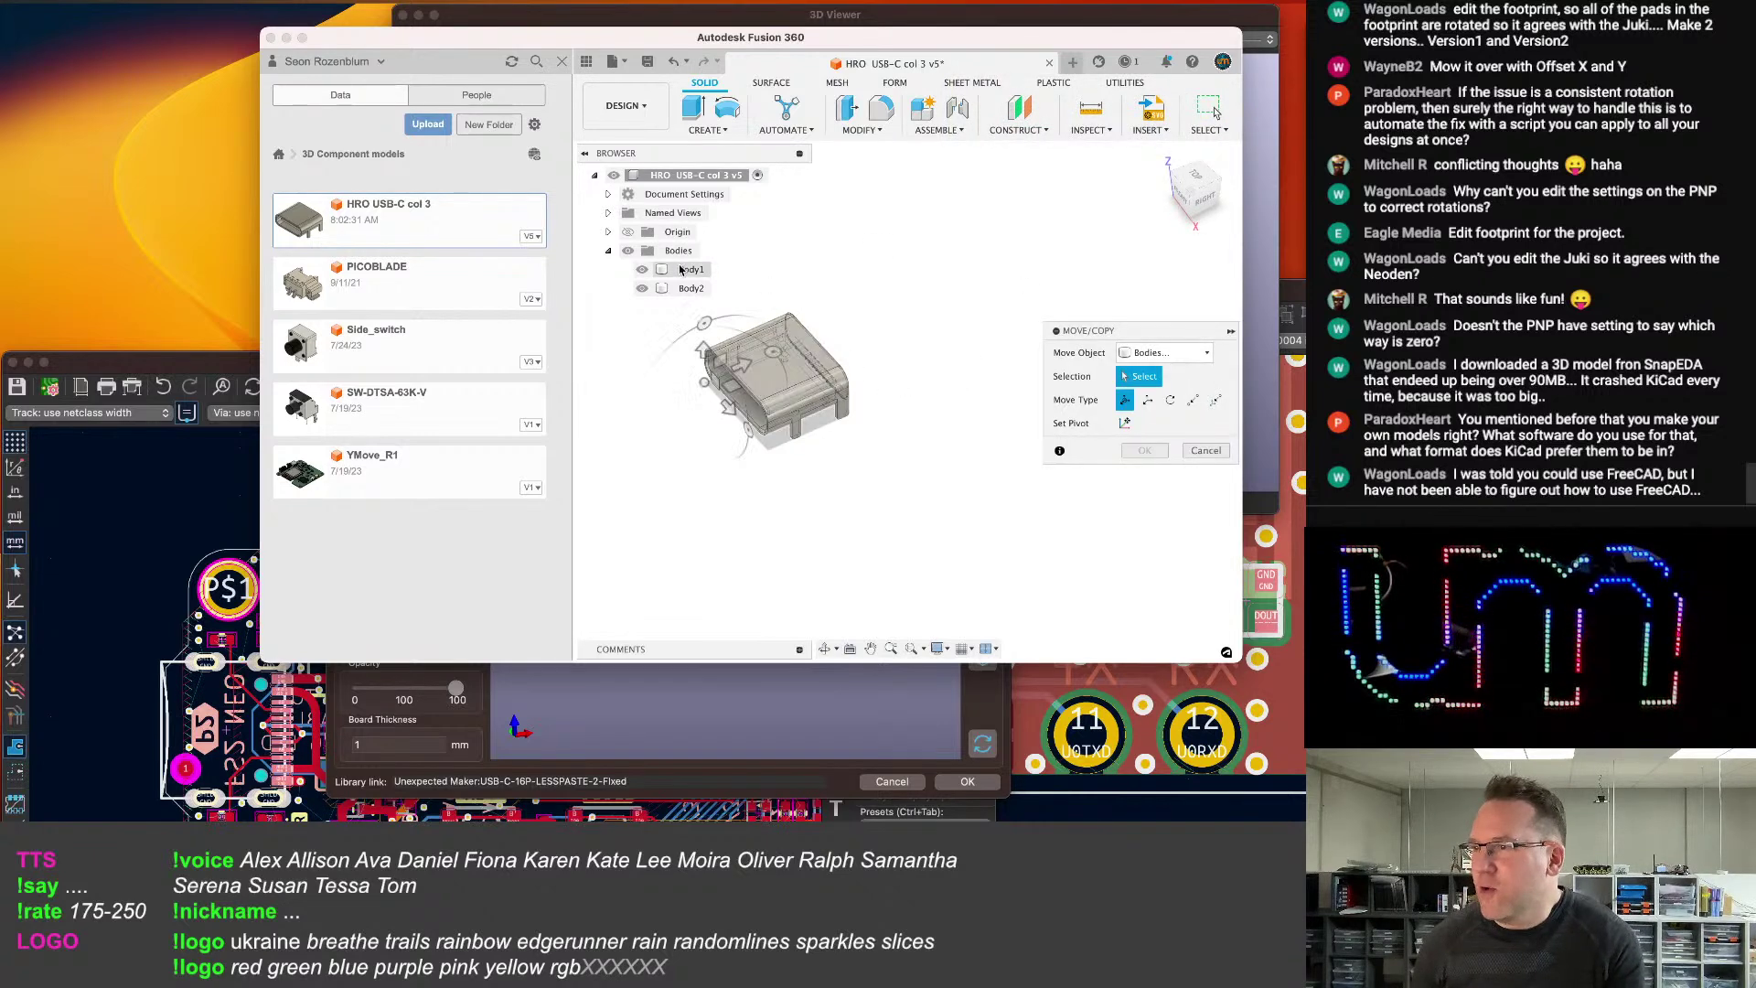
pyautogui.keyDown('shift'); pyautogui.click(690, 289); pyautogui.keyUp('shift')
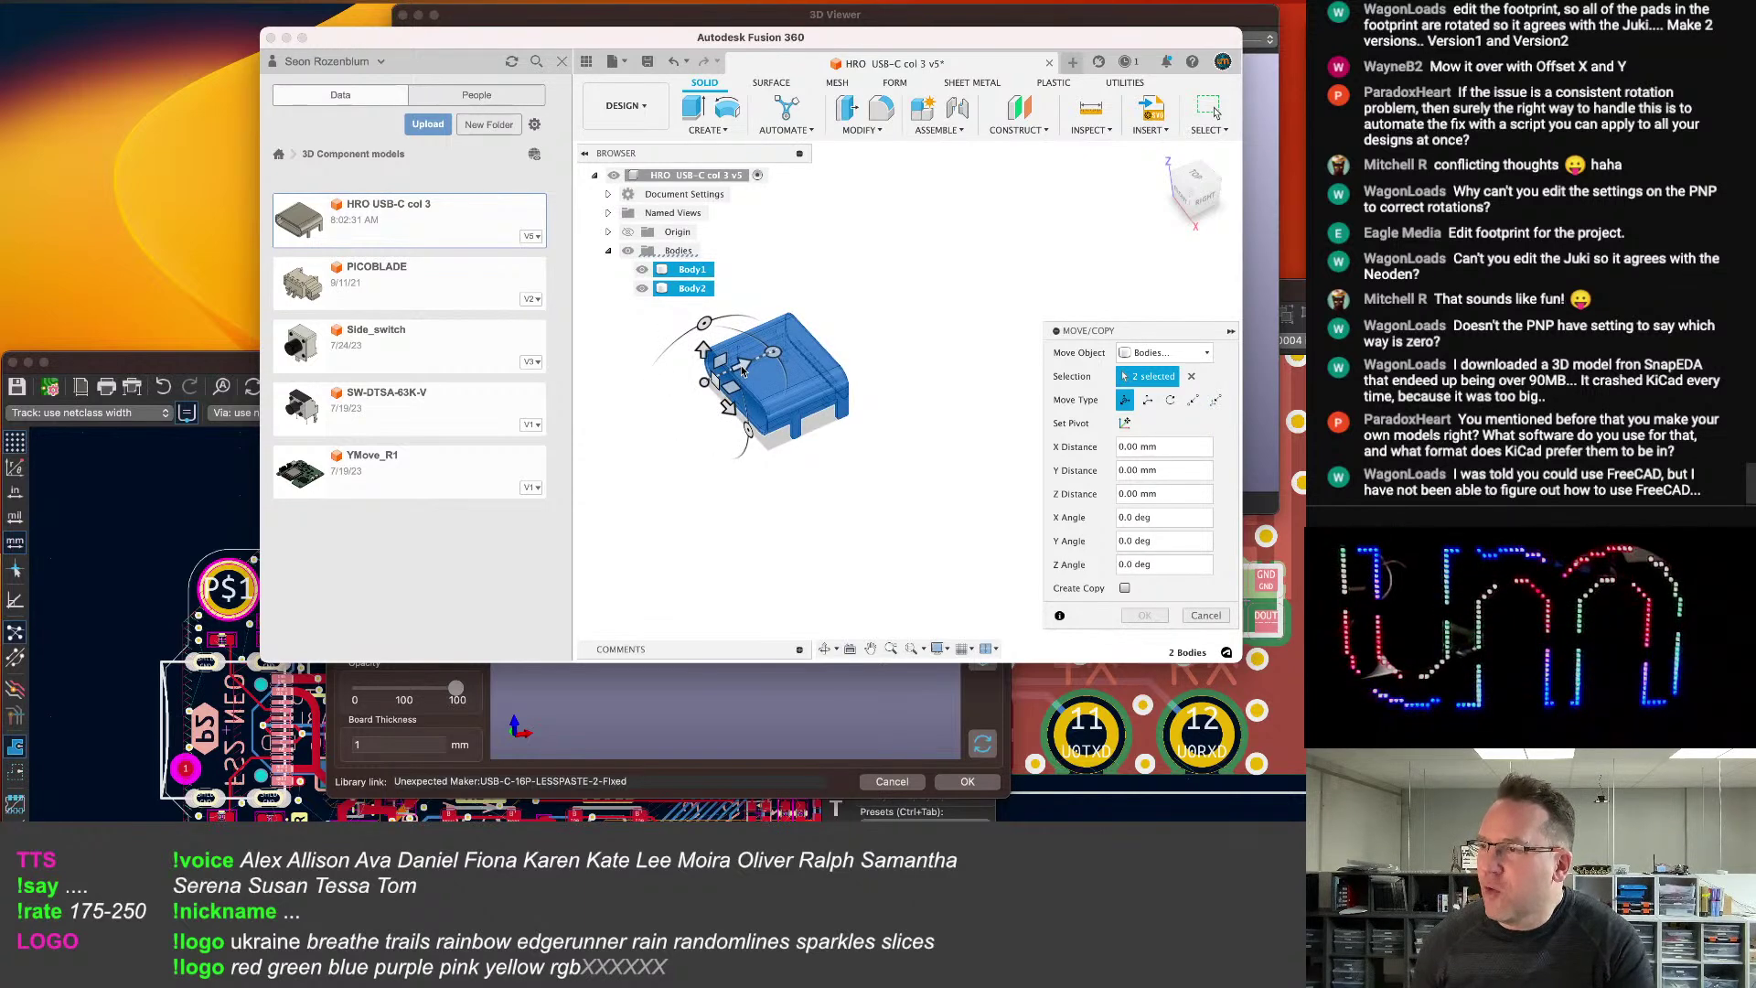
pyautogui.moveTo(743, 366); pyautogui.dragTo(878, 446)
pyautogui.moveTo(787, 426); pyautogui.dragTo(741, 440, button='middle')
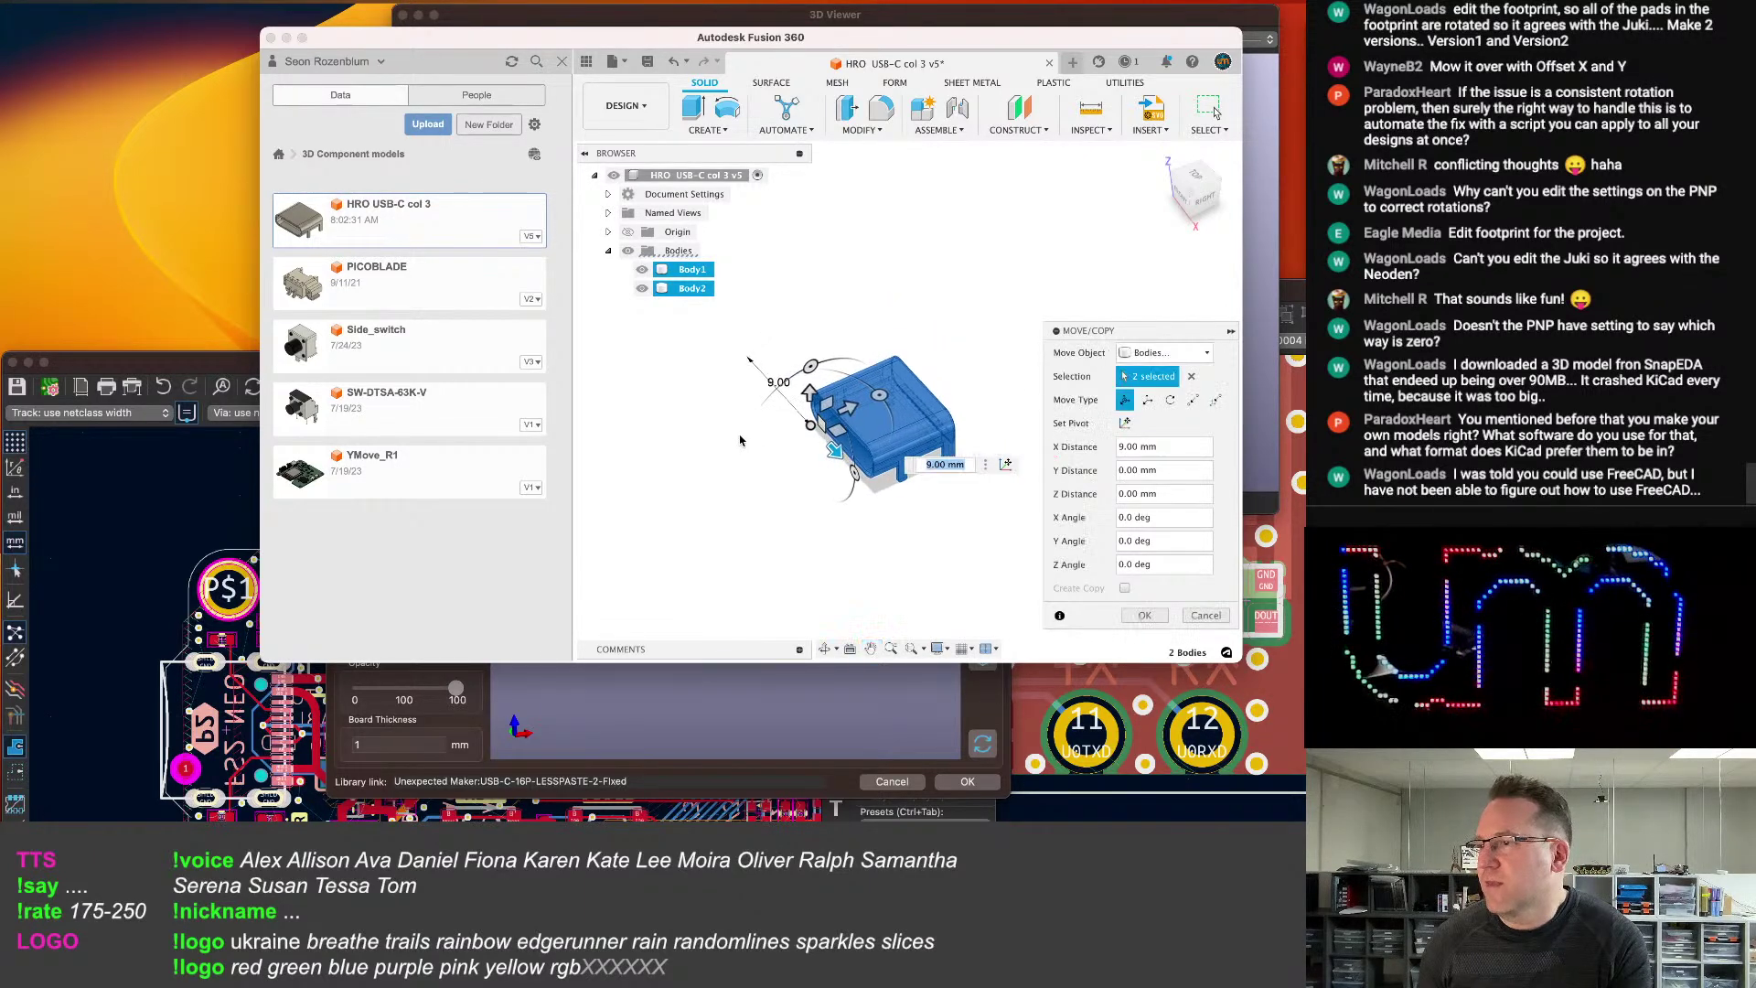
pyautogui.press('Return')
pyautogui.press('super+s')
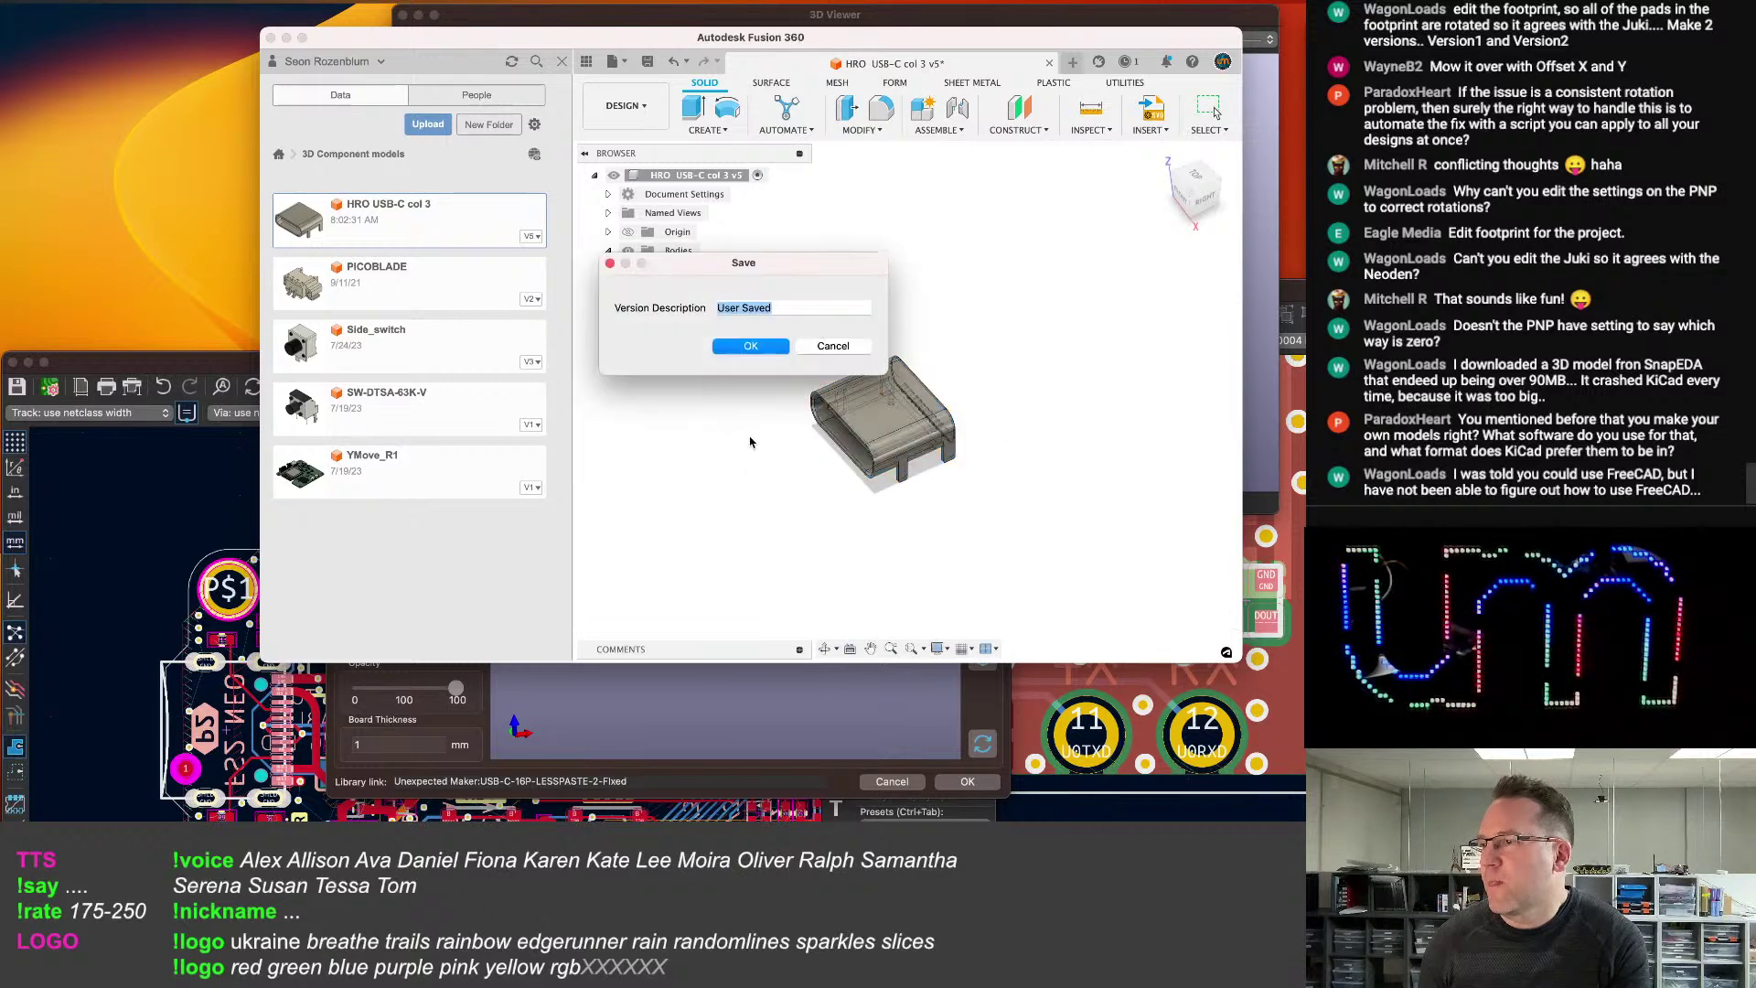
pyautogui.click(751, 346)
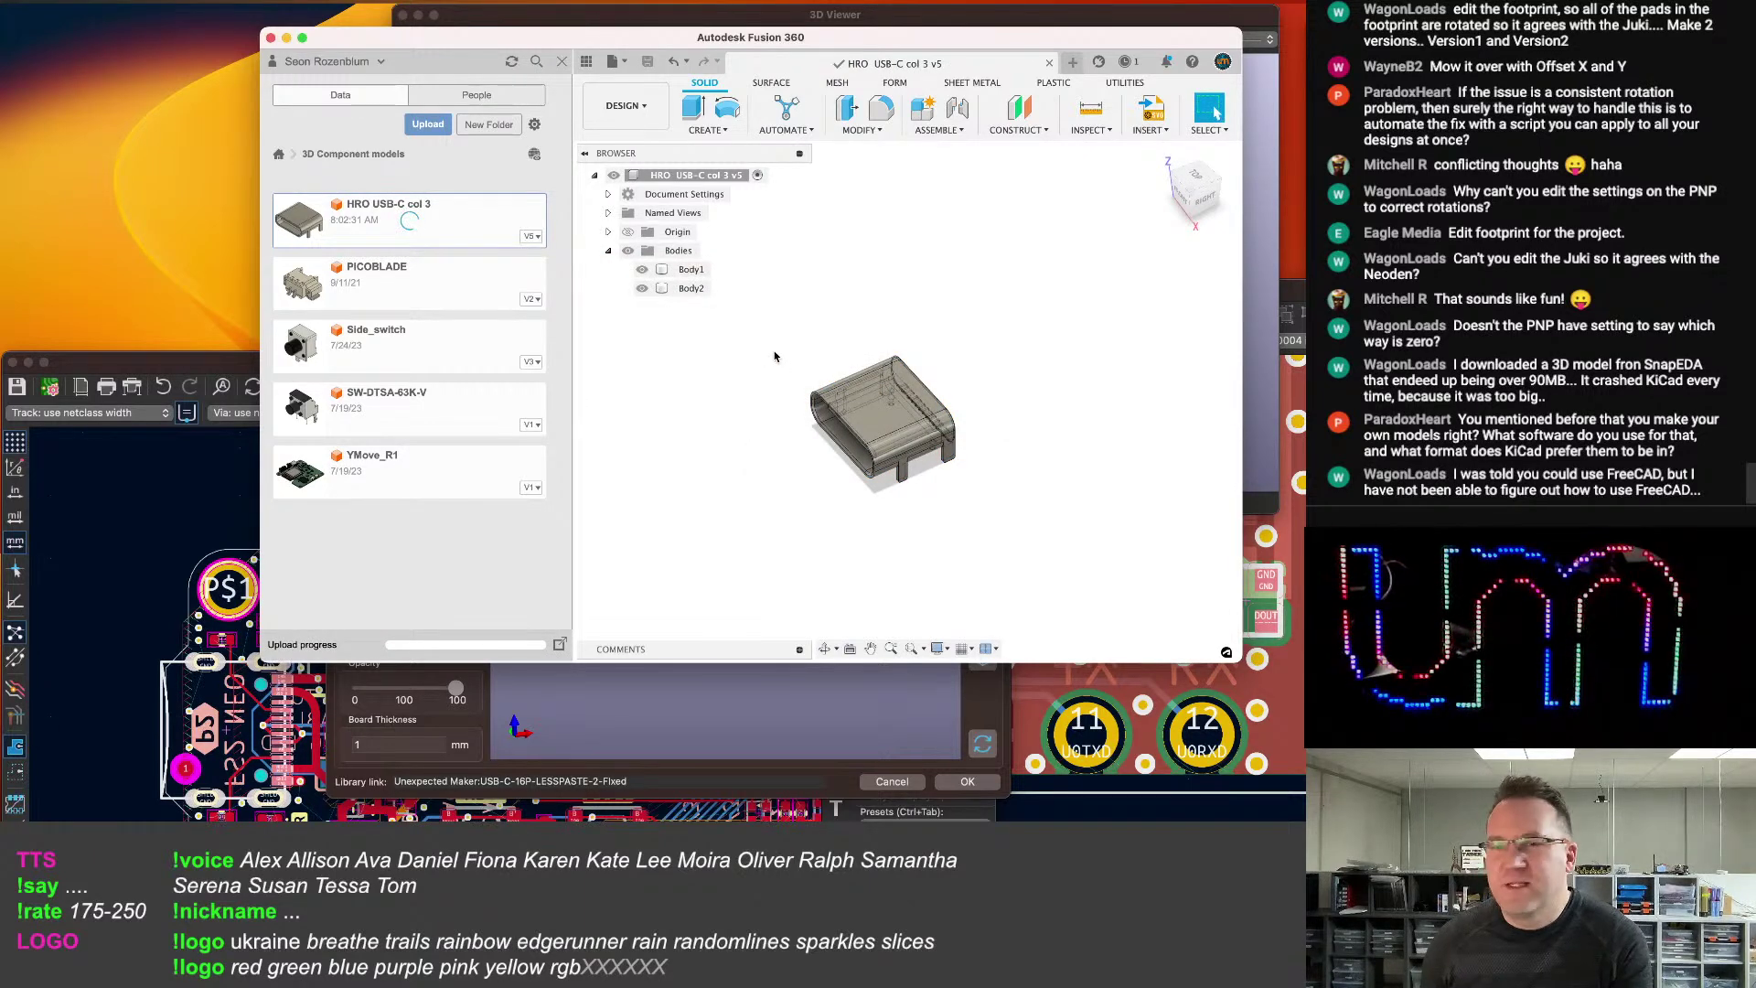
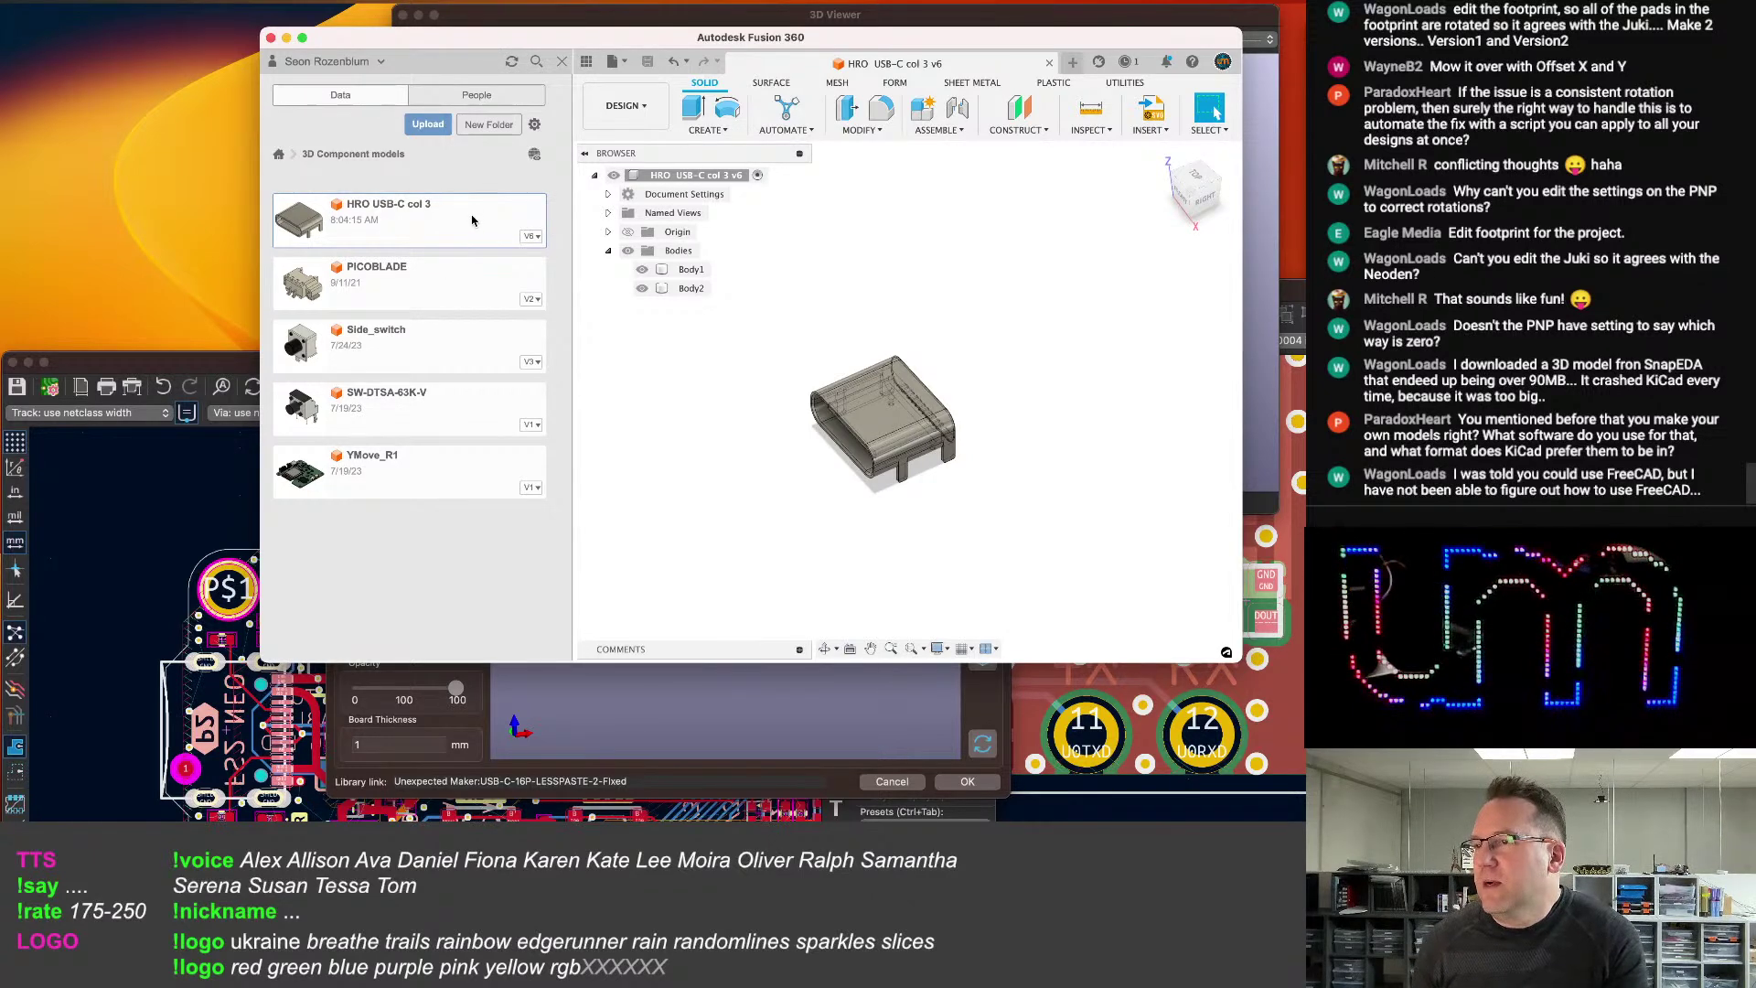
# Export the design as a STEP file named HHIRO-USB-C Fixed 2 in the Models folder.
pyautogui.click(71, 1)
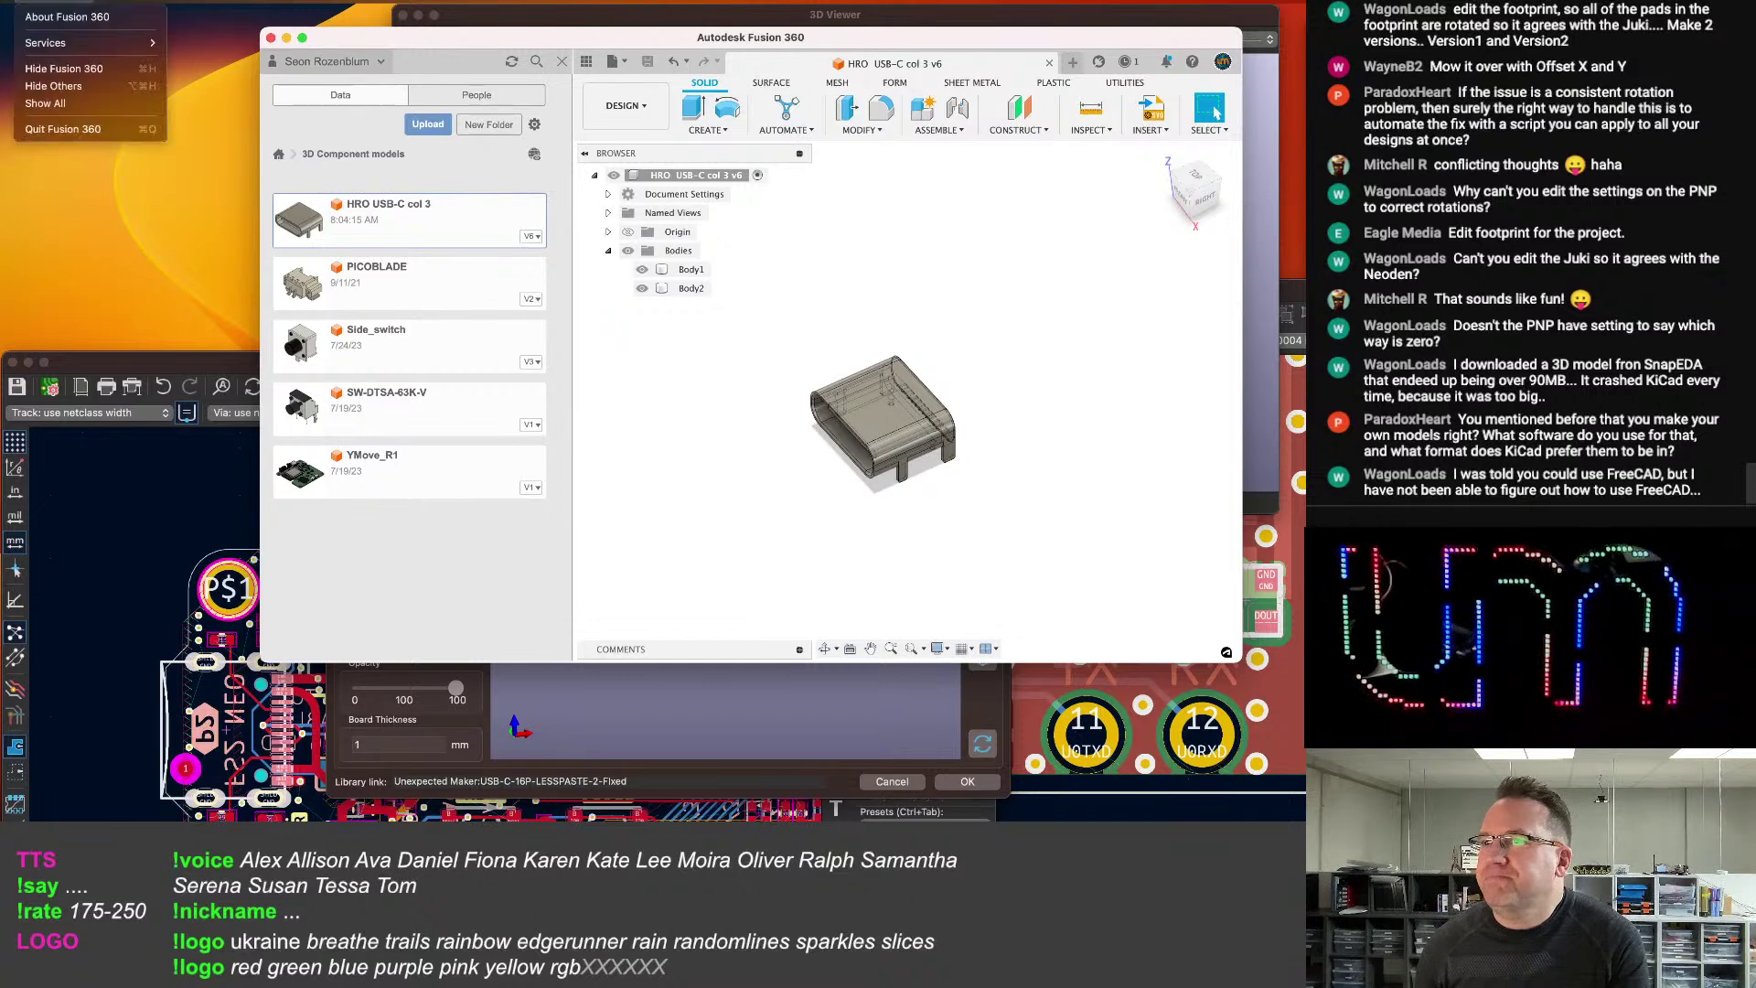
pyautogui.moveTo(106, 1)
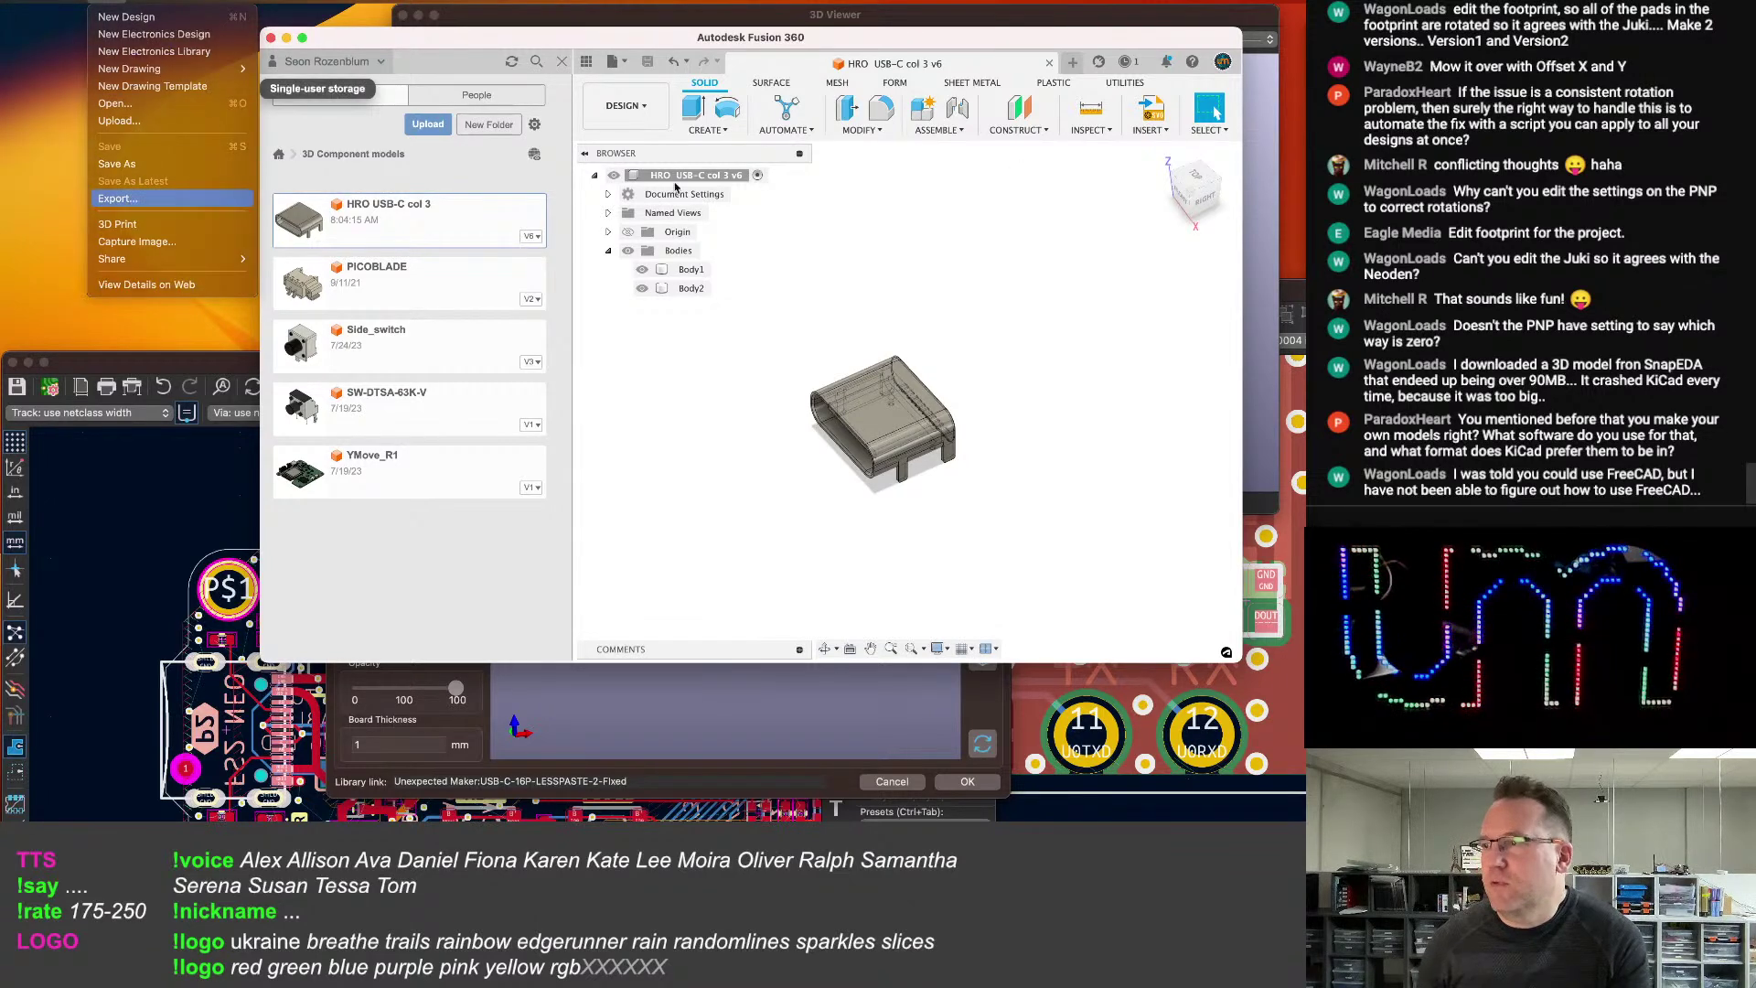
pyautogui.press('Return')
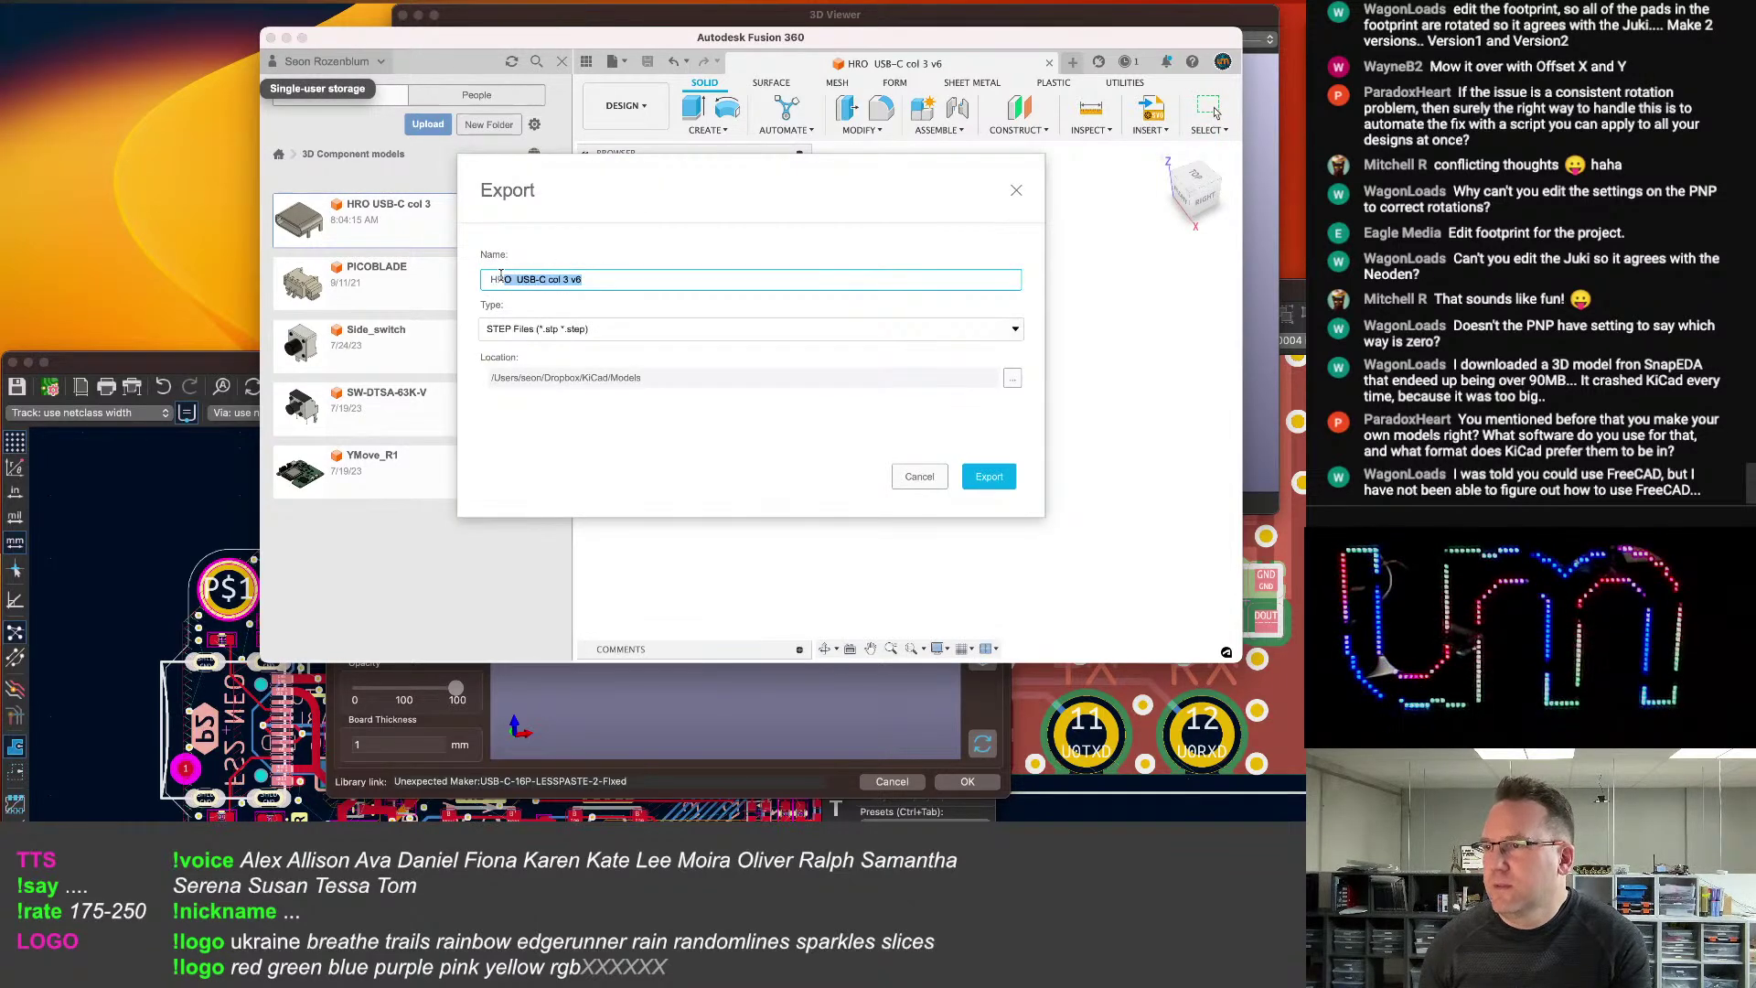
pyautogui.write('HHIRO-')
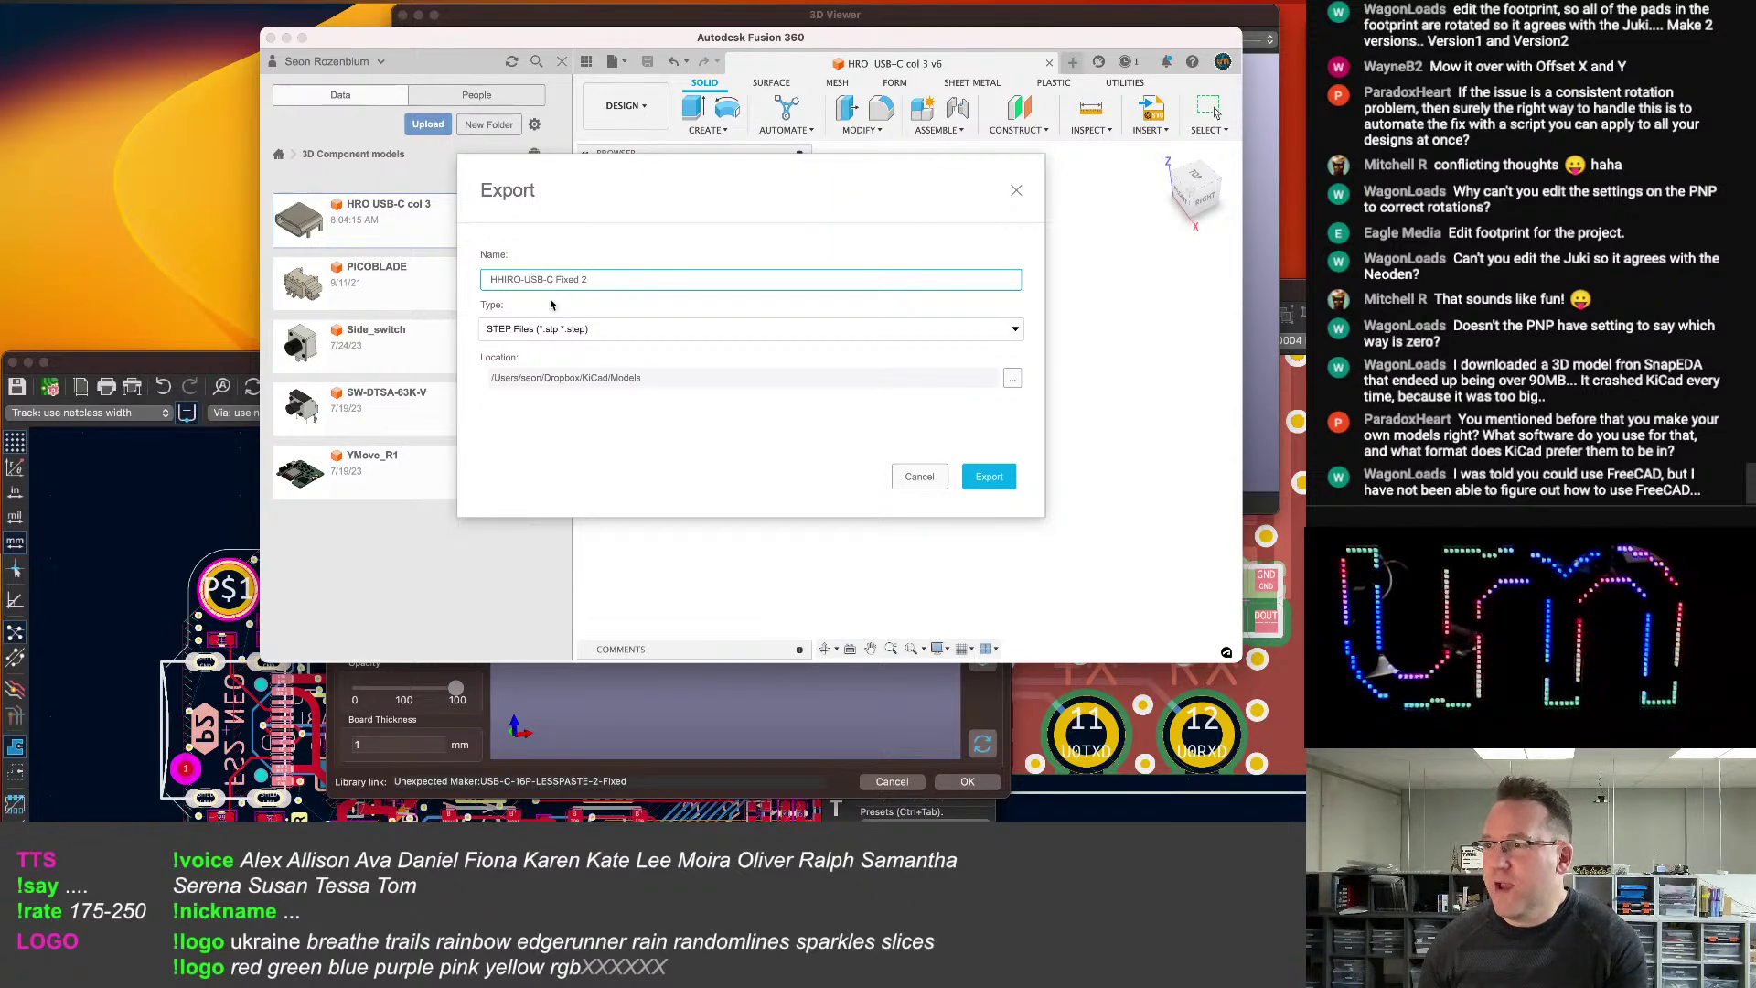
pyautogui.click(989, 476)
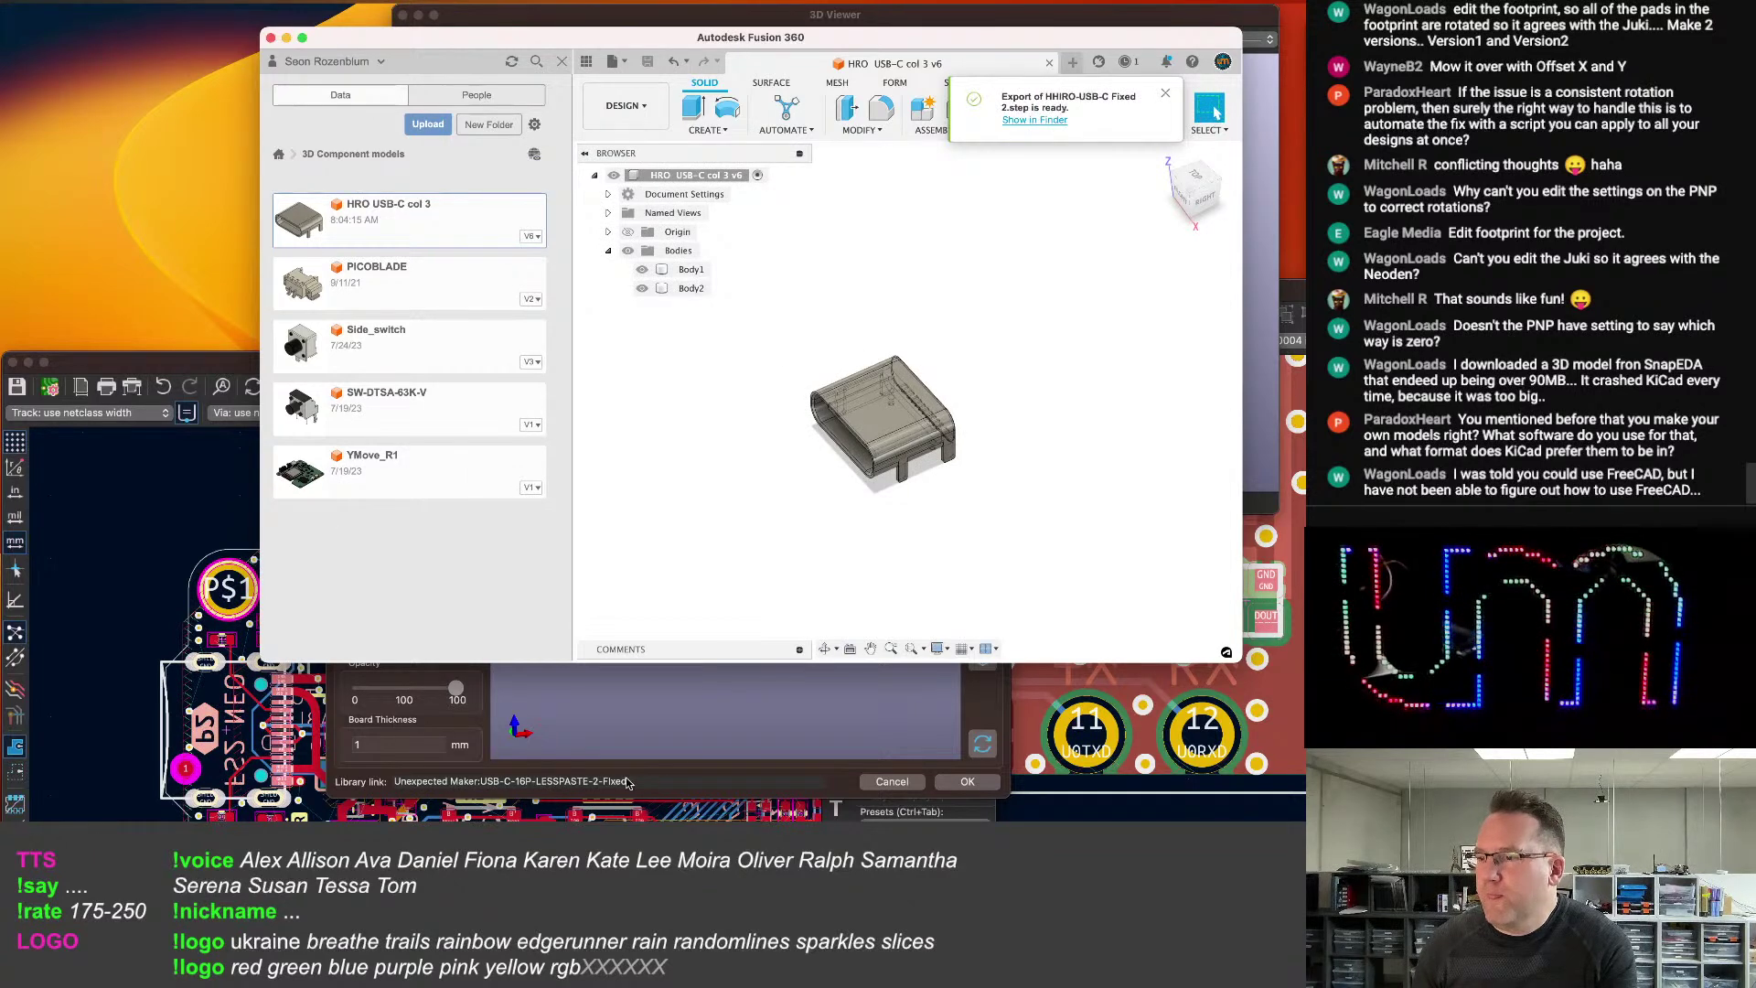
# Switch to KiCad and replace the footprint's 3D model file with HHIRO-USB-C Fixed 2.step.
pyautogui.click(719, 784)
pyautogui.click(682, 308)
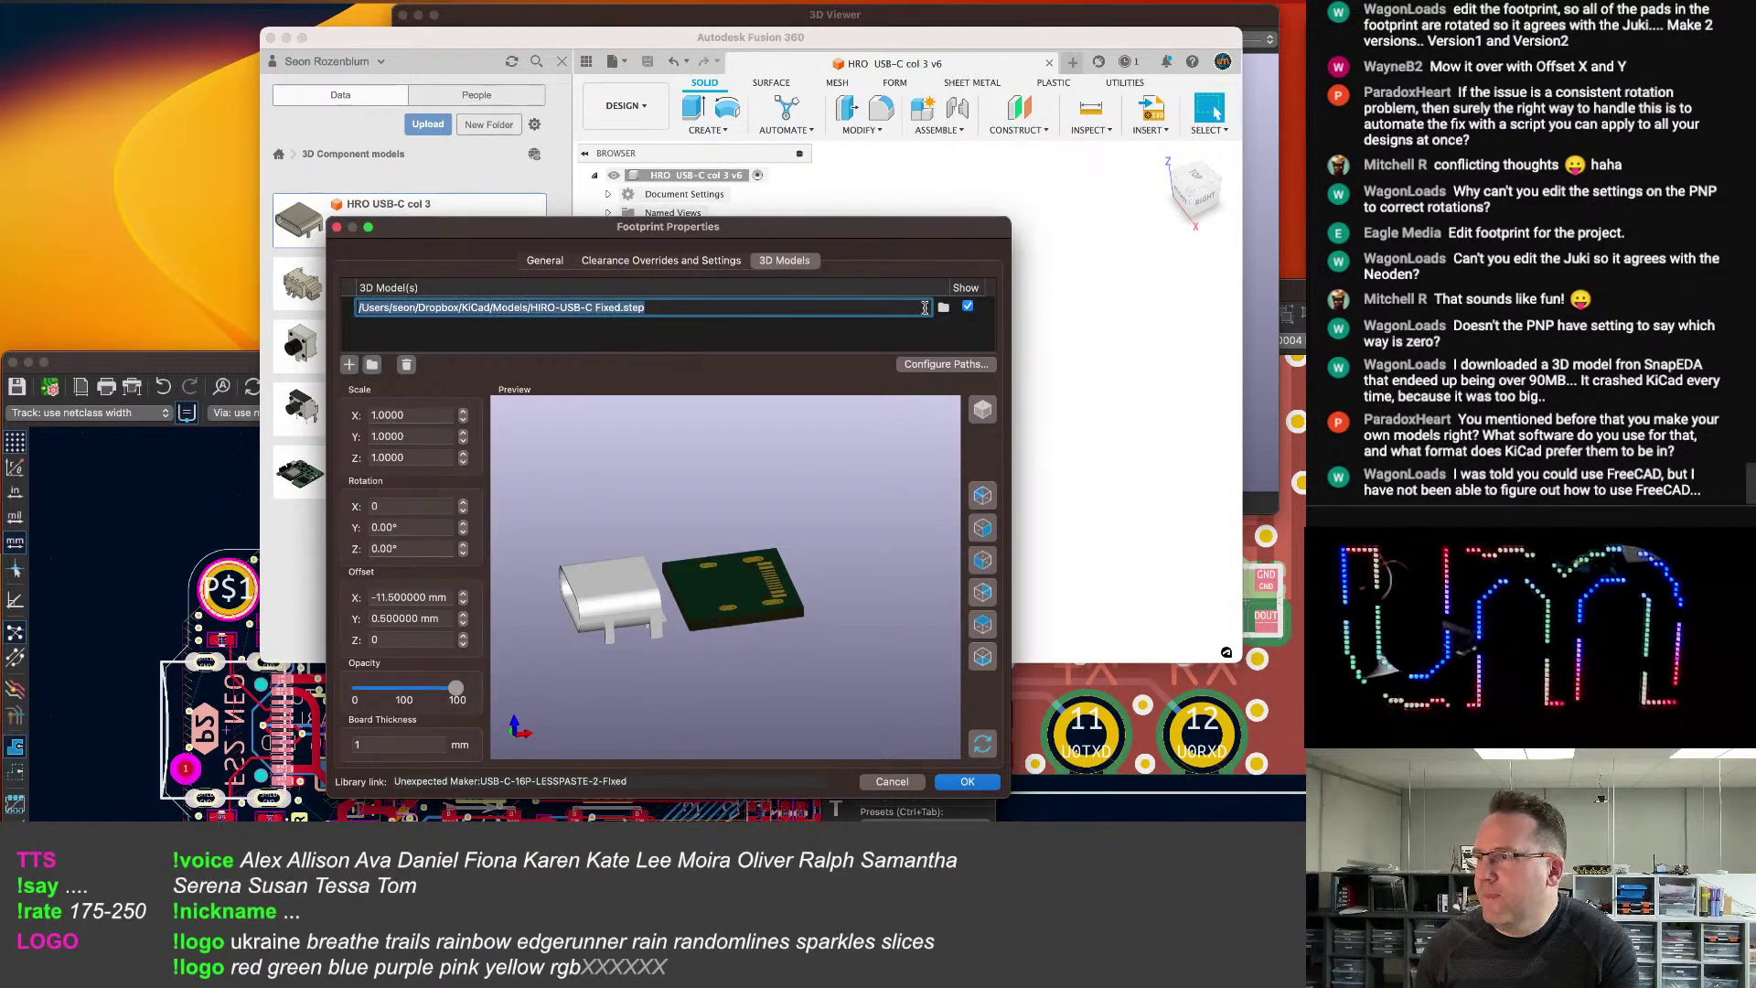
pyautogui.click(951, 311)
pyautogui.scroll(-5, 695, 446)
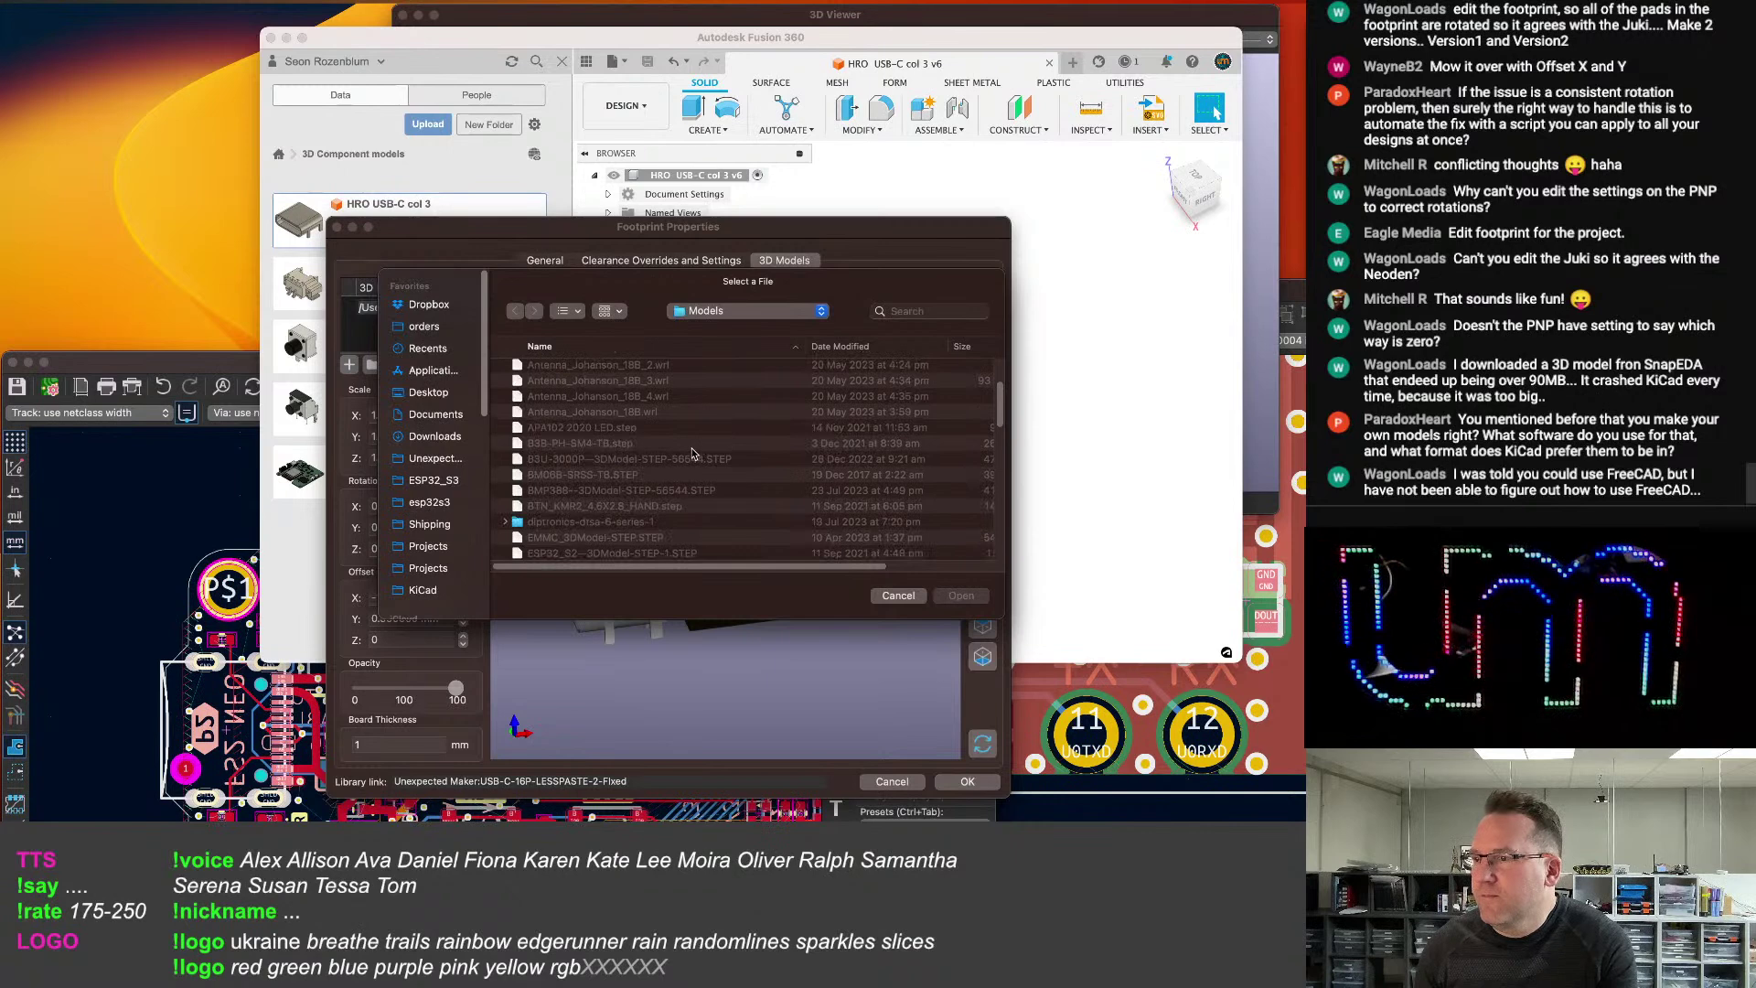
pyautogui.doubleClick(630, 505)
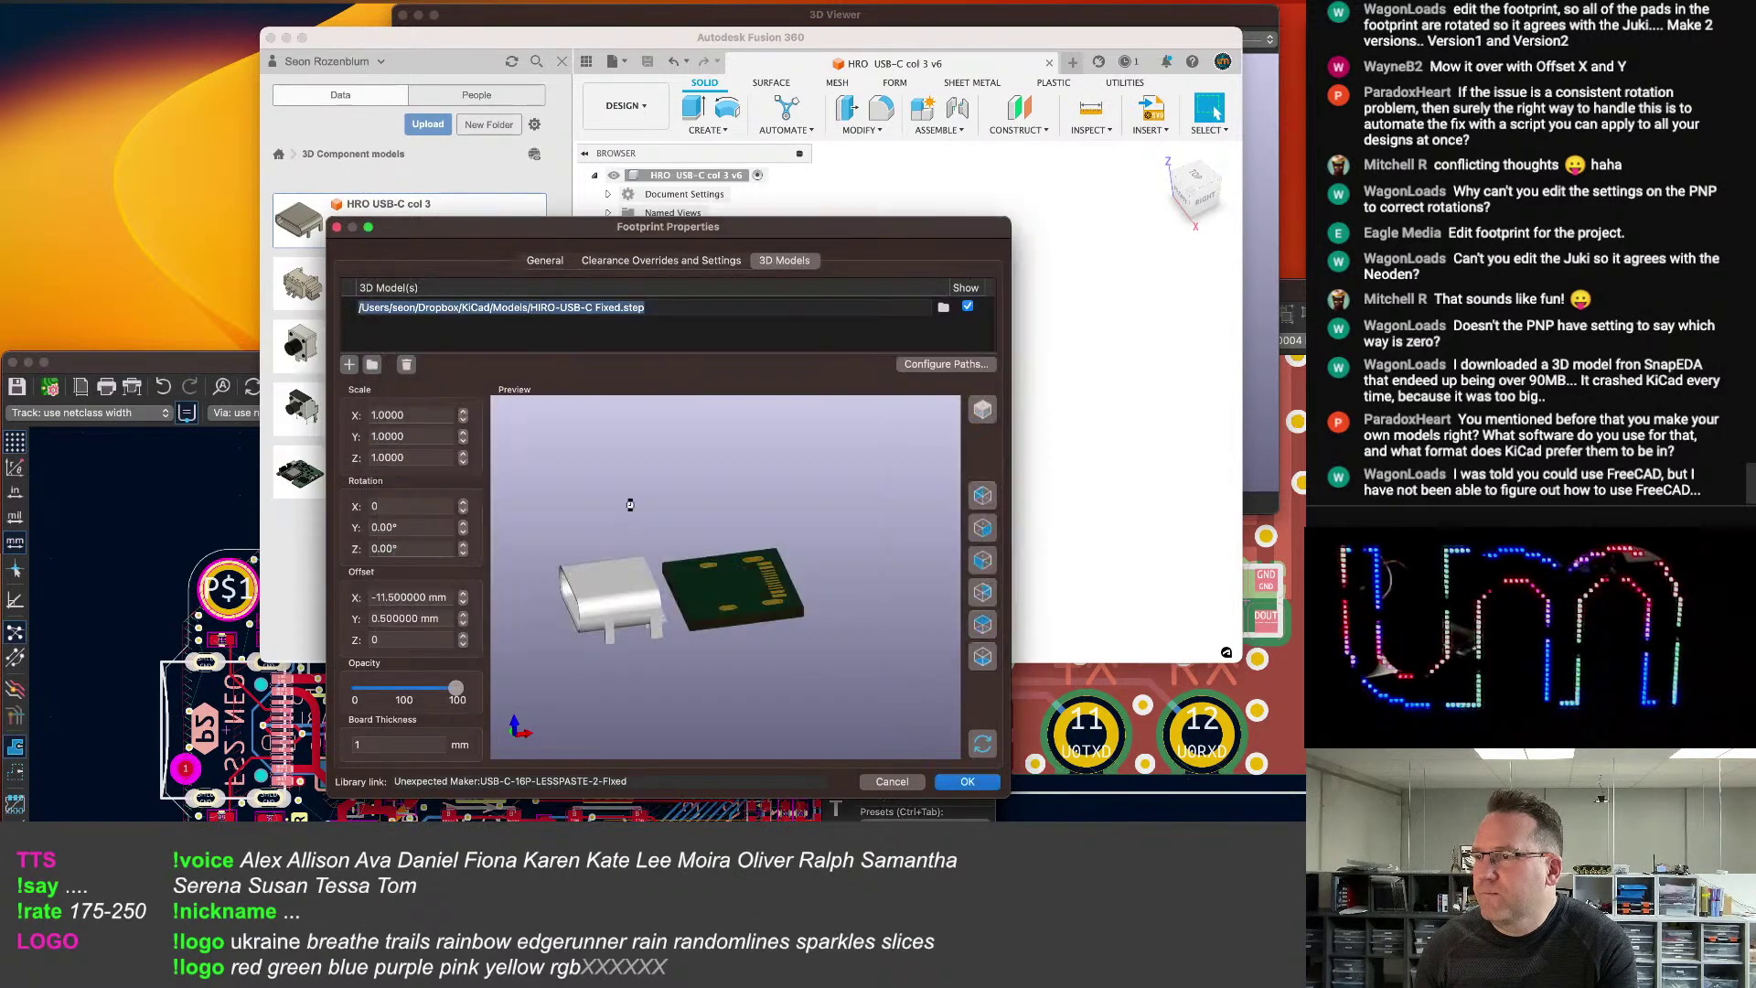
# Reset the new connector model's X and Y offsets to 0.
pyautogui.moveTo(747, 735); pyautogui.dragTo(759, 669)
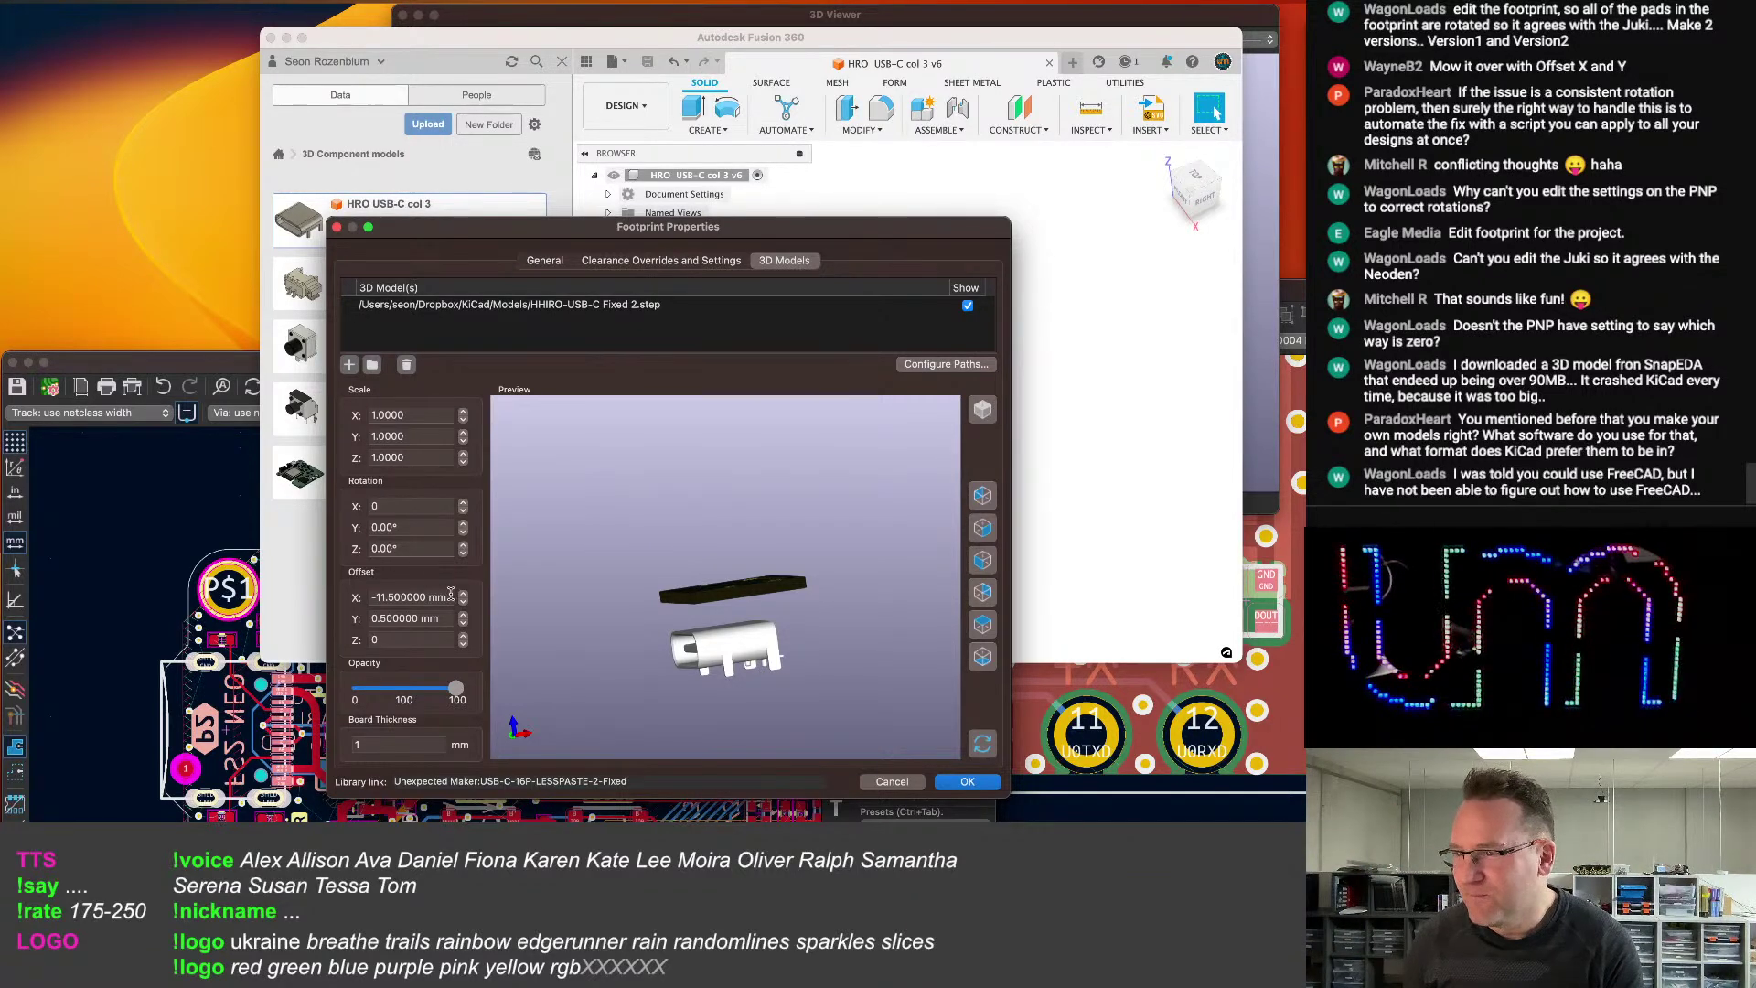
pyautogui.moveTo(449, 594); pyautogui.dragTo(374, 595)
pyautogui.write('0')
pyautogui.press('Tab')
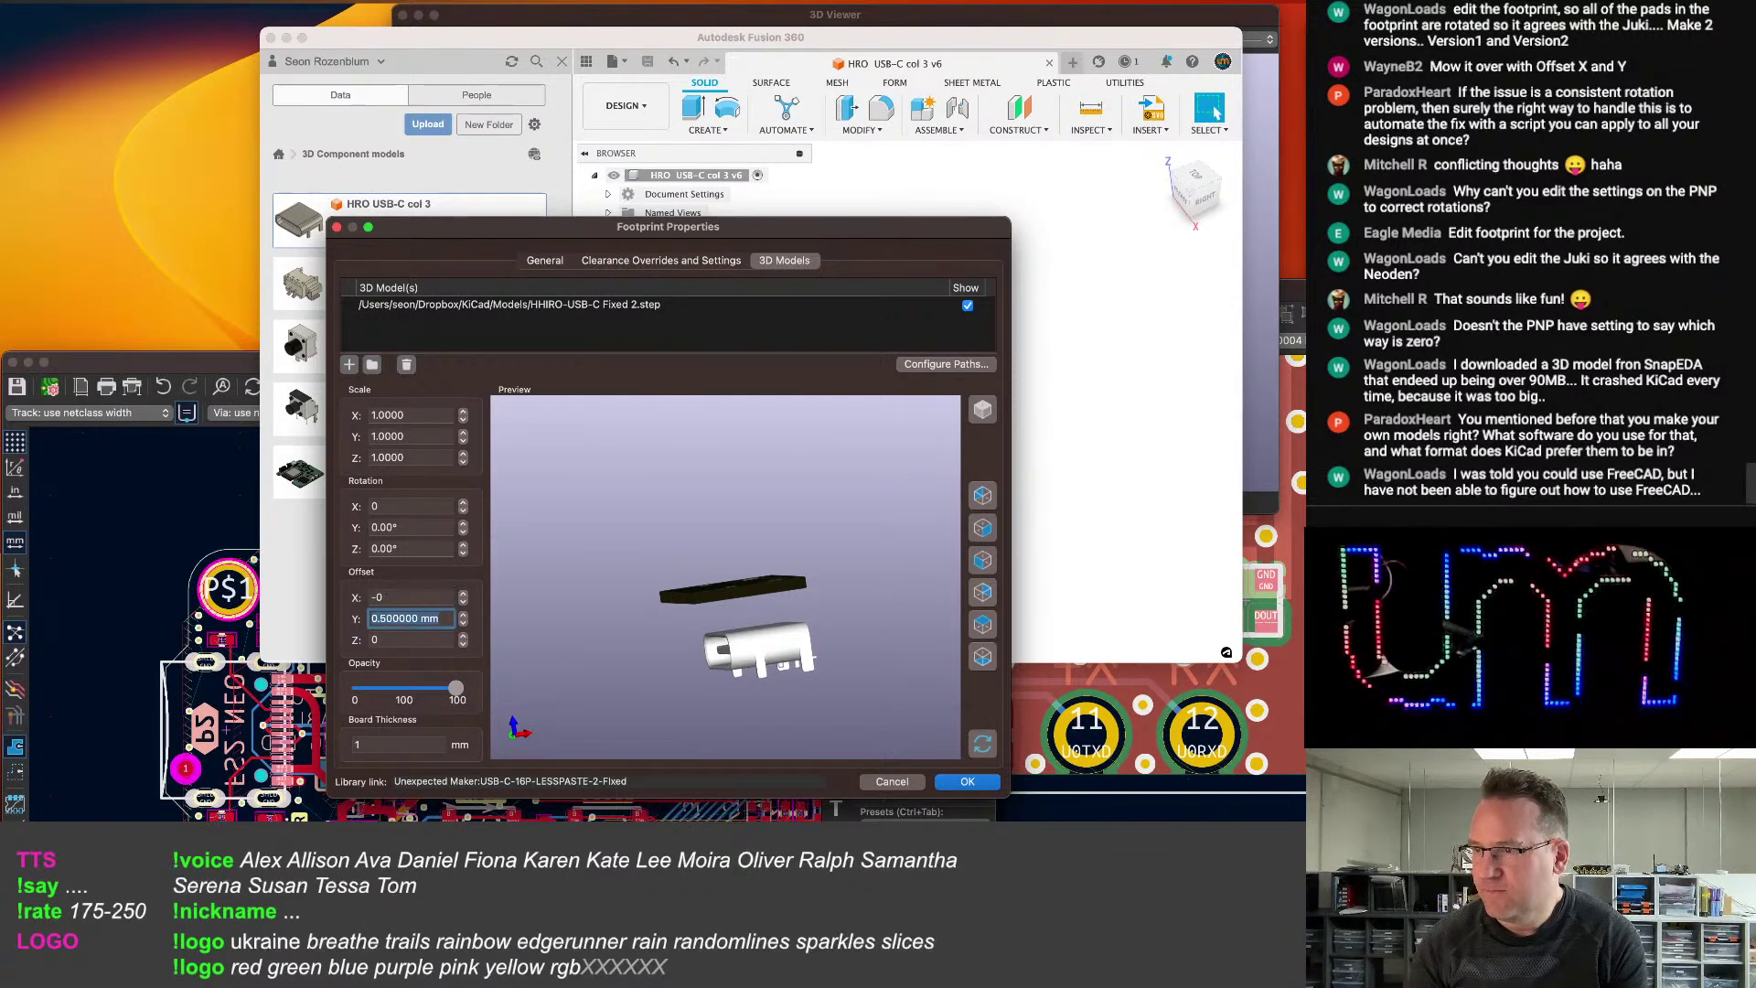
pyautogui.write('0')
pyautogui.press('Tab')
pyautogui.moveTo(674, 601); pyautogui.dragTo(823, 626)
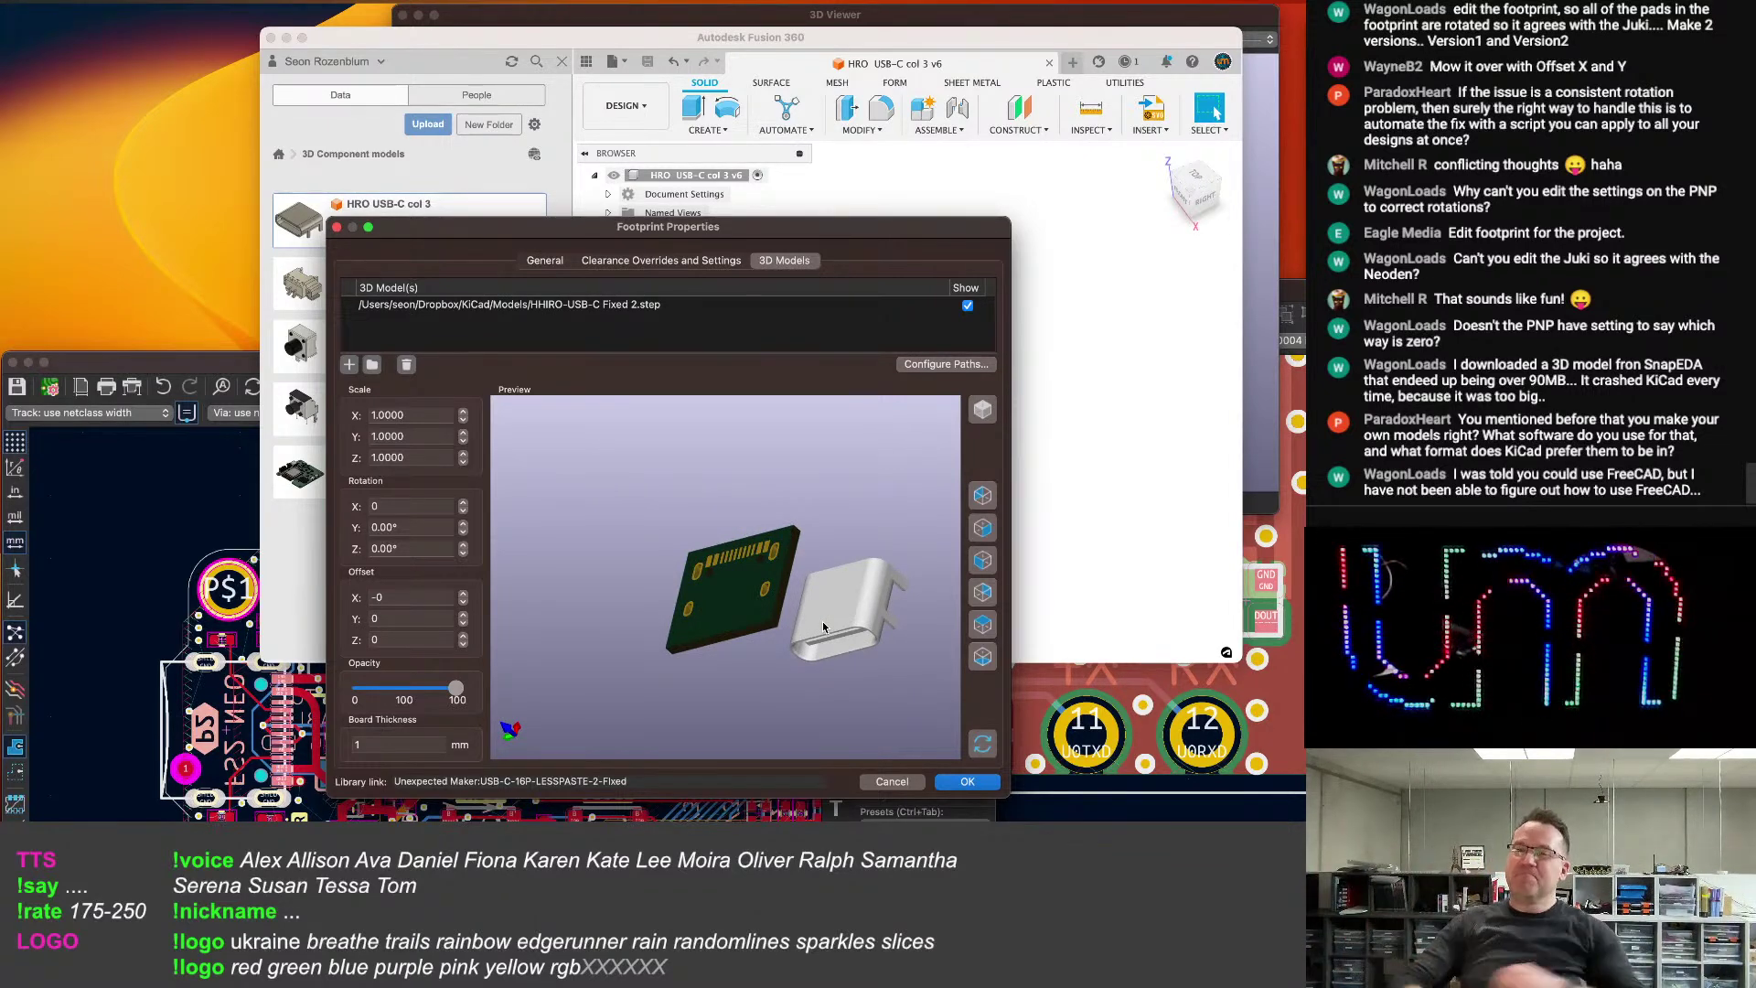
# Switch to Fusion 360, repeatedly undo and redo the recent moves of the connector bodies to compare their positions.
pyautogui.click(1041, 336)
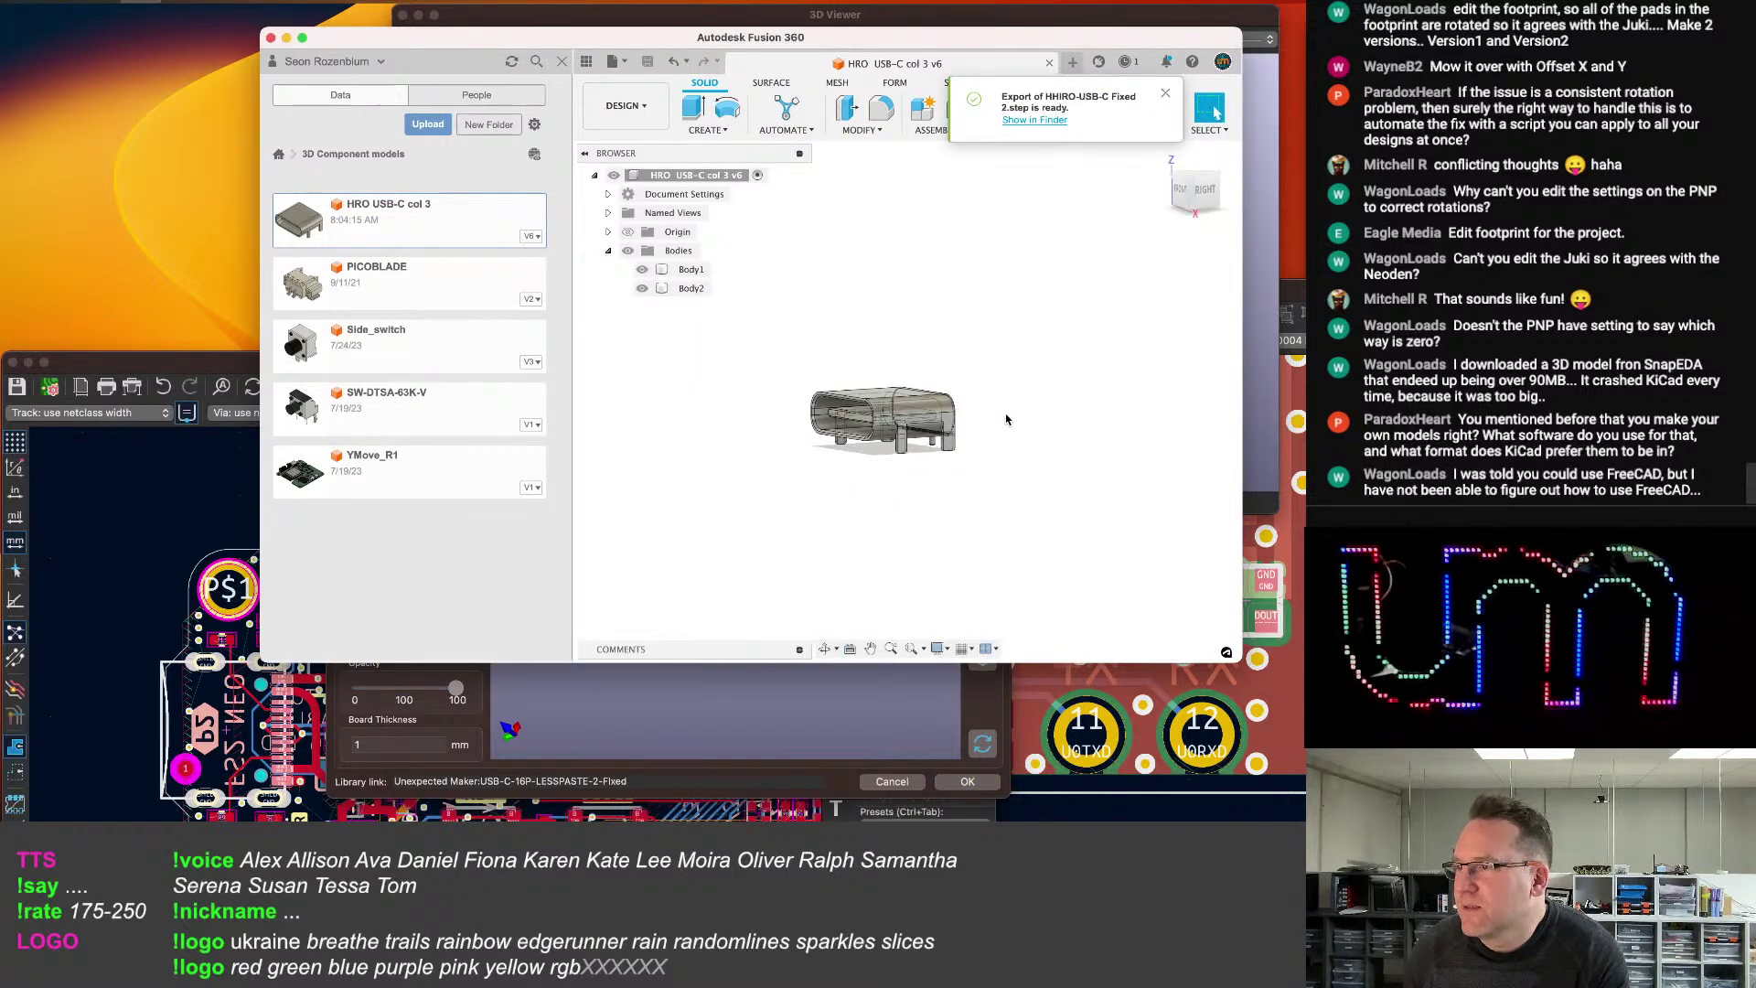
pyautogui.press('super+z')
pyautogui.press('super+z')
pyautogui.press('super+shift+z')
pyautogui.press('super+shift+z')
pyautogui.press('super+z')
pyautogui.press('super+shift+z')
pyautogui.press('super+z')
pyautogui.press('super+shift+z')
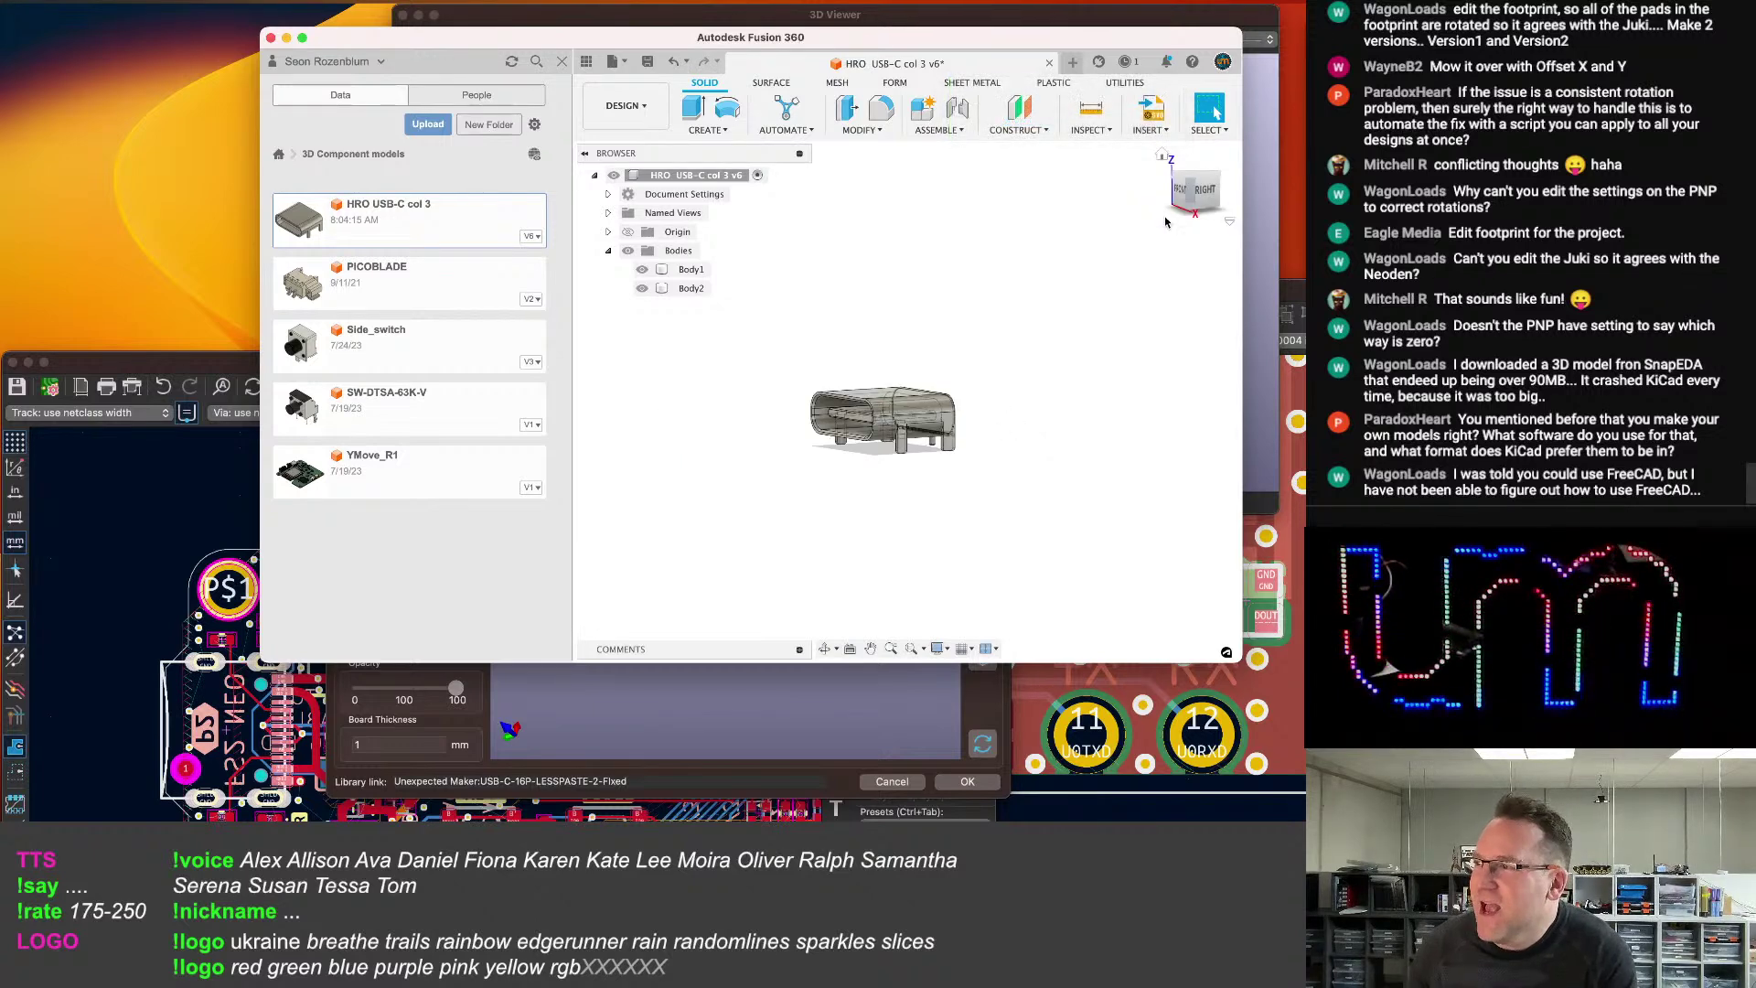
pyautogui.moveTo(1162, 212); pyautogui.dragTo(1186, 231, button='middle')
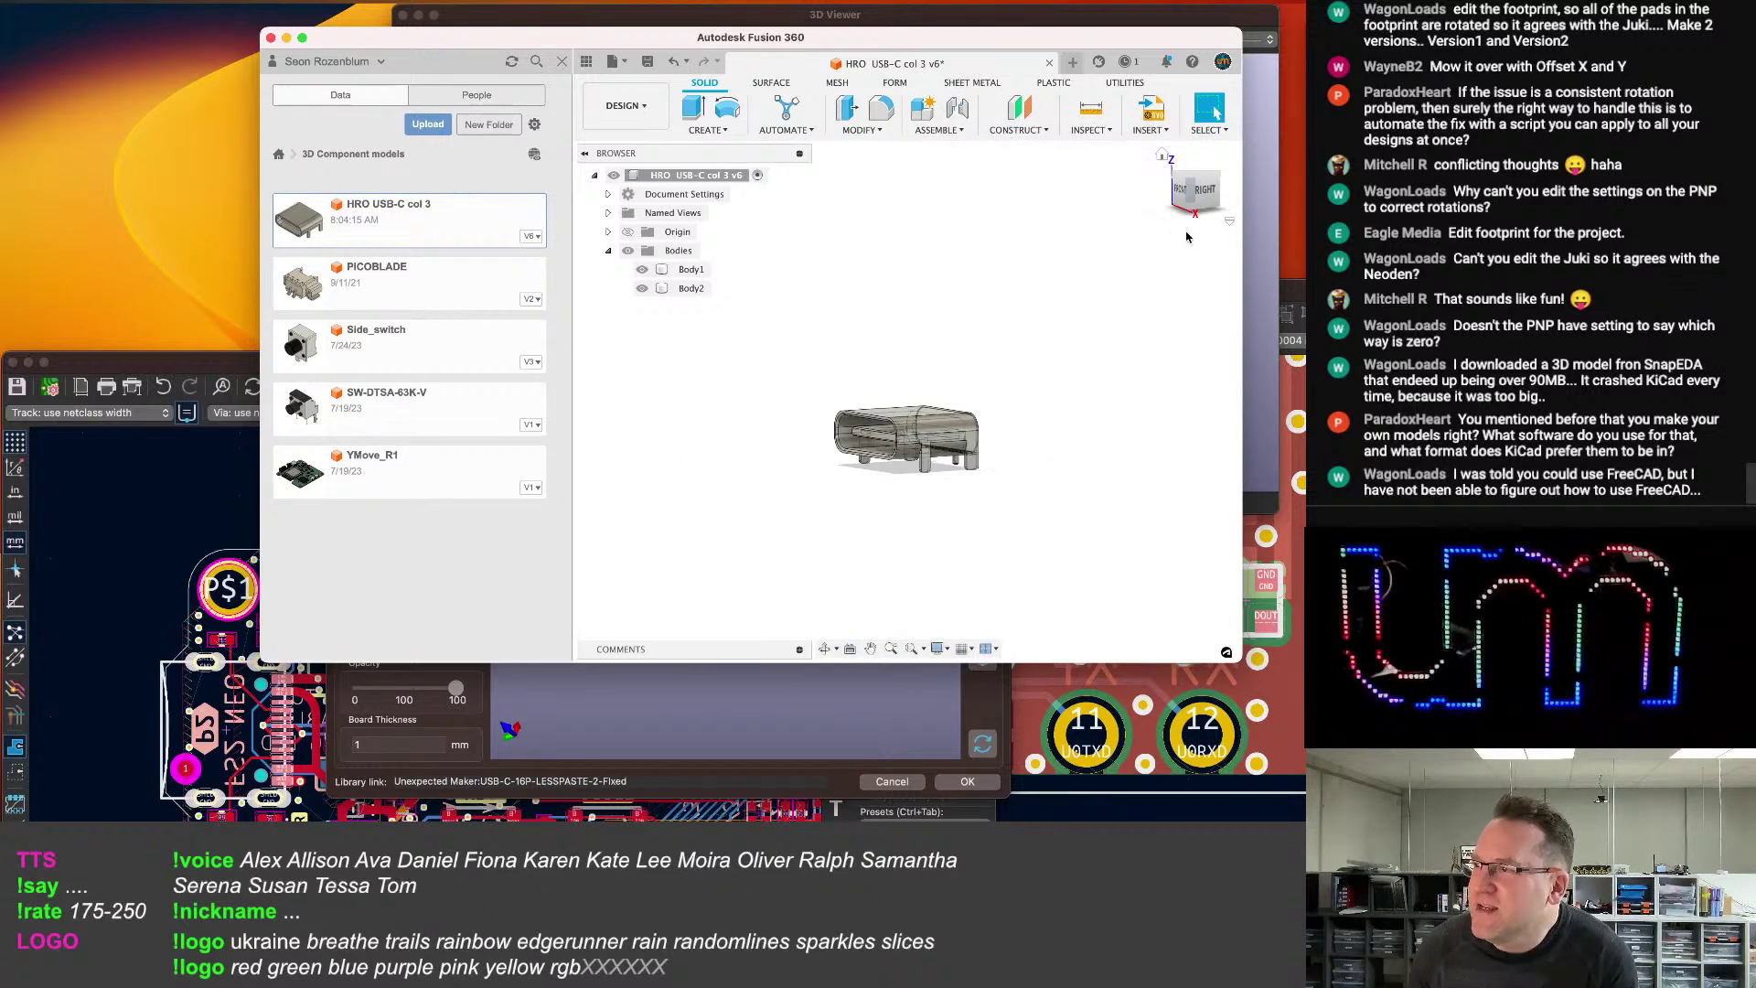
# Switch to KiCad and step the connector model's Z offset up to 7 mm.
pyautogui.click(218, 359)
pyautogui.click(463, 635)
pyautogui.click(464, 635)
pyautogui.click(463, 635)
pyautogui.click(464, 636)
pyautogui.click(464, 635)
pyautogui.click(463, 644)
pyautogui.click(463, 644)
pyautogui.click(464, 644)
pyautogui.click(464, 644)
pyautogui.moveTo(675, 647); pyautogui.dragTo(672, 513)
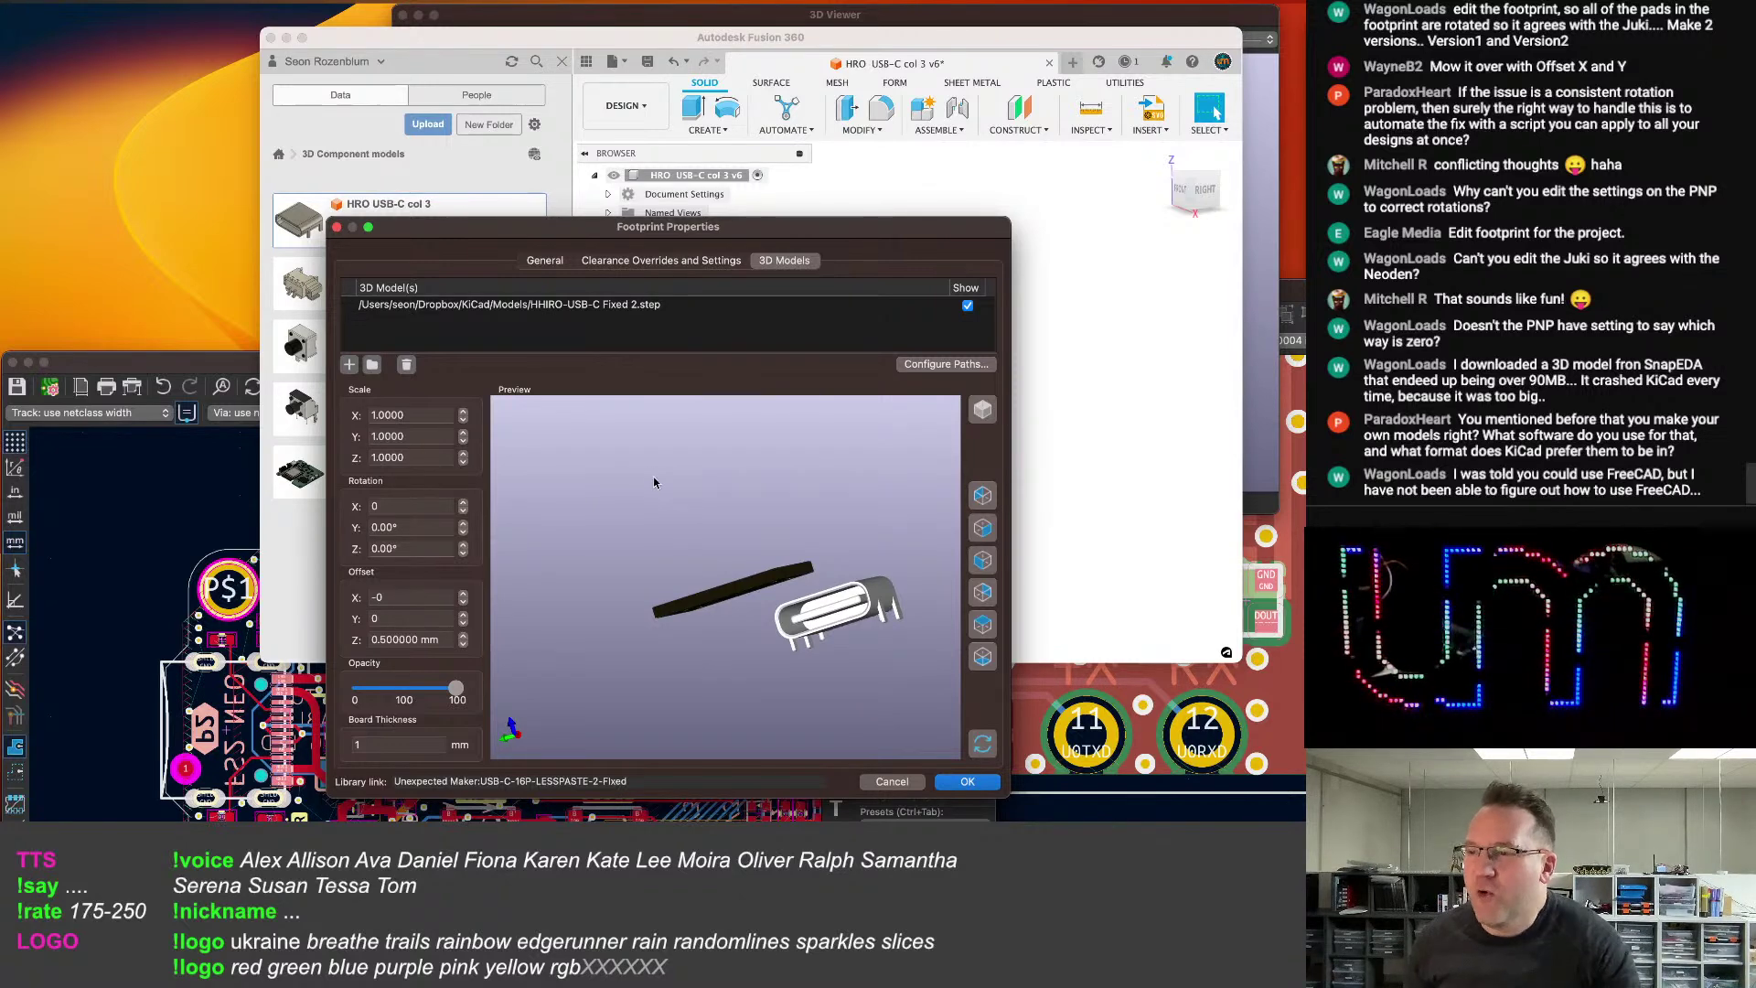
pyautogui.moveTo(692, 592); pyautogui.dragTo(779, 575)
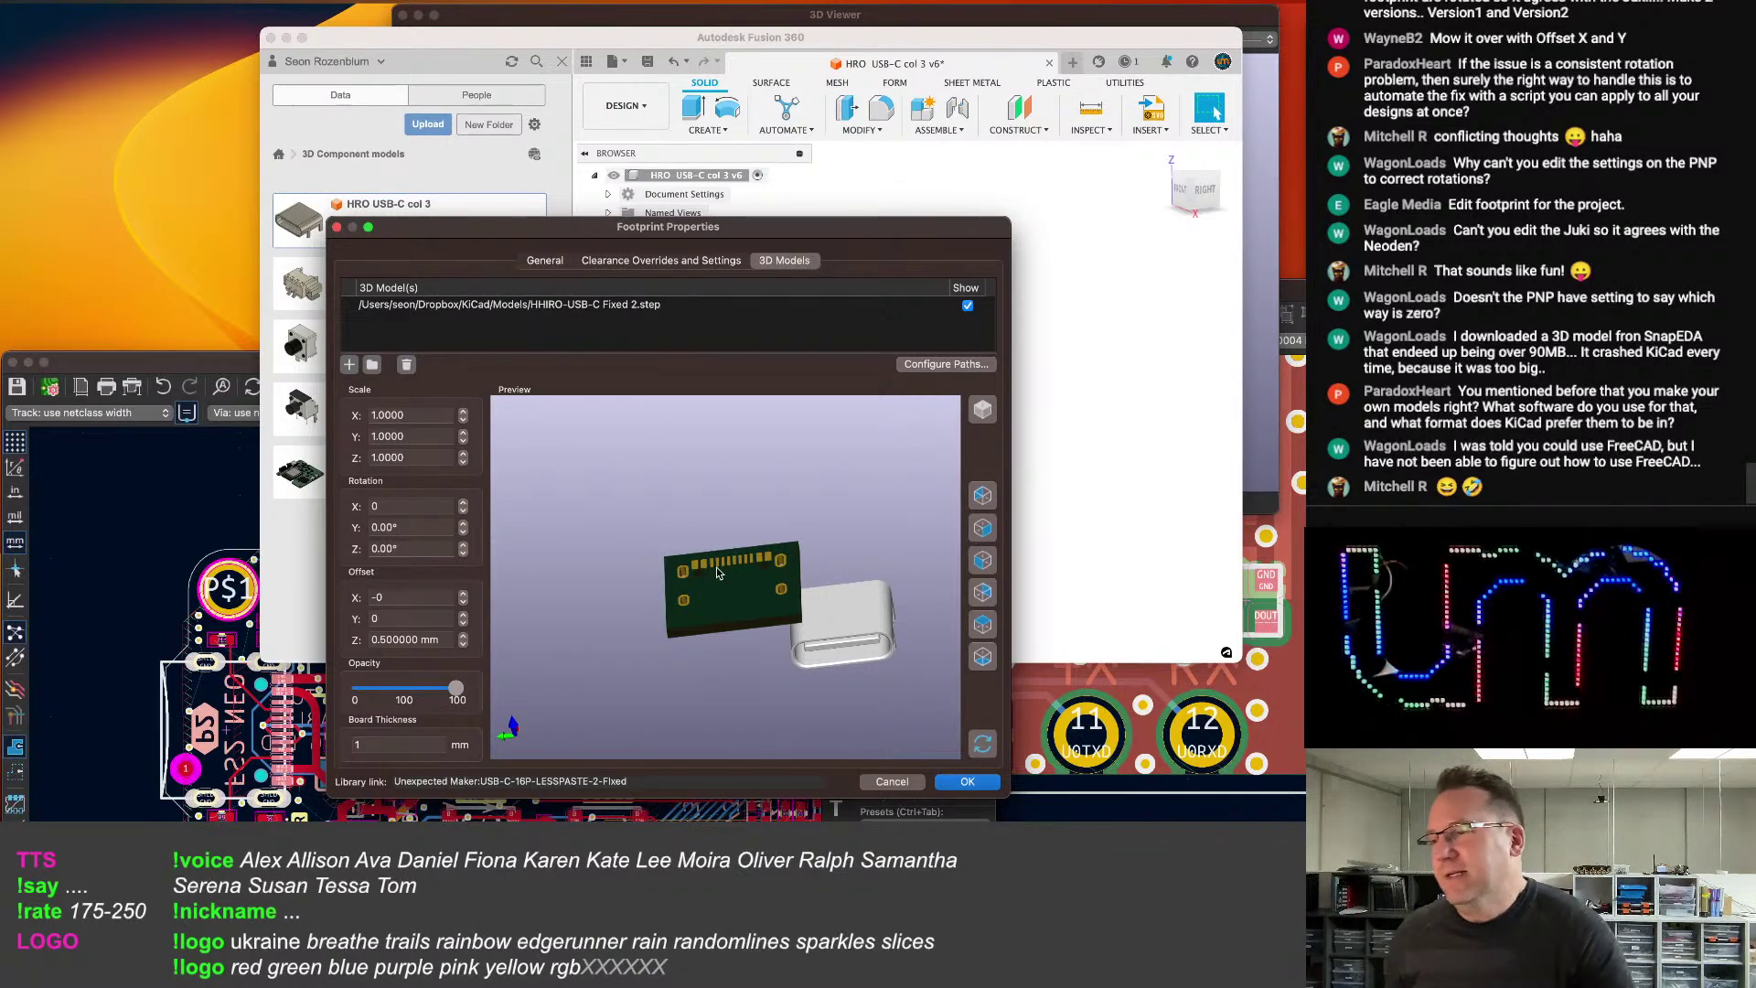
pyautogui.moveTo(462, 635); pyautogui.dragTo(463, 634)
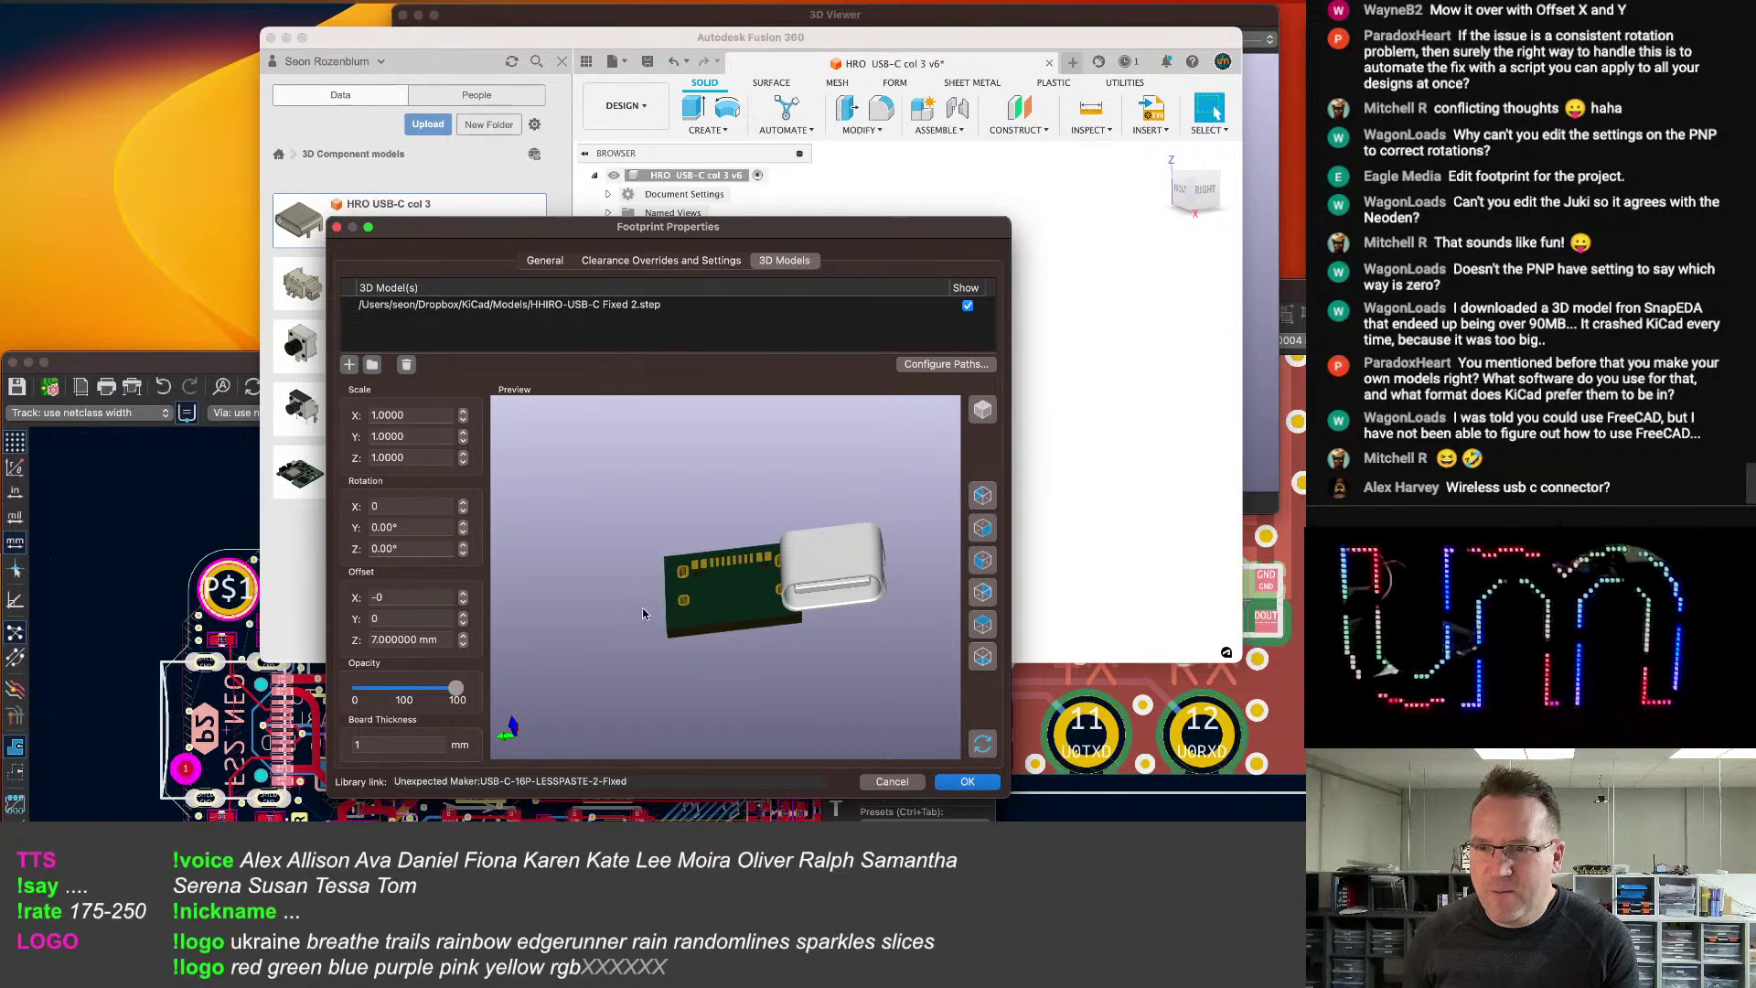
# Step the connector model's X offset to -9 mm so it sits over the footprint pads.
pyautogui.moveTo(750, 600); pyautogui.dragTo(720, 653)
pyautogui.moveTo(486, 625); pyautogui.dragTo(765, 618)
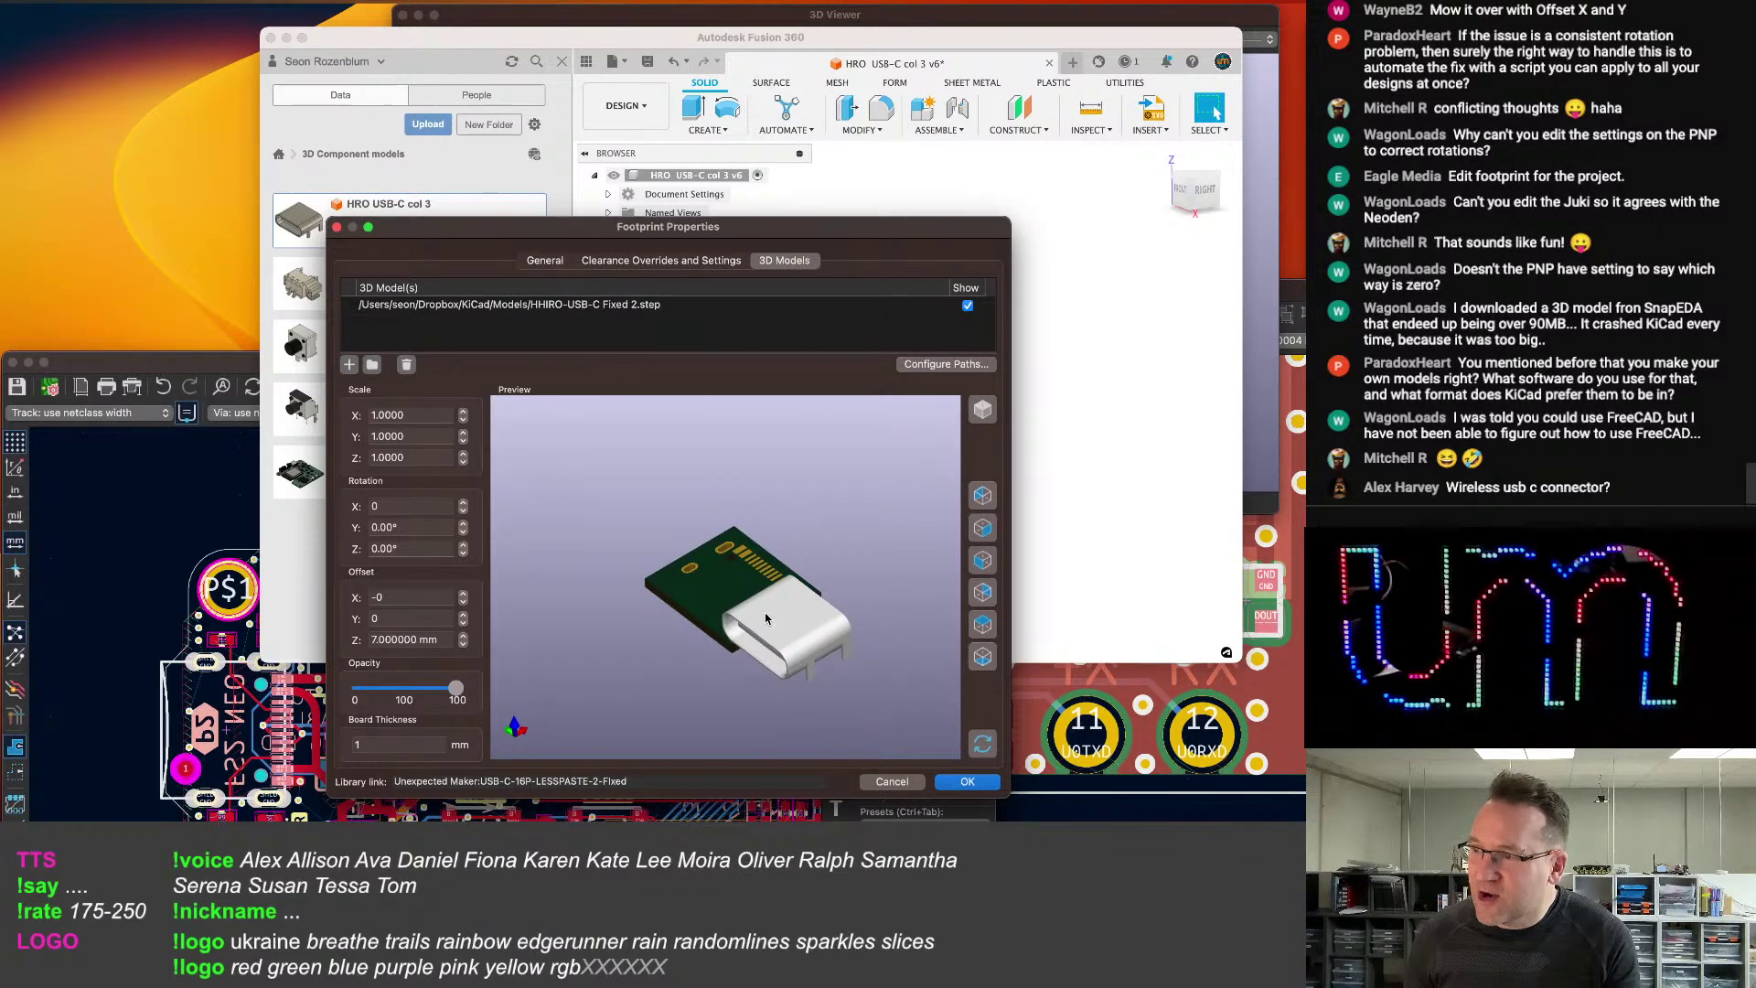
pyautogui.click(463, 593)
pyautogui.click(462, 602)
pyautogui.click(463, 602)
pyautogui.click(462, 602)
pyautogui.click(463, 602)
pyautogui.click(463, 602)
pyautogui.click(463, 602)
pyautogui.click(462, 601)
pyautogui.click(463, 601)
pyautogui.click(463, 601)
pyautogui.click(463, 602)
pyautogui.click(462, 603)
pyautogui.click(463, 602)
pyautogui.moveTo(556, 660); pyautogui.dragTo(477, 661)
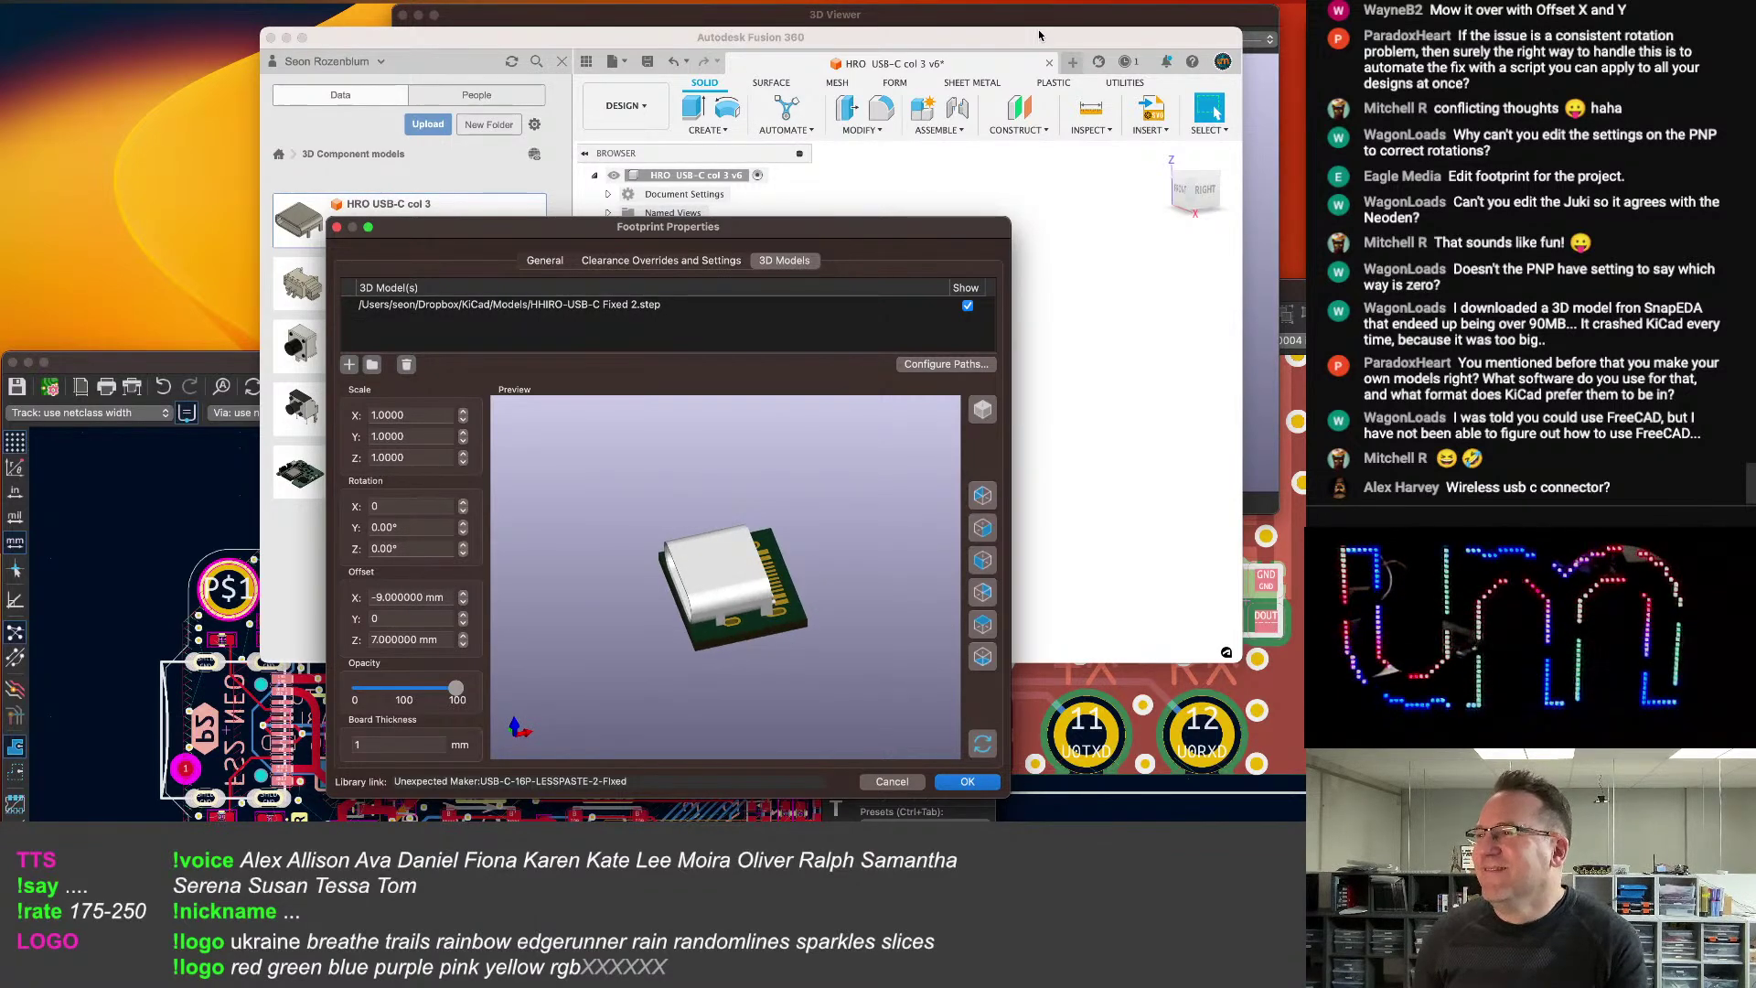
# Switch to Fusion 360 and move both connector bodies 7 mm along Z.
pyautogui.click(1039, 35)
pyautogui.keyDown('shift'); pyautogui.moveTo(920, 500); pyautogui.dragTo(894, 543, button='middle'); pyautogui.keyUp('shift')
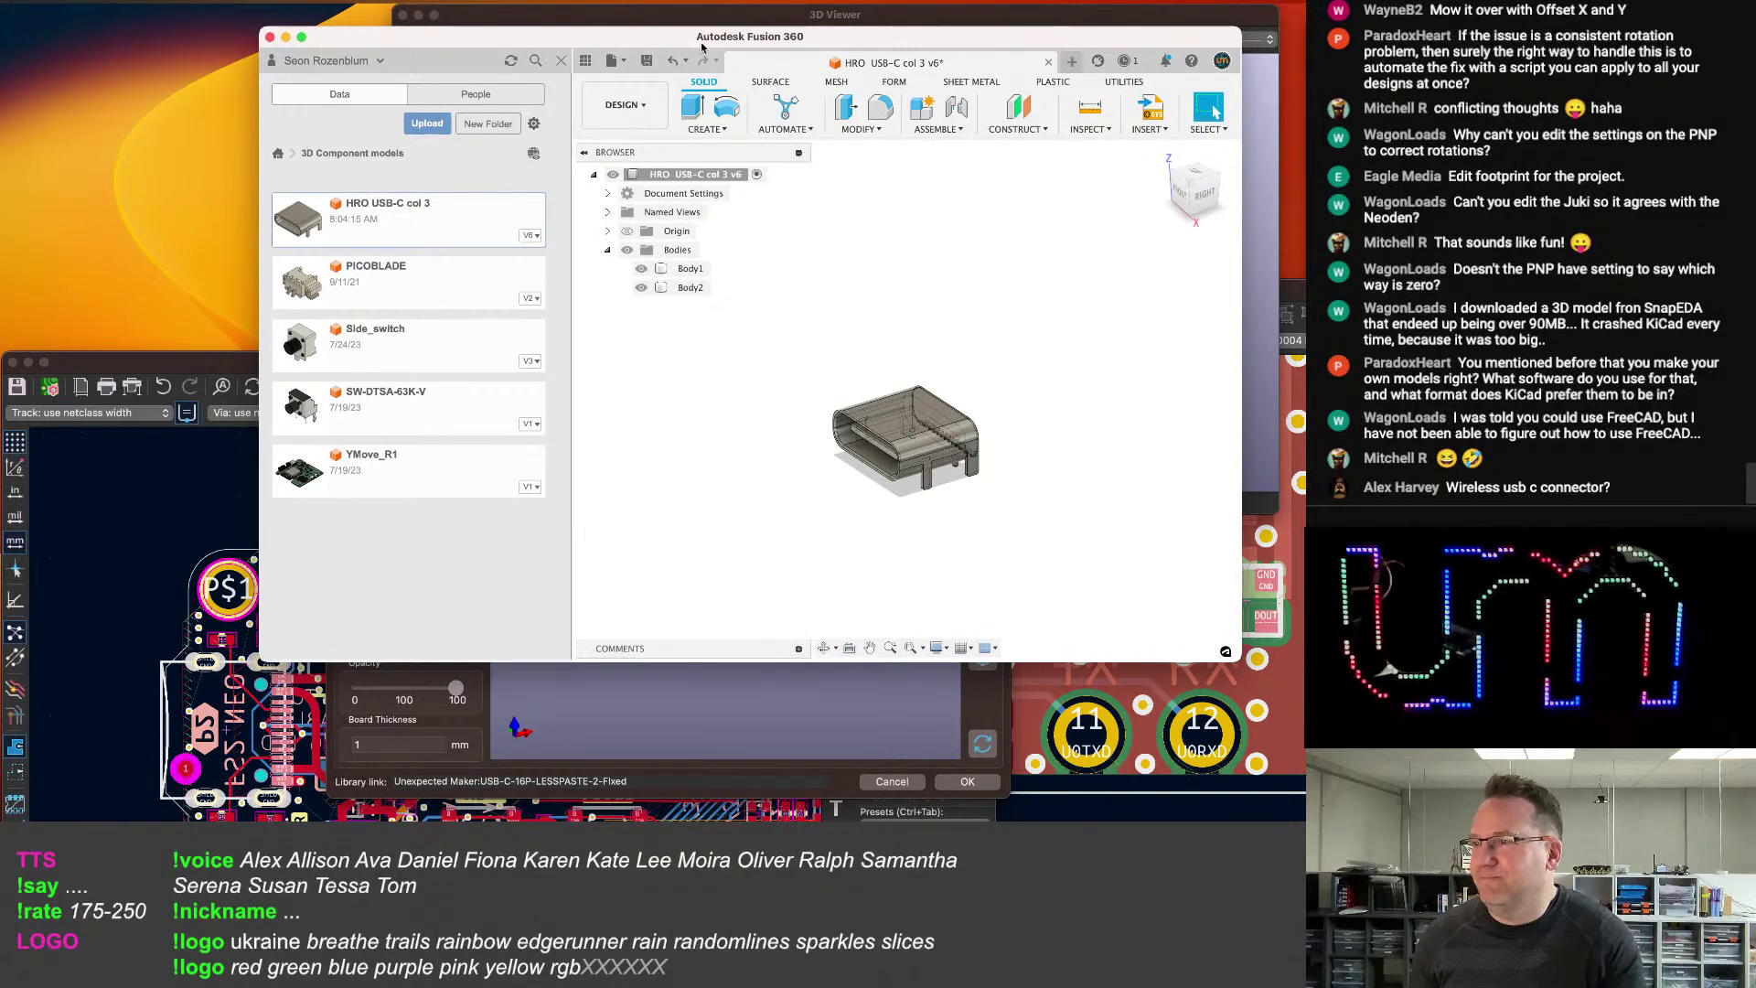
pyautogui.click(690, 268)
pyautogui.keyDown('shift'); pyautogui.click(690, 287); pyautogui.keyUp('shift')
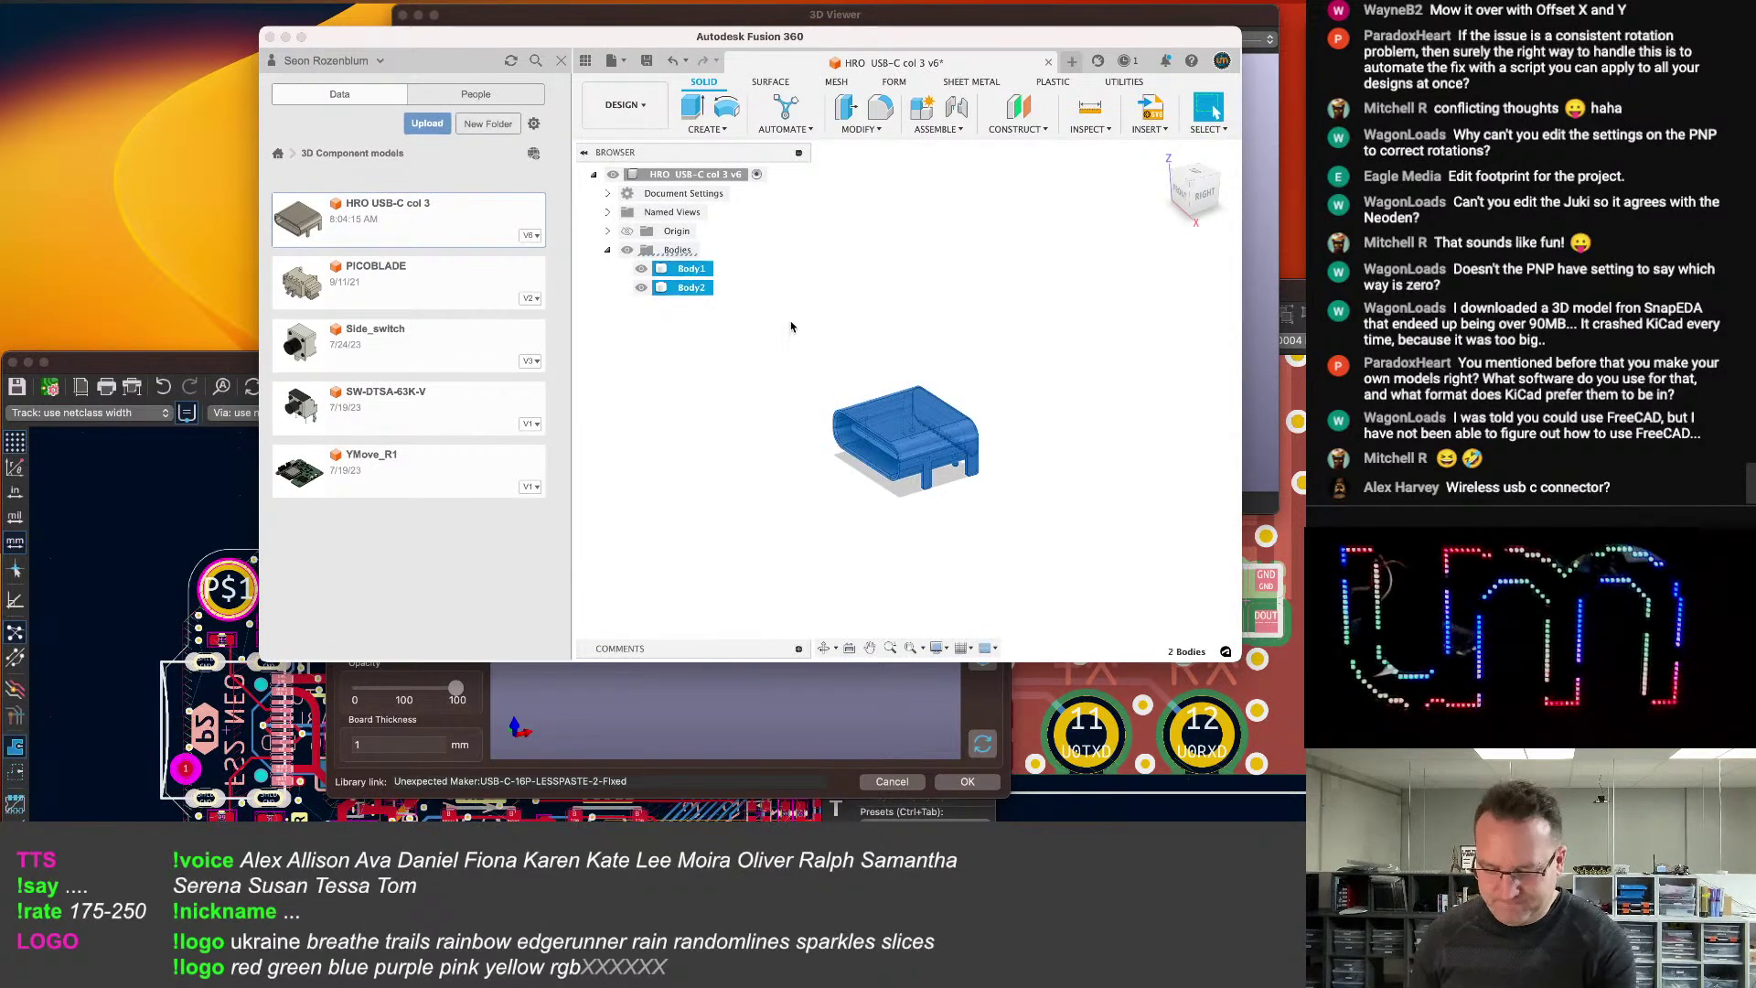
pyautogui.press('m')
pyautogui.moveTo(834, 406); pyautogui.dragTo(828, 331)
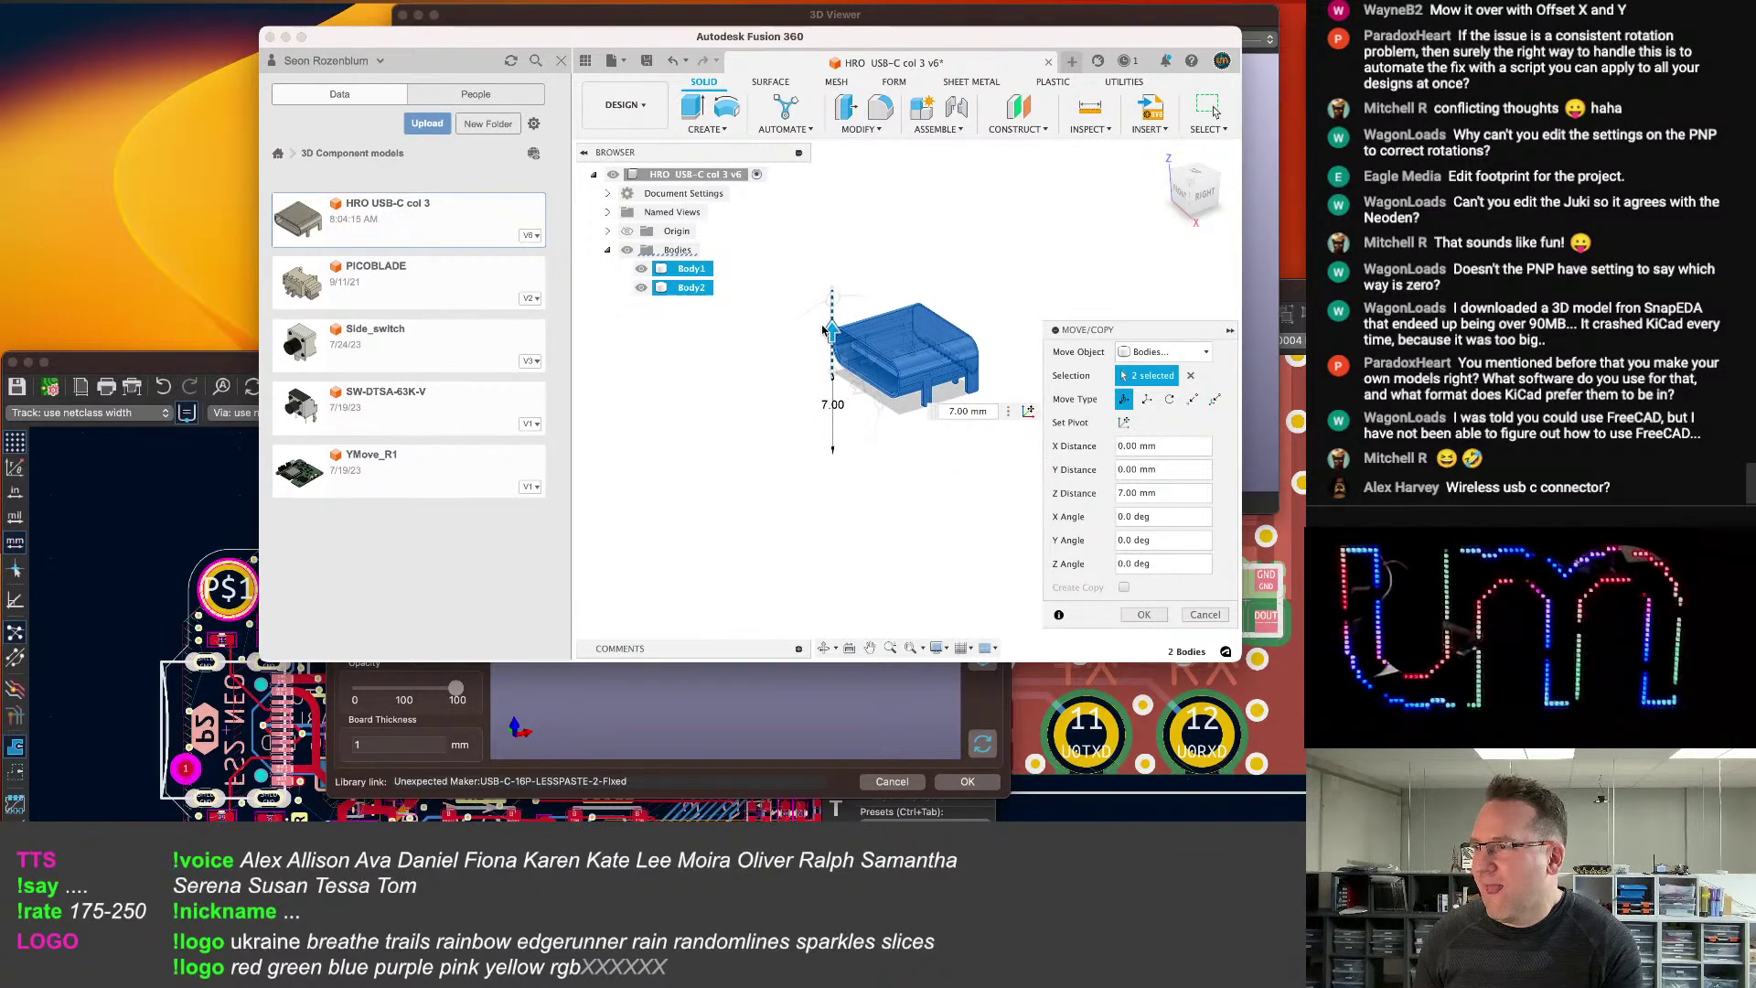
pyautogui.press('Return')
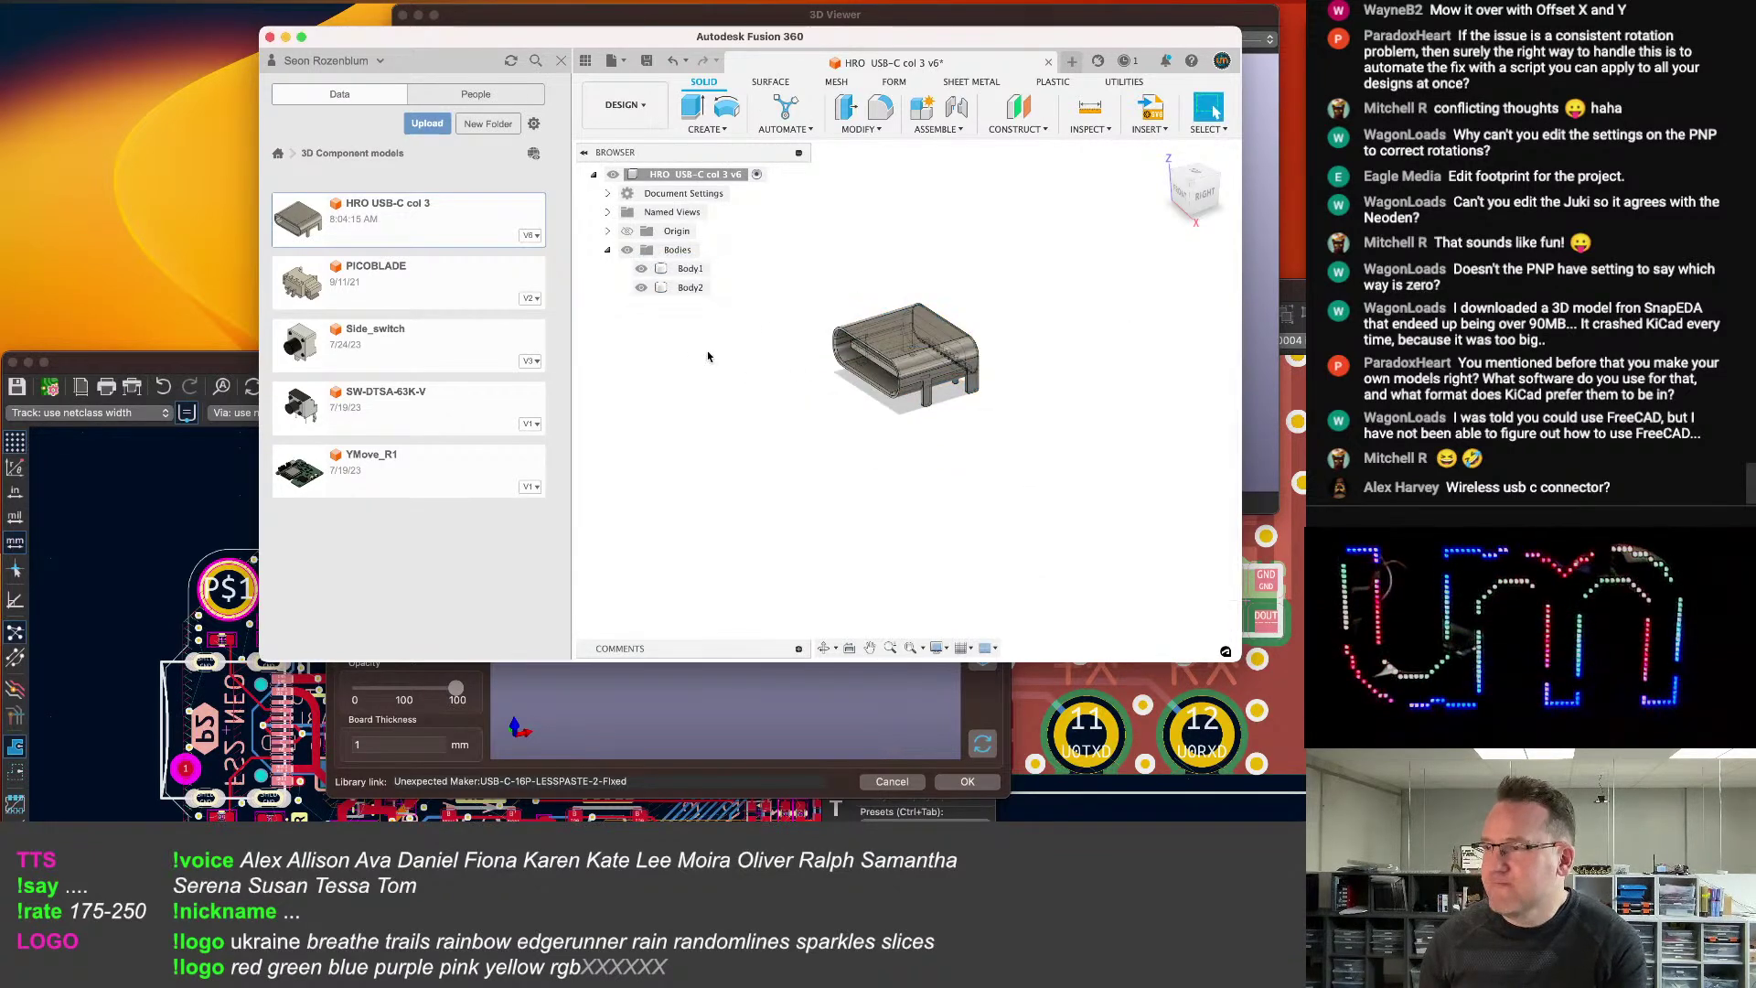
# Move Body1 and Body2 7 mm along Z and -3 mm along X, checking KiCad's model preview before confirming.
pyautogui.moveTo(794, 406)
pyautogui.mouseDown(button='middle')
pyautogui.moveTo(822, 463)
pyautogui.moveTo(804, 433)
pyautogui.mouseUp(button='middle')
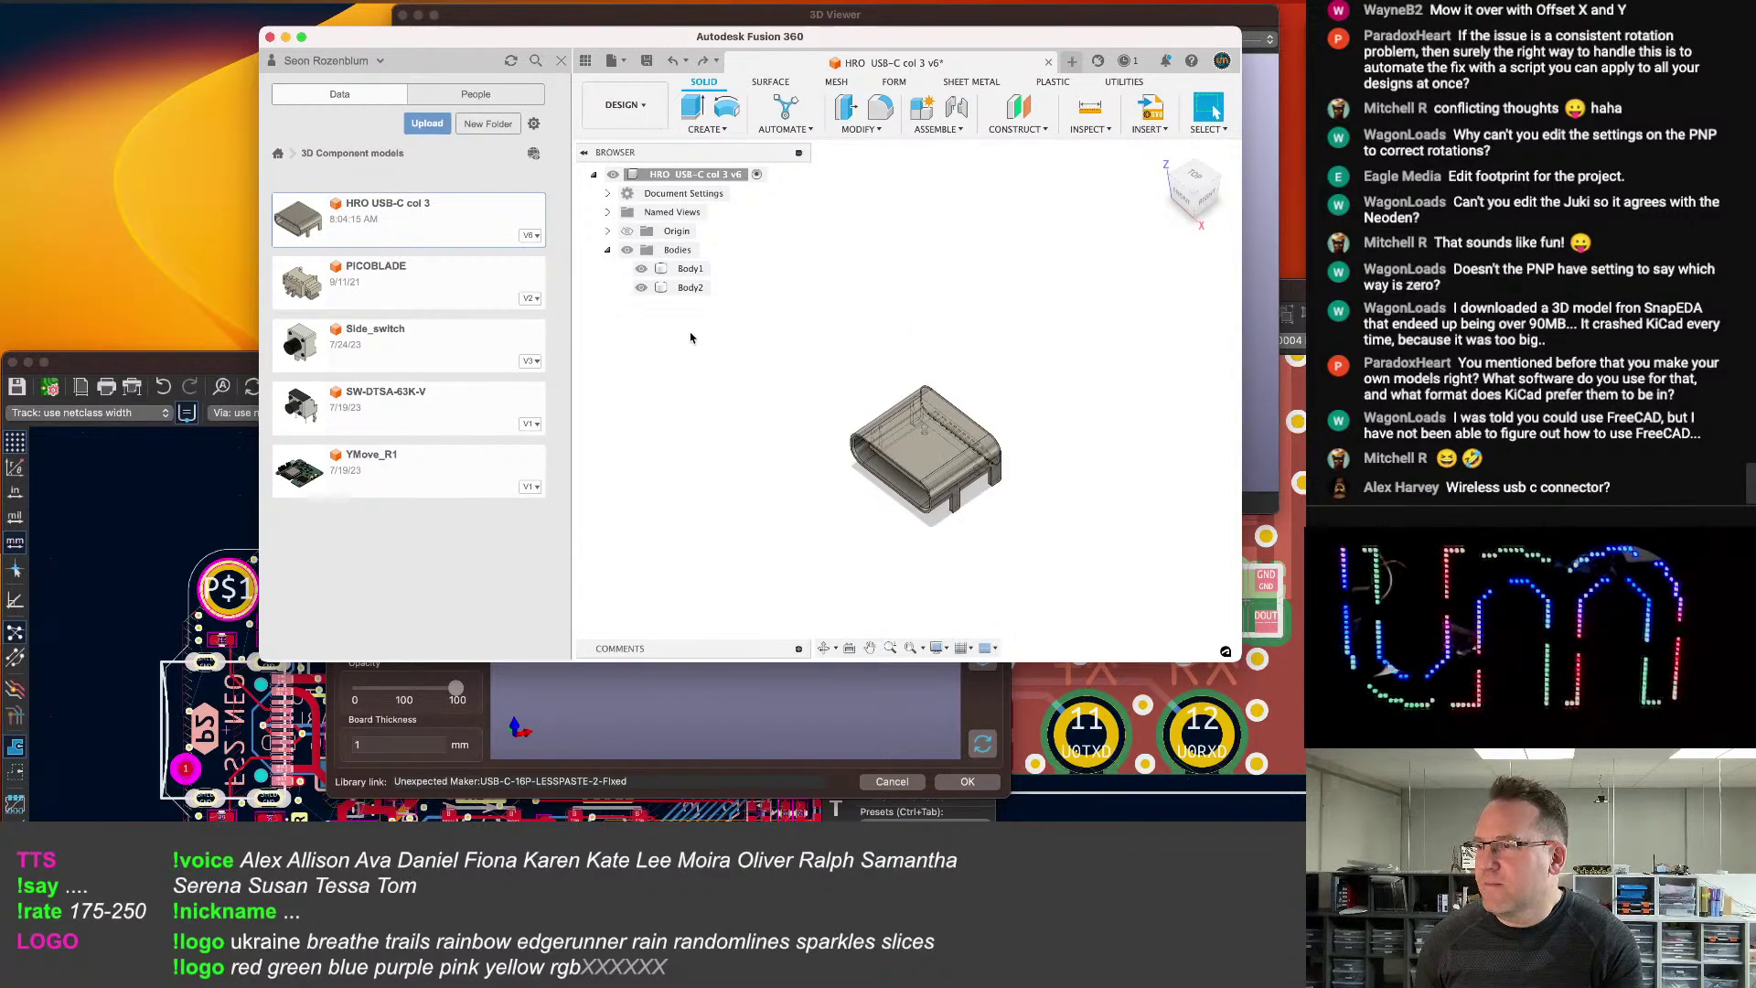
pyautogui.click(695, 270)
pyautogui.keyDown('shift'); pyautogui.click(697, 285); pyautogui.keyUp('shift')
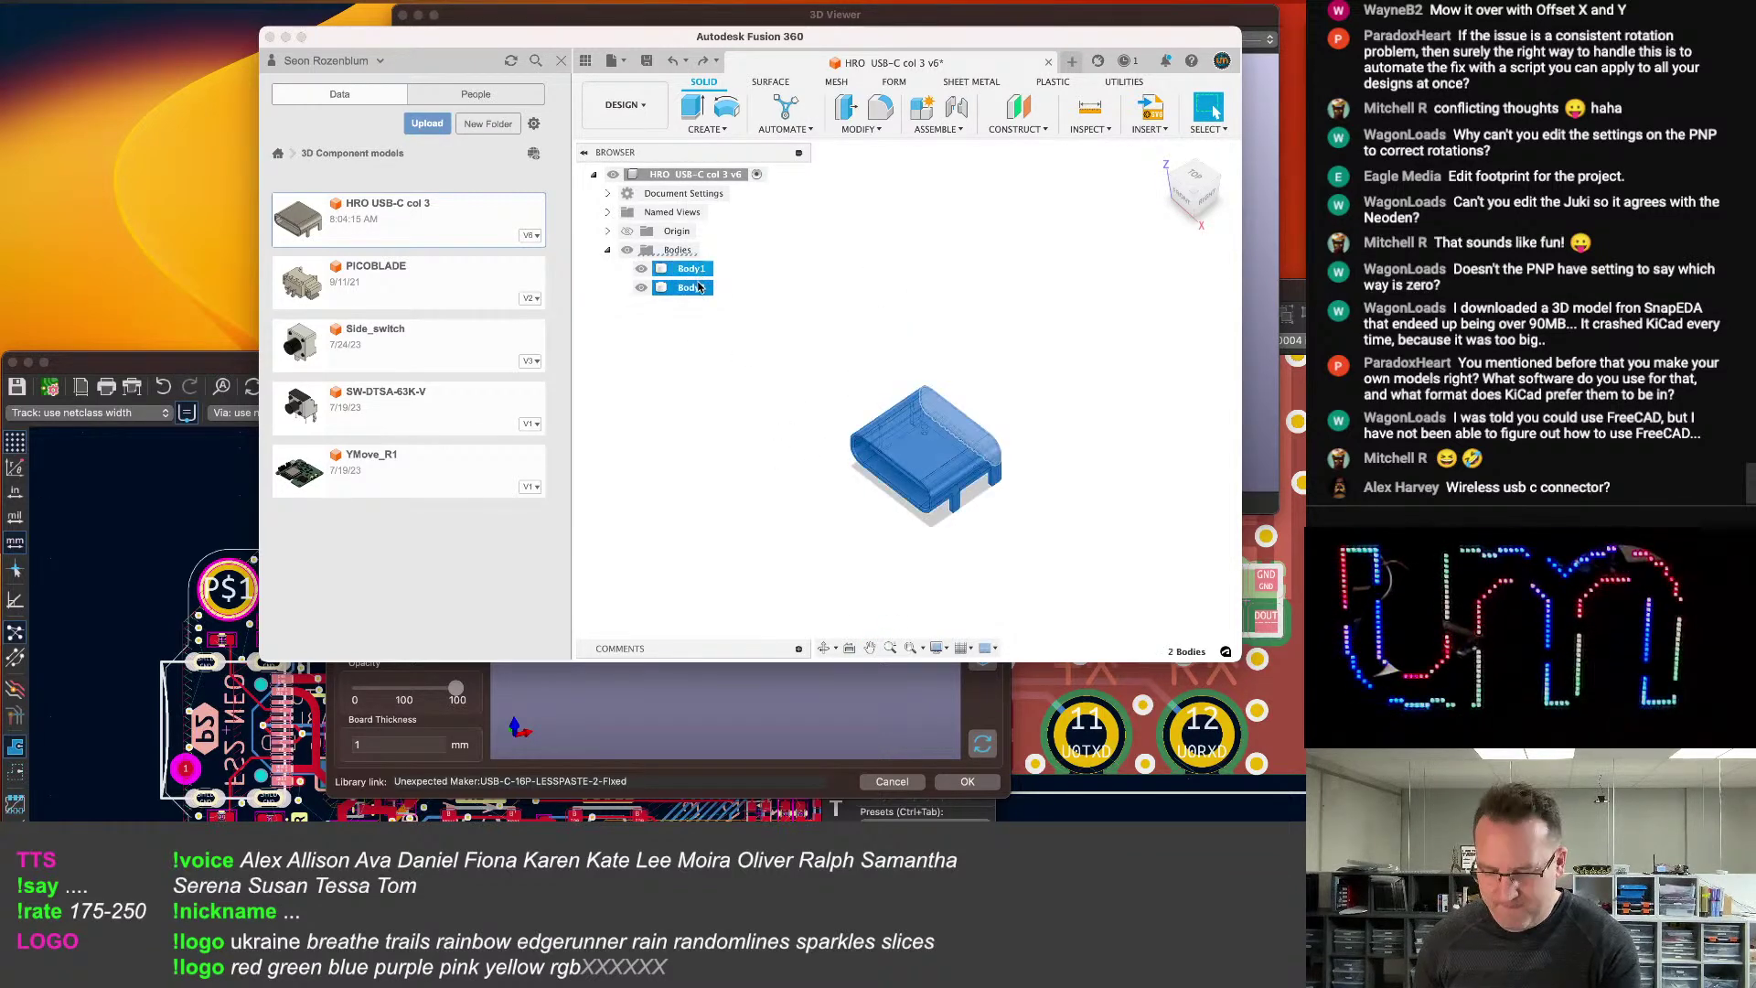
pyautogui.press('m')
pyautogui.moveTo(847, 435); pyautogui.dragTo(850, 368)
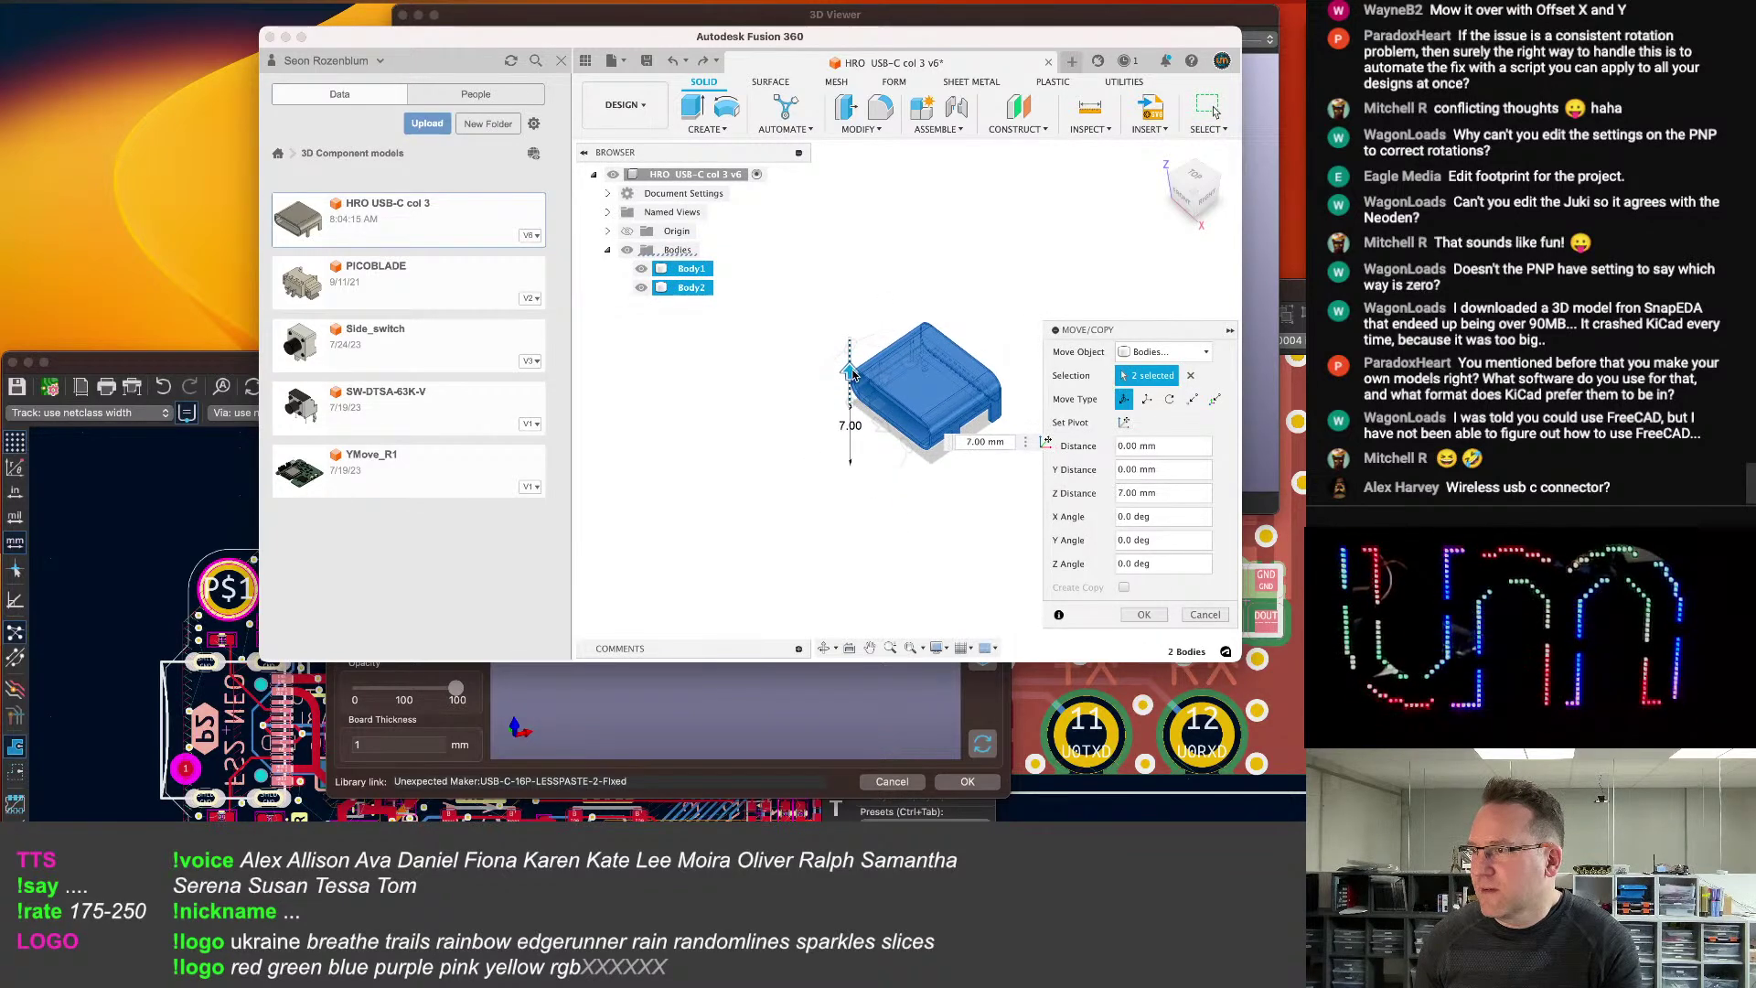
pyautogui.keyDown('shift'); pyautogui.moveTo(785, 479); pyautogui.dragTo(825, 418, button='middle'); pyautogui.keyUp('shift')
pyautogui.moveTo(881, 419); pyautogui.dragTo(853, 410)
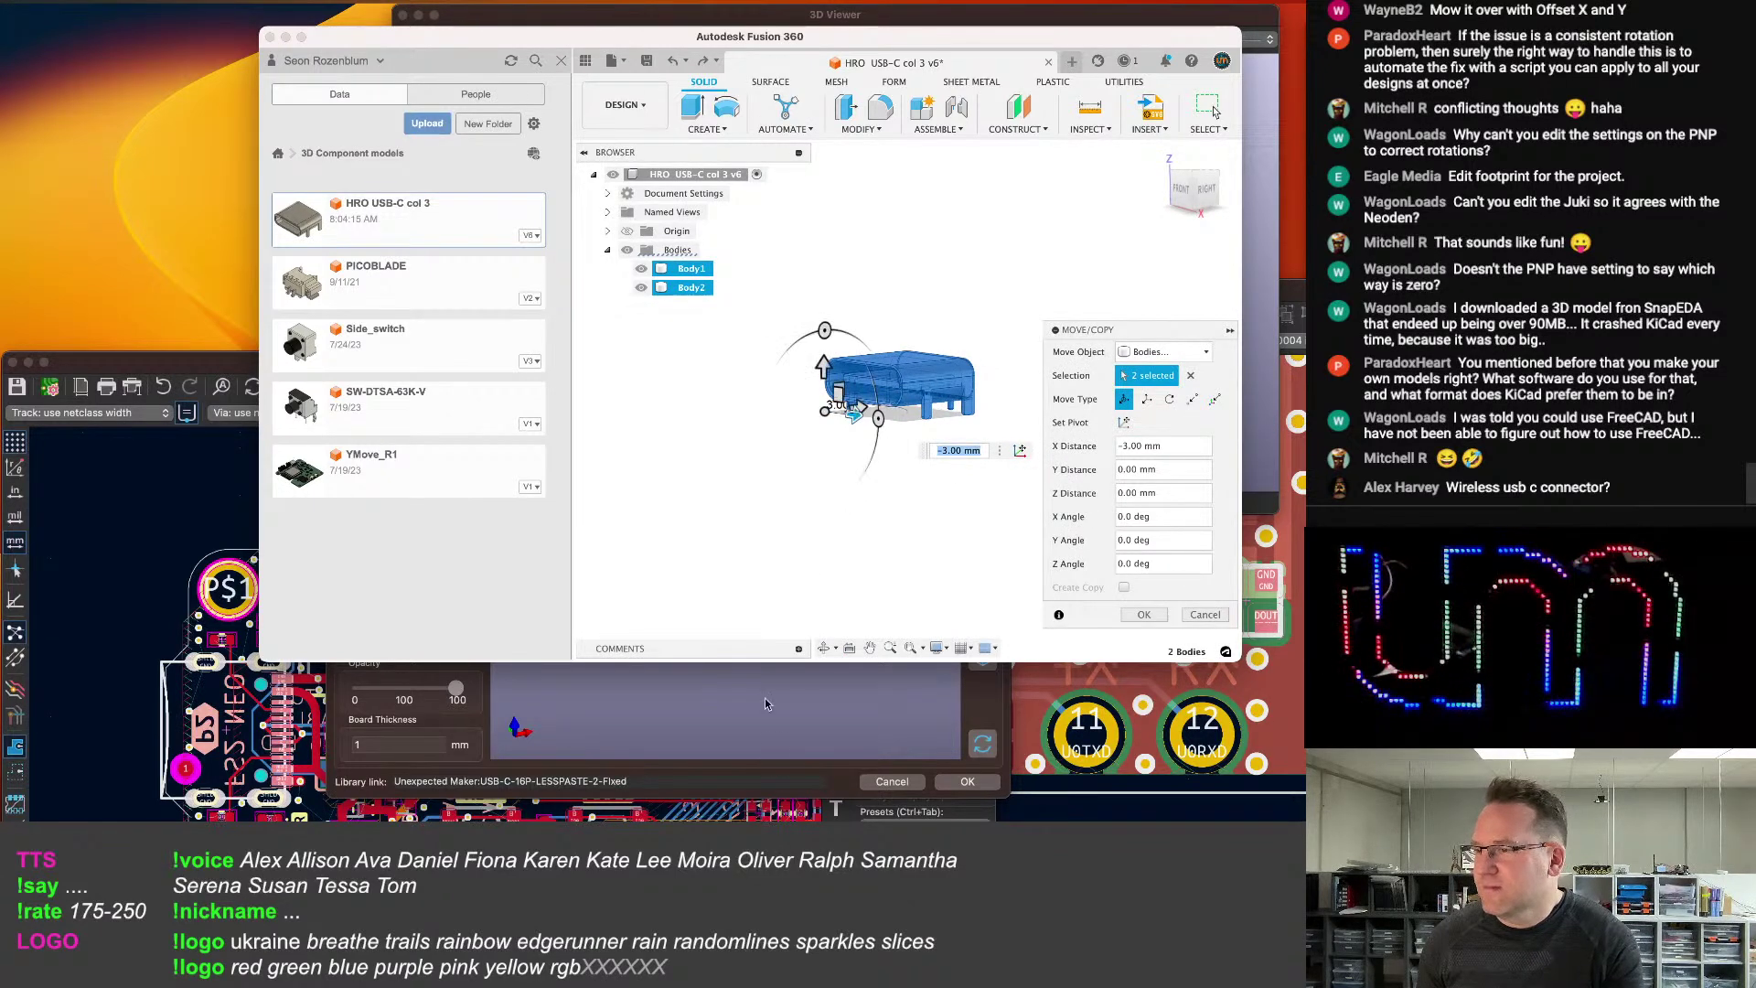
pyautogui.click(730, 729)
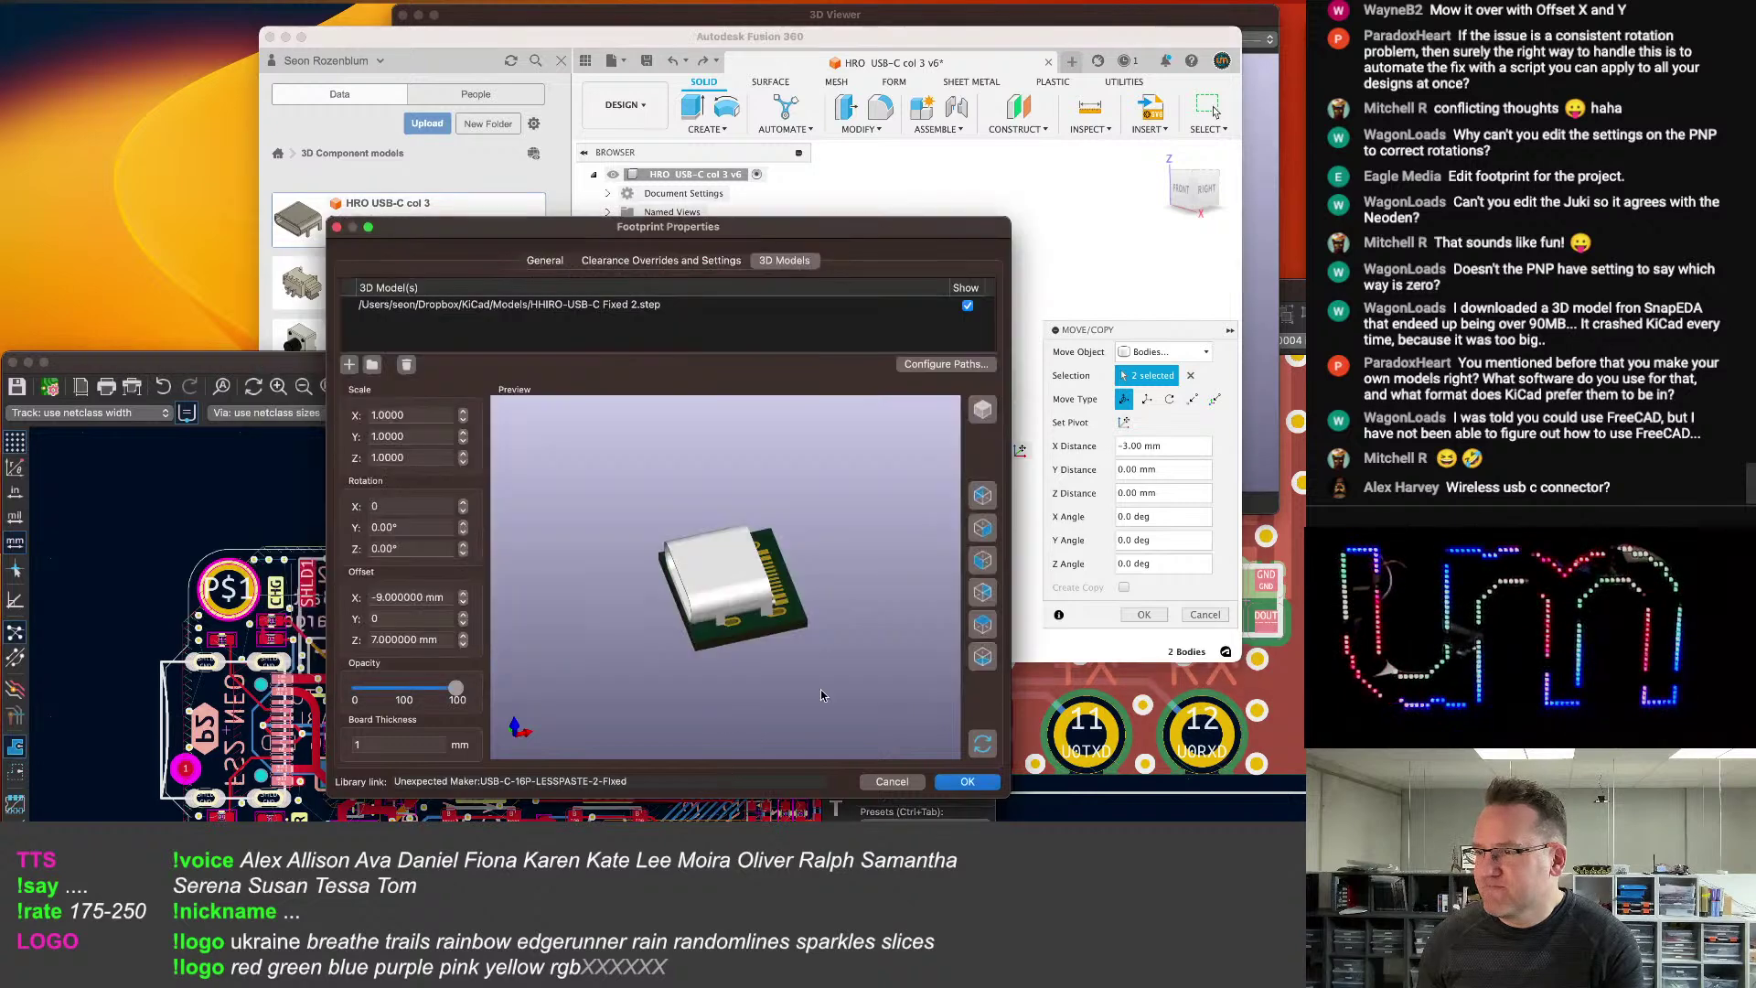
pyautogui.click(1156, 619)
pyautogui.click(1151, 622)
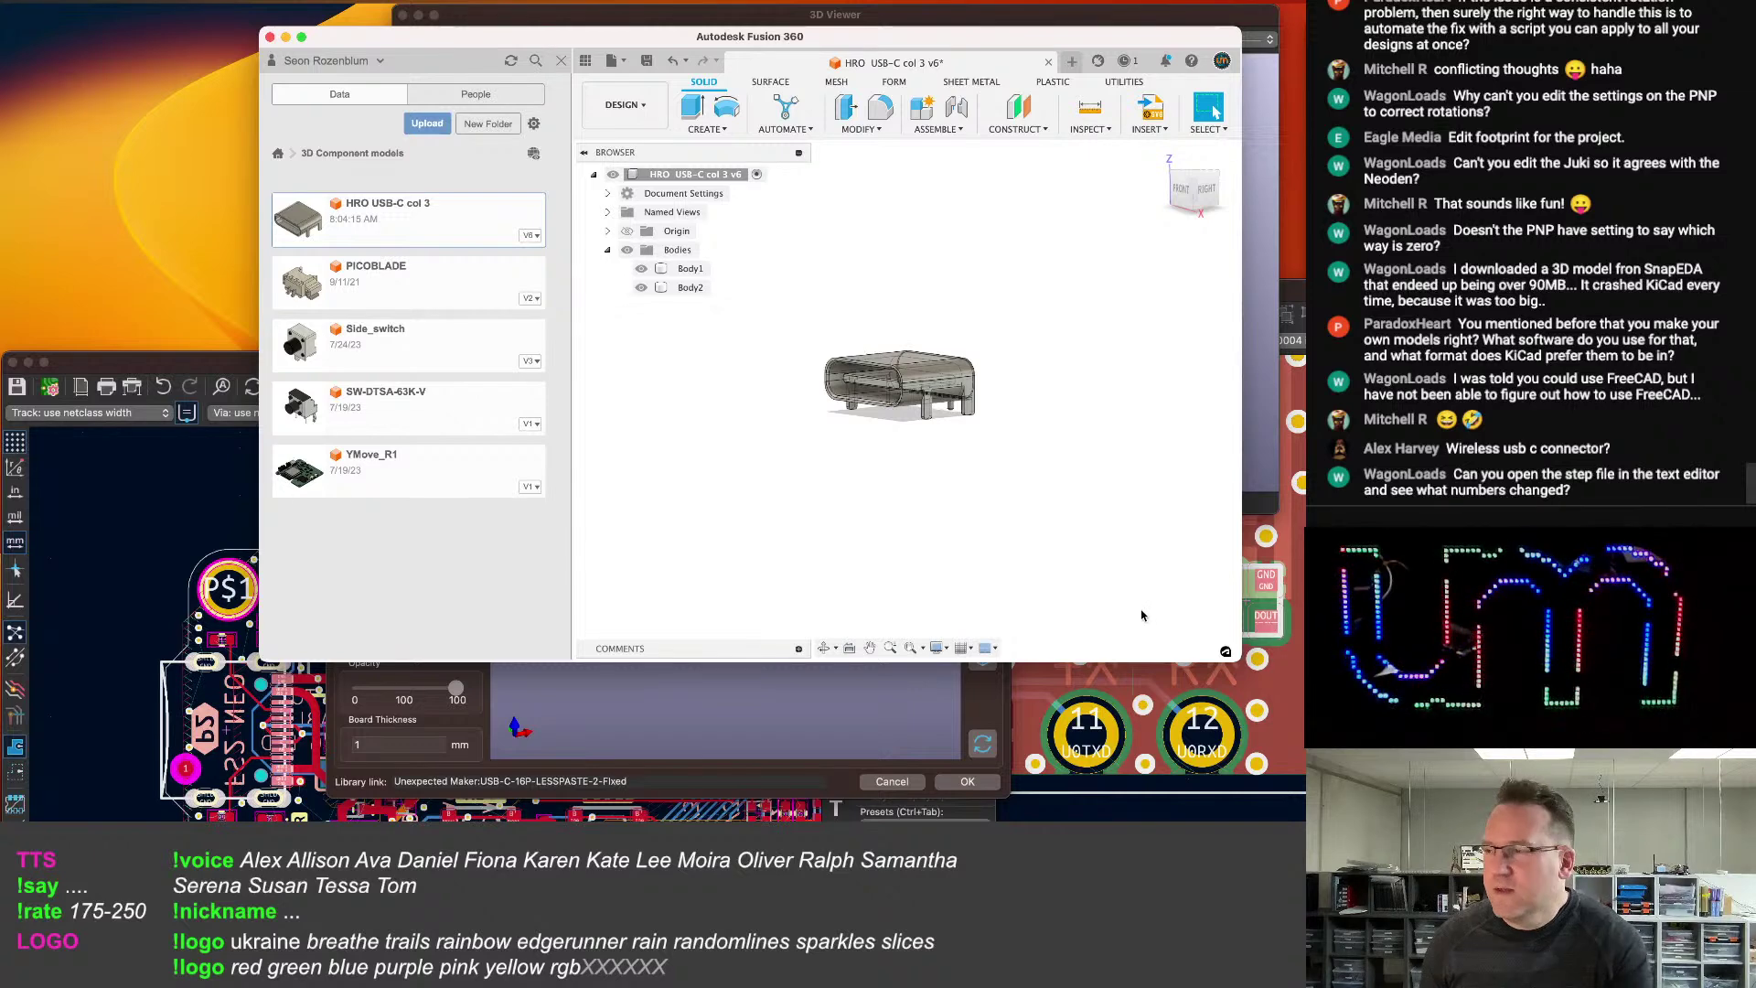
# Save the repositioned USB-C connector design as a new version with the description "User Saved".
pyautogui.keyDown('shift'); pyautogui.moveTo(903, 446); pyautogui.dragTo(893, 485, button='middle'); pyautogui.keyUp('shift')
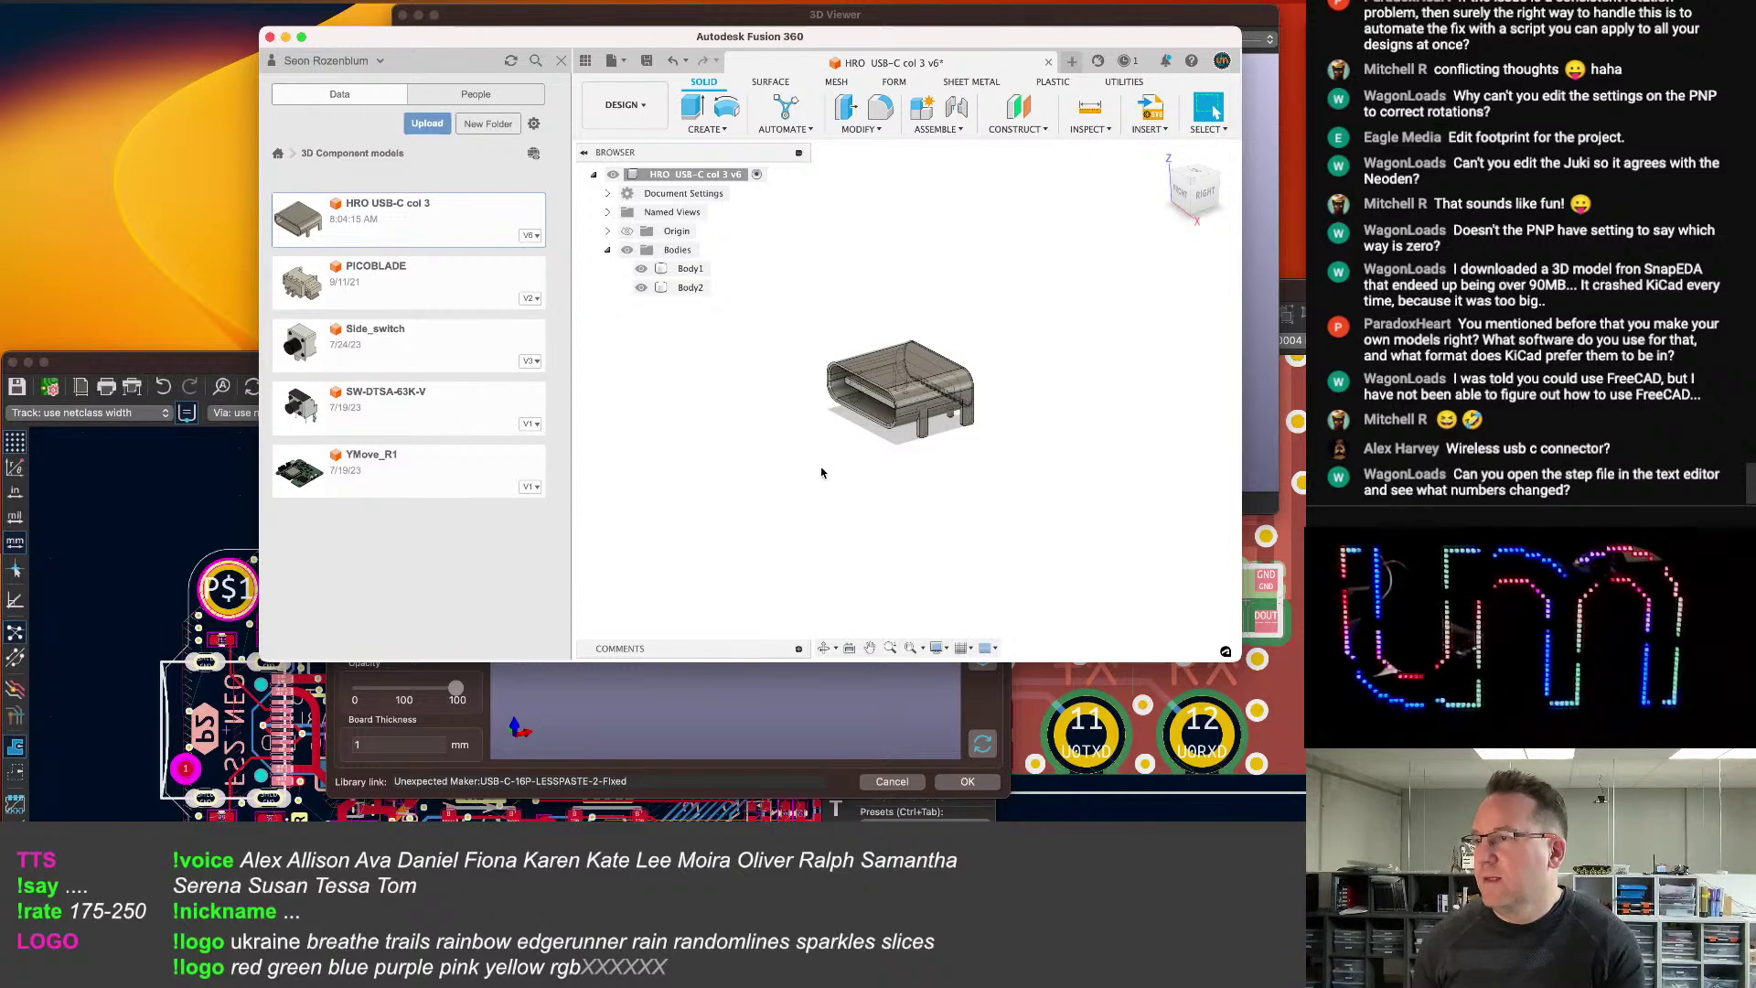
pyautogui.press('super+s')
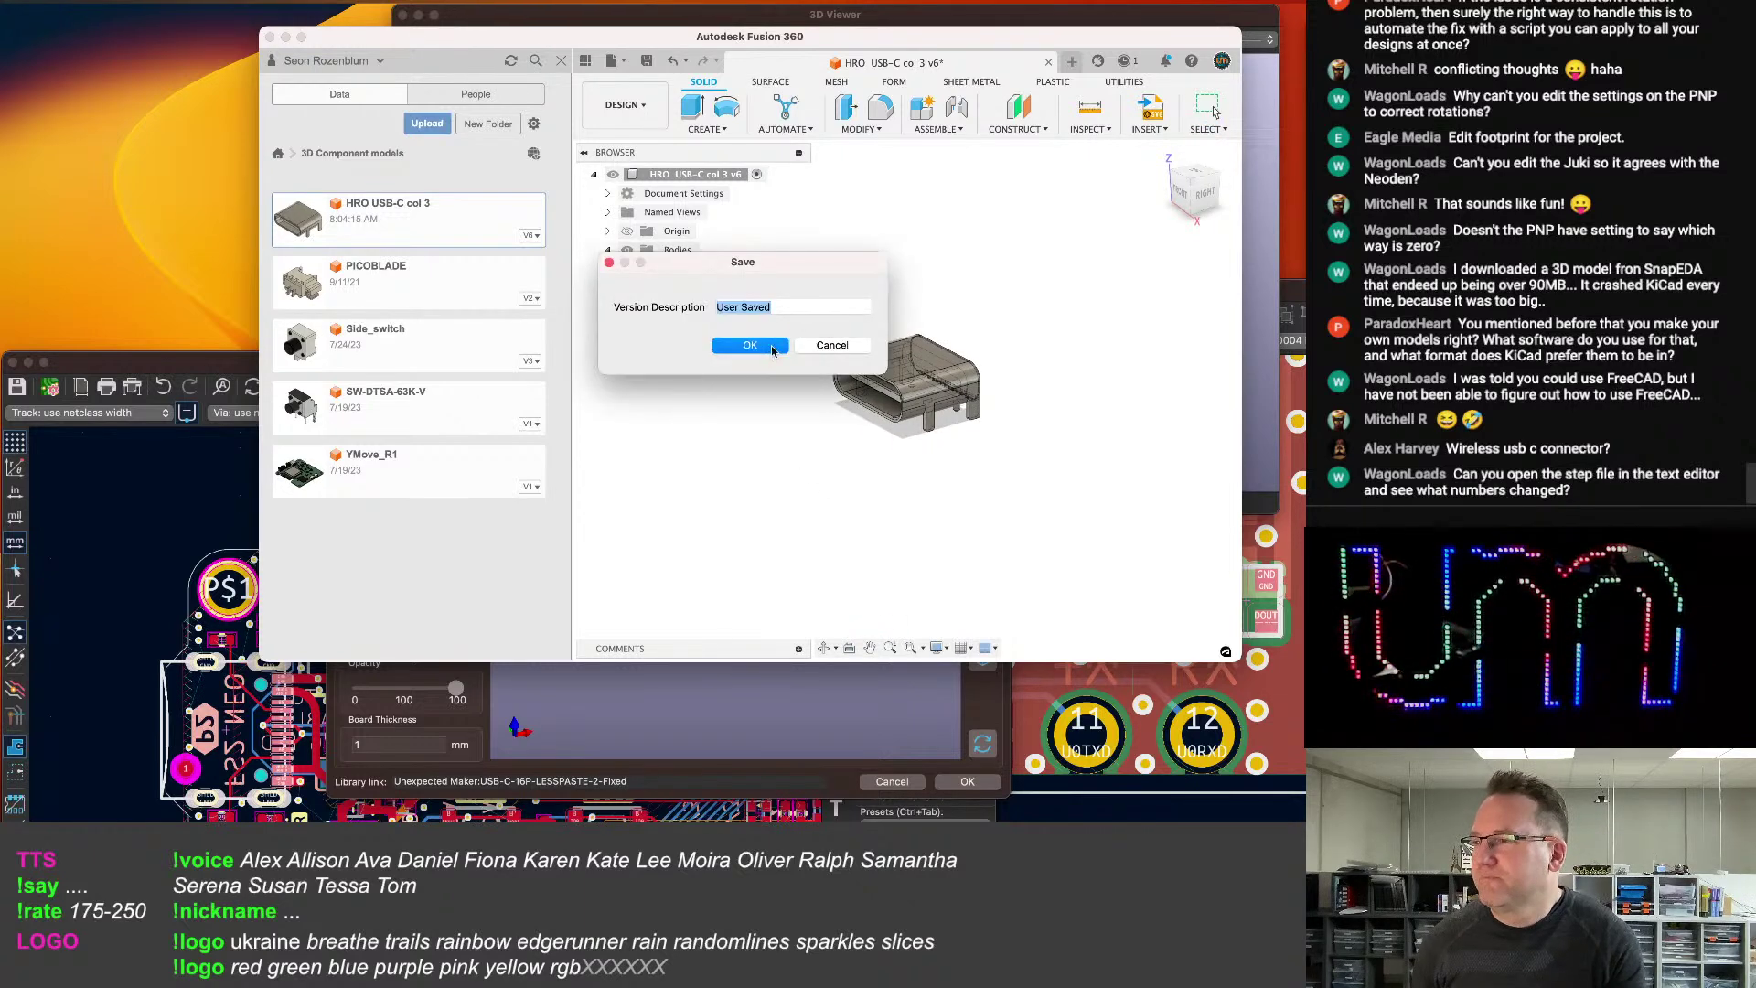
pyautogui.click(718, 345)
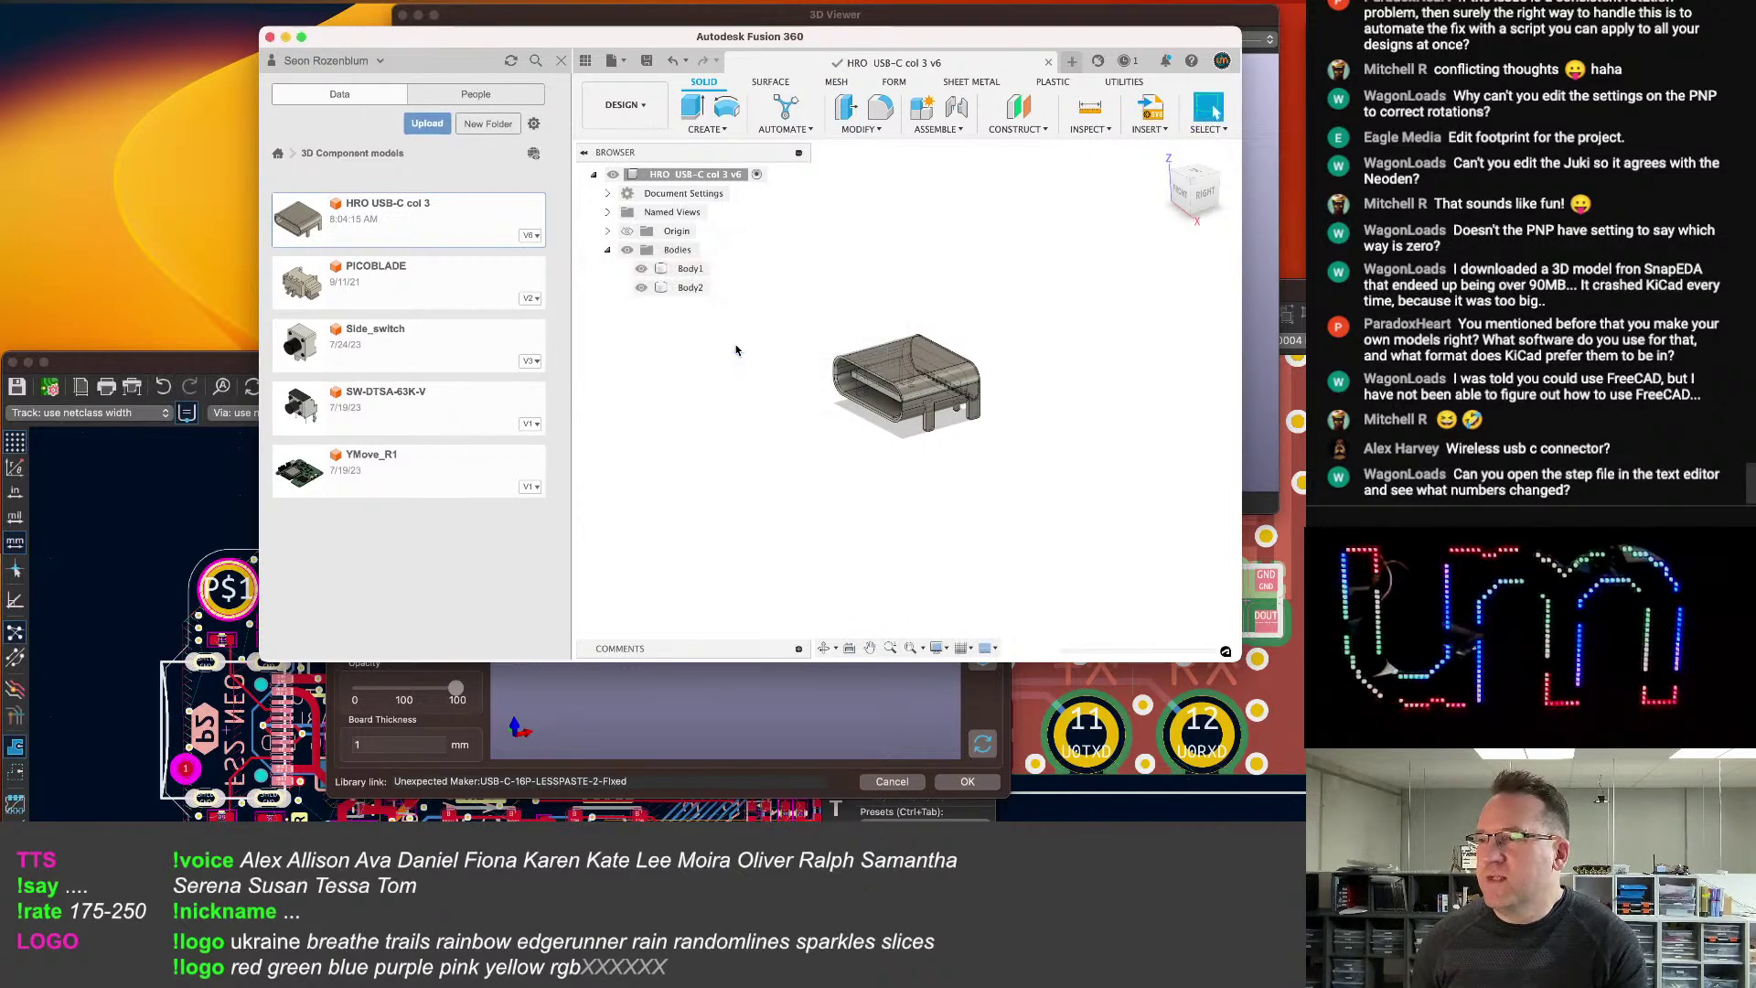
# Examine the connector's shell, mounting legs and contacts up close from several angles.
pyautogui.scroll(5, 885, 408)
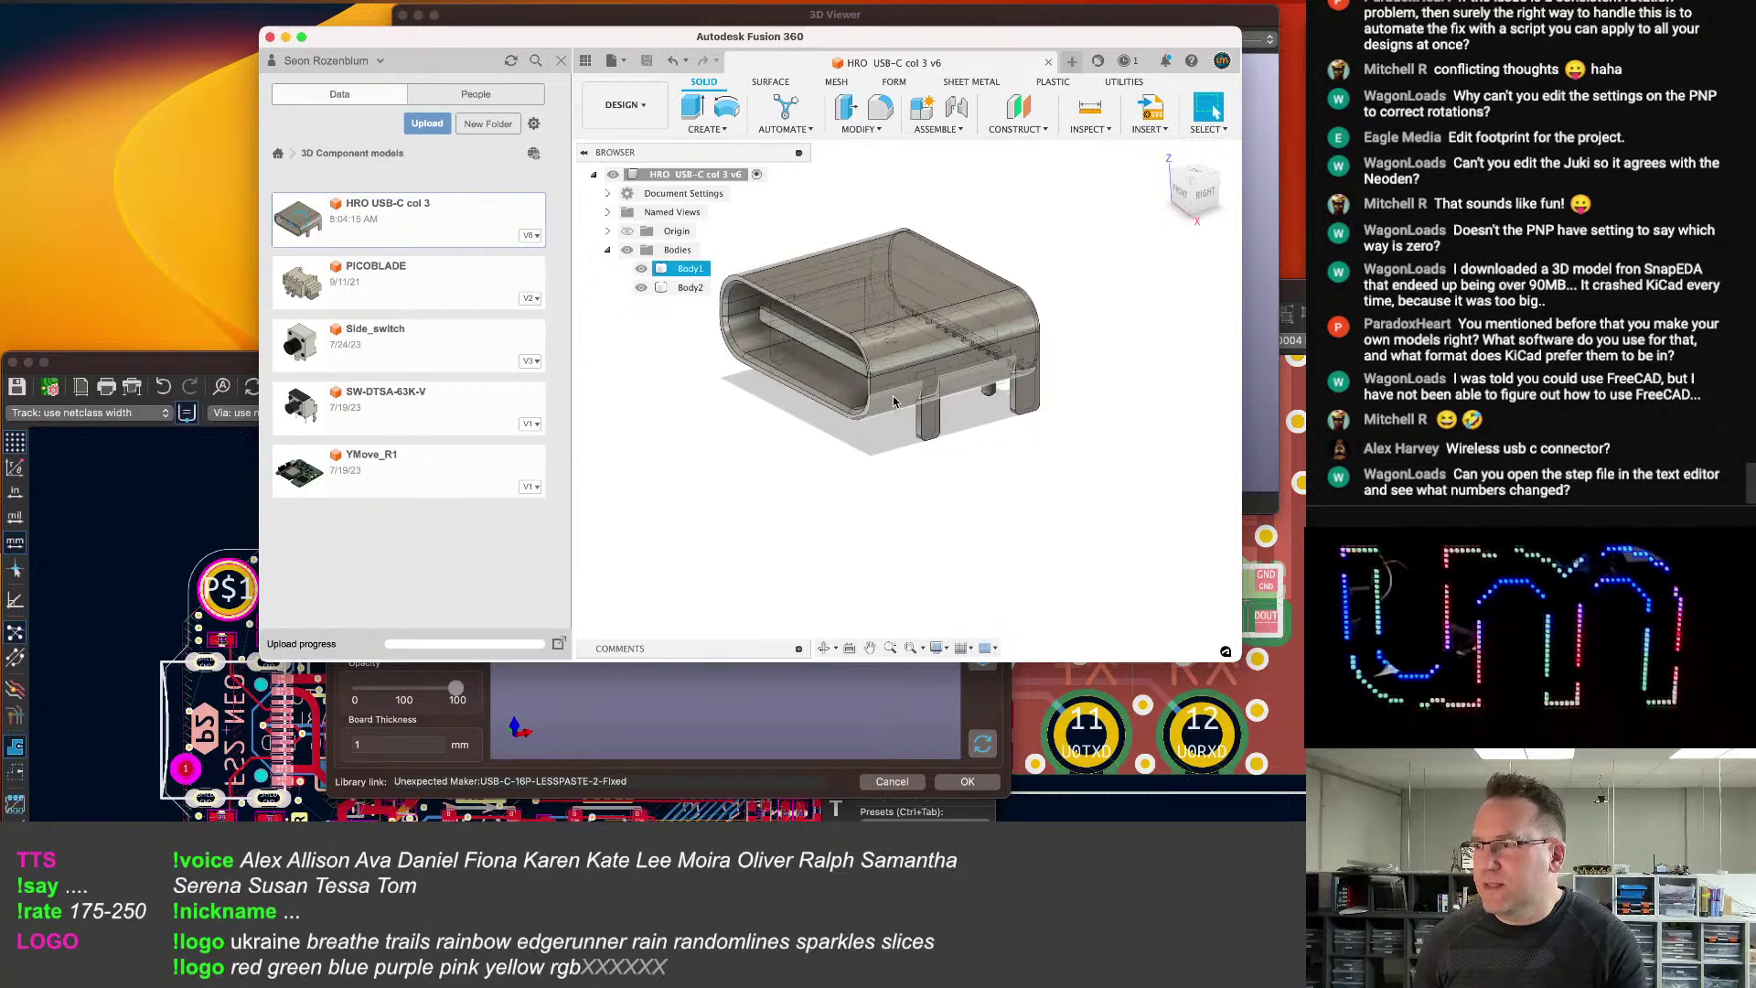
pyautogui.moveTo(885, 408); pyautogui.dragTo(1027, 427, button='middle')
pyautogui.scroll(6, 1027, 427)
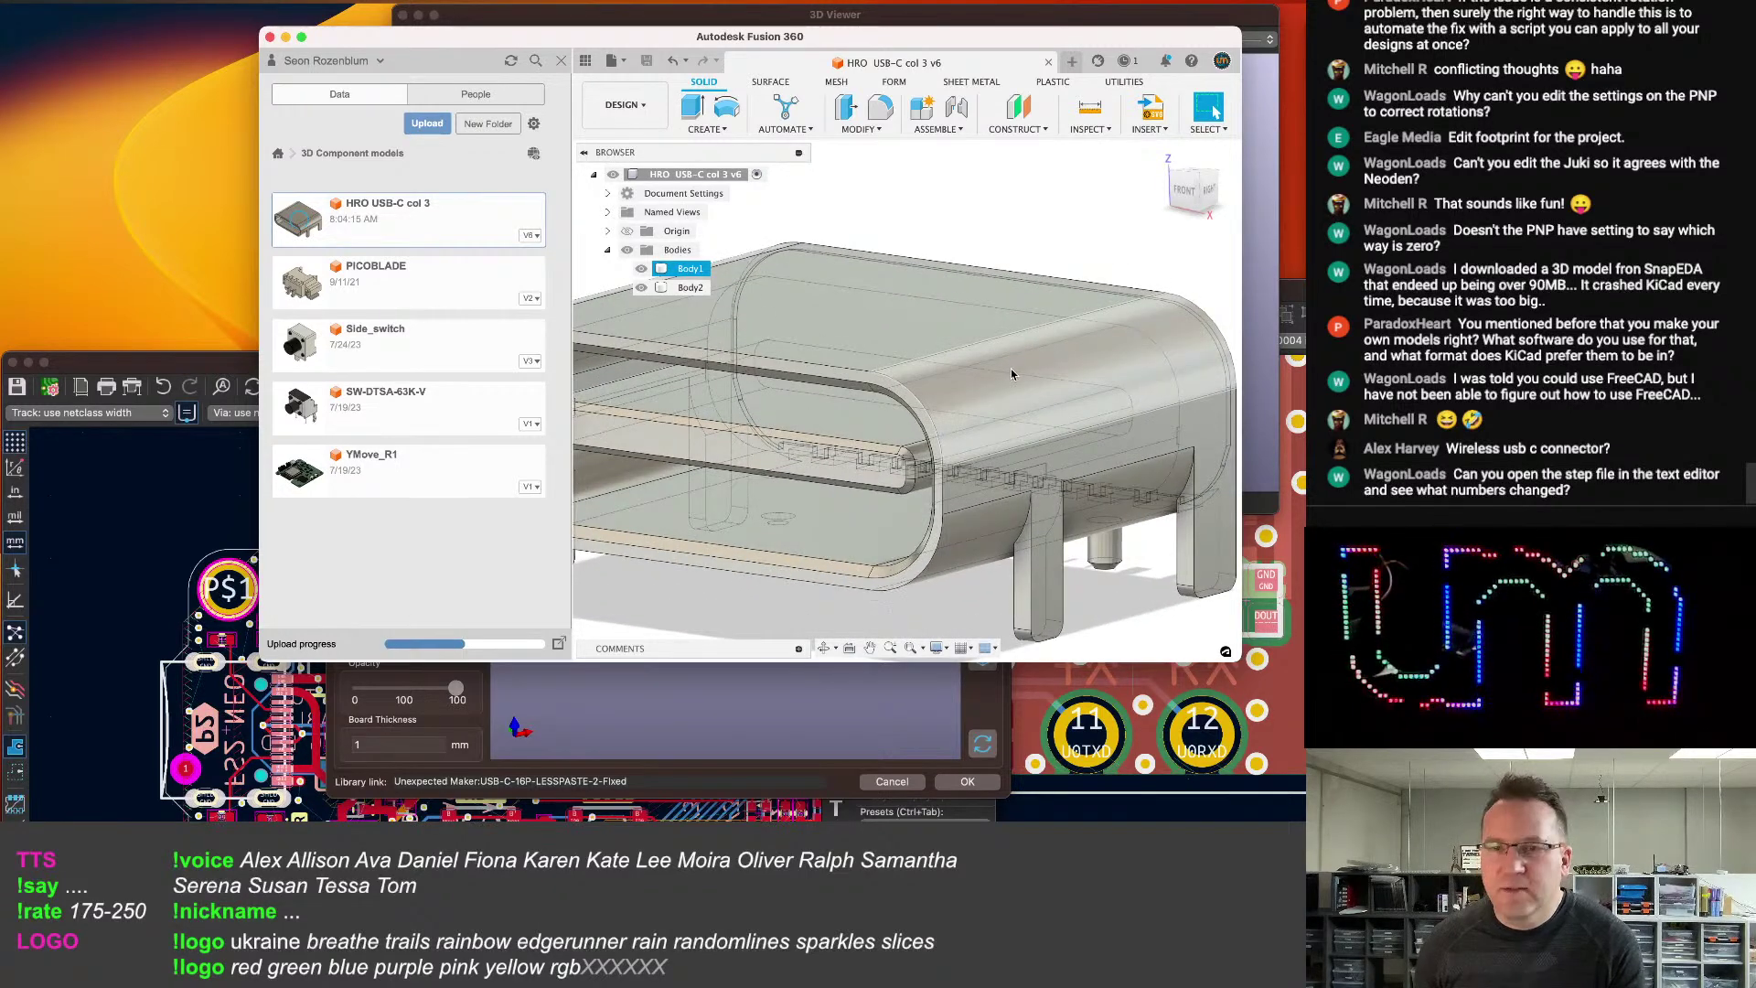
pyautogui.scroll(-4, 1010, 372)
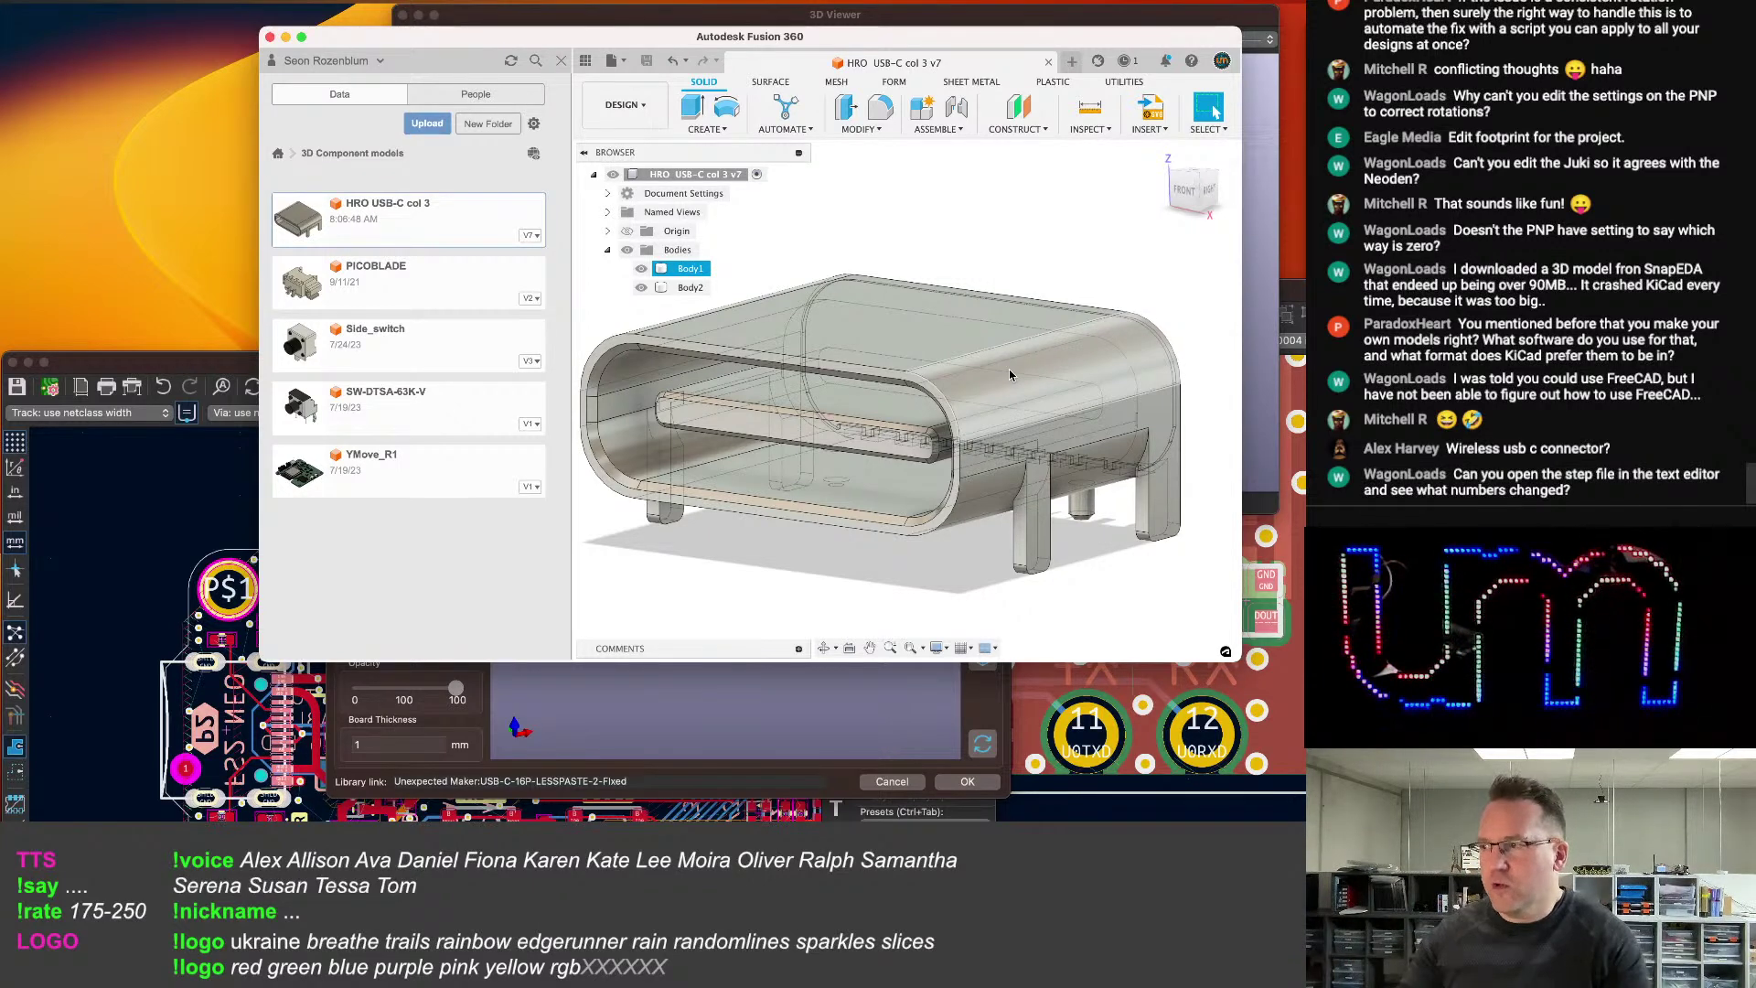
pyautogui.click(1184, 189)
pyautogui.keyDown('shift'); pyautogui.moveTo(985, 357); pyautogui.dragTo(898, 397, button='middle'); pyautogui.keyUp('shift')
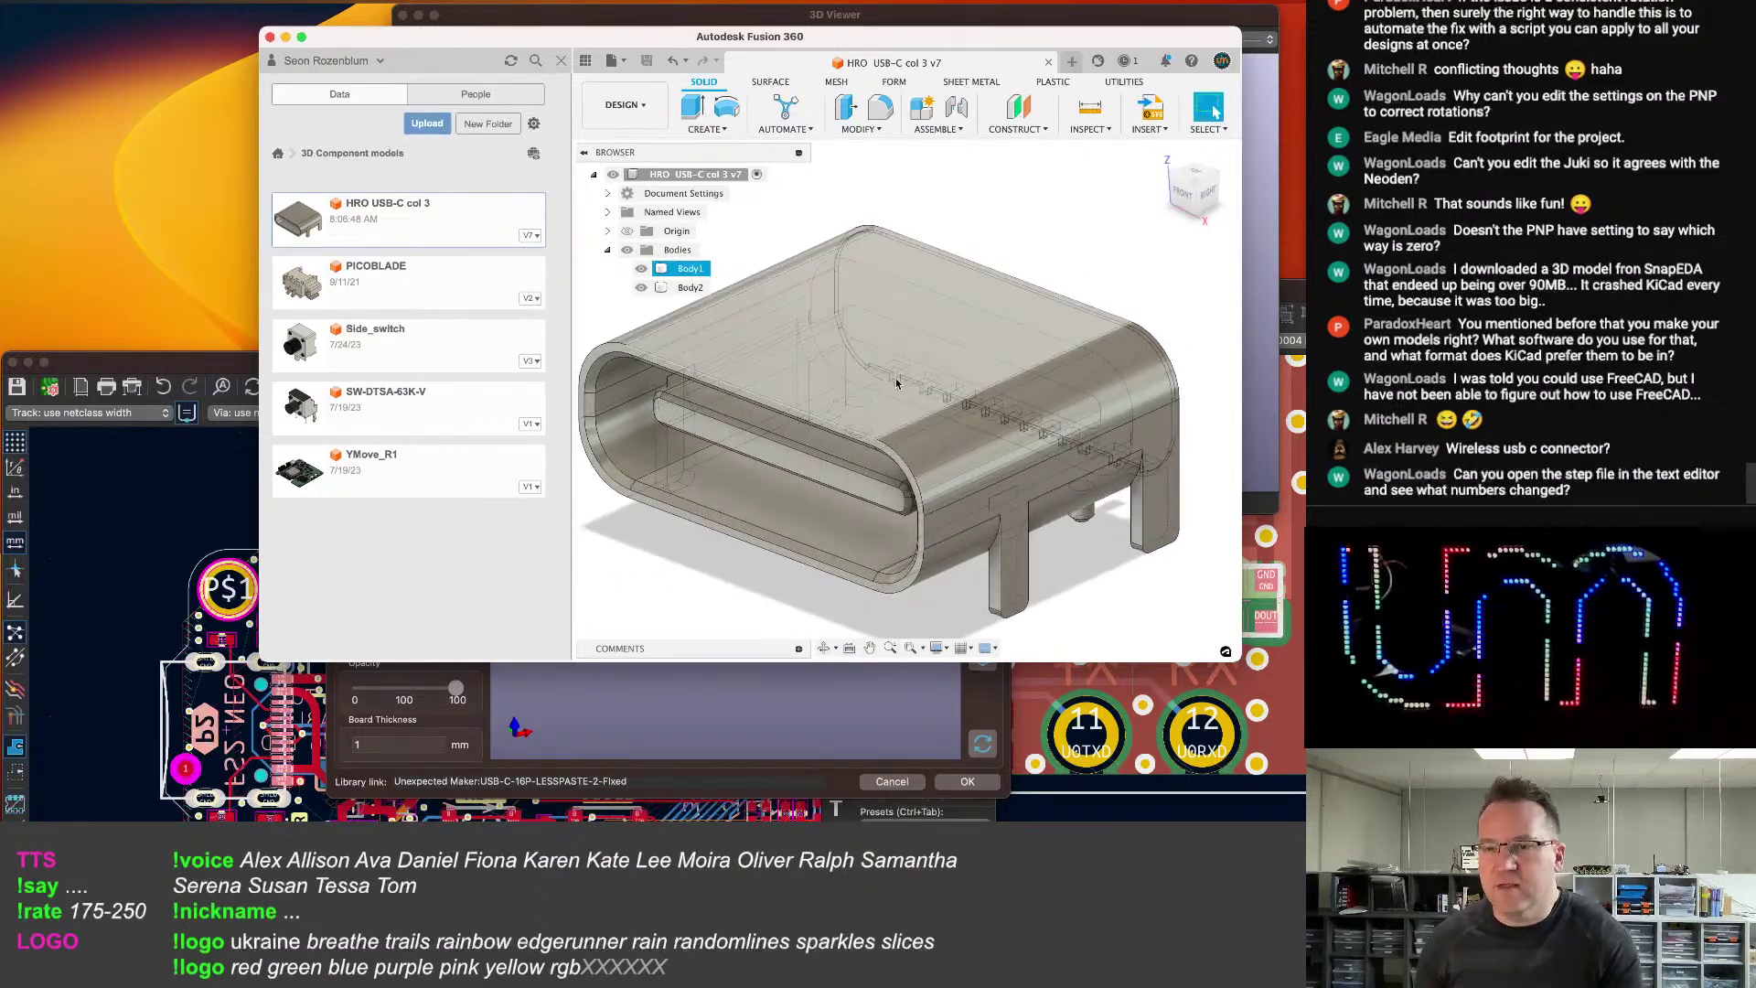
pyautogui.scroll(4, 931, 377)
pyautogui.scroll(-6, 931, 376)
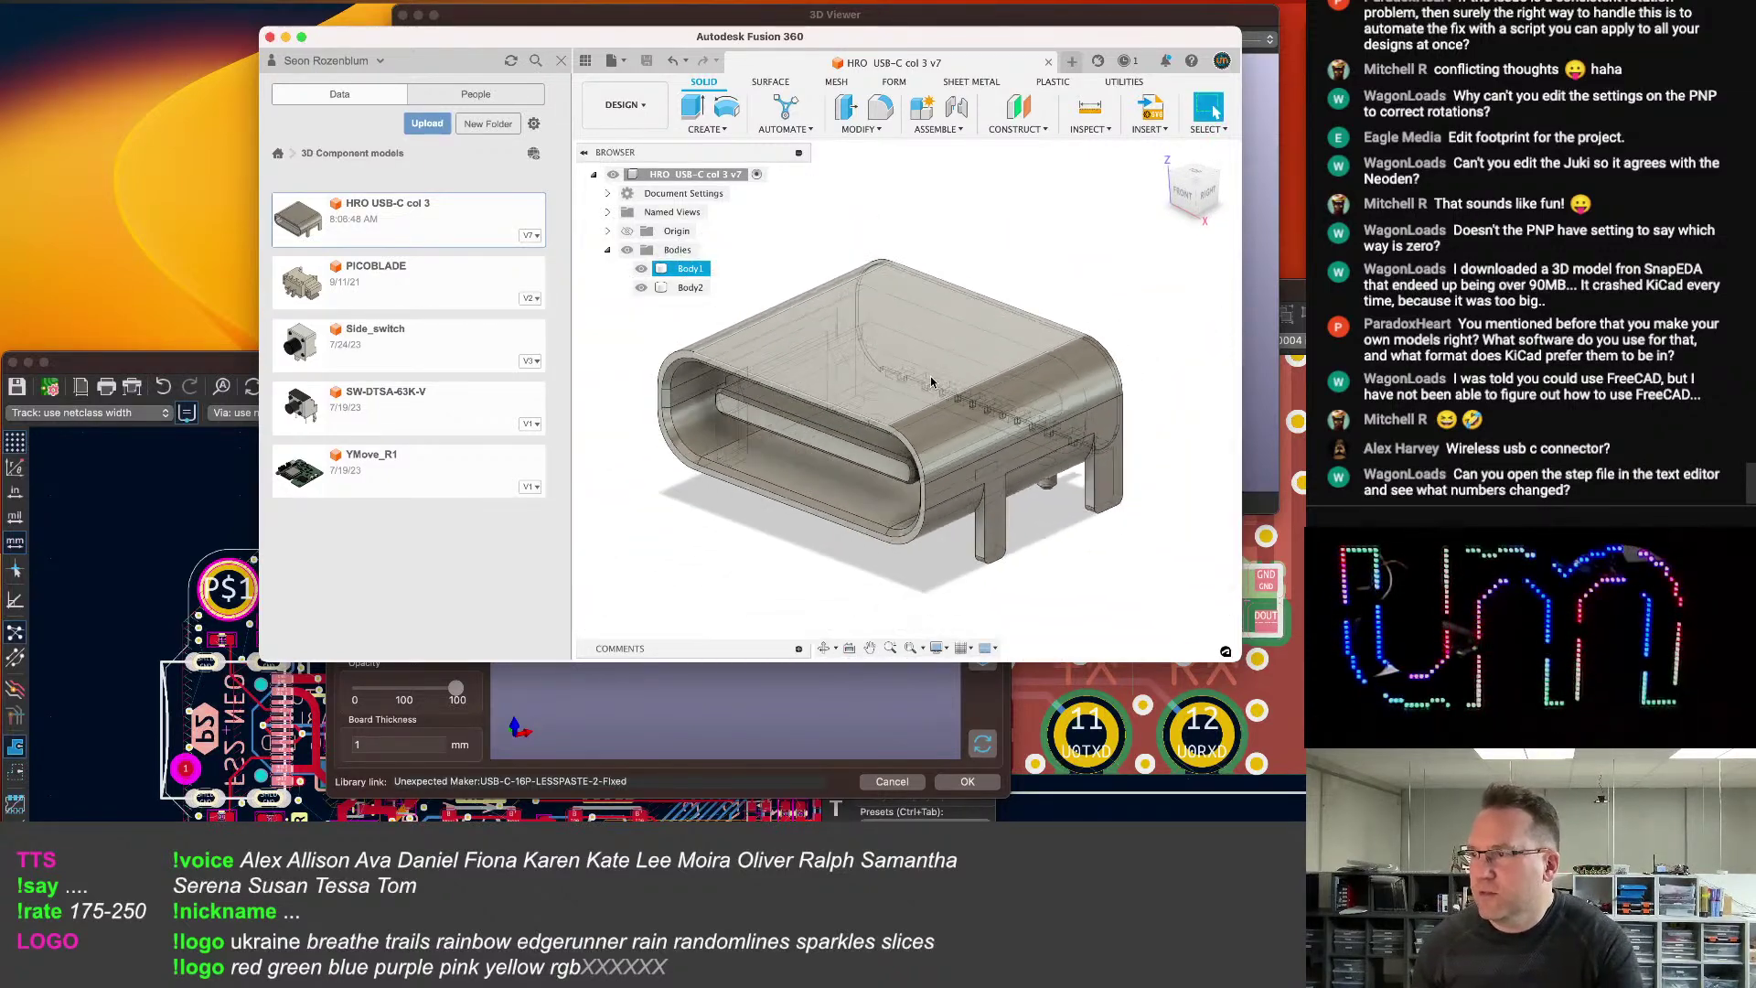
pyautogui.moveTo(933, 383); pyautogui.dragTo(990, 320, button='middle')
pyautogui.click(716, 453)
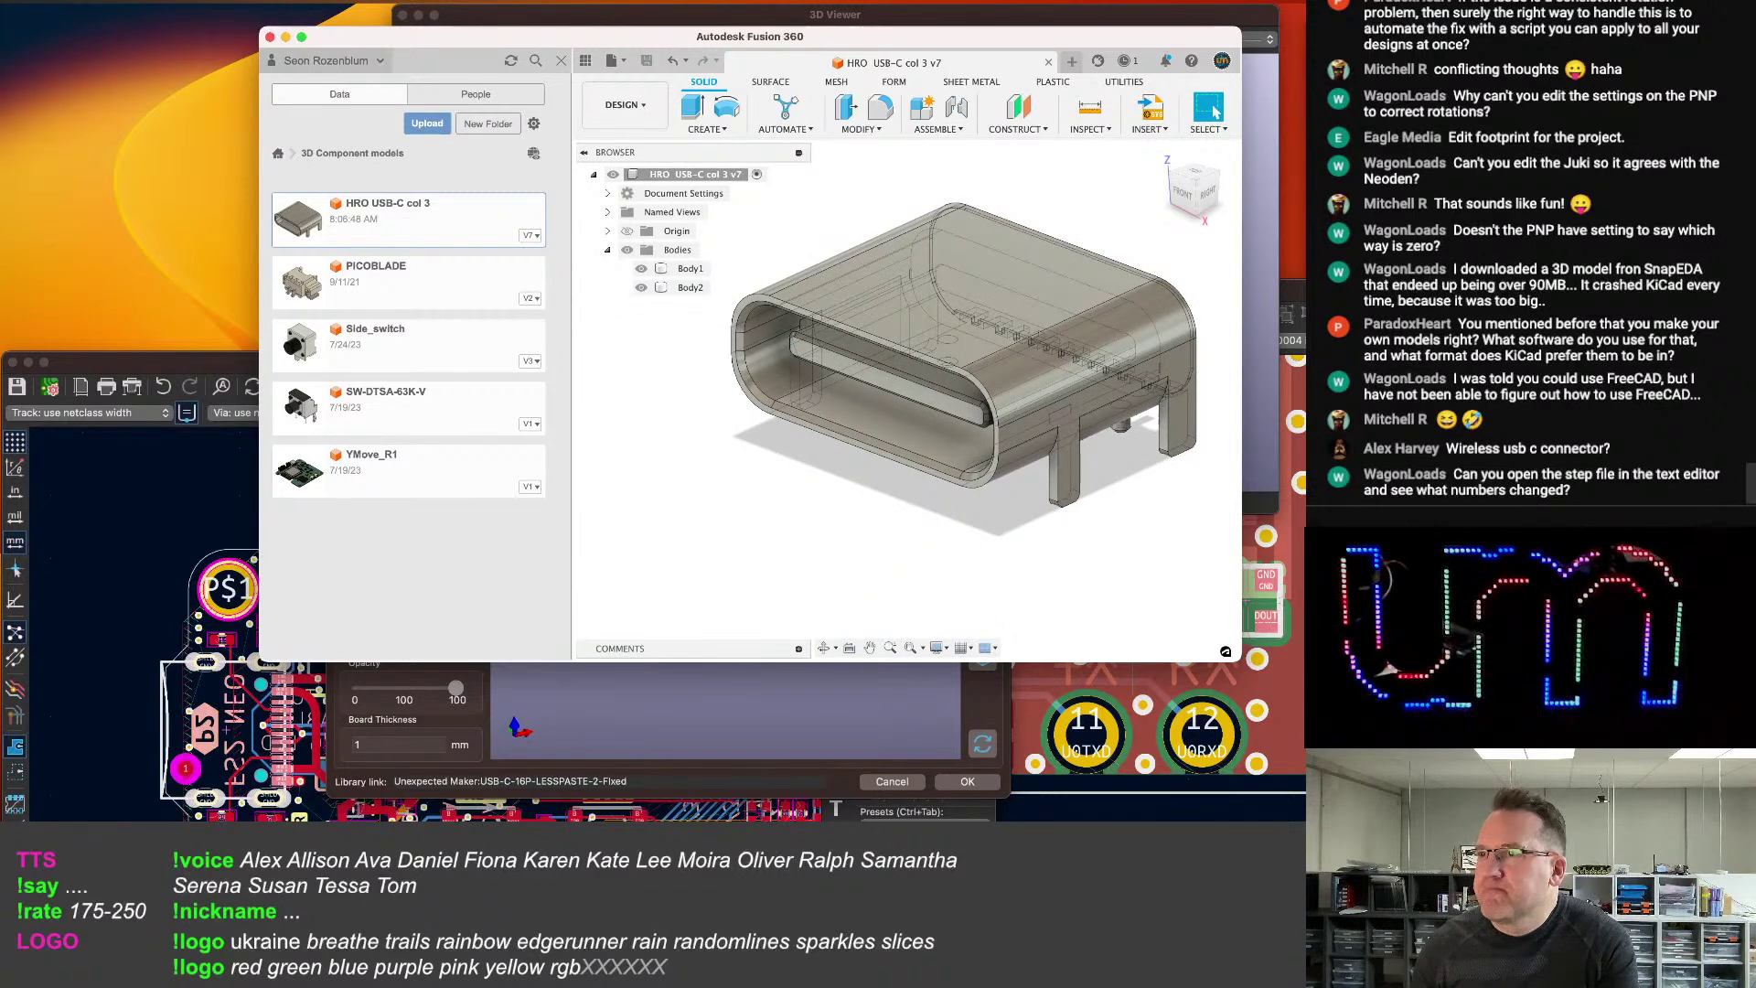
# Export the connector to the KiCad Models folder as a STEP file named "HIRO-USB-C Fixed 3".
pyautogui.click(108, 1)
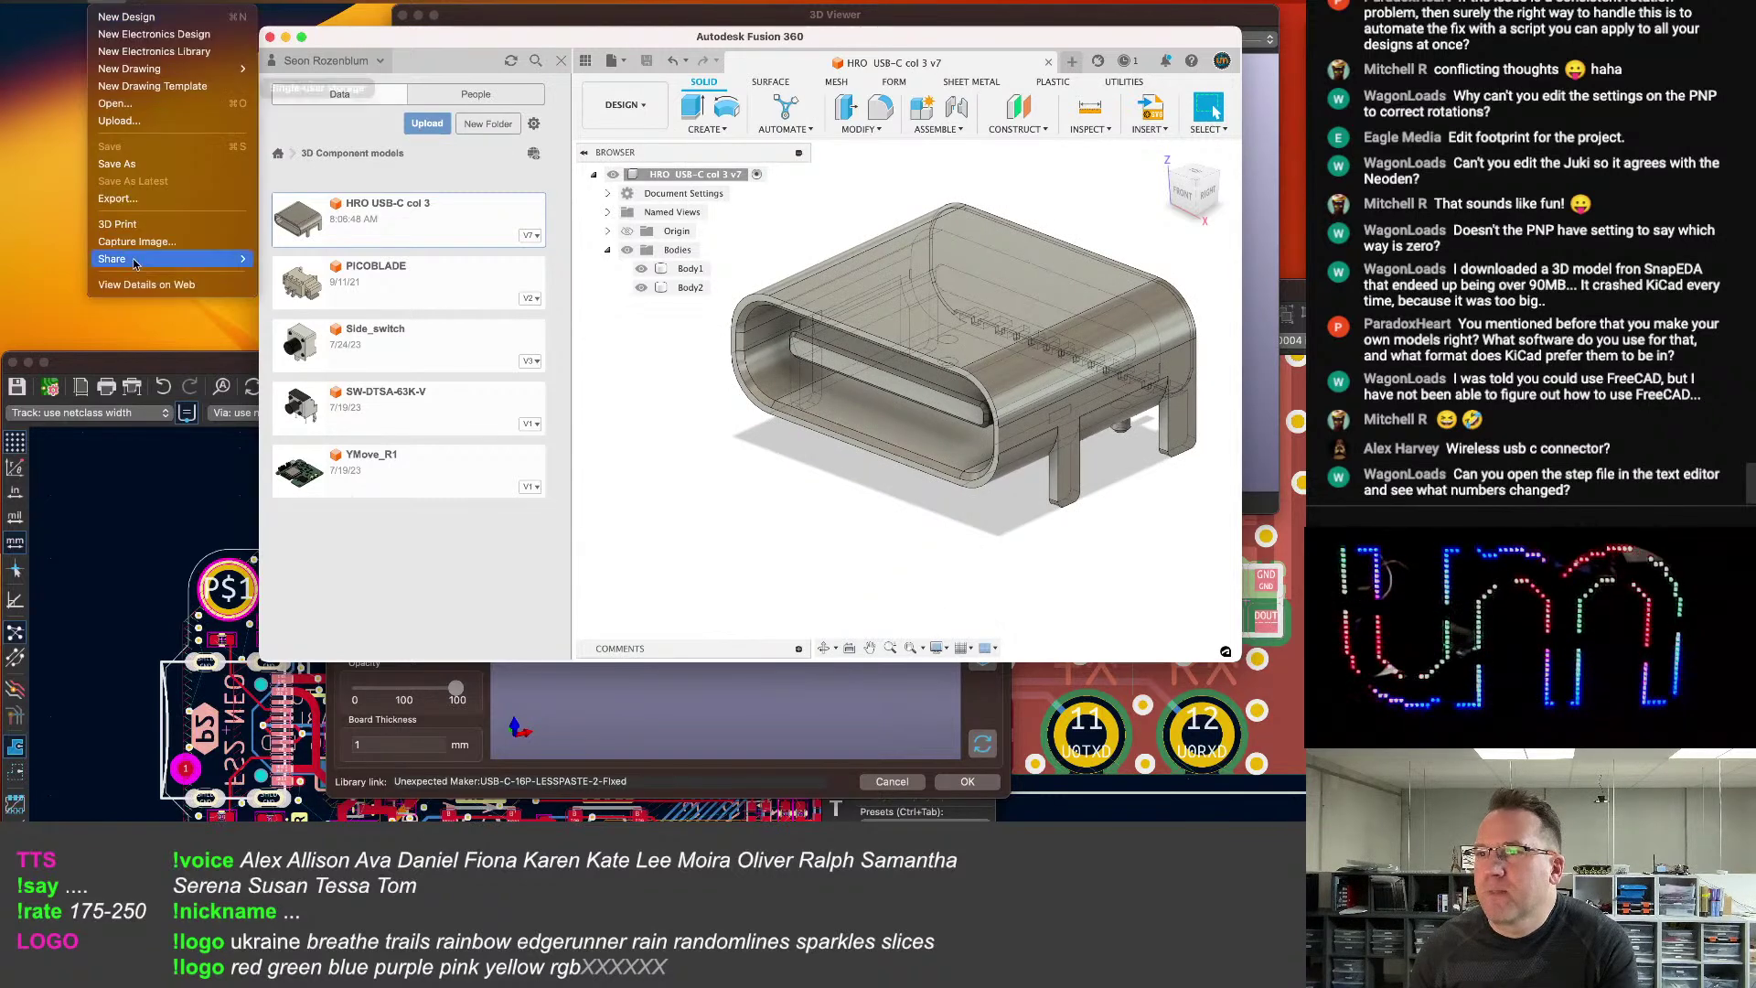
pyautogui.click(145, 197)
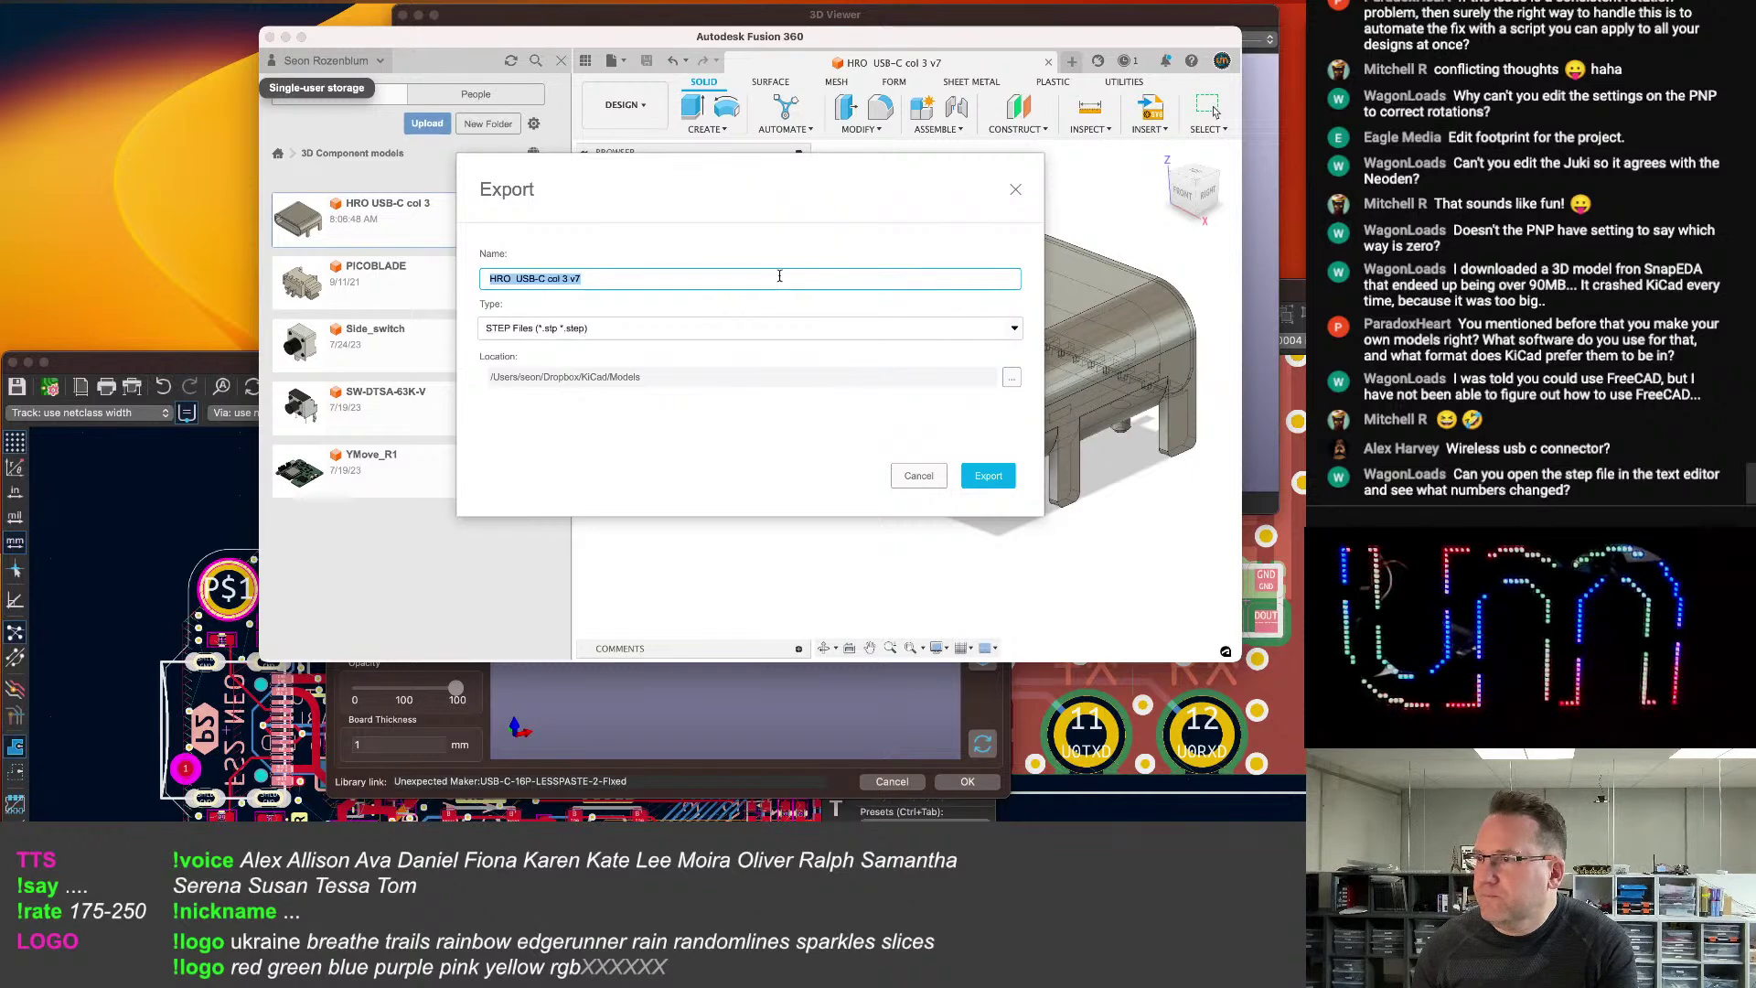
pyautogui.write('H')
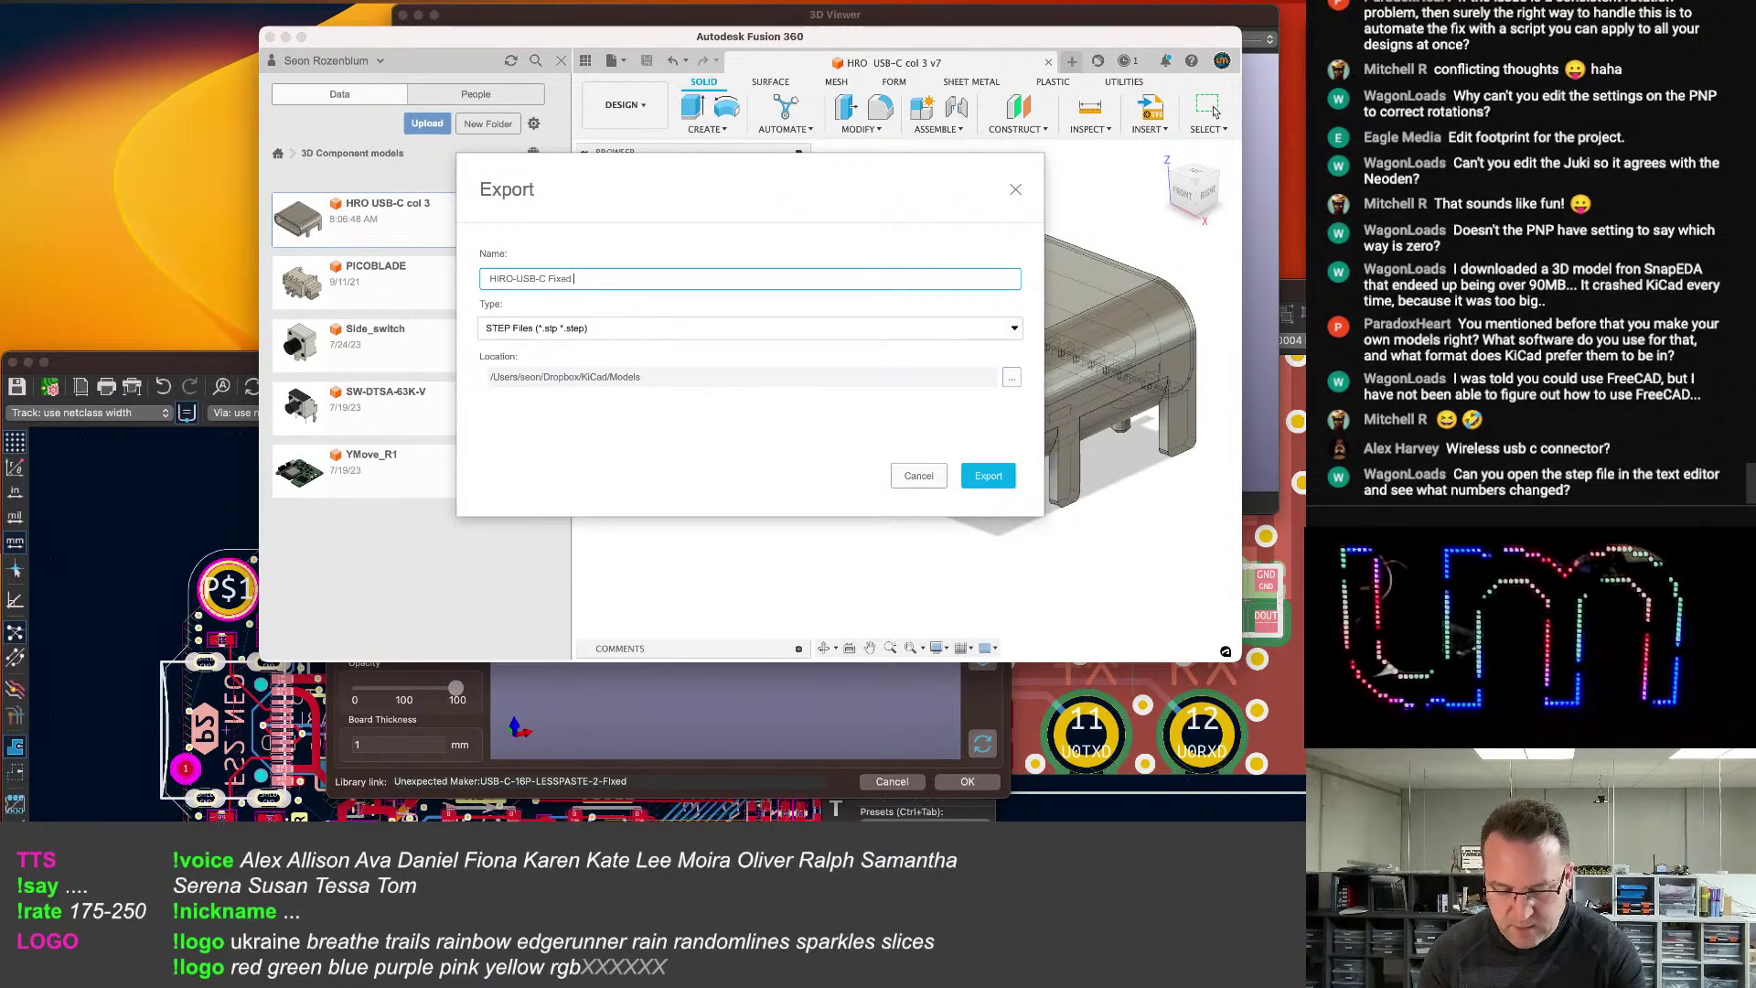
pyautogui.click(988, 476)
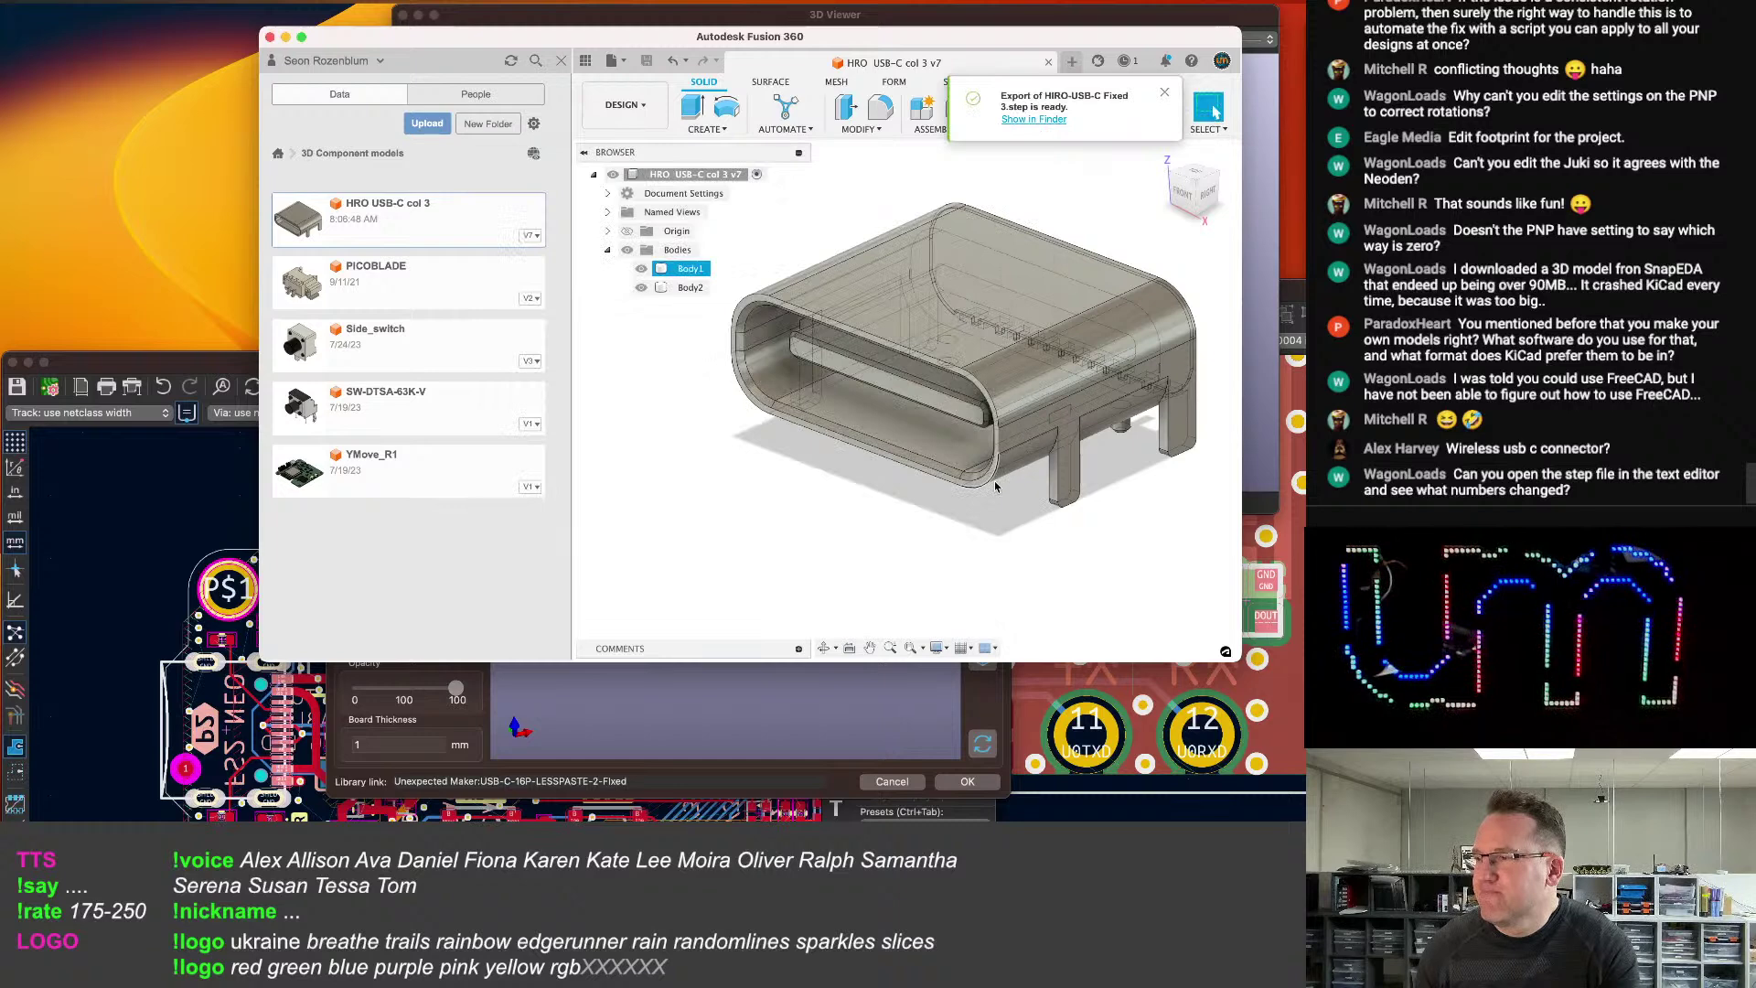
# Switch to KiCad and replace the footprint's 3D model with HIRO-USB-C Fixed 3.step, checking its placement in the preview.
pyautogui.click(866, 781)
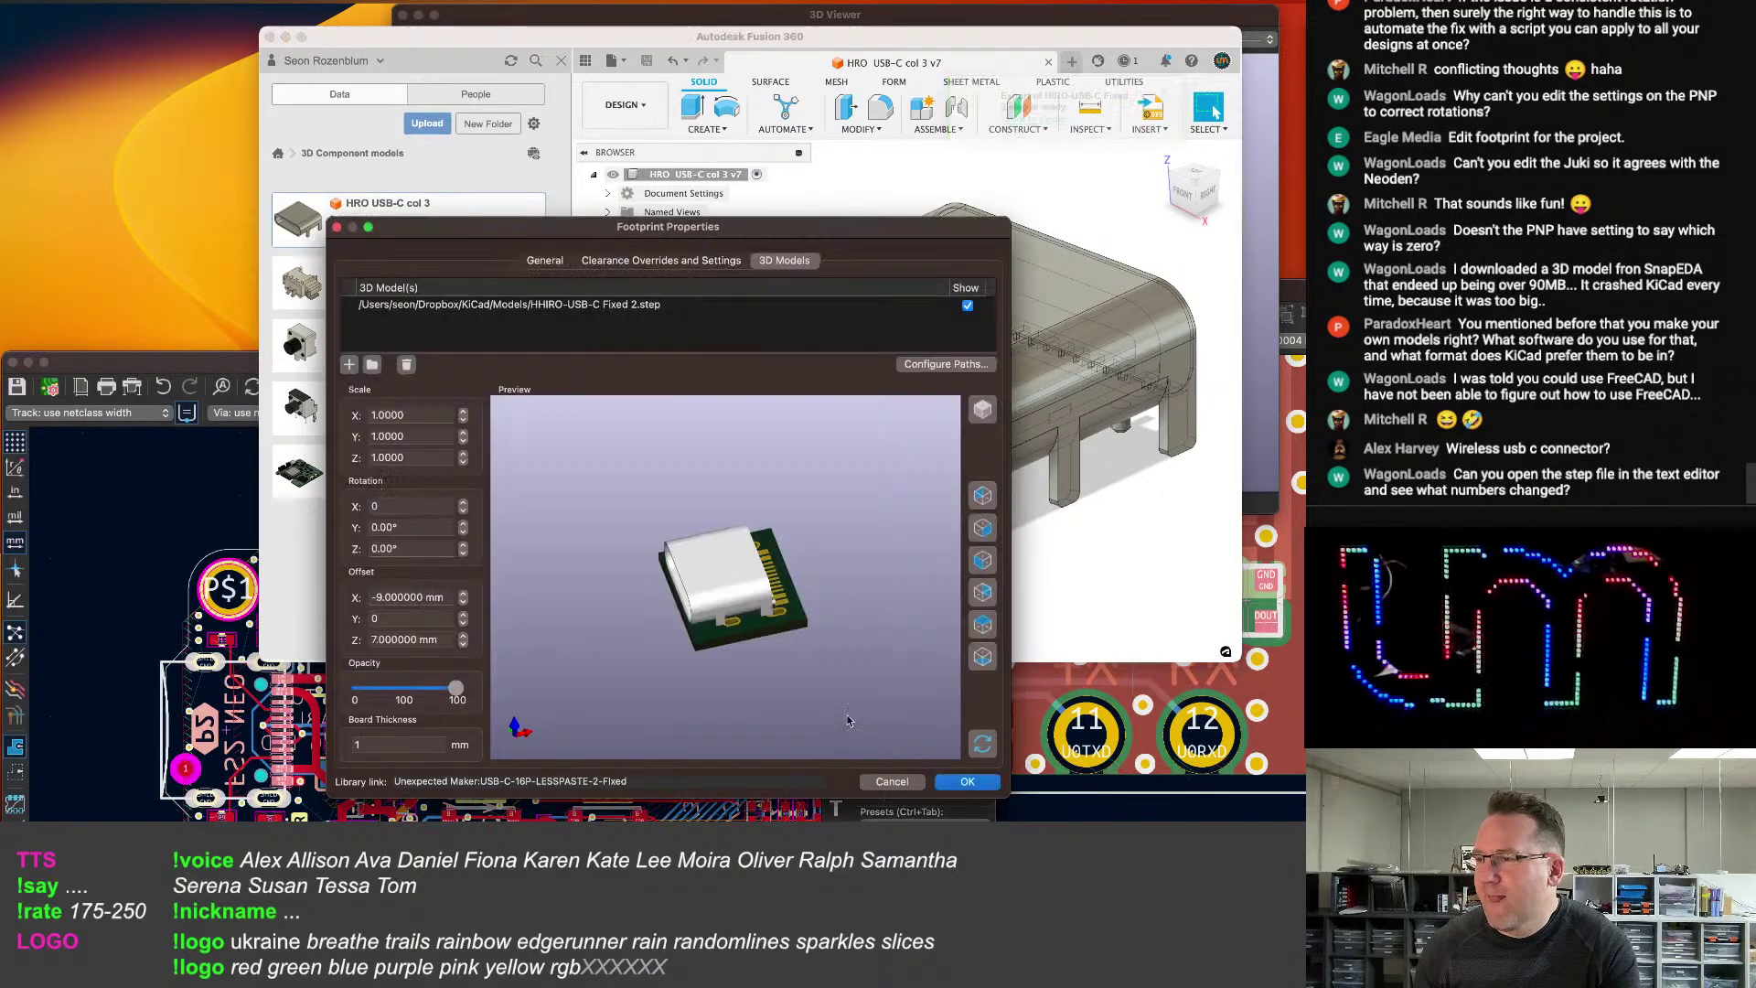
pyautogui.click(878, 316)
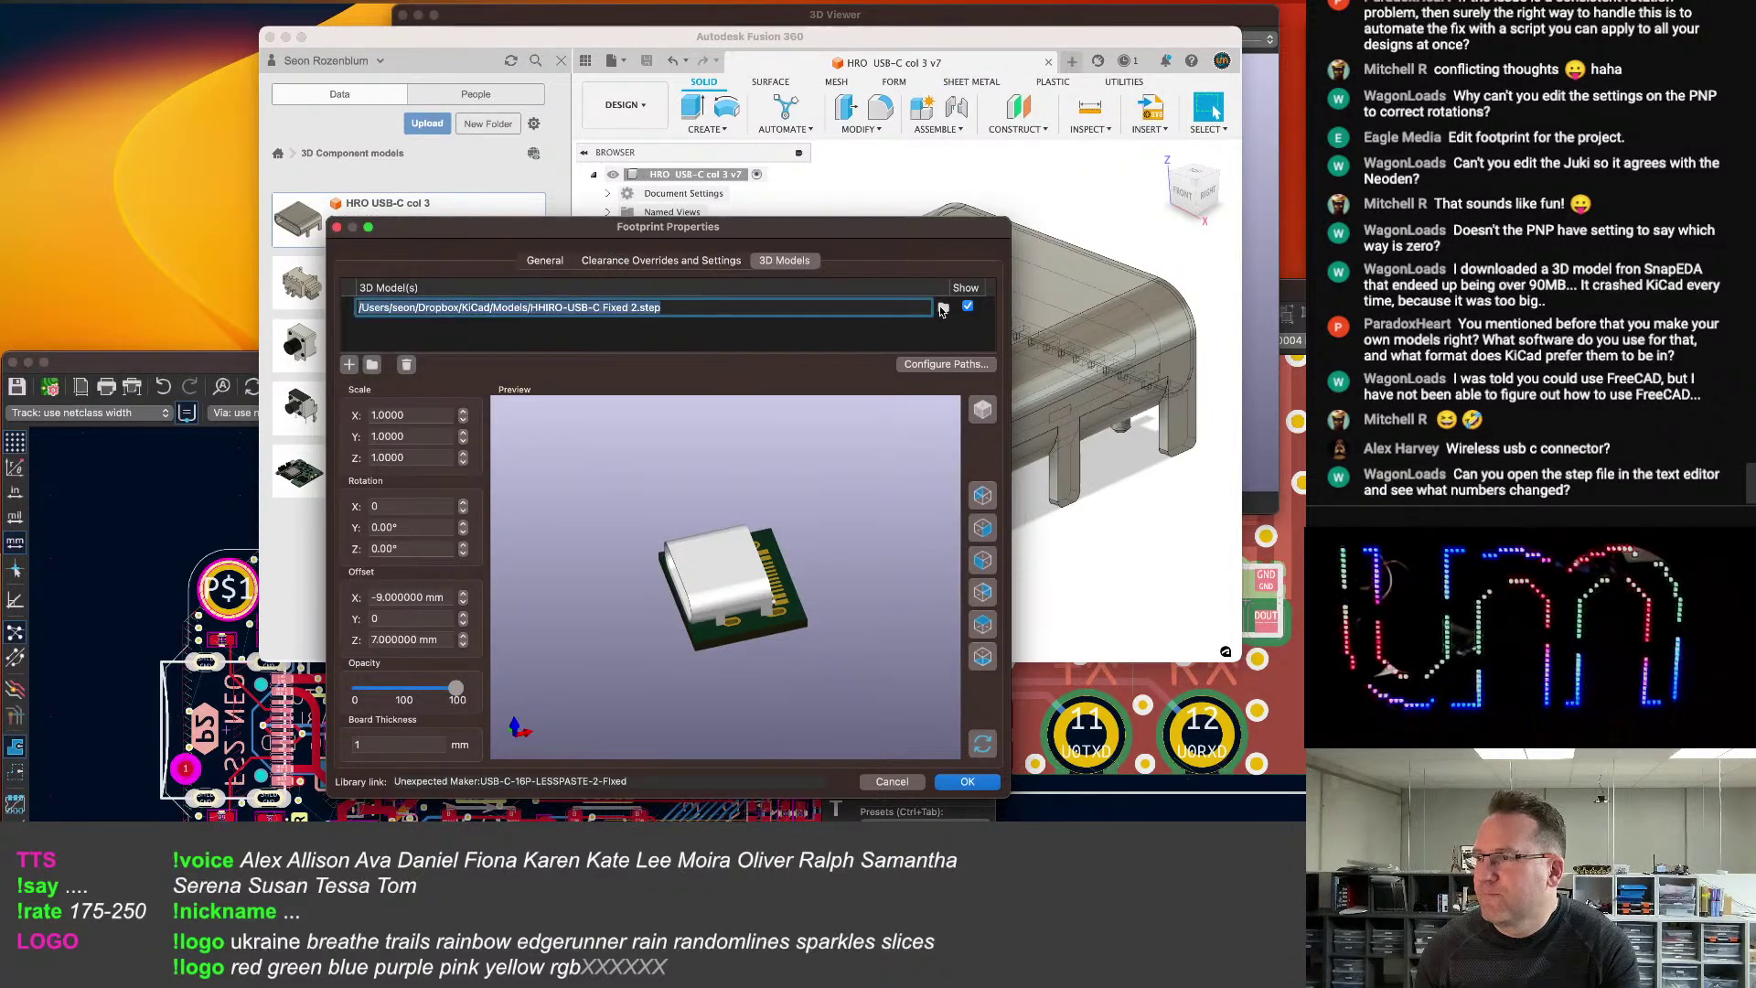
pyautogui.click(942, 309)
pyautogui.scroll(-5, 688, 487)
pyautogui.doubleClick(648, 451)
pyautogui.moveTo(721, 457); pyautogui.dragTo(834, 549)
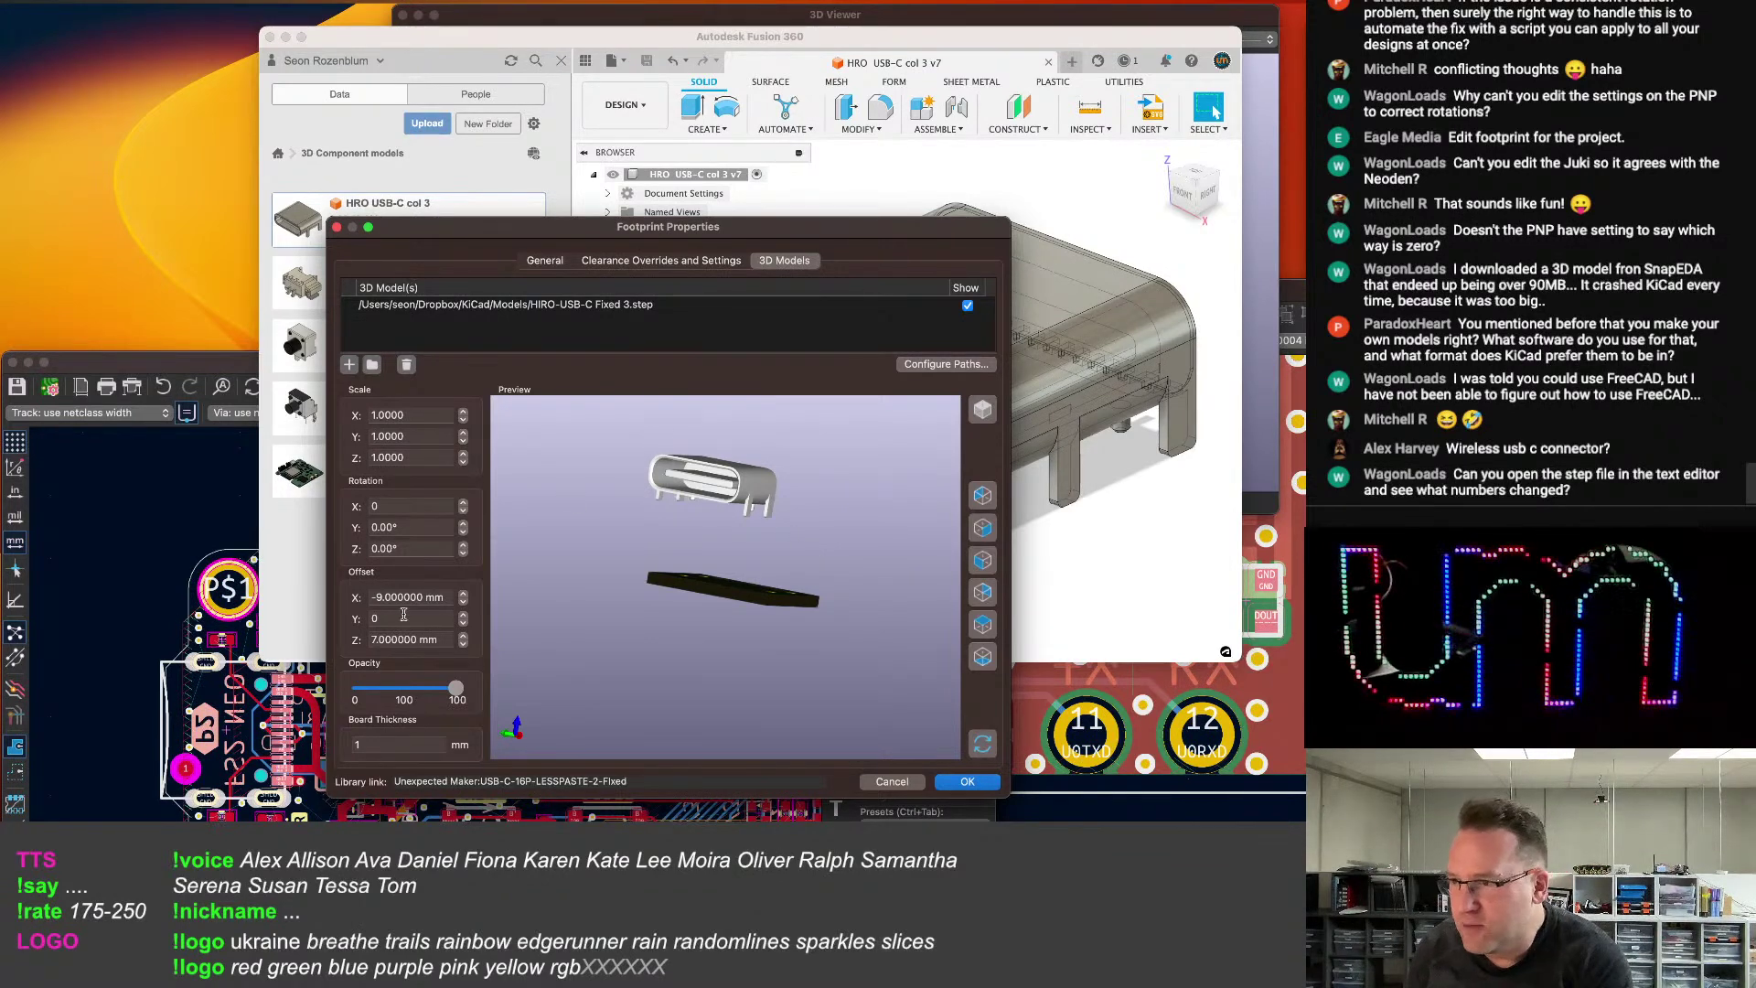
# Reset the connector model's Z and X offsets to 0 and check how it sits on the footprint.
pyautogui.click(437, 640)
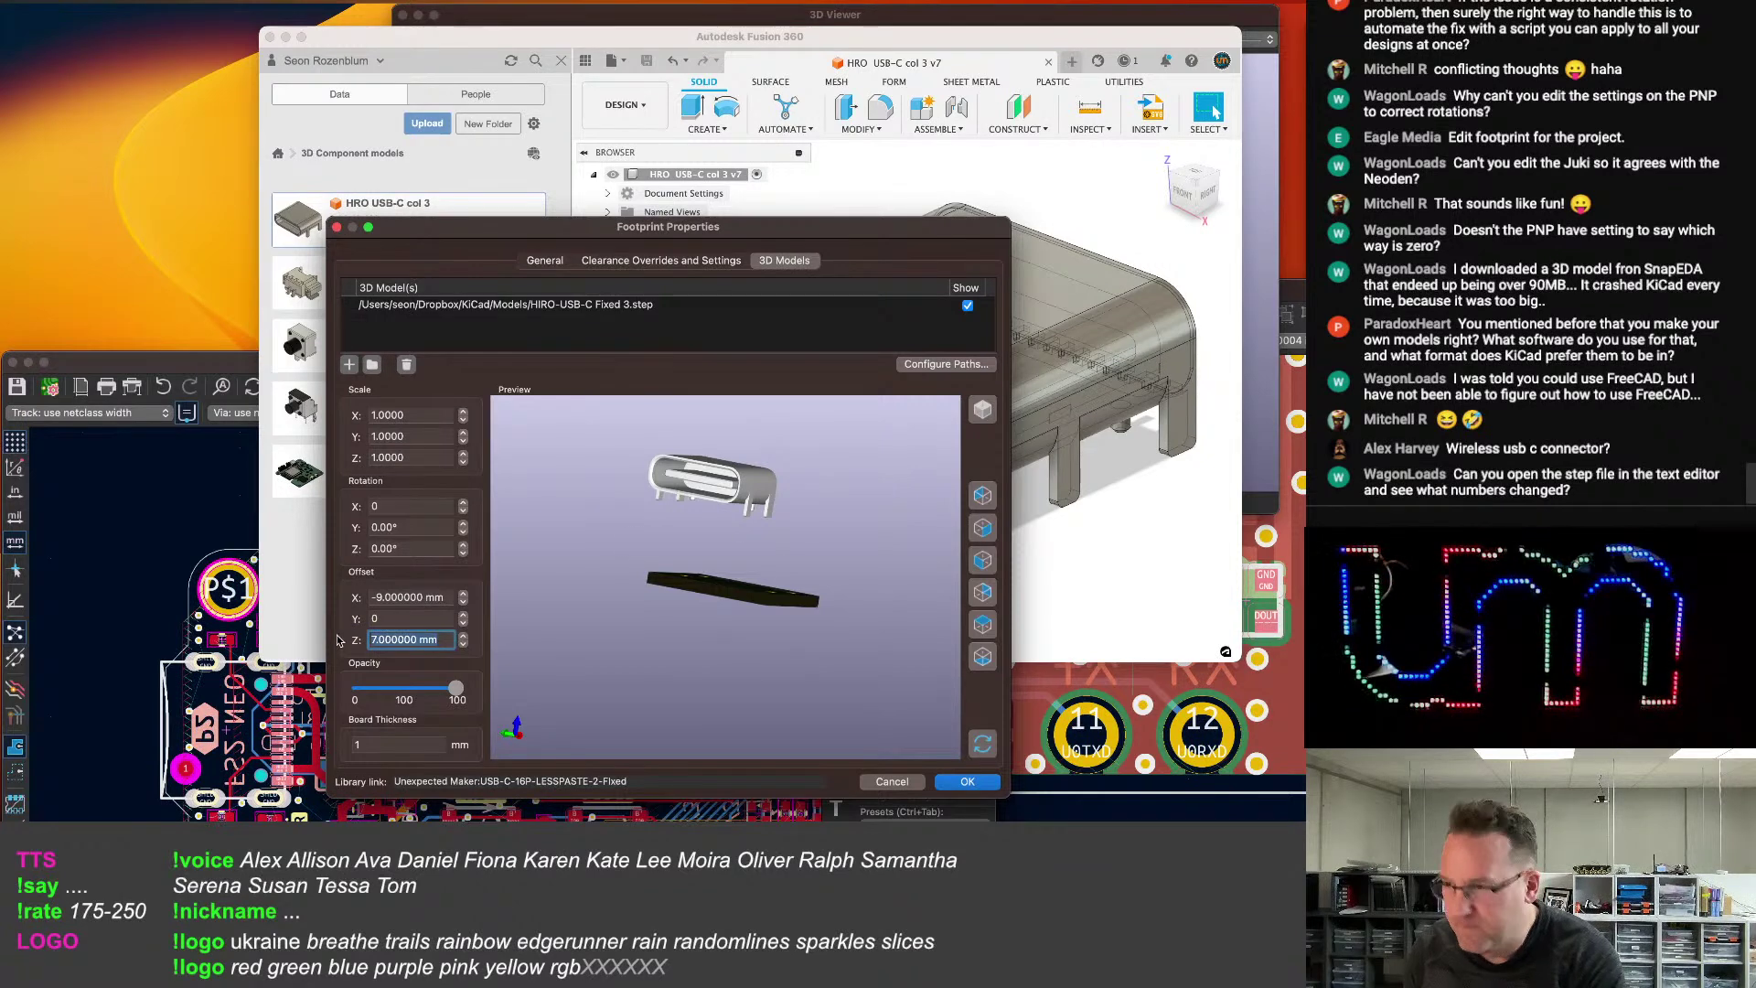
pyautogui.write('0')
pyautogui.press('Tab')
pyautogui.moveTo(726, 673); pyautogui.dragTo(591, 710)
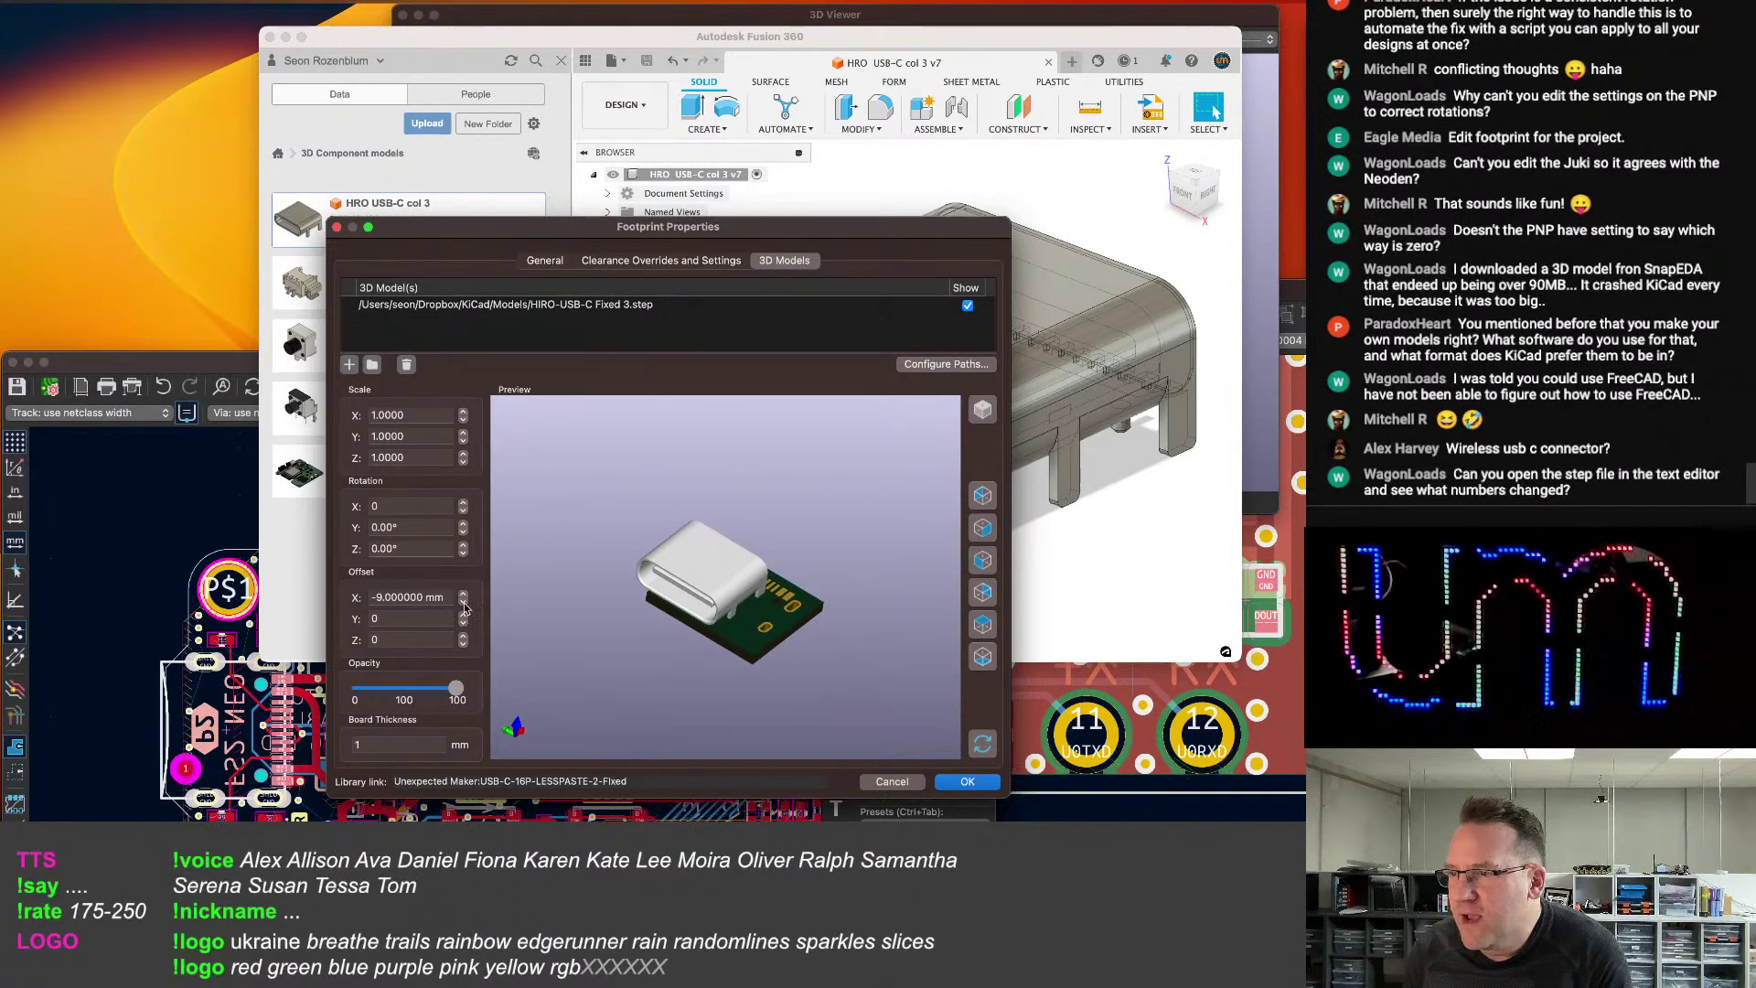
pyautogui.click(380, 594)
pyautogui.write('0')
pyautogui.press('Tab')
pyautogui.moveTo(825, 654); pyautogui.dragTo(686, 695)
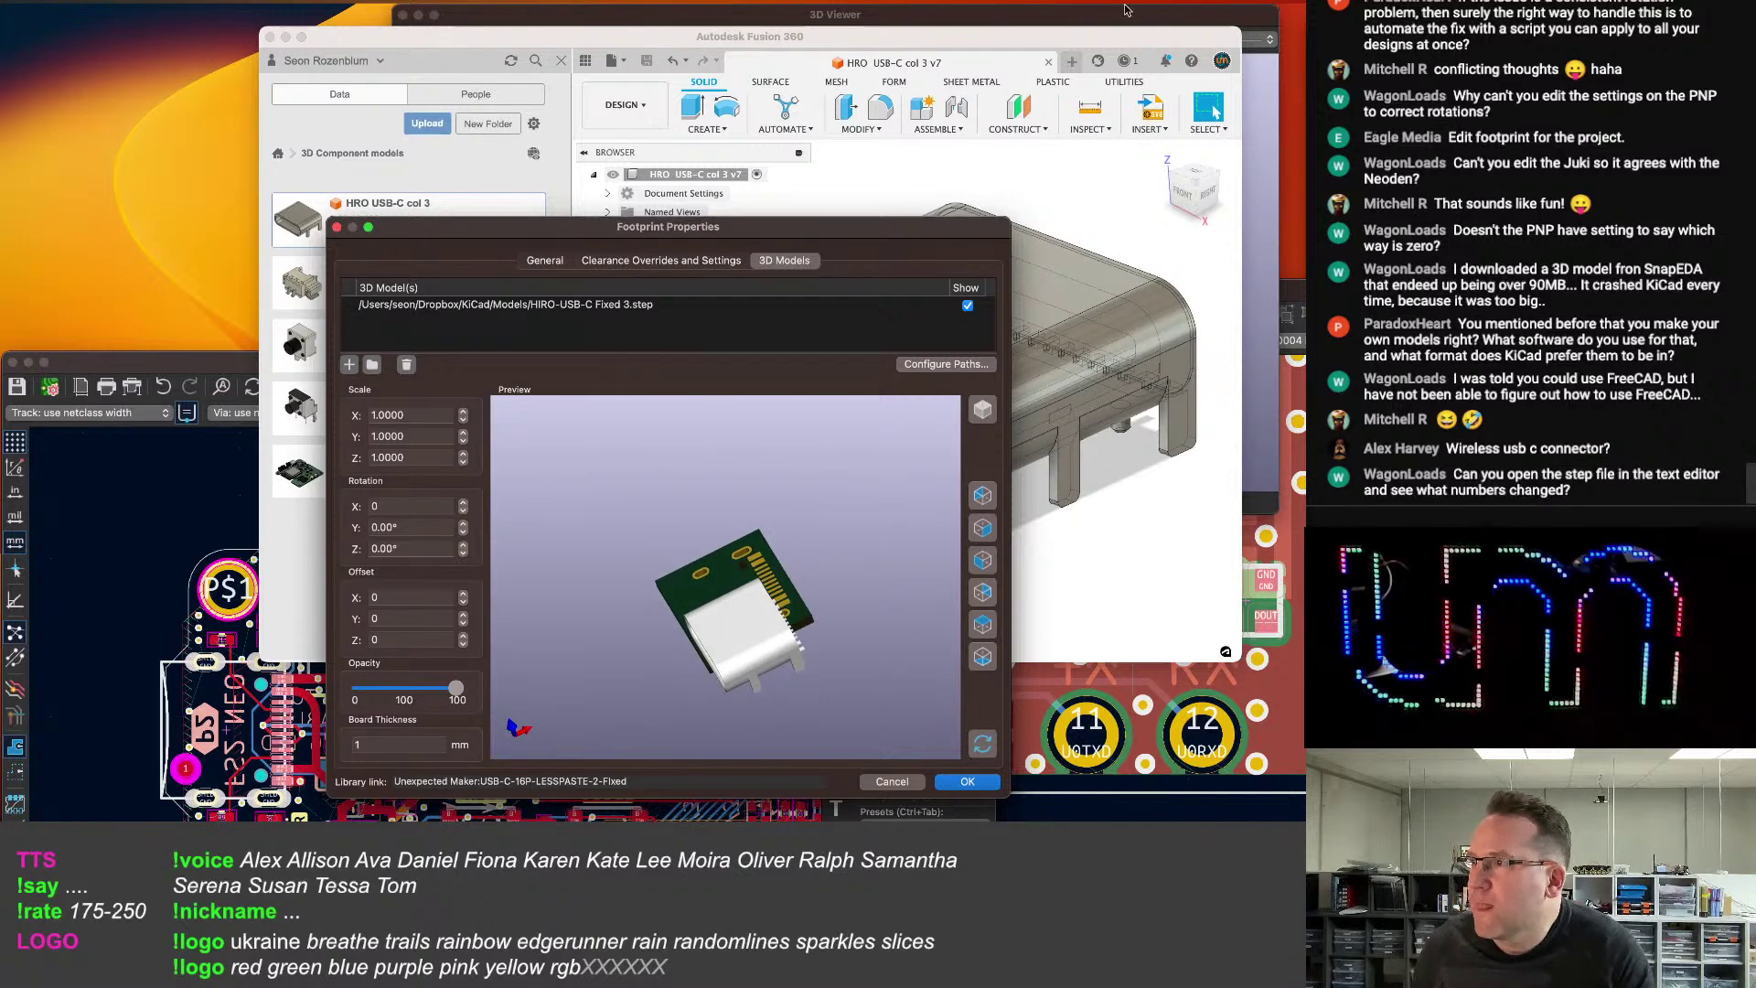
# Switch to Fusion 360, undo the last body change, and start moving Body1 and Body2 by -3 mm along X.
pyautogui.click(1088, 36)
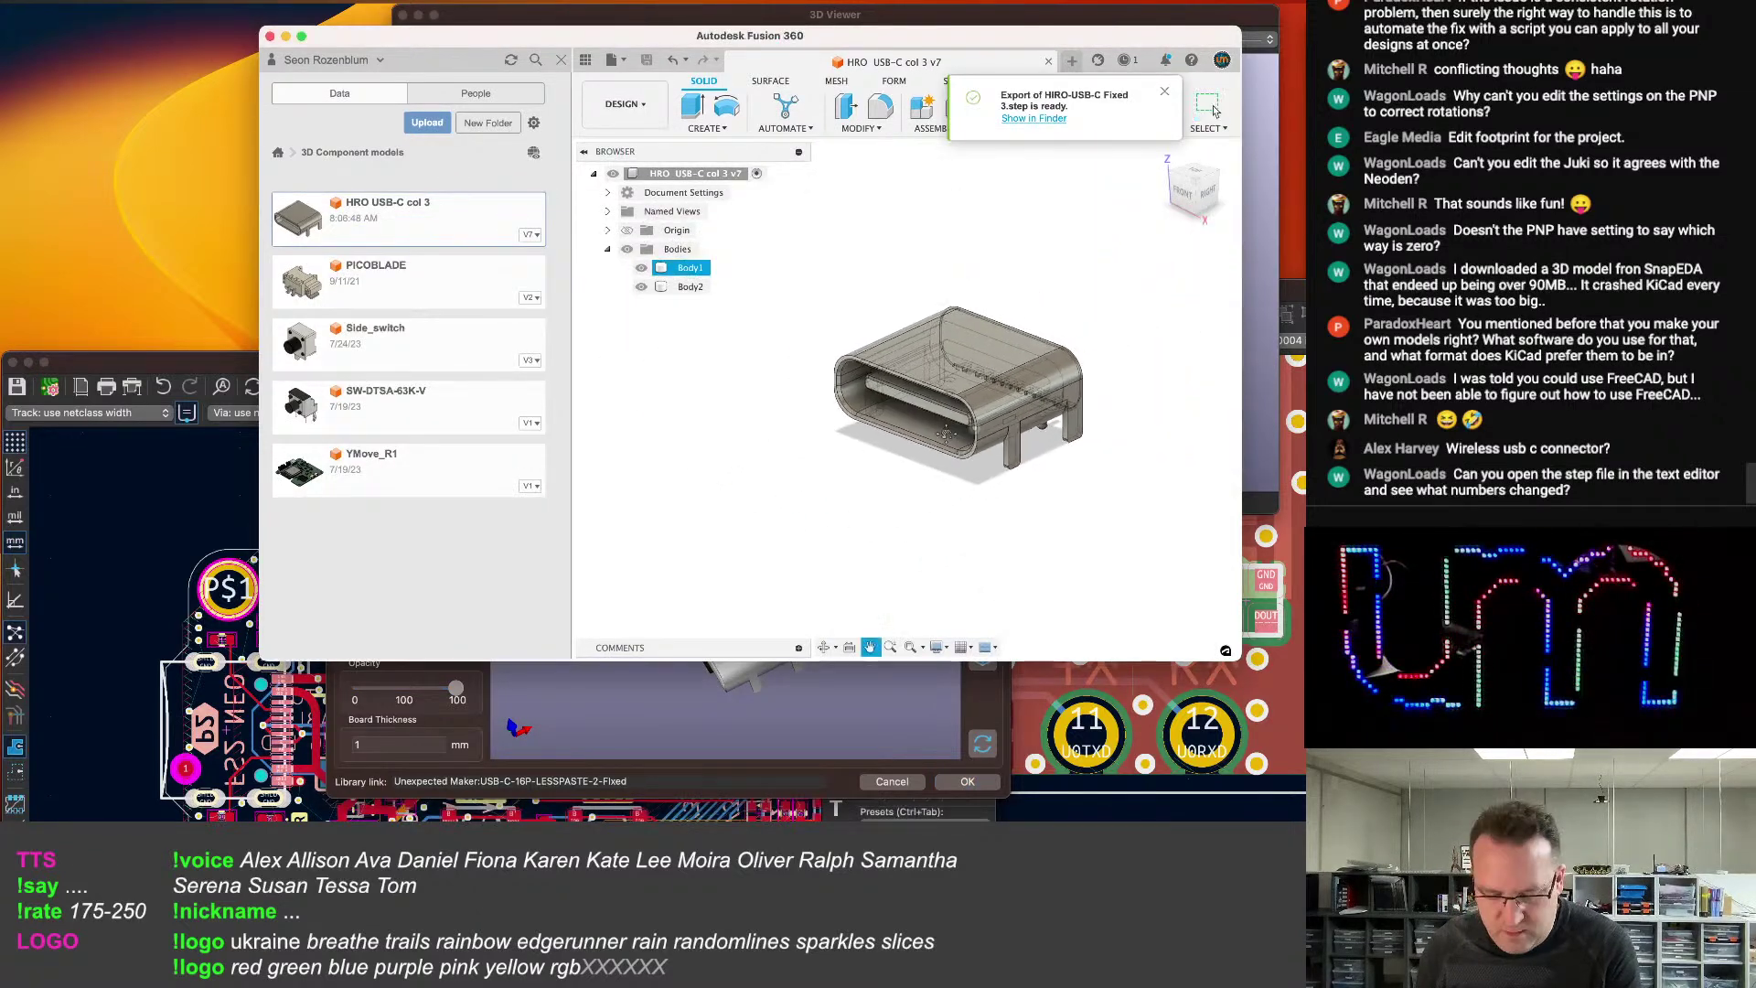
pyautogui.press('super+z')
pyautogui.scroll(-2, 944, 438)
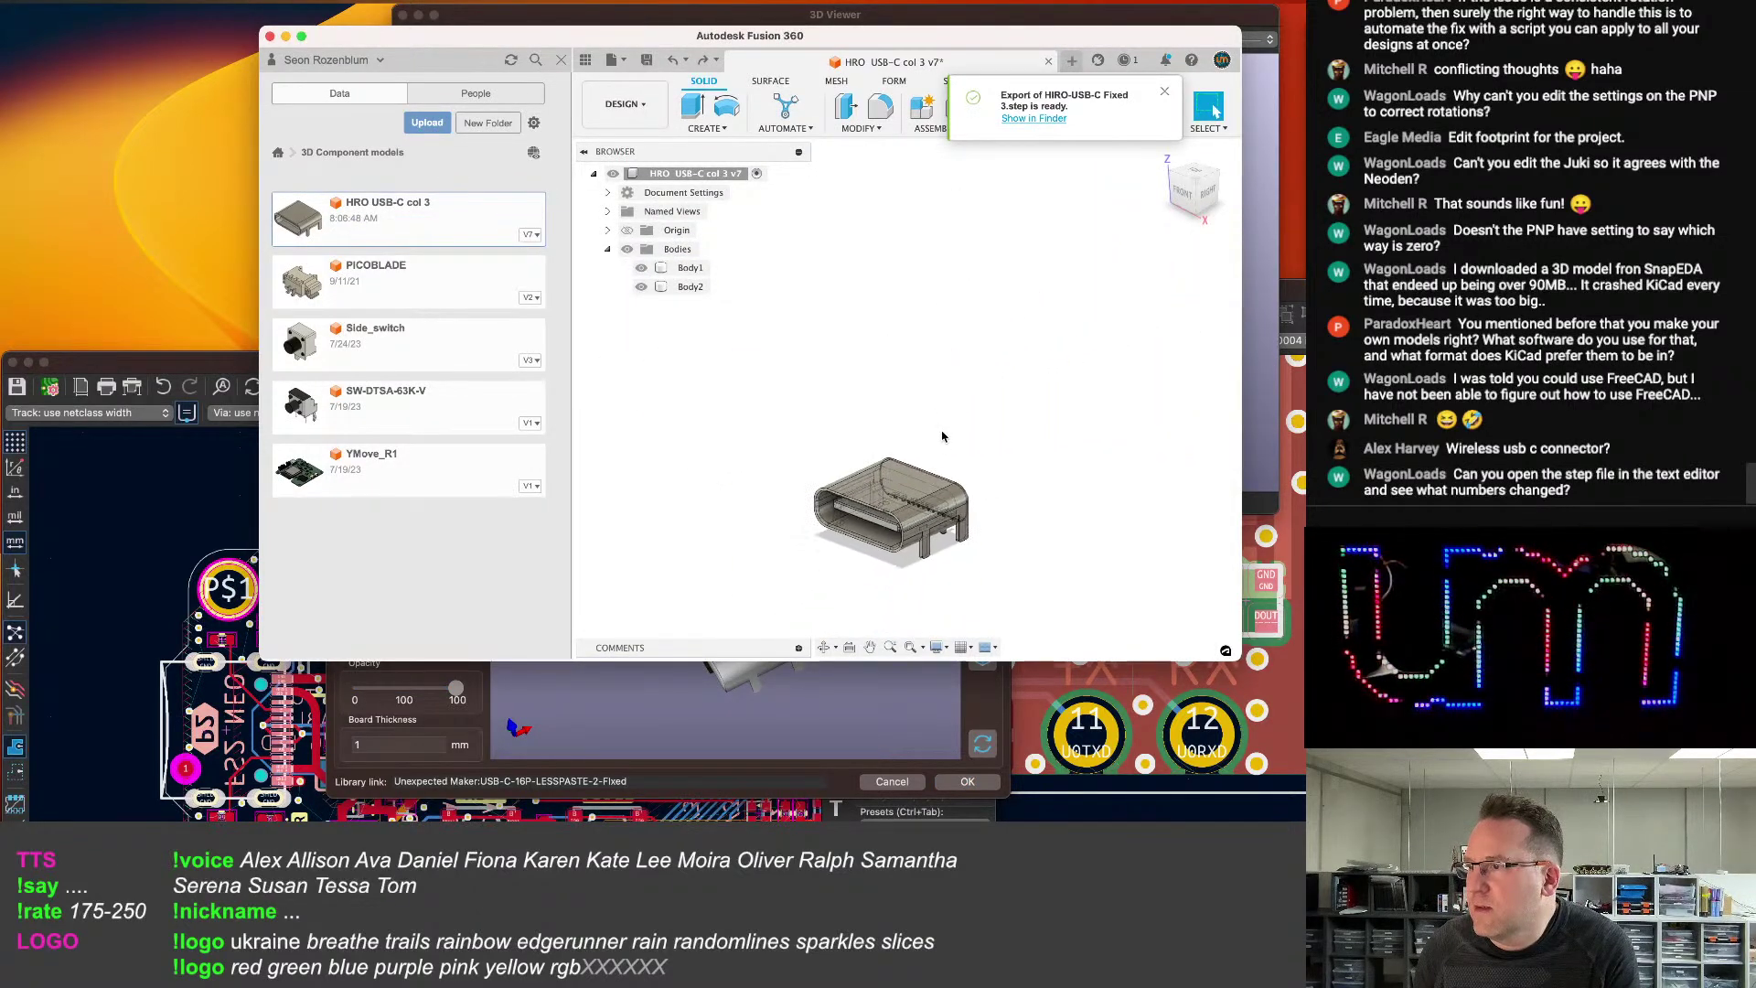
pyautogui.moveTo(940, 439); pyautogui.dragTo(910, 343, button='middle')
pyautogui.click(691, 267)
pyautogui.keyDown('shift'); pyautogui.click(691, 286); pyautogui.keyUp('shift')
pyautogui.press('m')
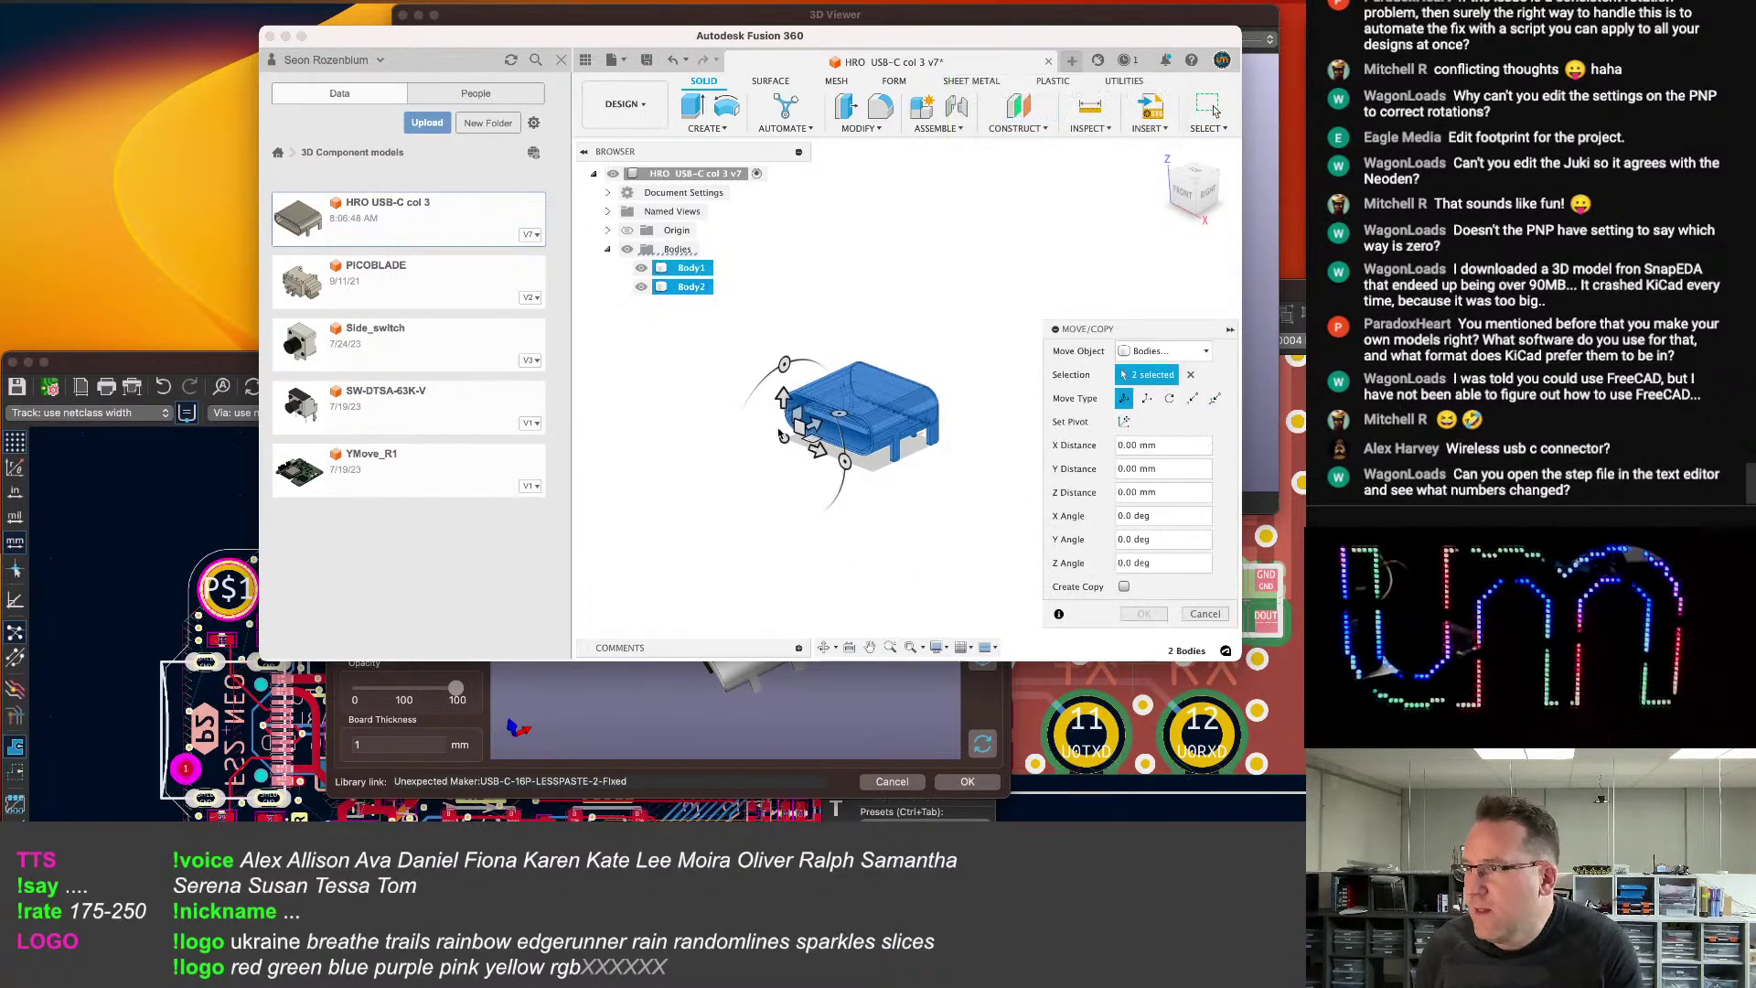
pyautogui.moveTo(818, 451); pyautogui.dragTo(787, 438)
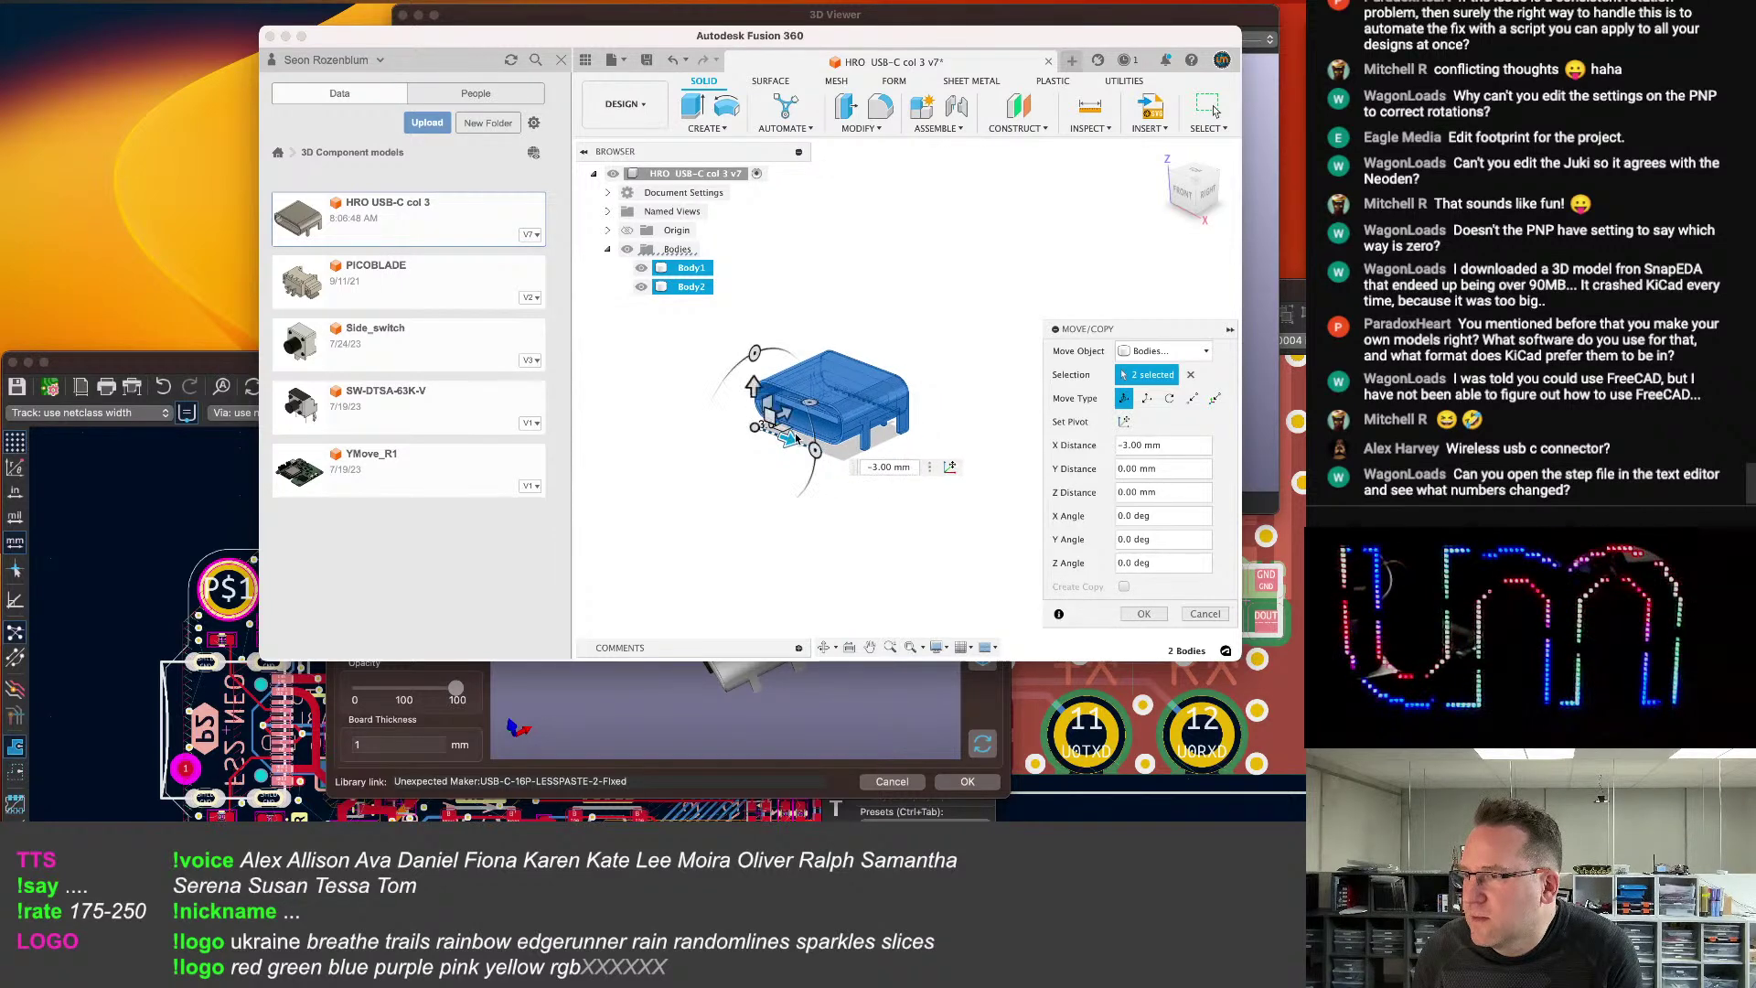
# Switch to KiCad and step the connector model's X offset to -6 mm to find the alignment with the pads.
pyautogui.click(489, 773)
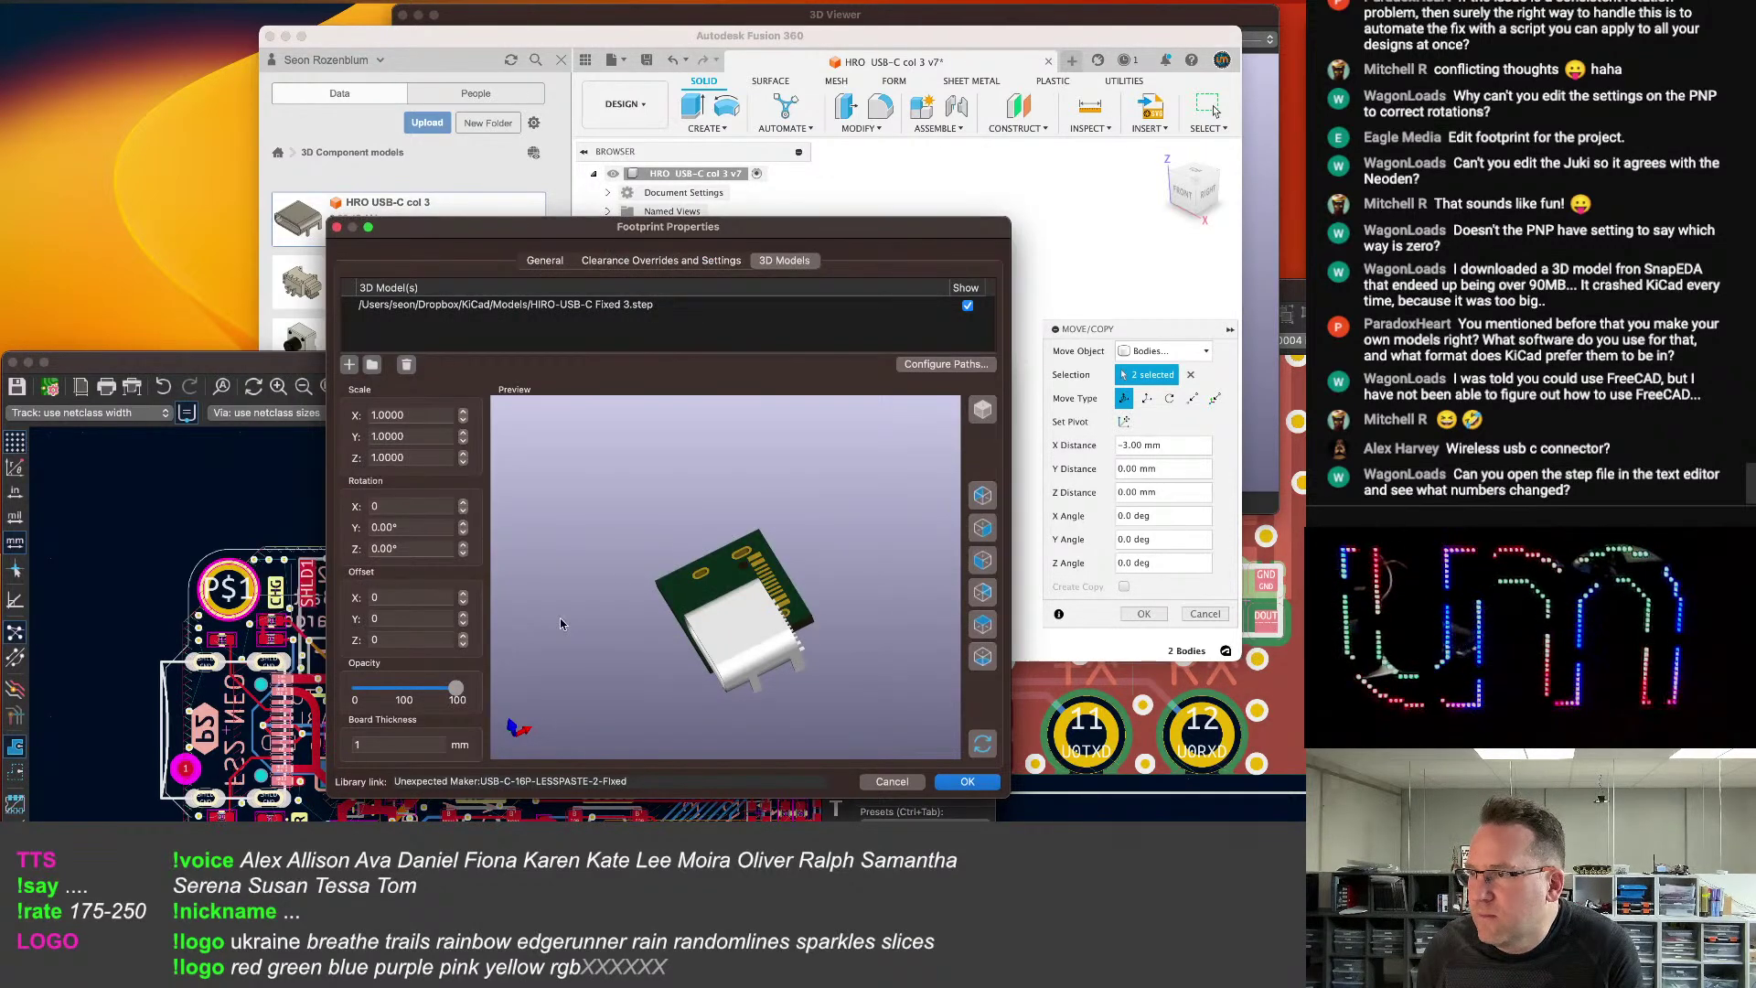
pyautogui.click(464, 592)
pyautogui.click(464, 602)
pyautogui.click(463, 604)
pyautogui.click(464, 603)
pyautogui.click(463, 604)
pyautogui.click(464, 603)
pyautogui.click(463, 604)
pyautogui.click(463, 604)
pyautogui.click(463, 604)
pyautogui.click(463, 604)
pyautogui.click(463, 603)
pyautogui.click(464, 603)
pyautogui.click(464, 604)
pyautogui.click(464, 603)
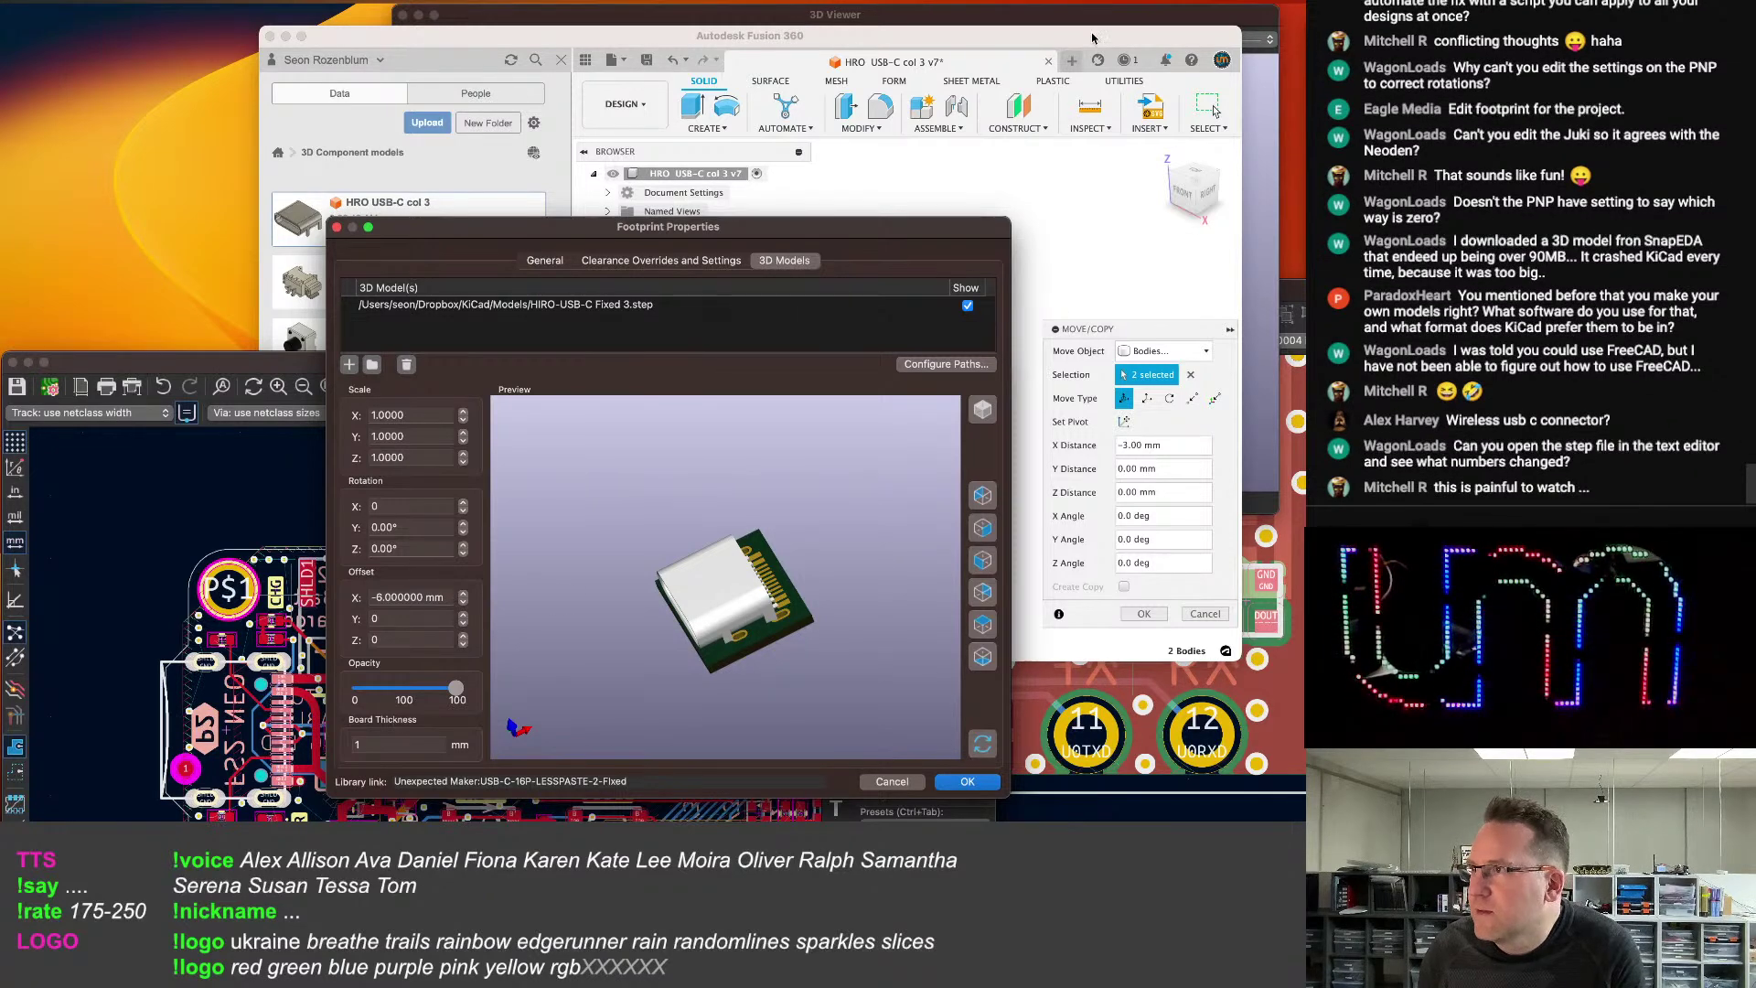
# Switch back to Fusion 360, set the two bodies' X move distance to -6 mm and confirm the move.
pyautogui.click(1064, 267)
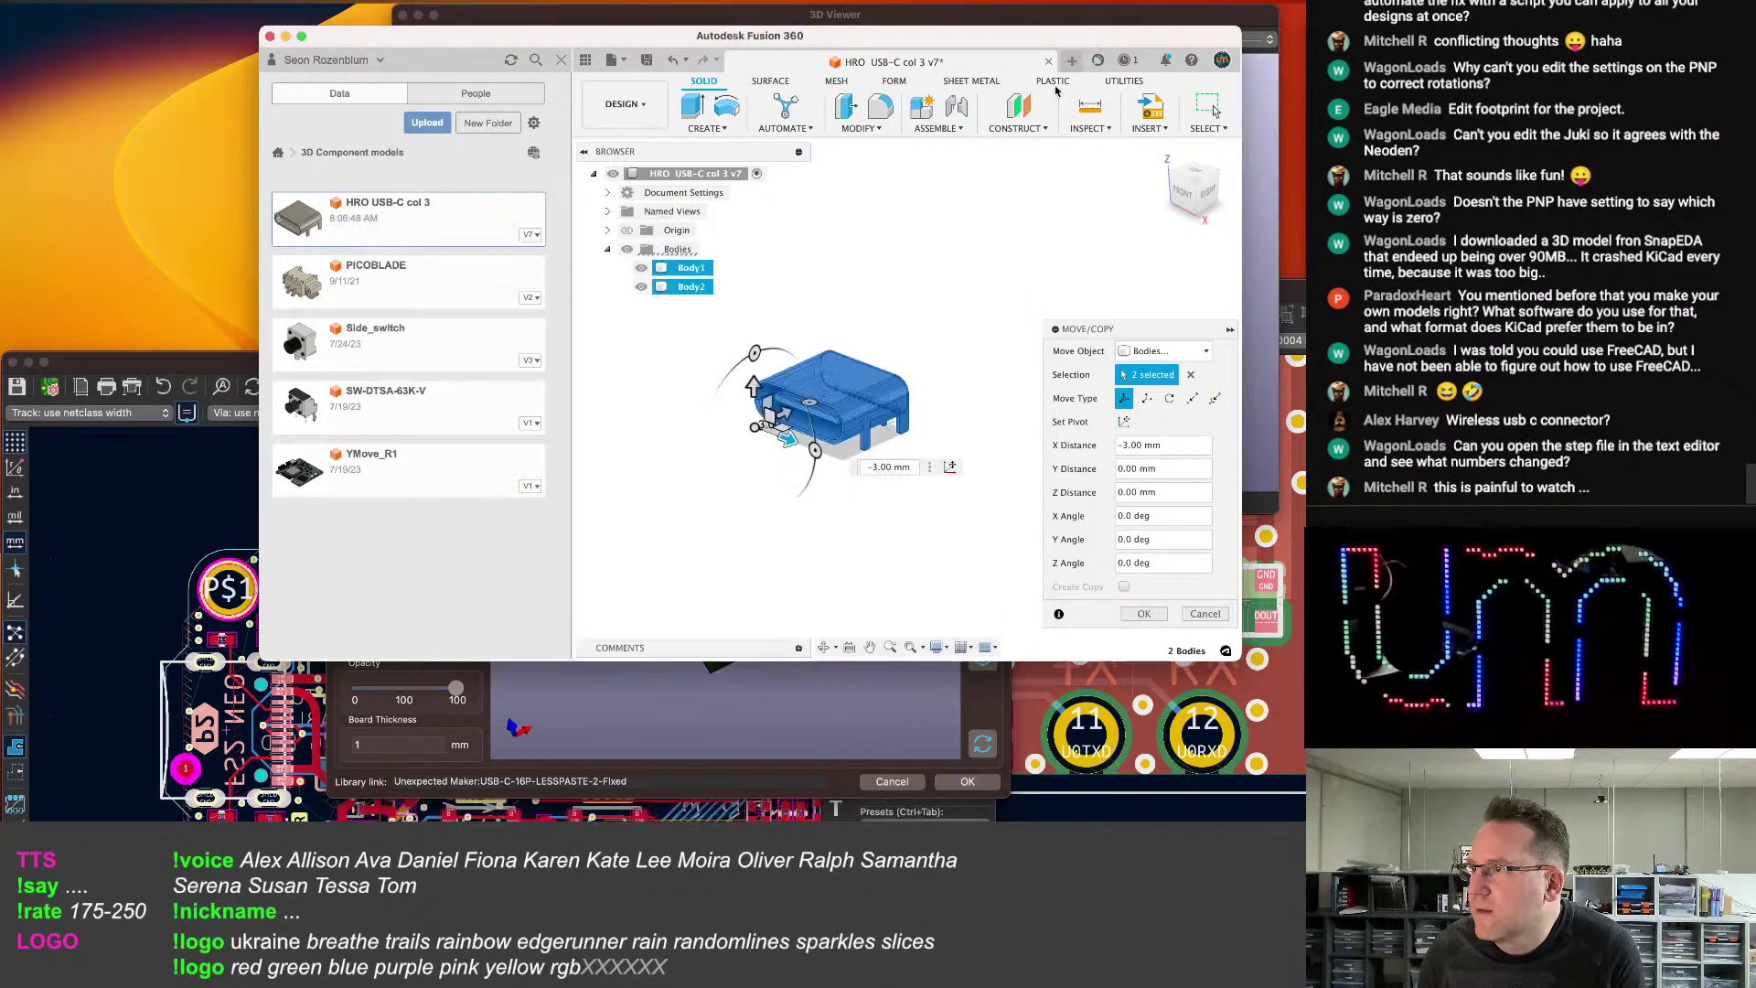
pyautogui.click(910, 465)
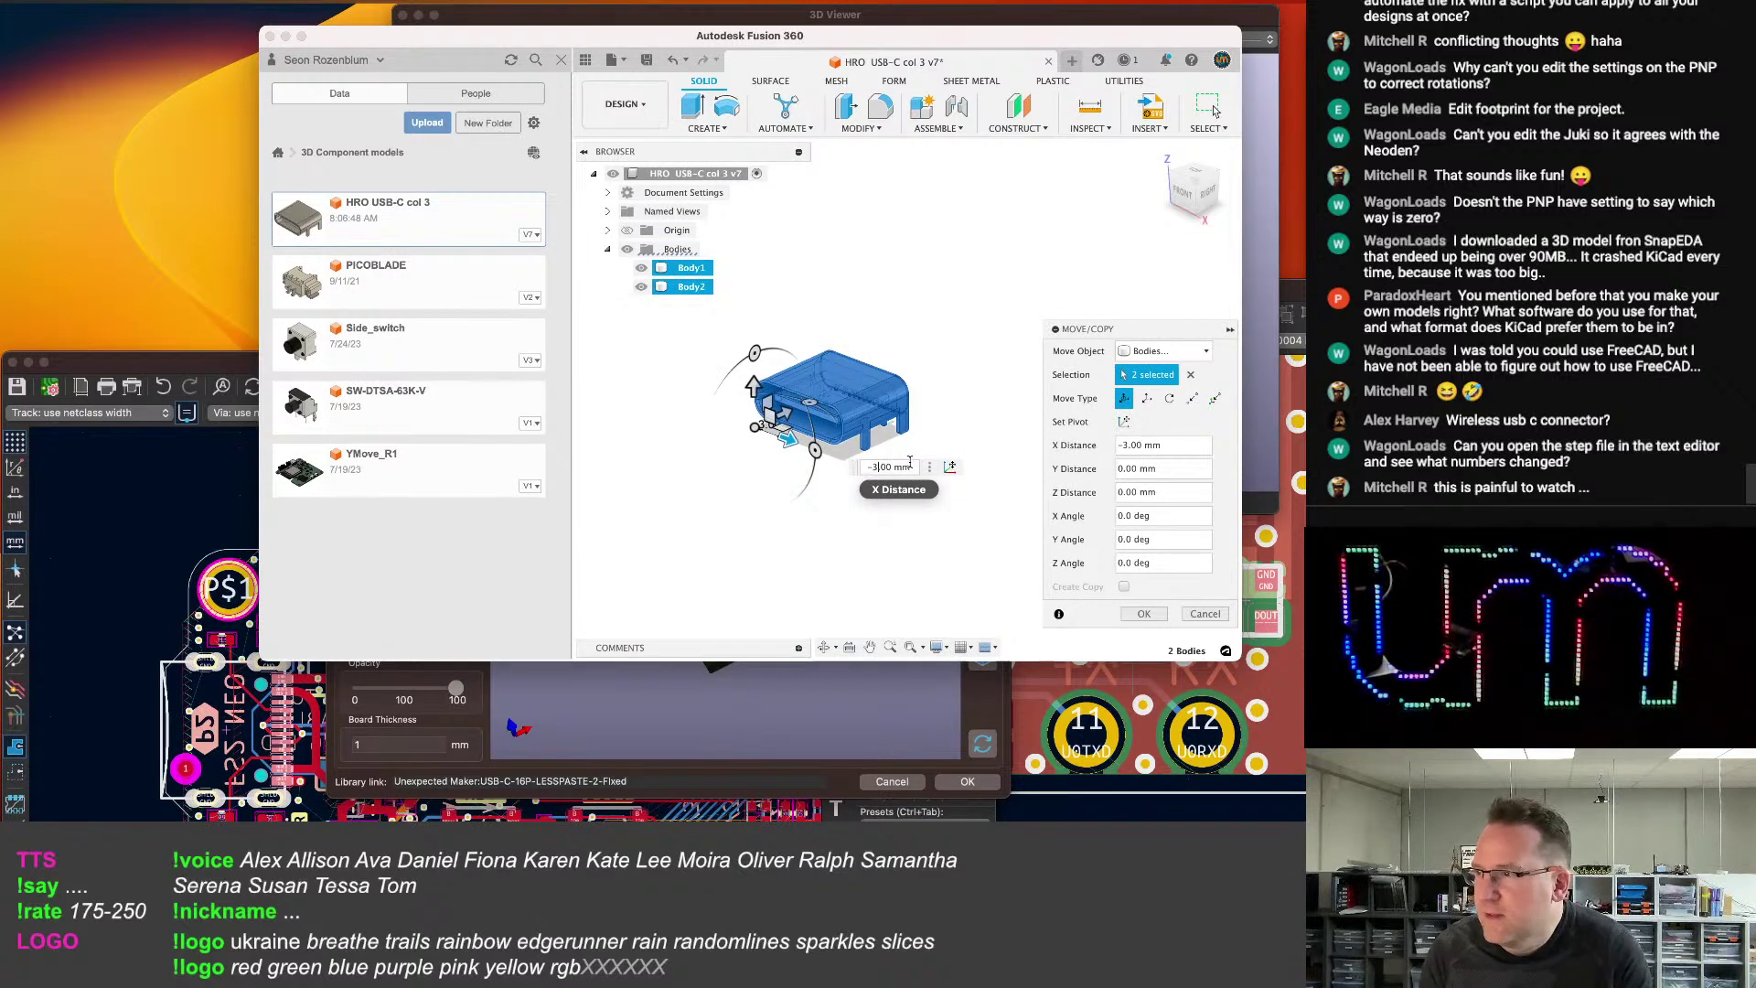
pyautogui.press('BackSpace')
pyautogui.write('6')
pyautogui.press('Return')
pyautogui.click(1213, 109)
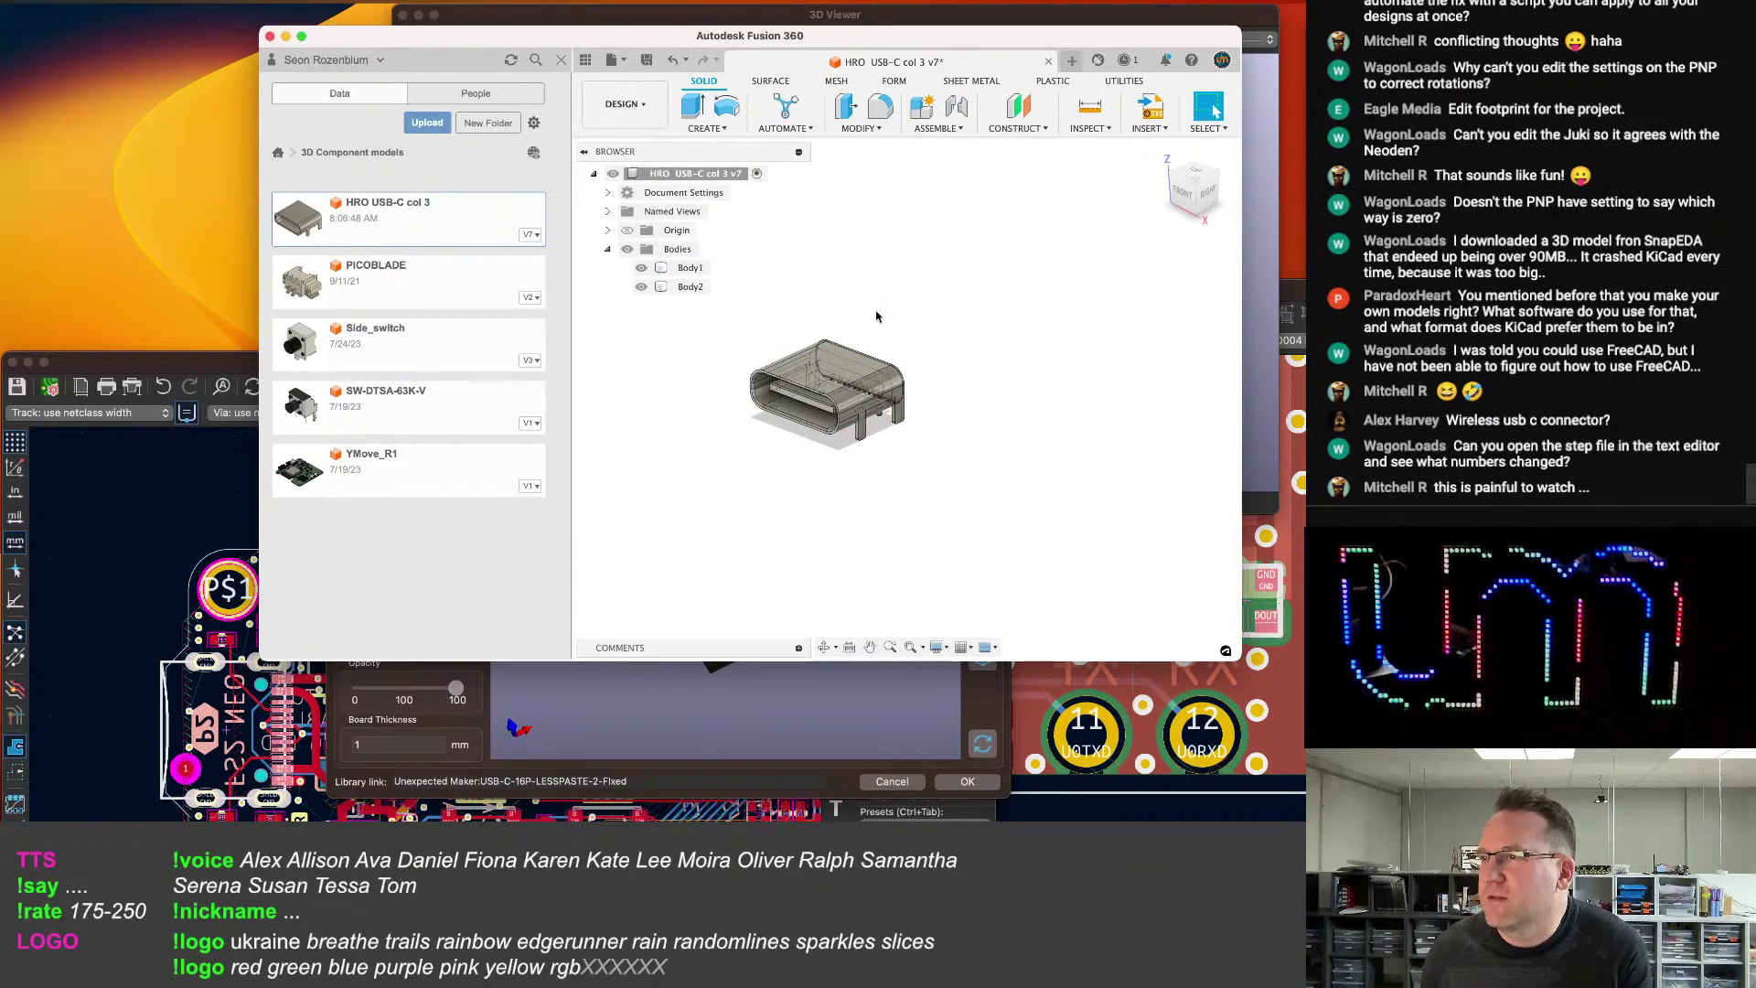
# Export the shifted connector to the KiCad Models folder as a STEP file named "HIRO-USB-C Fixed 4".
pyautogui.click(108, 2)
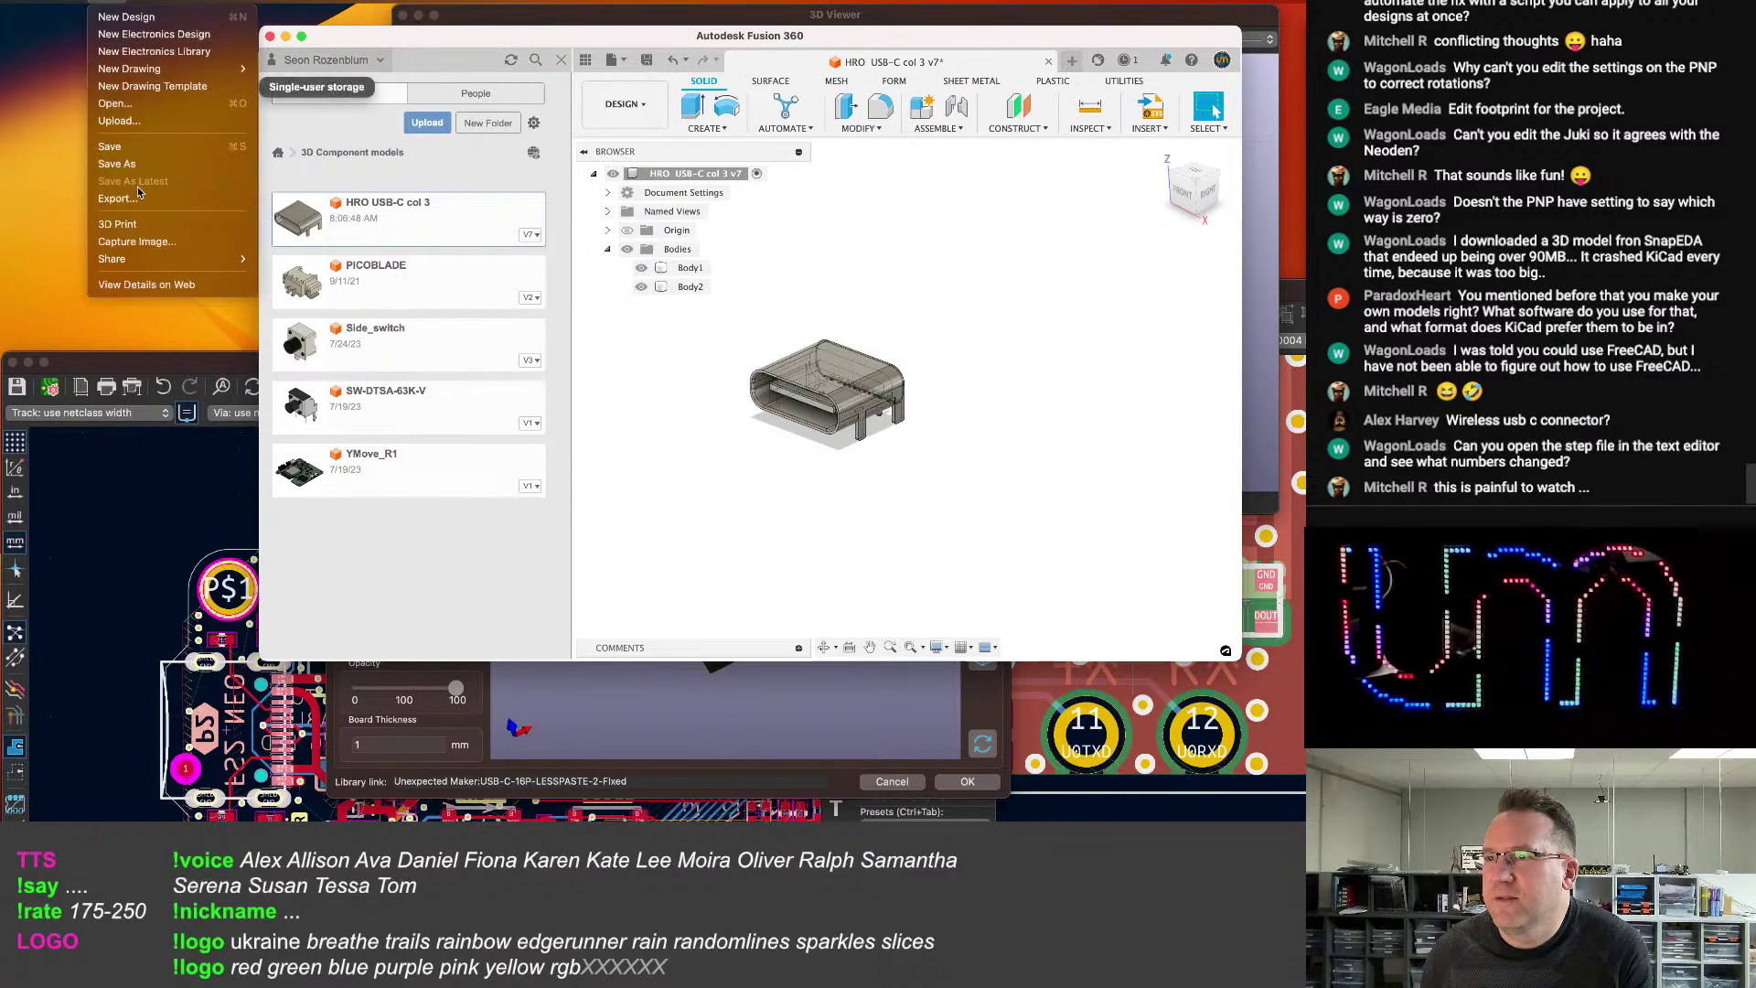
pyautogui.click(118, 197)
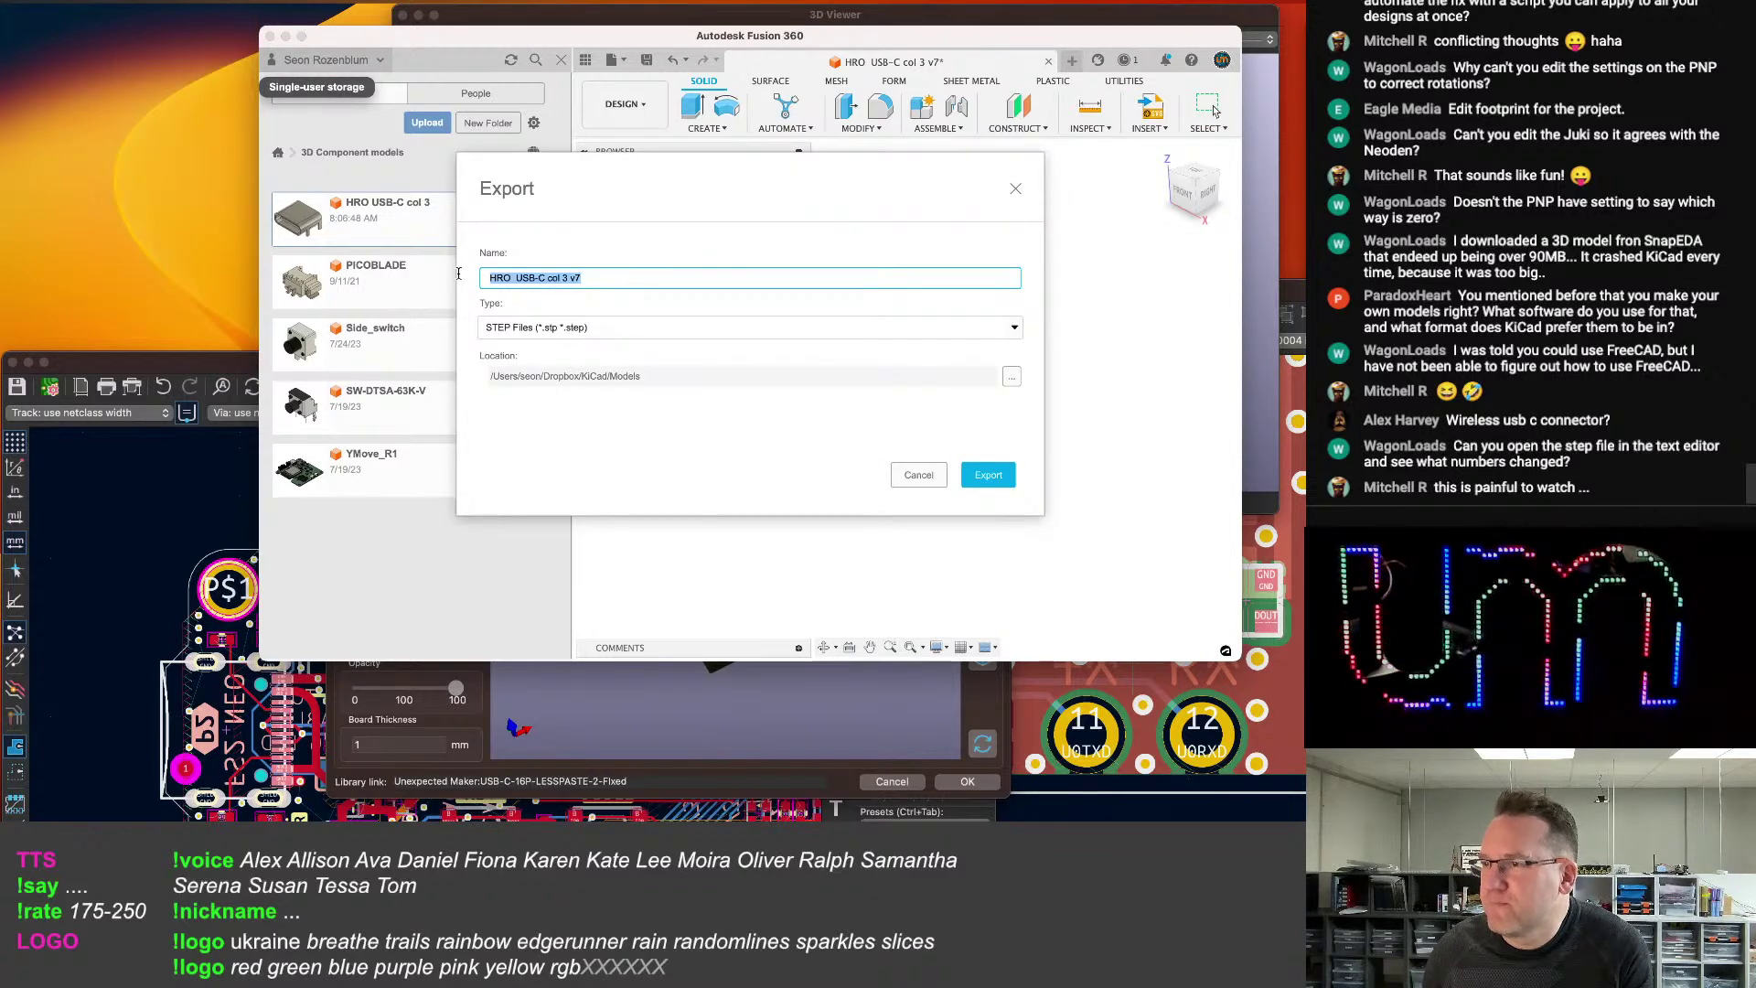
pyautogui.write('HIRO')
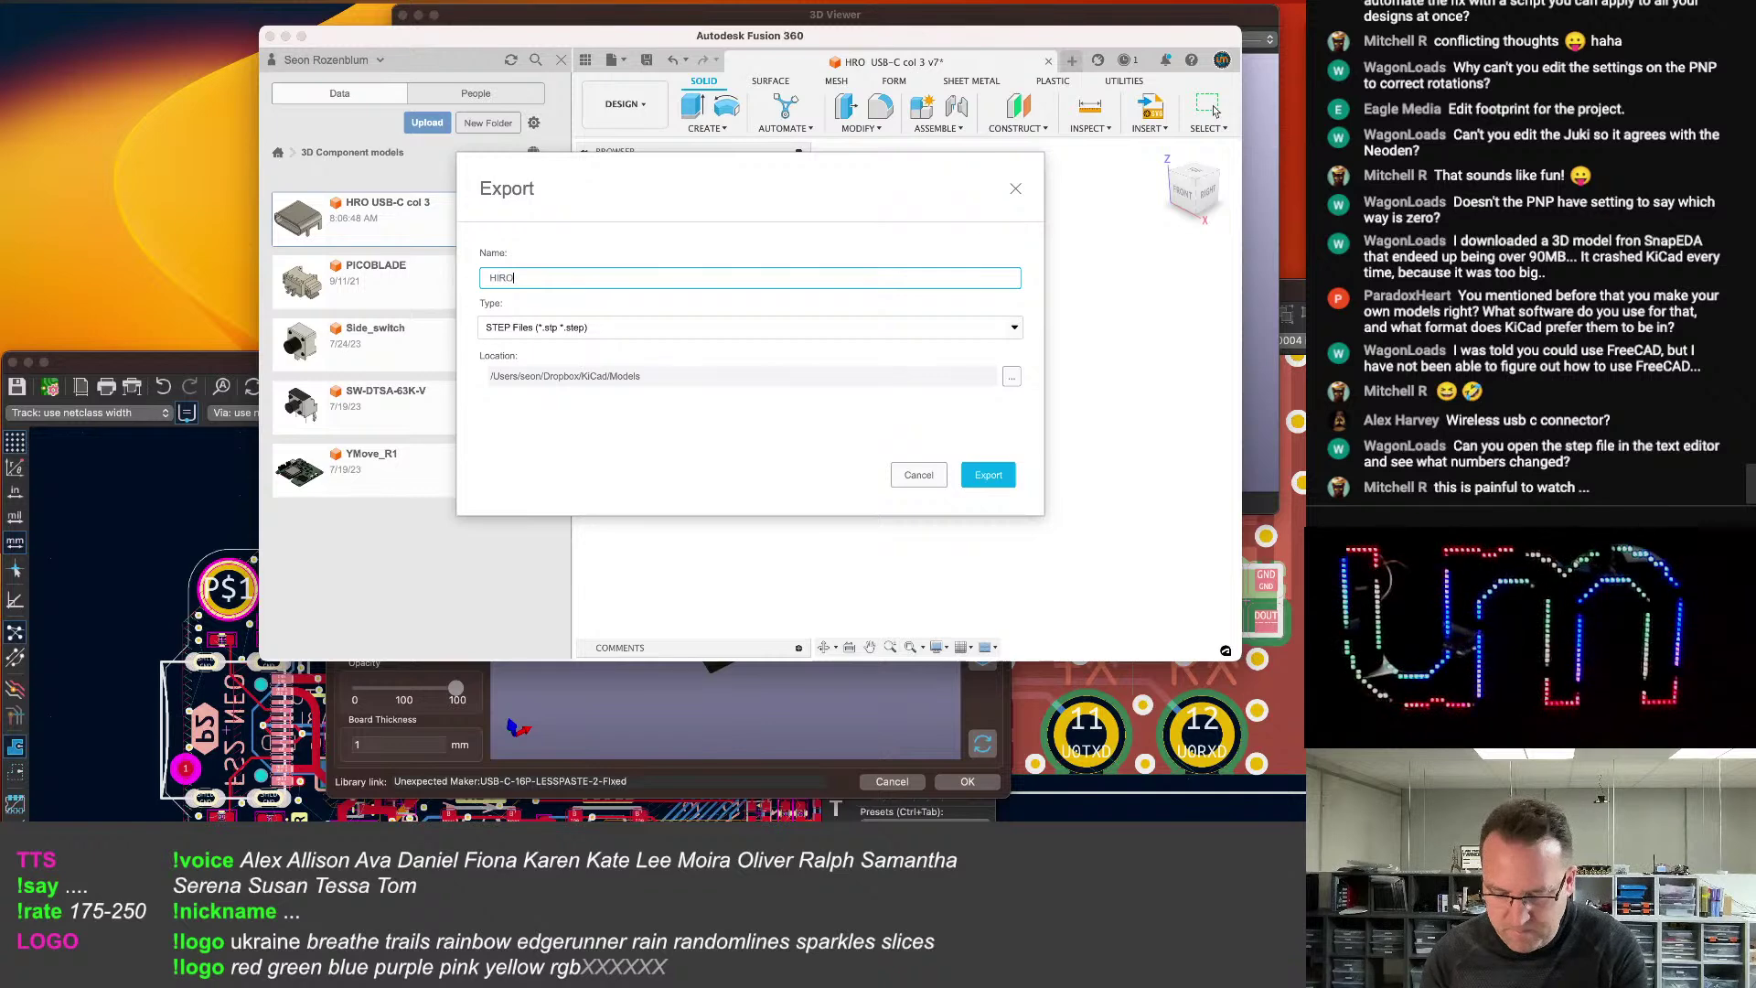
pyautogui.write('-USB-C Fixed 4')
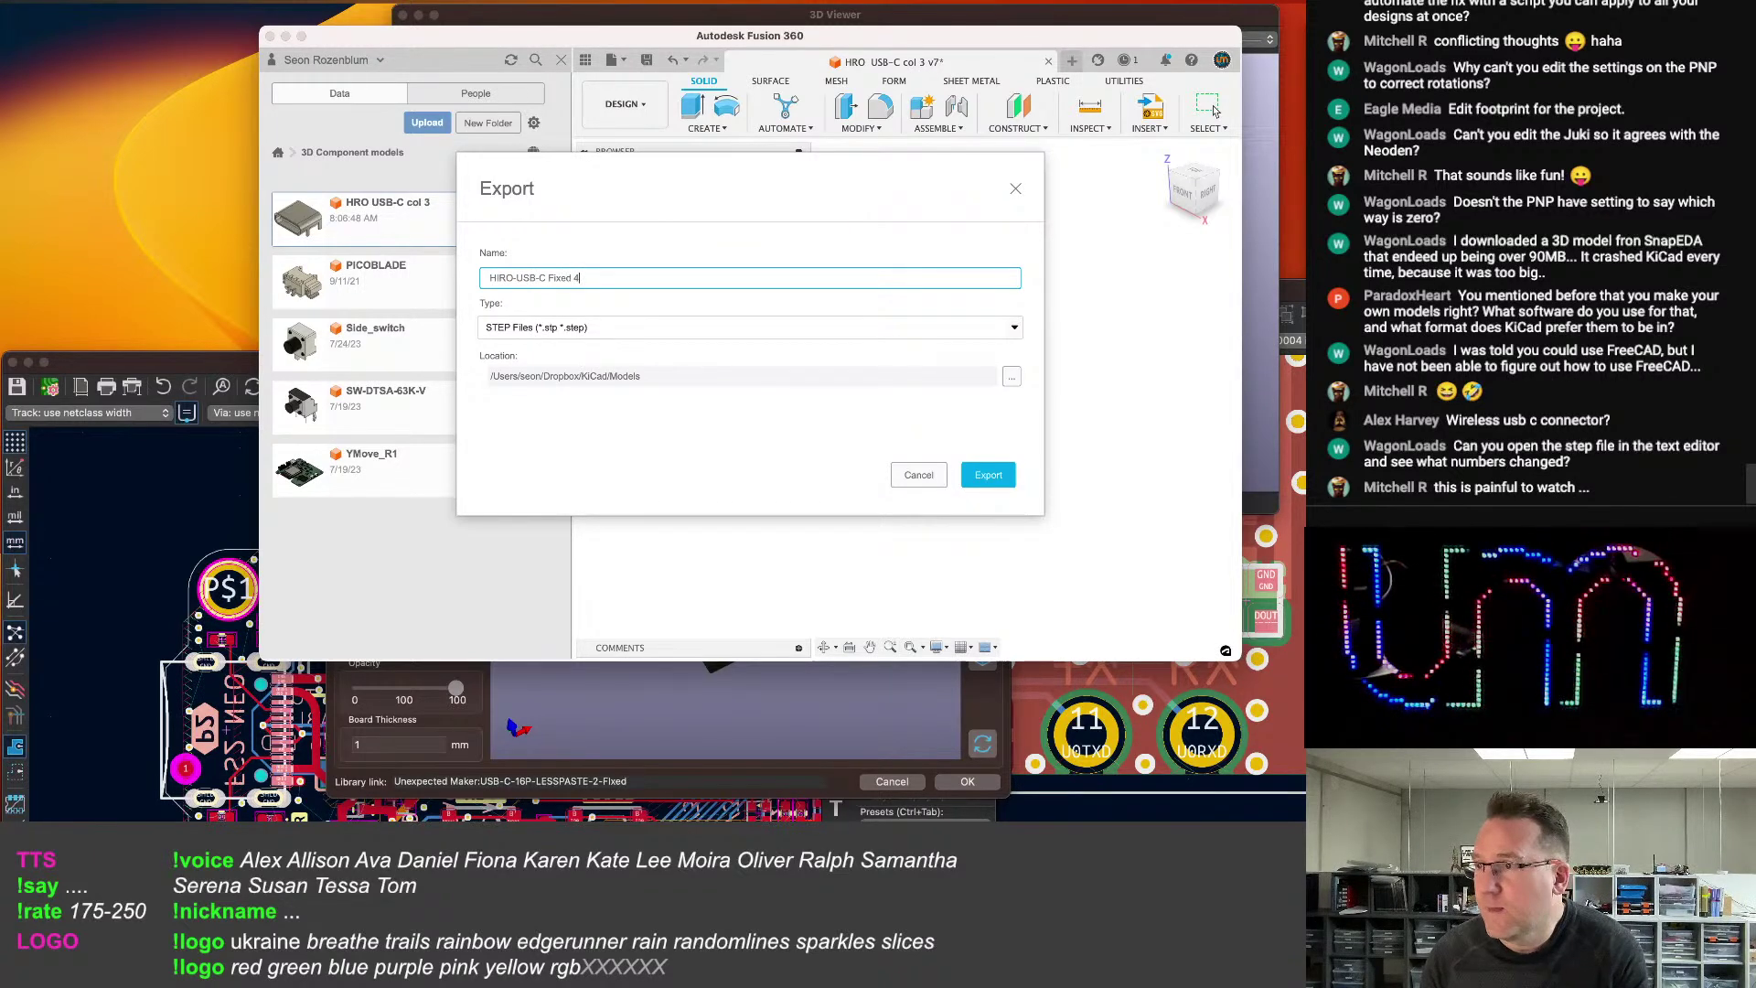
pyautogui.press('super+a')
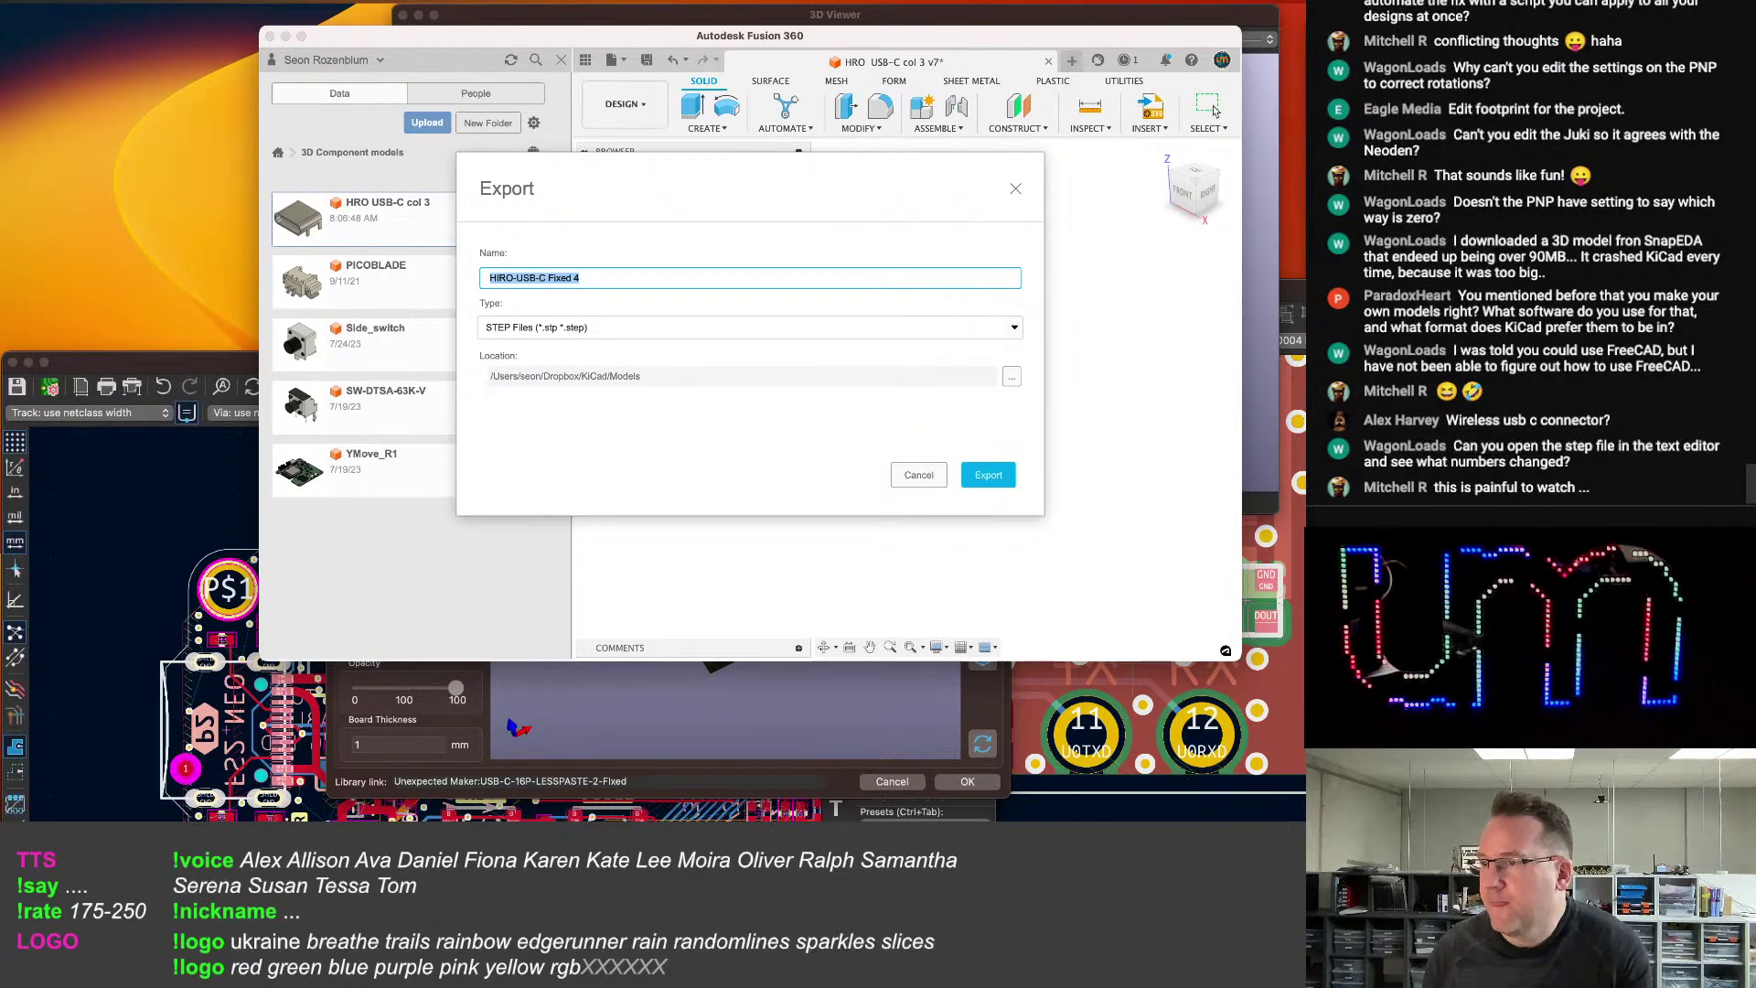
pyautogui.press('Return')
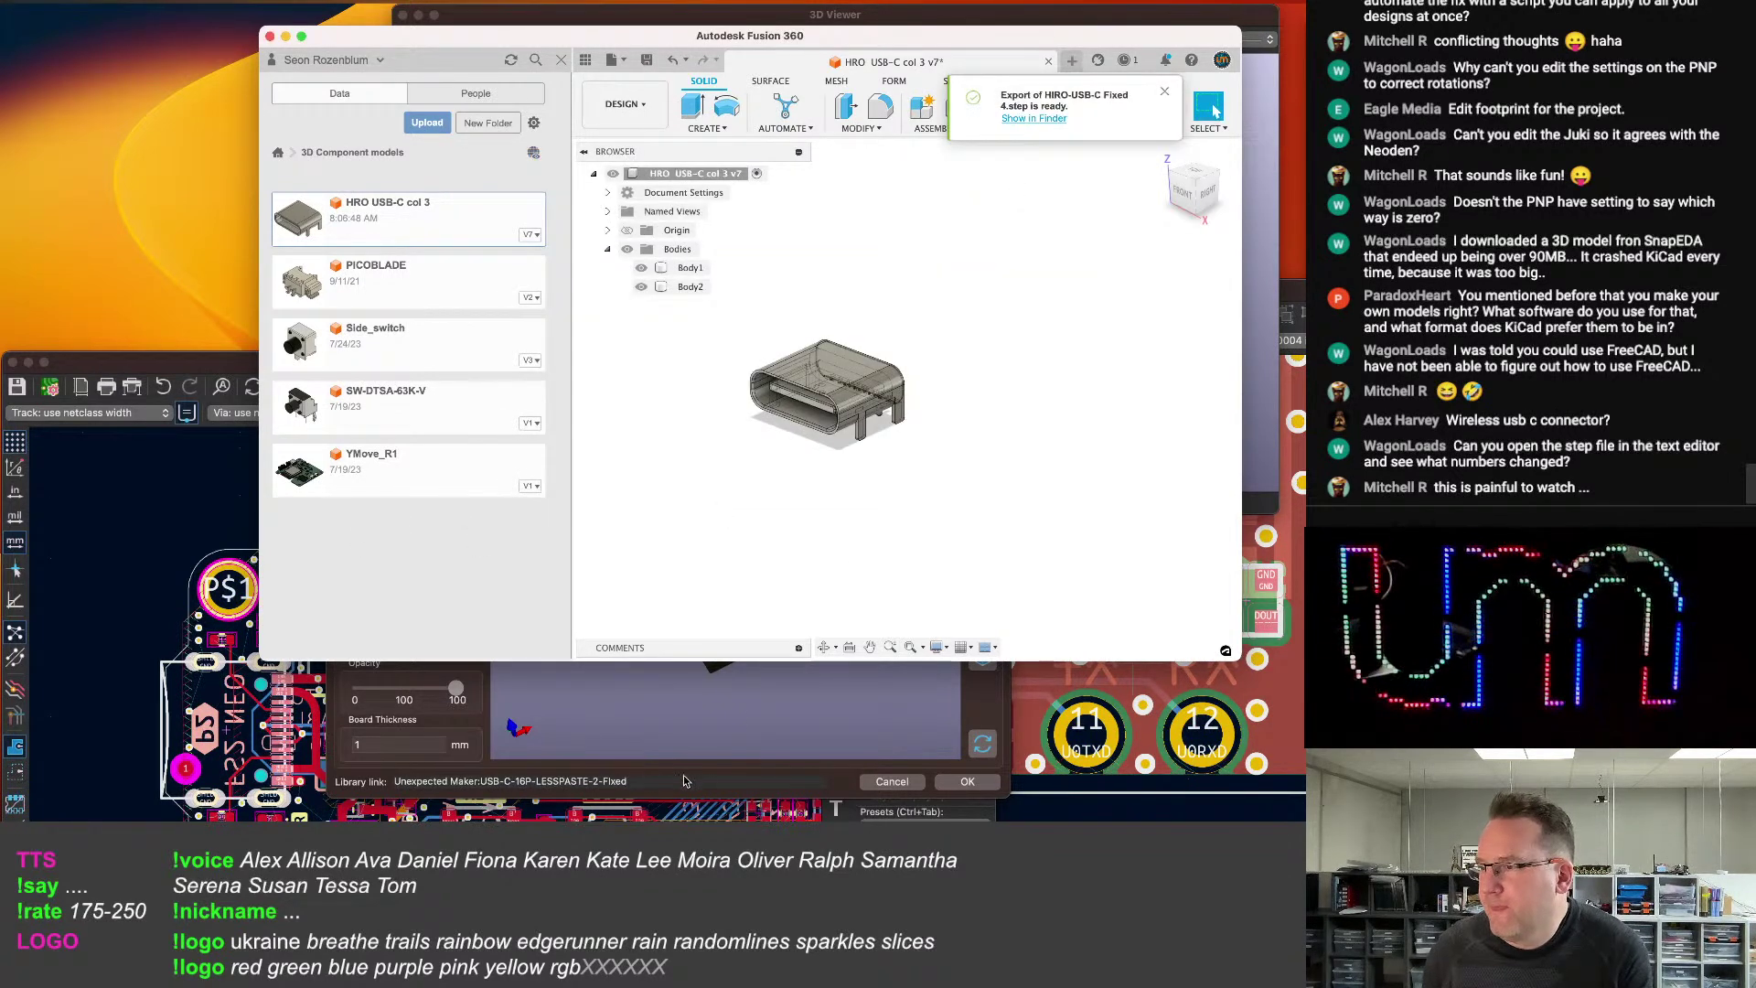
# Switch to KiCad, reset the model's X offset to 0, and assign HIRO-USB-C Fixed 4.step to the USB-C footprint.
pyautogui.click(845, 776)
pyautogui.click(422, 596)
pyautogui.write('0')
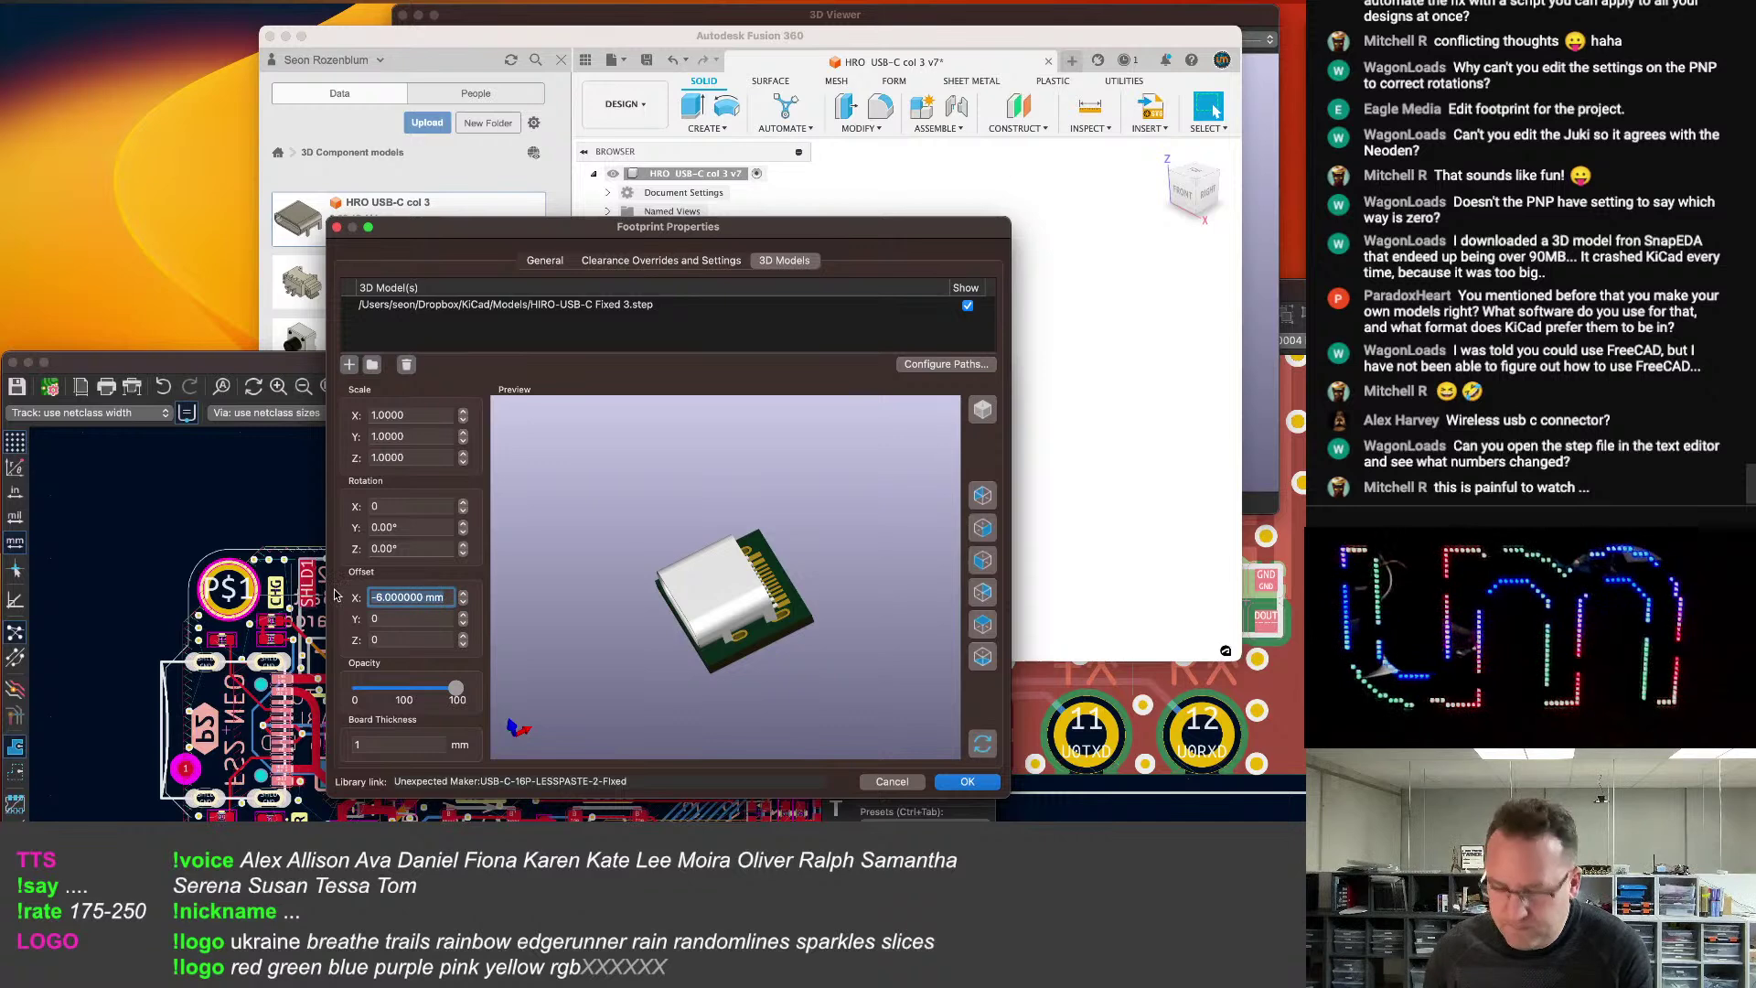
pyautogui.press('Tab')
pyautogui.doubleClick(831, 307)
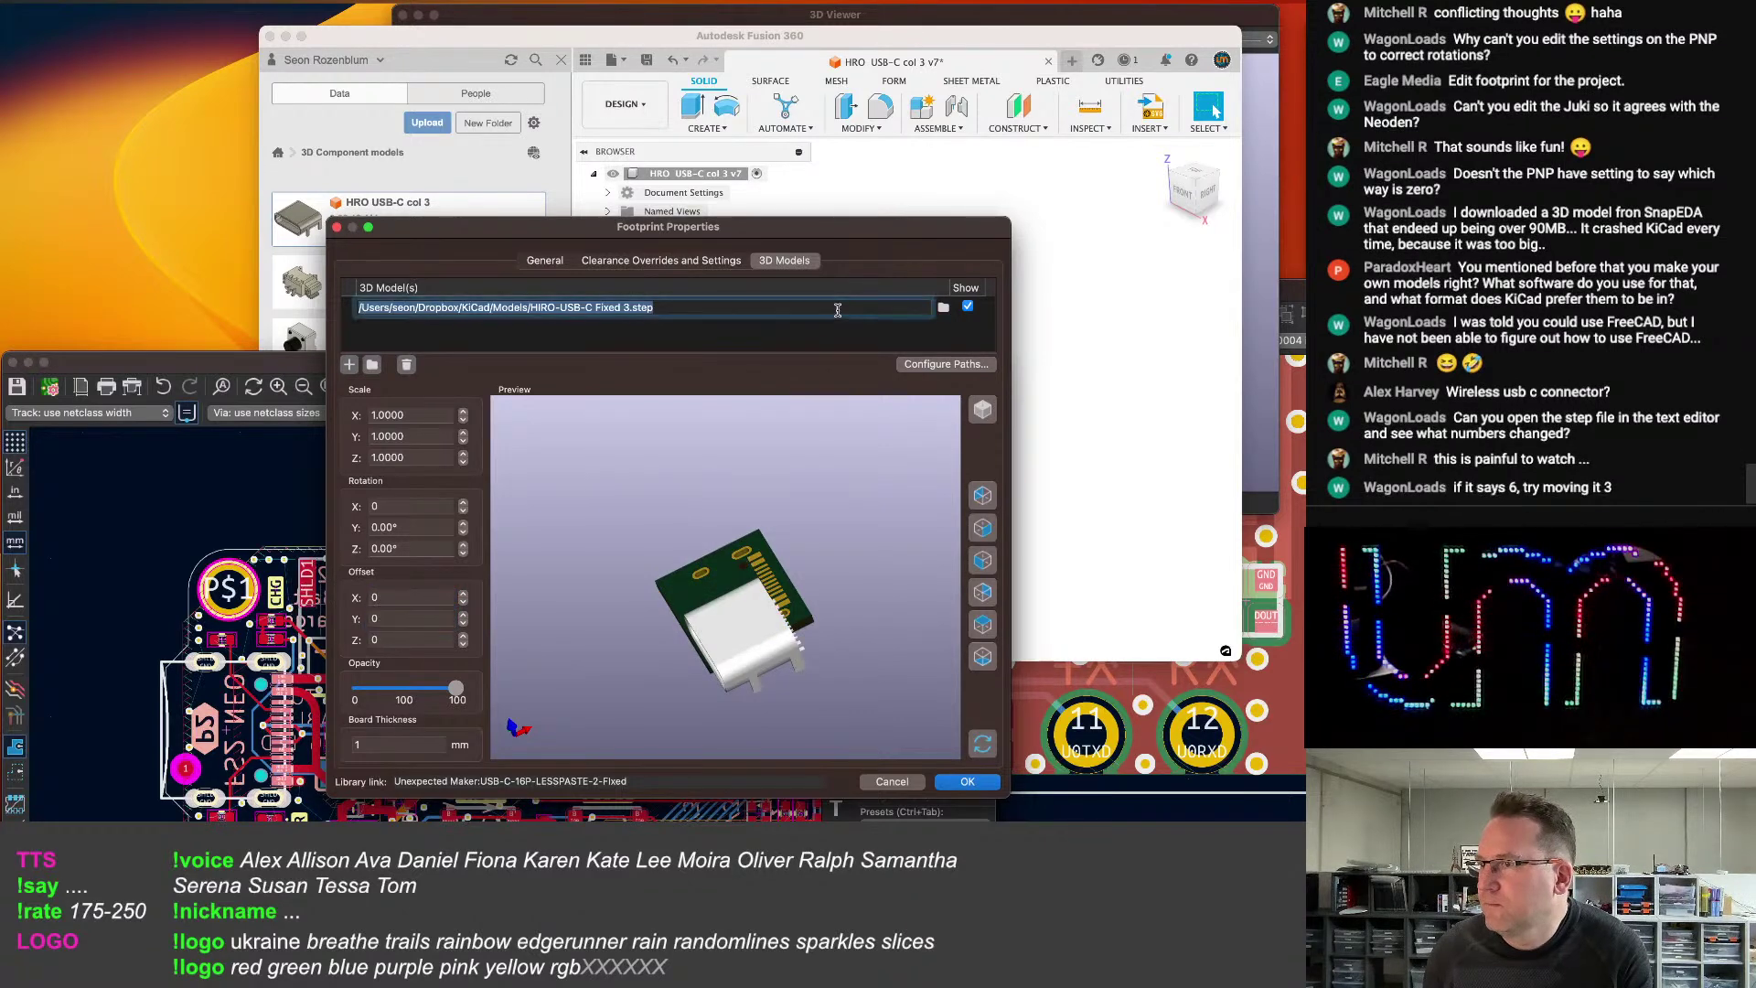
pyautogui.click(945, 308)
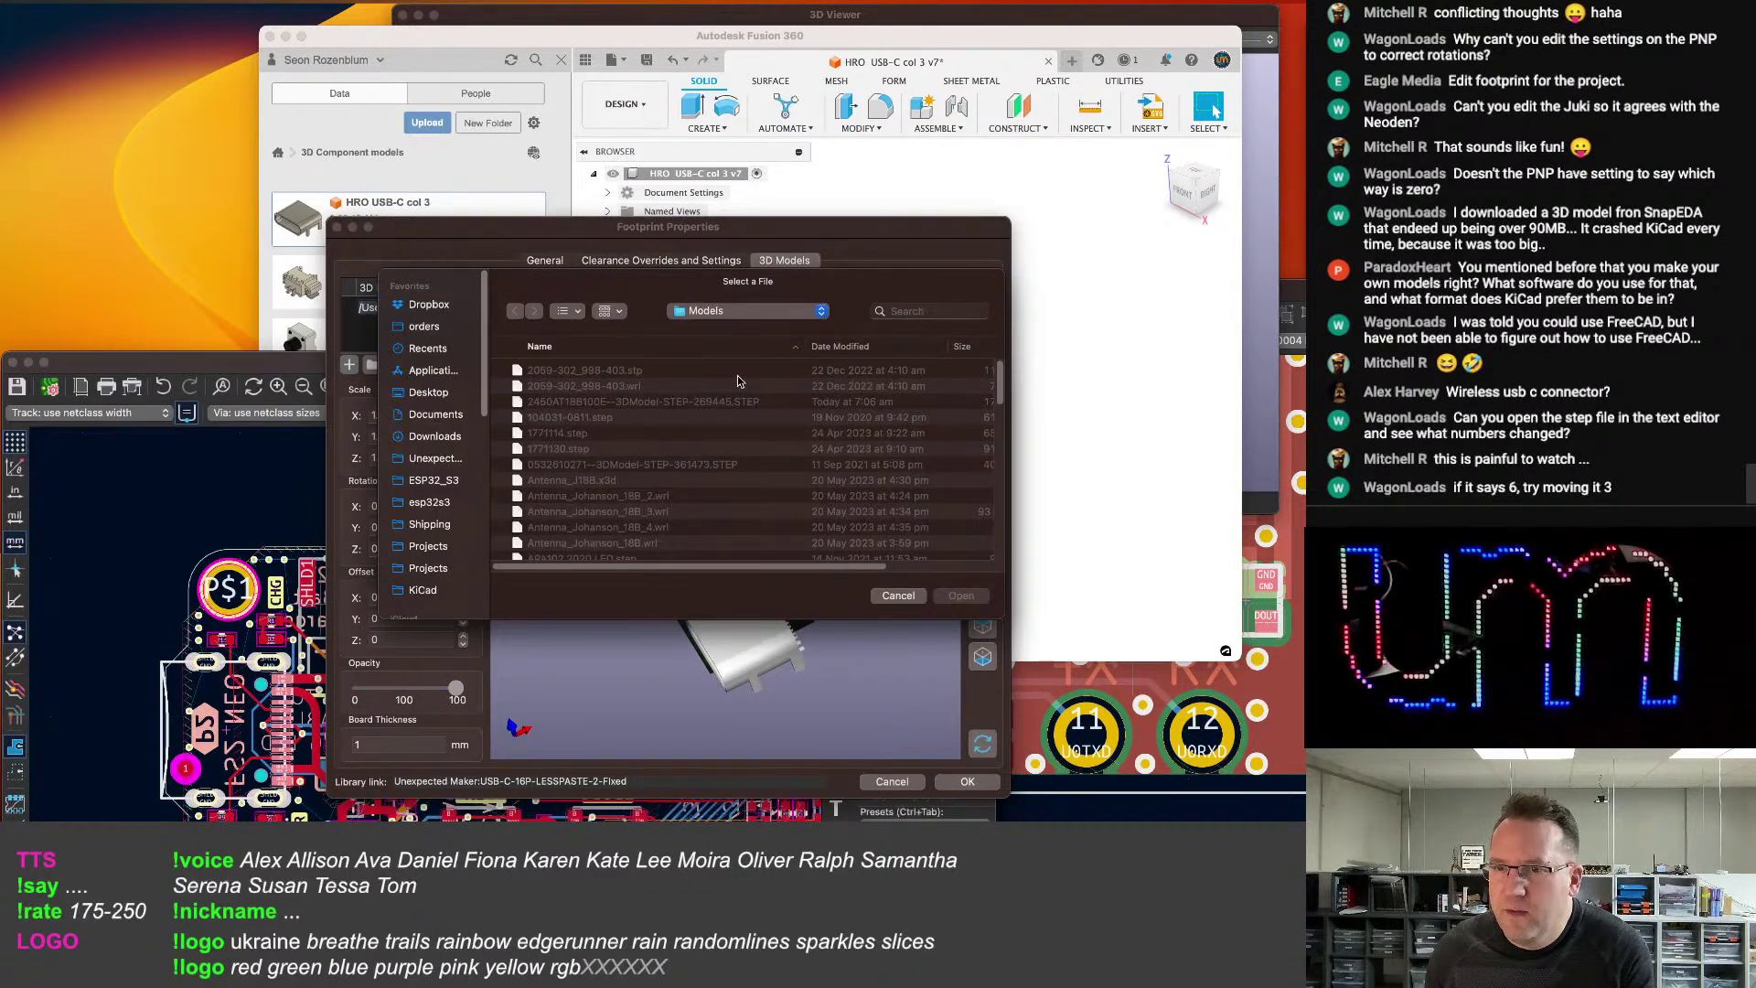
pyautogui.scroll(-10, 656, 457)
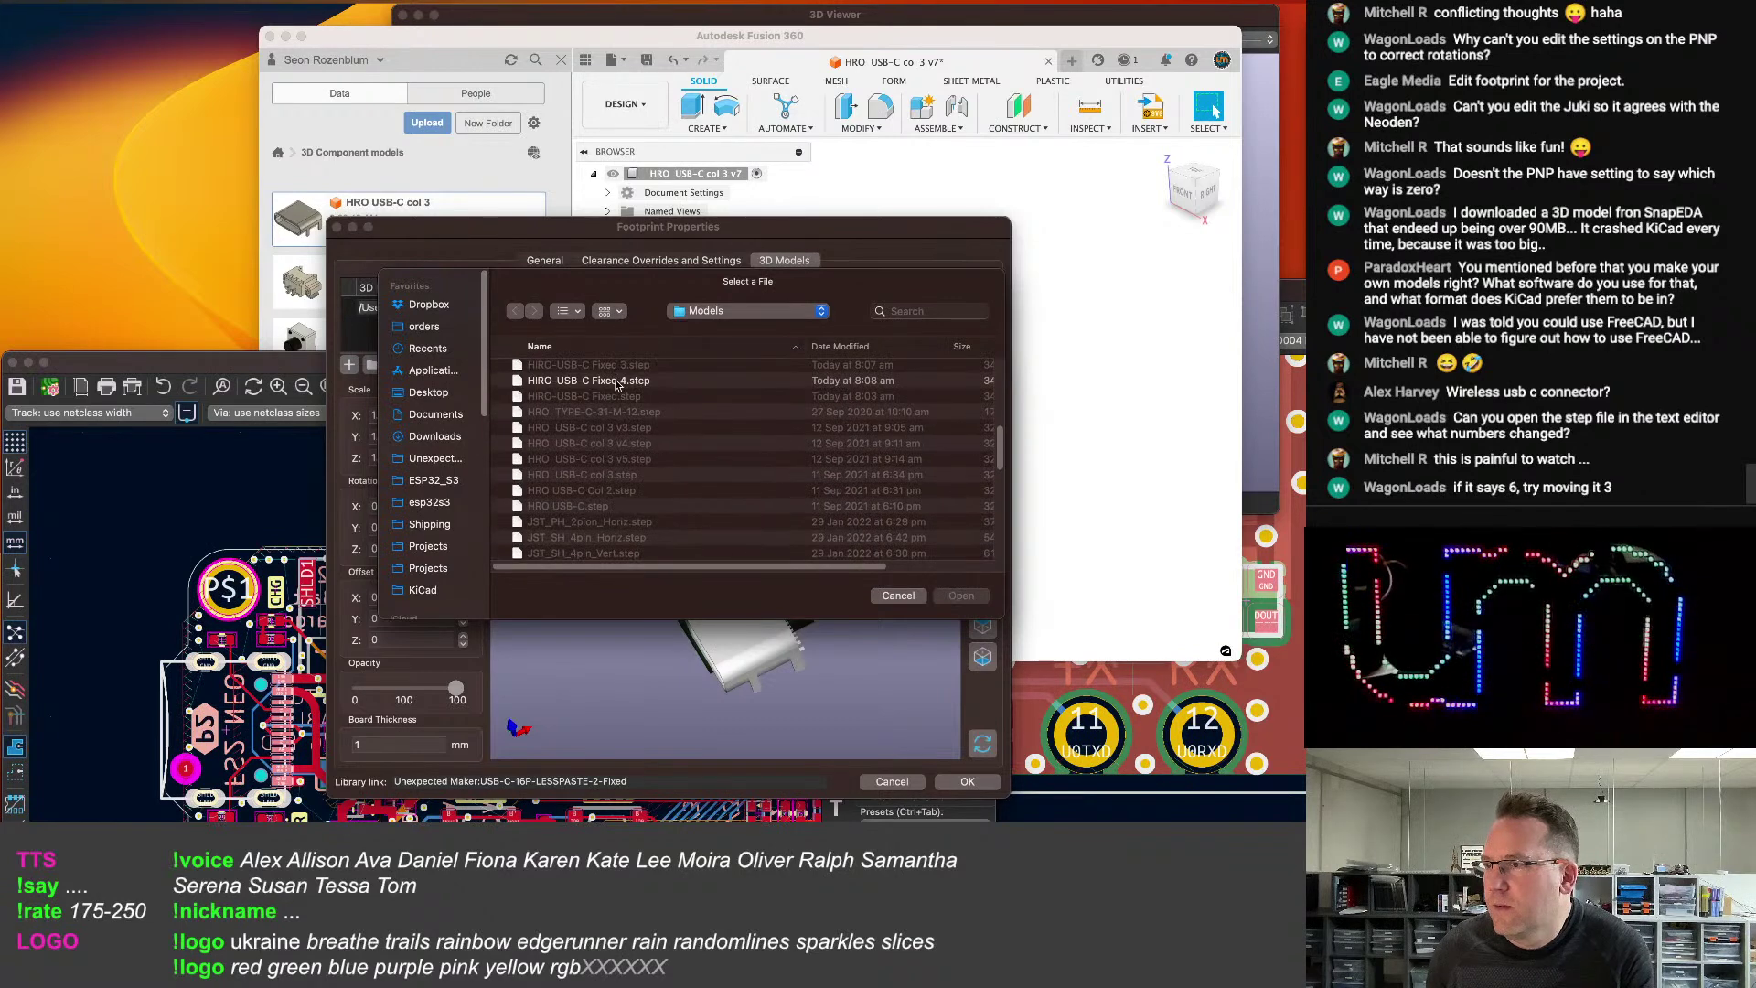
pyautogui.doubleClick(617, 380)
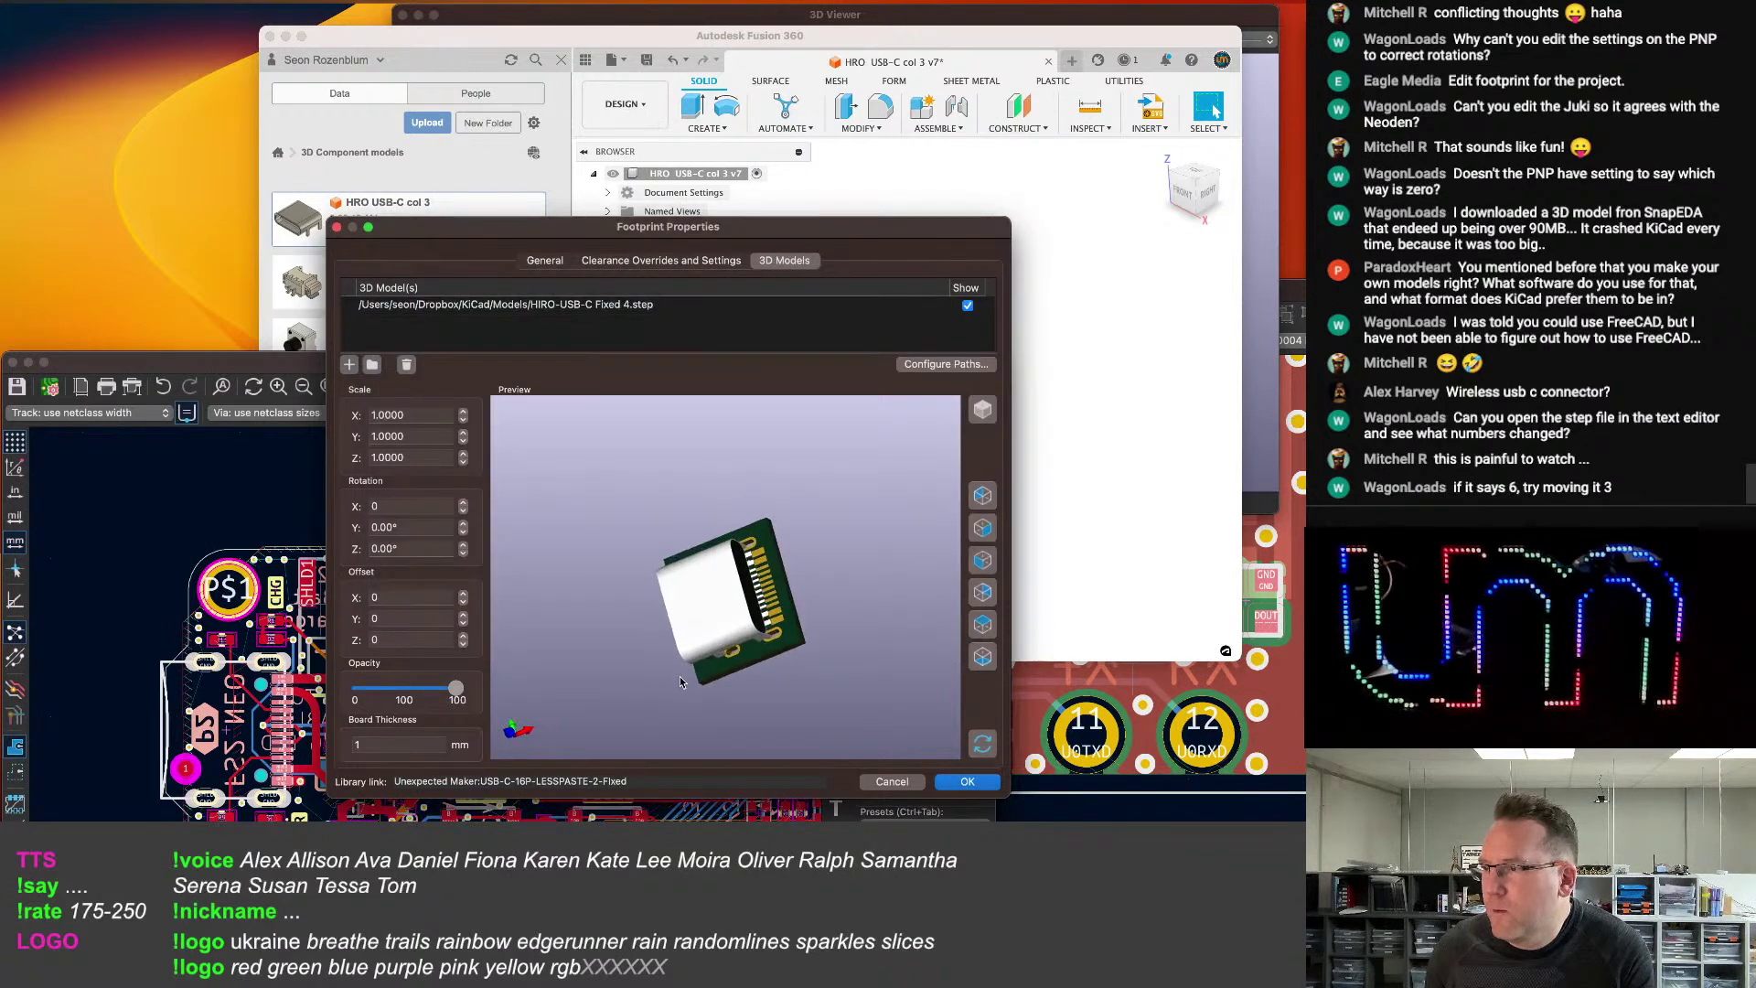
pyautogui.moveTo(870, 593); pyautogui.dragTo(733, 580)
# Switch to Fusion 360 and start a move of Body1 and Body2.
pyautogui.click(991, 35)
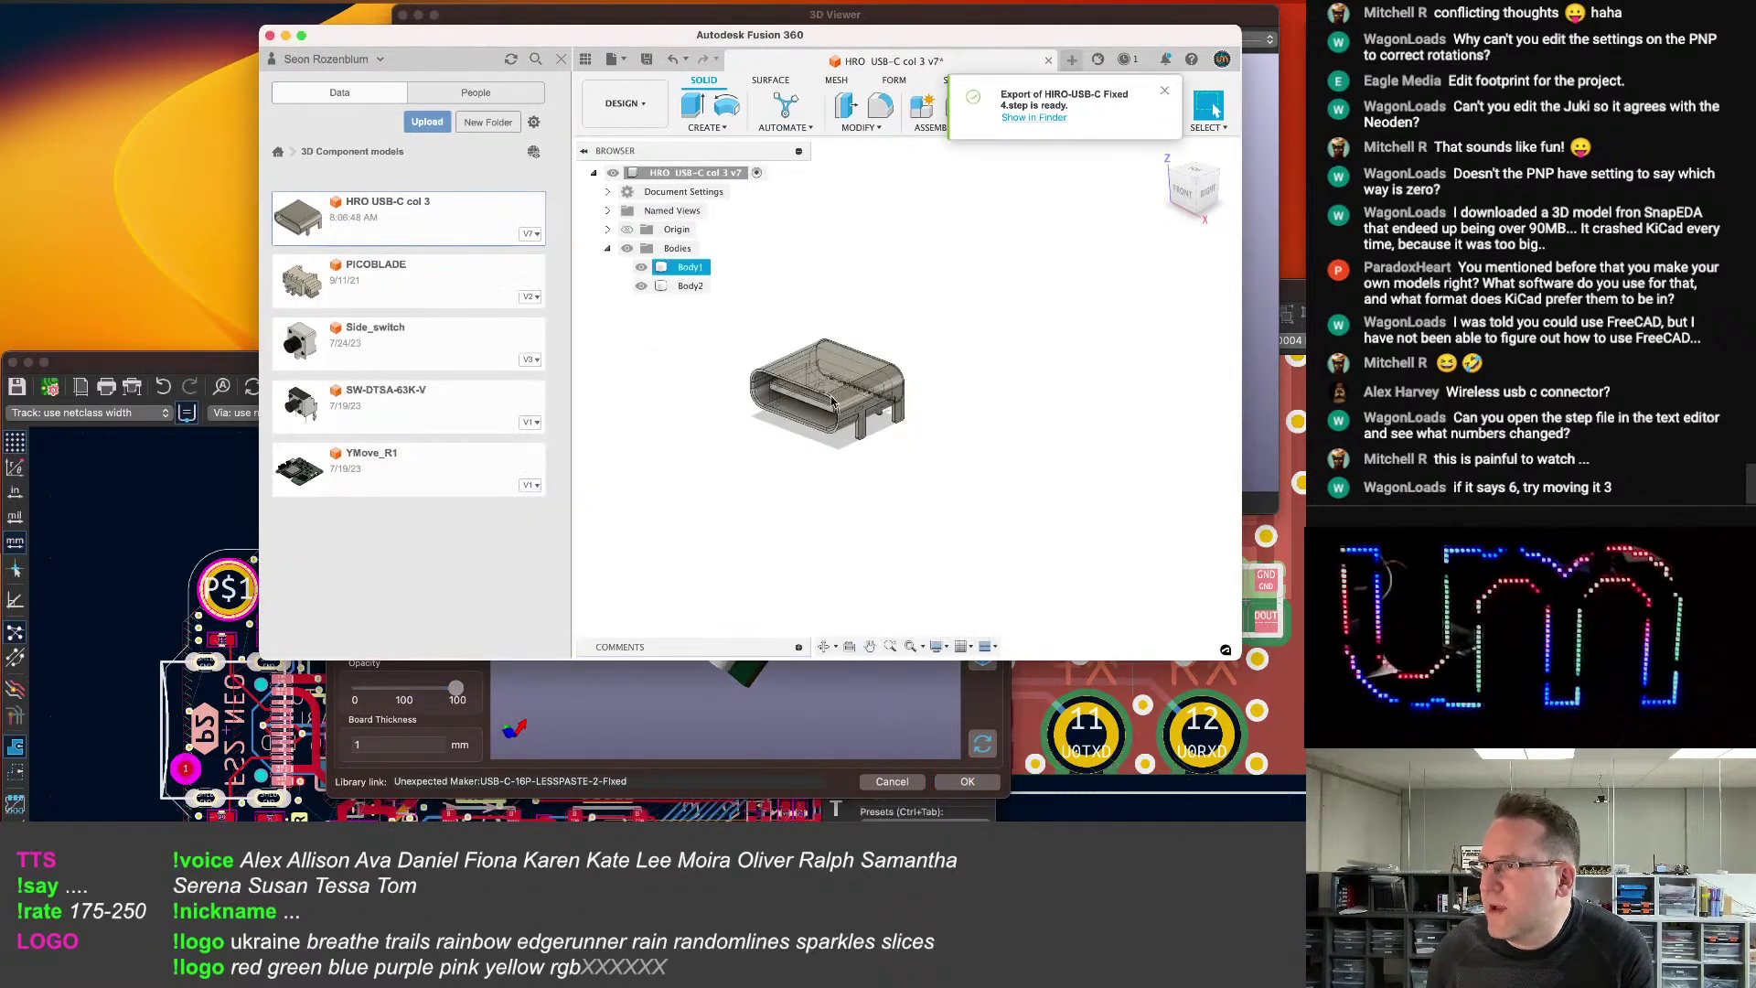
pyautogui.click(697, 274)
pyautogui.keyDown('shift'); pyautogui.click(693, 287); pyautogui.keyUp('shift')
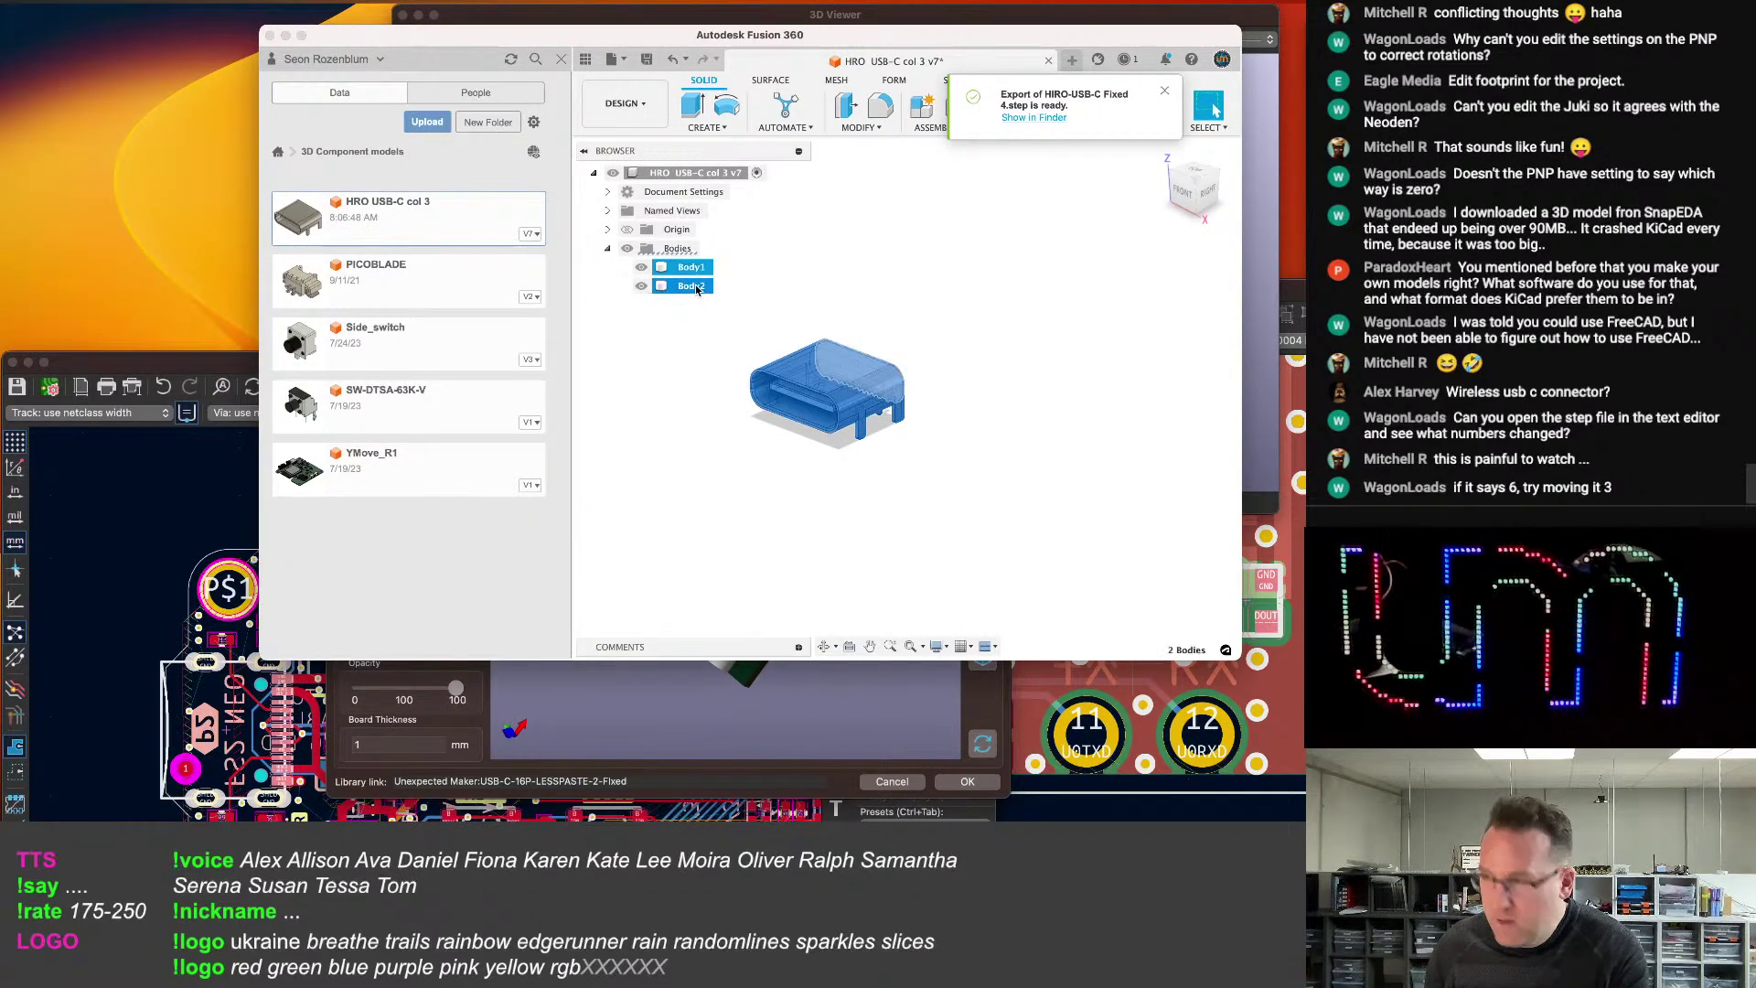
pyautogui.press('m')
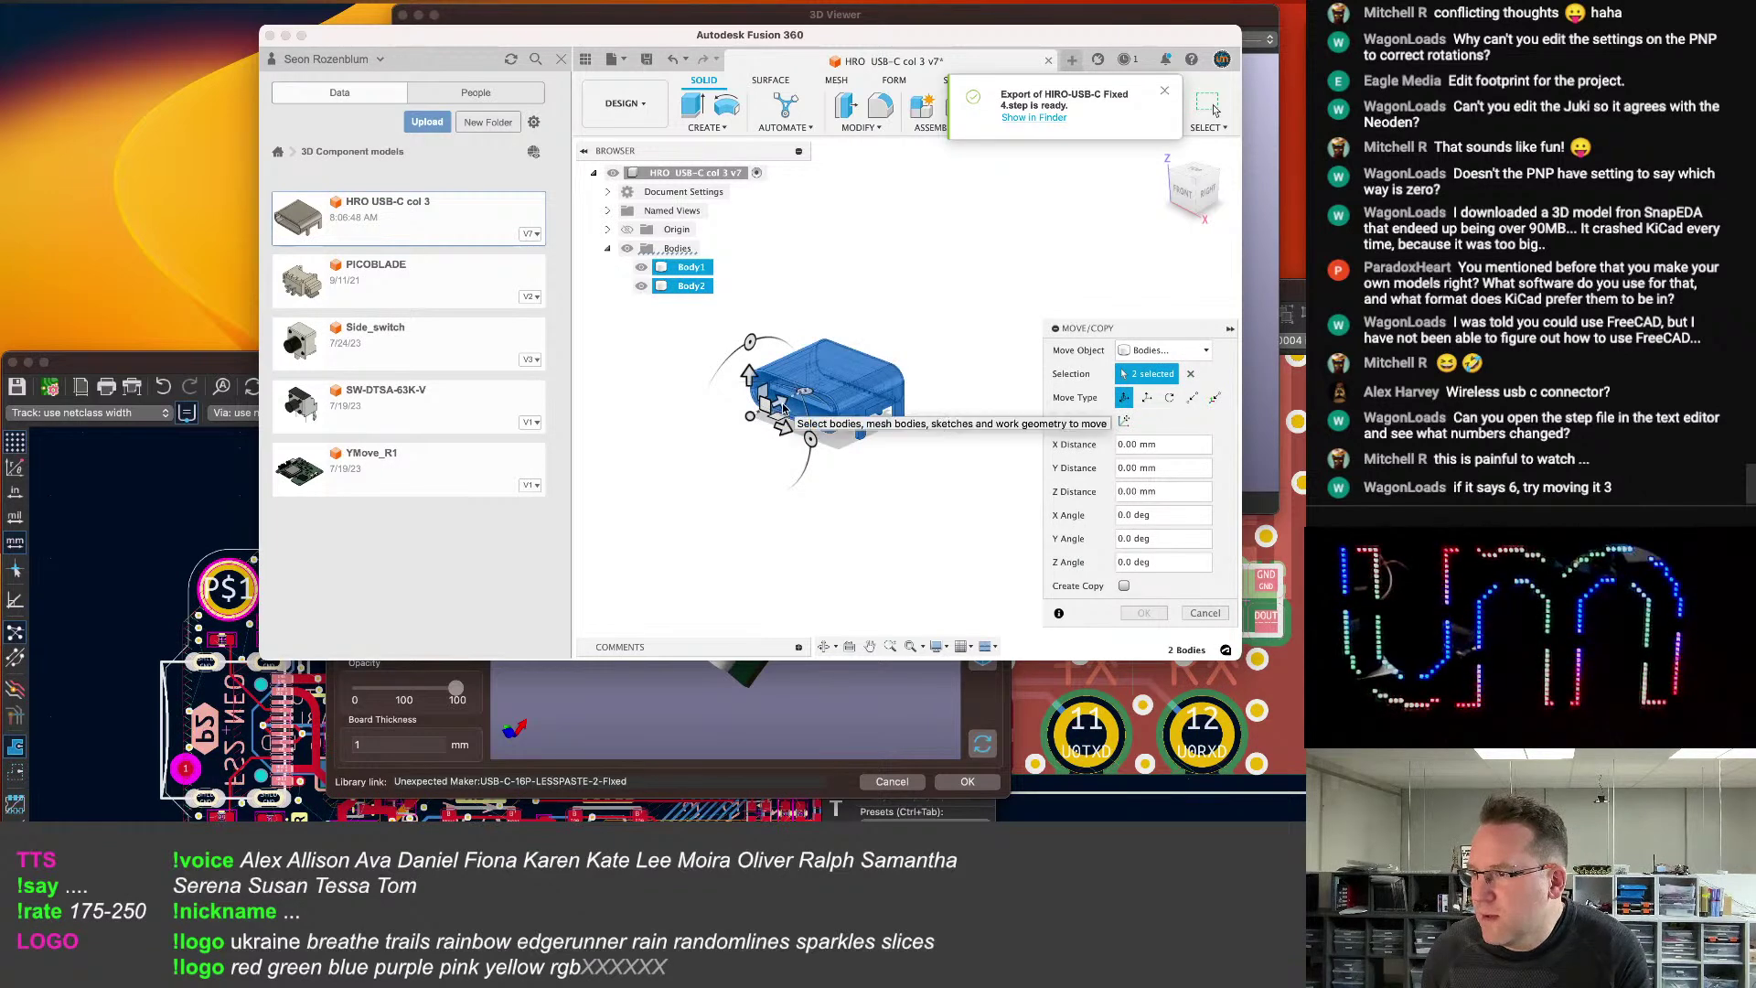
# Switch to KiCad and step the connector model's Y offset to 1 mm to test its alignment with the pads.
pyautogui.click(685, 787)
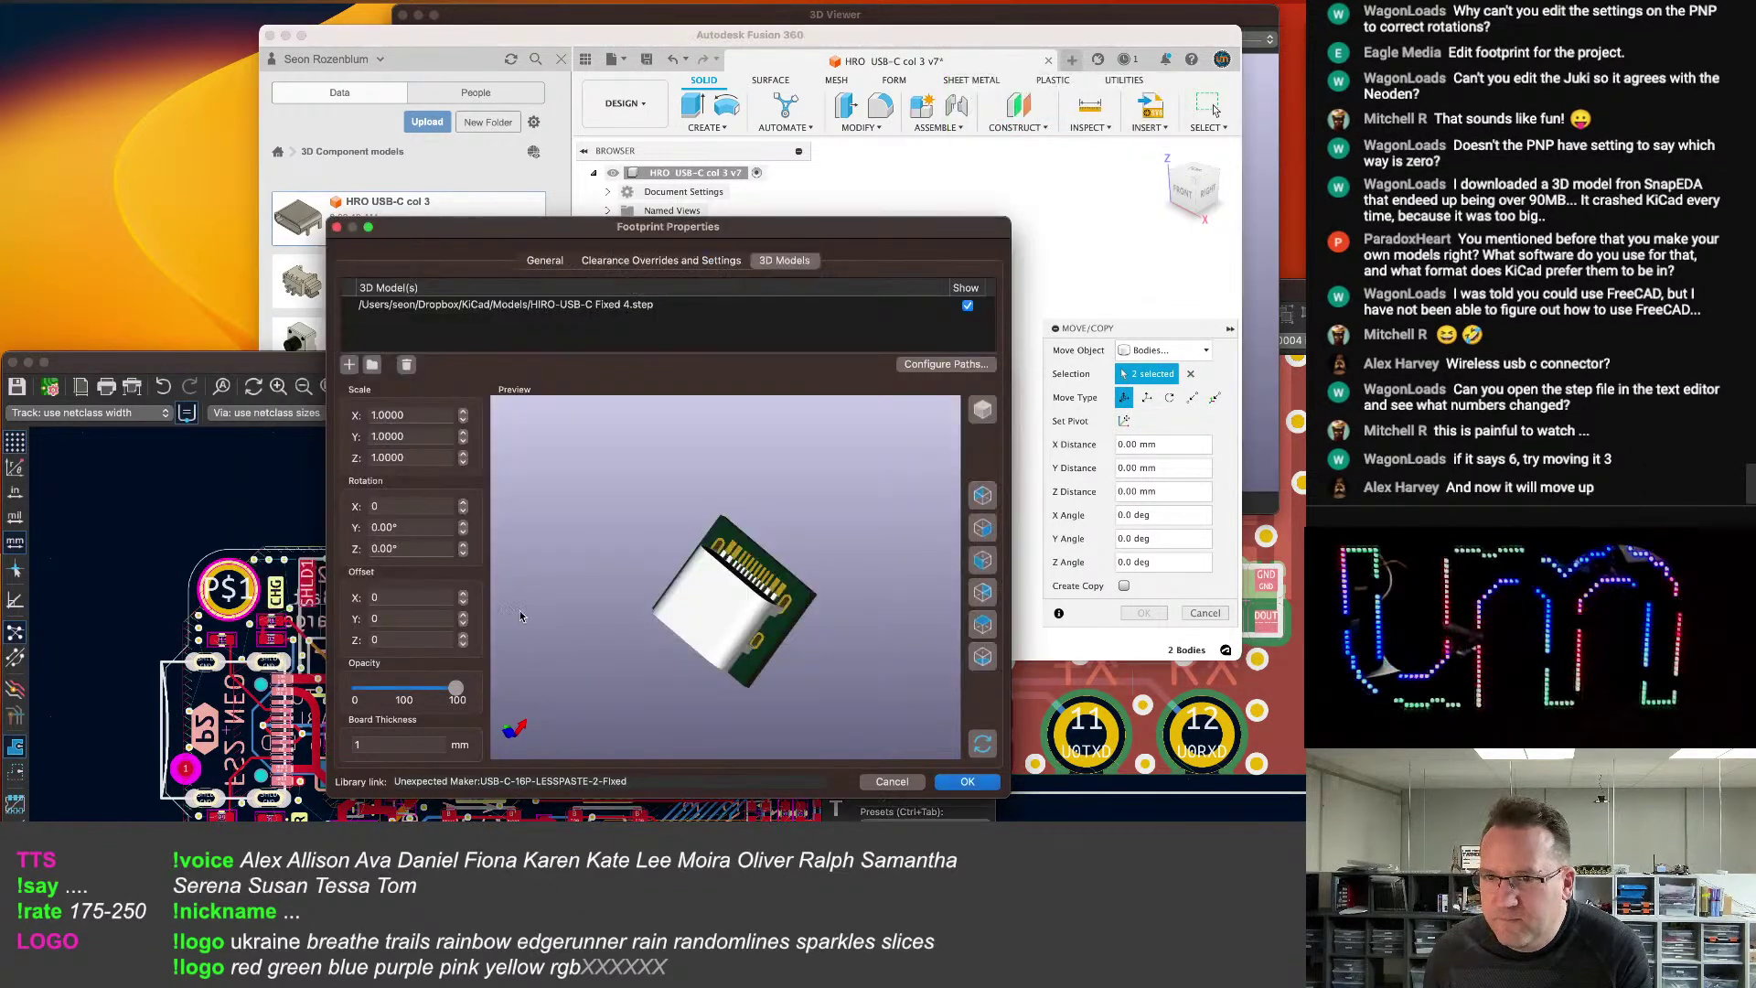
pyautogui.click(464, 619)
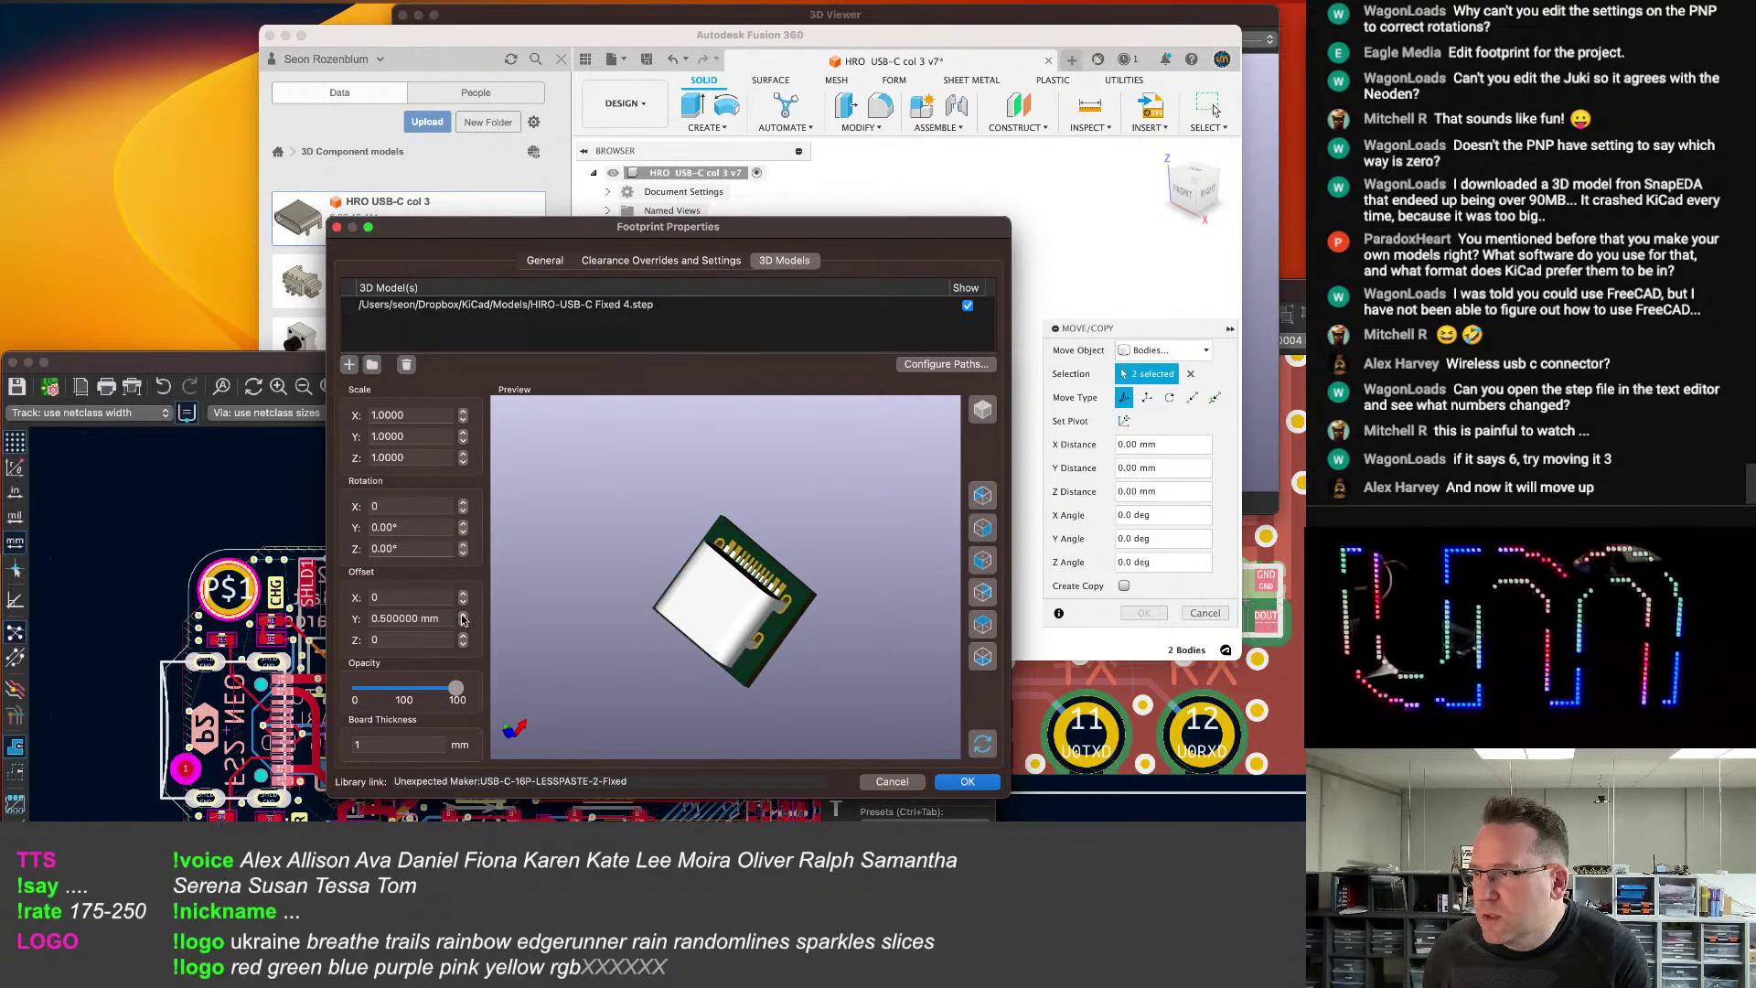
pyautogui.click(463, 615)
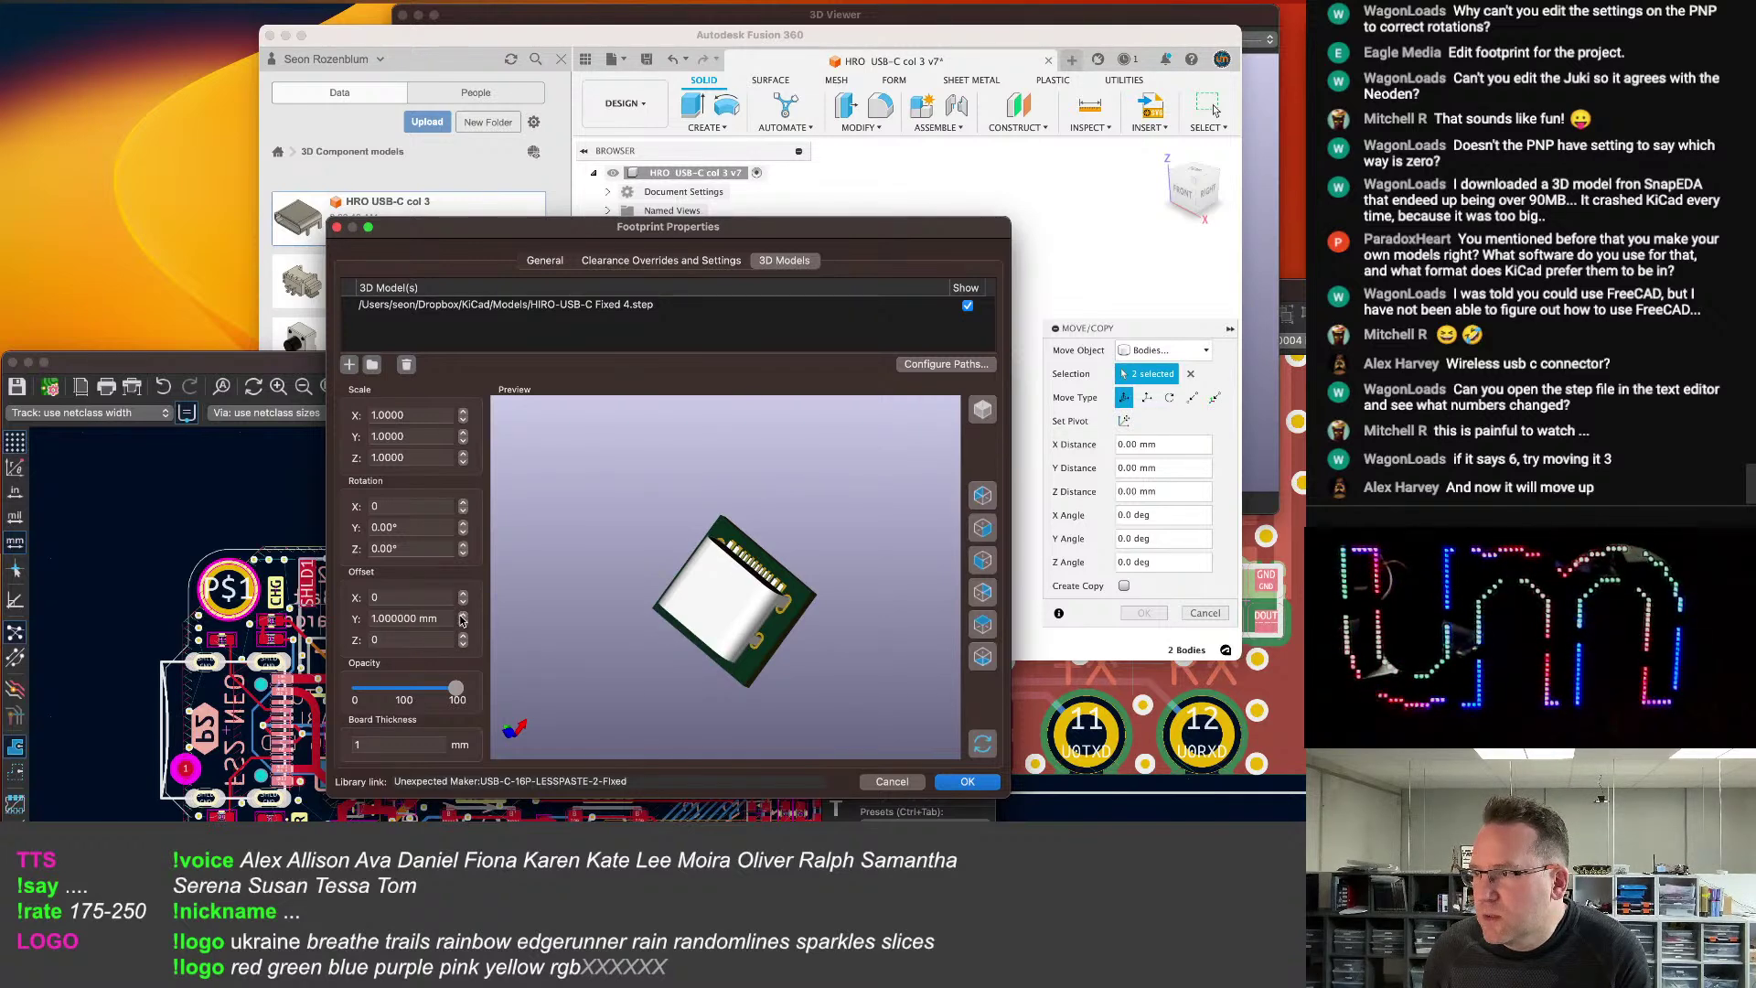
# Switch to Fusion 360, move the two bodies 1 mm along Y, and export the connector as STEP file "HIRO-USB-C Fixed 5" to the KiCad Models folder.
pyautogui.click(1059, 32)
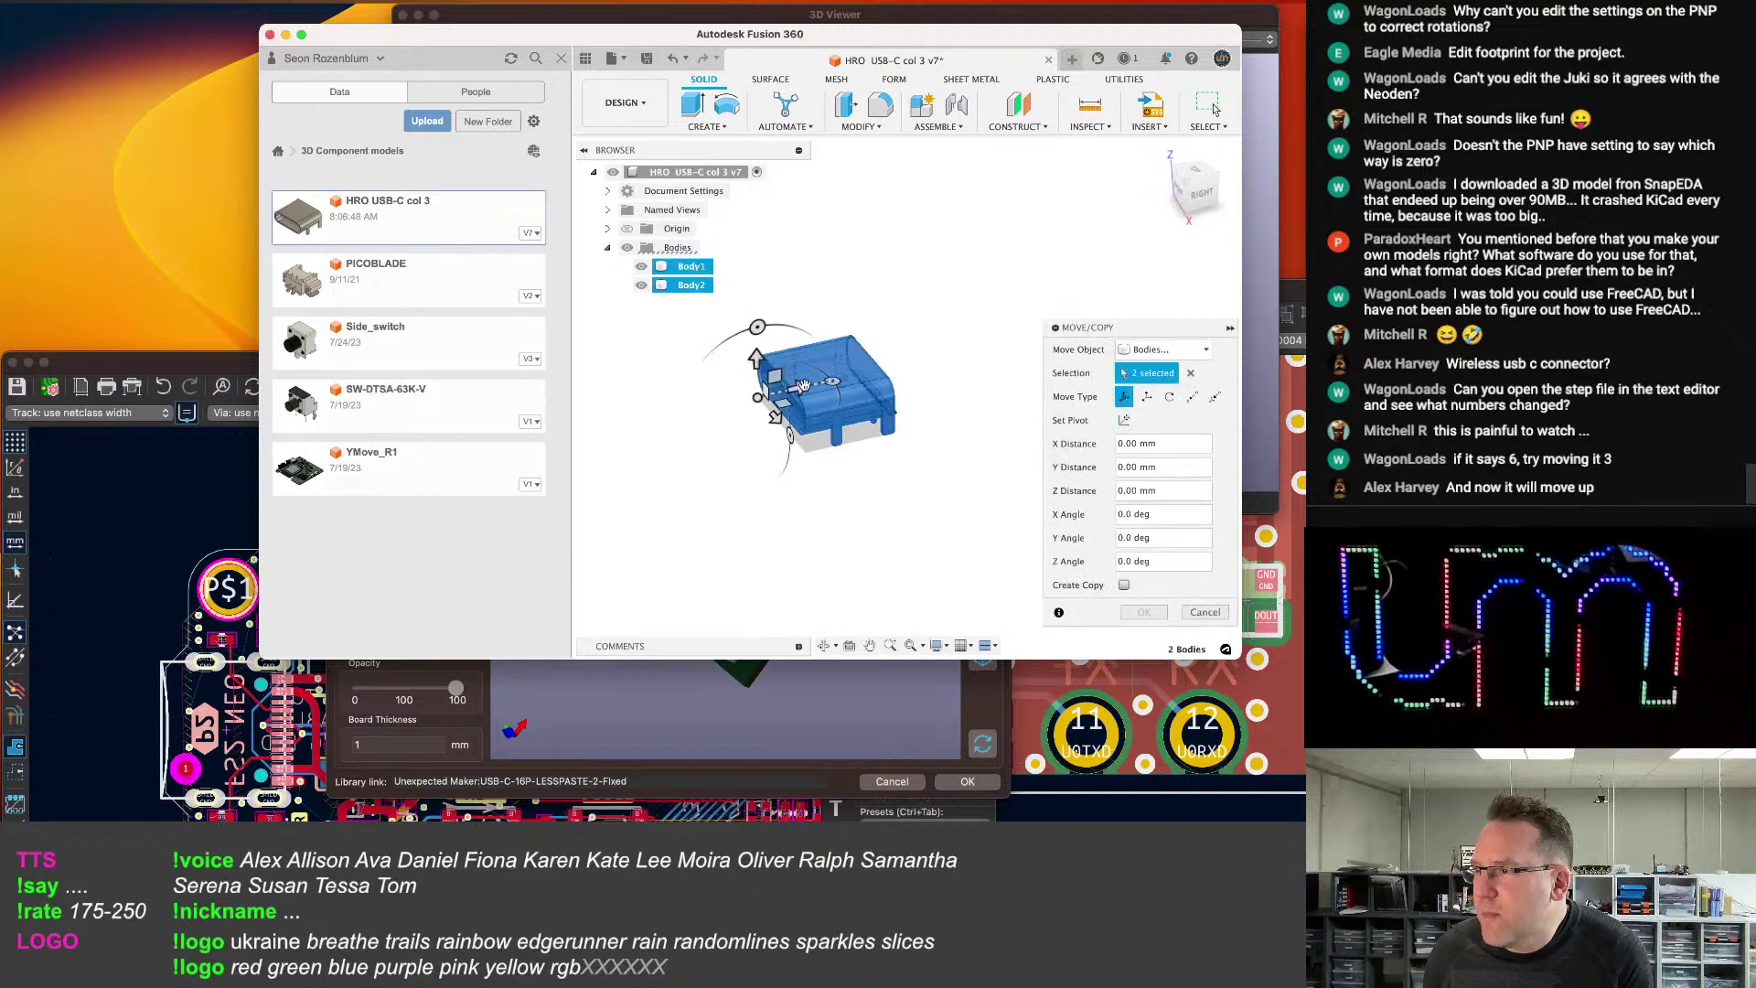
pyautogui.moveTo(800, 386); pyautogui.dragTo(810, 390)
pyautogui.click(99, 0)
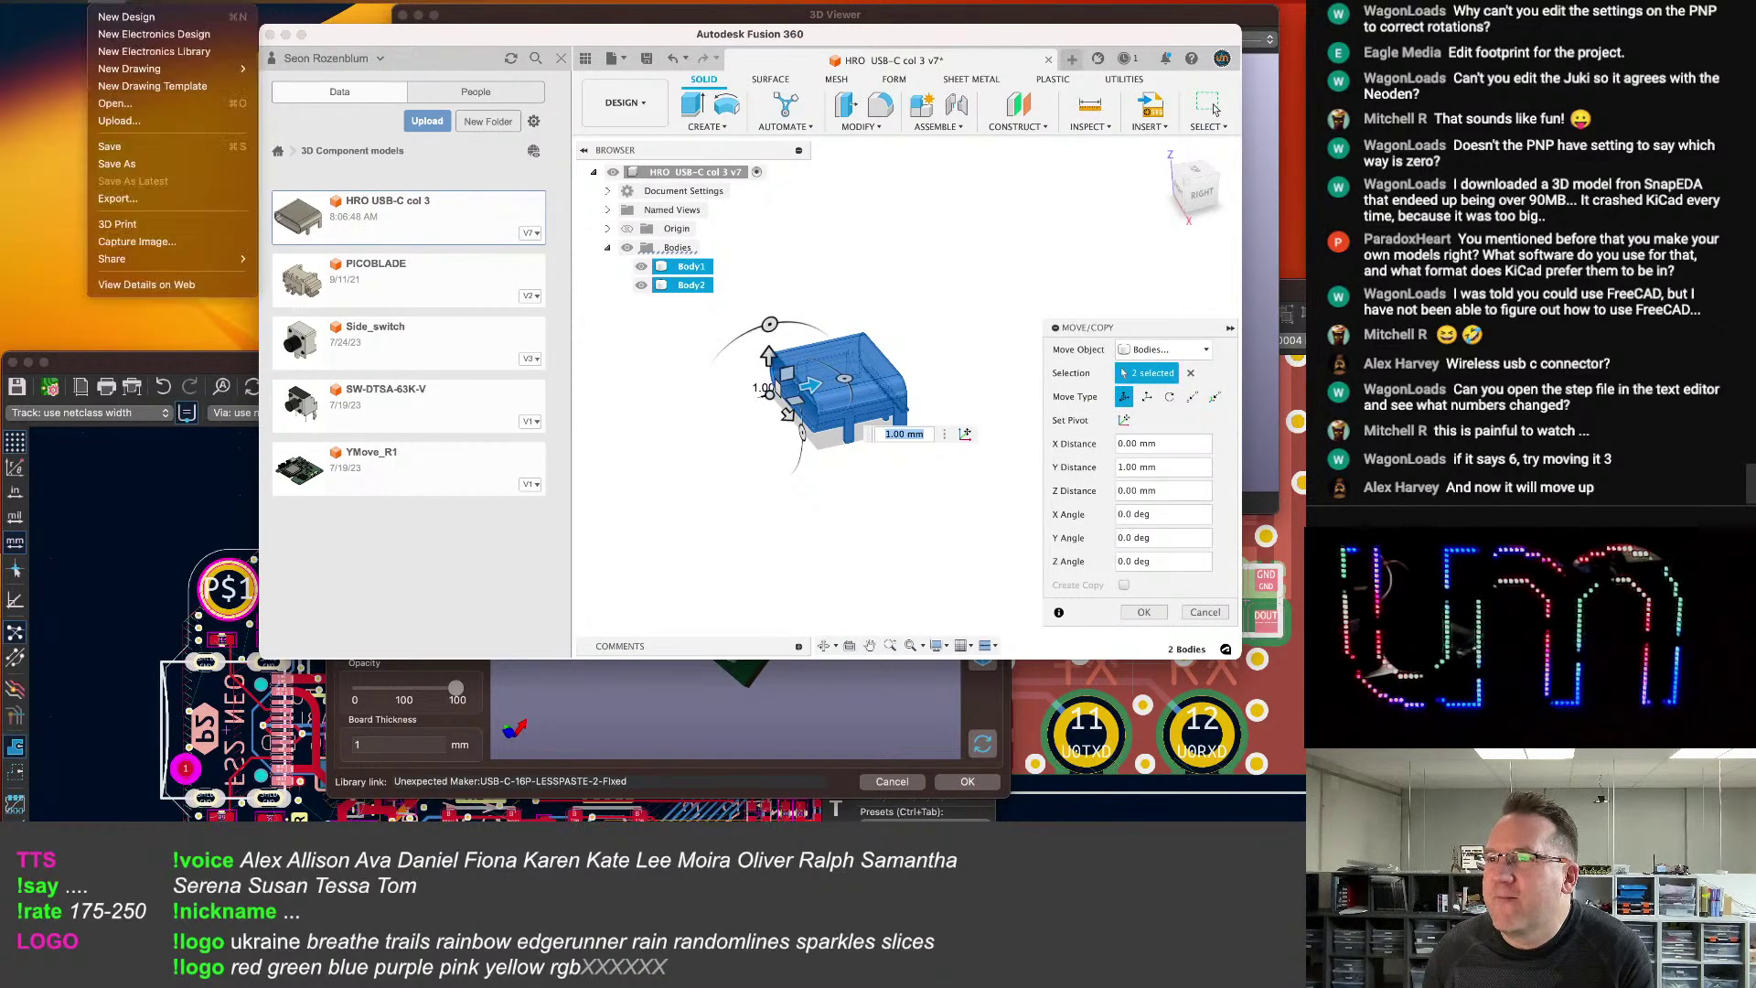
pyautogui.click(132, 200)
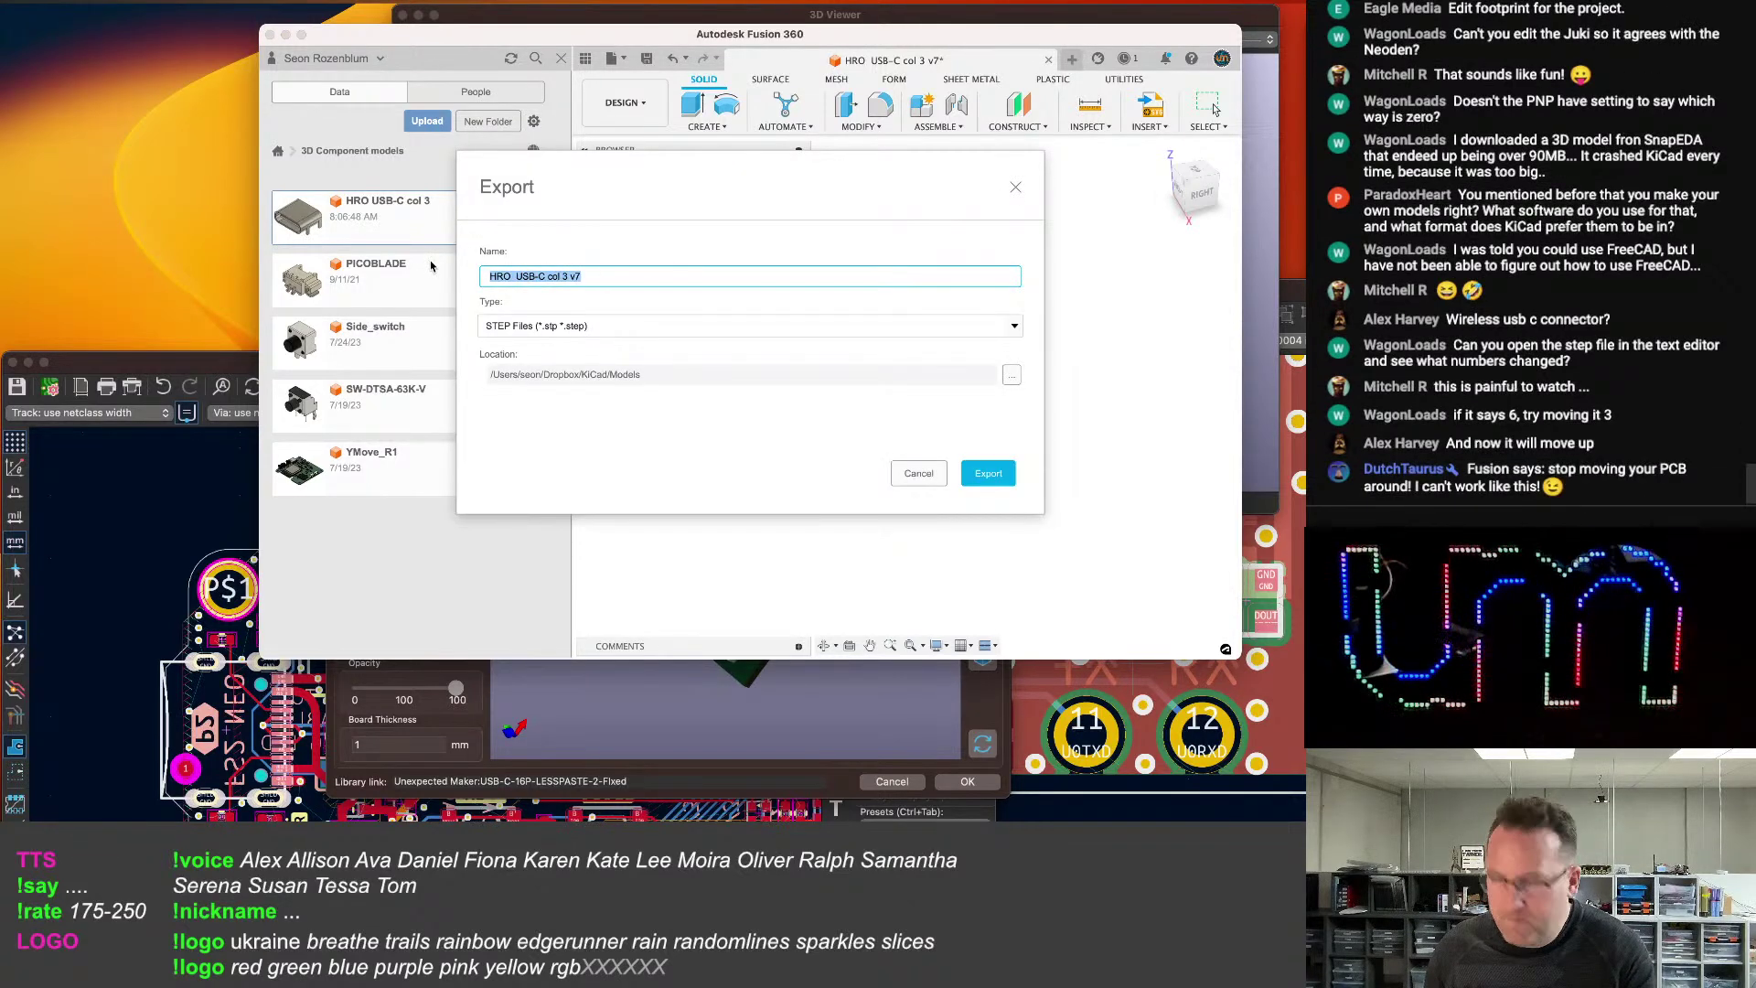
pyautogui.write('HIRO-USB-C Fixed 4')
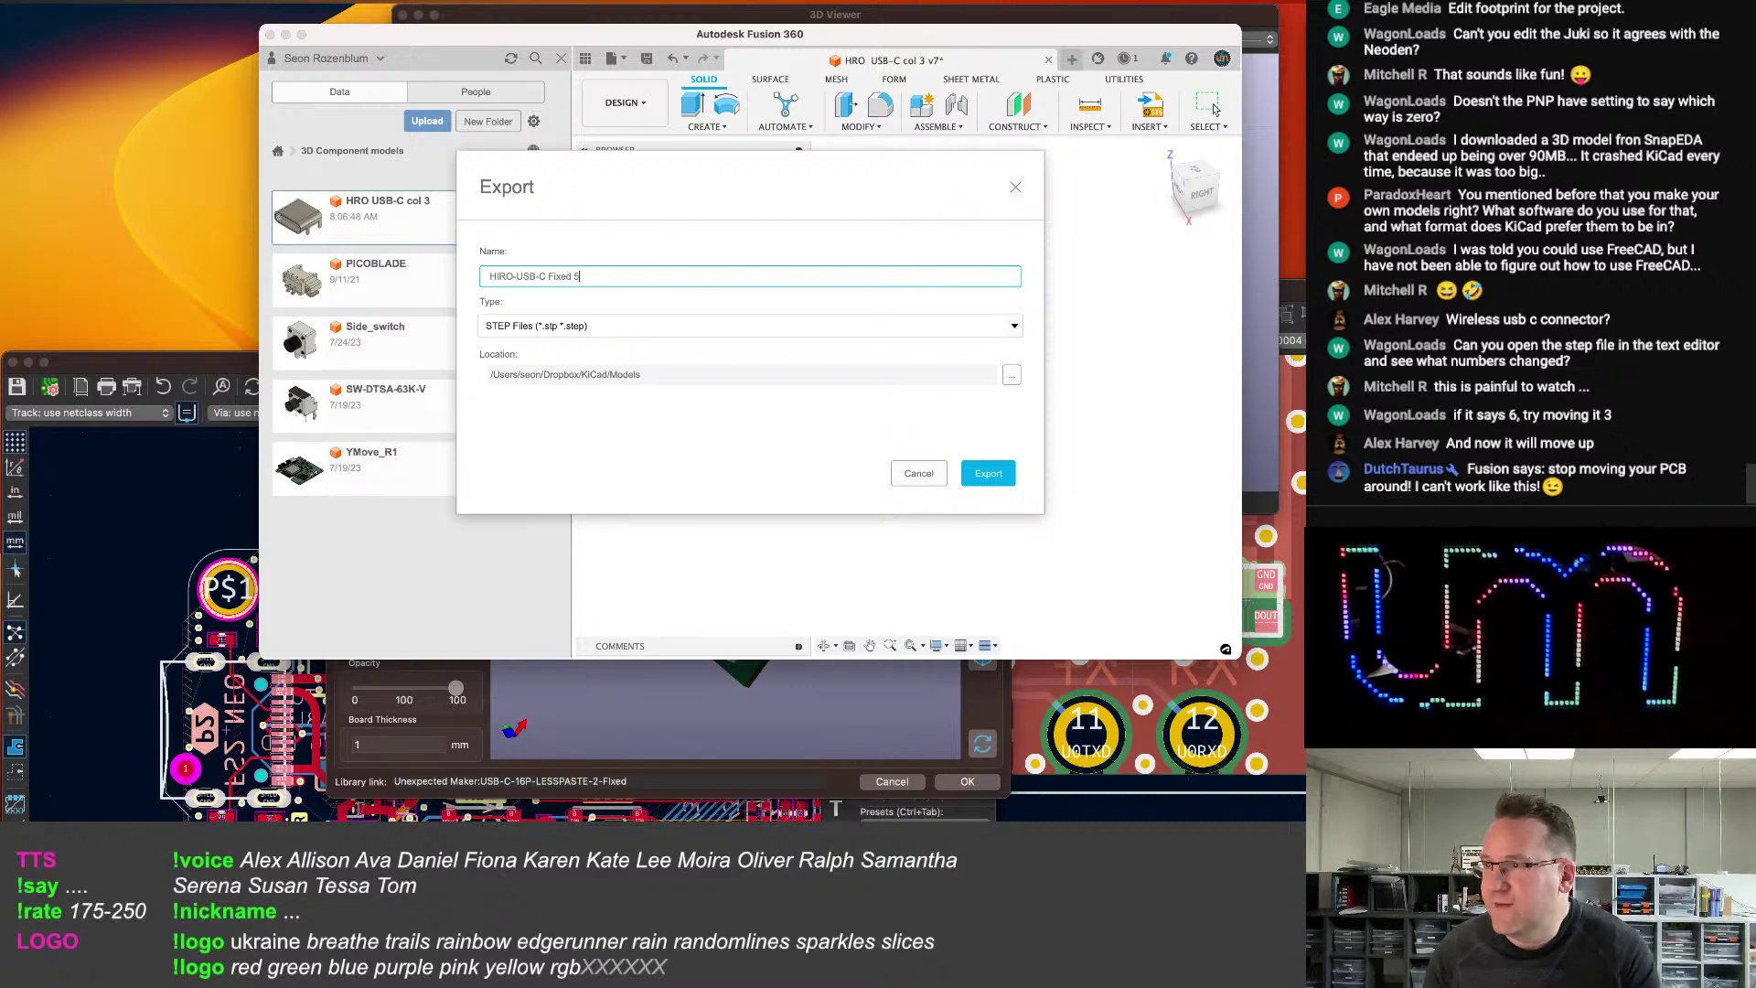
pyautogui.press('Return')
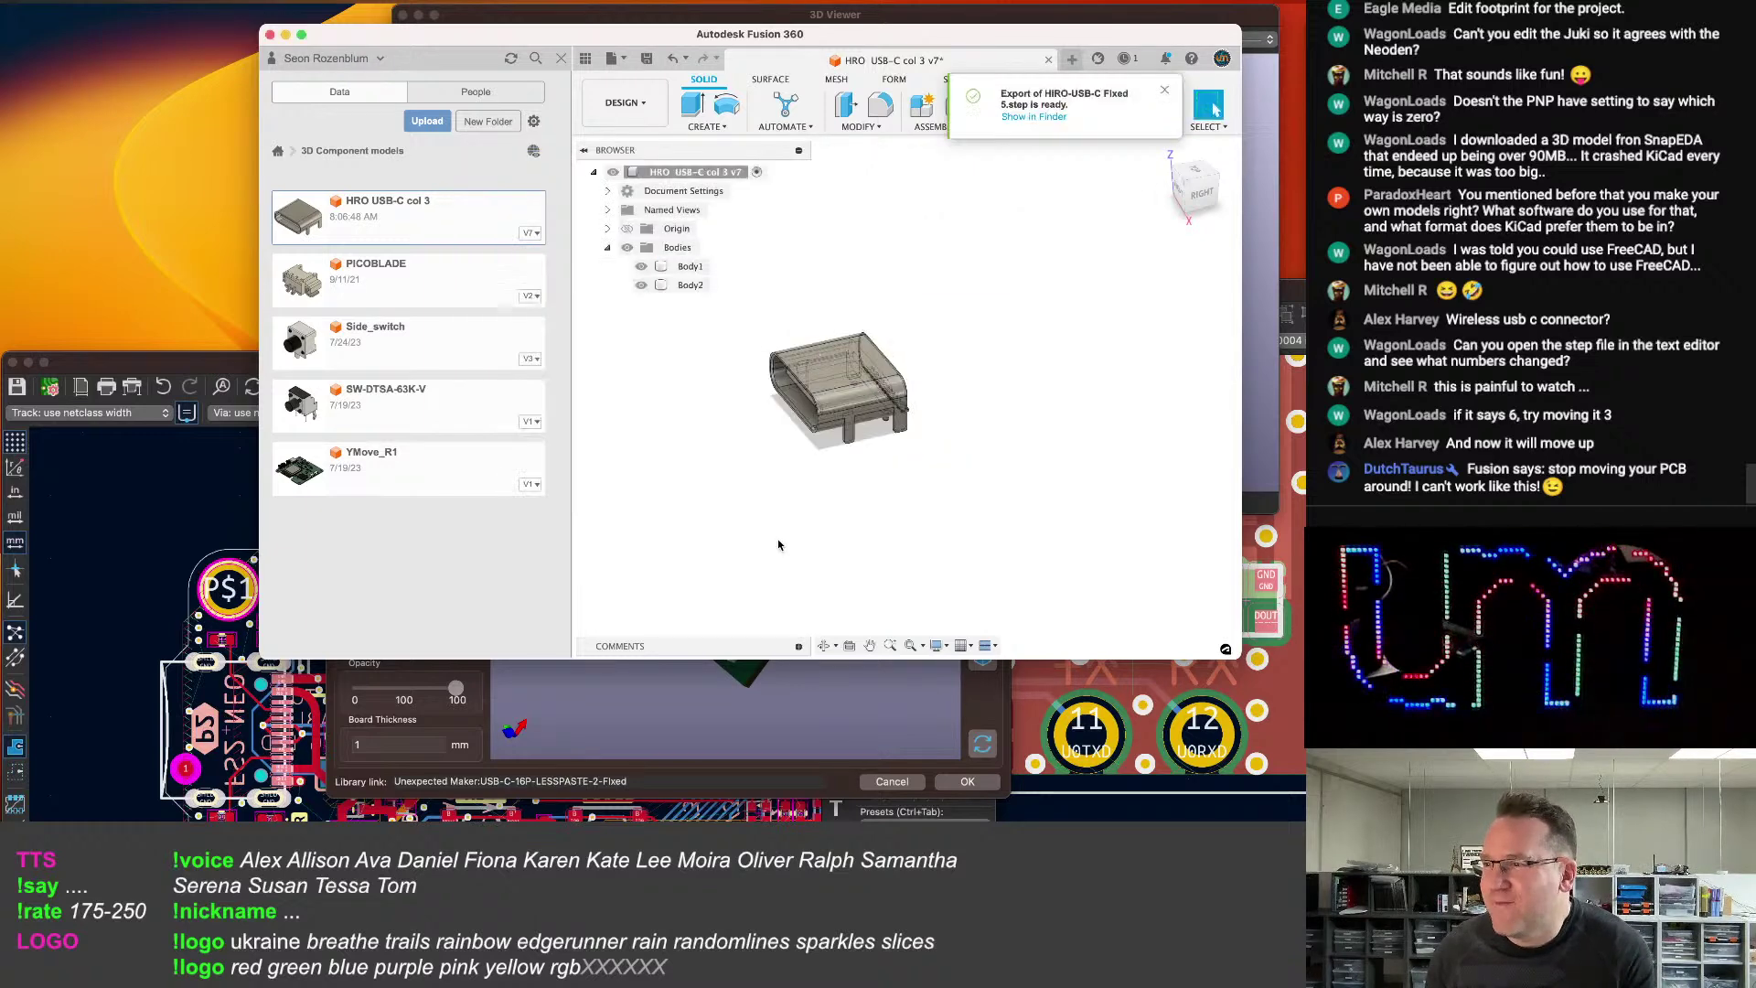
# Switch to KiCad and replace the footprint's 3D model with HIRO-USB-C Fixed 5.step.
pyautogui.click(837, 788)
pyautogui.click(940, 307)
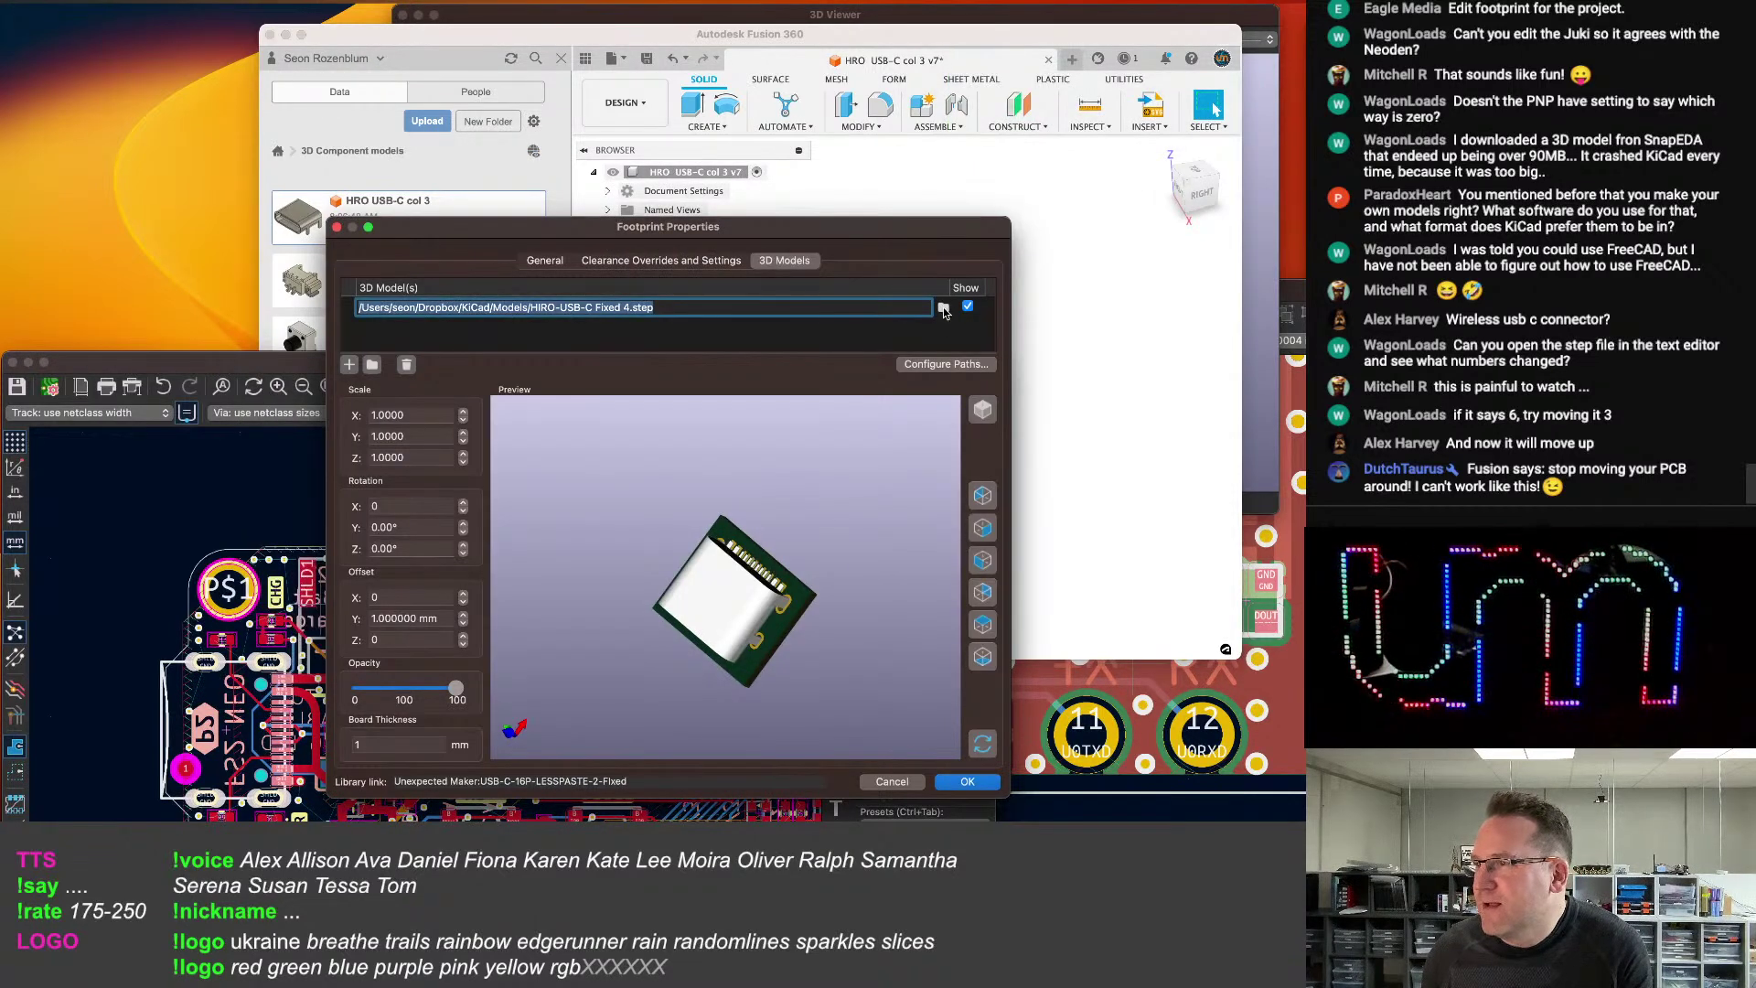
pyautogui.click(942, 310)
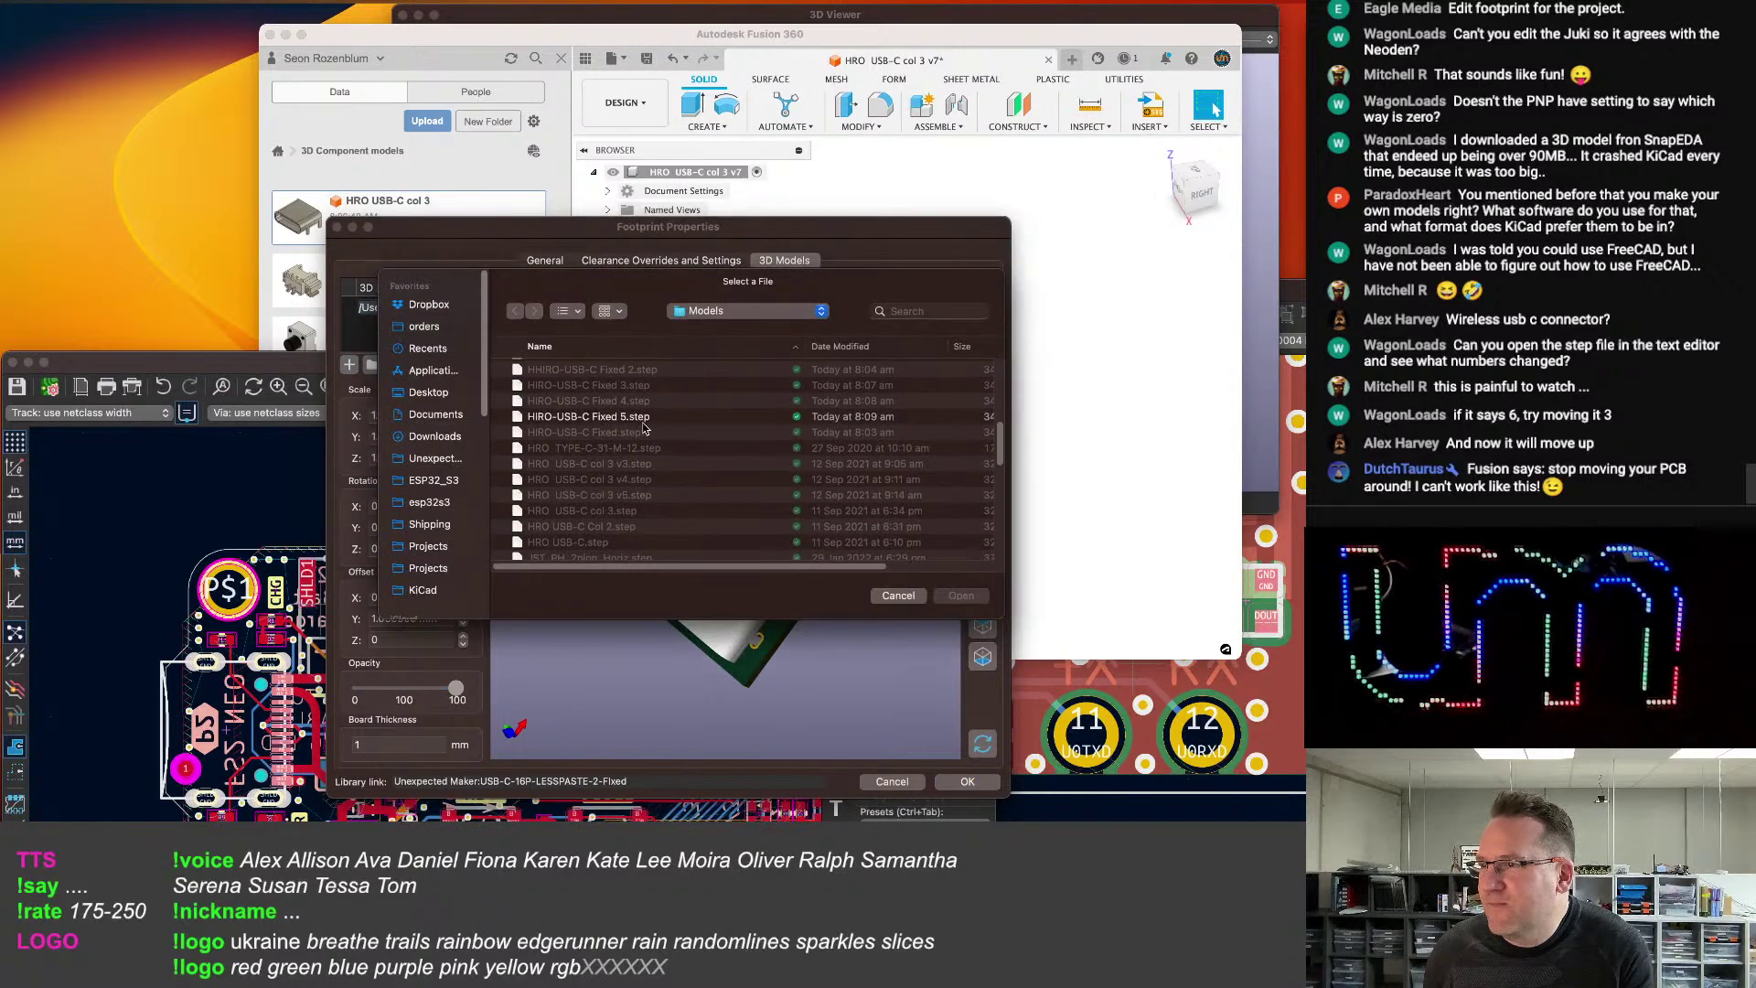
pyautogui.doubleClick(643, 417)
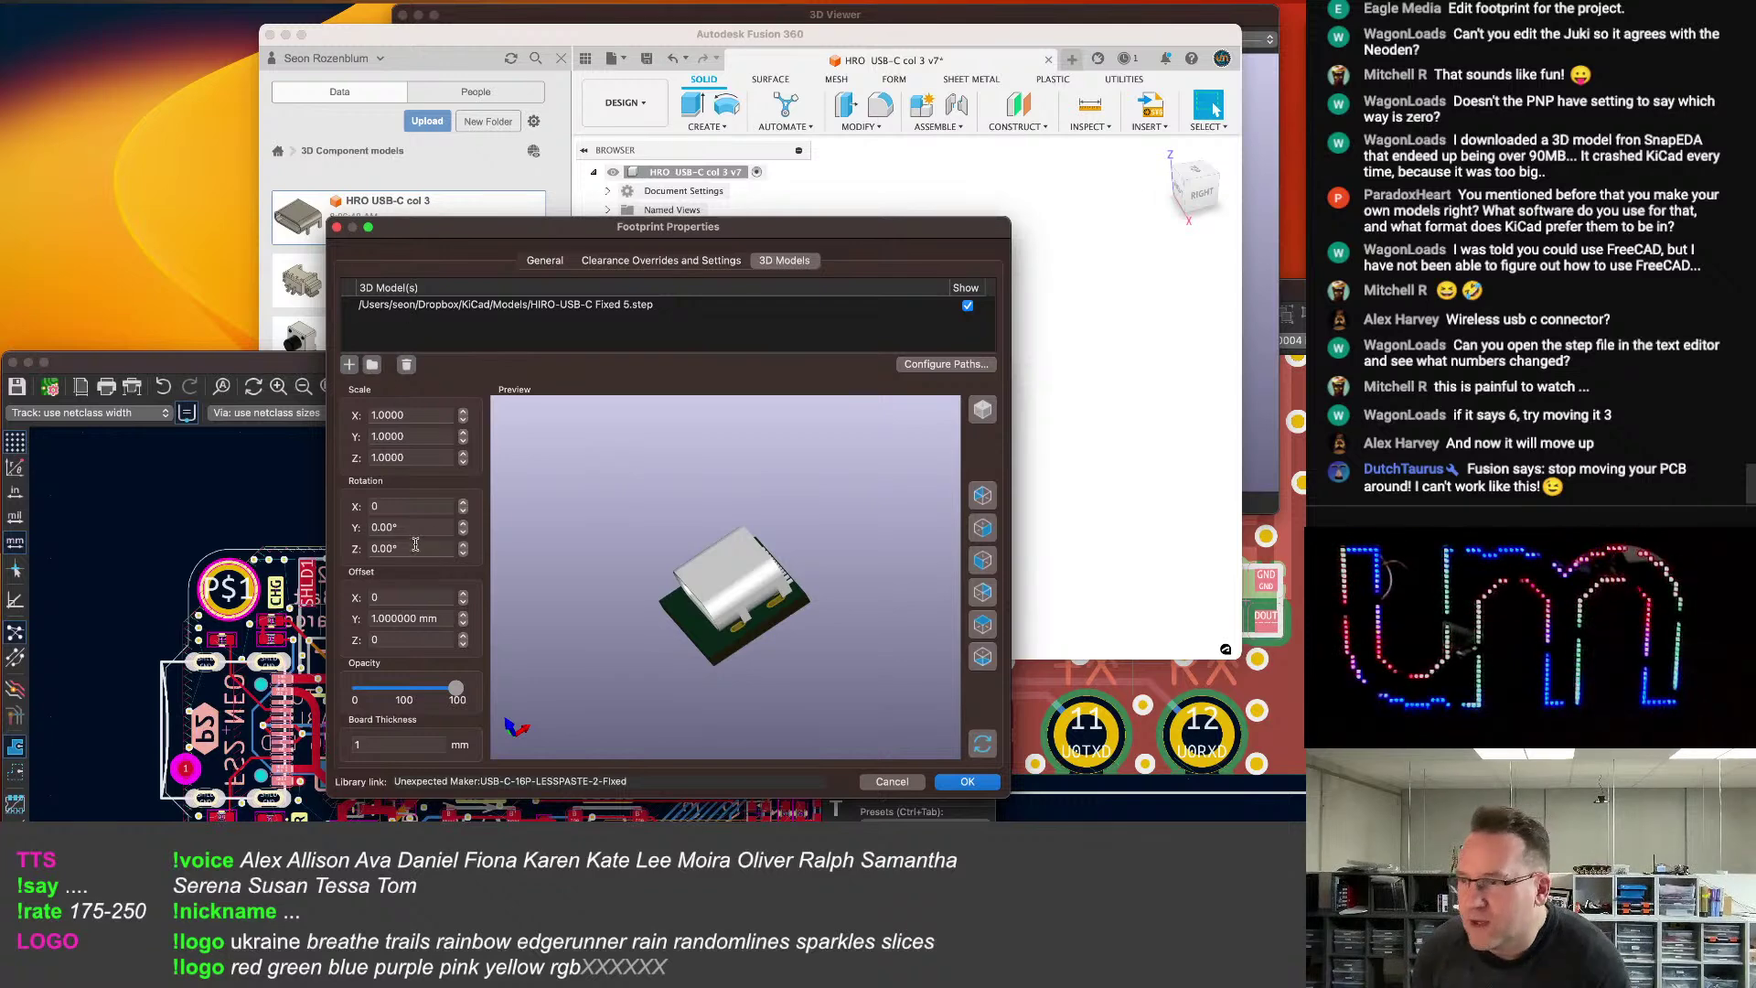
# Reset the model's Y offset to 0, check its seating on the board in the preview, and accept the footprint properties.
pyautogui.click(451, 620)
pyautogui.write('0')
pyautogui.press('Tab')
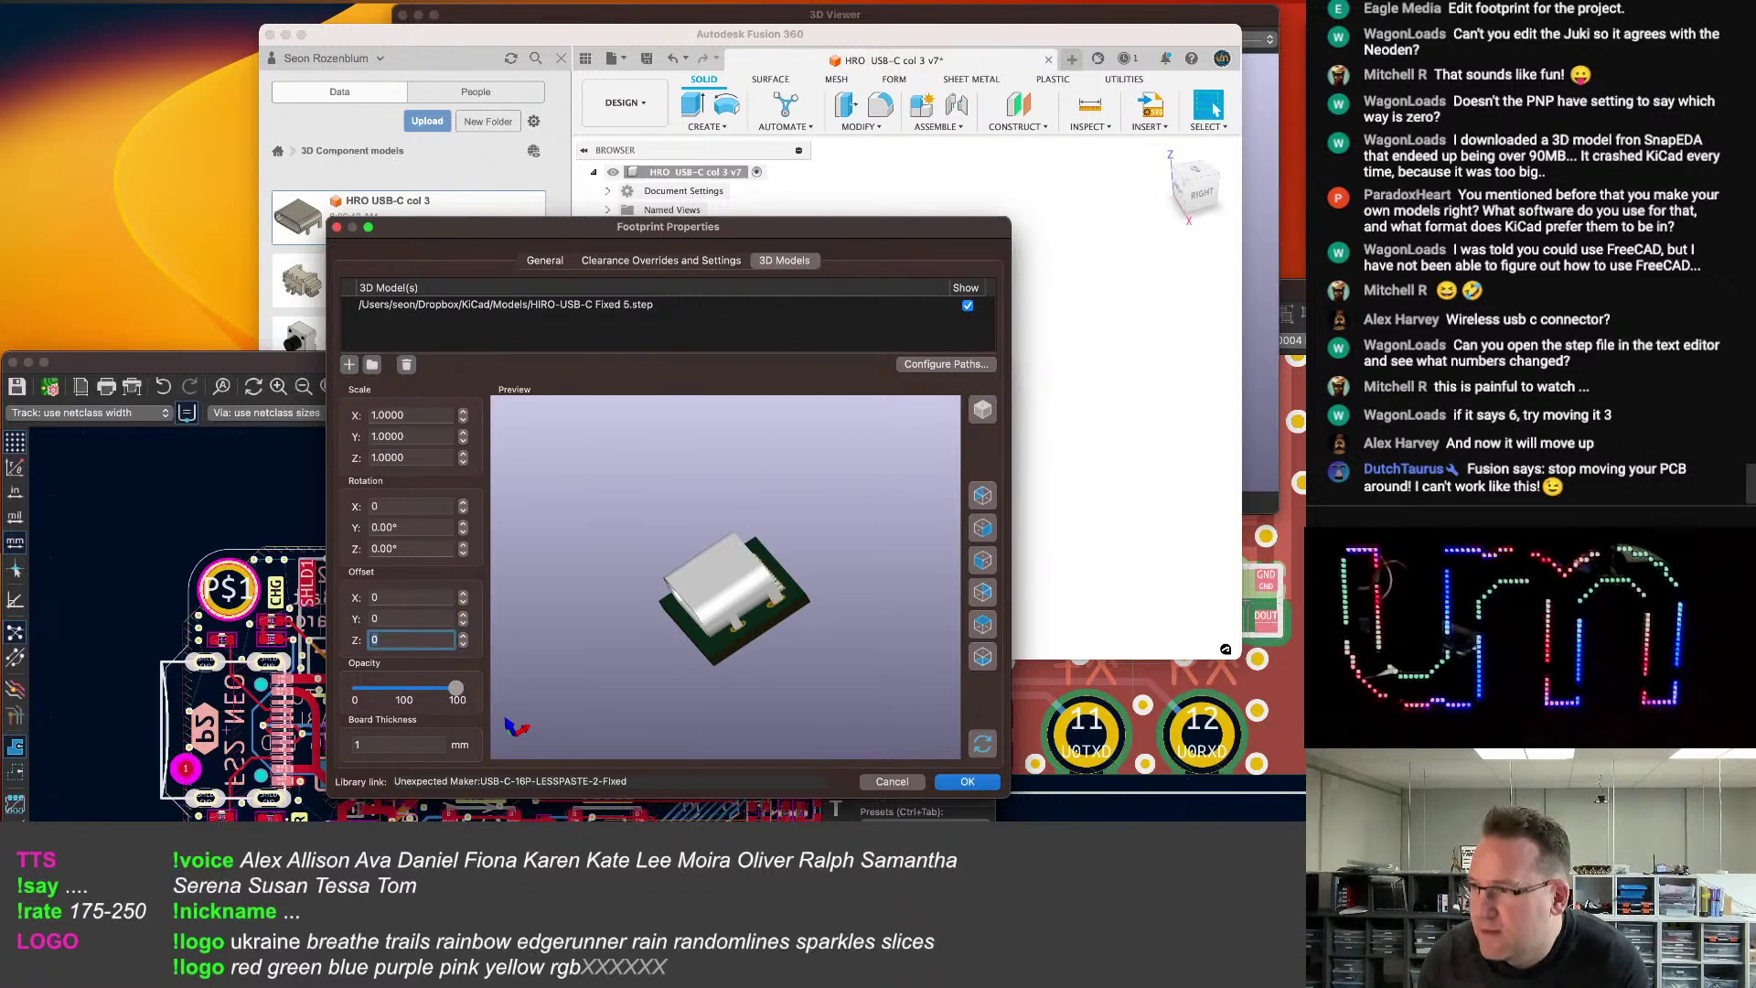
pyautogui.moveTo(867, 592)
pyautogui.mouseDown(button='middle')
pyautogui.moveTo(766, 597)
pyautogui.moveTo(831, 600)
pyautogui.moveTo(854, 574)
pyautogui.mouseUp(button='middle')
pyautogui.moveTo(798, 647); pyautogui.dragTo(773, 474)
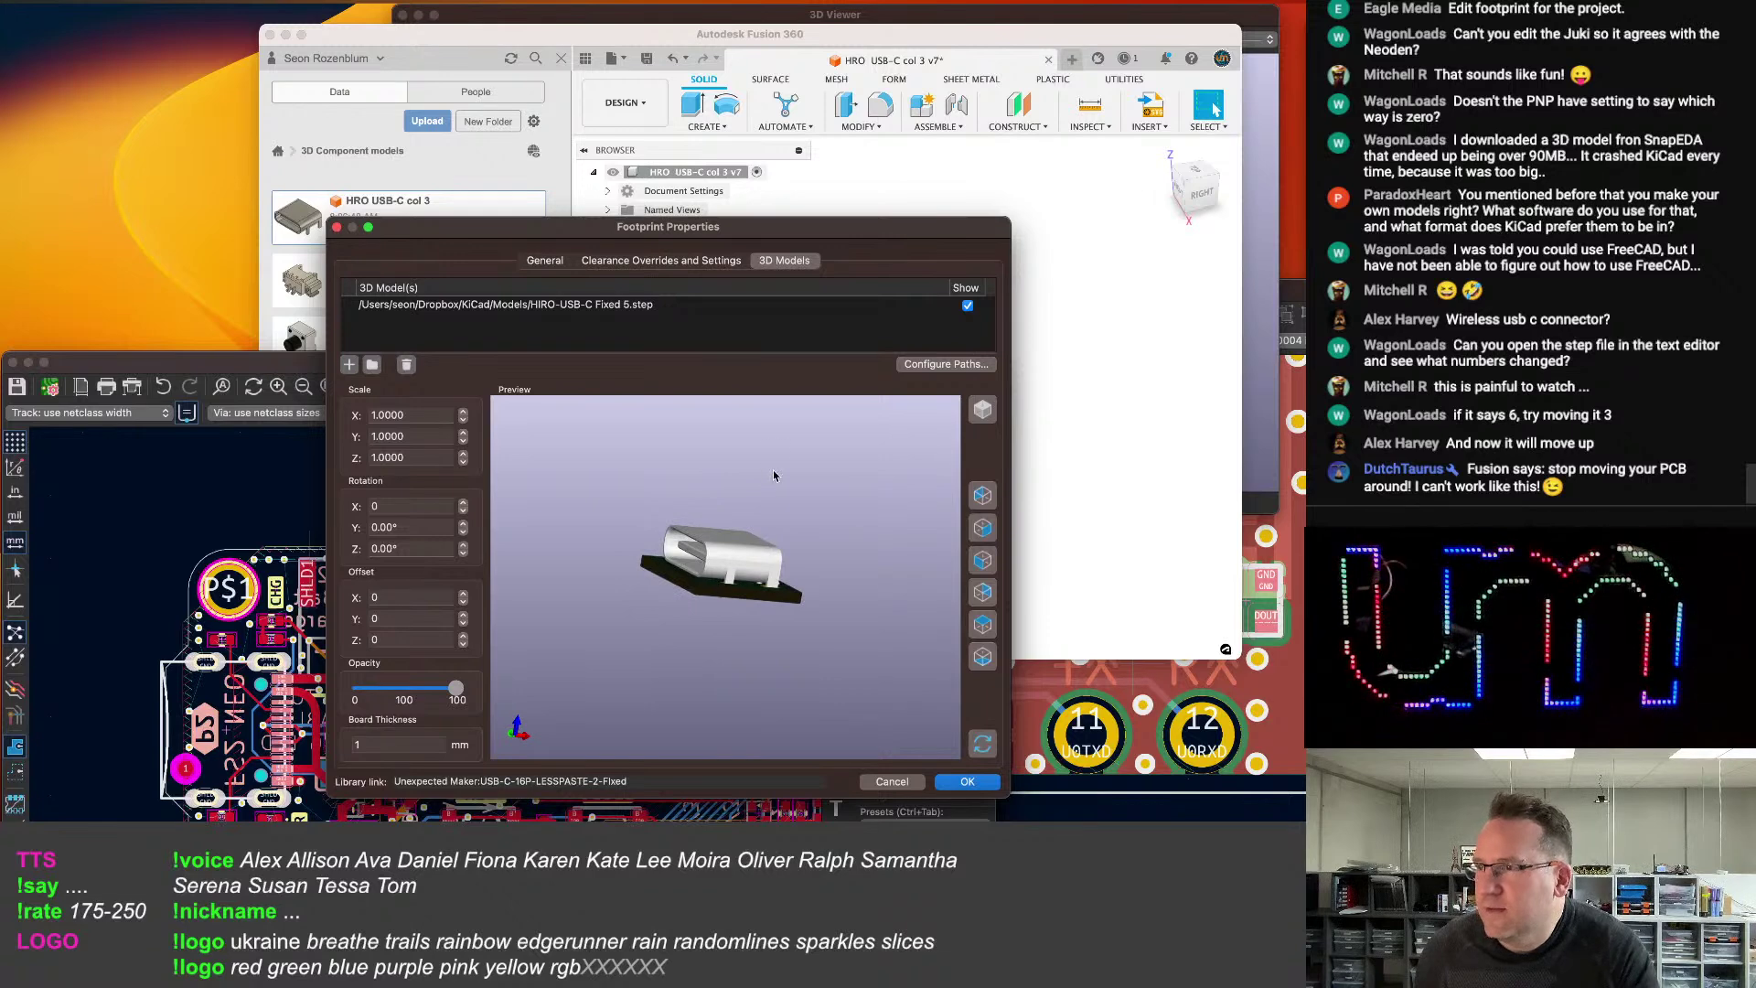
pyautogui.click(967, 781)
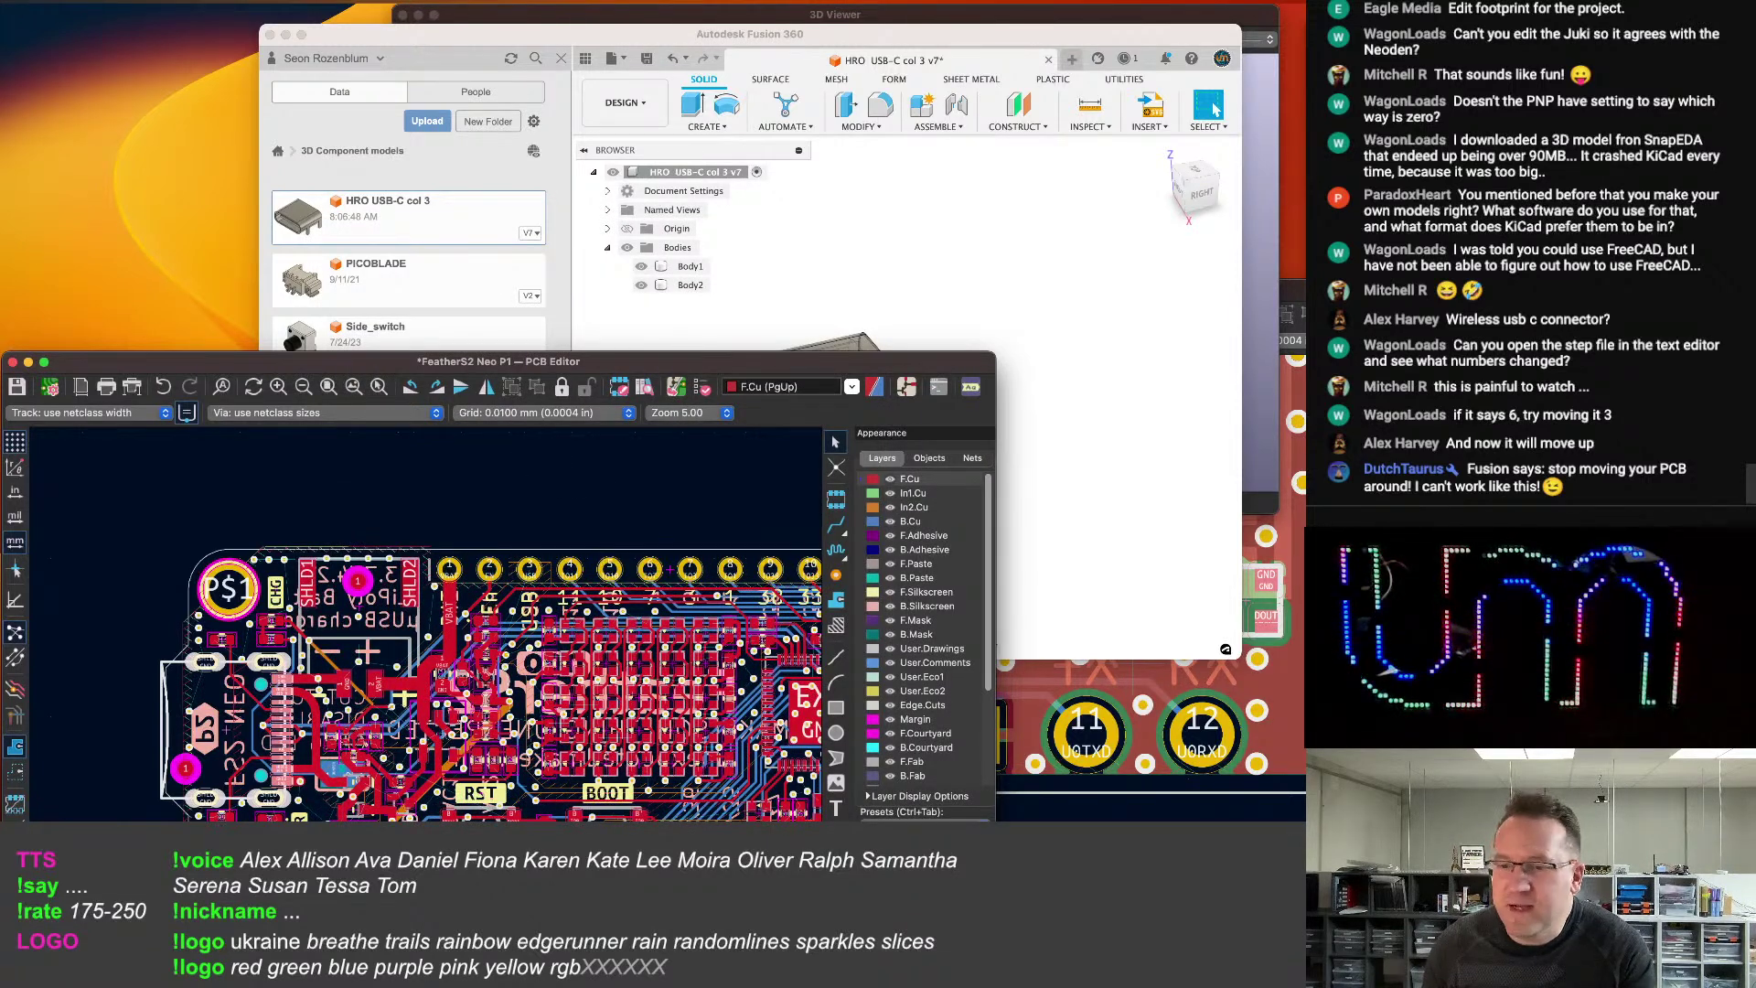
# Switch to Finder and delete HIRO-USB-C Fixed, Fixed 3, Fixed 4 and HHIRO-USB-C Fixed 2 from the Models folder.
pyautogui.press('super+Tab')
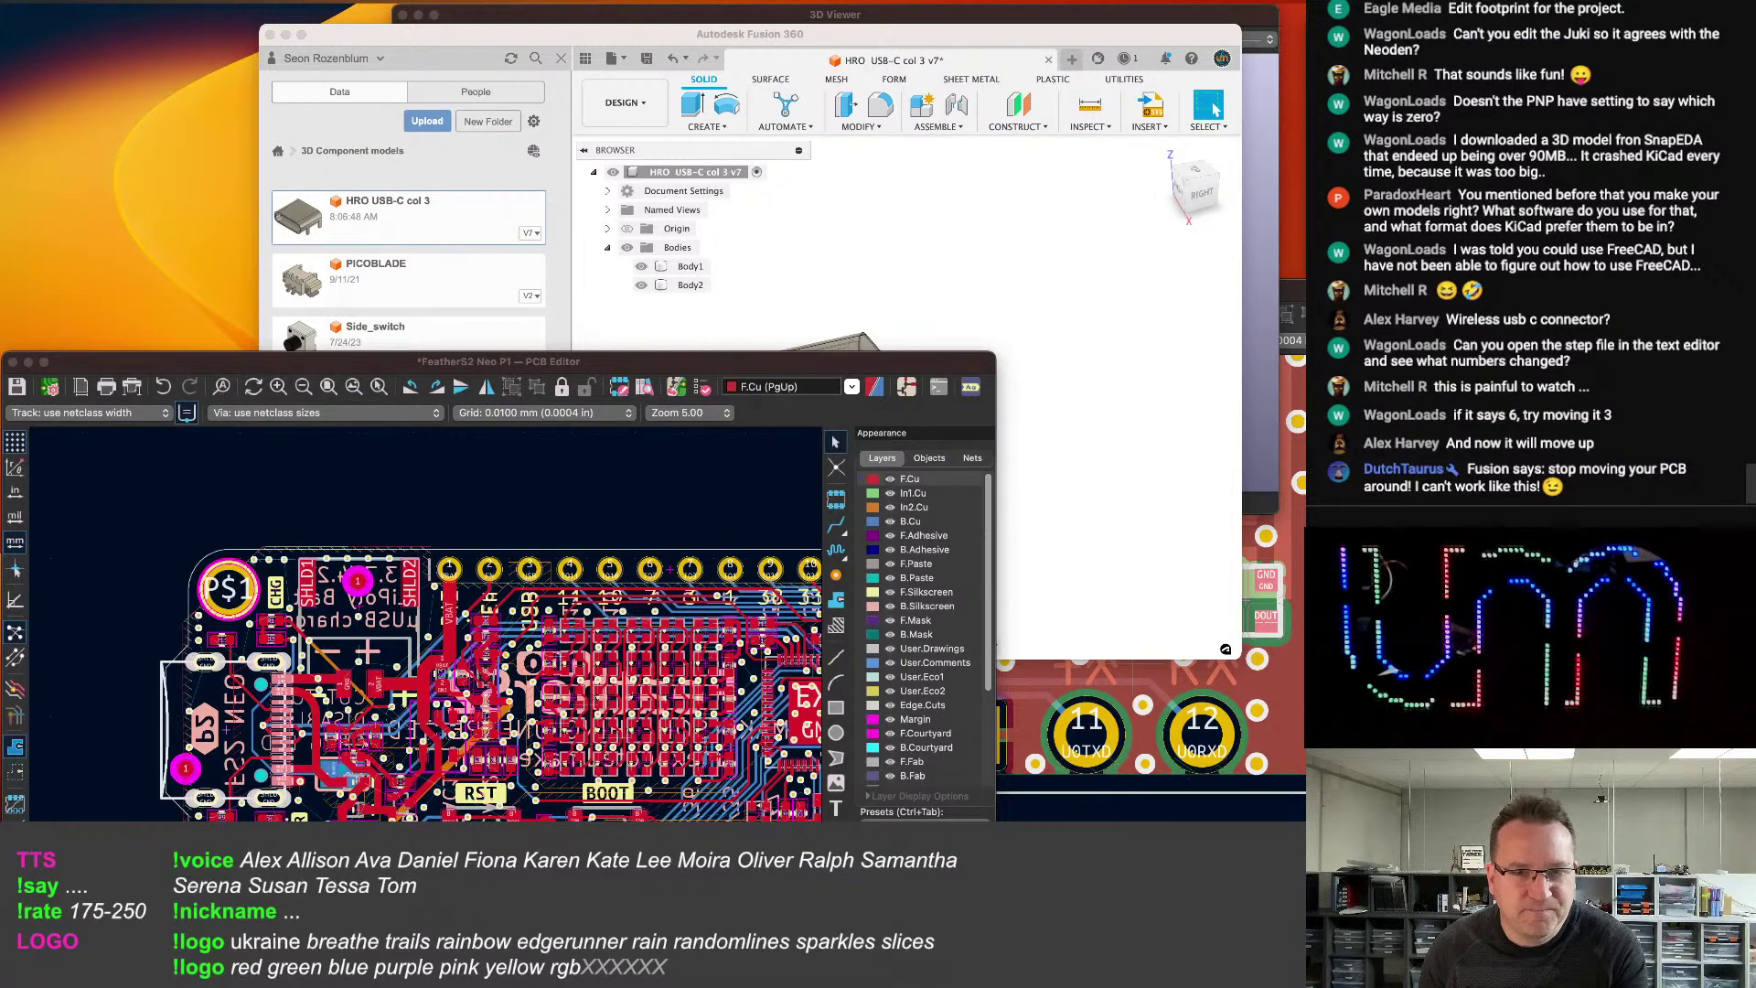
pyautogui.moveTo(0, 202); pyautogui.dragTo(690, 137)
pyautogui.scroll(-5, 643, 400)
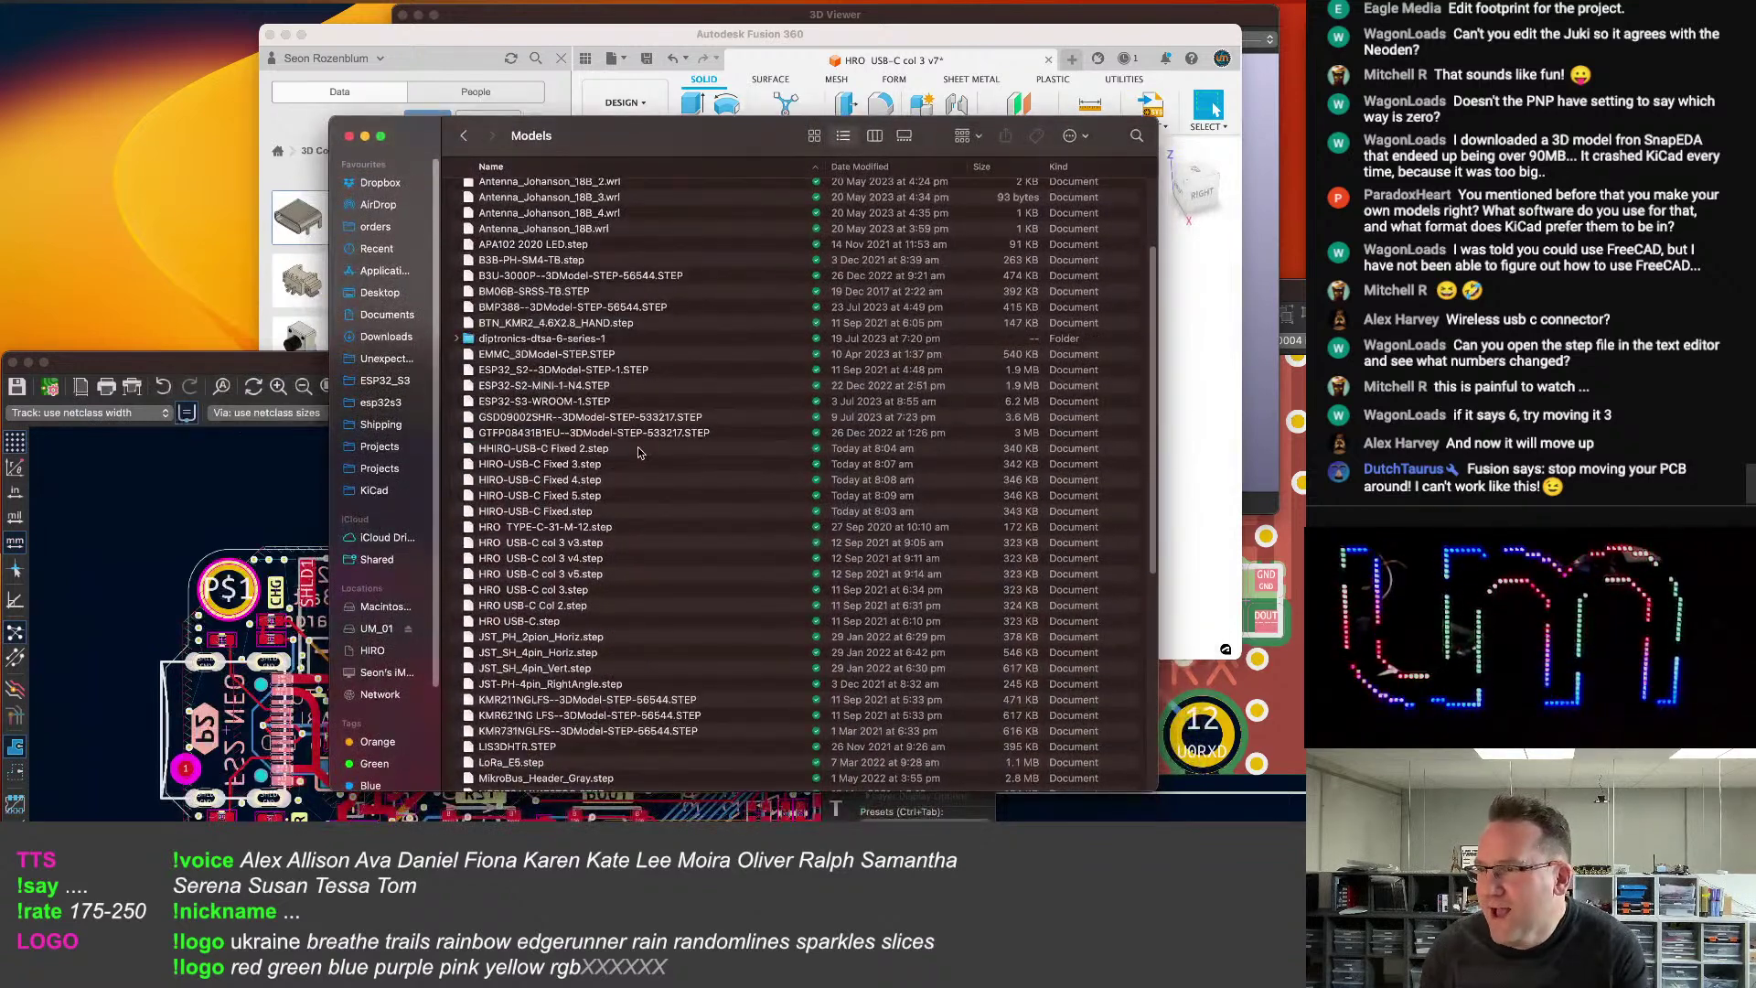
pyautogui.click(582, 495)
pyautogui.click(580, 511)
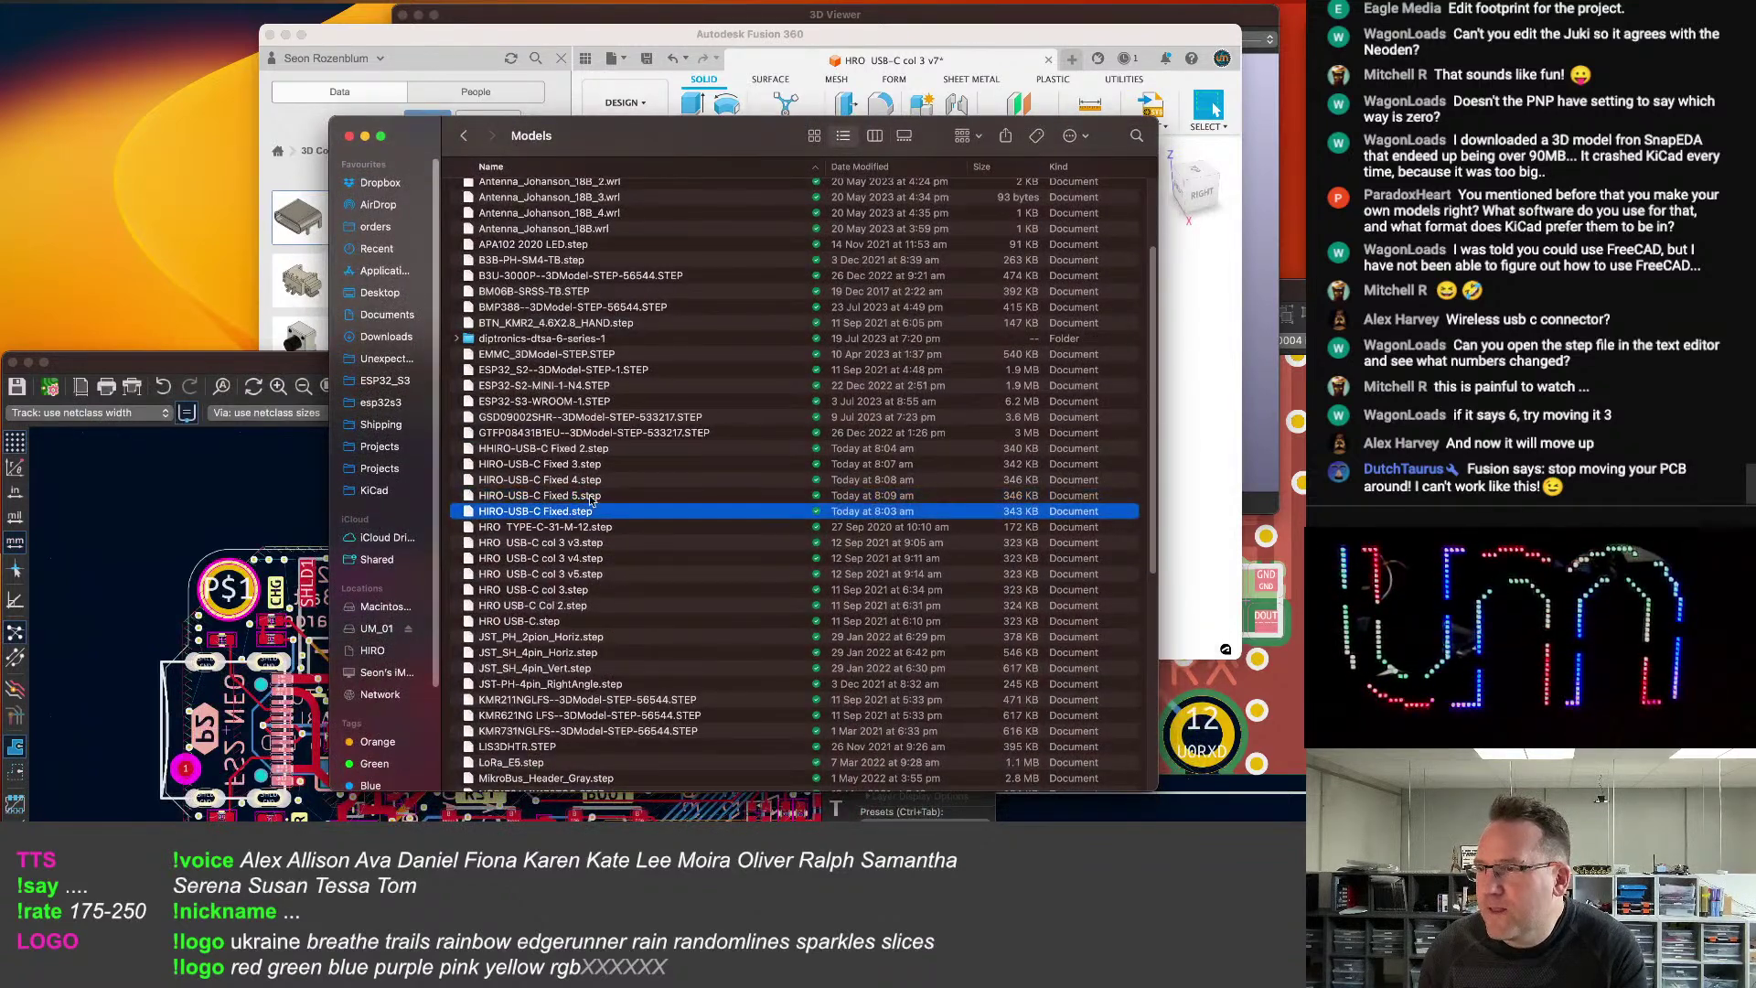
pyautogui.keyDown('super'); pyautogui.click(590, 480); pyautogui.keyUp('super')
pyautogui.keyDown('super'); pyautogui.click(591, 464); pyautogui.keyUp('super')
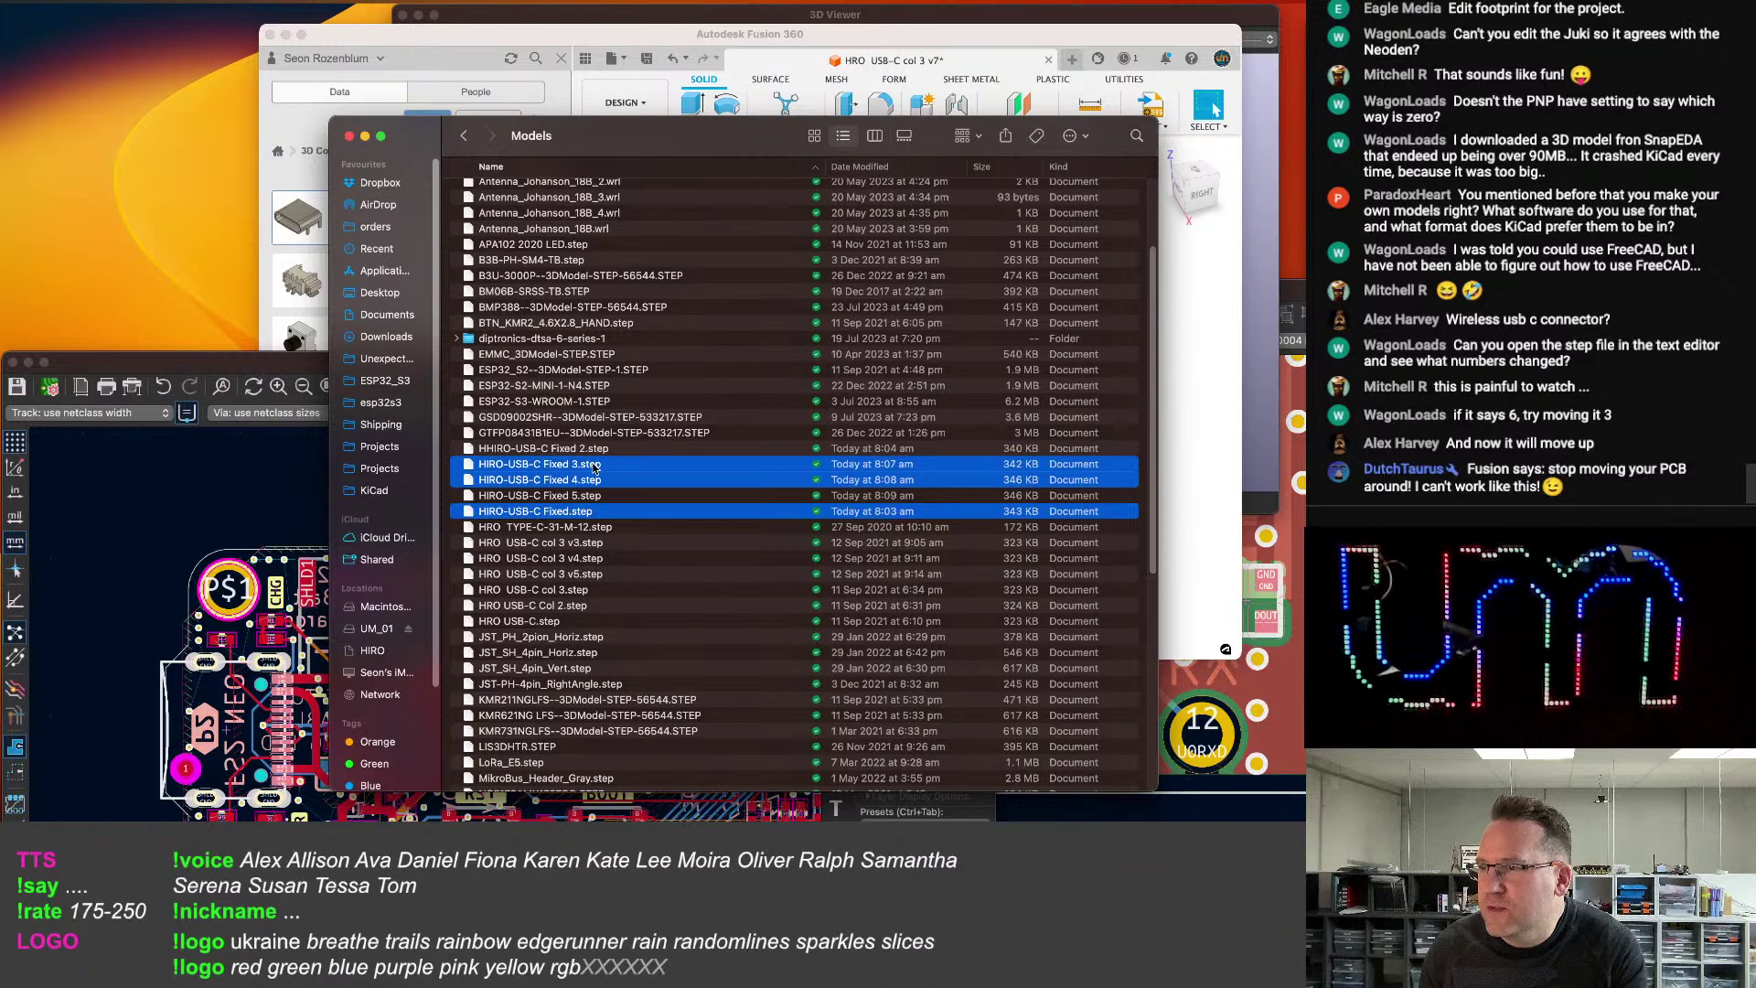
pyautogui.keyDown('super'); pyautogui.click(563, 448); pyautogui.keyUp('super')
pyautogui.press('super+BackSpace')
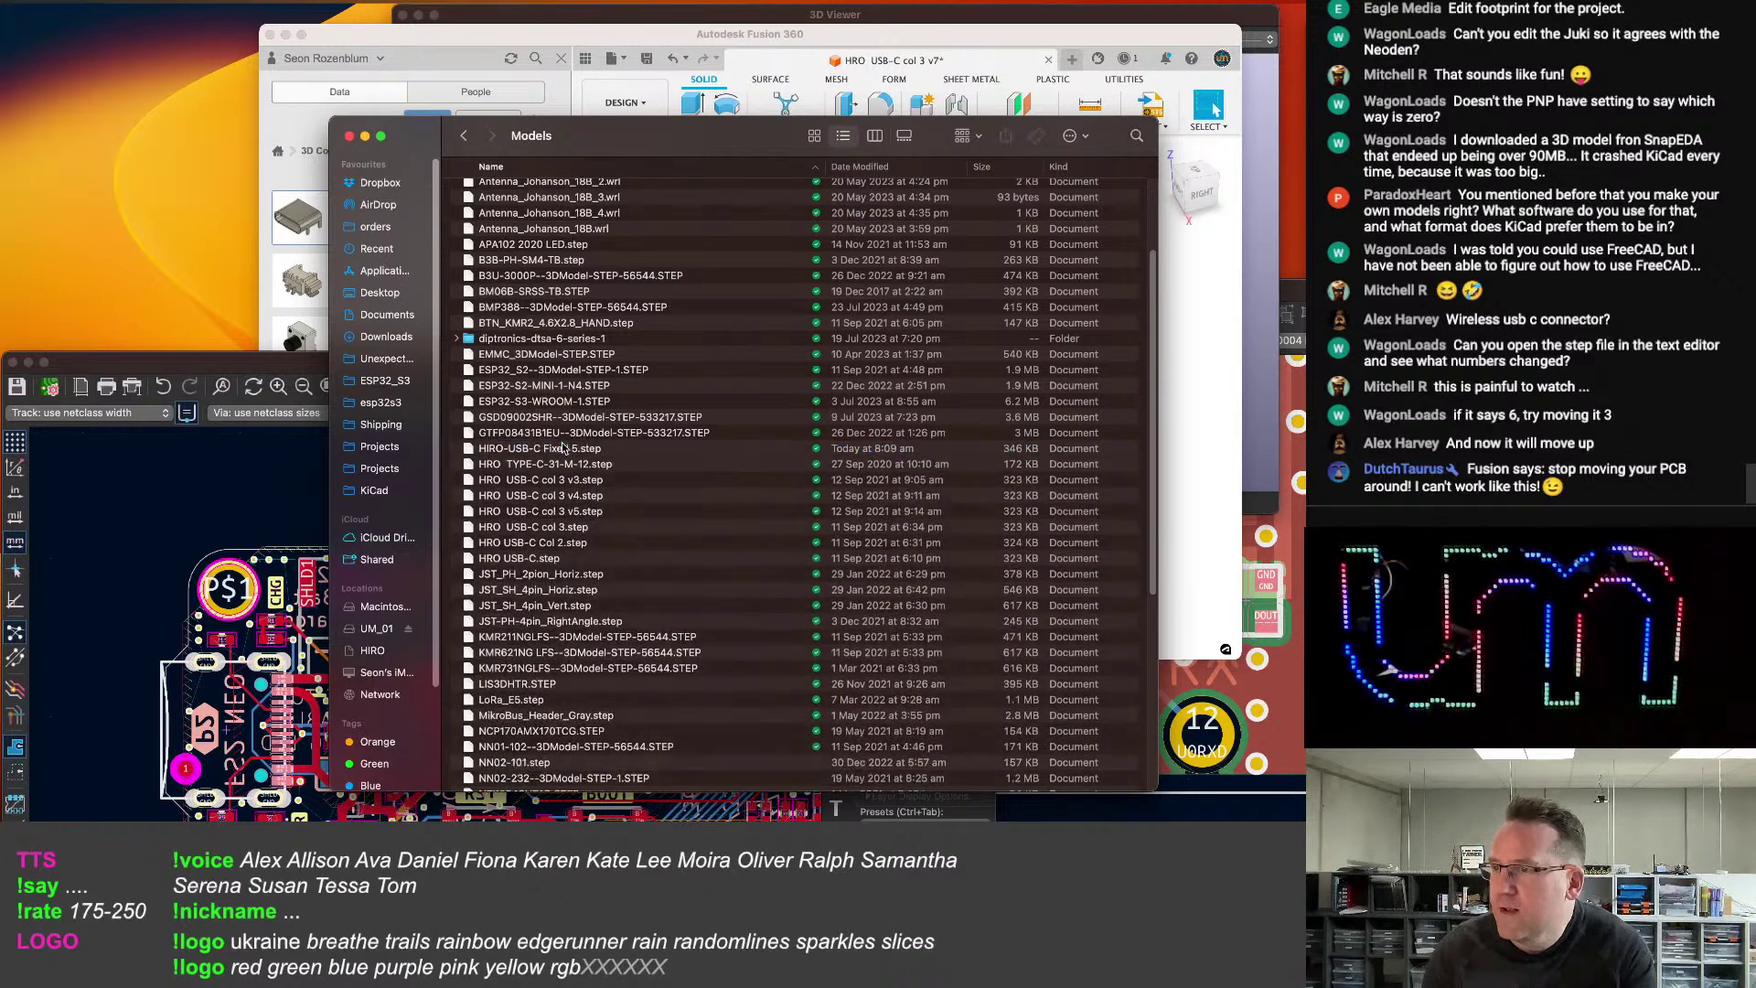
# Rename HIRO-USB-C Fixed 5.step as "HIRO-USB-C Fixed Position.step".
pyautogui.click(578, 448)
pyautogui.press('Return')
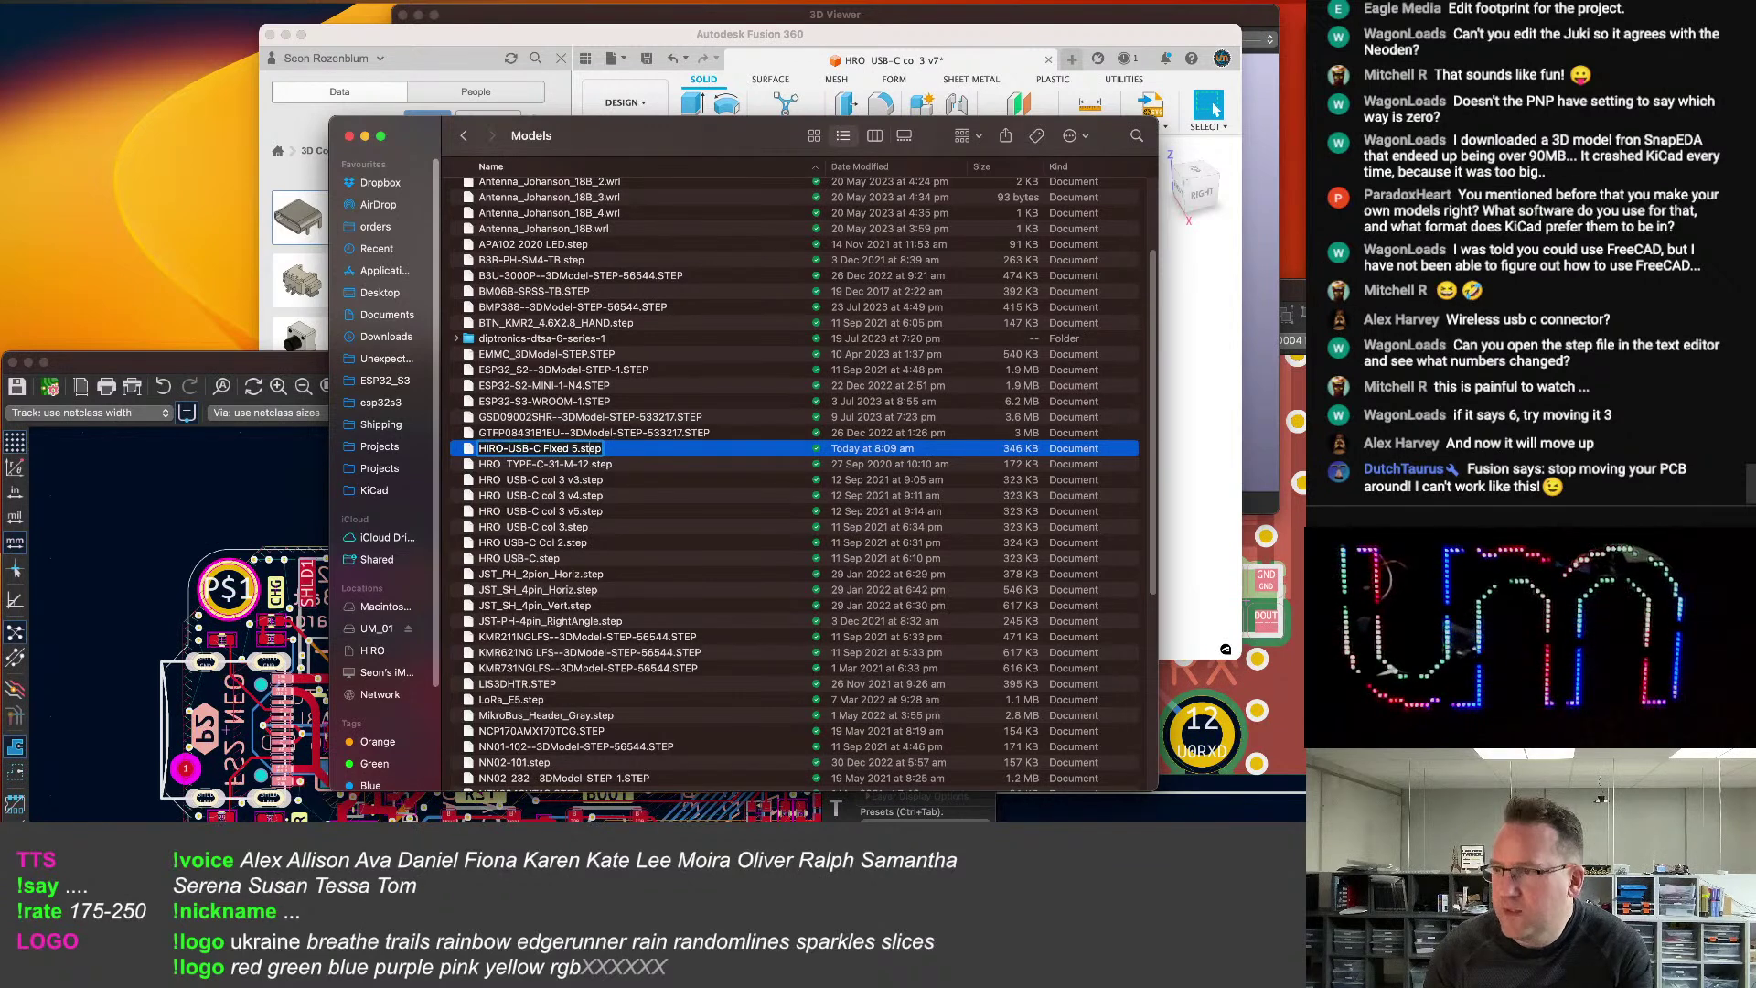
pyautogui.press('BackSpace')
pyautogui.write('Pos')
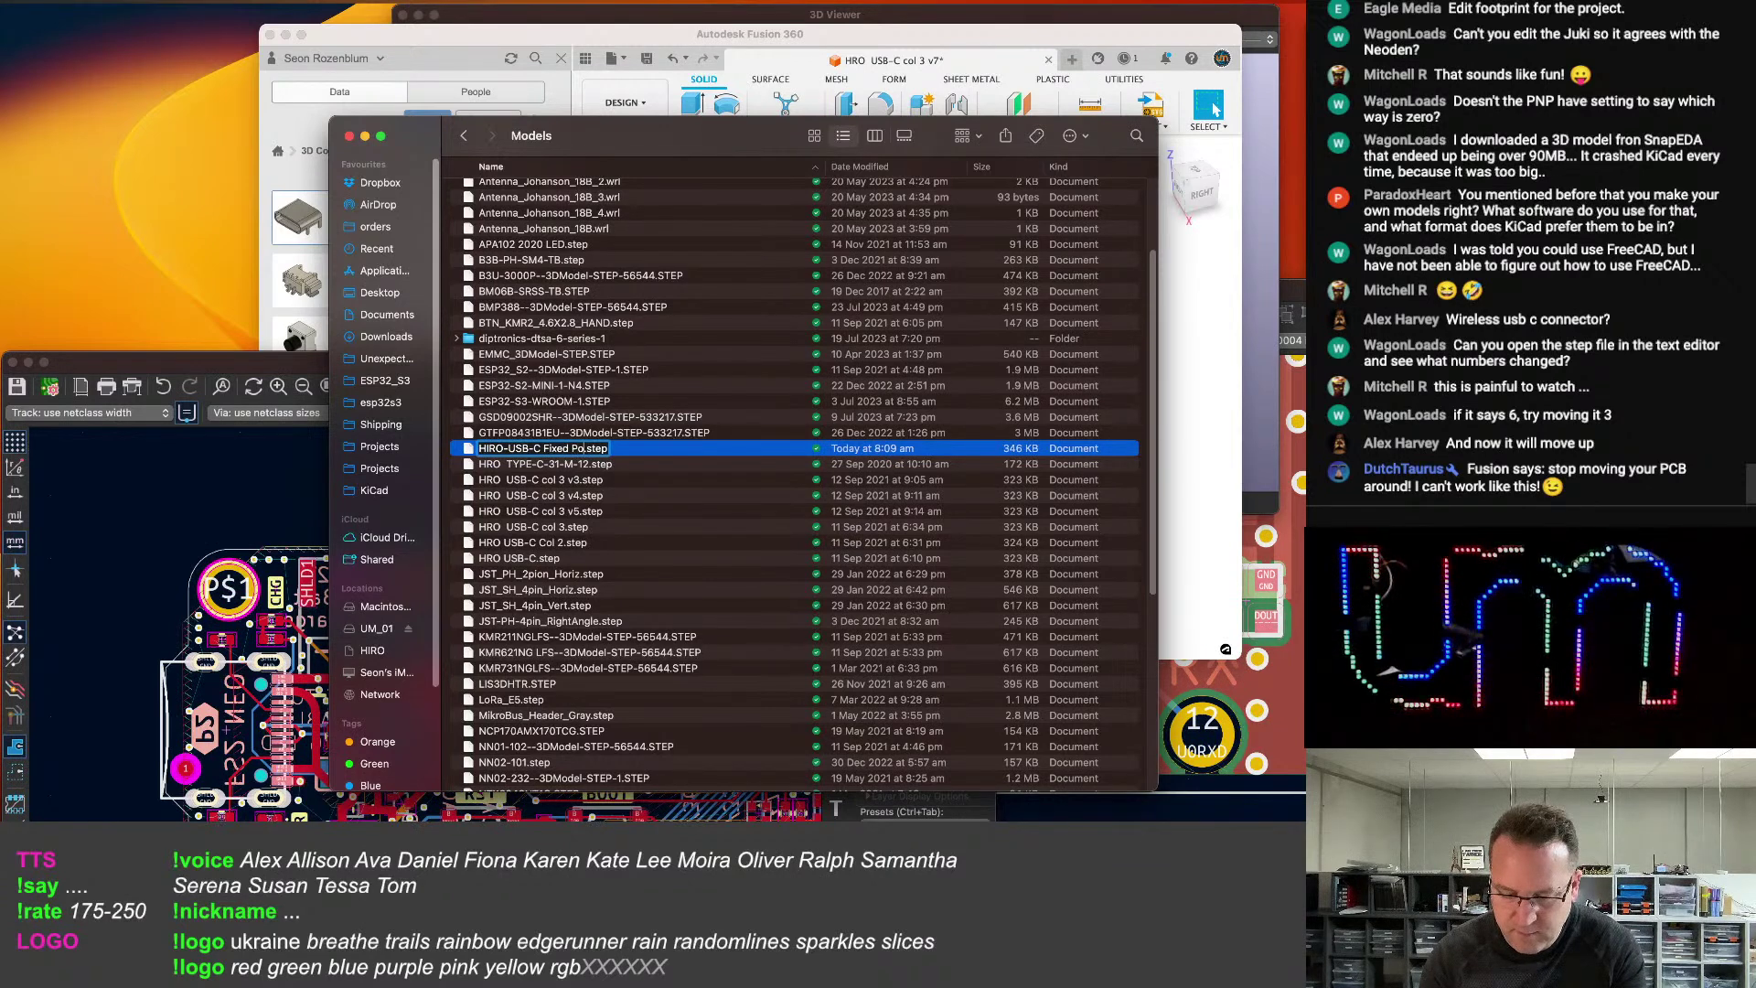
pyautogui.write('ition')
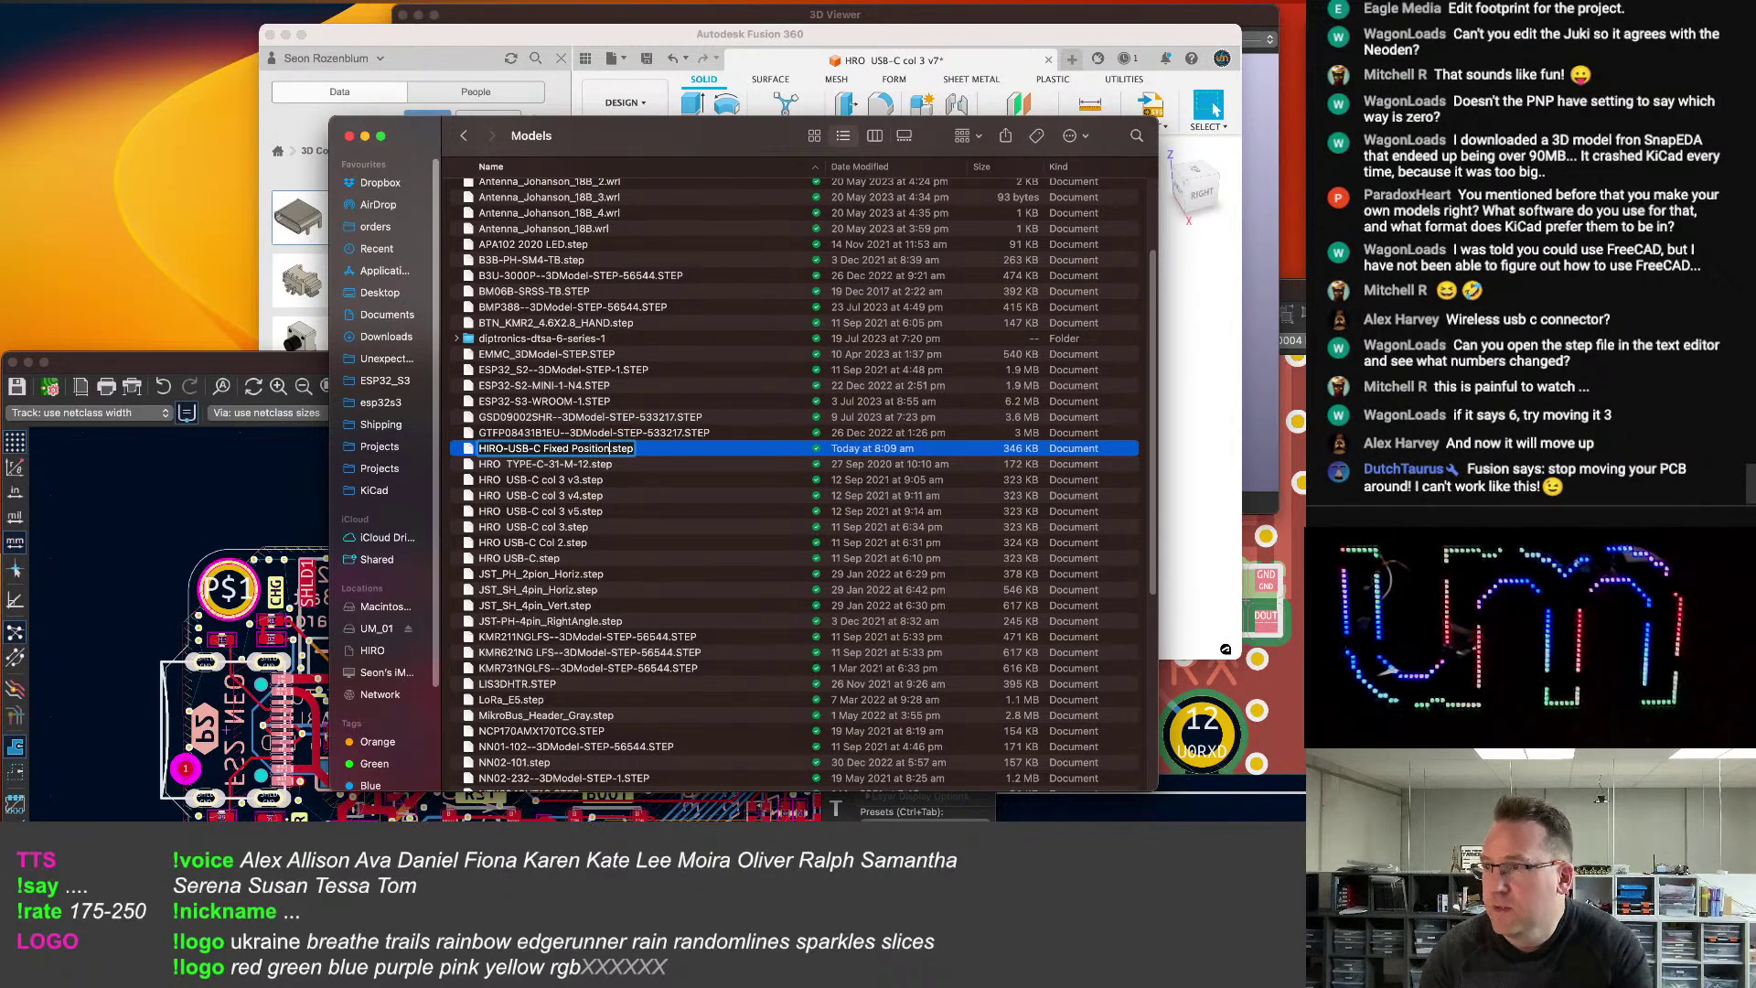
pyautogui.press('Return')
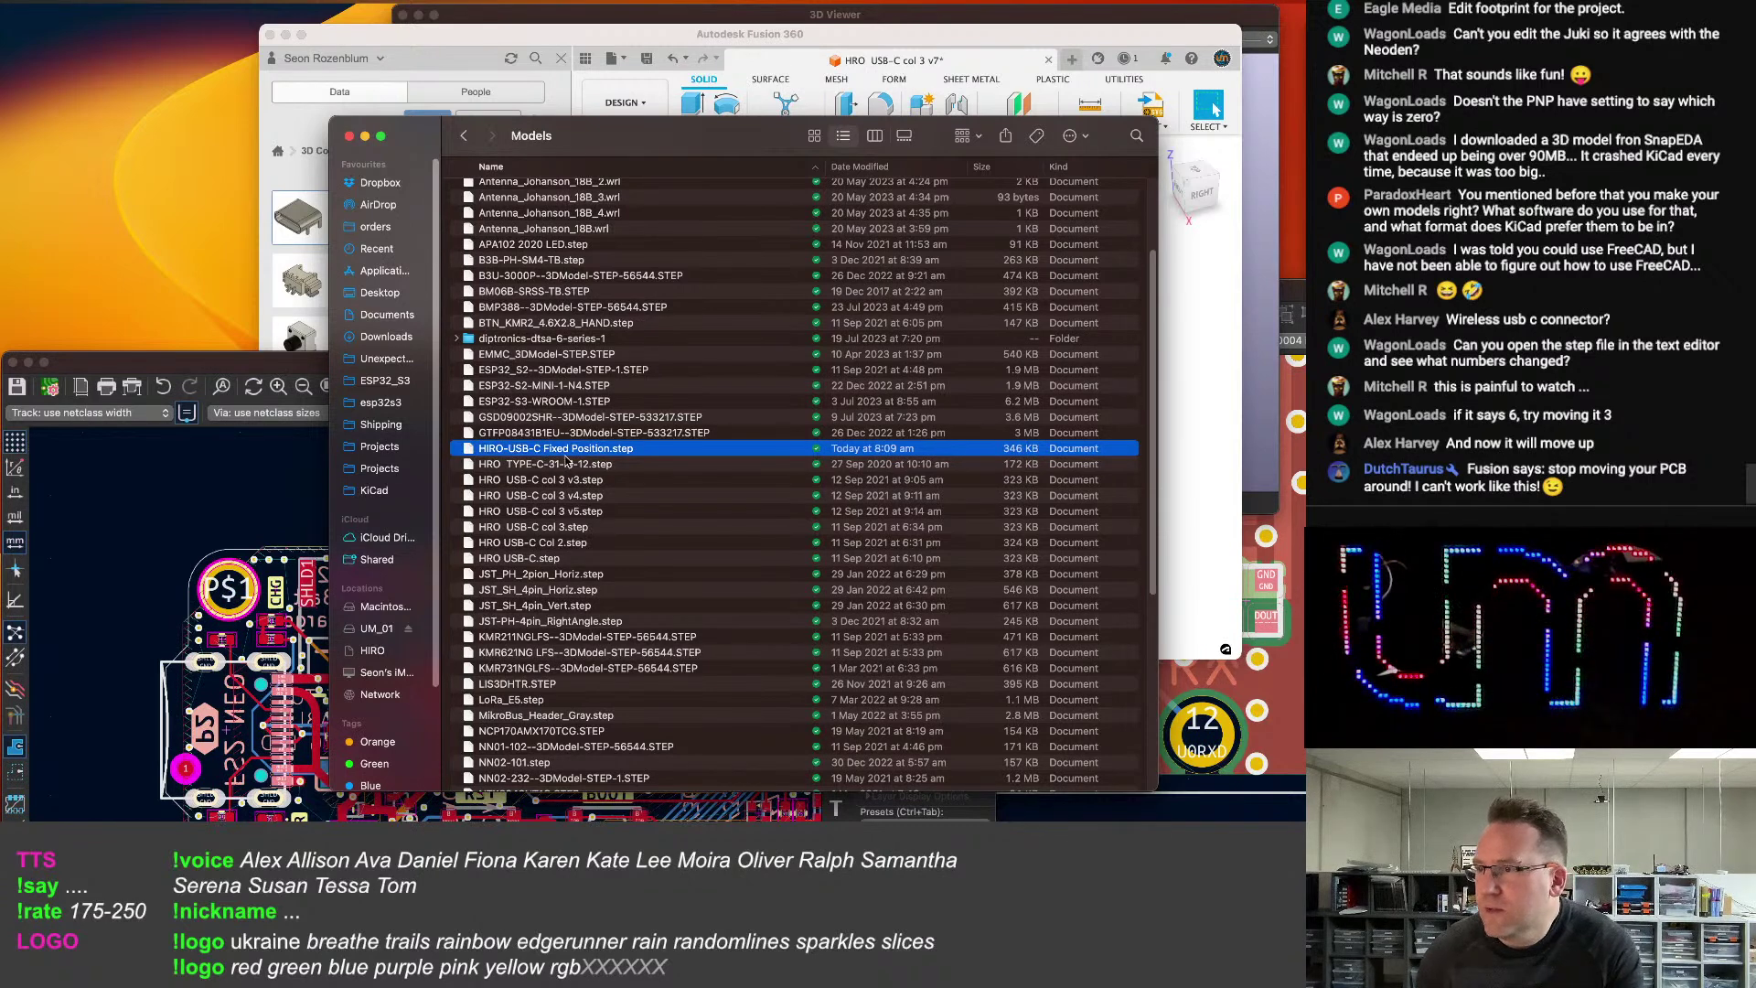
# Delete the older HRO USB-C Col 2, col 3, col 3 v3 and col 3 v4 STEP files from the Models folder.
pyautogui.click(590, 544)
pyautogui.keyDown('super'); pyautogui.click(593, 529); pyautogui.keyUp('super')
pyautogui.keyDown('super'); pyautogui.click(604, 497); pyautogui.keyUp('super')
pyautogui.keyDown('super'); pyautogui.click(602, 483); pyautogui.keyUp('super')
pyautogui.press('super+BackSpace')
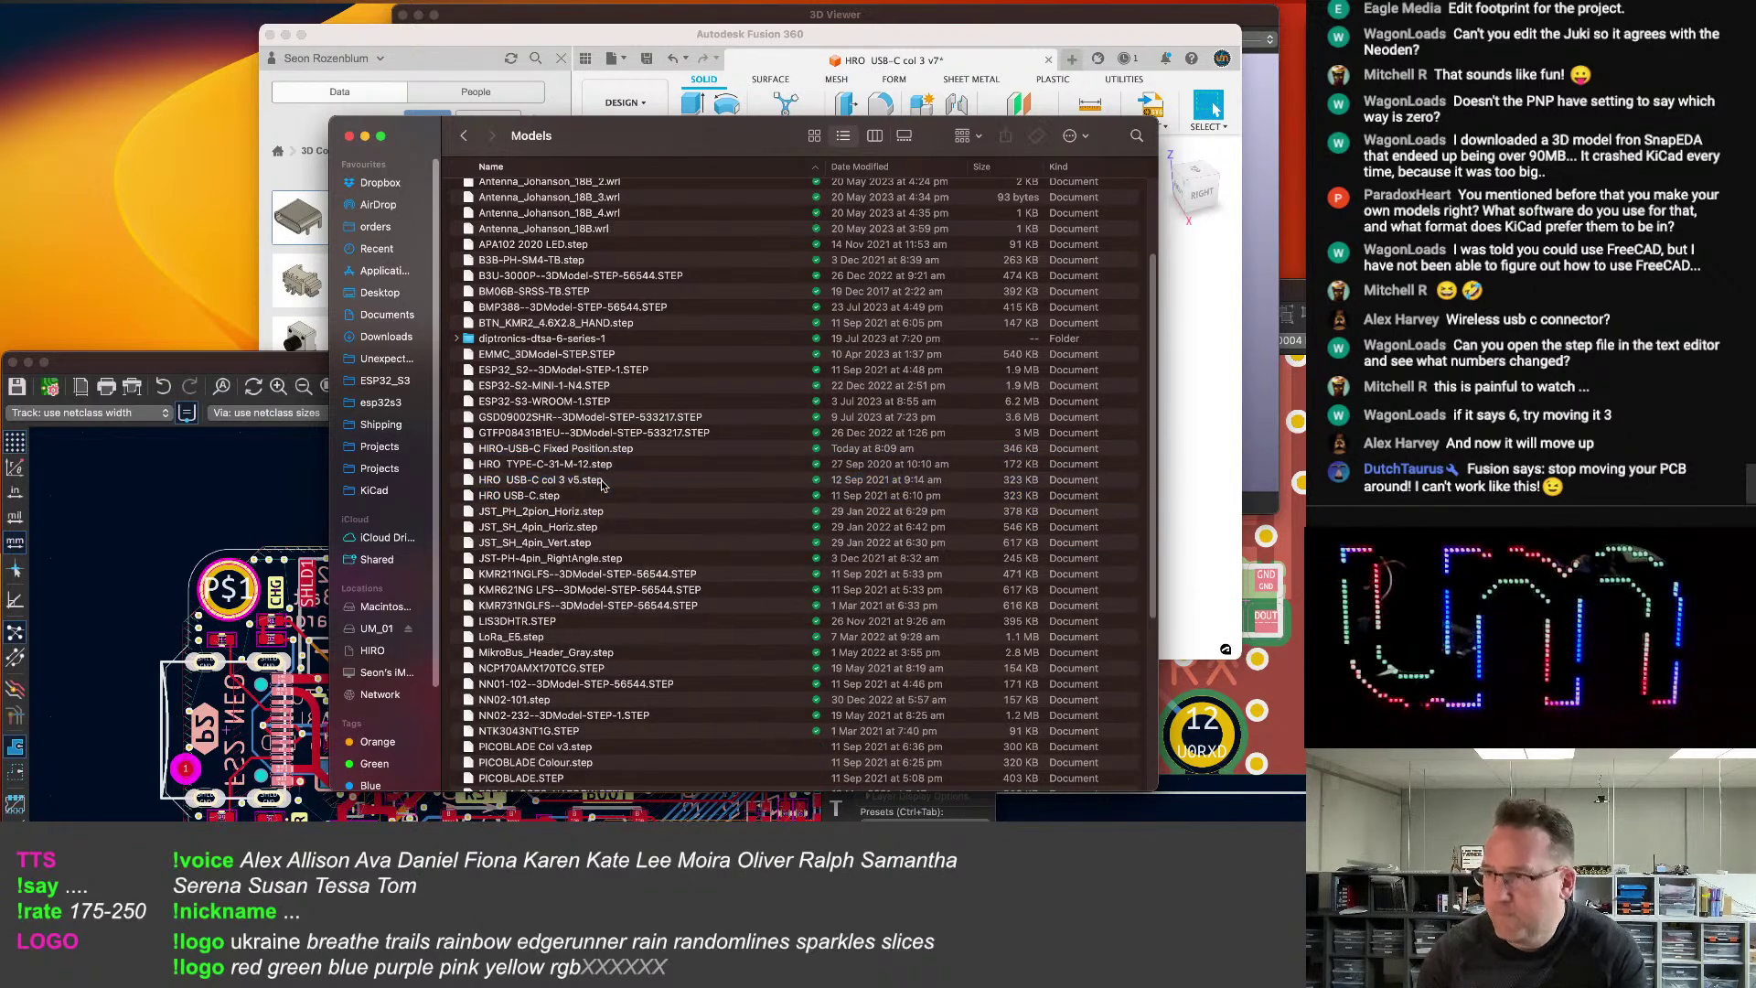
# In the PCB Editor, replace the USB-C footprint's missing 3D model with HIRO-USB-C Fixed Position.step from the Models folder.
pyautogui.click(530, 483)
pyautogui.click(552, 448)
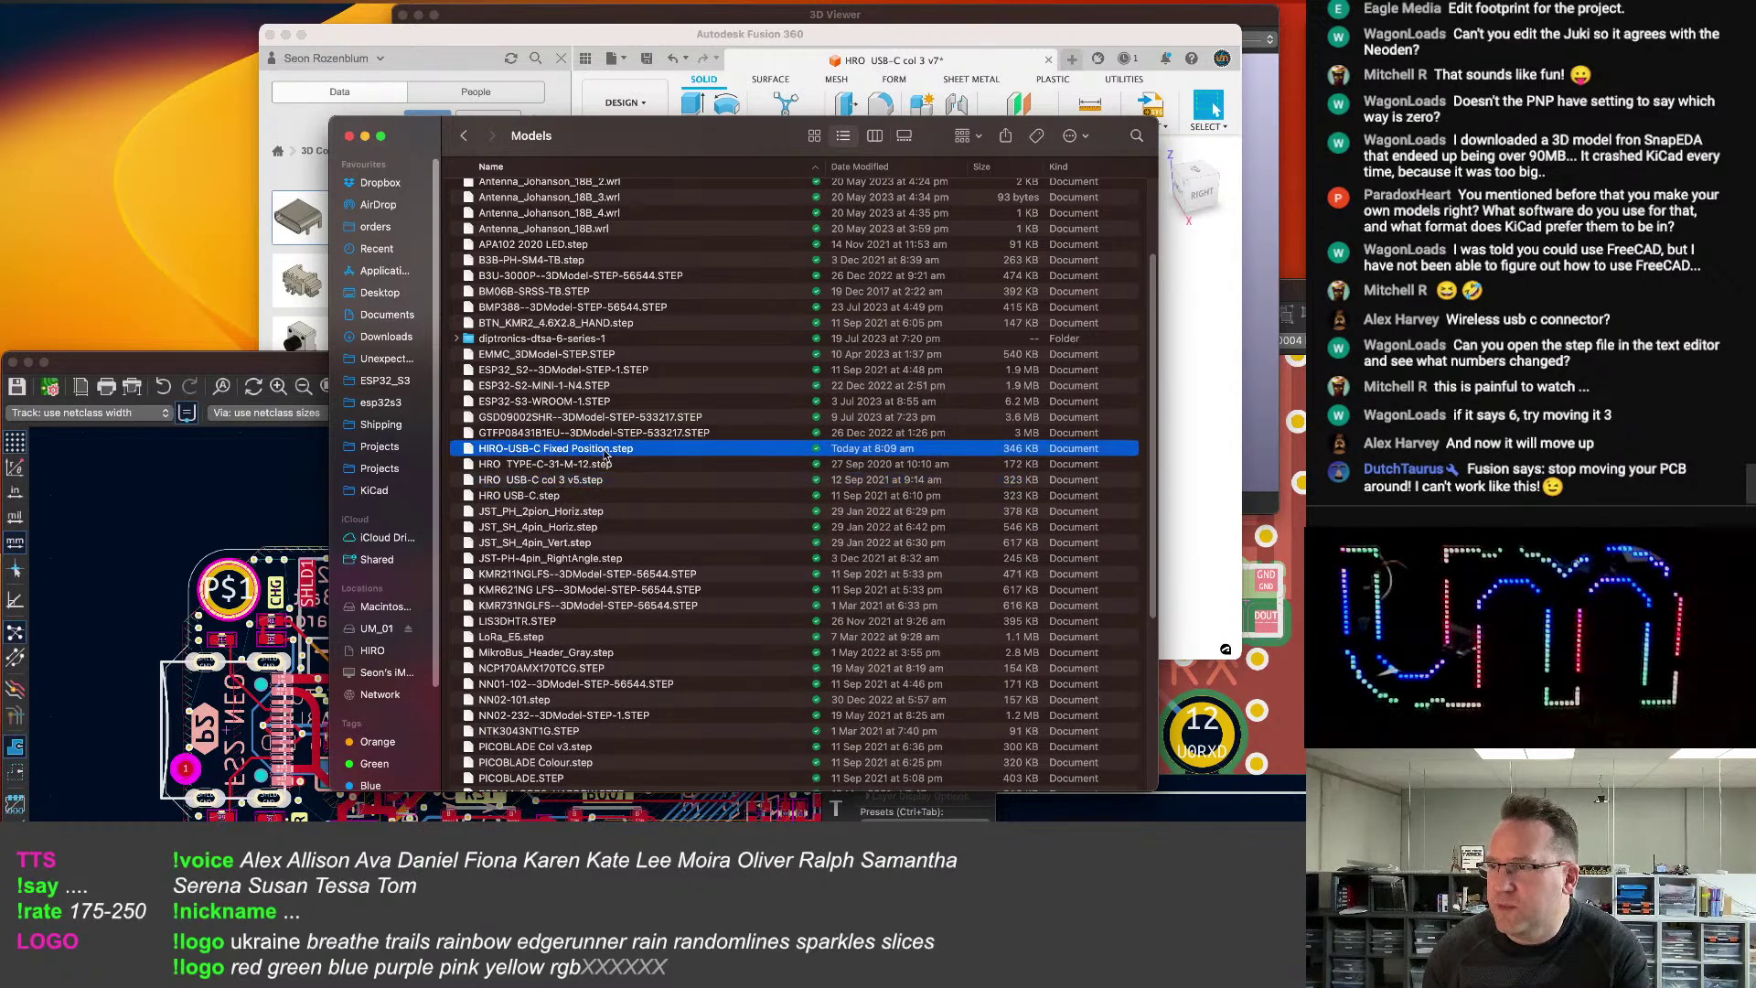
pyautogui.click(307, 367)
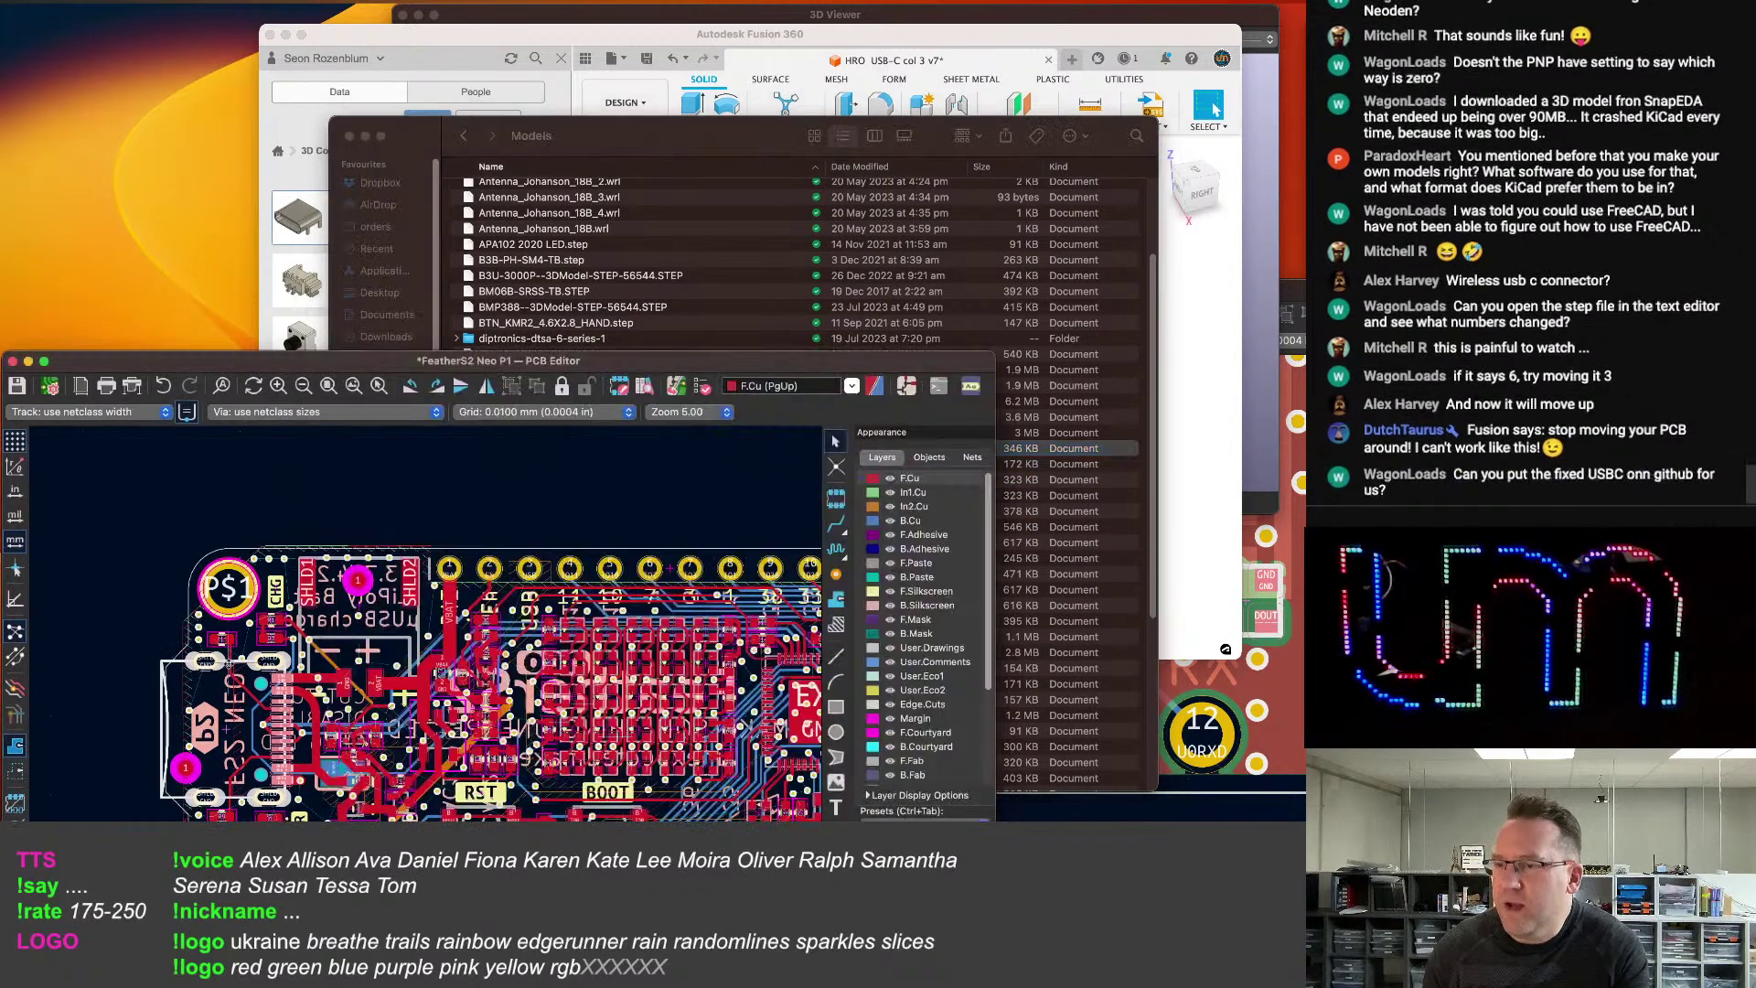
pyautogui.doubleClick(219, 678)
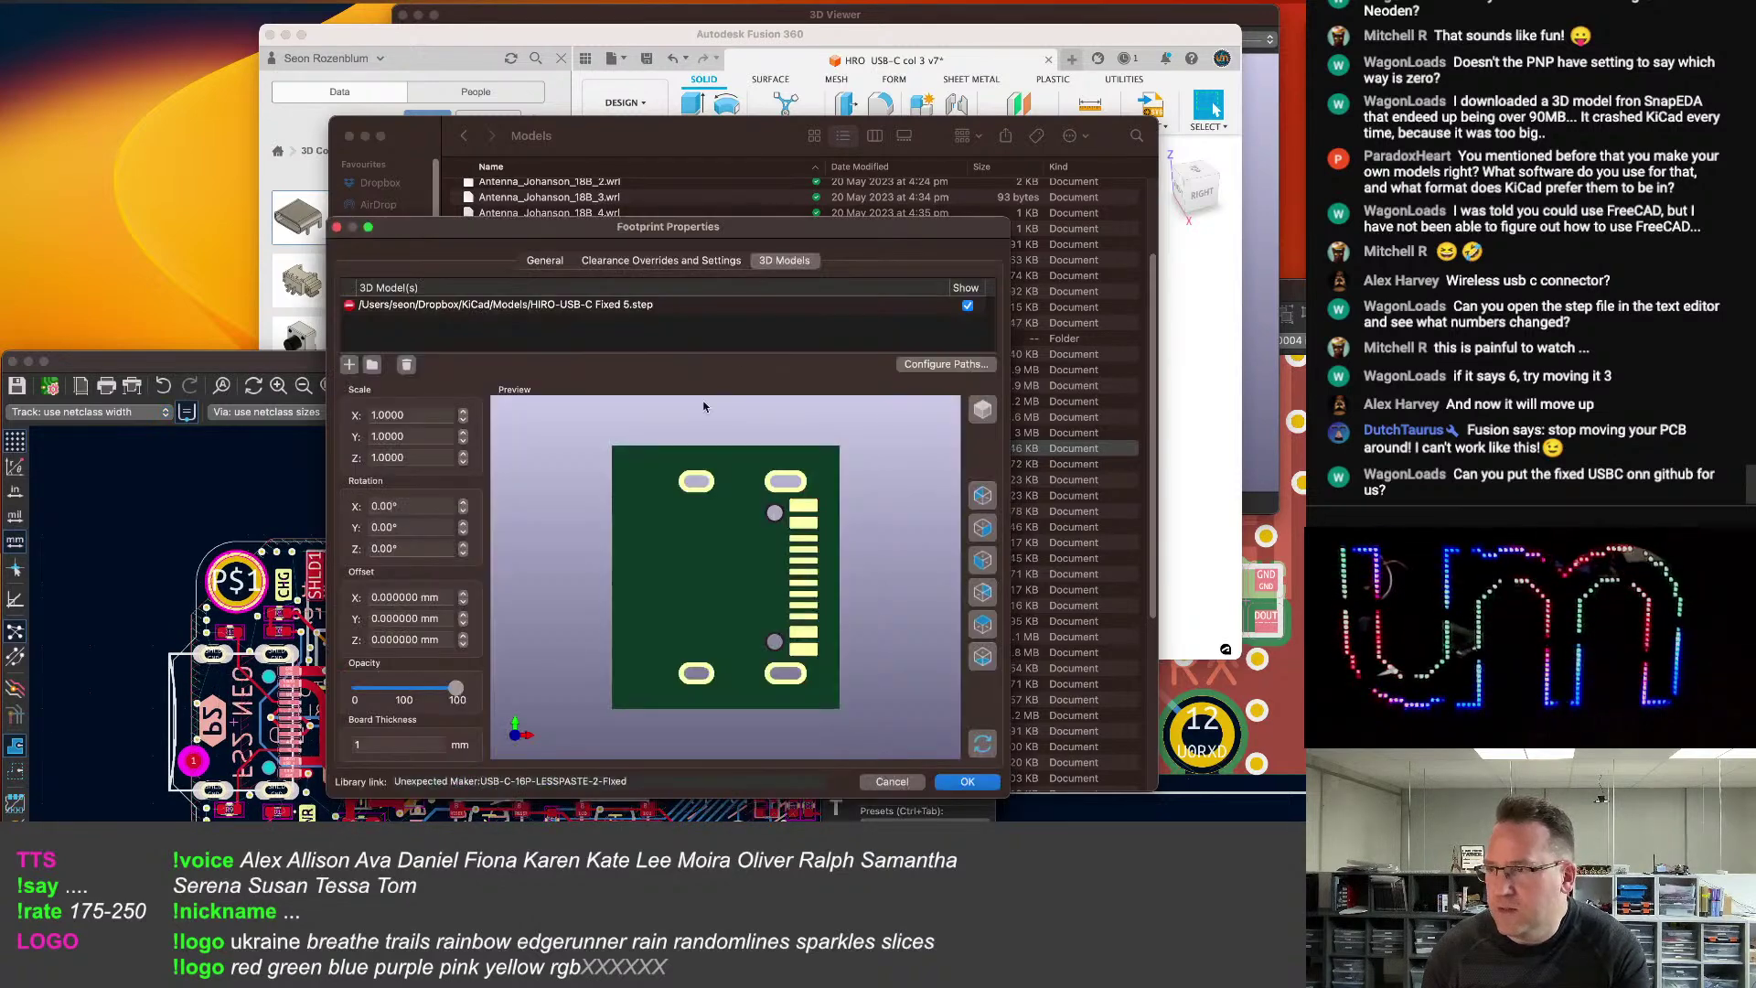
pyautogui.doubleClick(466, 308)
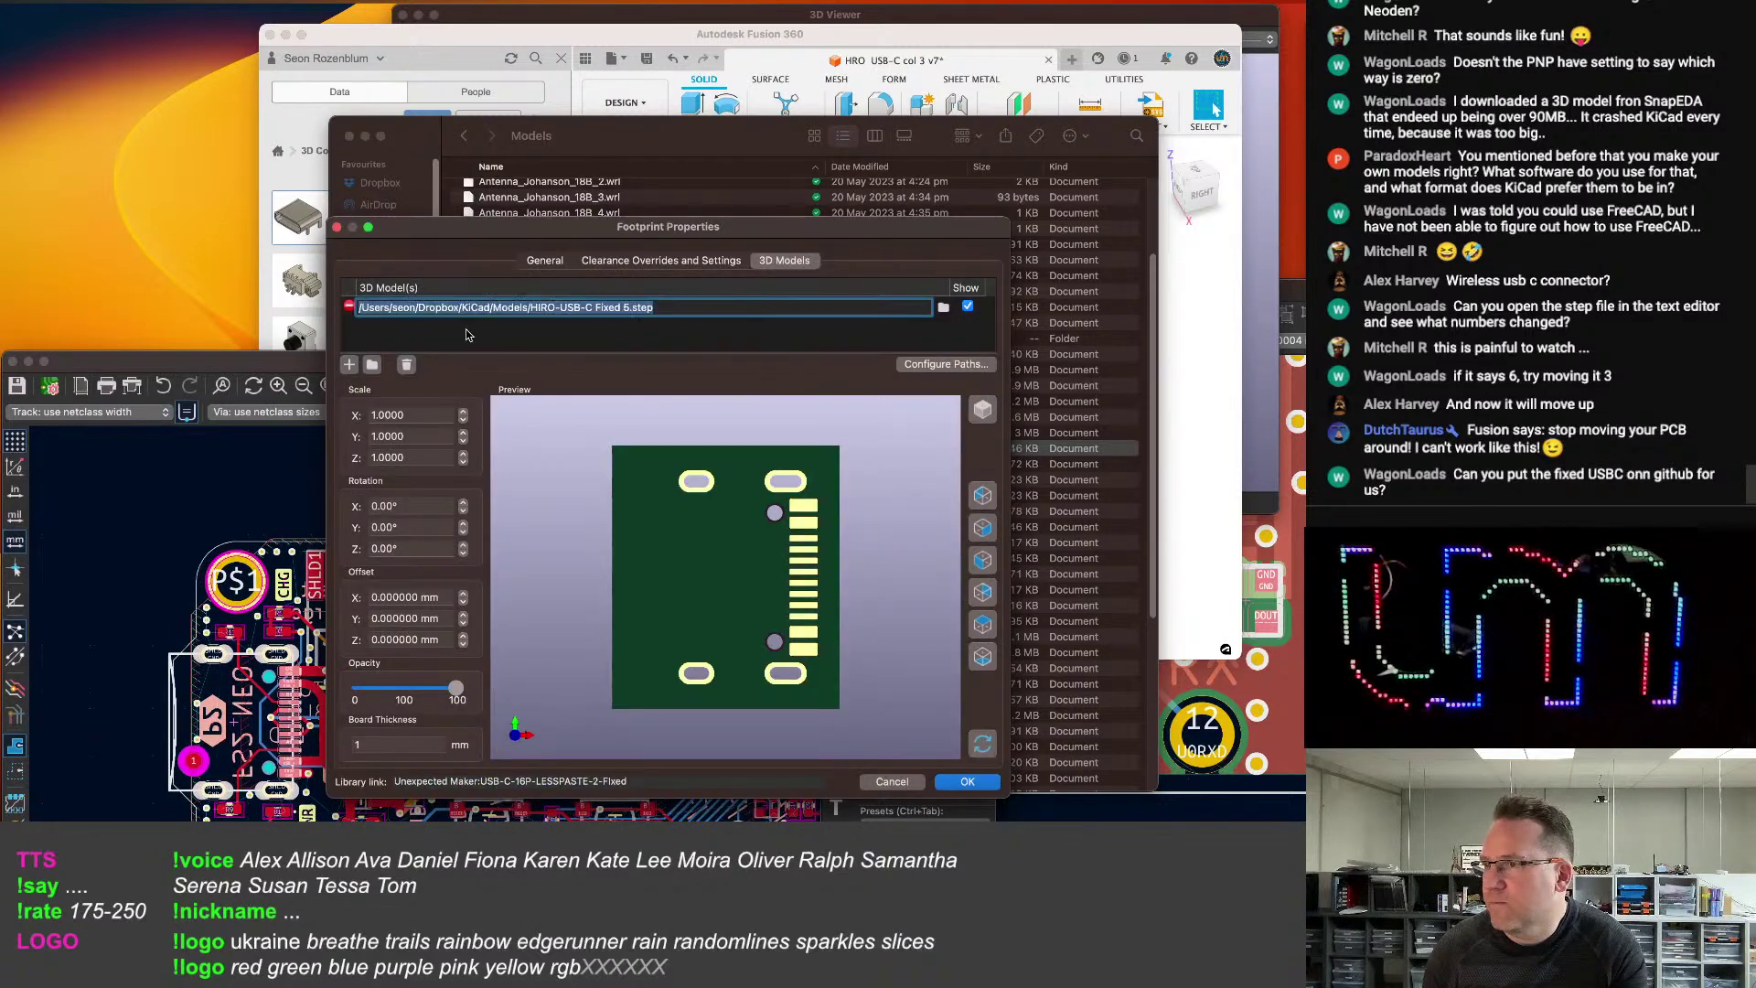
pyautogui.click(943, 309)
pyautogui.scroll(-5, 635, 439)
pyautogui.scroll(5, 642, 446)
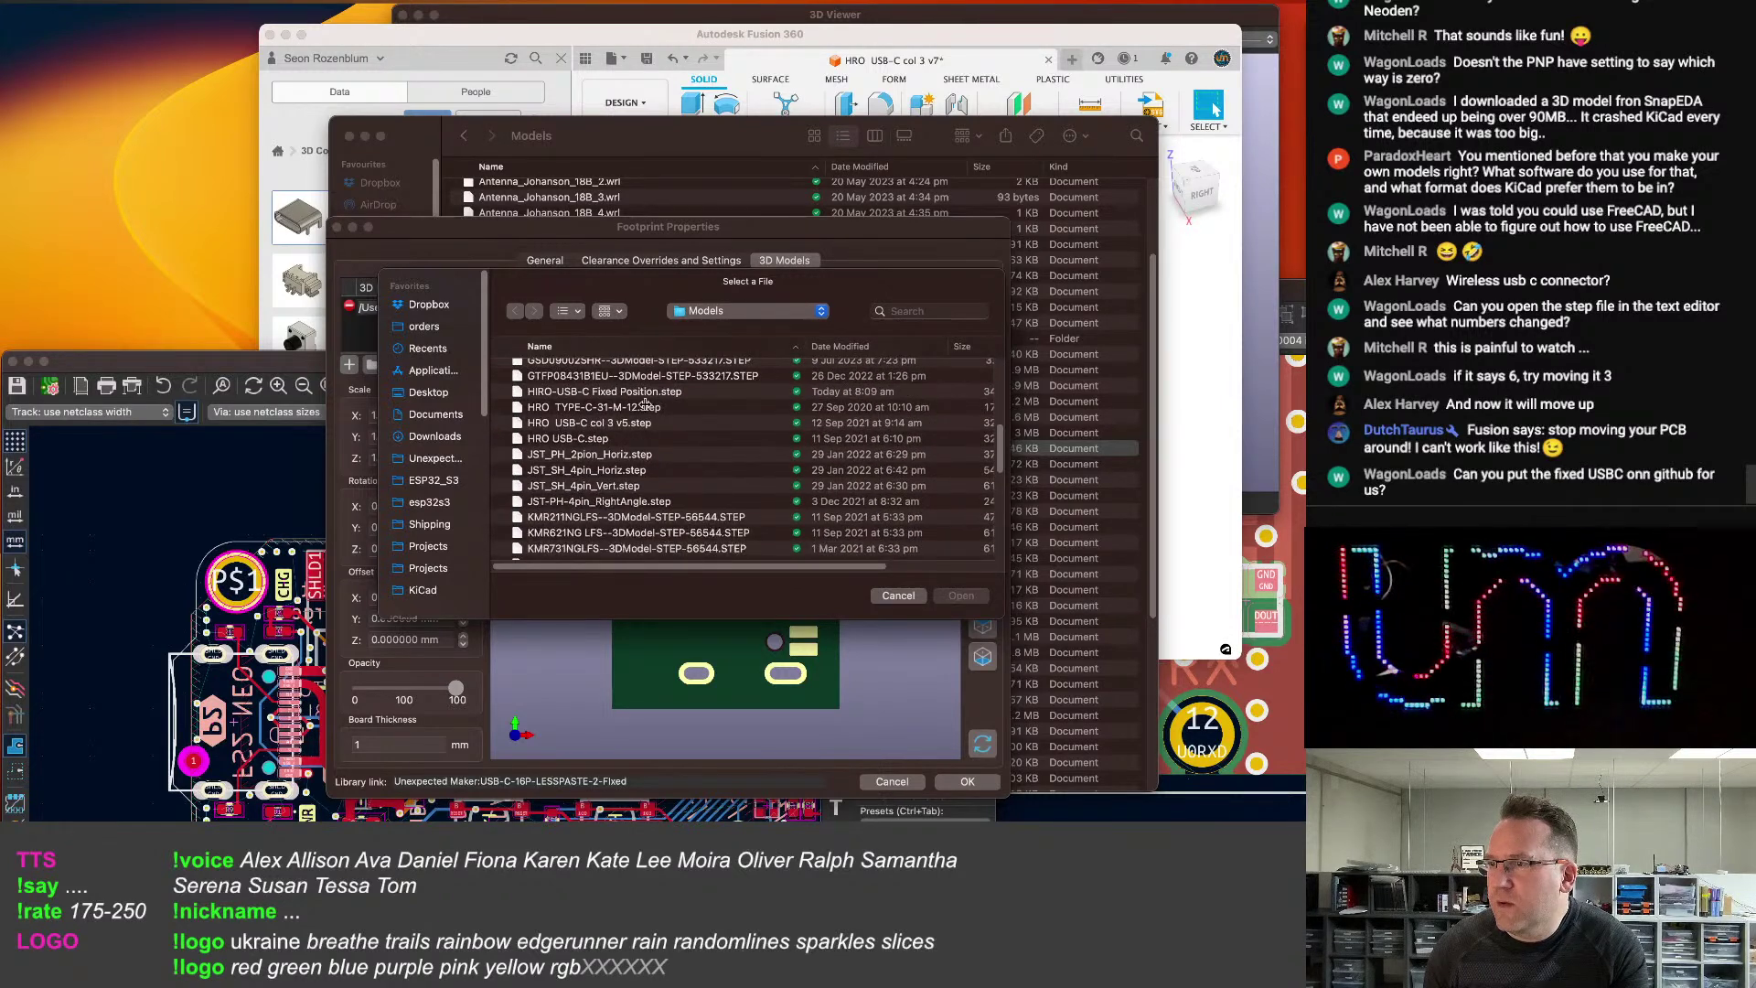
pyautogui.doubleClick(637, 392)
# Check the connector's seating in the preview, accept the footprint properties, and save the FeatherS2 Neo board.
pyautogui.moveTo(821, 733); pyautogui.dragTo(792, 592)
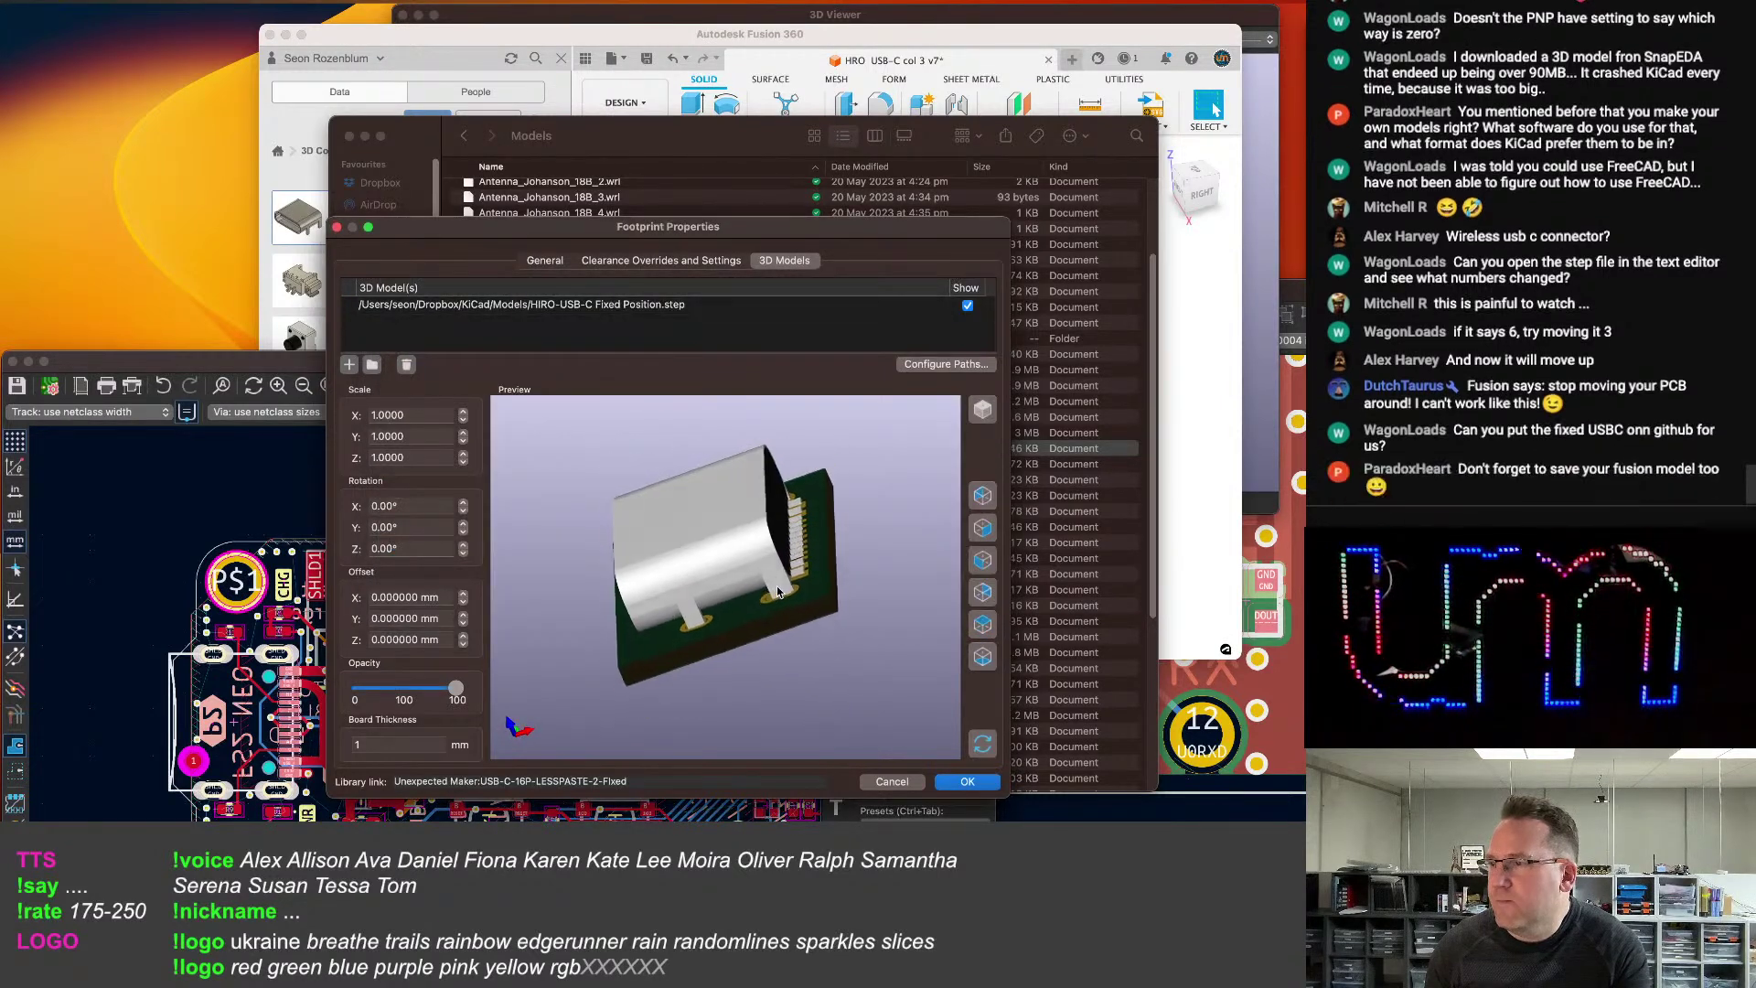
pyautogui.click(966, 781)
pyautogui.press('super+s')
# Switch to Fusion 360 and save the HRO USB-C col 3 design.
pyautogui.click(811, 41)
pyautogui.press('super+s')
pyautogui.click(766, 348)
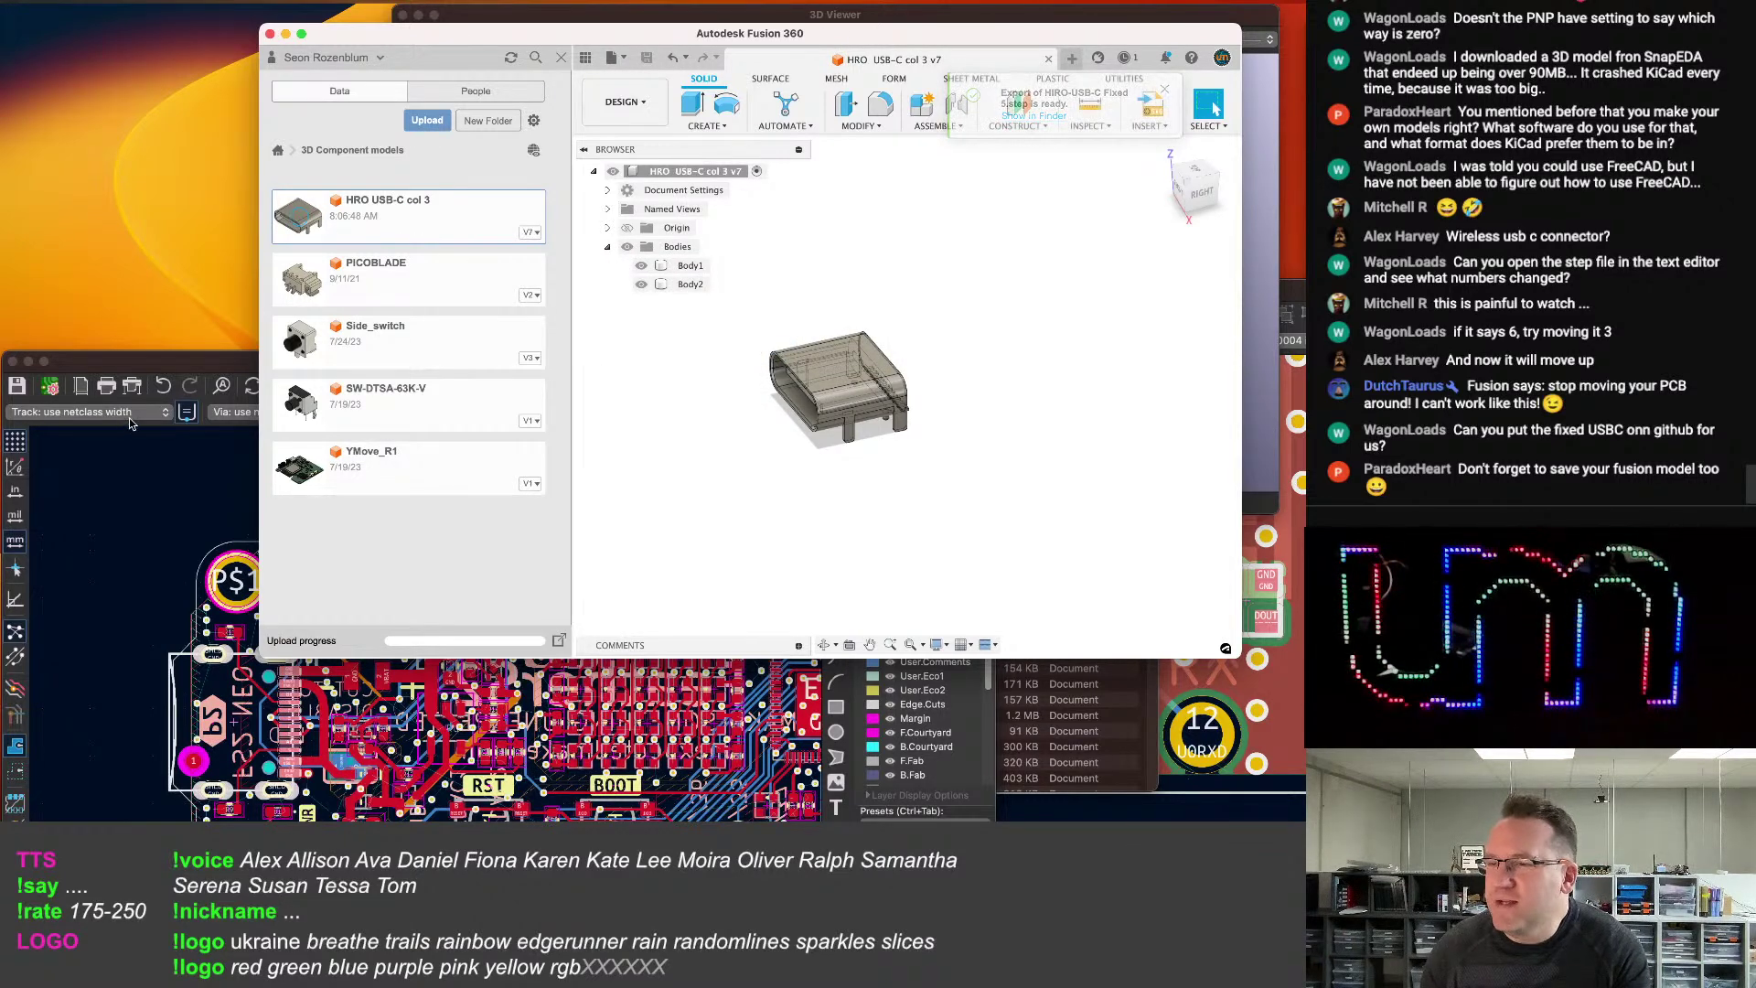
# Switch to the TinyS3_P6_uFL board, view its USB-C footprint's 3D model settings without changes, and return to the FeatherS2 Neo board.
pyautogui.press('super+Tab')
pyautogui.moveTo(1319, 291); pyautogui.dragTo(946, 248)
pyautogui.scroll(-3, 903, 536)
pyautogui.scroll(-3, 878, 541)
pyautogui.scroll(3, 697, 569)
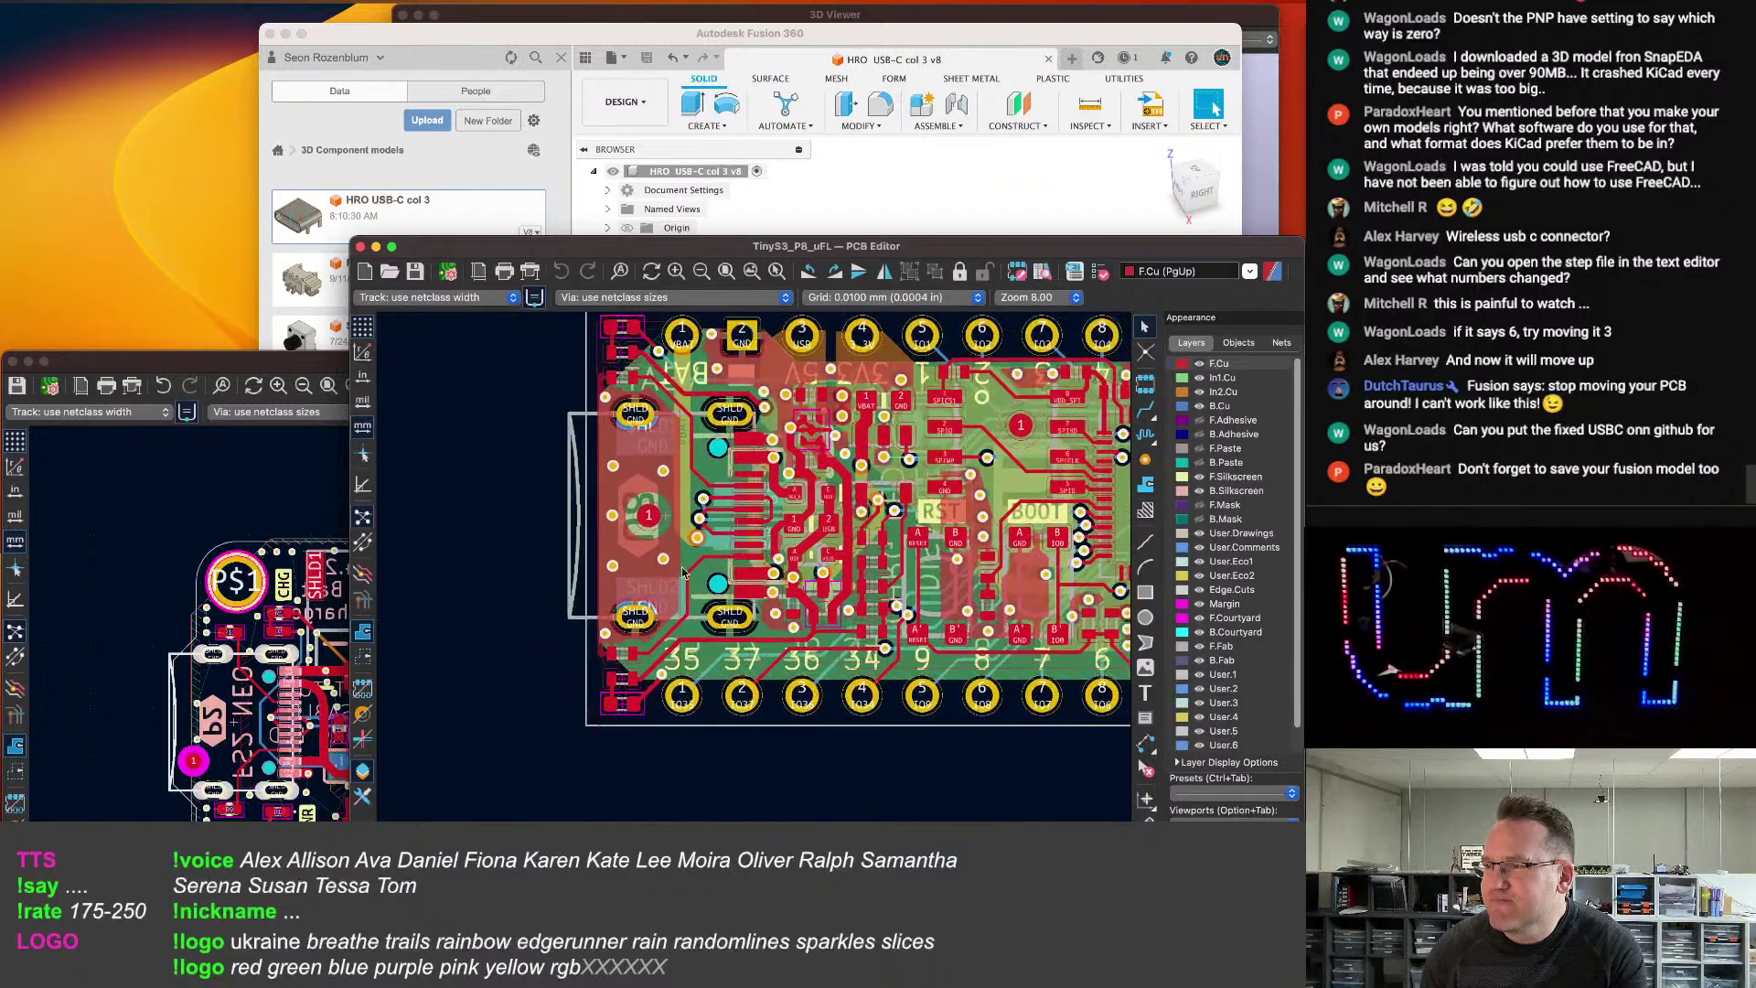
pyautogui.click(691, 551)
pyautogui.doubleClick(691, 552)
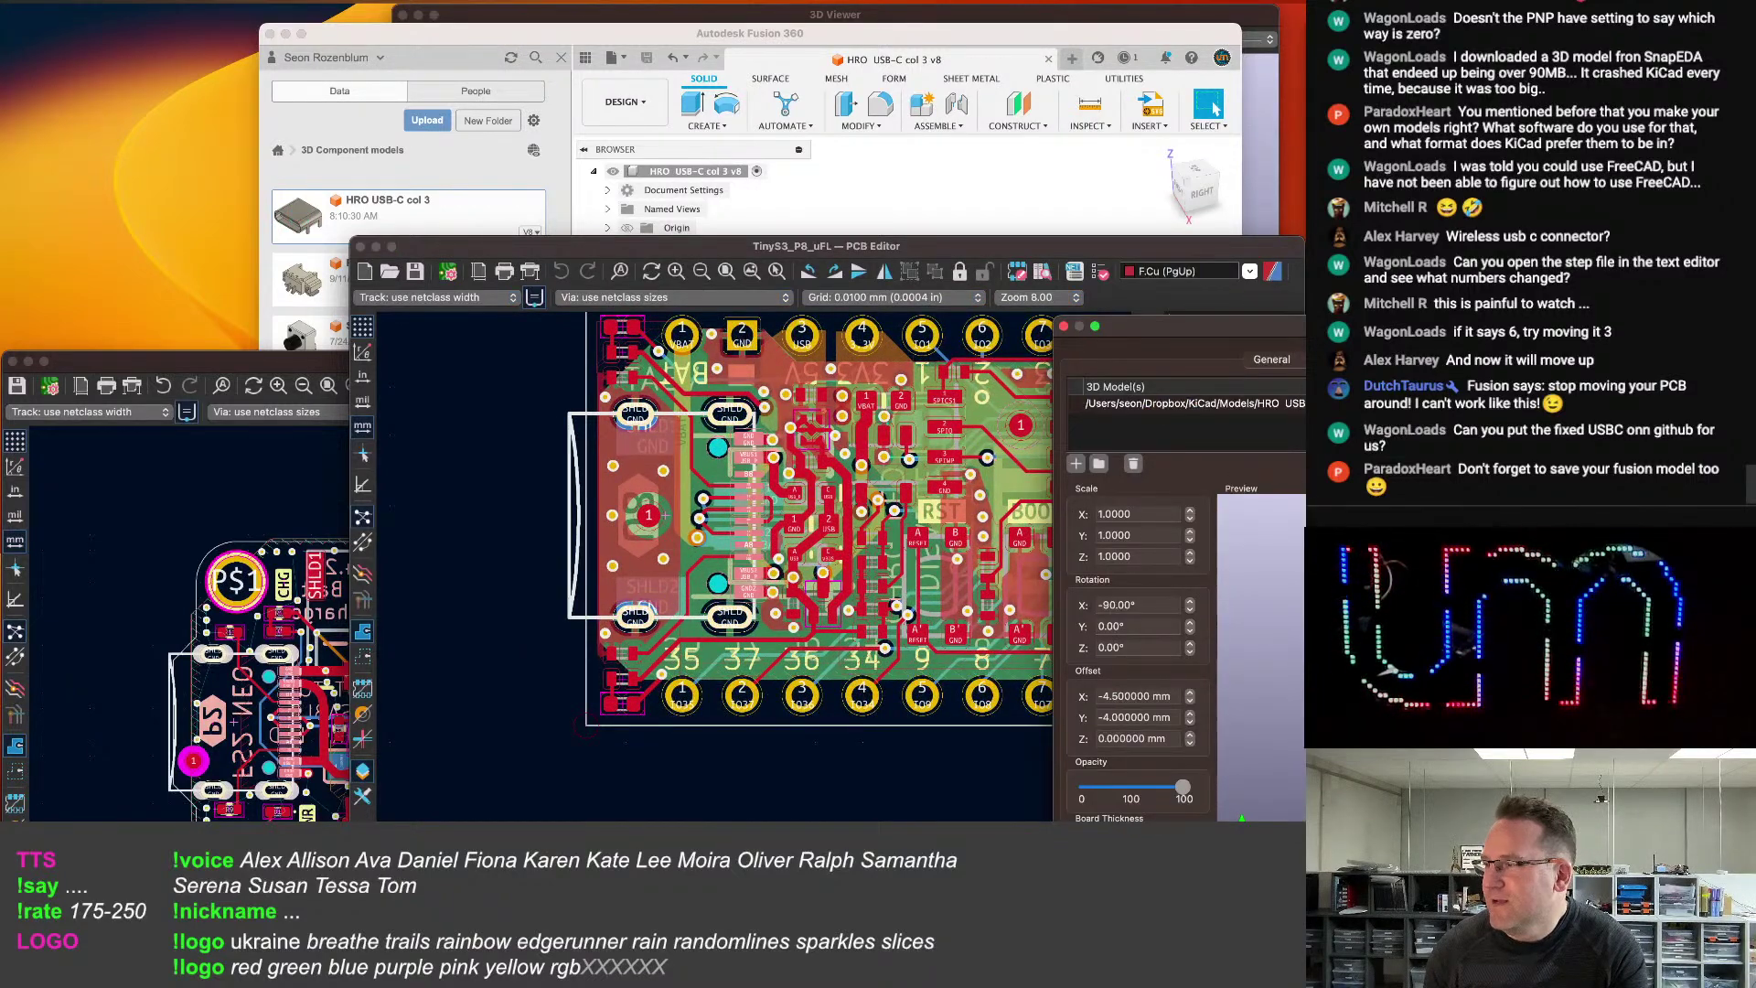
pyautogui.press('Escape')
pyautogui.moveTo(691, 248); pyautogui.dragTo(1431, 425)
pyautogui.scroll(-2, 469, 480)
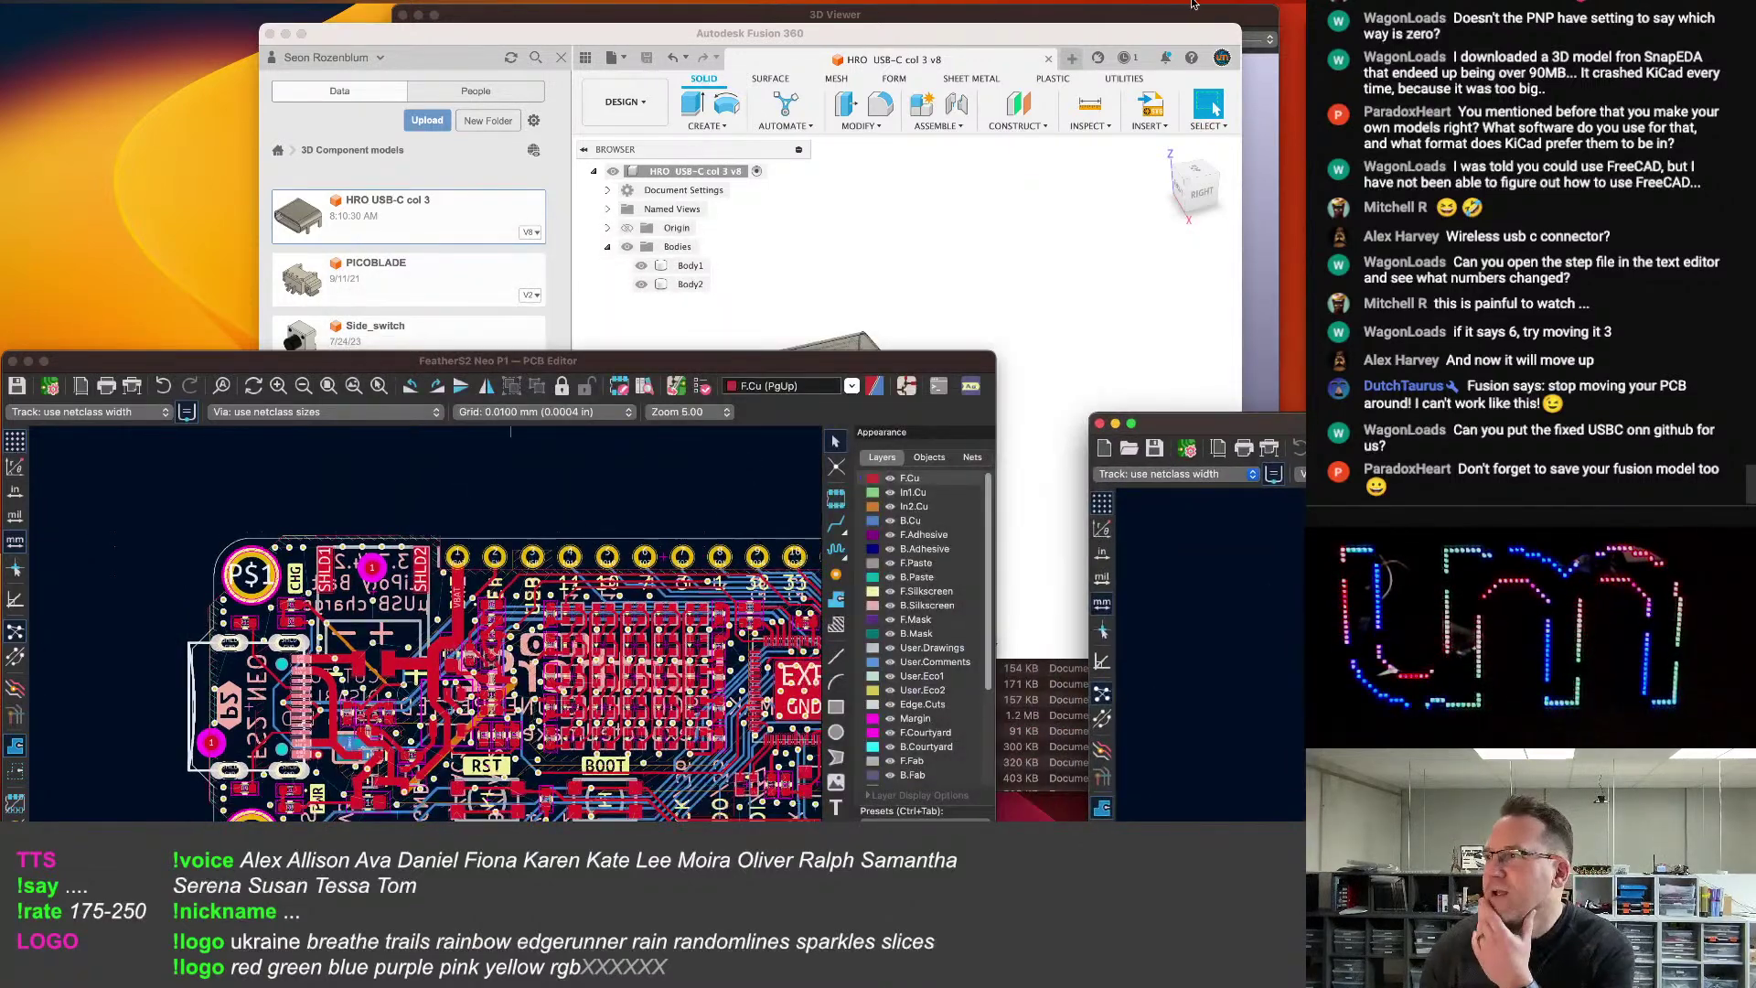
# Examine the FeatherS2 Neo board and its component models from different angles in the 3D Viewer.
pyautogui.click(1189, 13)
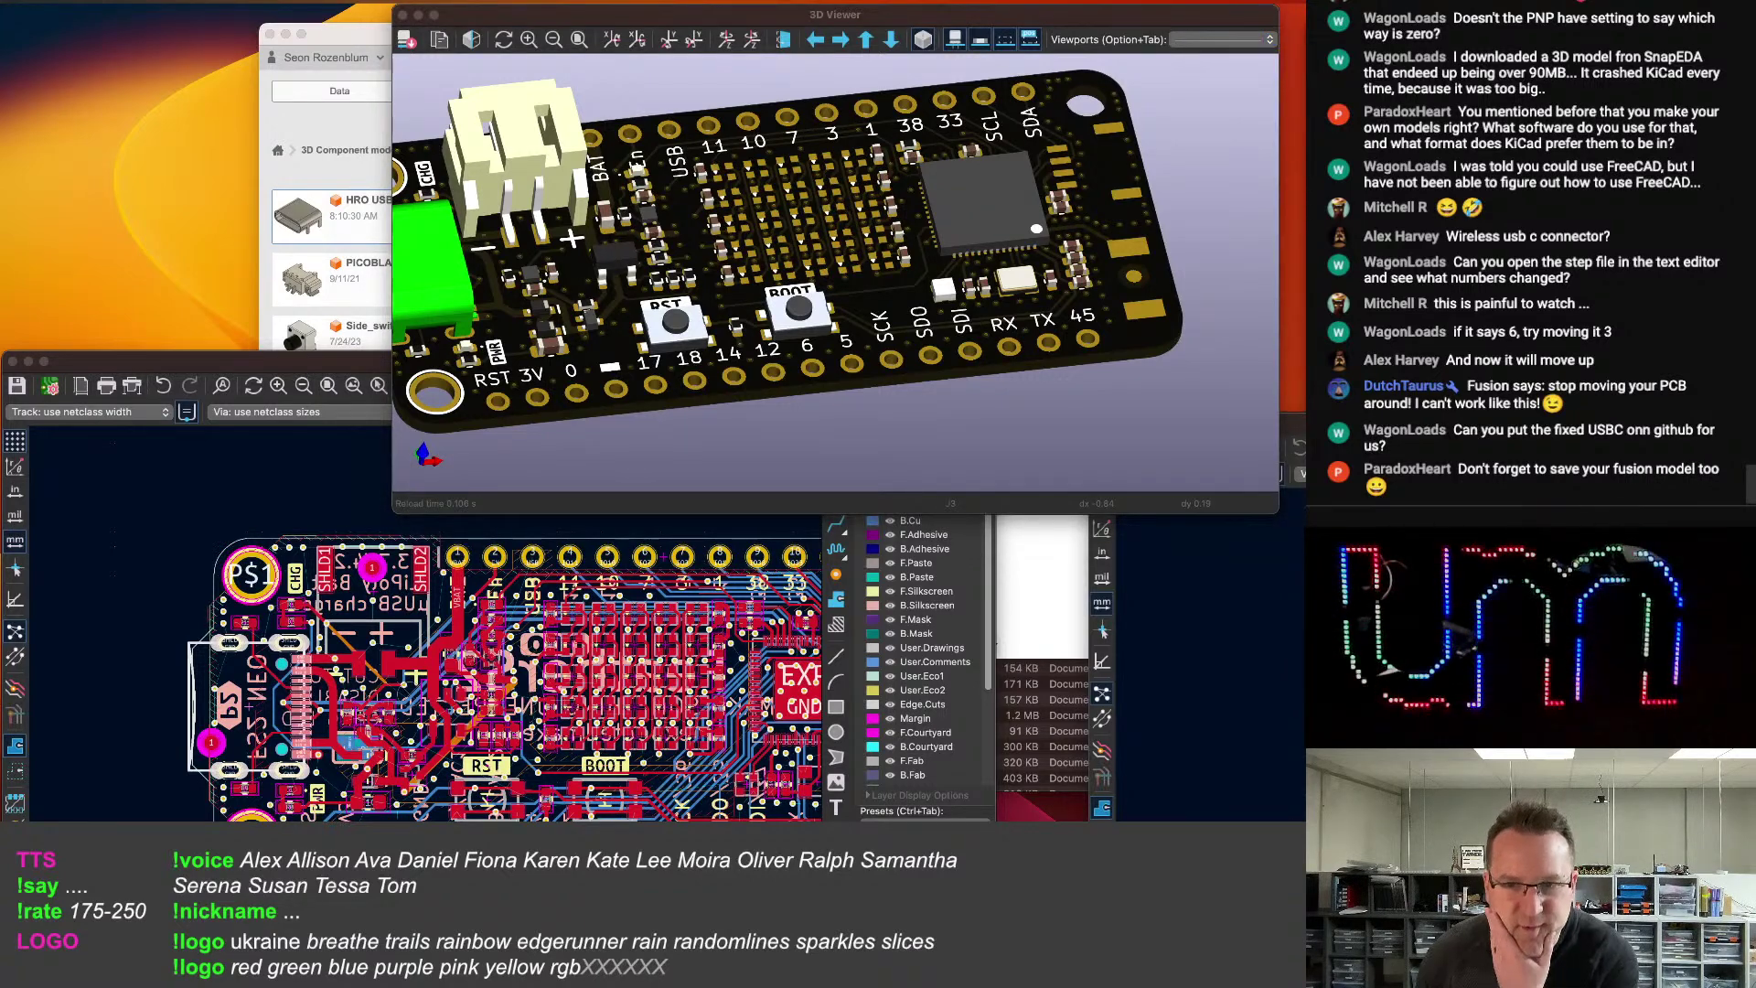
pyautogui.scroll(-3, 805, 303)
pyautogui.moveTo(805, 303); pyautogui.dragTo(838, 316, button='middle')
pyautogui.scroll(3, 839, 317)
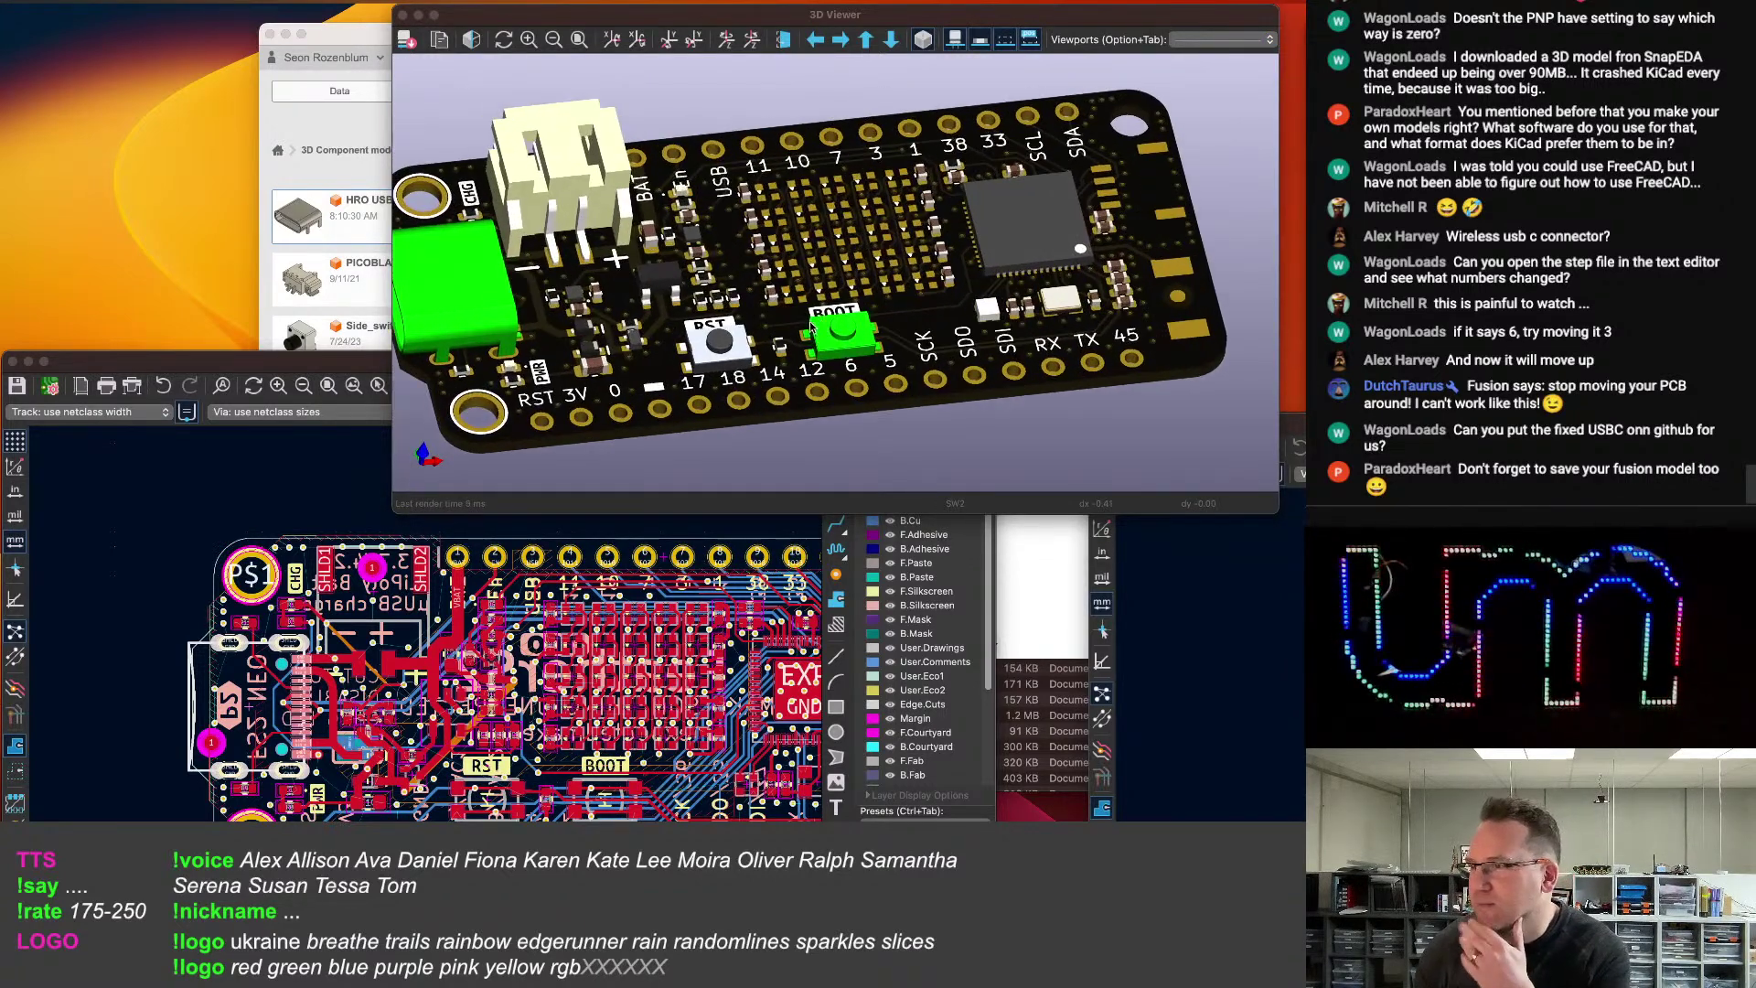
pyautogui.click(1031, 408)
pyautogui.moveTo(1031, 407)
pyautogui.mouseDown()
pyautogui.moveTo(903, 428)
pyautogui.moveTo(1050, 399)
pyautogui.moveTo(1058, 416)
pyautogui.moveTo(1046, 397)
pyautogui.moveTo(972, 408)
pyautogui.moveTo(1052, 422)
pyautogui.mouseUp()
pyautogui.moveTo(717, 382); pyautogui.dragTo(949, 301)
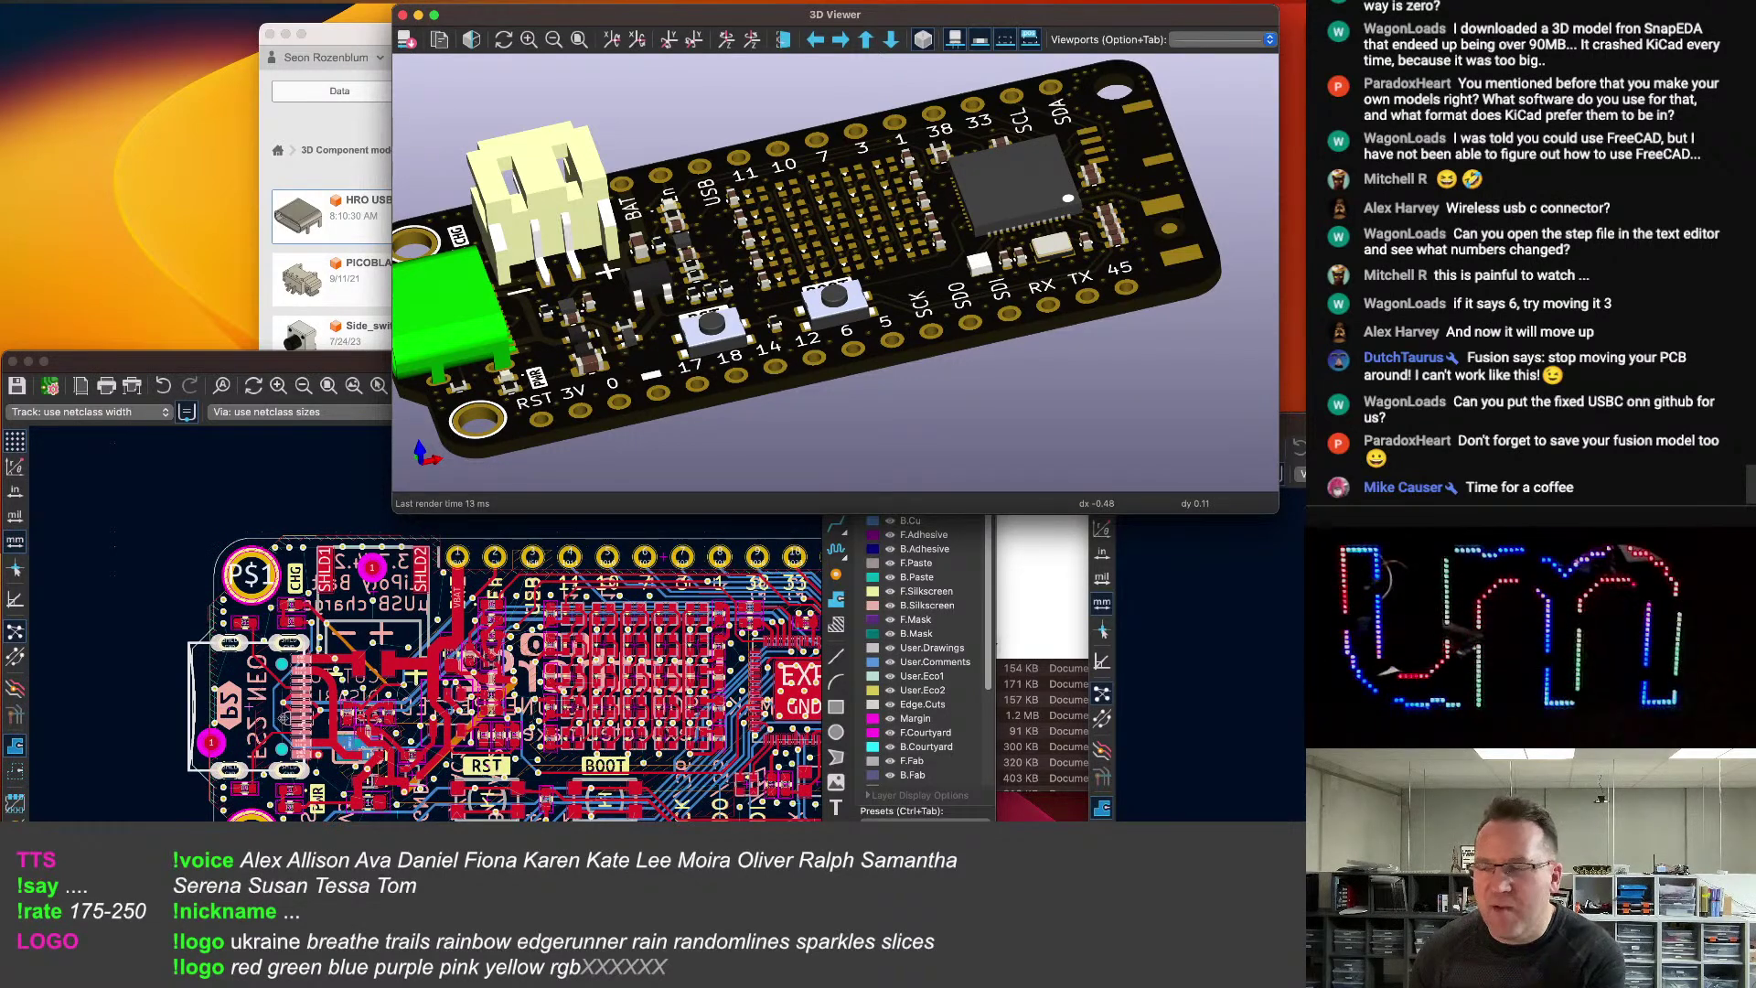
# Examine the PCB layout around the USB-C connector and the nearby charging circuit.
pyautogui.scroll(1, 247, 697)
pyautogui.scroll(1, 247, 698)
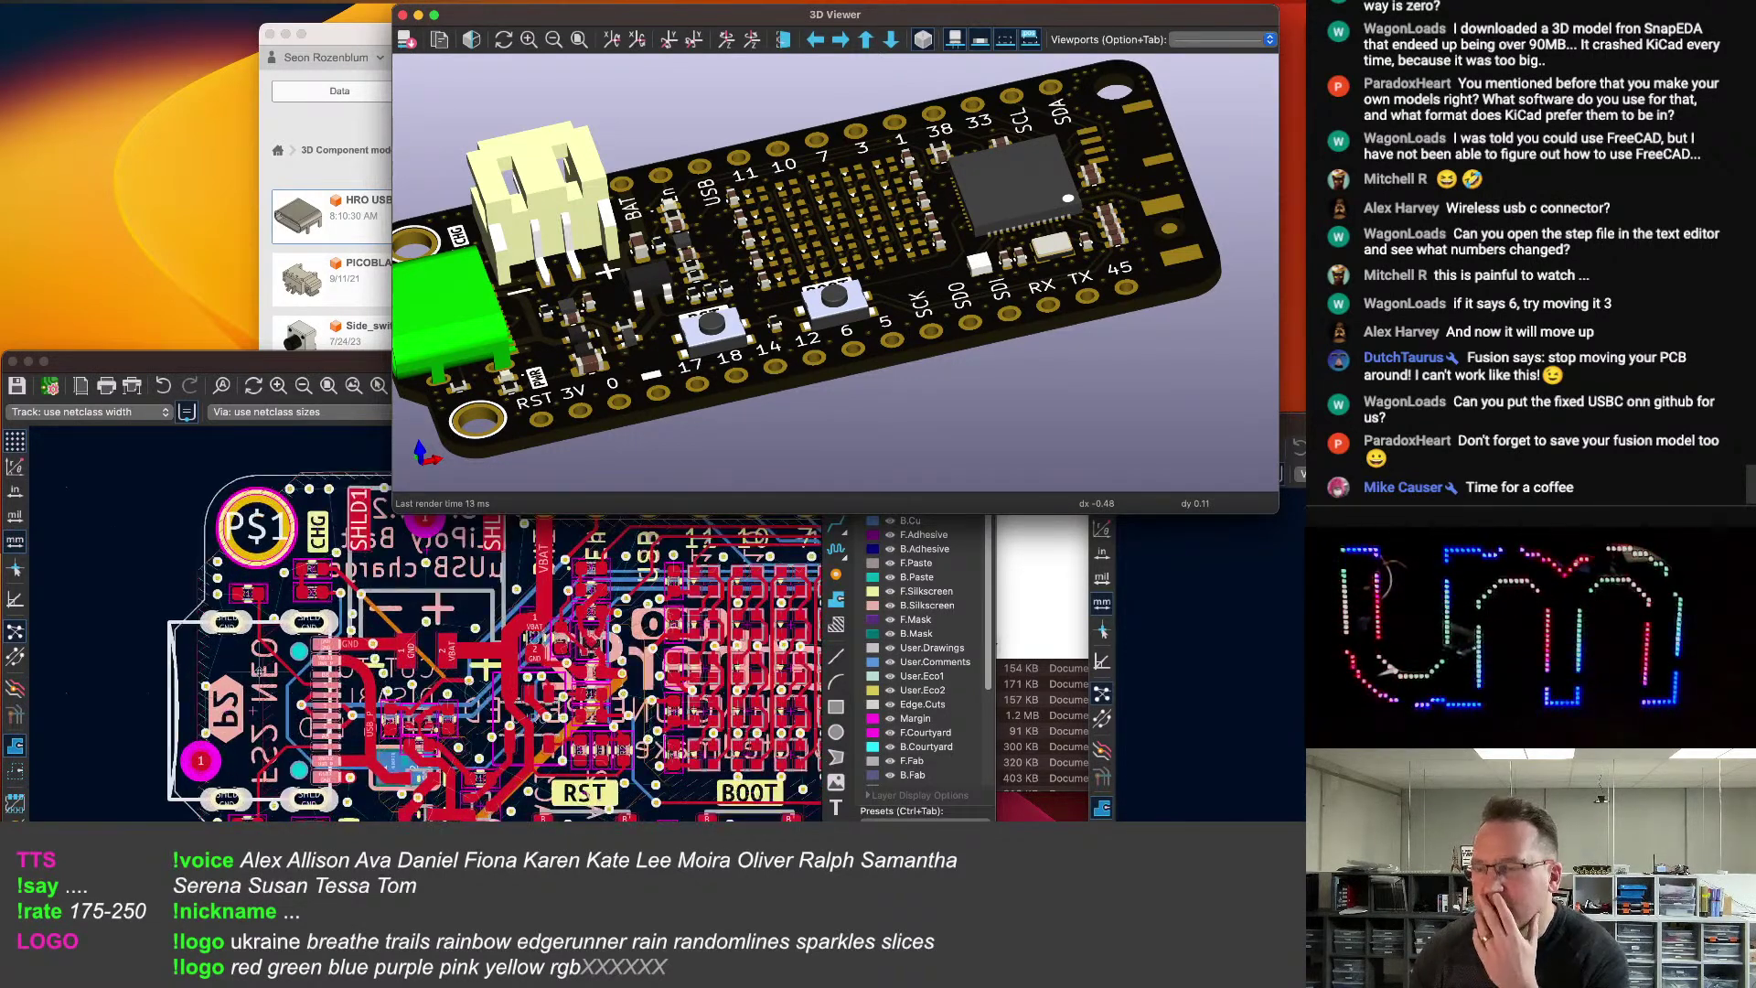
pyautogui.moveTo(261, 670); pyautogui.dragTo(298, 649, button='middle')
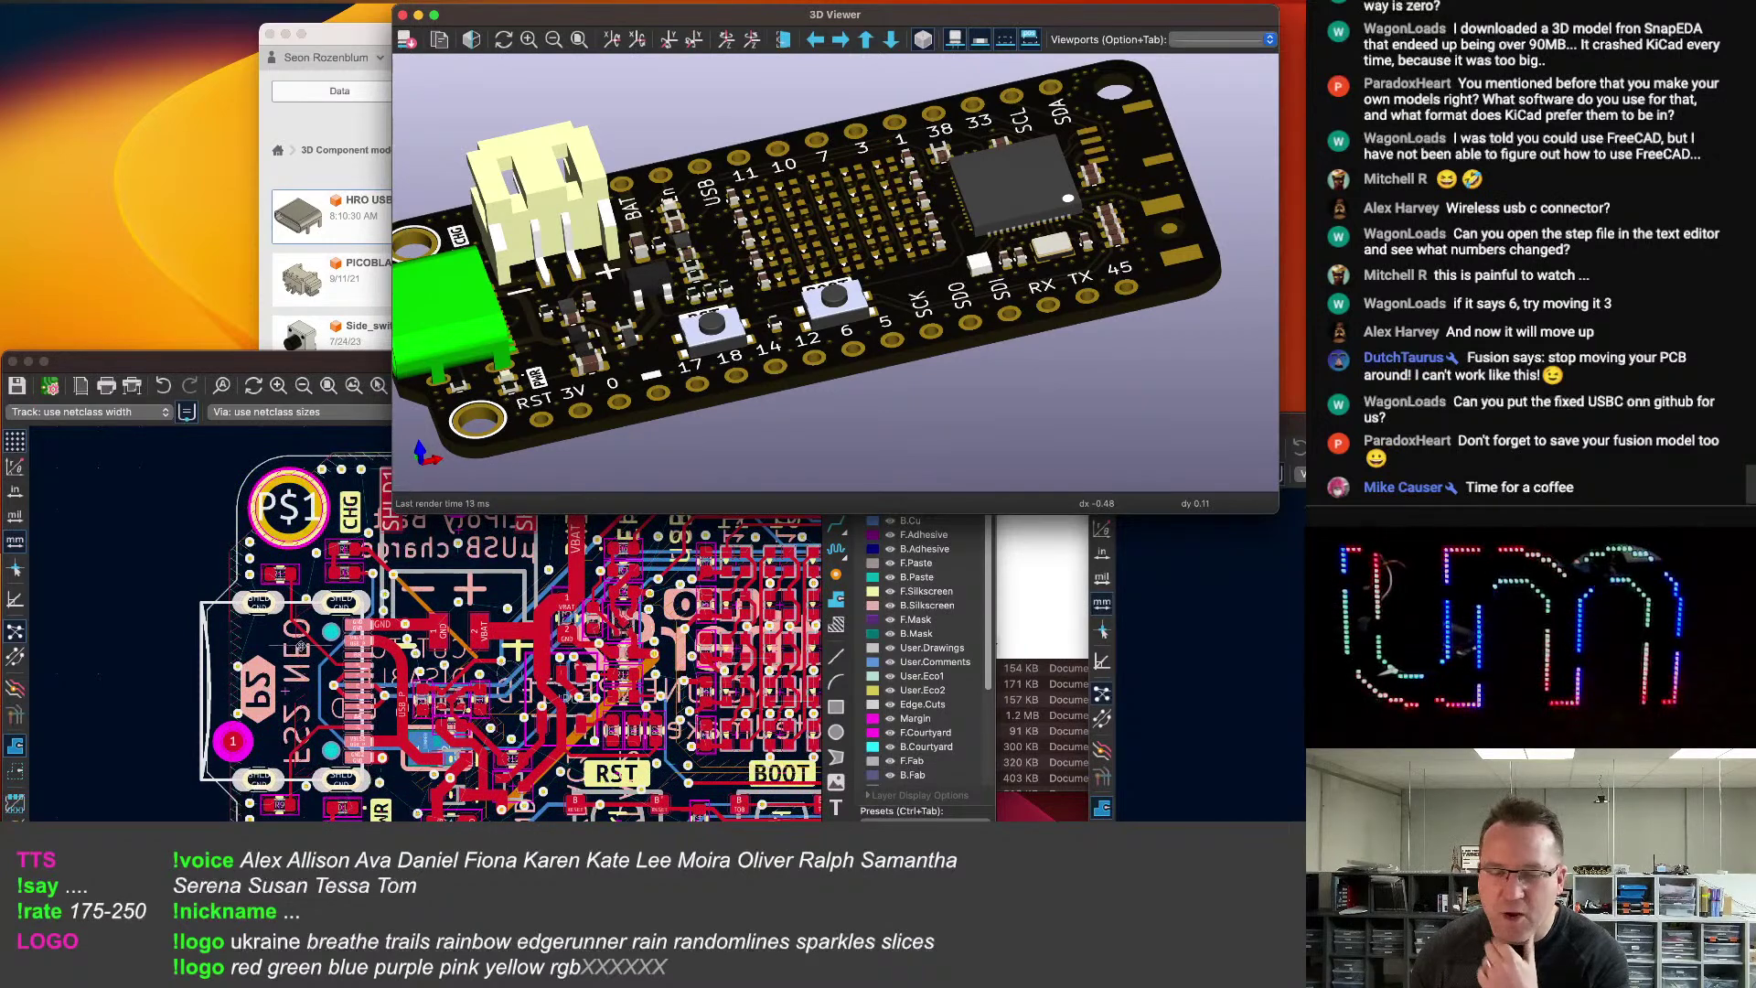
pyautogui.scroll(-1, 350, 693)
pyautogui.scroll(2, 350, 692)
pyautogui.scroll(-1, 353, 681)
pyautogui.moveTo(353, 681); pyautogui.dragTo(299, 714, button='middle')
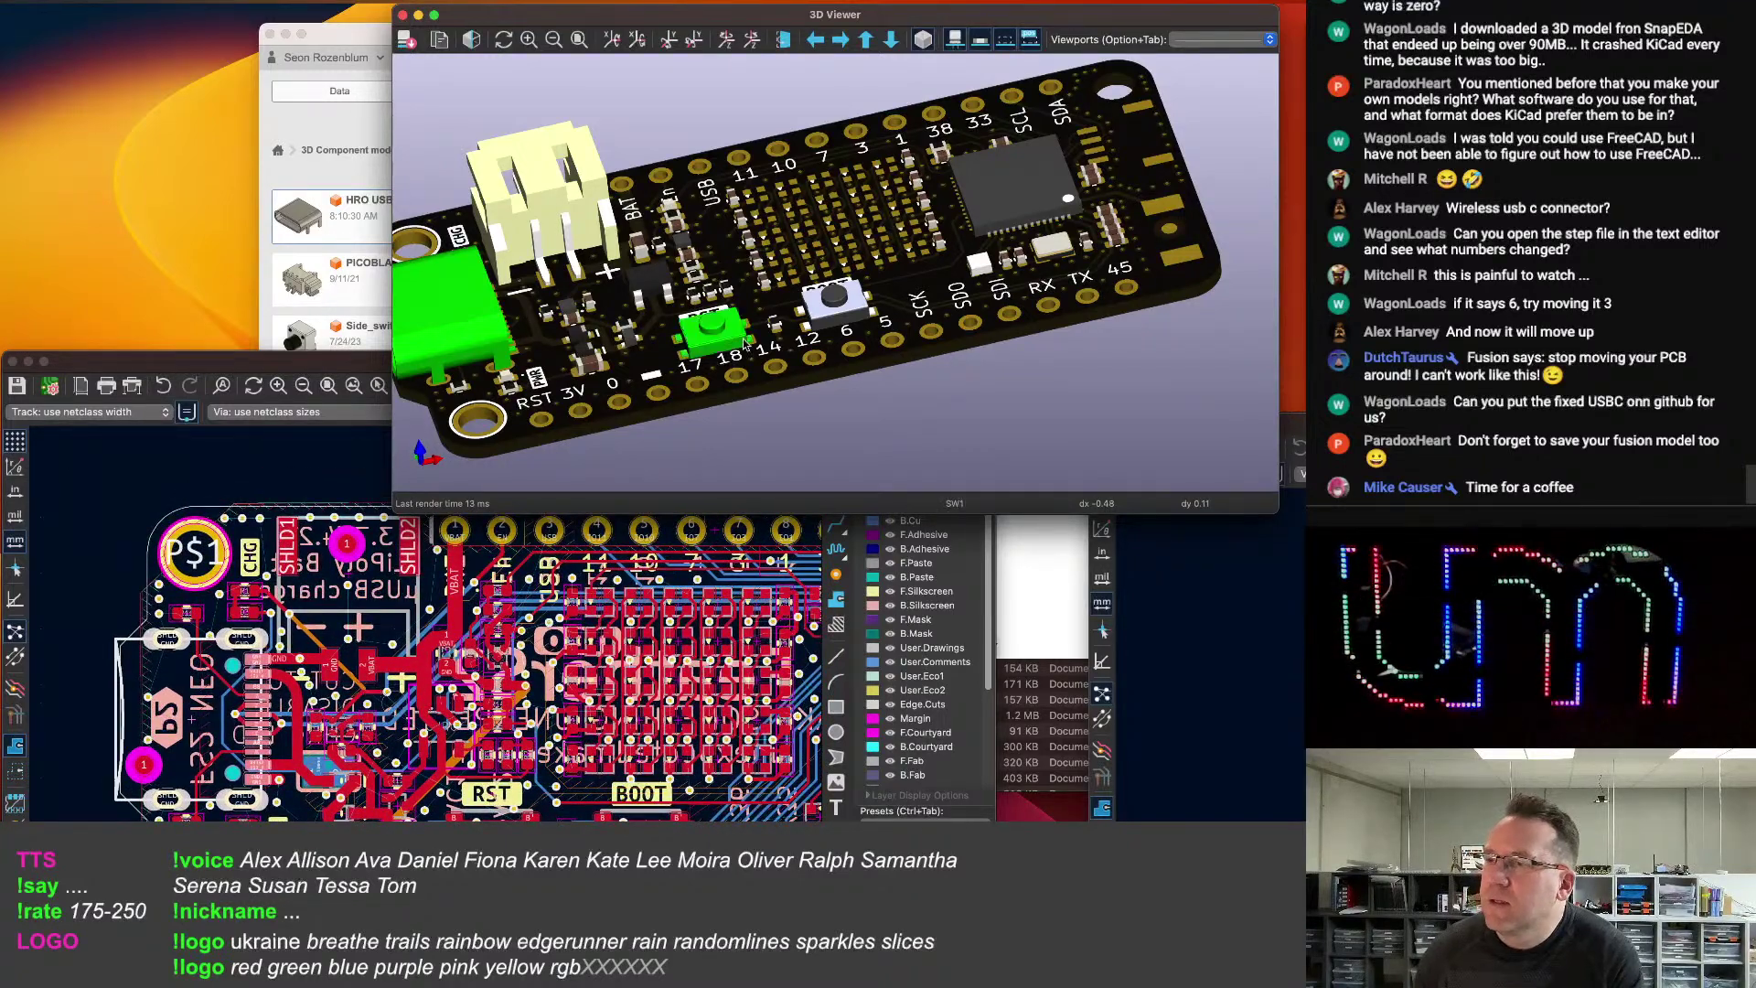
# Compare the USB-C connector's 3D model with its shield pads and outline in the board layout.
pyautogui.moveTo(744, 375); pyautogui.dragTo(1040, 298)
pyautogui.moveTo(942, 268); pyautogui.dragTo(849, 302)
pyautogui.scroll(4, 155, 651)
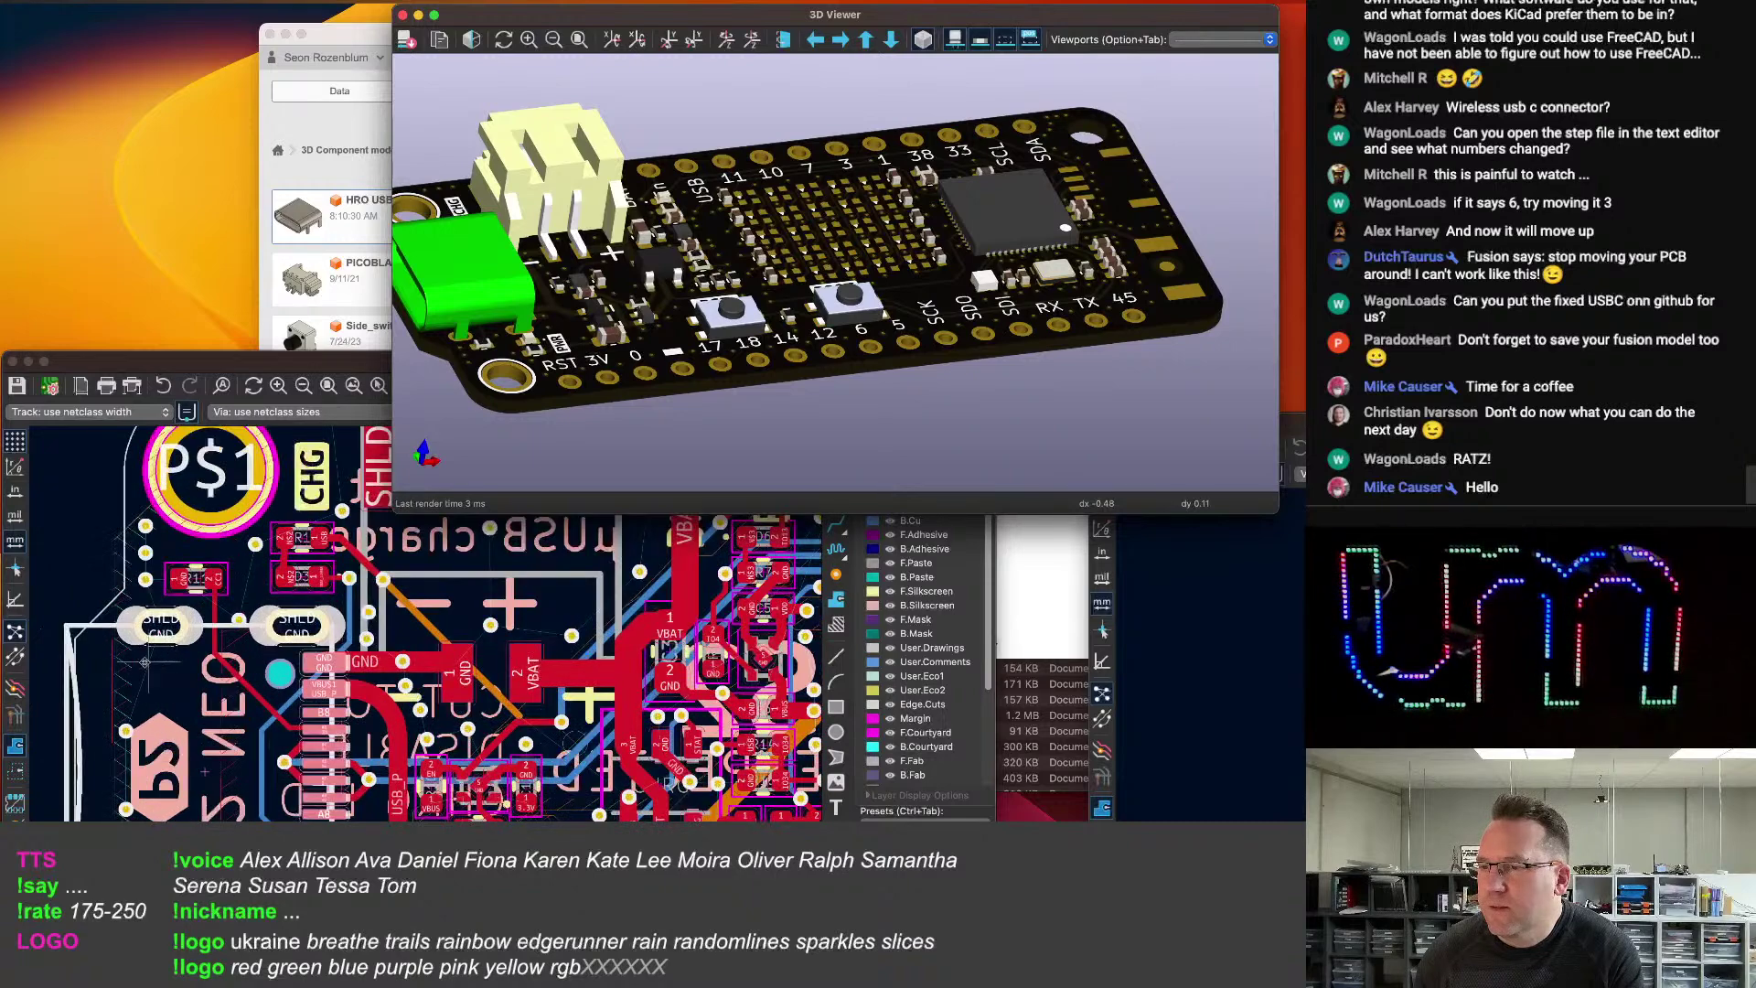
pyautogui.scroll(4, 154, 651)
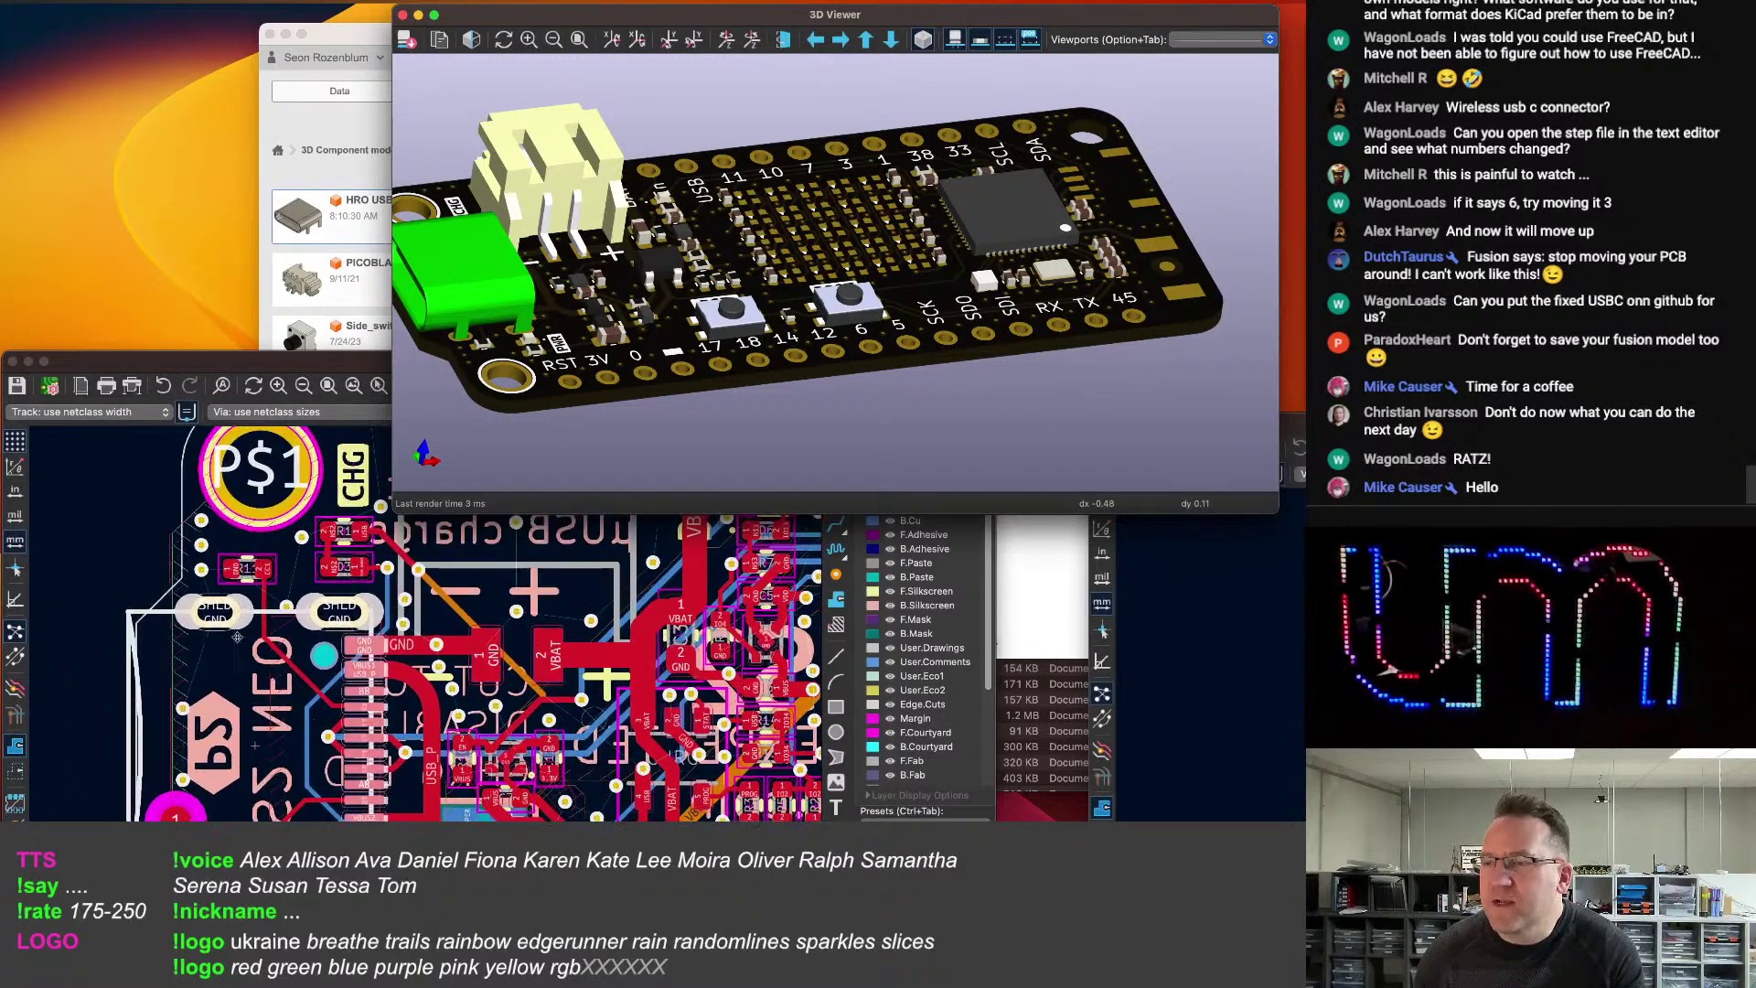
pyautogui.scroll(-3, 208, 625)
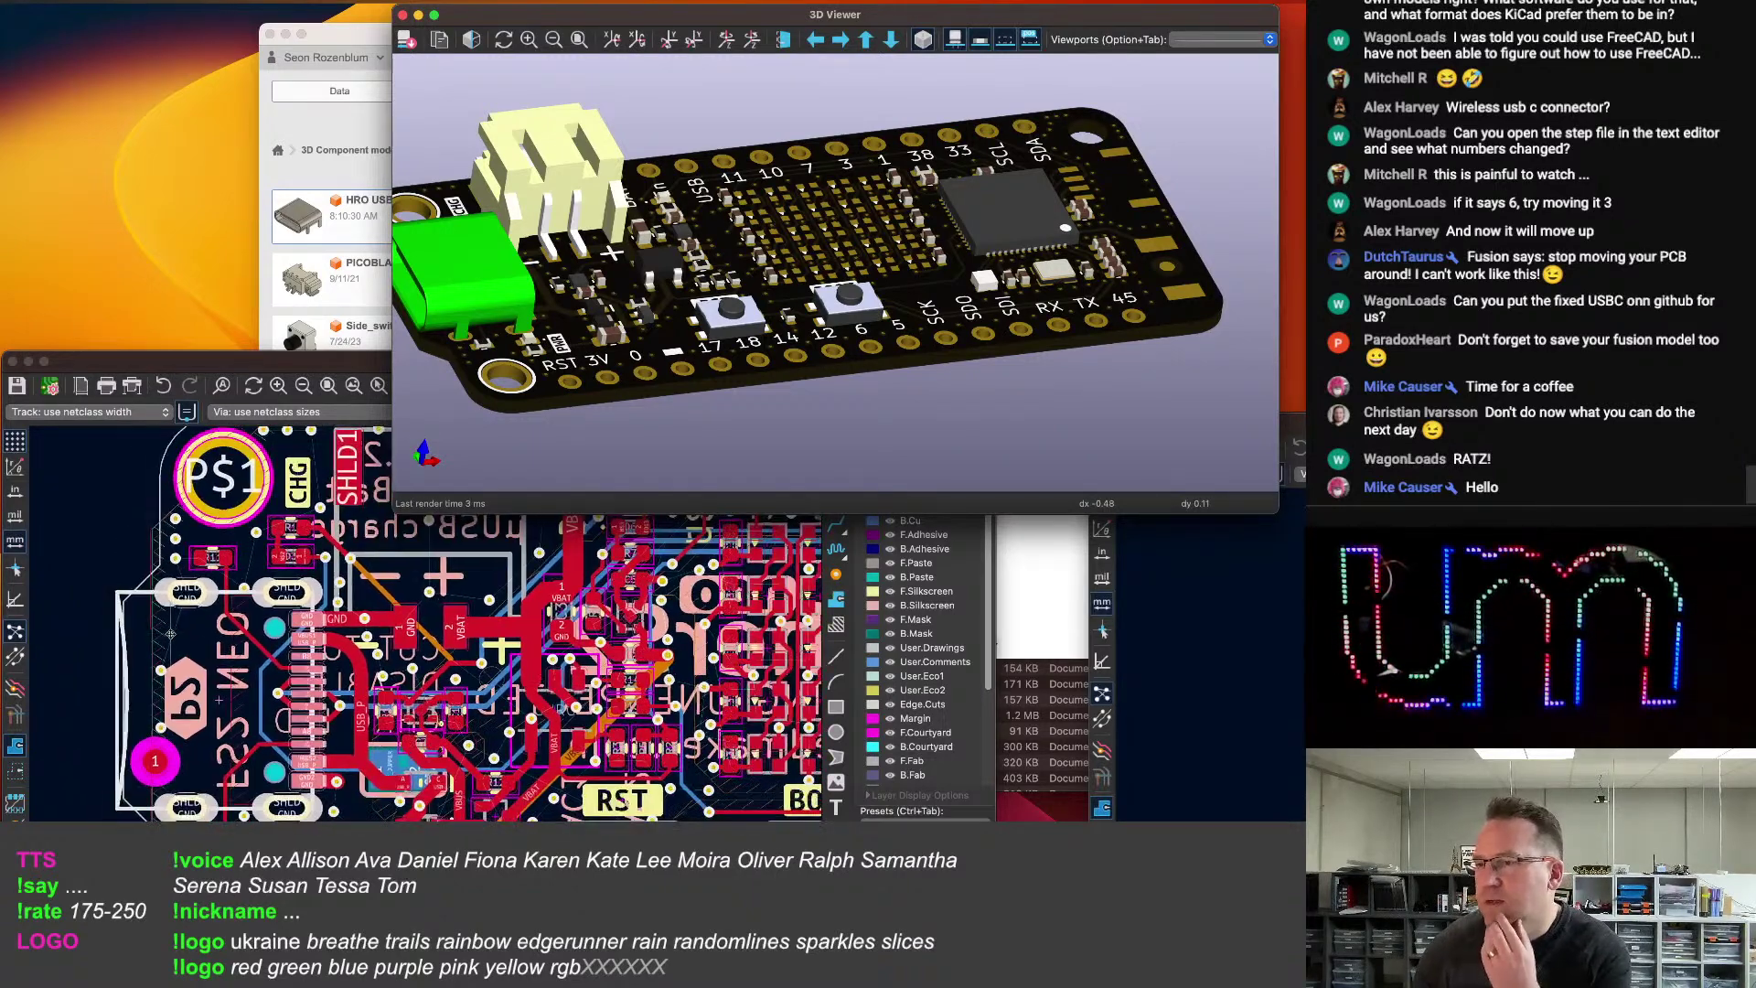
pyautogui.moveTo(510, 415); pyautogui.dragTo(590, 249)
# Inspect the USB-C footprint's upper shield pads and surrounding routing up close in the PCB layout.
pyautogui.click(140, 526)
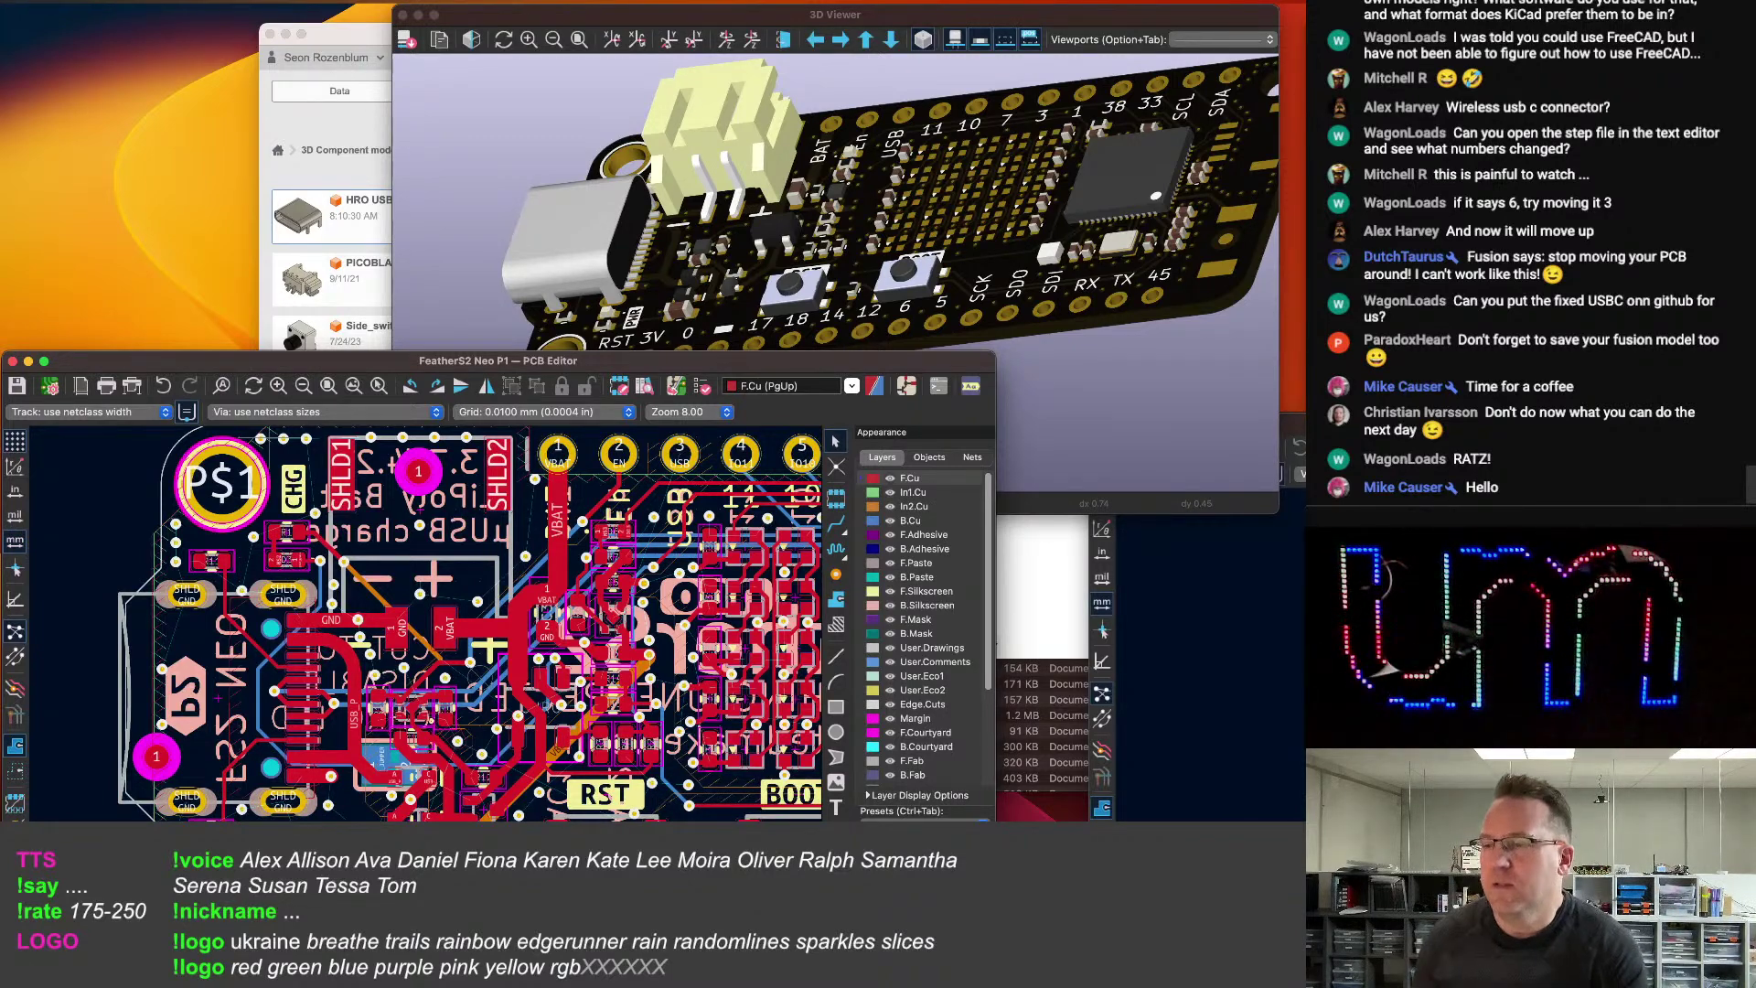
pyautogui.scroll(5, 135, 640)
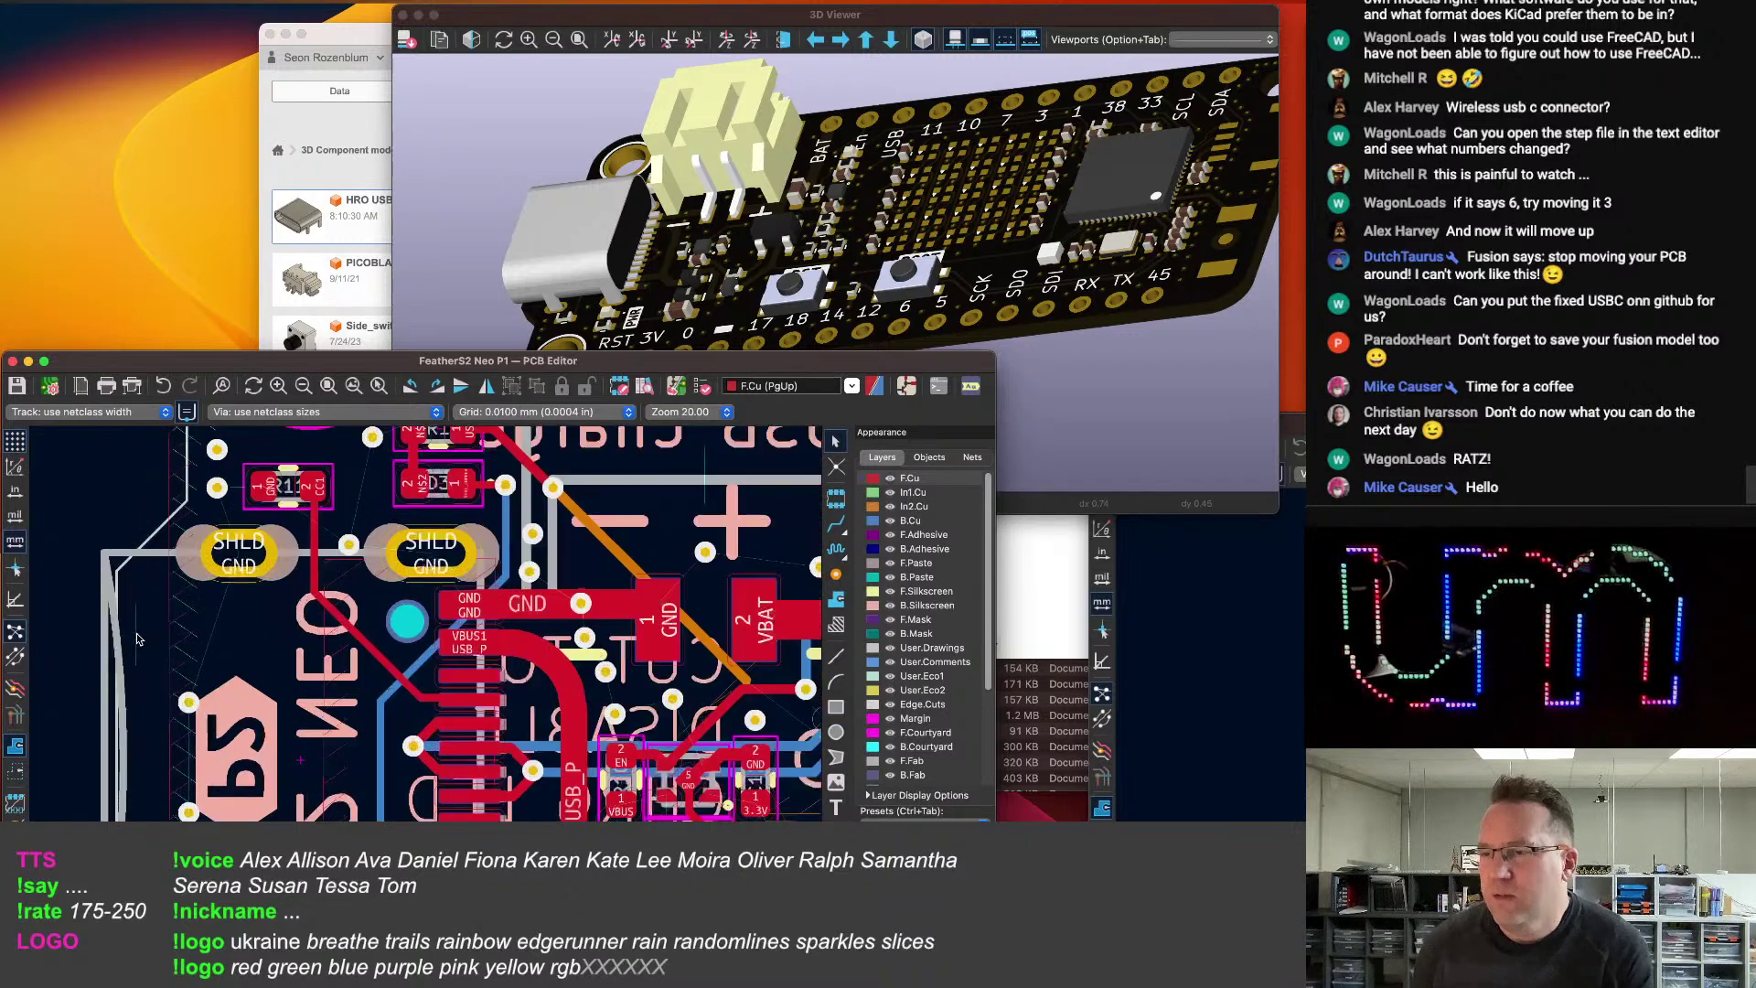
pyautogui.scroll(-2, 290, 545)
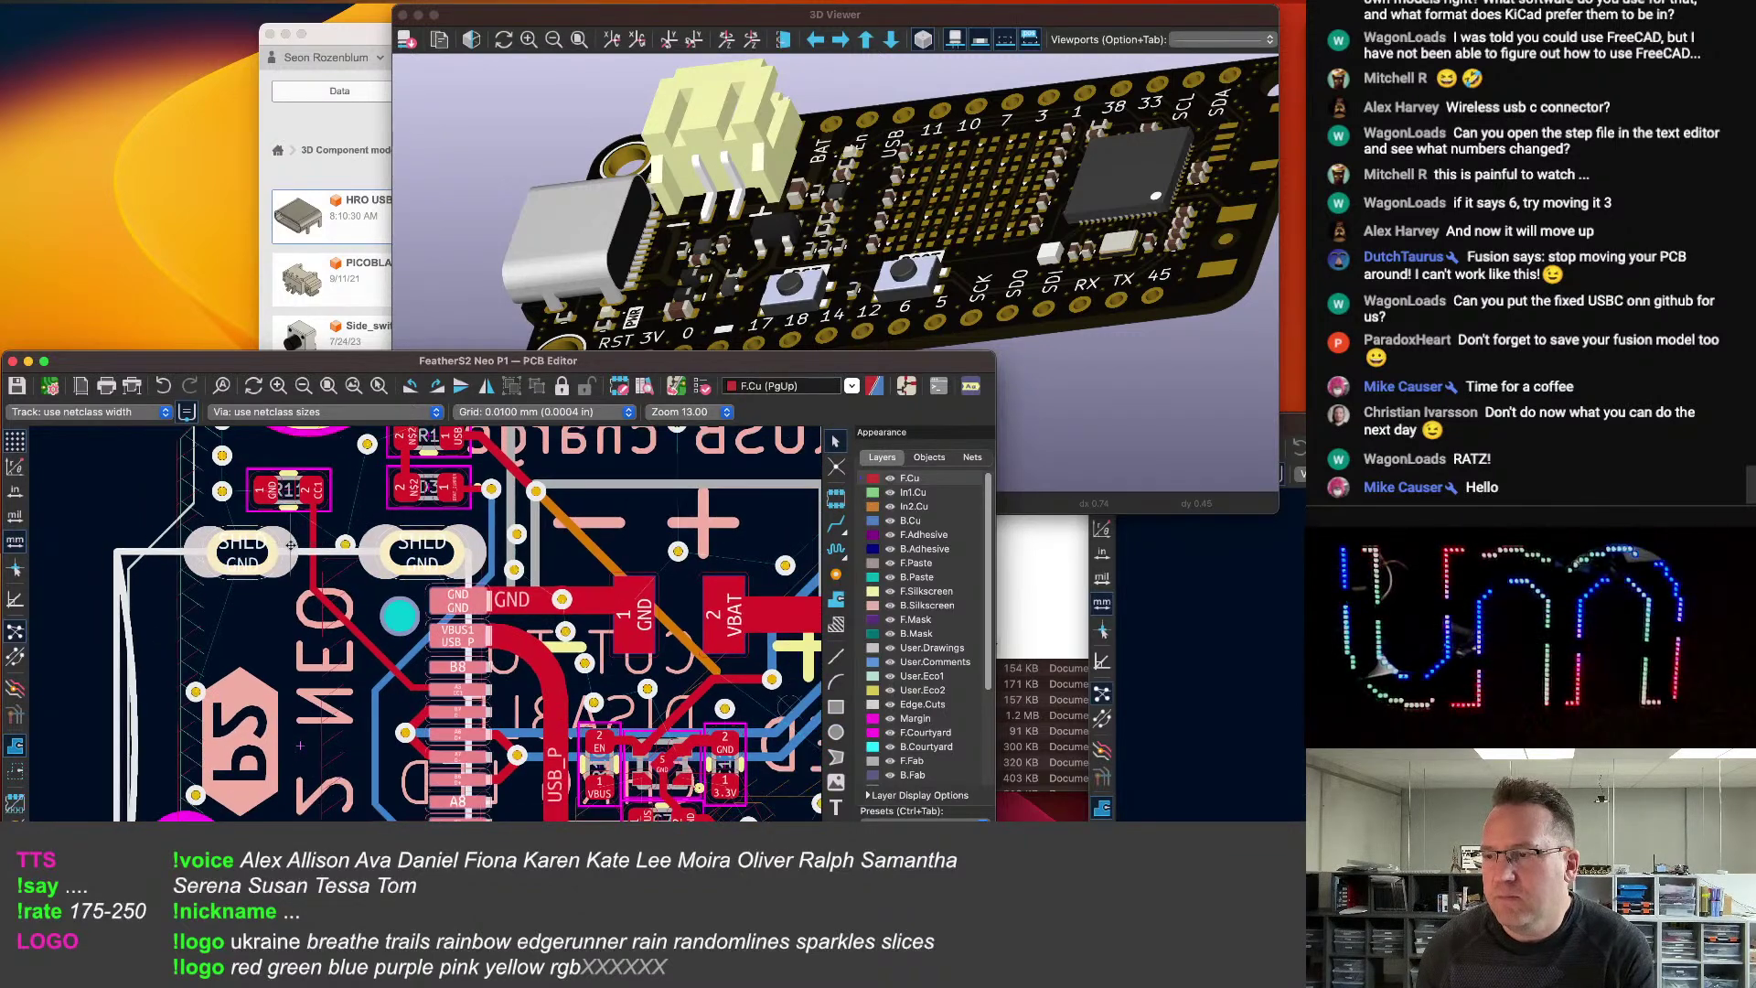
pyautogui.scroll(-1, 290, 545)
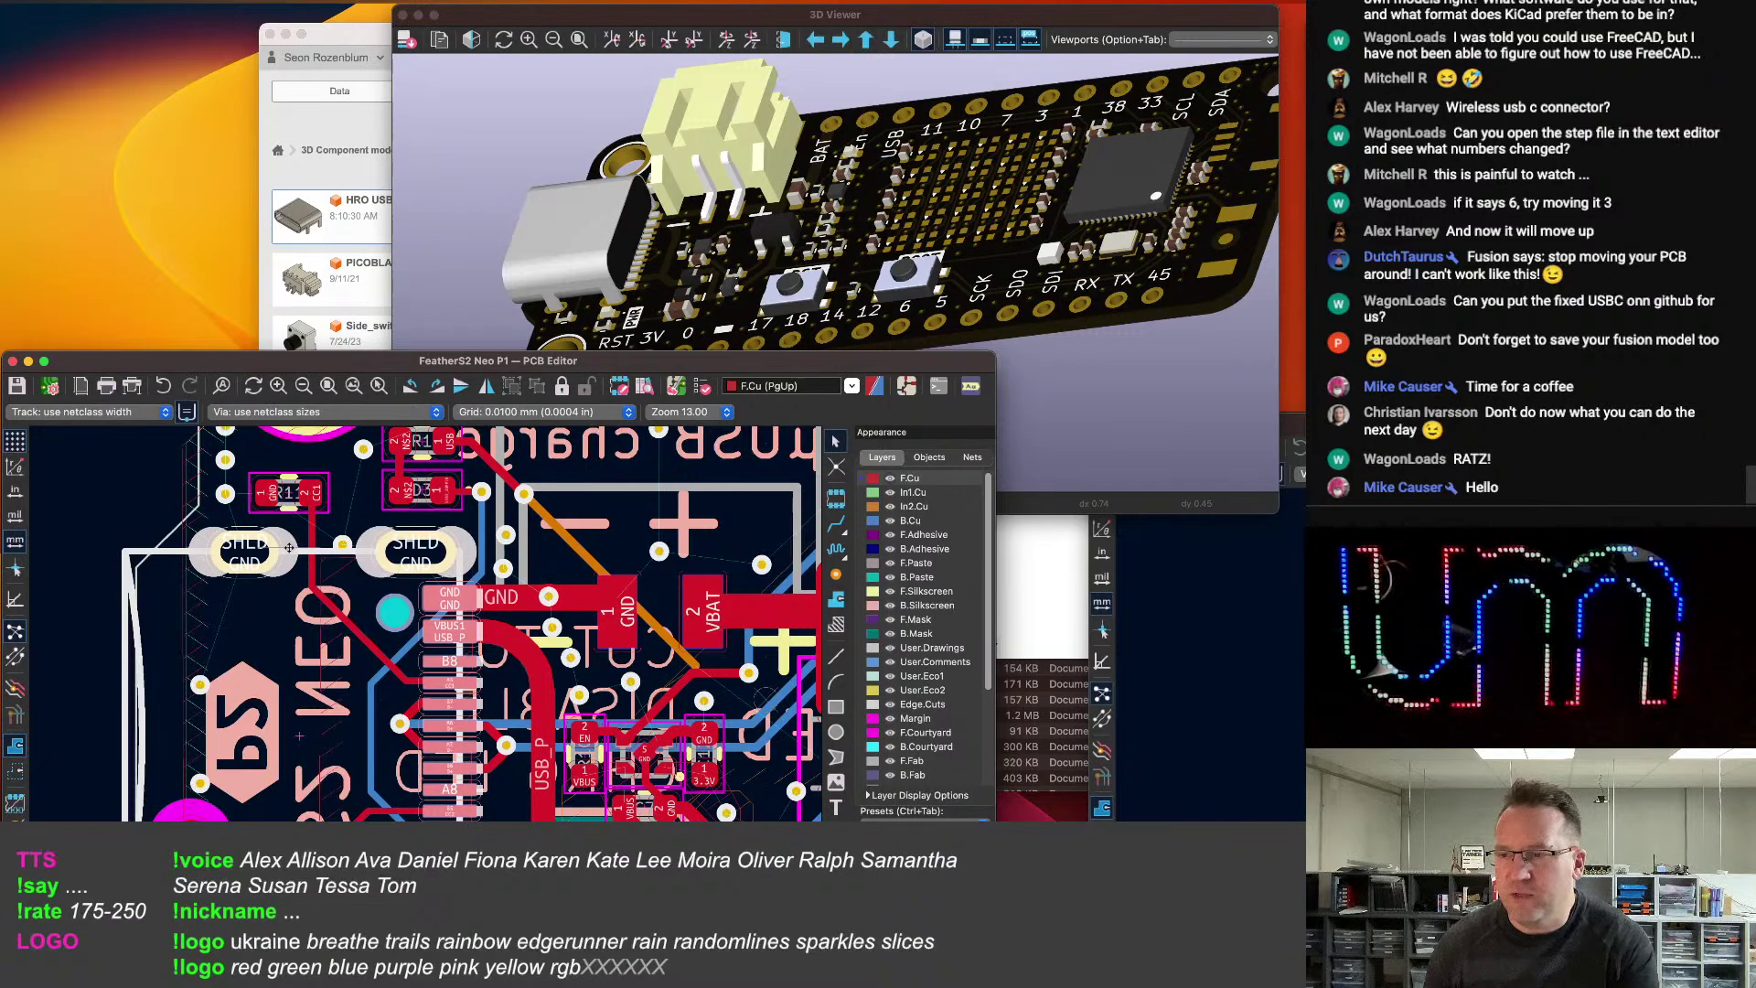
pyautogui.scroll(4, 289, 547)
pyautogui.scroll(3, 254, 570)
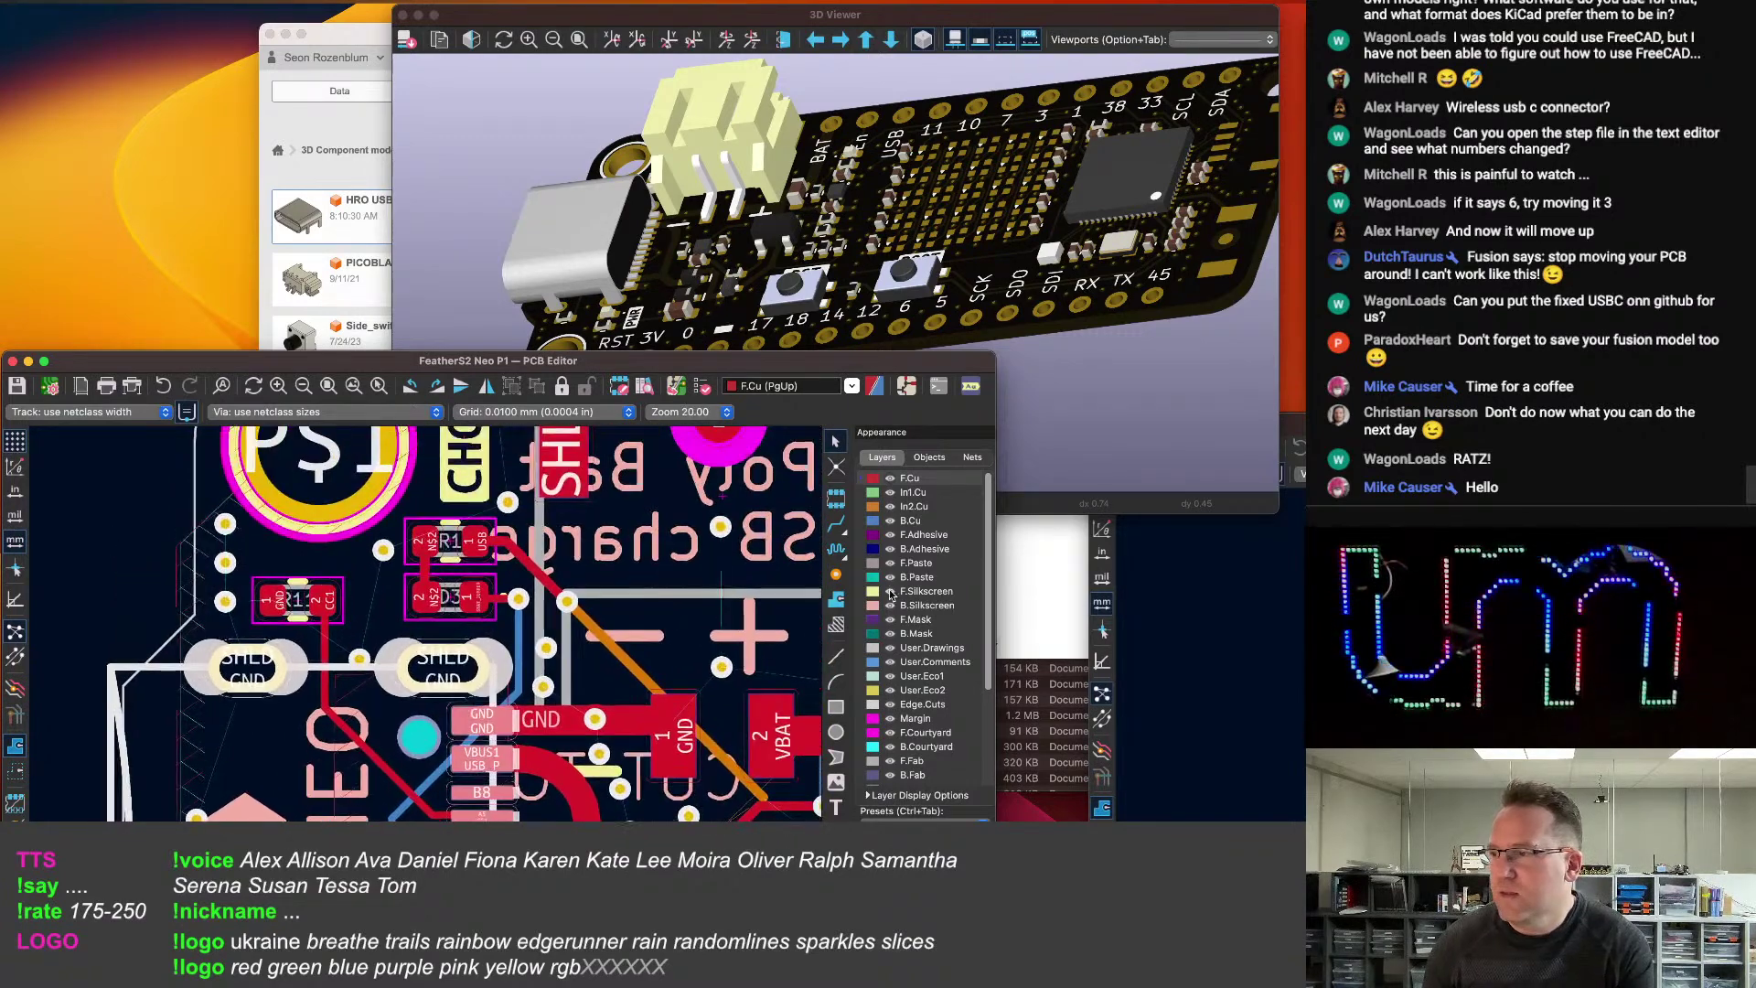
# Make F.Paste the active layer and isolate it to examine the USB-C footprint's solder paste openings.
pyautogui.click(916, 563)
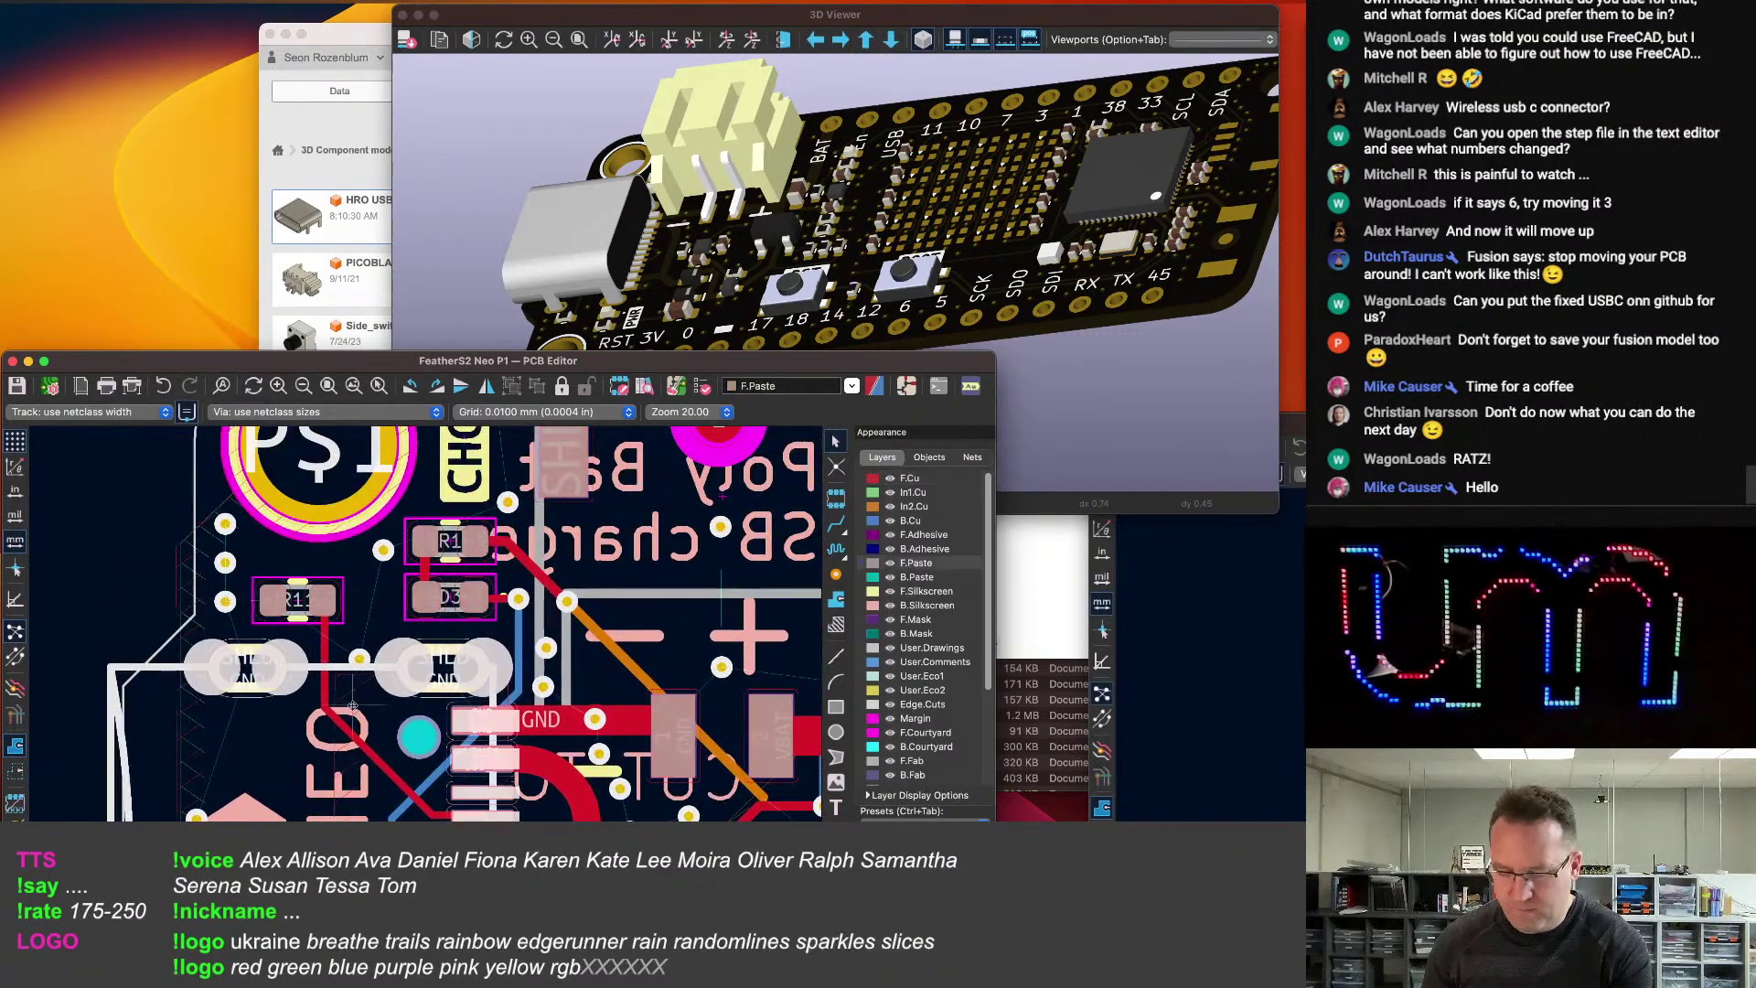
pyautogui.scroll(-5, 341, 734)
pyautogui.moveTo(341, 735); pyautogui.dragTo(358, 666, button='middle')
pyautogui.press('h')
pyautogui.scroll(4, 365, 660)
pyautogui.scroll(-2, 357, 626)
pyautogui.press('Escape')
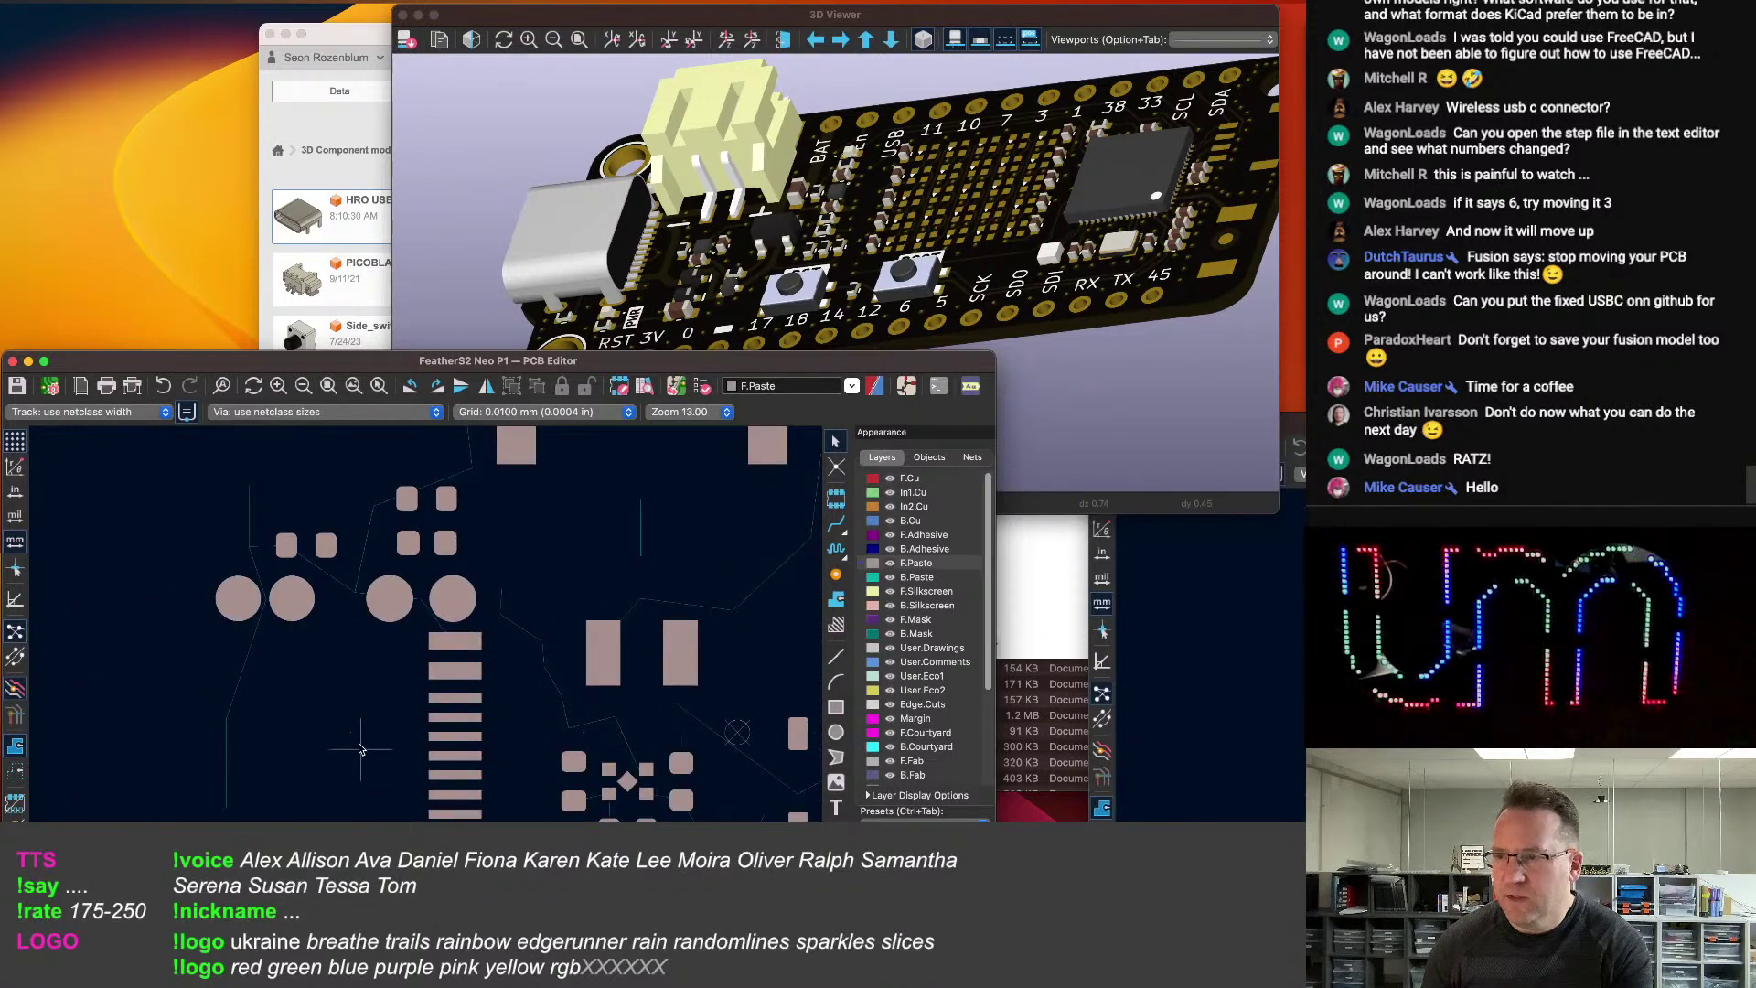
pyautogui.moveTo(366, 768); pyautogui.dragTo(357, 661, button='middle')
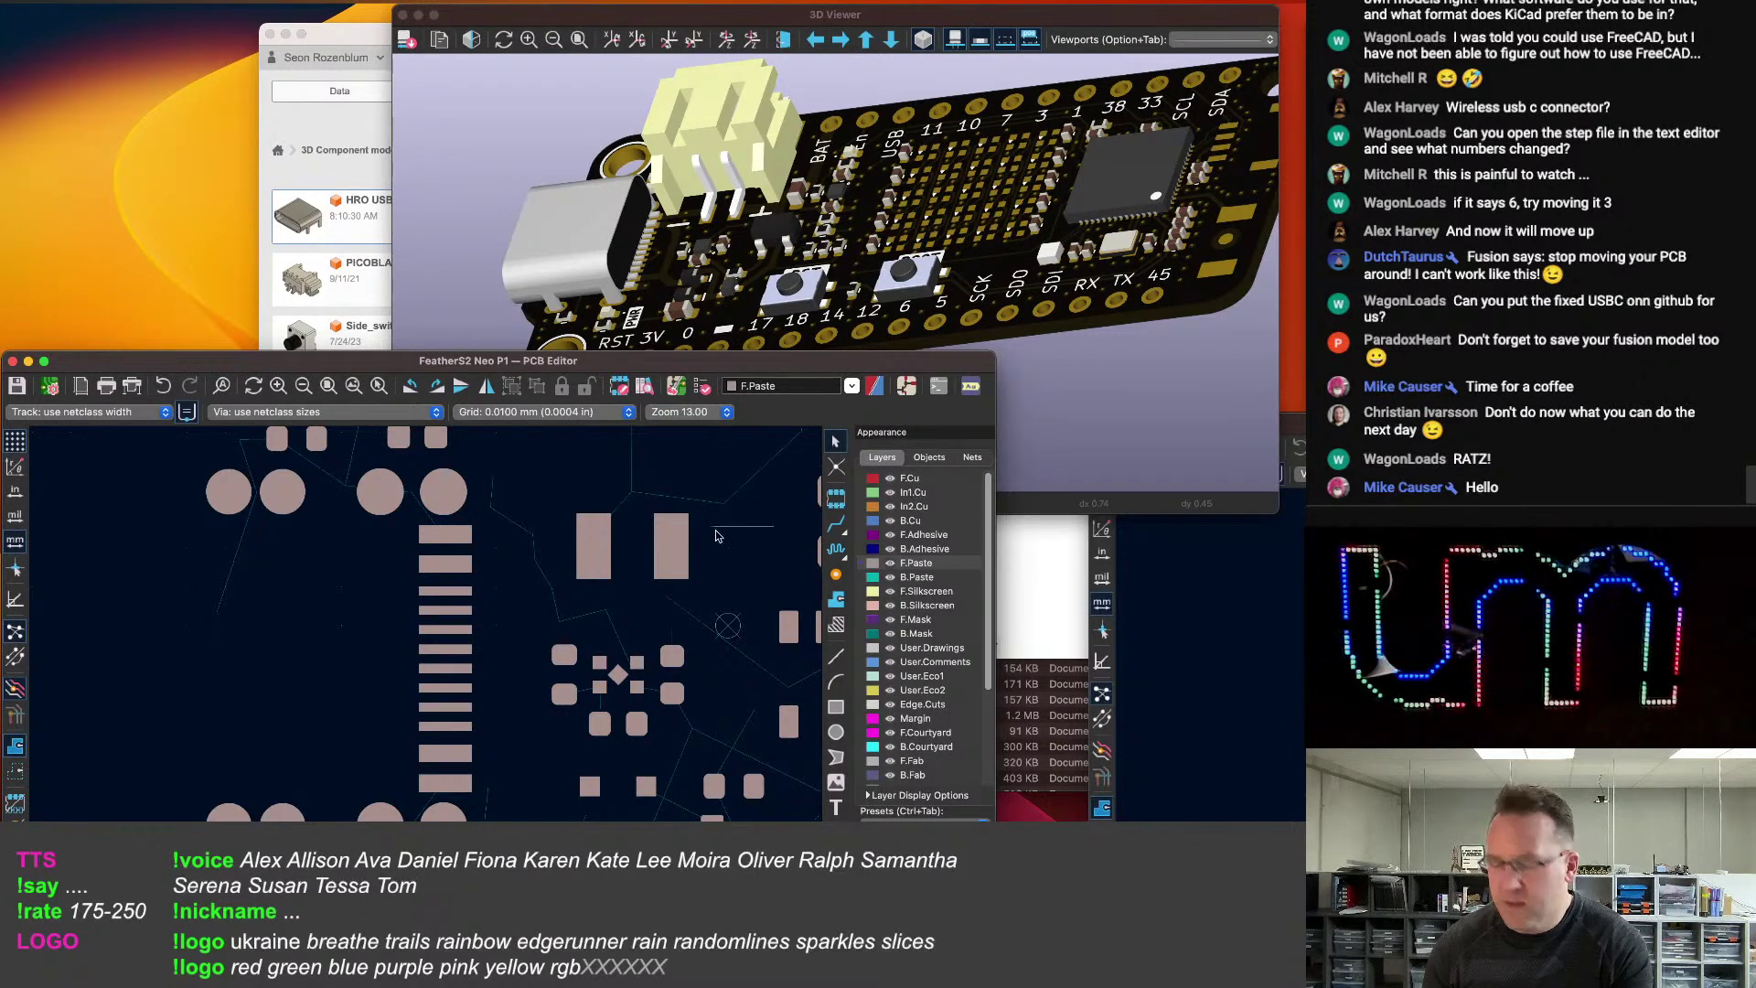
# Show the other layers again and examine how the paste areas overlap the USB-C connector's signal and shield pads.
pyautogui.hotkey('ctrl', 'h')
pyautogui.scroll(5, 446, 624)
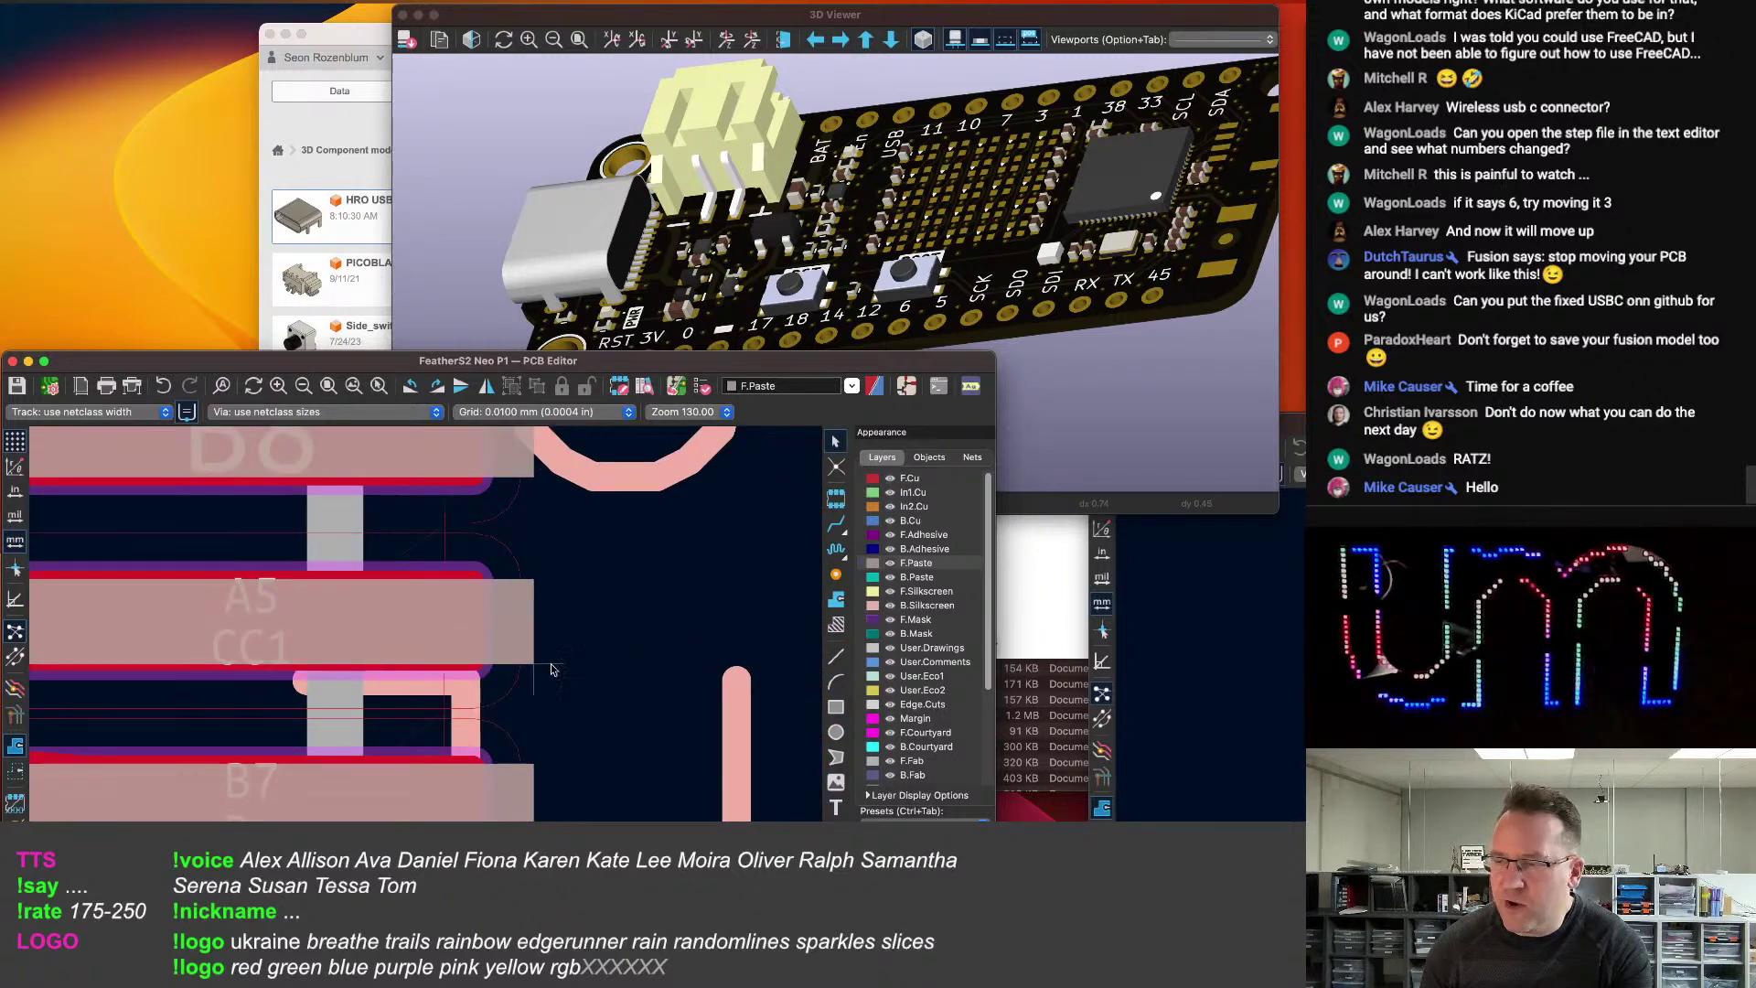
pyautogui.scroll(-5, 633, 611)
pyautogui.moveTo(603, 600); pyautogui.dragTo(565, 592, button='middle')
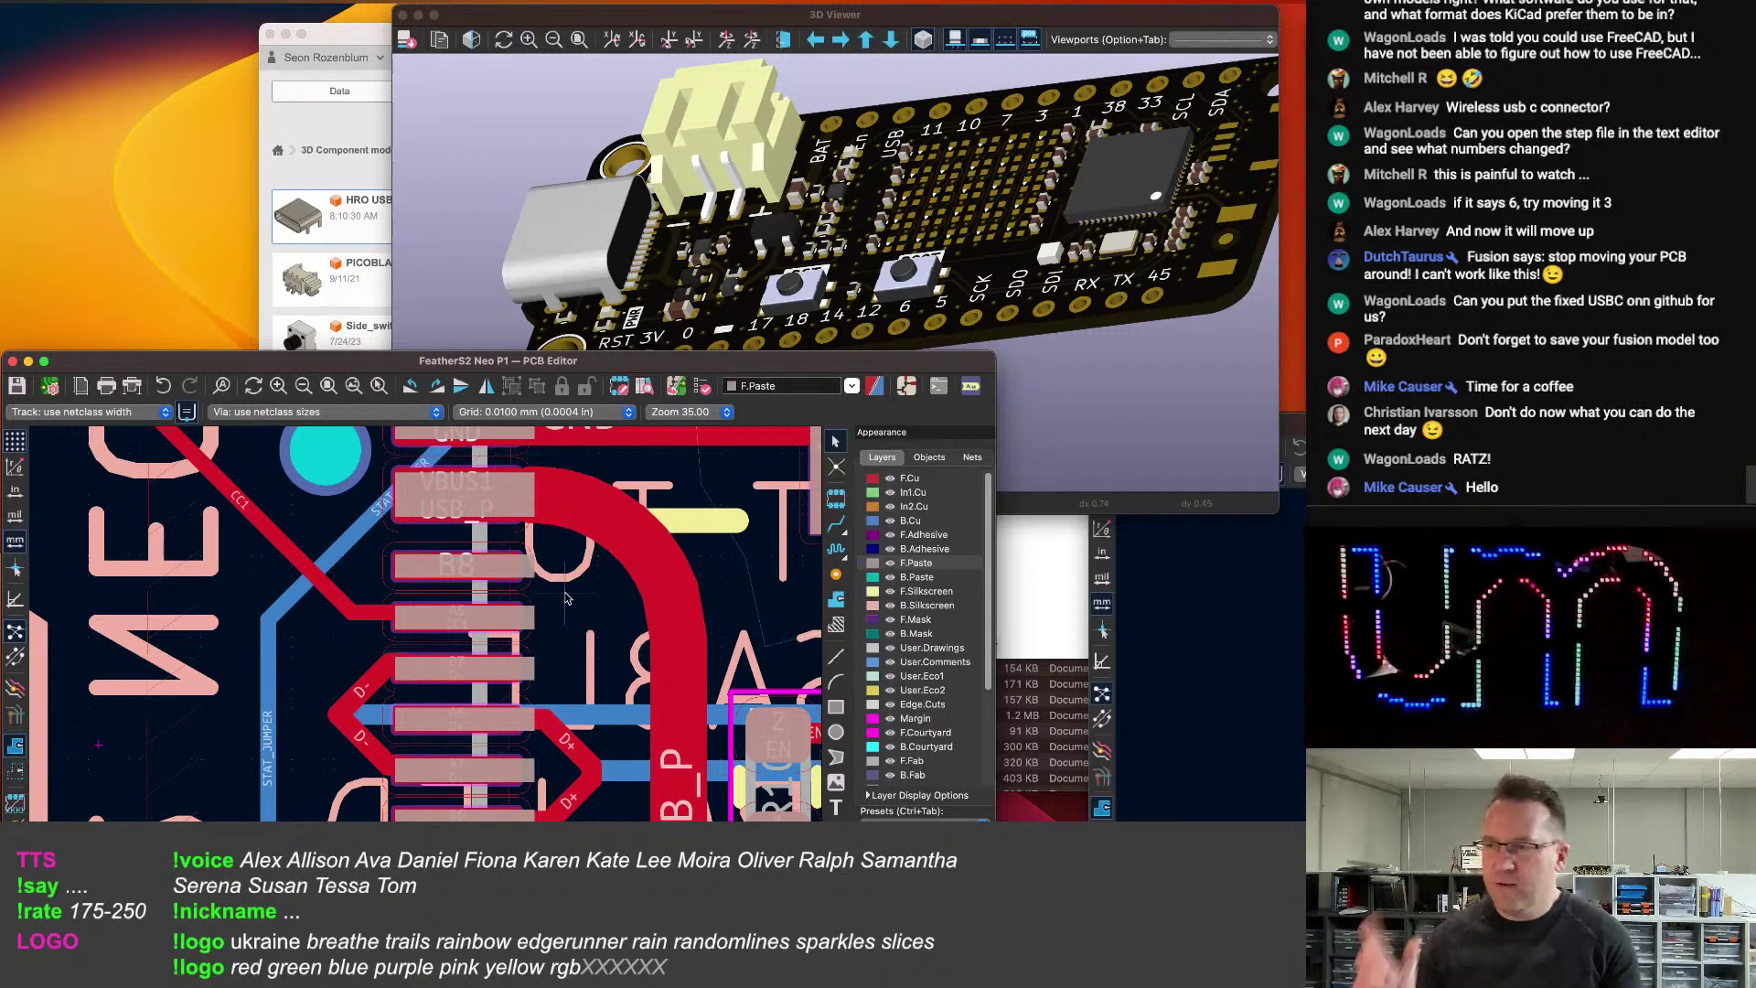
pyautogui.scroll(-5, 565, 598)
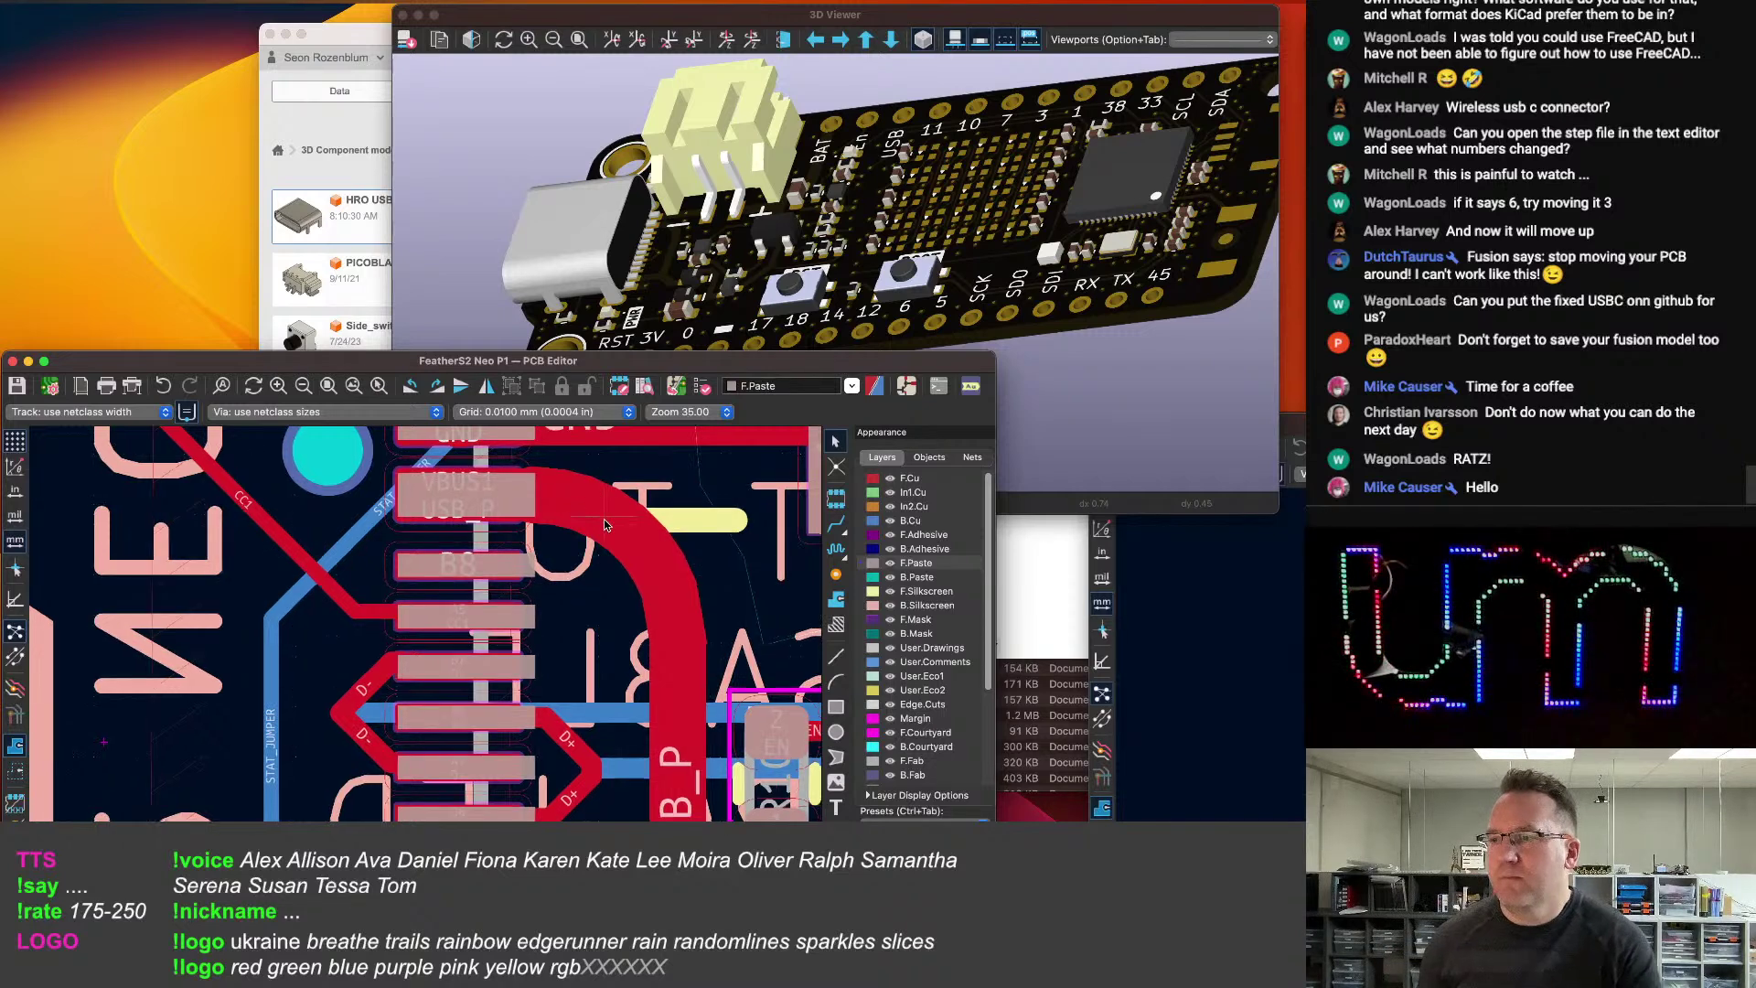
pyautogui.scroll(-2, 388, 729)
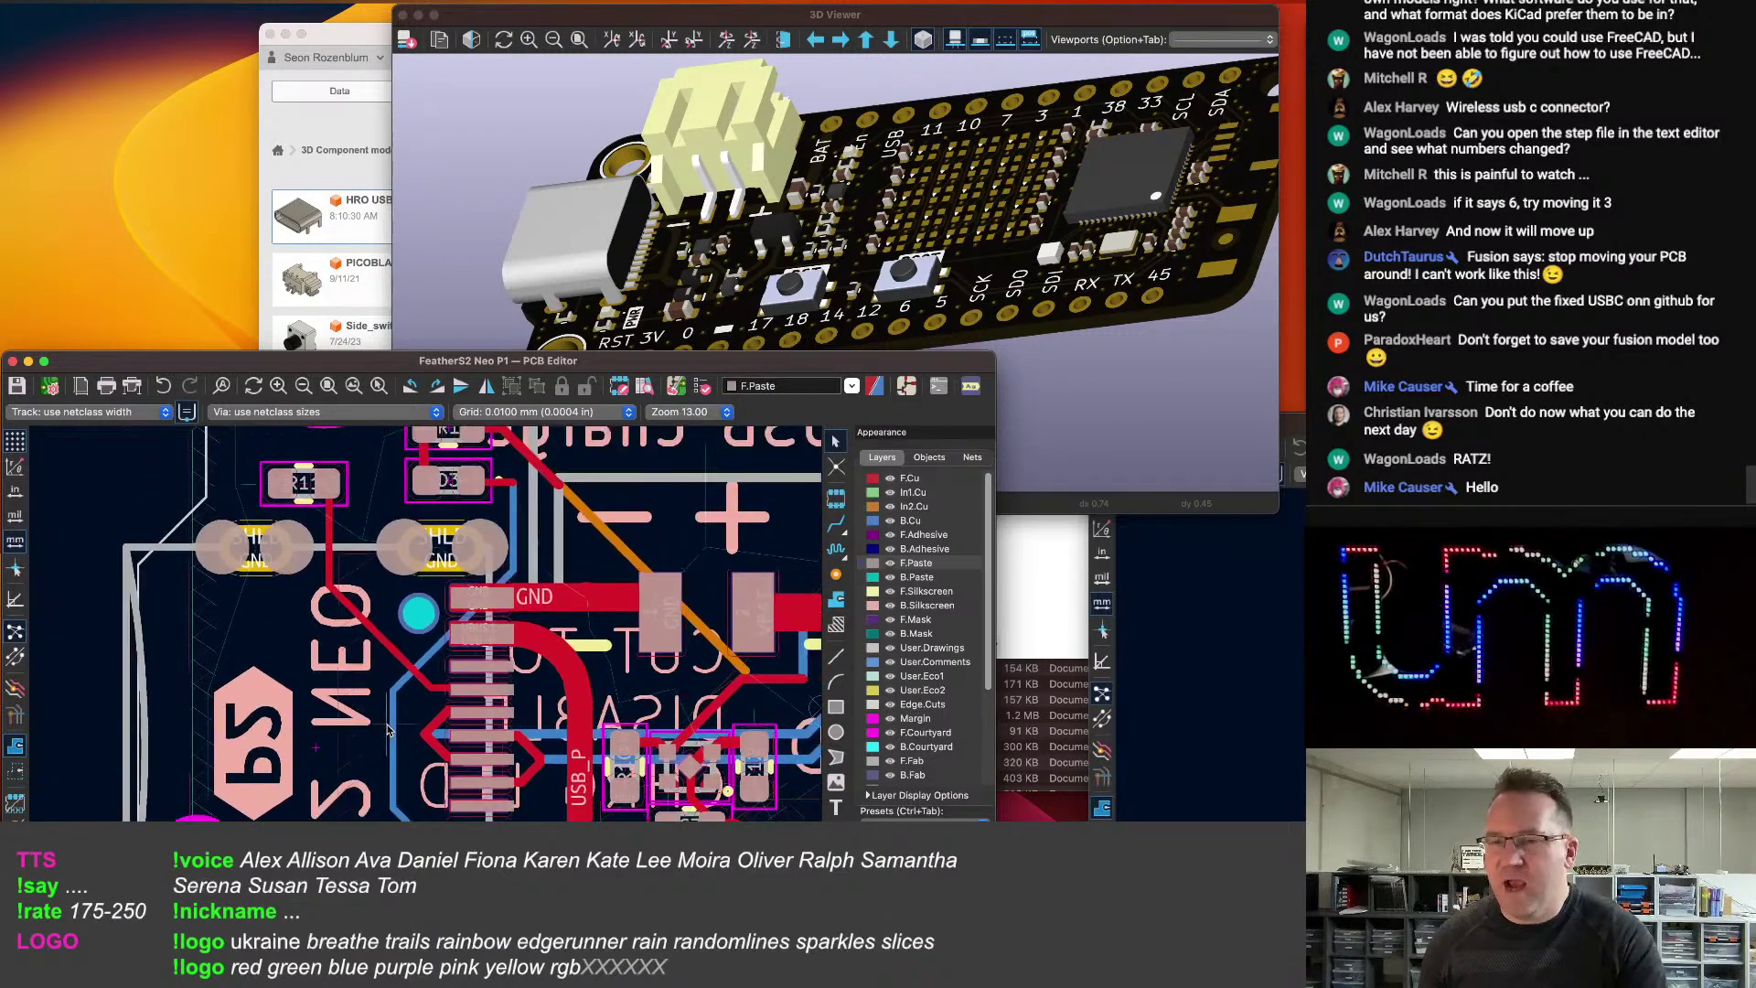
pyautogui.scroll(-3, 388, 729)
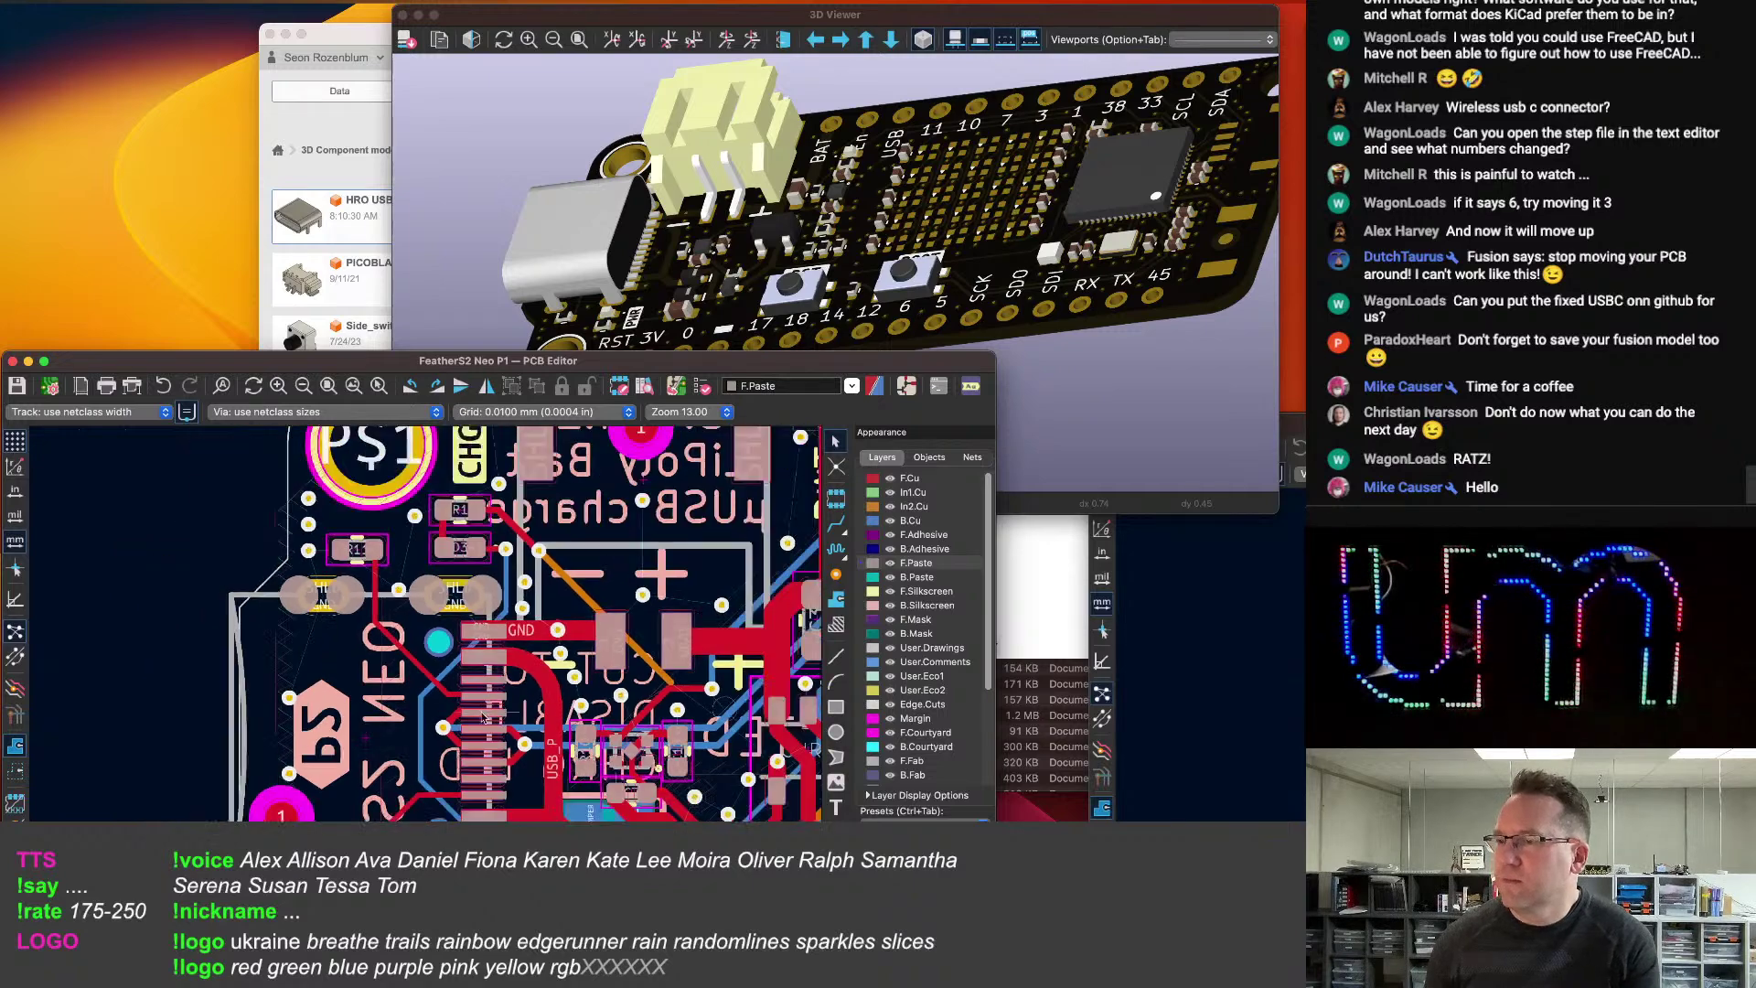
pyautogui.scroll(2, 417, 676)
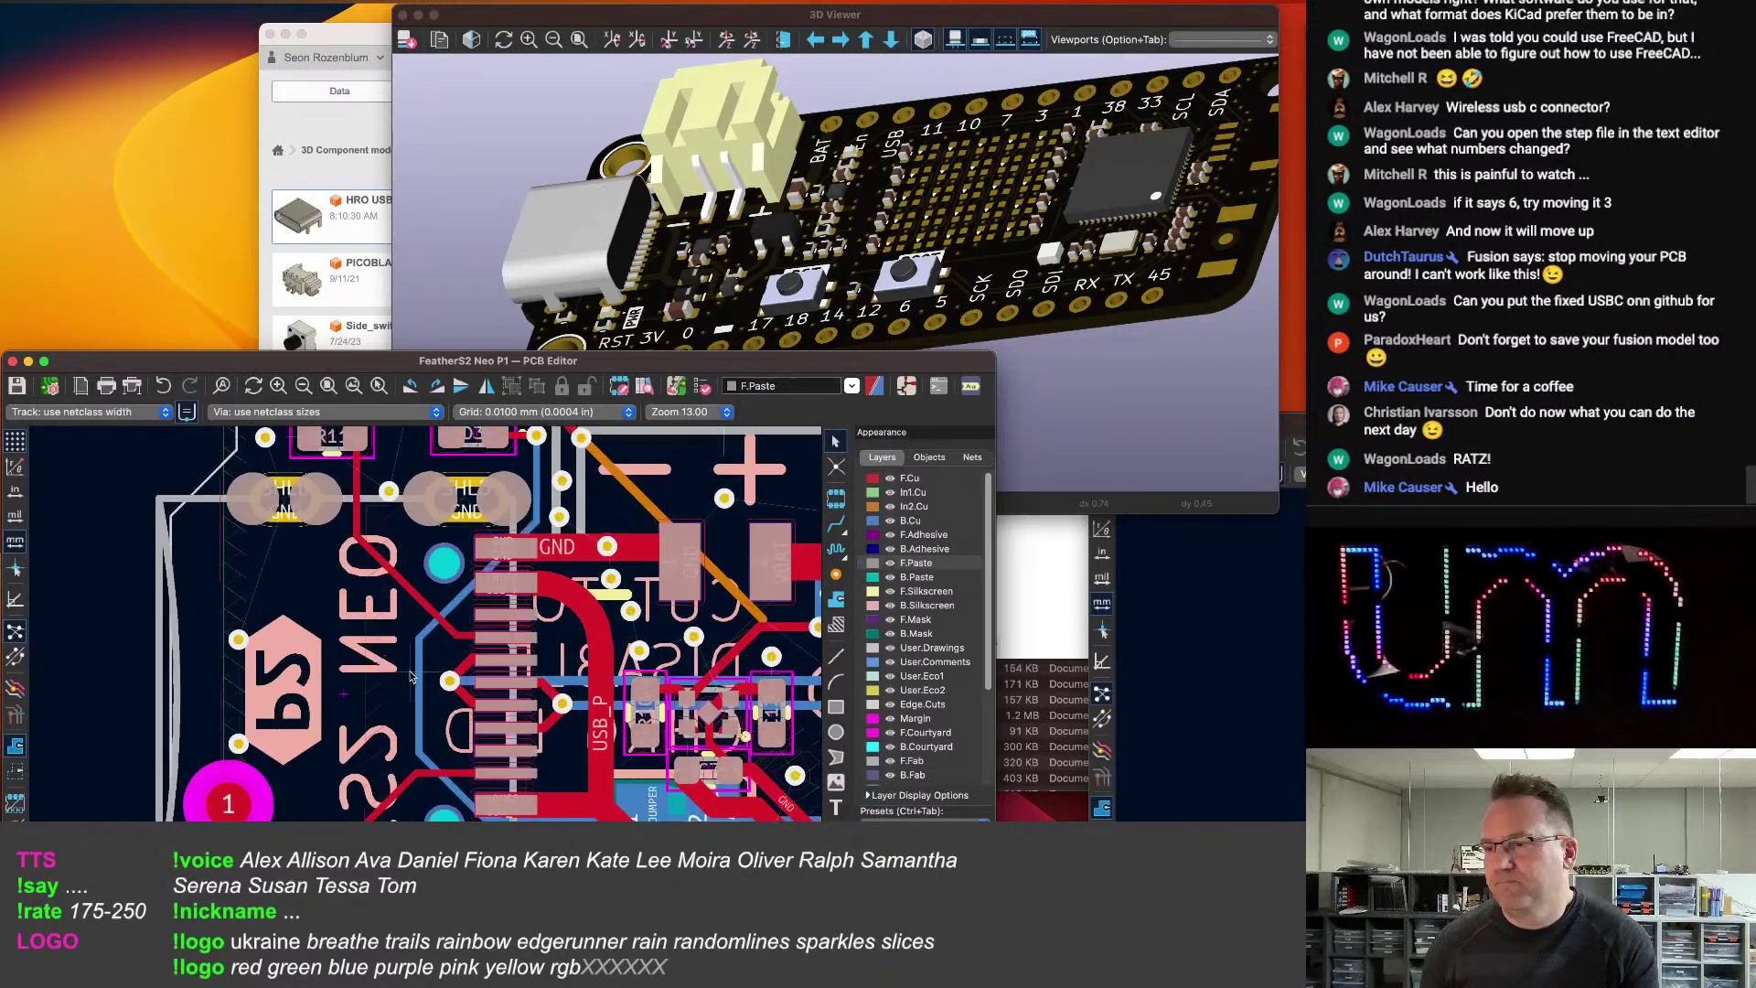
pyautogui.scroll(-2, 315, 706)
pyautogui.scroll(-5, 315, 706)
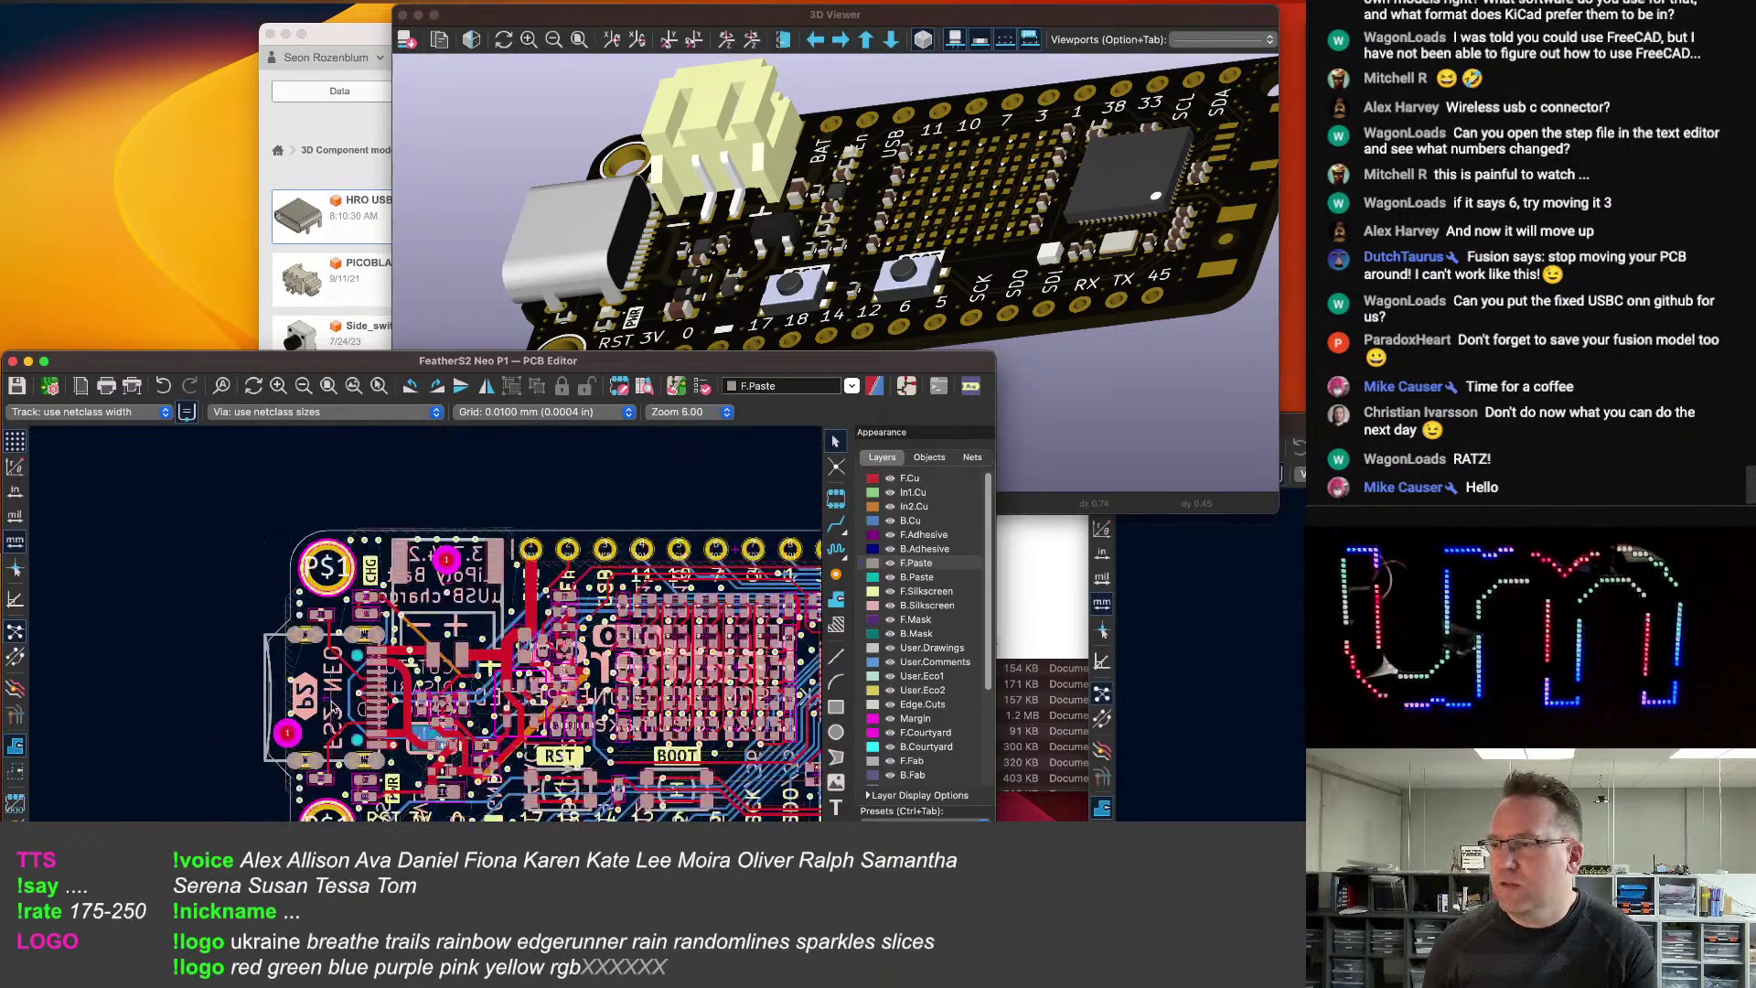
pyautogui.moveTo(320, 692); pyautogui.dragTo(401, 662, button='middle')
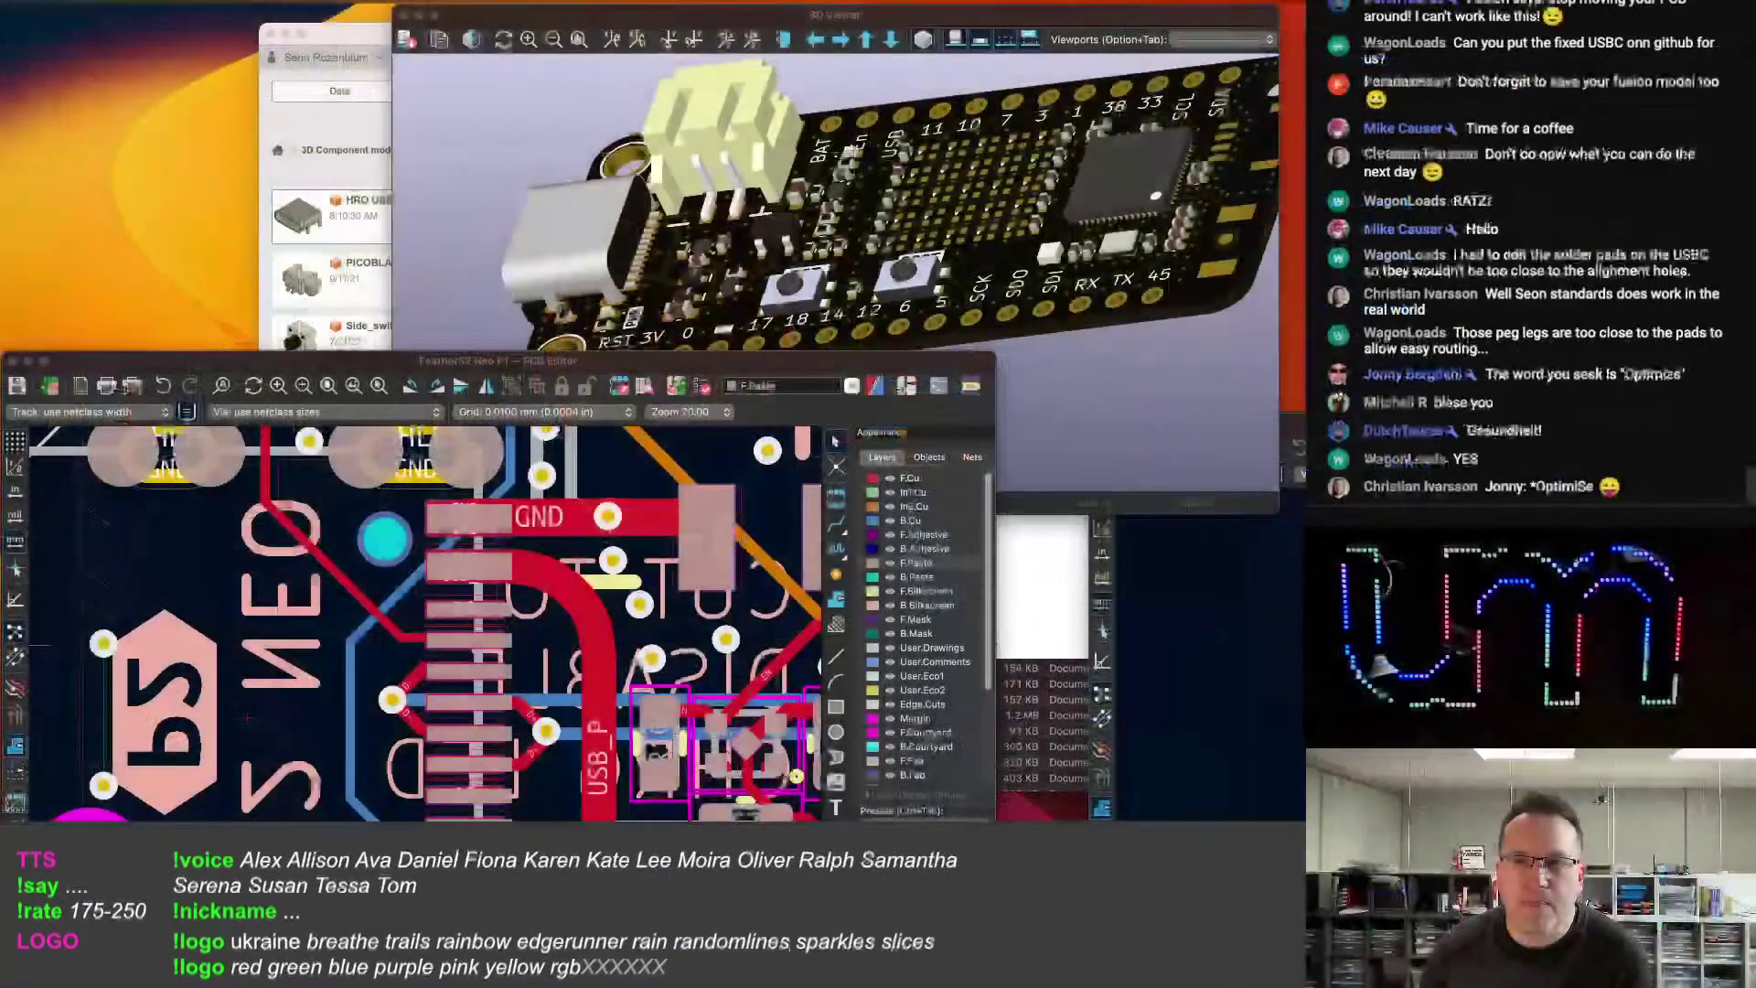
# Examine the USB-C footprint's signal pads, alignment holes and surrounding tracks in the PCB layout.
pyautogui.moveTo(464, 724); pyautogui.dragTo(490, 661, button='middle')
pyautogui.scroll(-2, 489, 661)
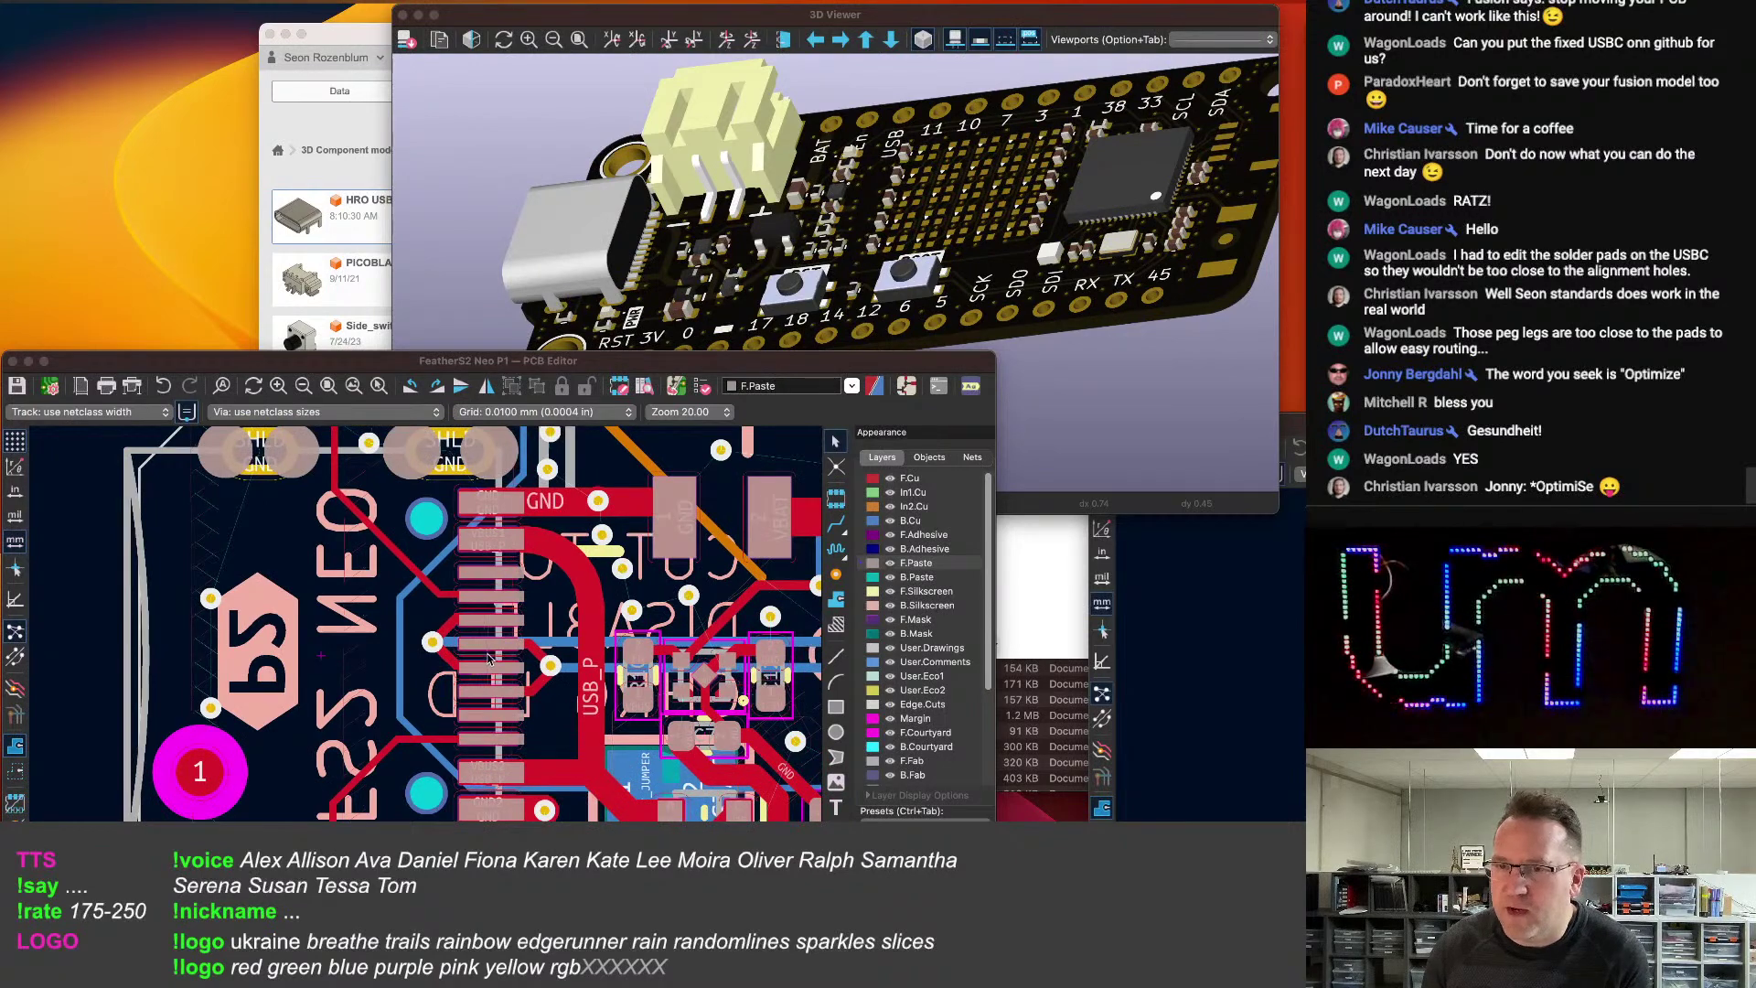
pyautogui.moveTo(478, 652); pyautogui.dragTo(475, 651, button='middle')
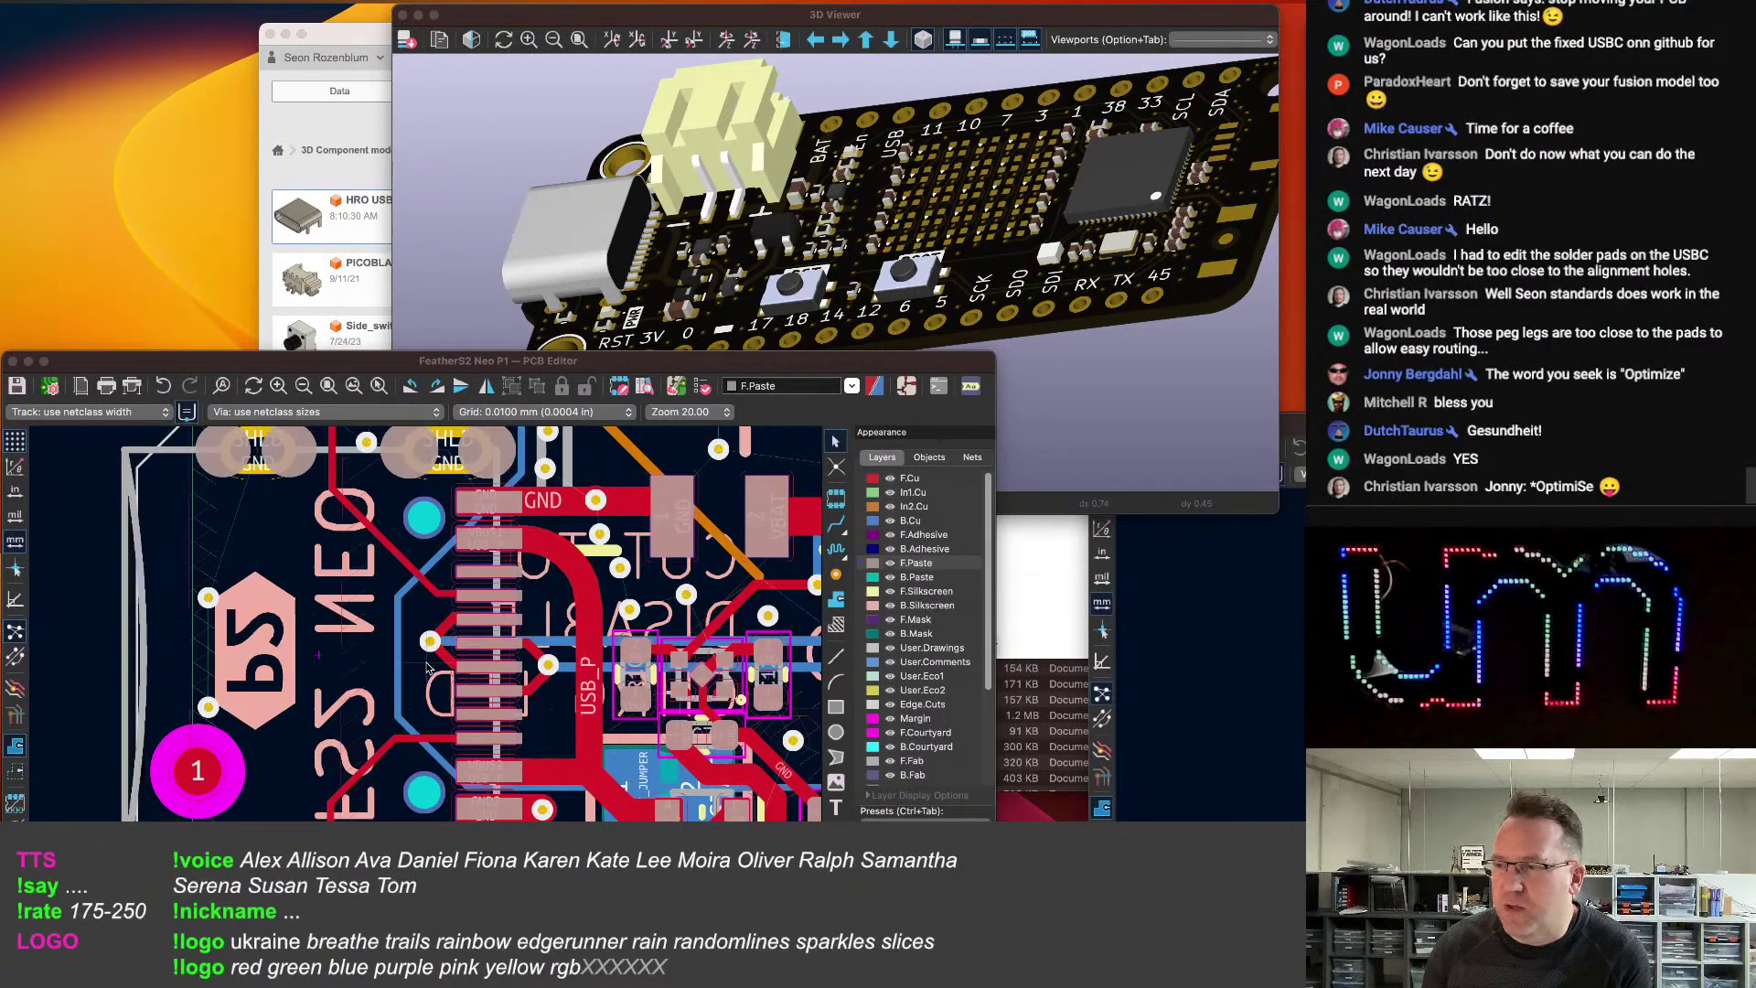
pyautogui.scroll(1, 412, 676)
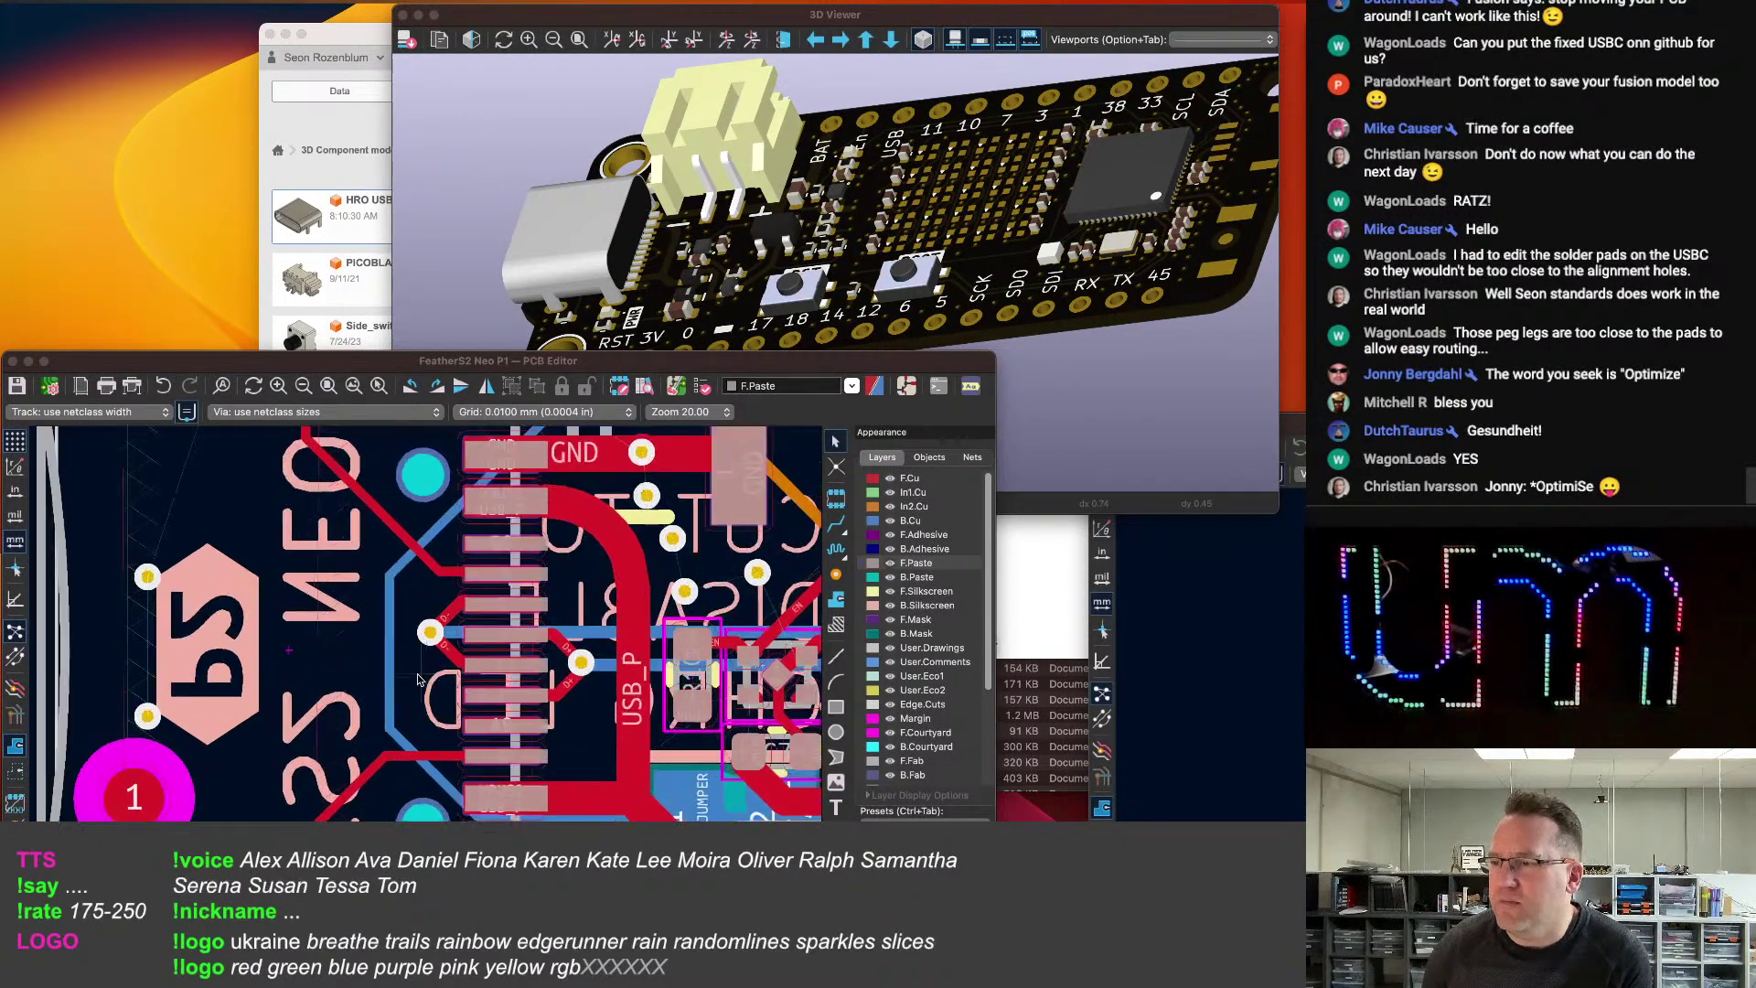
pyautogui.scroll(1, 476, 651)
pyautogui.scroll(-1, 467, 660)
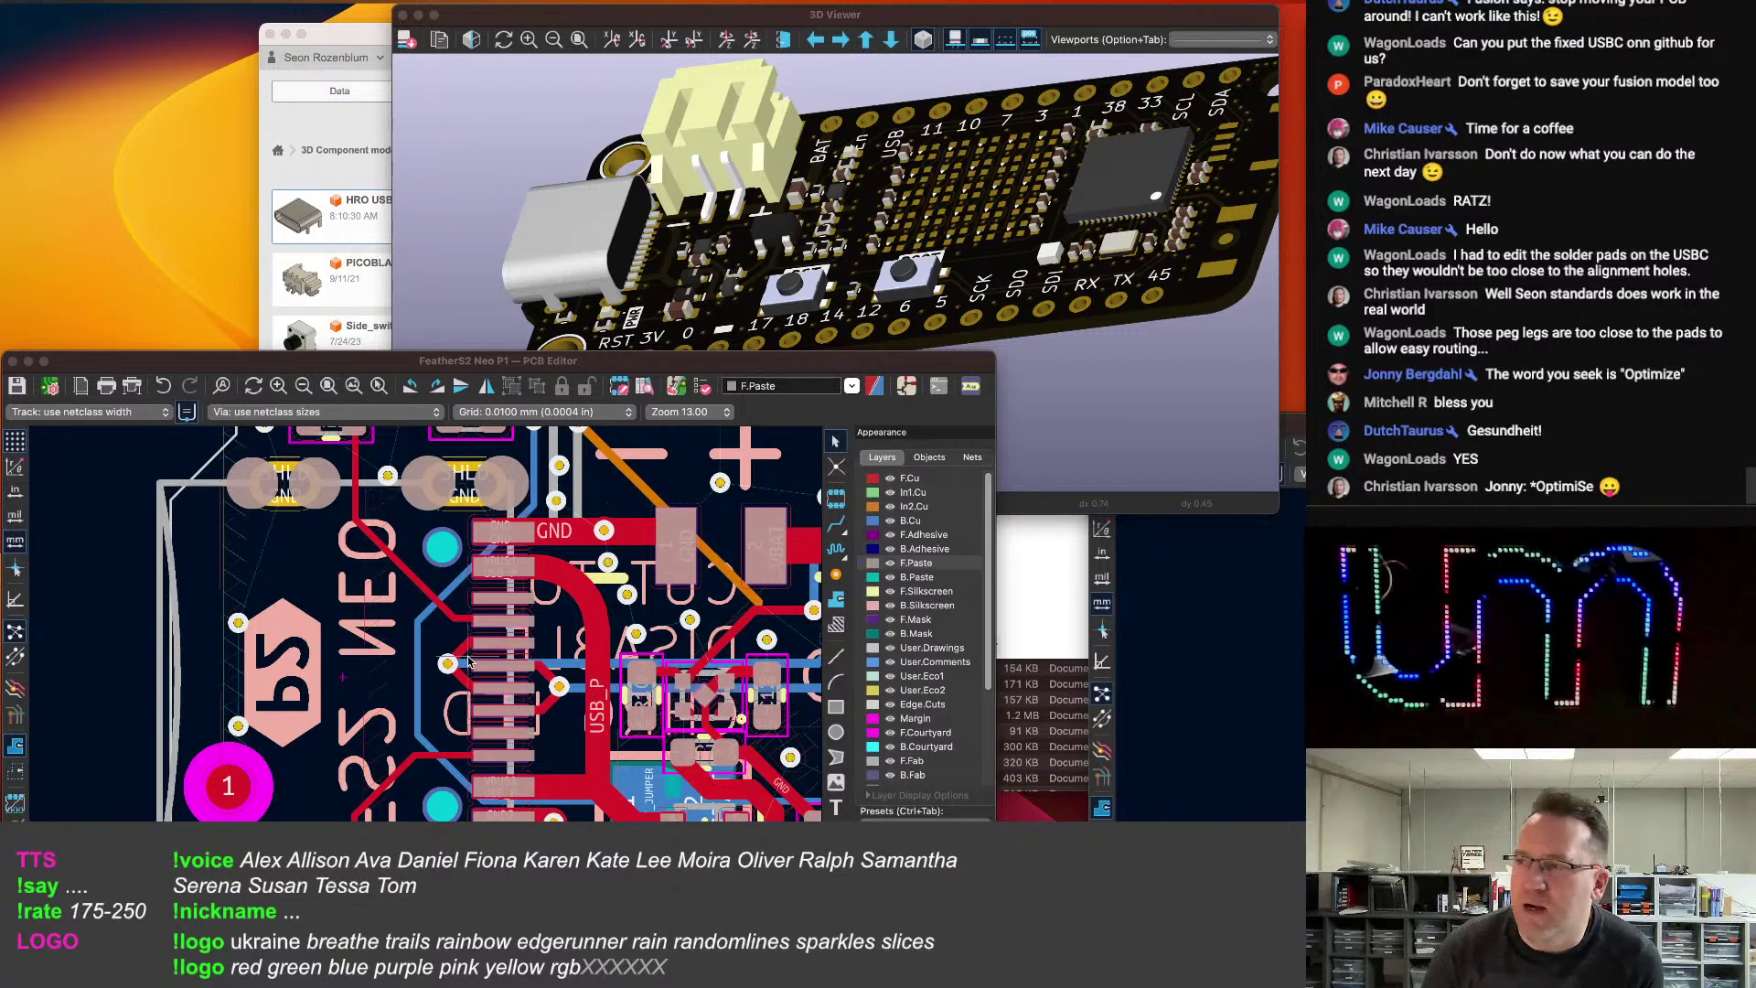
pyautogui.scroll(-1, 467, 660)
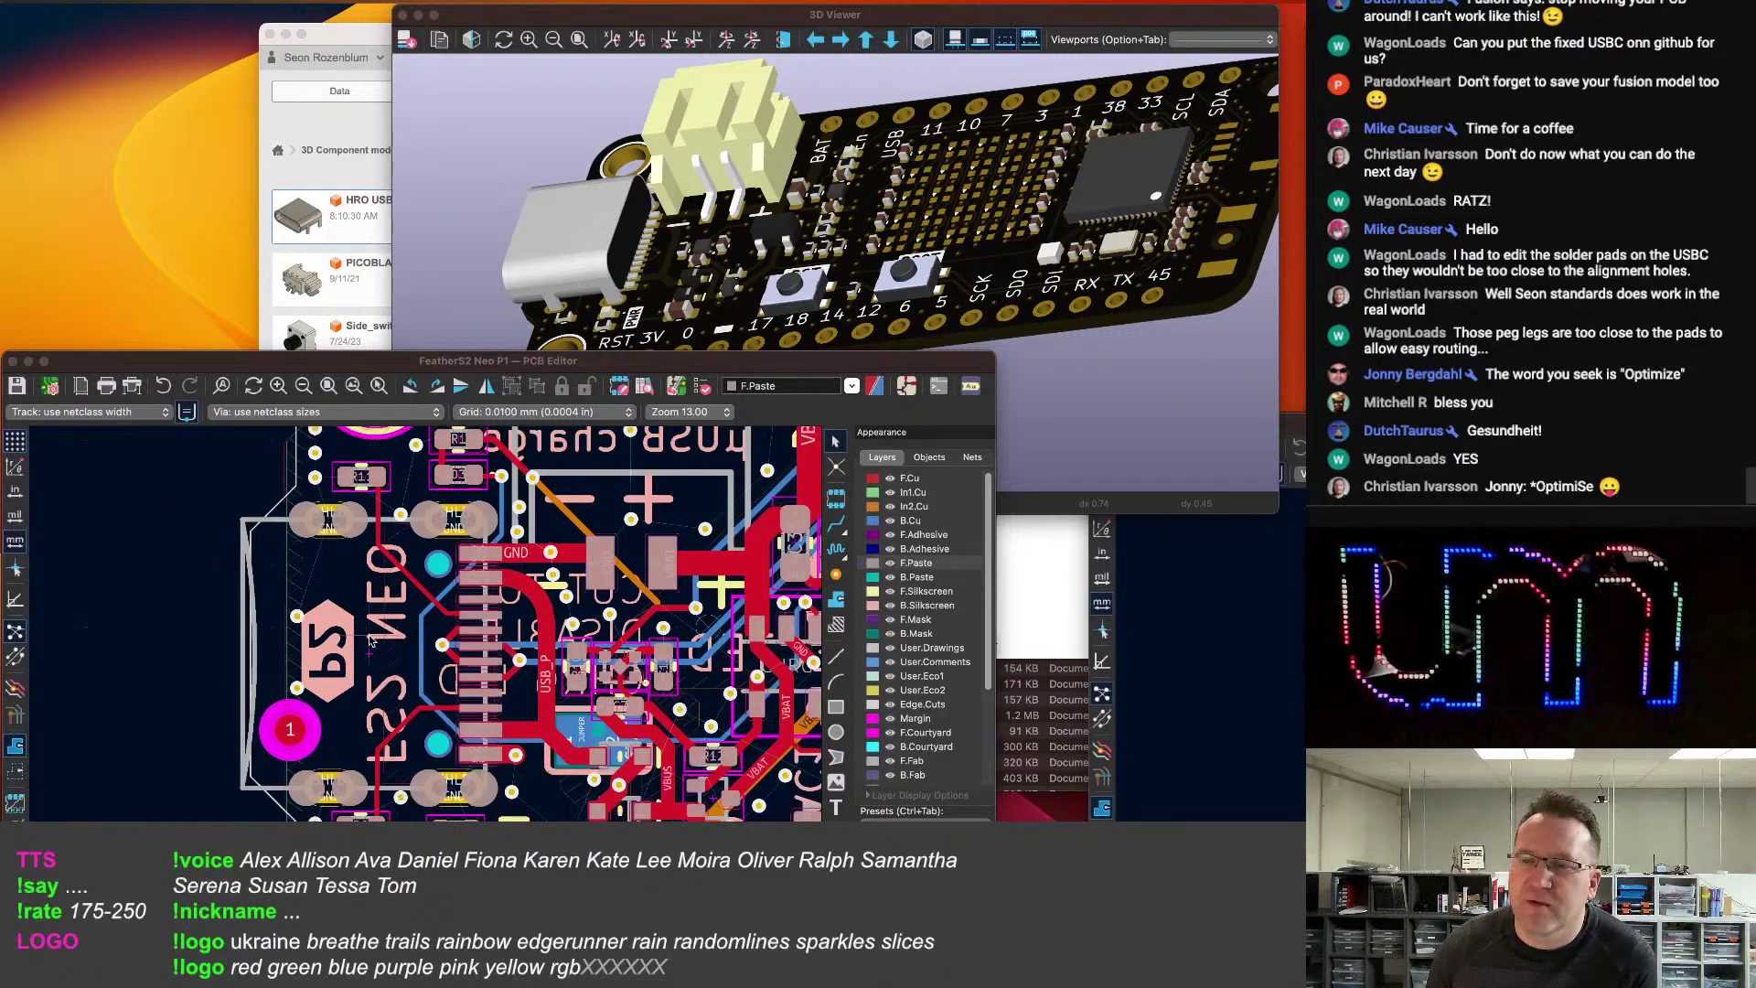
pyautogui.scroll(-1, 437, 620)
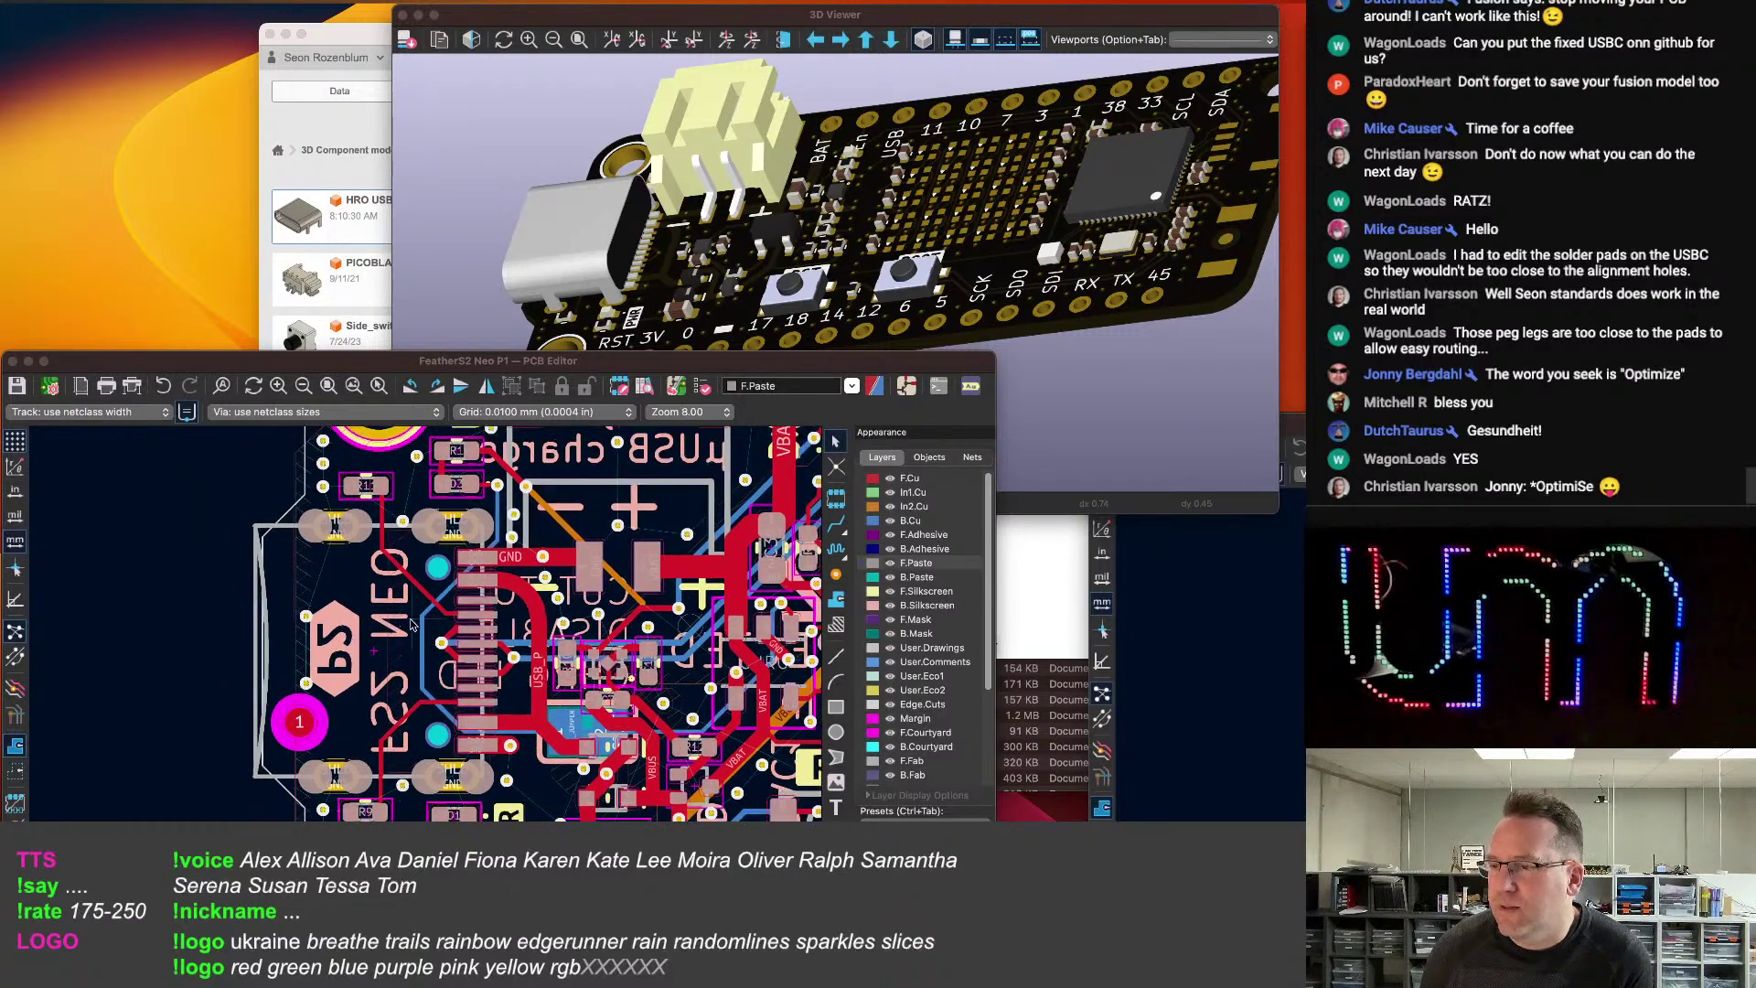
pyautogui.scroll(2, 420, 622)
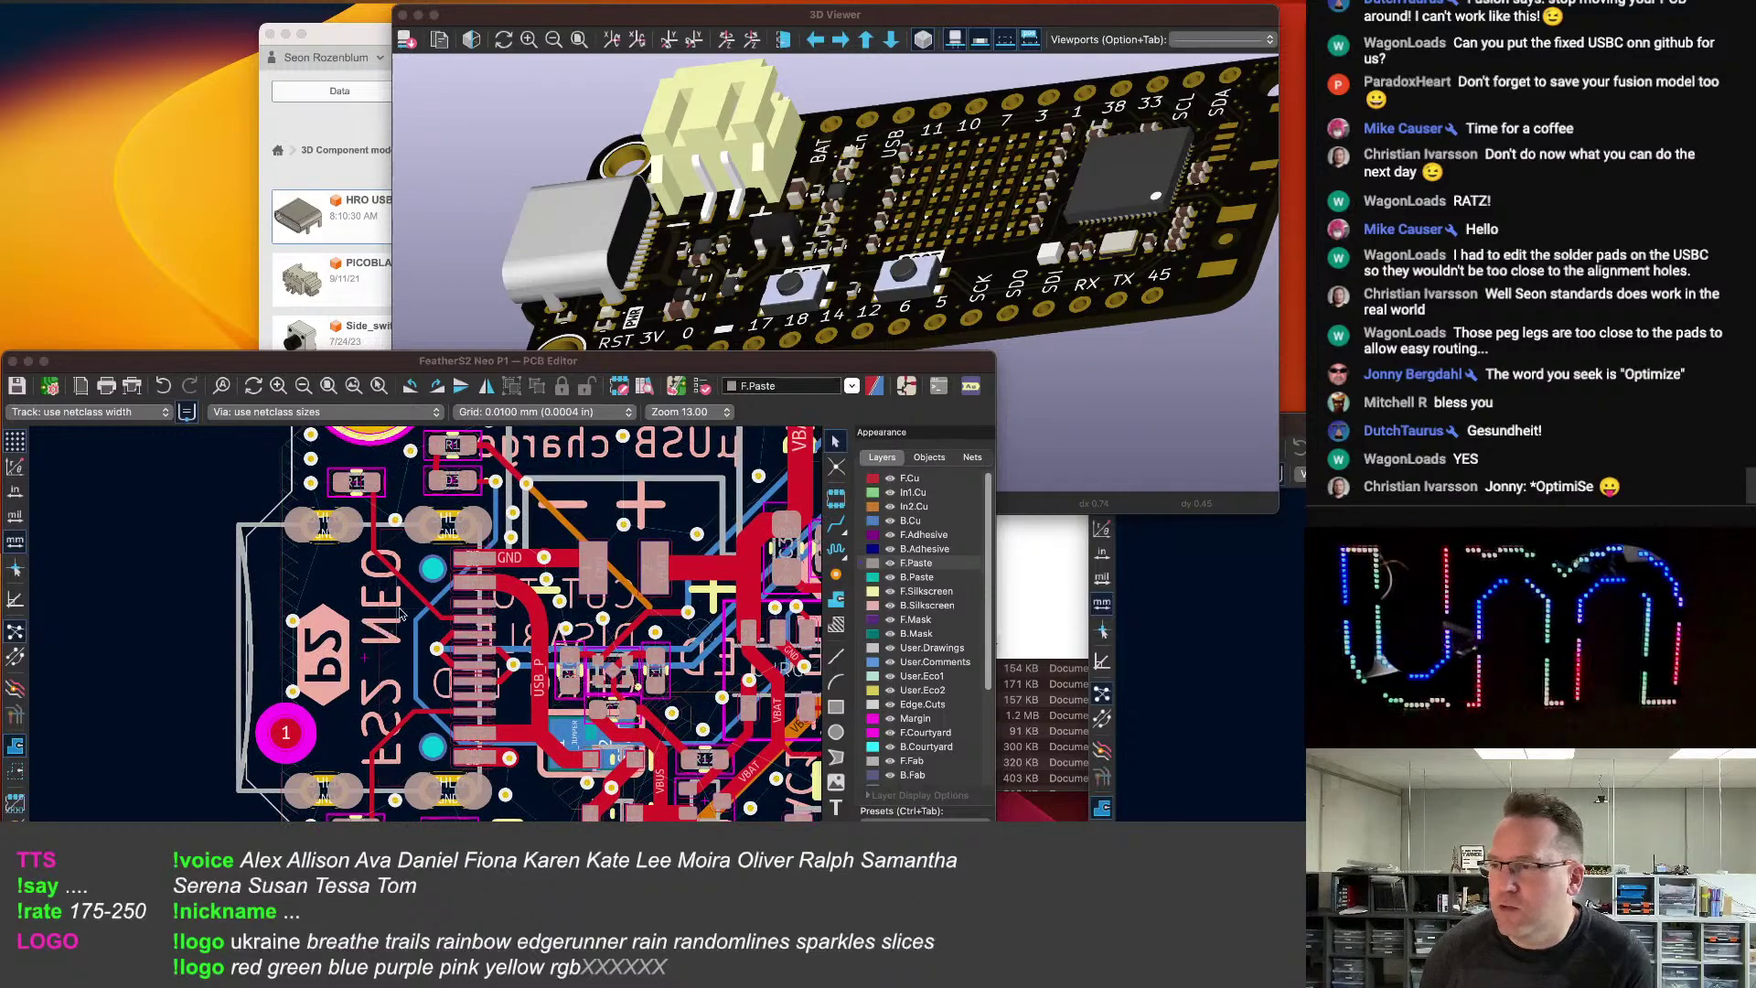
pyautogui.moveTo(401, 636); pyautogui.dragTo(368, 650, button='middle')
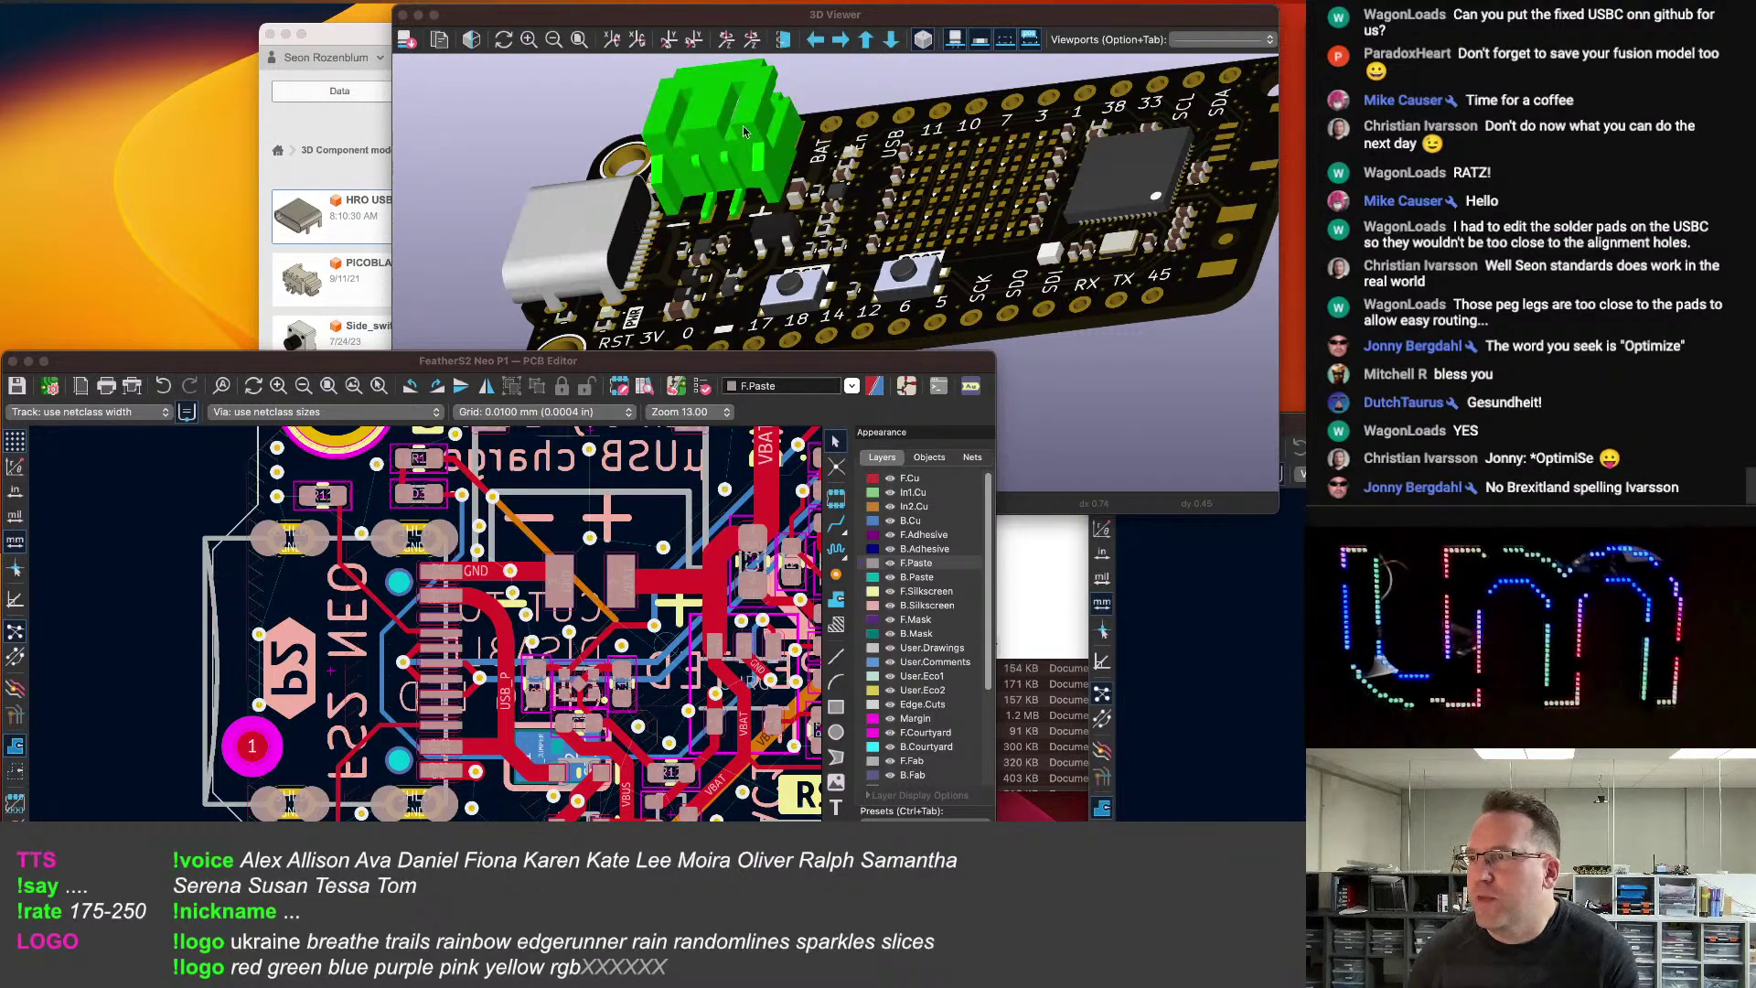
# Orbit the 3D board to a low side angle and inspect how the USB-C connector's shell legs sit on the board.
pyautogui.moveTo(716, 170); pyautogui.dragTo(558, 284)
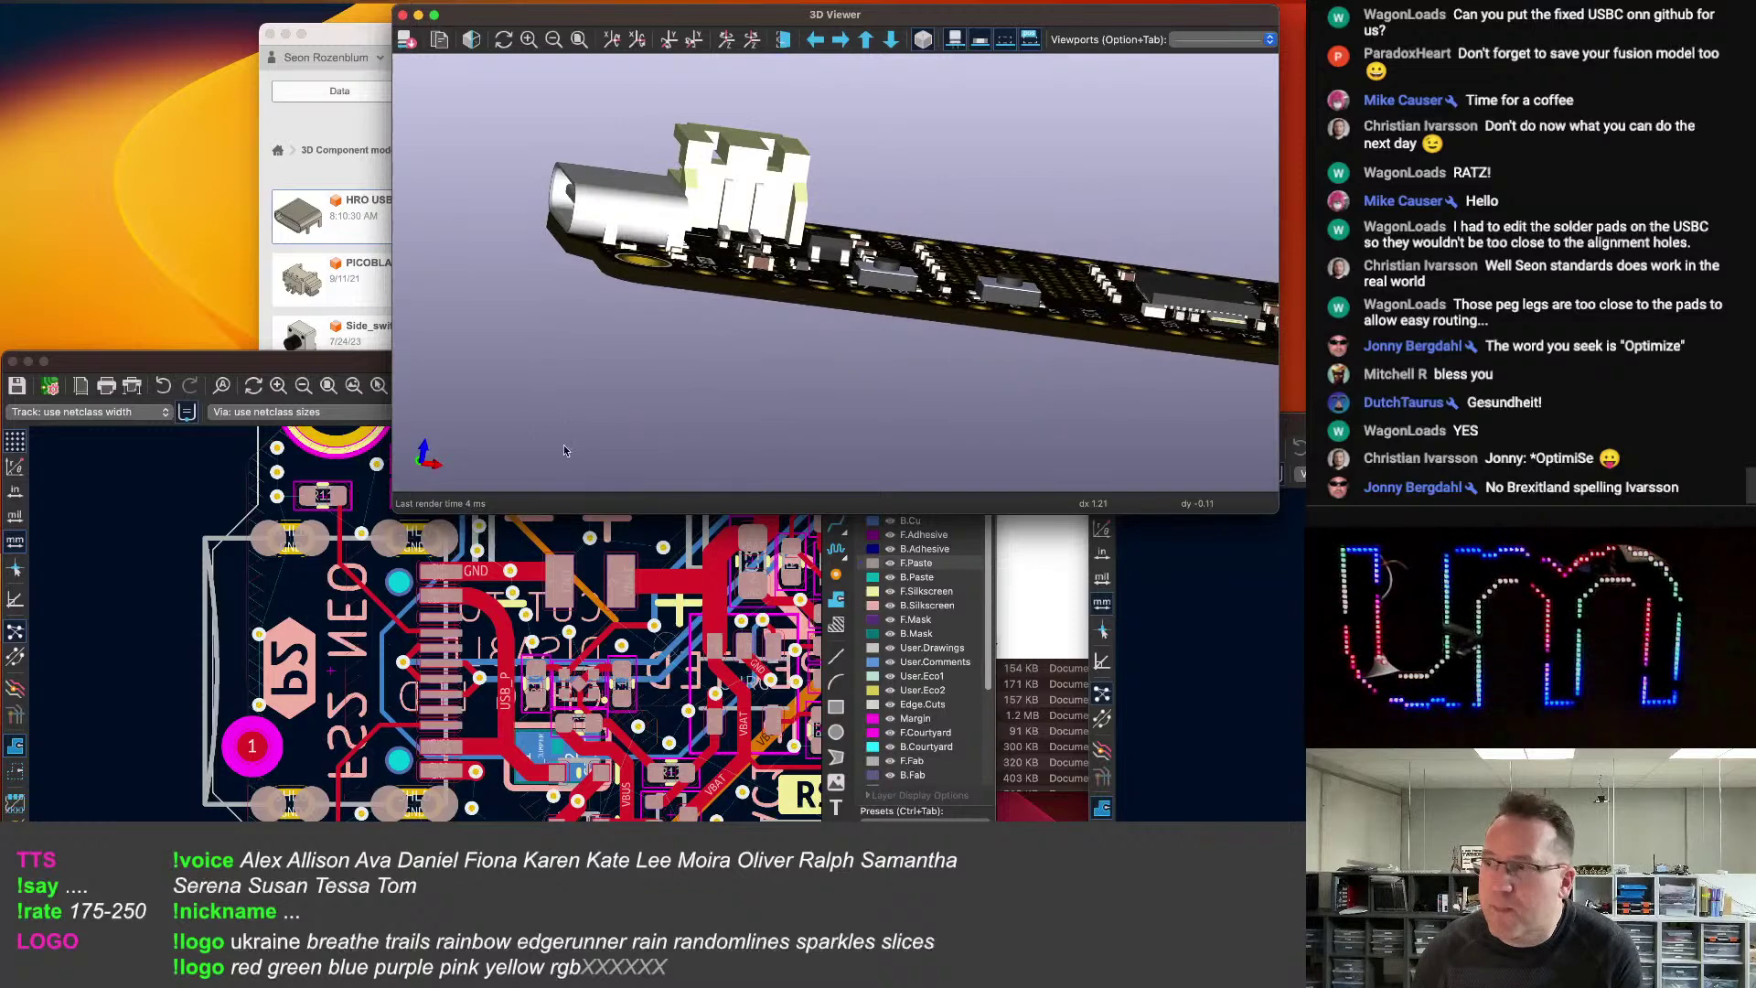
pyautogui.moveTo(666, 389); pyautogui.dragTo(732, 285)
pyautogui.scroll(5, 731, 284)
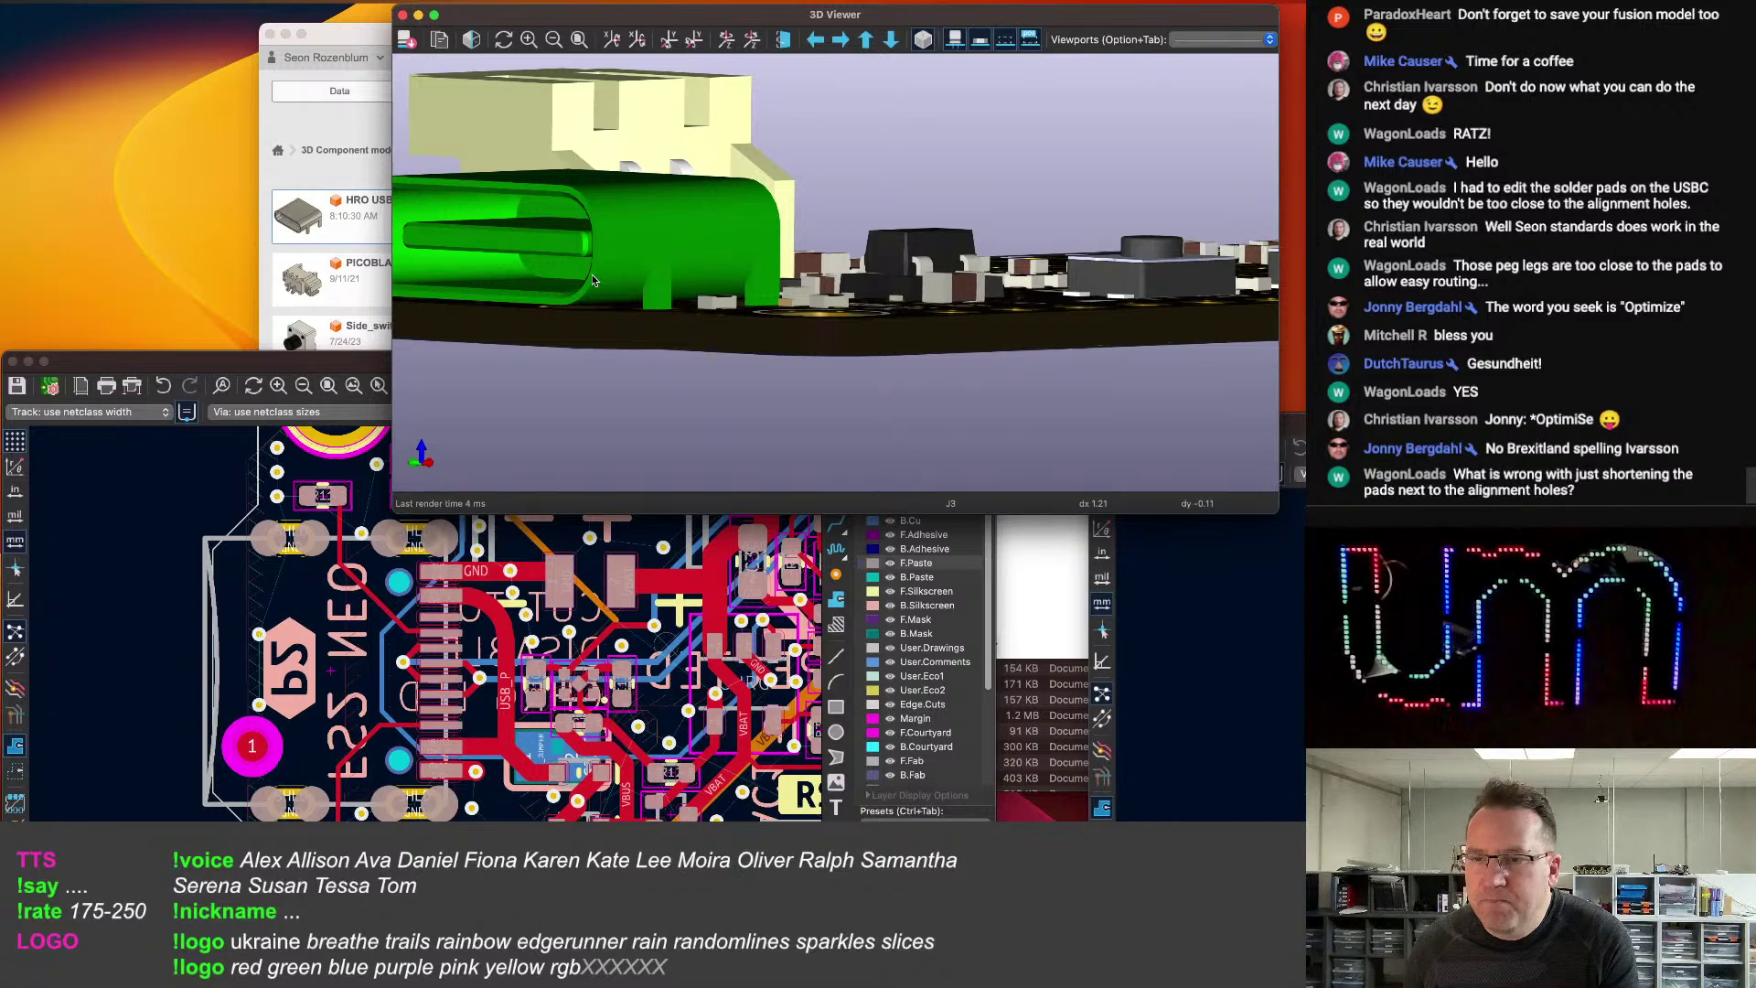
# Inspect the clearance between the USB-C footprint's lower alignment hole and the neighbouring GND and power pads in the layout.
pyautogui.scroll(5, 380, 812)
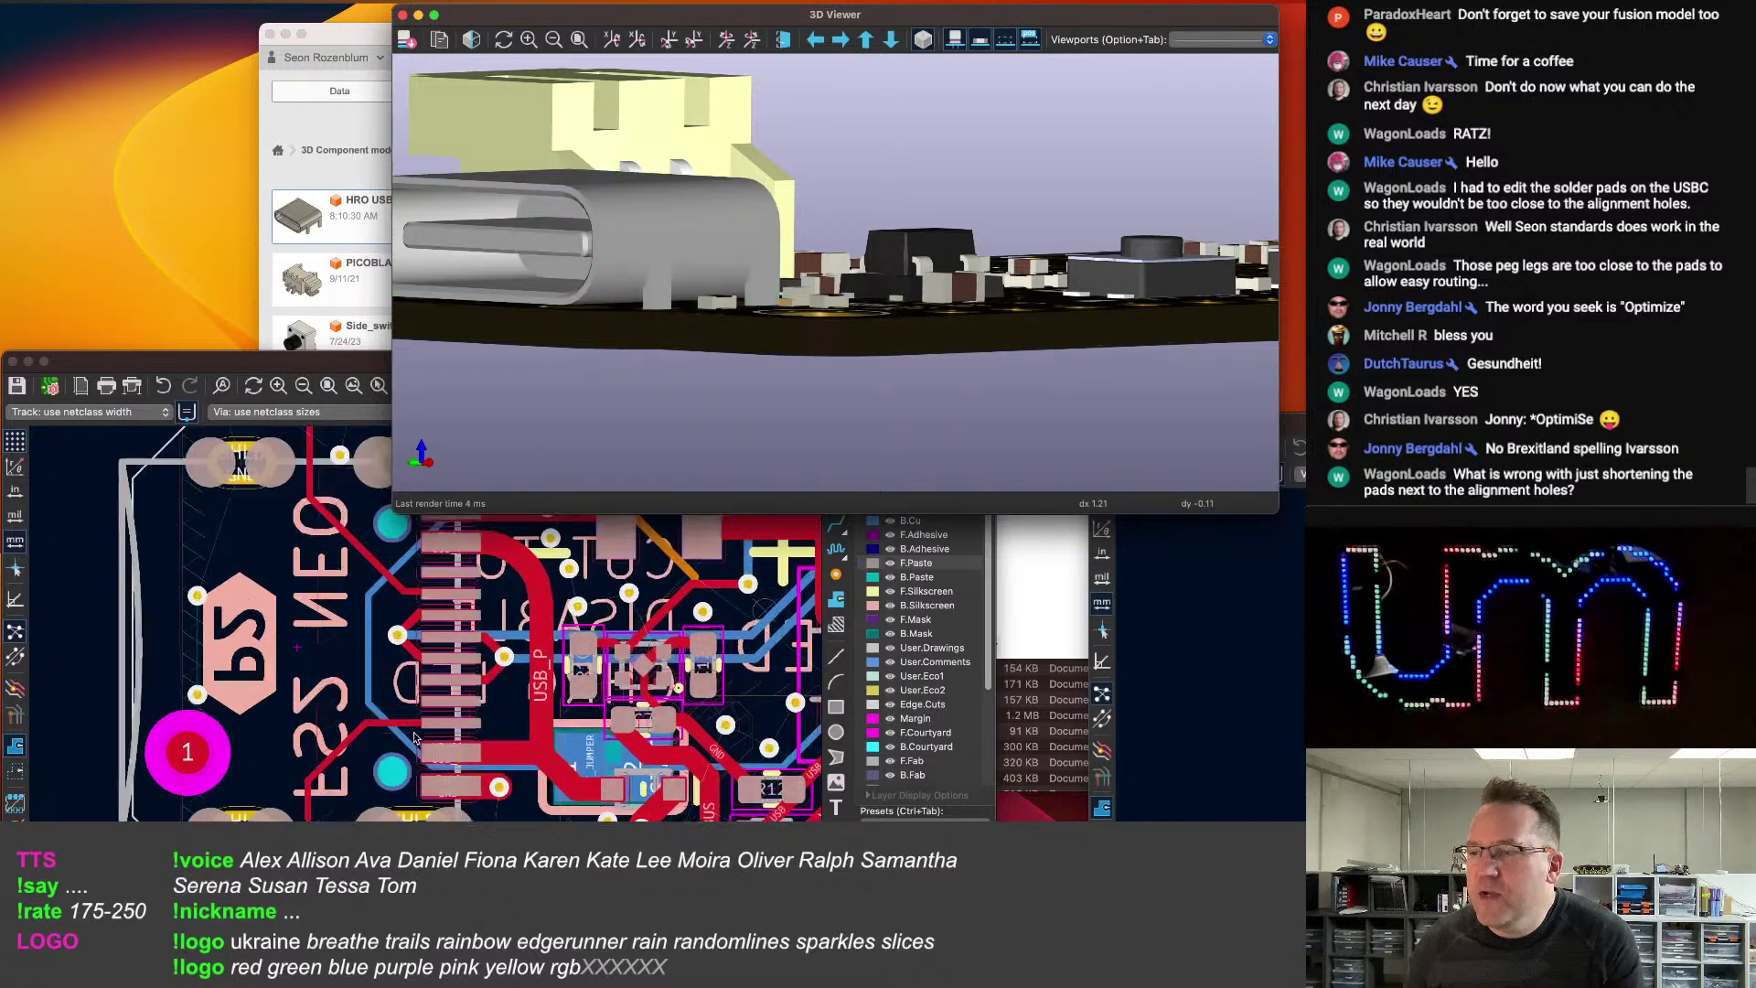
pyautogui.scroll(-3, 380, 812)
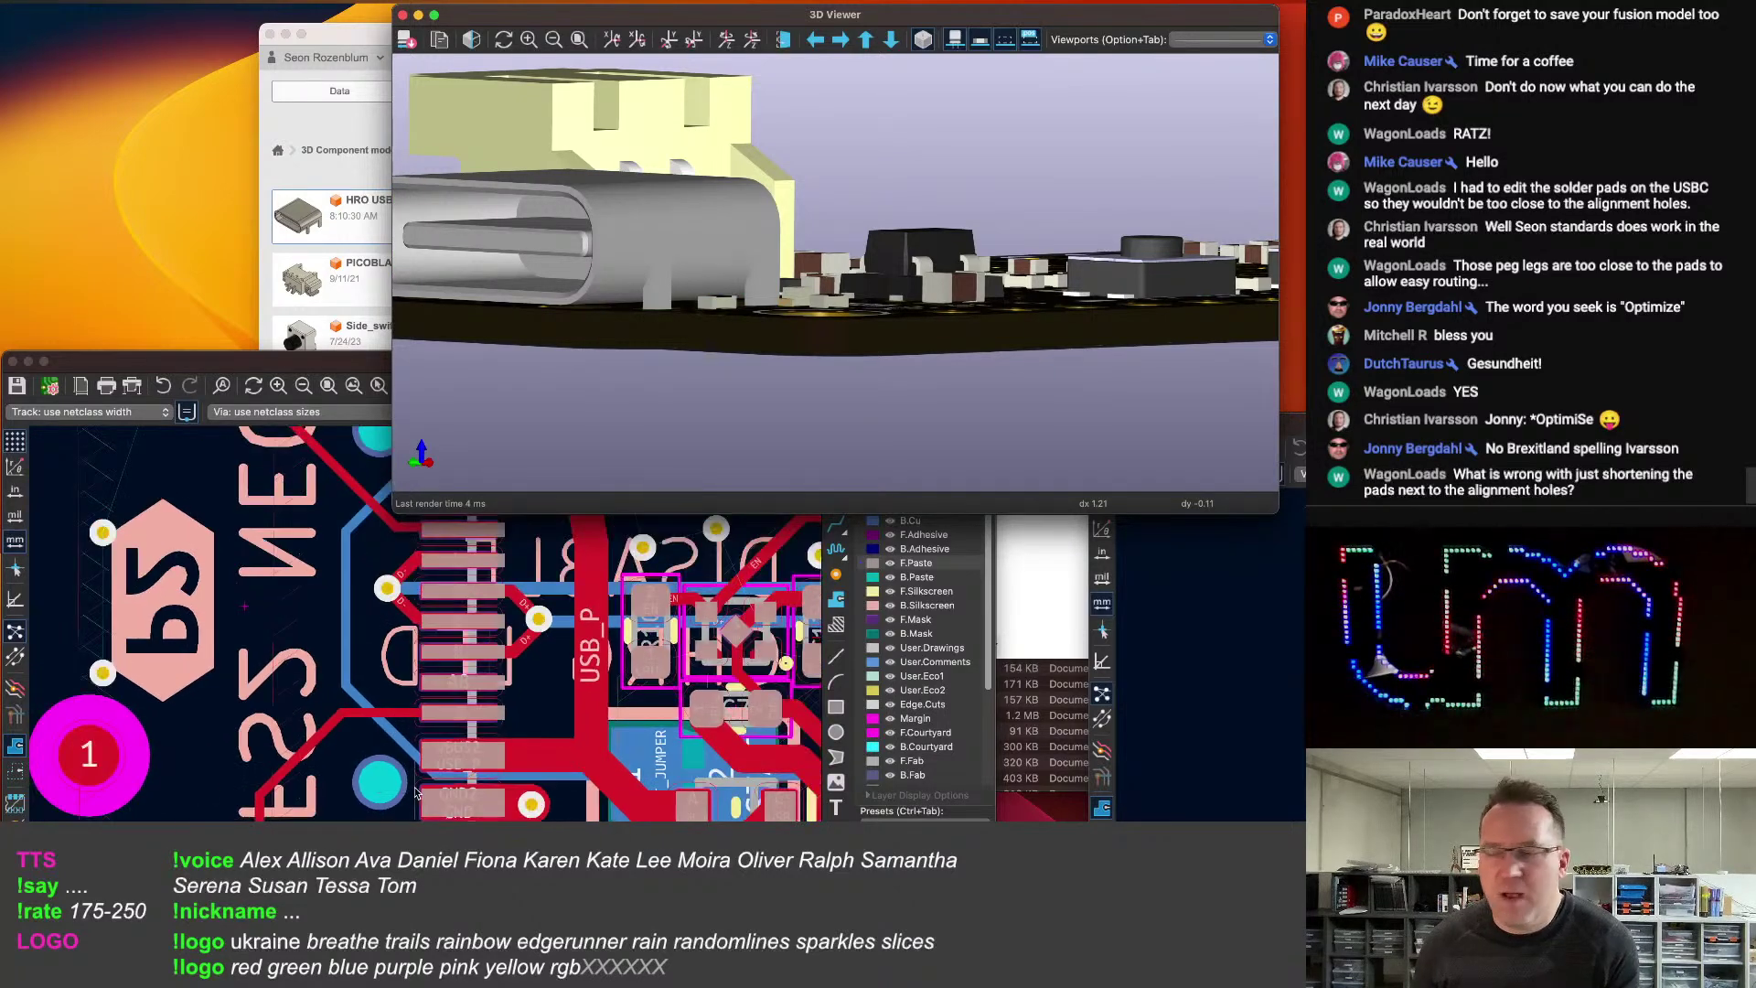
pyautogui.scroll(2, 398, 748)
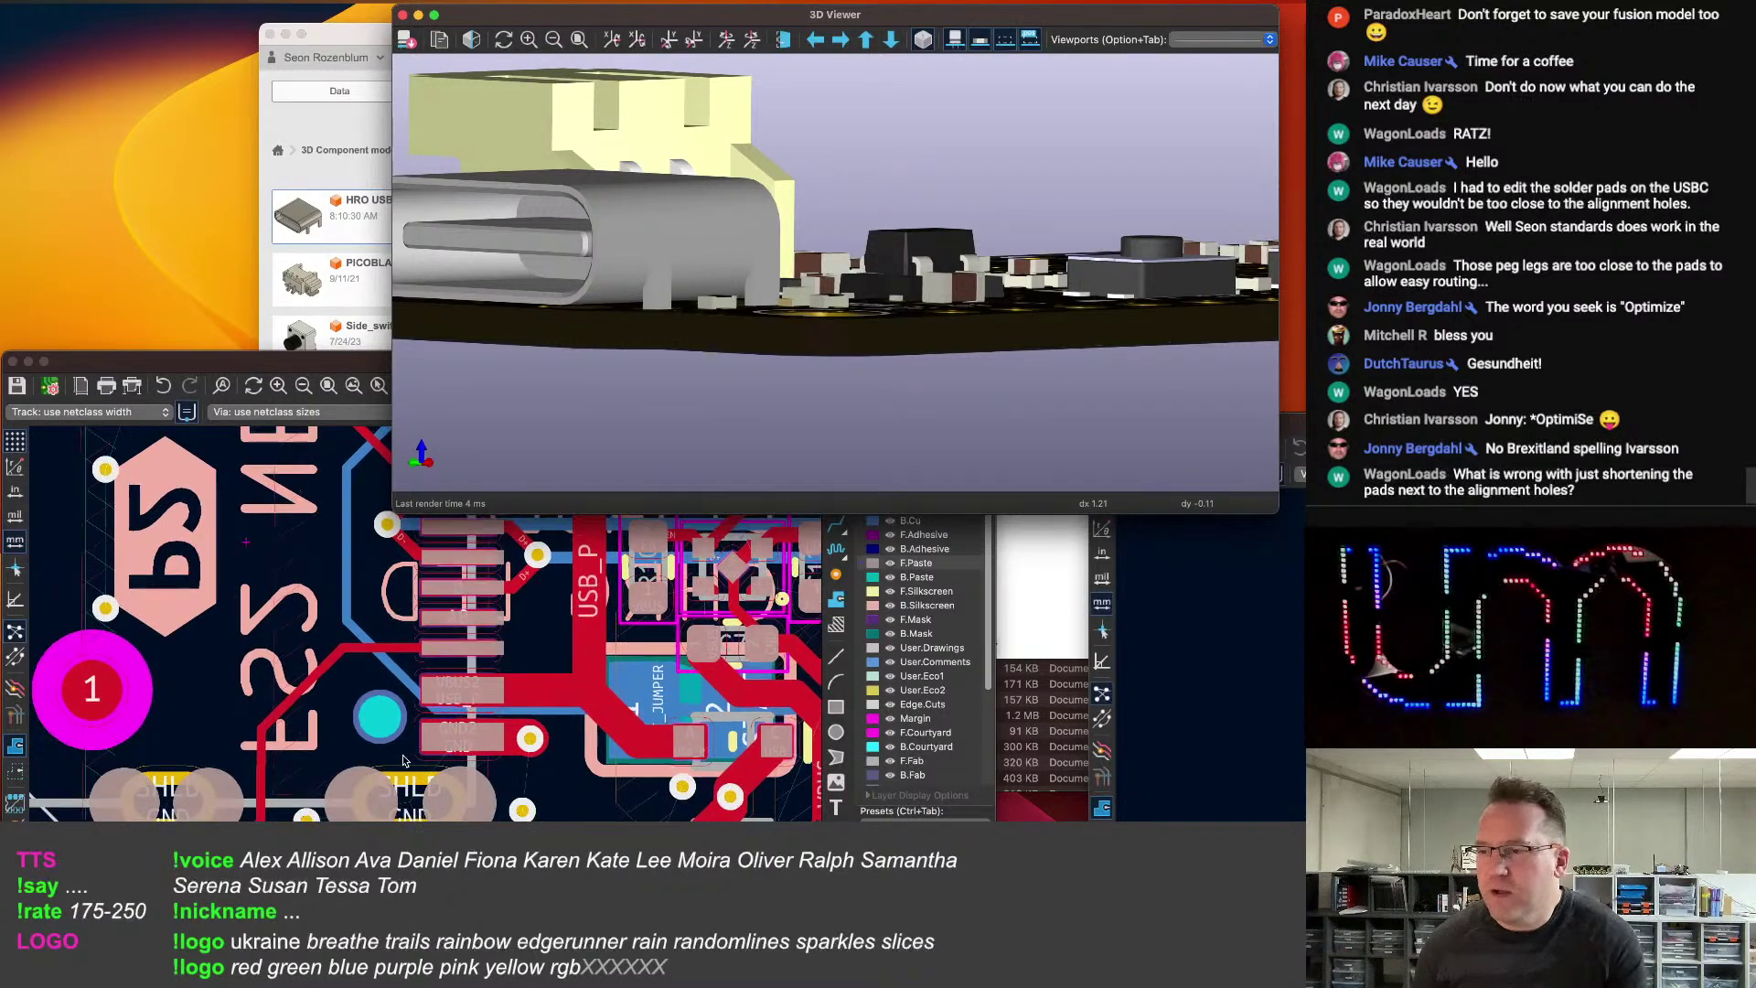
pyautogui.scroll(-3, 379, 750)
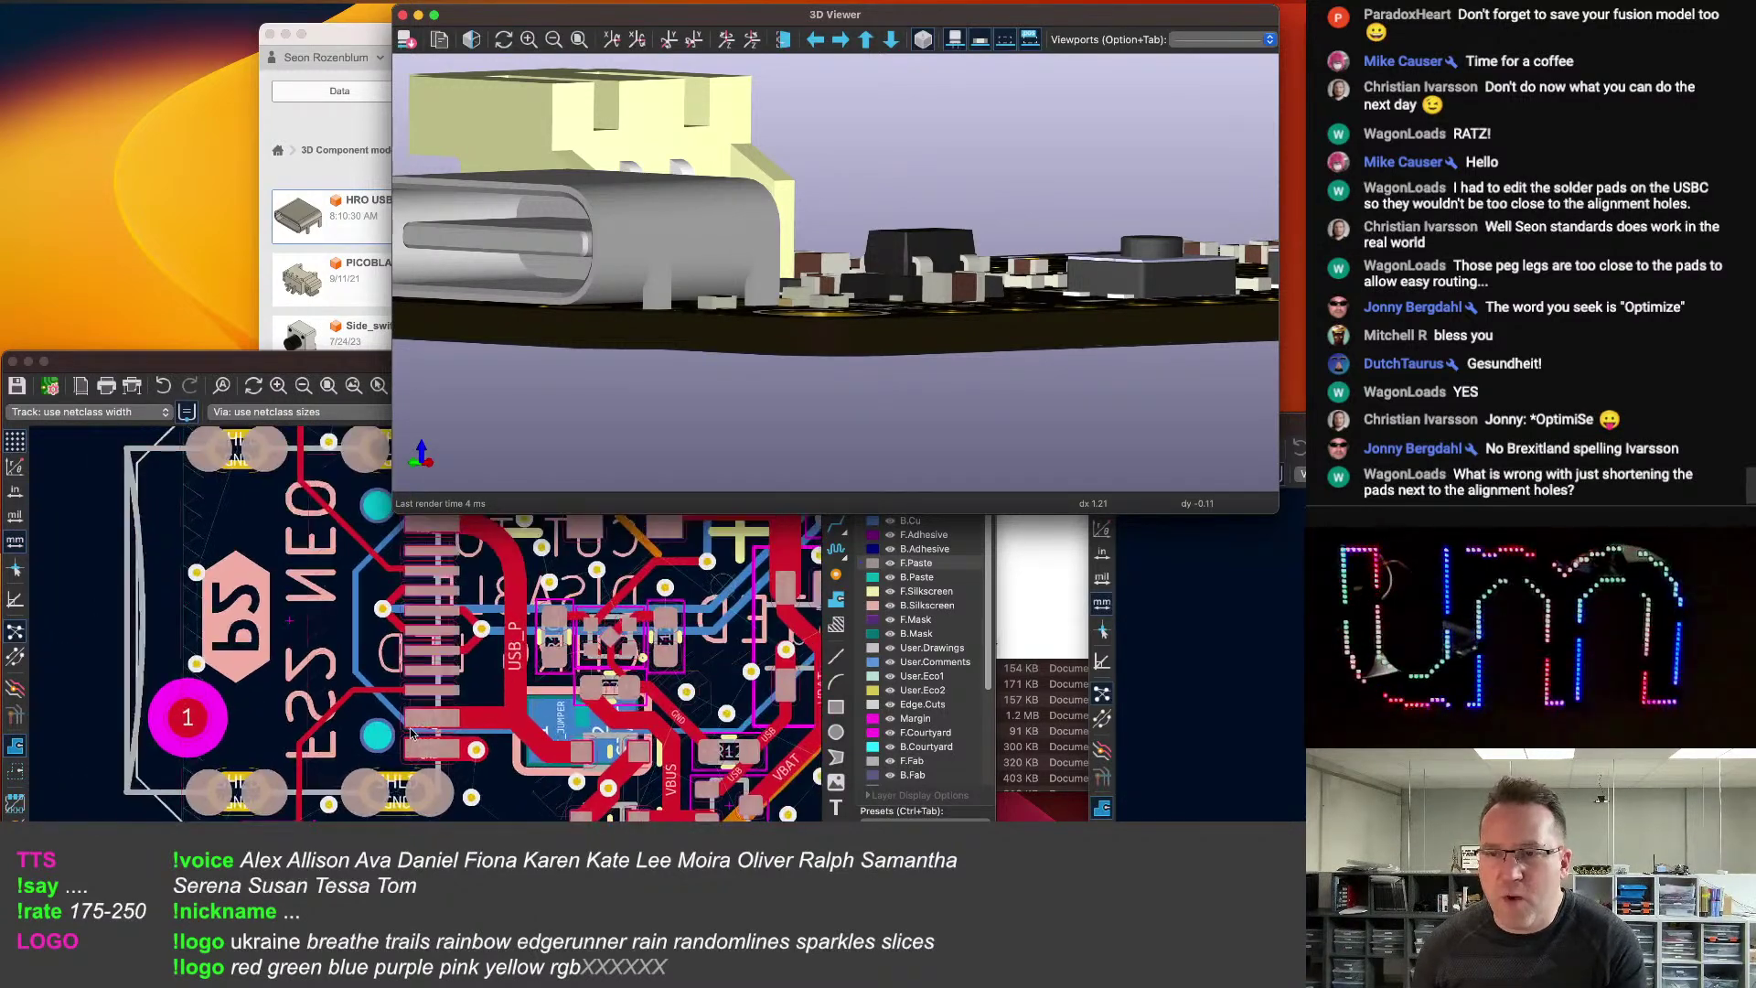
pyautogui.scroll(3, 426, 759)
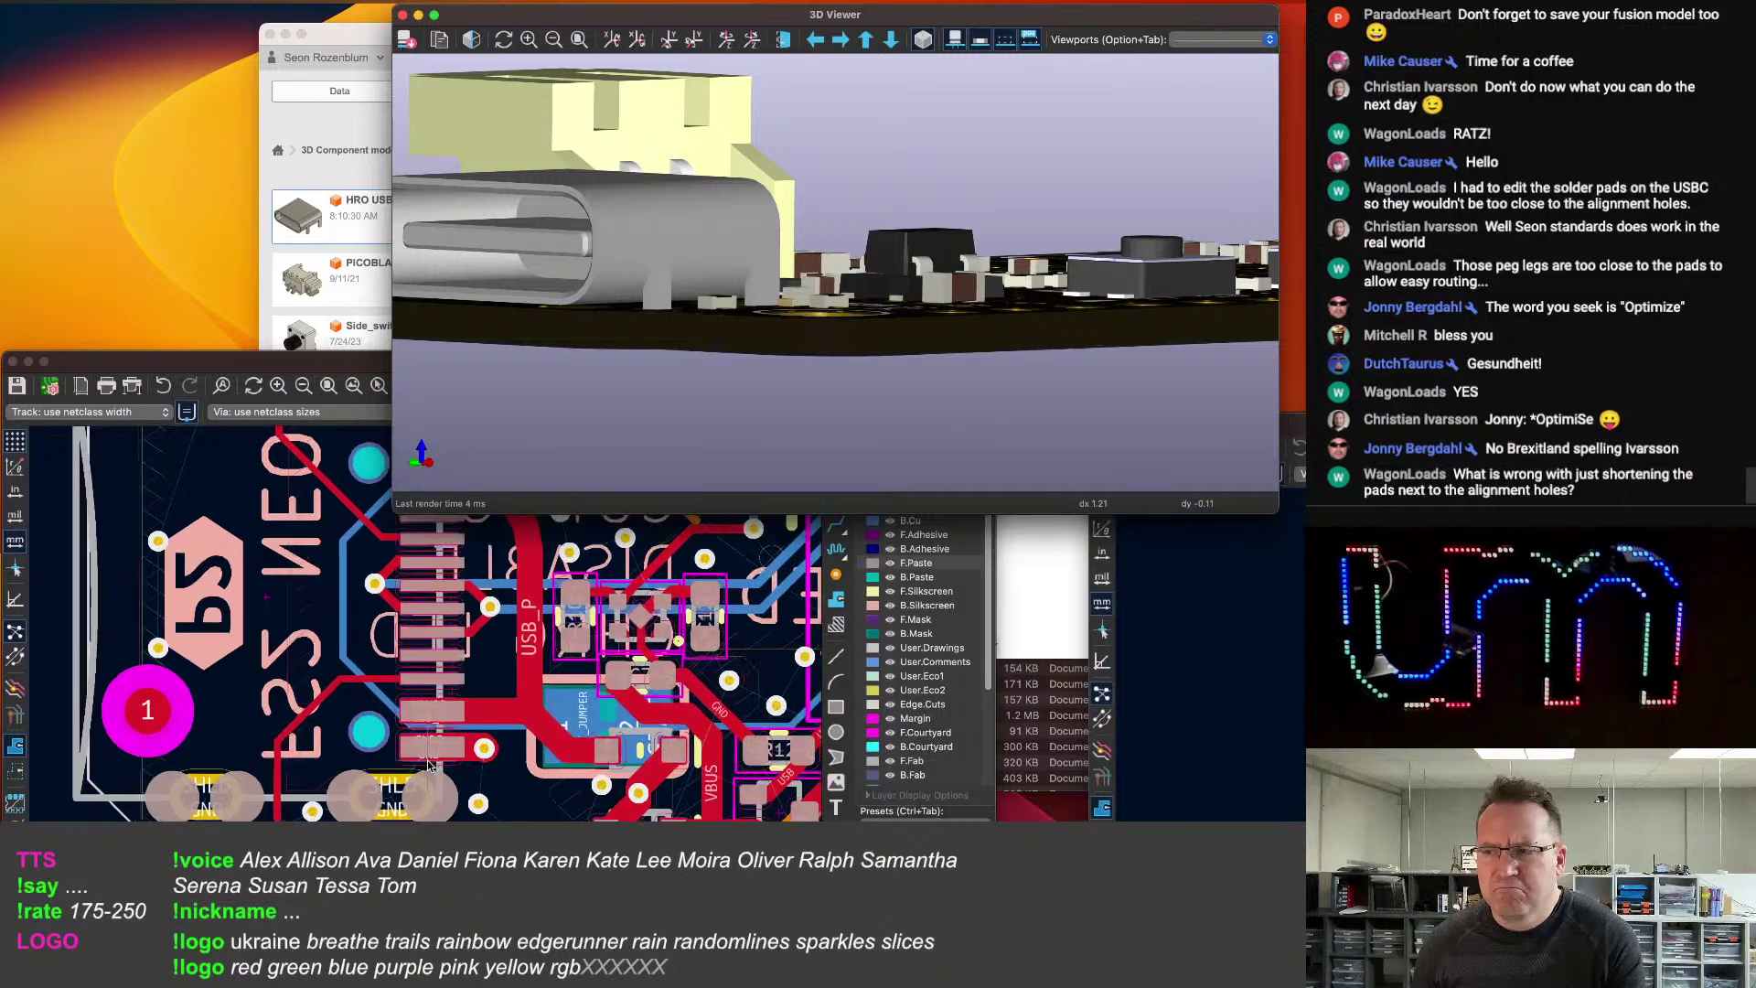
pyautogui.scroll(-2, 426, 765)
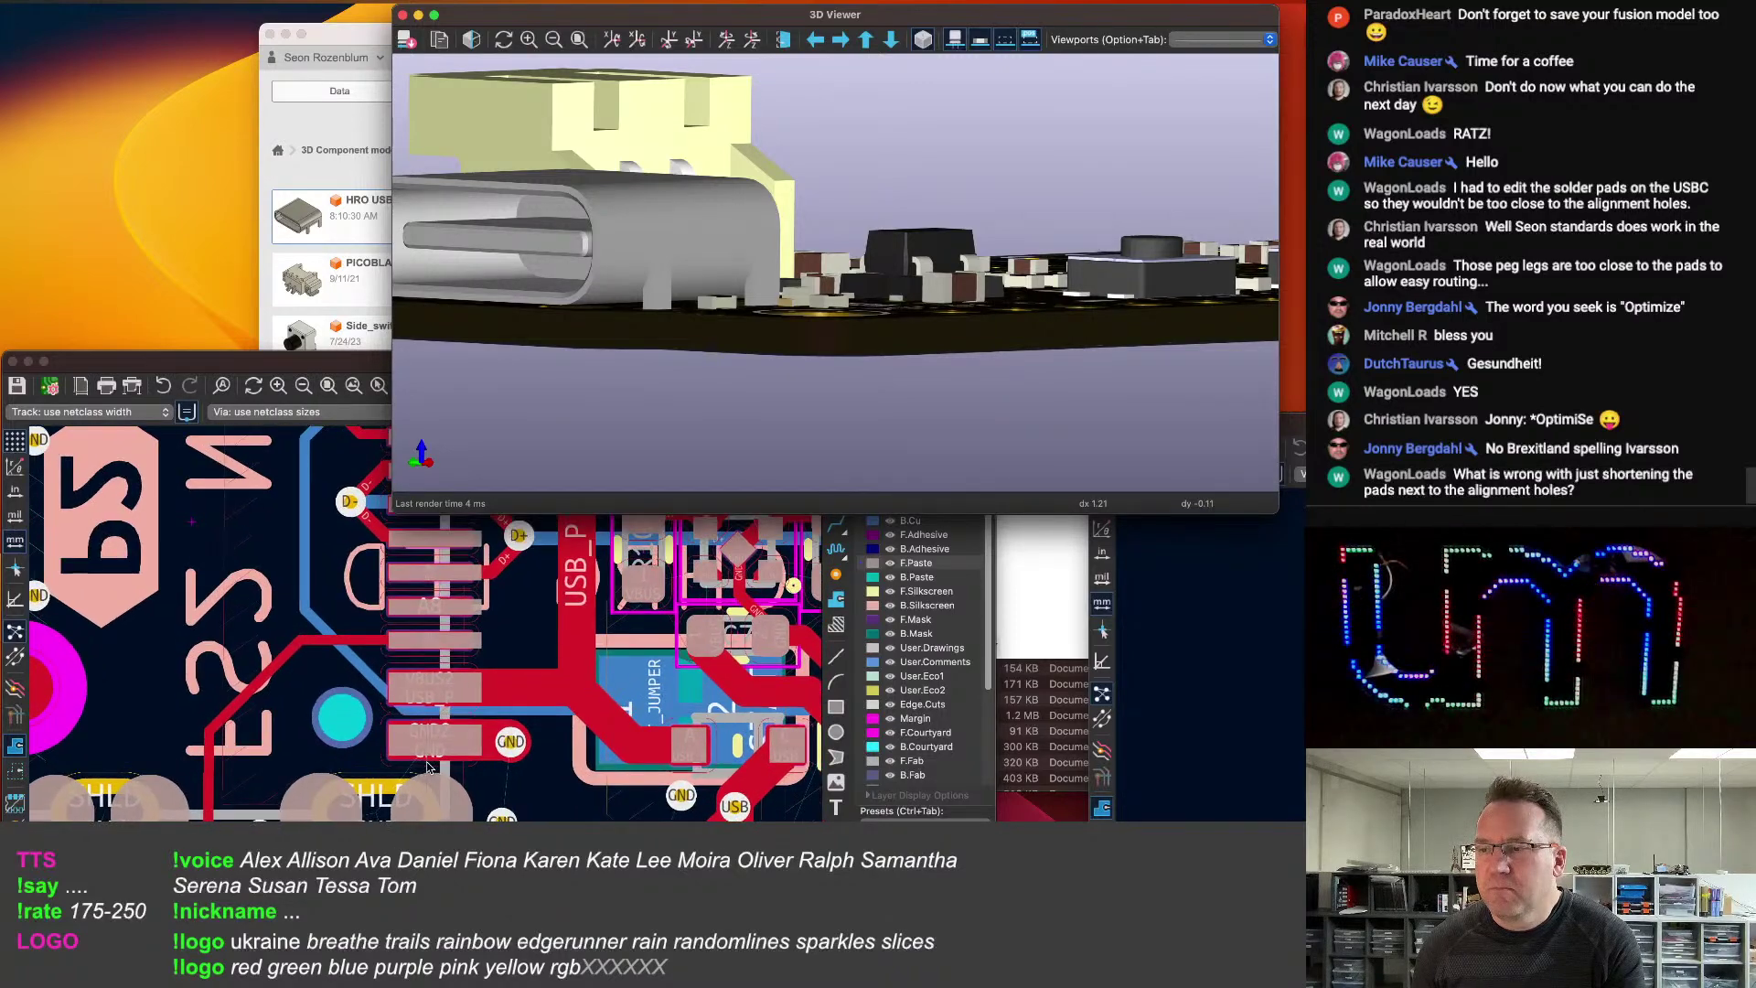
pyautogui.scroll(-3, 426, 763)
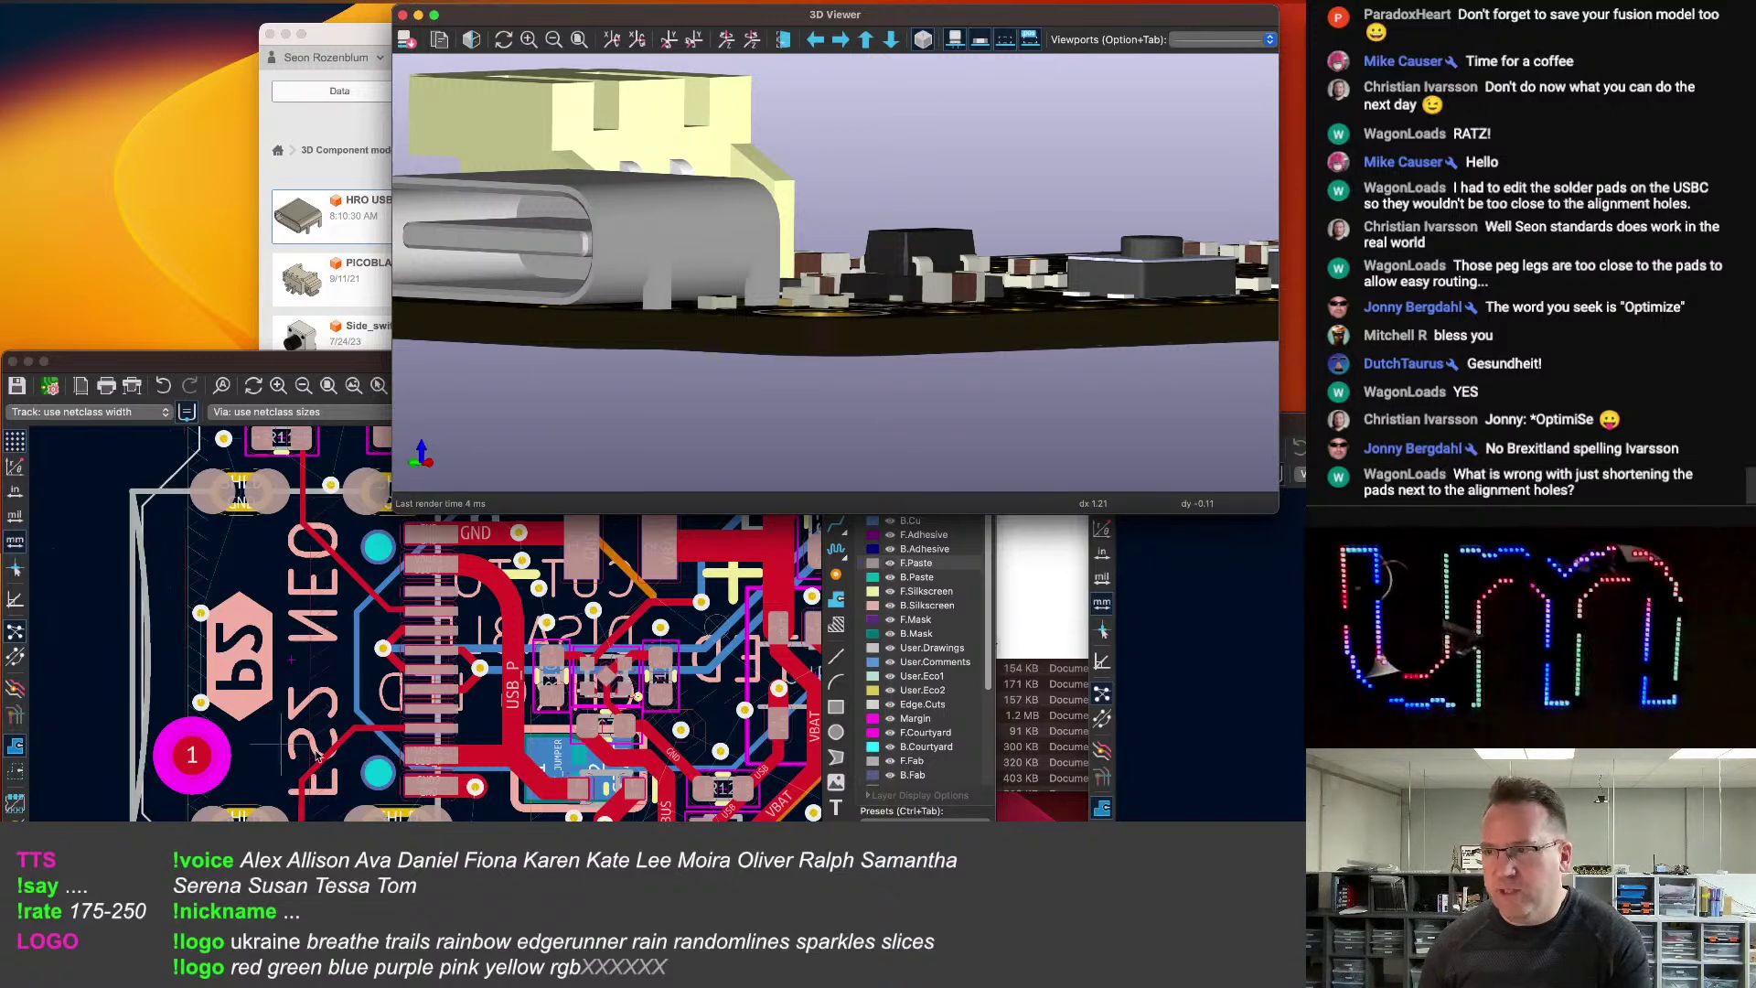
# Review the whole board layout and the area around the USB-C connector and the P$1 mounting holes.
pyautogui.scroll(-3, 356, 764)
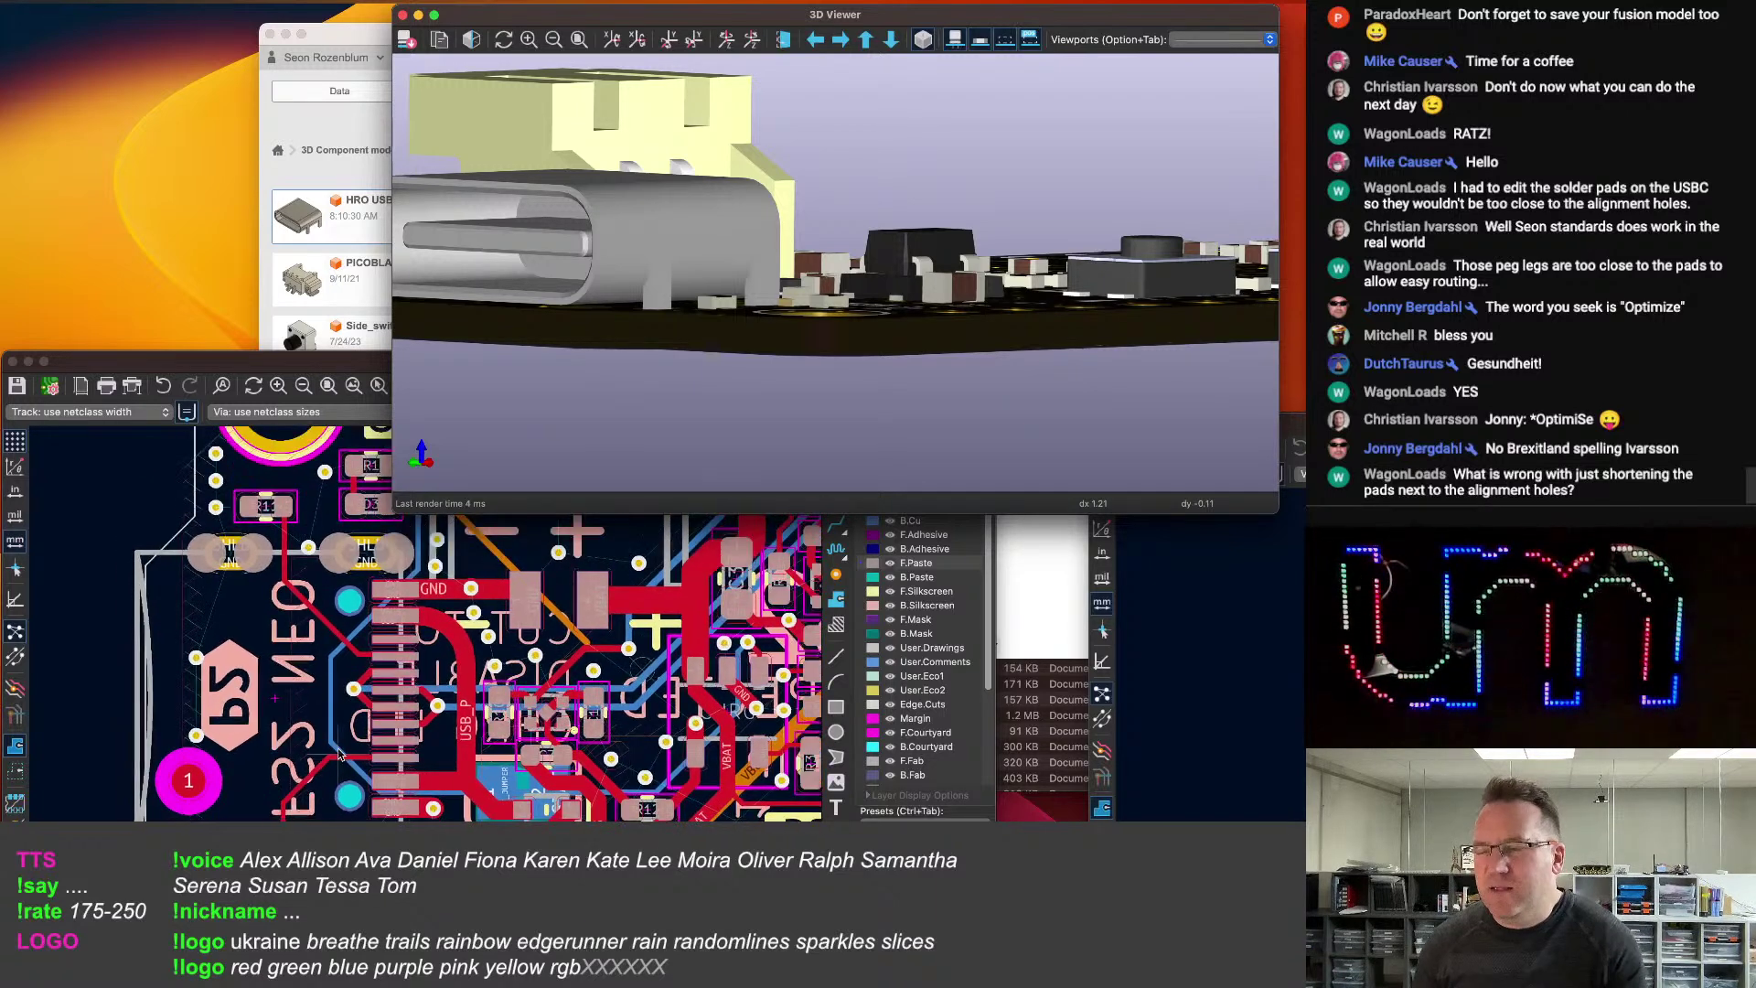
pyautogui.scroll(-3, 346, 759)
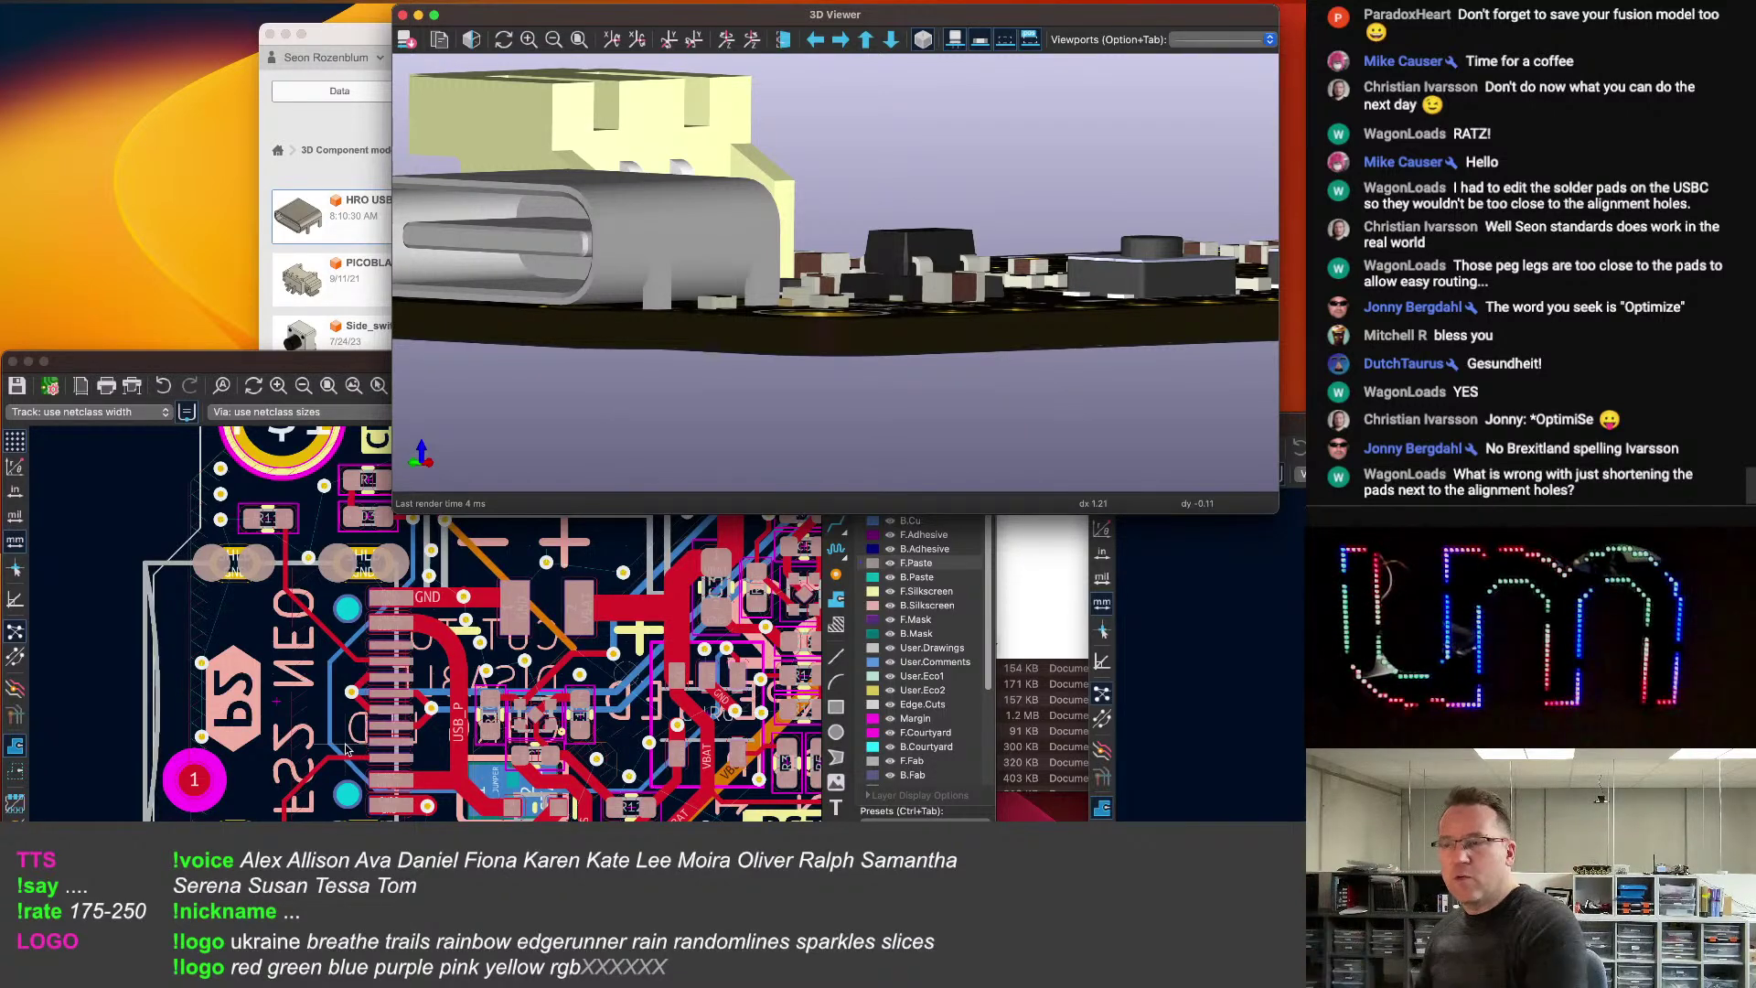
pyautogui.scroll(-2, 345, 748)
pyautogui.moveTo(417, 766); pyautogui.dragTo(319, 770, button='middle')
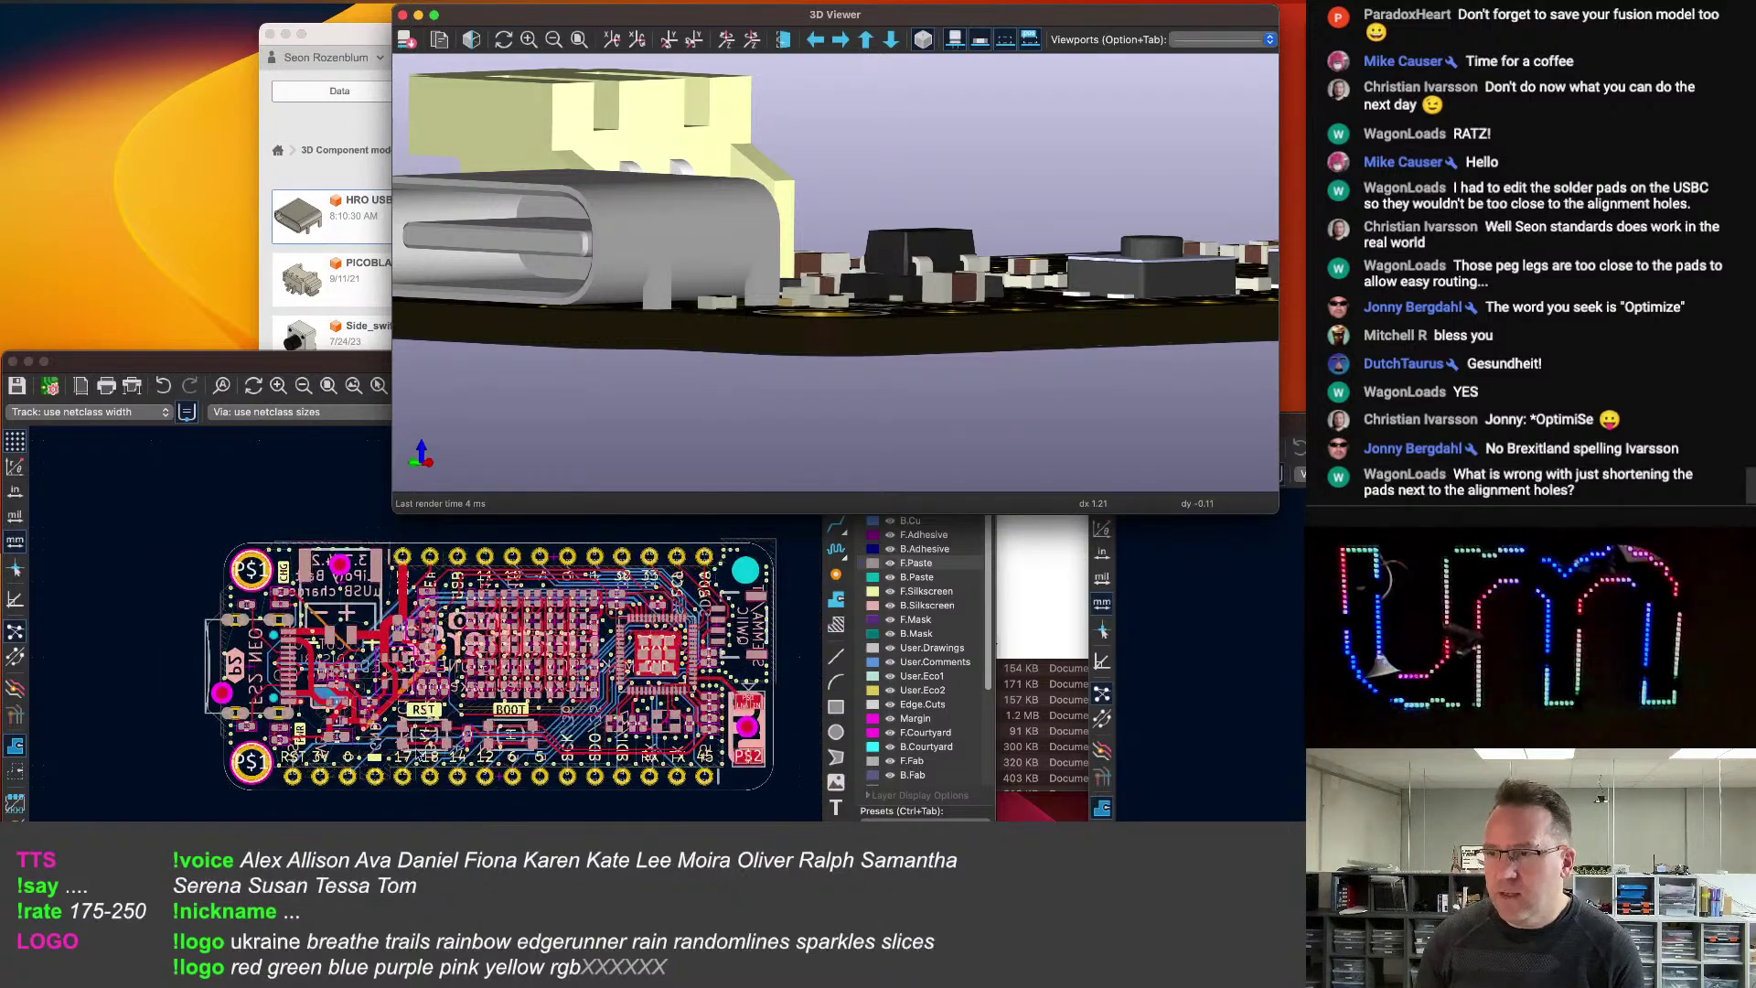
pyautogui.scroll(5, 217, 768)
pyautogui.scroll(-3, 218, 768)
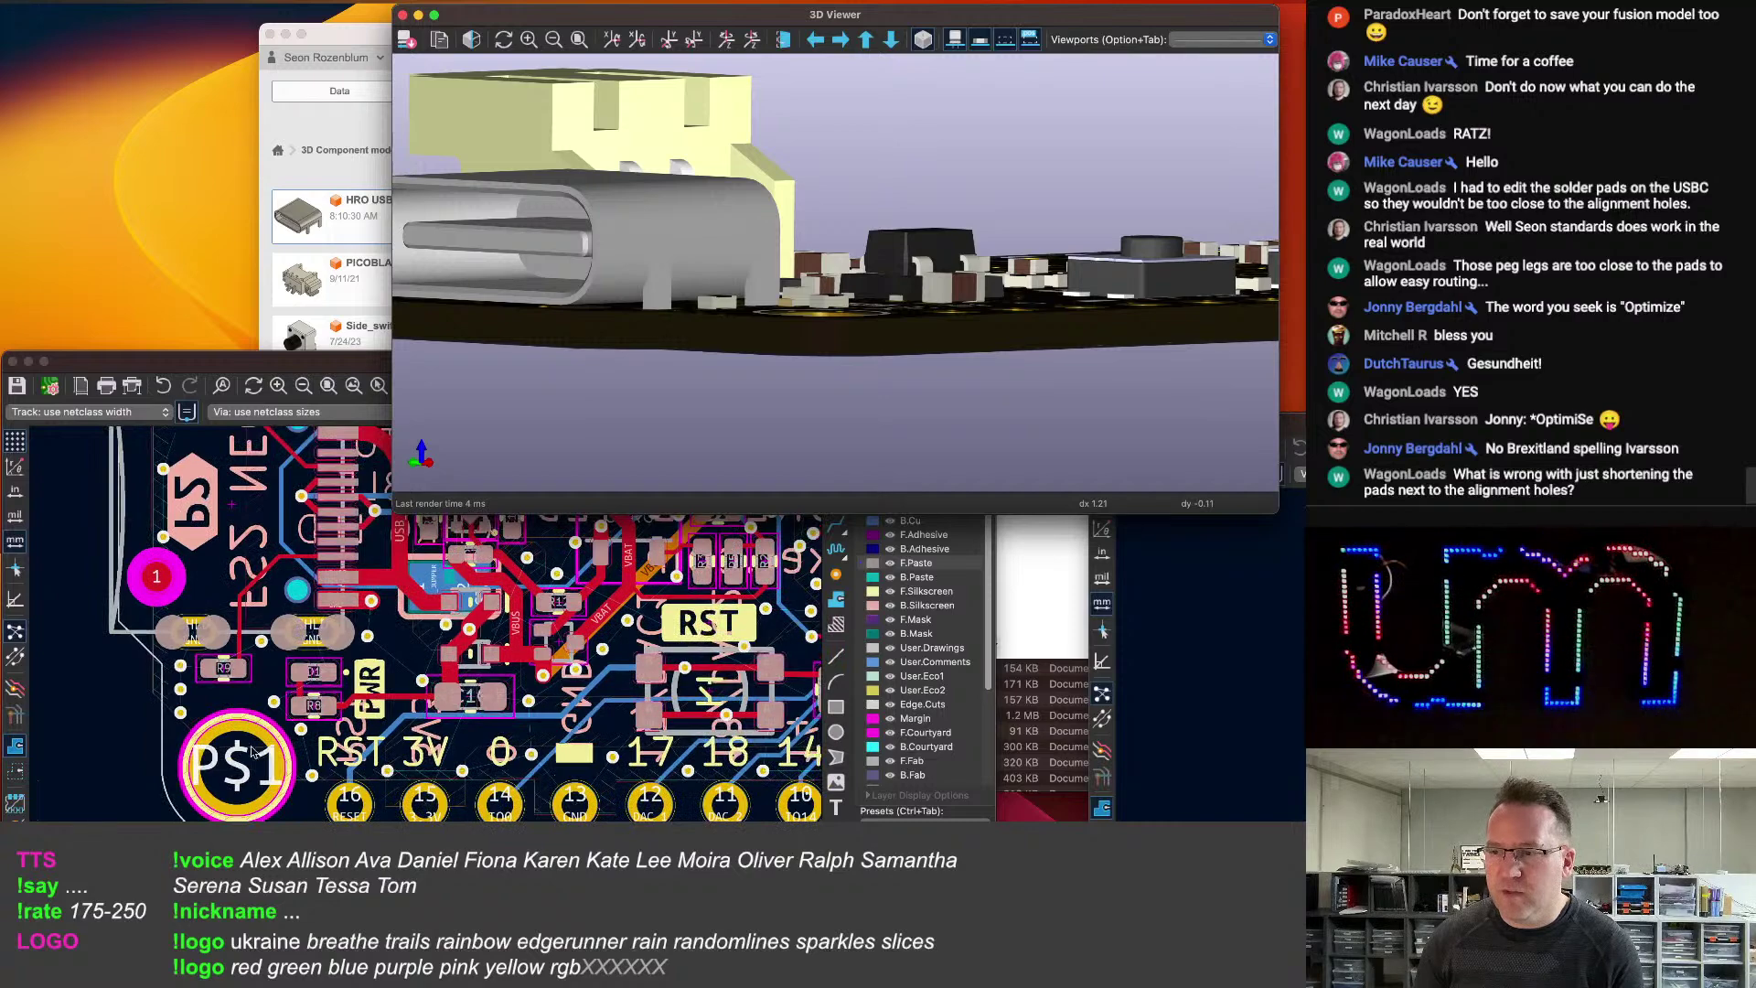
pyautogui.scroll(-3, 272, 489)
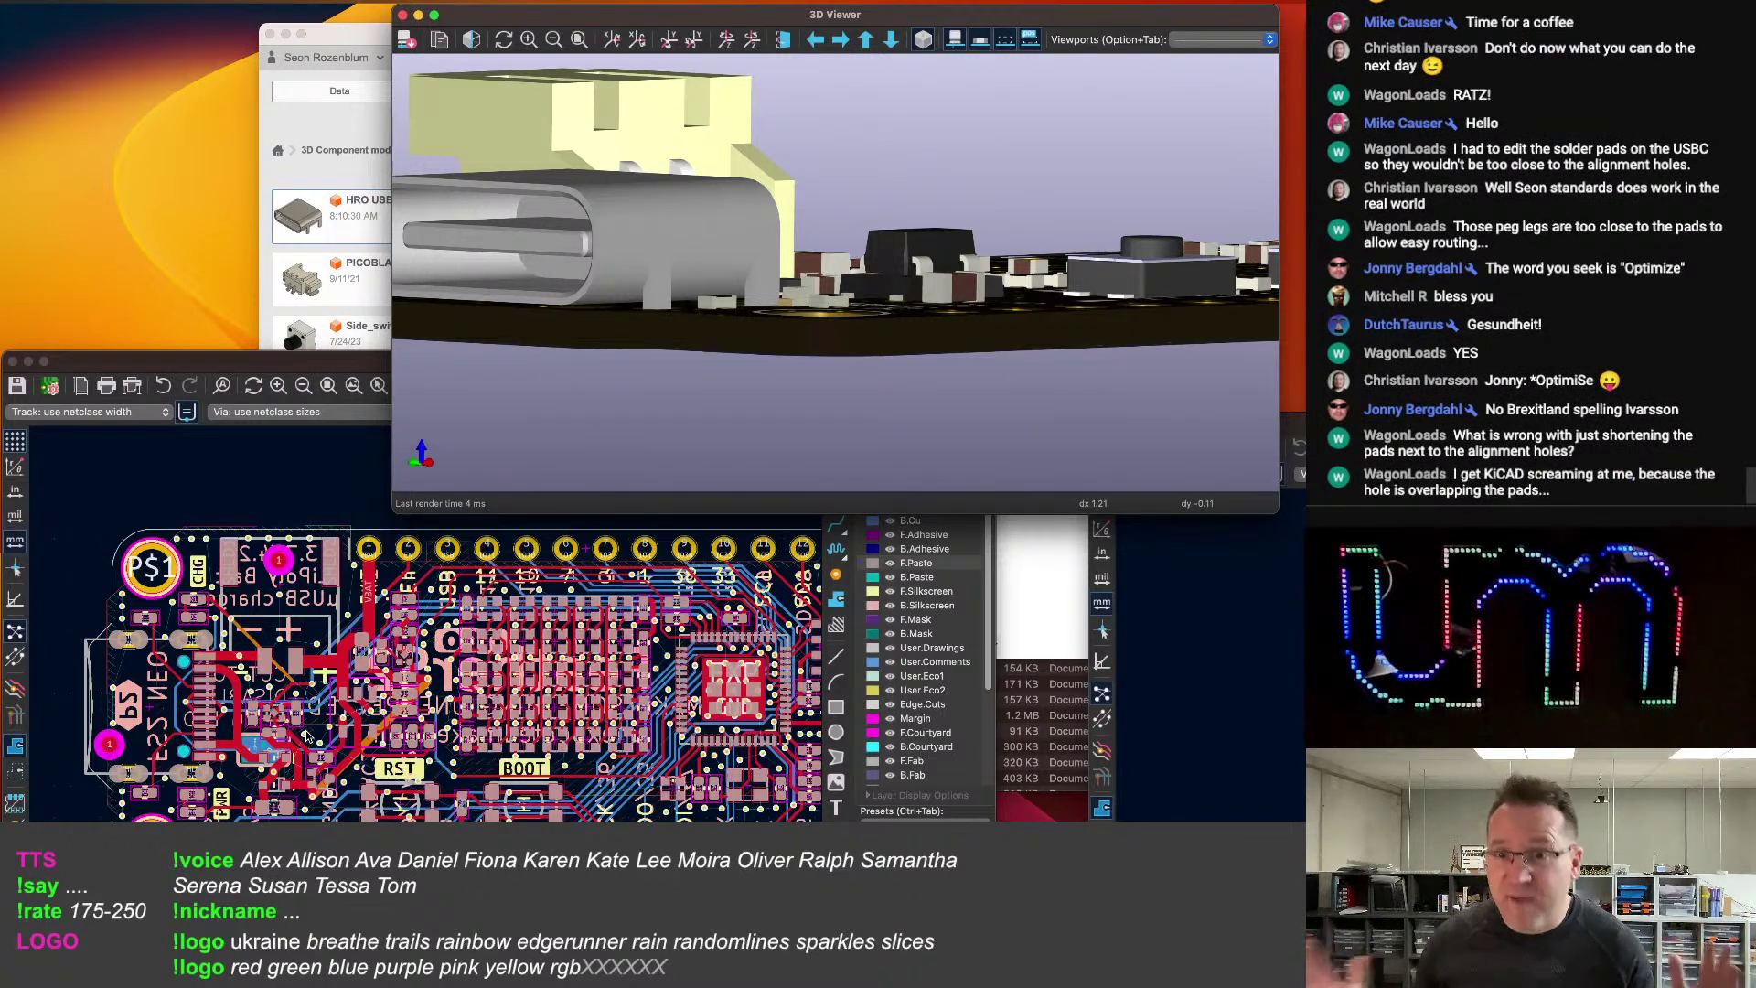
pyautogui.scroll(-2, 307, 738)
pyautogui.scroll(5, 292, 741)
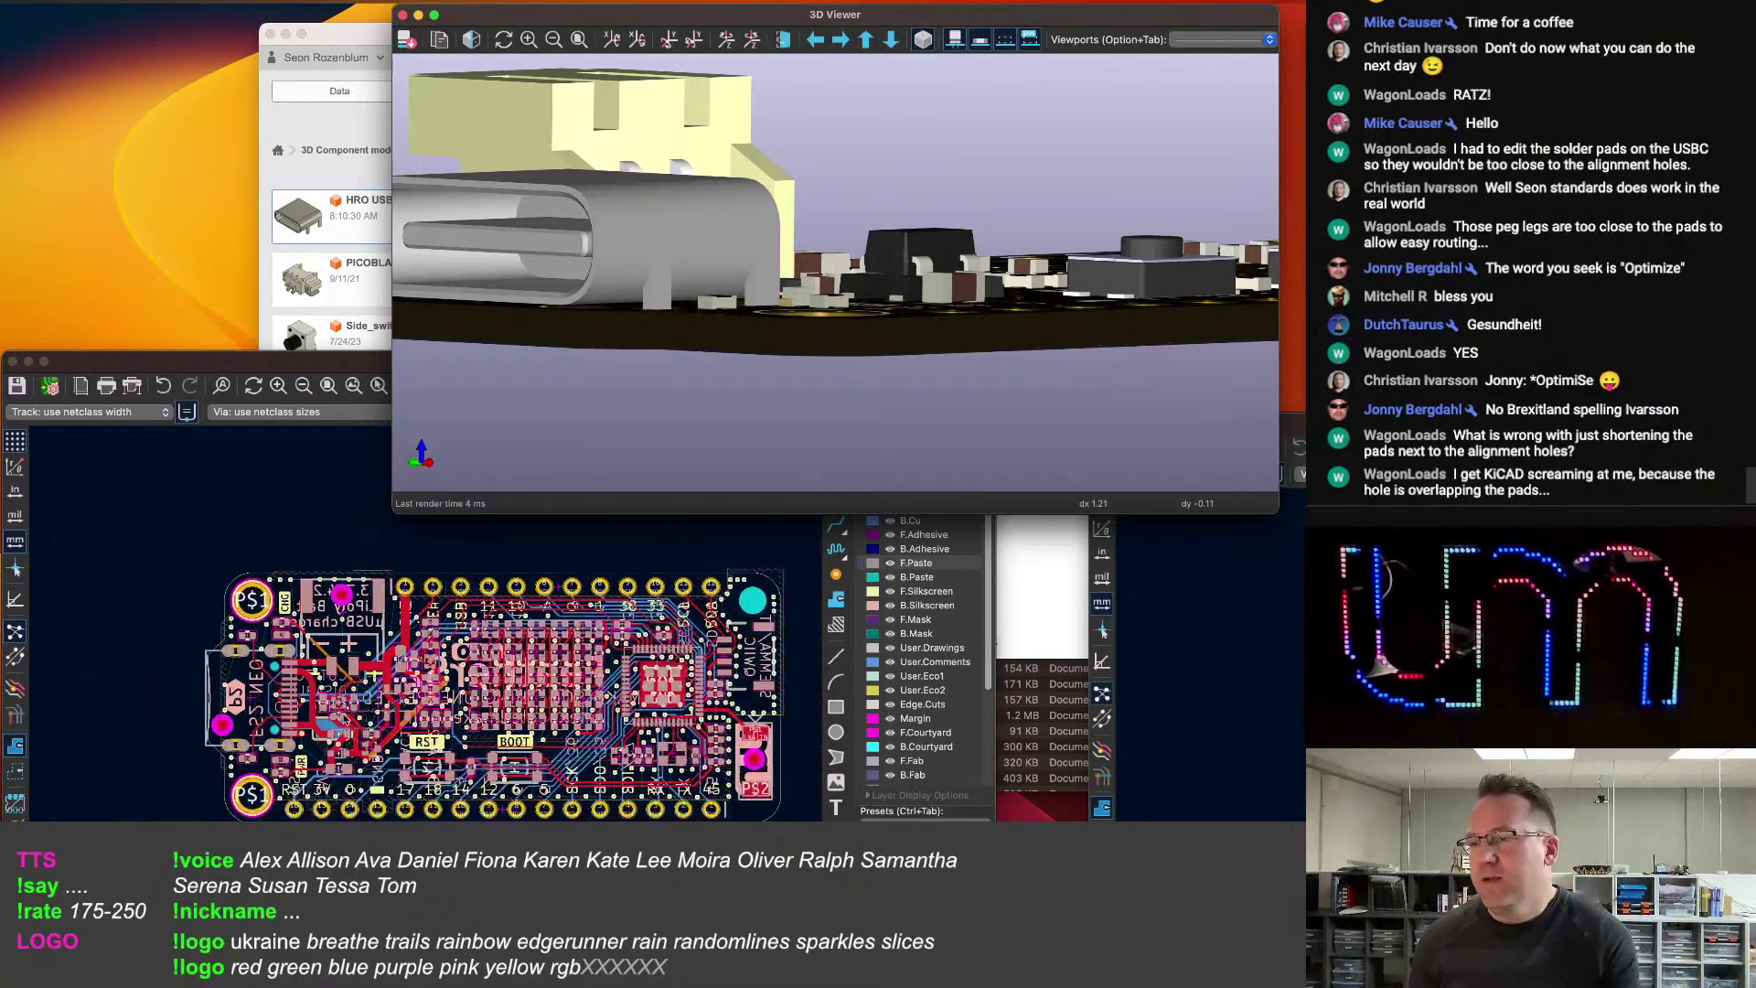
pyautogui.scroll(3, 334, 711)
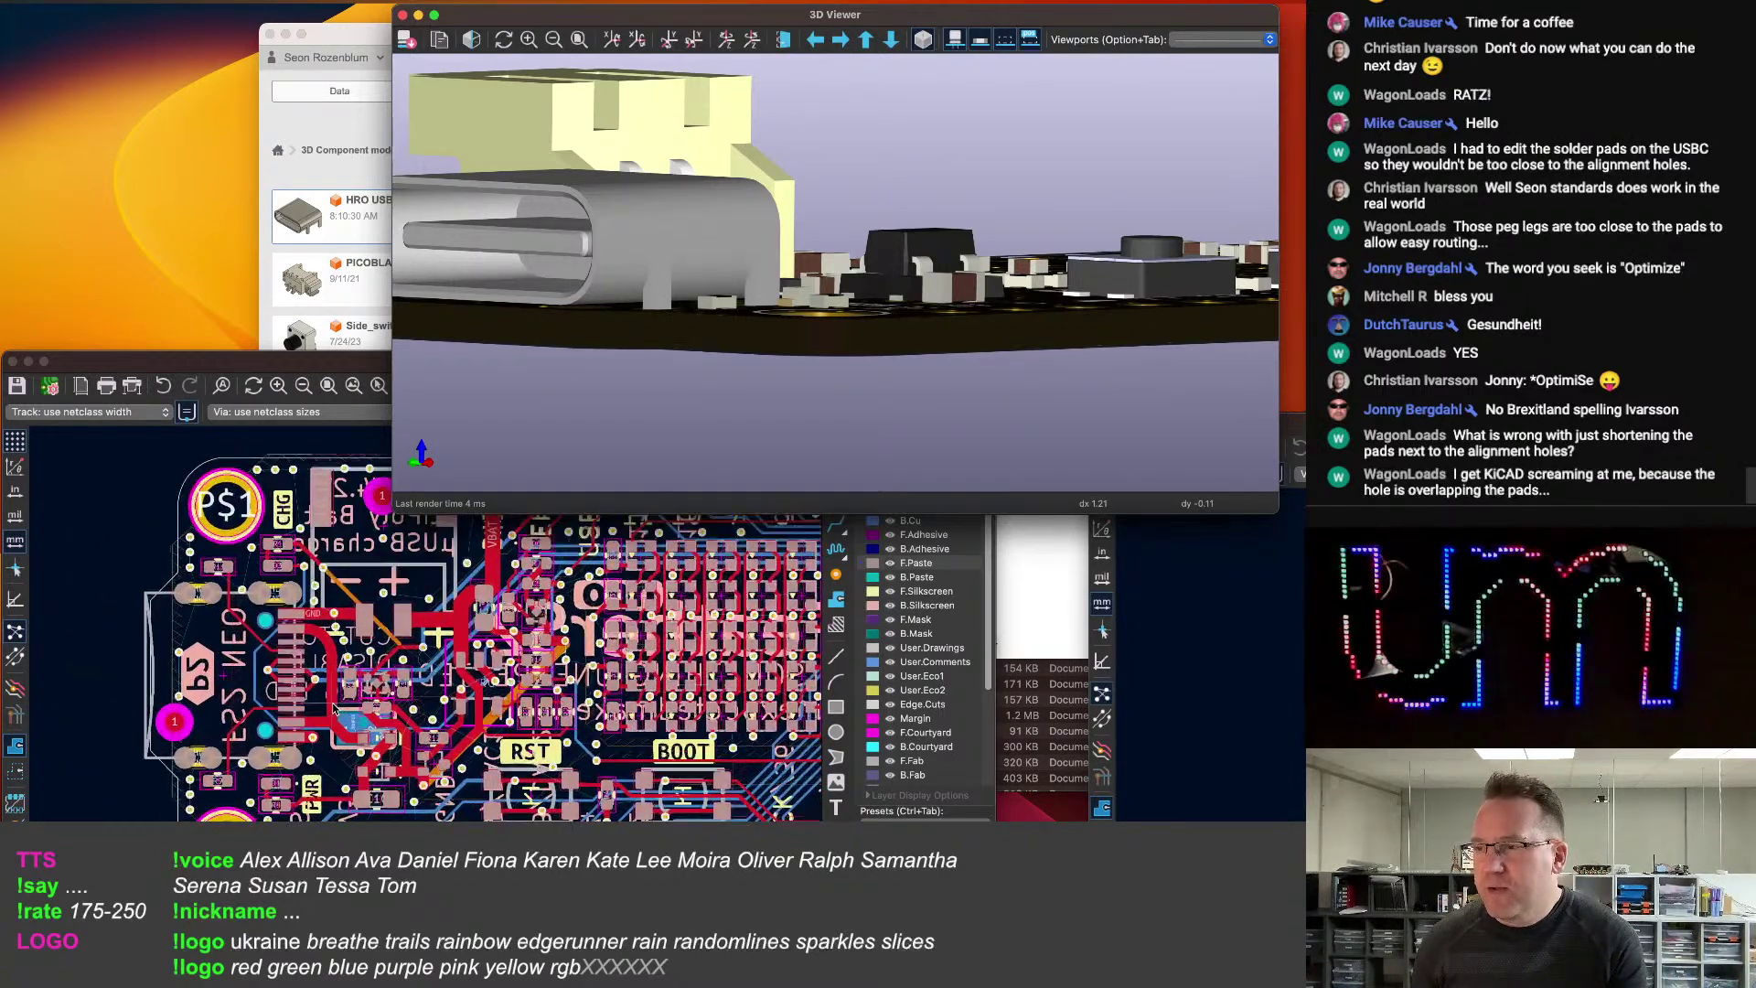
pyautogui.scroll(3, 320, 718)
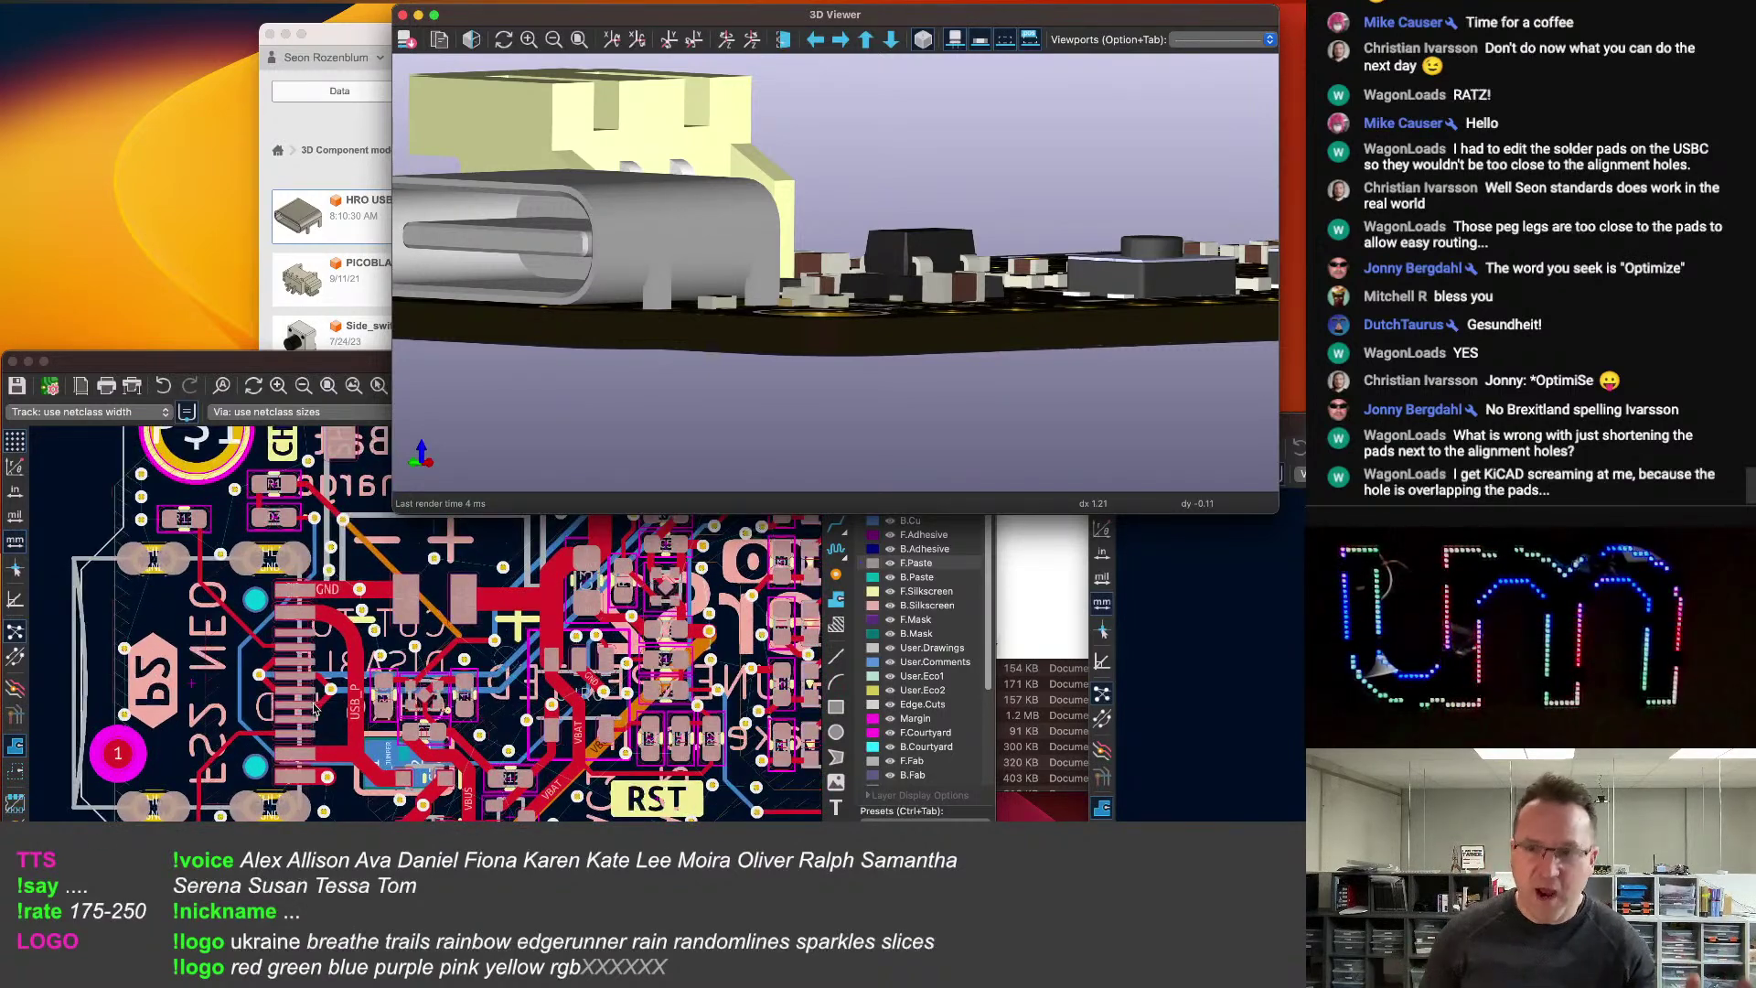
pyautogui.scroll(-1, 308, 695)
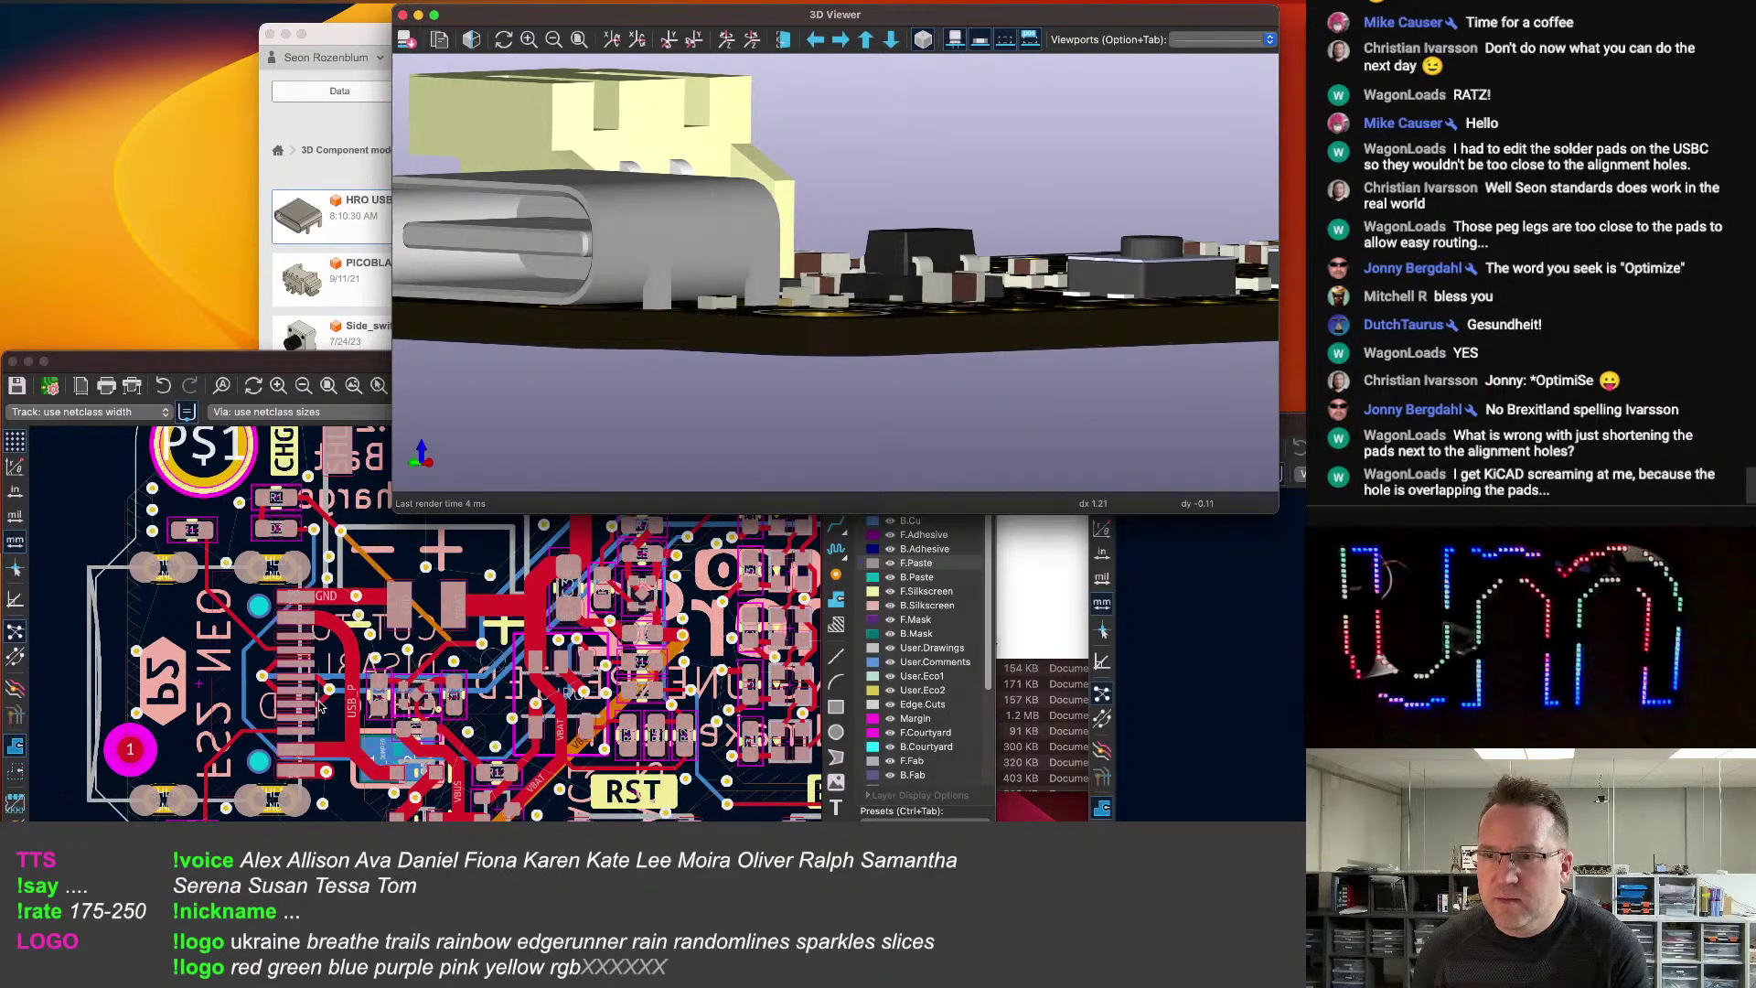
# Inspect the spacing between the USB-C footprint's upper alignment hole, the adjacent GND and VBUS pads, and the nearby blue track.
pyautogui.scroll(5, 208, 699)
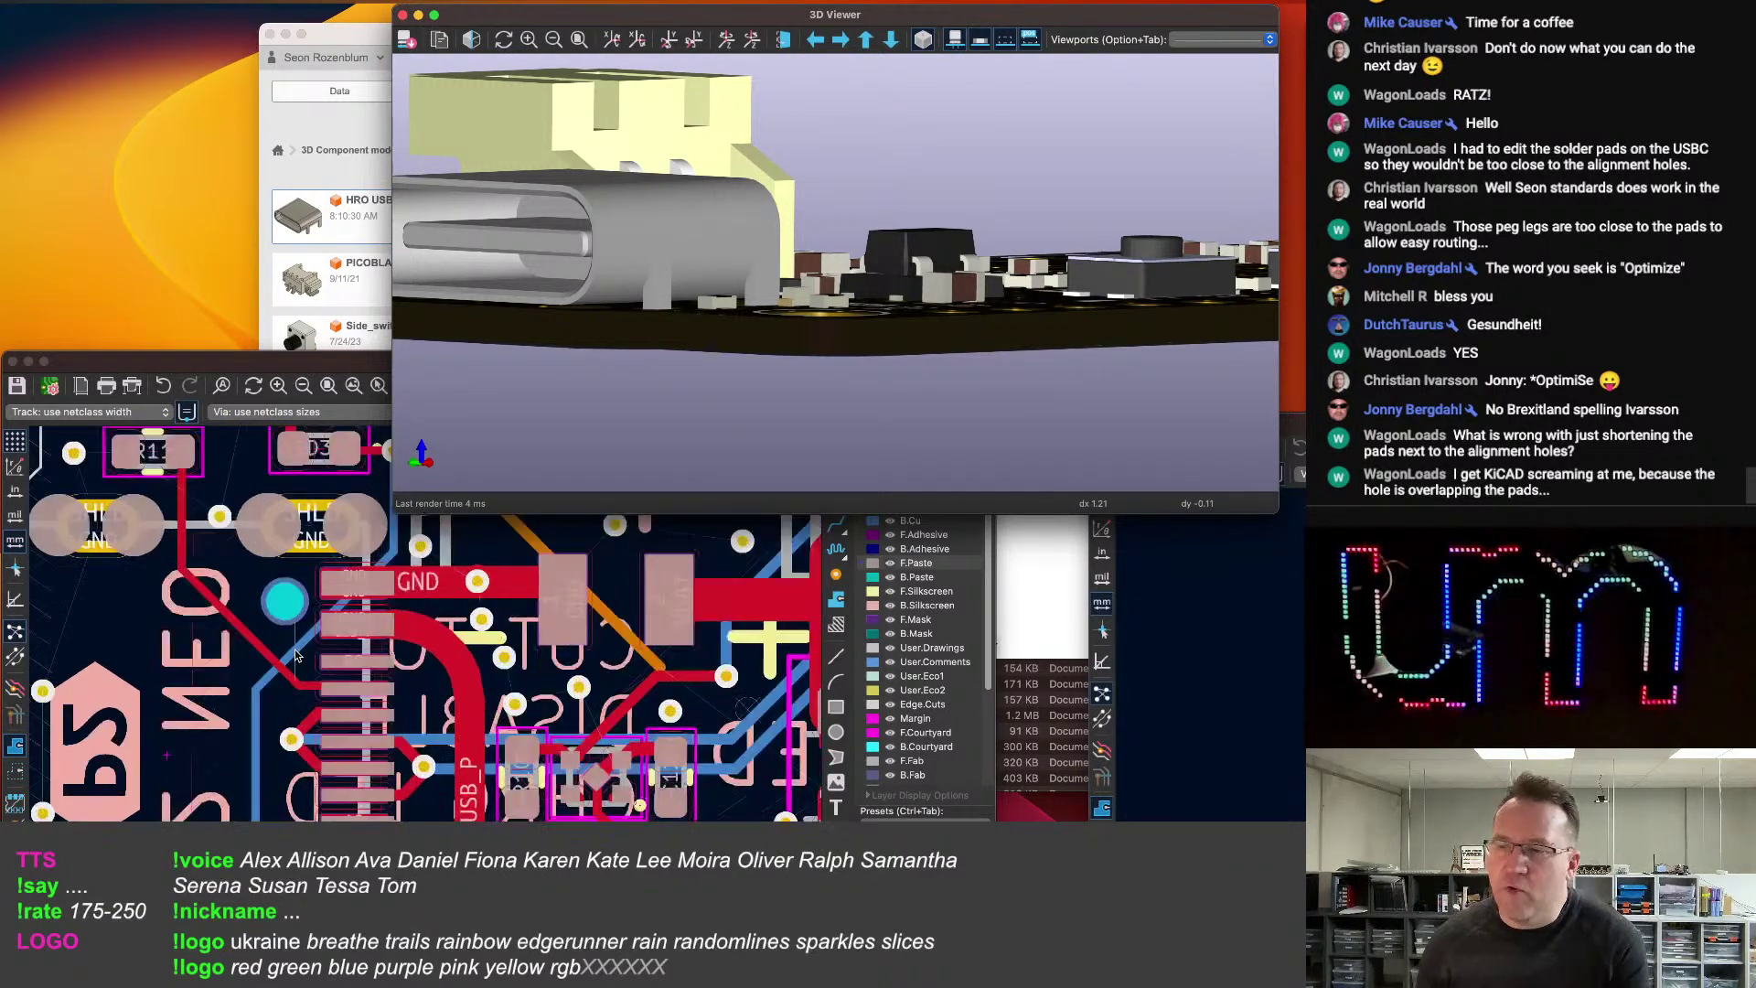
pyautogui.scroll(2, 333, 613)
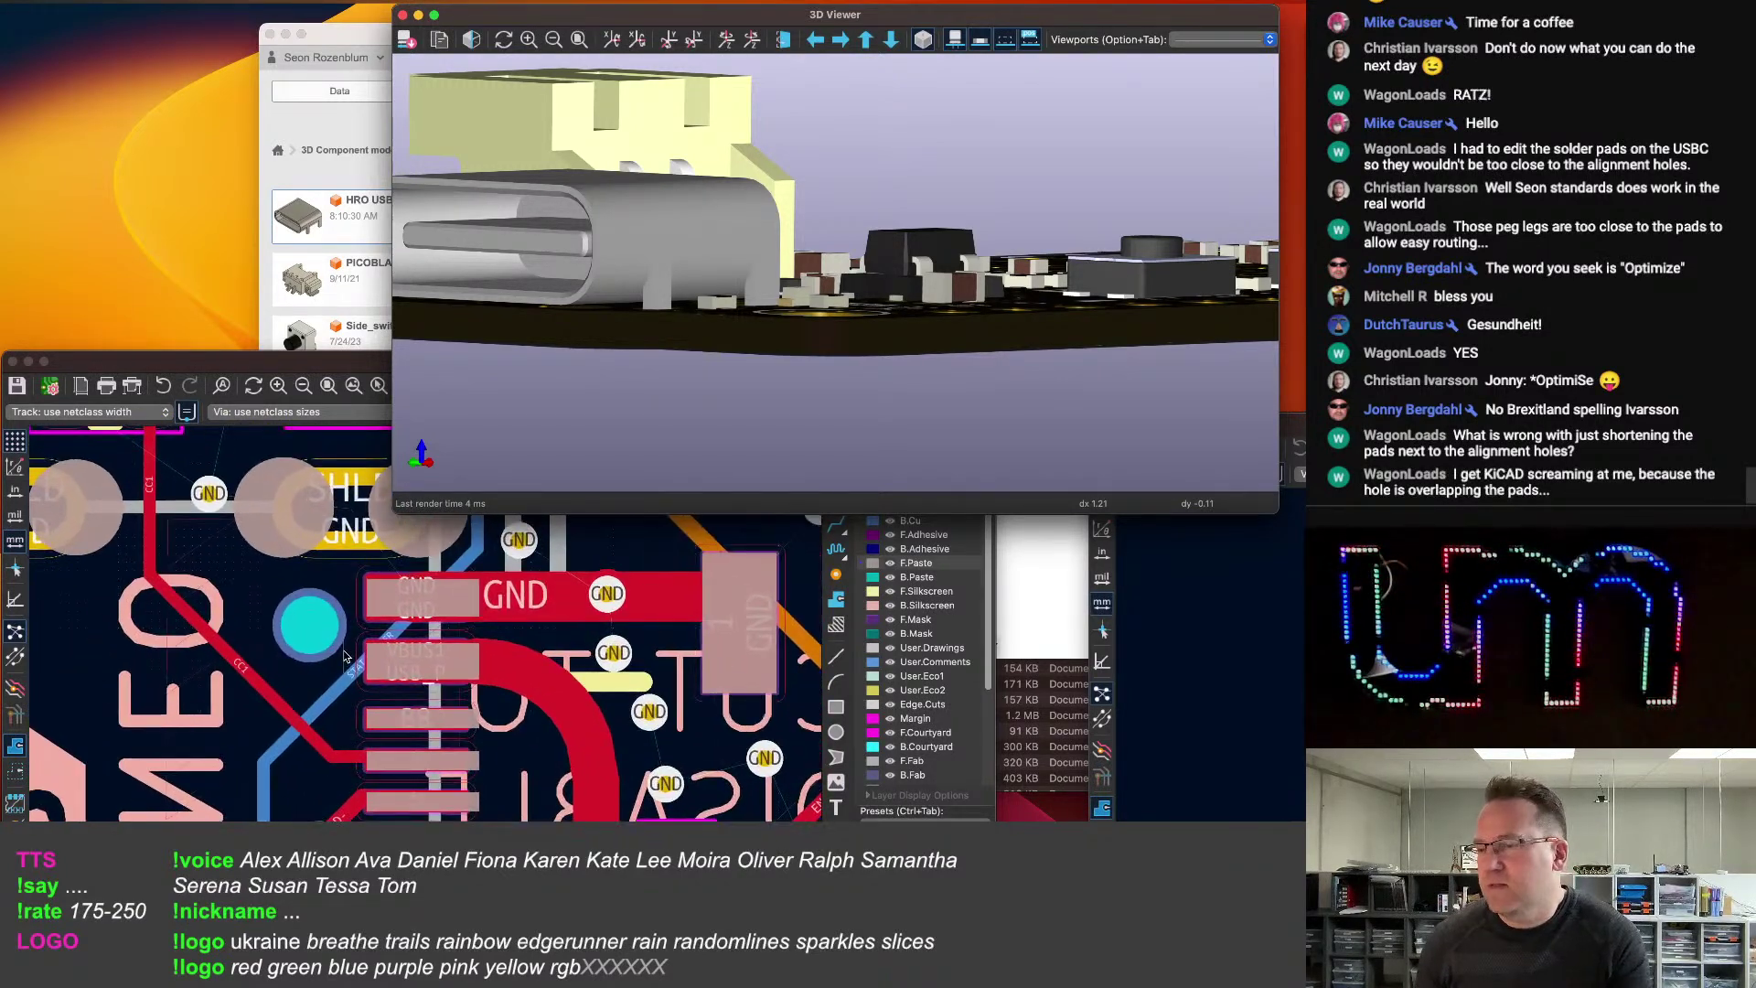
pyautogui.scroll(-6, 346, 657)
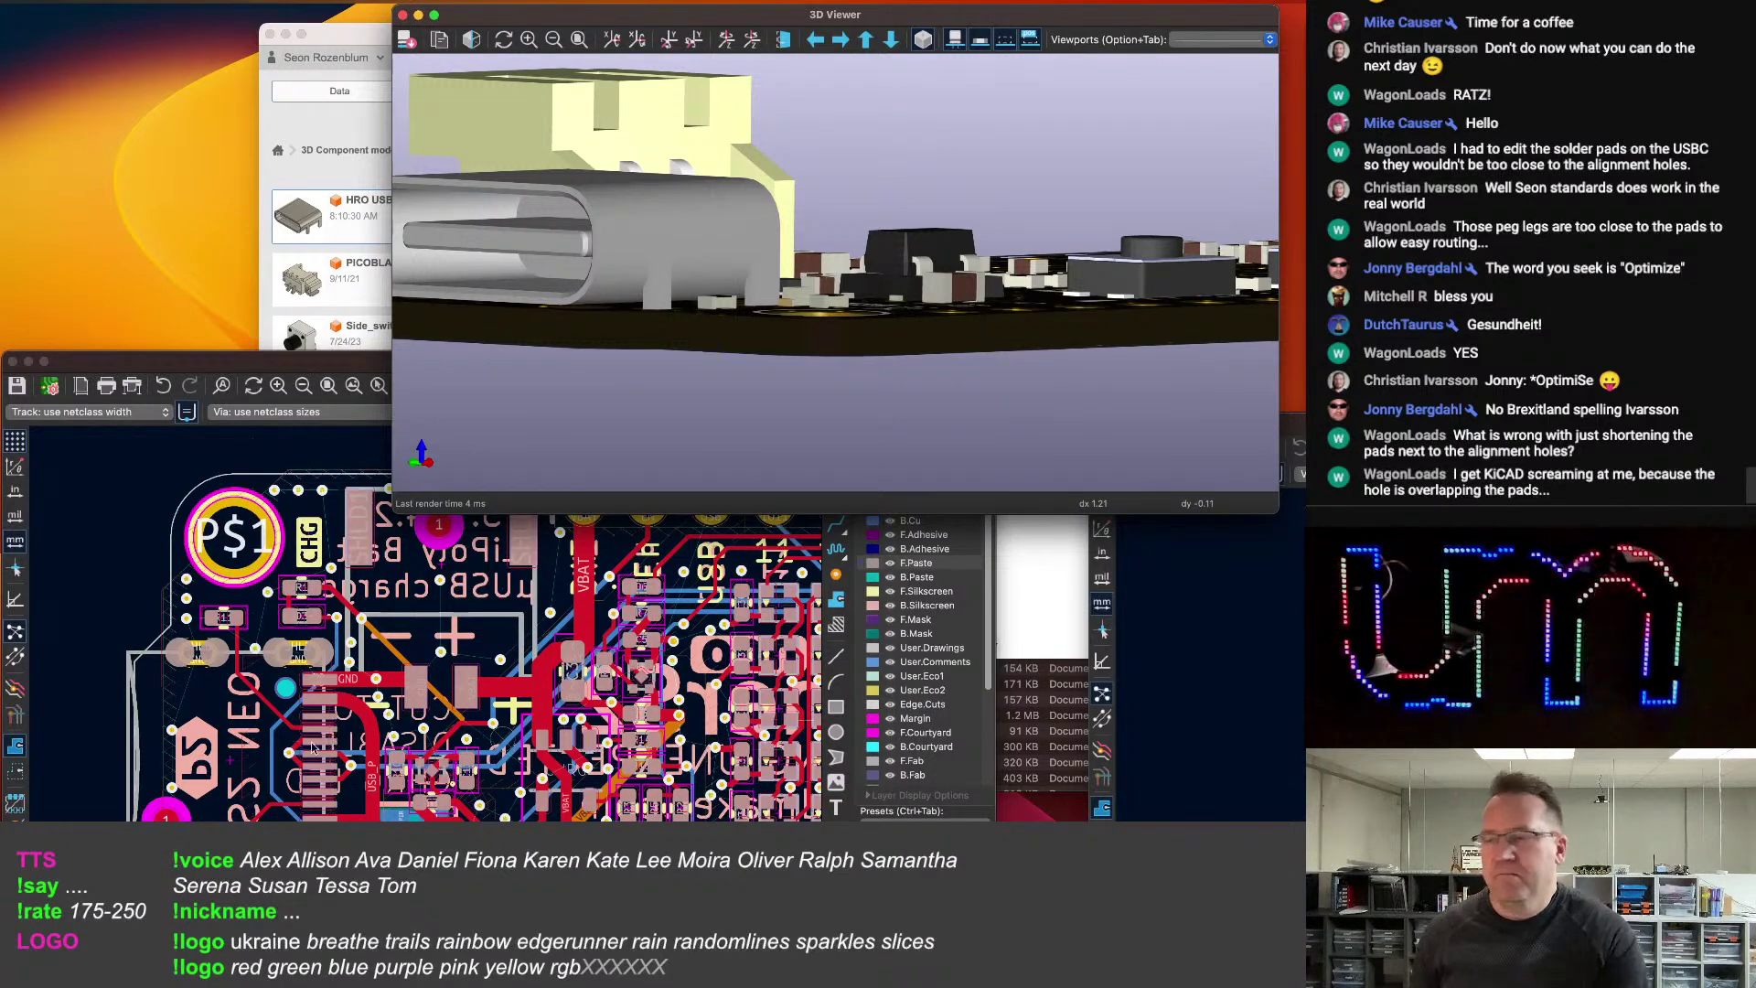
pyautogui.scroll(-3, 313, 747)
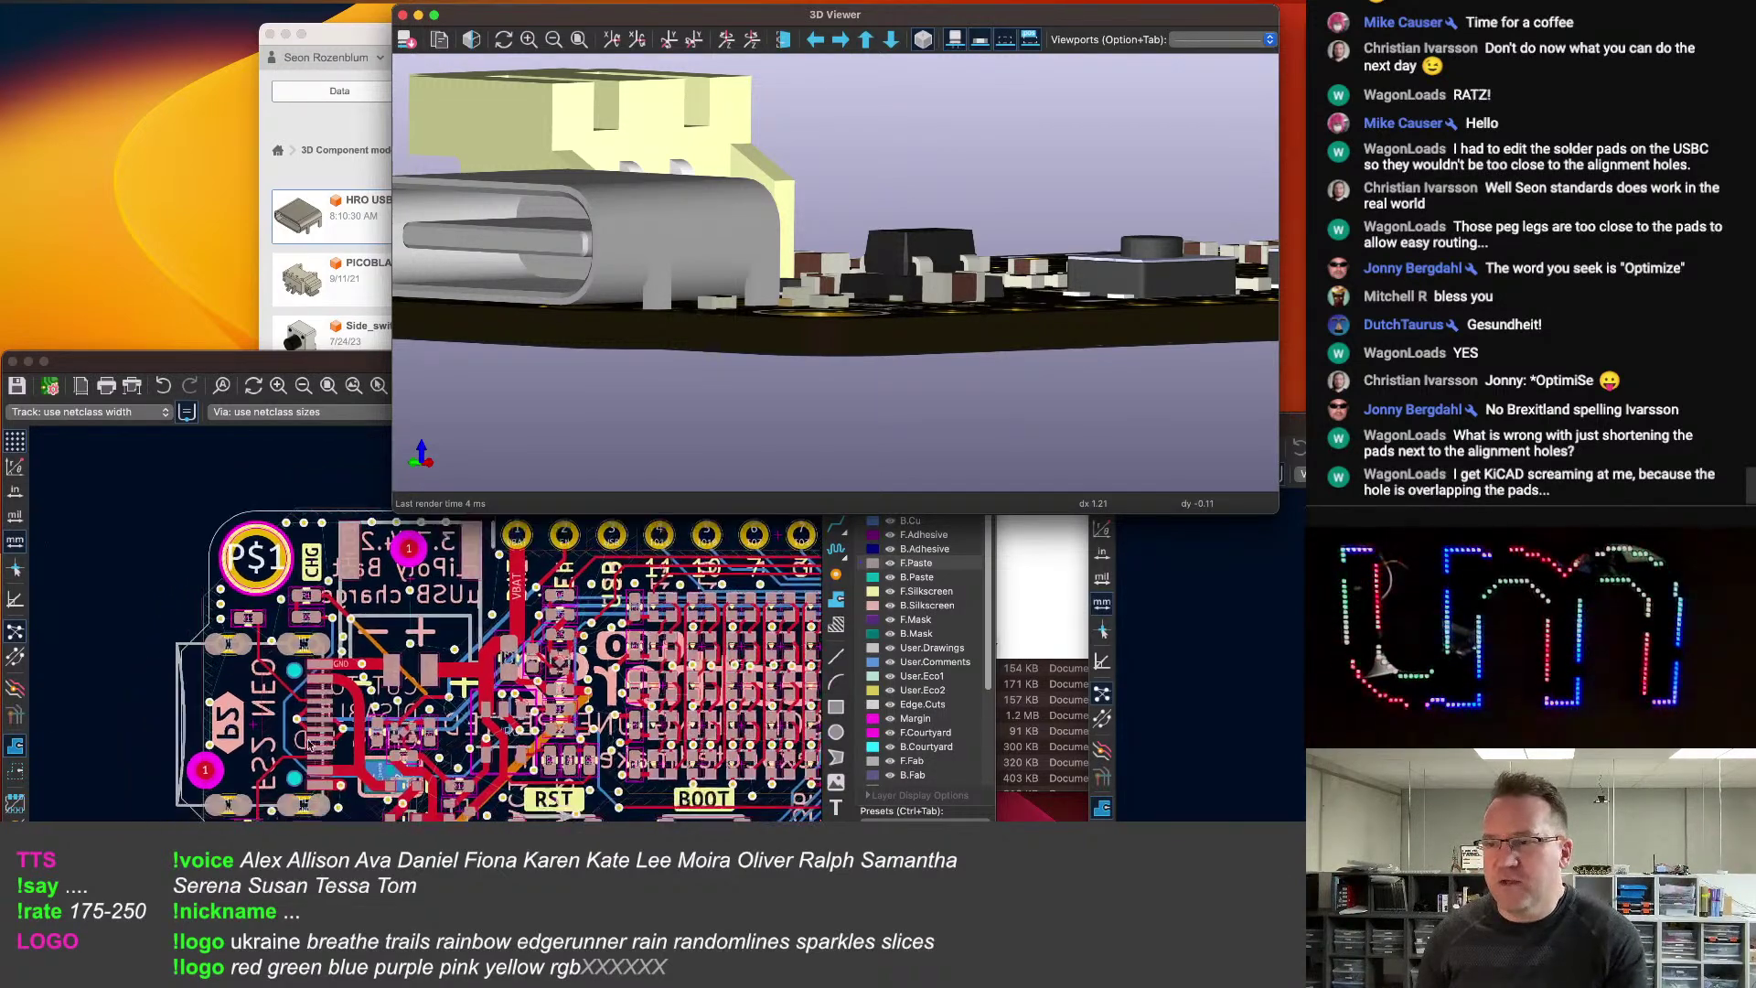
# Examine the small centre-pad component, its flanking two-pad parts and the EN and GND routing beside the USB_P track.
pyautogui.scroll(3, 322, 733)
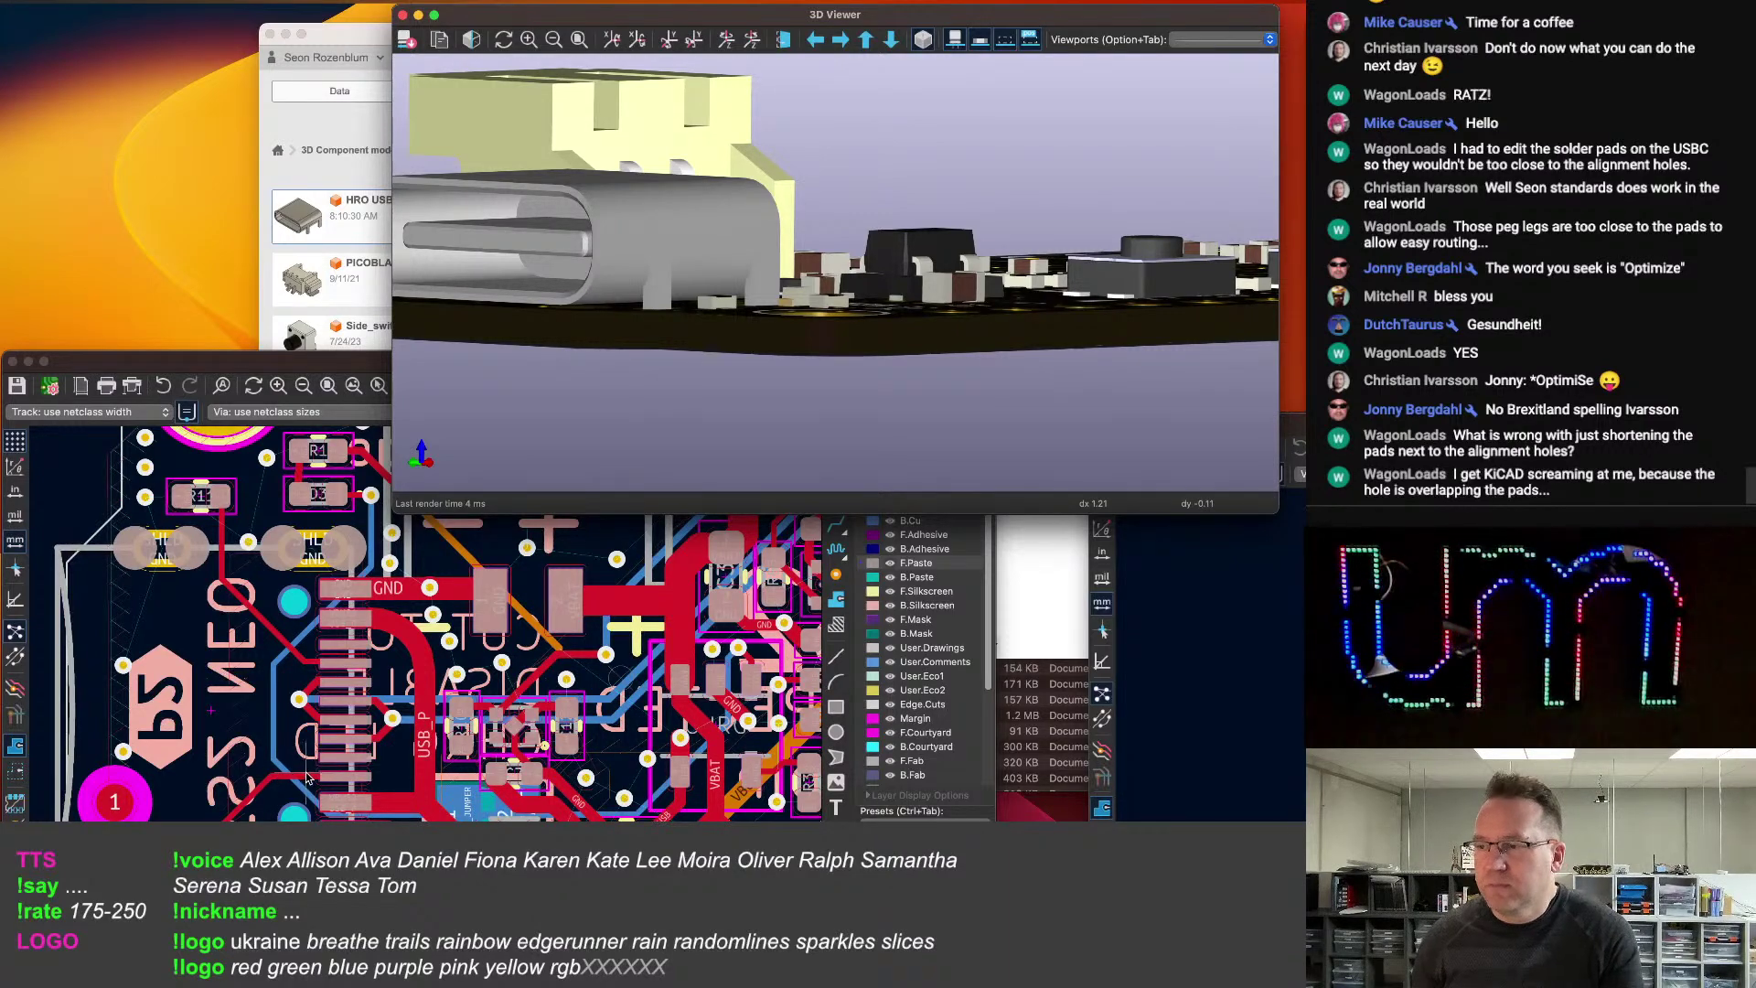
pyautogui.scroll(5, 359, 766)
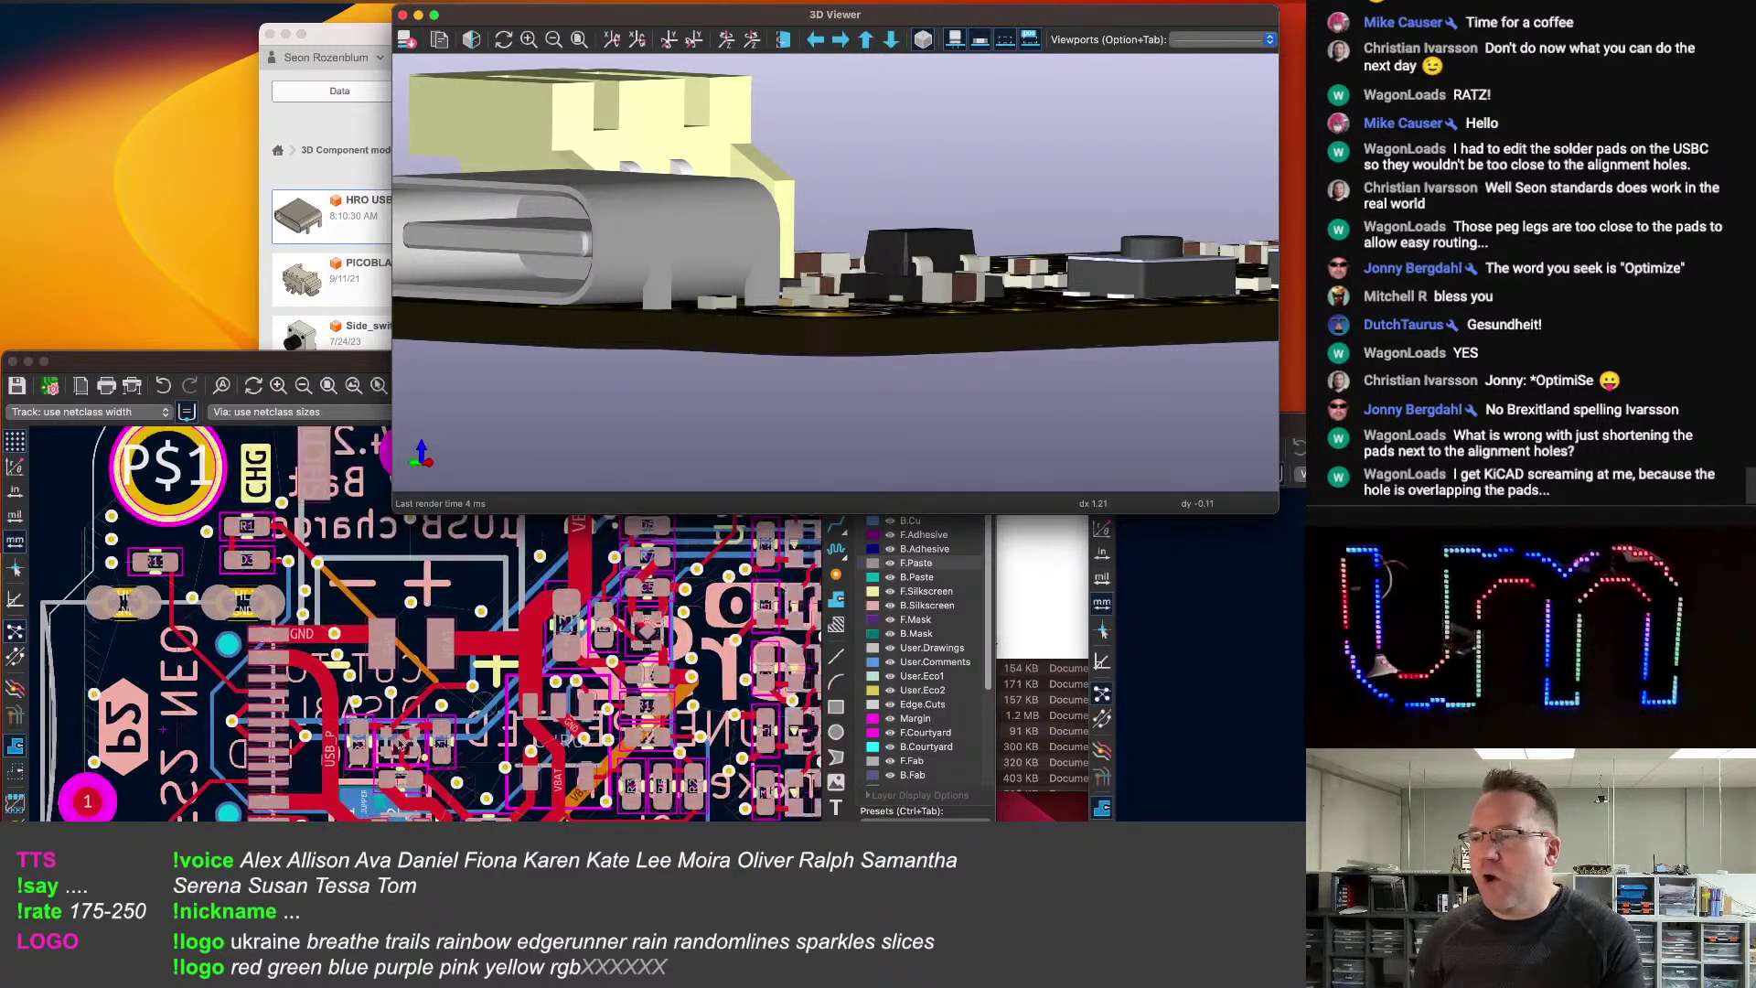
pyautogui.moveTo(431, 778); pyautogui.dragTo(463, 755, button='middle')
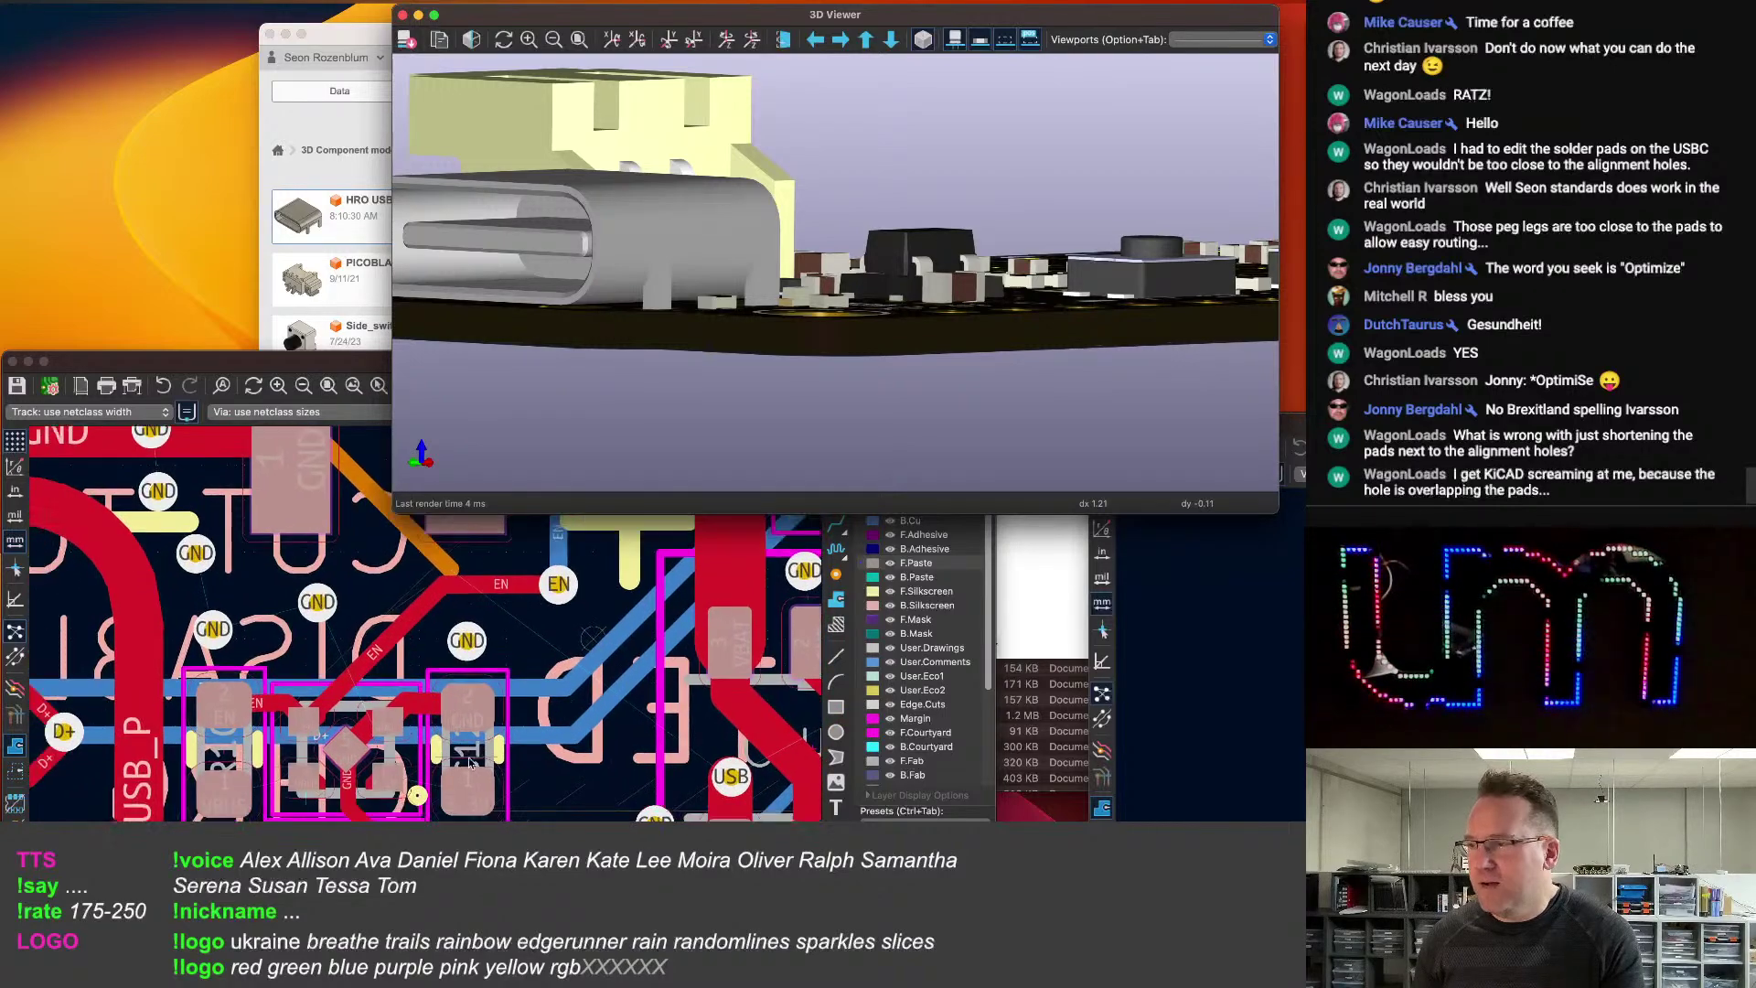
pyautogui.scroll(-3, 434, 631)
pyautogui.scroll(2, 455, 673)
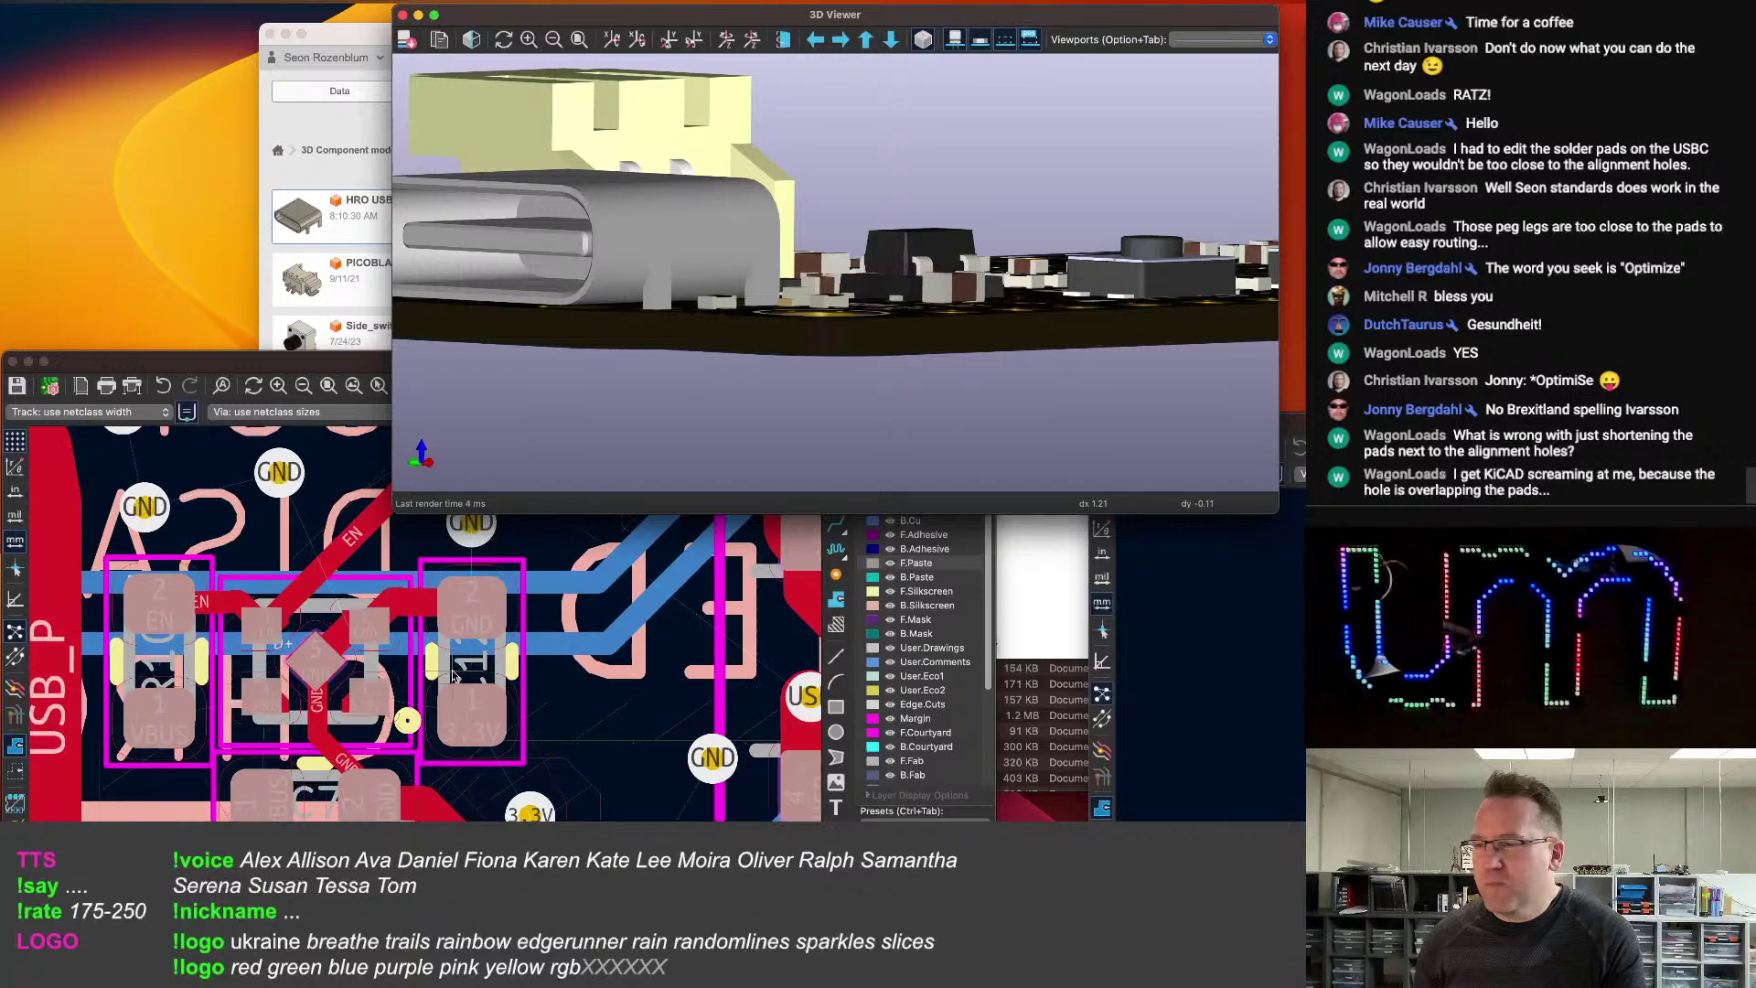
pyautogui.scroll(1, 454, 676)
pyautogui.scroll(-1, 413, 702)
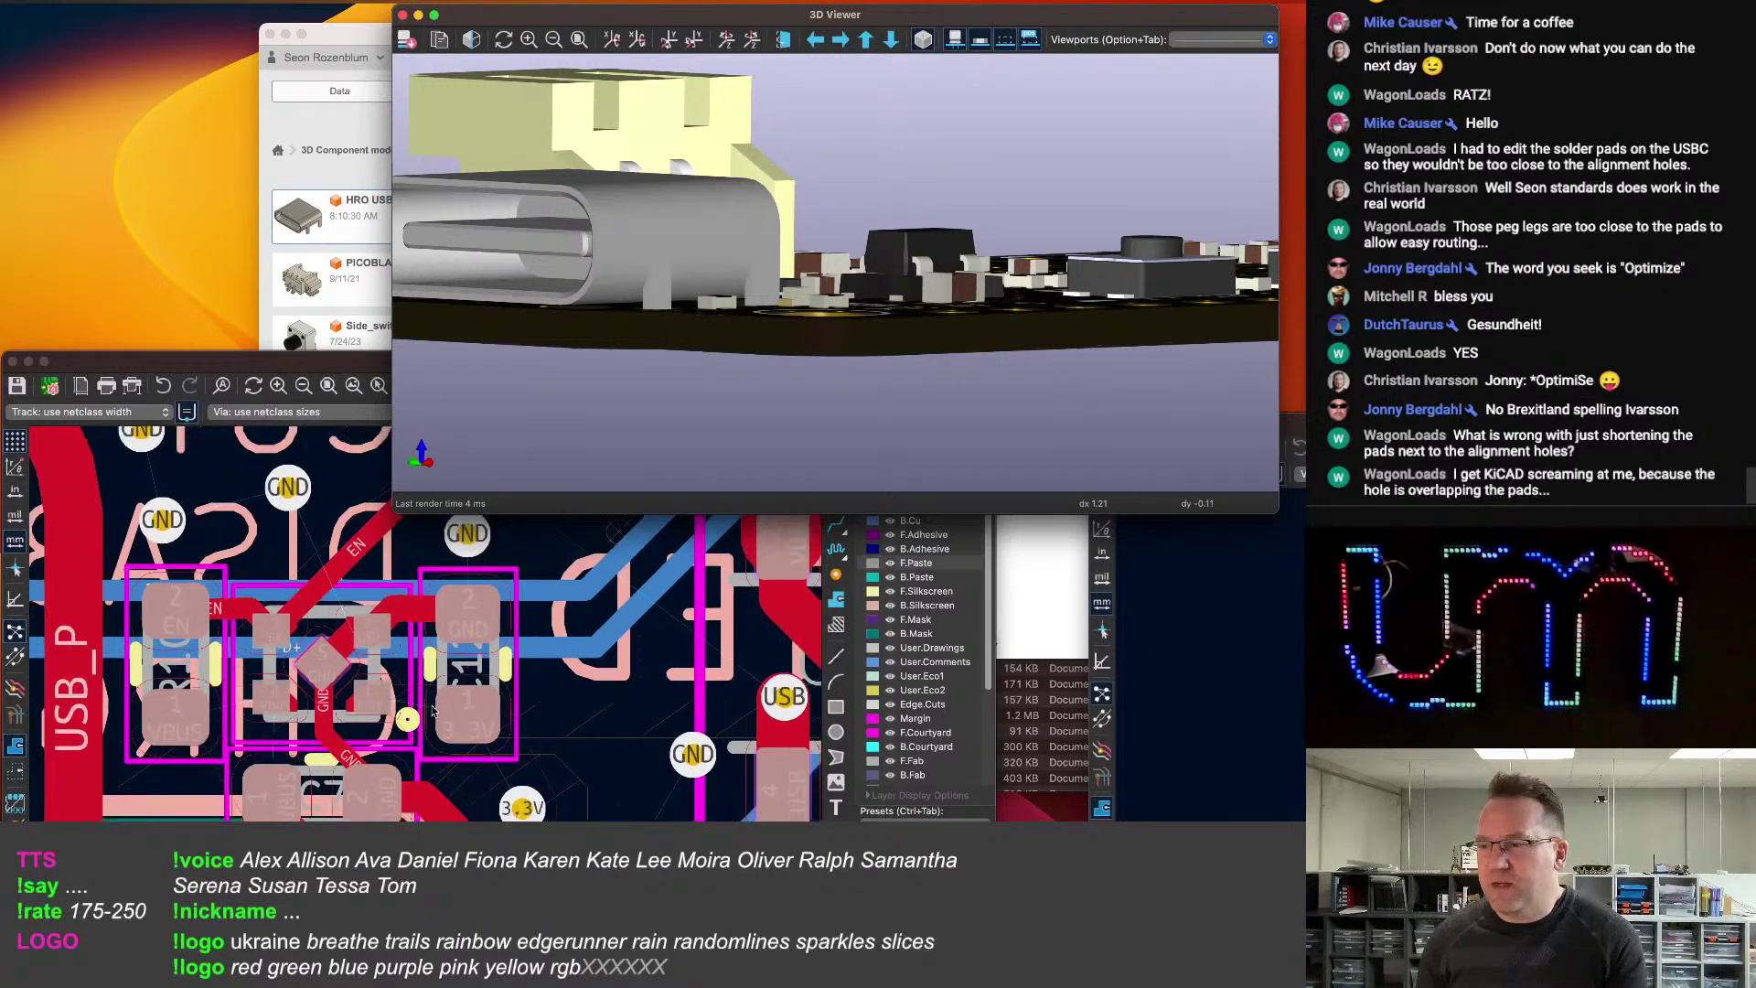
# Examine the four-pad component with the diamond GND centre pad and its gaps to the neighbouring EN/VBUS and GND/3.3V parts.
pyautogui.scroll(-1, 432, 727)
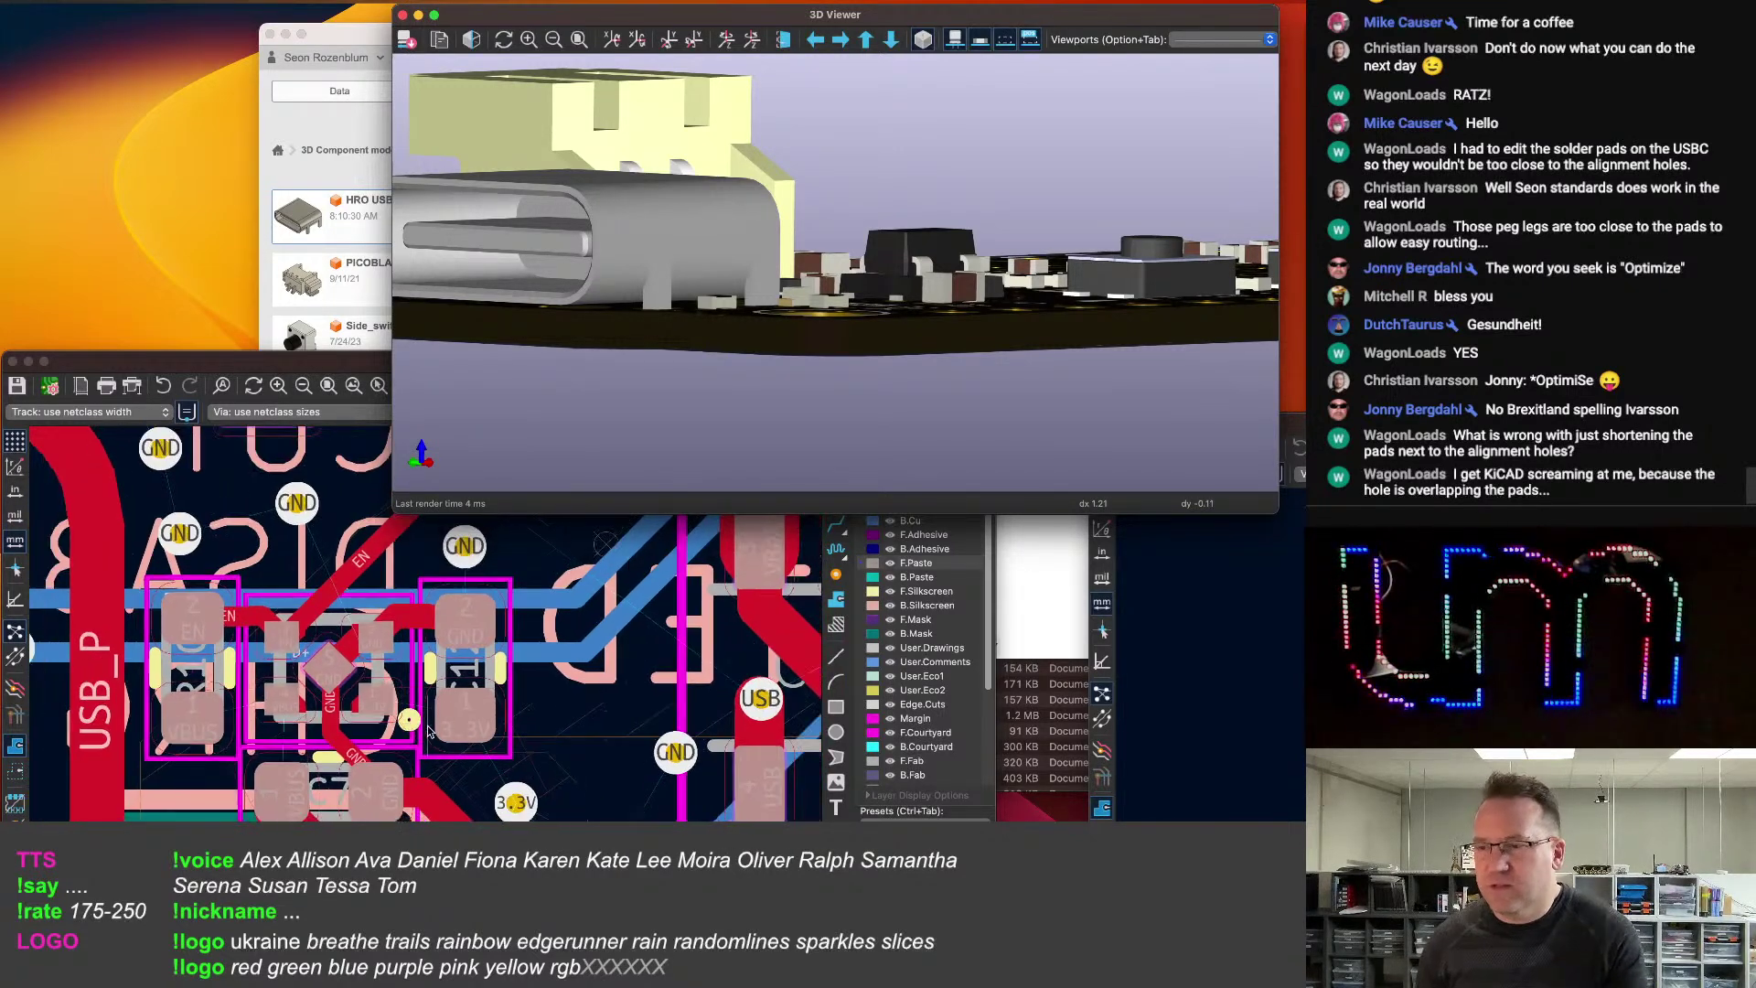
pyautogui.scroll(-3, 427, 731)
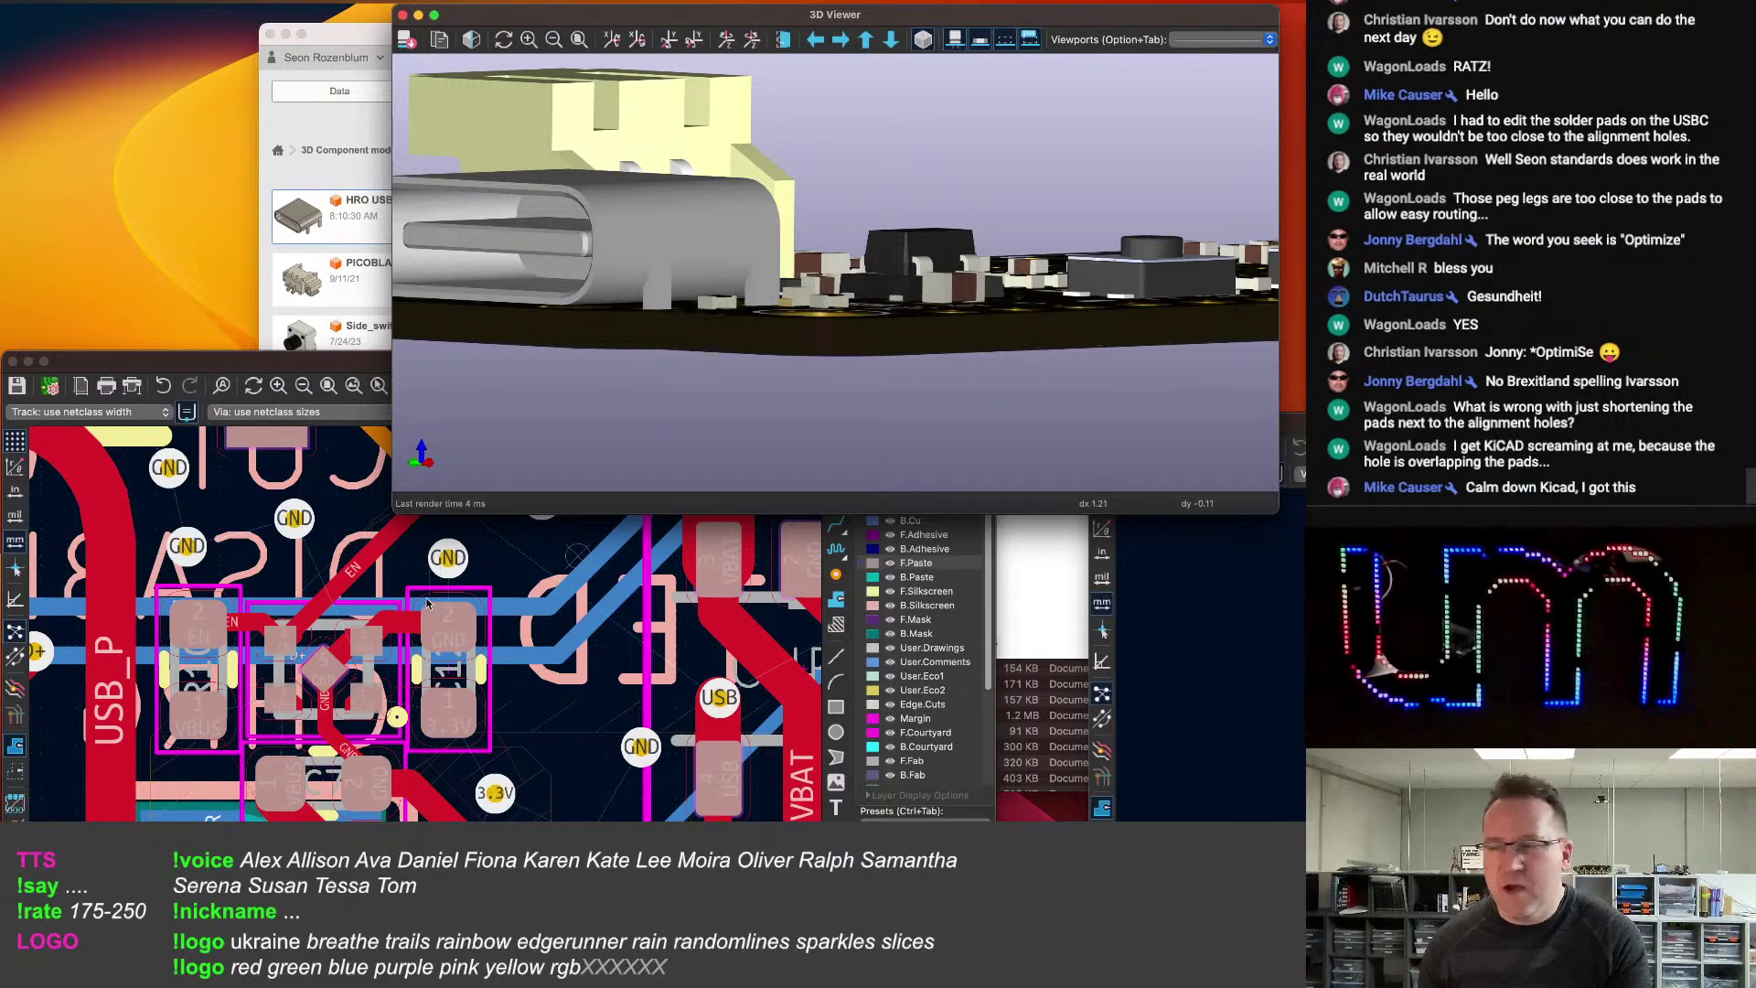
pyautogui.scroll(1, 408, 610)
pyautogui.scroll(1, 367, 690)
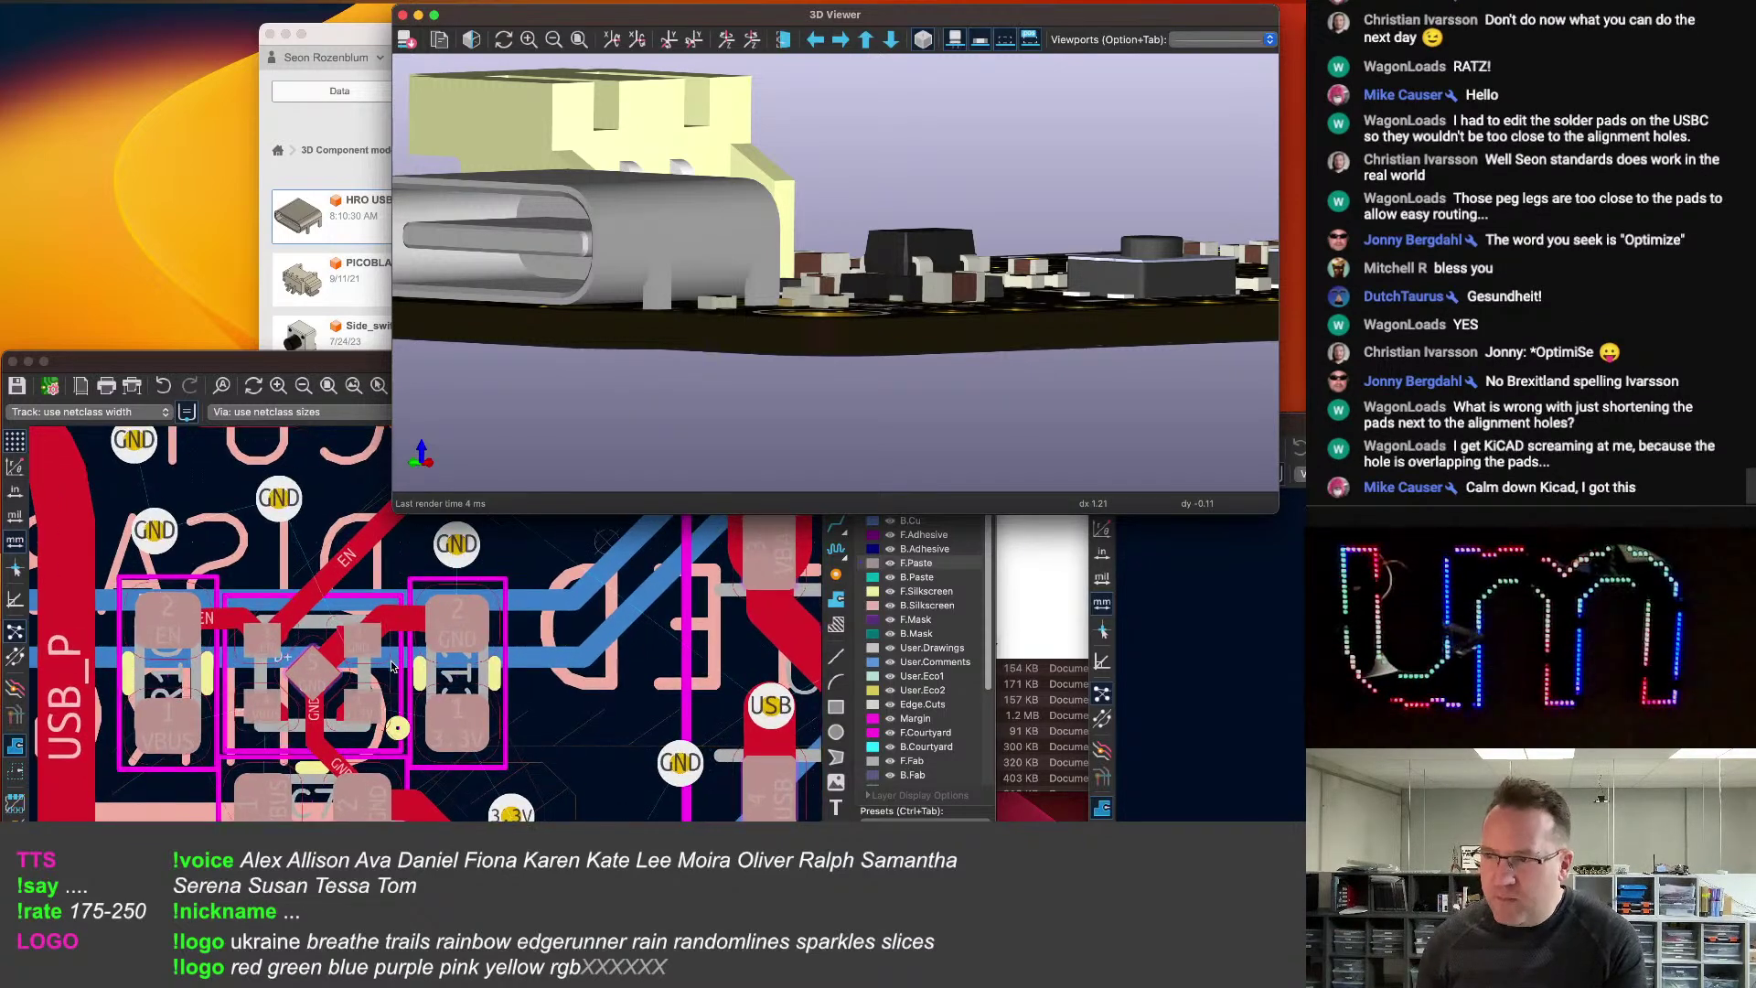
pyautogui.scroll(5, 390, 664)
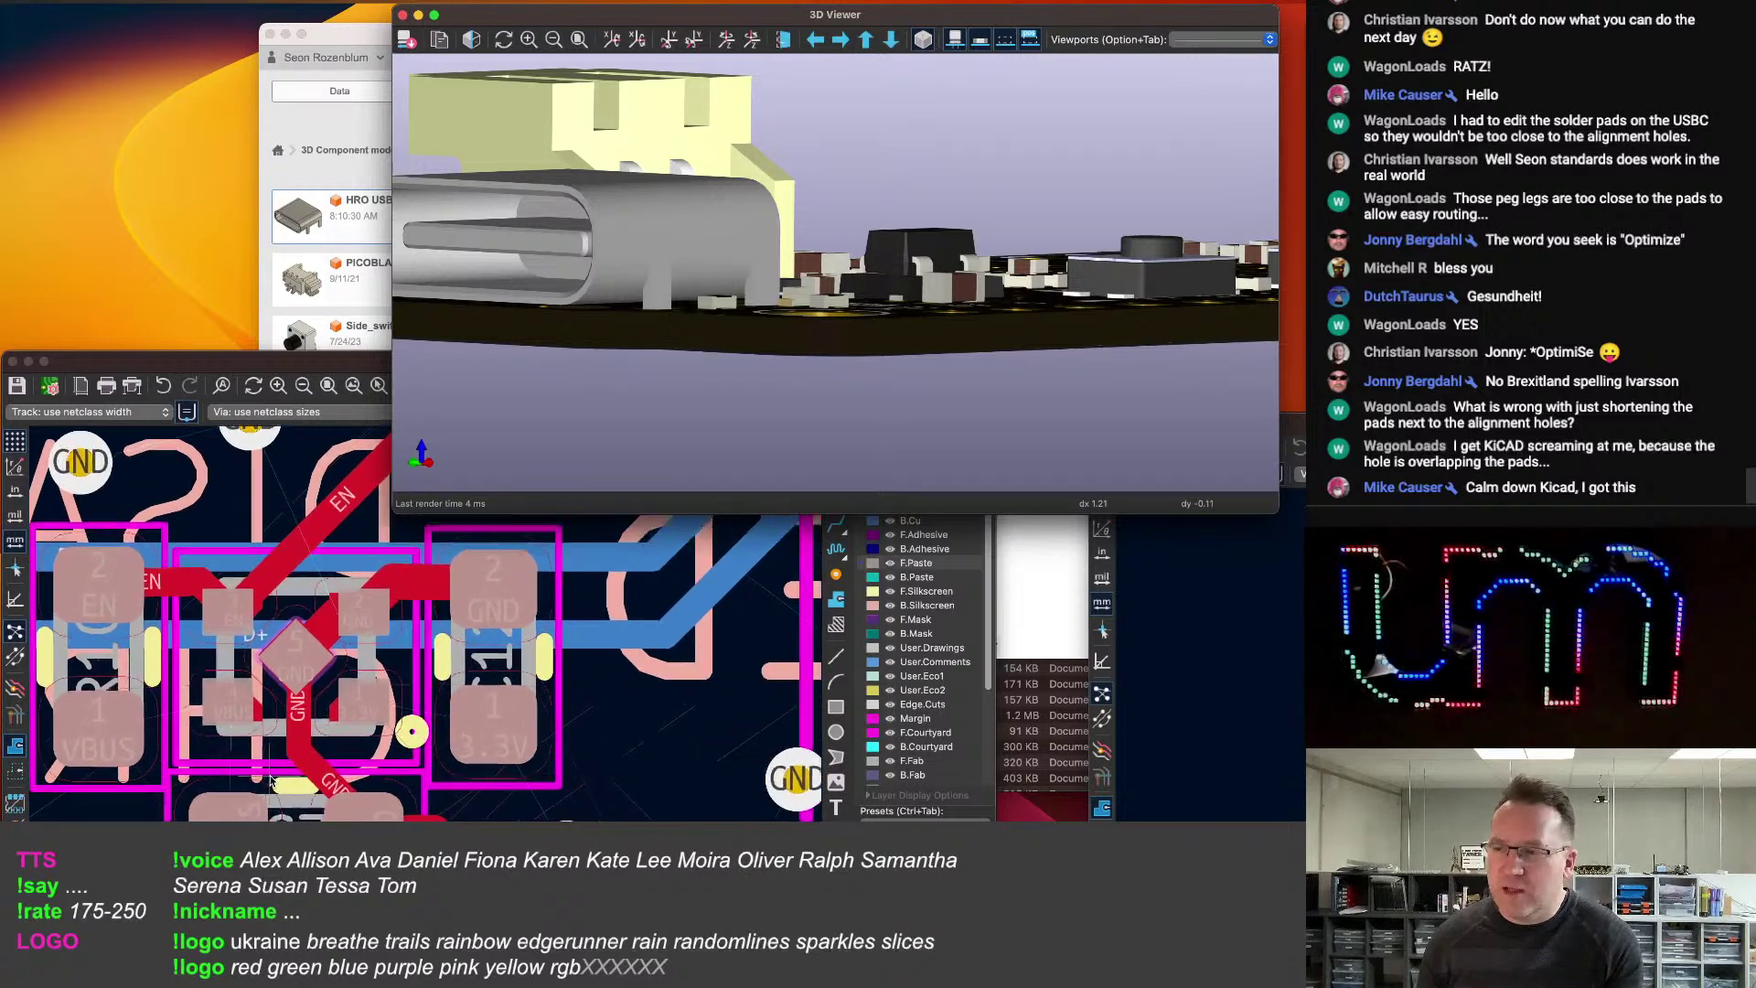
pyautogui.scroll(1, 271, 779)
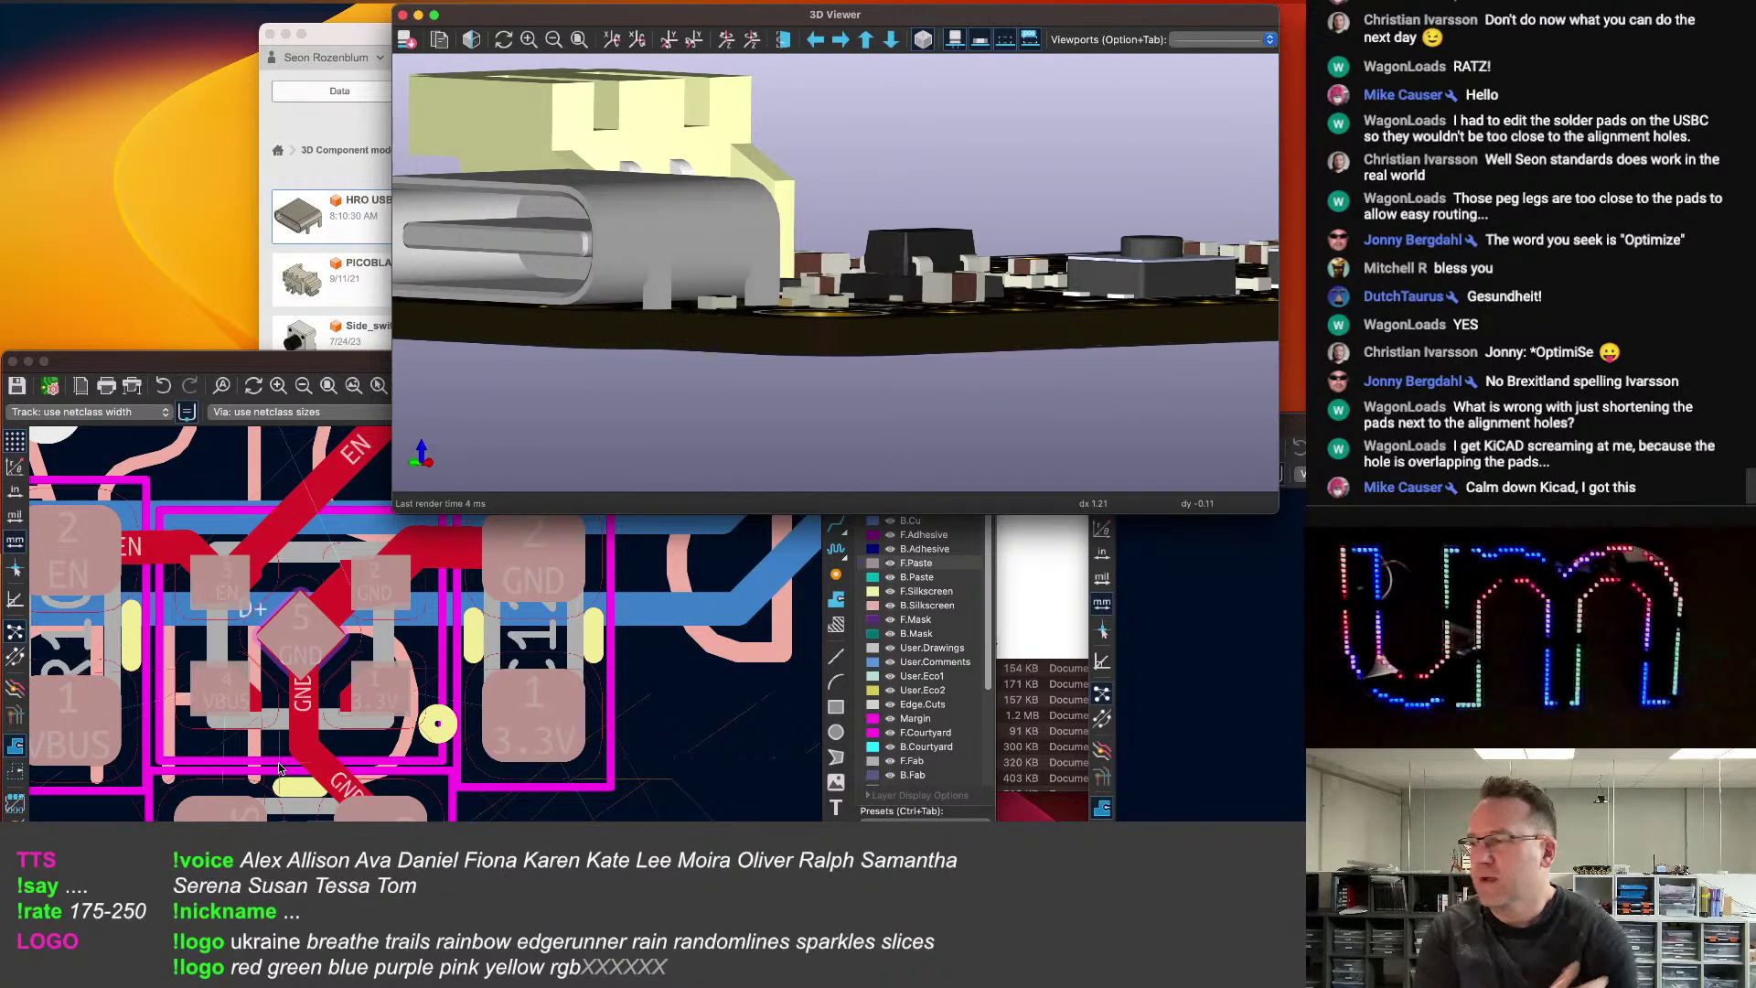
pyautogui.scroll(-5, 297, 764)
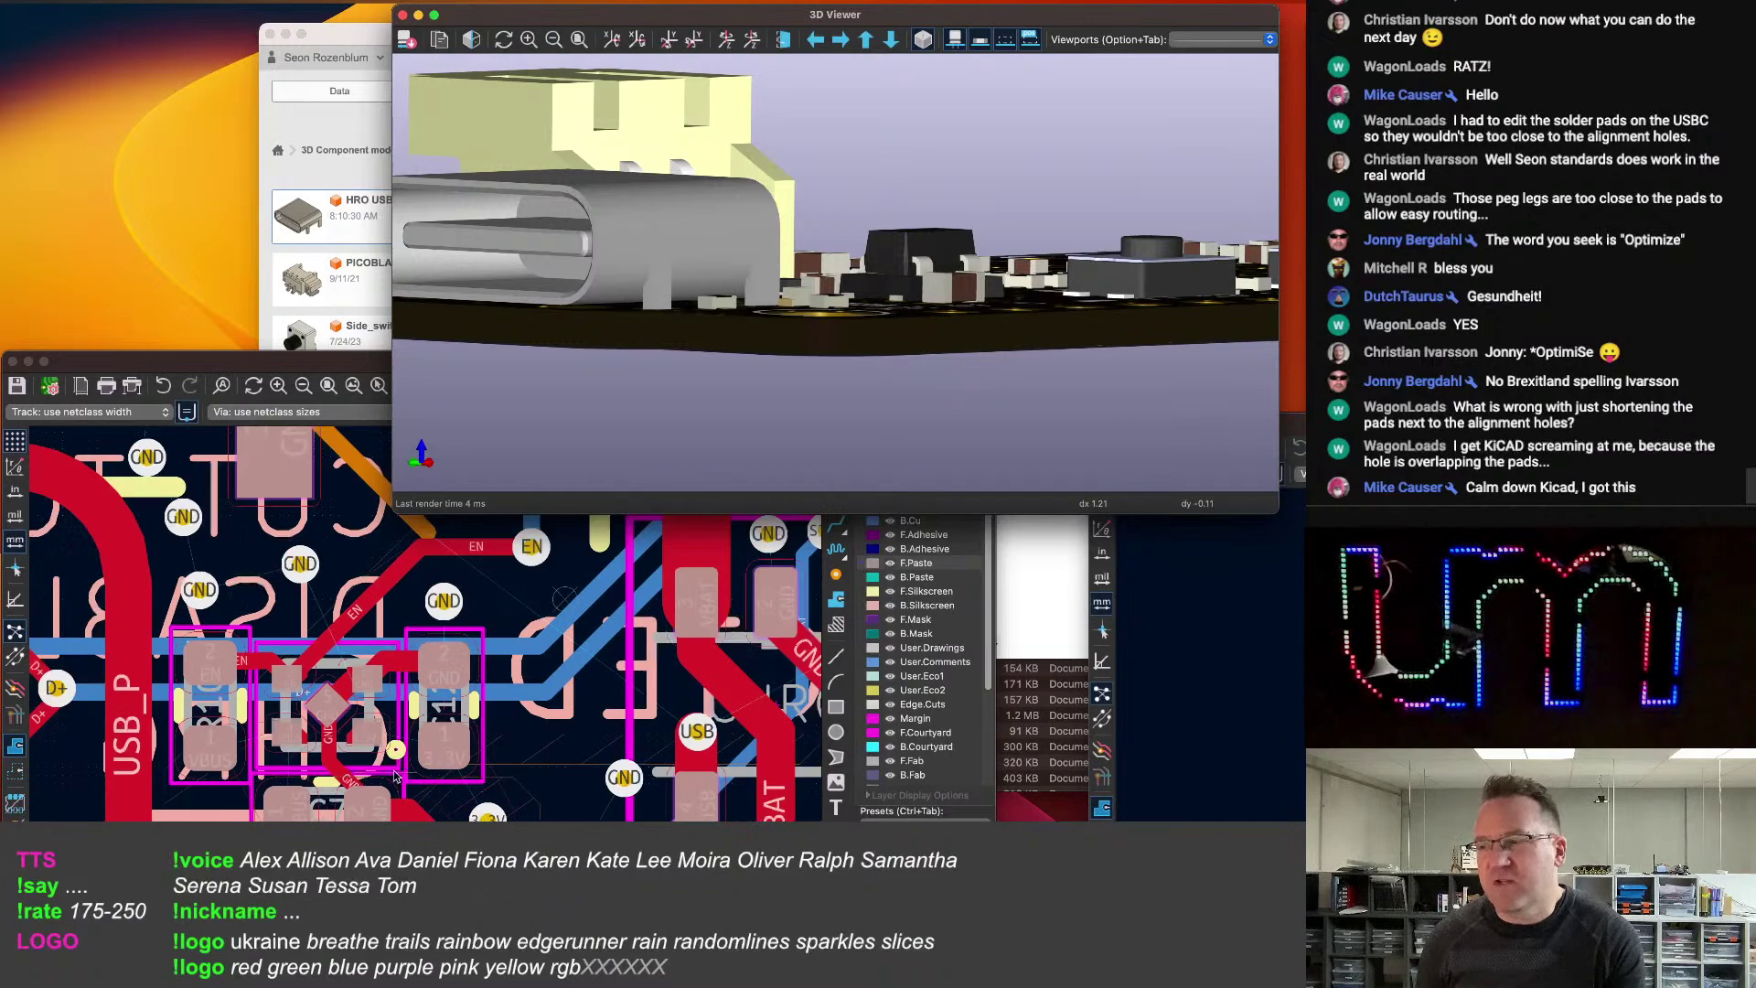
# Select the CHRG footprint and examine its pads and the surrounding USB, VBAT, STAT and GND routing.
pyautogui.moveTo(409, 789); pyautogui.dragTo(365, 810, button='middle')
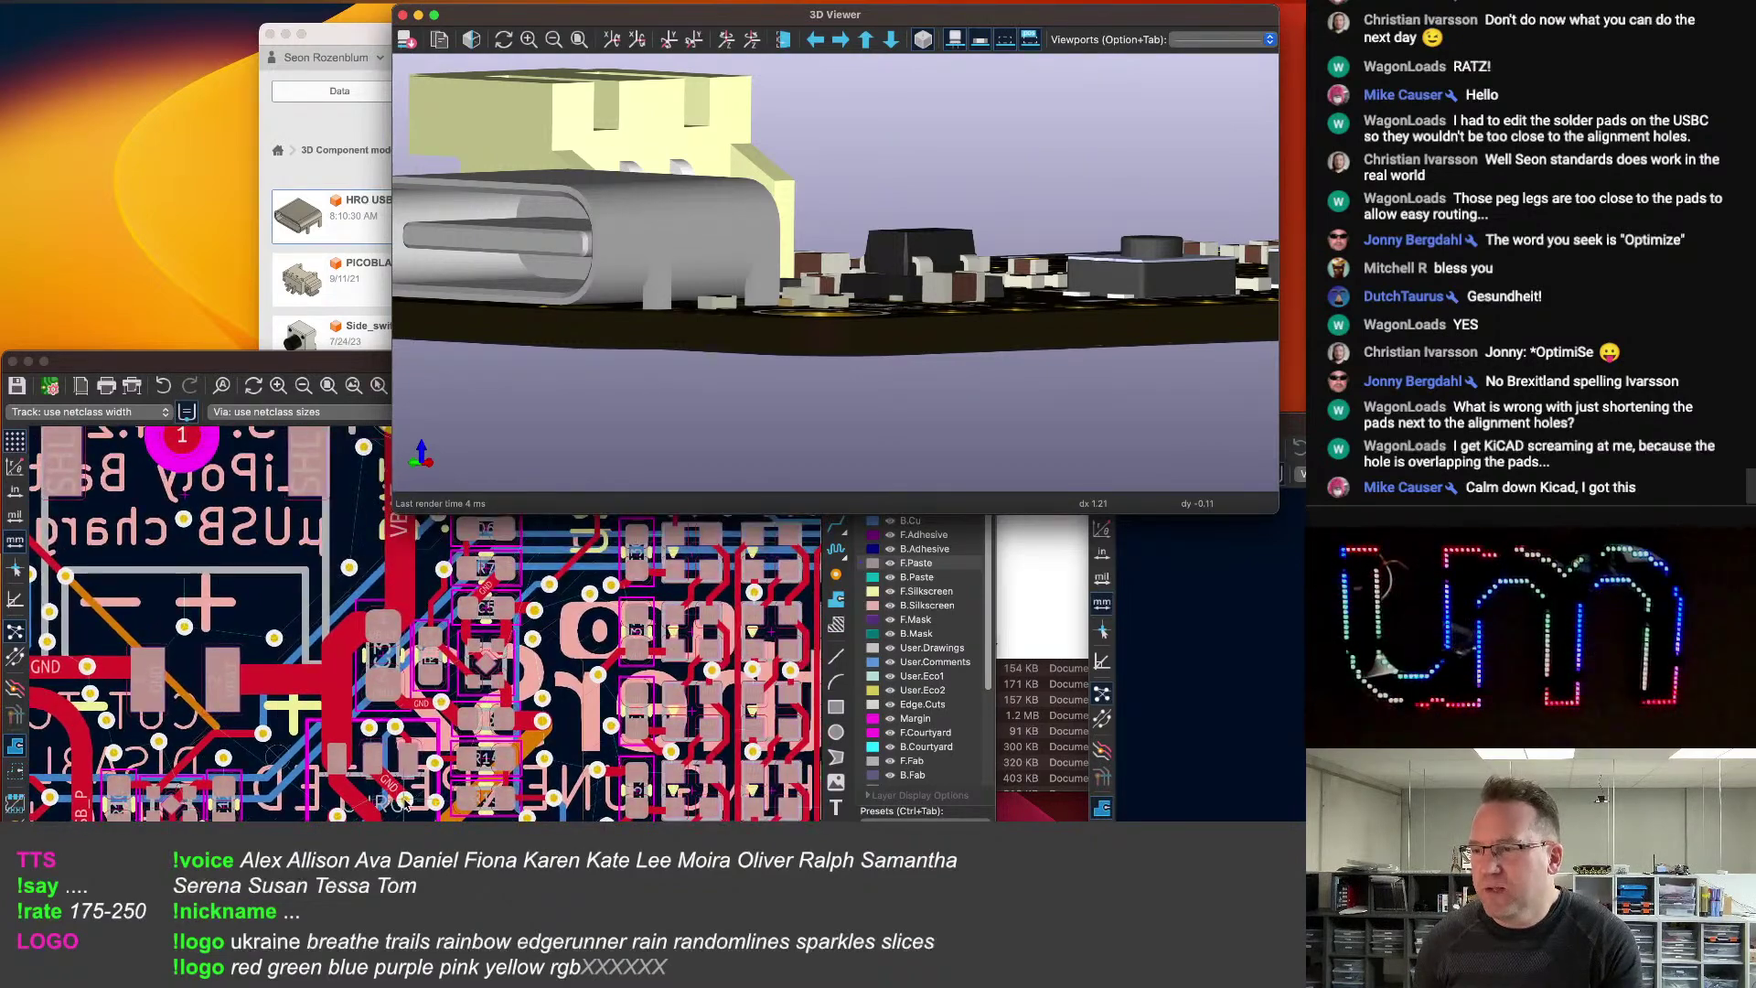
pyautogui.scroll(4, 318, 775)
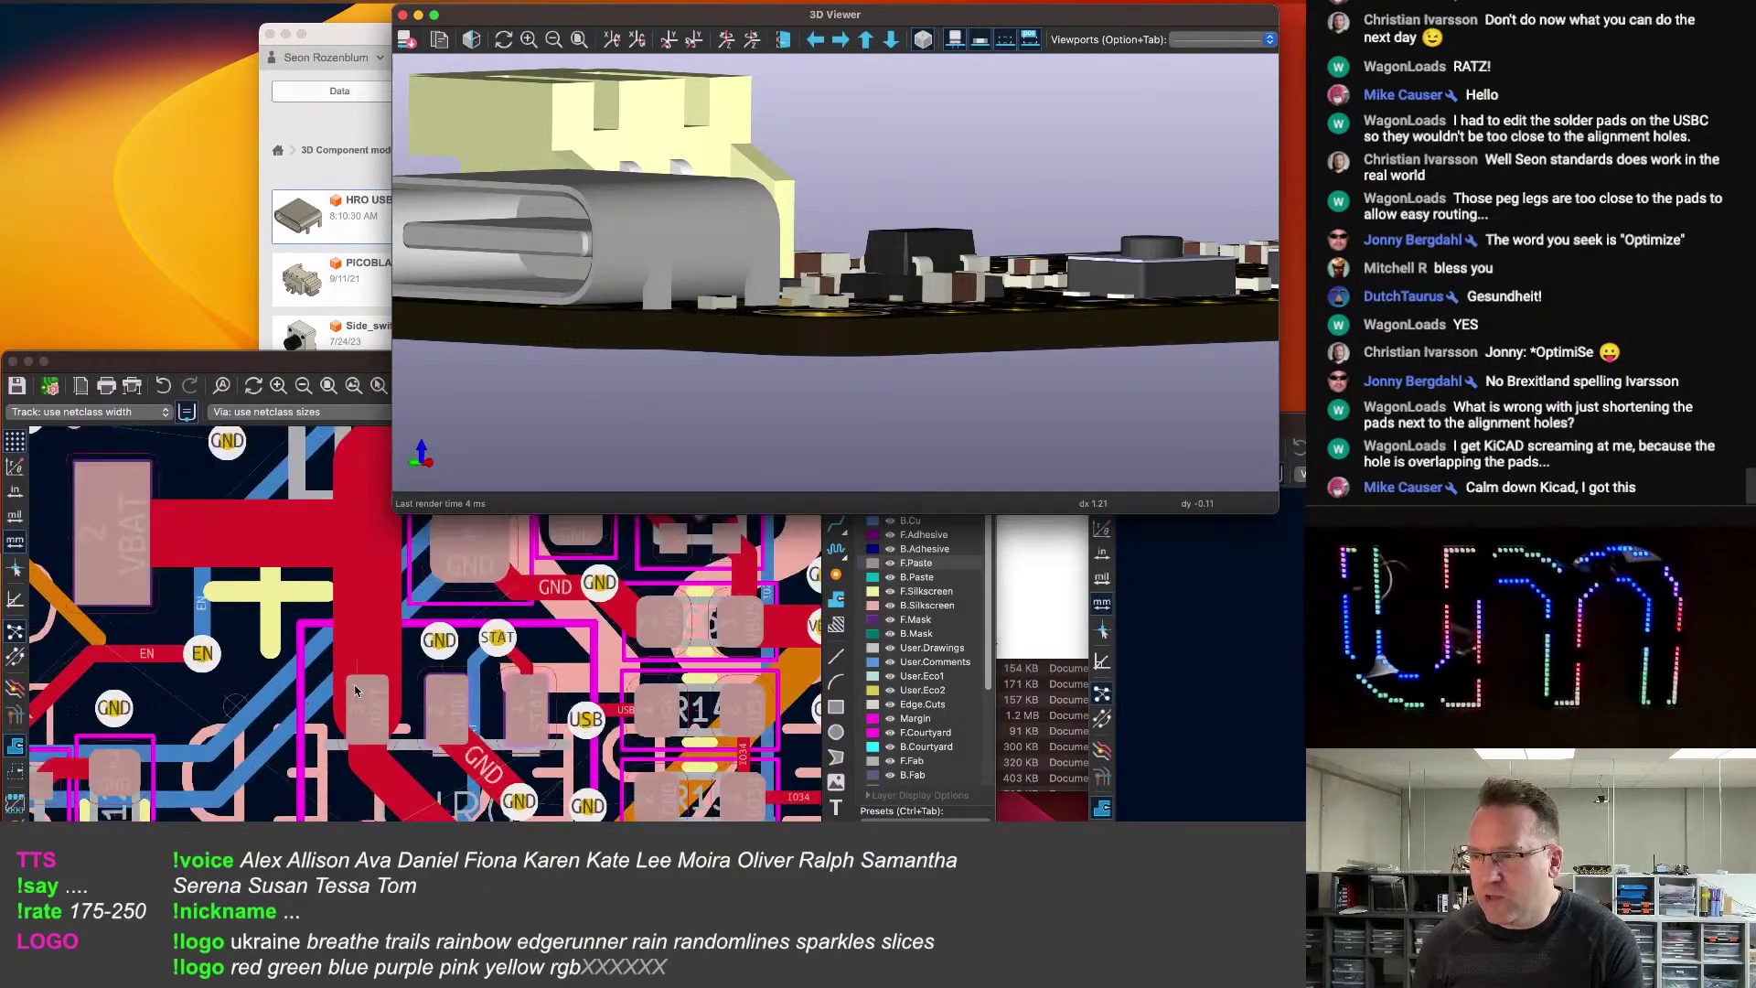
pyautogui.moveTo(359, 700); pyautogui.dragTo(298, 637, button='middle')
pyautogui.scroll(-1, 311, 640)
pyautogui.click(467, 567)
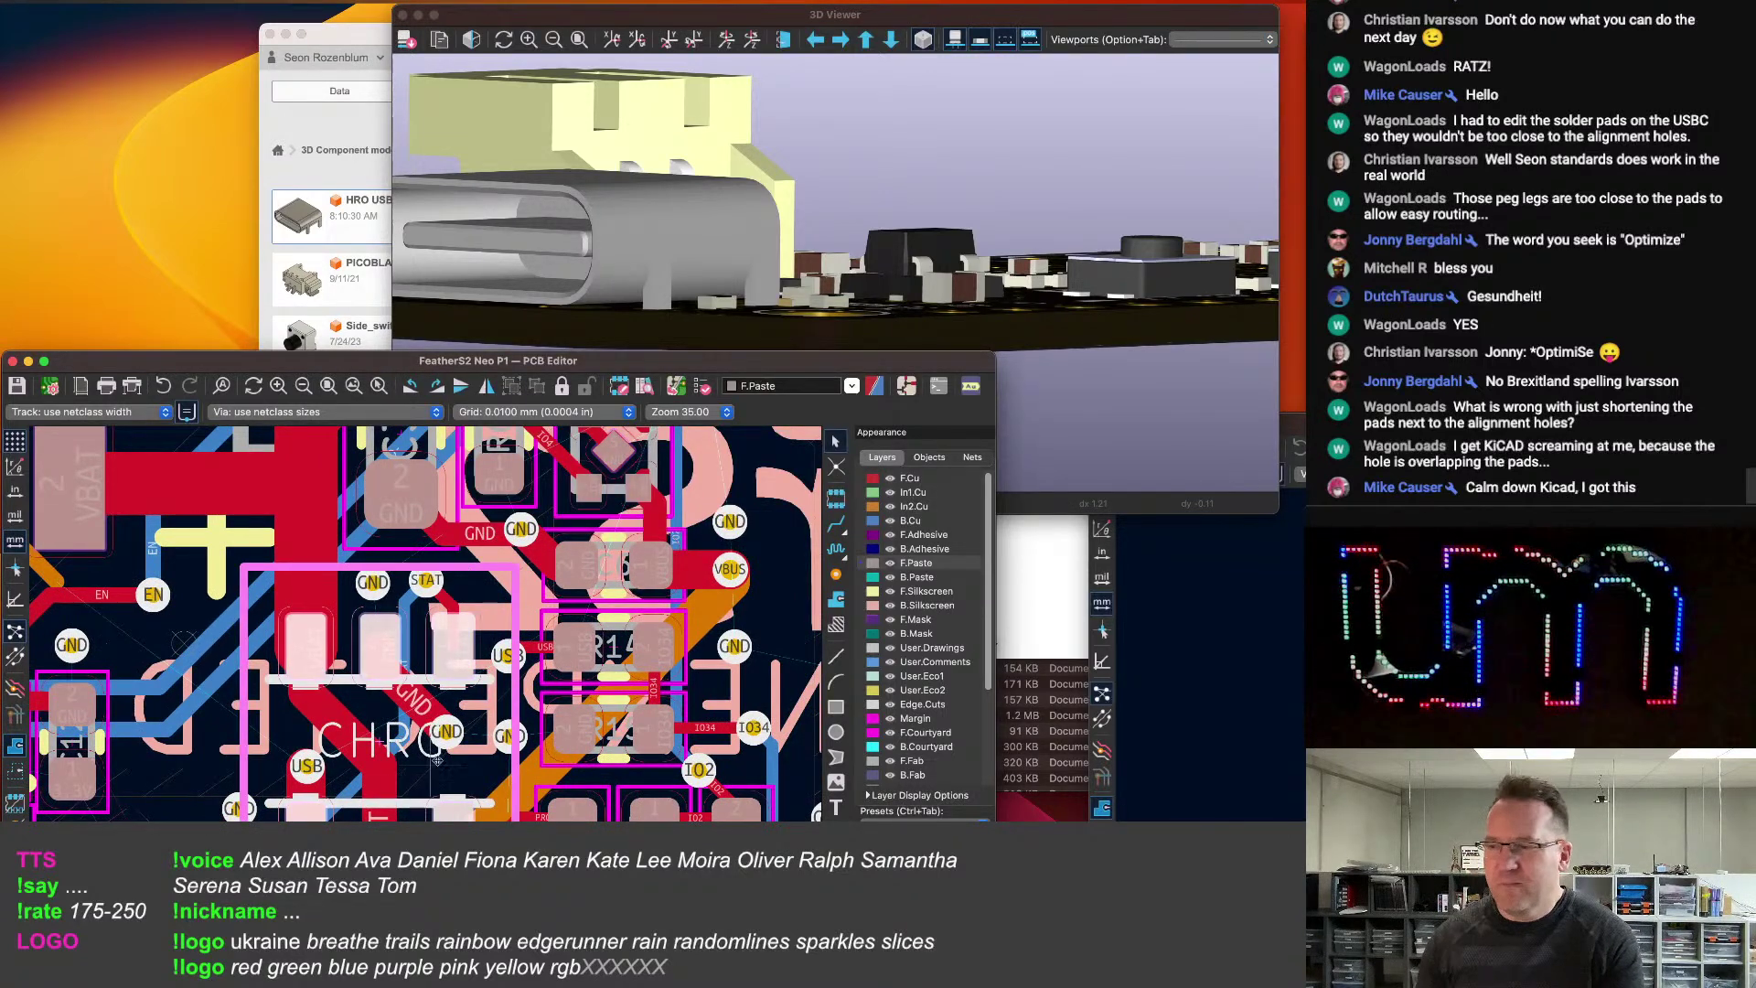
pyautogui.scroll(-1, 414, 776)
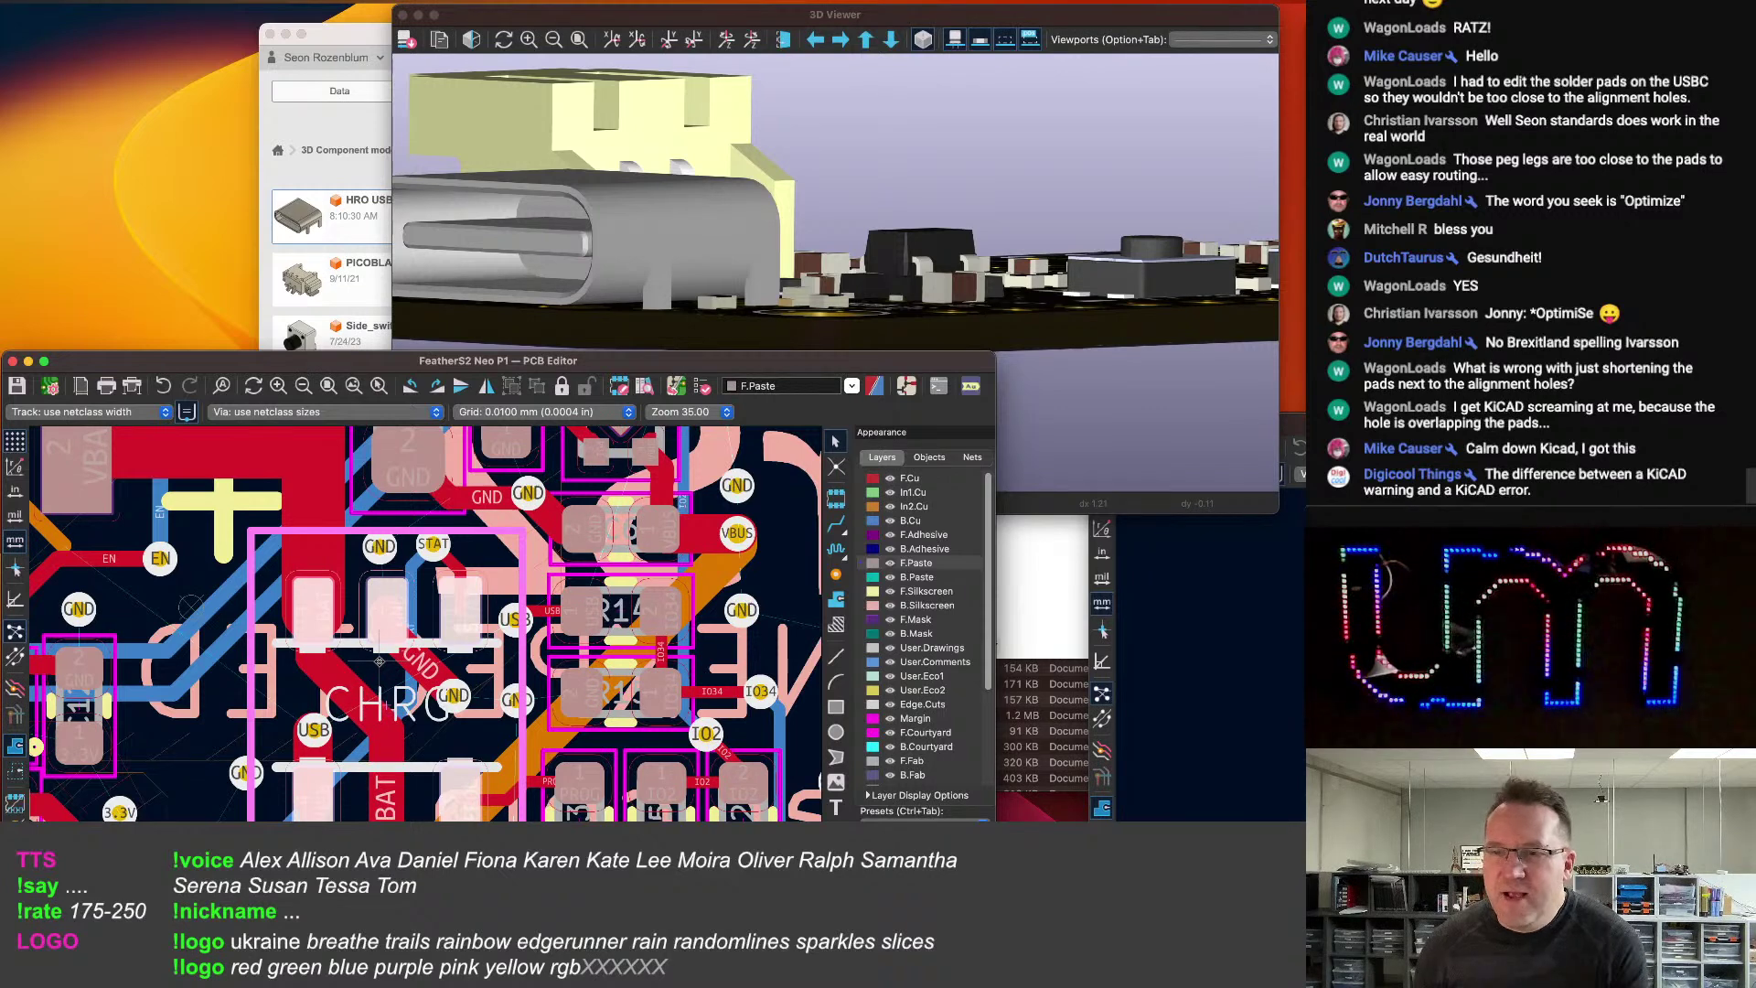
pyautogui.scroll(-2, 354, 660)
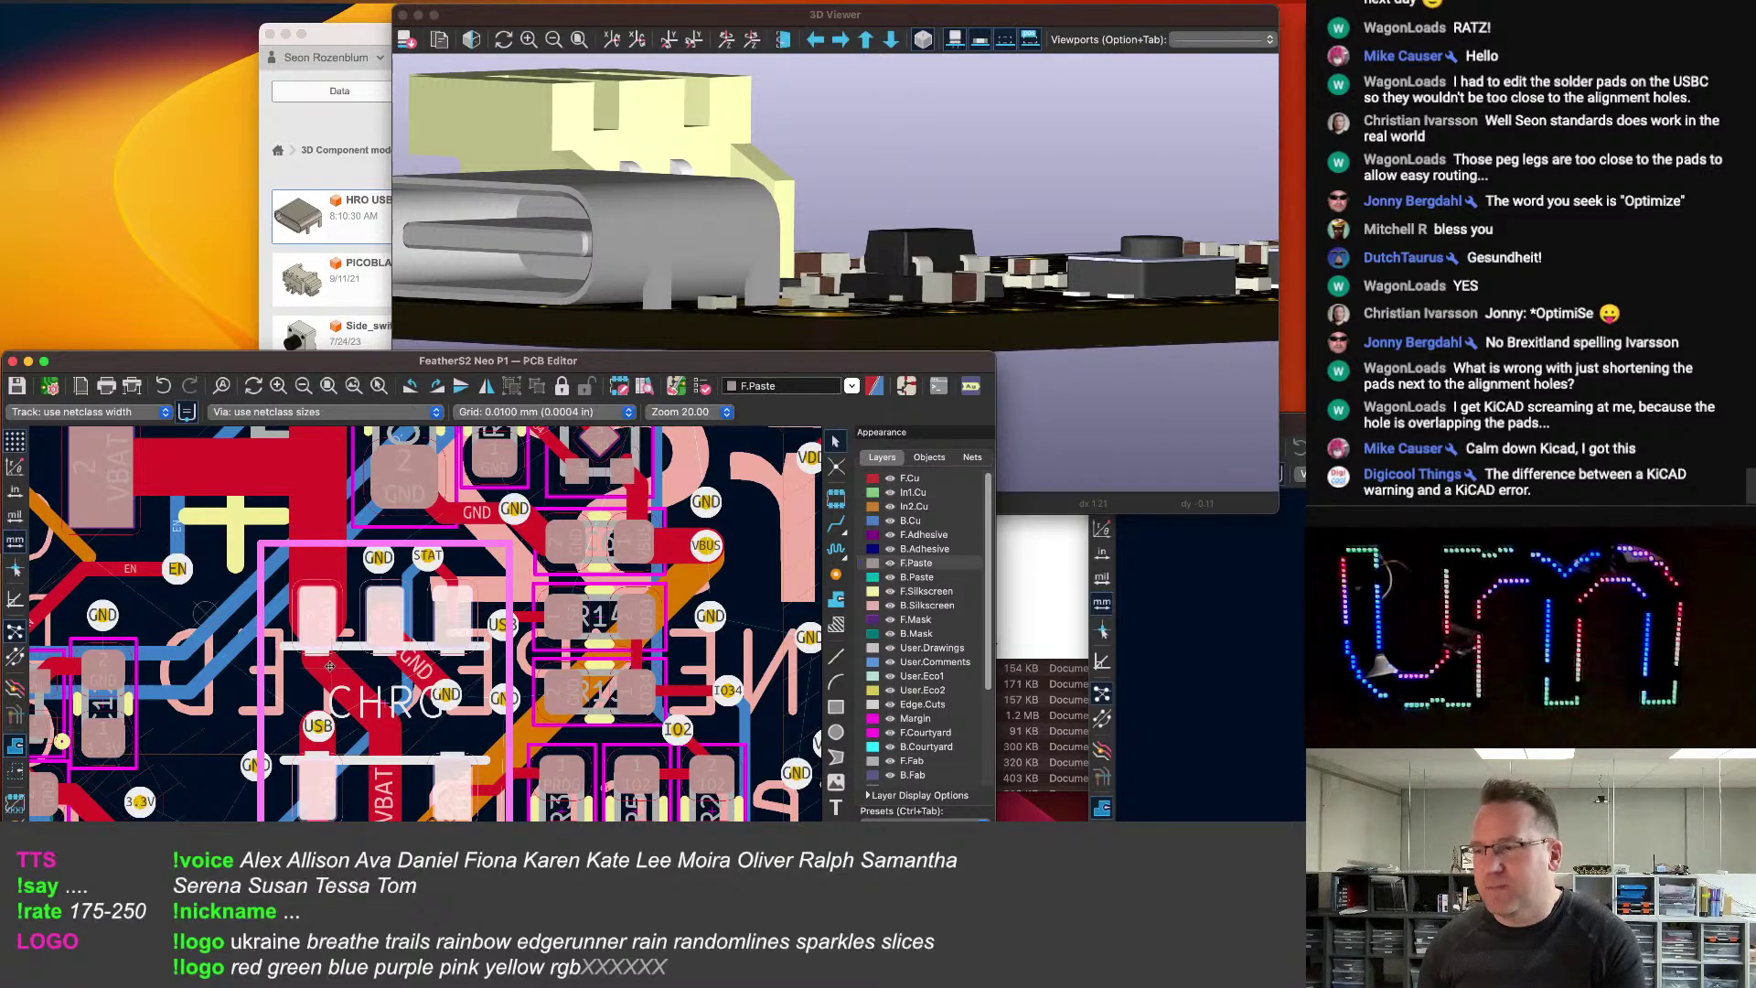
# Inspect the clearance between the USB-C footprint's lower alignment hole, the VBUS2 and GND2 pads, and the STAT_JUMPER and CC2 tracks.
pyautogui.scroll(-1, 333, 669)
pyautogui.hscroll(-5, 537, 692)
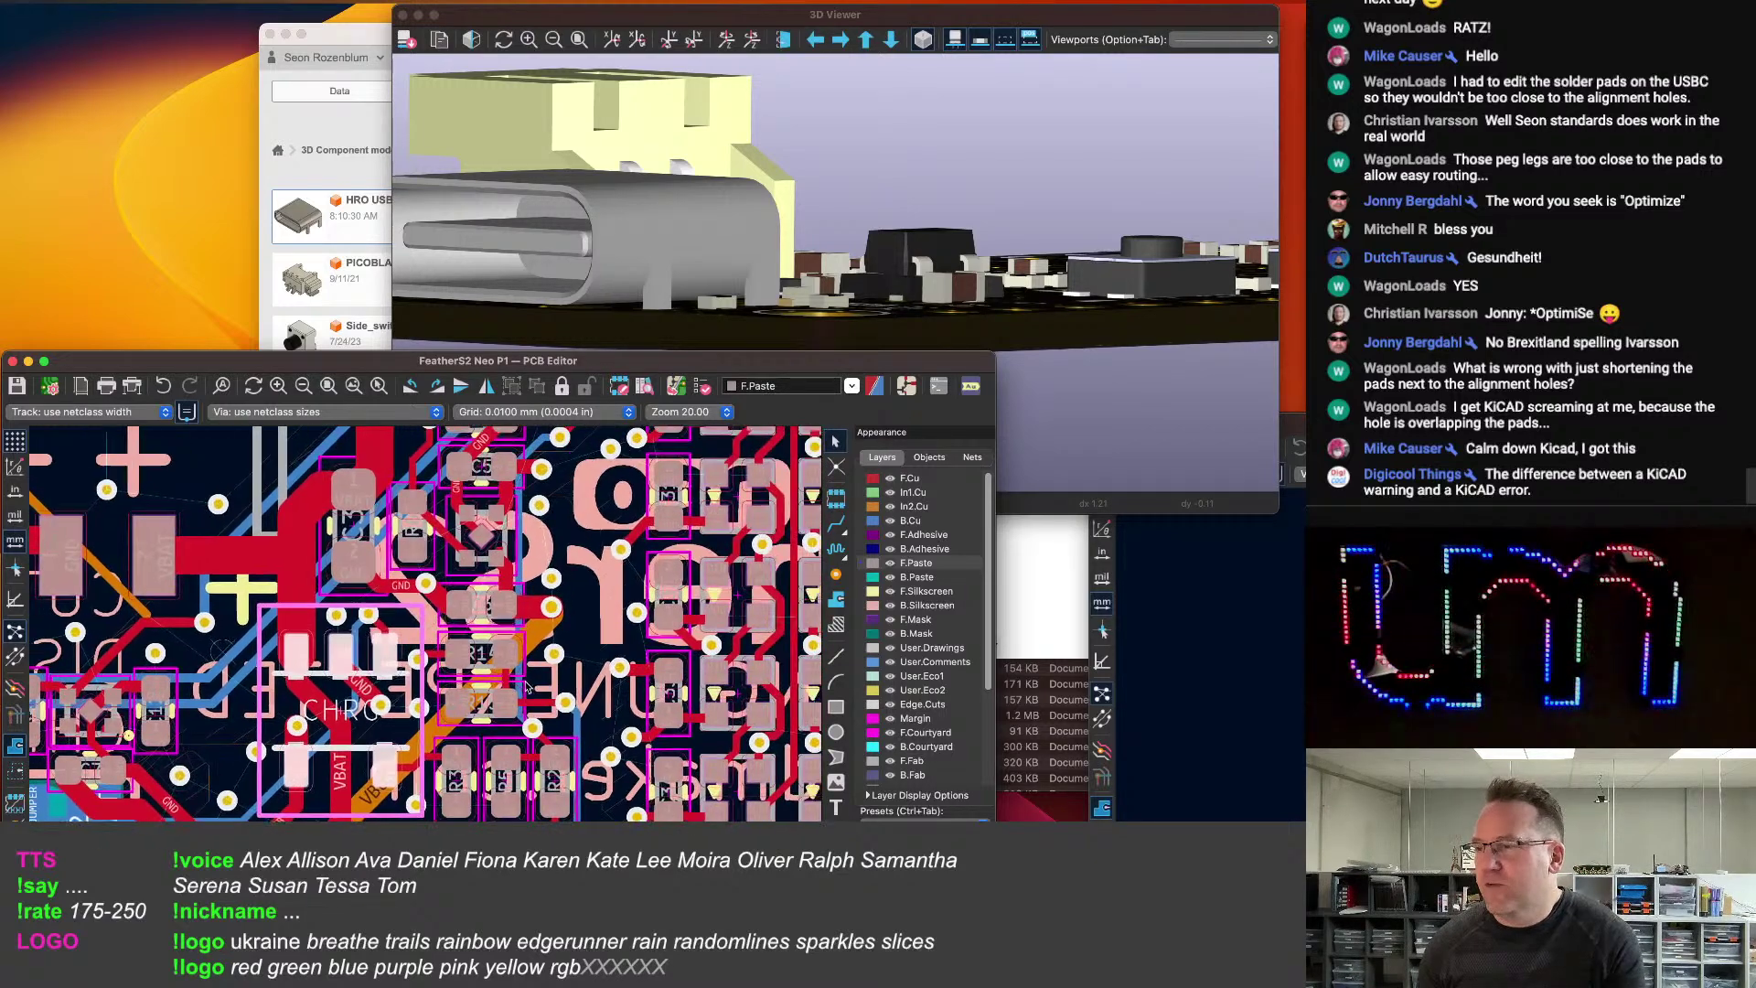
pyautogui.scroll(5, 378, 663)
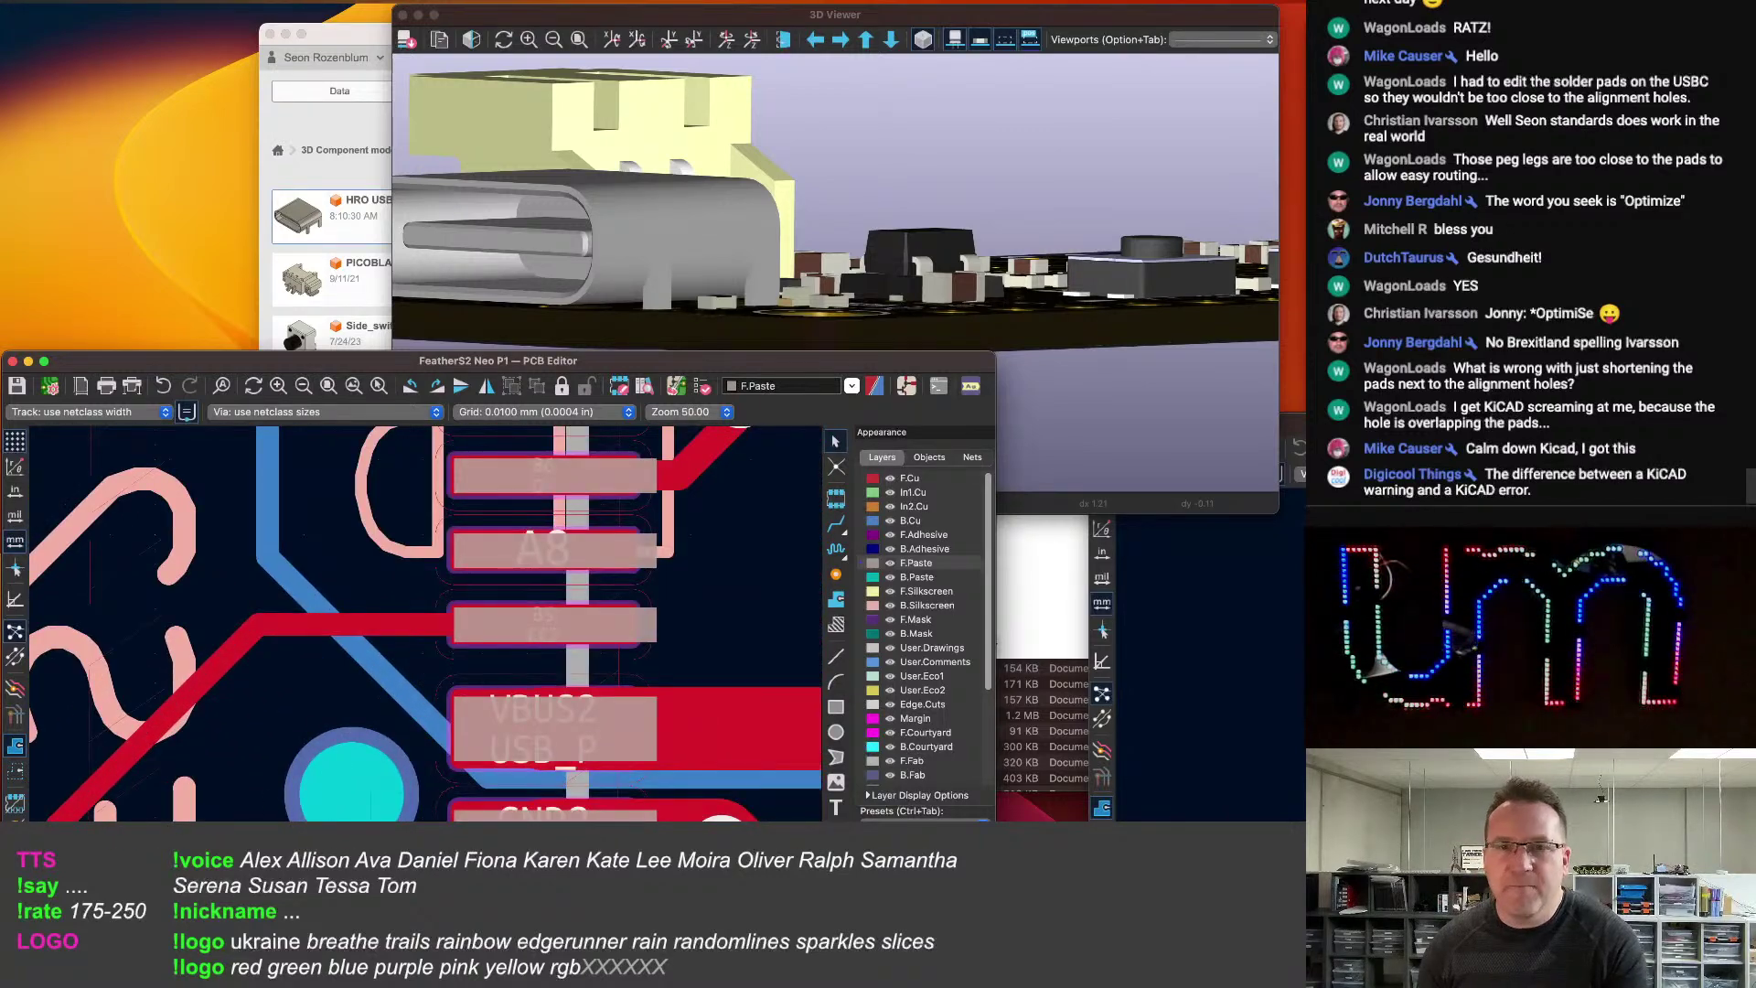
pyautogui.scroll(-2, 393, 814)
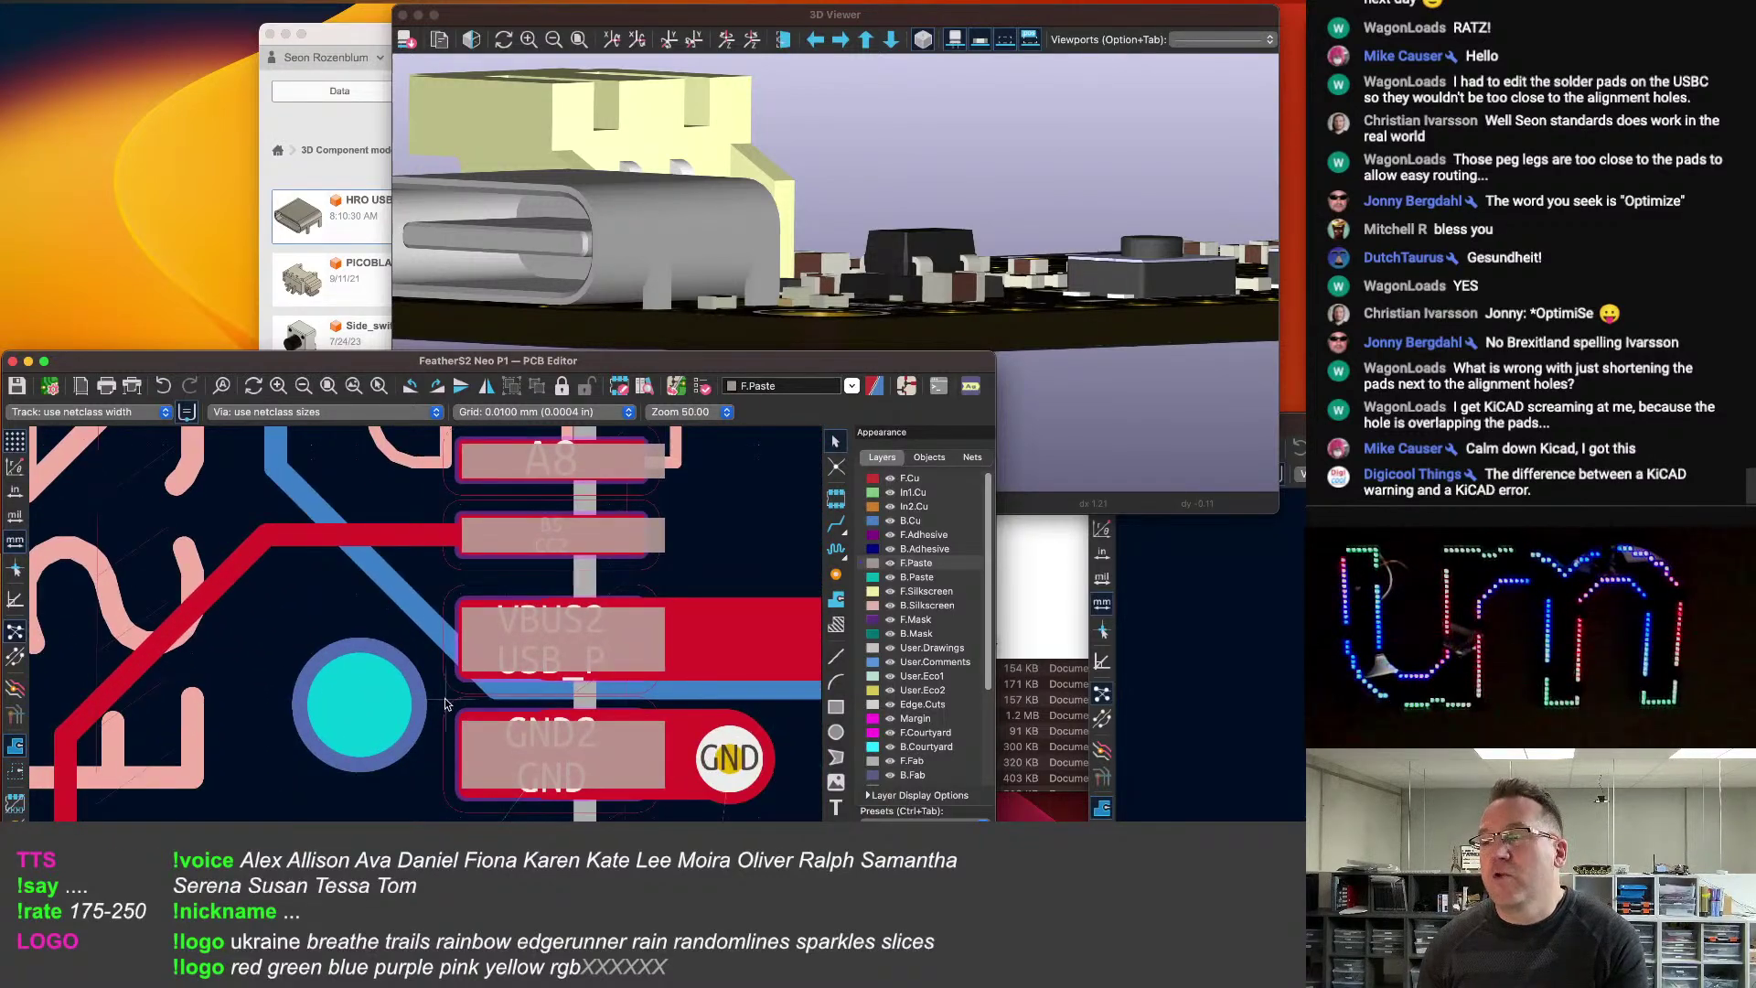
pyautogui.scroll(-4, 440, 703)
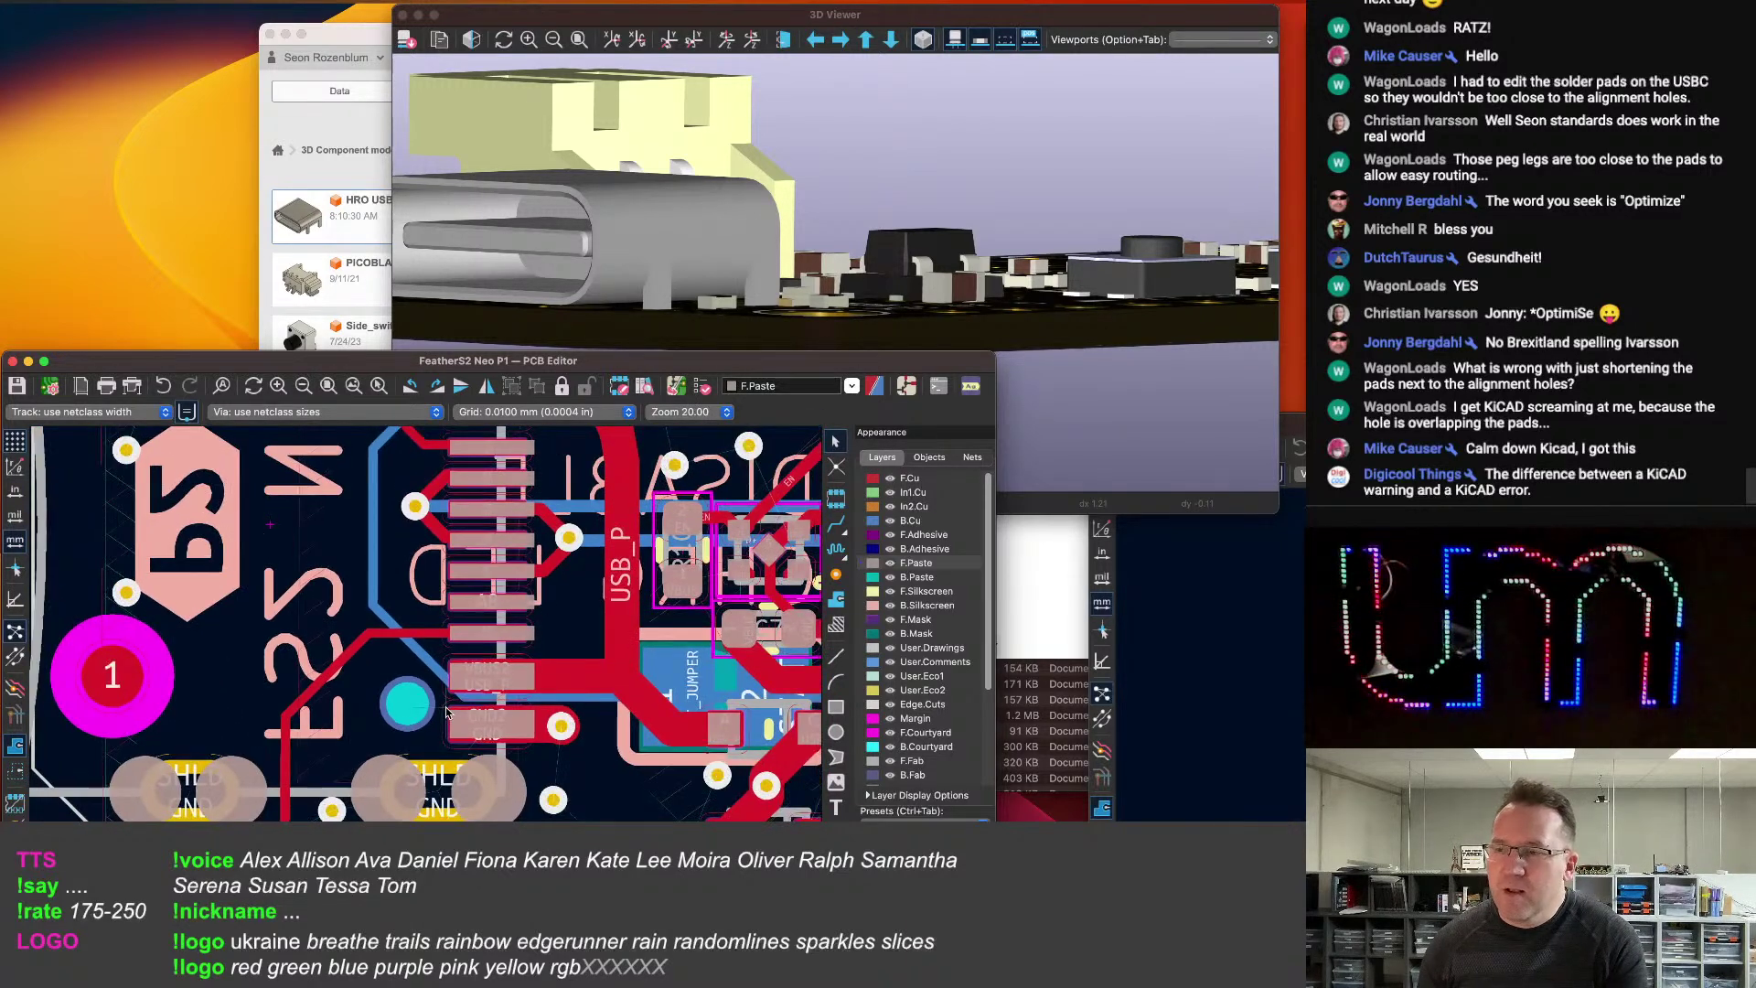
pyautogui.scroll(2, 447, 713)
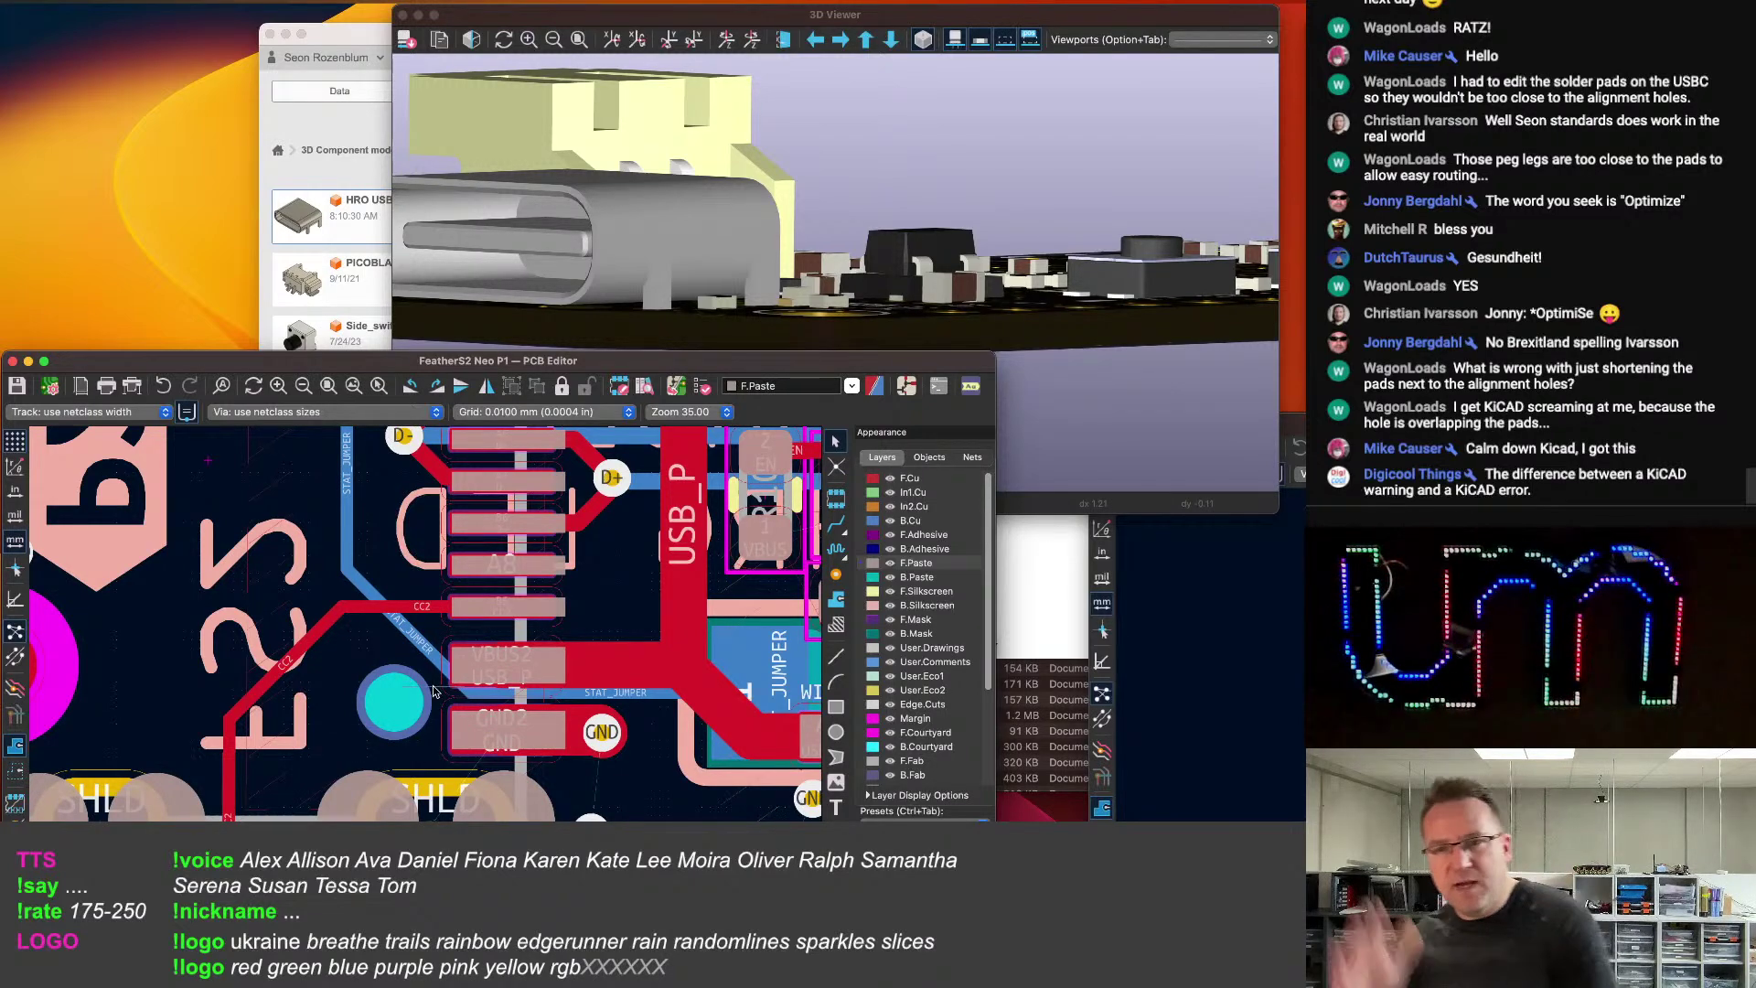
pyautogui.scroll(-4, 434, 691)
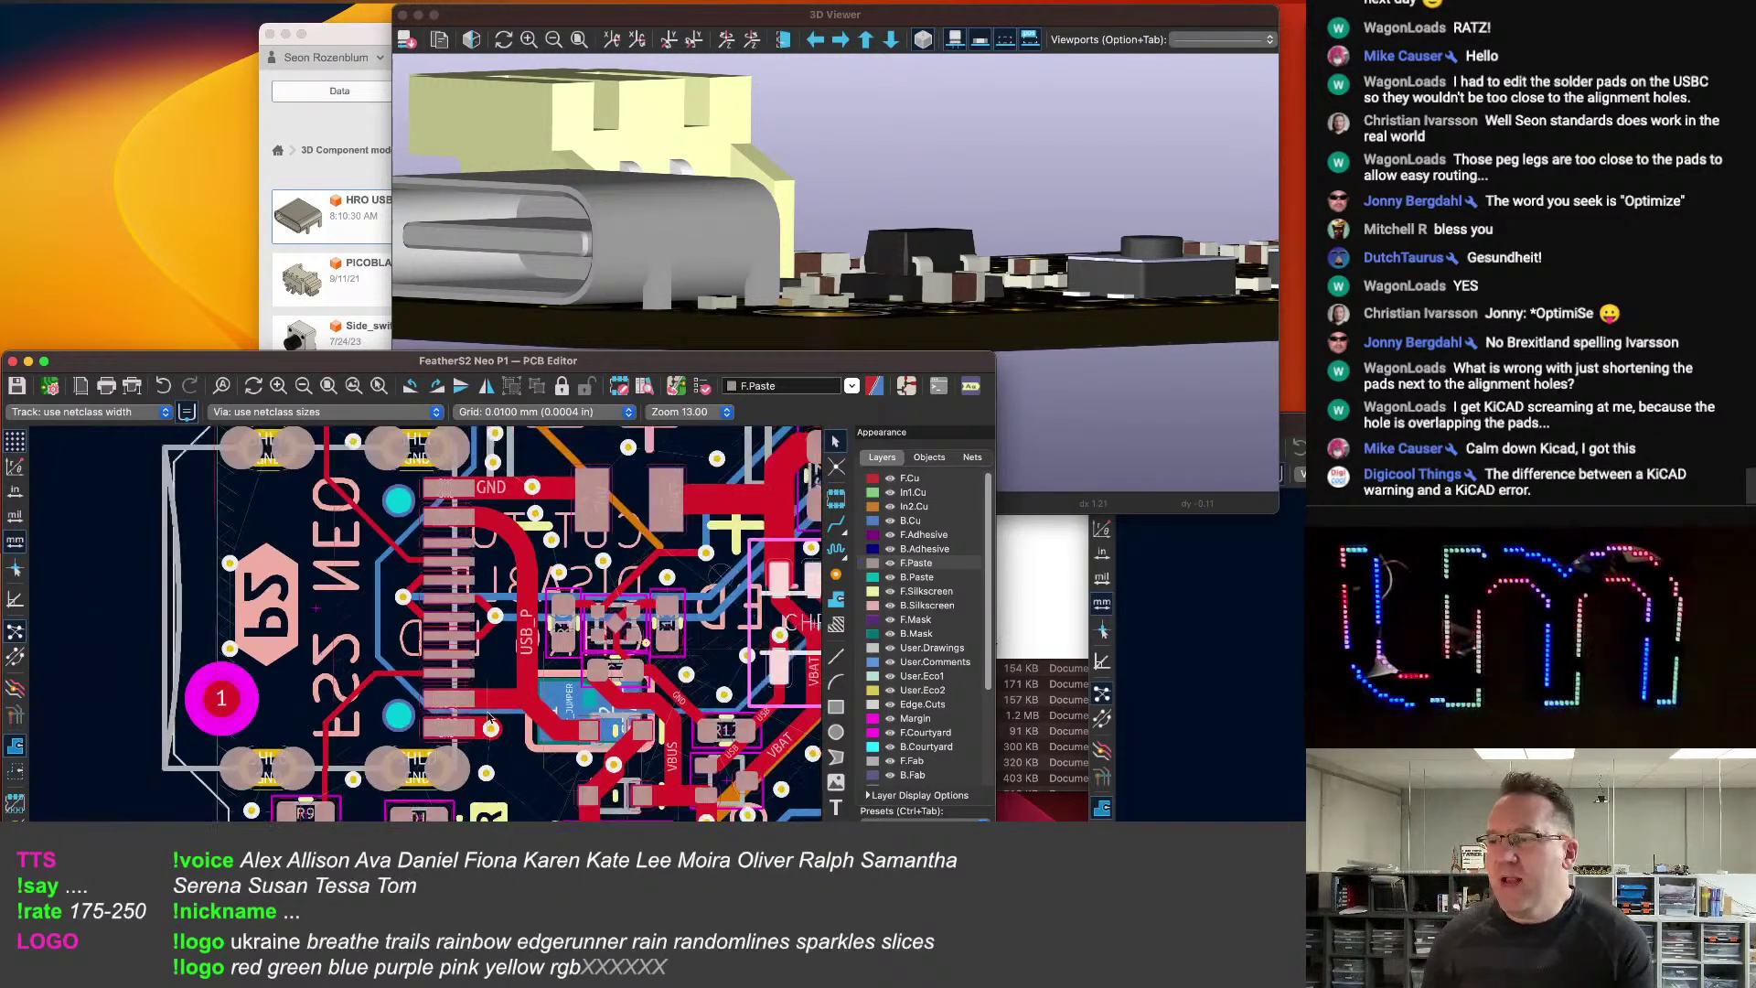
pyautogui.scroll(4, 434, 727)
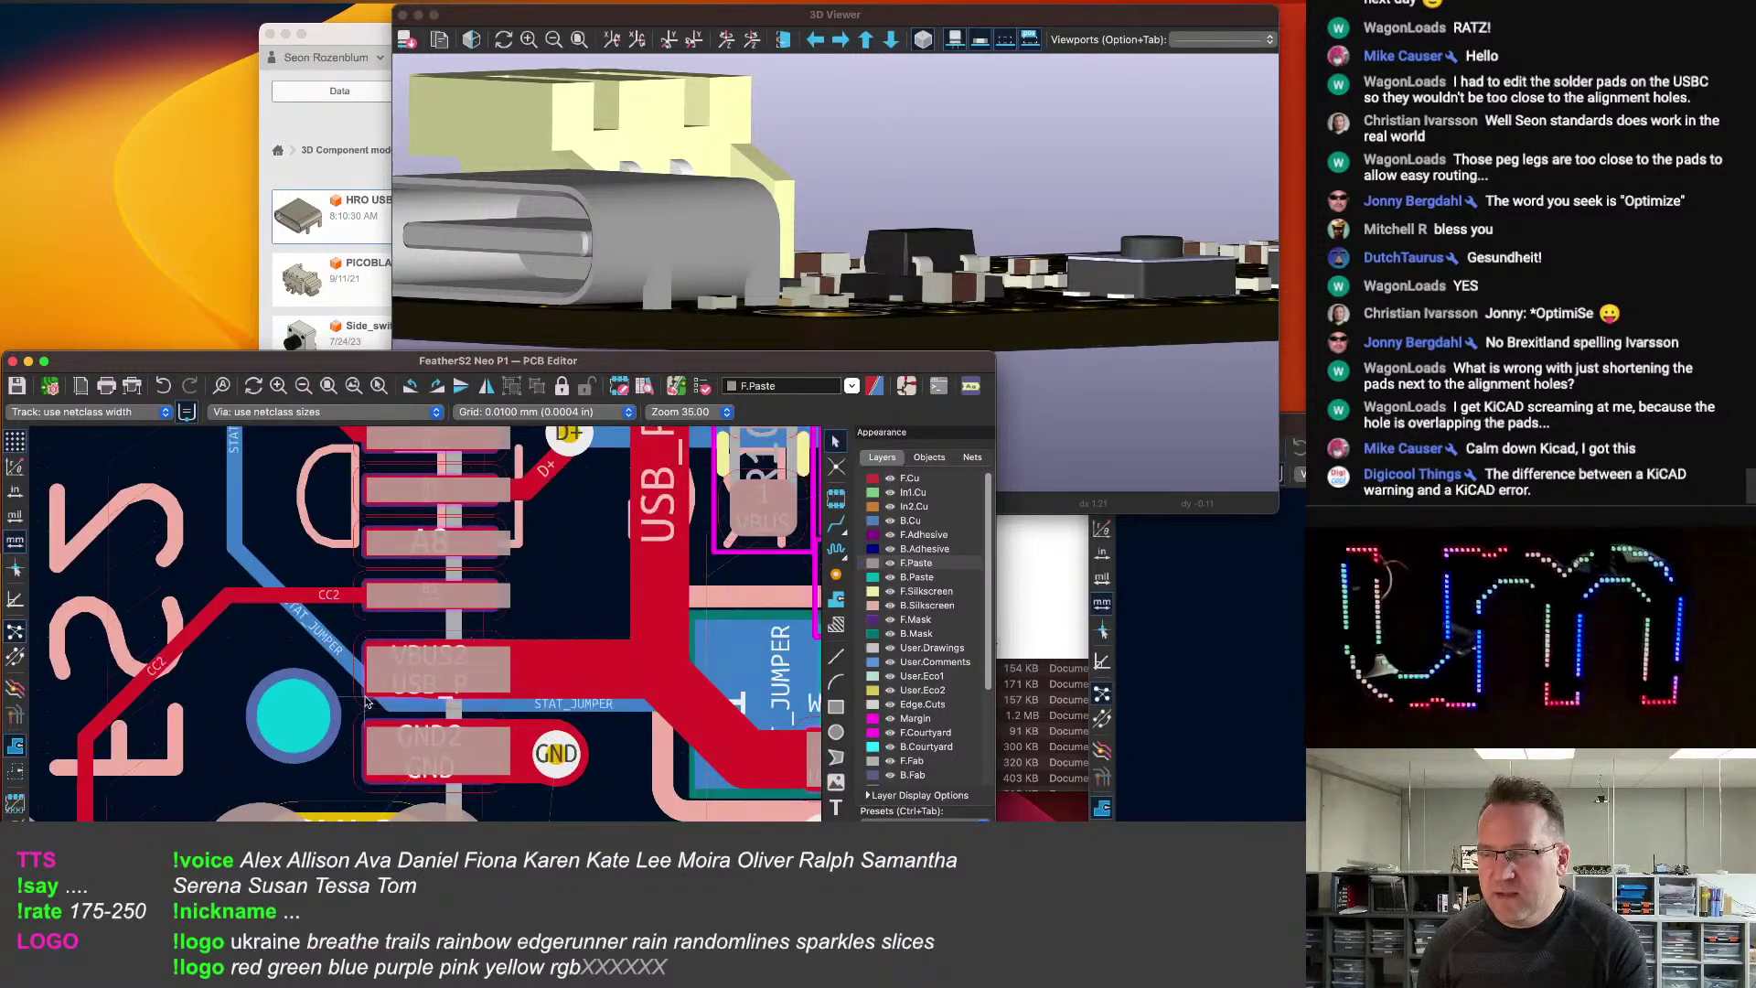
# Review the overall board layout from the USB-C connector to the P$2 area at the opposite end.
pyautogui.scroll(-4, 400, 699)
pyautogui.scroll(-4, 499, 681)
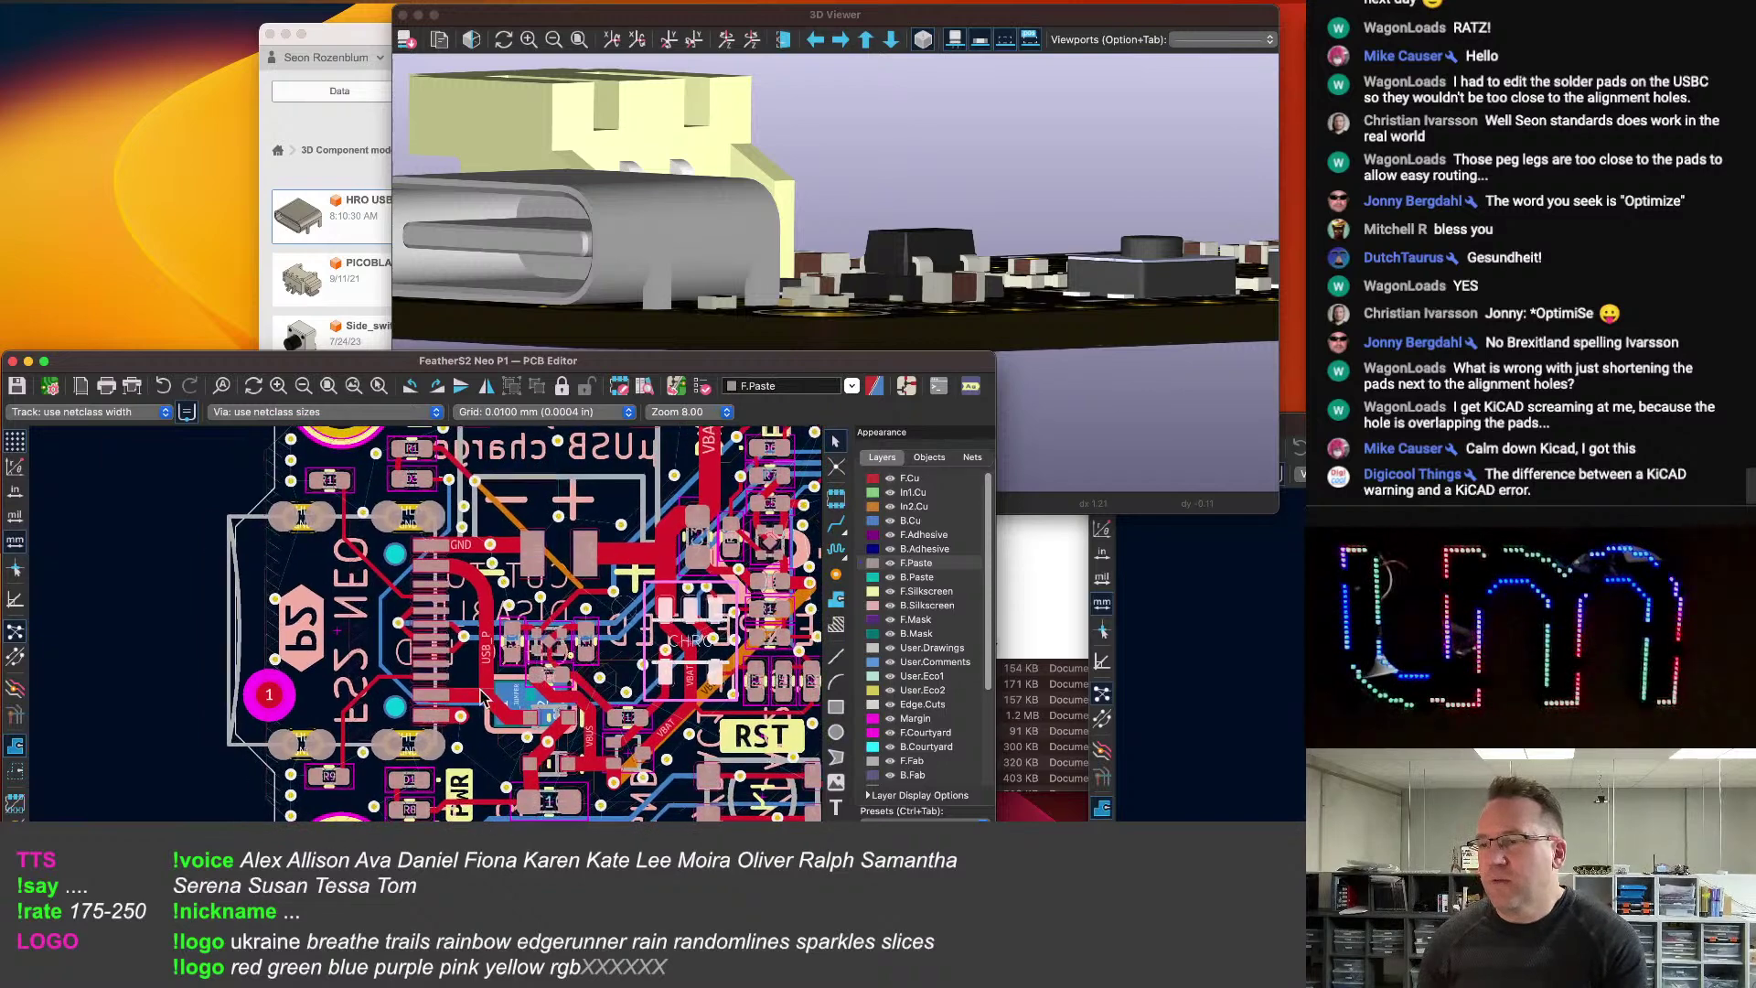
pyautogui.hscroll(5, 528, 669)
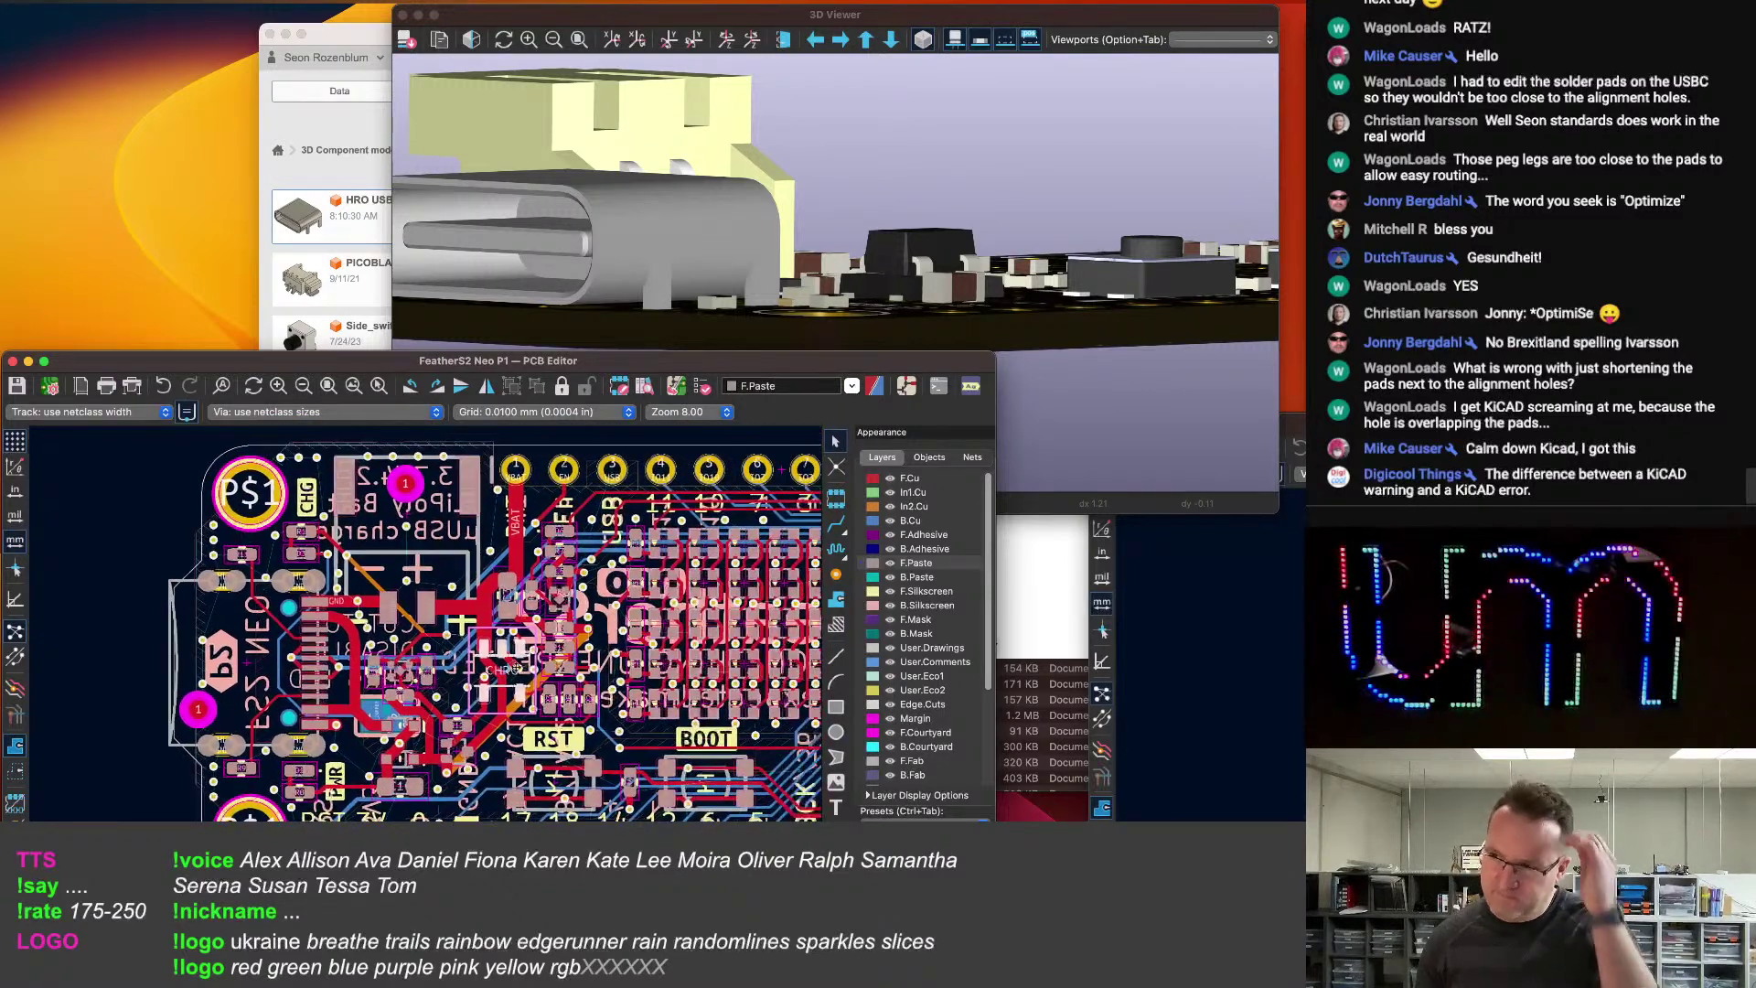
pyautogui.scroll(-4, 534, 664)
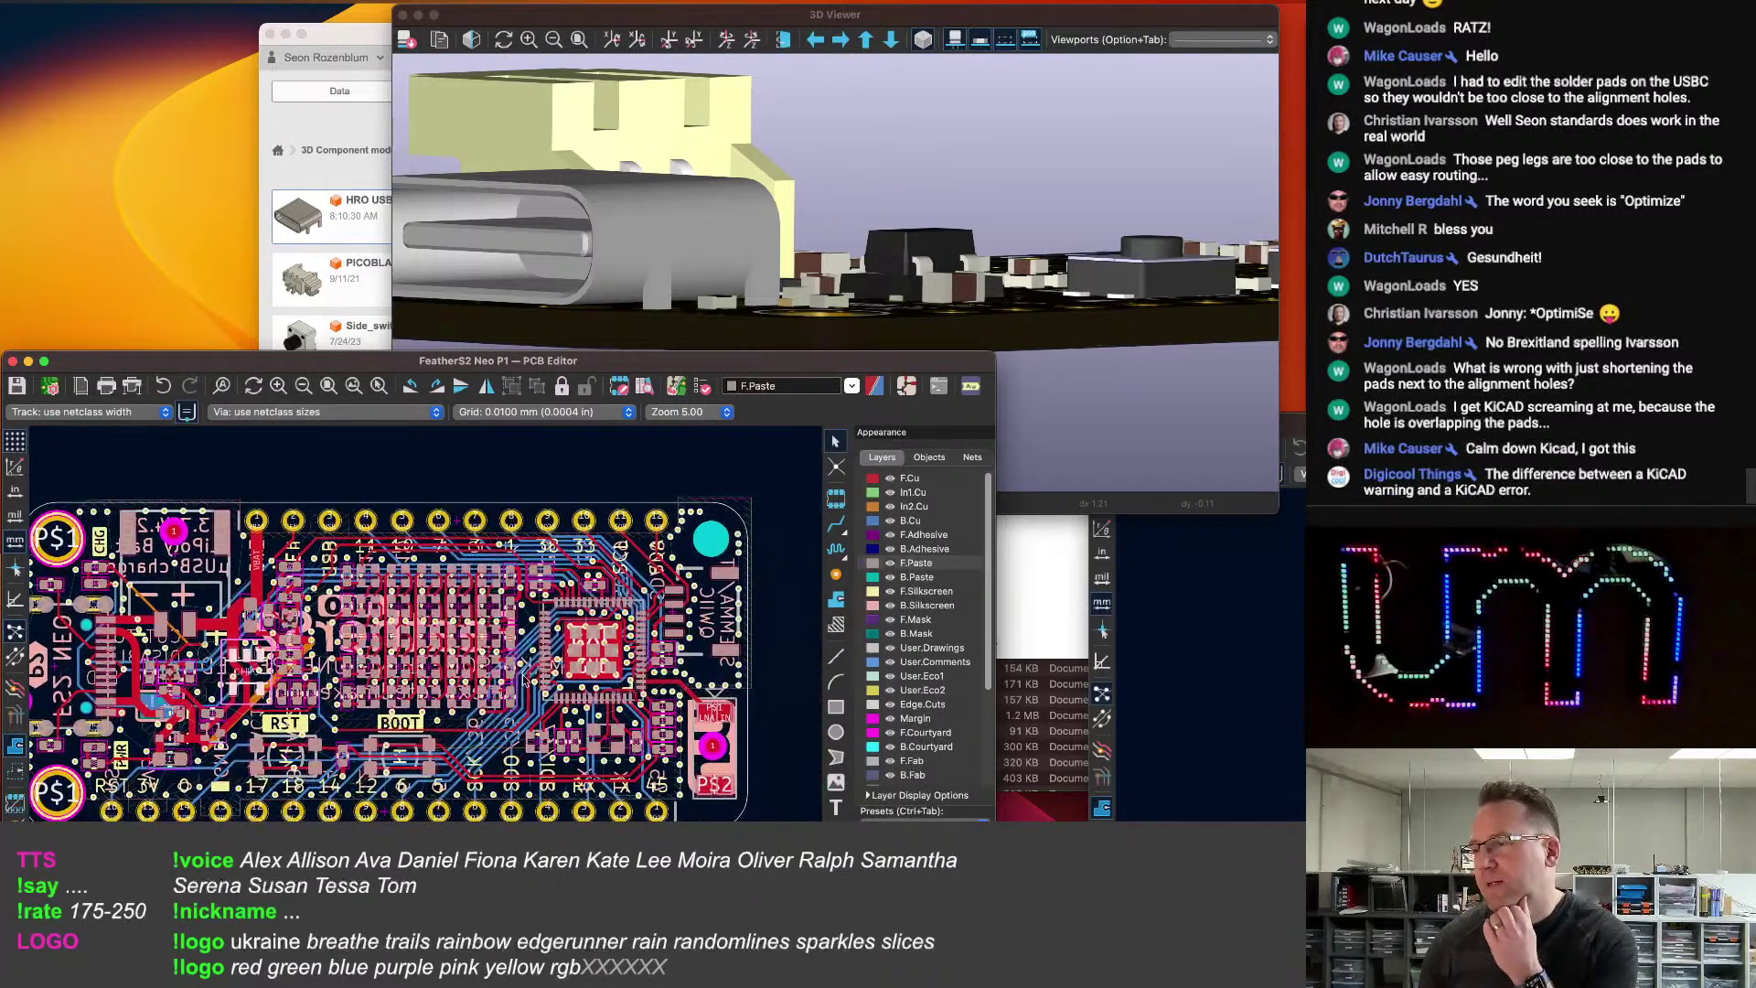
pyautogui.scroll(-2, 368, 680)
pyautogui.hscroll(-1, 476, 649)
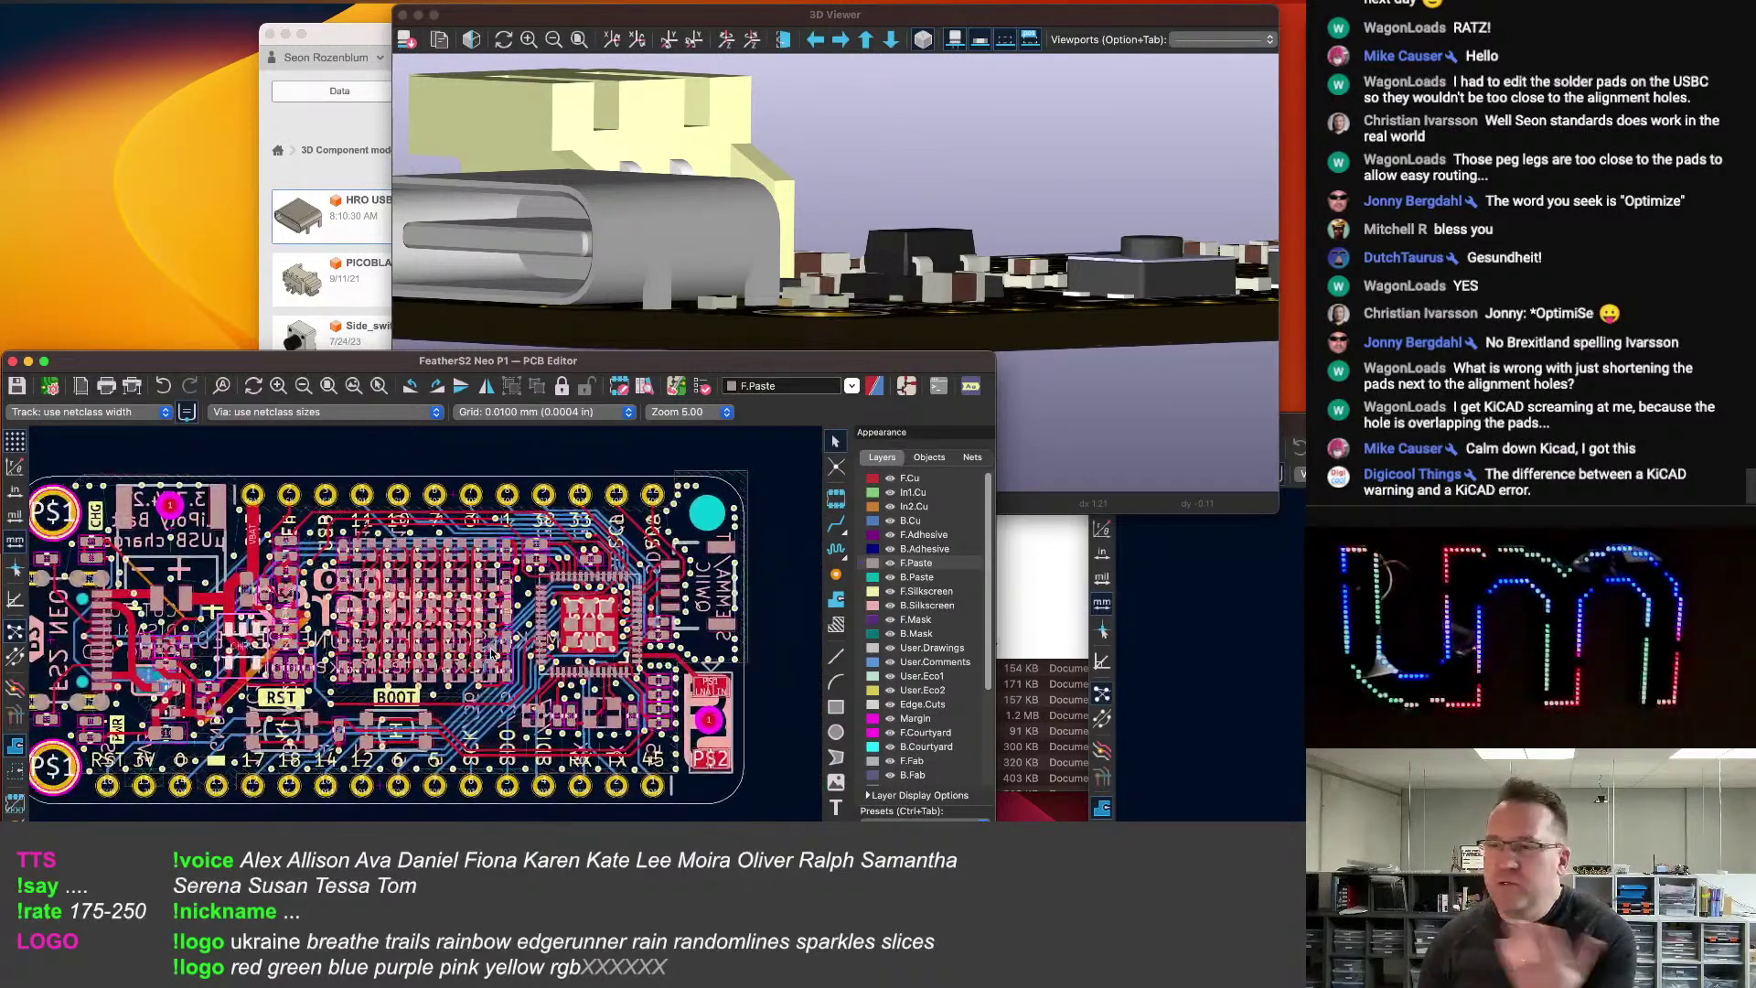
pyautogui.scroll(1, 397, 704)
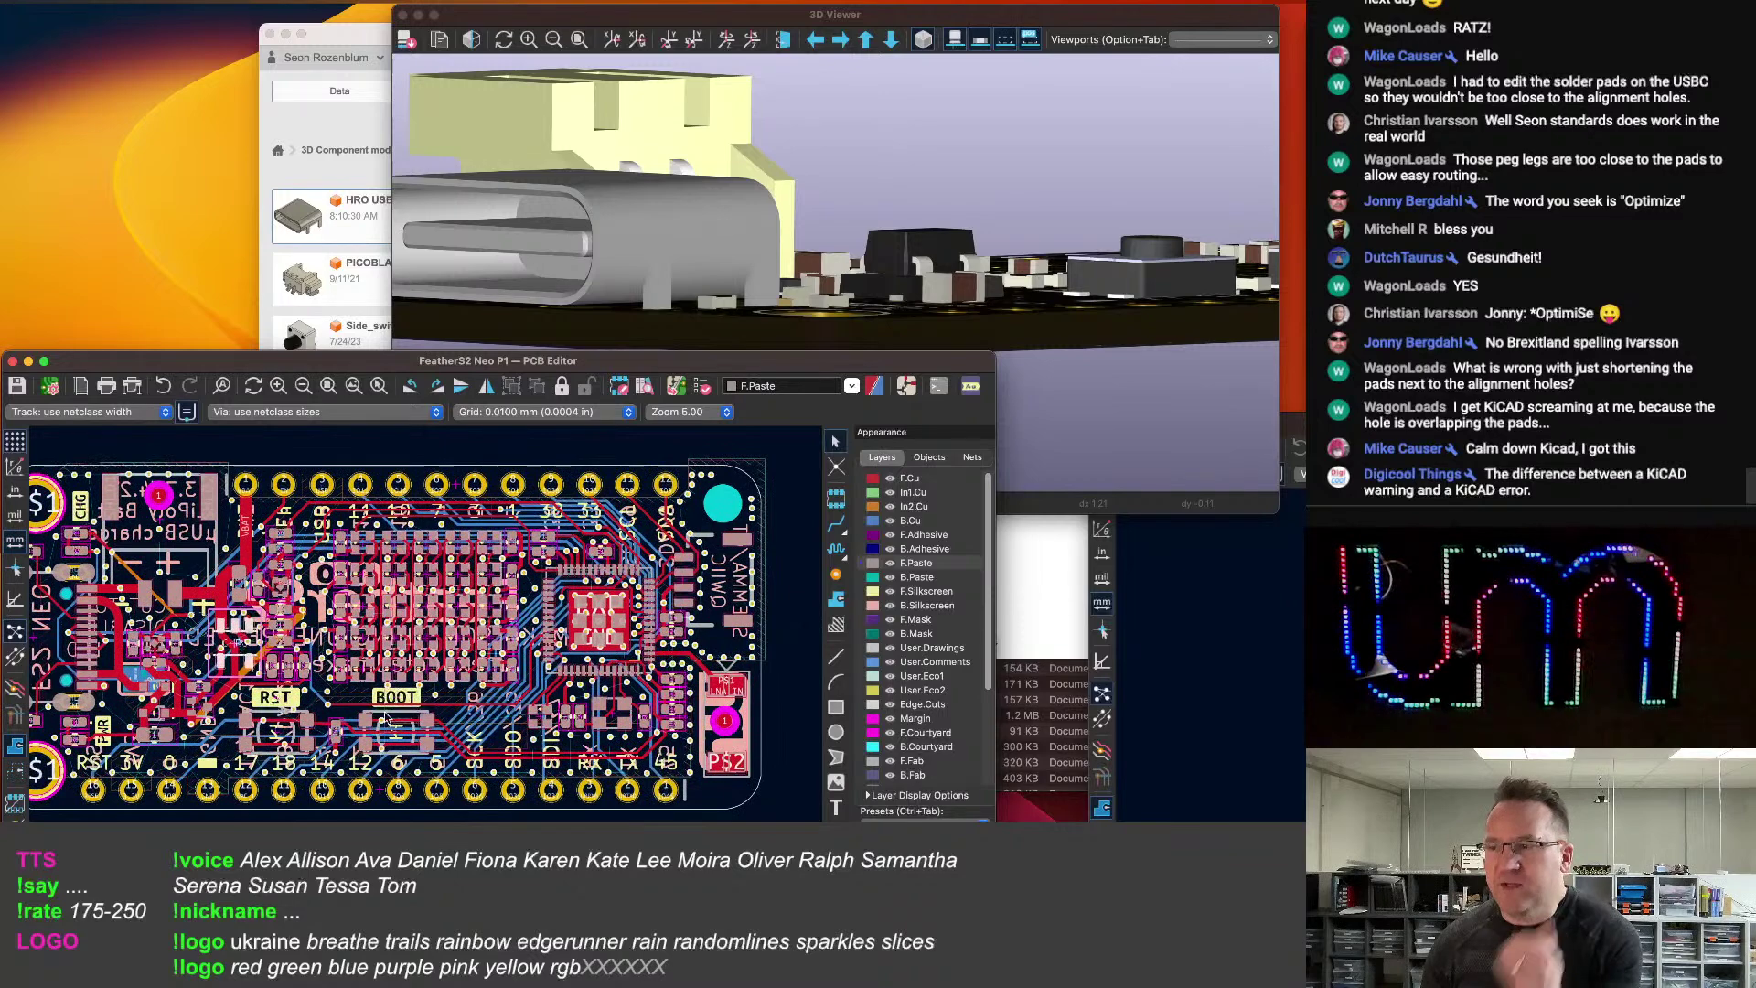
# Examine the dense component matrix above the RST and BOOT buttons, including its tracks, vias and adjoining routing.
pyautogui.scroll(8, 374, 718)
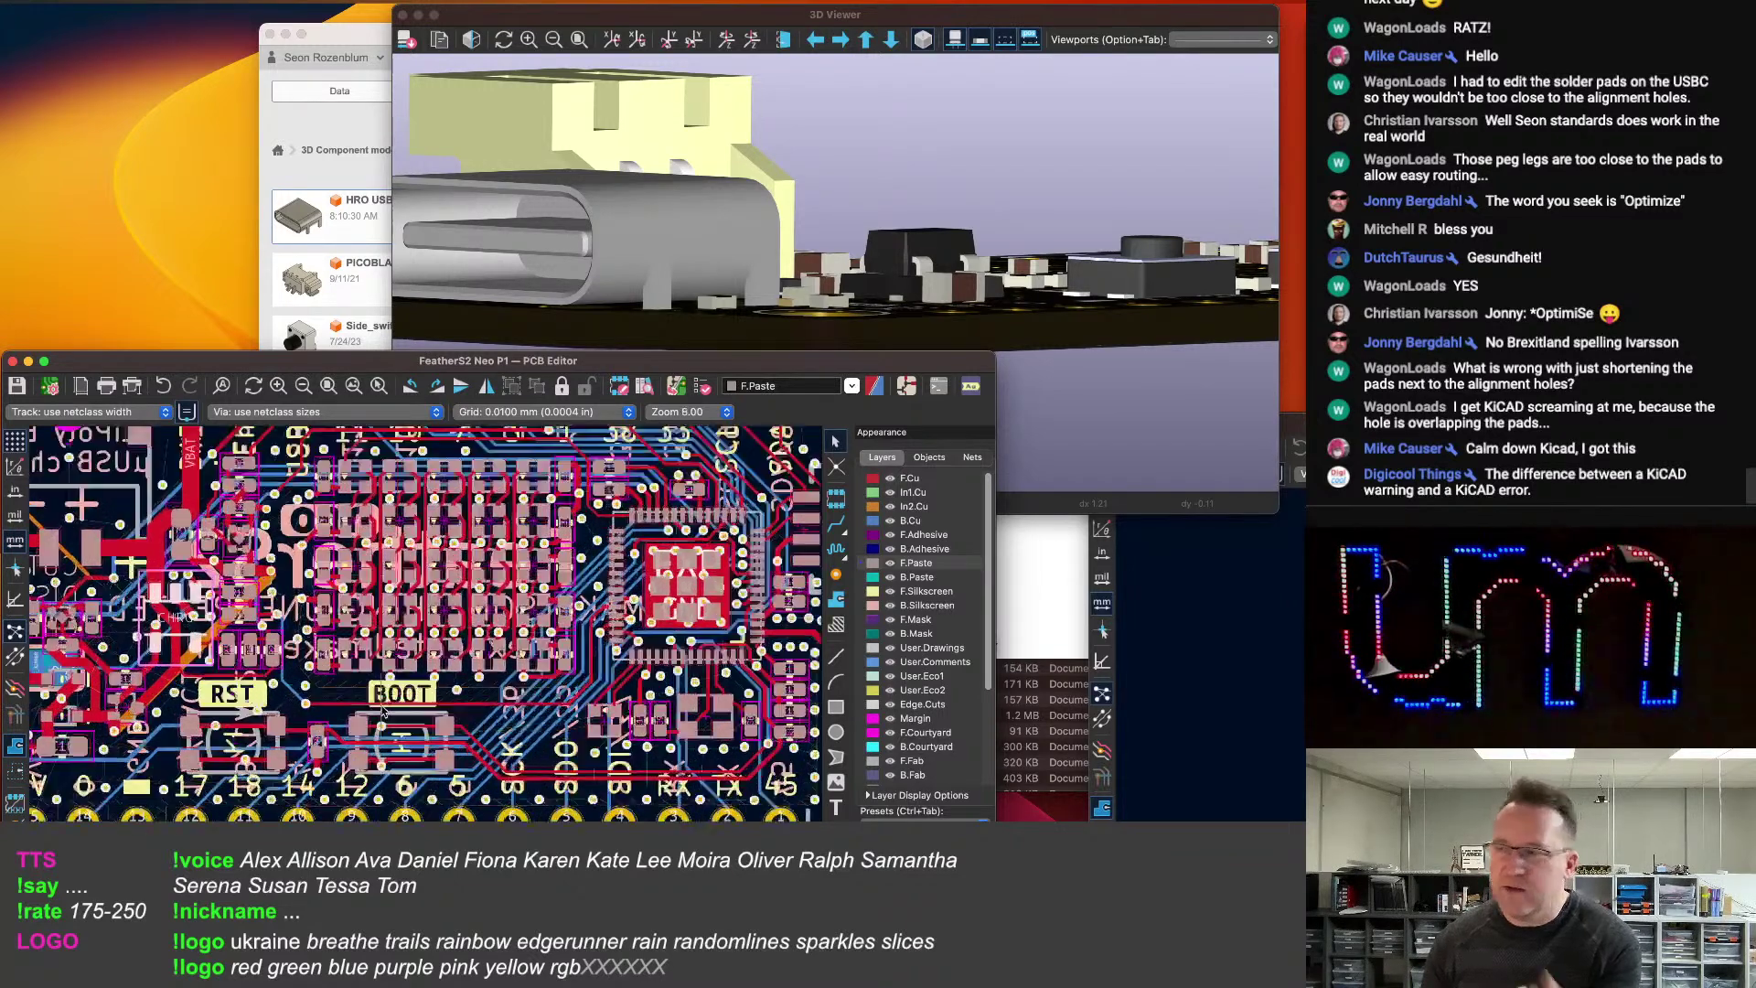
pyautogui.scroll(-3, 404, 728)
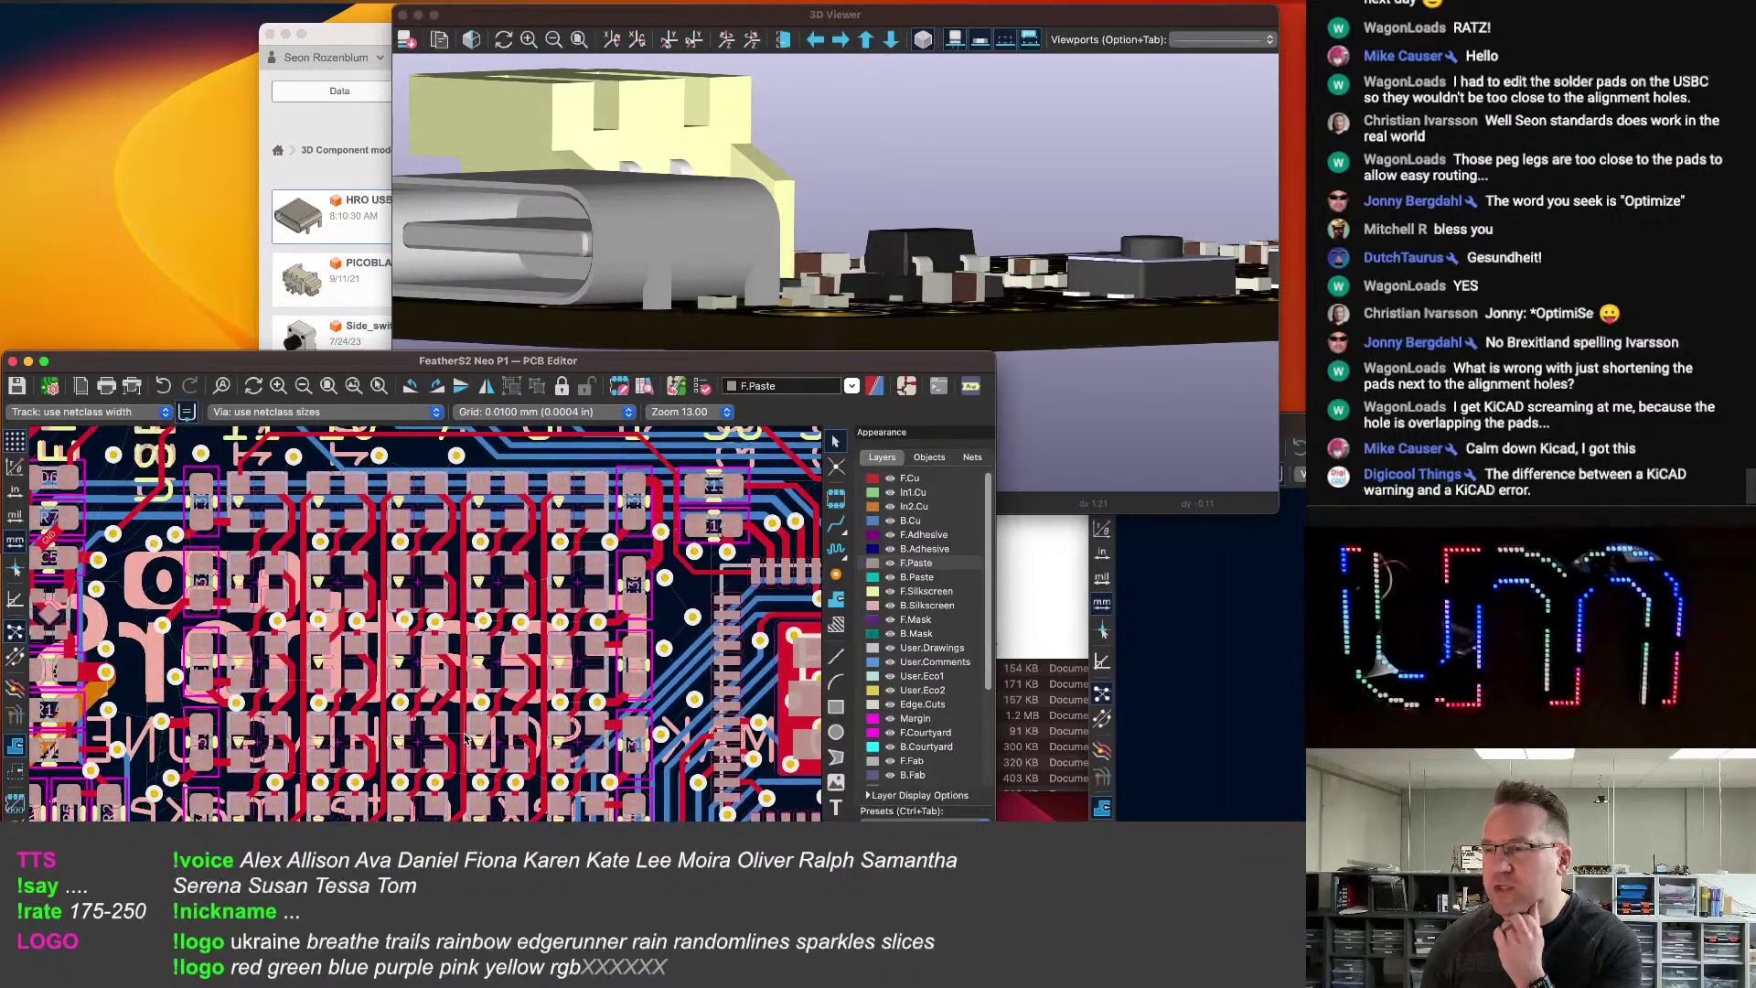
pyautogui.scroll(-3, 465, 736)
pyautogui.scroll(2, 437, 732)
pyautogui.scroll(-1, 437, 732)
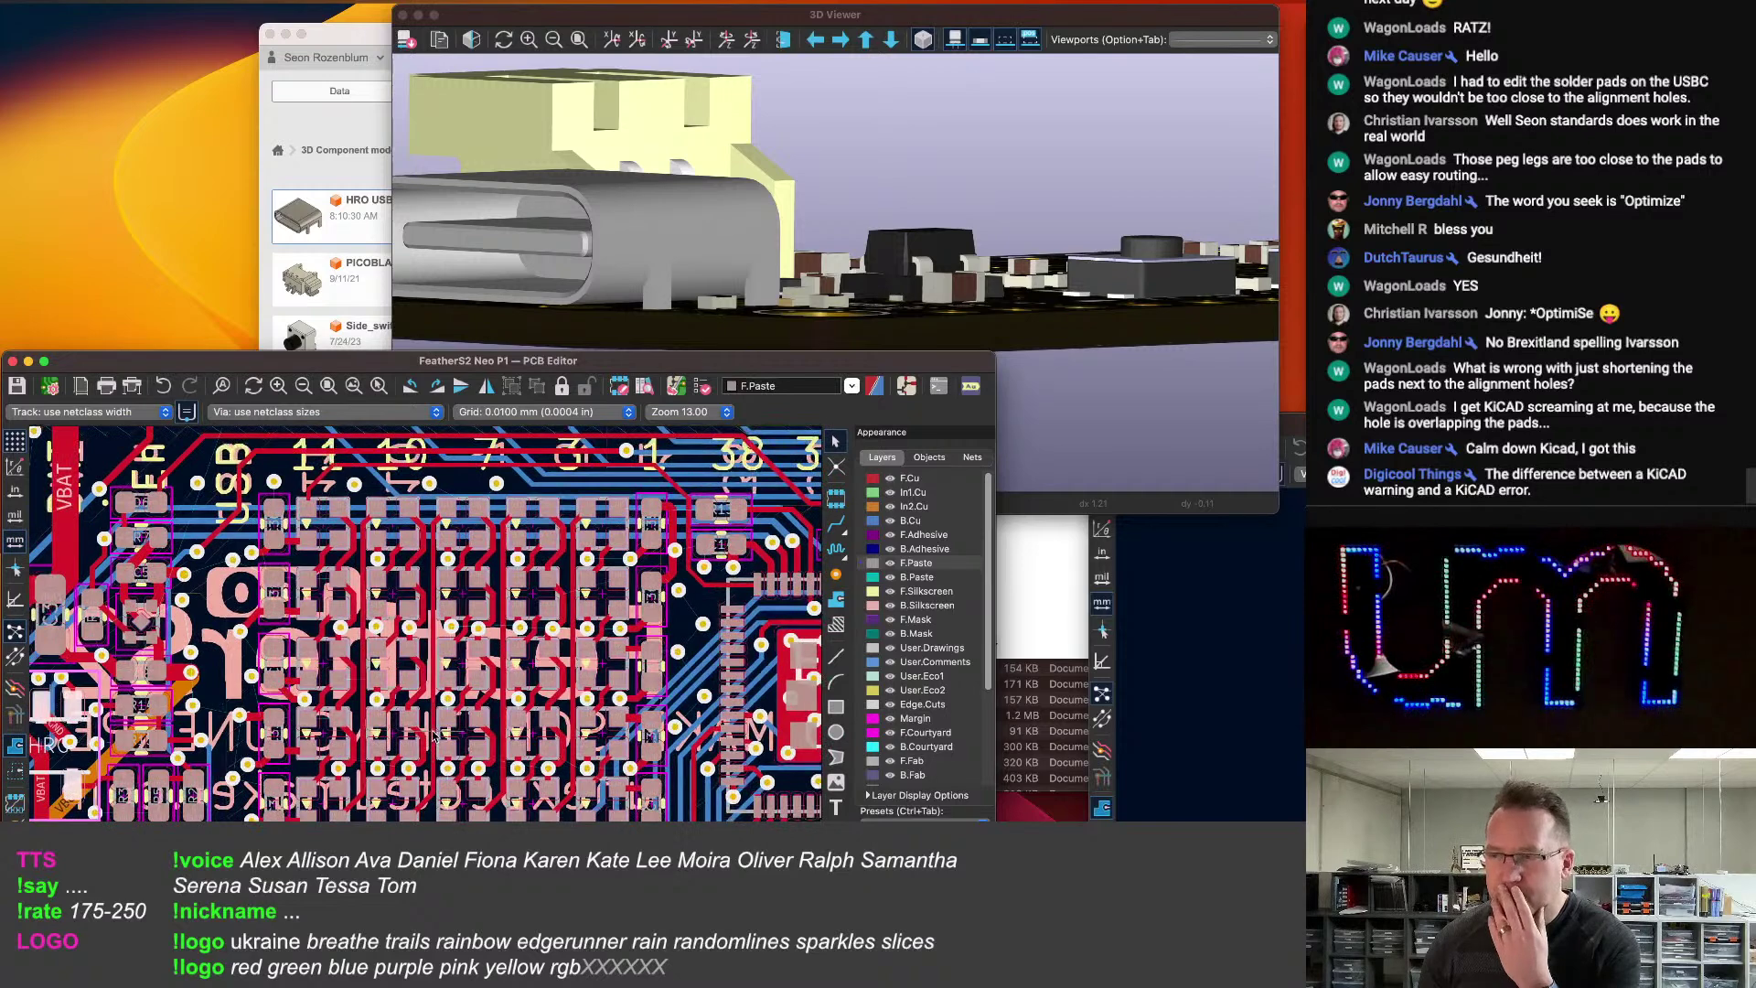
pyautogui.scroll(-3, 422, 743)
pyautogui.hscroll(-2, 424, 739)
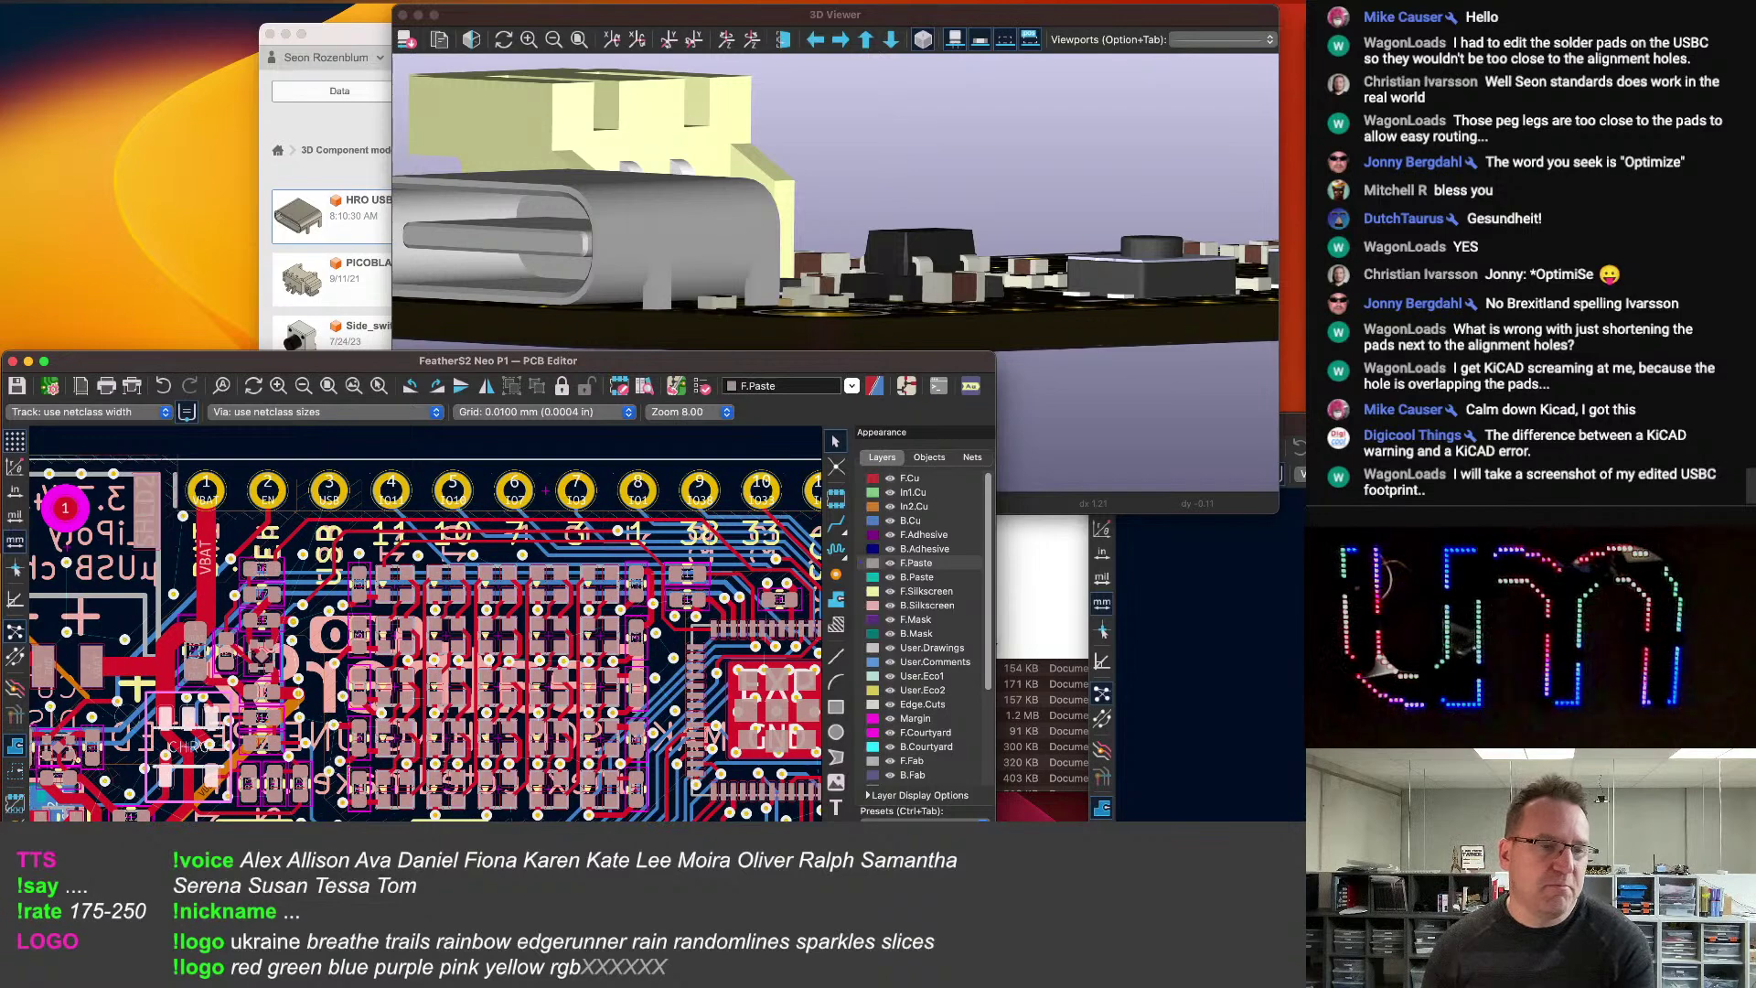
pyautogui.scroll(-5, 437, 780)
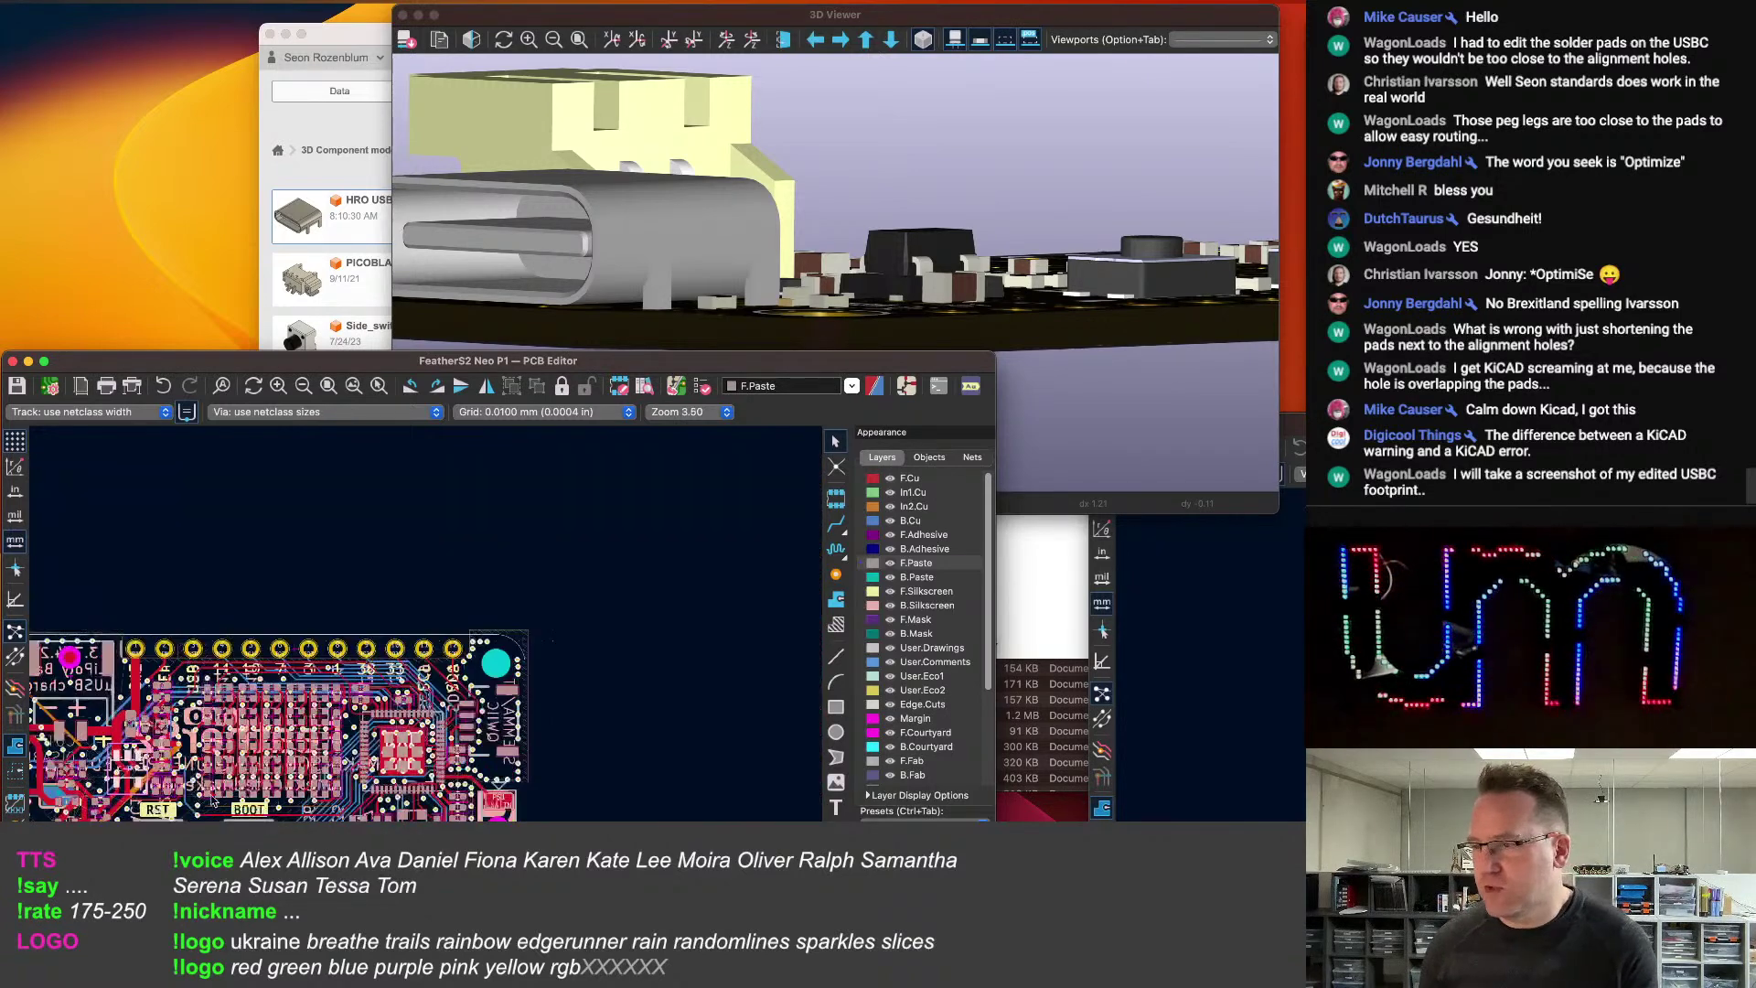
pyautogui.scroll(3, 438, 780)
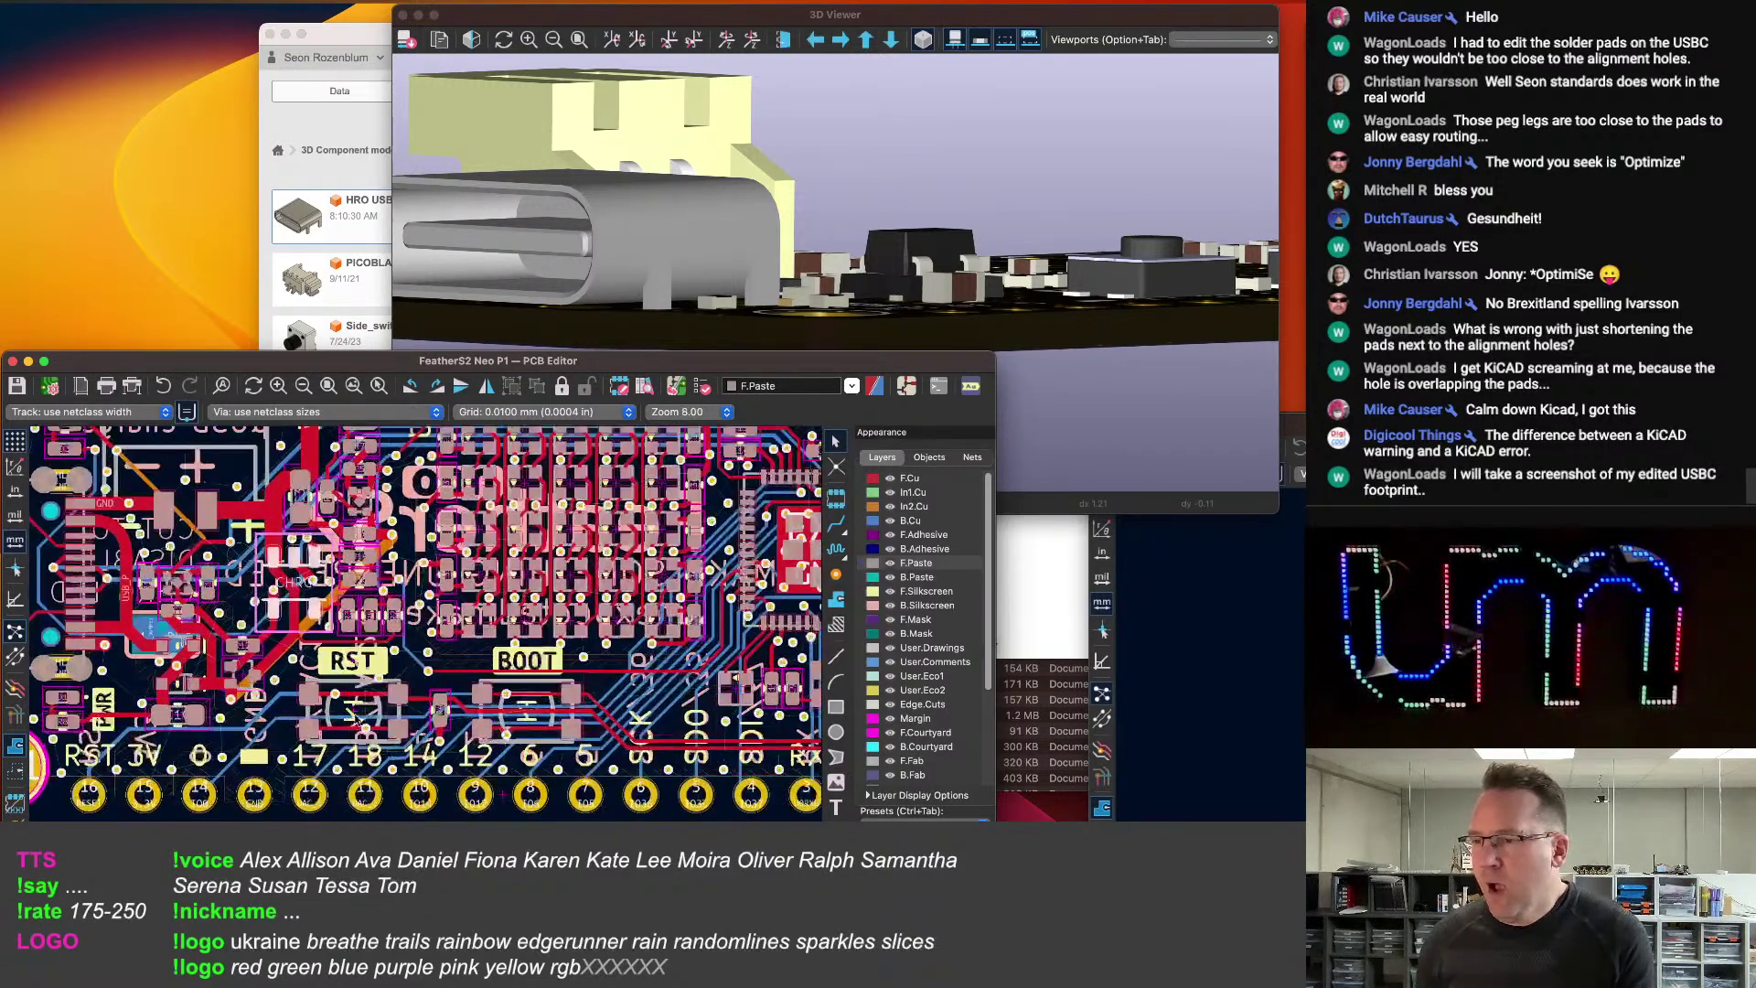